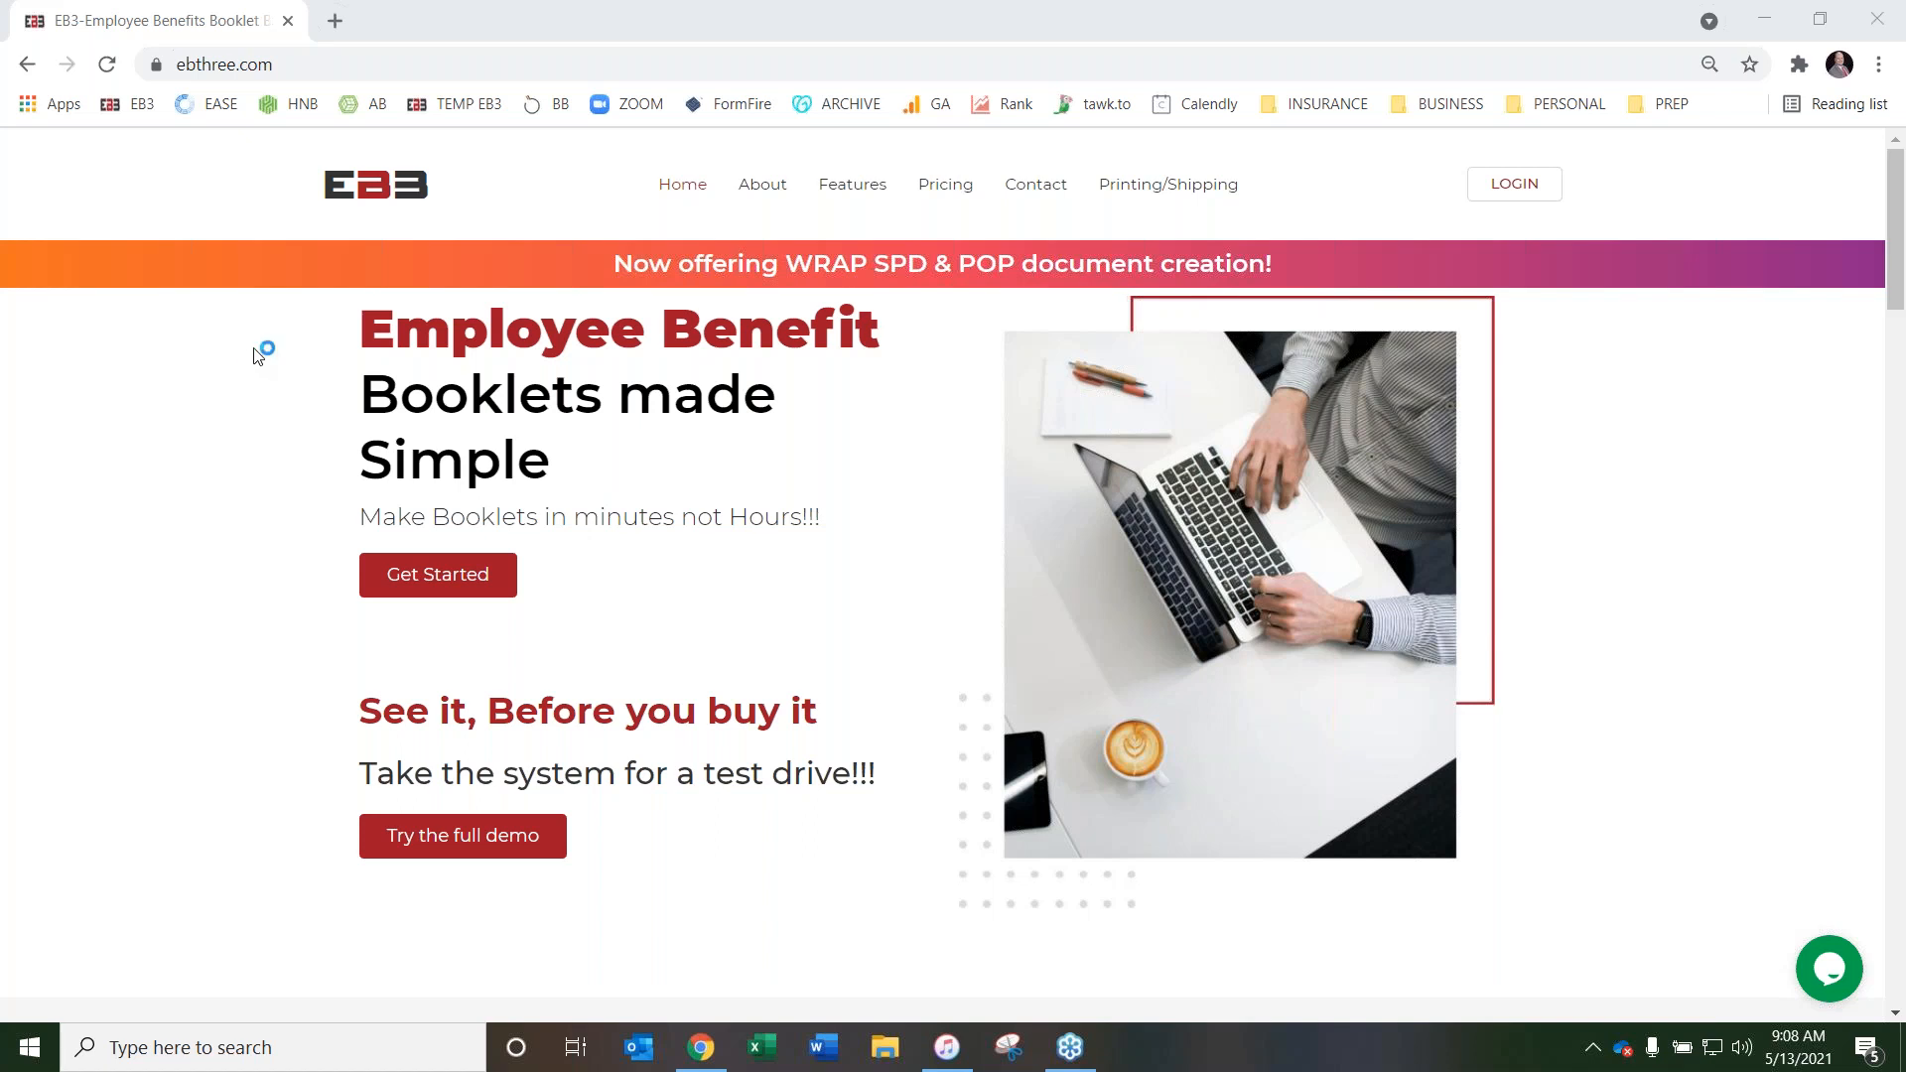
Open the full demo of the booklet system from the EB3 homepage
scroll(221, 375, down, 2)
scroll(221, 375, up, 2)
scroll(301, 353, down, 1)
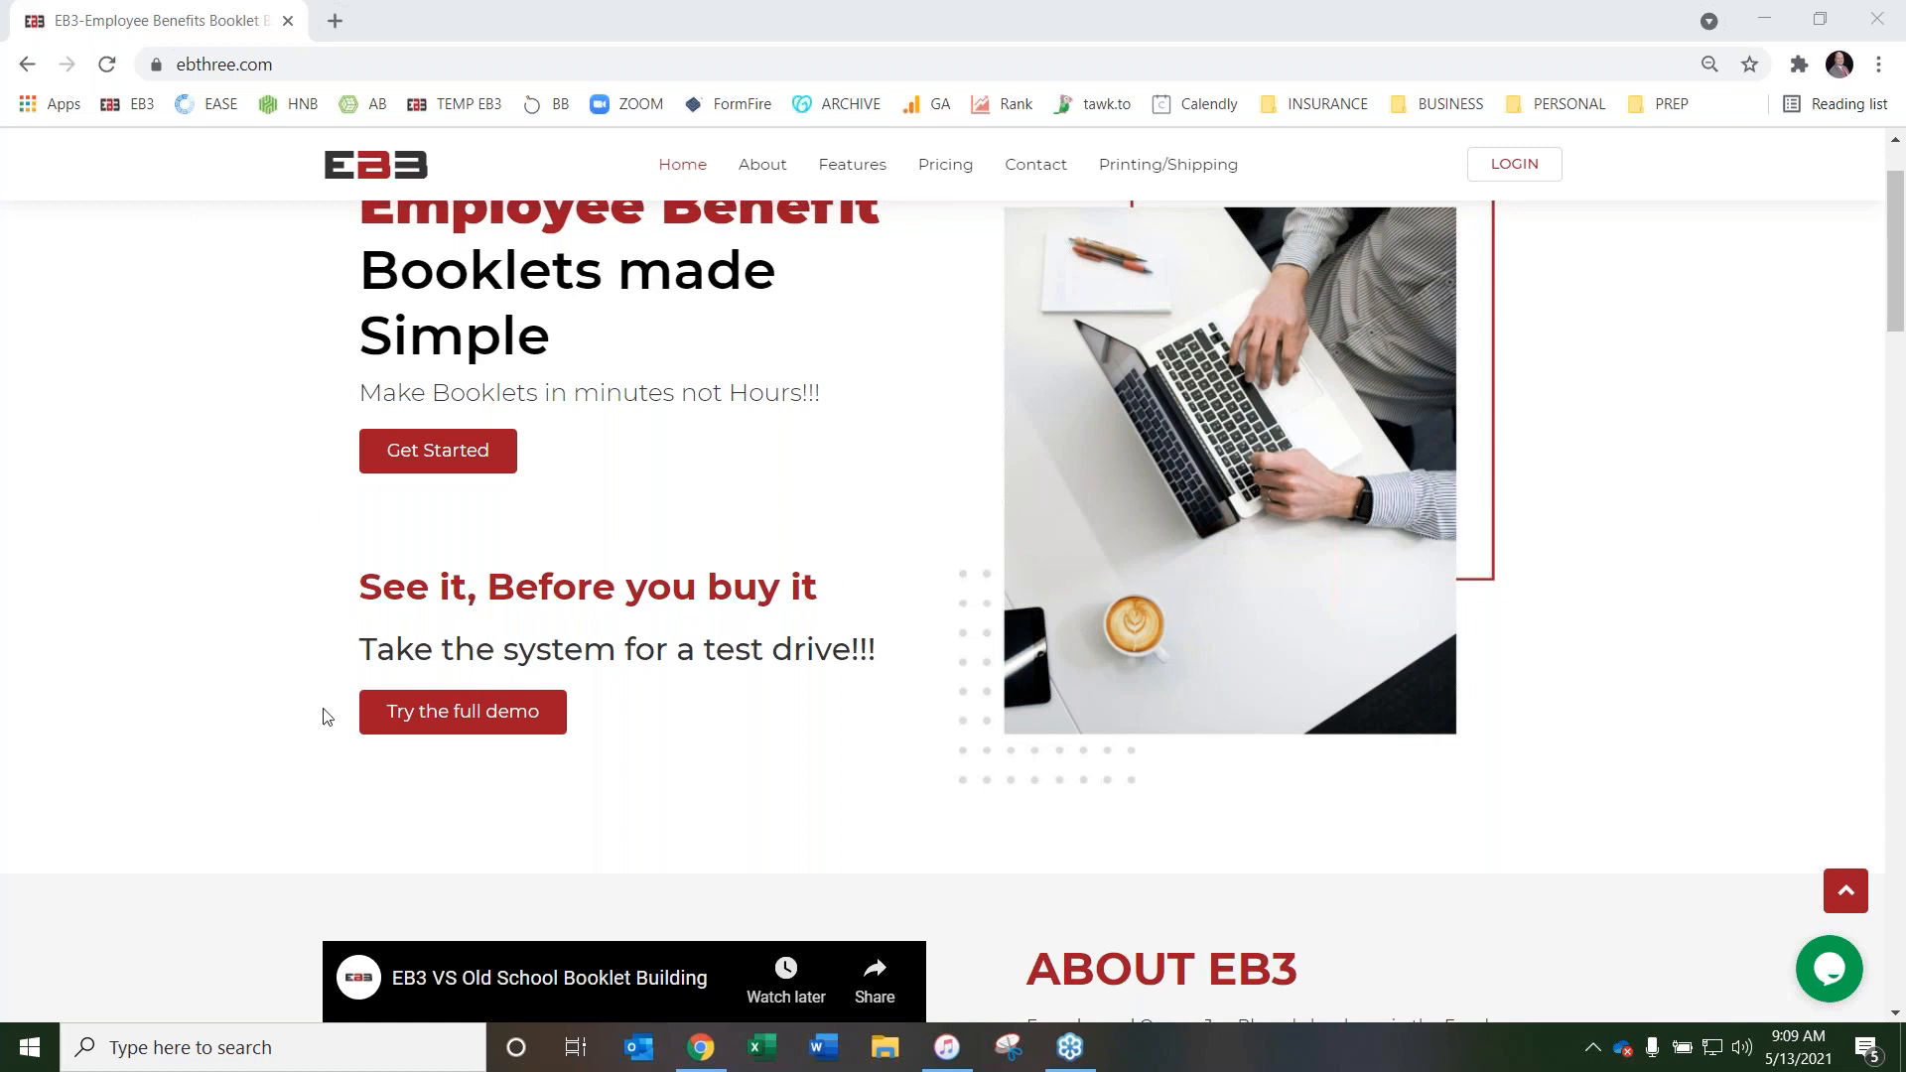
click(463, 722)
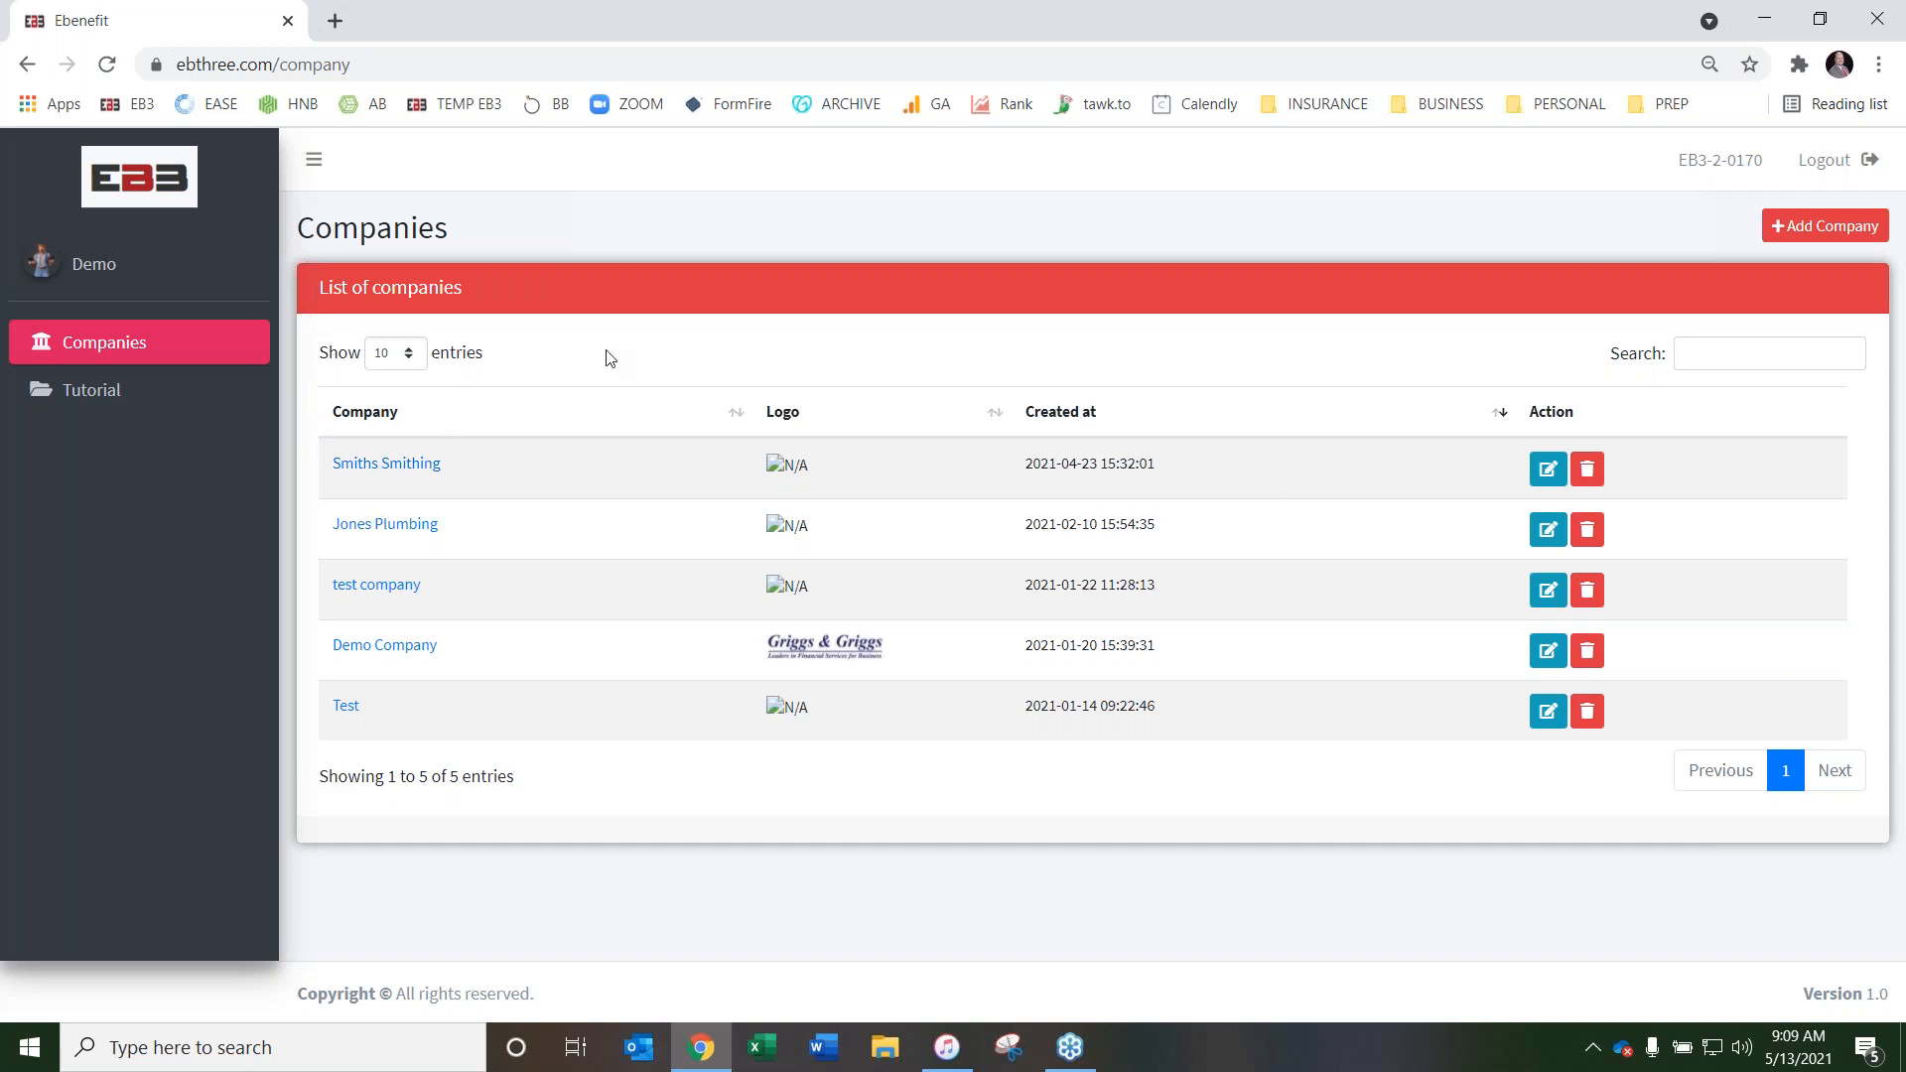
Open the demo account's Tutorial page and look through its instructional videos
click(112, 409)
scroll(462, 503, down, 1)
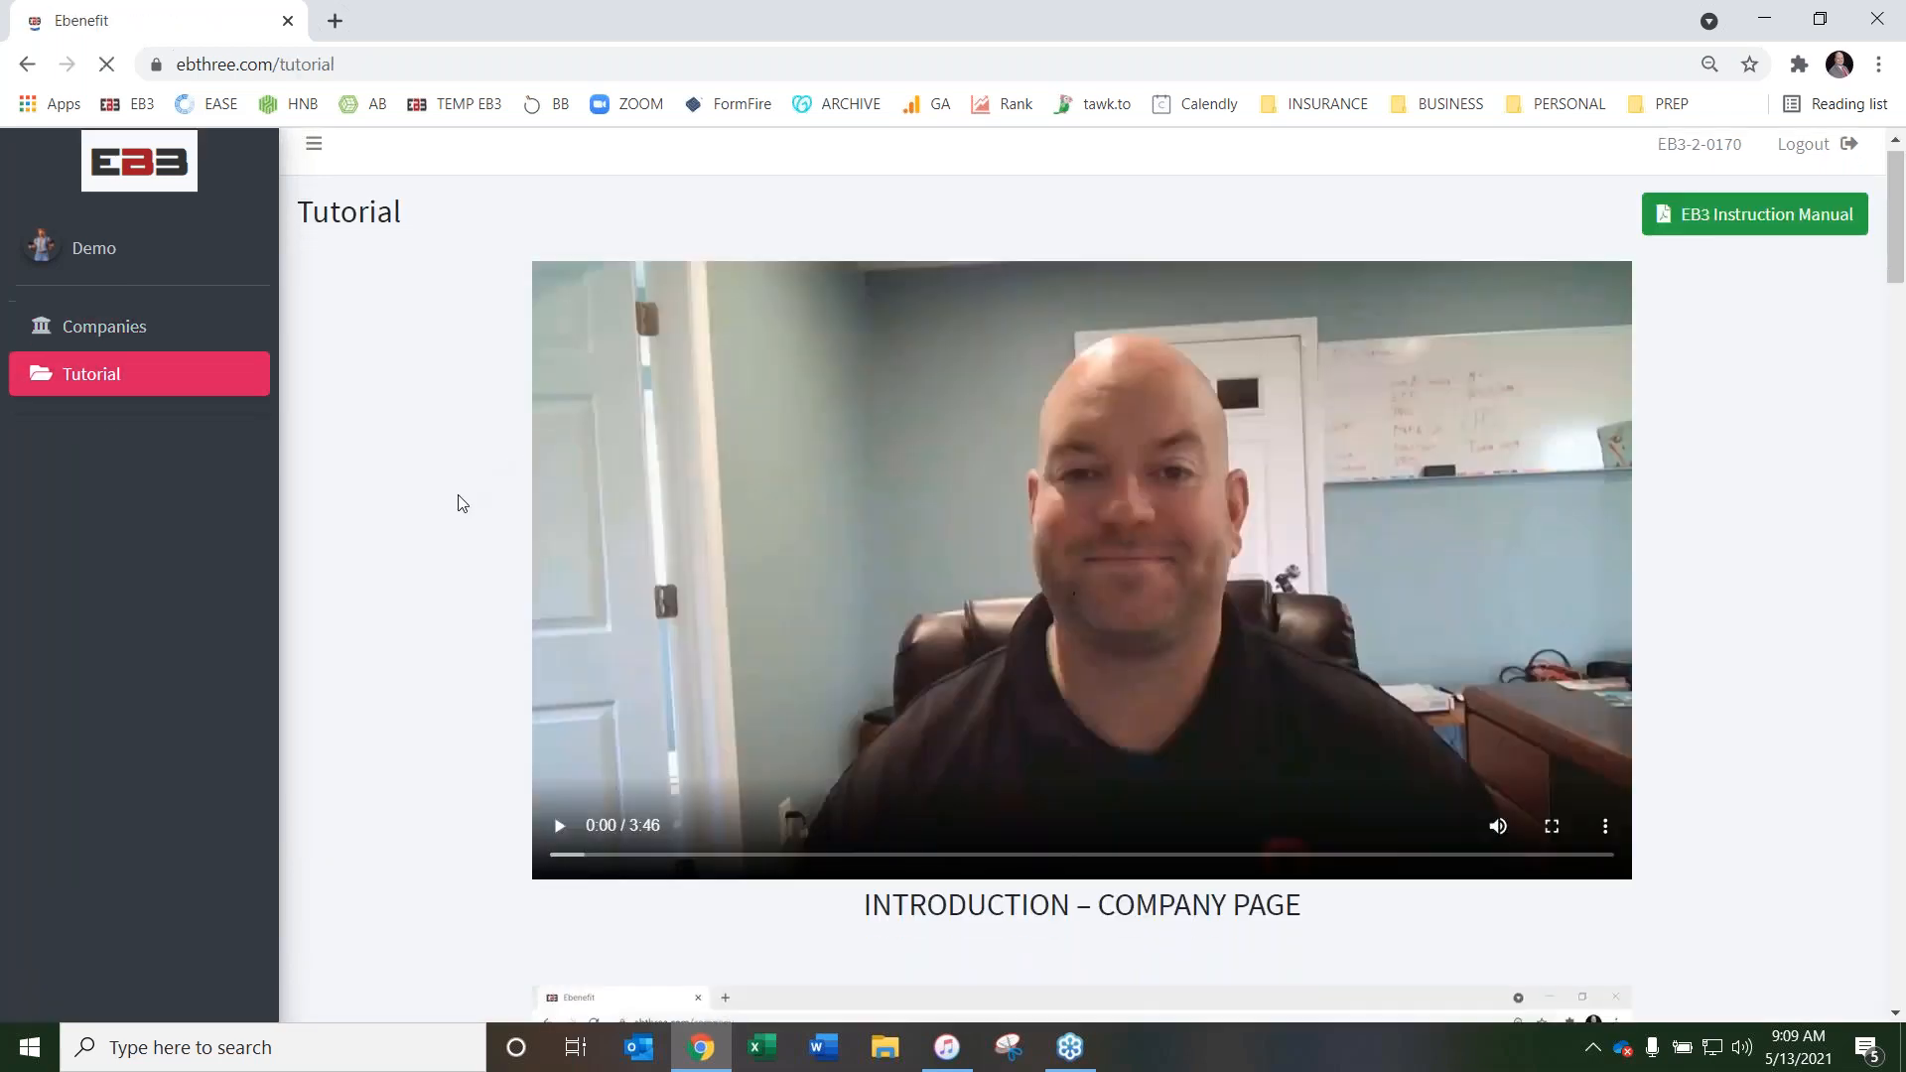
scroll(461, 503, down, 10)
scroll(442, 515, up, 11)
Open the booklets of Smiths Smithing from the companies list and view the actions available for BEN-IFFITS BOOK
click(120, 349)
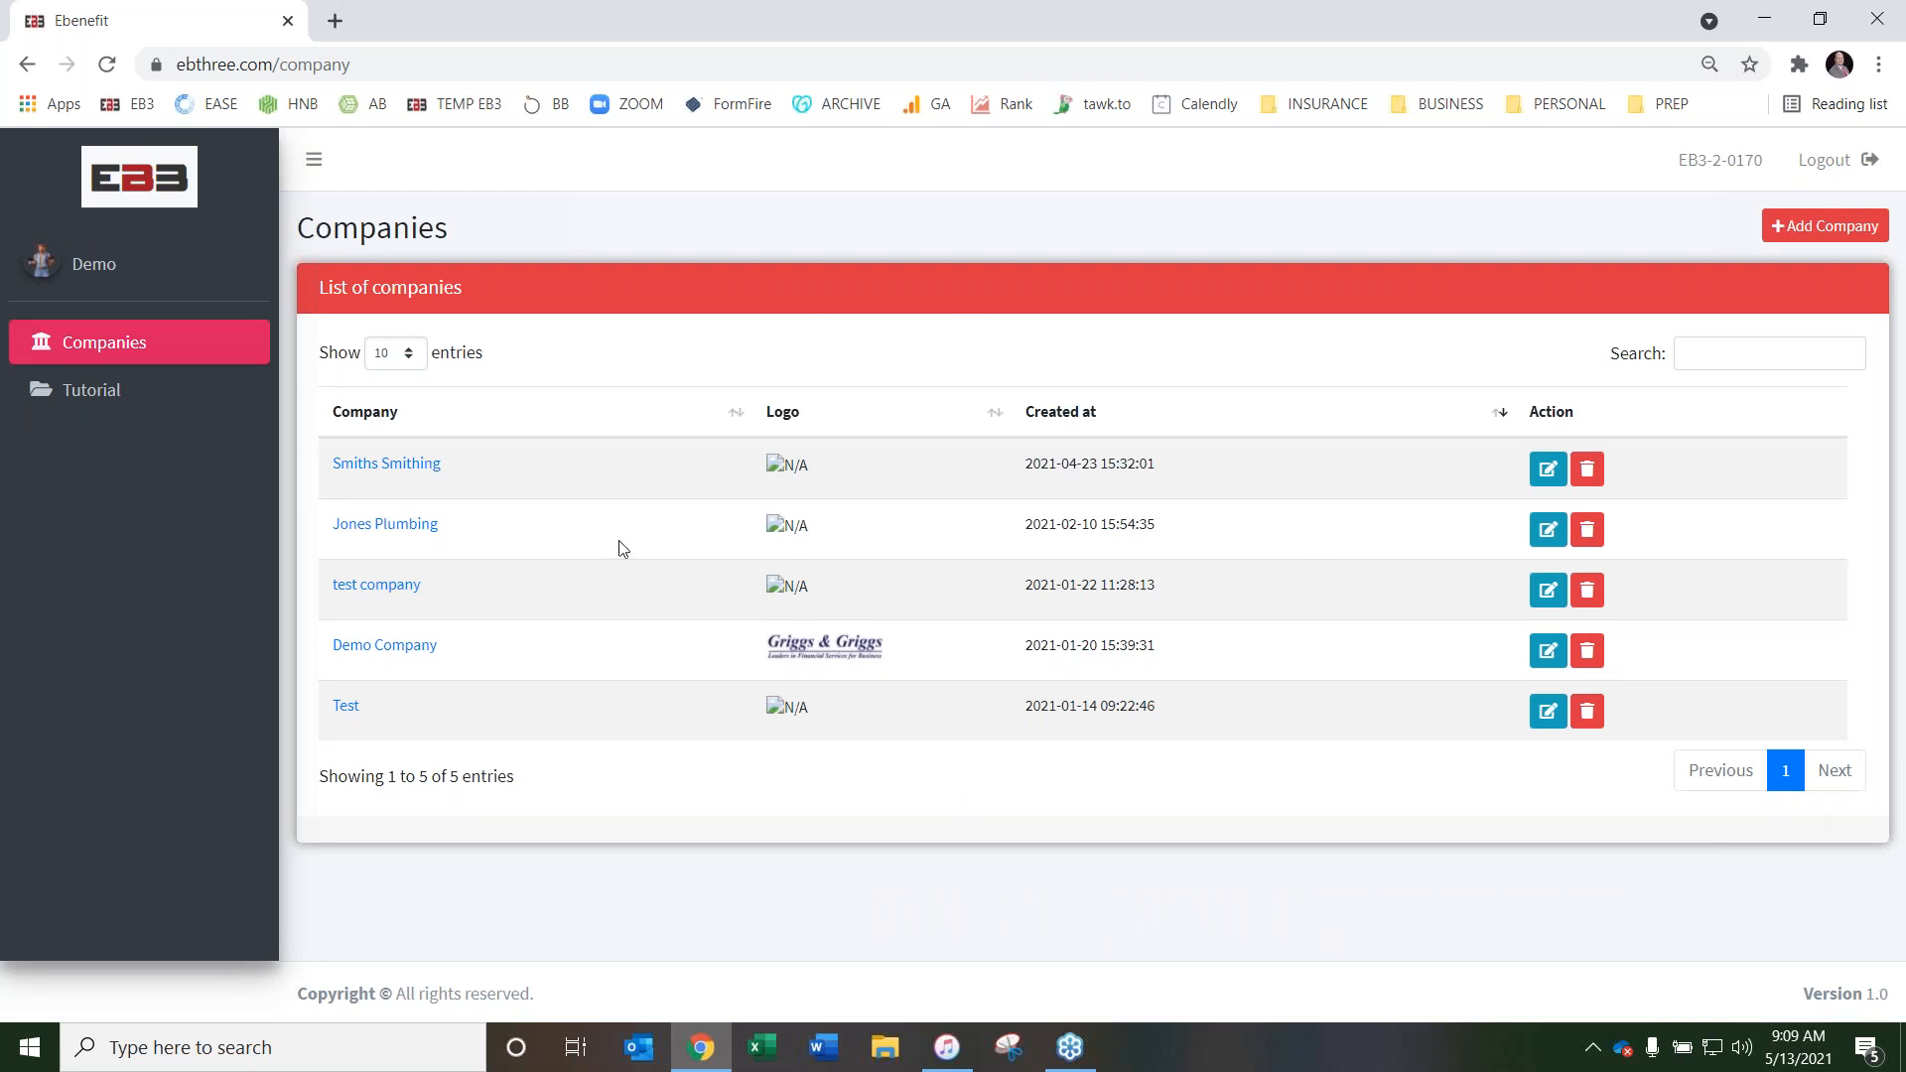
click(407, 468)
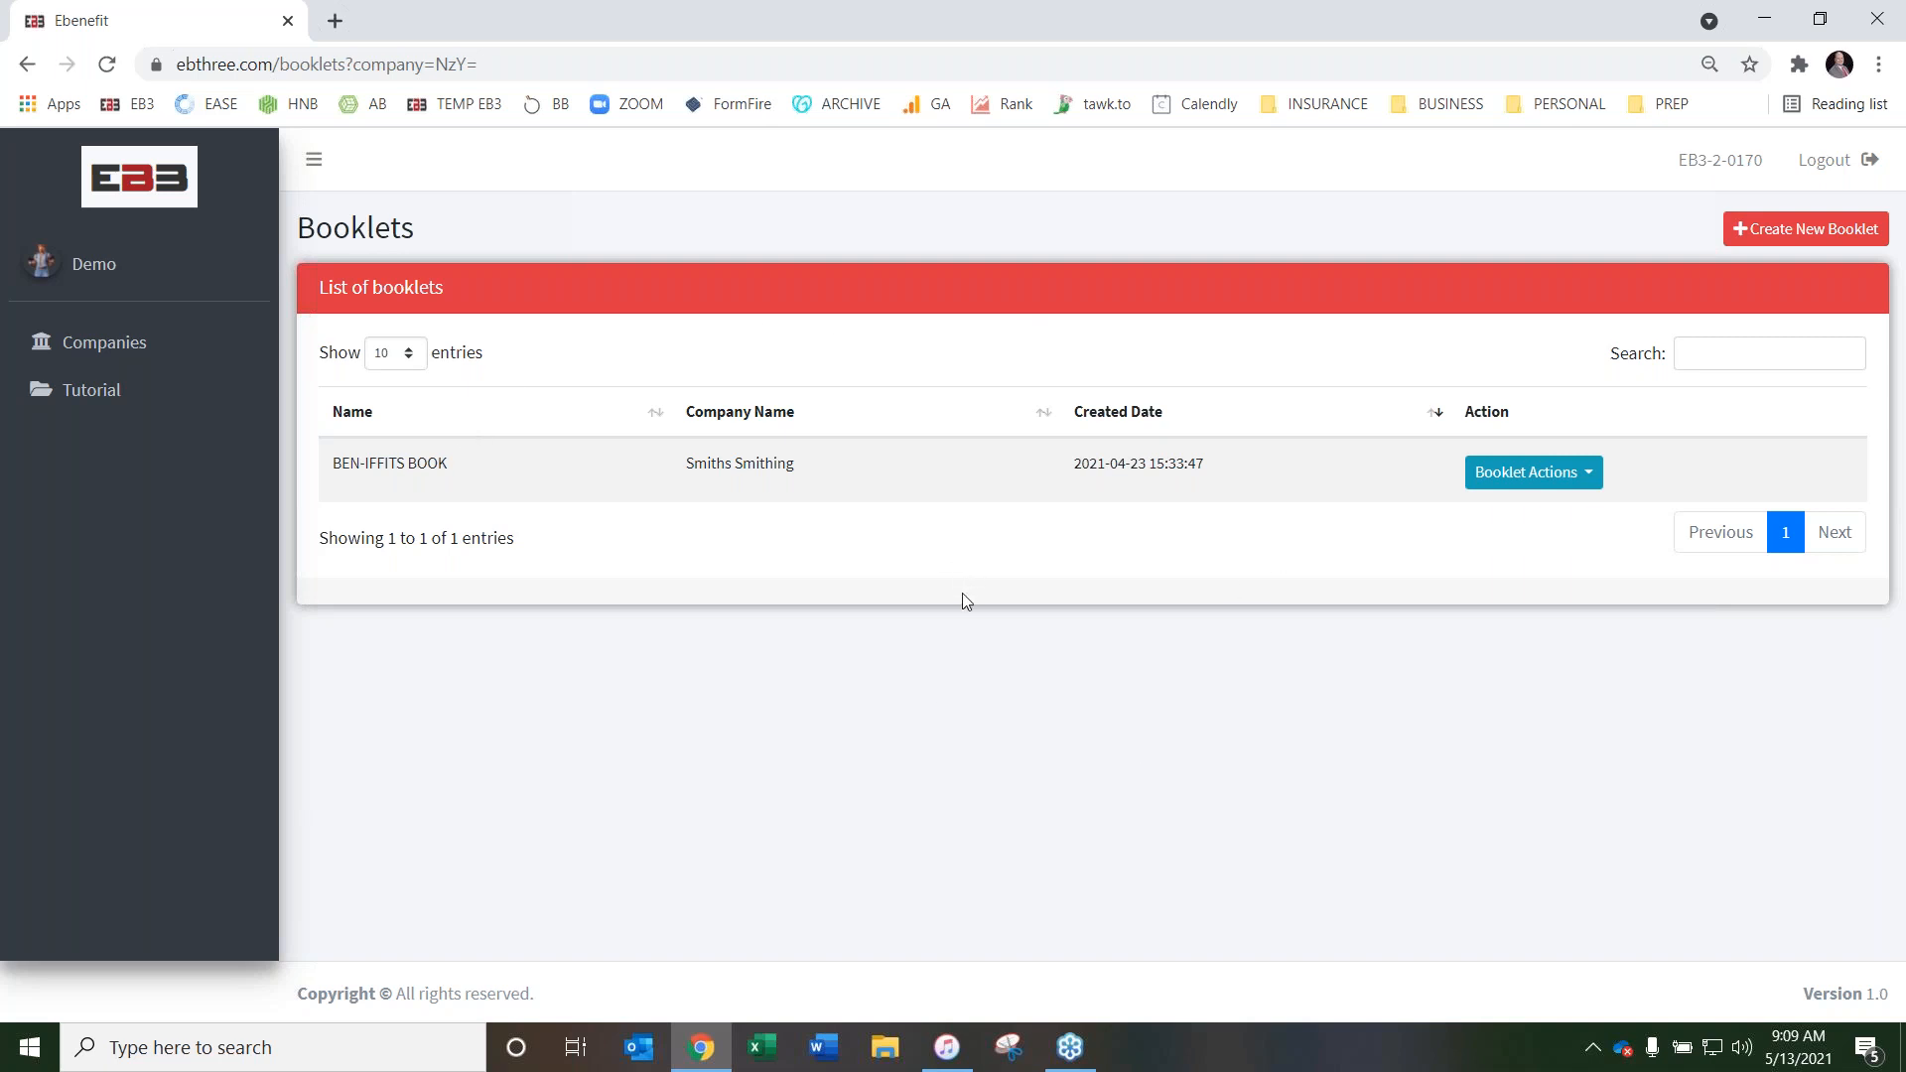
click(1567, 474)
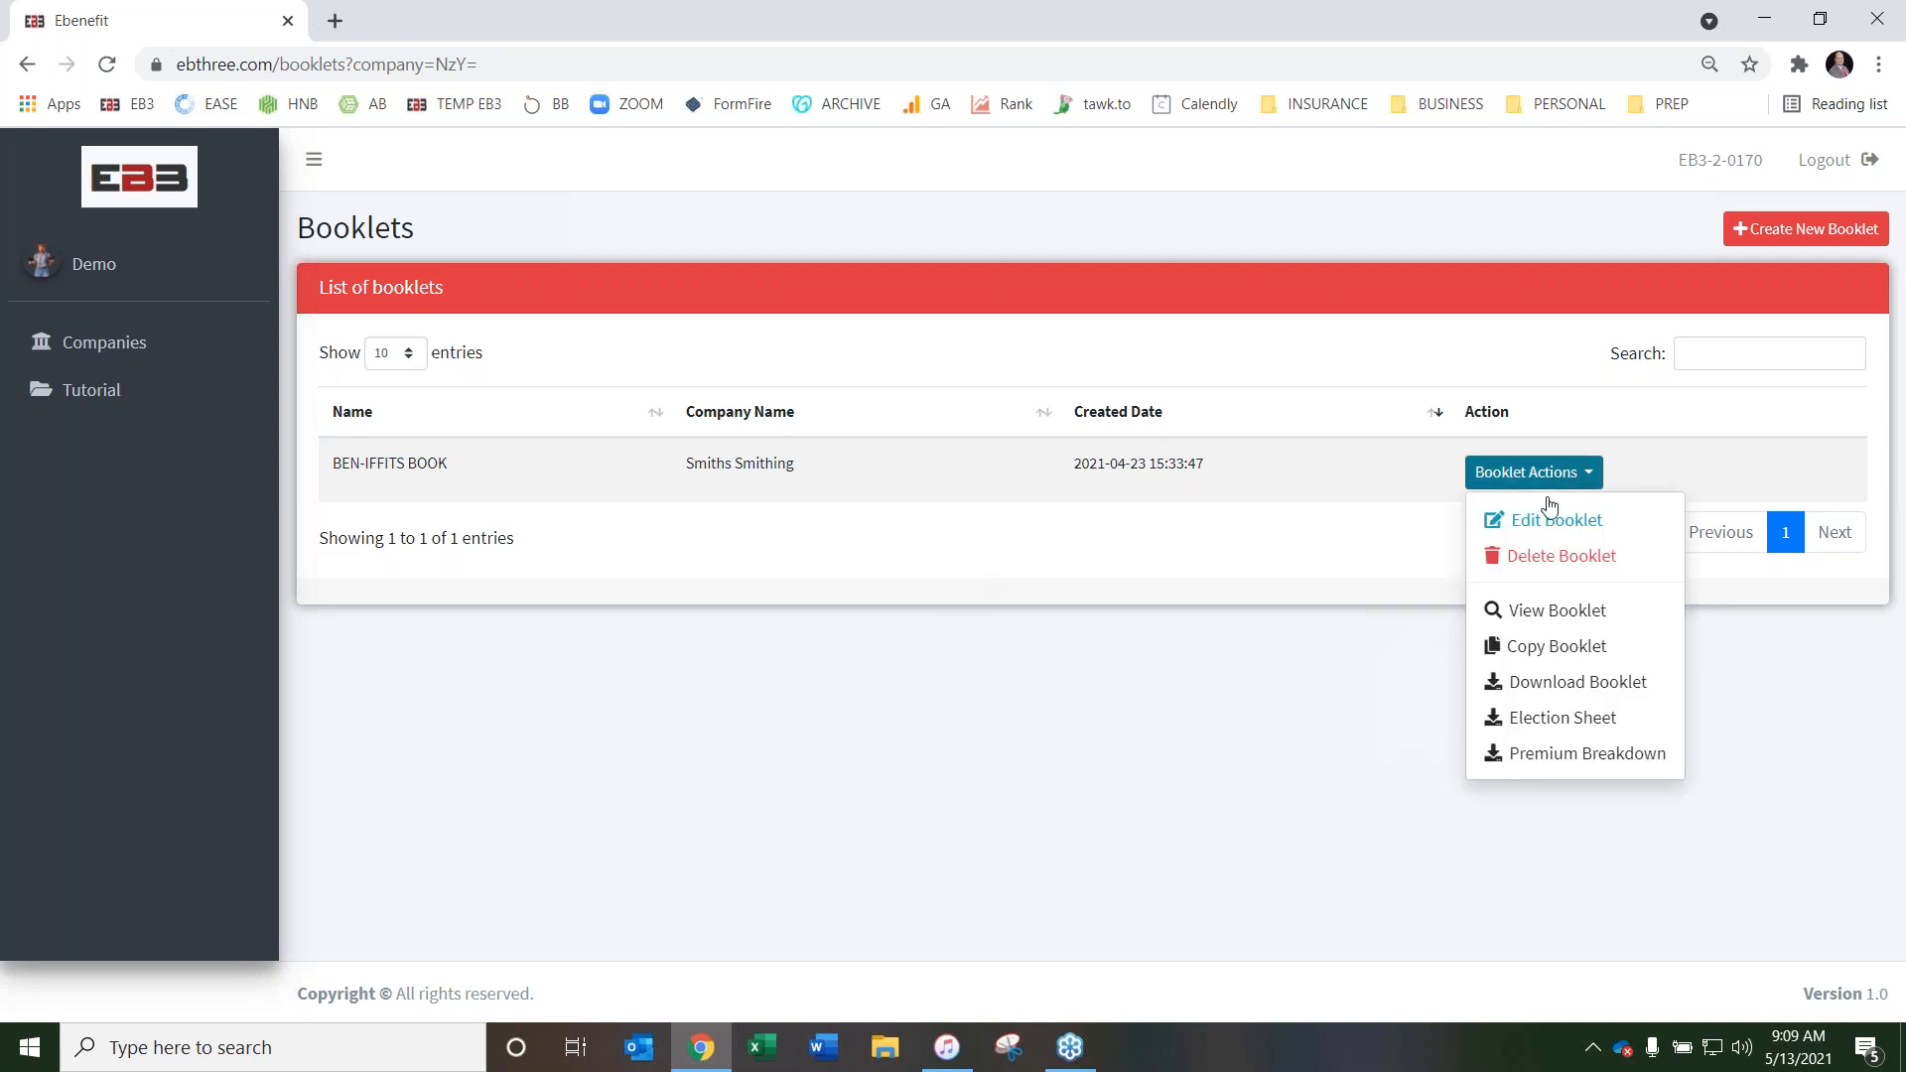
click(948, 526)
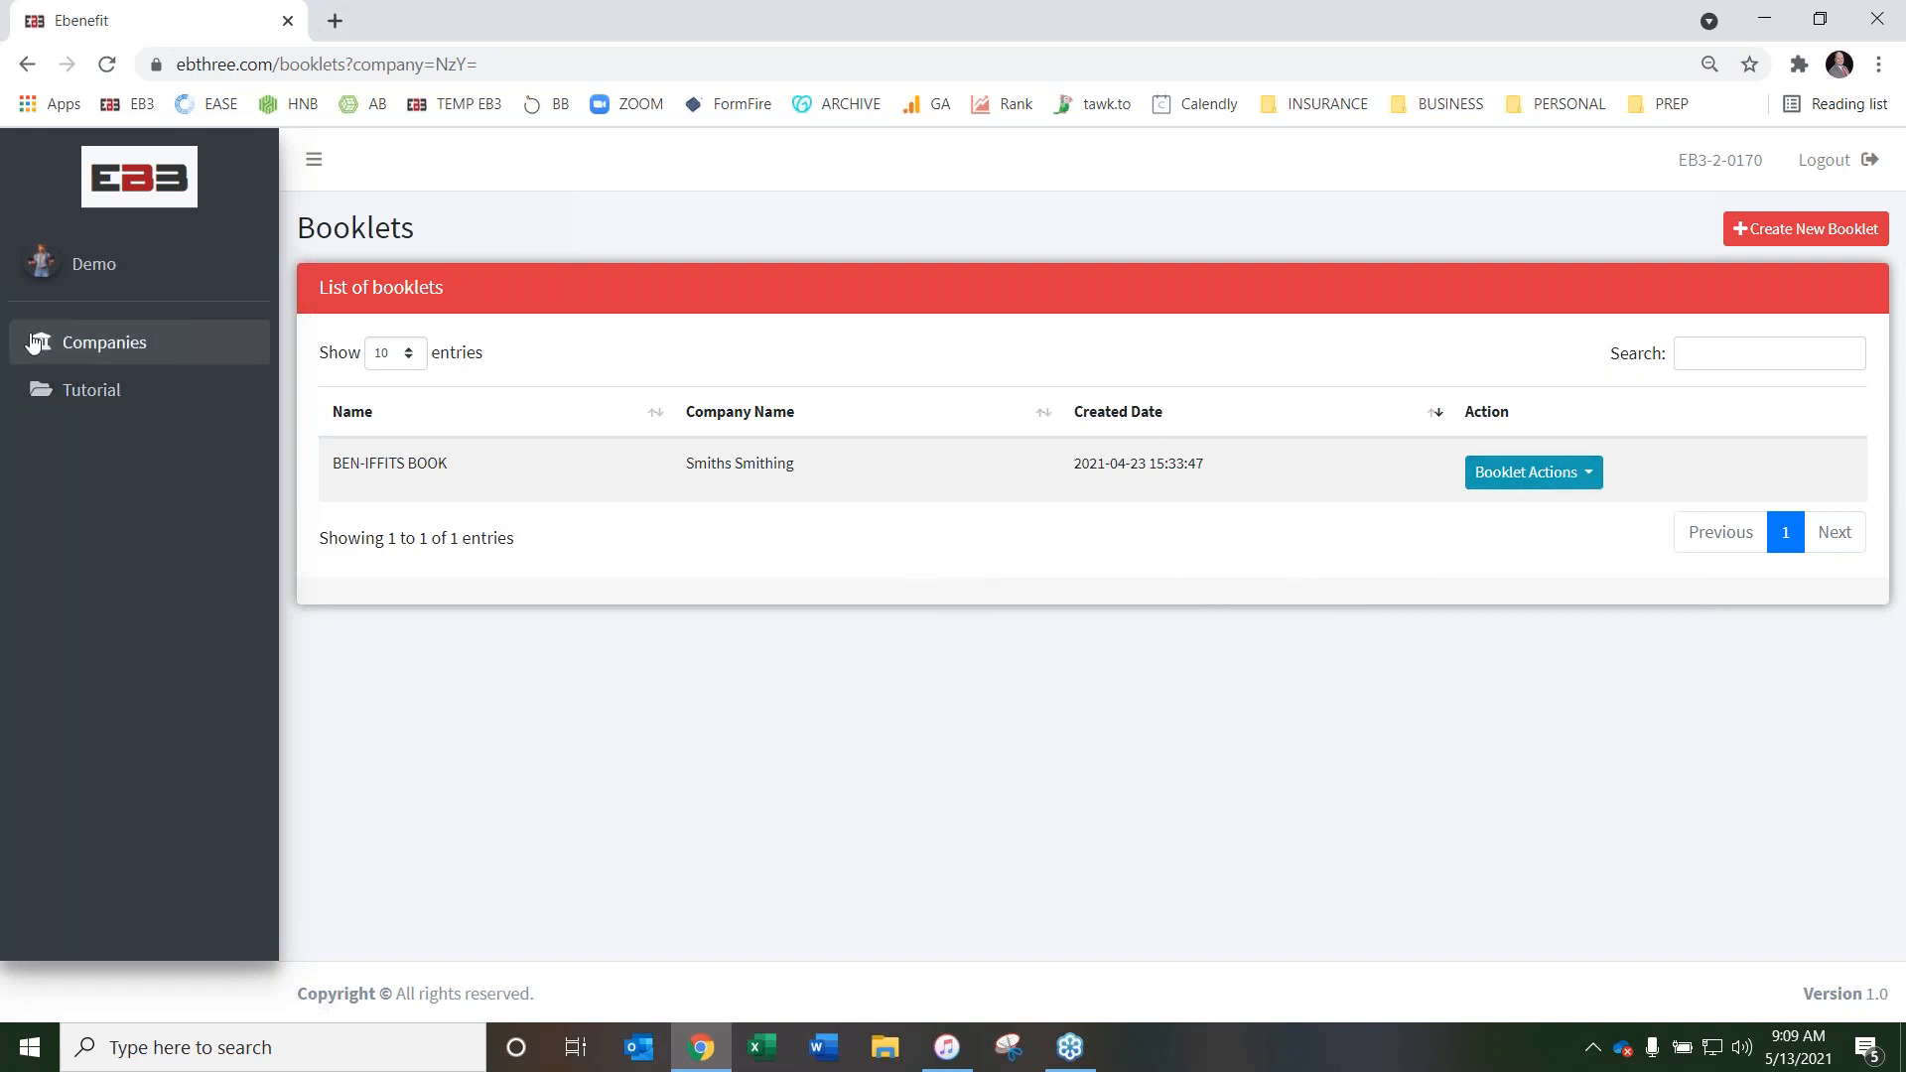
Return to the companies list and log out of the demo account
click(100, 348)
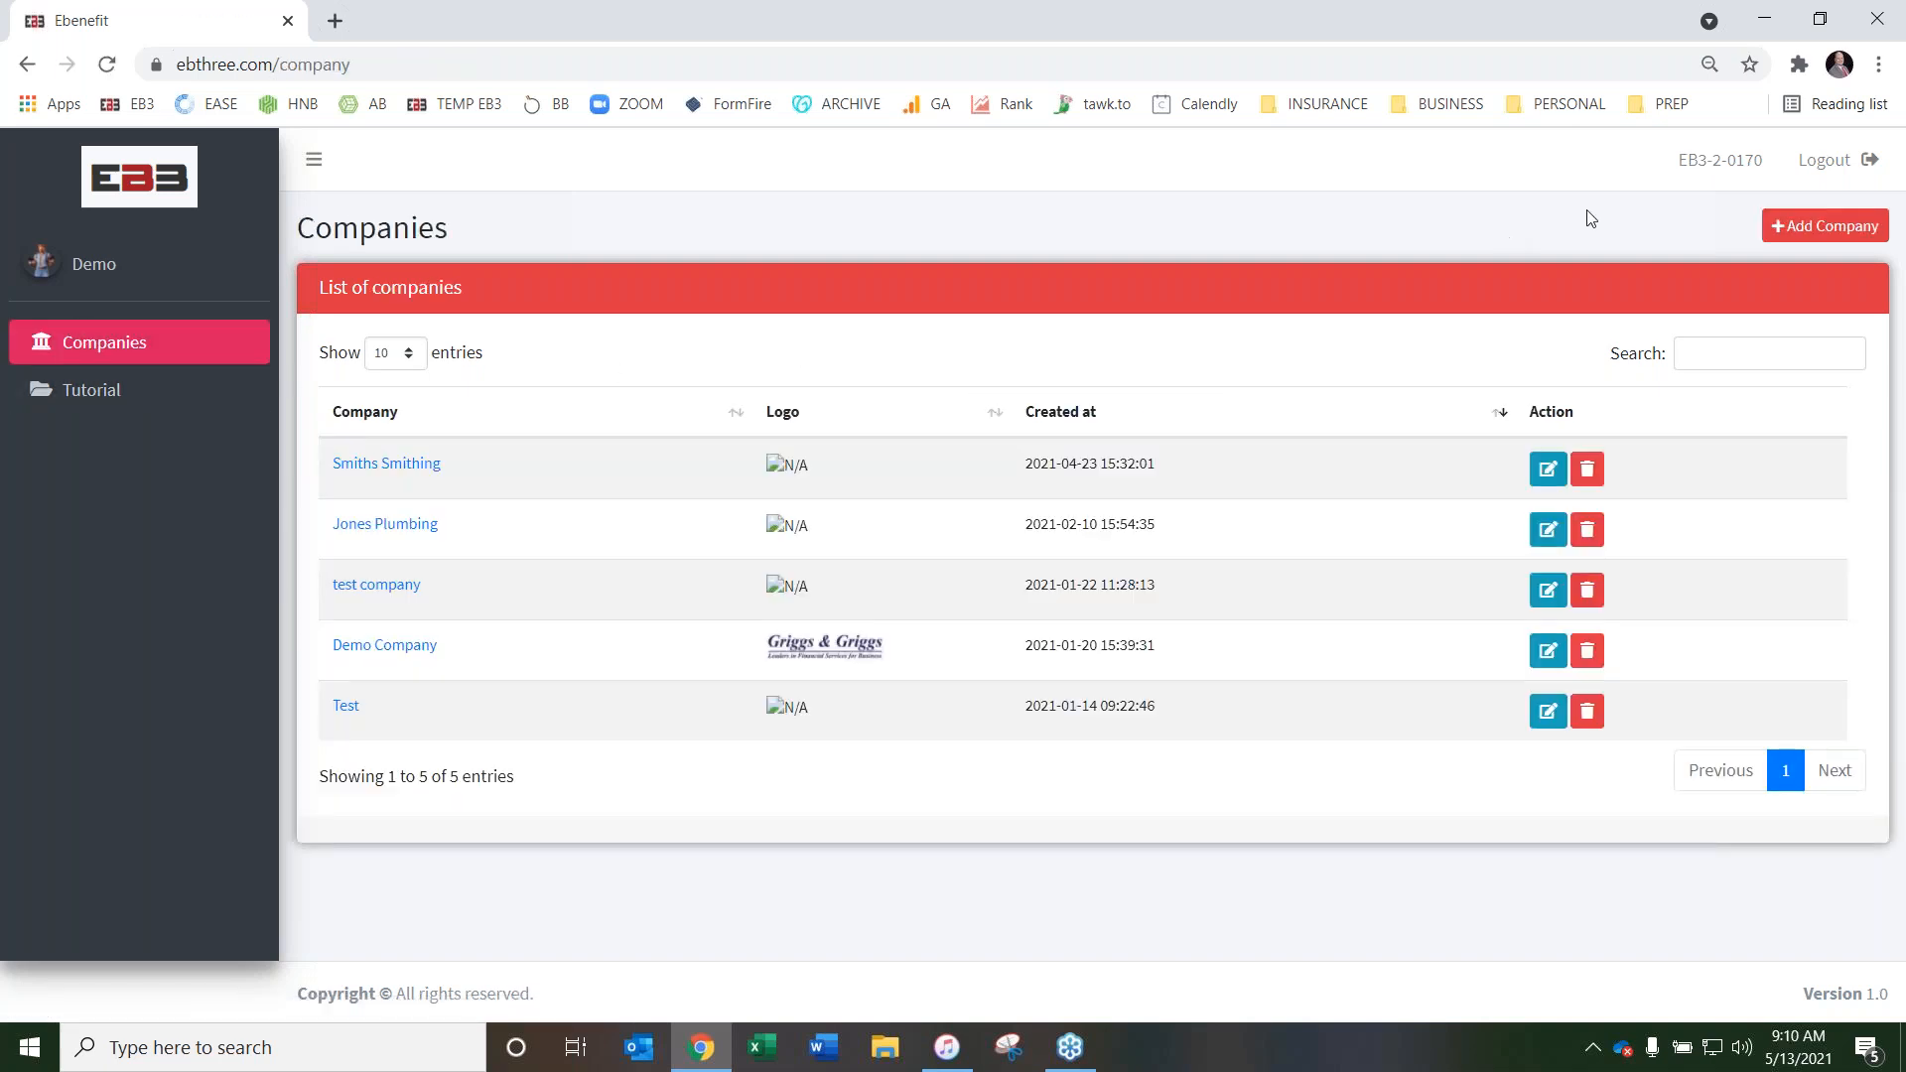
click(1817, 159)
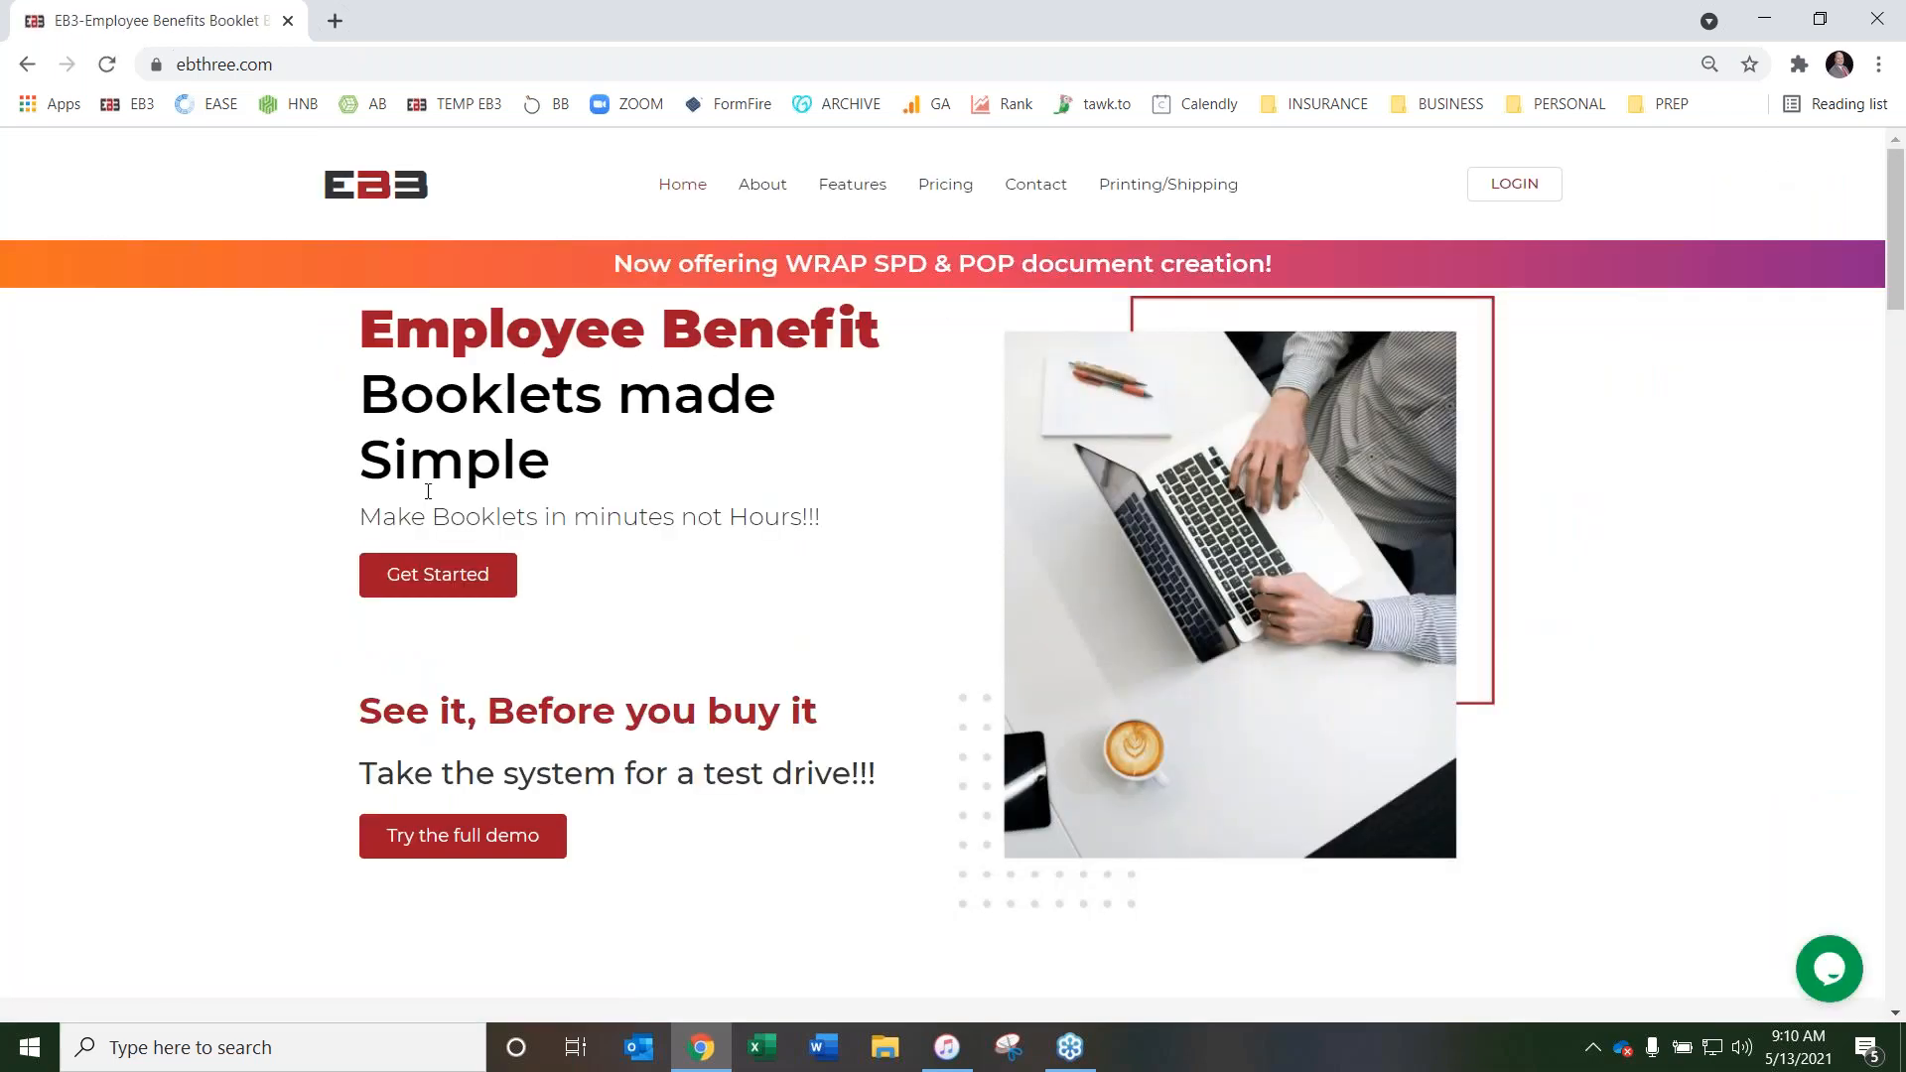
Examine the Agent, Agency, Enterprise and General Agencies plans in the homepage's Pricing section and return to the page start
scroll(288, 510, down, 1)
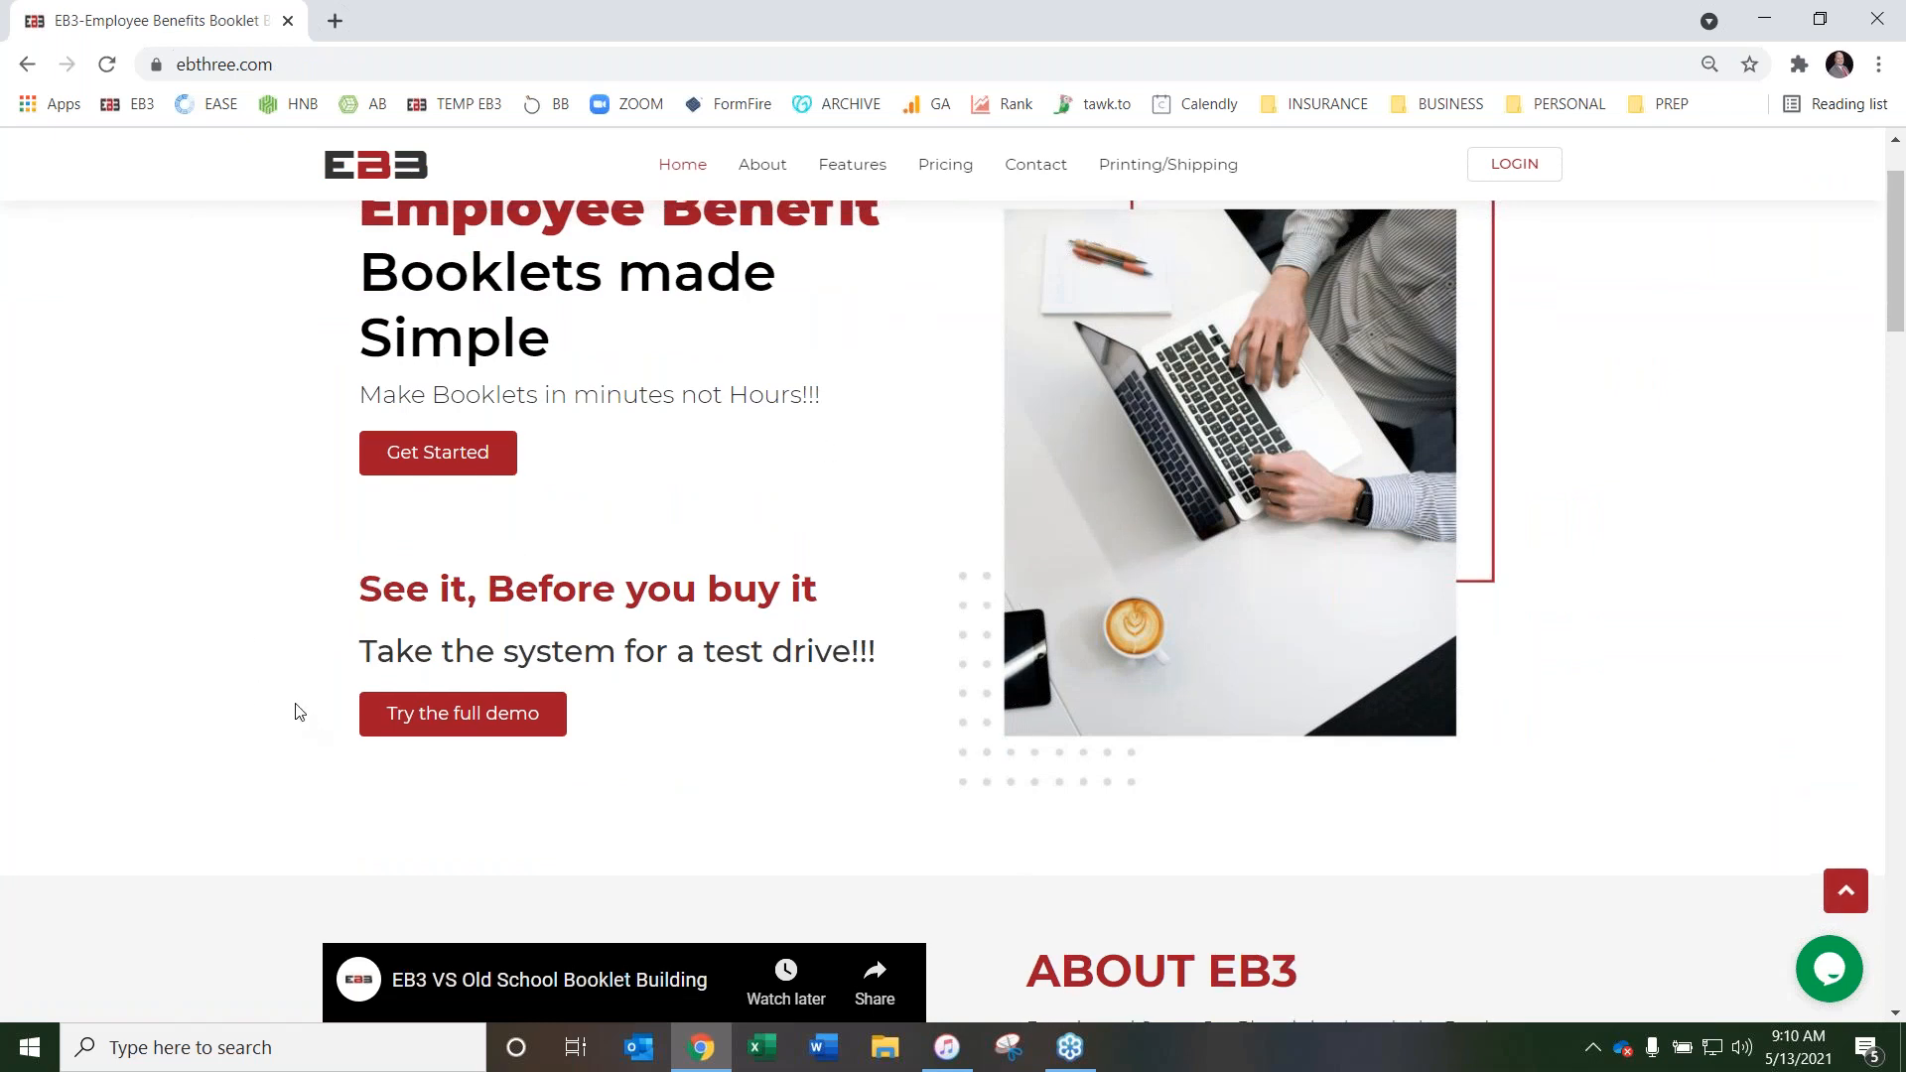
scroll(298, 713, up, 1)
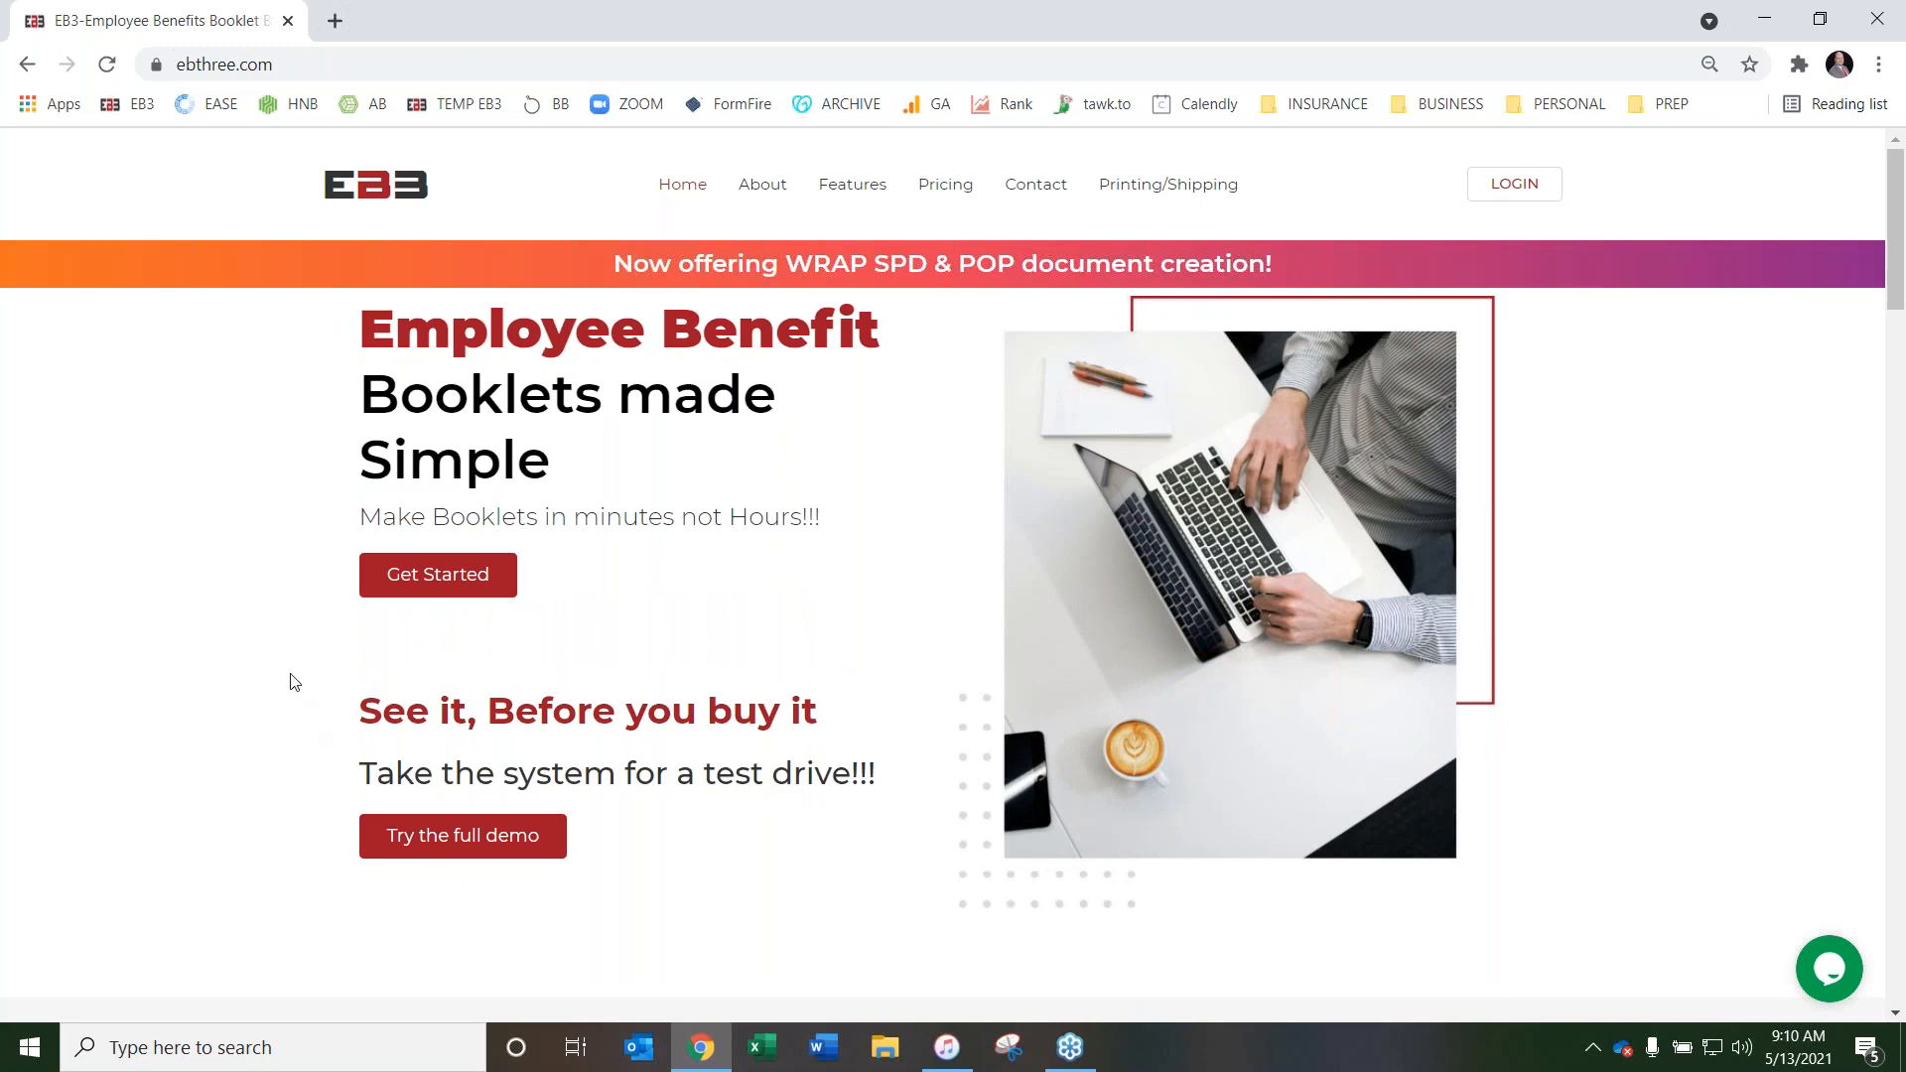
scroll(289, 540, down, 2)
scroll(303, 501, down, 12)
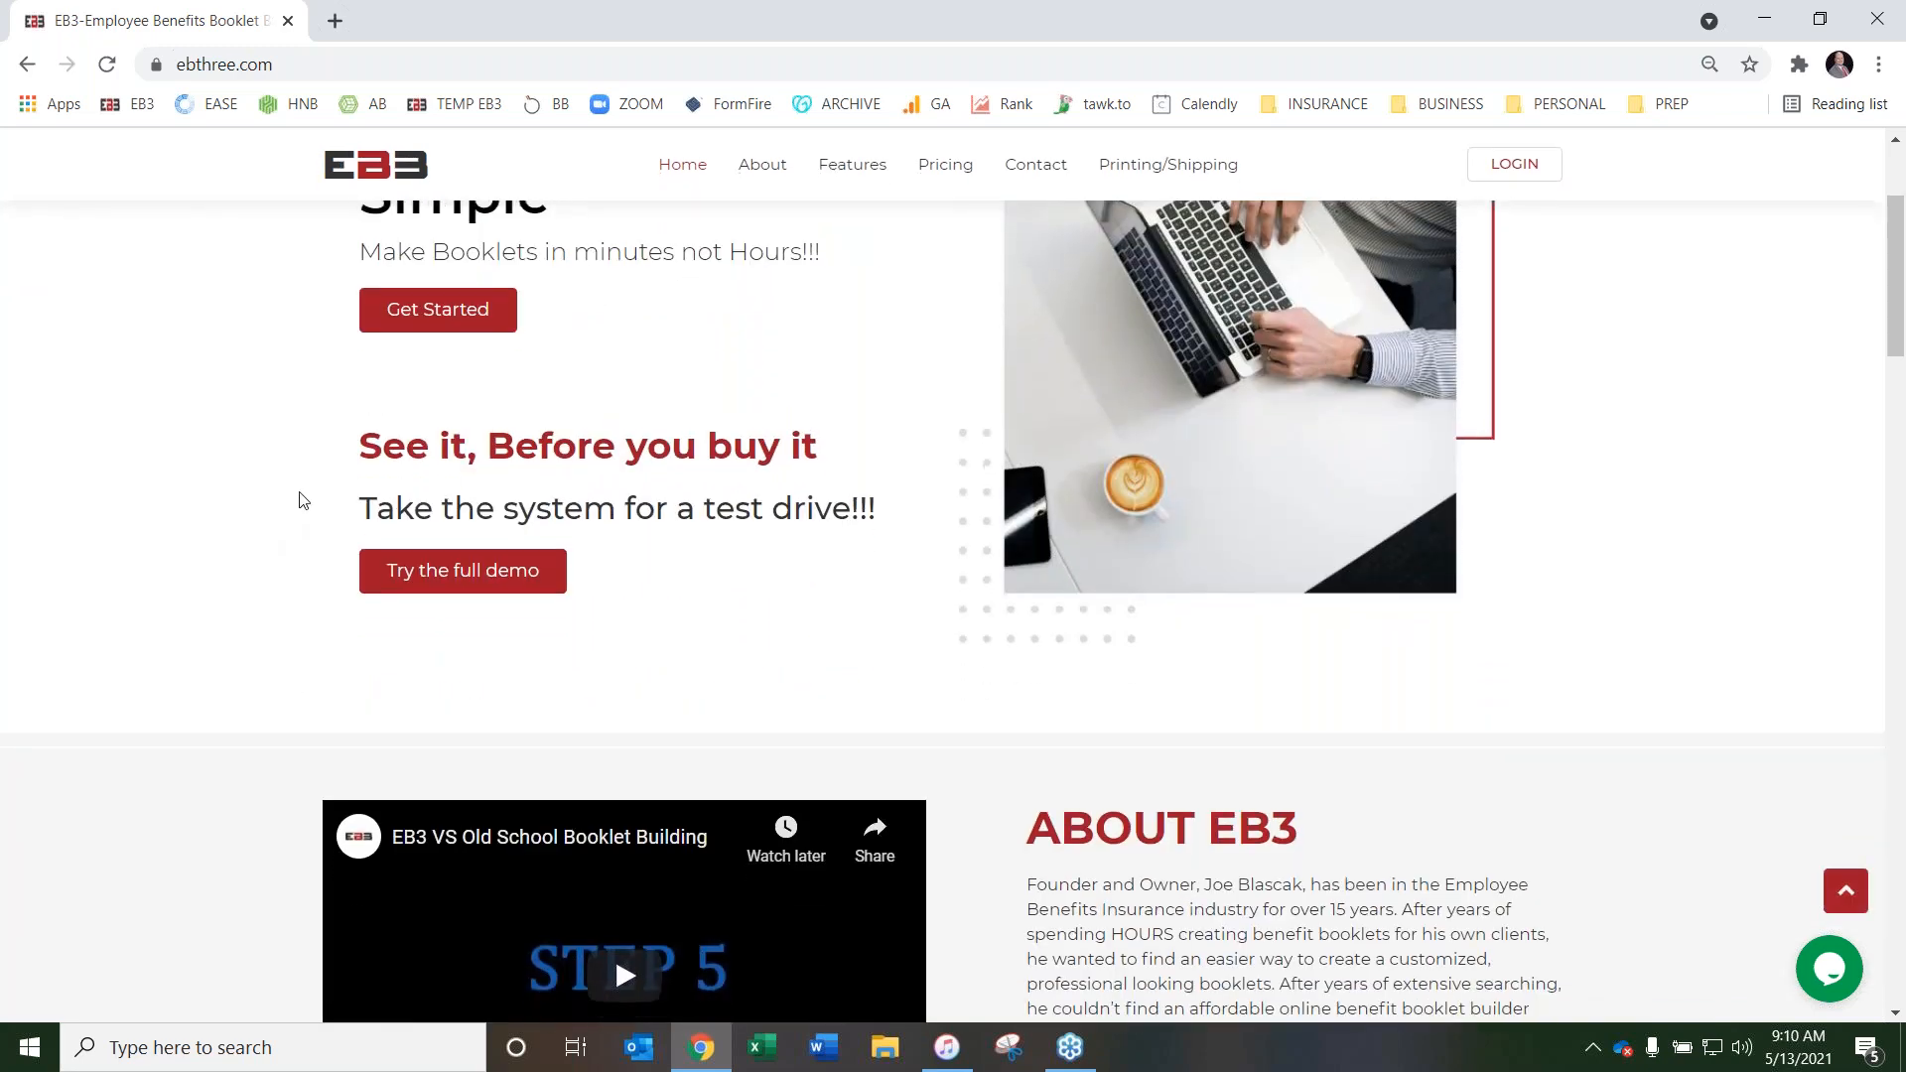
scroll(268, 507, down, 6)
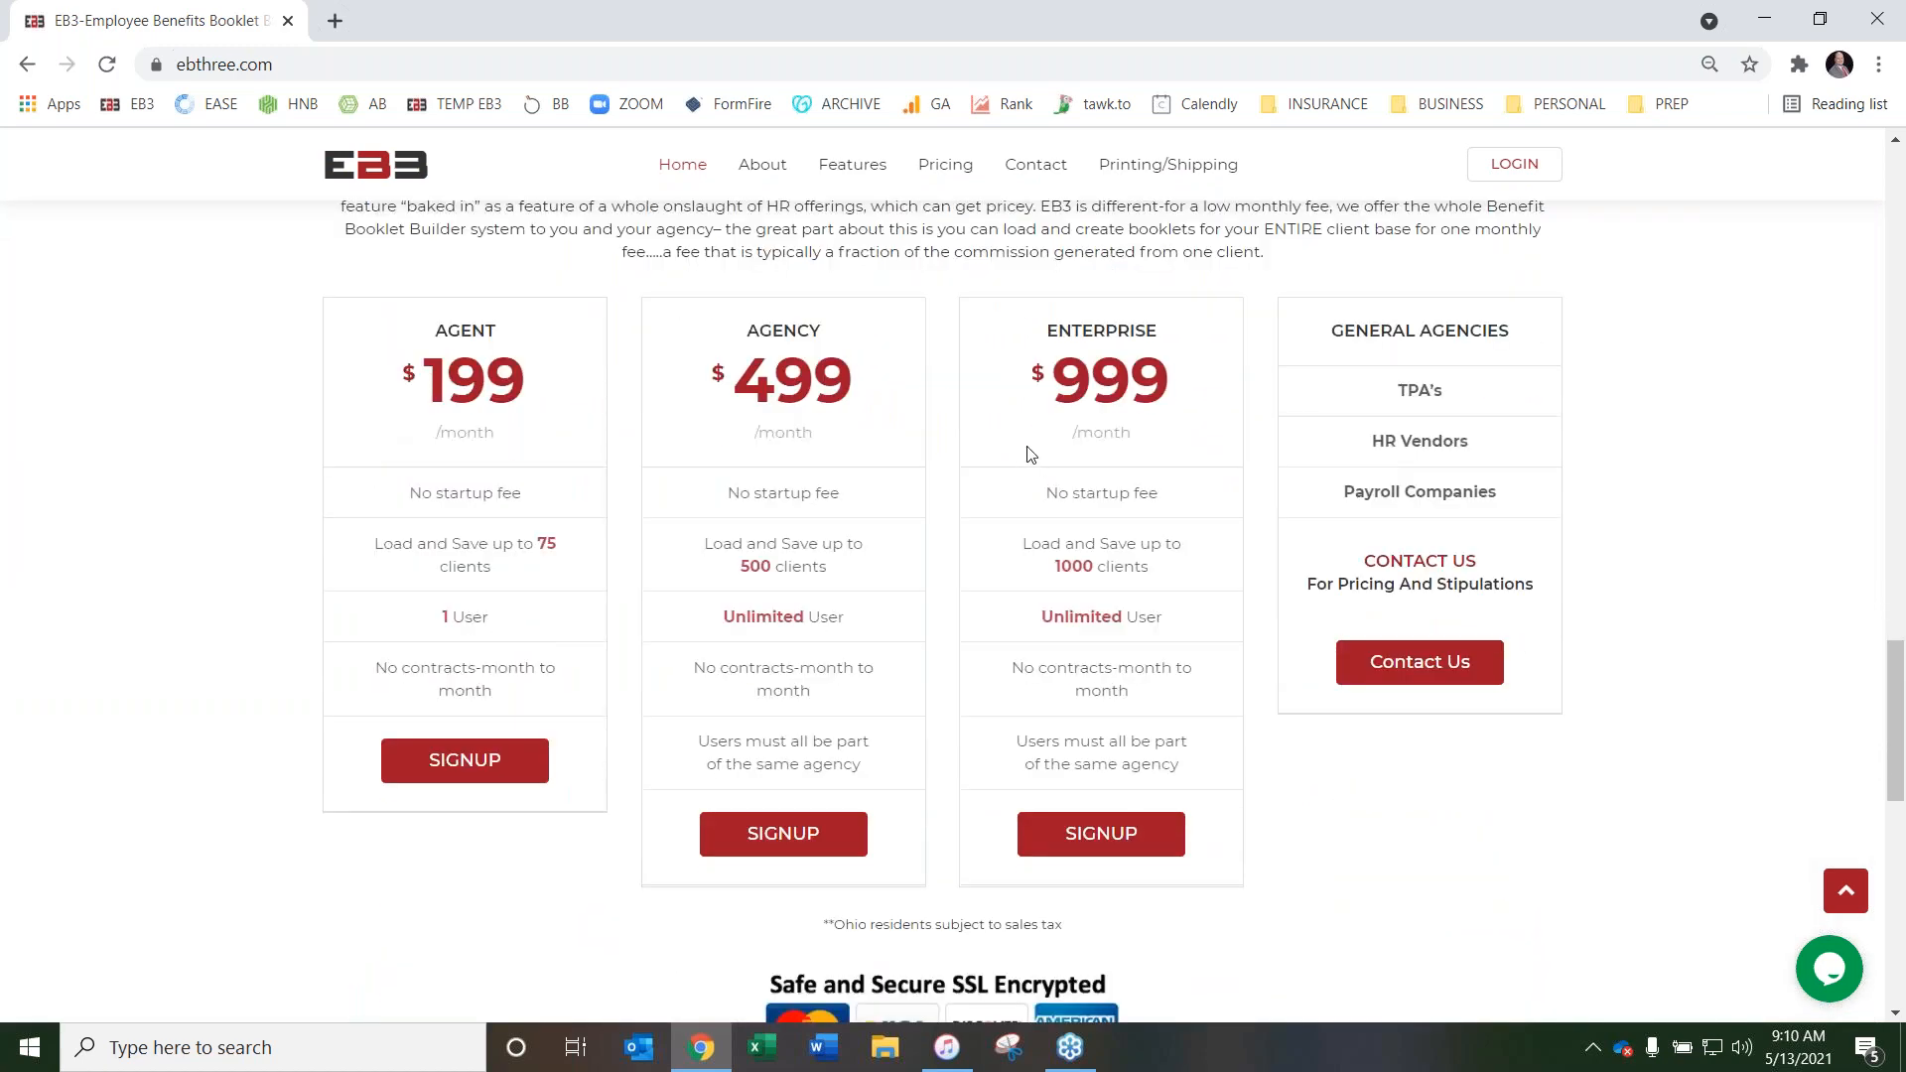
scroll(1032, 457, up, 3)
scroll(248, 457, down, 2)
scroll(1158, 660, up, 2)
scroll(1151, 582, down, 2)
scroll(1046, 497, up, 1)
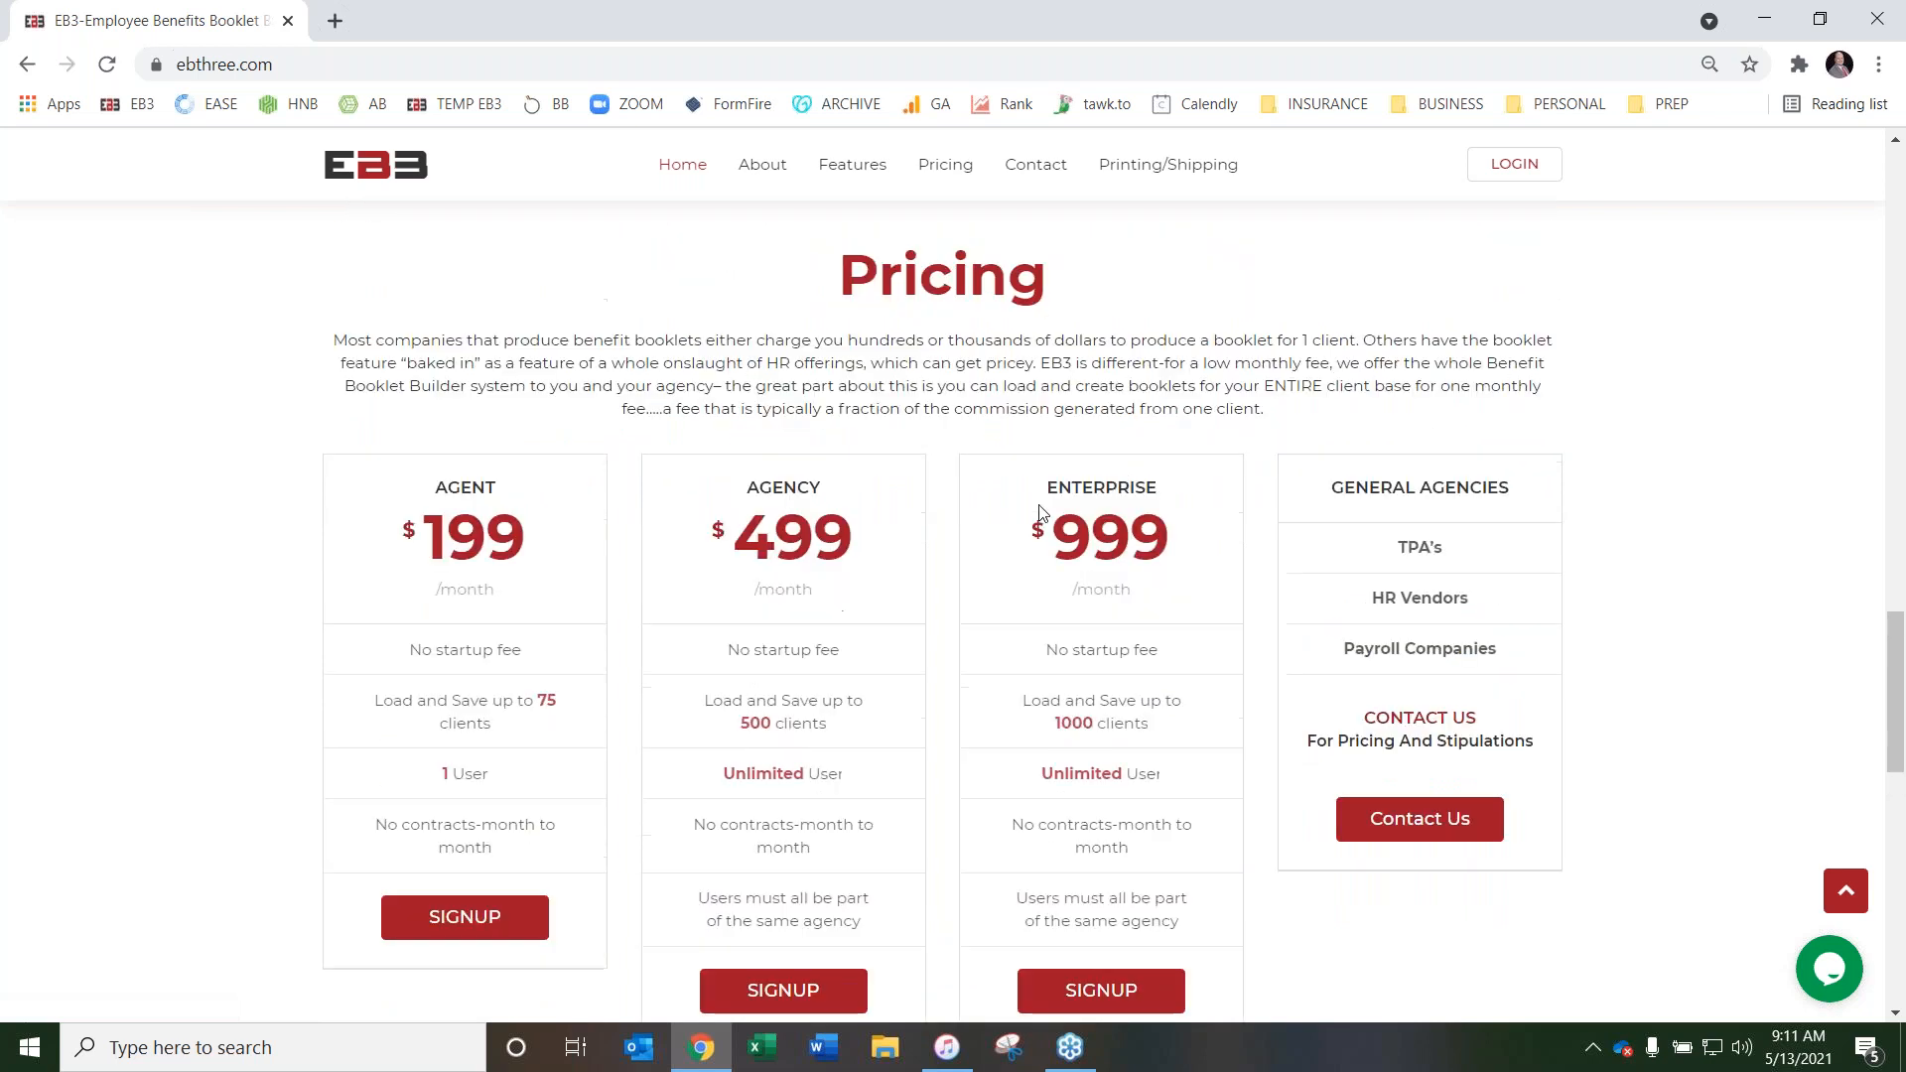
scroll(298, 501, down, 1)
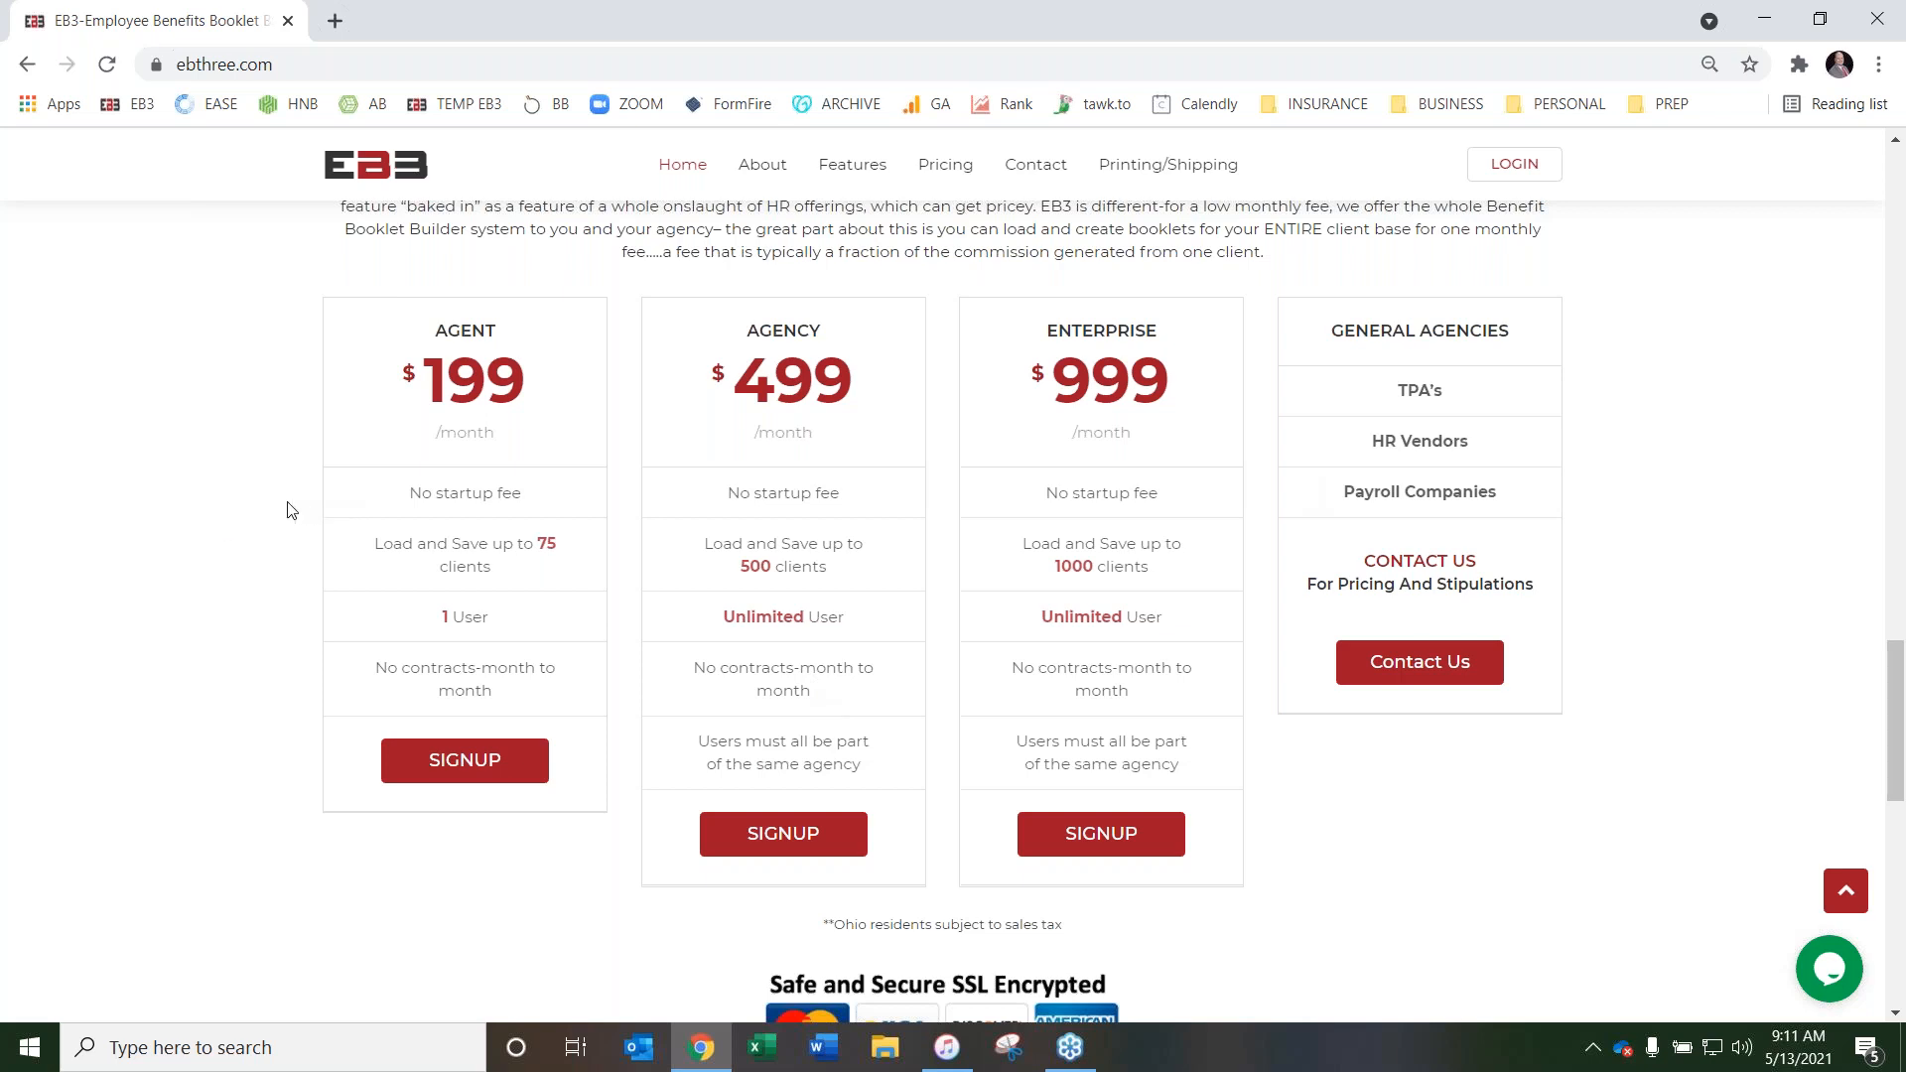
scroll(284, 510, up, 3)
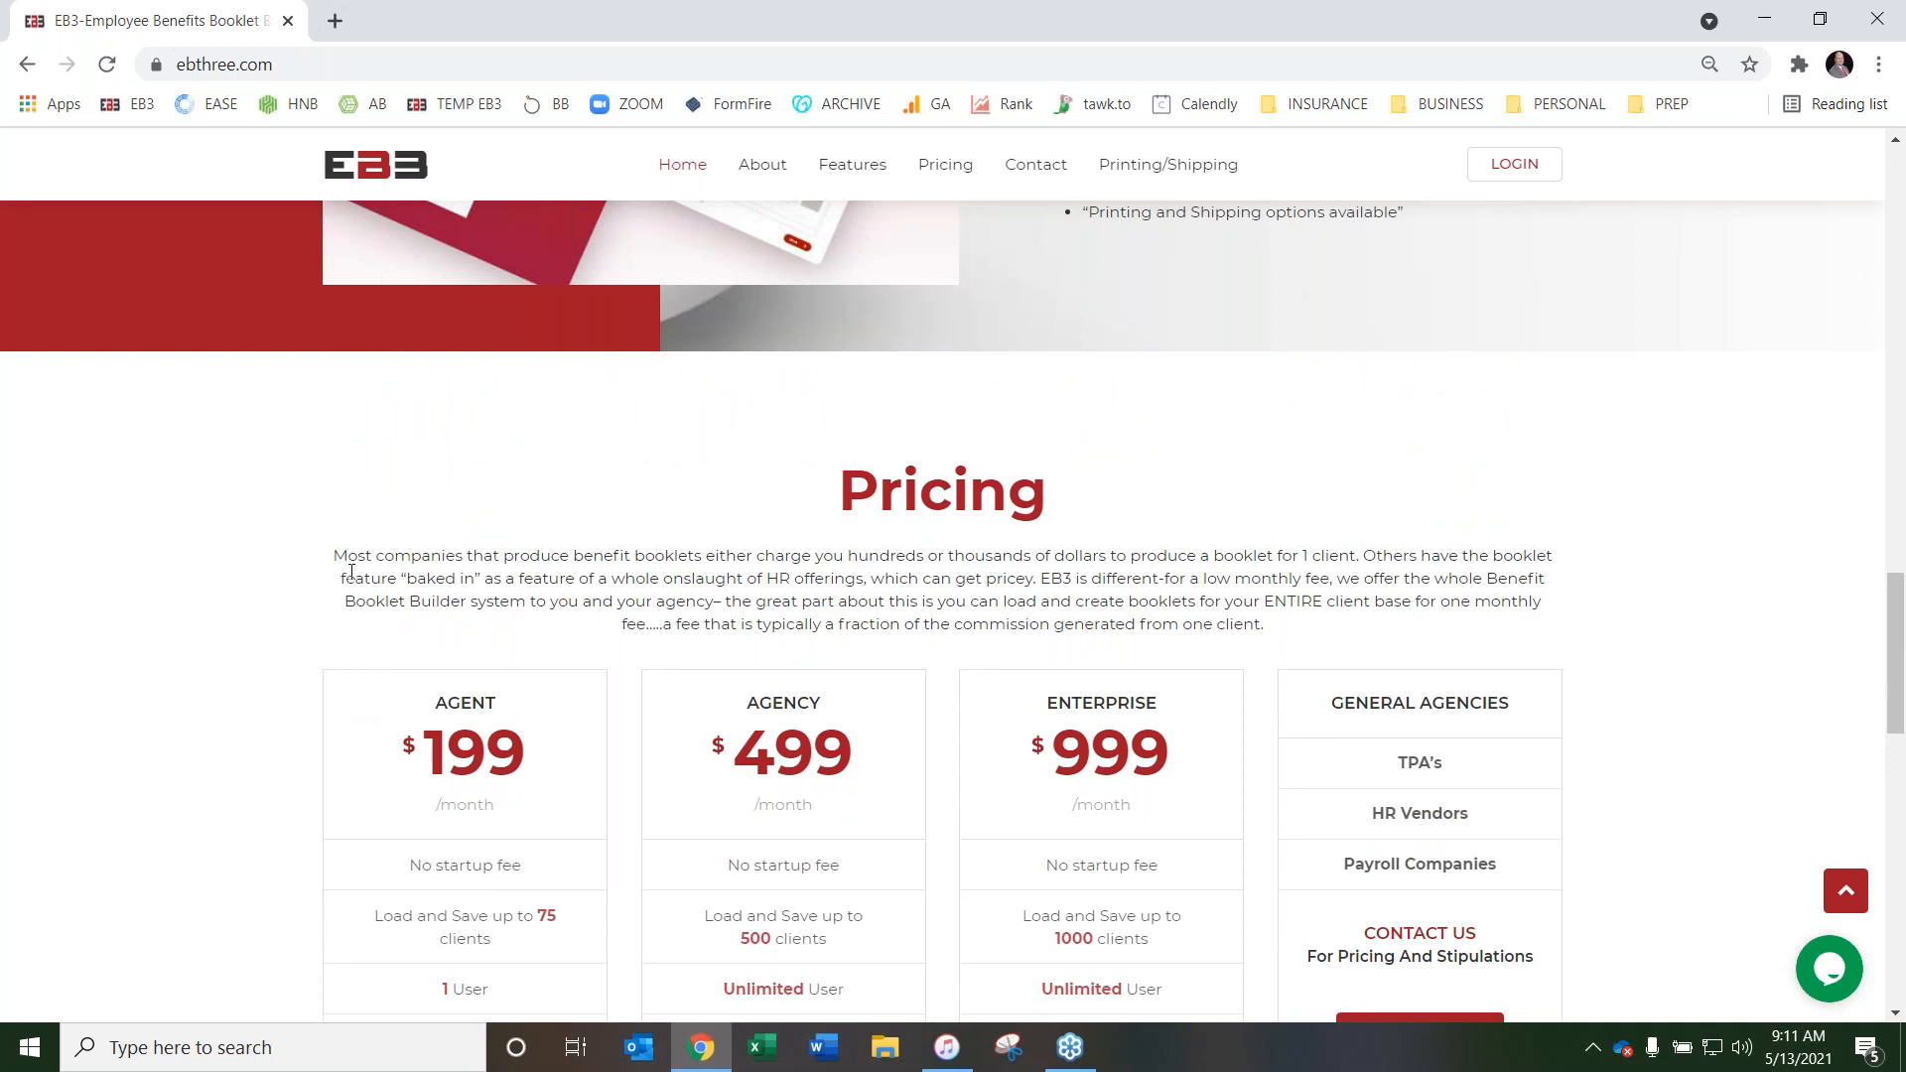
scroll(306, 536, up, 15)
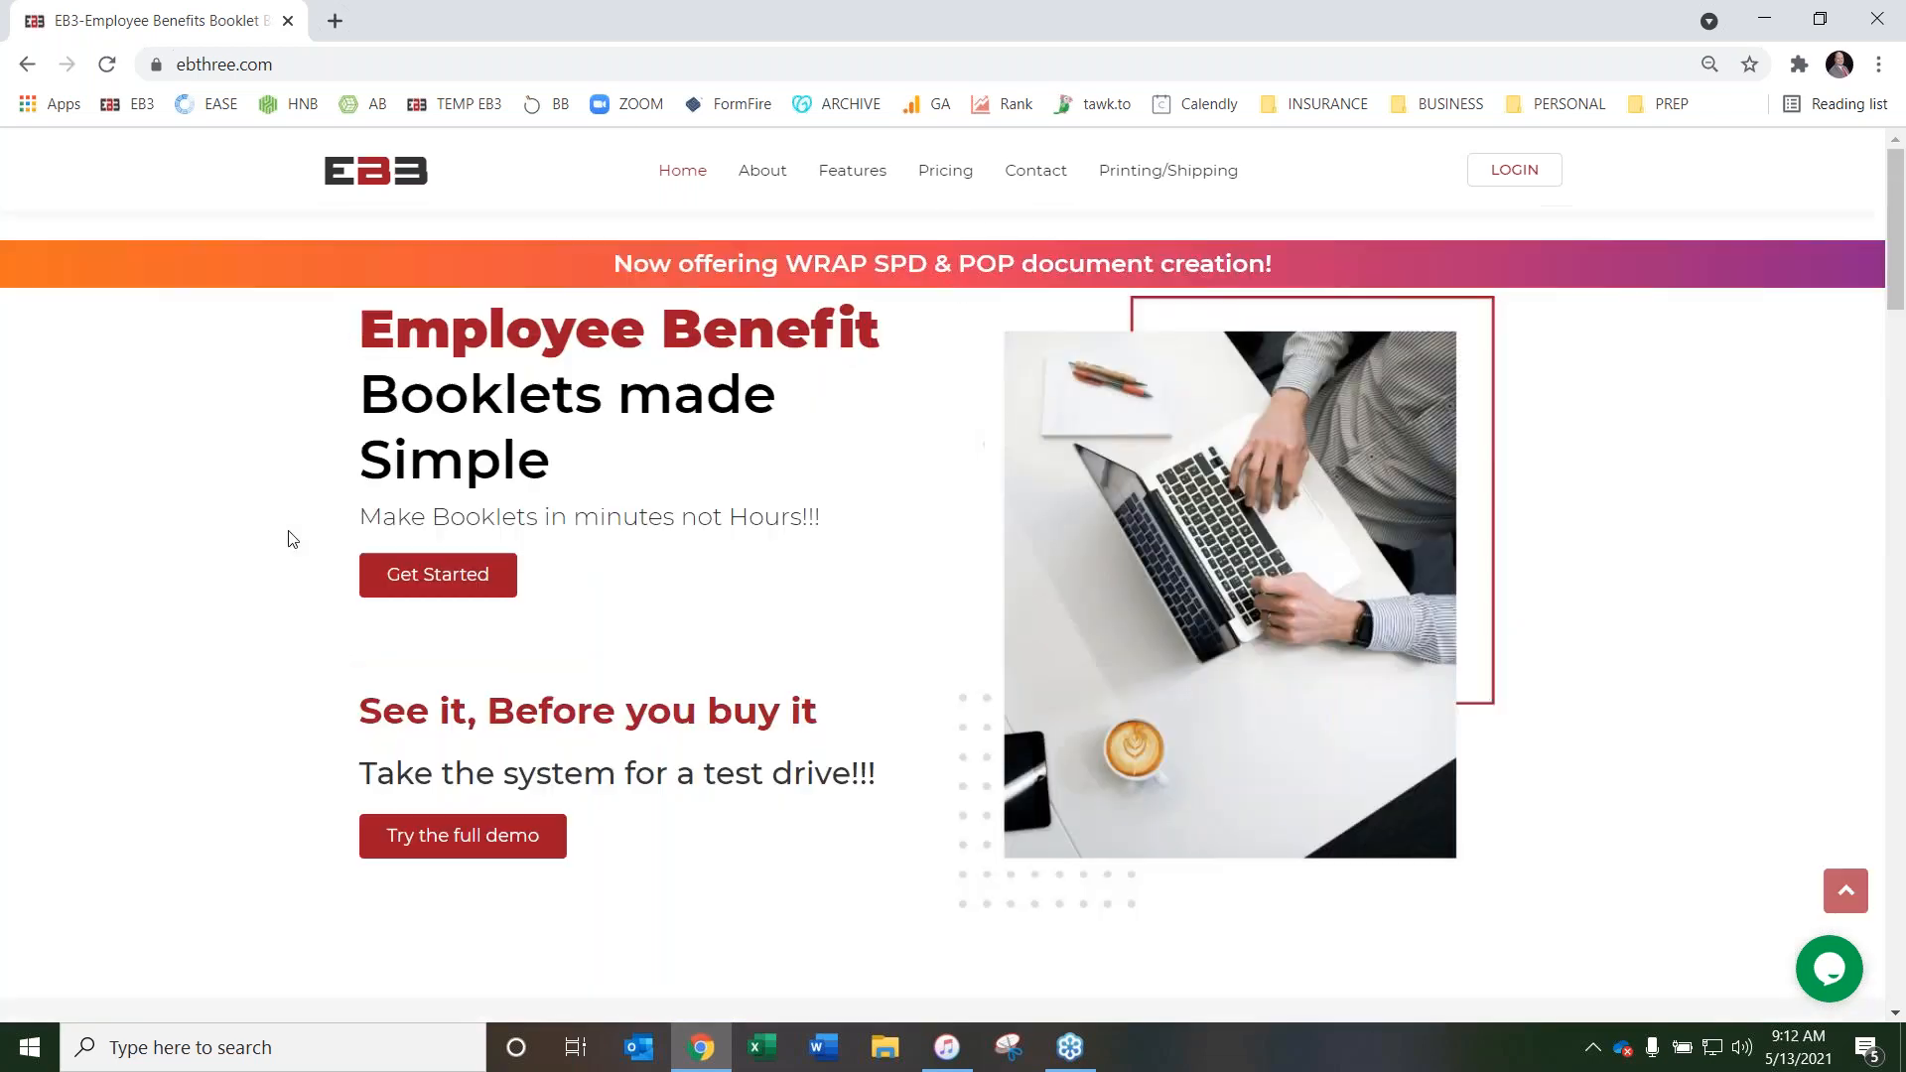
Log in to the super admin account and switch into the account of the agency listed under Agencies
click(1524, 193)
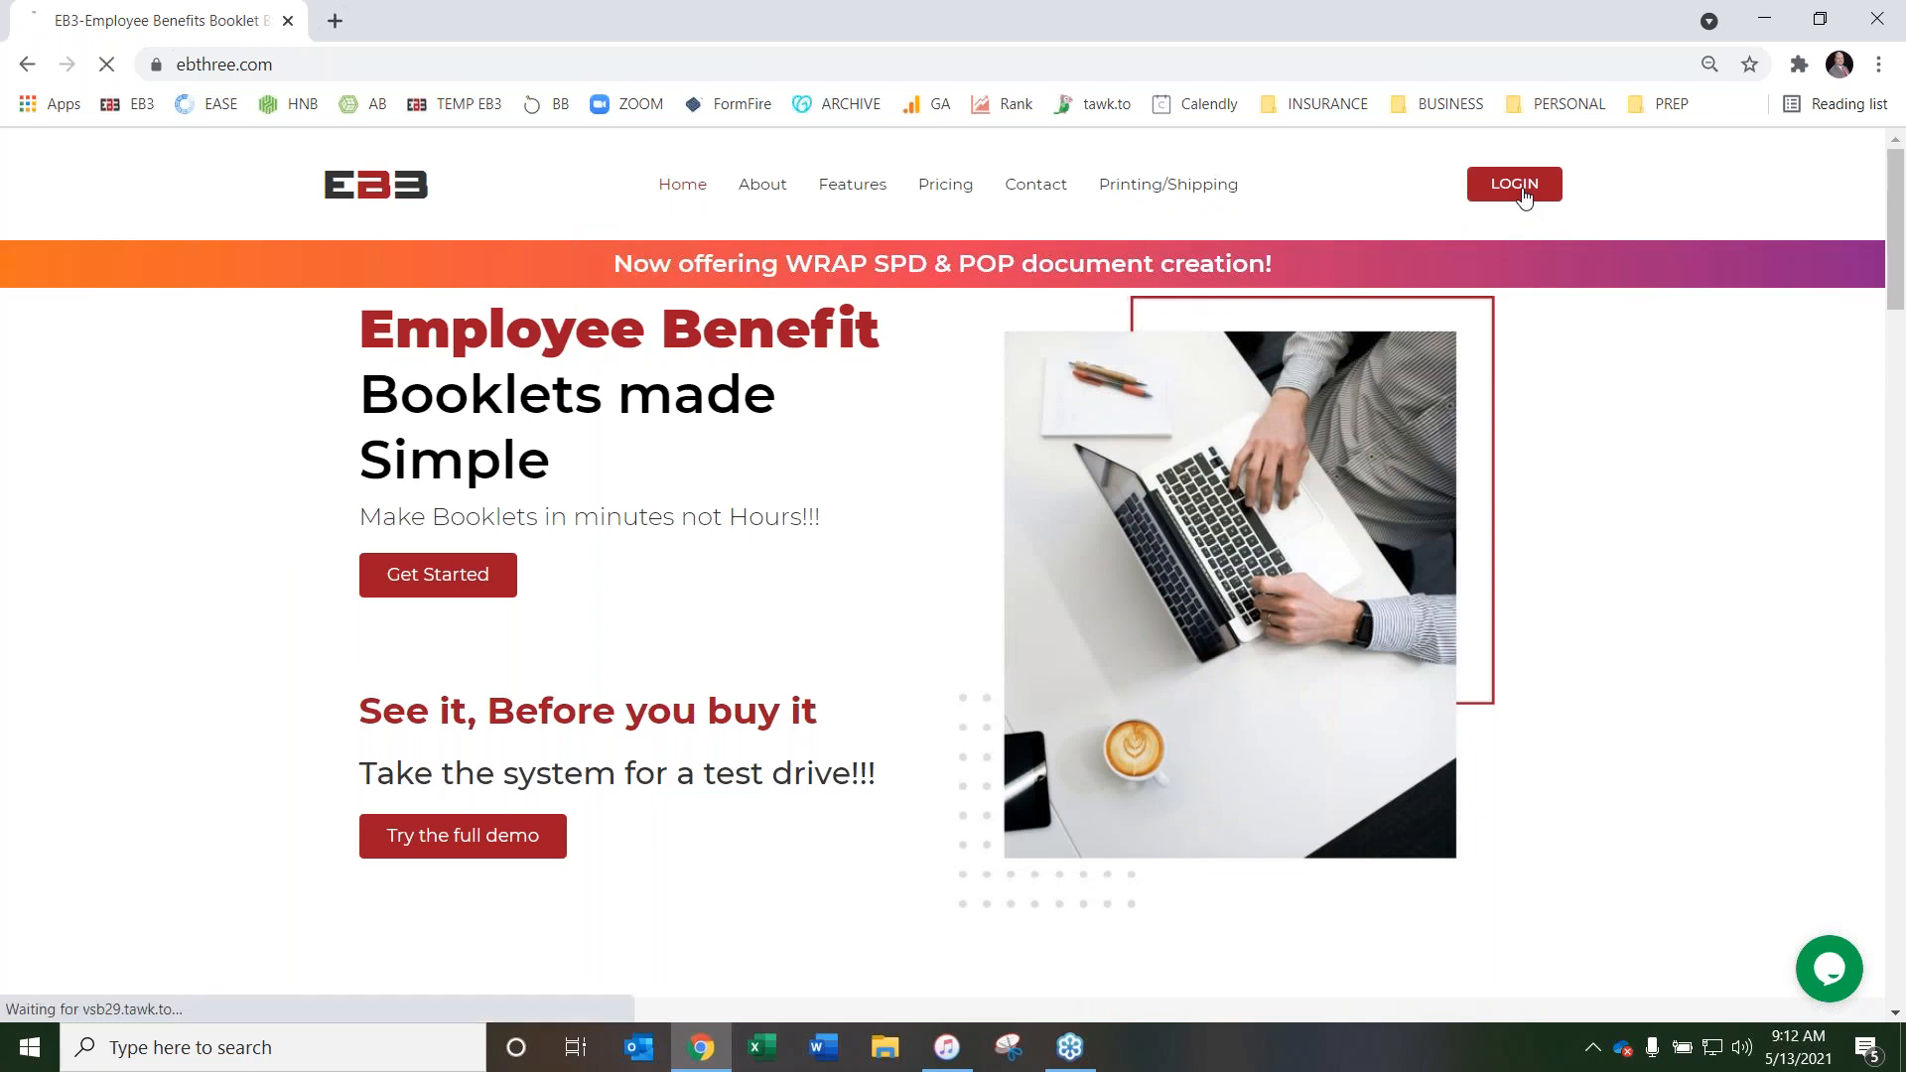
click(931, 683)
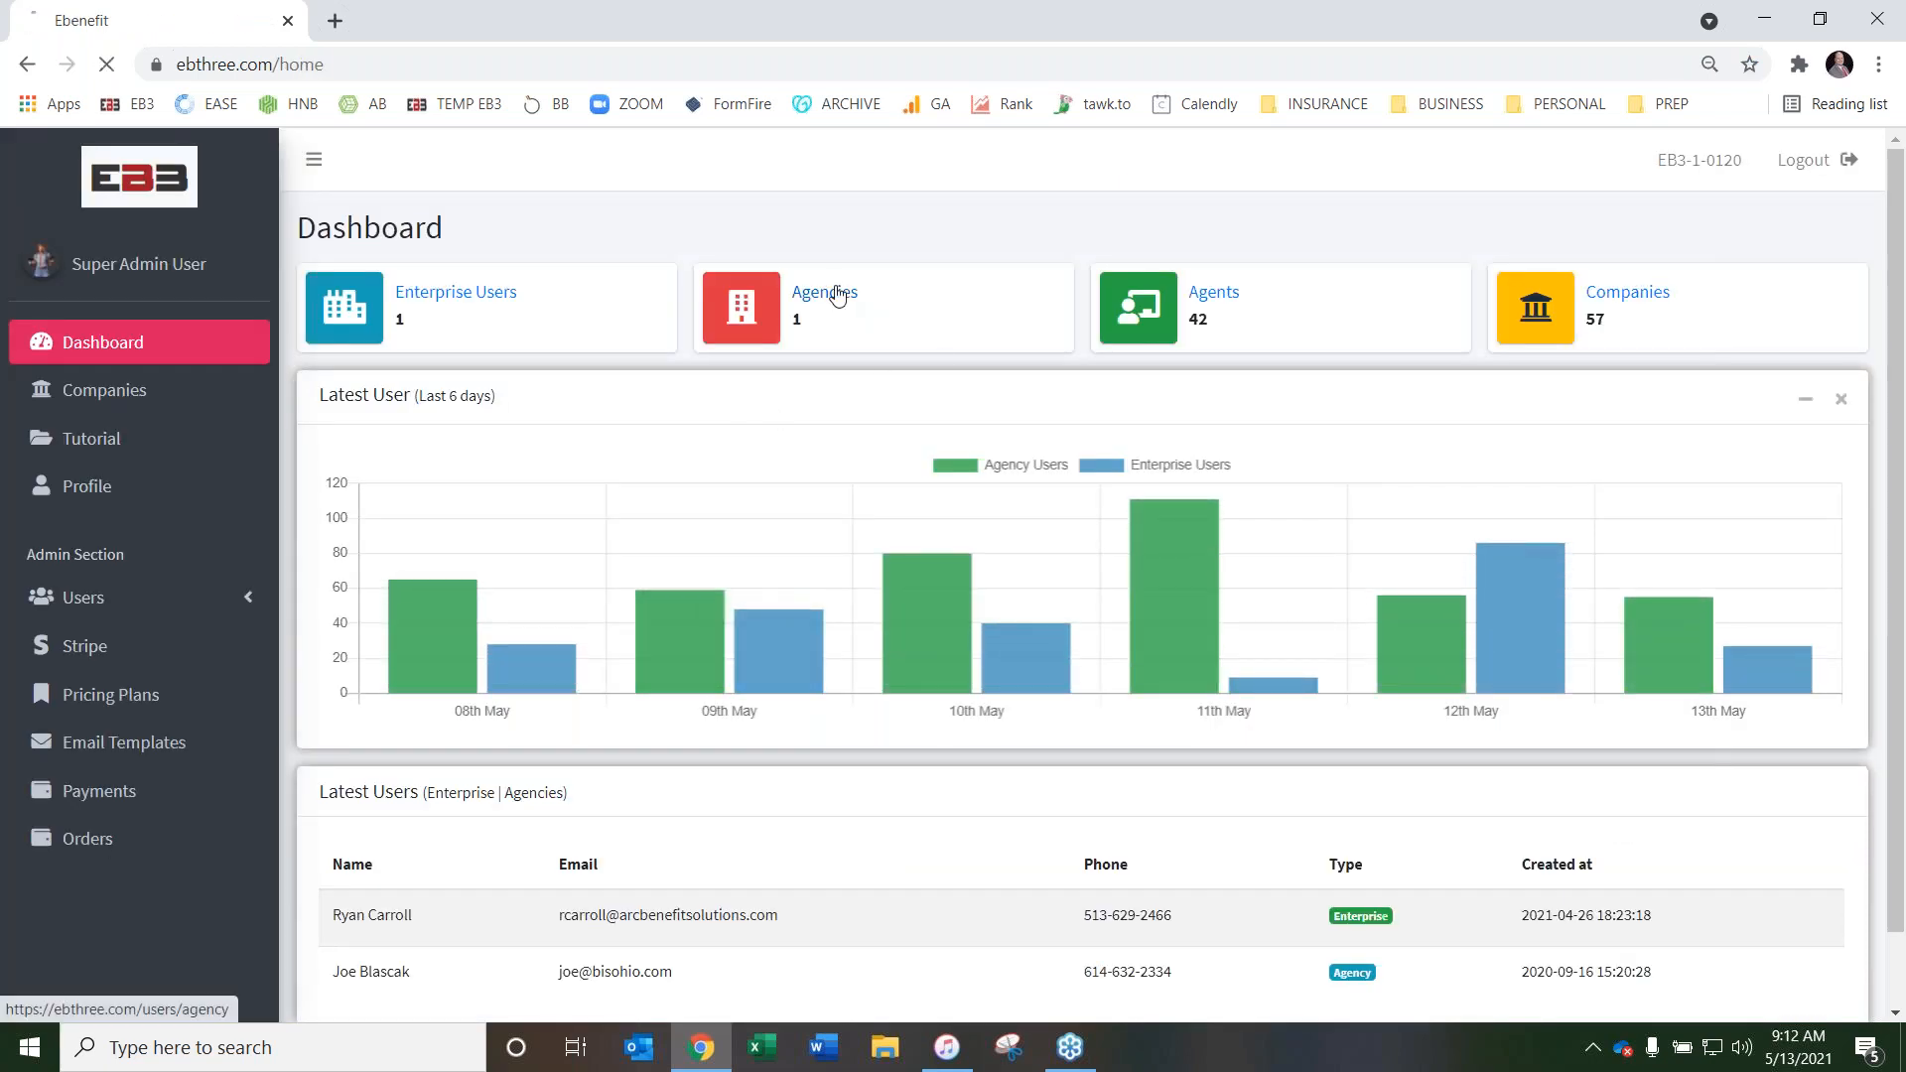
click(837, 296)
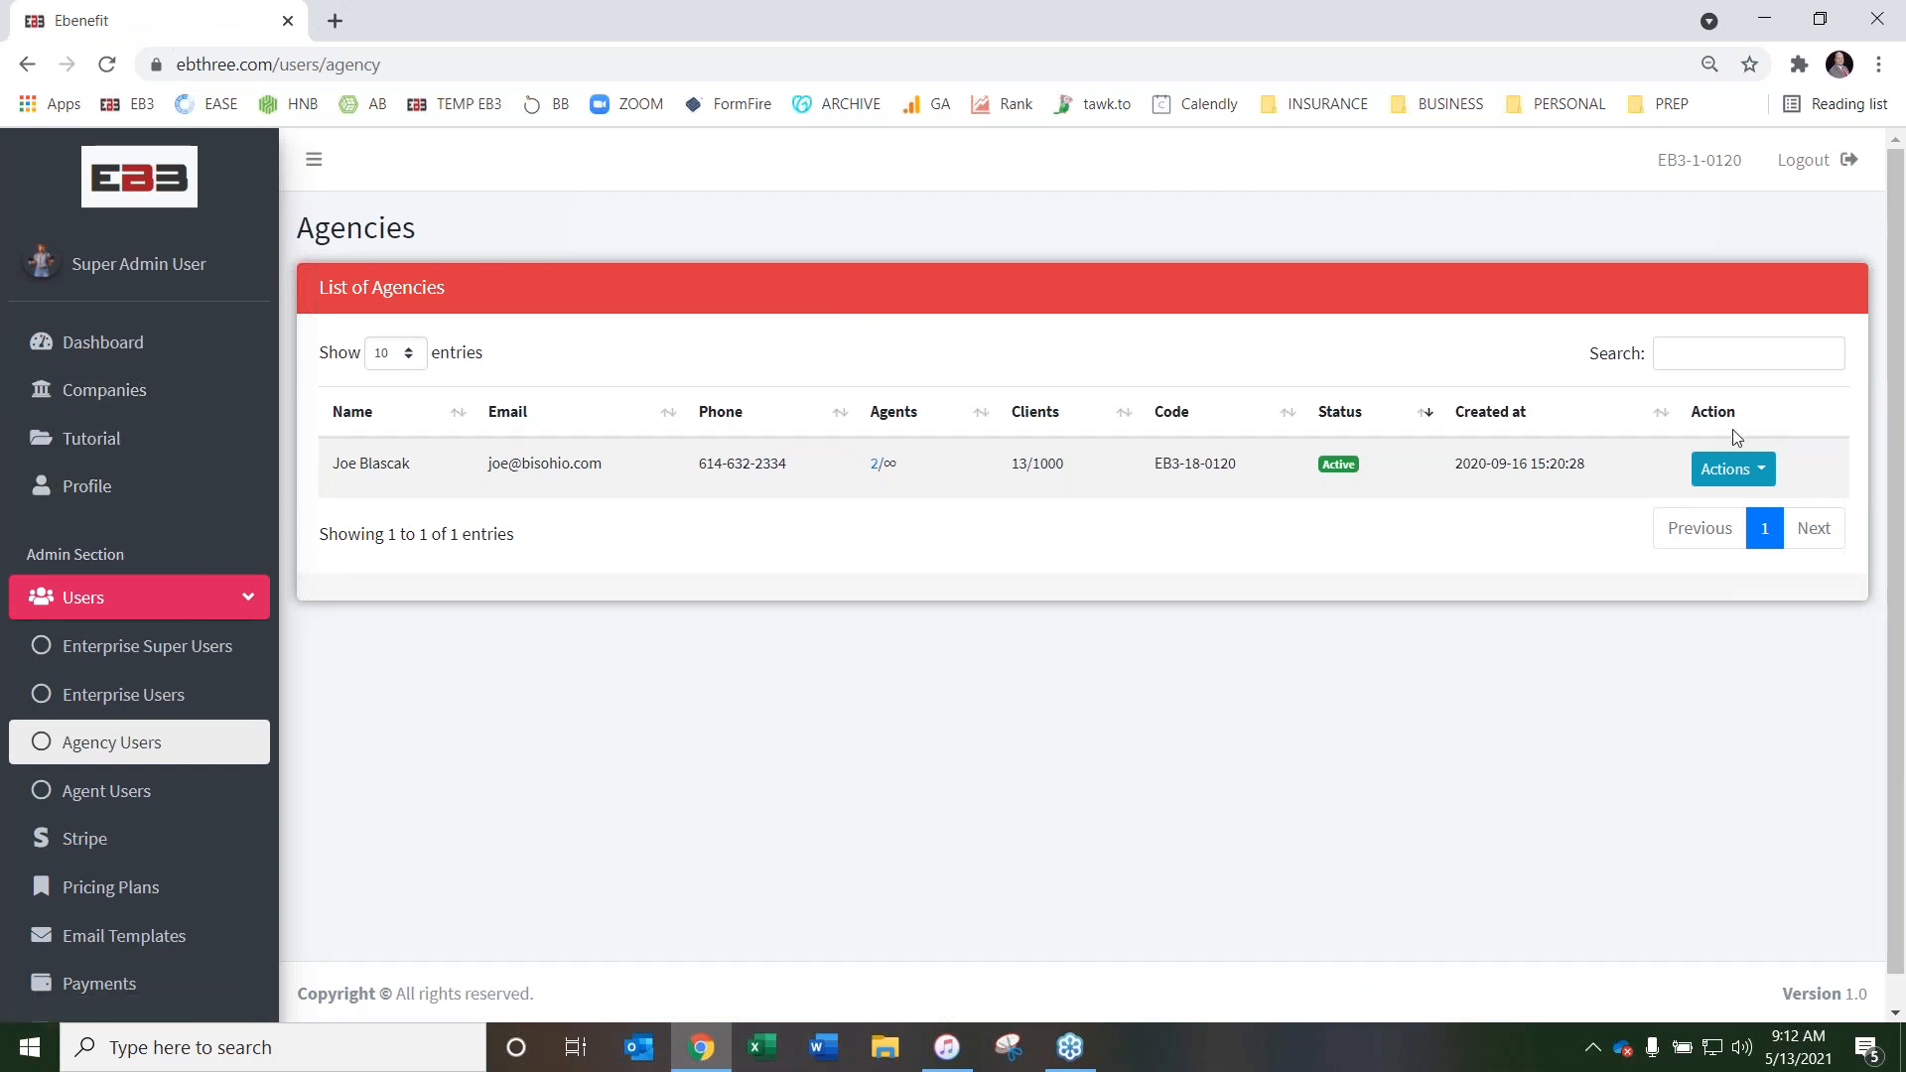
click(1737, 470)
click(1778, 598)
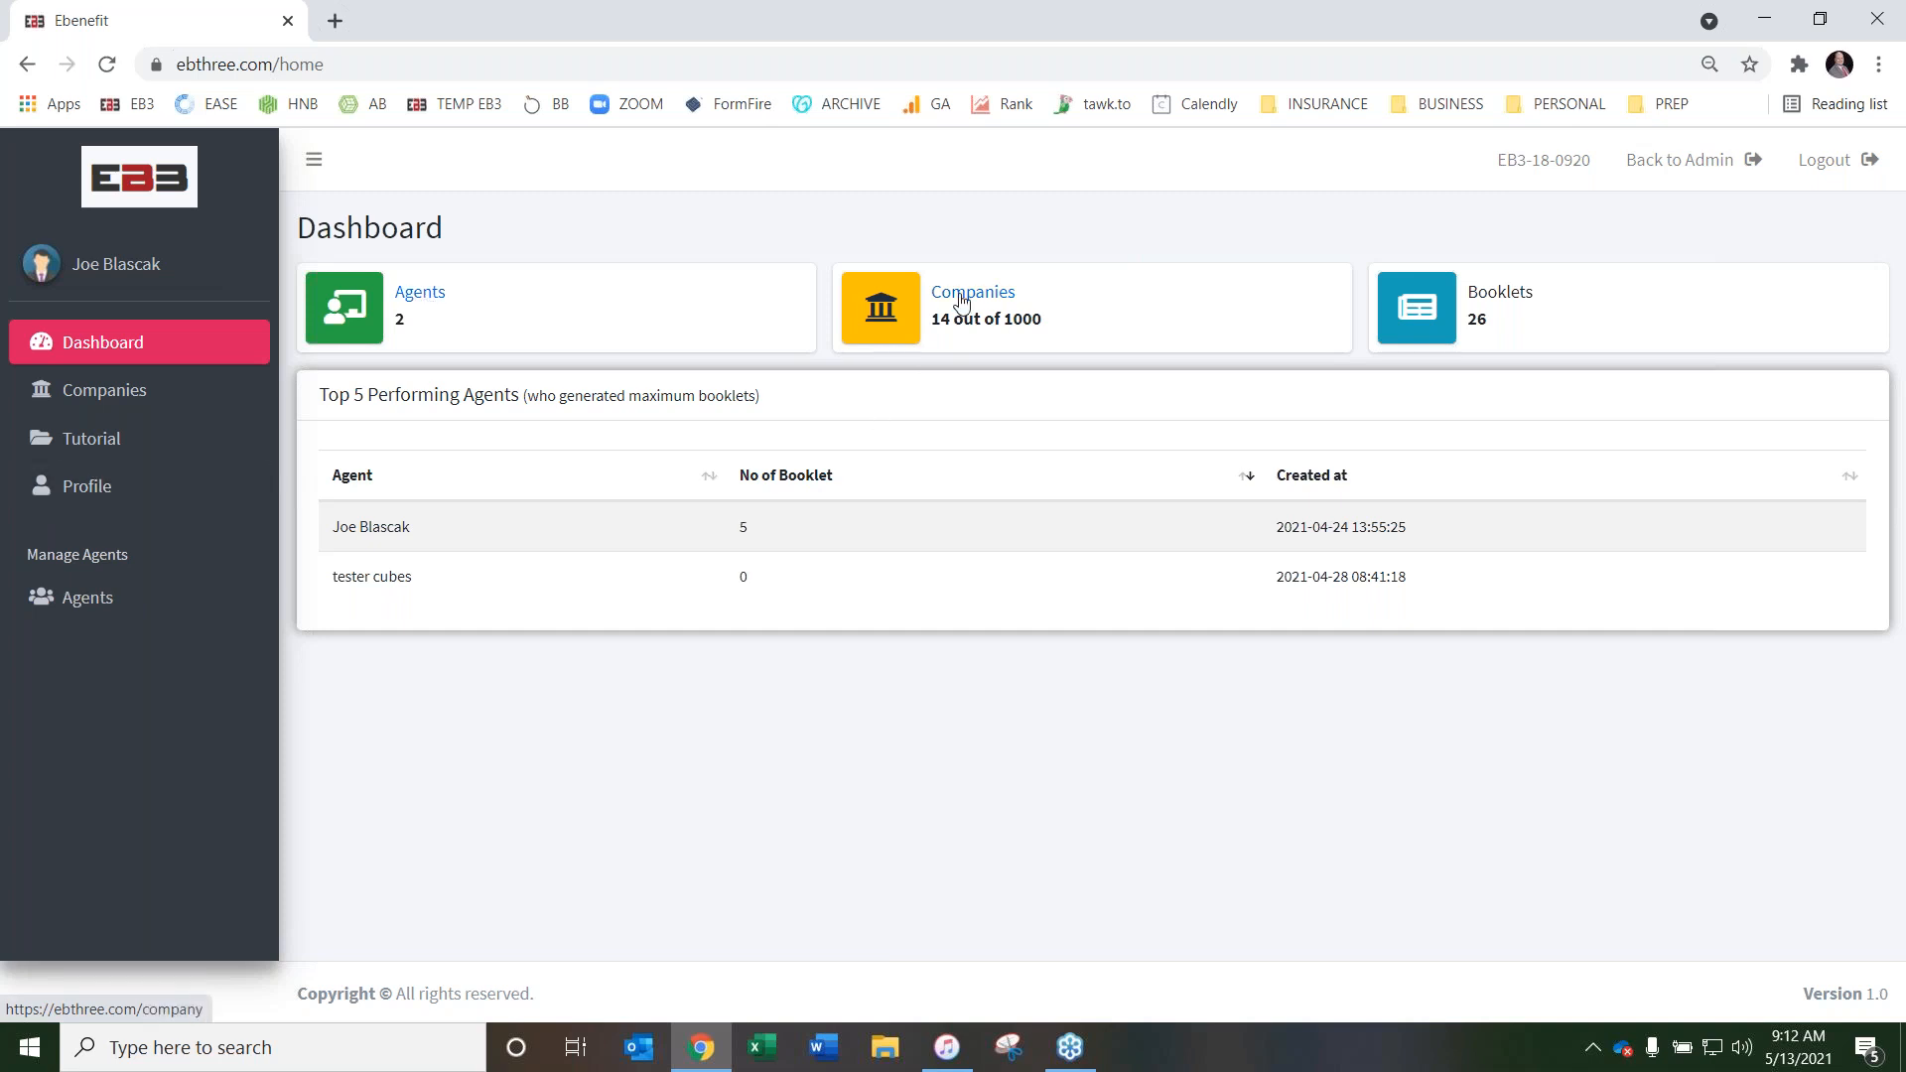
Review the agency's agents list and dashboard, and switch into the first listed agent's account
click(100, 608)
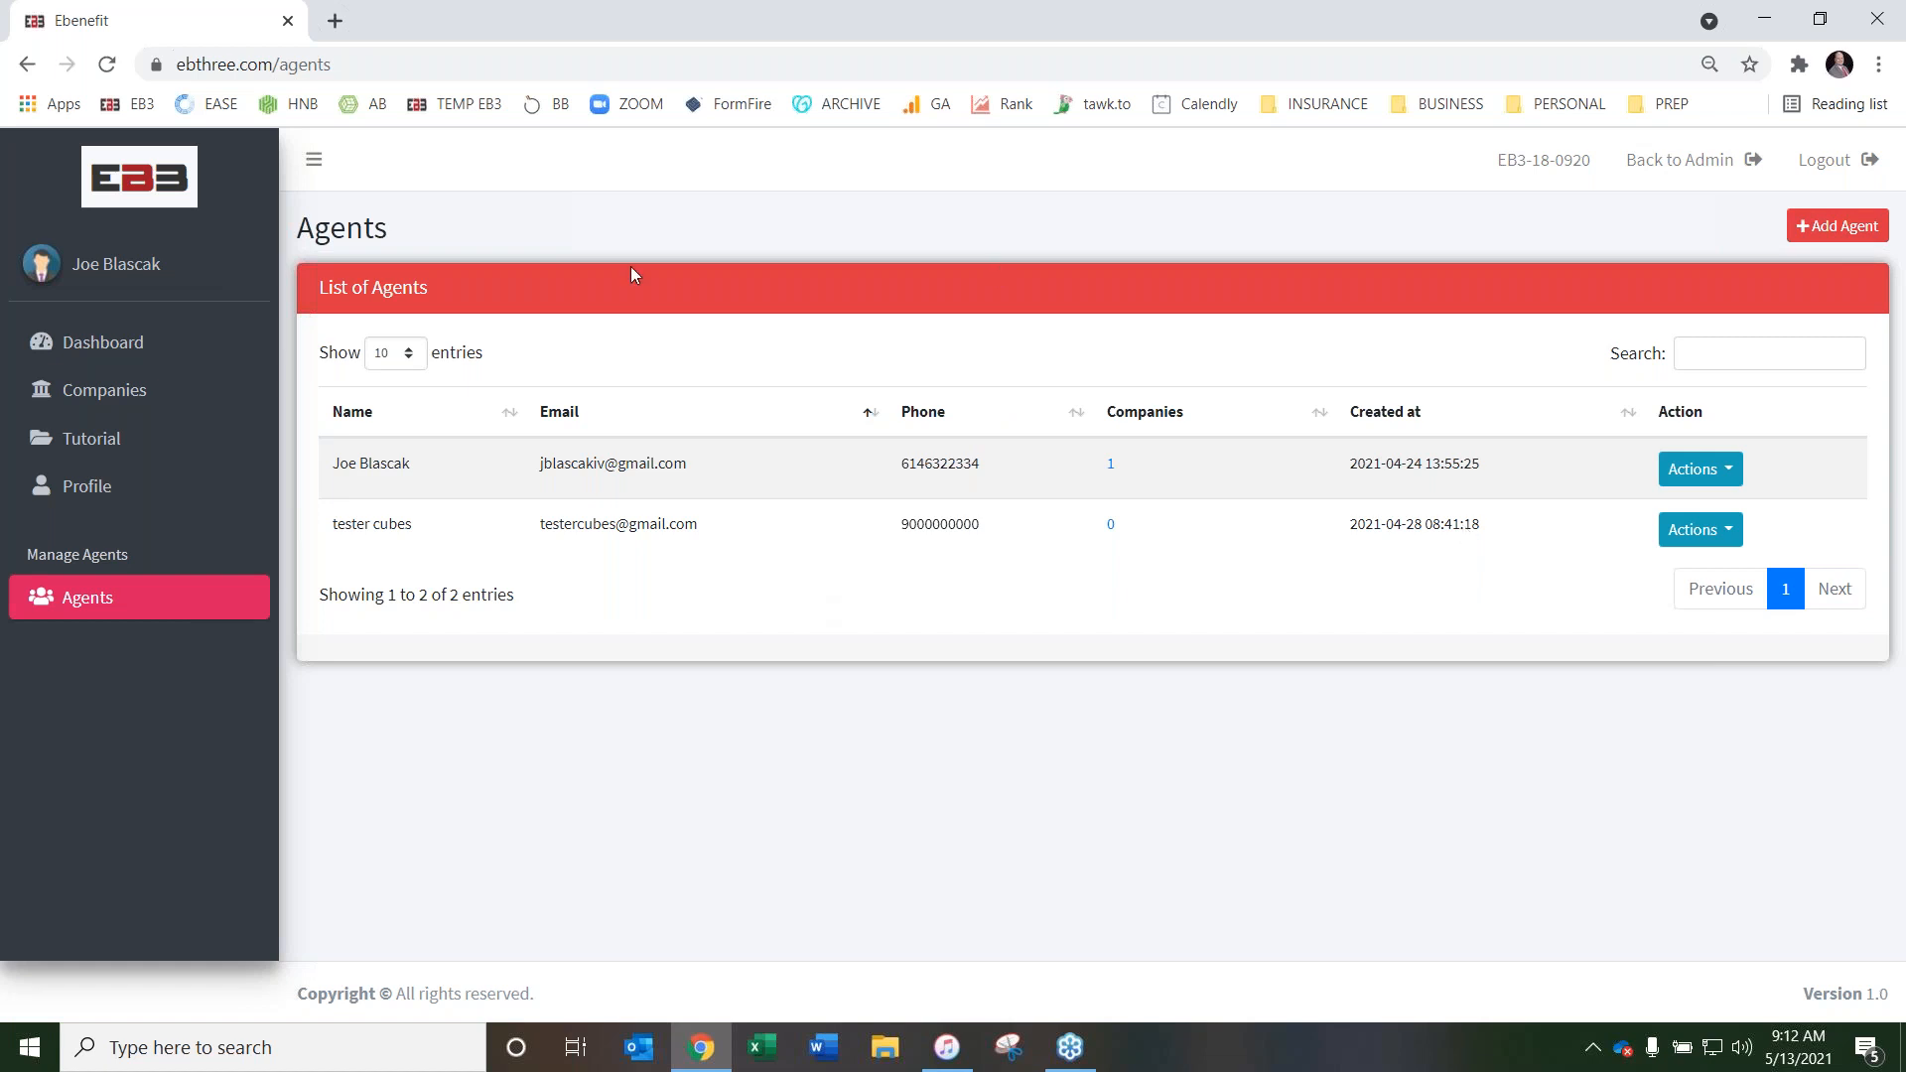
click(127, 342)
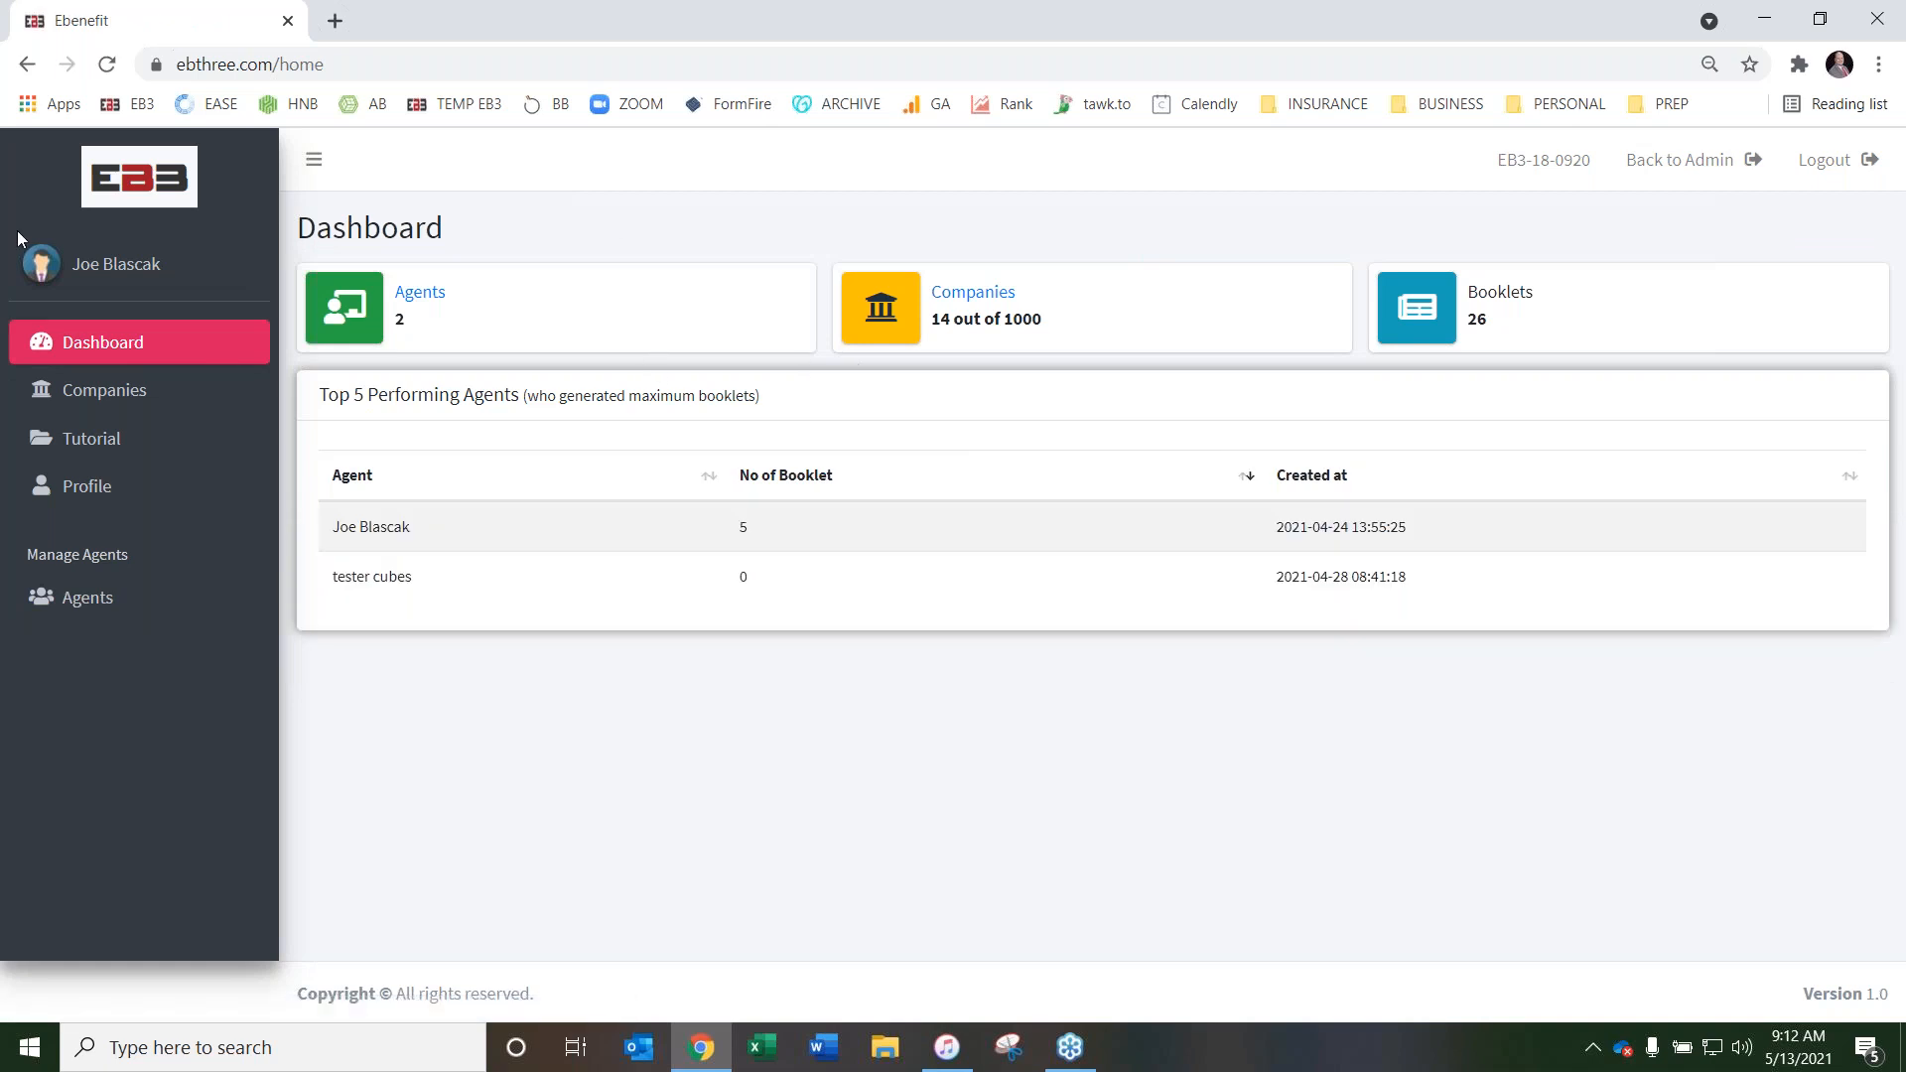
click(422, 291)
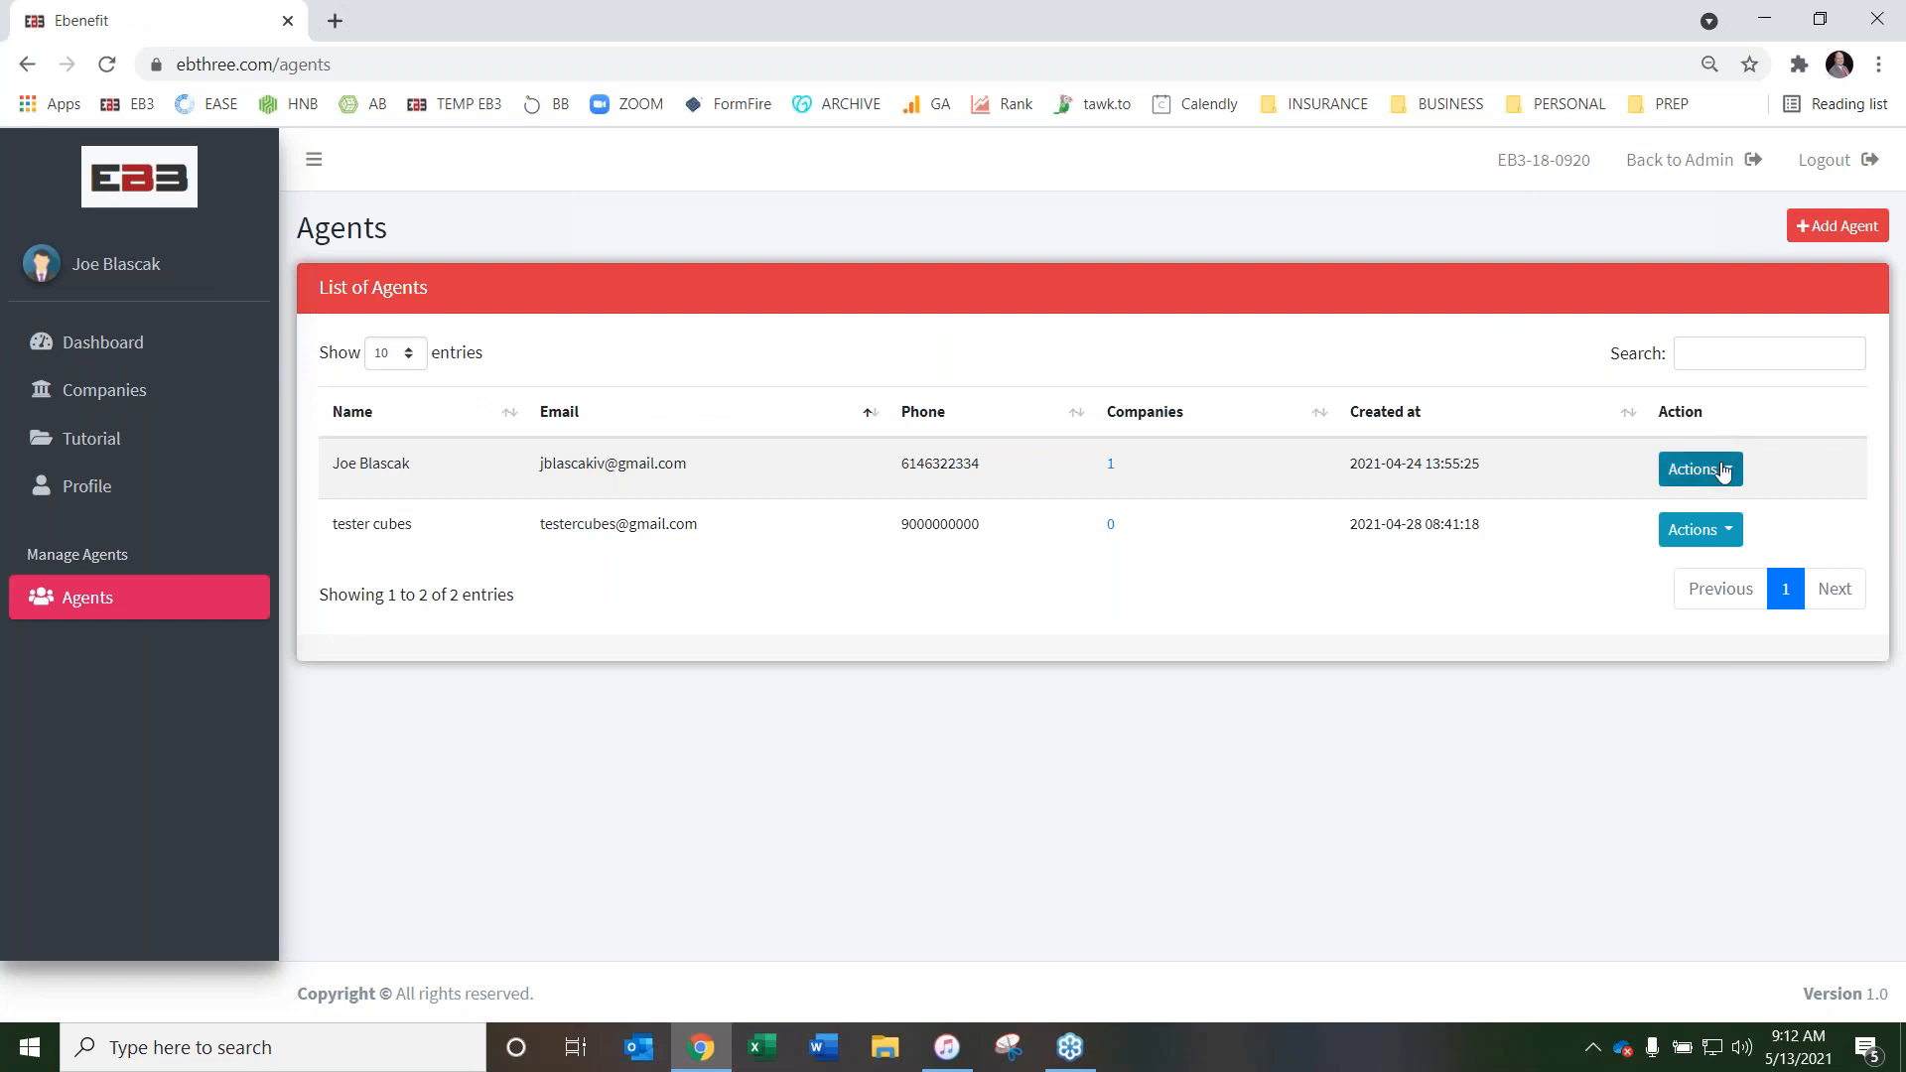
click(1696, 481)
click(1745, 591)
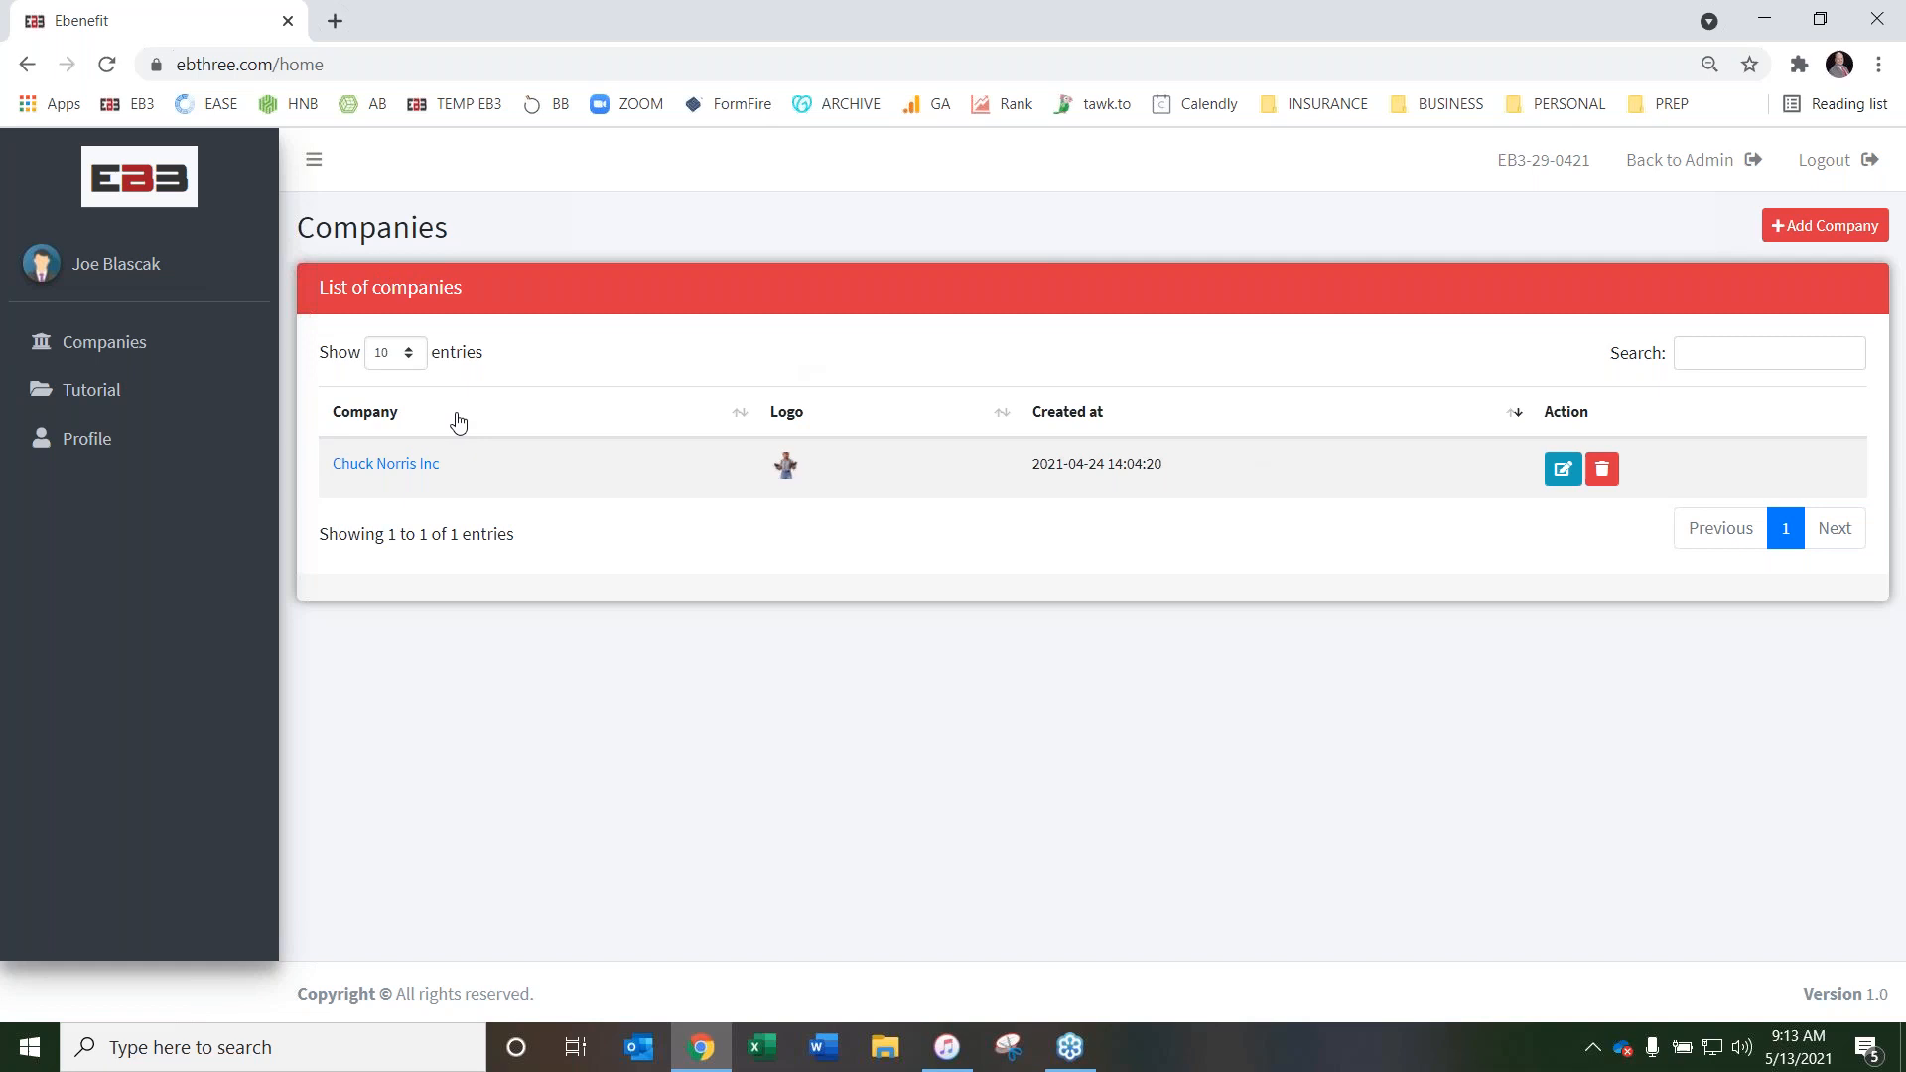
View the agent's profile details and look through the videos and instruction manual link on the Tutorial page
click(94, 442)
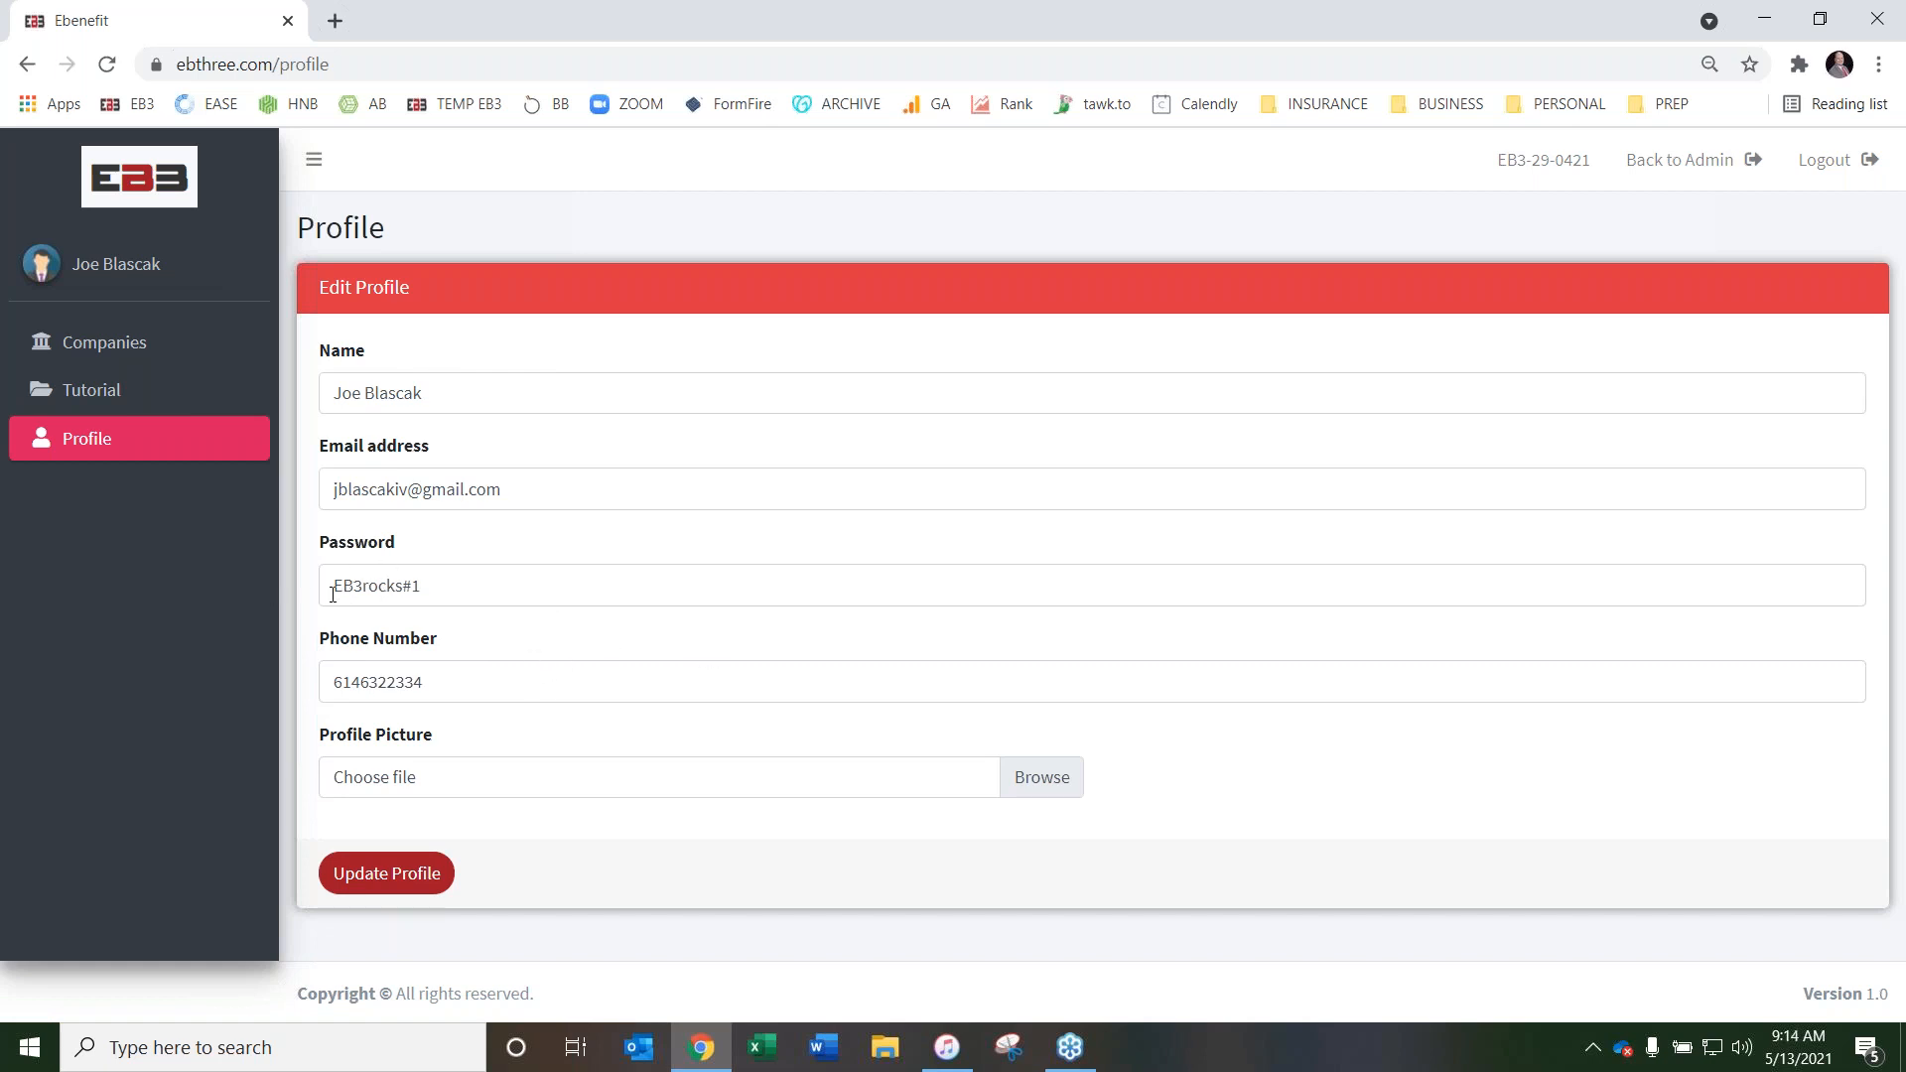
click(99, 391)
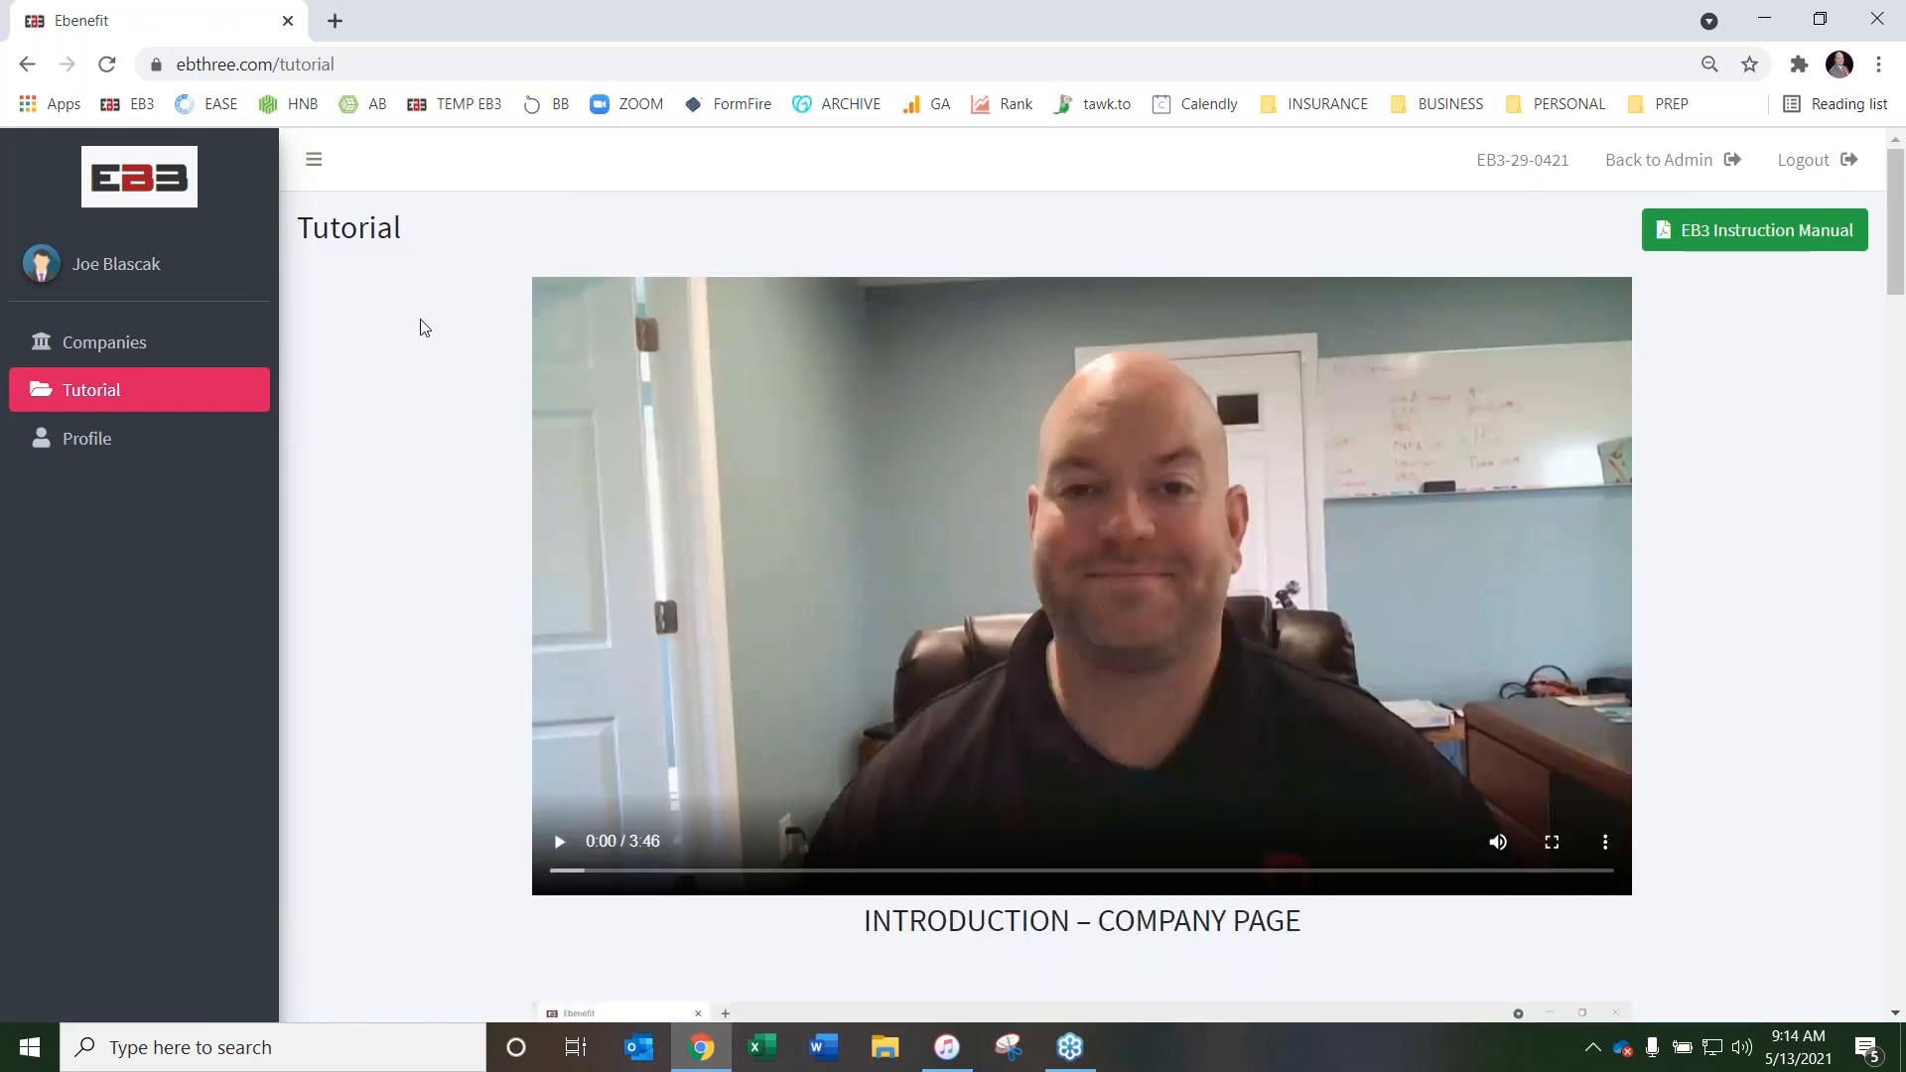
scroll(449, 288, down, 1)
scroll(447, 290, up, 1)
scroll(440, 294, down, 1)
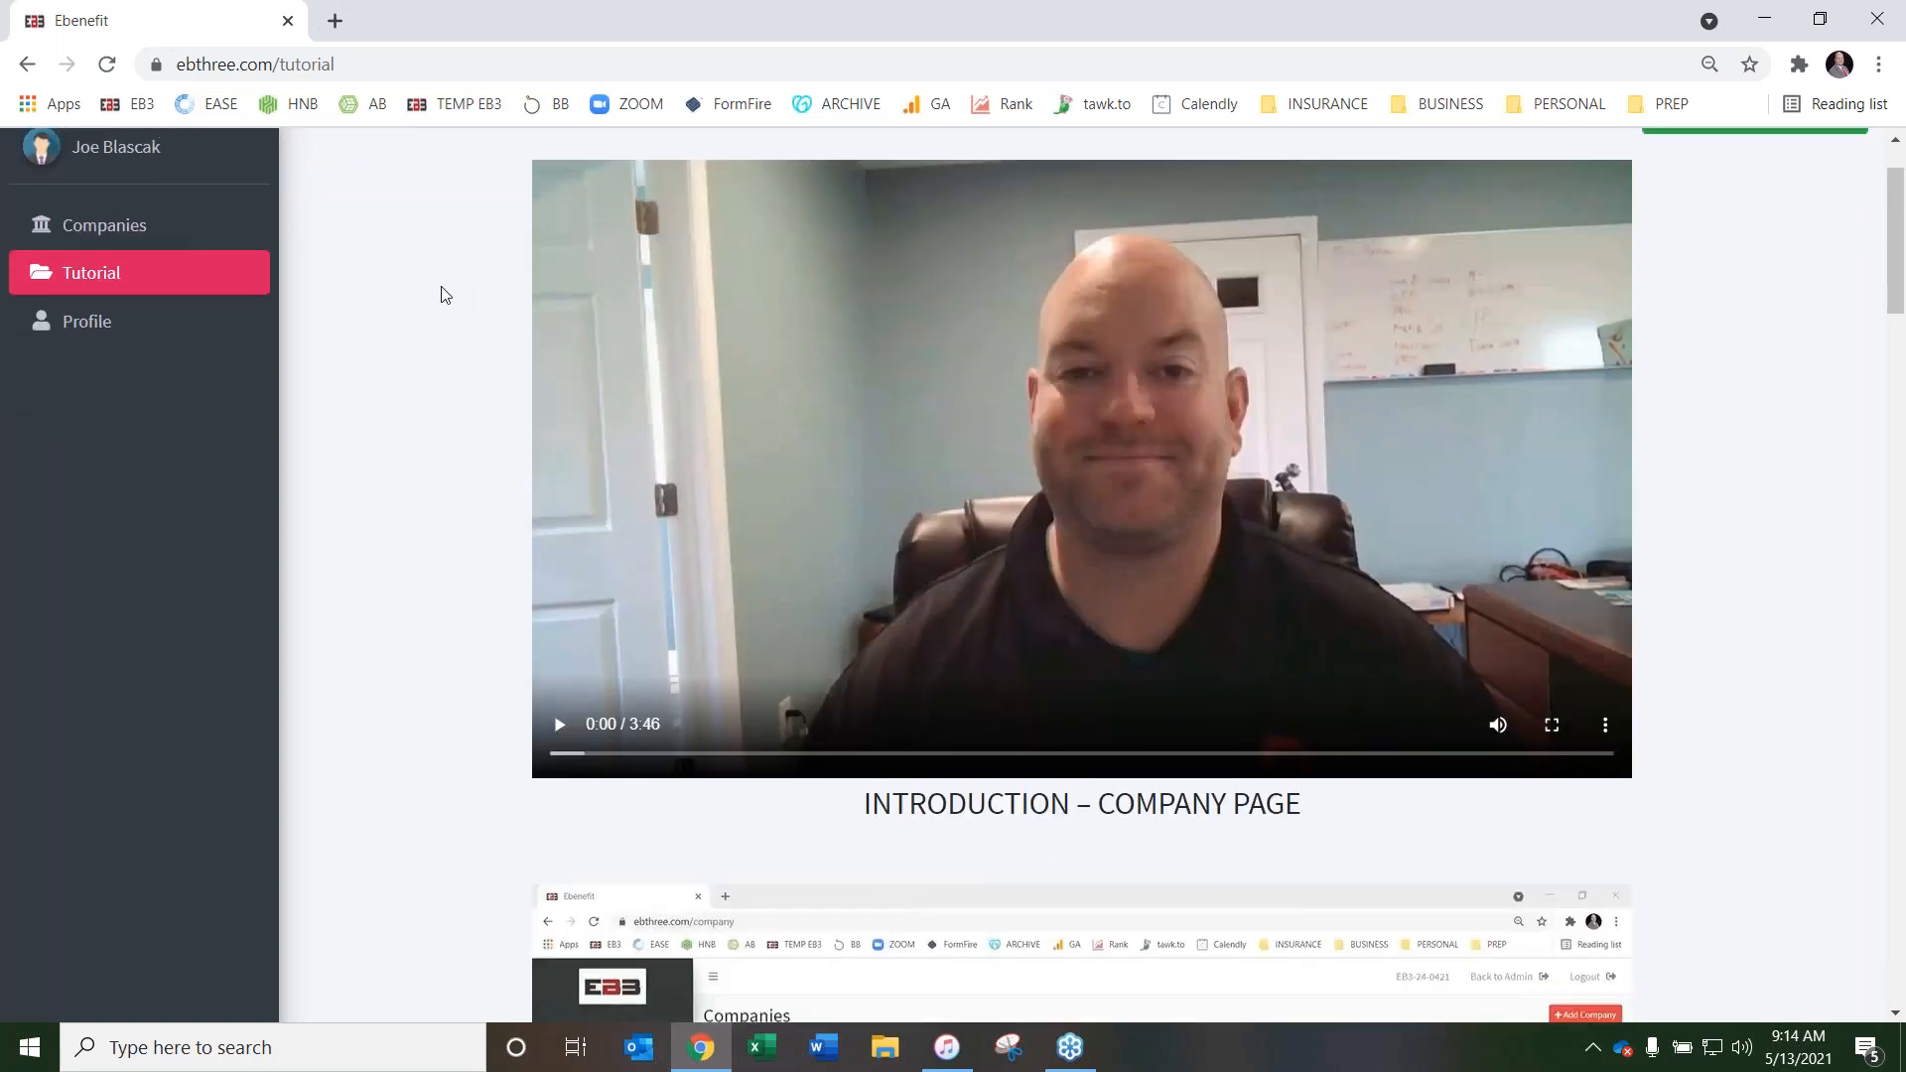
scroll(442, 294, up, 1)
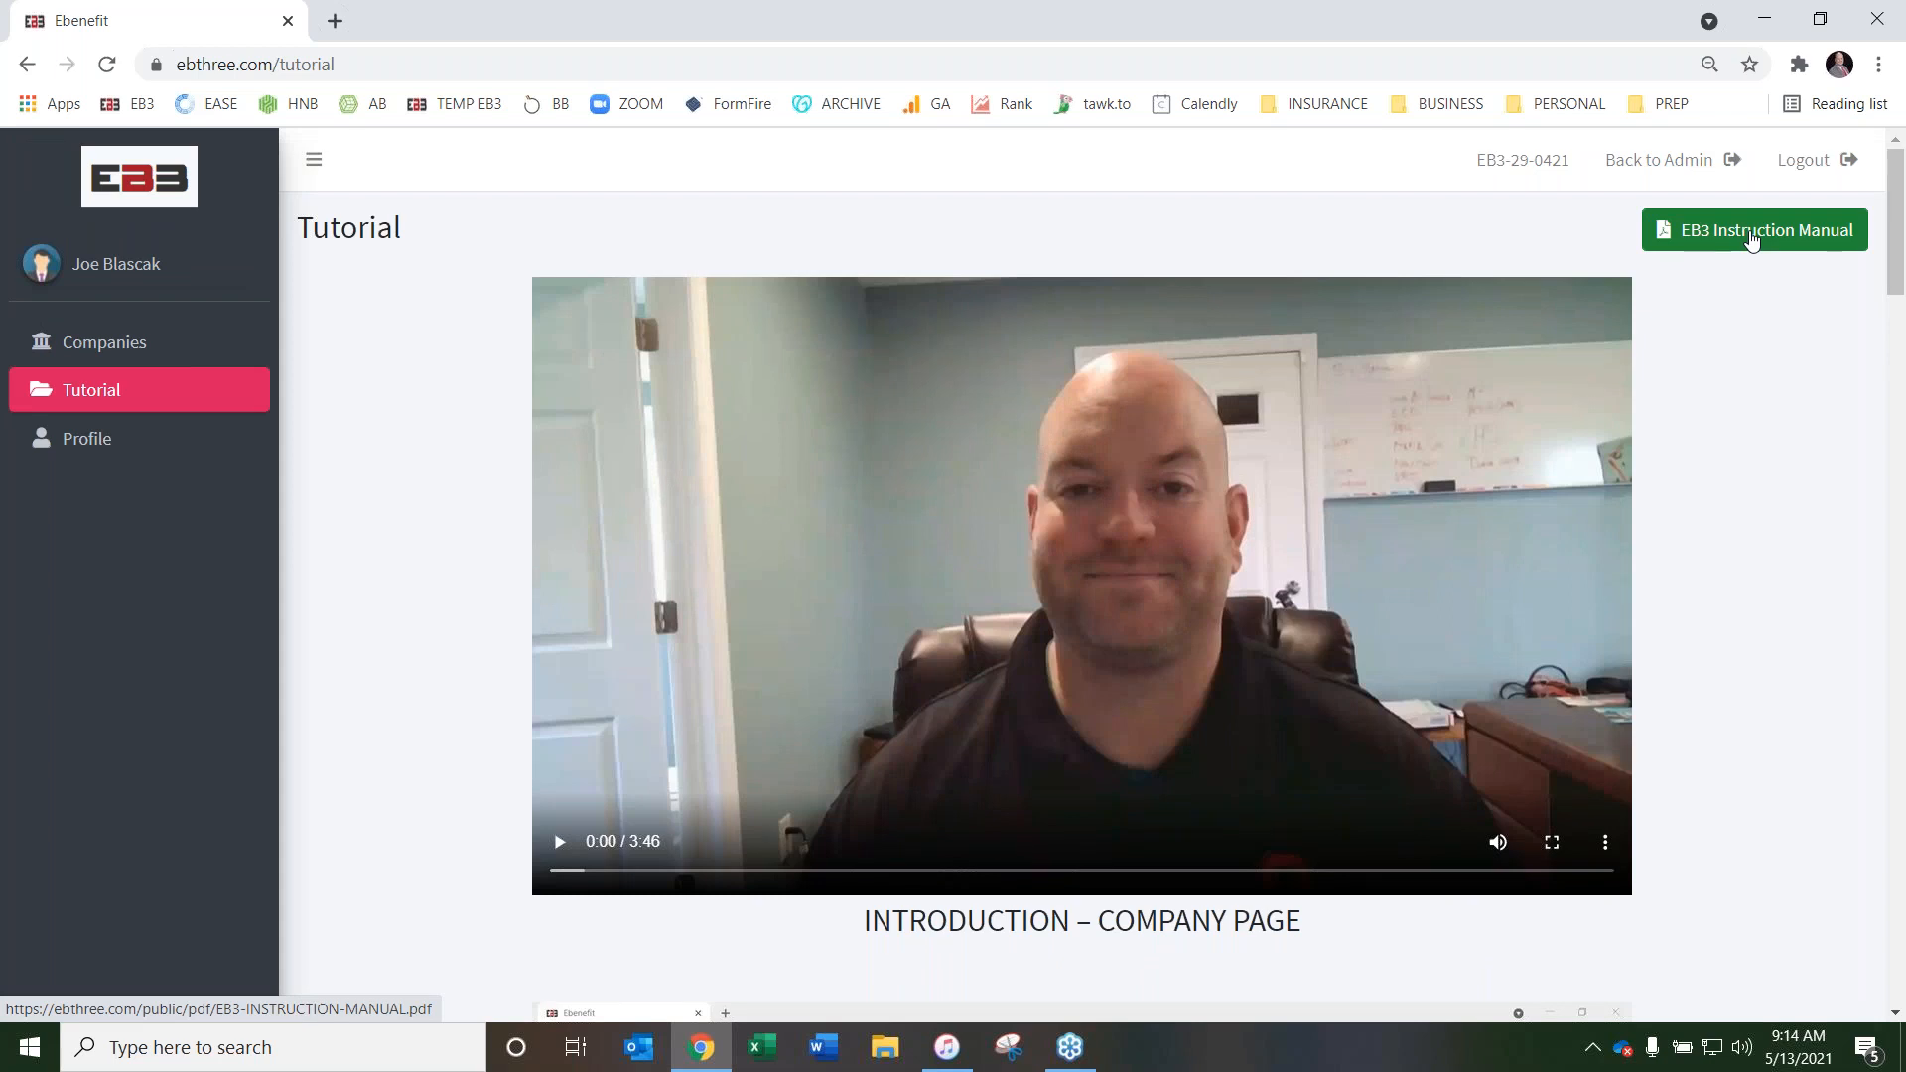
scroll(415, 311, down, 1)
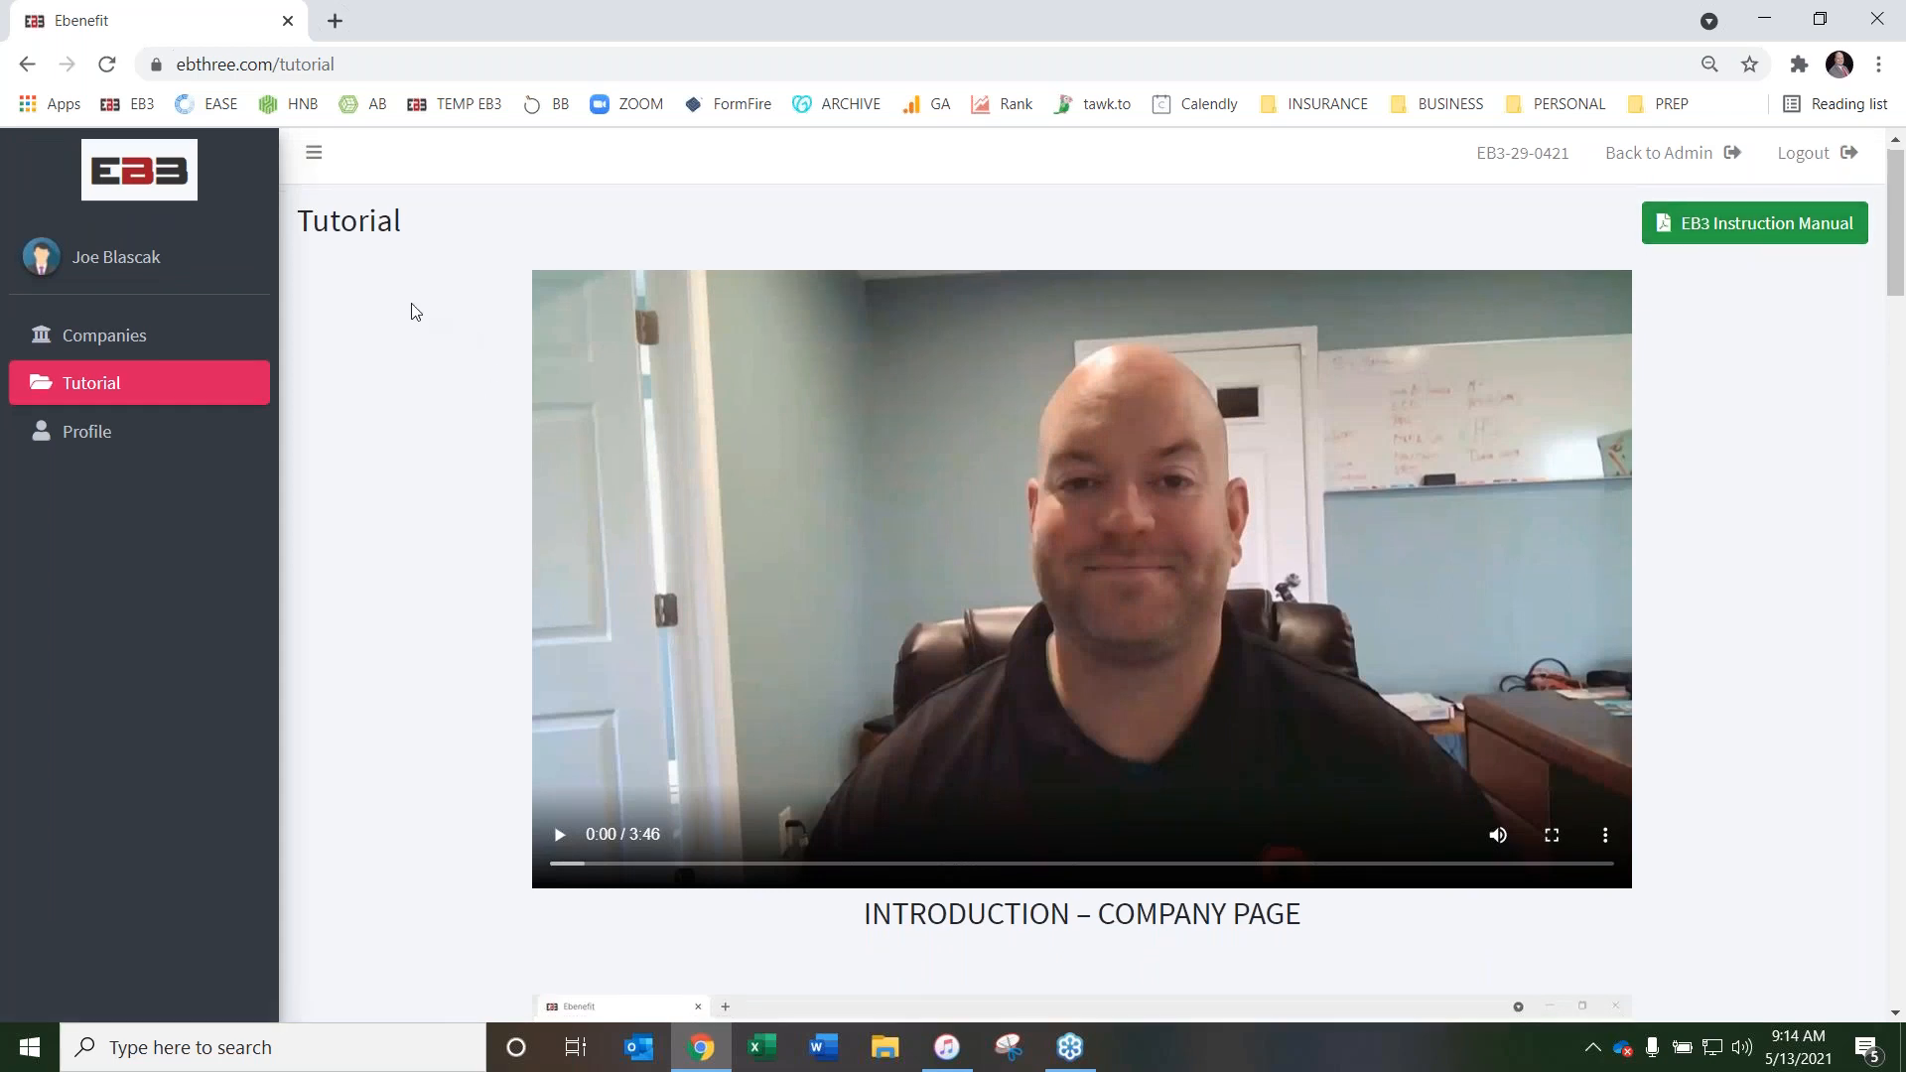
scroll(413, 308, down, 1)
scroll(413, 307, down, 1)
scroll(416, 316, up, 2)
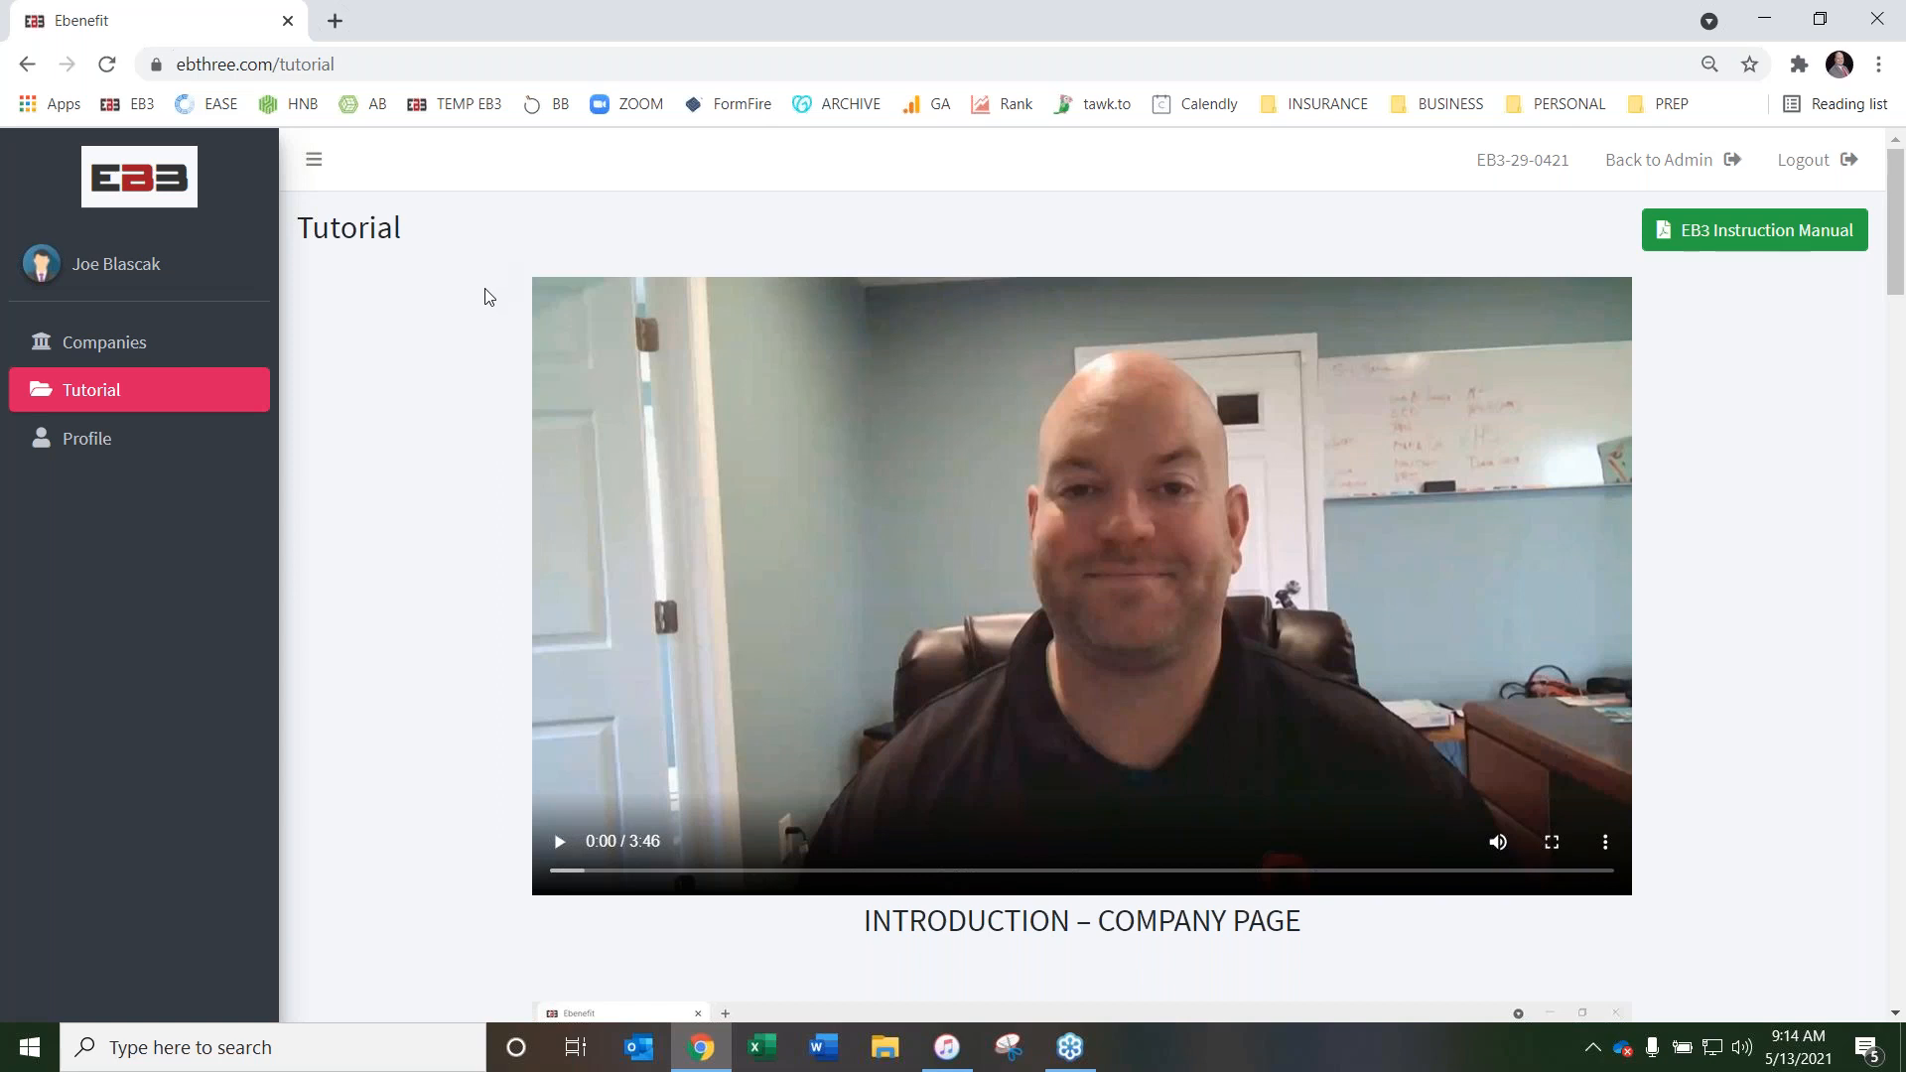
scroll(487, 298, down, 4)
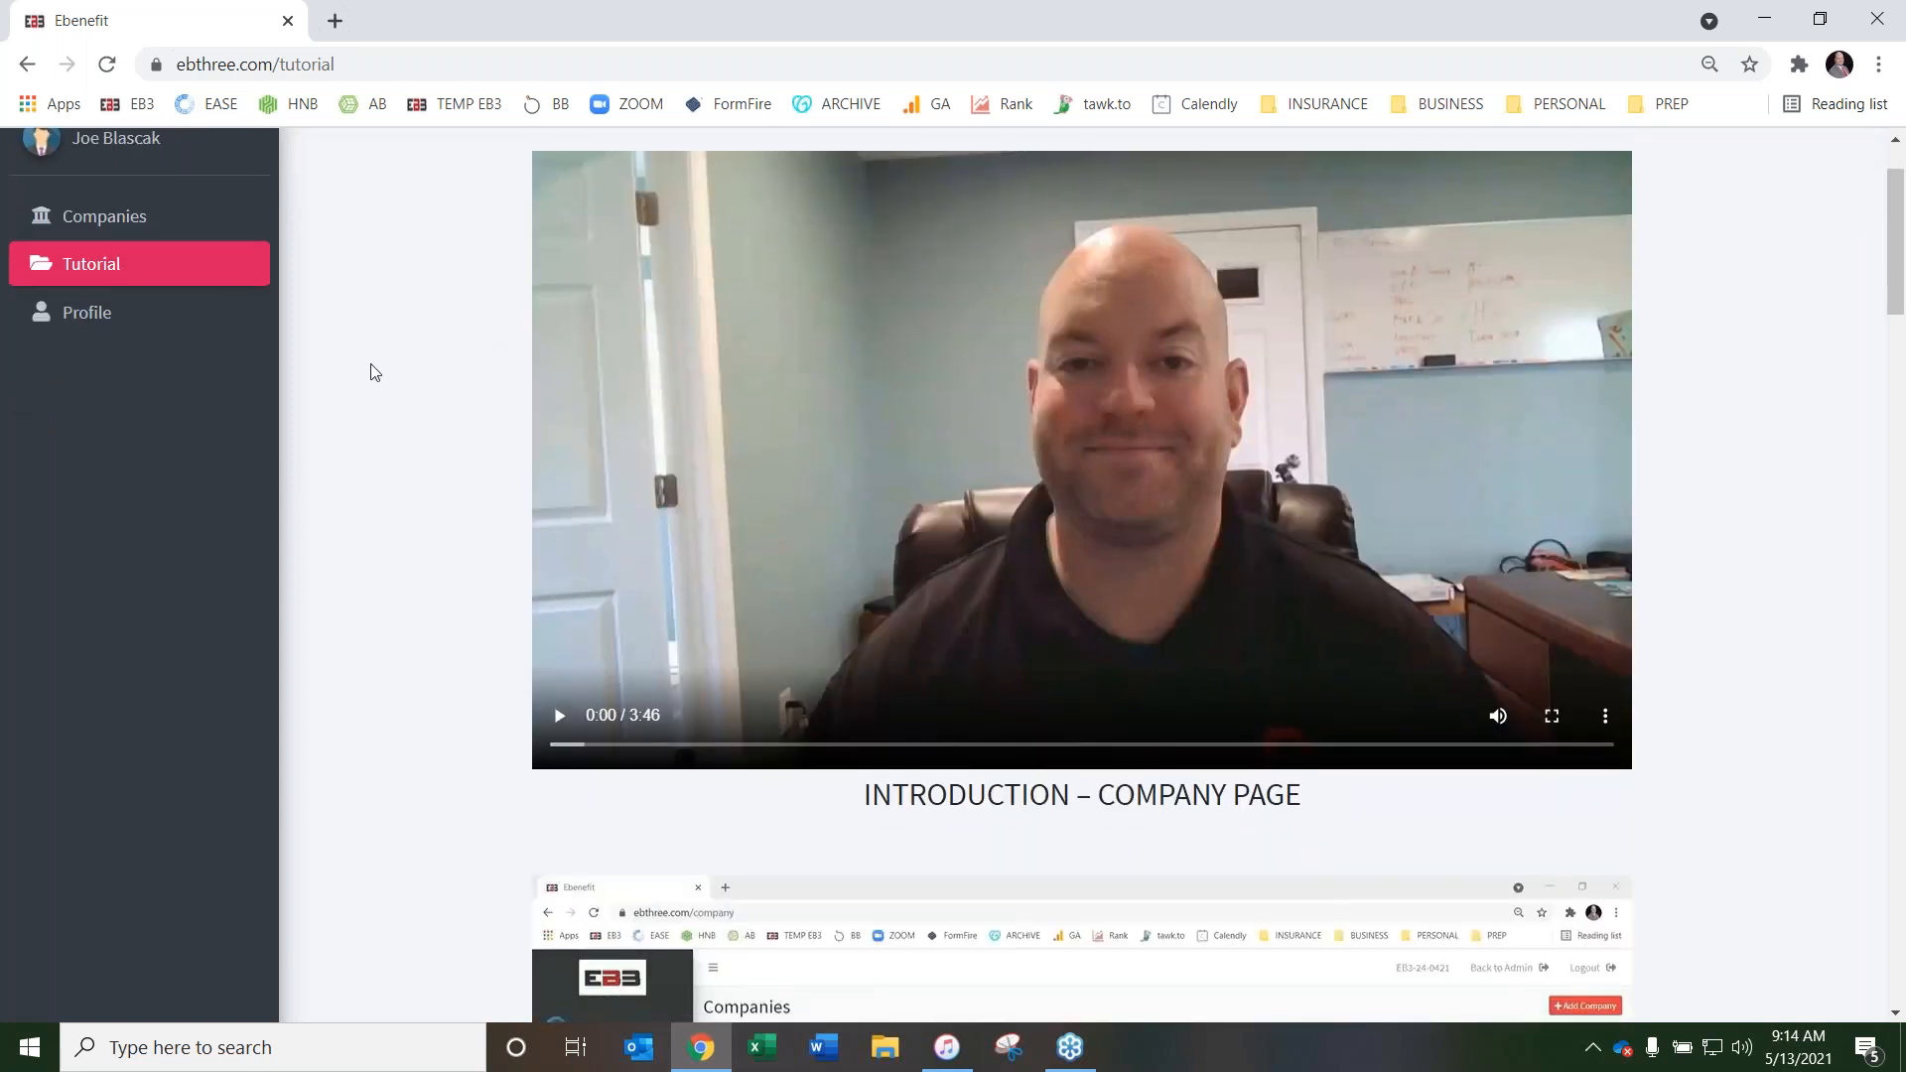
scroll(392, 365, up, 4)
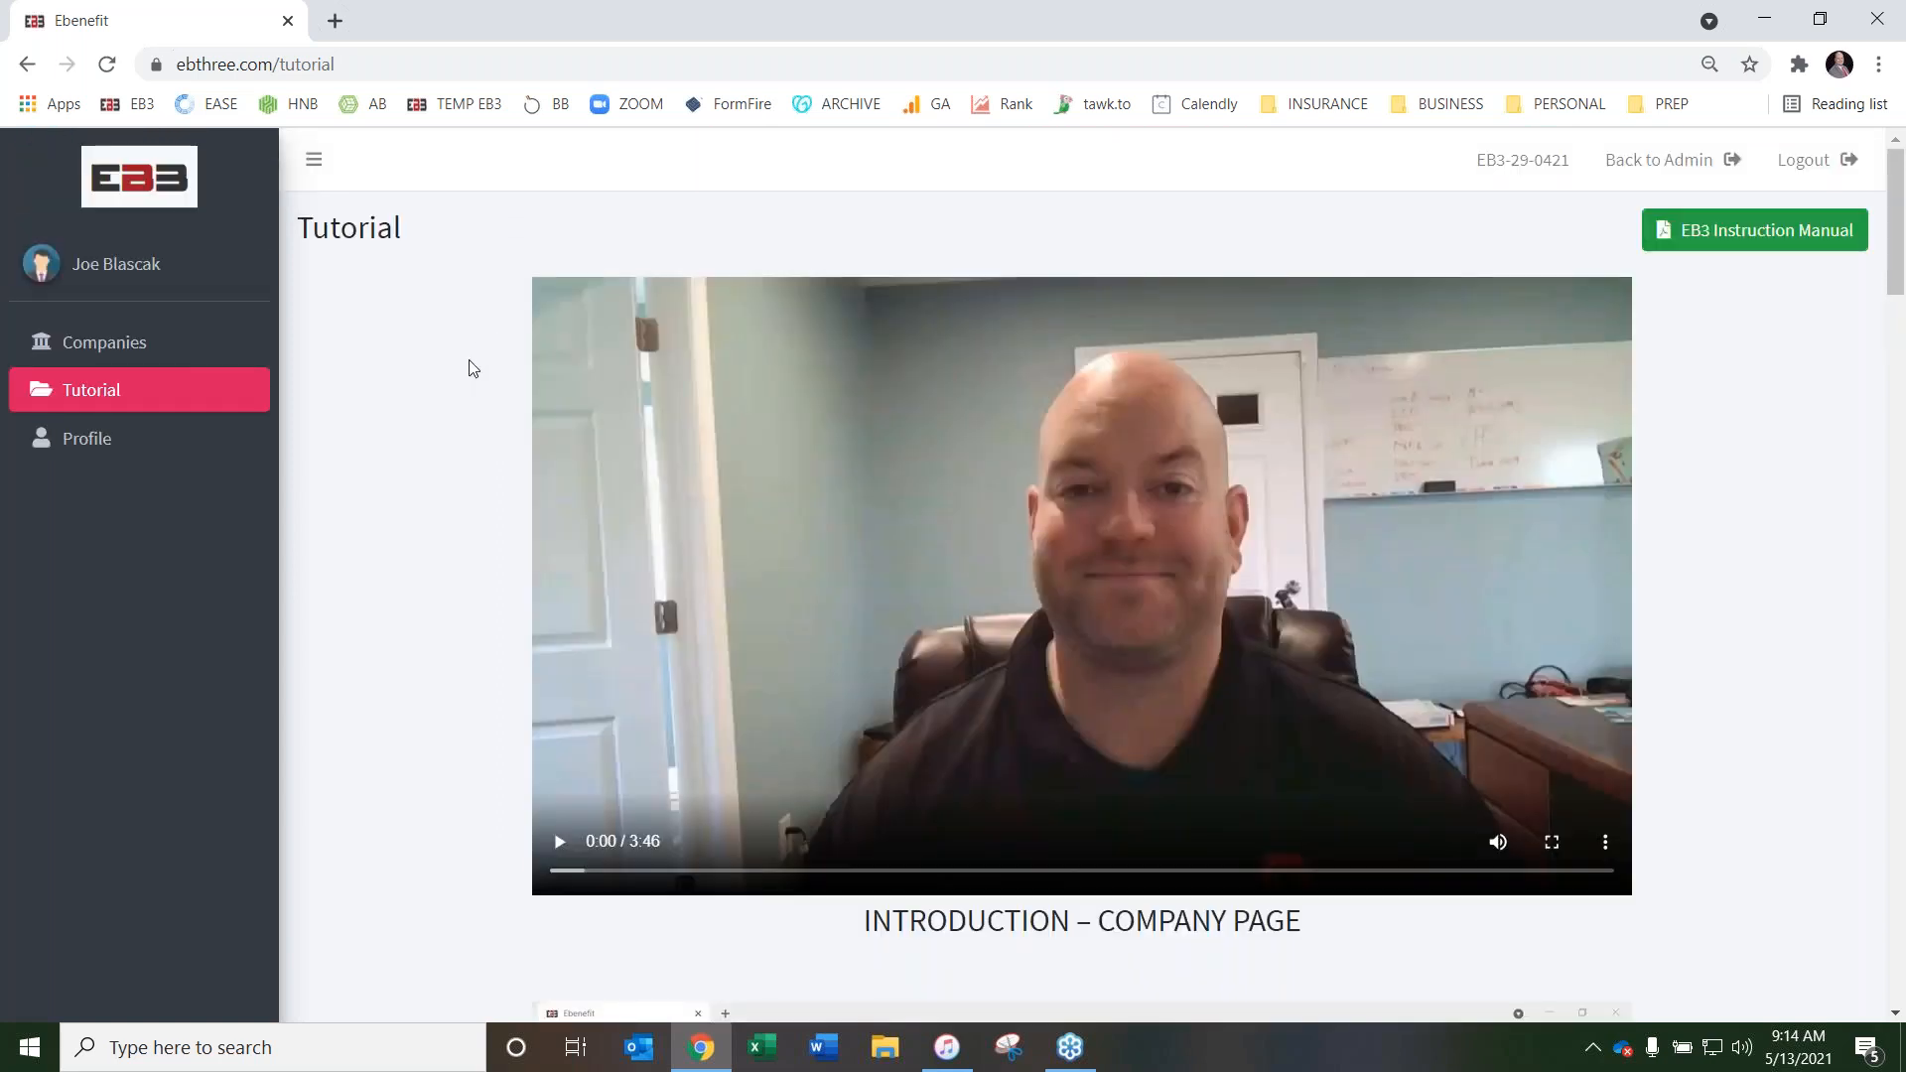
scroll(472, 369, down, 2)
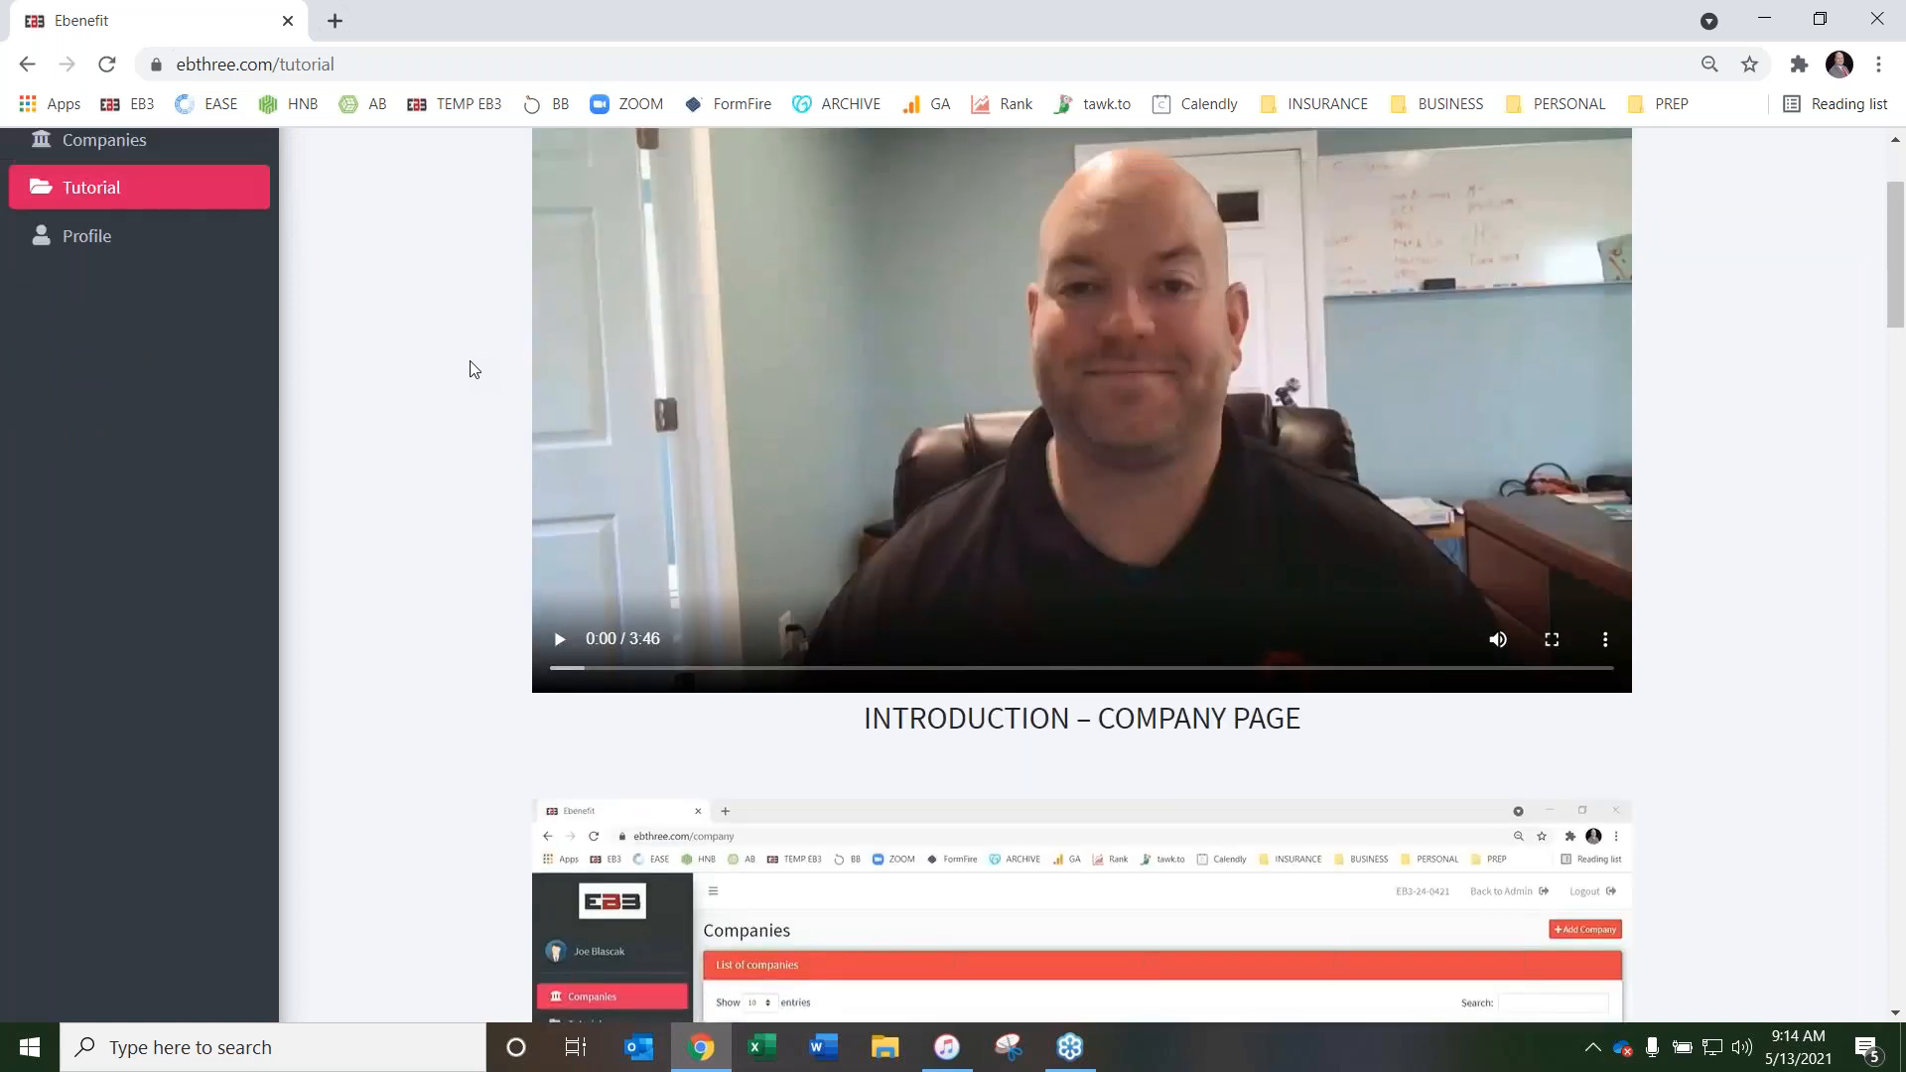
scroll(471, 370, up, 2)
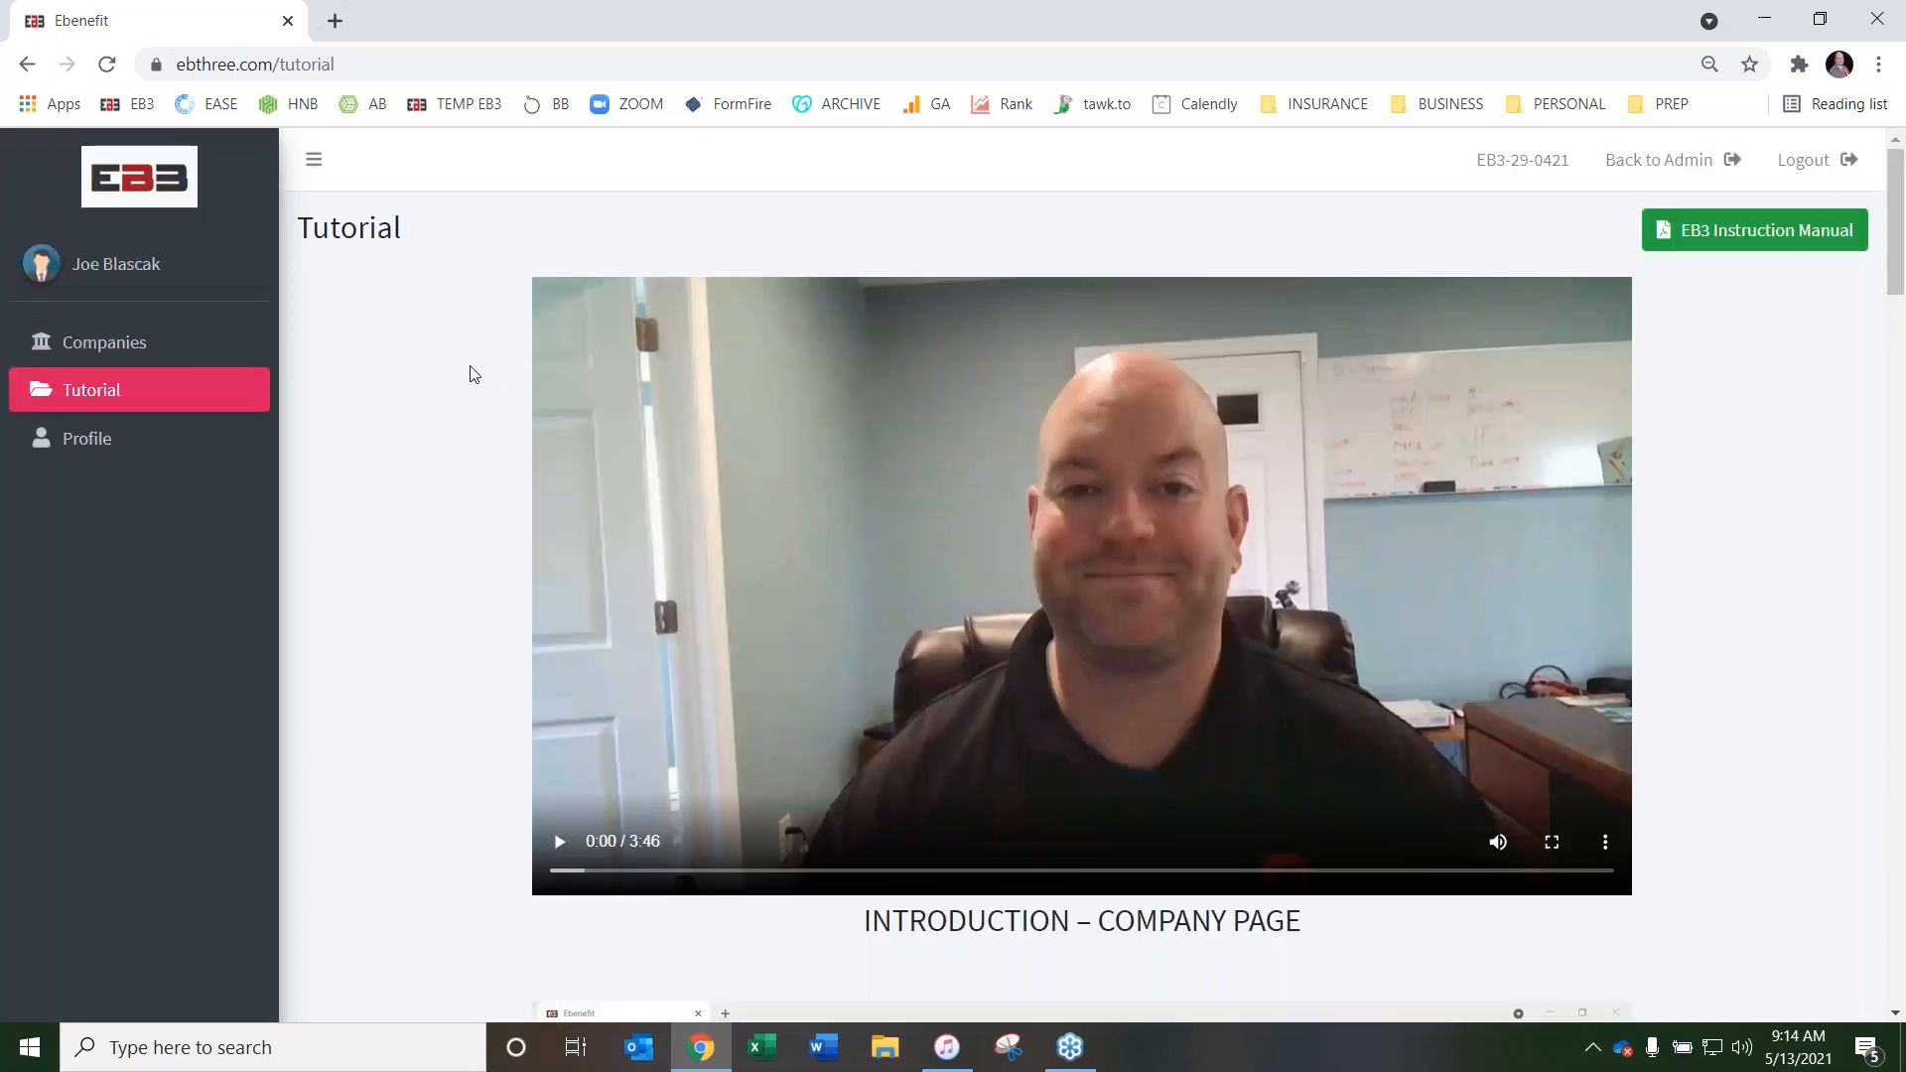
Look through the tutorial videos from the company page introduction and Steps 1 to 5 to Finished Product Options
scroll(473, 370, down, 1)
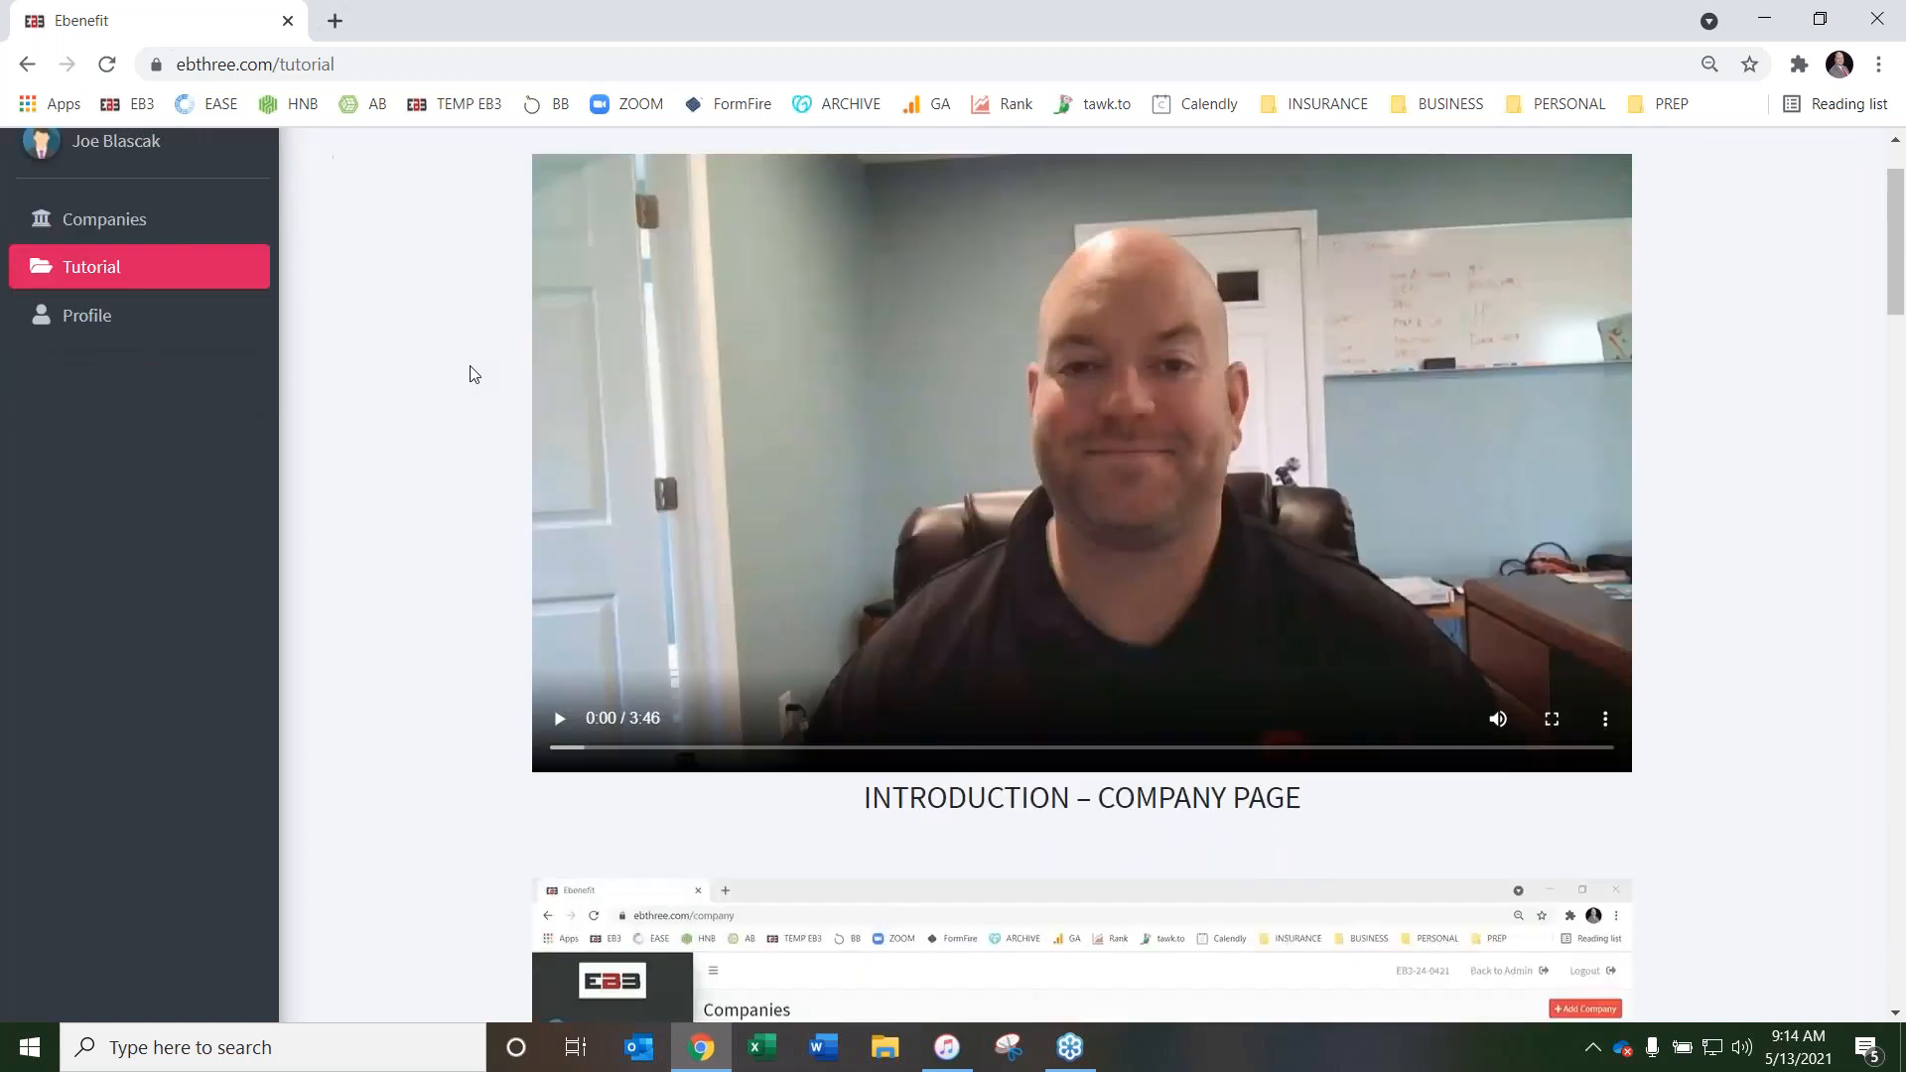
scroll(448, 401, down, 4)
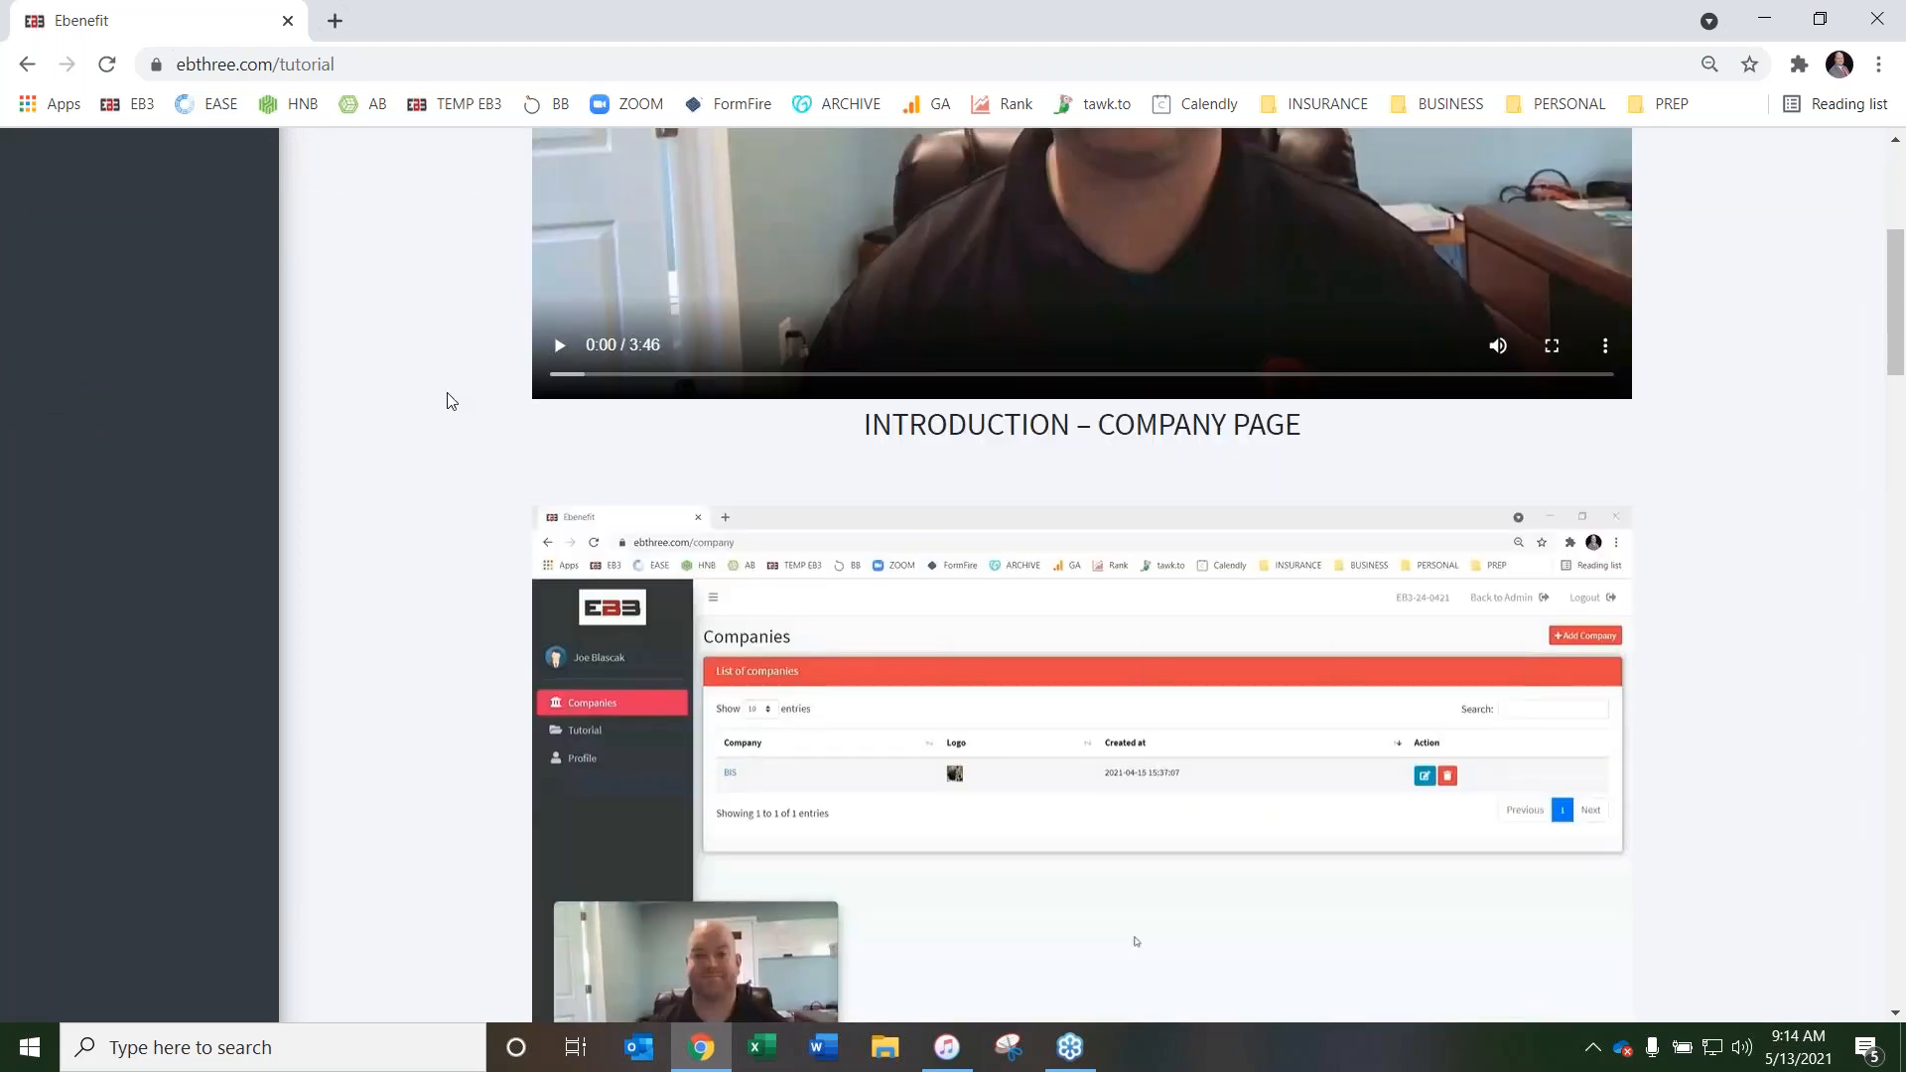
scroll(434, 405, up, 1)
scroll(435, 405, down, 3)
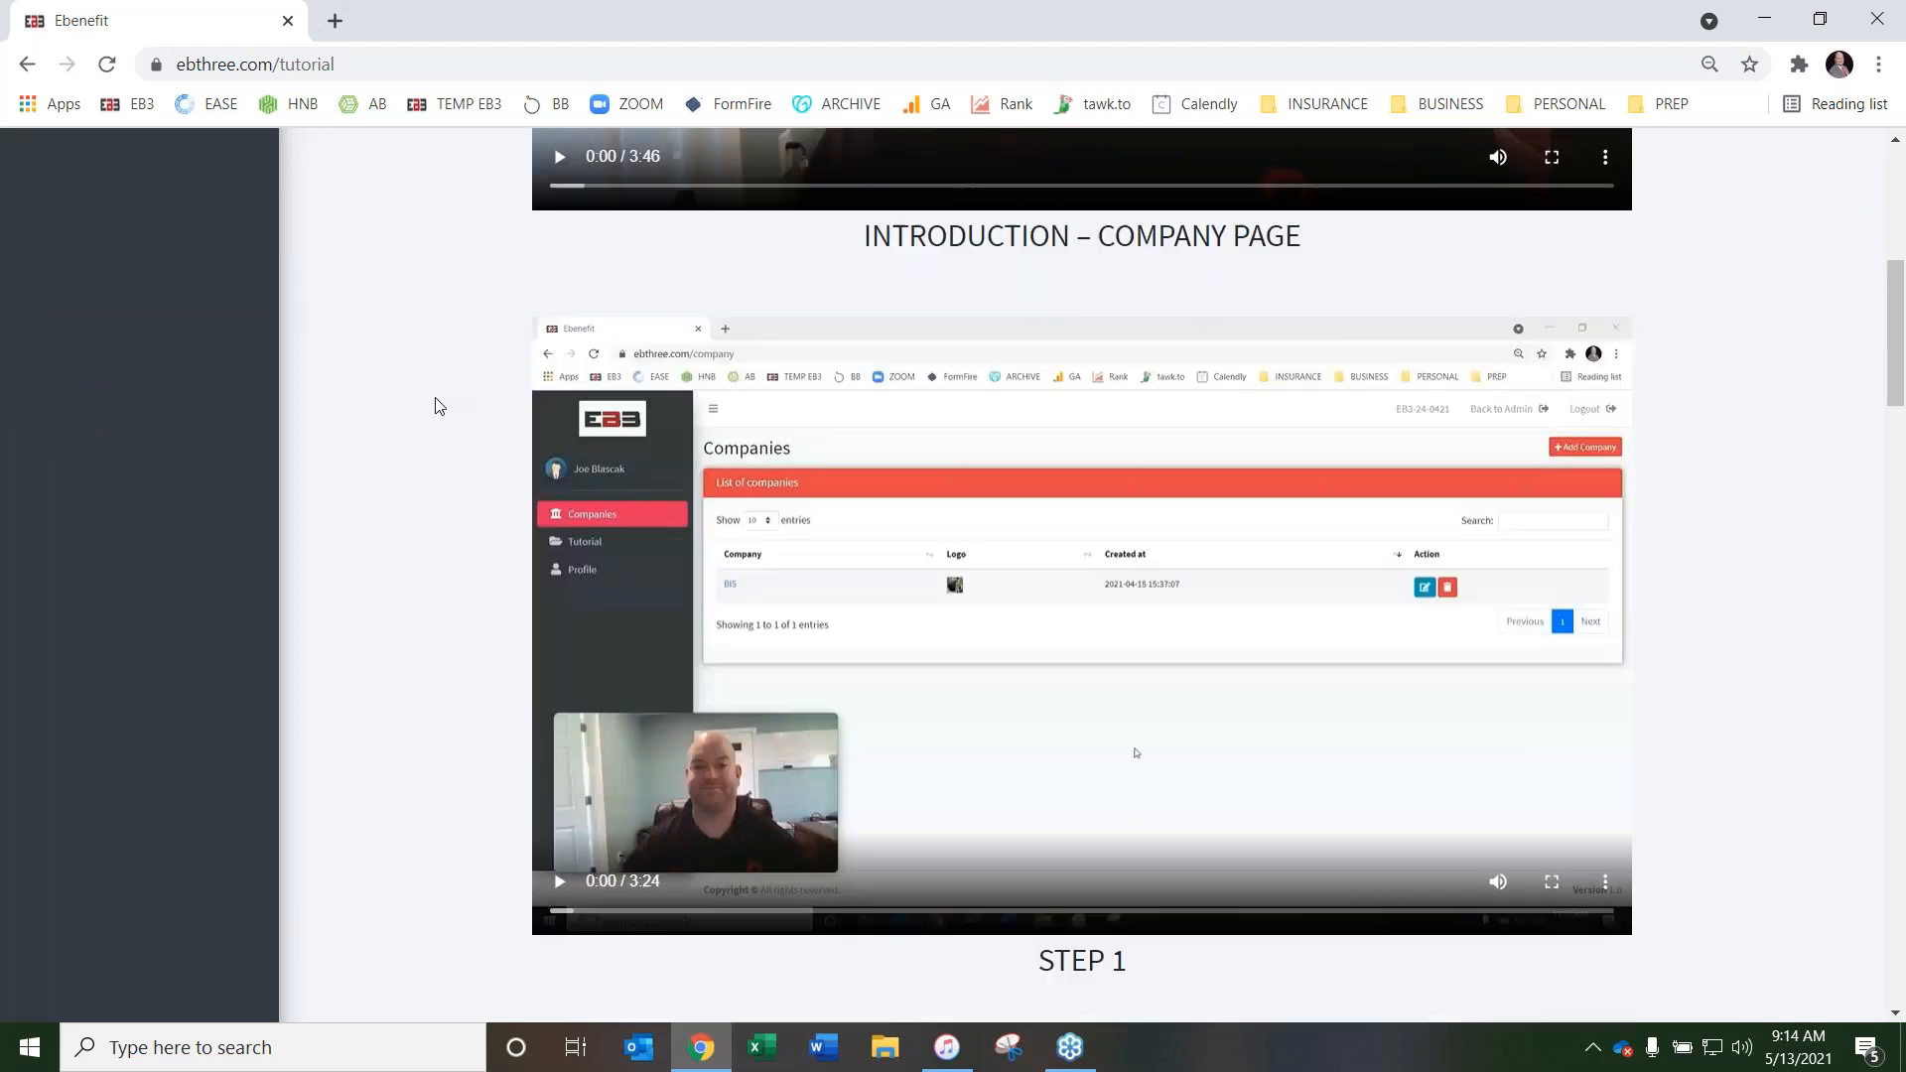
scroll(457, 534, down, 13)
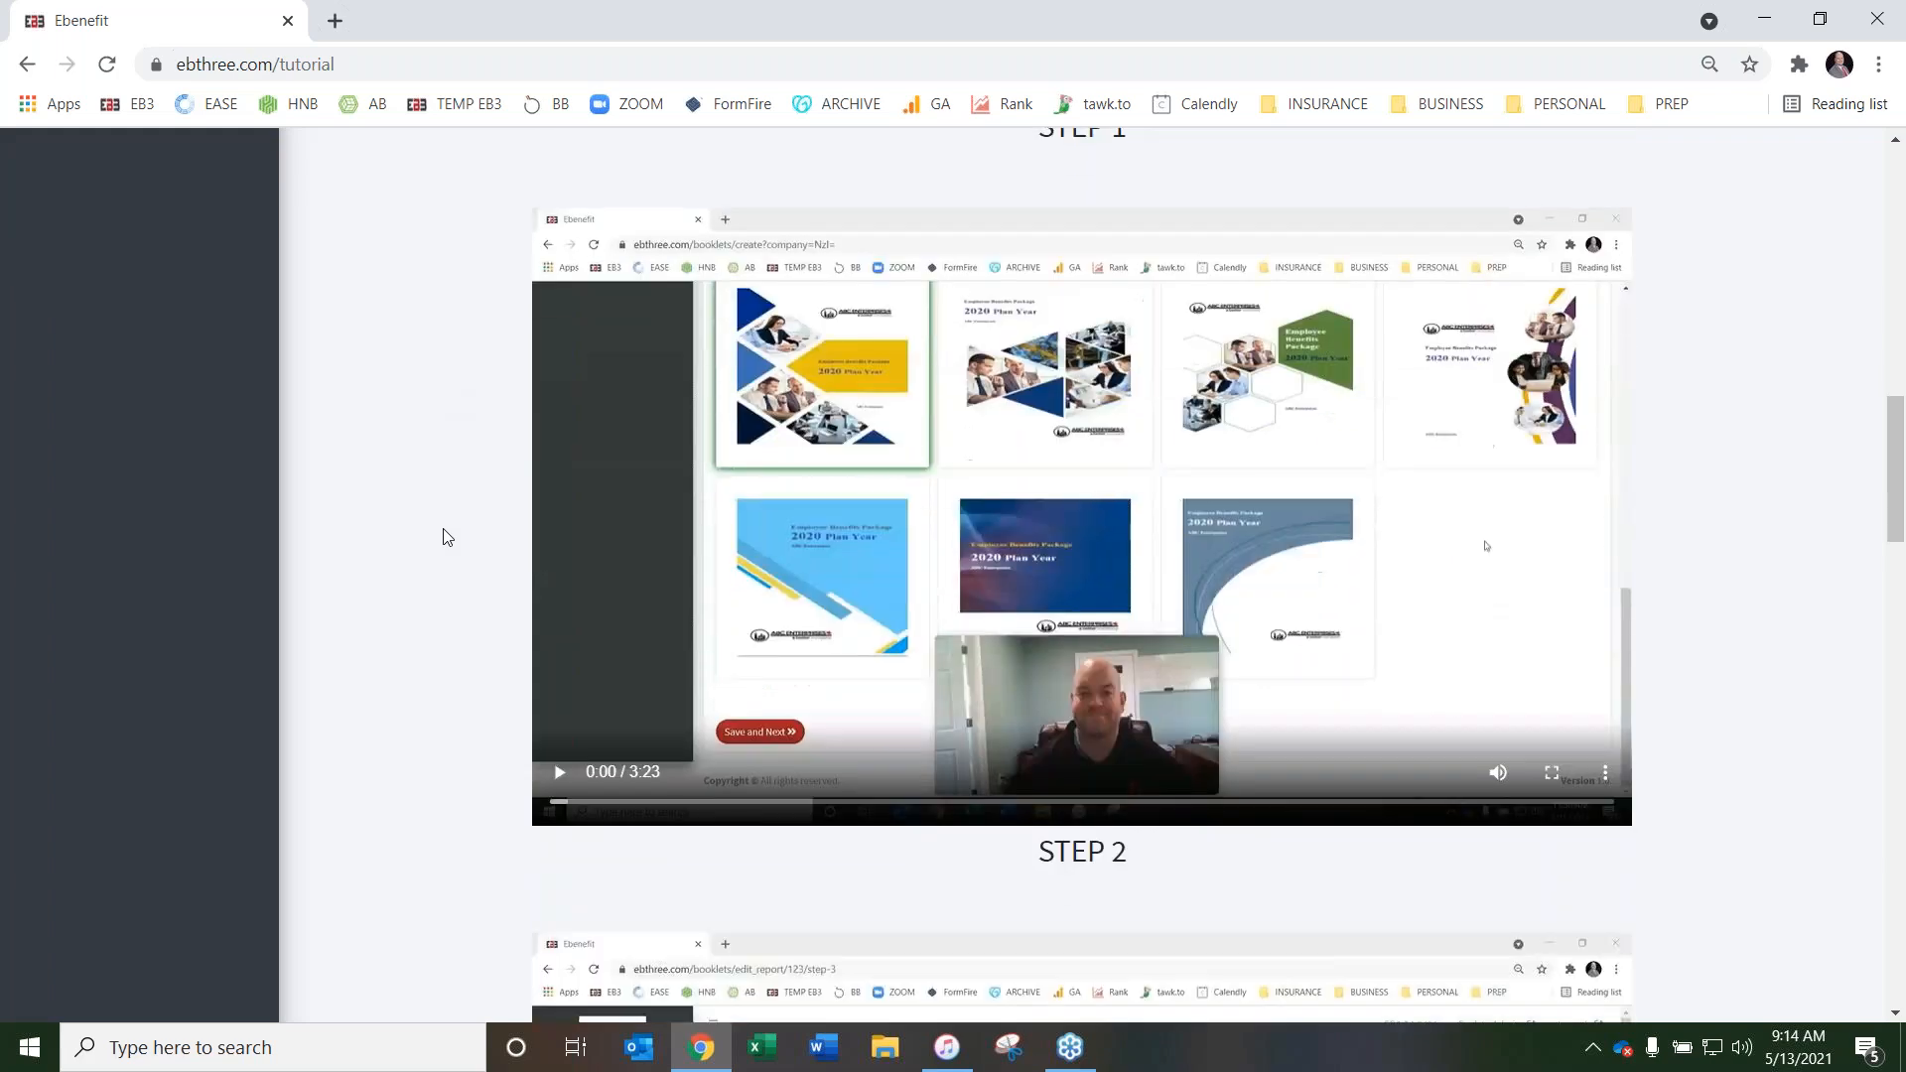
scroll(441, 537, down, 18)
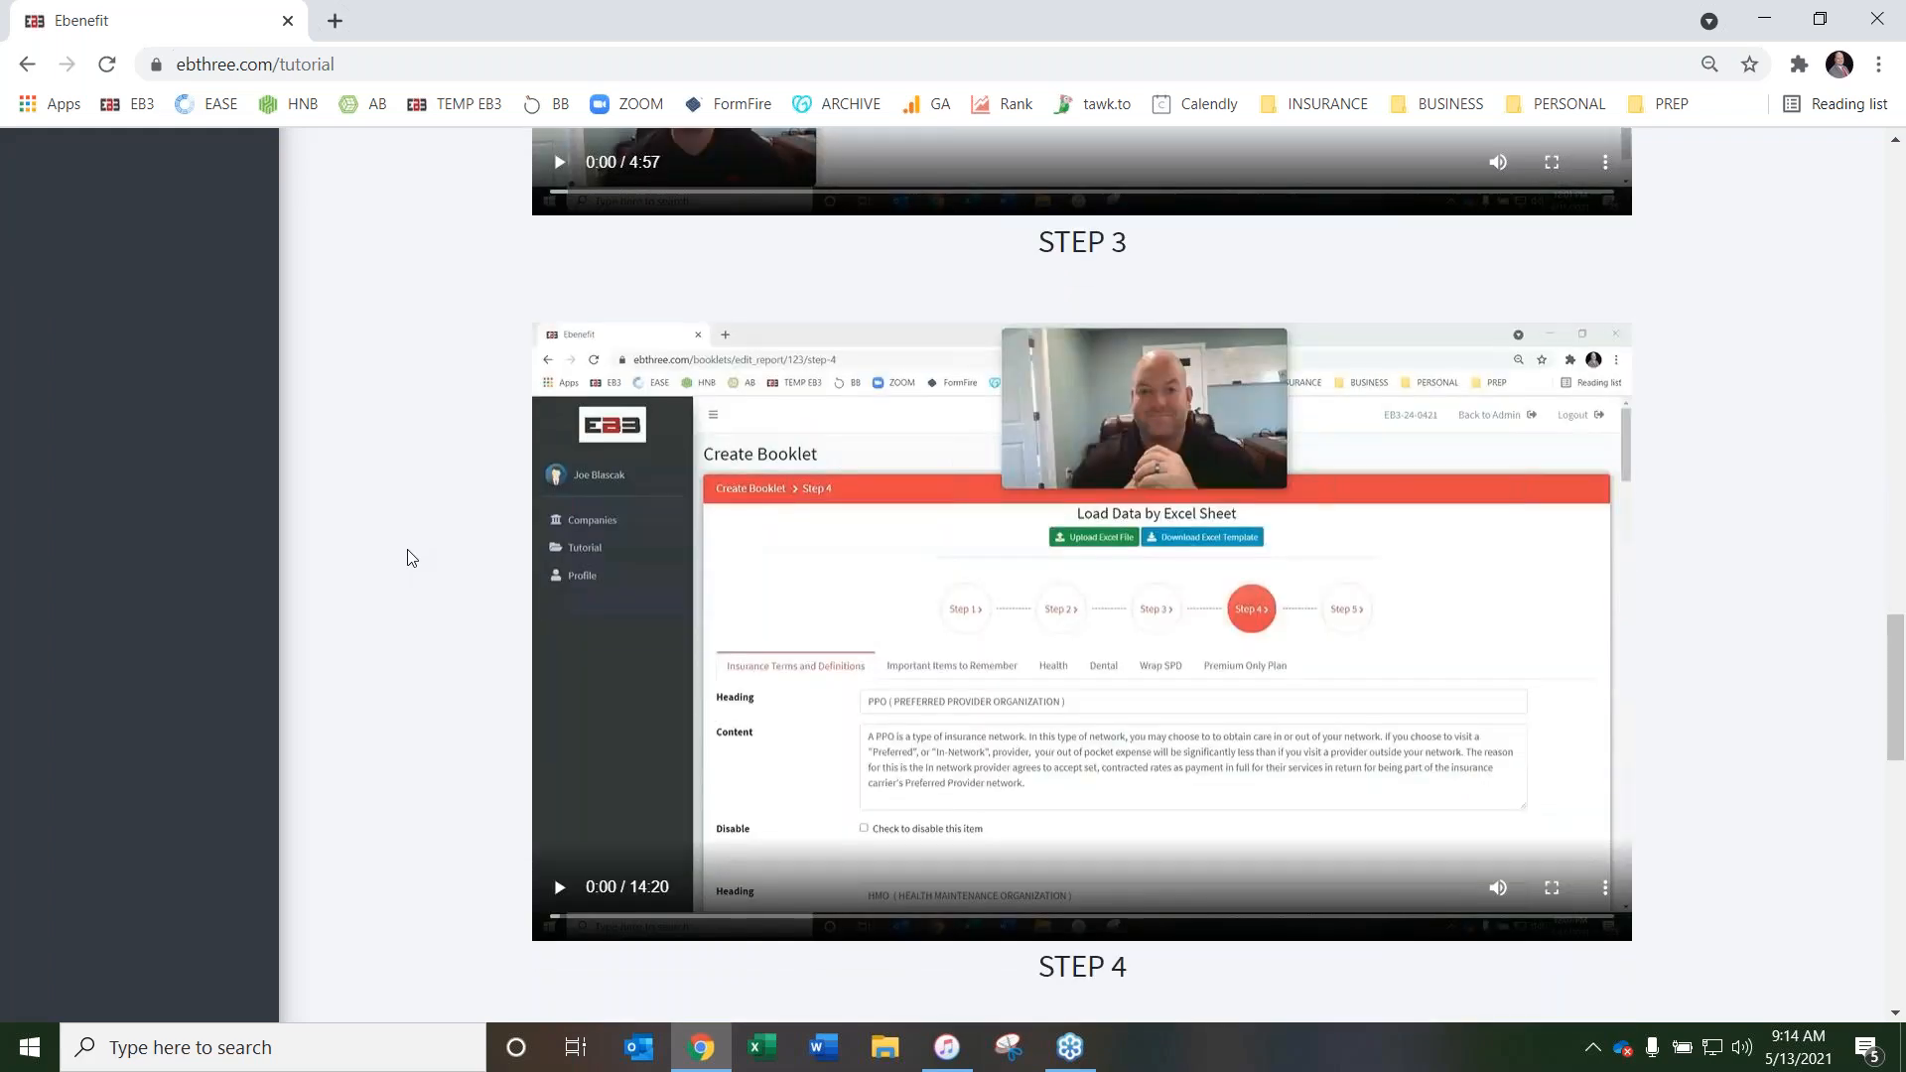
scroll(410, 557, down, 5)
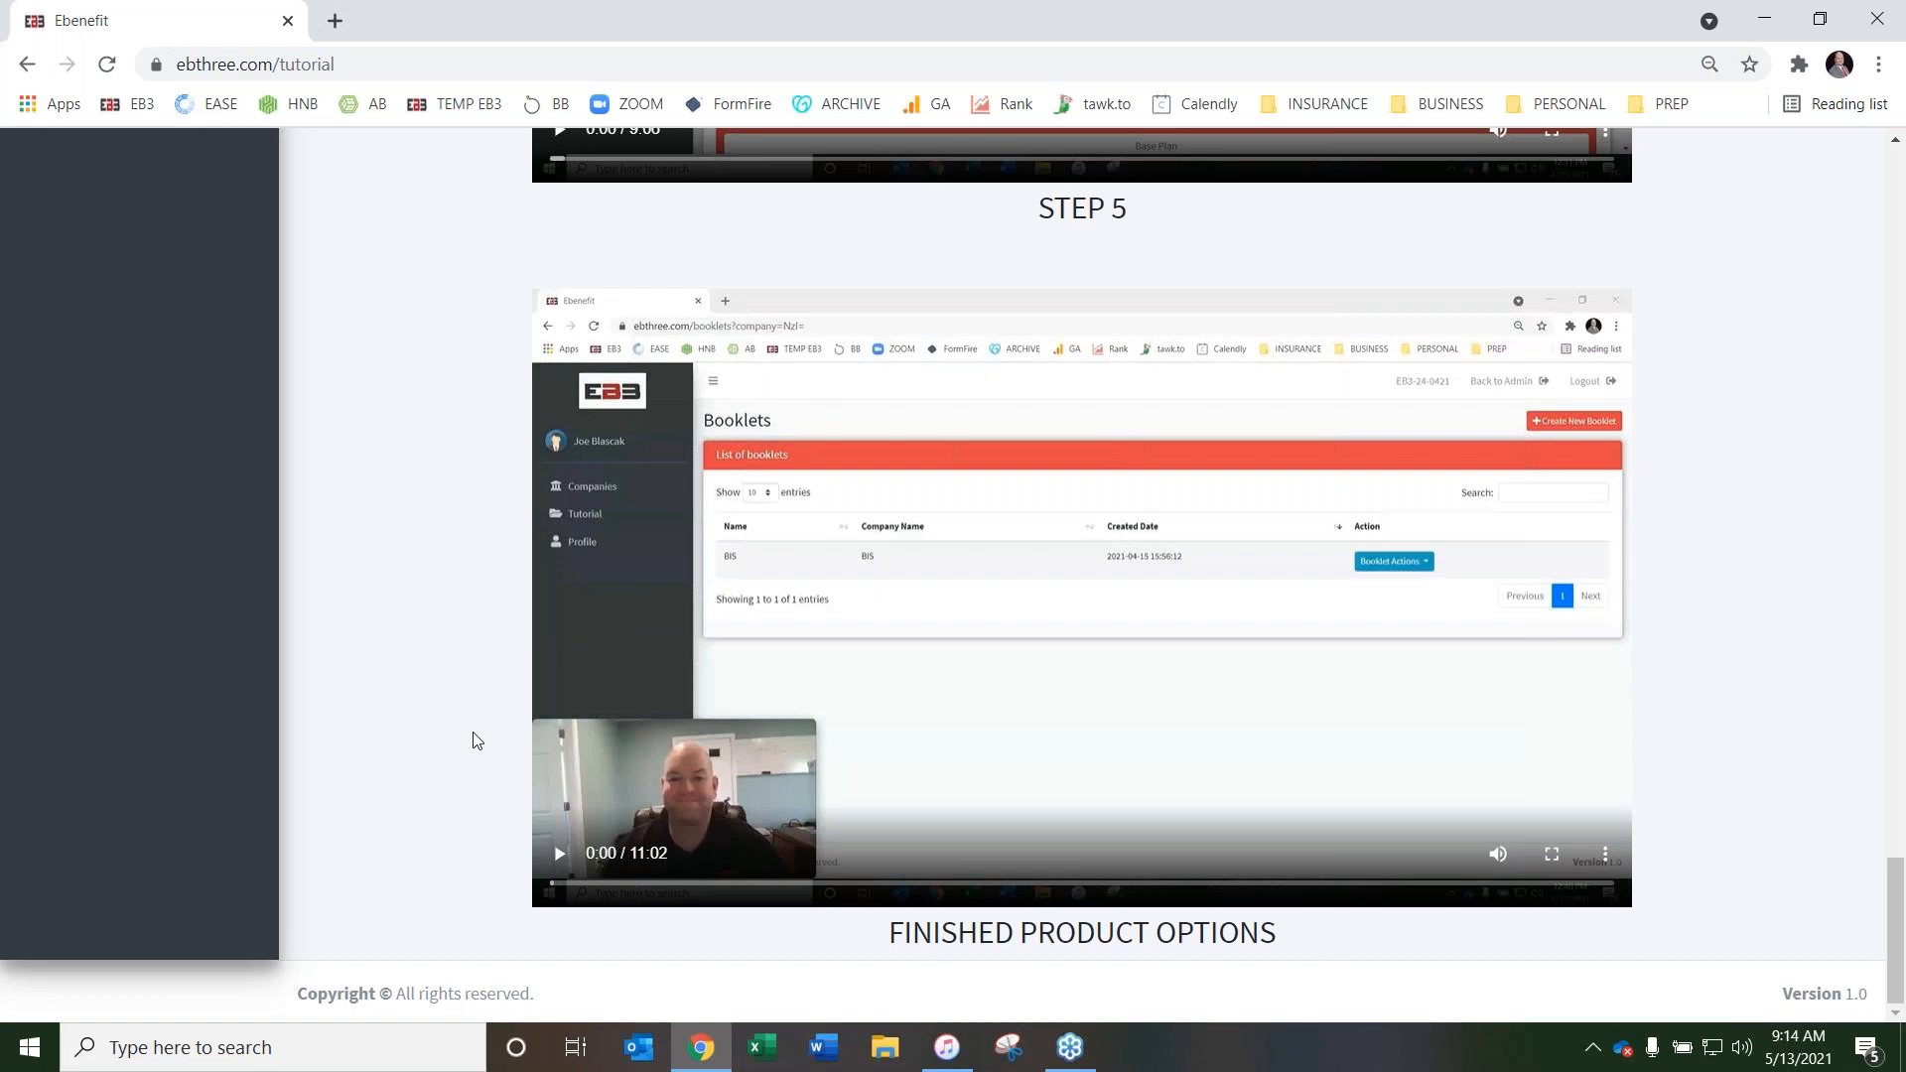
scroll(474, 739, up, 5)
scroll(474, 736, up, 20)
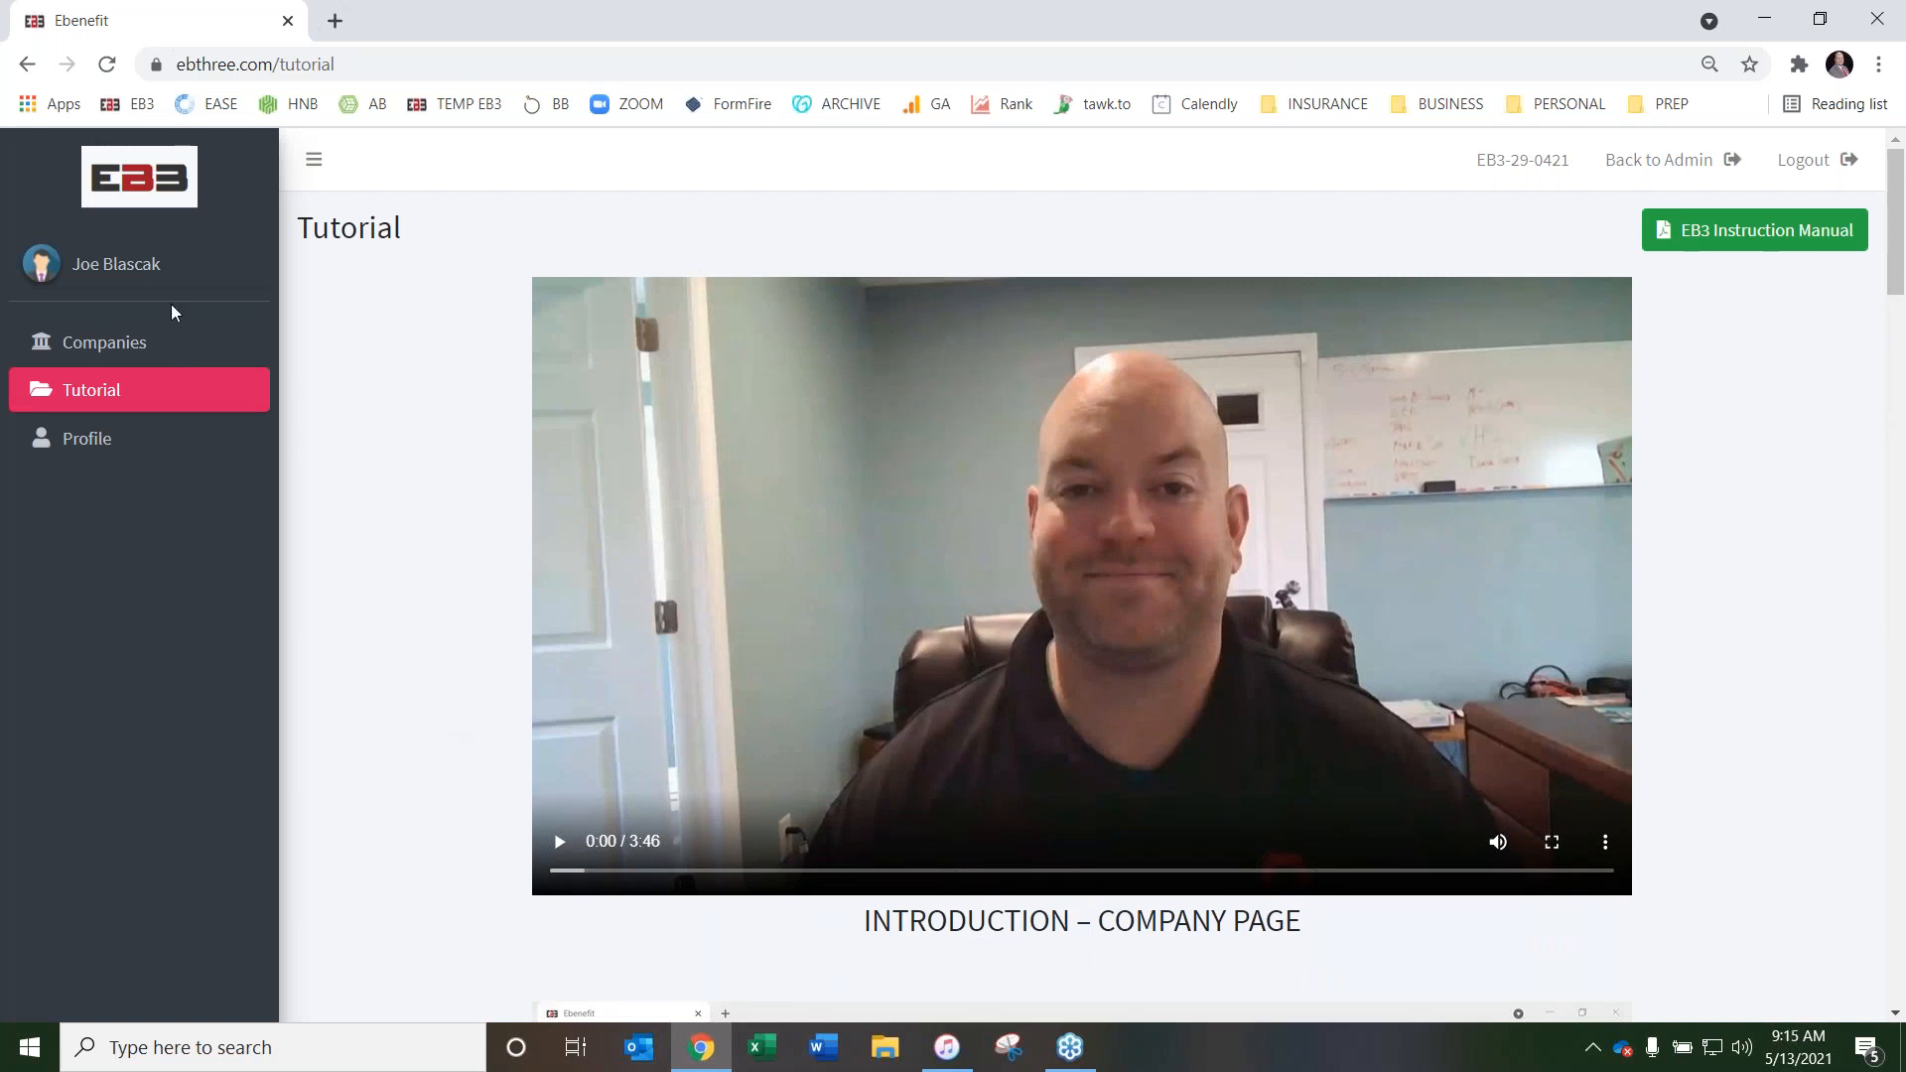
Start adding a company named Blascak Insurance Services, filling in its contact and location details and choosing a logo image
click(121, 342)
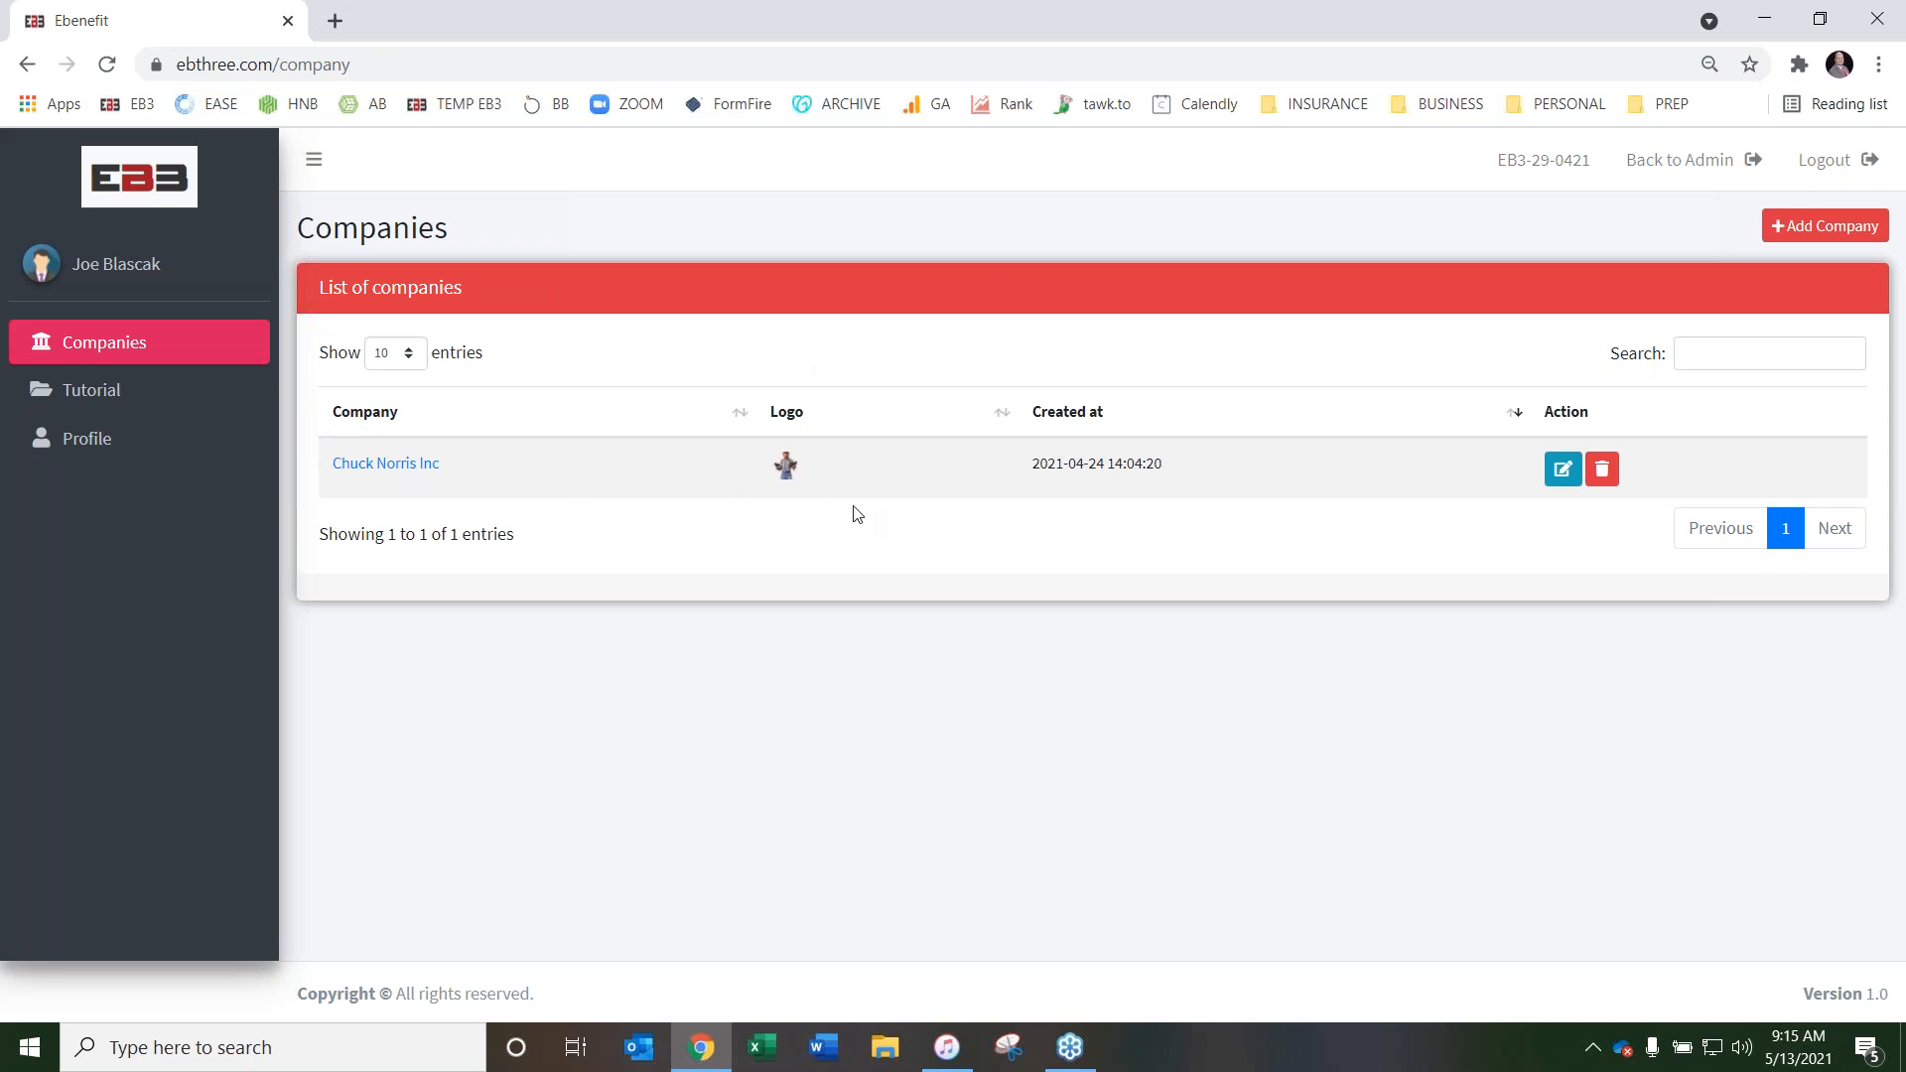
click(1826, 230)
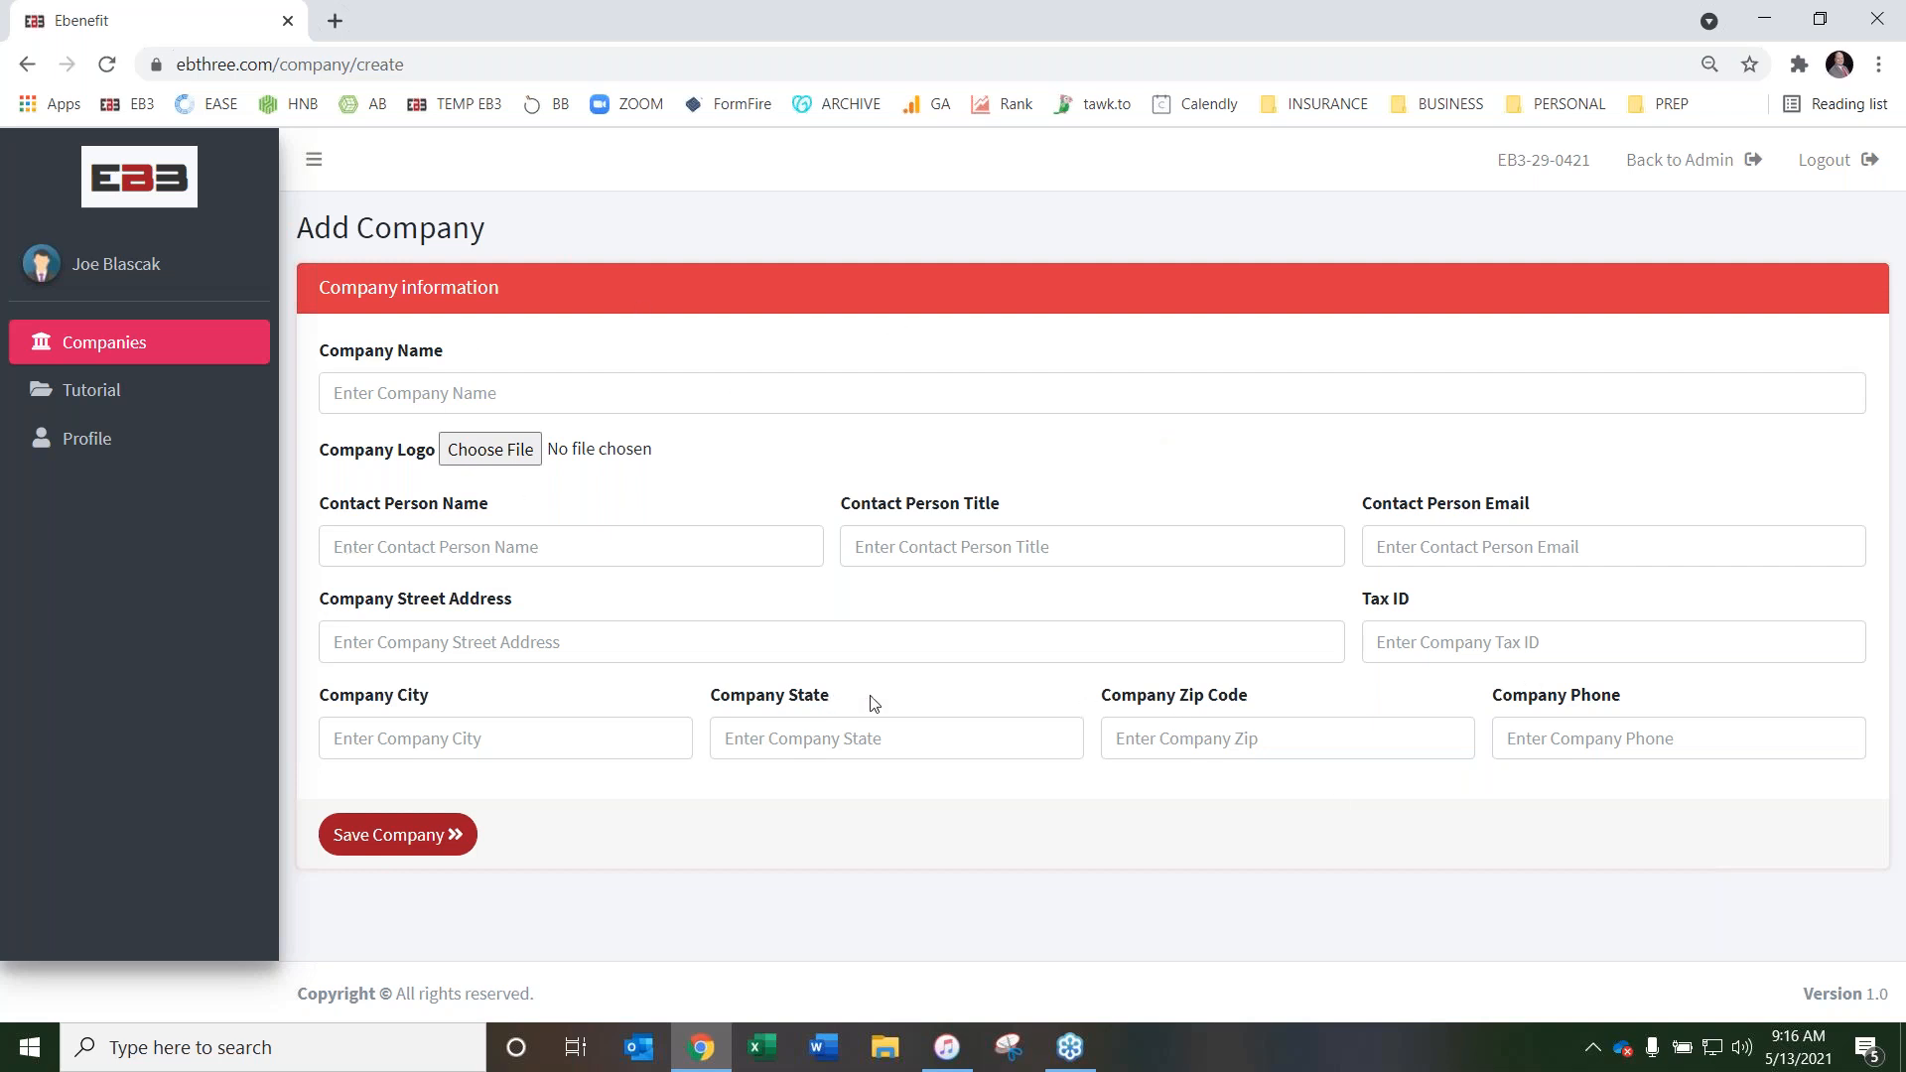
click(518, 394)
click(511, 447)
click(506, 452)
double_click(377, 200)
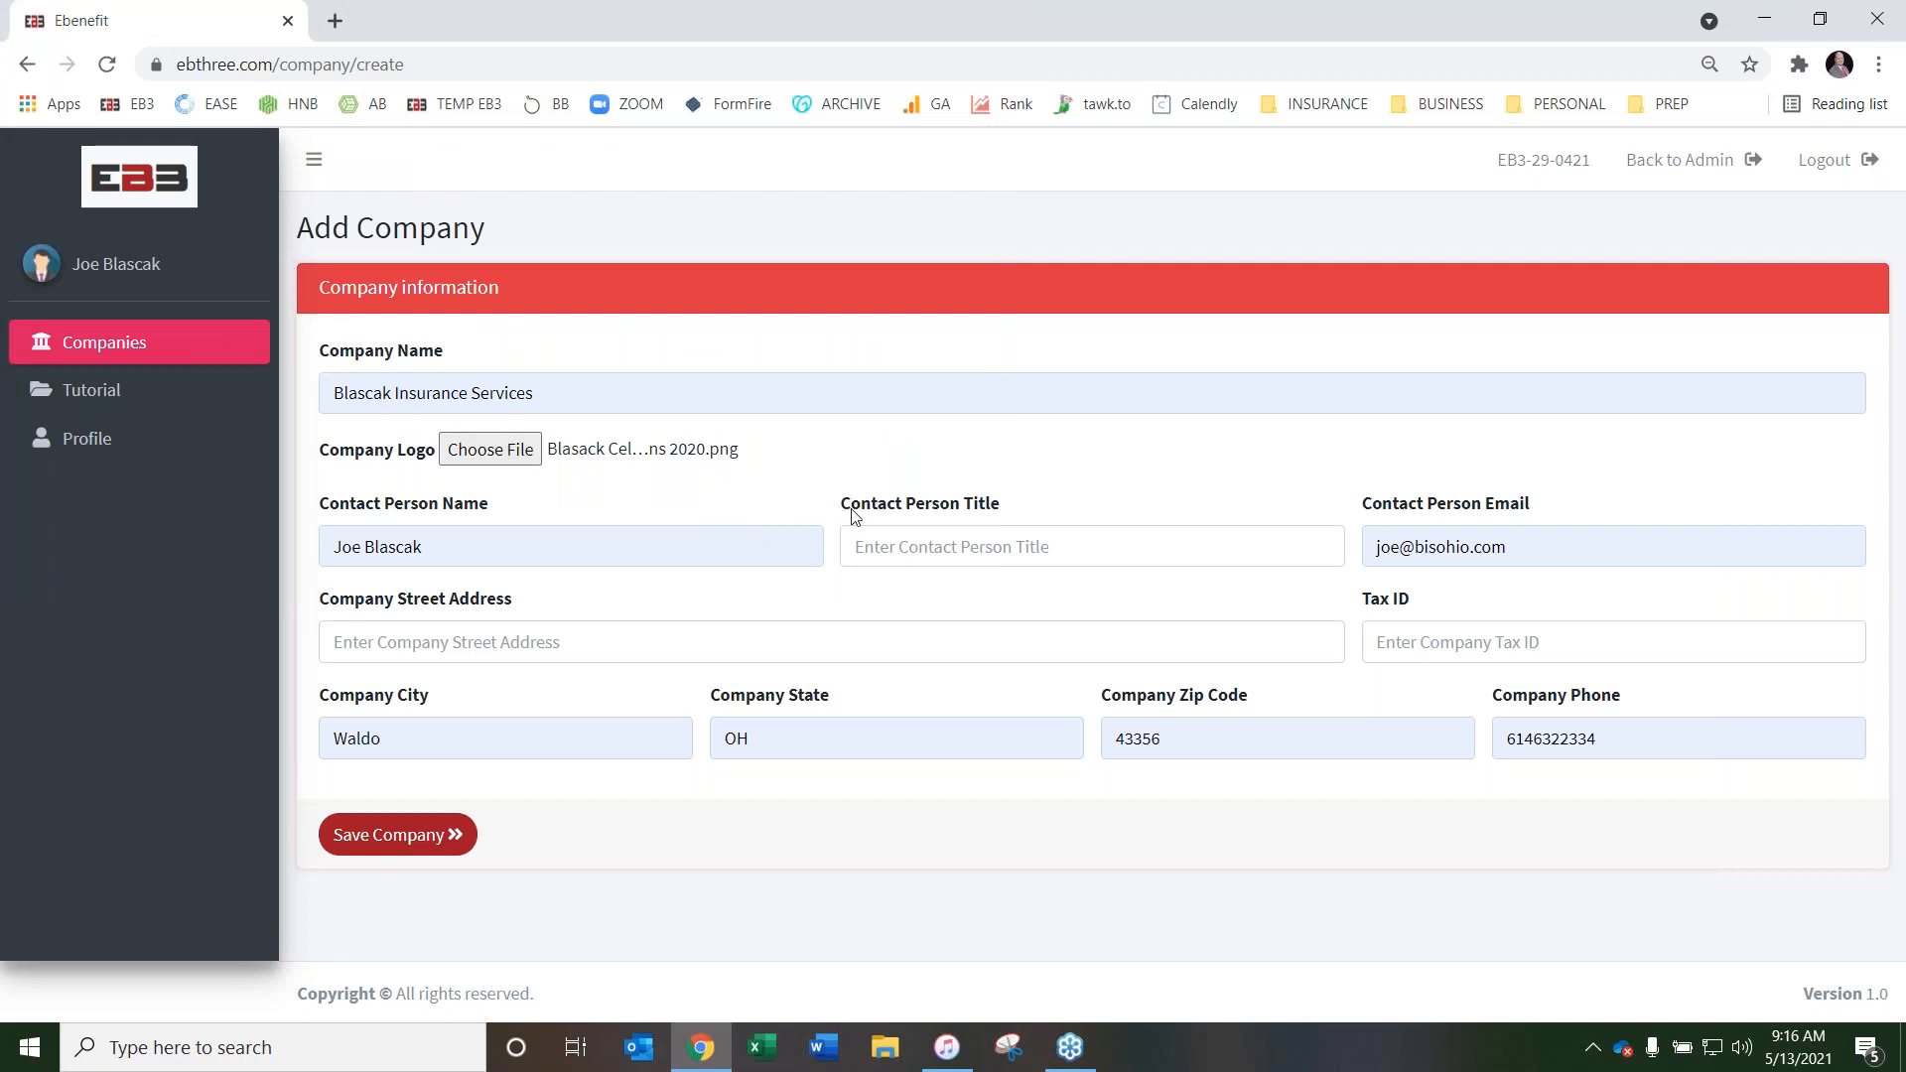
Enter owner as the contact person title, fill in the company's street address and tax ID, and save the company
click(927, 545)
click(929, 596)
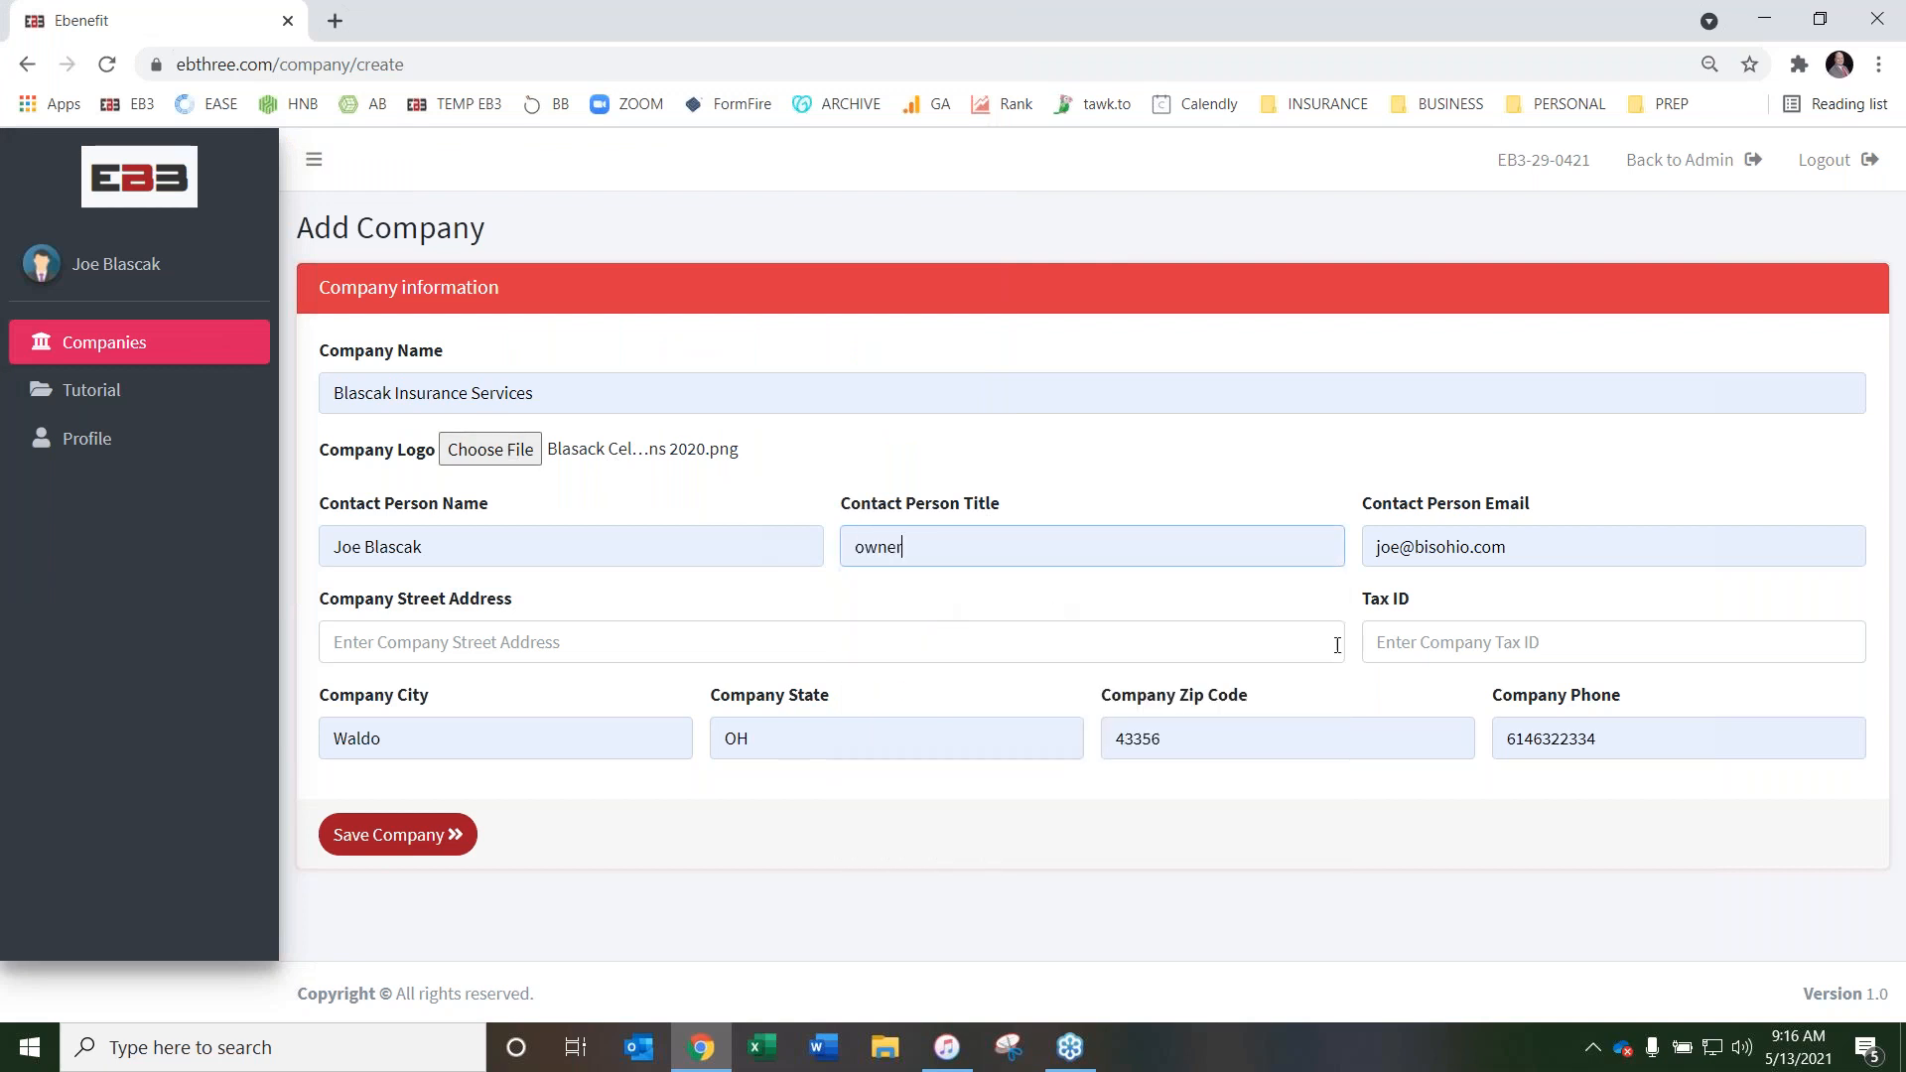
click(721, 639)
click(641, 687)
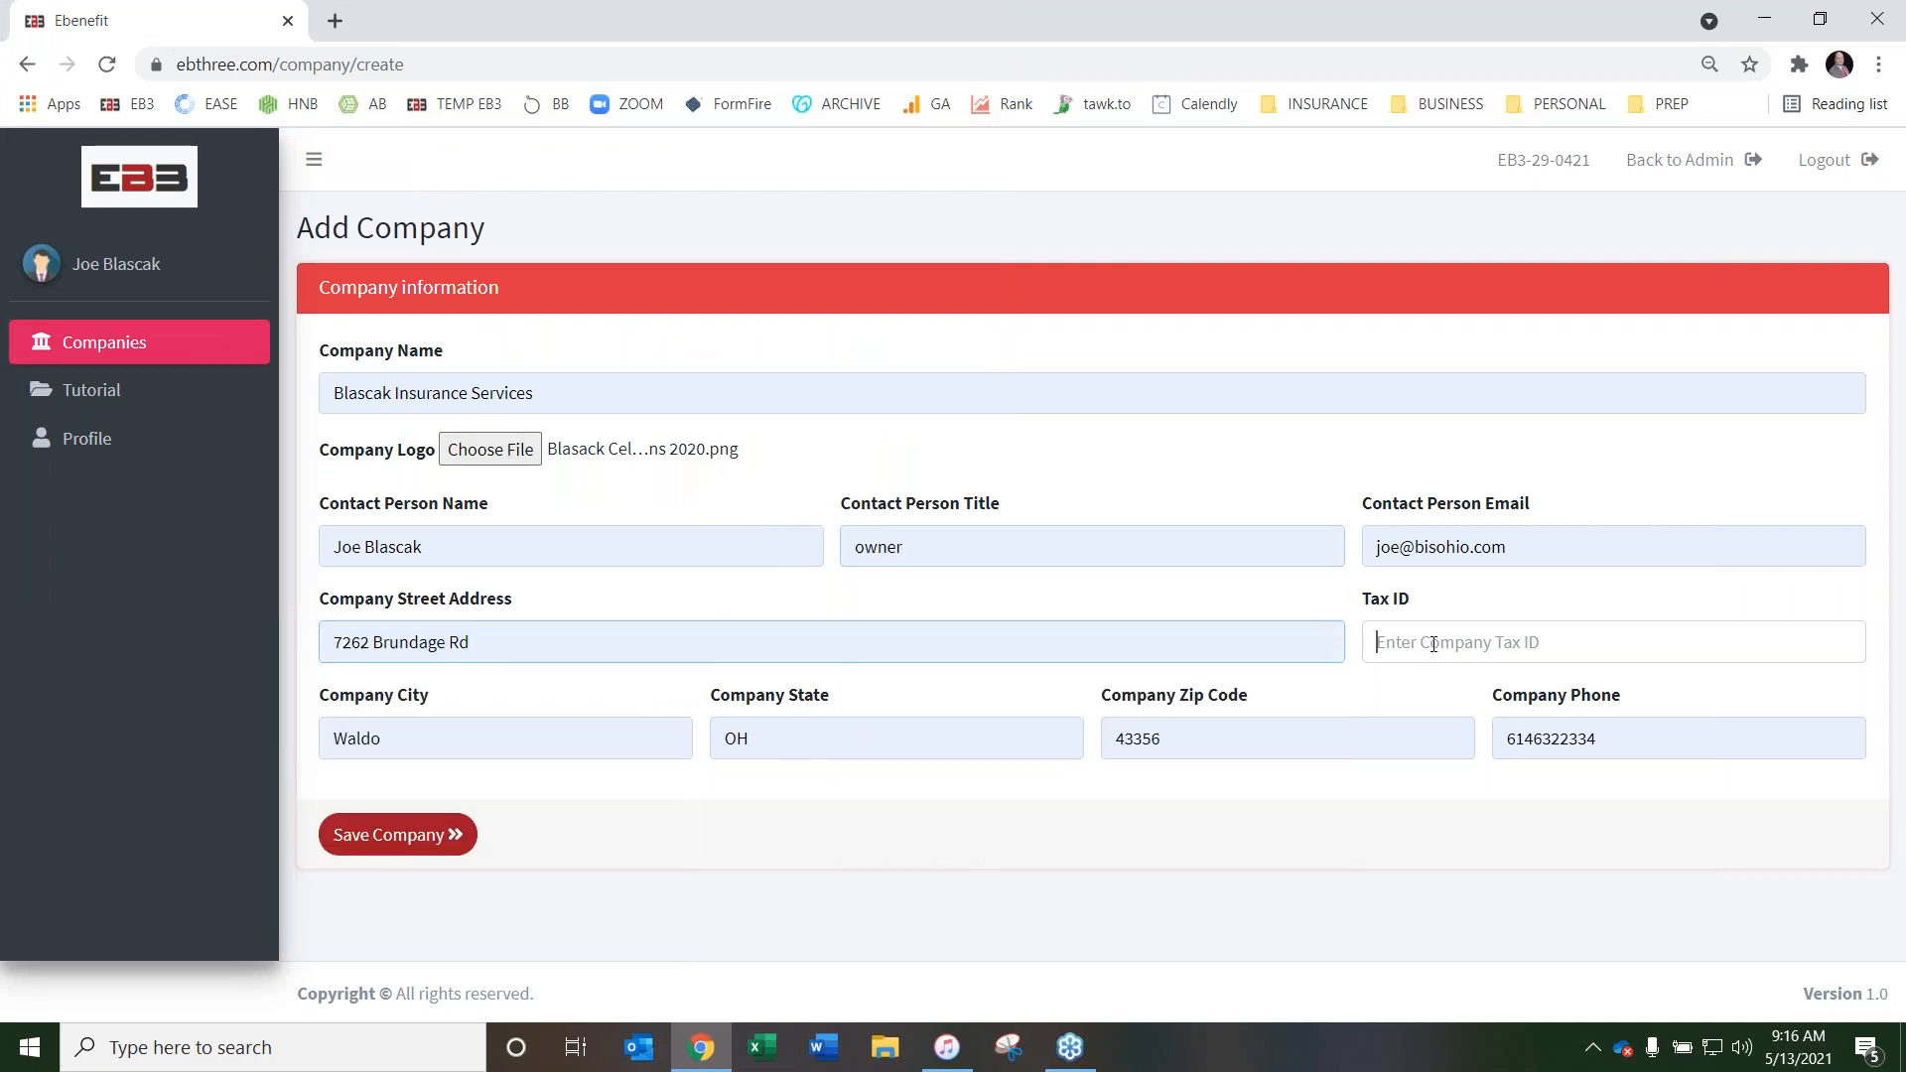
text(12-3456789)
click(397, 836)
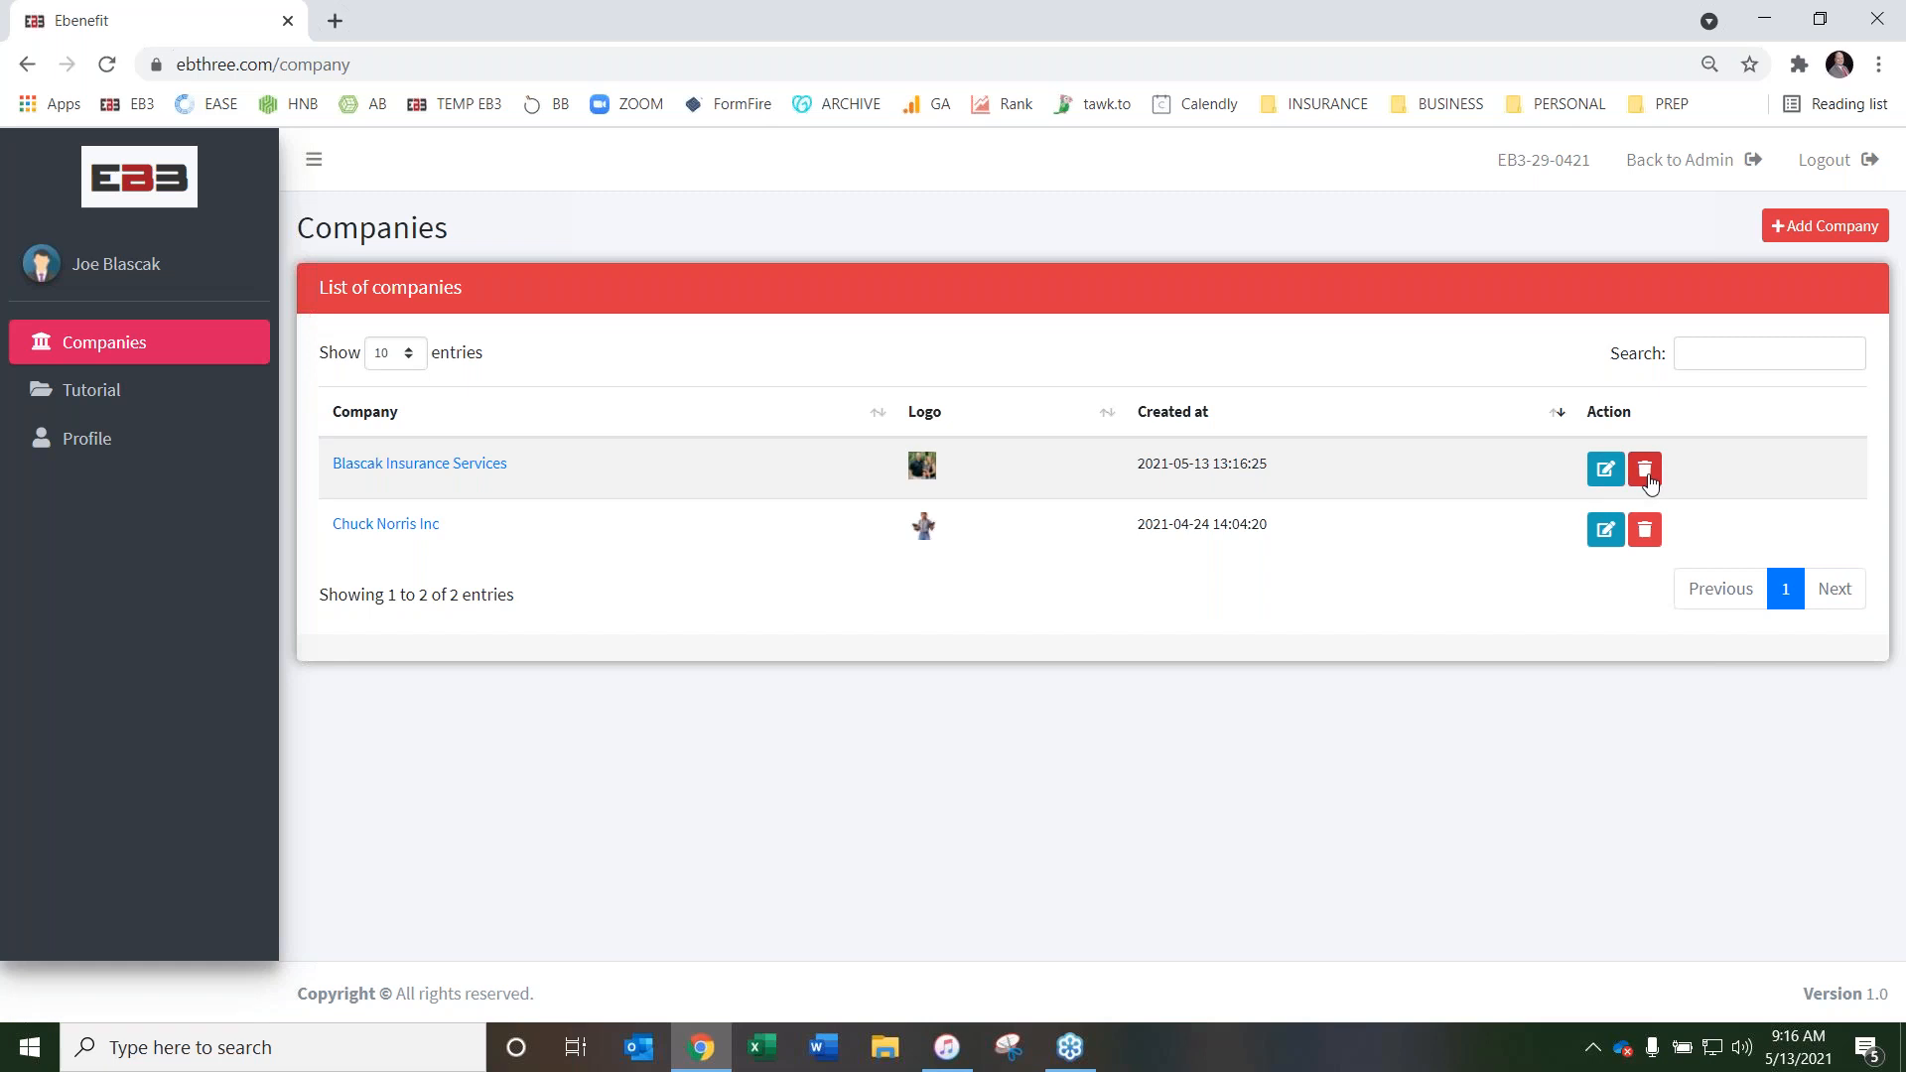
Create a new booklet for Blascak Insurance Services and name it 2021 Benefit Booklet
click(416, 466)
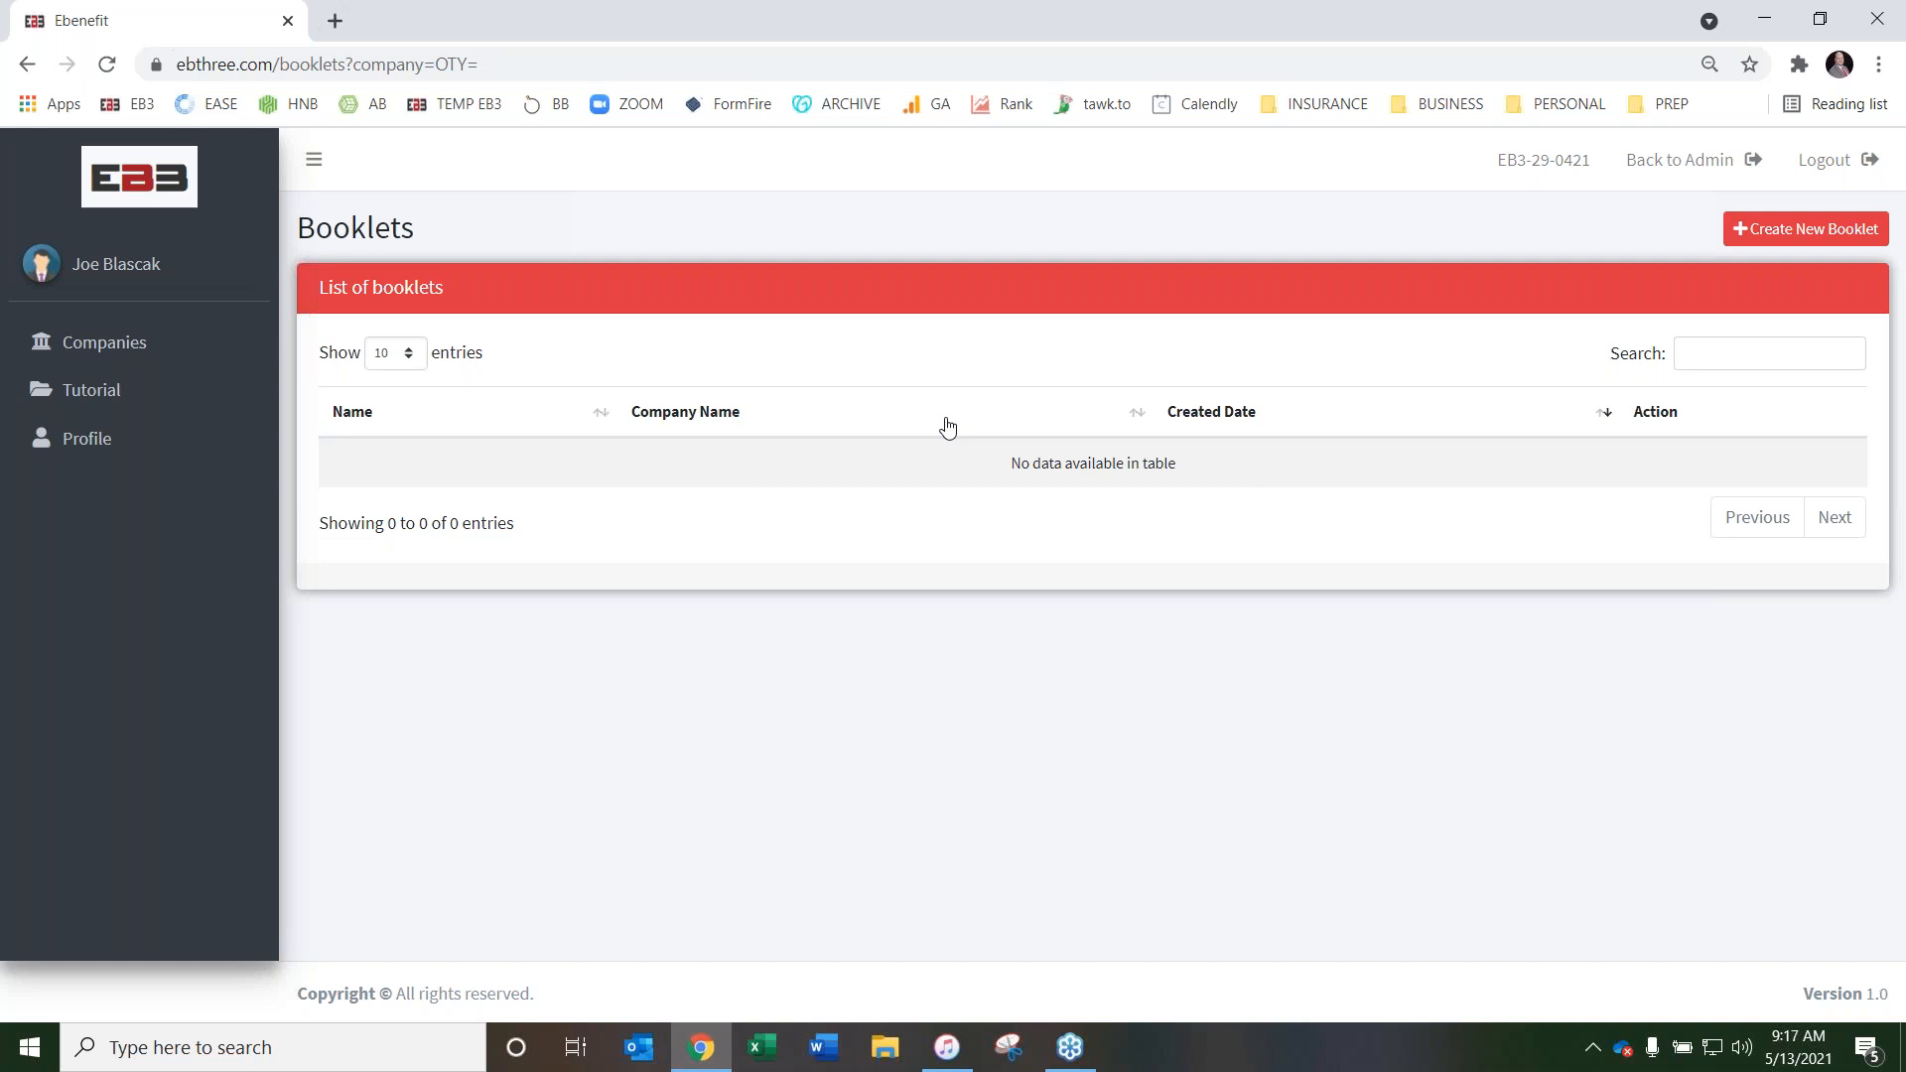
click(1802, 230)
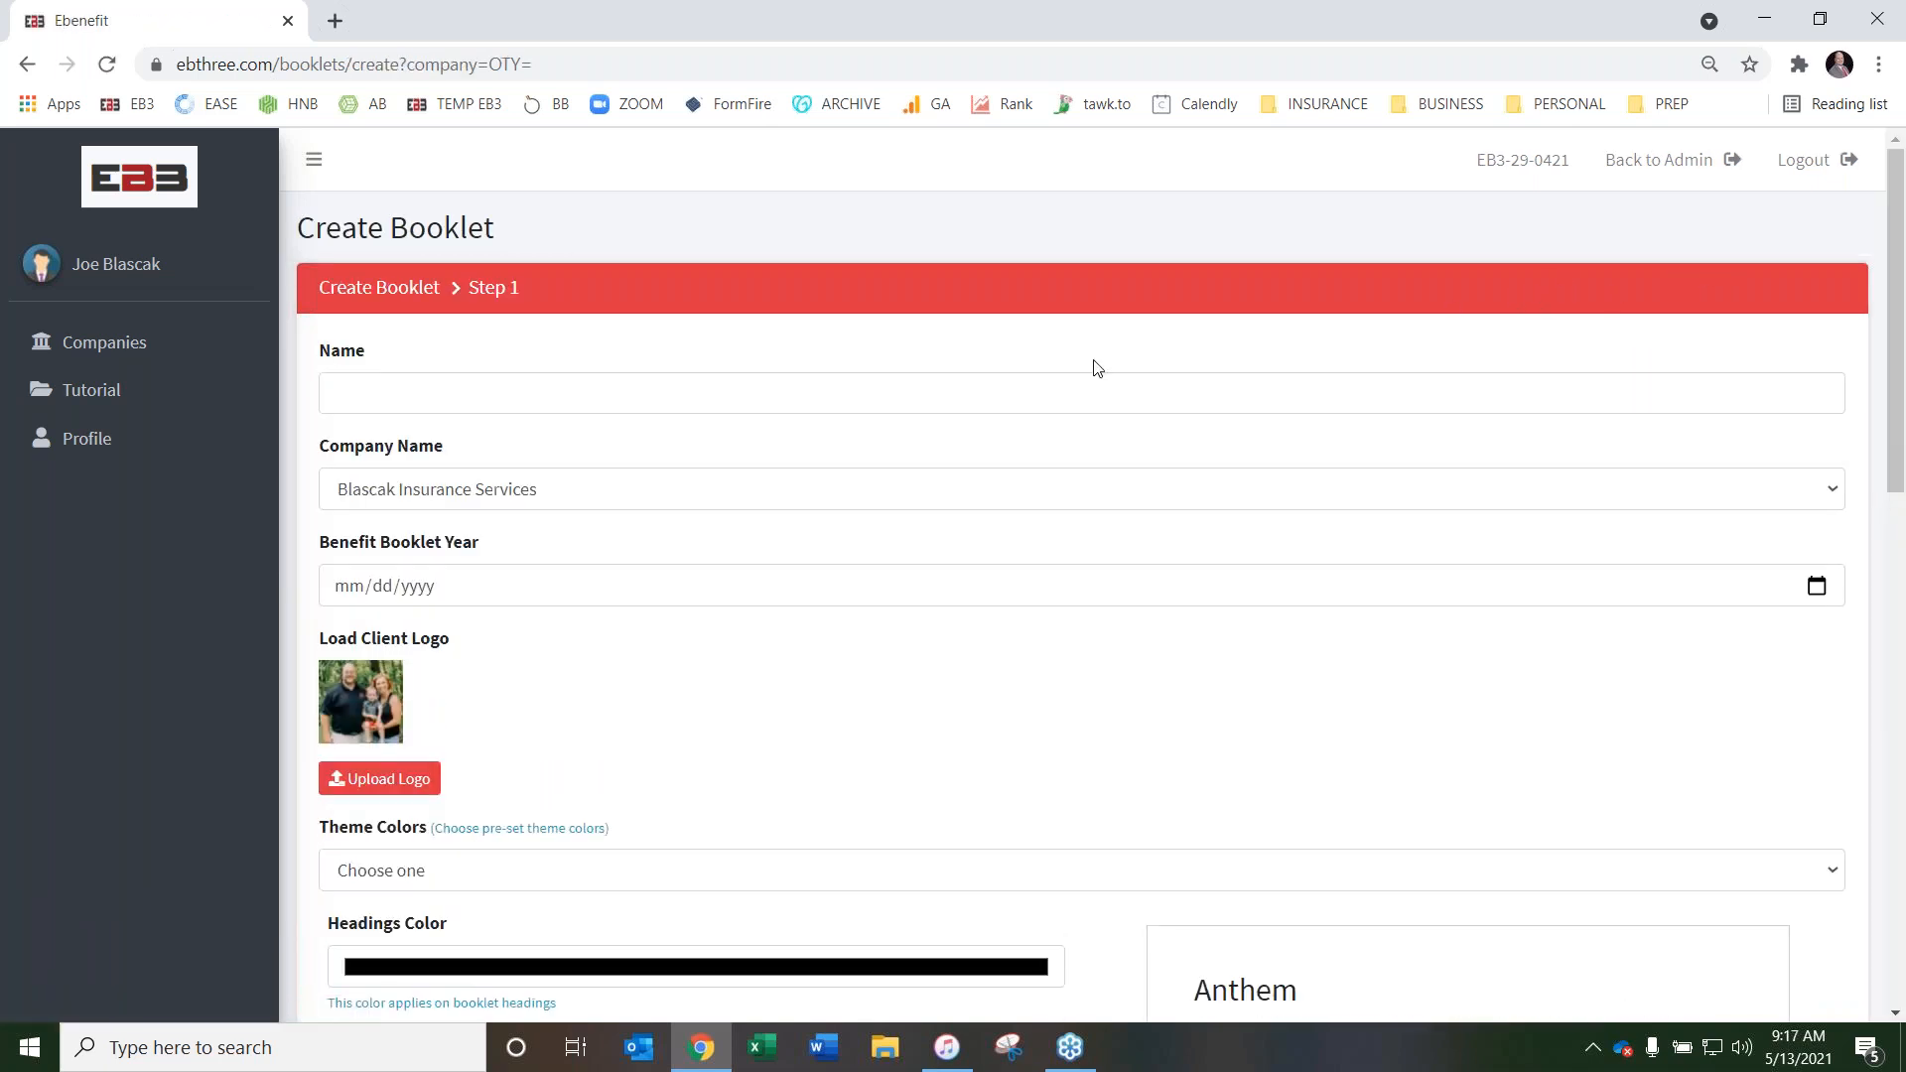
click(510, 381)
key(Down)
key(Down)
key(Return)
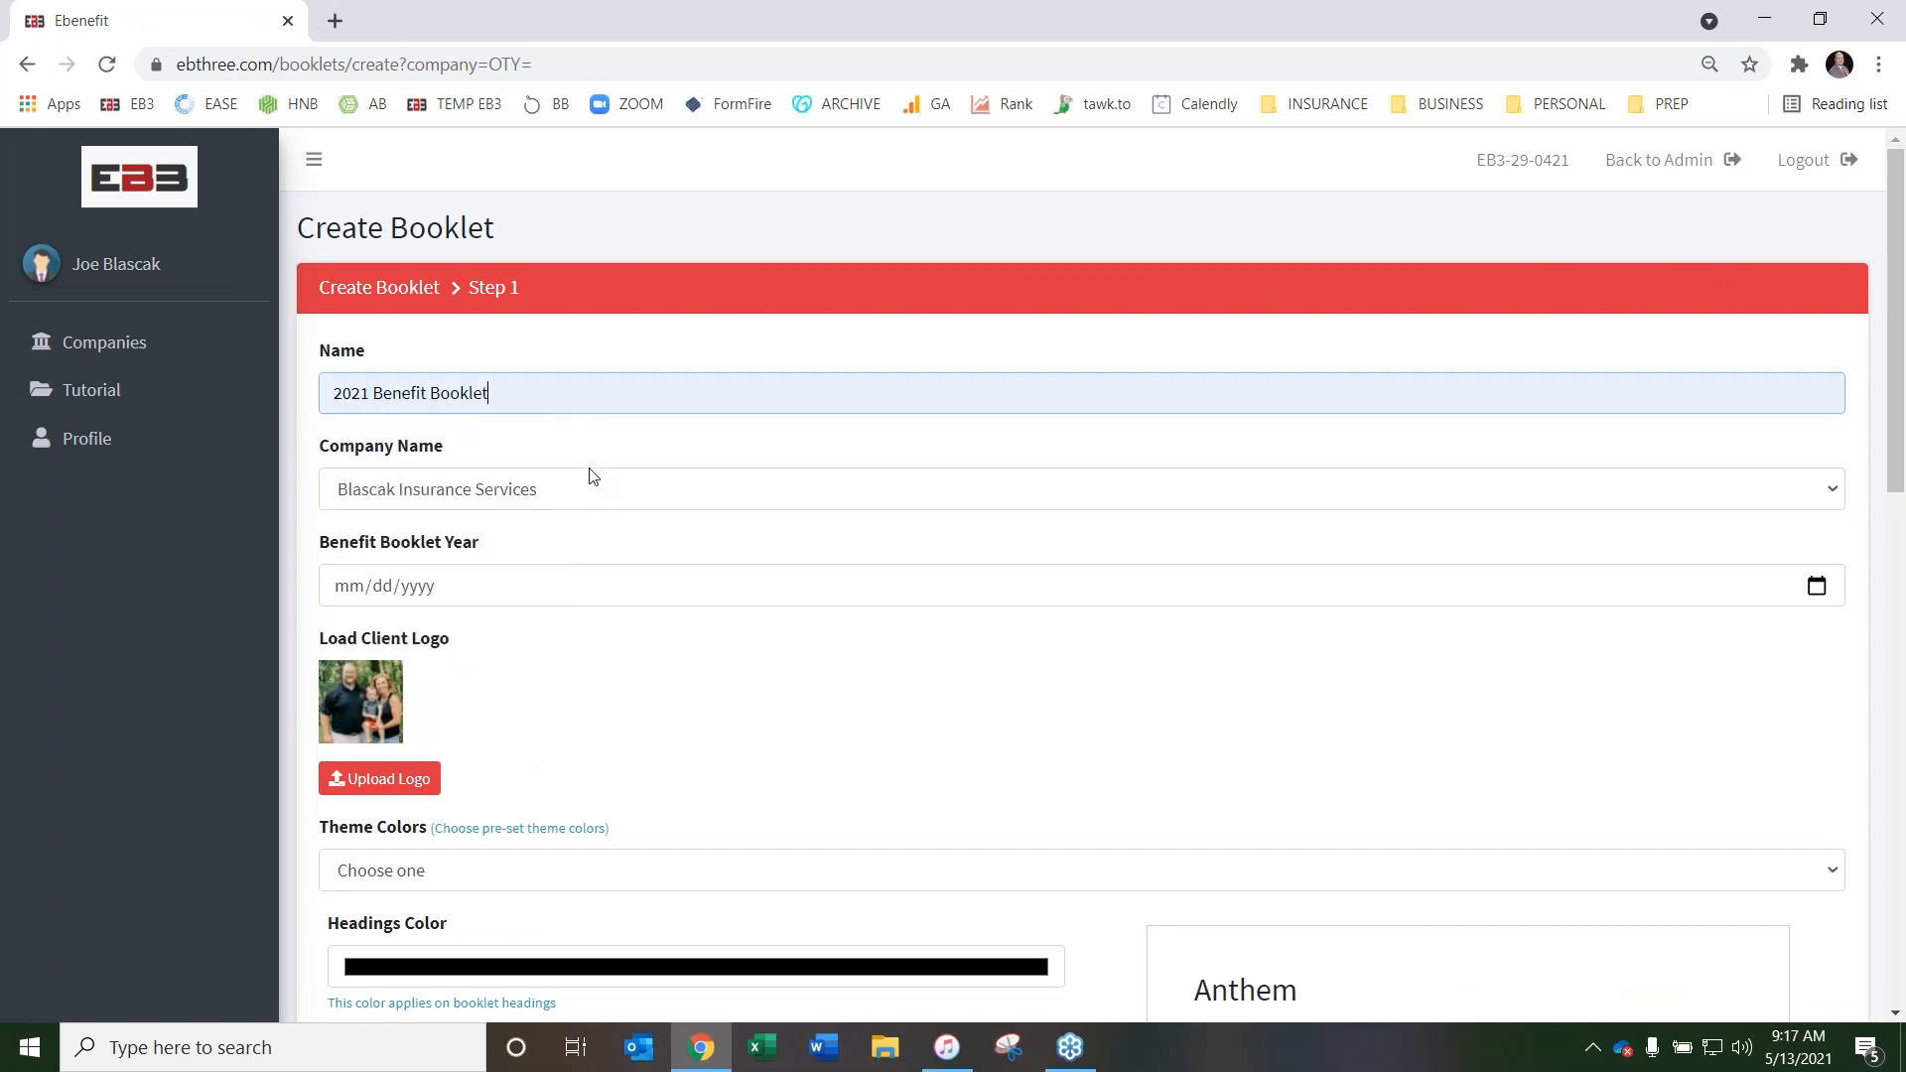
Check the booklet's company choices, keeping Blascak Insurance Services, and set the Benefit Booklet Year to 05/01/2021
scroll(710, 477, down, 1)
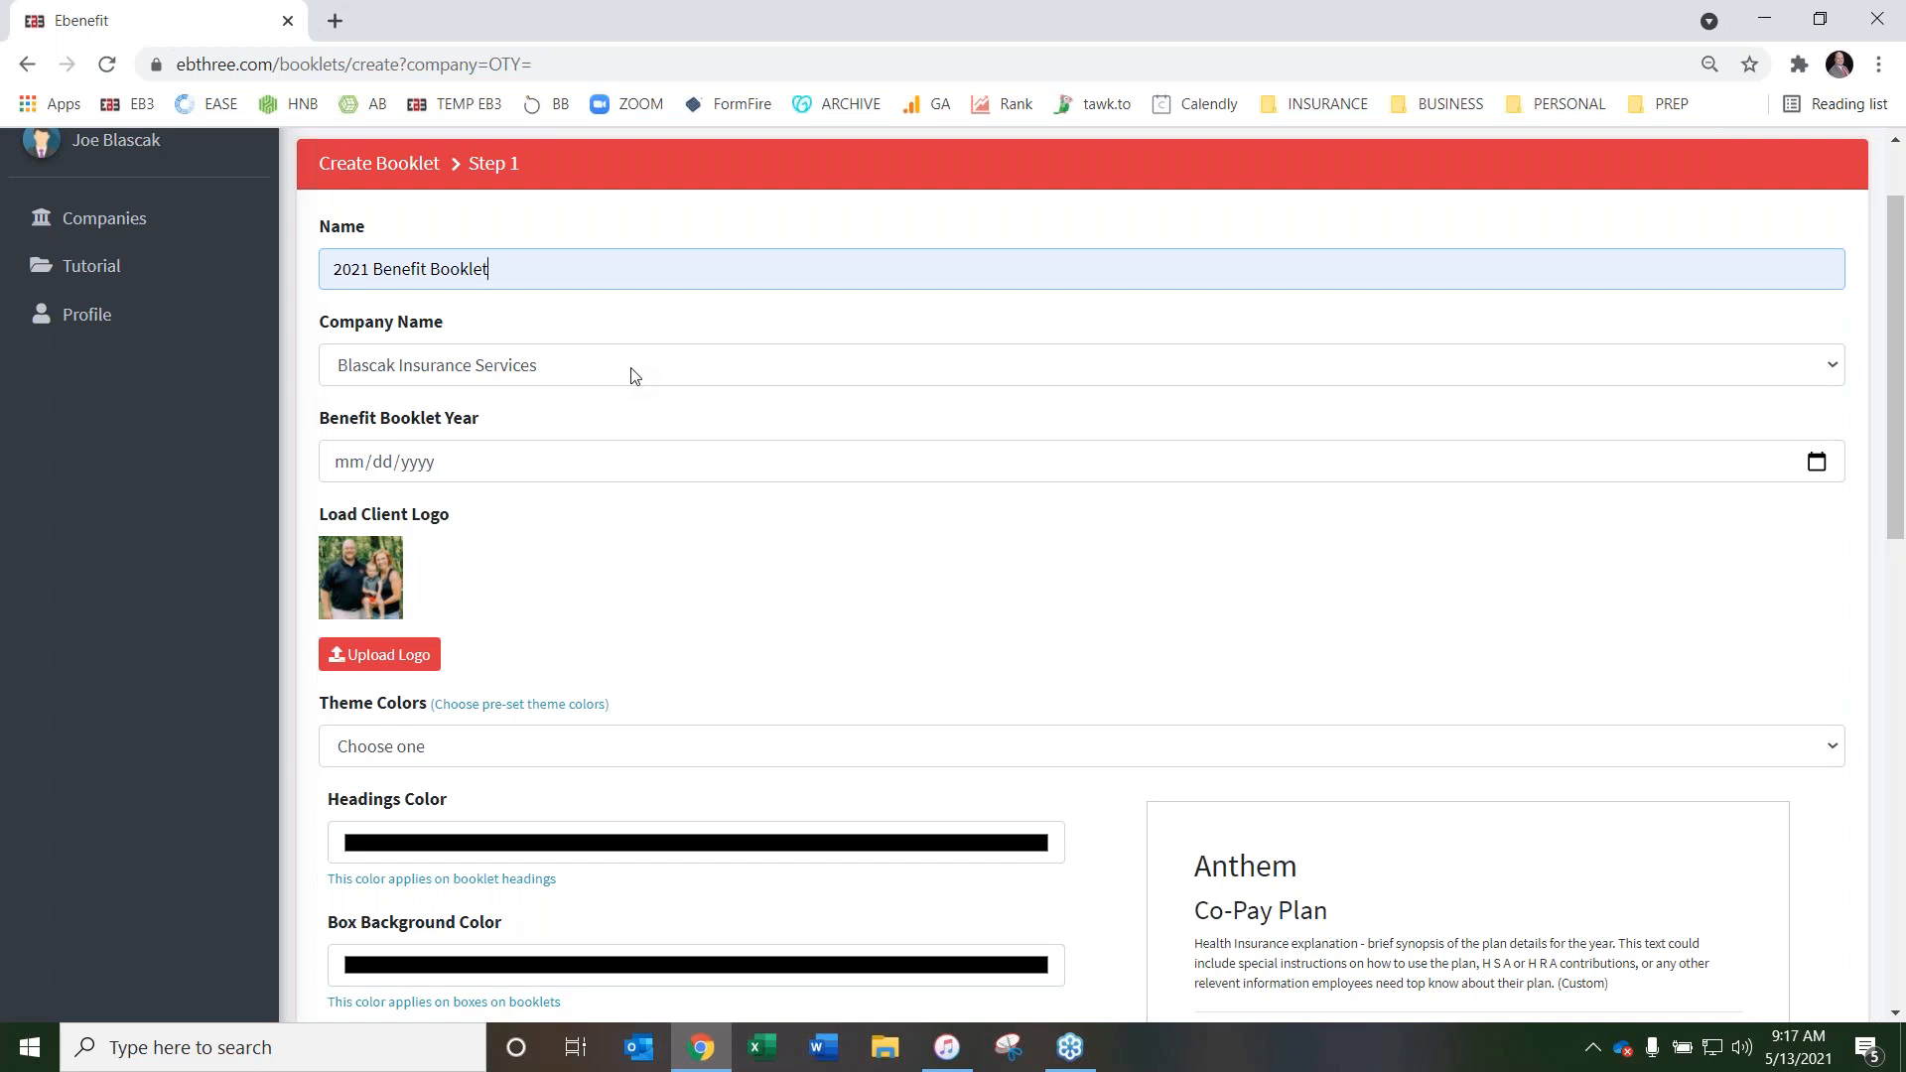
click(664, 370)
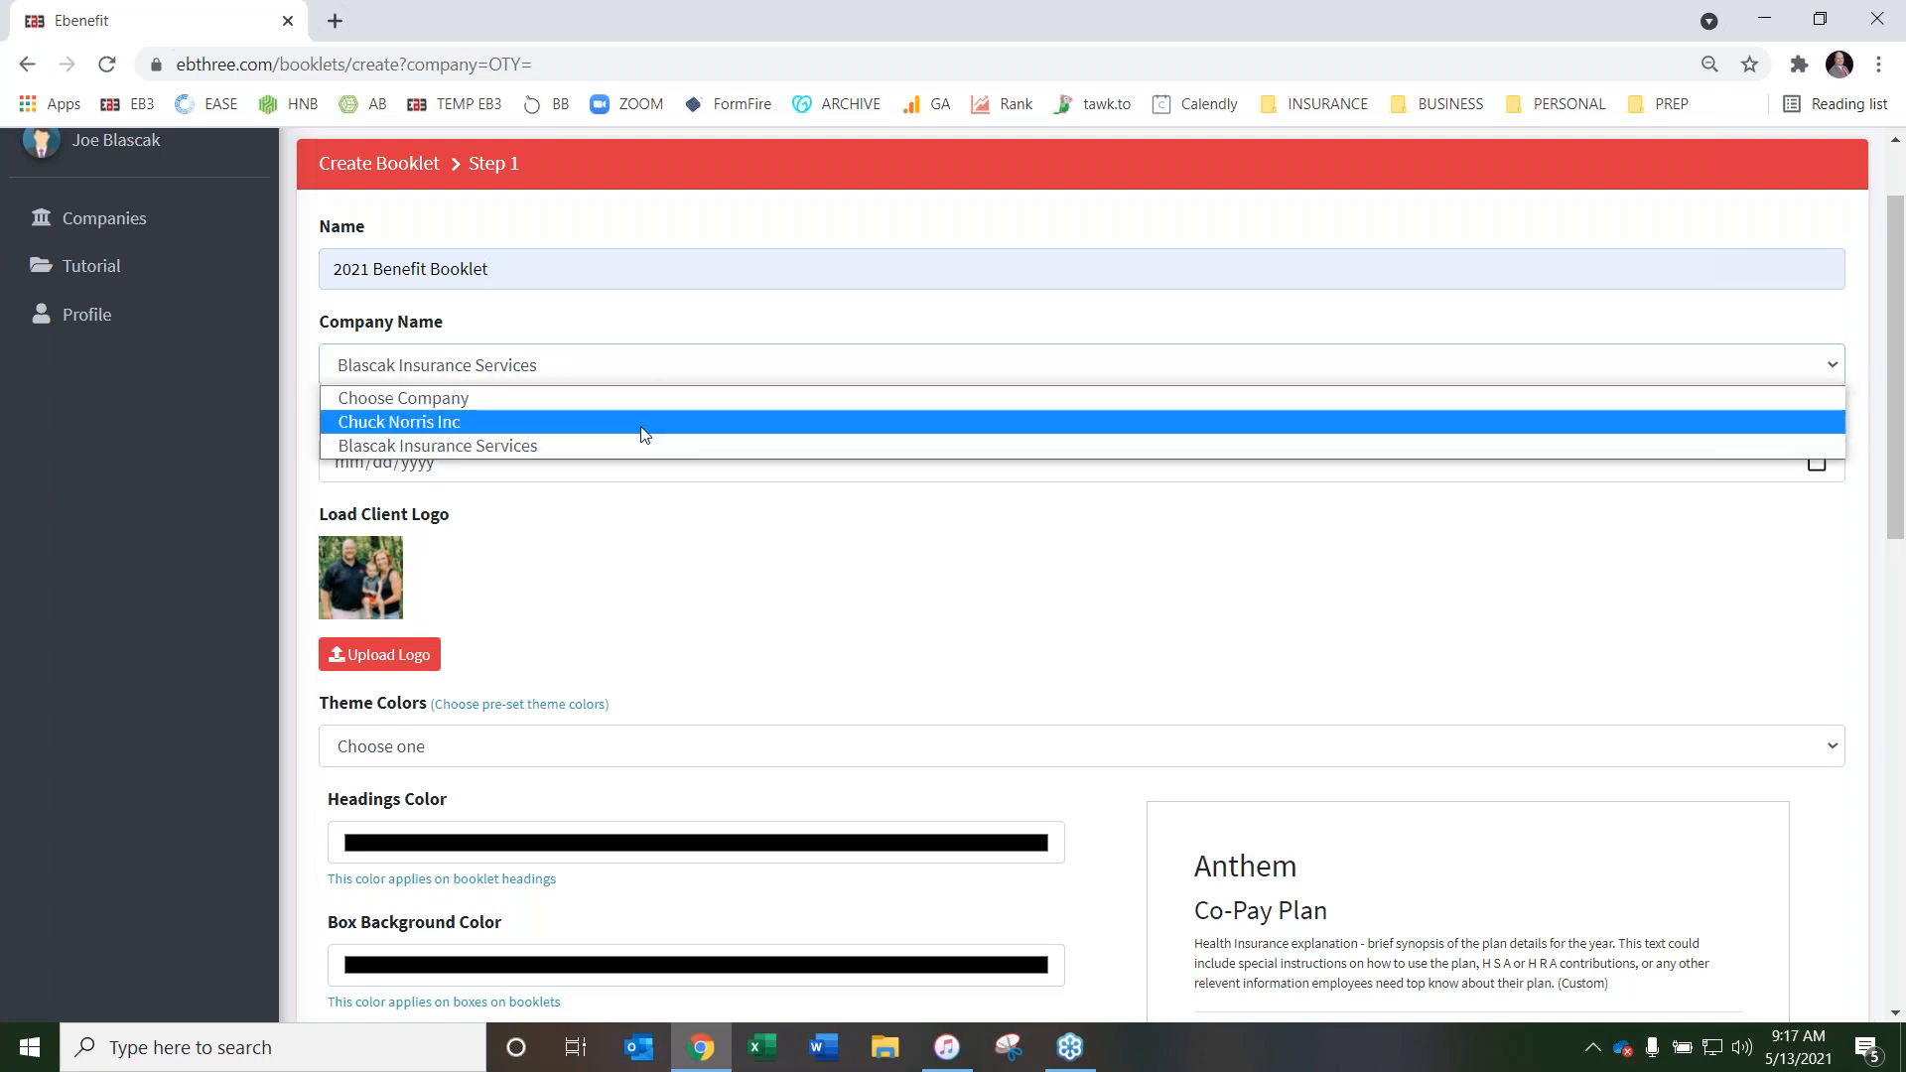
click(692, 322)
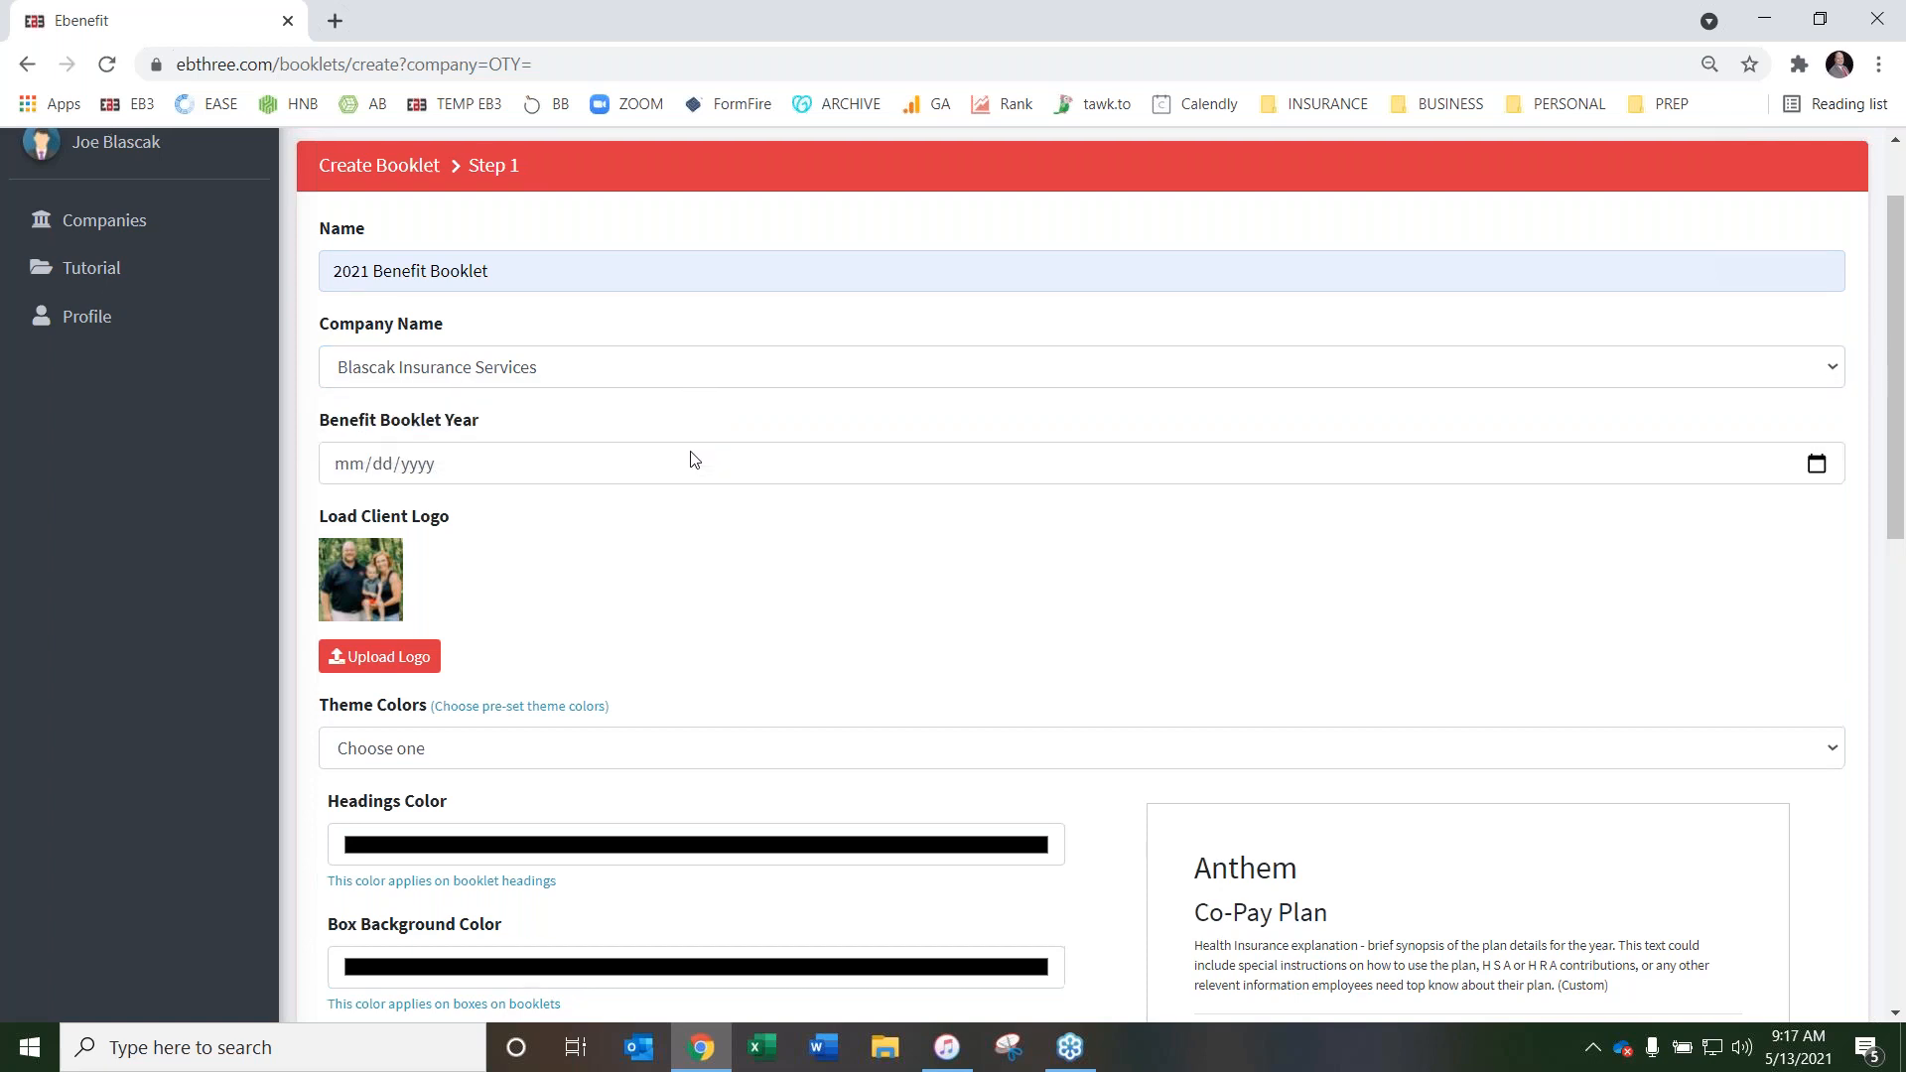
scroll(611, 447, up, 2)
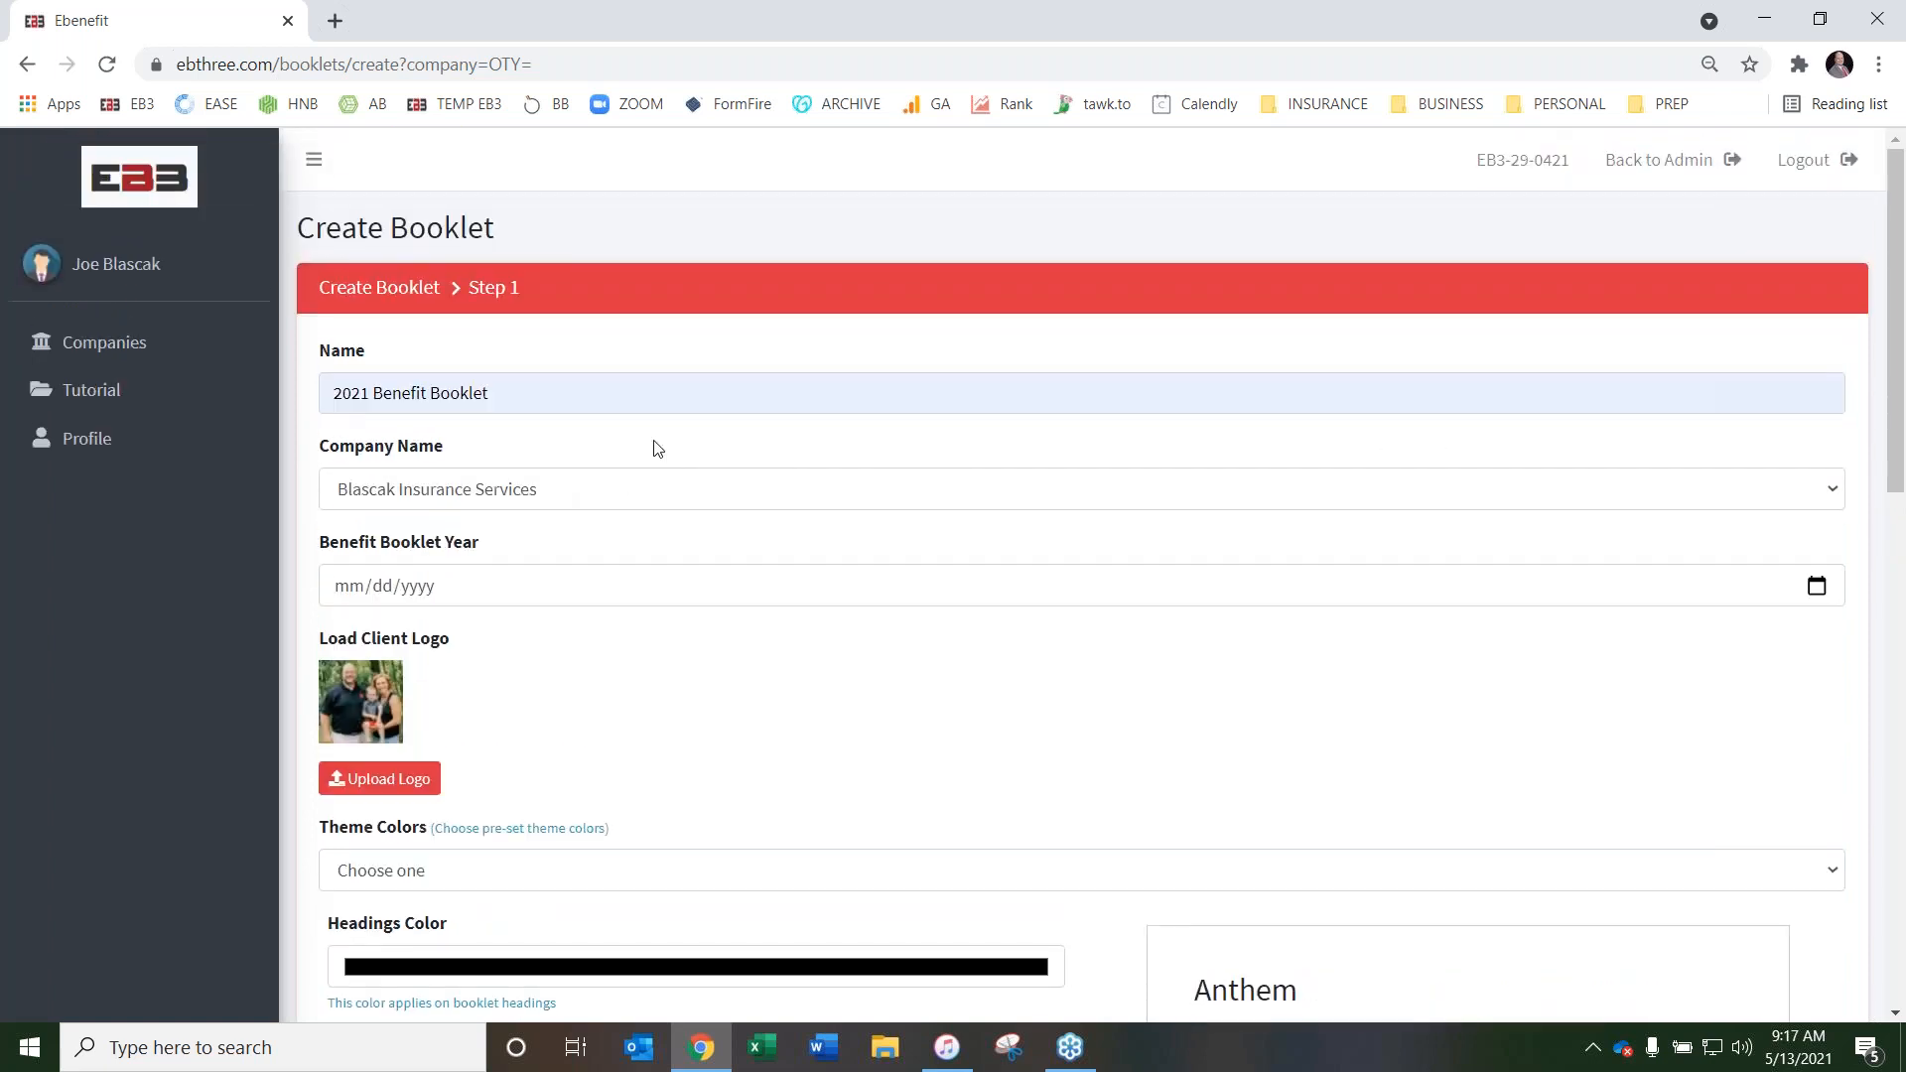
scroll(819, 425, down, 1)
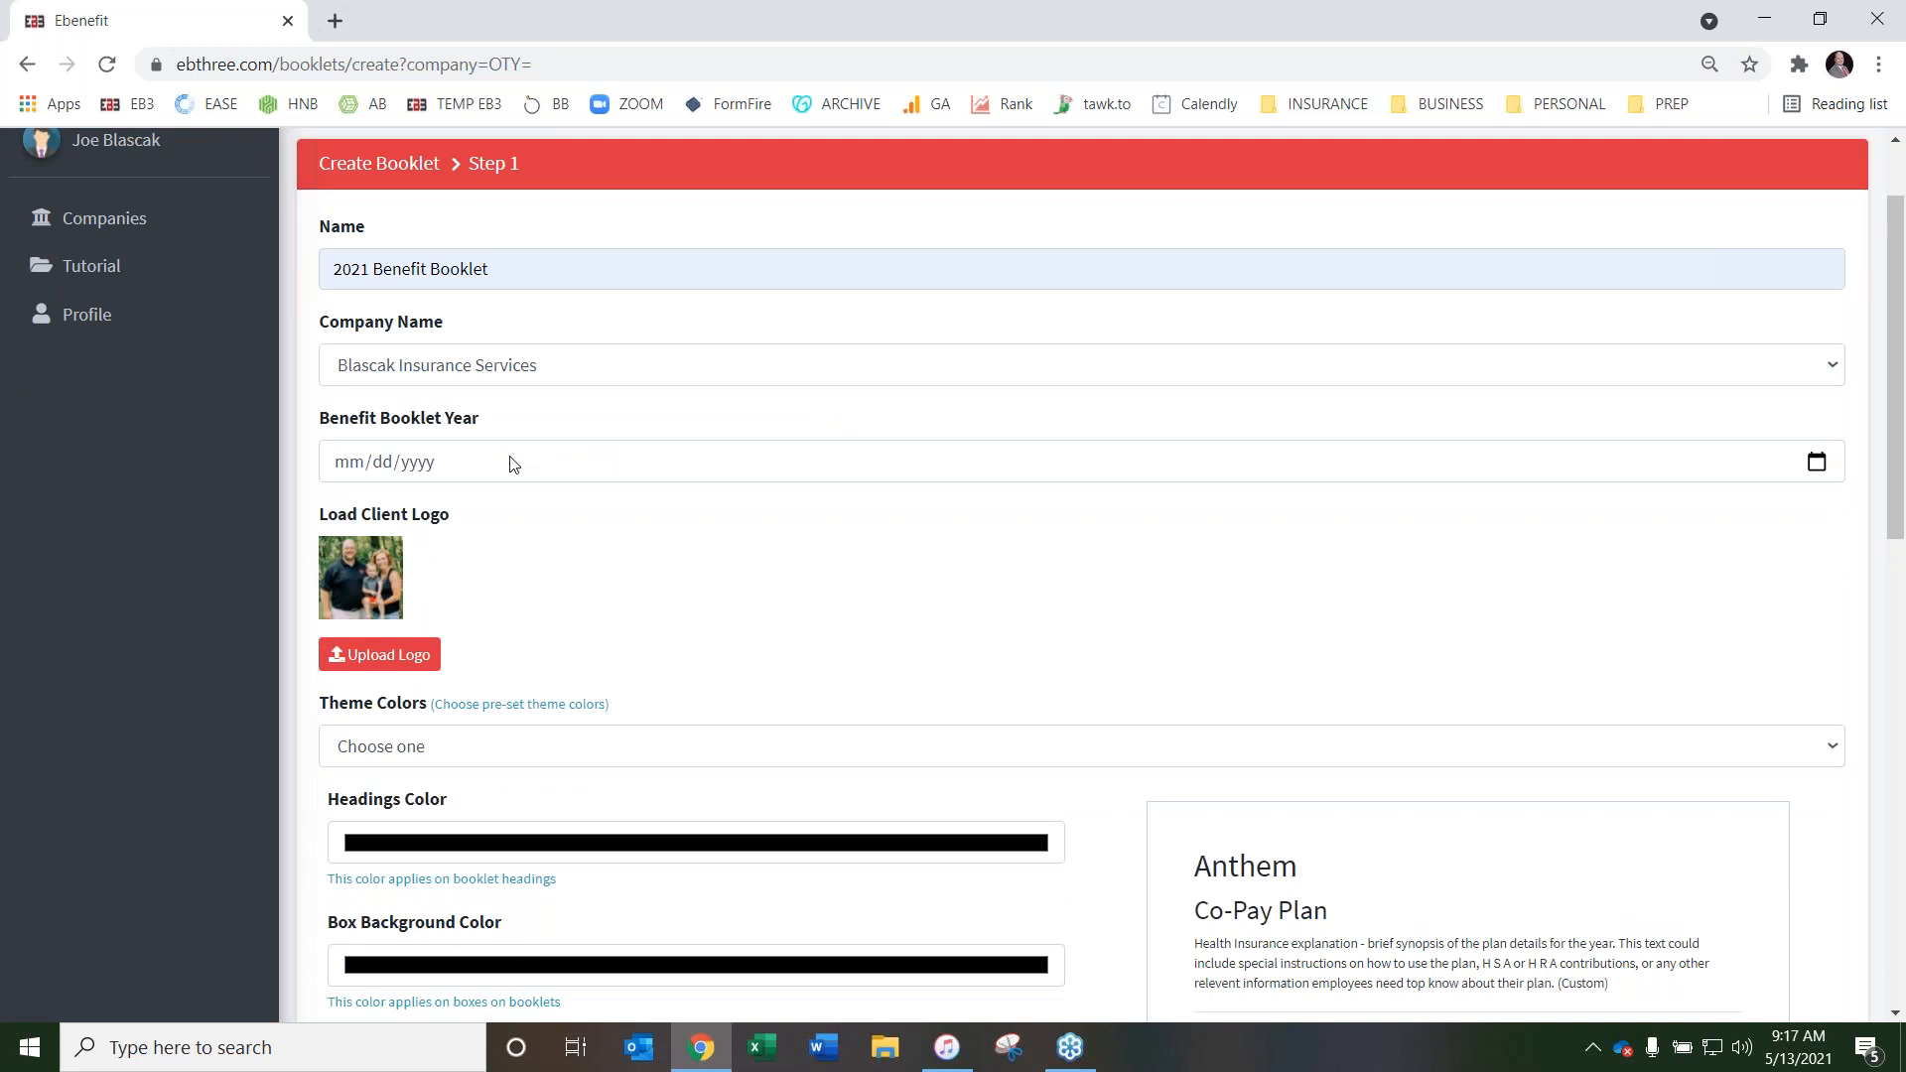
click(1813, 463)
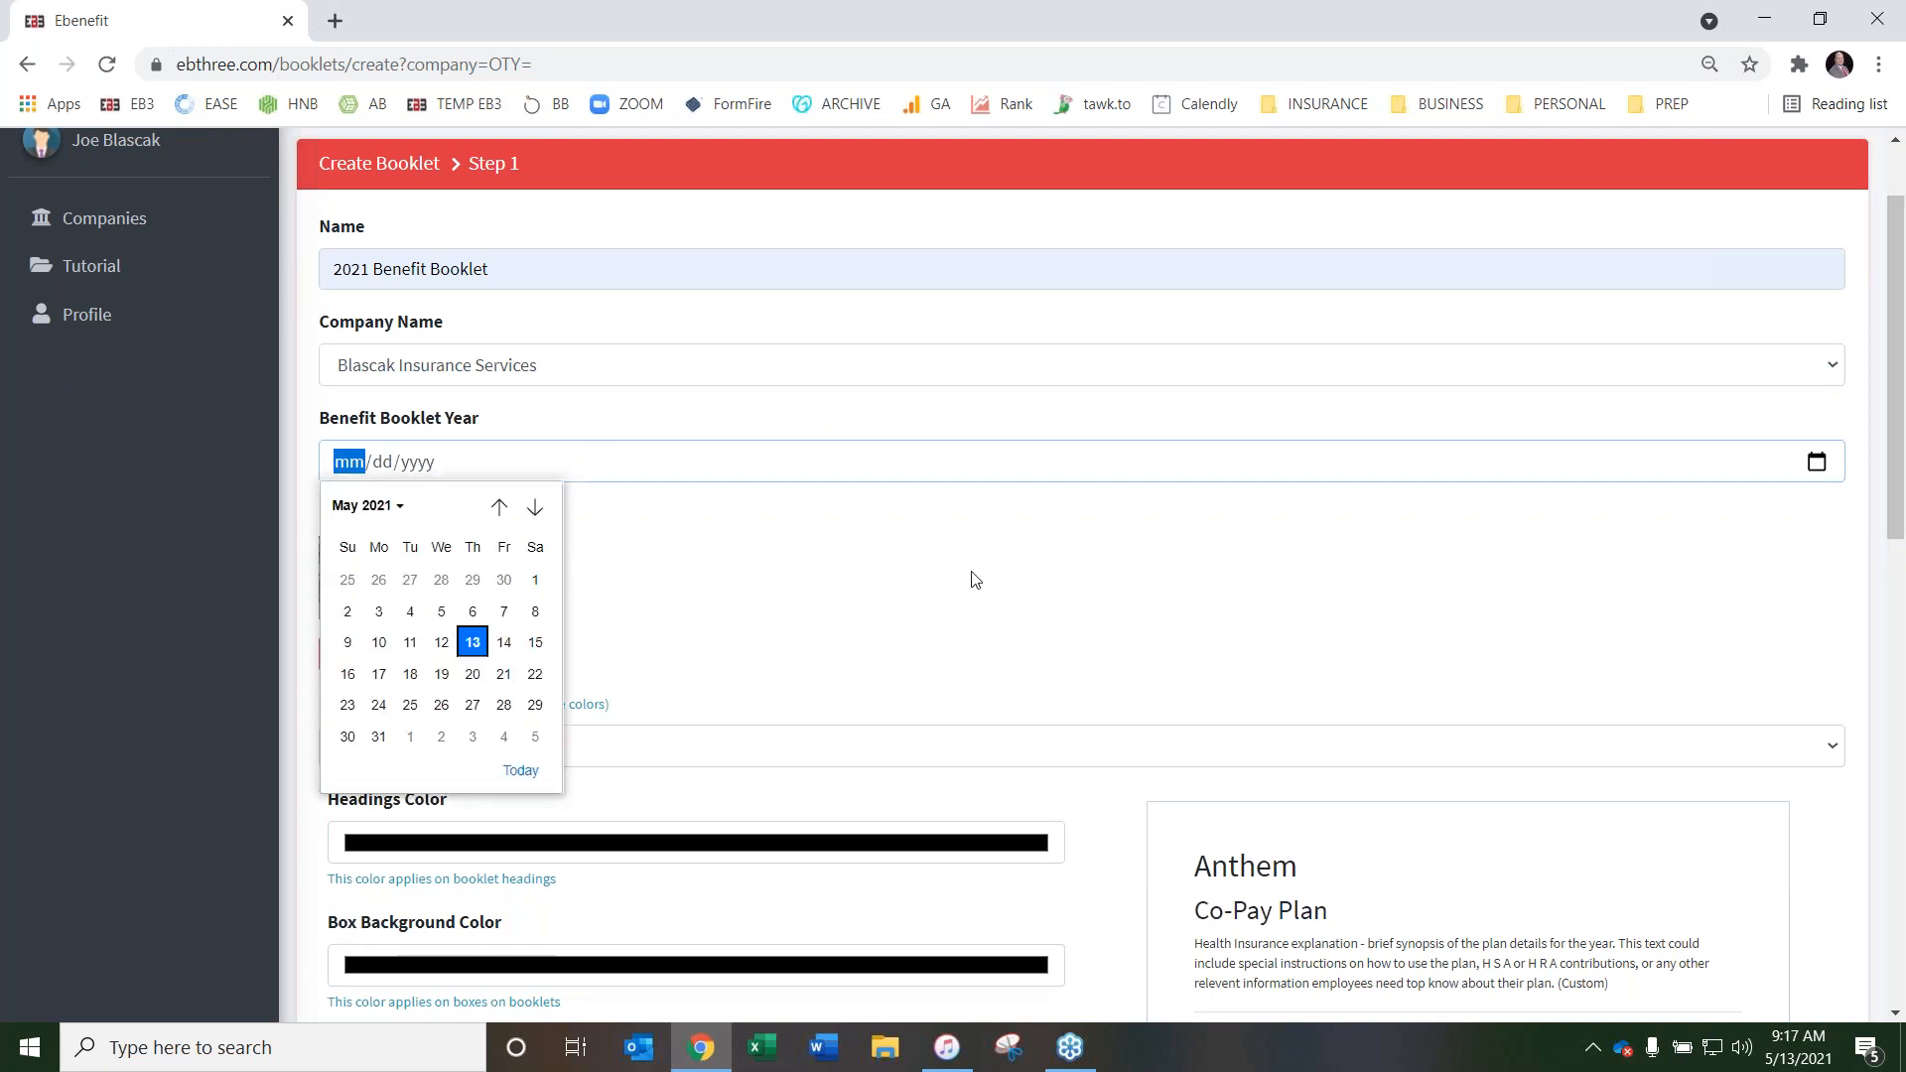
click(535, 580)
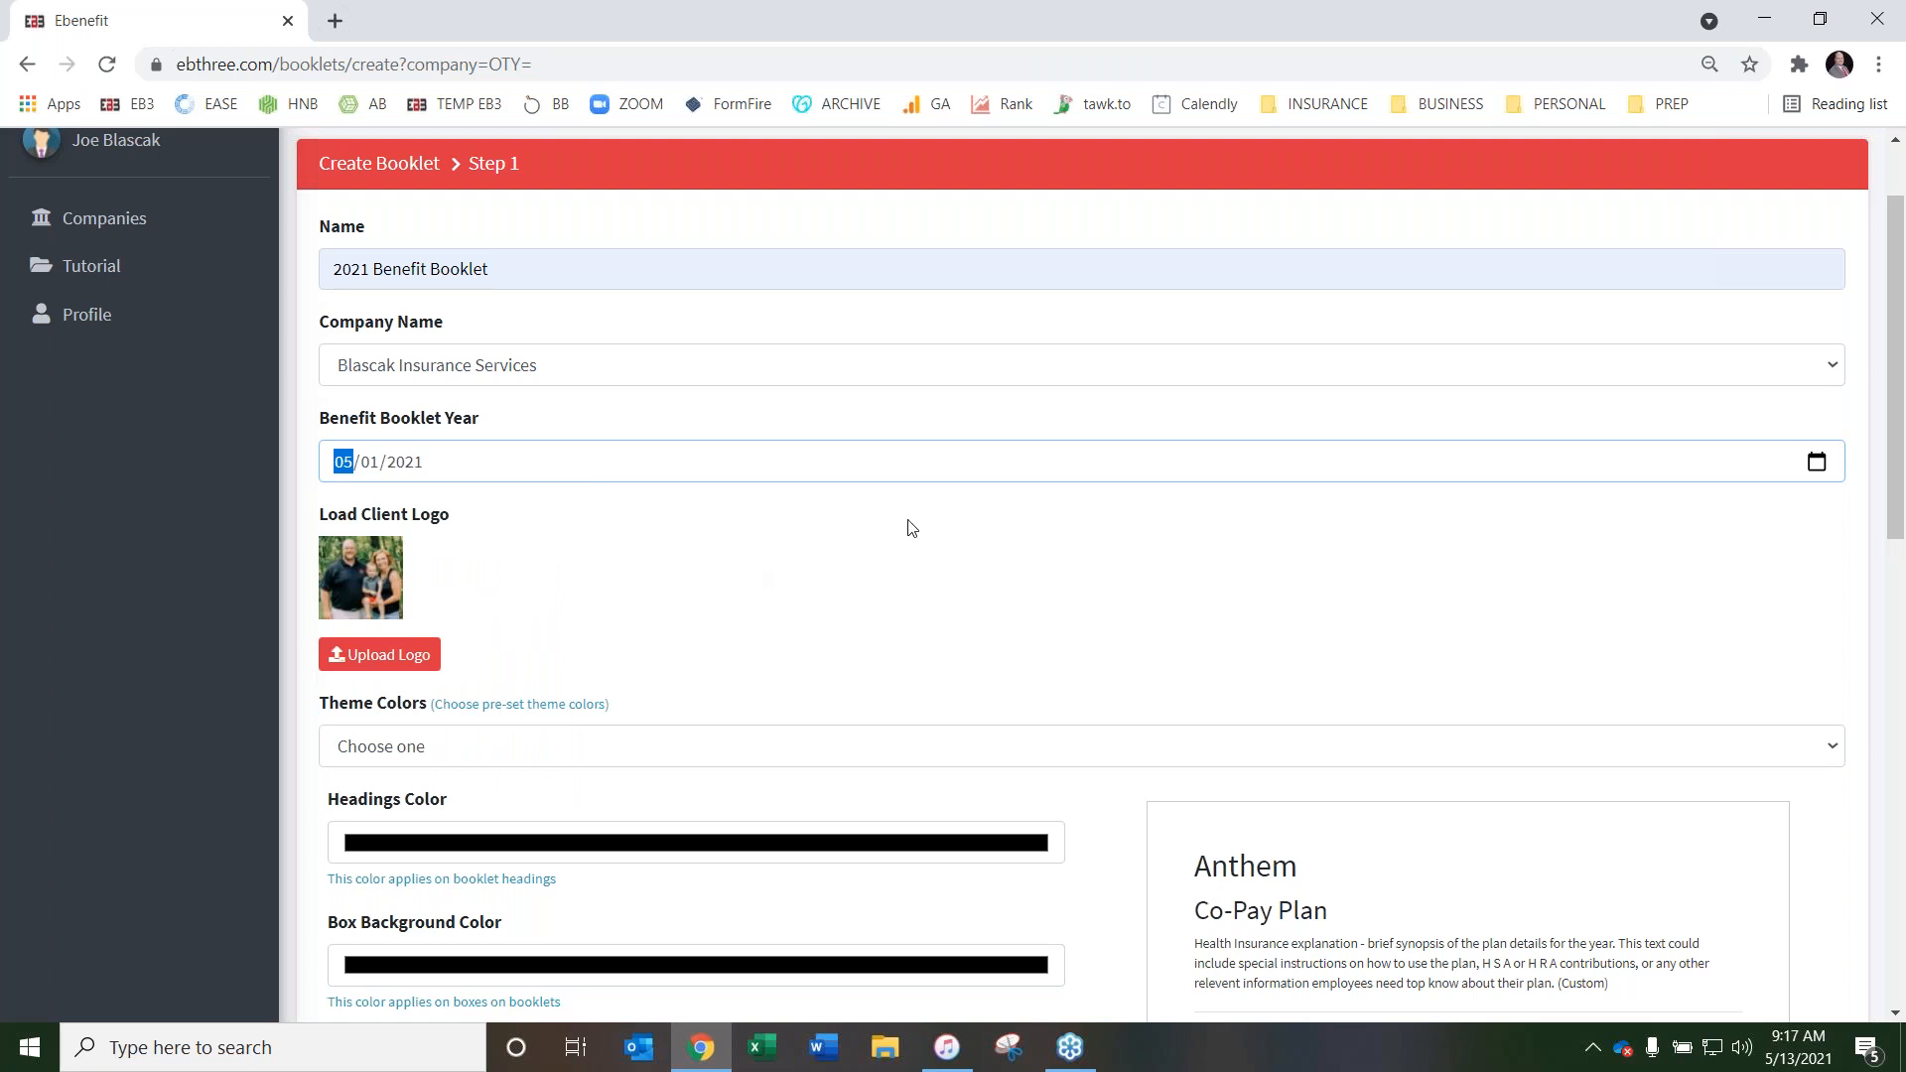
Try the Green and Olive preset theme colors for the booklet and settle on Lightblue
scroll(943, 517, down, 2)
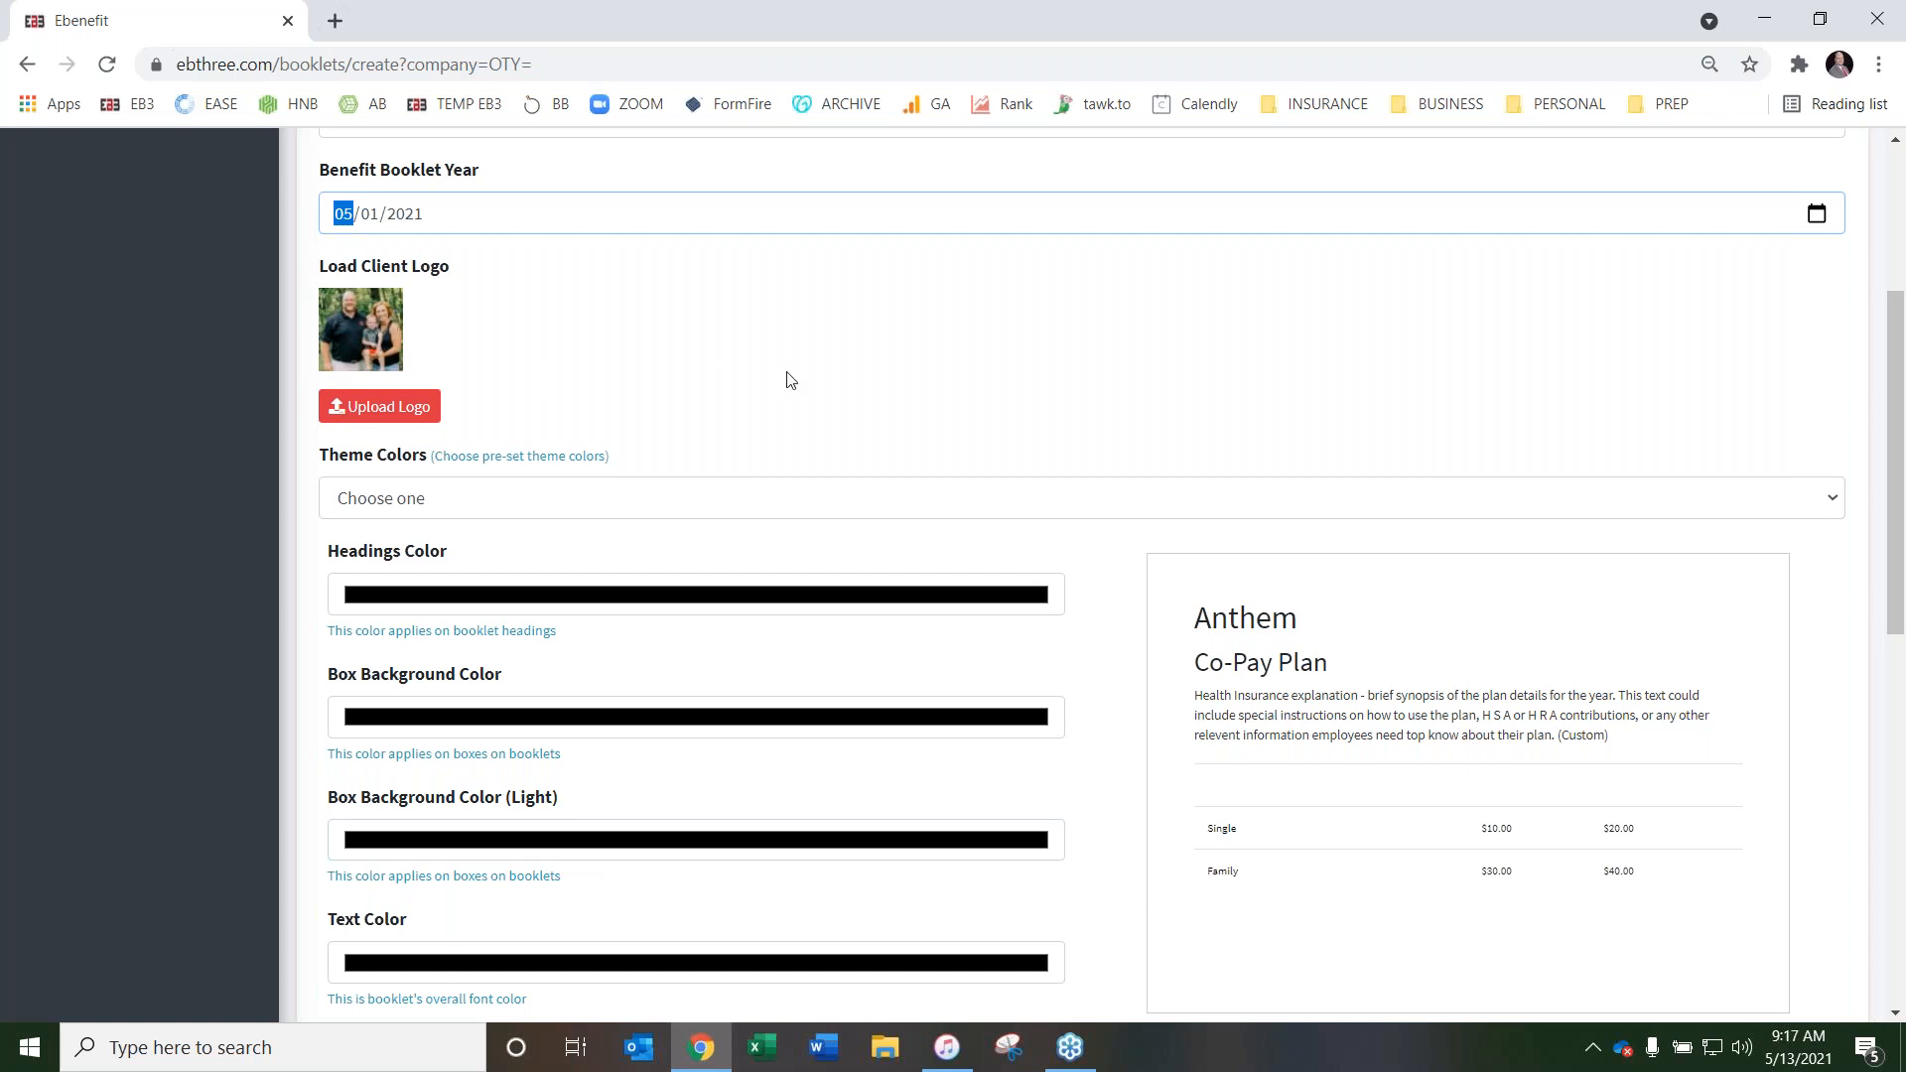
scroll(791, 381, down, 1)
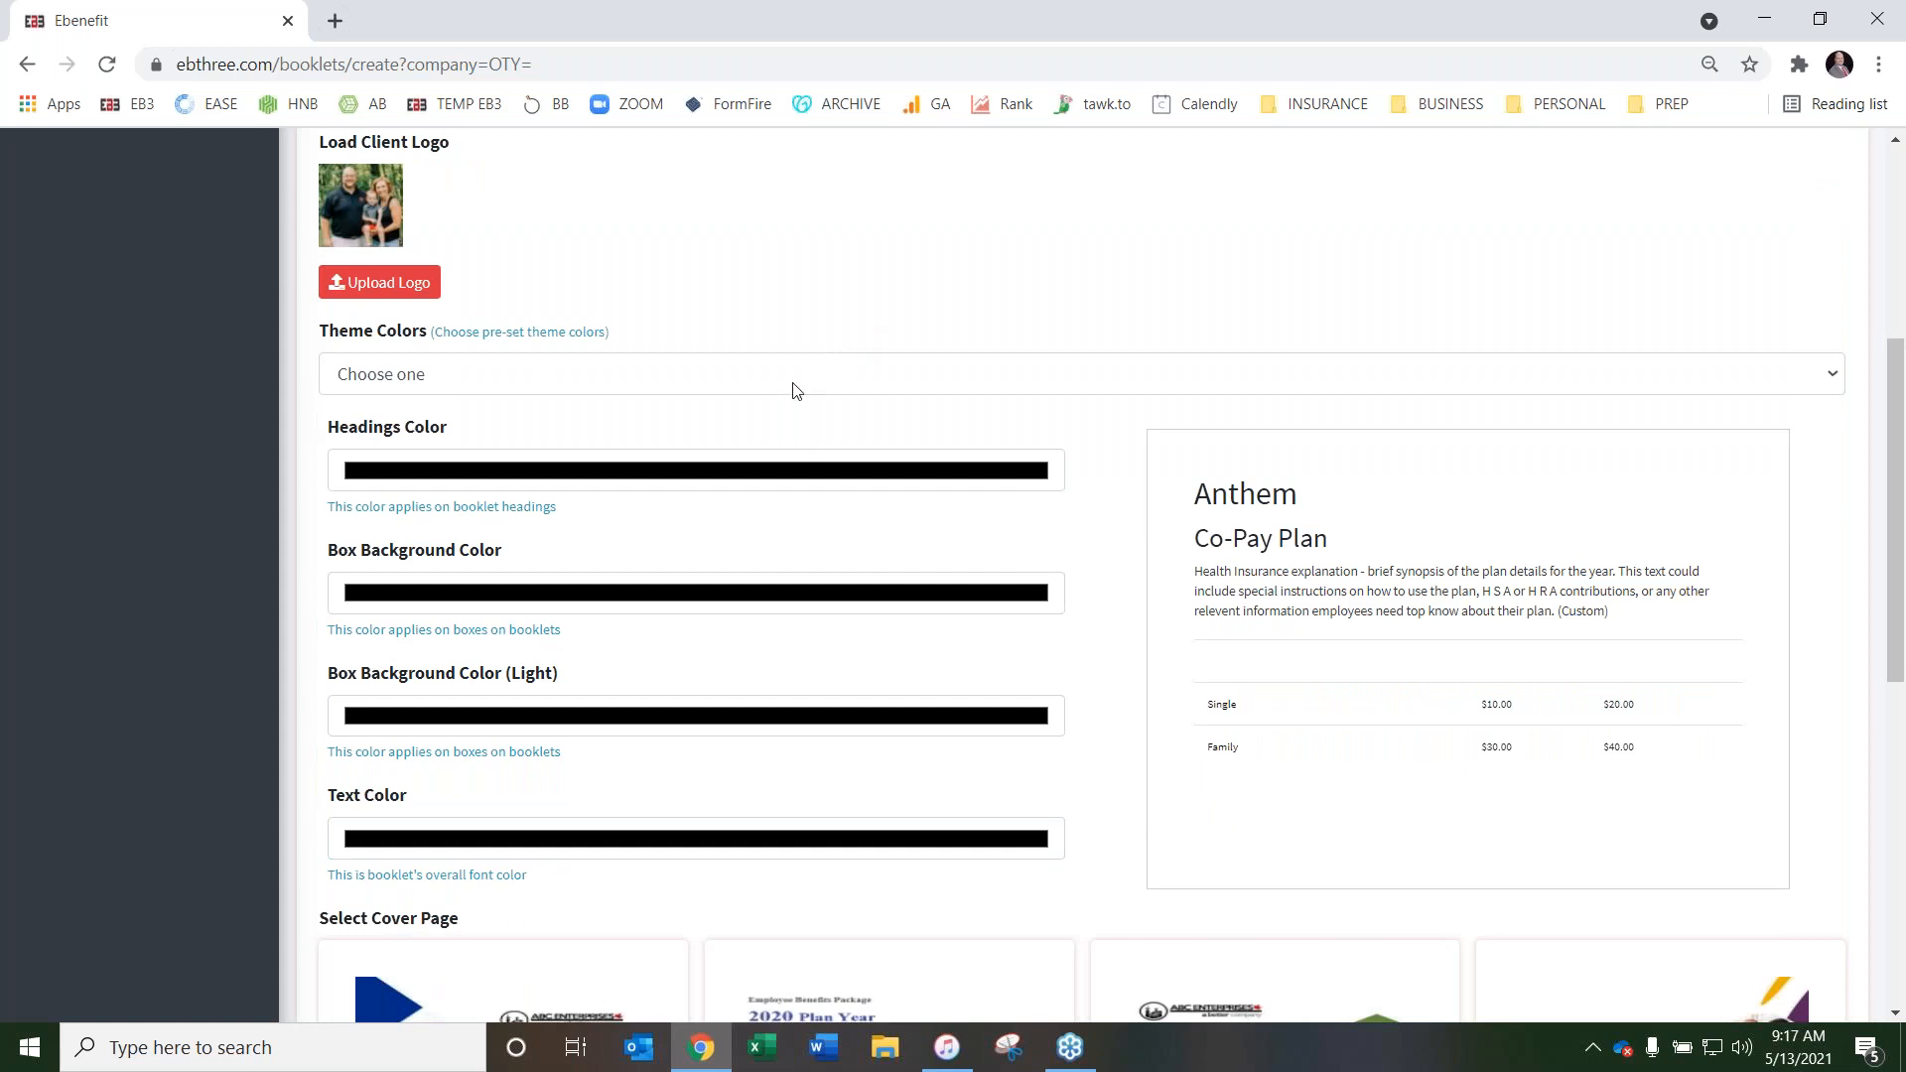
click(794, 385)
click(694, 596)
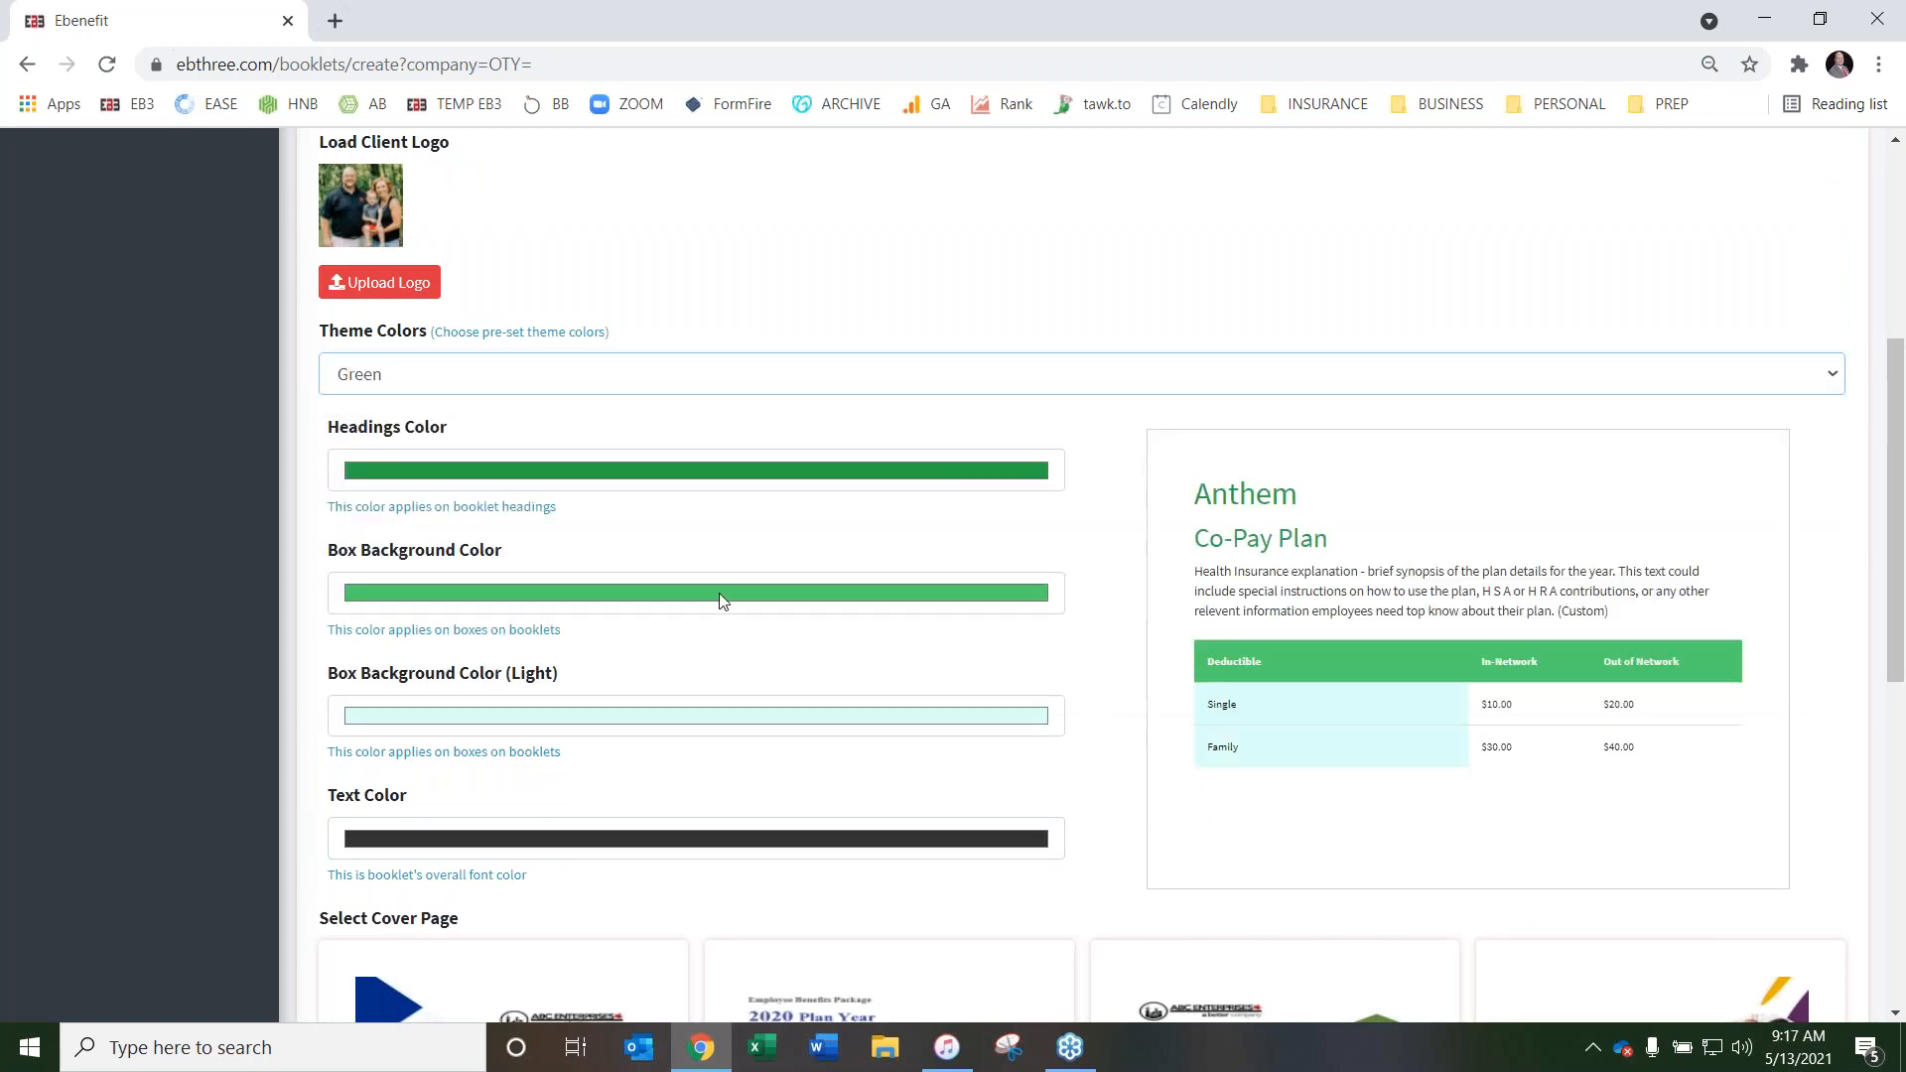
key(Down)
key(Down)
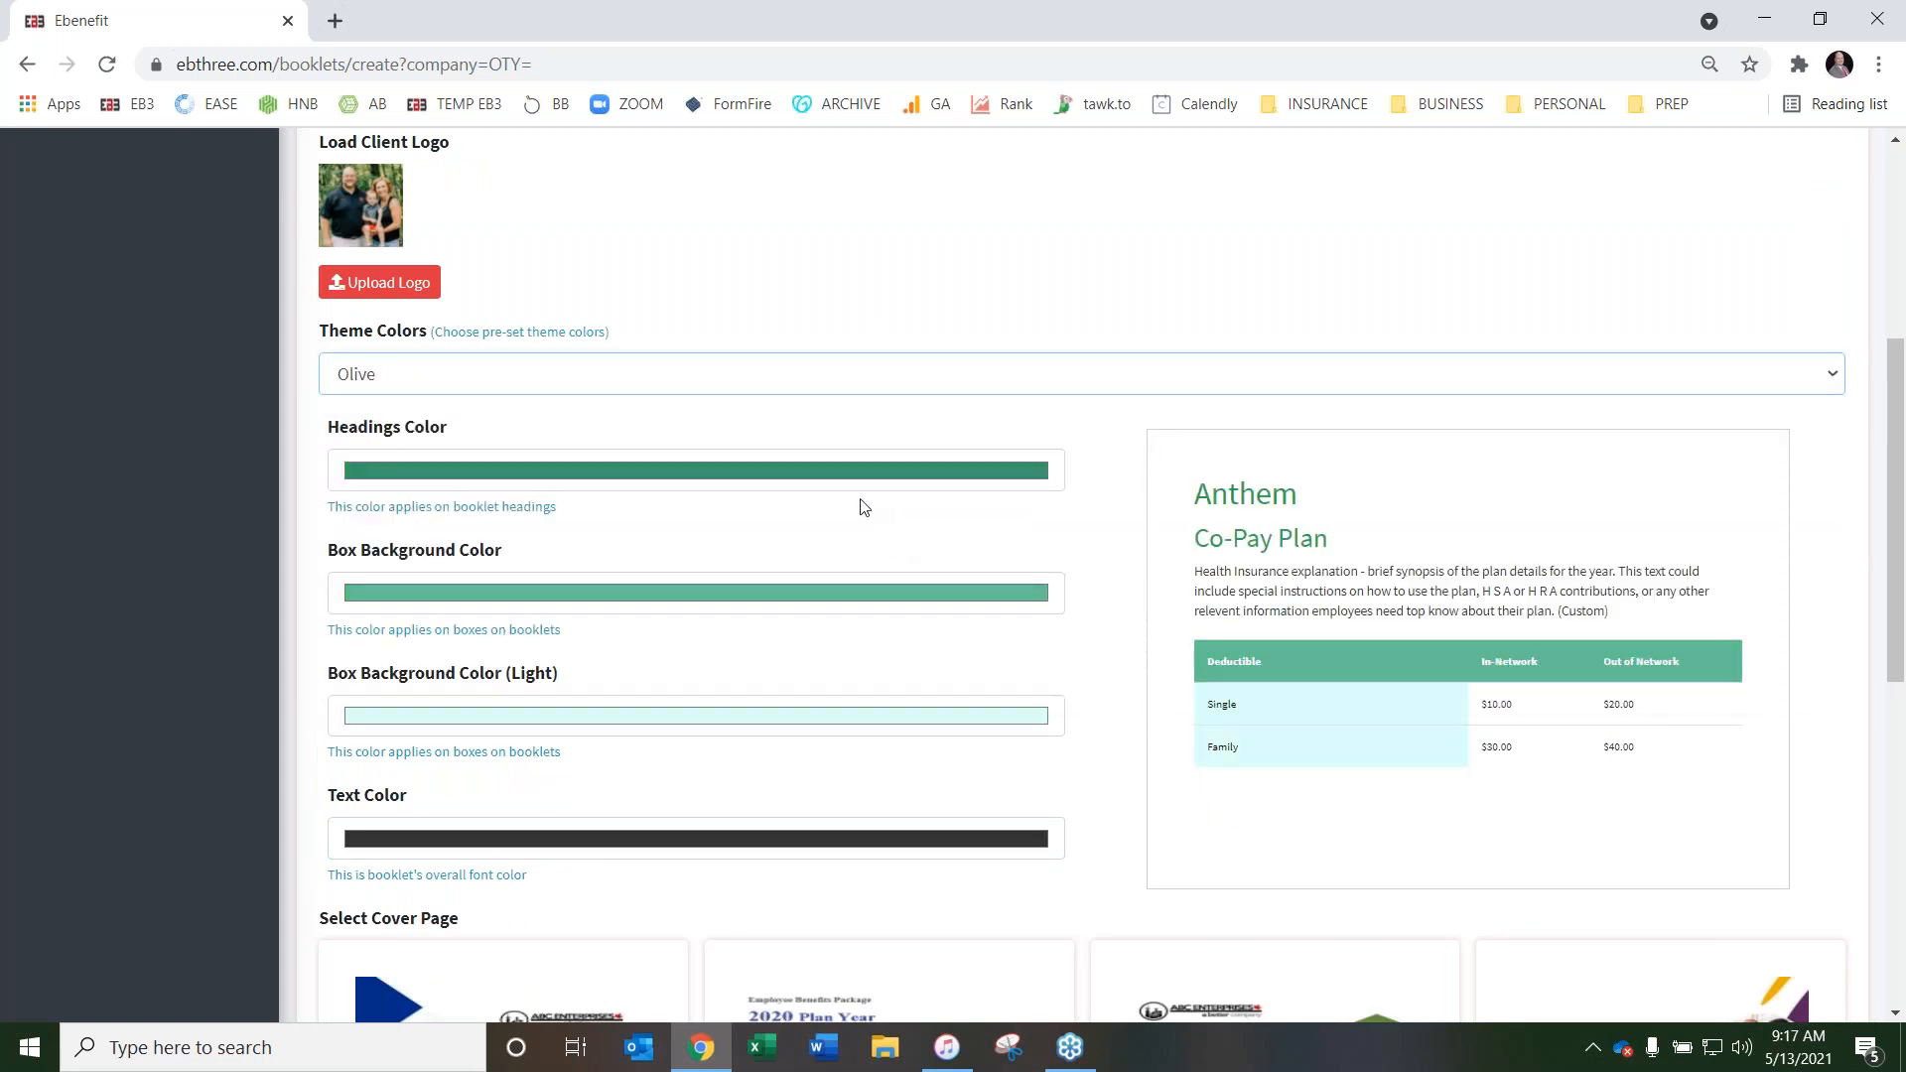
key(Down)
key(Down)
key(Down)
key(Down)
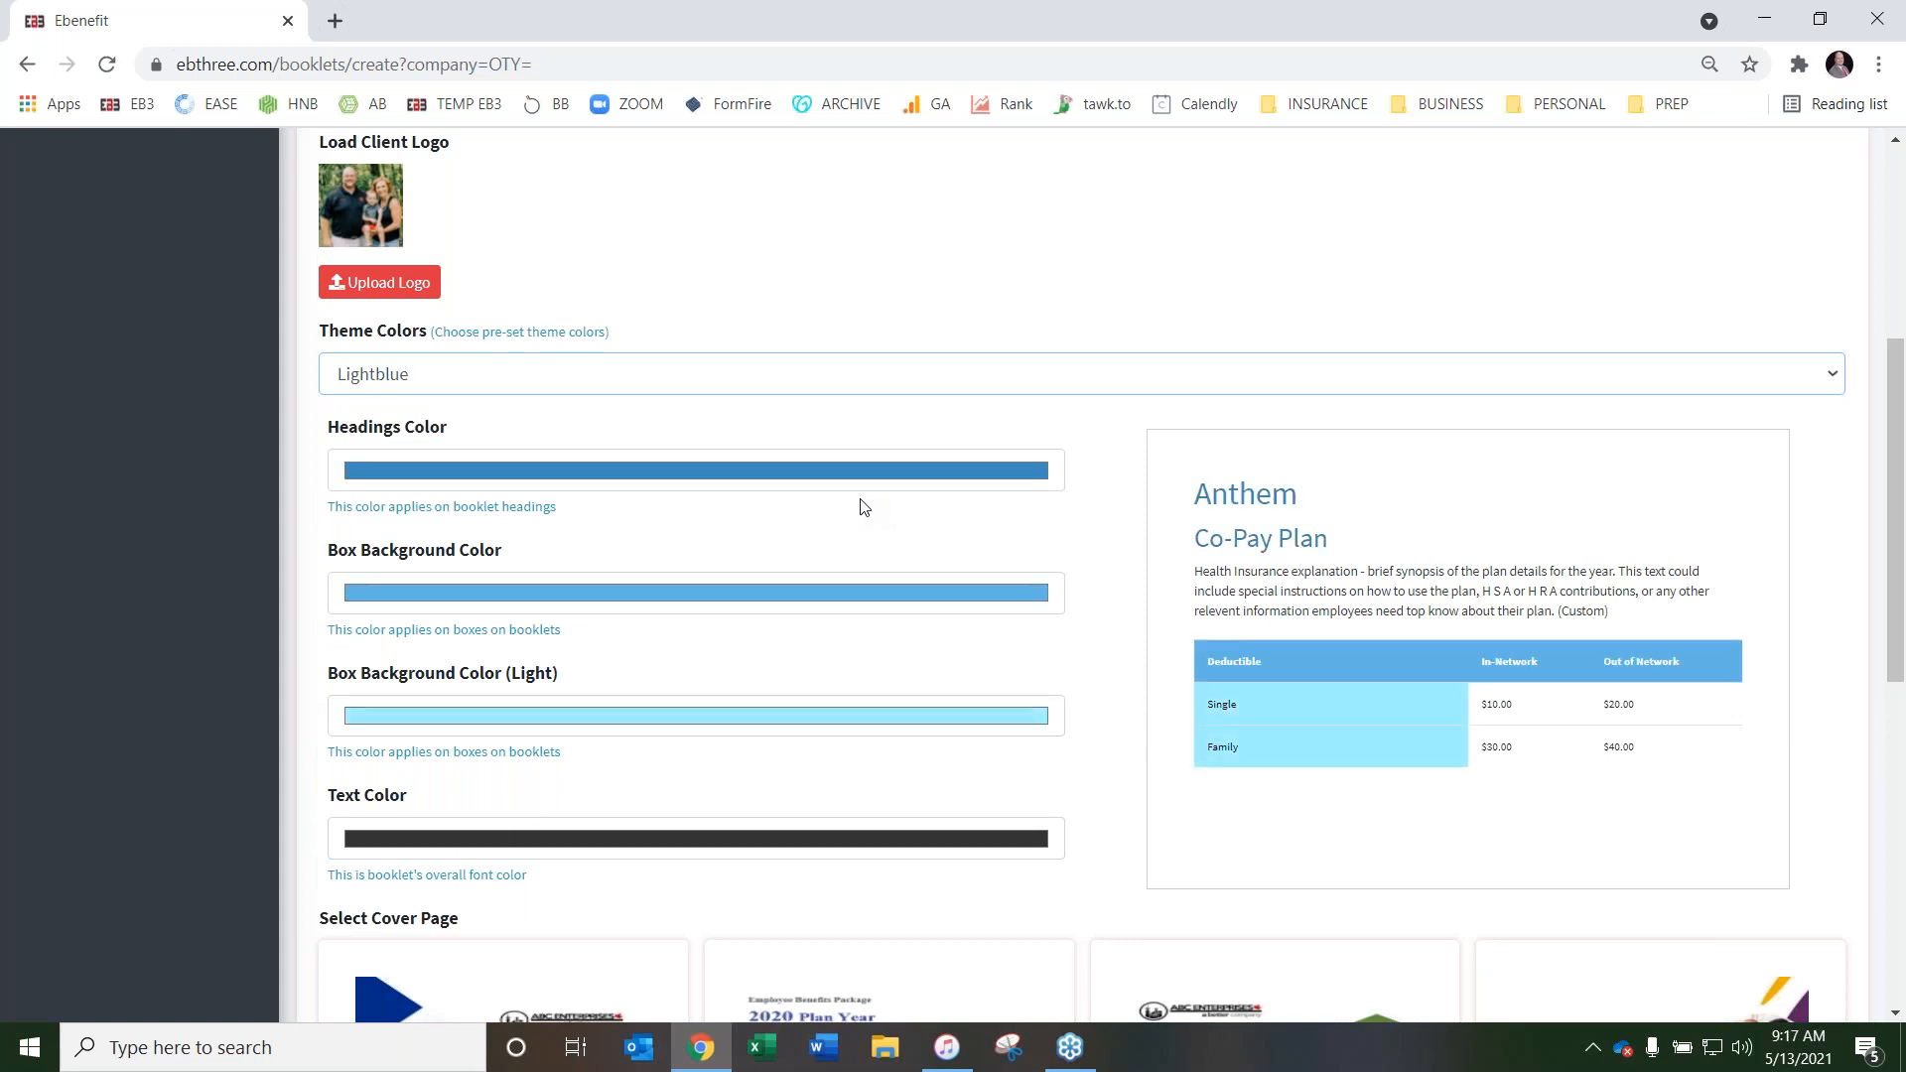
Examine the custom color picker for Box Background Color (Light) and the designs offered under Select Cover Page
scroll(1072, 462, up, 1)
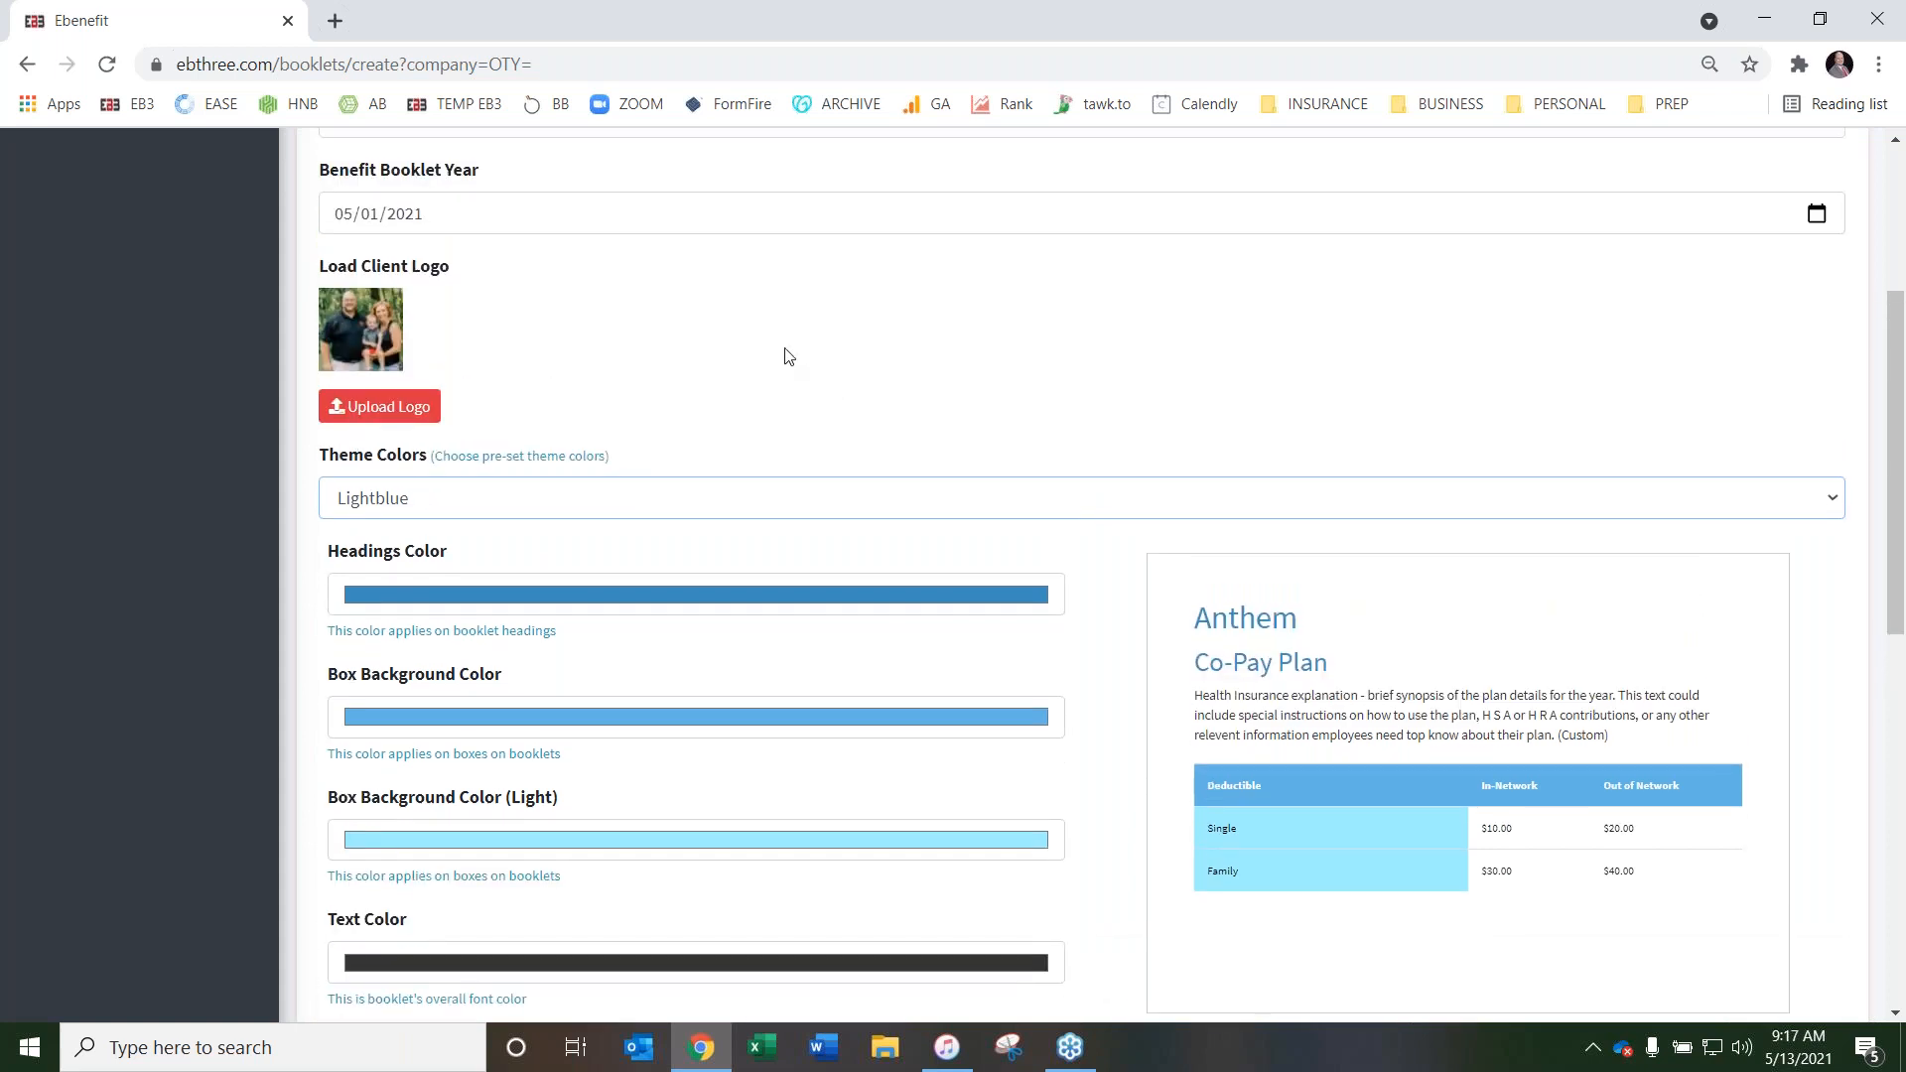
scroll(948, 330, down, 1)
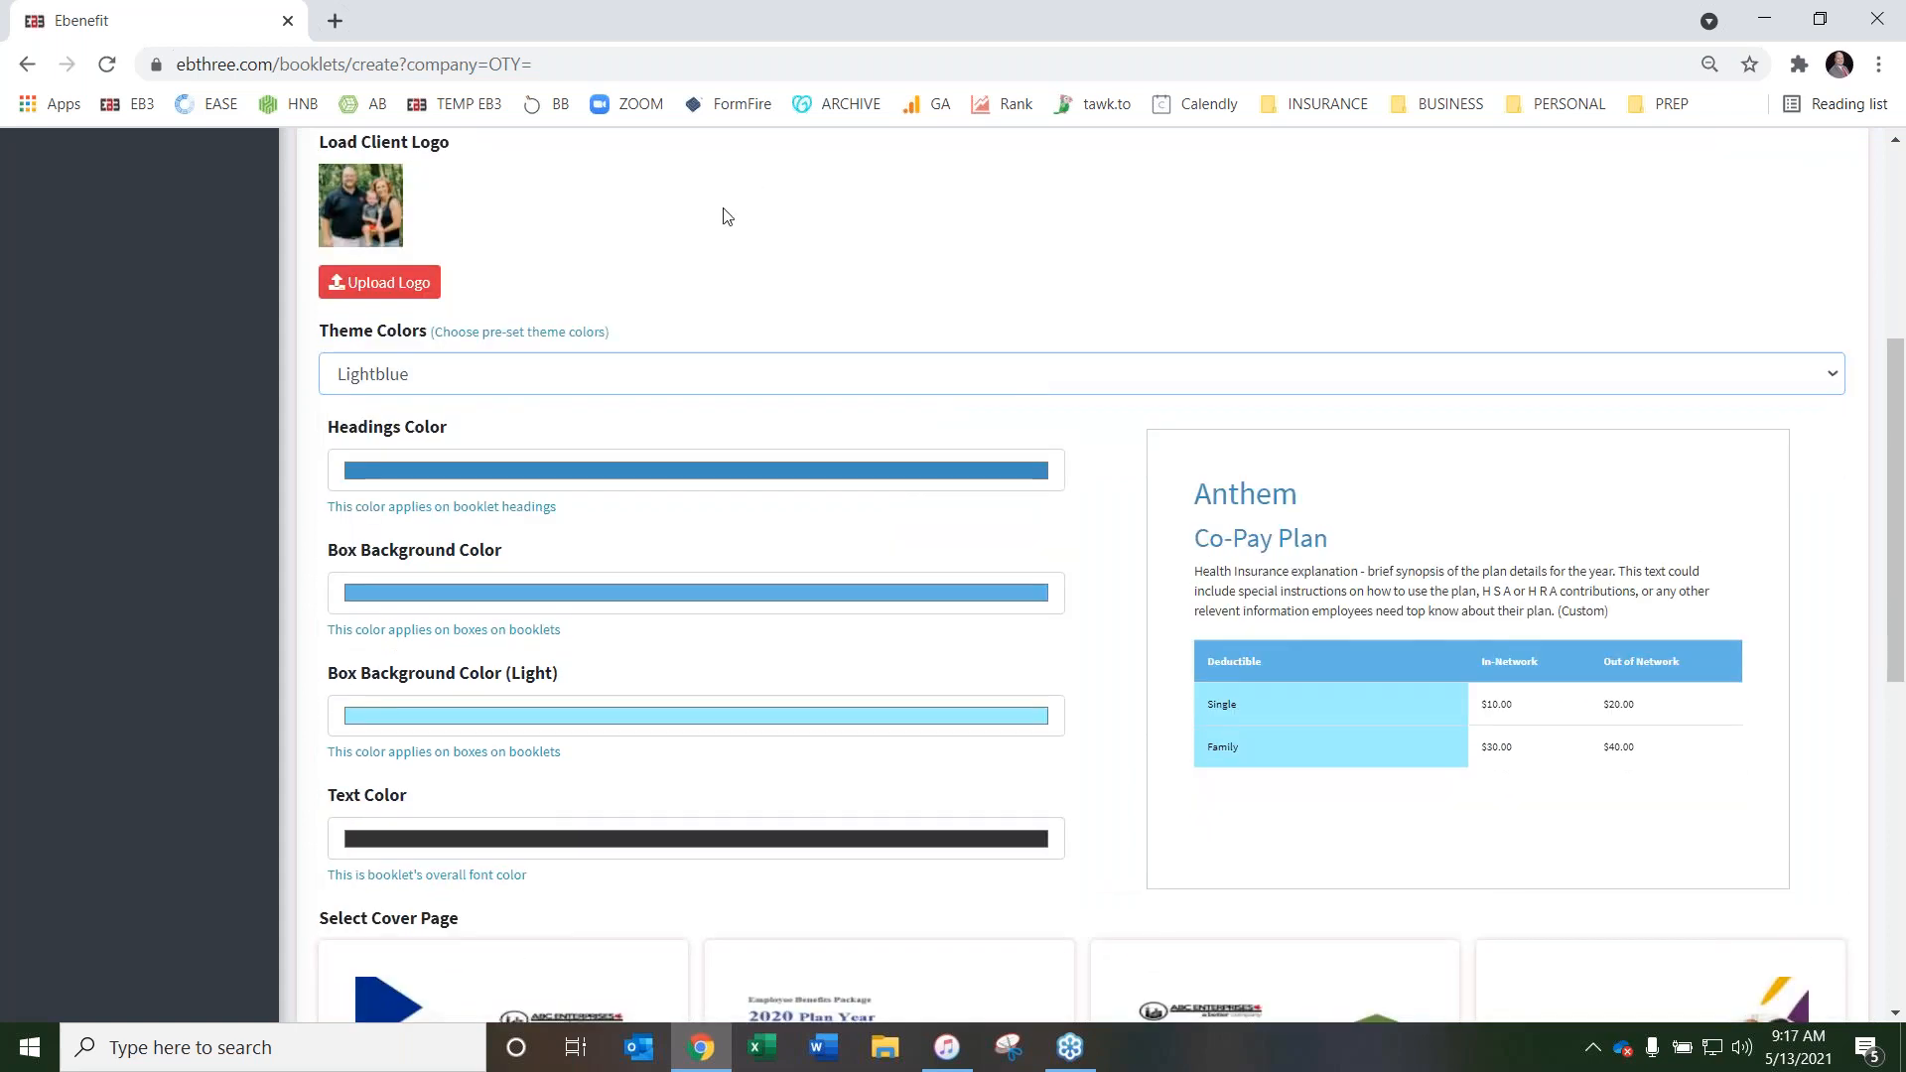
scroll(825, 242, up, 1)
scroll(825, 242, down, 1)
click(641, 719)
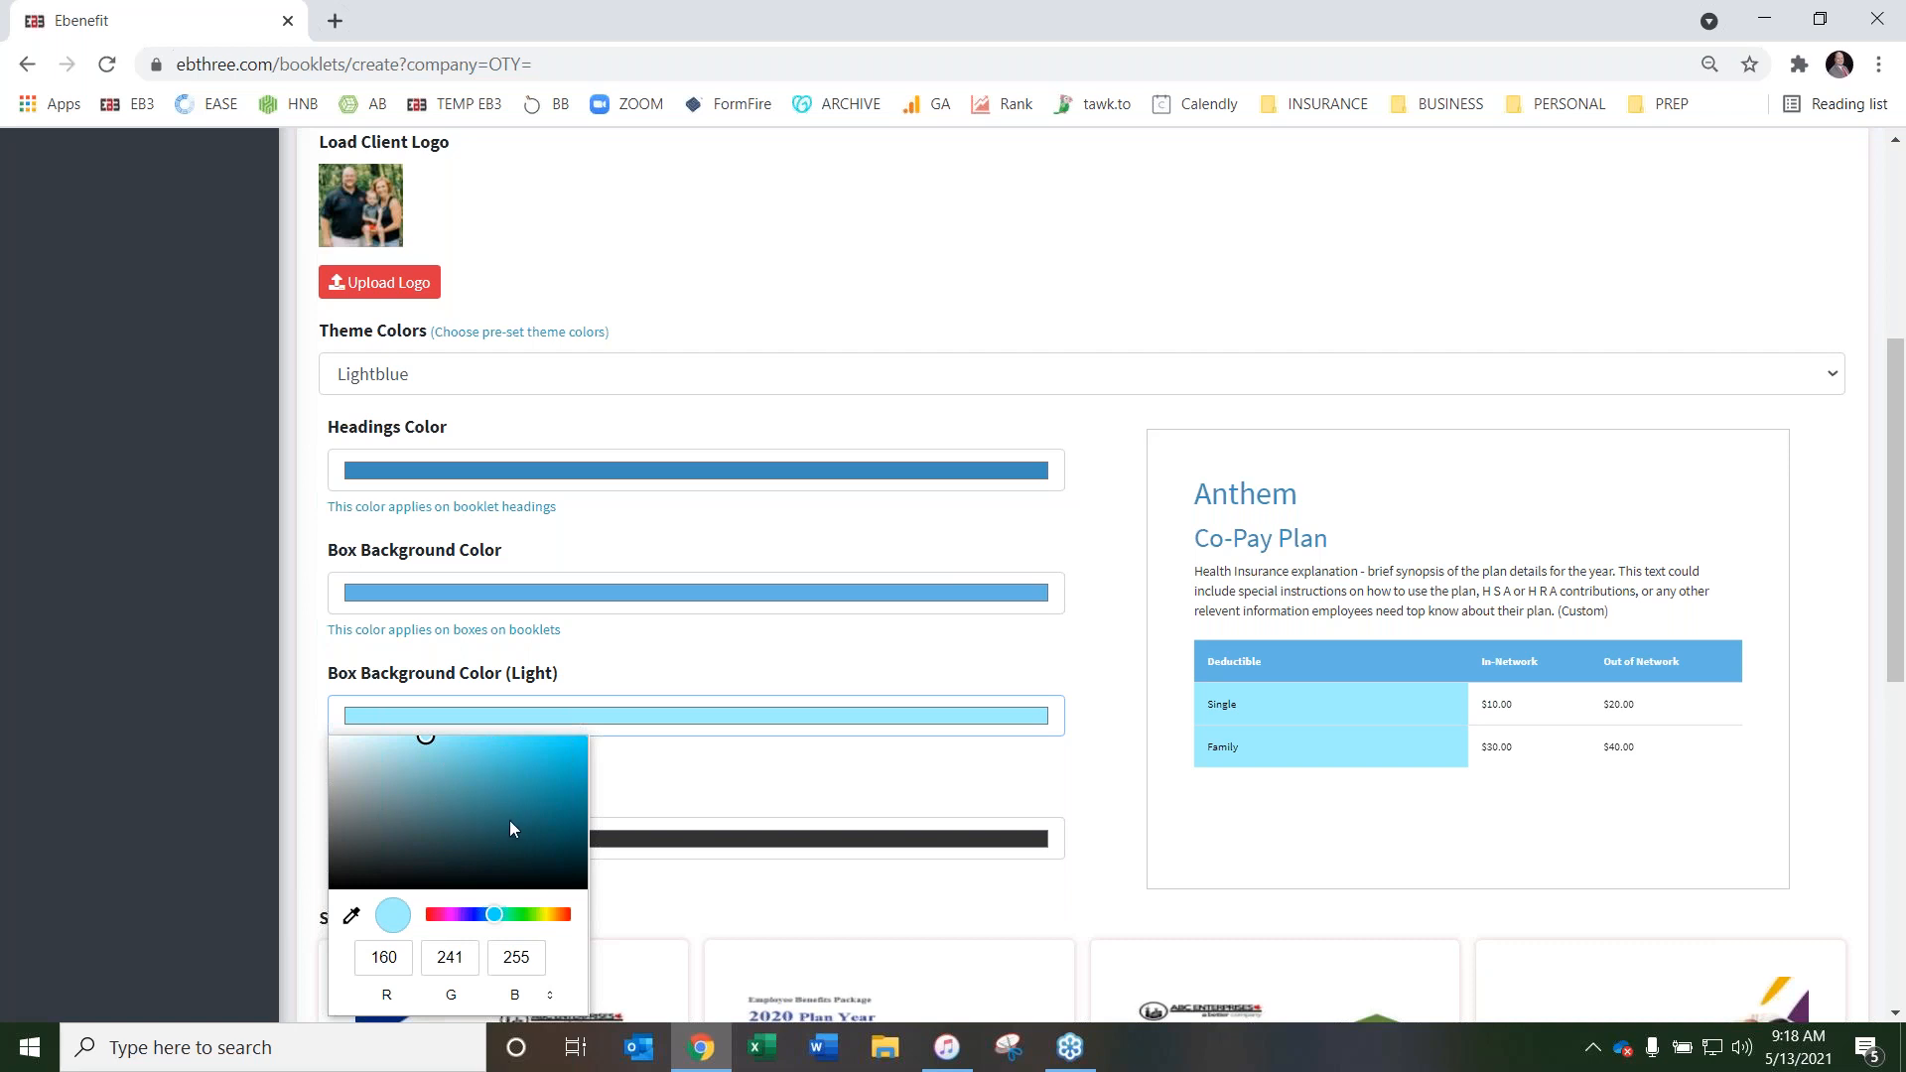
click(707, 655)
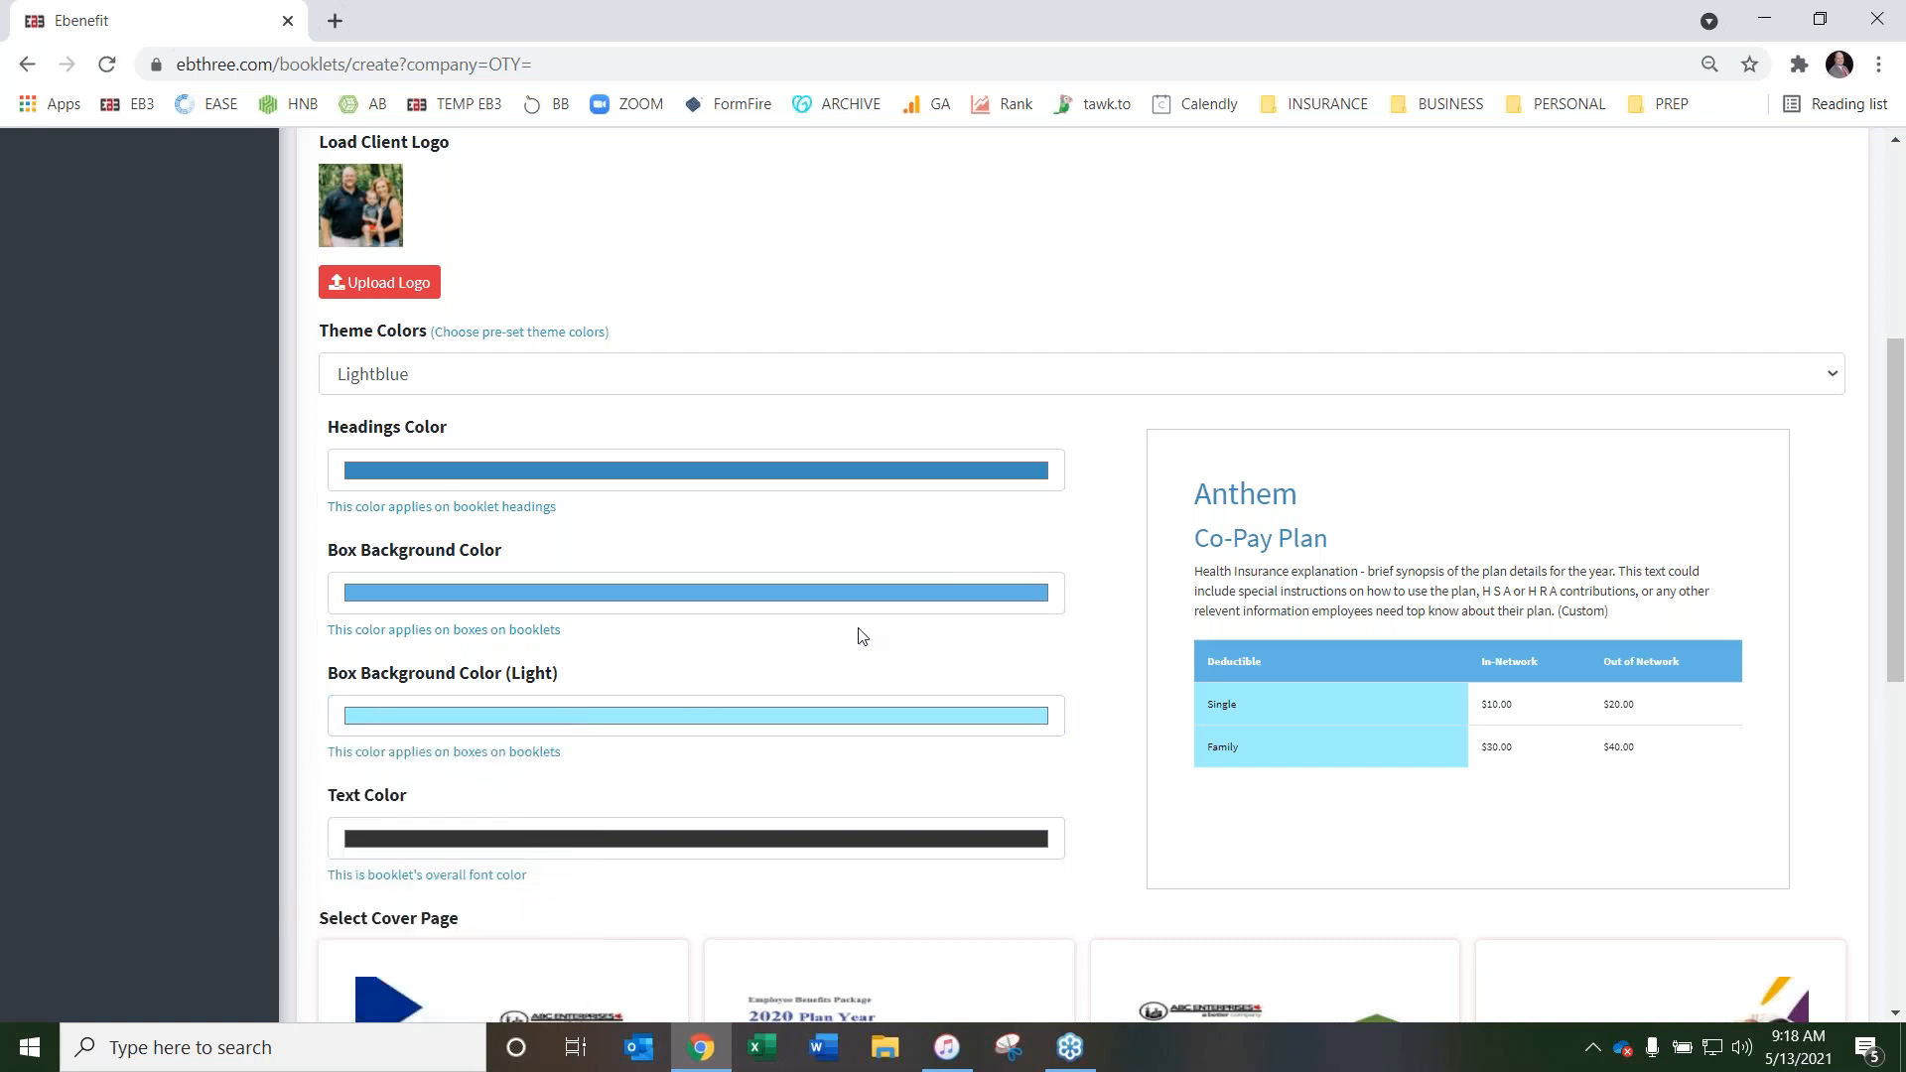
scroll(862, 636, up, 1)
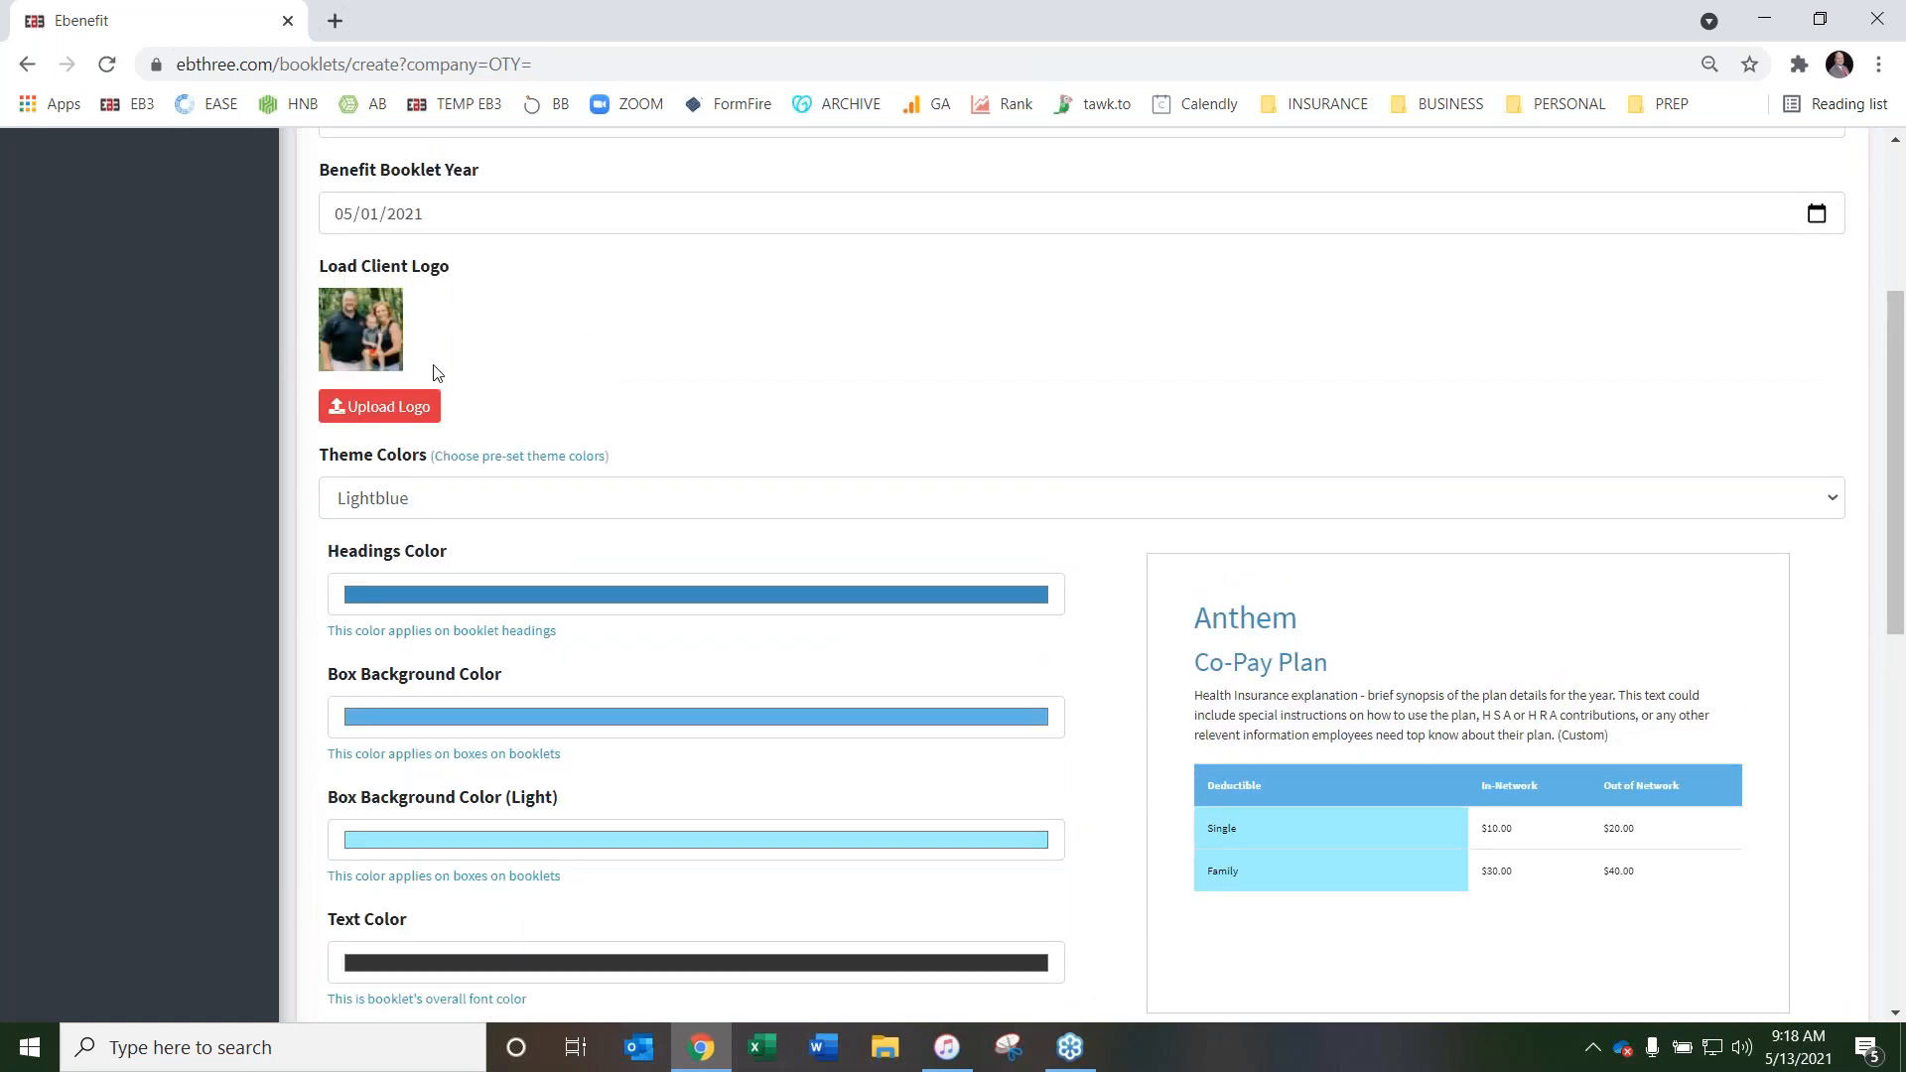
scroll(1068, 377, down, 2)
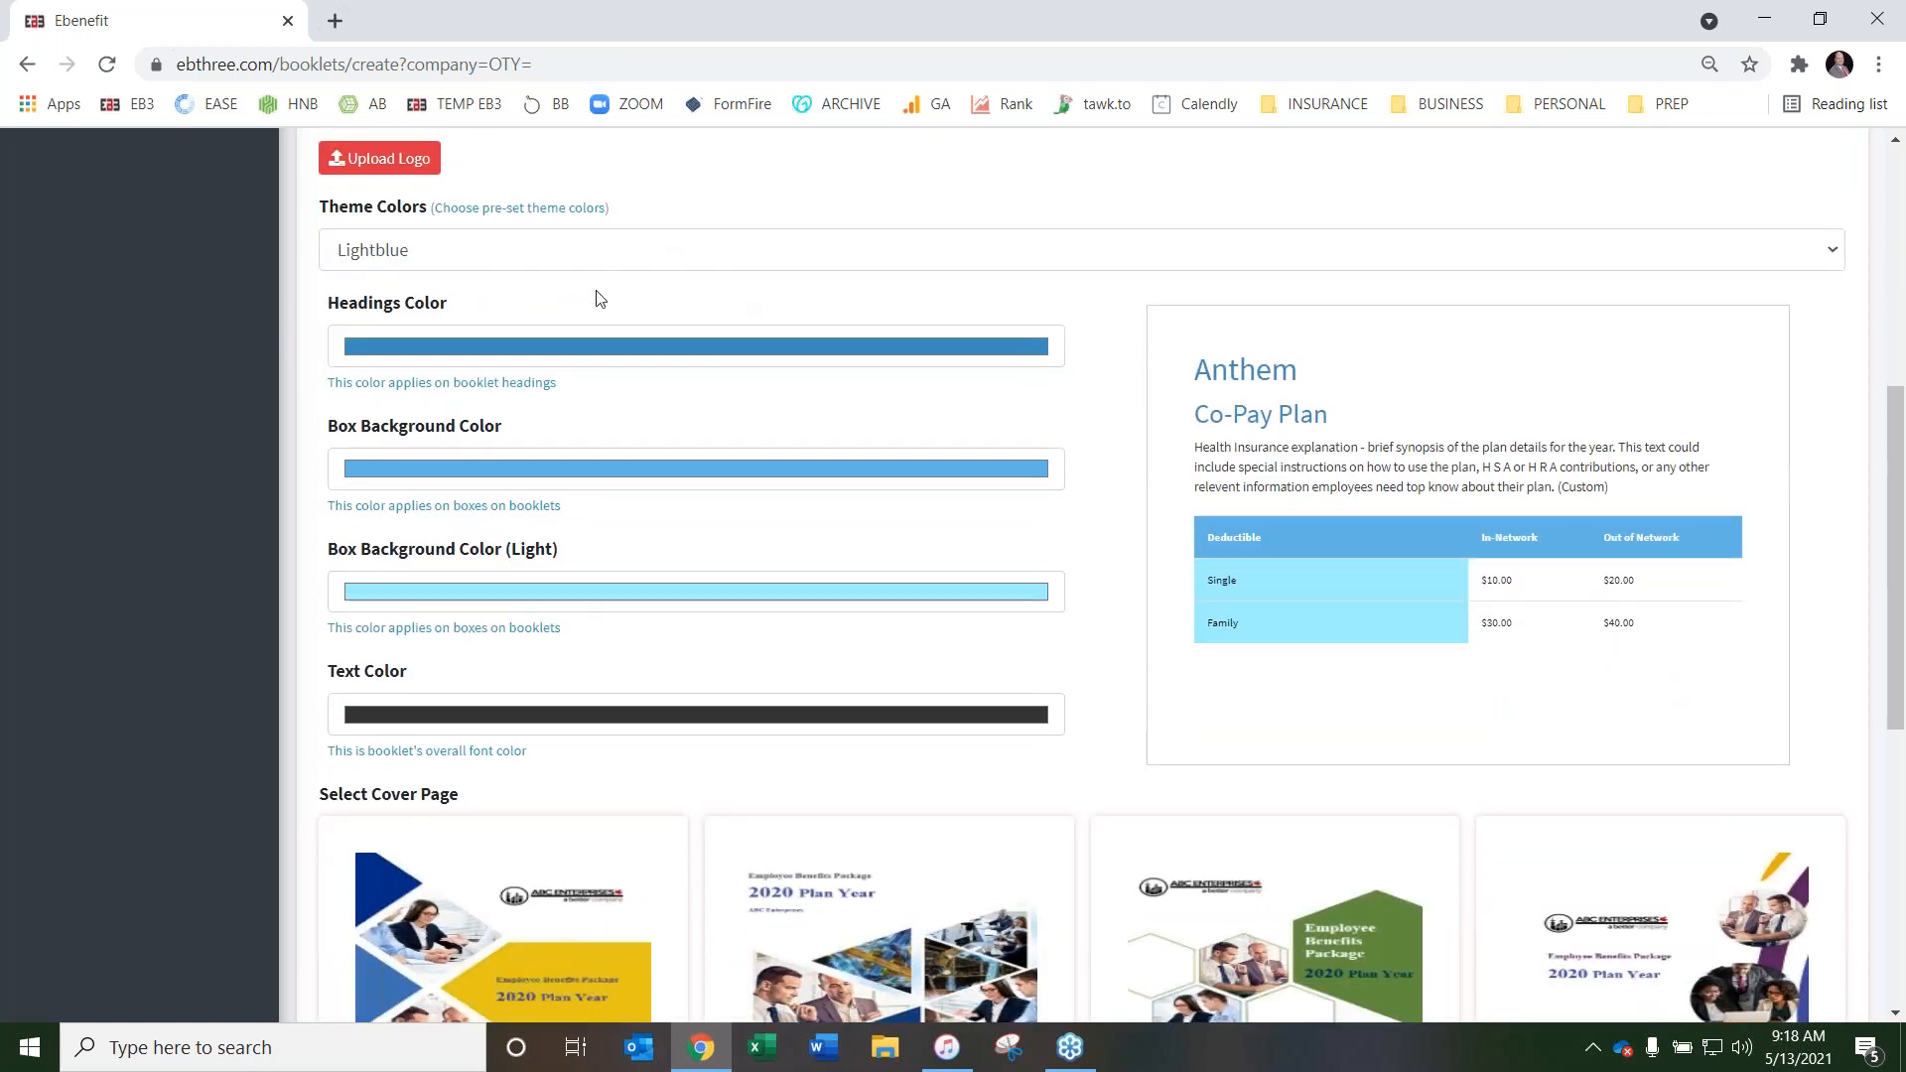
scroll(875, 299, down, 4)
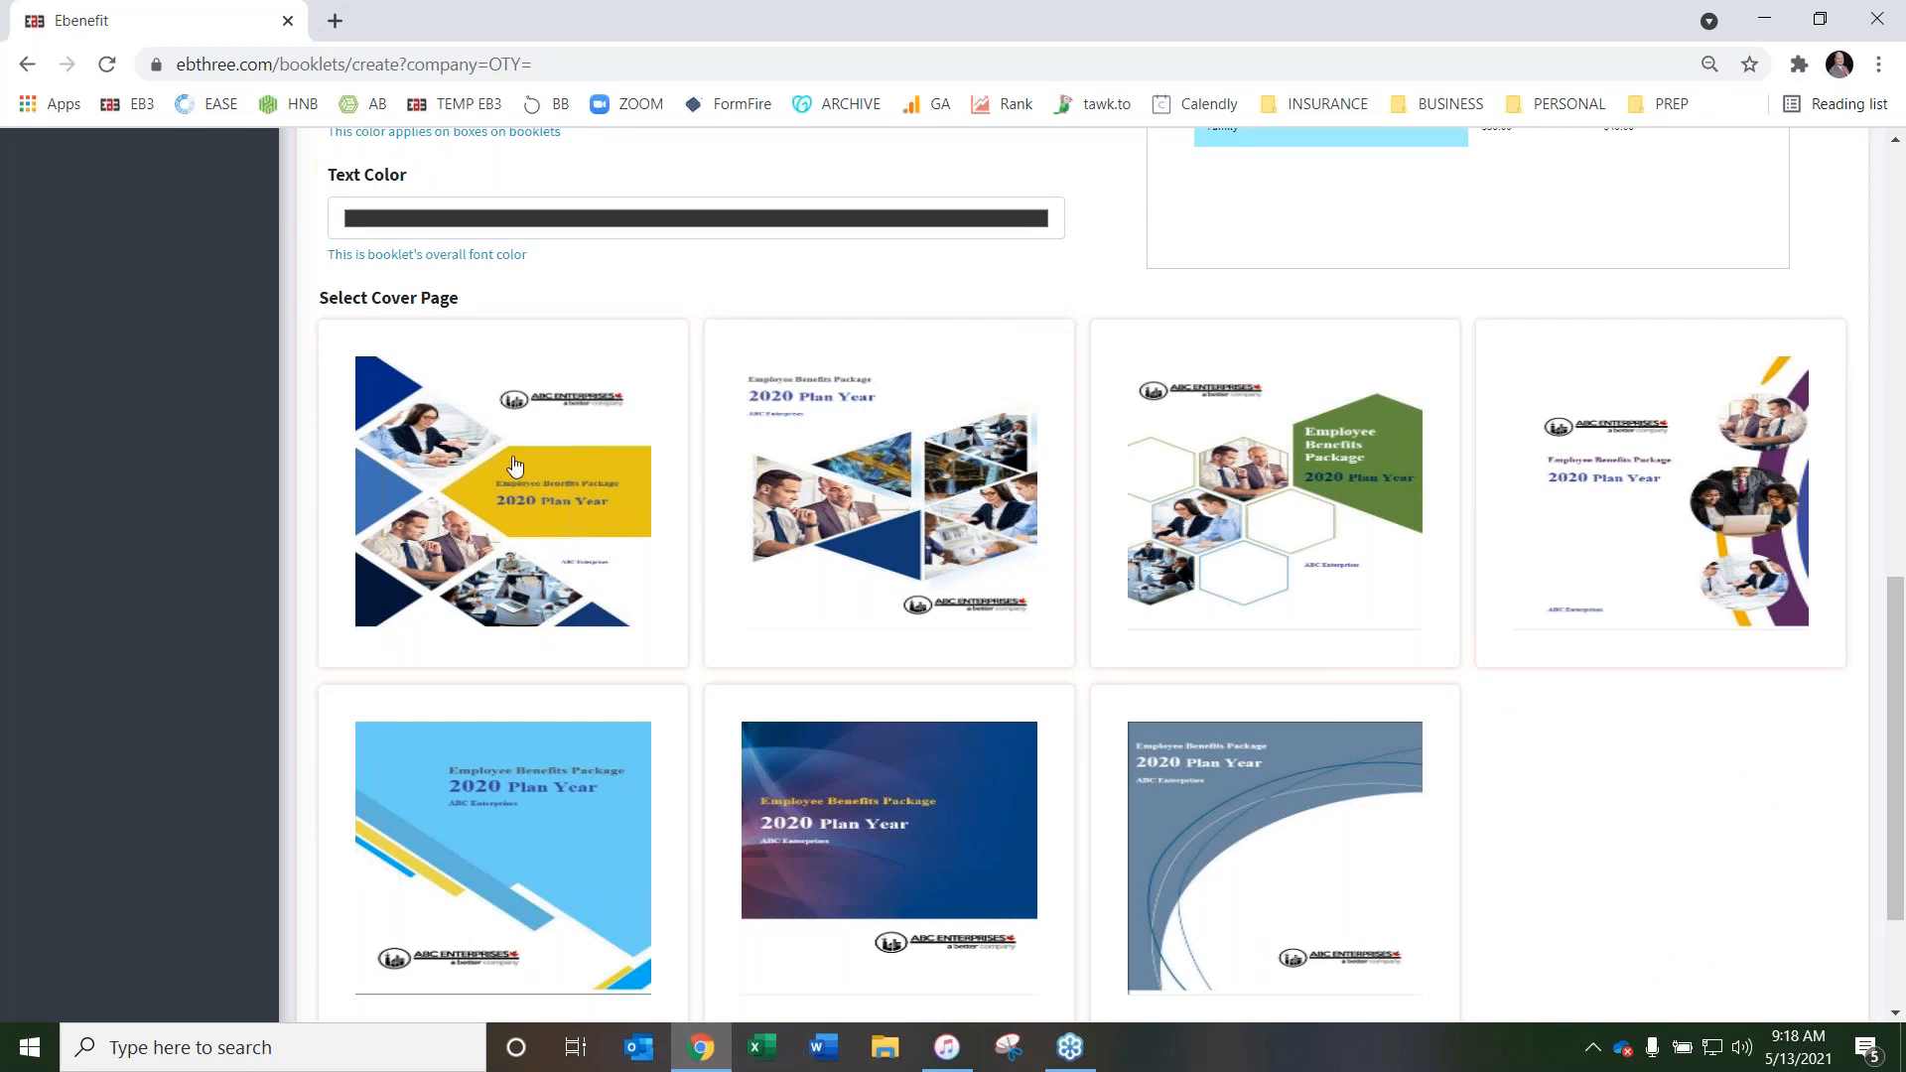
Choose the cover page with the triangular photo collage on a white background, save the booklet, and continue to Step 2
scroll(1290, 407, down, 2)
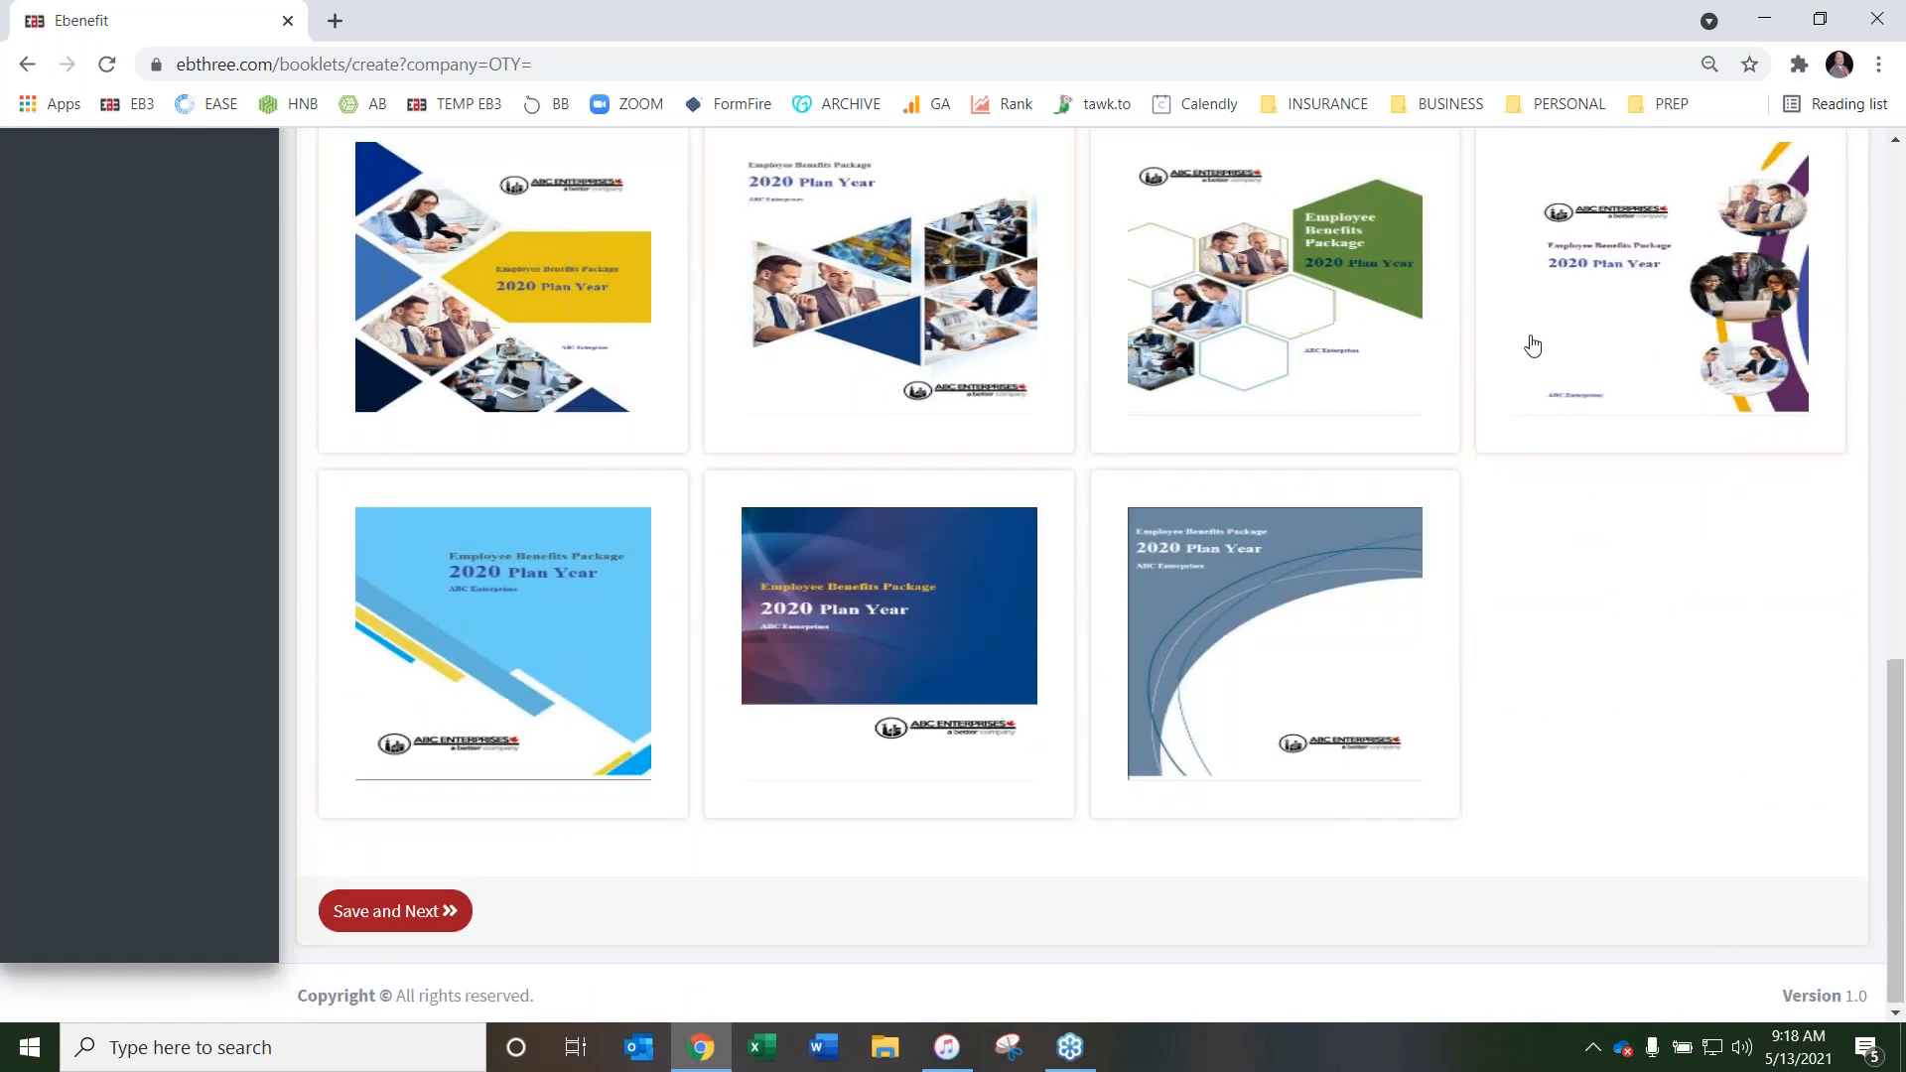
scroll(1532, 349, up, 1)
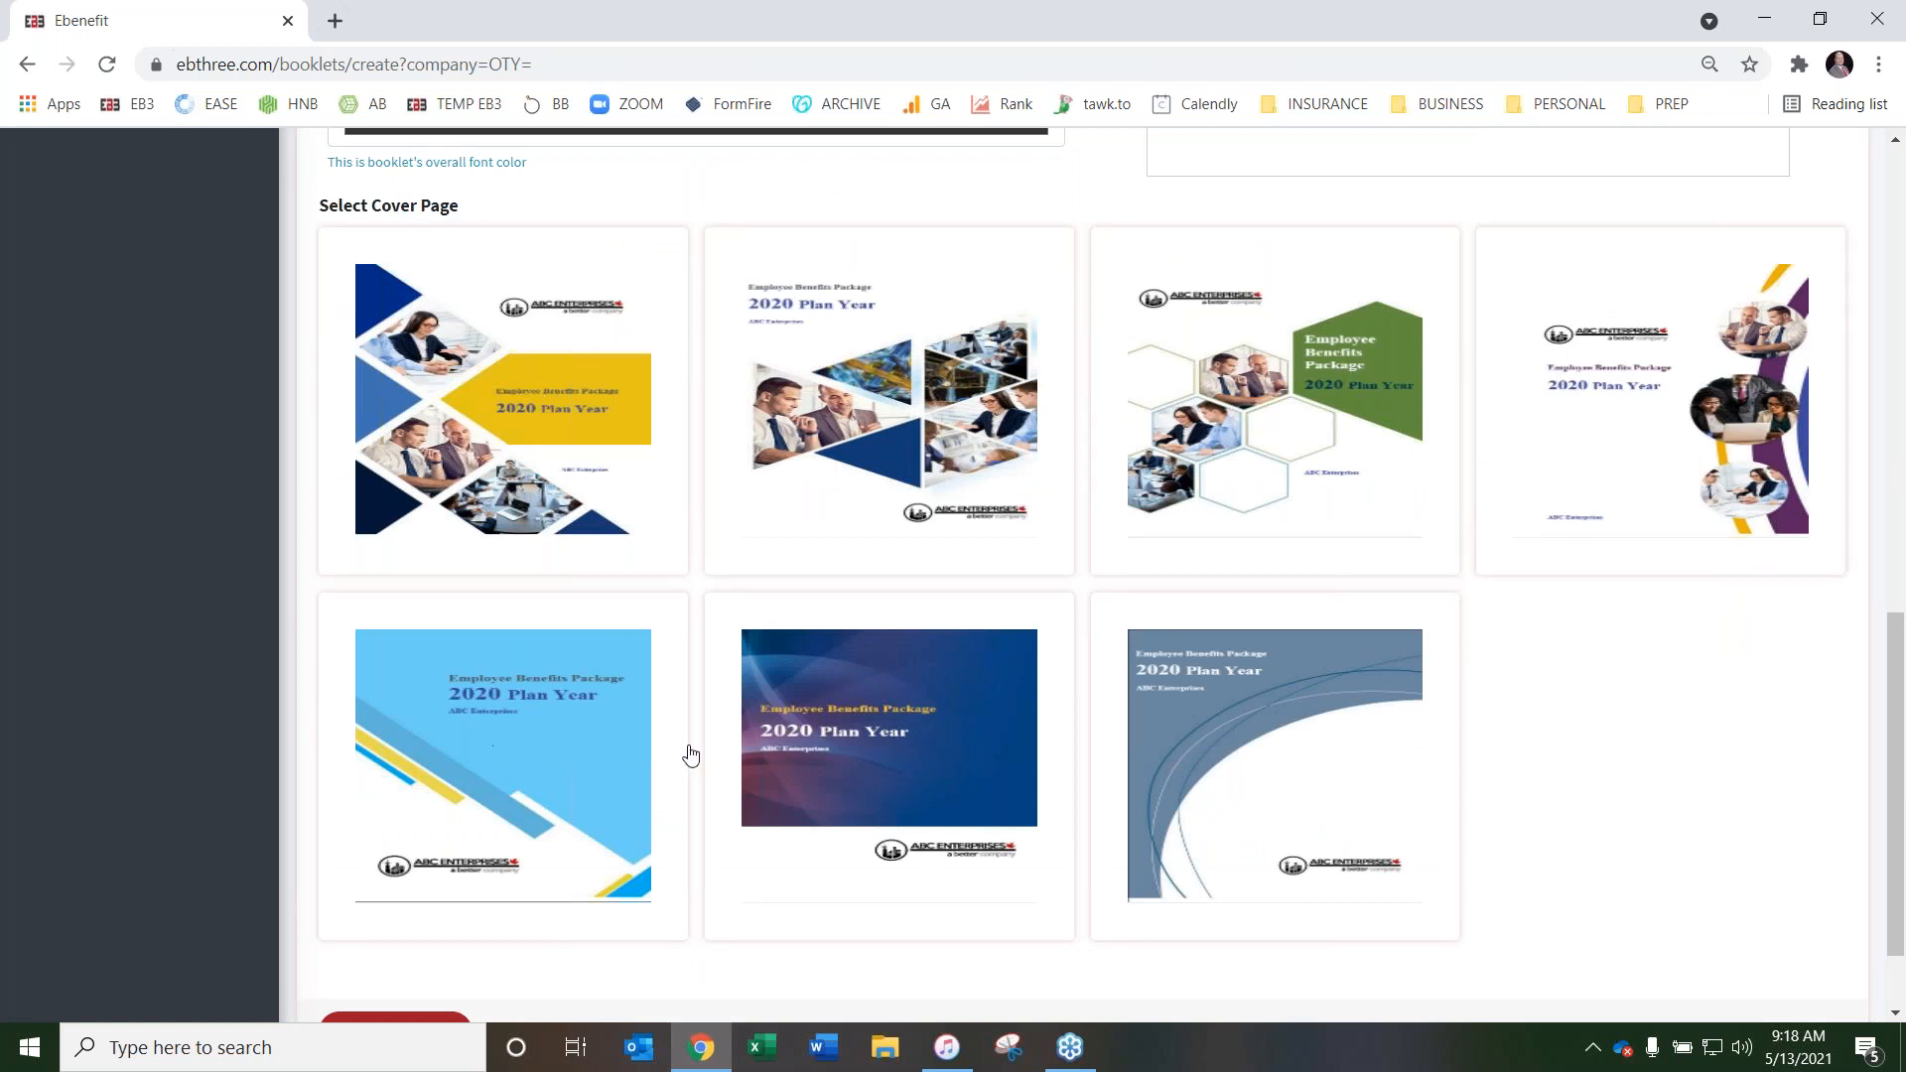
click(885, 415)
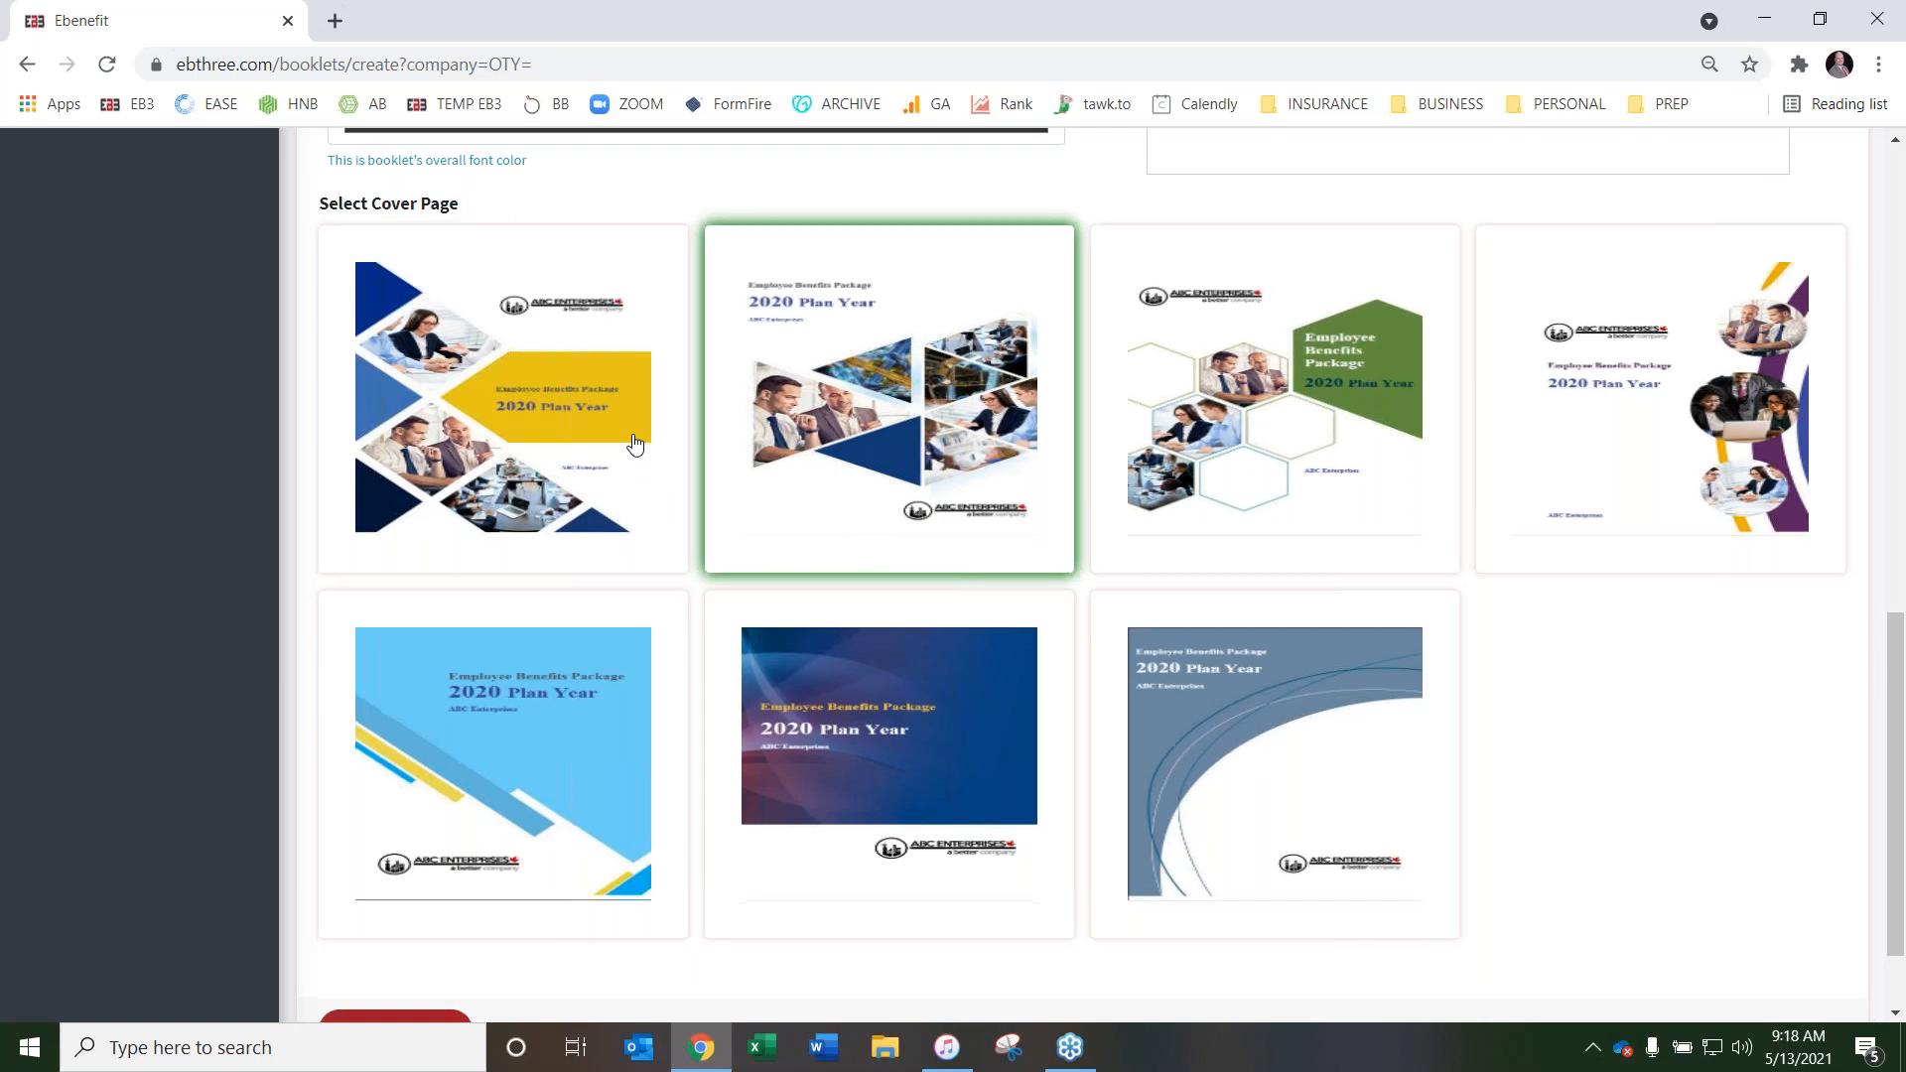
scroll(631, 440, down, 2)
click(397, 909)
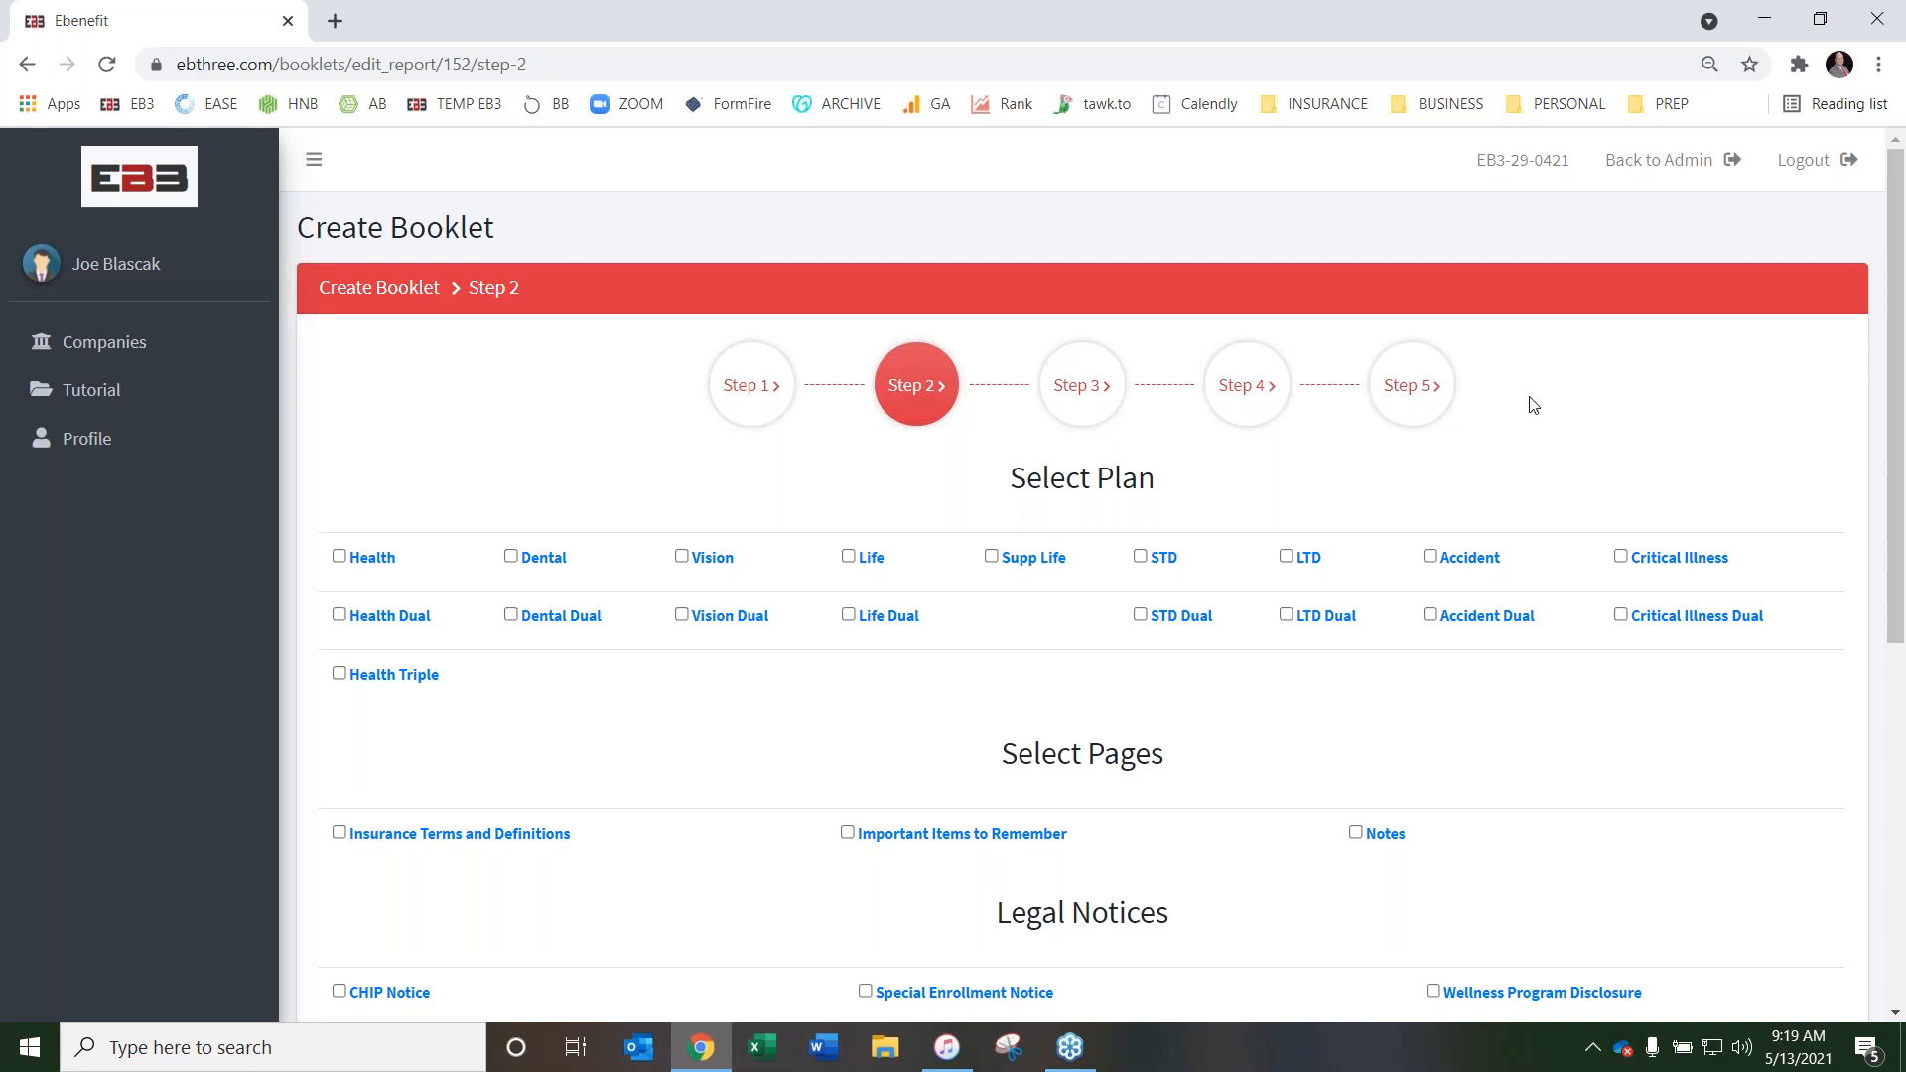
Look over the plans, pages and legal notices offered in Step 2 of the booklet
scroll(518, 395, down, 1)
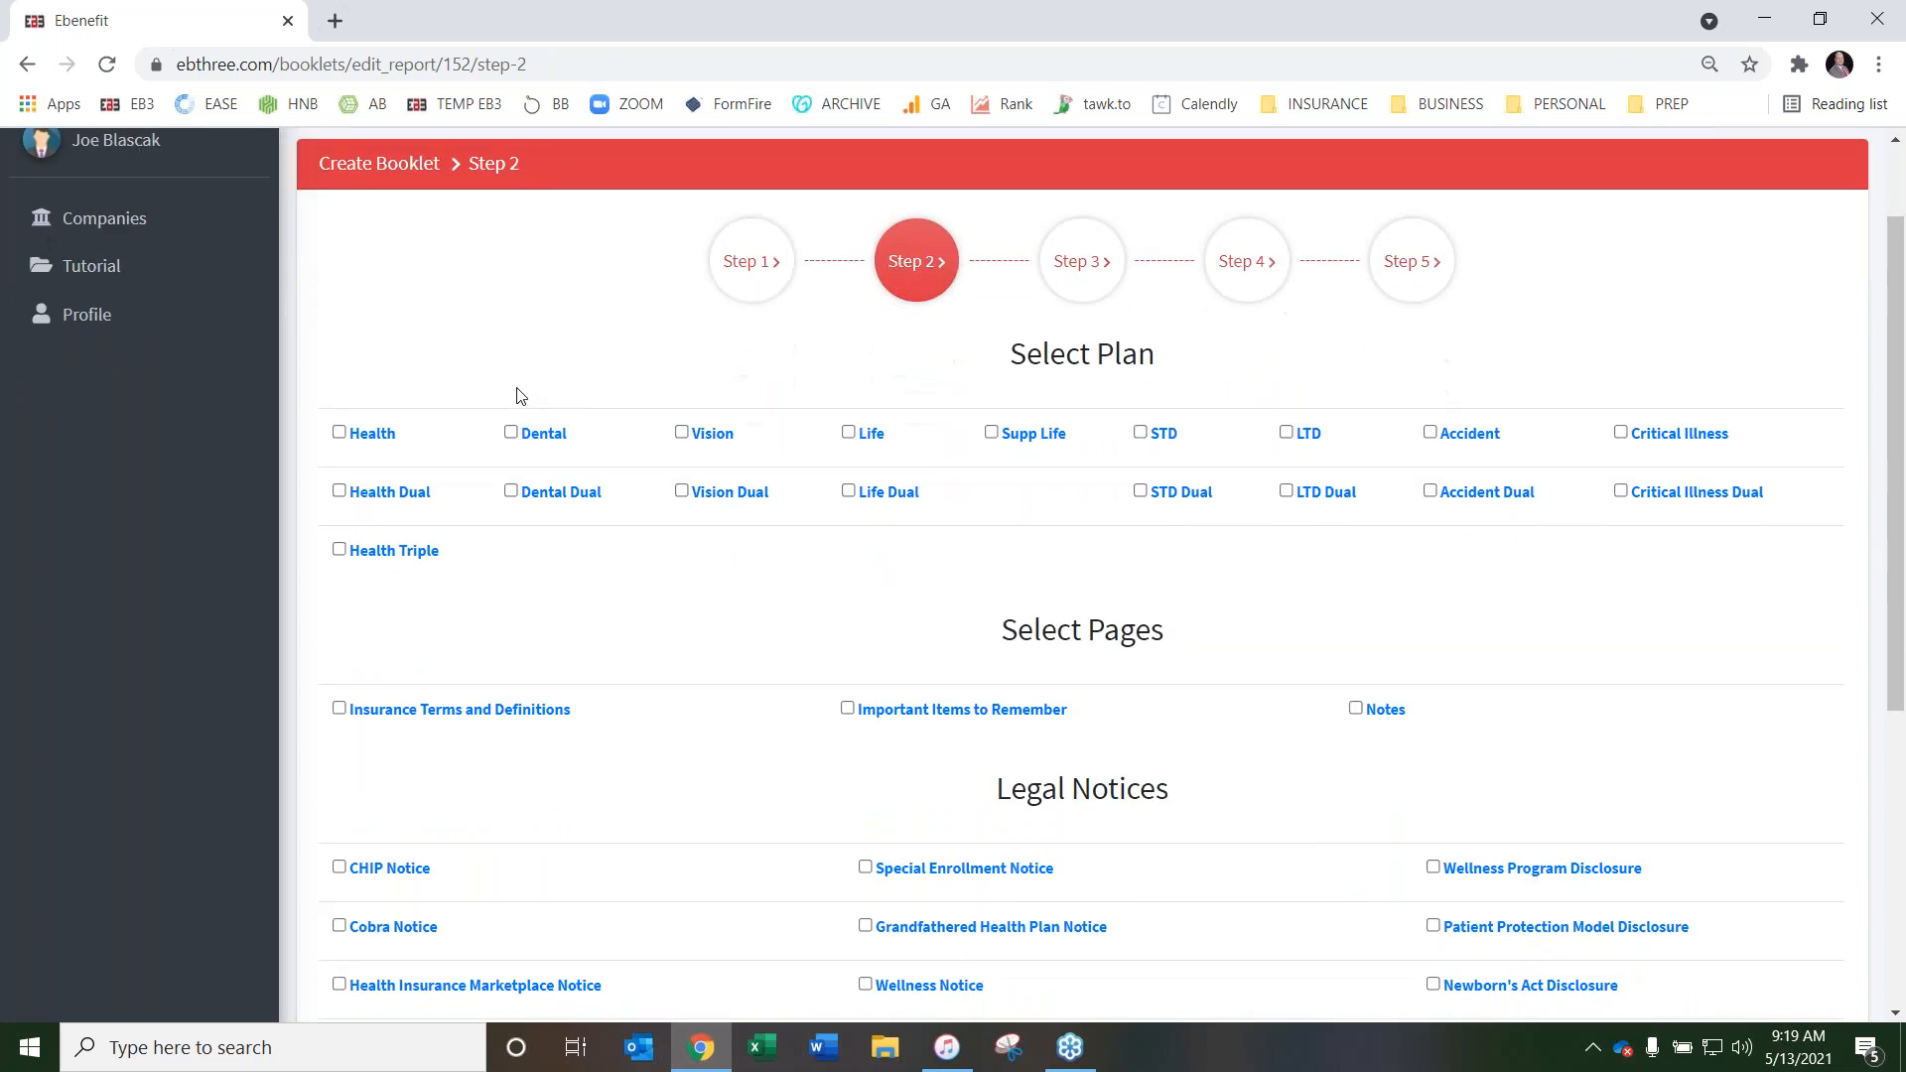
scroll(595, 359, up, 1)
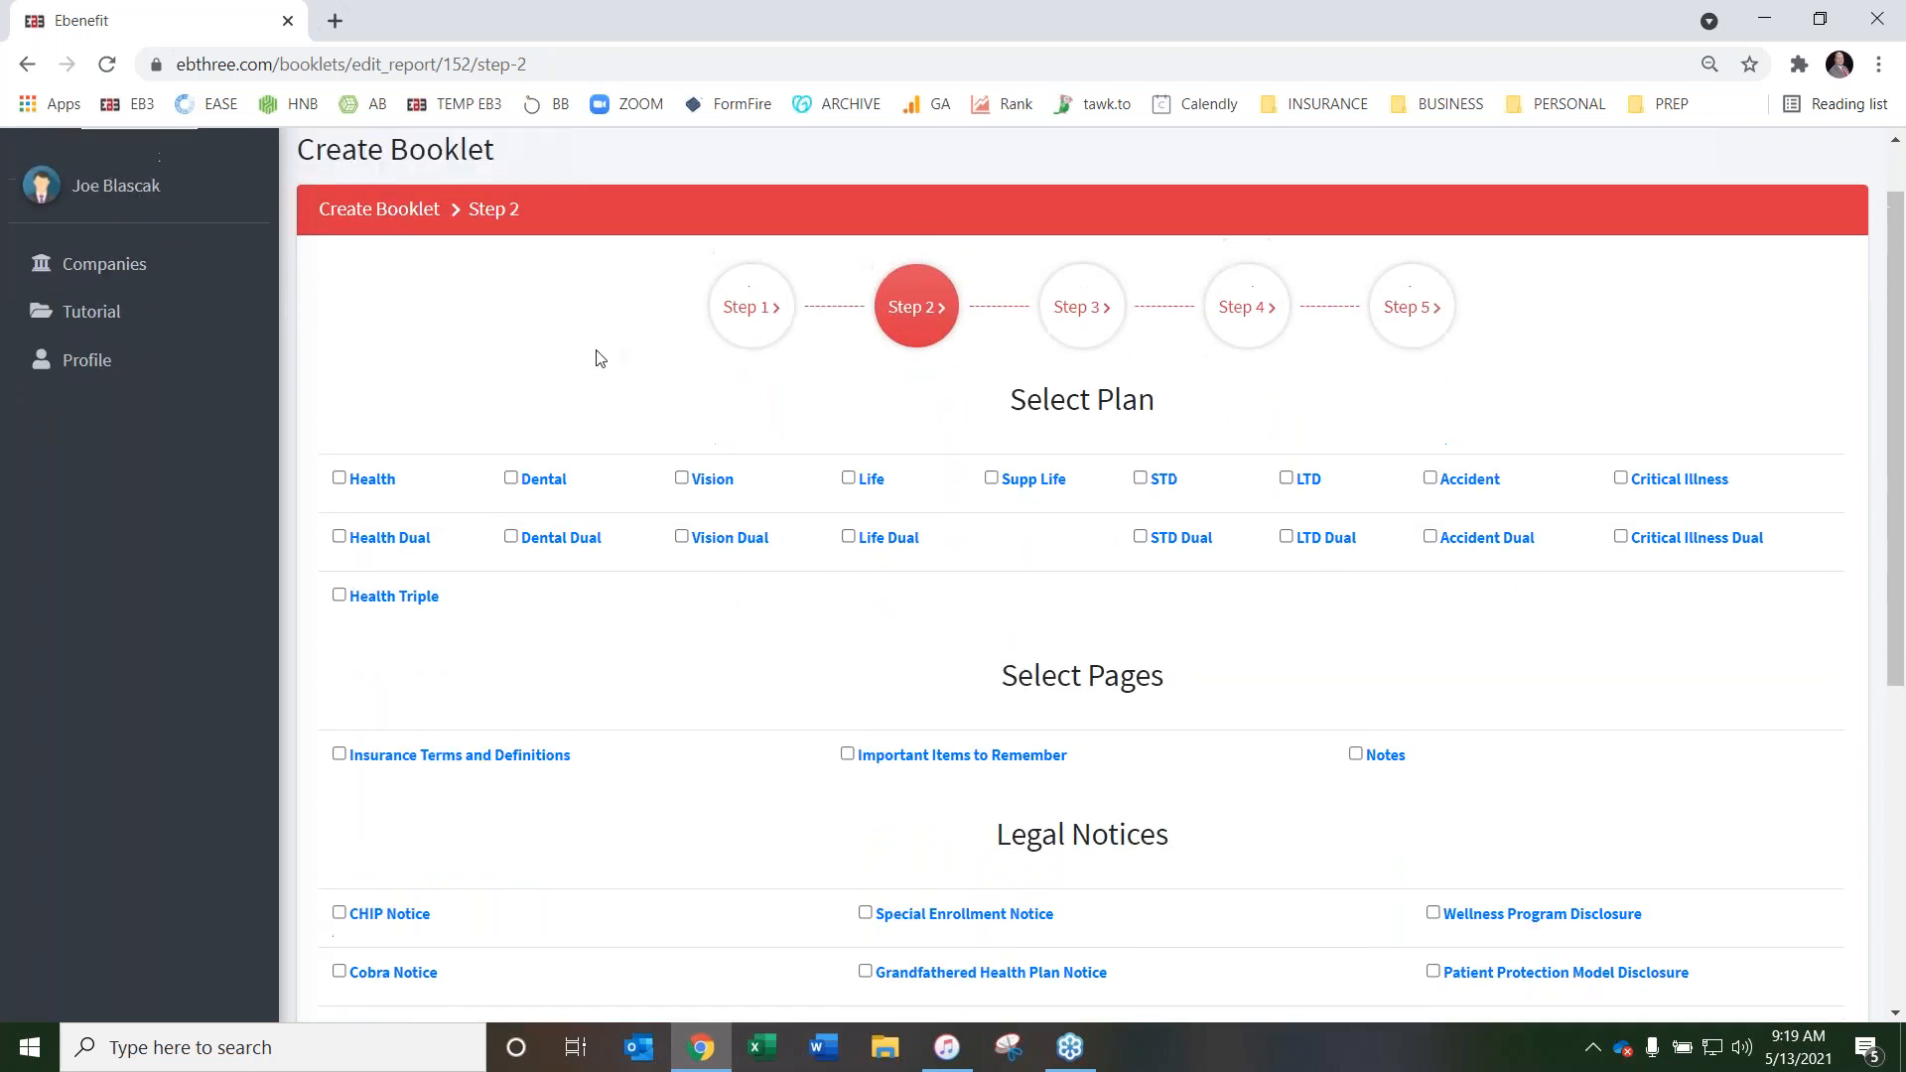
scroll(616, 363, down, 1)
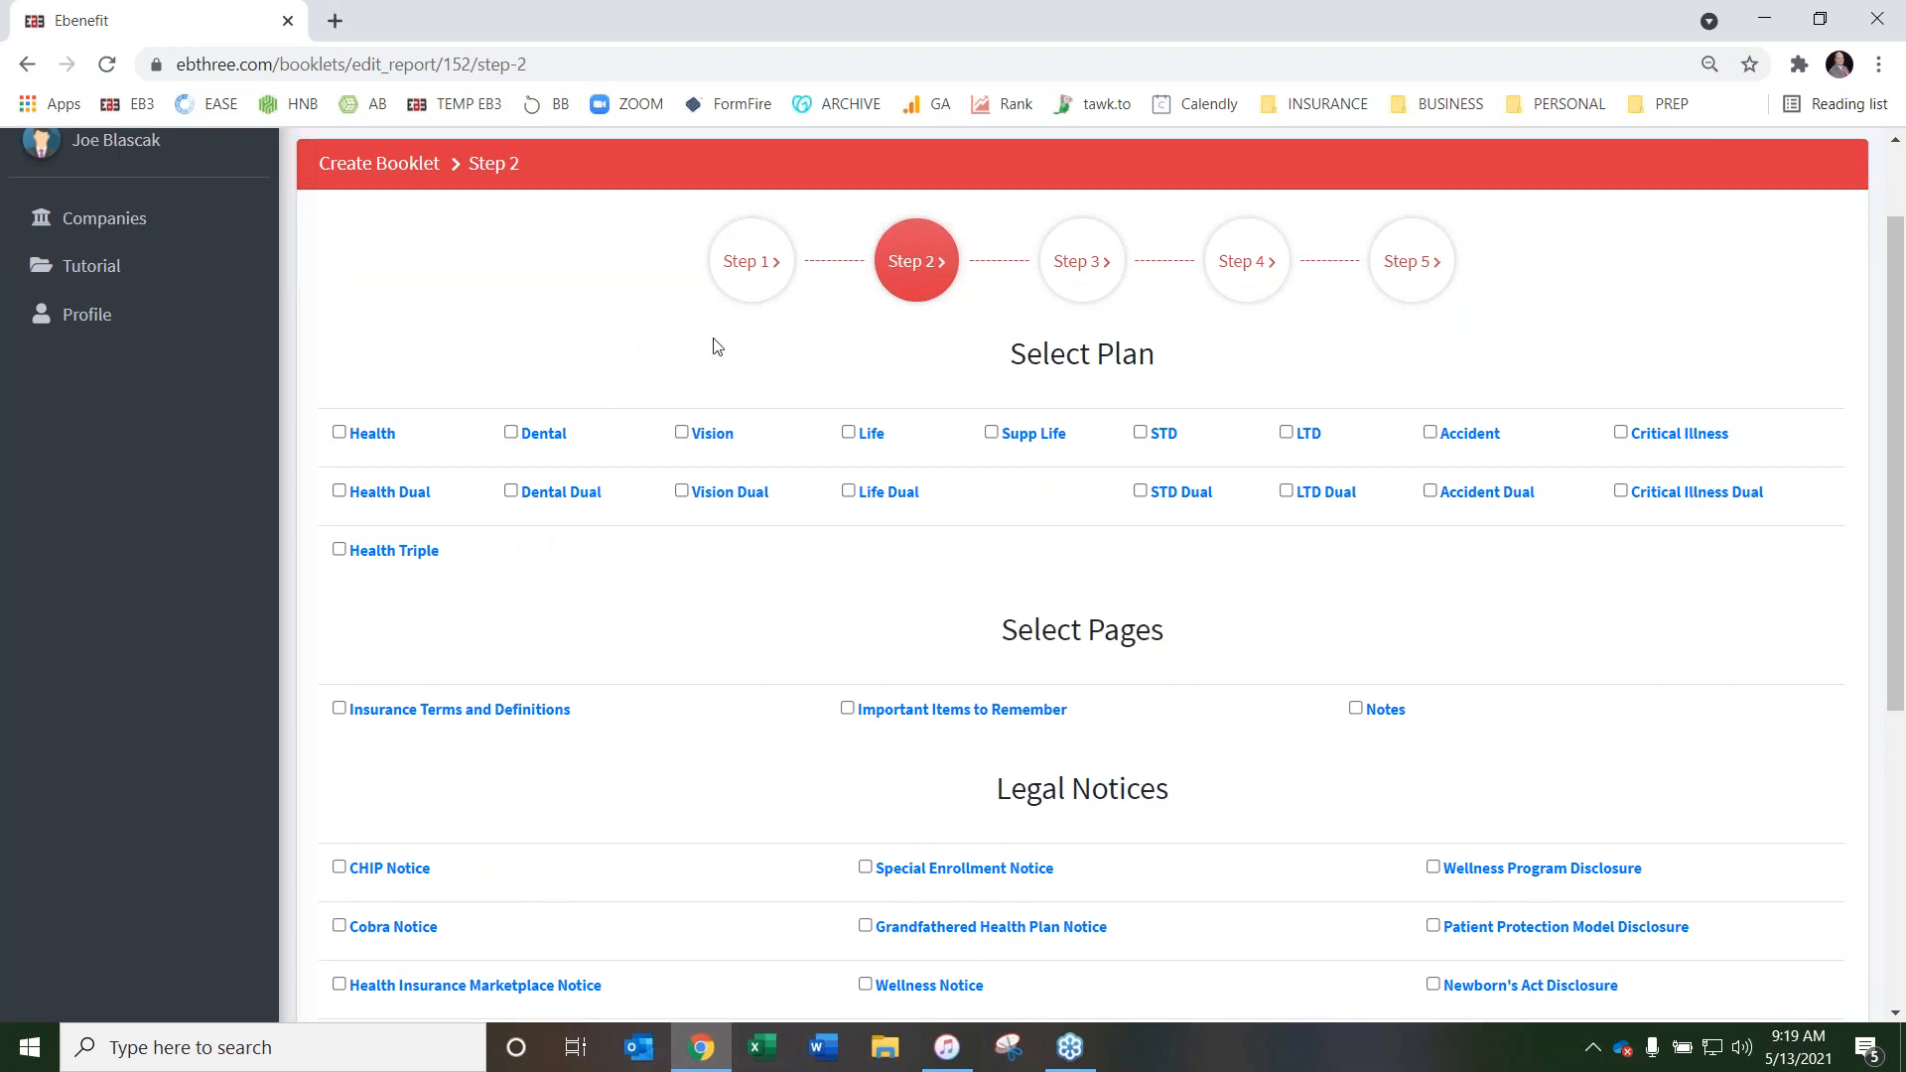
scroll(645, 350, down, 1)
scroll(639, 351, up, 2)
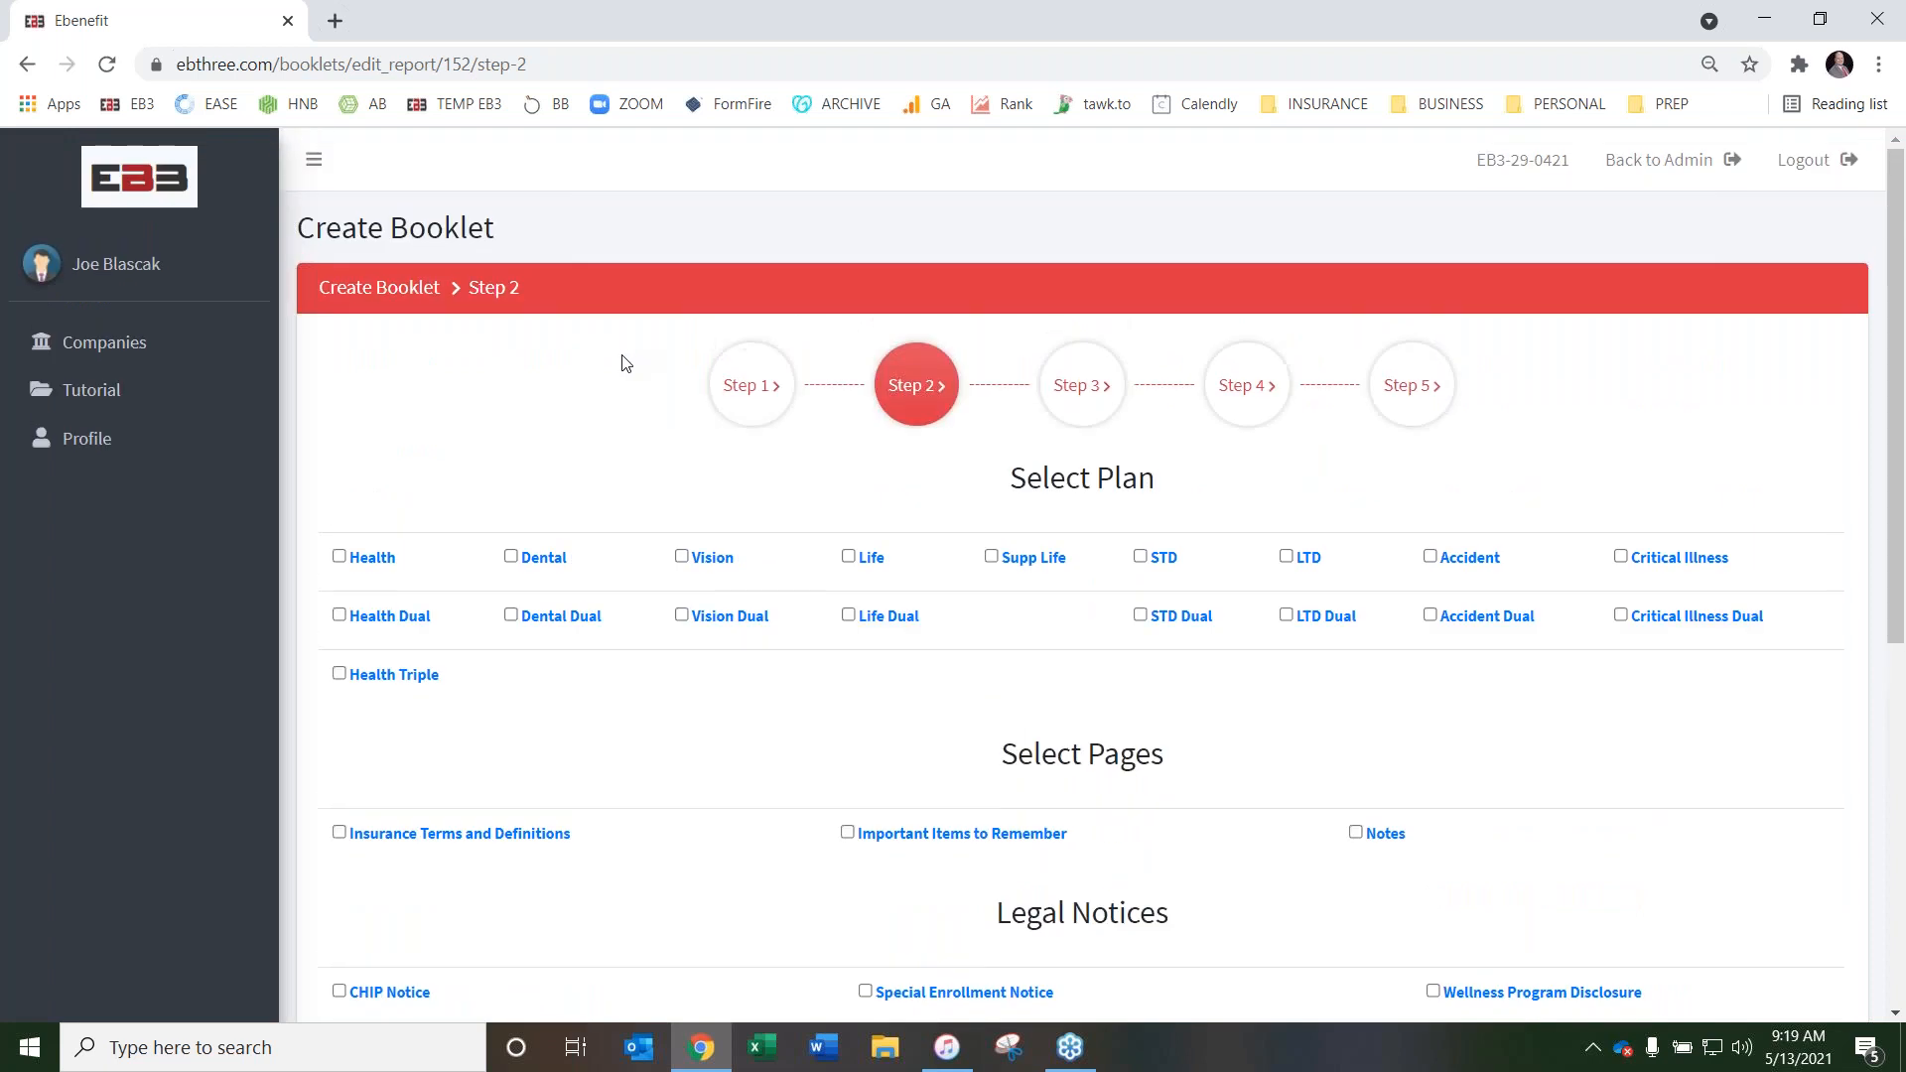
scroll(621, 363, down, 1)
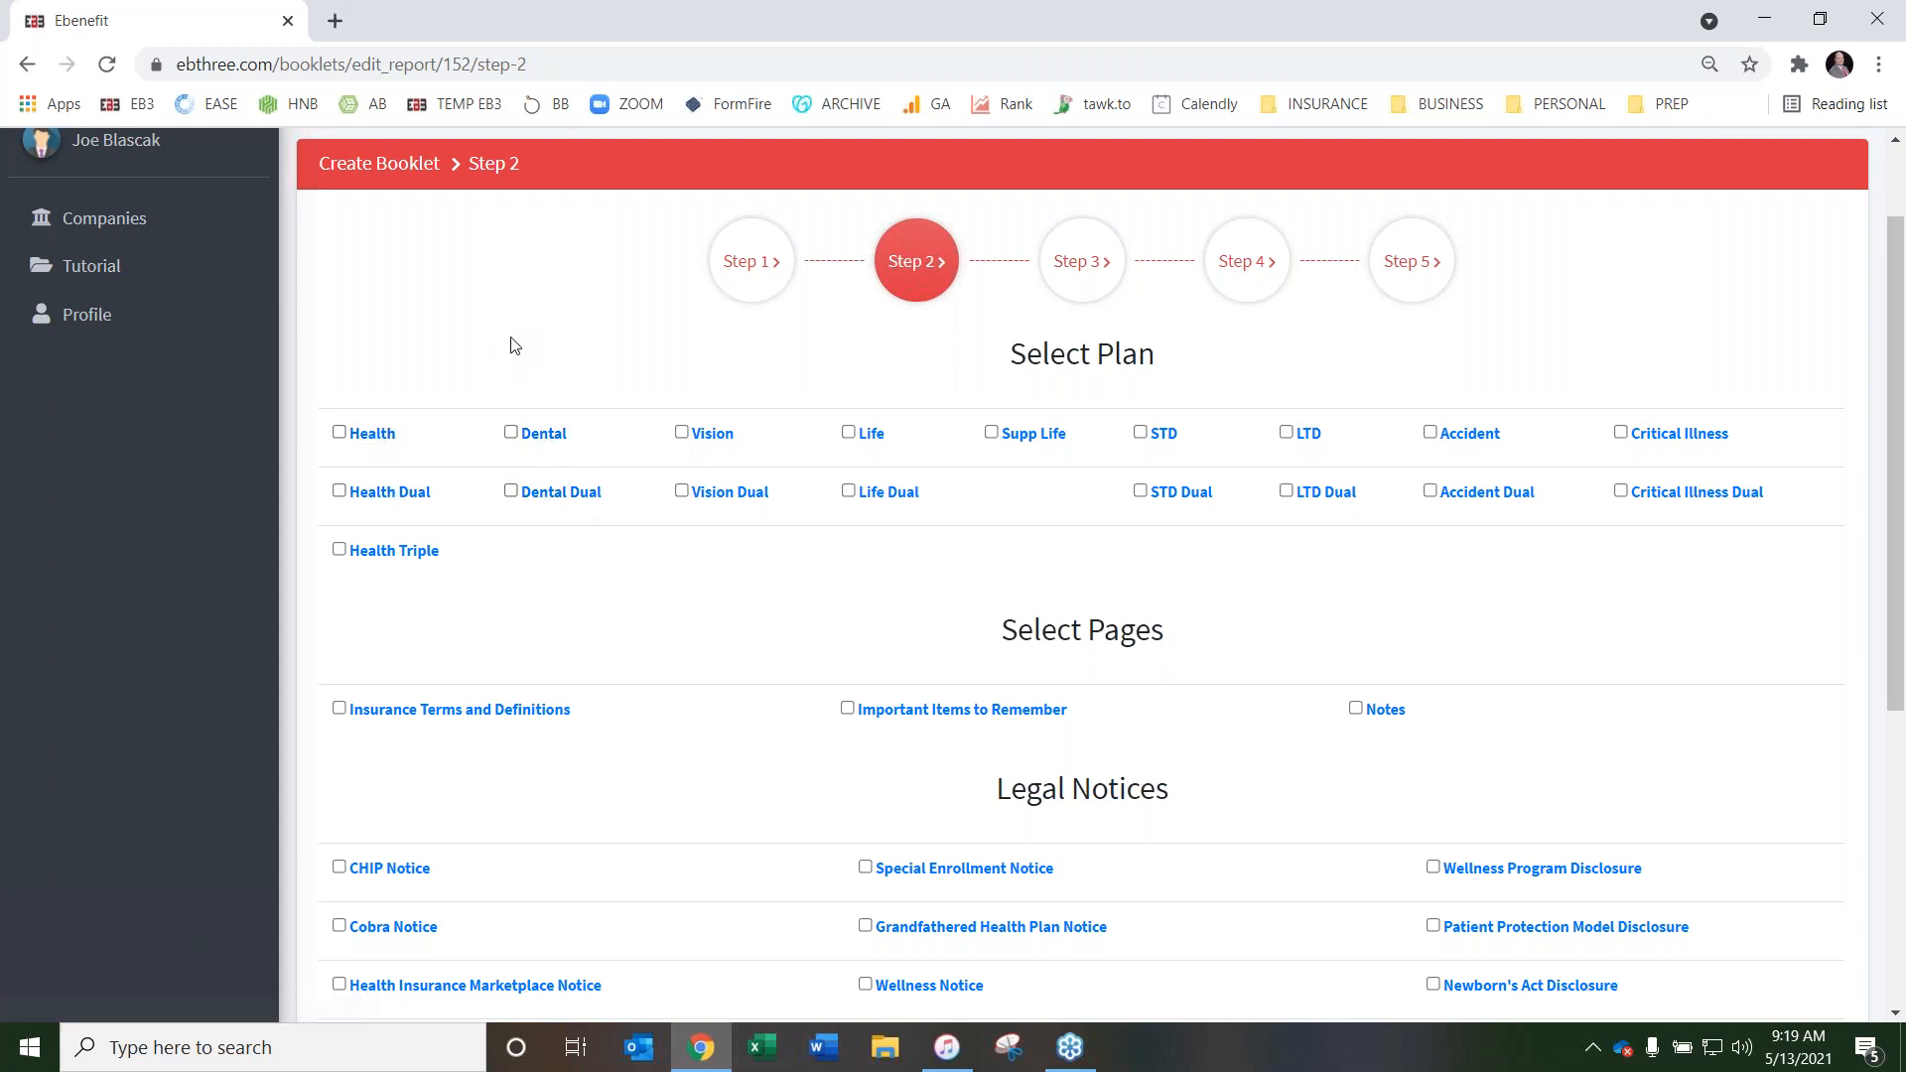
scroll(498, 353, up, 1)
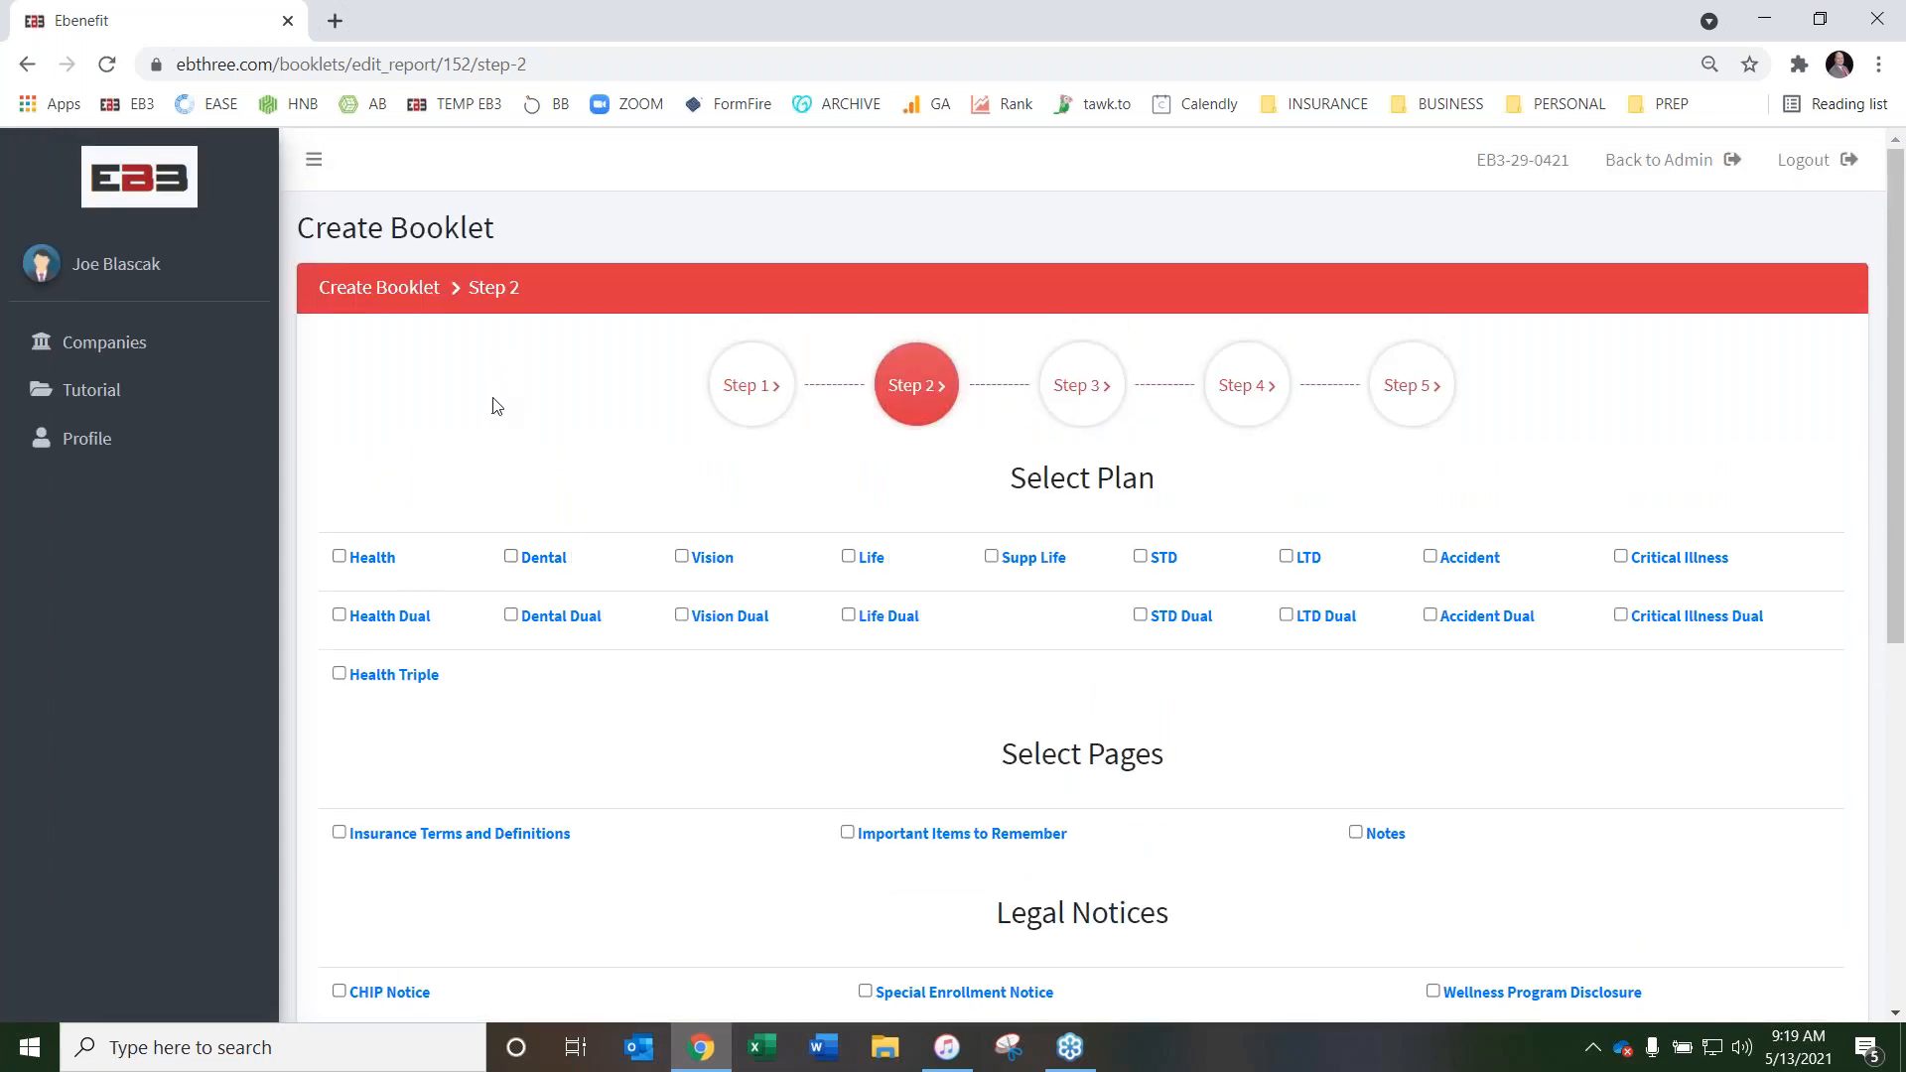
scroll(586, 409, down, 1)
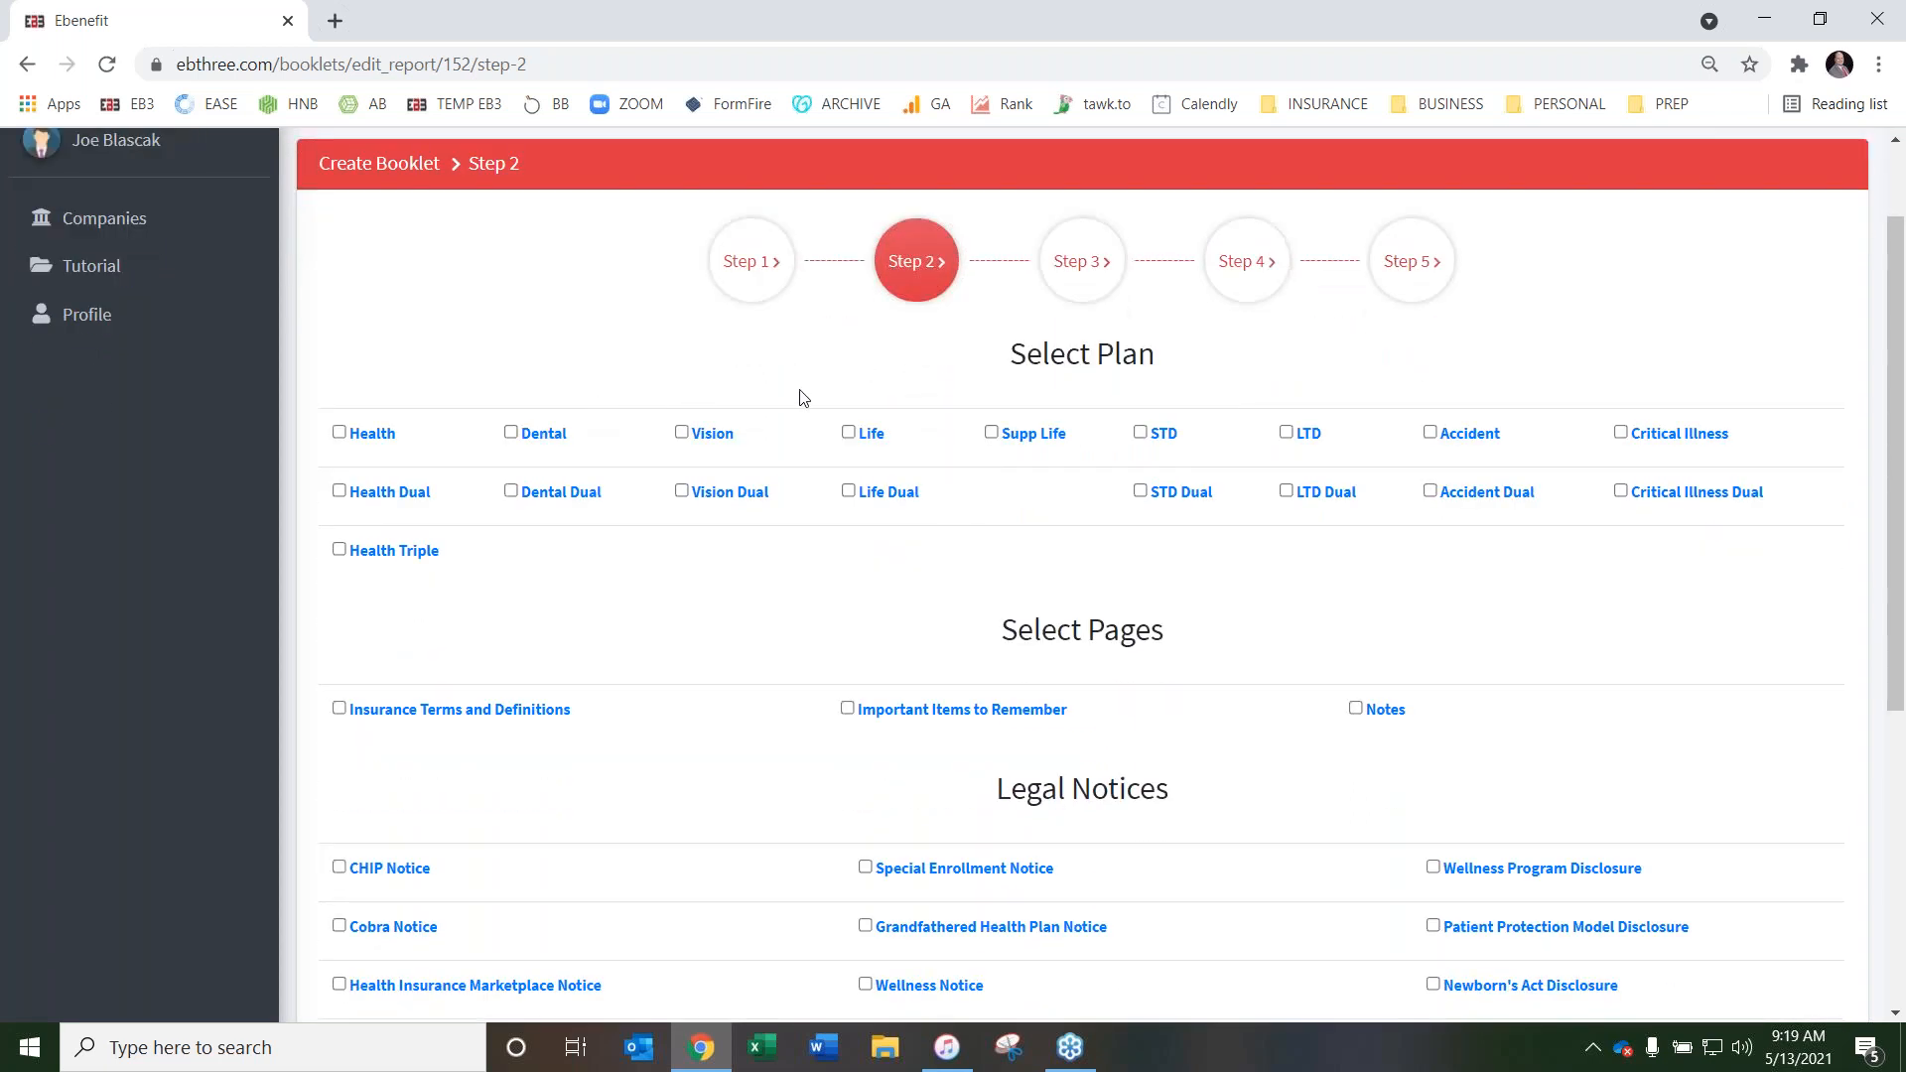
Preview the sample Health plan page, reading from the deductibles through the per-paycheck premiums, and close the preview
click(374, 436)
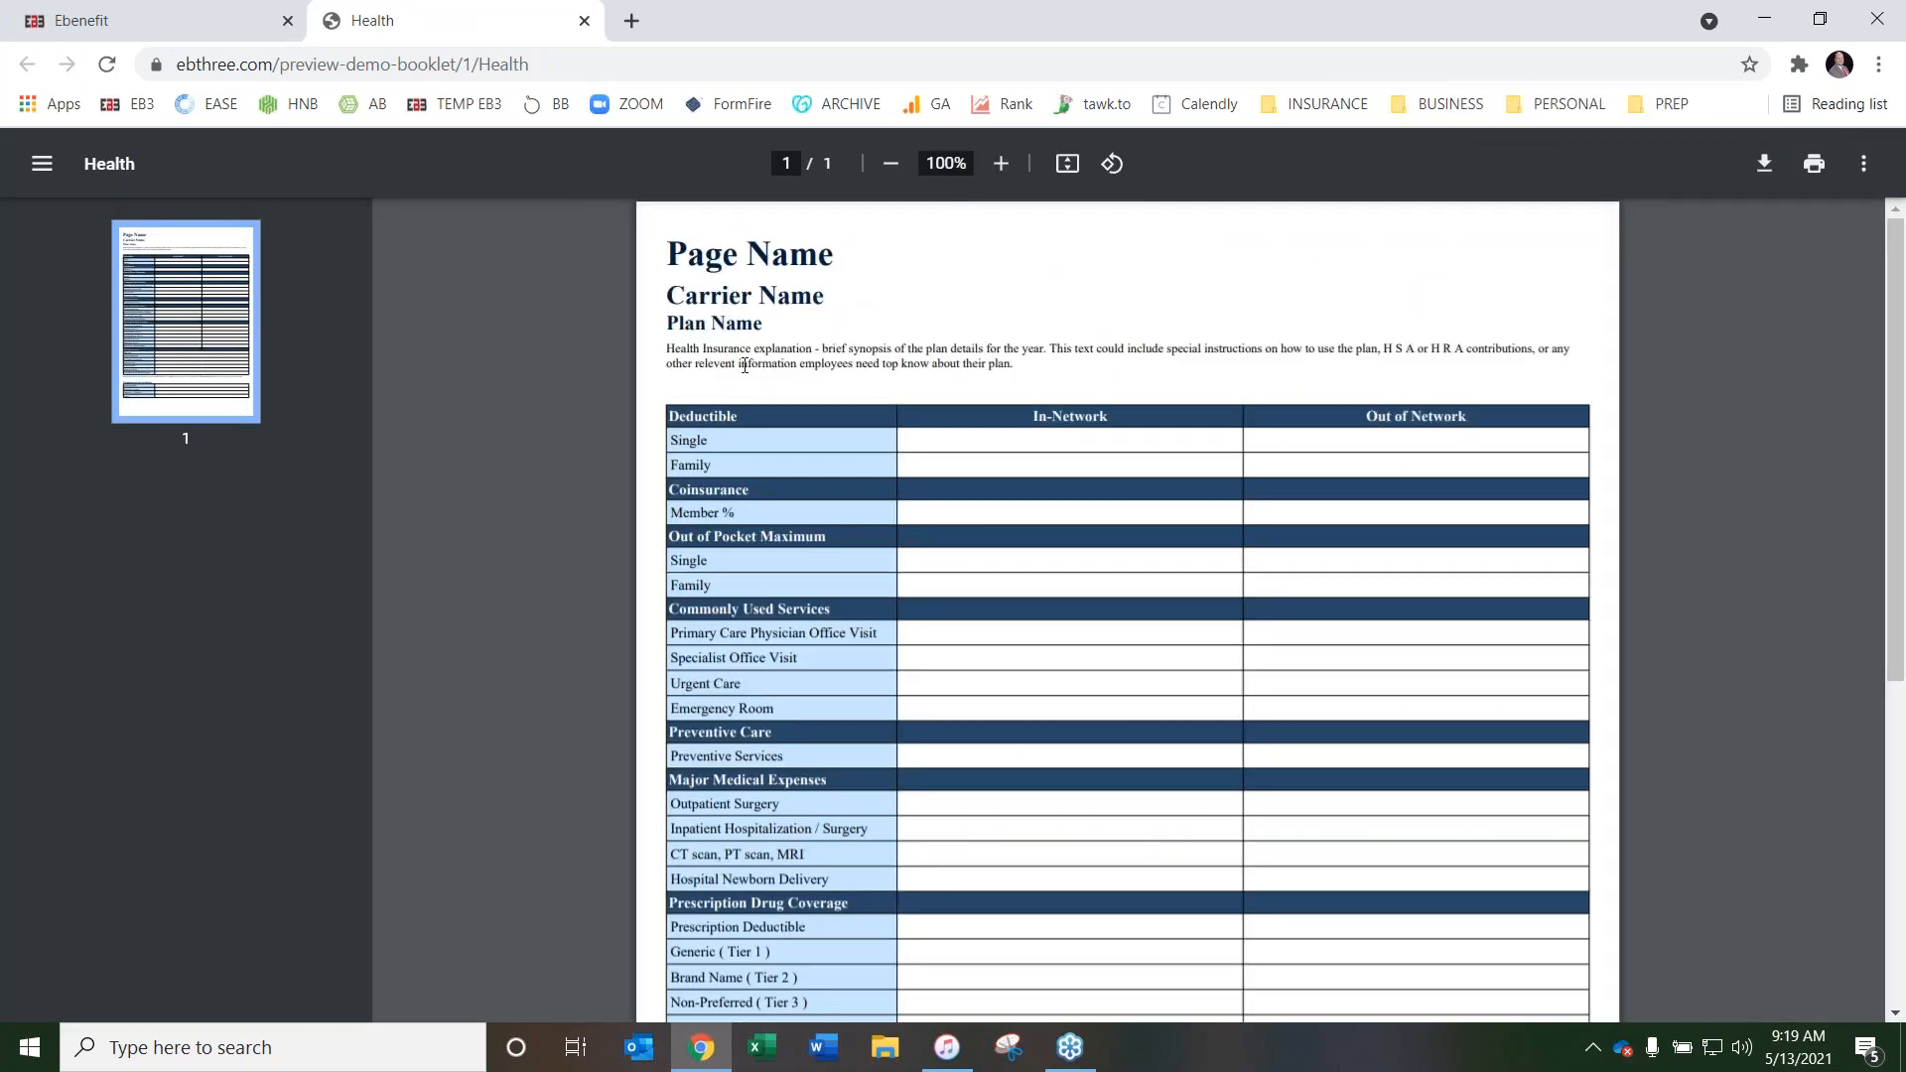
scroll(1158, 545, down, 6)
scroll(1157, 545, up, 4)
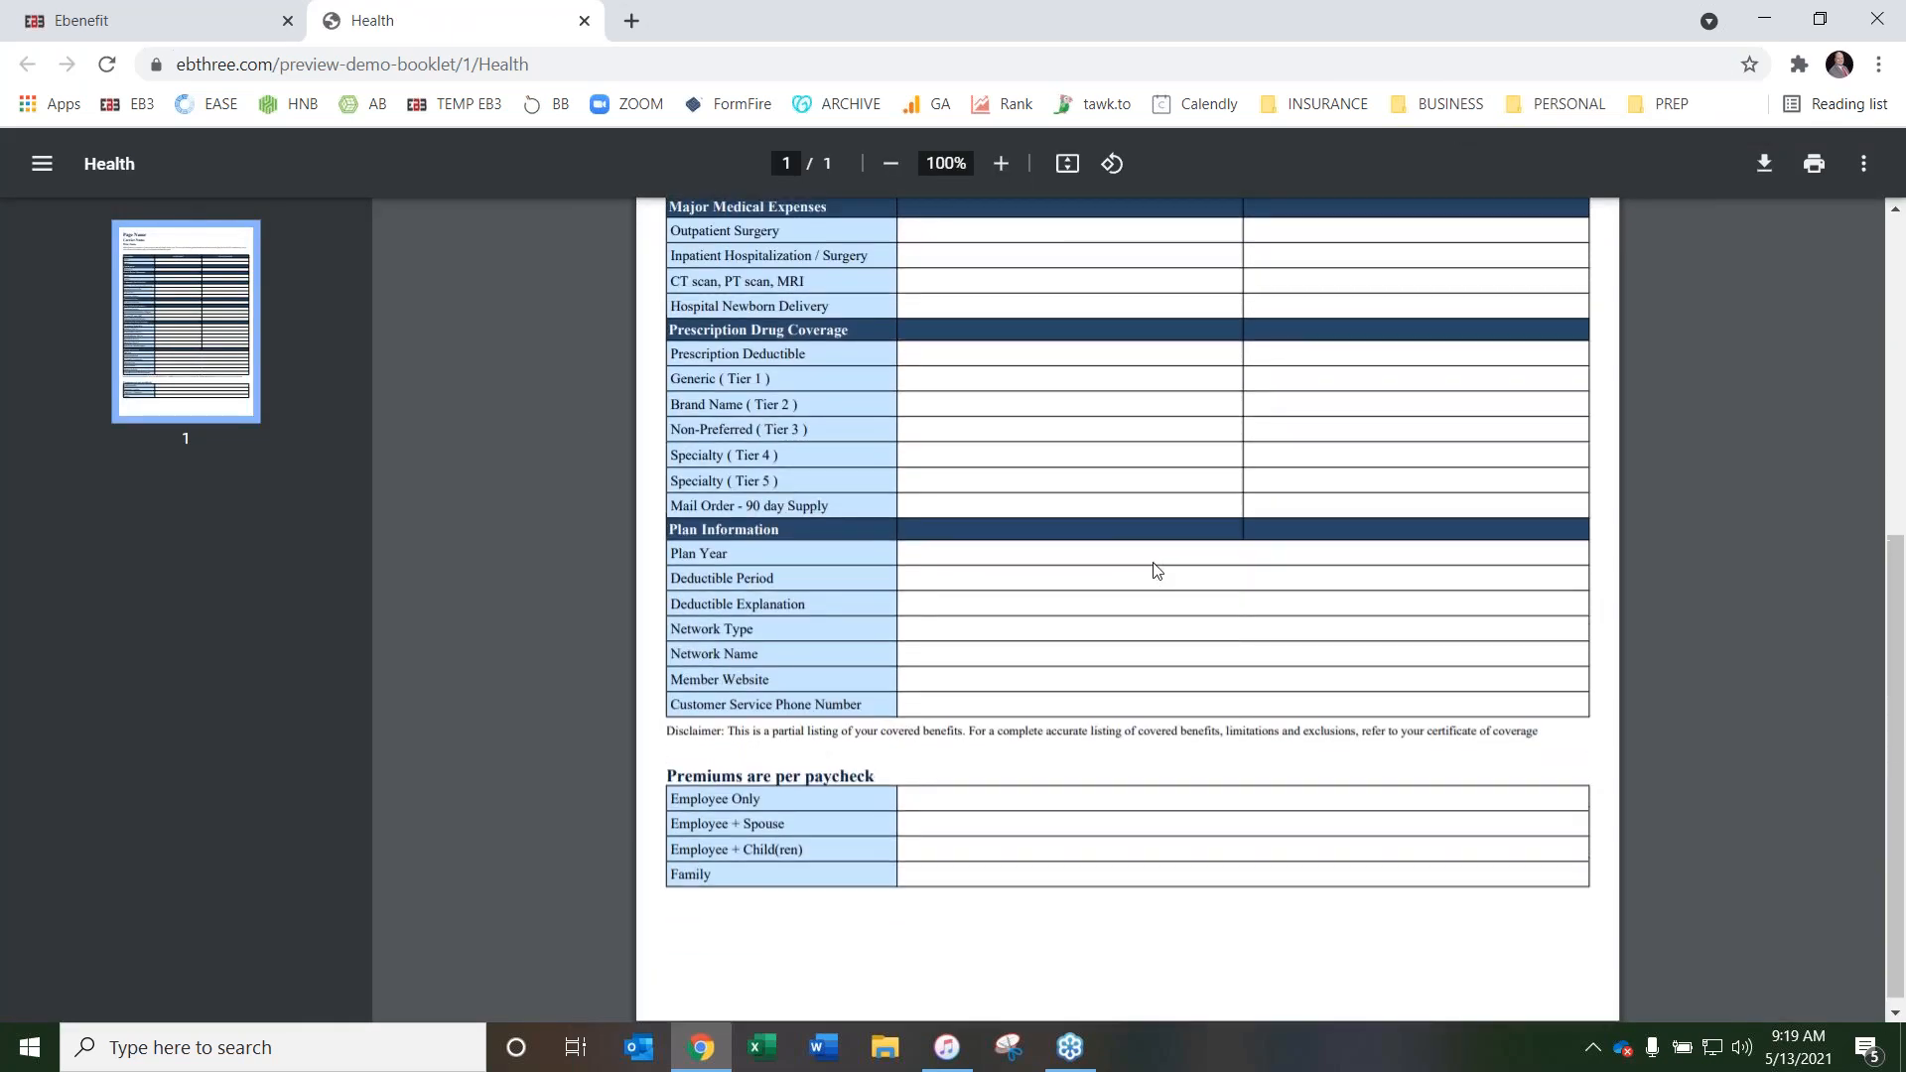
scroll(713, 600, down, 4)
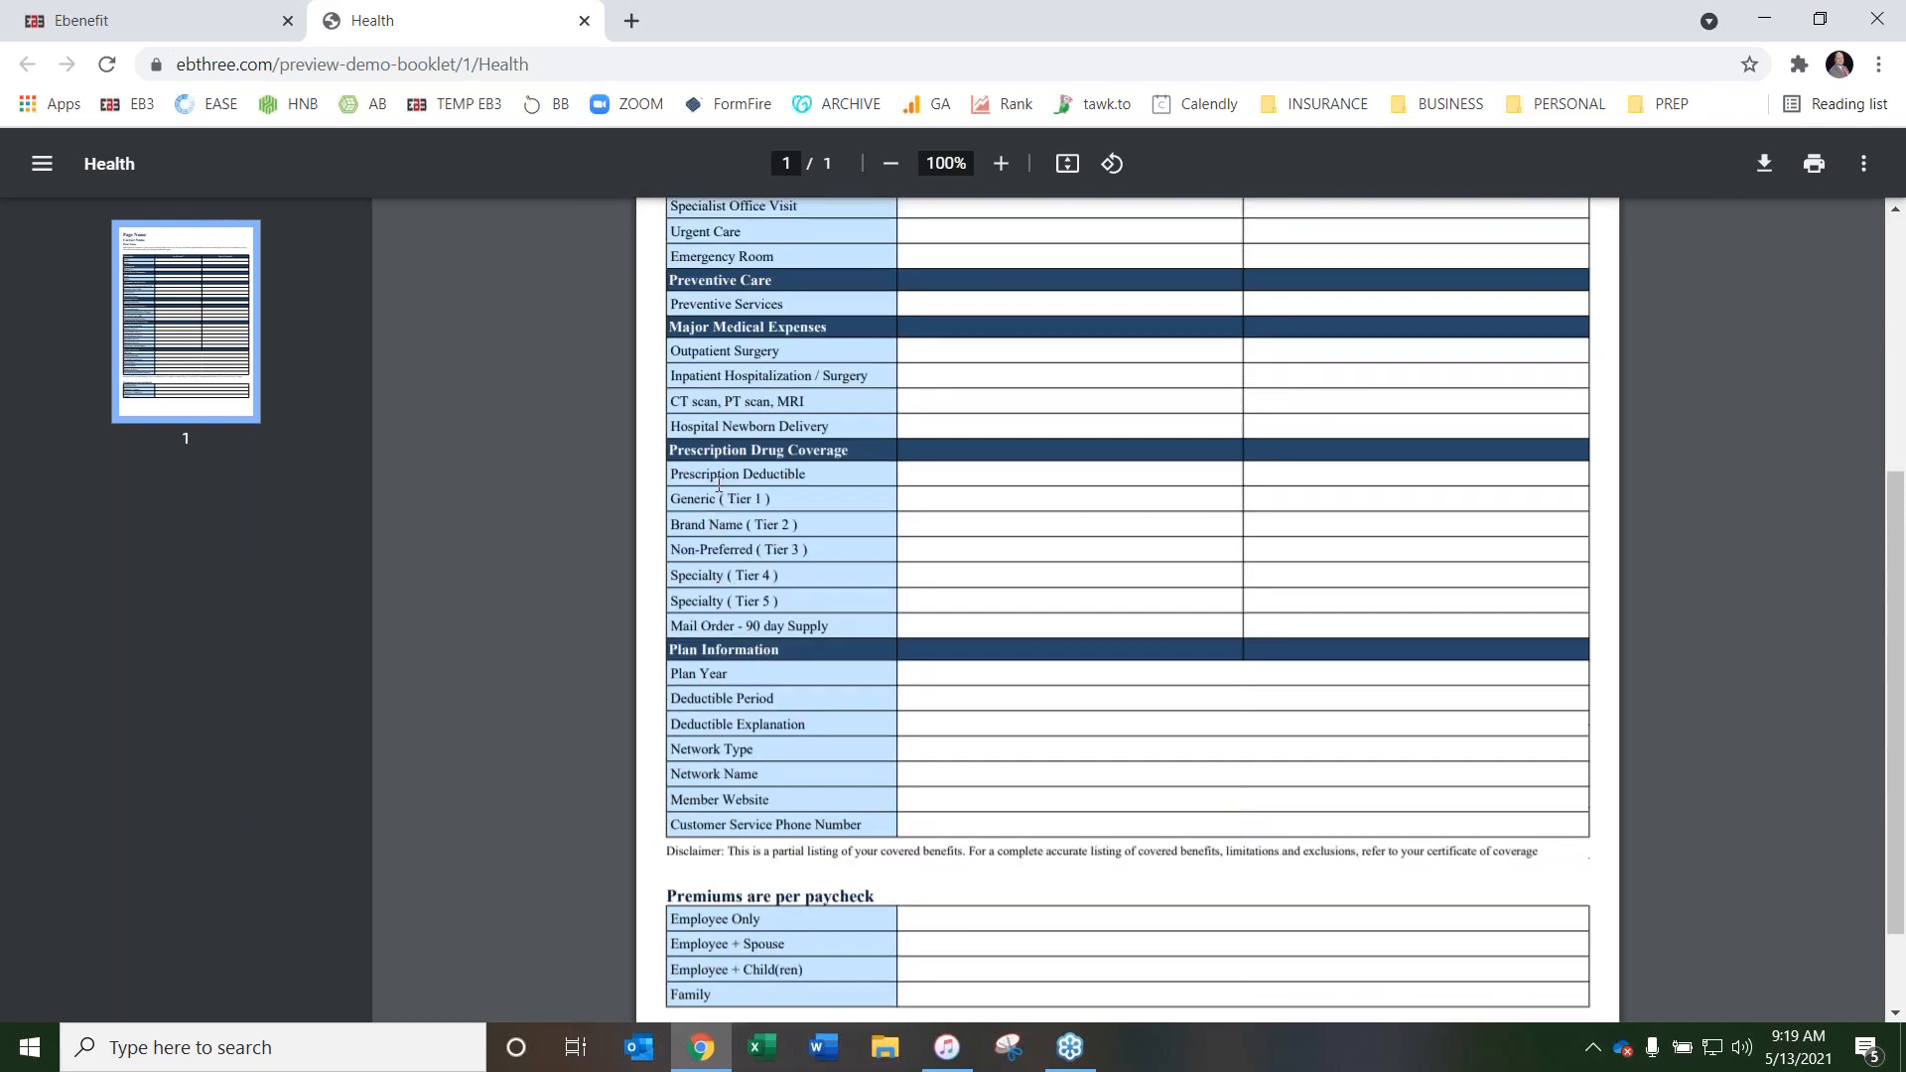
scroll(808, 545, up, 6)
scroll(721, 503, down, 4)
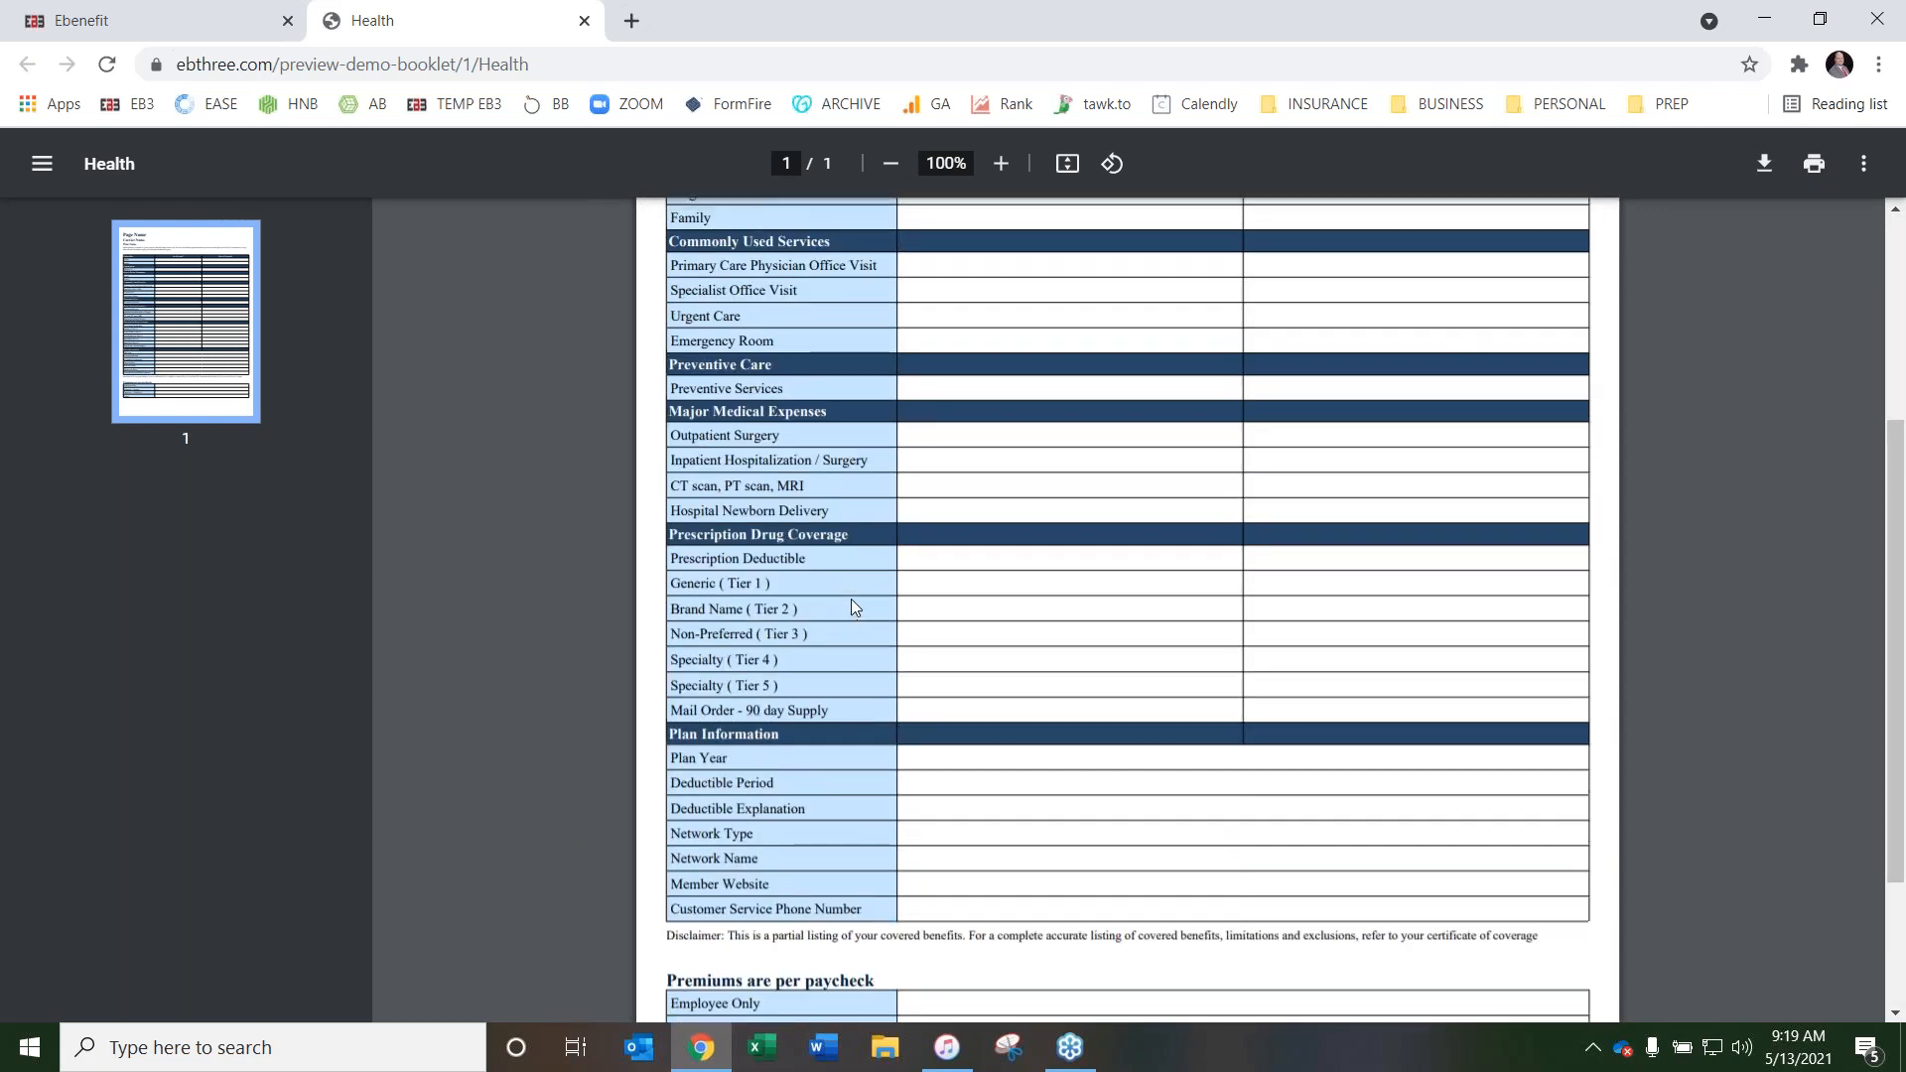
scroll(874, 556, up, 4)
scroll(1046, 638, down, 5)
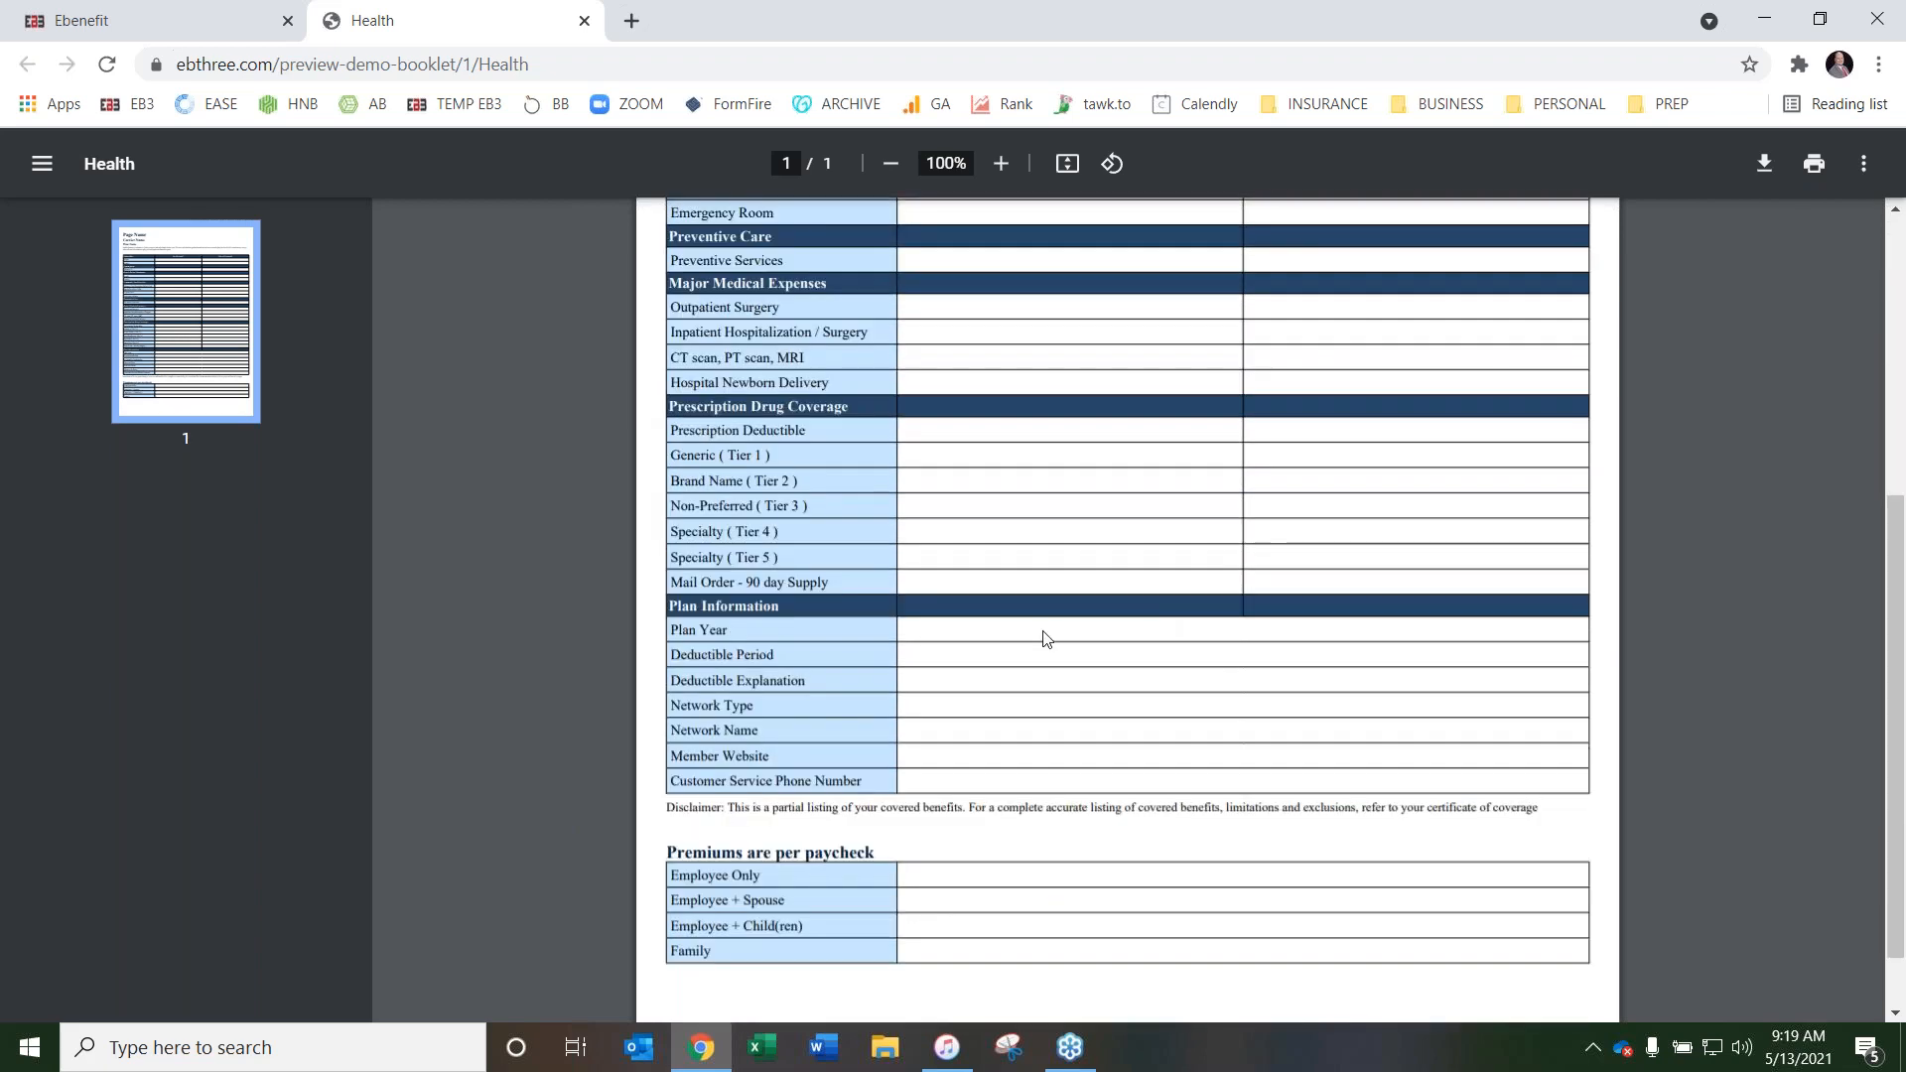
scroll(1013, 588, up, 5)
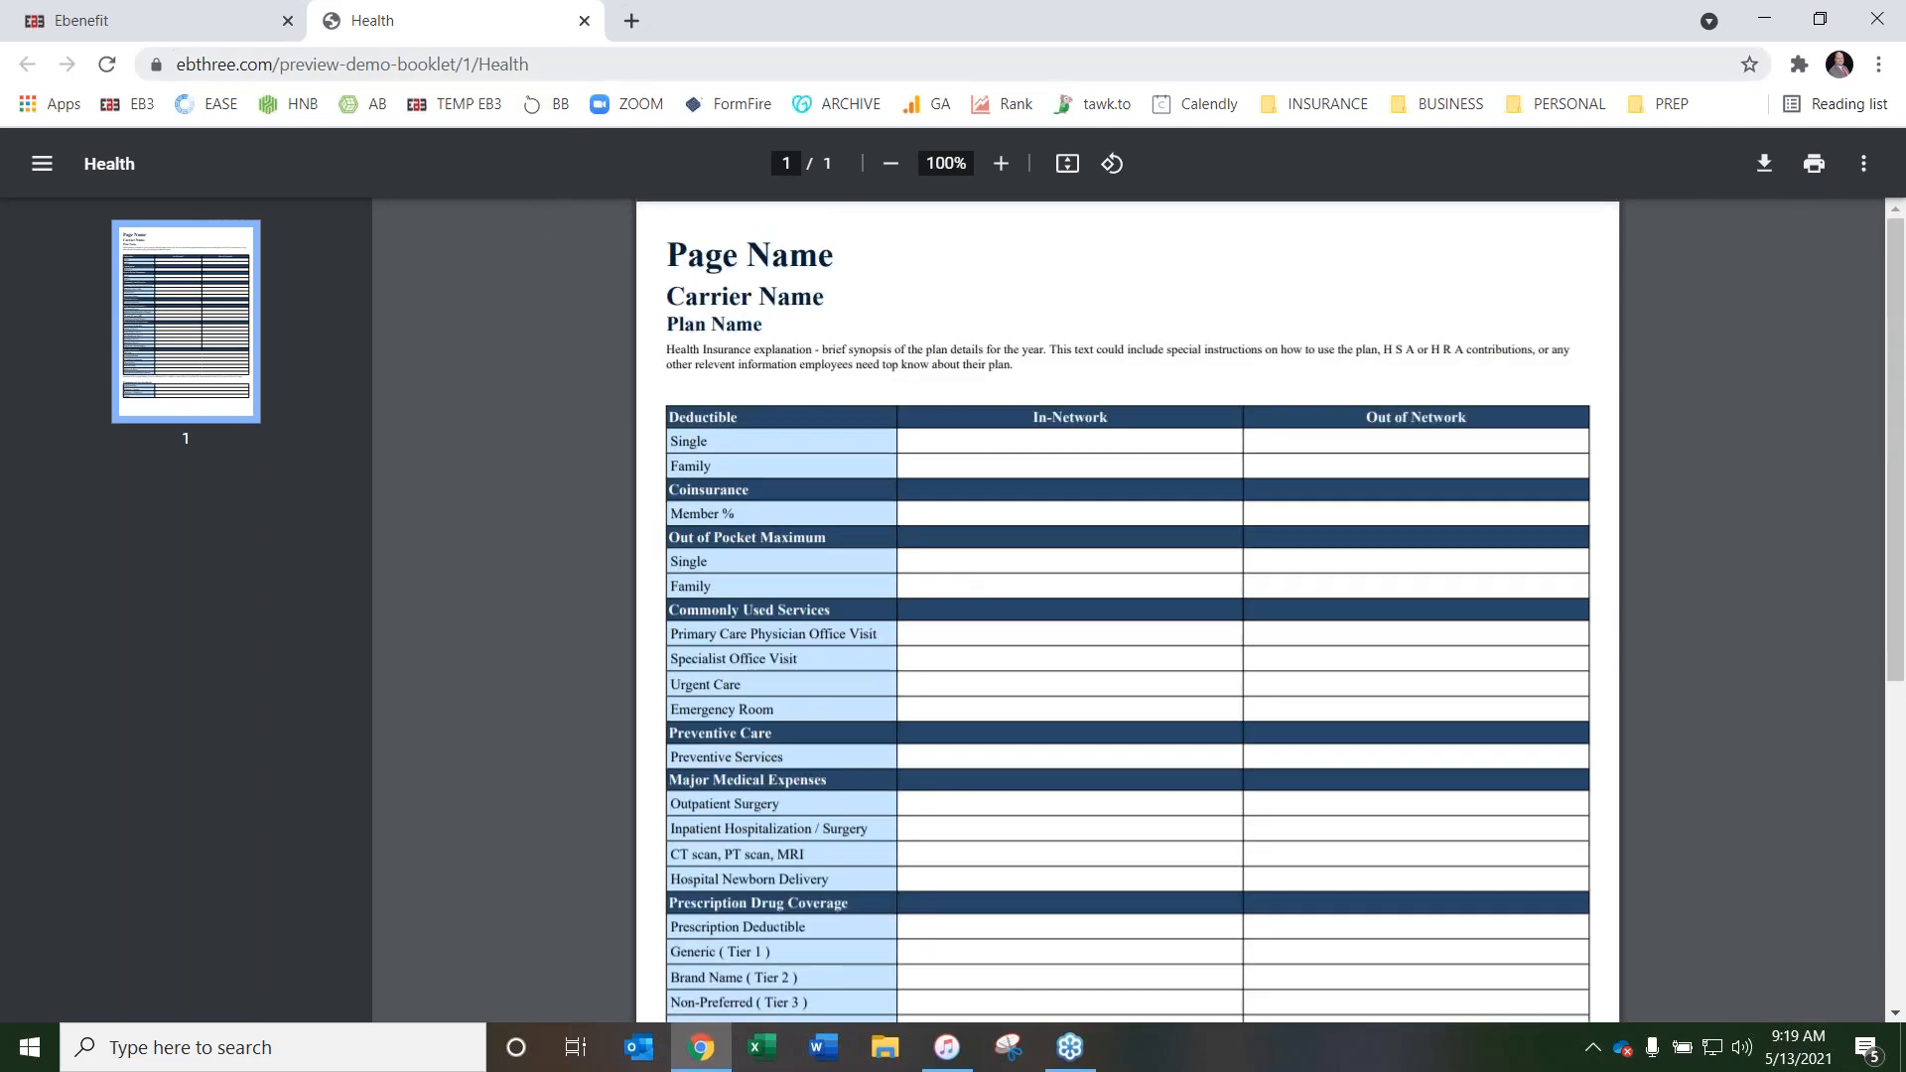
click(583, 20)
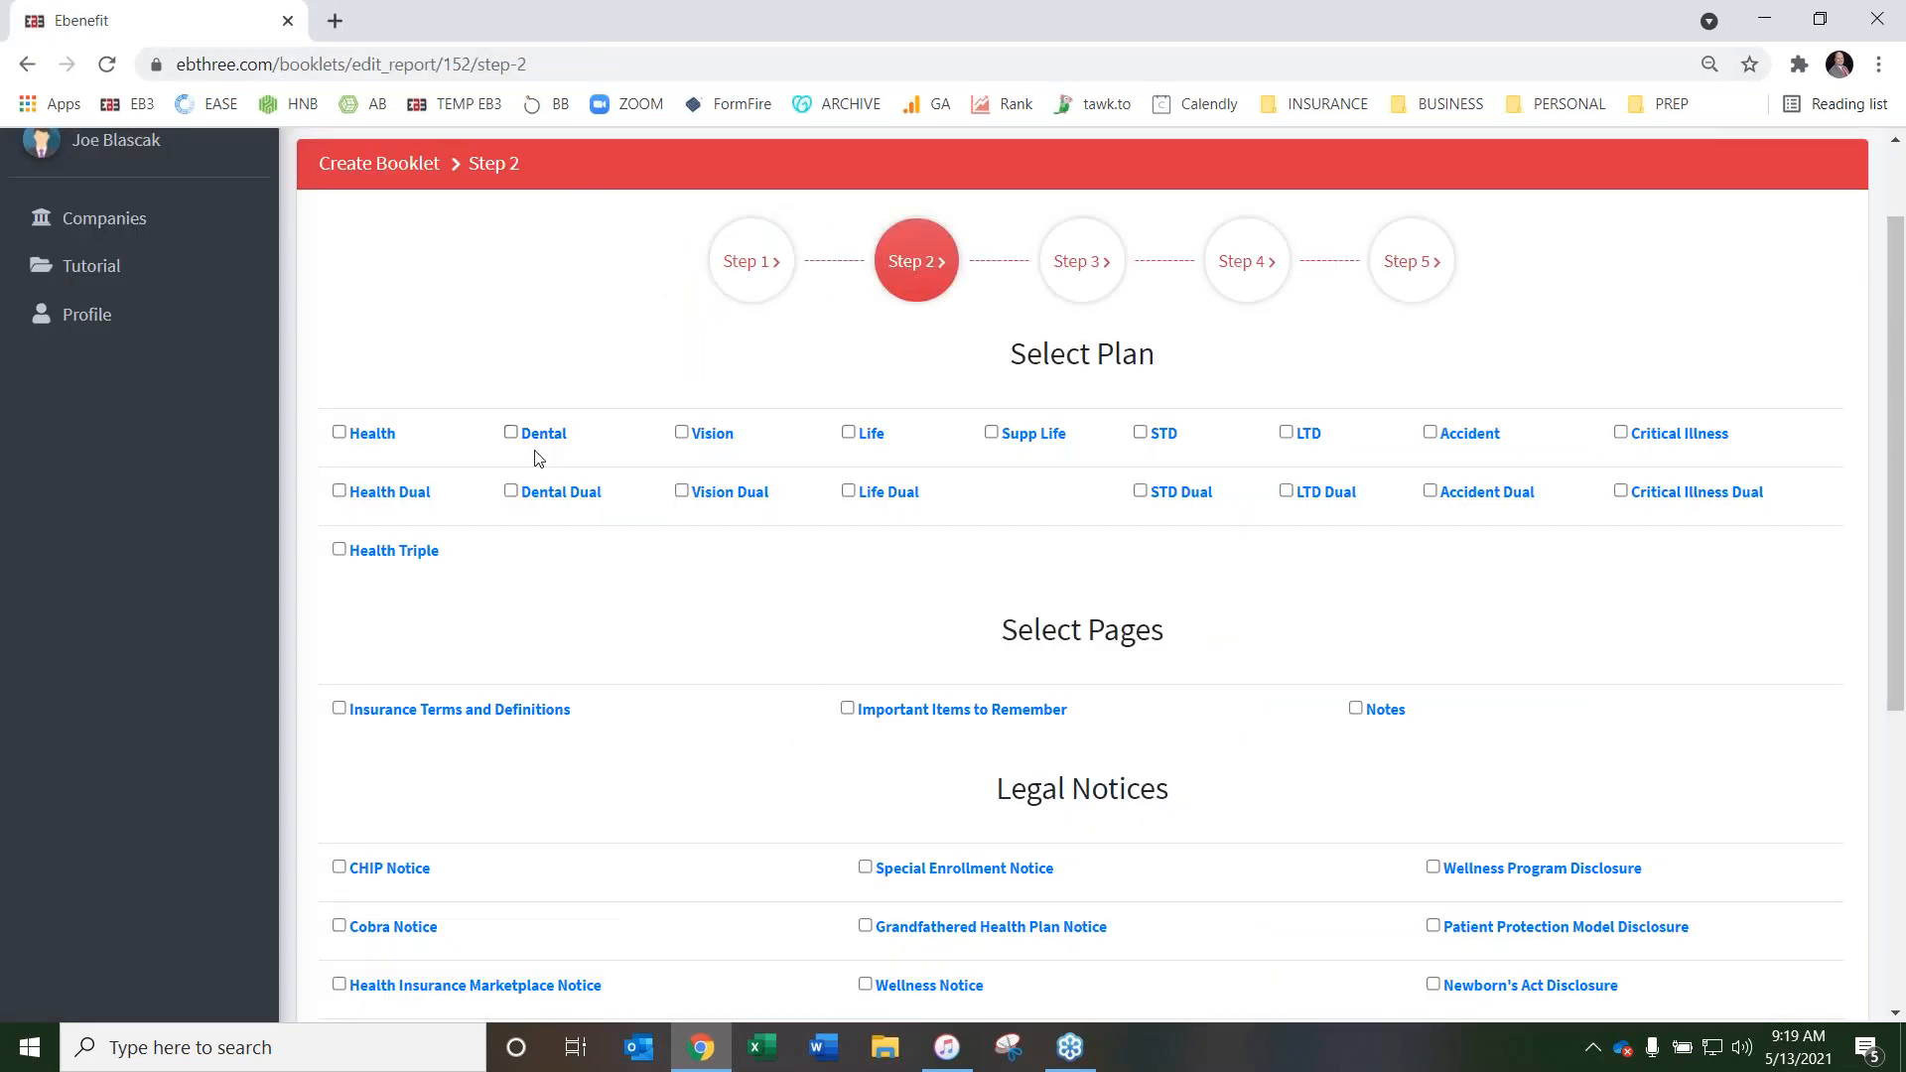
Preview the sample Health Dual page to examine its side-by-side plan layout, and close the preview
click(400, 502)
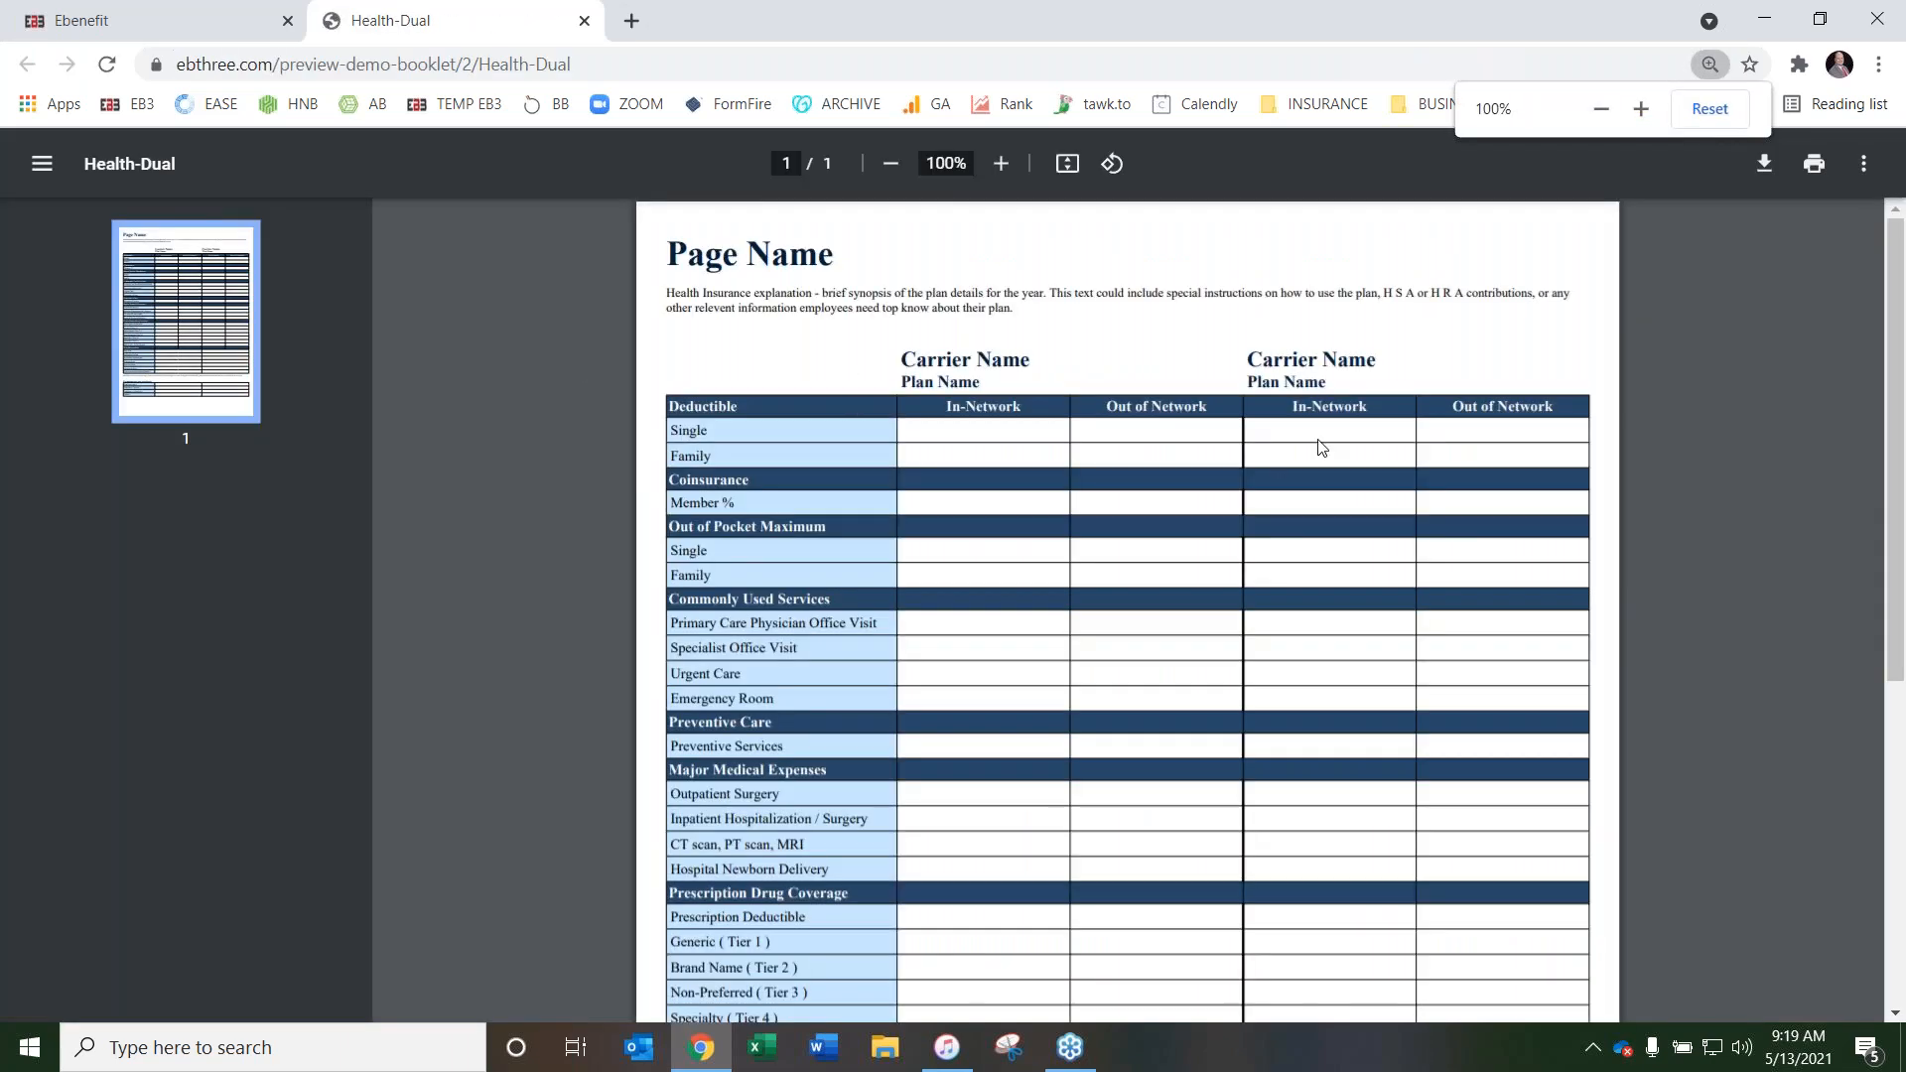
scroll(1212, 582, down, 5)
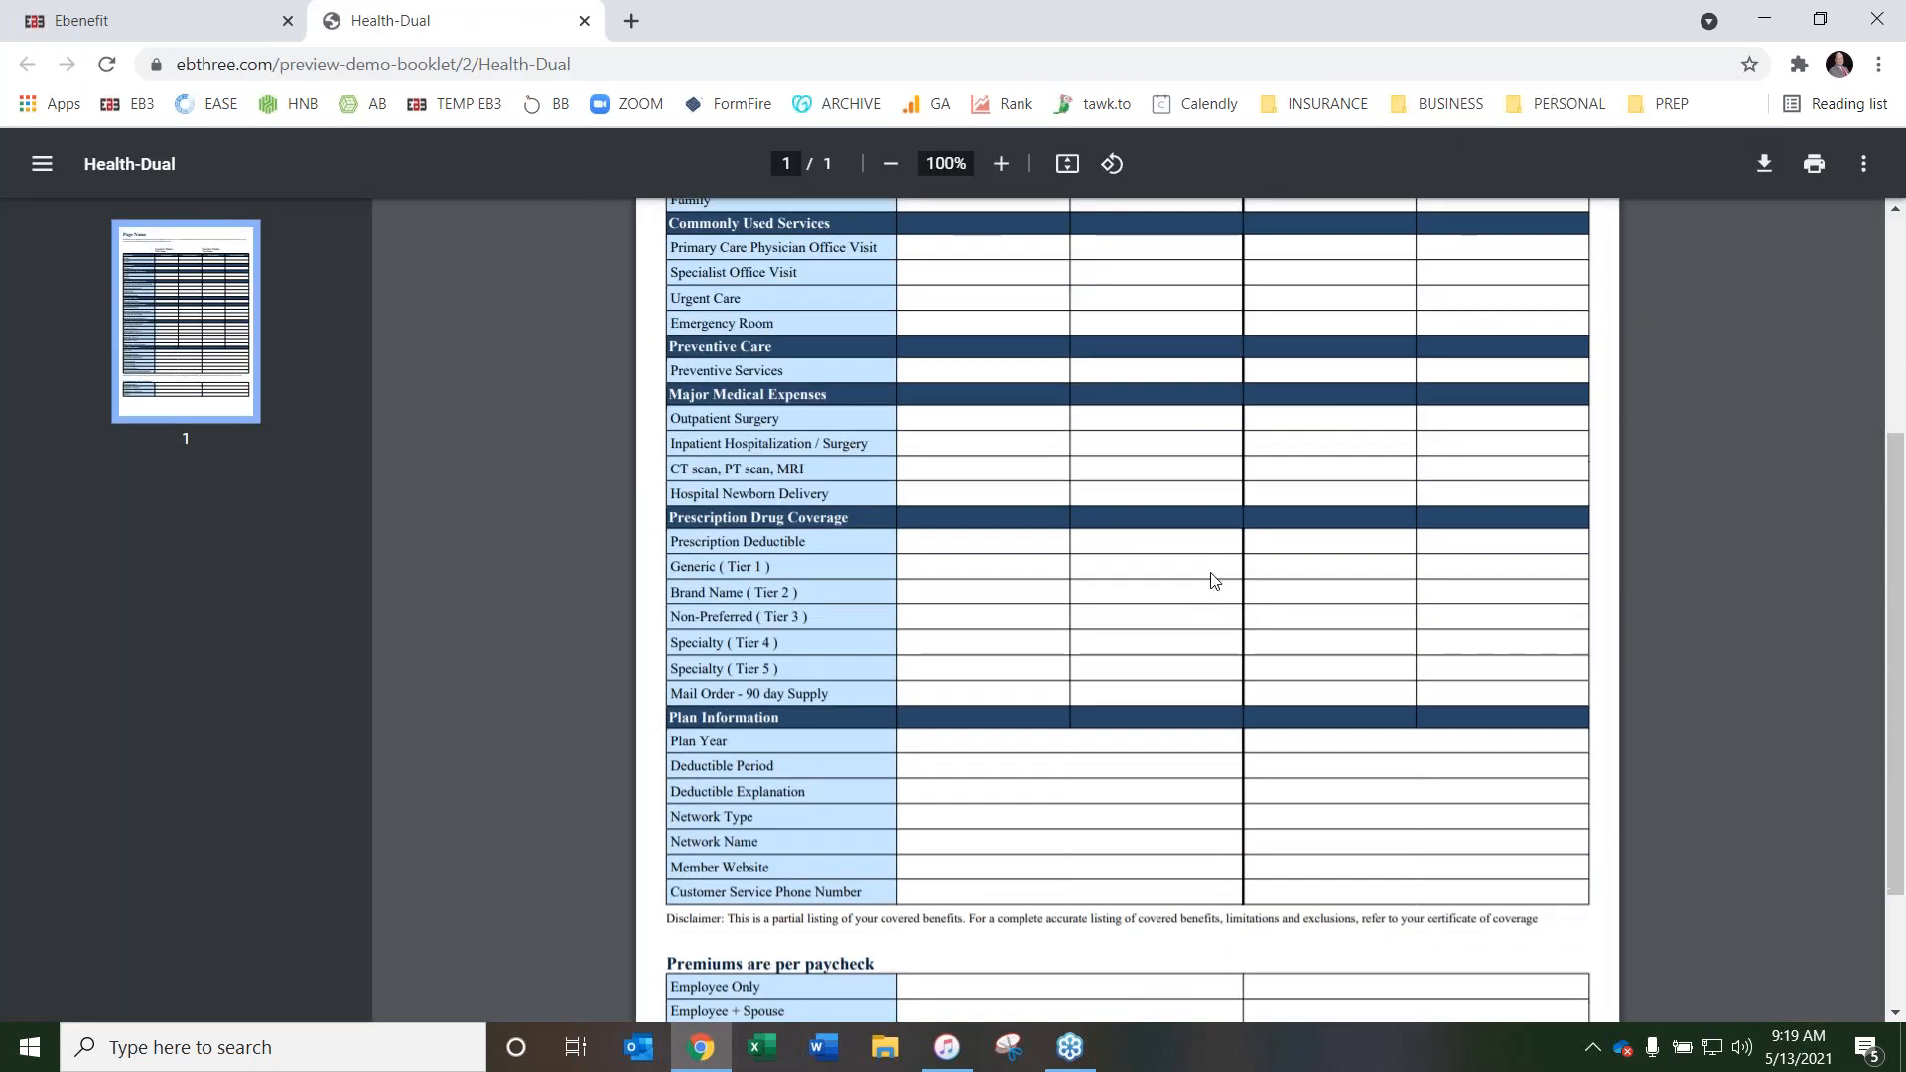
scroll(1248, 655, up, 5)
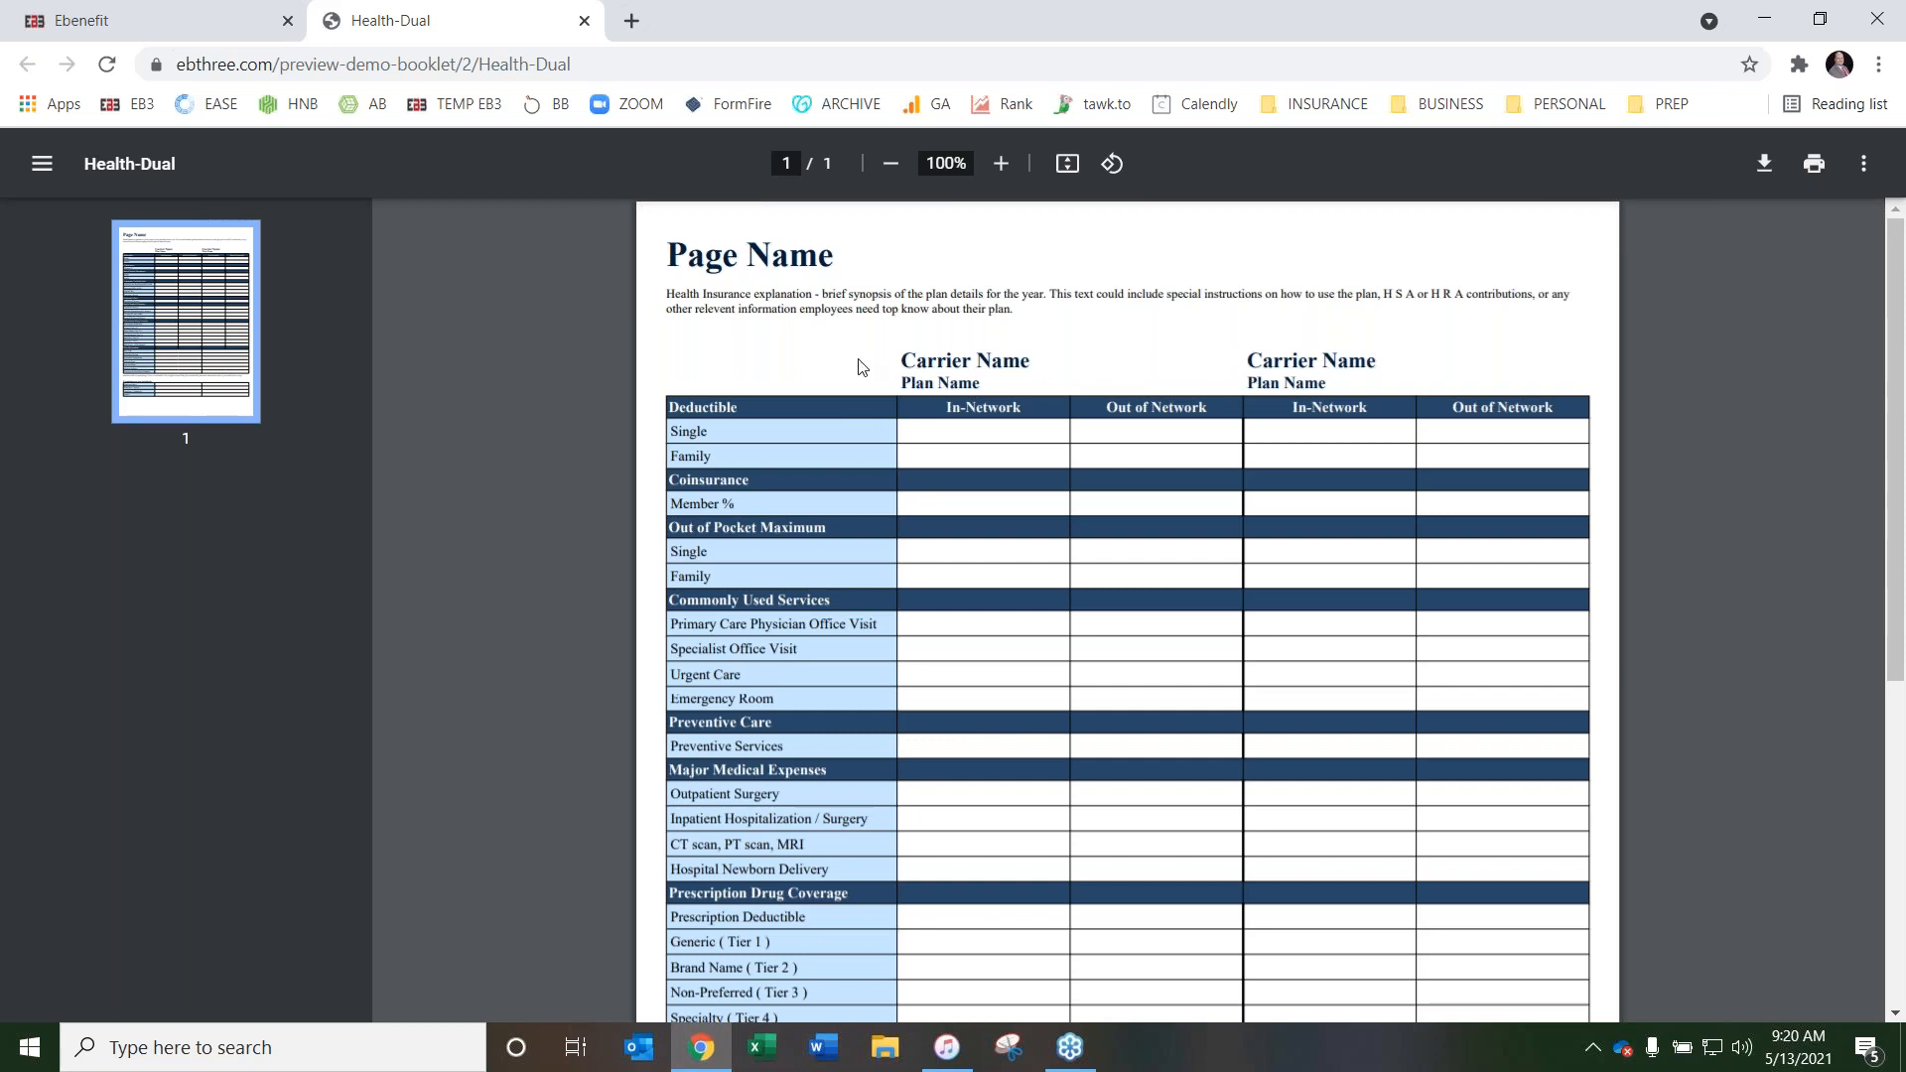
scroll(1152, 333, down, 5)
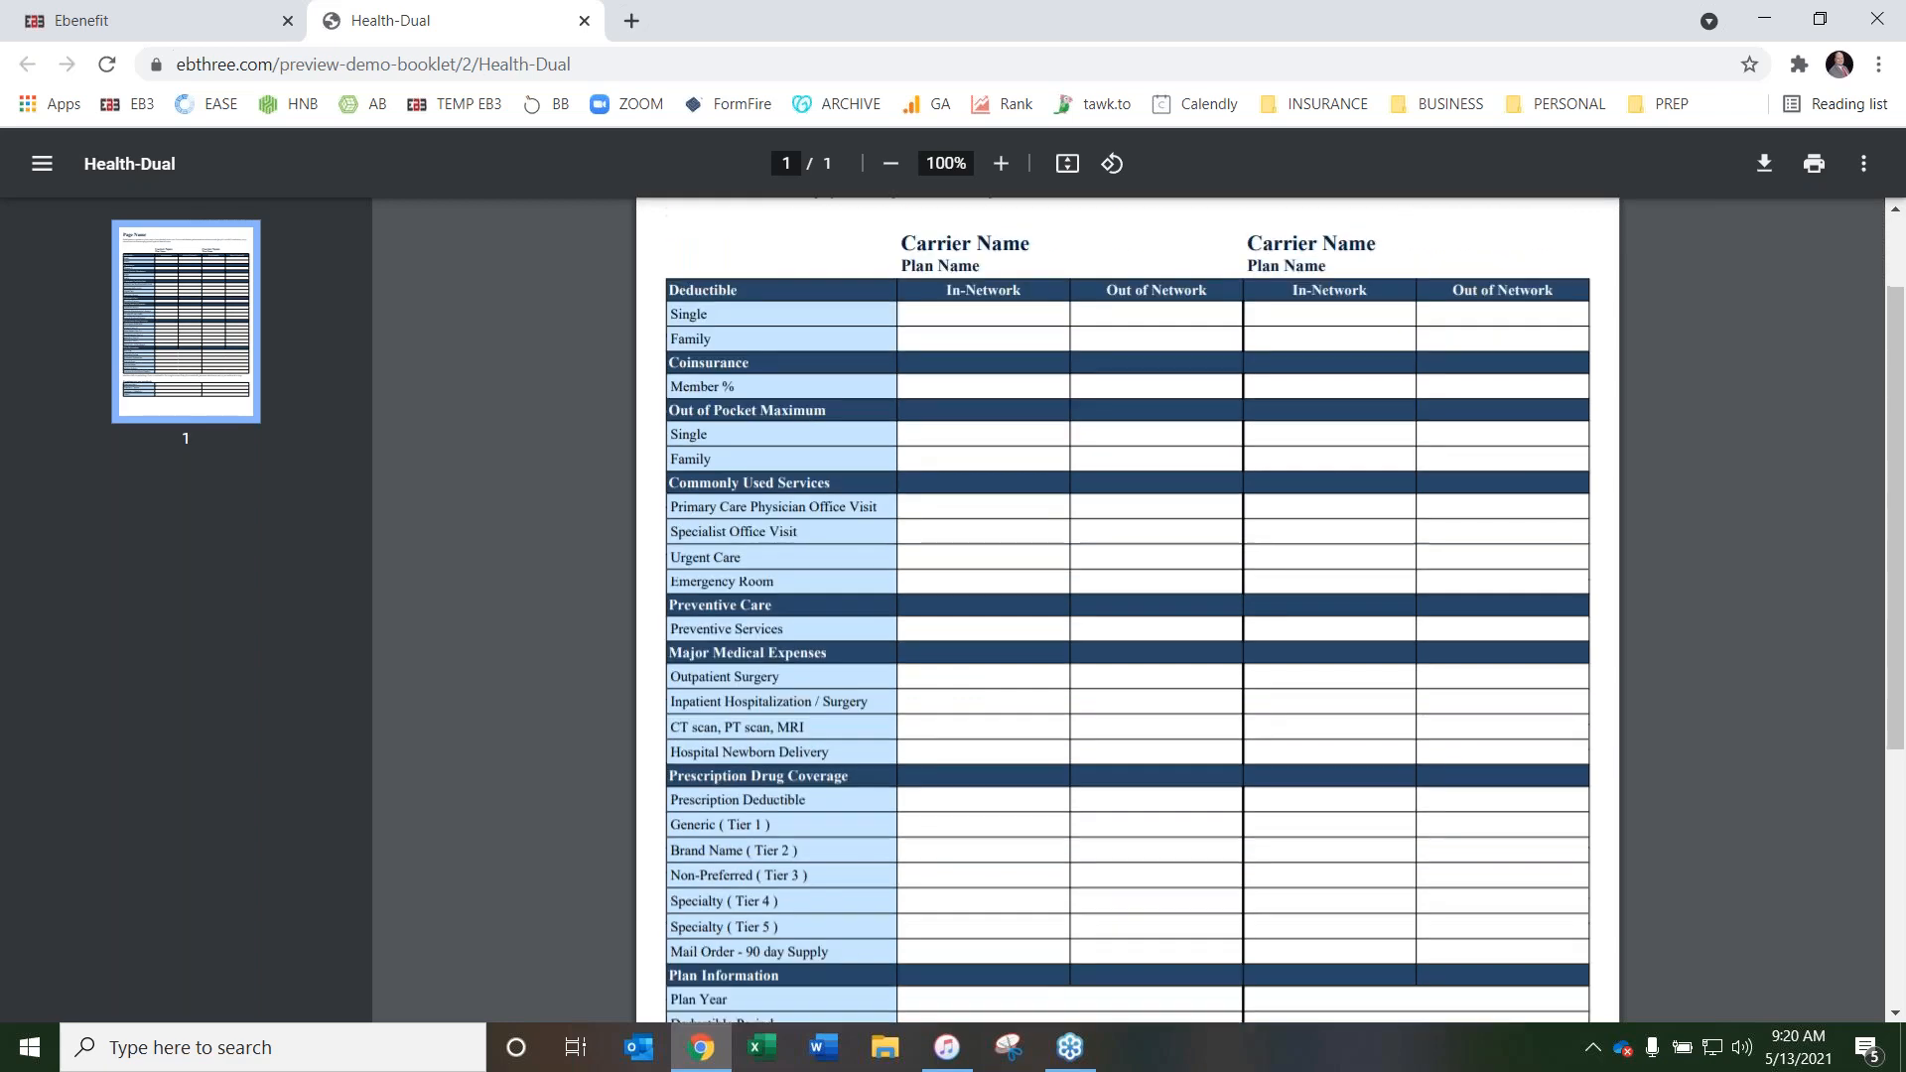
scroll(1138, 358, up, 4)
scroll(1138, 359, up, 1)
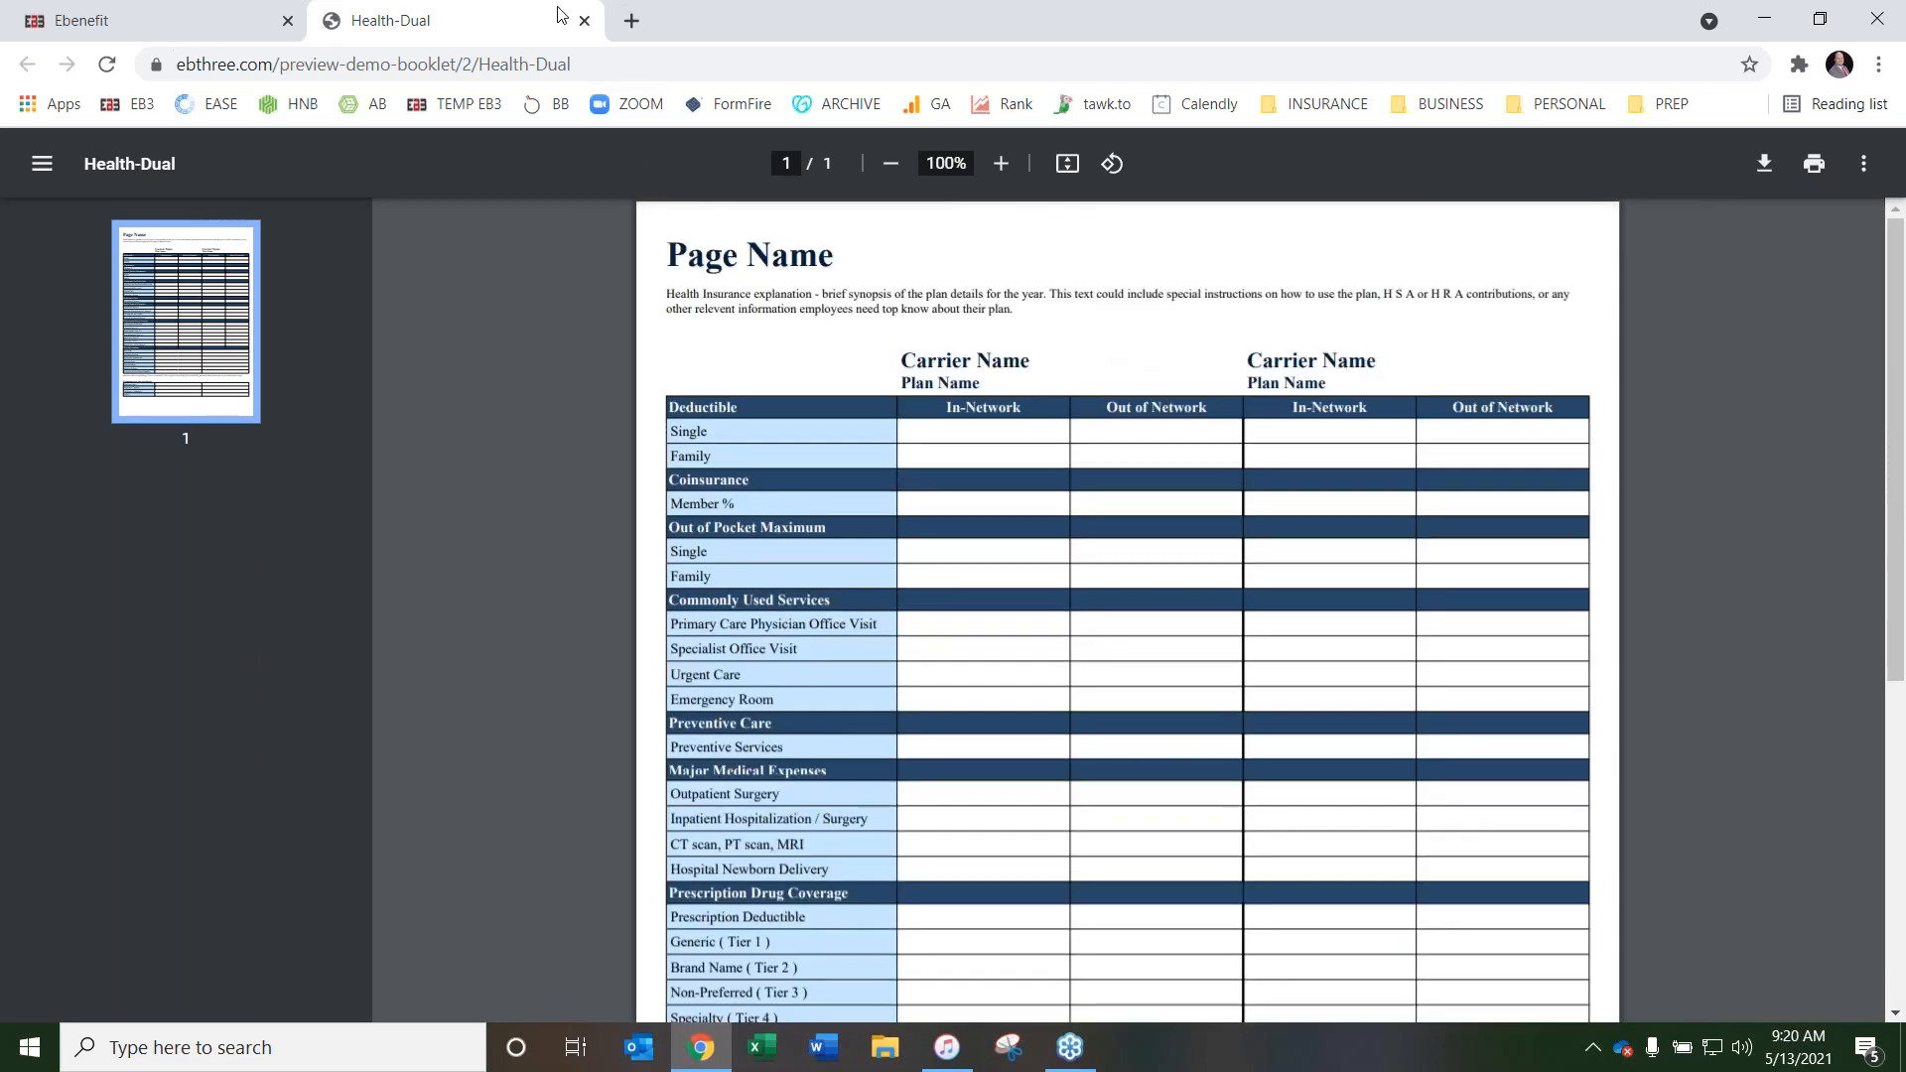
click(585, 21)
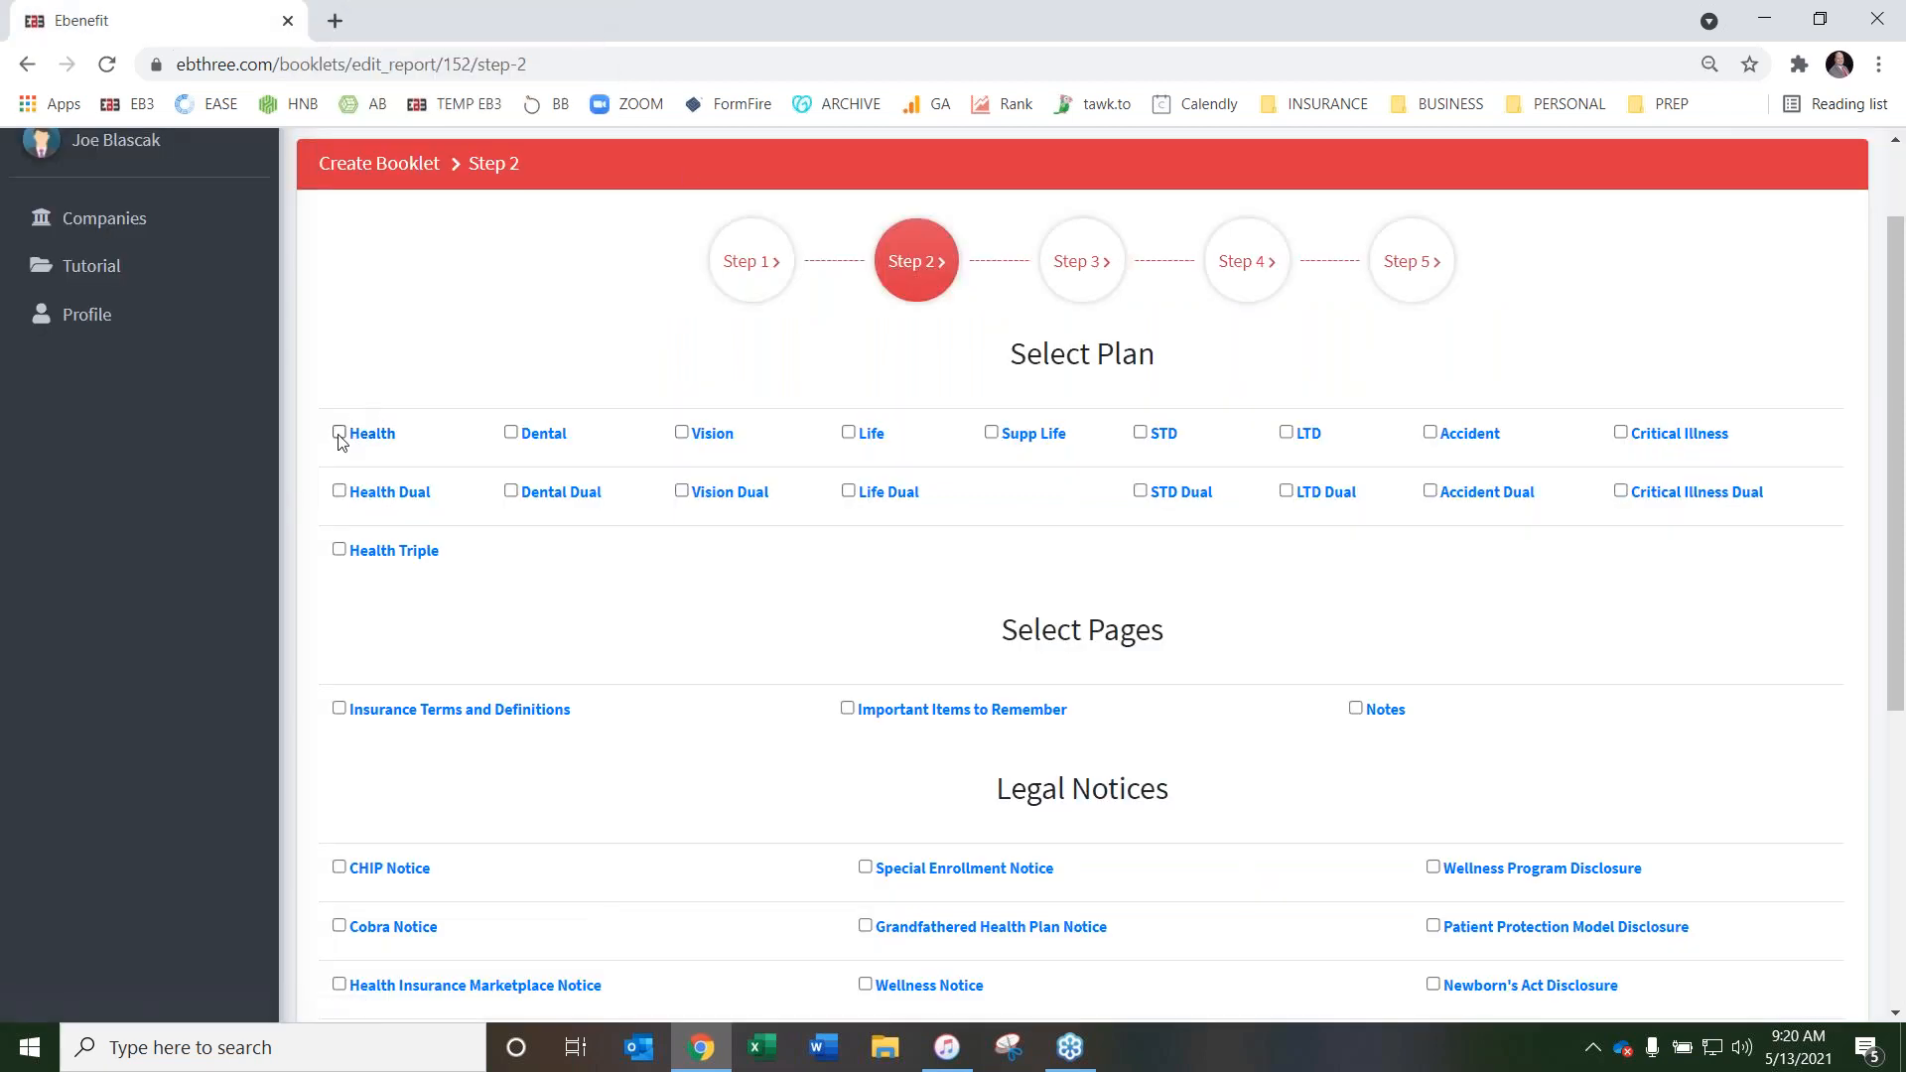
Include the Health Dual, Dental, Vision and Life plans in the booklet
click(340, 492)
click(511, 434)
click(682, 432)
click(848, 434)
Add the Insurance Terms and Definitions, Important Items to Remember and Notes pages to the booklet
scroll(785, 392, down, 4)
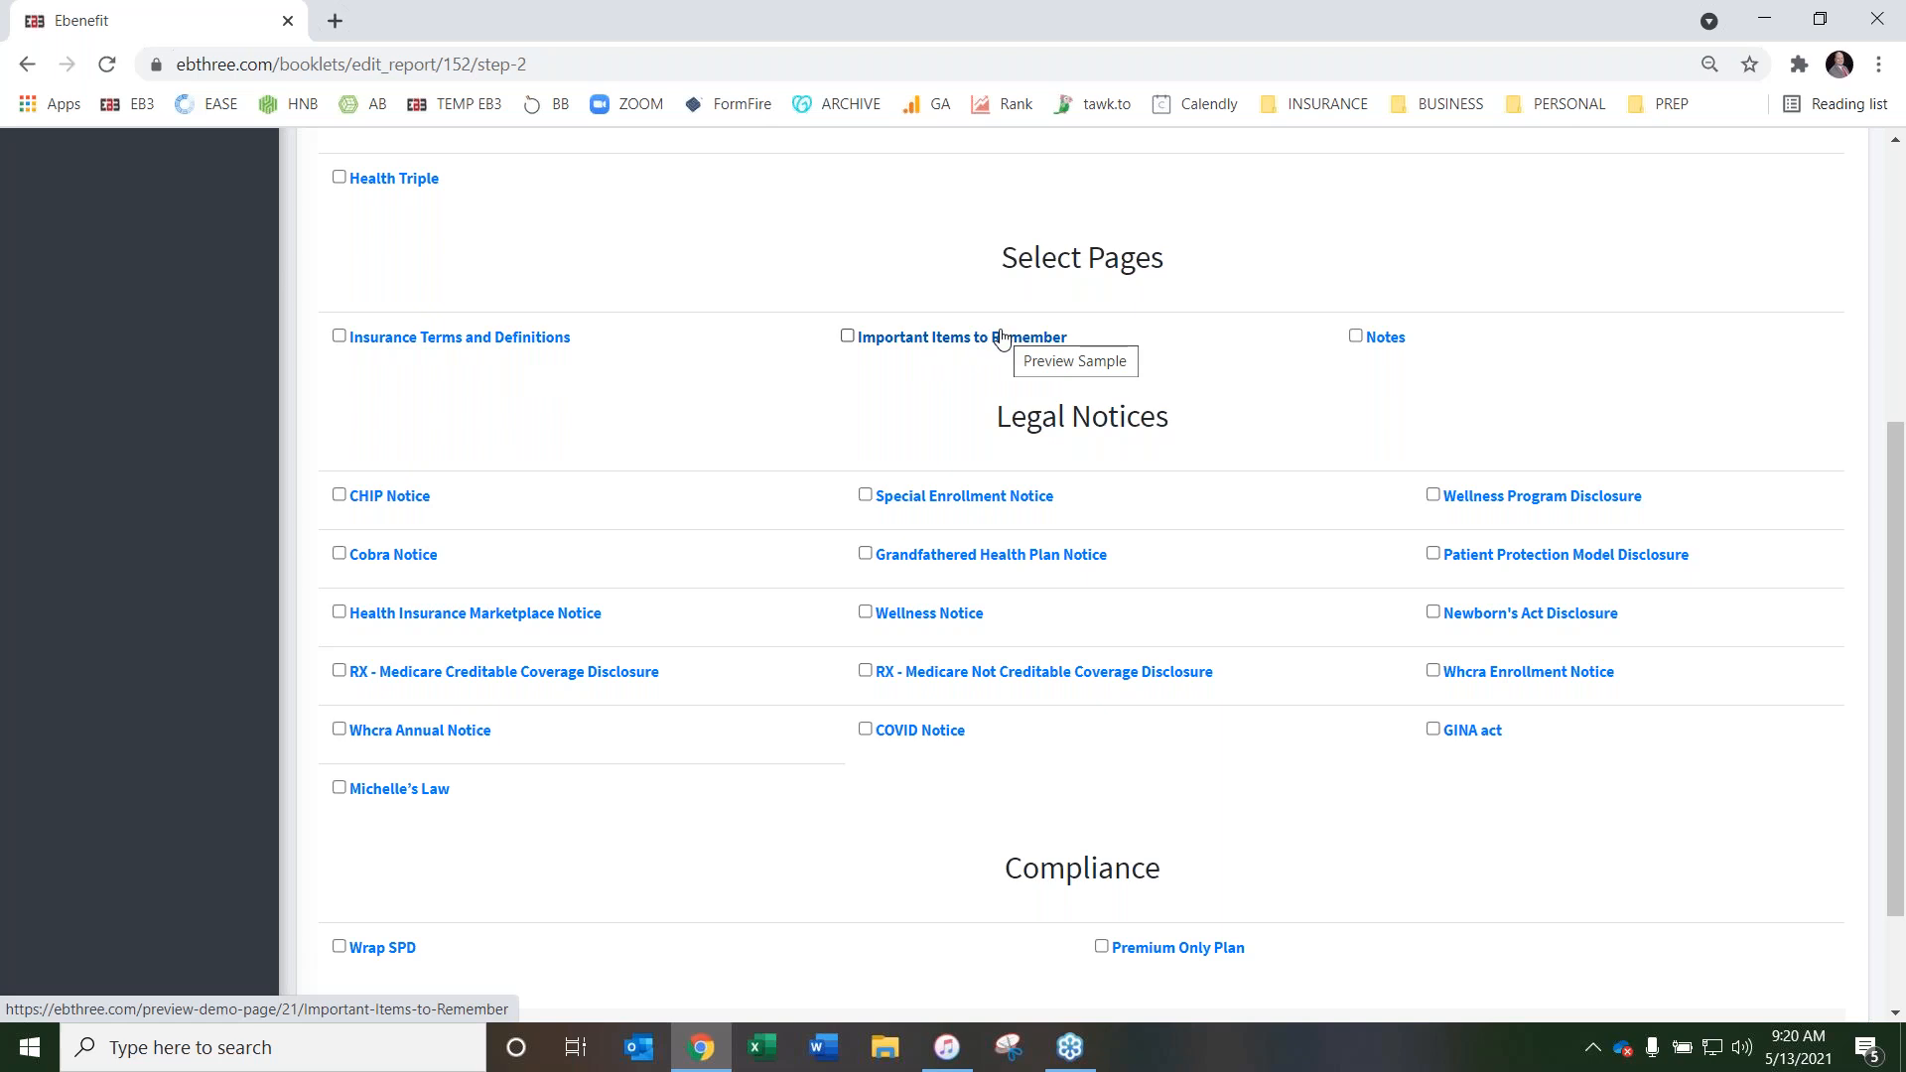
click(338, 335)
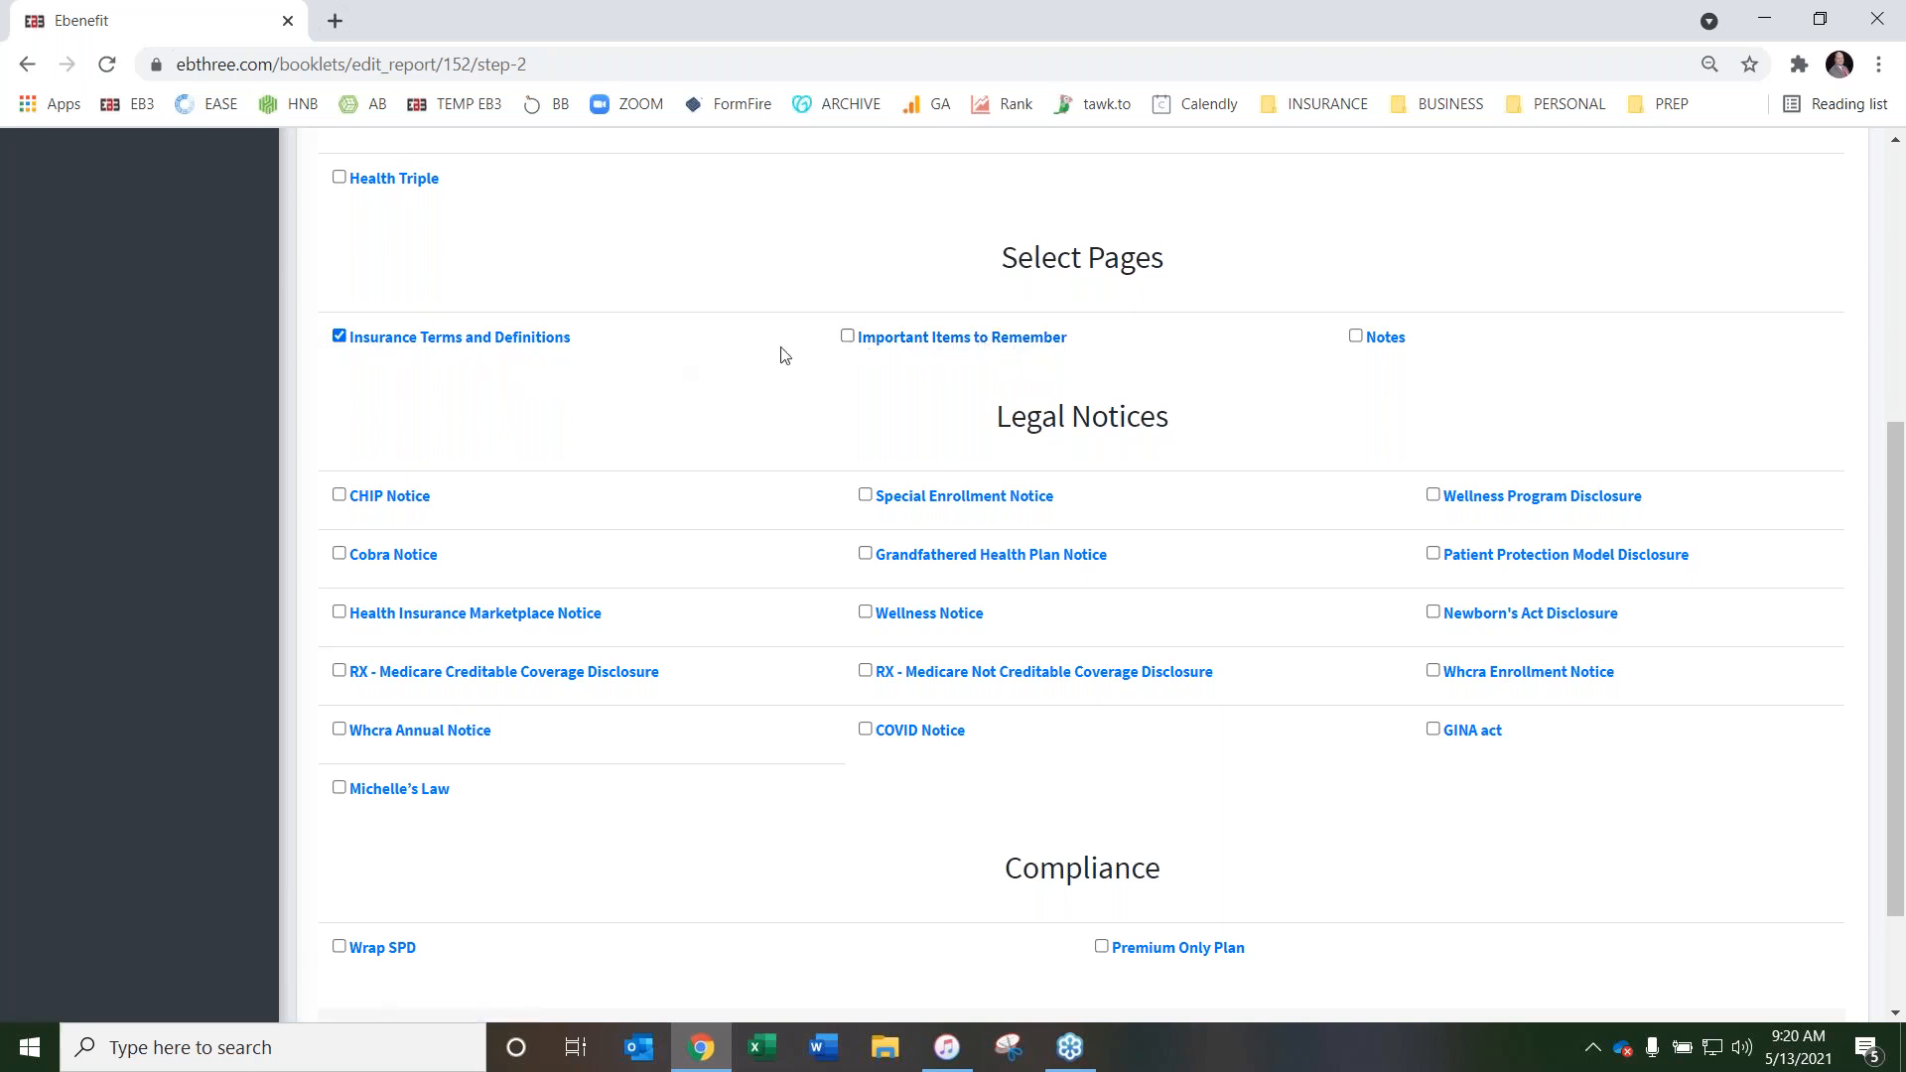
click(846, 336)
scroll(570, 387, up, 1)
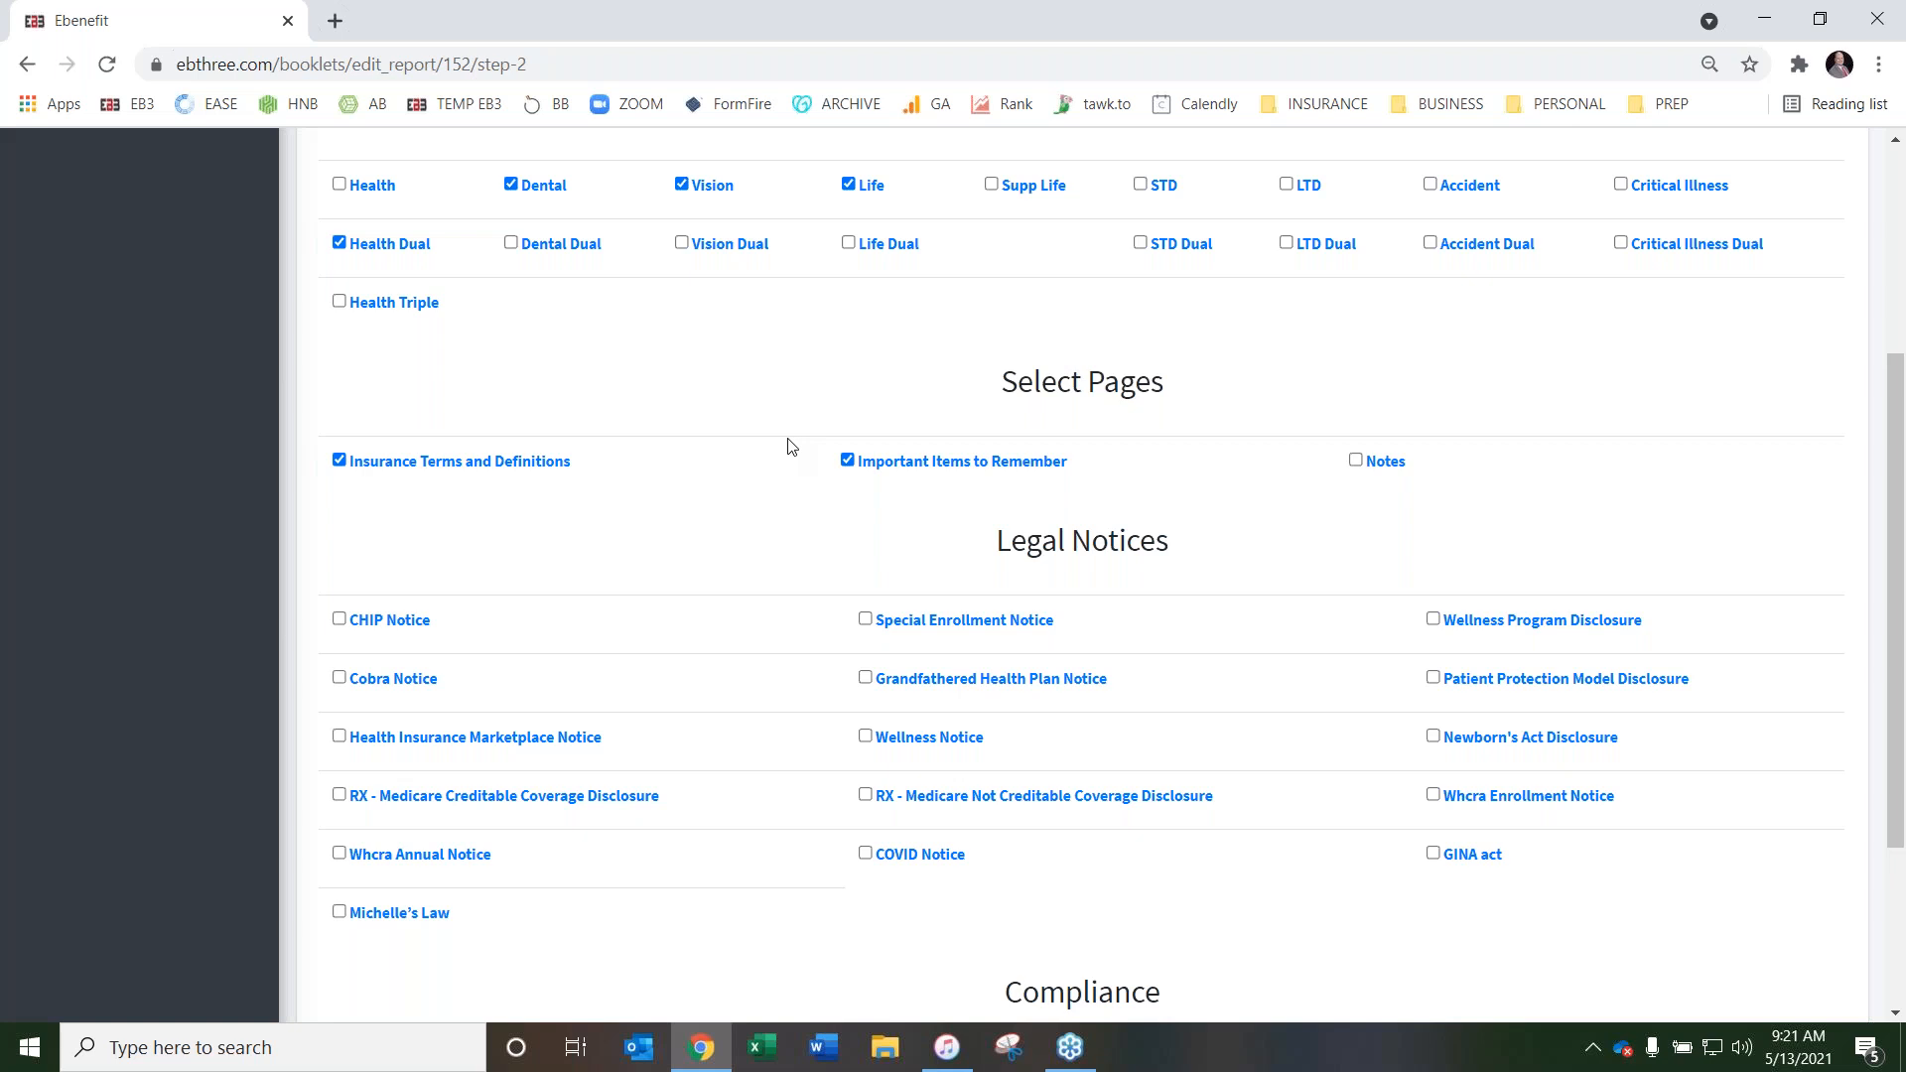
click(1356, 461)
Select the CHIP, Cobra, Health Insurance Marketplace, RX - Medicare Creditable Coverage, Whcra Annual and Enrollment, COVID, GINA act and Newborn's Act legal notices
scroll(722, 402, down, 3)
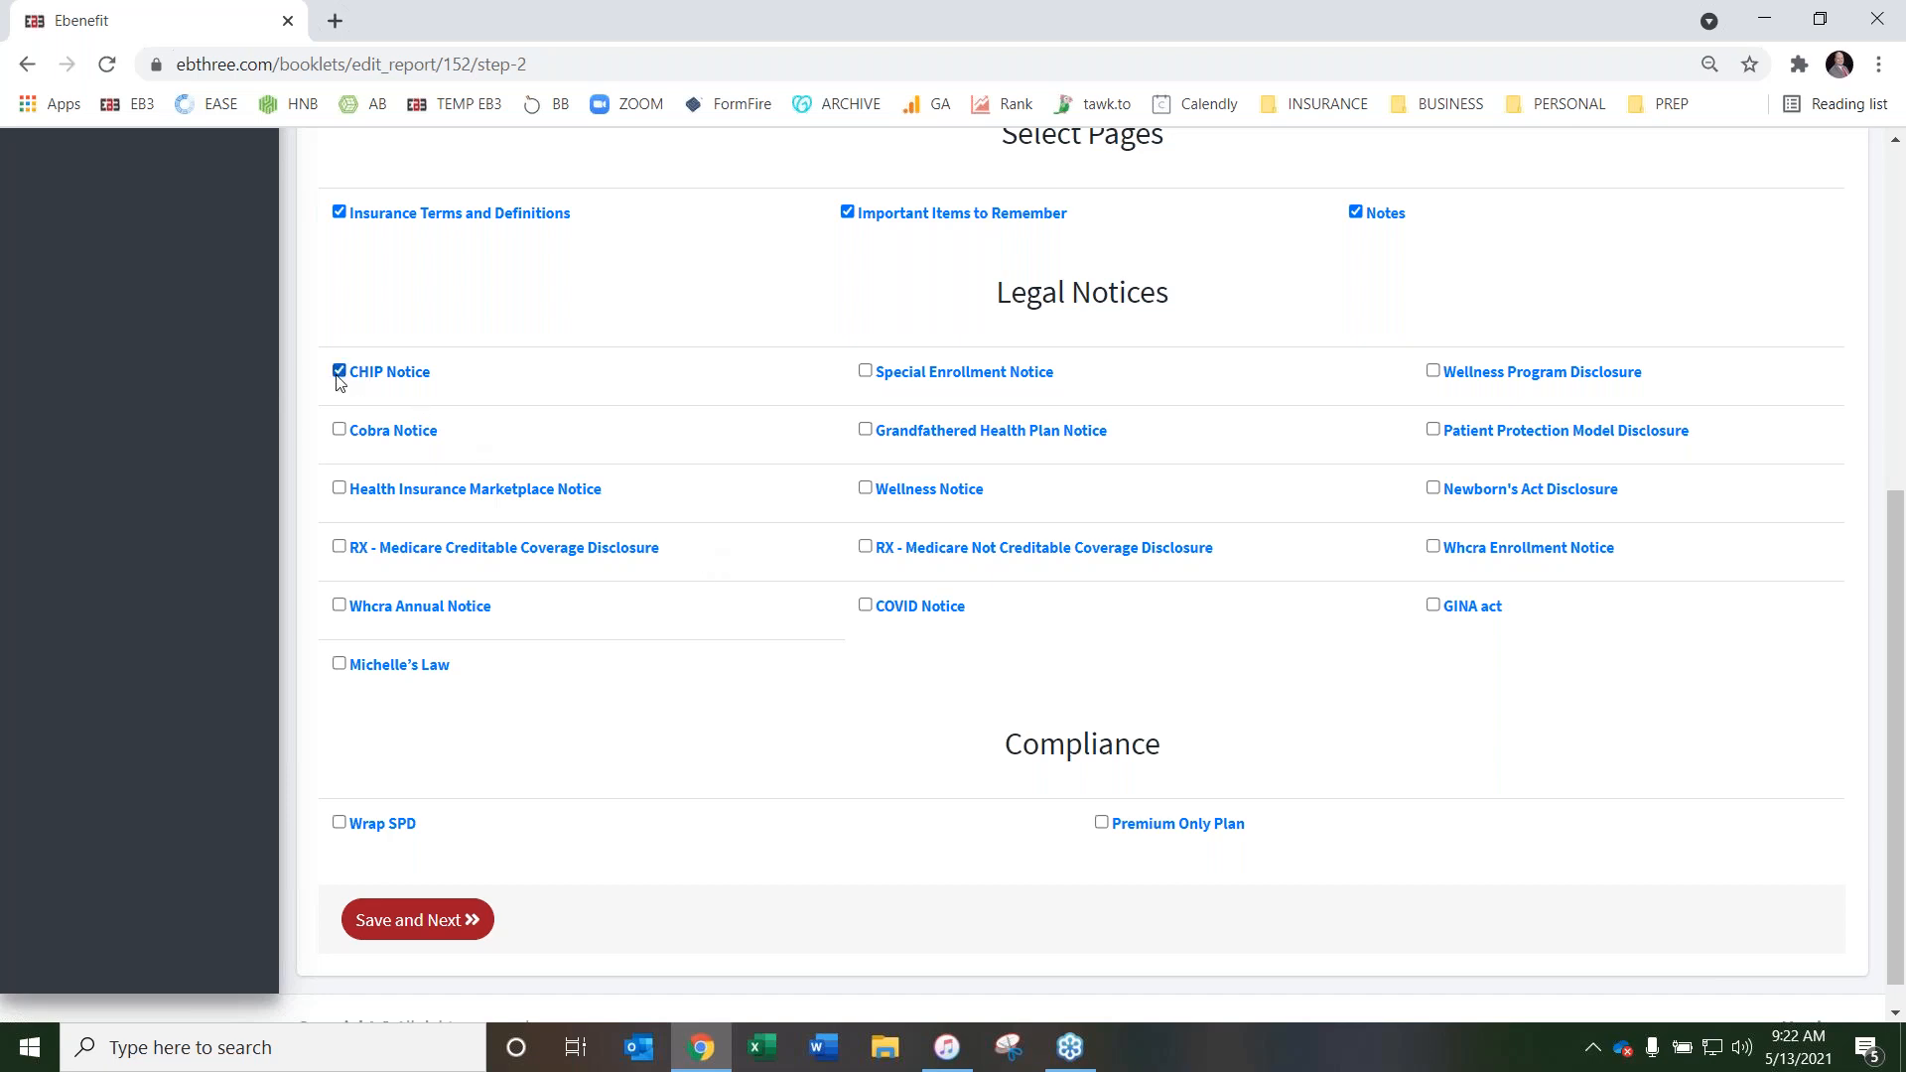
click(339, 430)
click(339, 547)
click(338, 608)
click(865, 607)
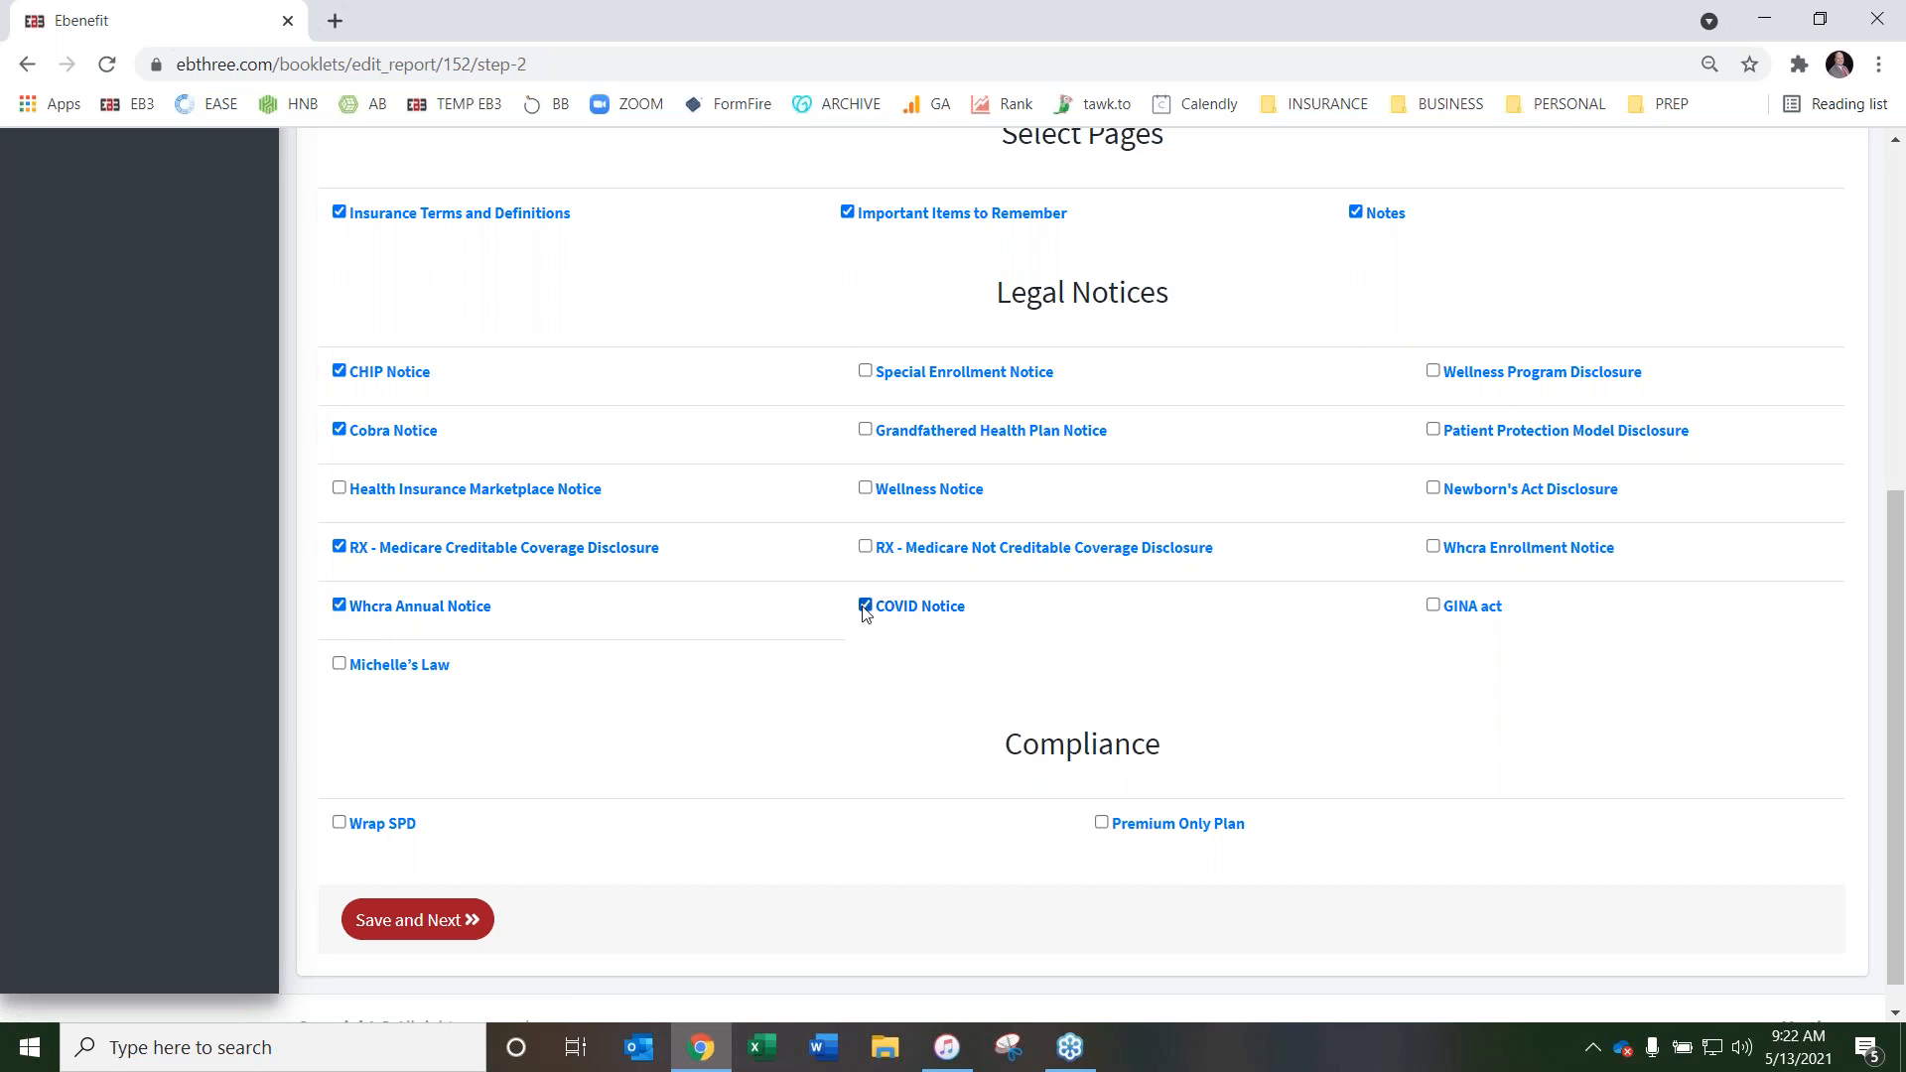
click(1430, 607)
click(1432, 548)
click(1432, 488)
click(340, 488)
Include both compliance documents, Wrap SPD and Premium Only Plan, in the booklet
scroll(673, 446, down, 1)
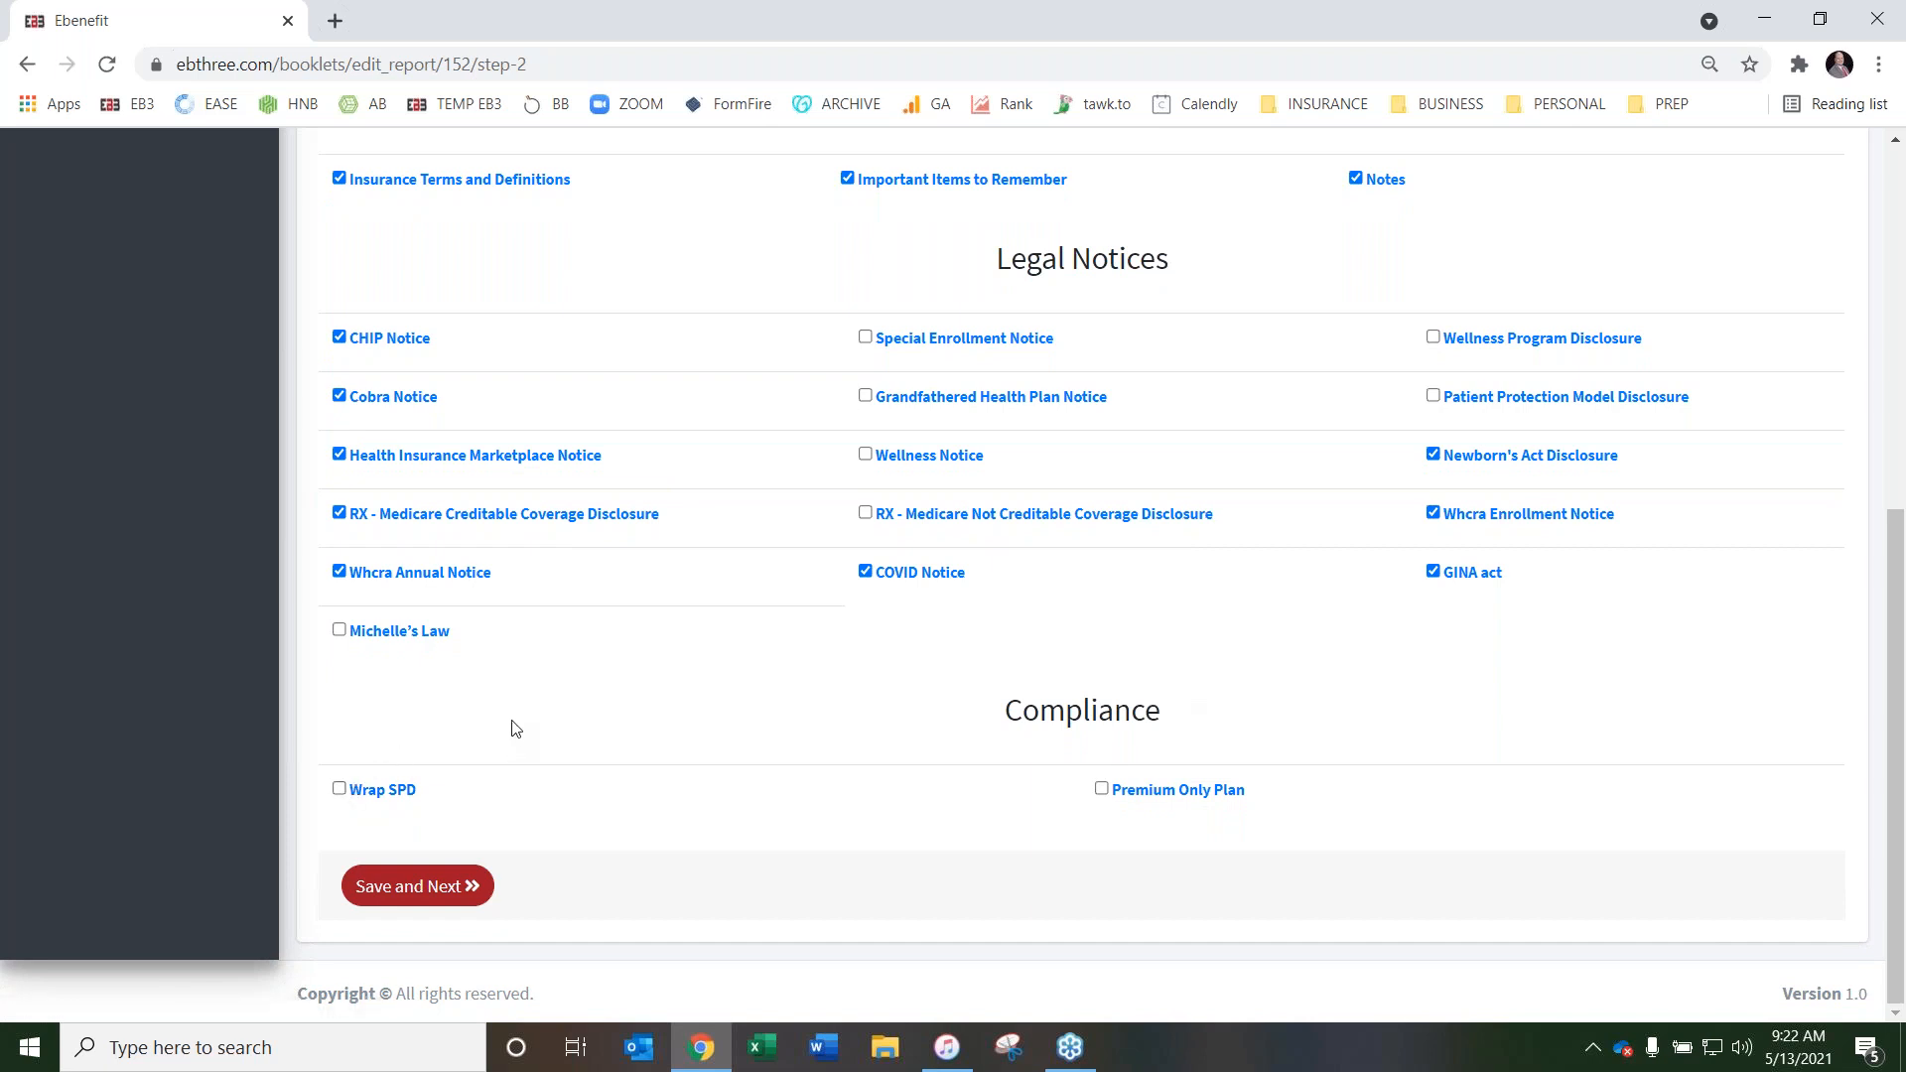
click(1101, 789)
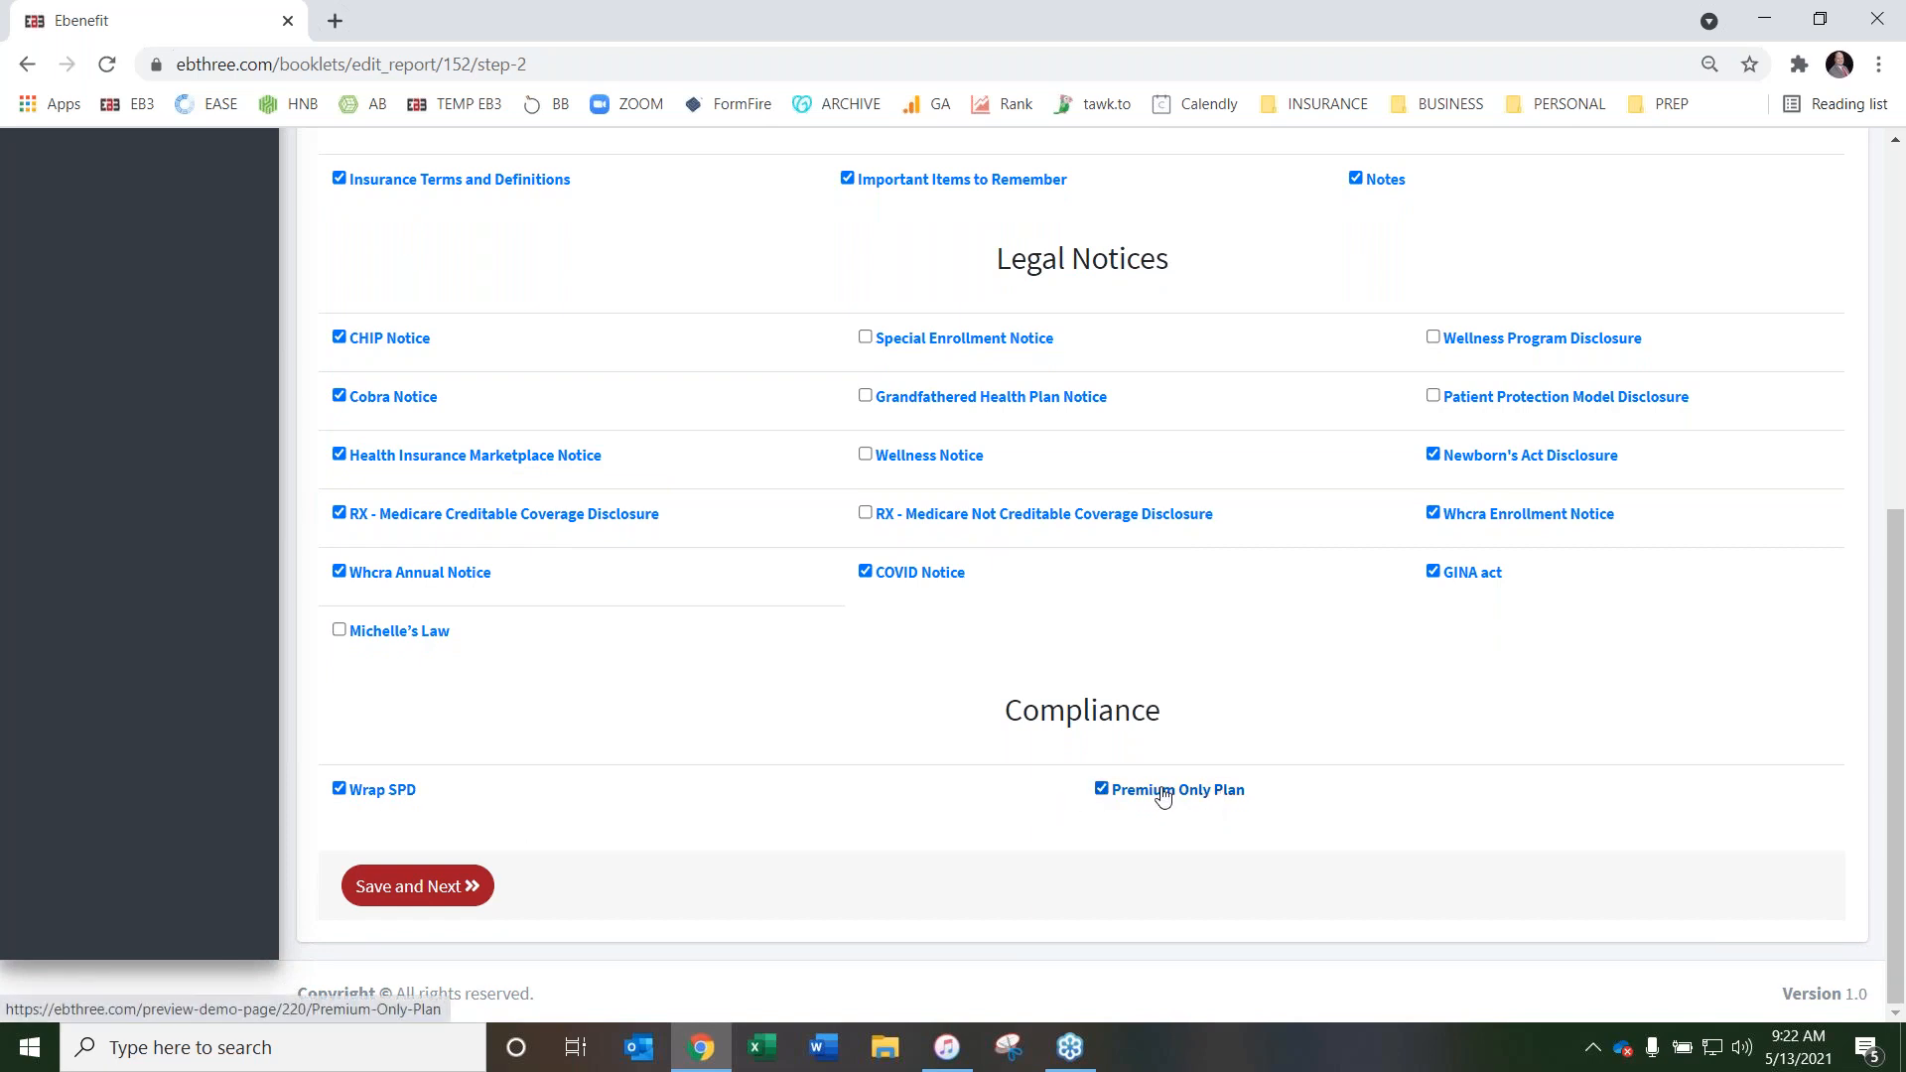
Preview the sample Wrap SPD document, skimming its plan and employer information sections, and close the preview
click(370, 794)
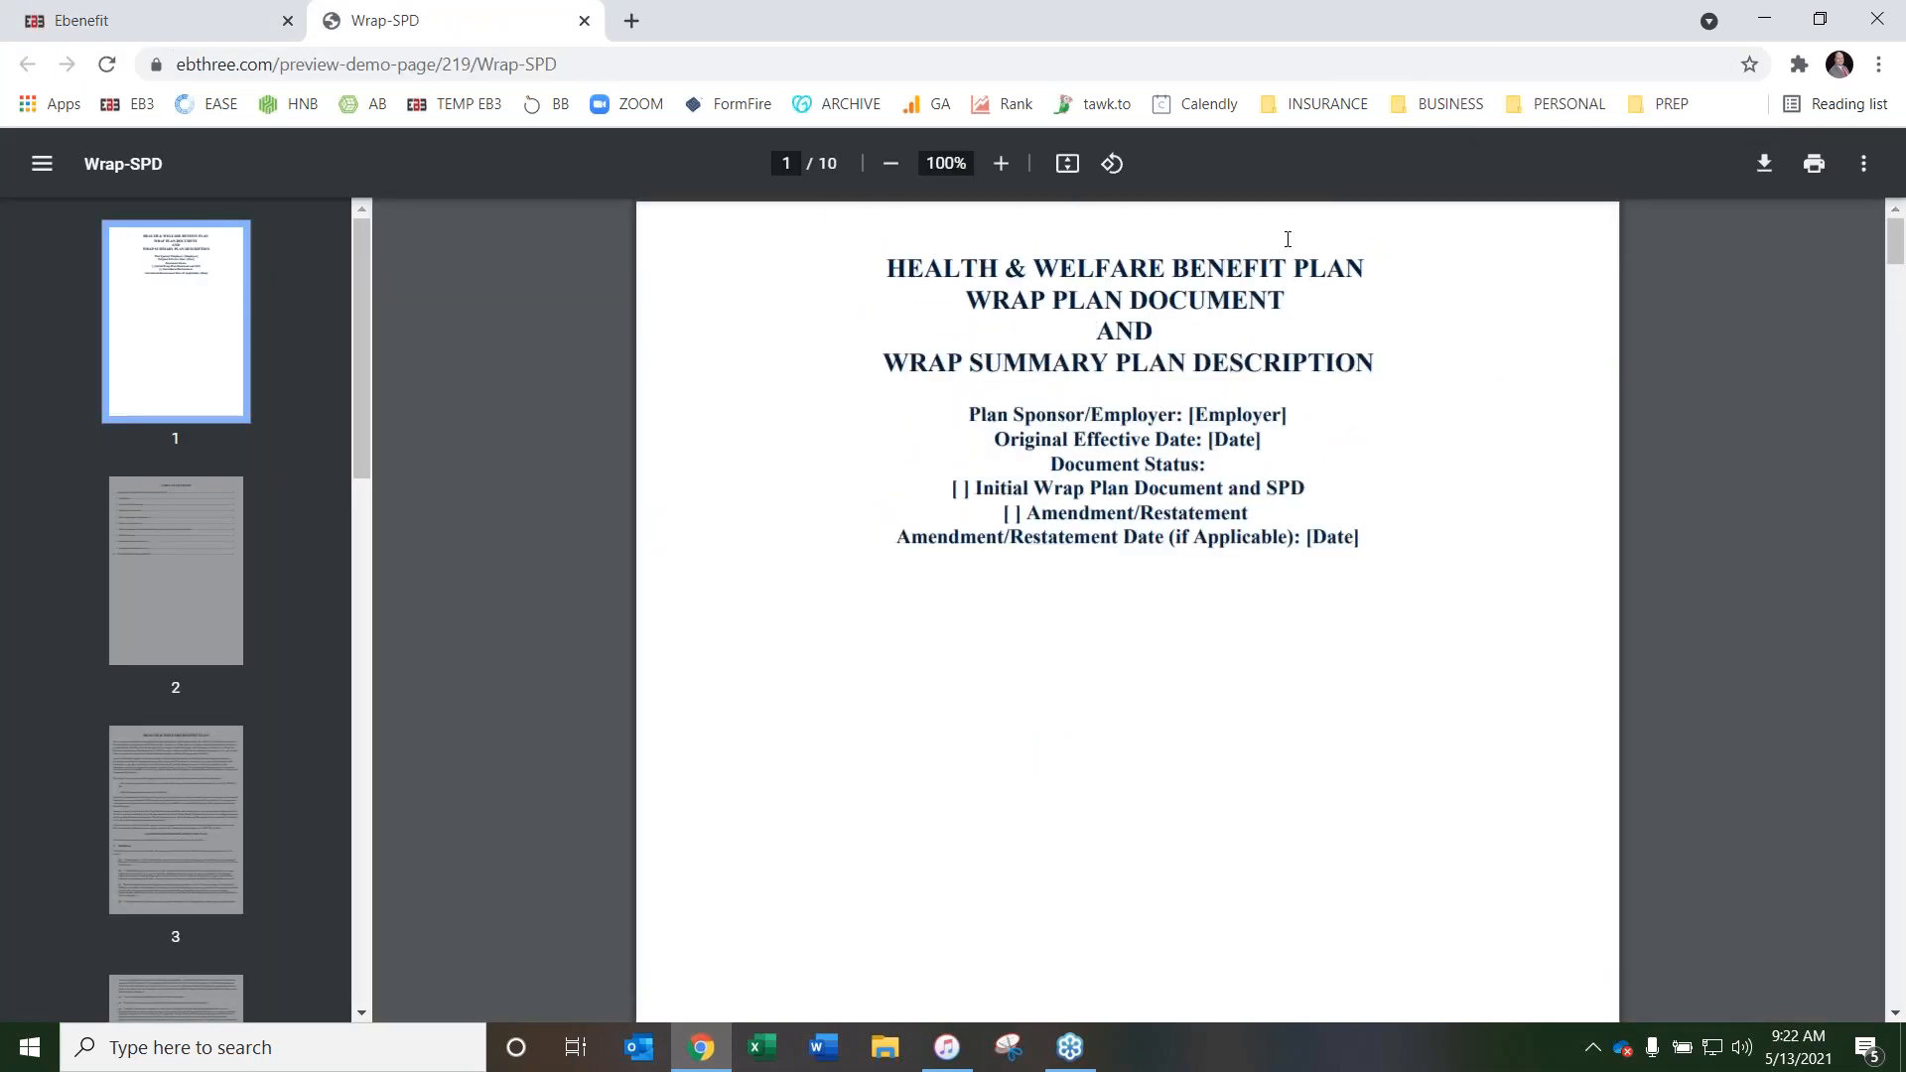
scroll(593, 417, down, 15)
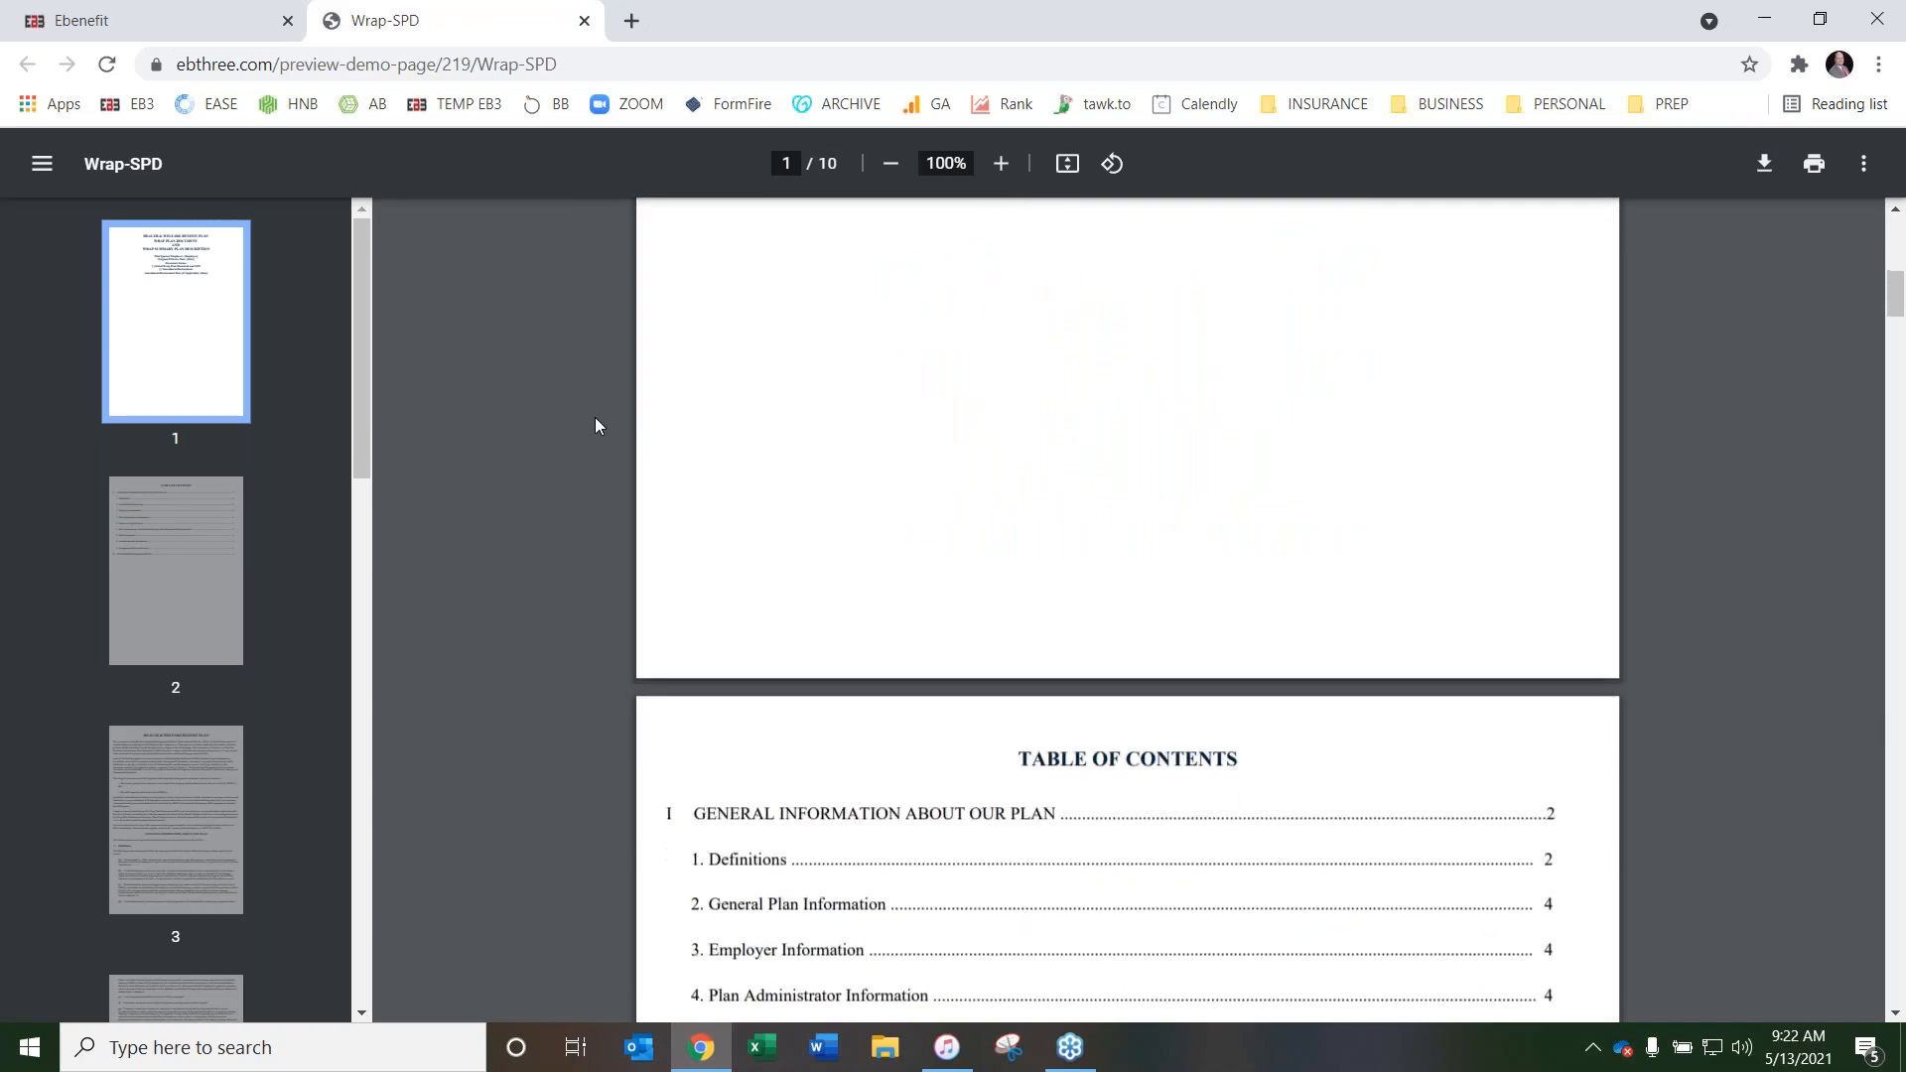
scroll(588, 421, down, 20)
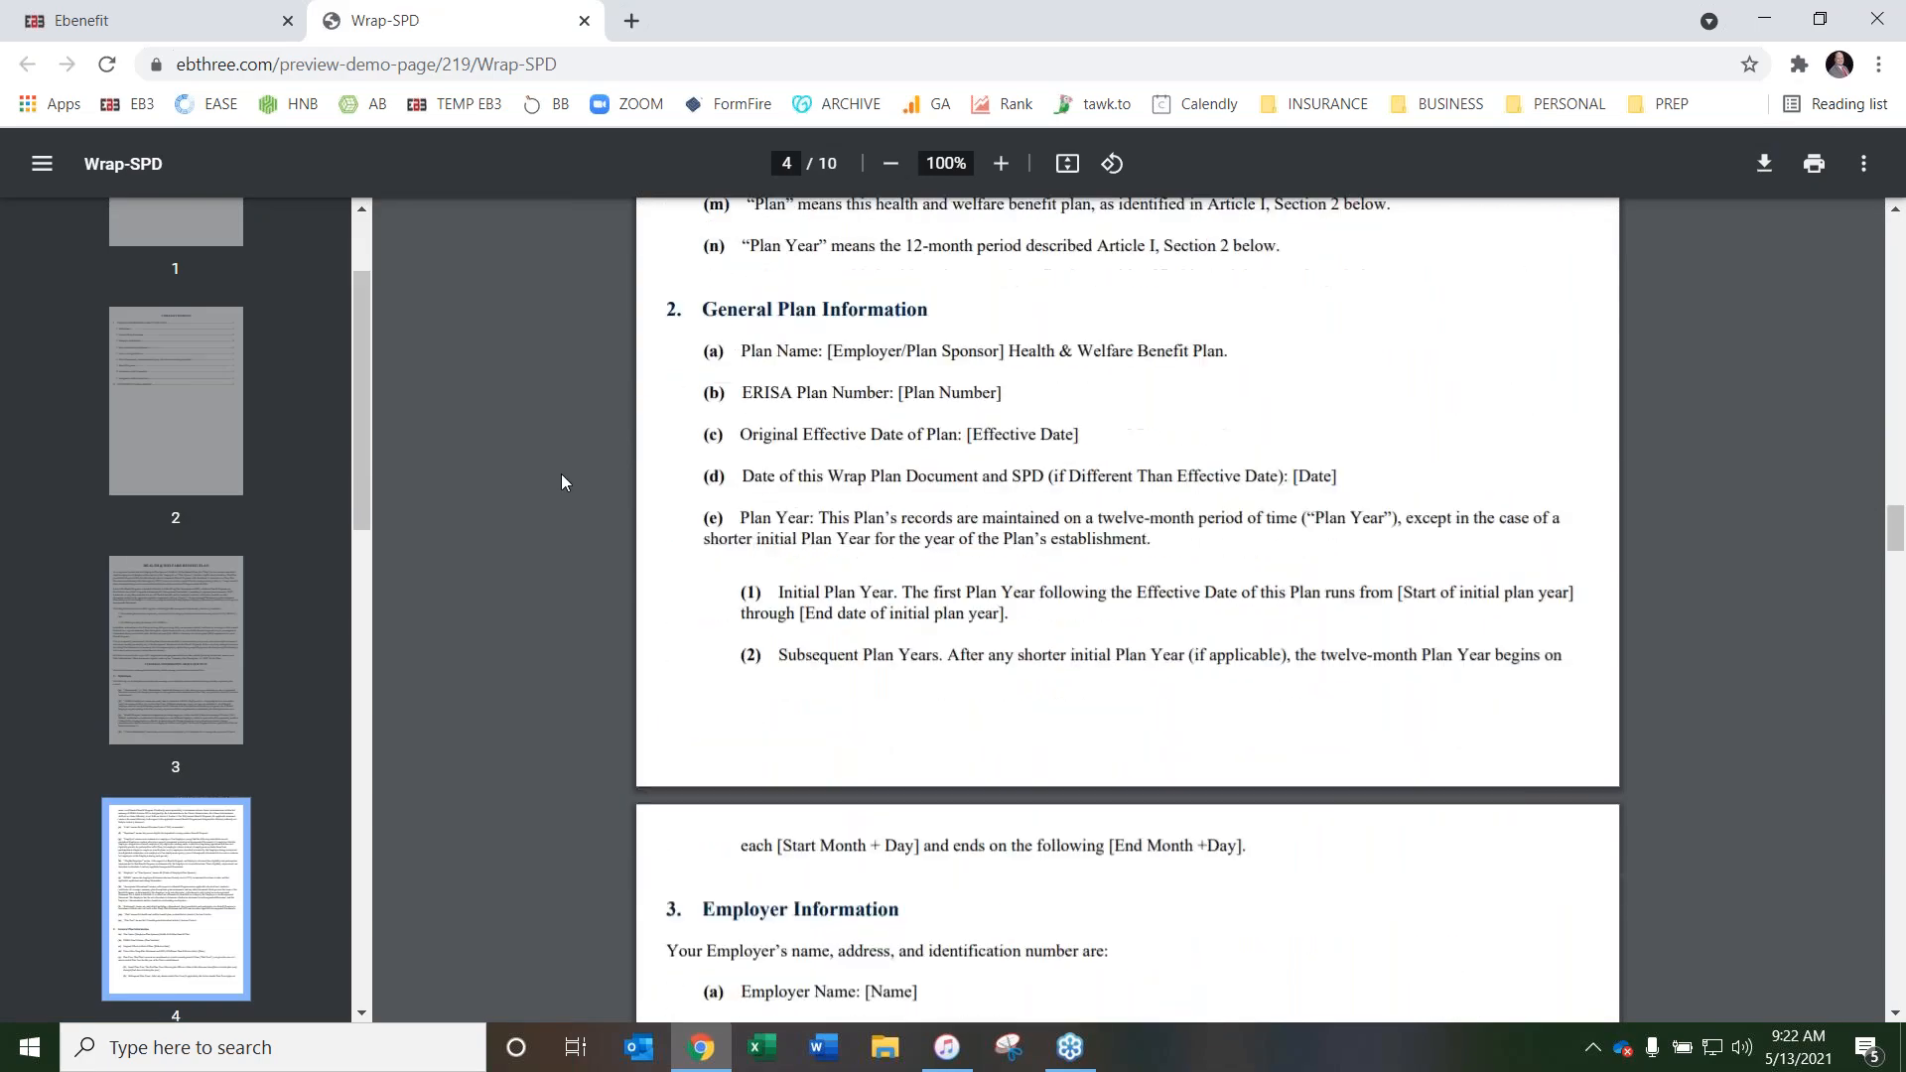
scroll(576, 502, down, 20)
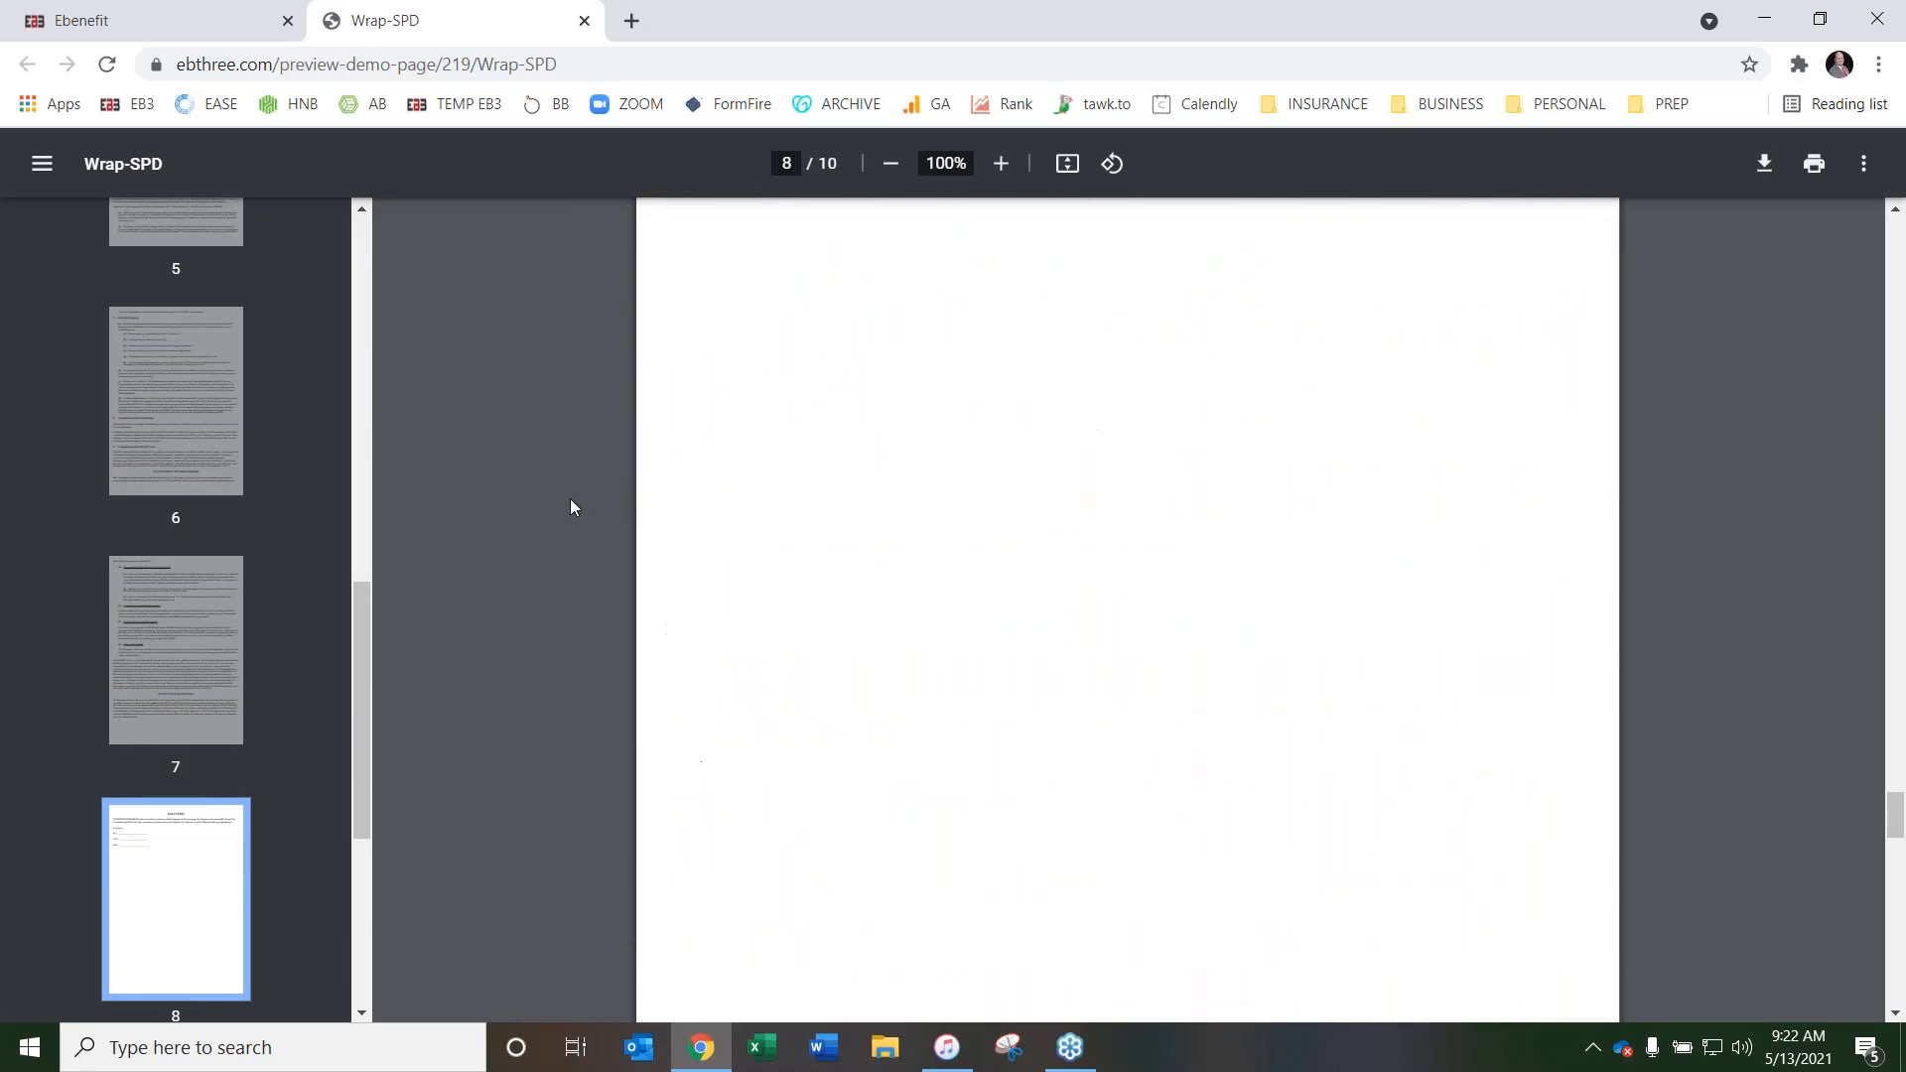
click(585, 20)
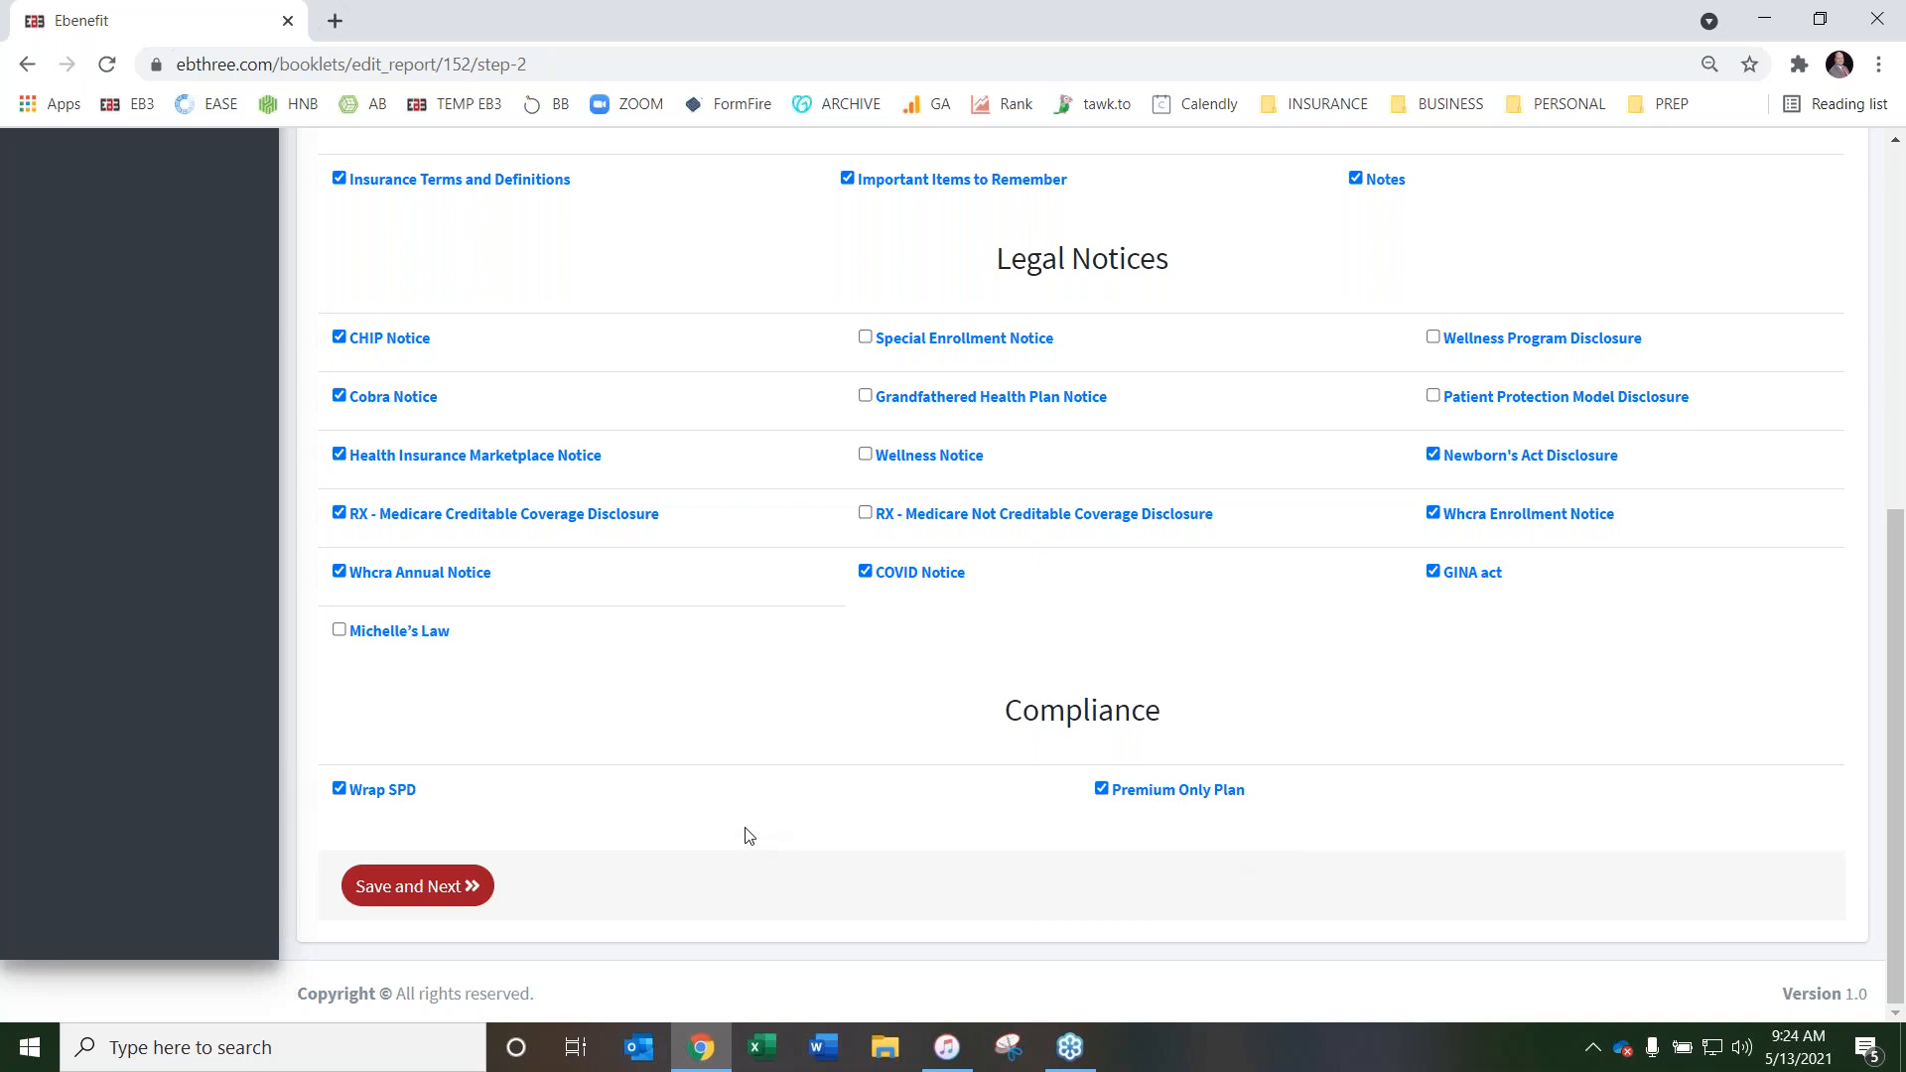
Save the plan, page, notice and compliance selections and continue to the booklet's page order
scroll(749, 836, up, 5)
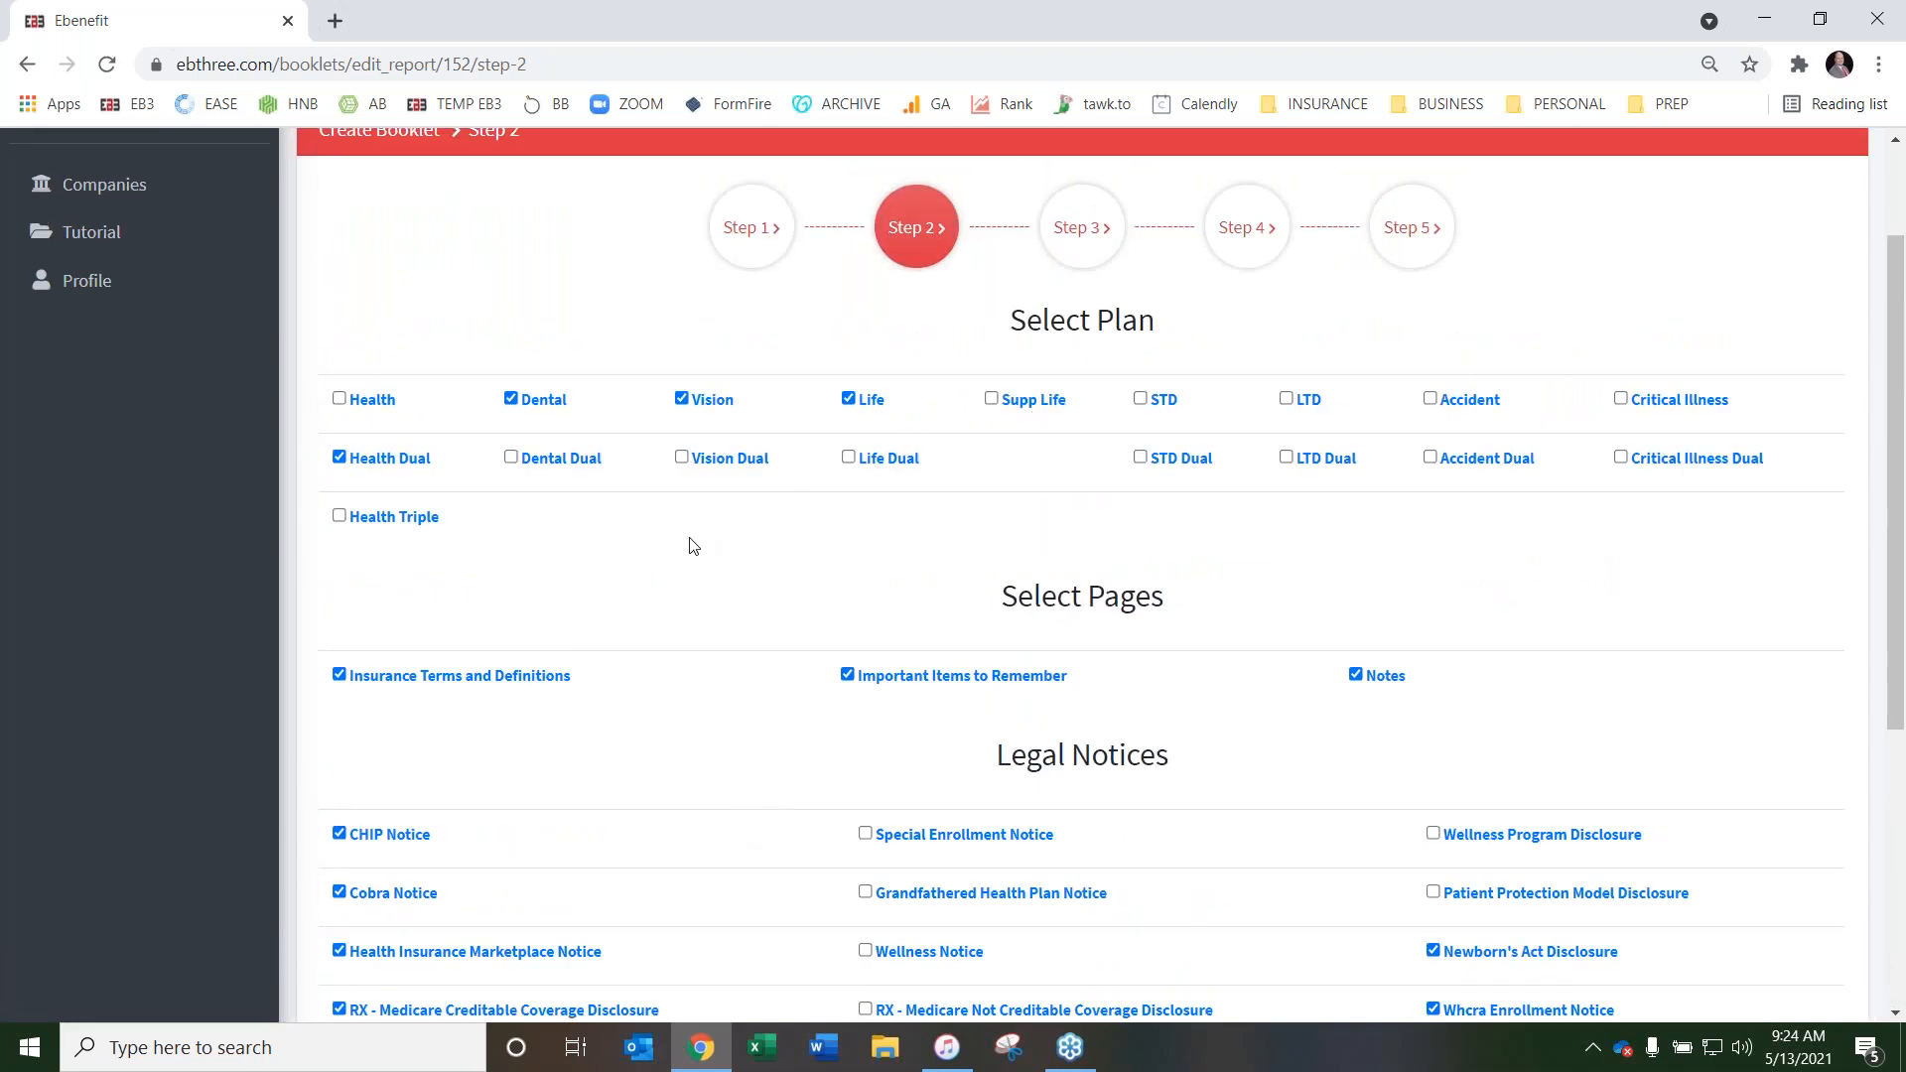
scroll(692, 545, down, 5)
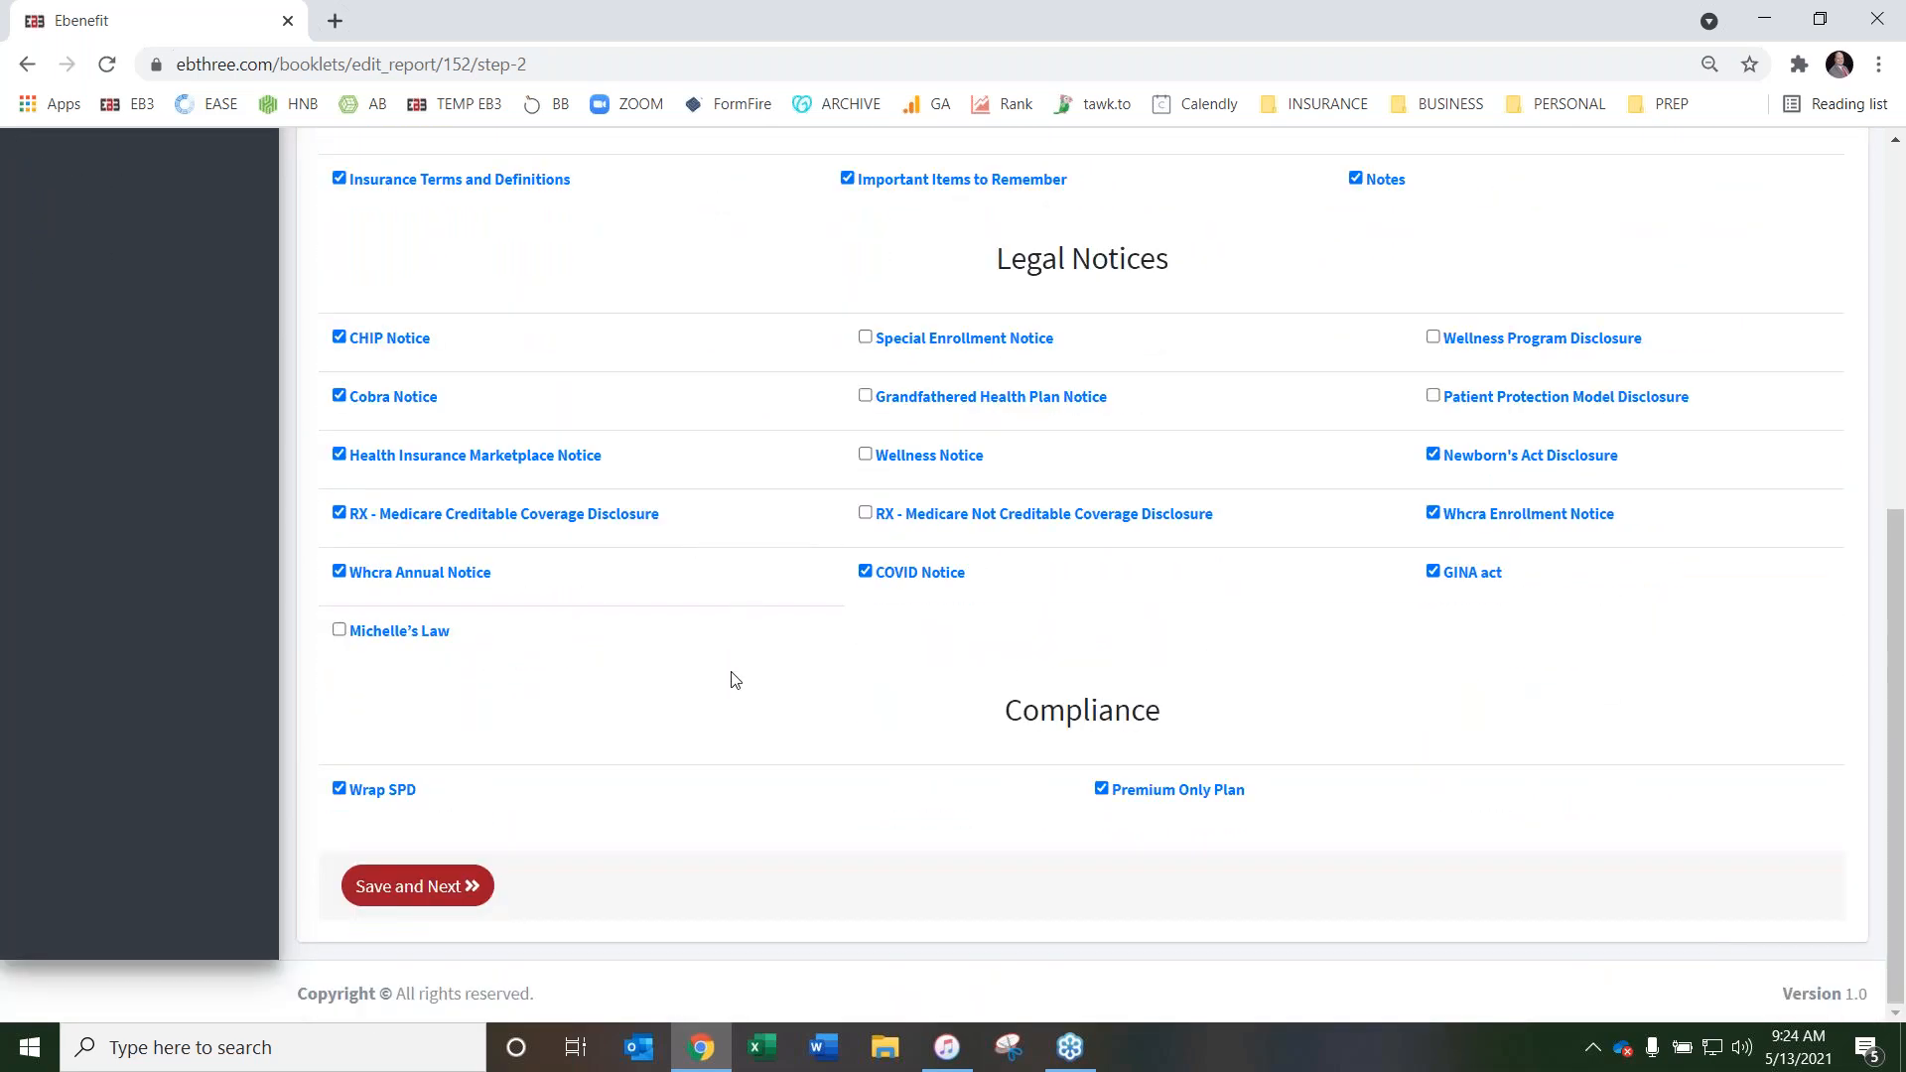
click(400, 891)
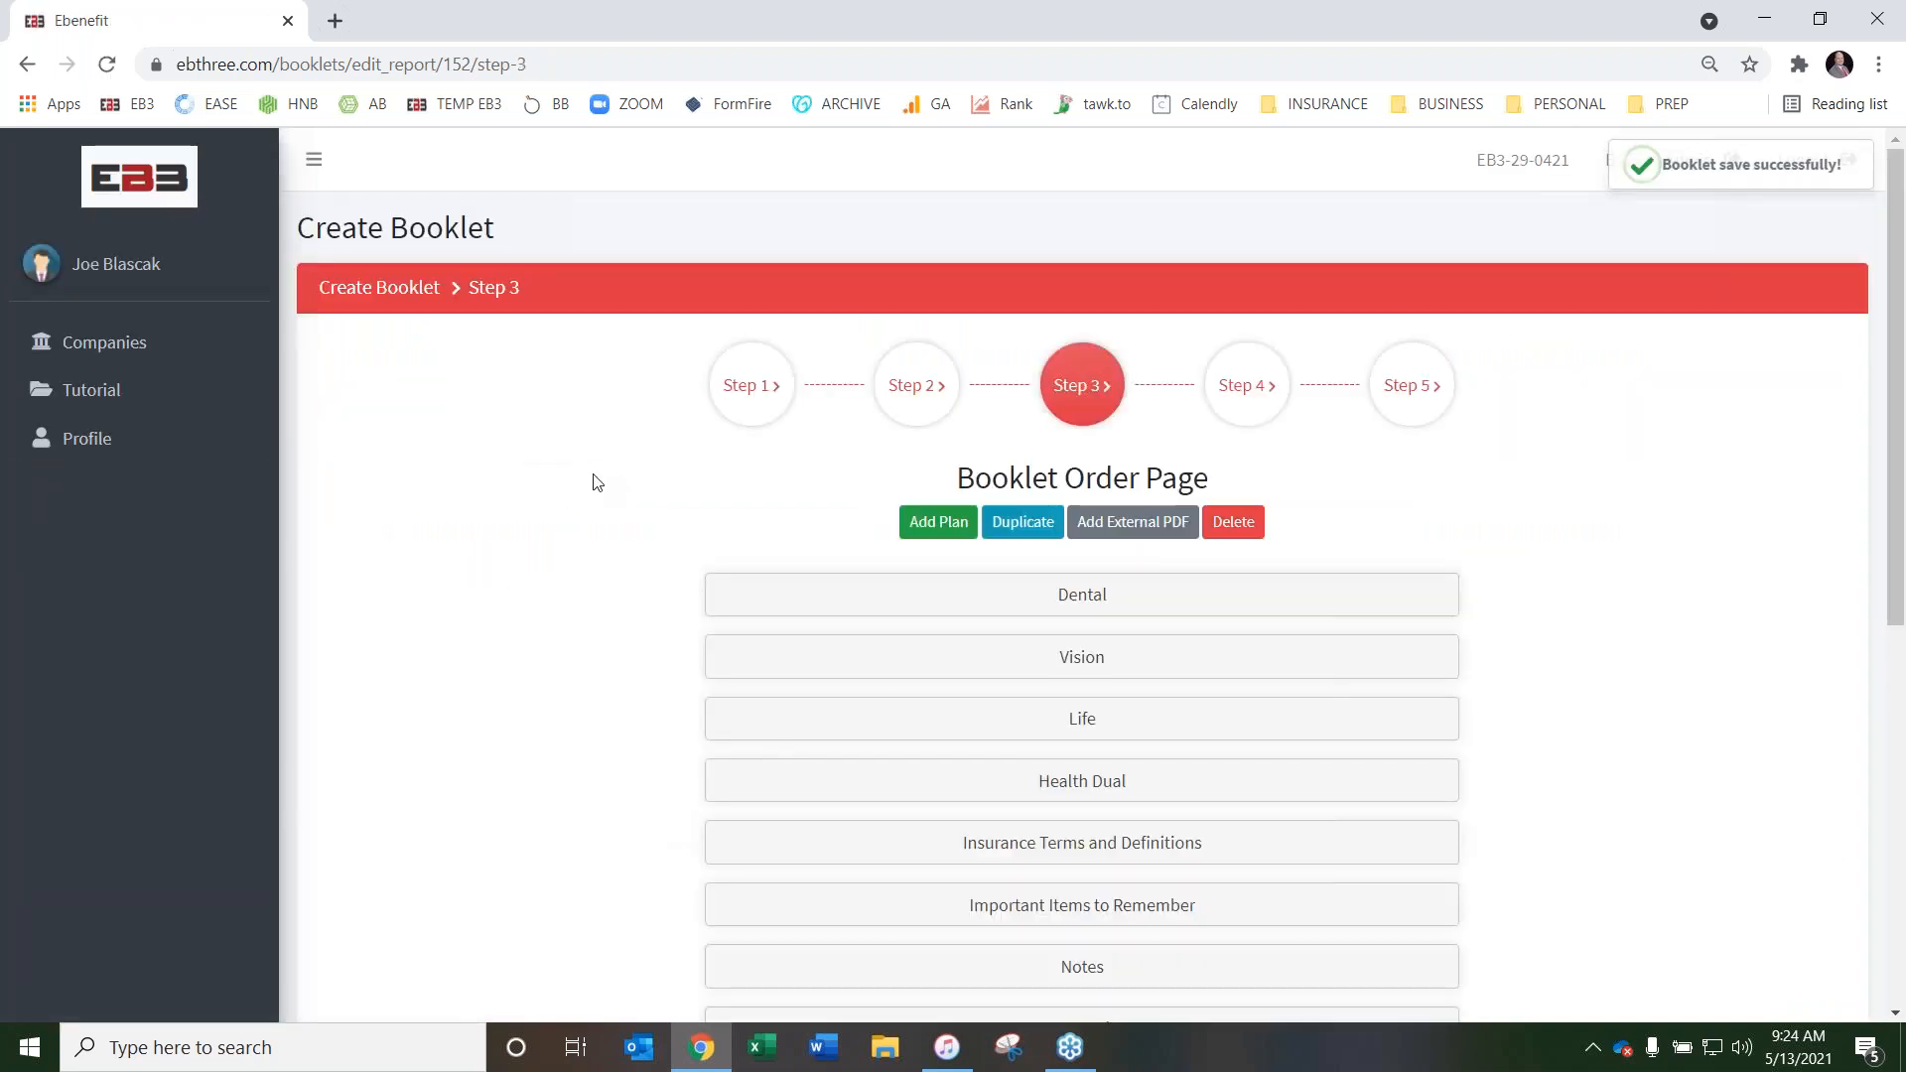
Review the booklet's page order and the list of plans available to add, without adding any
scroll(586, 482, down, 2)
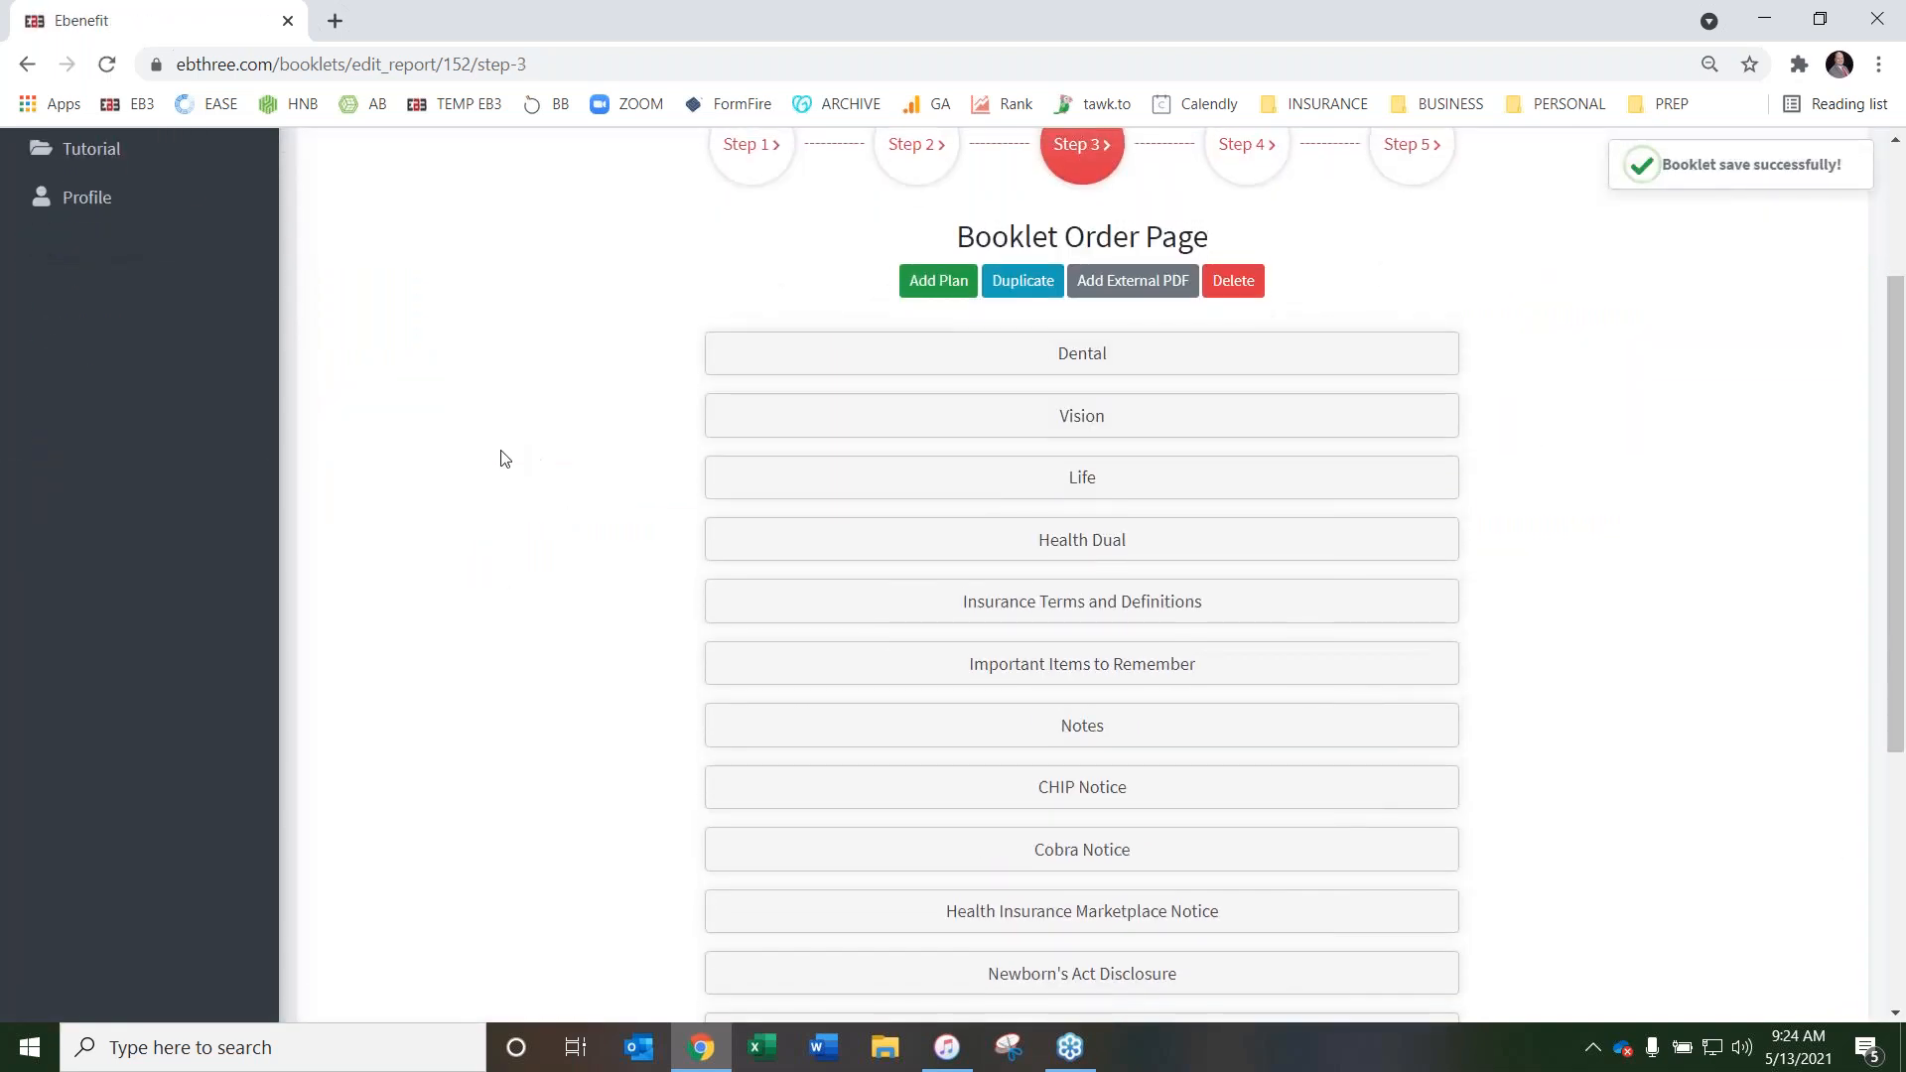
scroll(501, 458, up, 2)
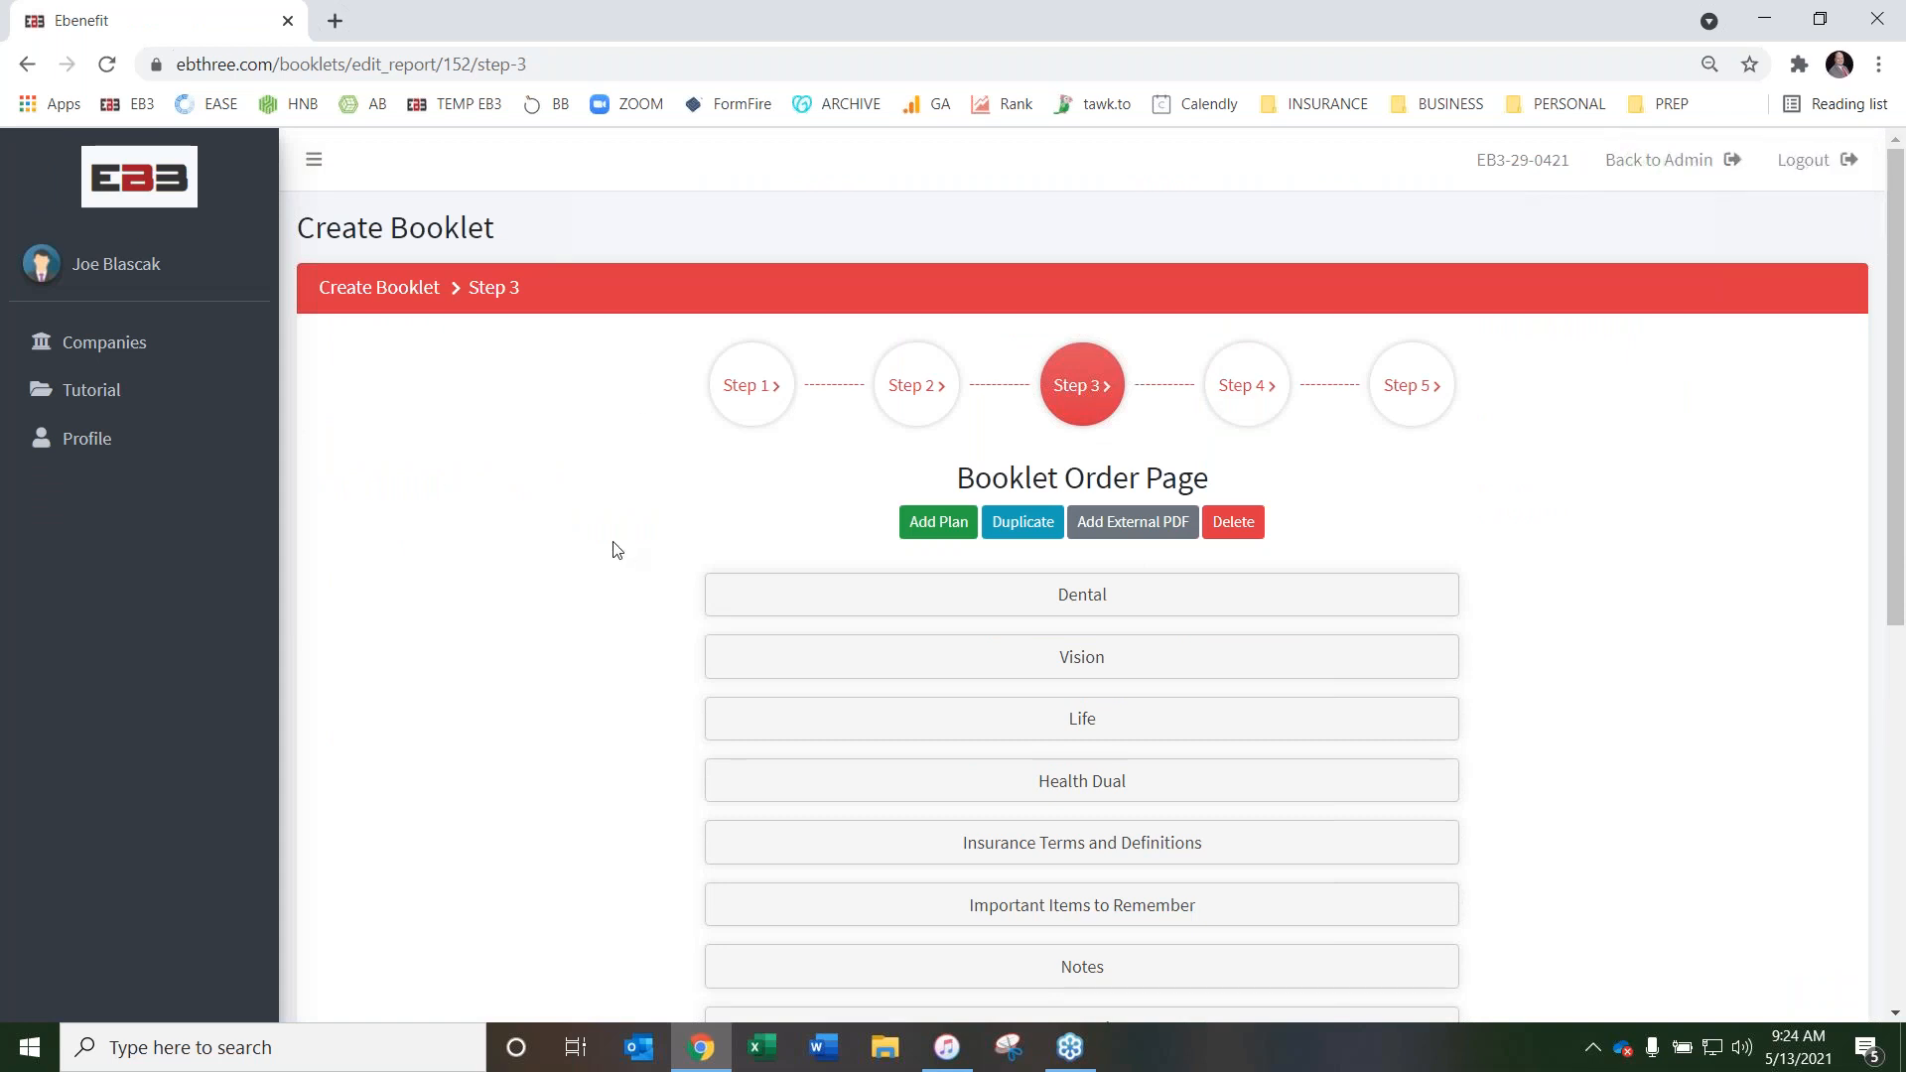
scroll(613, 549, down, 1)
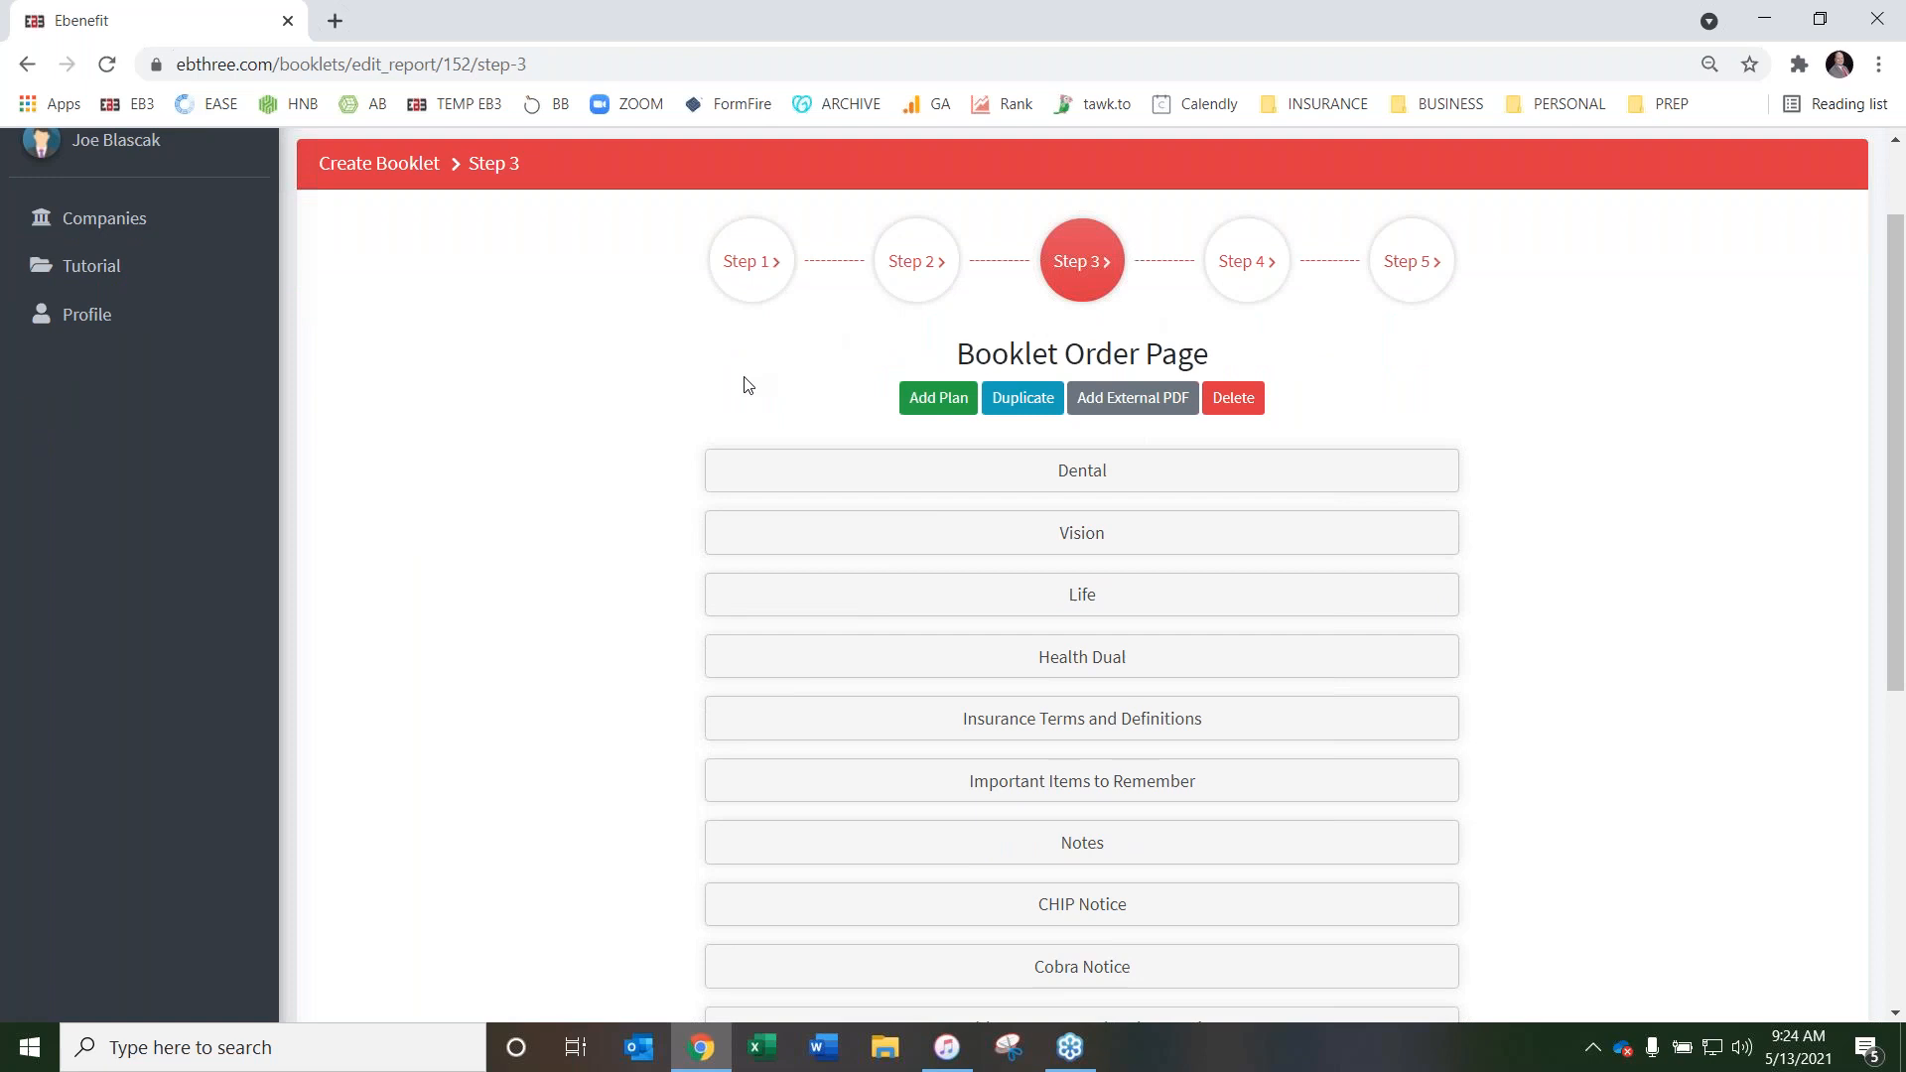
scroll(715, 450, down, 5)
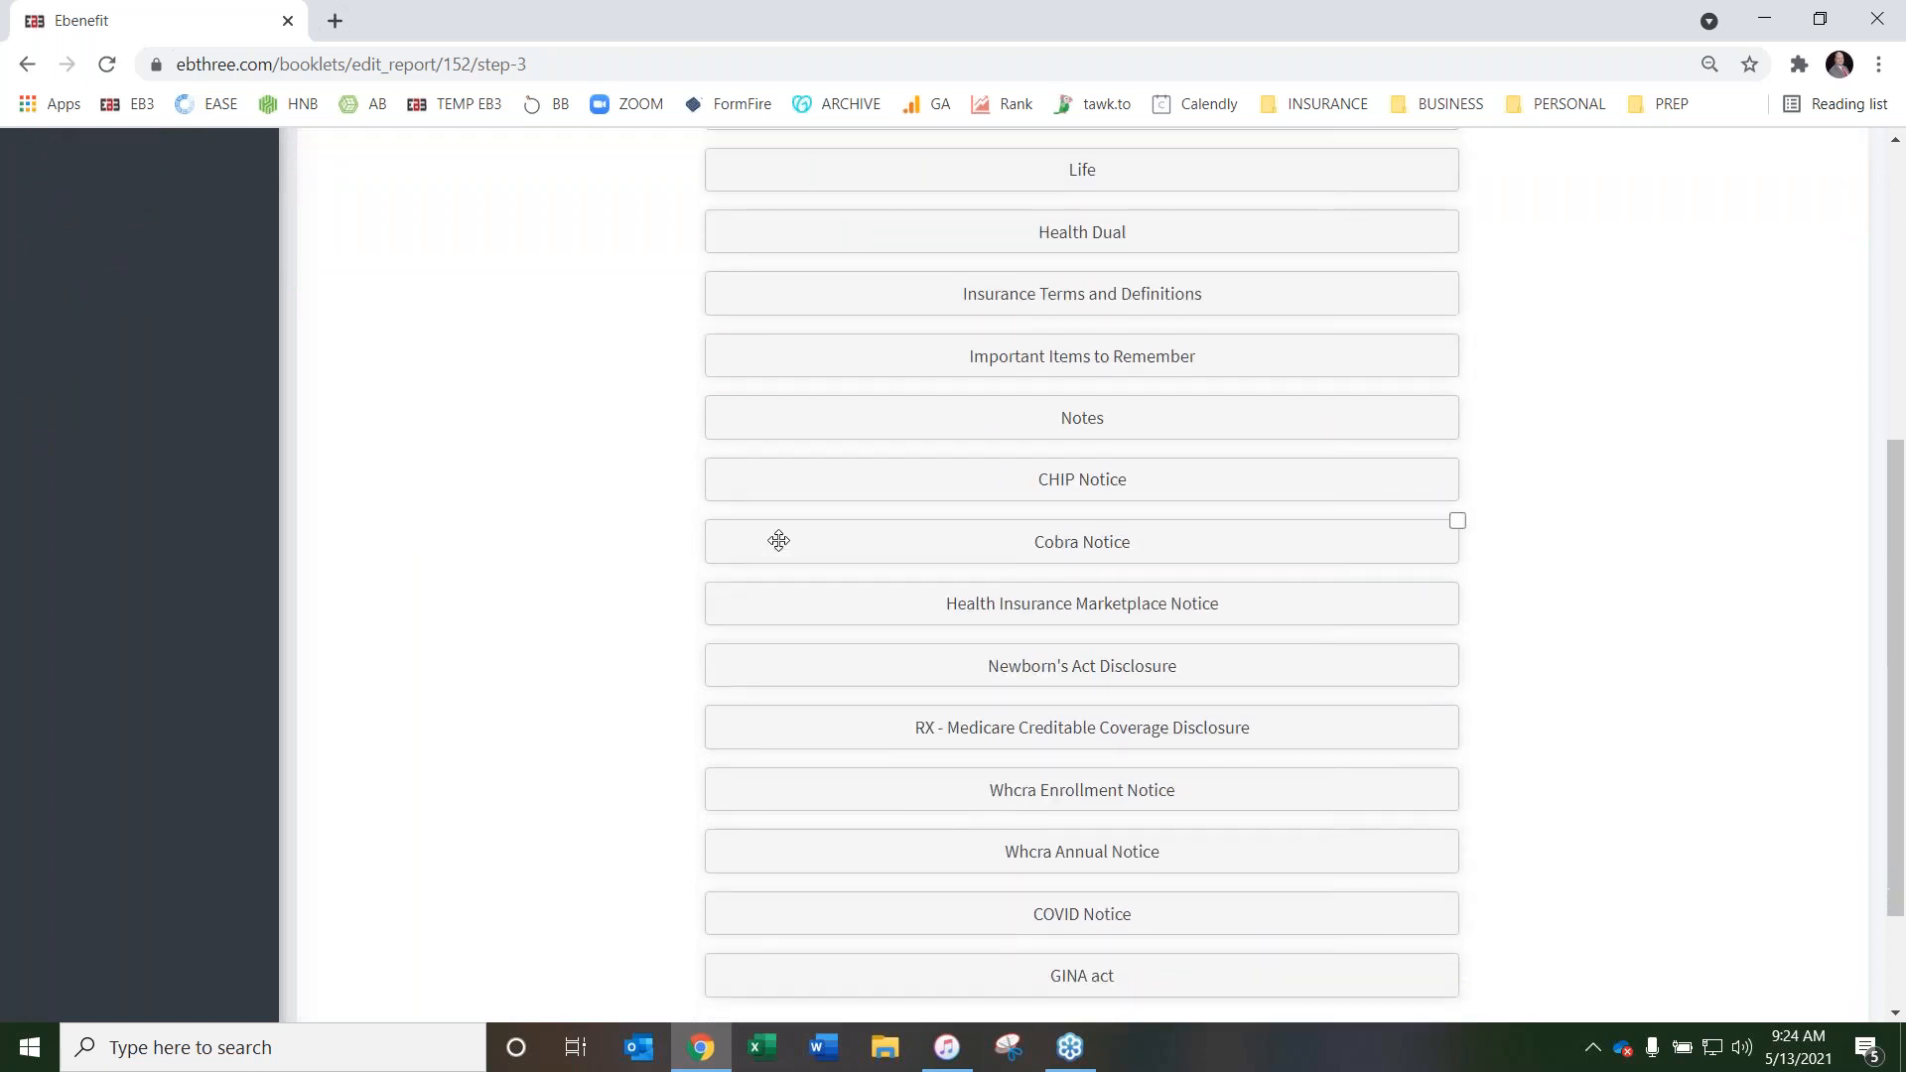
scroll(659, 630, up, 6)
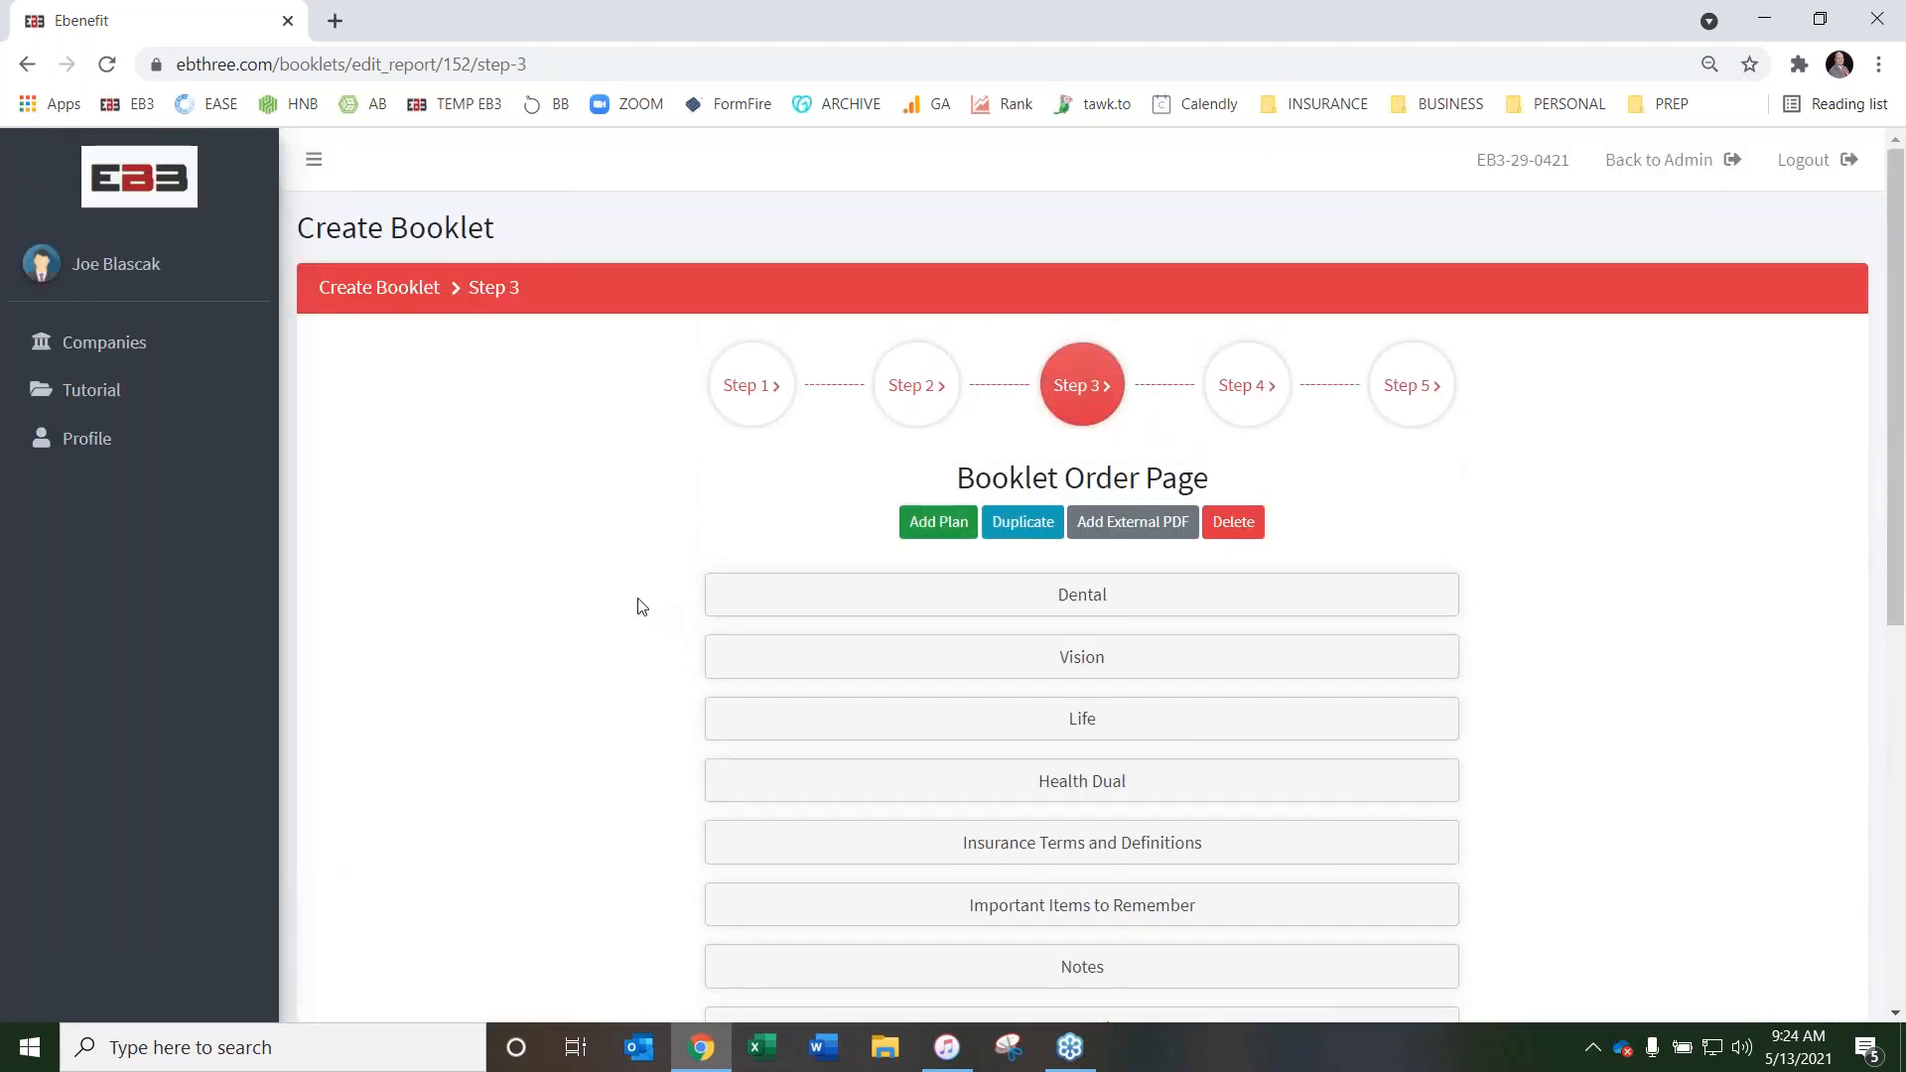
click(942, 527)
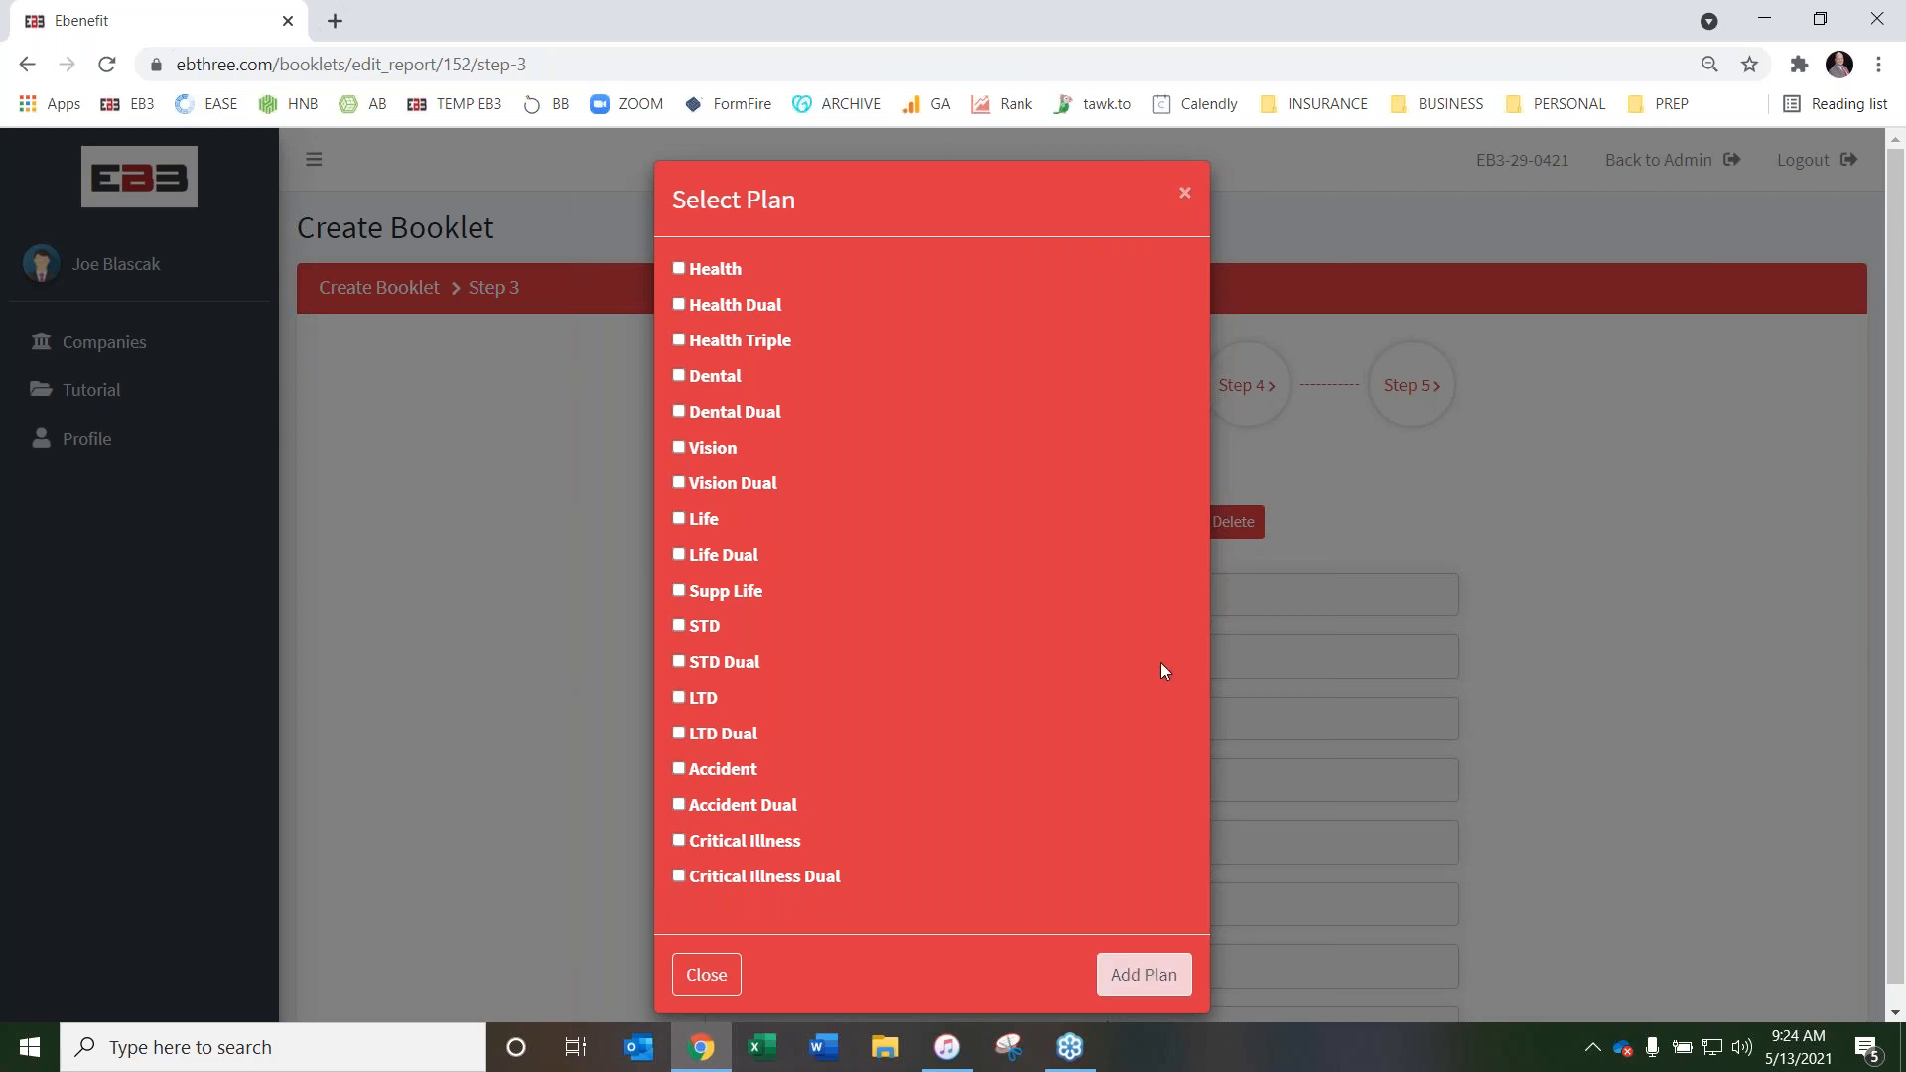
click(1187, 194)
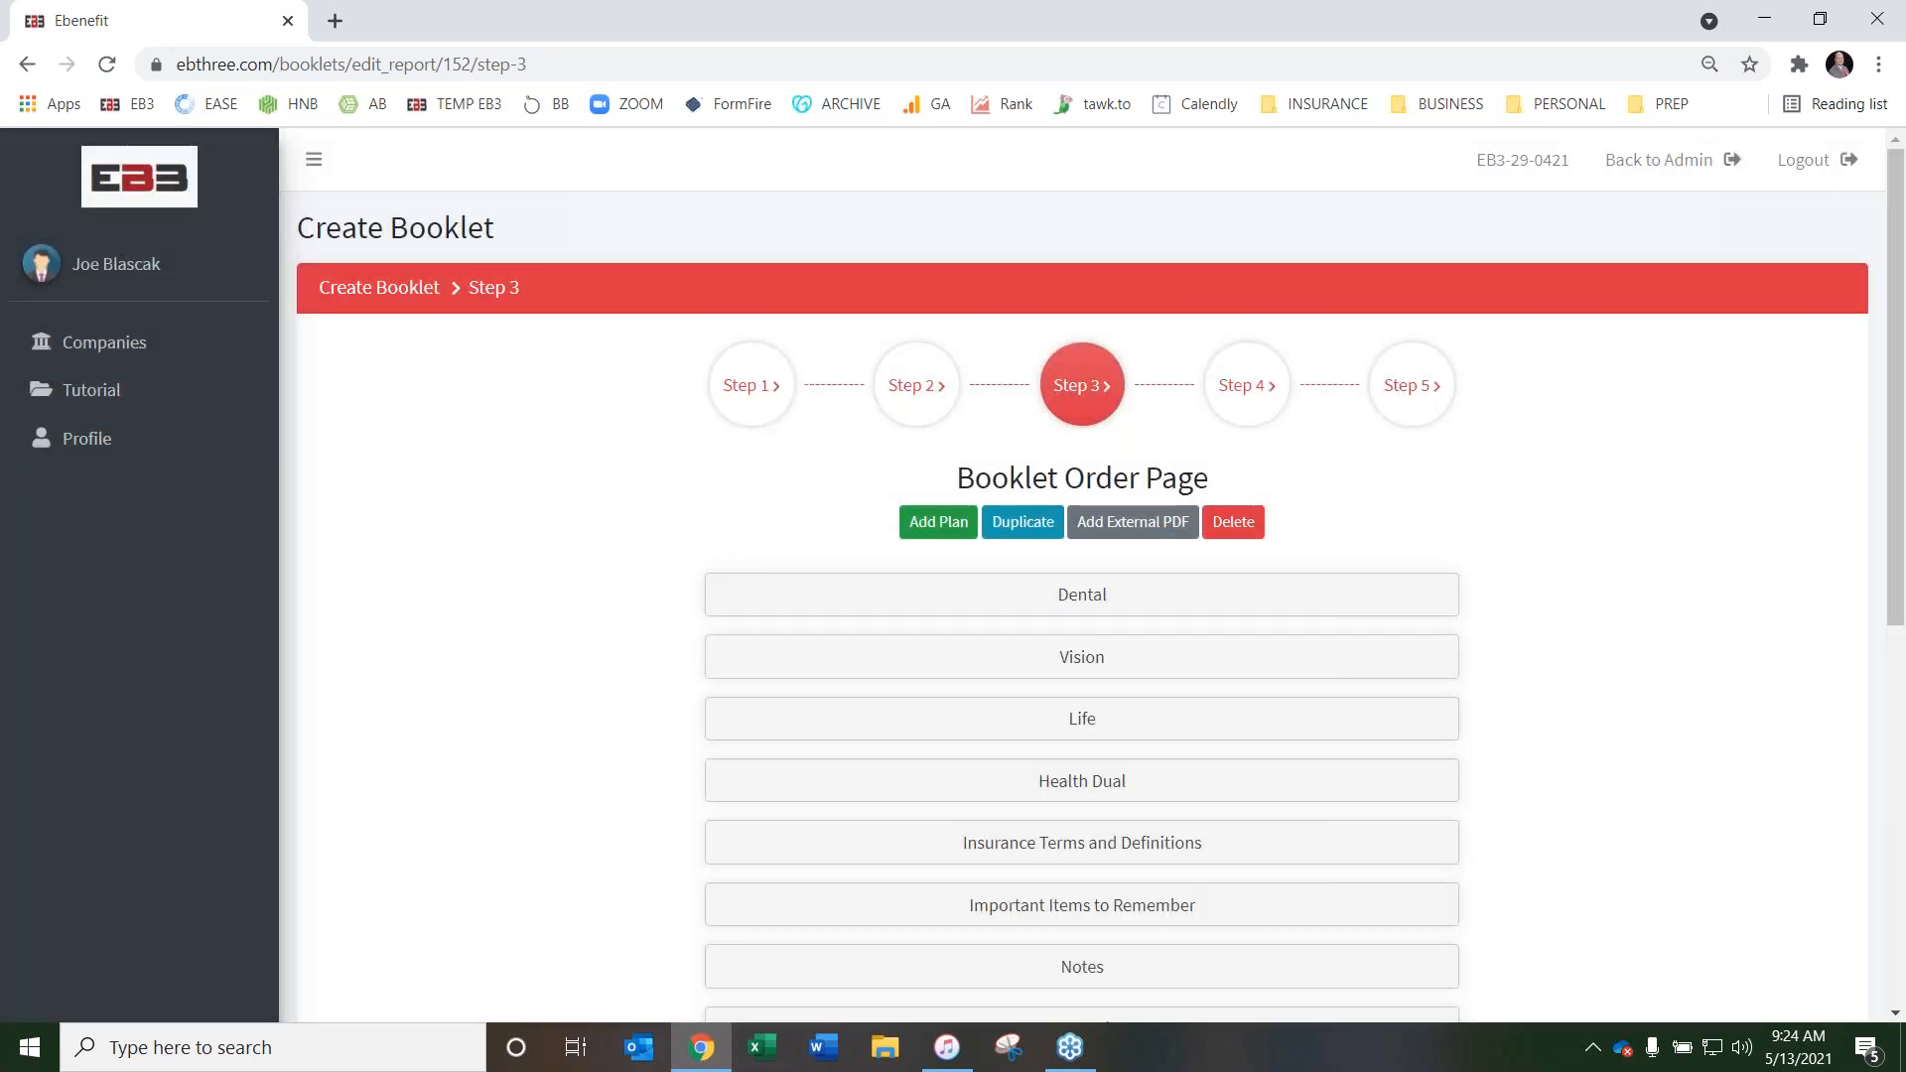
Duplicate the Health Dual plan under the name Health Dual 2
scroll(498, 529, down, 1)
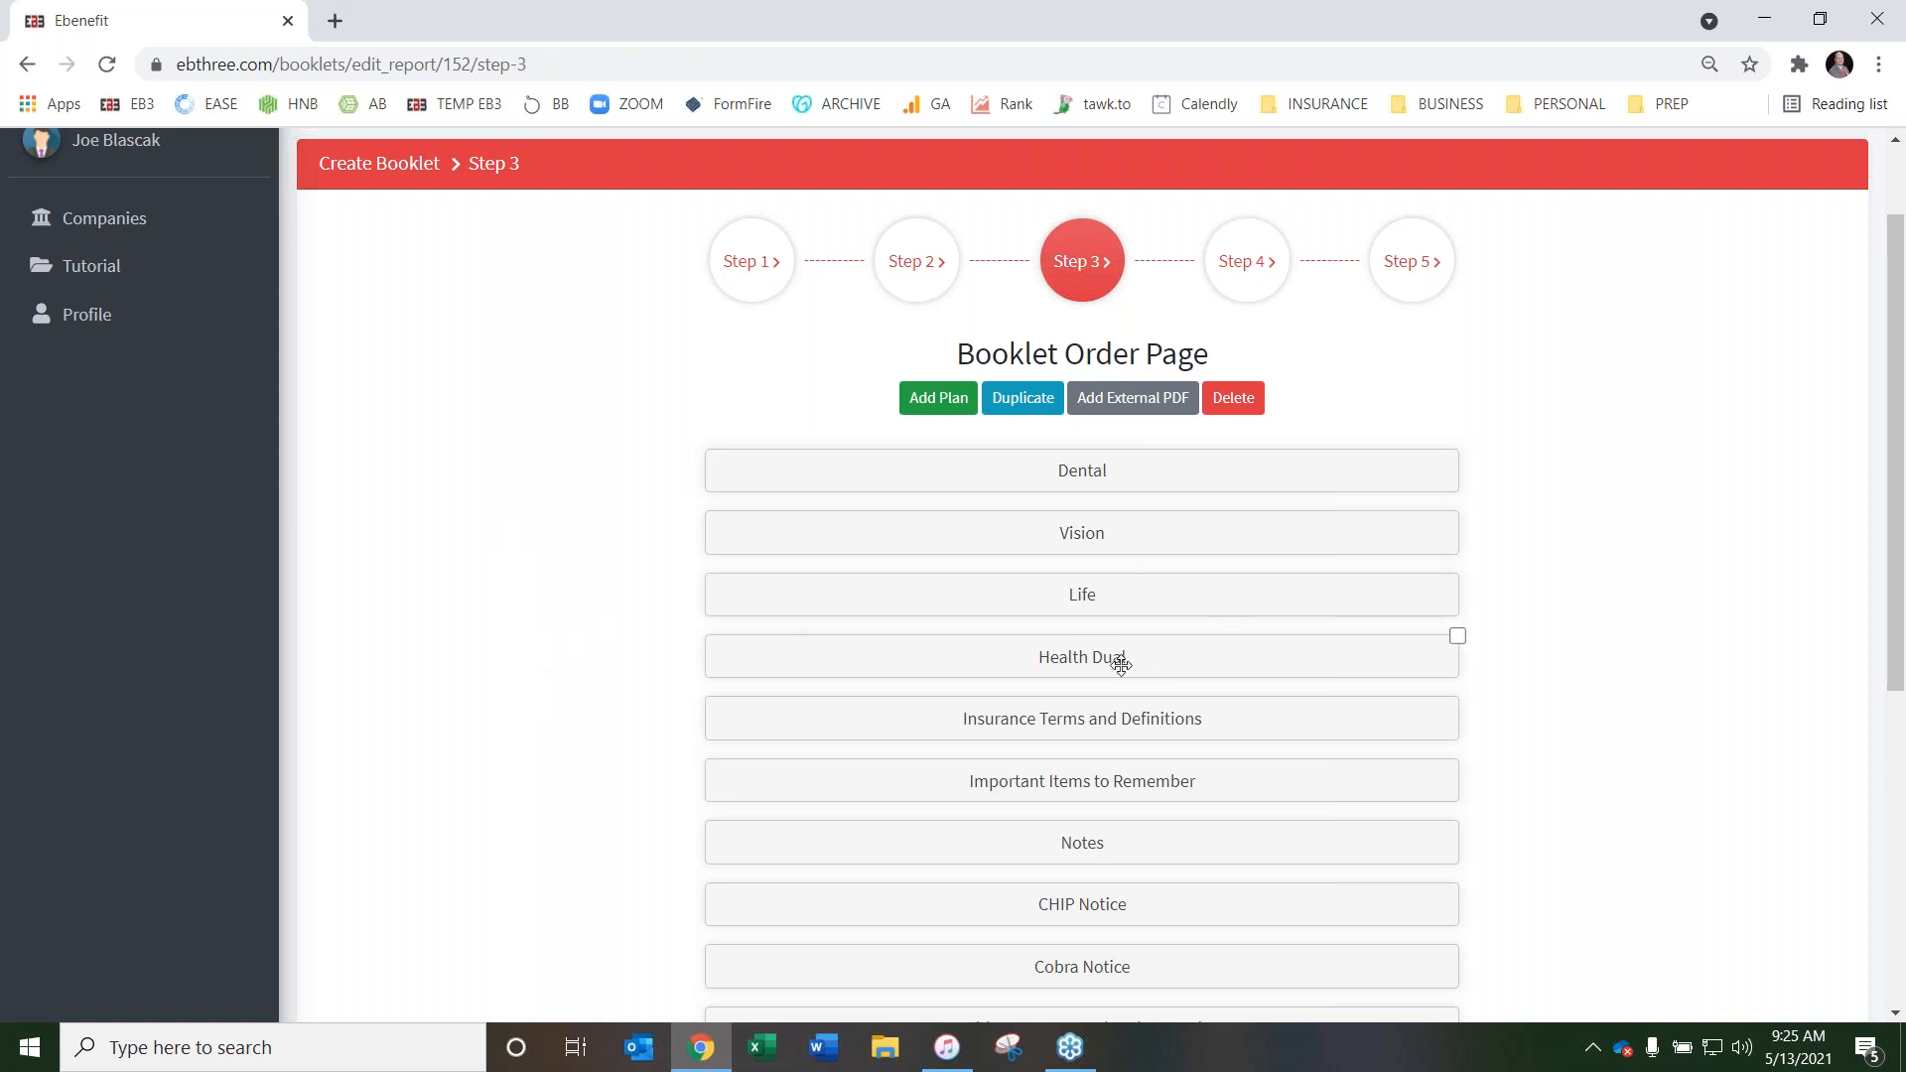
click(1457, 636)
click(1023, 398)
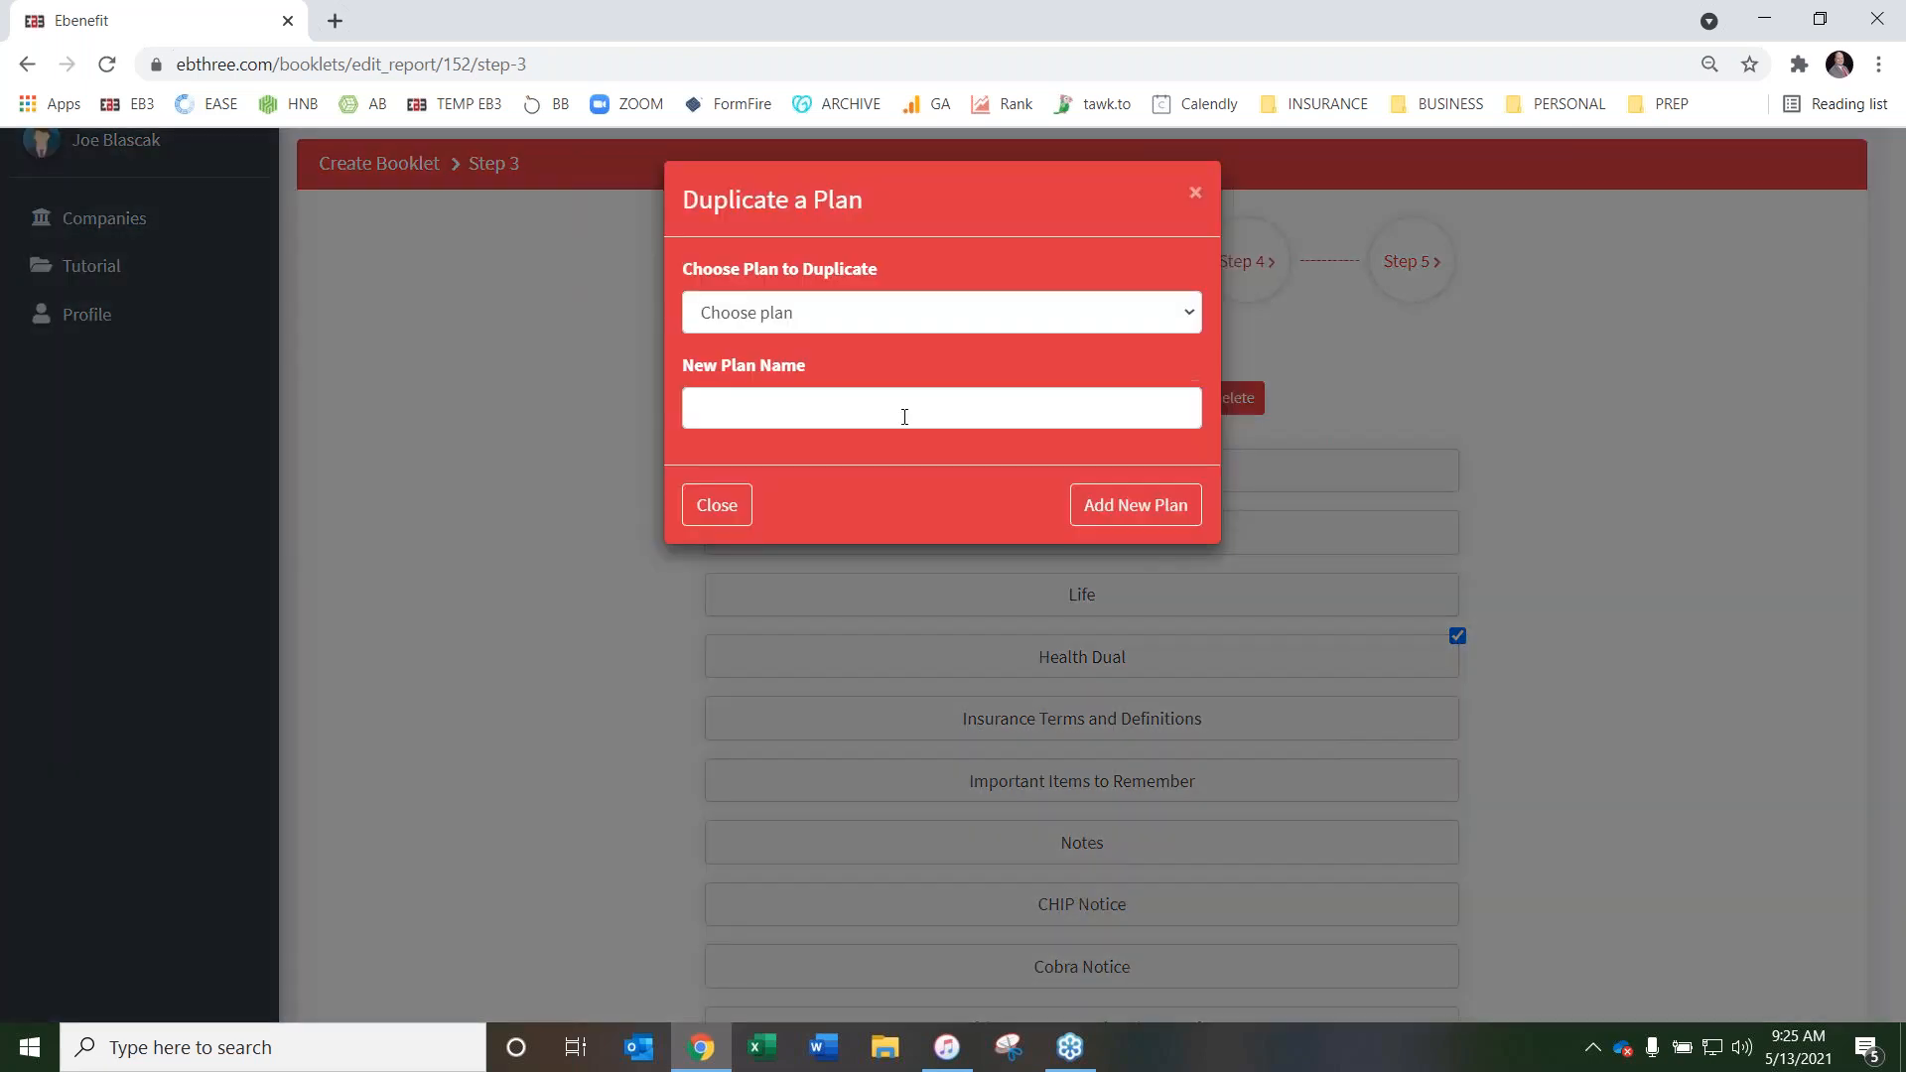
click(959, 316)
click(896, 387)
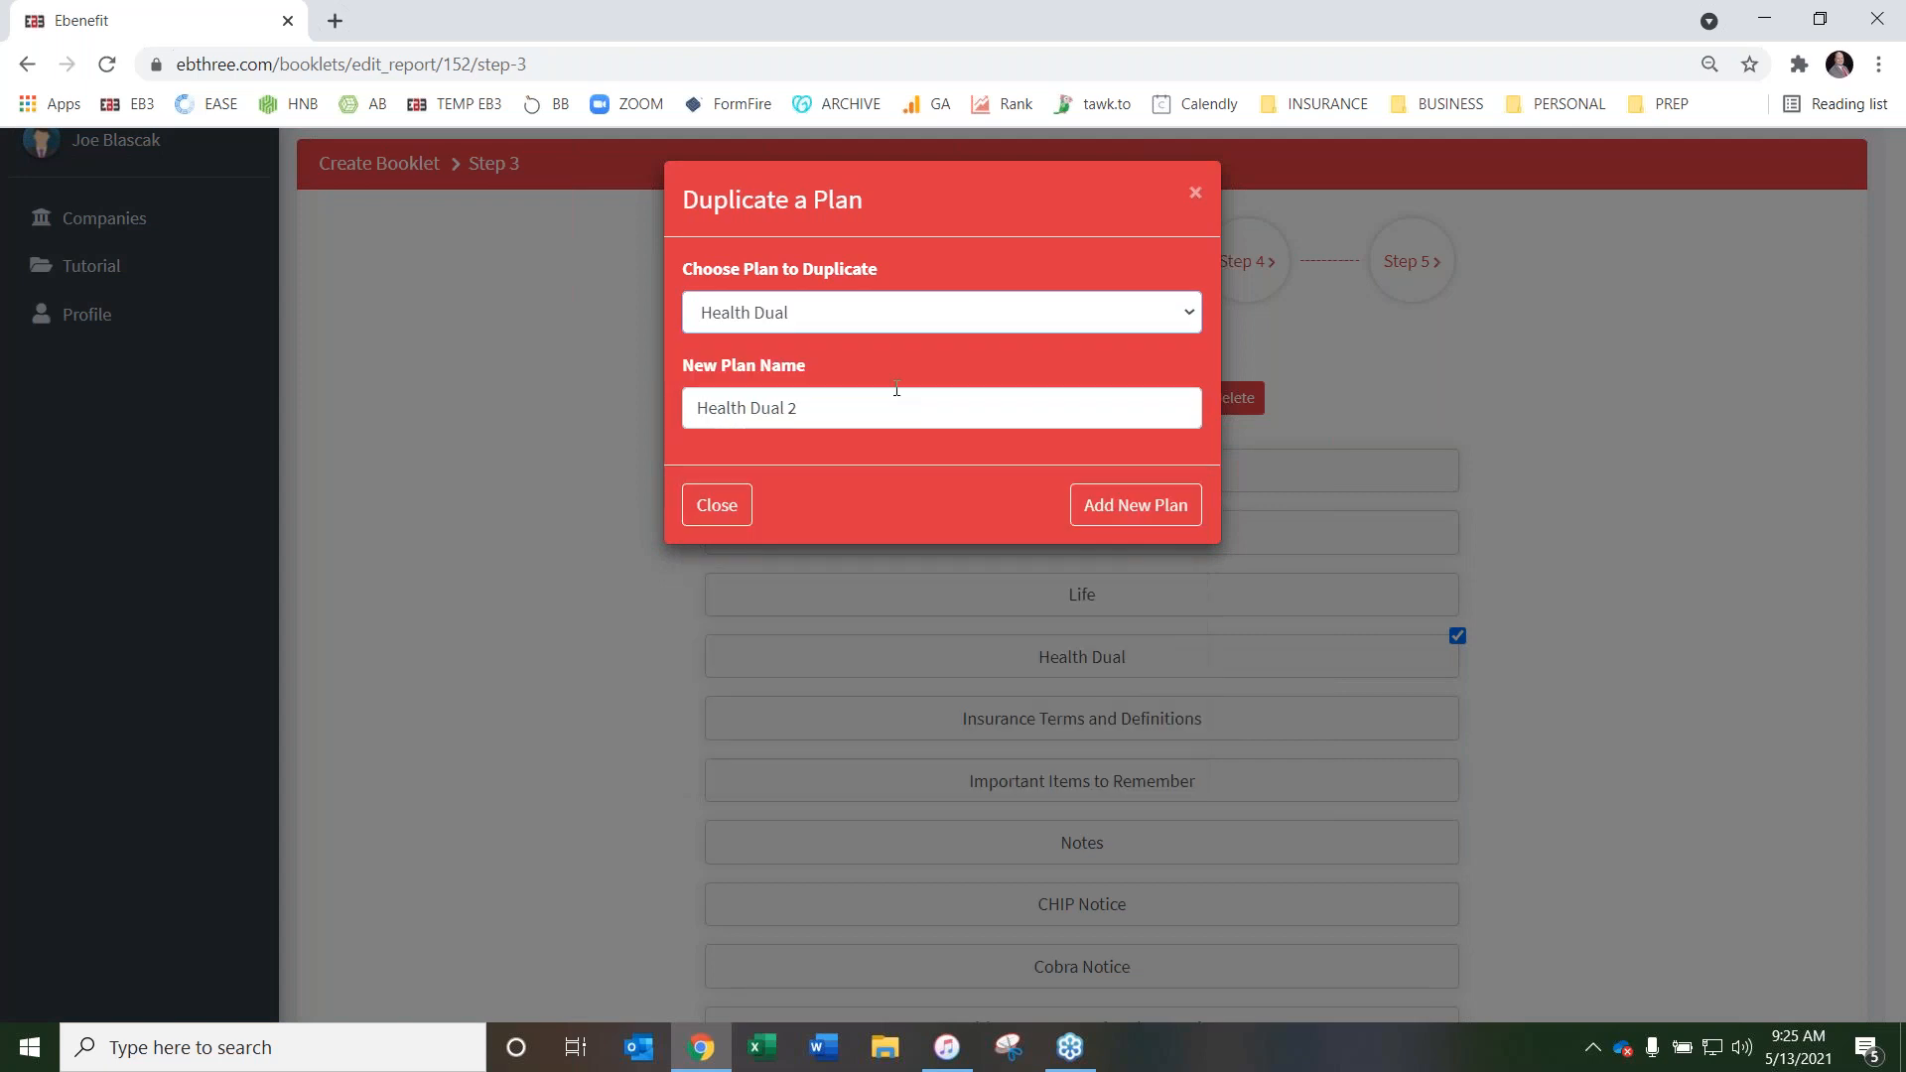
drag(820, 407, 692, 403)
click(852, 407)
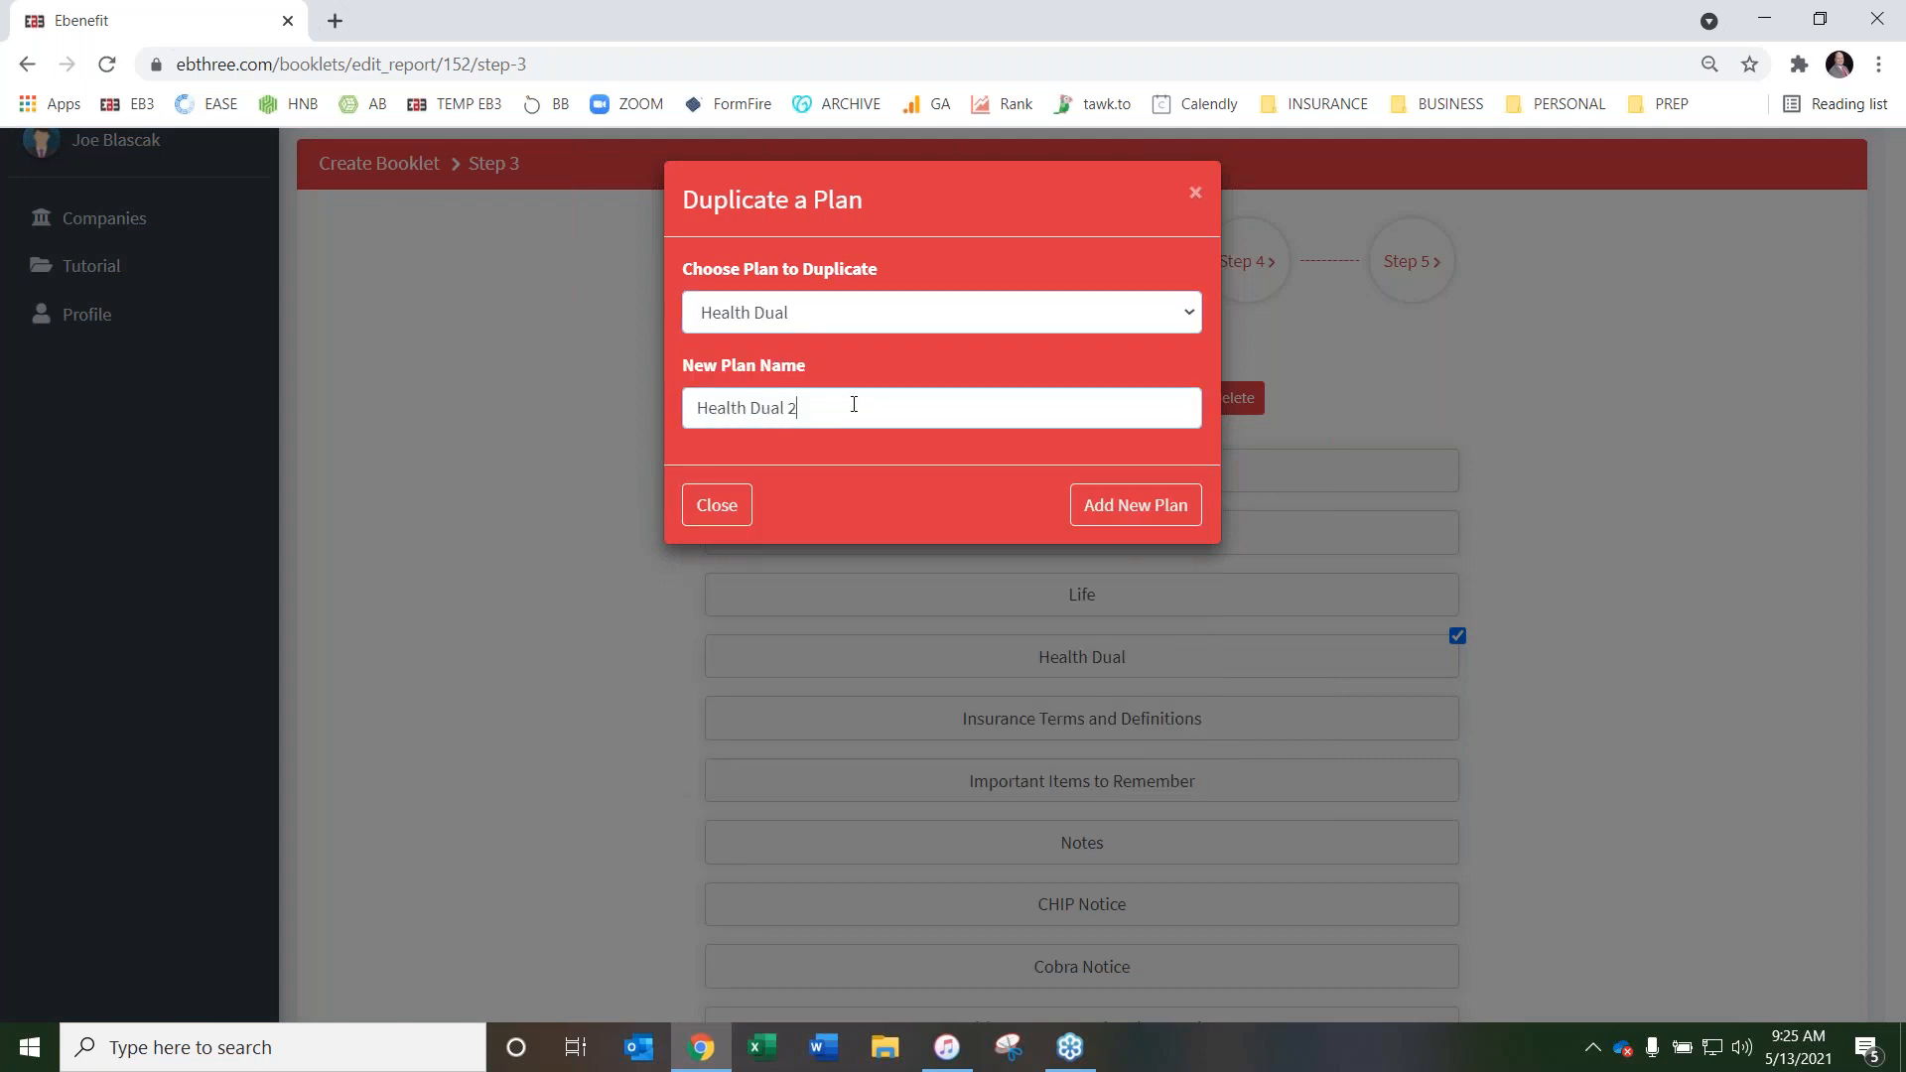
click(1091, 506)
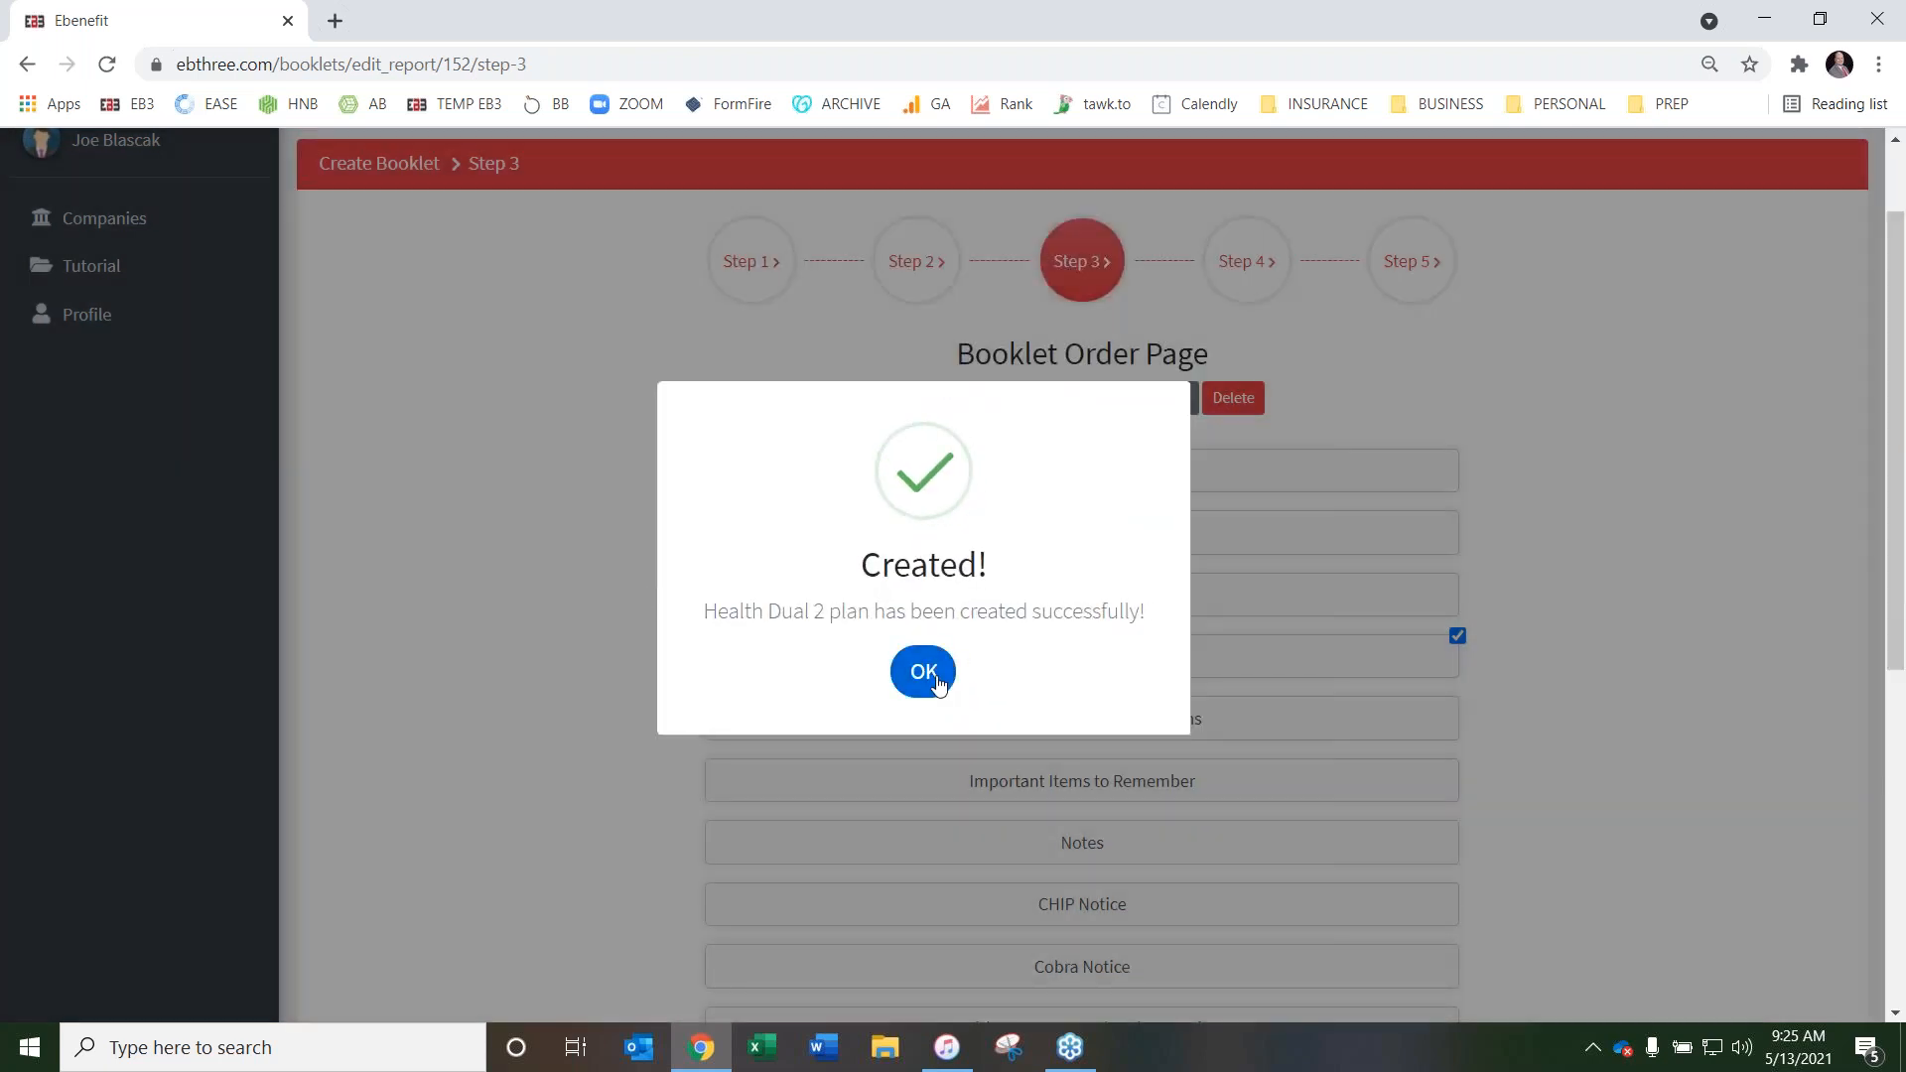
Delete the duplicated Health Dual 2 plan from the booklet order
scroll(635, 619, down, 1)
scroll(636, 620, down, 6)
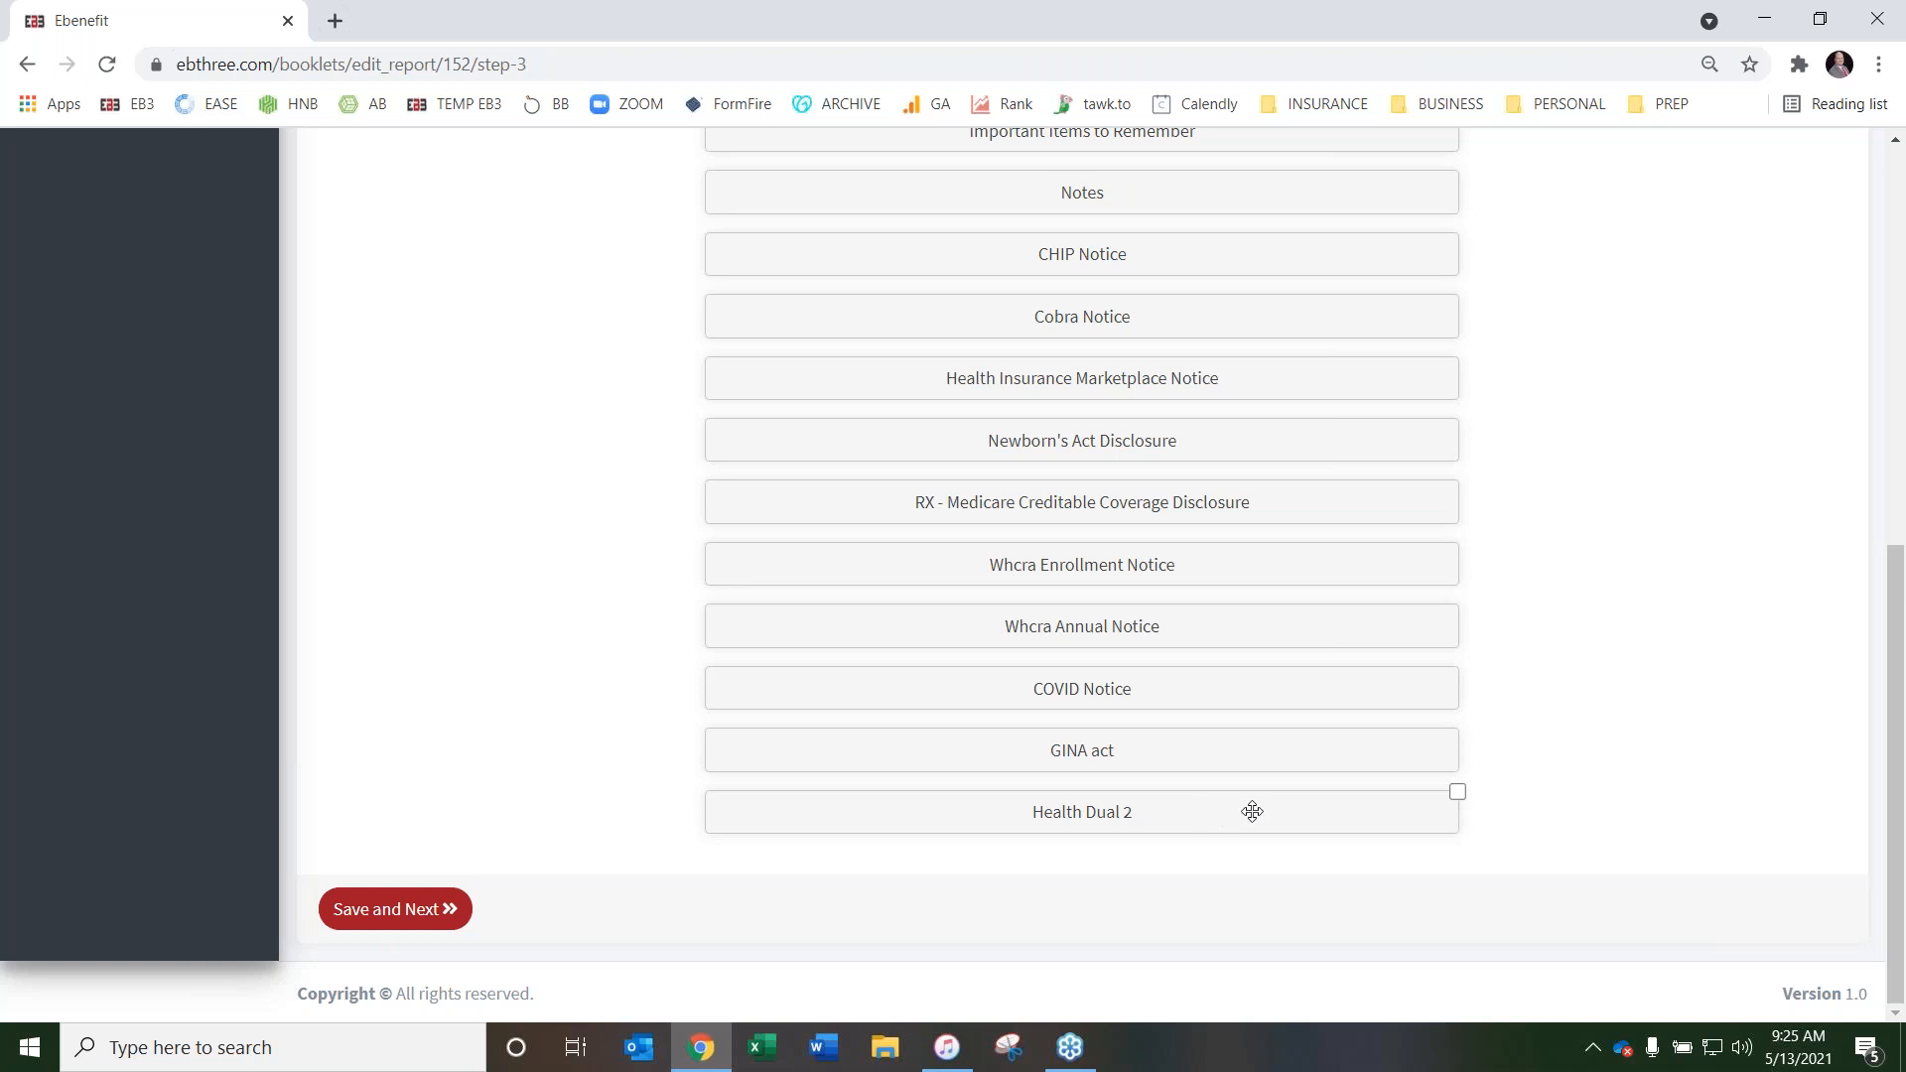
click(1458, 791)
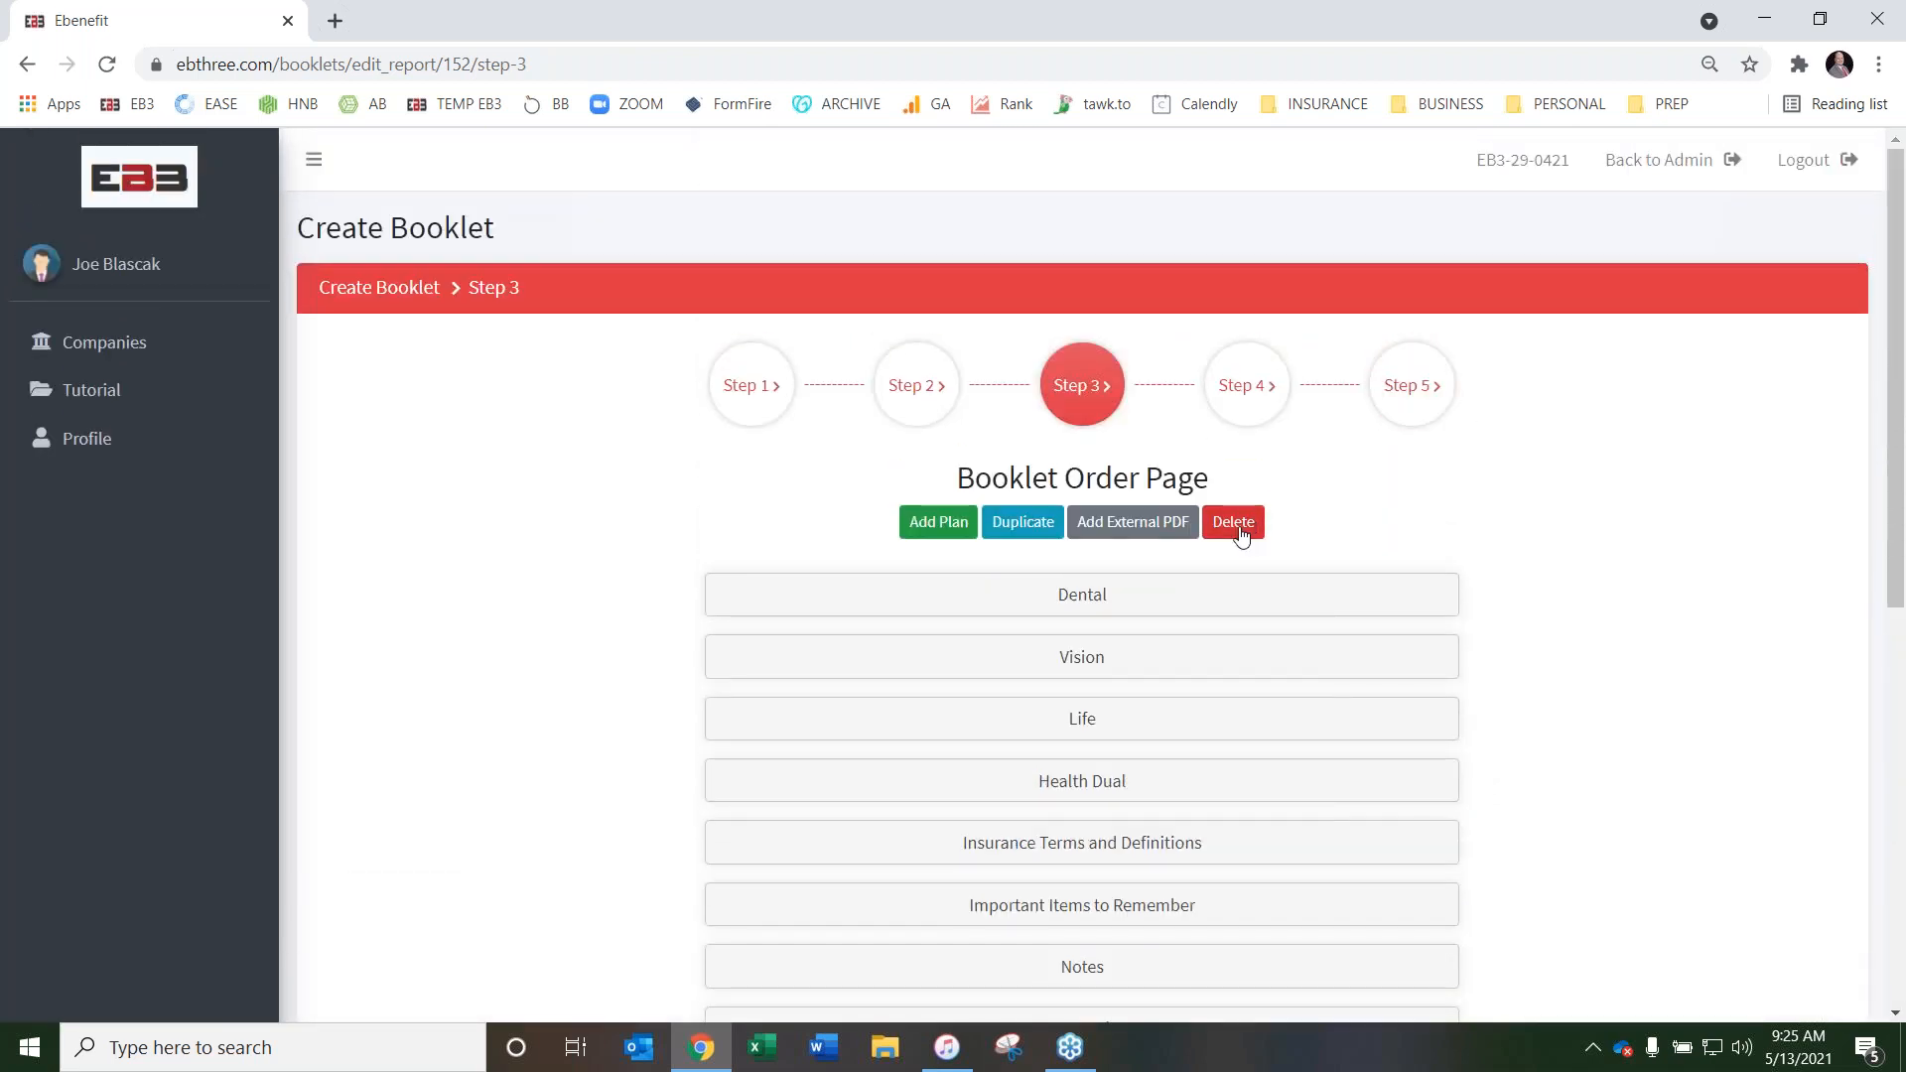
click(1236, 523)
click(1092, 206)
Reorder the booklet to start with Insurance Terms and Definitions, Important Items to Remember and Health Dual, and end with Notes
scroll(581, 514, down, 2)
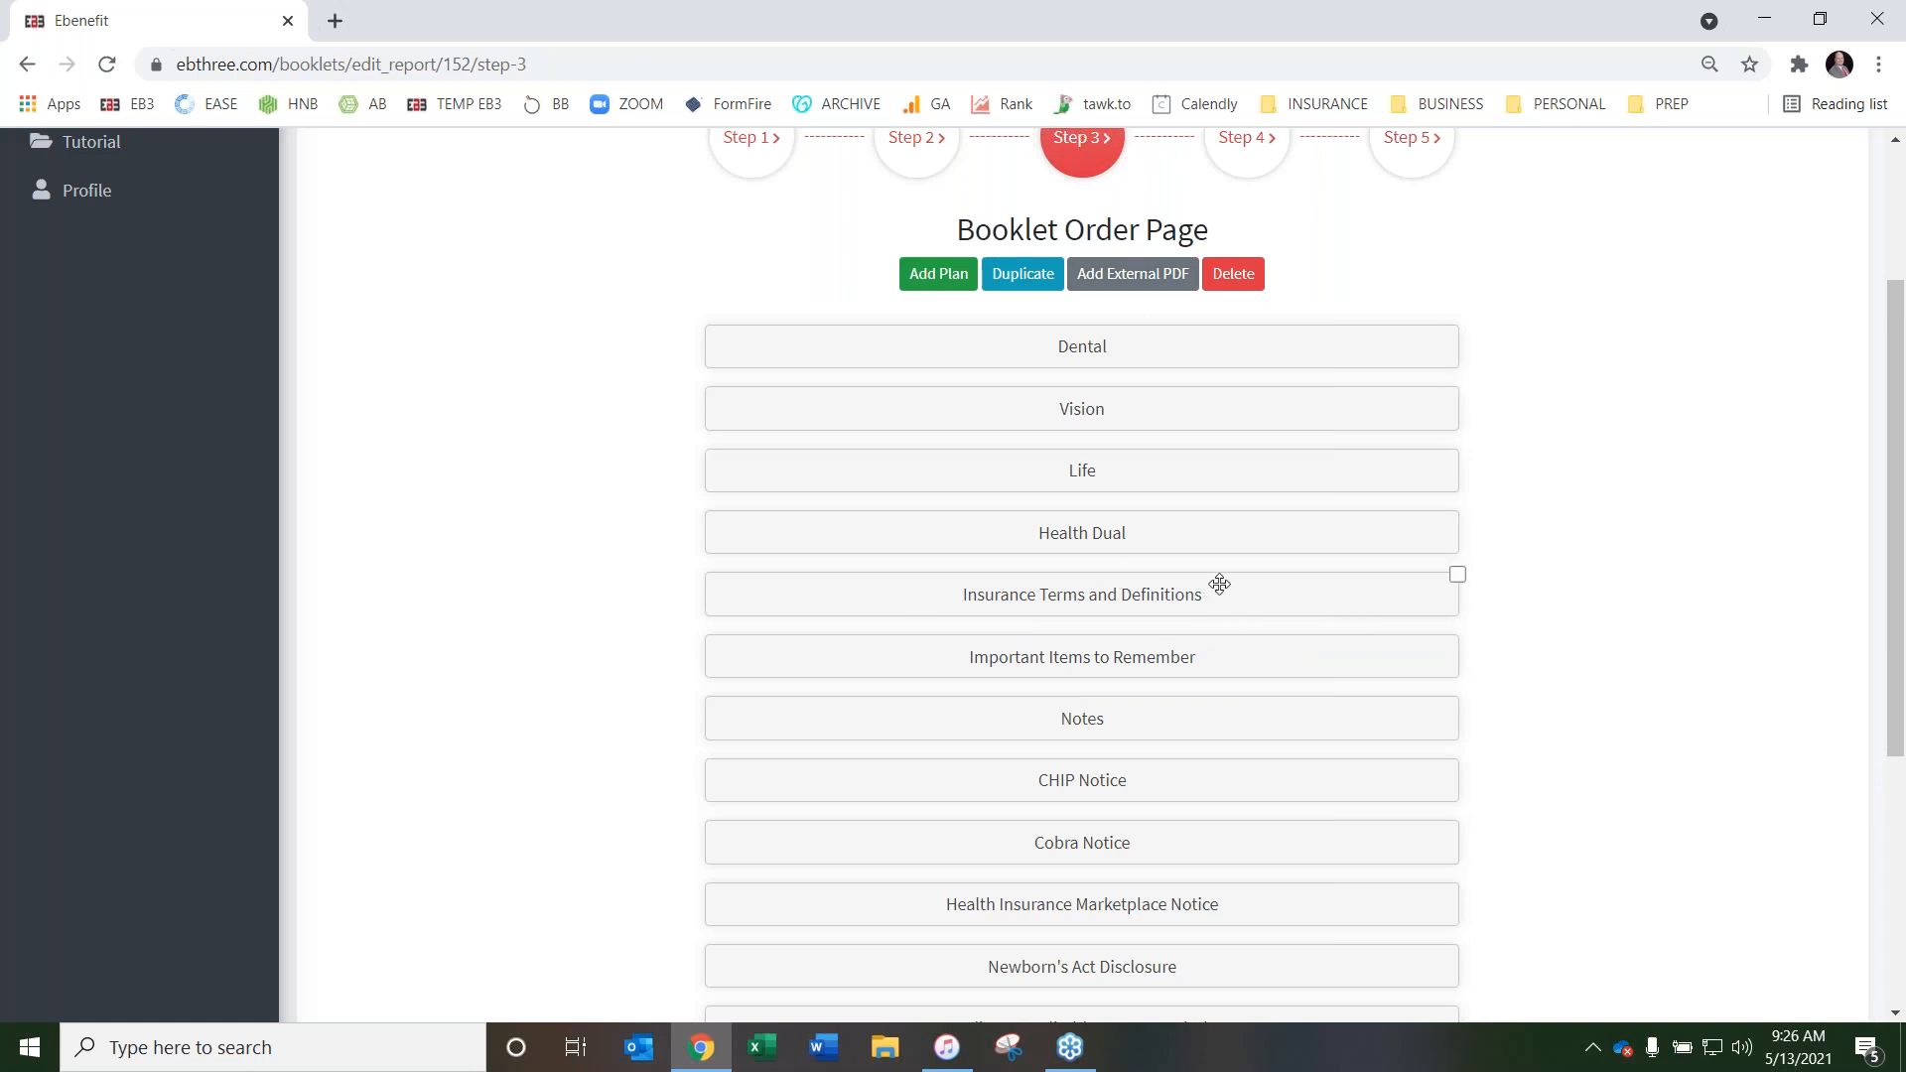
drag(1220, 584, 1215, 333)
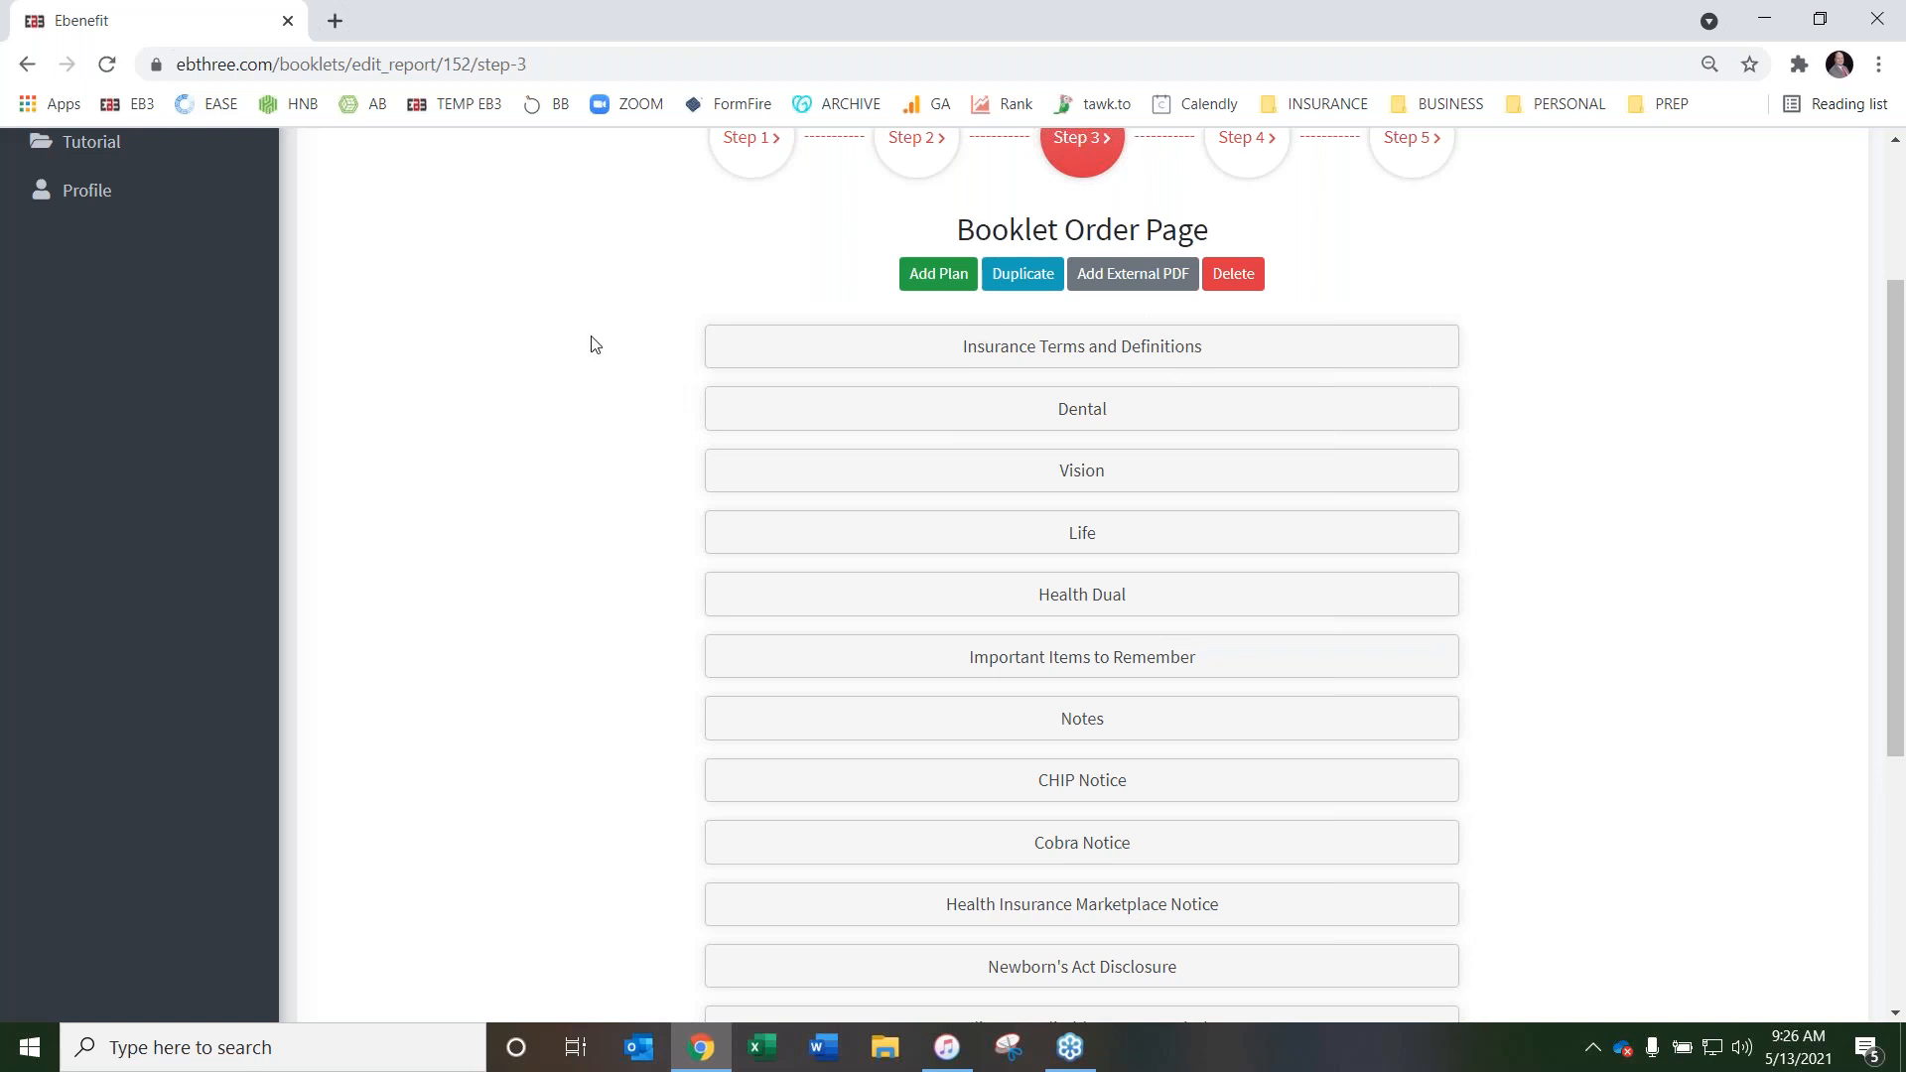
drag(1218, 653, 1206, 403)
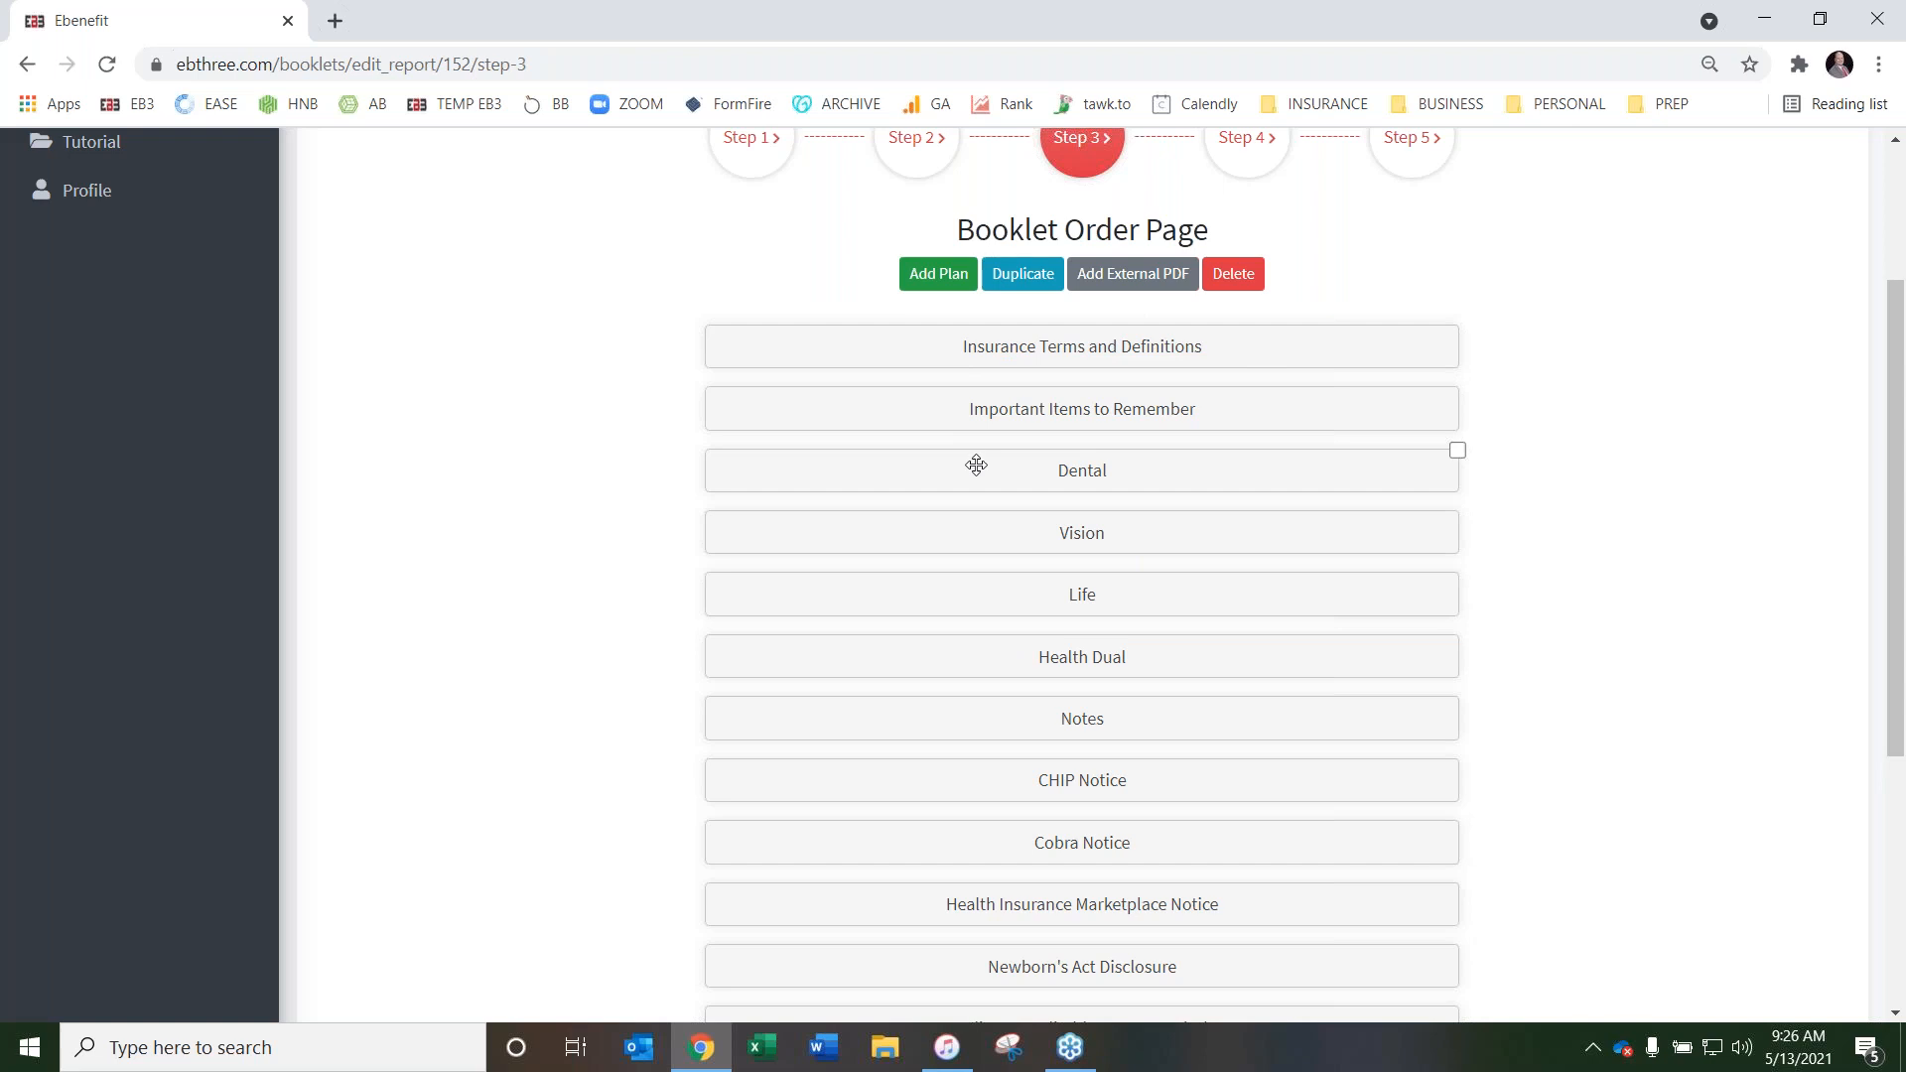
mouse_move(1160, 655)
mouse_down()
mouse_move(1171, 460)
mouse_move(1171, 480)
mouse_up()
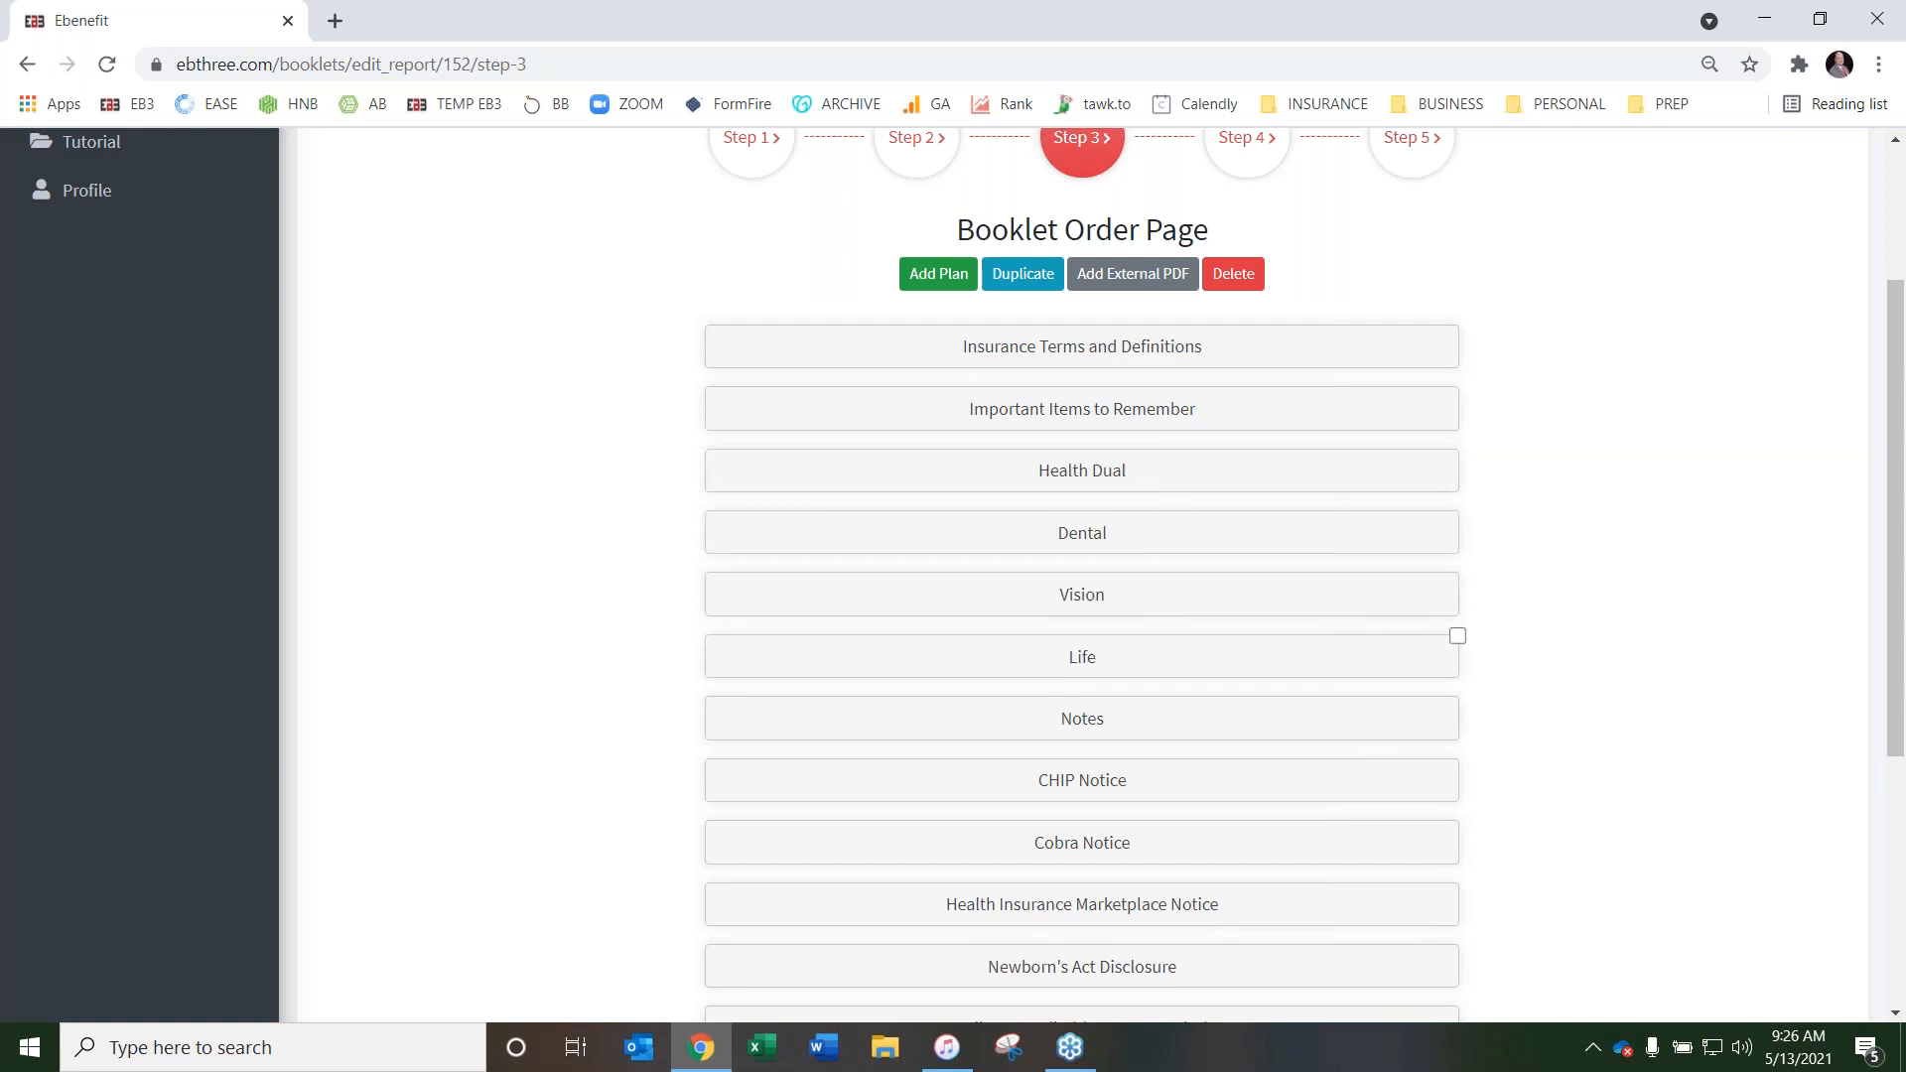
scroll(1440, 586, down, 4)
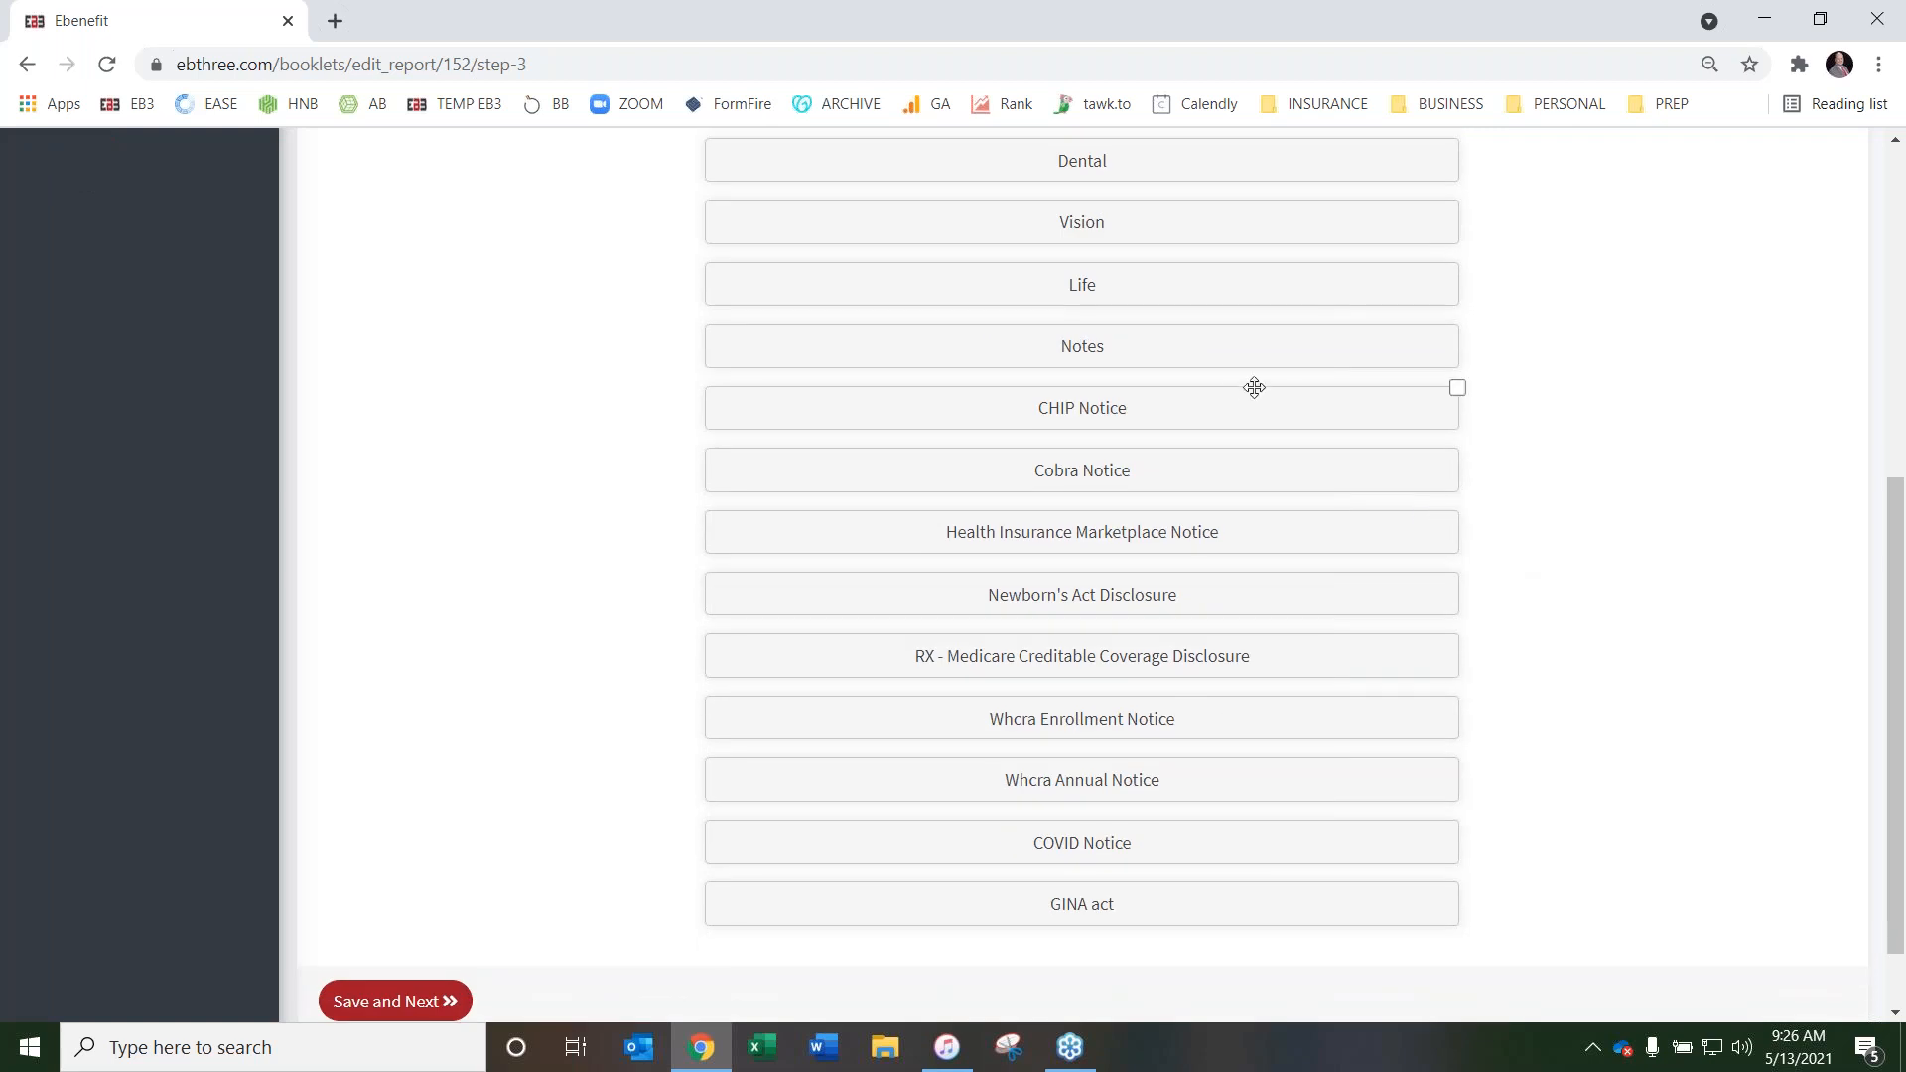
drag(1199, 331, 1195, 914)
scroll(851, 767, up, 7)
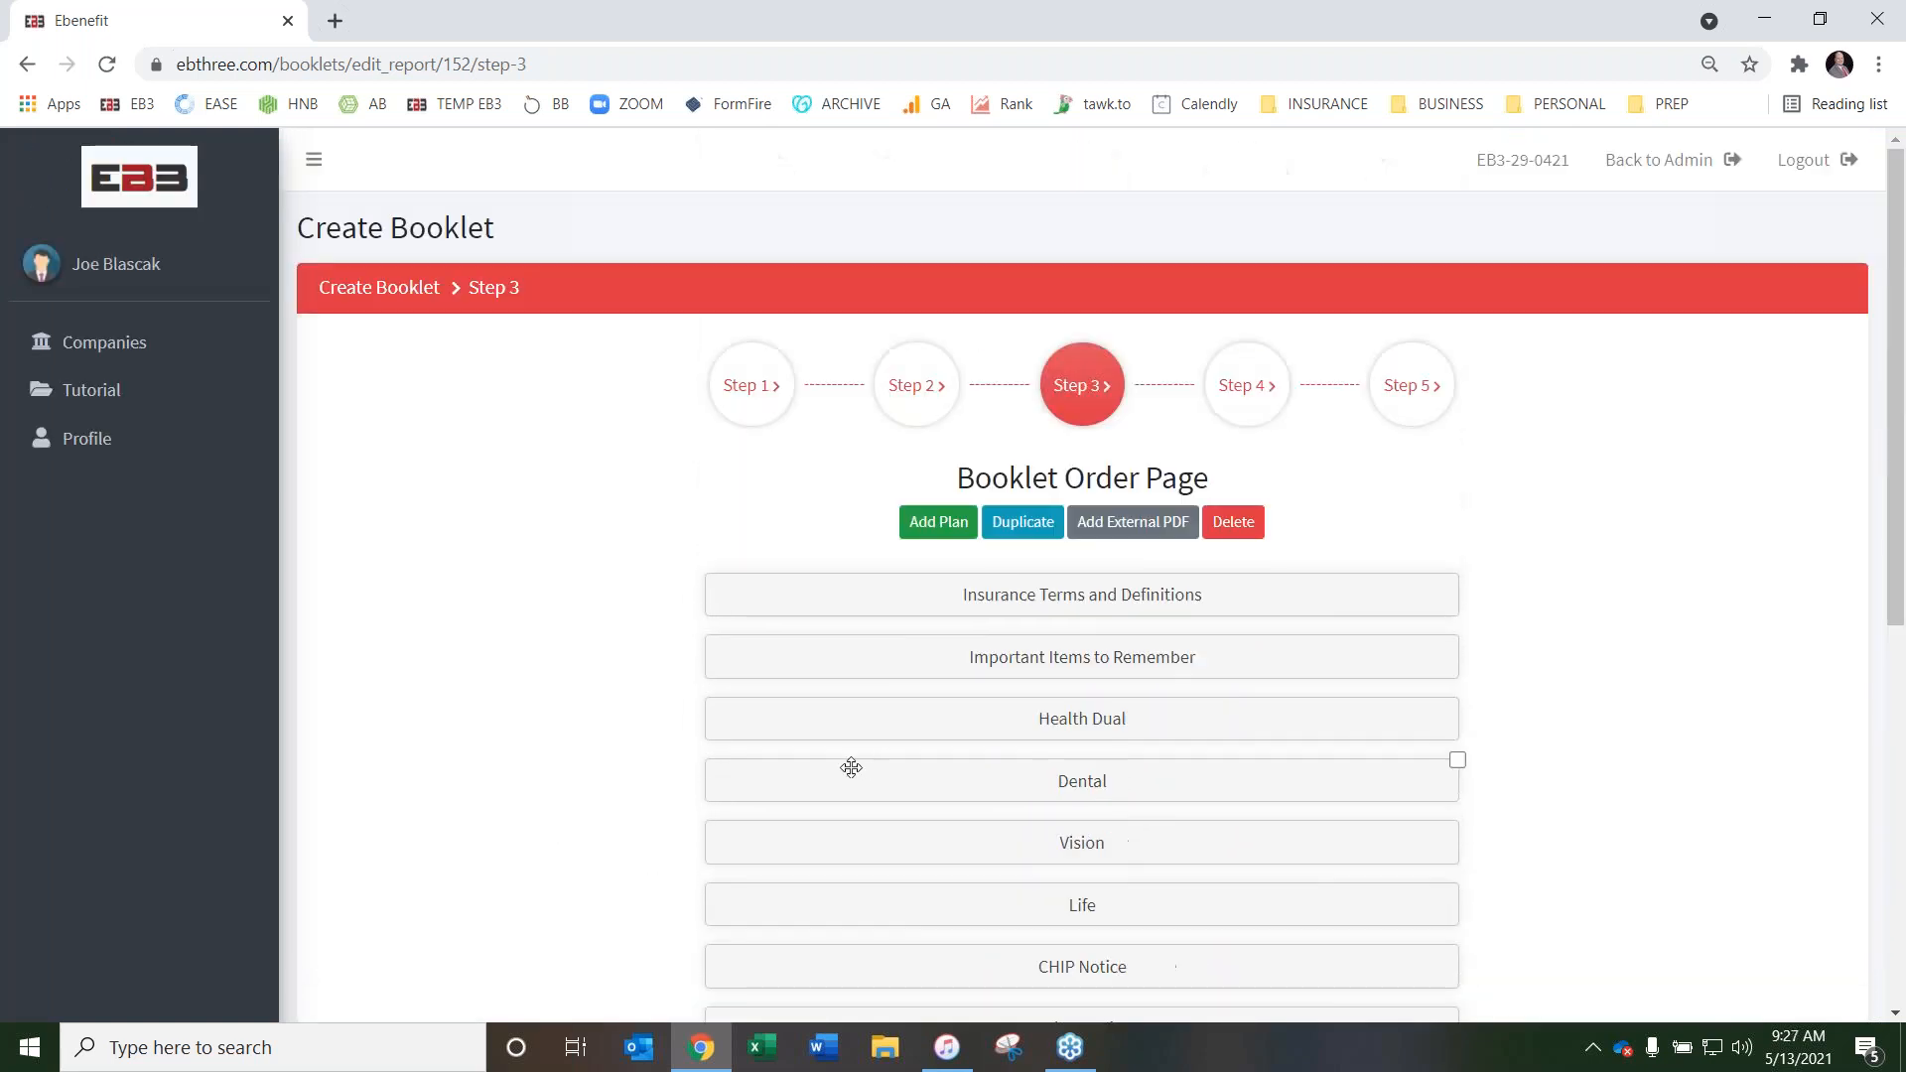
scroll(617, 740, down, 7)
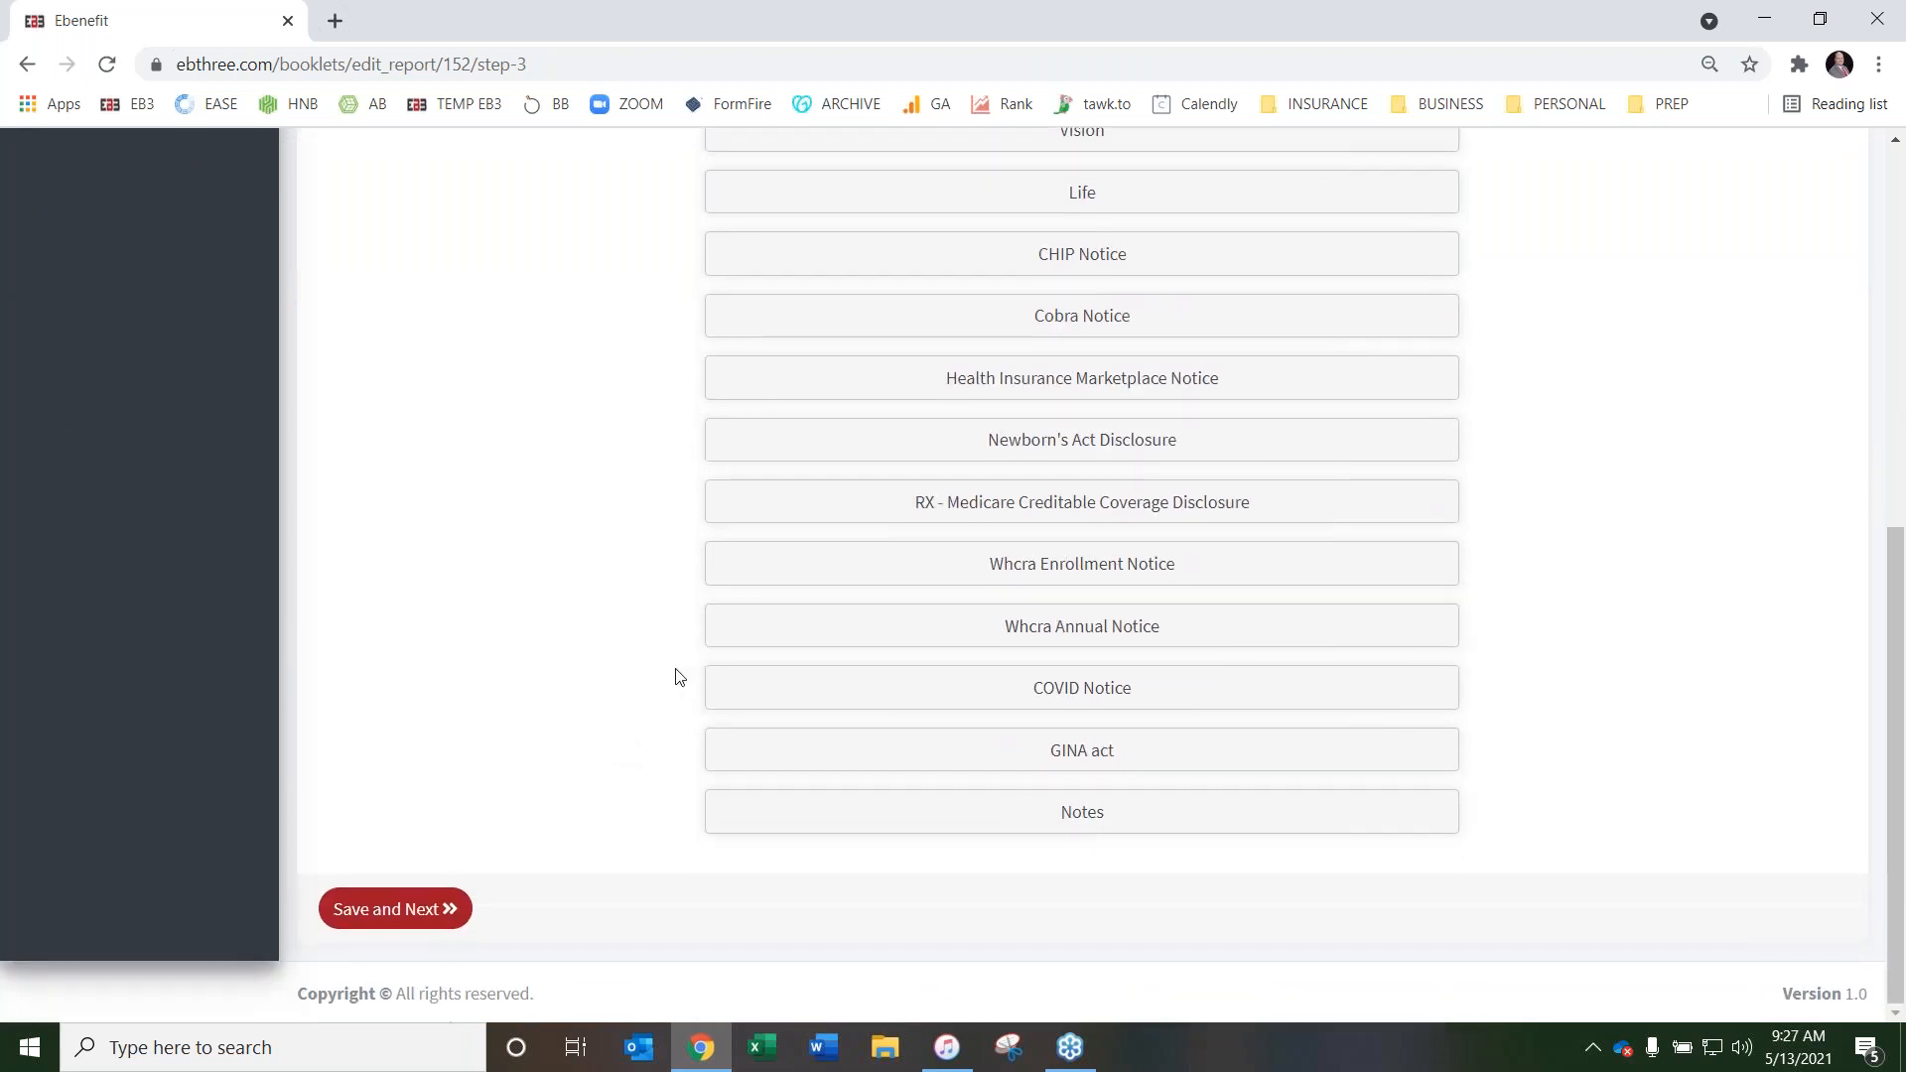
Add an external PDF entry to the booklet's page order, selecting its label text and leaving it unedited
scroll(660, 675, up, 6)
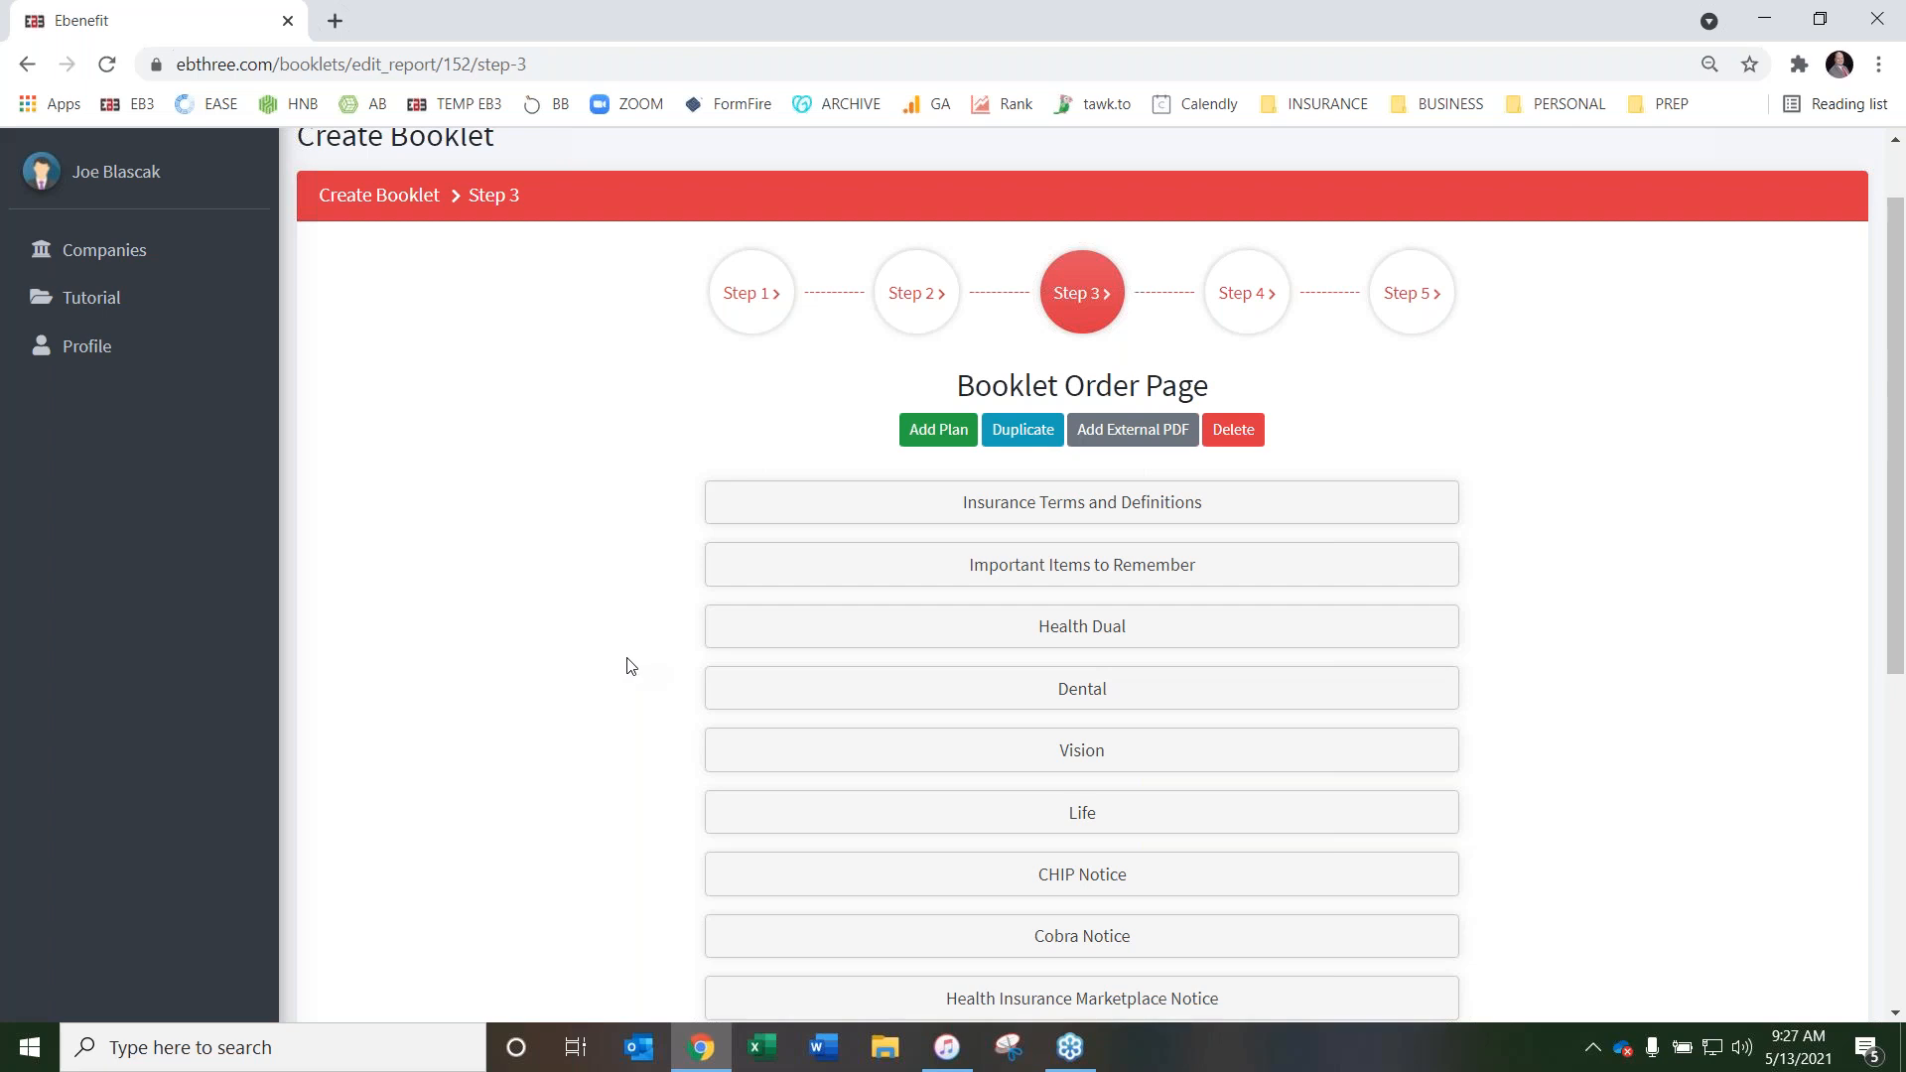
scroll(576, 558, down, 3)
scroll(581, 572, up, 3)
scroll(1507, 516, down, 1)
scroll(1502, 510, up, 3)
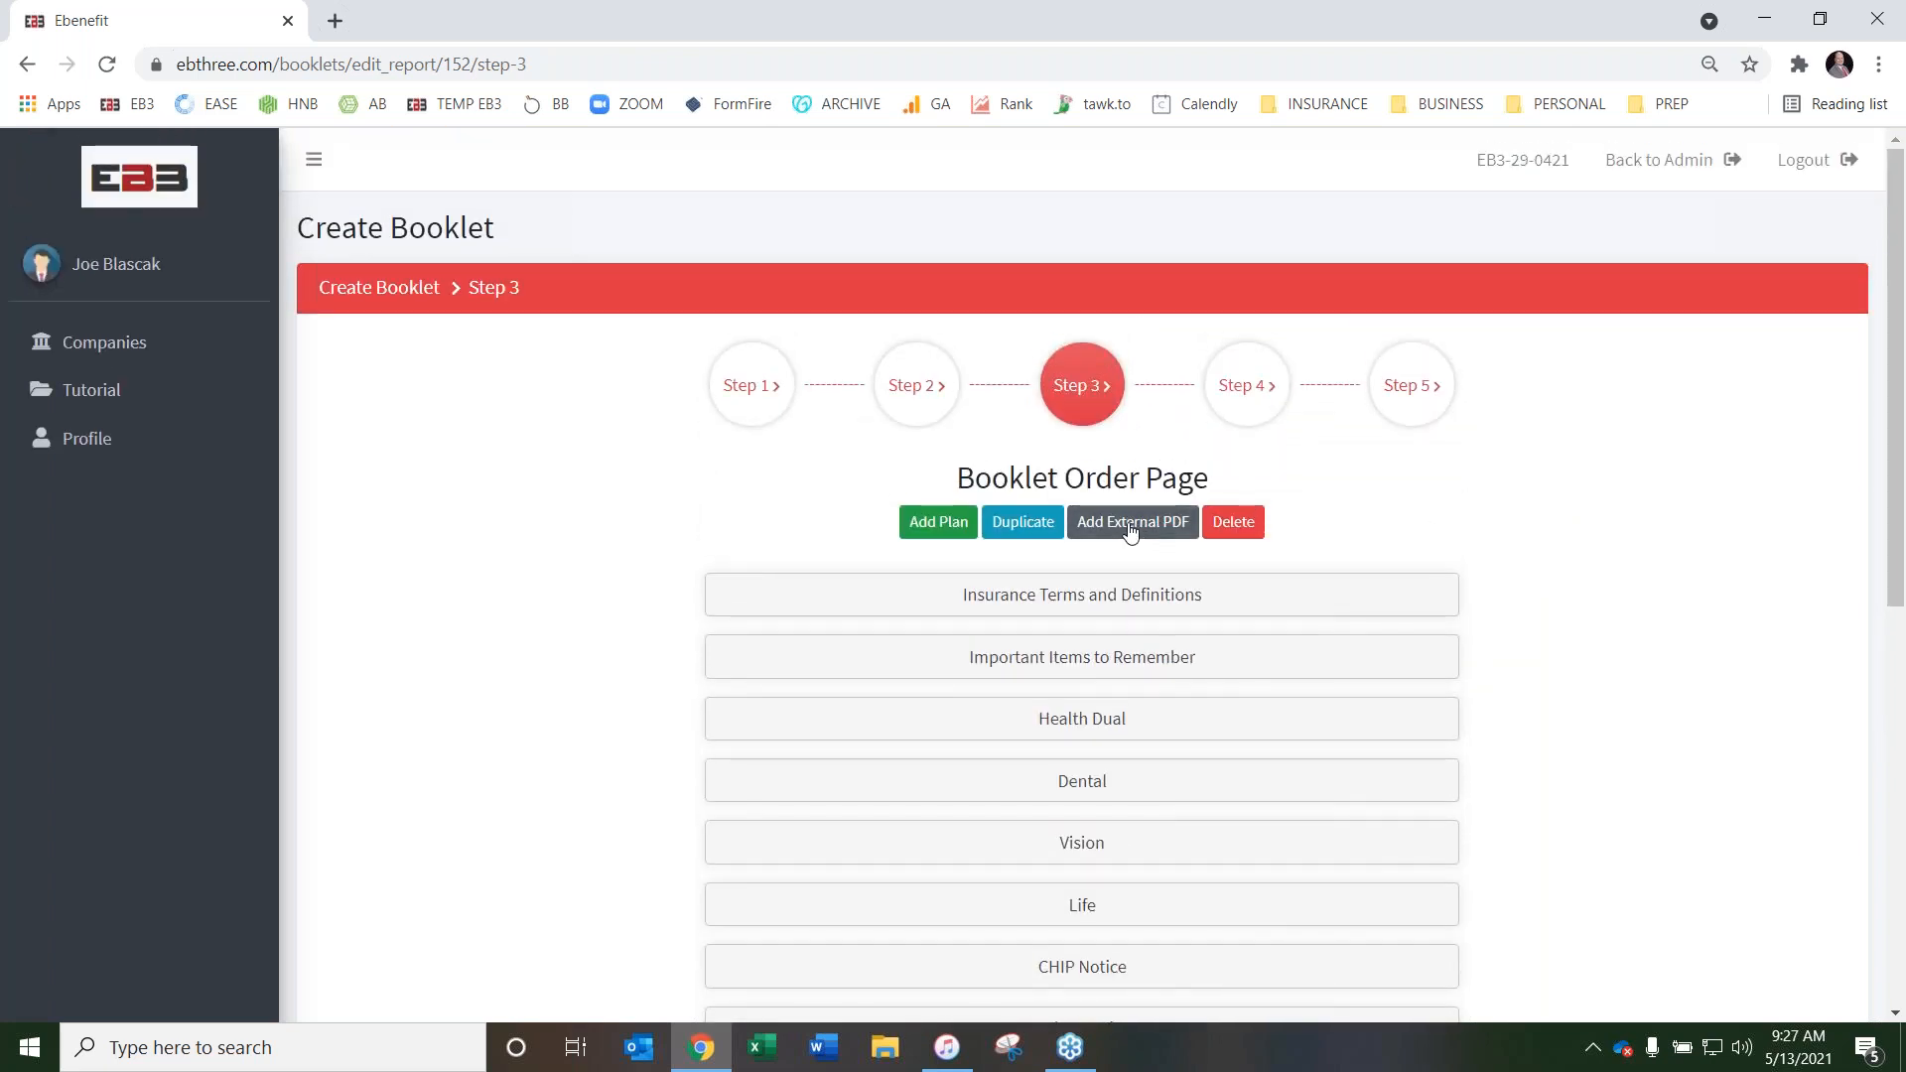
scroll(1562, 498, down, 8)
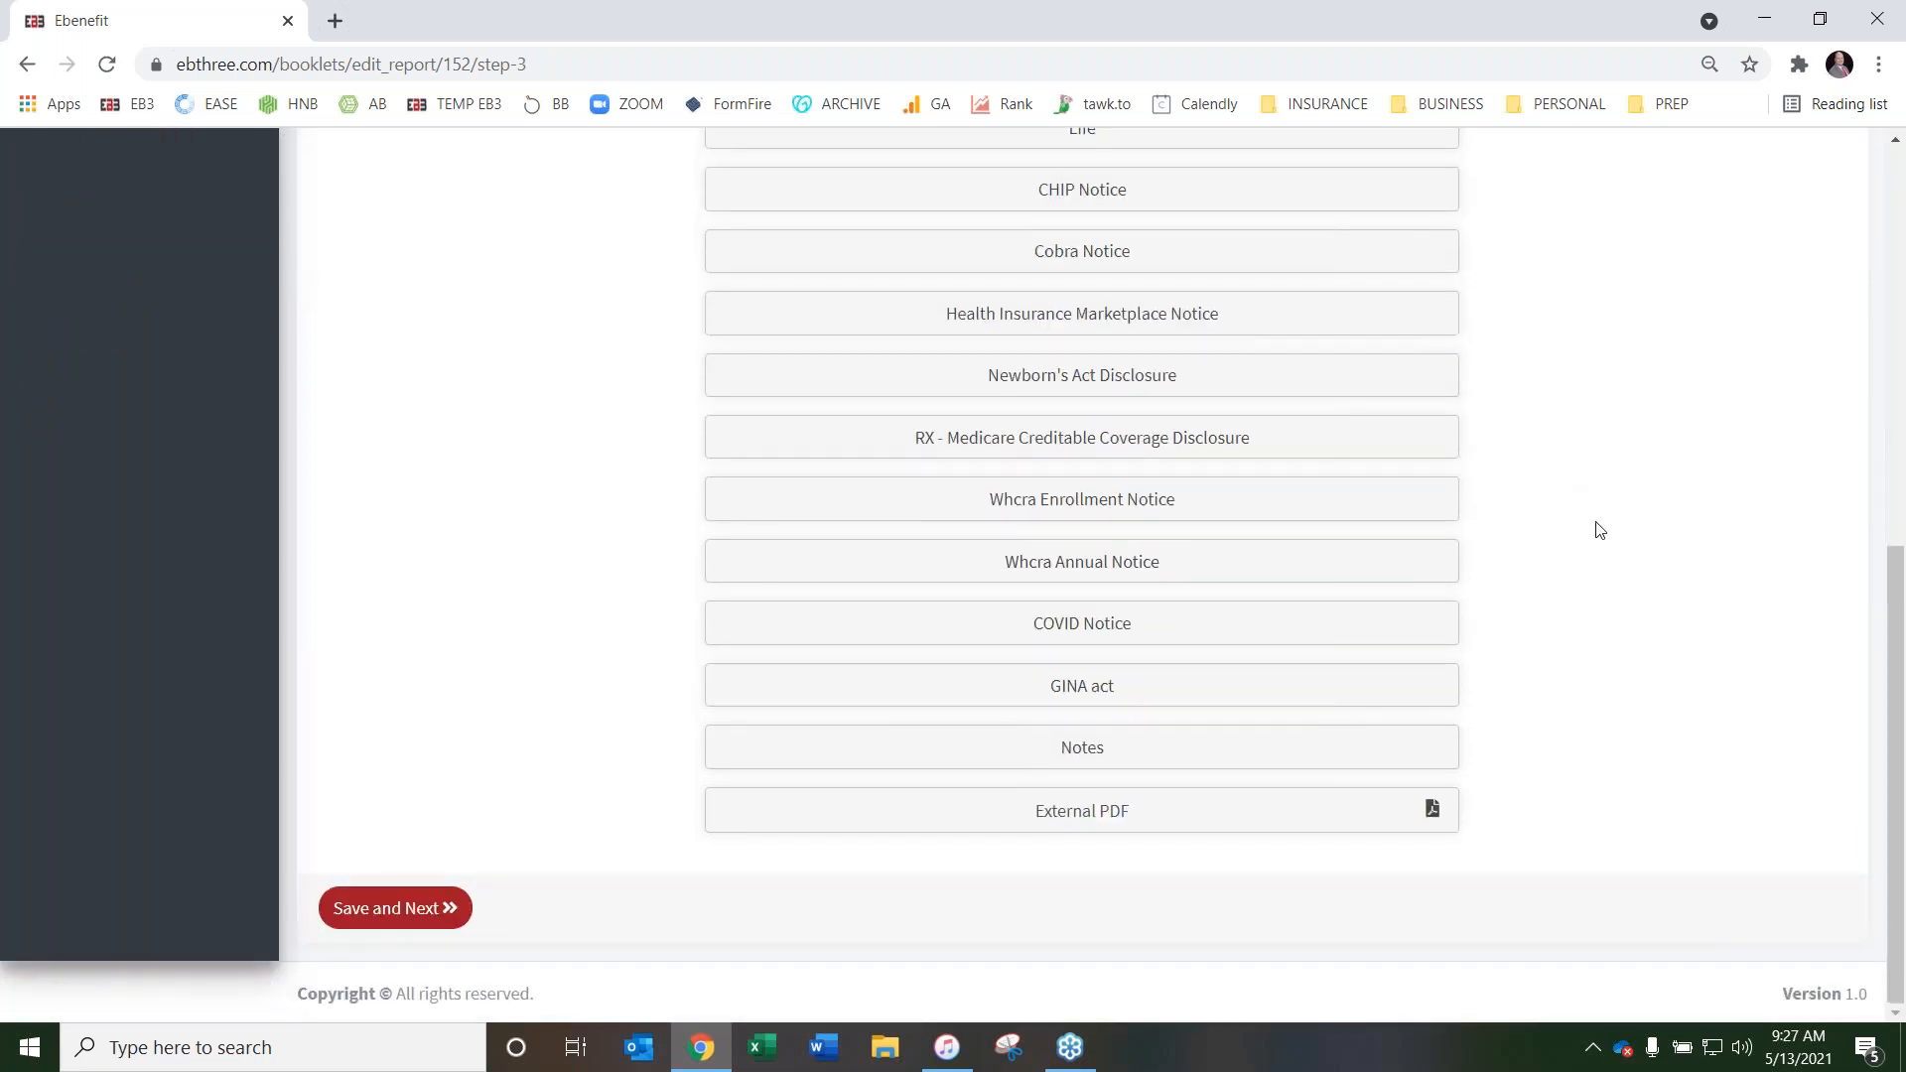
click(1143, 805)
drag(1145, 805, 969, 808)
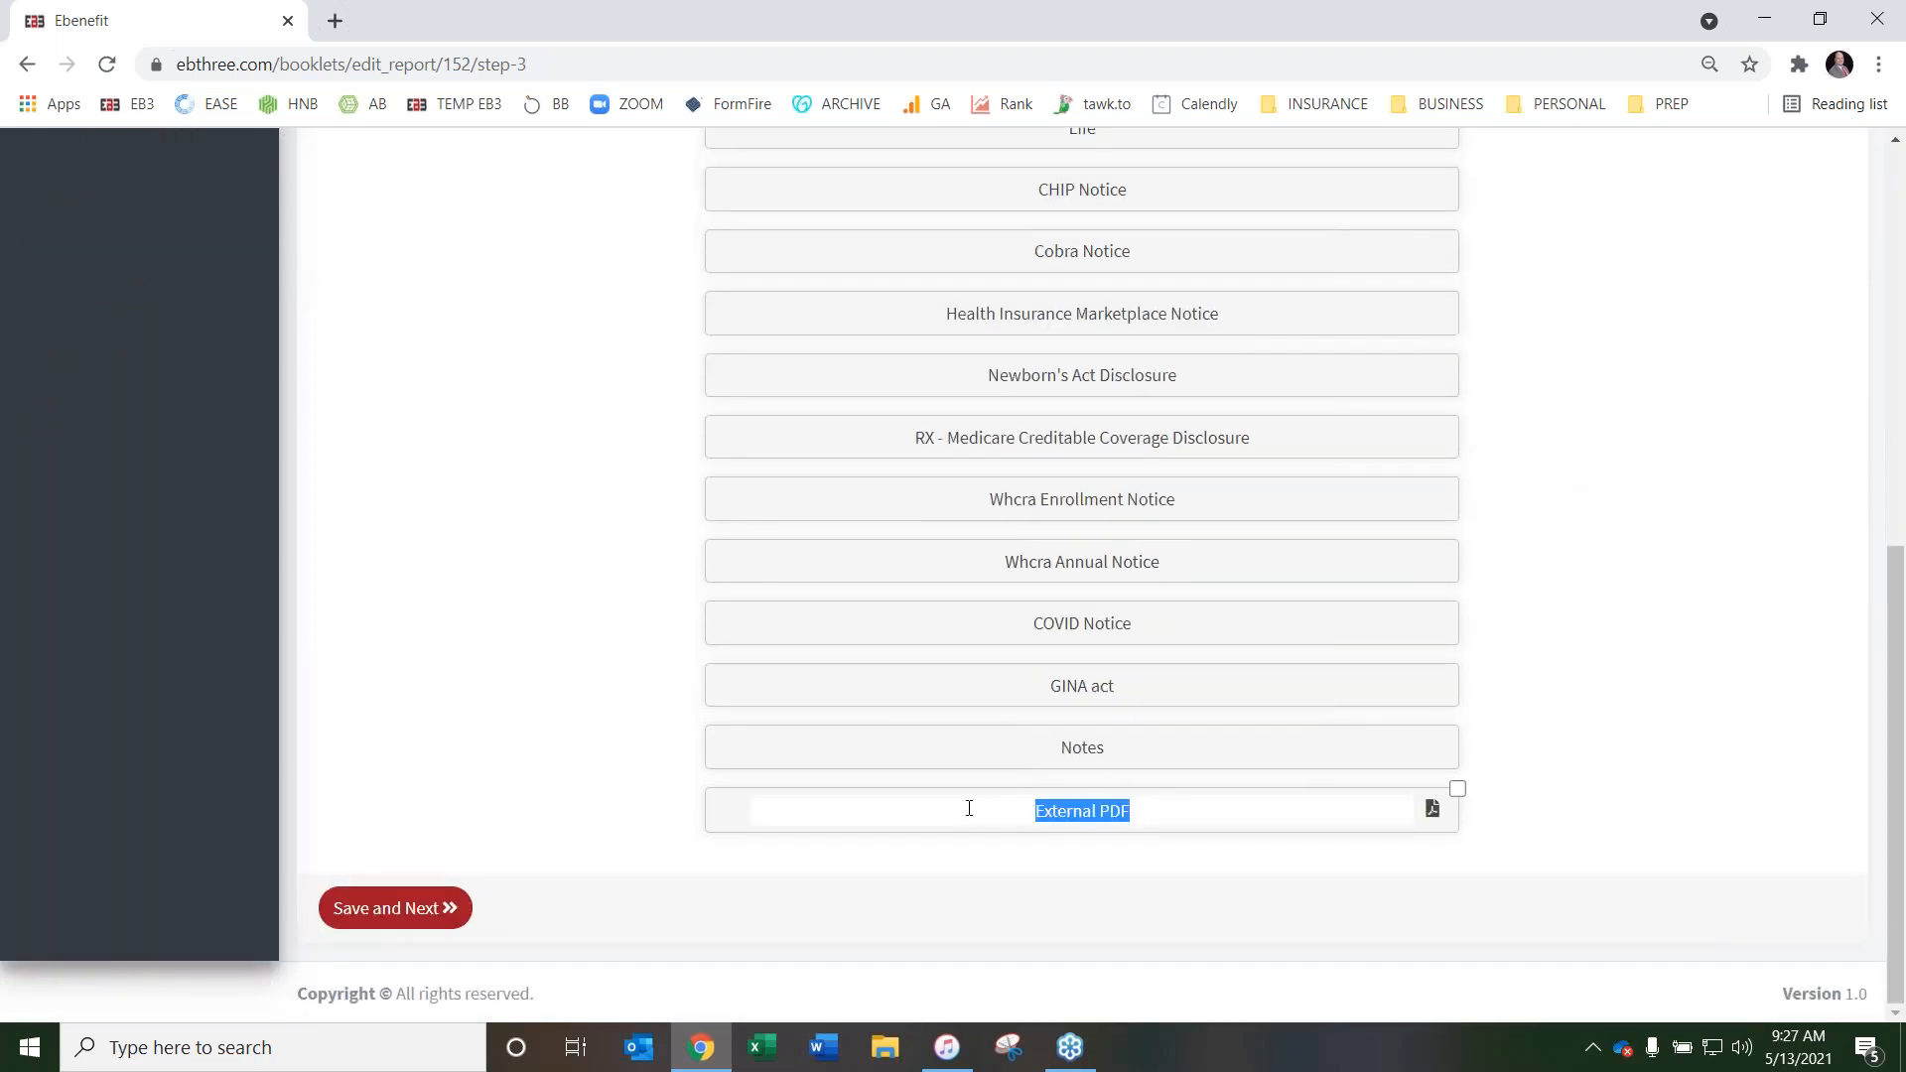
click(502, 681)
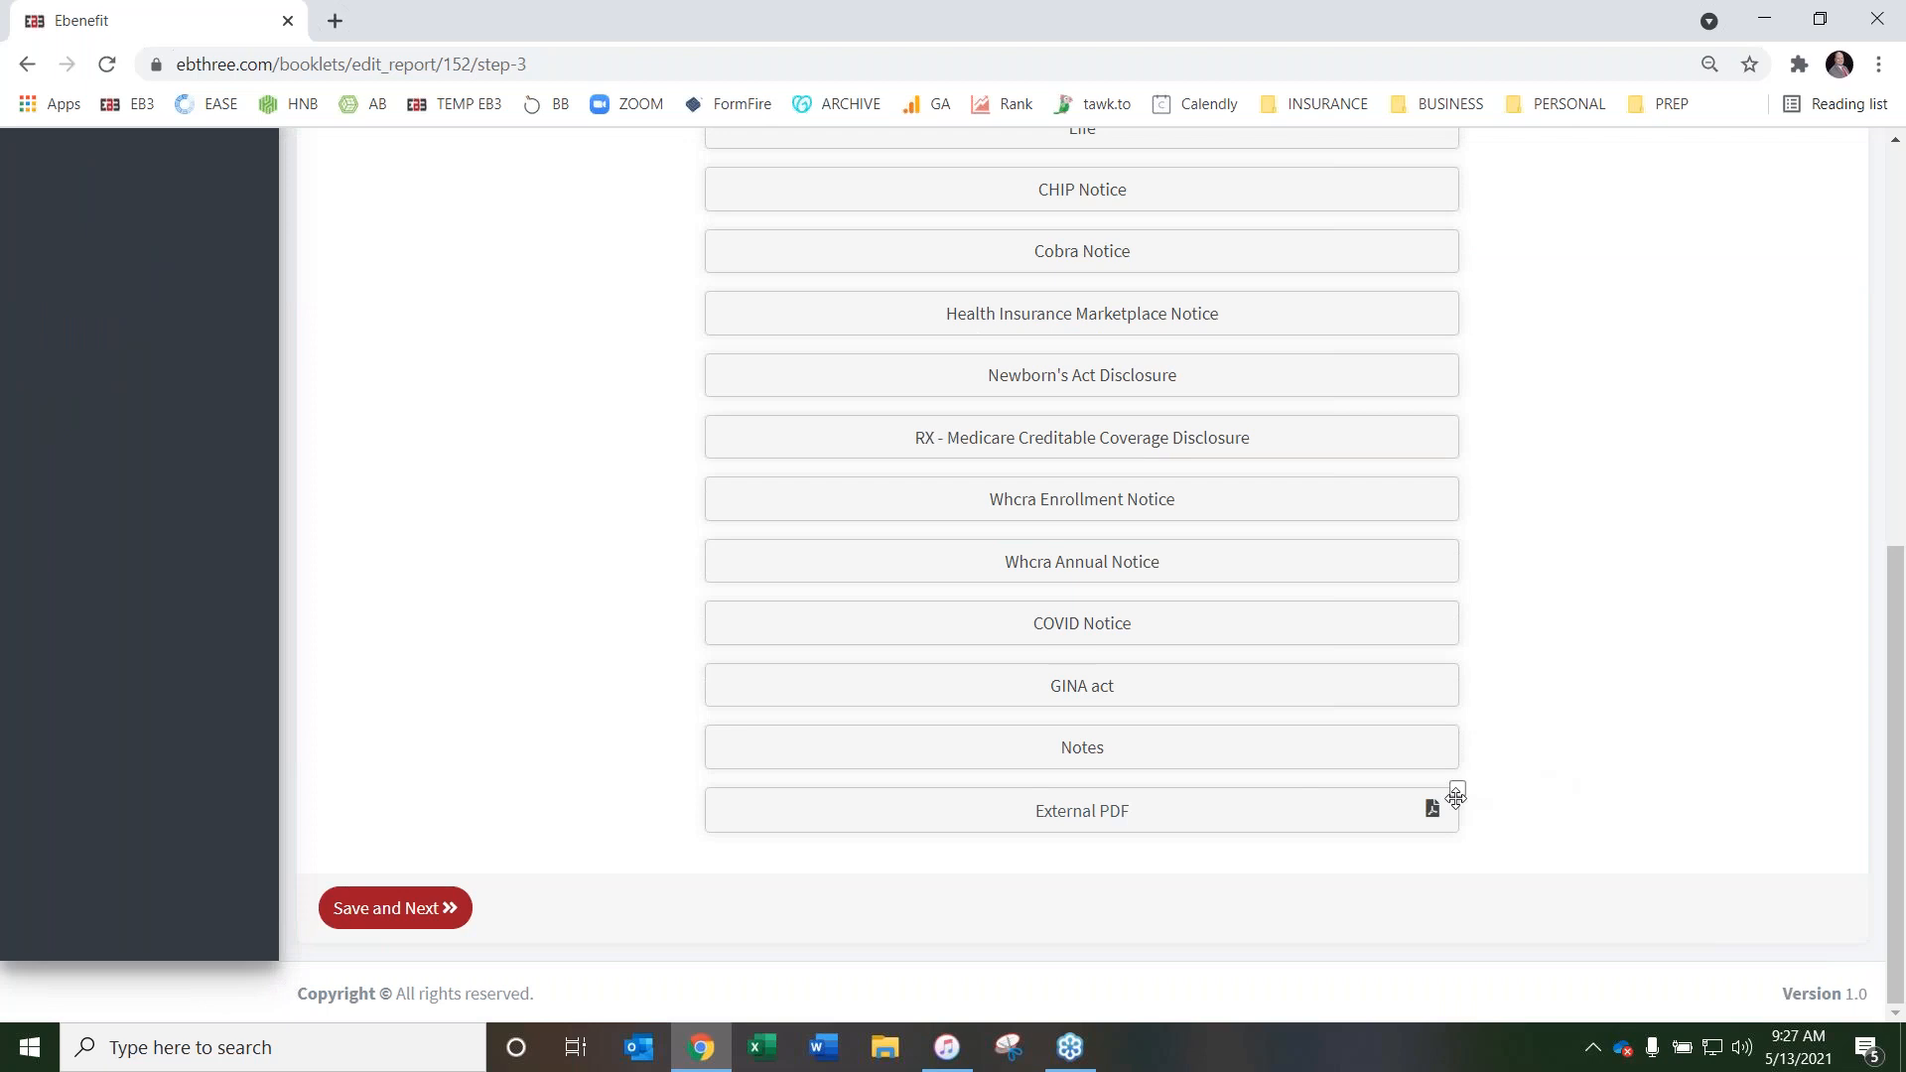
Attach Blascak Health Insurance Level Funded.pdf from the desktop's MARKETING MATERIALS folder to the external PDF entry
click(1433, 810)
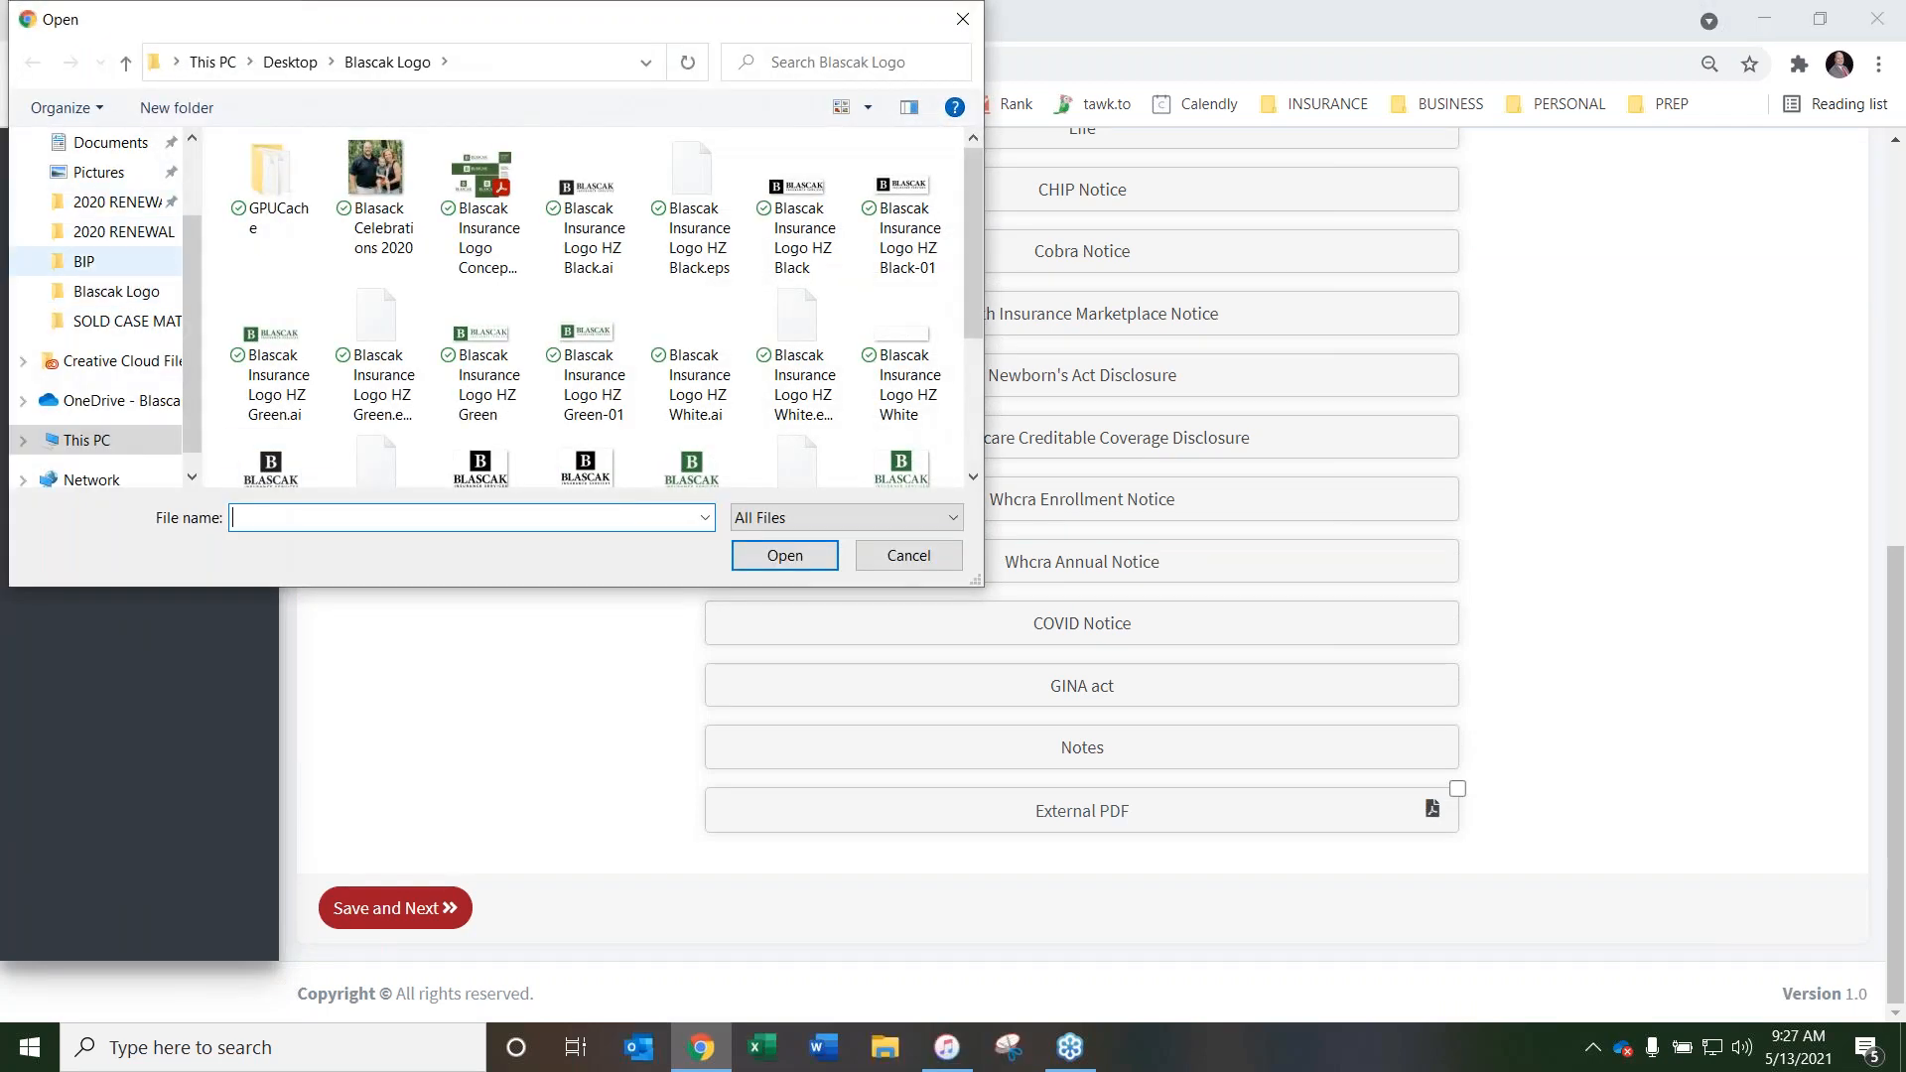
scroll(189, 318, up, 2)
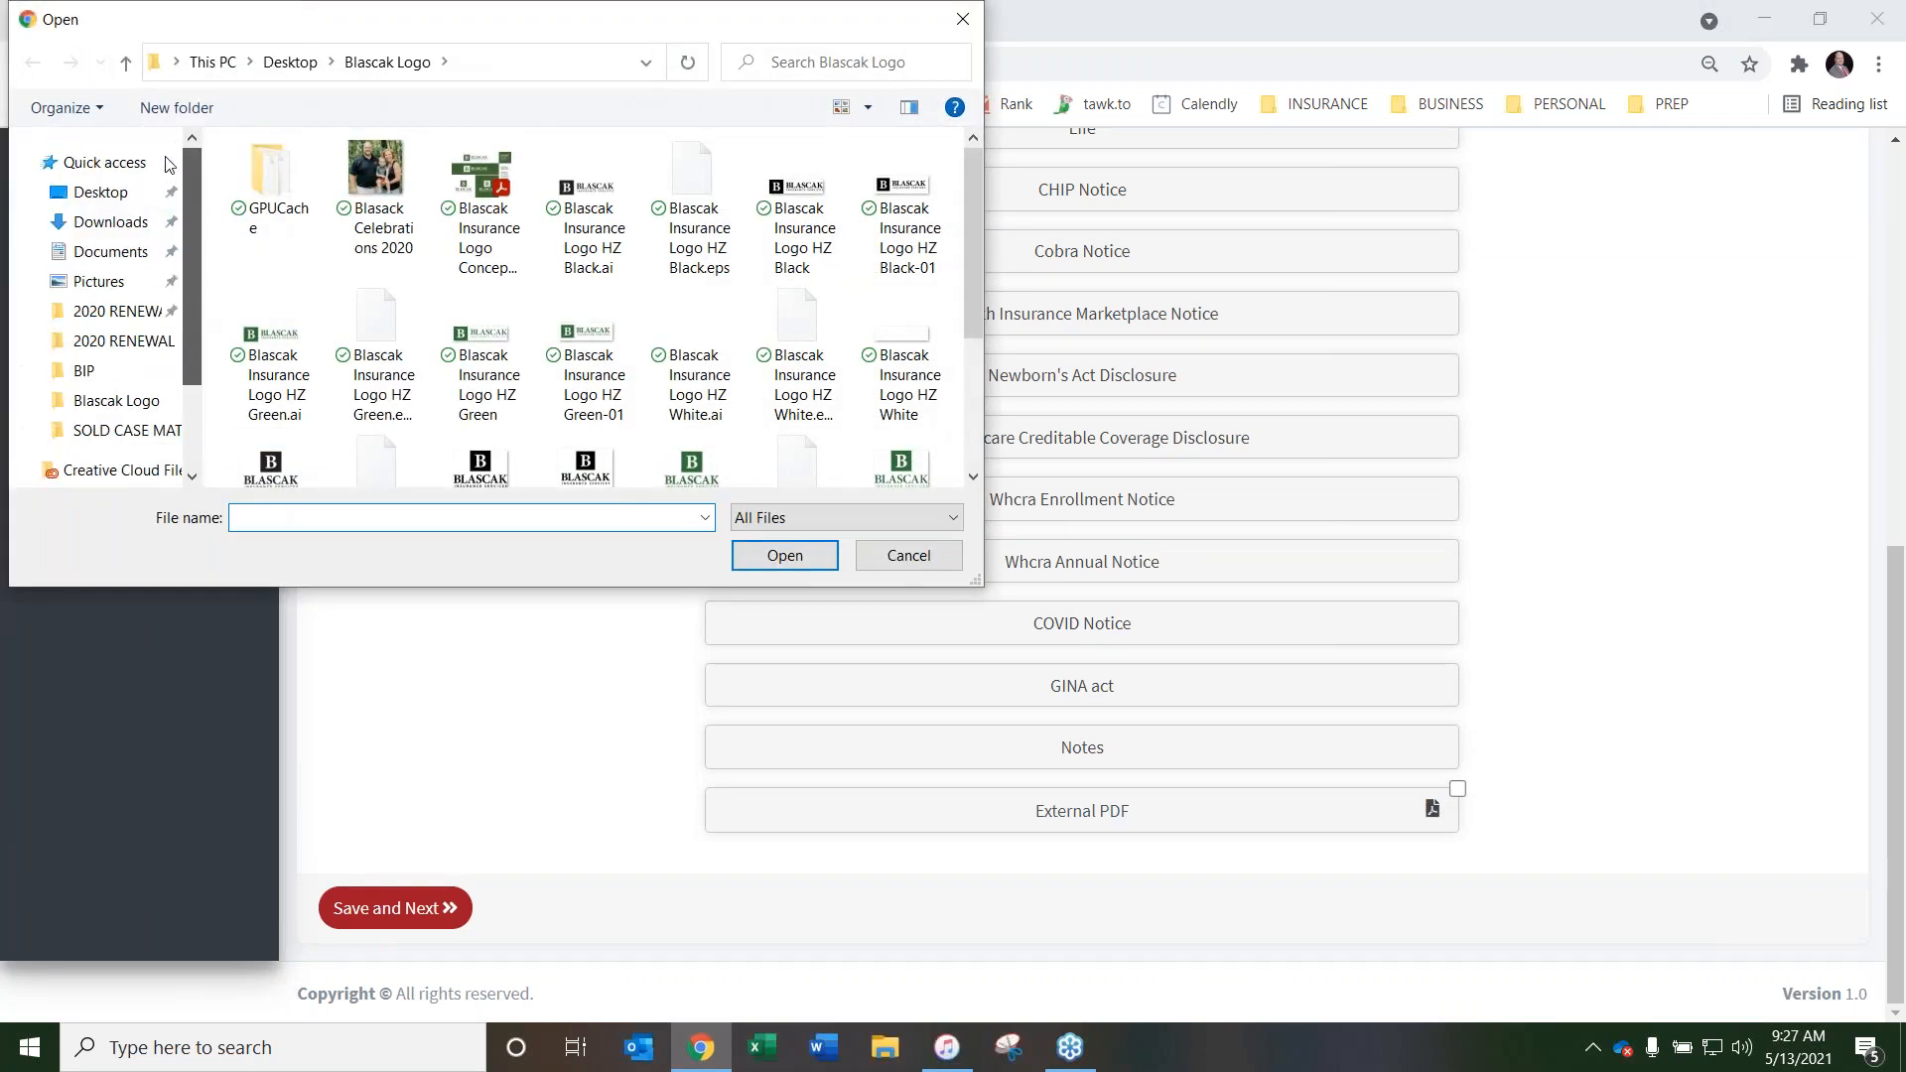
click(104, 193)
scroll(310, 334, down, 2)
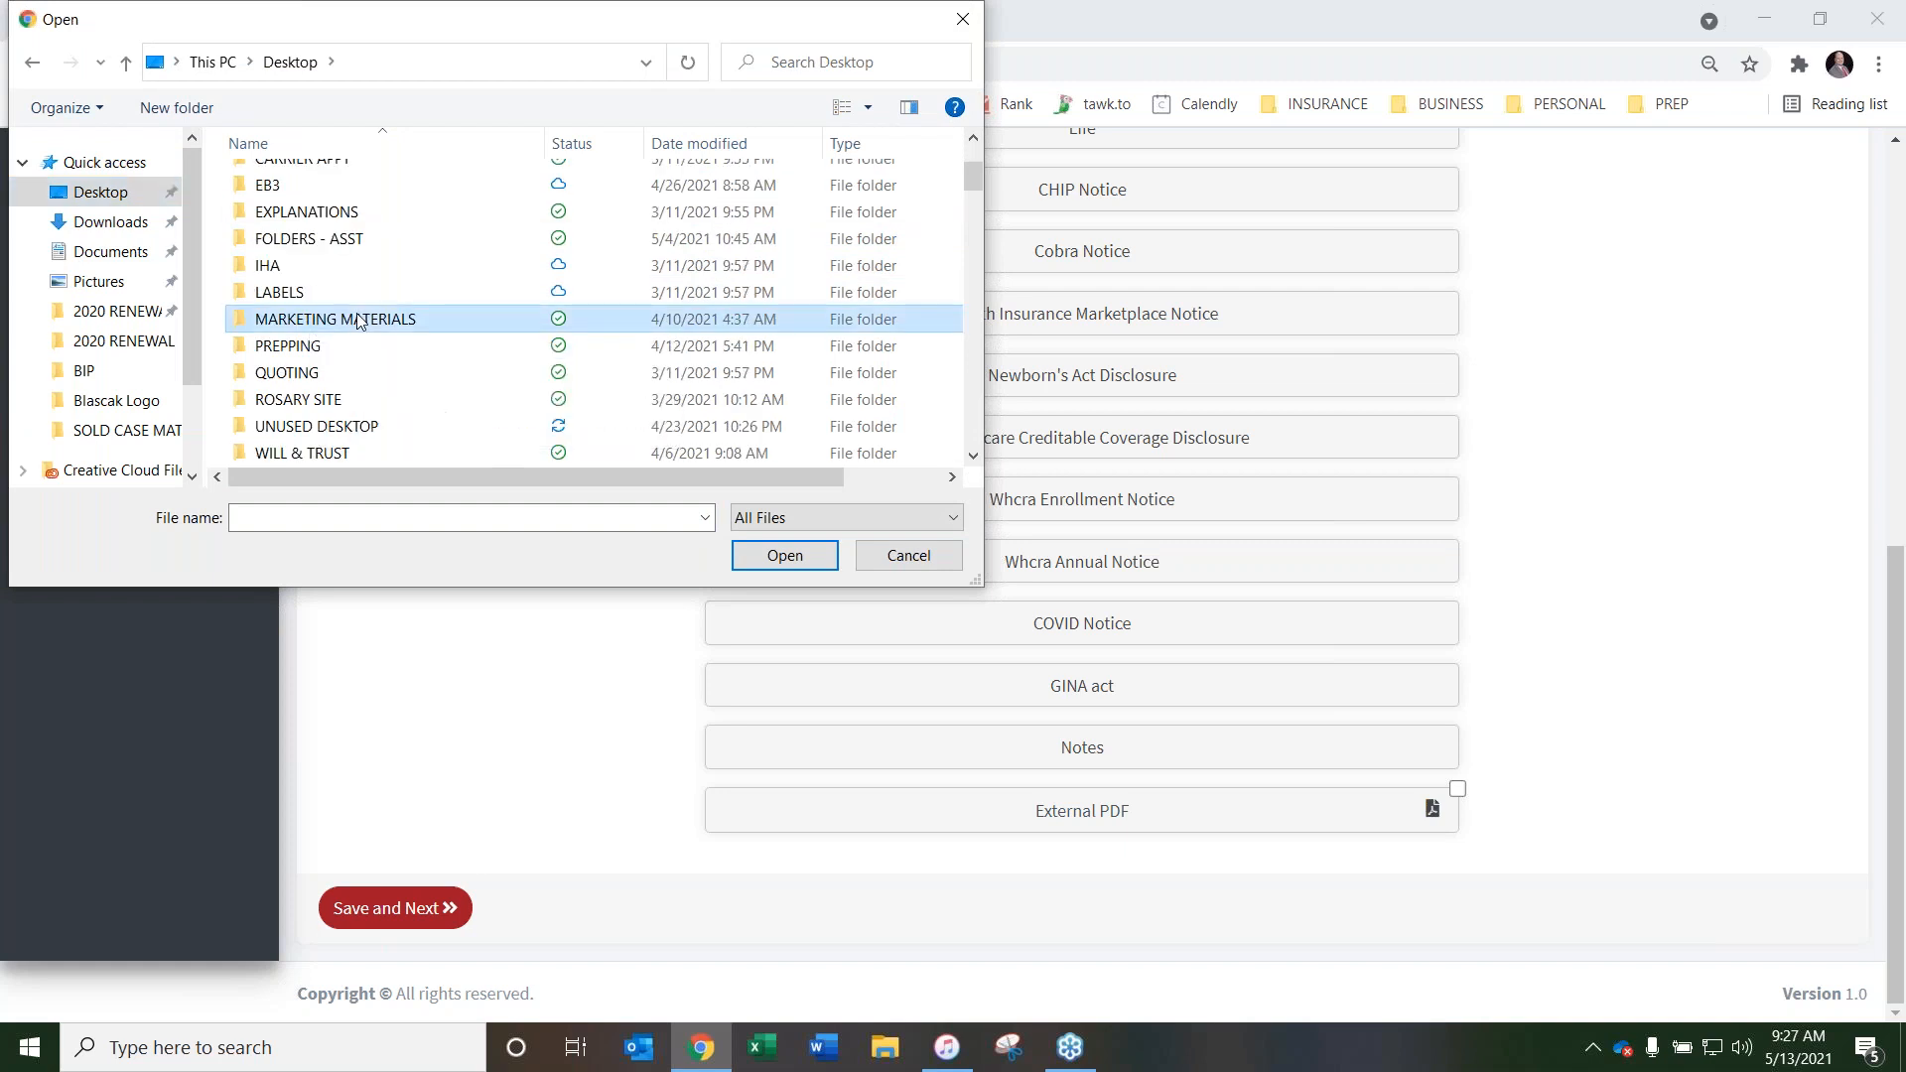
double_click(442, 317)
double_click(444, 343)
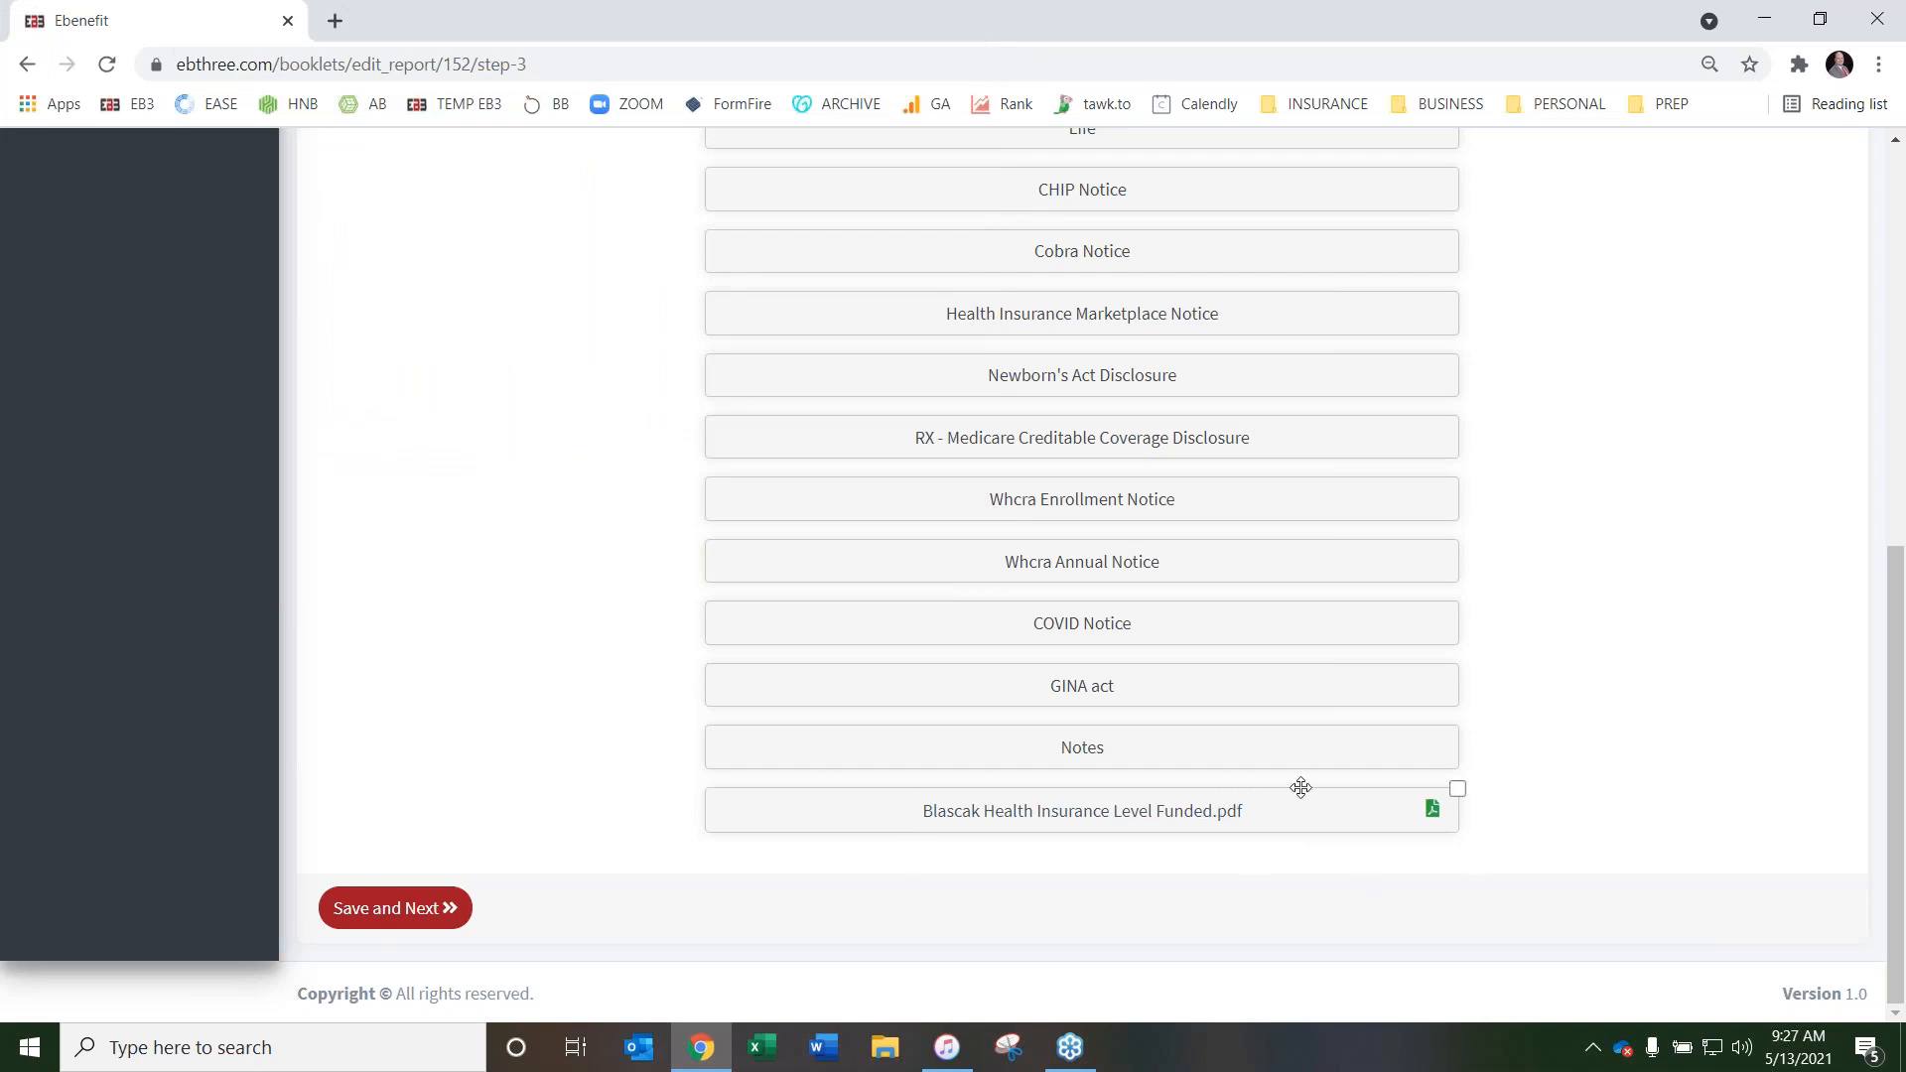
Move the attached Level Funded PDF between Health Dual and Dental in the booklet order
mouse_move(1301, 791)
mouse_down()
mouse_move(1279, 726)
mouse_move(1301, 95)
mouse_move(1277, 255)
mouse_move(1289, 199)
mouse_move(1290, 229)
mouse_up()
scroll(604, 378, up, 2)
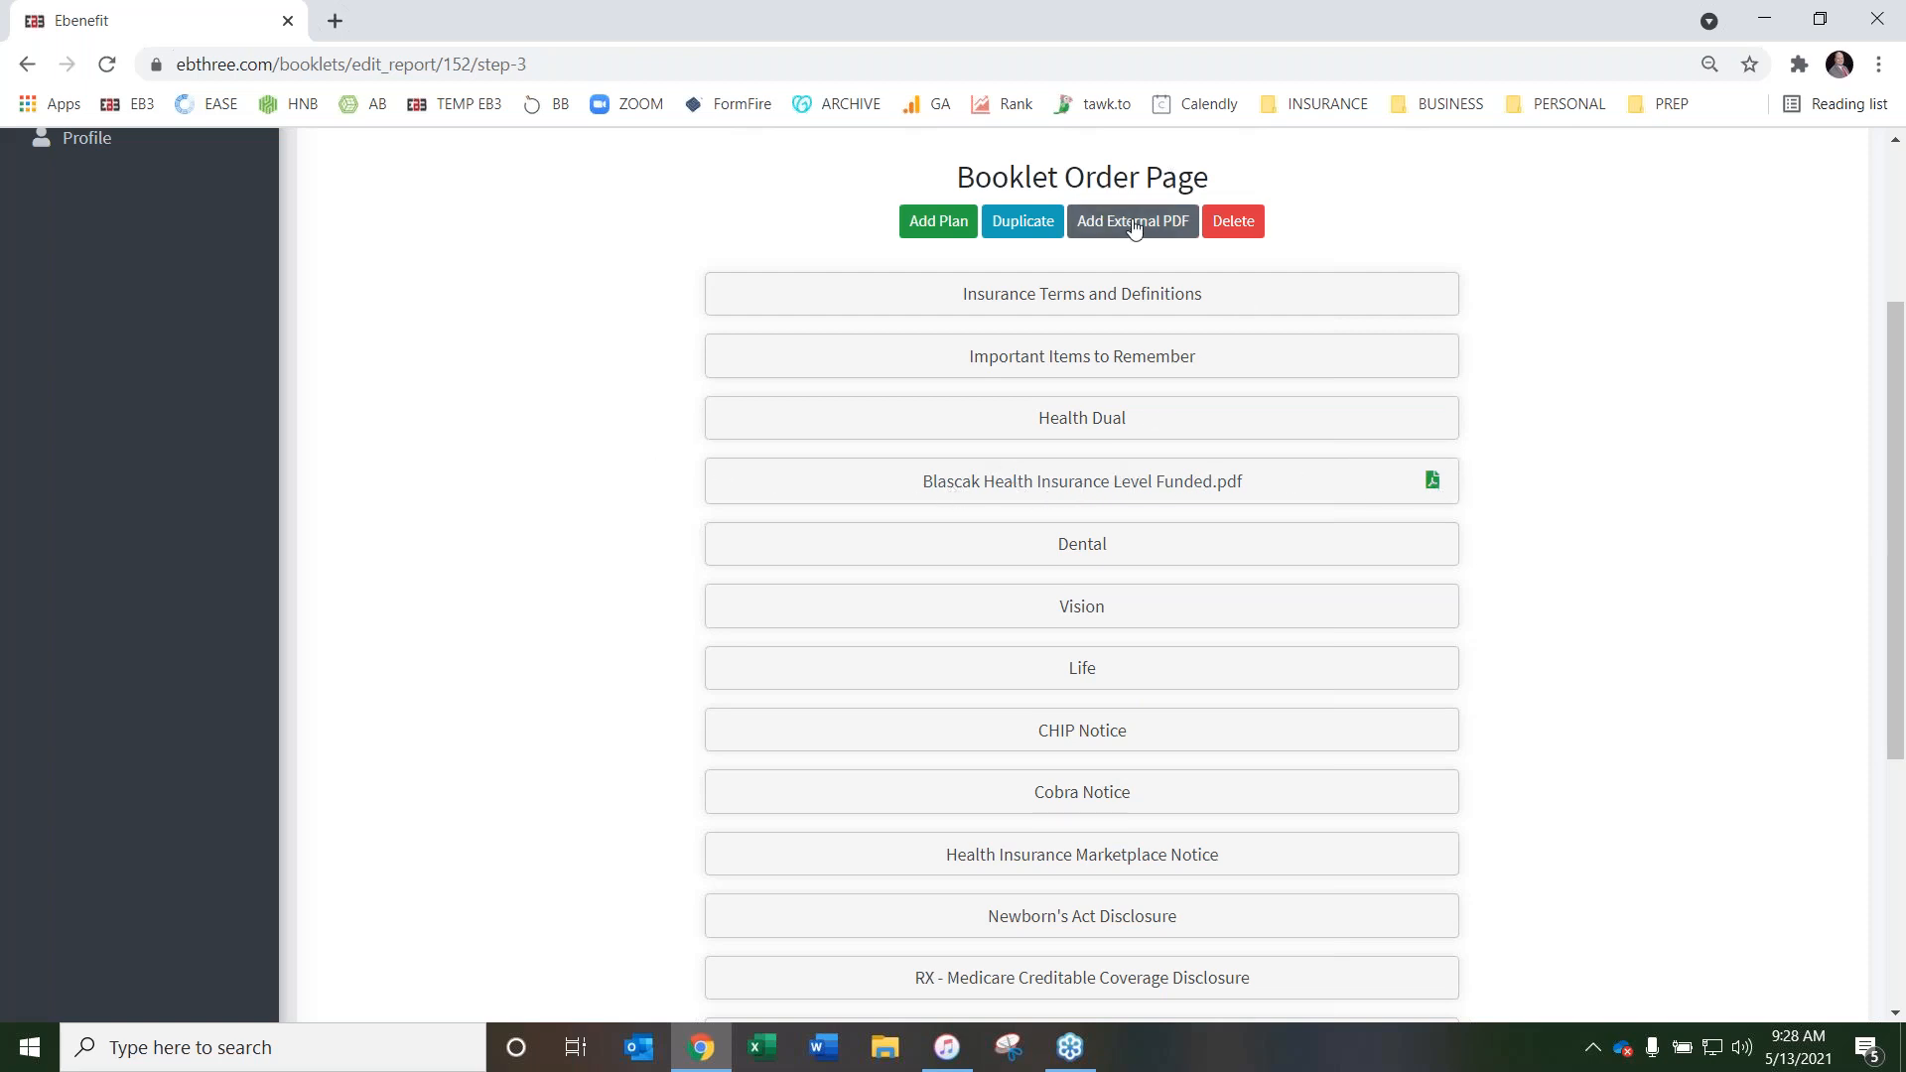
scroll(607, 372, down, 5)
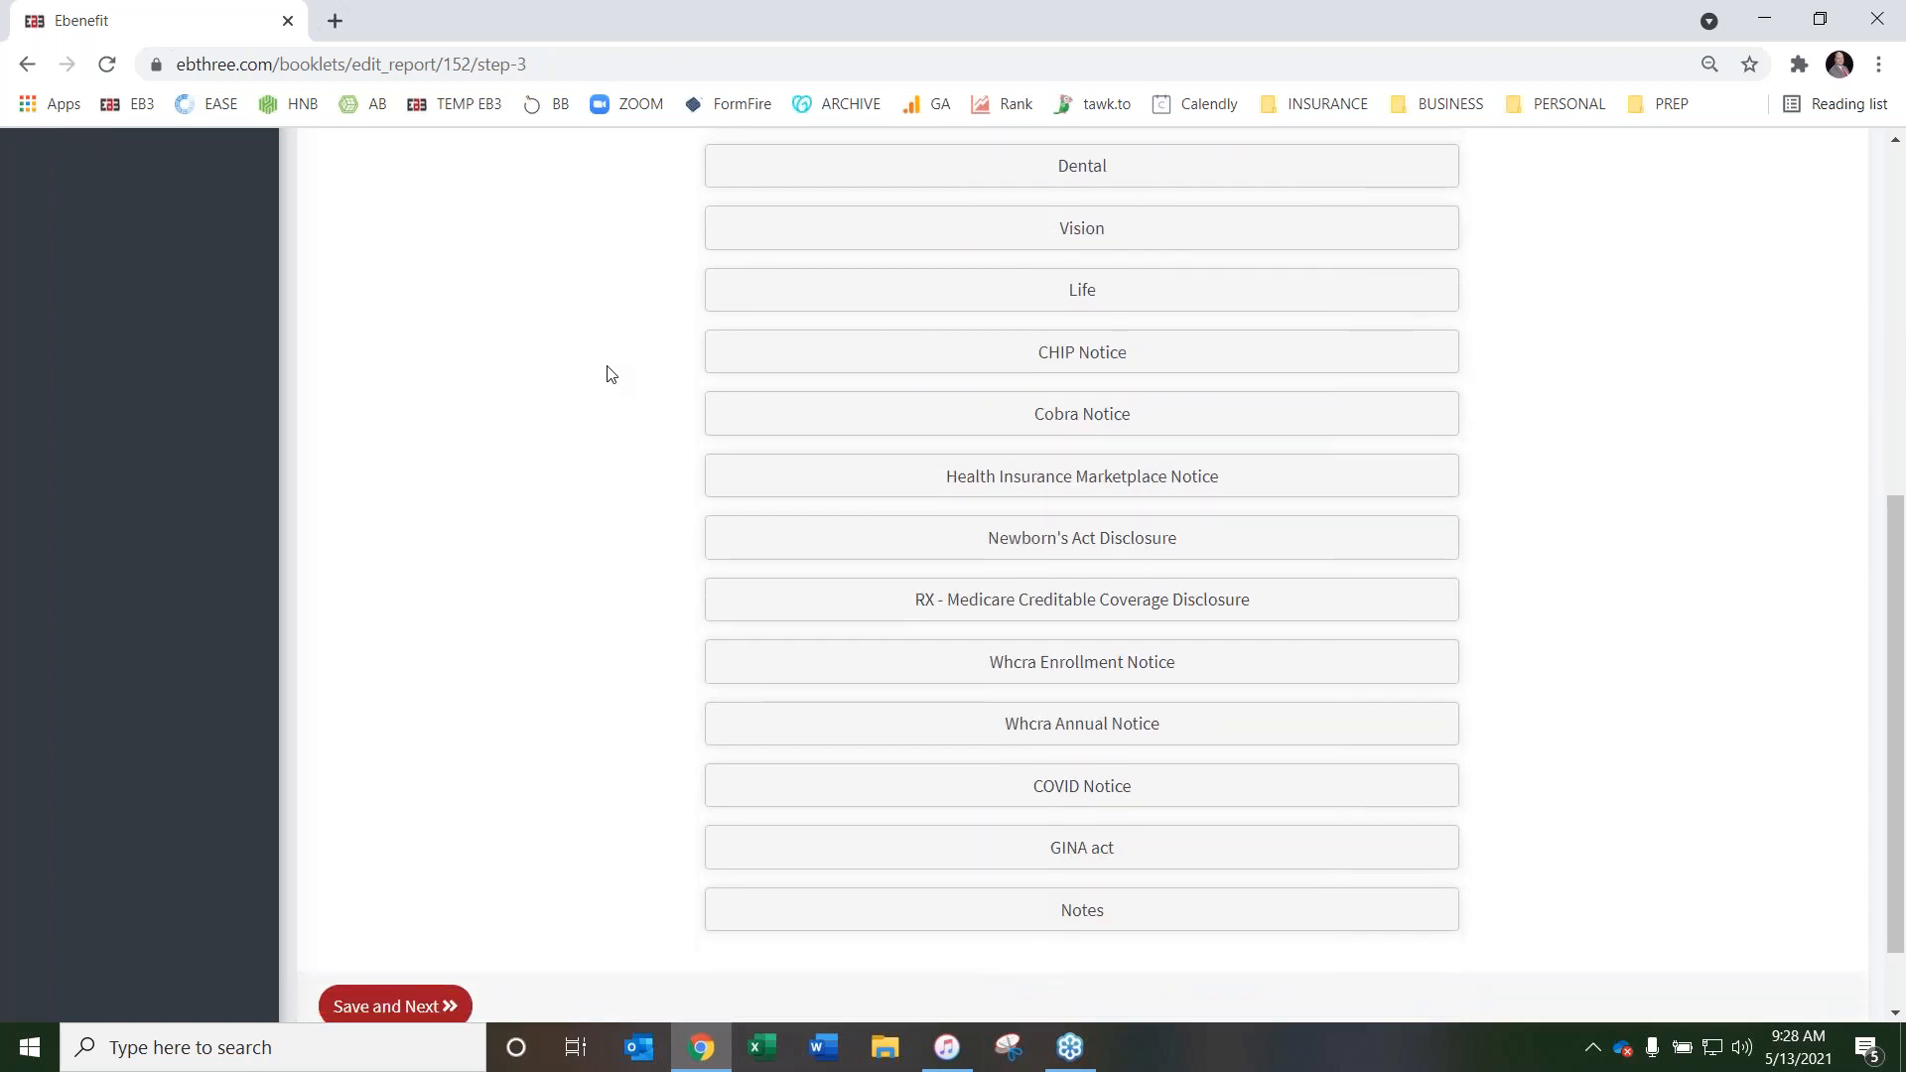
Save the booklet's page order and go on to the Insurance Terms and Definitions content in Step 4
click(389, 906)
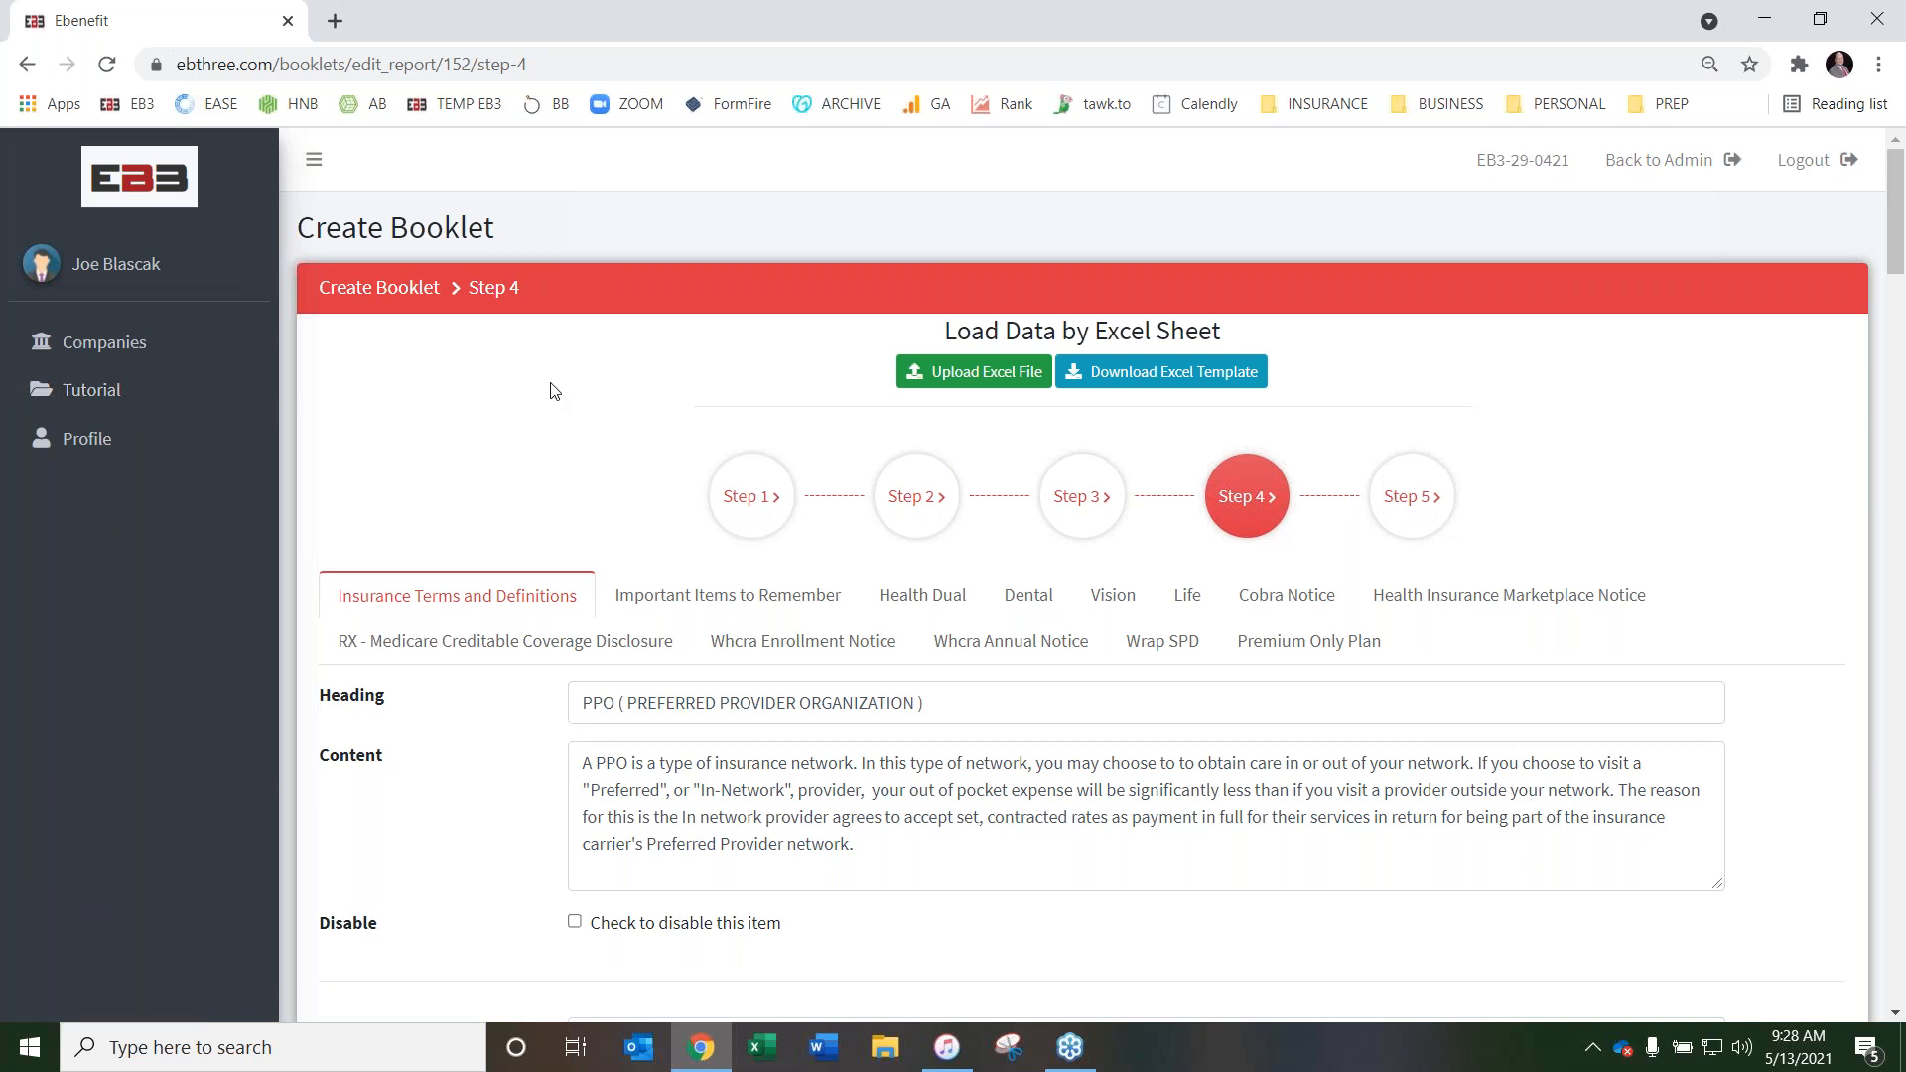
scroll(554, 391, down, 1)
scroll(560, 363, up, 1)
scroll(740, 427, down, 1)
scroll(695, 427, up, 1)
scroll(608, 361, down, 2)
scroll(599, 362, up, 2)
scroll(552, 389, down, 1)
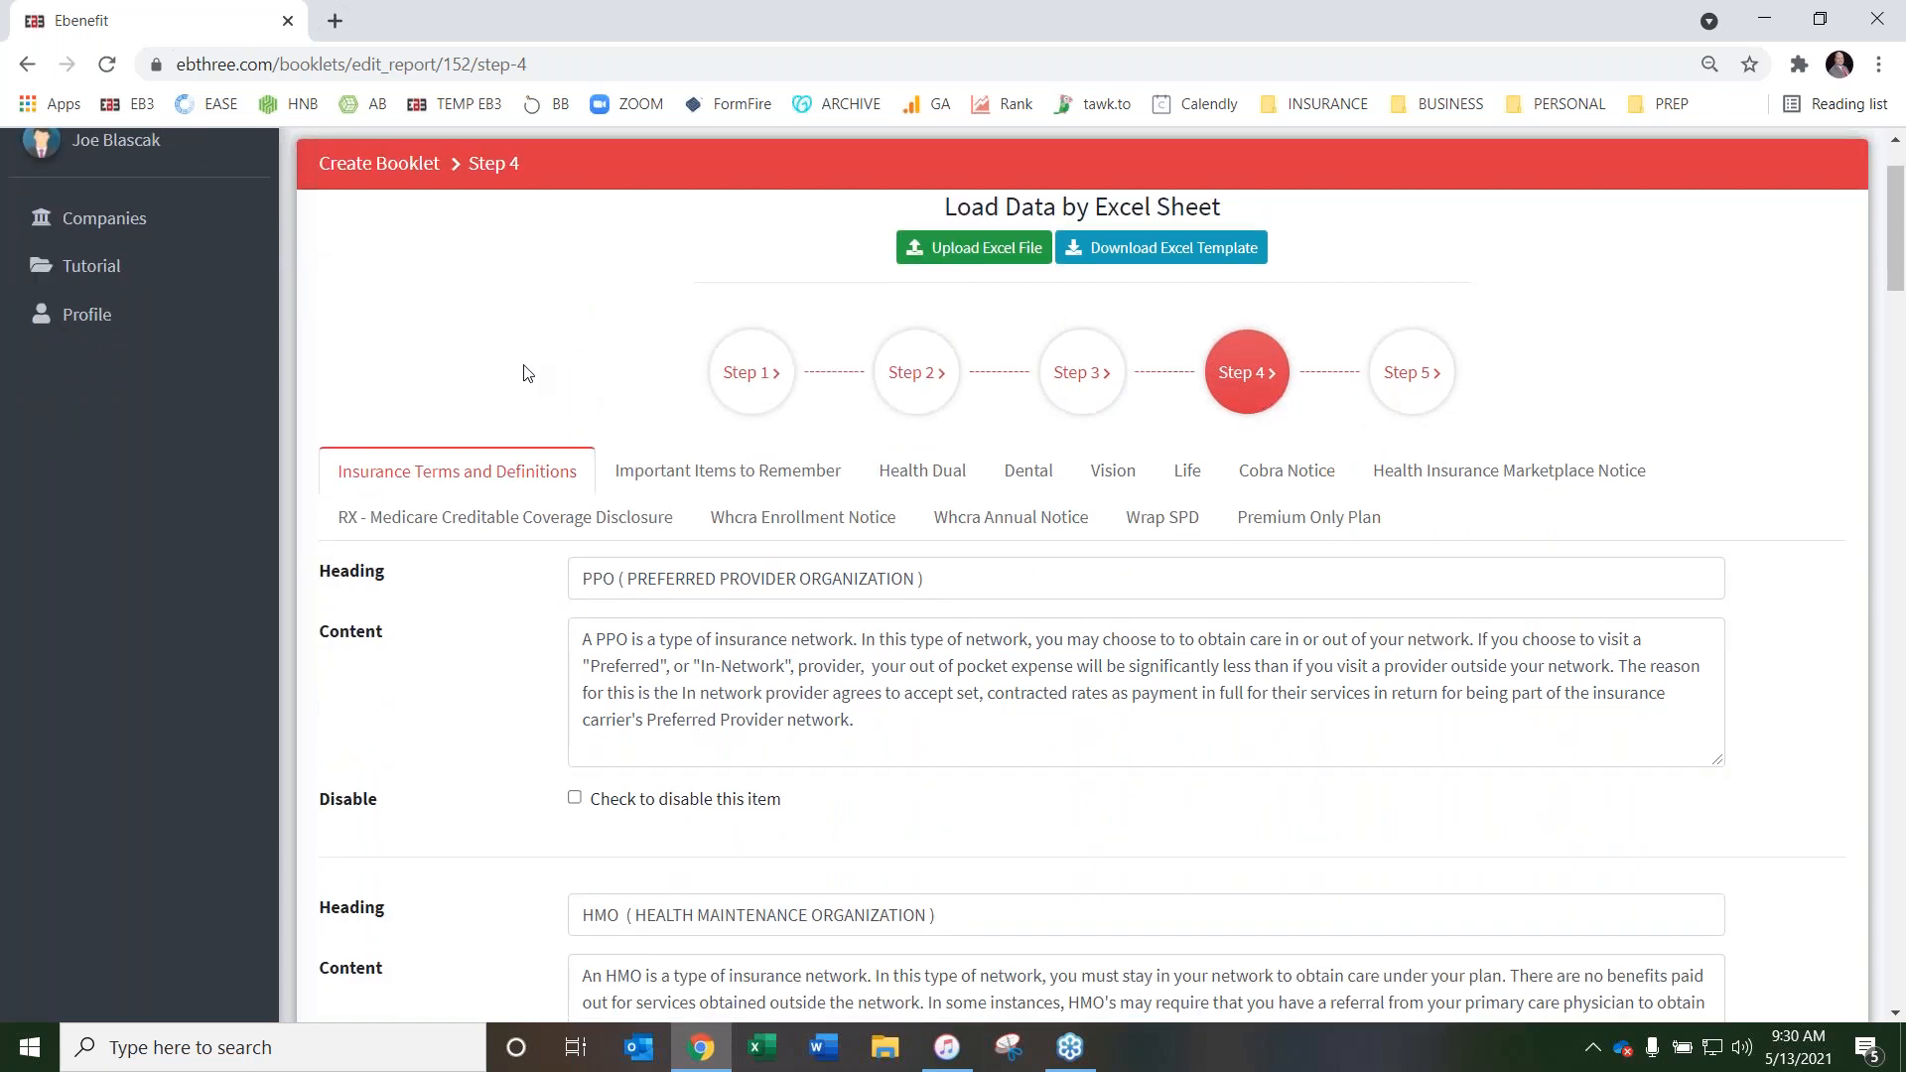
scroll(527, 373, down, 1)
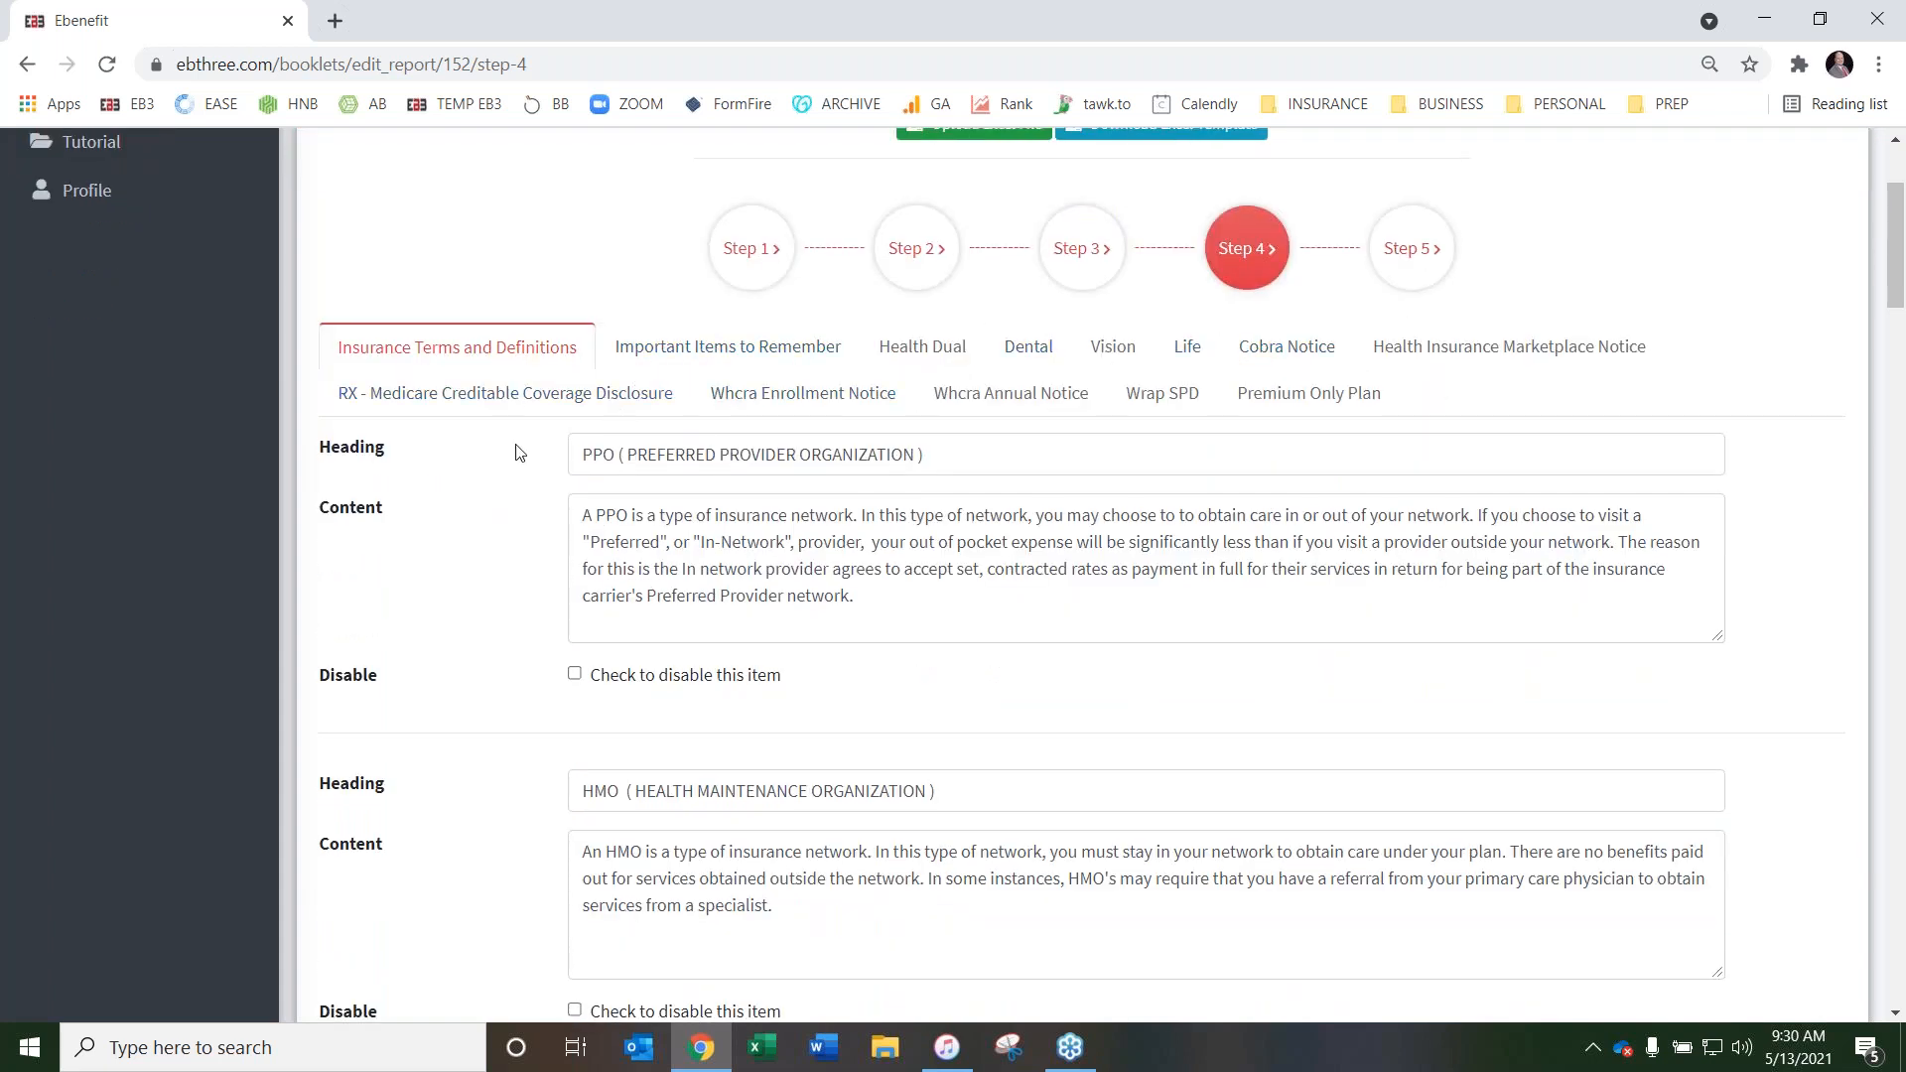
scroll(518, 454, down, 1)
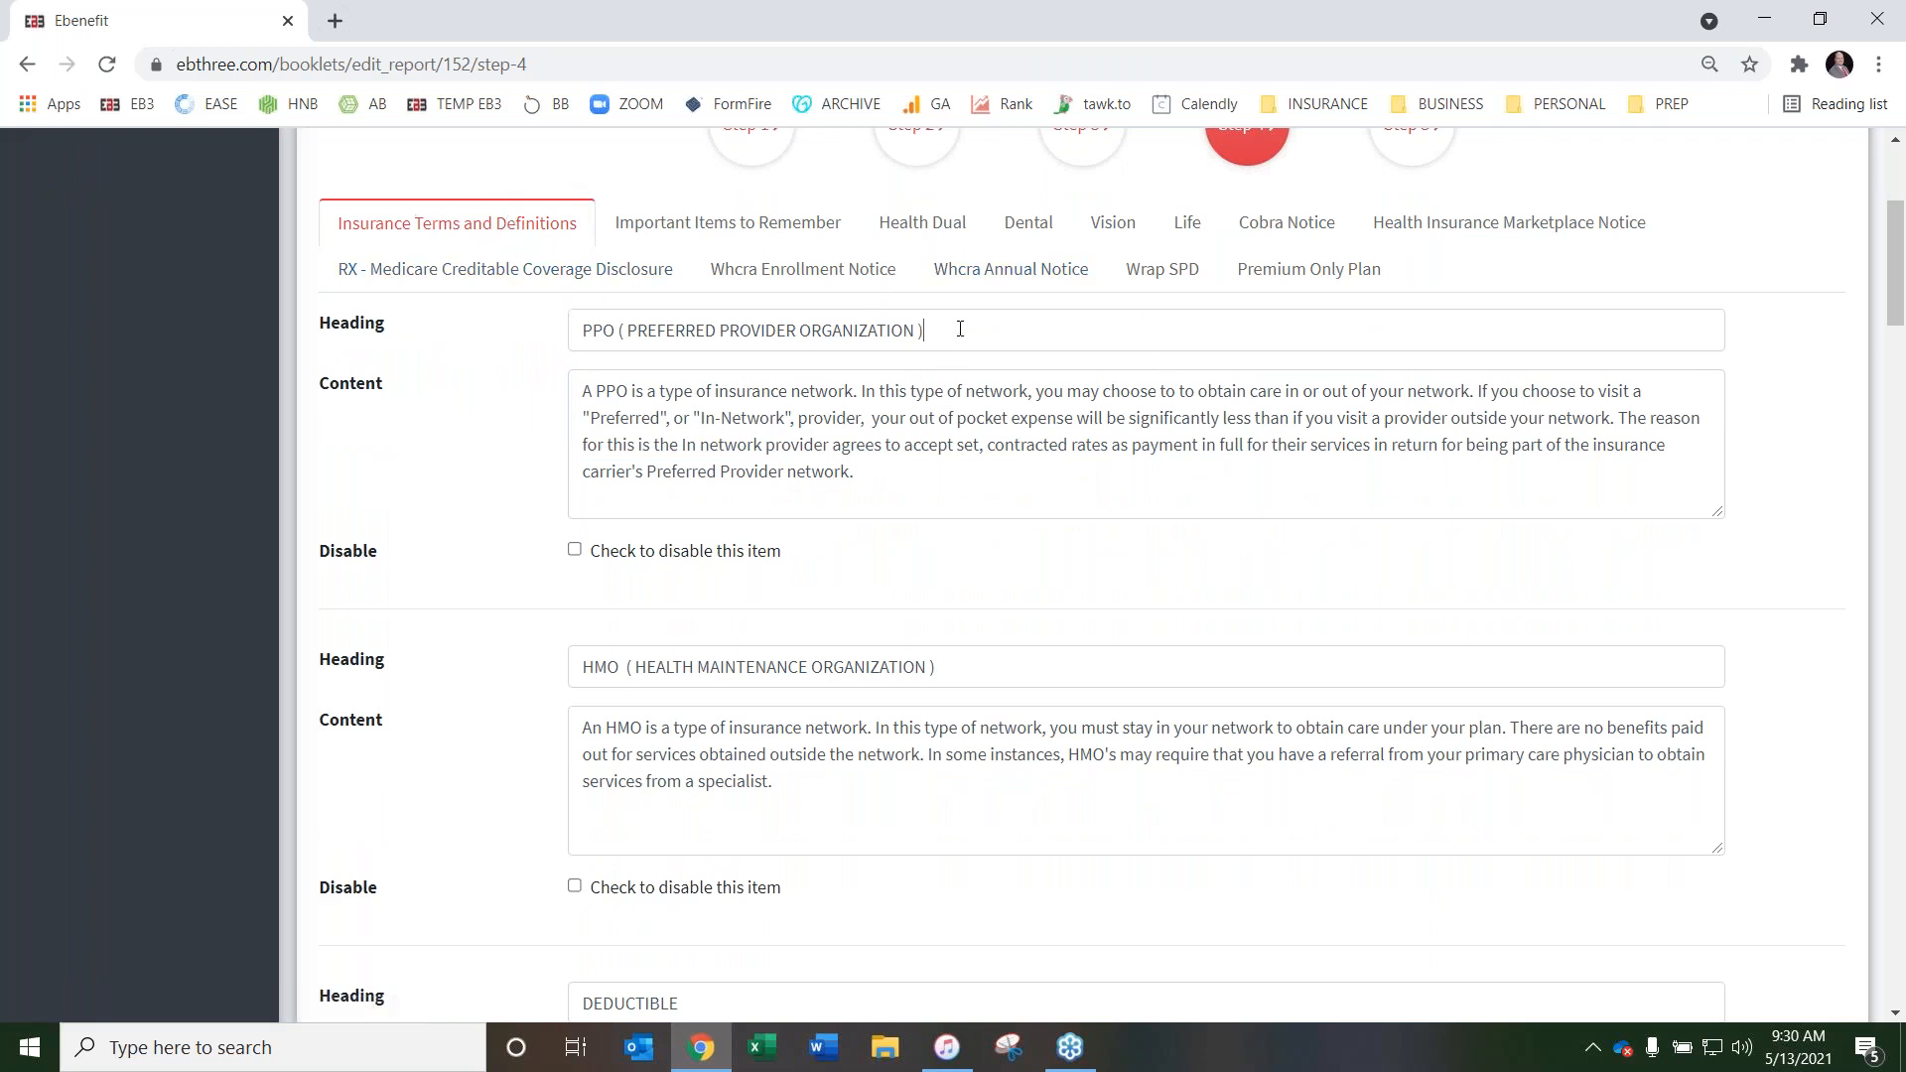
Select the PPO definition text without editing it, and disable the HMO (Health Maintenance Organization) item
drag(960, 328, 859, 474)
click(485, 434)
scroll(526, 353, down, 4)
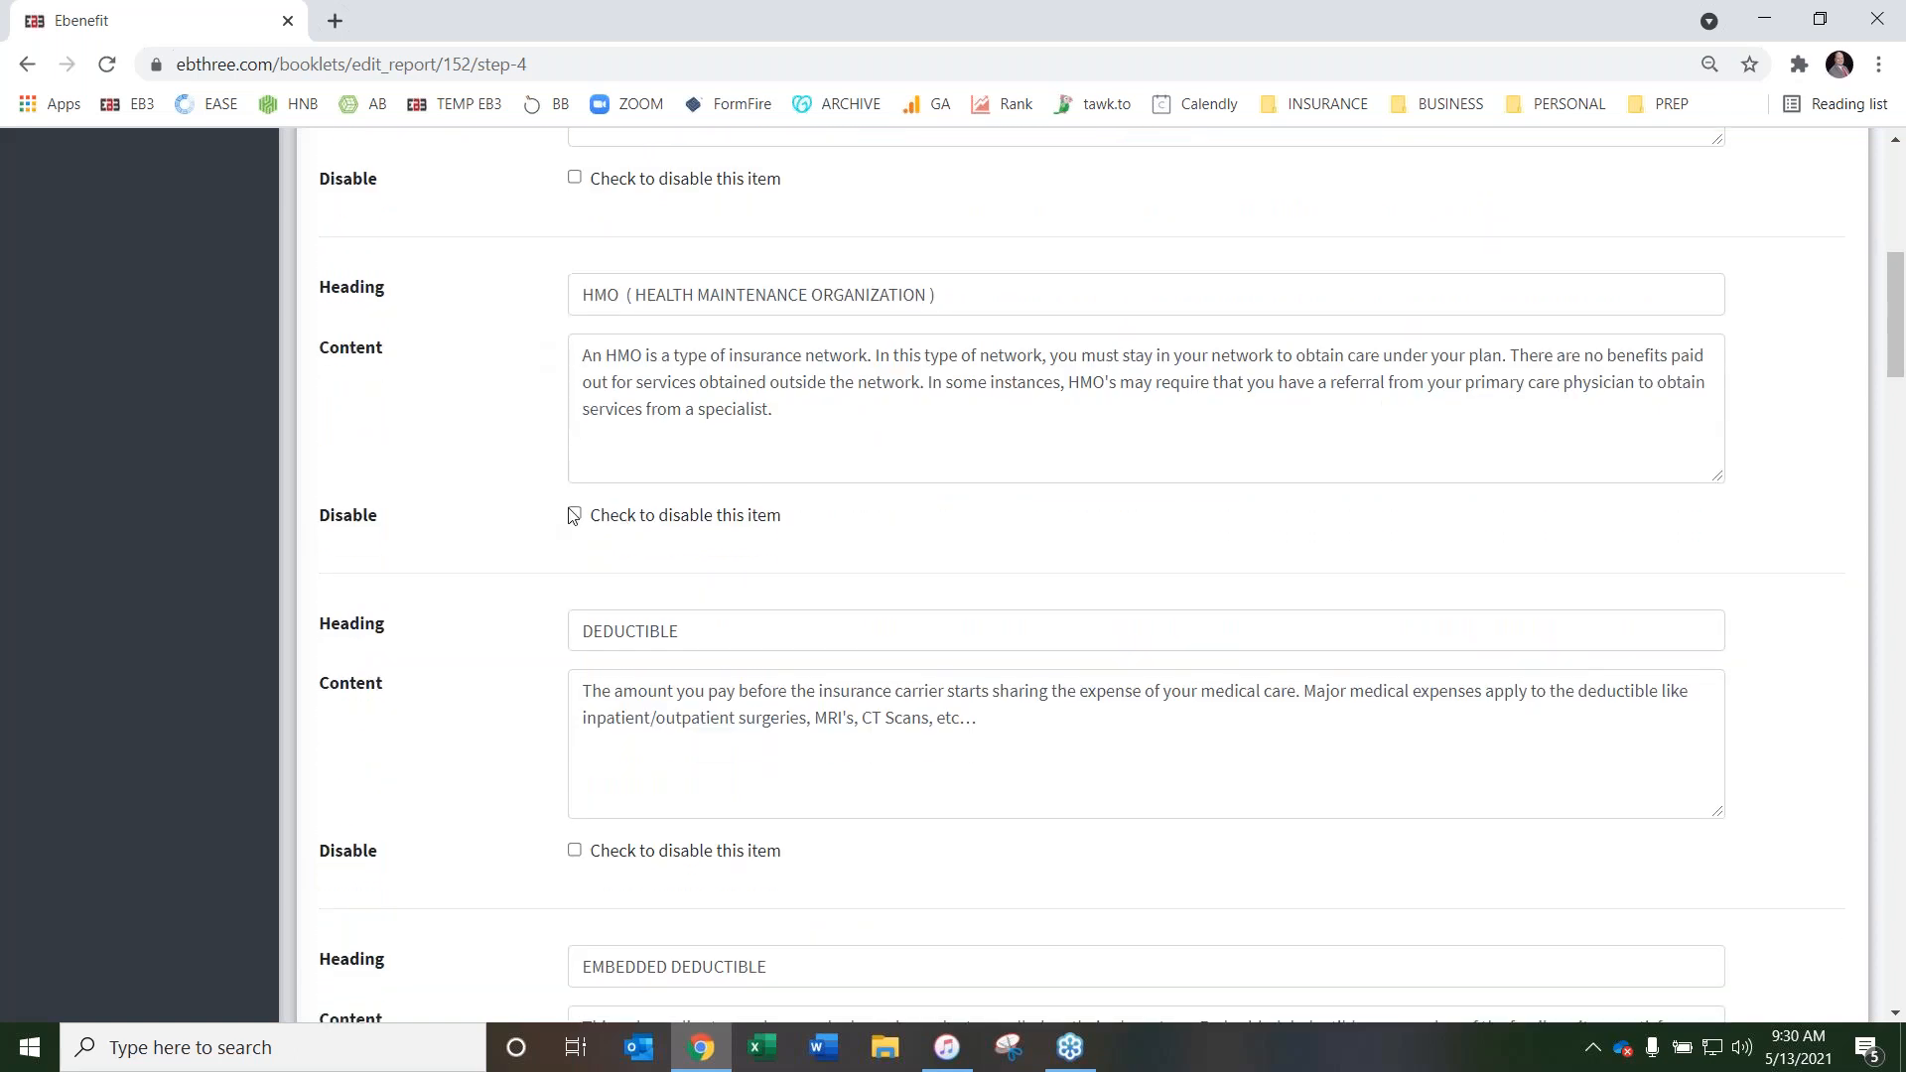
click(574, 514)
Disable the Aggregate Deductible and Deductible Credit items in Insurance Terms and Definitions
scroll(472, 460, down, 4)
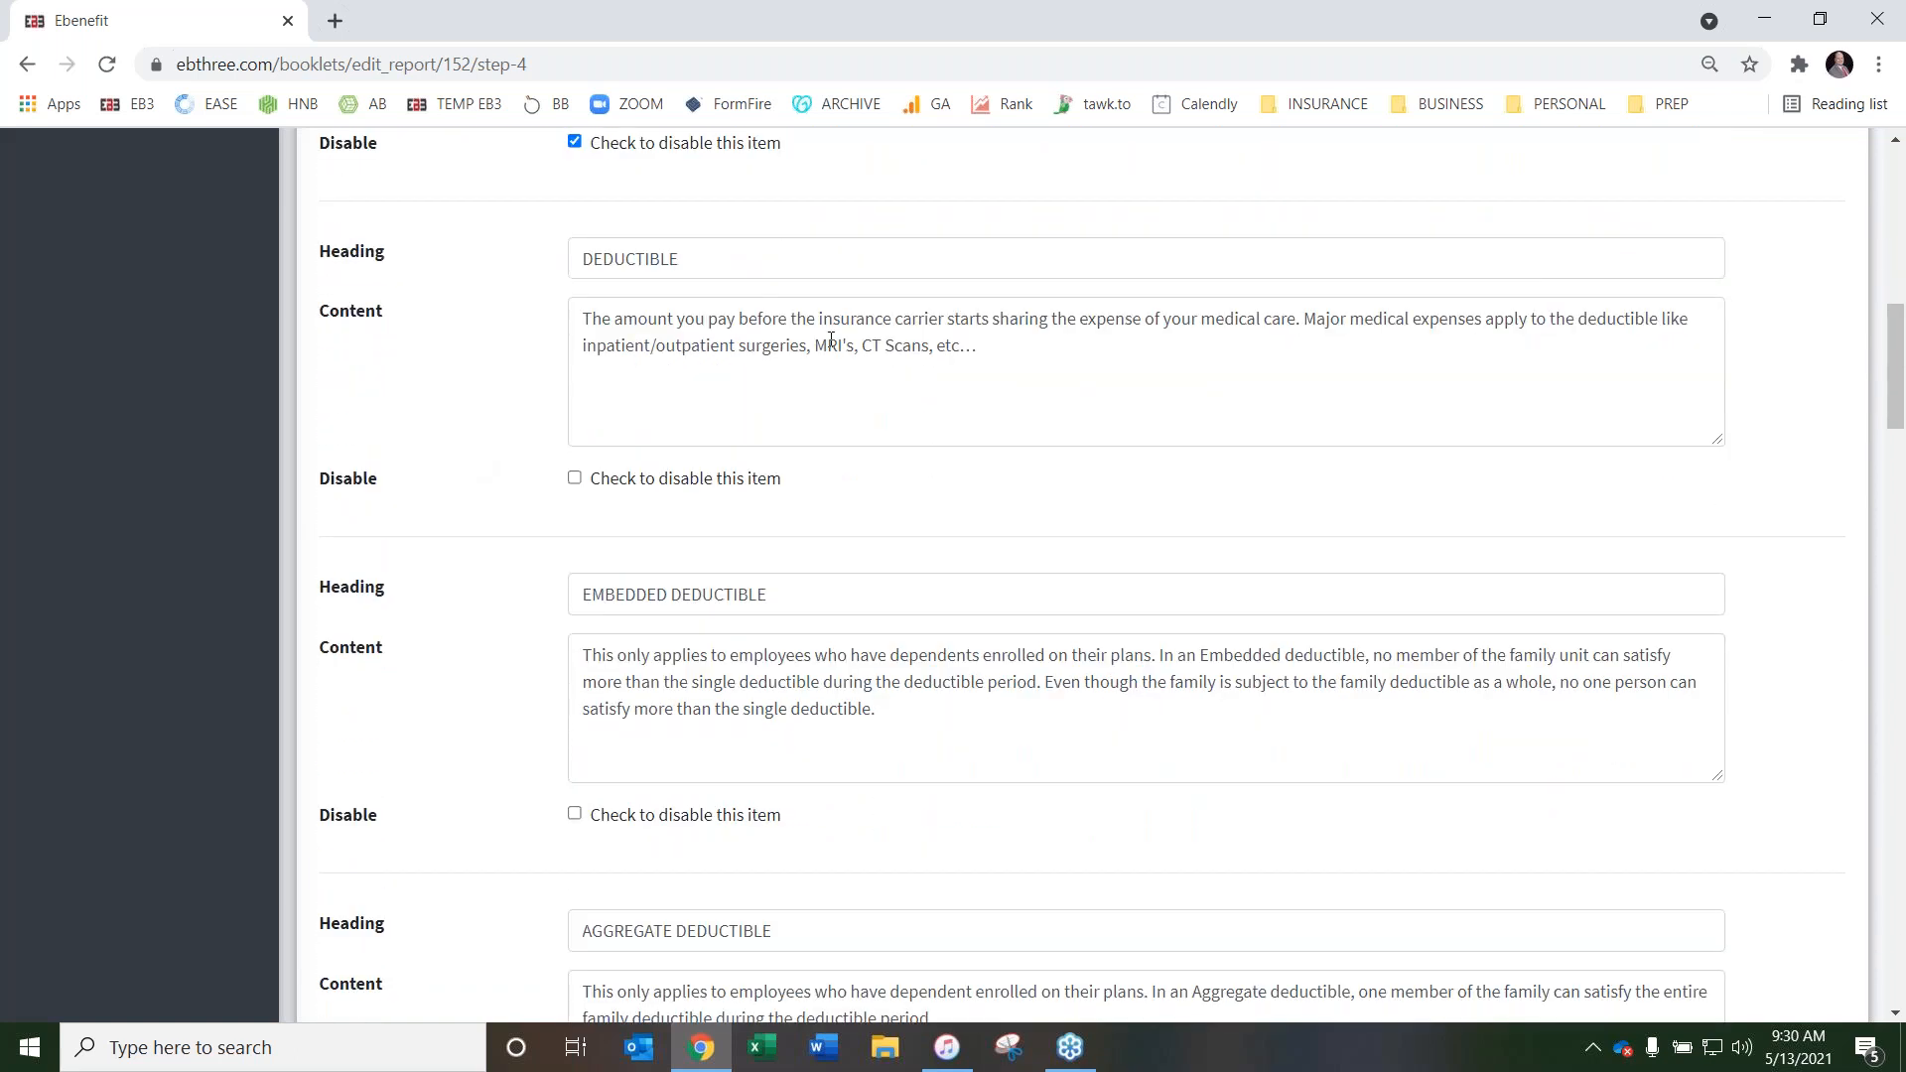
scroll(508, 350, down, 4)
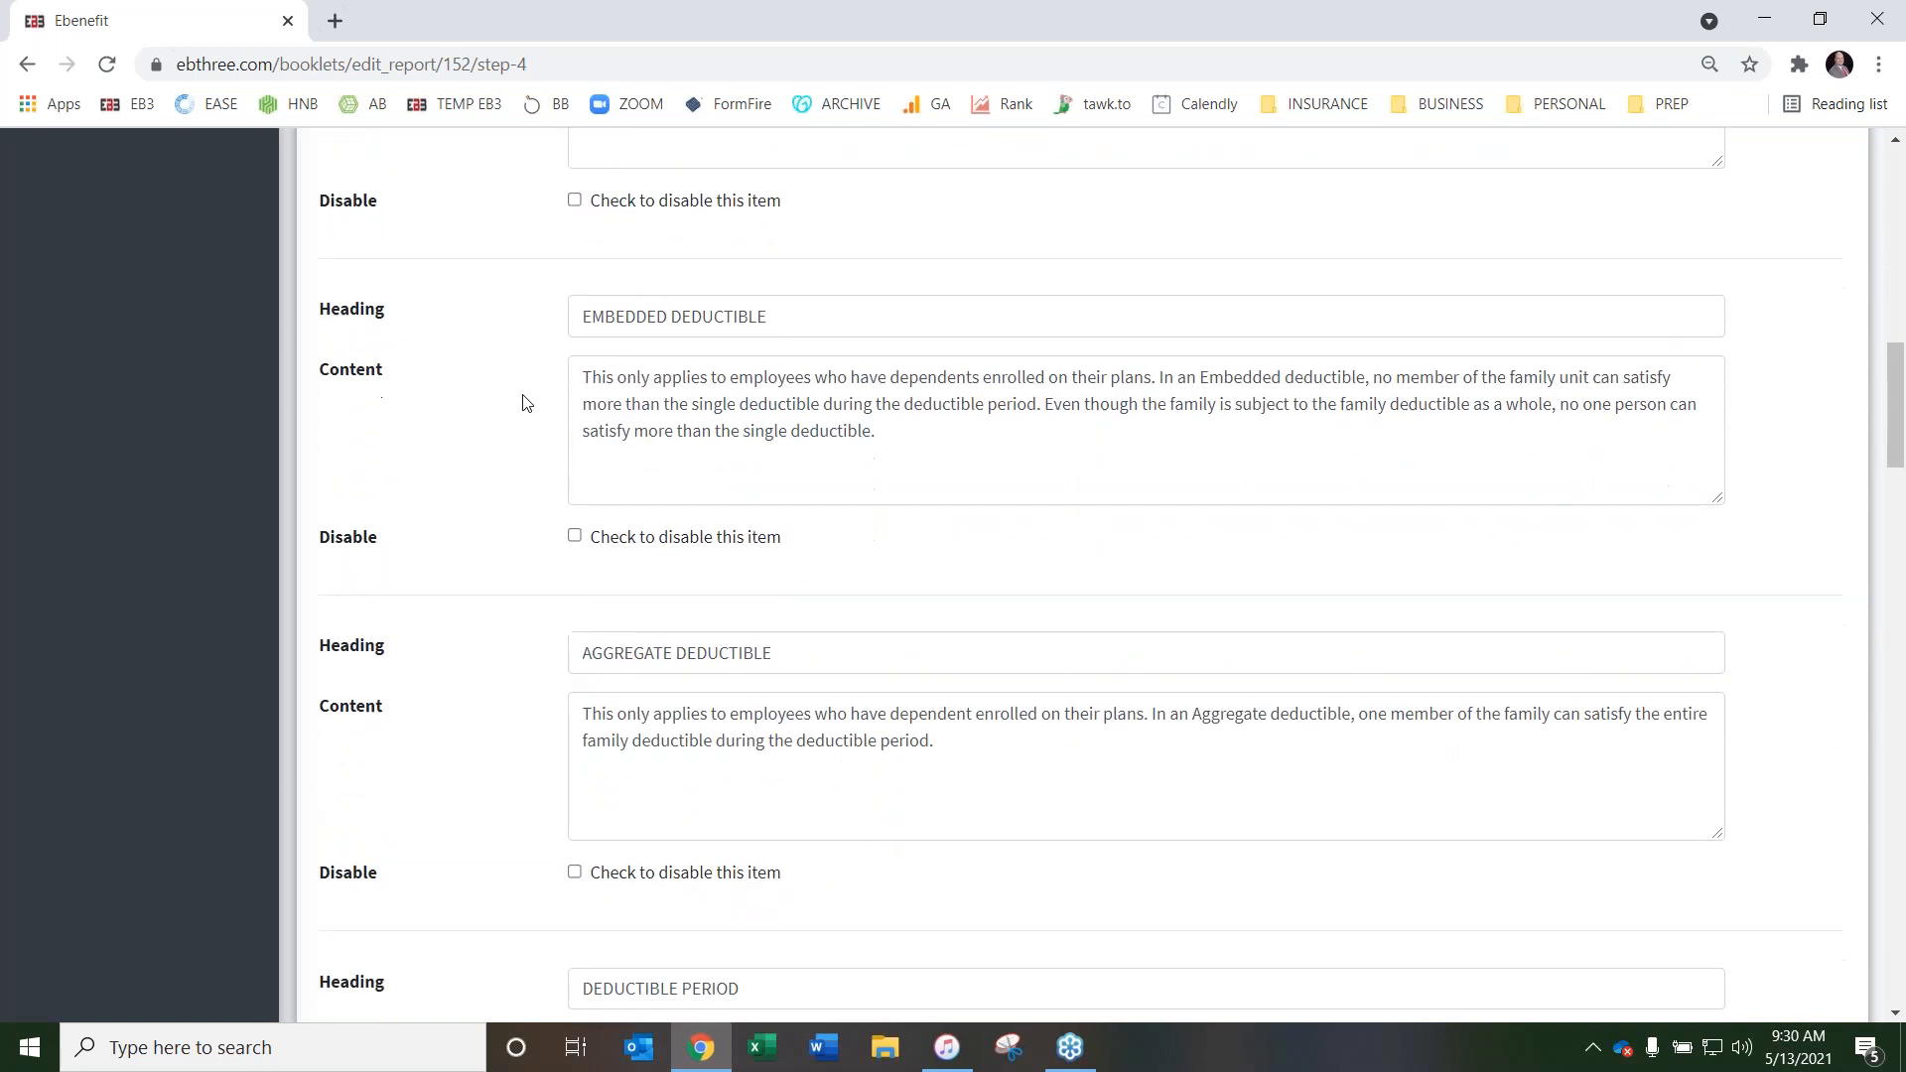
scroll(467, 332, down, 3)
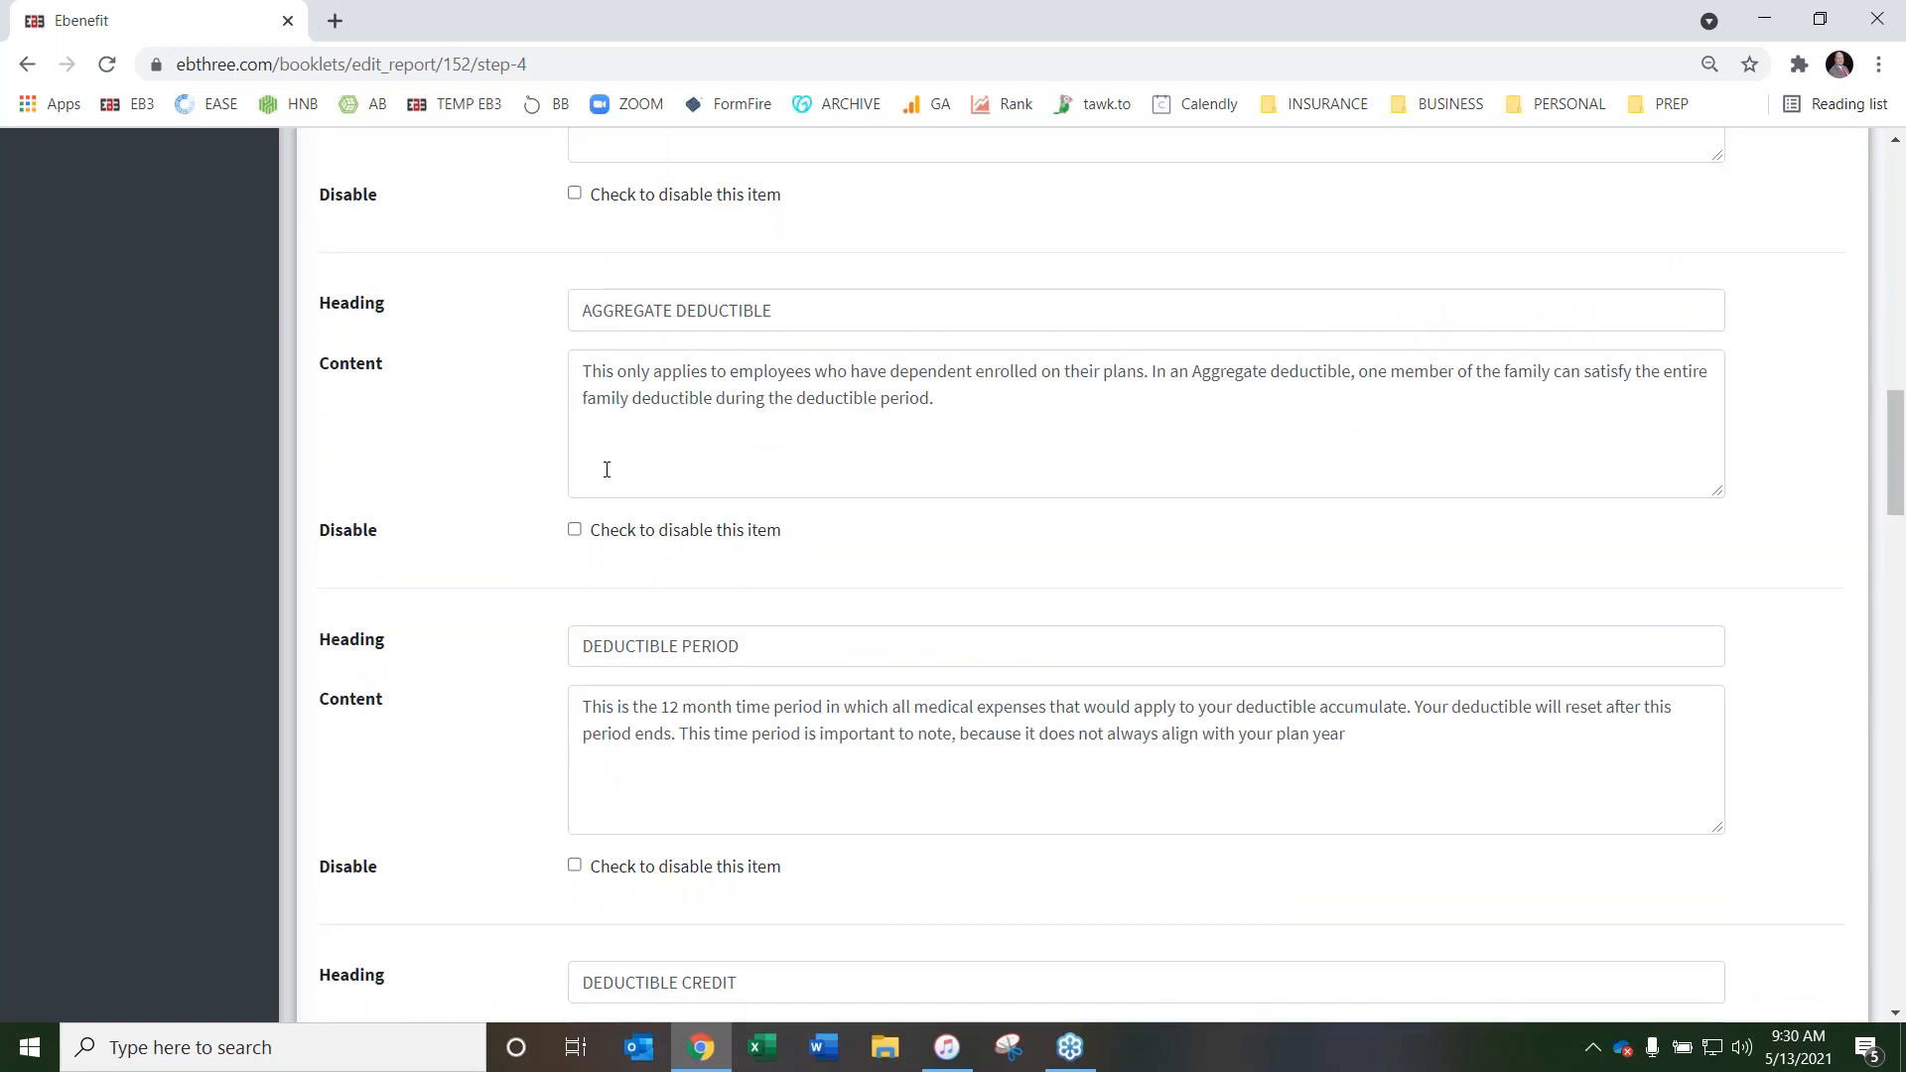
click(575, 529)
scroll(482, 452, down, 2)
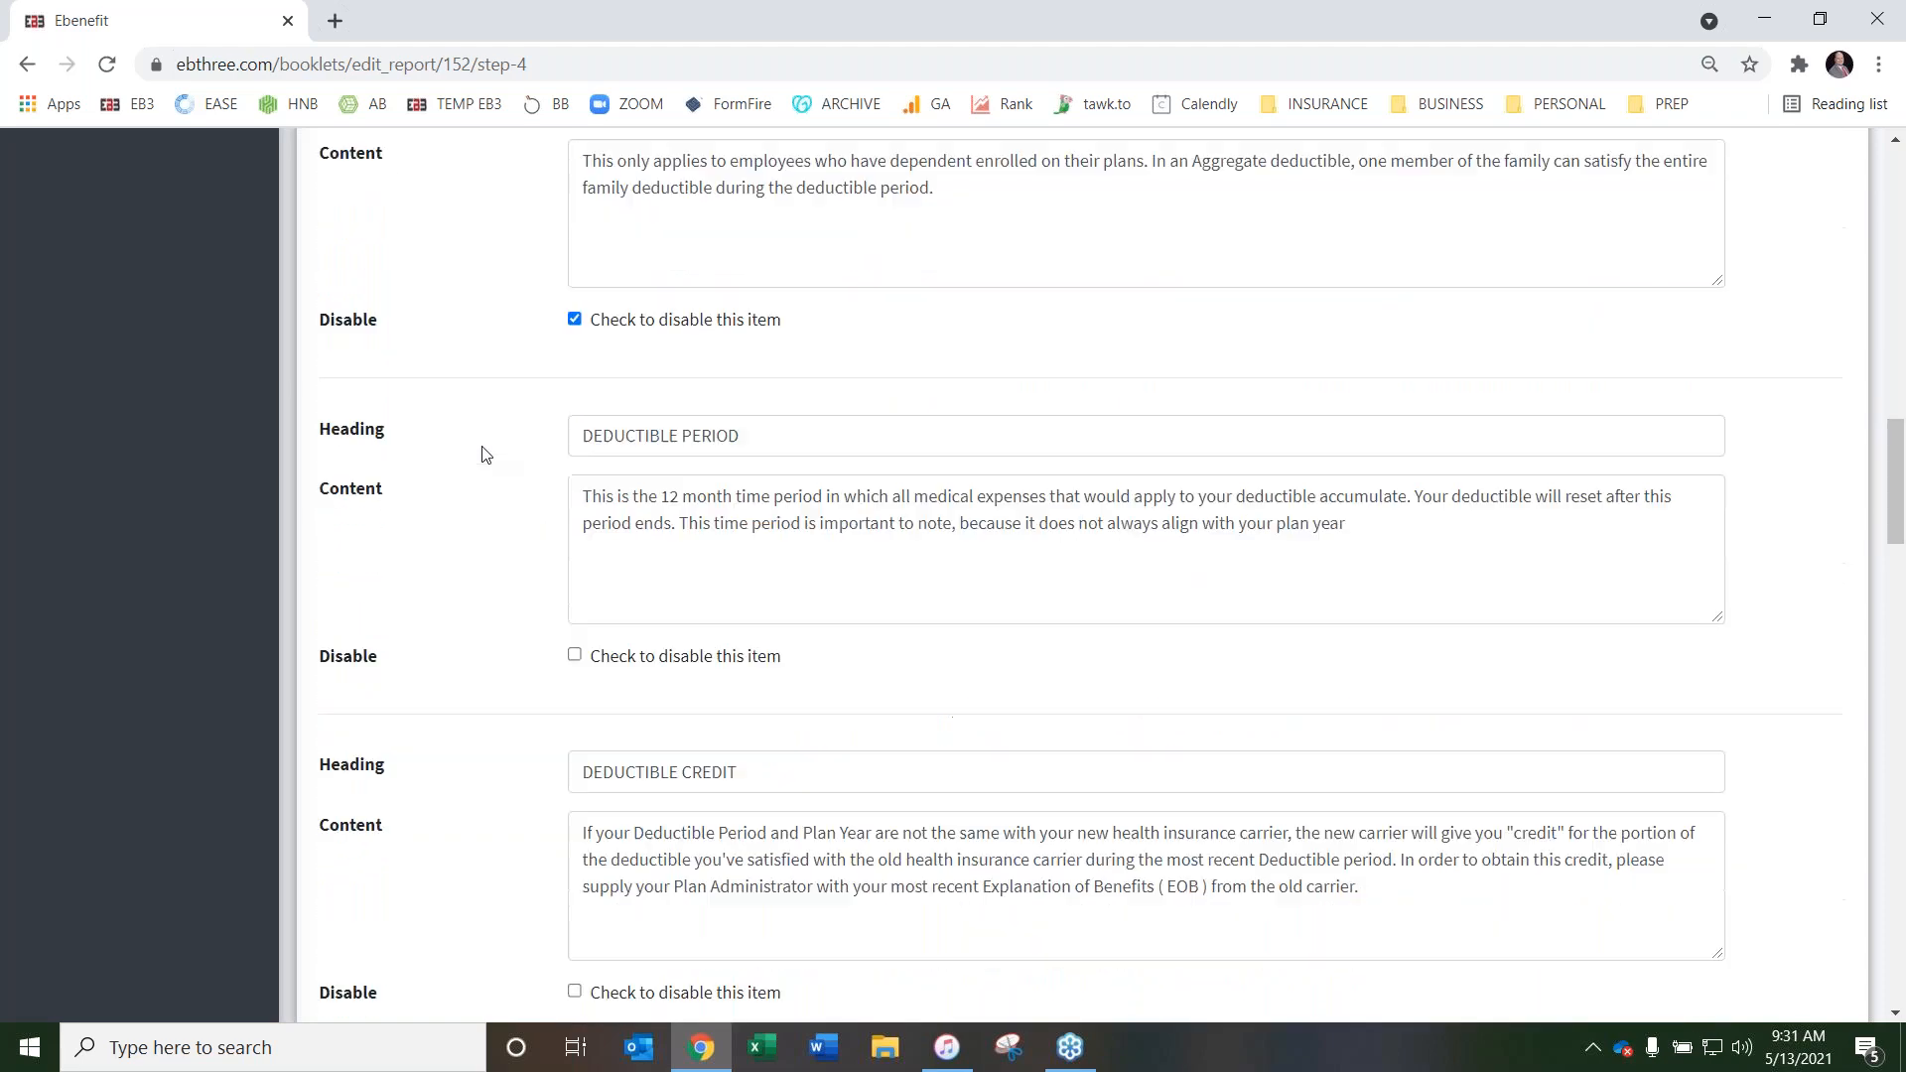
scroll(483, 451, down, 4)
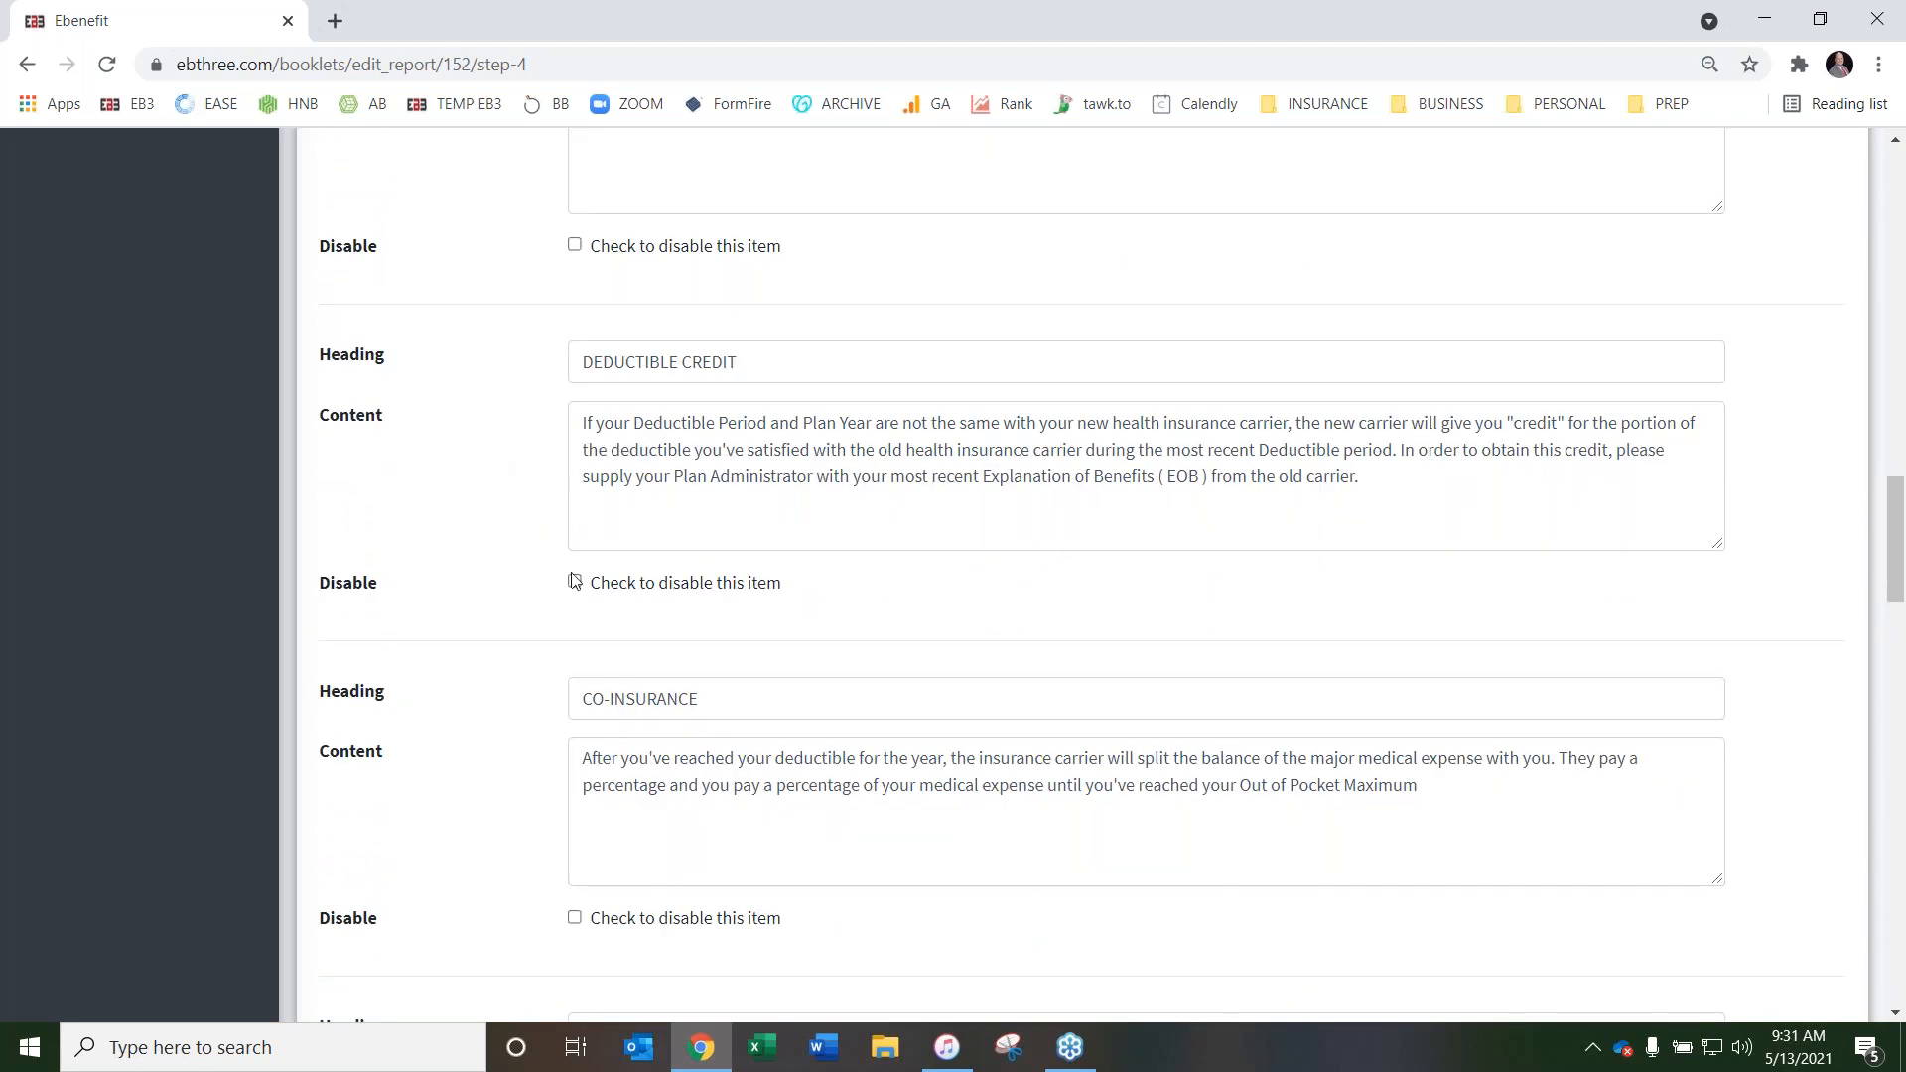
click(574, 582)
Disable the Health Reimbursement Account (HRA) and Premium Saver items in Insurance Terms and Definitions
scroll(445, 381, down, 2)
scroll(445, 381, down, 10)
scroll(445, 397, down, 3)
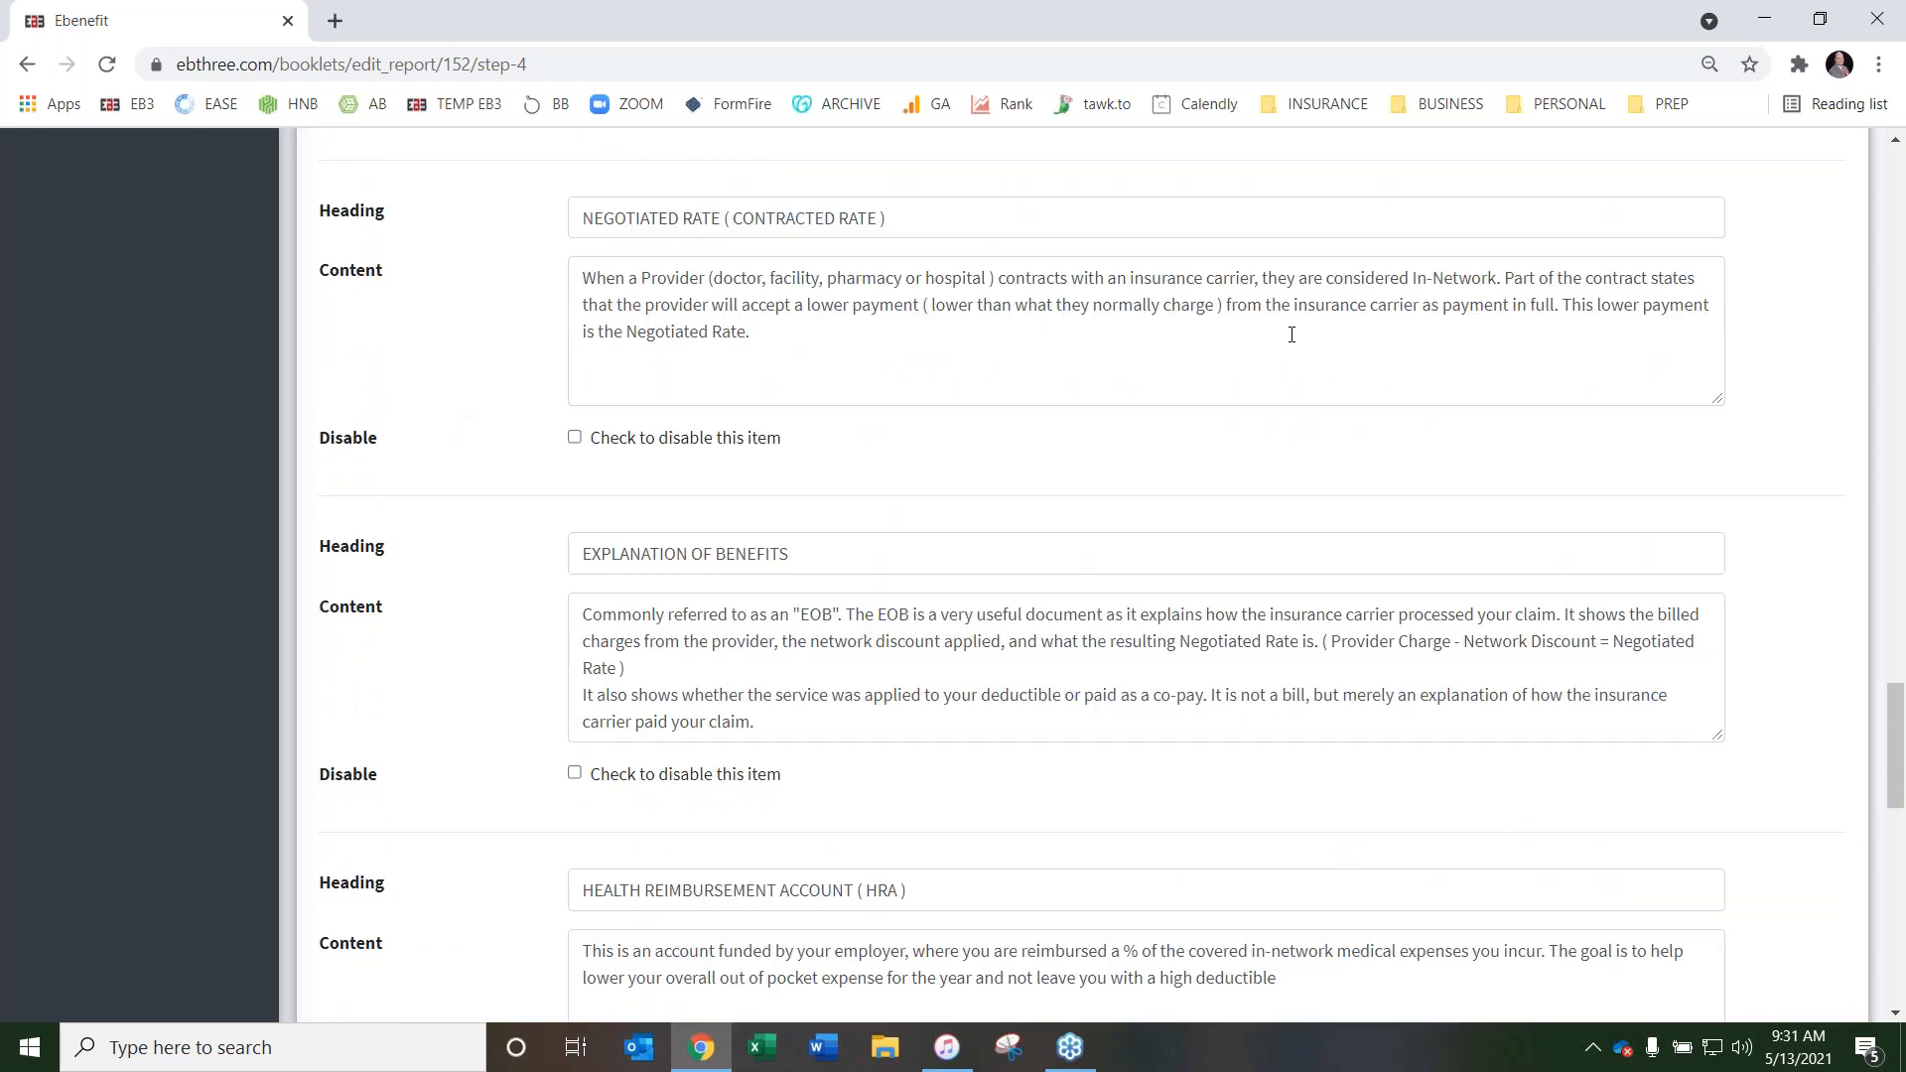
scroll(517, 357, down, 3)
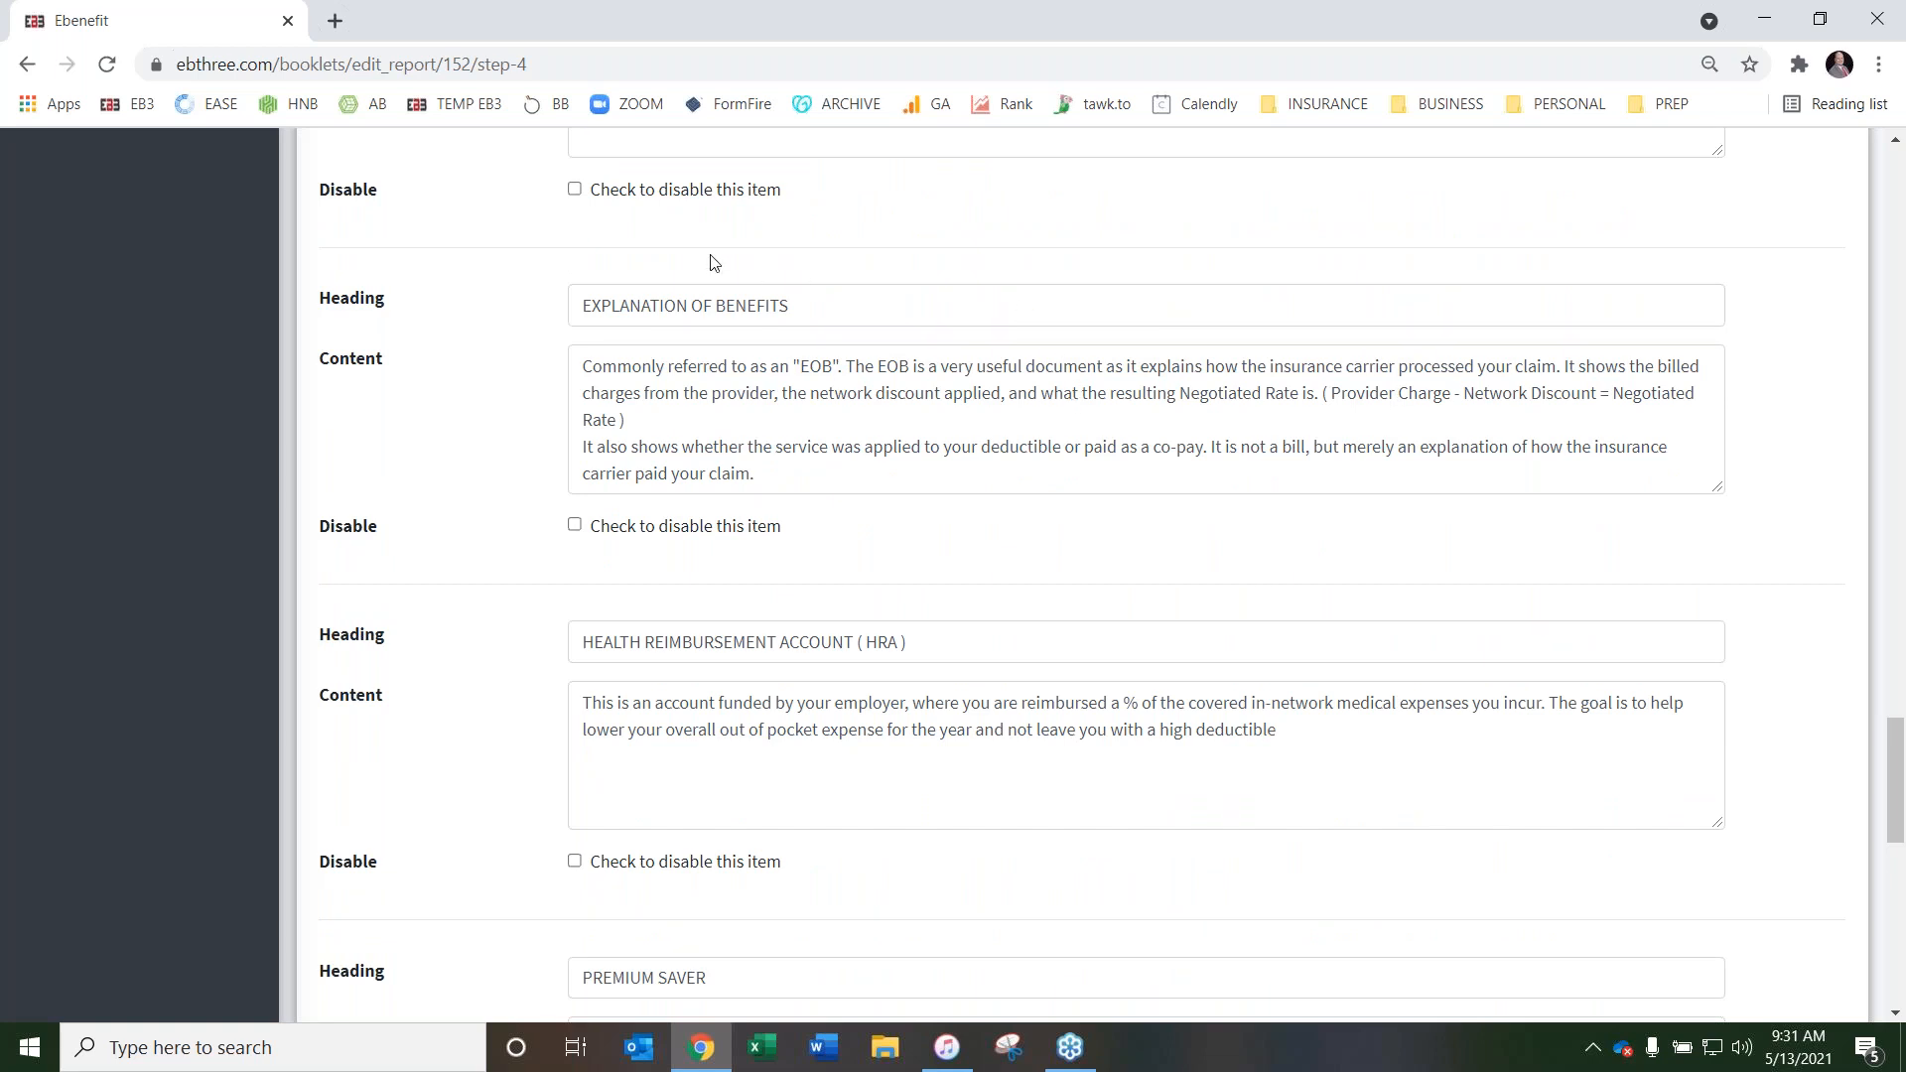
scroll(455, 366, down, 4)
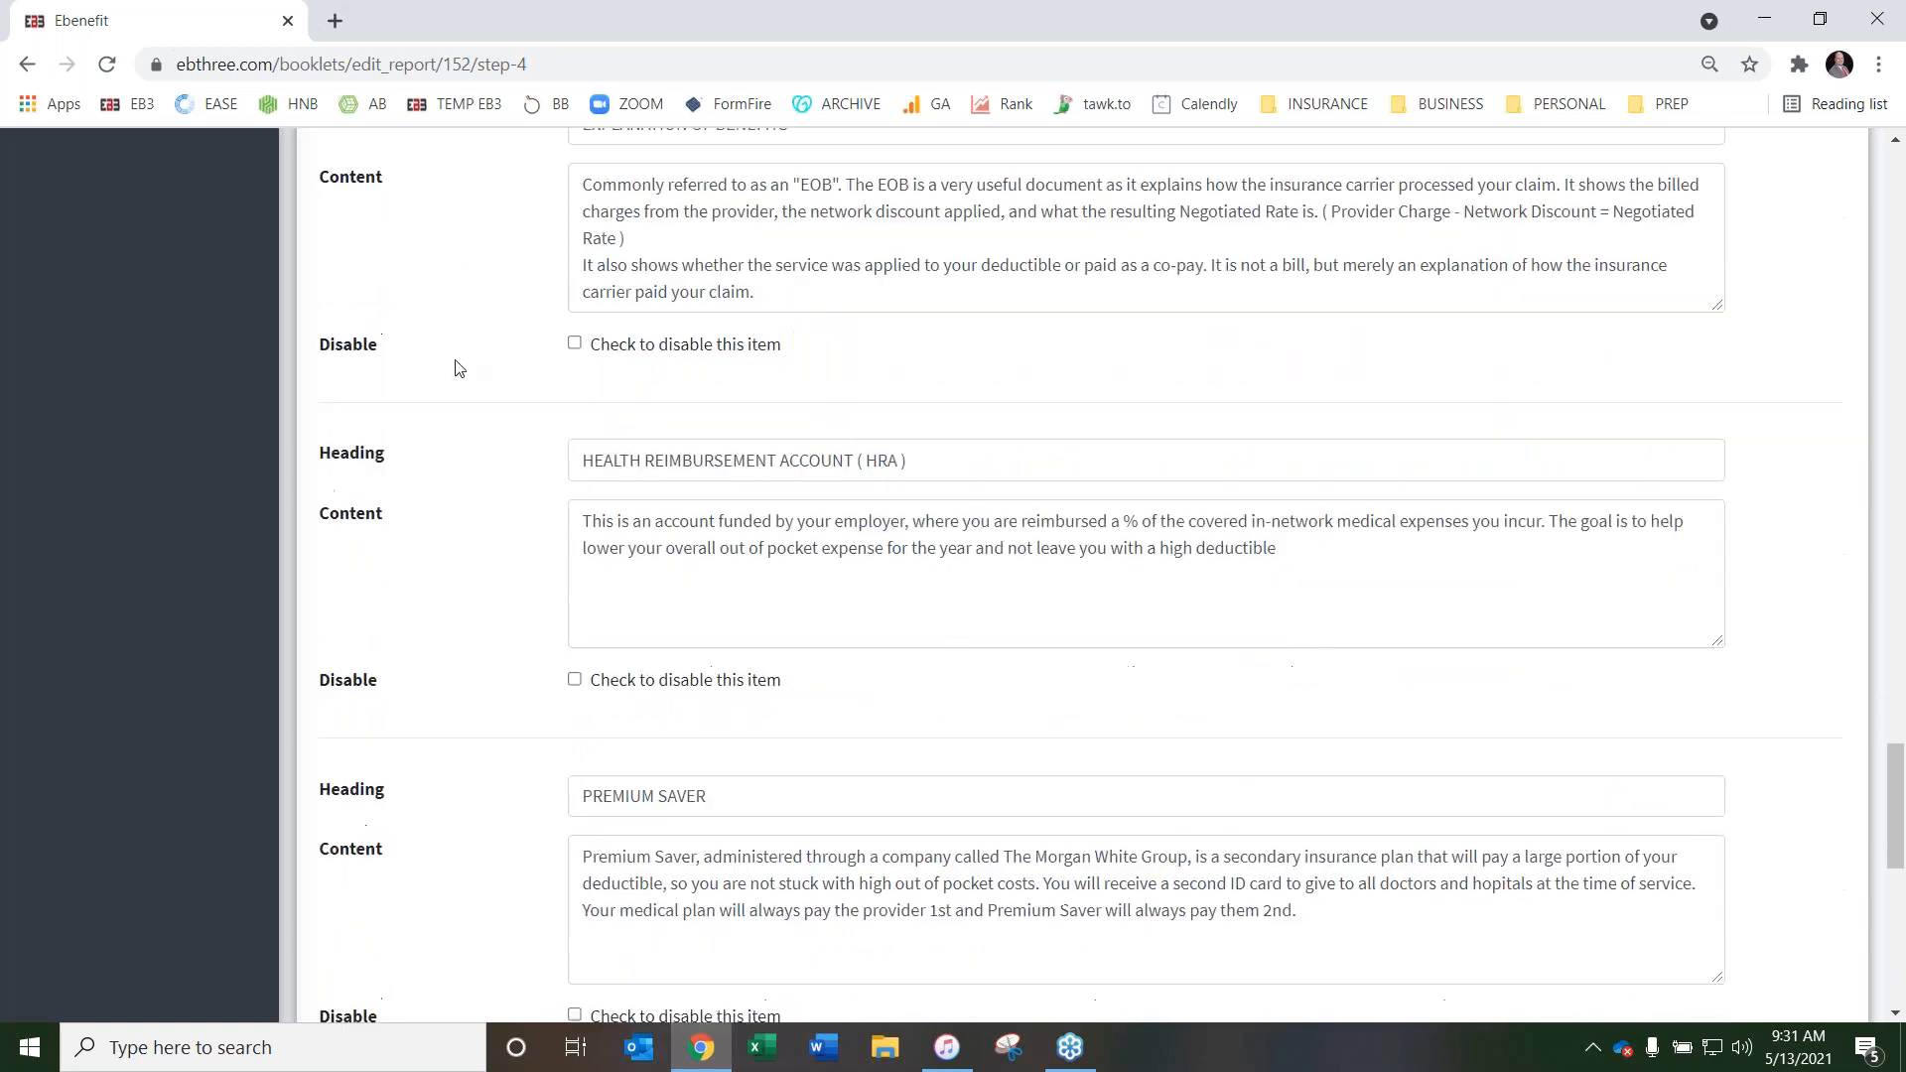
click(574, 488)
scroll(531, 486, down, 4)
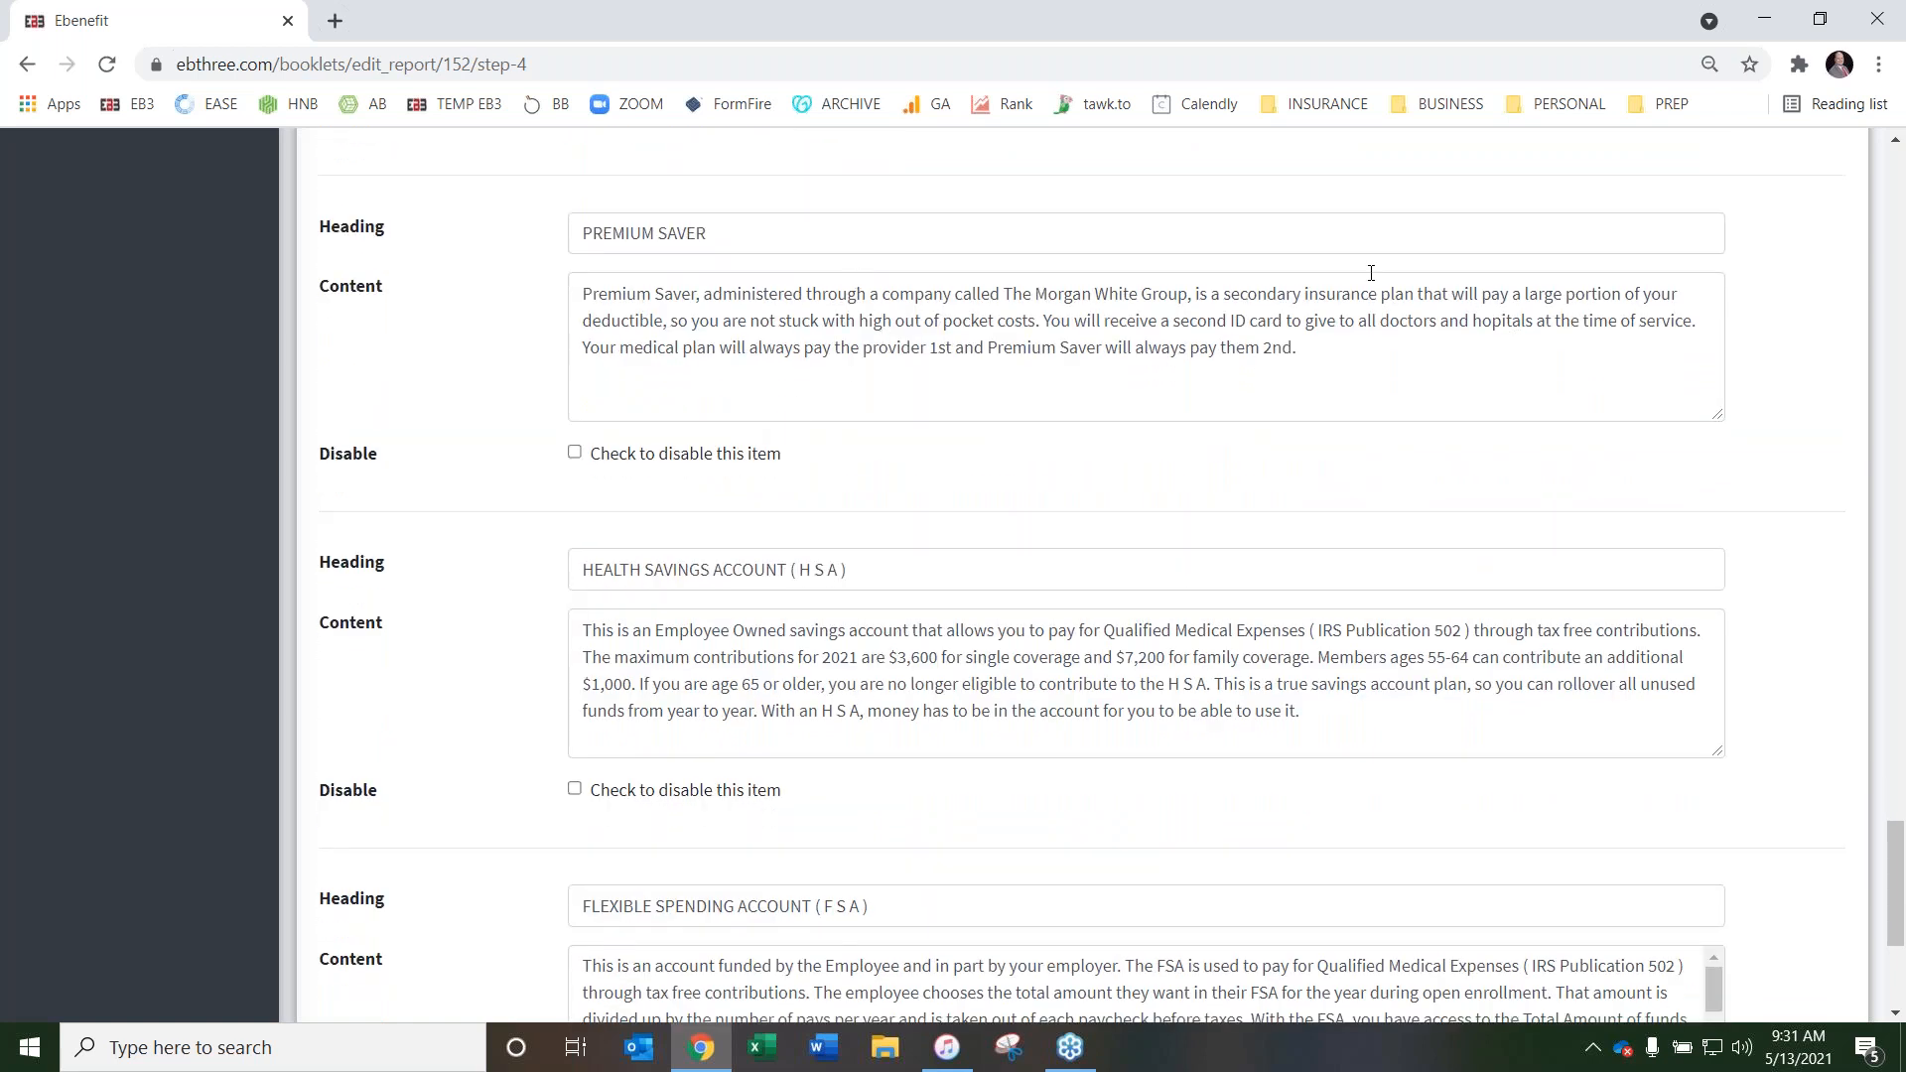
click(573, 452)
Disable the Flexible Spending Account (FSA) item and read to the end of its content text
scroll(467, 458, down, 1)
scroll(464, 458, down, 2)
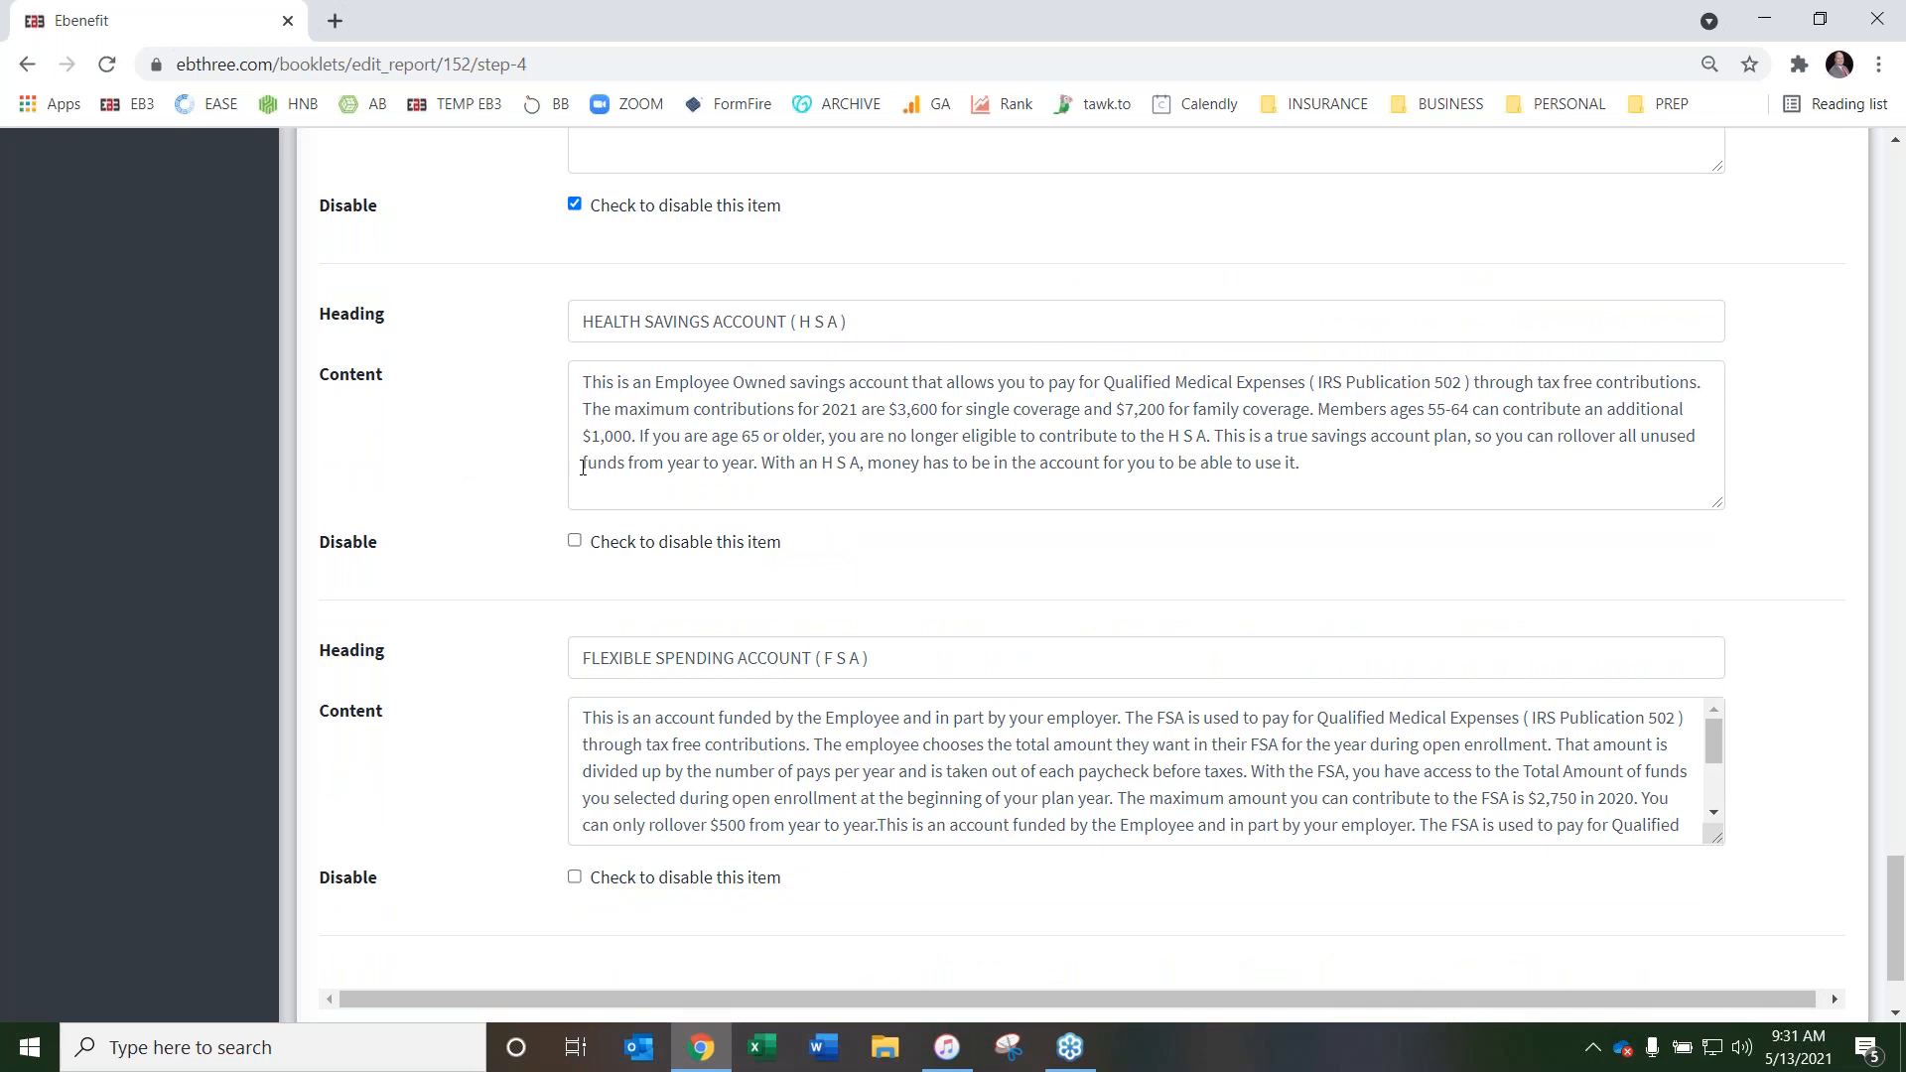
click(574, 876)
scroll(1160, 766, down, 4)
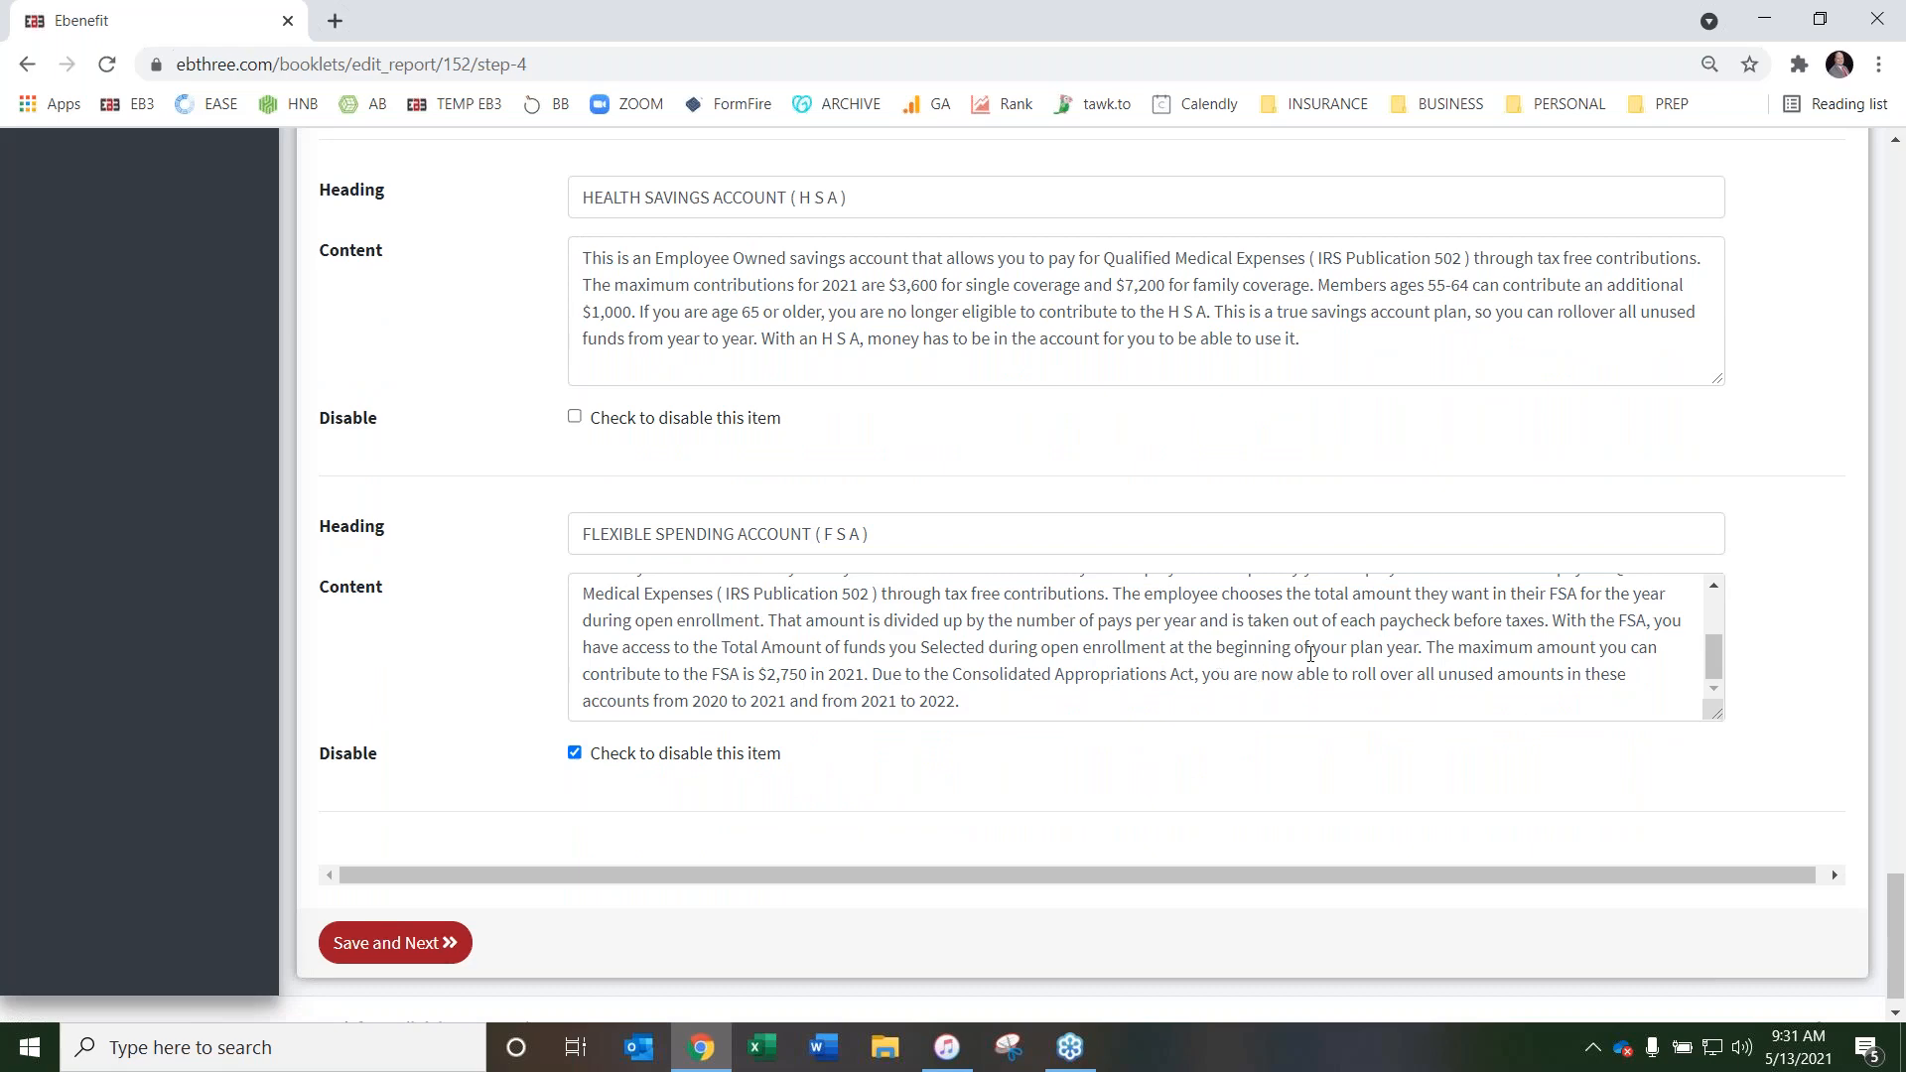
Review which items are enabled or disabled throughout the Insurance Terms and Definitions page
scroll(507, 611, up, 7)
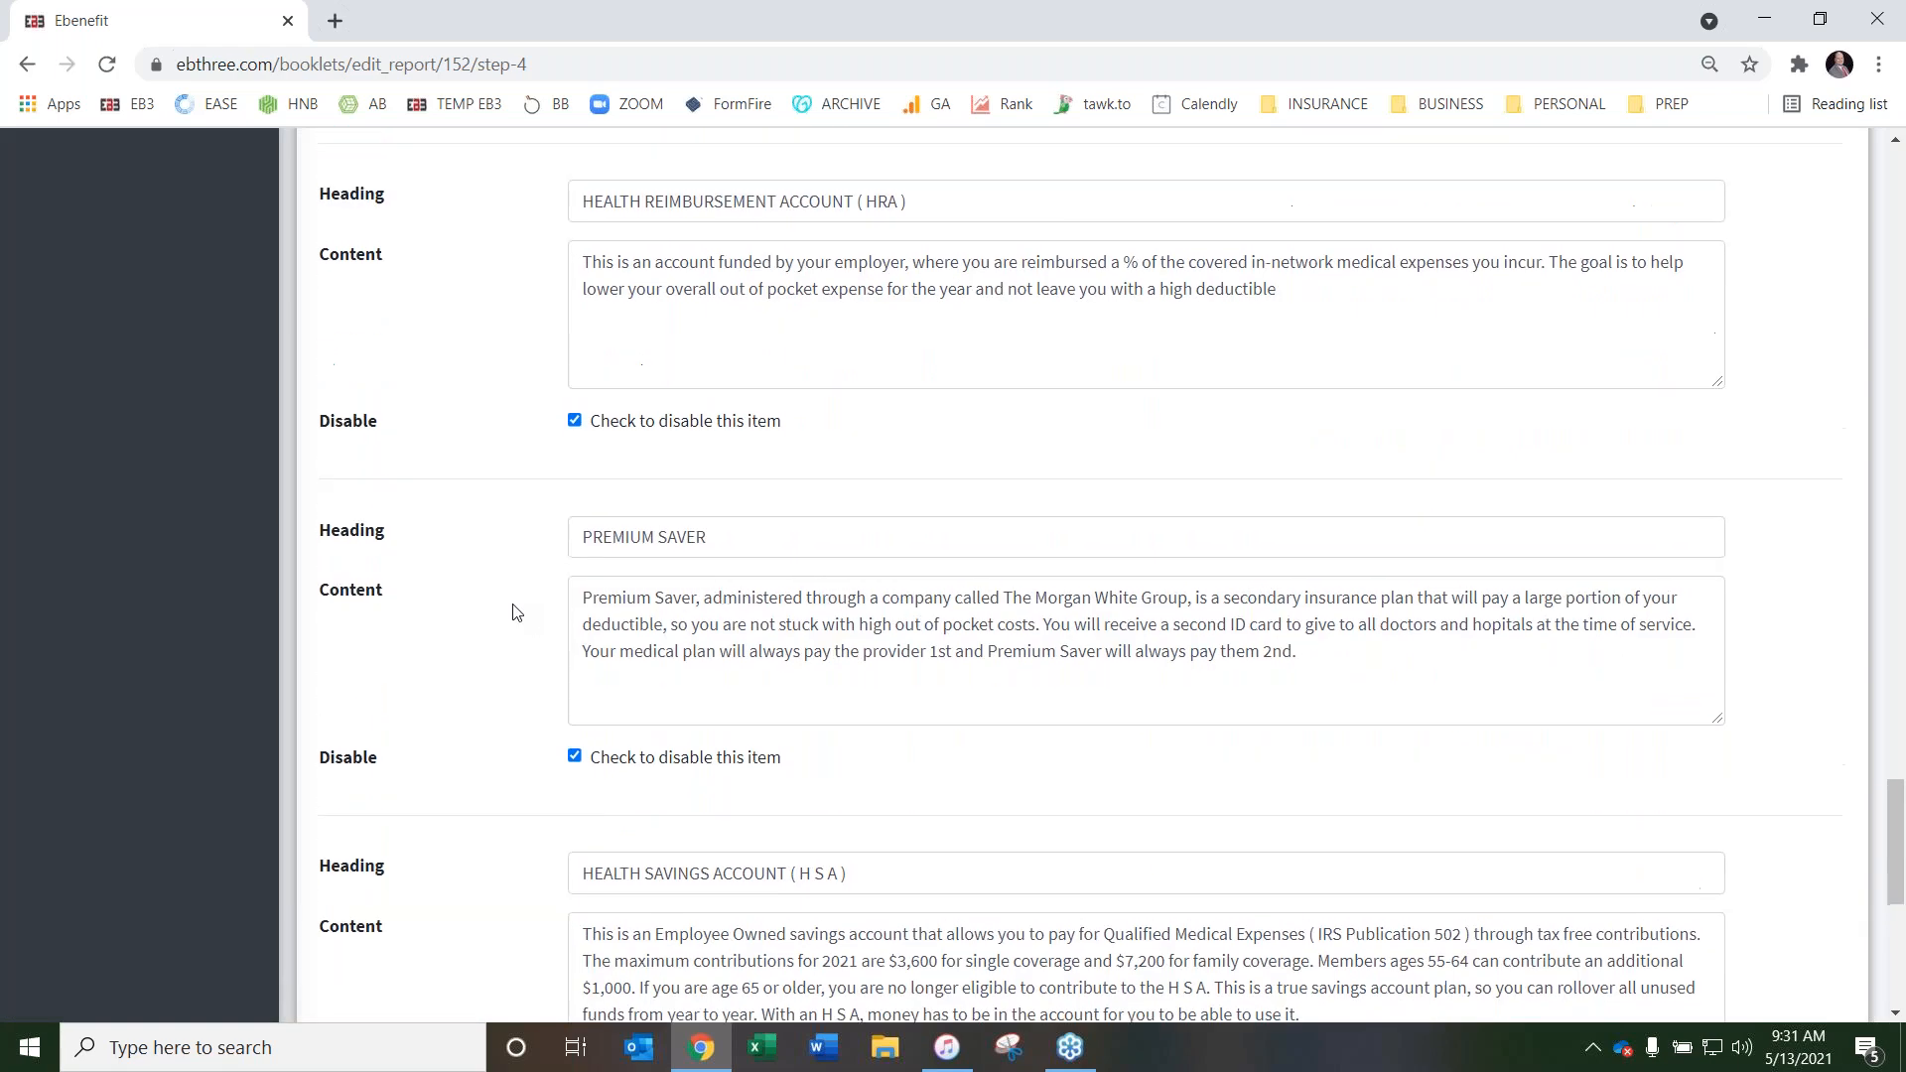
scroll(507, 616, down, 7)
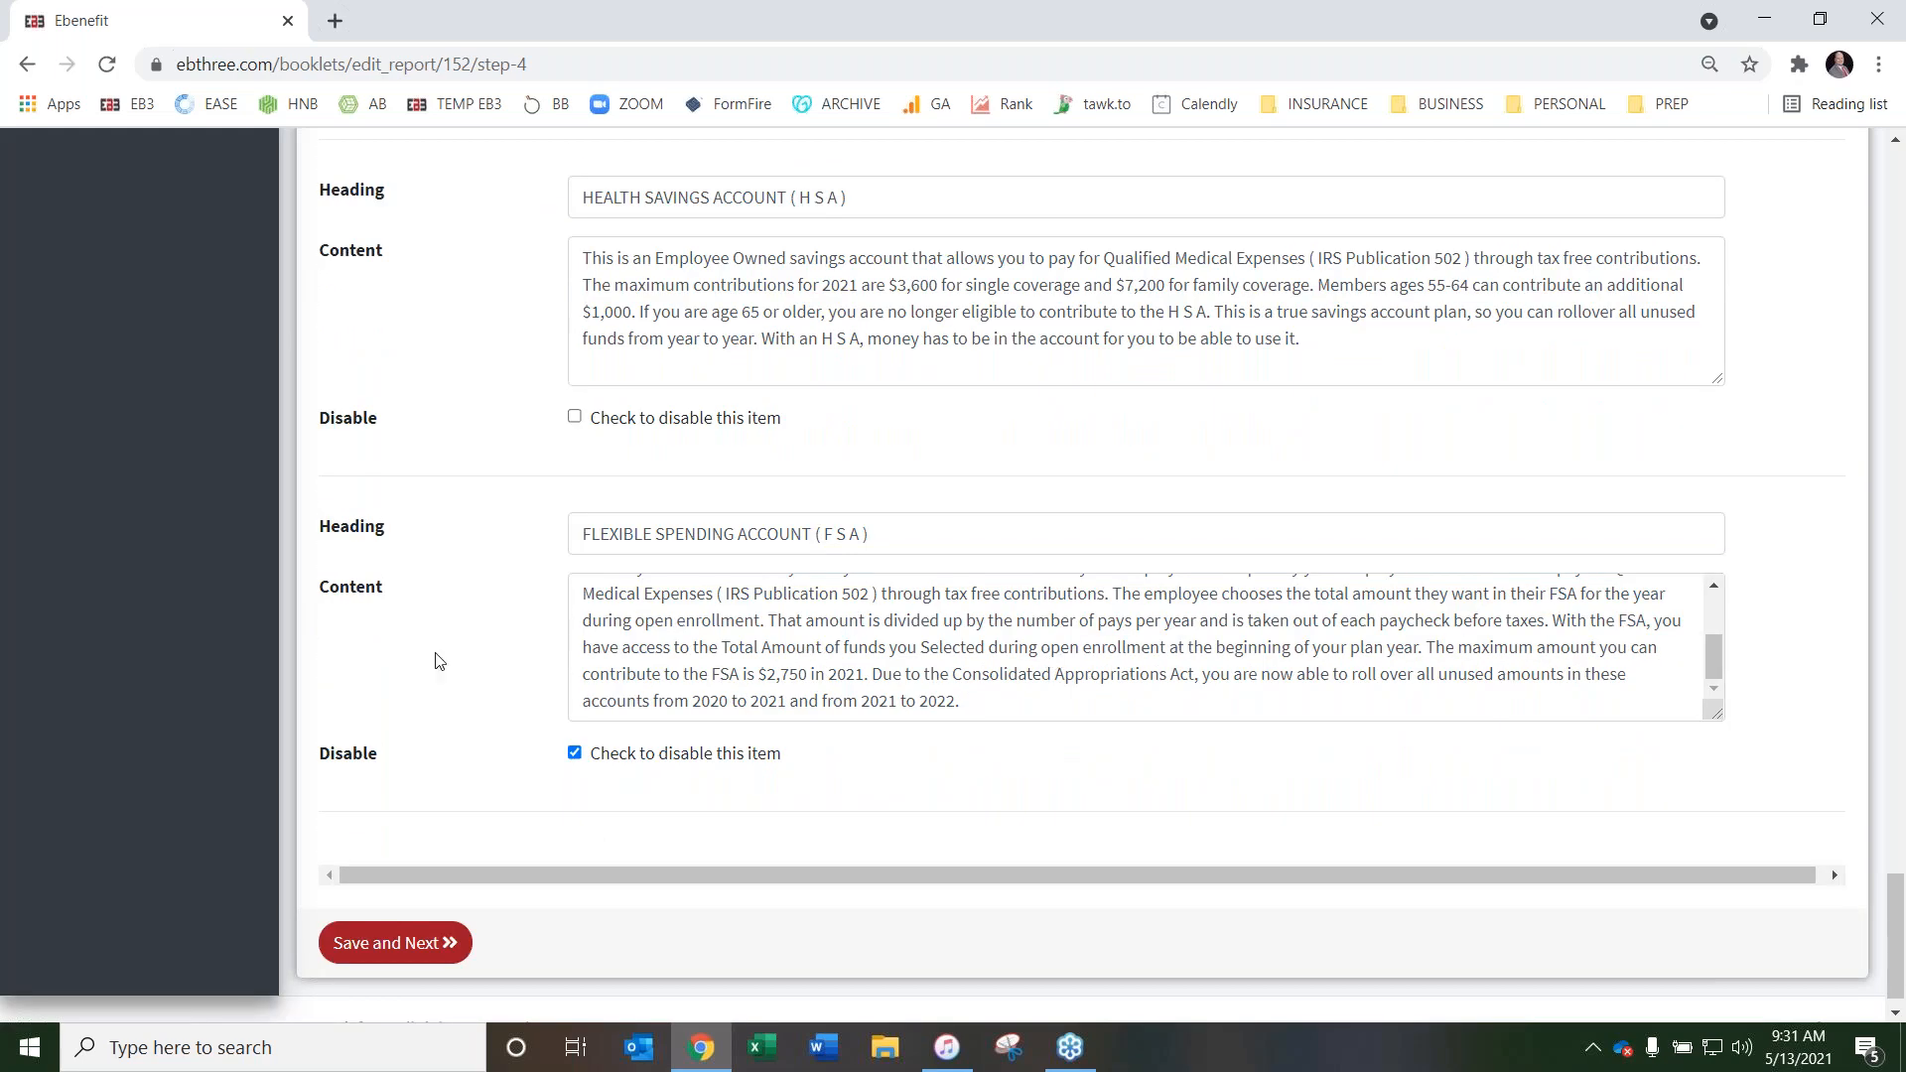
scroll(477, 566, up, 15)
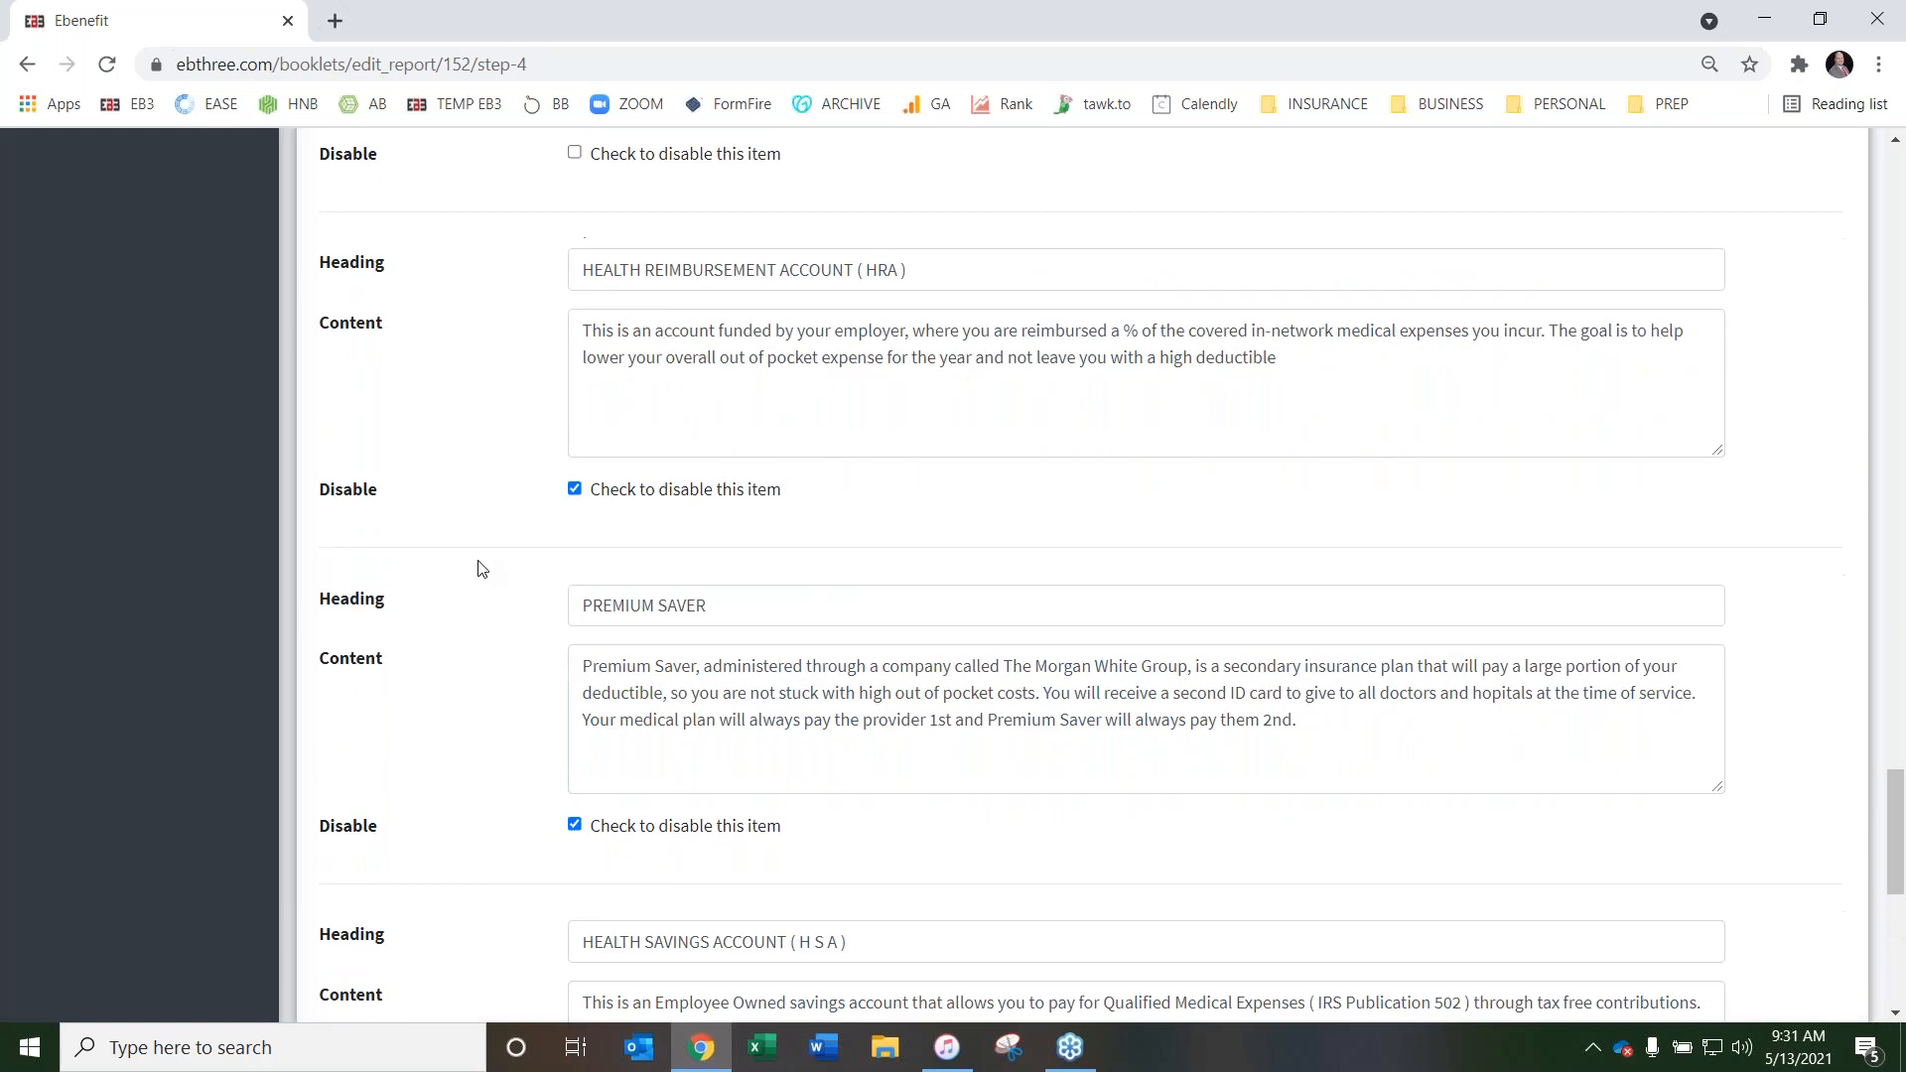
scroll(479, 568, up, 20)
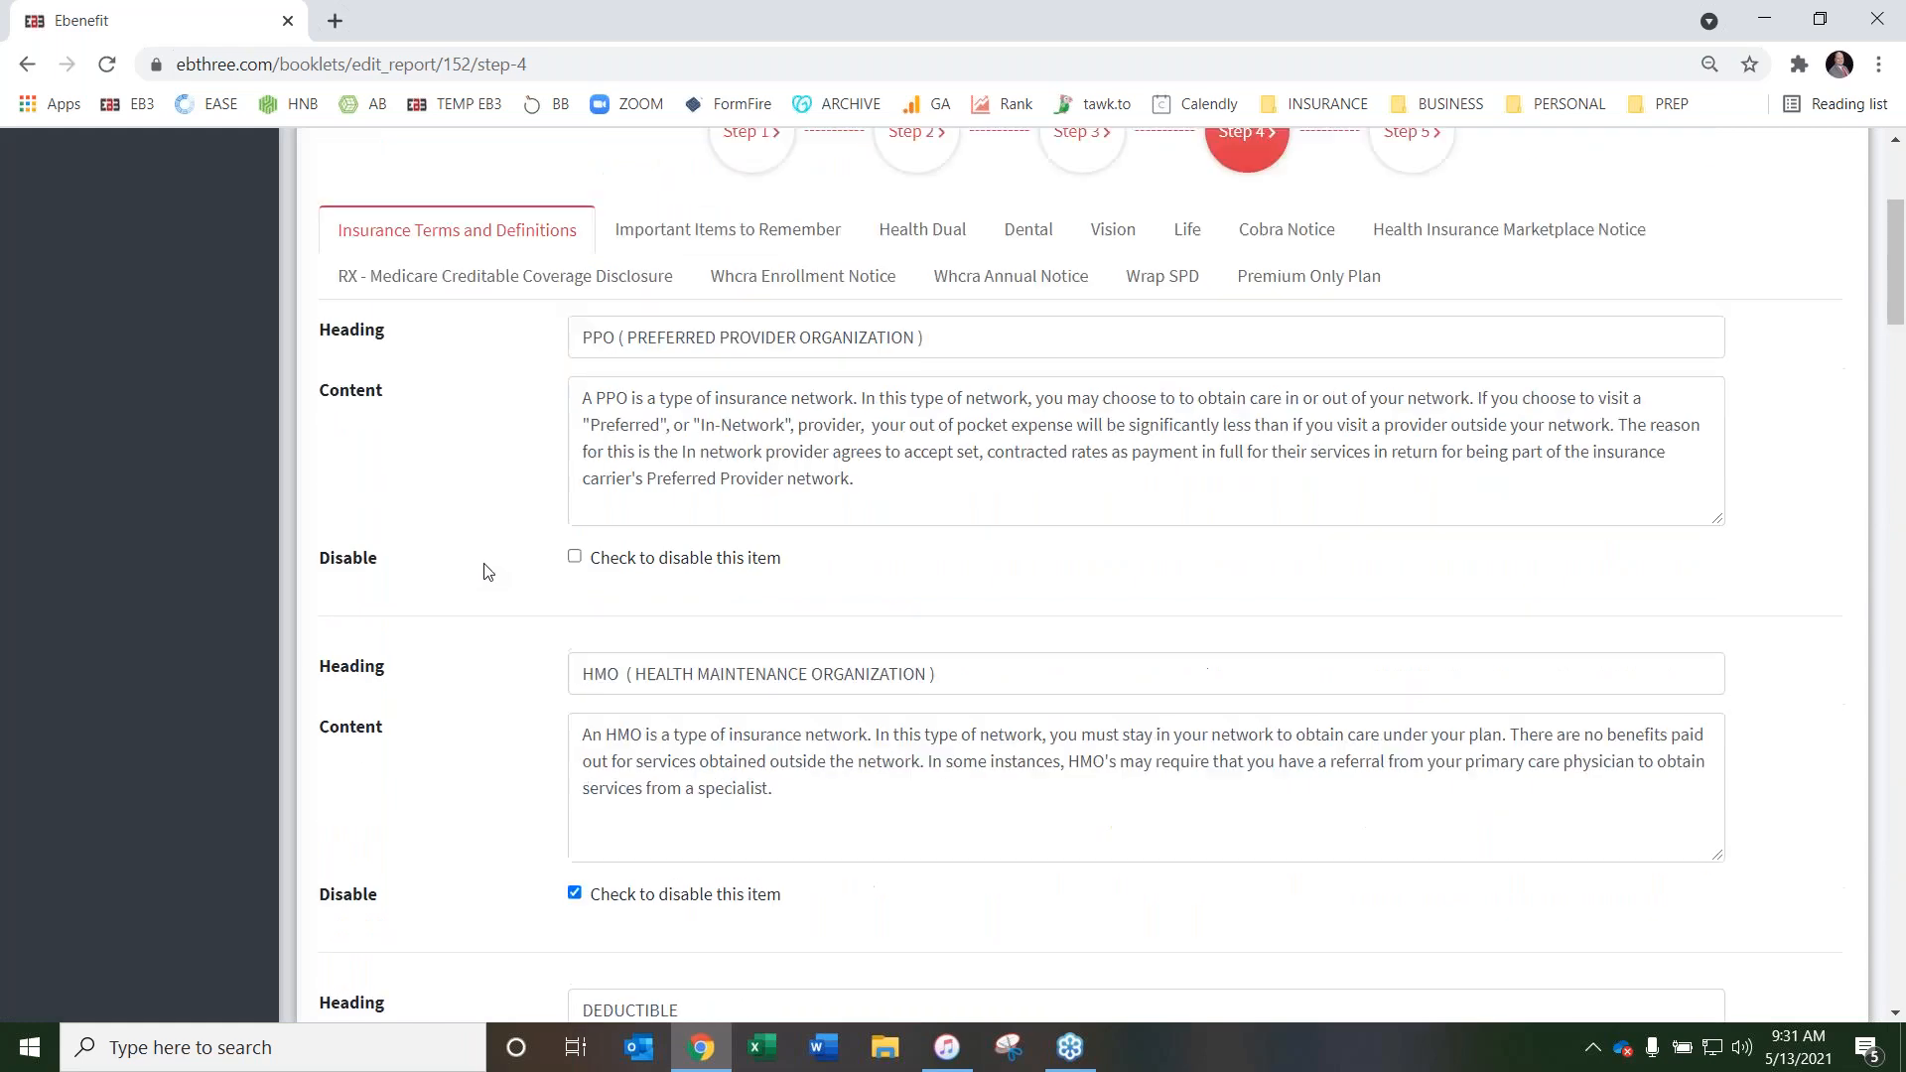
scroll(486, 577, down, 1)
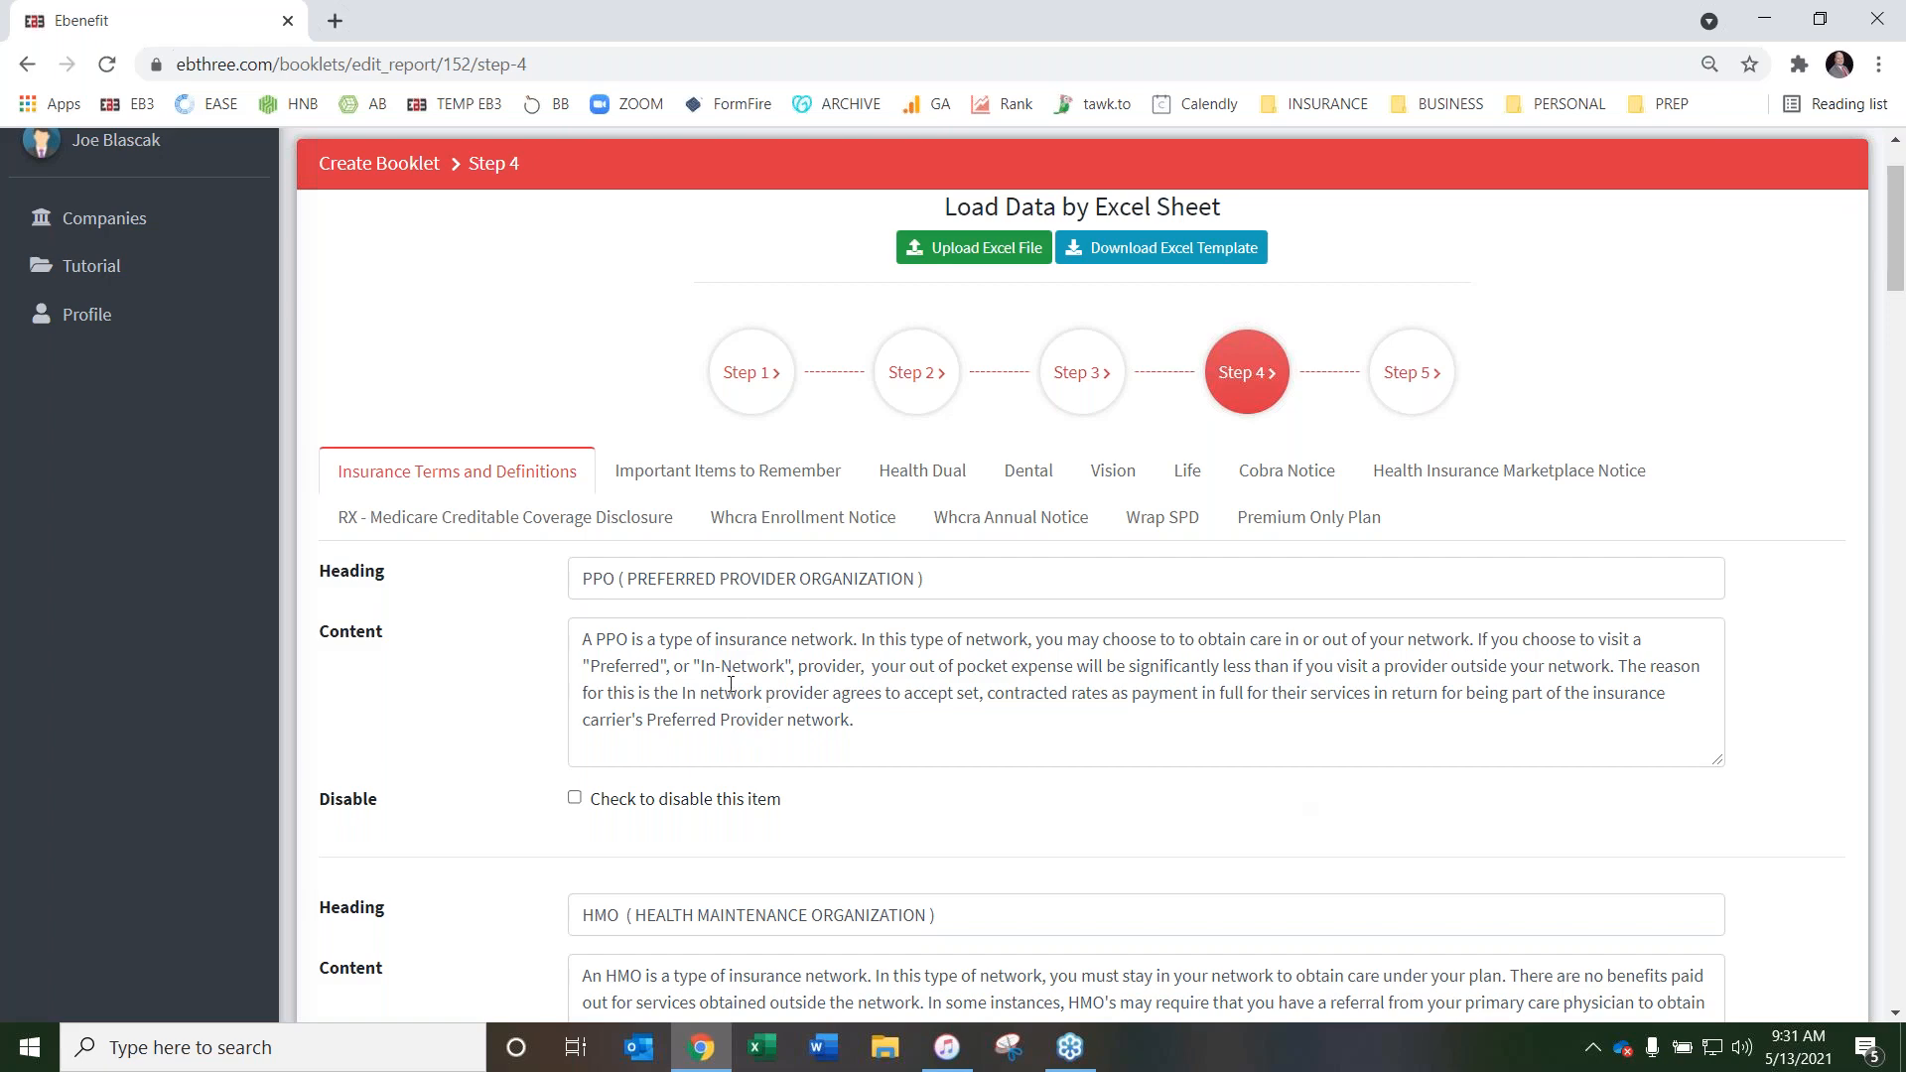
scroll(493, 509, down, 7)
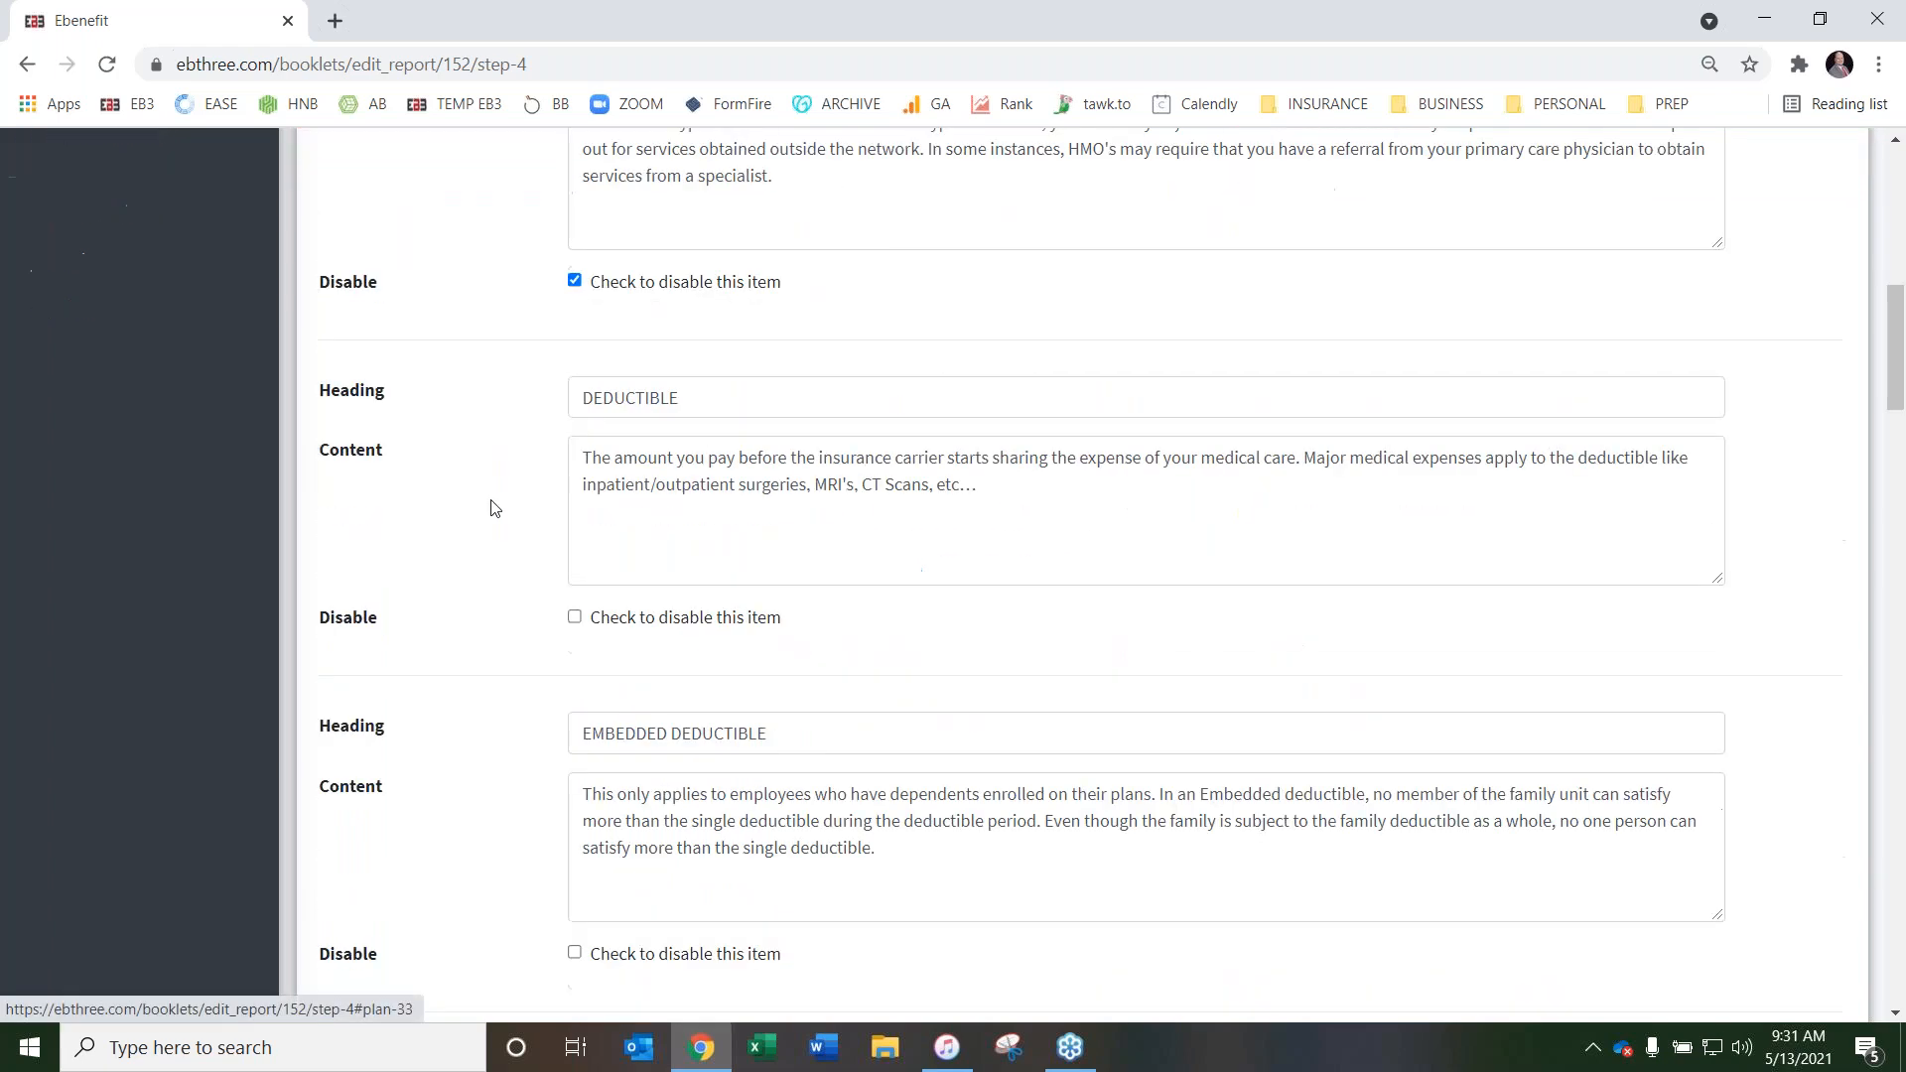
scroll(493, 508, down, 20)
scroll(524, 541, down, 12)
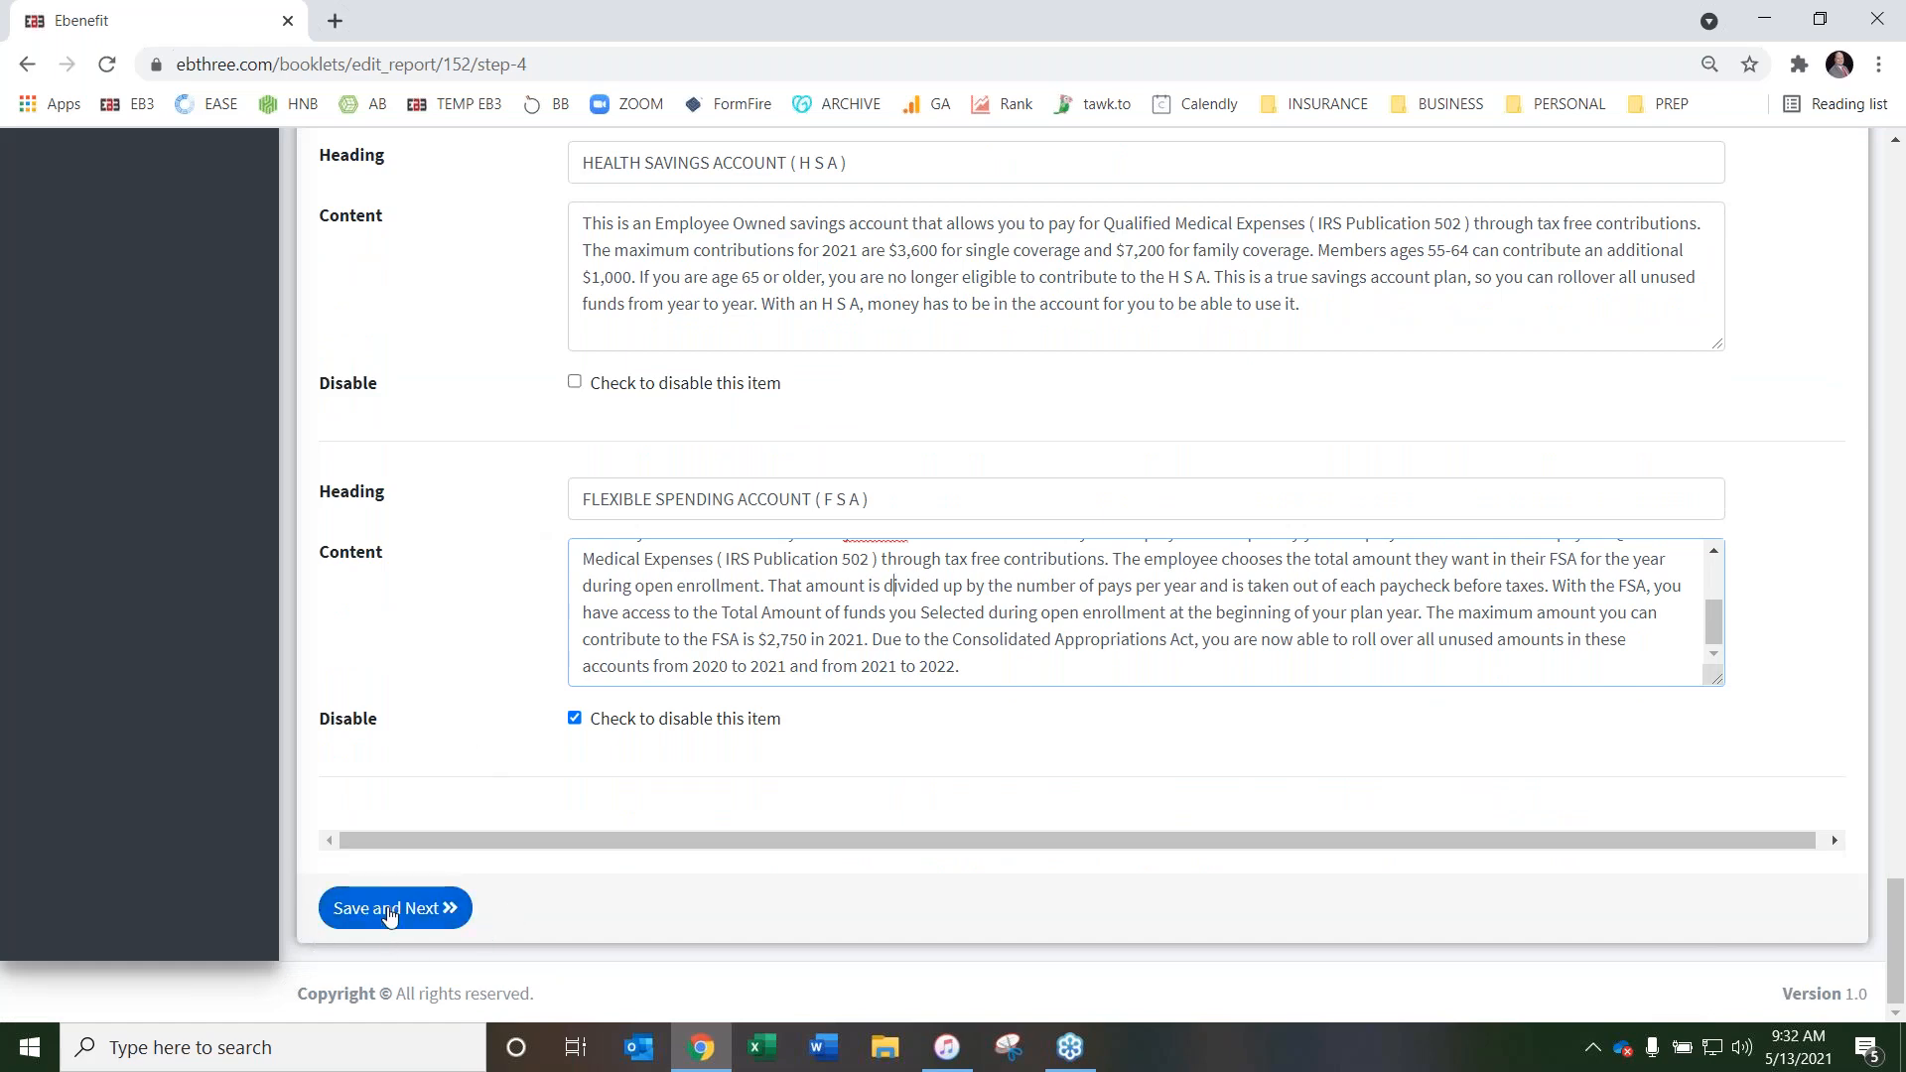
click(389, 911)
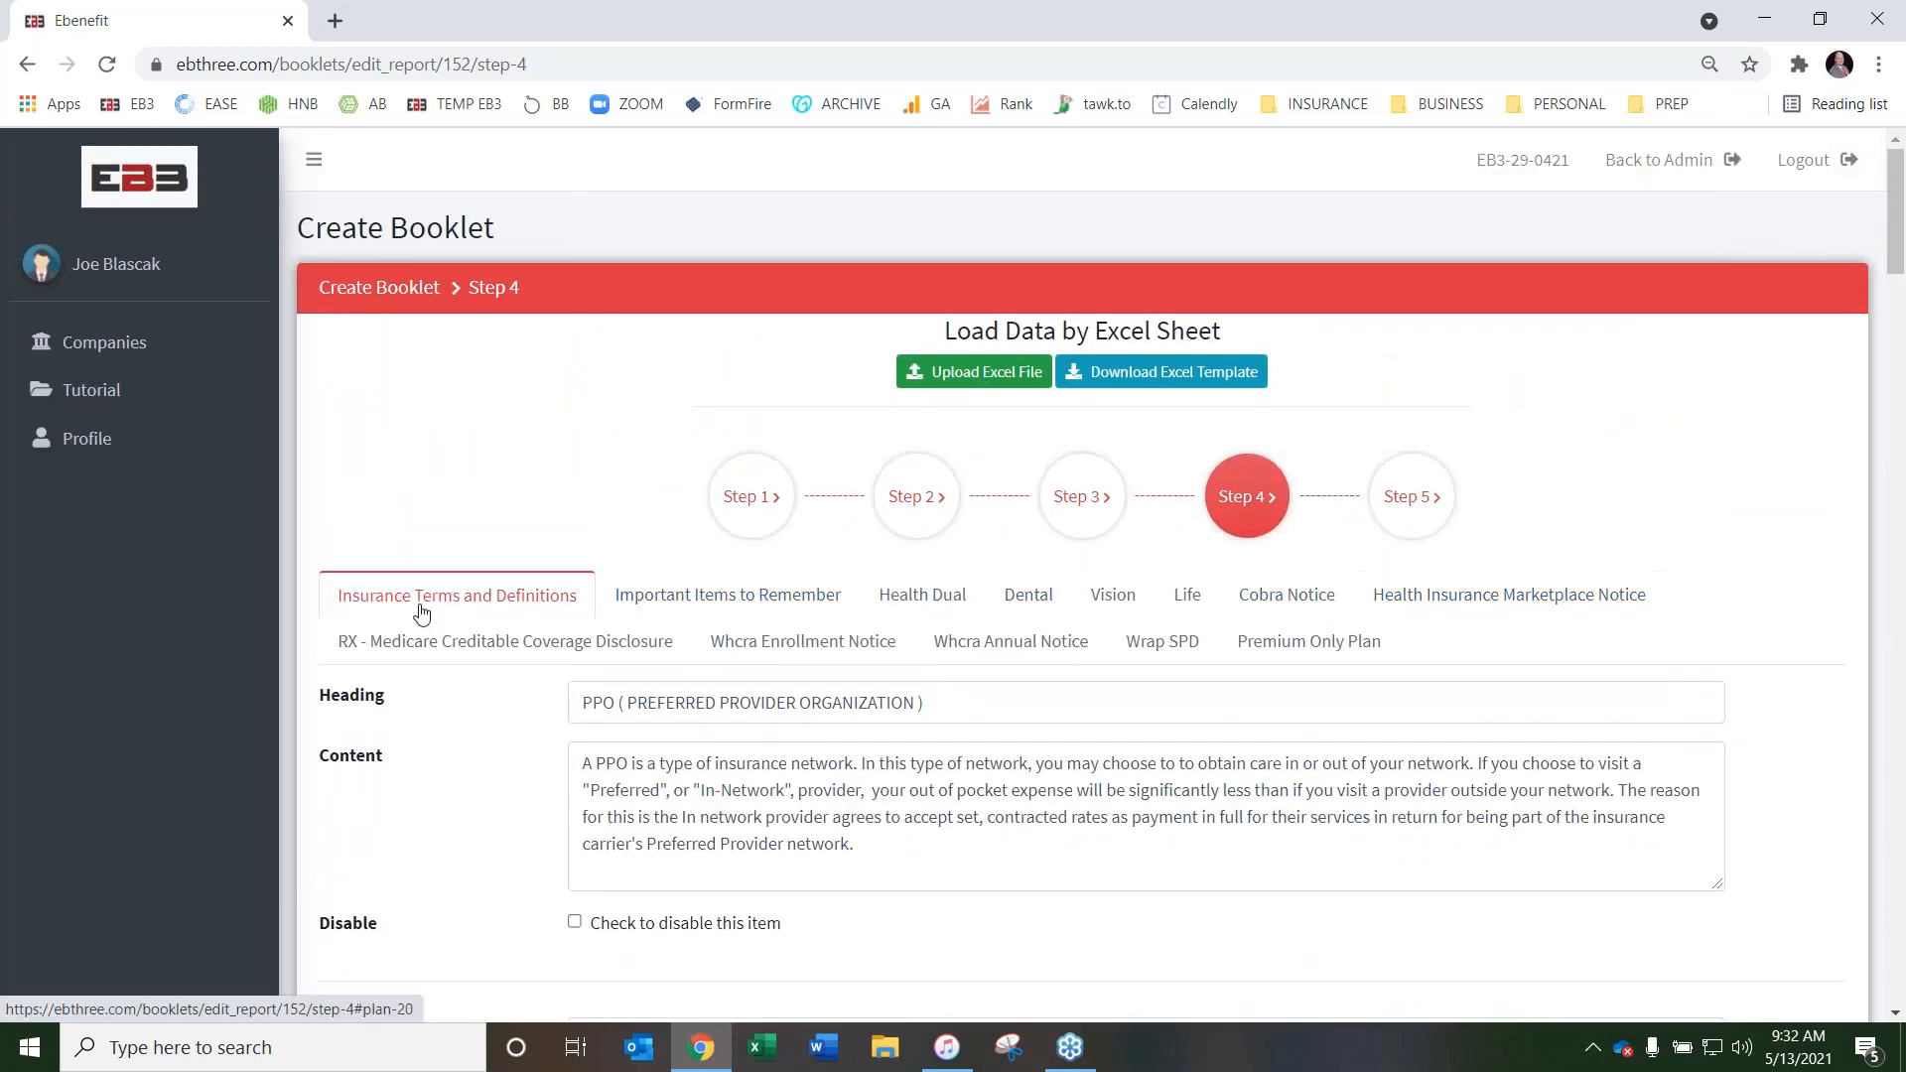
Open the Important Items to Remember content and disable its Mini COBRA item
click(740, 600)
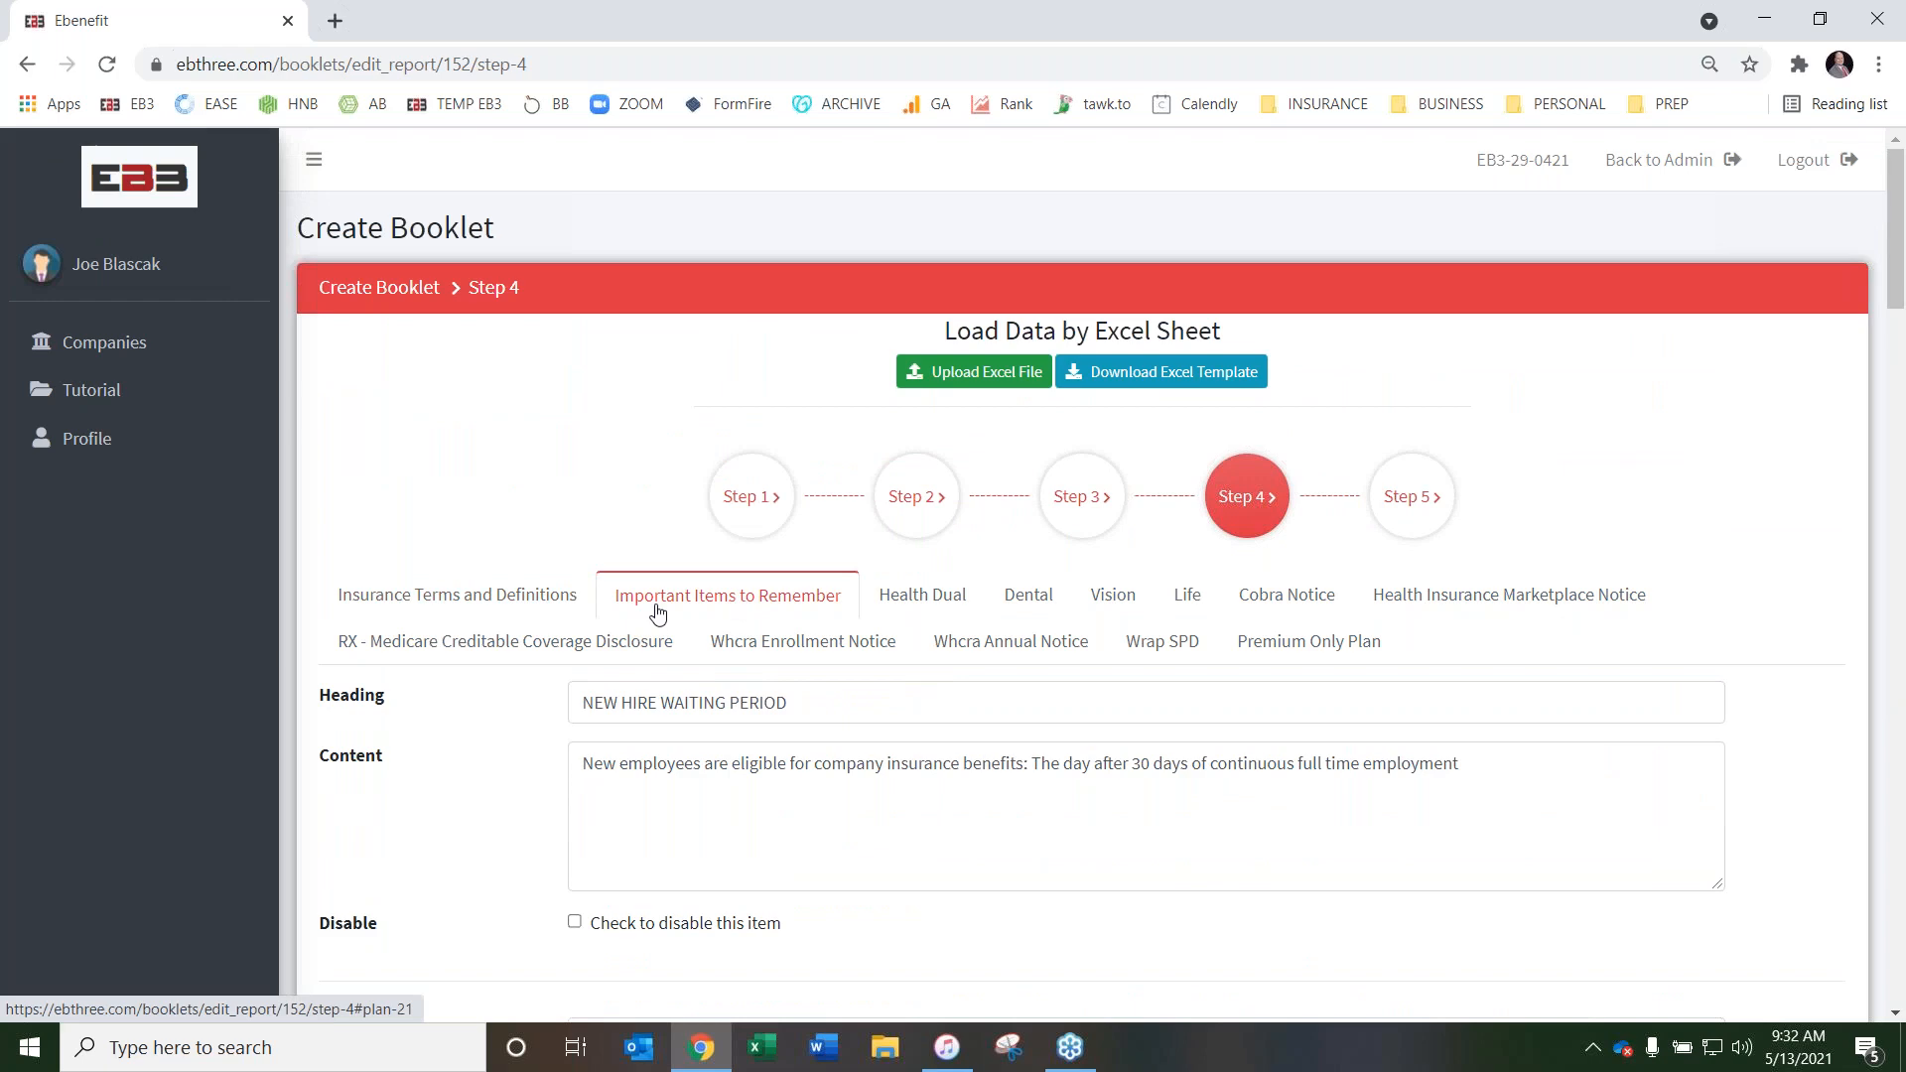
scroll(527, 642, down, 2)
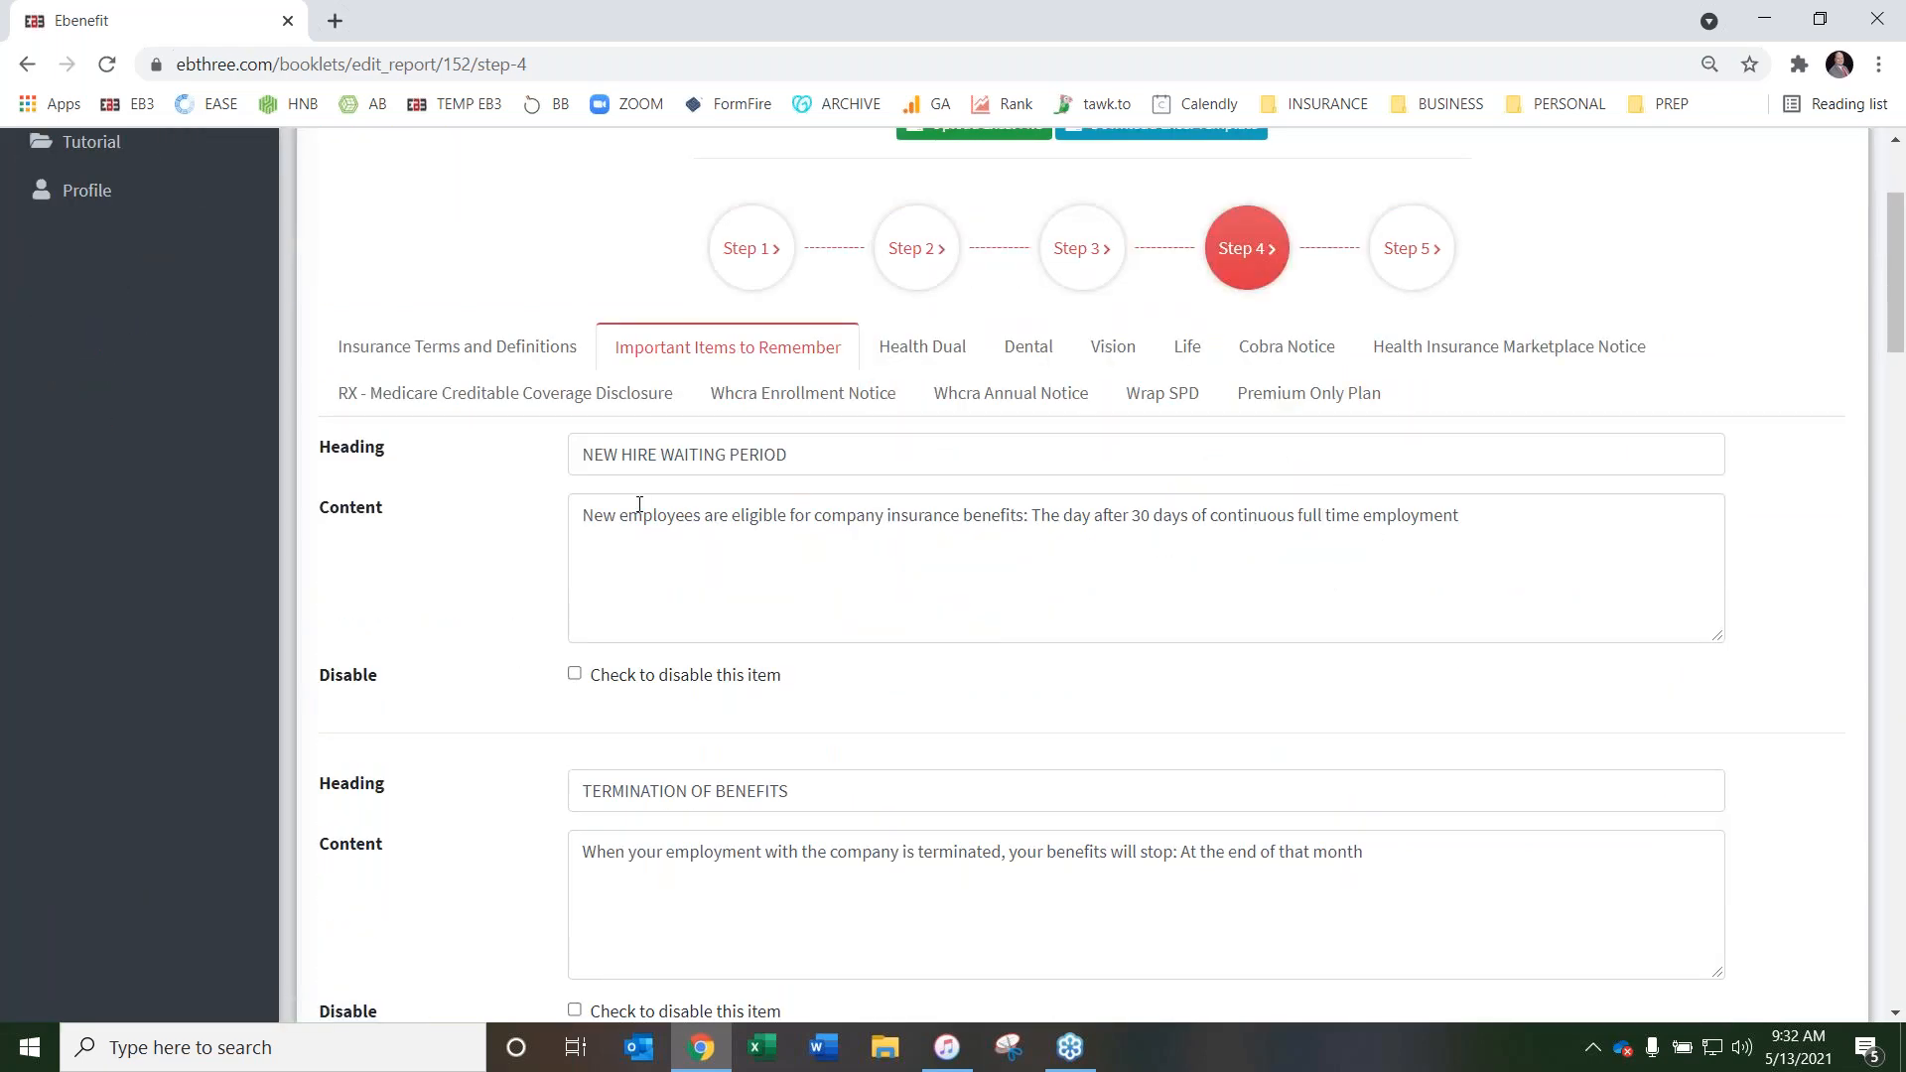
scroll(466, 585, down, 6)
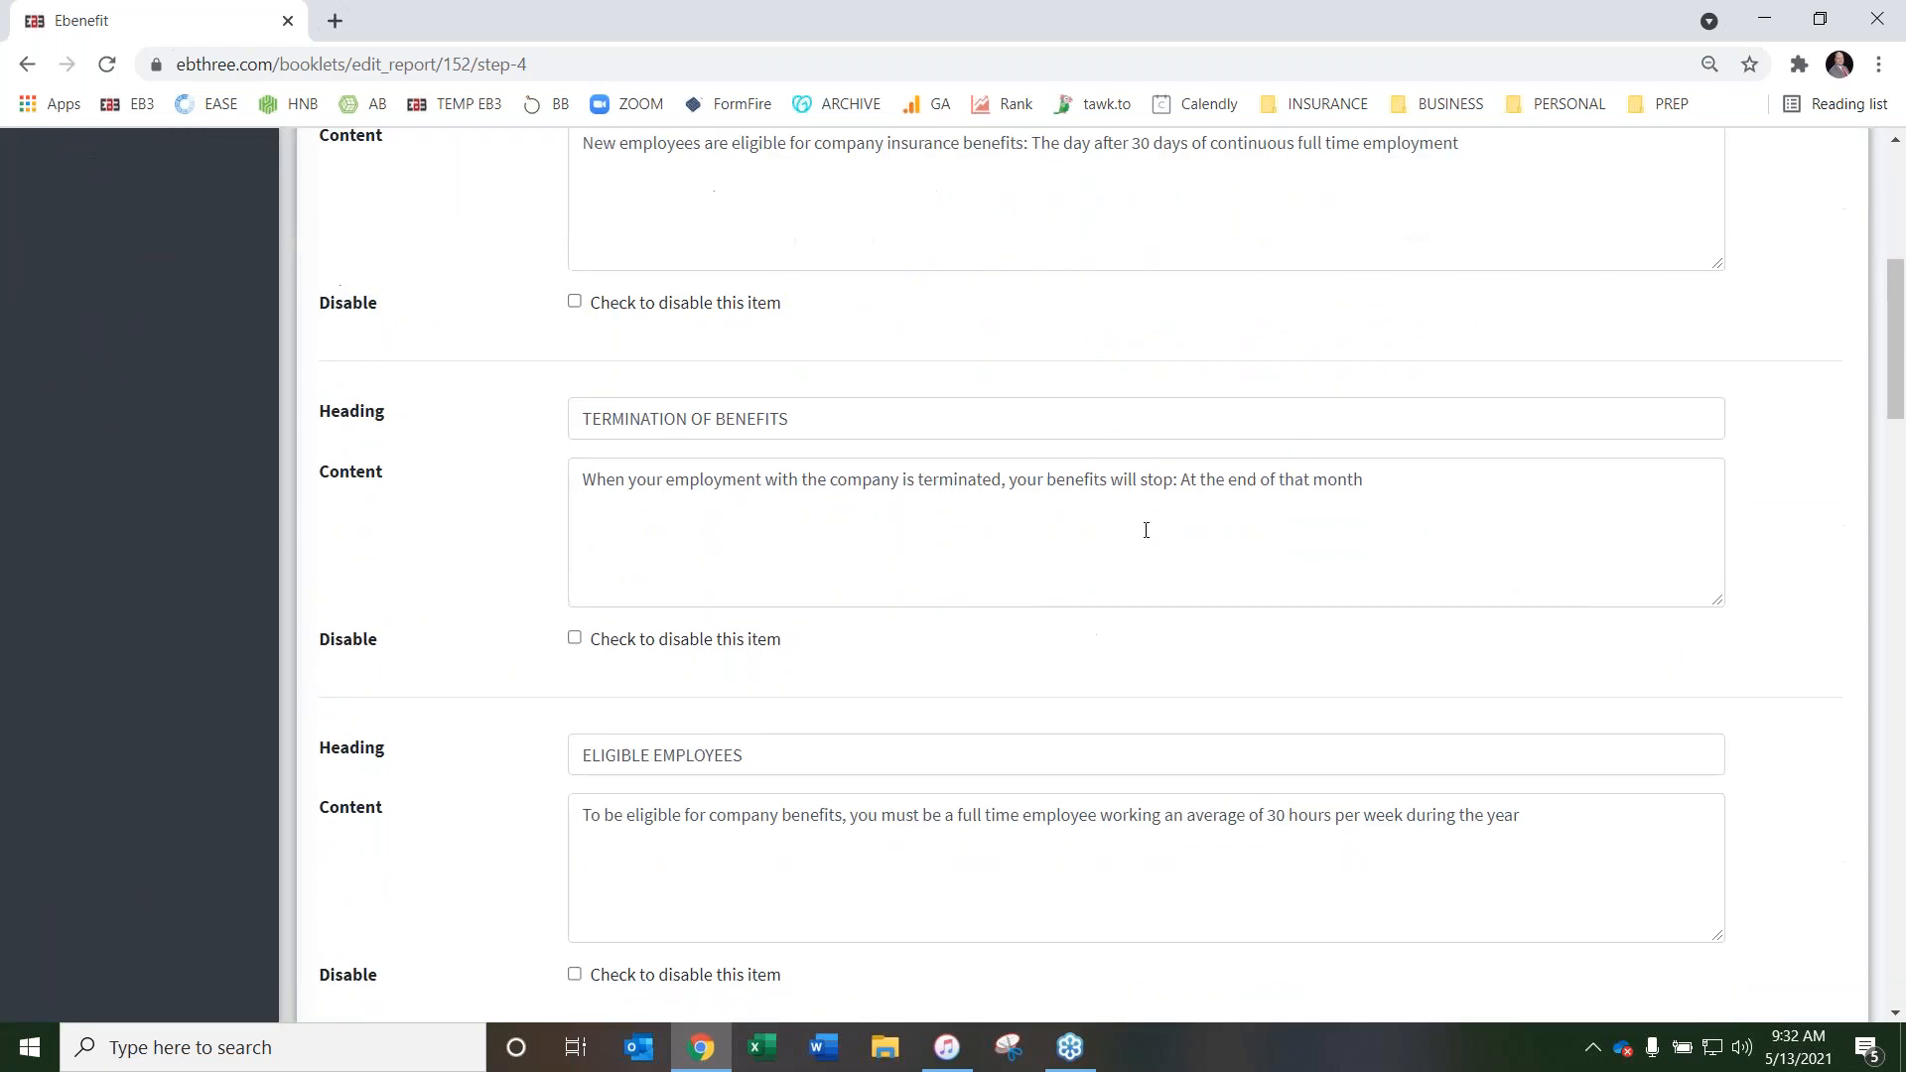
scroll(468, 597, down, 7)
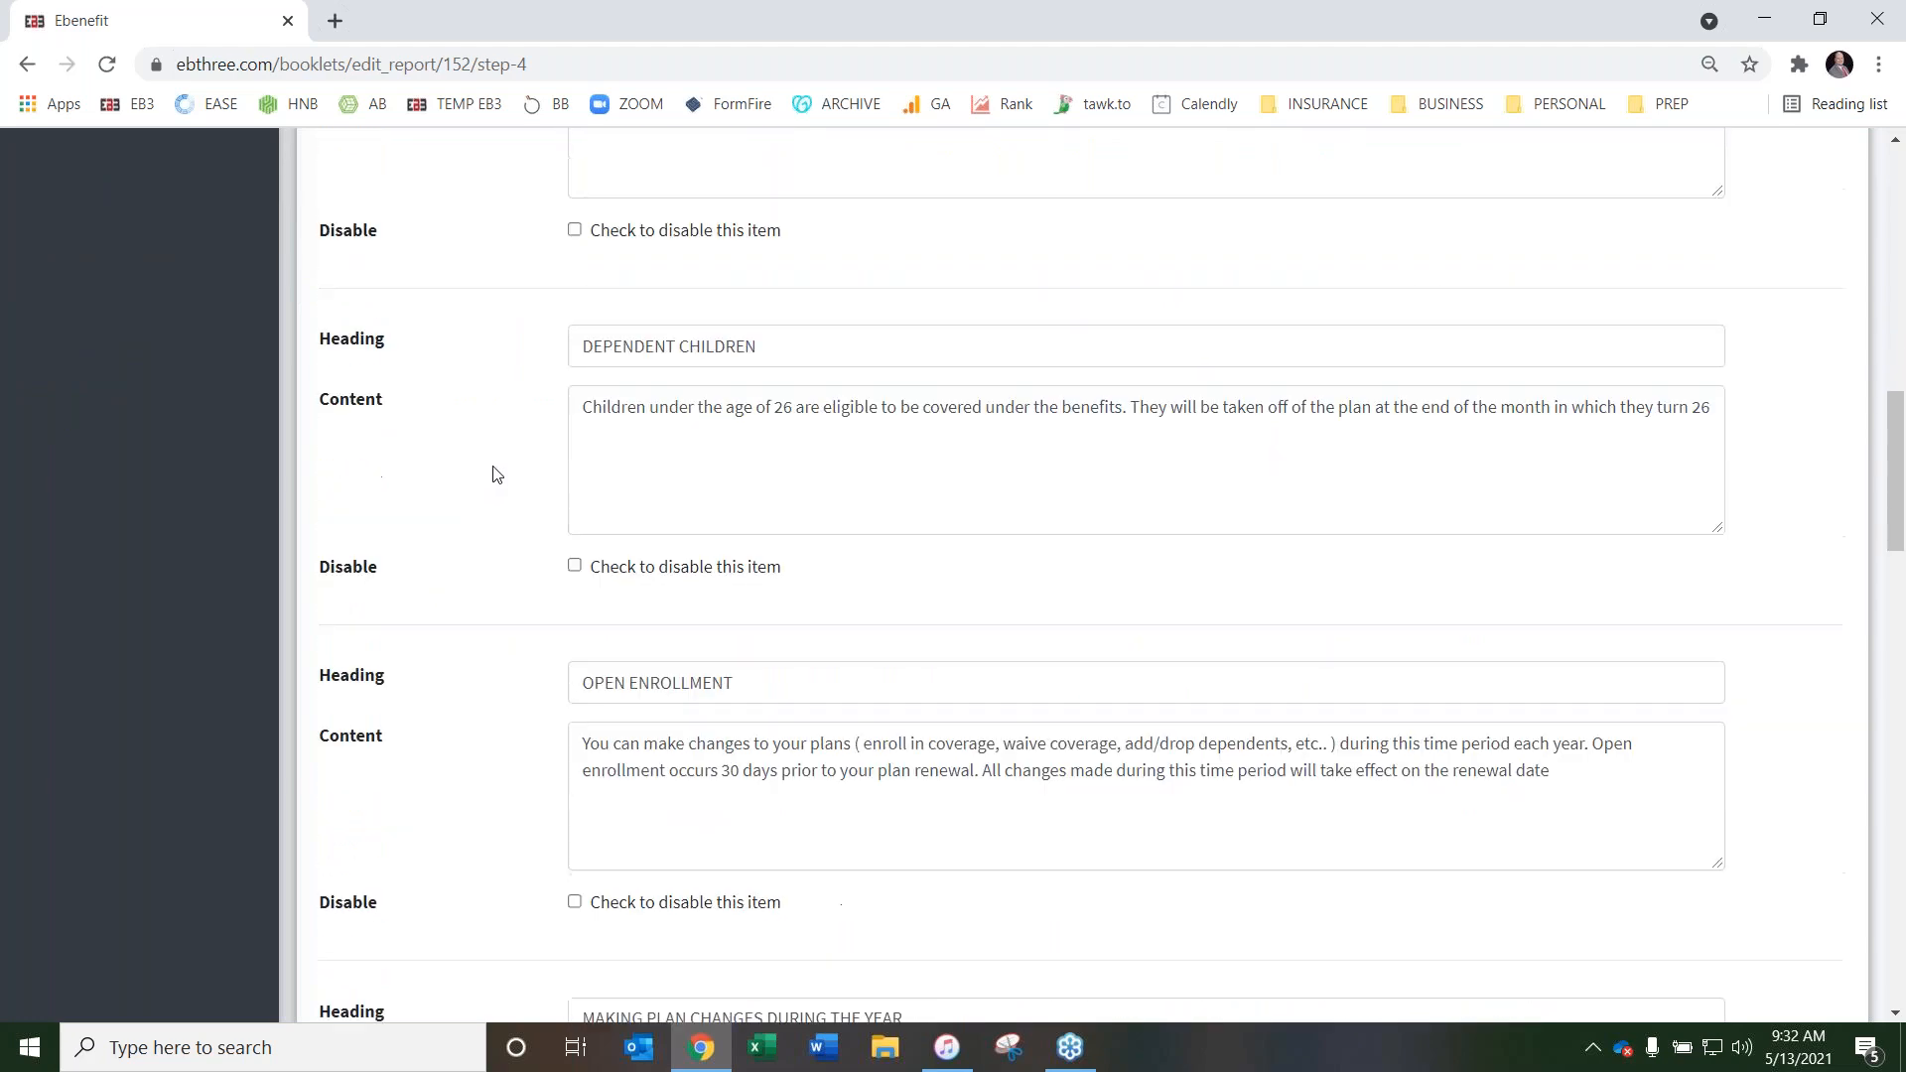
scroll(541, 491, down, 4)
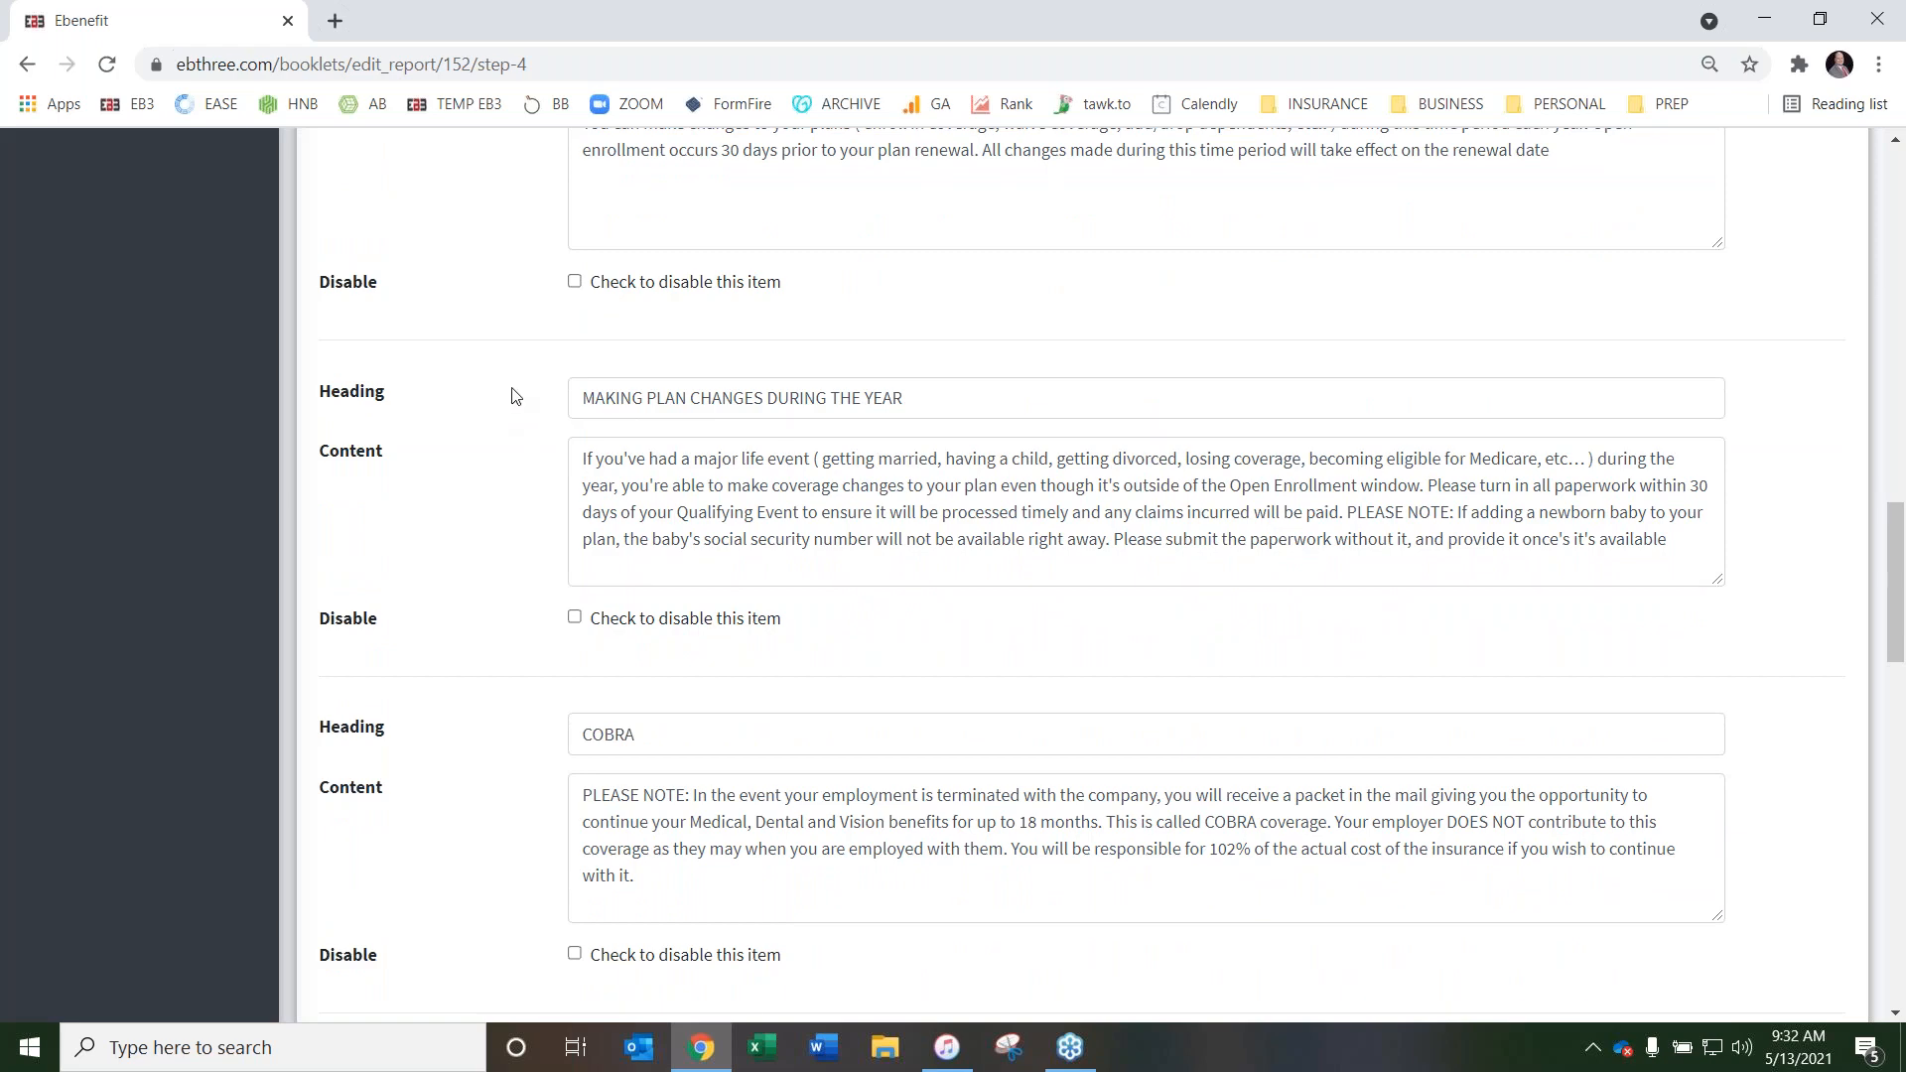
scroll(512, 397, down, 1)
scroll(508, 423, up, 4)
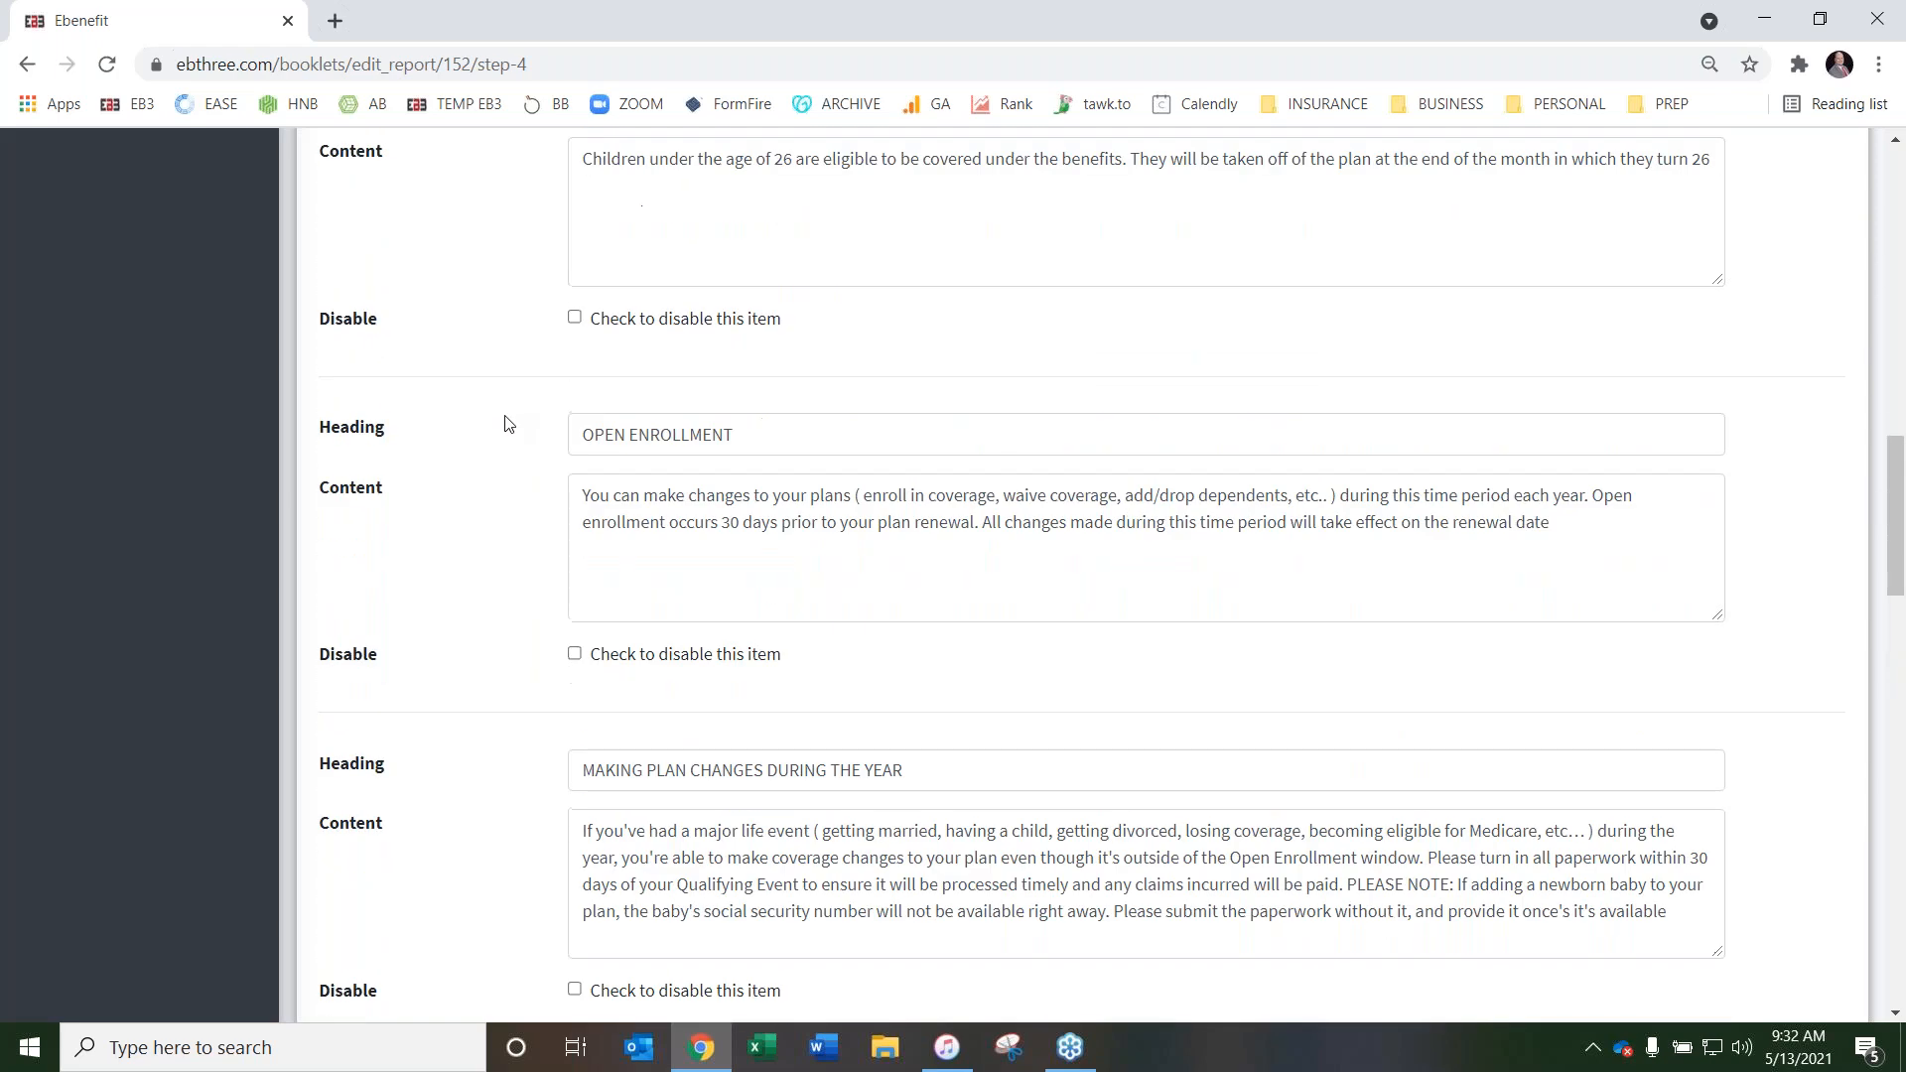
scroll(508, 425, down, 6)
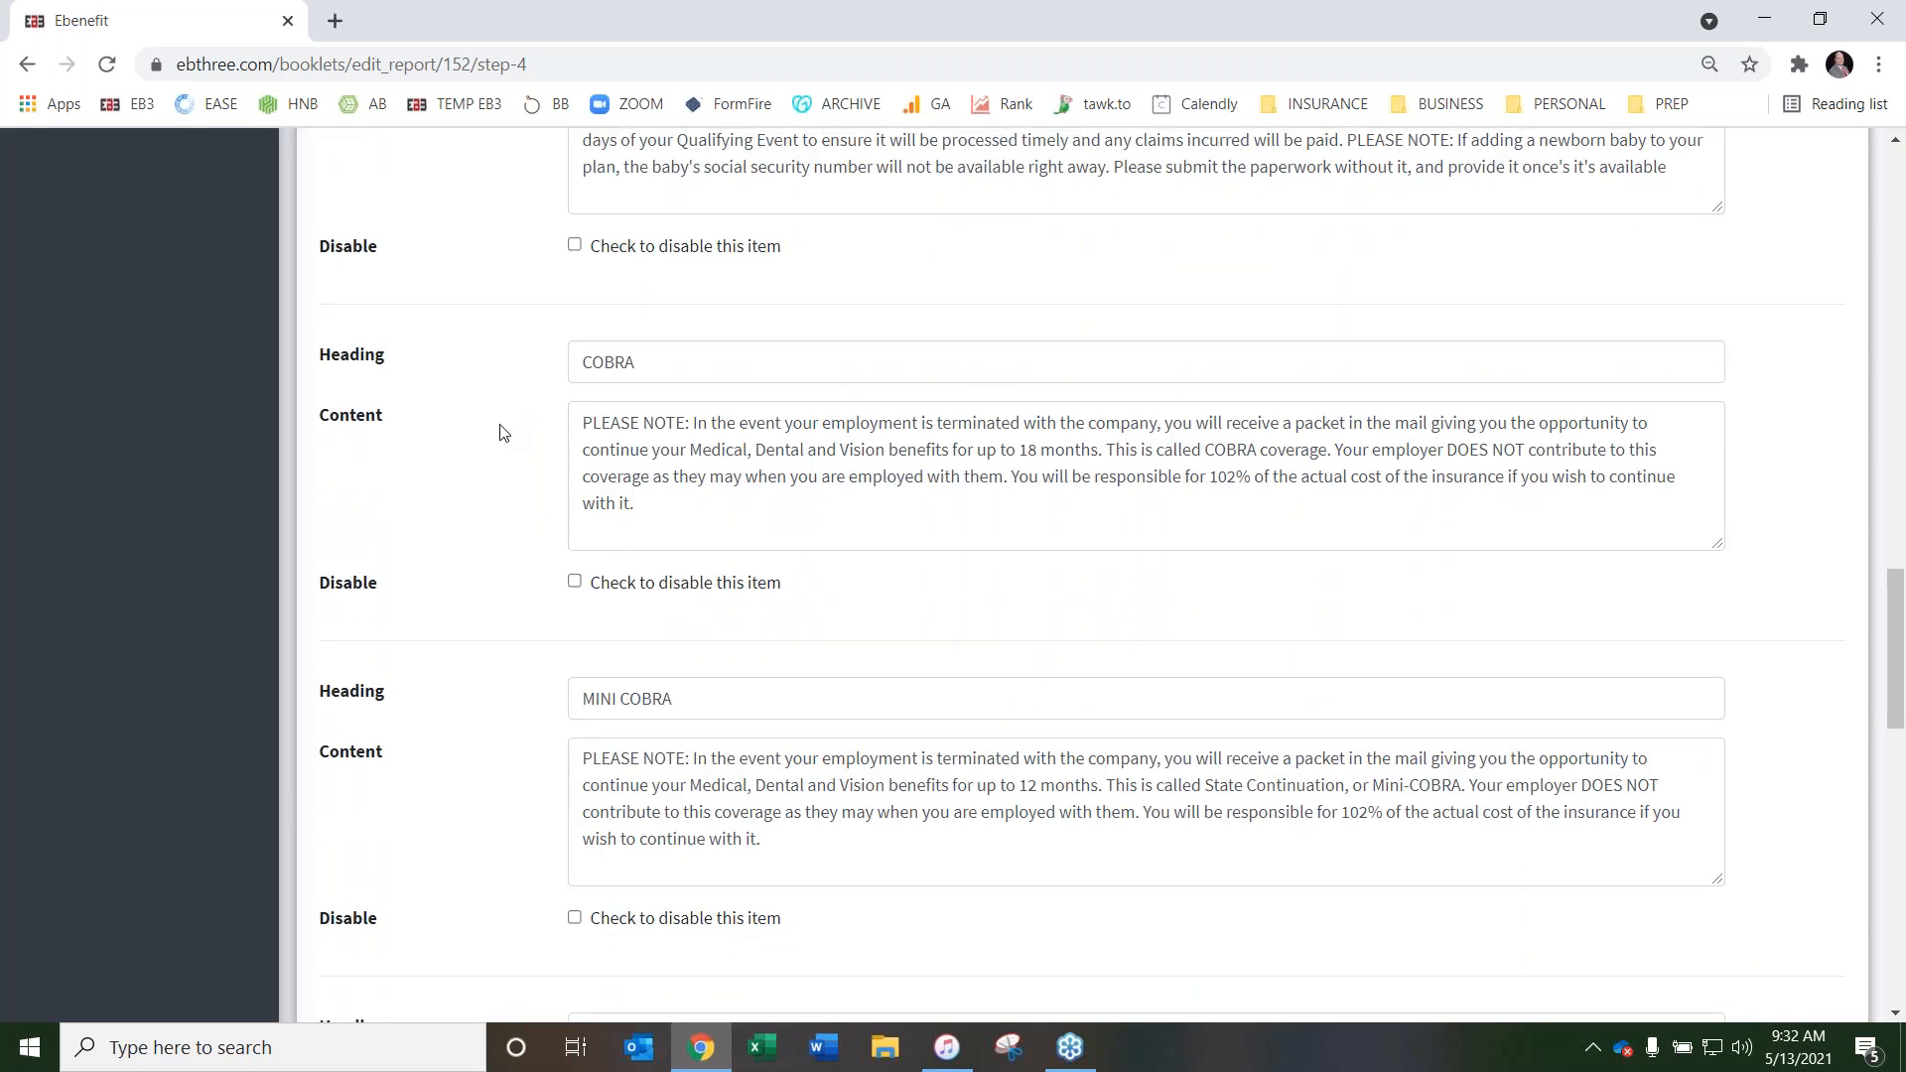
scroll(501, 425, down, 2)
scroll(645, 338, up, 2)
scroll(460, 664, down, 1)
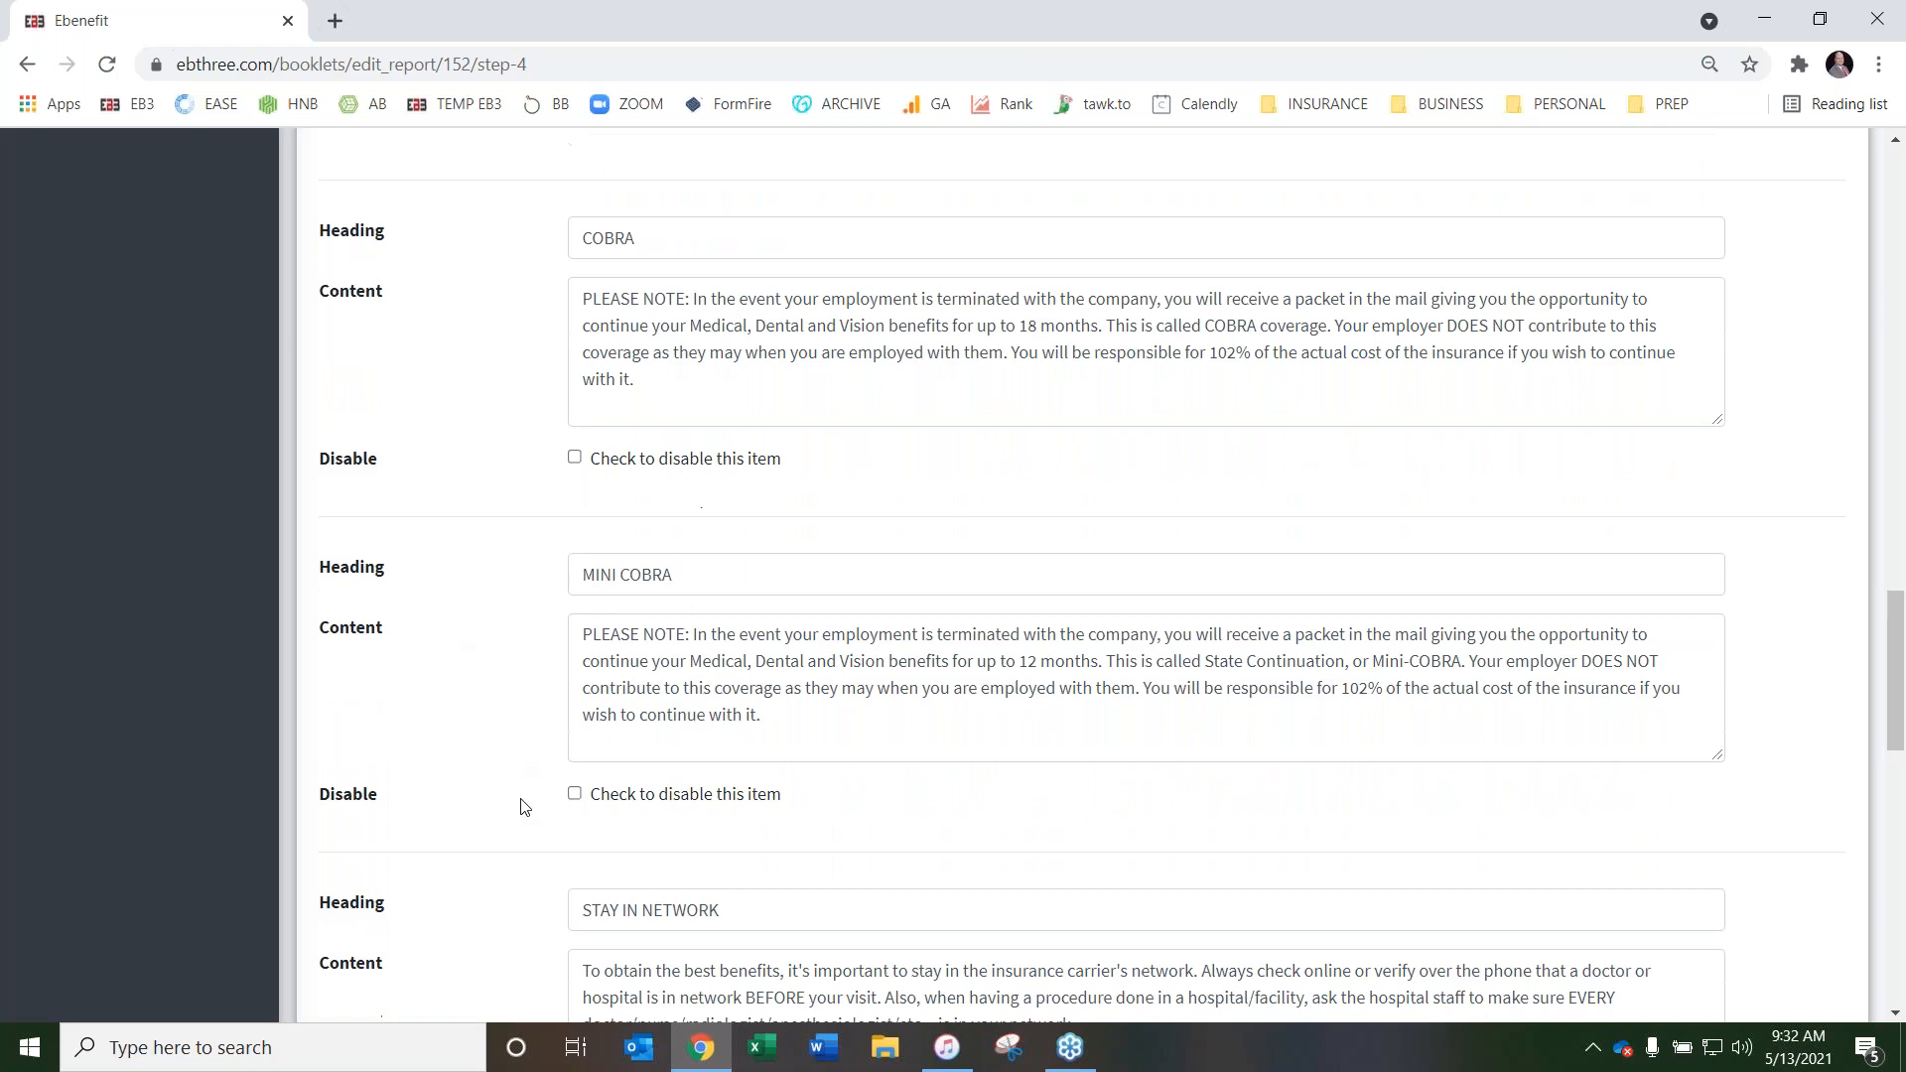
click(574, 793)
Review the remaining Important Items to Remember, from Stay in Network through the ID card and insurance claim contact entries
scroll(481, 610, down, 4)
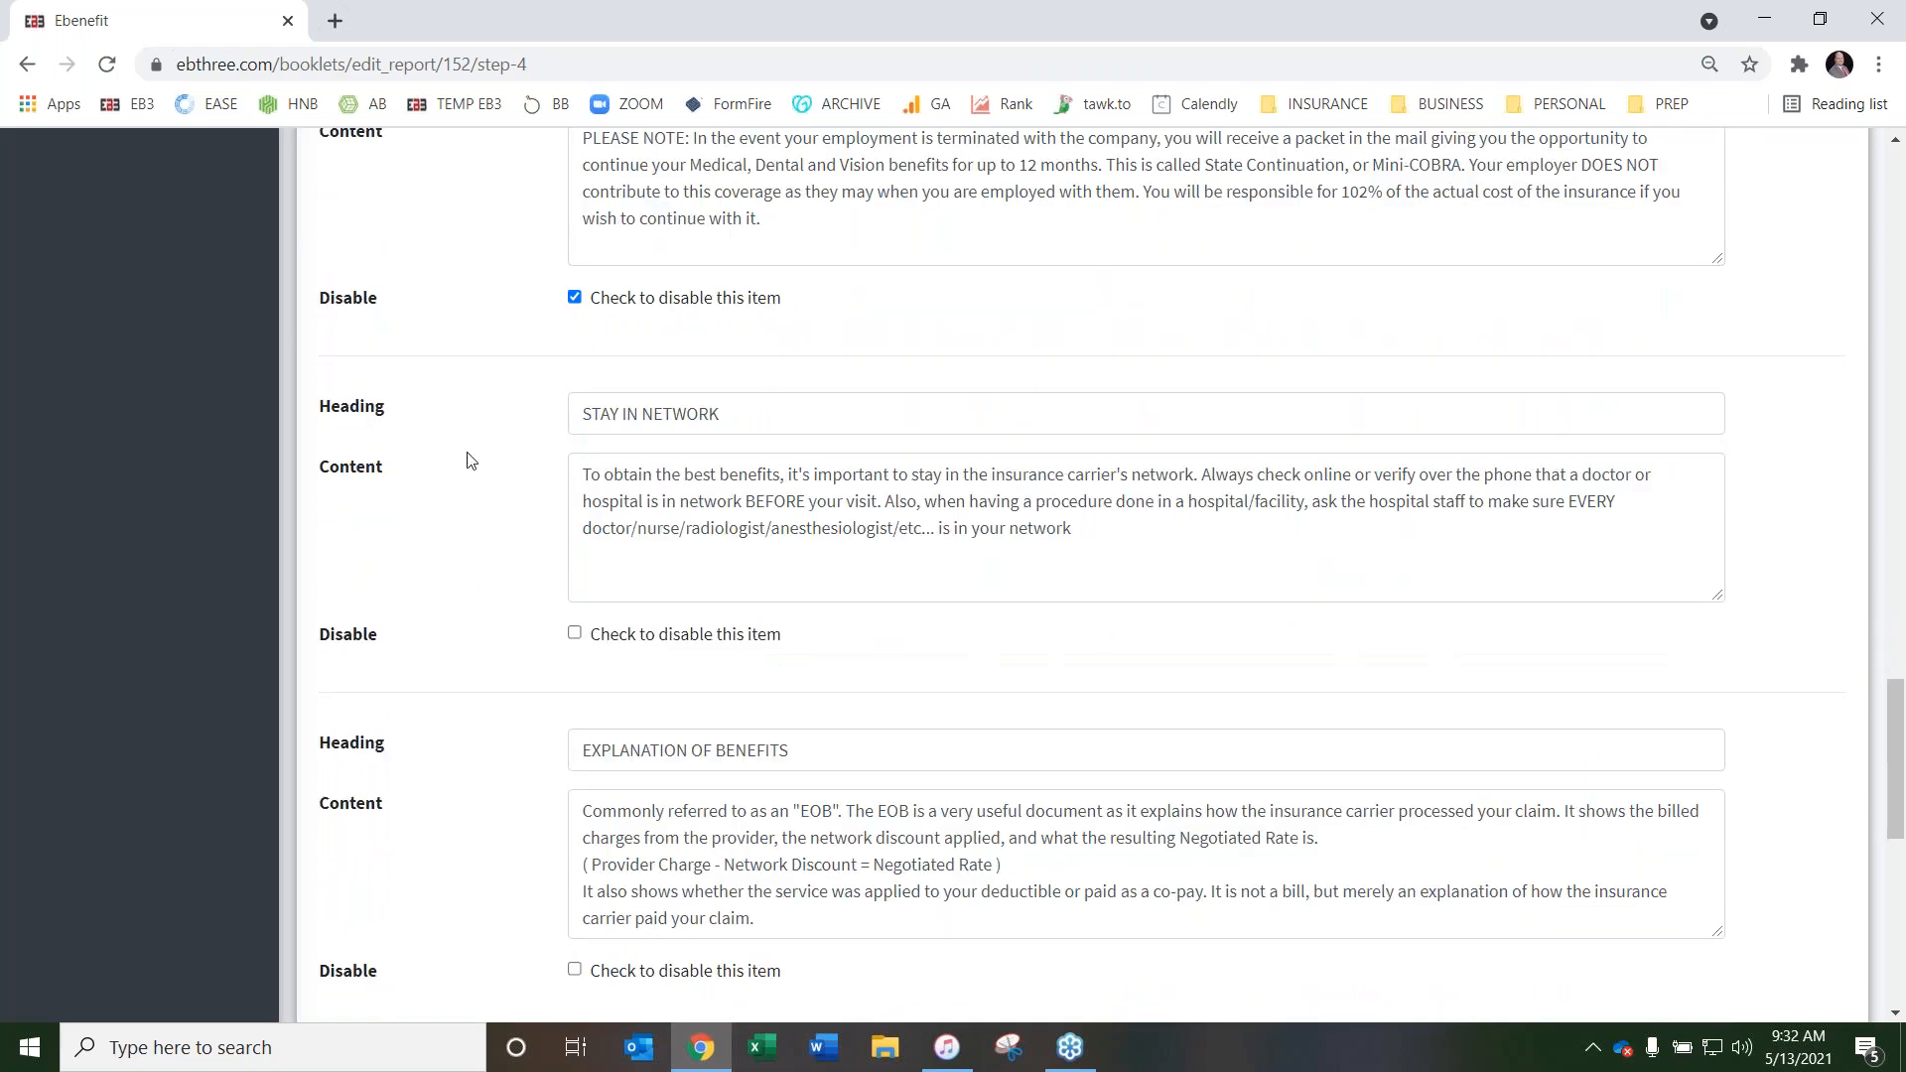
scroll(471, 459, down, 4)
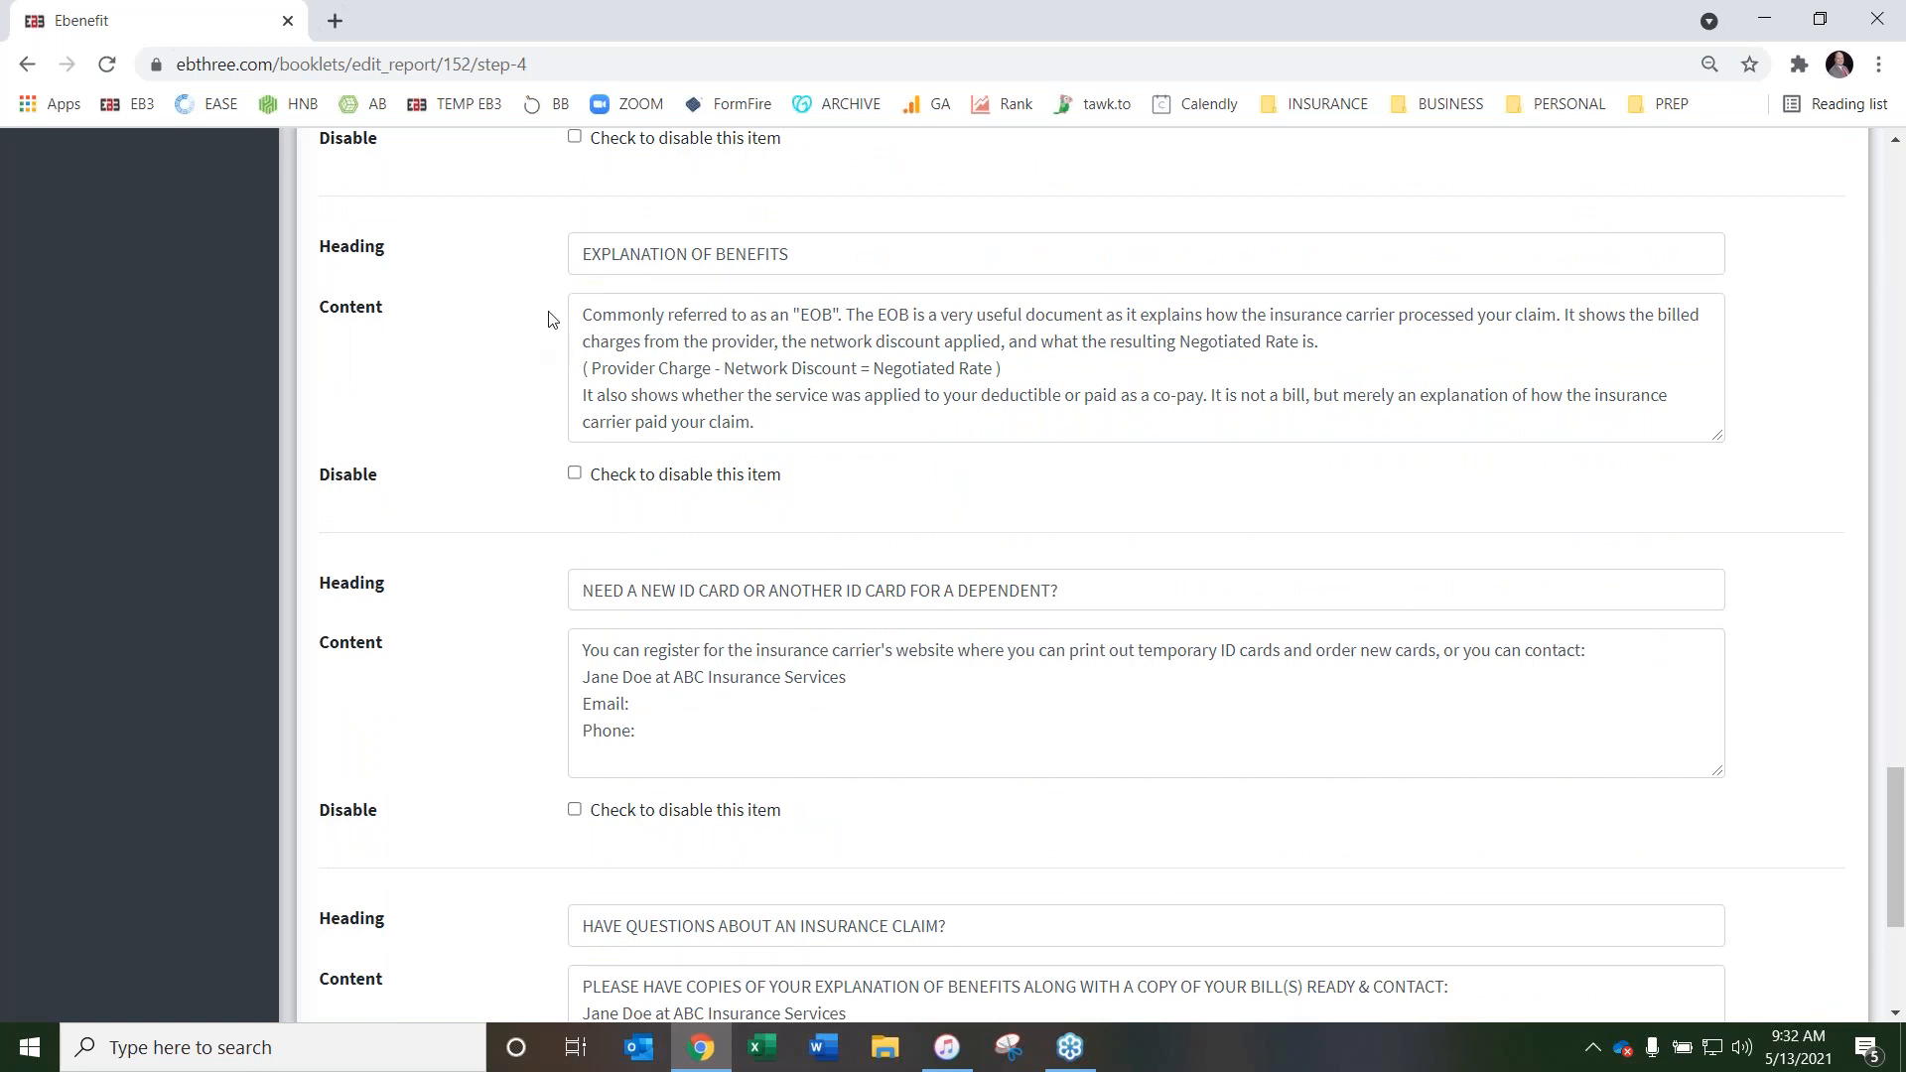
scroll(510, 352, down, 3)
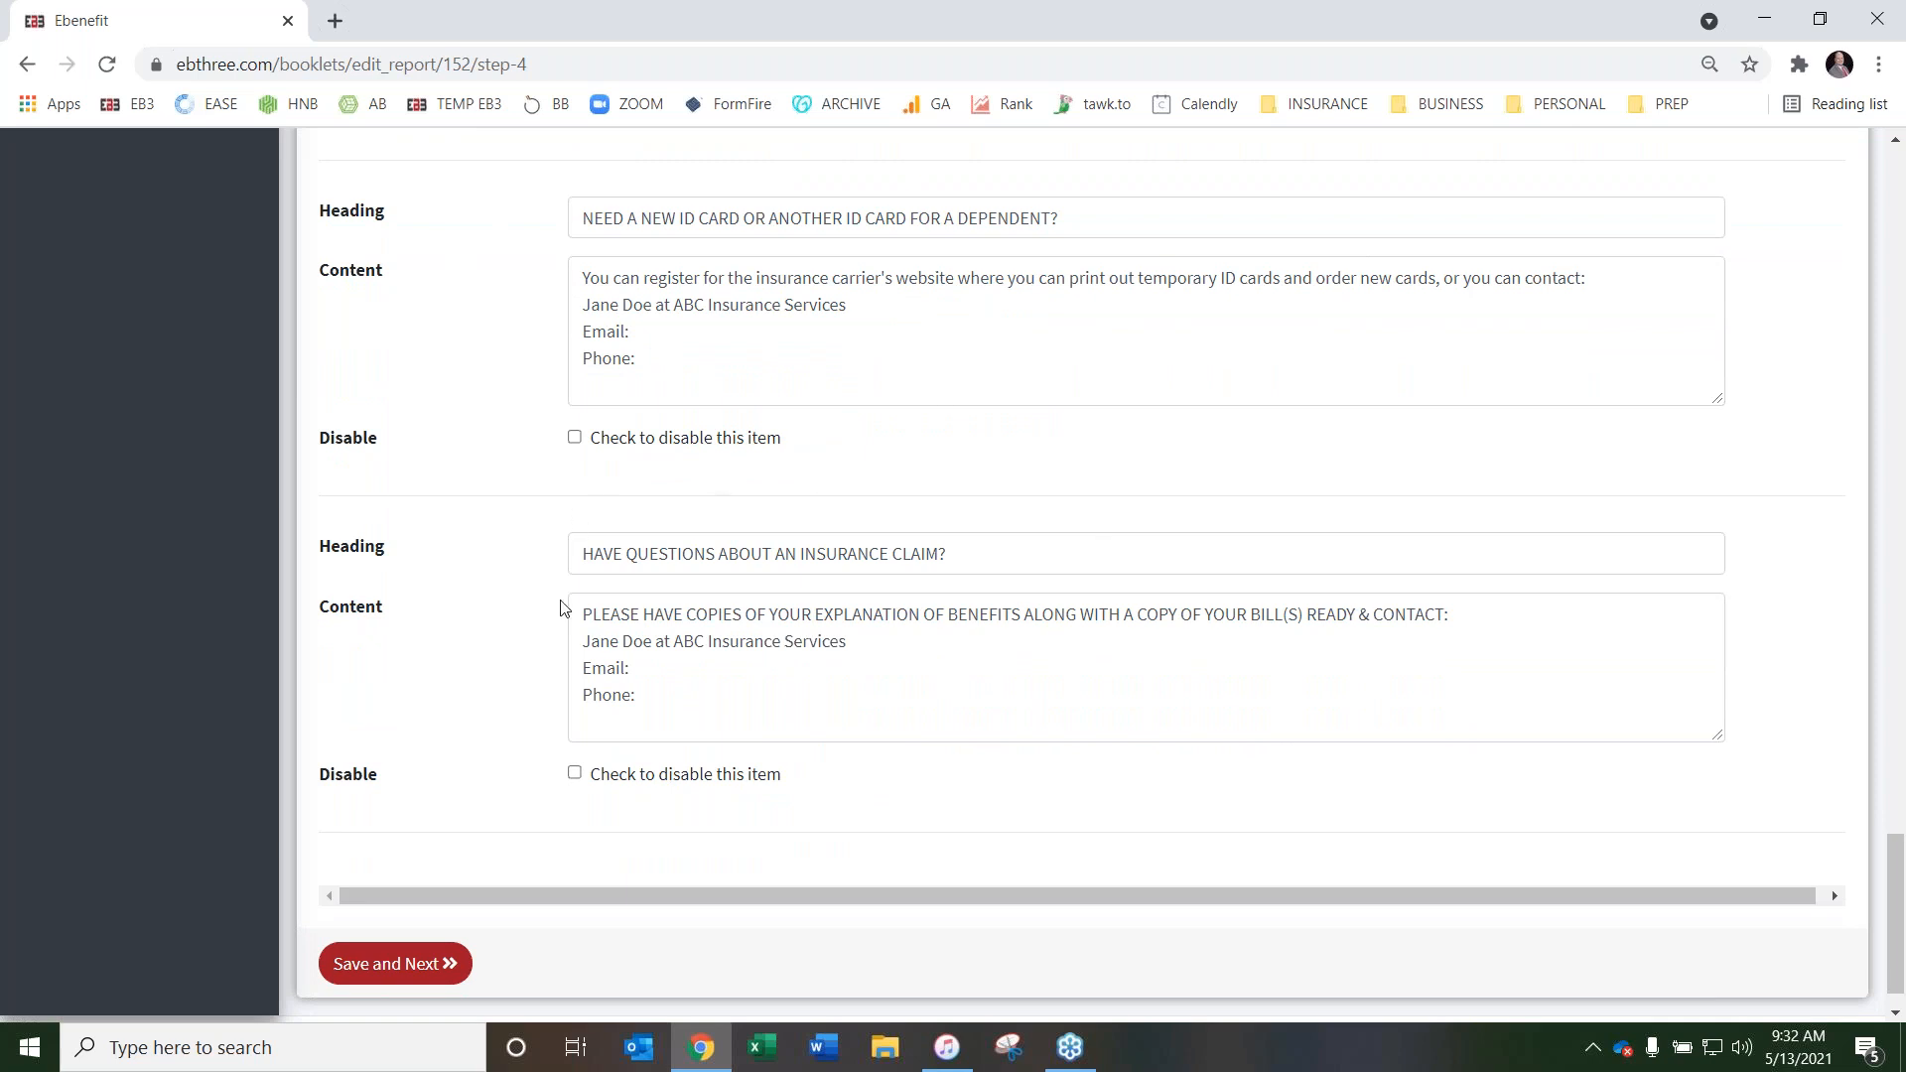
Recheck the contact lines in the ID card and insurance claim items of Important Items to Remember
scroll(526, 427, up, 1)
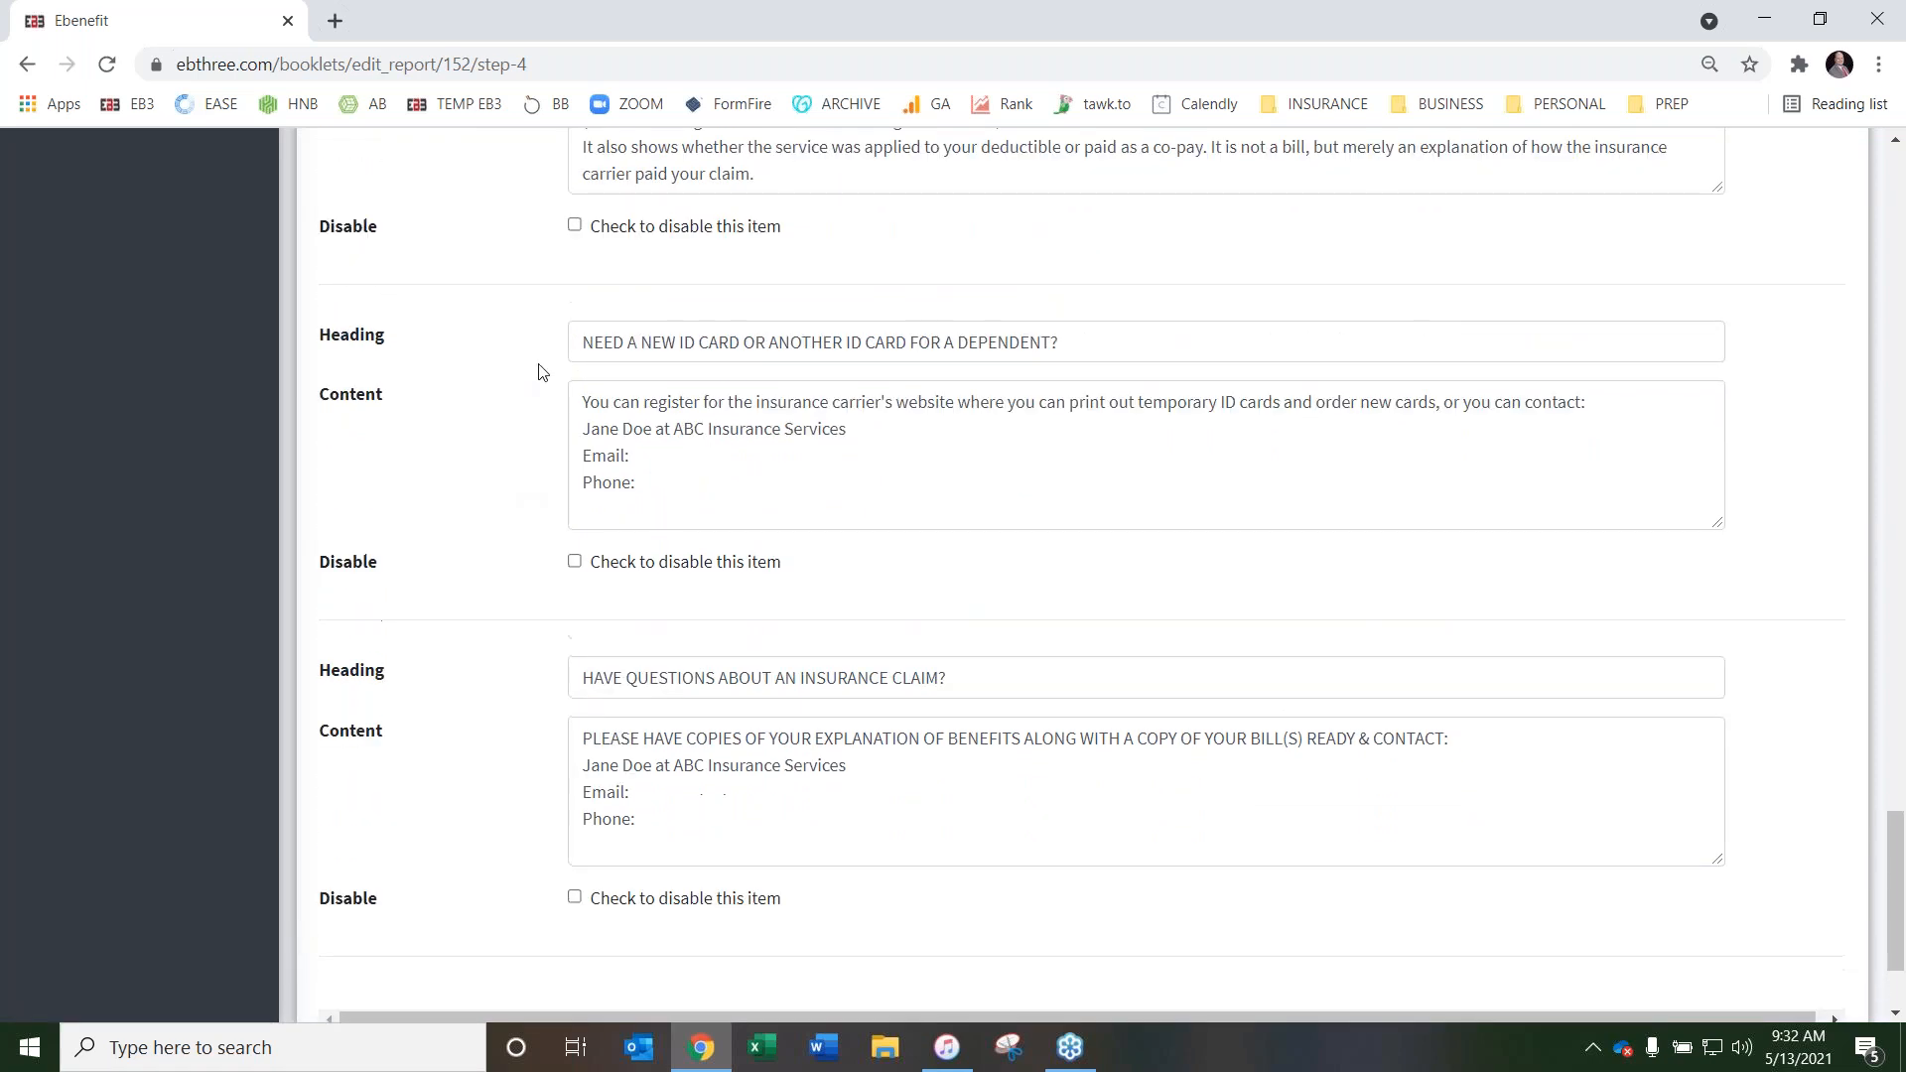
scroll(487, 671, down, 1)
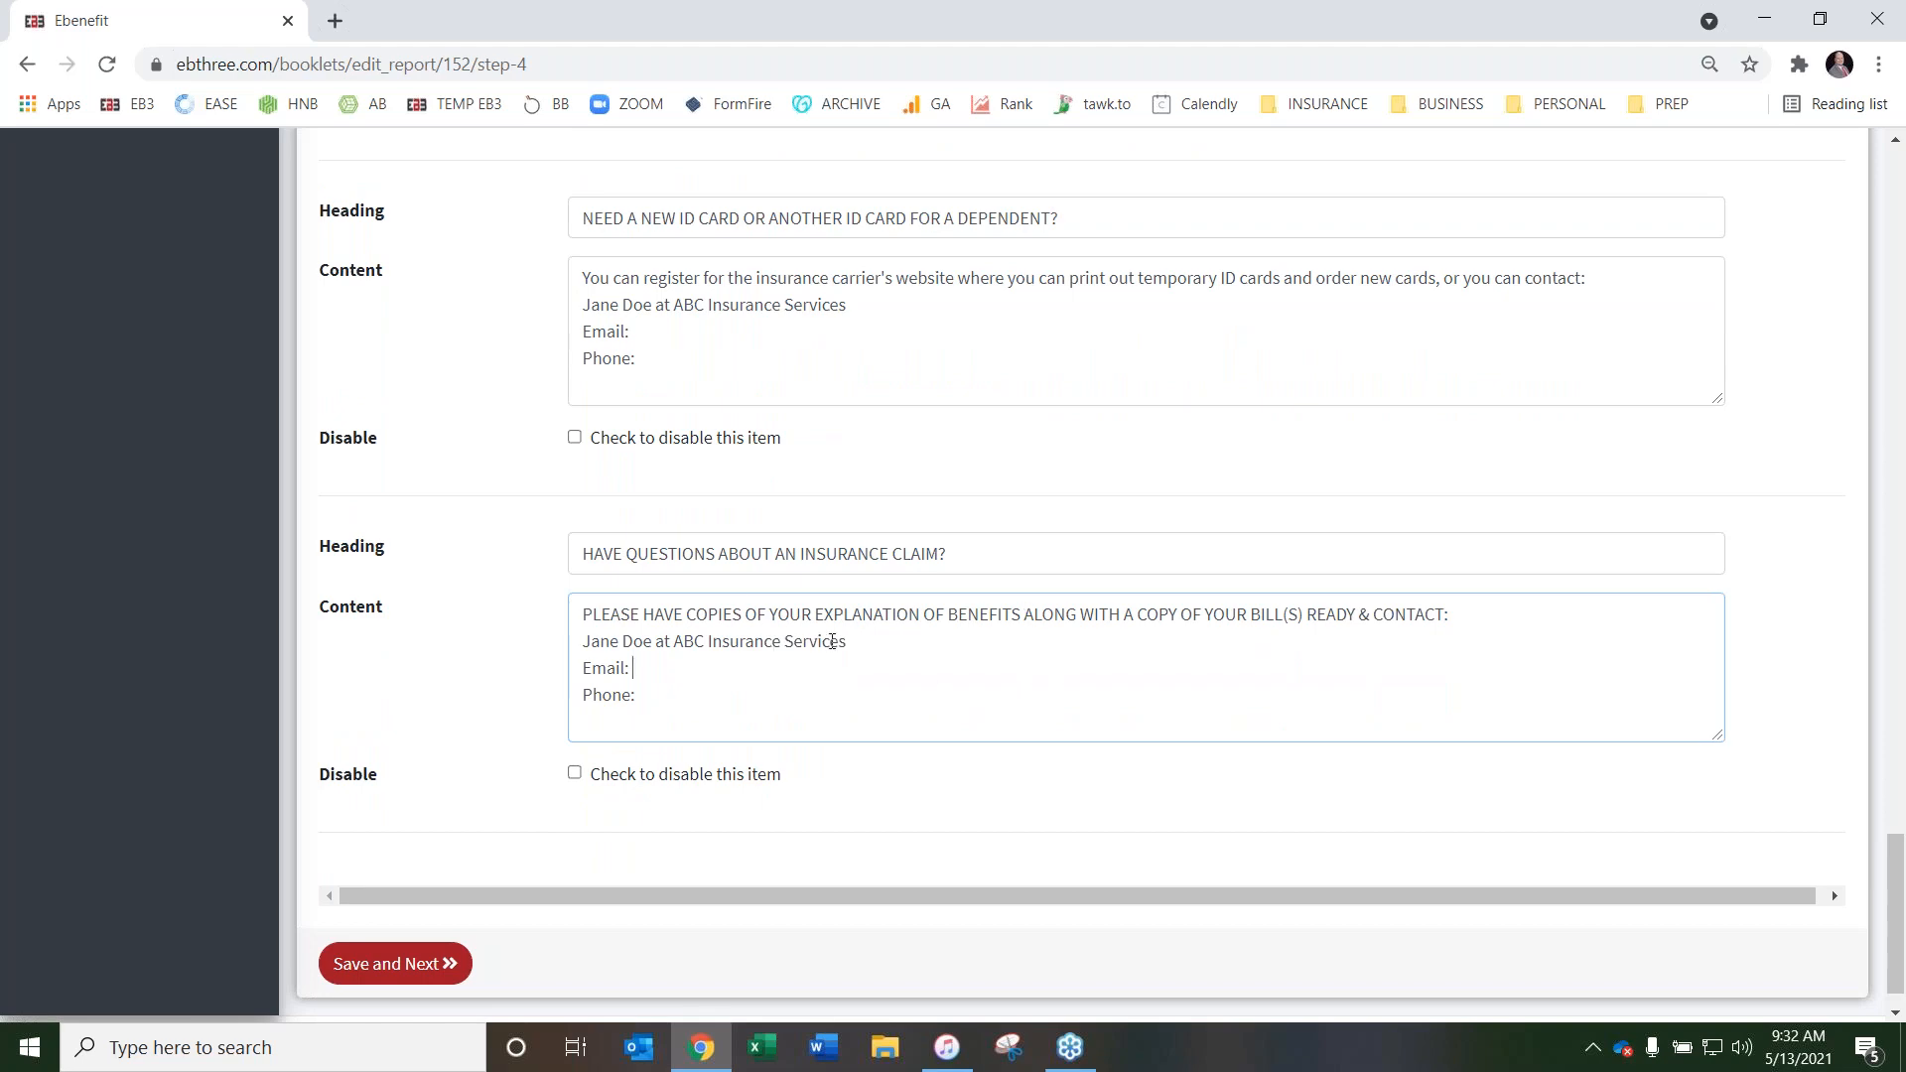
scroll(479, 581, up, 20)
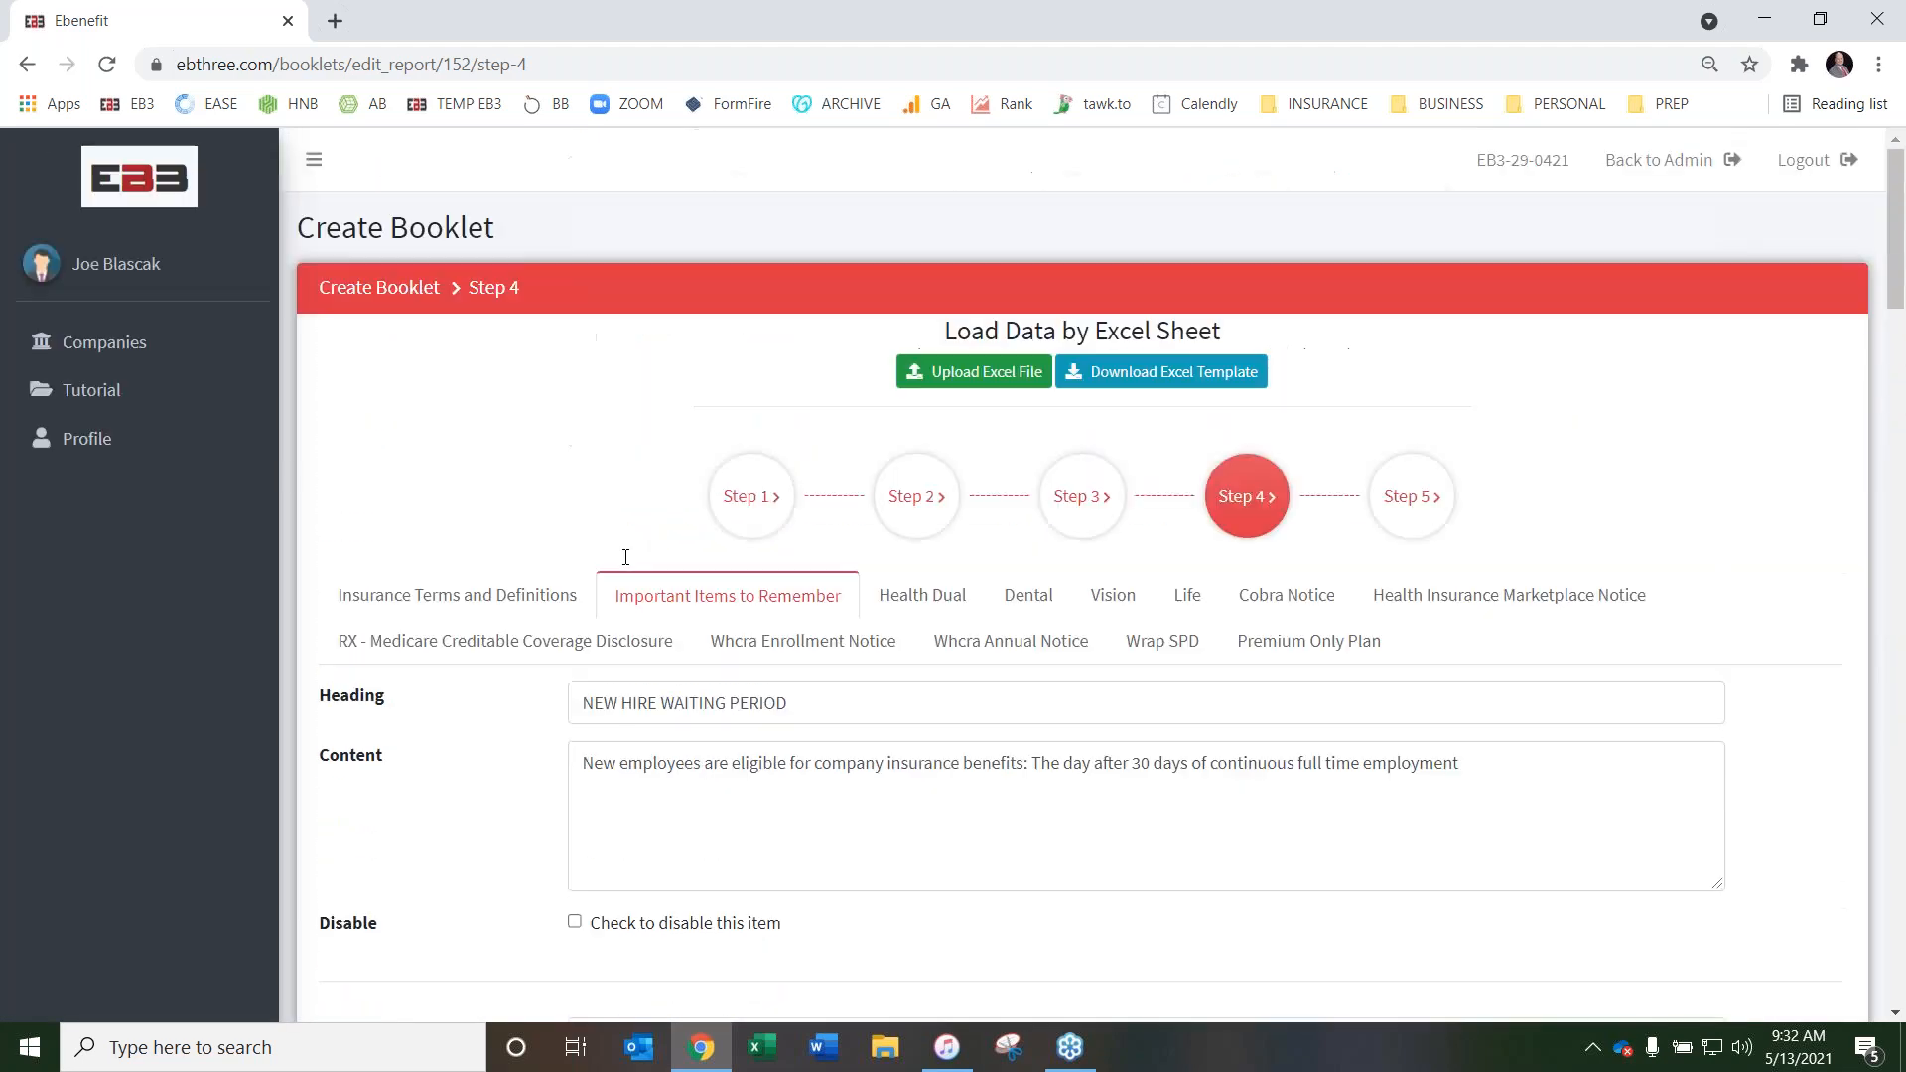
Open the Health Dual content and set its page name to Health Insurance
click(930, 593)
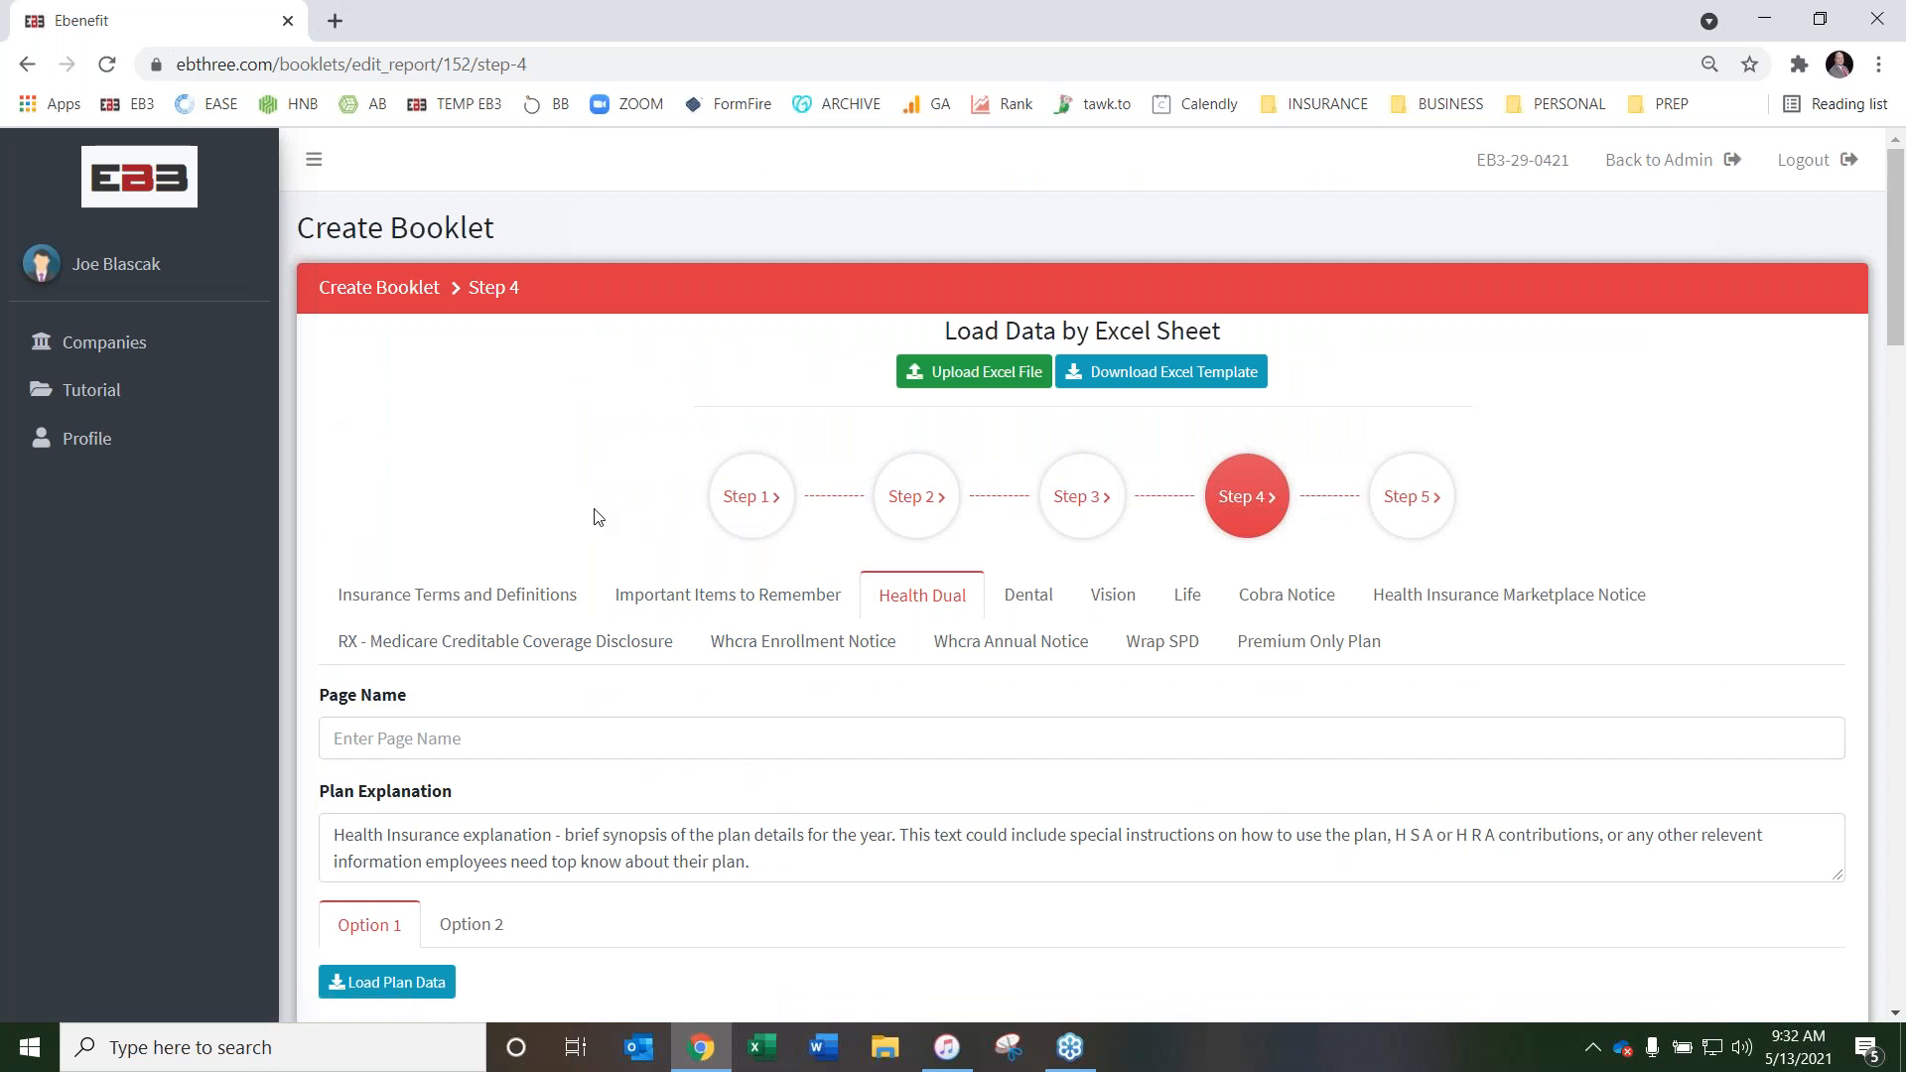
scroll(611, 509, down, 1)
click(544, 613)
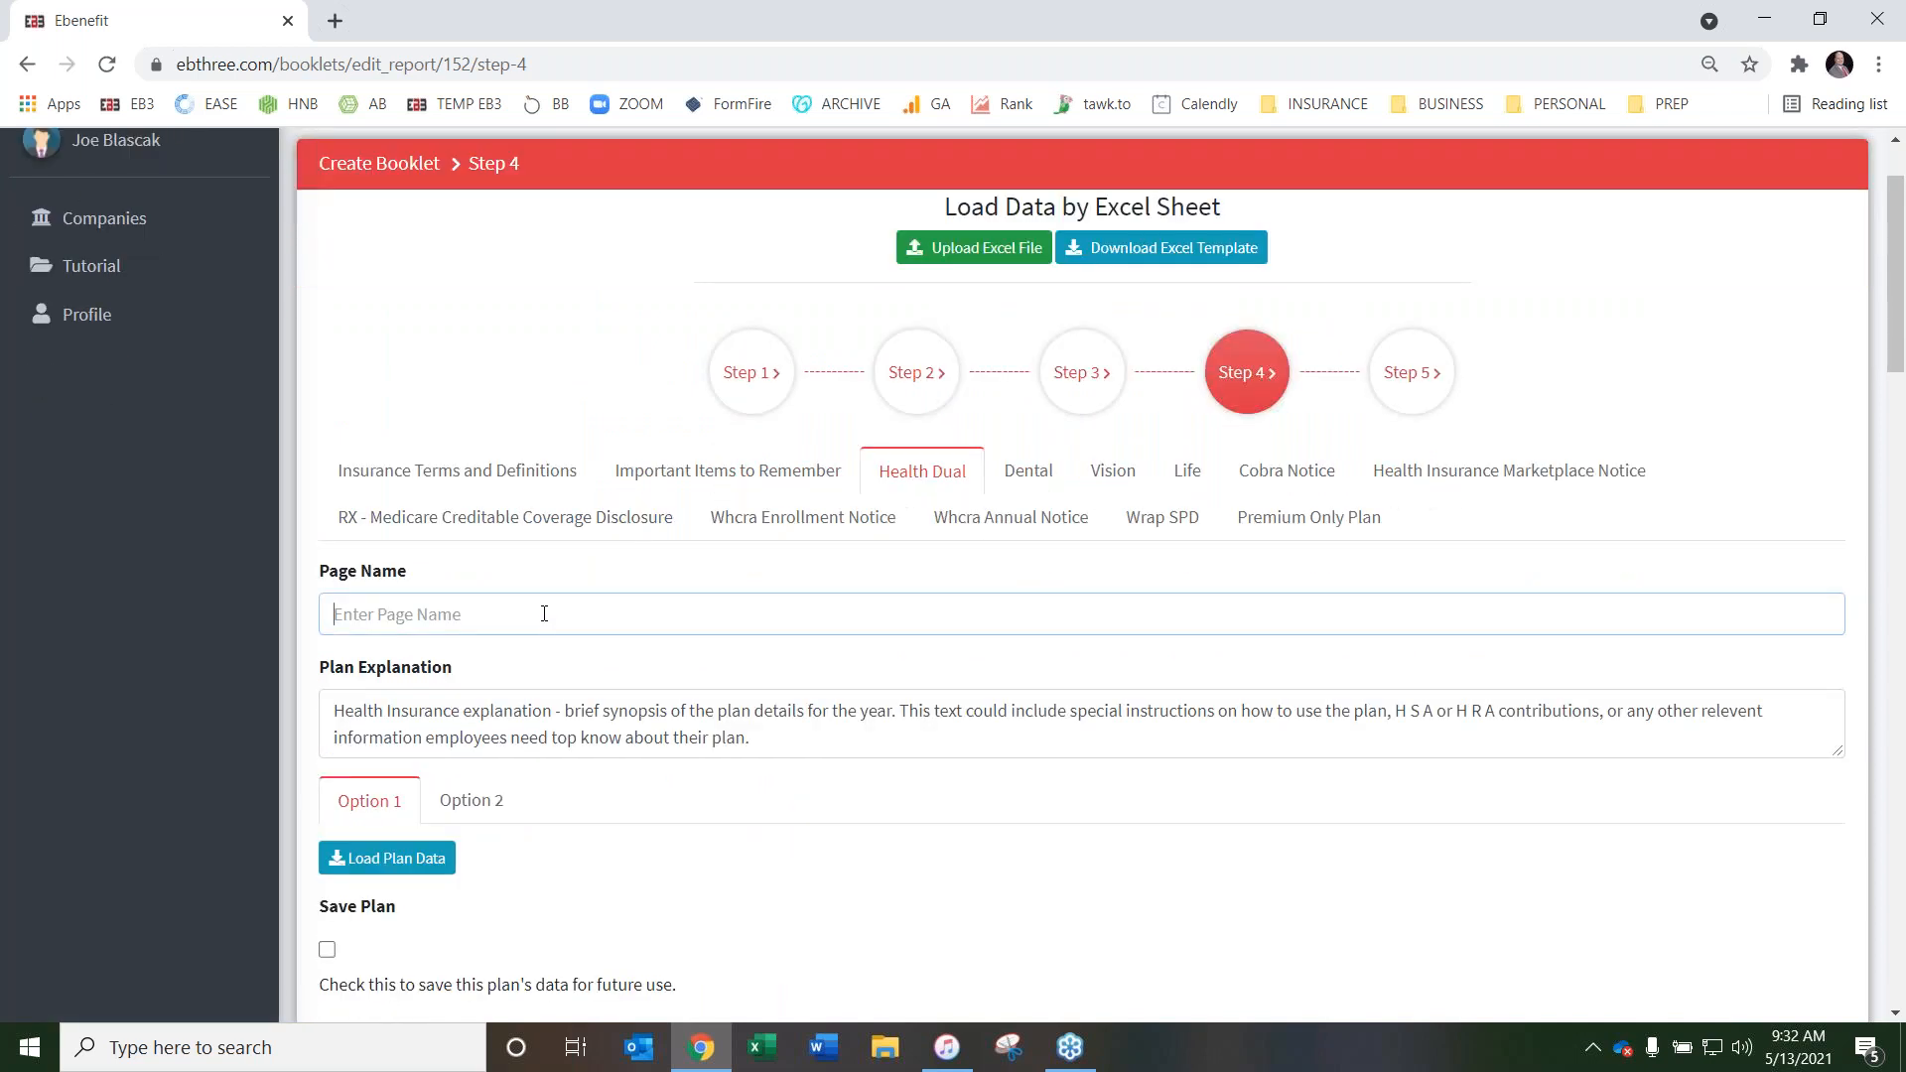
scroll(551, 405, down, 1)
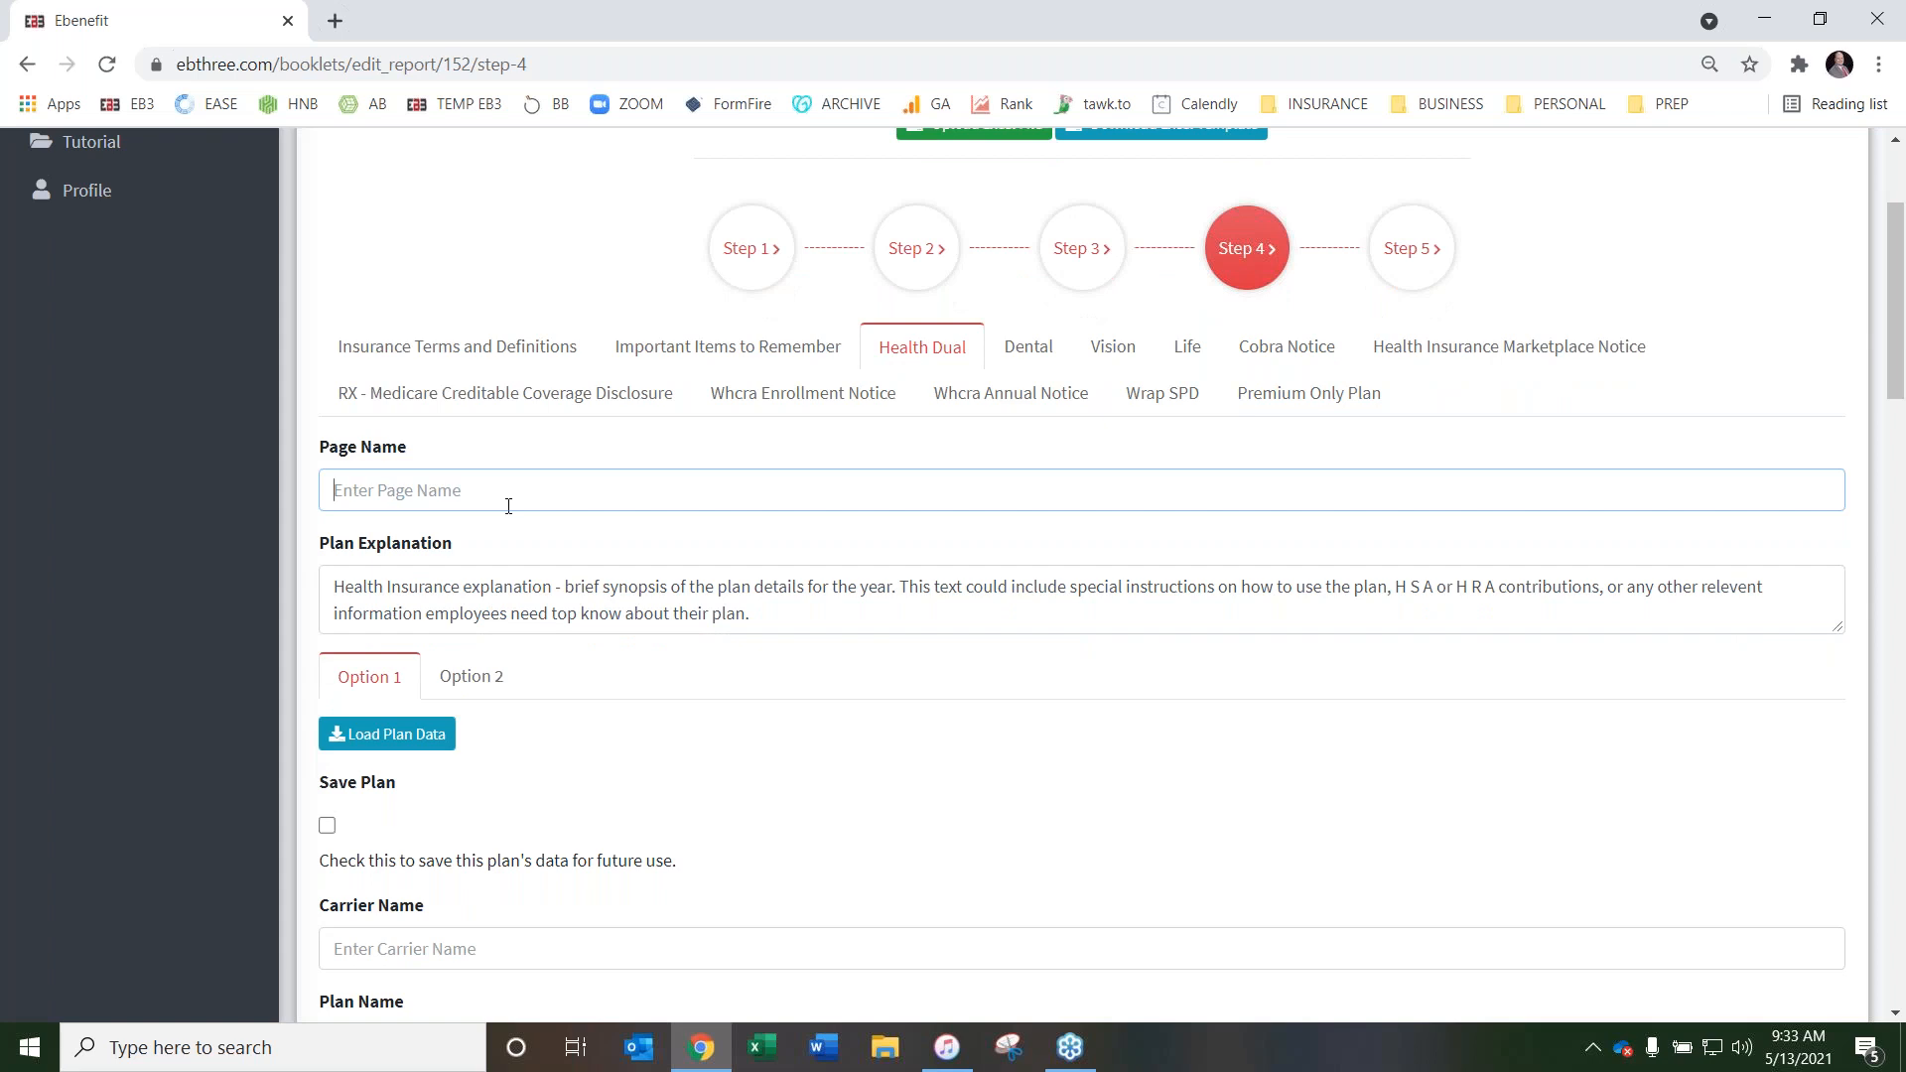
text(h)
key(BackSpace)
text(Health Insurance)
Delete the sample Plan Explanation text from the Health Dual page
drag(332, 581, 793, 619)
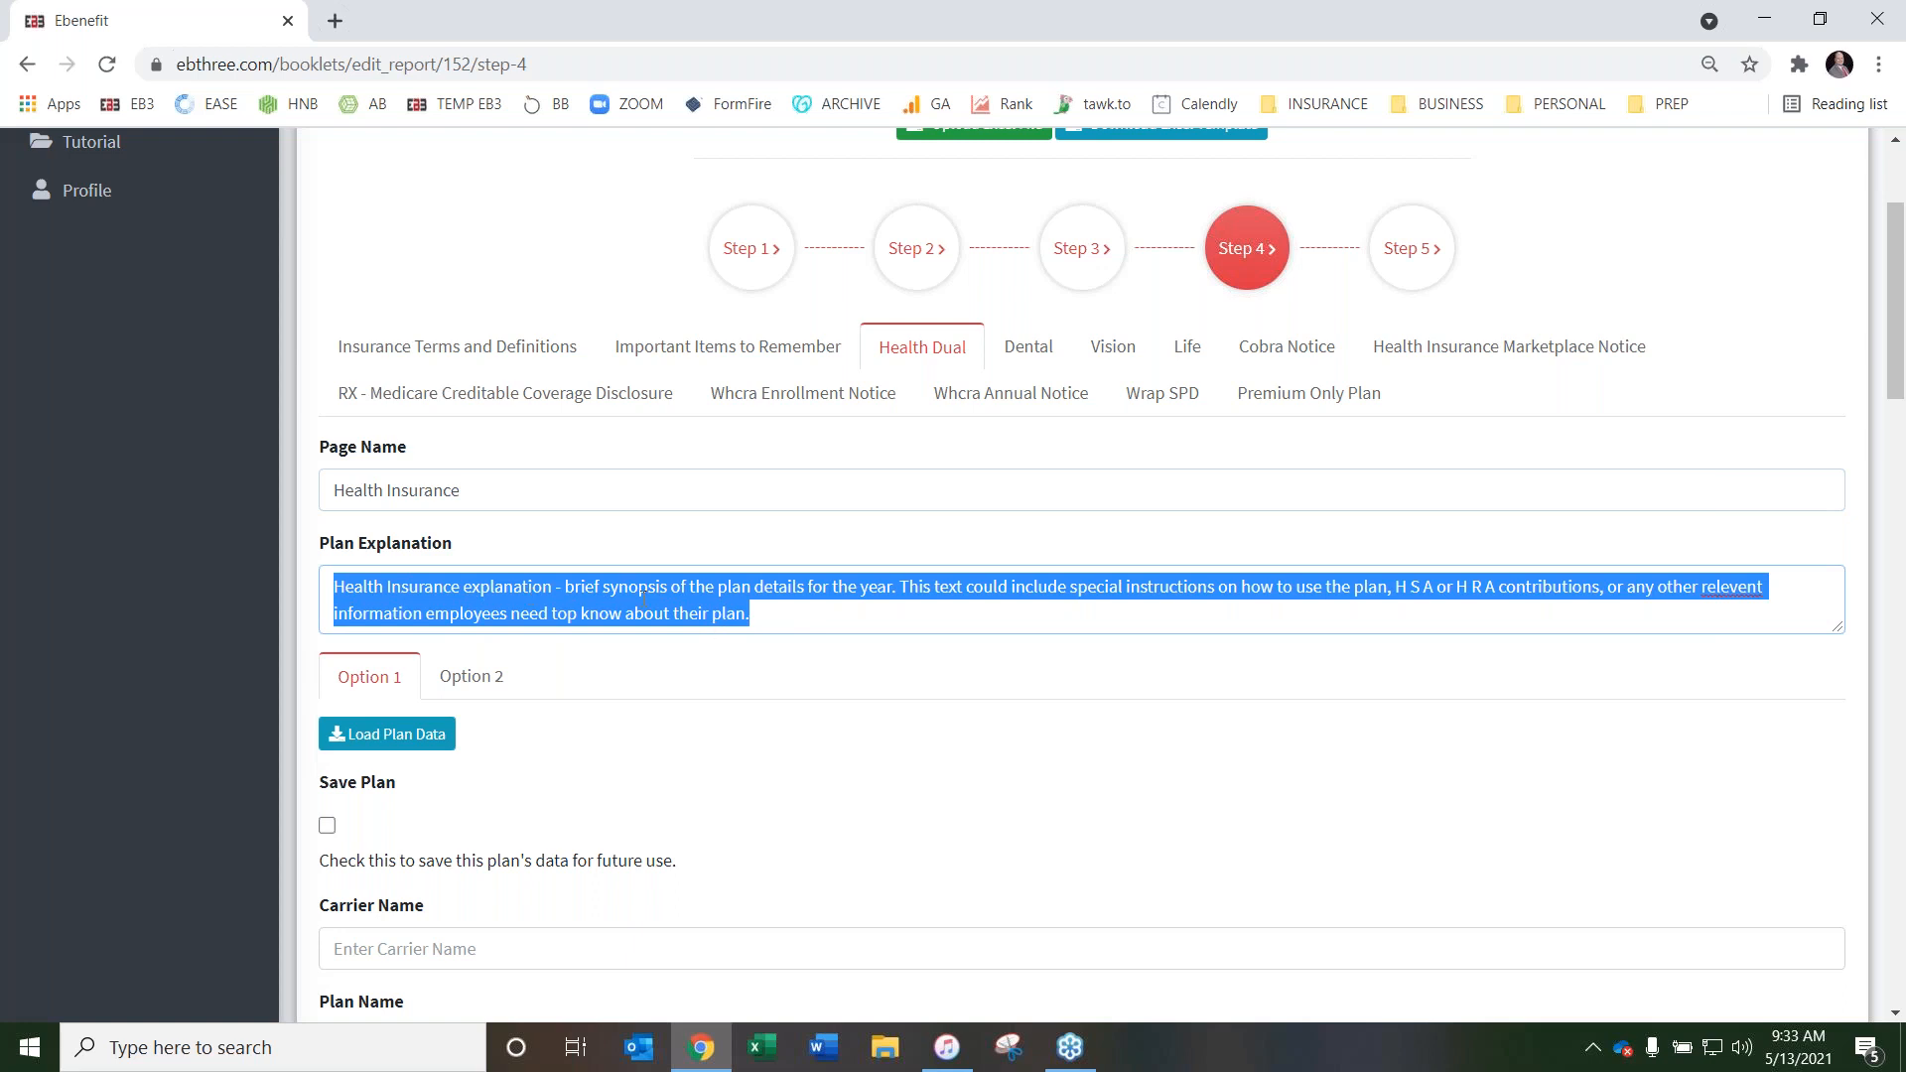
scroll(650, 594, down, 1)
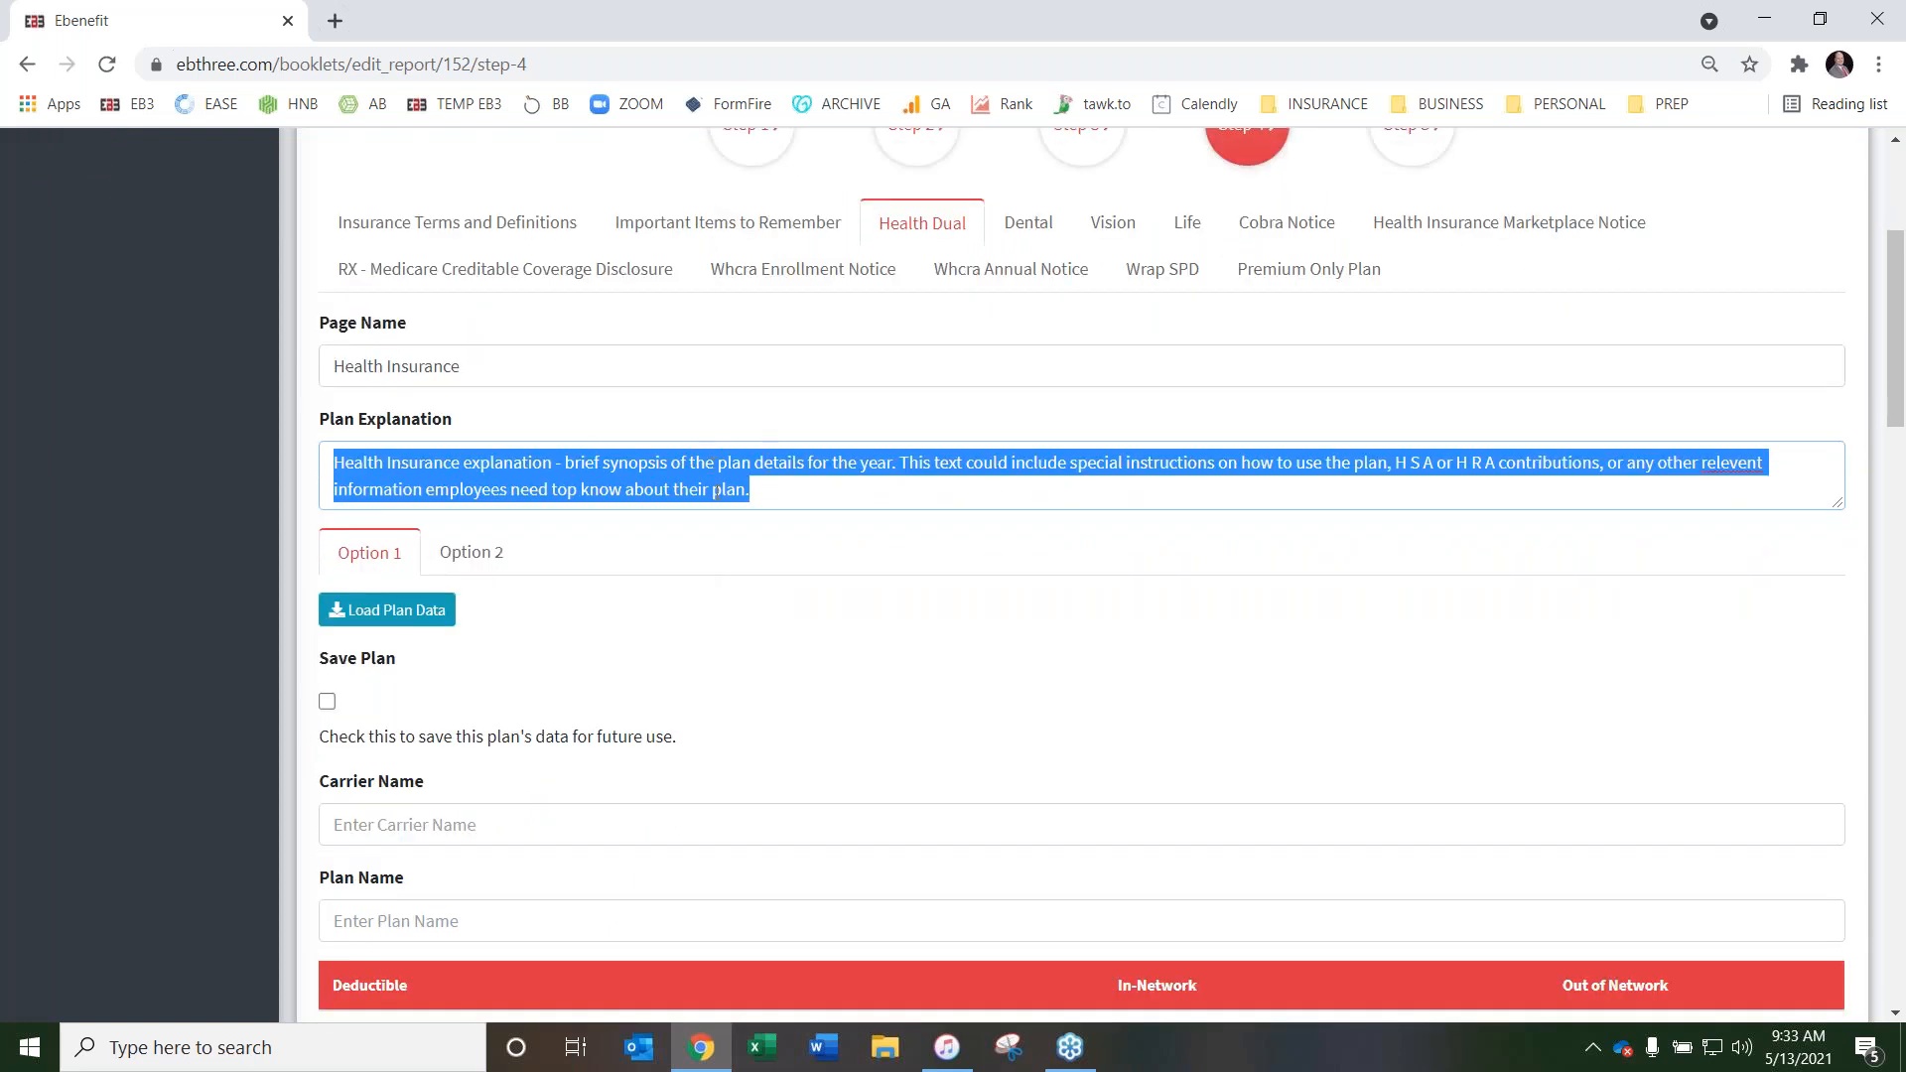
scroll(714, 491, up, 1)
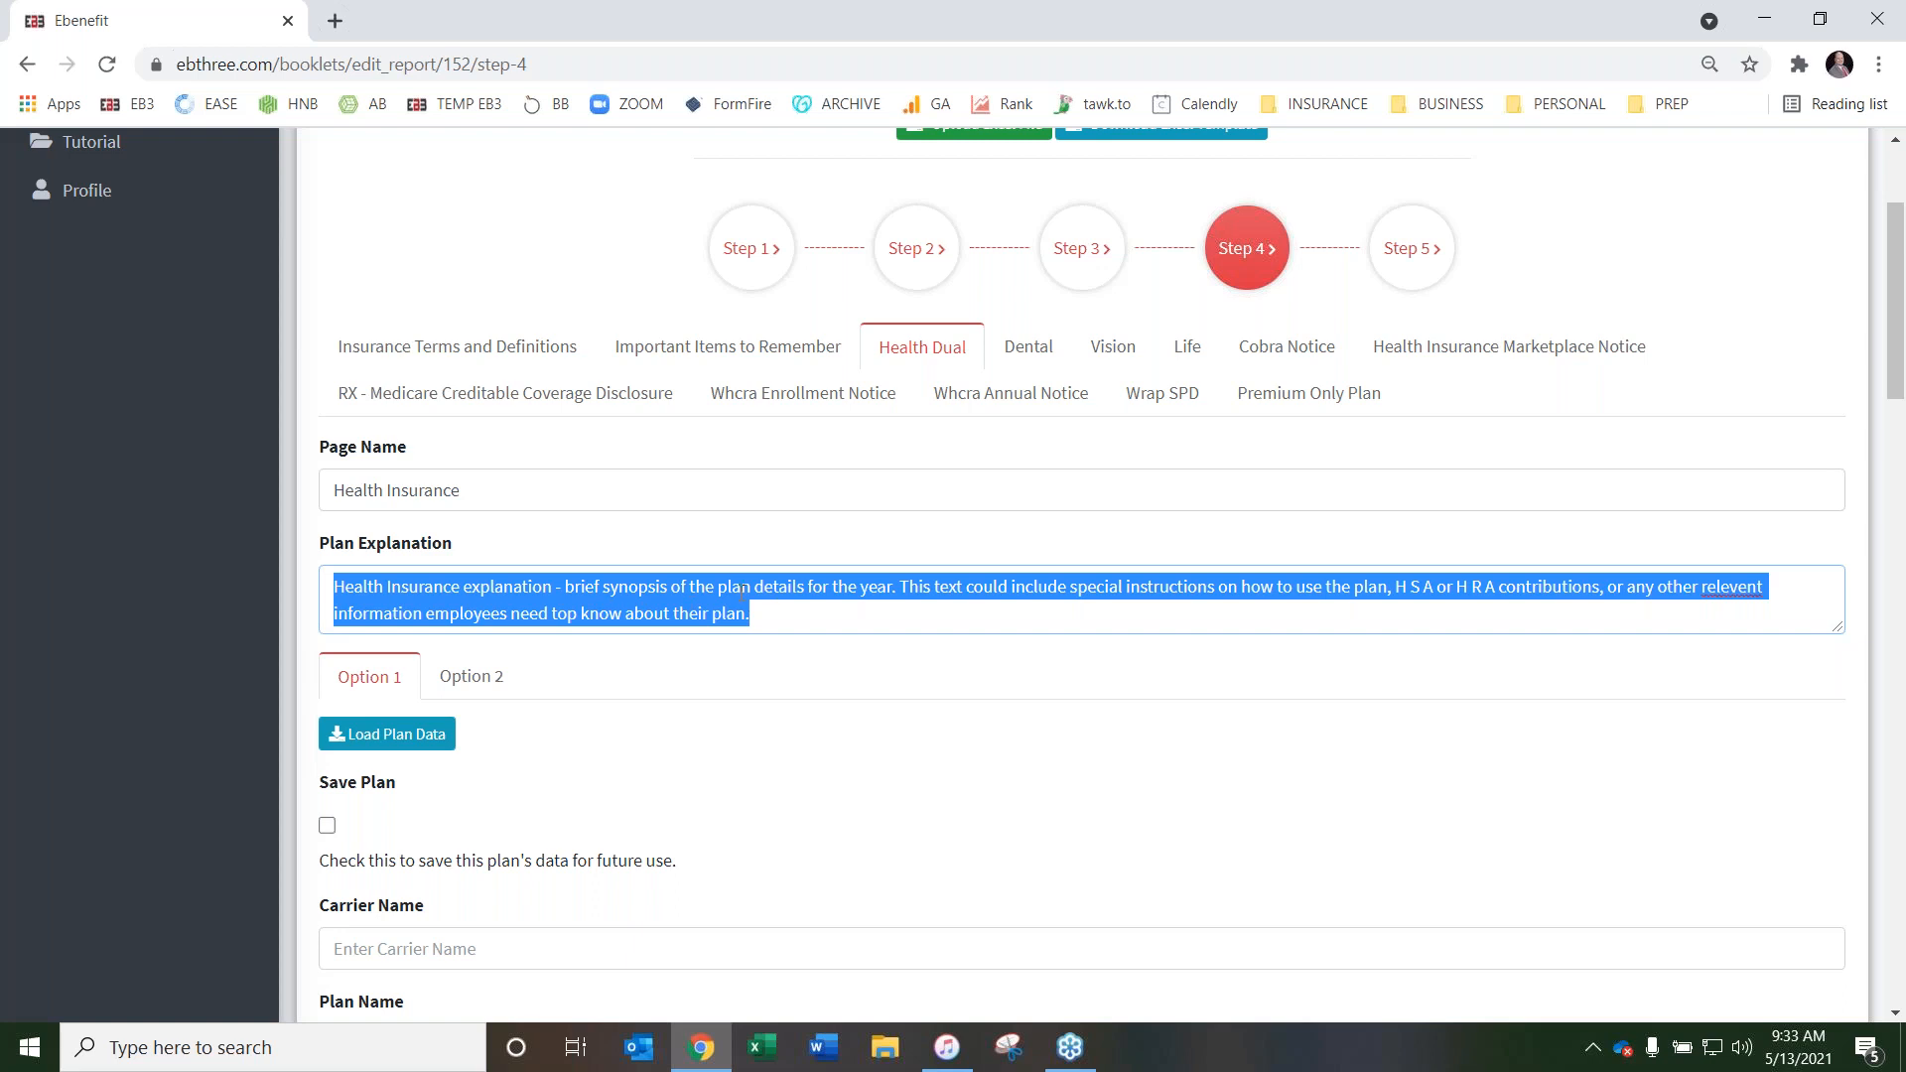
key(BackSpace)
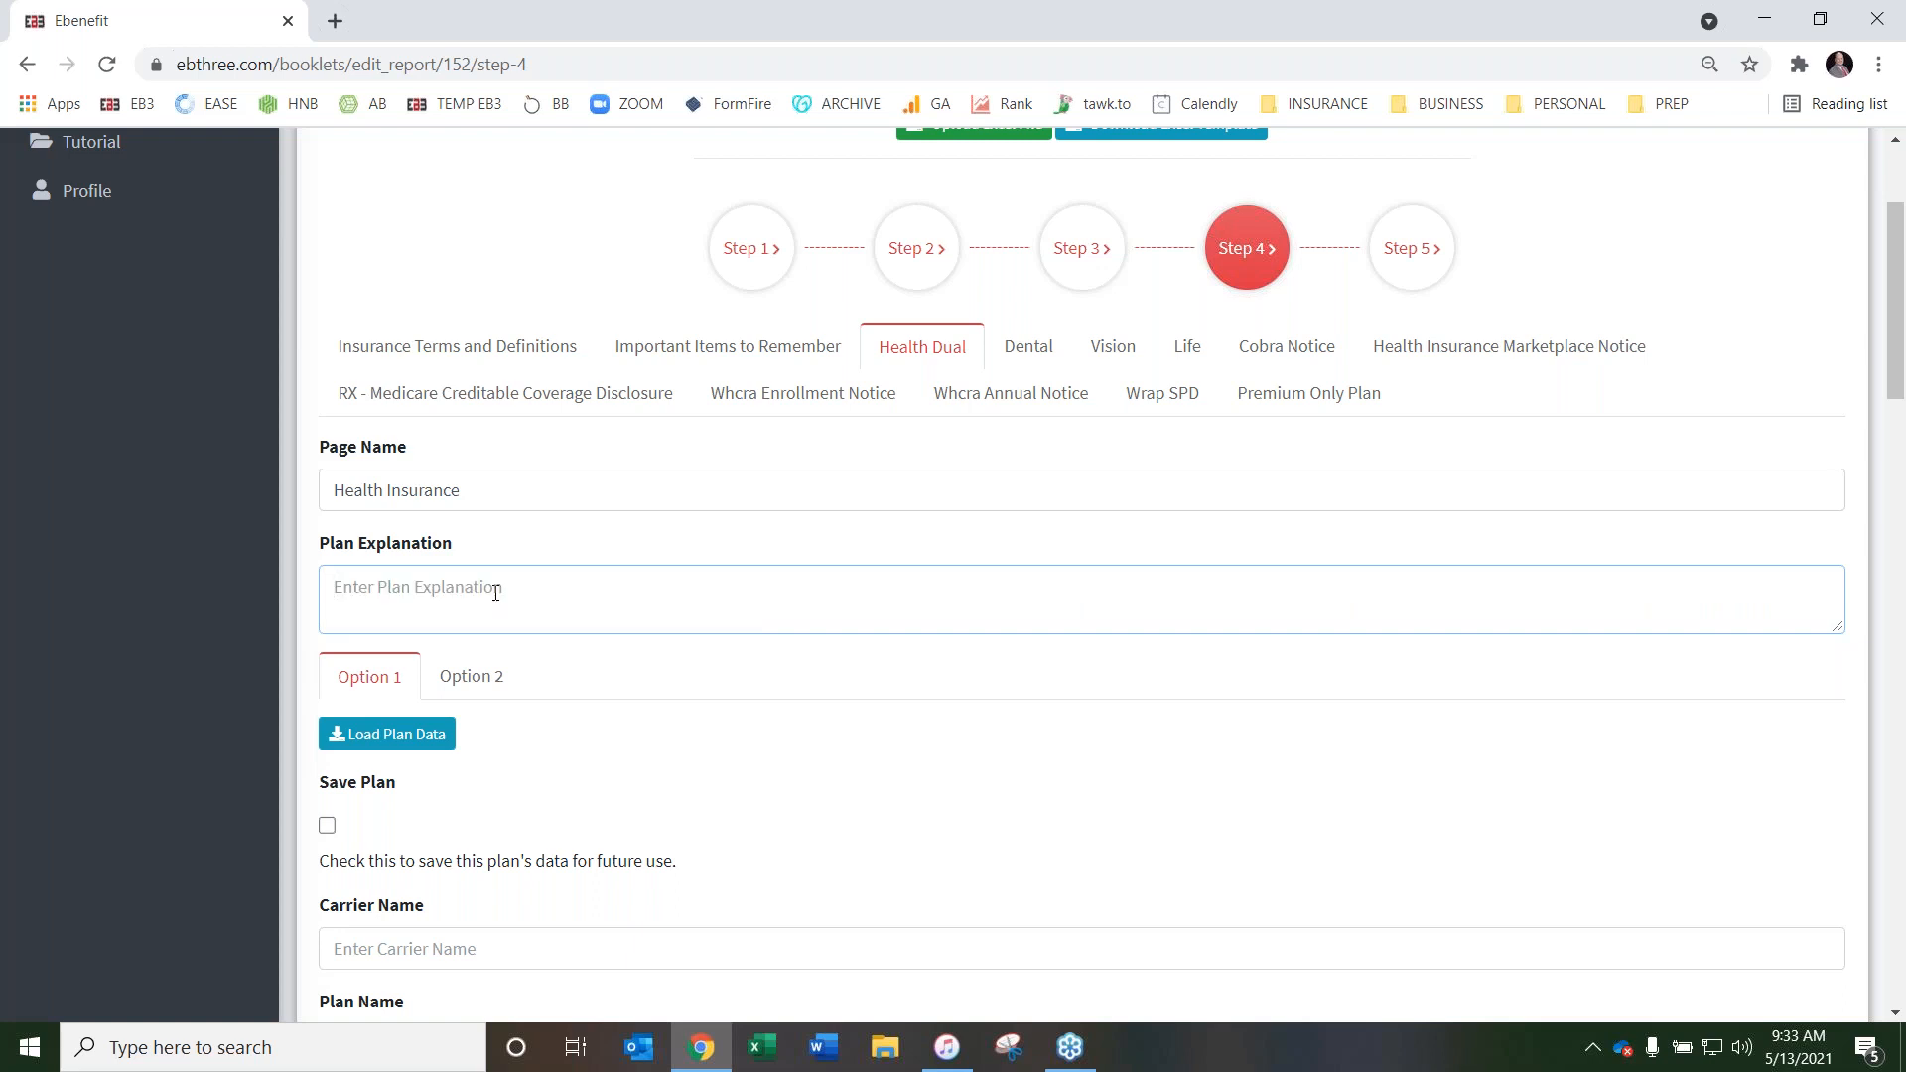
Look through the plan entry fields of Option 1 and Option 2 on the Health Dual page
scroll(778, 553, down, 4)
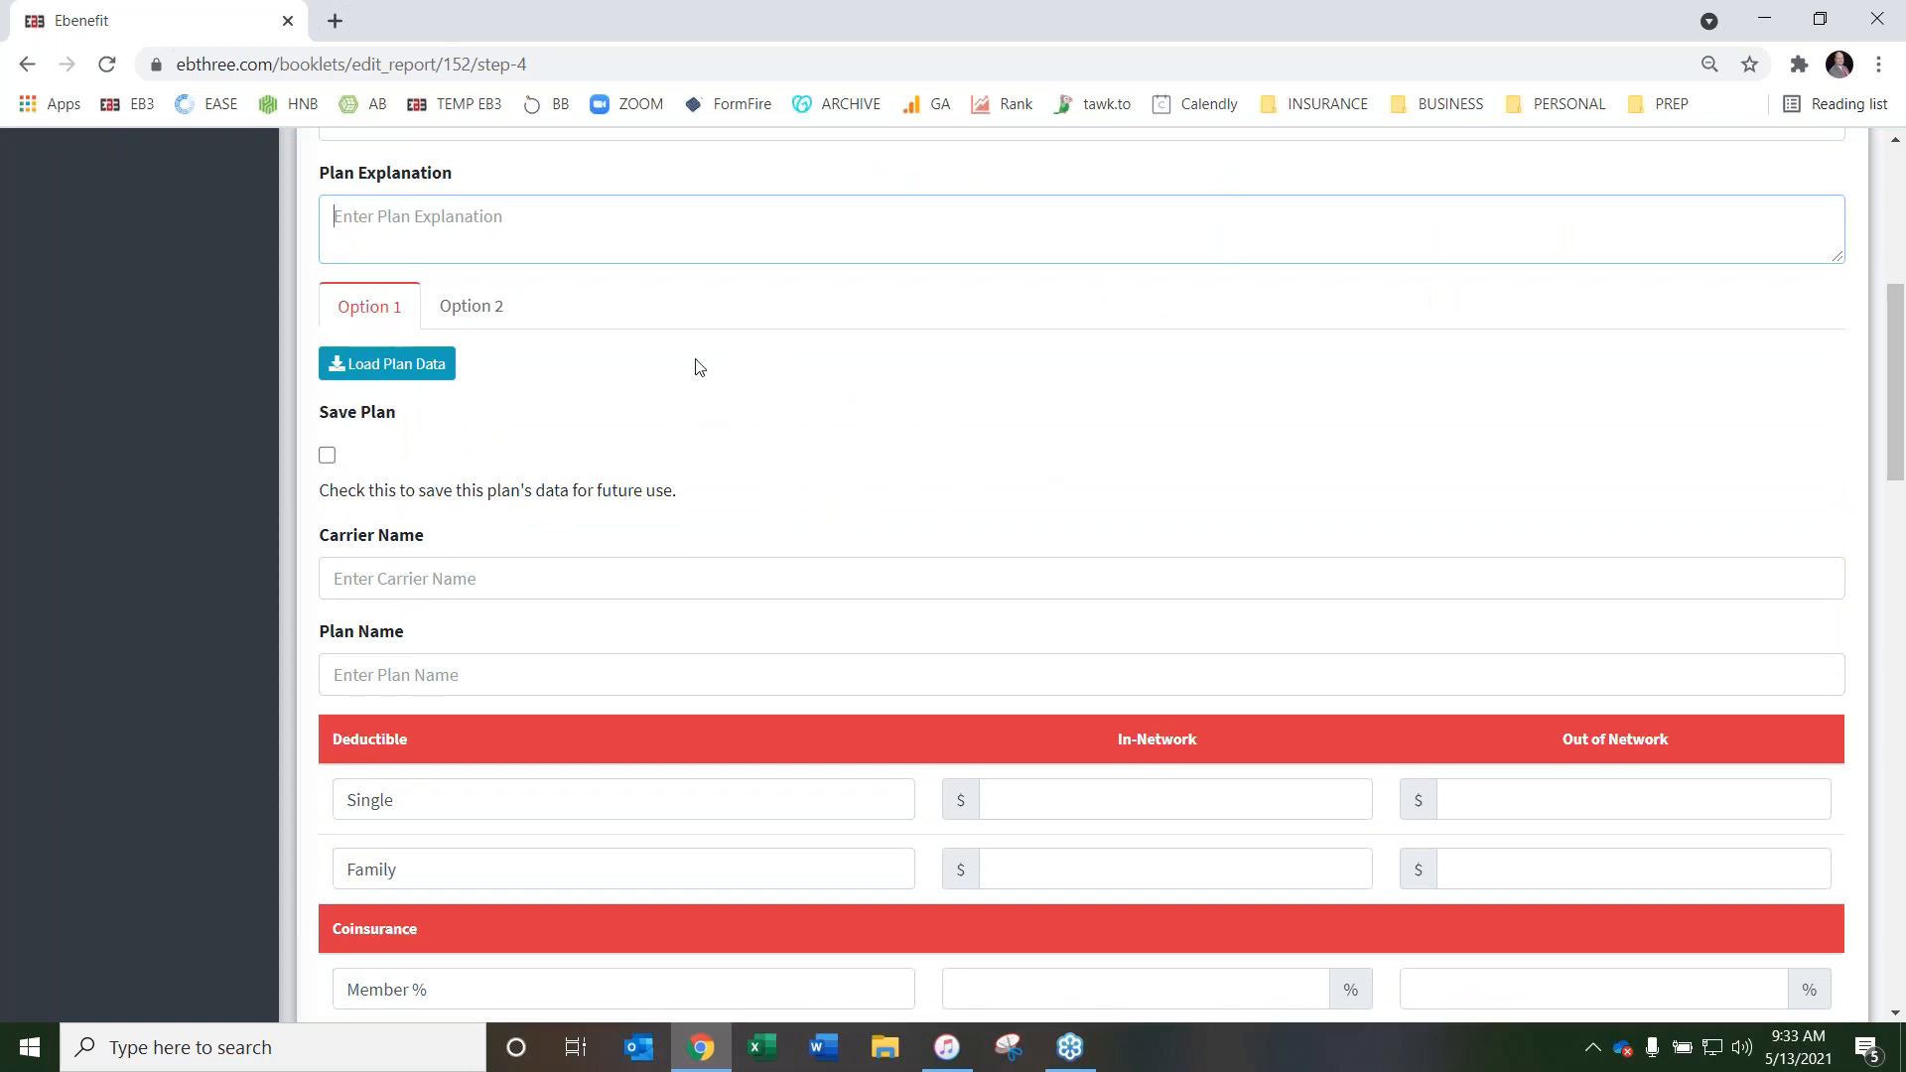
scroll(698, 367, up, 3)
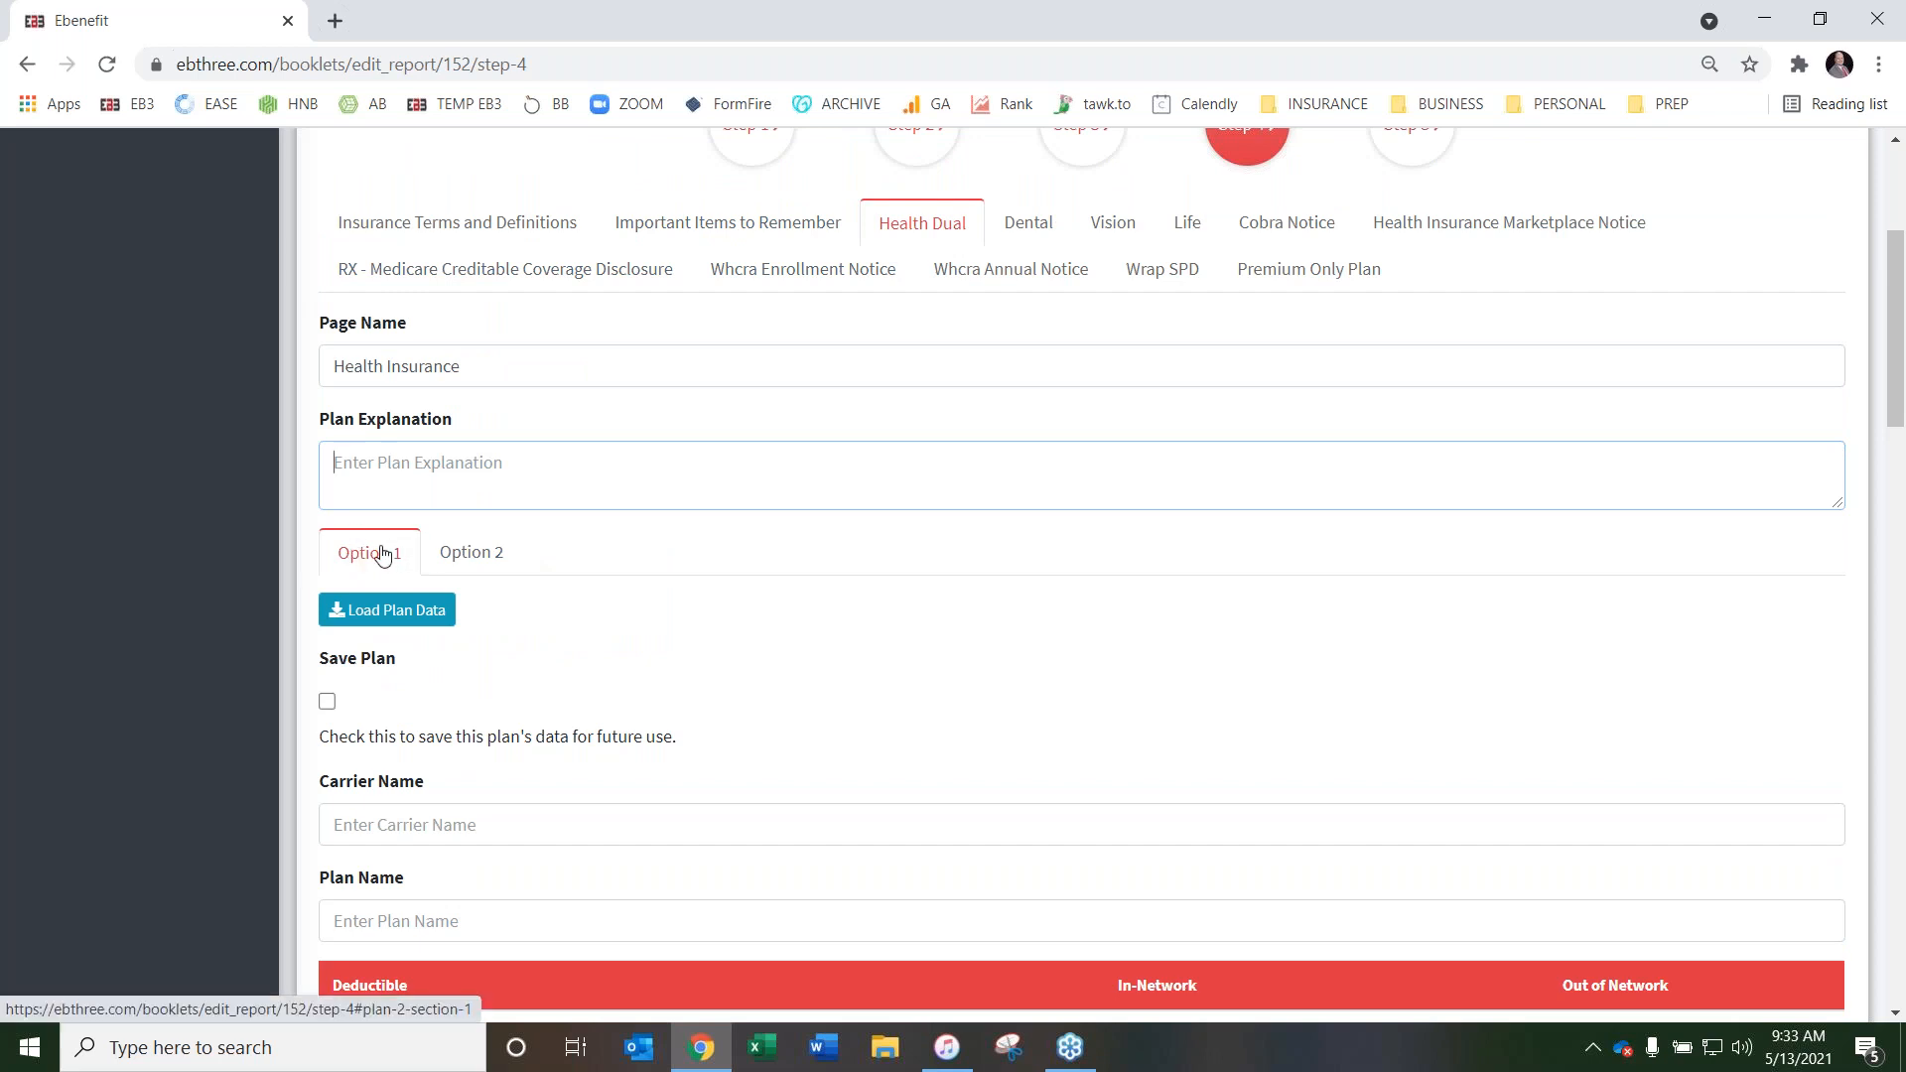
scroll(484, 555, down, 5)
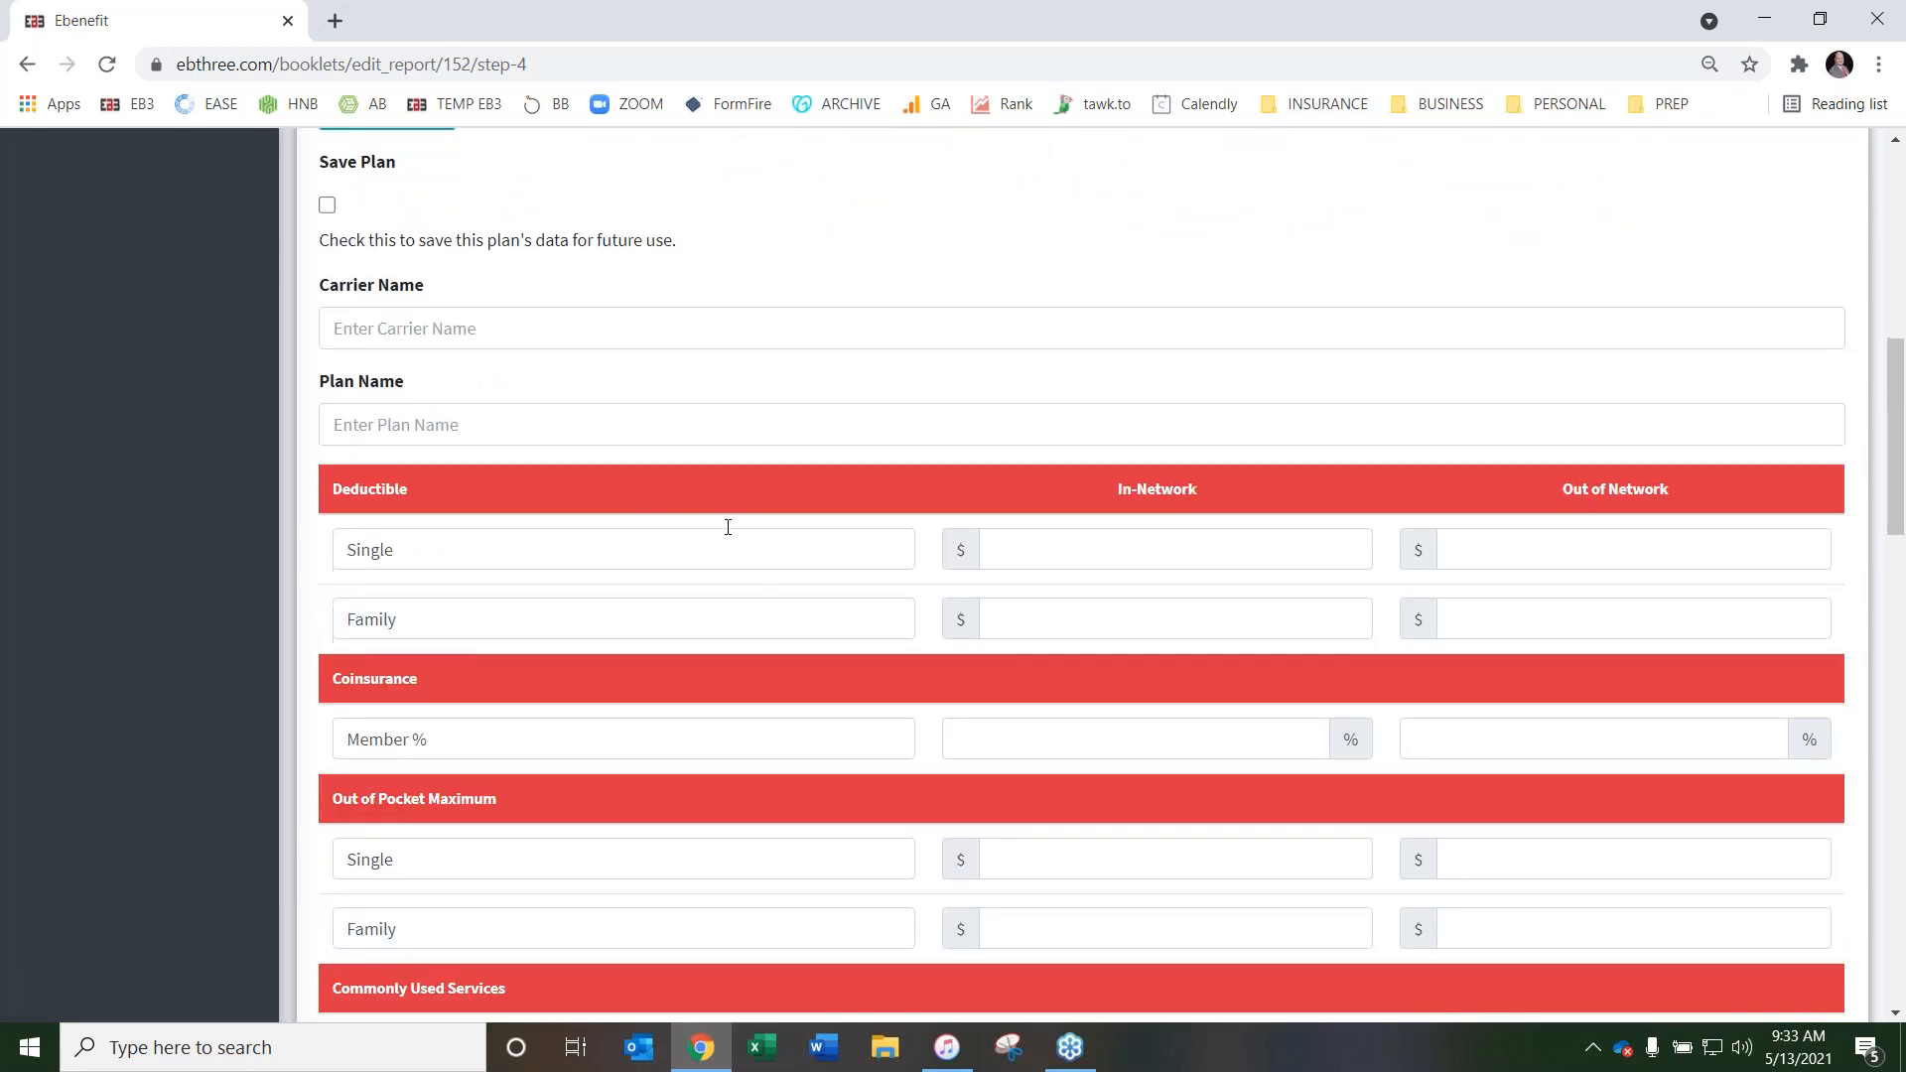
scroll(681, 502, down, 4)
scroll(918, 586, down, 18)
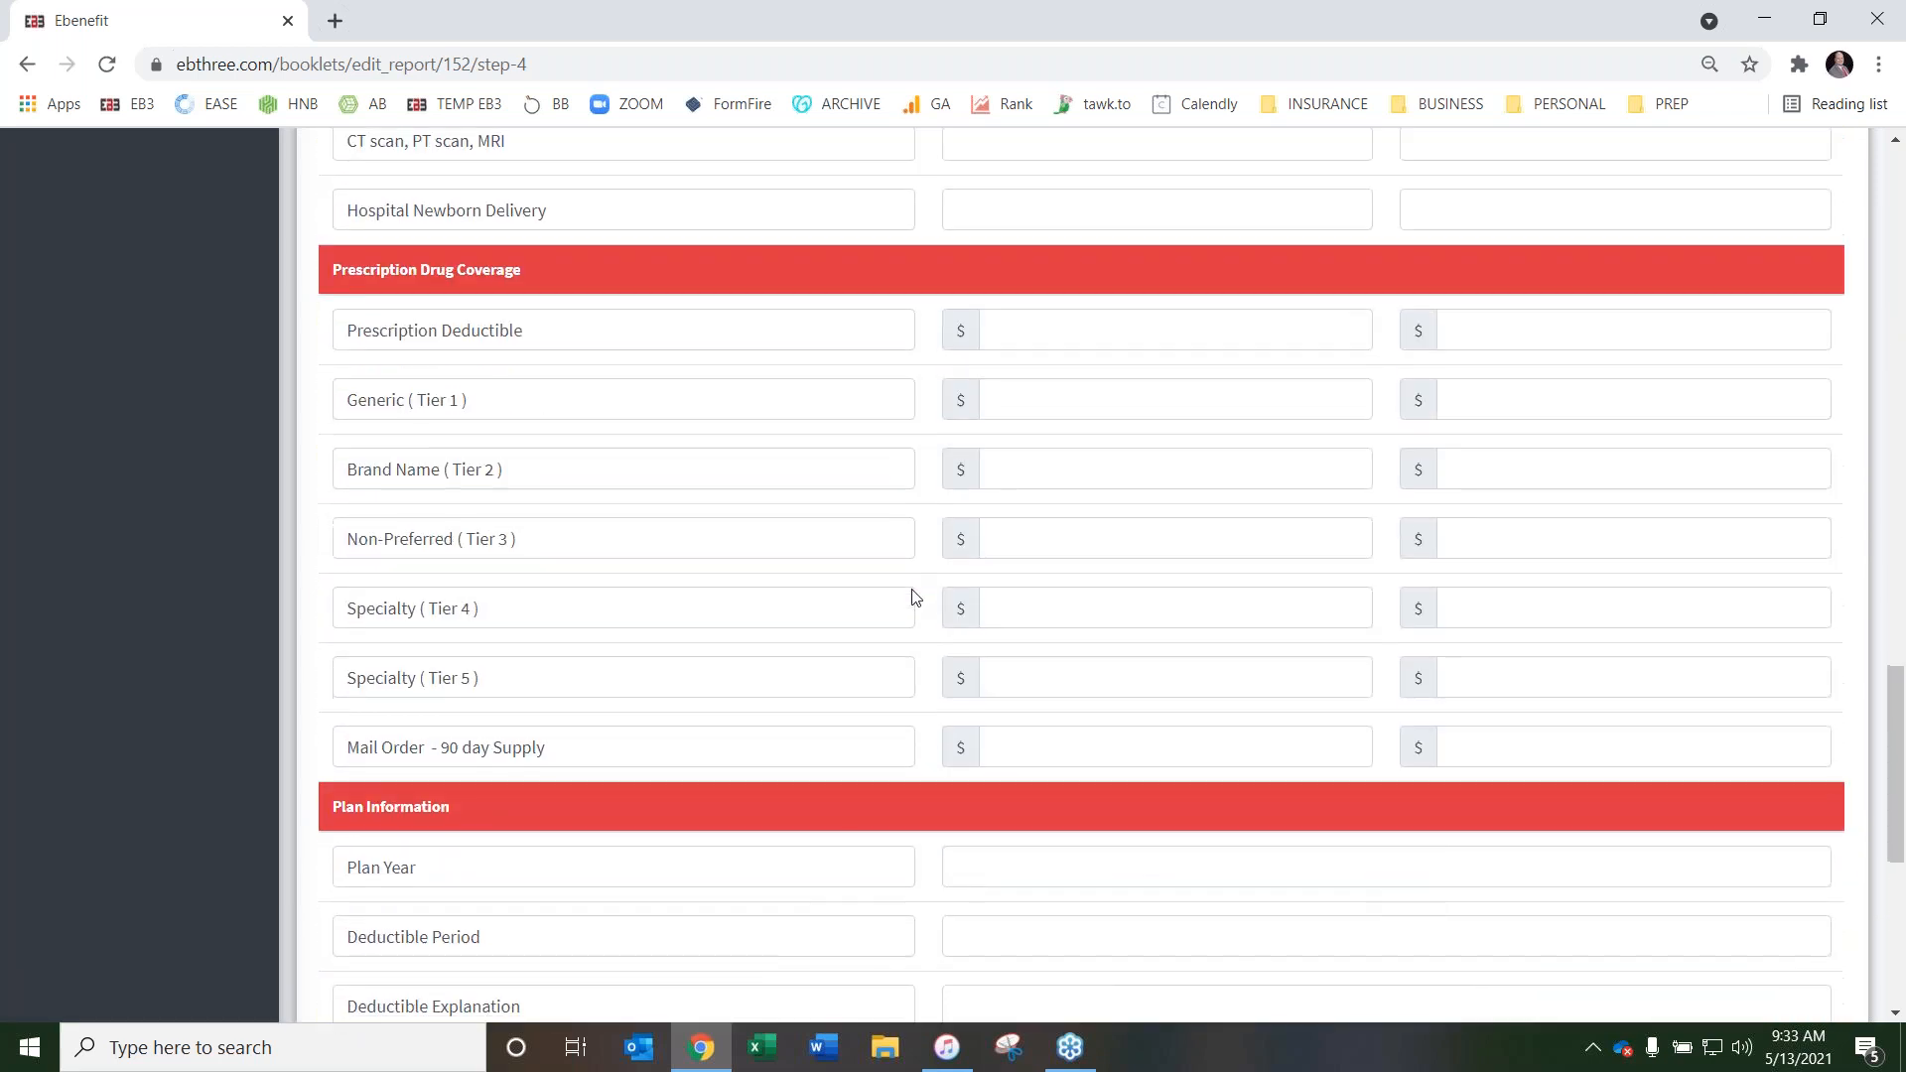
scroll(915, 596, up, 20)
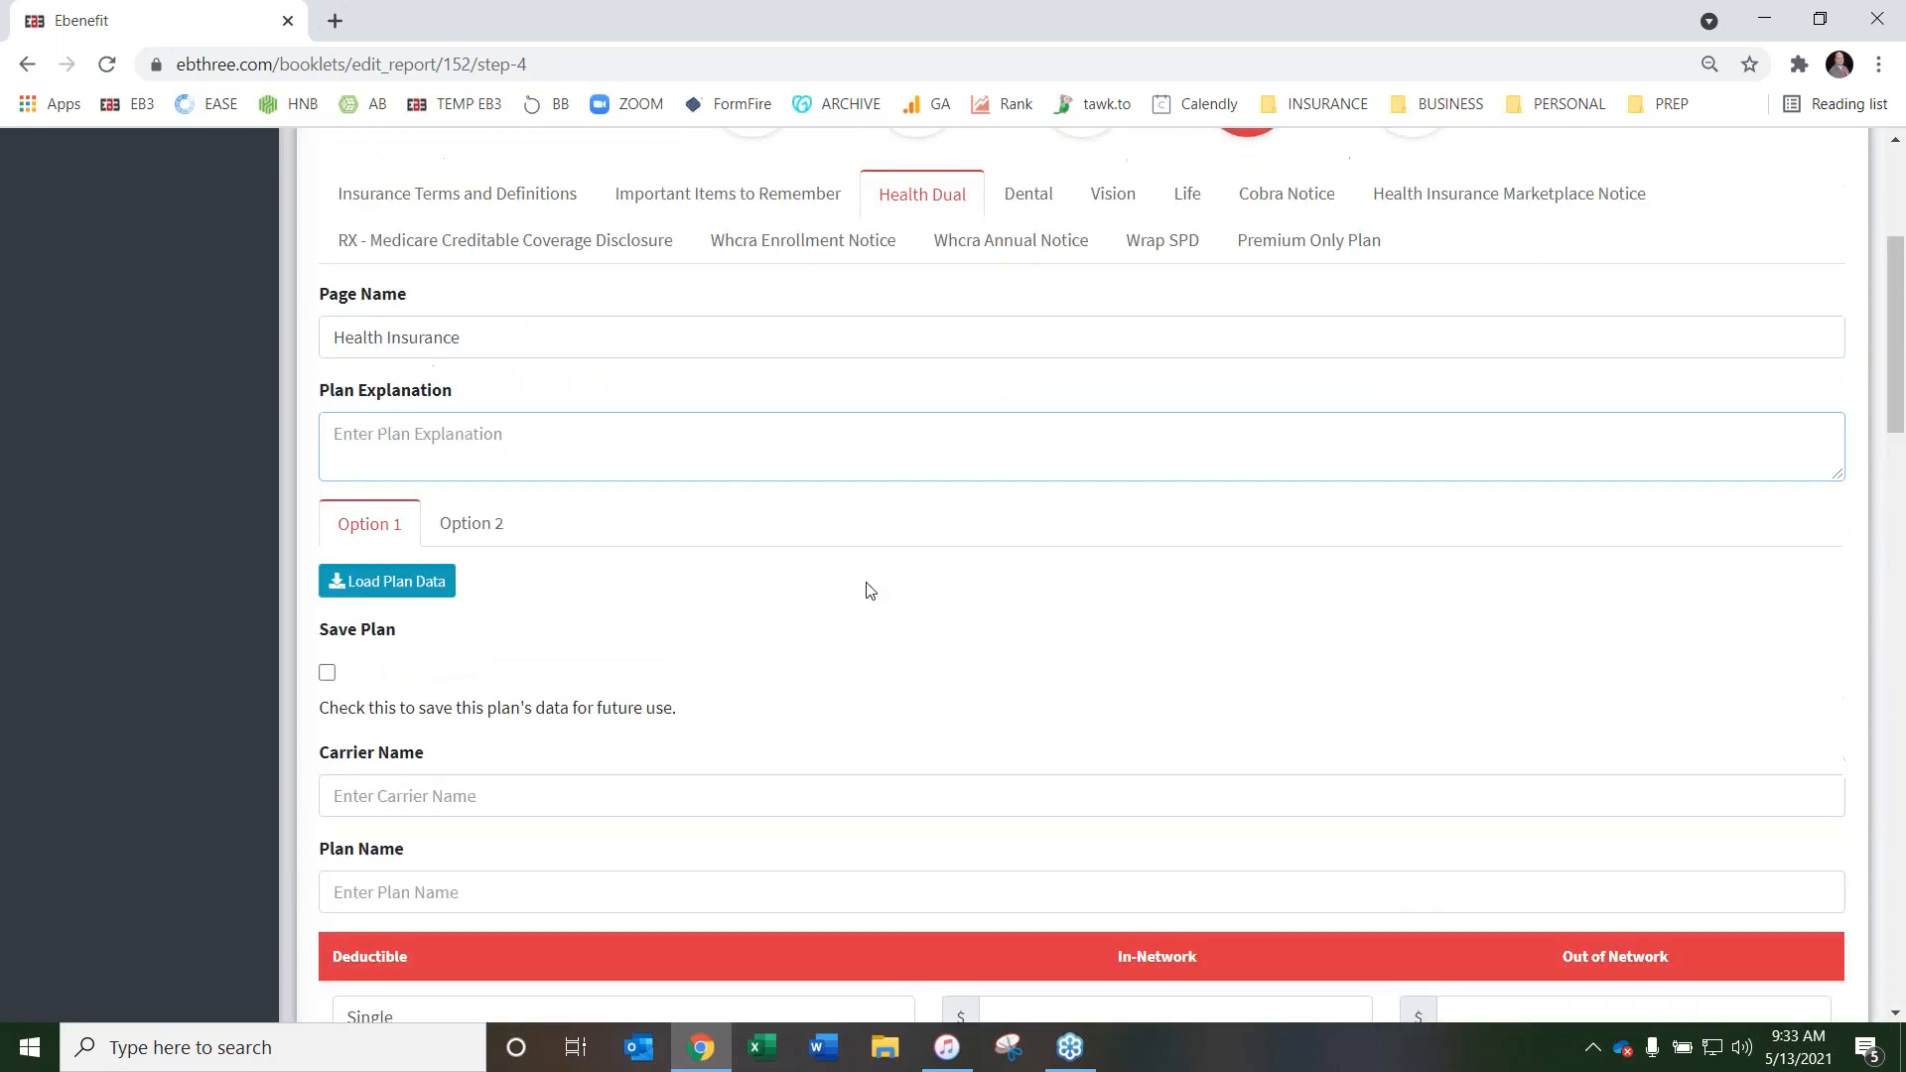
click(478, 526)
scroll(1023, 541, down, 5)
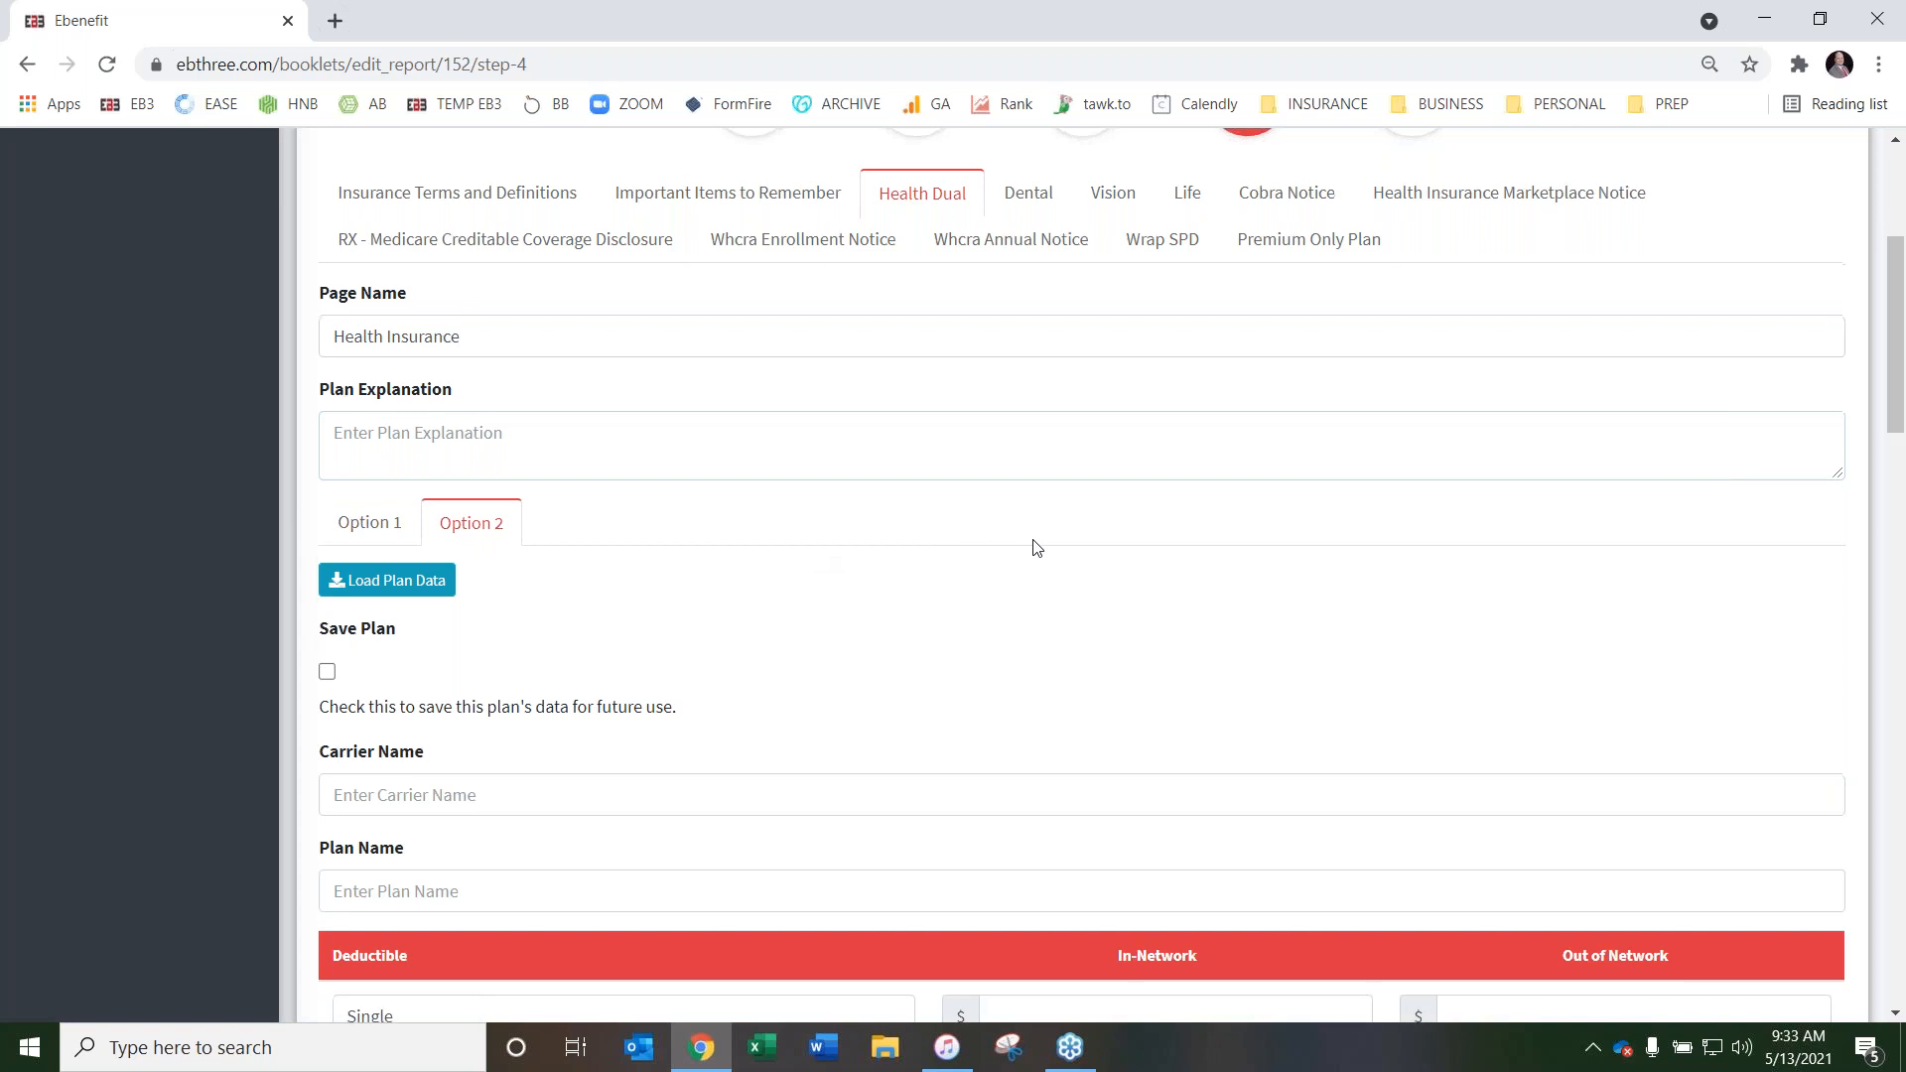
scroll(886, 509, up, 5)
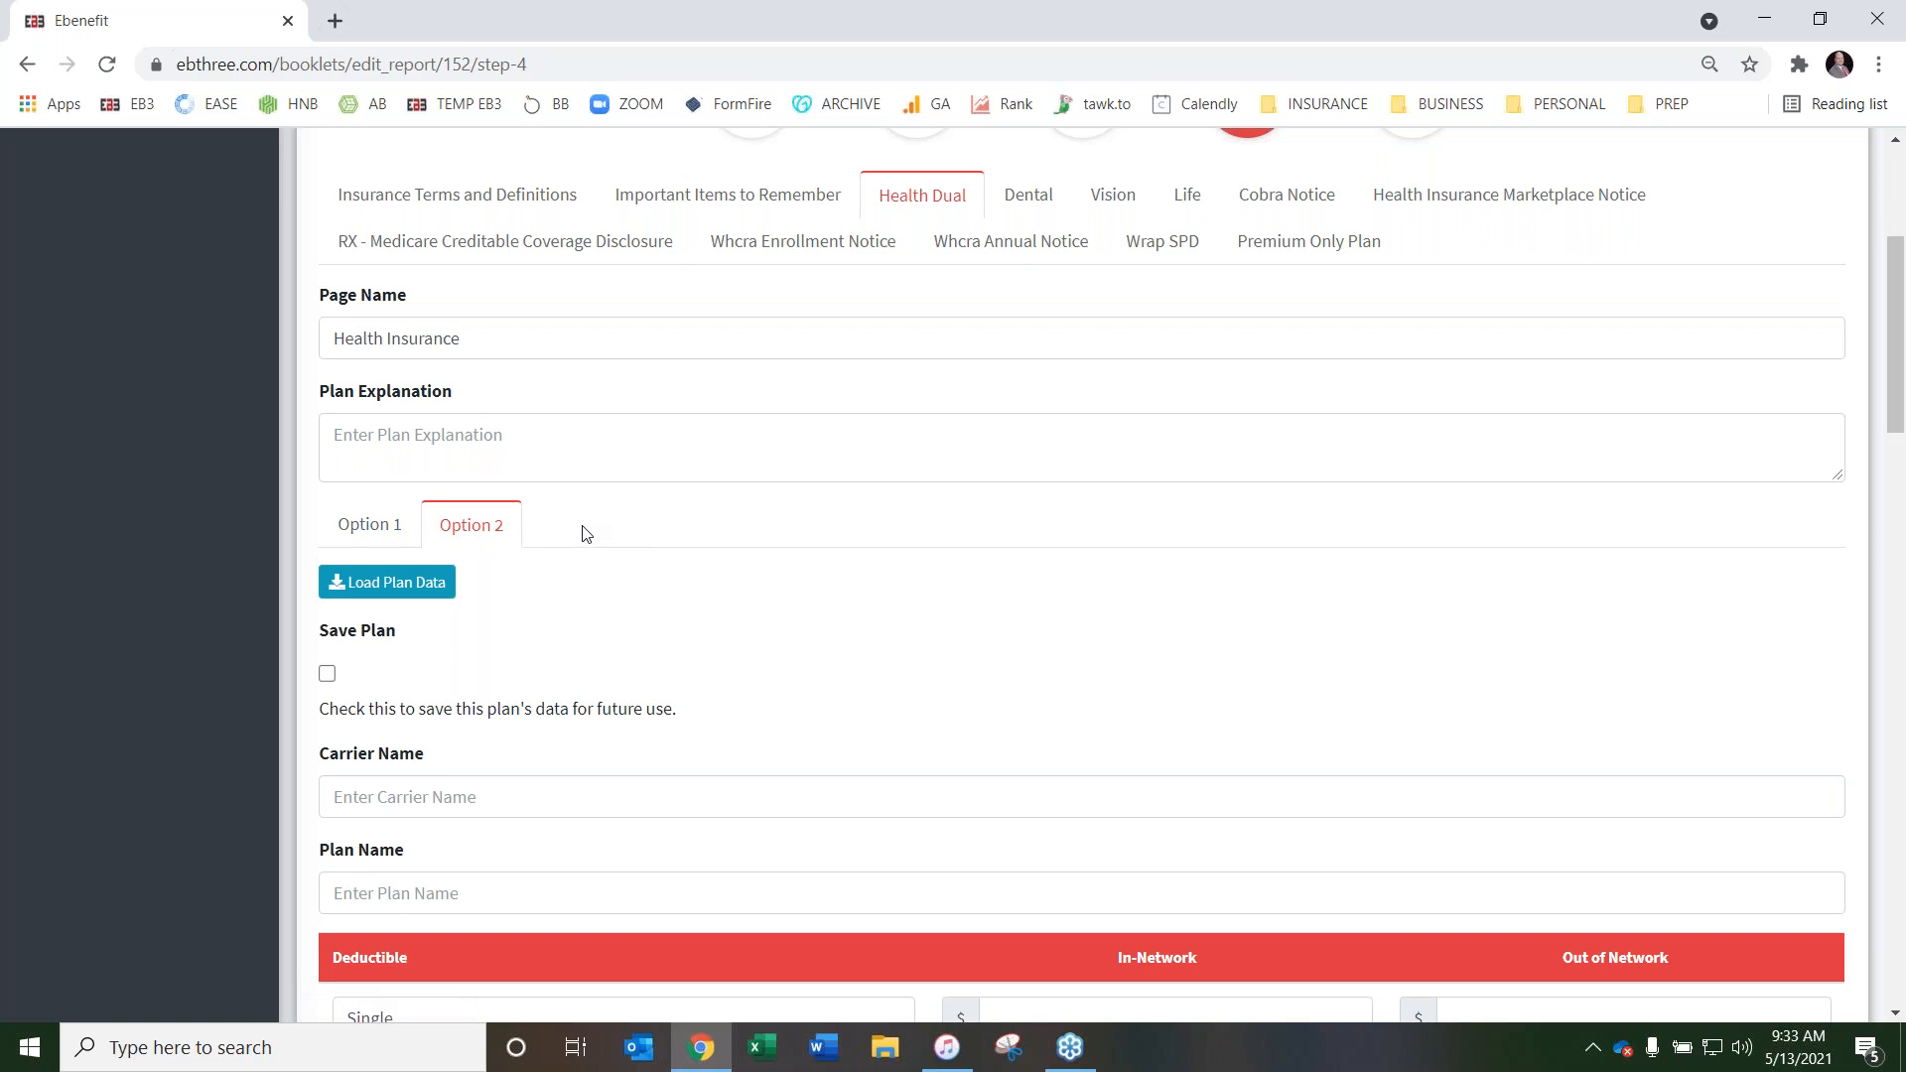
Return to Option 1 and review its fields from Carrier Name and Deductible through Plan Information and the Plan Disclaimer
click(348, 522)
scroll(928, 537, down, 2)
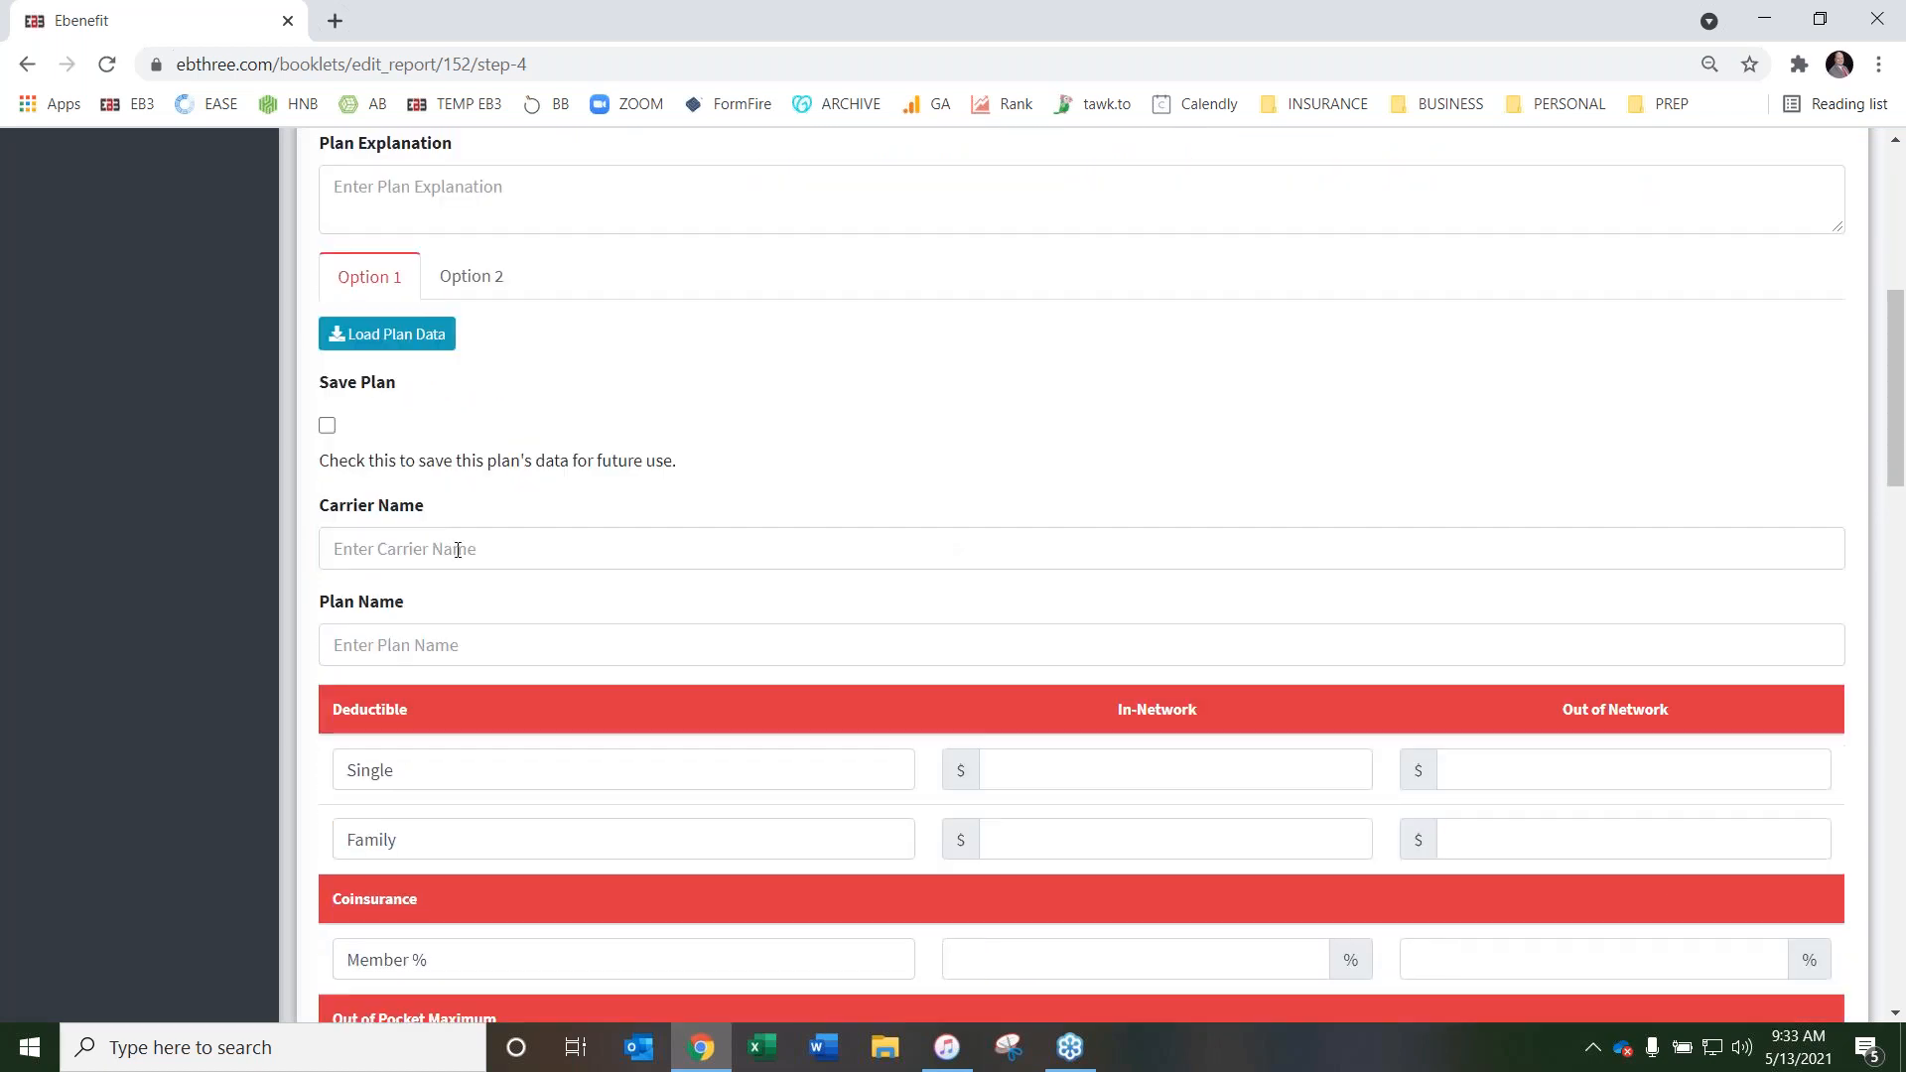
scroll(946, 565, down, 2)
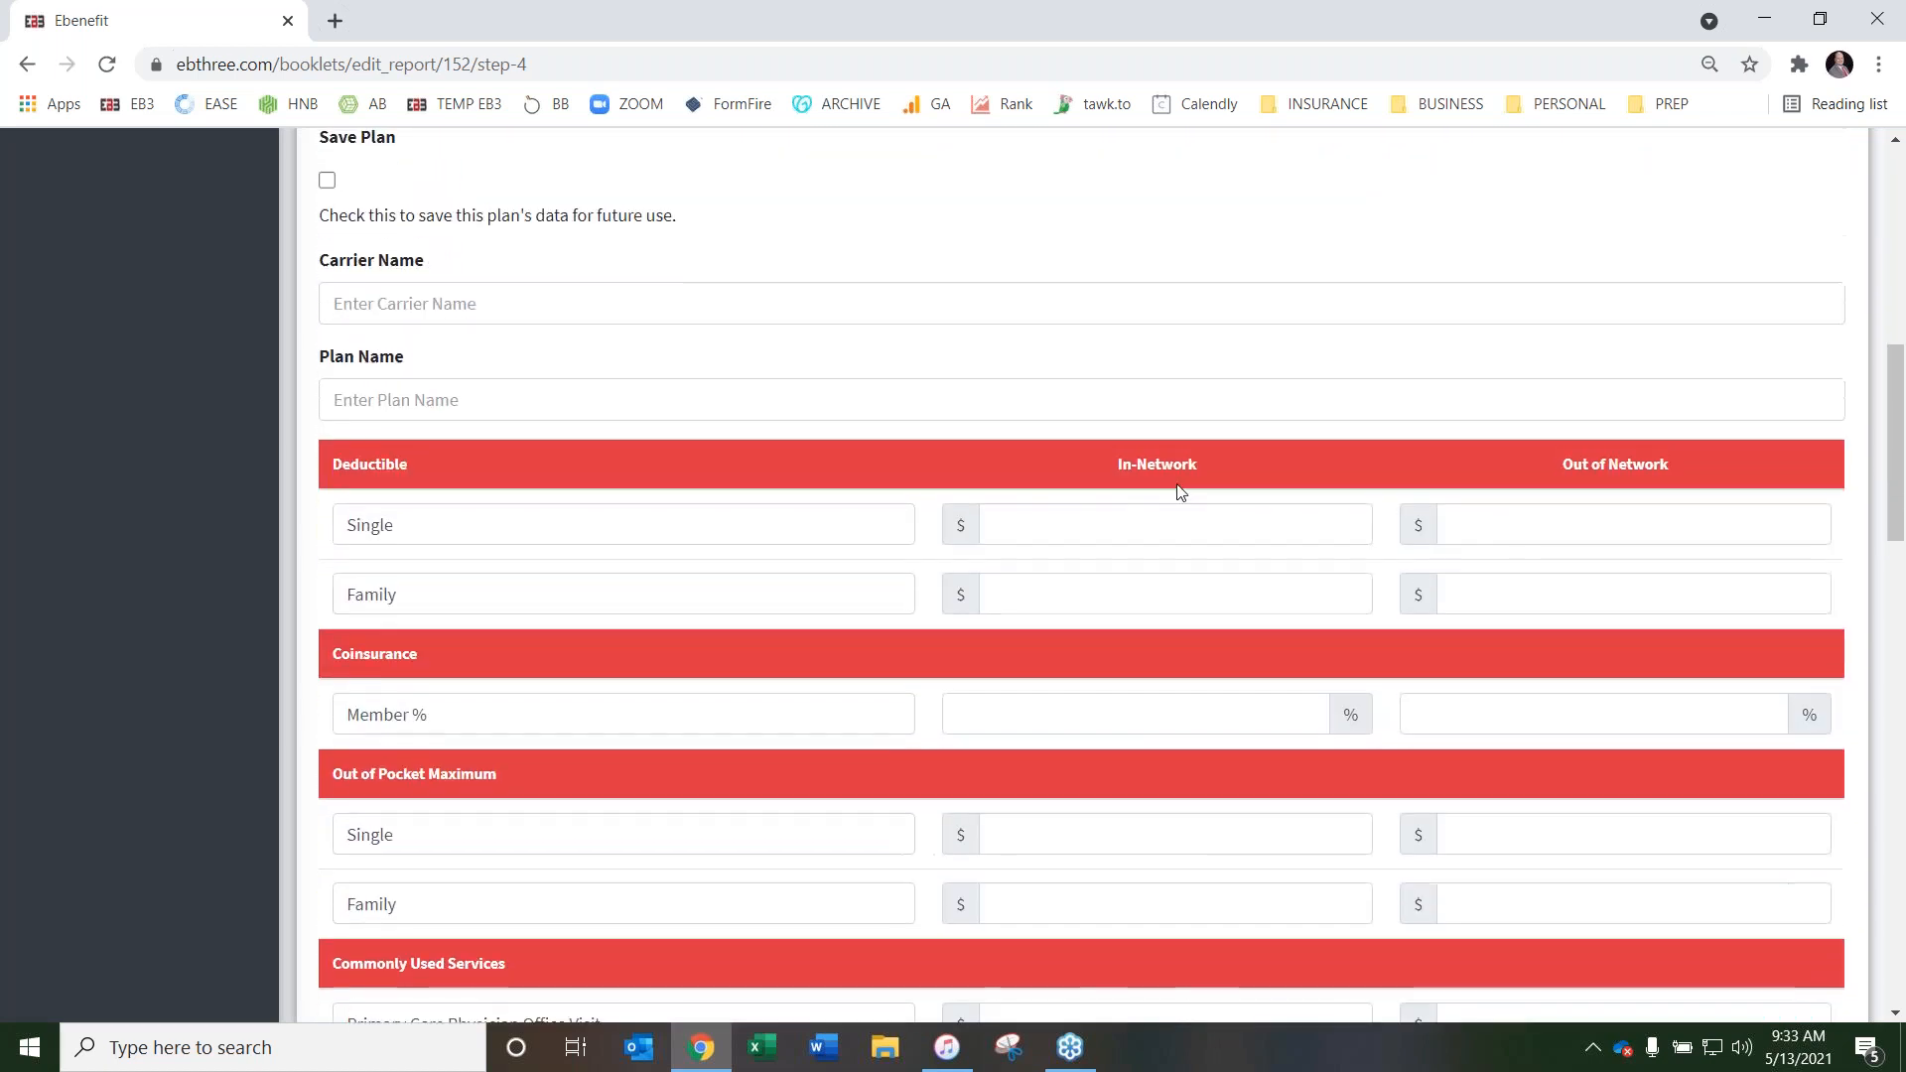
scroll(1110, 439, down, 1)
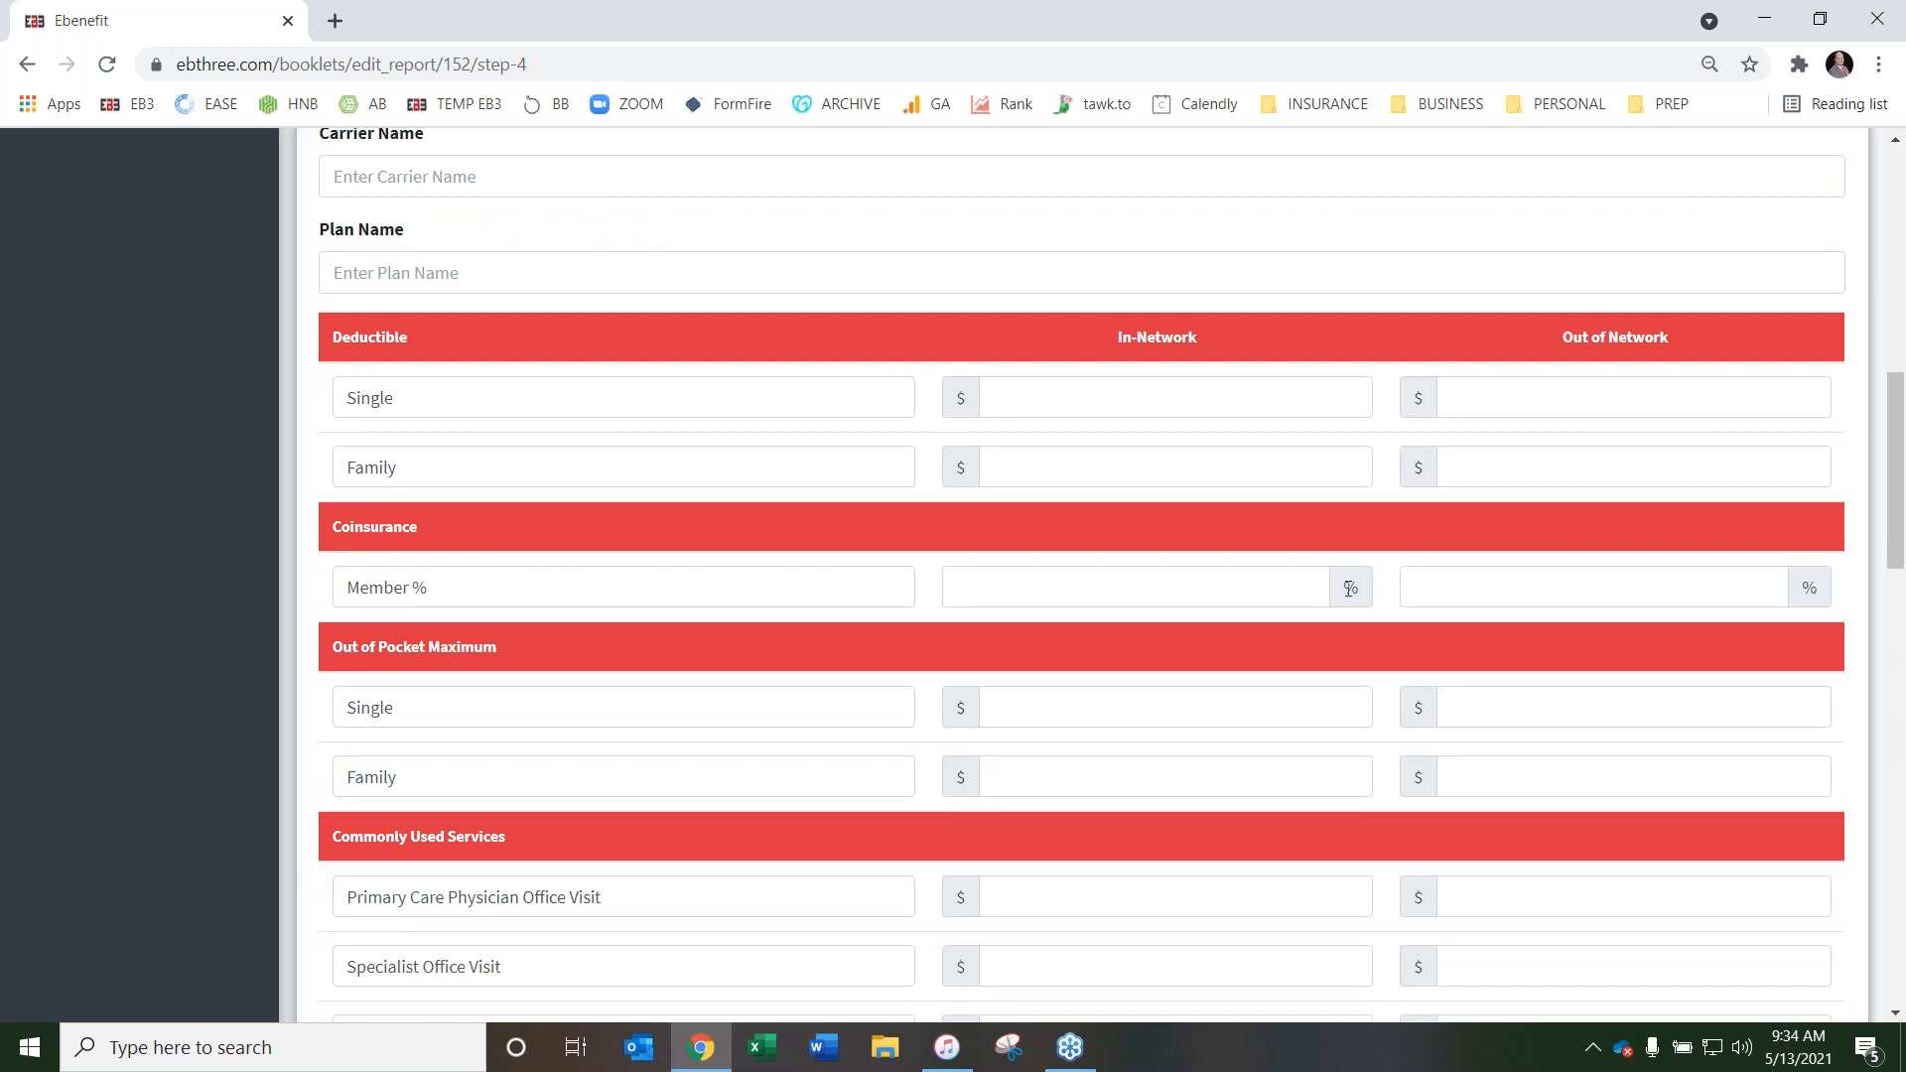
scroll(1128, 531, down, 5)
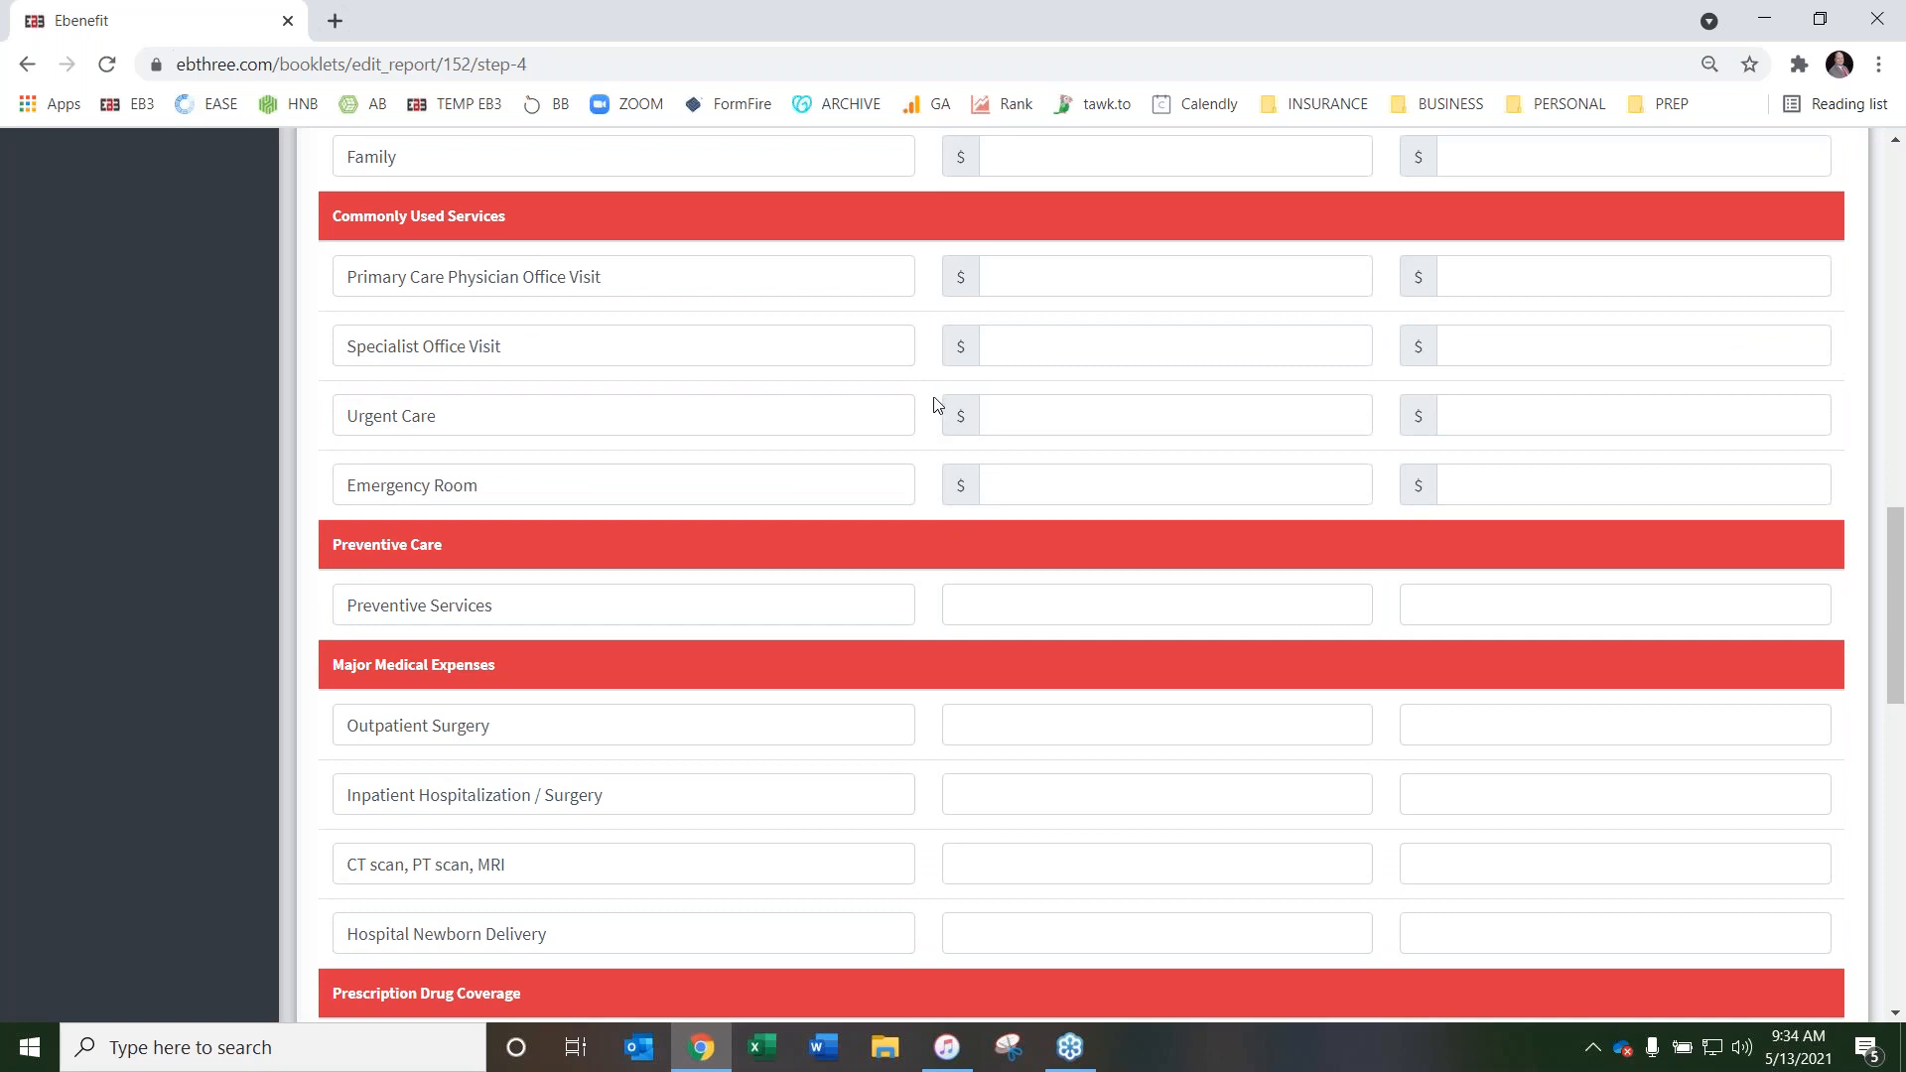
scroll(936, 407, up, 3)
scroll(980, 476, up, 1)
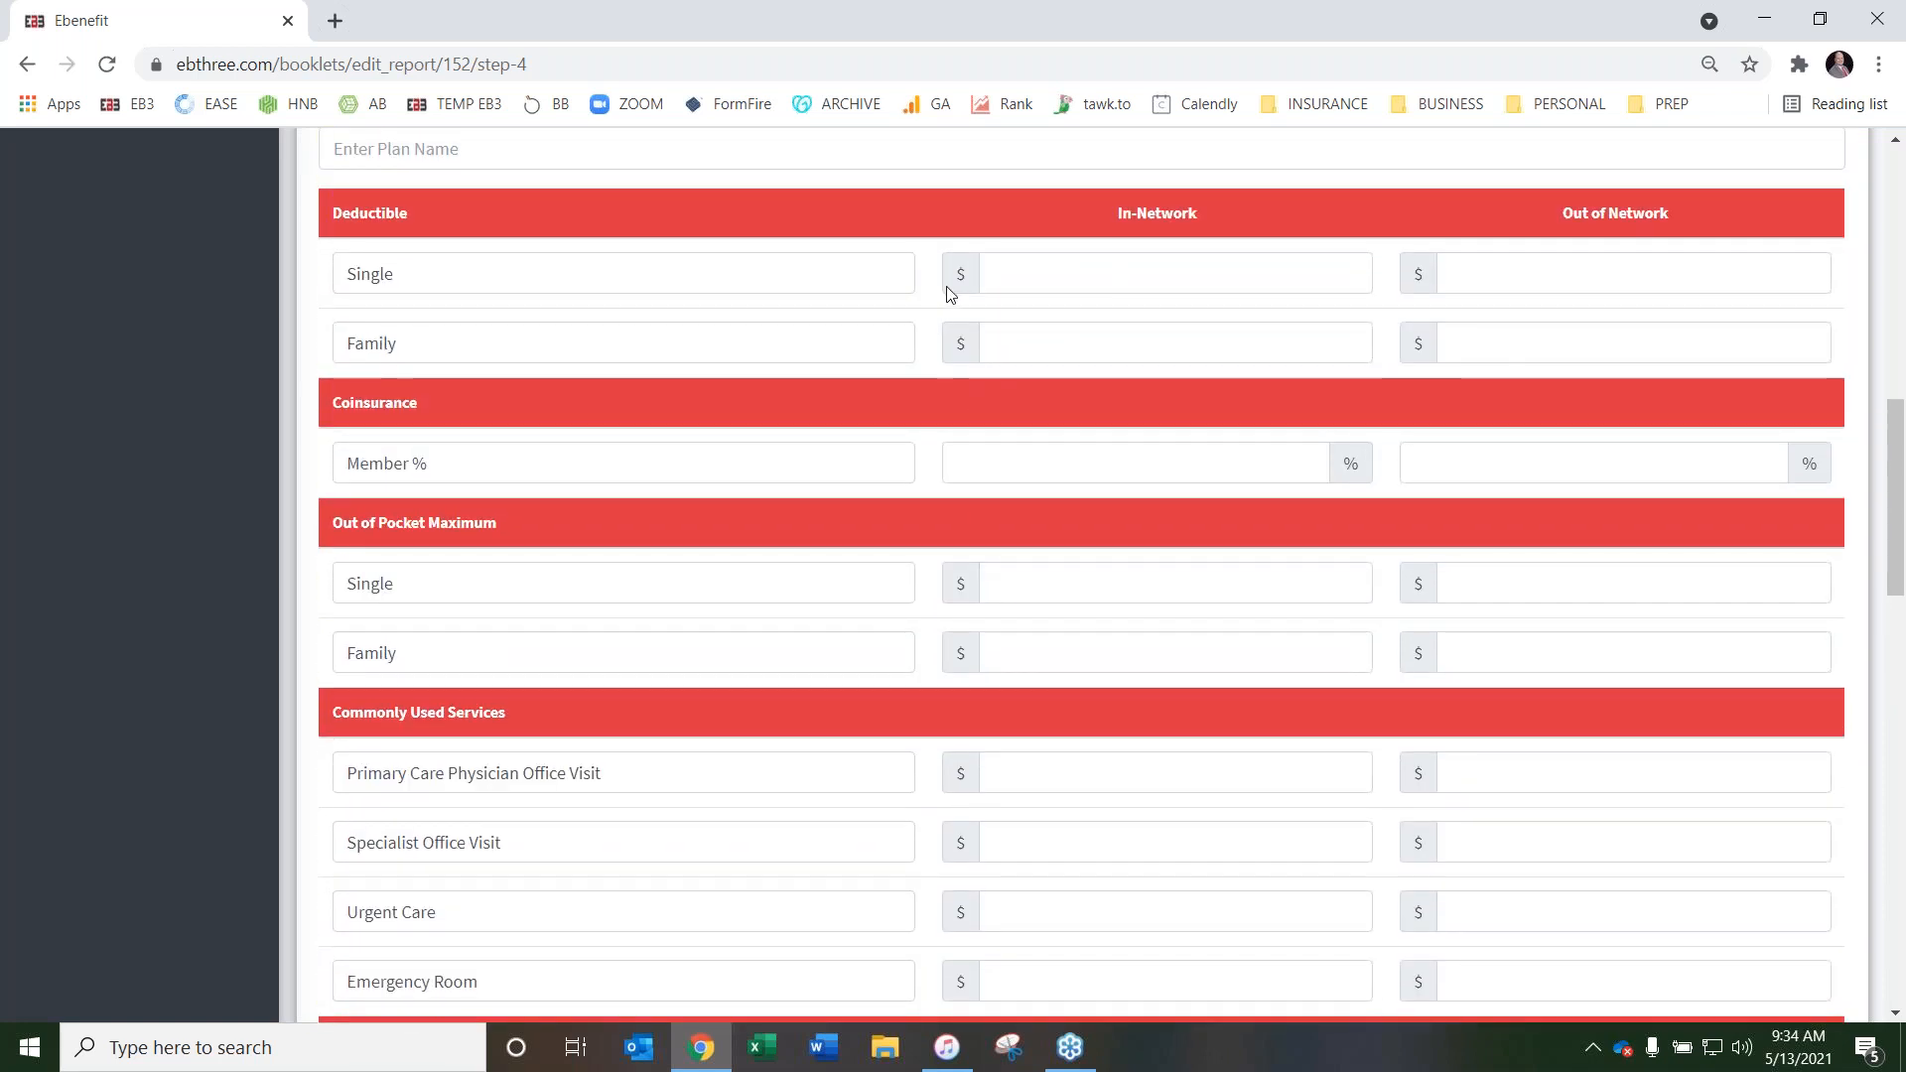
scroll(1119, 309, up, 2)
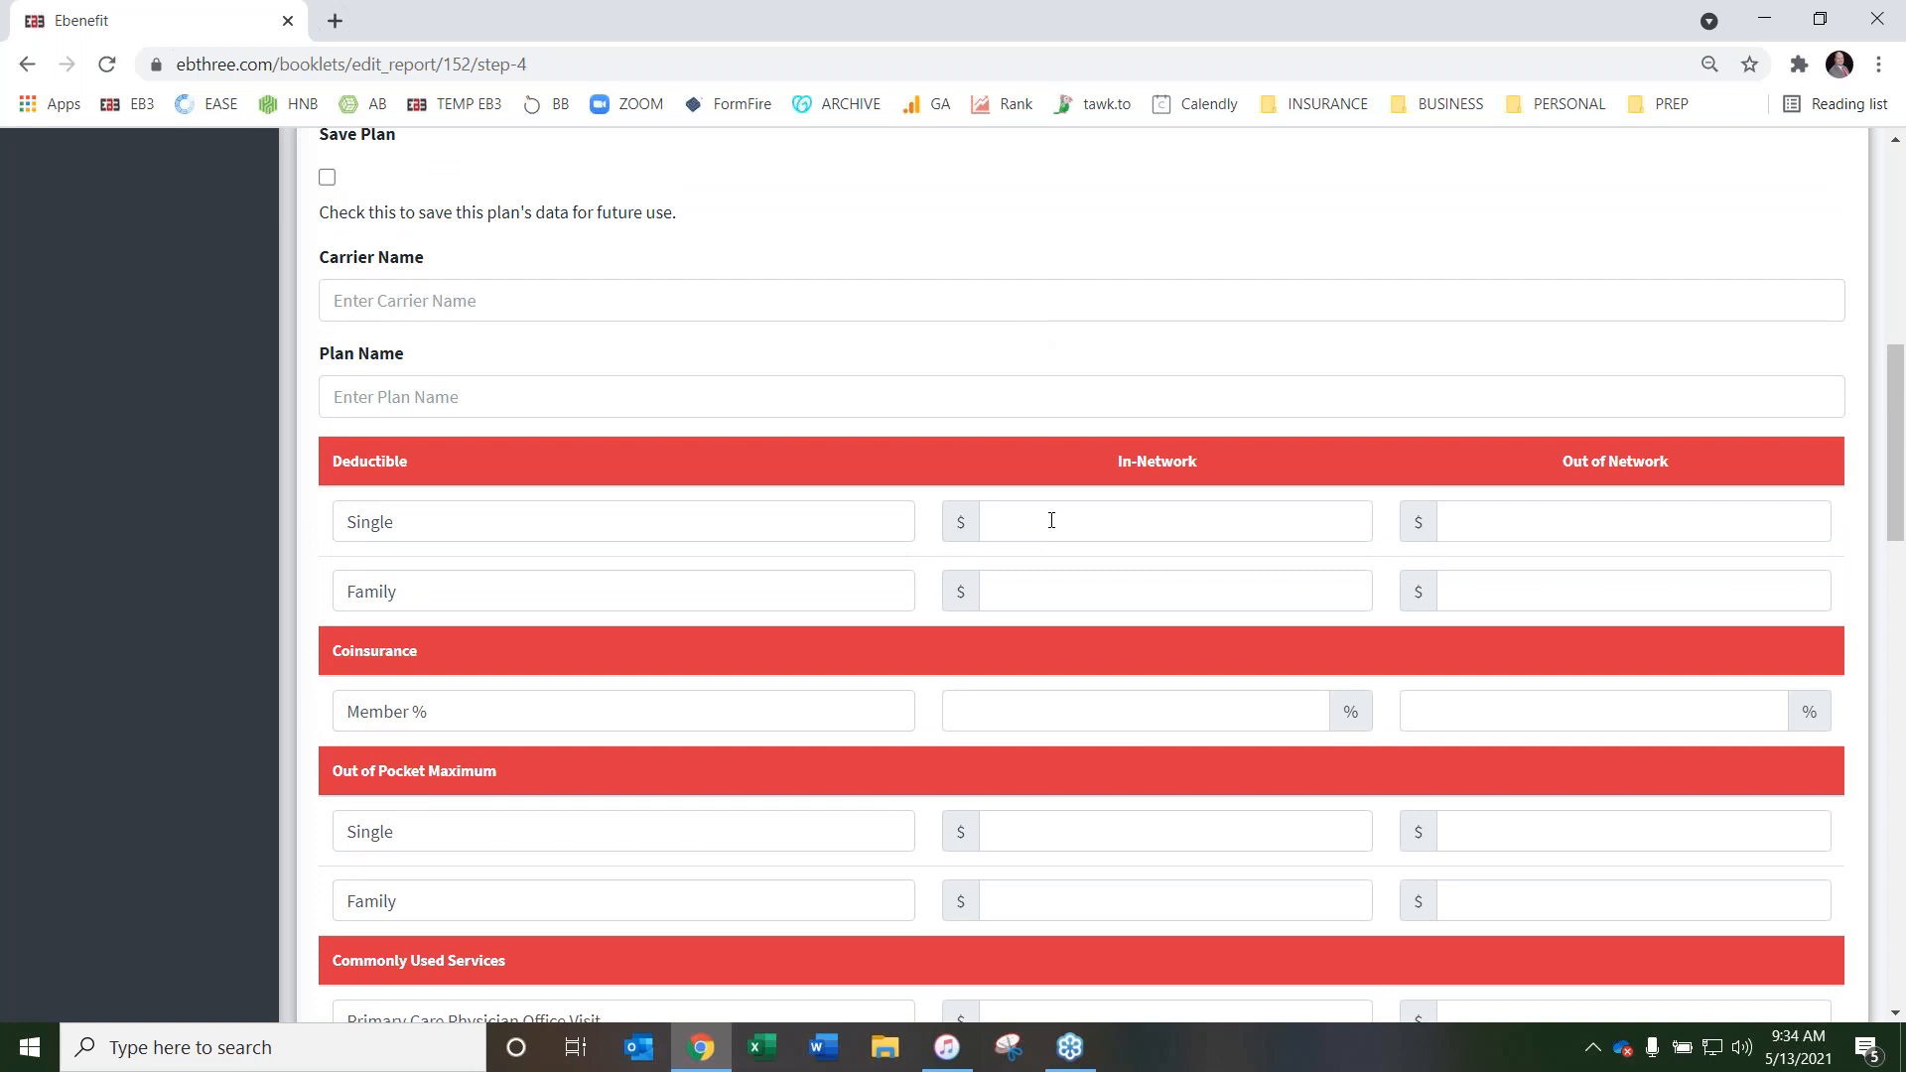
scroll(933, 501, up, 3)
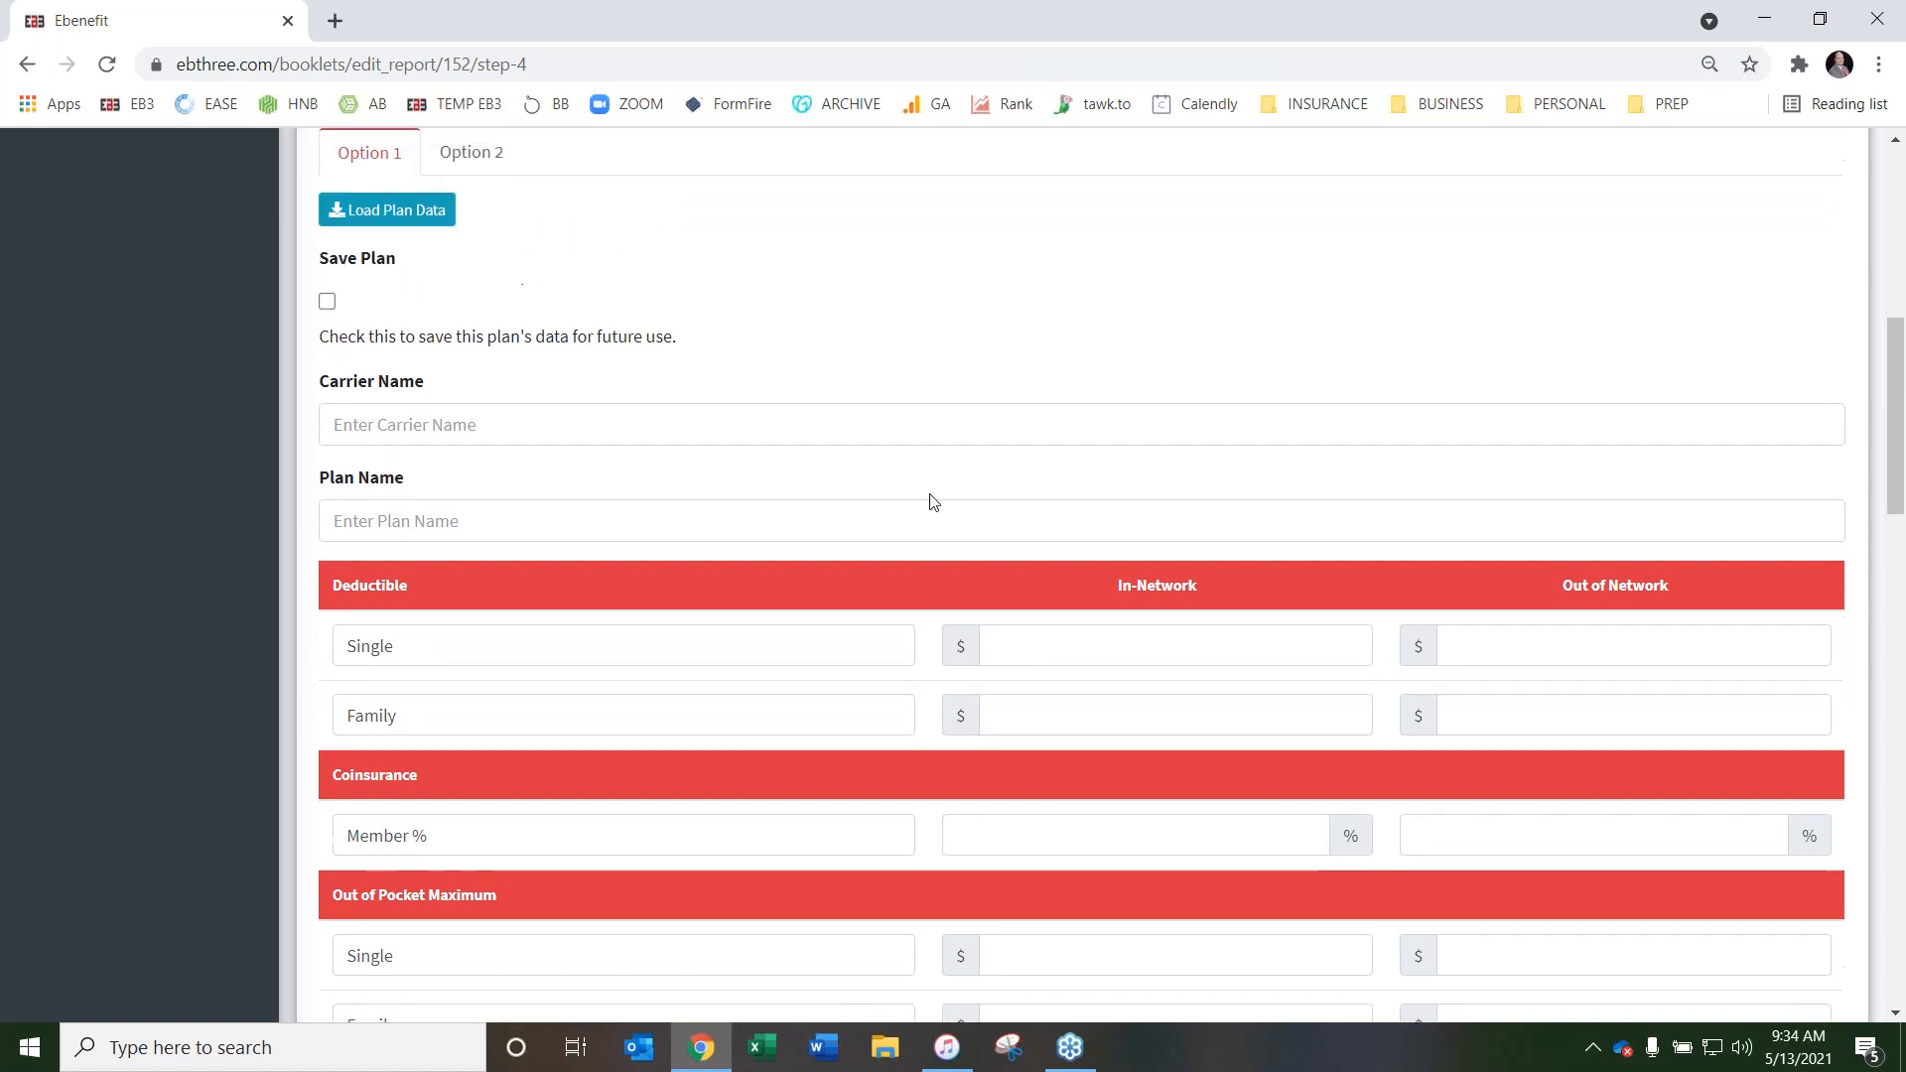
scroll(1068, 481, down, 2)
scroll(1068, 557, down, 18)
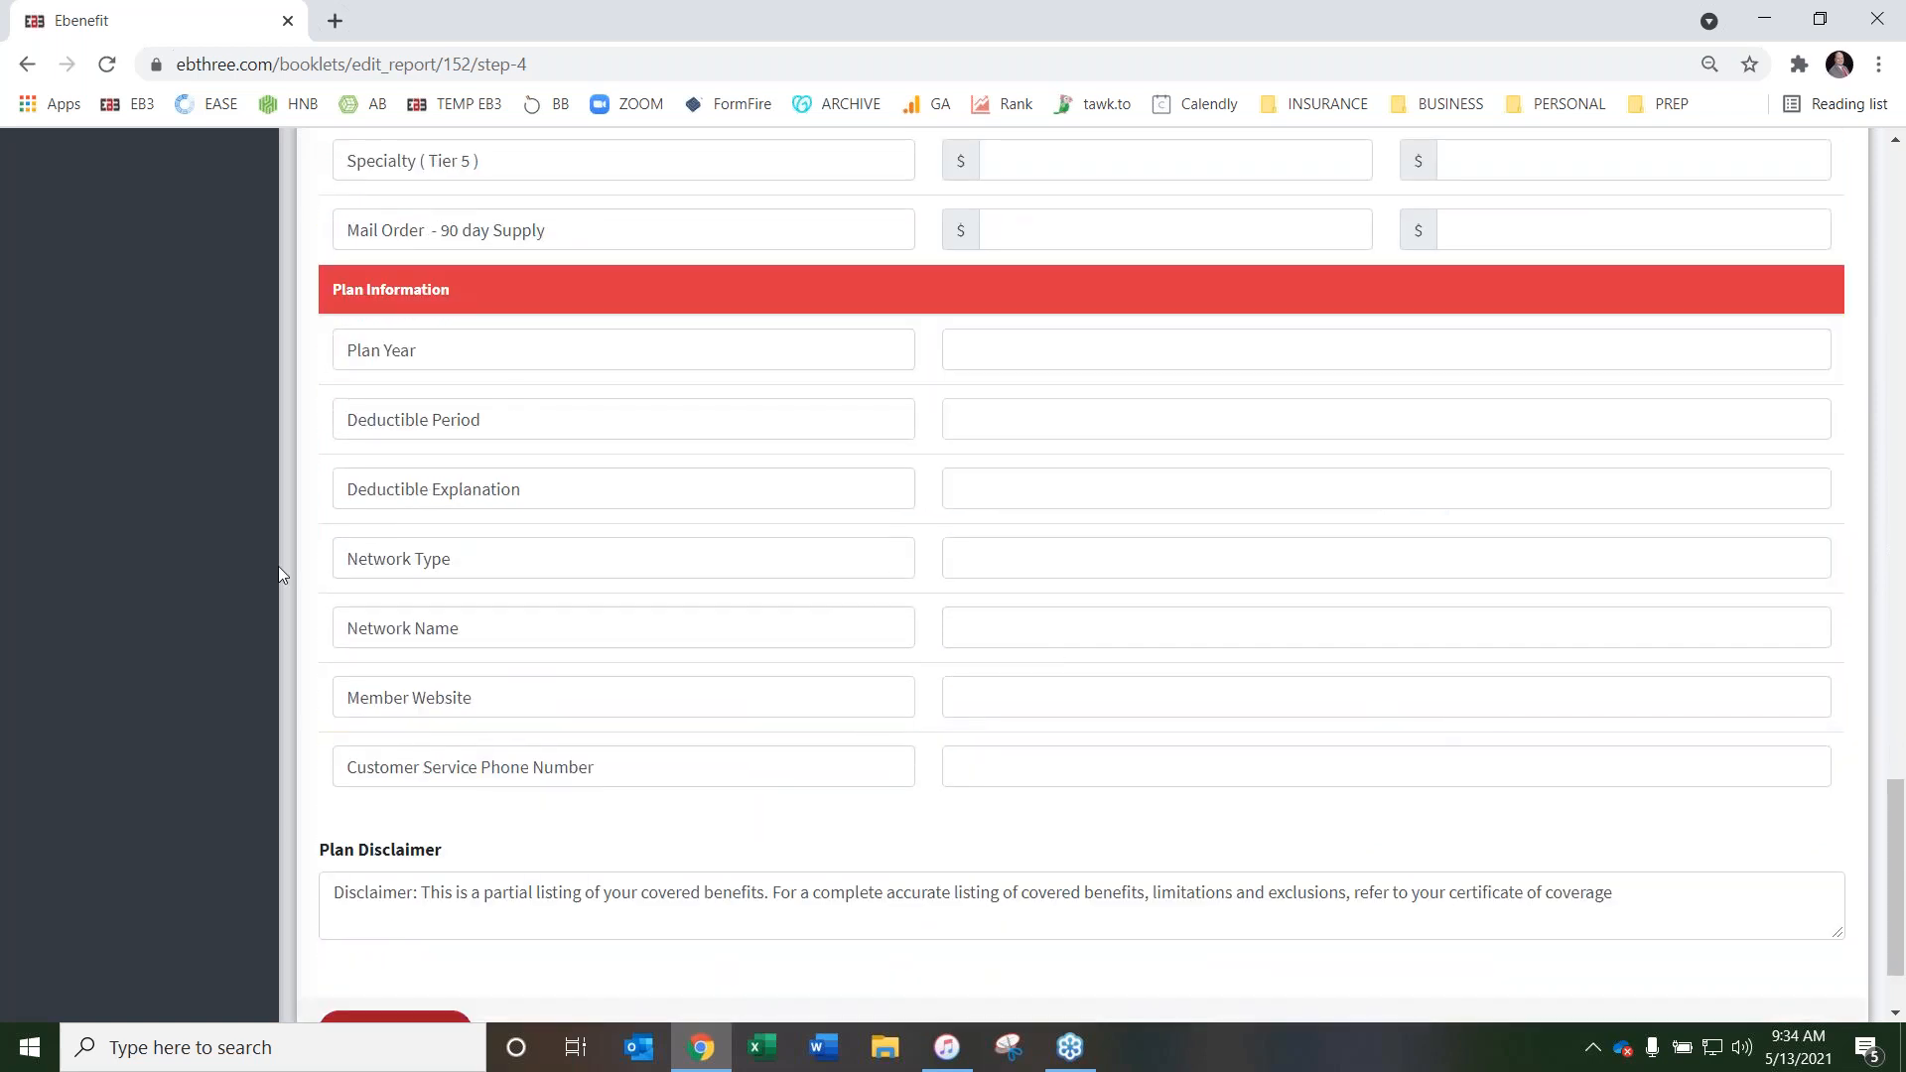
Check that the Plan Information row labels accept editing, from Member Website up to Plan Year
click(524, 708)
click(511, 629)
click(476, 561)
click(503, 490)
click(505, 420)
click(511, 352)
Review Option 1's row labels from Prescription Drug Coverage back up to Commonly Used Services and Deductible
scroll(520, 459, up, 6)
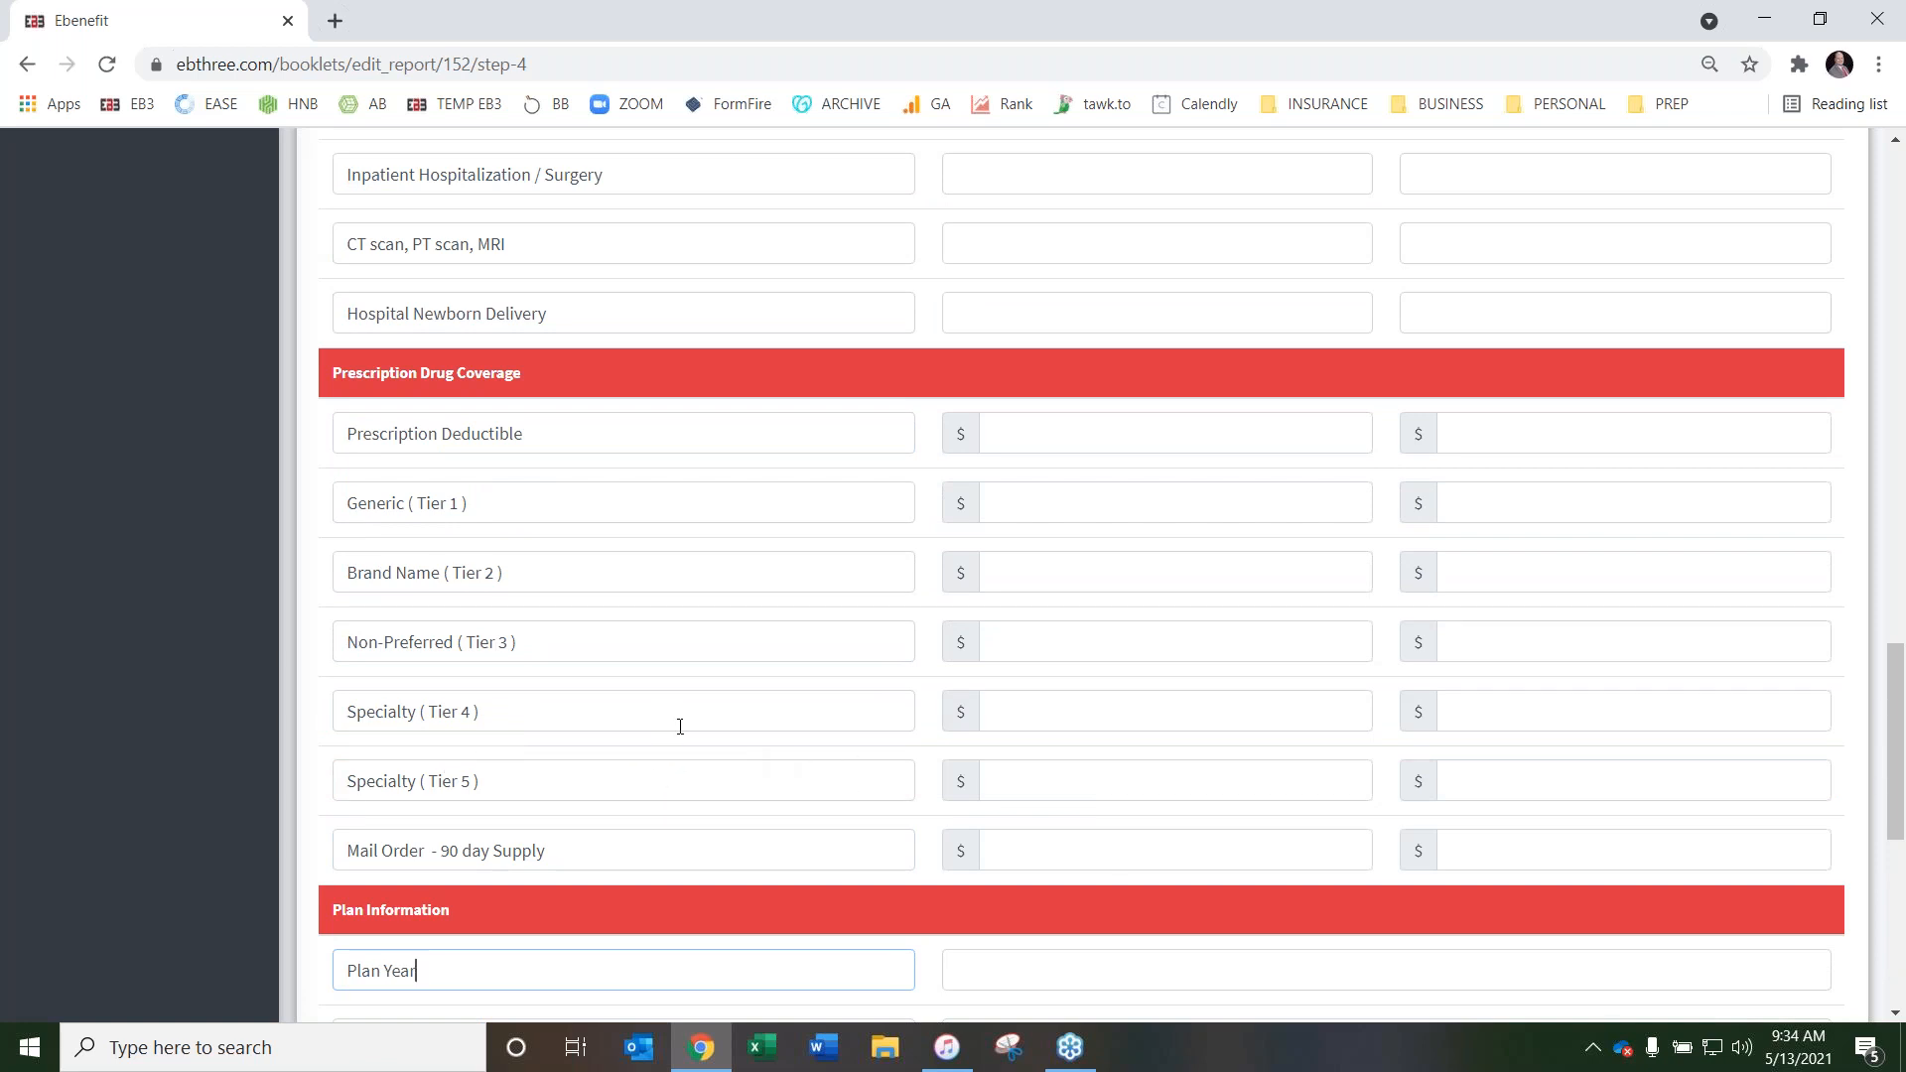
scroll(676, 730, up, 4)
scroll(653, 729, down, 2)
scroll(616, 672, up, 3)
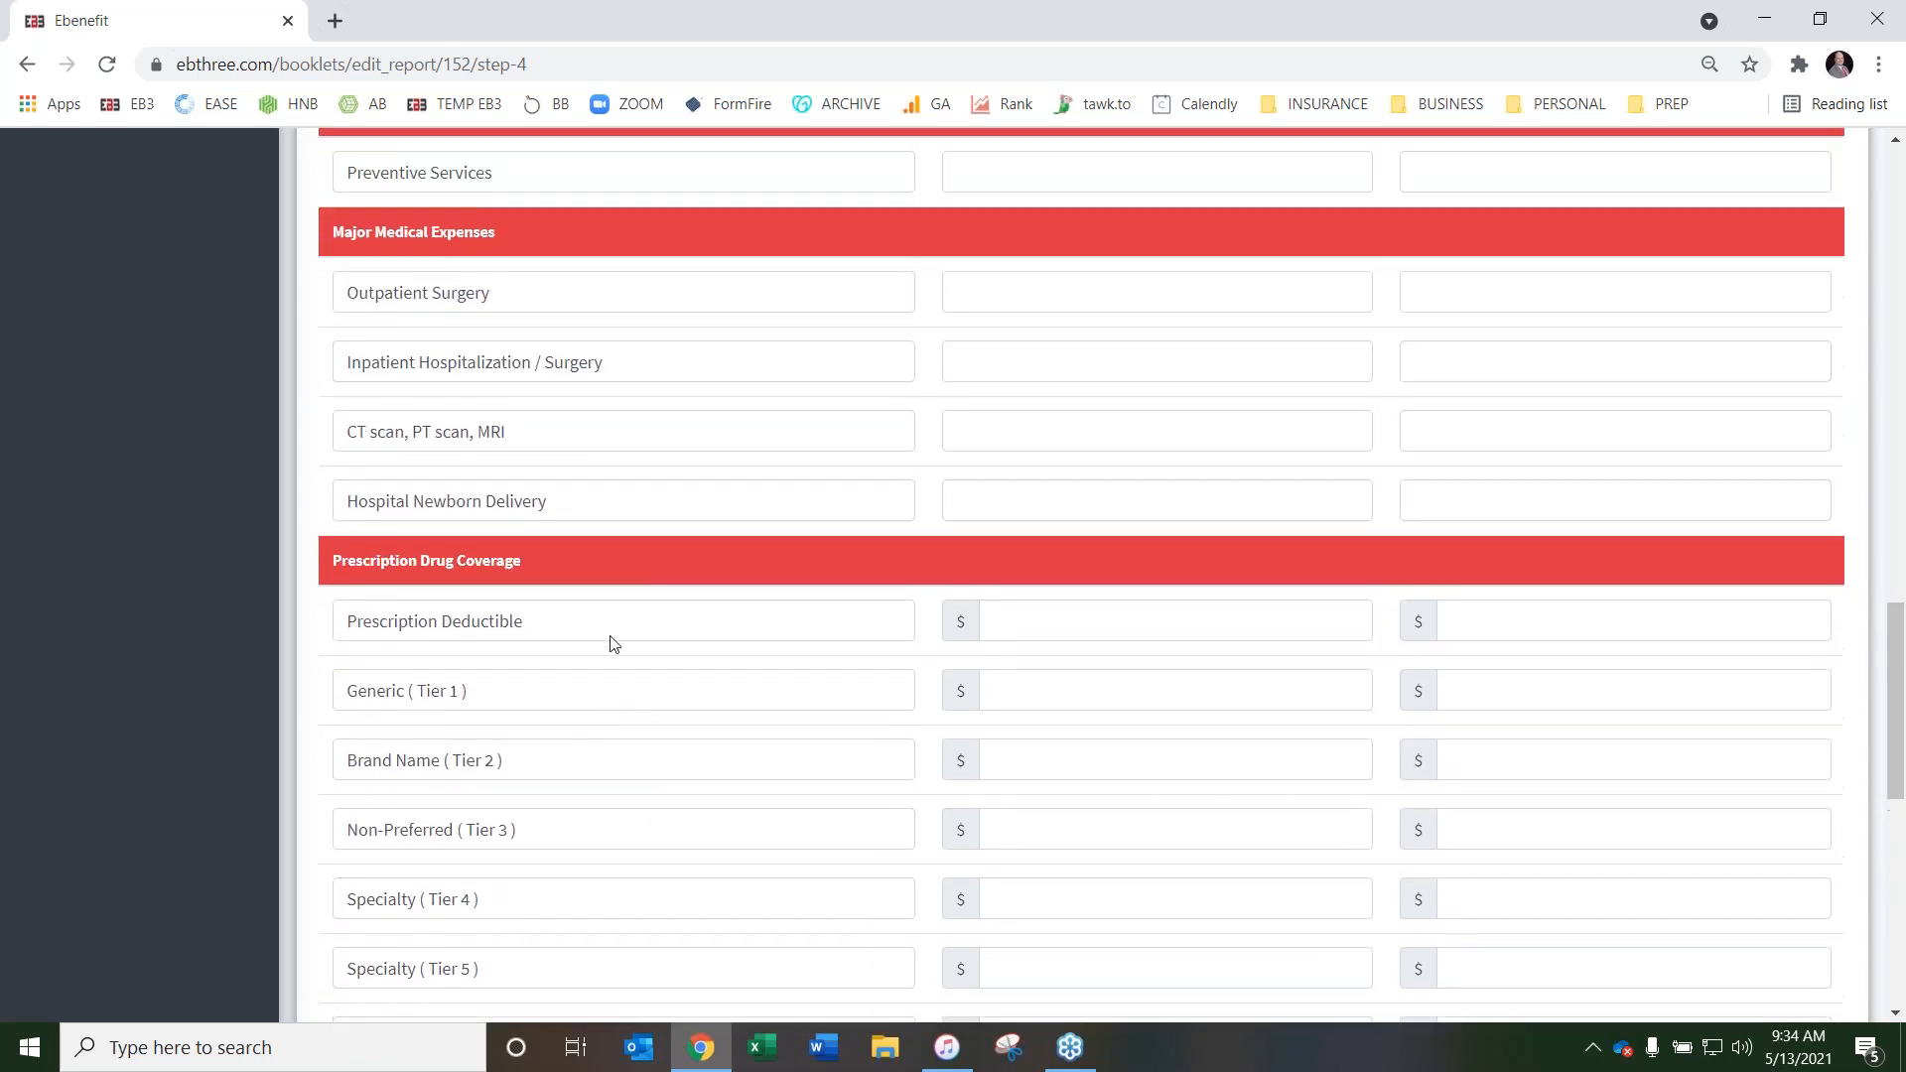
scroll(655, 576, up, 11)
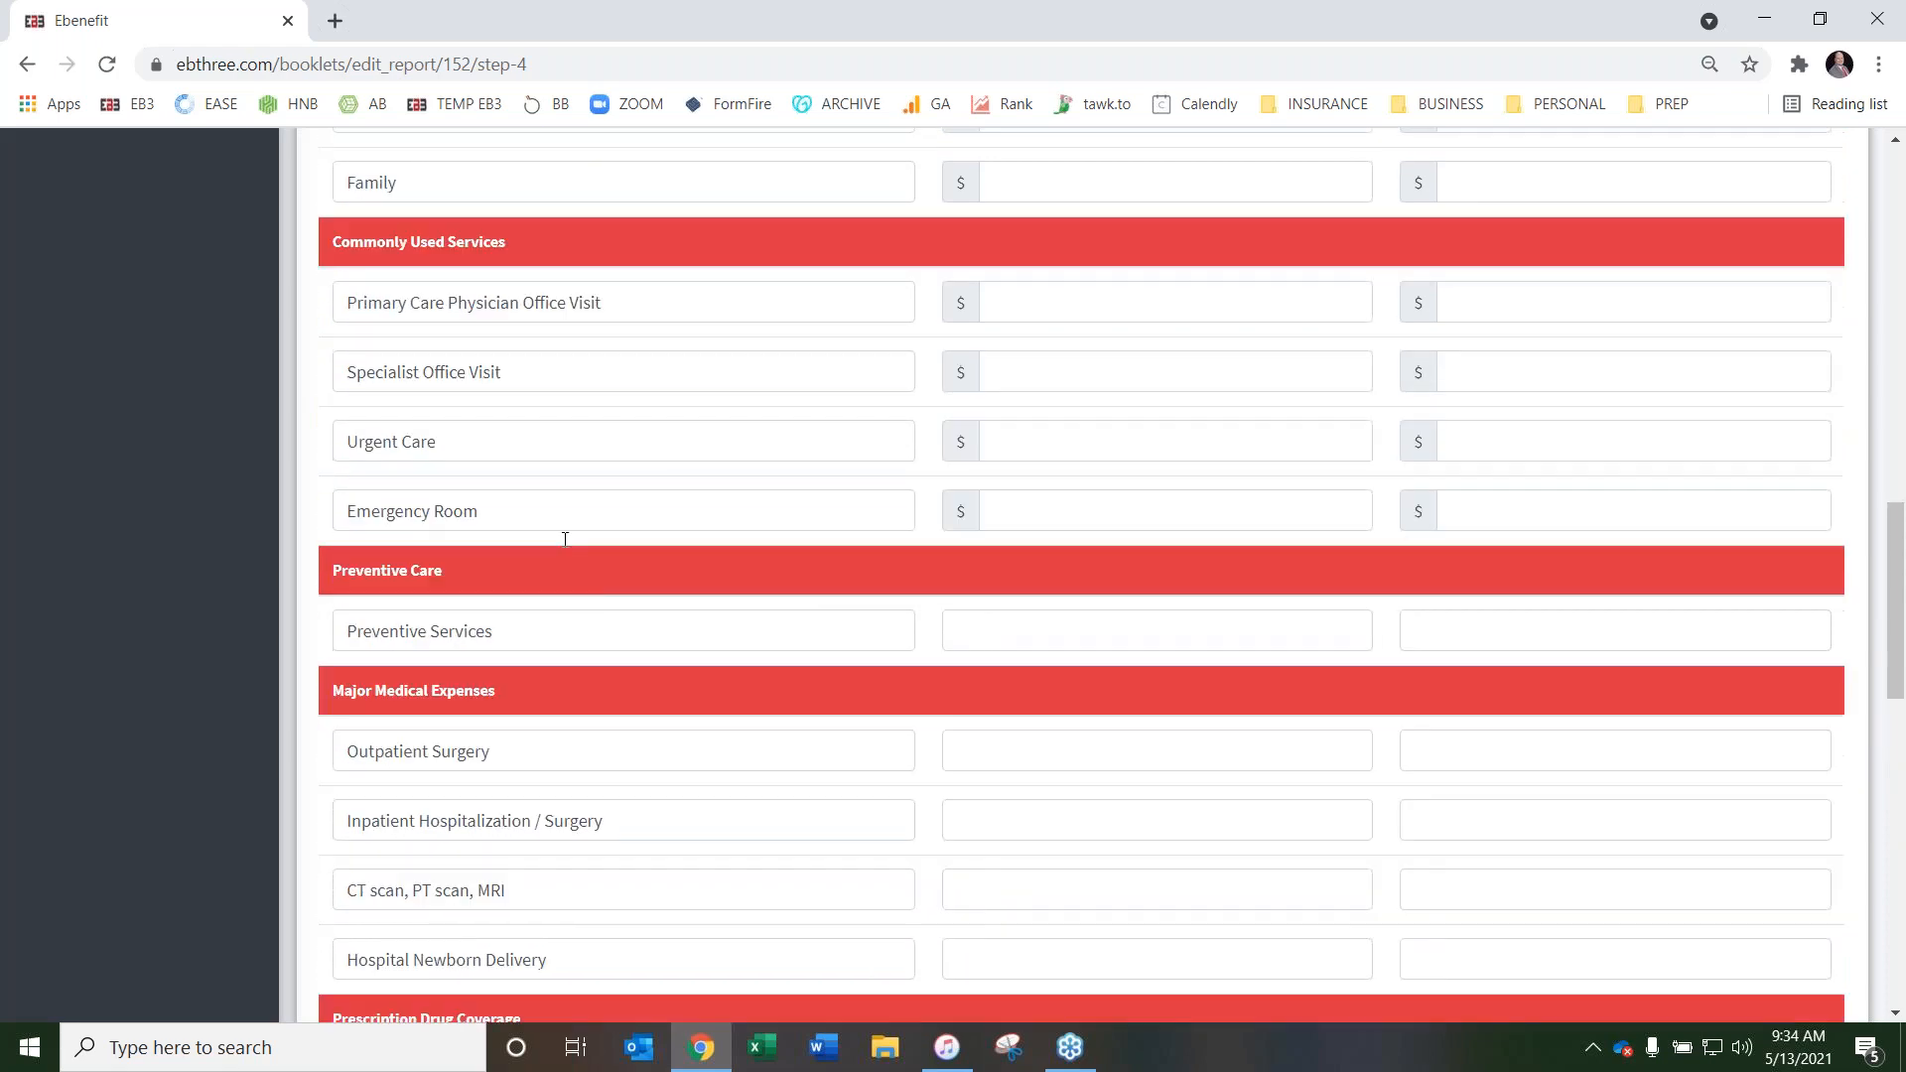
scroll(940, 553, up, 3)
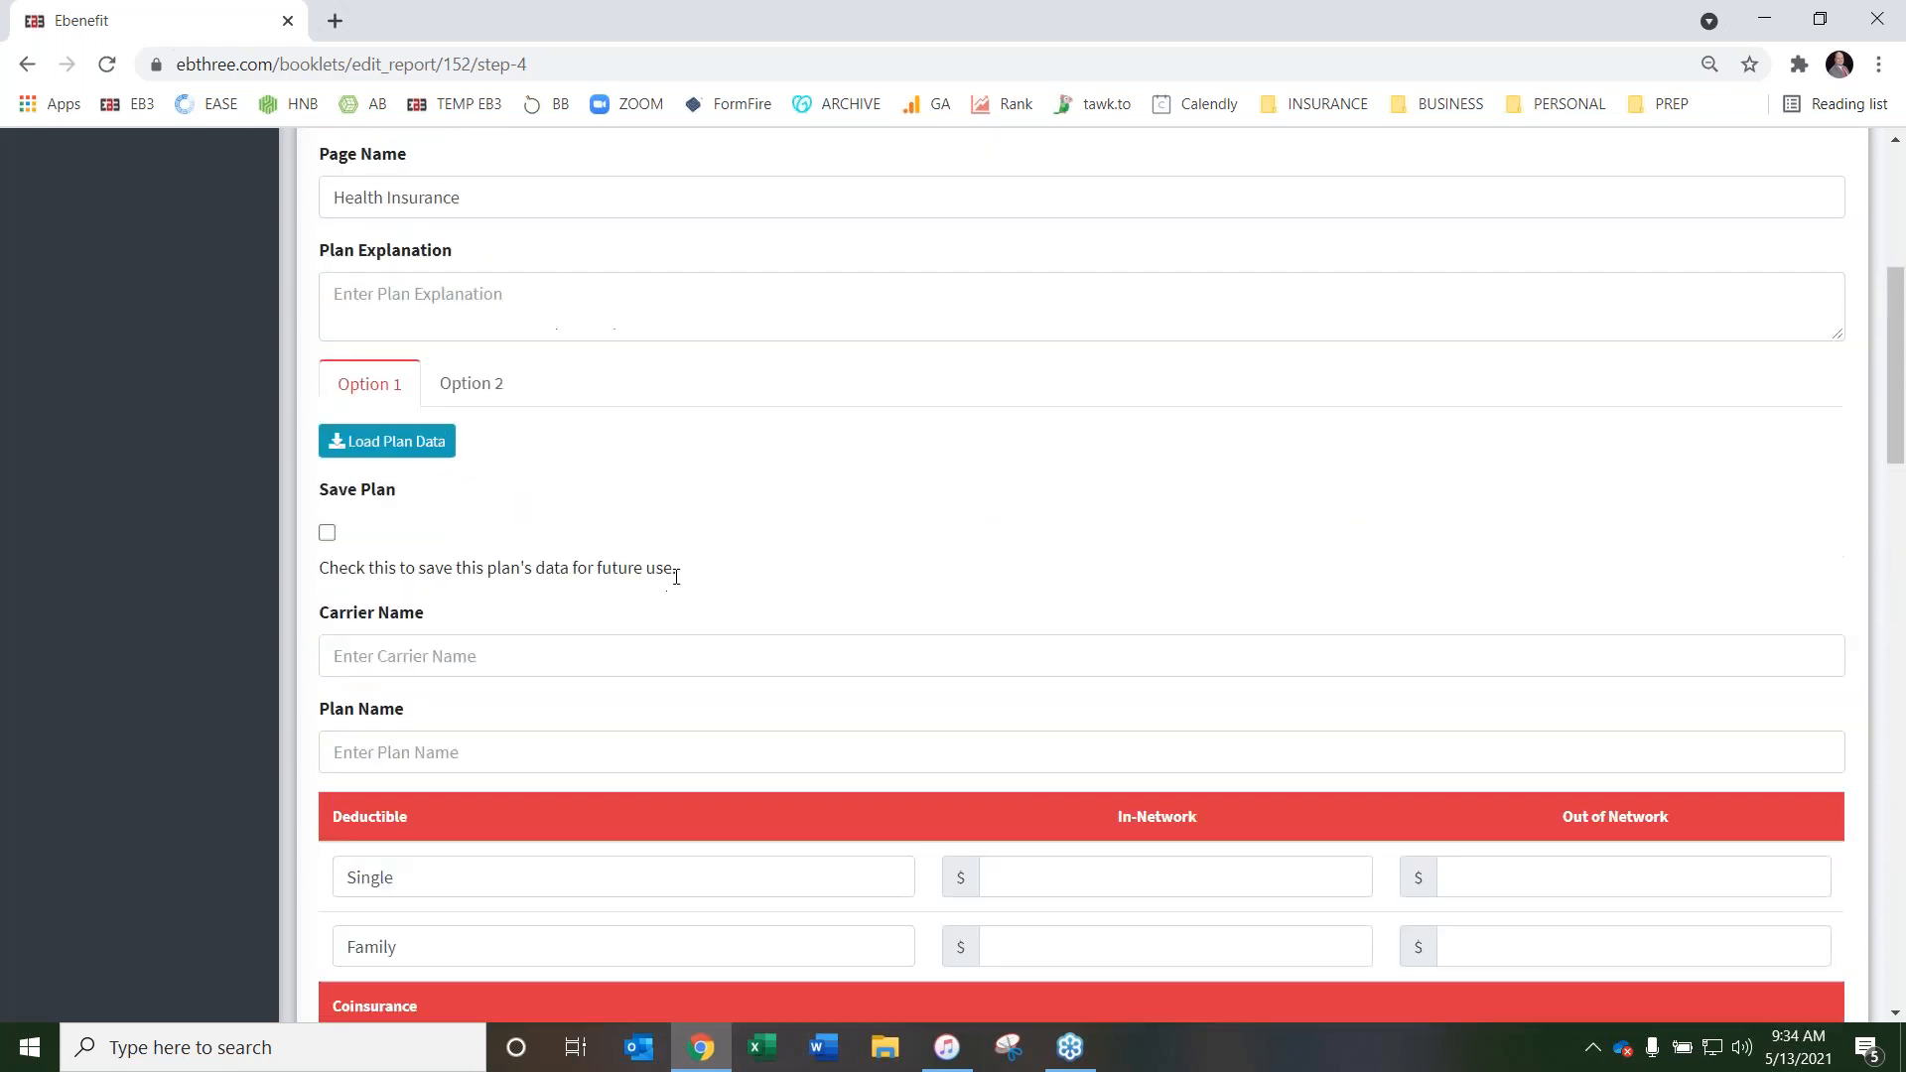
Turn Option 1's Save Plan setting on and back off
scroll(689, 533, up, 5)
scroll(698, 562, down, 2)
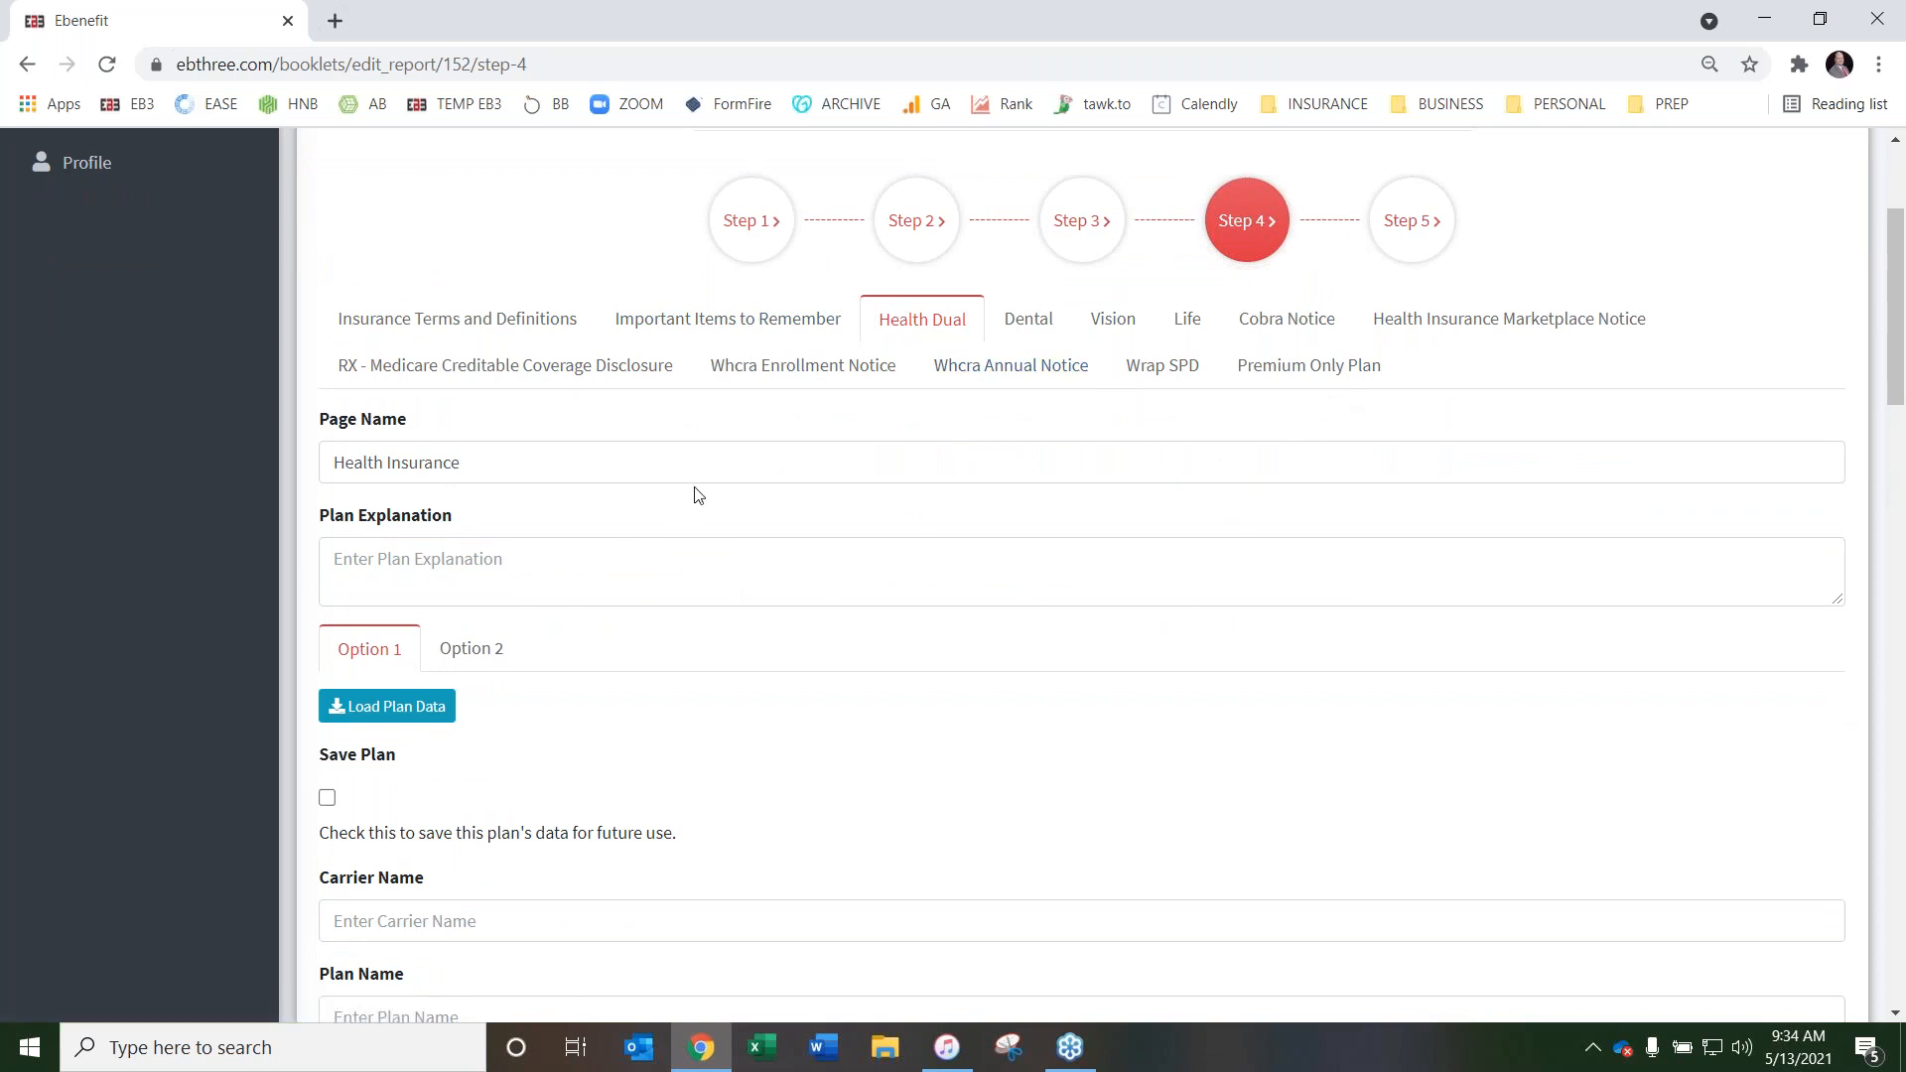
scroll(685, 507, down, 3)
click(328, 550)
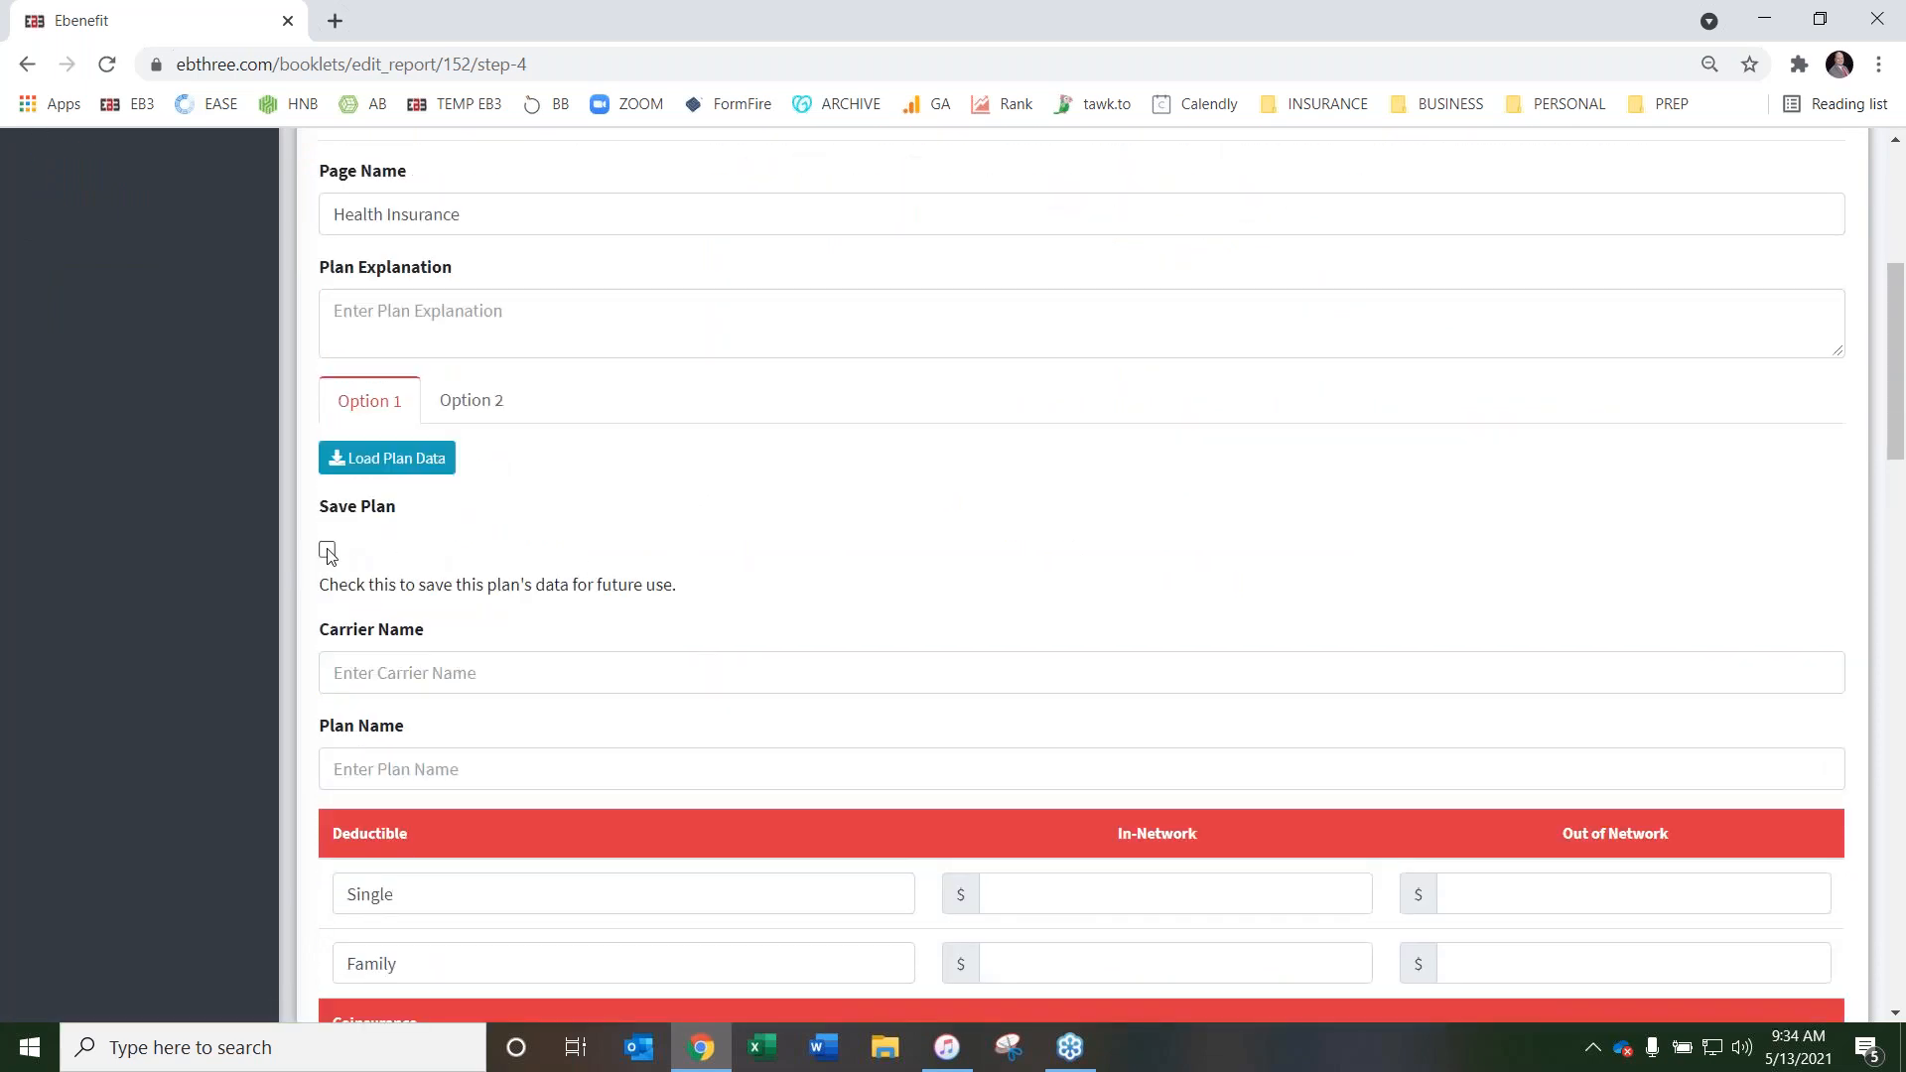
click(328, 550)
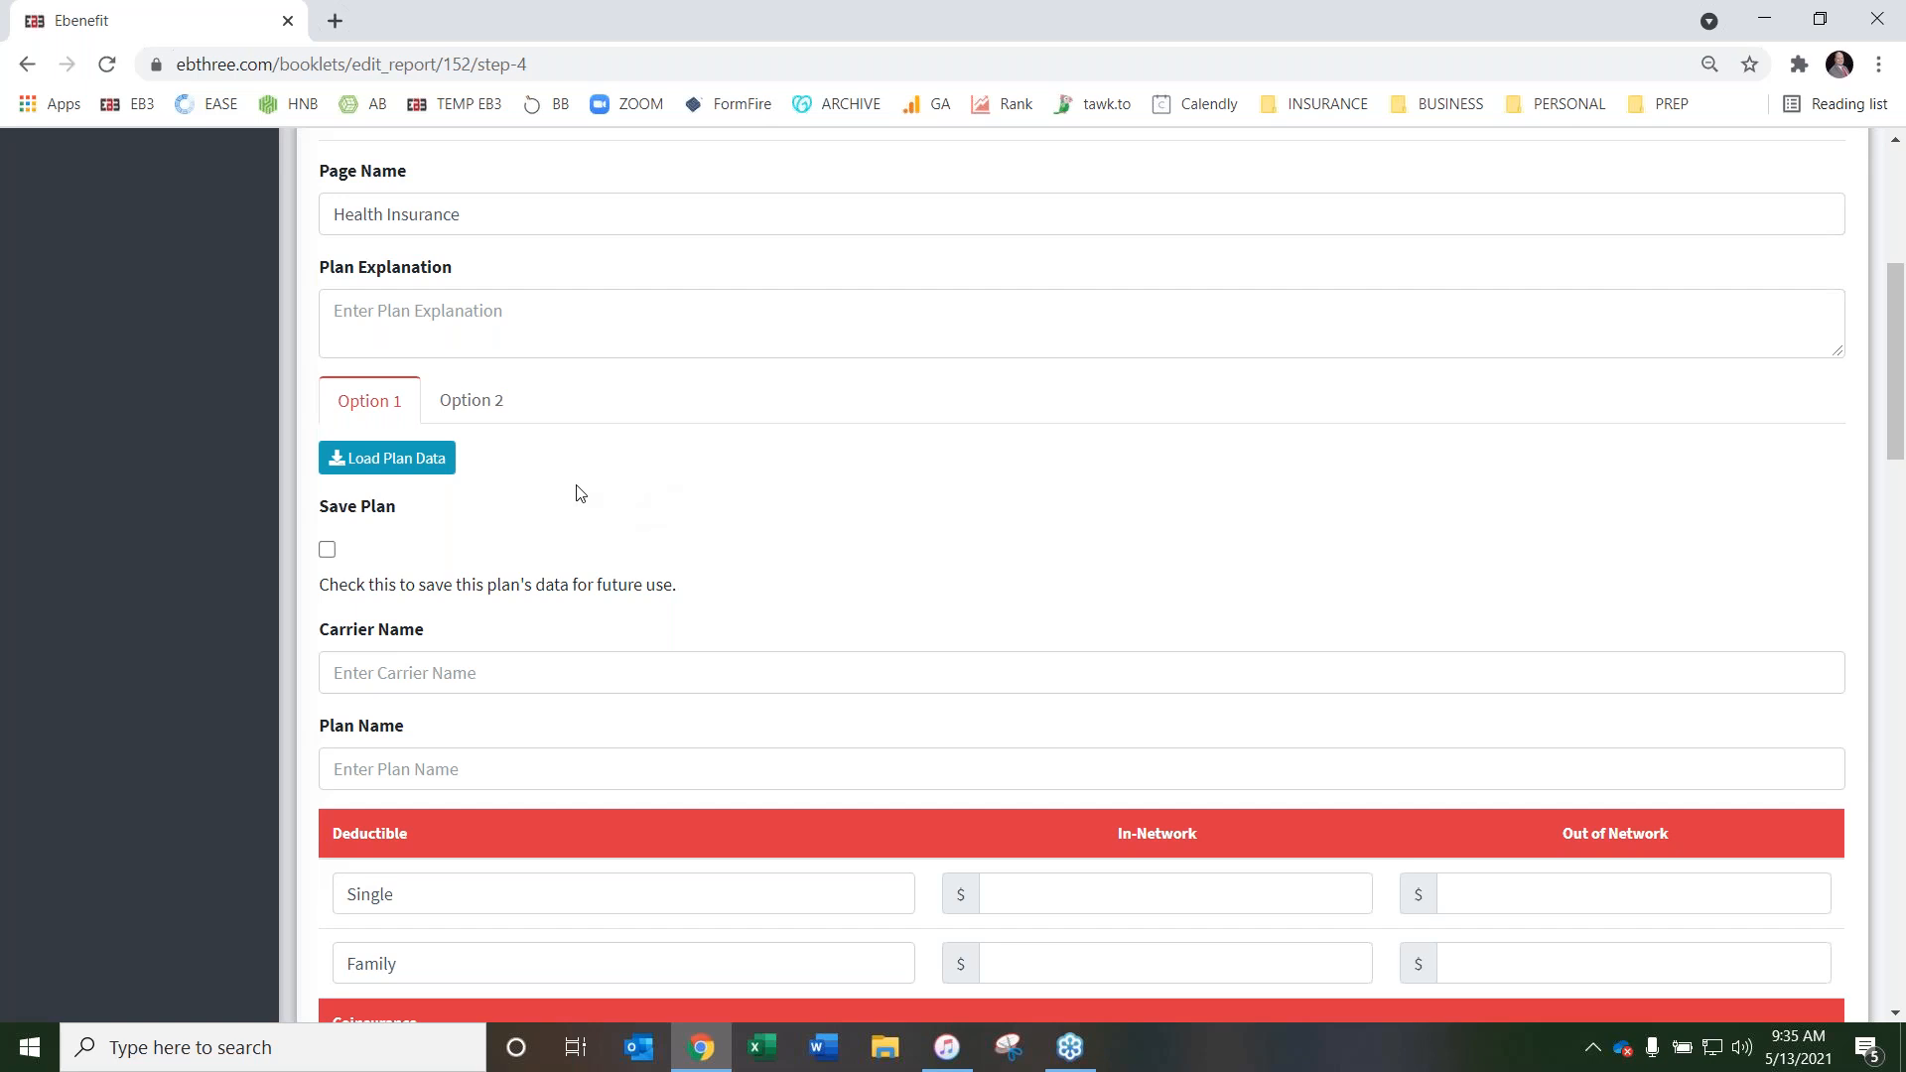
Load the saved United Healthcare AX-PH Core Plan into Option 1 and review the filled-in fields down to the Plan Disclaimer
click(394, 462)
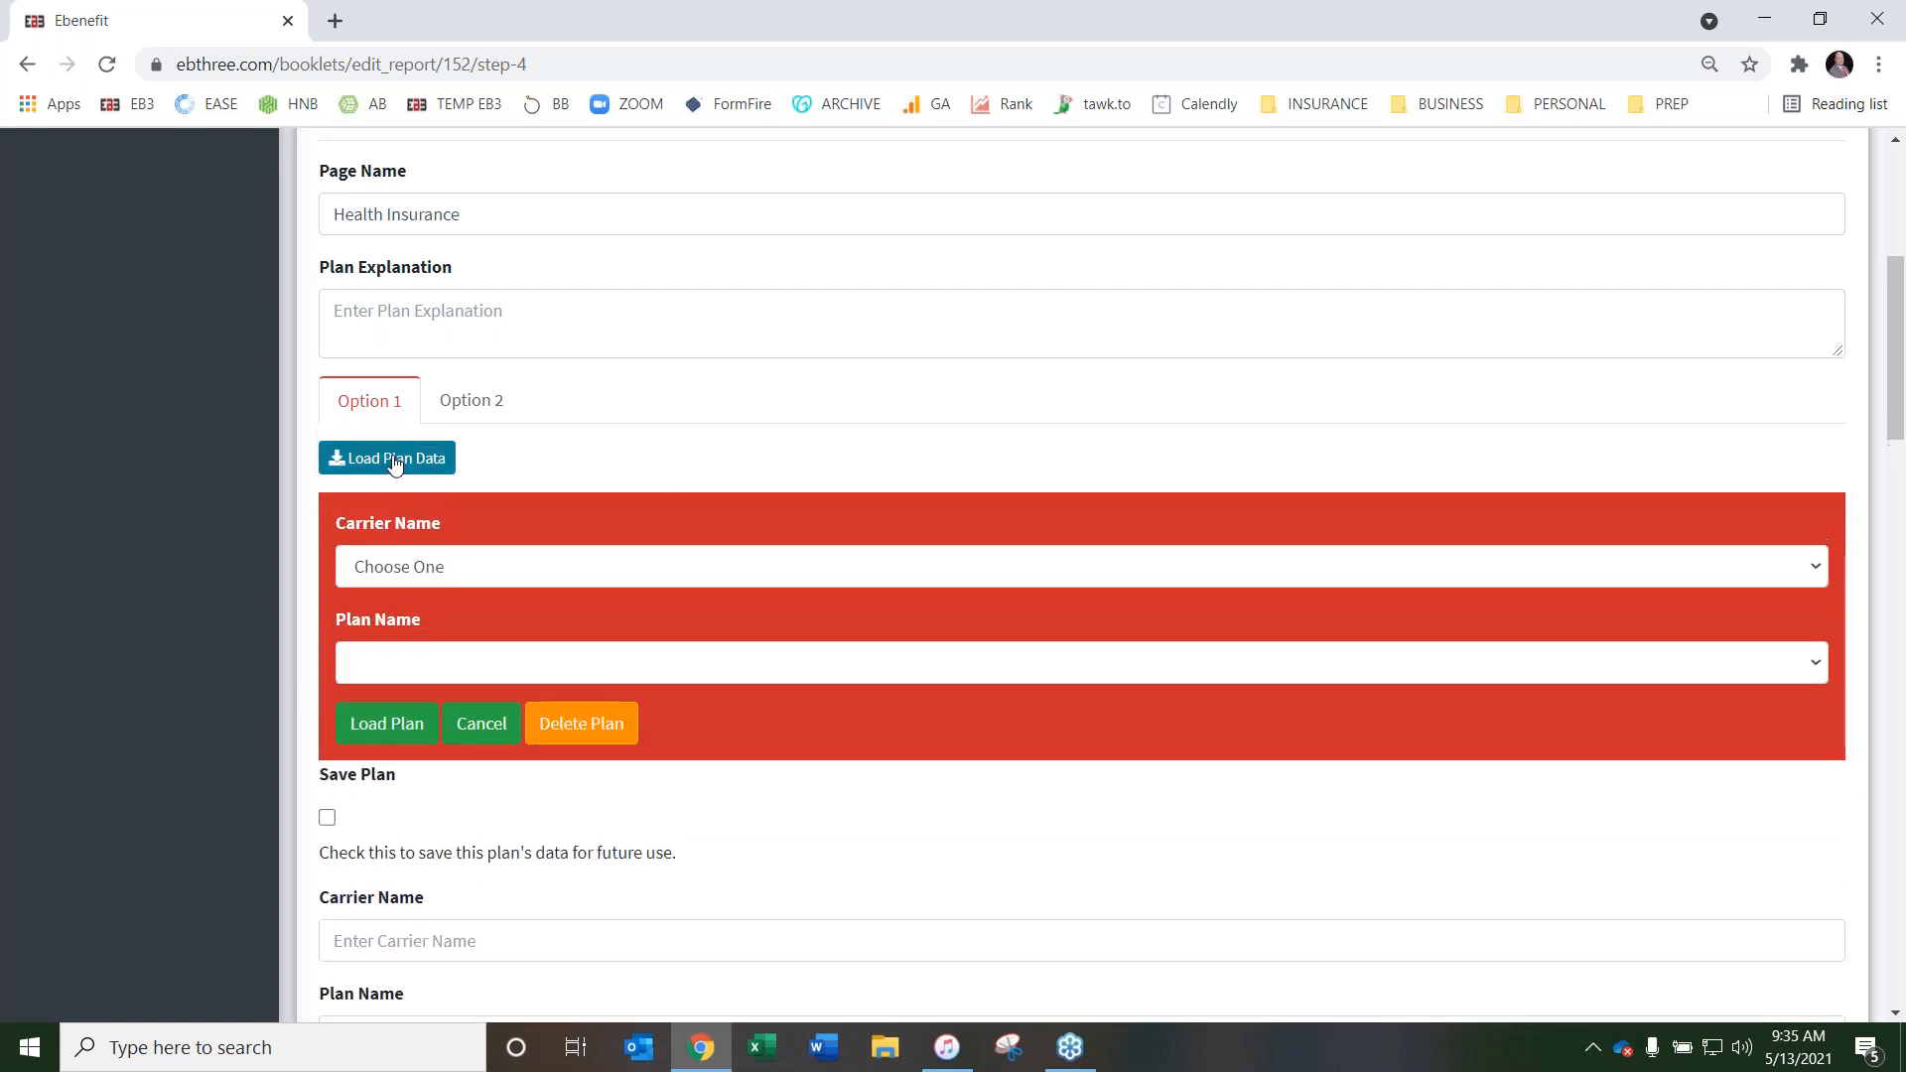
click(587, 574)
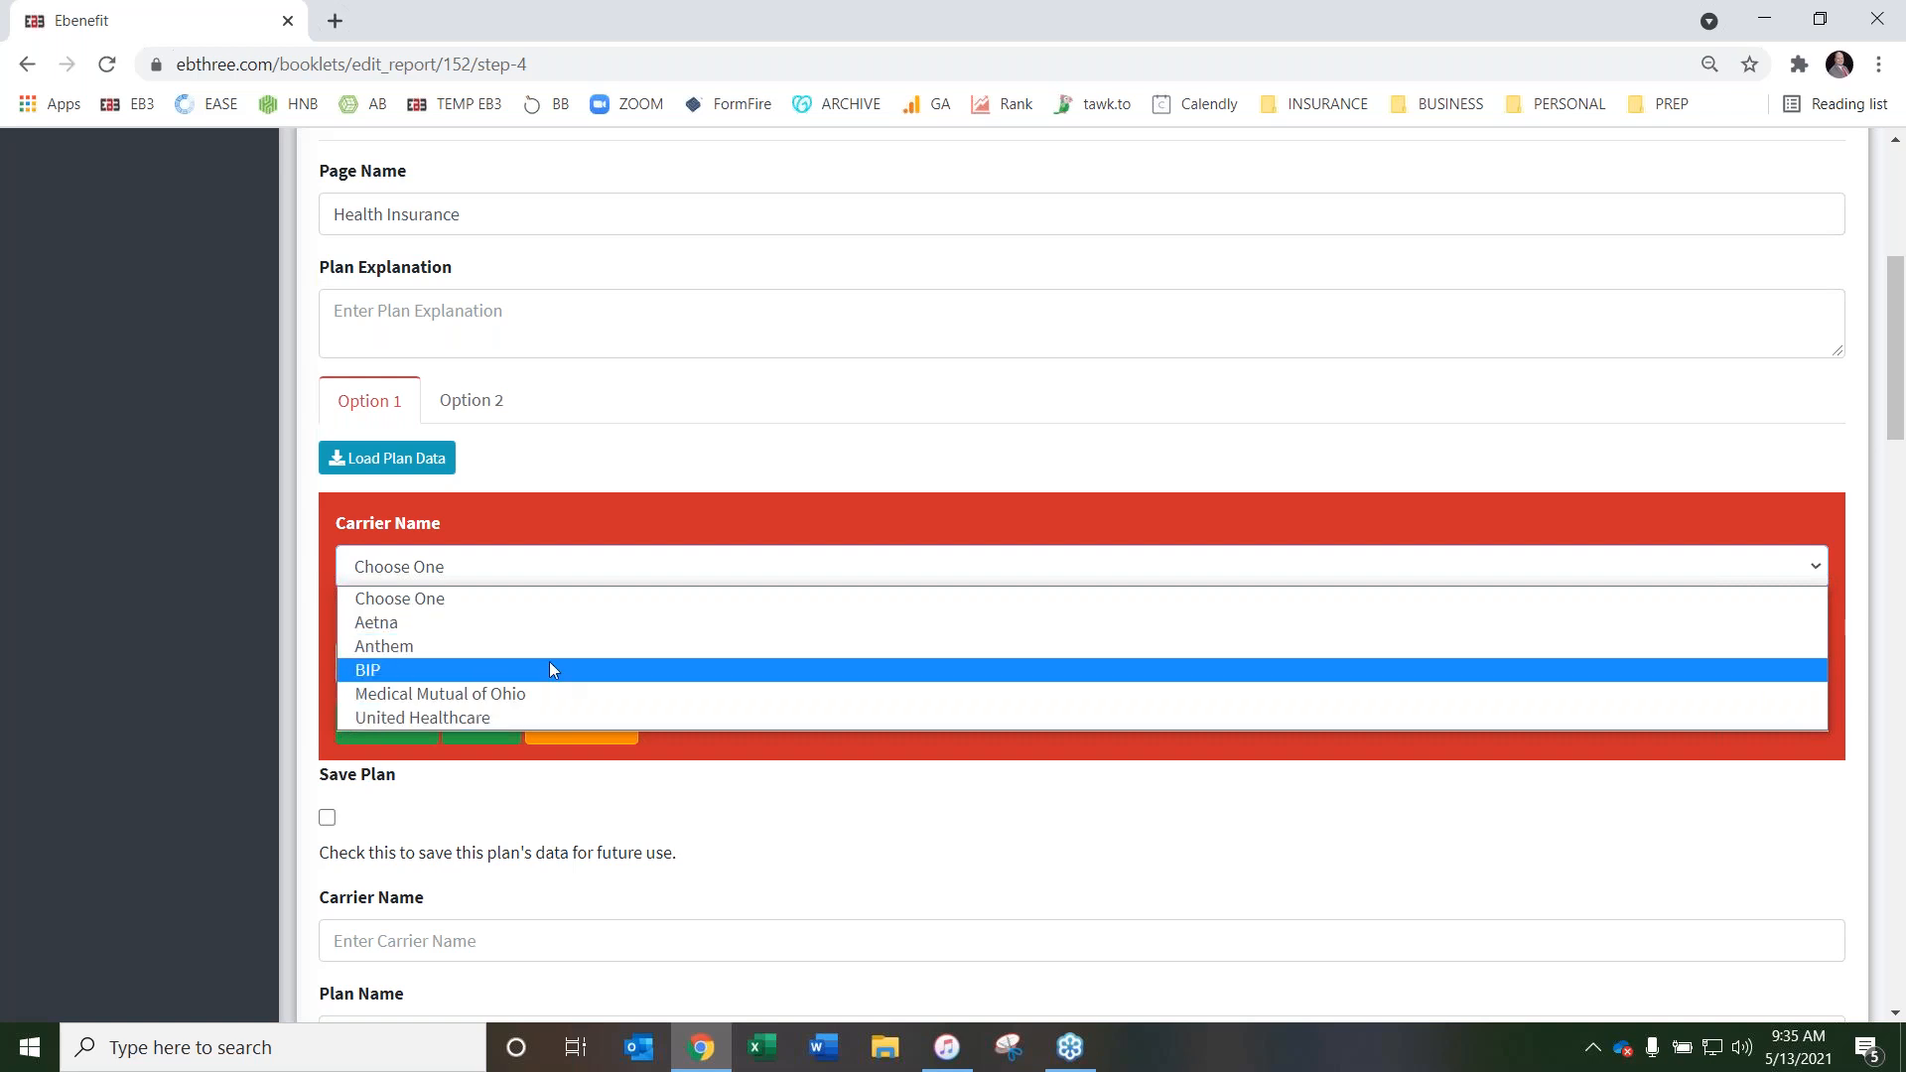
click(542, 715)
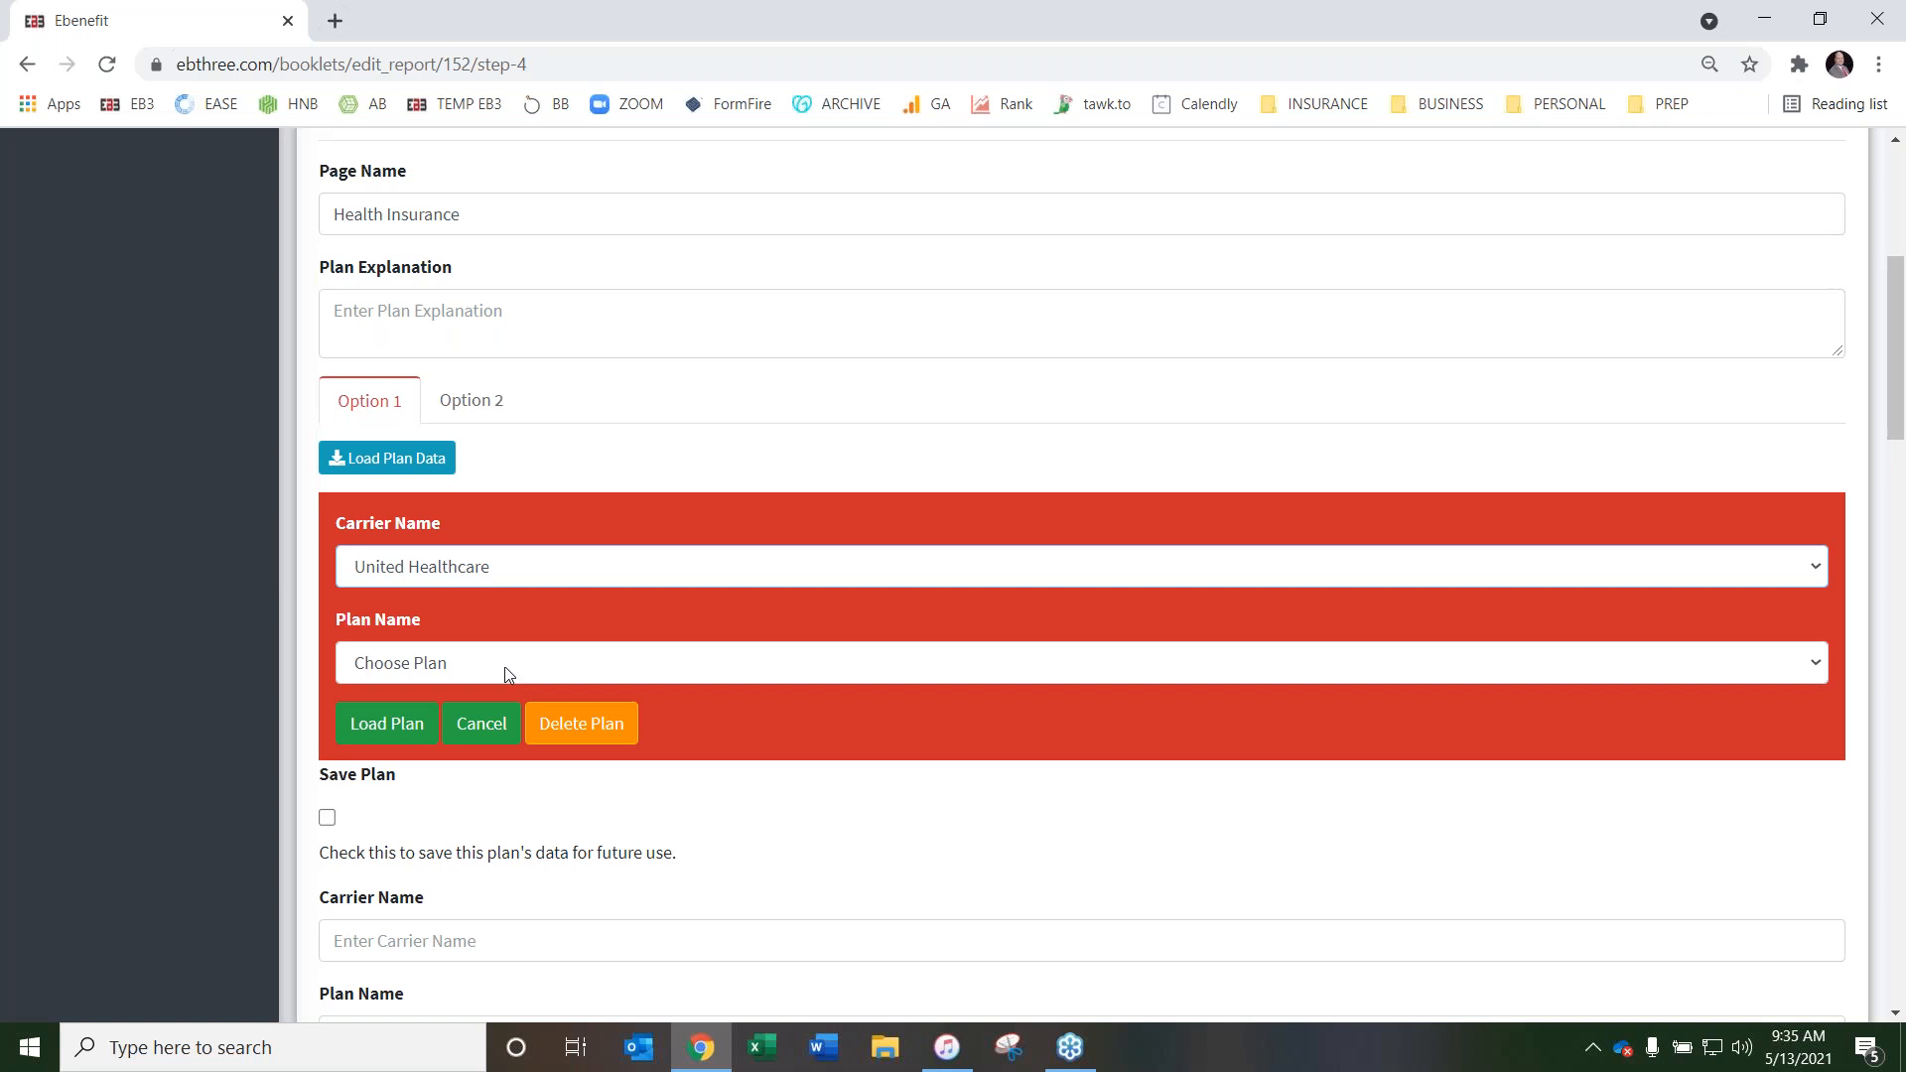
click(509, 671)
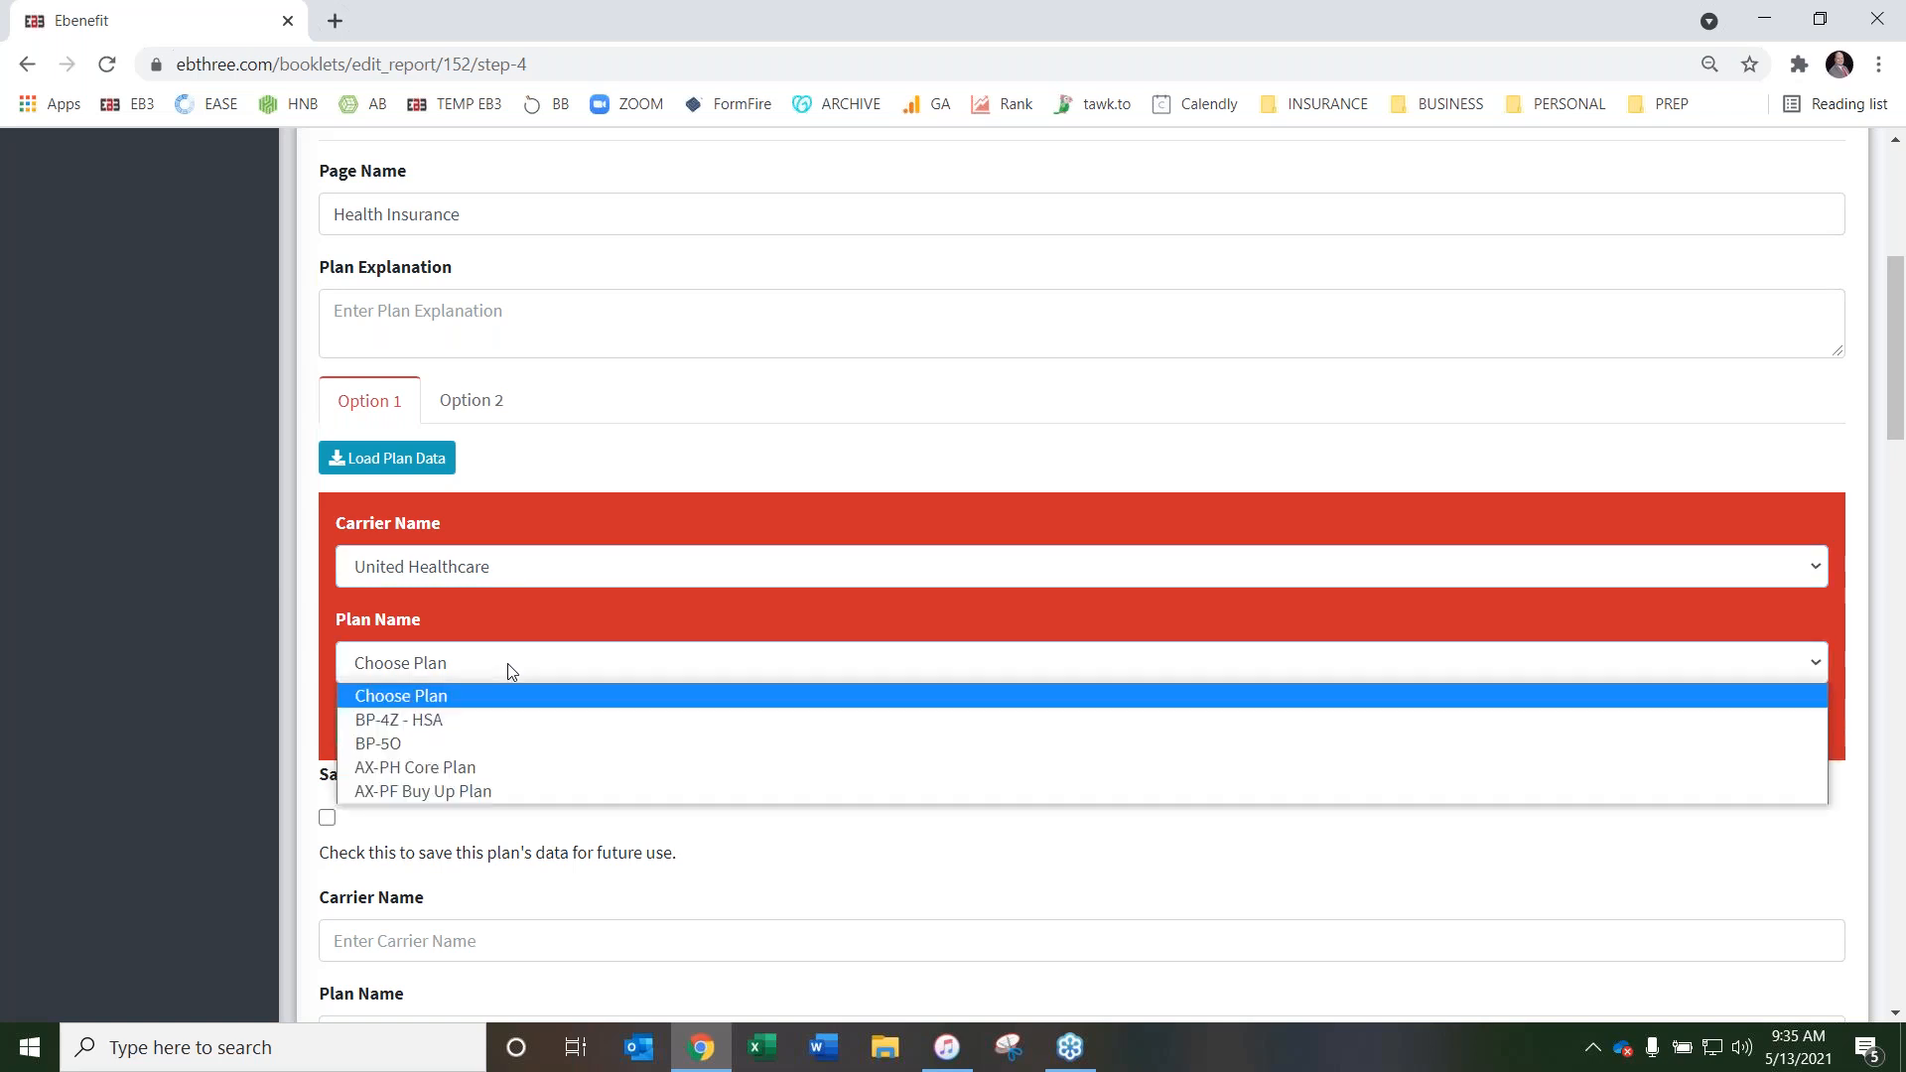
click(497, 770)
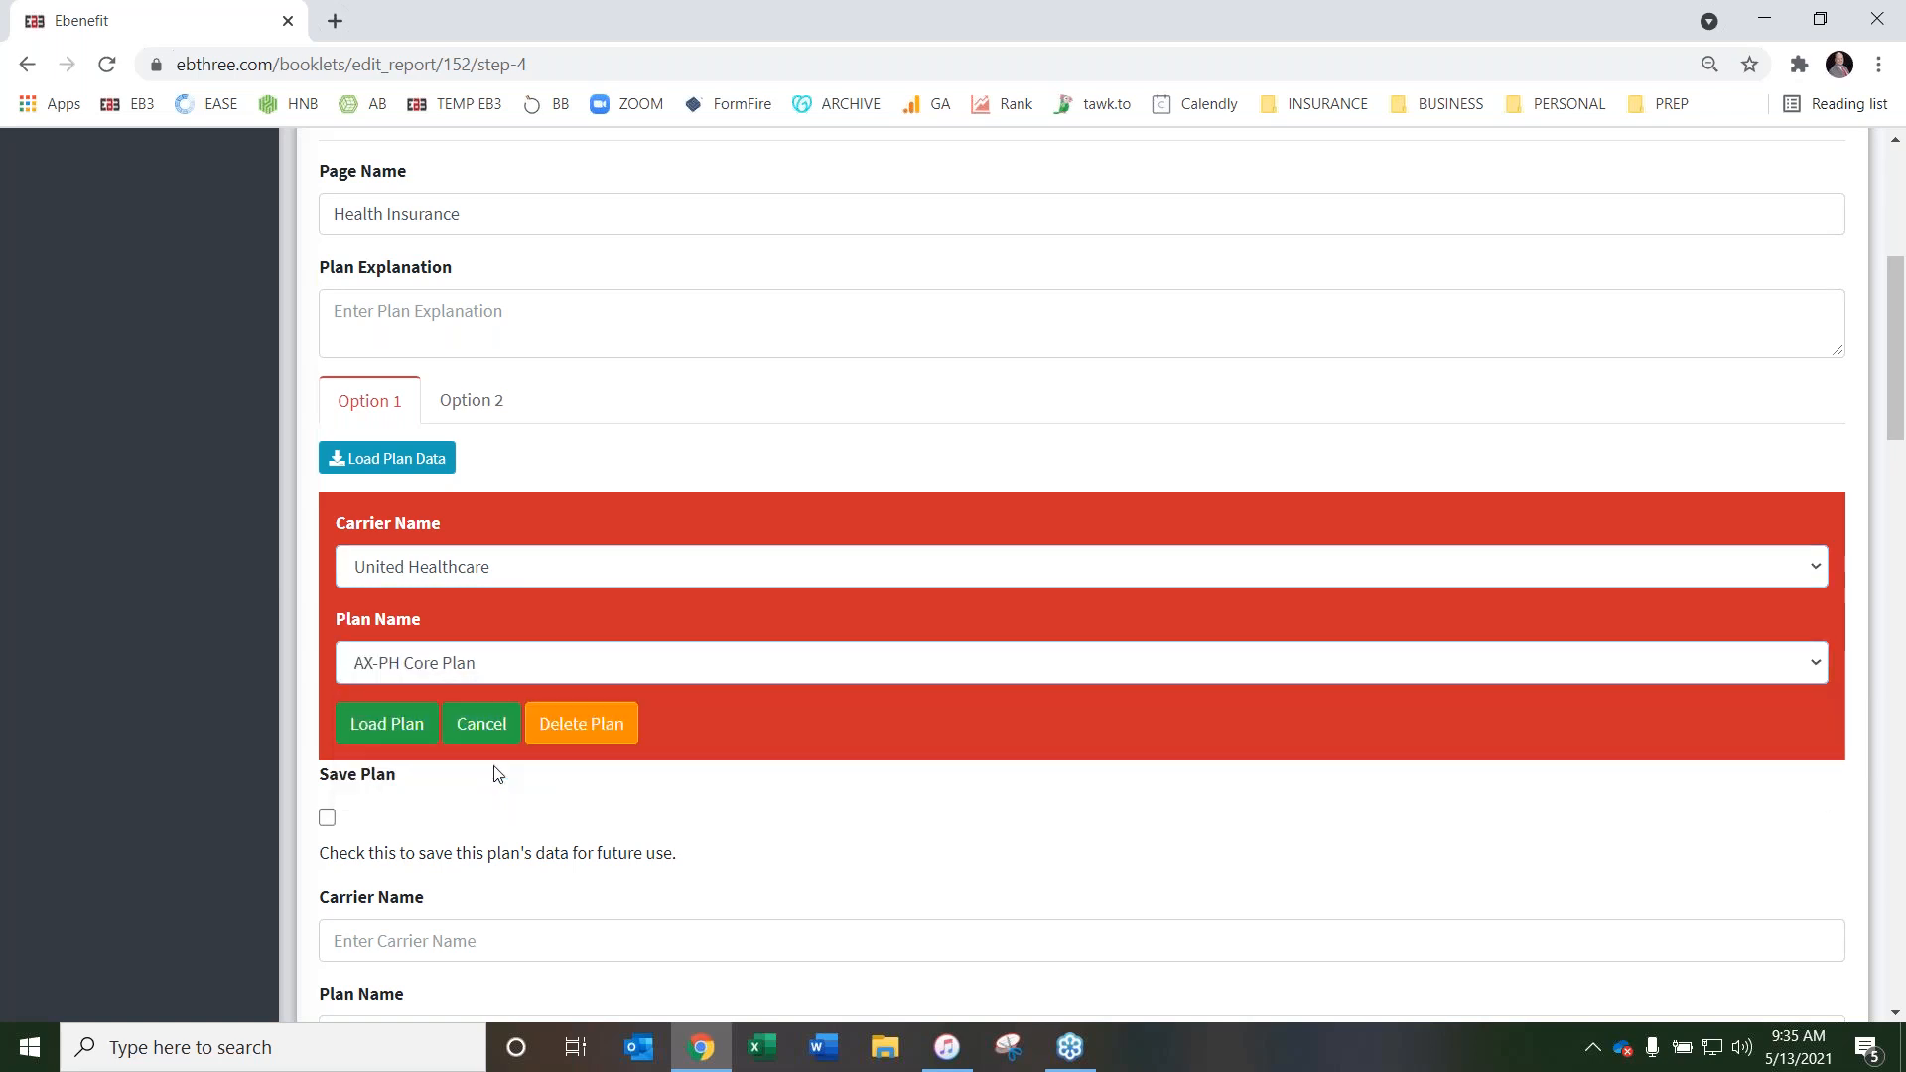
click(388, 733)
scroll(983, 613, down, 10)
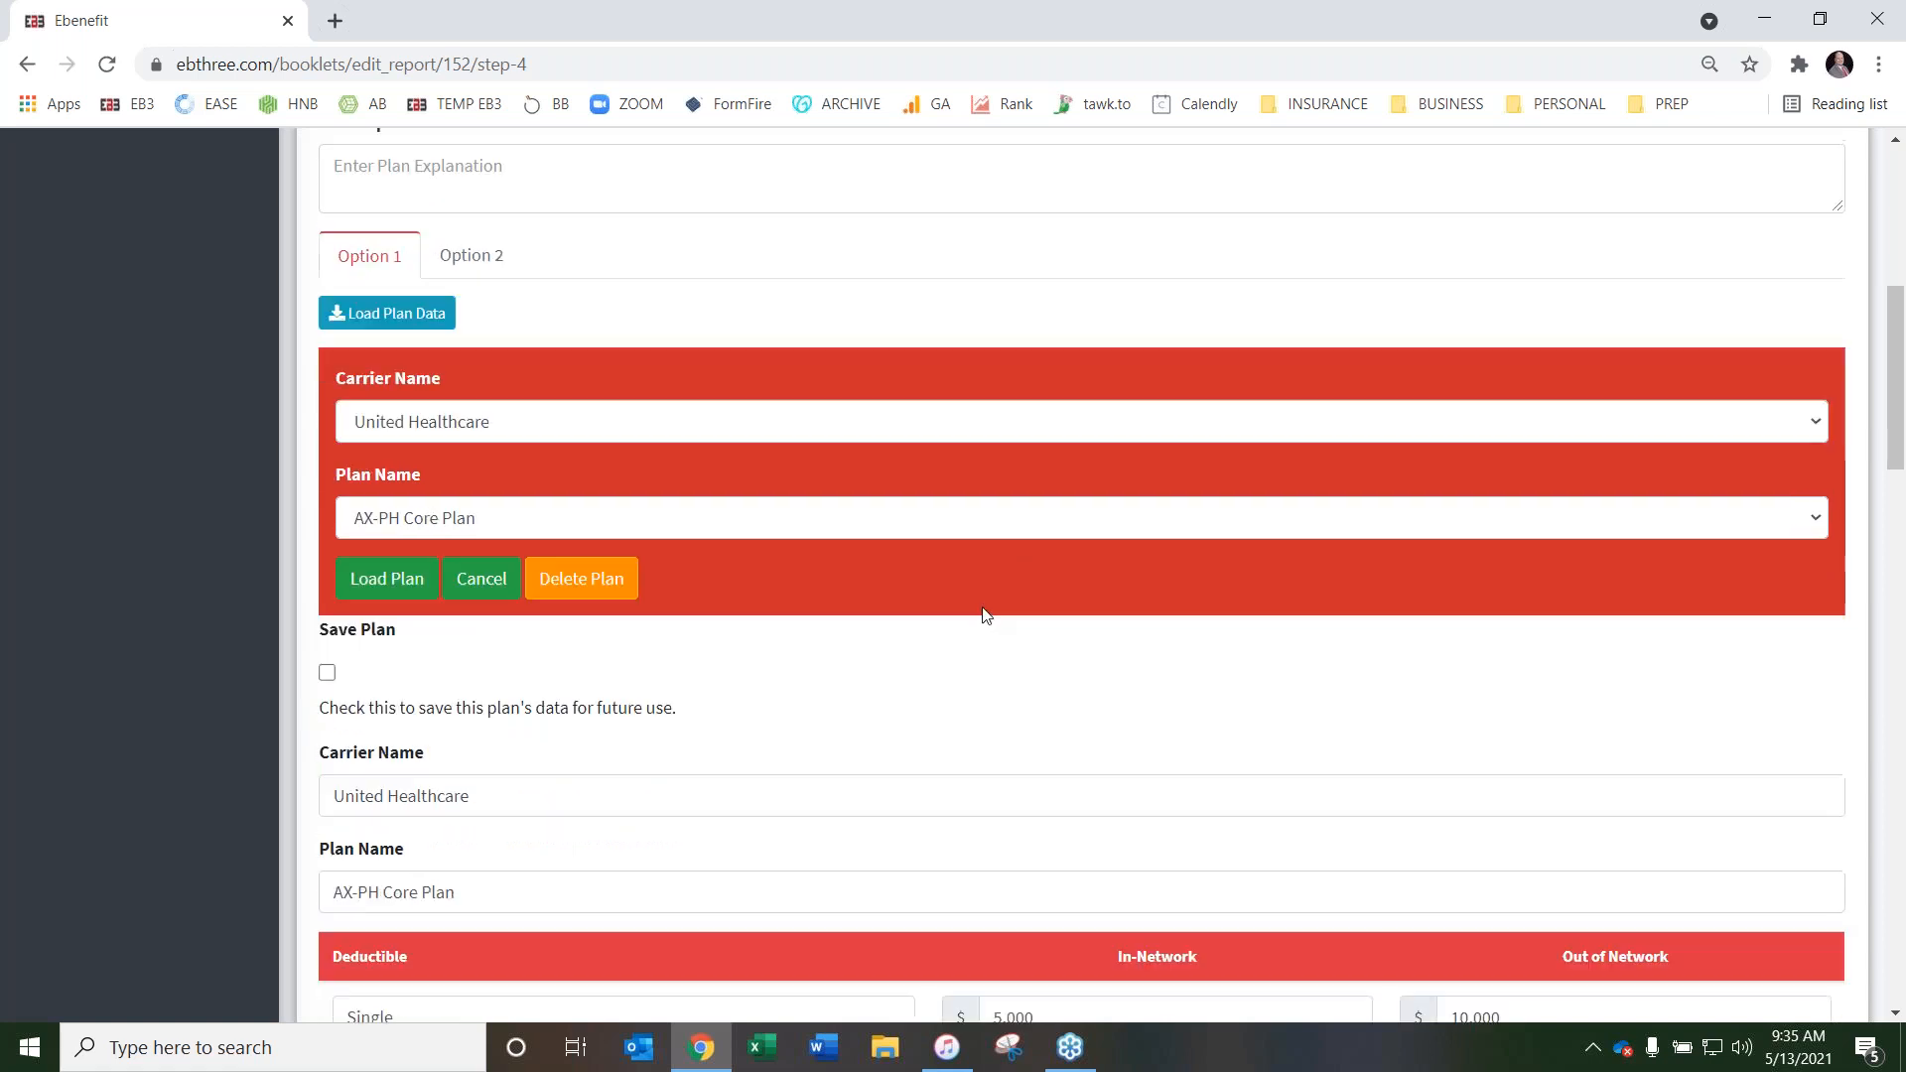
scroll(1286, 518, down, 8)
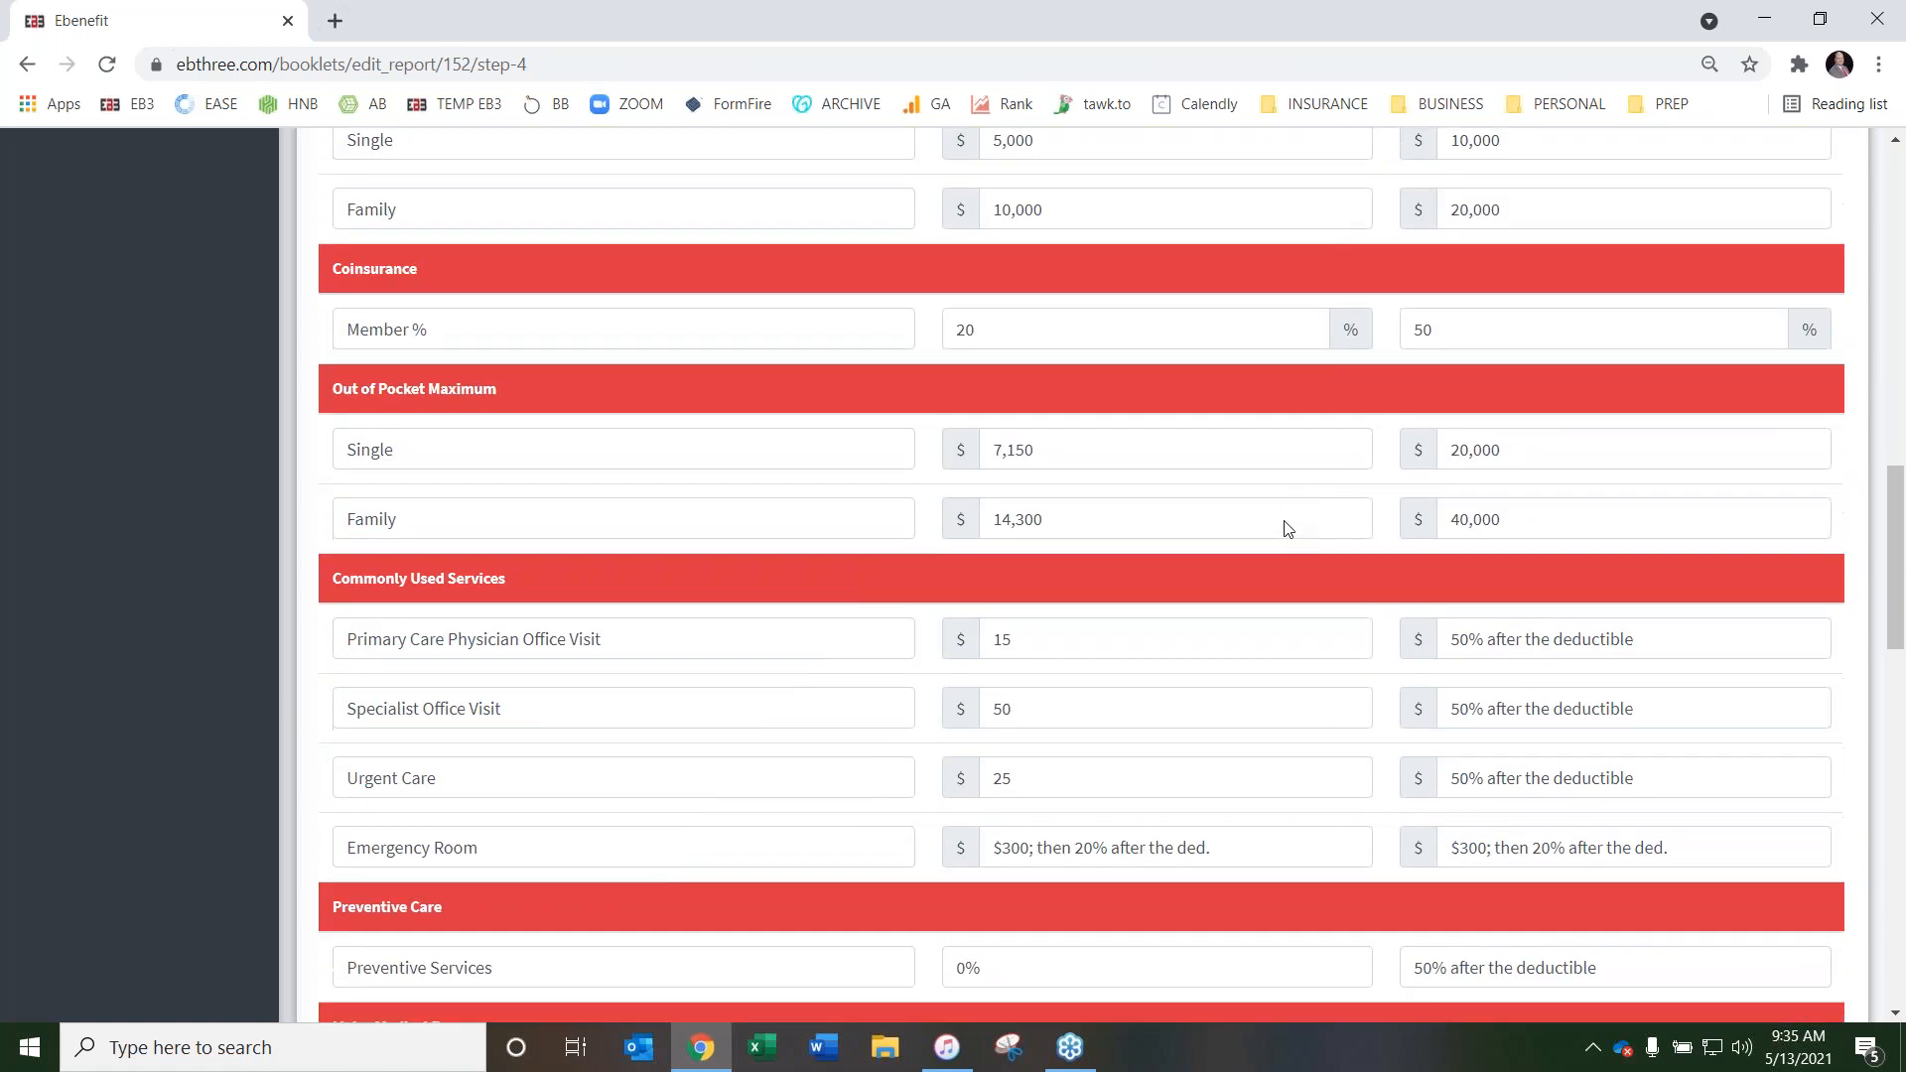
scroll(1275, 547, down, 10)
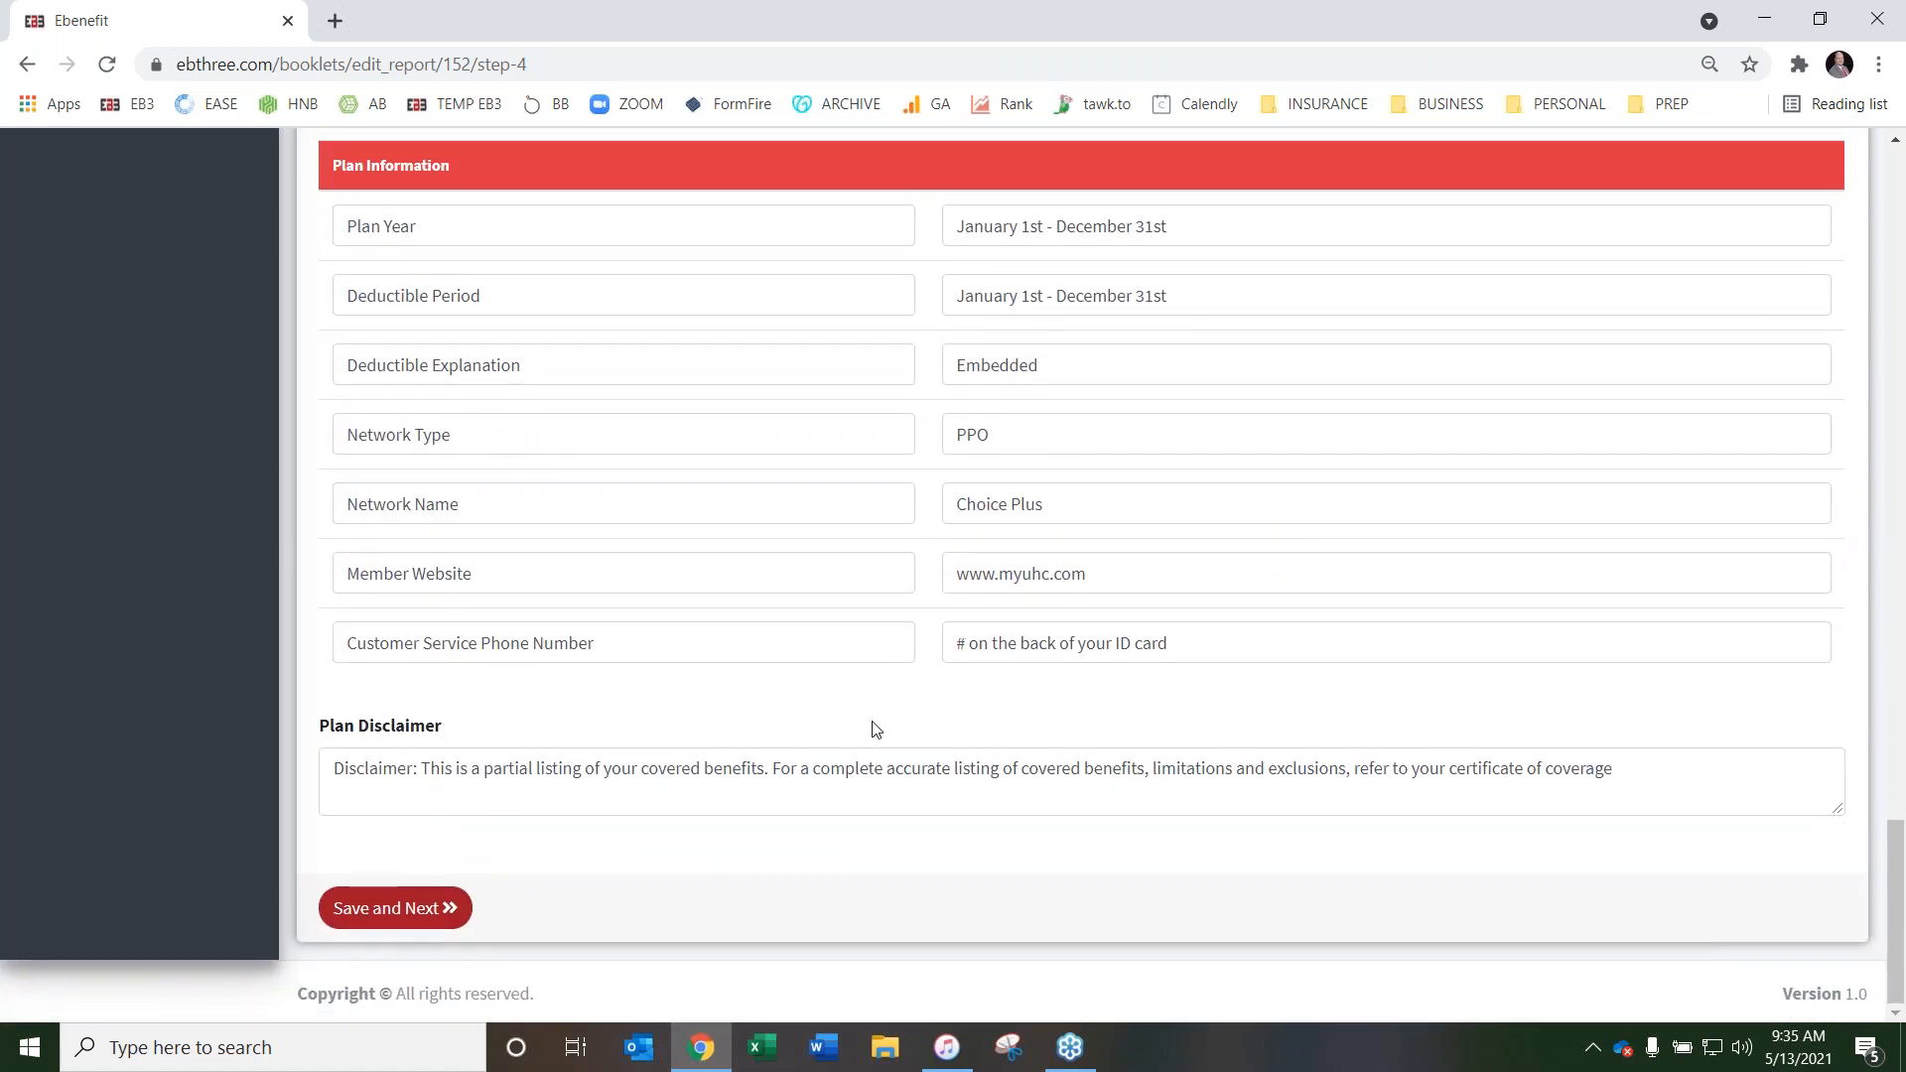
scroll(873, 730, up, 20)
scroll(853, 645, down, 5)
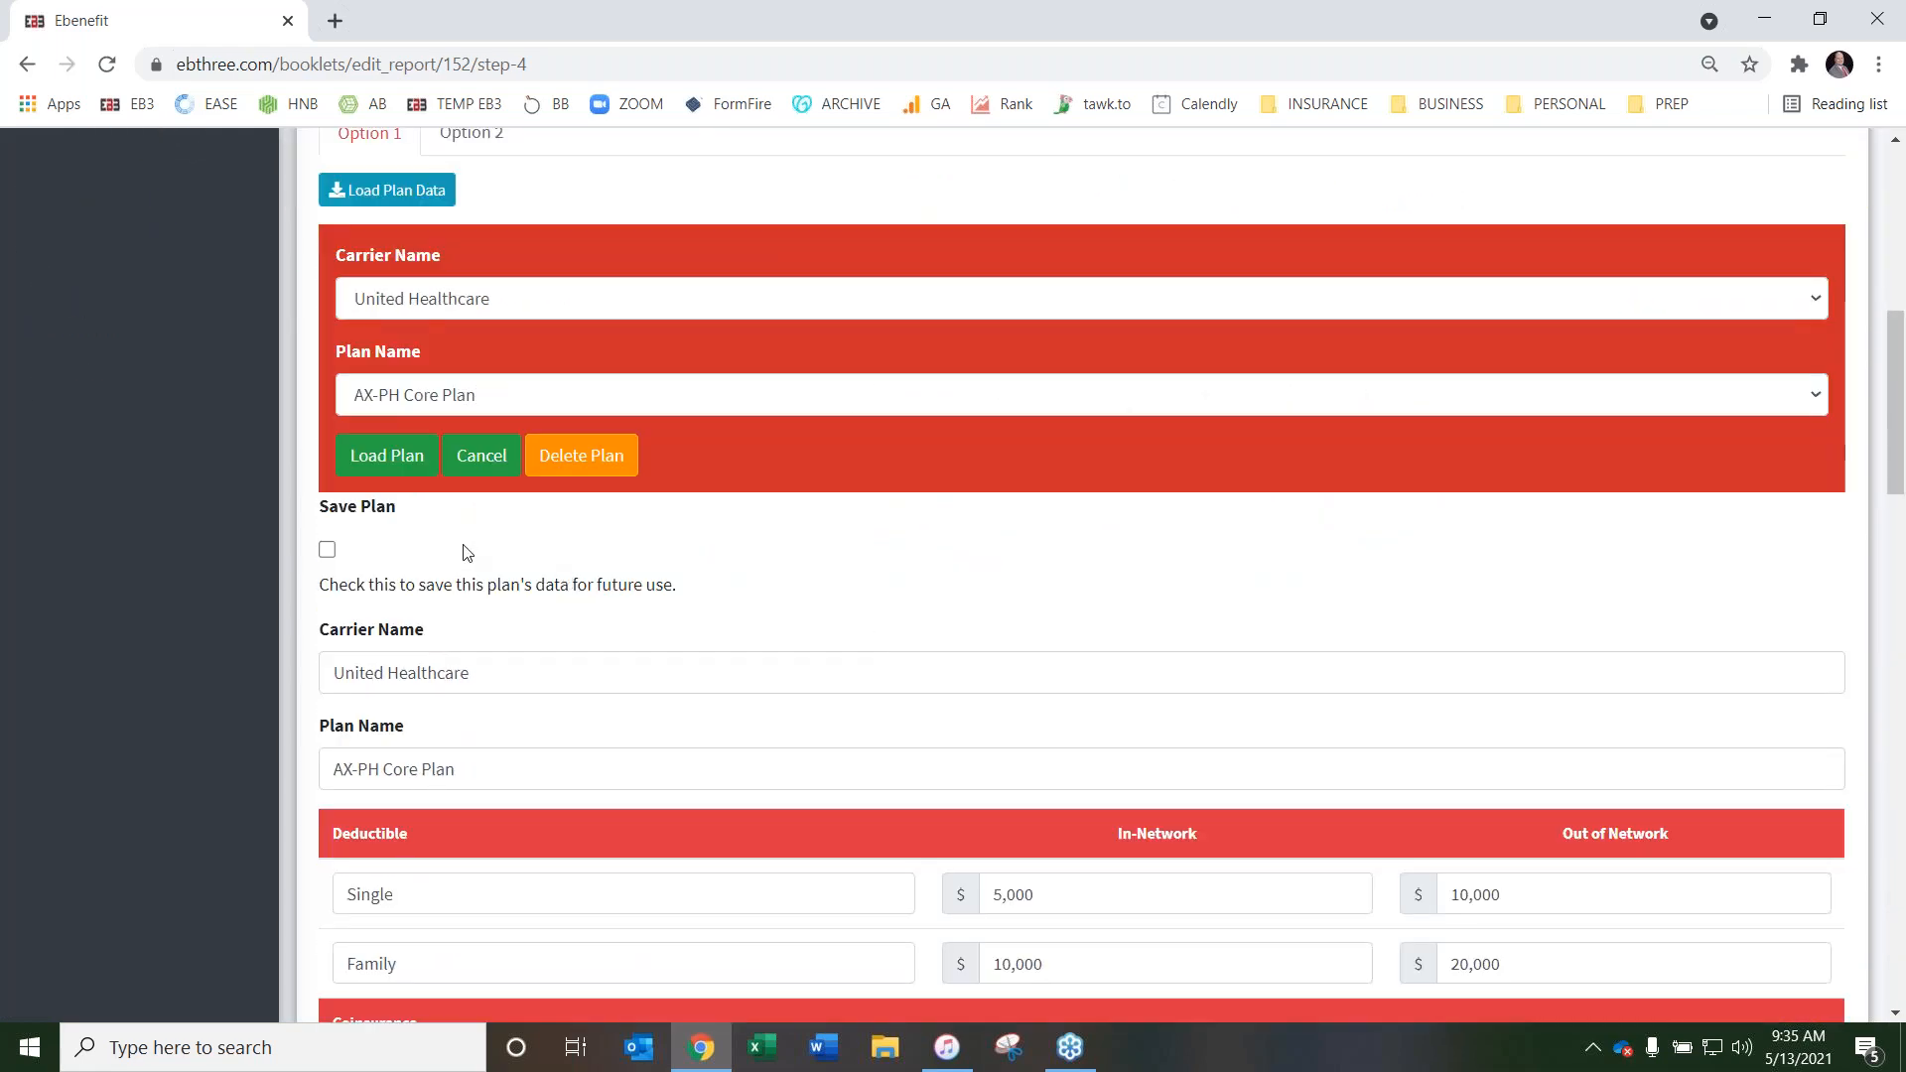
Load the saved United Healthcare AX-PF Buy Up Plan into Option 2
scroll(467, 298, up, 1)
click(471, 257)
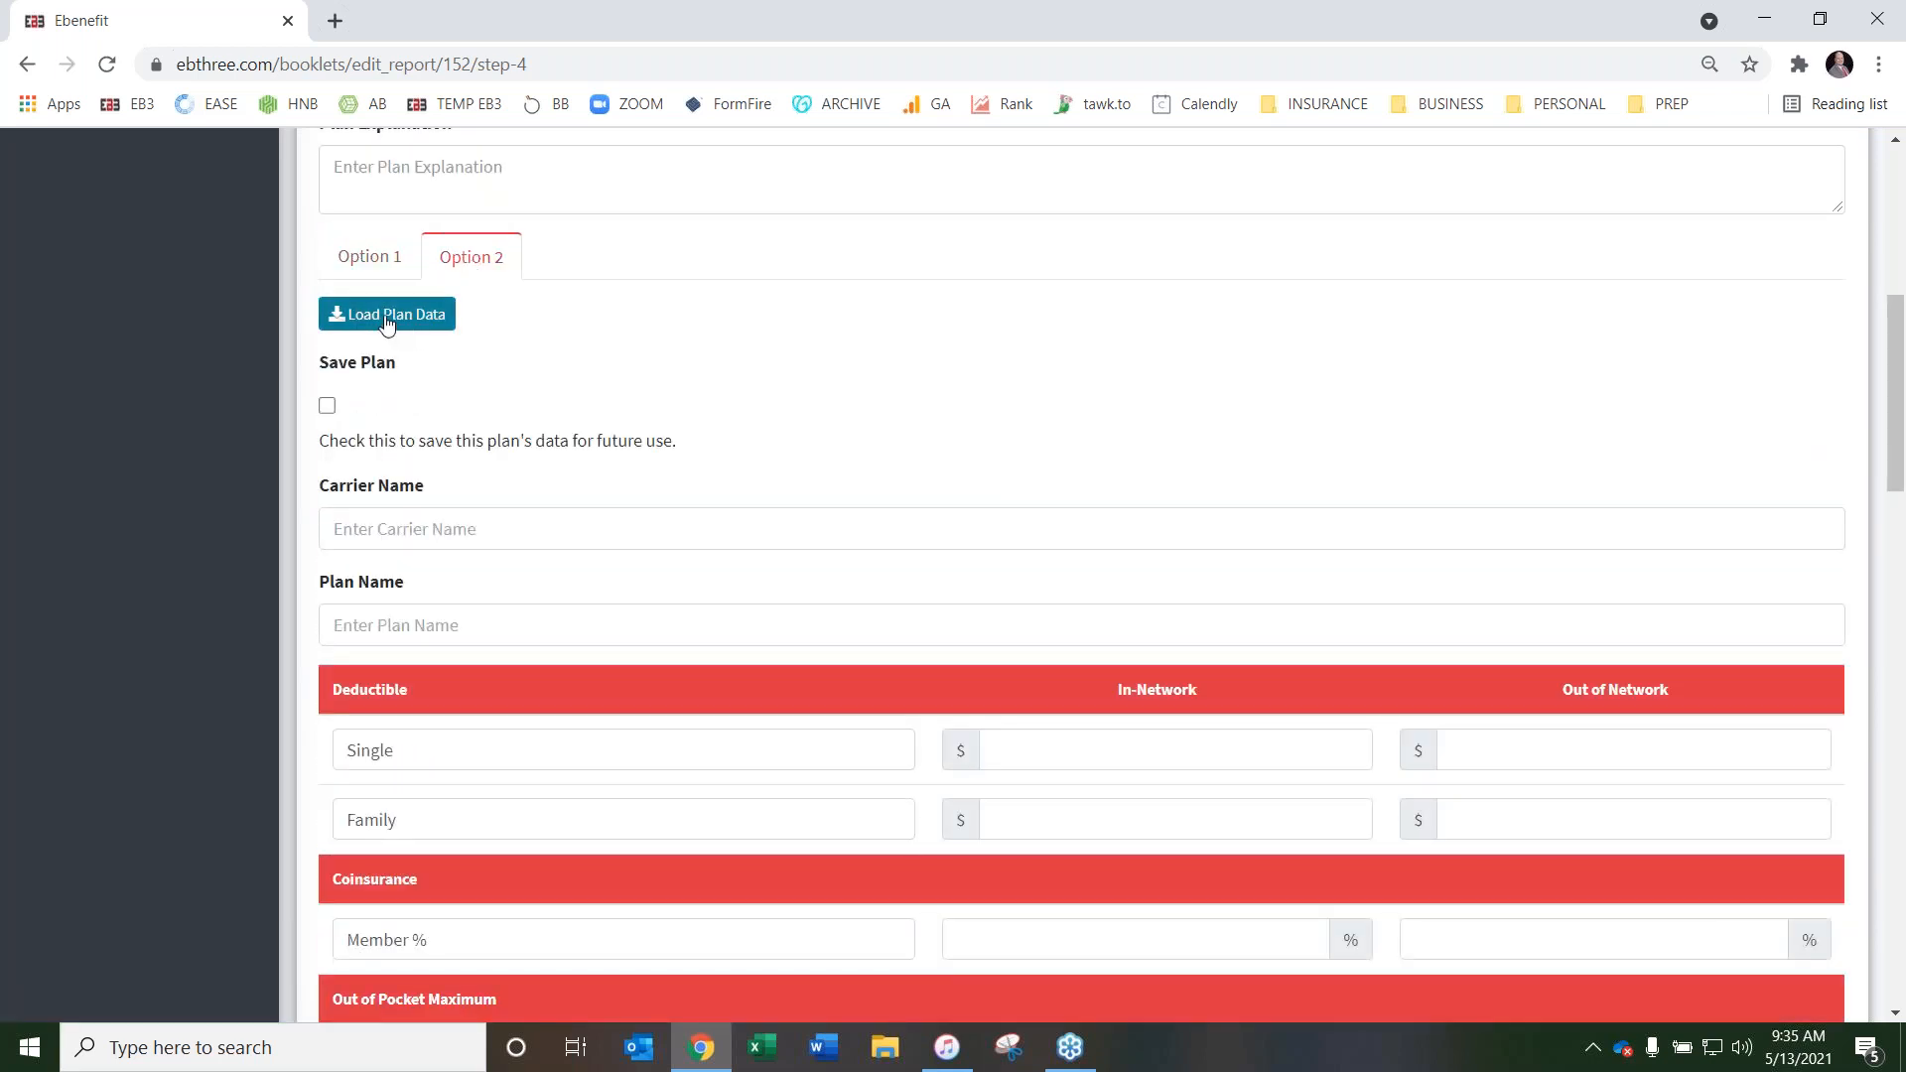
click(386, 315)
click(512, 422)
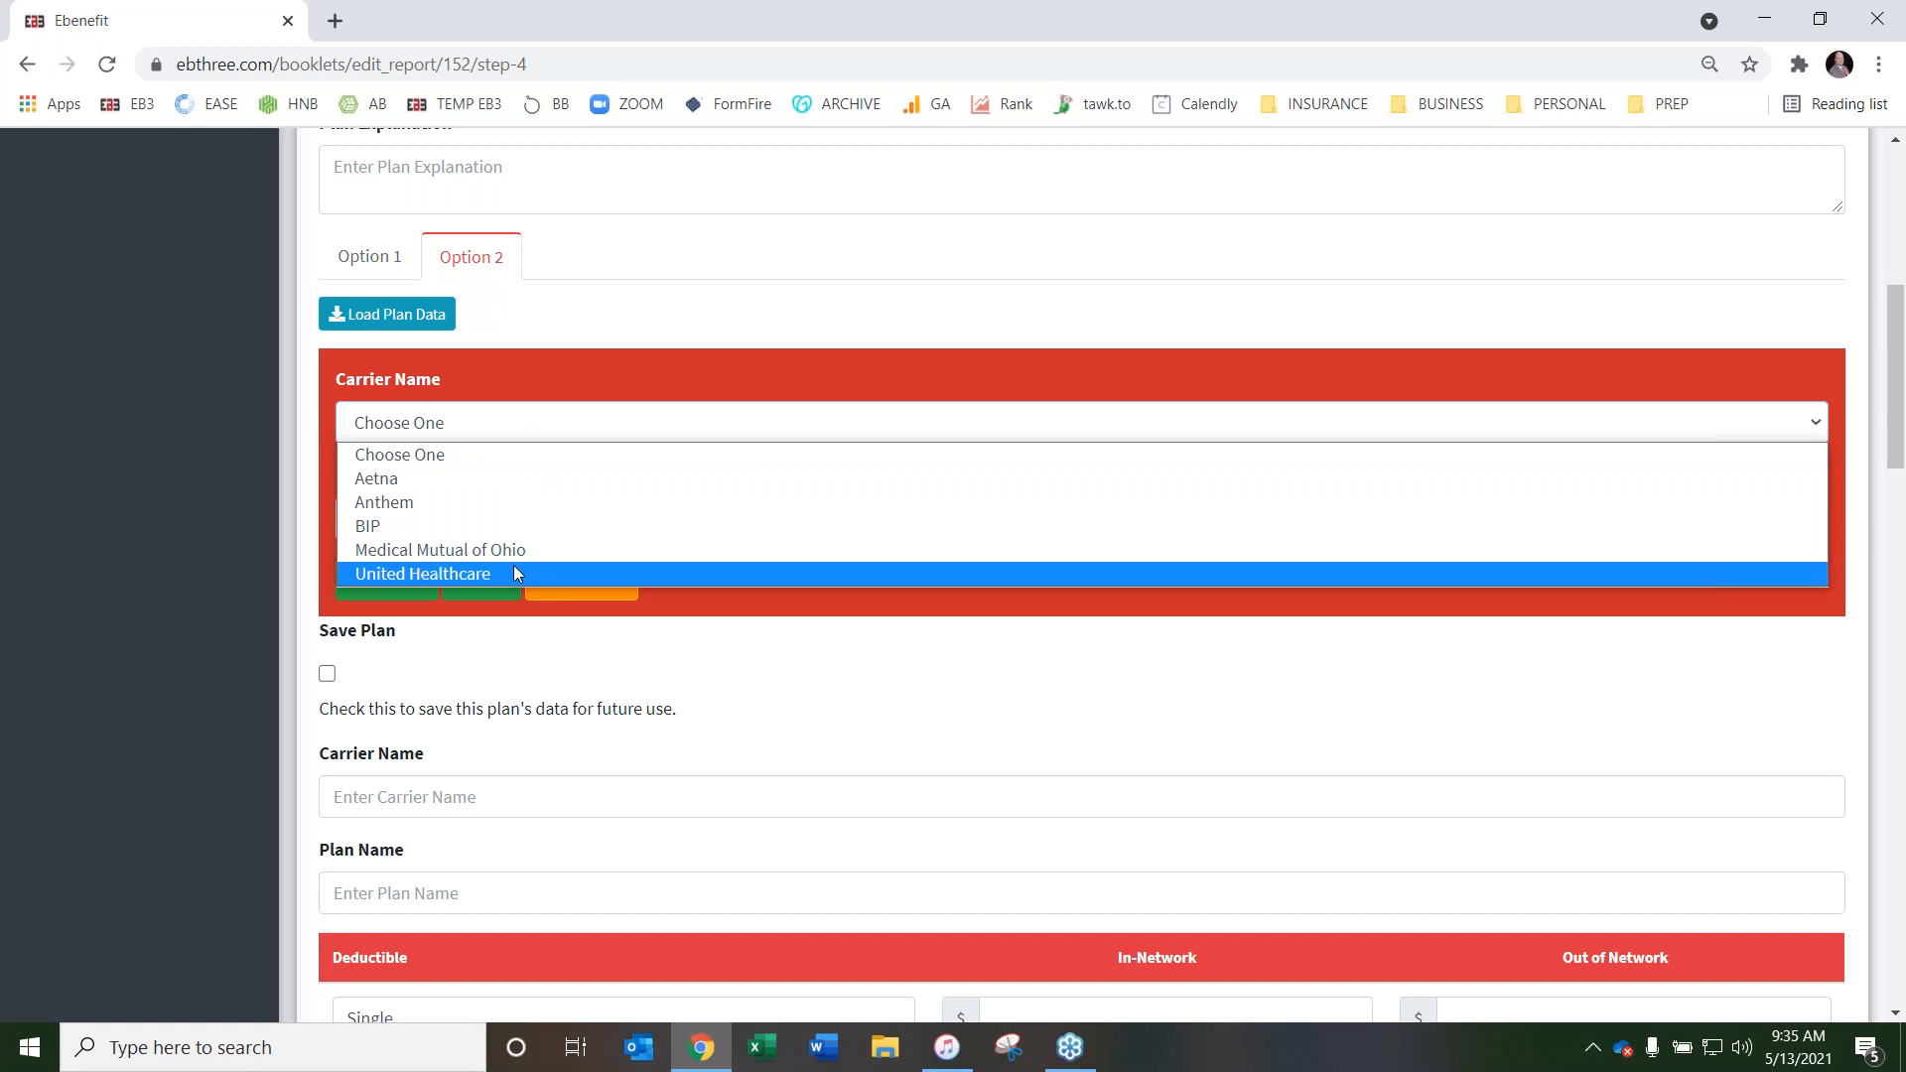
click(507, 567)
click(496, 533)
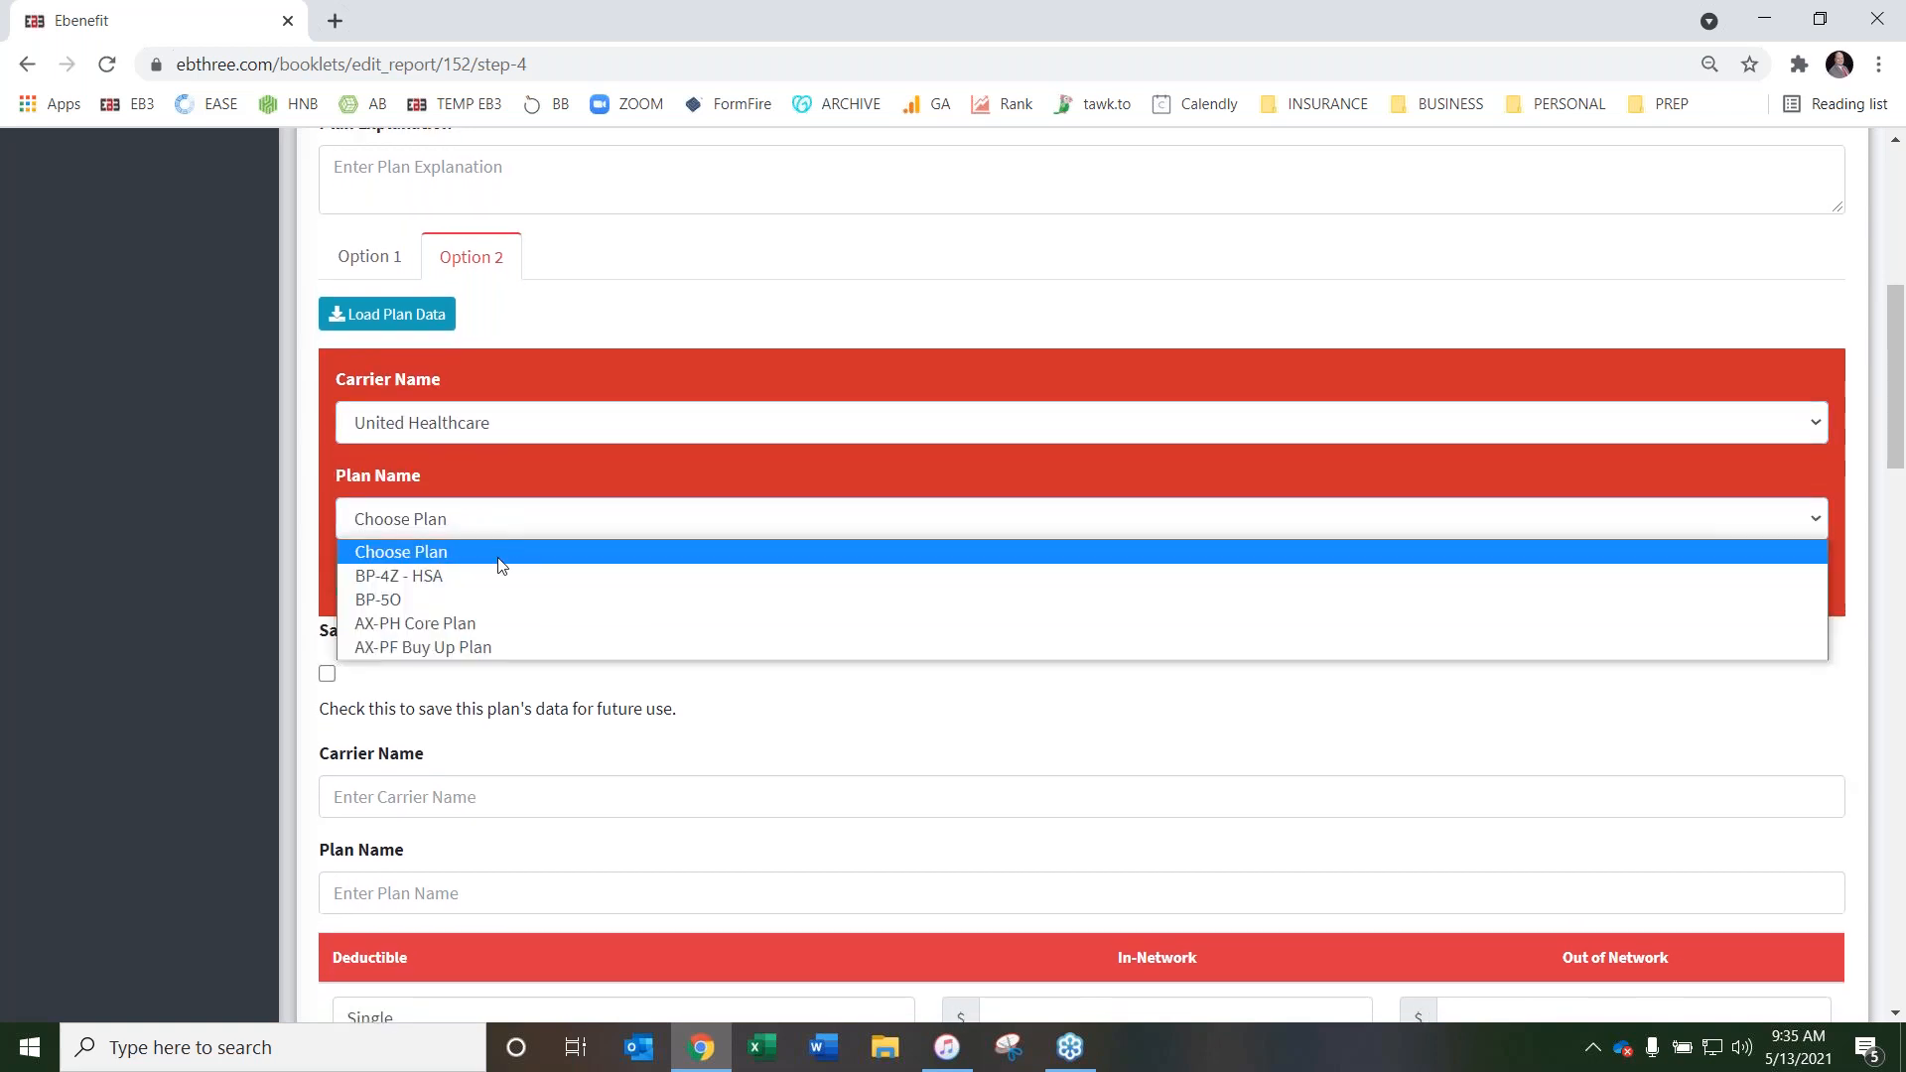
click(511, 648)
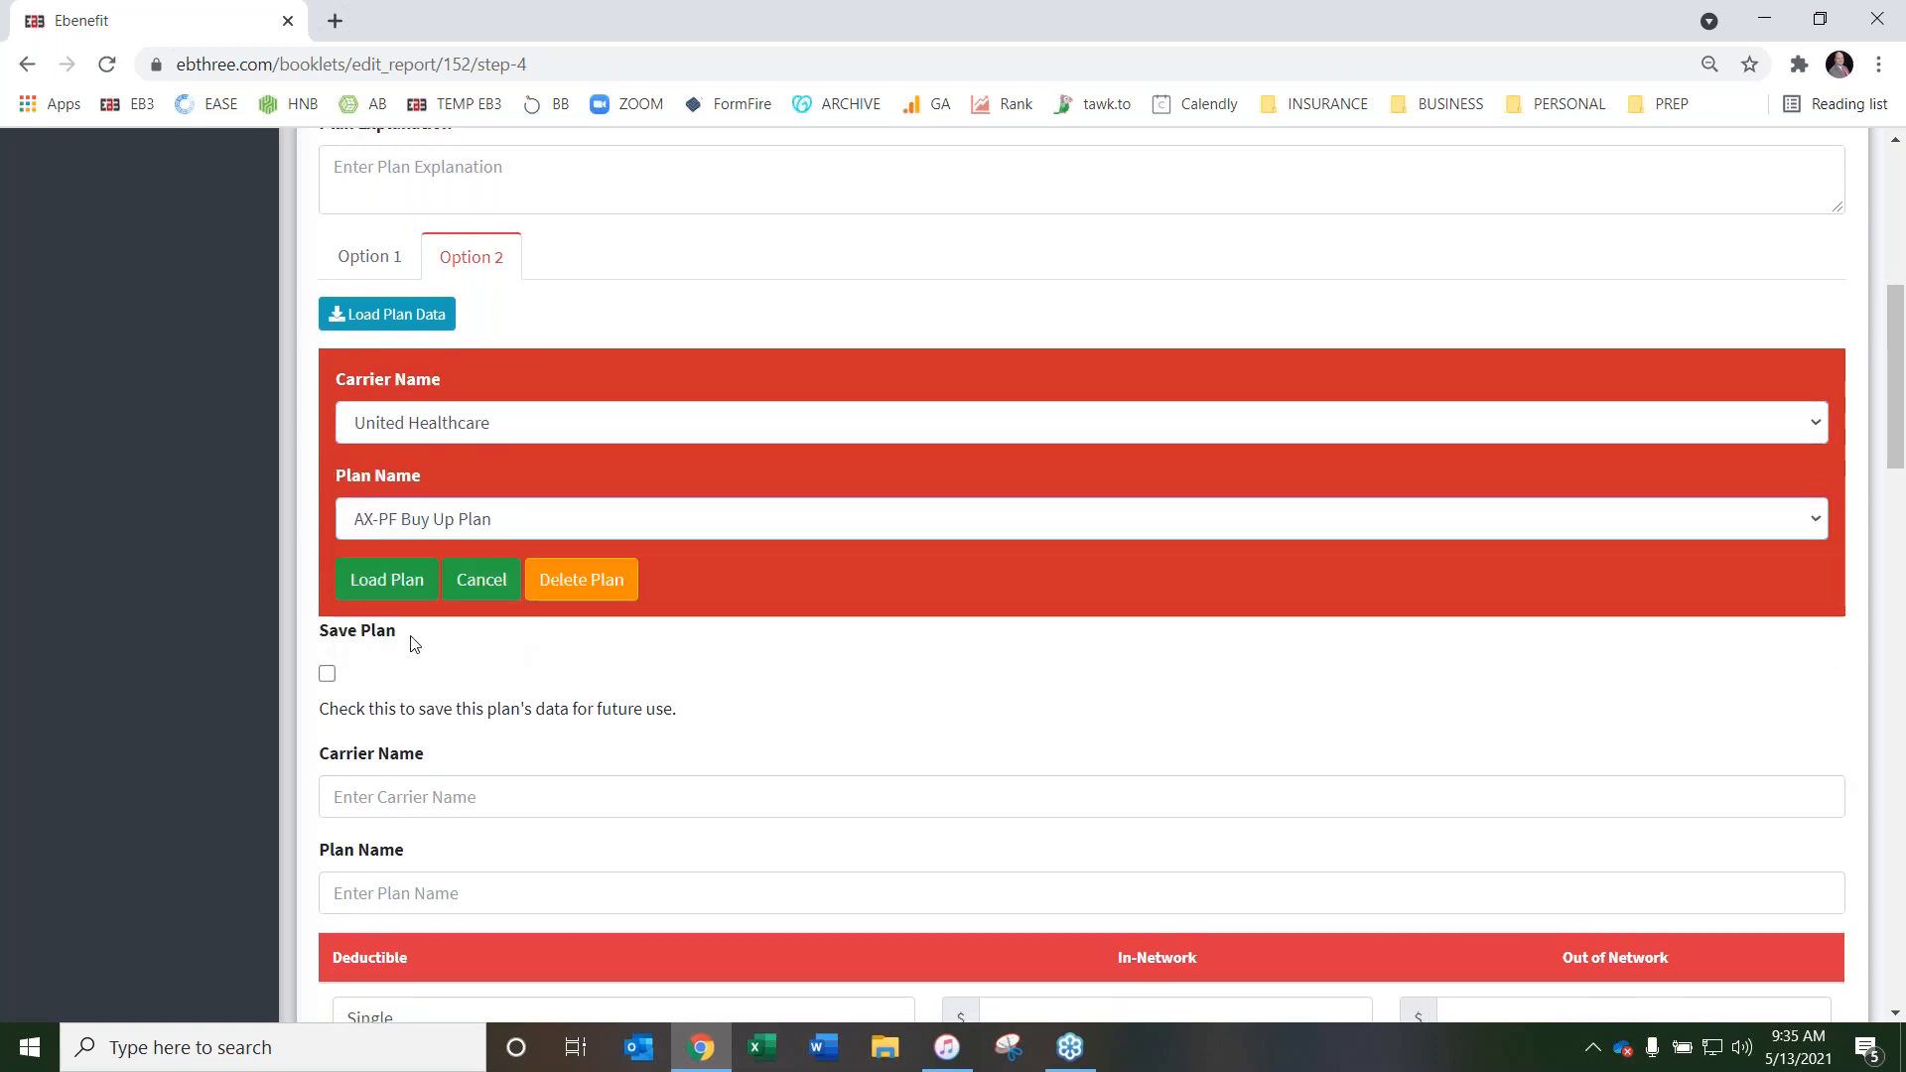
click(382, 582)
Review Option 2's loaded plan data, from Carrier Name, Plan Name and Deductible to Prescription Drug Coverage
scroll(927, 660, down, 7)
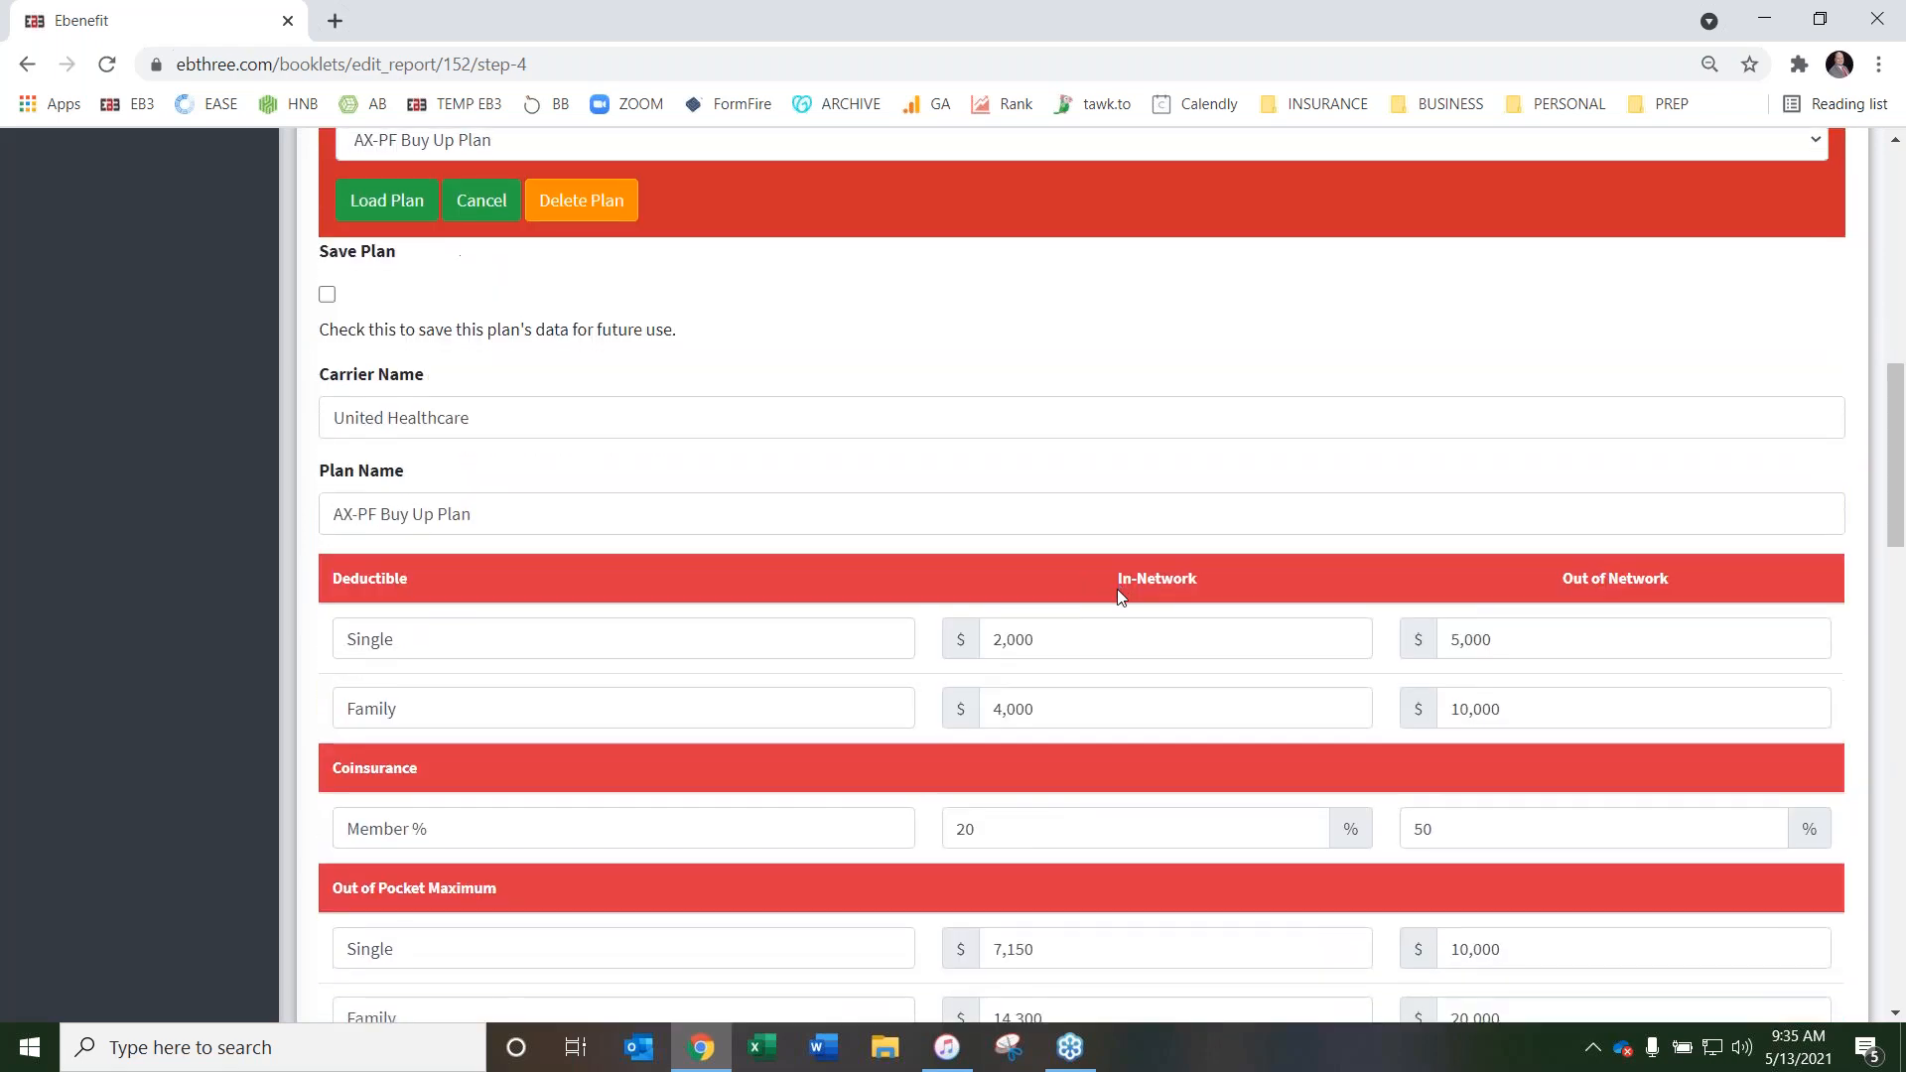
scroll(1379, 566, down, 10)
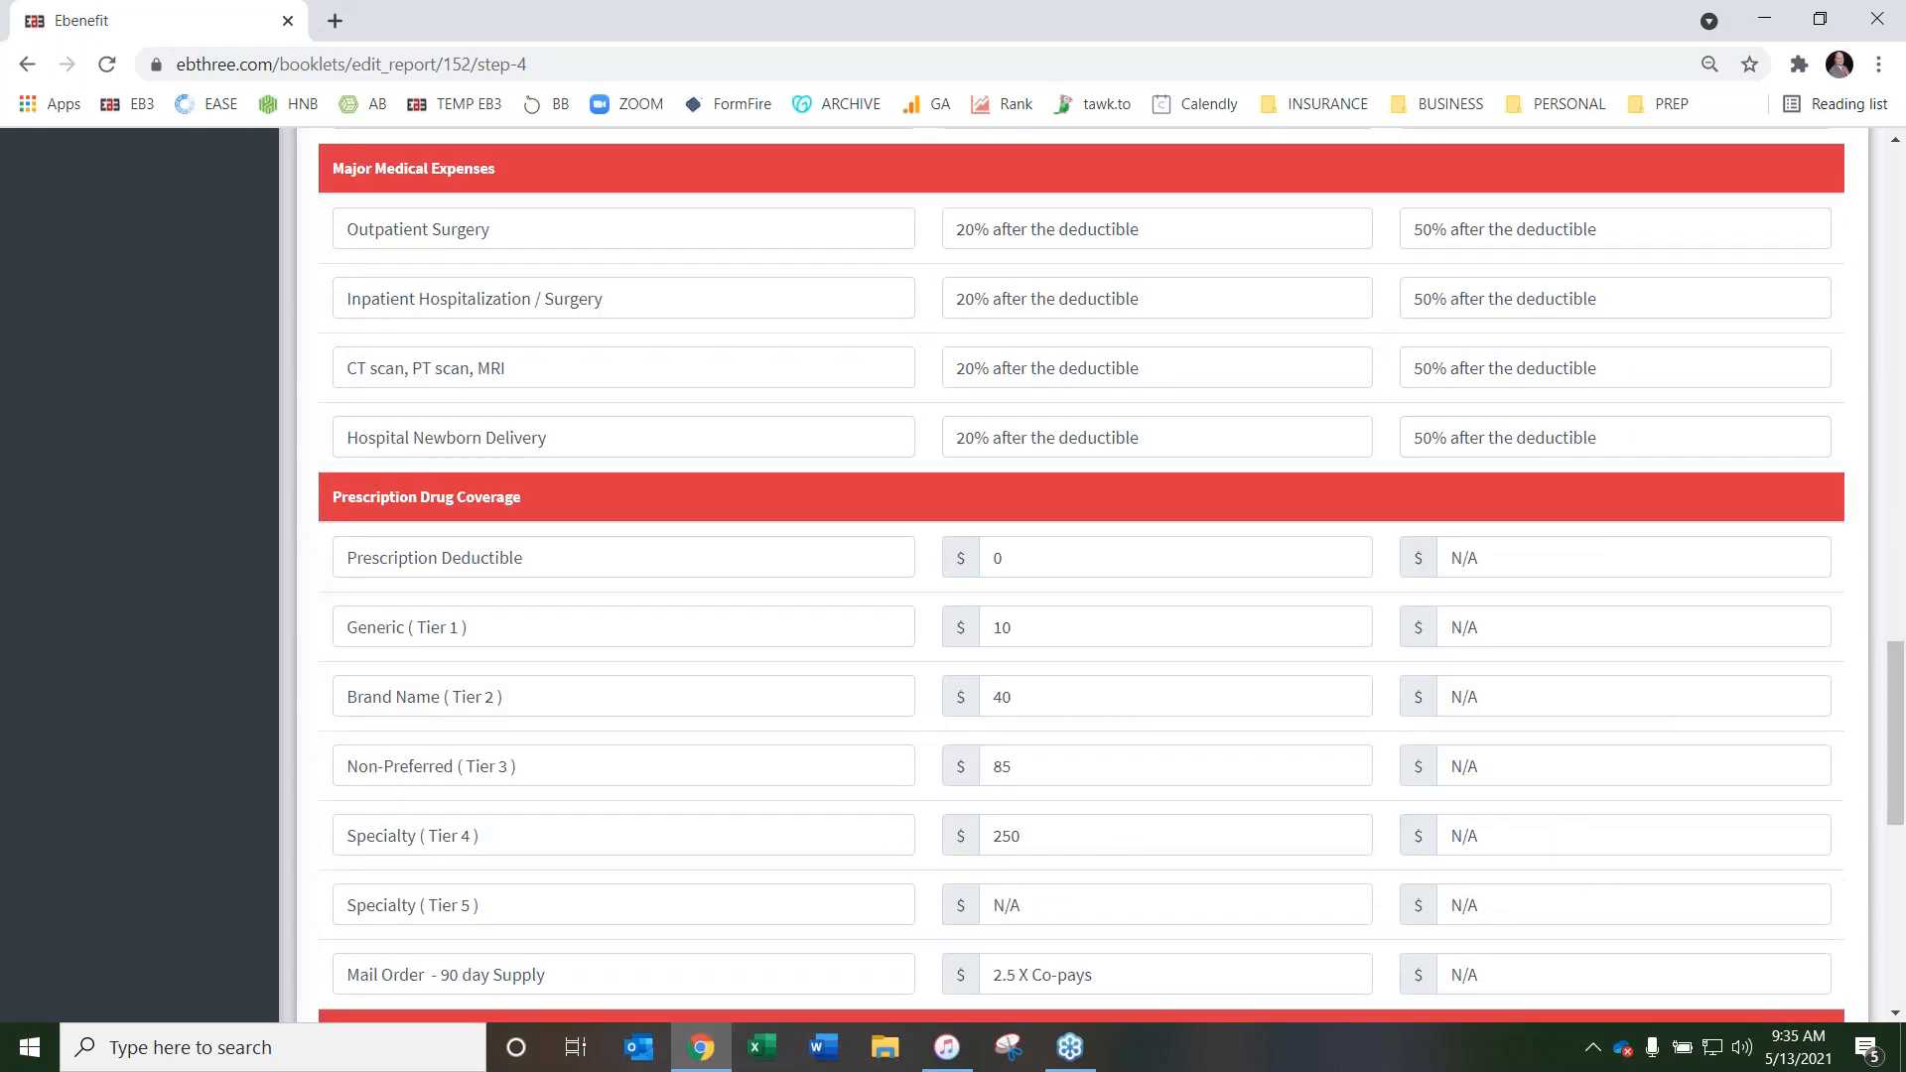
scroll(1383, 433, up, 9)
scroll(1384, 433, up, 7)
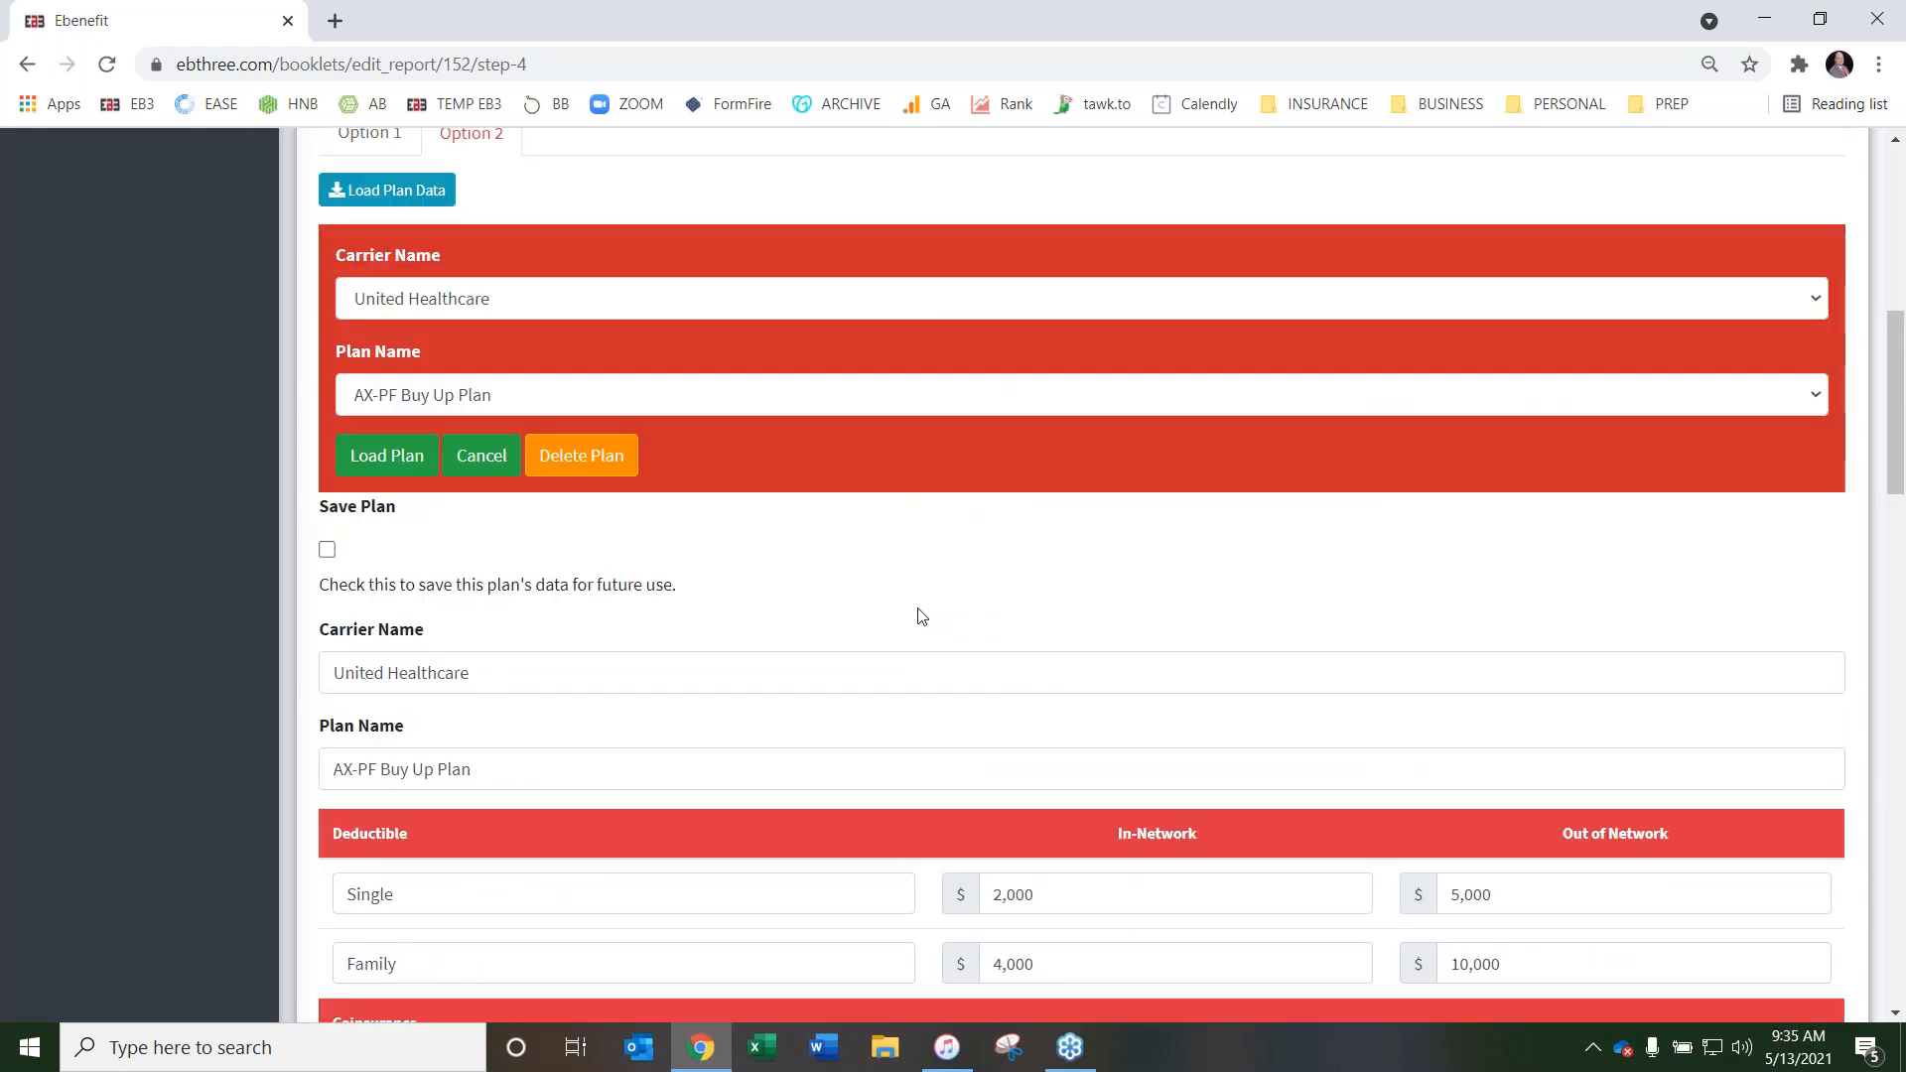
scroll(806, 613, up, 1)
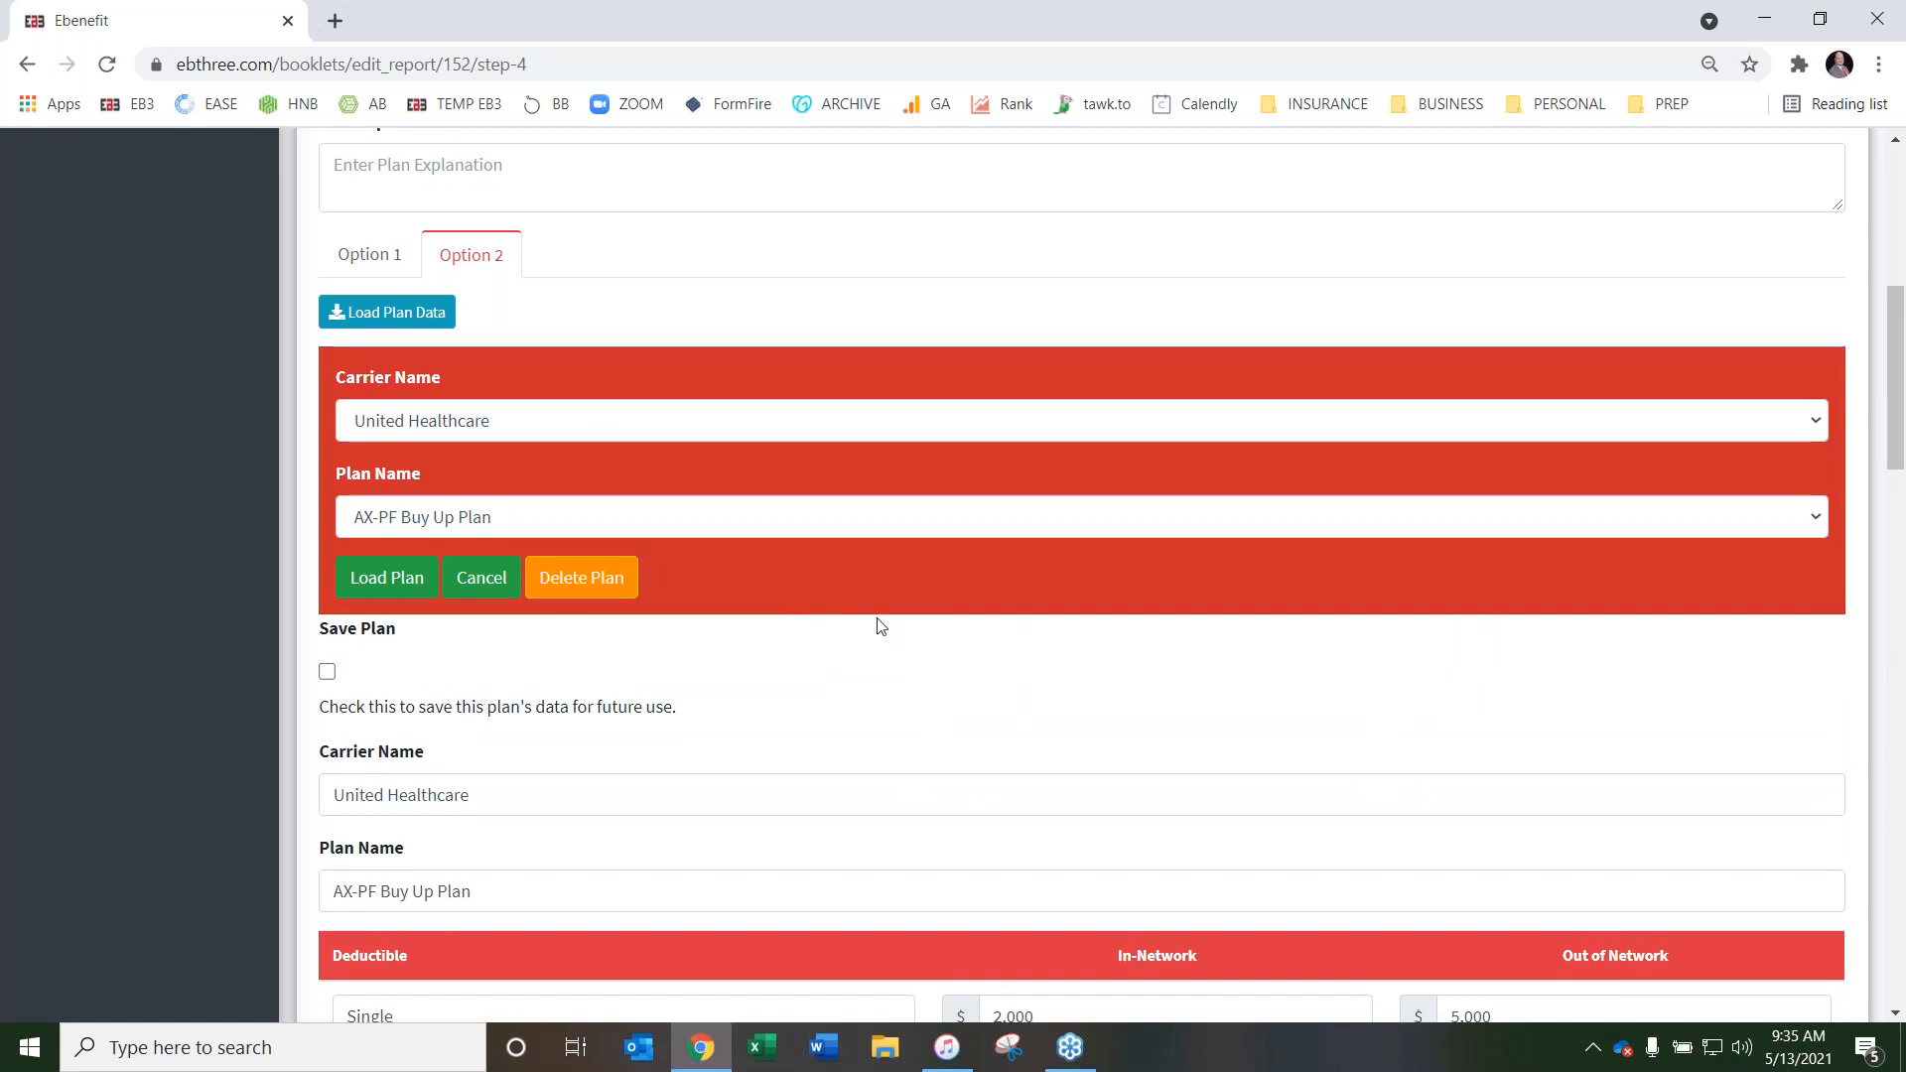
scroll(894, 615, down, 1)
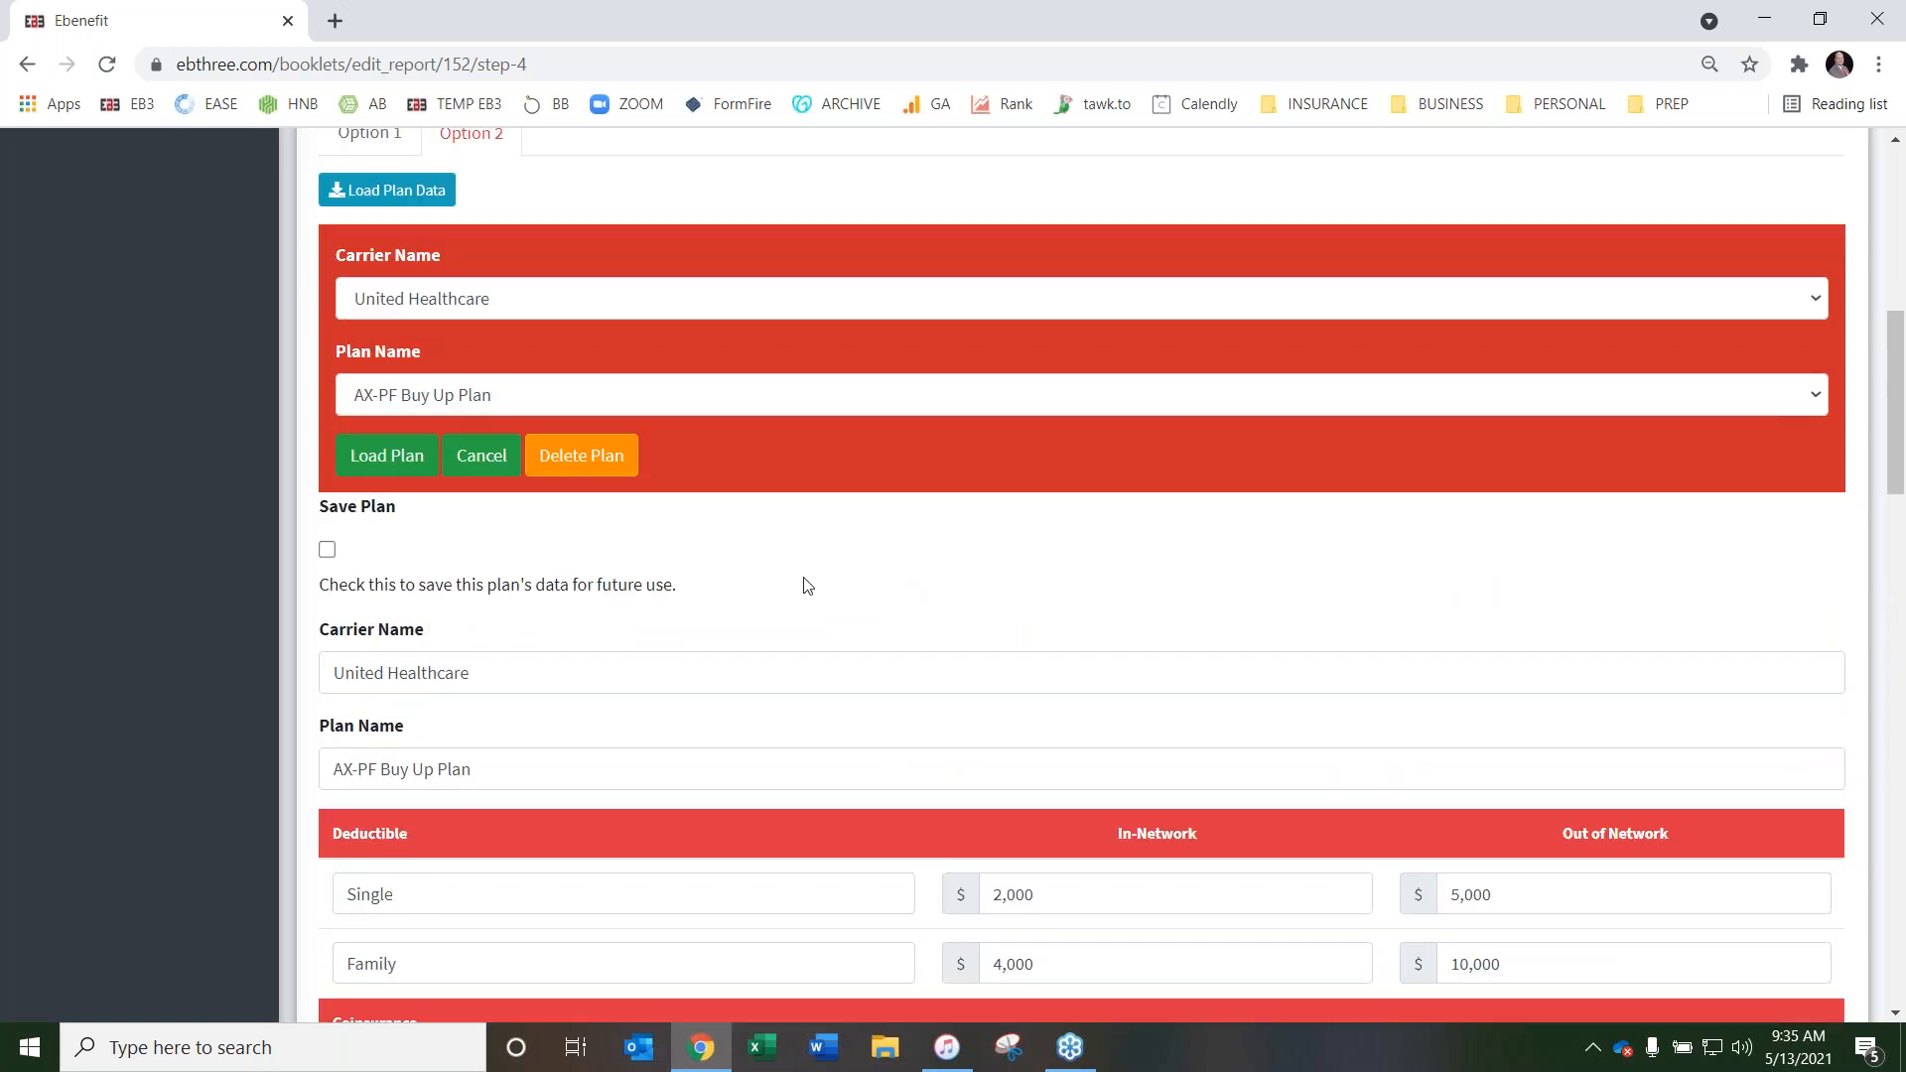
scroll(943, 590, up, 1)
scroll(1221, 586, down, 3)
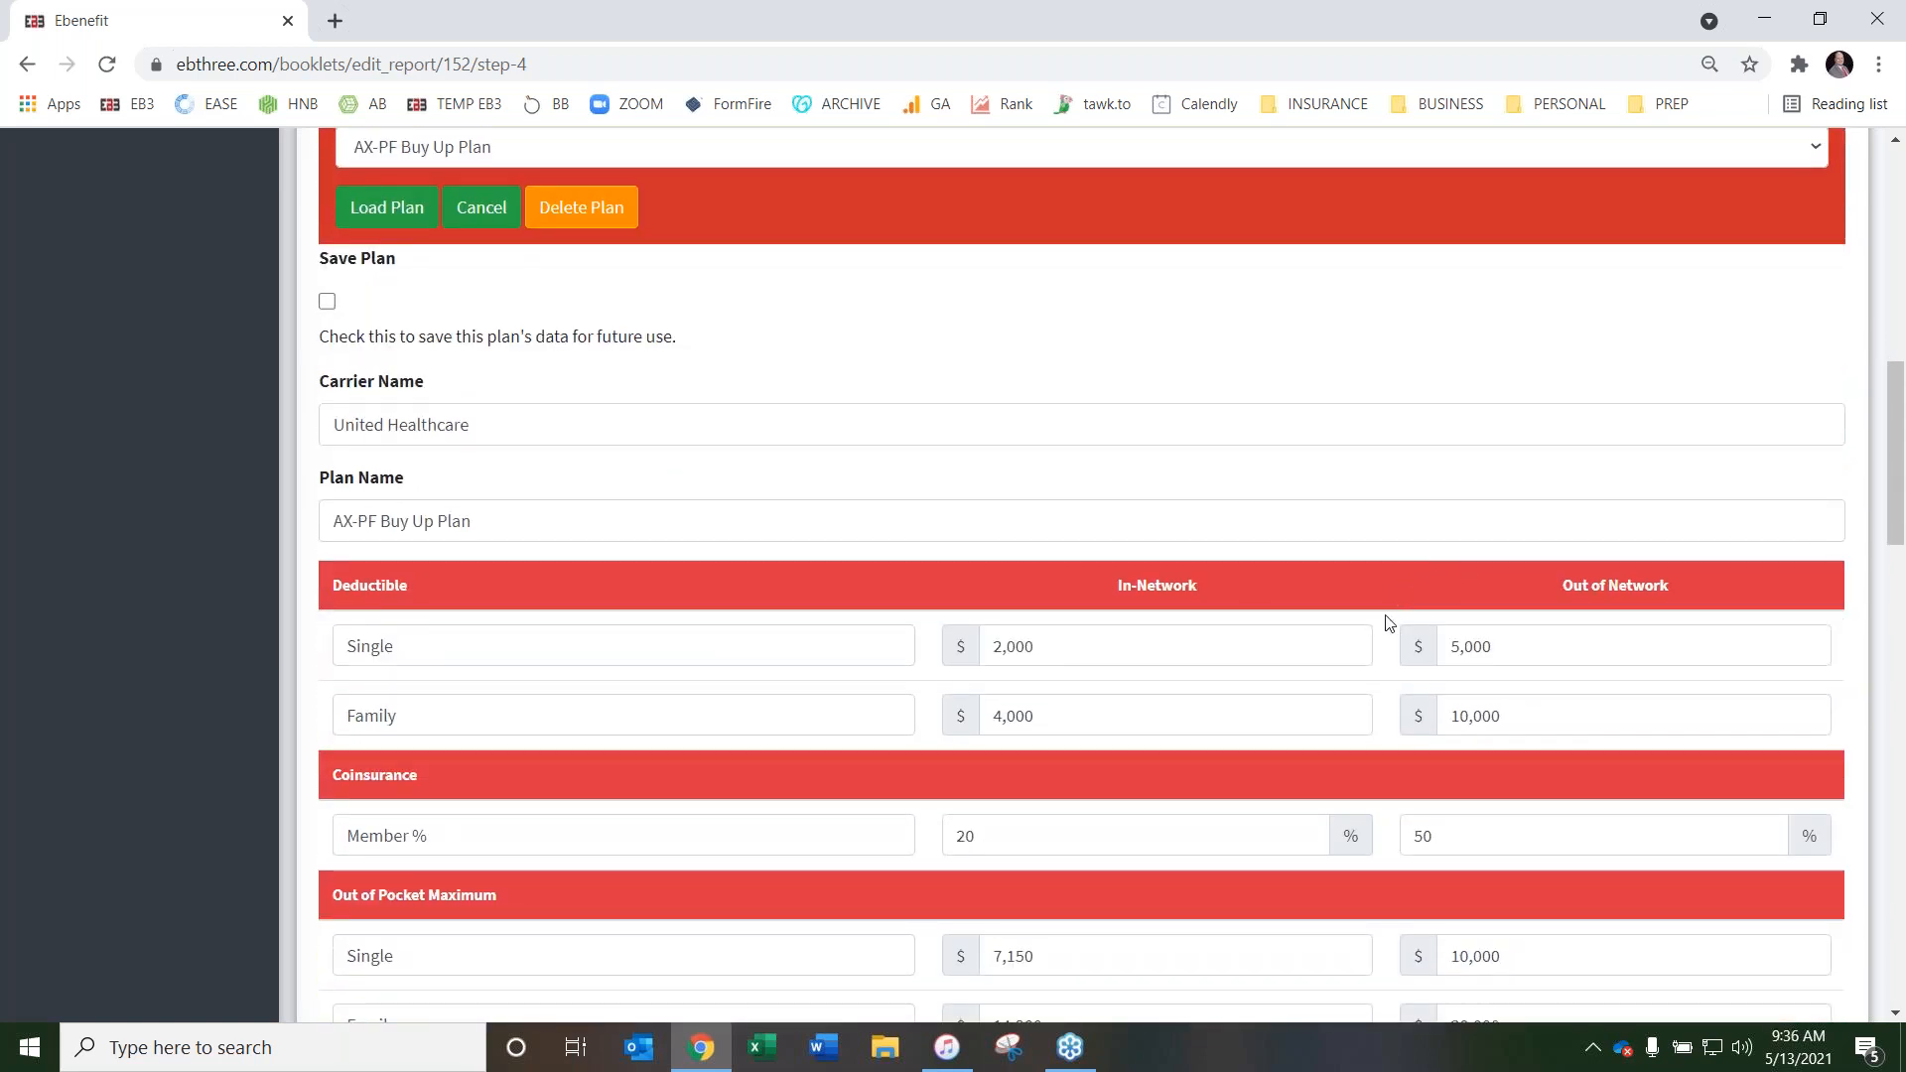
scroll(1373, 616, up, 2)
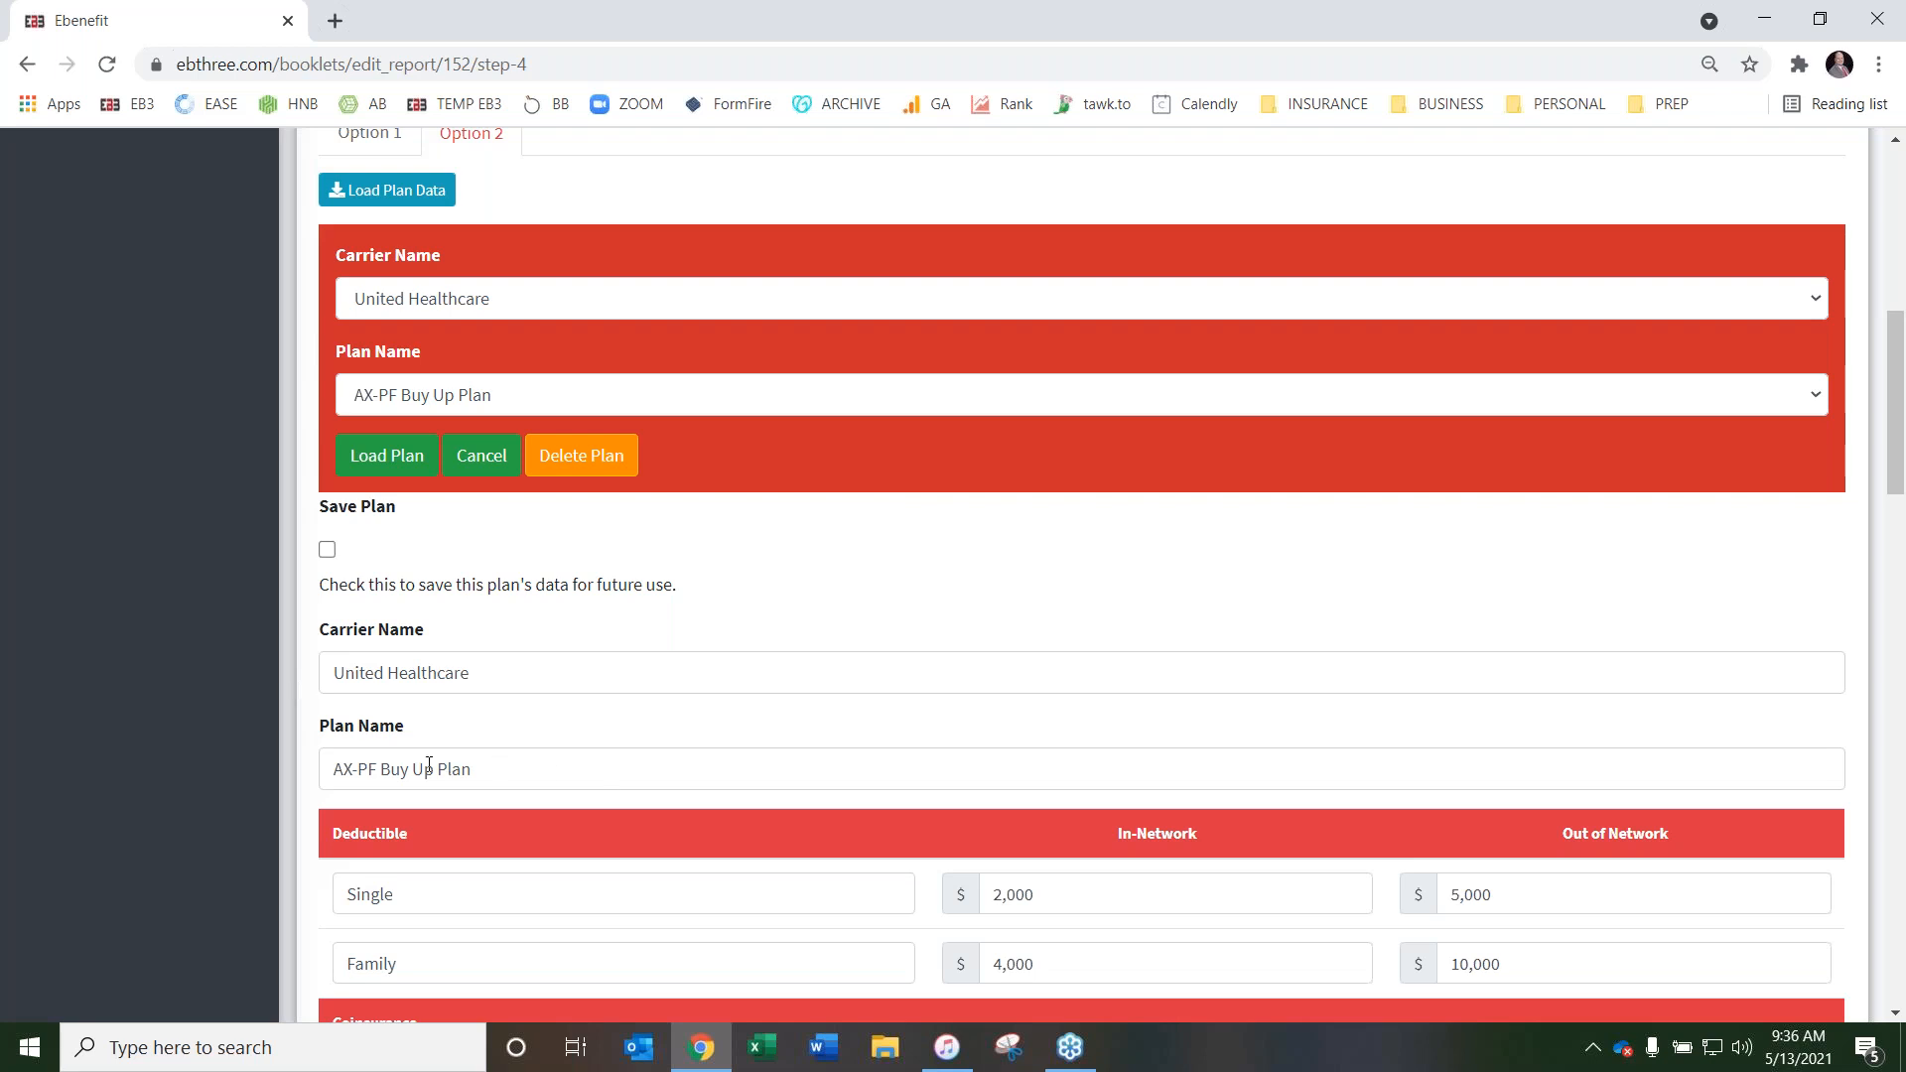
scroll(1102, 651, down, 8)
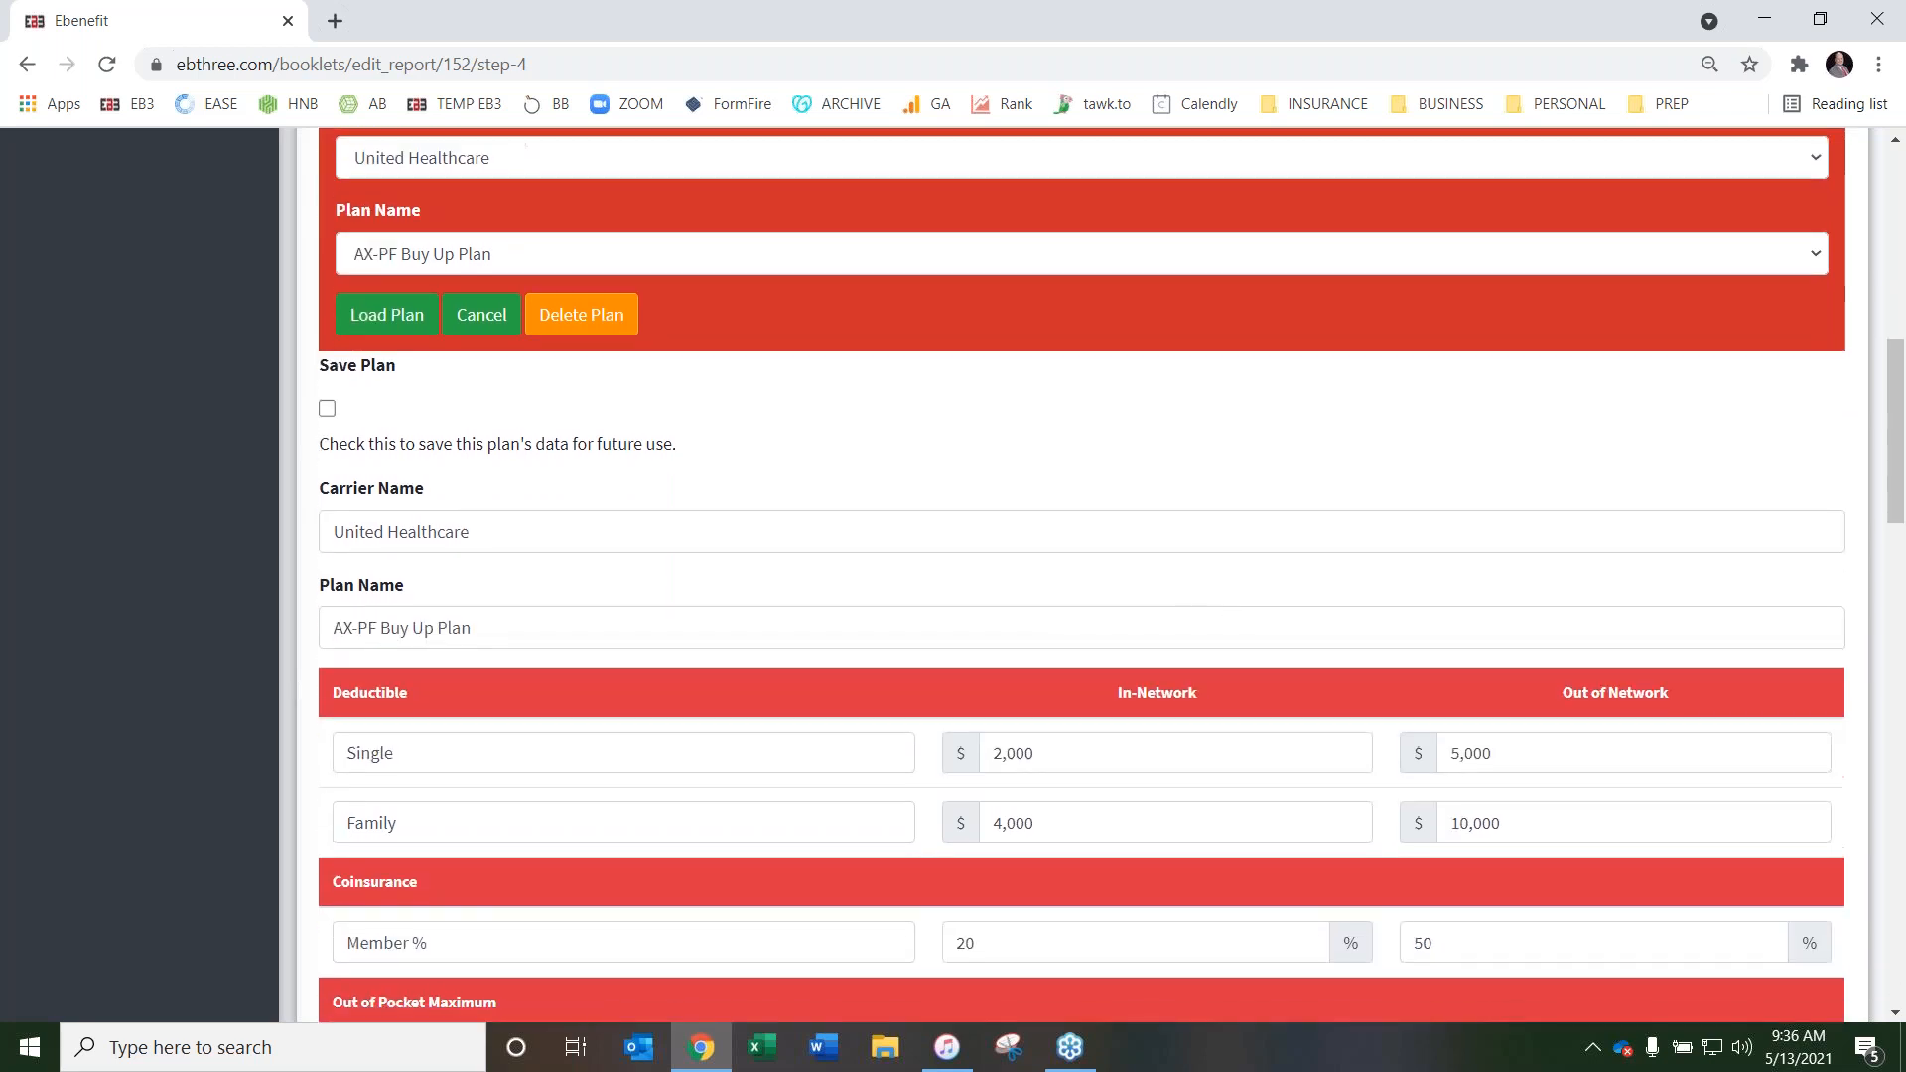
scroll(1127, 613, up, 8)
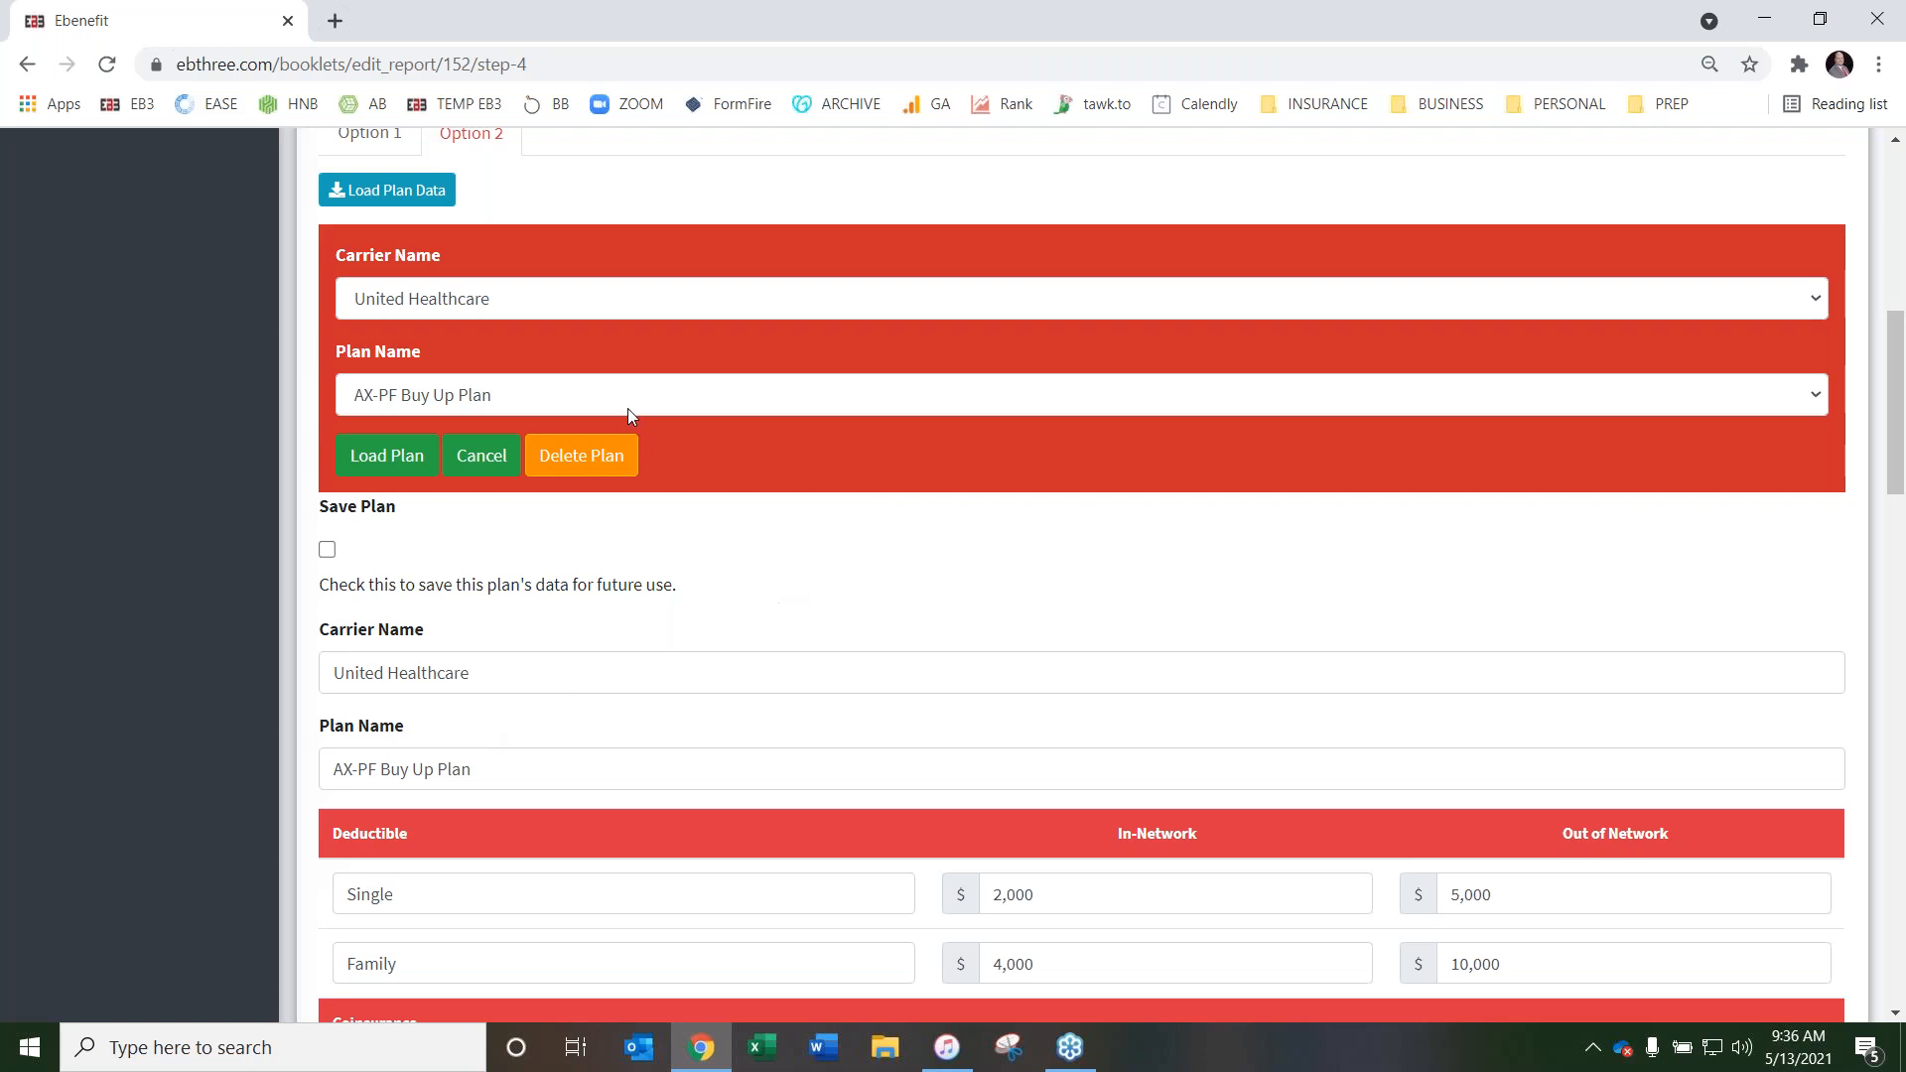
Check Option 2's saved-carrier choices and plan fields, and dismiss the saved-plan loader without loading or deleting another plan
click(660, 312)
click(663, 307)
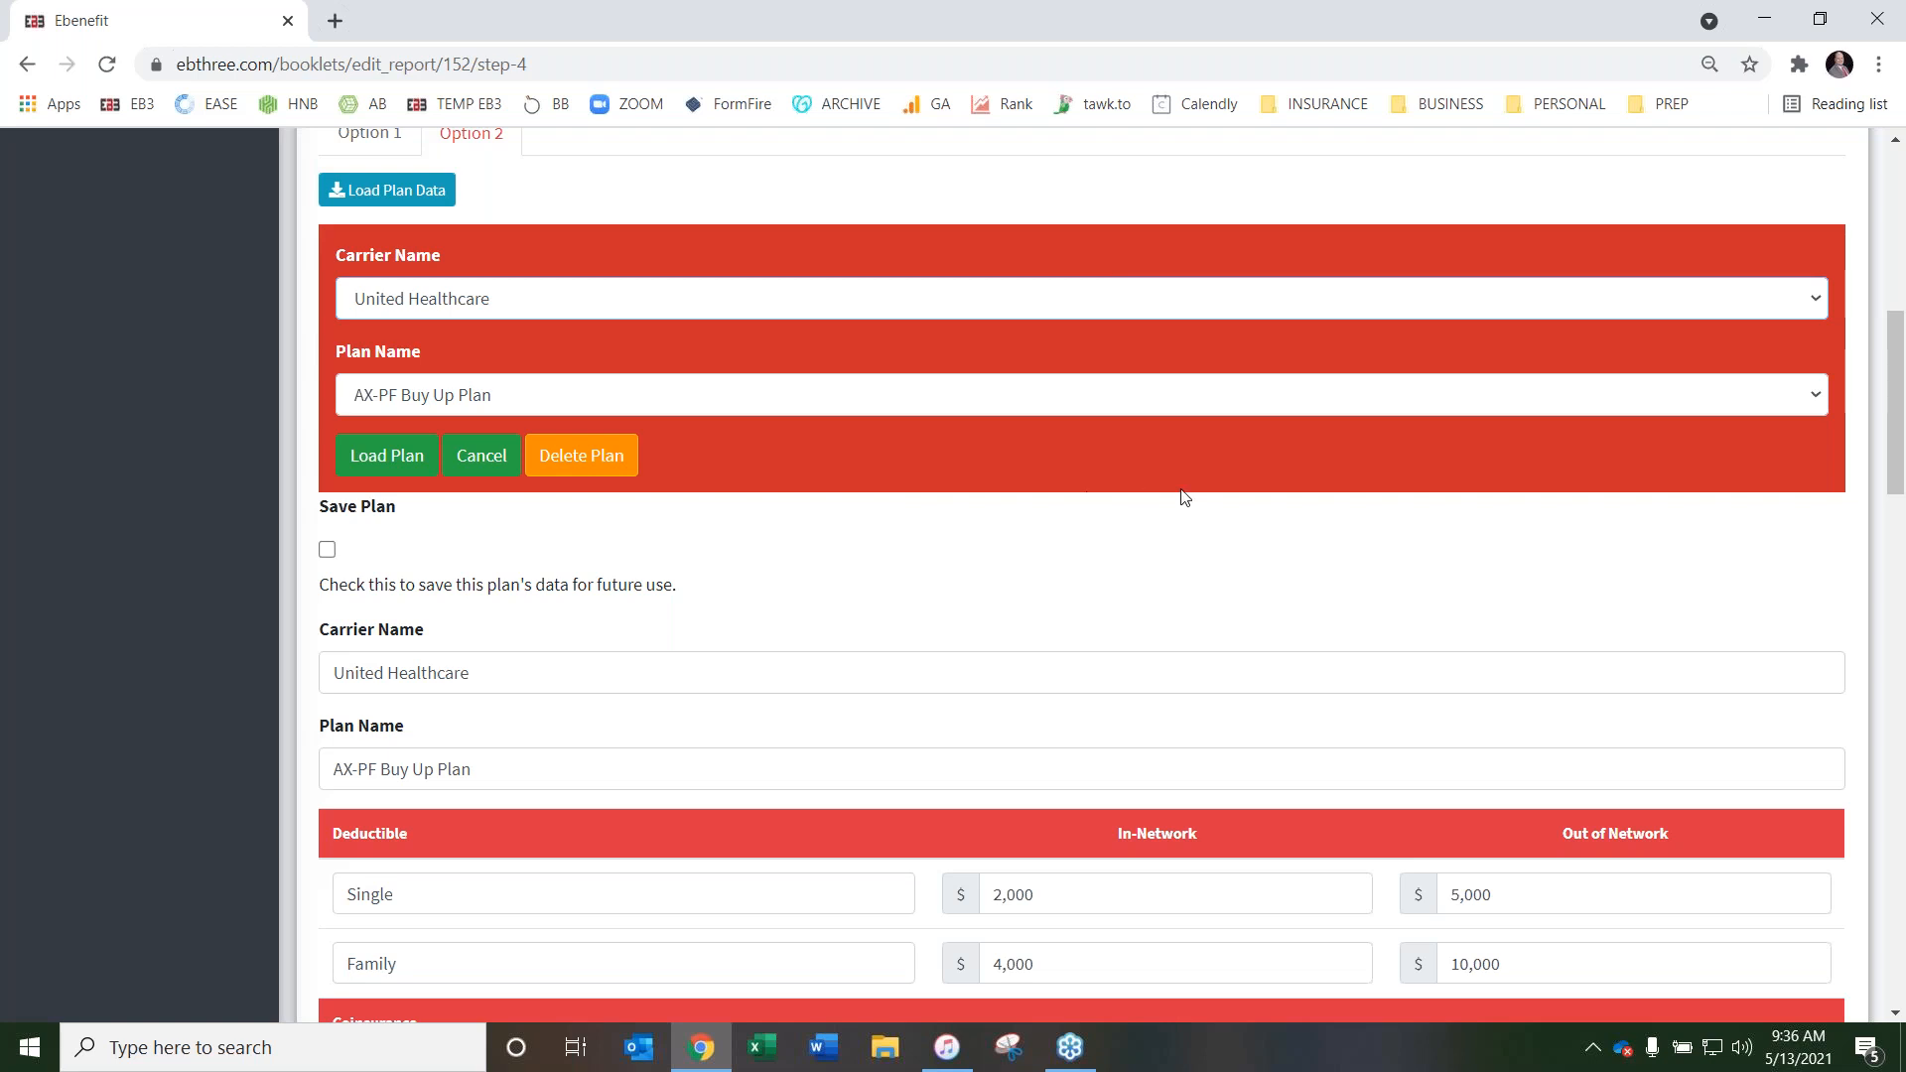
scroll(1183, 497, down, 2)
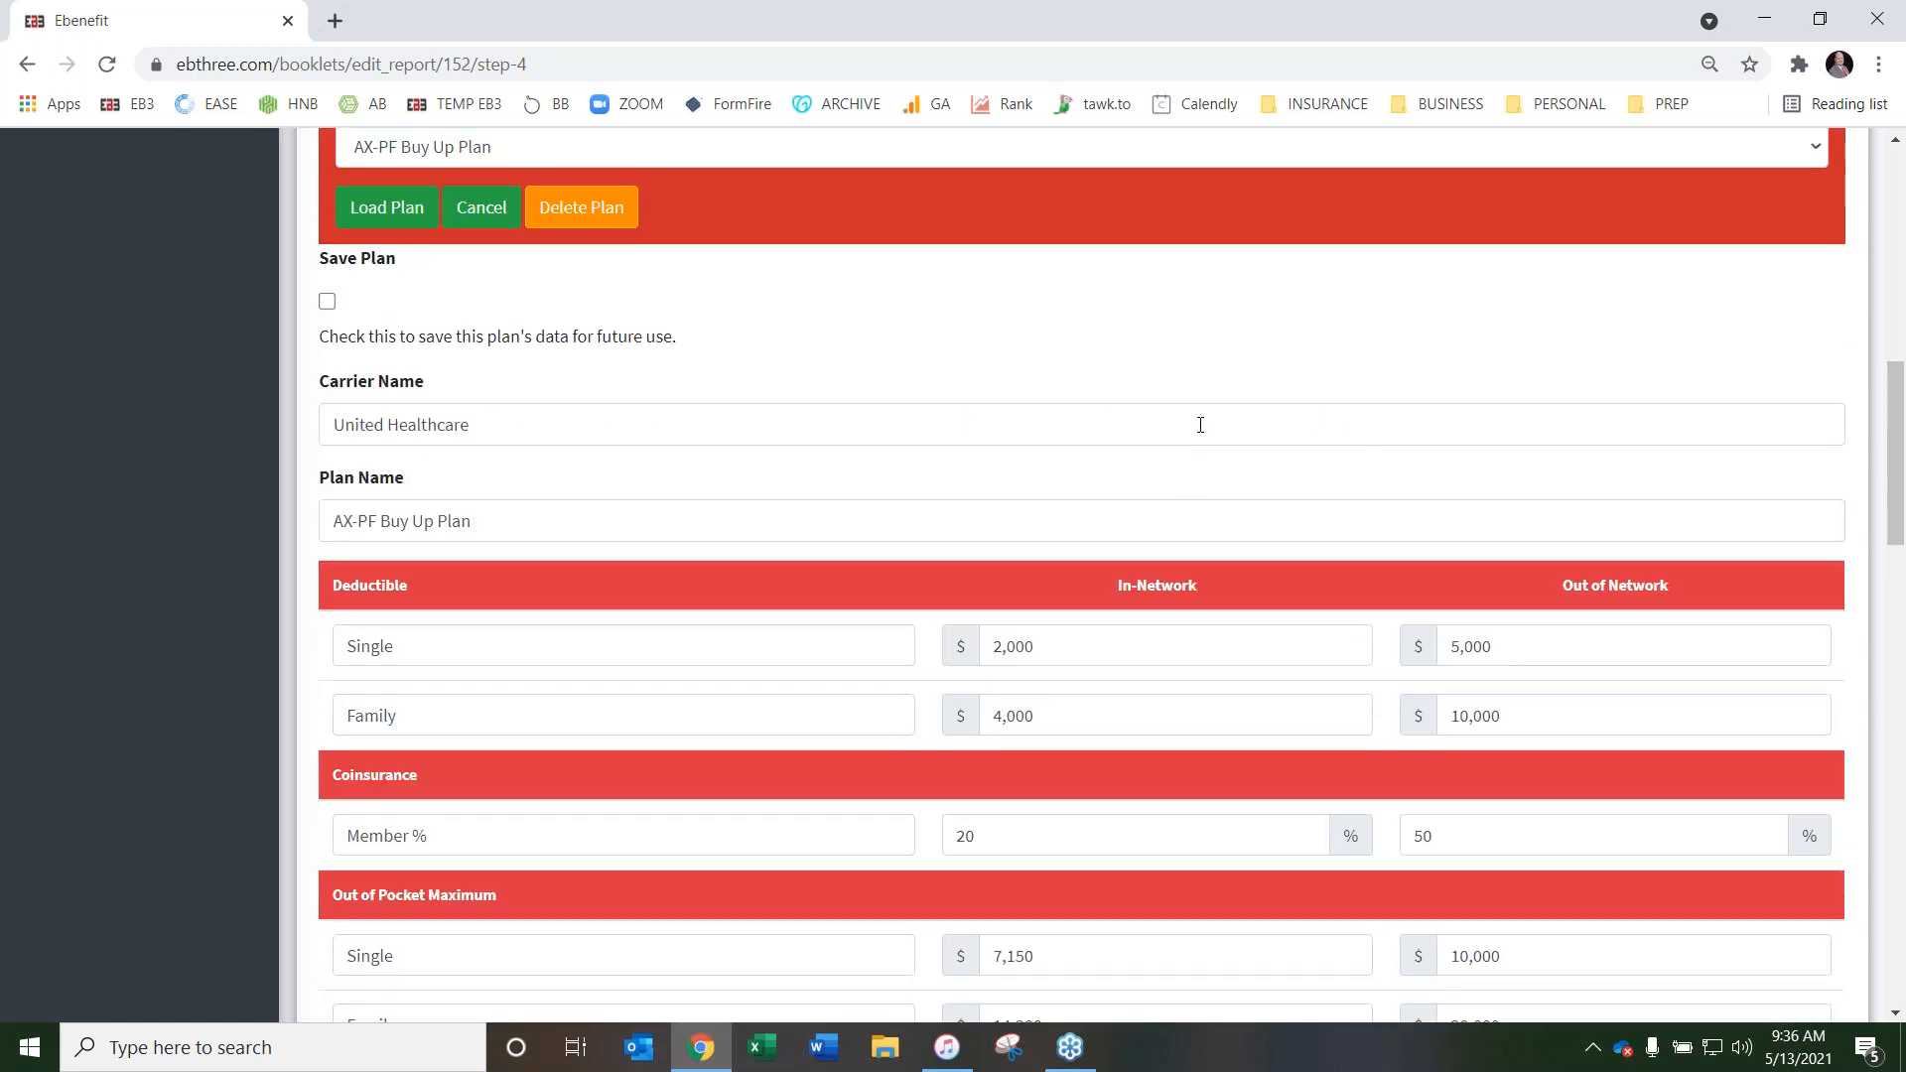
scroll(1171, 432, up, 1)
scroll(1156, 448, down, 1)
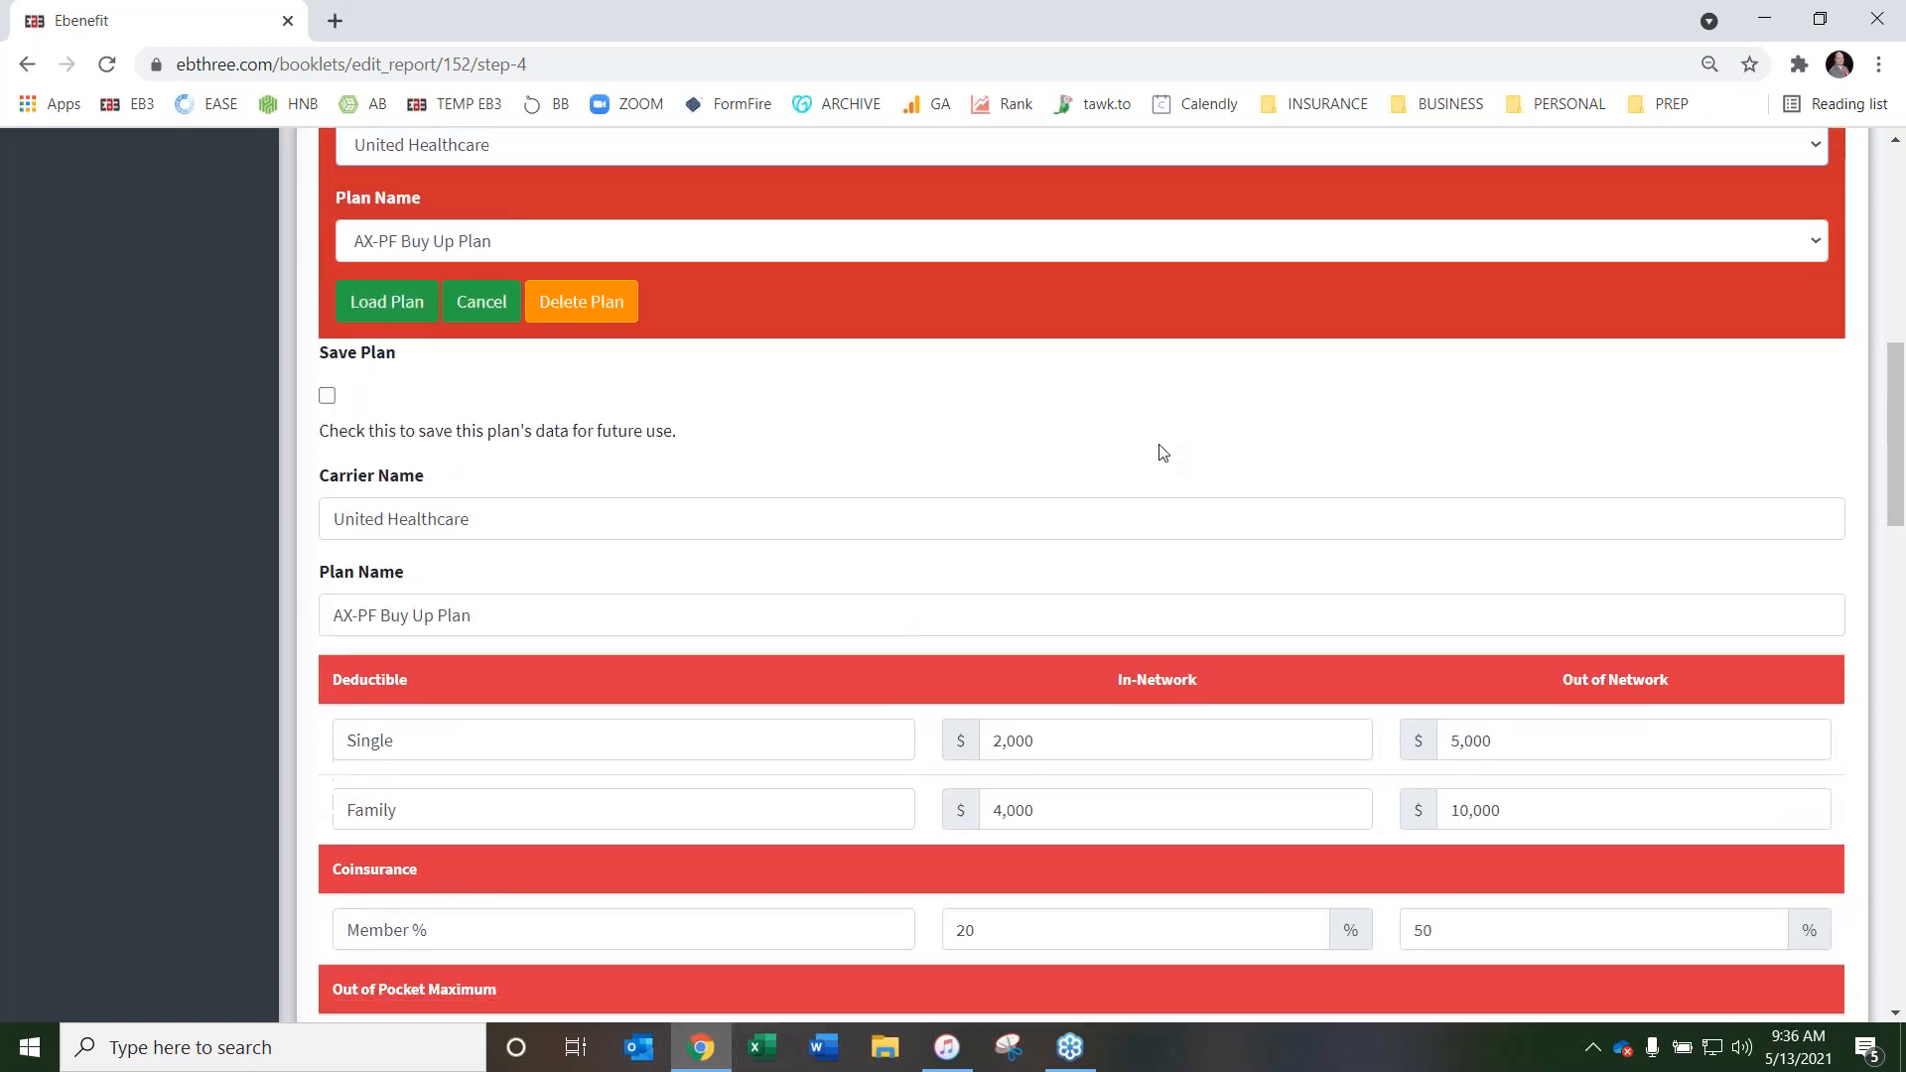
scroll(822, 481, up, 1)
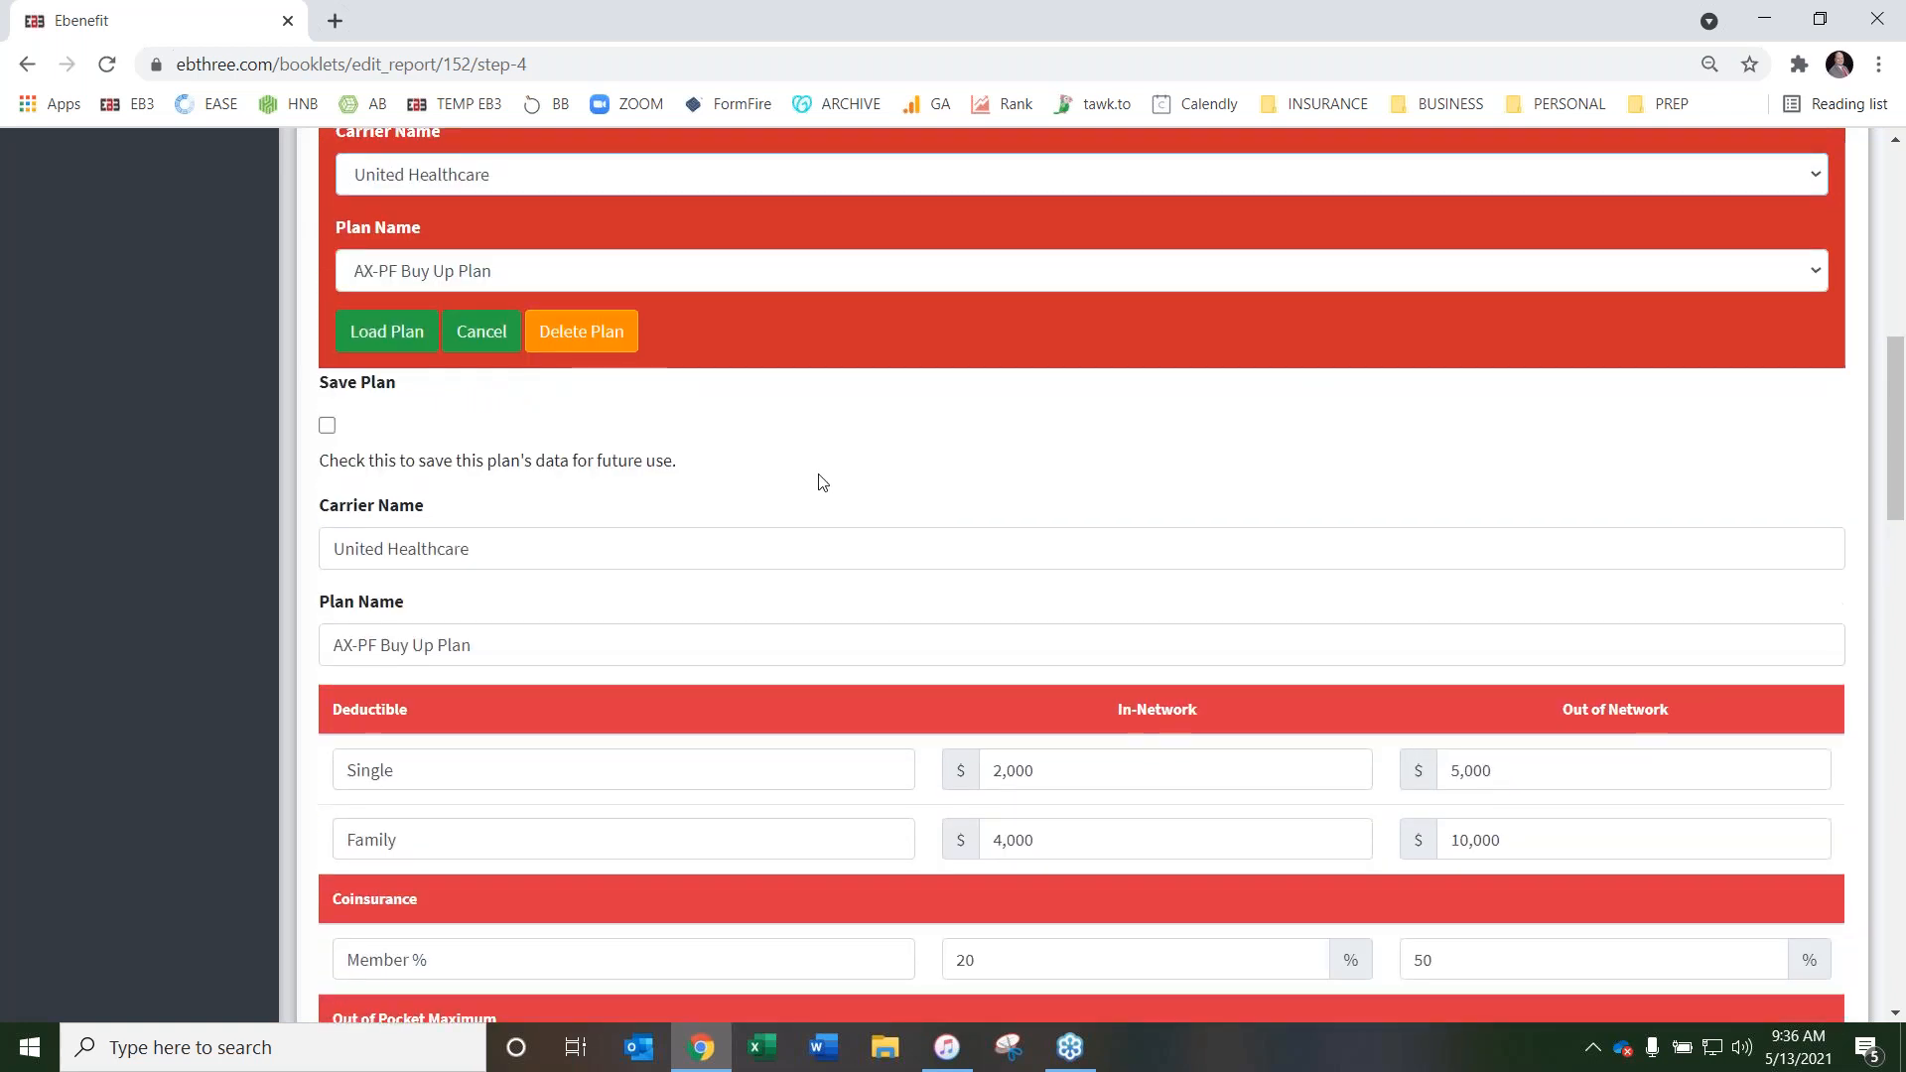
scroll(704, 483, up, 1)
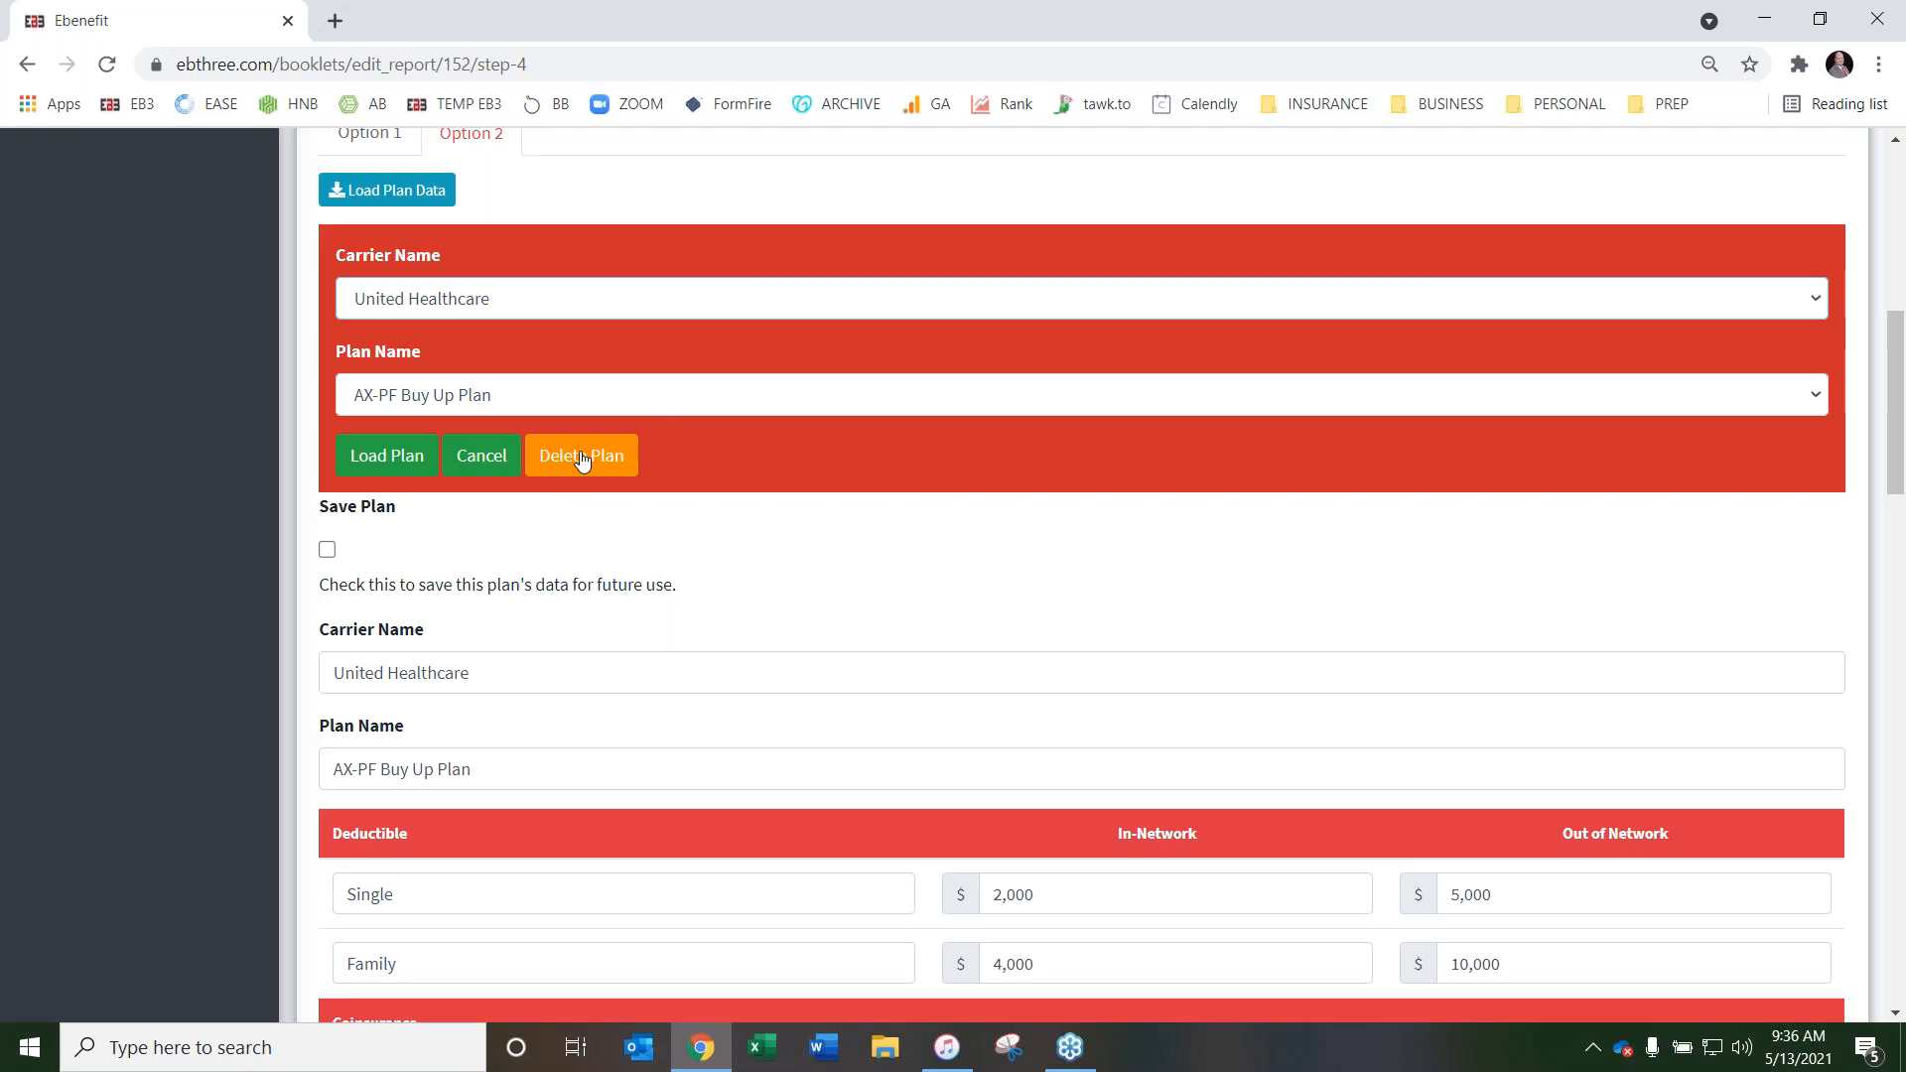
click(481, 457)
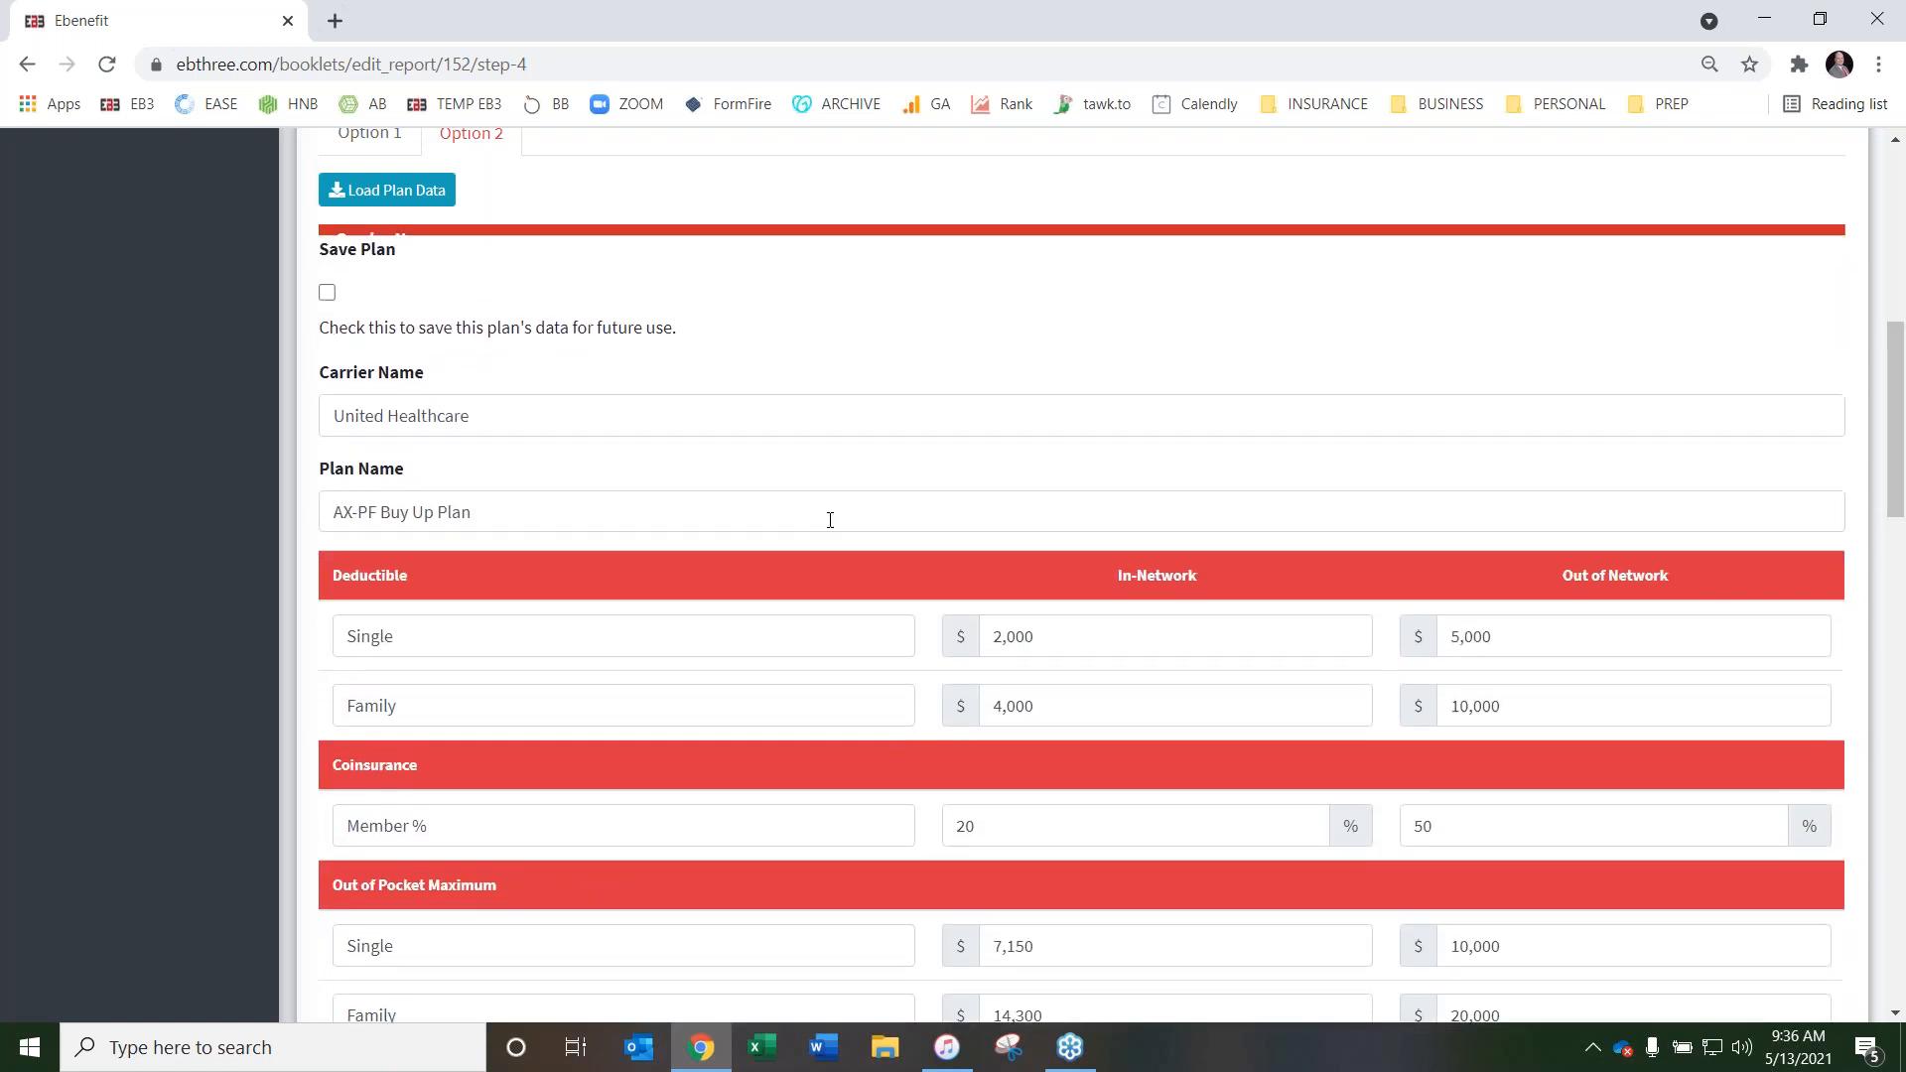
On the Dental page, set the Page Name to Dental and clear the sample Plan Explanation text
scroll(848, 491, up, 10)
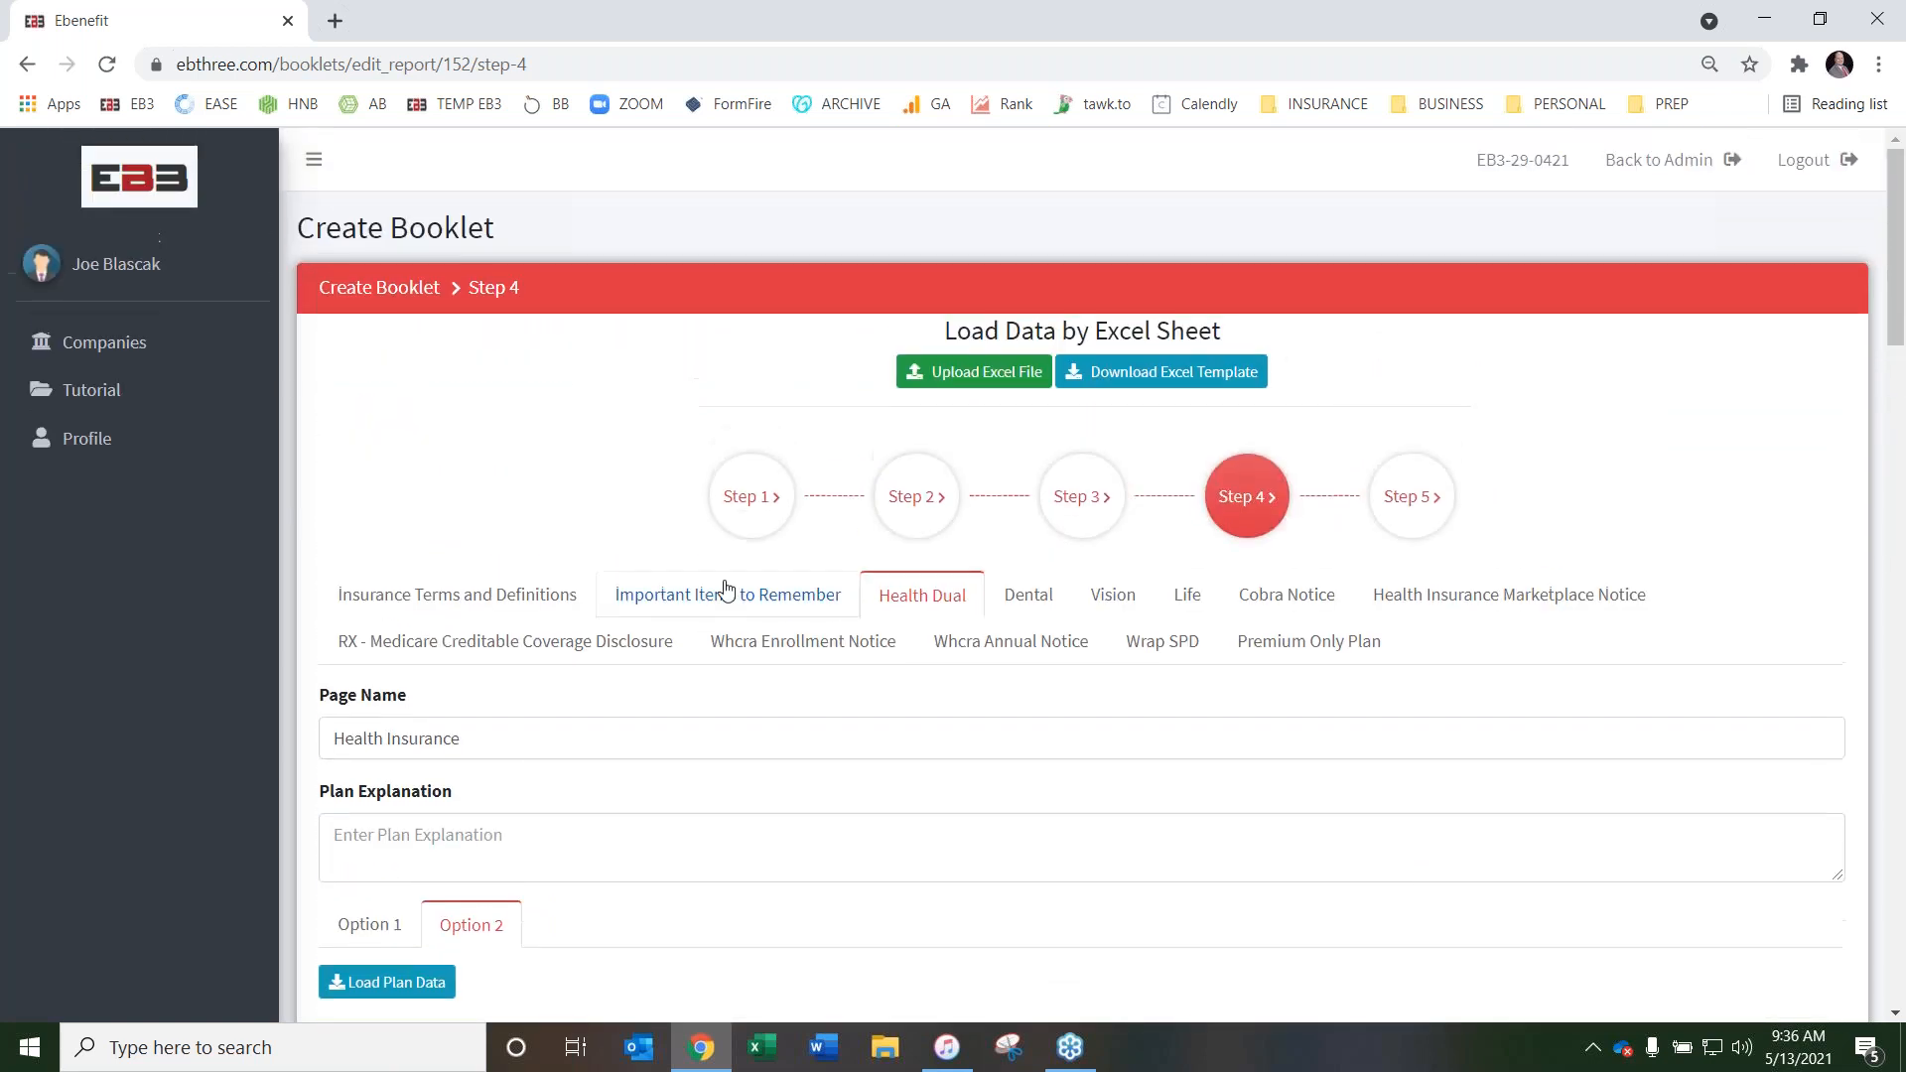
scroll(755, 613, down, 1)
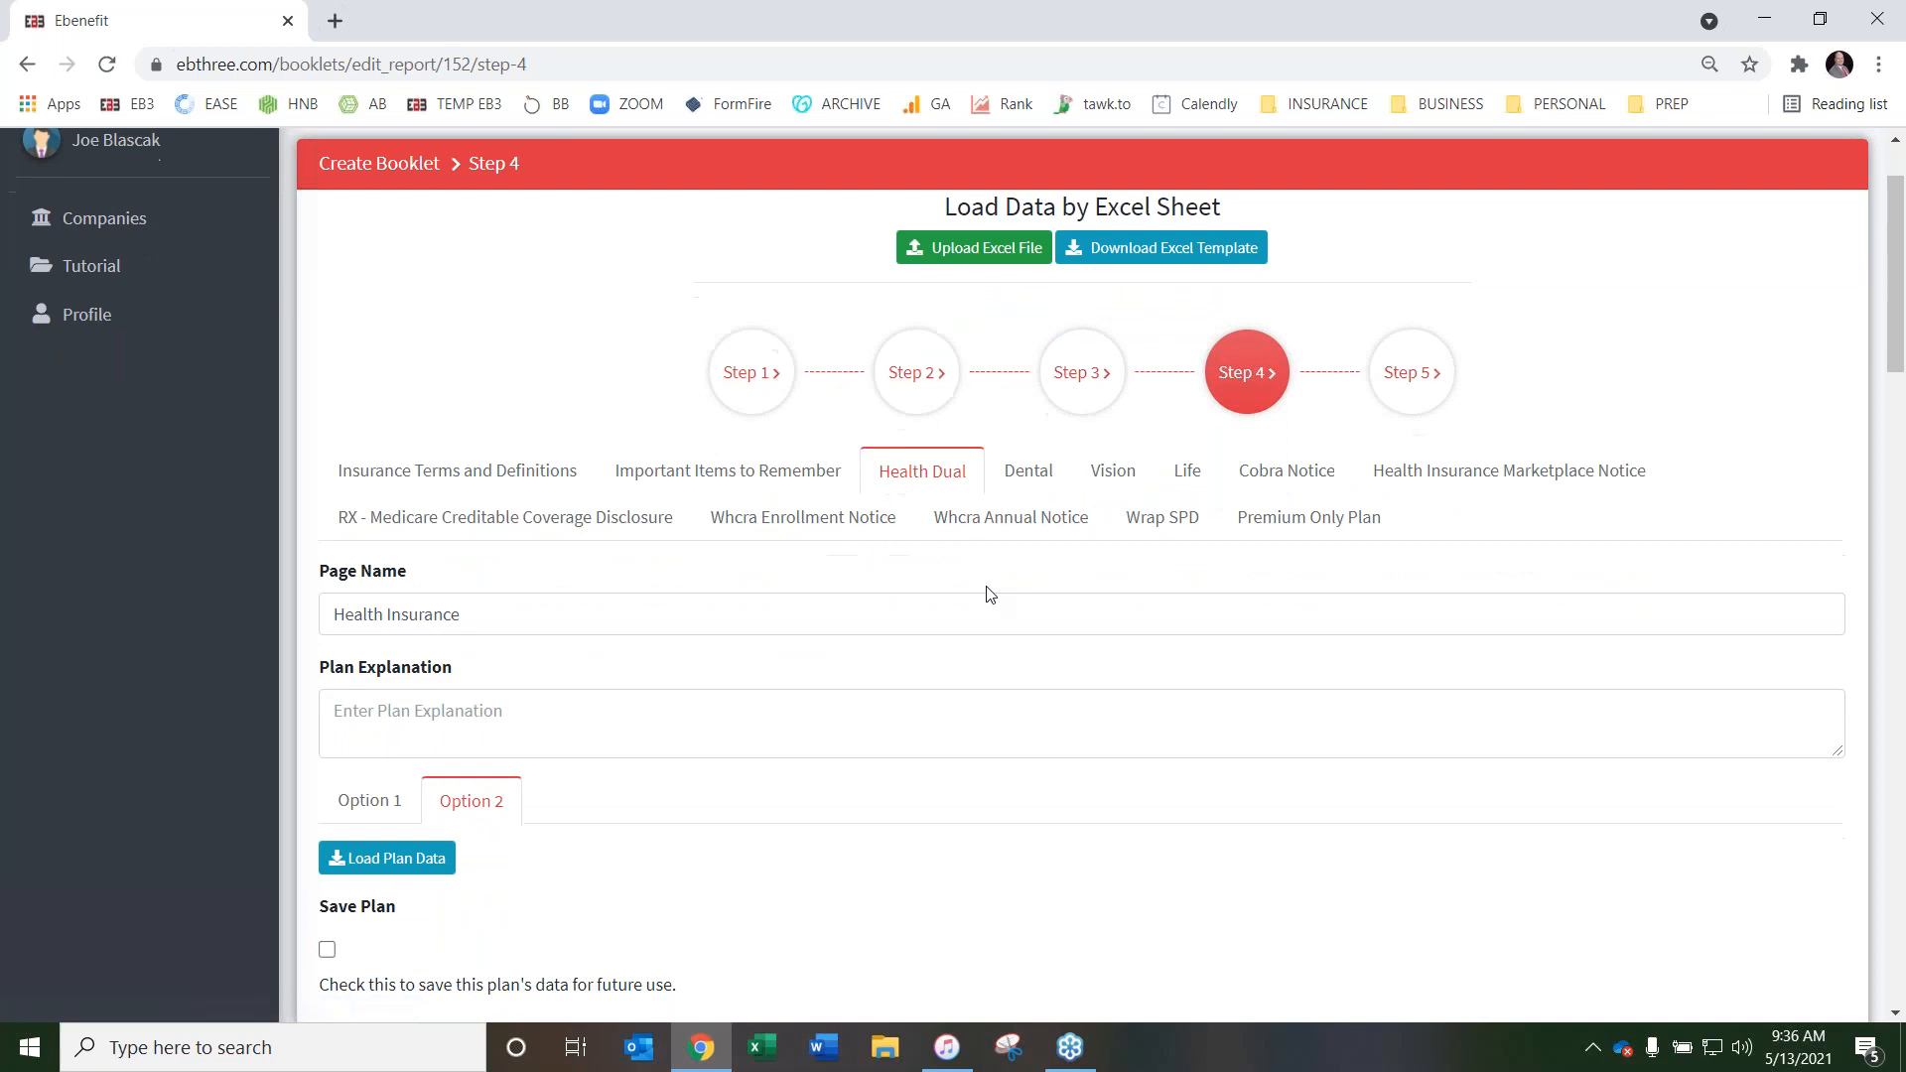
click(1032, 474)
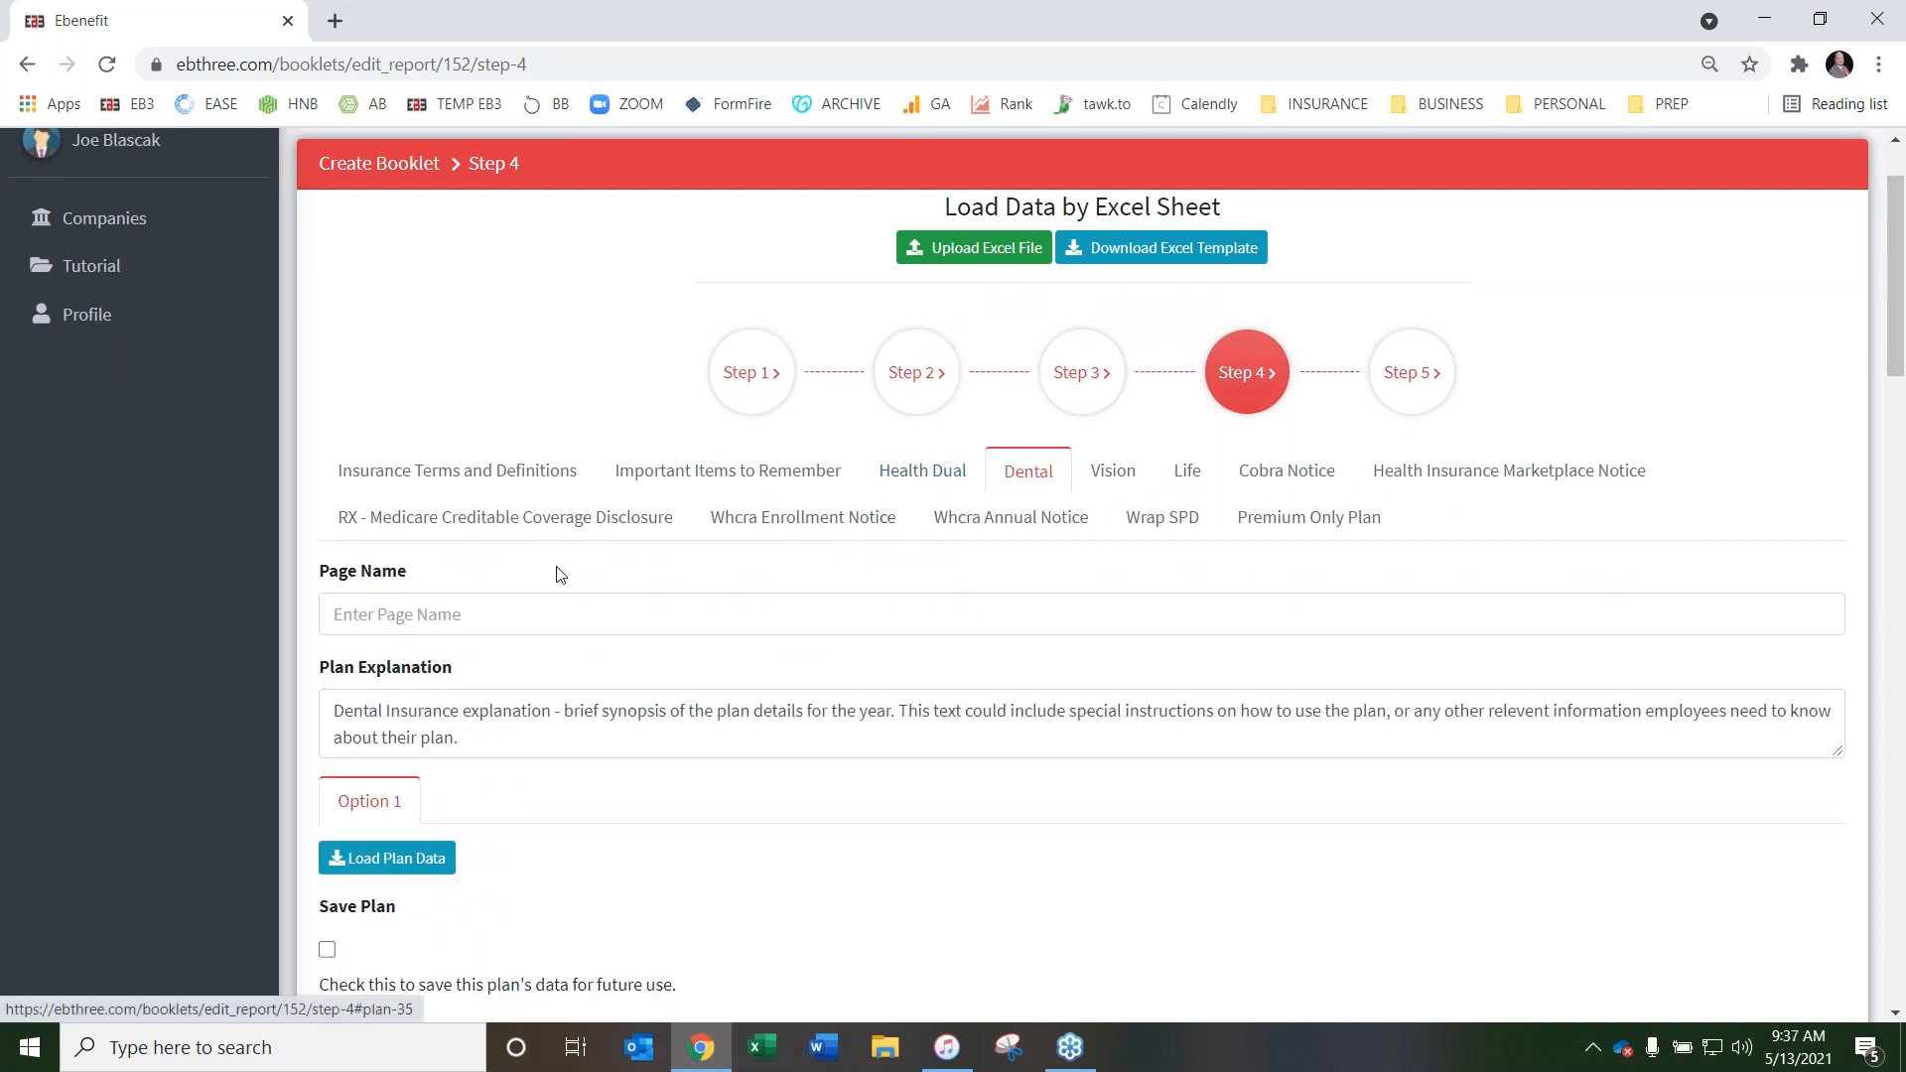
click(491, 608)
text(Dental)
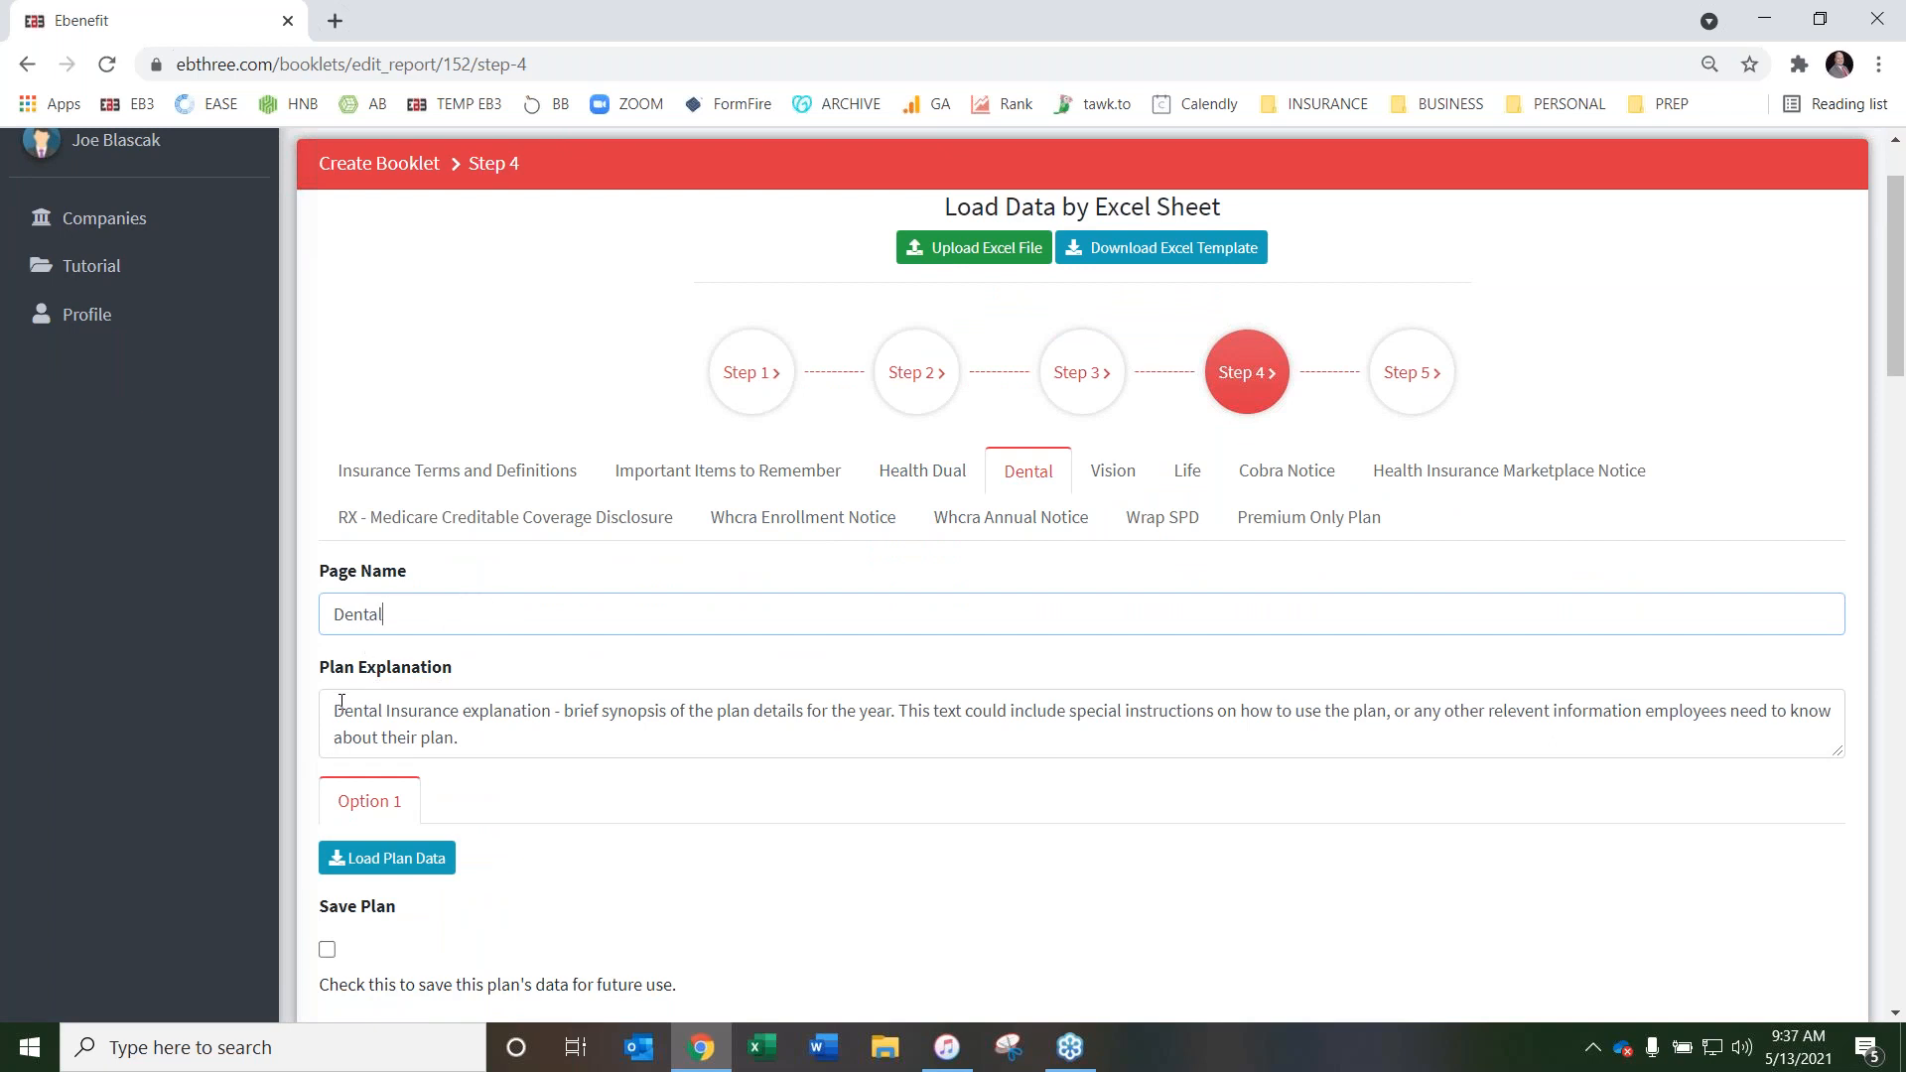
drag(331, 712, 540, 740)
key(BackSpace)
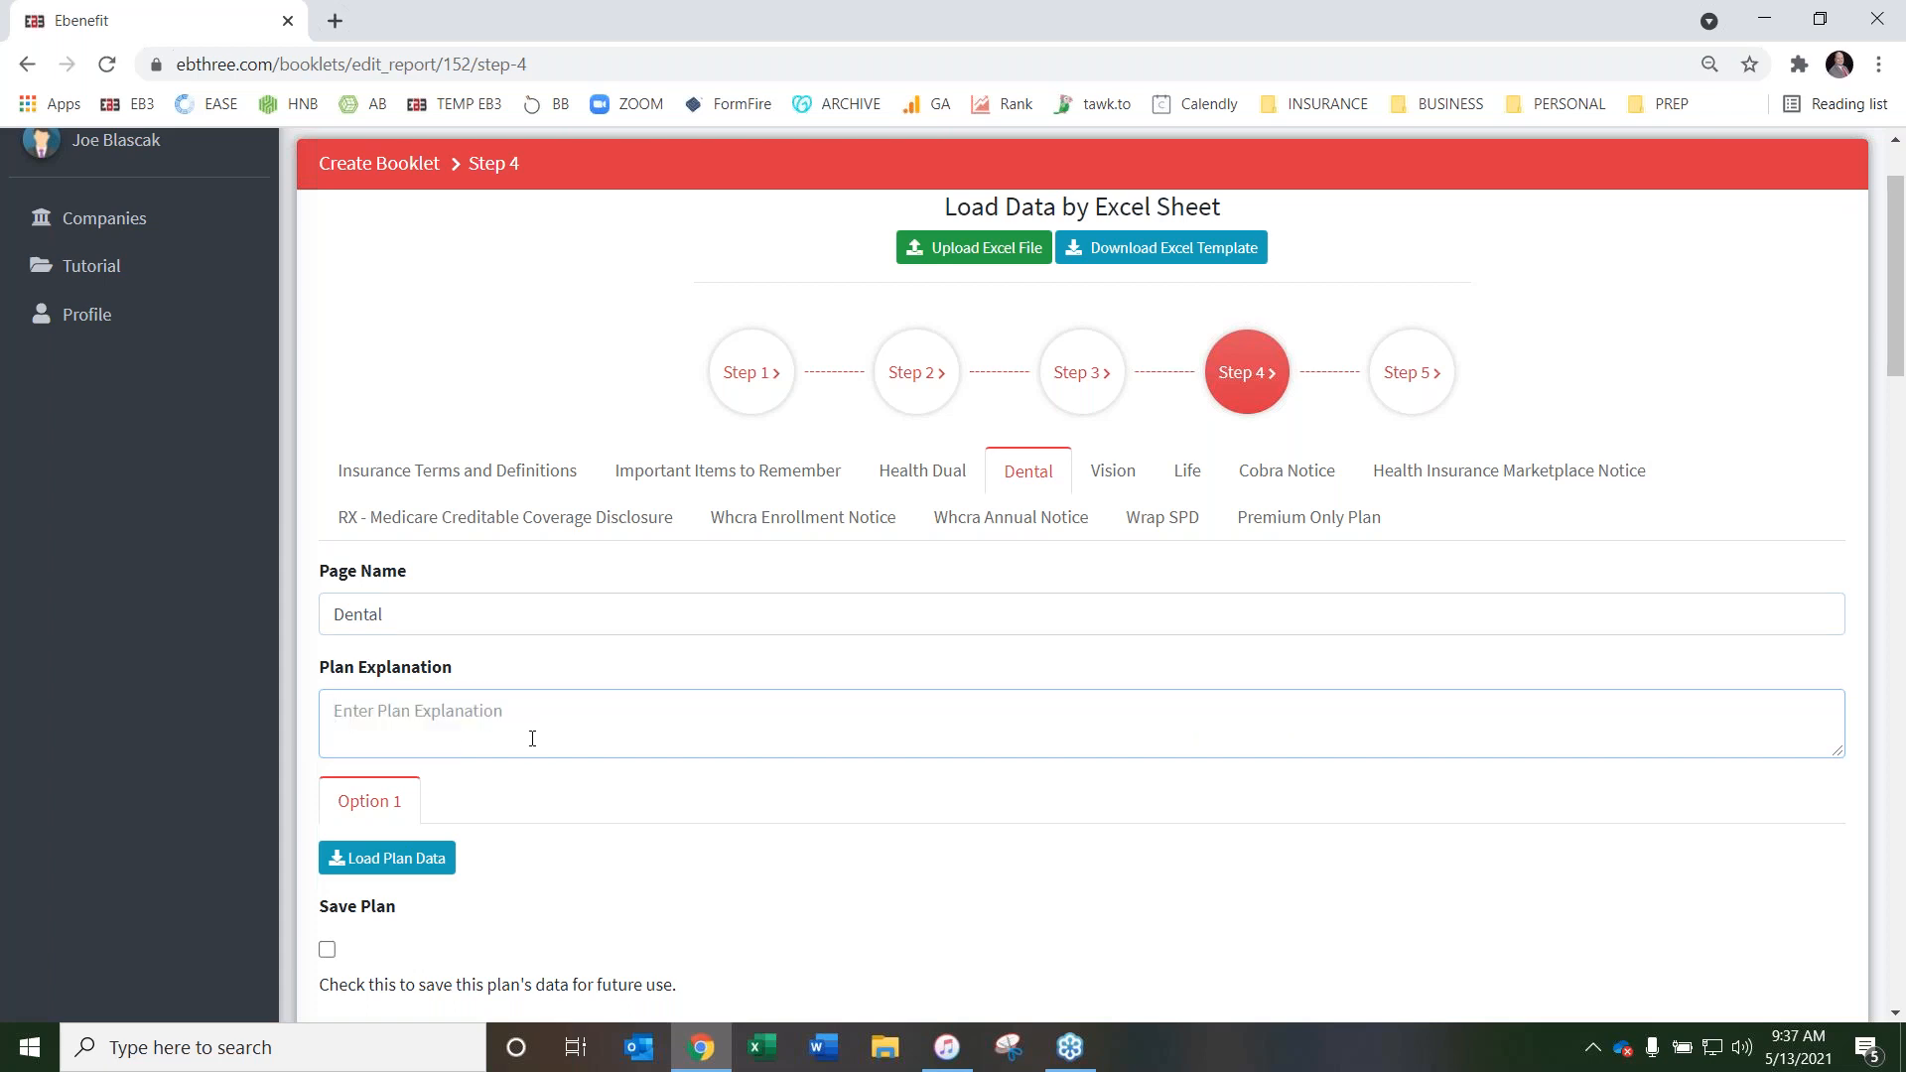
Load the saved Delta Dental carrier's Delta PPO Plan into Option 1 of the Dental page
scroll(700, 576, down, 2)
scroll(595, 436, down, 2)
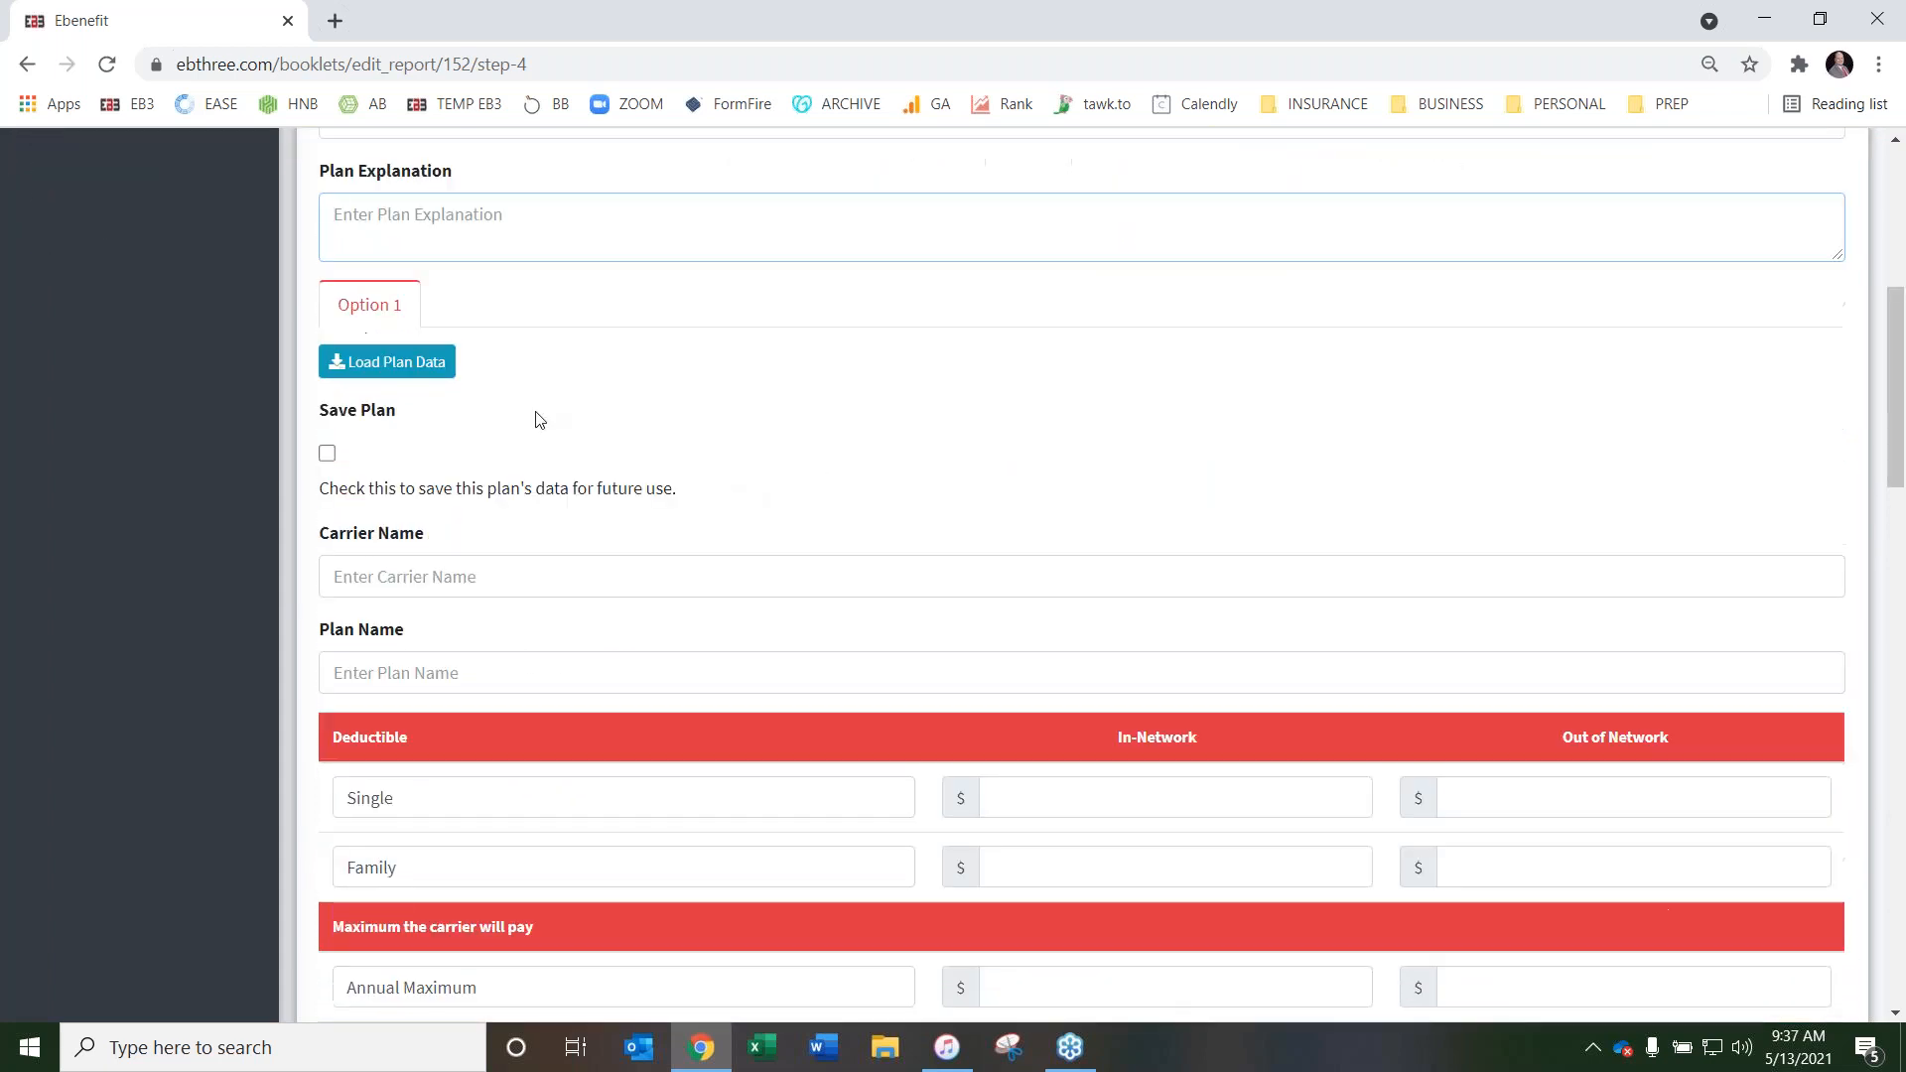
click(387, 363)
click(536, 473)
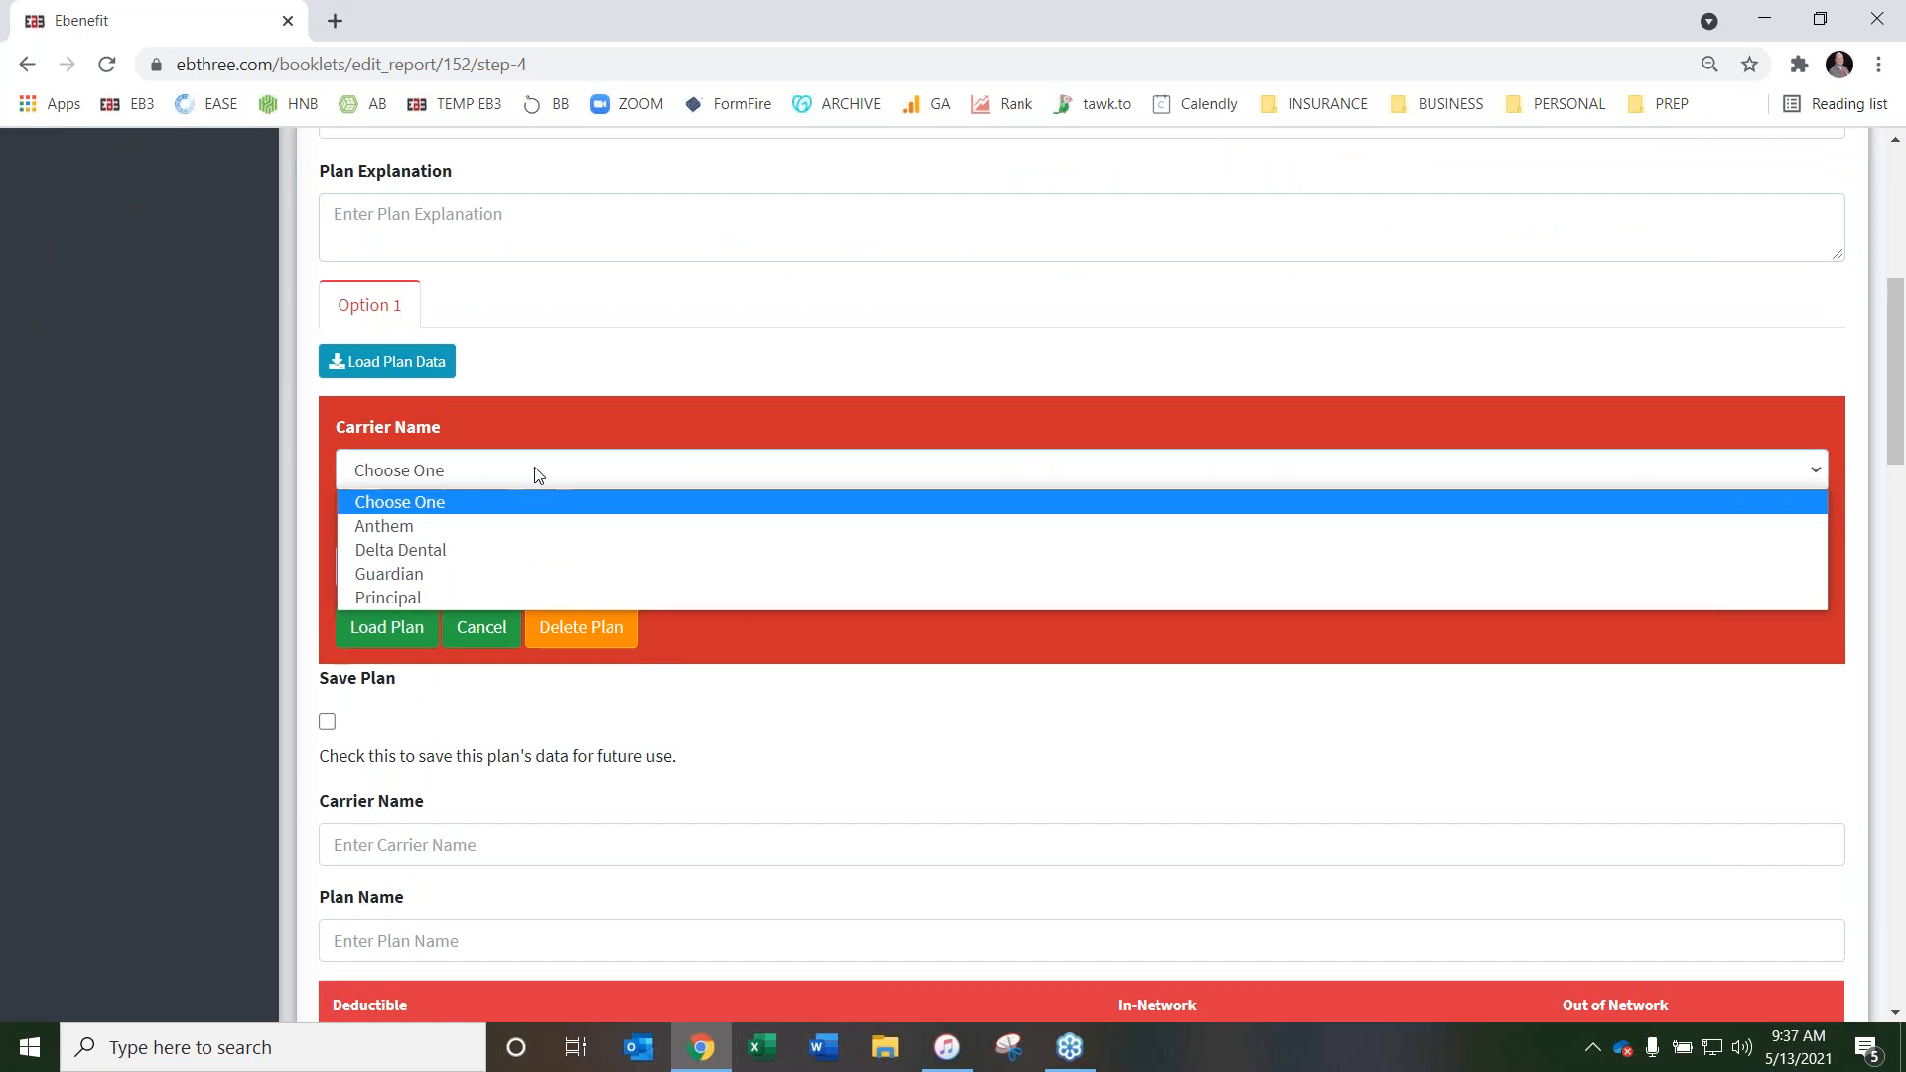
click(517, 550)
click(556, 581)
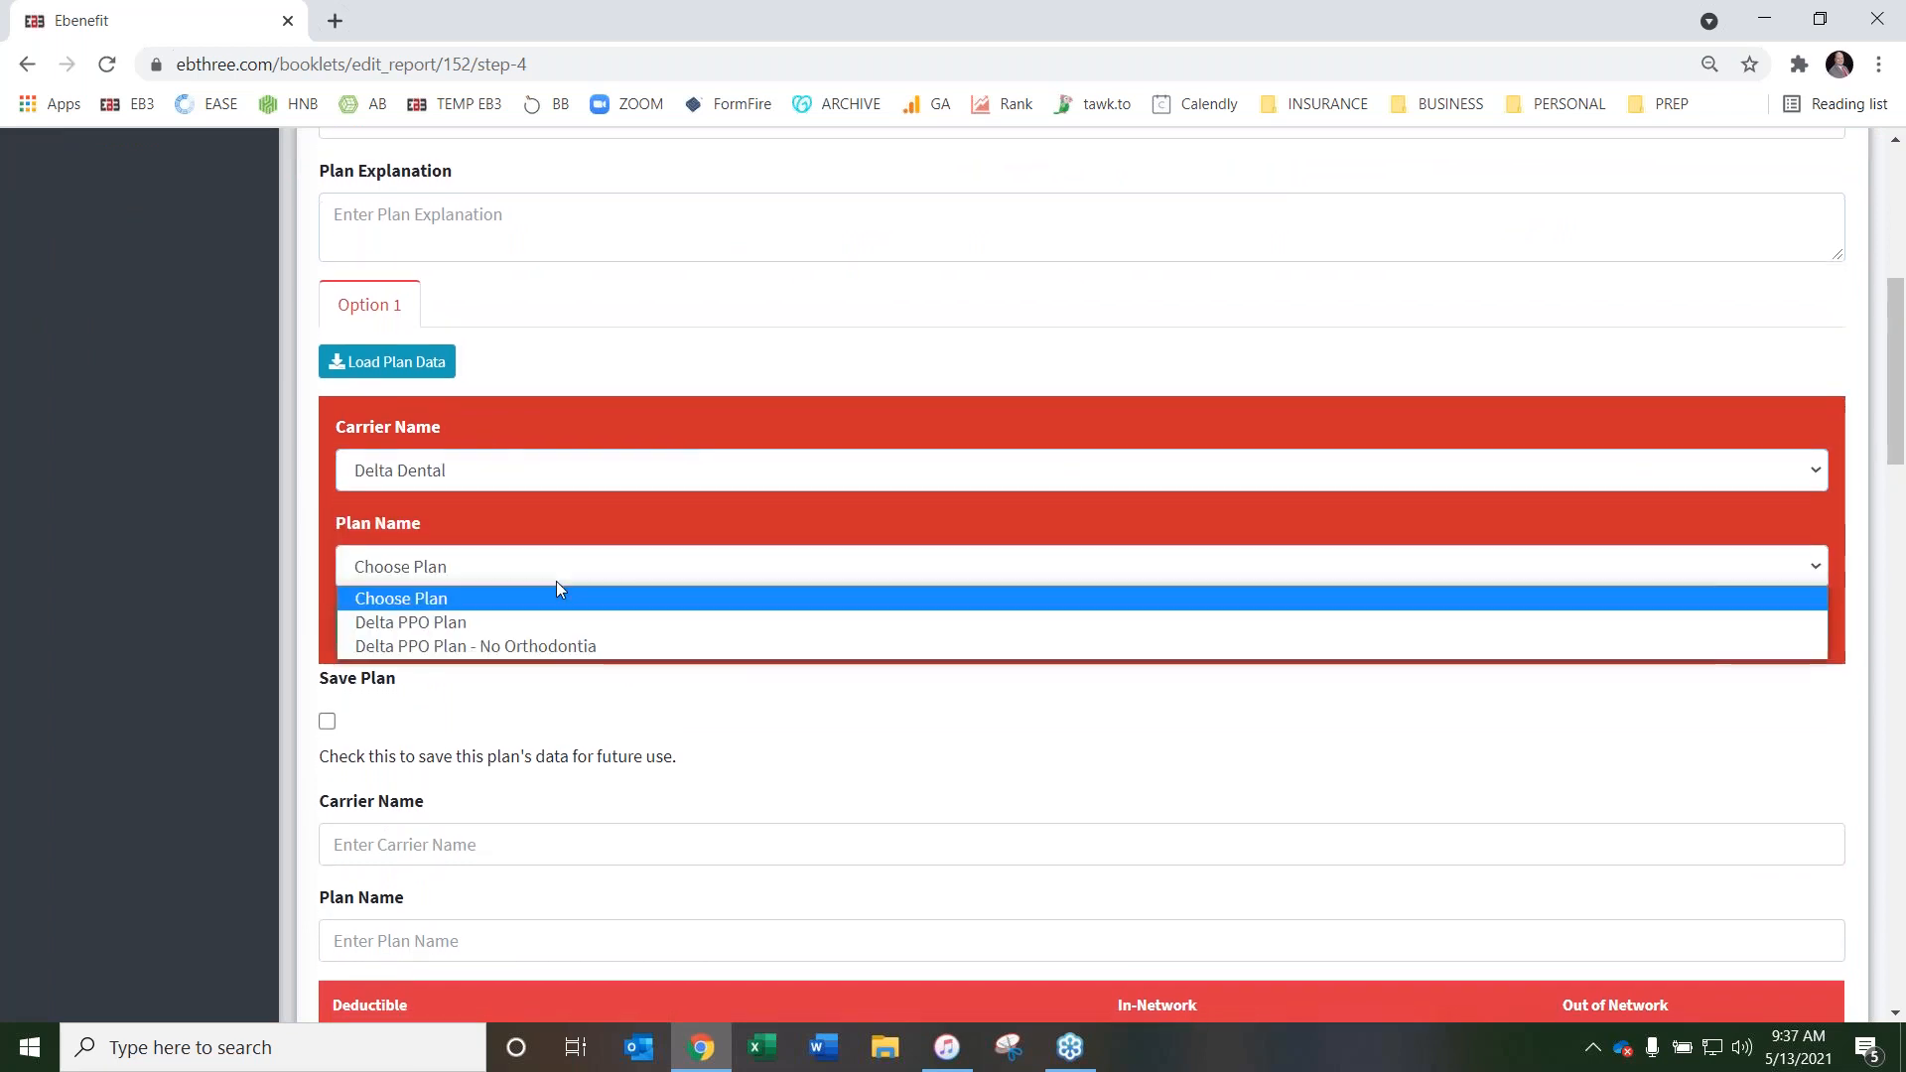
click(544, 621)
click(403, 640)
Review the loaded dental plan data, from deductibles and frequencies to coverage percentages, orthodontia, Out of Network Explanation and Plan Information
scroll(1165, 626, down, 9)
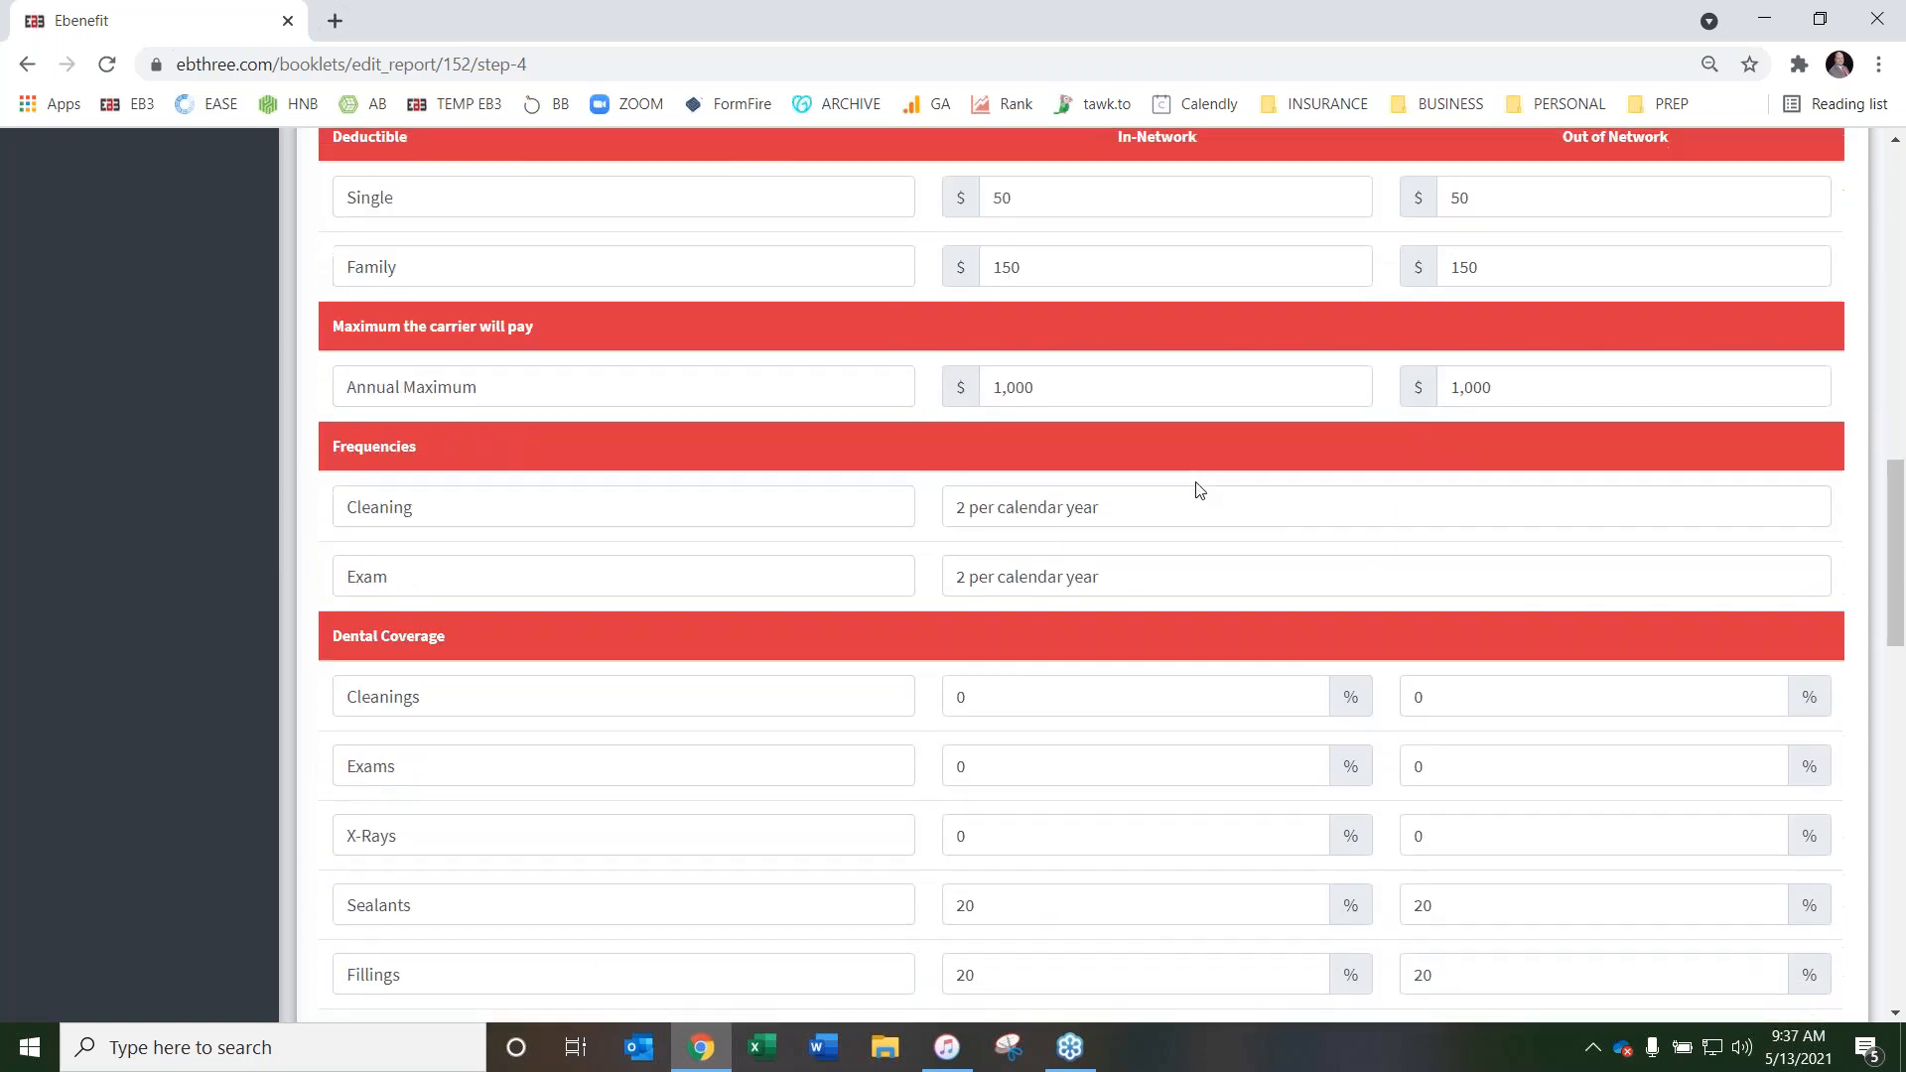
scroll(1199, 491, down, 5)
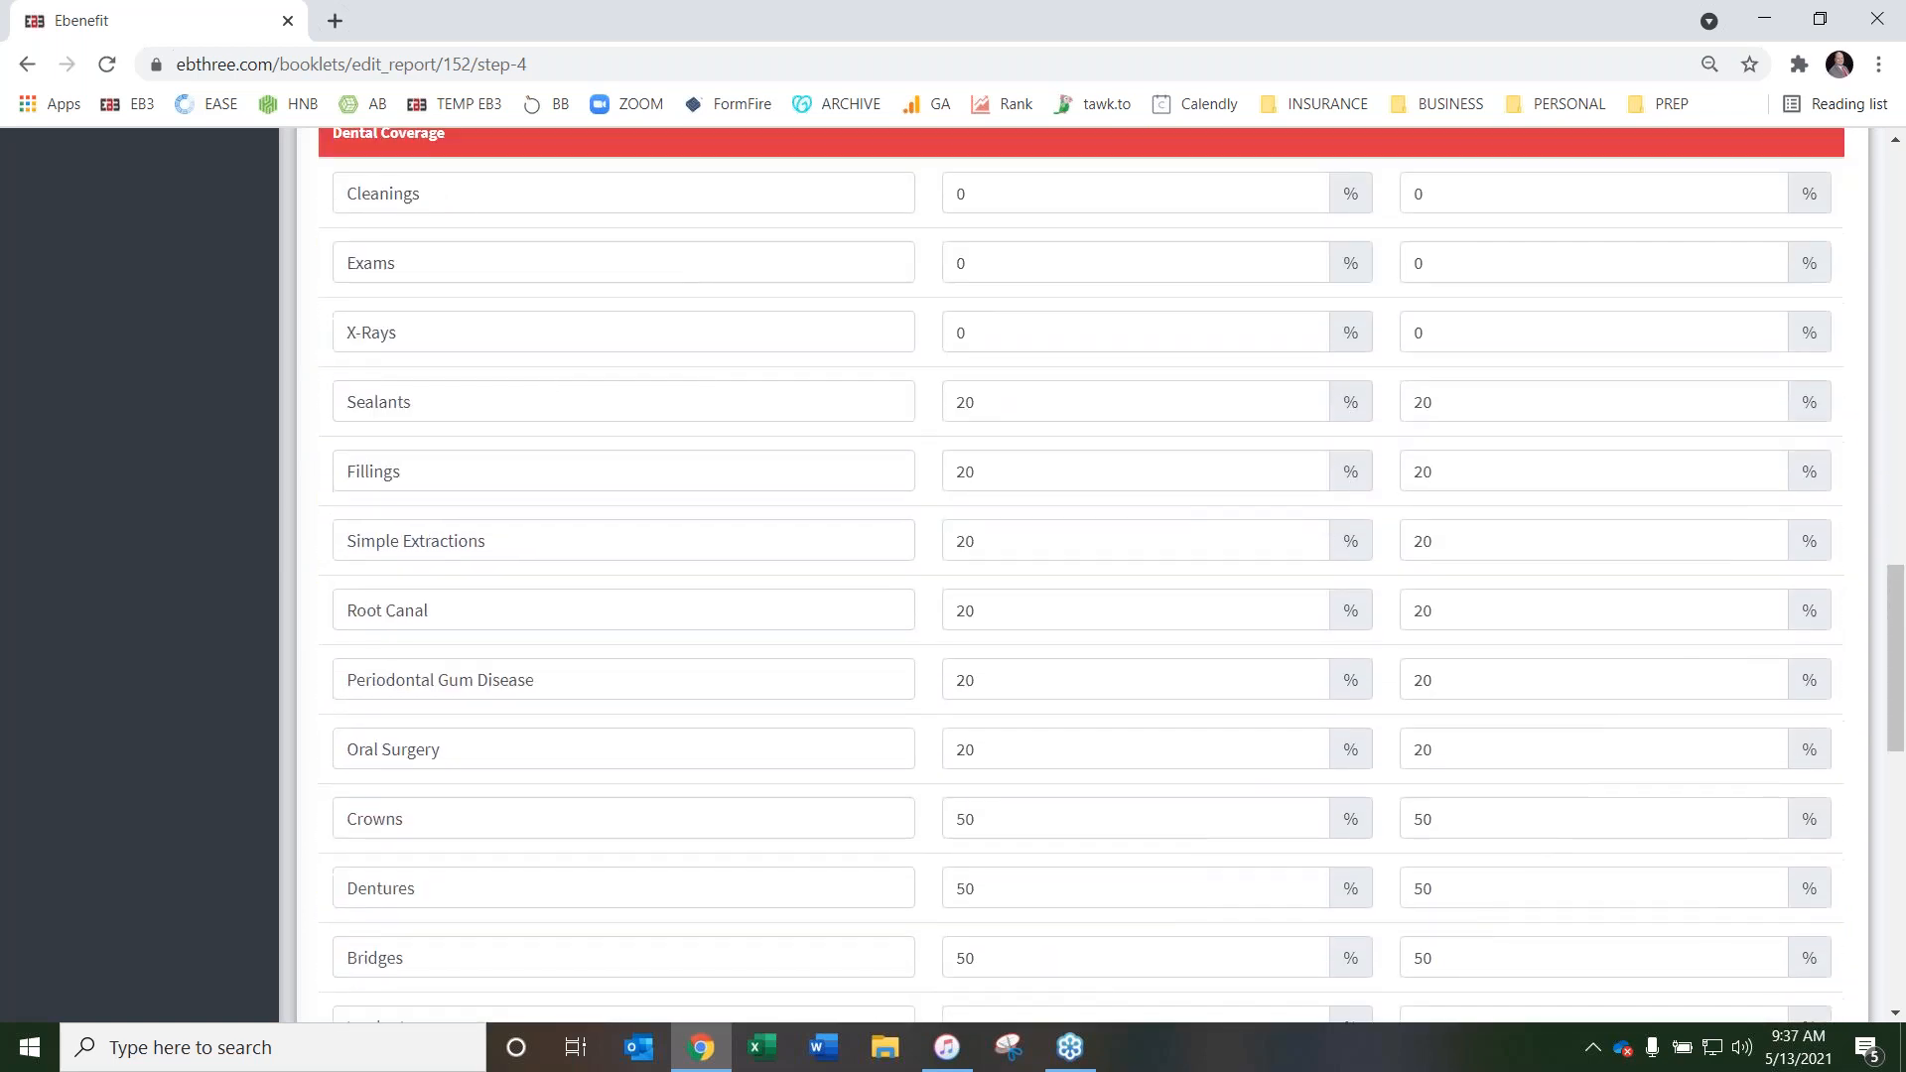
scroll(745, 451, down, 5)
scroll(891, 542, down, 1)
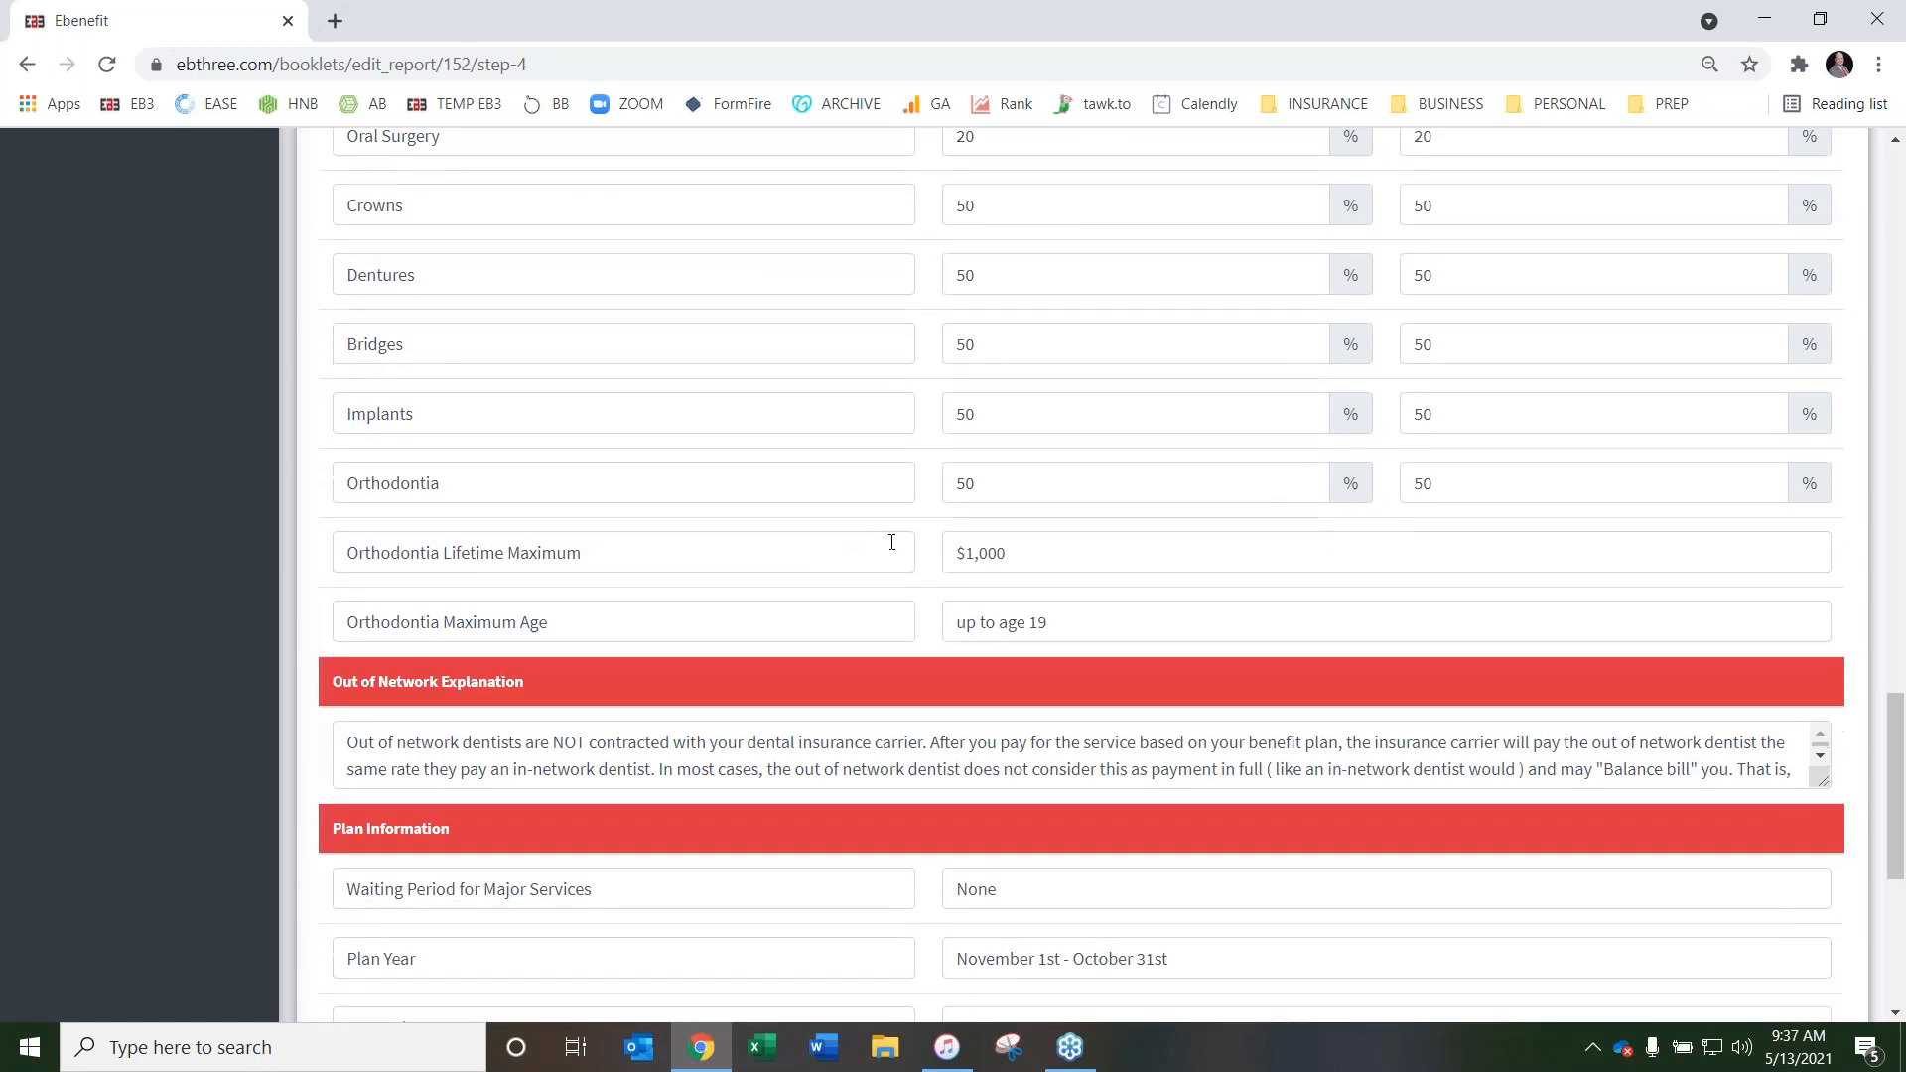
scroll(854, 542, down, 1)
scroll(998, 672, down, 1)
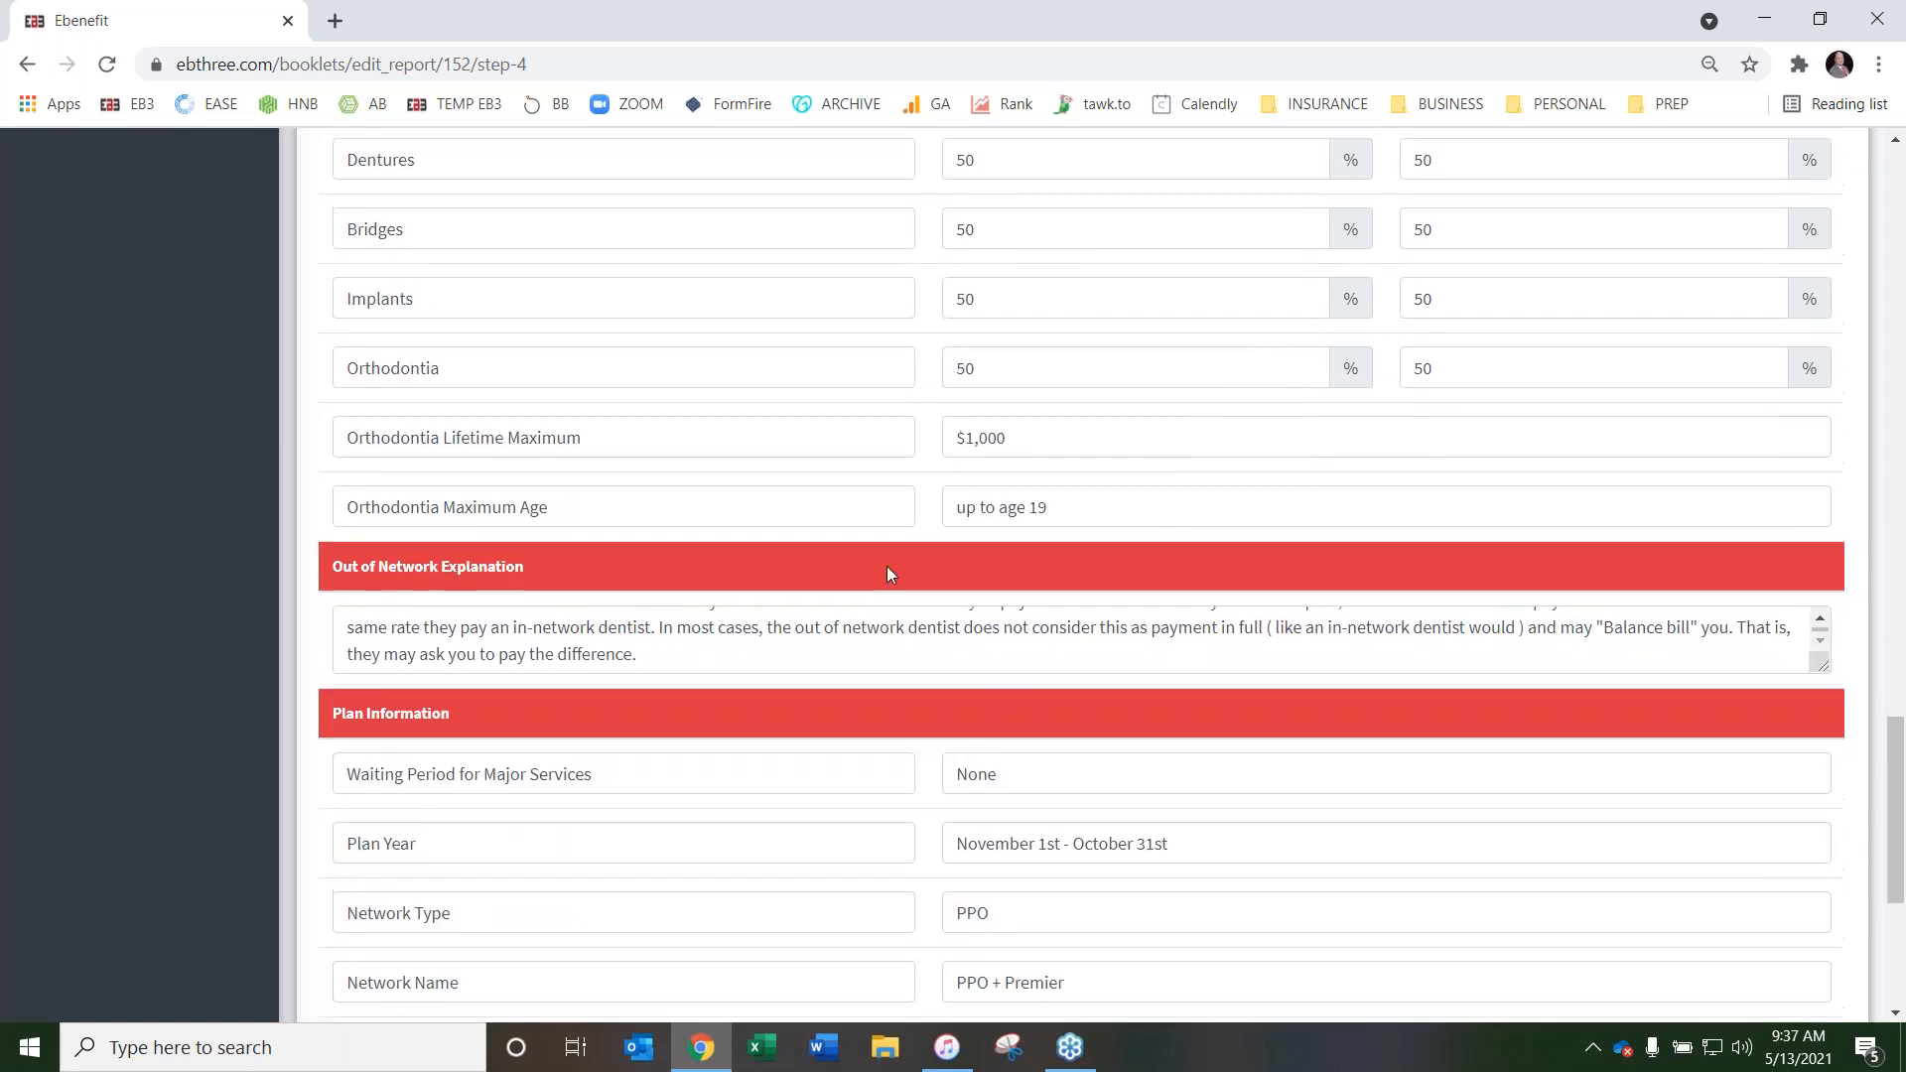
scroll(886, 566, up, 3)
scroll(719, 538, up, 5)
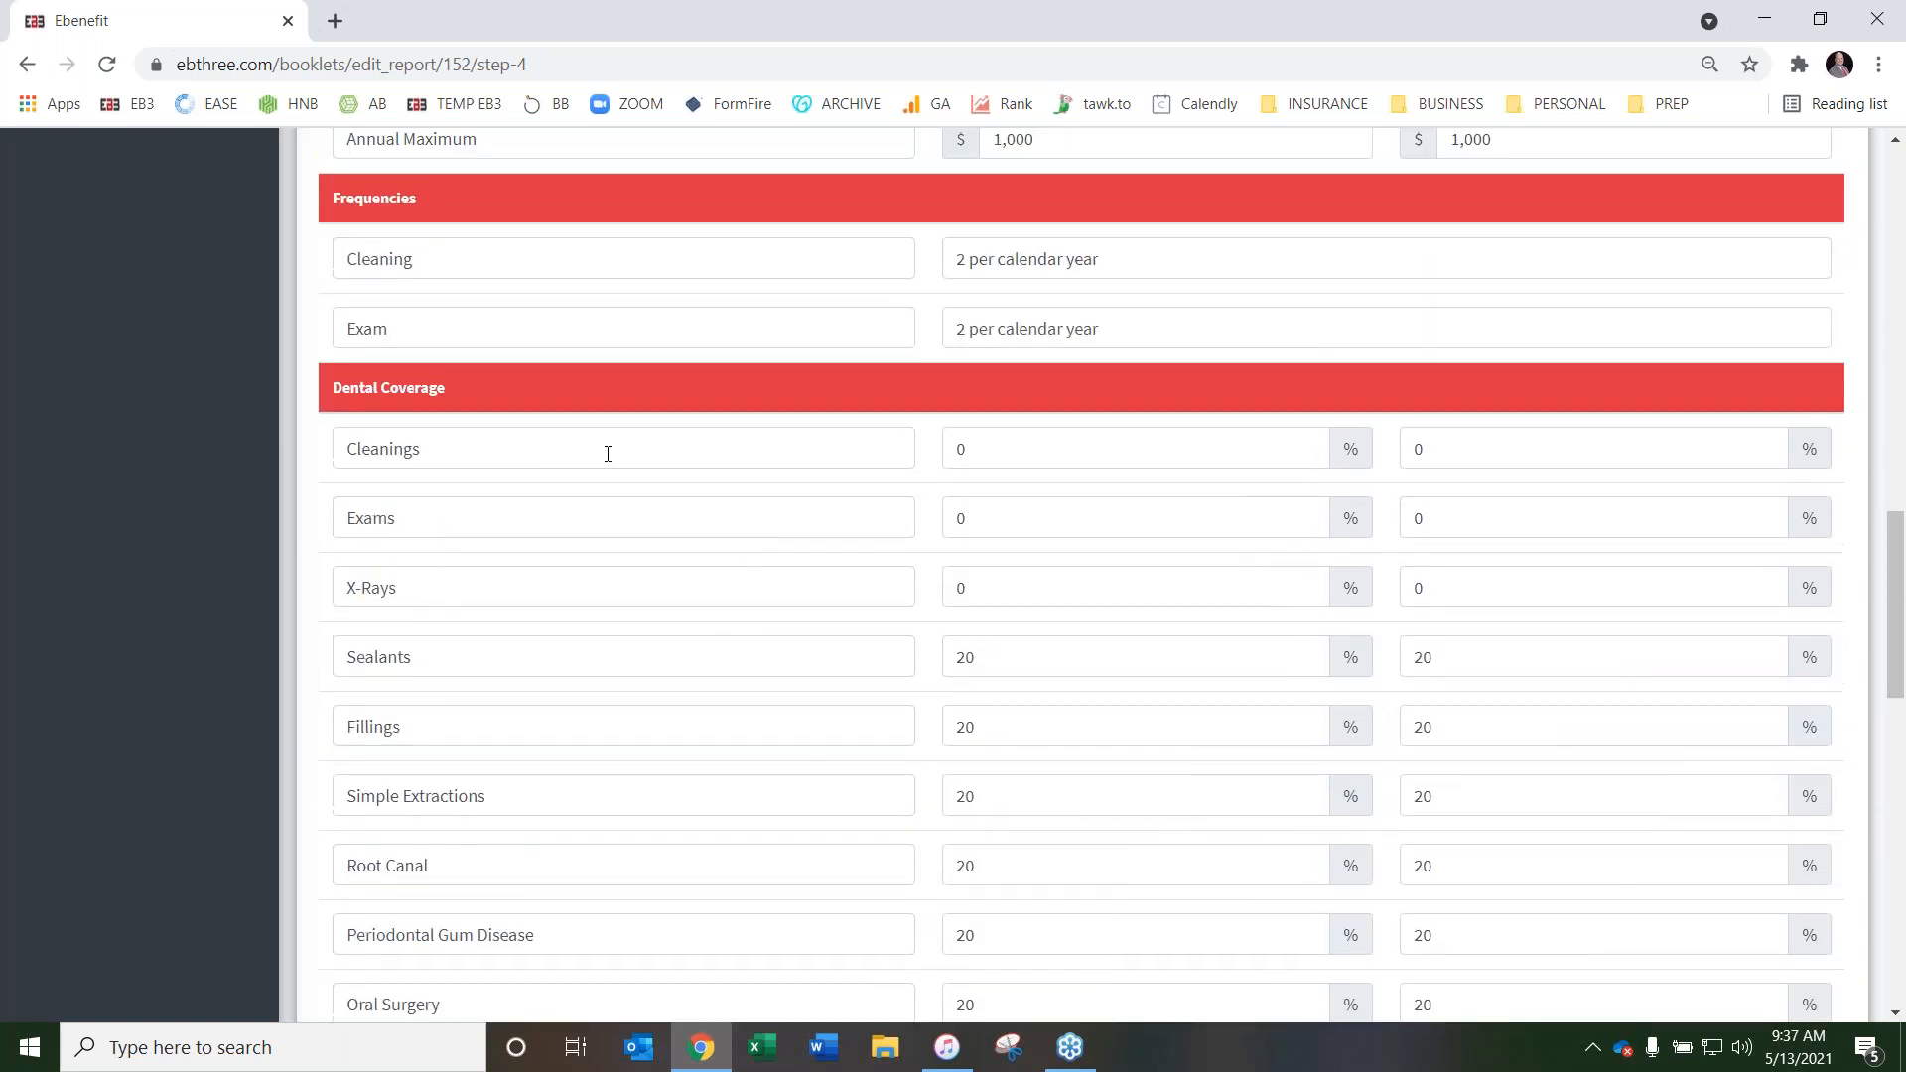
scroll(772, 515, down, 3)
scroll(773, 514, up, 9)
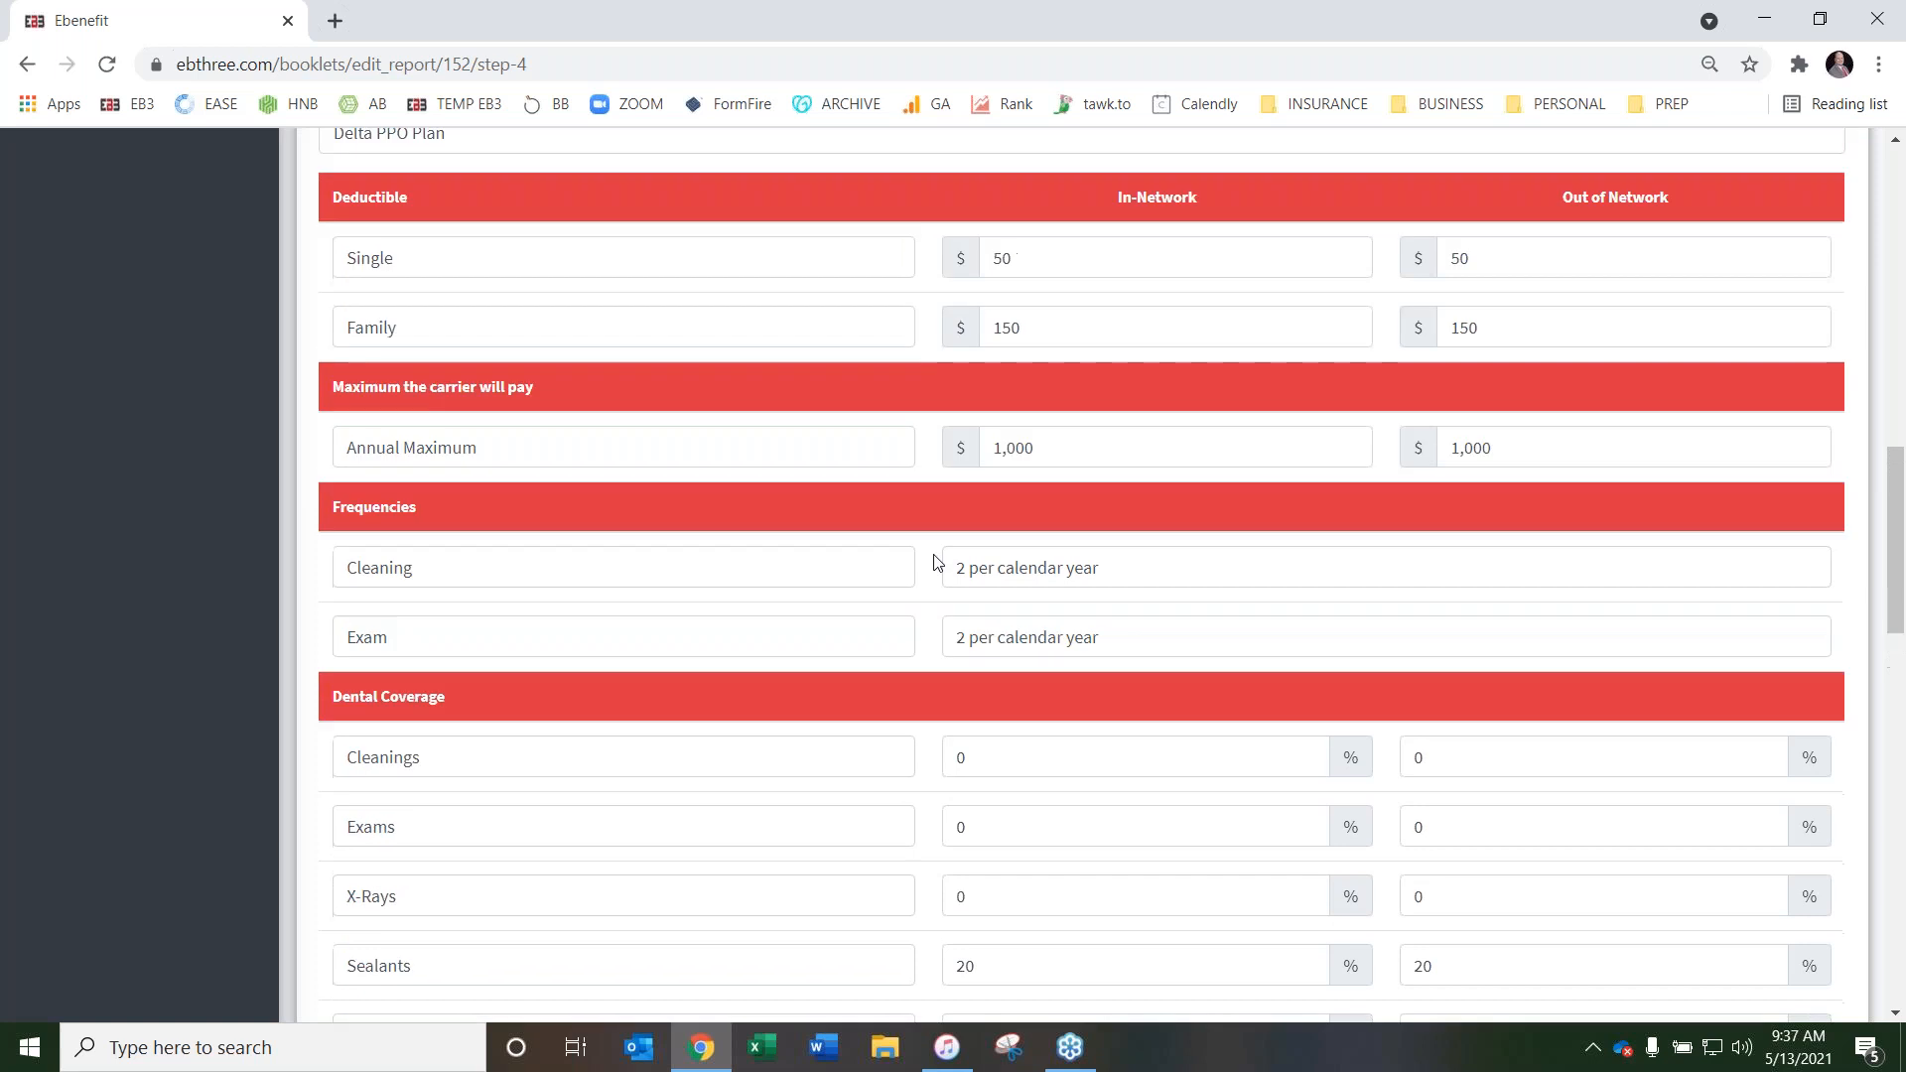
scroll(928, 546, up, 5)
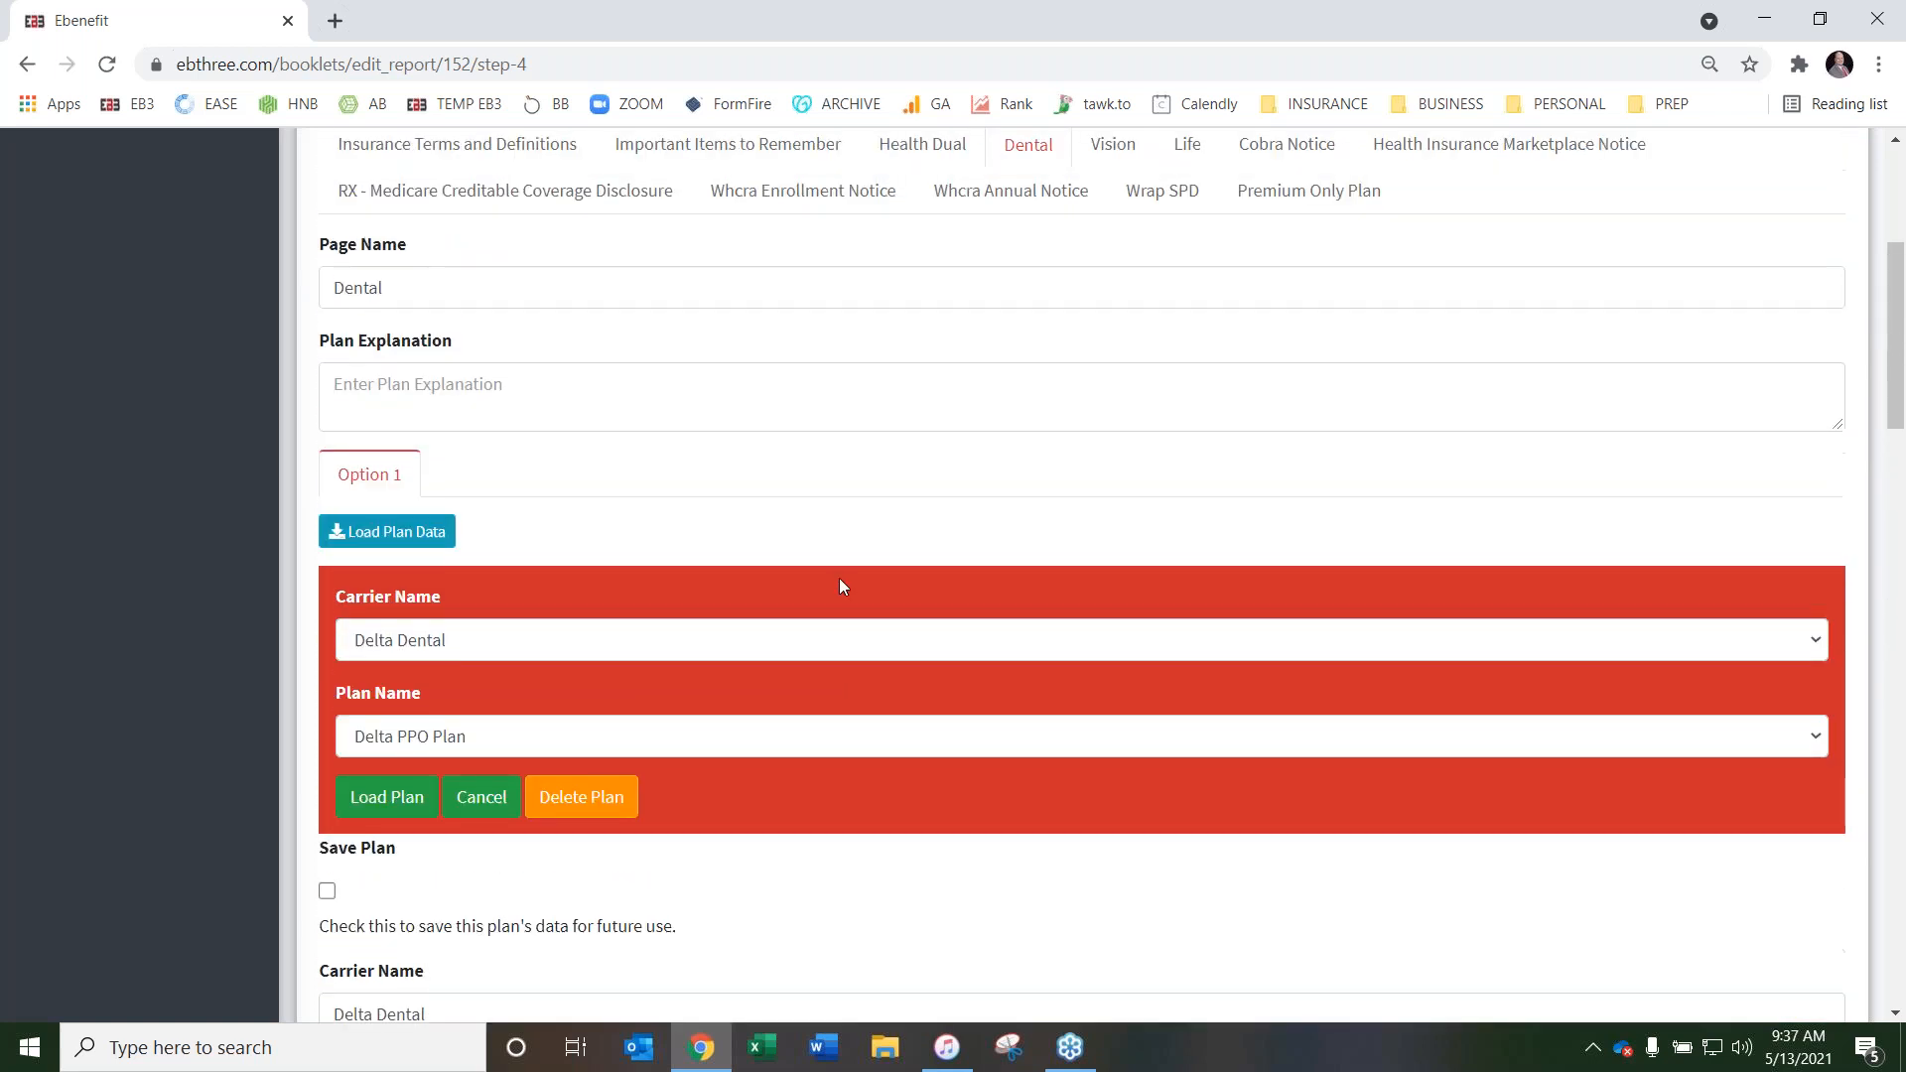
Open the Vision page and set its Page Name to Vision
scroll(837, 586, up, 3)
click(1113, 471)
click(530, 600)
text(V)
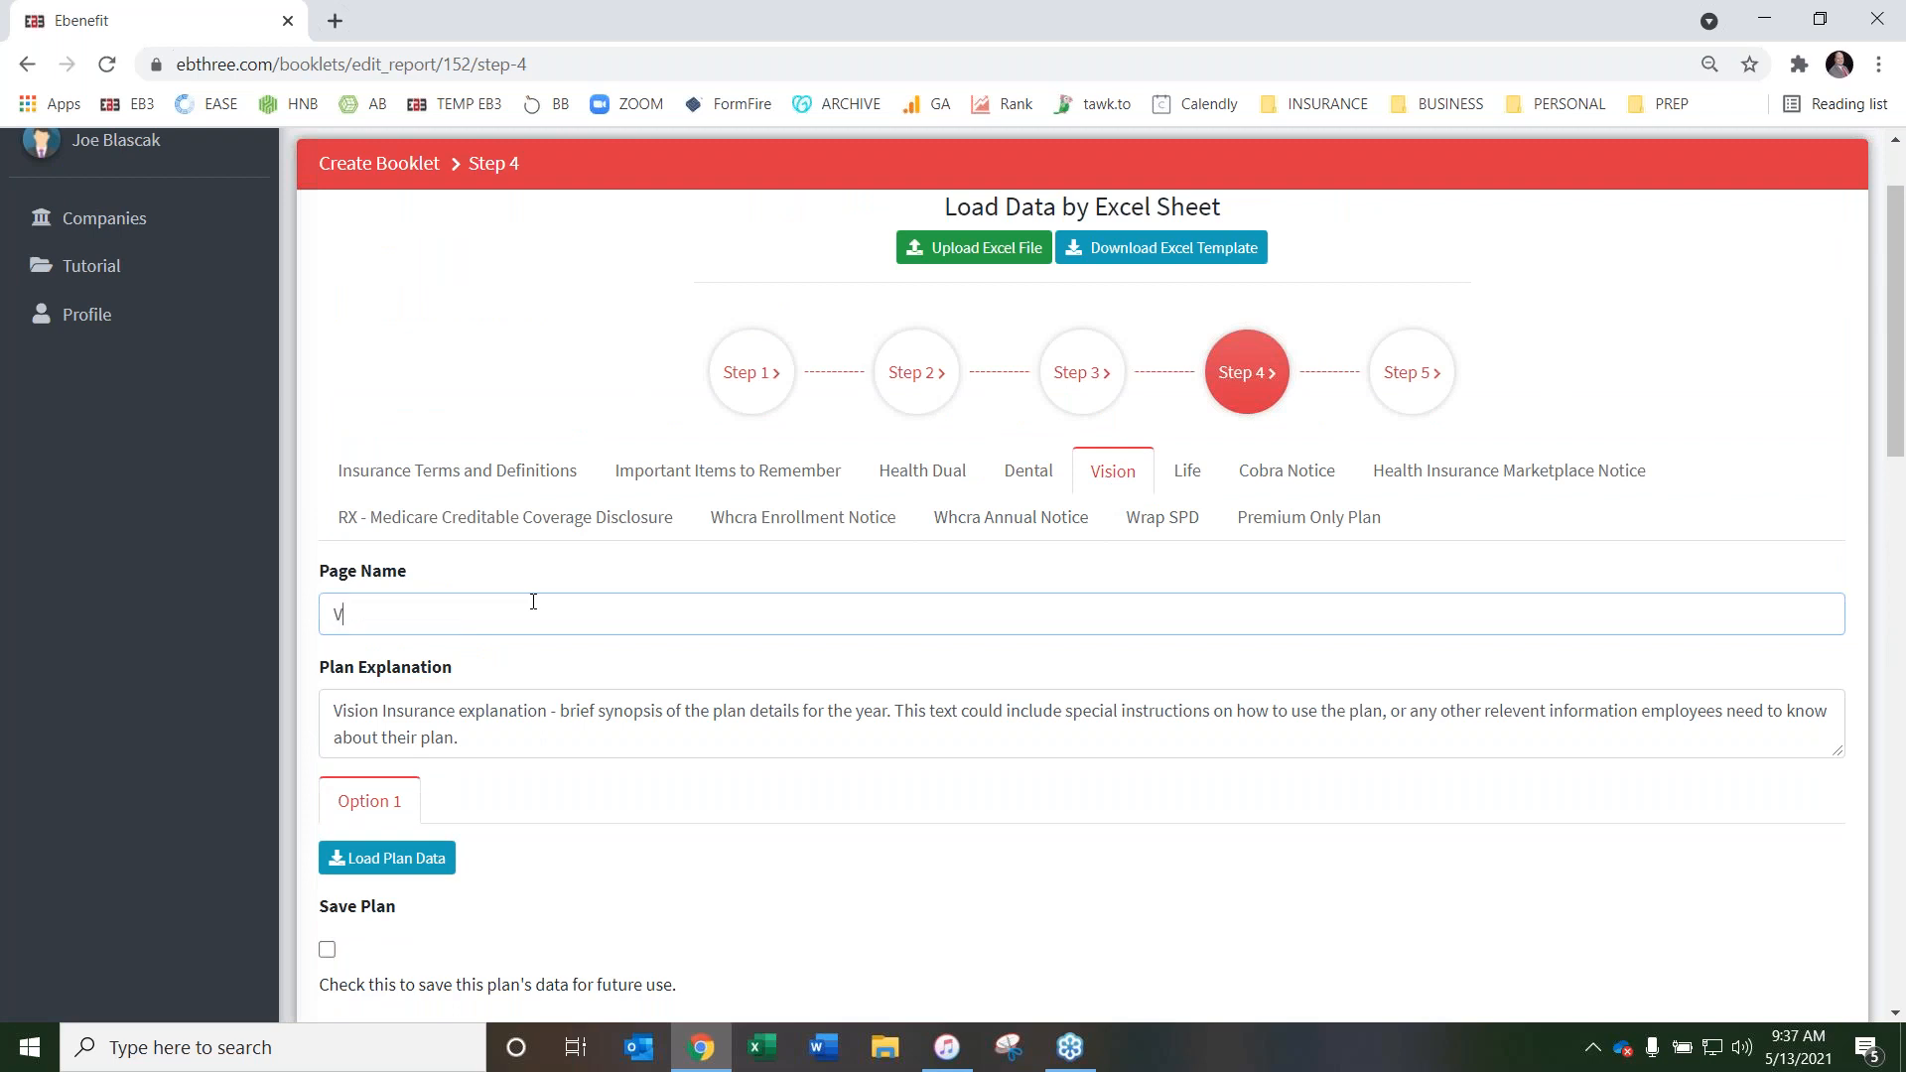
text(ision)
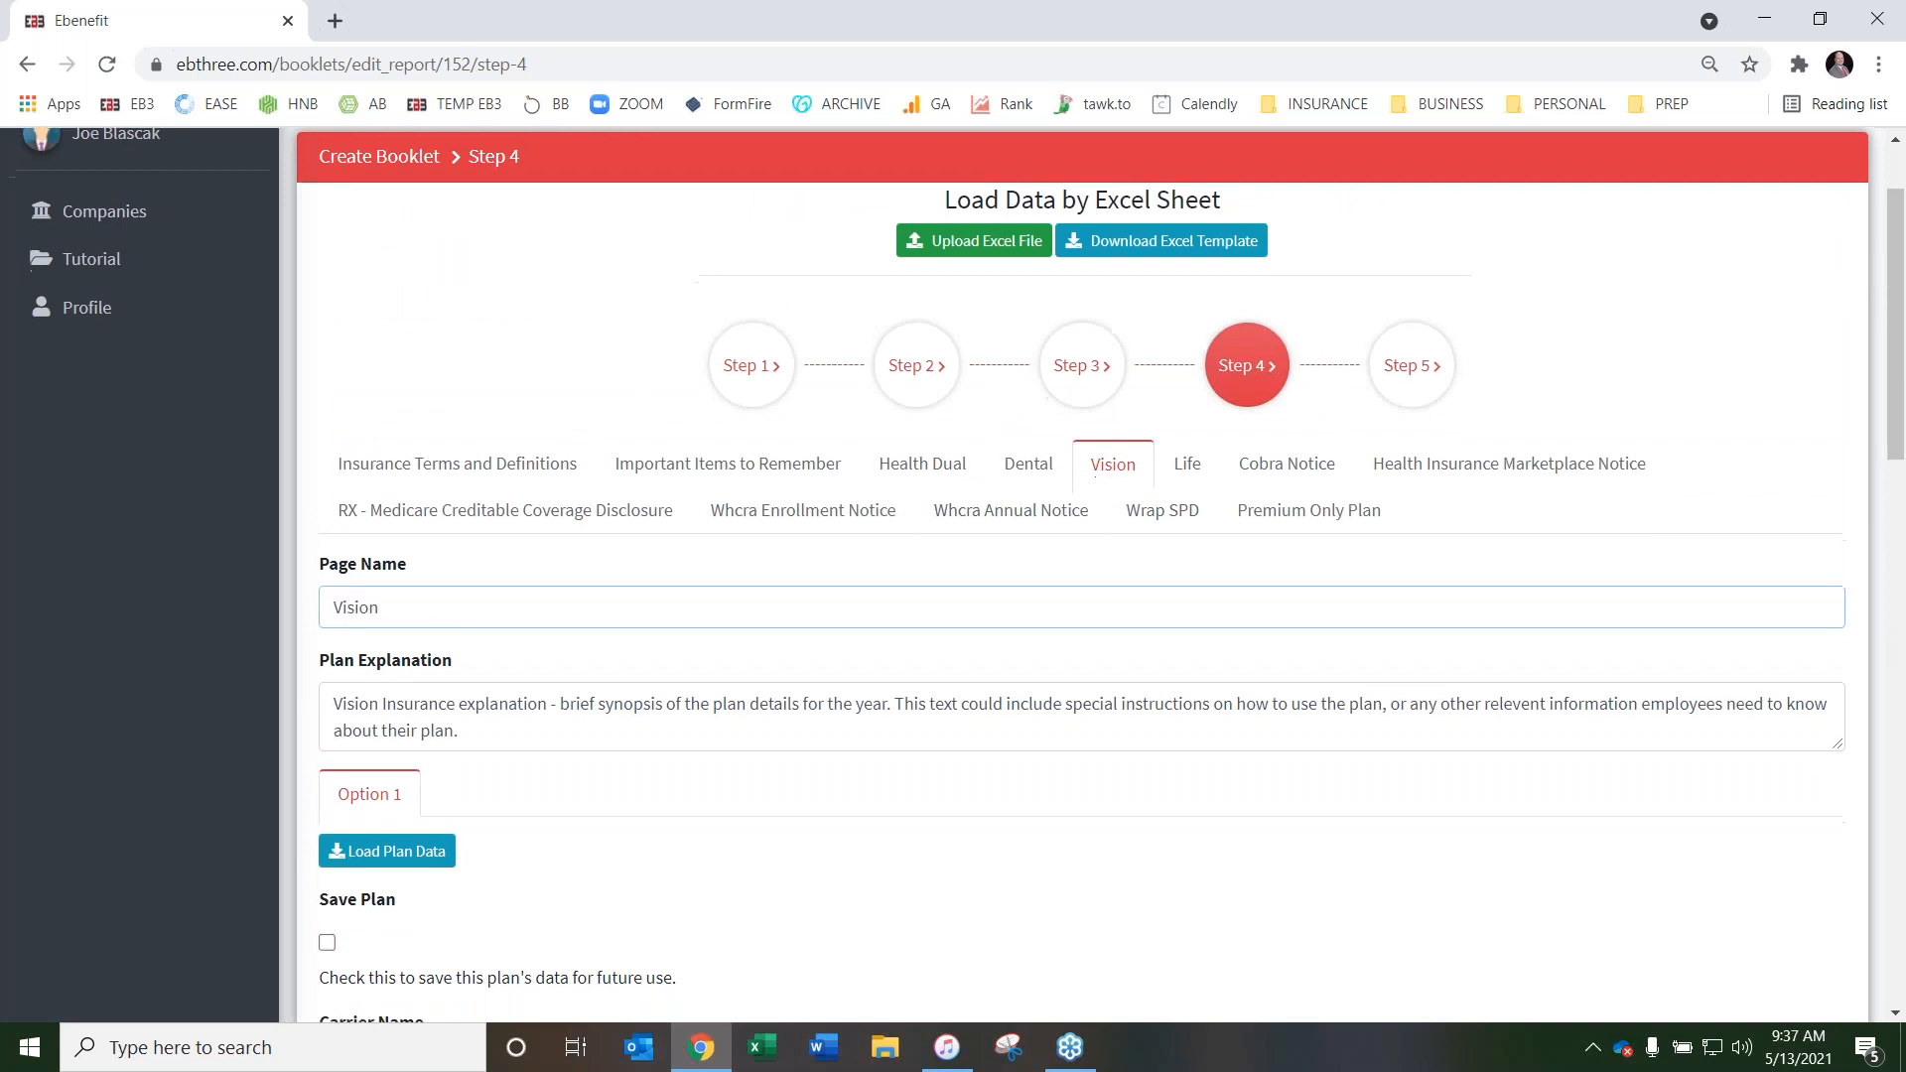
Load the saved Eyemed plan PPO Vision - $150 Allowance into the Vision page's Option 1 and review its fields down to the Plan Disclaimer
scroll(476, 615, down, 3)
click(412, 619)
click(489, 720)
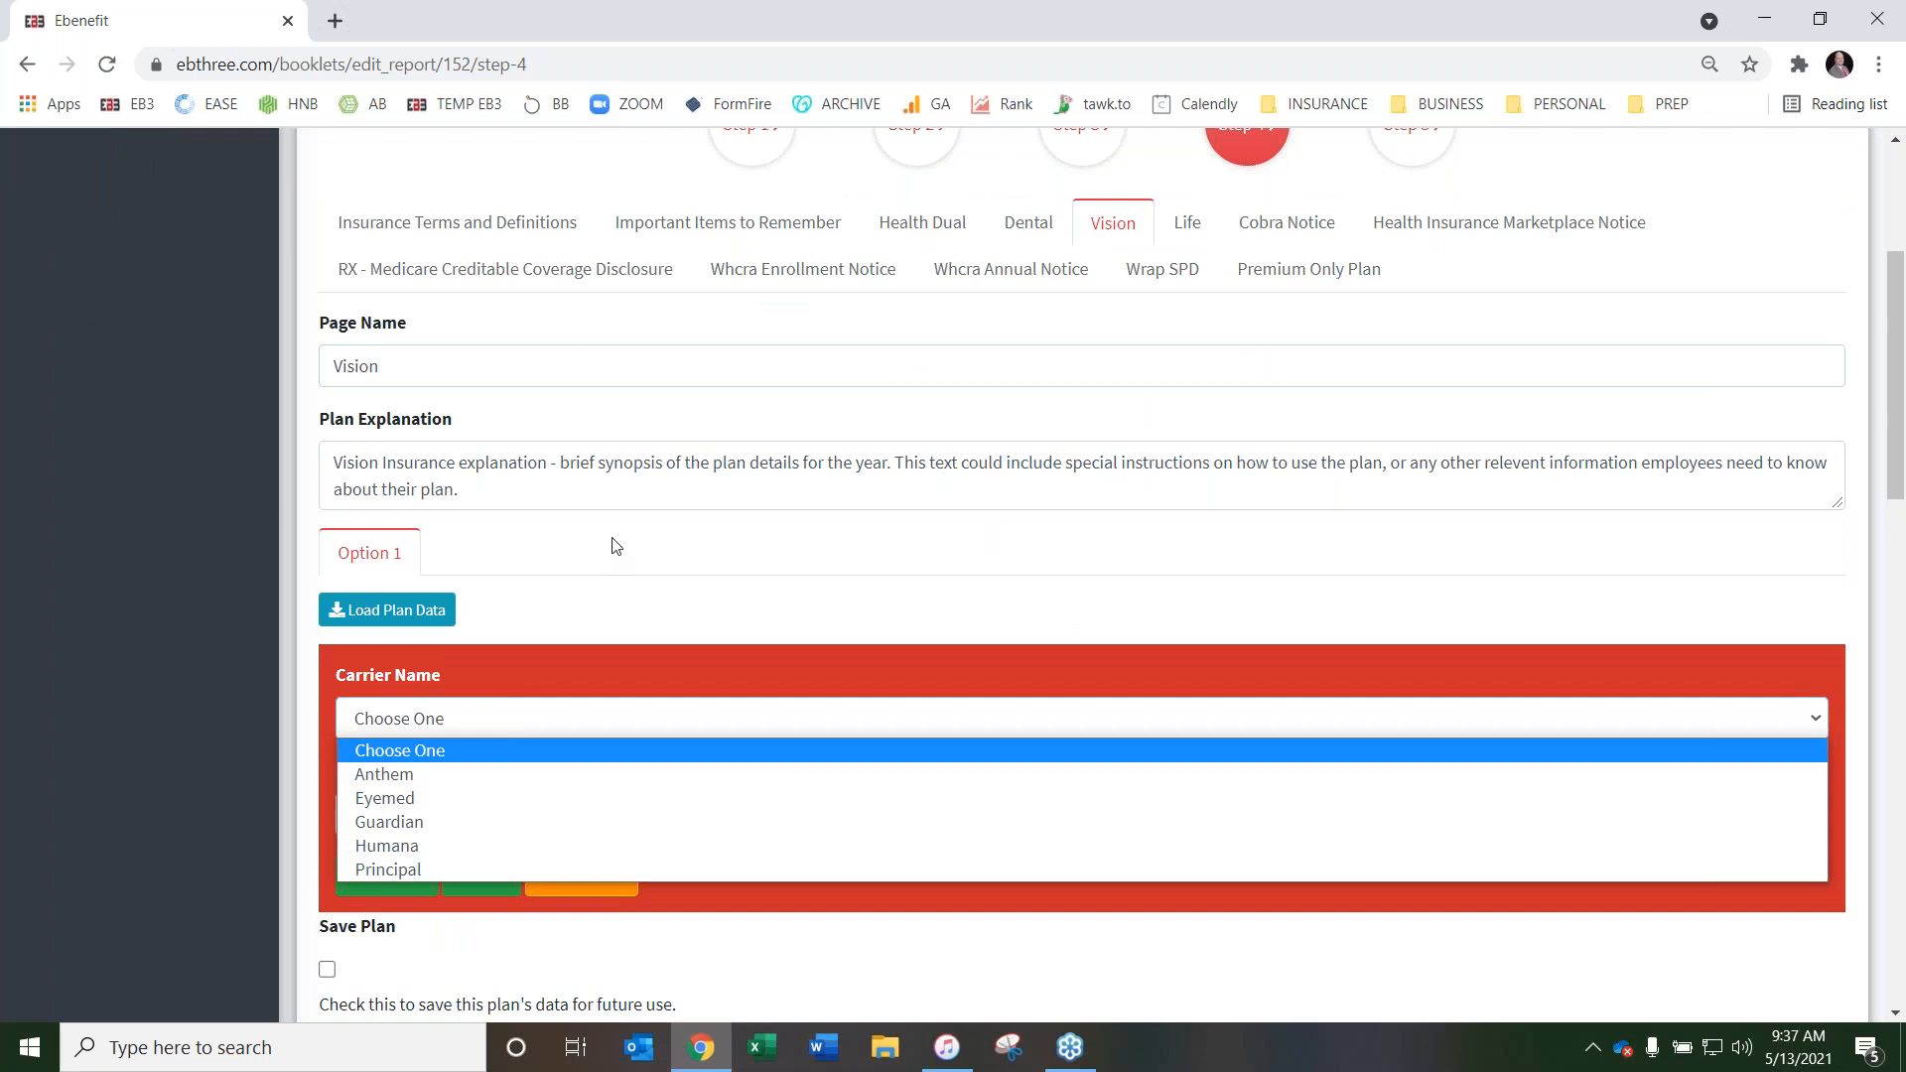
click(495, 796)
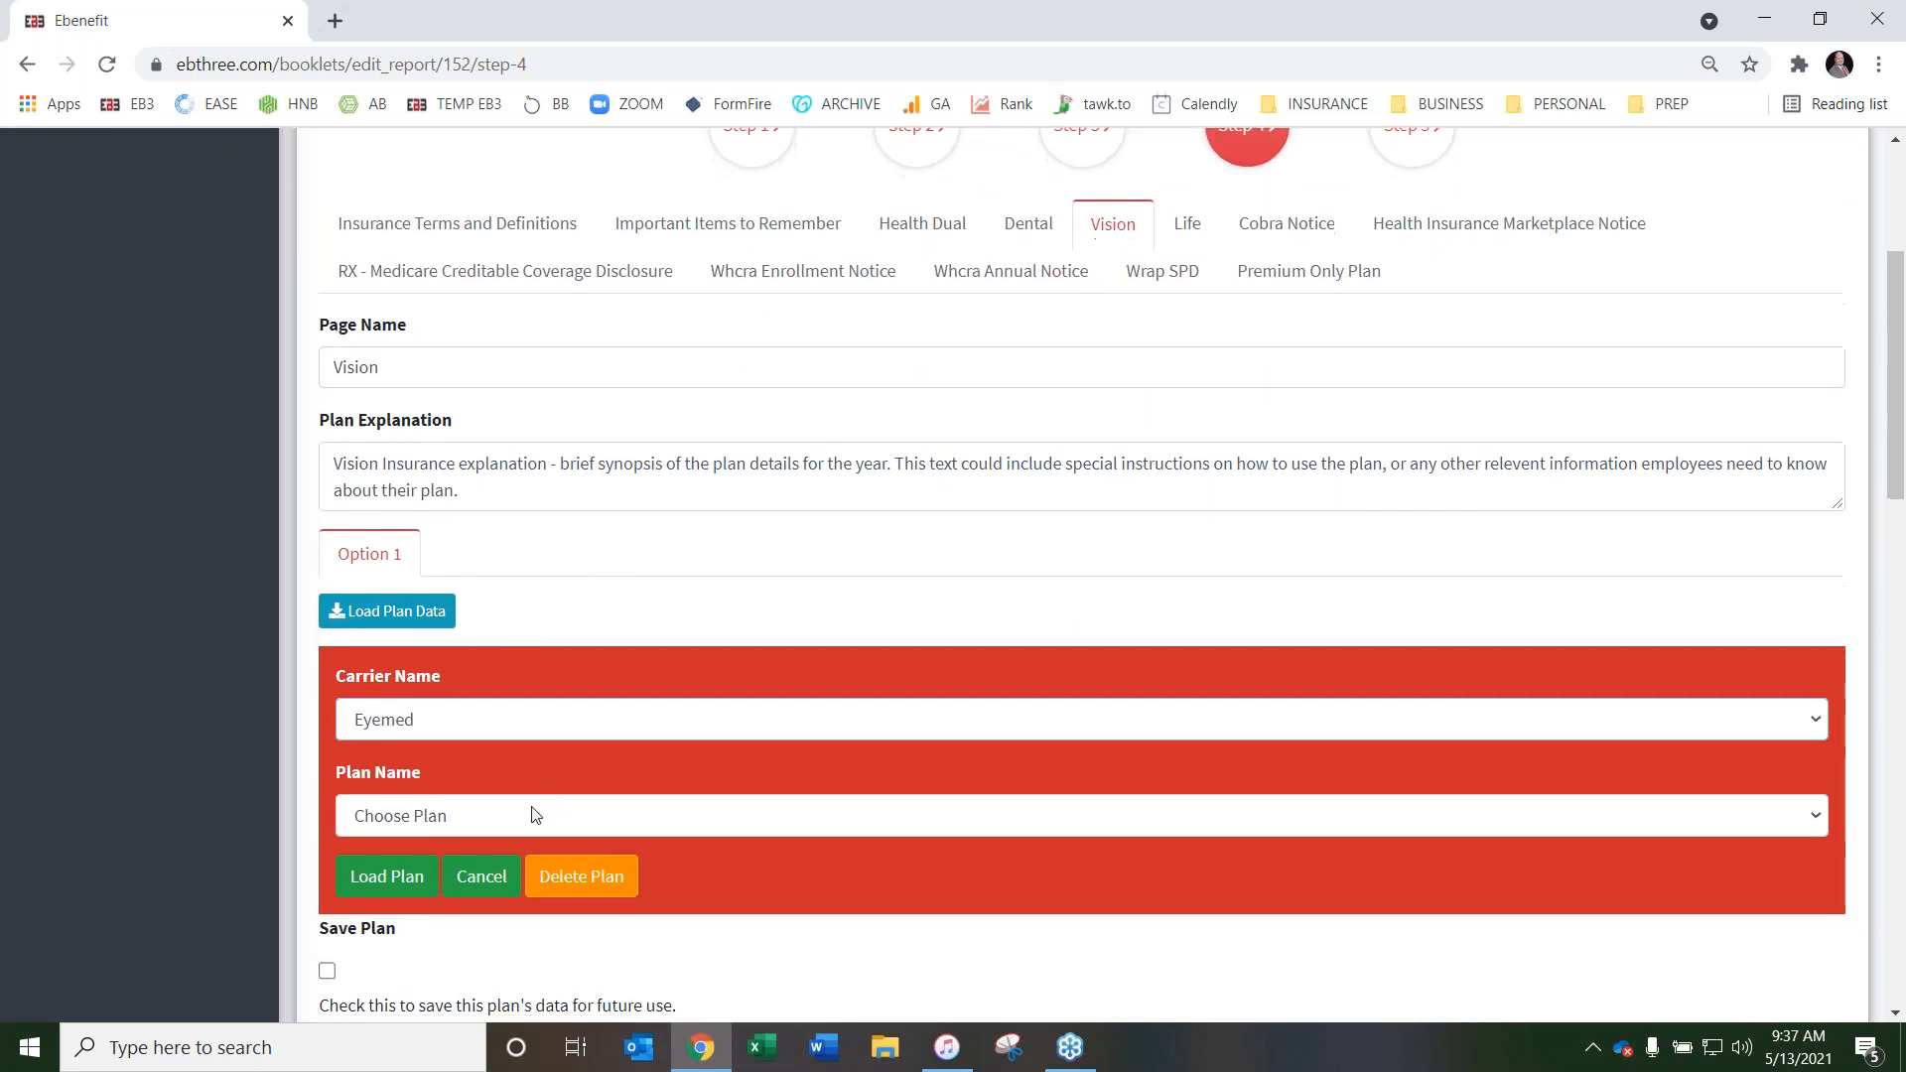
click(532, 812)
click(521, 891)
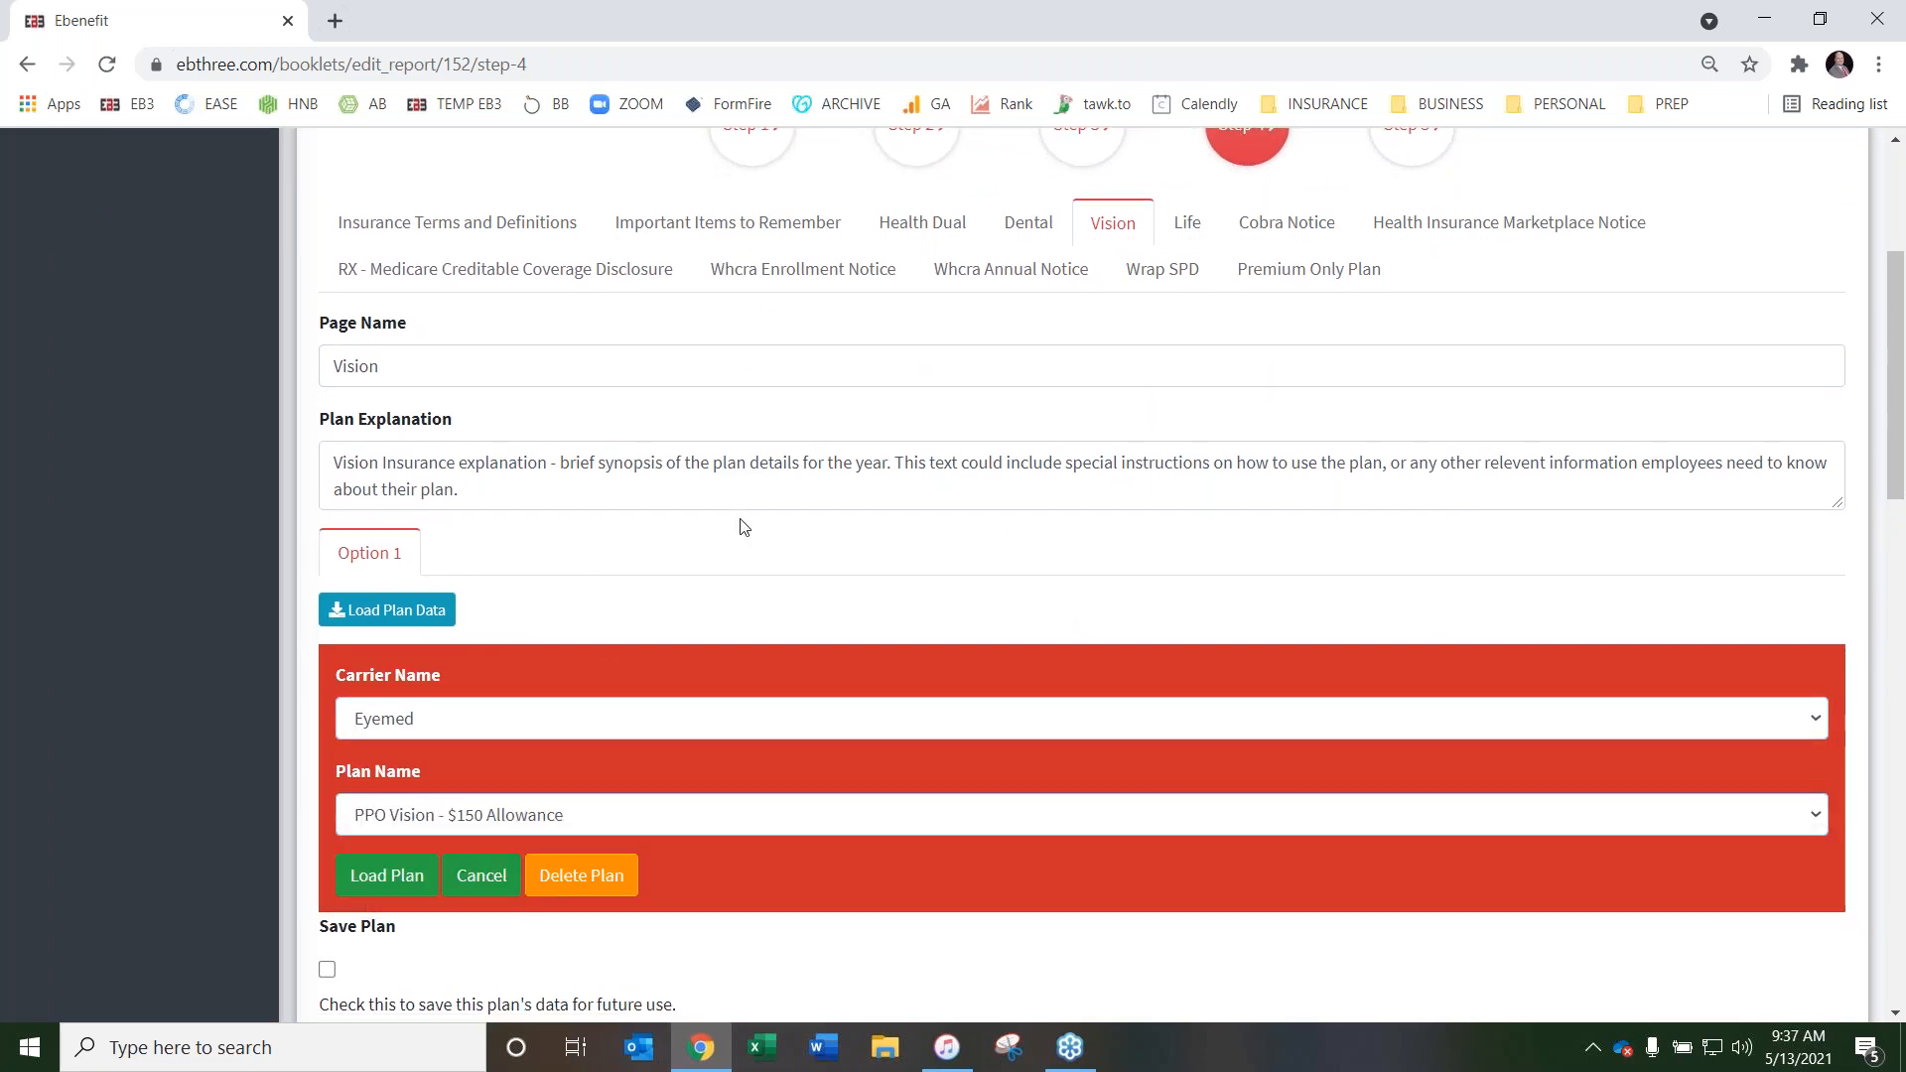
scroll(536, 560, down, 3)
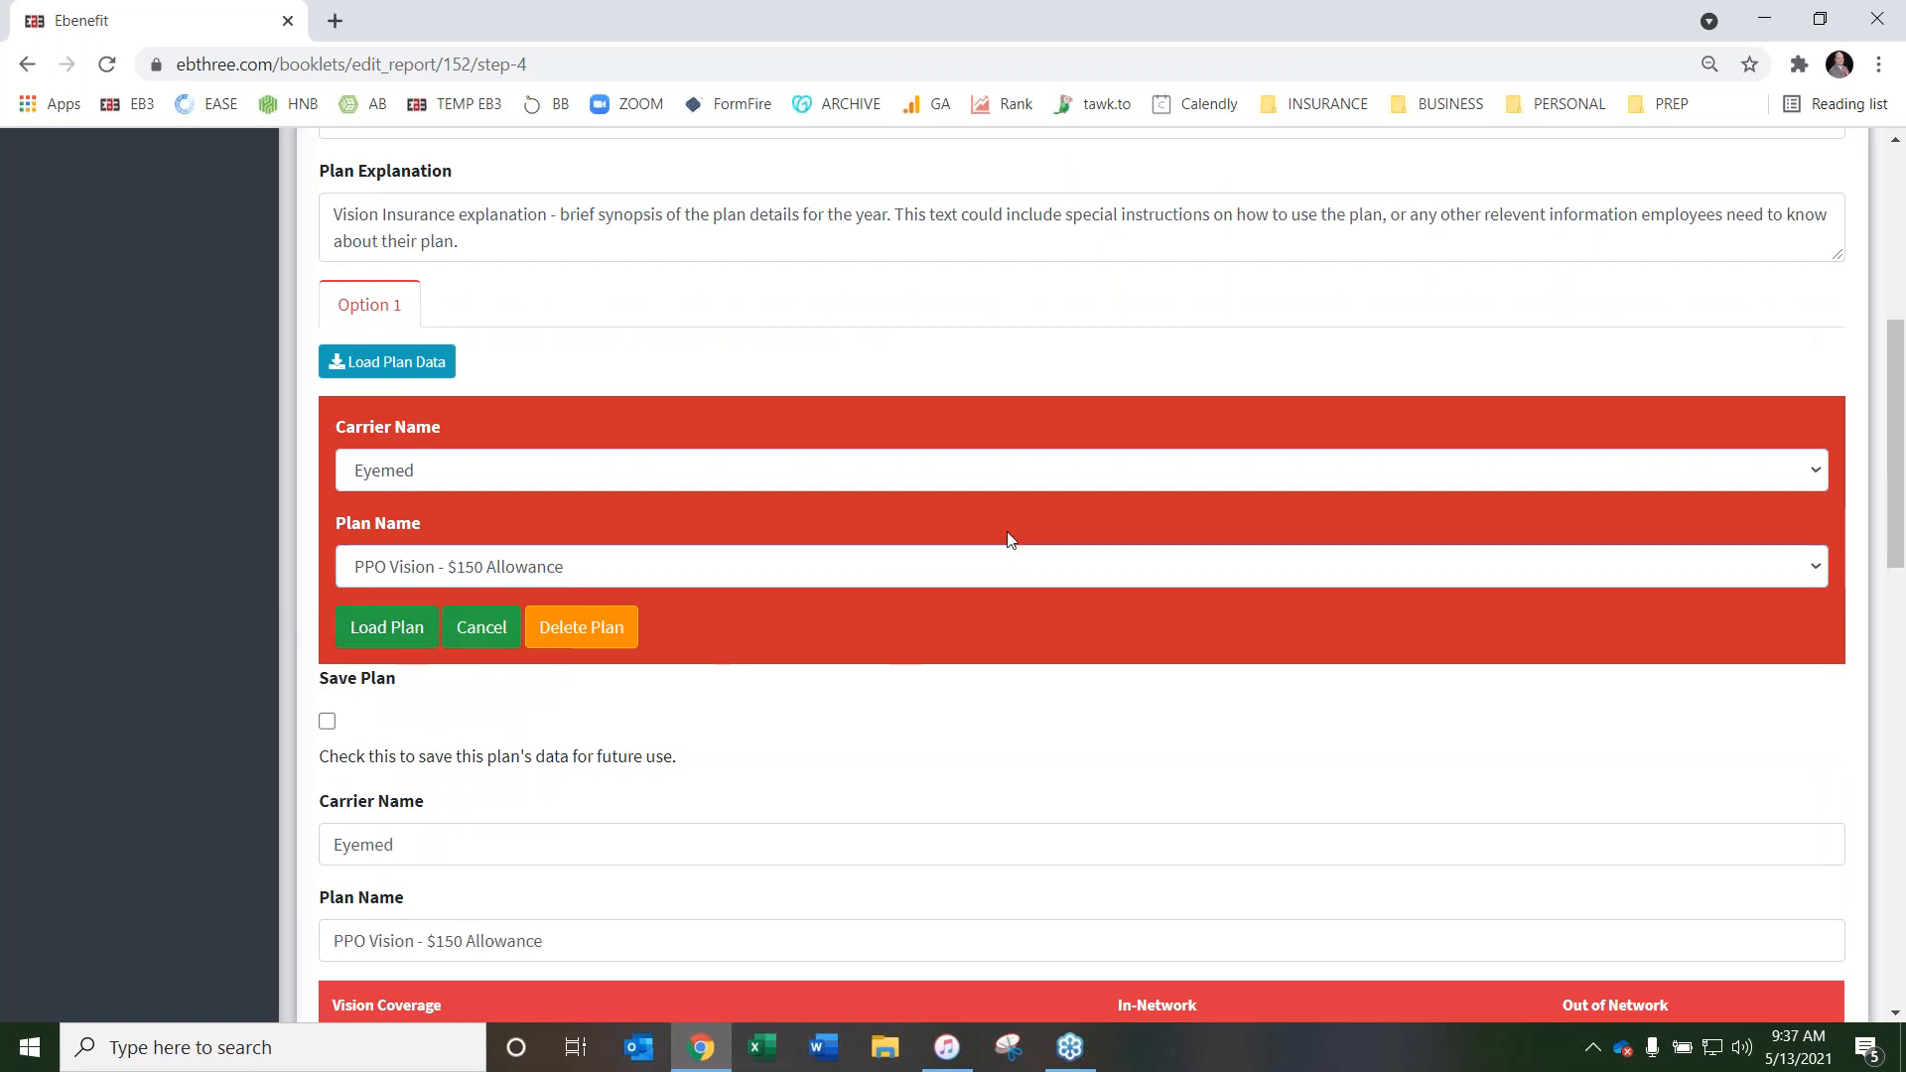
scroll(1008, 539, down, 11)
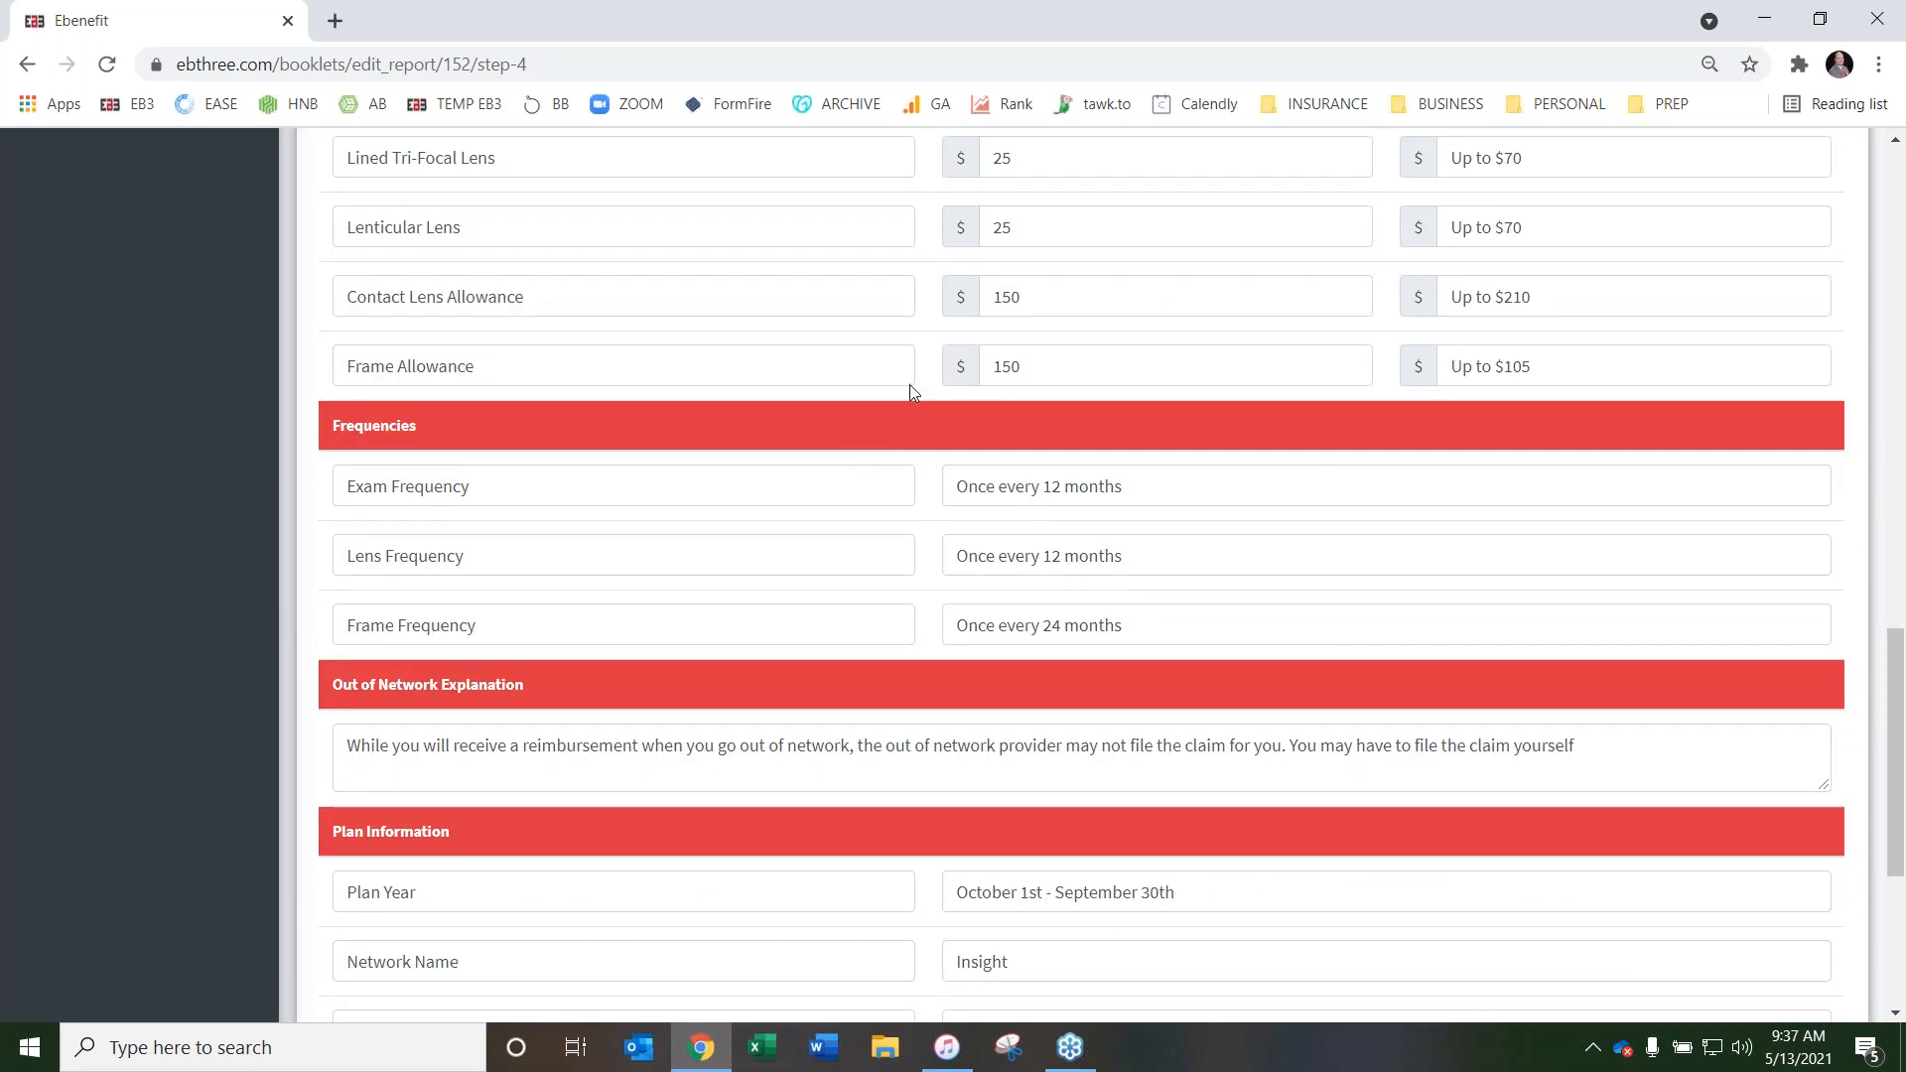
scroll(1009, 559, down, 4)
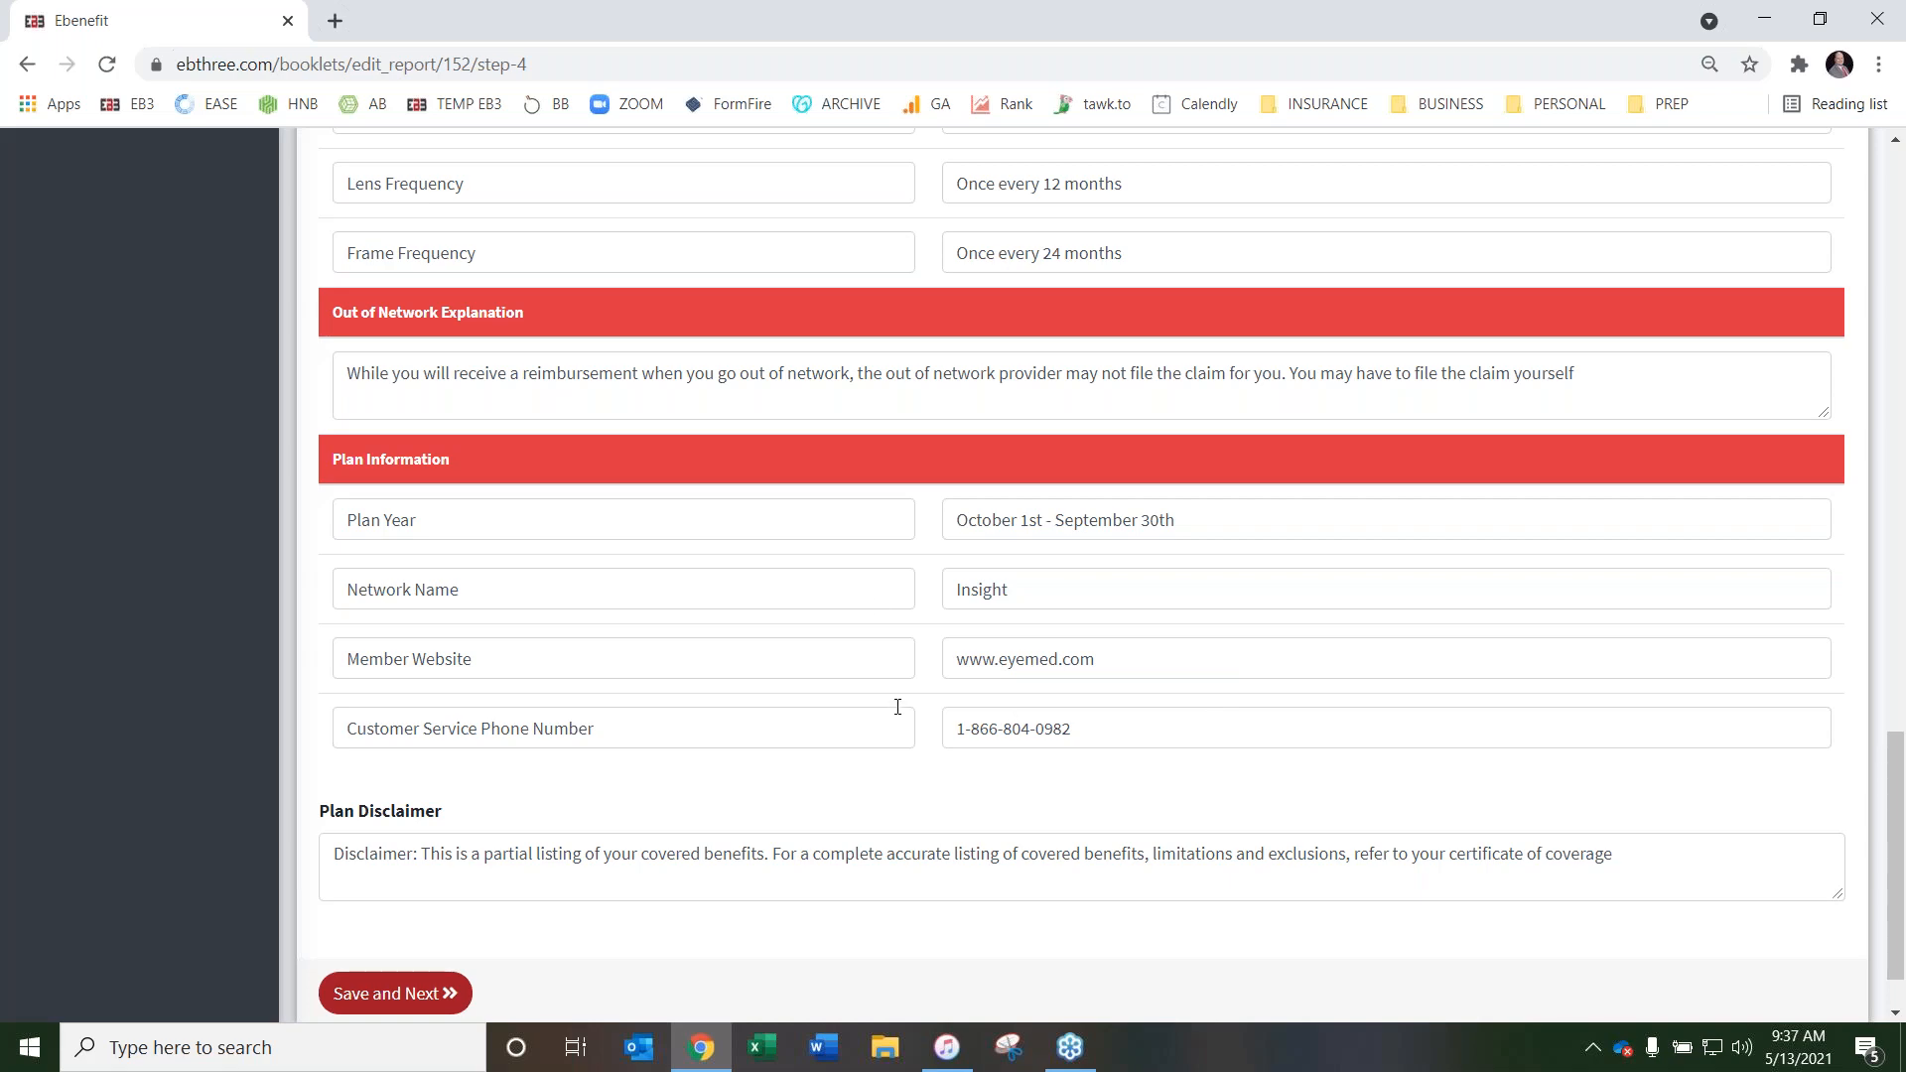
Open the Life page and set its Page Name to Term Life
scroll(885, 600, up, 15)
scroll(1091, 595, up, 6)
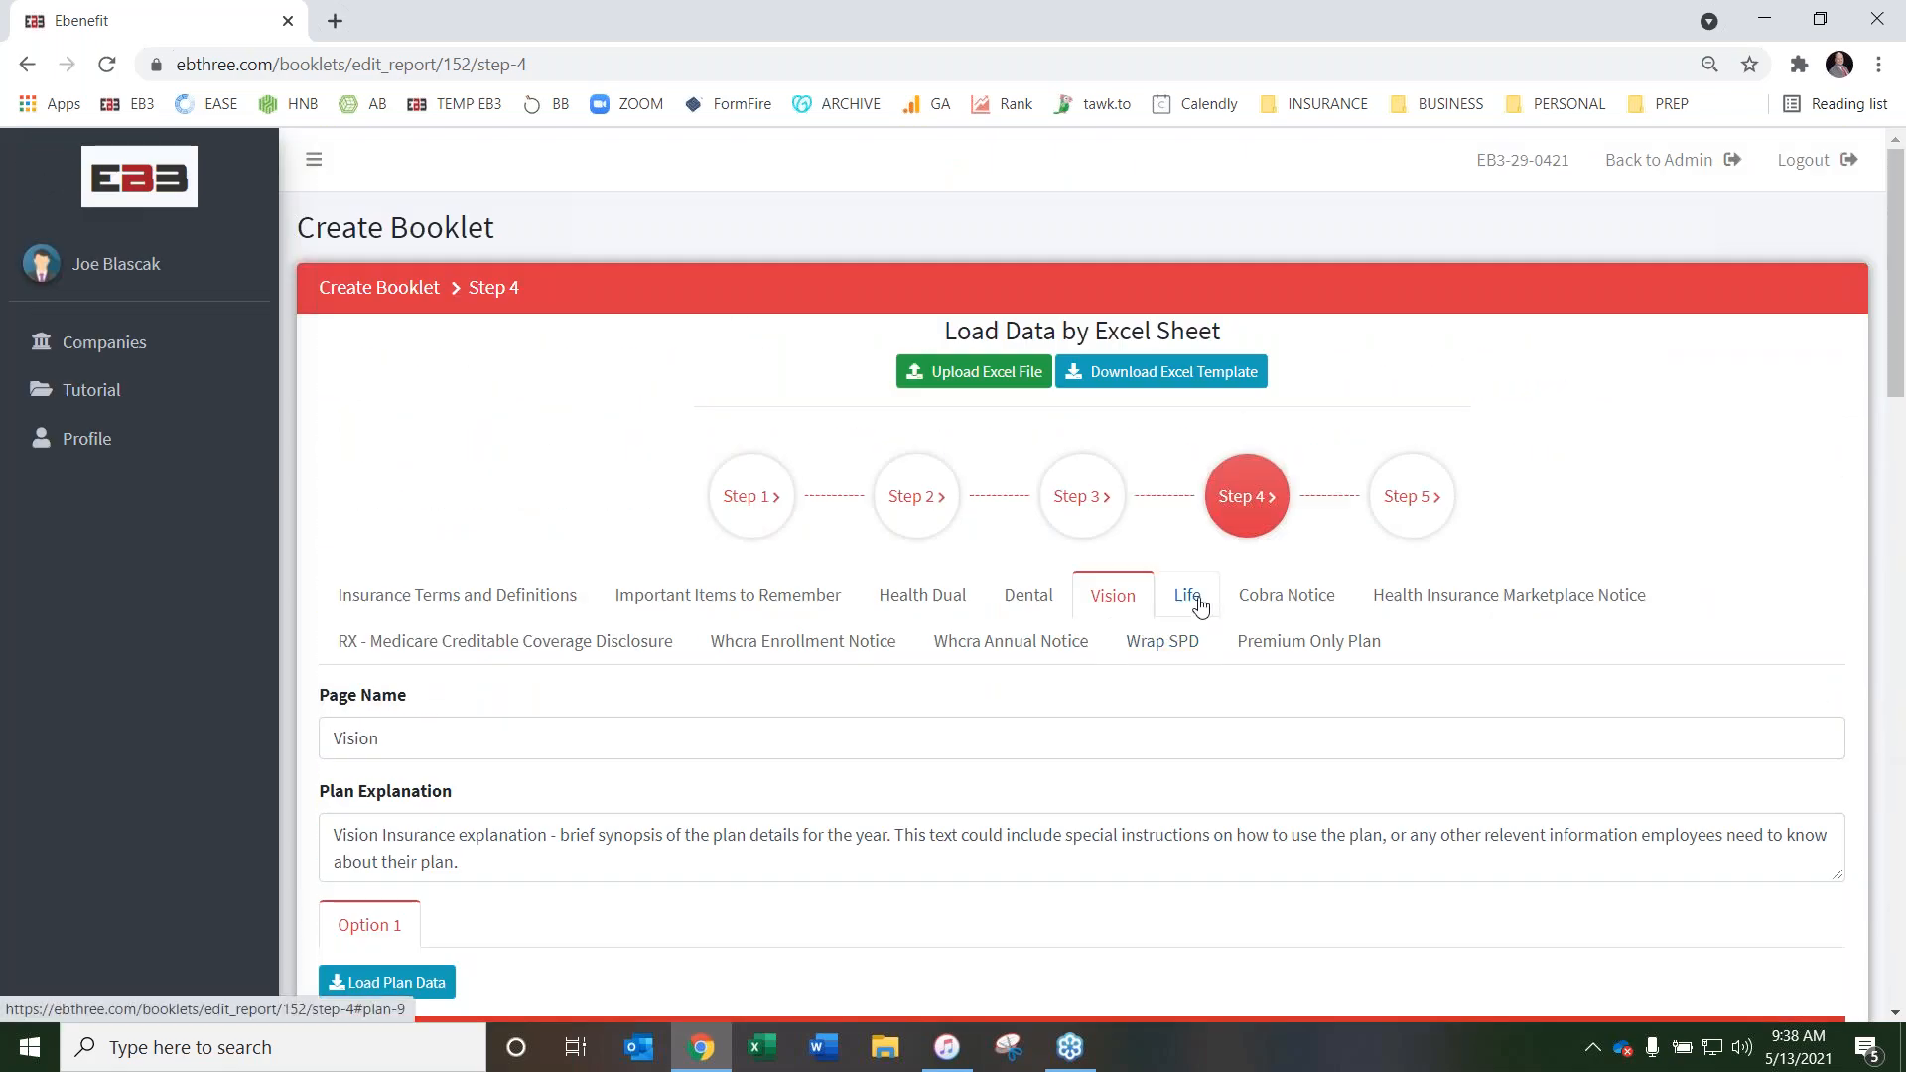
click(1191, 598)
click(445, 738)
text(Term L)
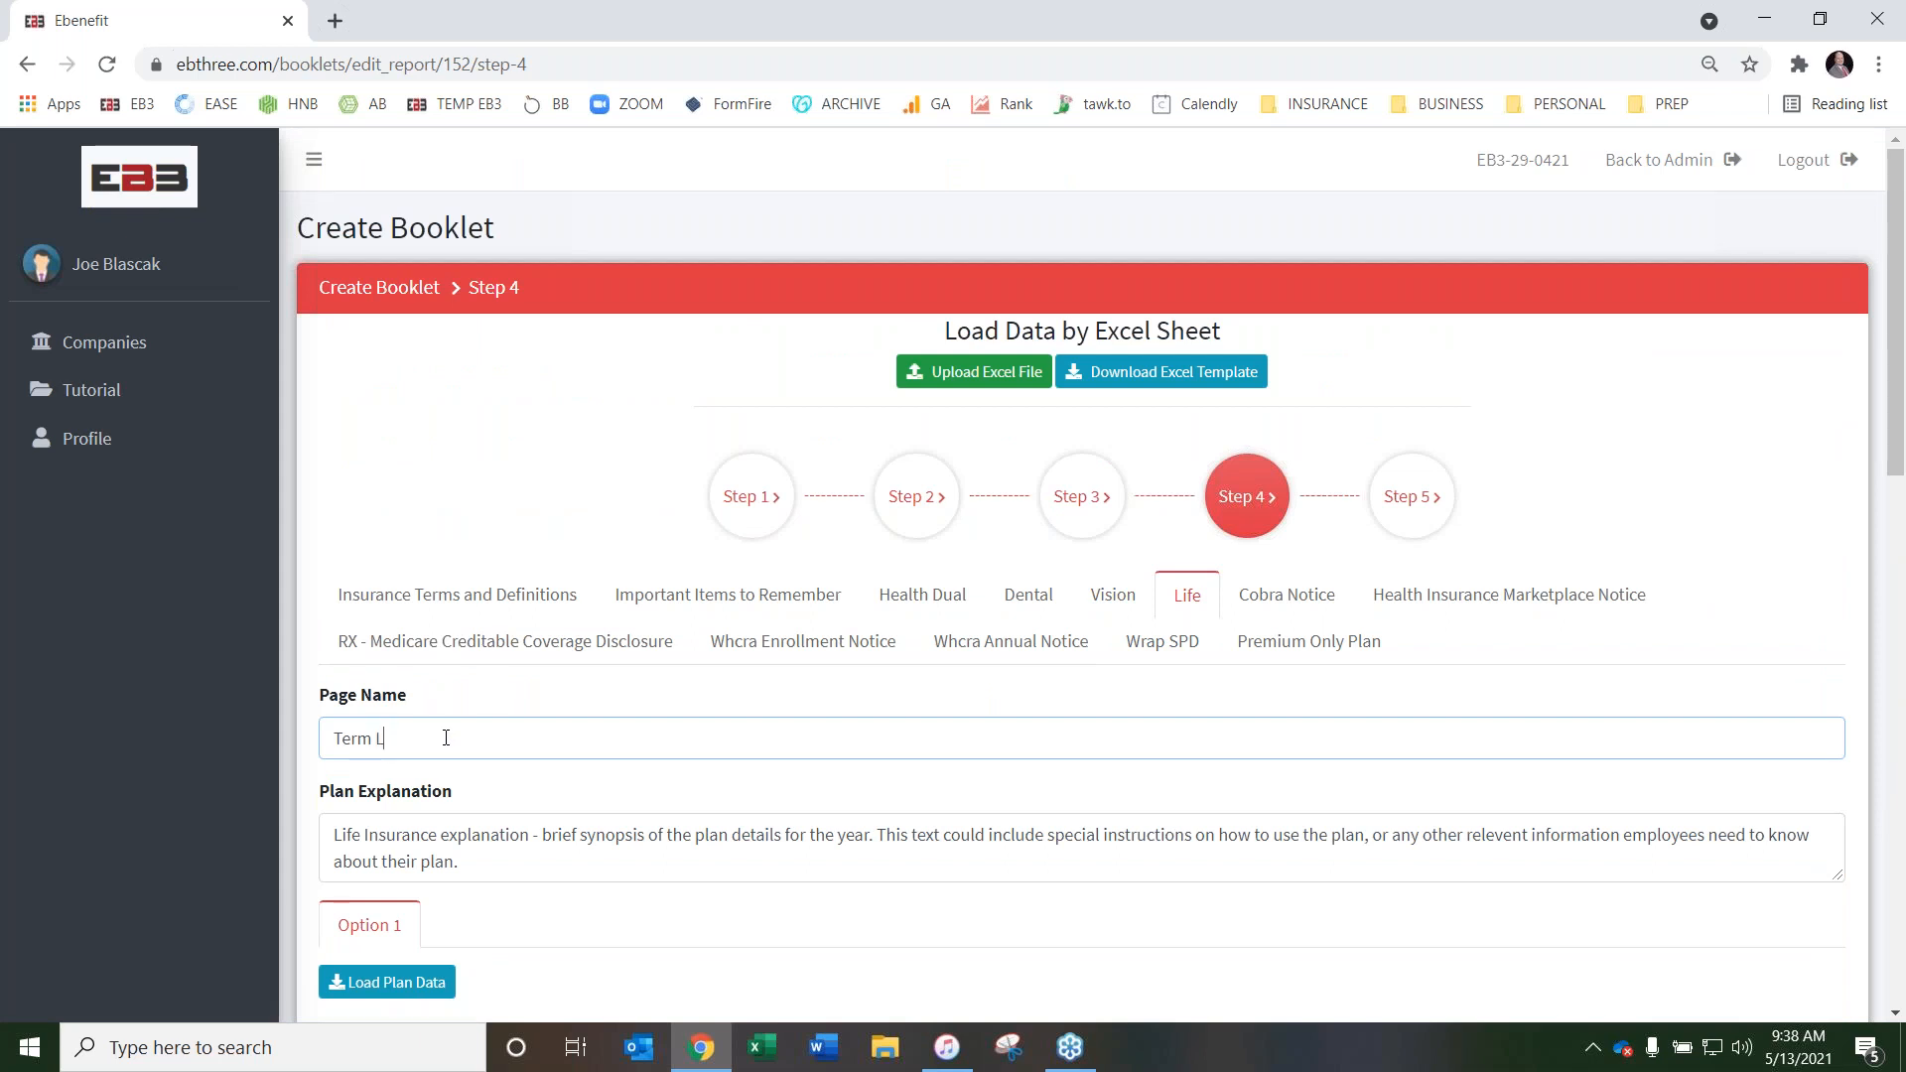
Load the saved Lincoln Term Life Insurance plan into the Life page's Option 1 and review its benefits and Plan Information
scroll(517, 685, down, 5)
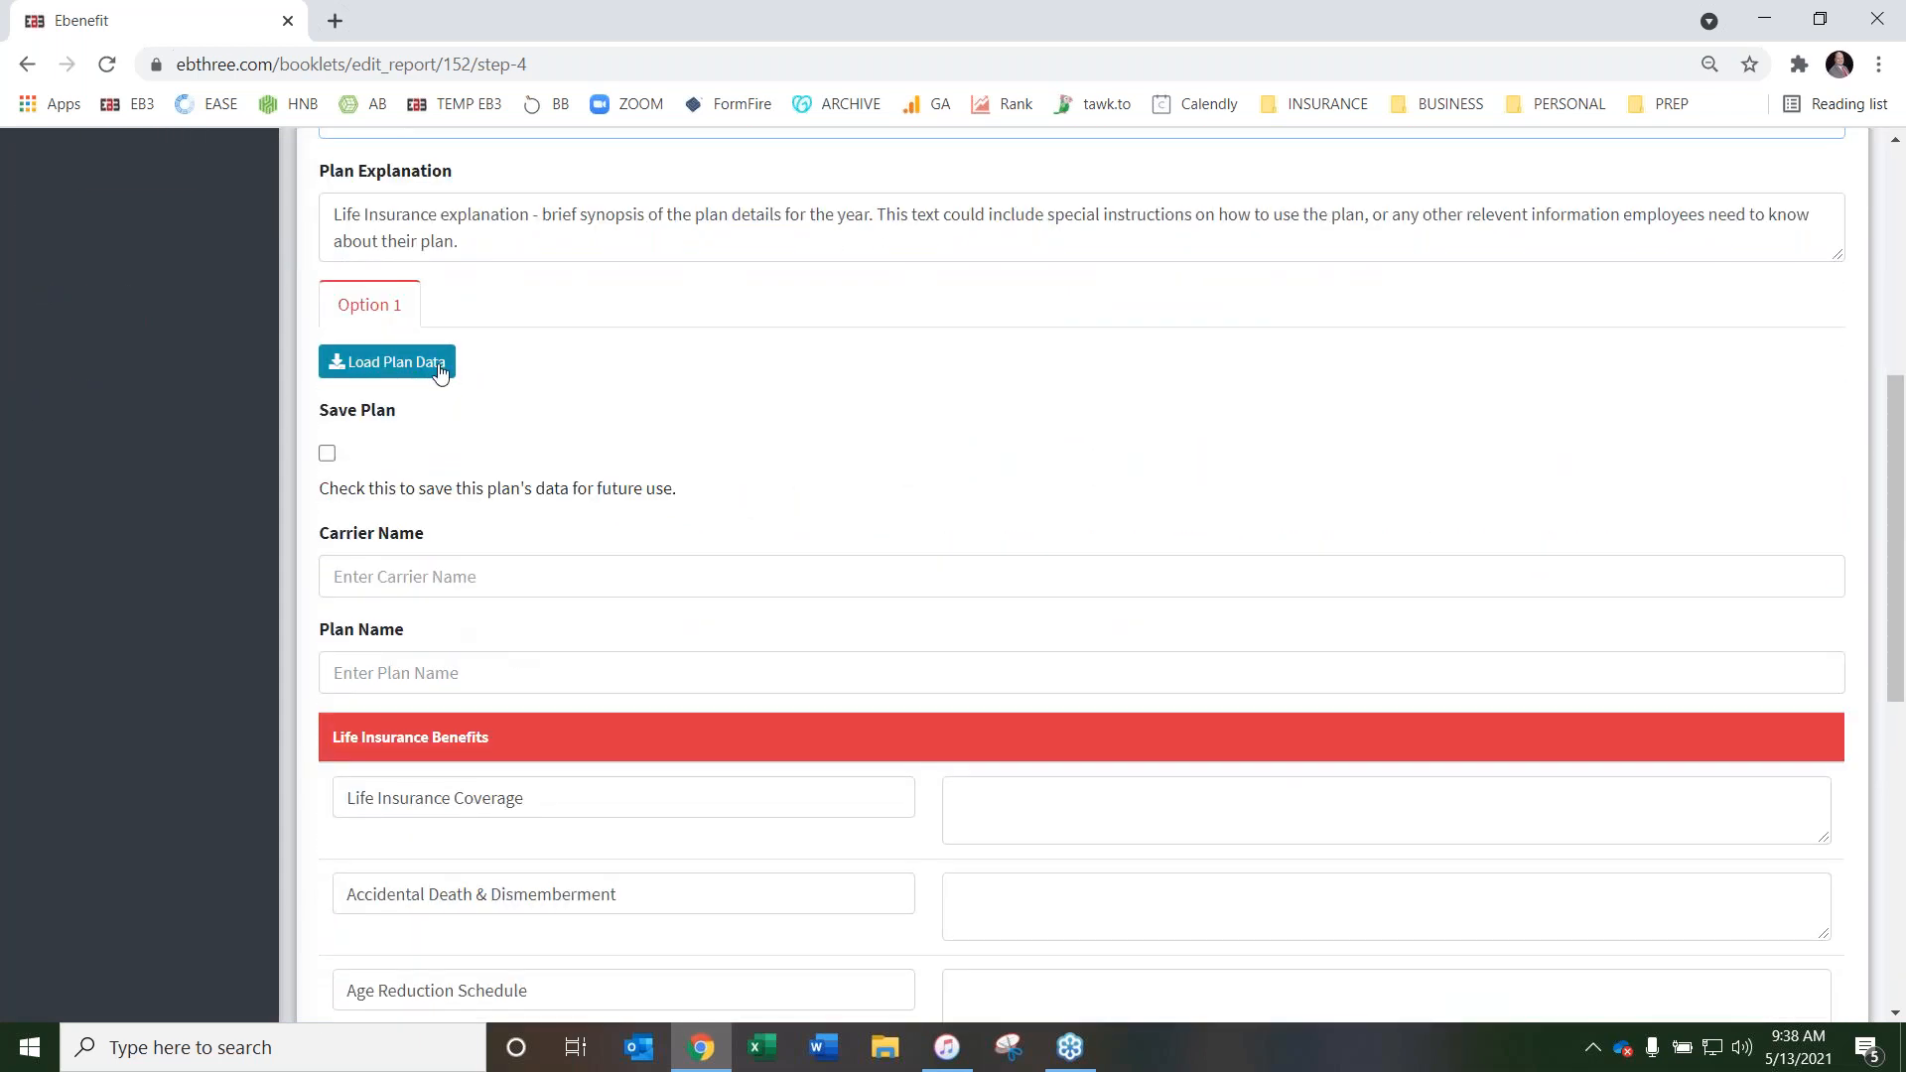
click(397, 362)
click(460, 467)
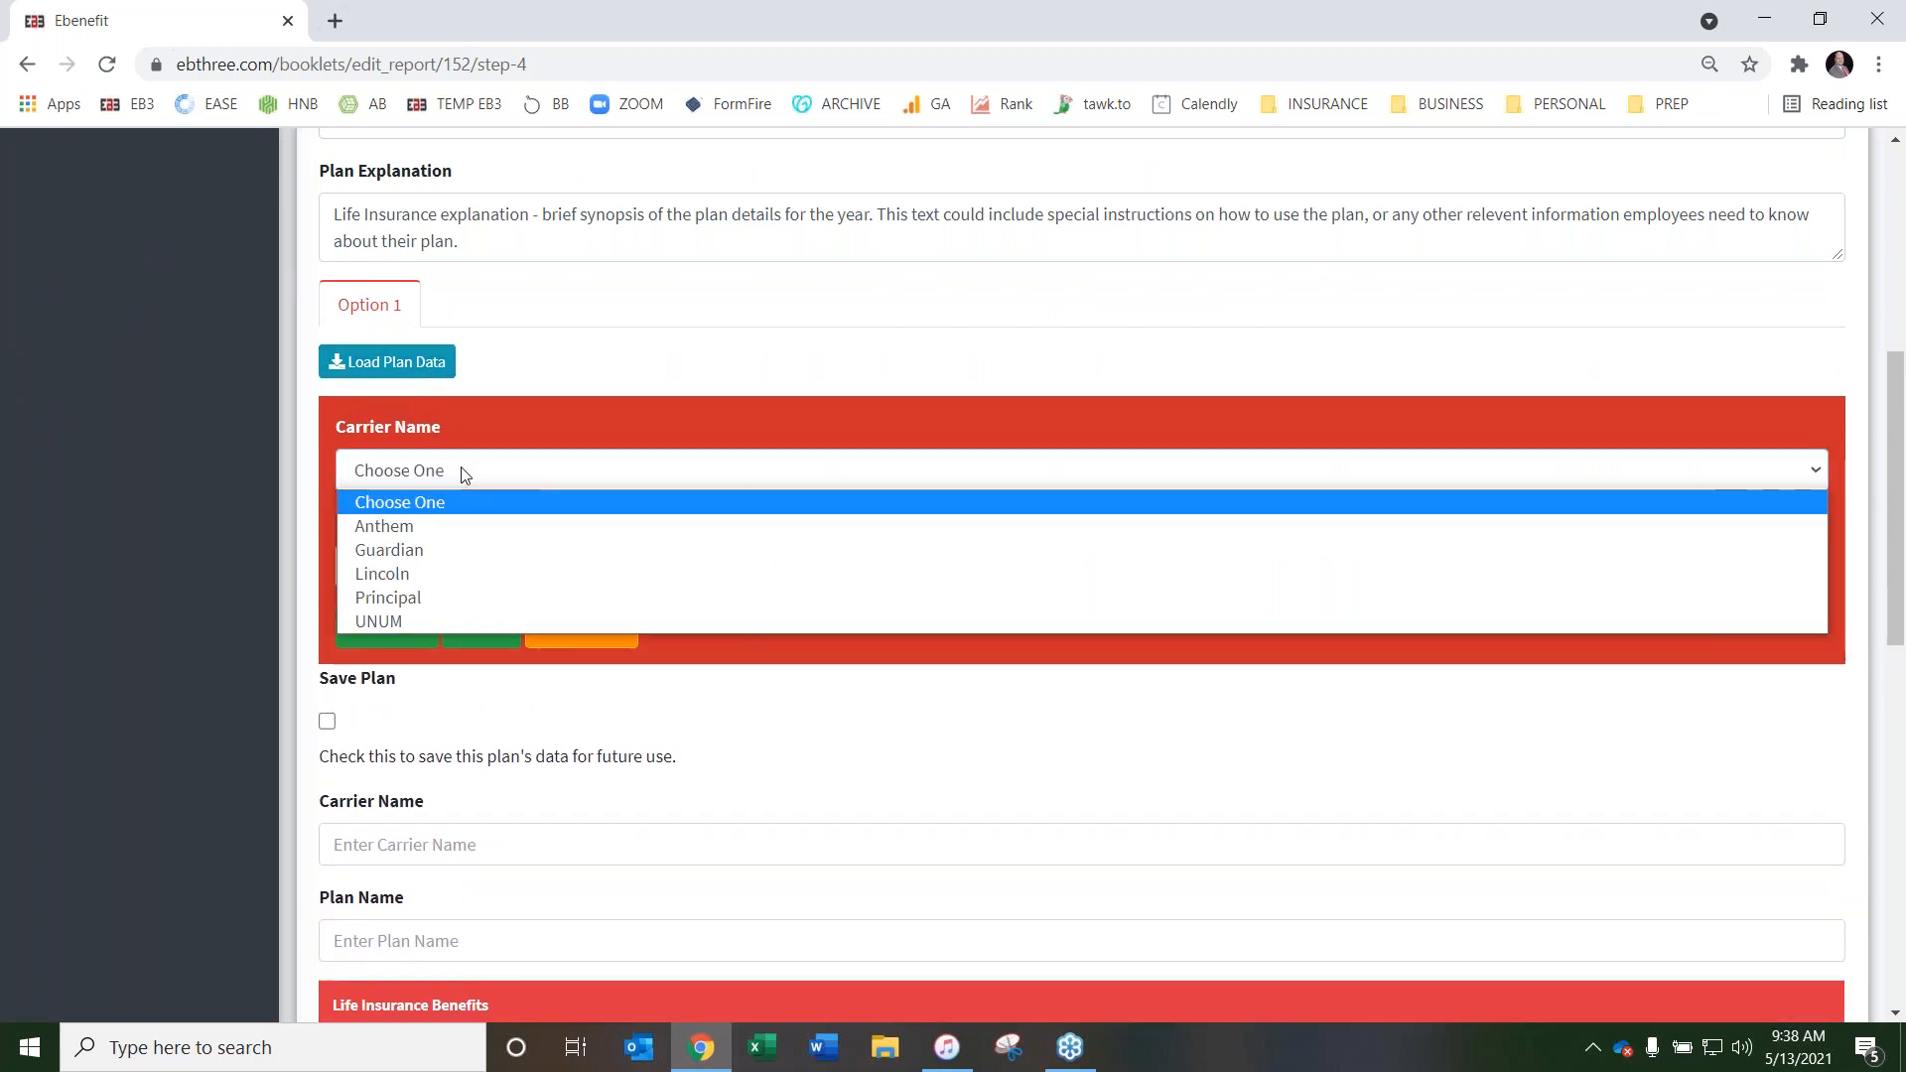
click(471, 568)
click(507, 586)
click(515, 612)
click(433, 644)
scroll(1052, 611, down, 7)
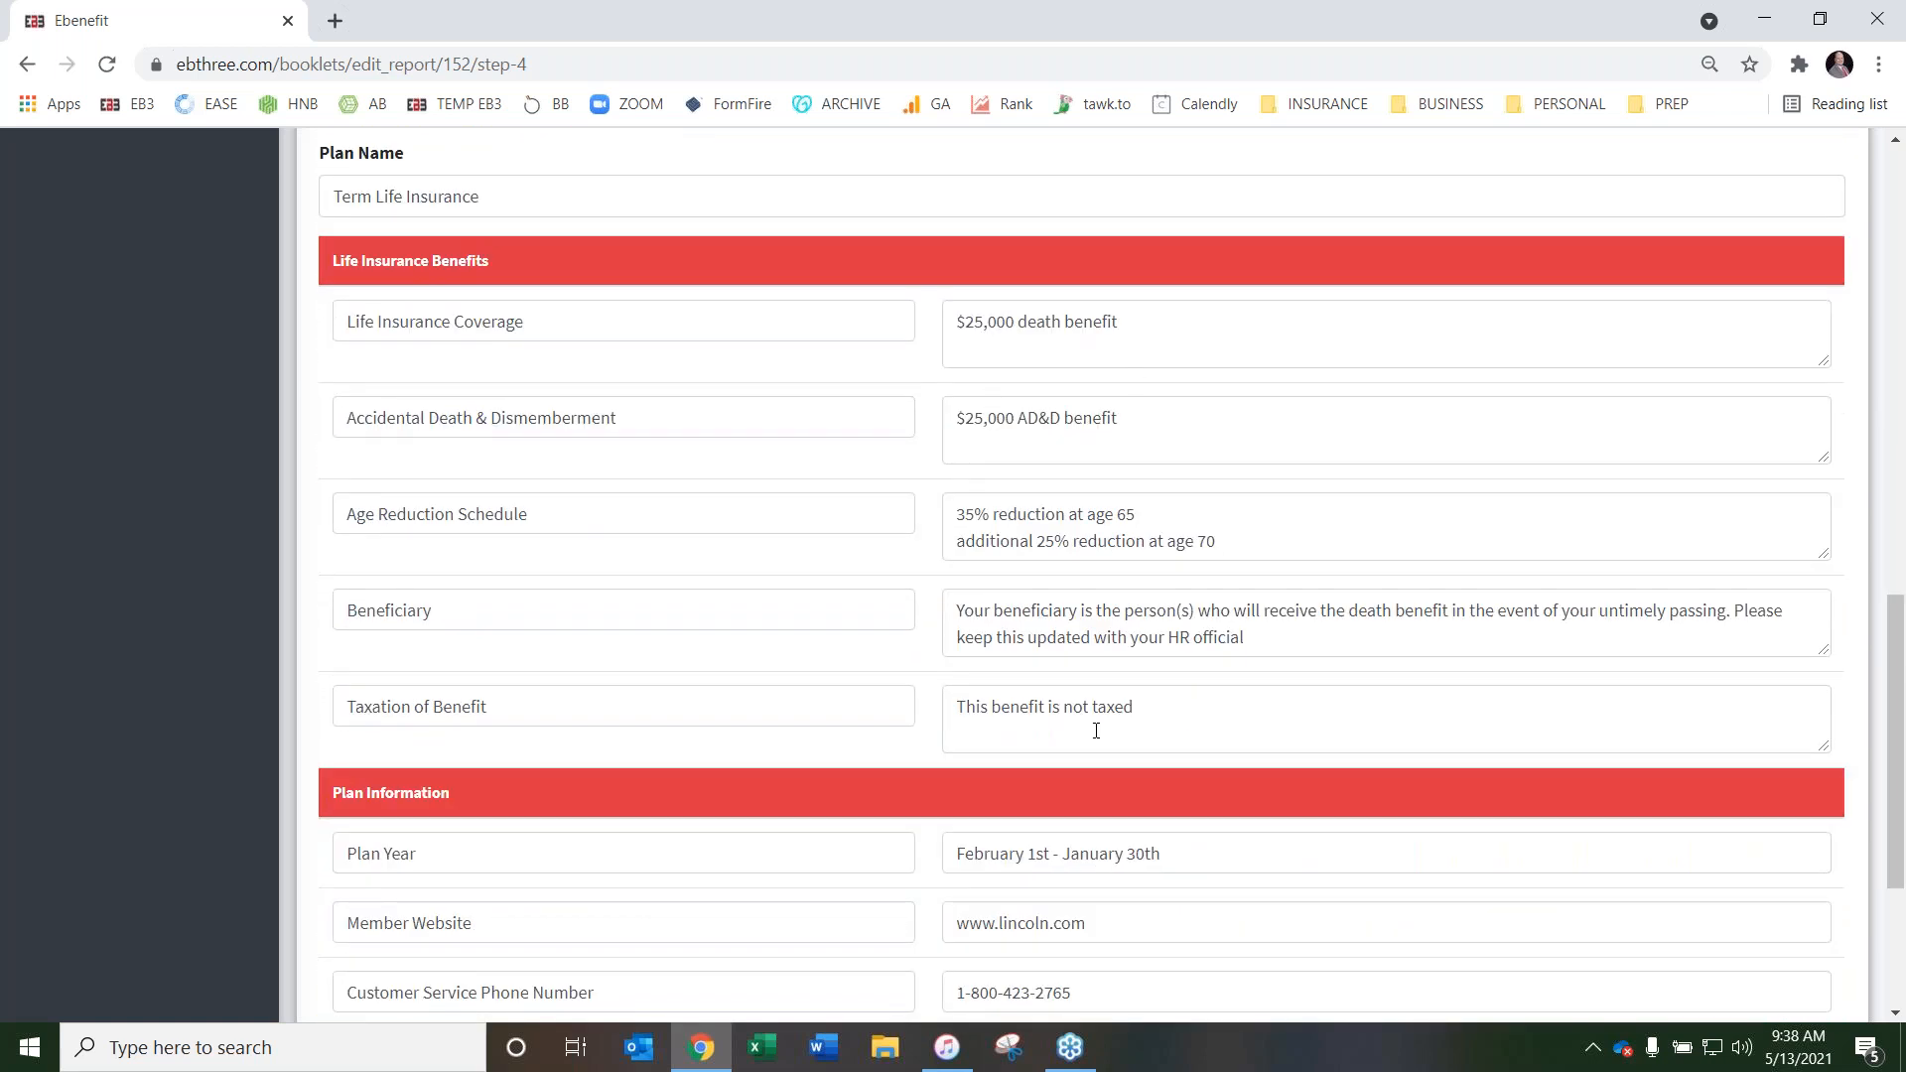
scroll(1241, 507, down, 3)
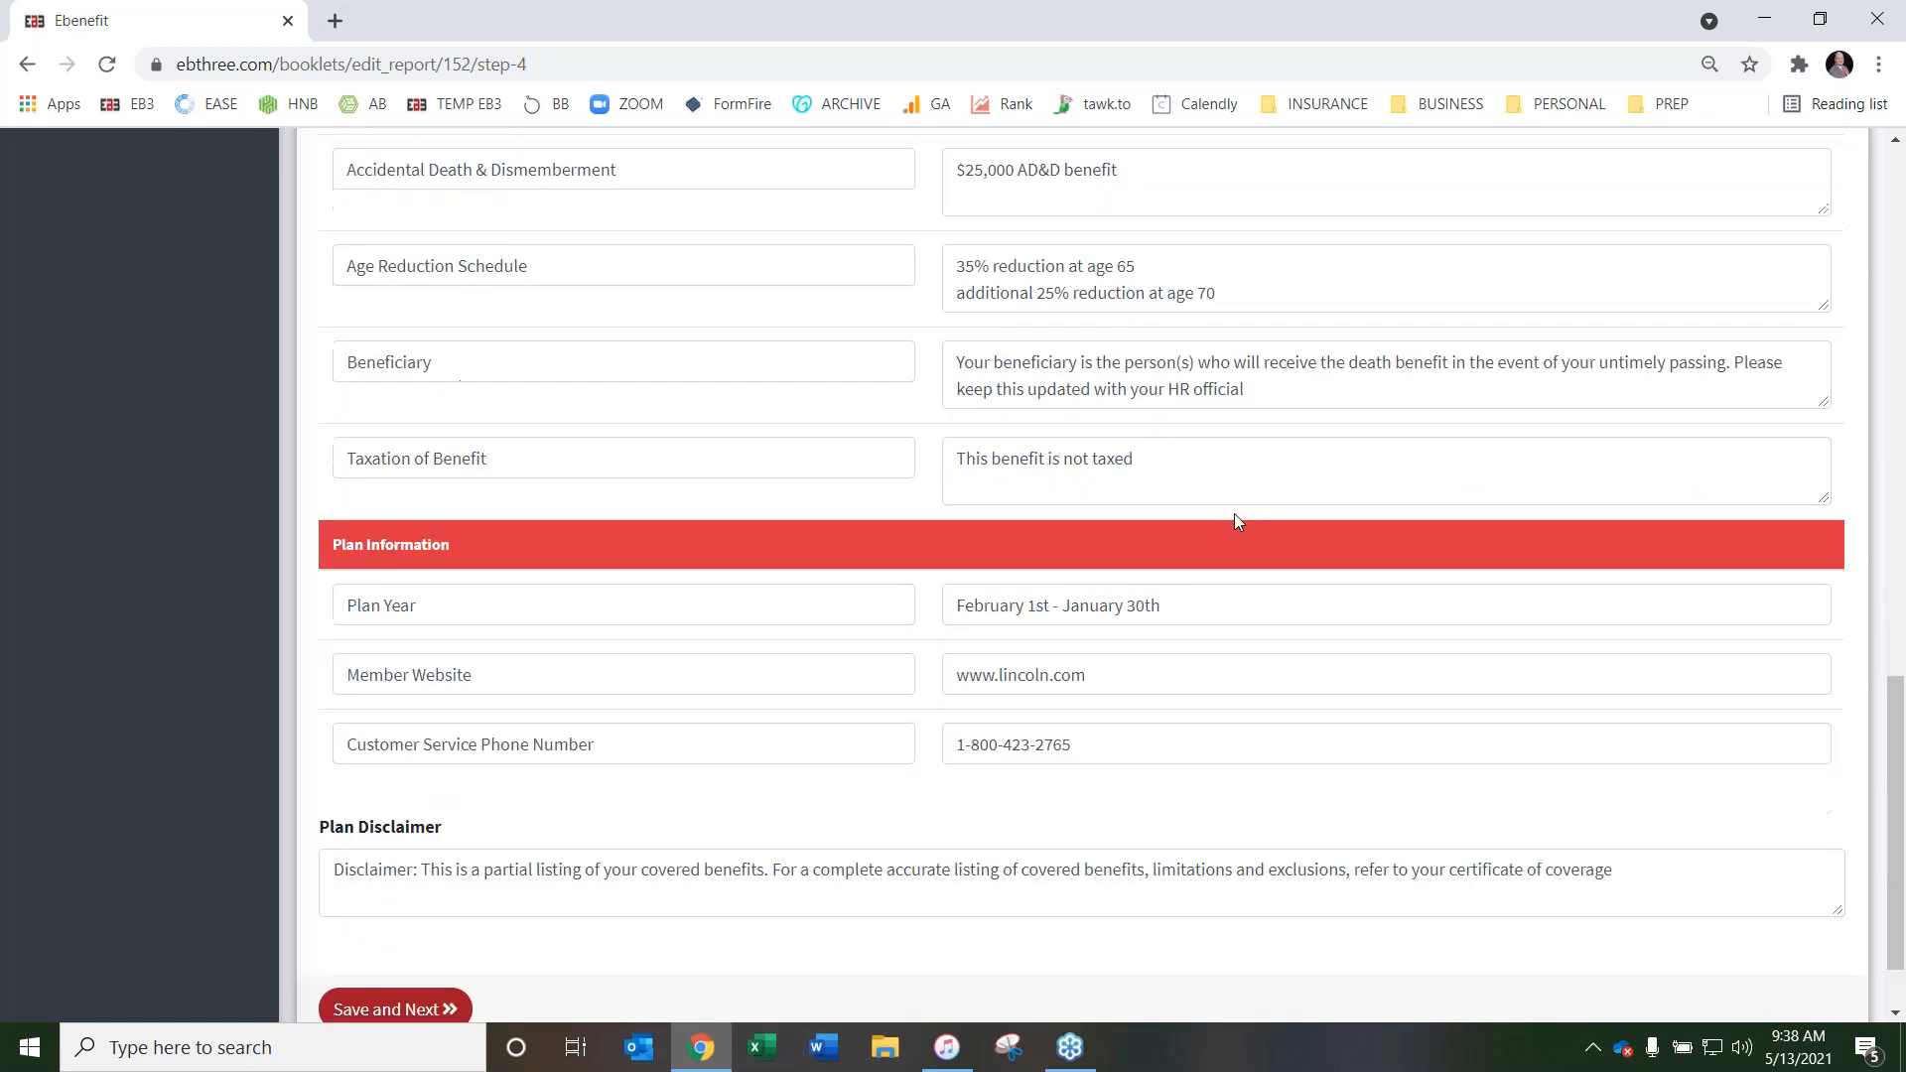
scroll(1268, 475, up, 1)
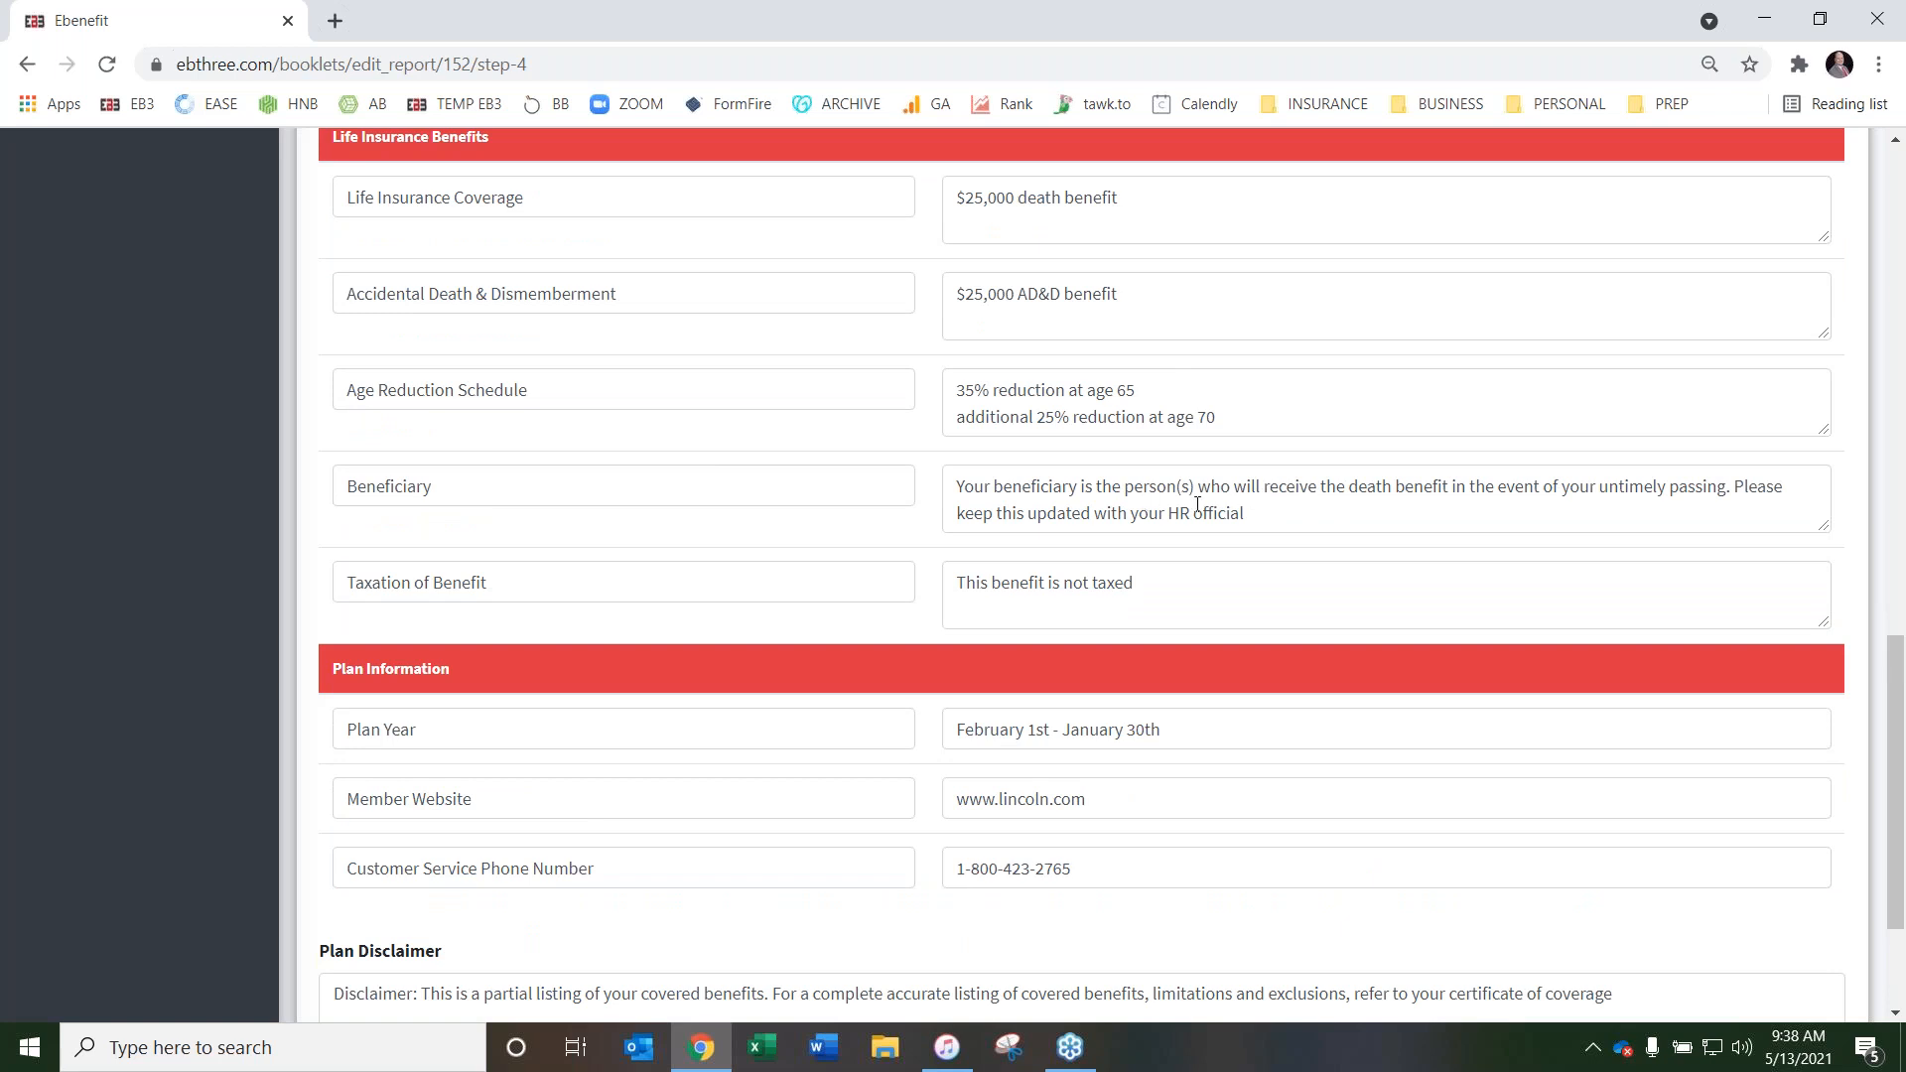
scroll(906, 537, up, 8)
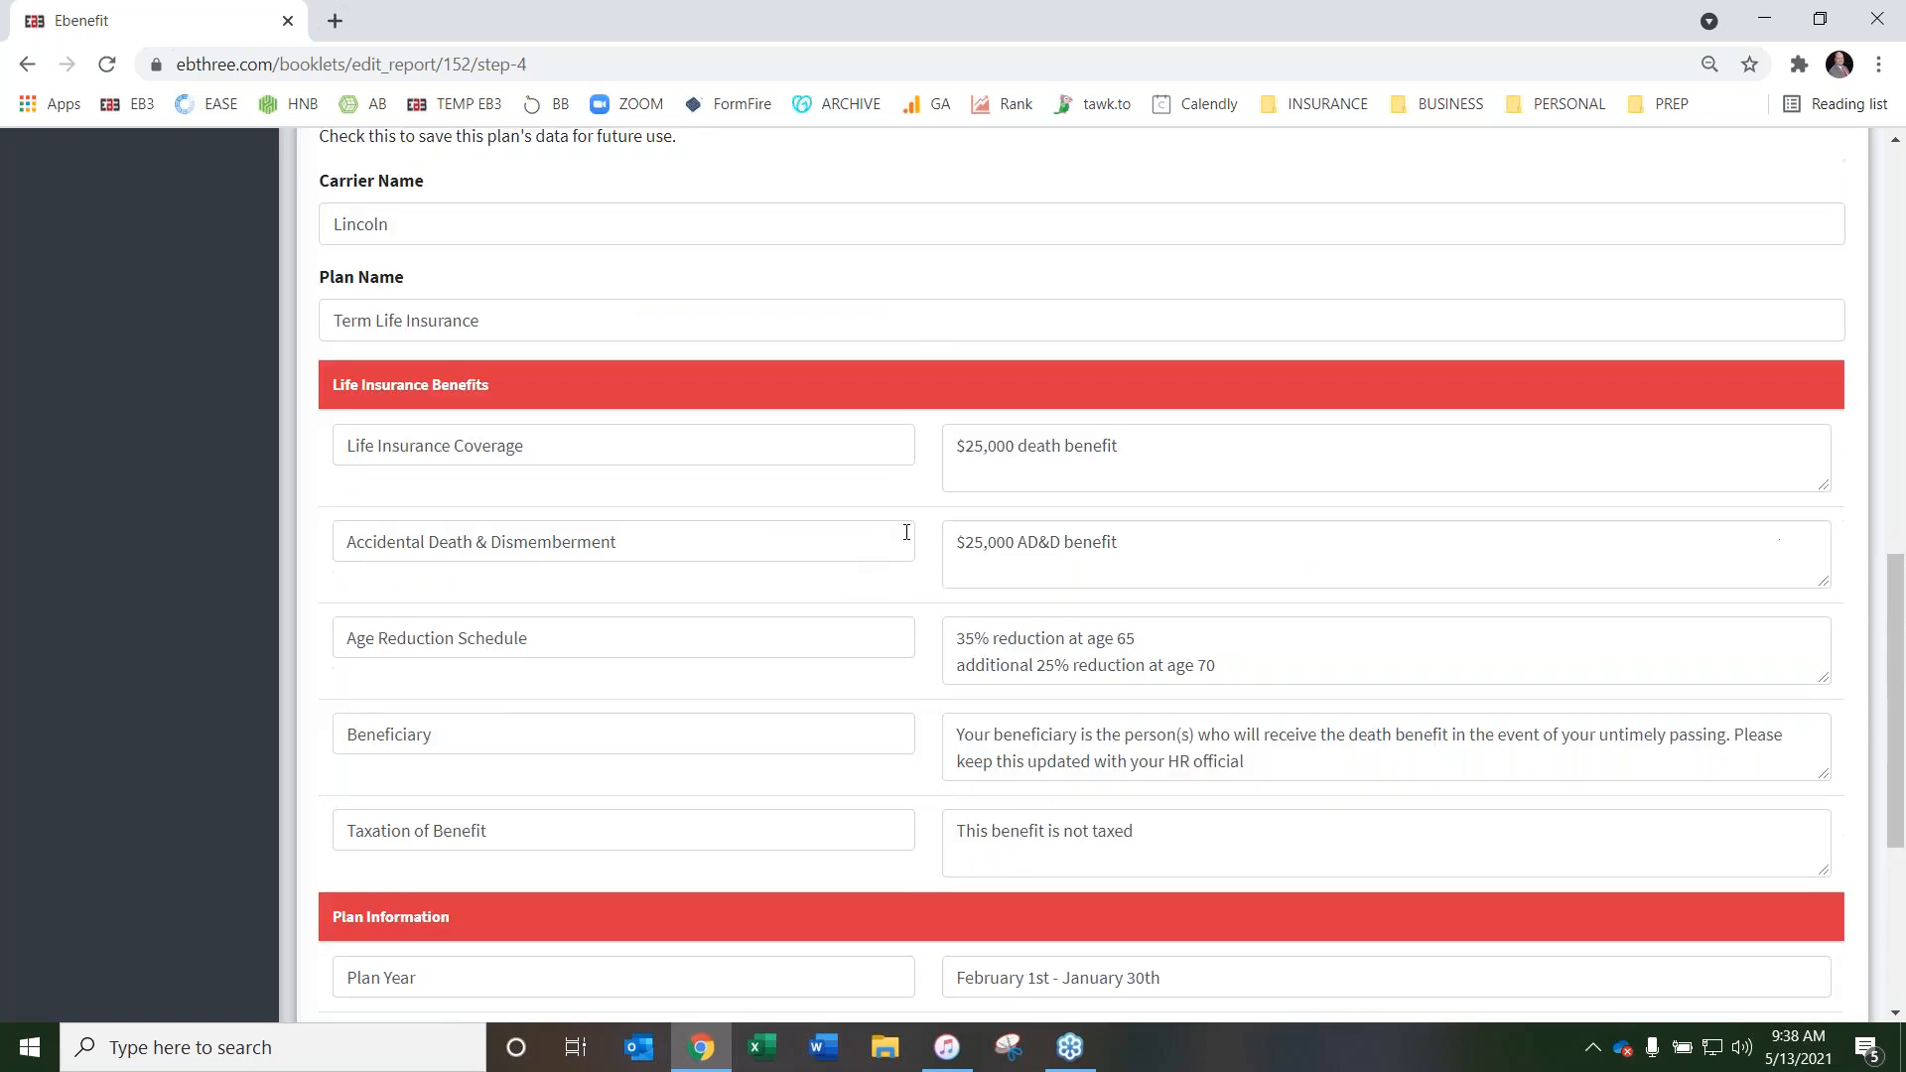
Open the Cobra Notice page and review its Questions section, including payment requirement, company name, notification days and plan representative
scroll(903, 630, up, 4)
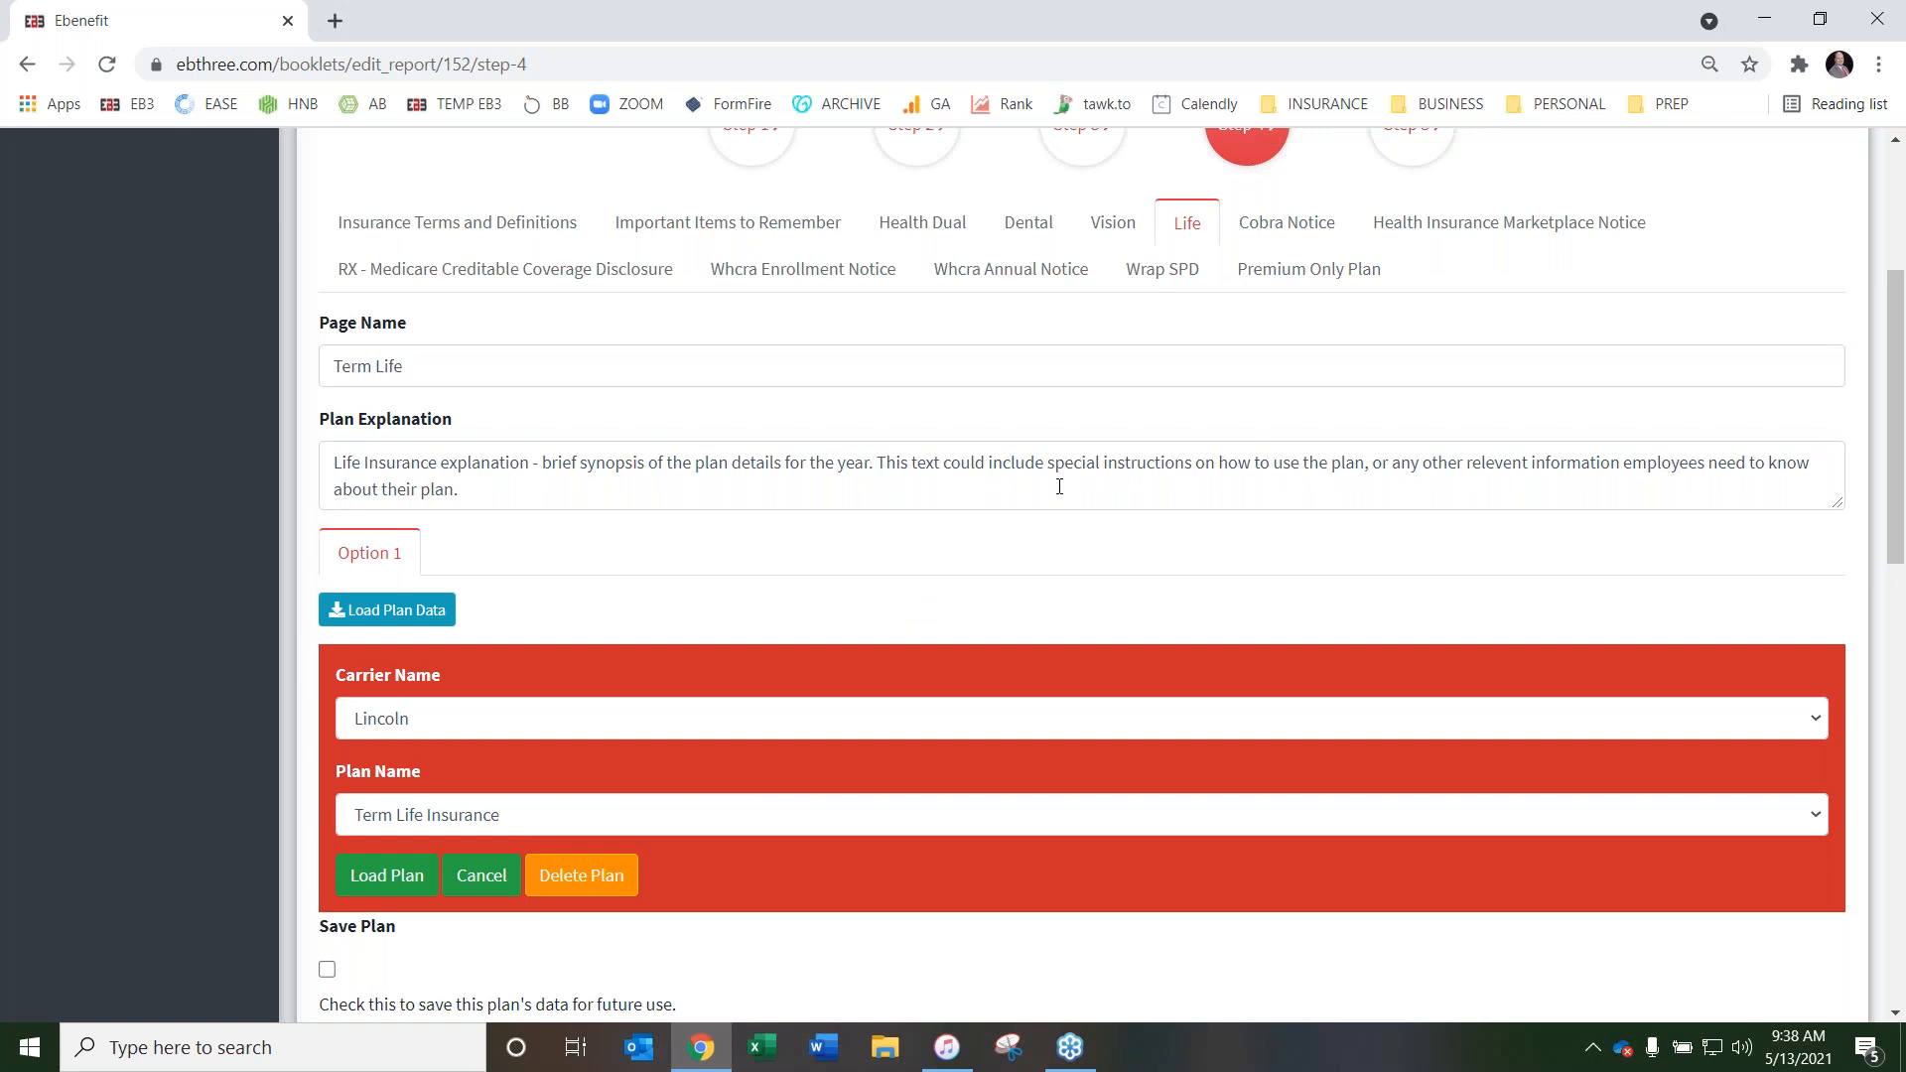
scroll(1060, 487, up, 1)
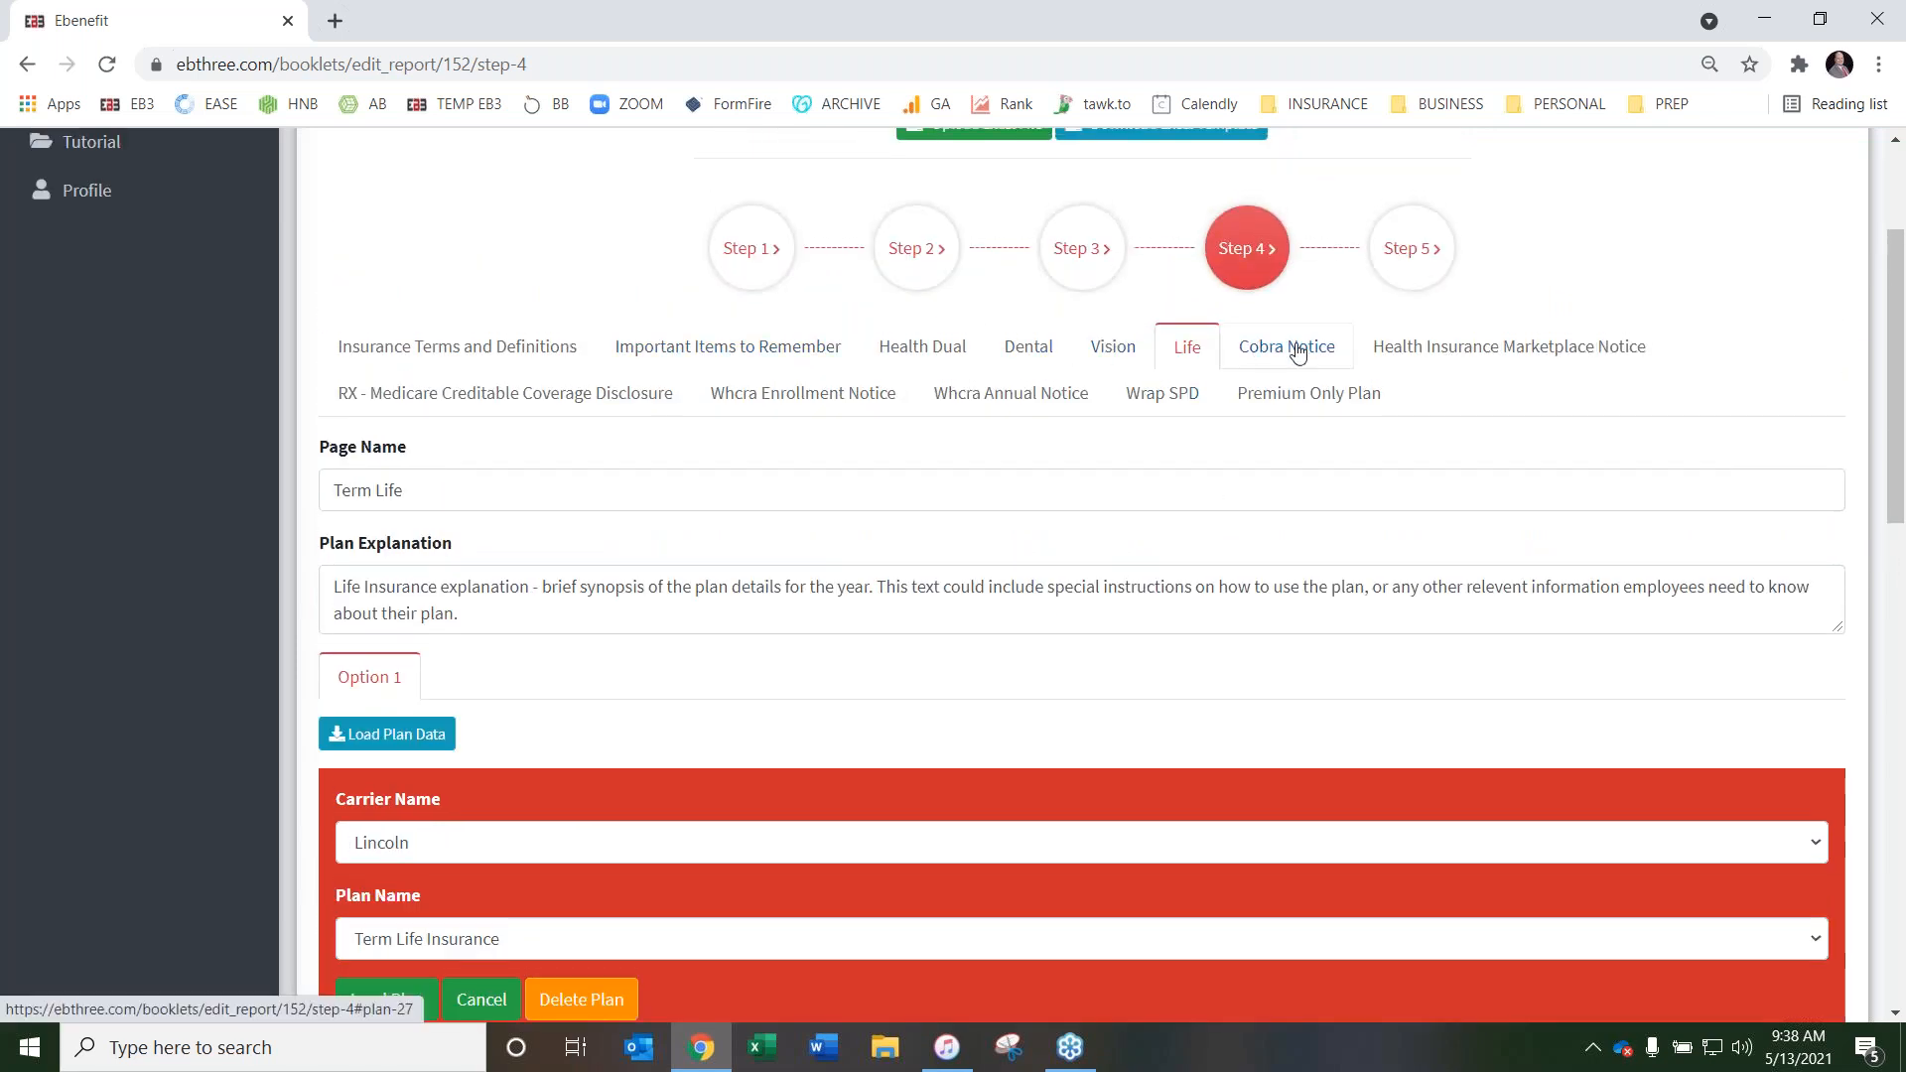
click(1298, 349)
scroll(931, 429, down, 3)
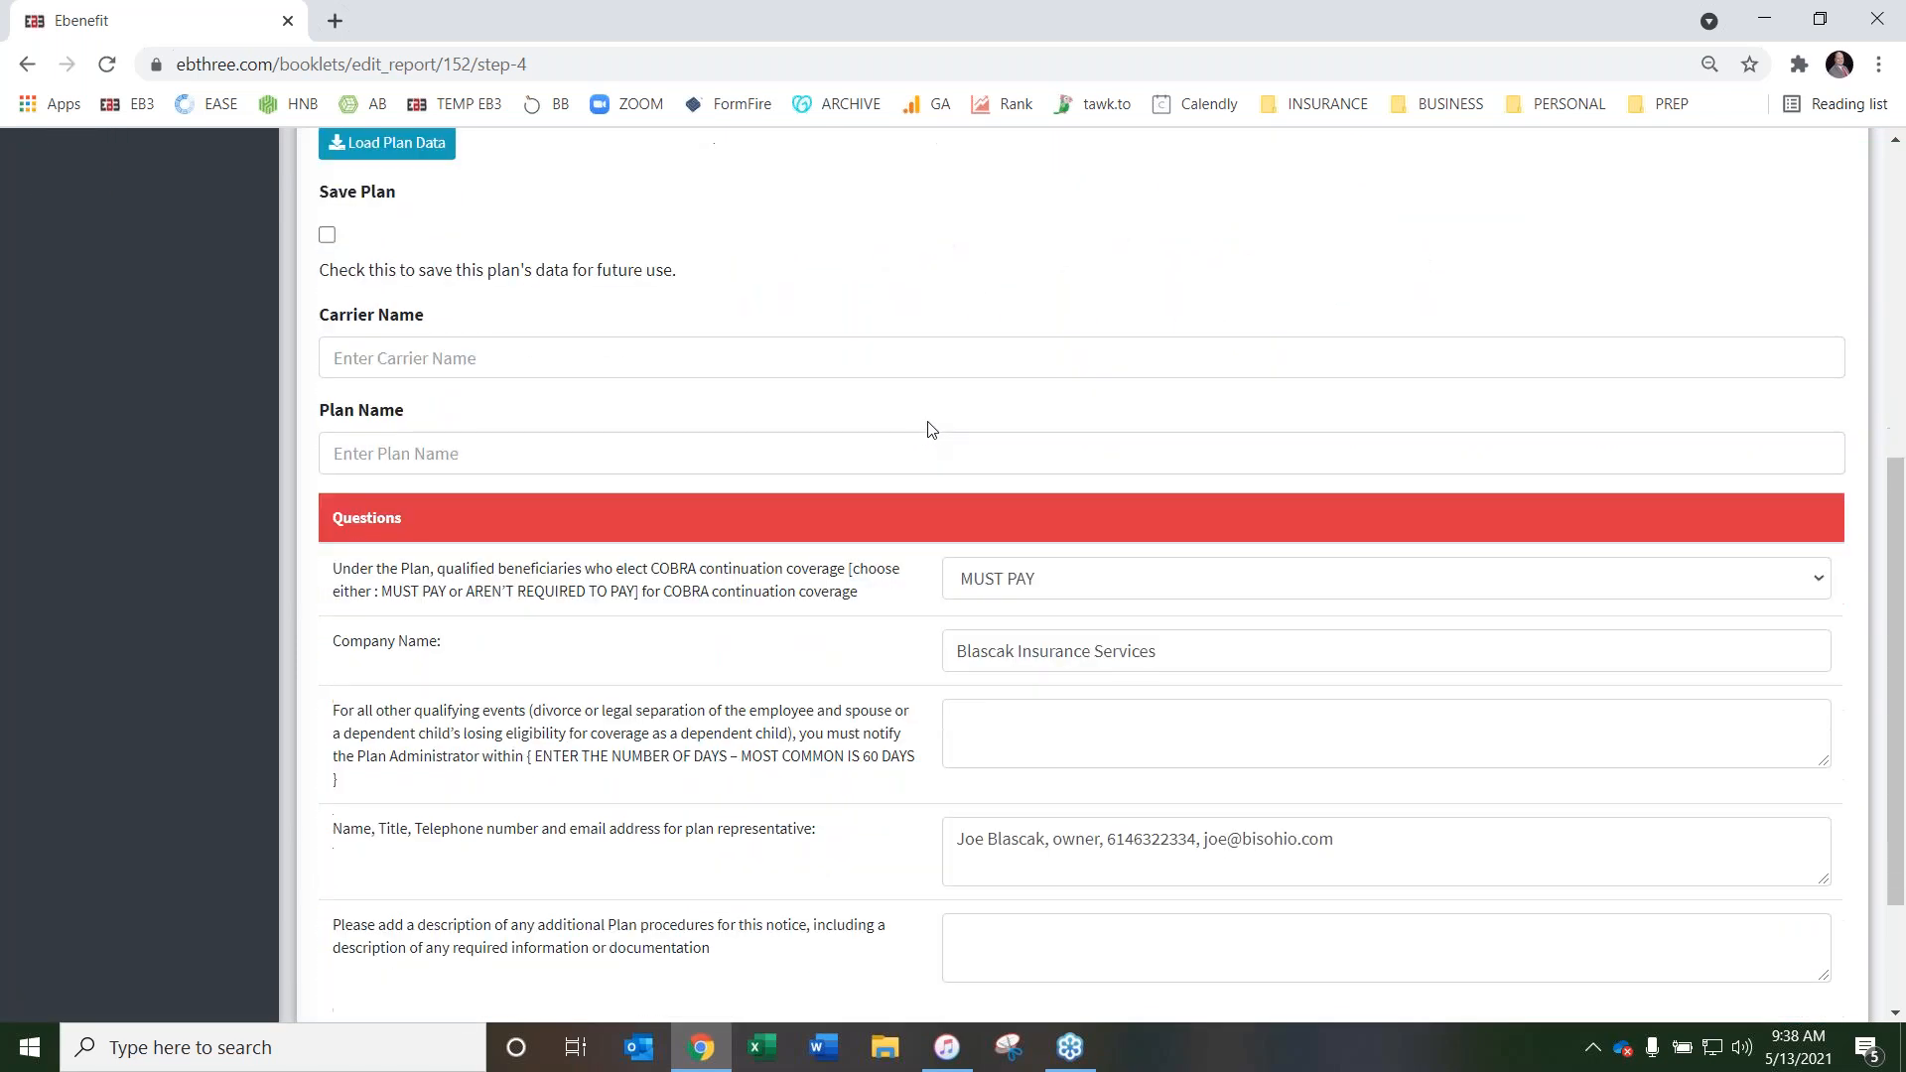
scroll(919, 438, down, 1)
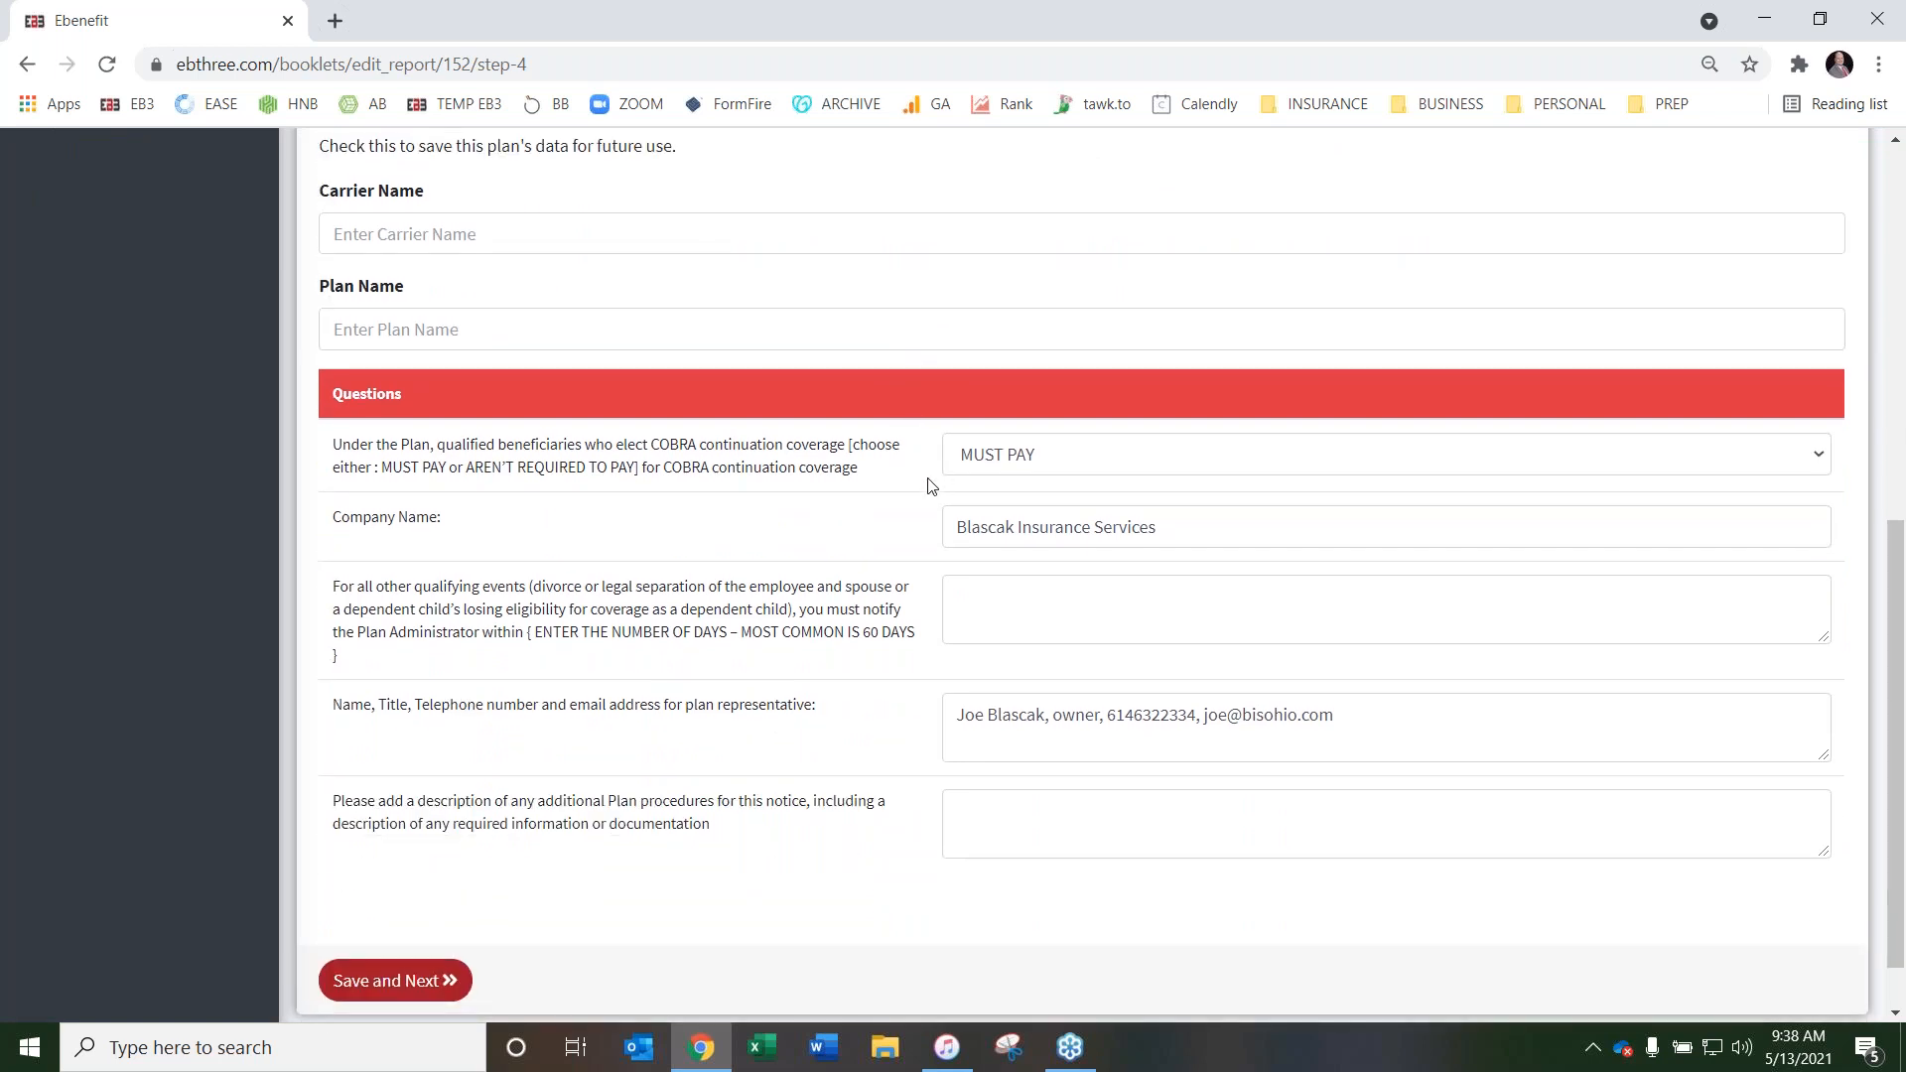
scroll(925, 482, up, 3)
scroll(923, 486, down, 2)
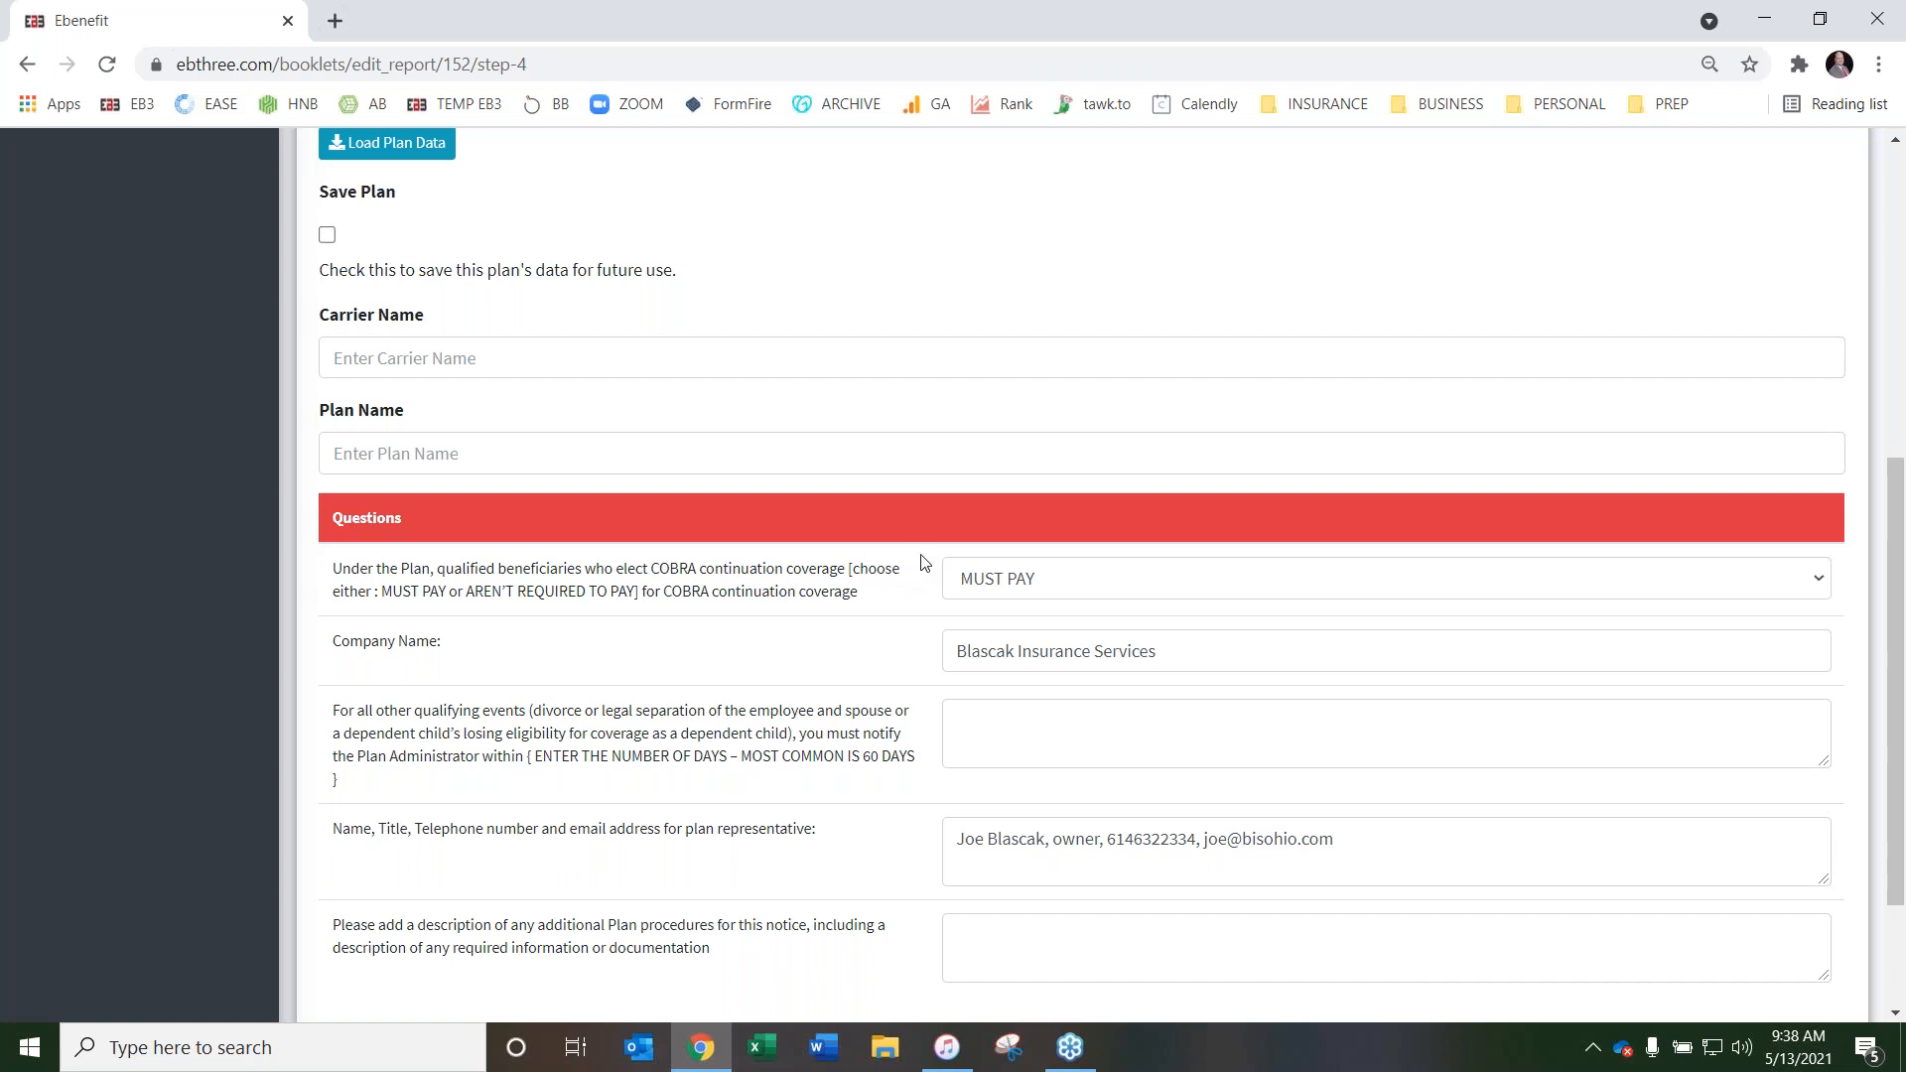
scroll(923, 571, down, 1)
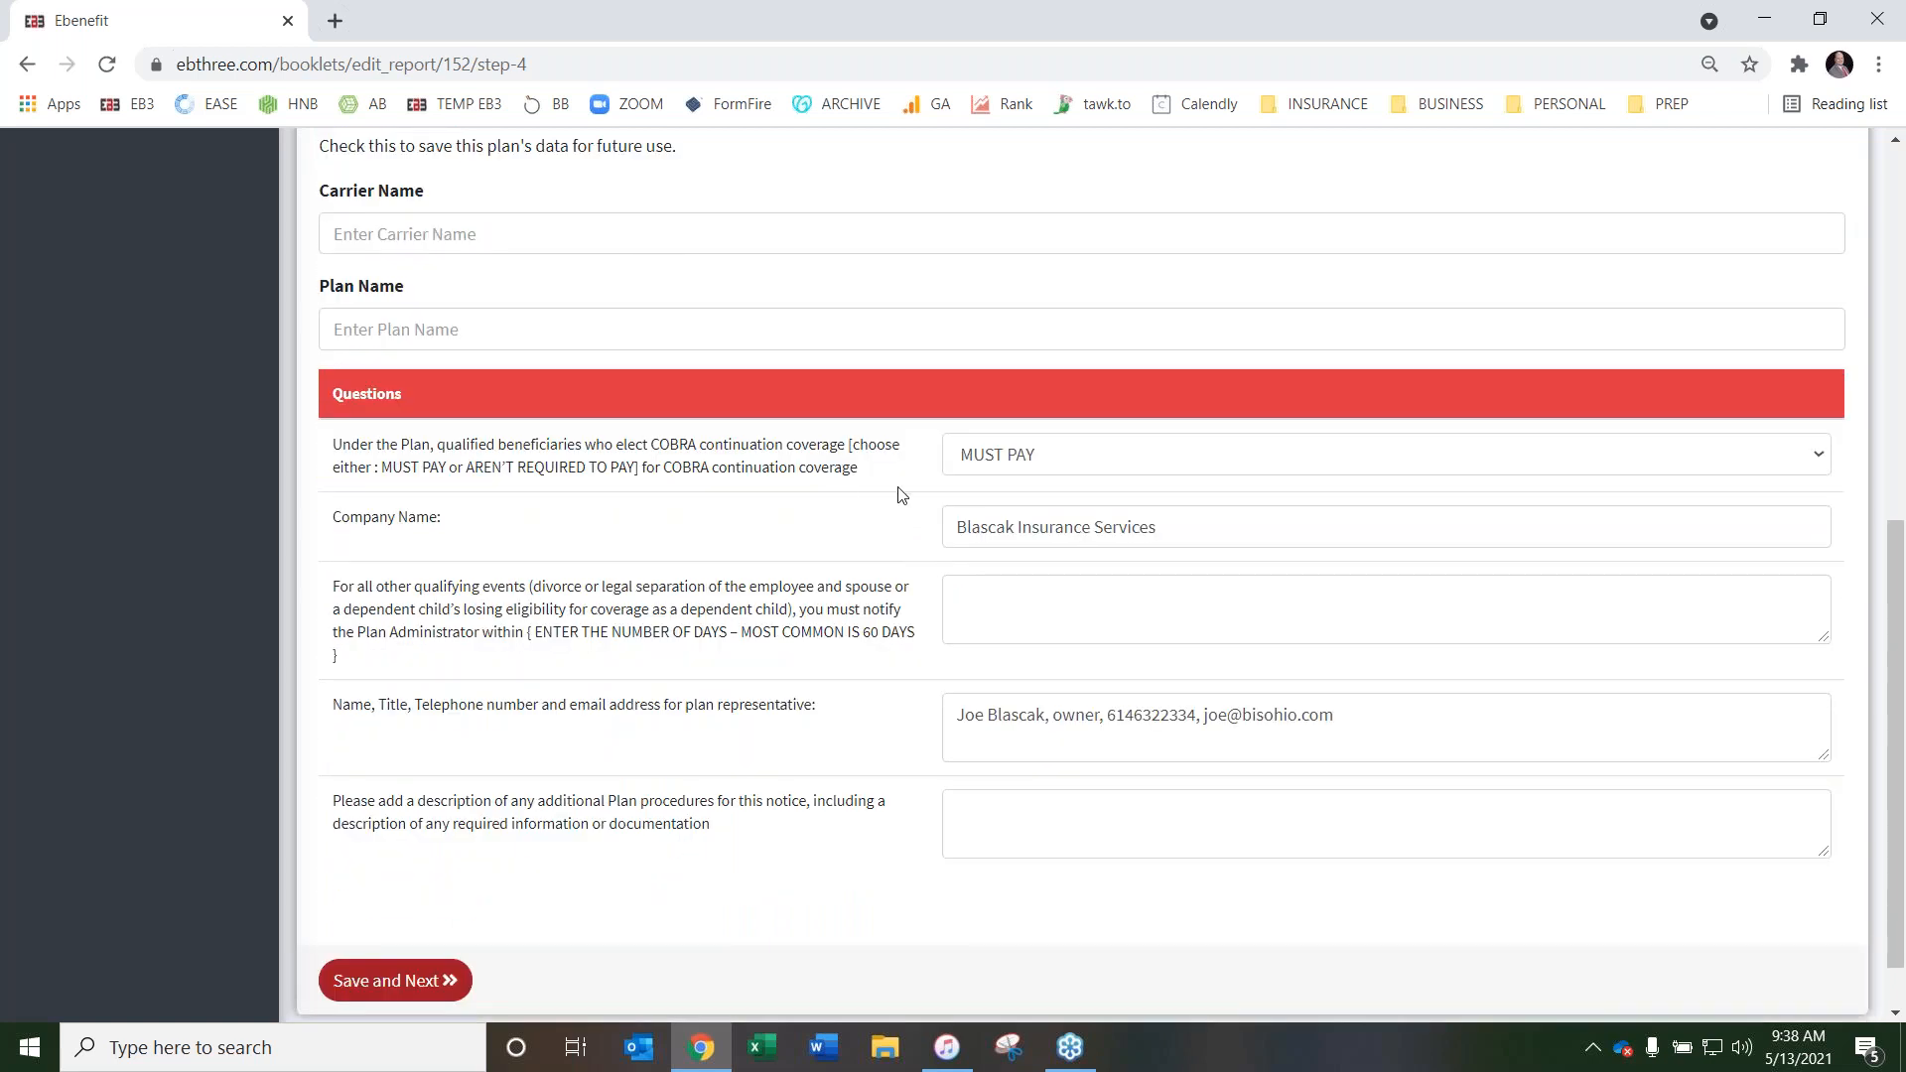
Choose MUST PAY as the COBRA continuation coverage payment requirement on the Cobra Notice page
click(1124, 463)
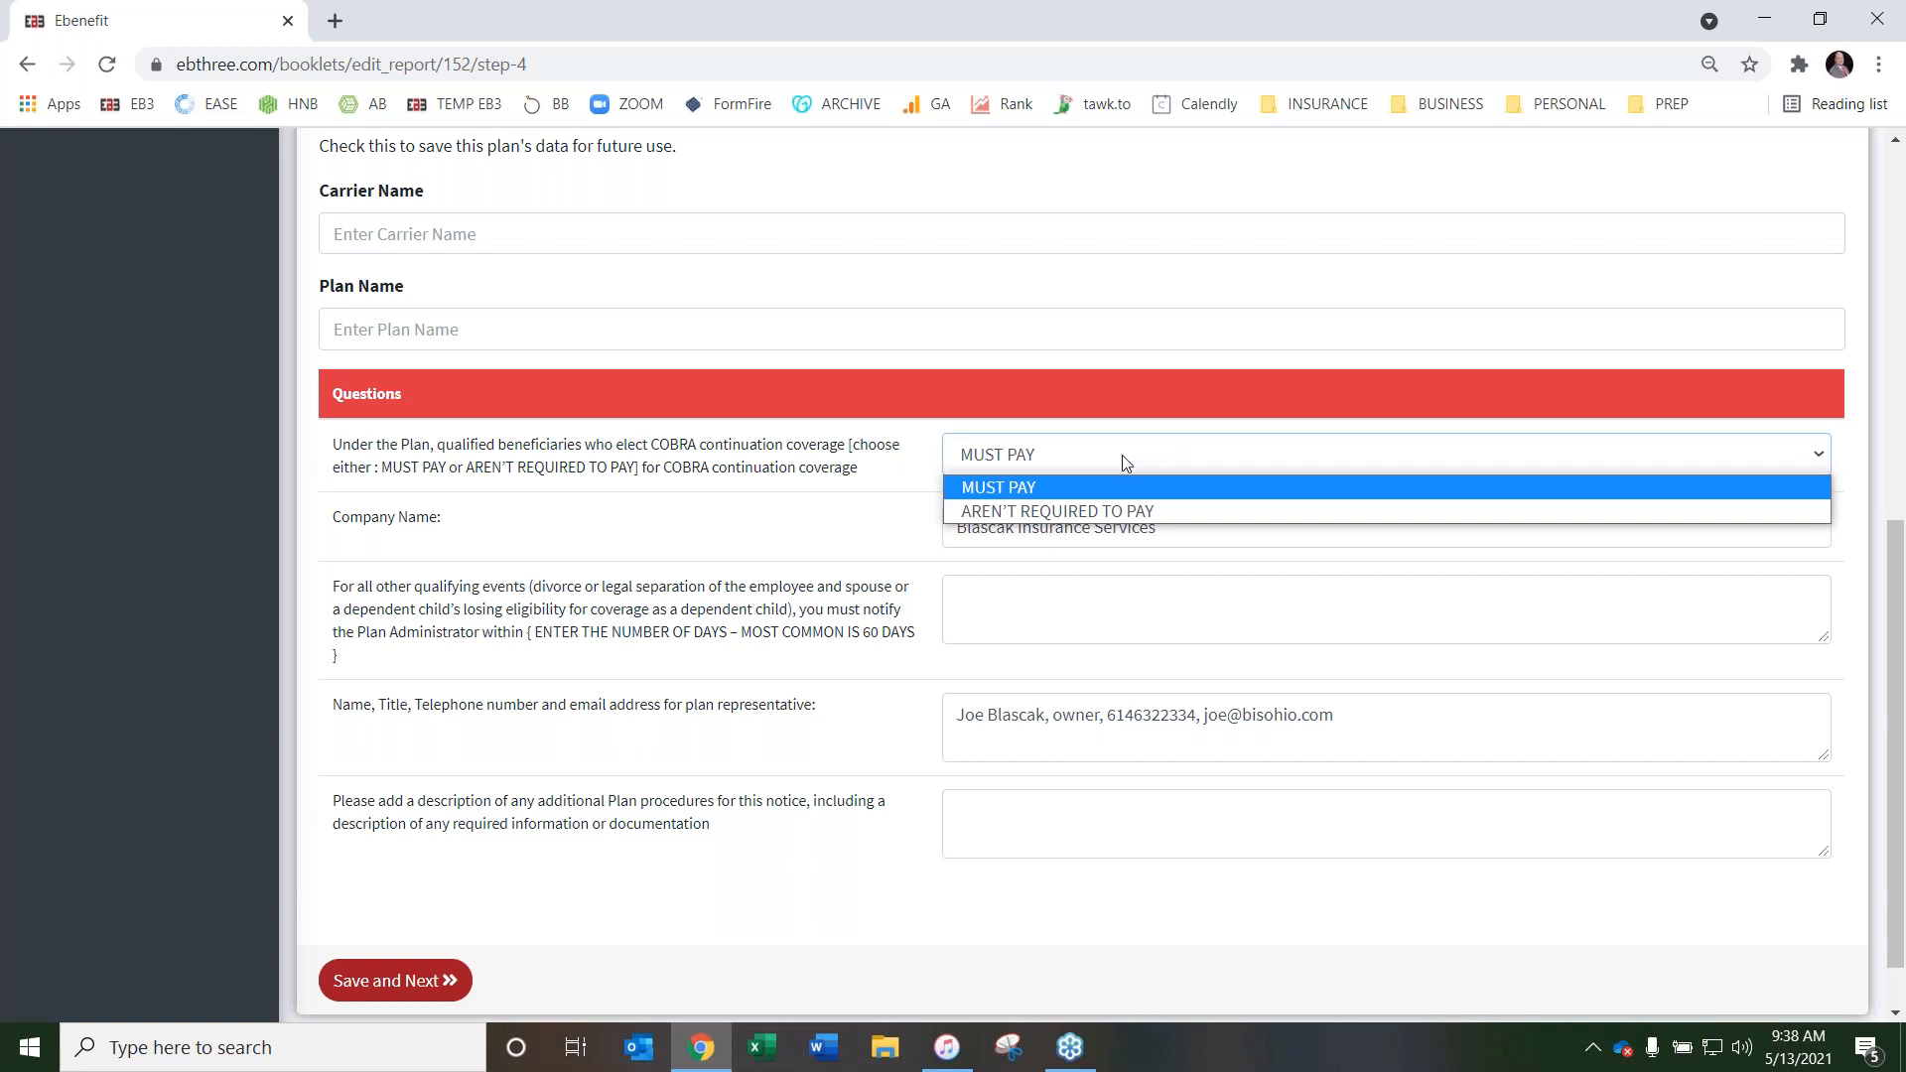
click(1102, 457)
click(1191, 460)
click(1196, 461)
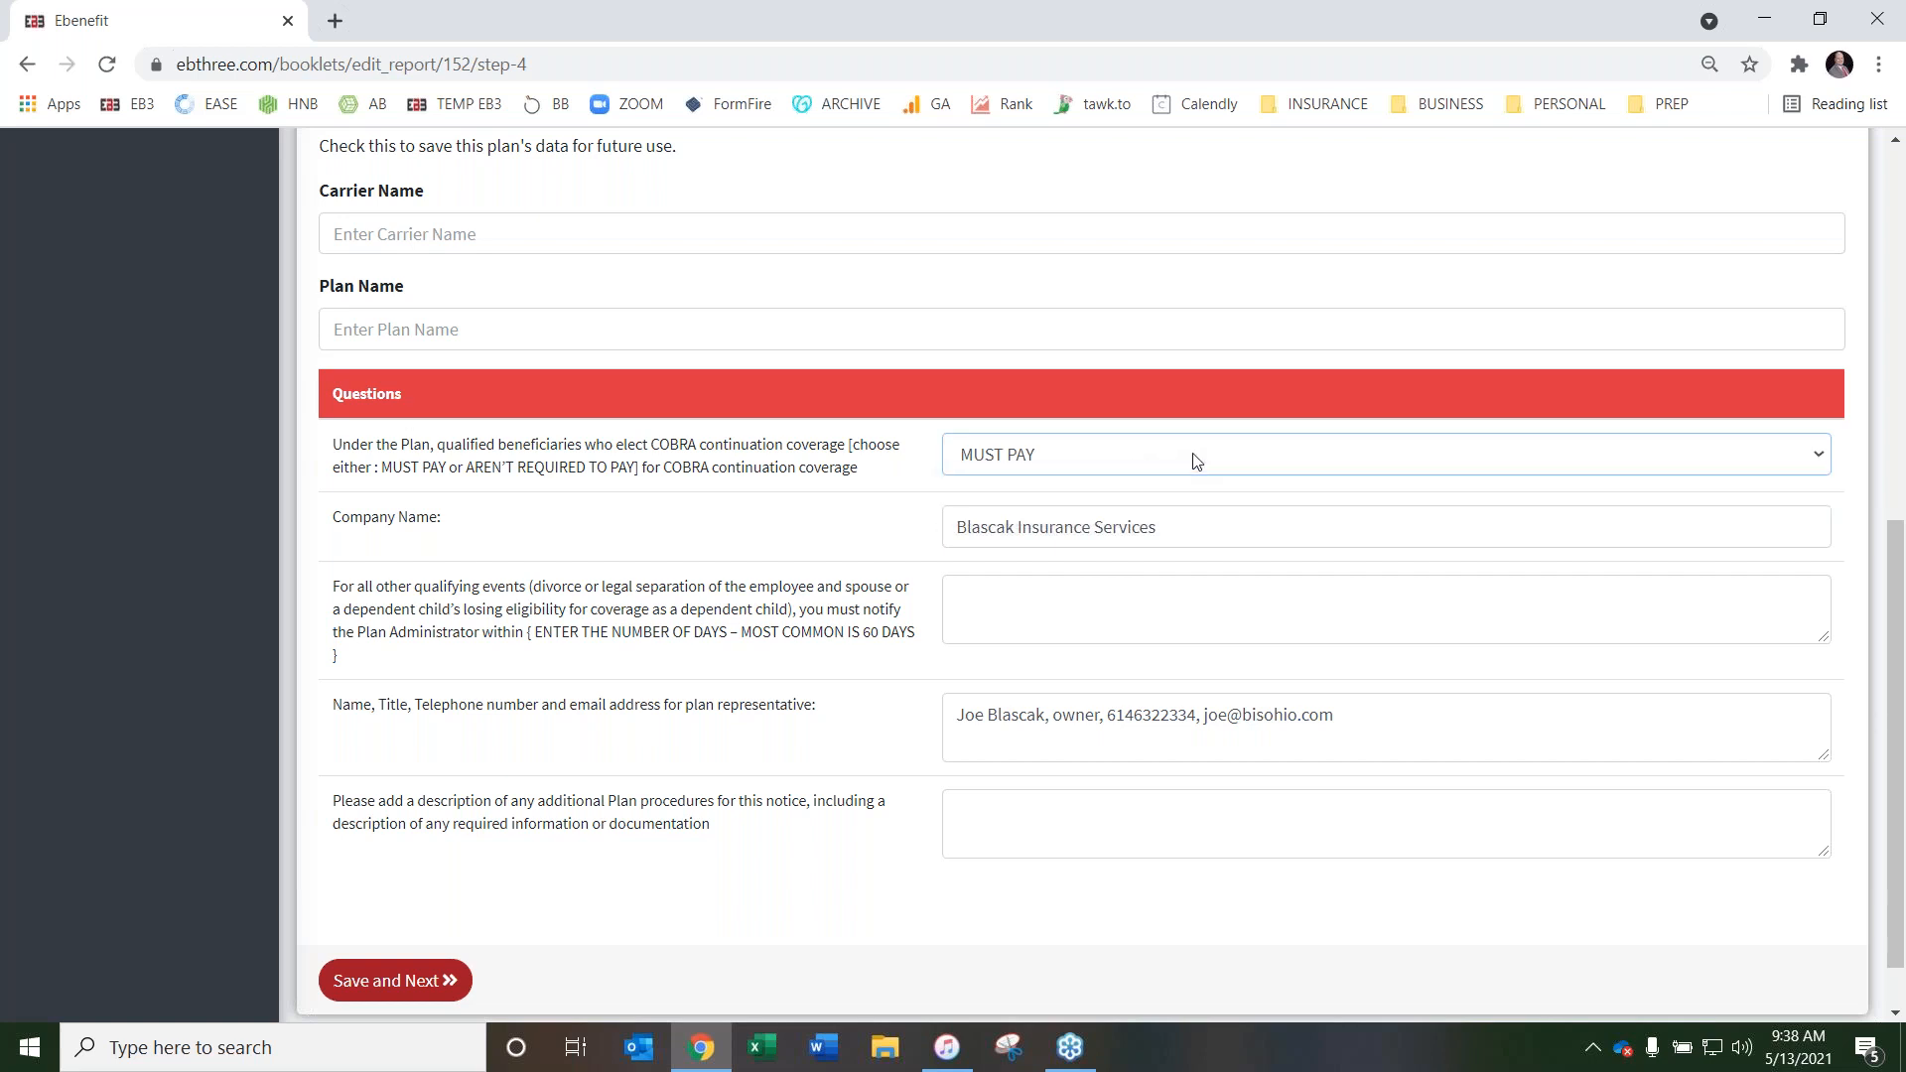
click(1120, 459)
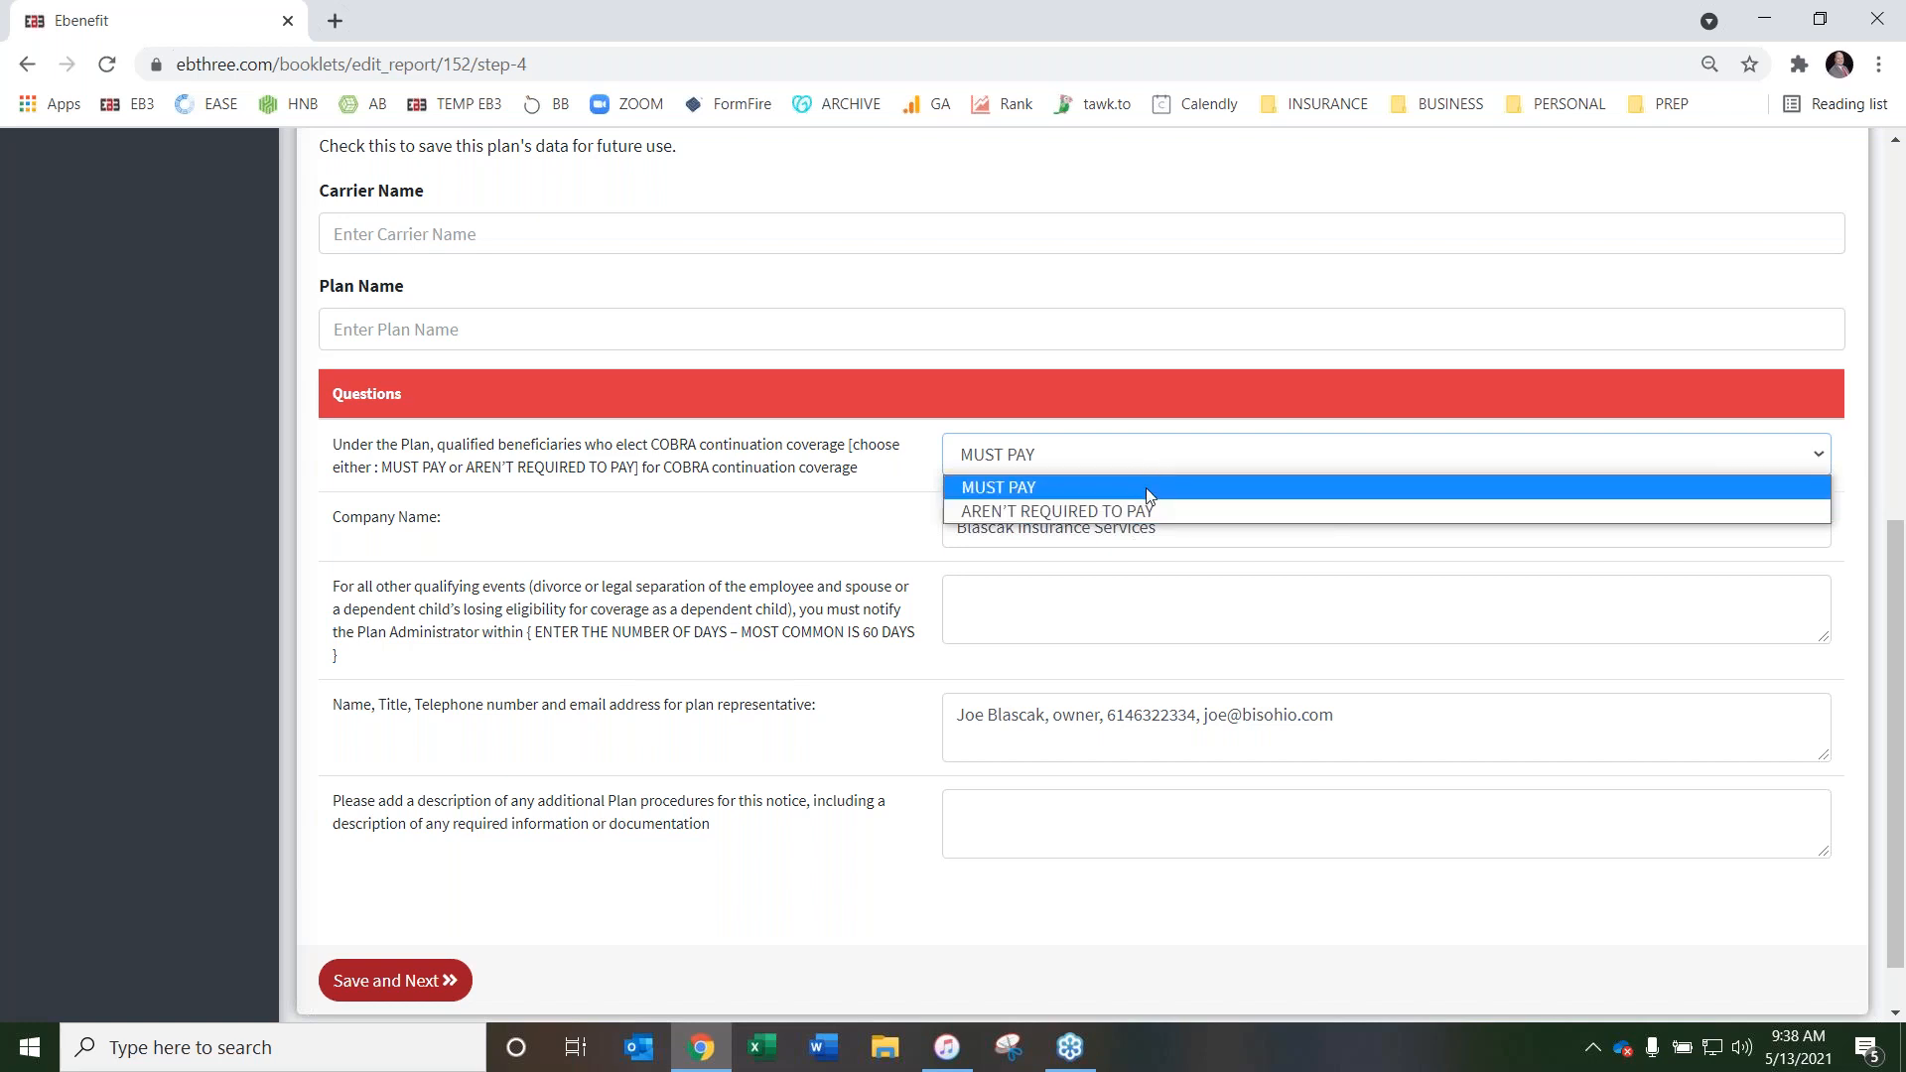
click(1145, 486)
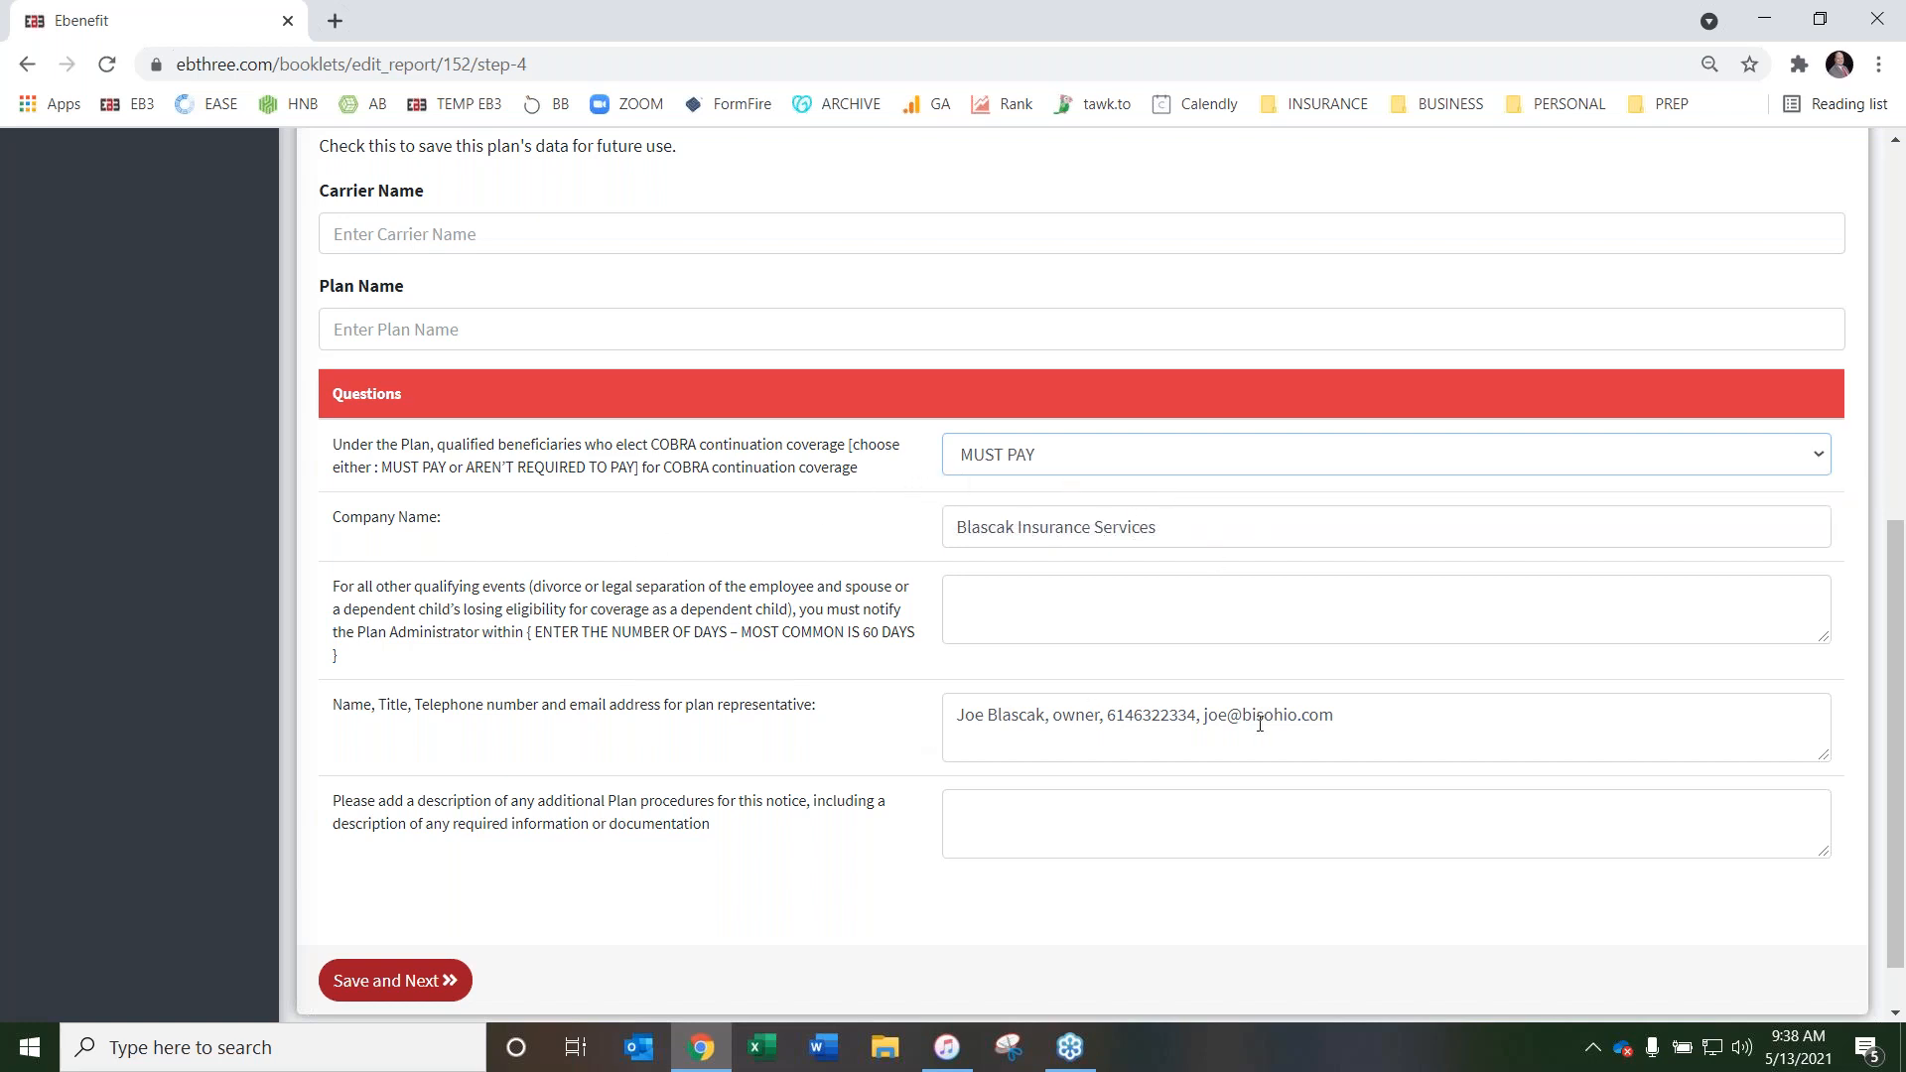
Enter 60 days as the Plan Administrator notification period and None for the additional Plan procedures
scroll(784, 660, down, 1)
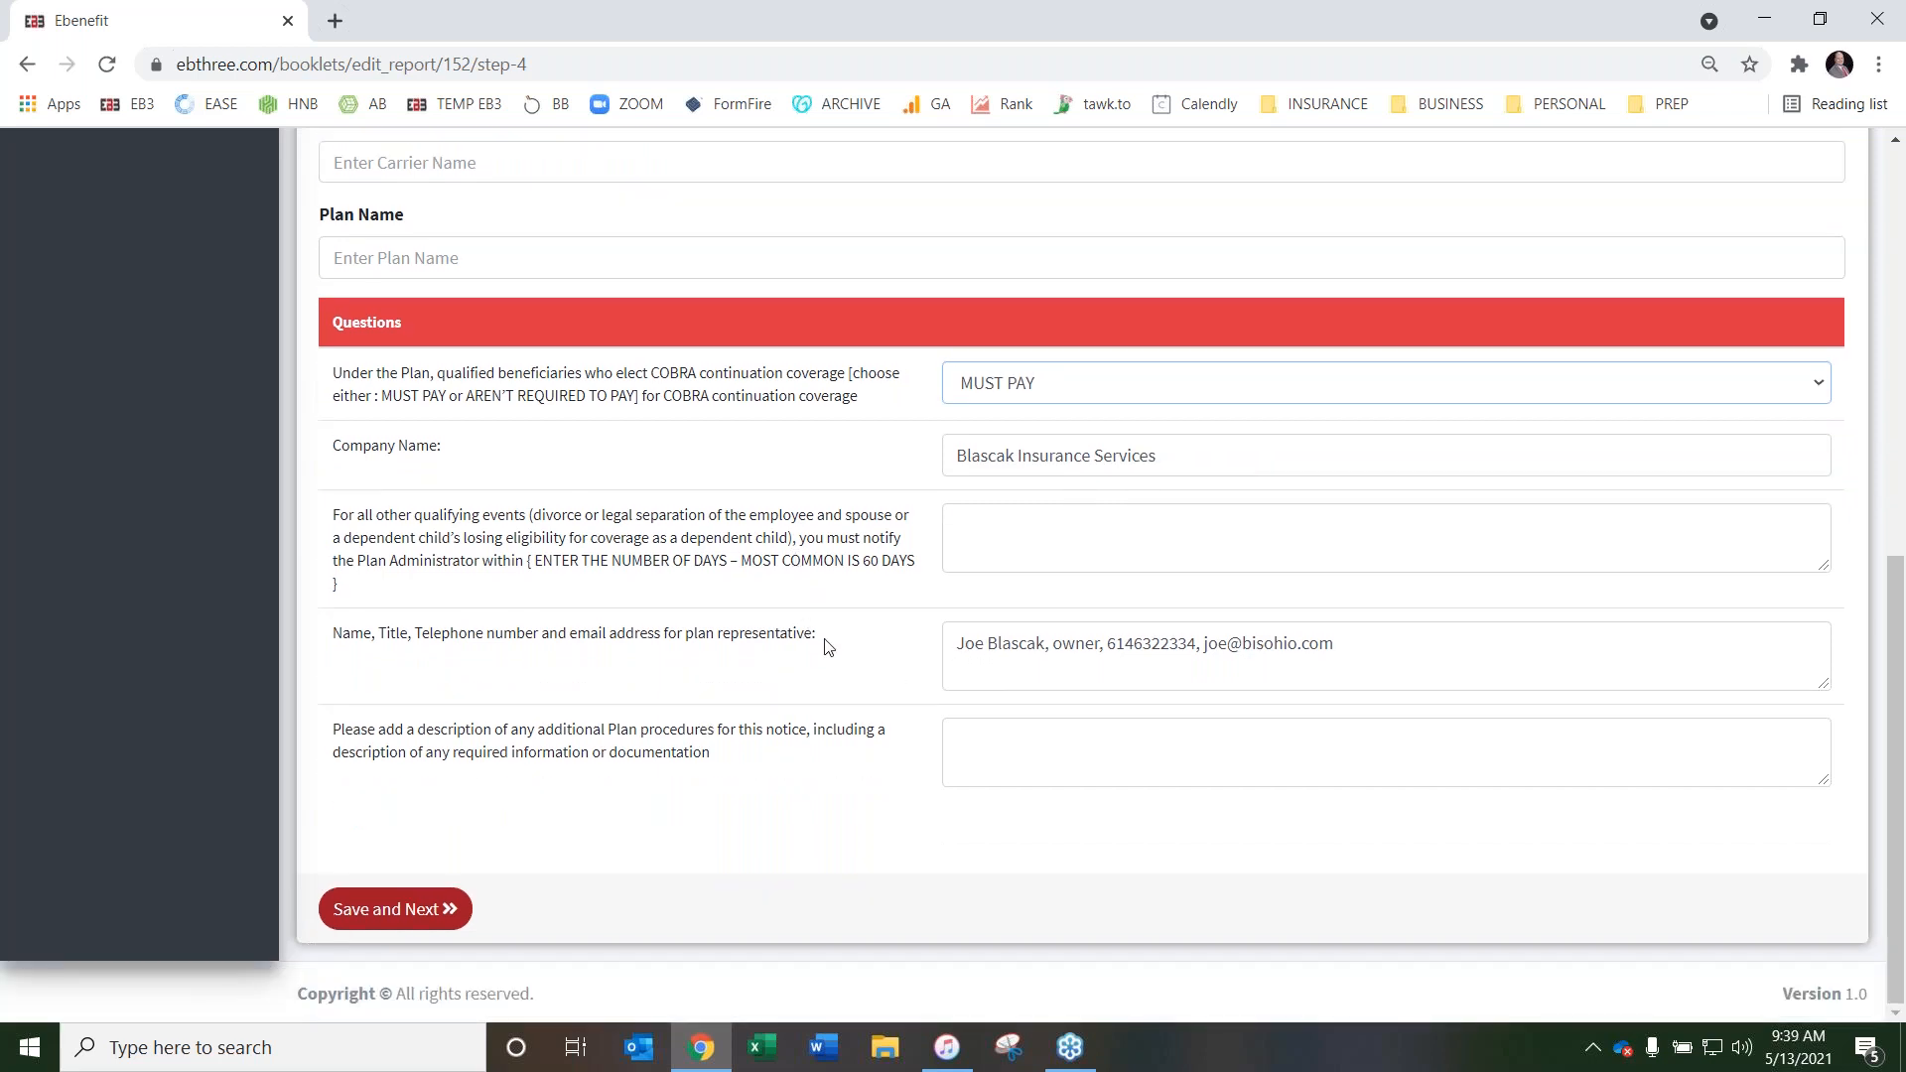
click(987, 542)
text(60 days)
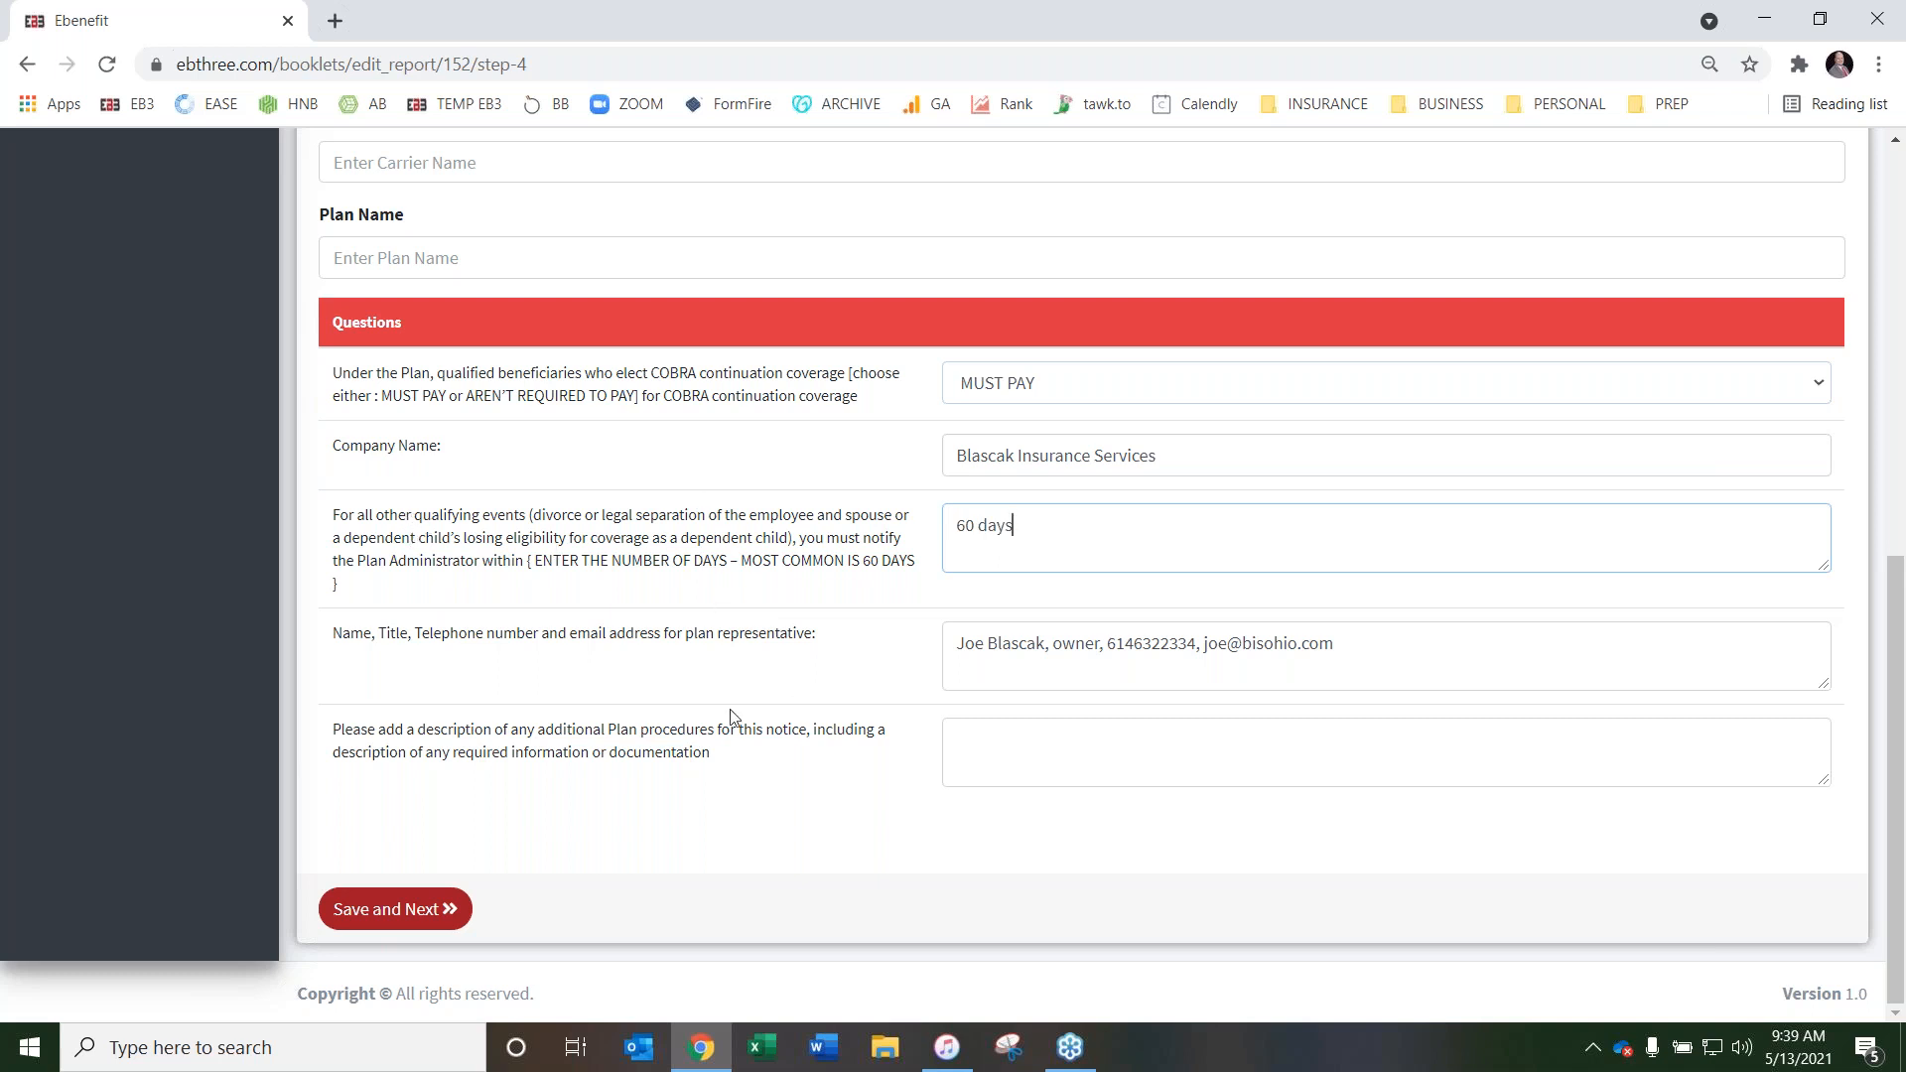
click(1130, 741)
text(None)
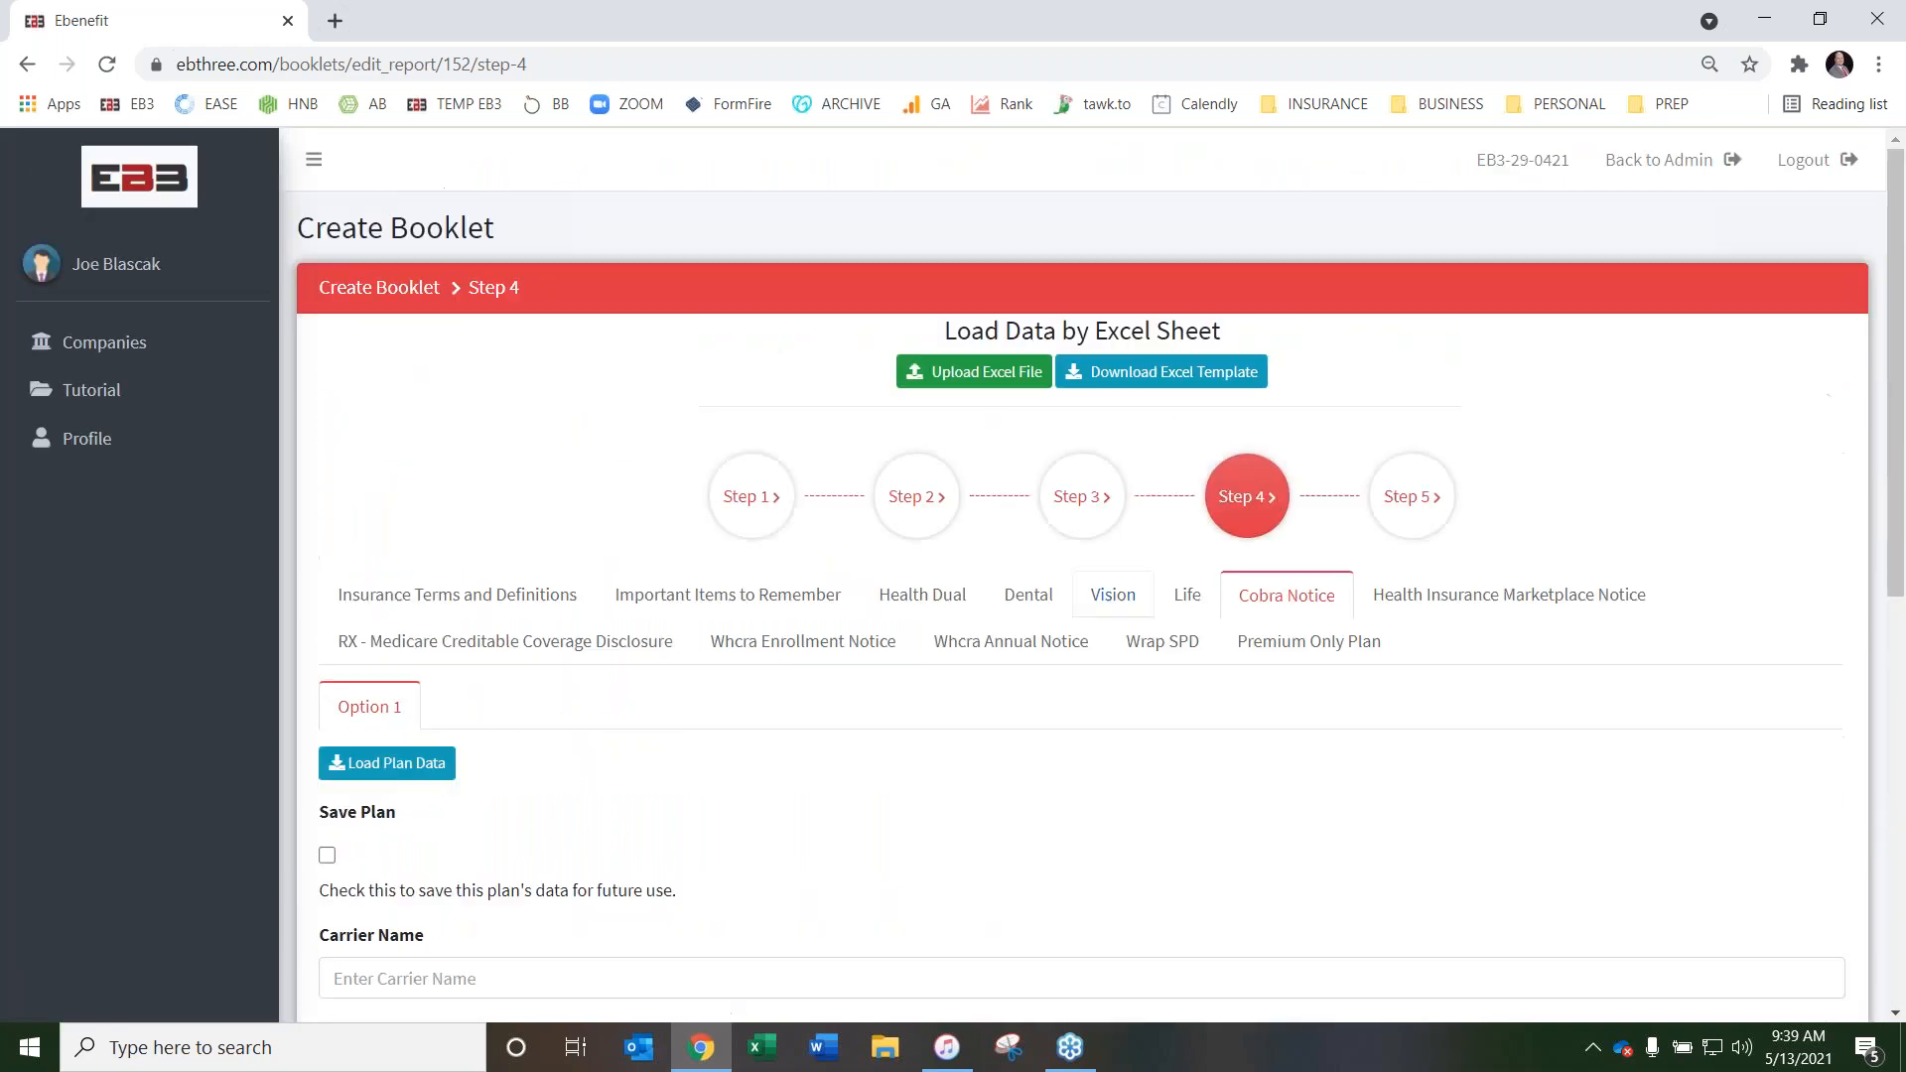
Open the Health Insurance Marketplace Notice page and review its plan representative, employer contact and Tax-ID fields
click(1553, 596)
scroll(1139, 523, down, 5)
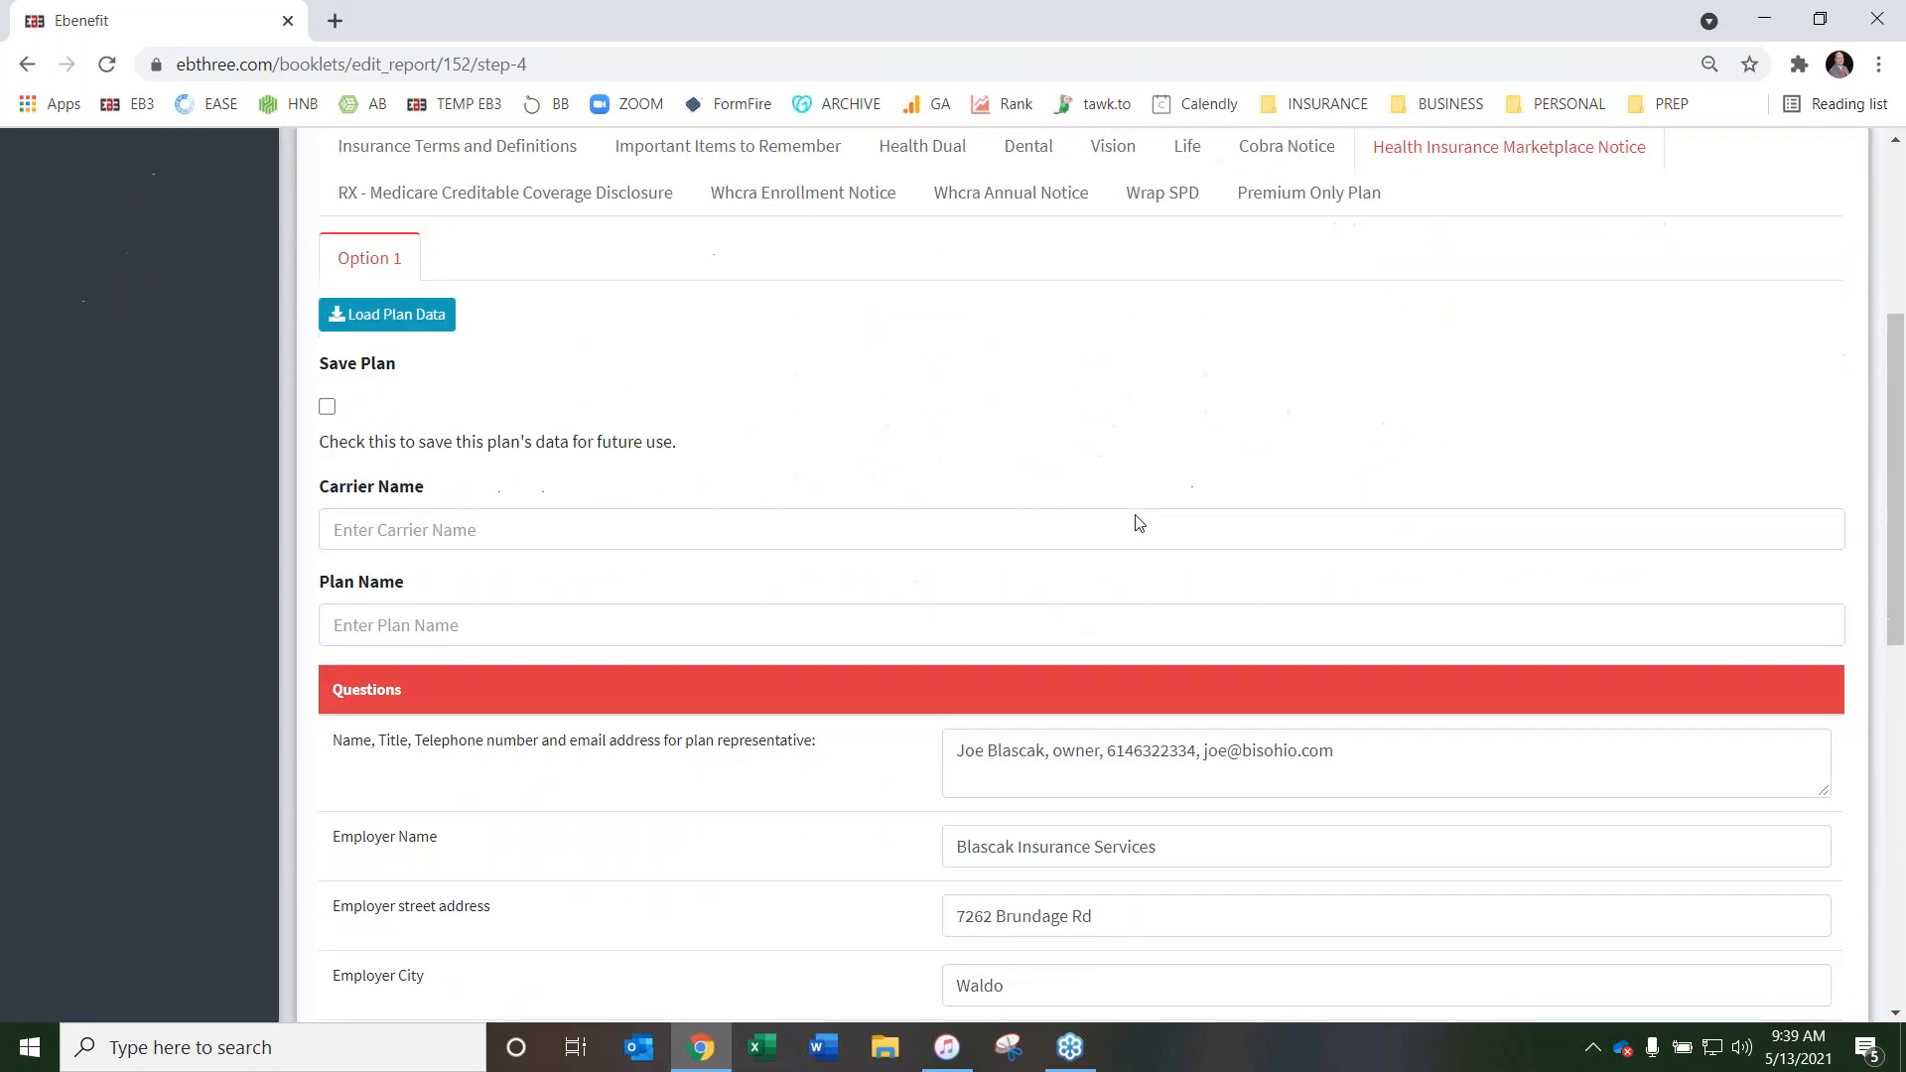
scroll(1139, 523, down, 3)
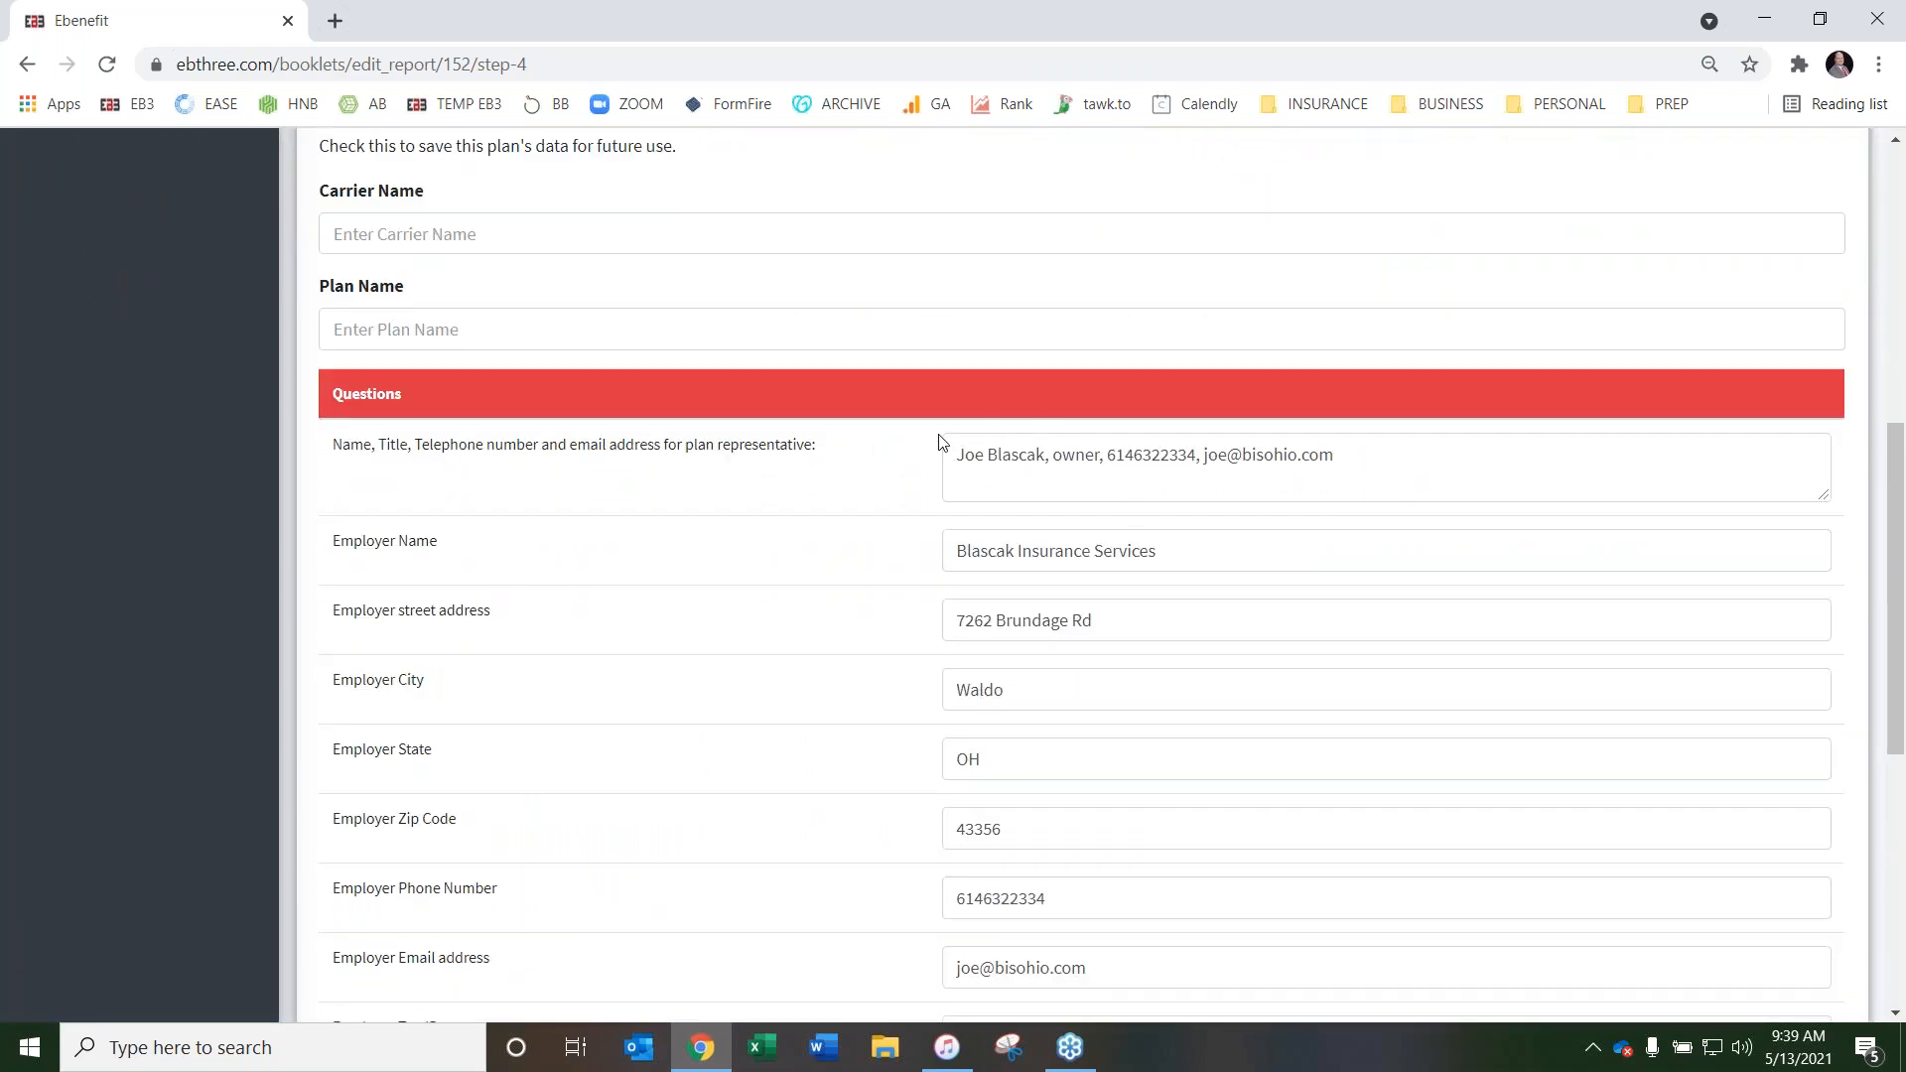
scroll(902, 449, down, 1)
scroll(903, 449, down, 2)
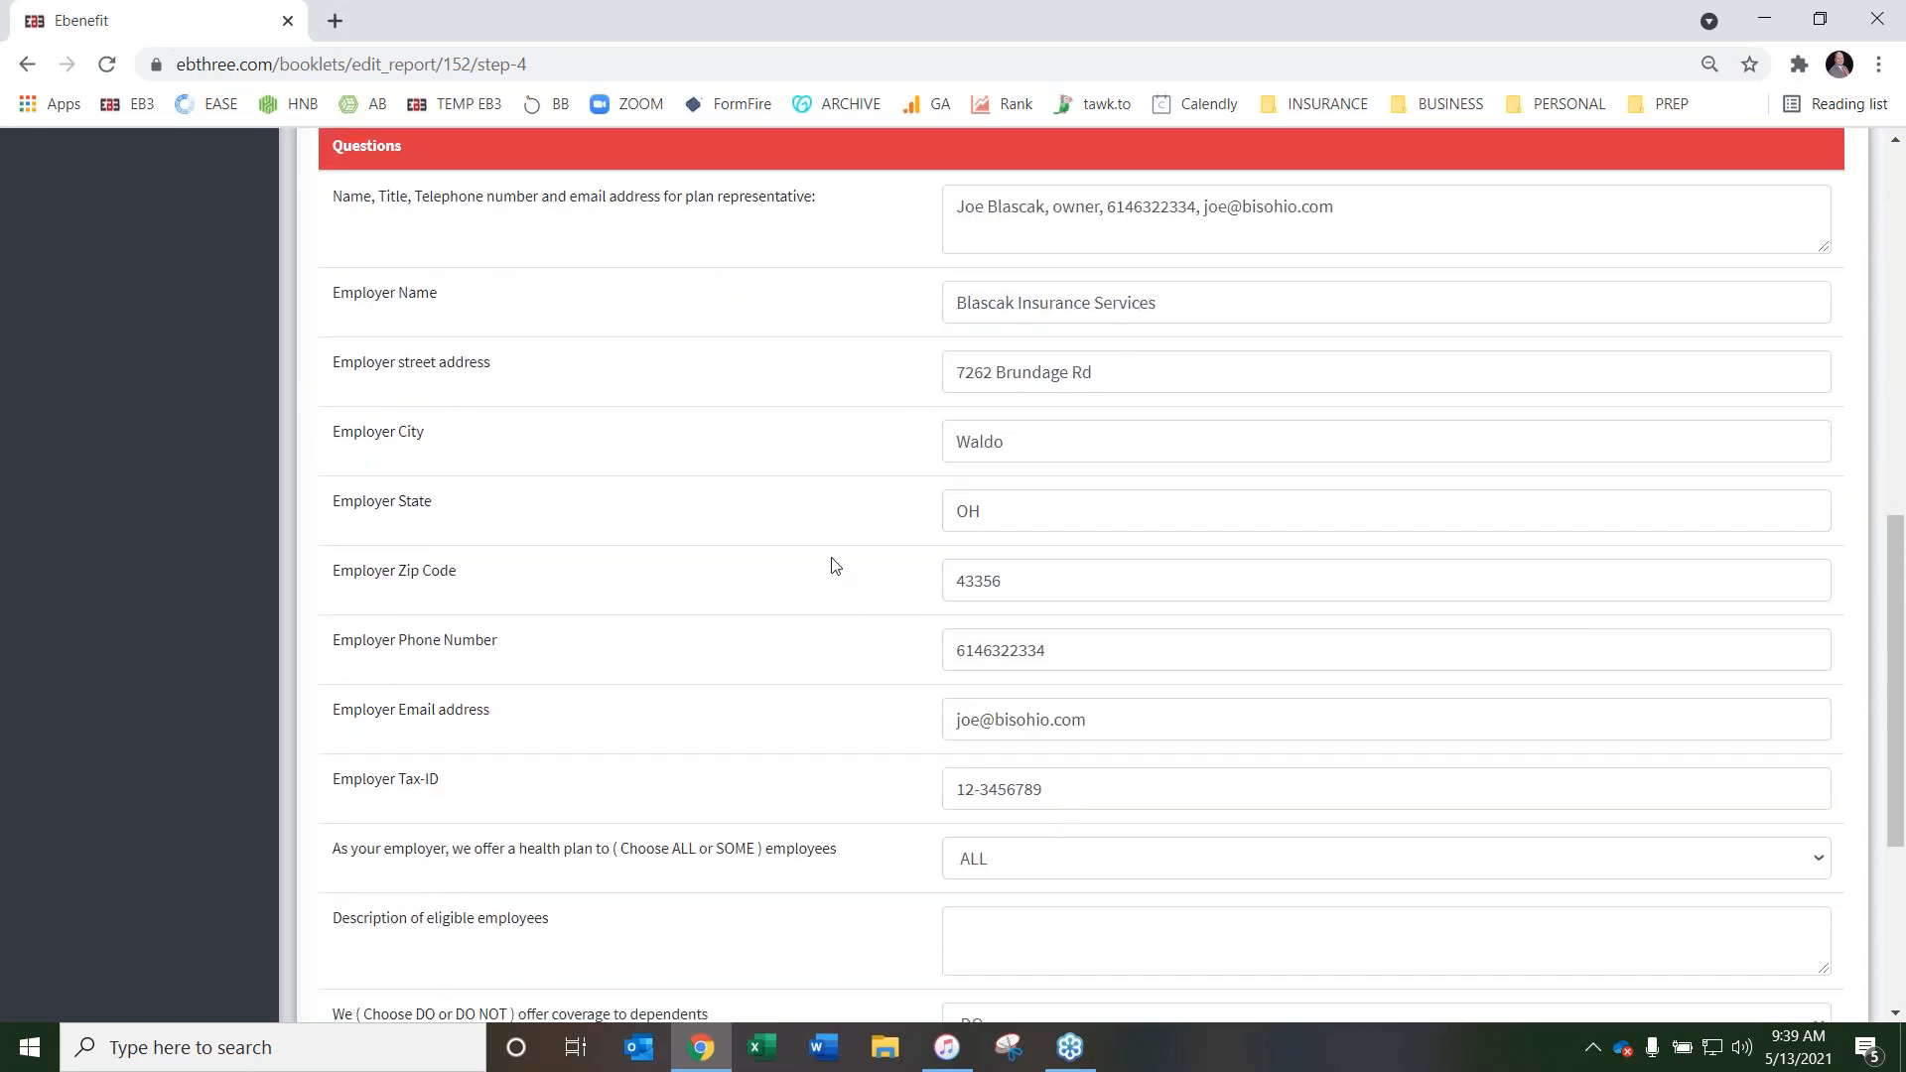
scroll(838, 563, up, 1)
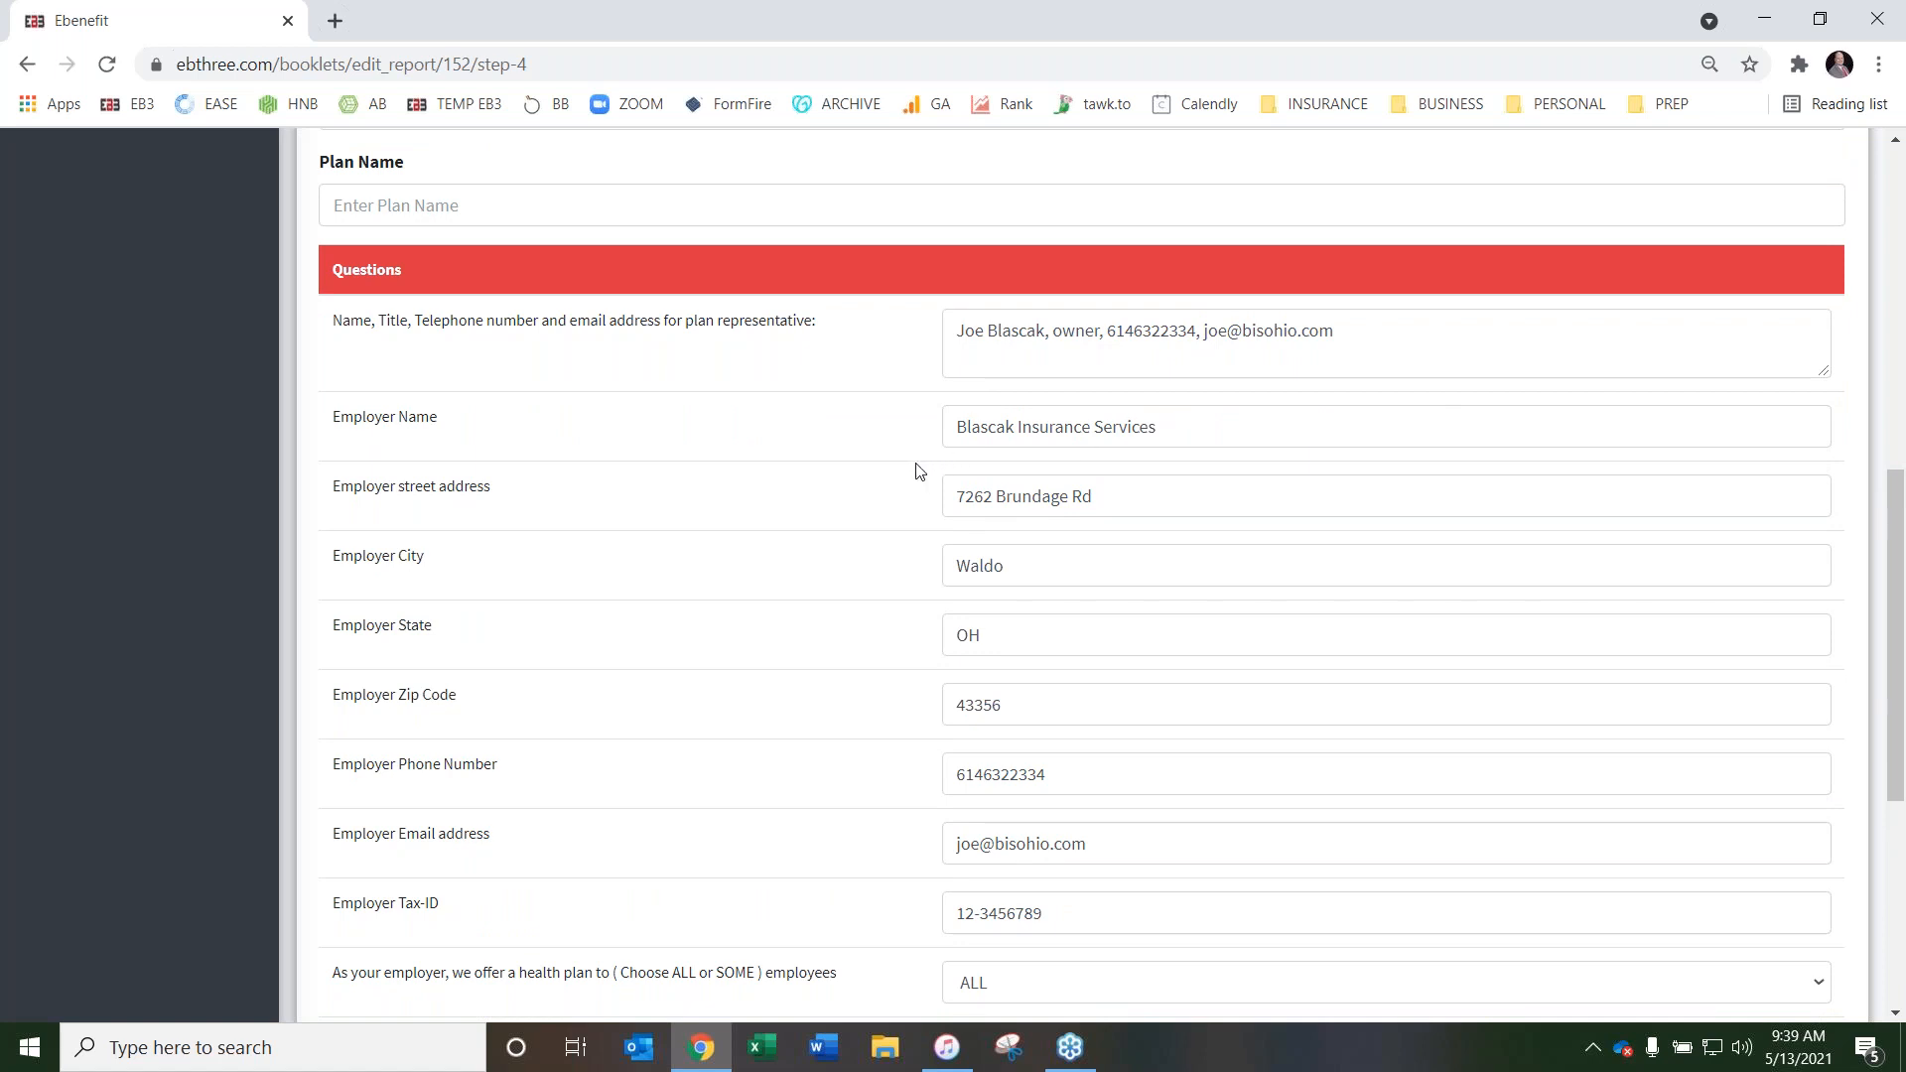
scroll(922, 470, down, 1)
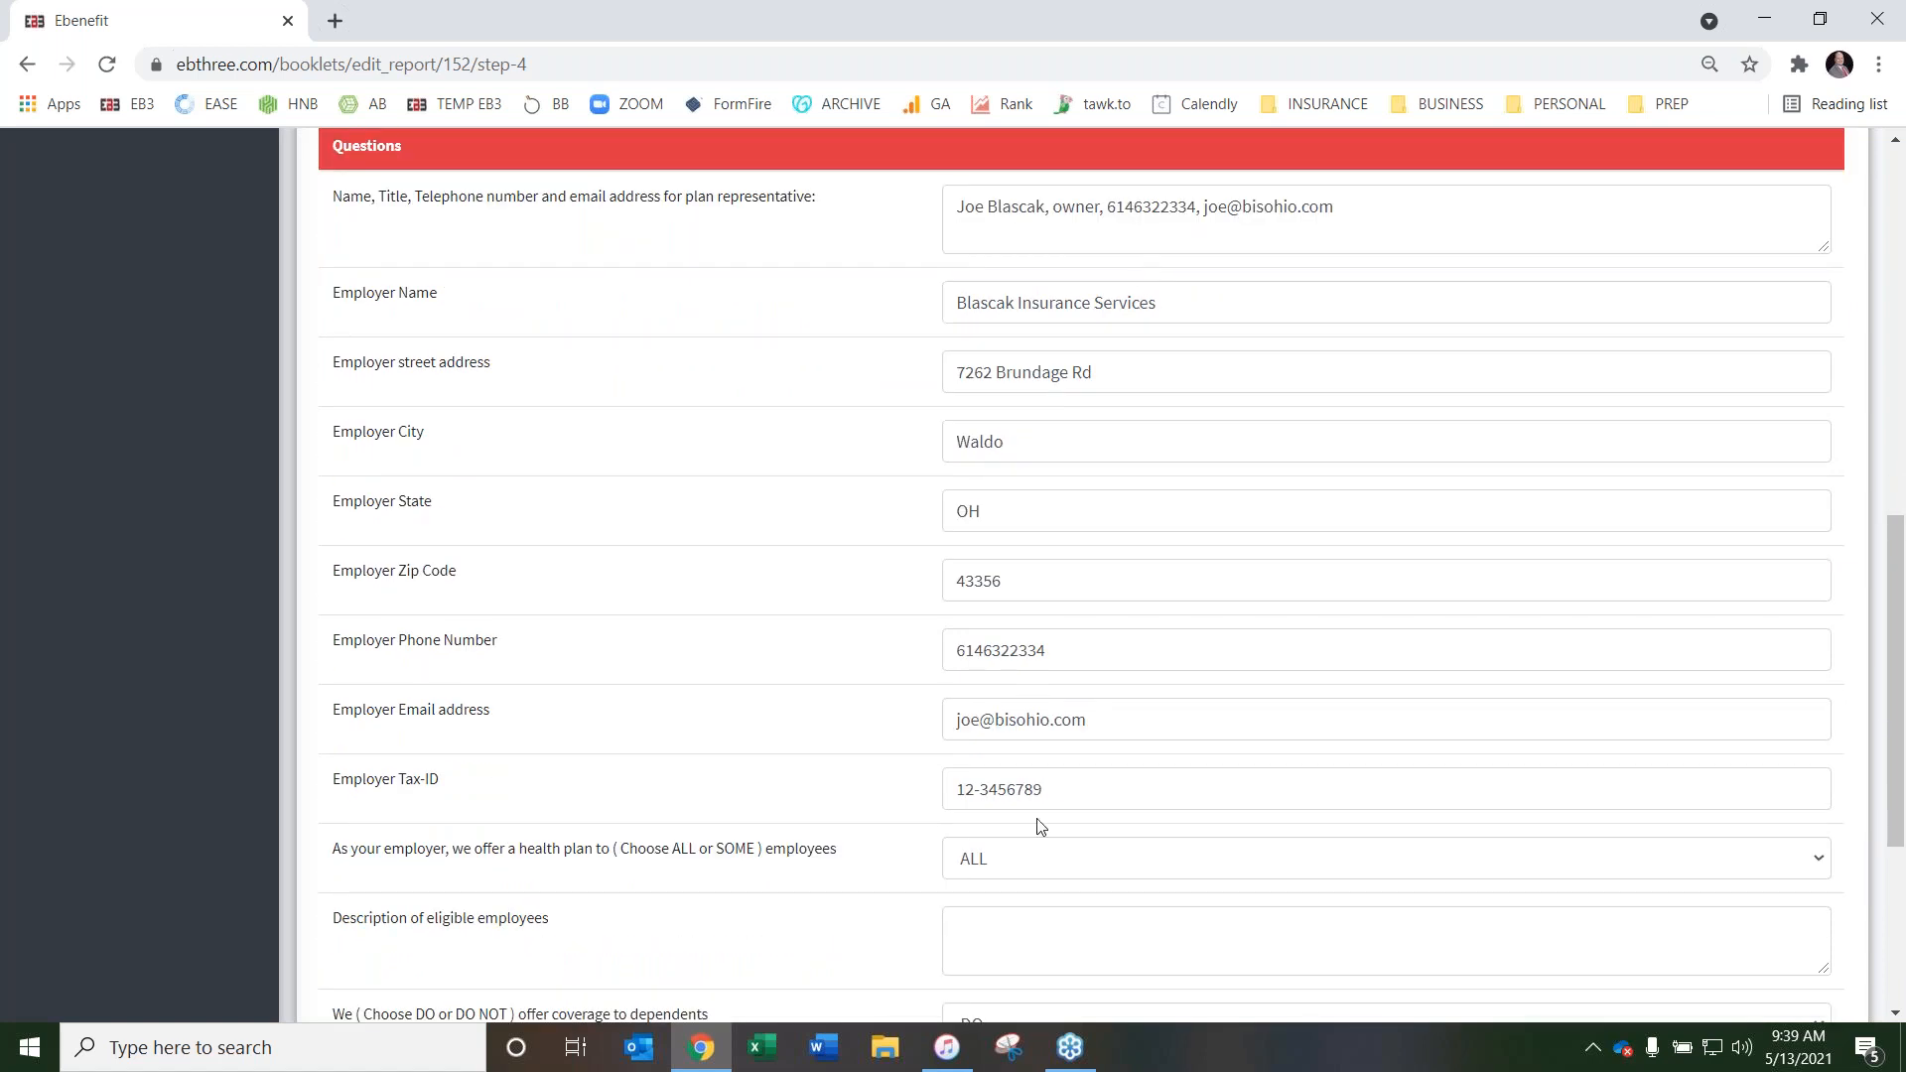
scroll(891, 556, down, 1)
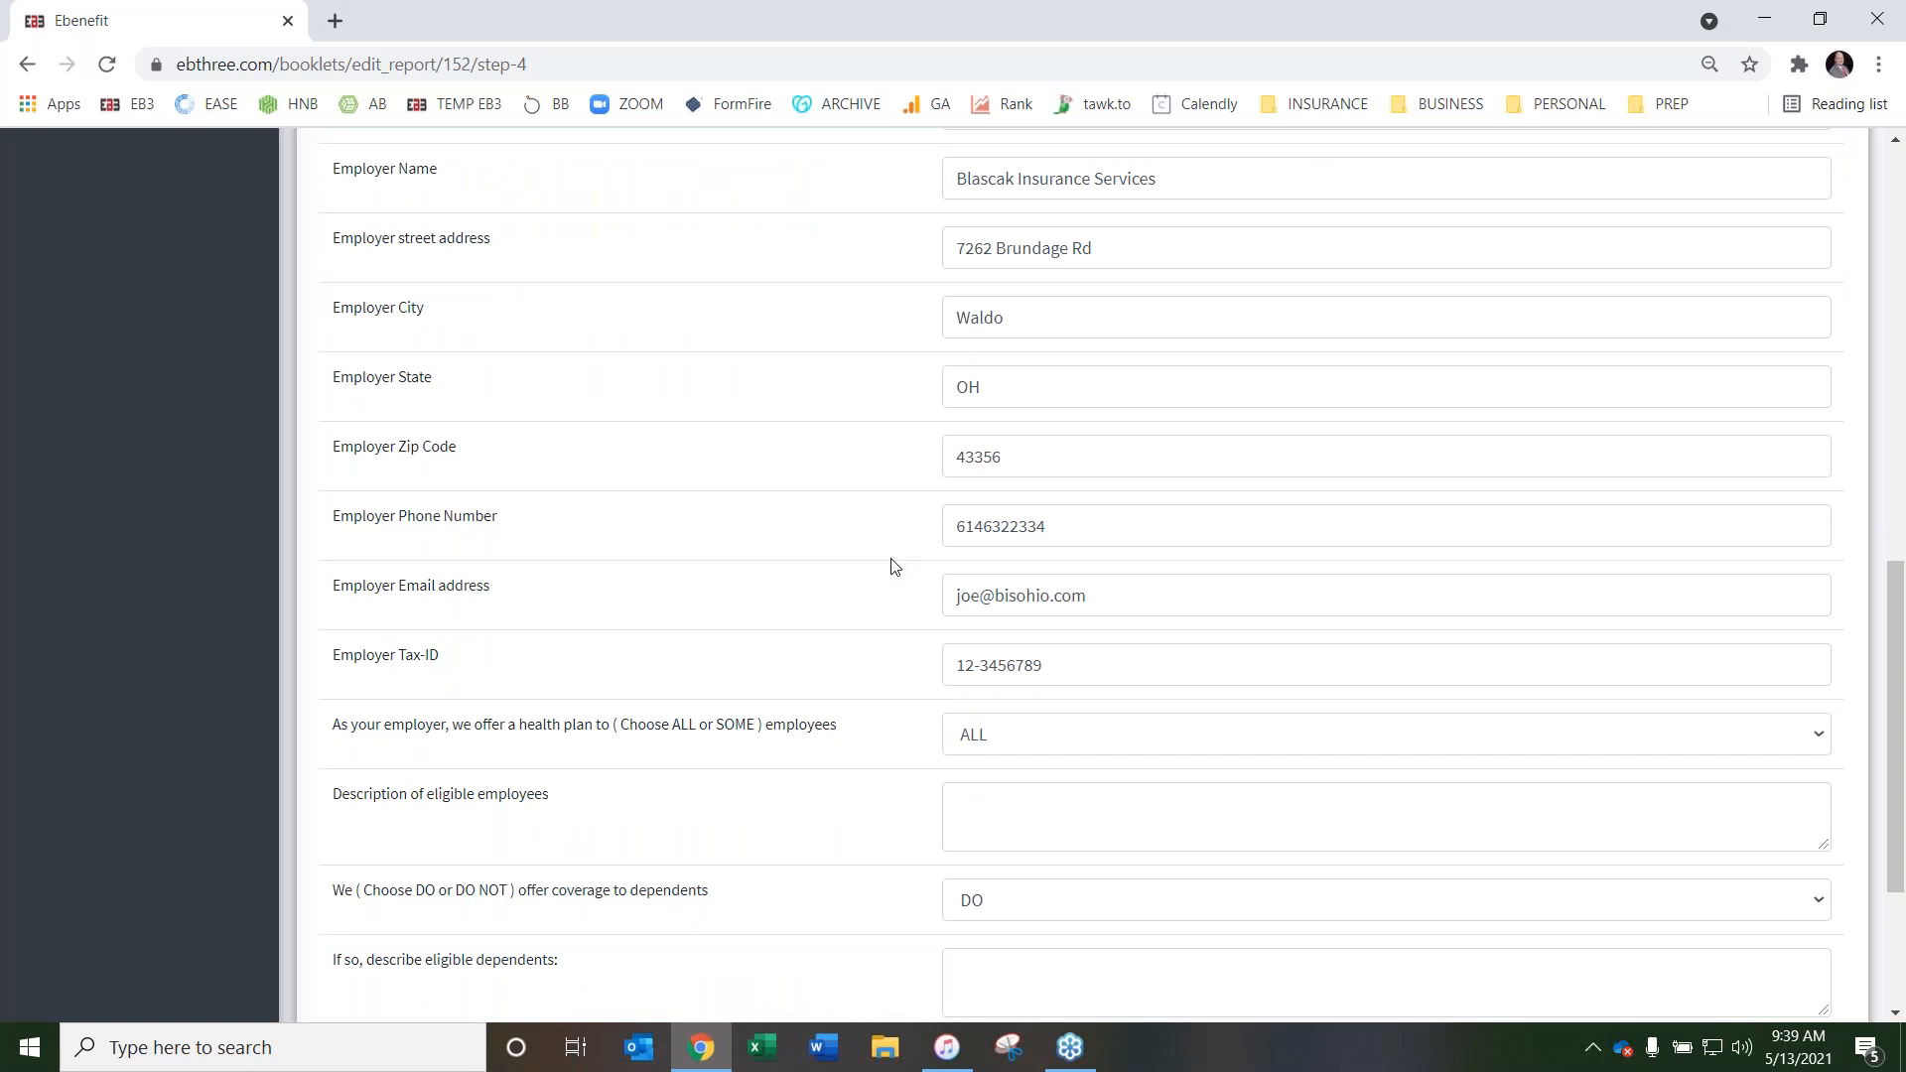
Set the health plan offering to SOME employees and describe the eligible employees as FT eligible
scroll(891, 566, down, 1)
click(1054, 614)
click(1018, 667)
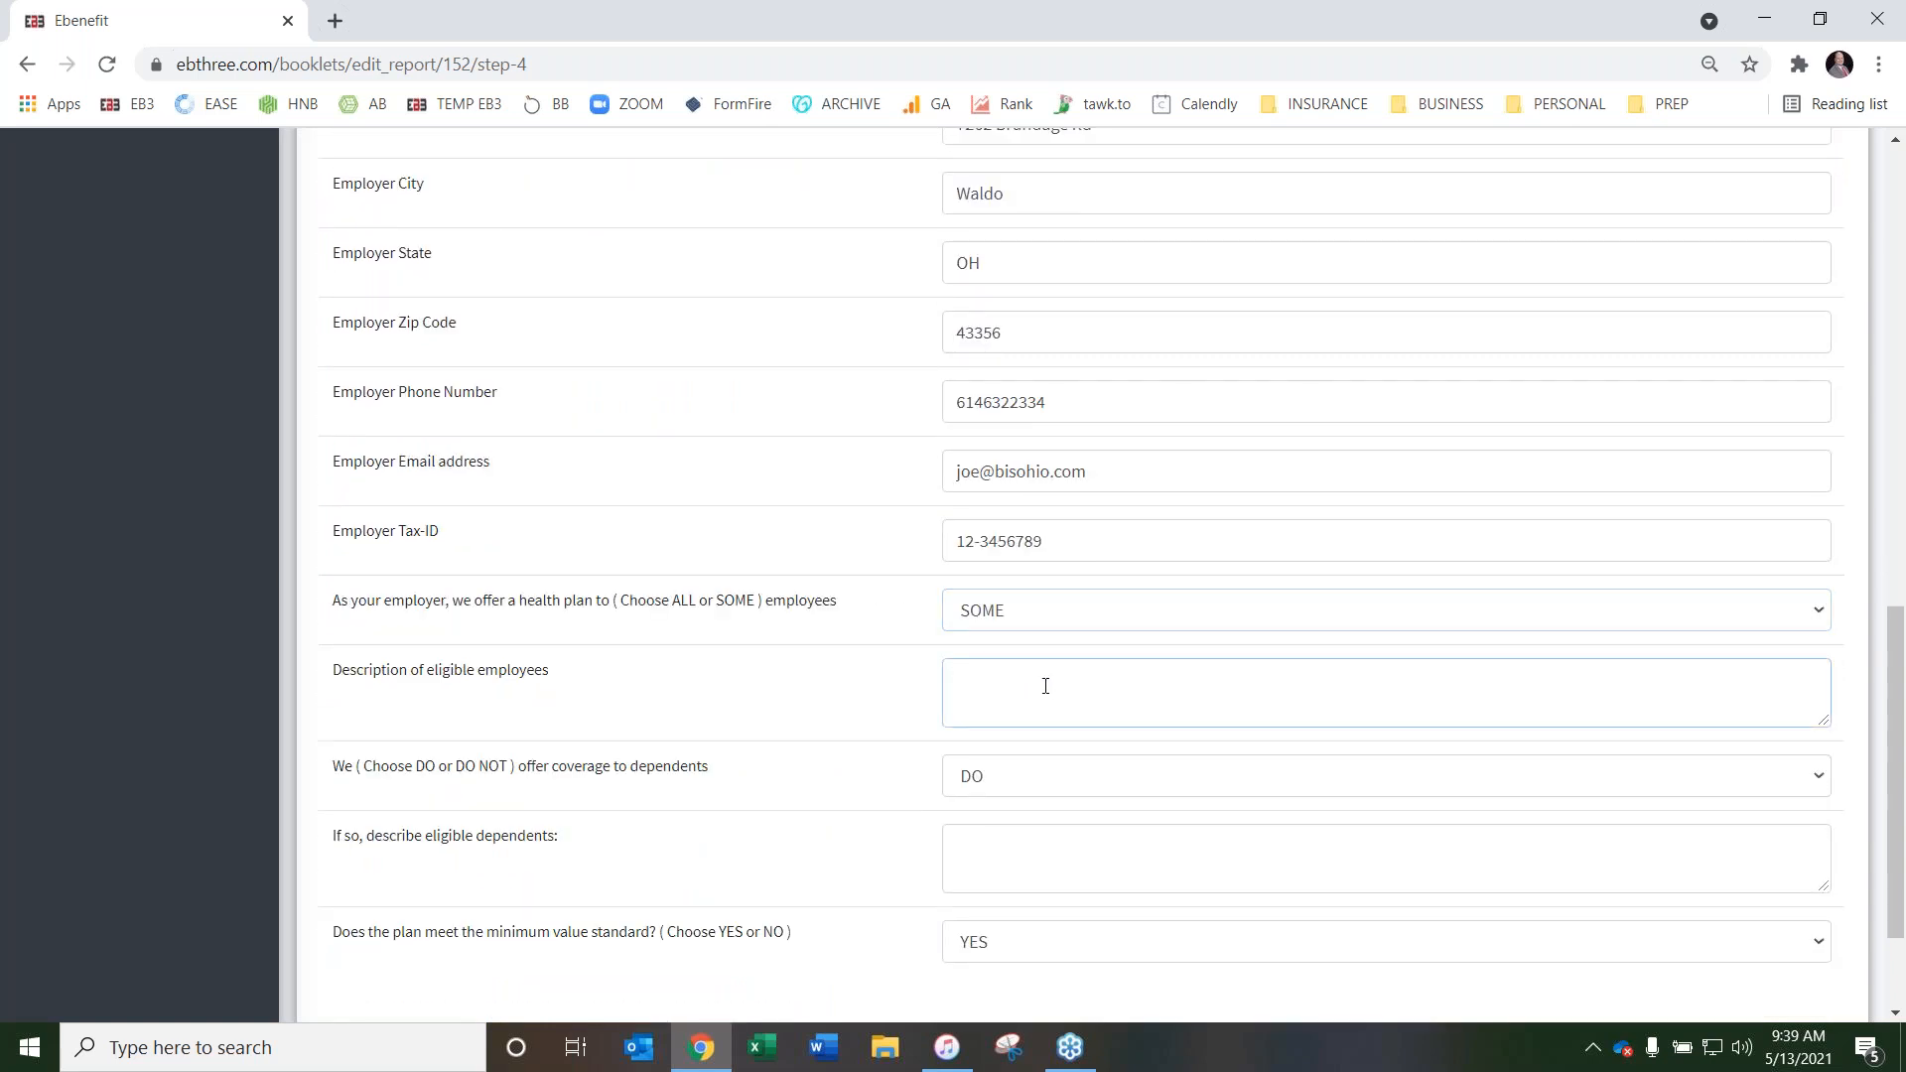
text(FT eligible)
Describe the eligible dependents as Spouses and children up to age 26
scroll(861, 775, down, 2)
click(971, 739)
text(Spou)
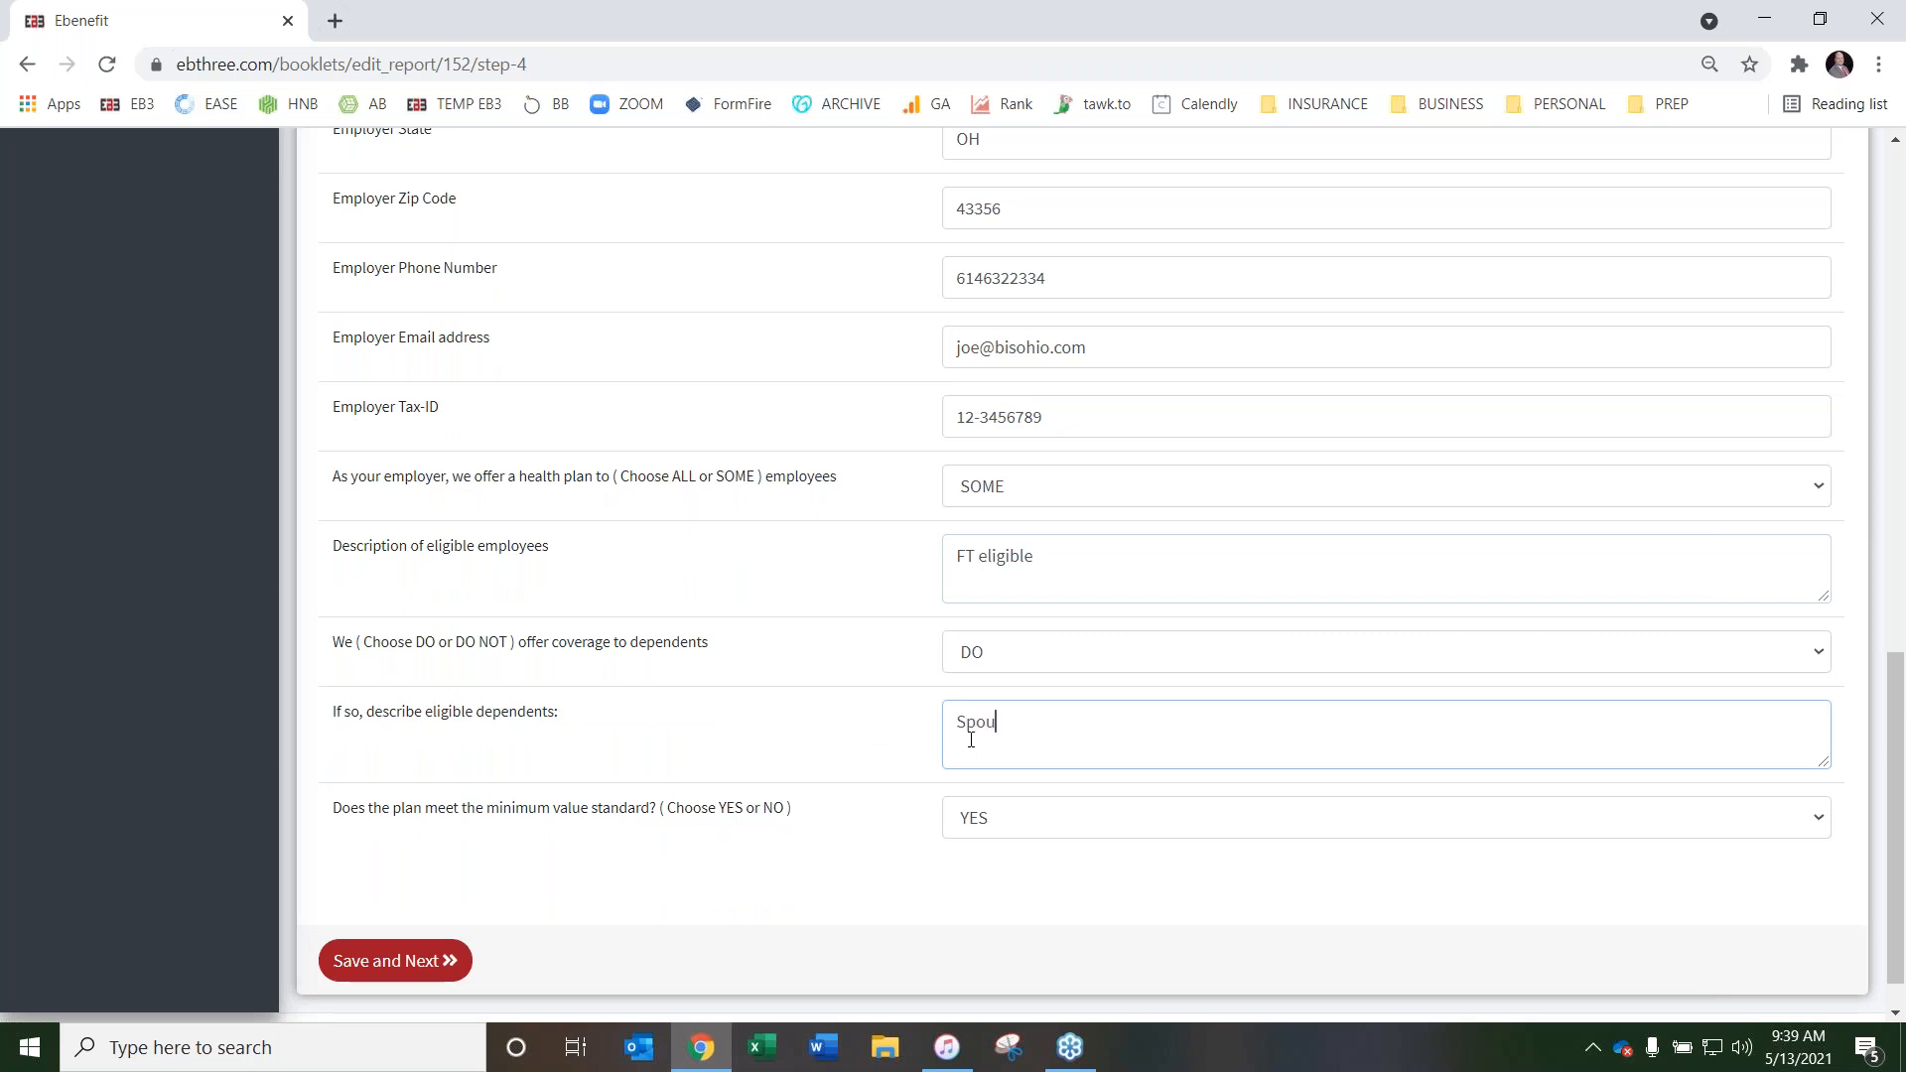
text(ses and children up to age 26)
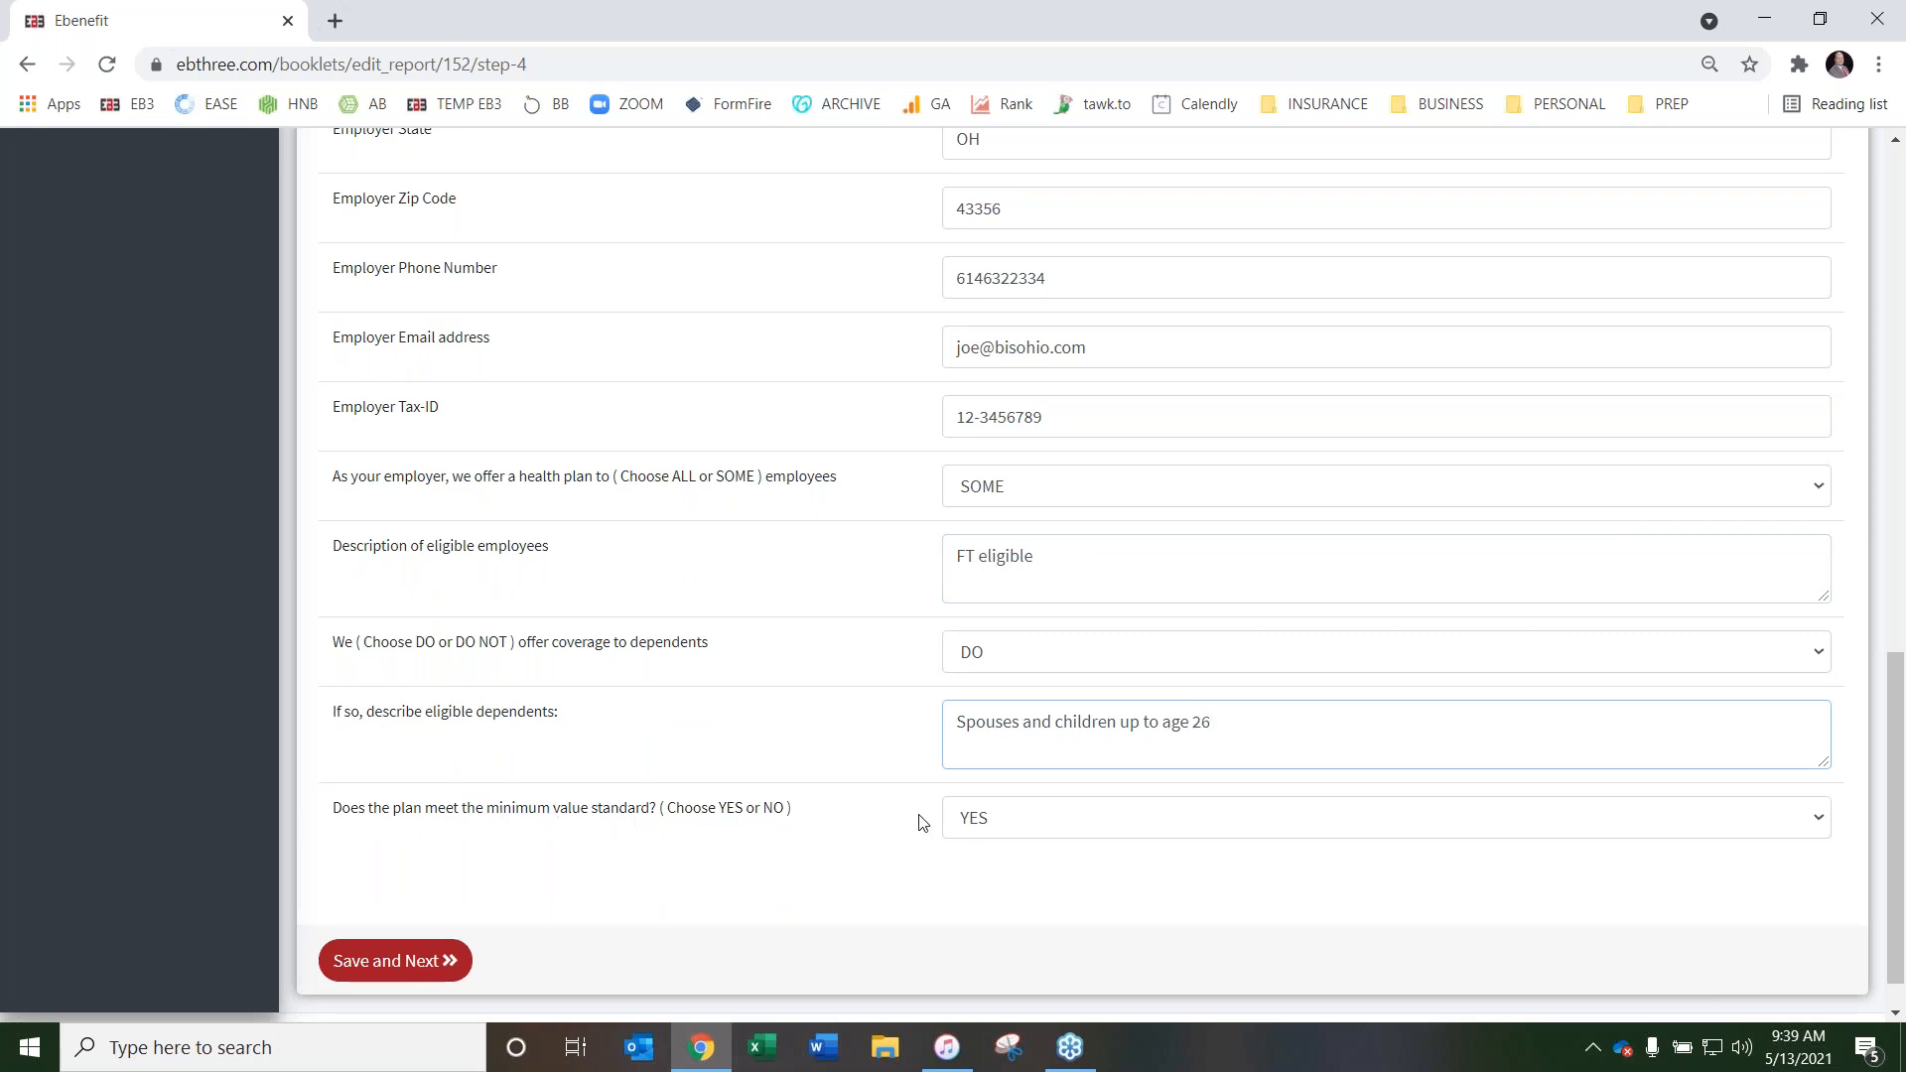
Open the RX - Medicare Creditable Coverage Disclosure page and set its Carrier Plan Name to UHC
scroll(936, 799, up, 7)
scroll(936, 799, up, 5)
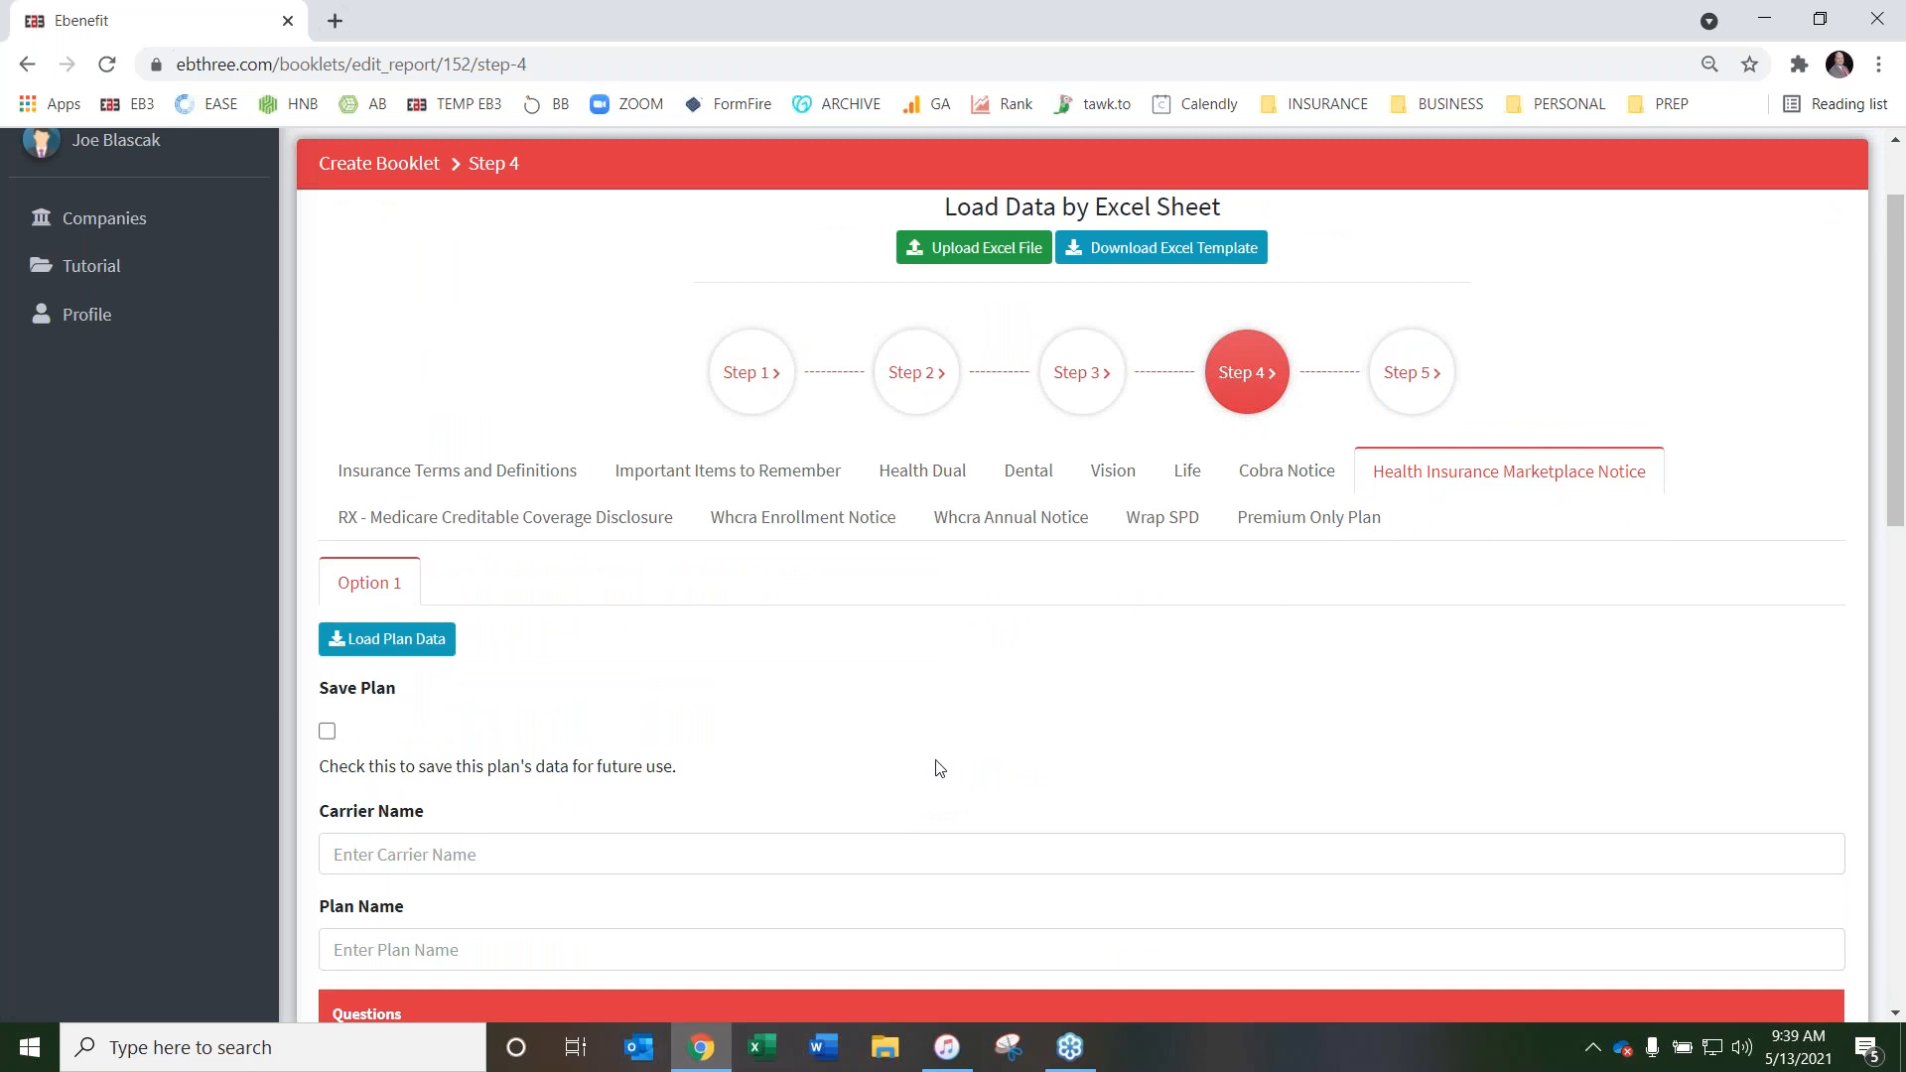
click(567, 520)
scroll(1007, 553, down, 1)
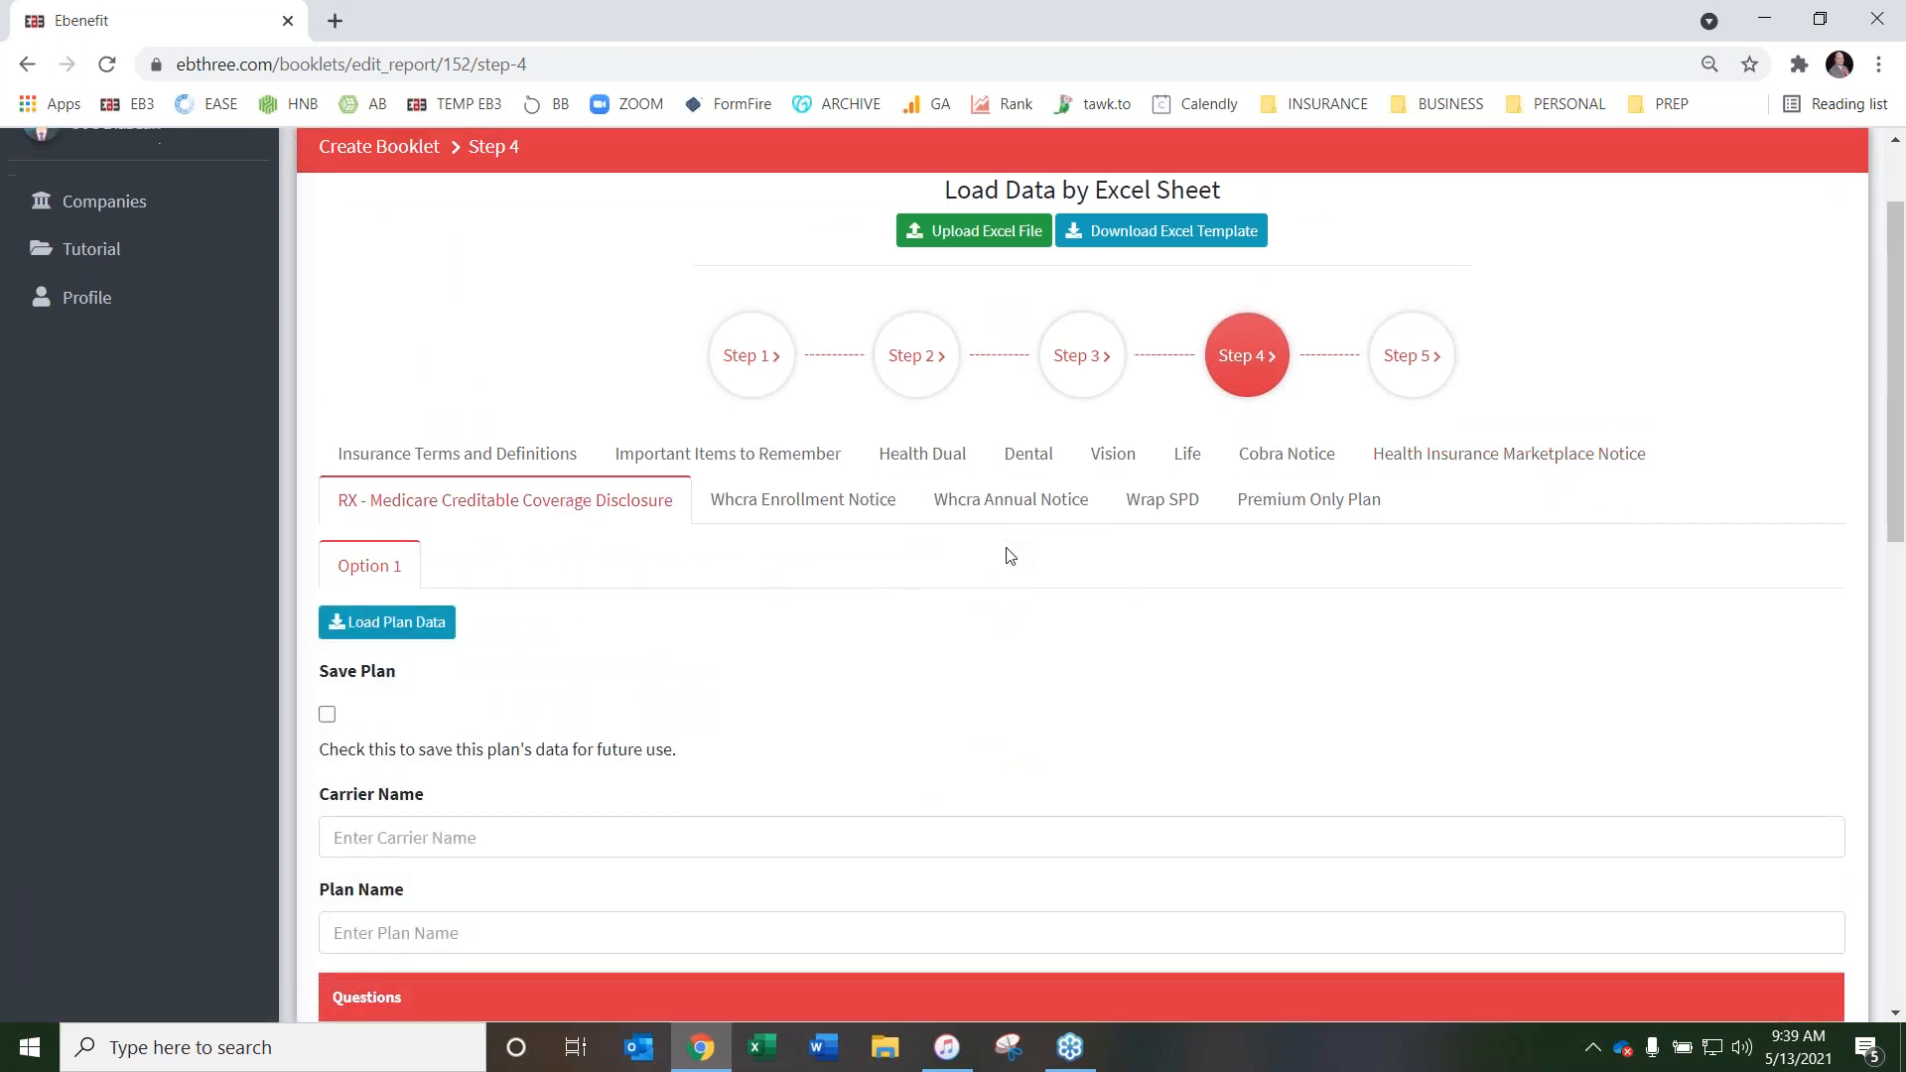
scroll(918, 424, down, 4)
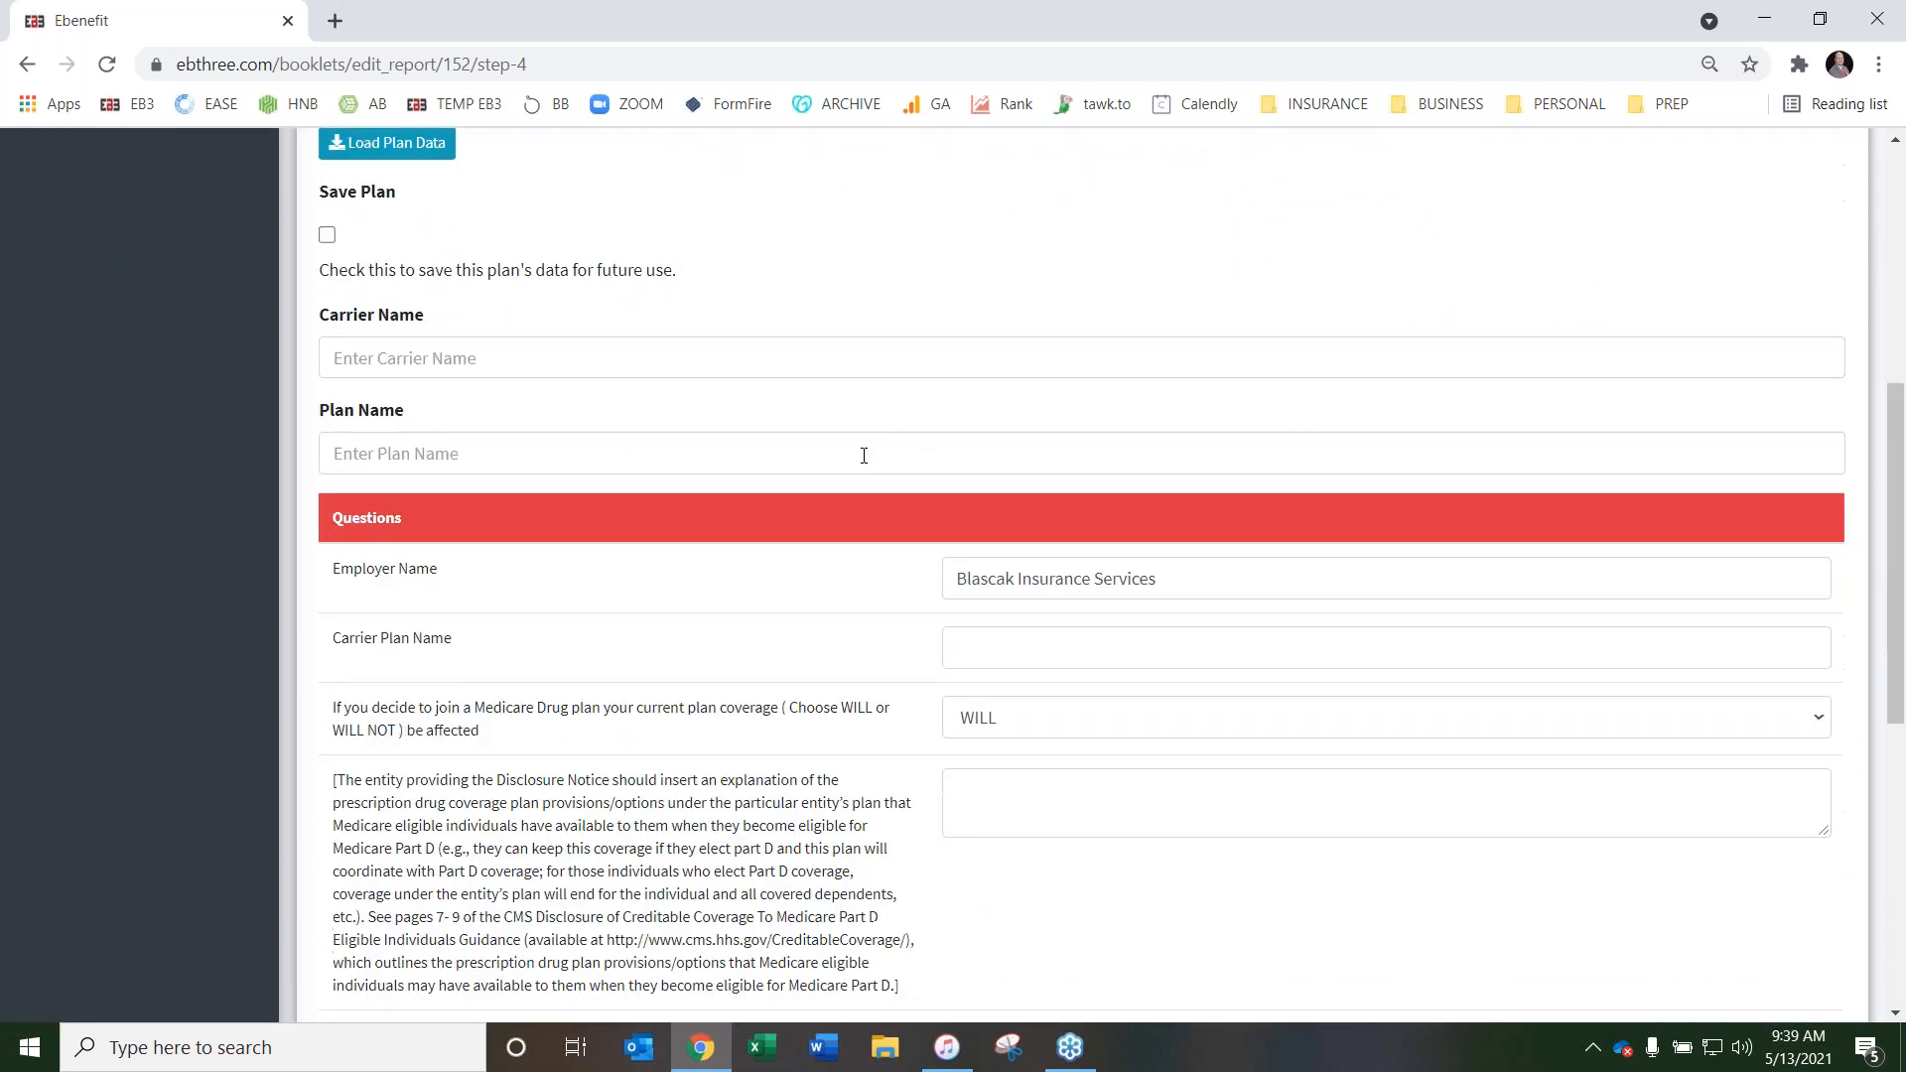
click(1017, 648)
text(UHC)
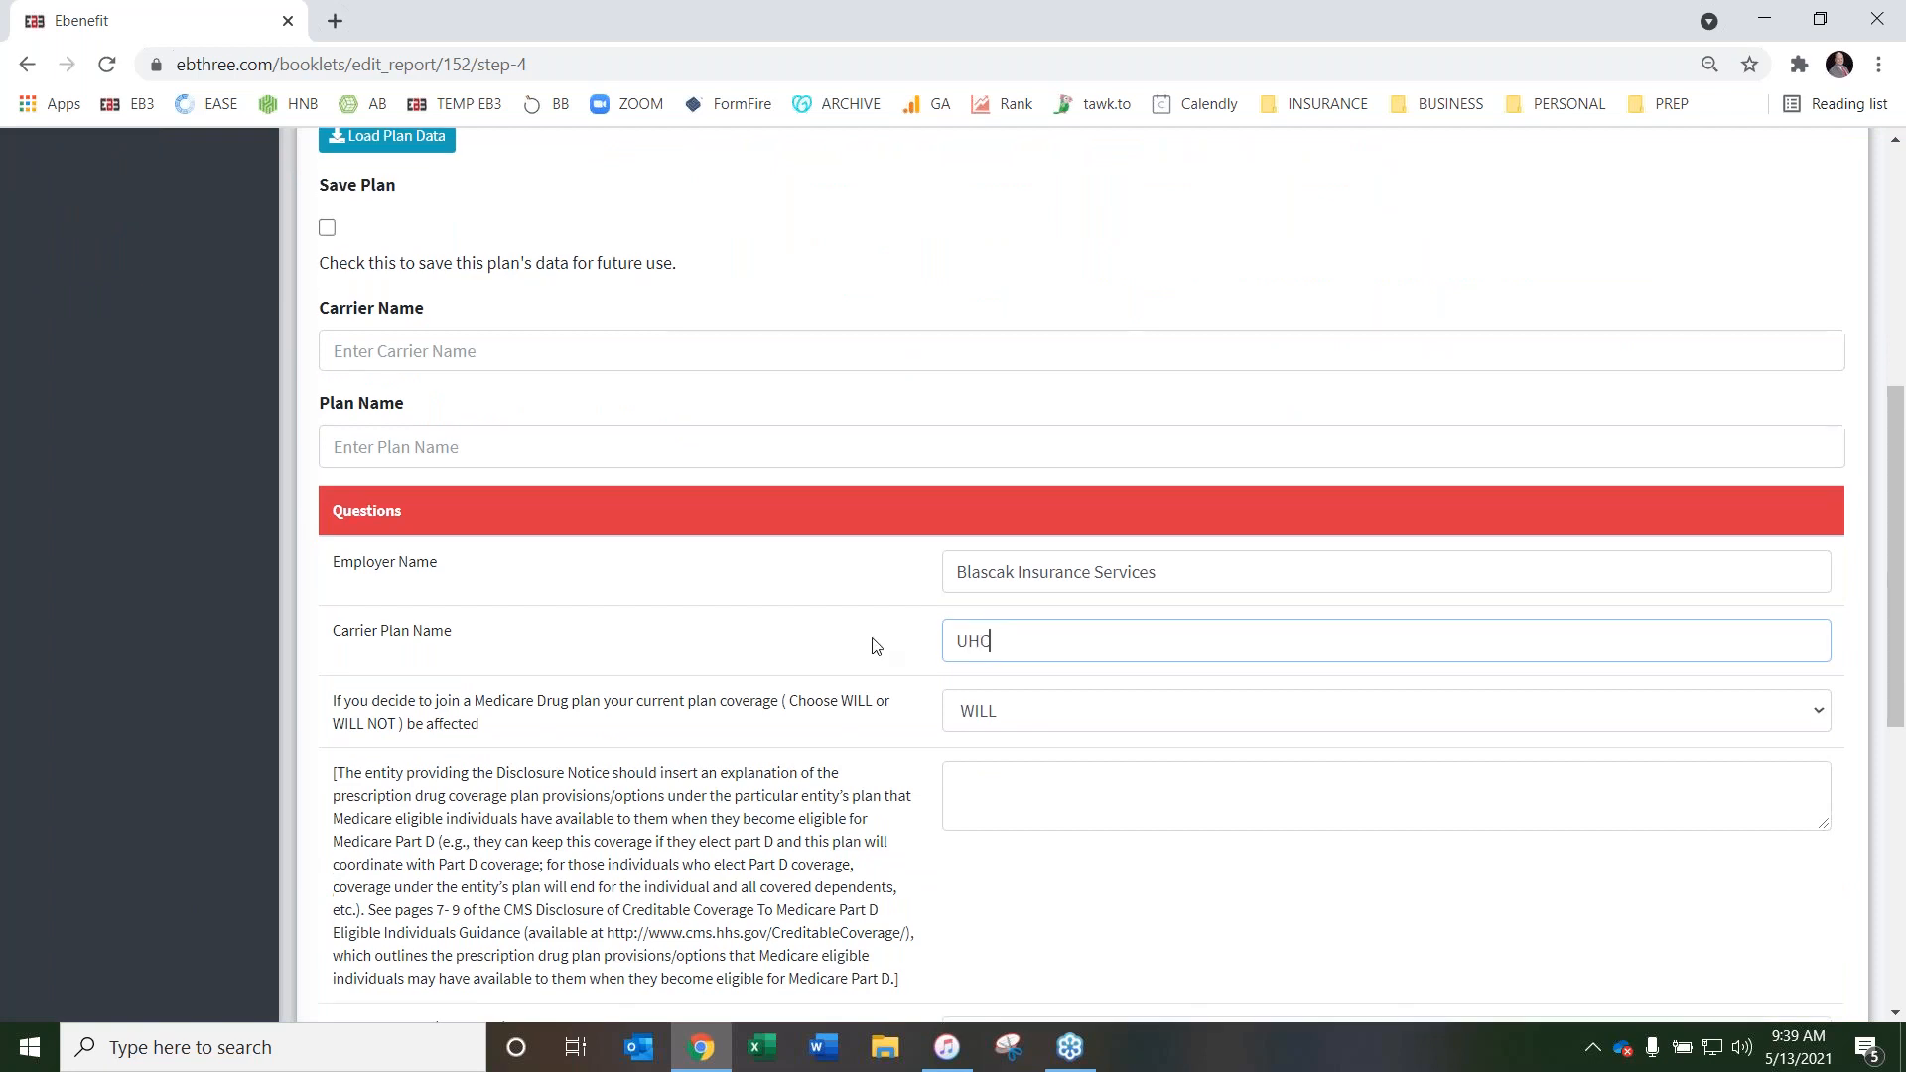
Enter 10/30/60 as the prescription drug coverage explanation and choose WILL NOT for getting this coverage back
scroll(874, 646, down, 1)
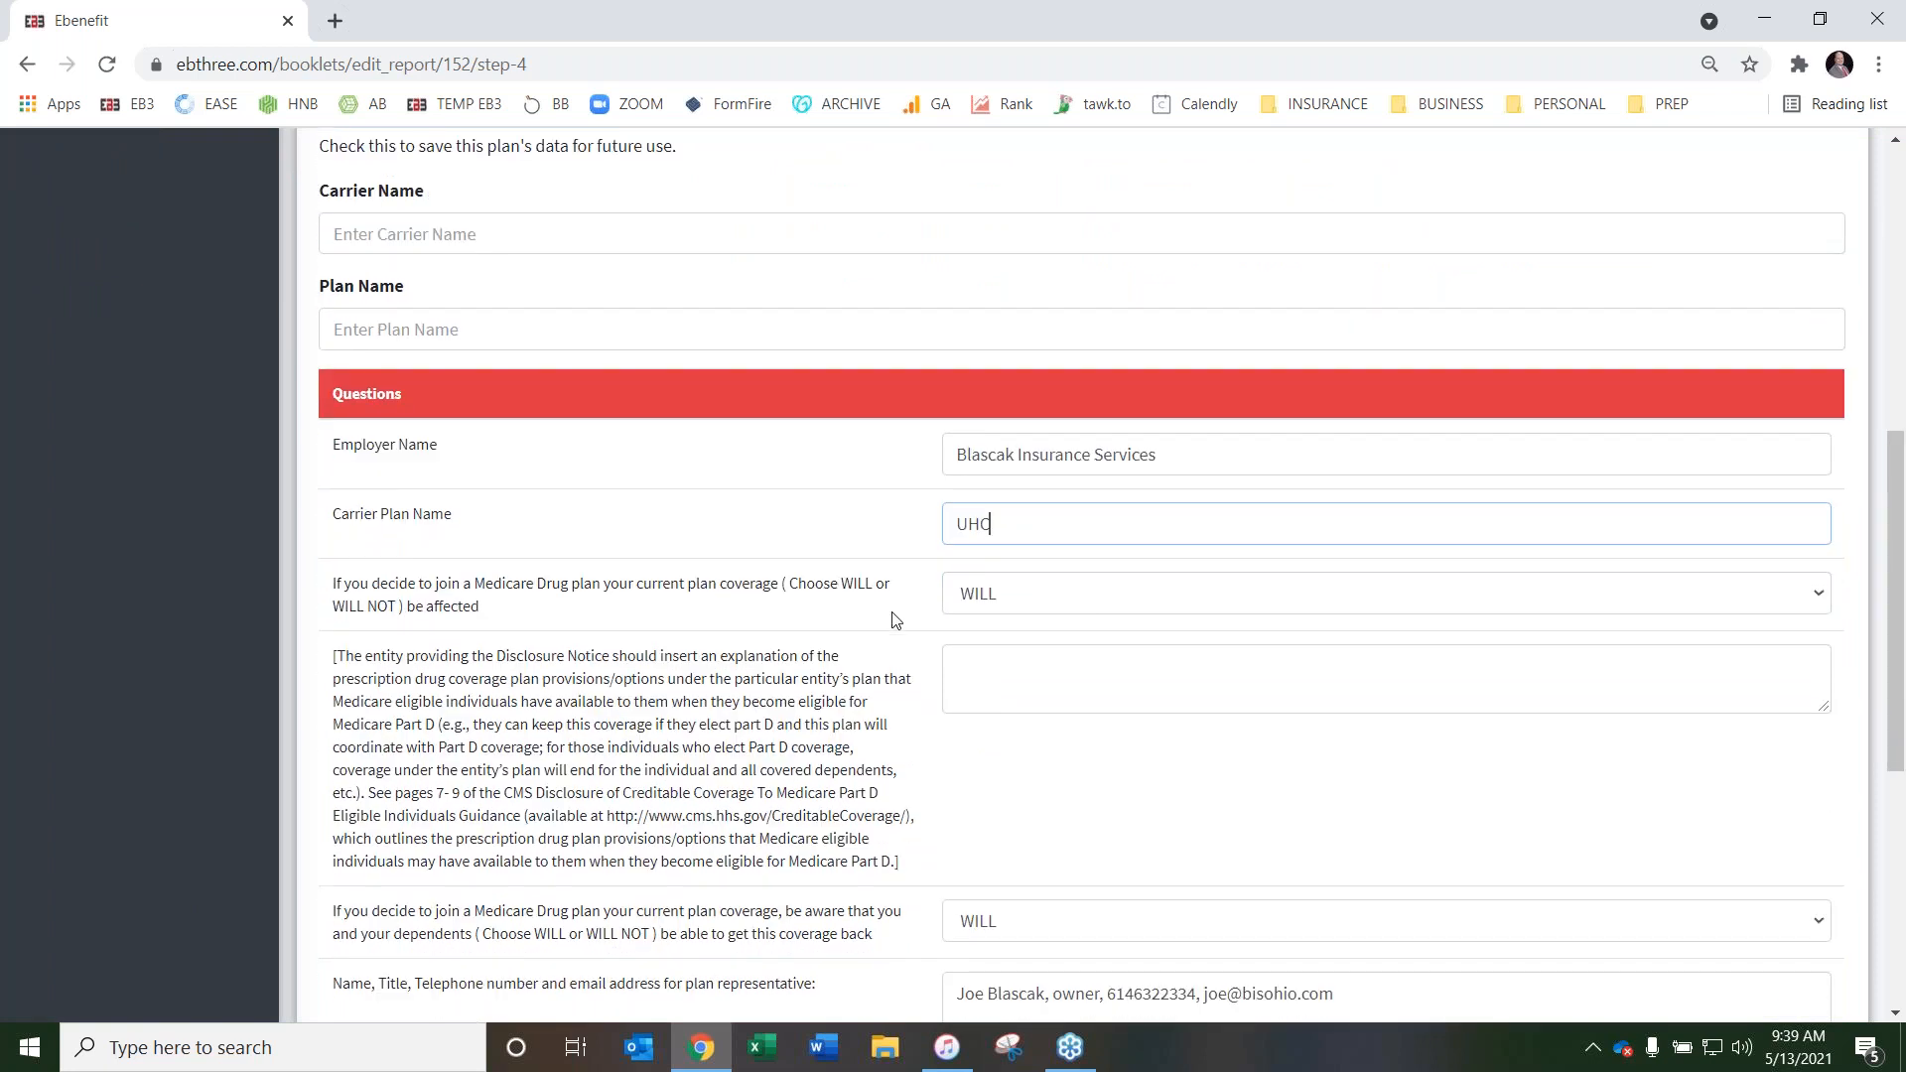
click(1009, 672)
text(10/30/60)
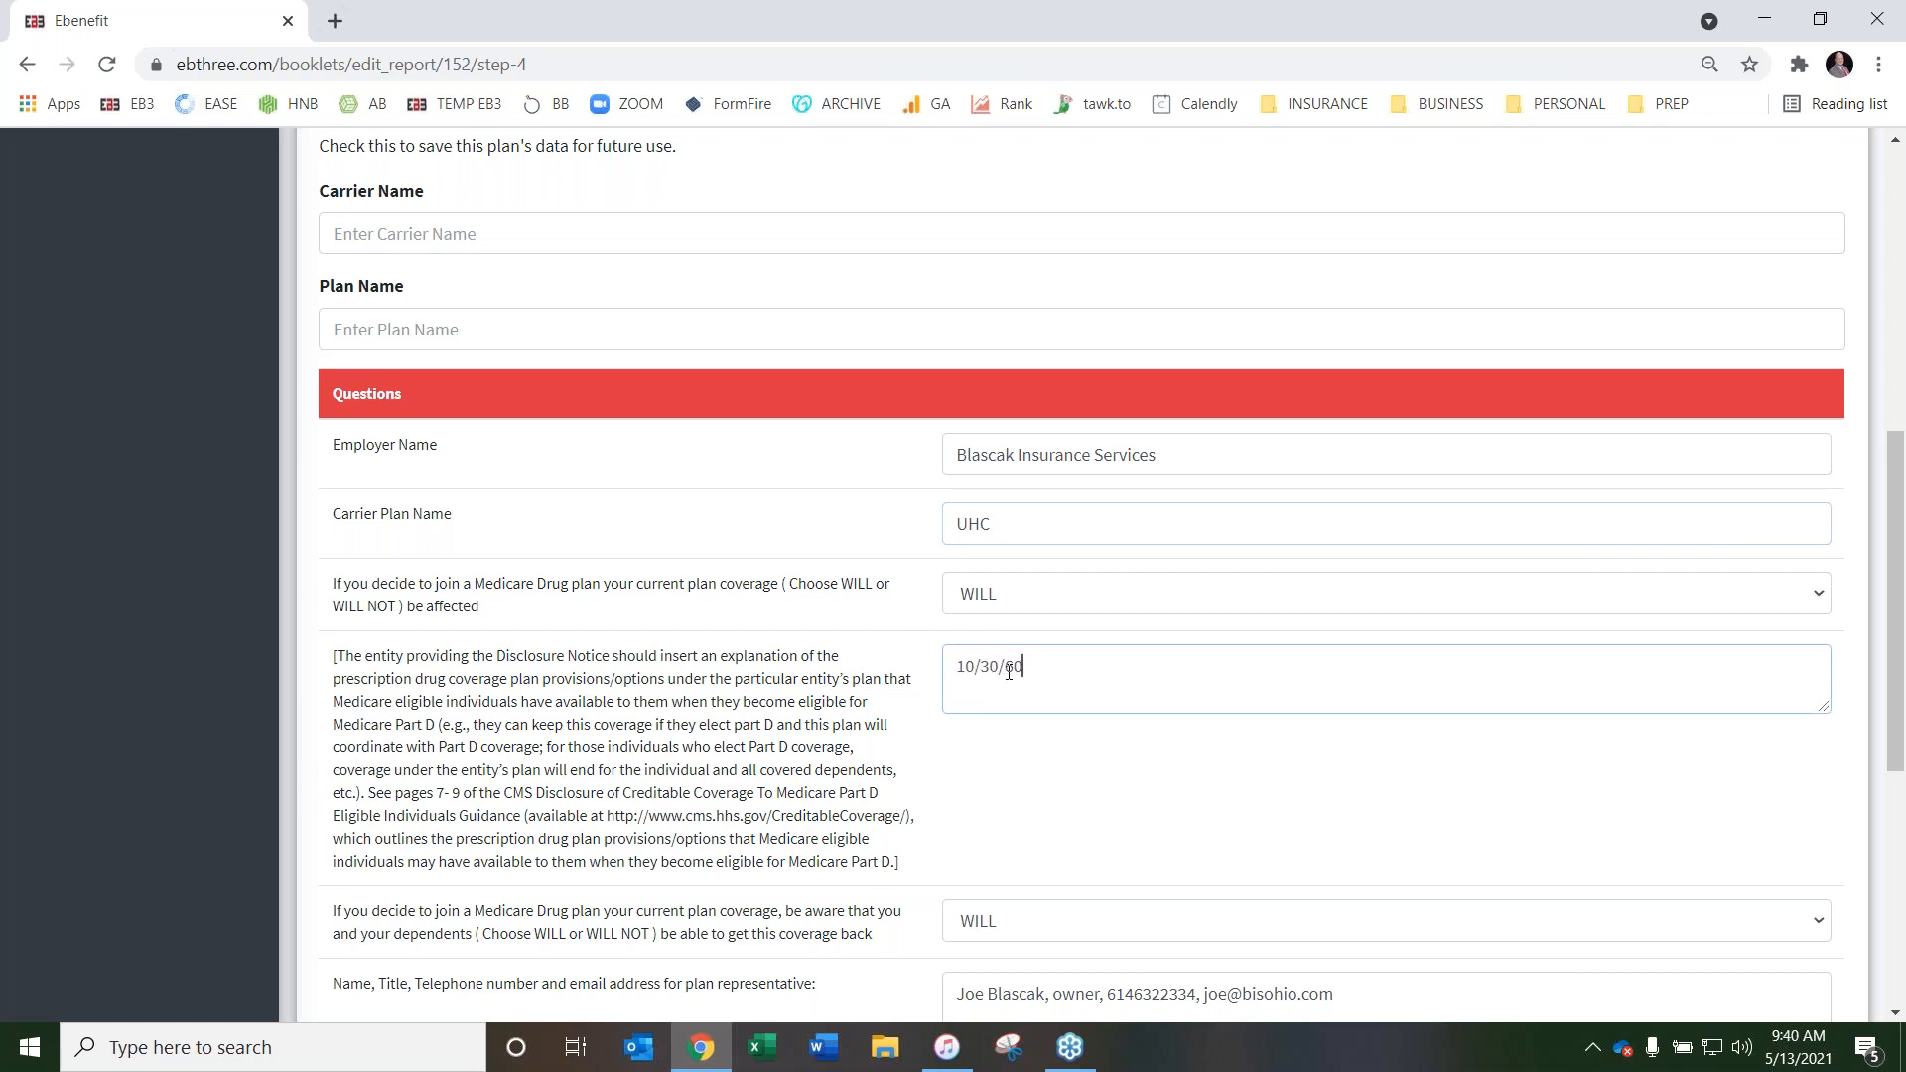
scroll(786, 517, down, 4)
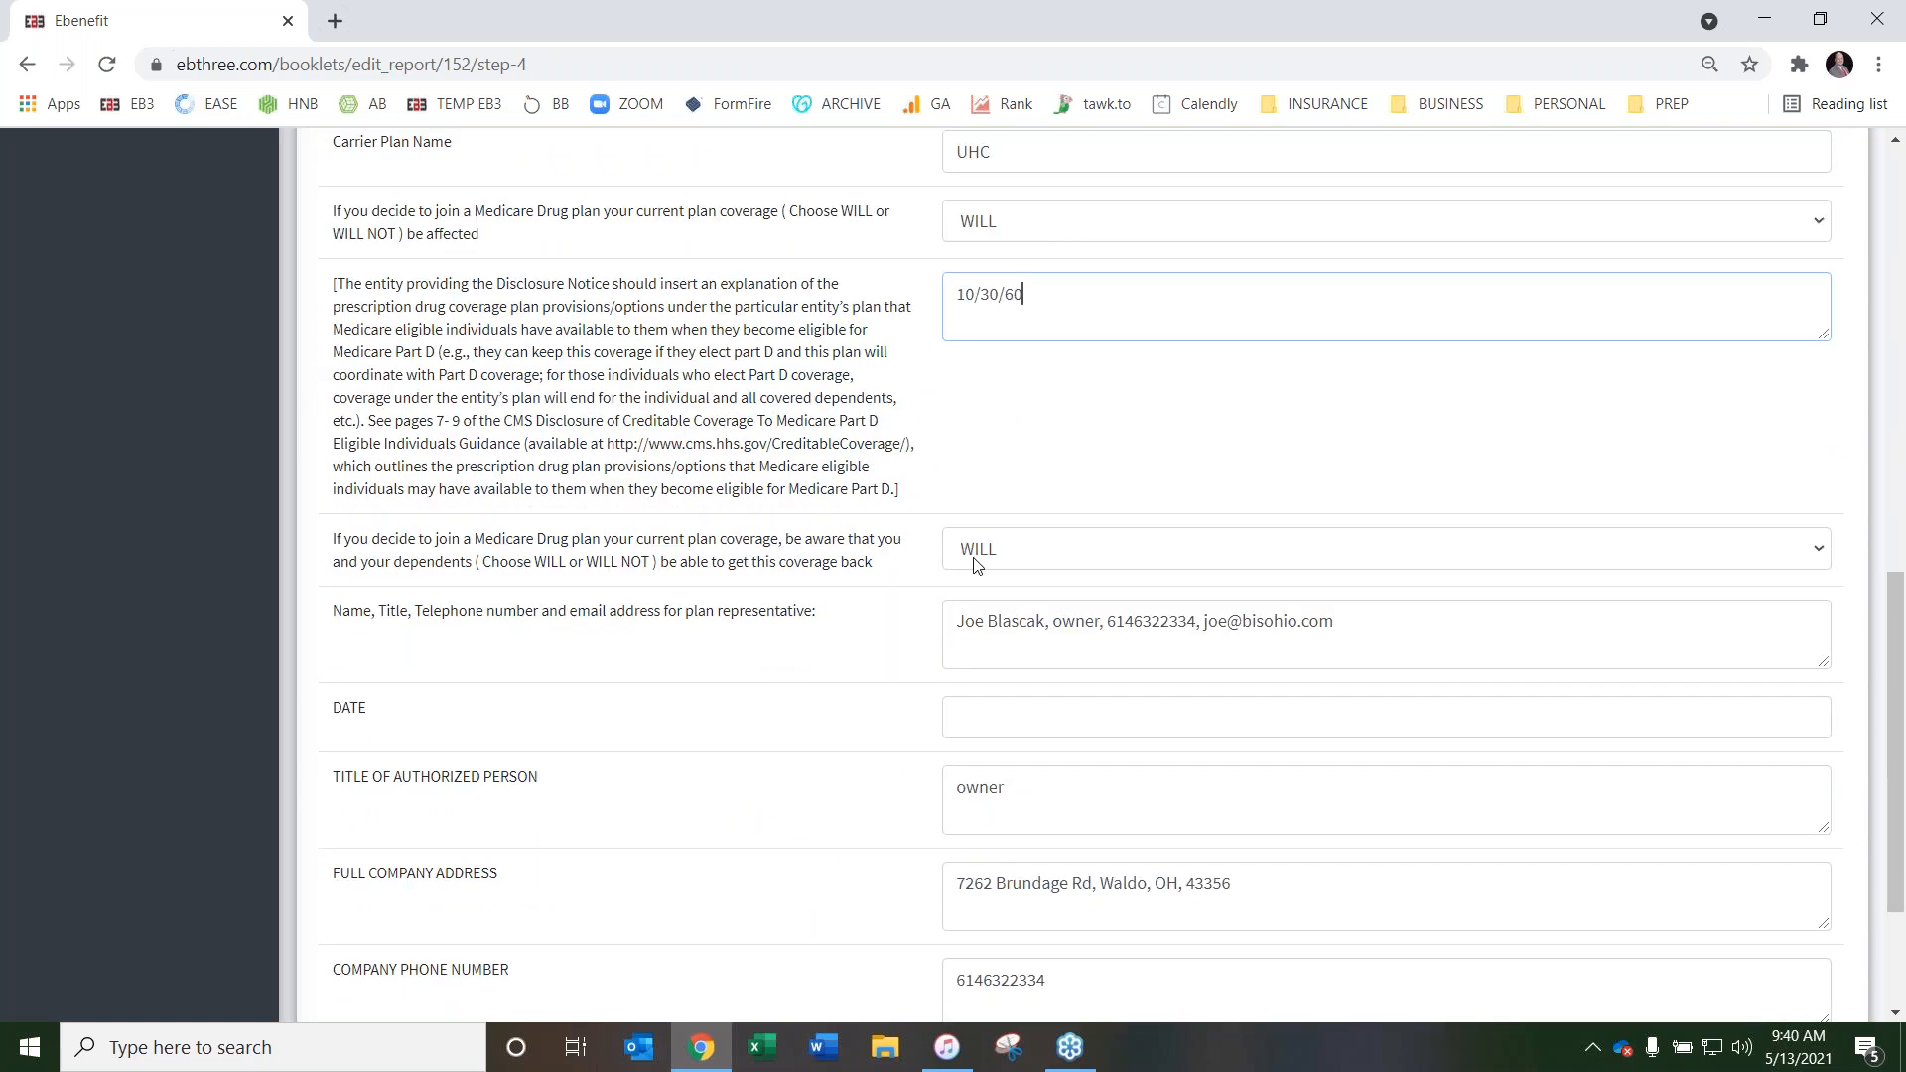
click(1032, 553)
click(1032, 599)
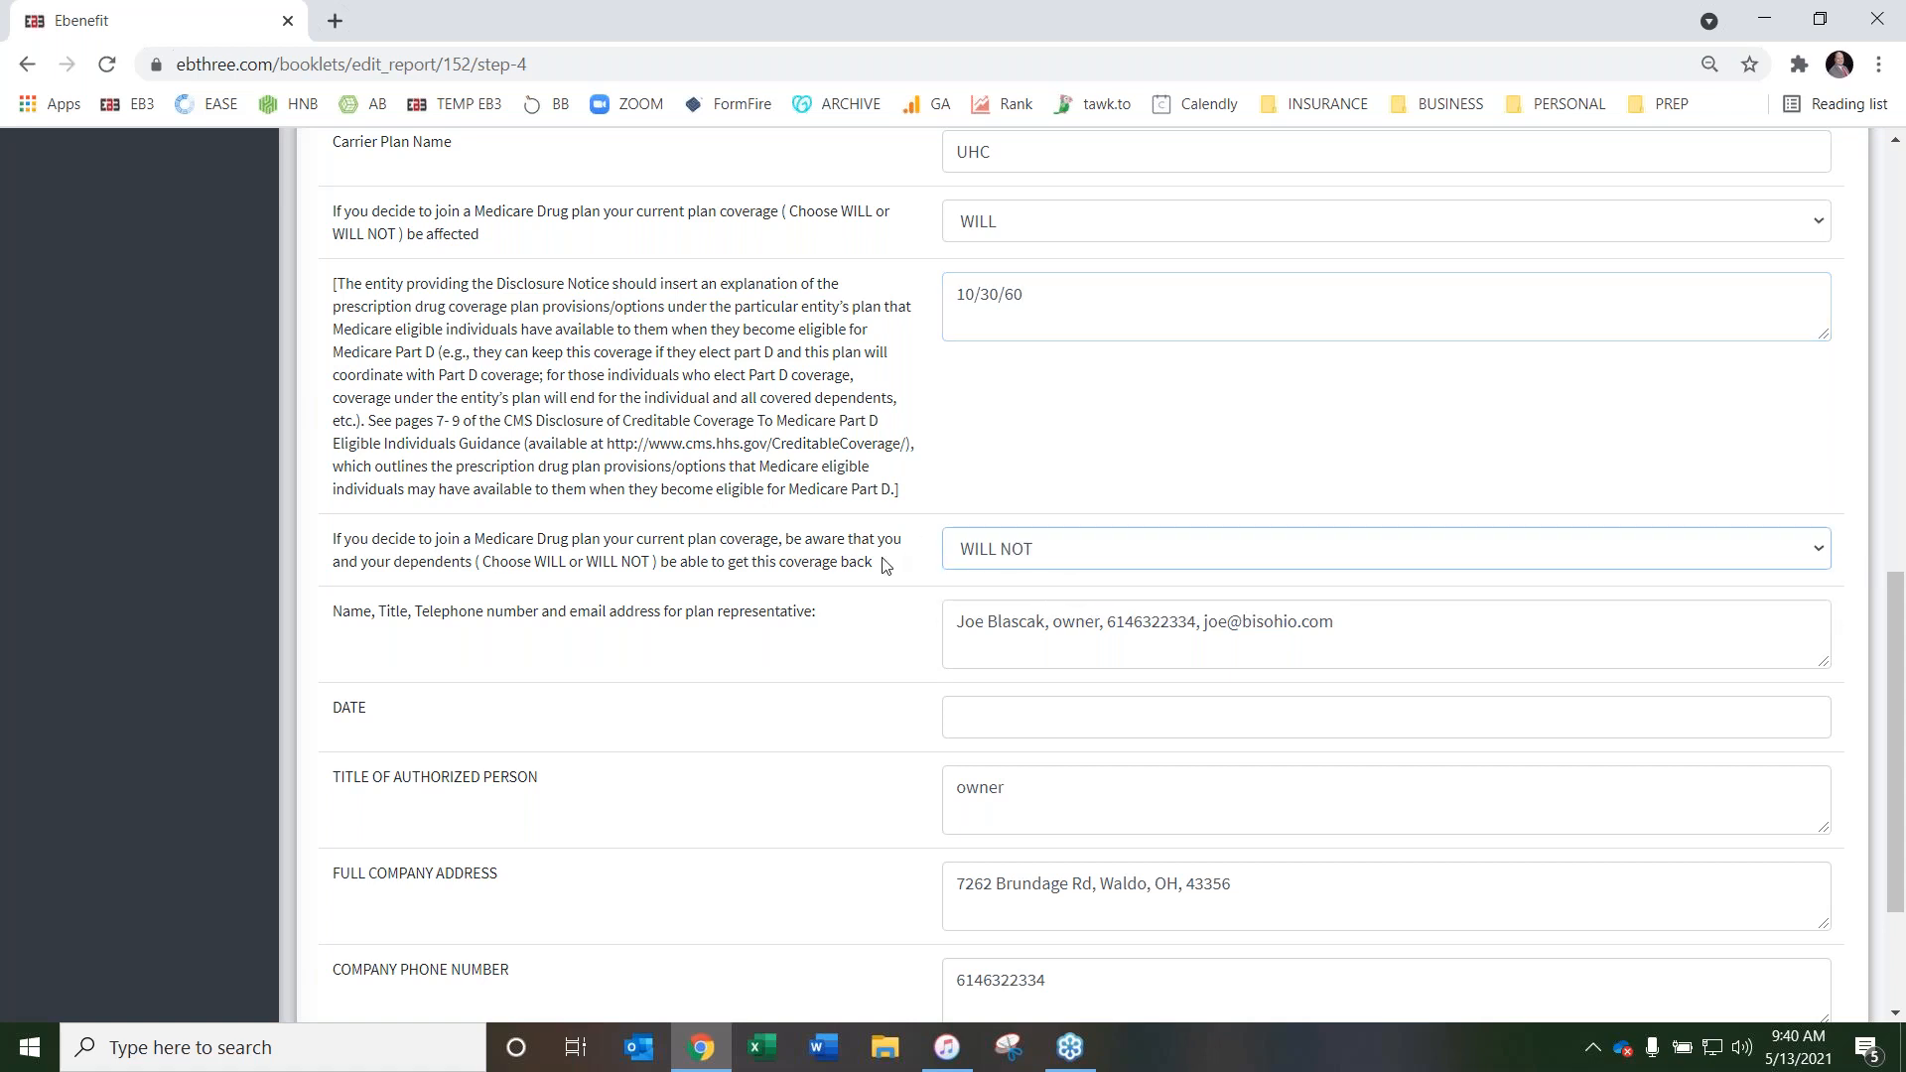
Set the Medicare disclosure's DATE to 05/13/2021 and look over the page's answers
scroll(886, 565, down, 1)
click(978, 592)
text(05/13/2021)
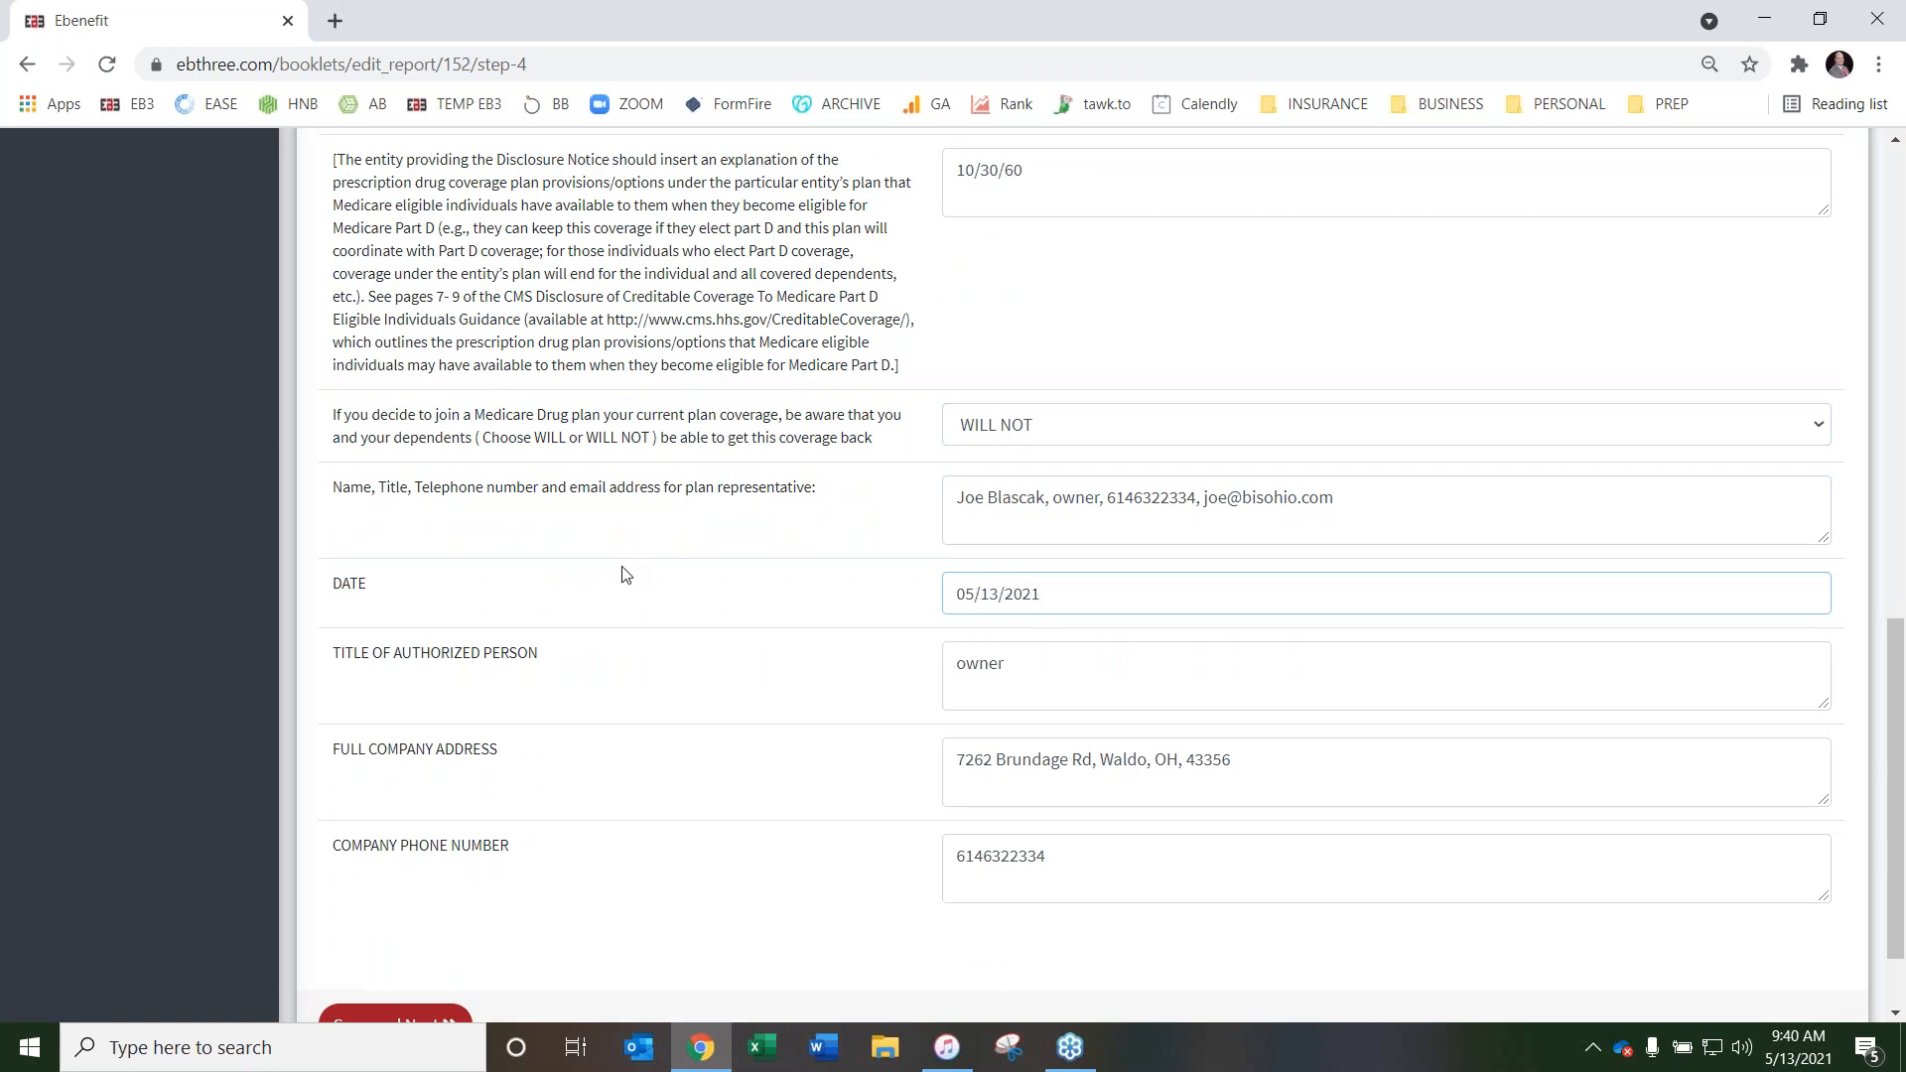
scroll(893, 596, down, 1)
scroll(967, 641, up, 7)
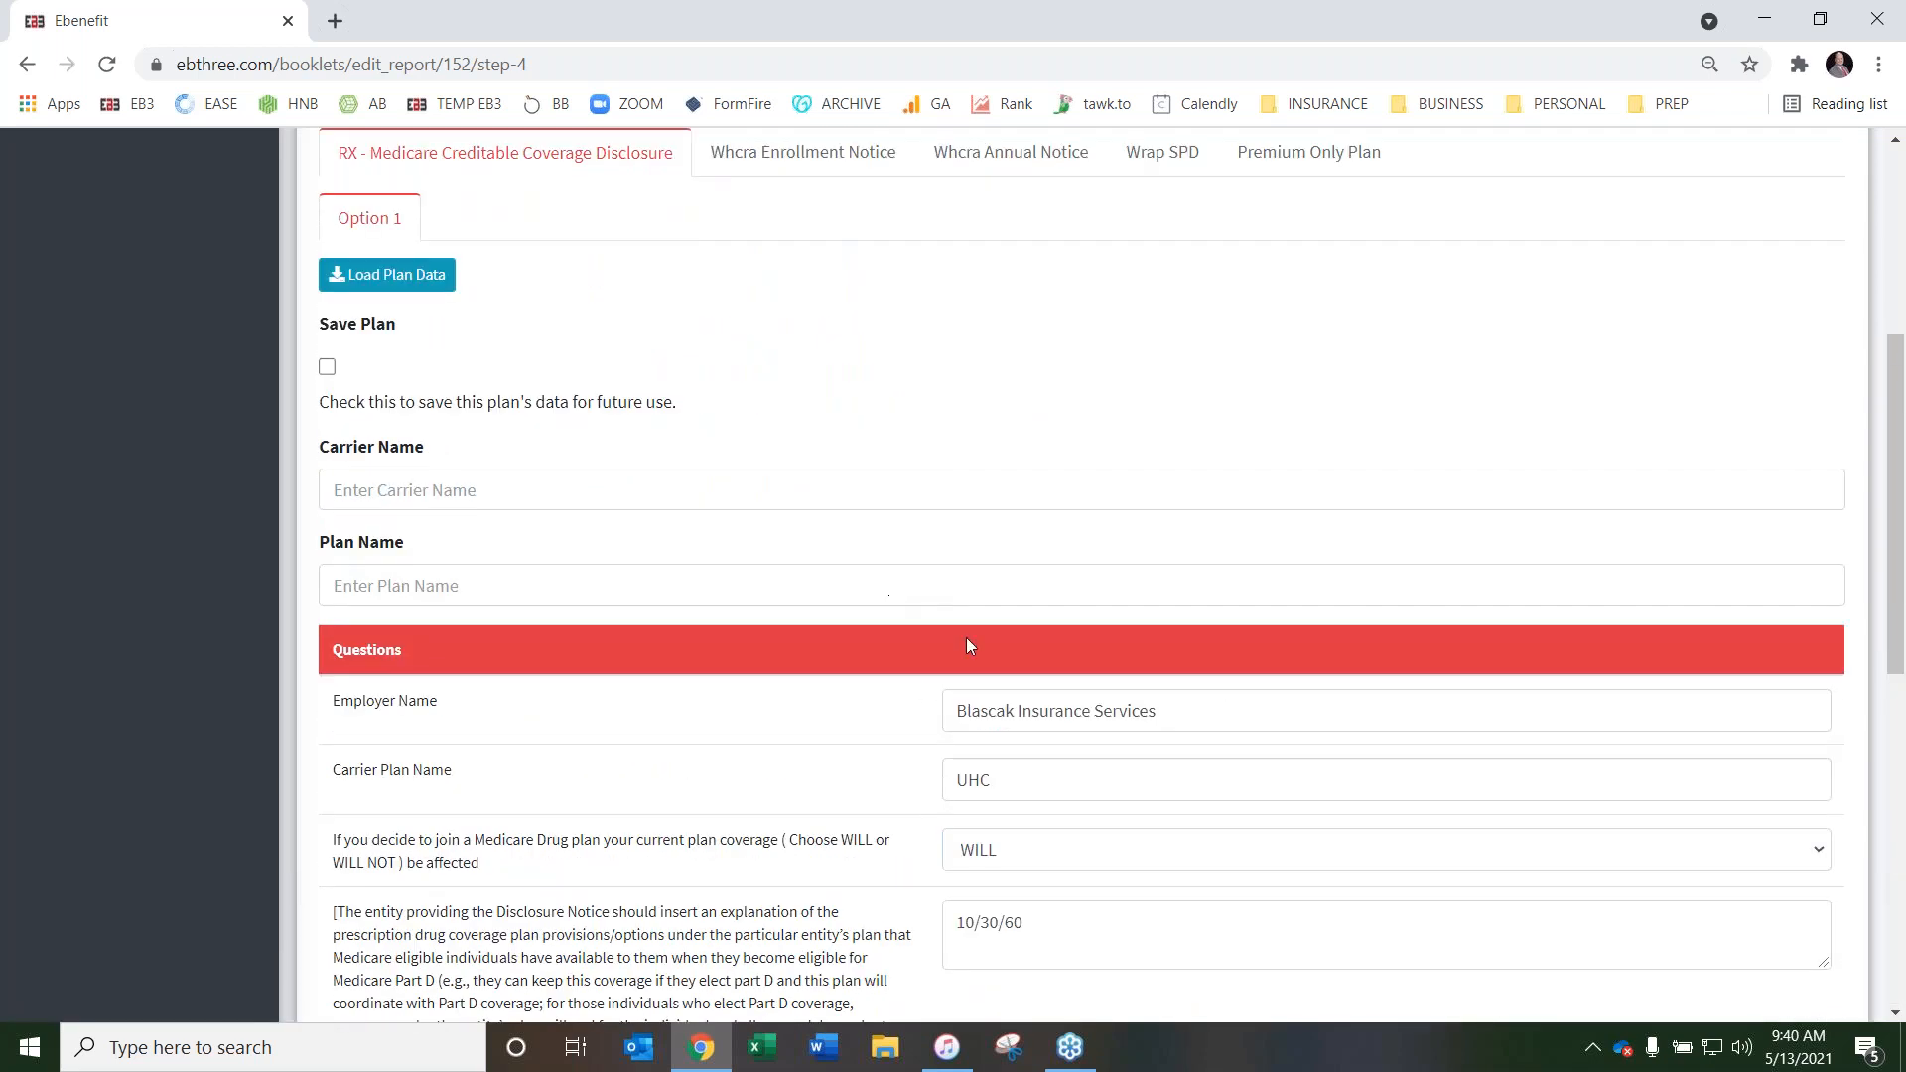
scroll(970, 645, down, 2)
Review the Administrator Phone Number question on the Whcra Enrollment Notice and Whcra Annual Notice pages
scroll(788, 592, up, 5)
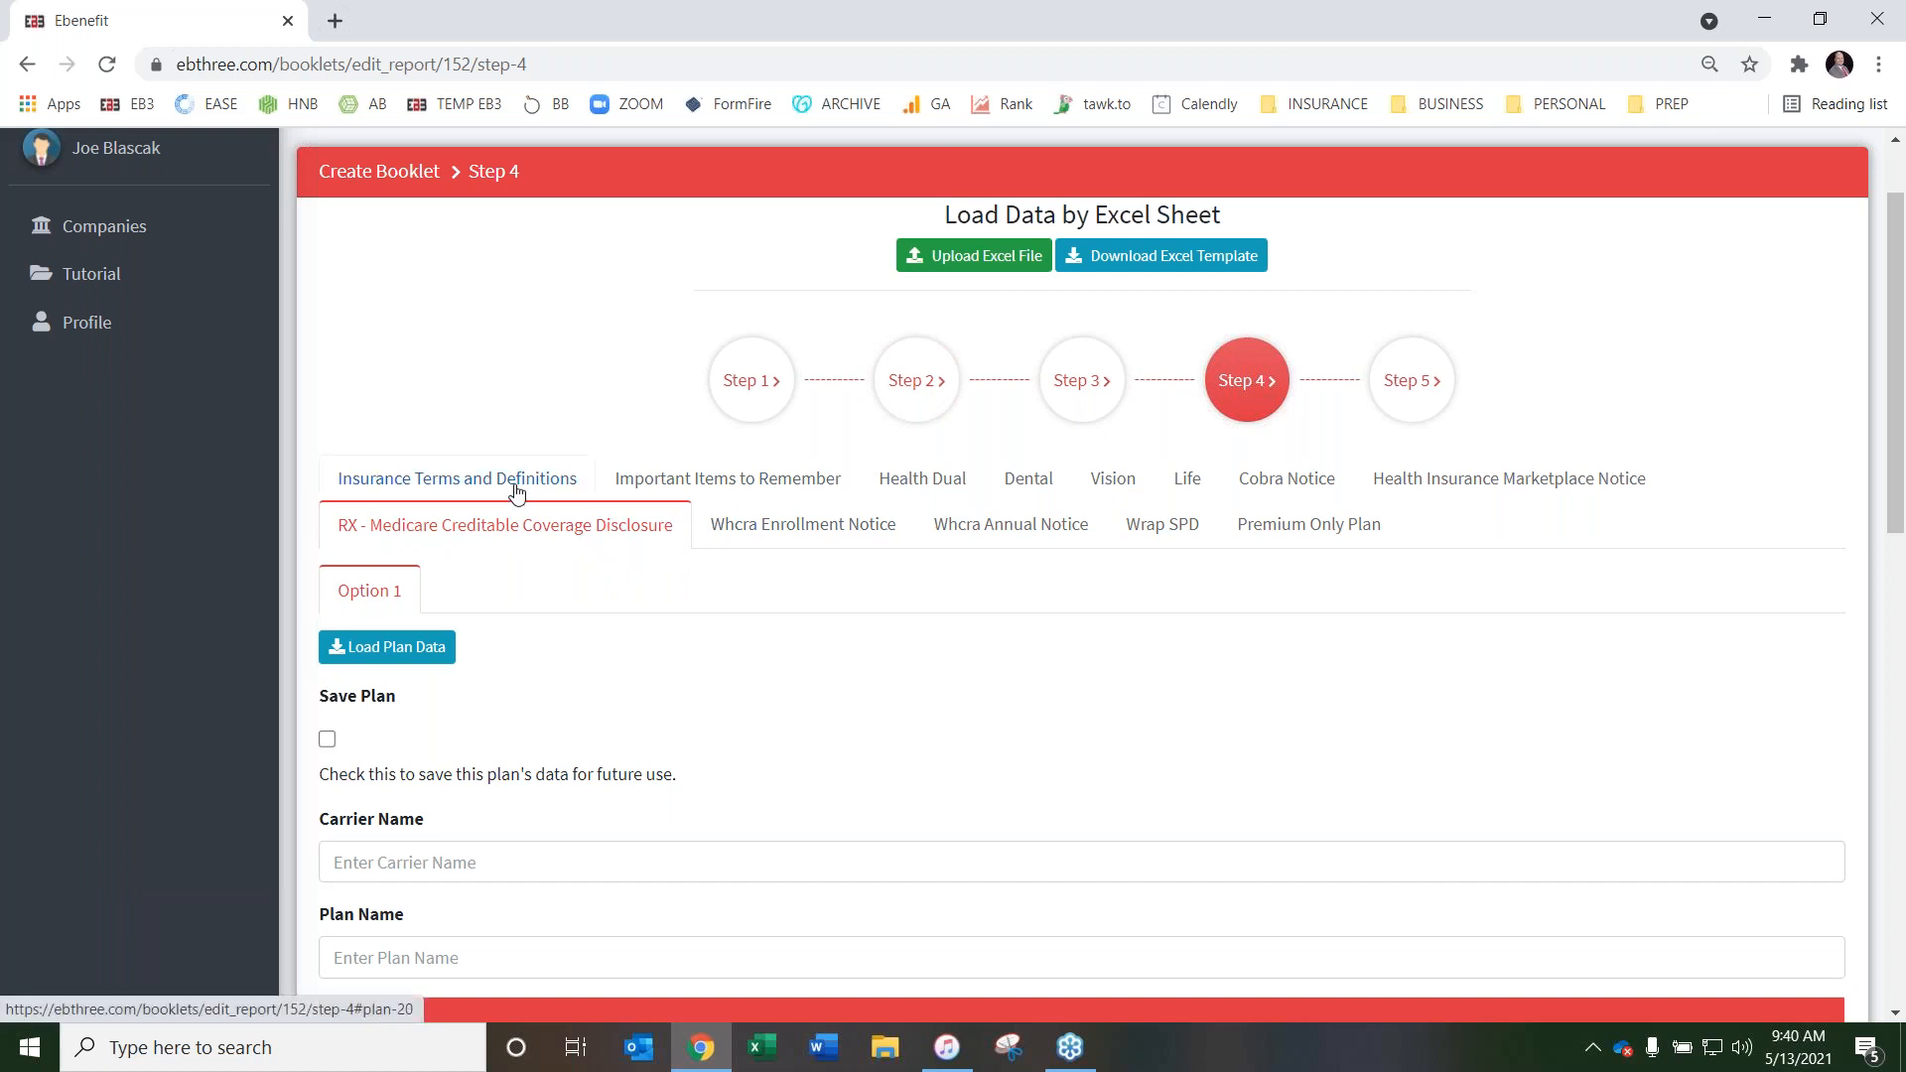
click(821, 526)
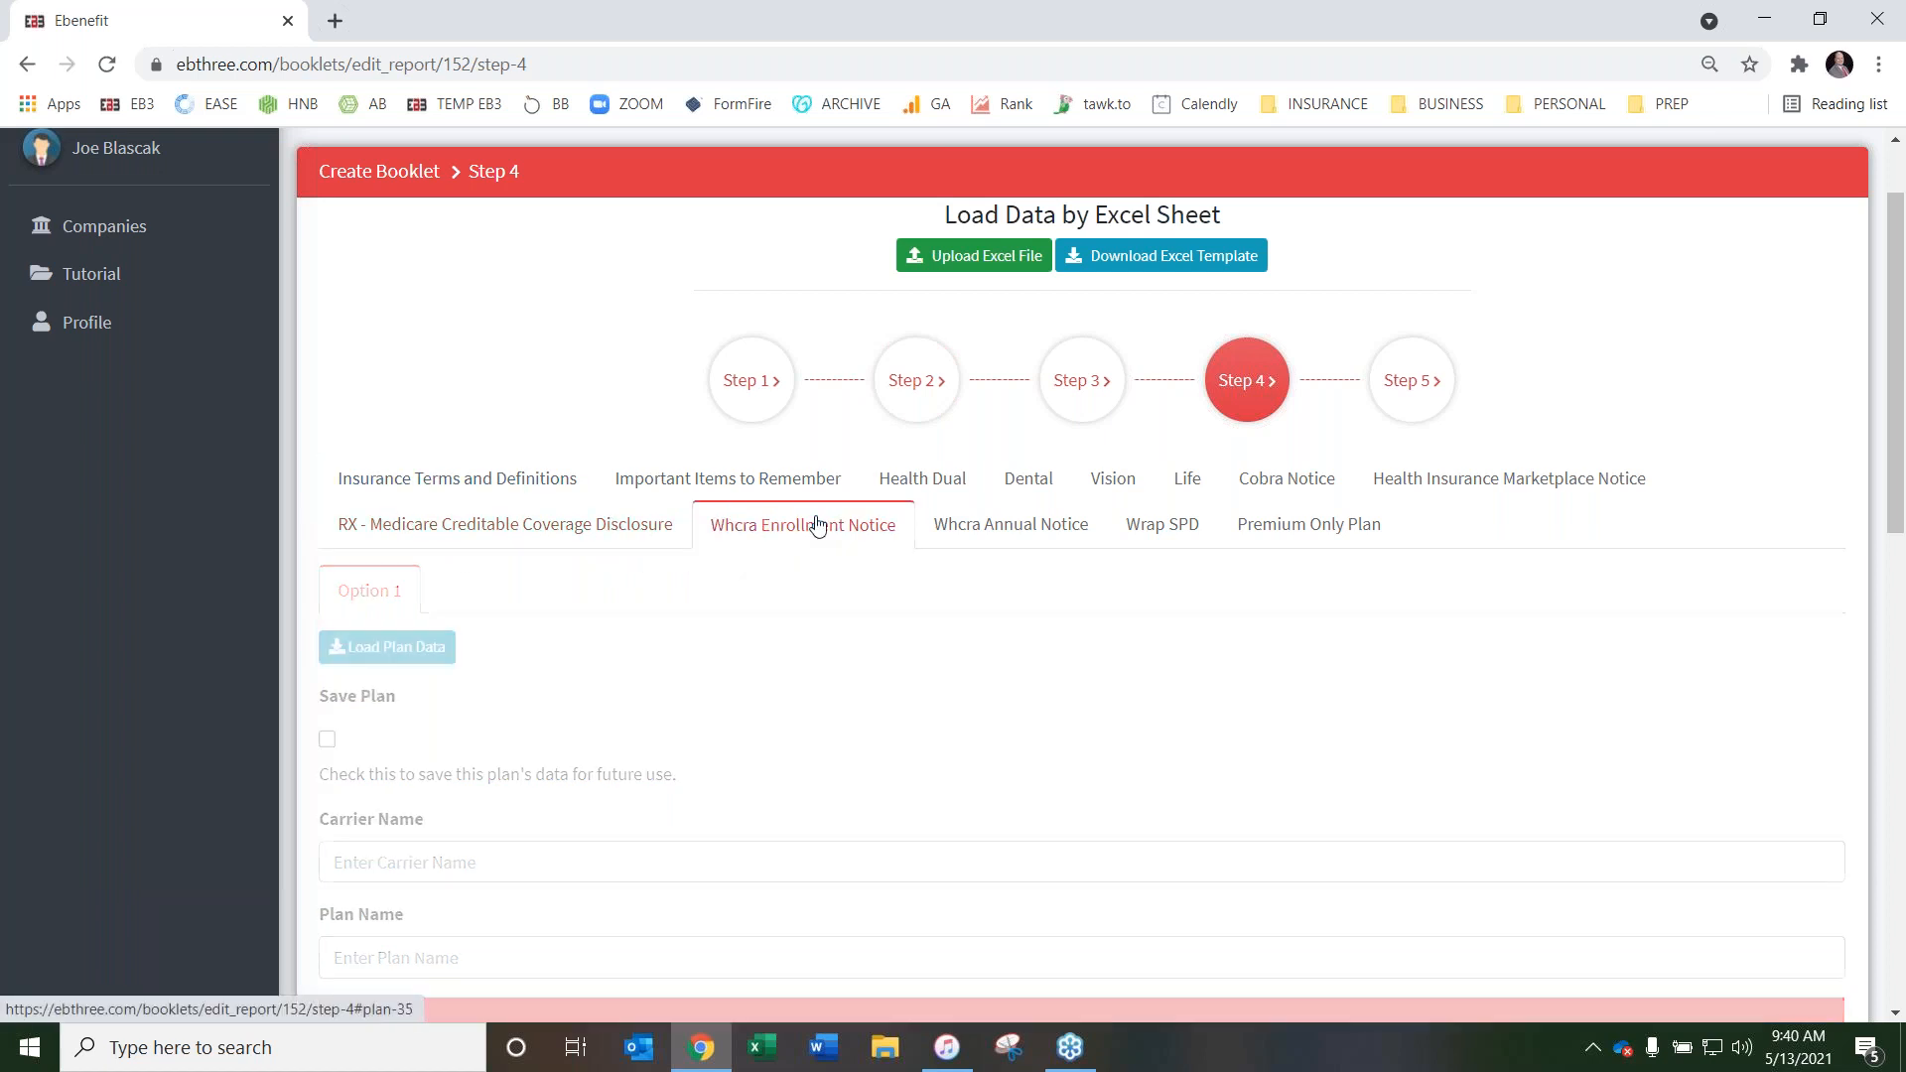
scroll(886, 523, down, 3)
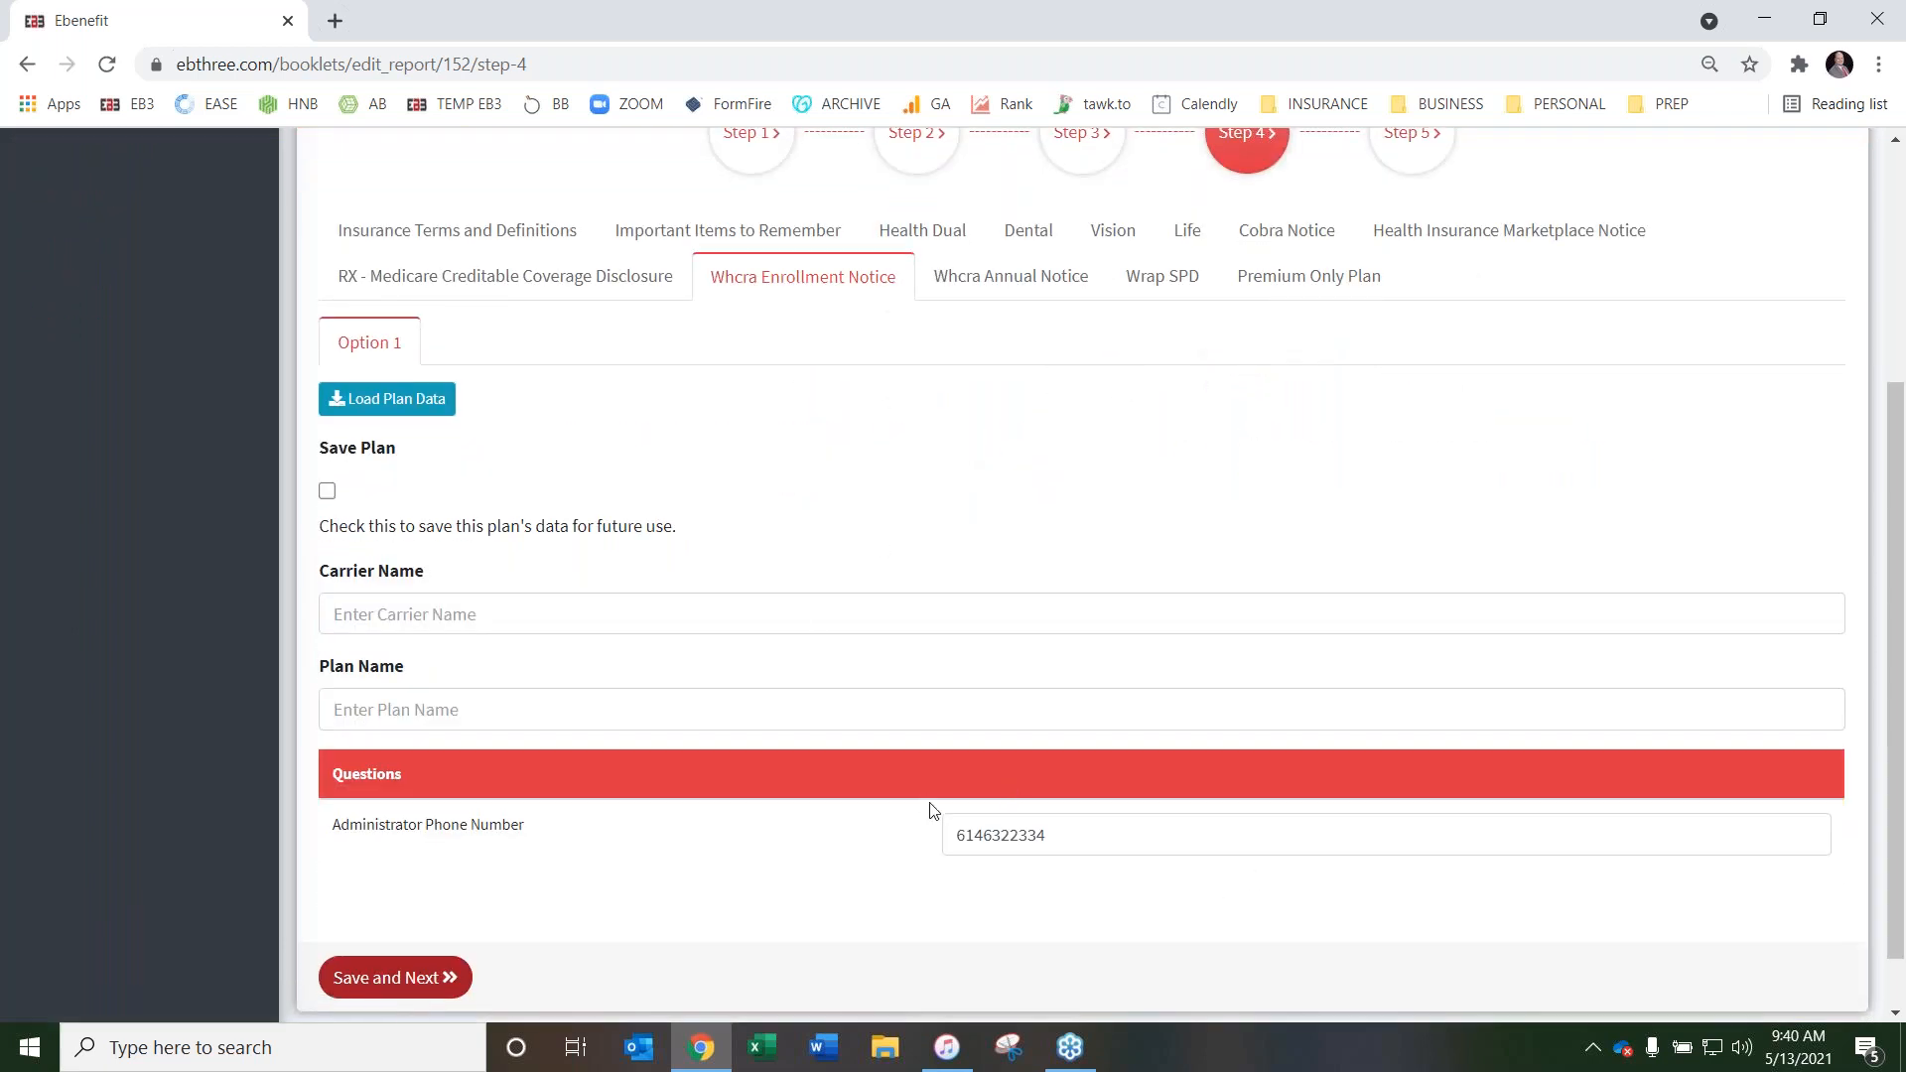
scroll(876, 710, up, 4)
click(1004, 643)
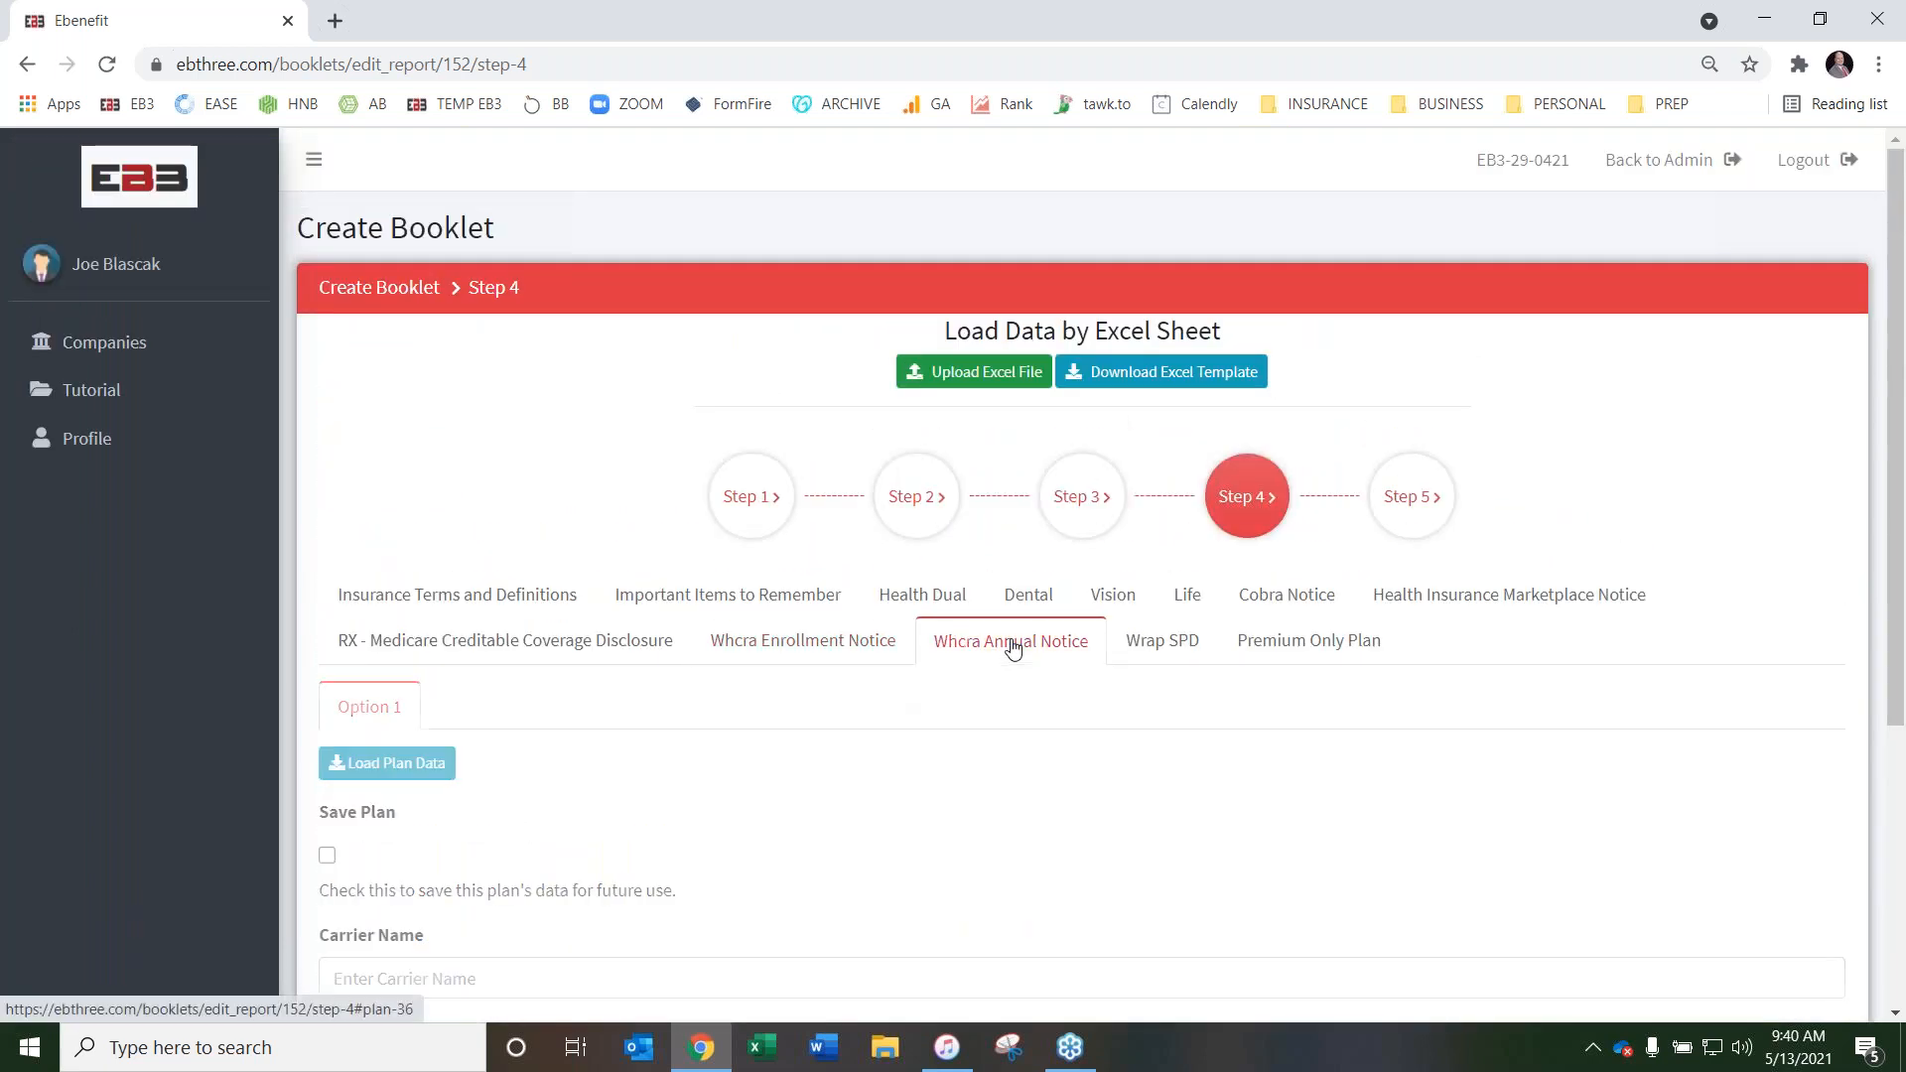
scroll(1037, 675, down, 5)
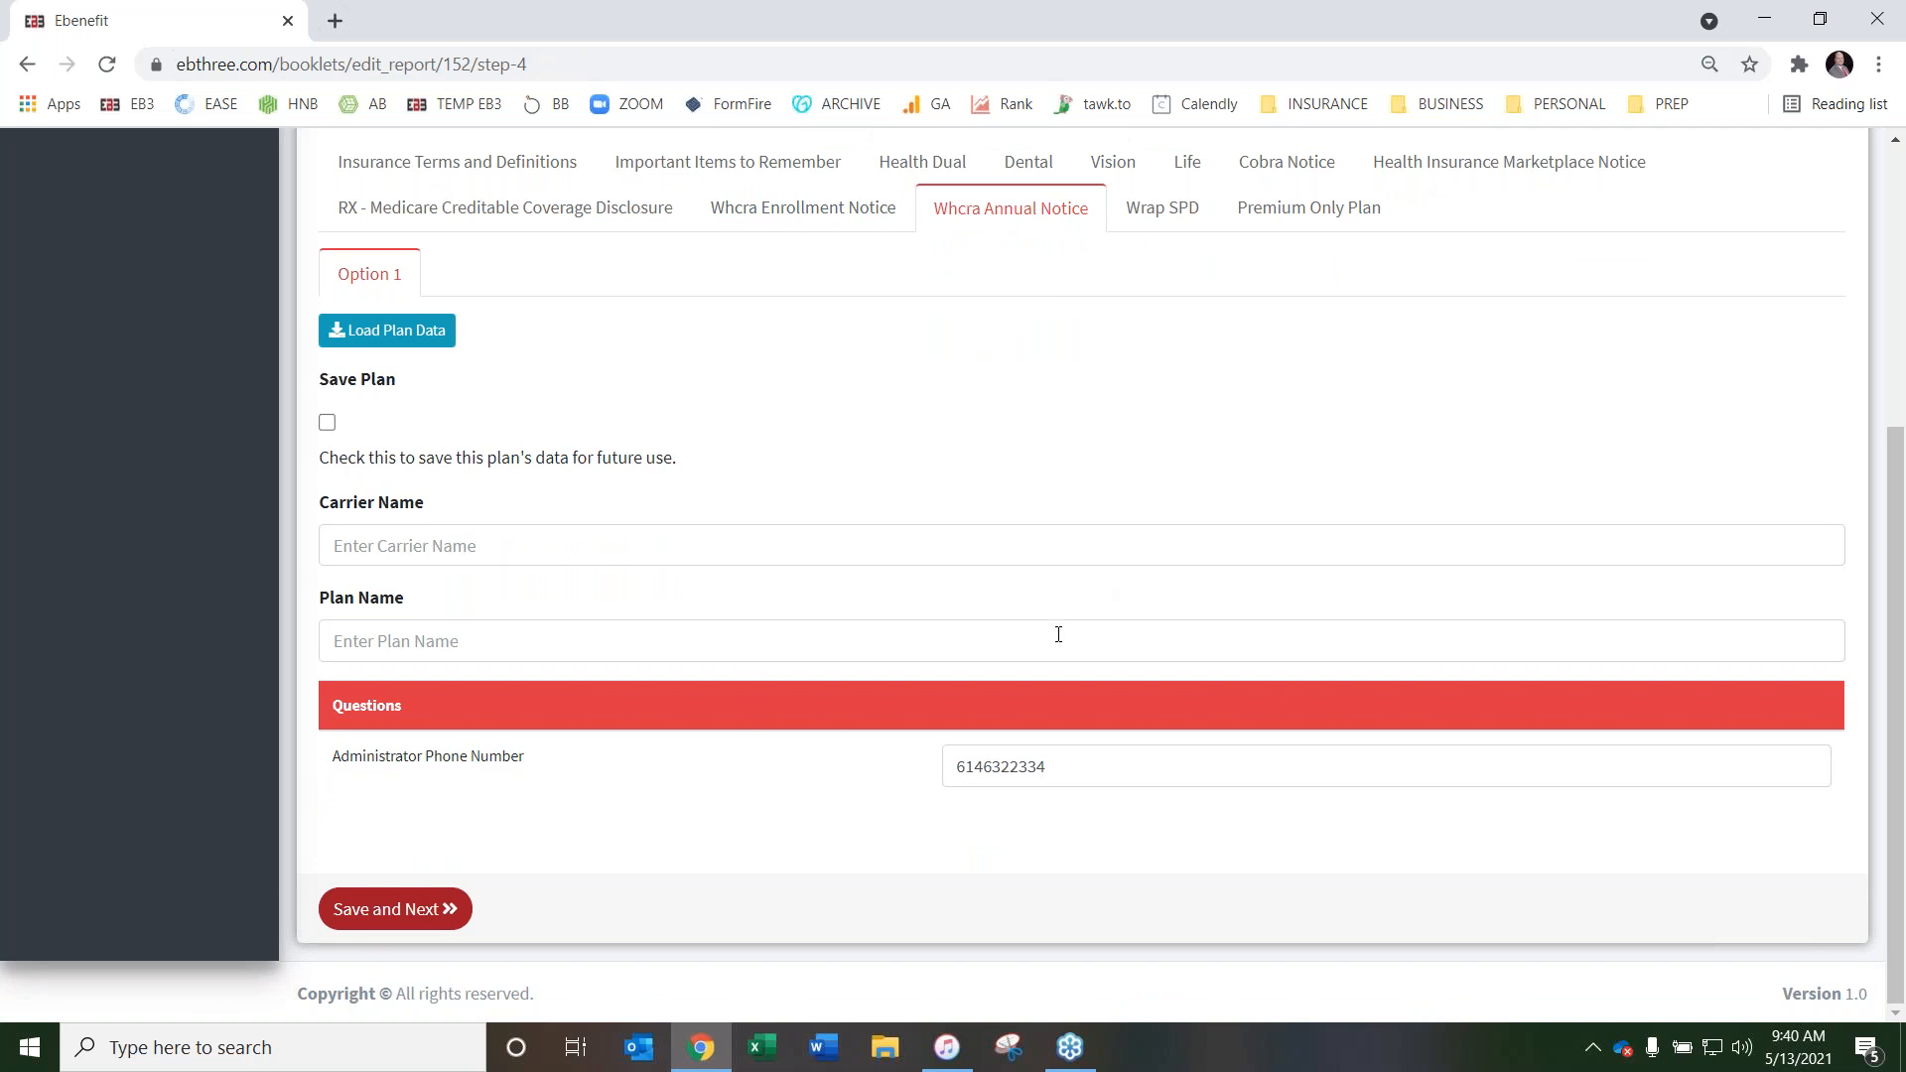
Open the Wrap SPD page and choose Initial Wrap Plan Document and SPD as the Document Status
scroll(1059, 634, up, 4)
click(1169, 583)
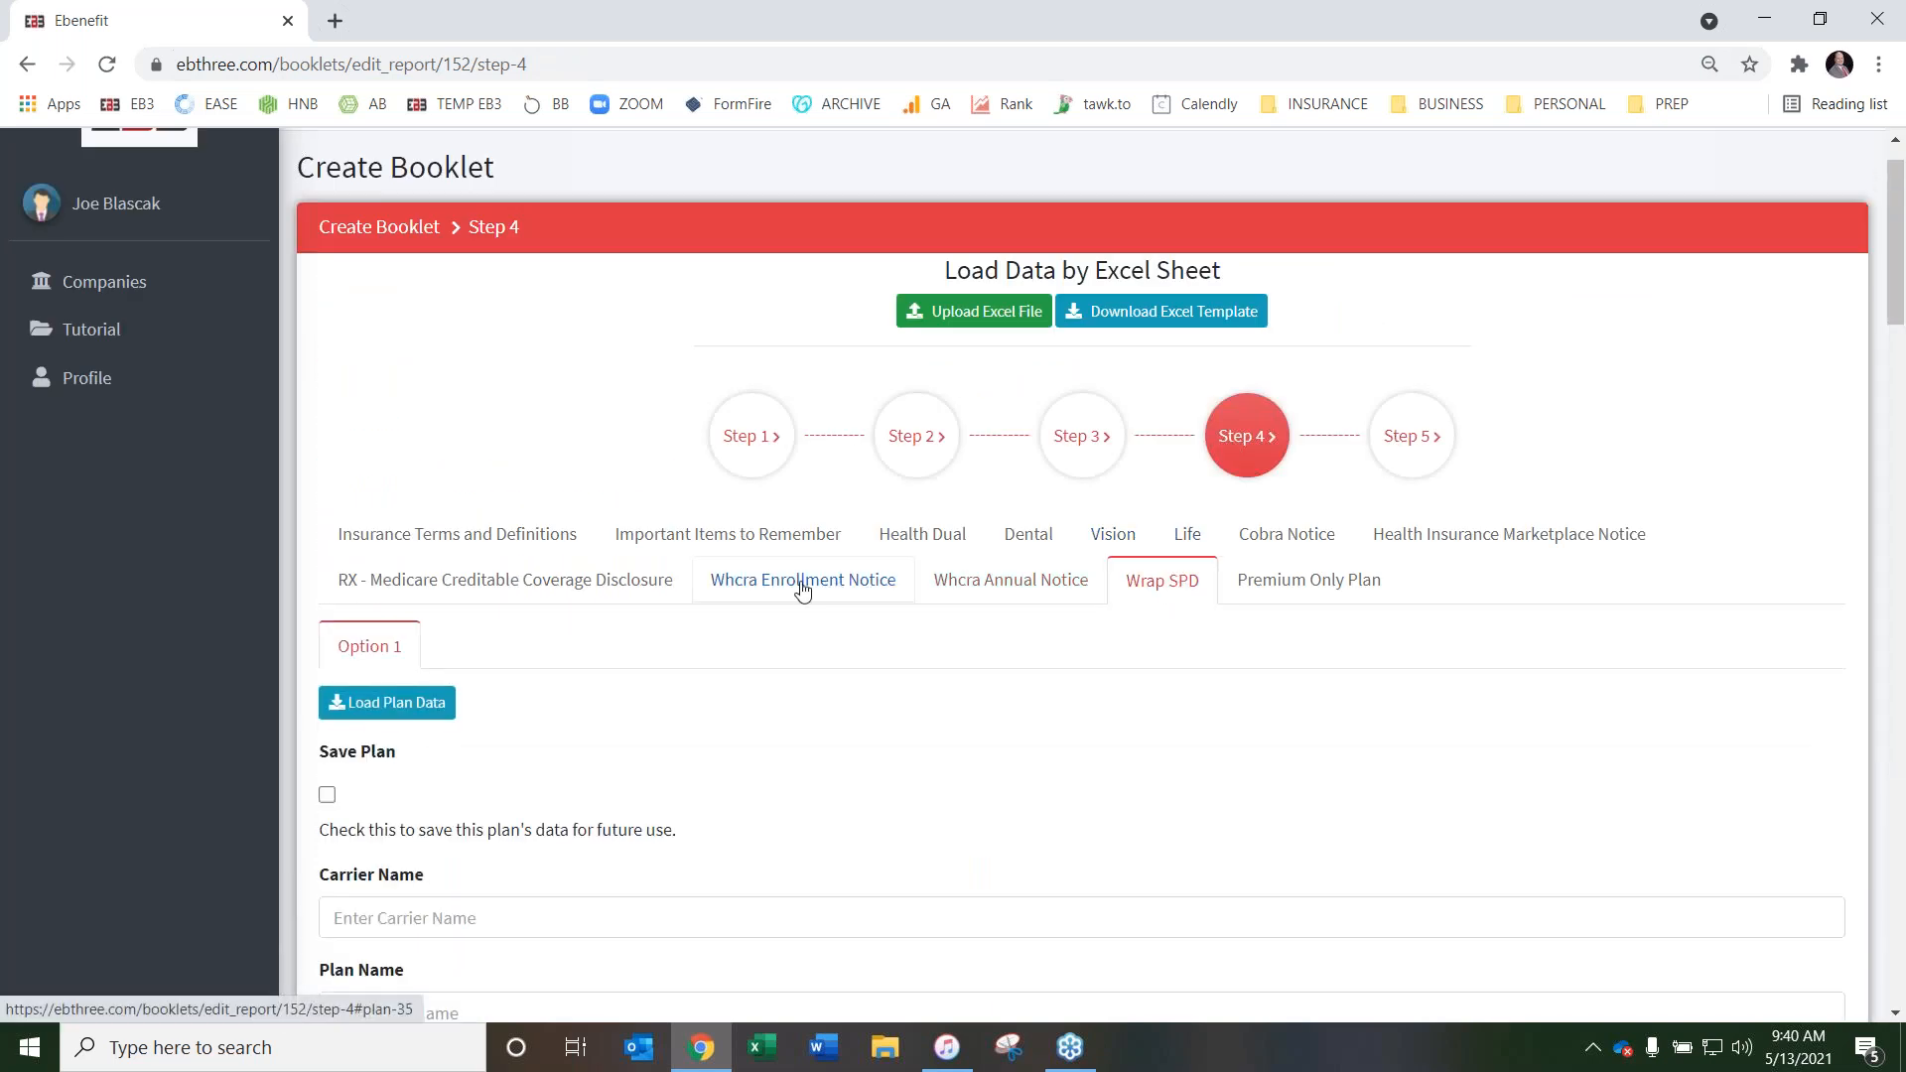
scroll(925, 380, down, 6)
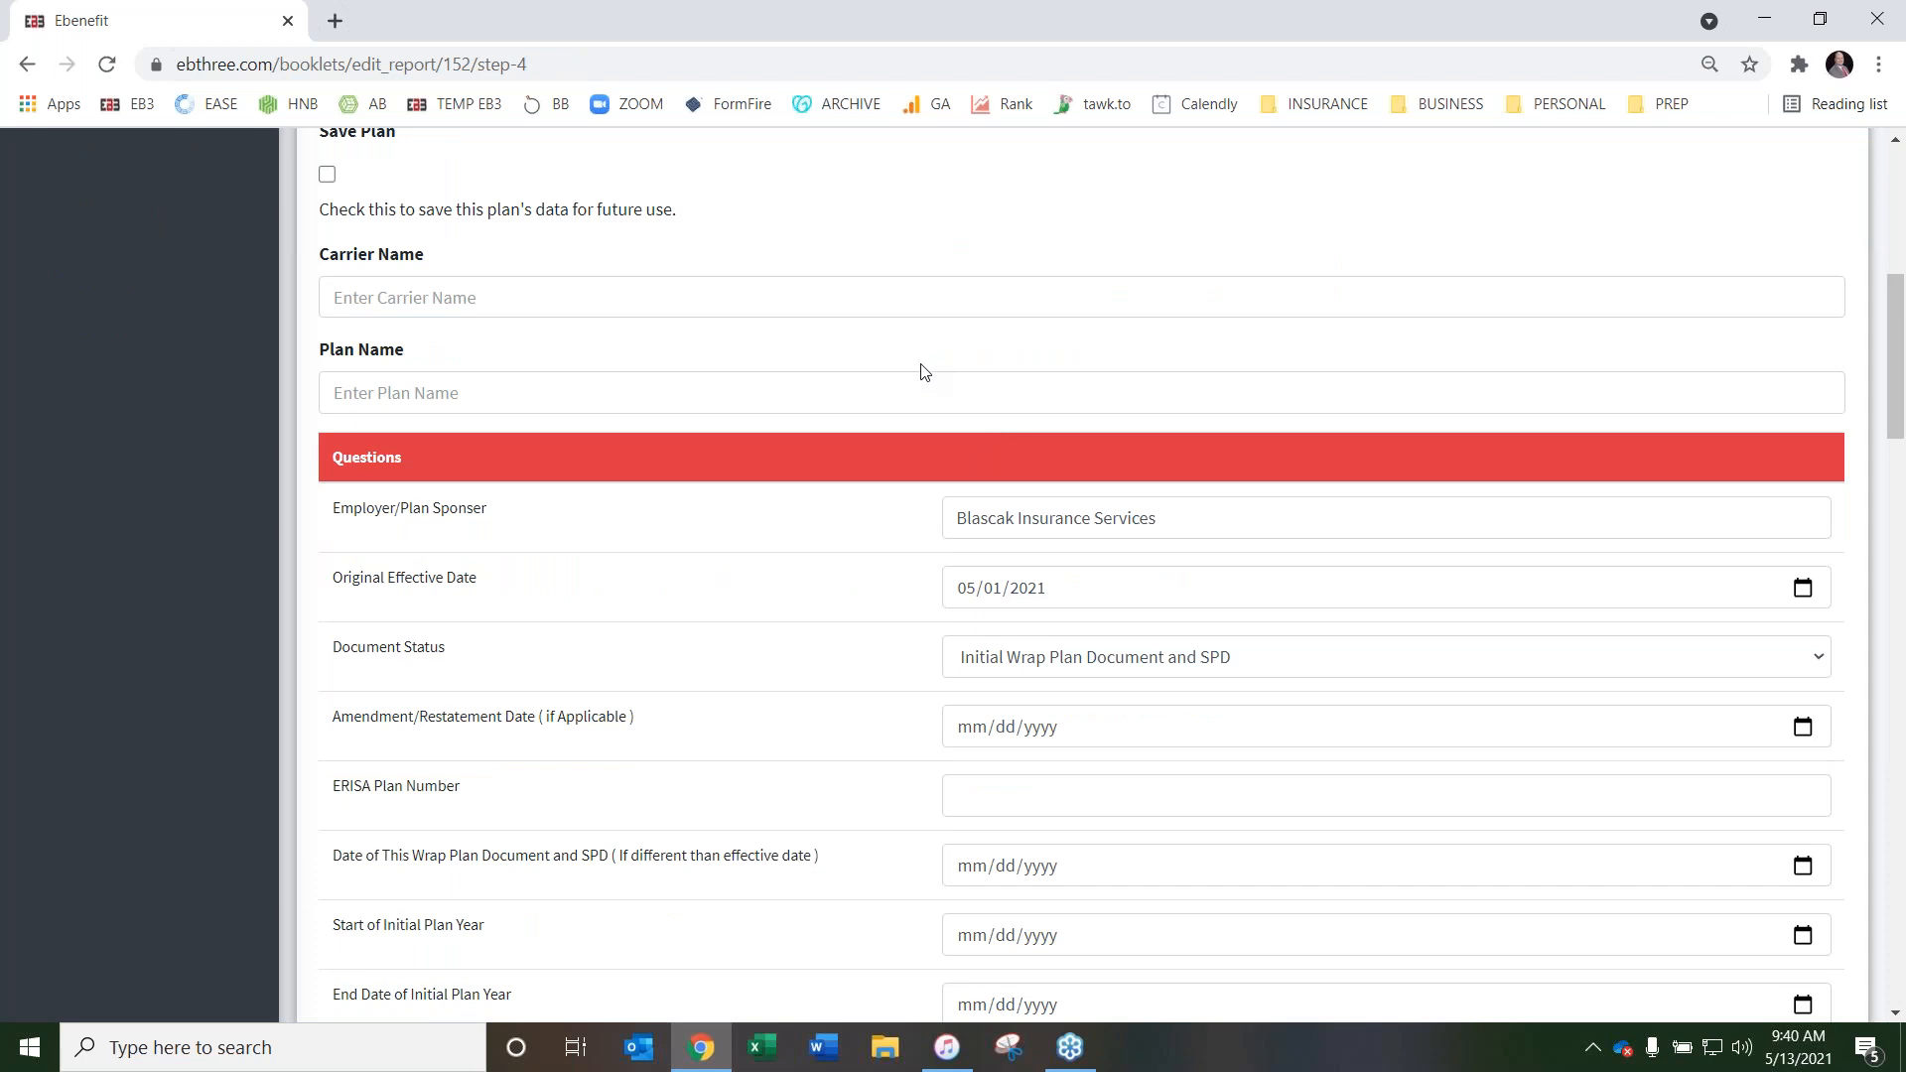
scroll(924, 373, down, 1)
scroll(919, 413, down, 5)
scroll(919, 413, up, 5)
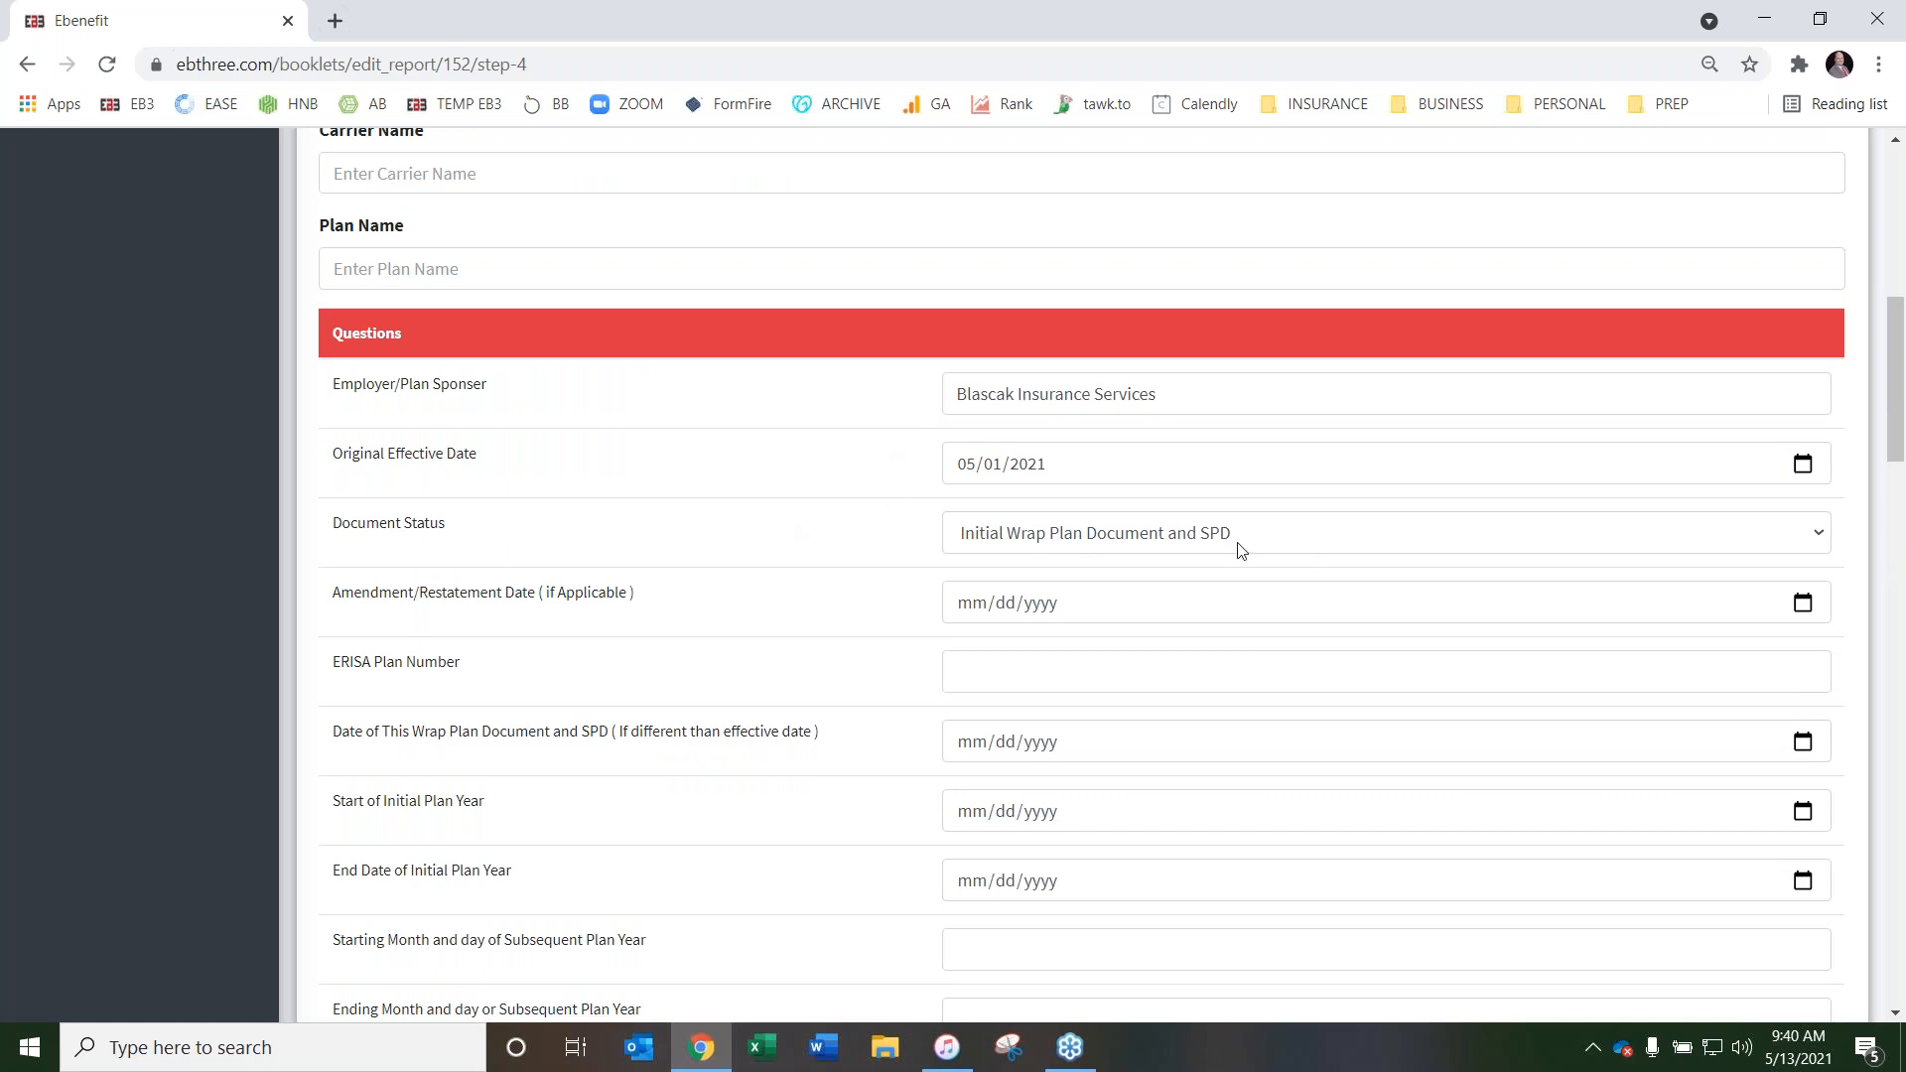
click(1312, 537)
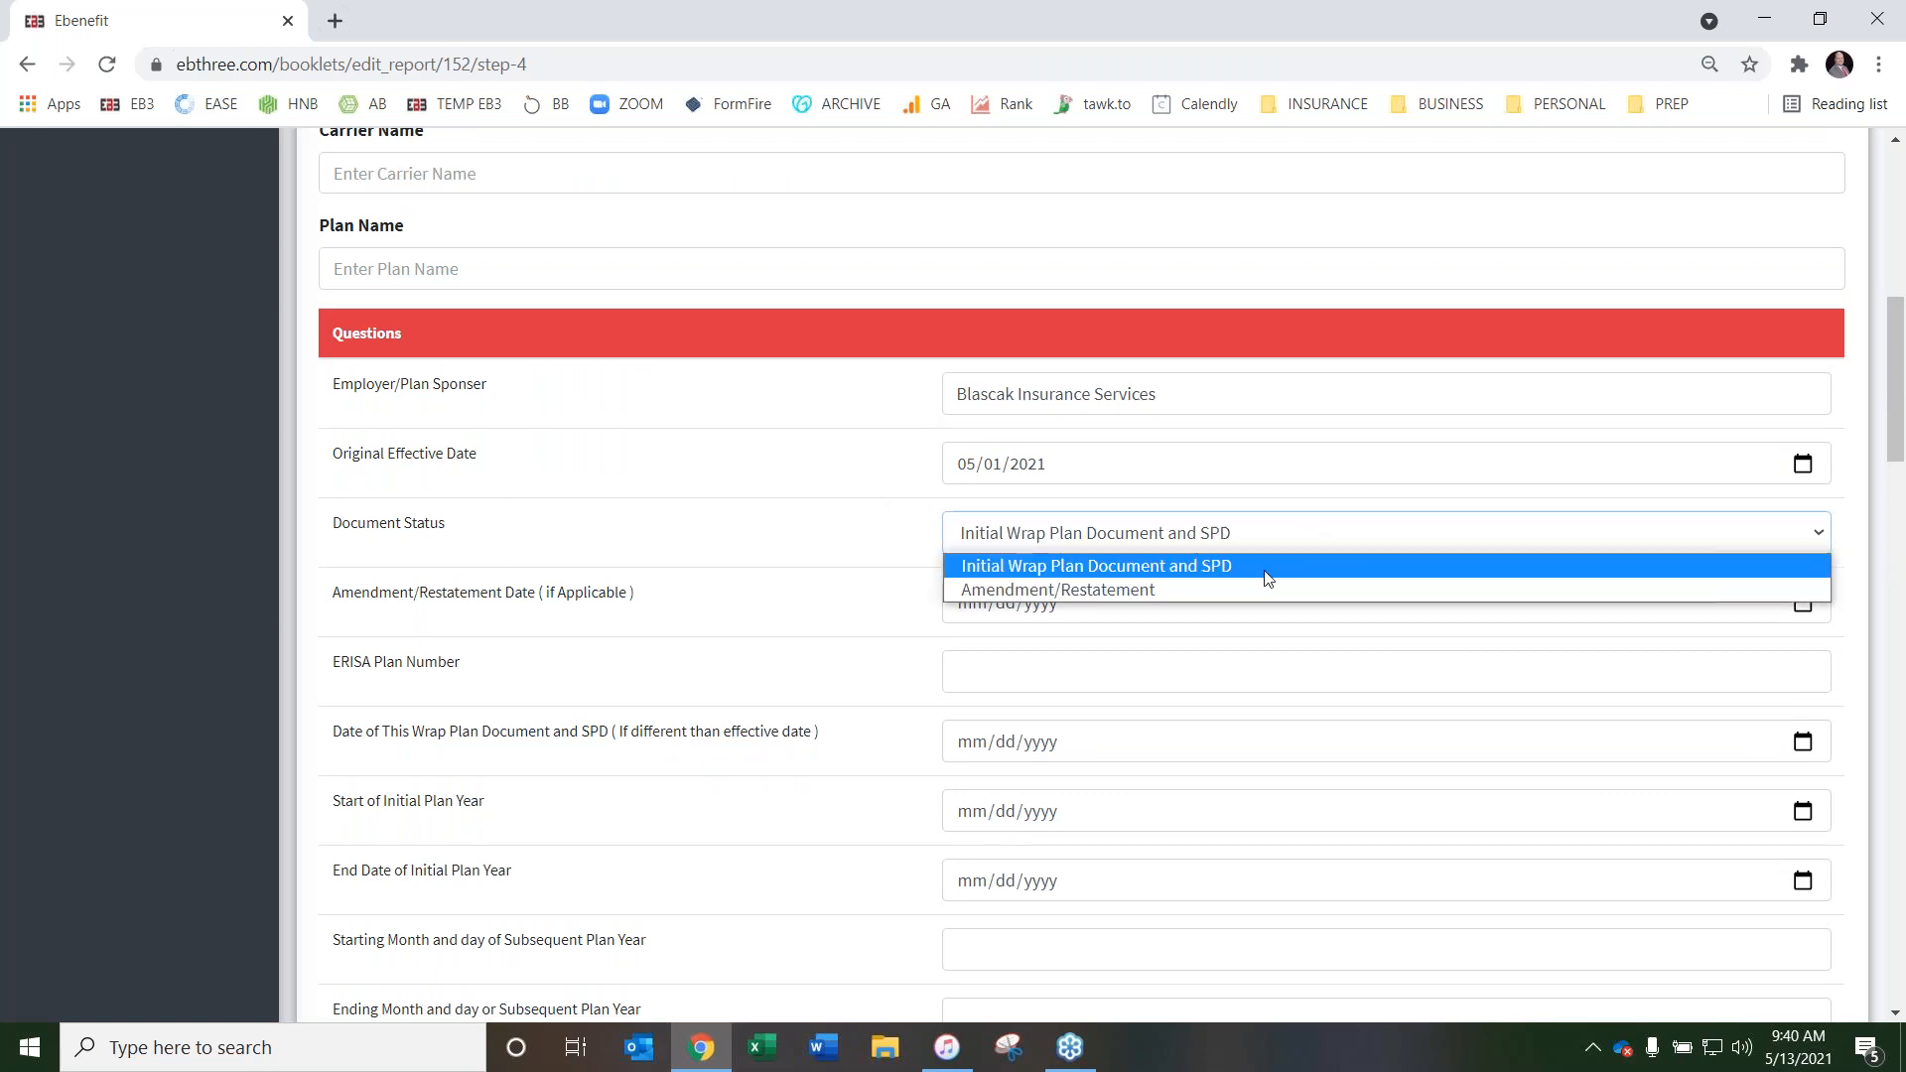
click(1294, 564)
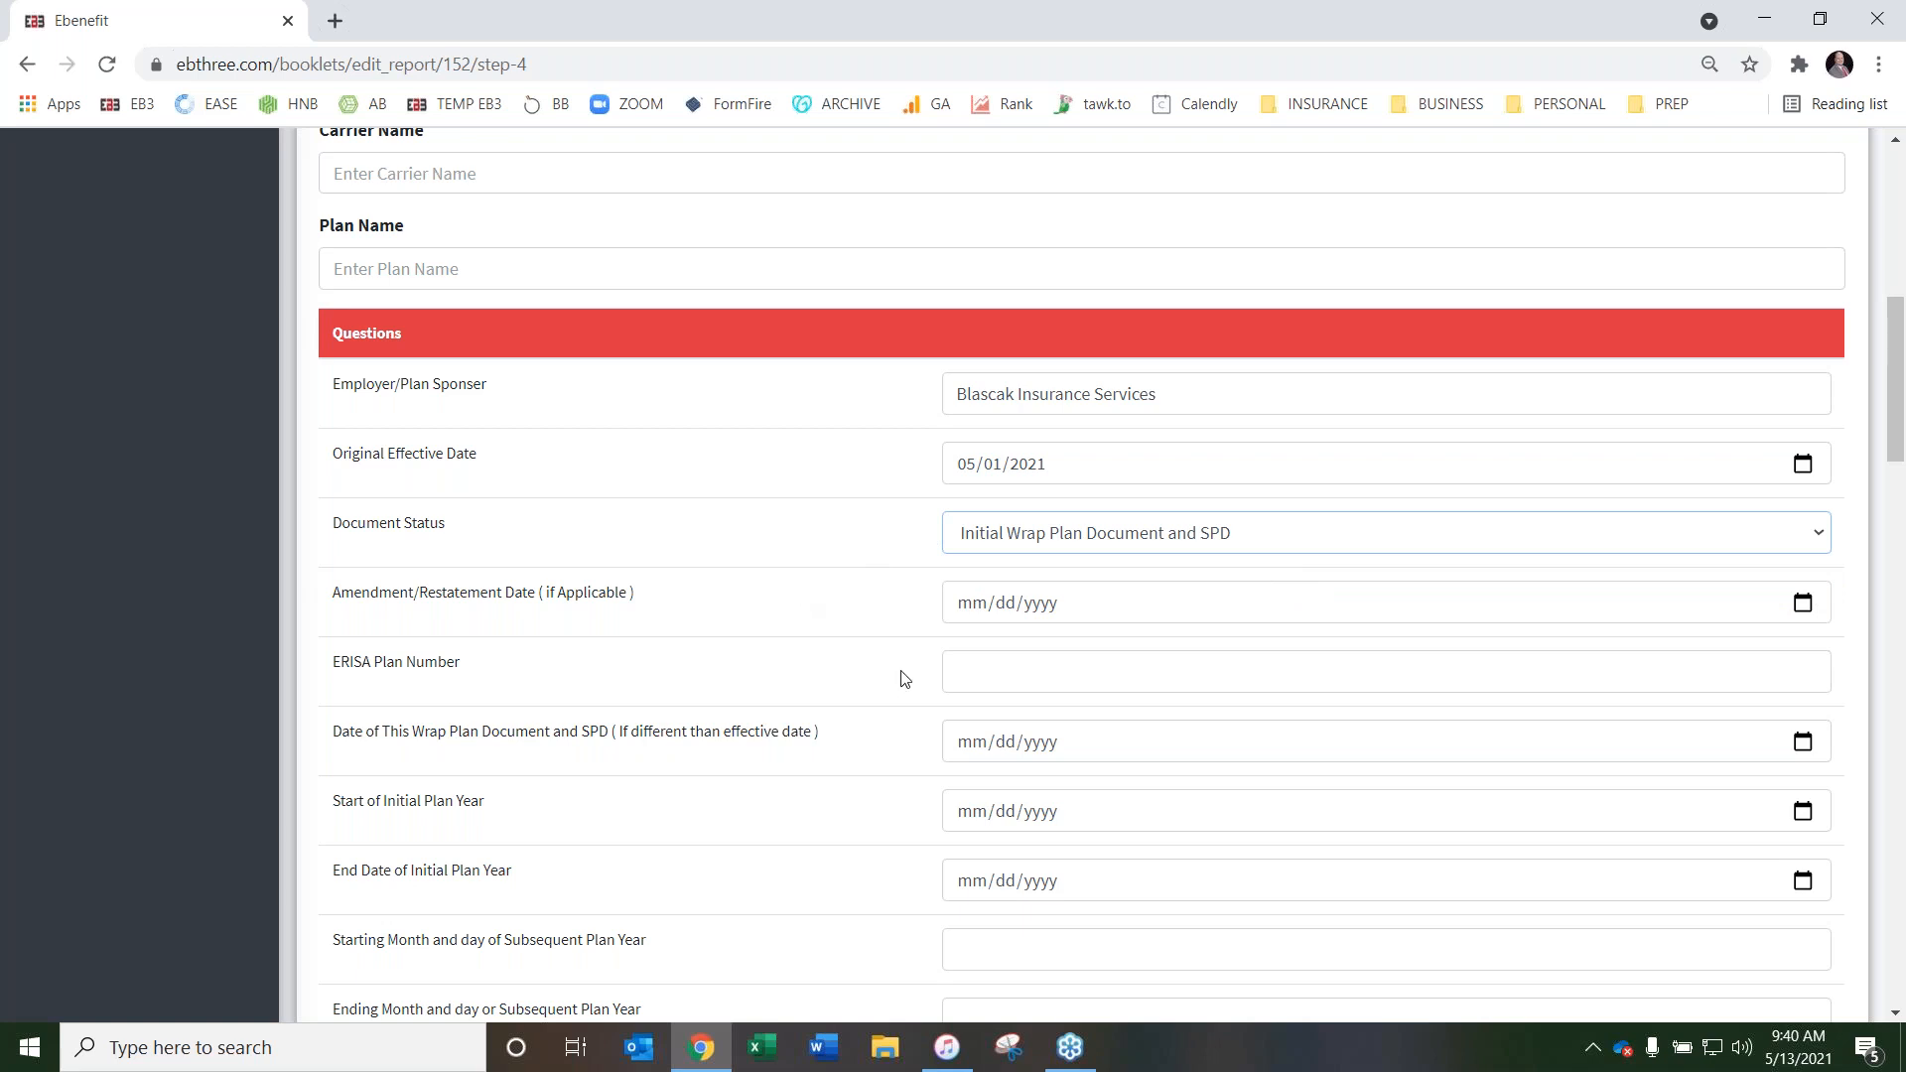
Enter 501 as the ERISA Plan Number and set the date of this Wrap Plan Document and SPD to 05/13/2021
click(991, 673)
click(973, 733)
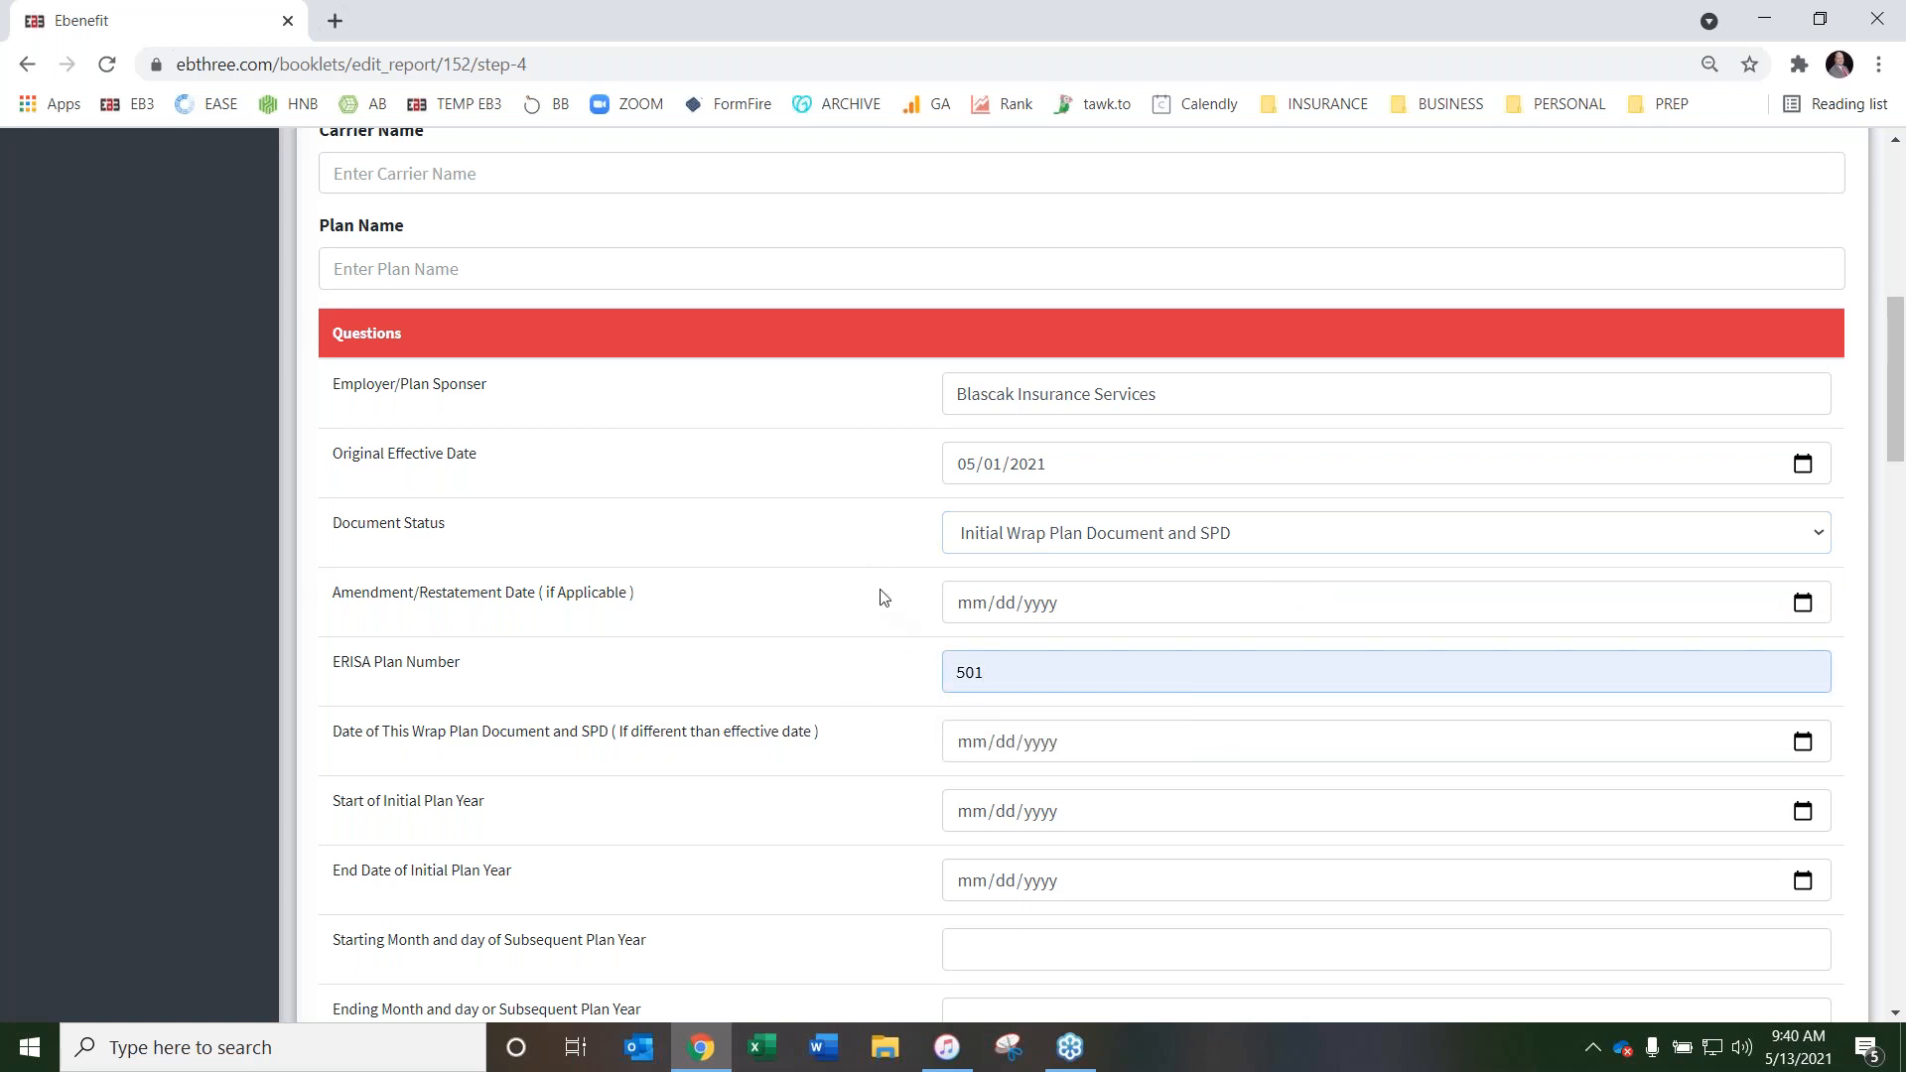
scroll(890, 591, down, 2)
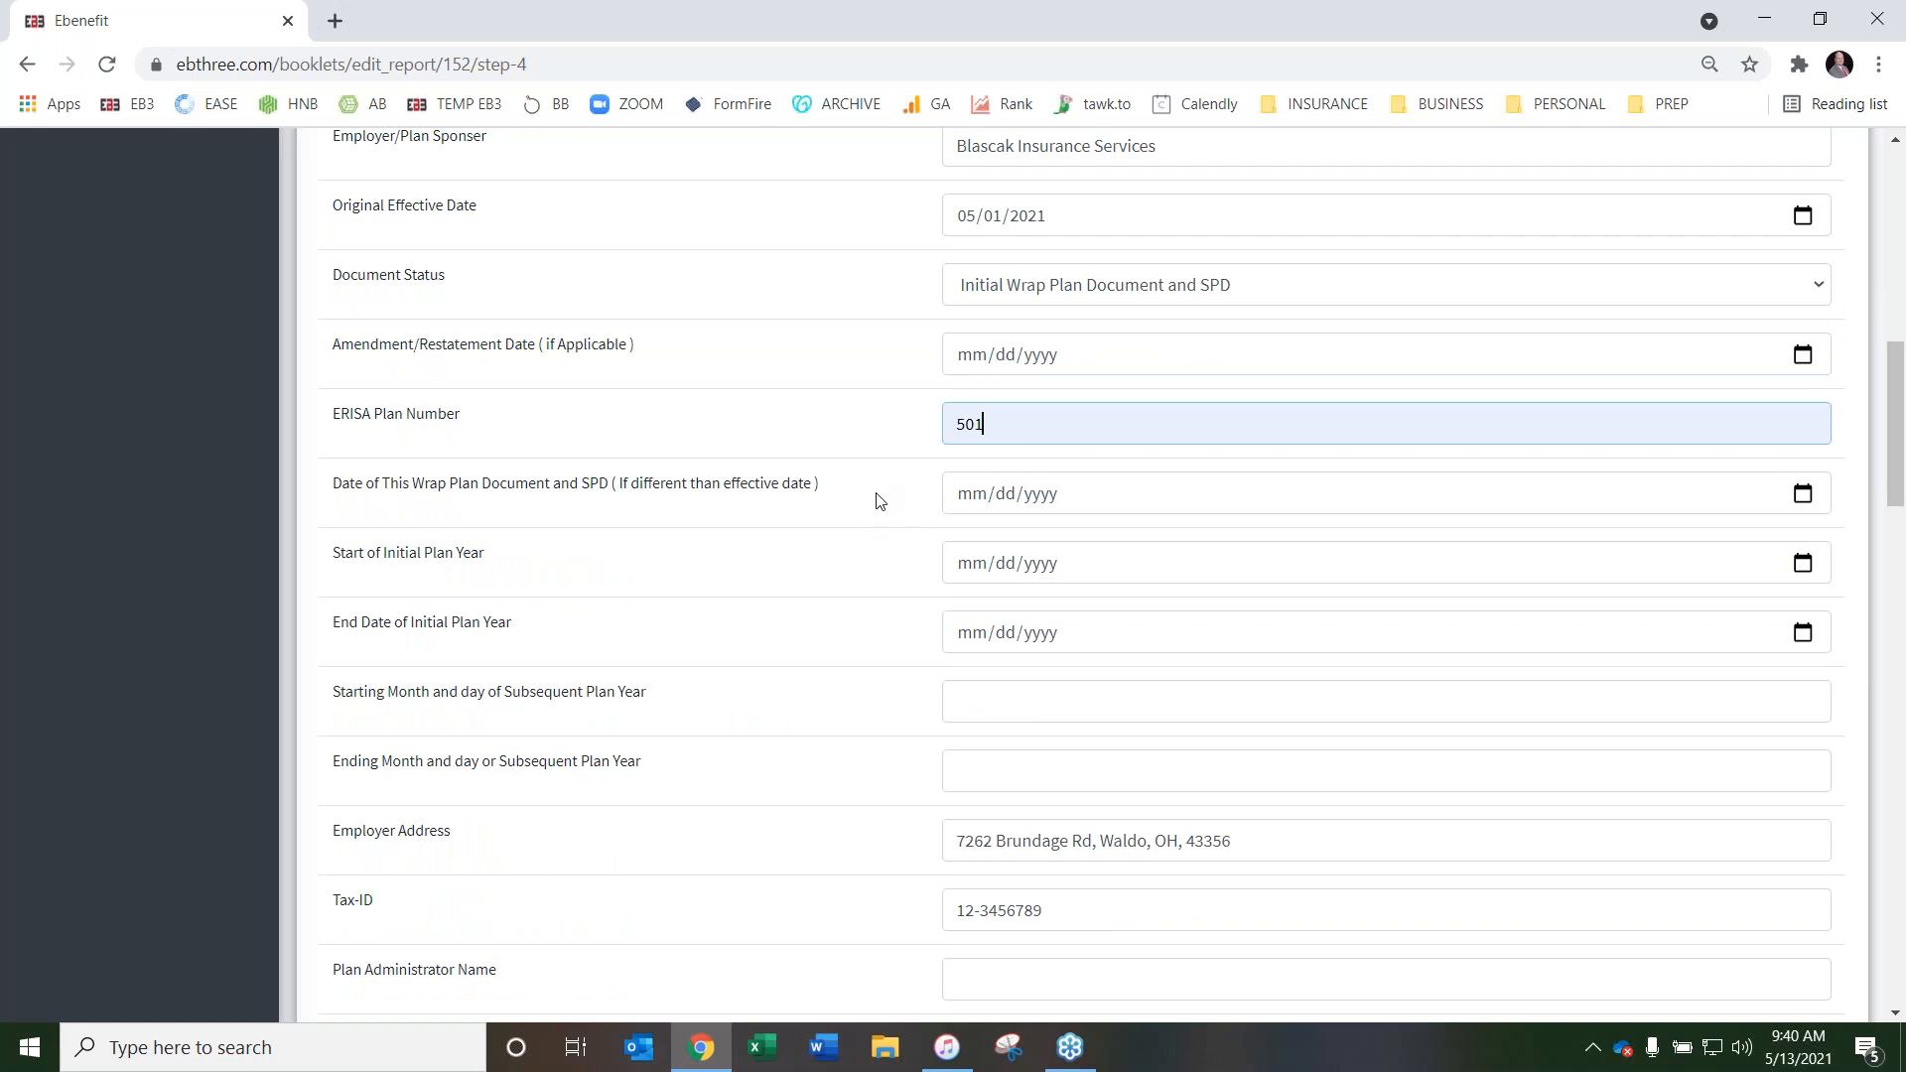
click(1803, 495)
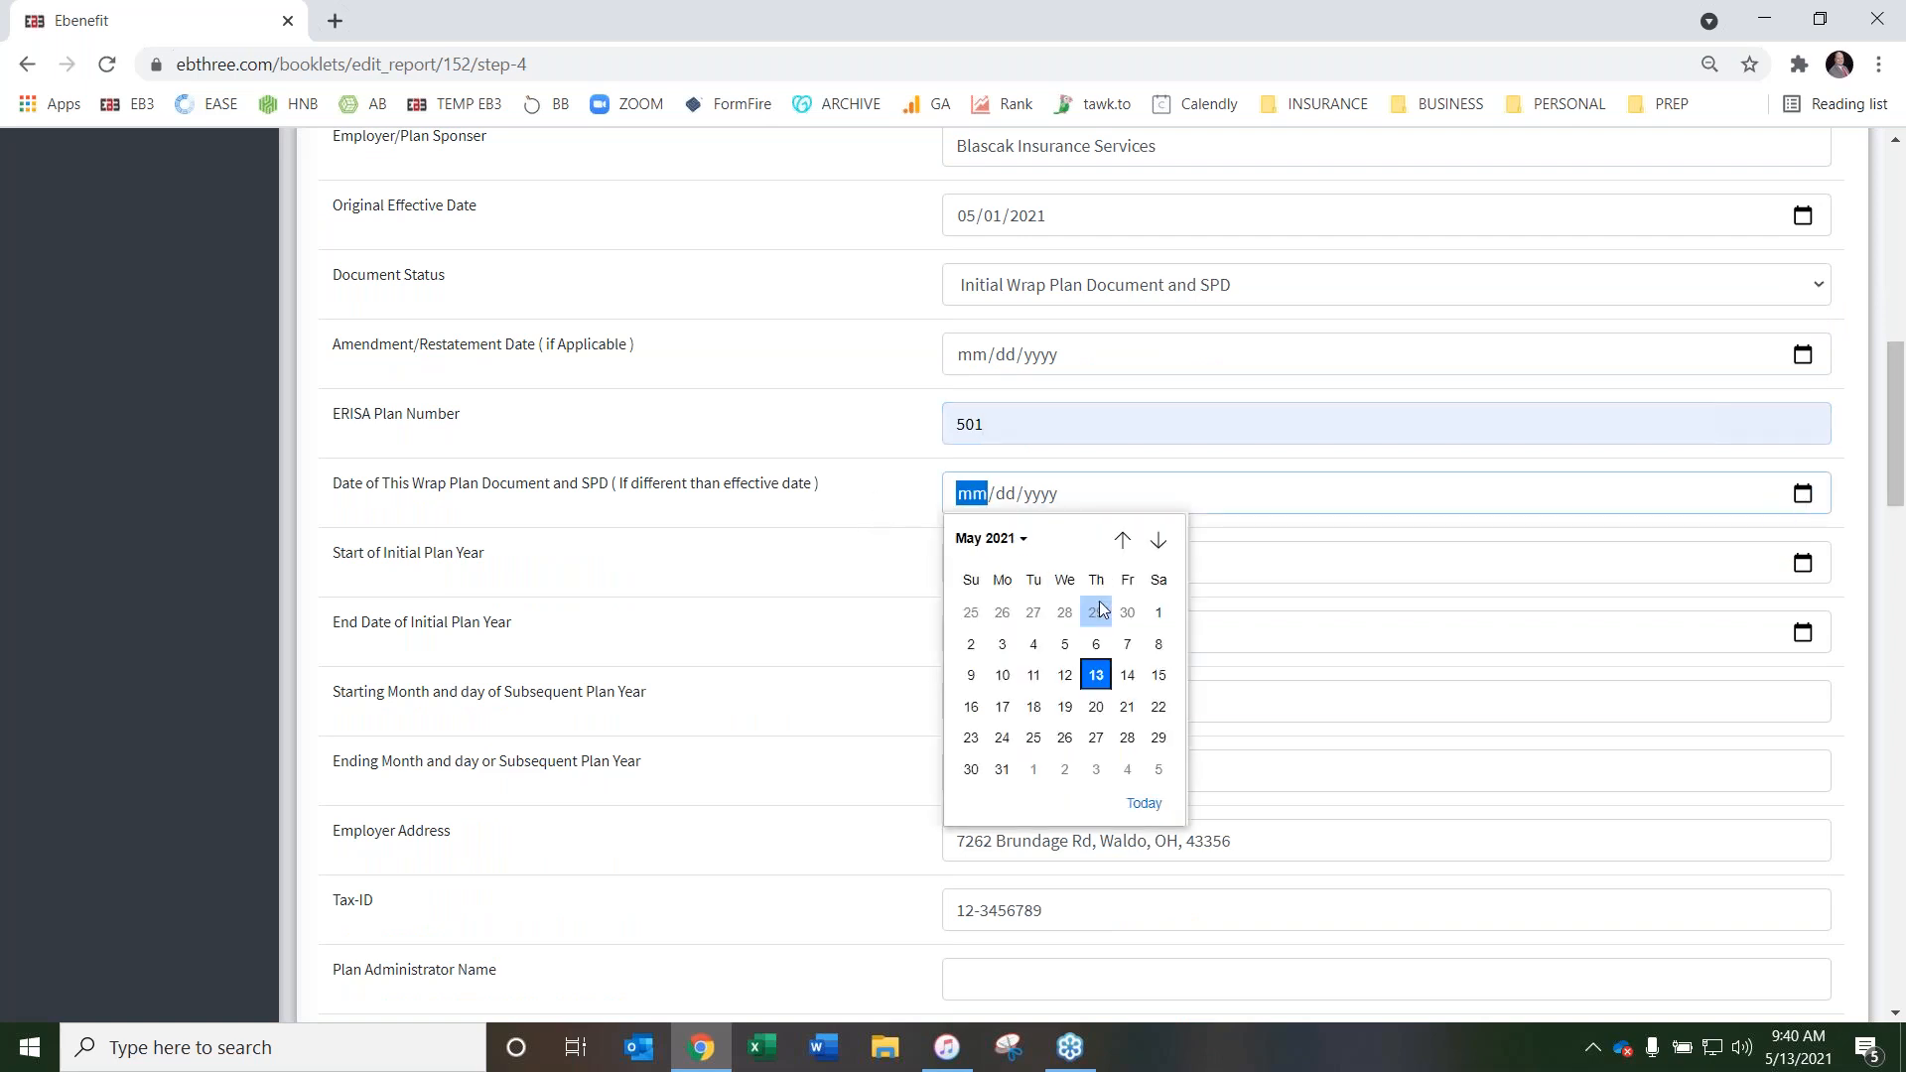
click(1096, 674)
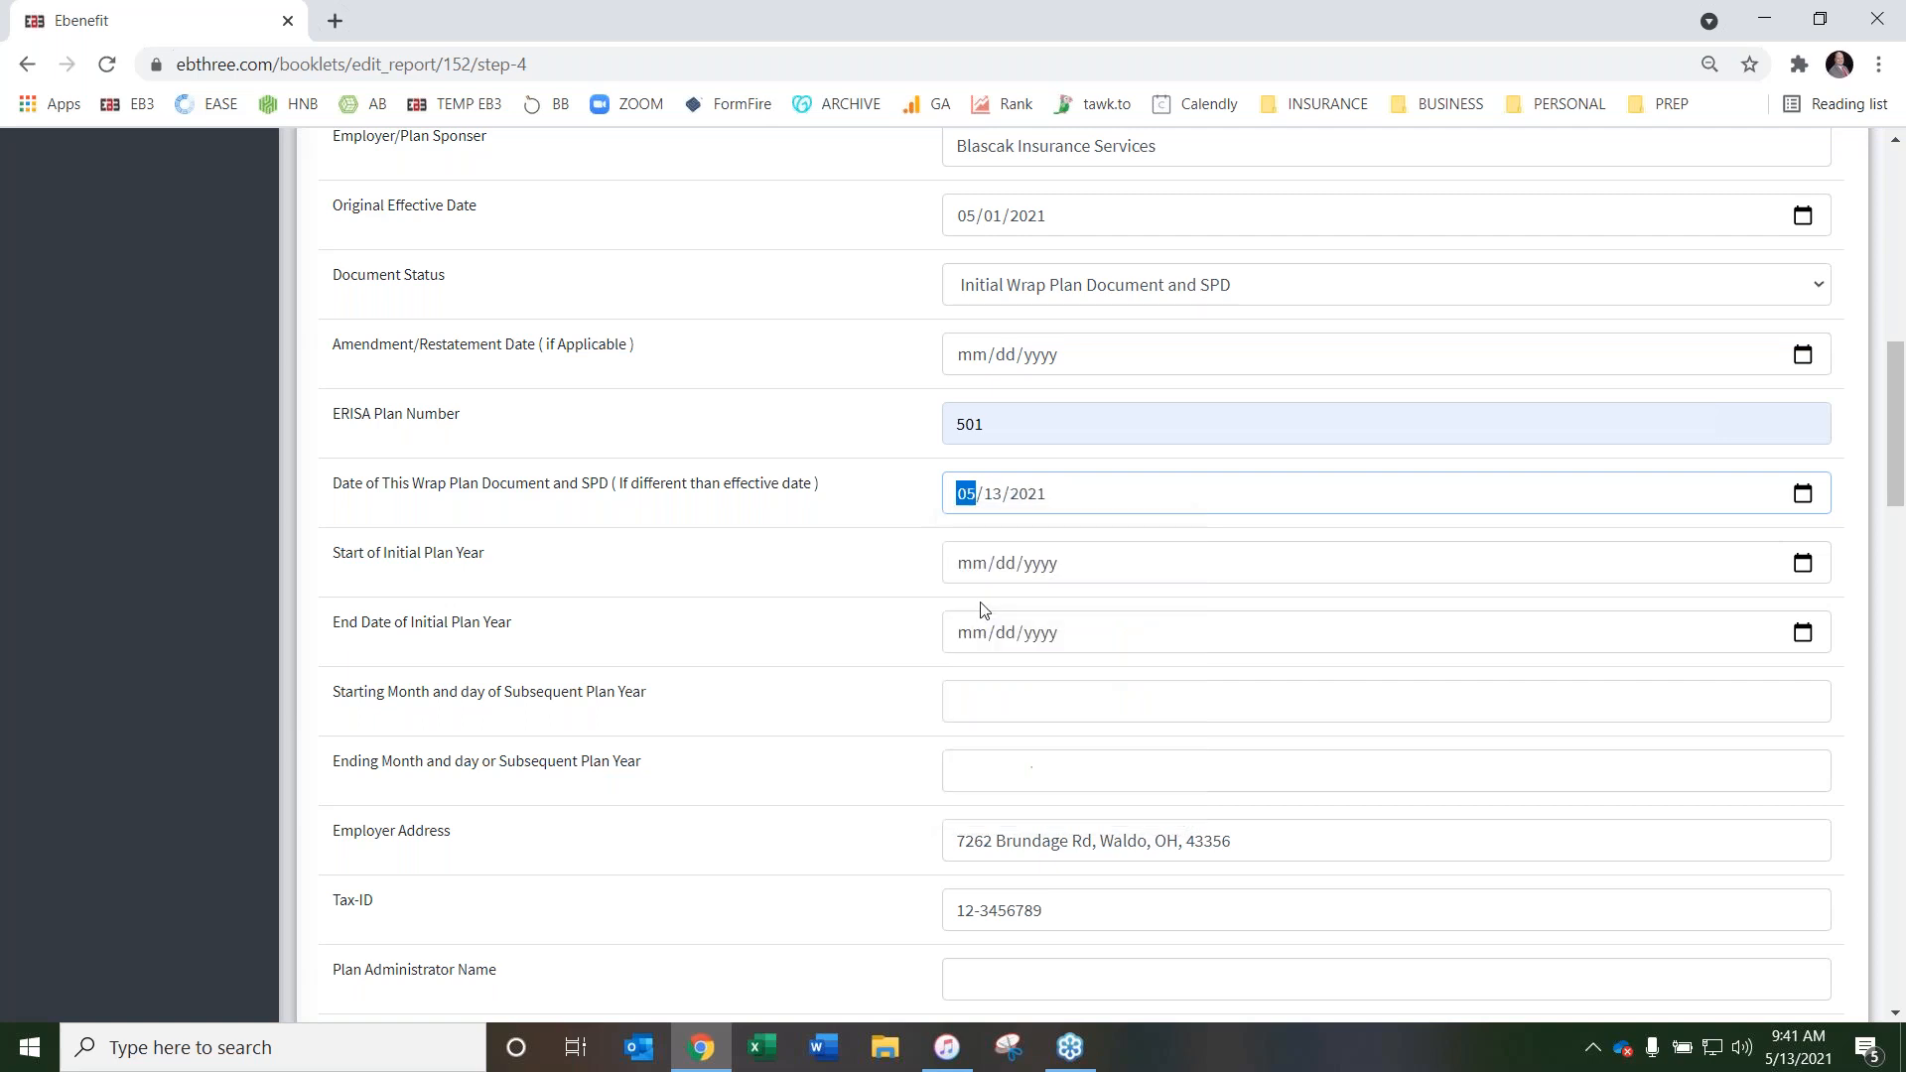
Set the initial plan year to start on 05/01/2021 and end on 04/30/2022
click(978, 566)
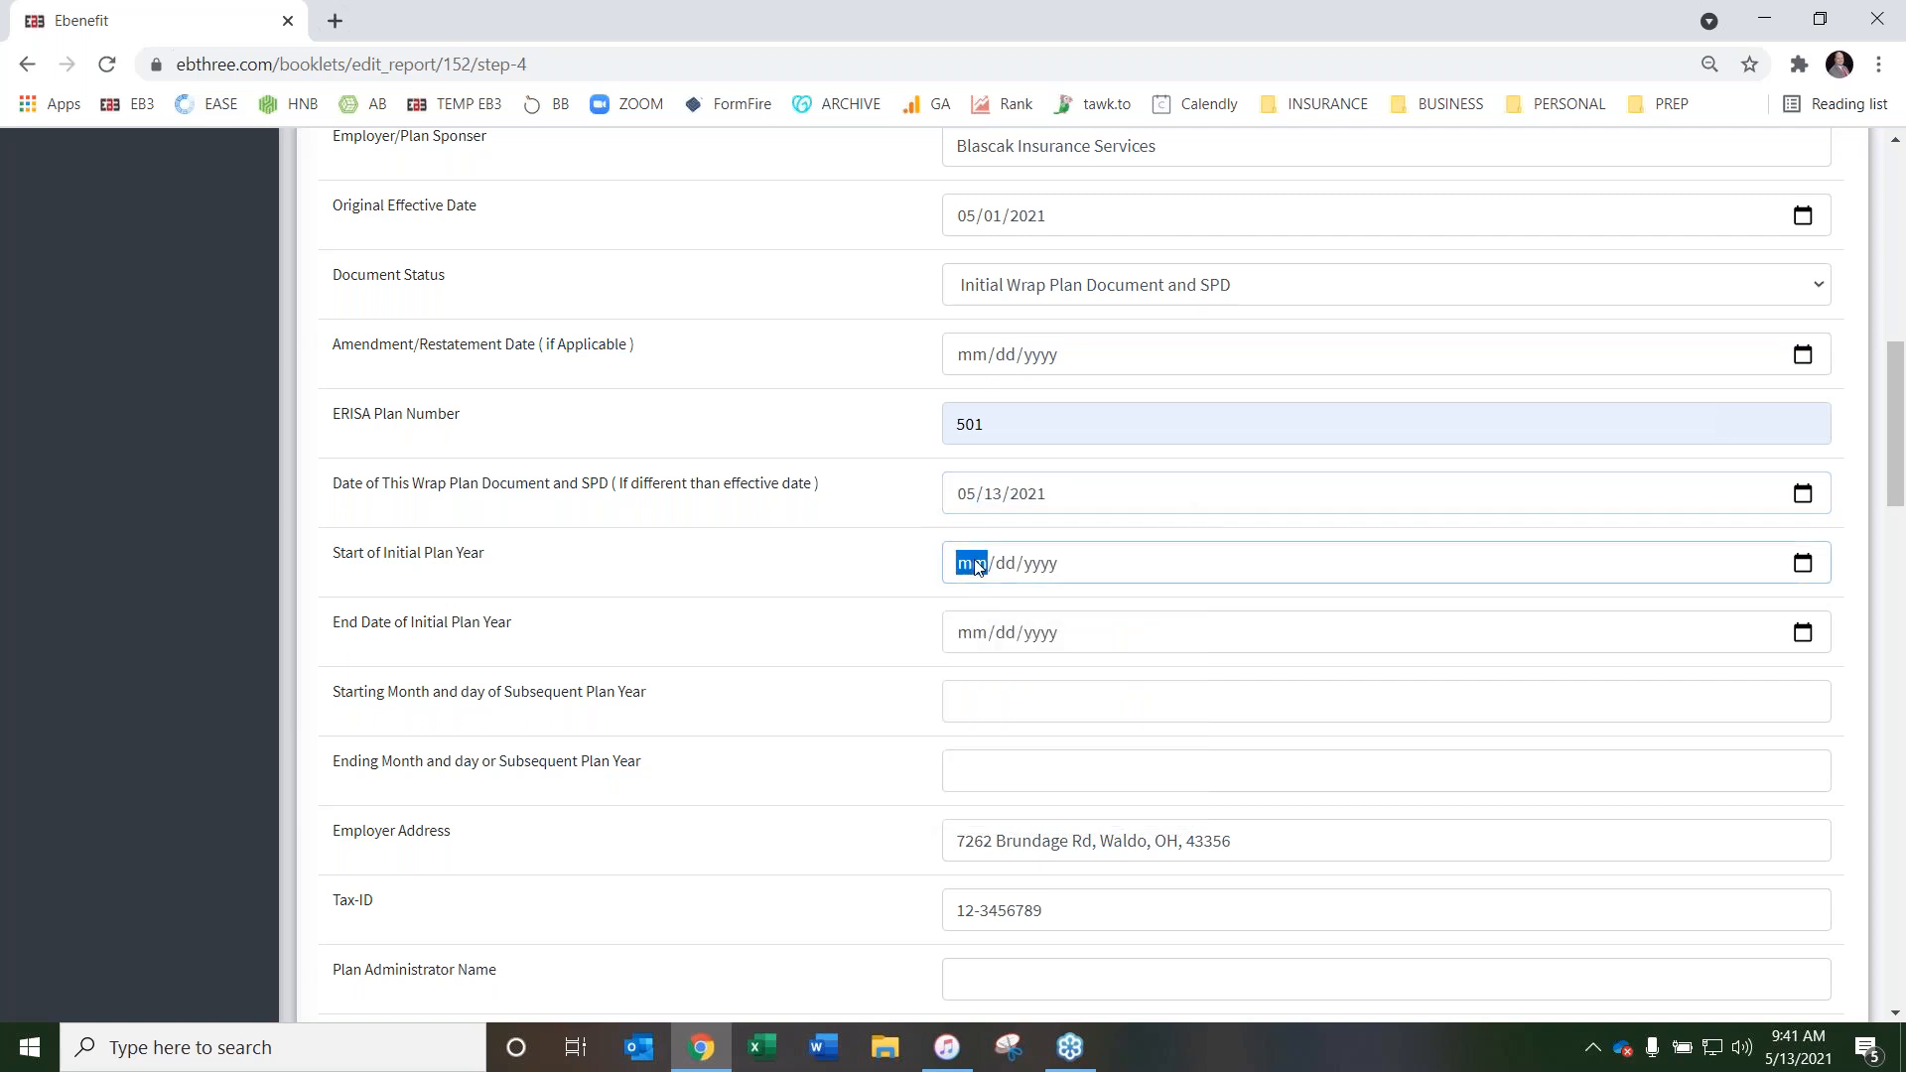
text(05/01/)
text(2021)
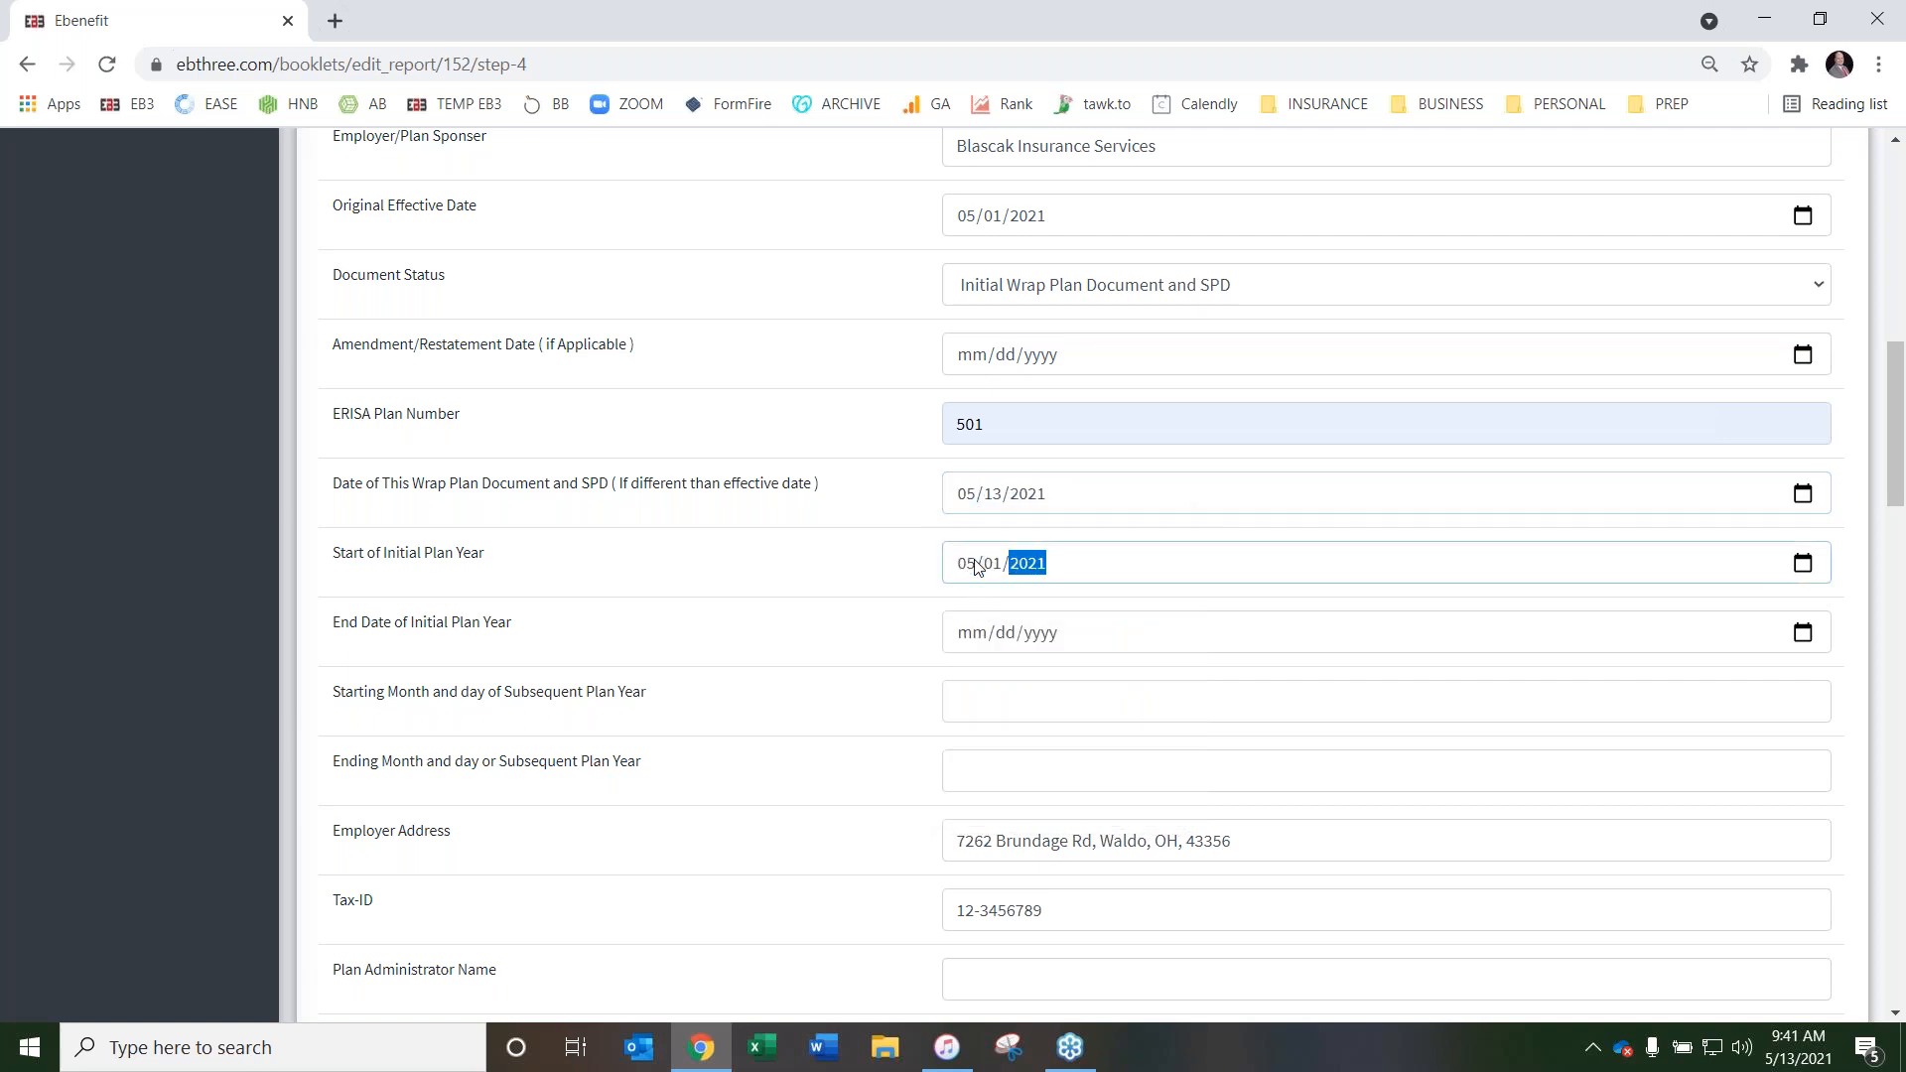
key(Tab)
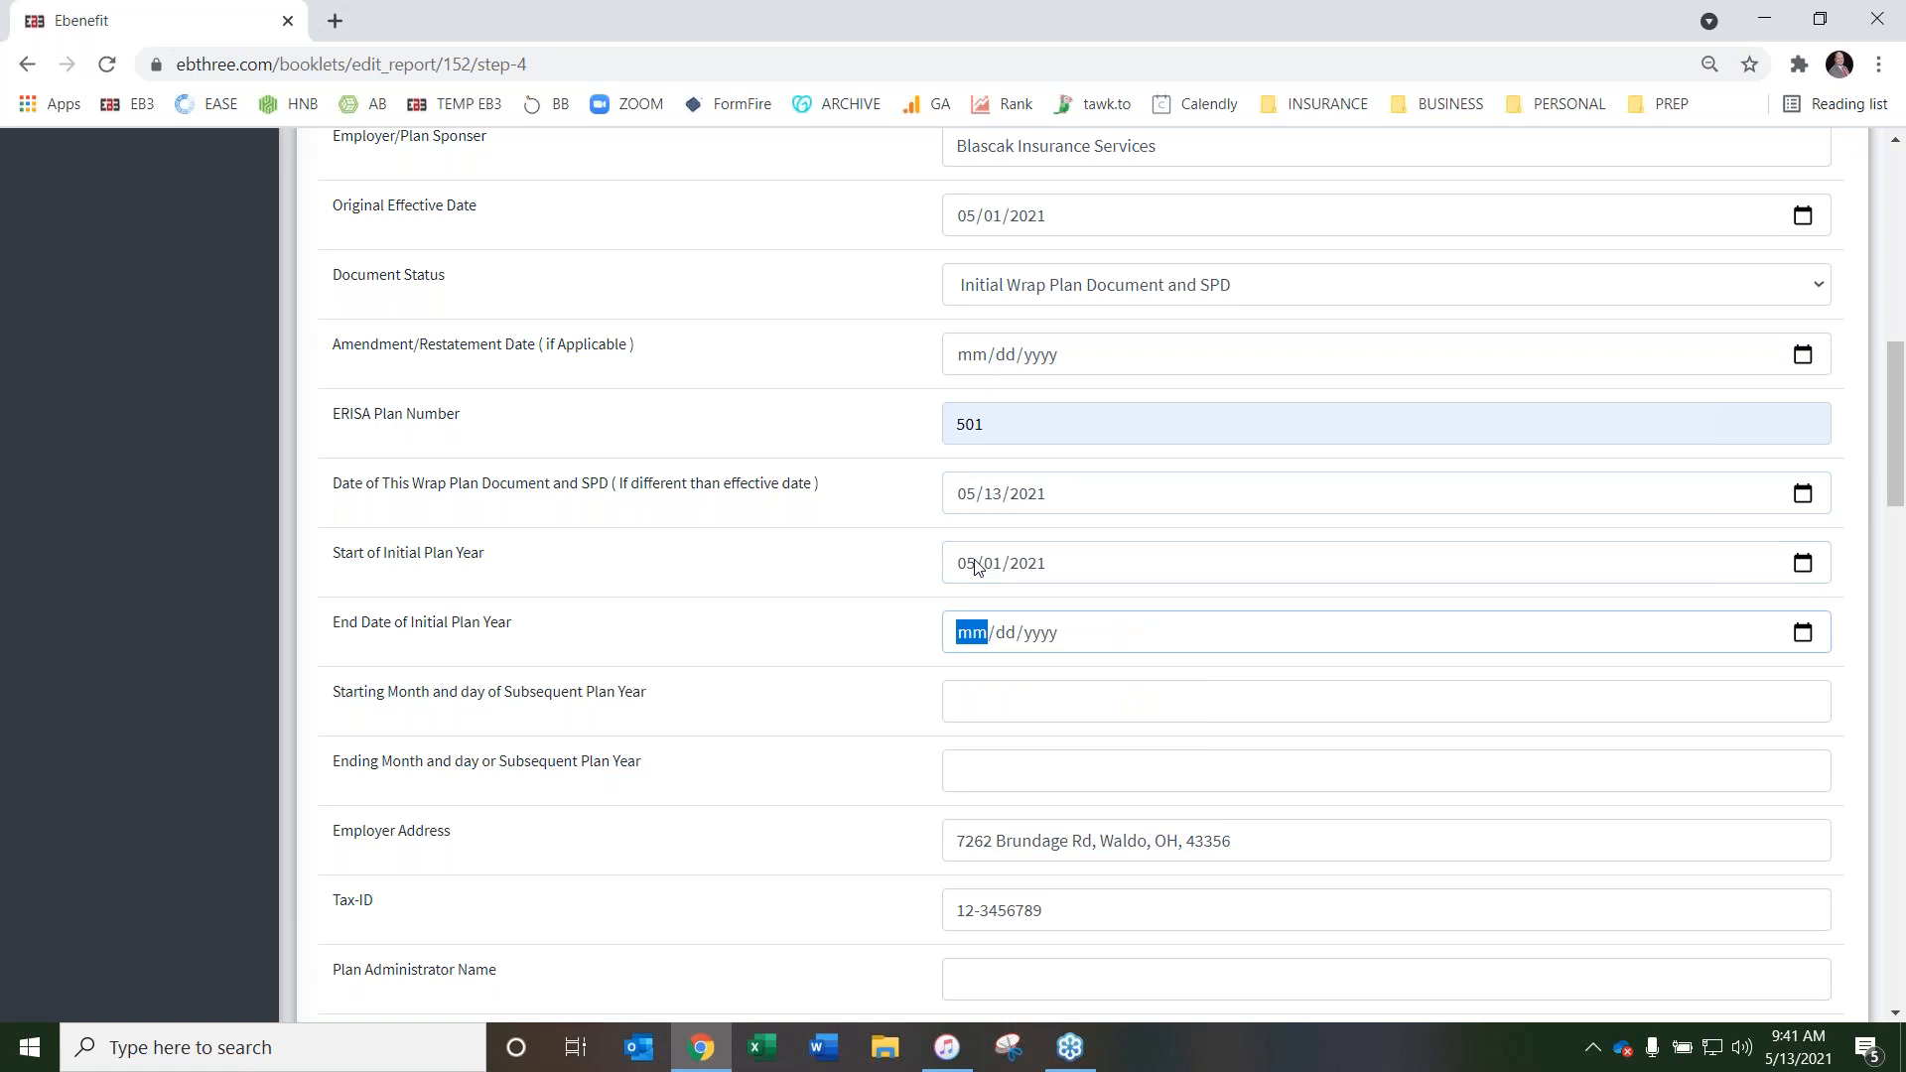
text(04/30/0002)
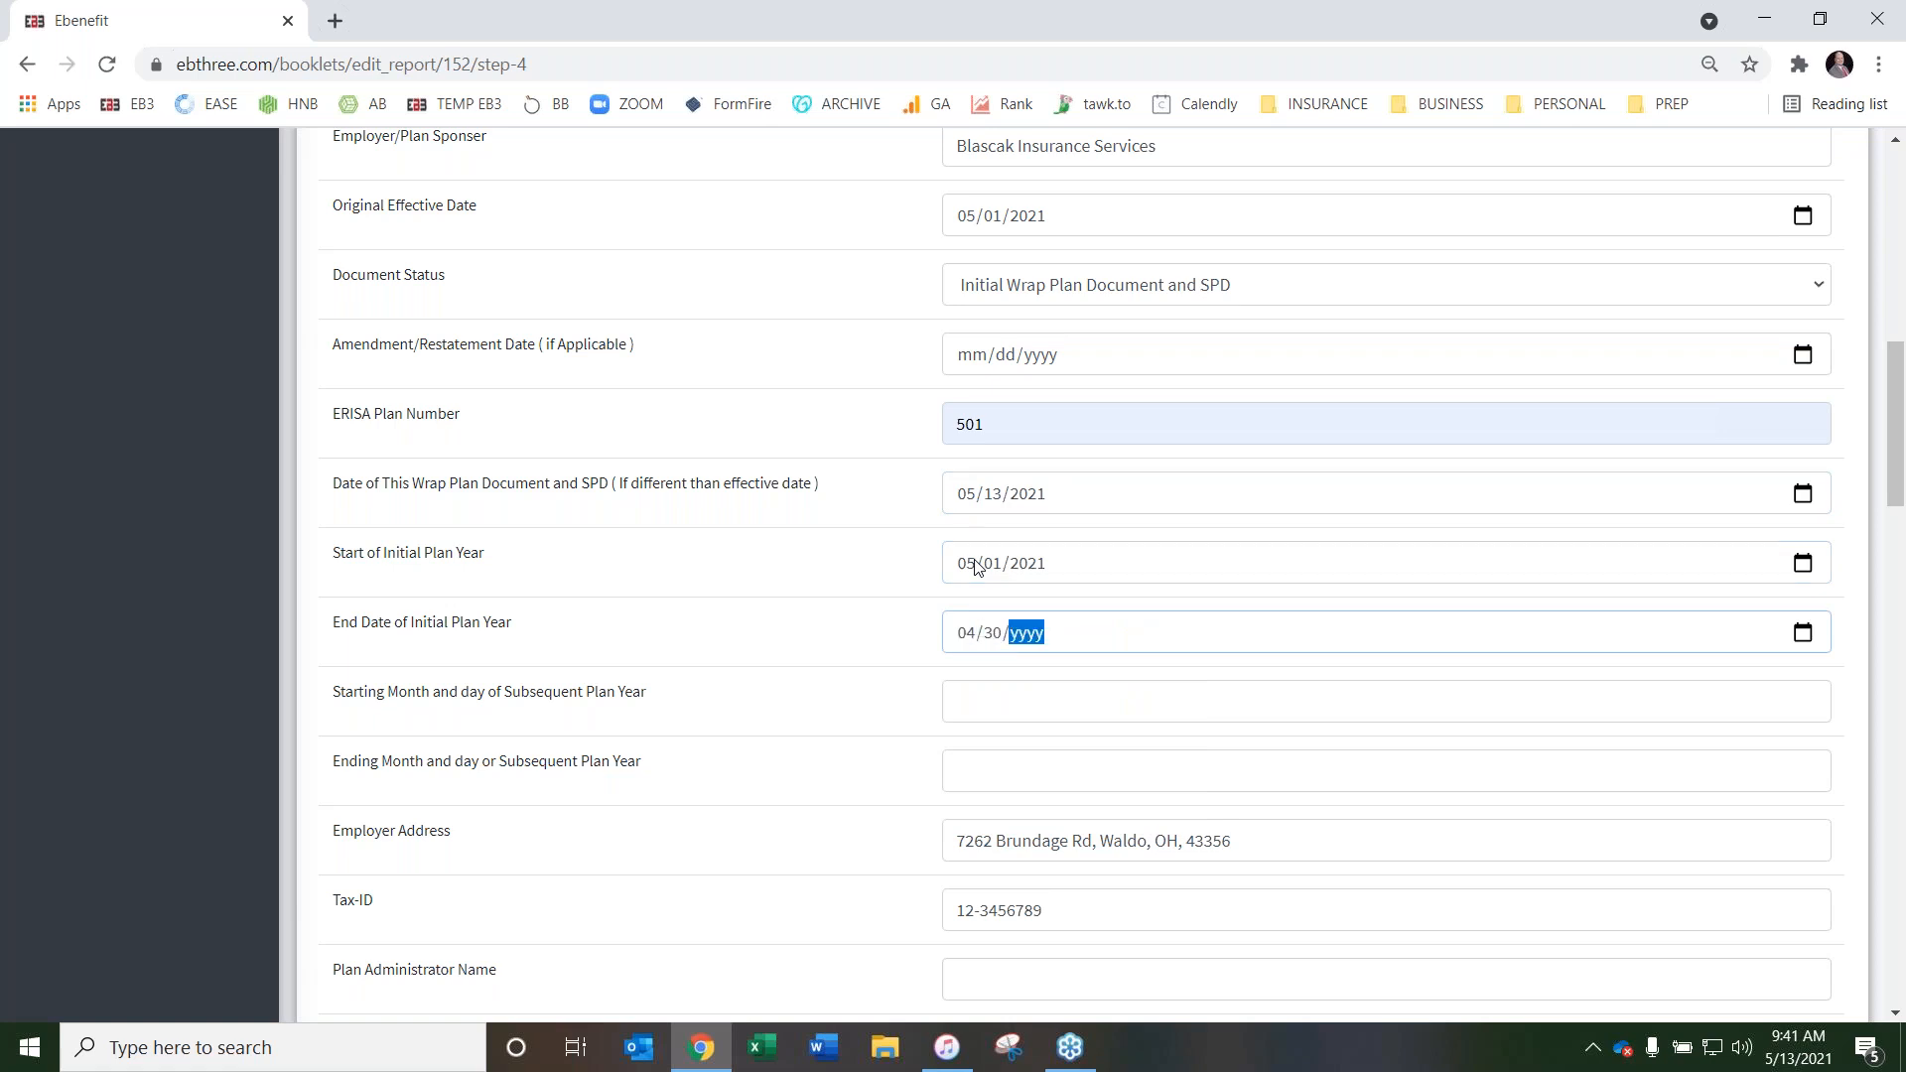
key(Tab)
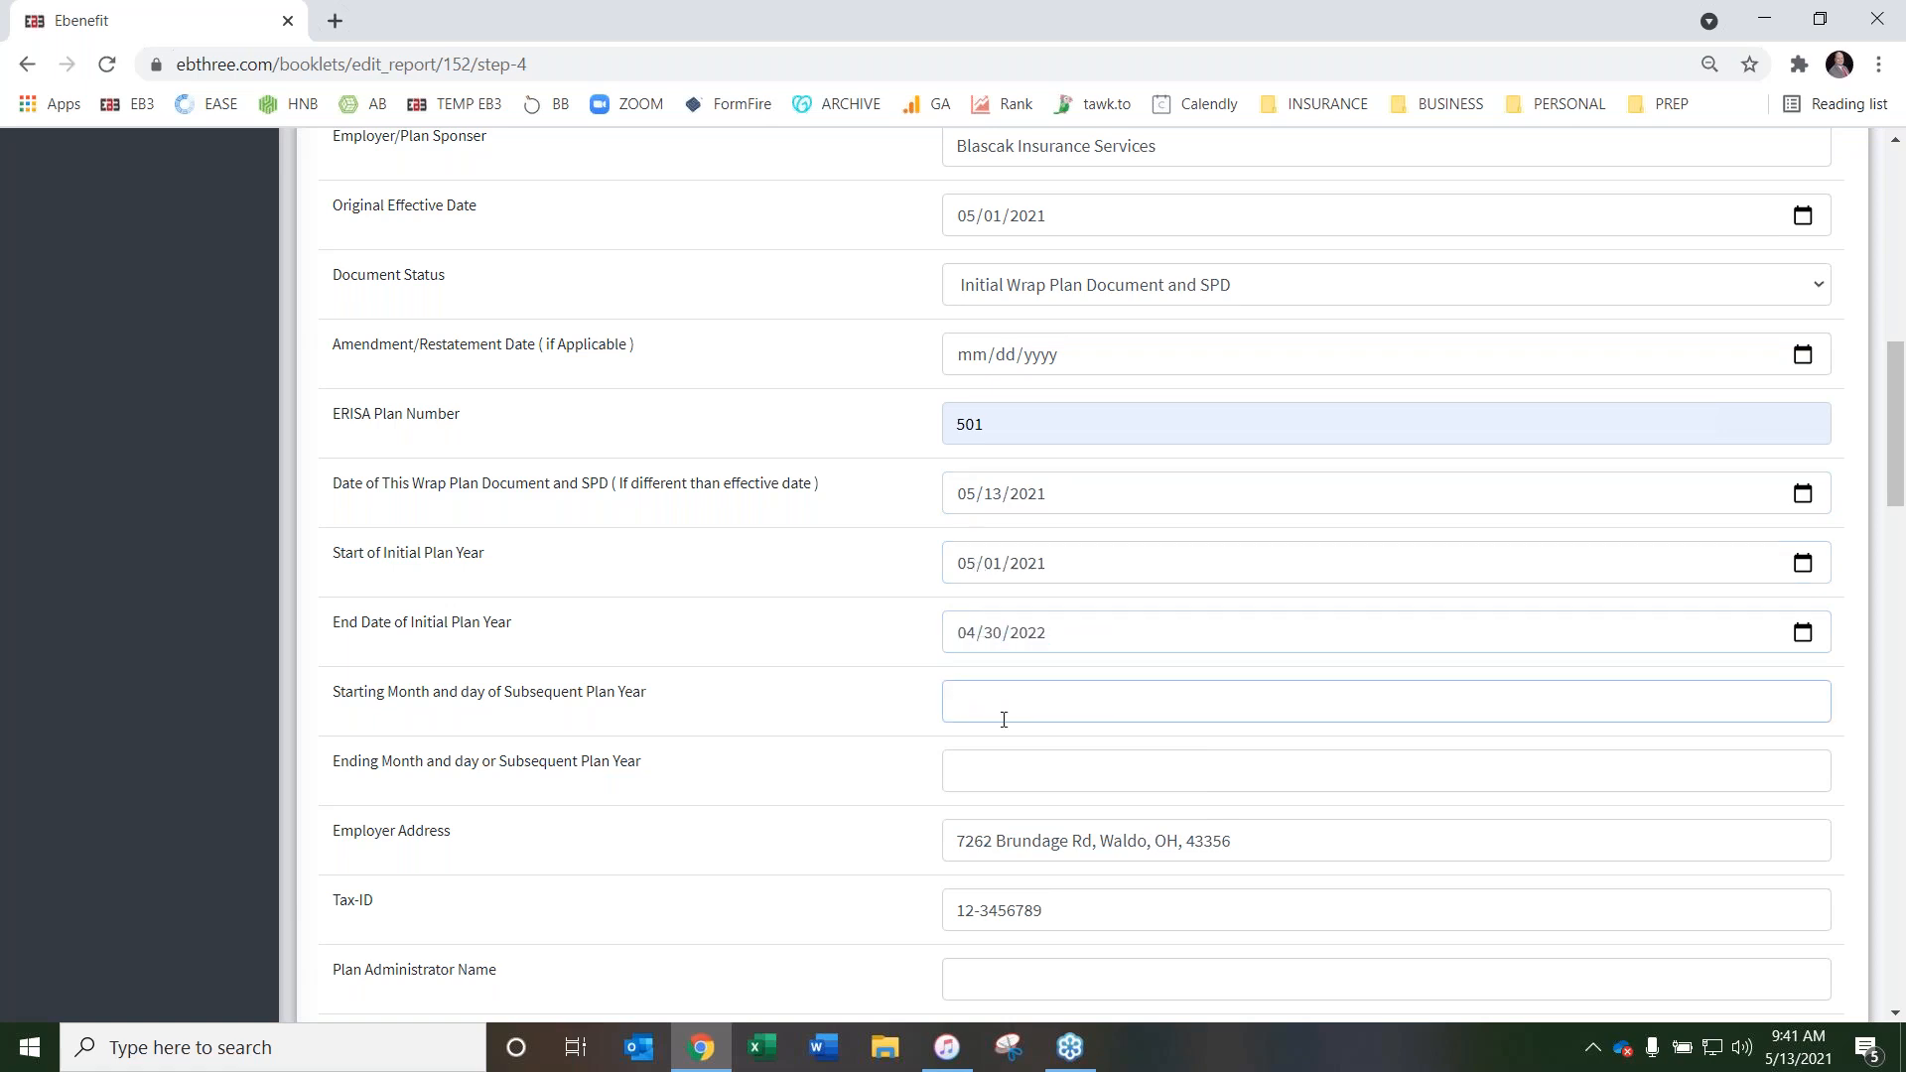
Fill in the subsequent plan year with 04/01/2022 as its start and 03/31/2023 as its end
click(1027, 705)
click(1008, 756)
click(1012, 771)
click(1014, 826)
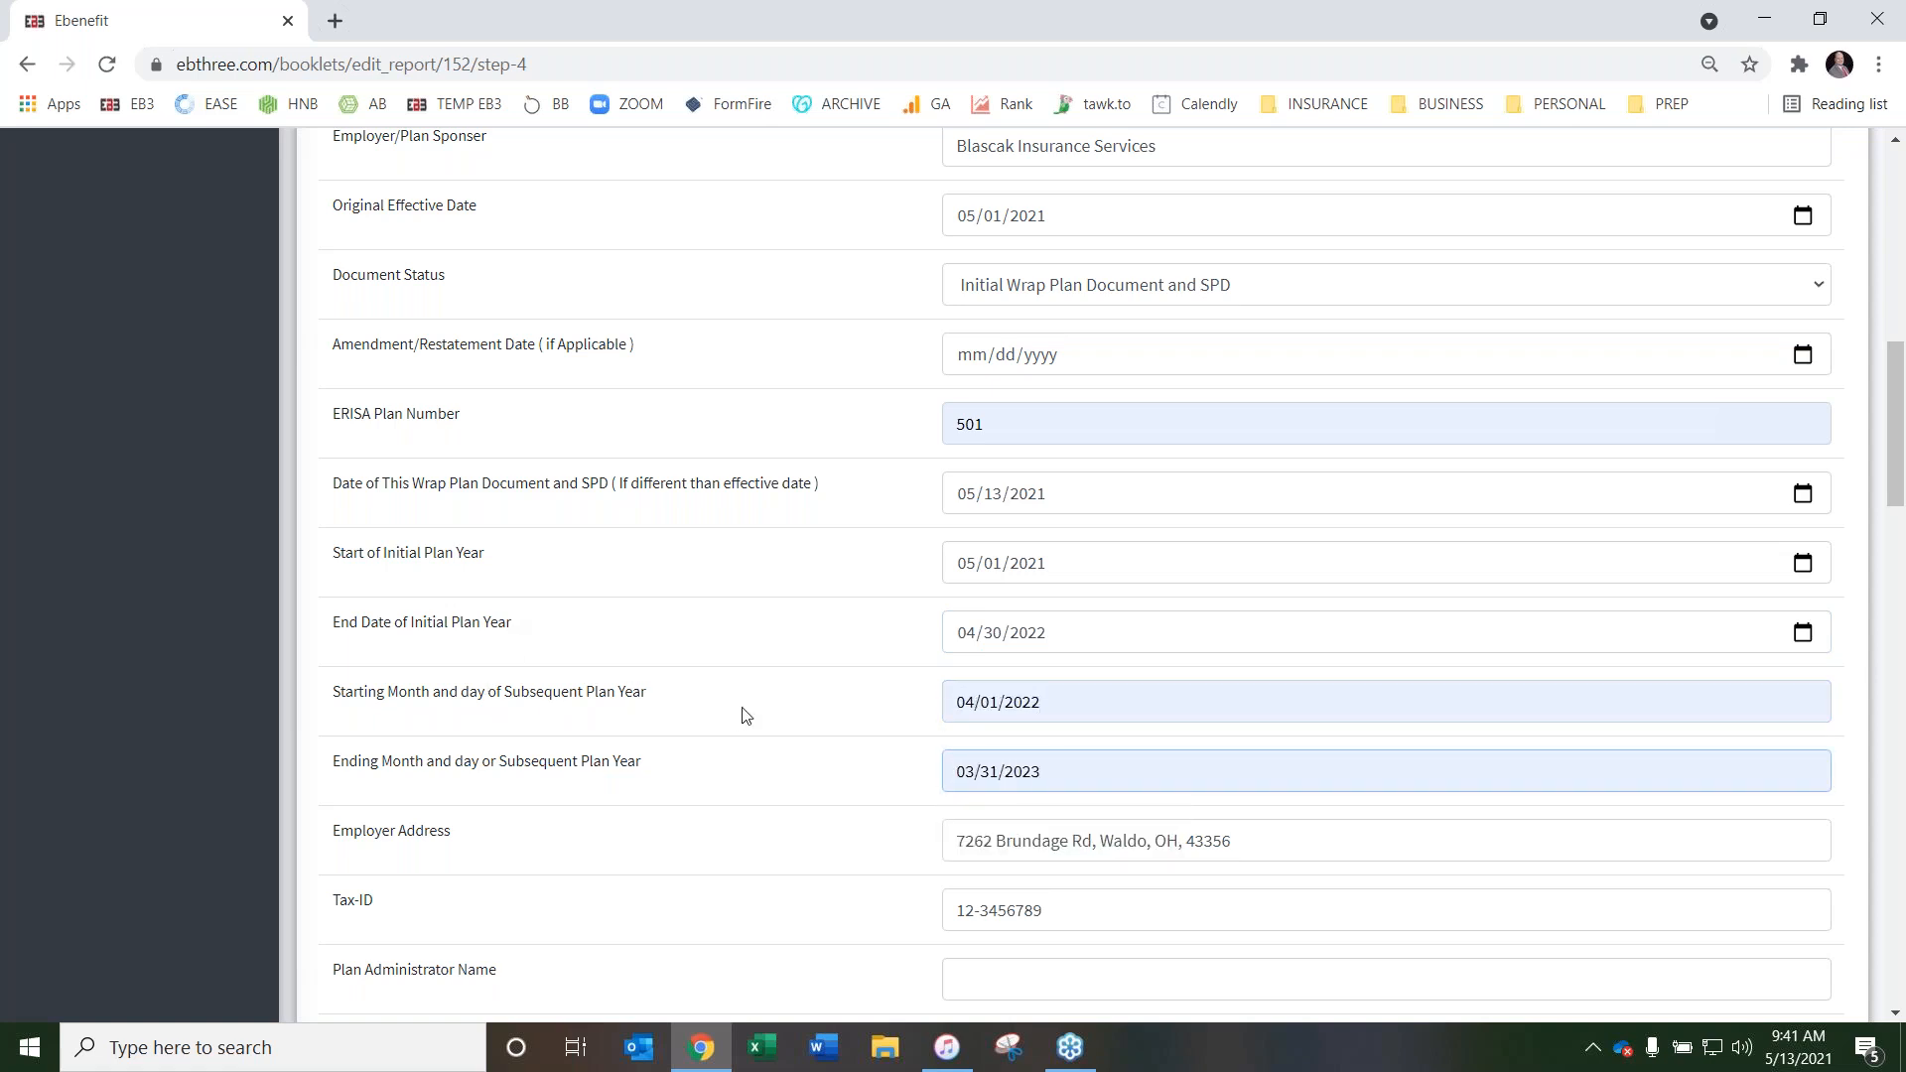
Enter BIS as the Plan Administrator Name and fill in the administrator's address and phone number
scroll(878, 587, down, 1)
scroll(878, 587, down, 3)
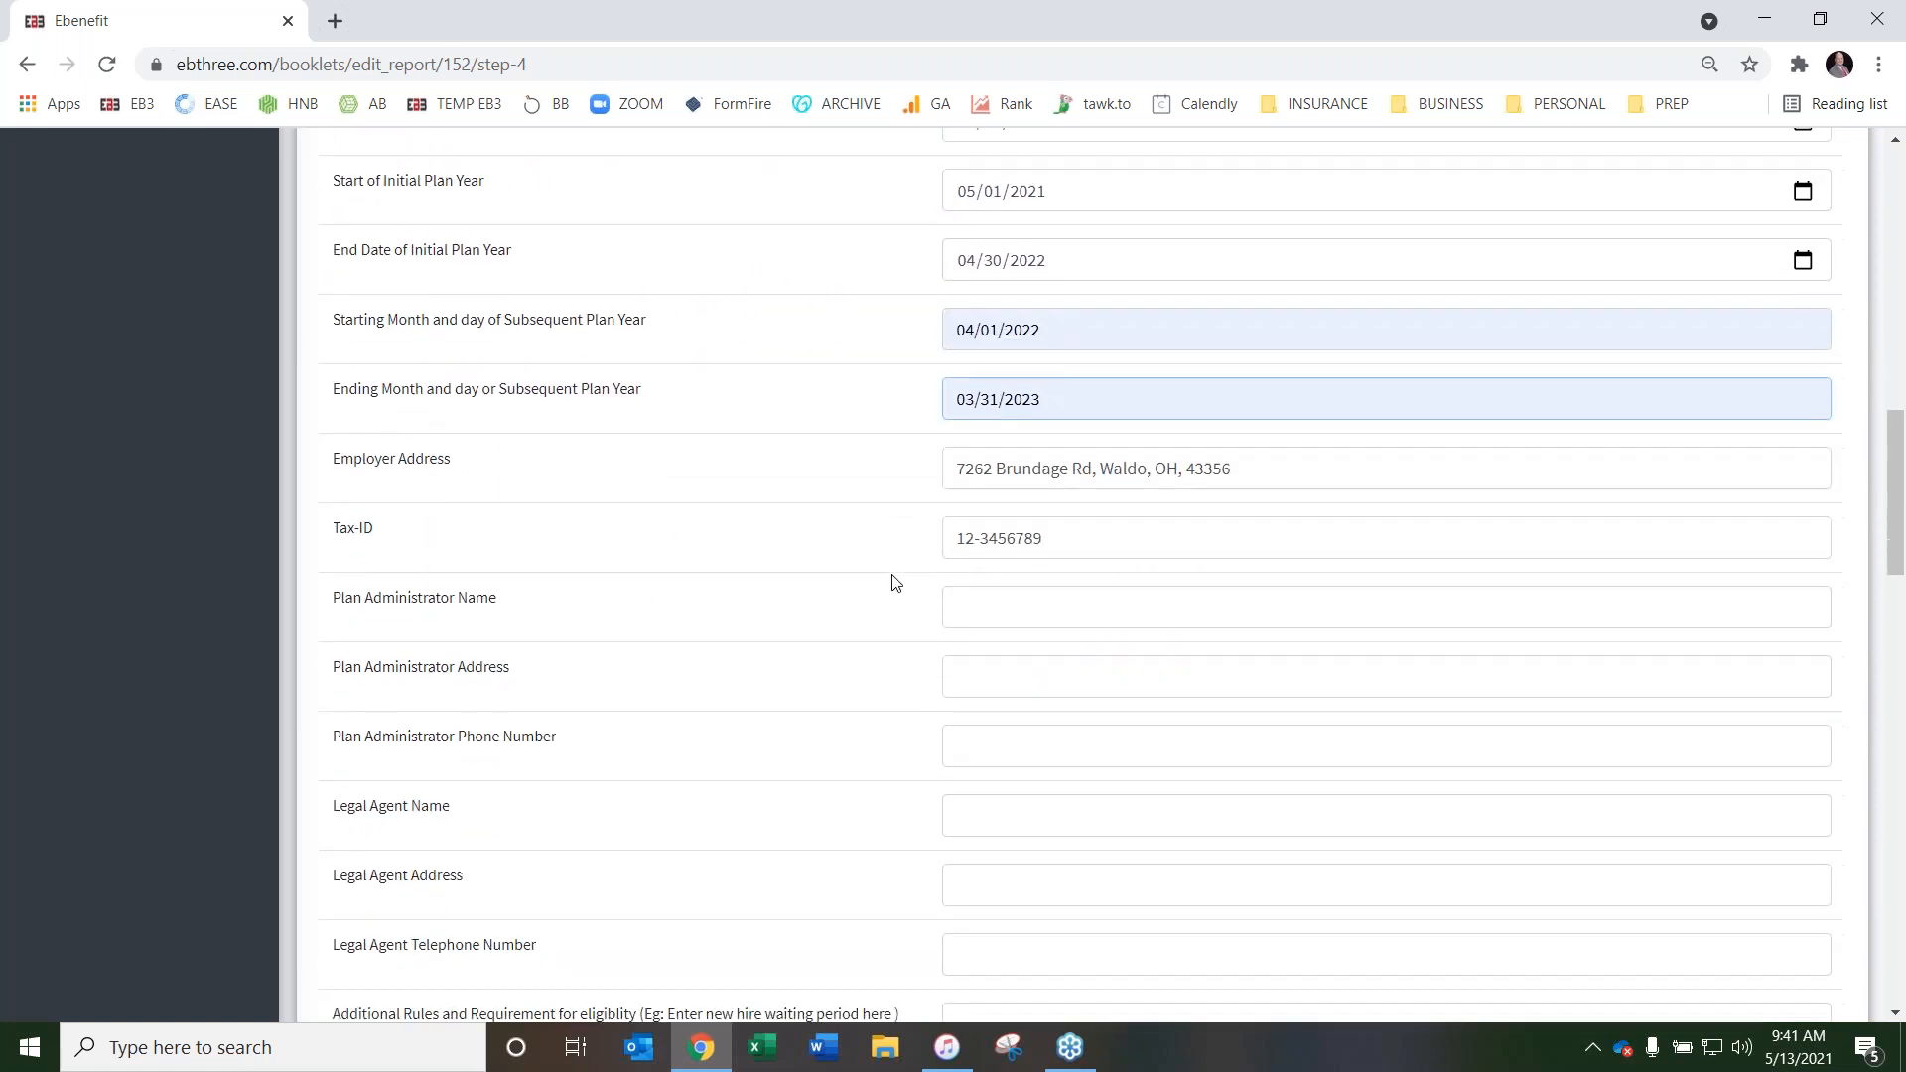
click(1036, 604)
click(1021, 675)
click(1023, 677)
click(1035, 727)
click(1035, 744)
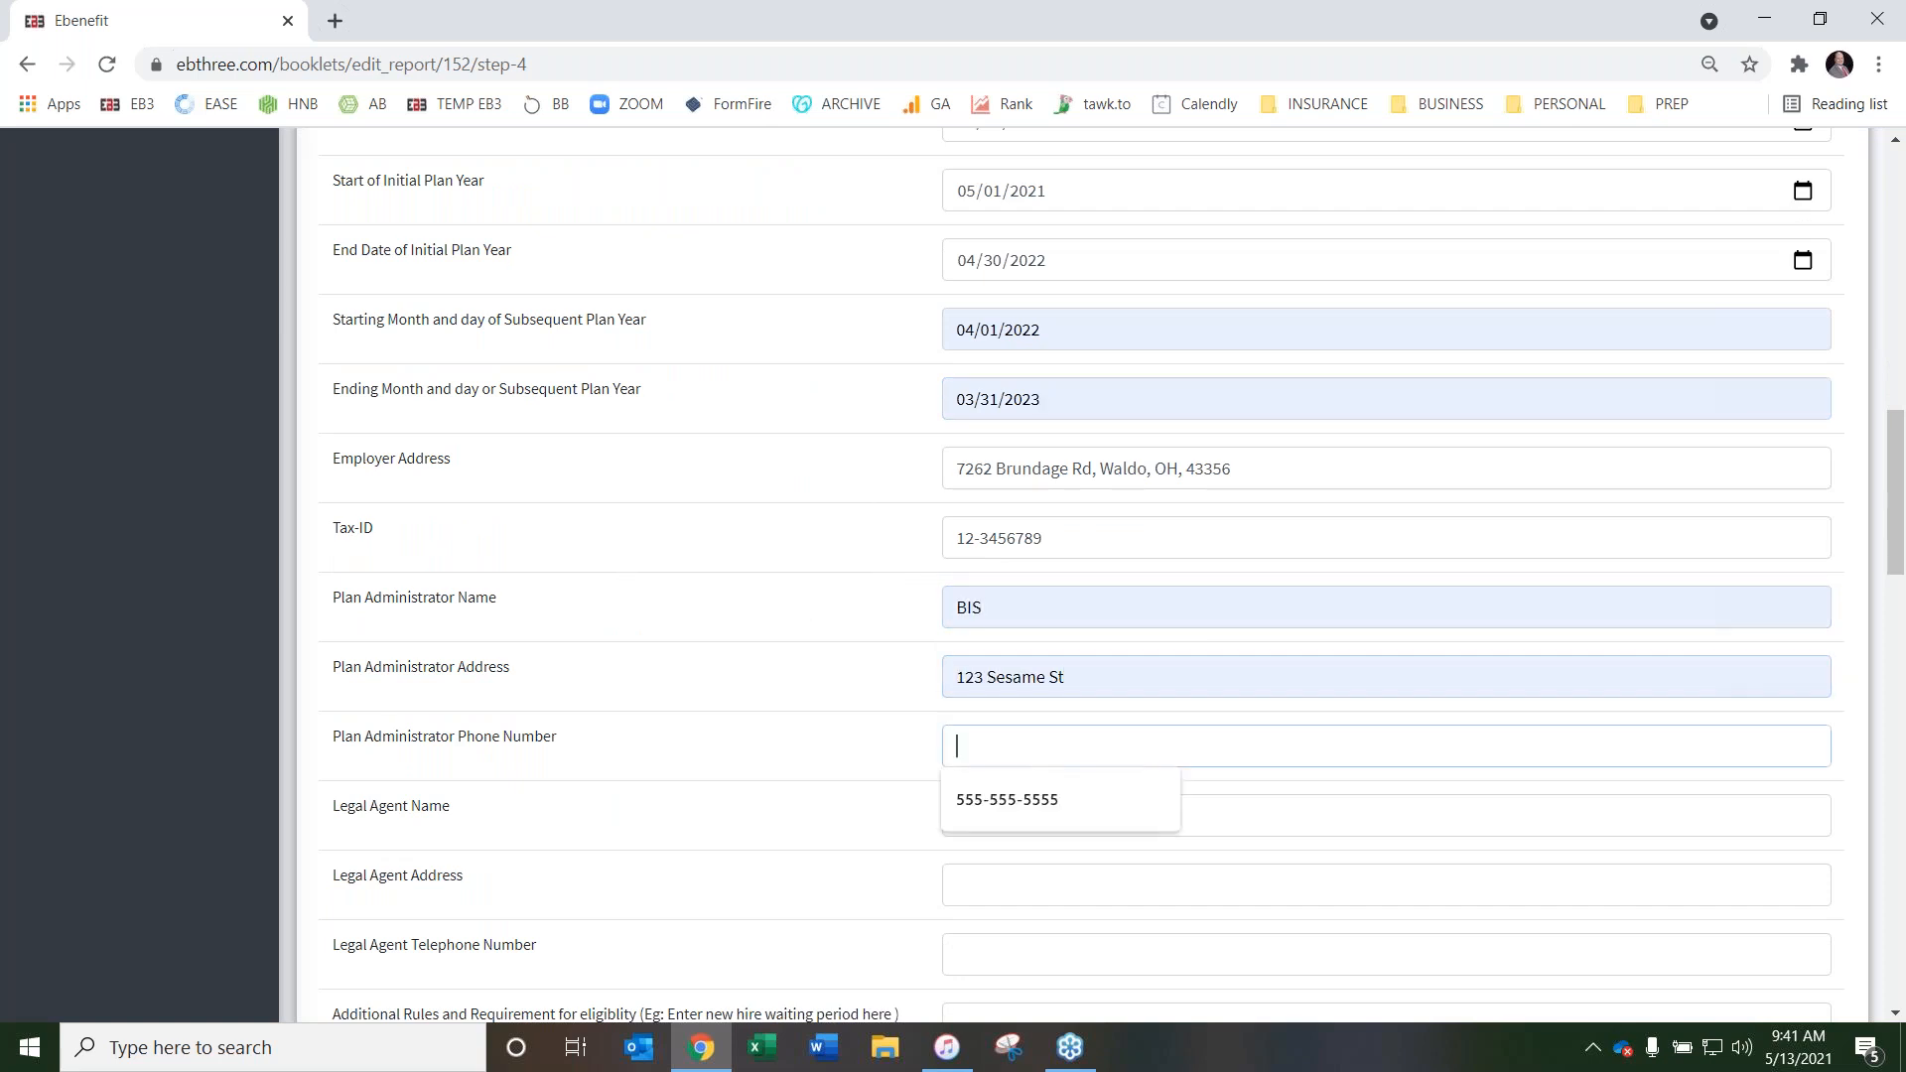
click(1048, 804)
Fill in the legal agent's name, address and telephone number
scroll(855, 655, down, 3)
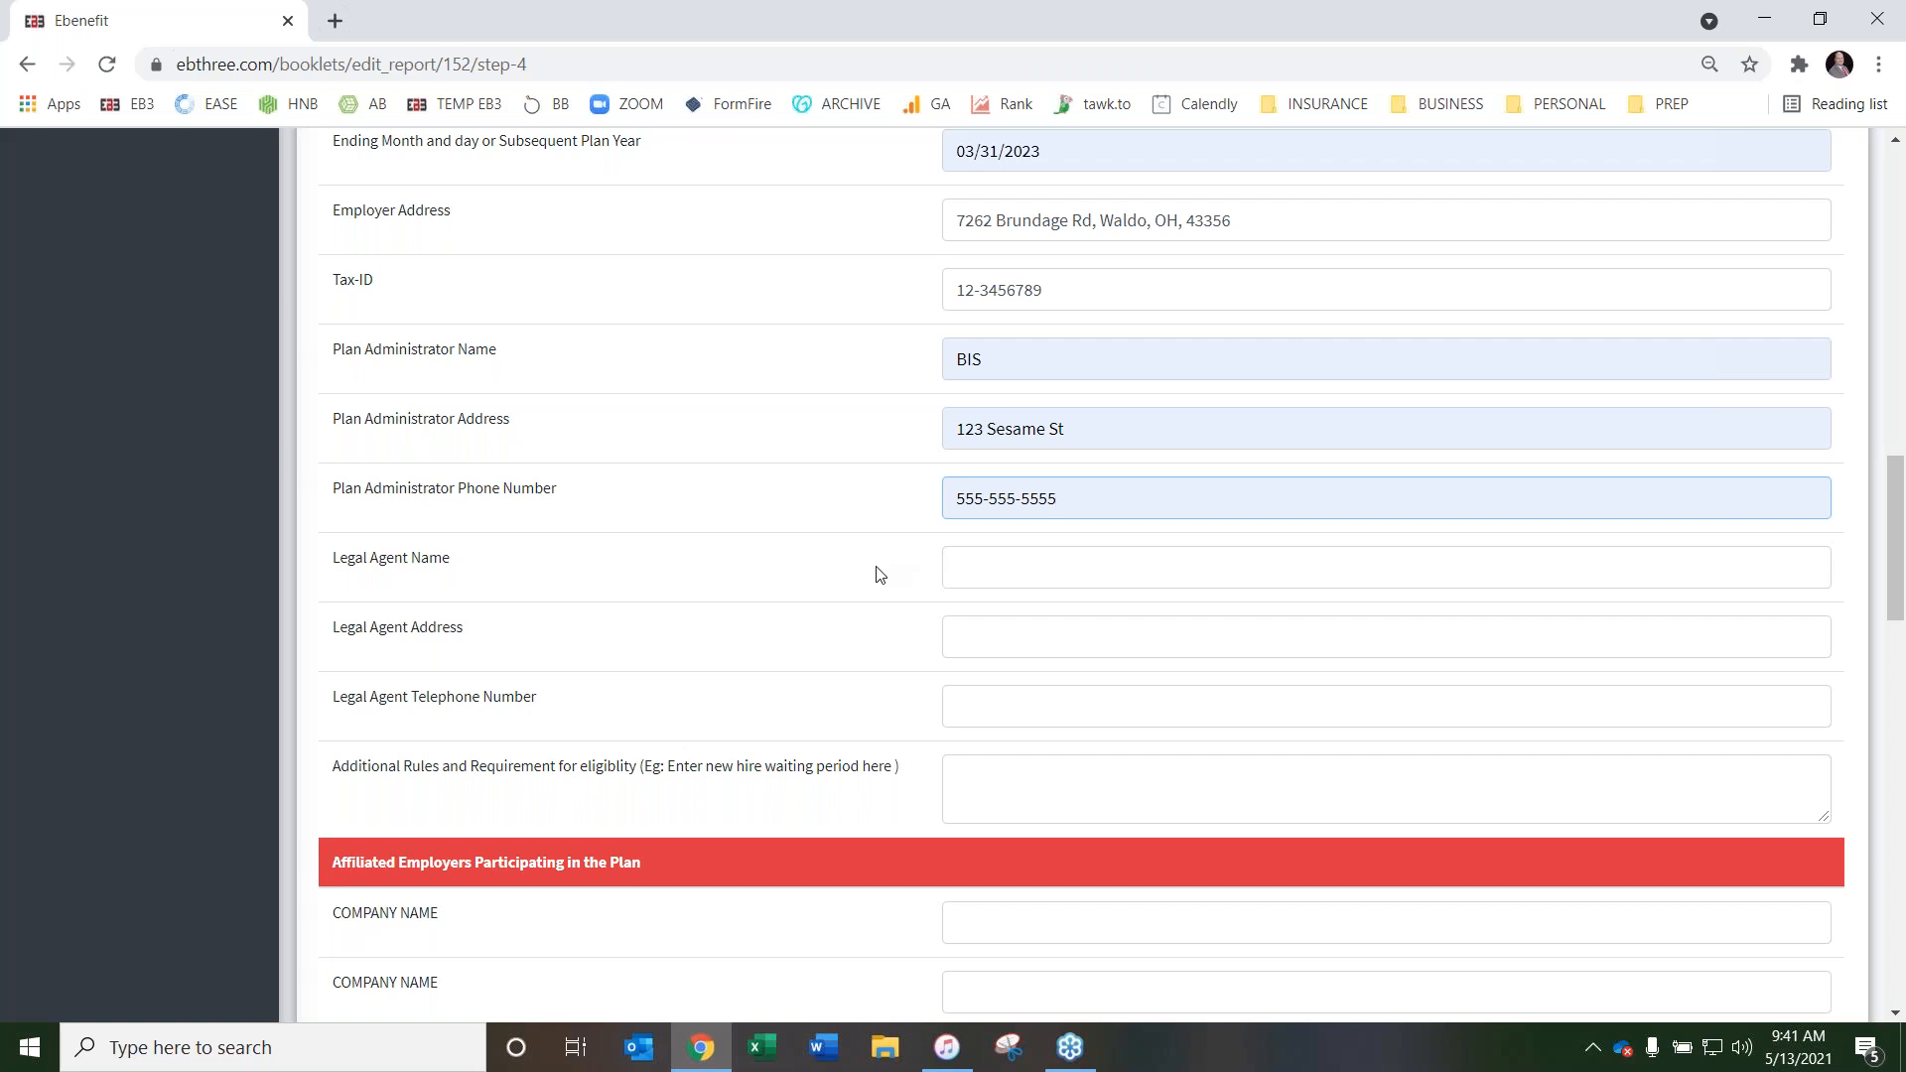
click(1026, 568)
click(1022, 621)
click(1018, 637)
click(1014, 703)
click(1014, 703)
click(1013, 763)
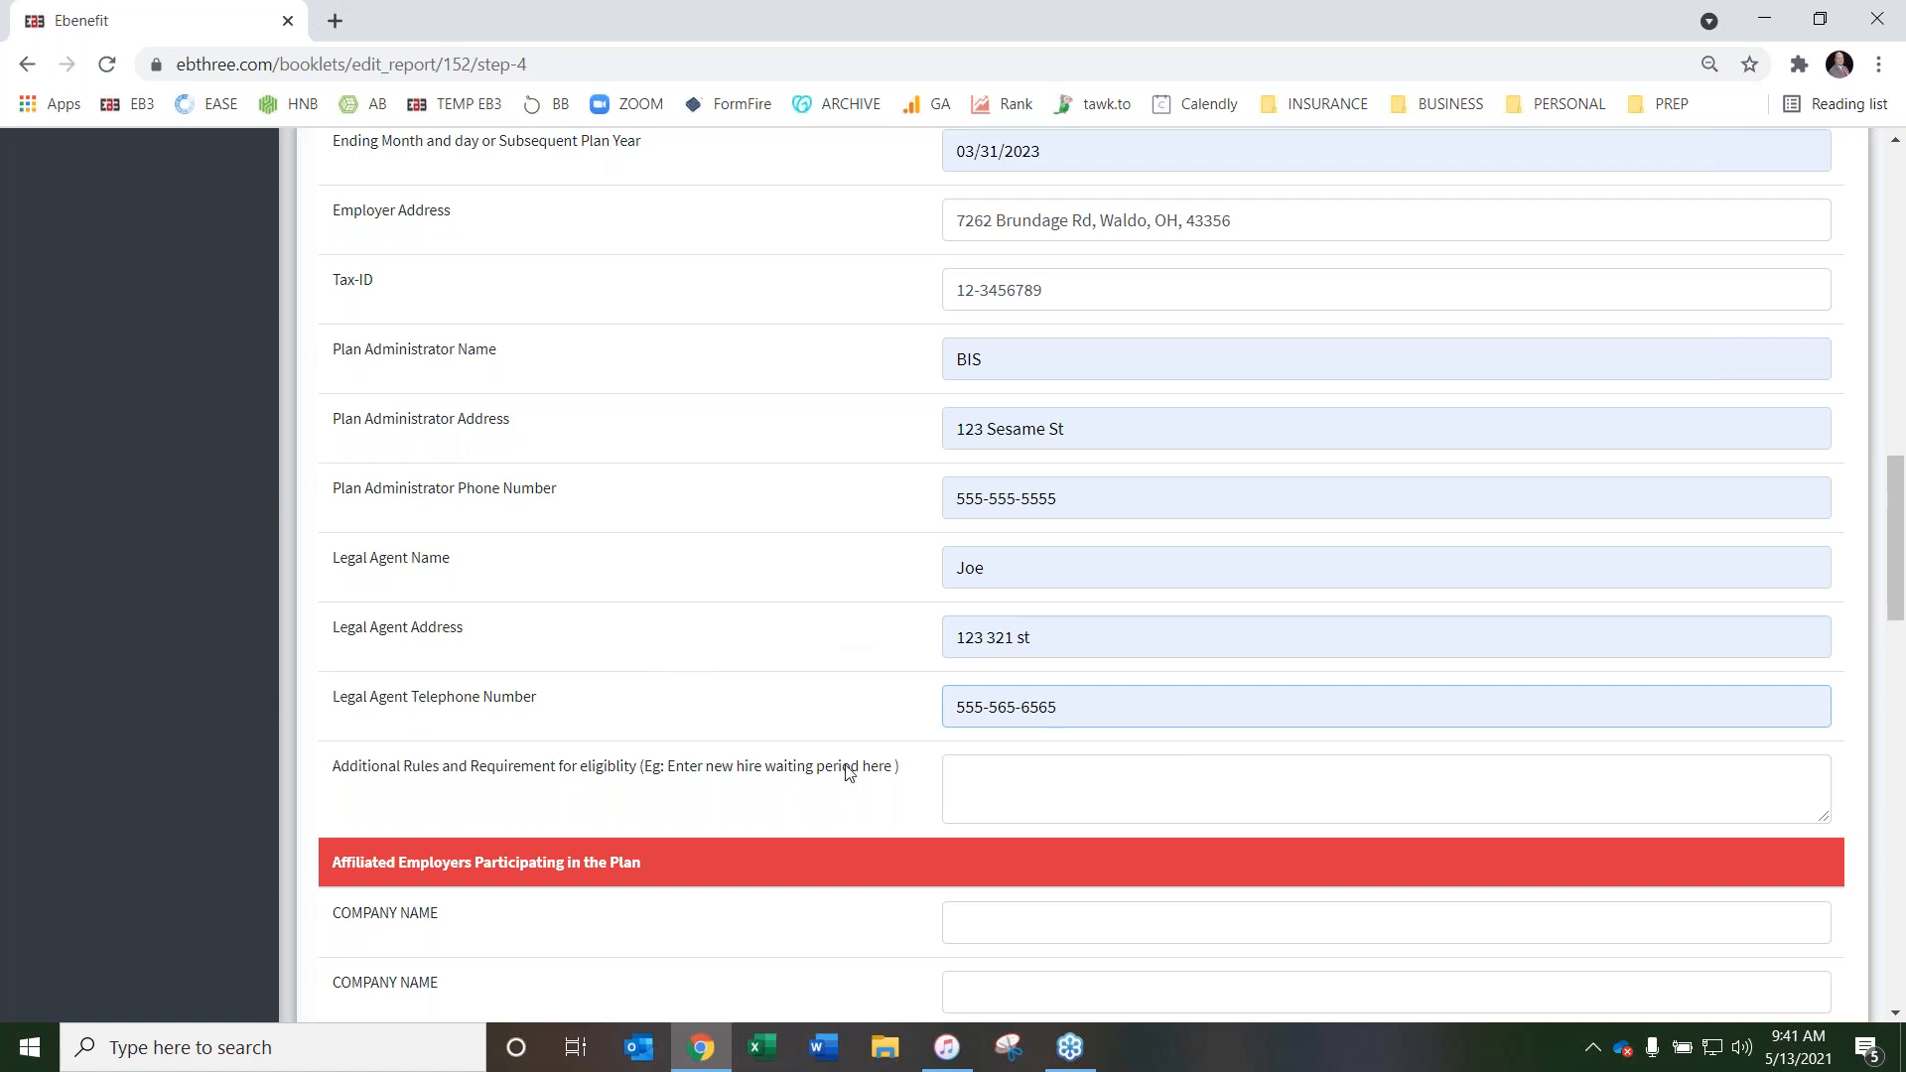
Enter 30 days as the new hire waiting period under the additional eligibility rules
click(979, 776)
text(30 days)
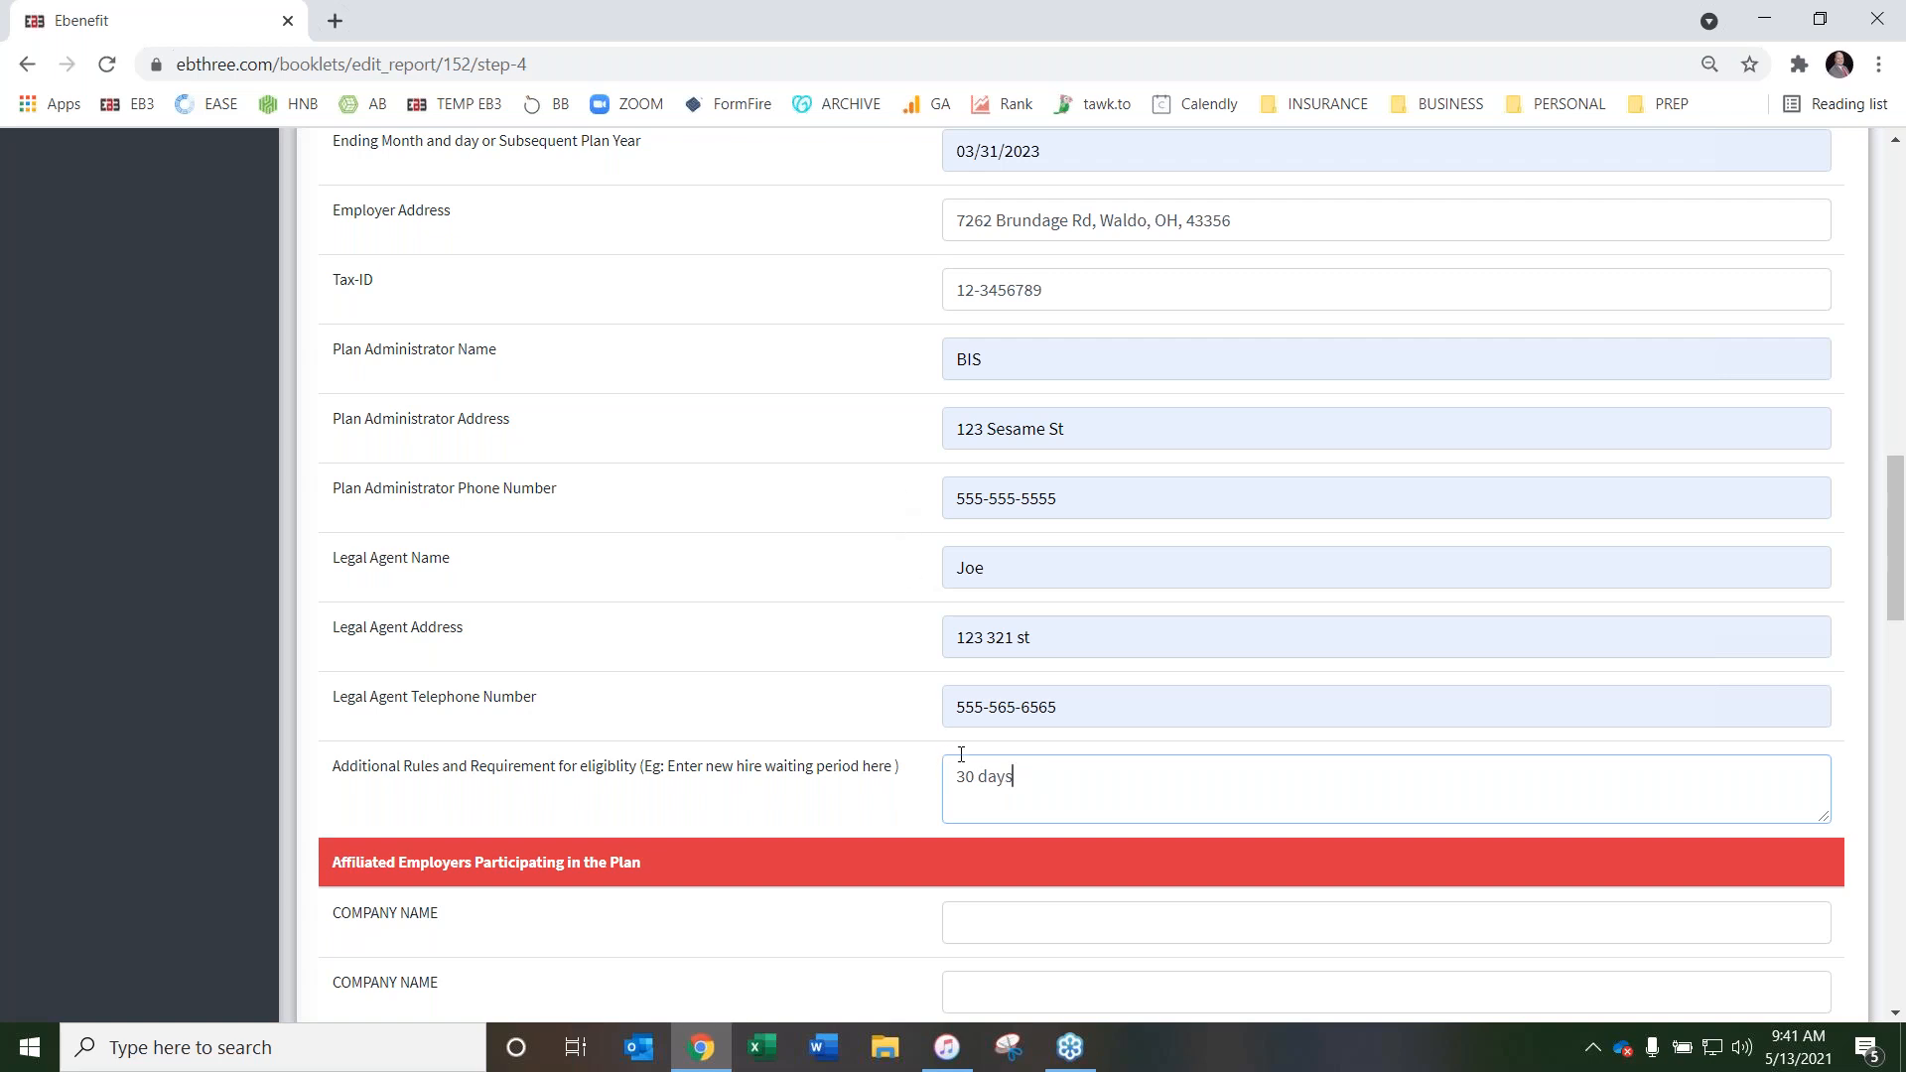
List BIP, EBA, FYI and 123 as the affiliated employers participating in the plan
scroll(896, 470, down, 4)
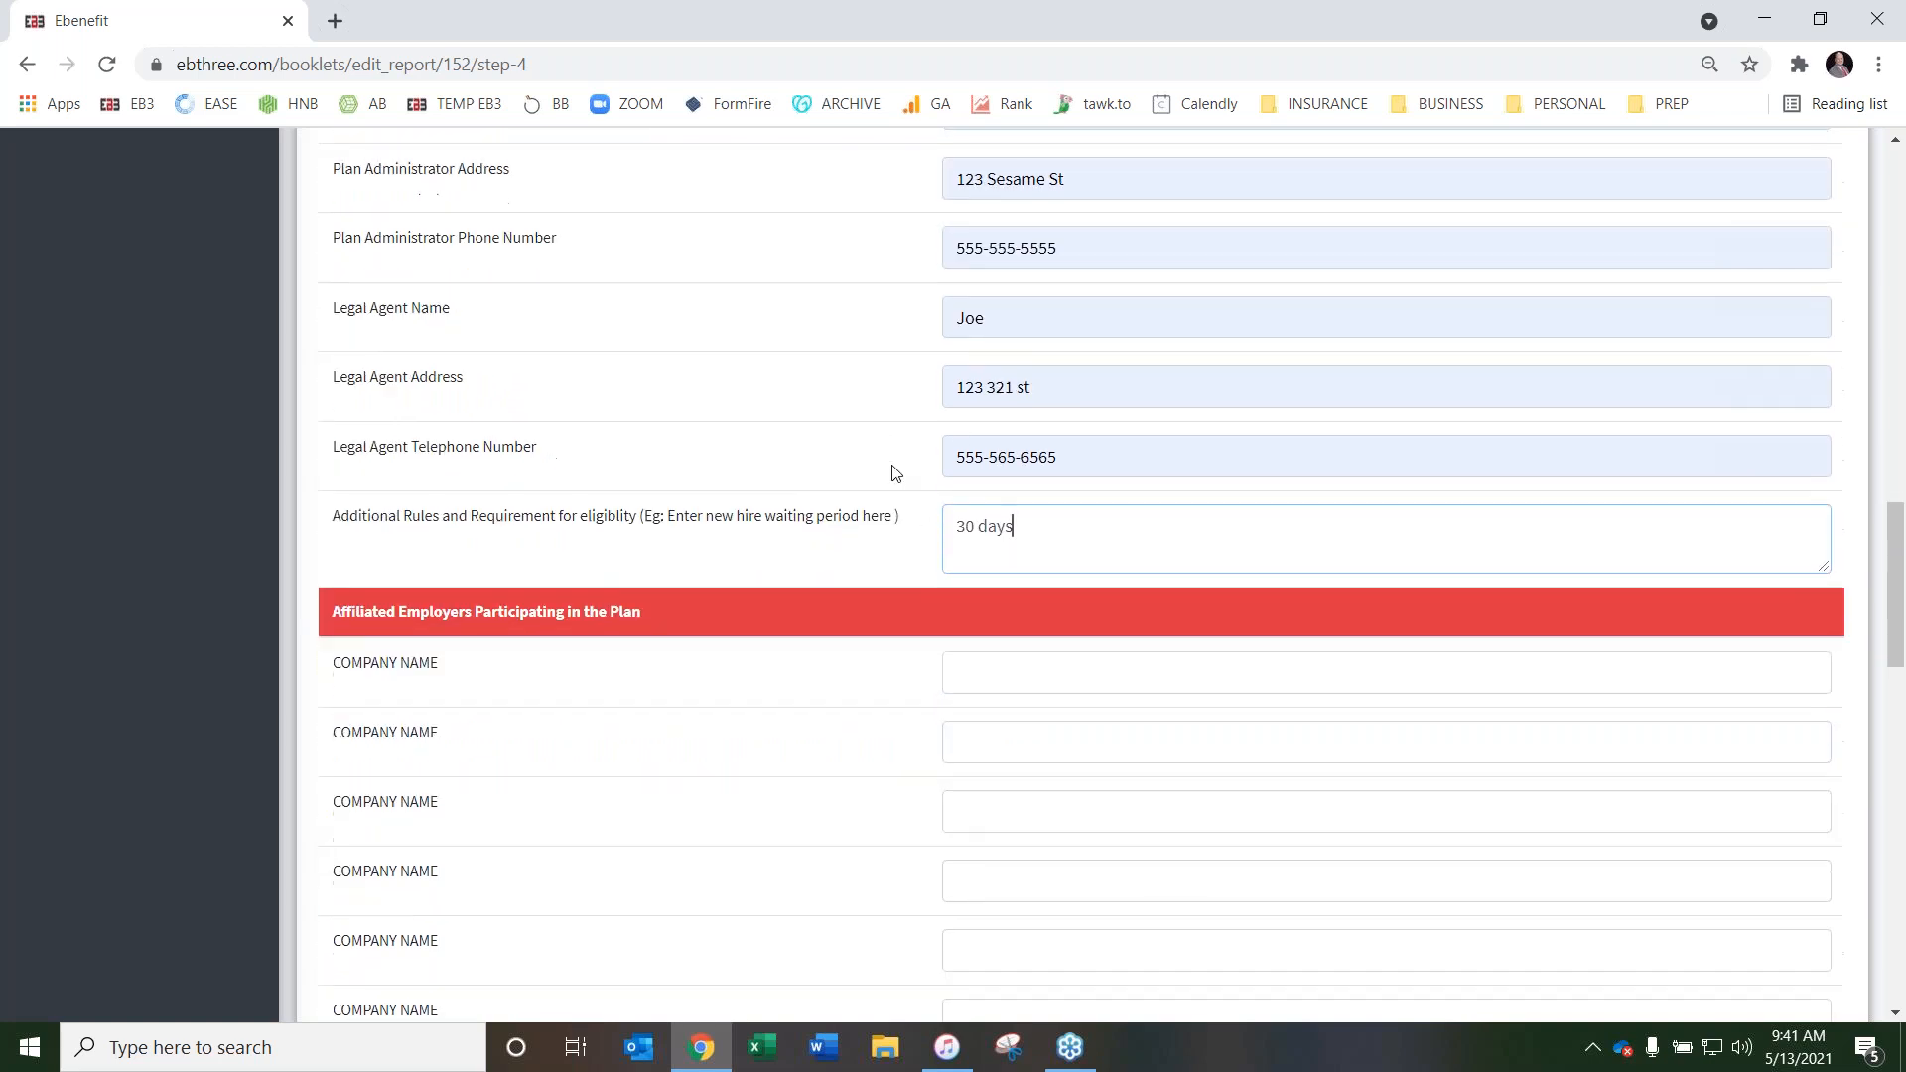
scroll(888, 481, down, 2)
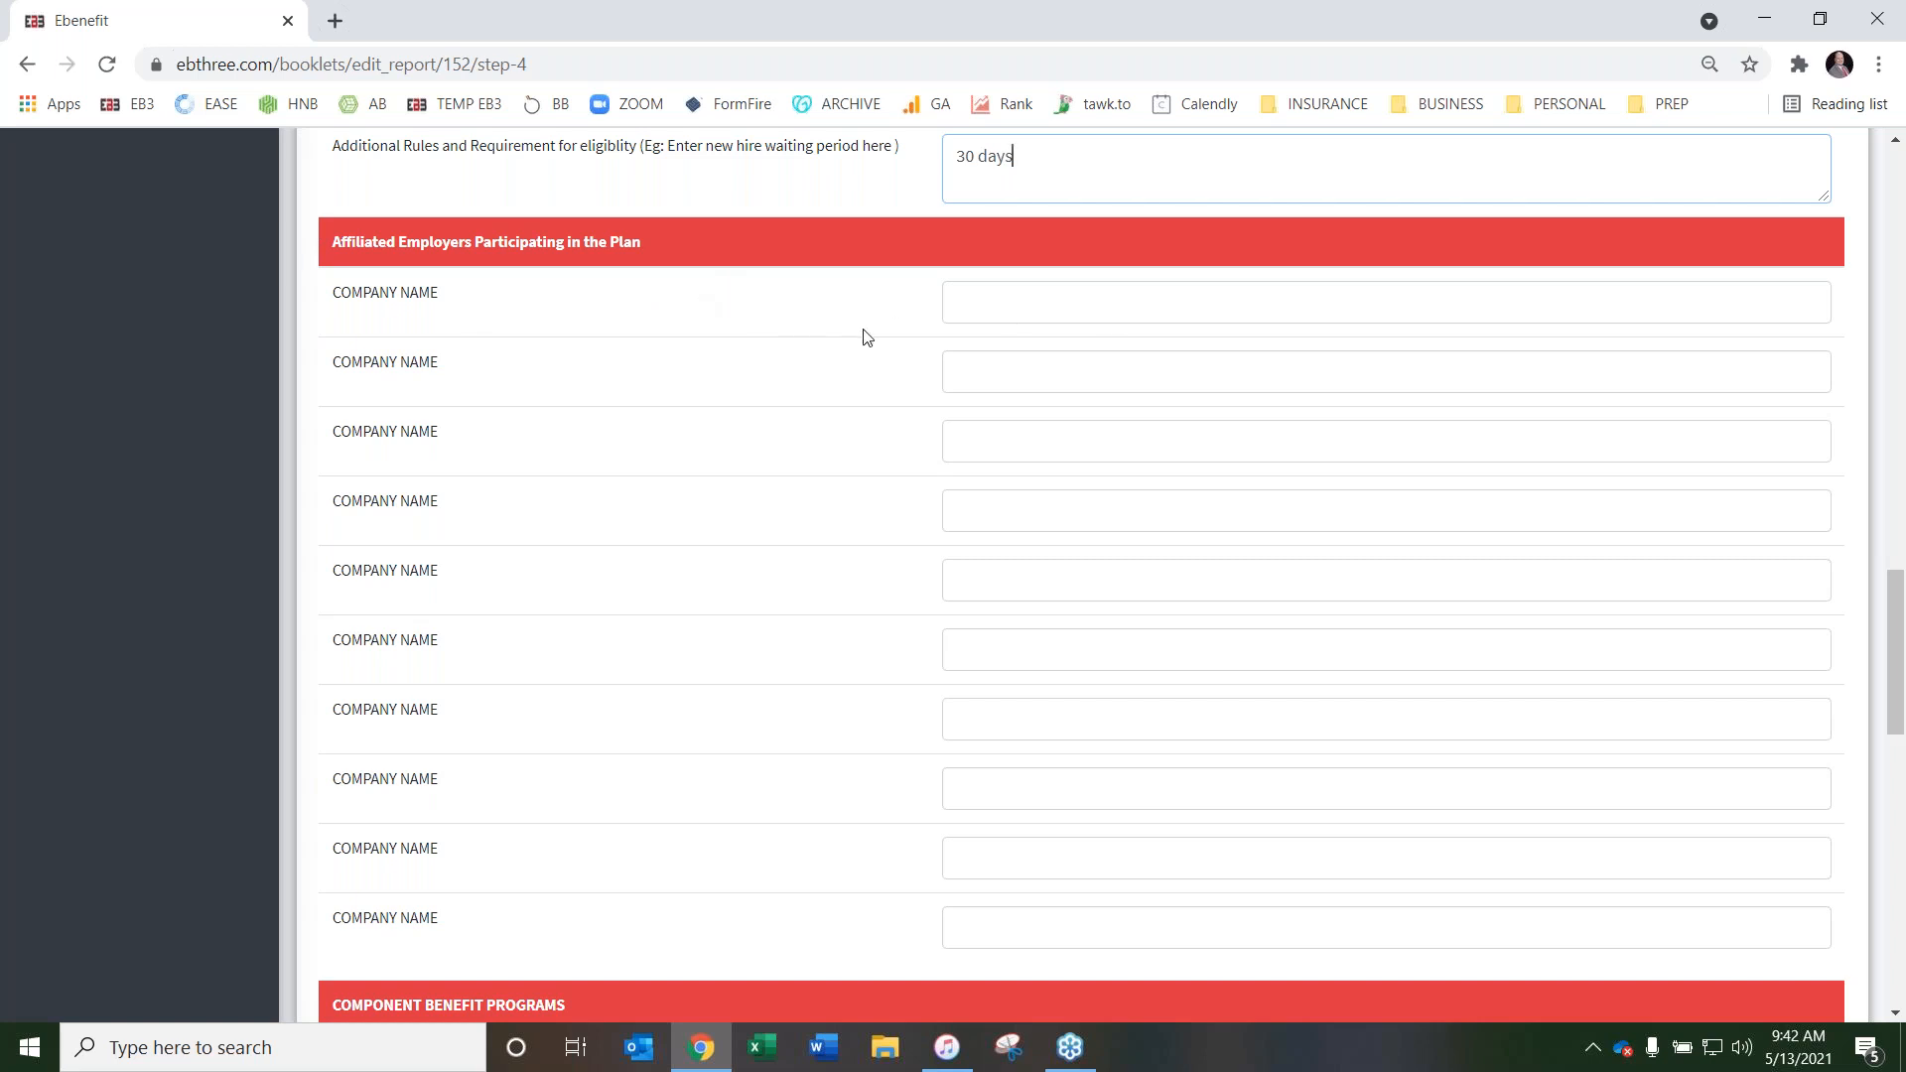
click(988, 304)
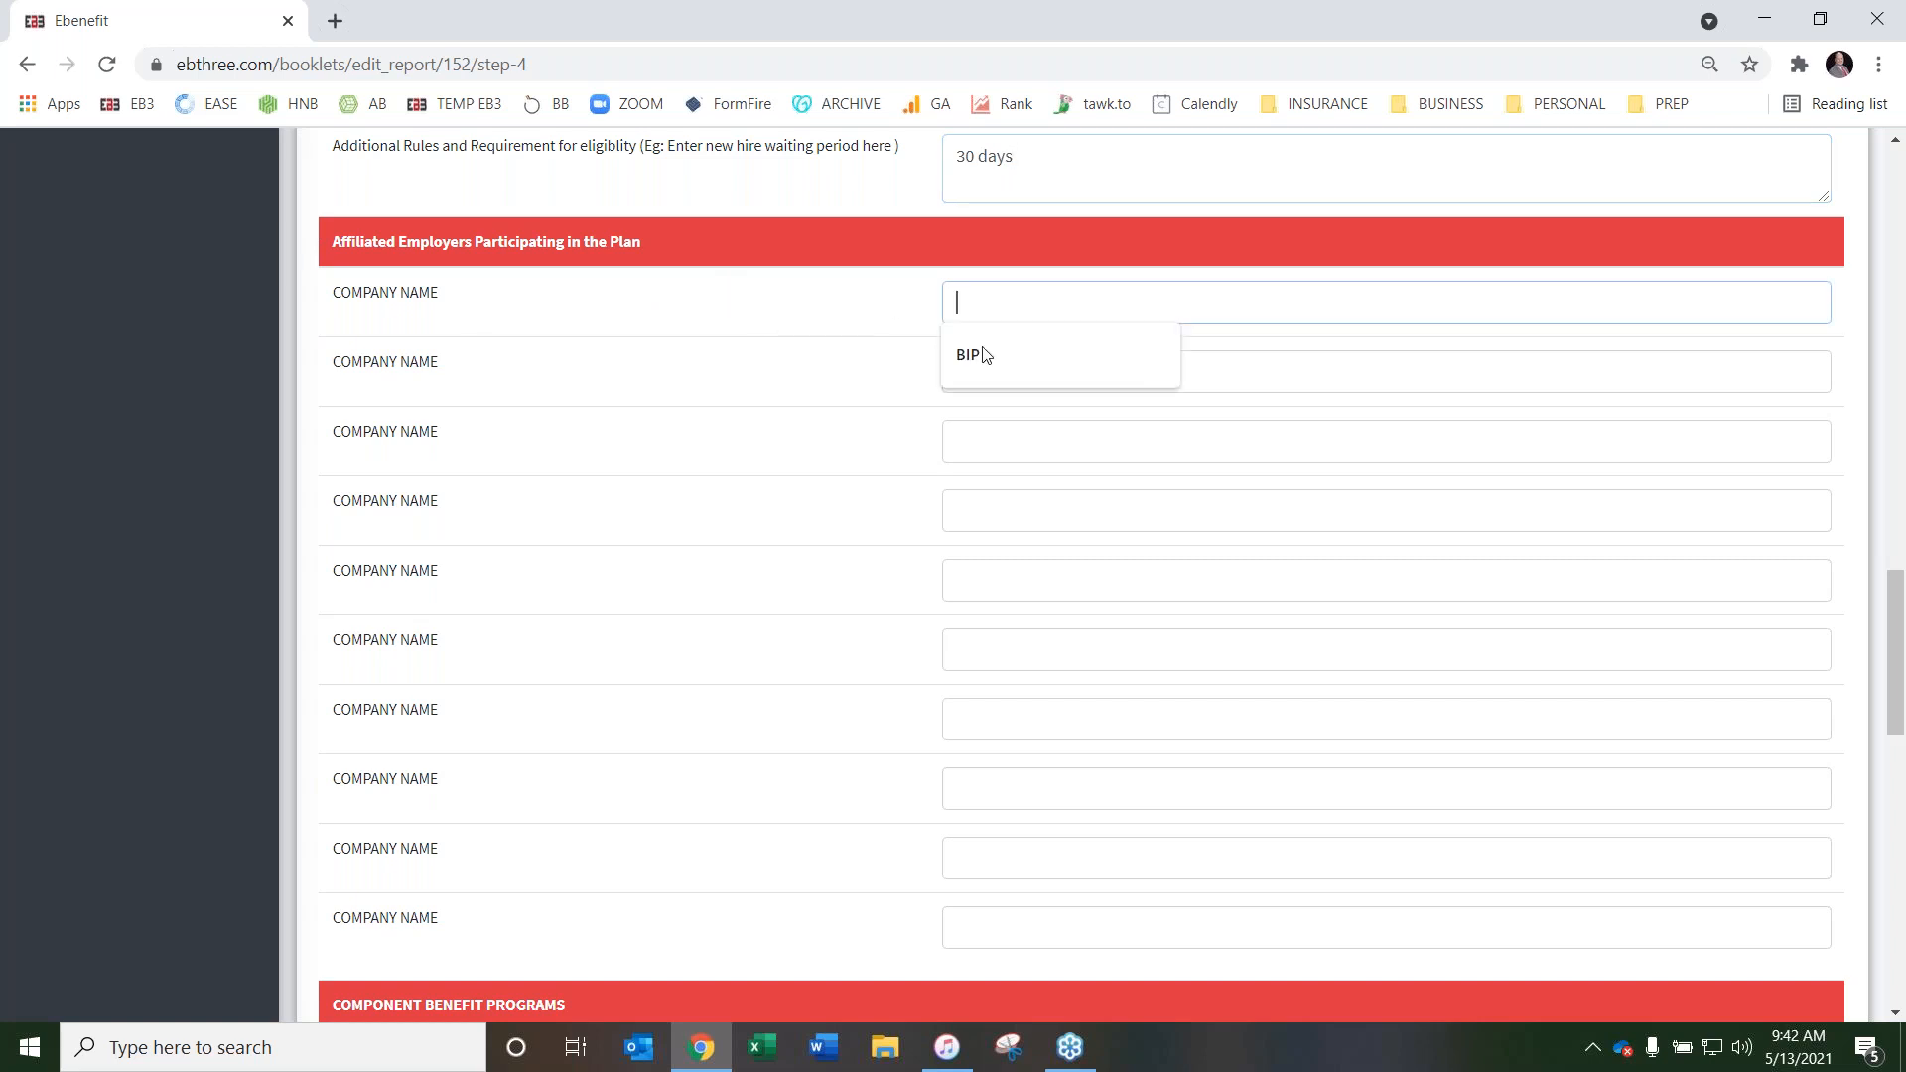
click(991, 362)
click(991, 367)
click(996, 430)
click(997, 437)
click(995, 498)
click(997, 511)
click(992, 564)
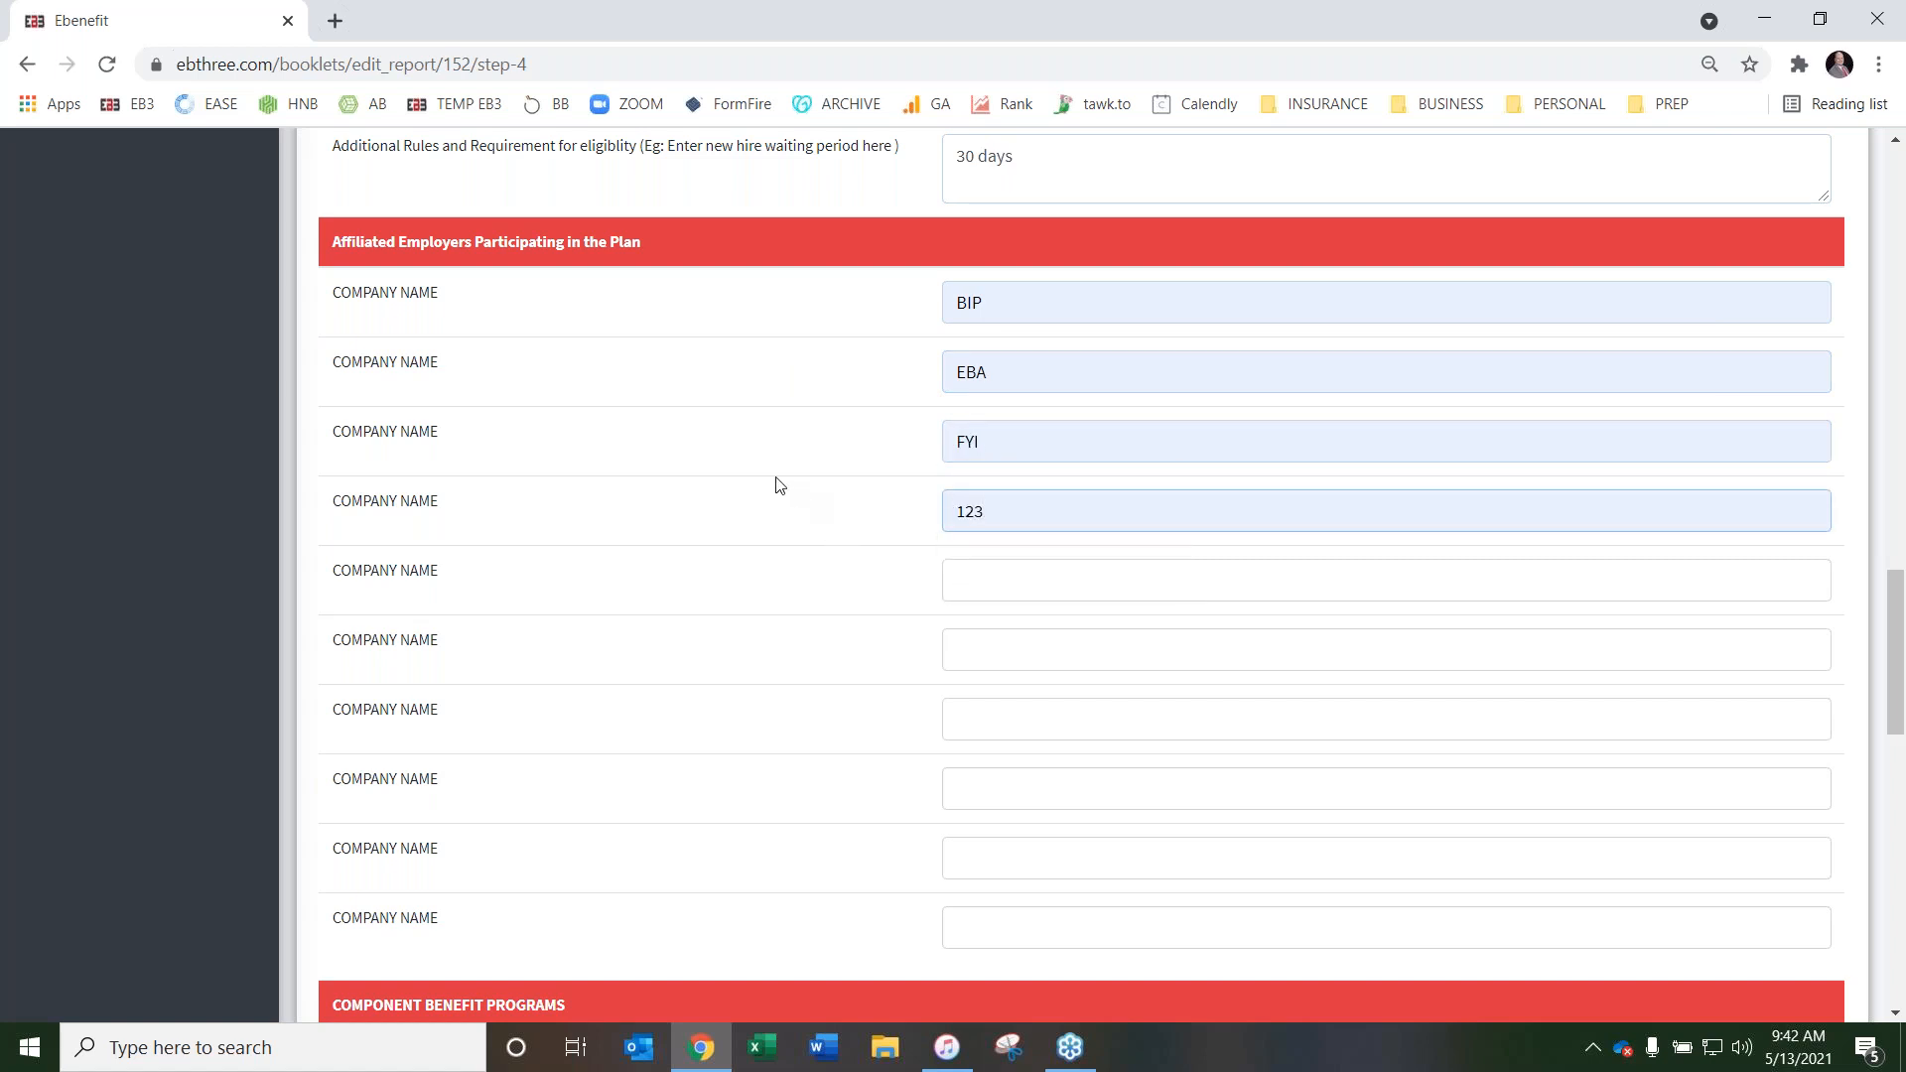
Enter UHC as the first component benefit program's name and Medical as its type
scroll(780, 484, down, 1)
scroll(779, 485, up, 1)
scroll(735, 349, down, 8)
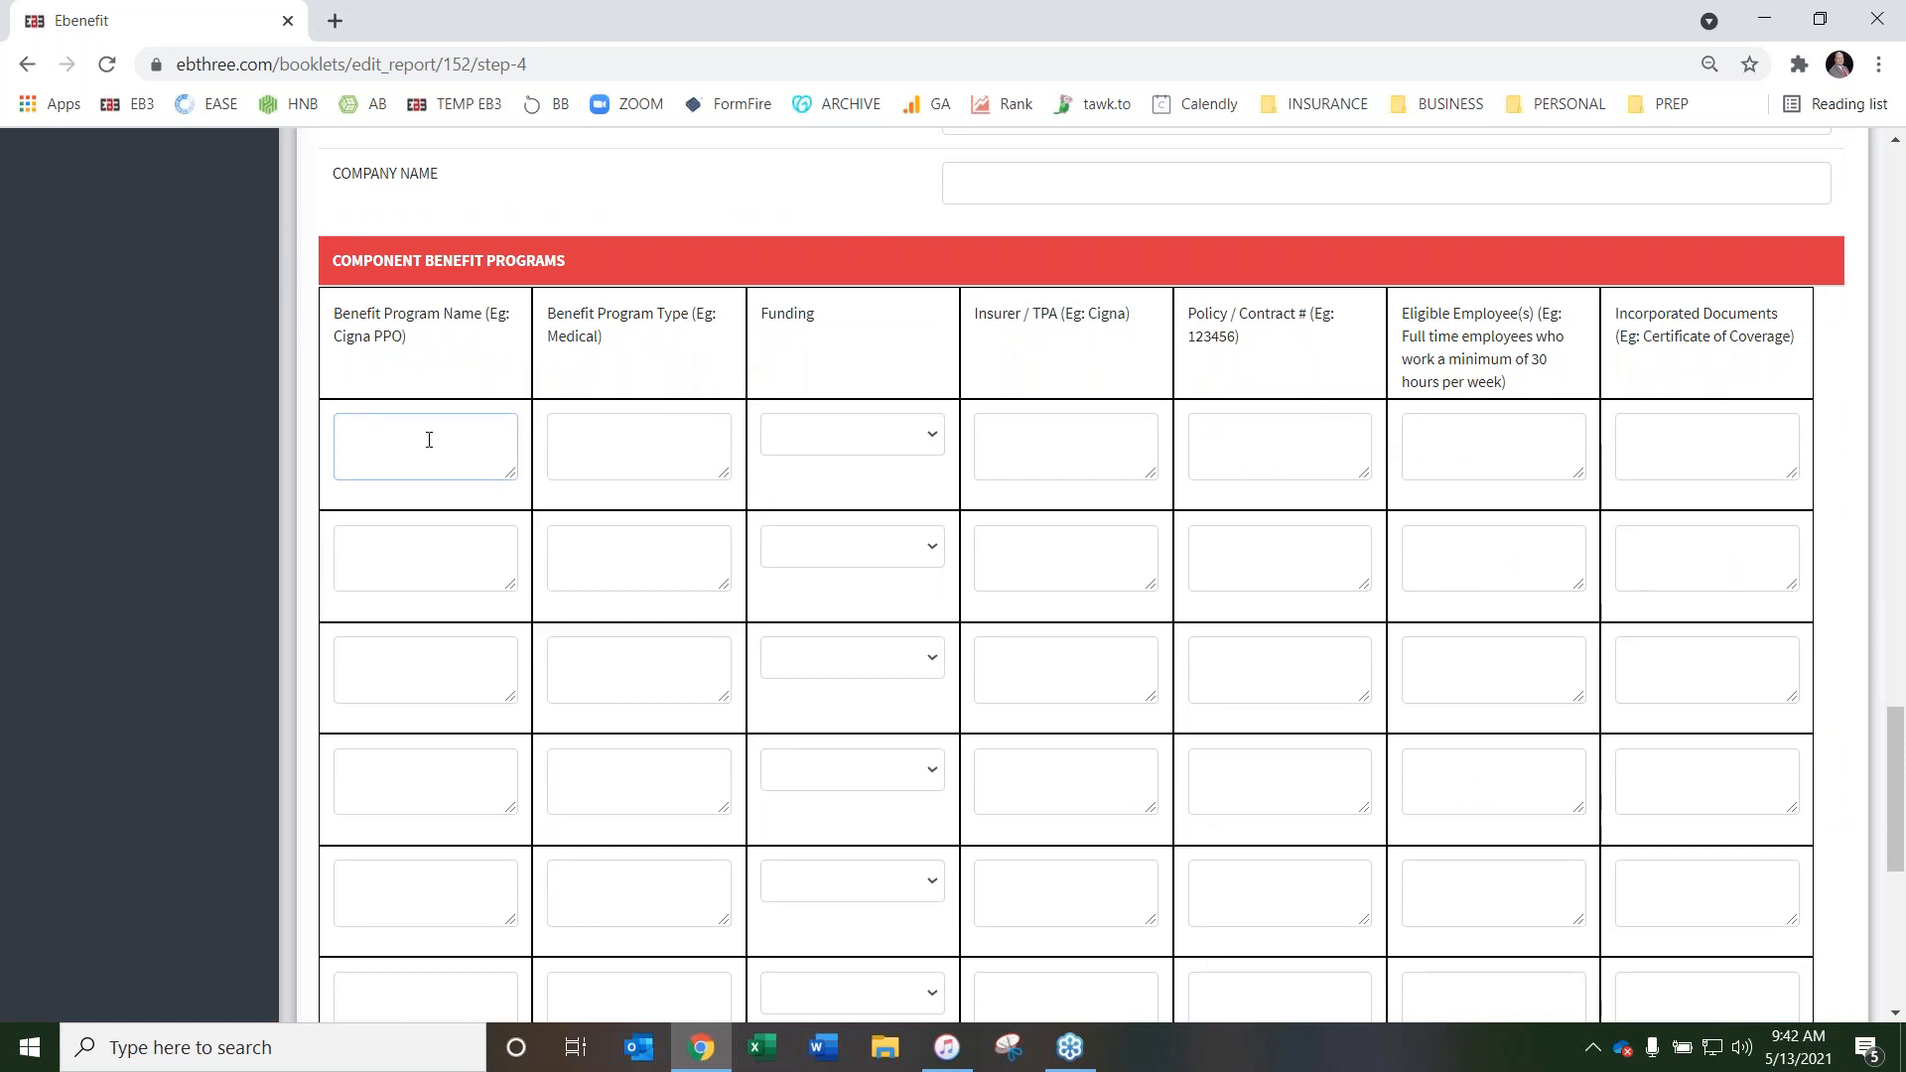
text(igna)
key(BackSpace)
key(BackSpace)
key(BackSpace)
key(BackSpace)
text(UHXC)
key(BackSpace)
key(BackSpace)
click(614, 431)
text(Medic)
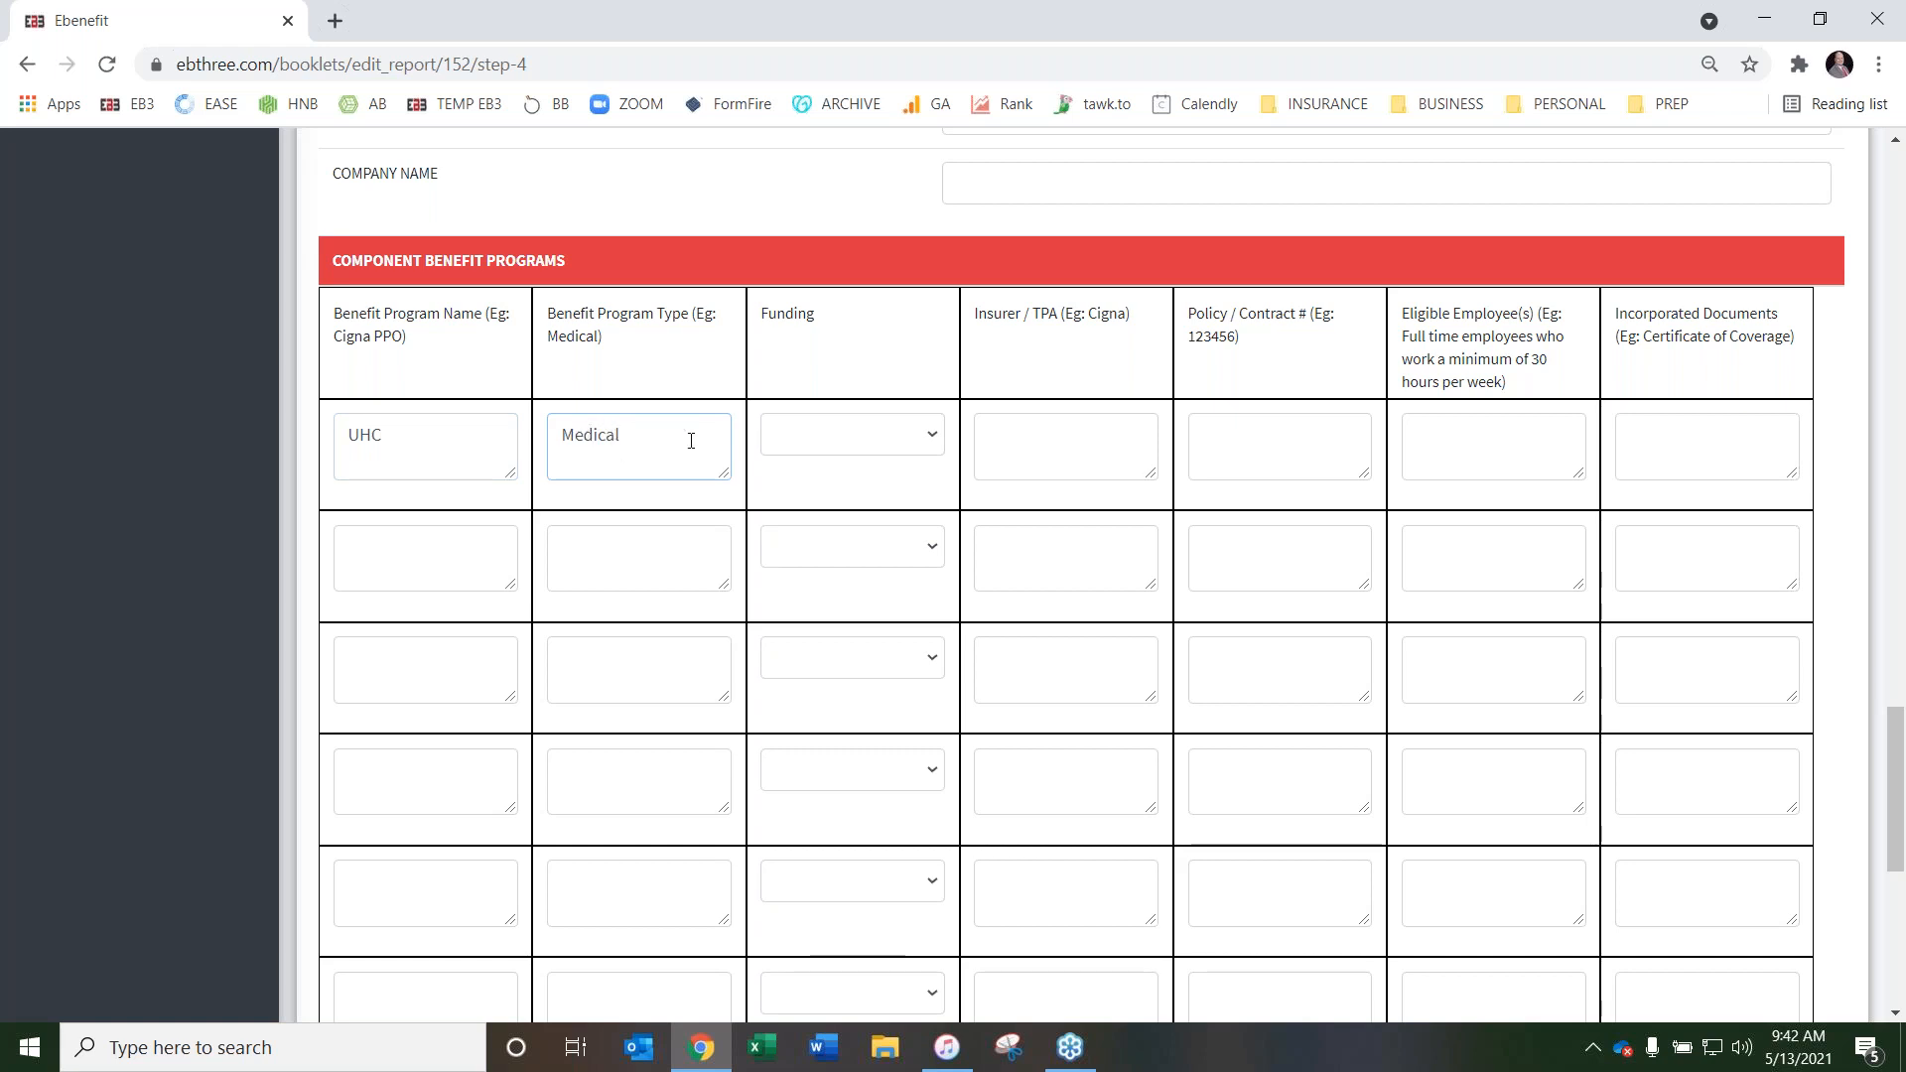
Set the UHC program's funding to Self-Funded and its insurer/TPA to UMR, and enter its policy/contract number
click(836, 440)
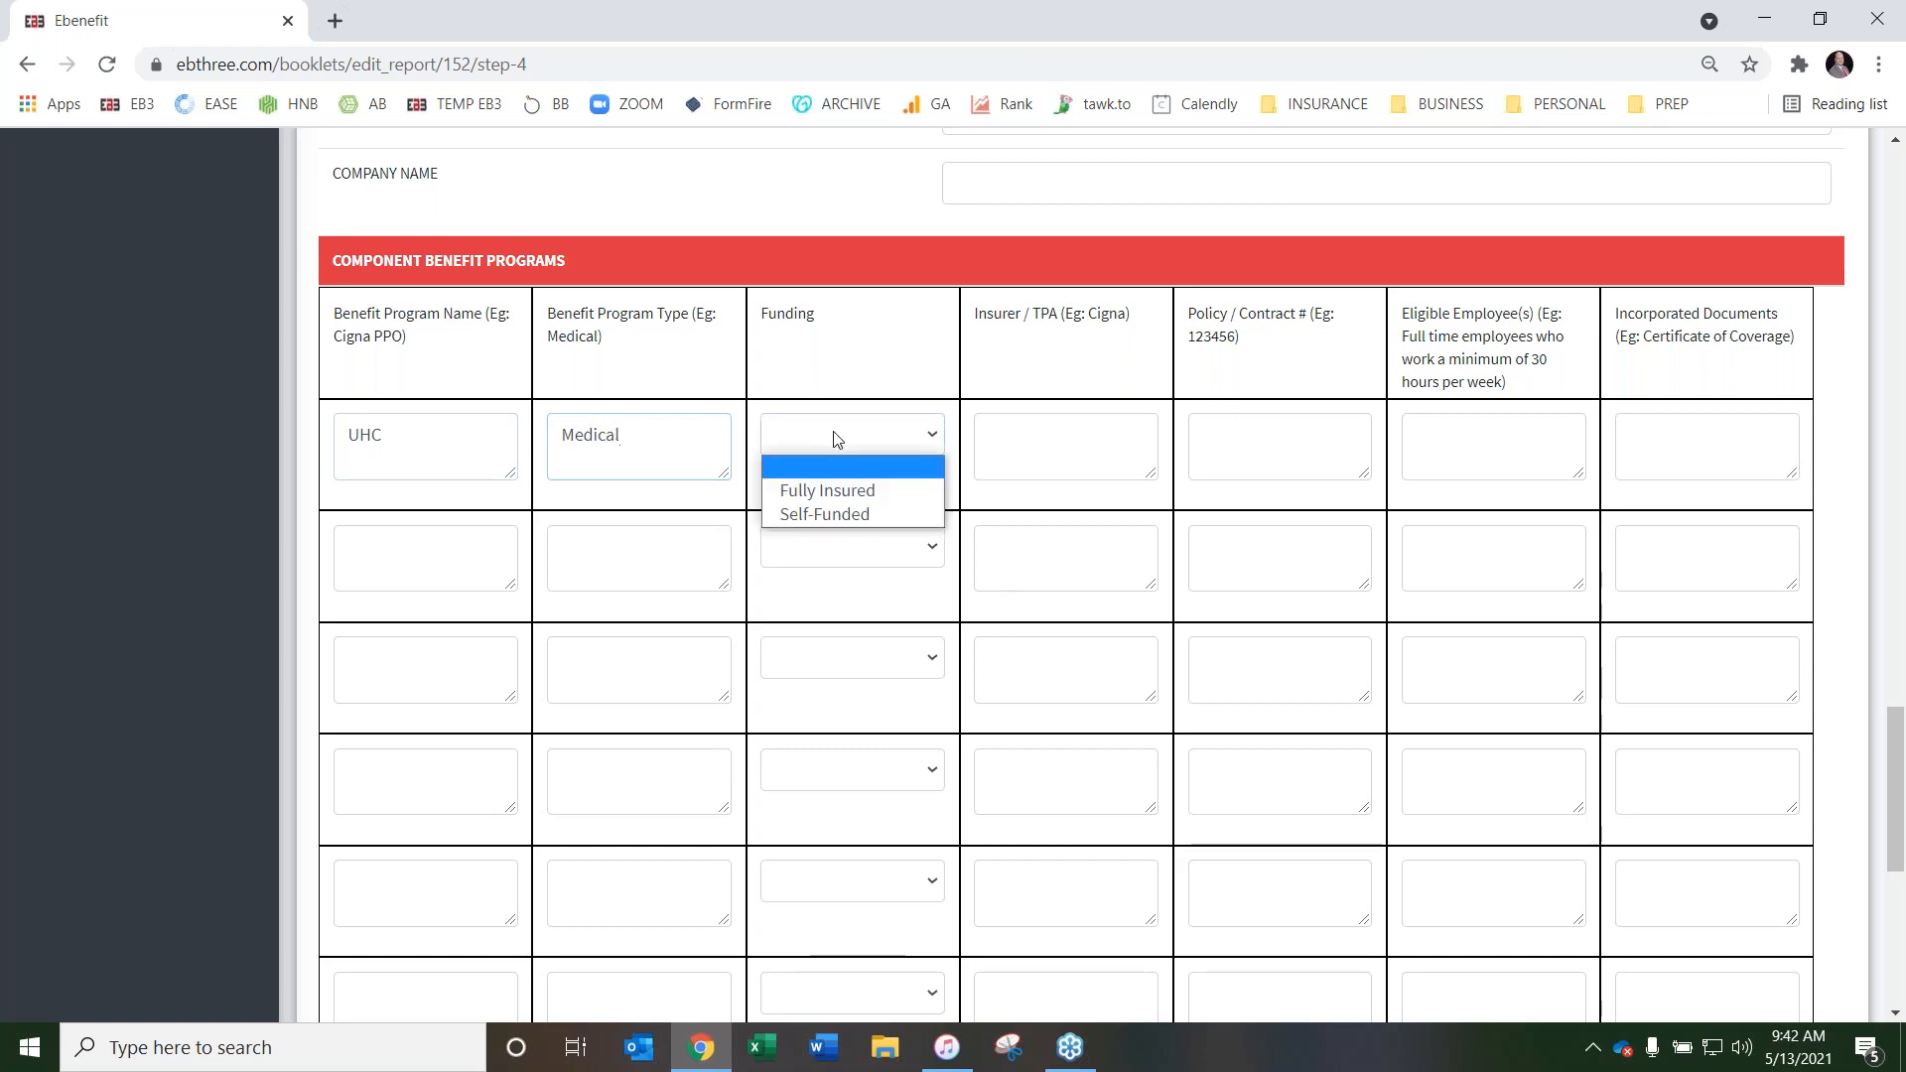
click(858, 515)
click(1098, 430)
text(UH)
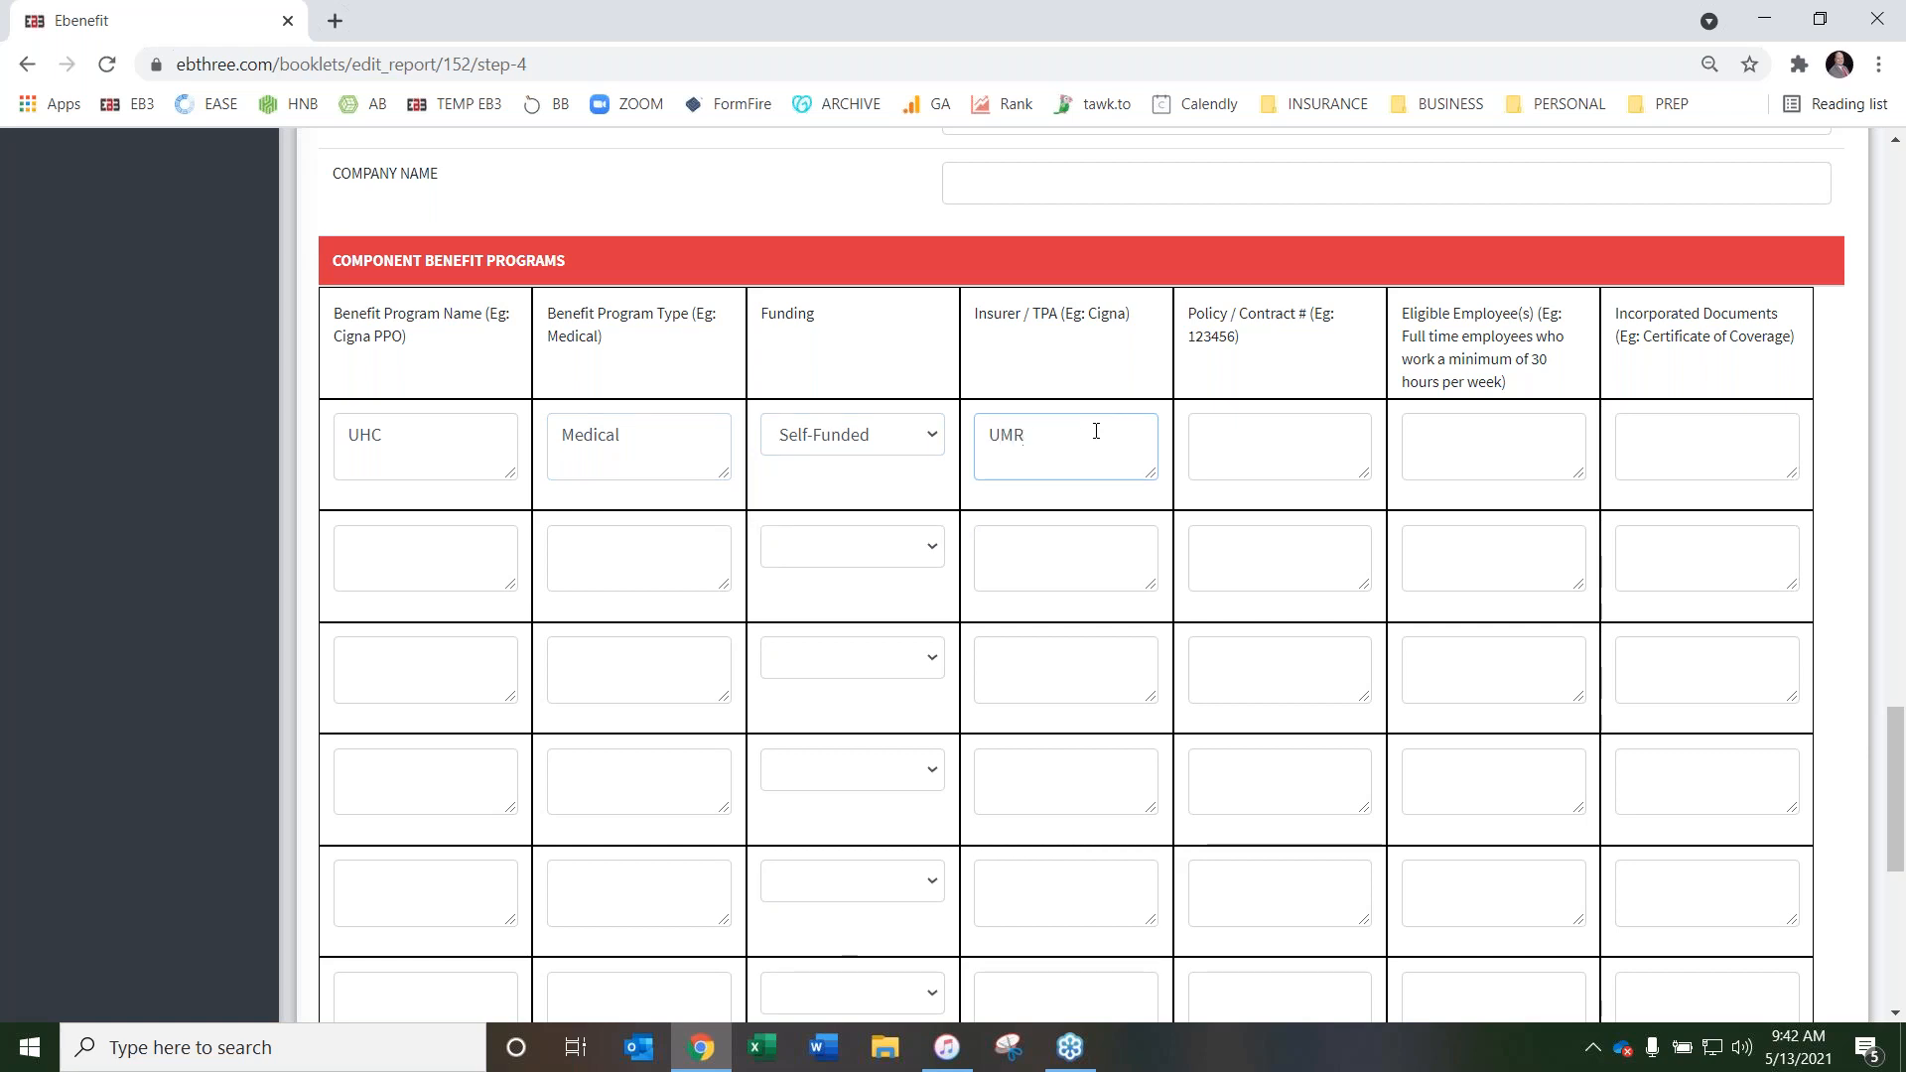
click(1269, 440)
text(1234156)
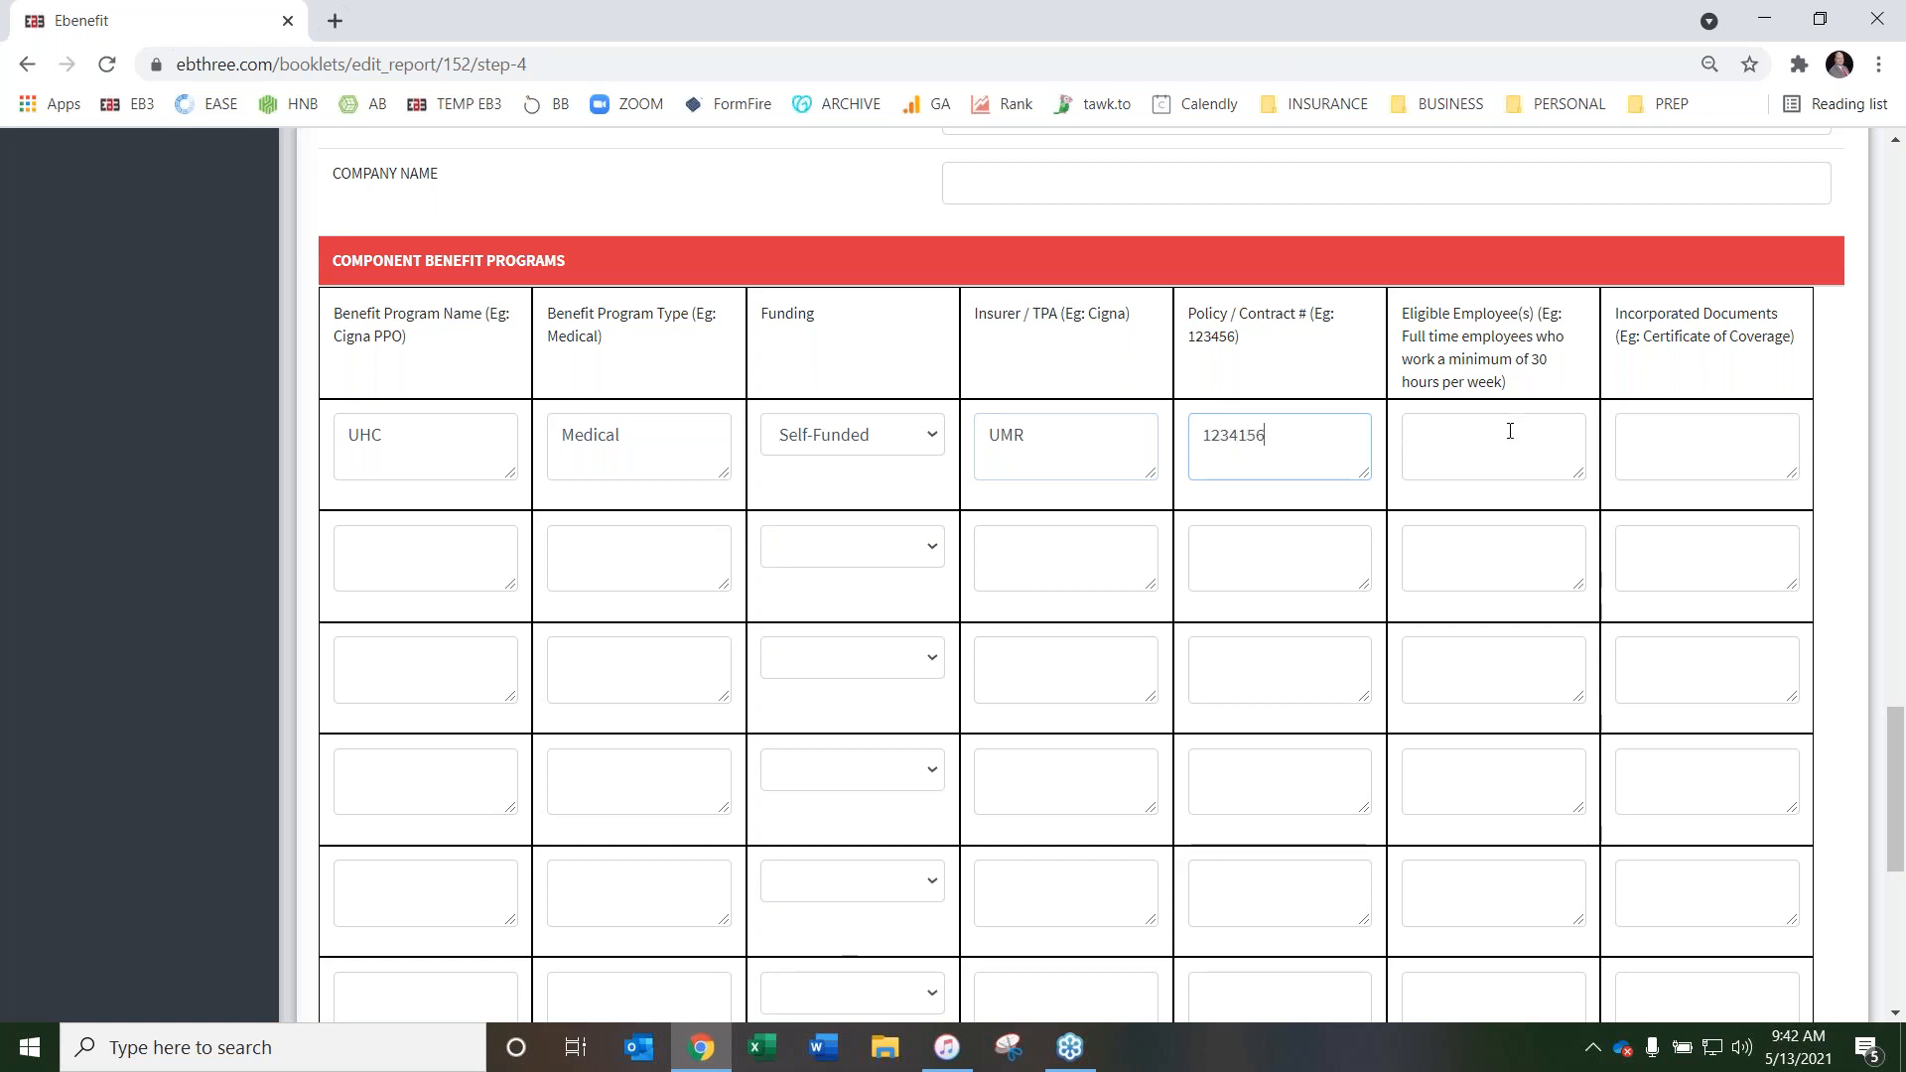
Copy the example text on full-time employees working at least 30 hours into UHC's Eligible Employee(s), and enter COC for Incorporated Documents
drag(1401, 343, 1511, 395)
right_click(1403, 350)
click(1479, 371)
right_click(1476, 449)
click(1538, 641)
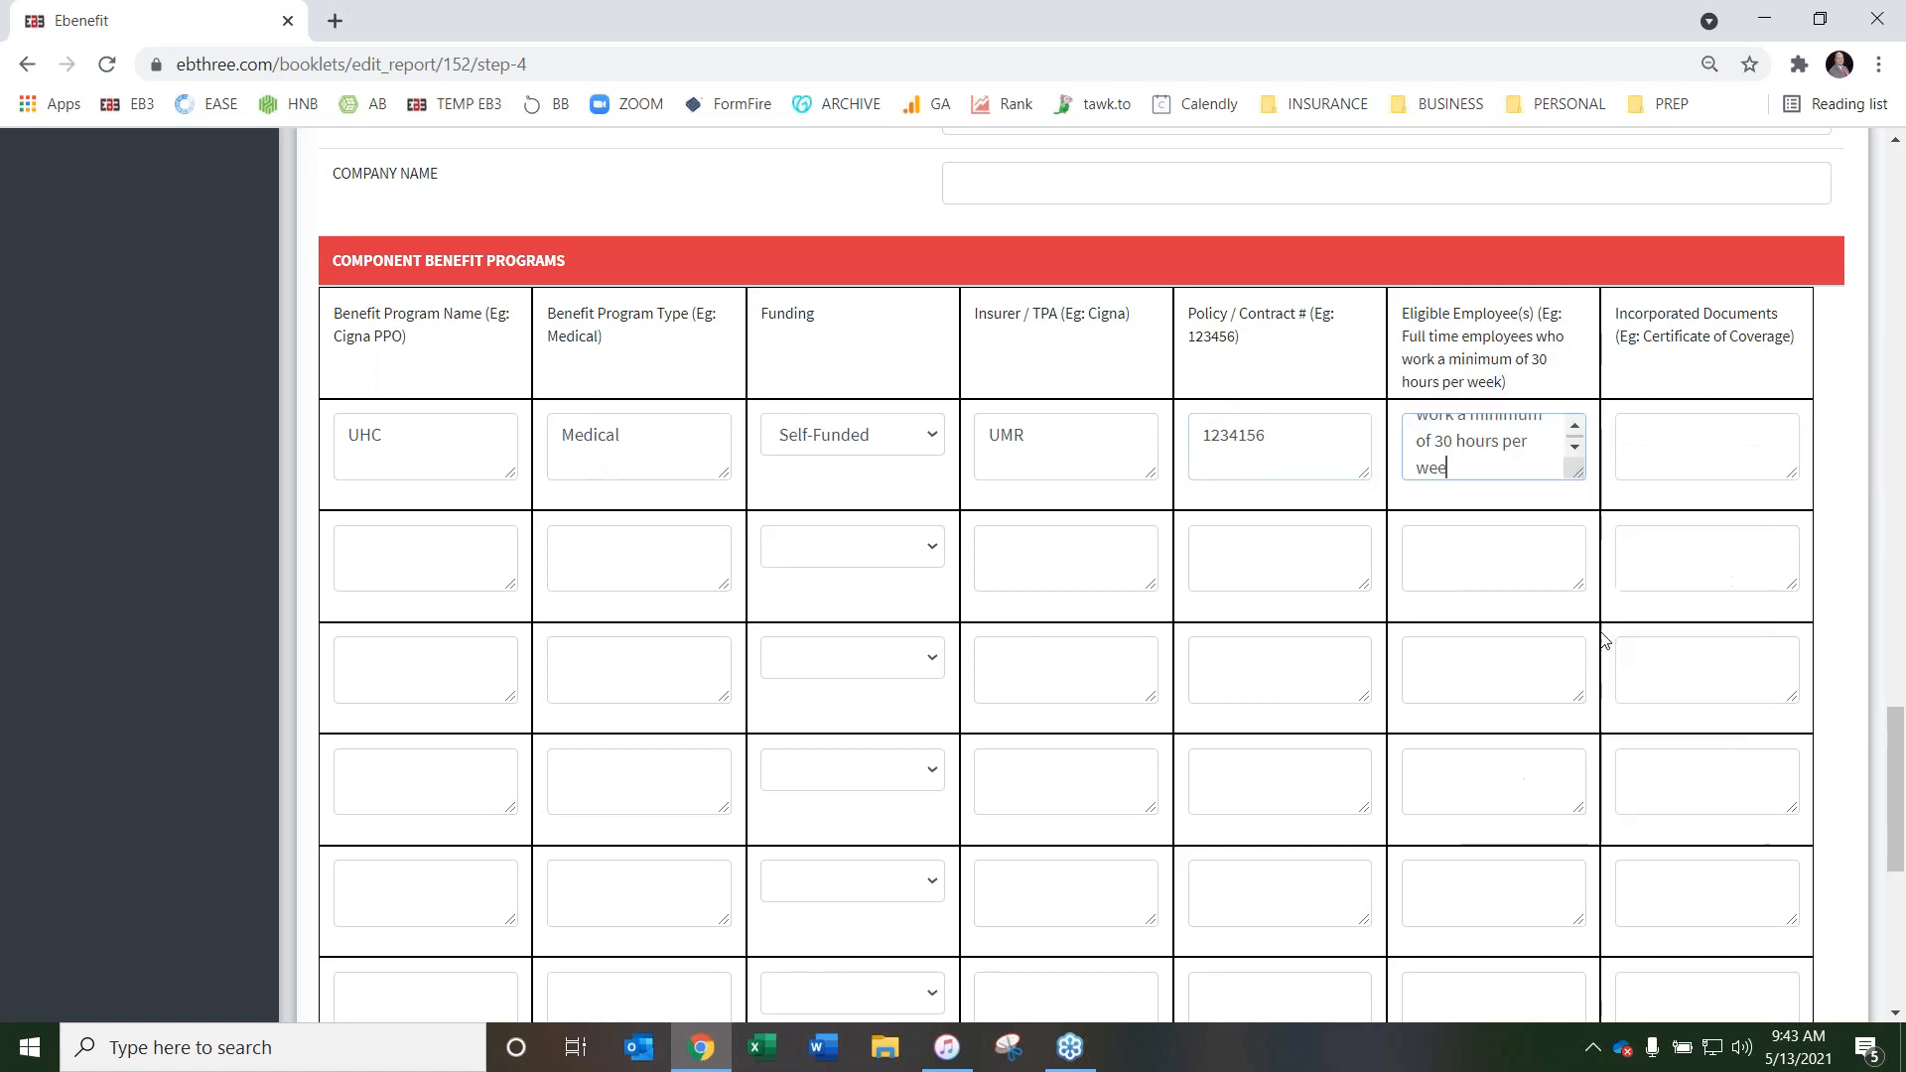
click(1688, 437)
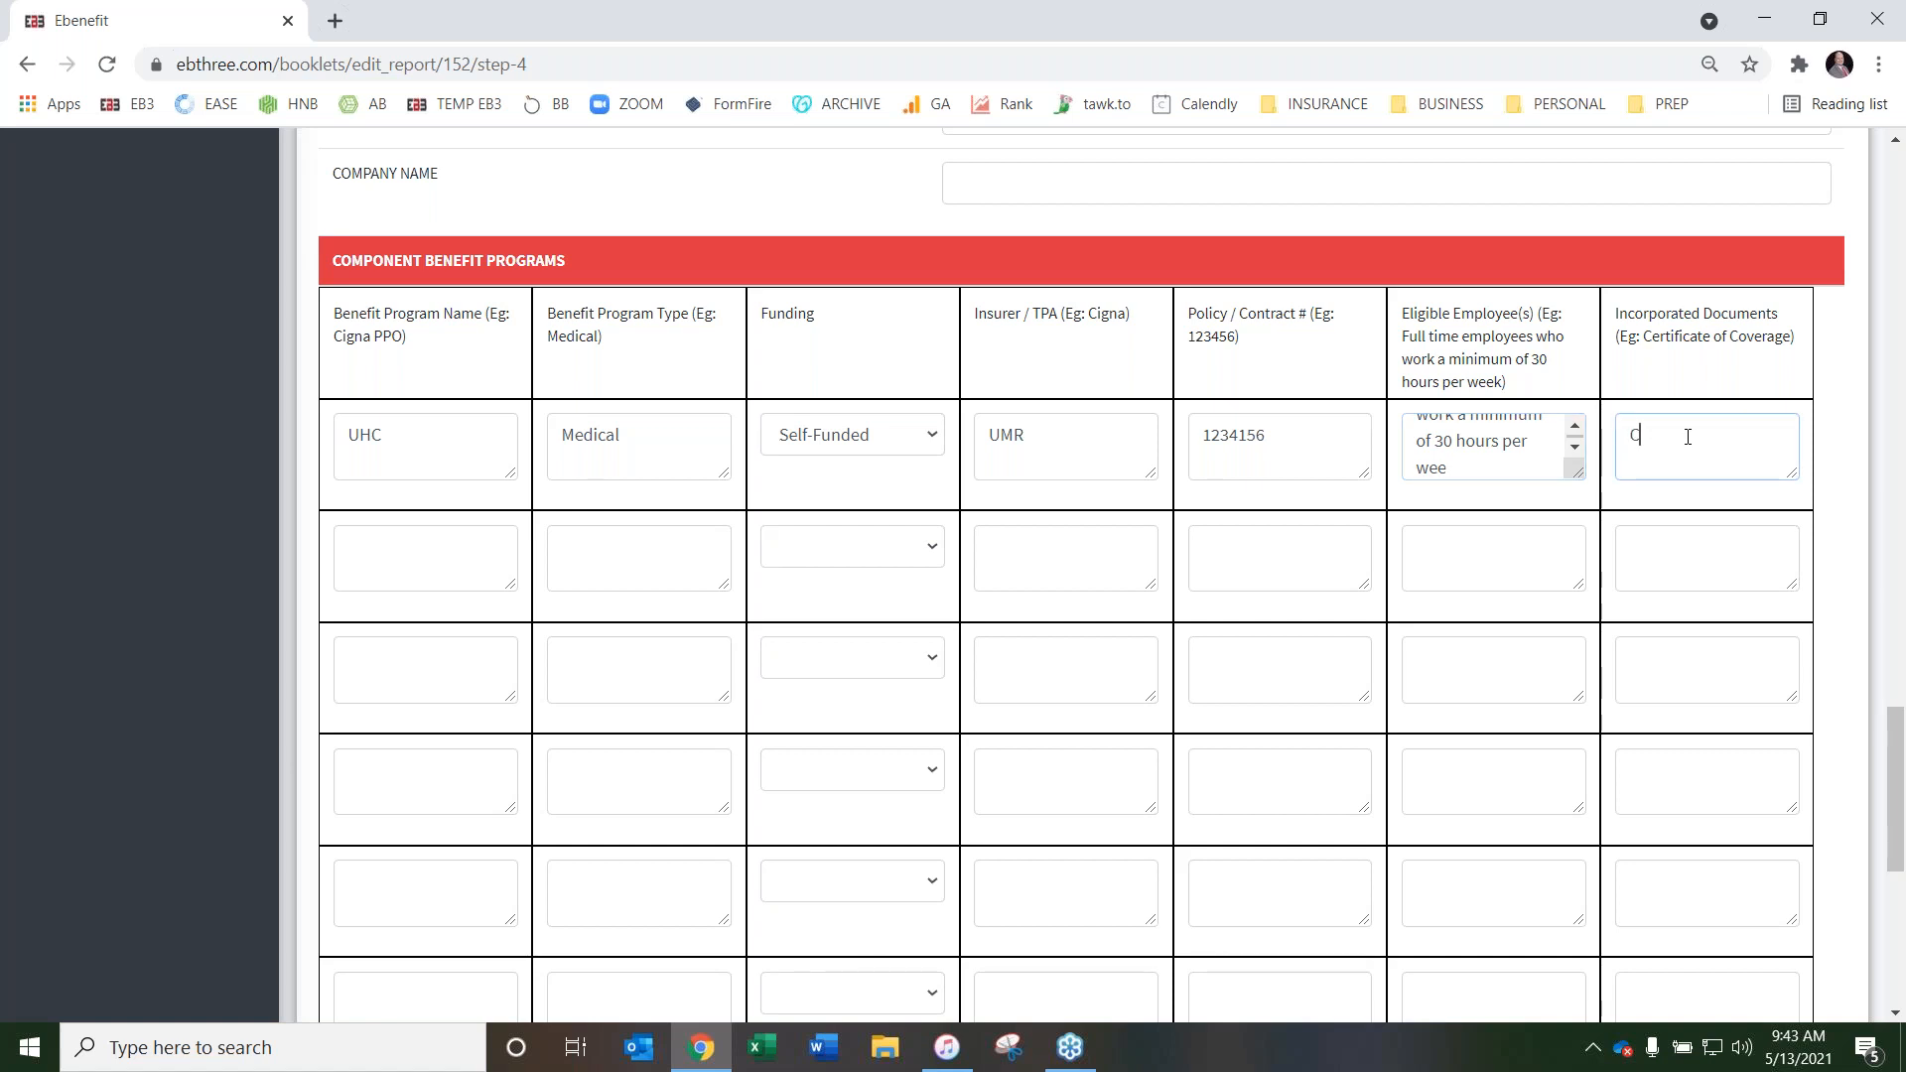
Add Delta Dental as the second component benefit program, with type Dental and Fully Insured funding
click(417, 560)
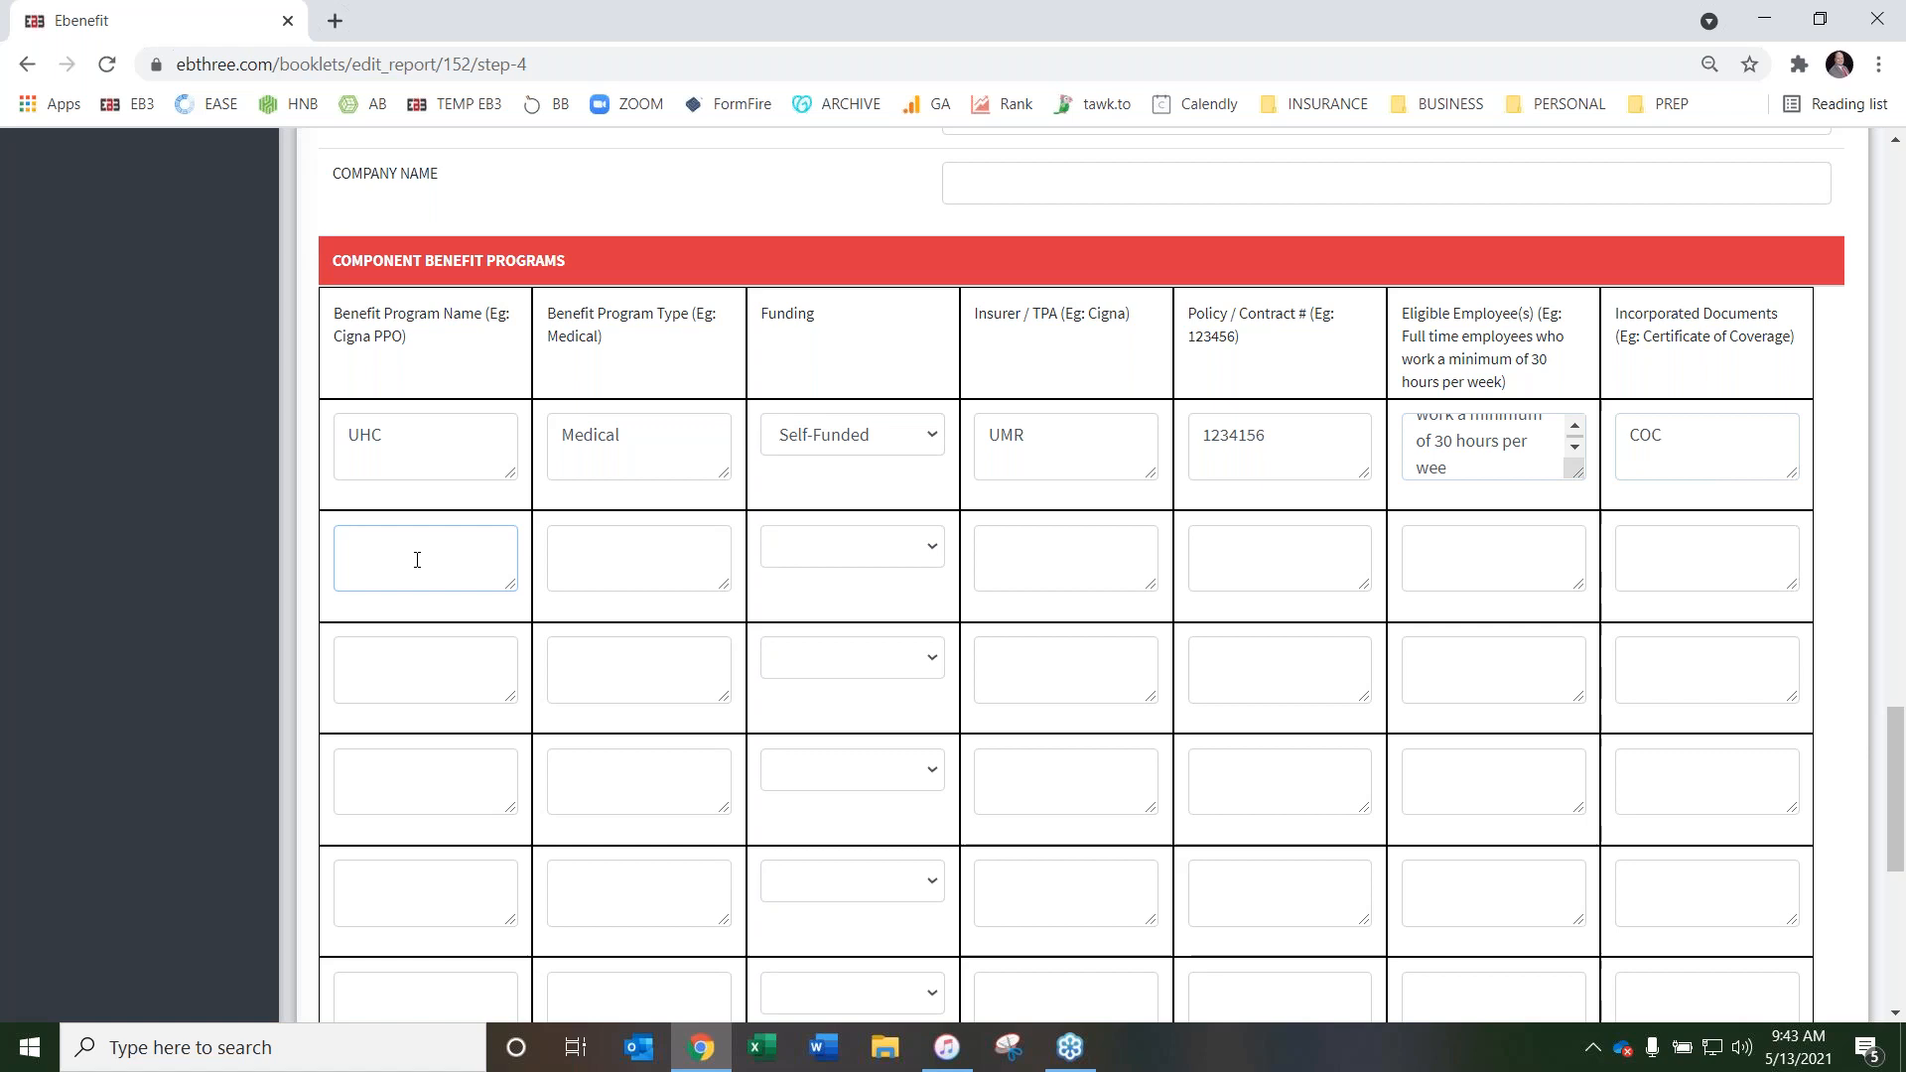
text(Delta Dental)
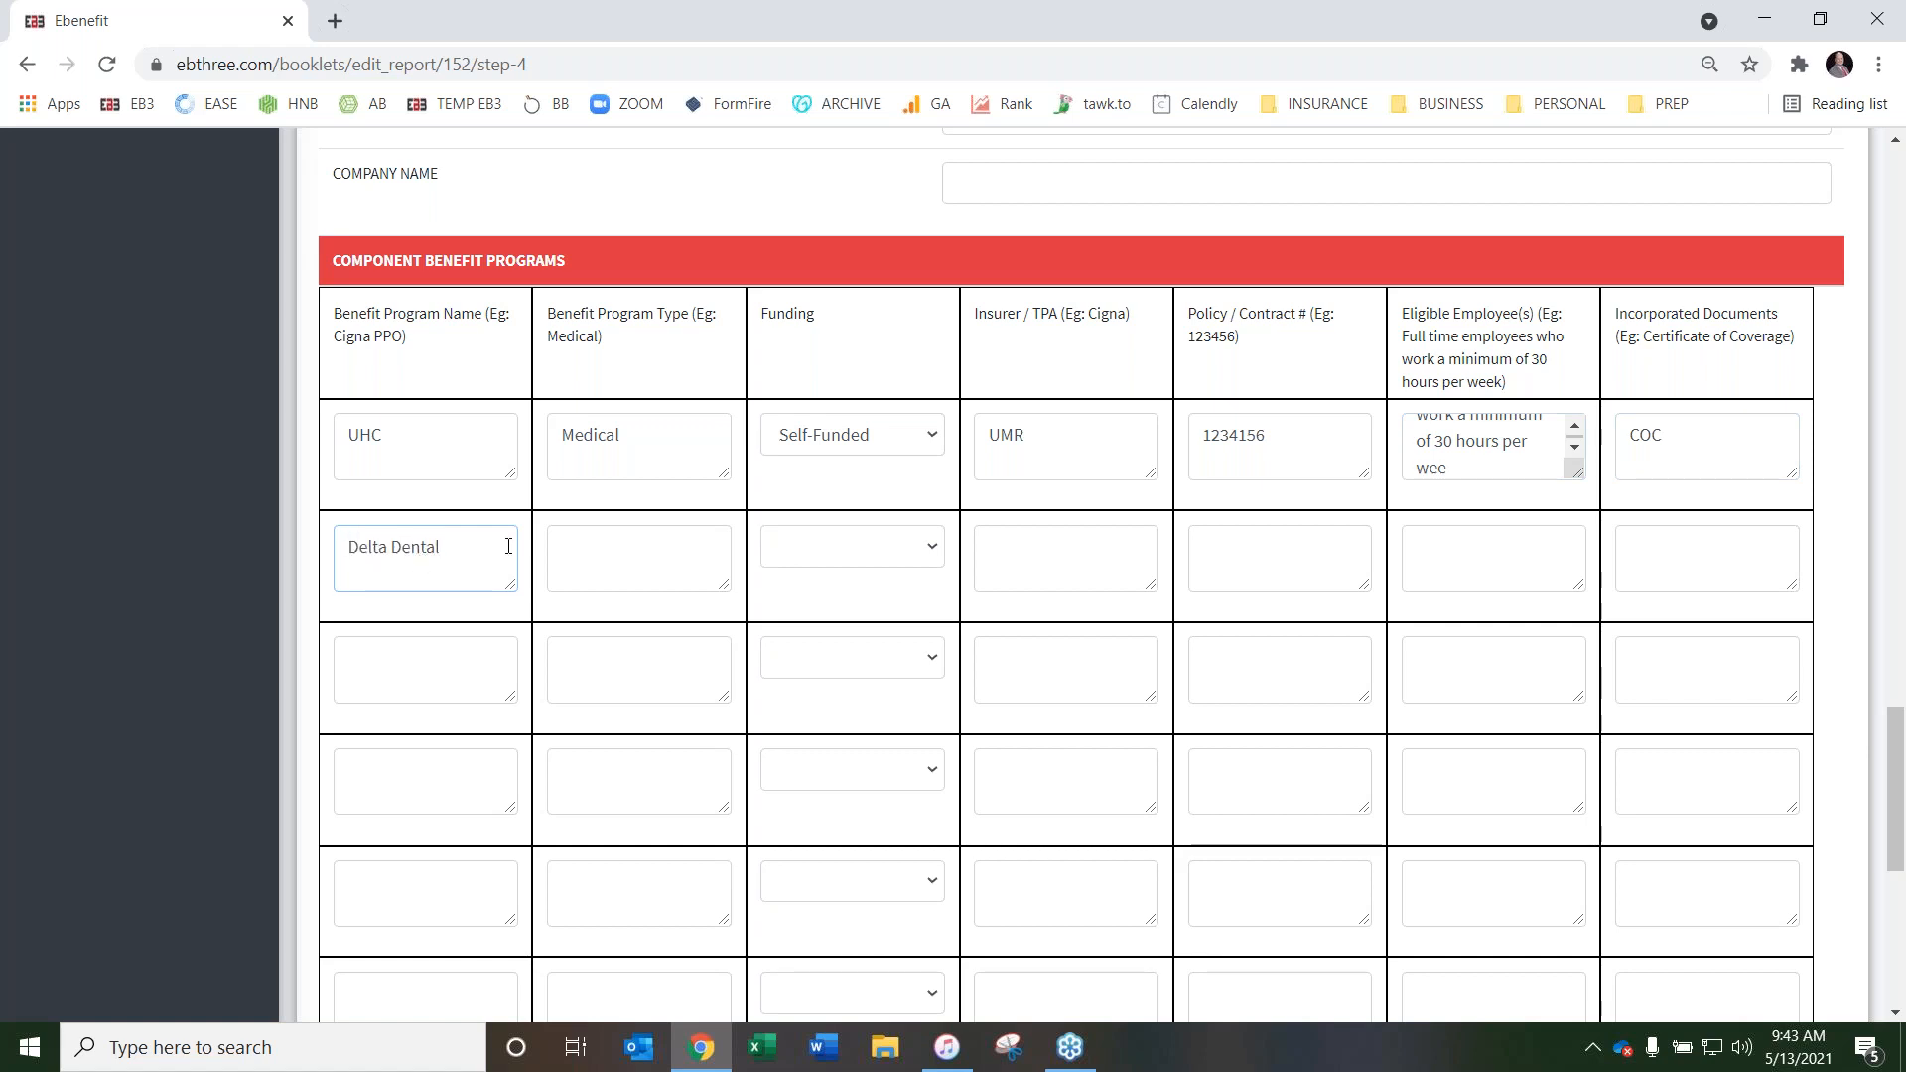
click(585, 542)
text(tal)
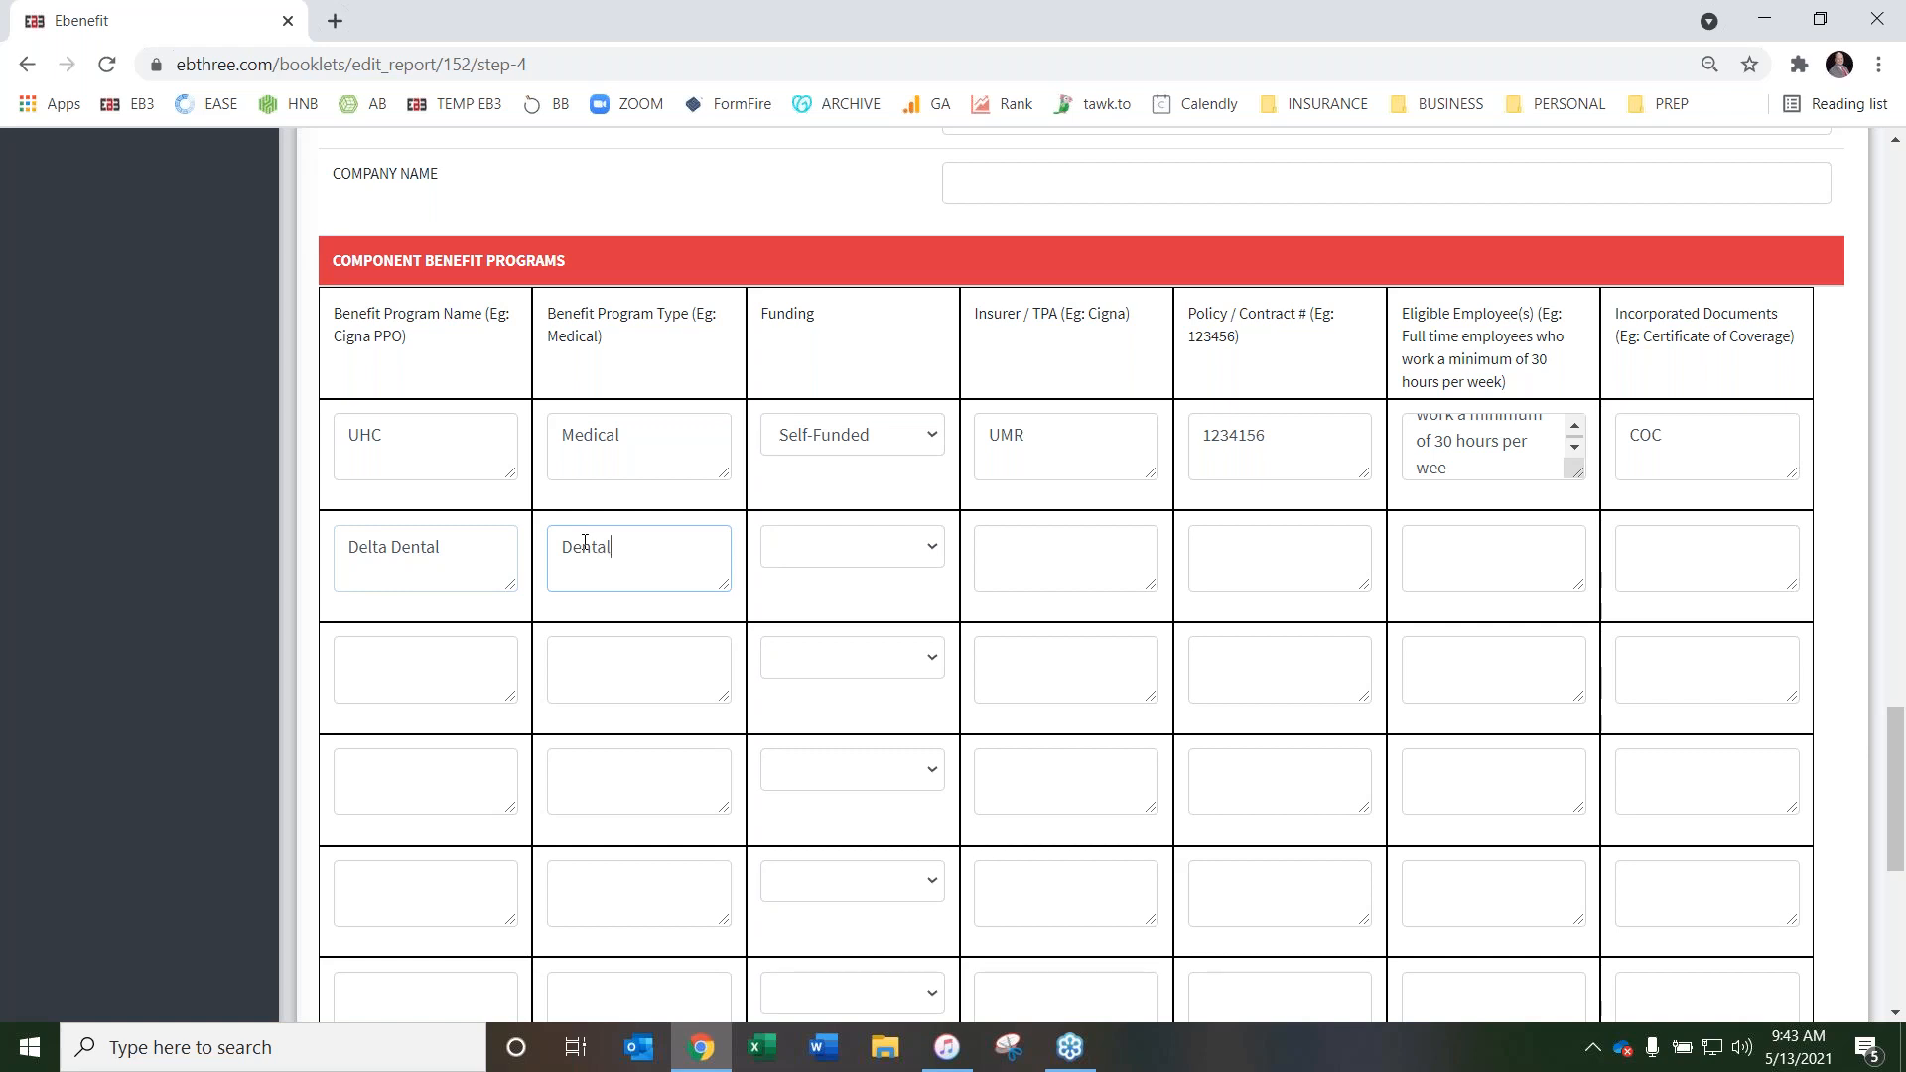
click(820, 547)
click(839, 600)
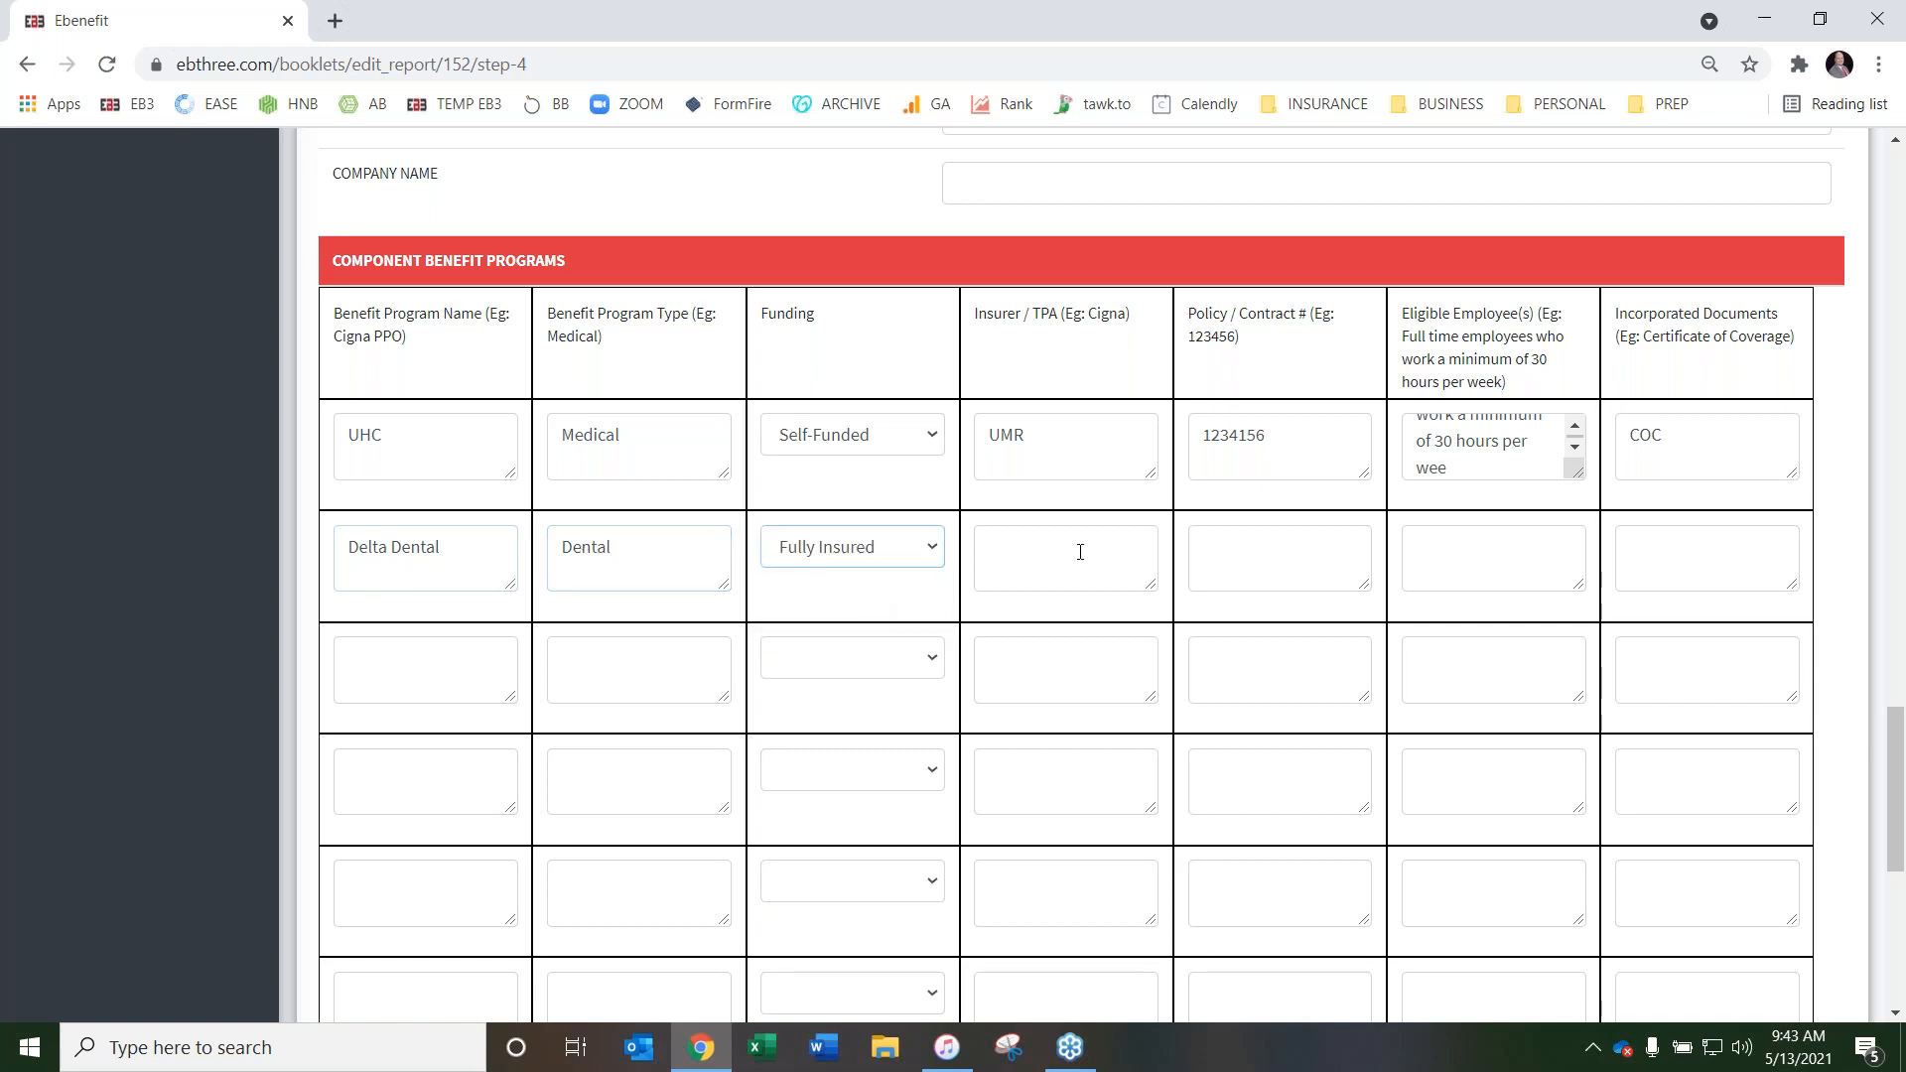
Set the Delta Dental program's insurer/TPA to Delta and enter its policy/contract number
click(1075, 554)
text(Delta)
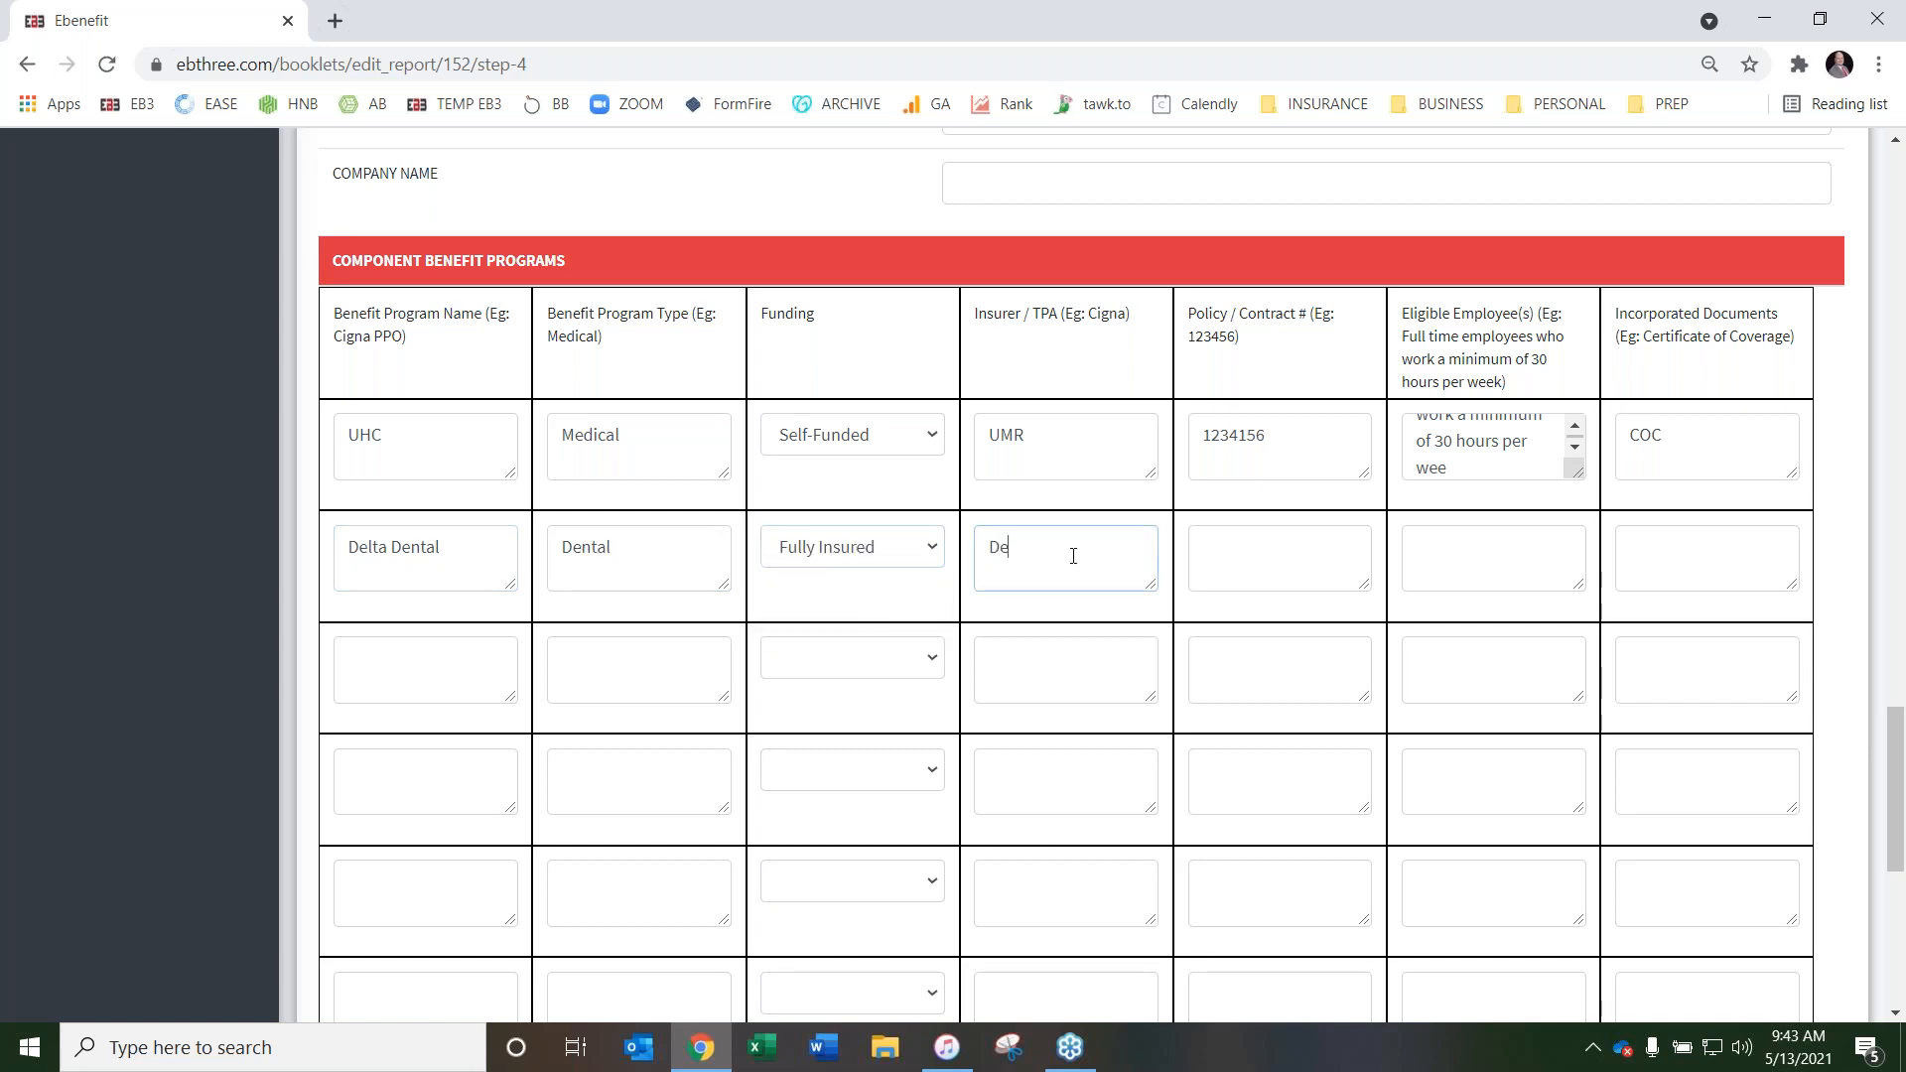
click(1254, 554)
text(123456)
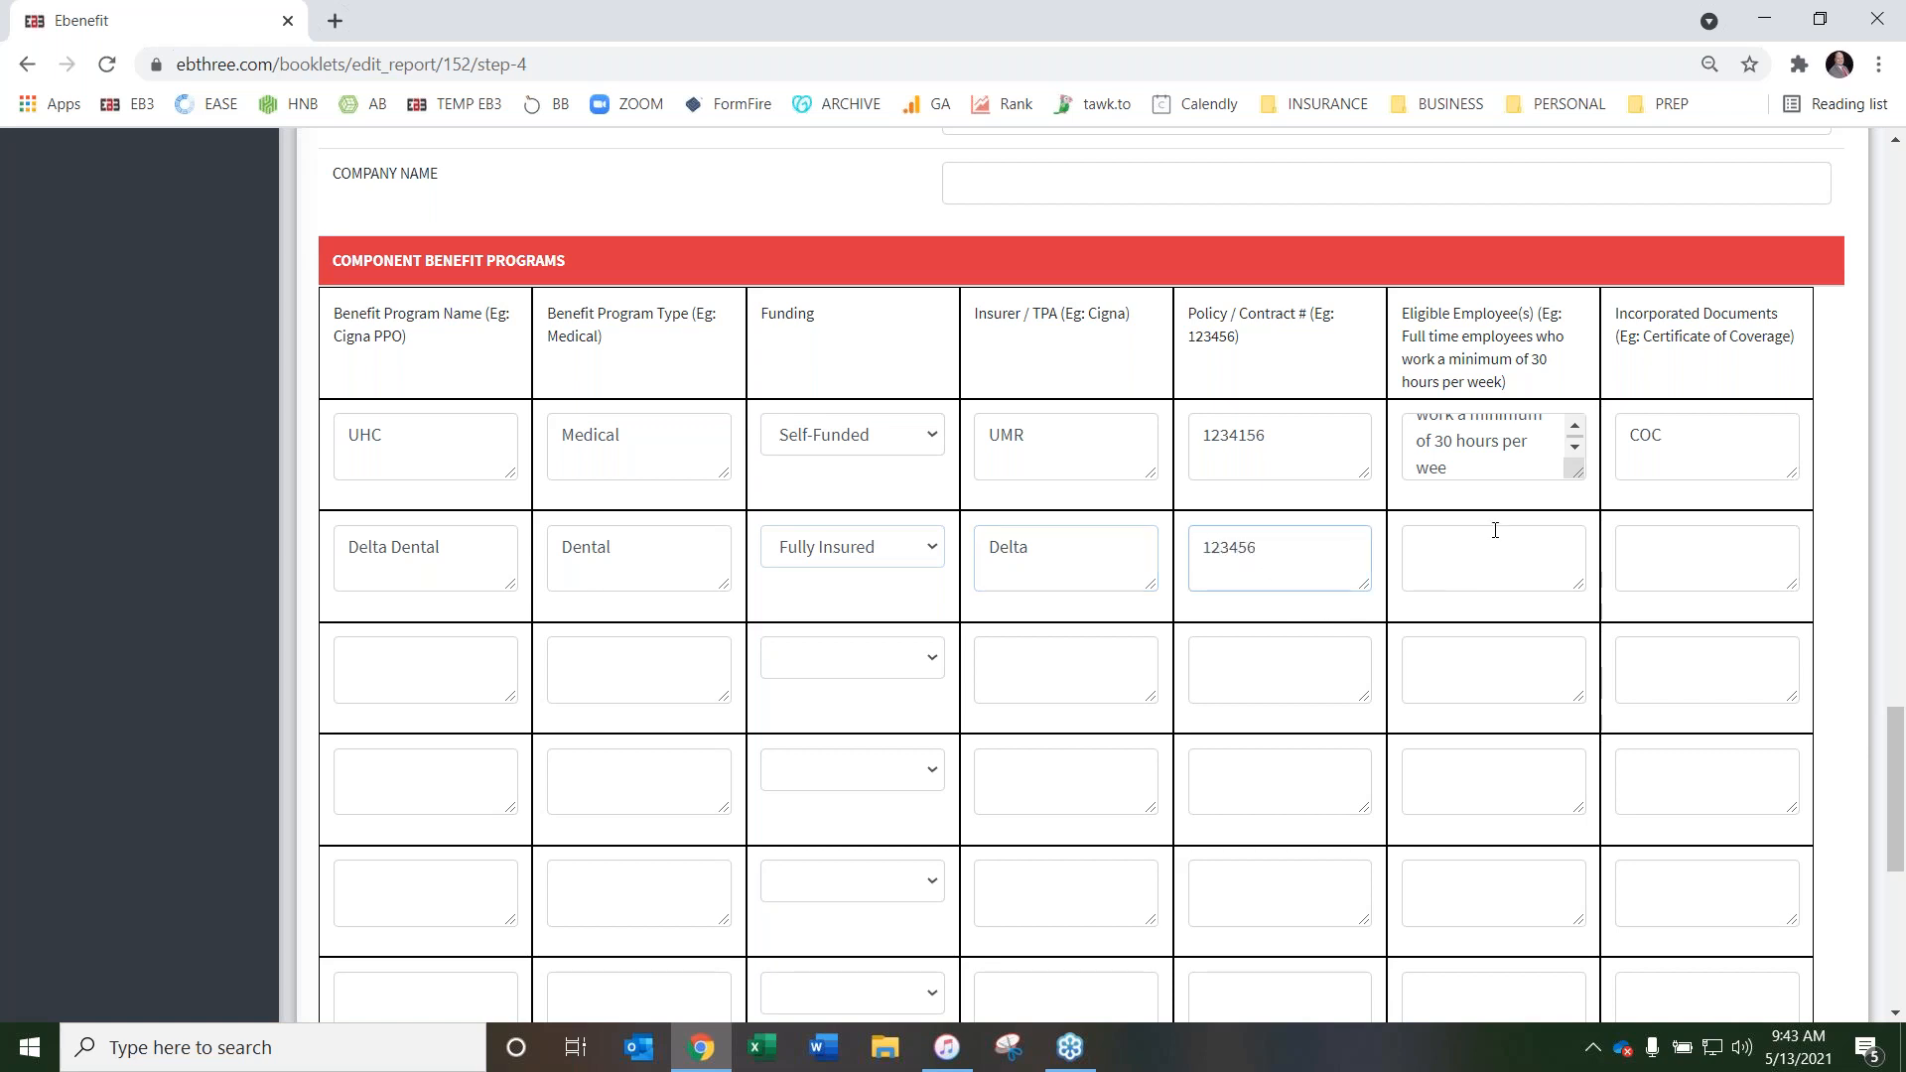
Paste the 30-hour full-time employee text into Delta Dental's Eligible Employee(s), and enter COC for Incorporated Documents
right_click(1489, 536)
click(1583, 722)
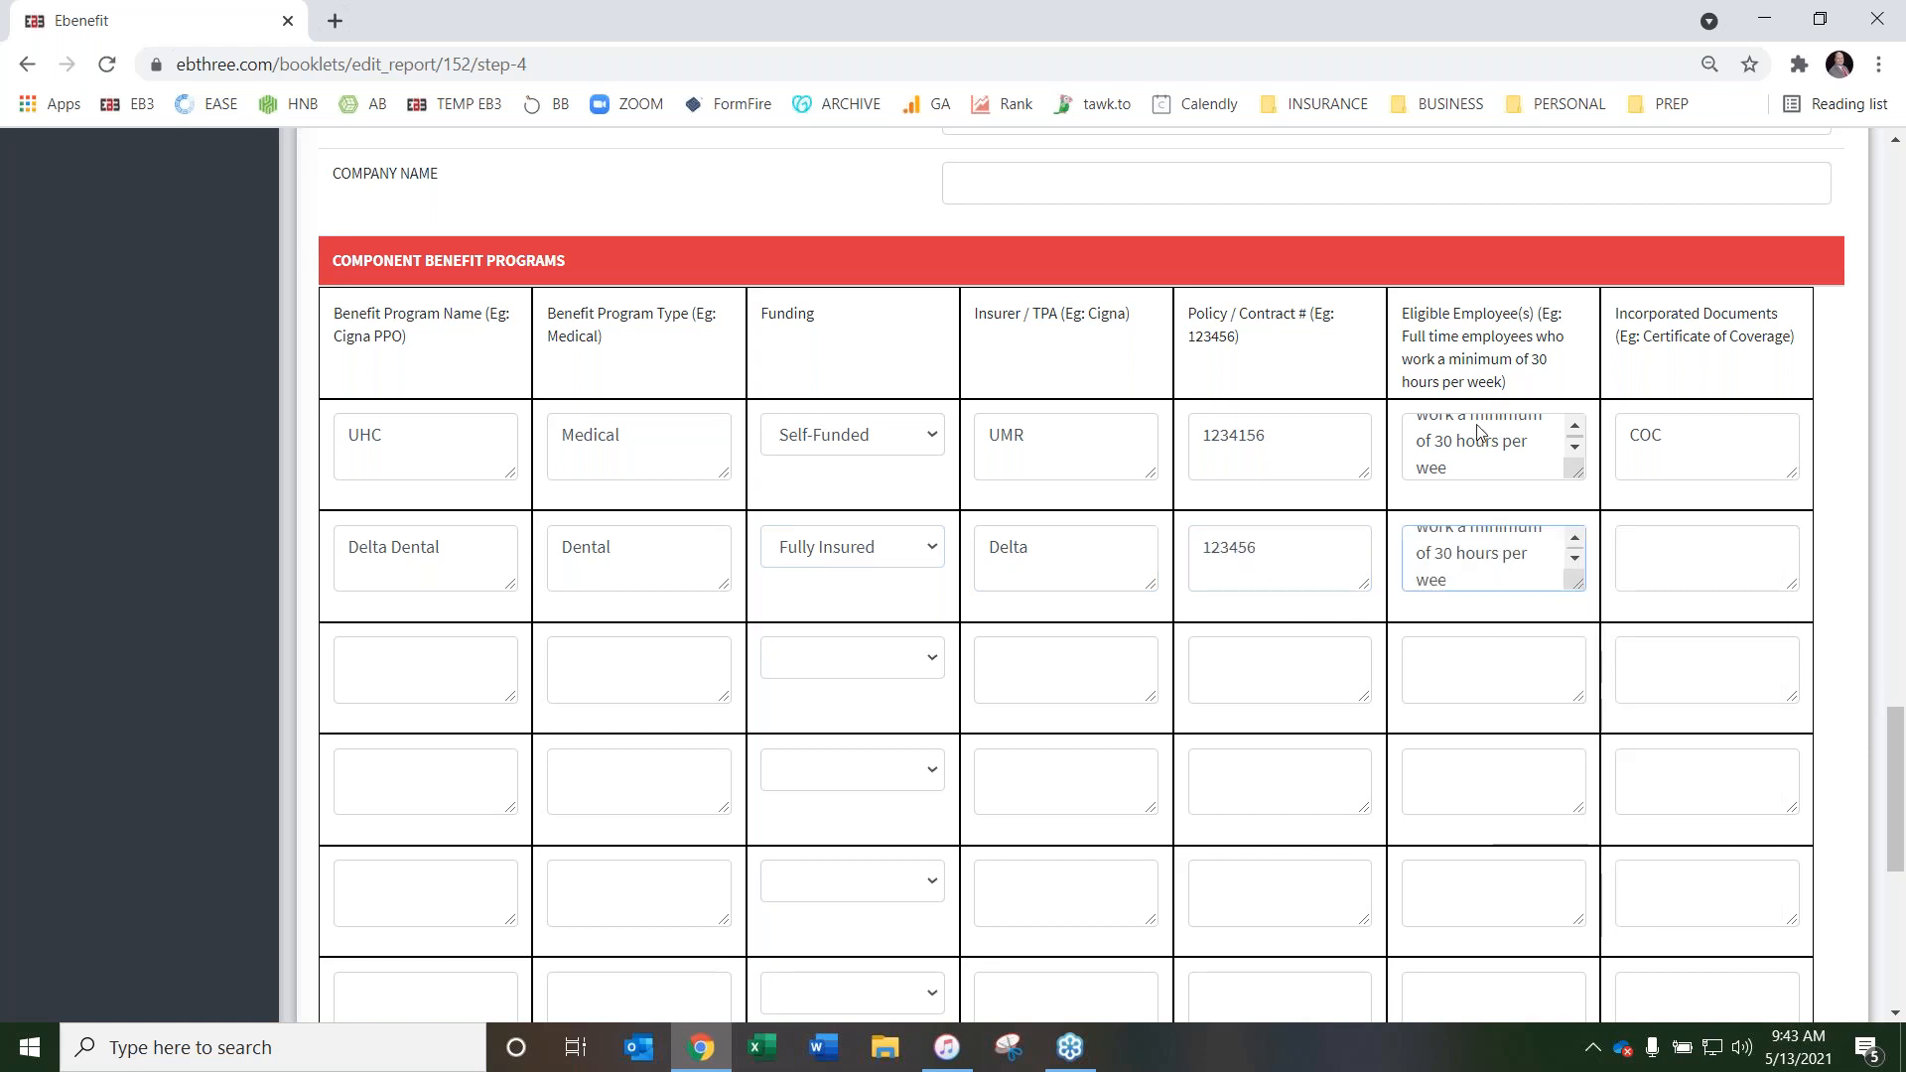
click(1681, 552)
text(COC)
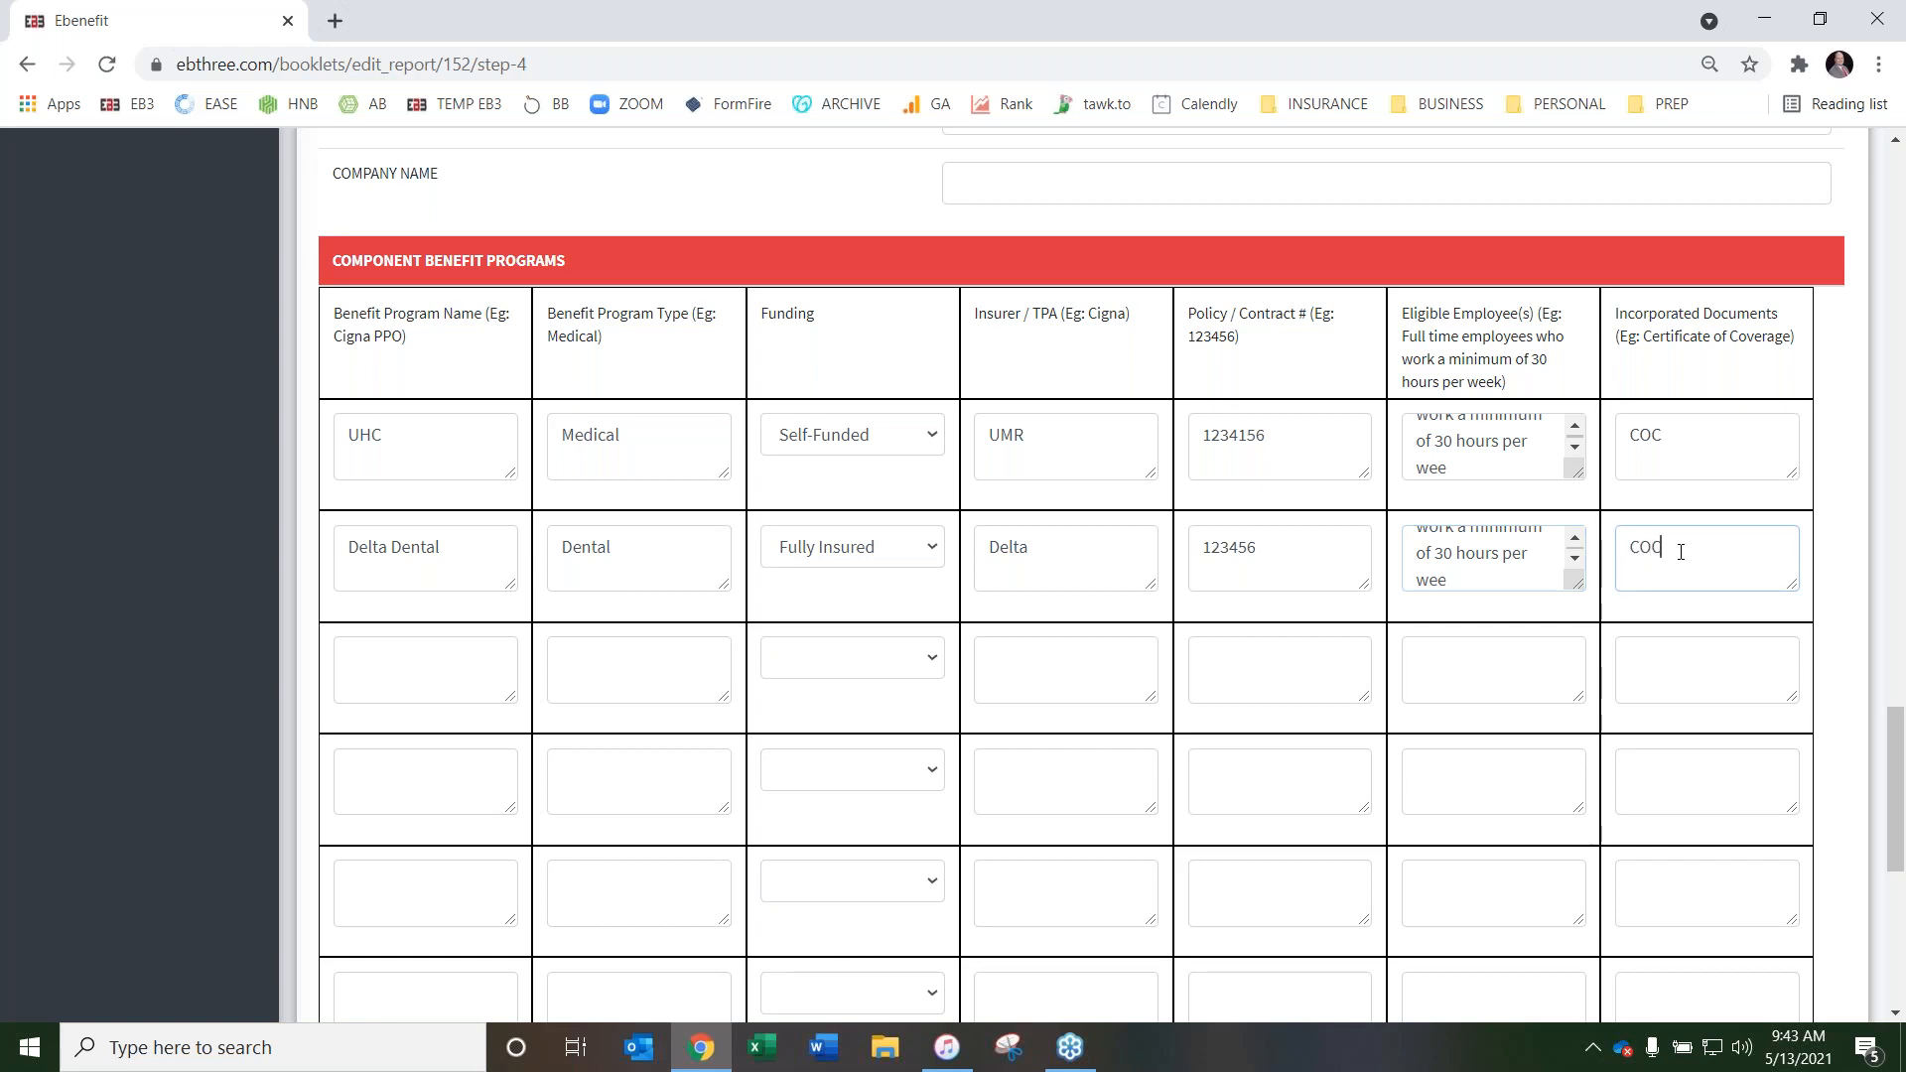
Review the filled and empty rows of the Wrap SPD's component benefit programs table
scroll(1102, 408, down, 5)
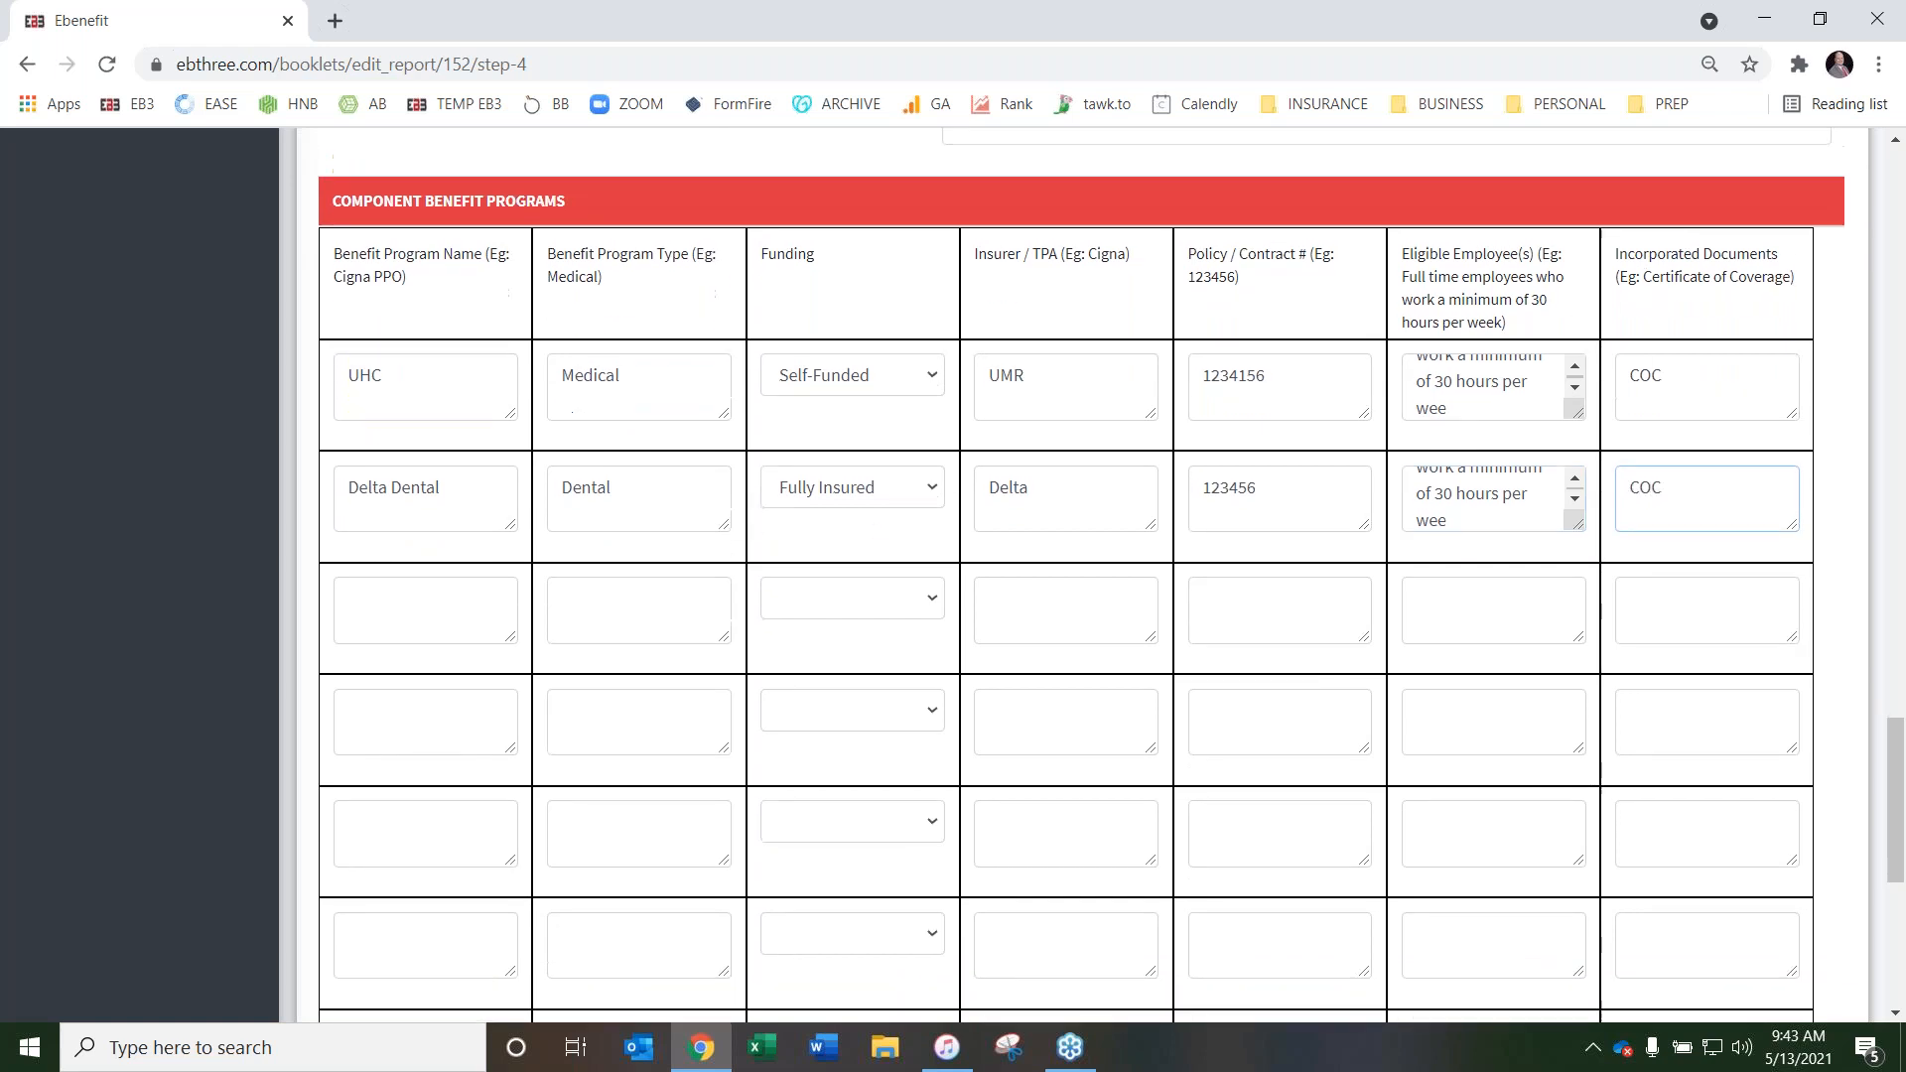
scroll(1102, 408, up, 5)
scroll(262, 479, down, 7)
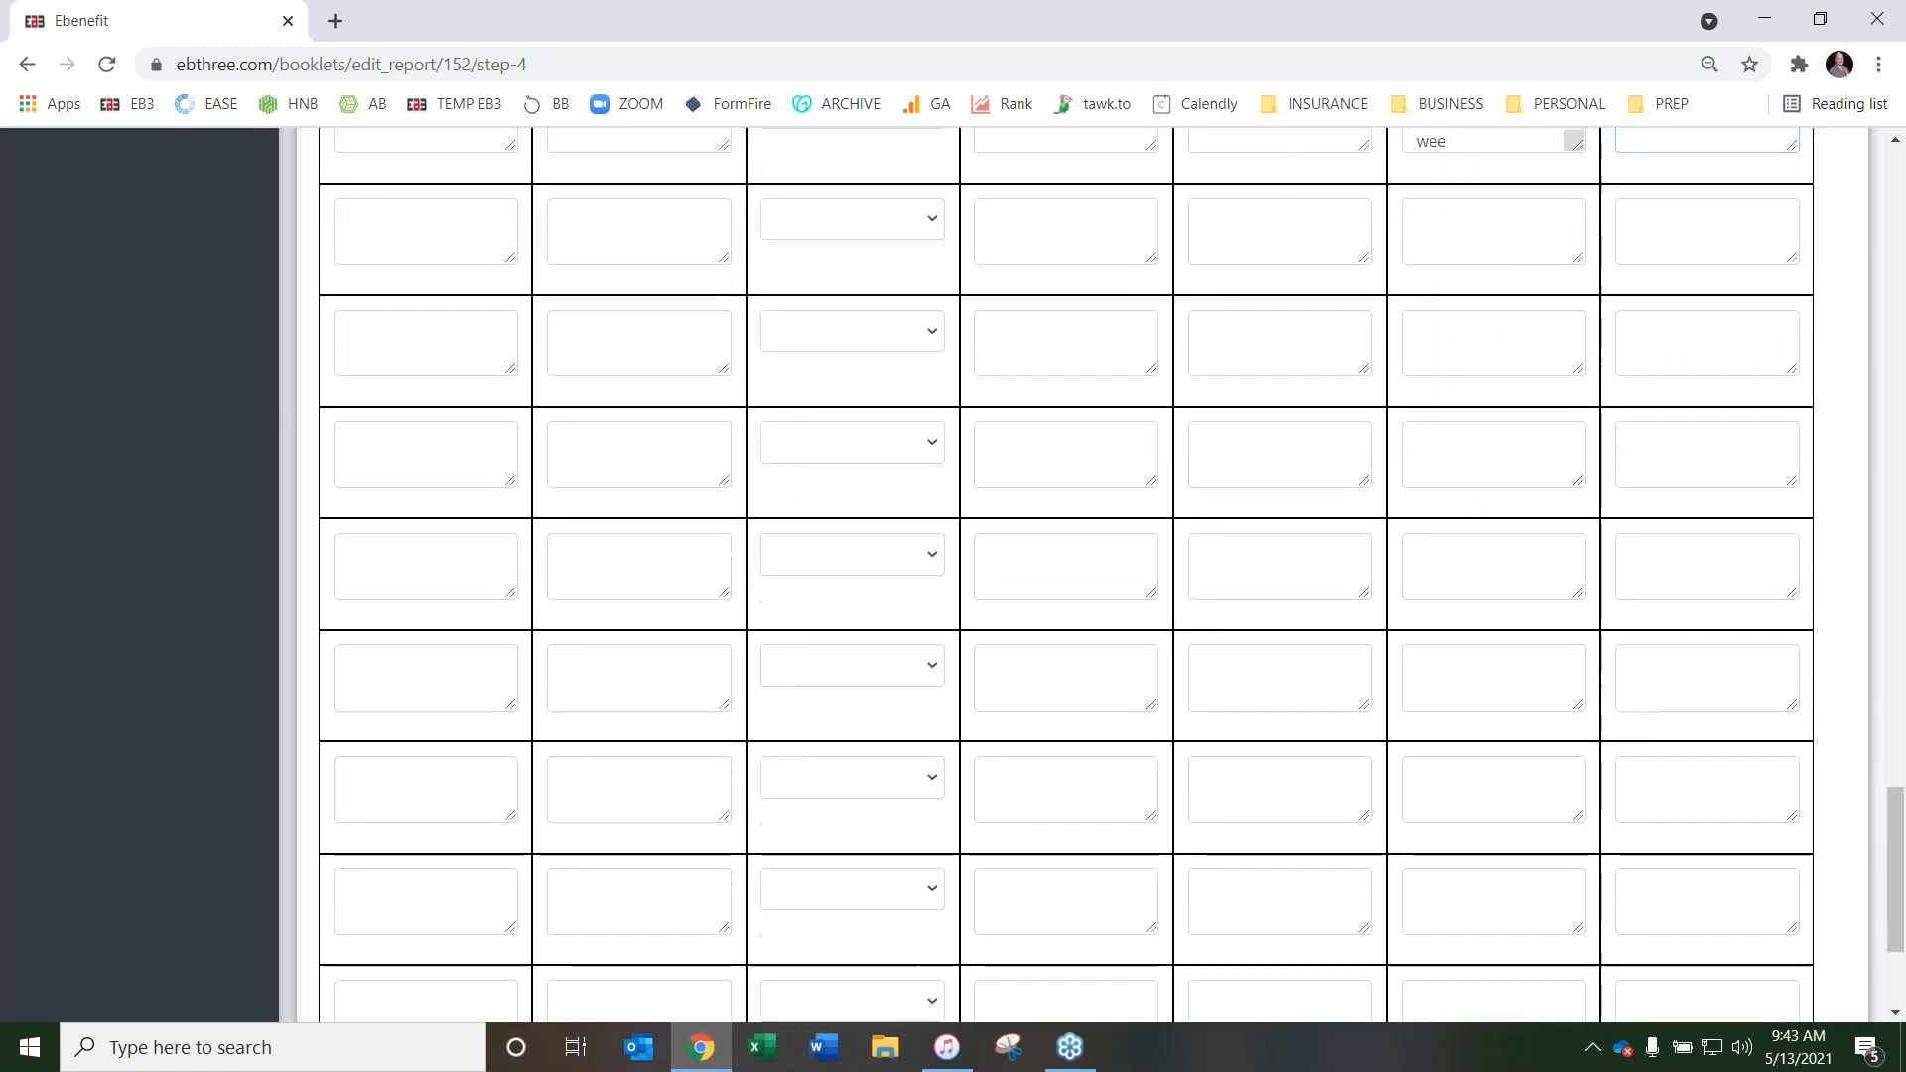
scroll(375, 427, up, 5)
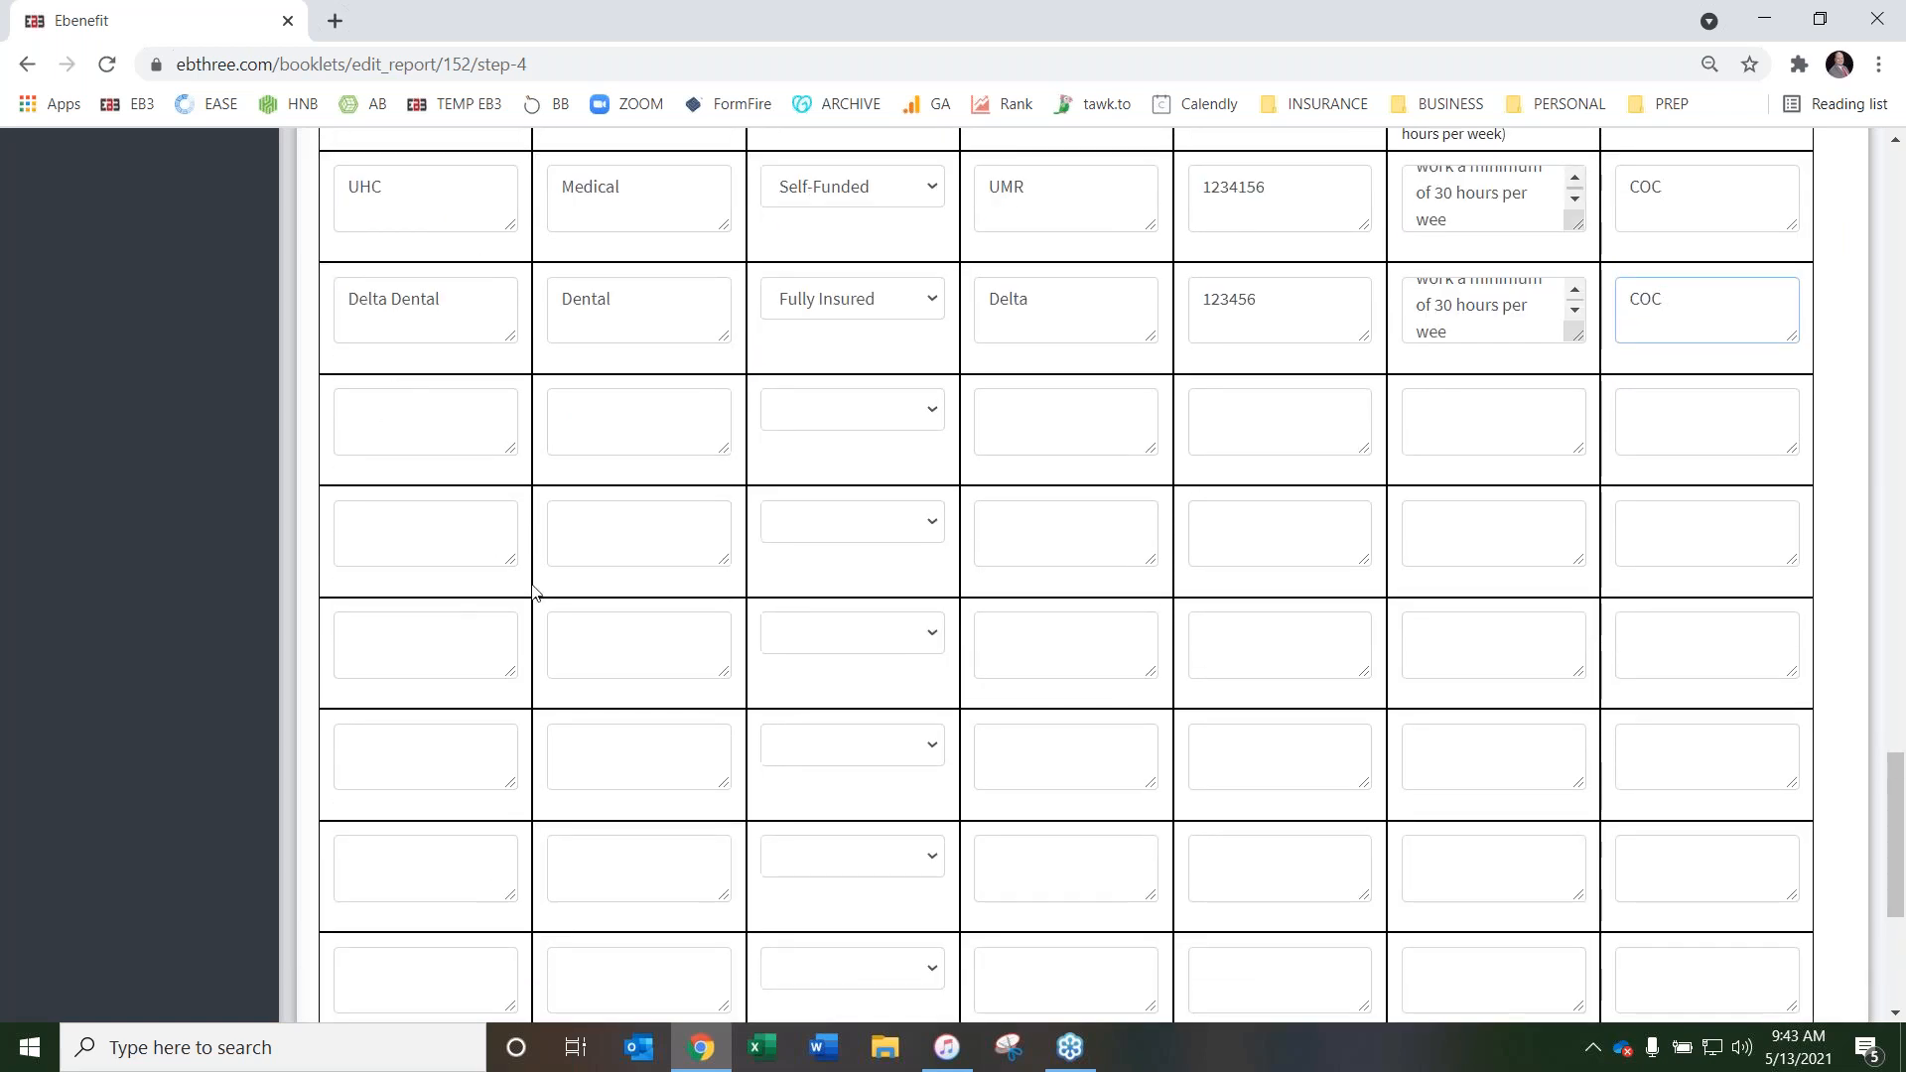
scroll(536, 587, up, 5)
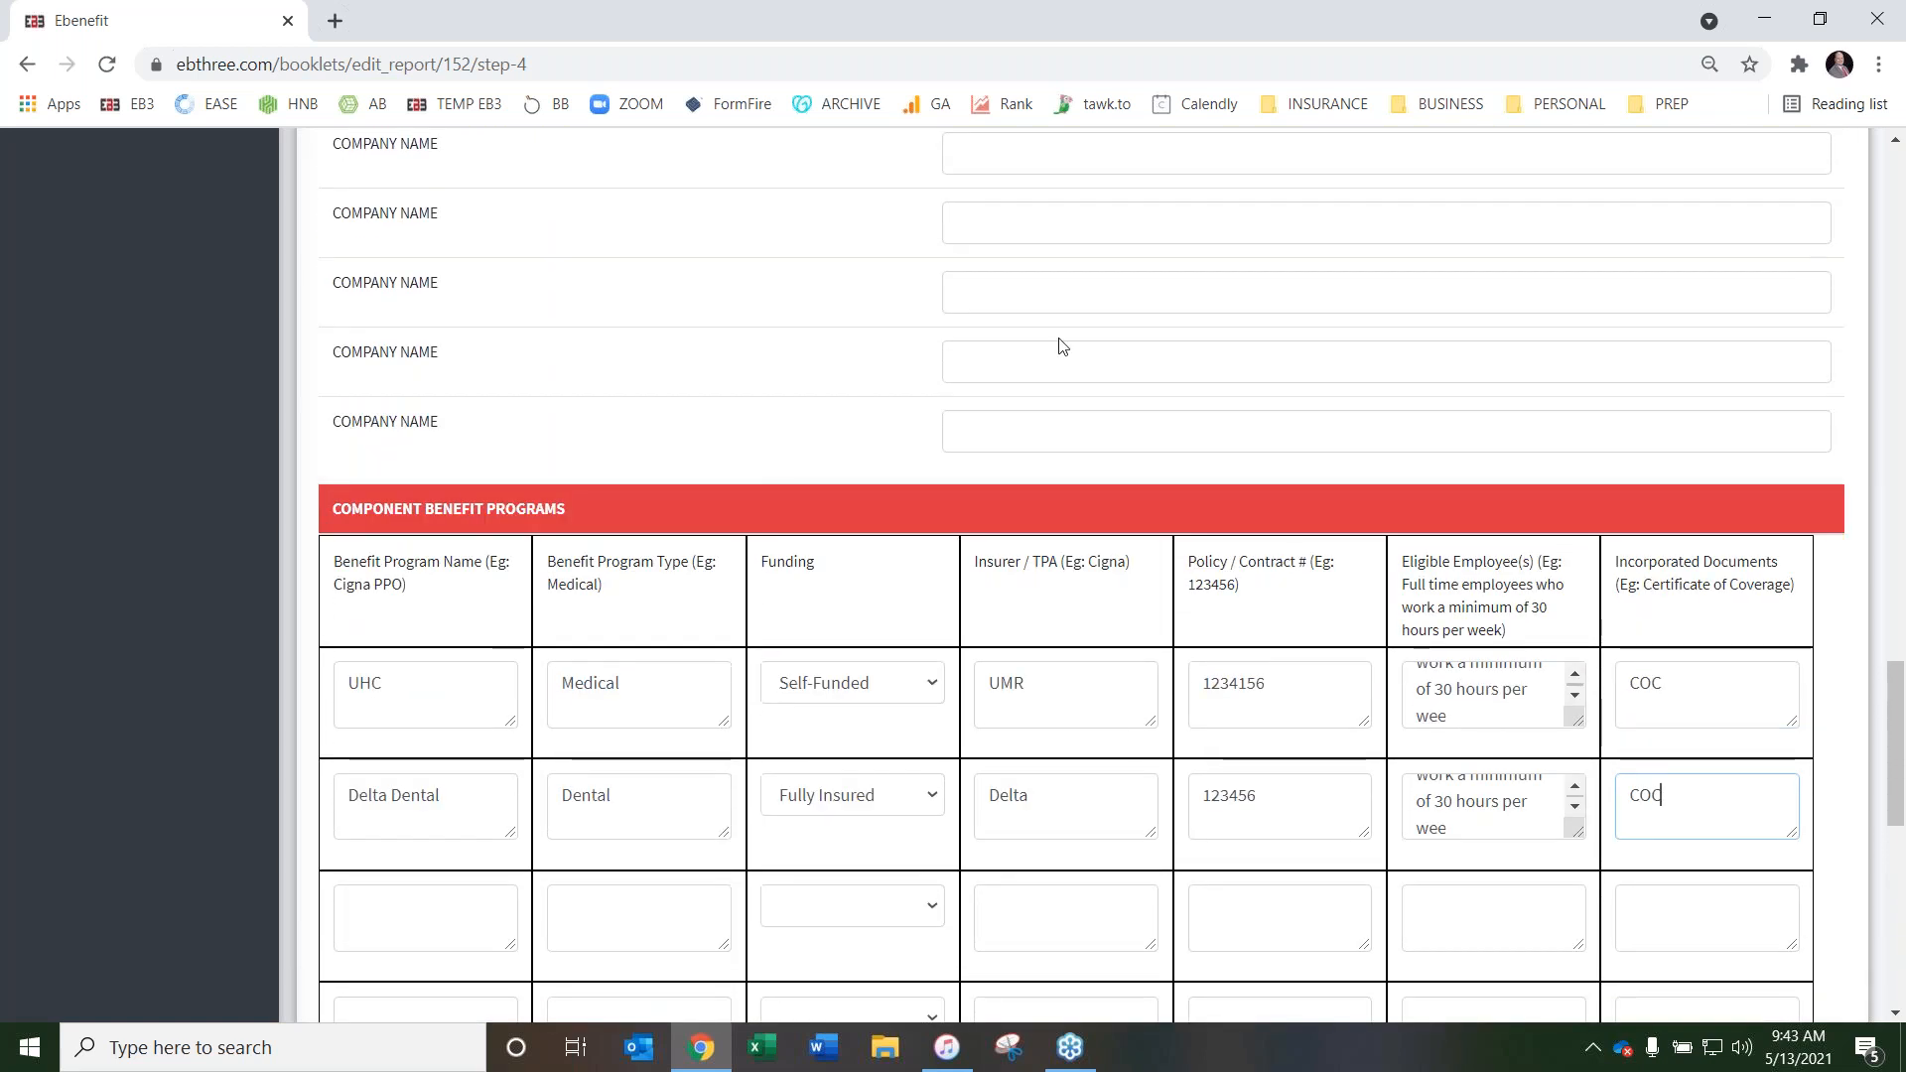
scroll(732, 285, down, 2)
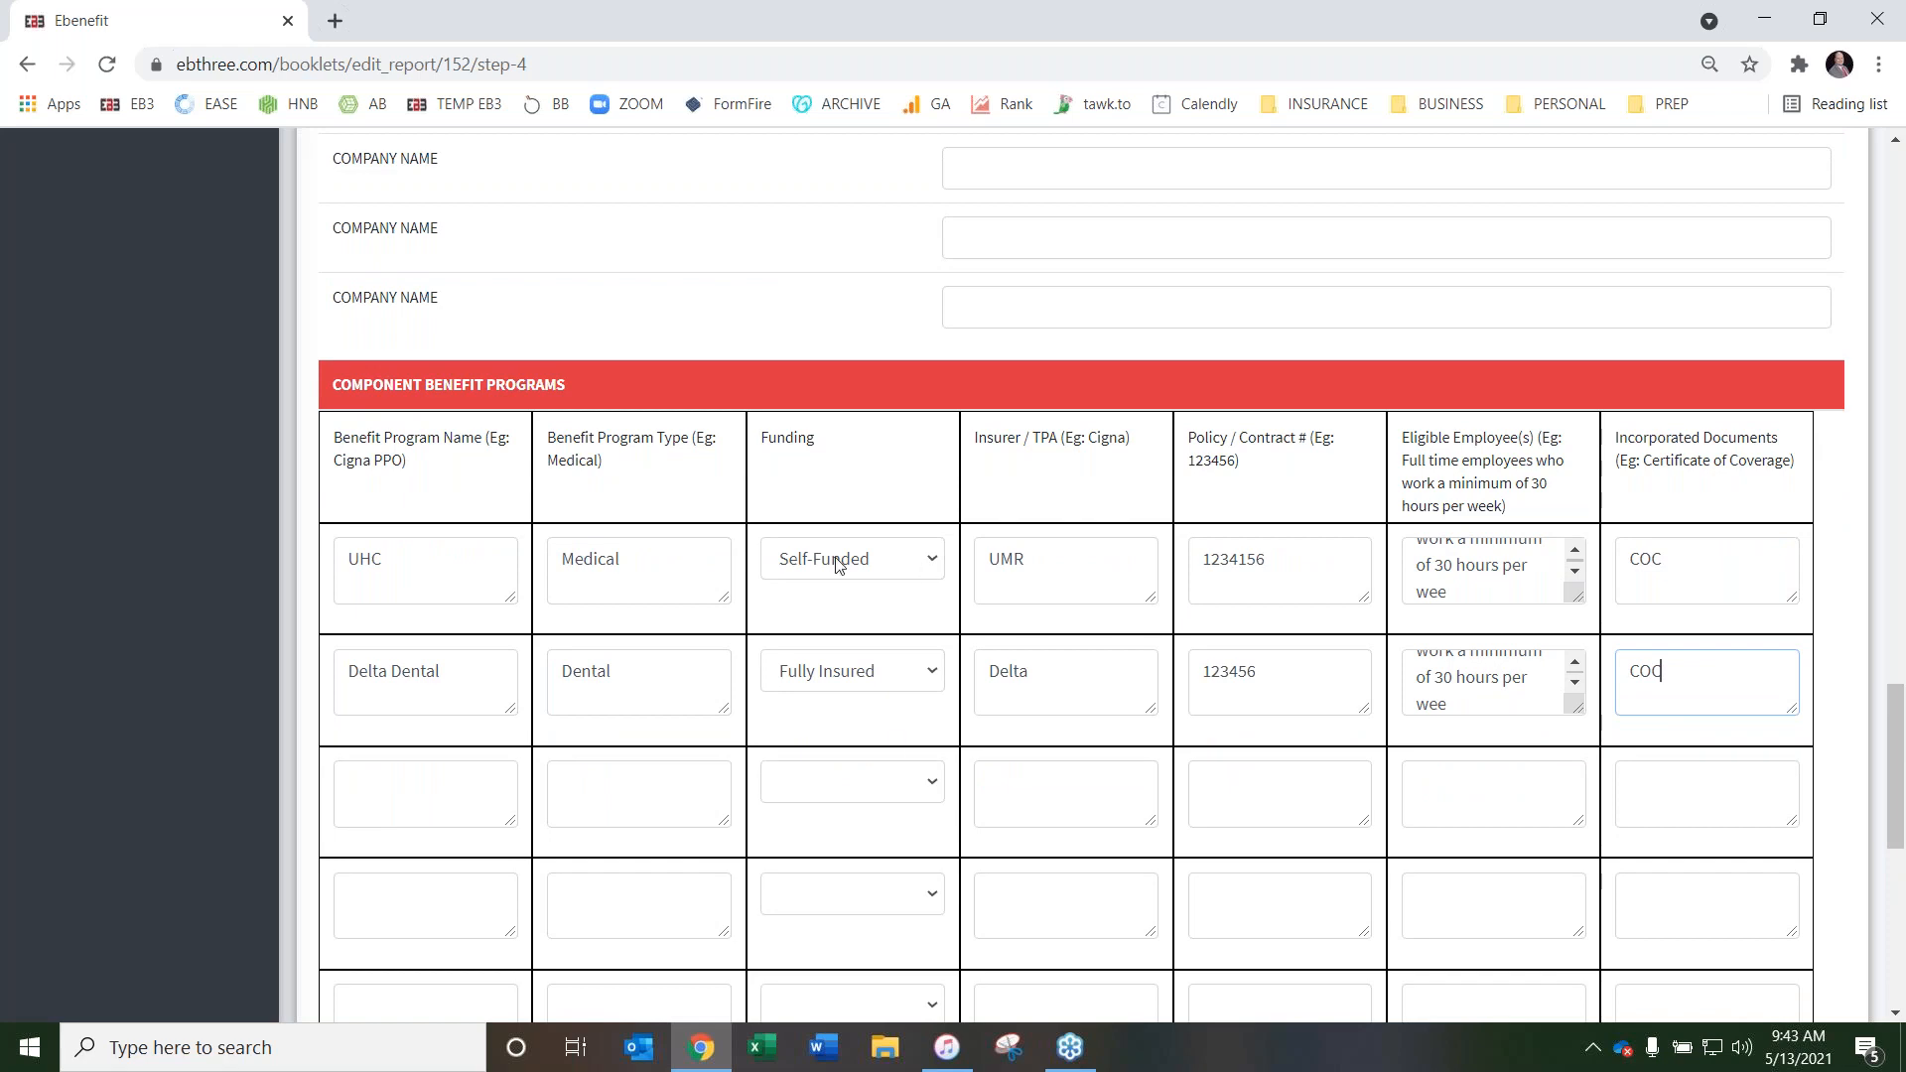
scroll(938, 581, up, 10)
scroll(919, 583, up, 20)
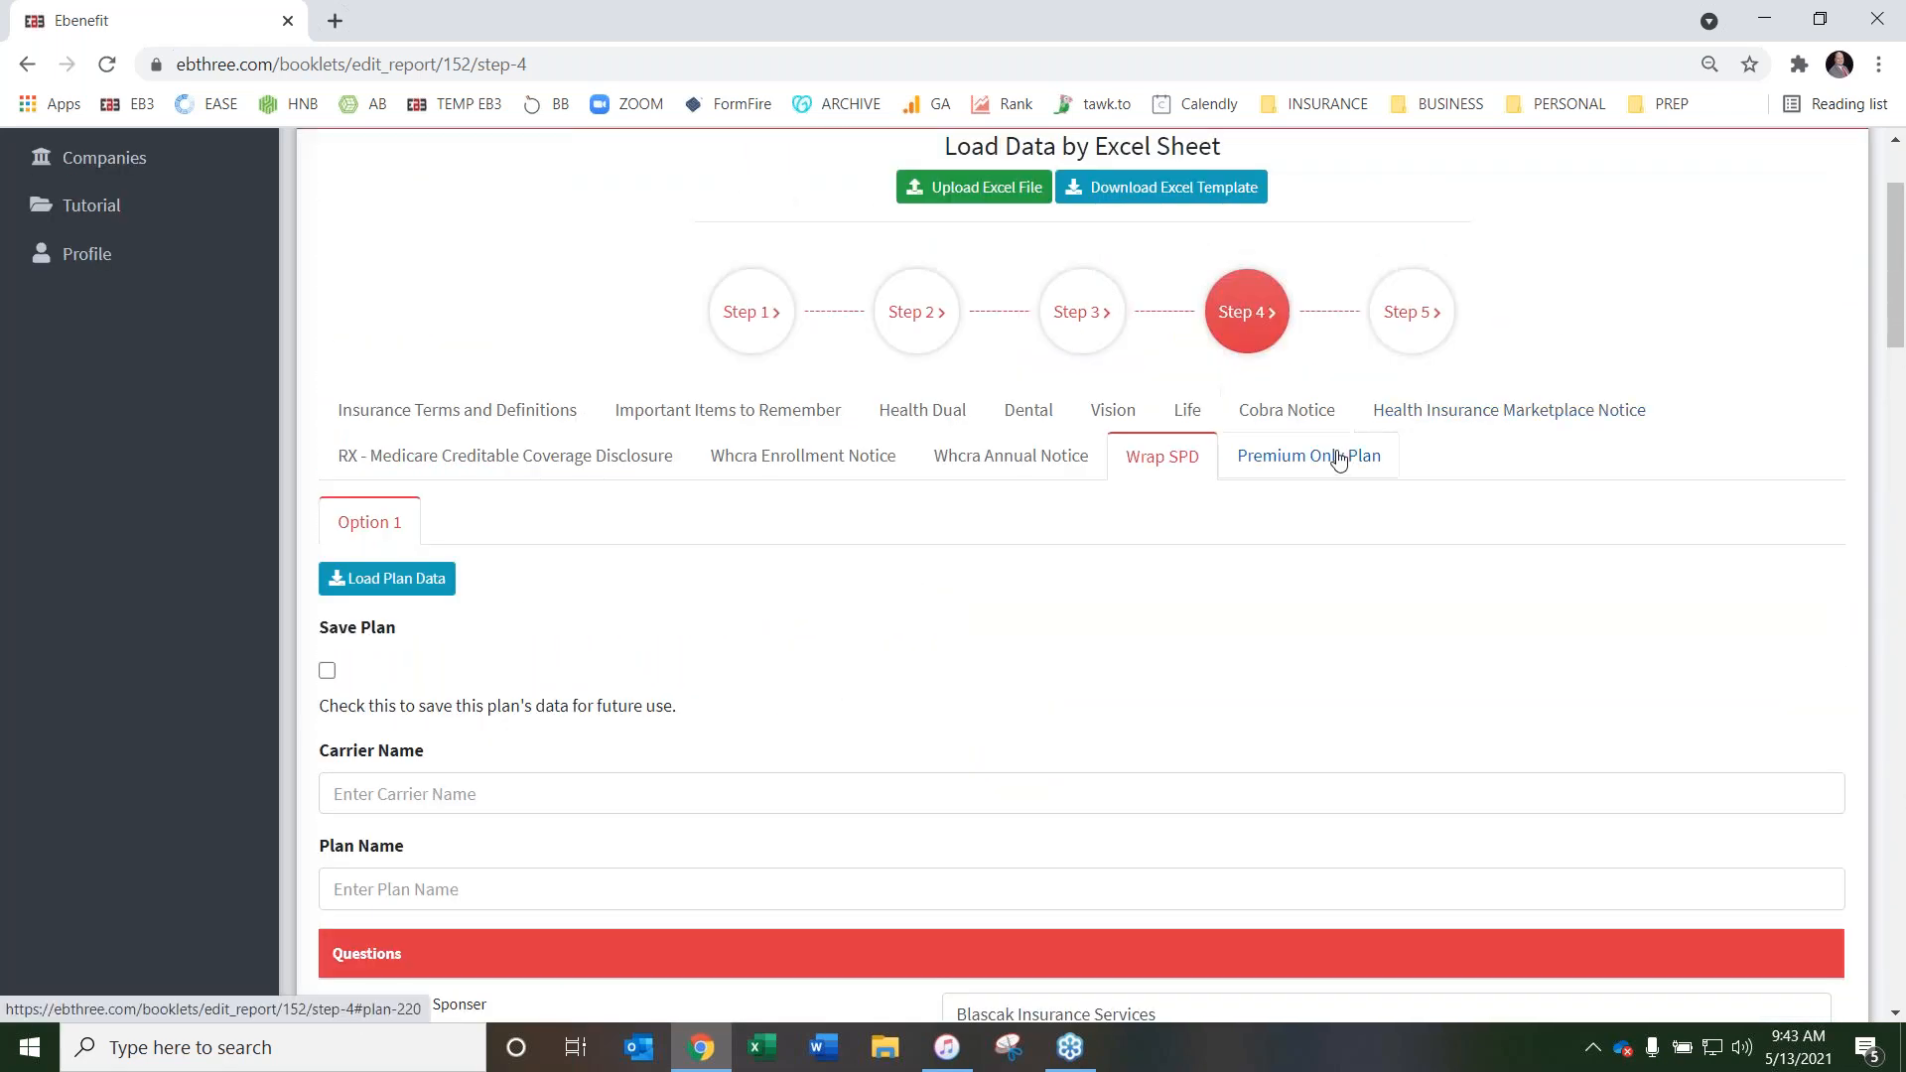
Open the Premium Only Plan page and set Group Term Life Insurance and Group Disability to No or N/A
click(1325, 463)
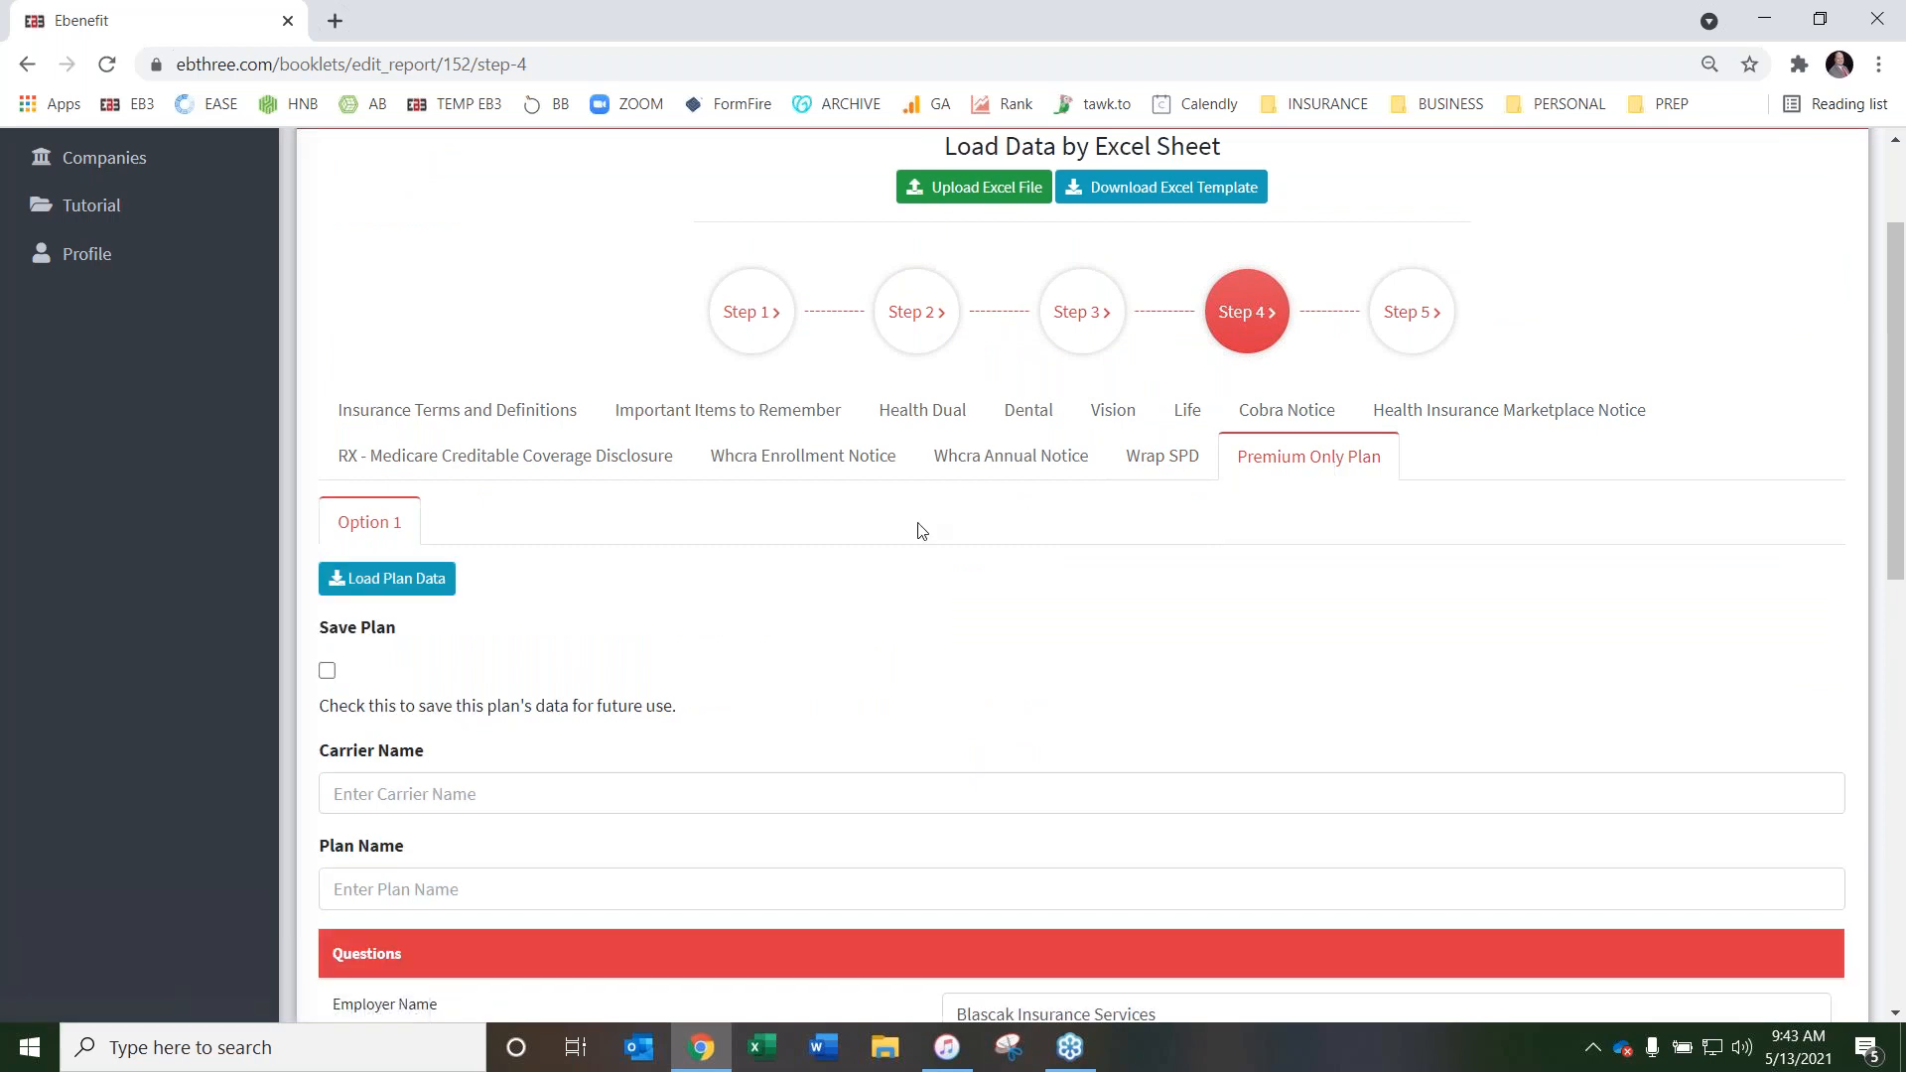
scroll(914, 532, down, 5)
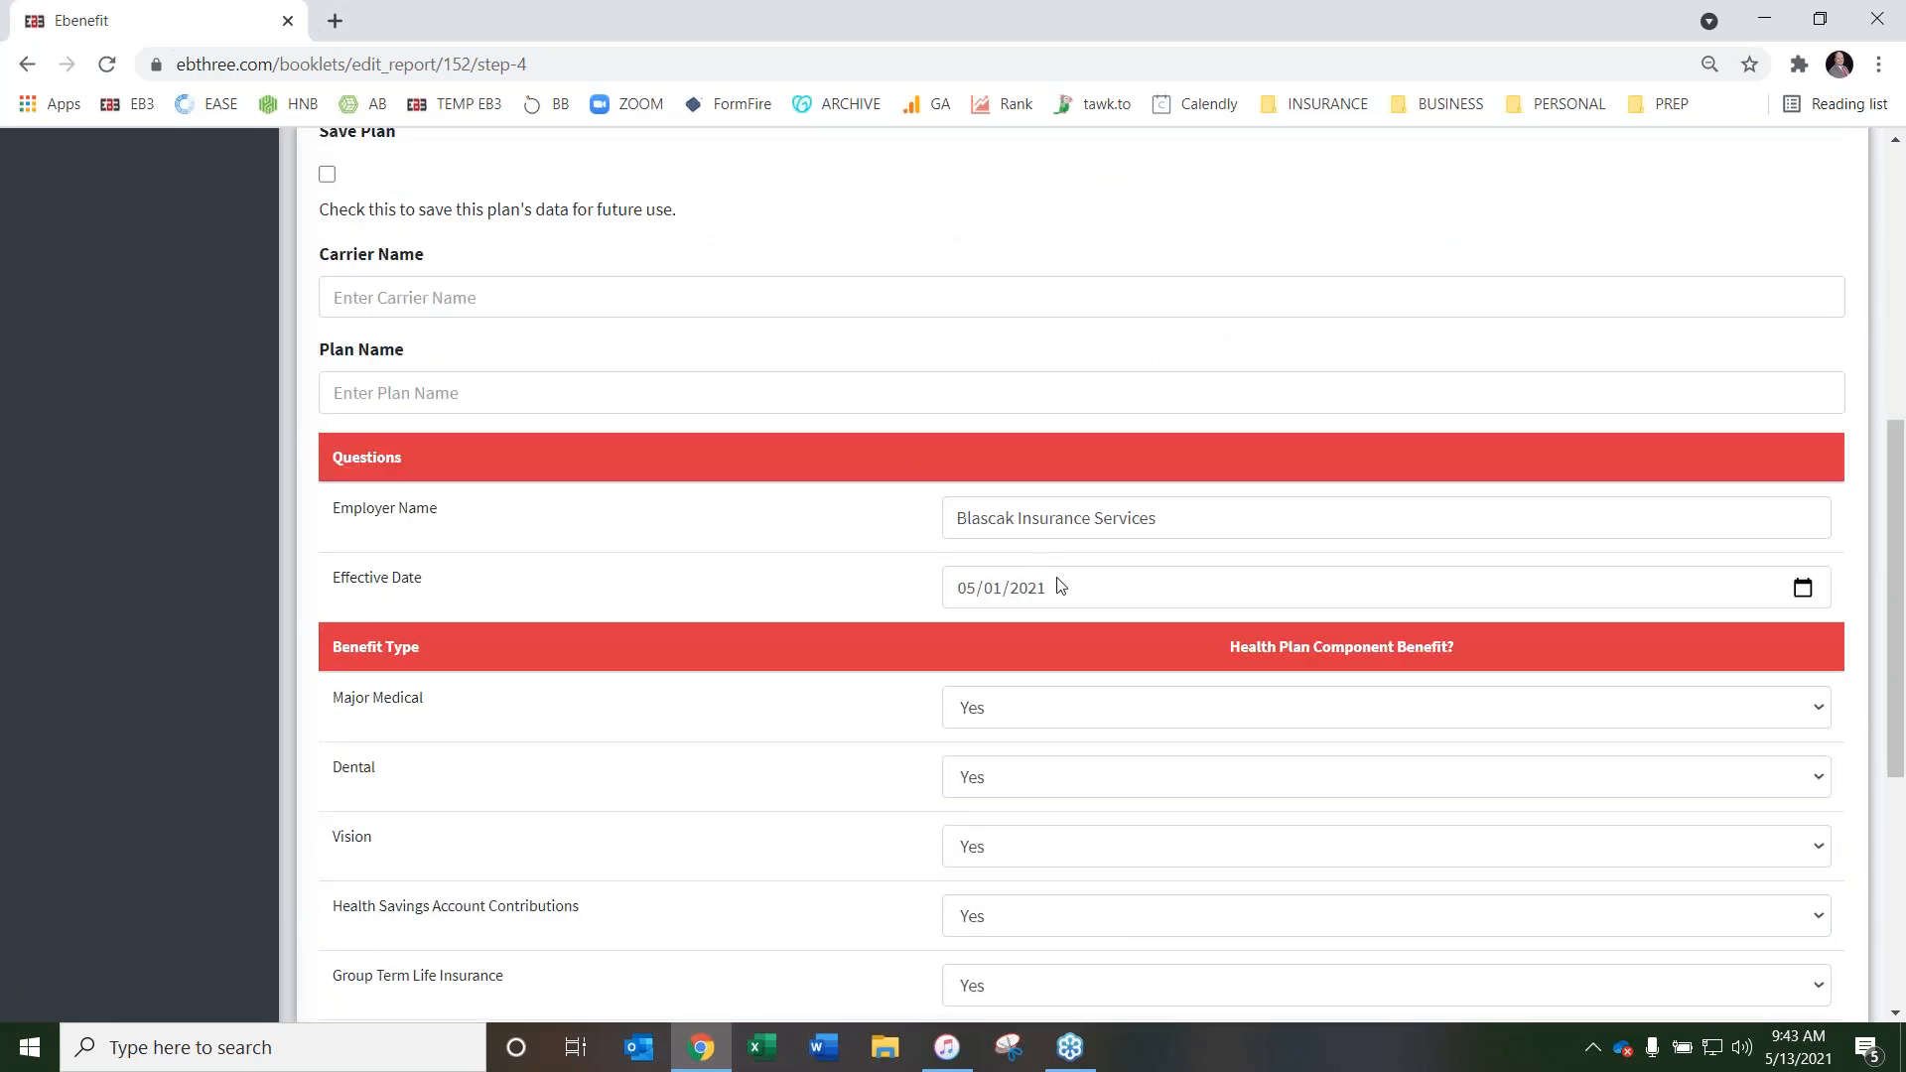
scroll(854, 498, down, 3)
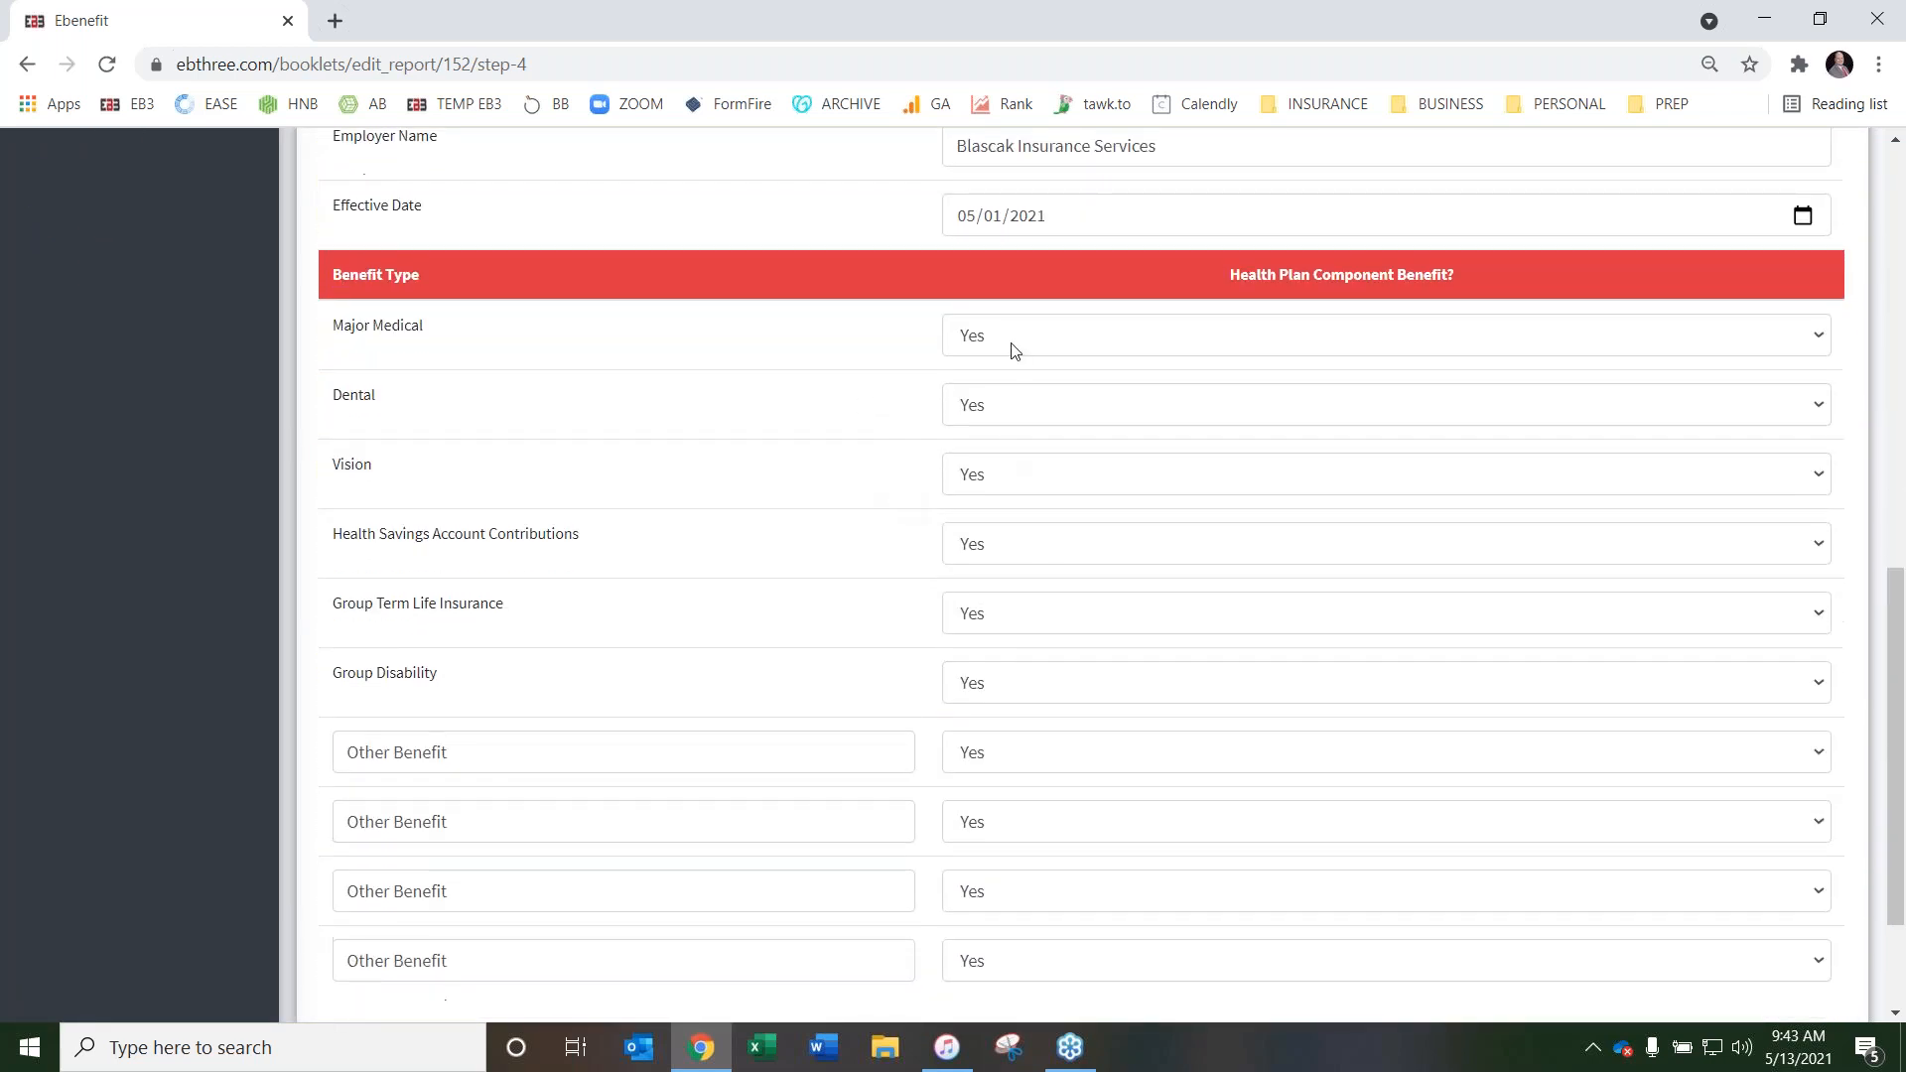
scroll(1011, 472, down, 1)
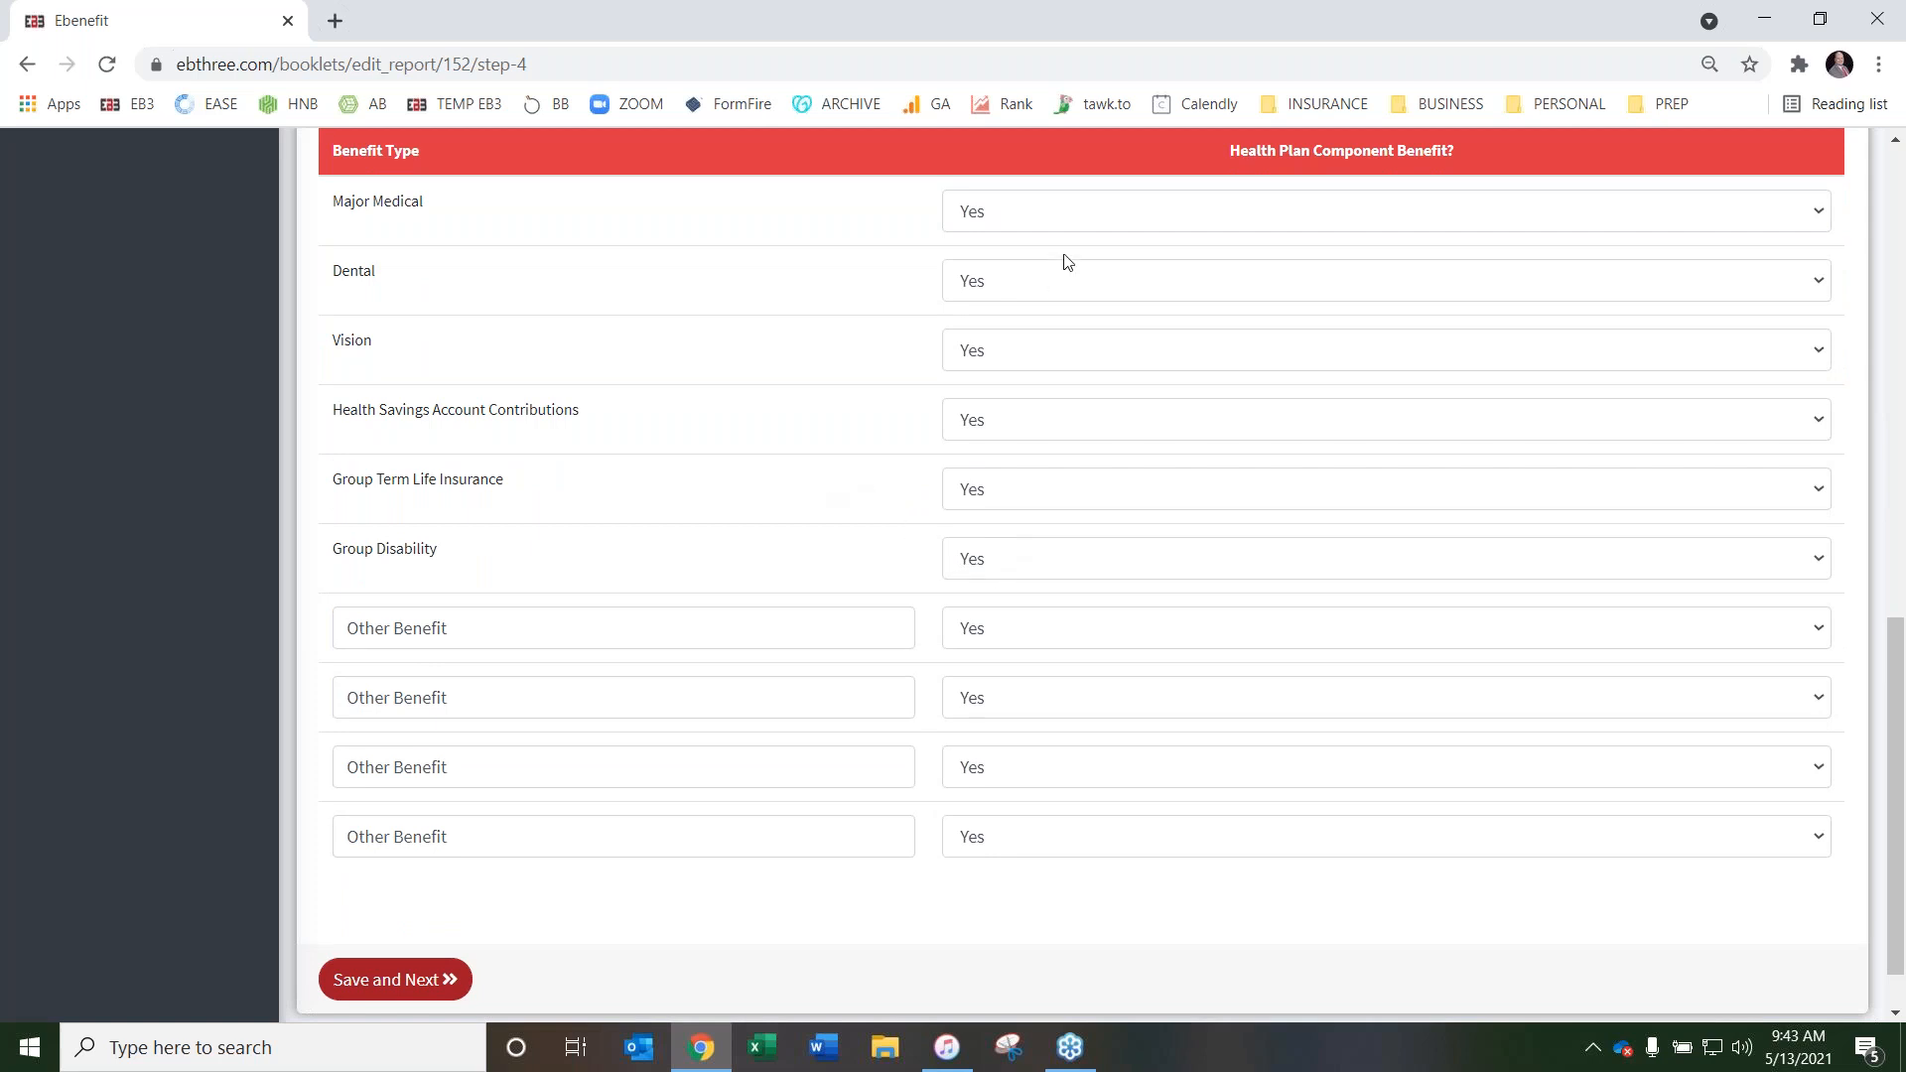
scroll(844, 331, up, 1)
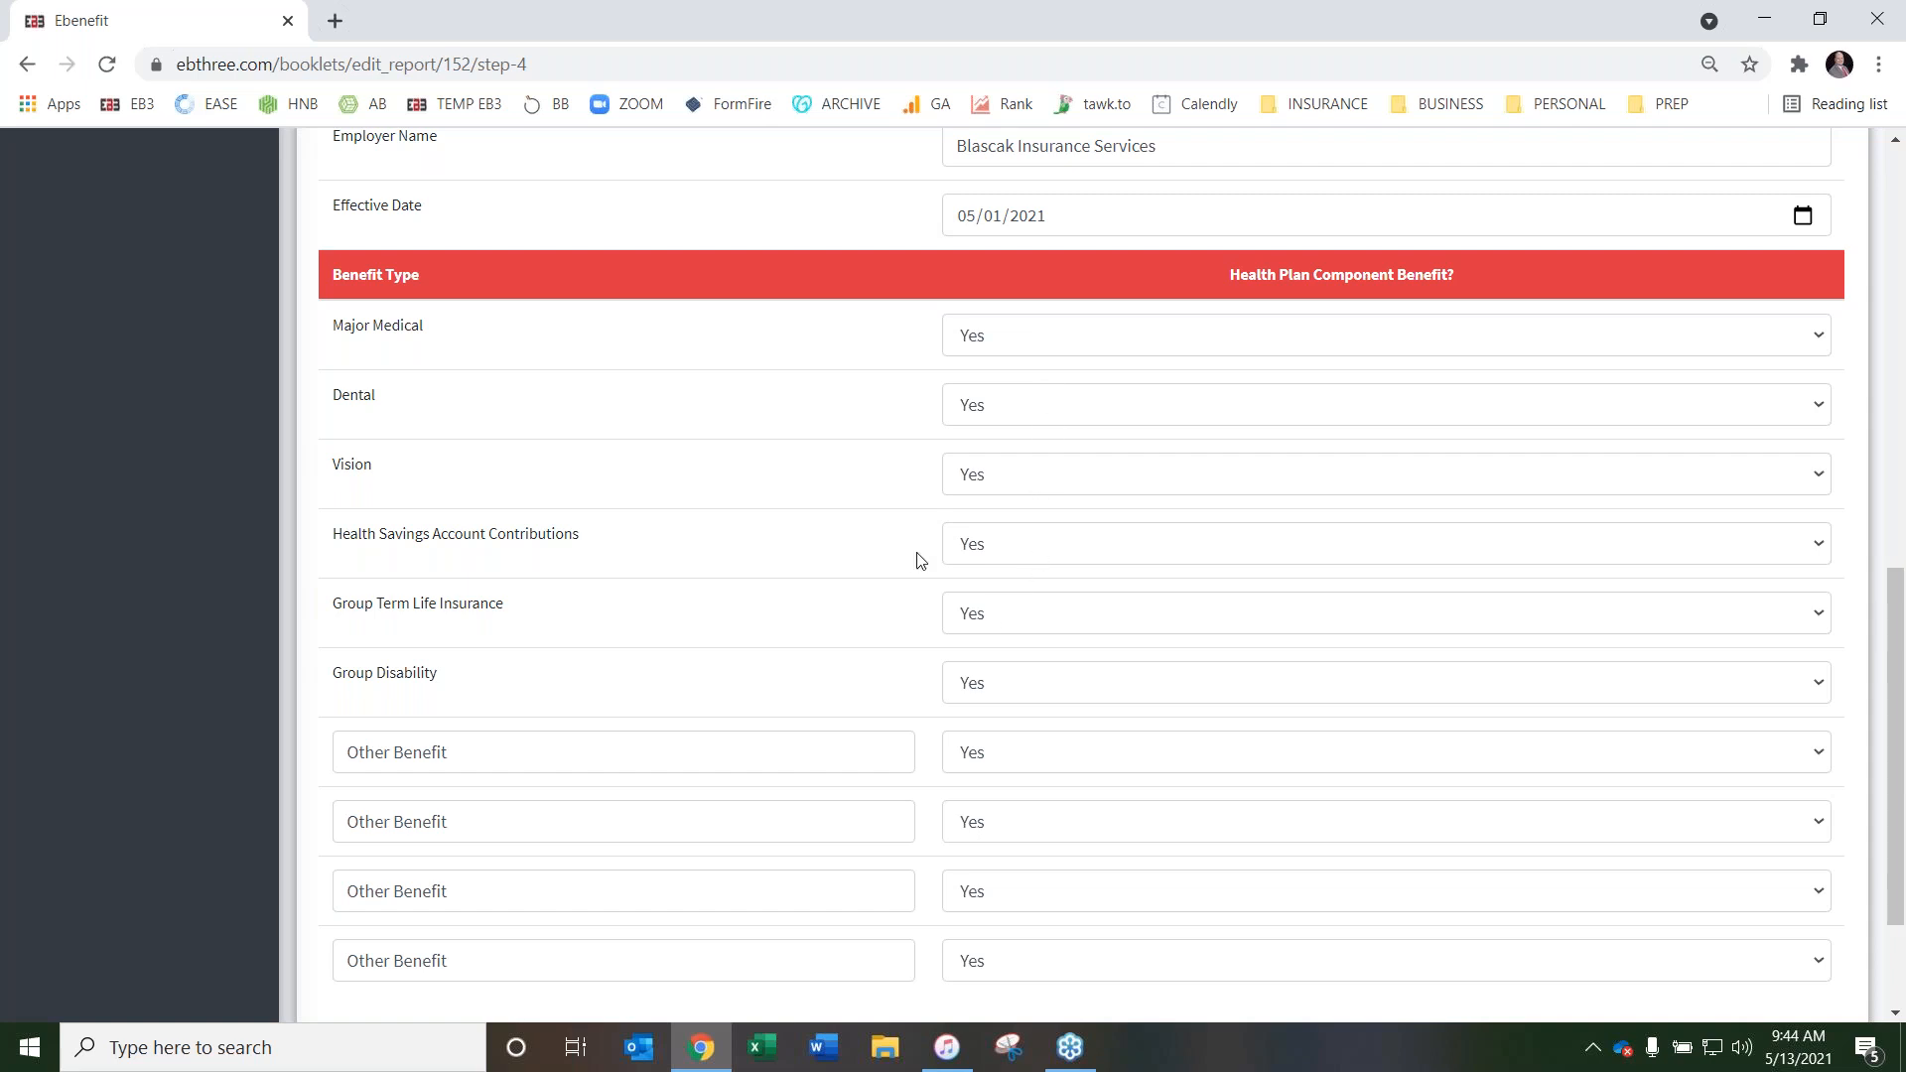
click(997, 623)
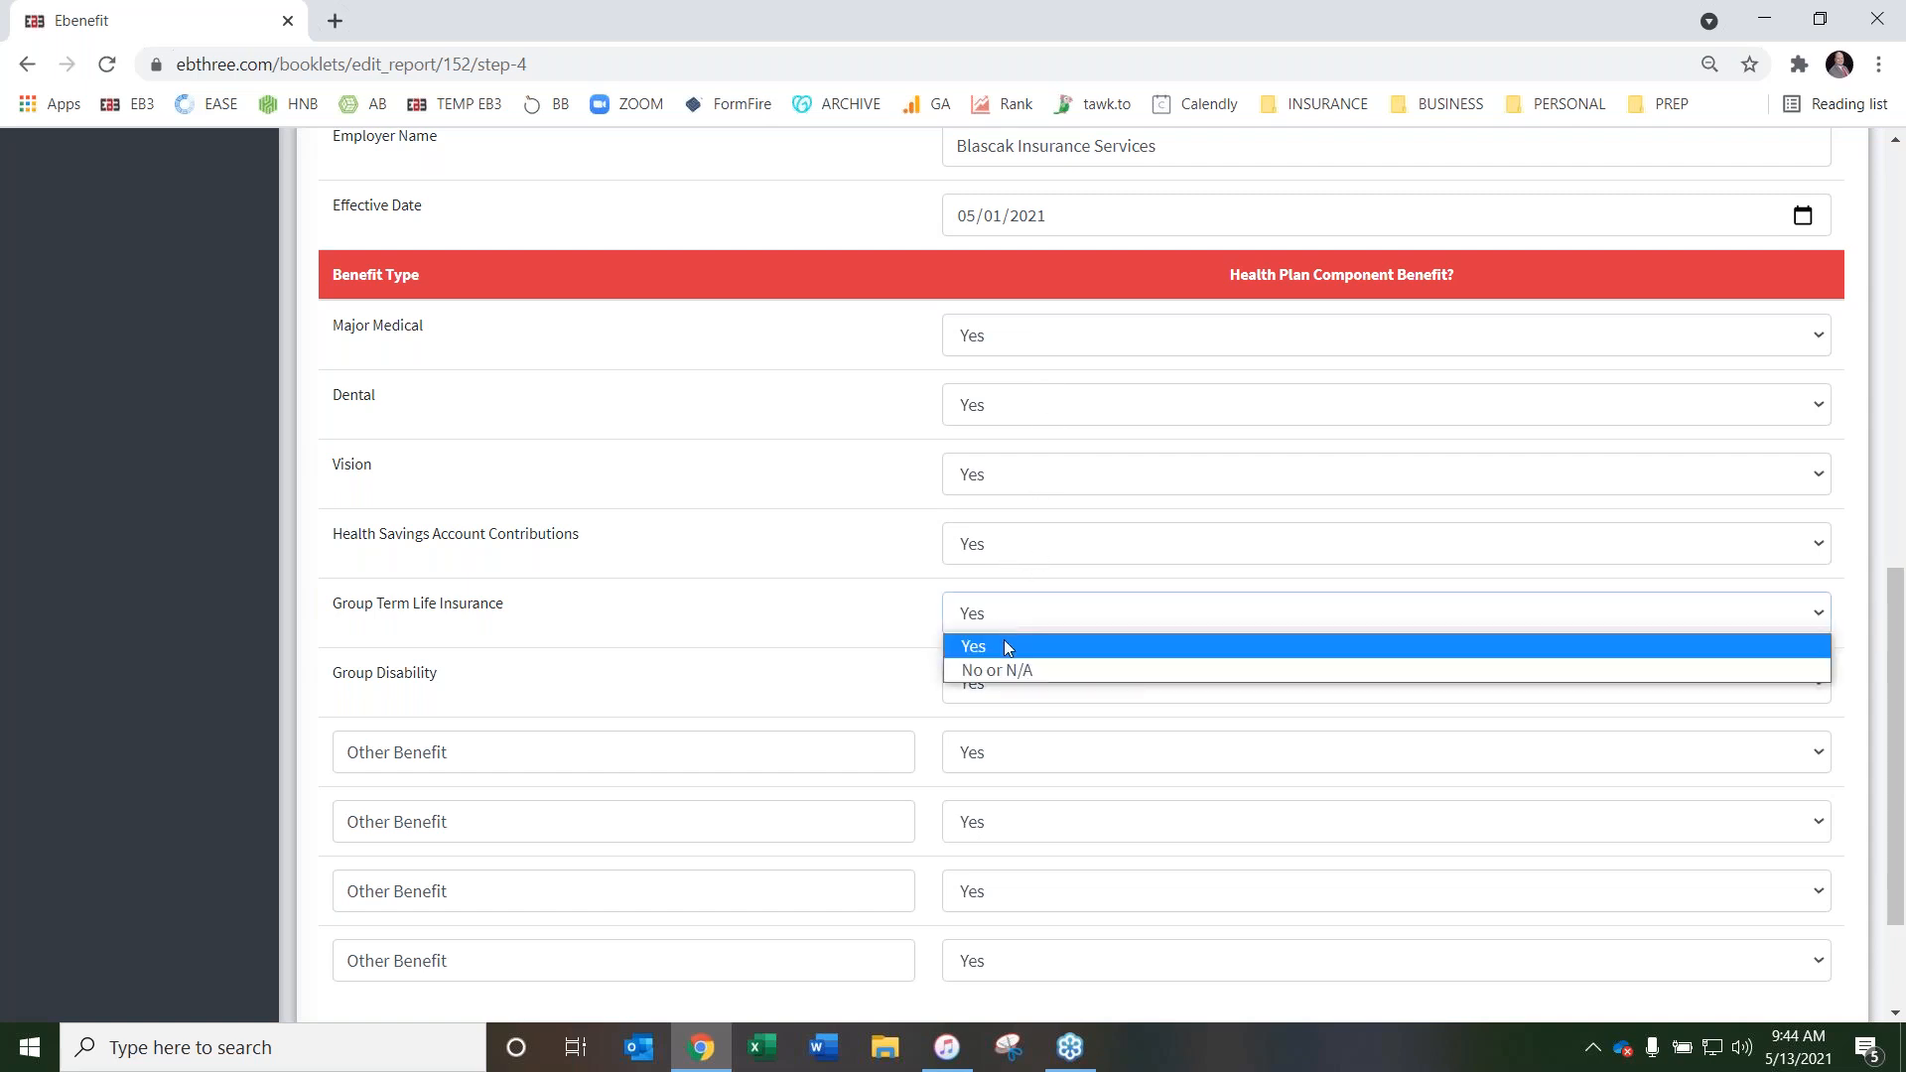
click(998, 670)
click(1013, 690)
click(1015, 740)
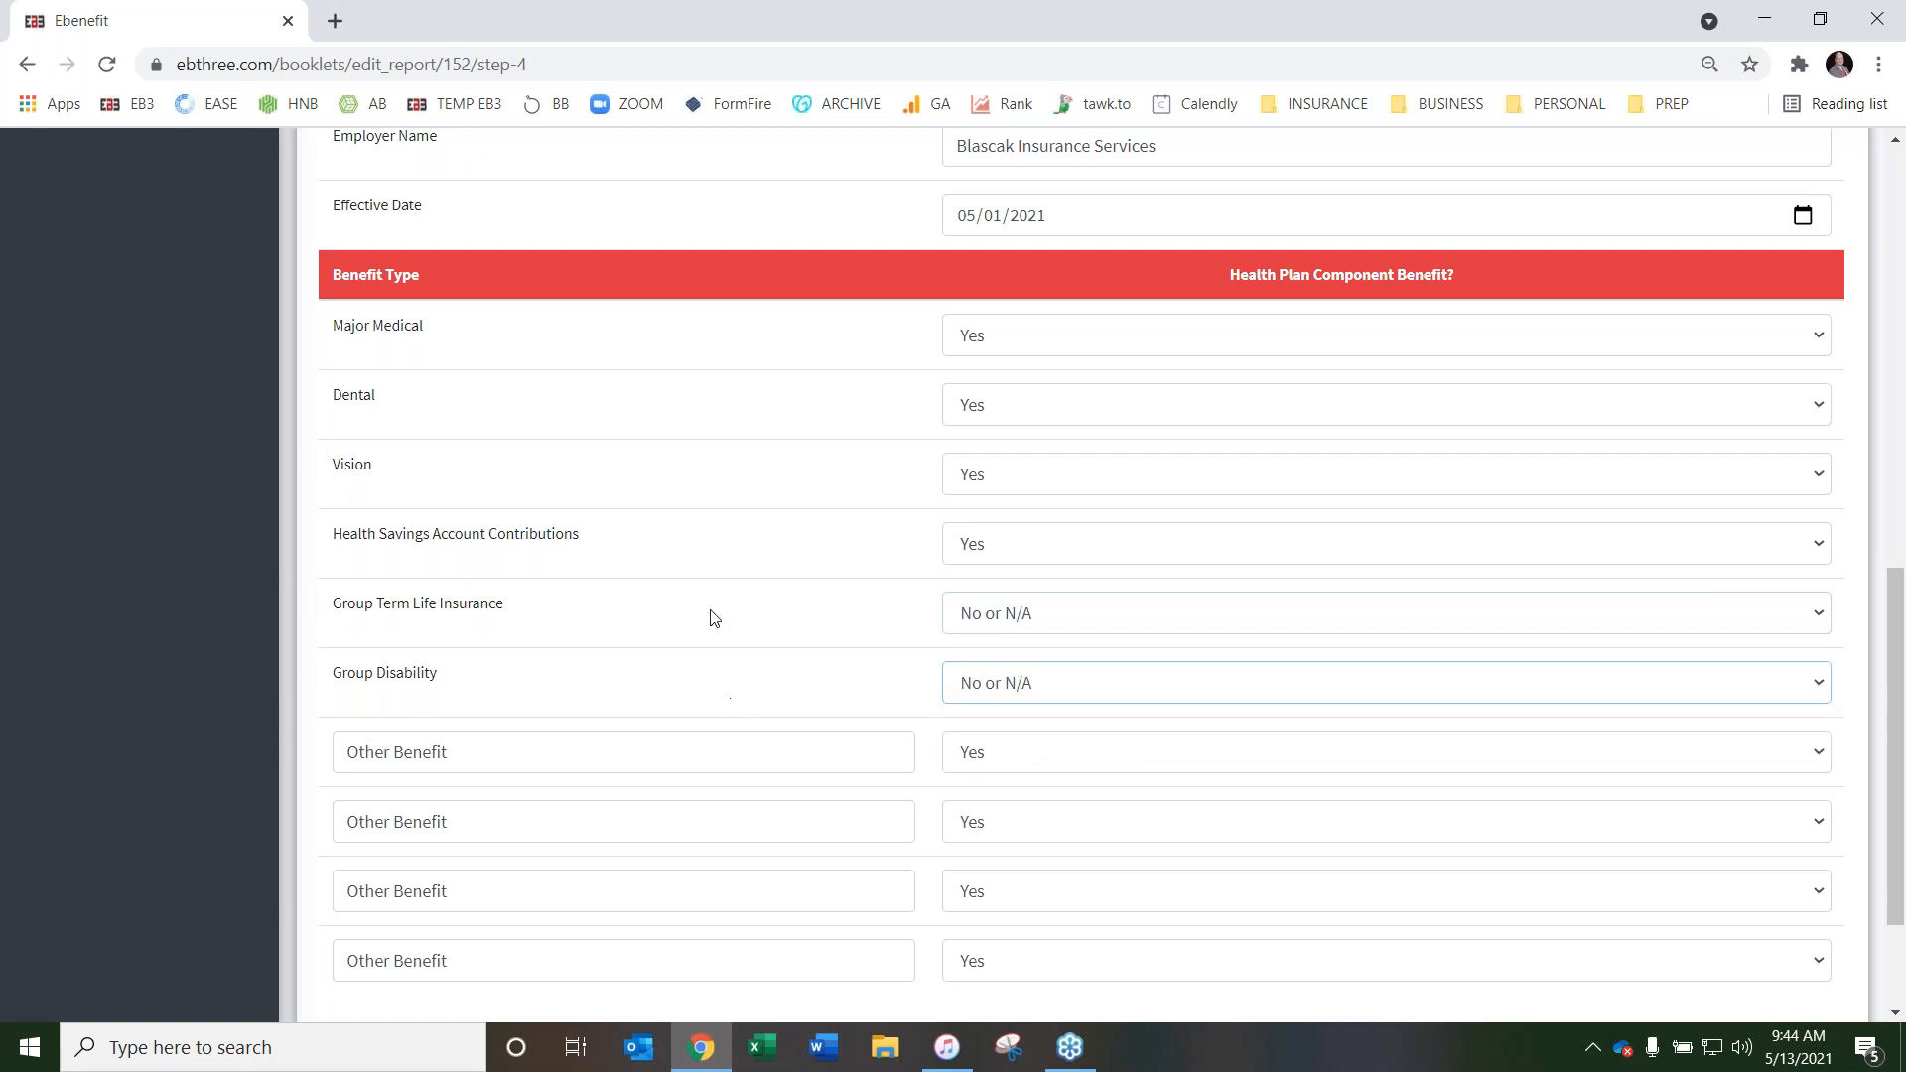
Set all four Other Benefit rows of the Premium Only Plan to No or N/A
scroll(771, 628, down, 1)
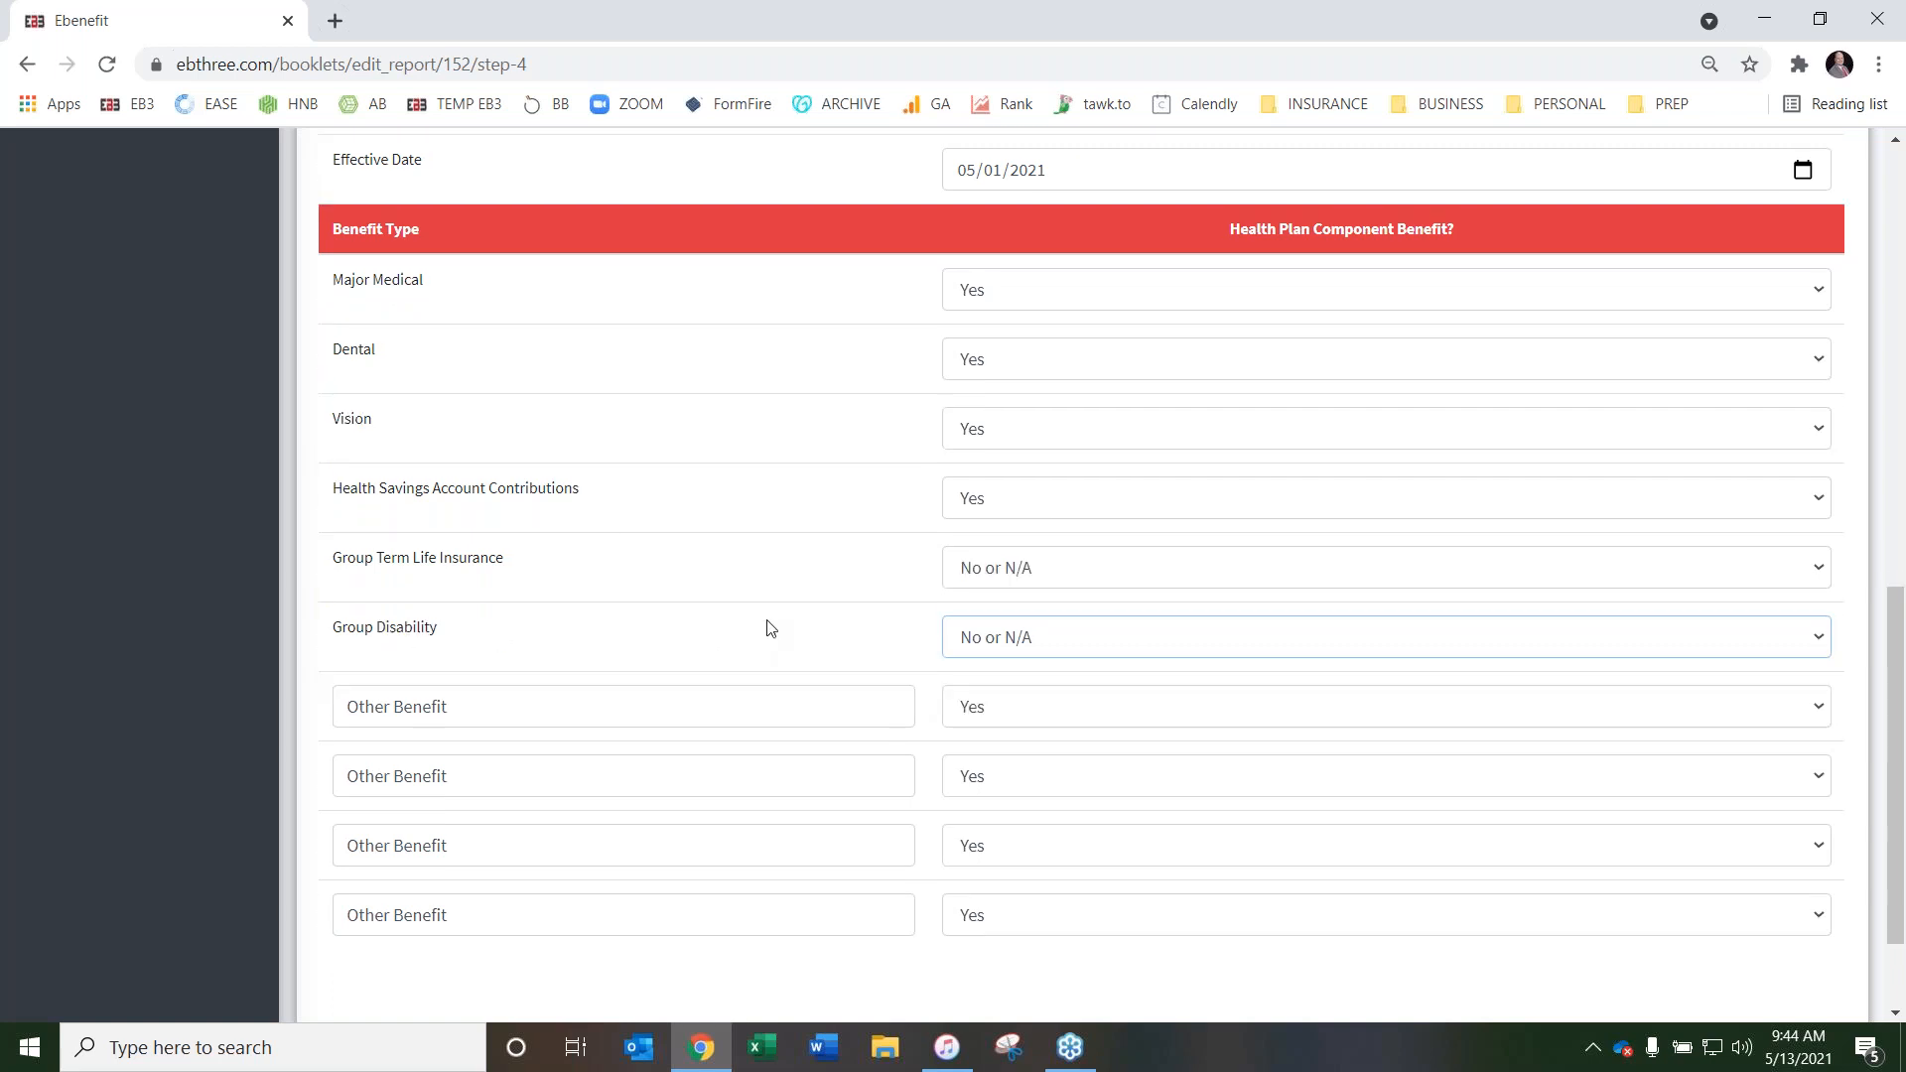
scroll(772, 627, down, 2)
drag(509, 556, 341, 547)
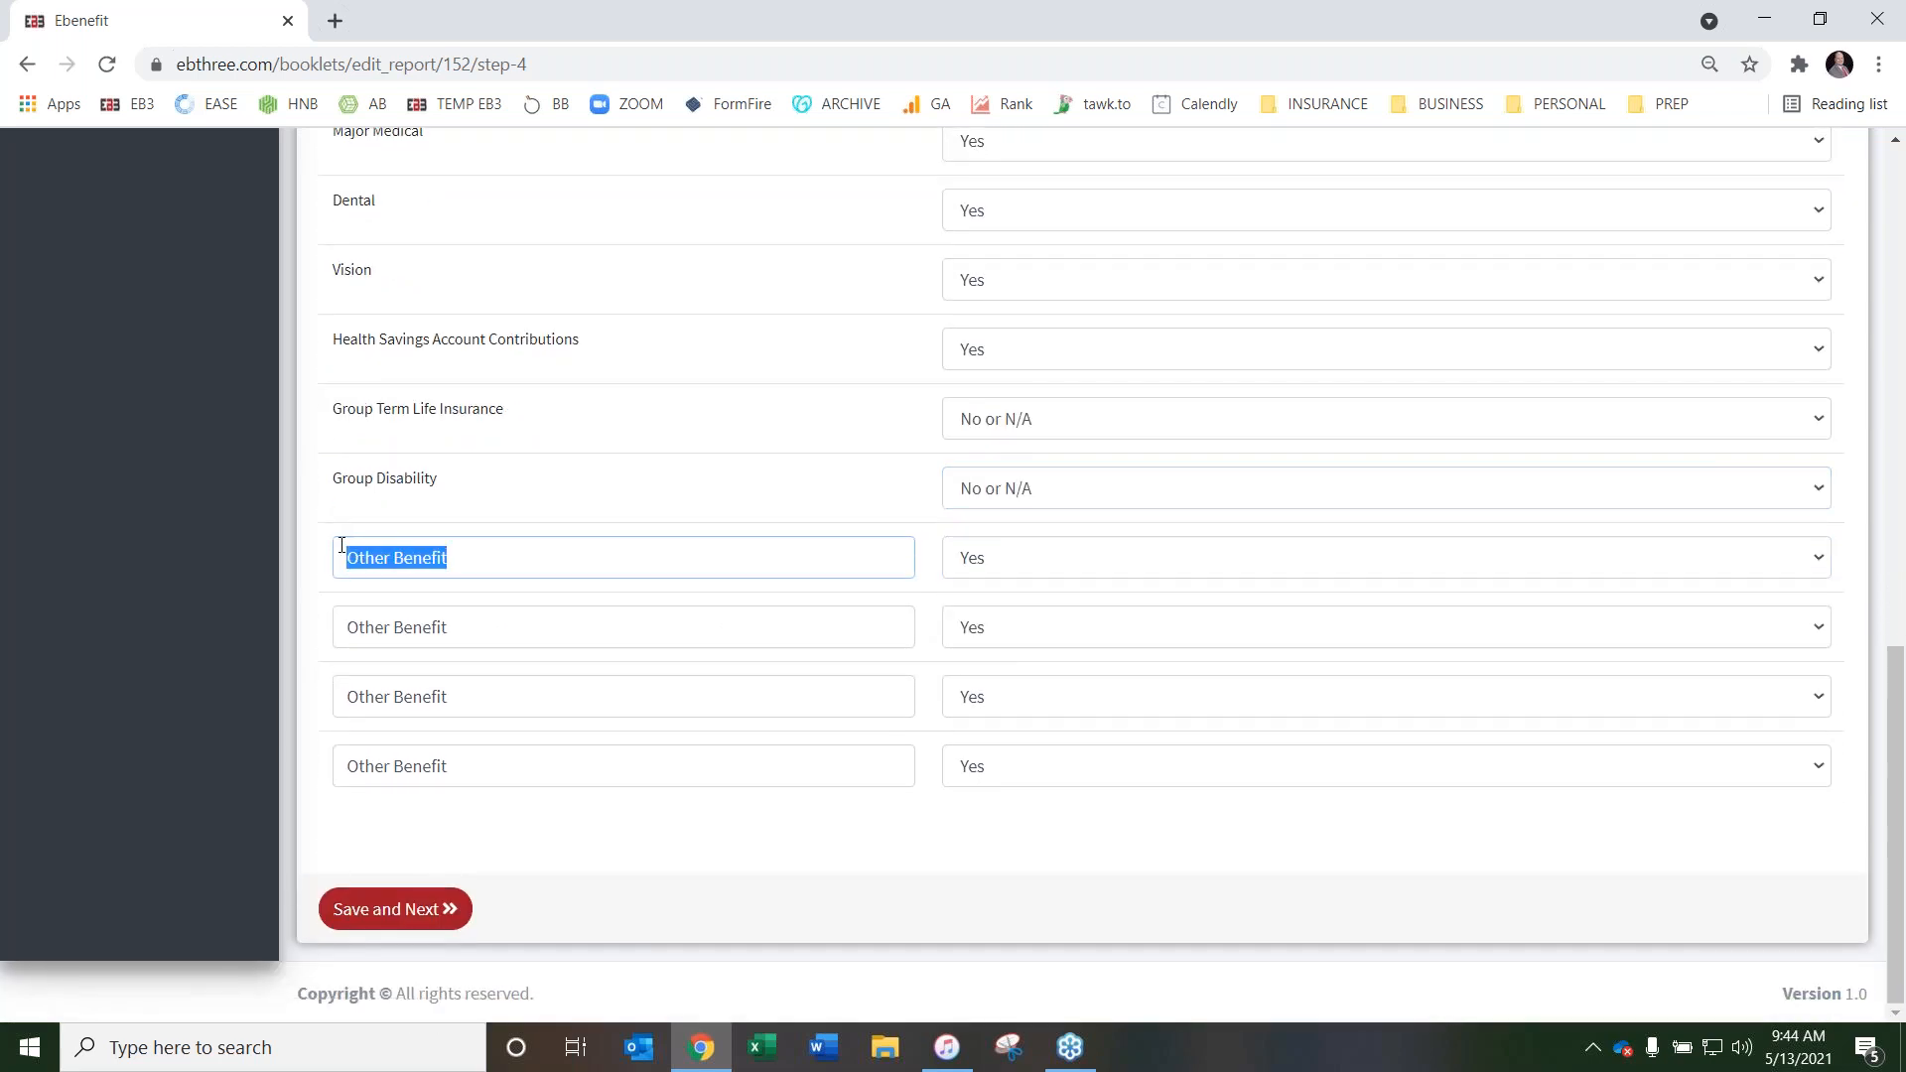
click(1129, 563)
click(1113, 619)
click(1081, 625)
click(1060, 684)
click(1034, 694)
click(1033, 758)
click(1033, 766)
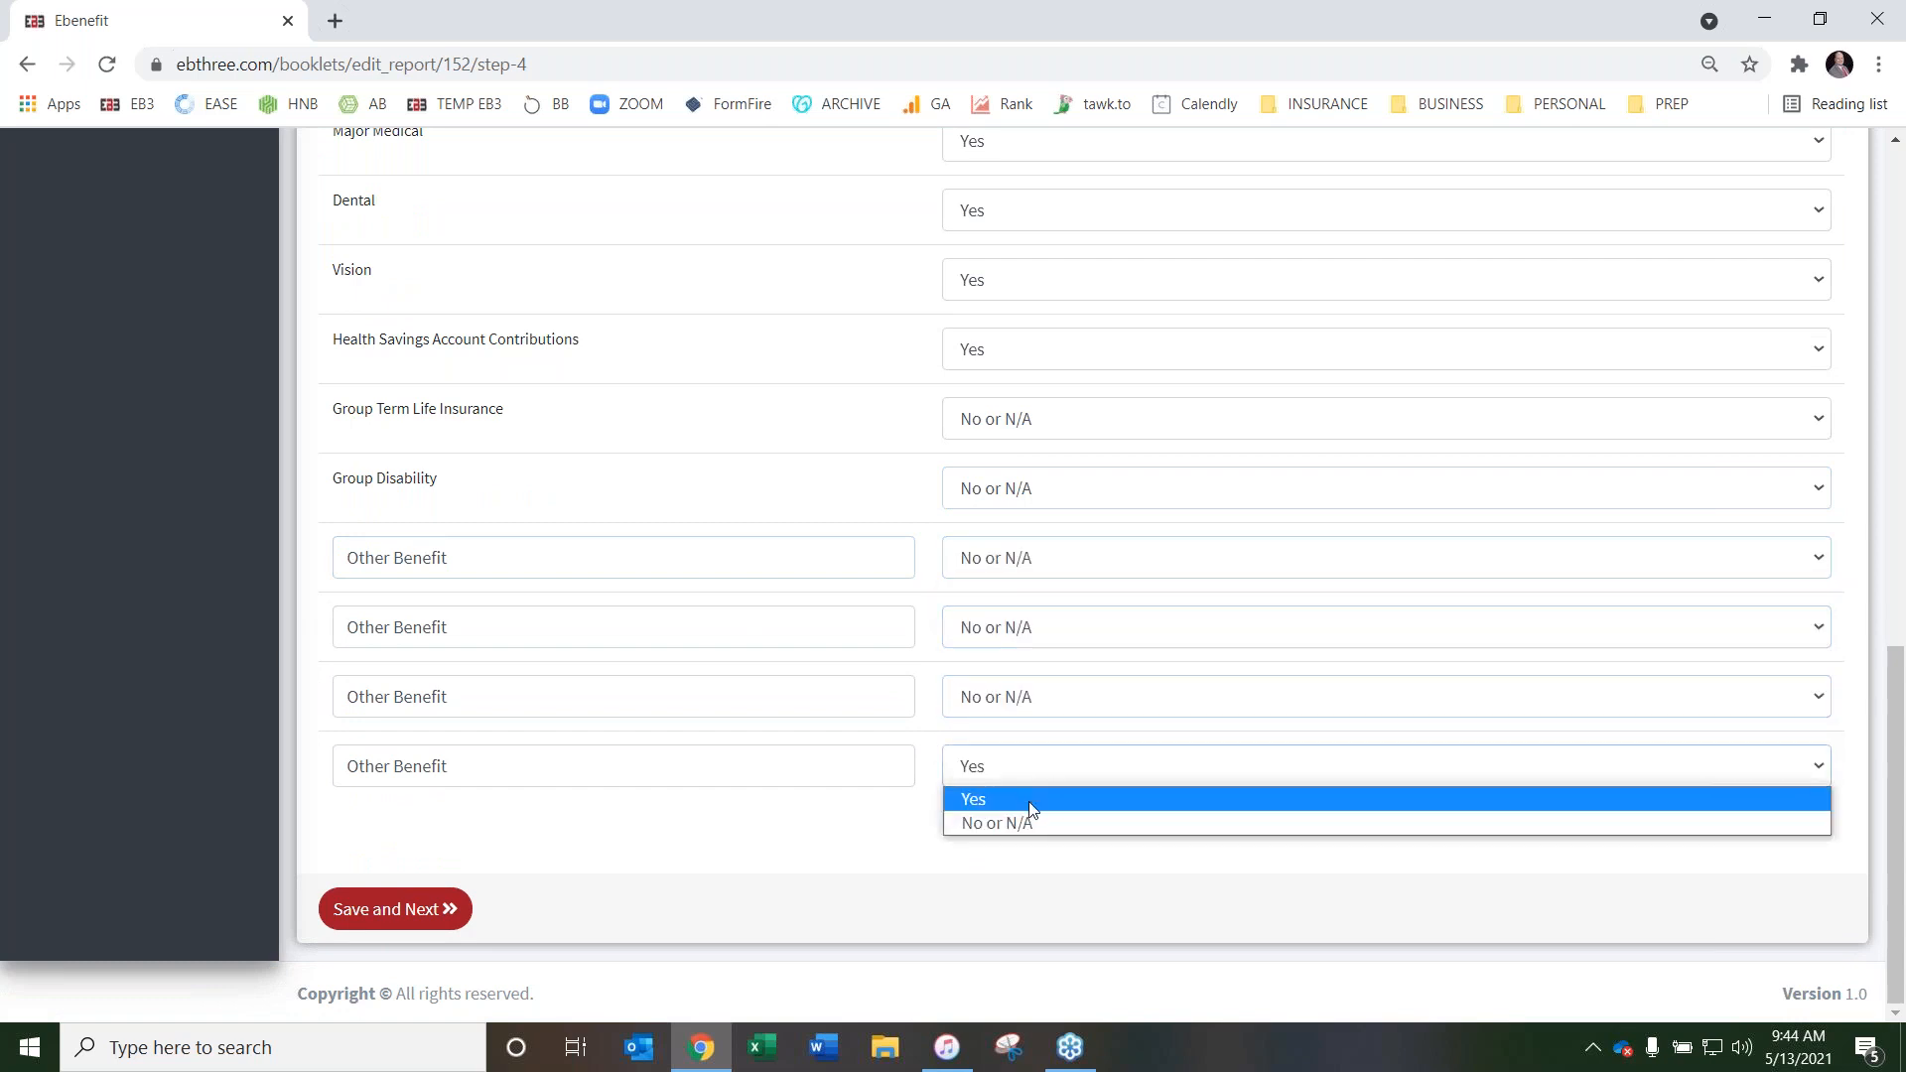
click(1036, 820)
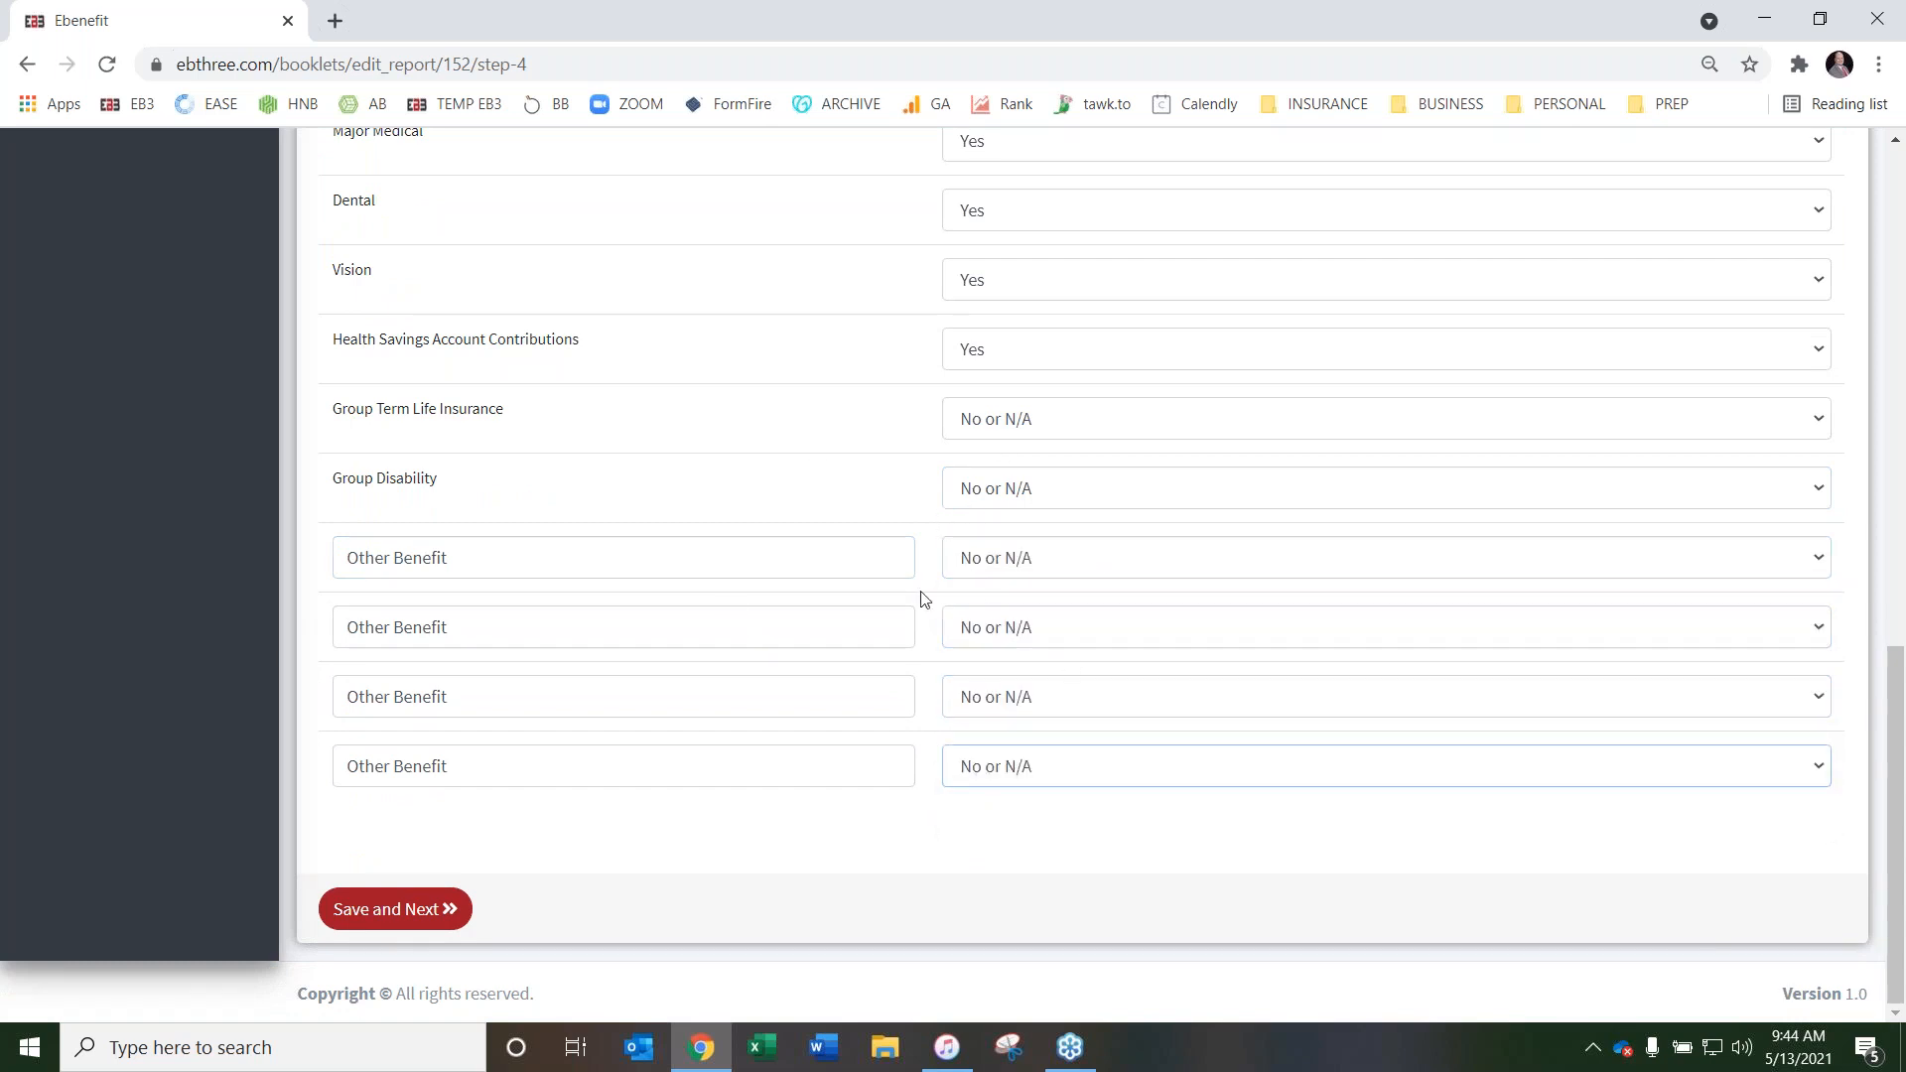
Save the Step 4 pages and continue to Step 5 of the booklet
scroll(765, 570, up, 20)
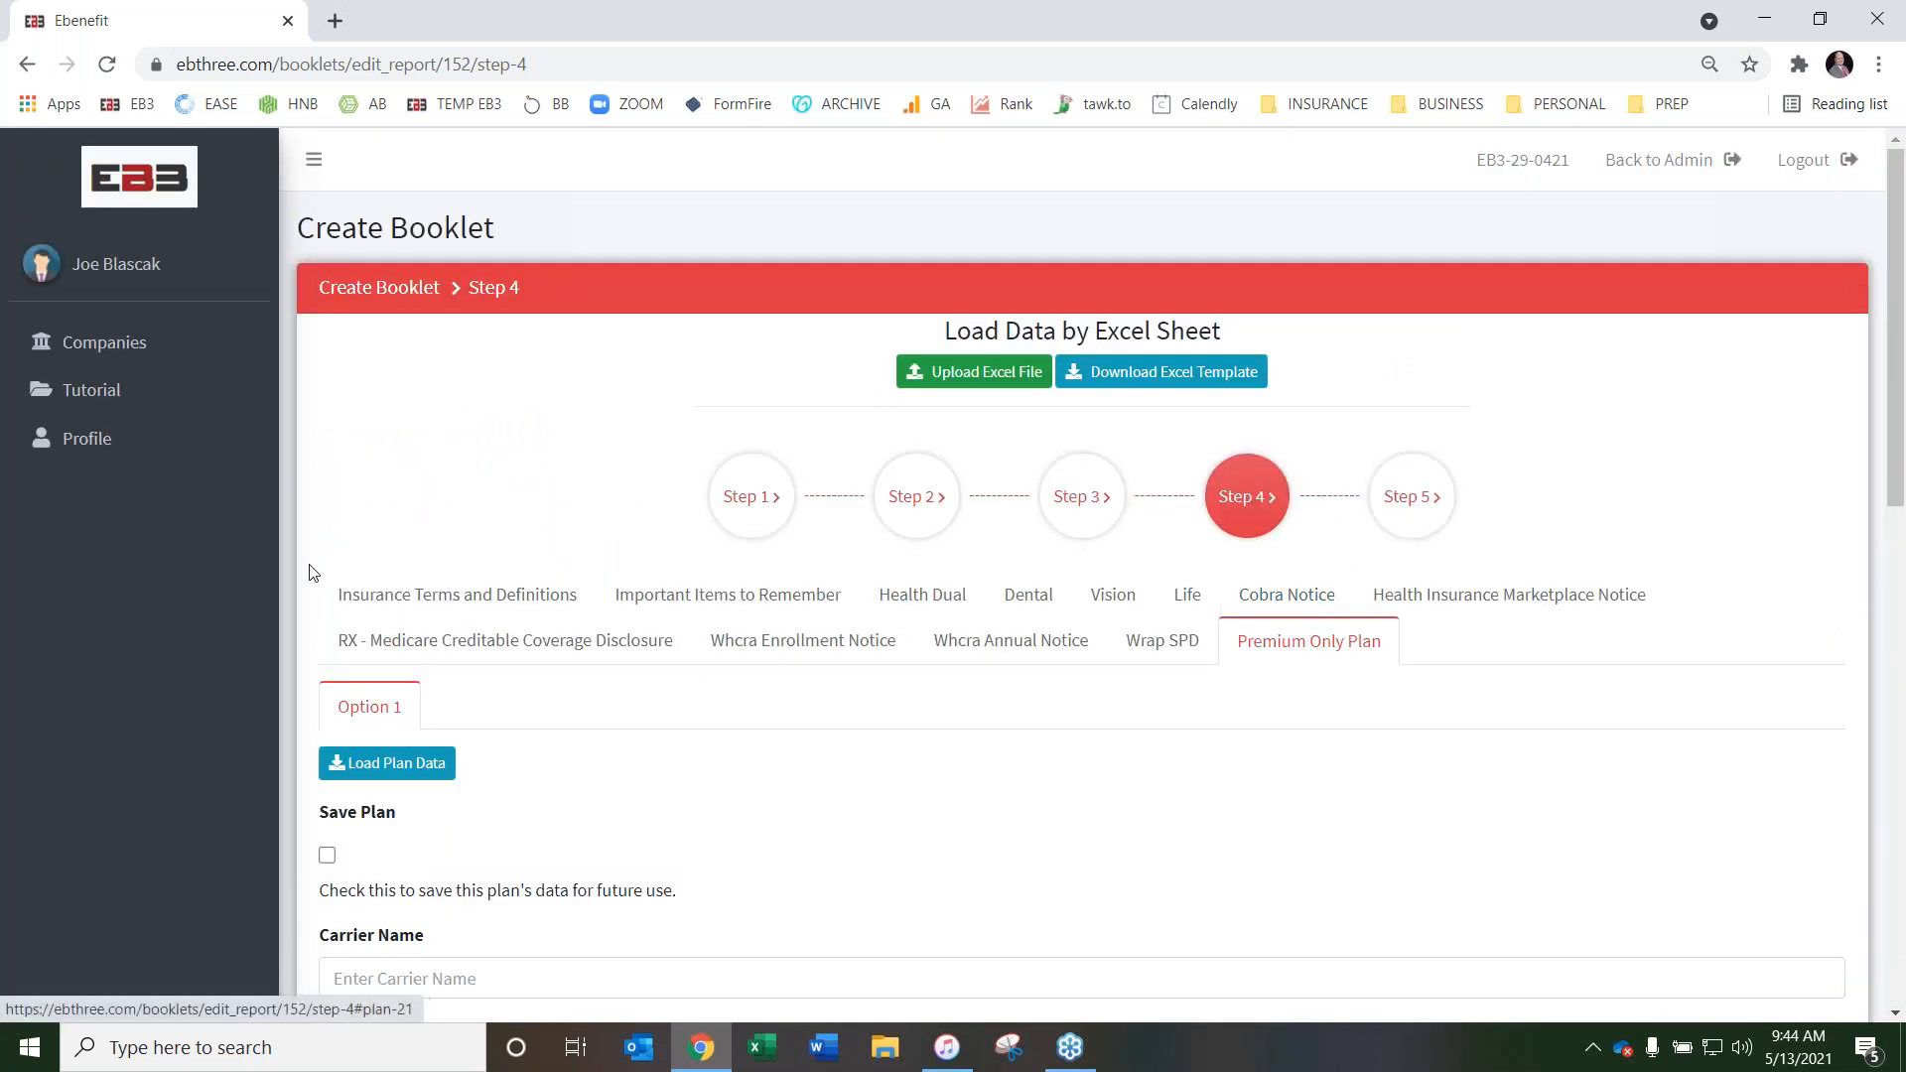
scroll(643, 672, down, 20)
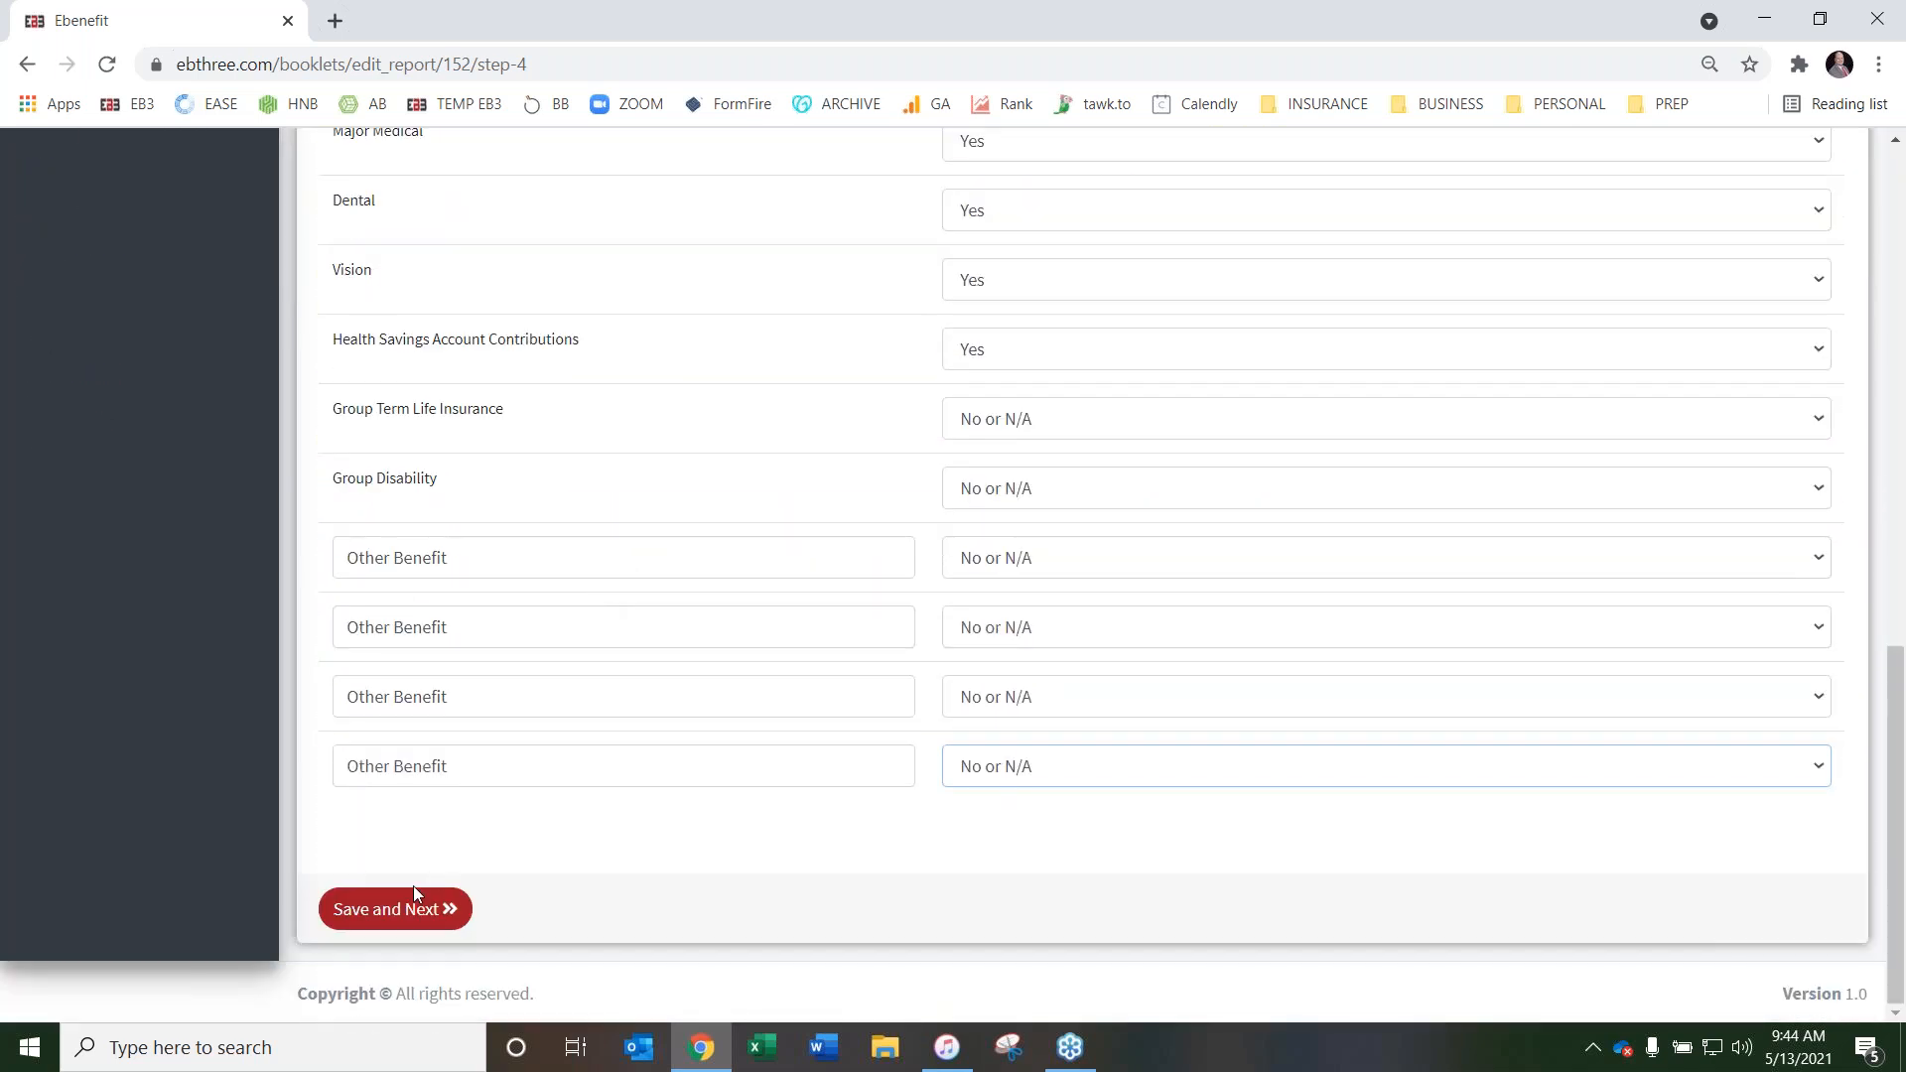
click(392, 914)
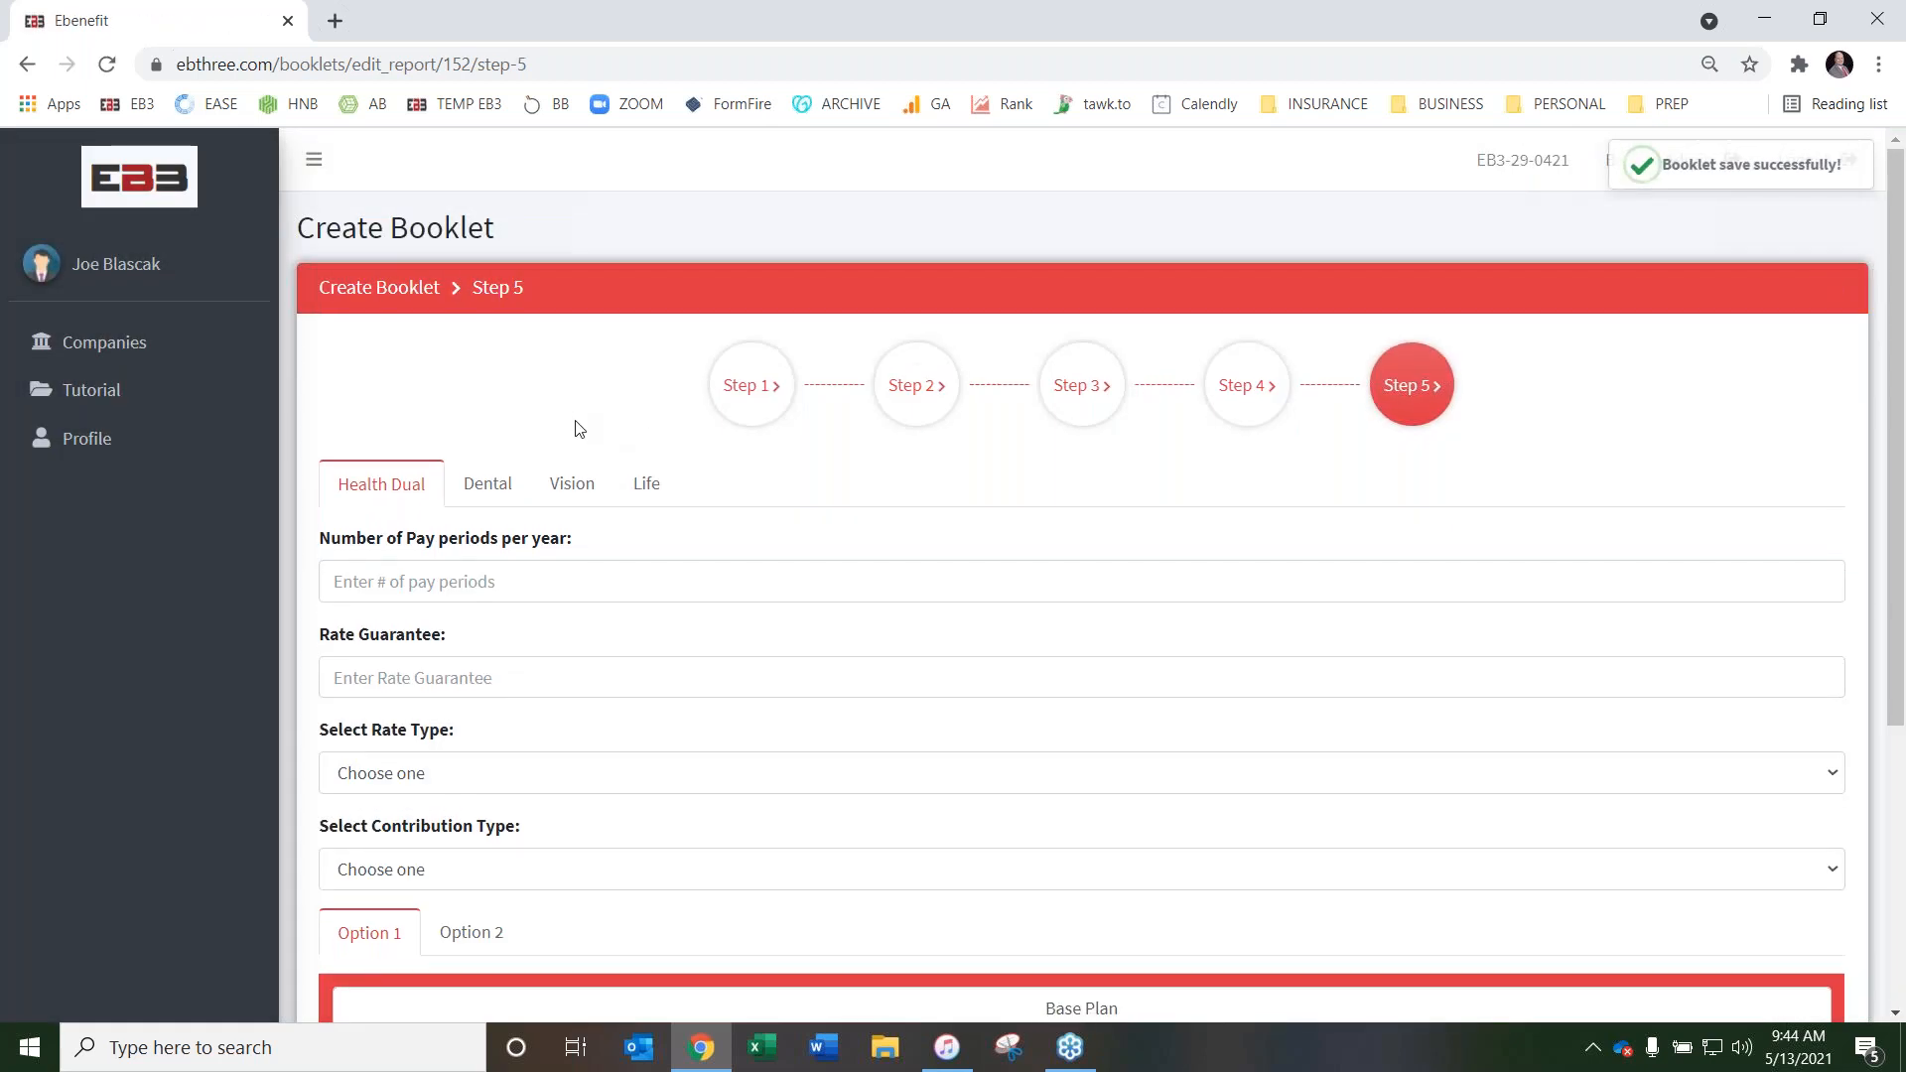
For Health Dual, set the number of pay periods per year to 26 and the rate guarantee to 12 months
scroll(595, 427, down, 3)
scroll(1092, 412, up, 3)
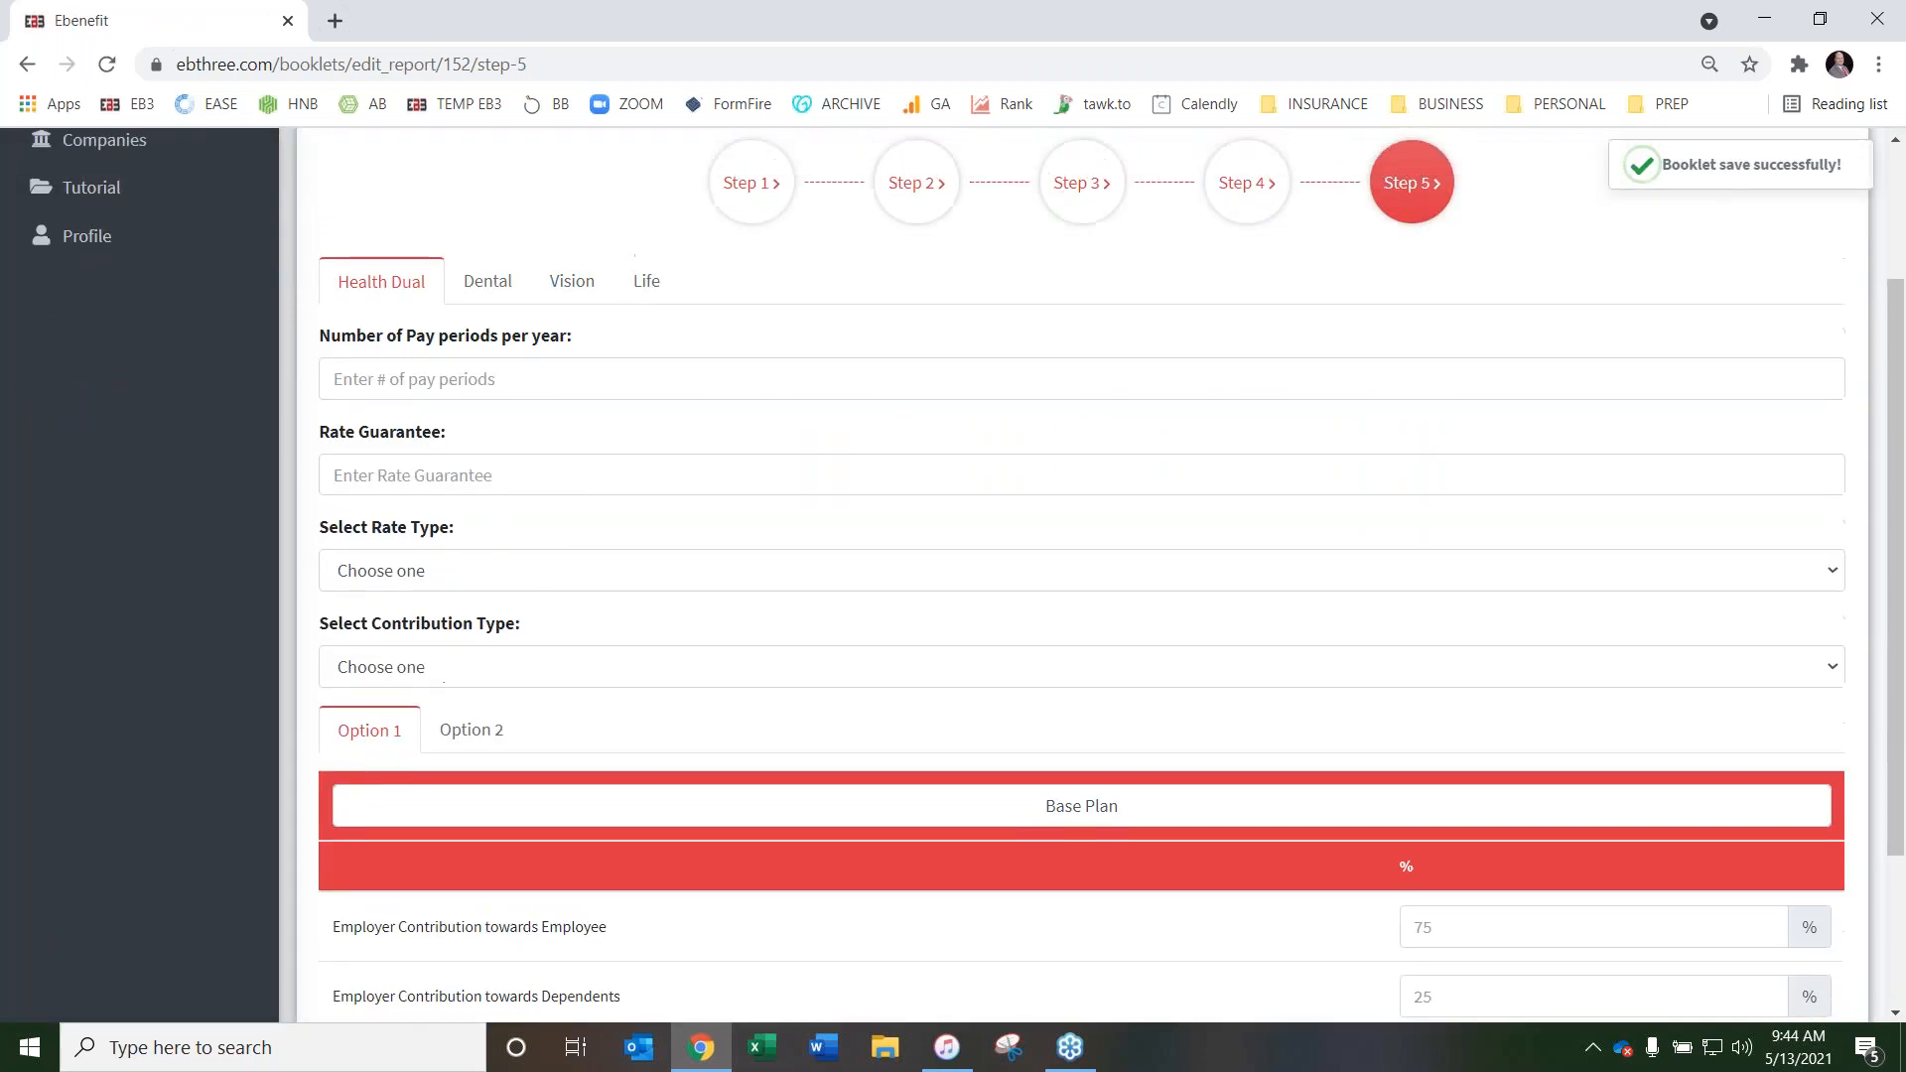
scroll(507, 365, down, 2)
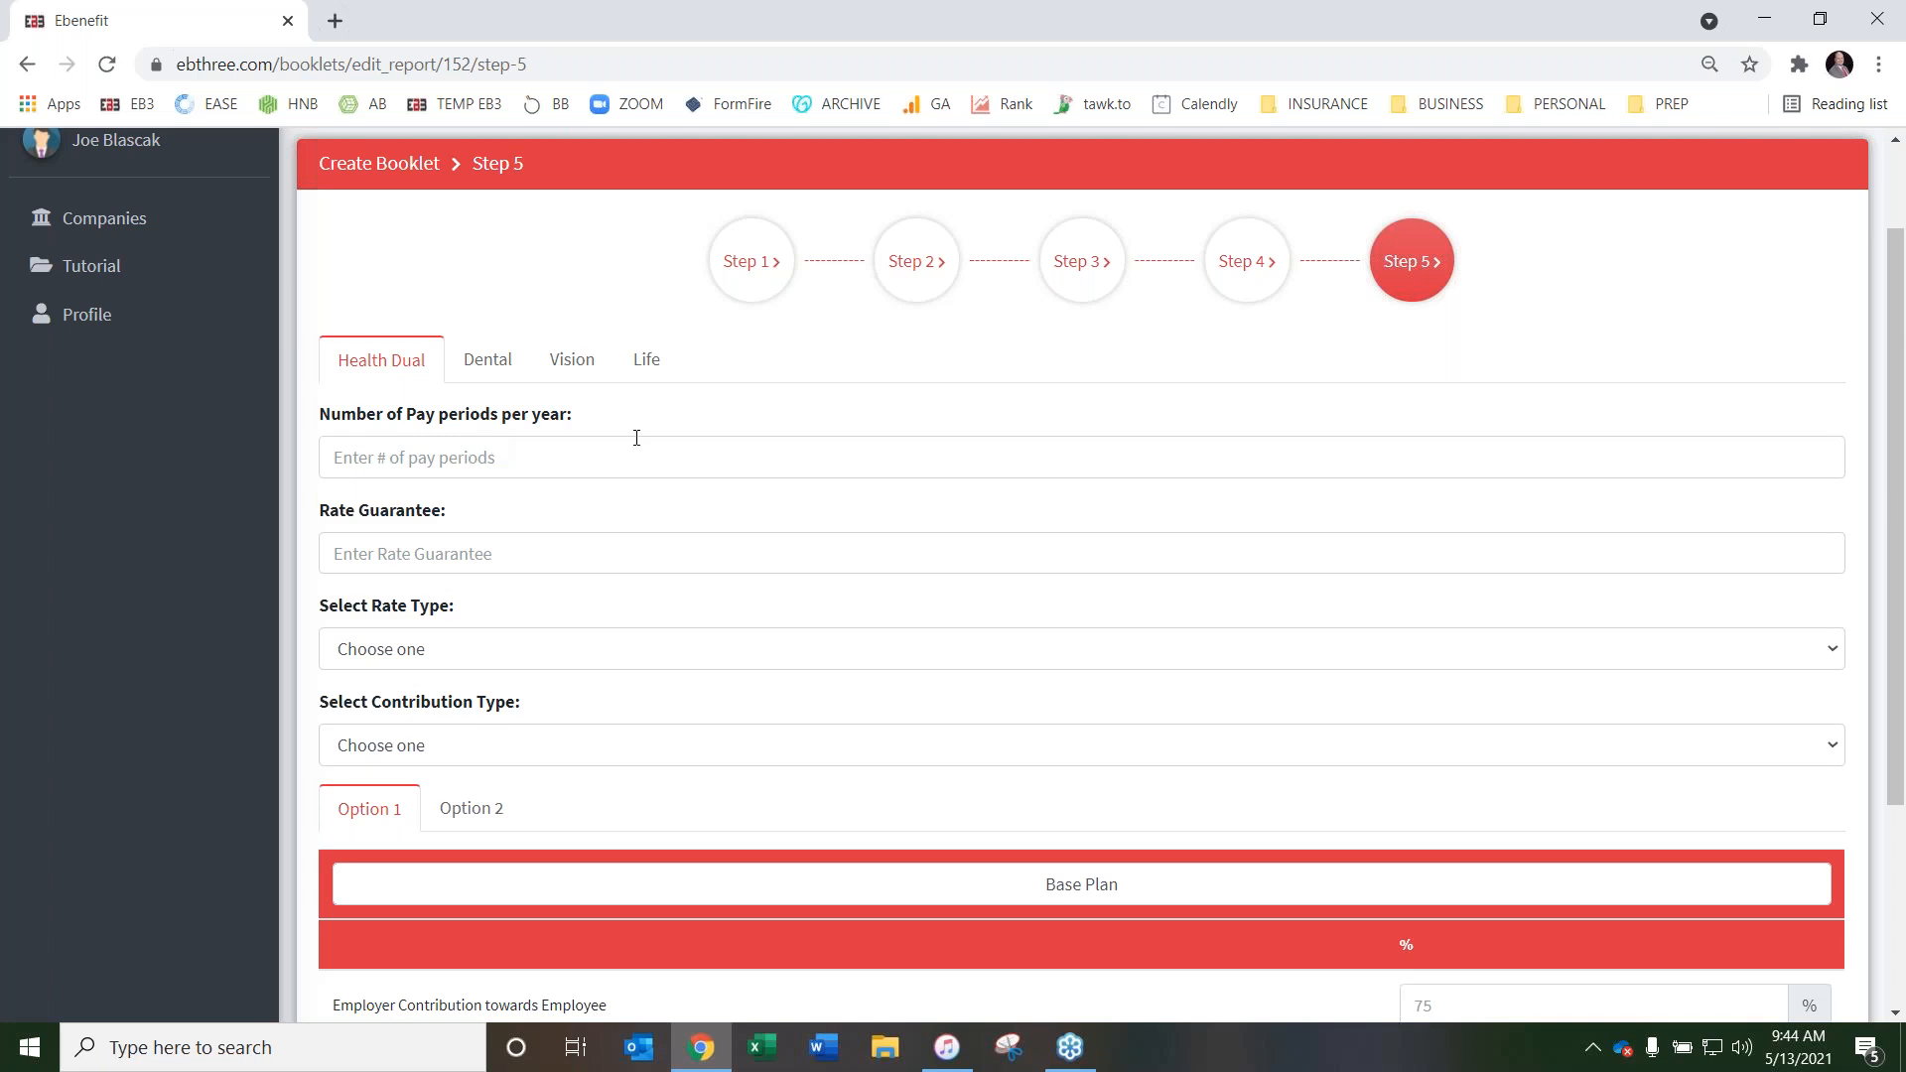
scroll(636, 437, down, 1)
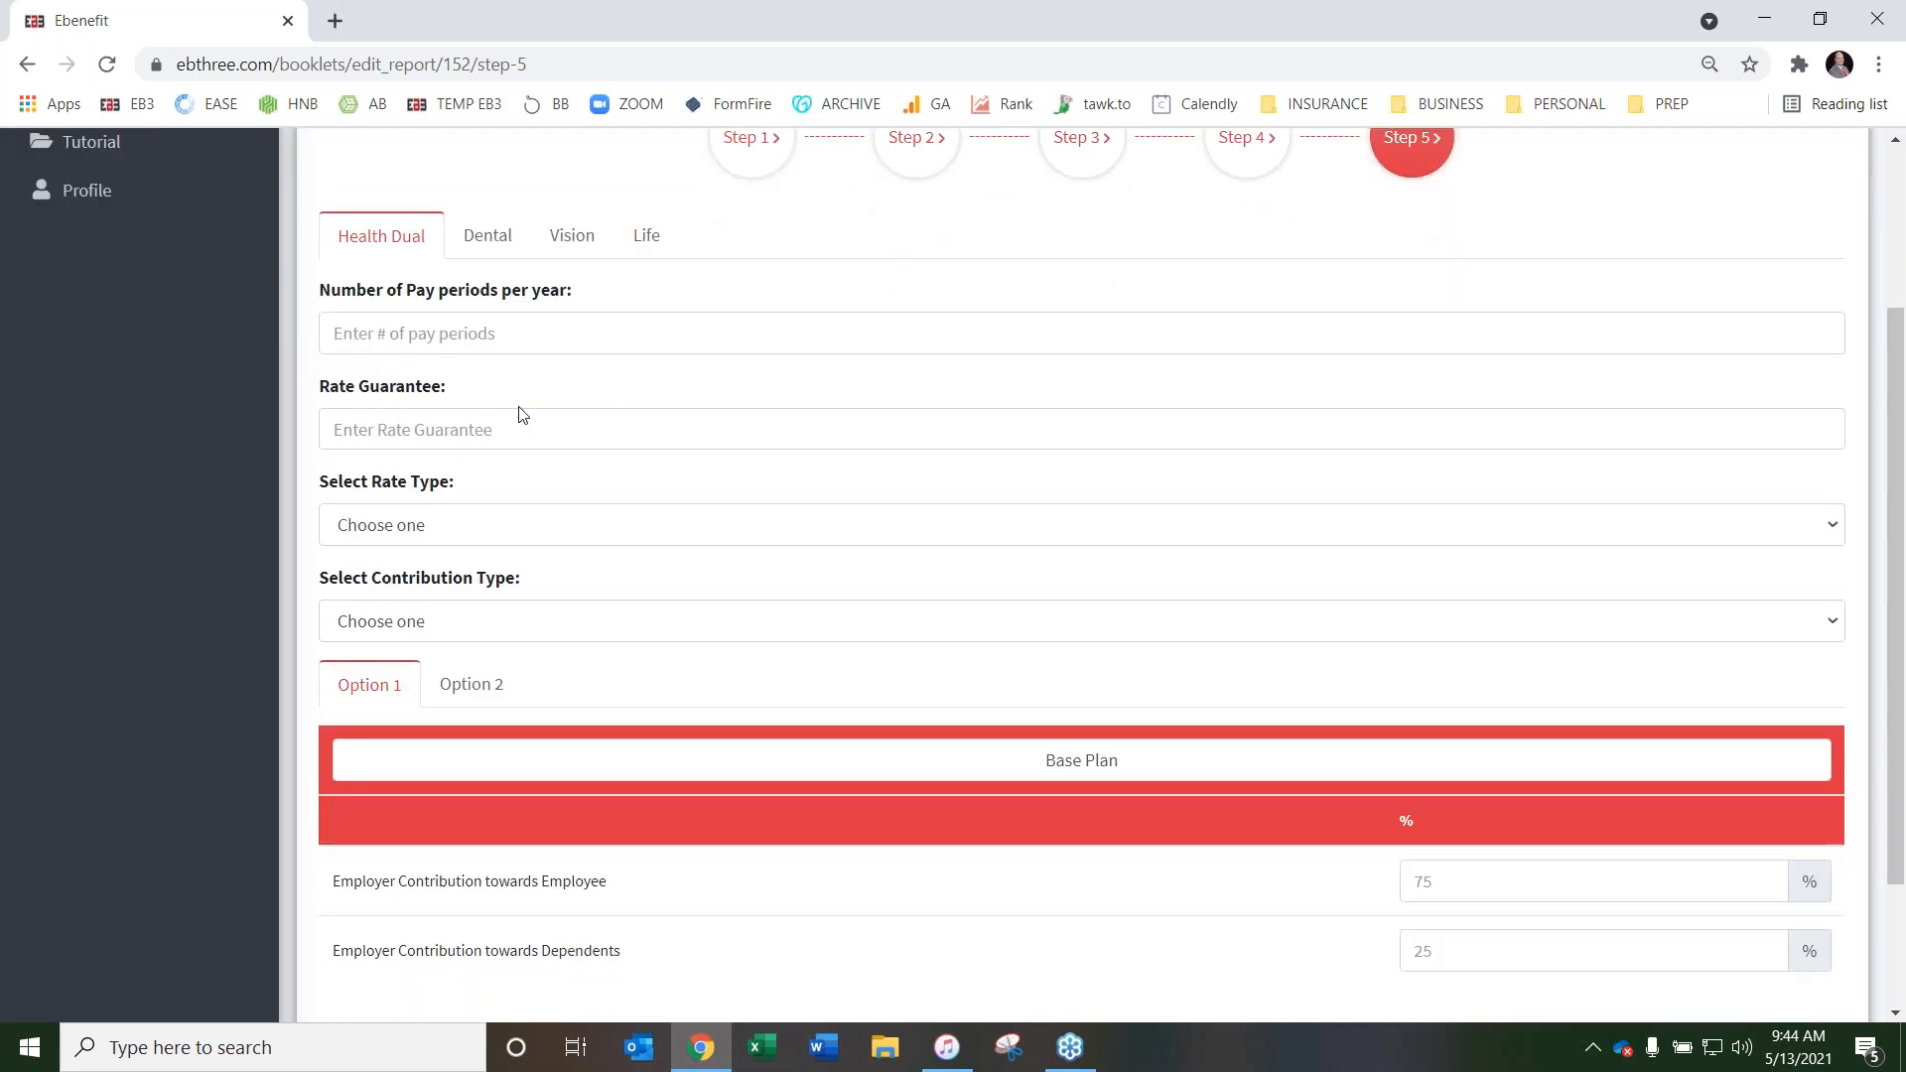
scroll(503, 451, down, 2)
scroll(1059, 630, up, 2)
scroll(695, 502, up, 1)
click(470, 457)
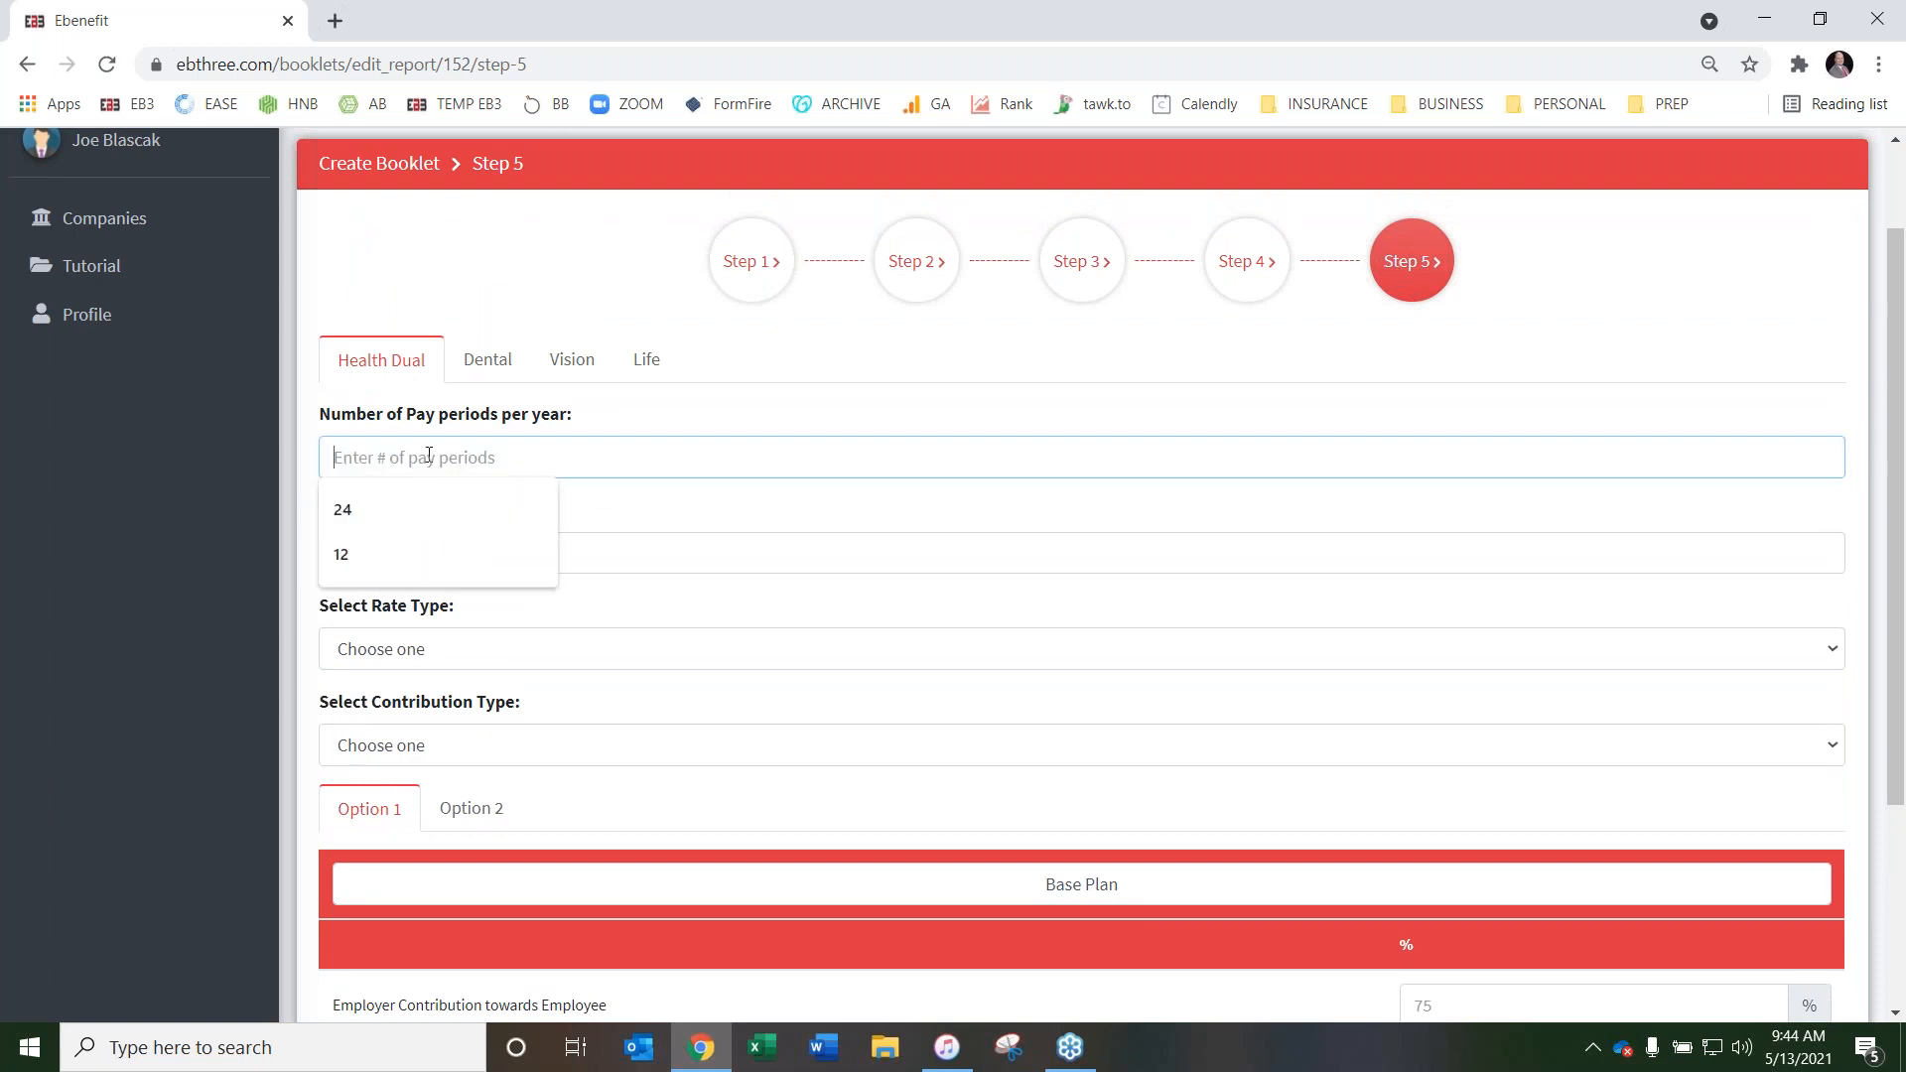
text(26)
click(453, 541)
click(467, 603)
Choose 2 Tier Composite Incentive as the Health Dual rate type
click(487, 647)
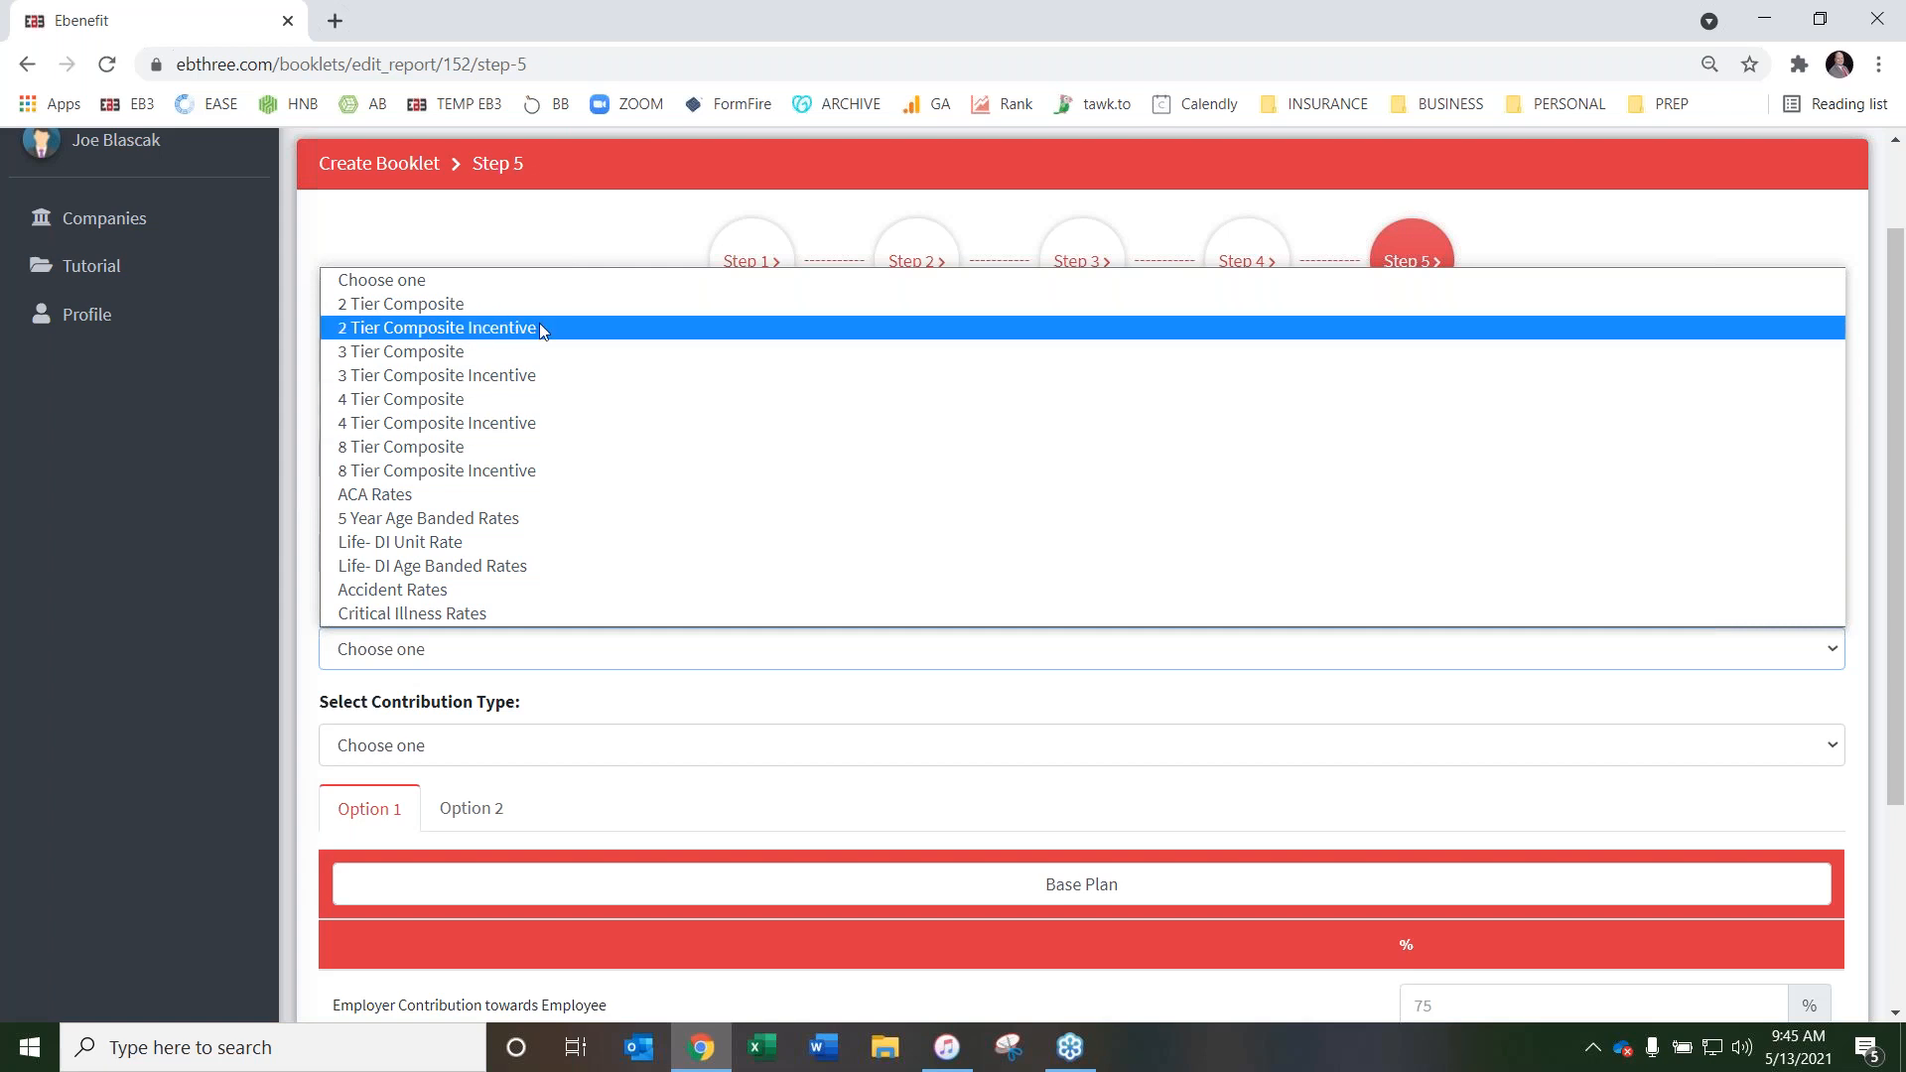
click(517, 339)
scroll(925, 536, down, 1)
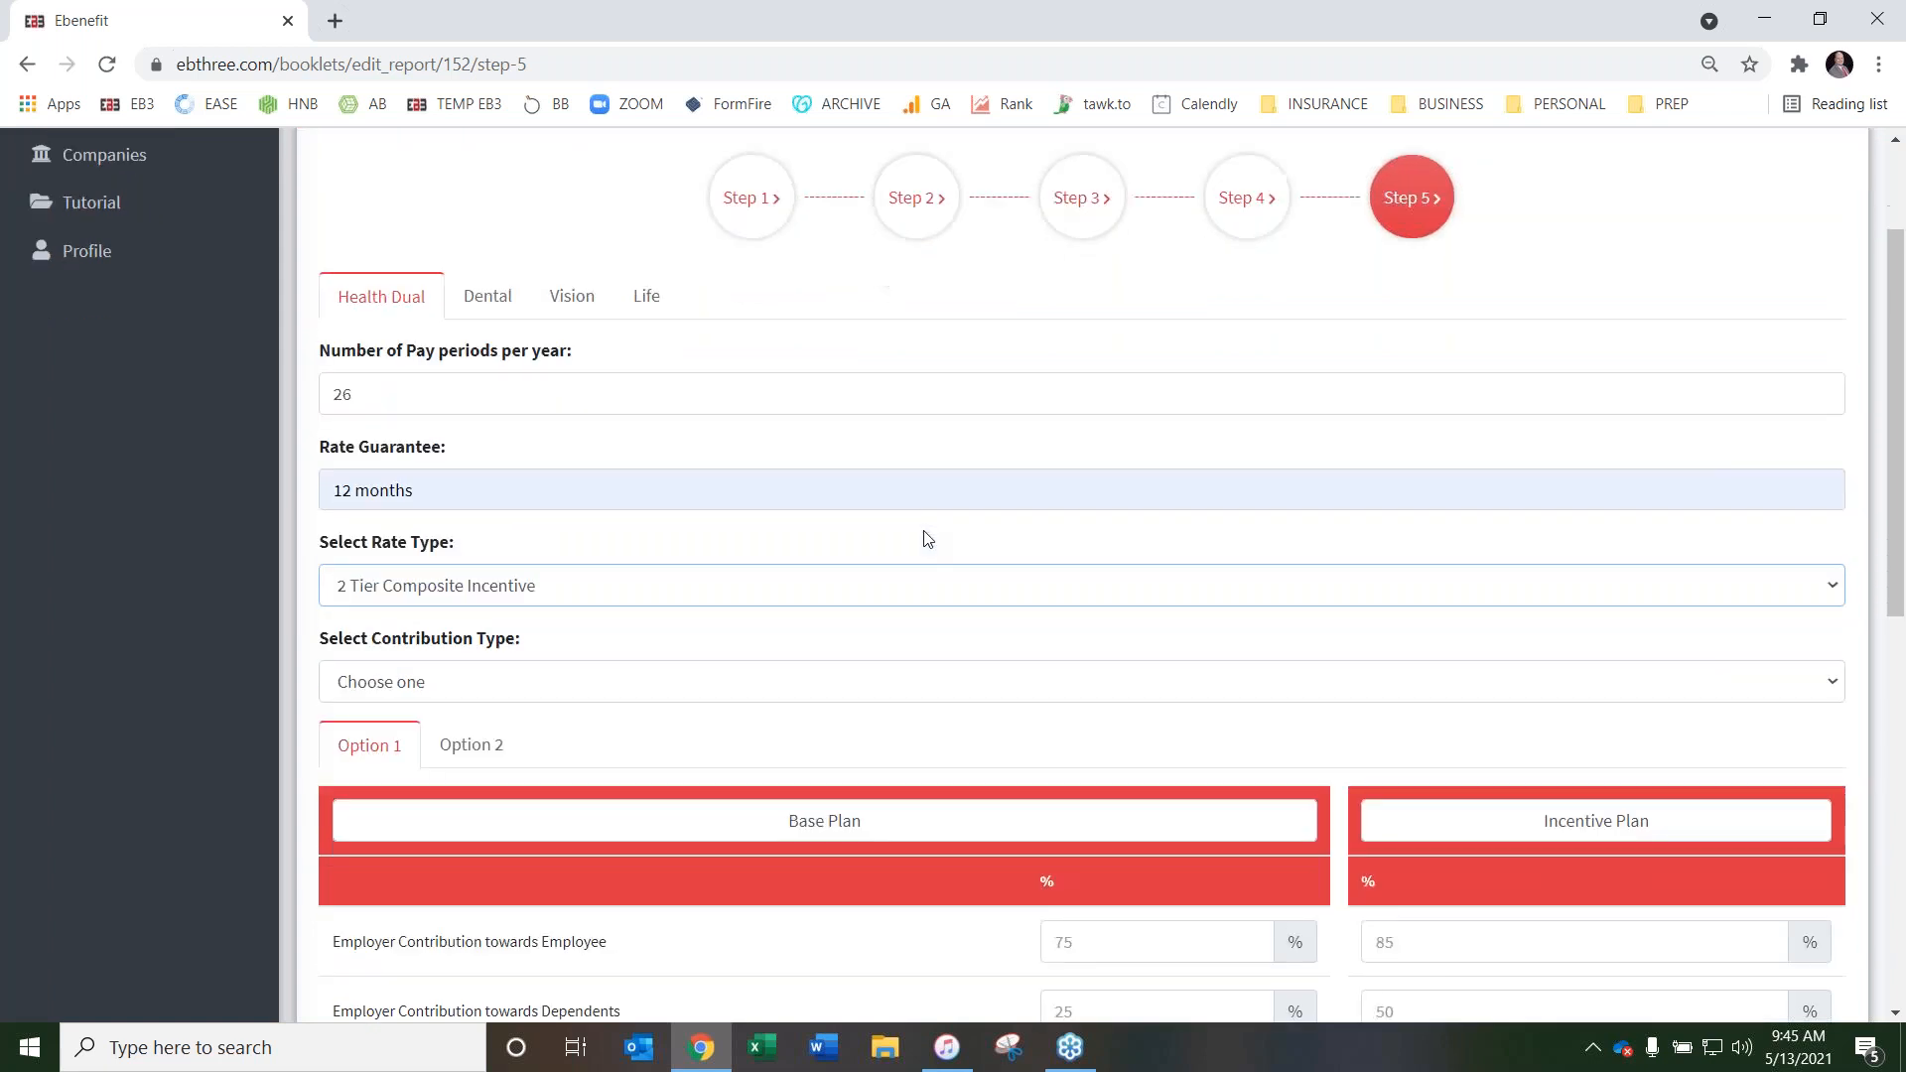
scroll(996, 655, down, 1)
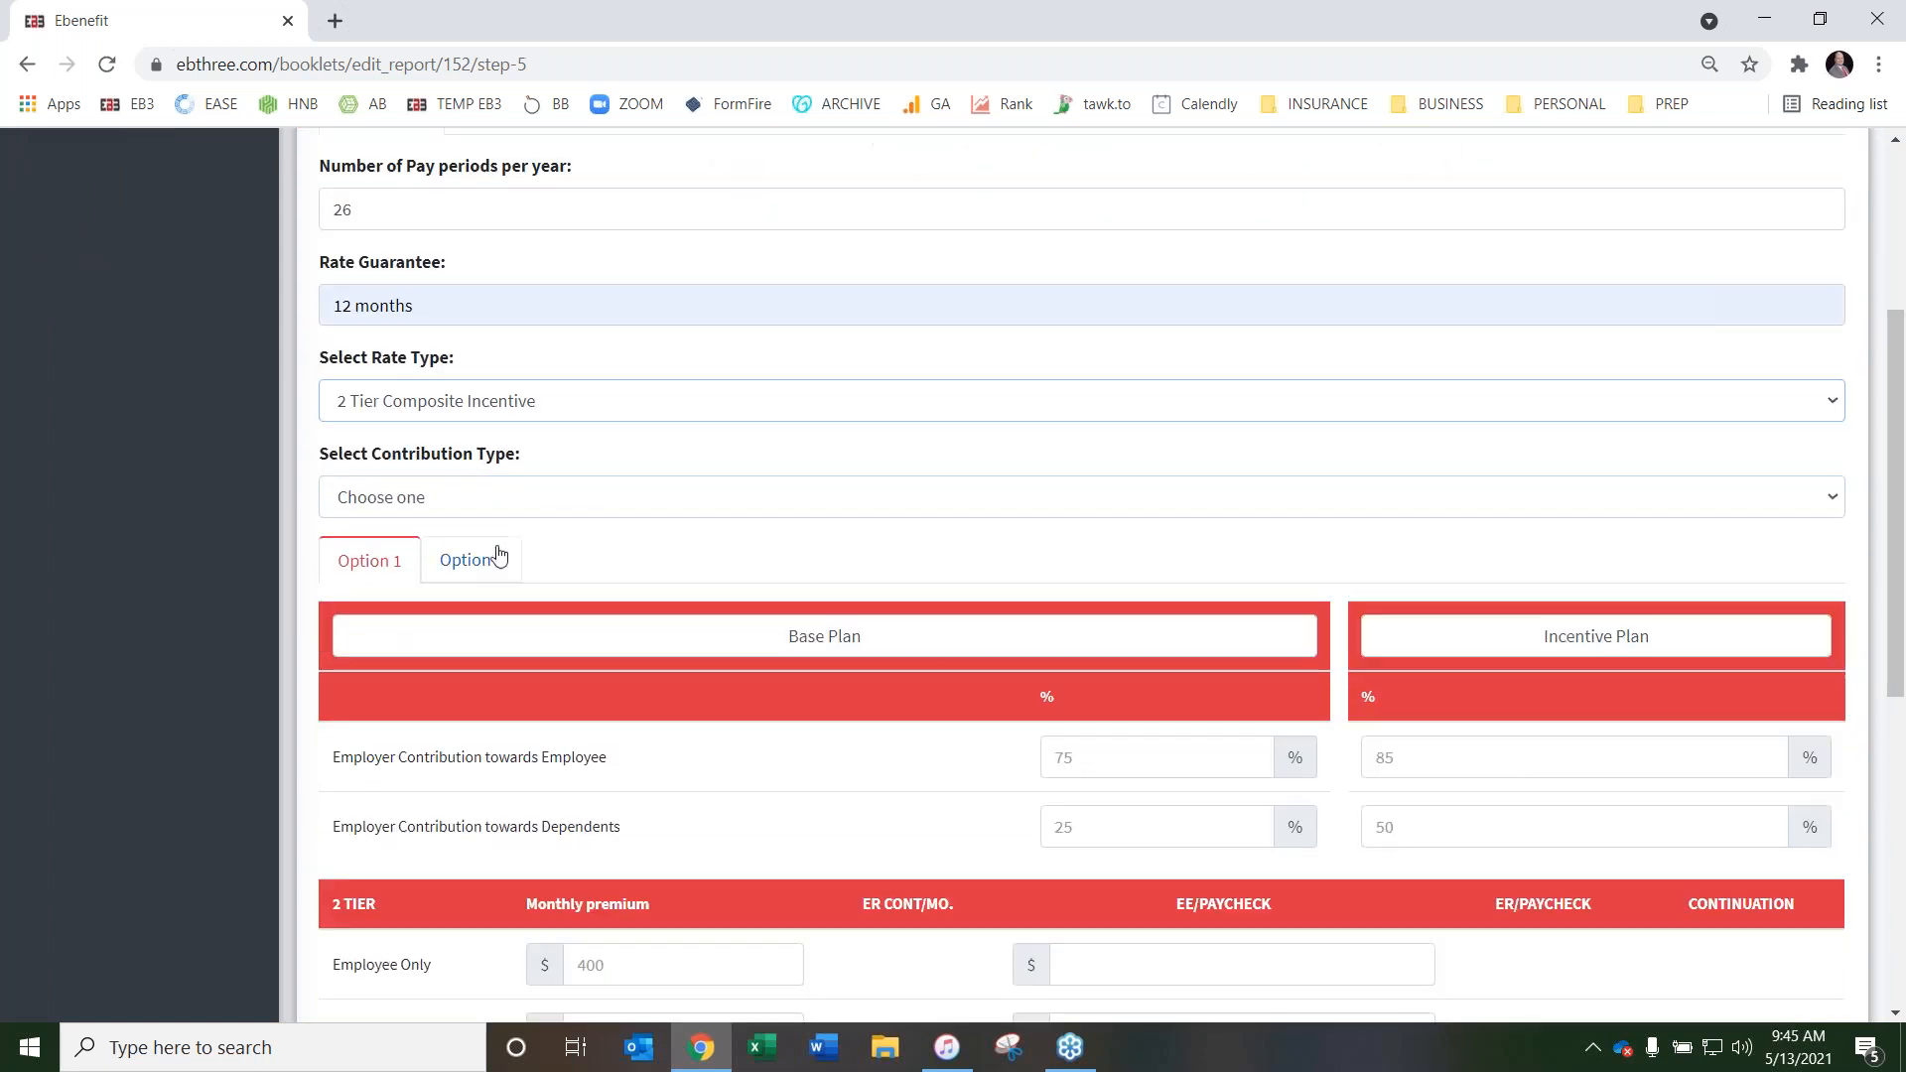
Examine the Option 1 and Option 2 sections and the Base Plan and Incentive Plan headings of Health Dual
click(437, 566)
click(362, 561)
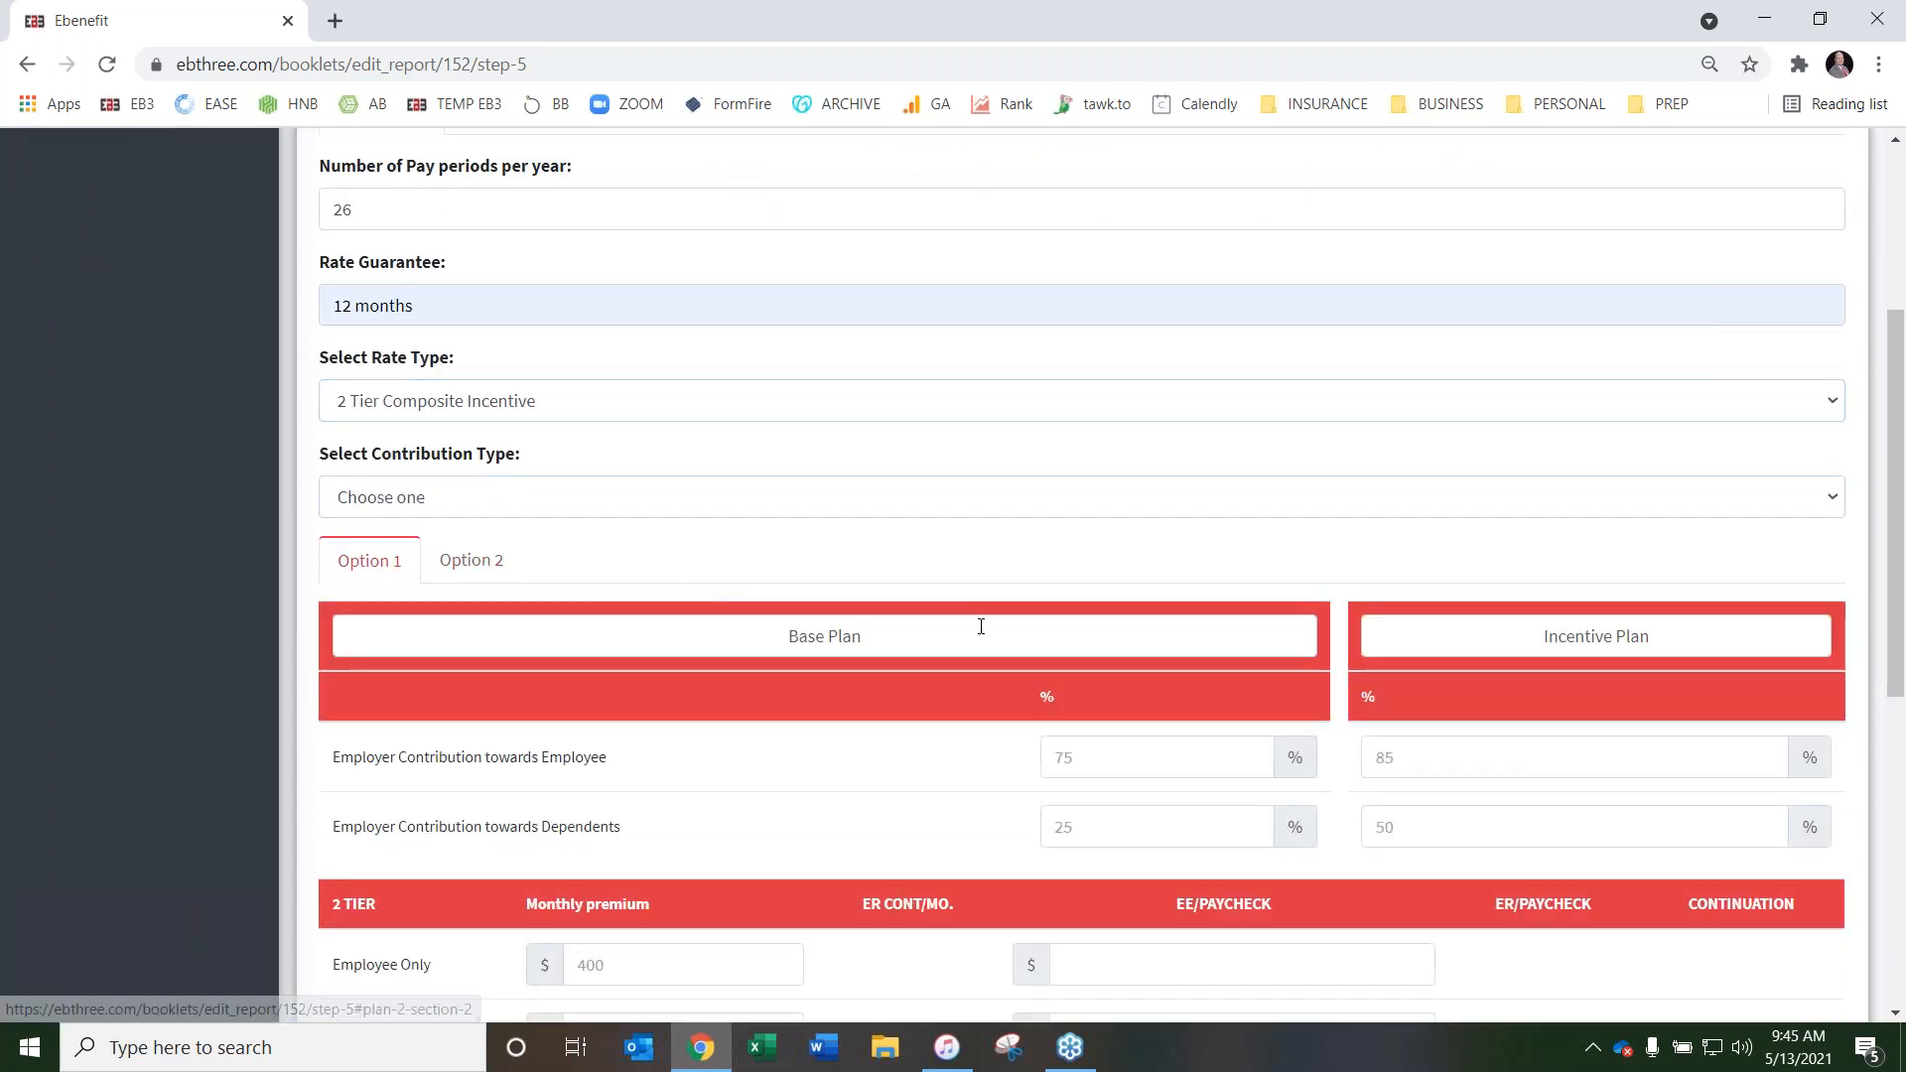
scroll(396, 460, up, 3)
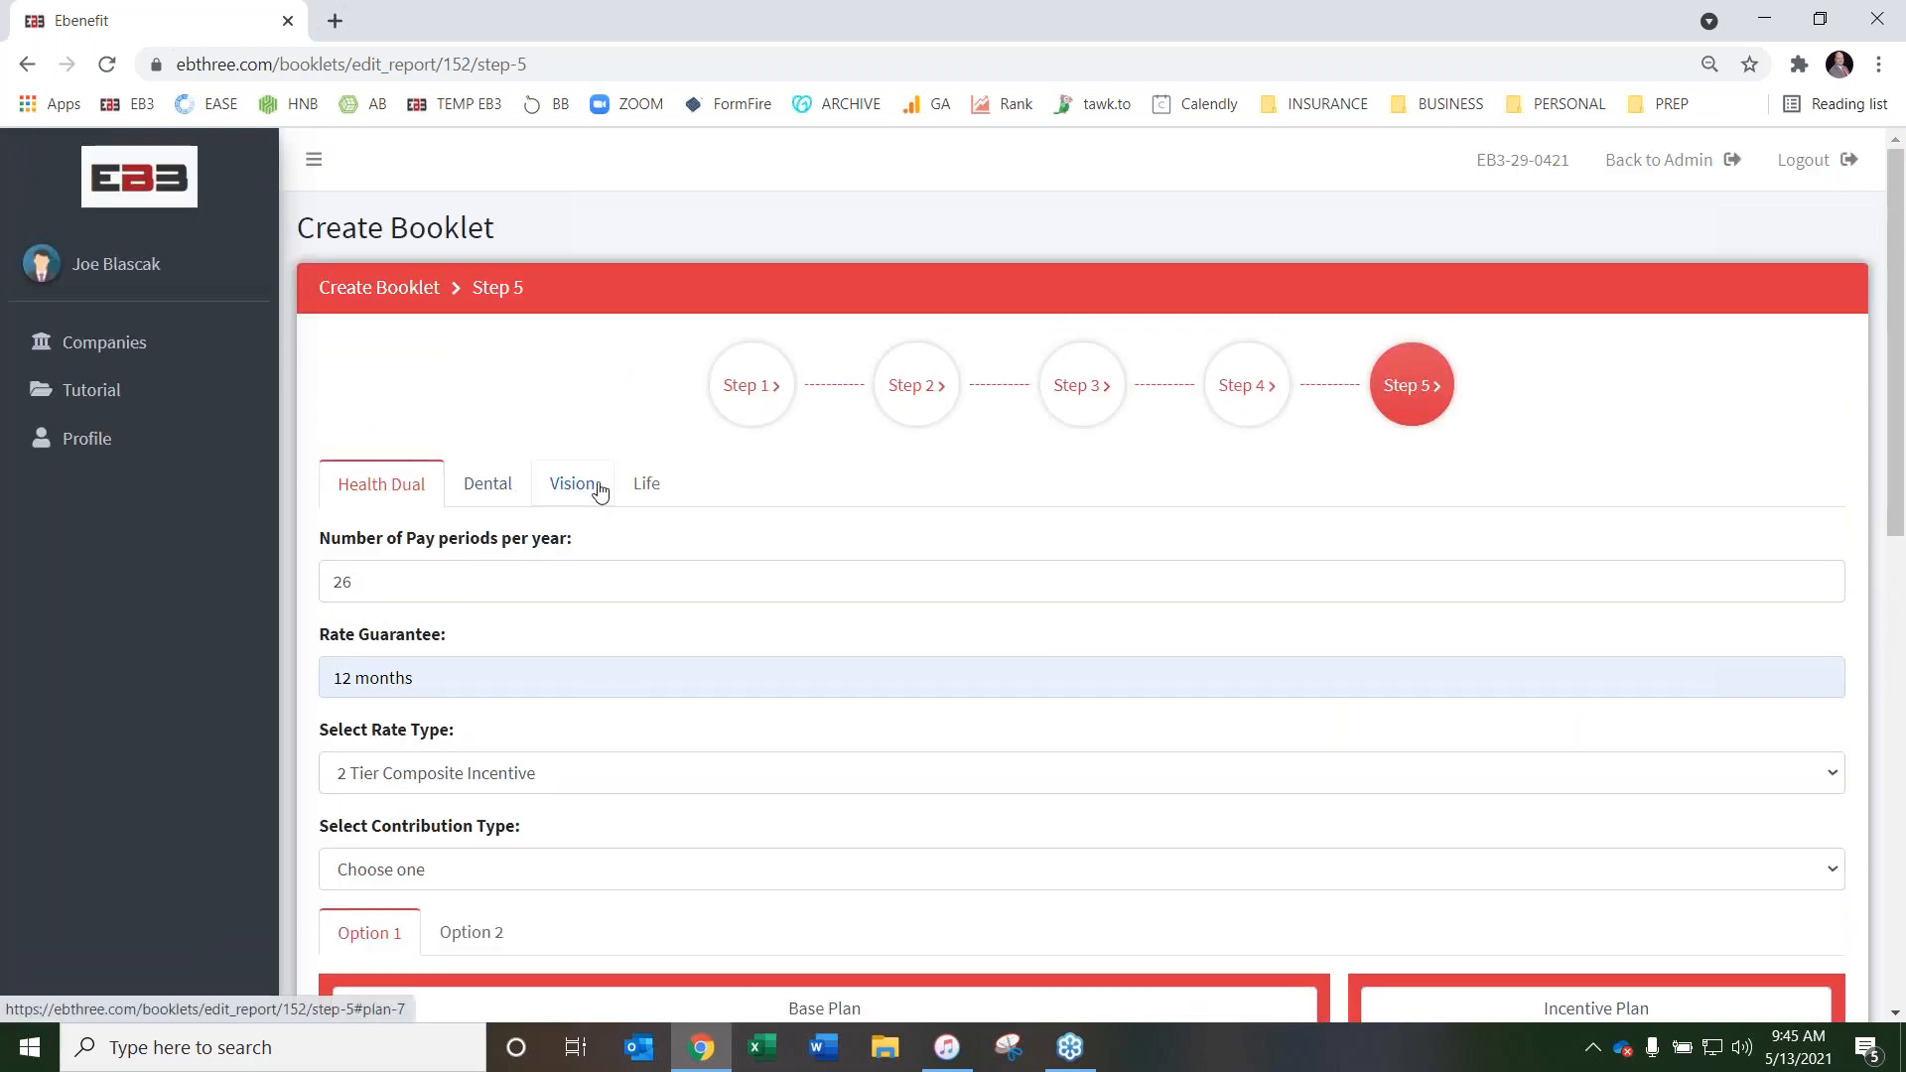
scroll(933, 546, down, 4)
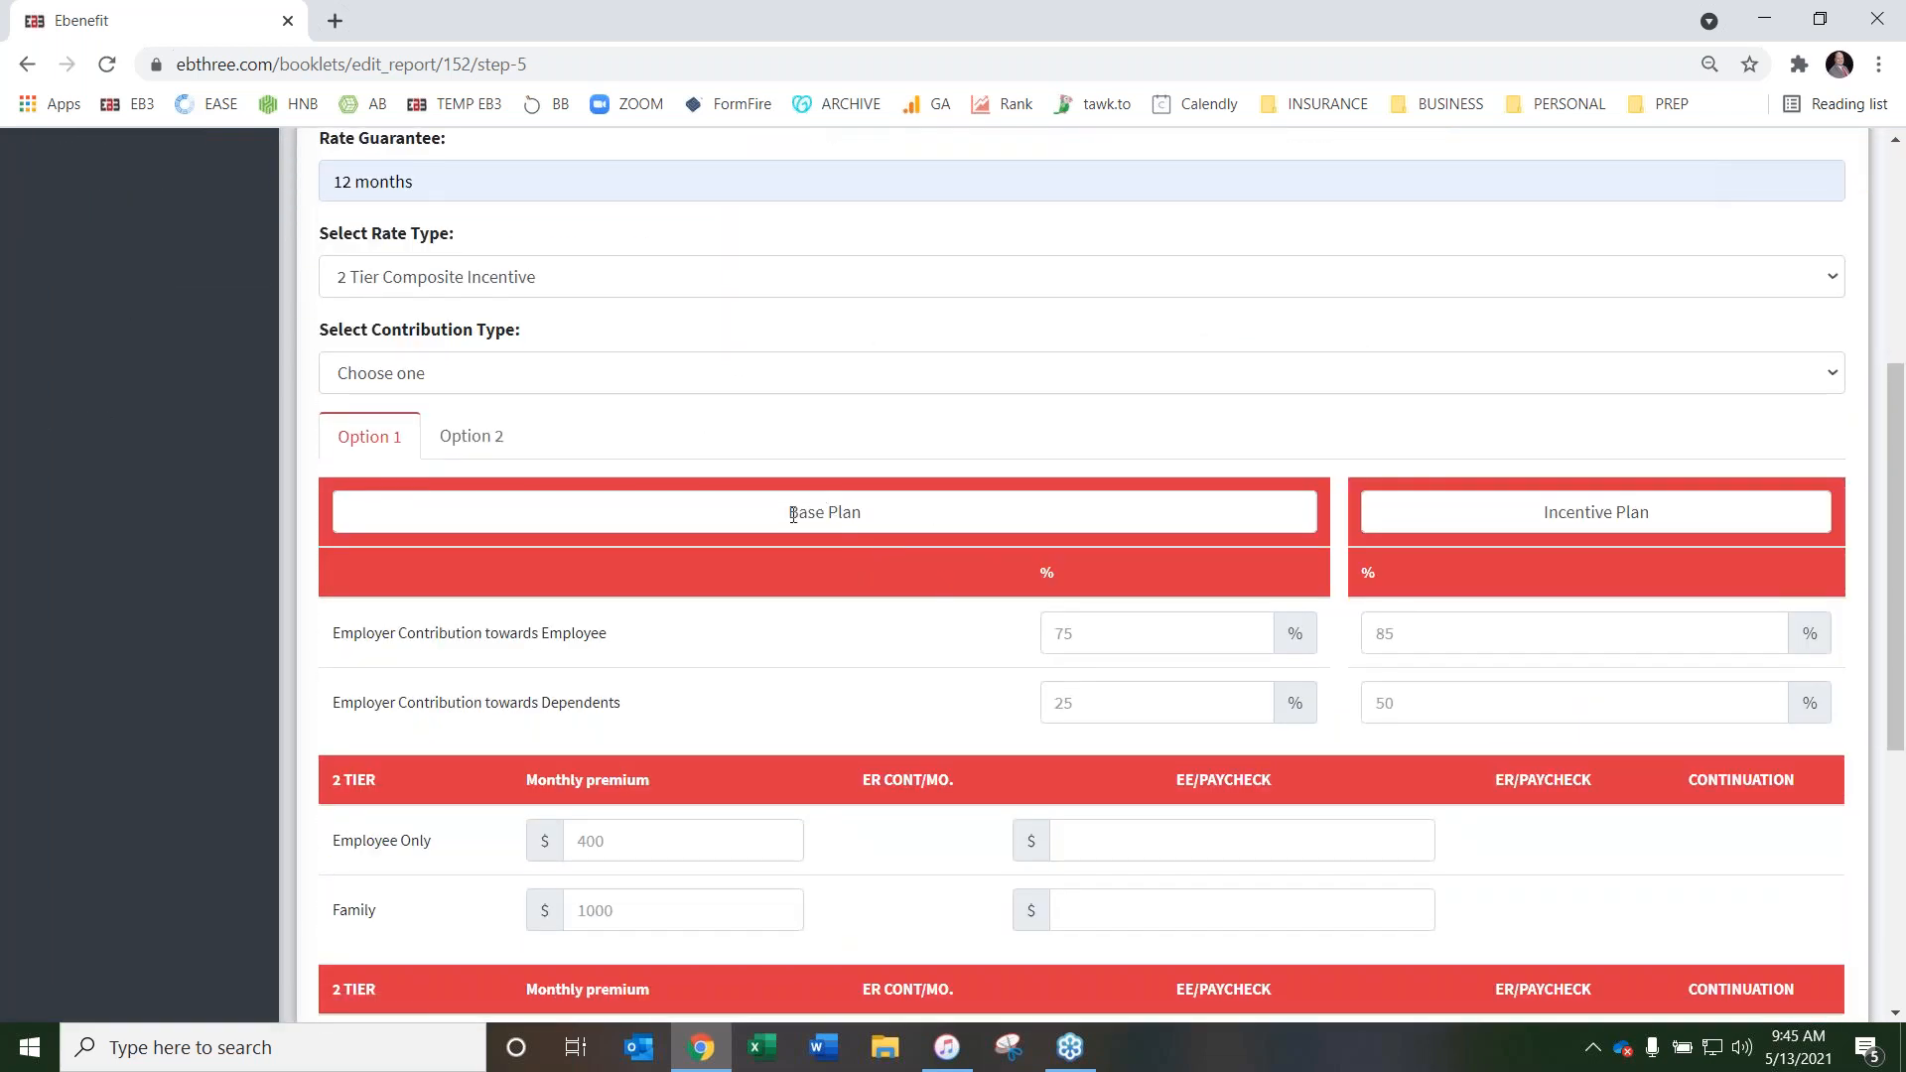
drag(1665, 508, 1491, 496)
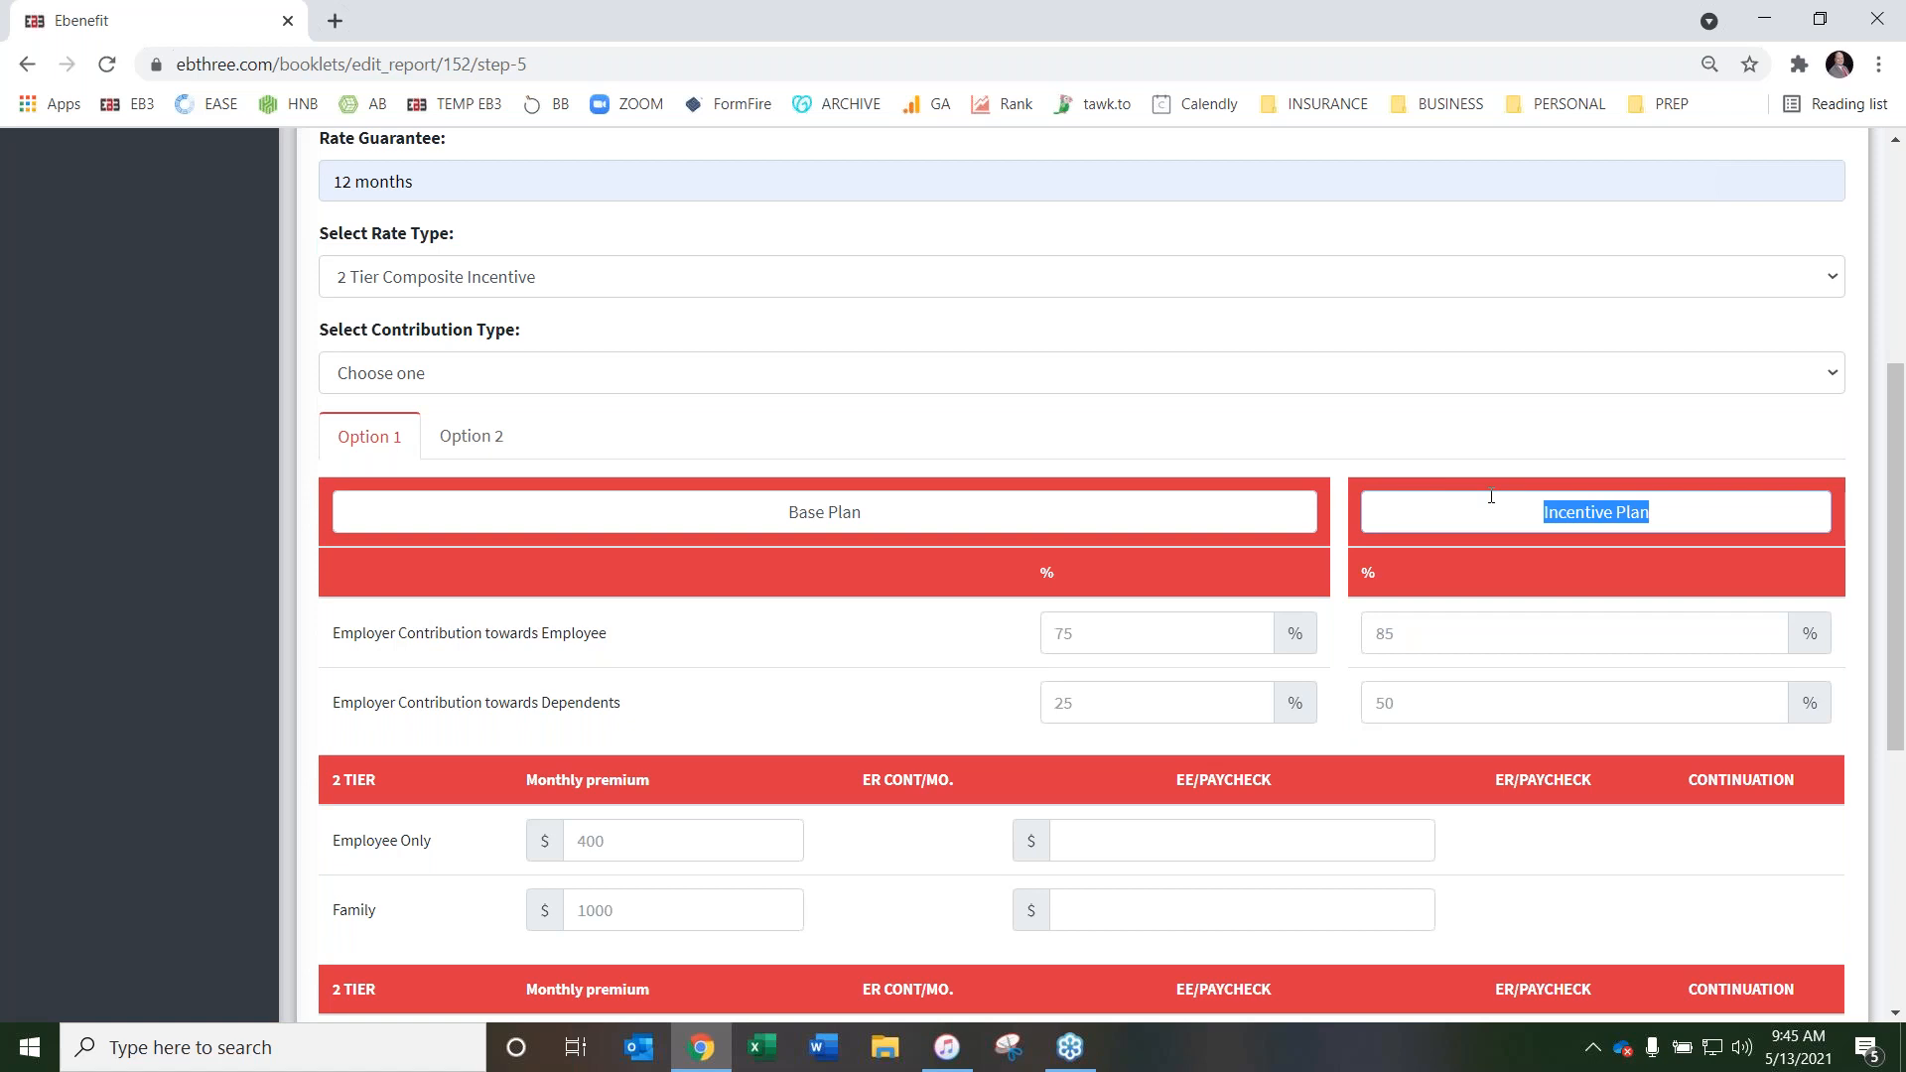
drag(874, 508, 779, 508)
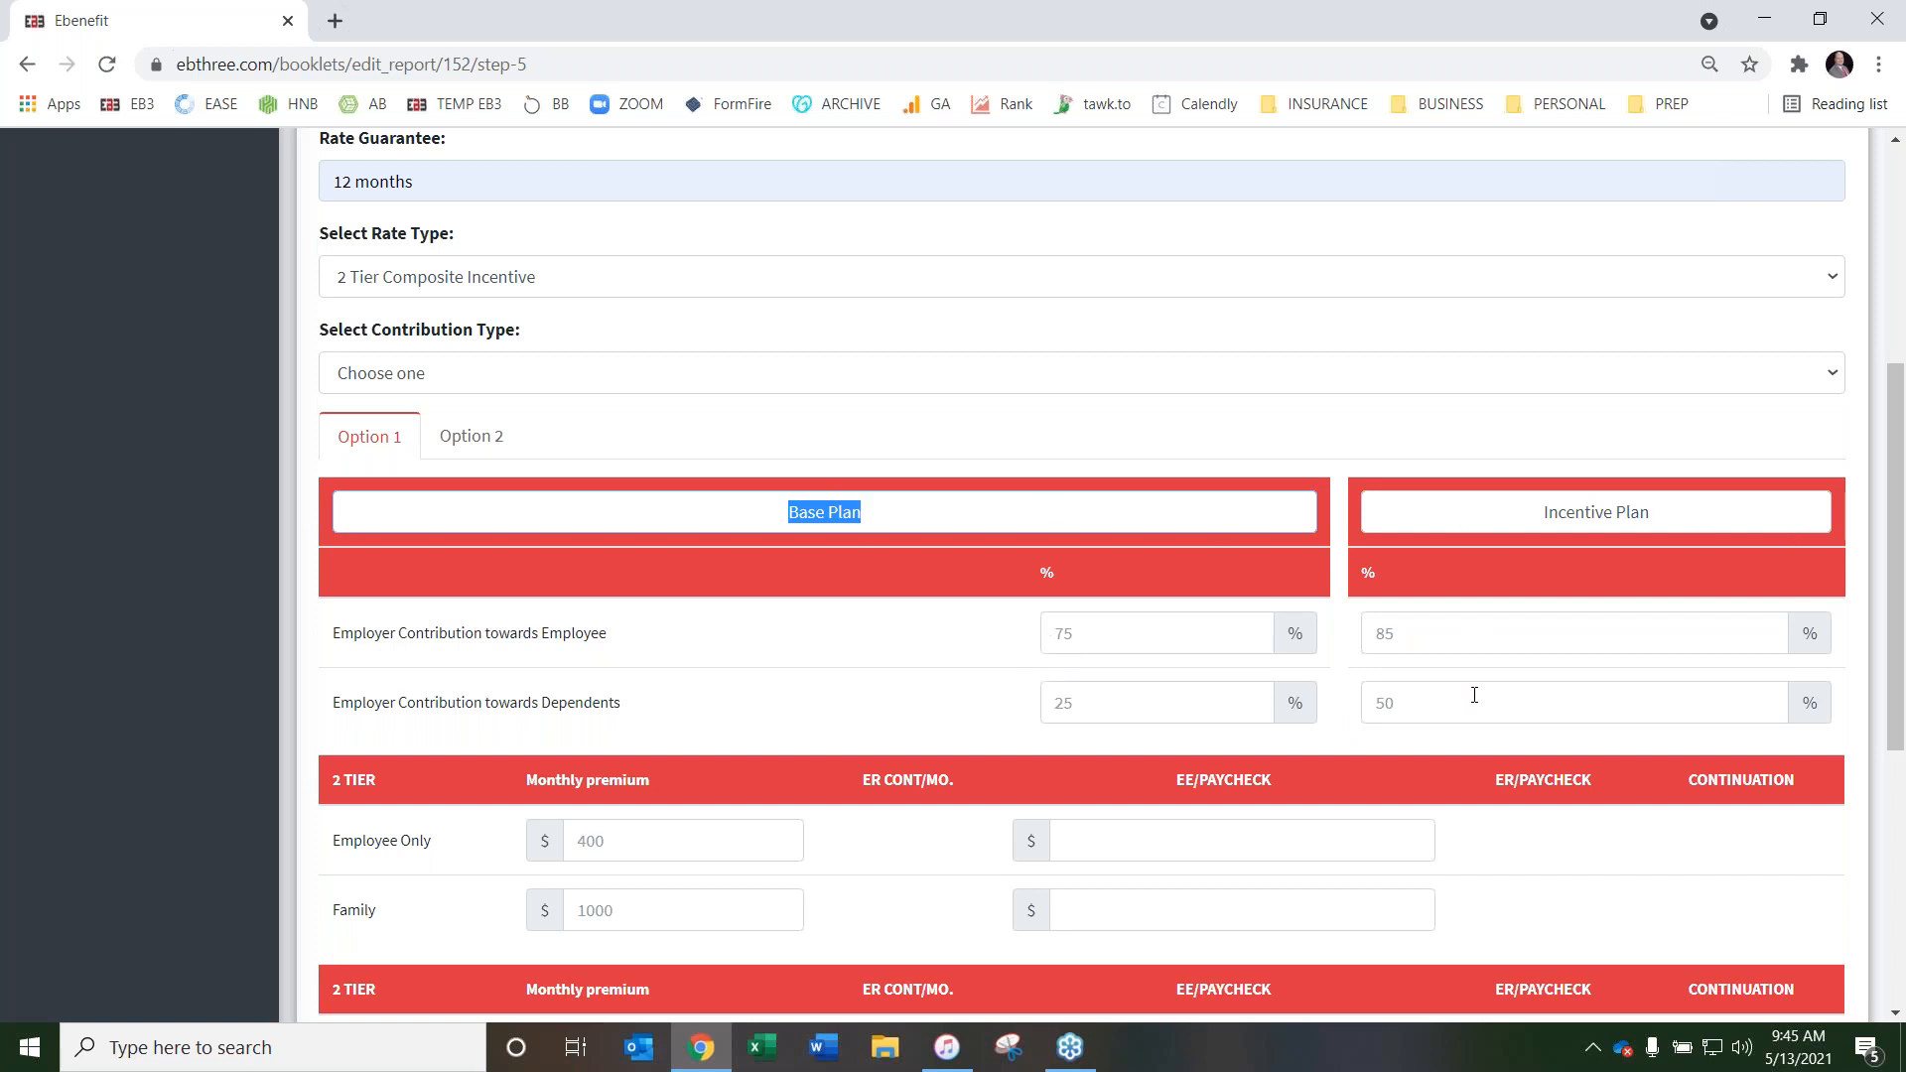
Change the Health Dual rate type to 2 Tier Composite
scroll(855, 578, up, 3)
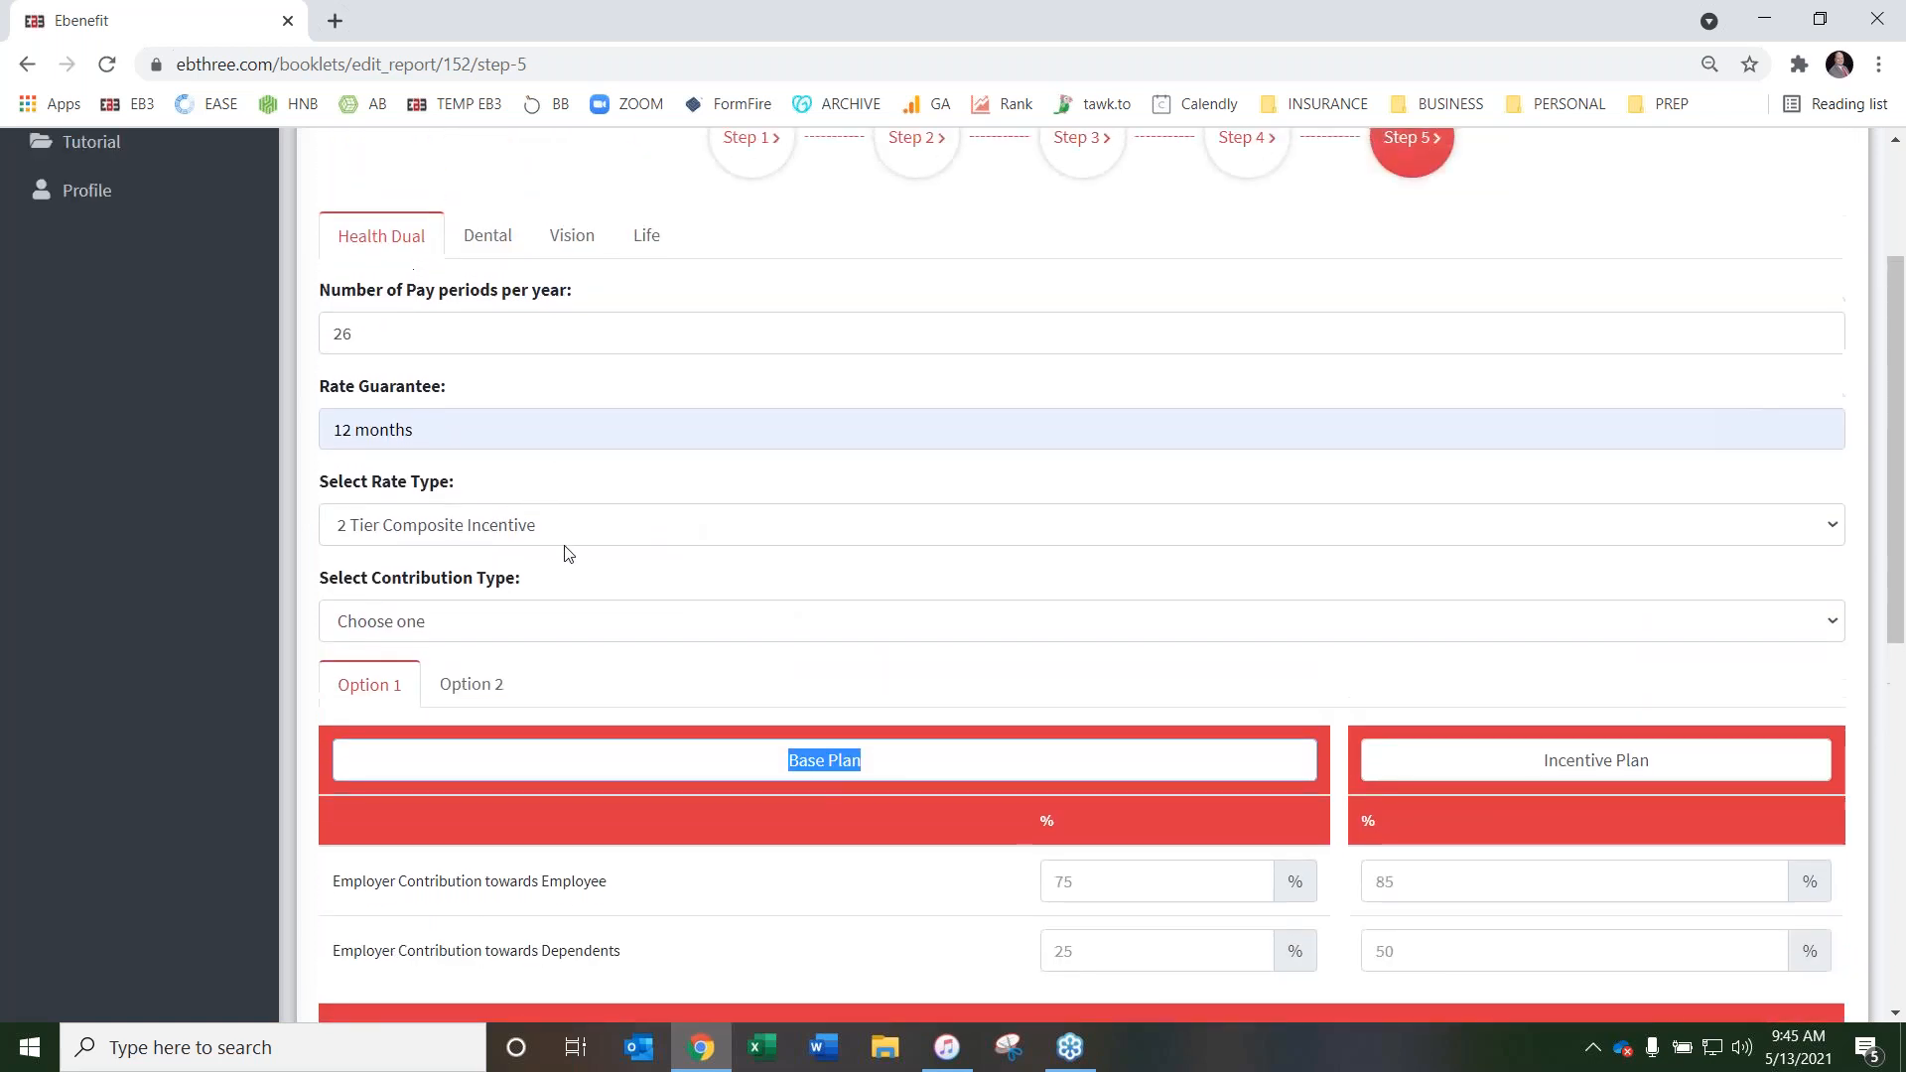
click(570, 526)
click(553, 590)
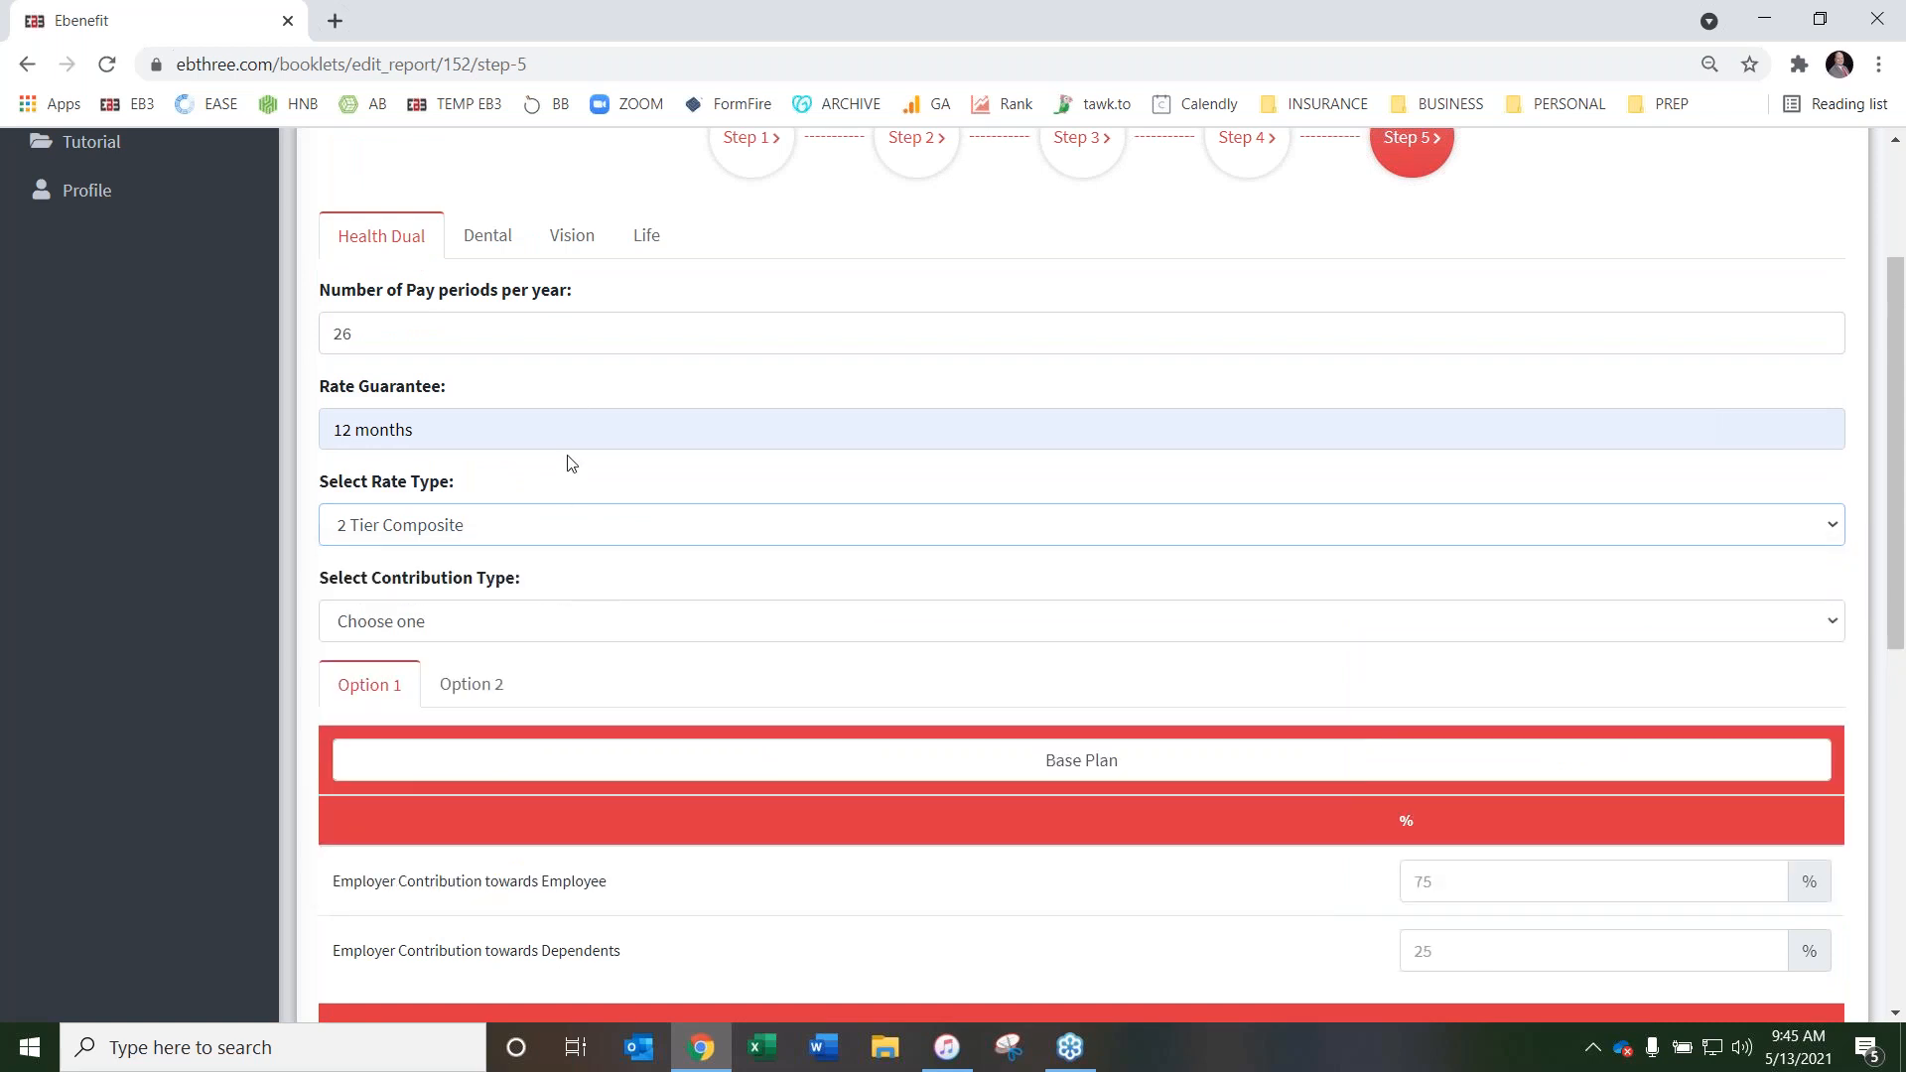
Try the $$ Fixed Dollar and $$ Total Dollar contribution types for Health Dual
scroll(566, 459, down, 2)
click(511, 502)
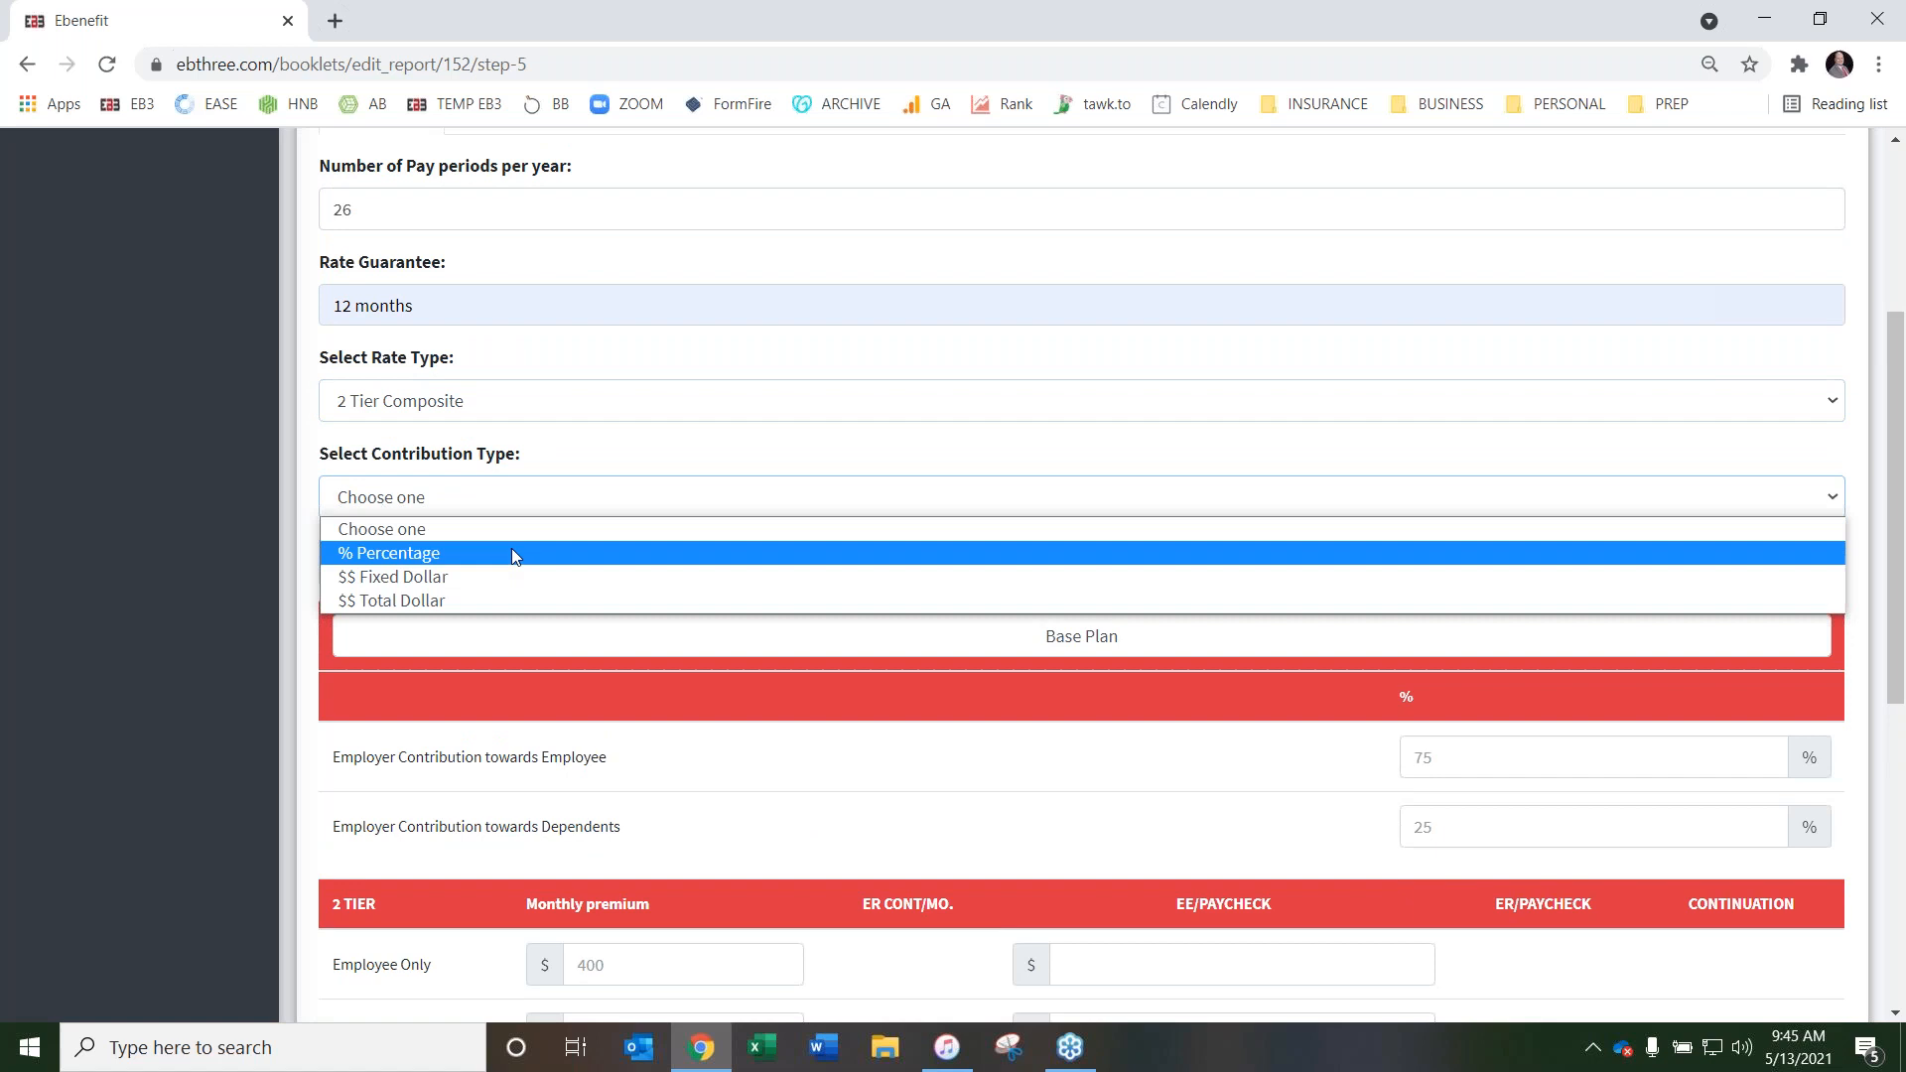
click(511, 577)
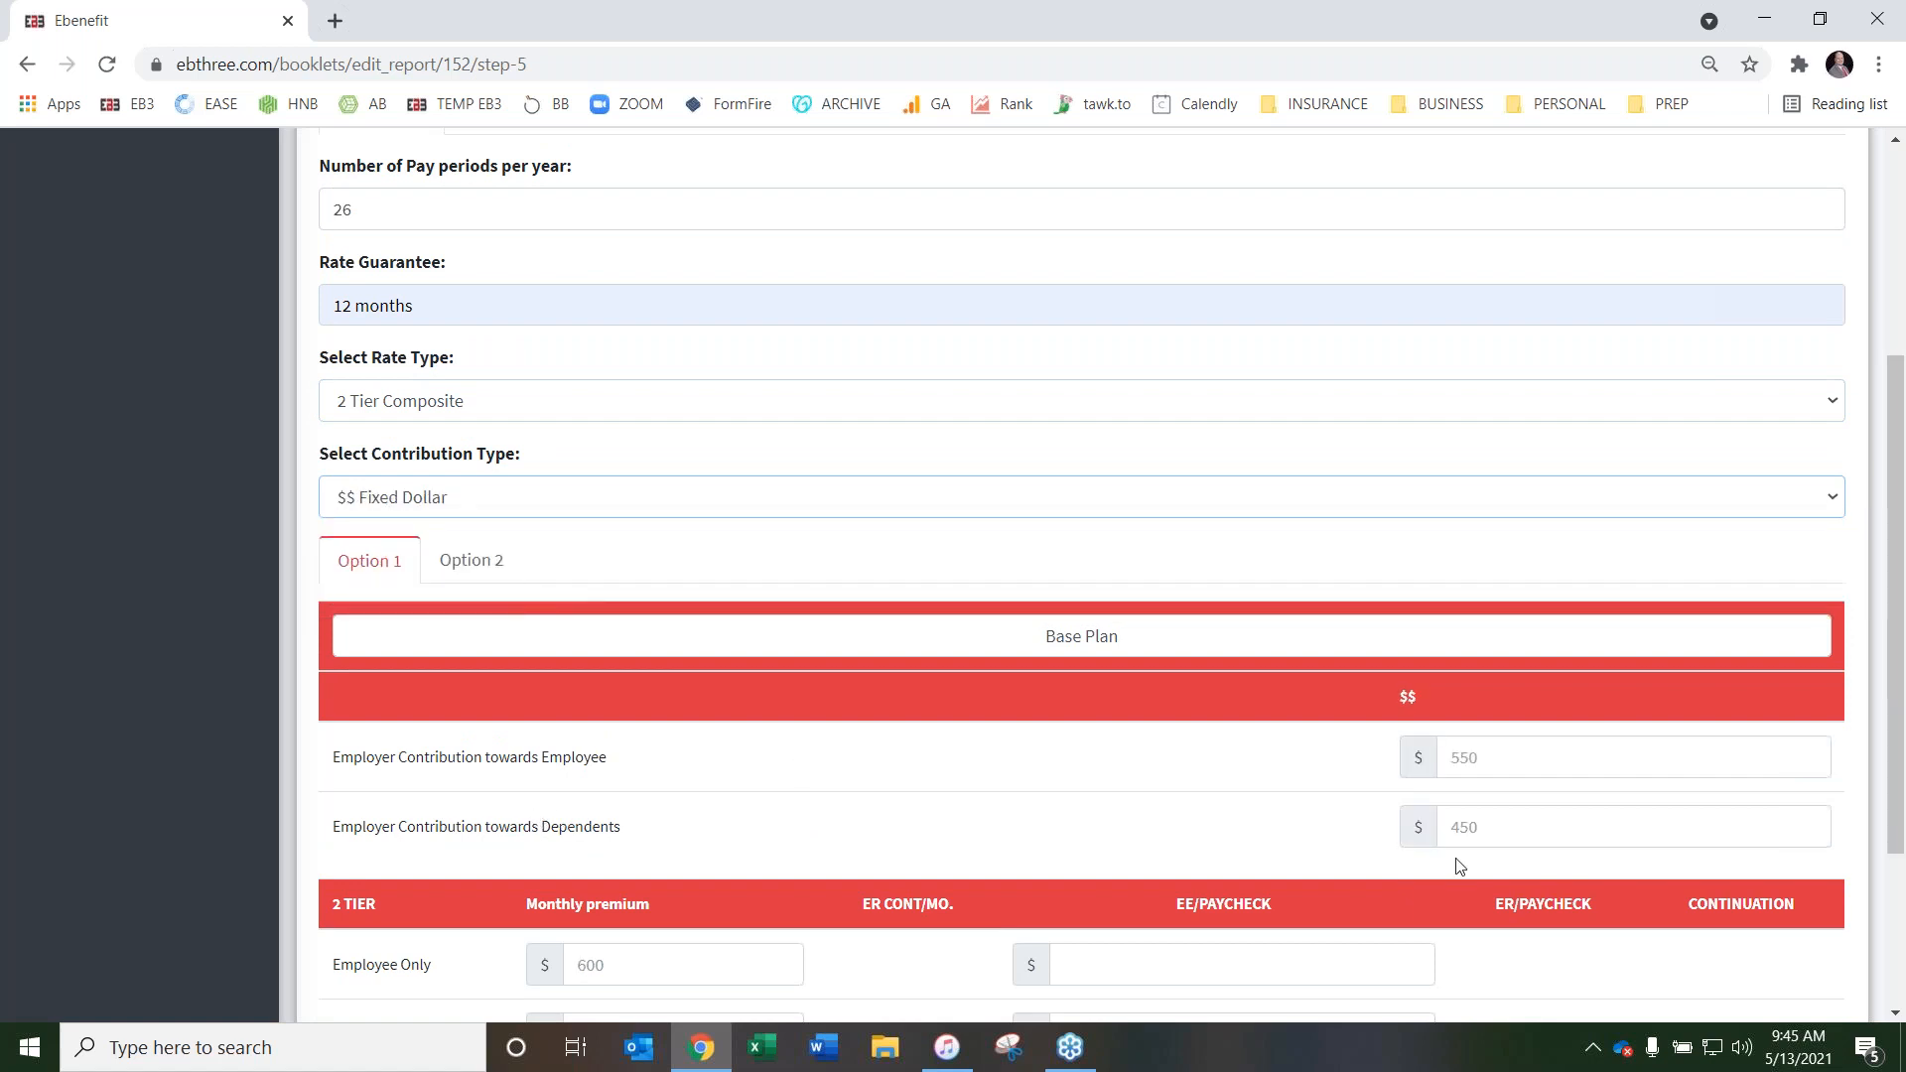
click(536, 502)
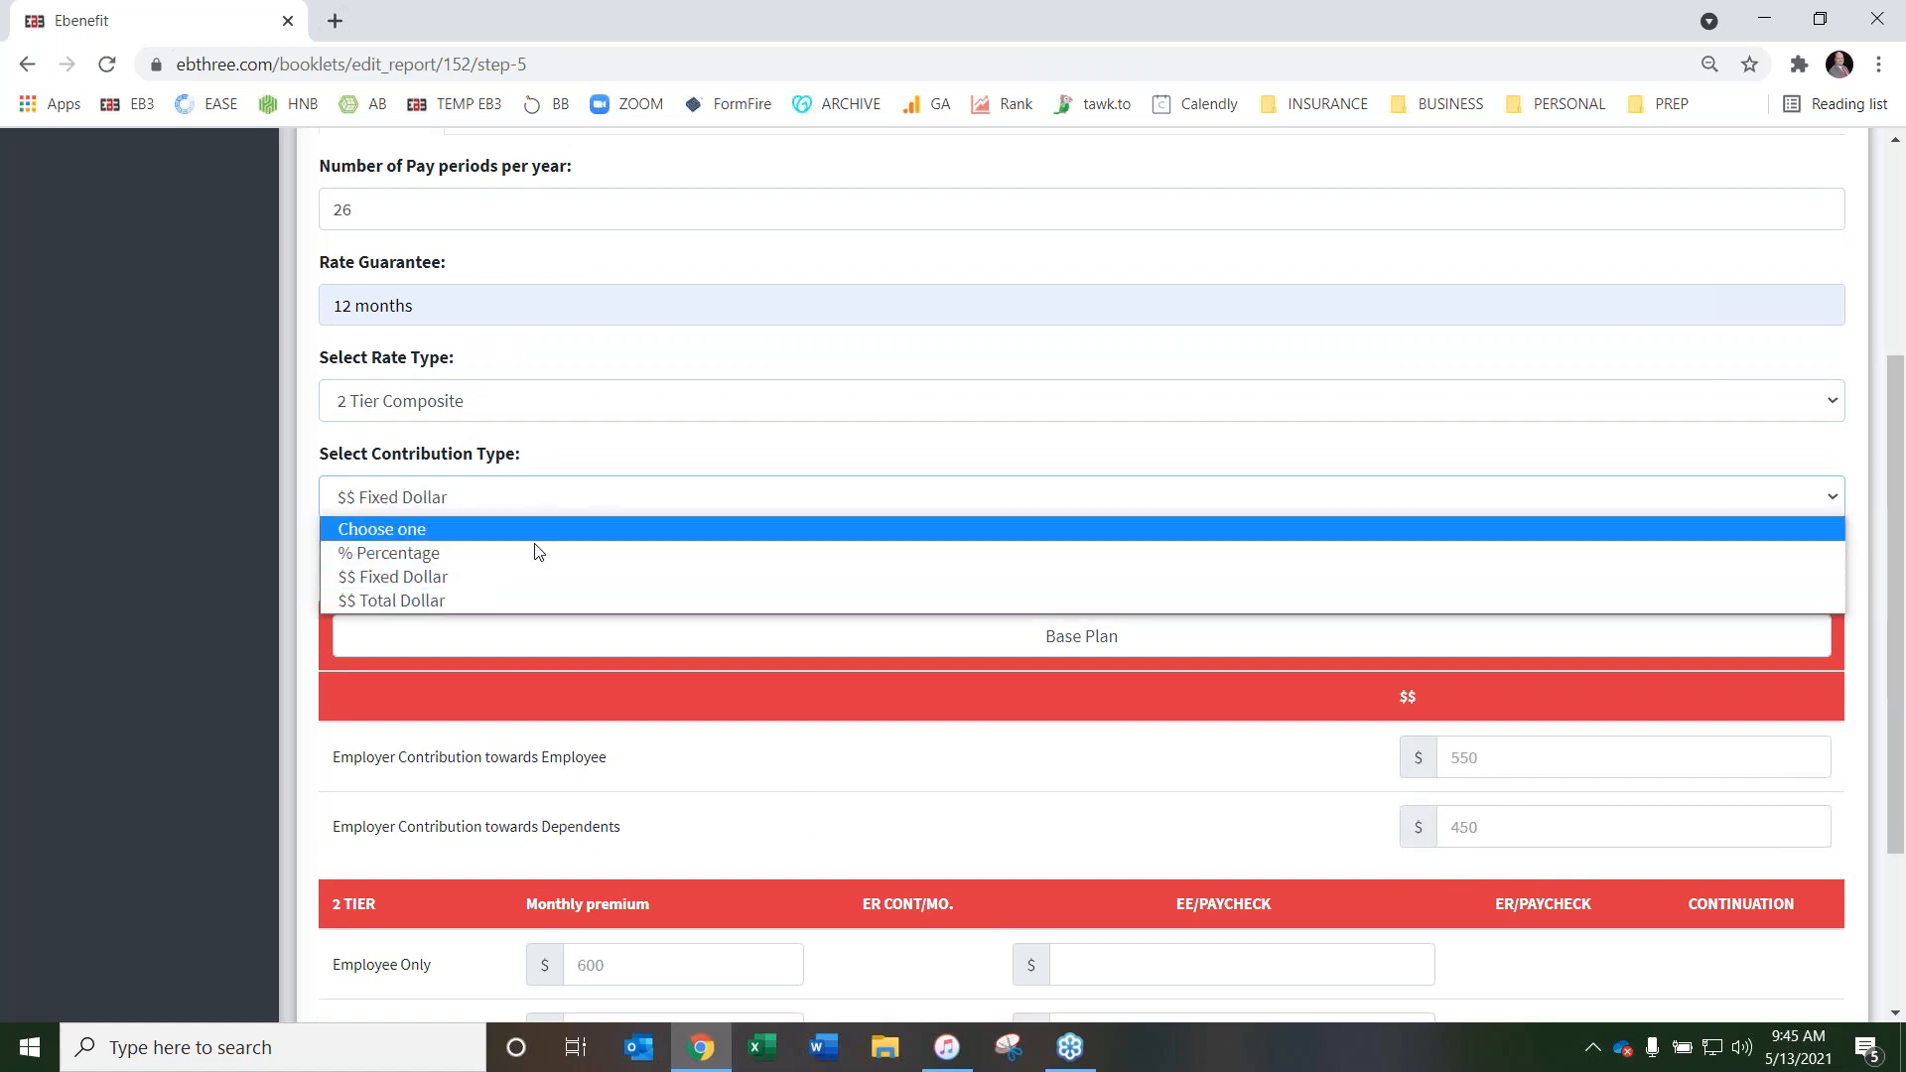
click(510, 594)
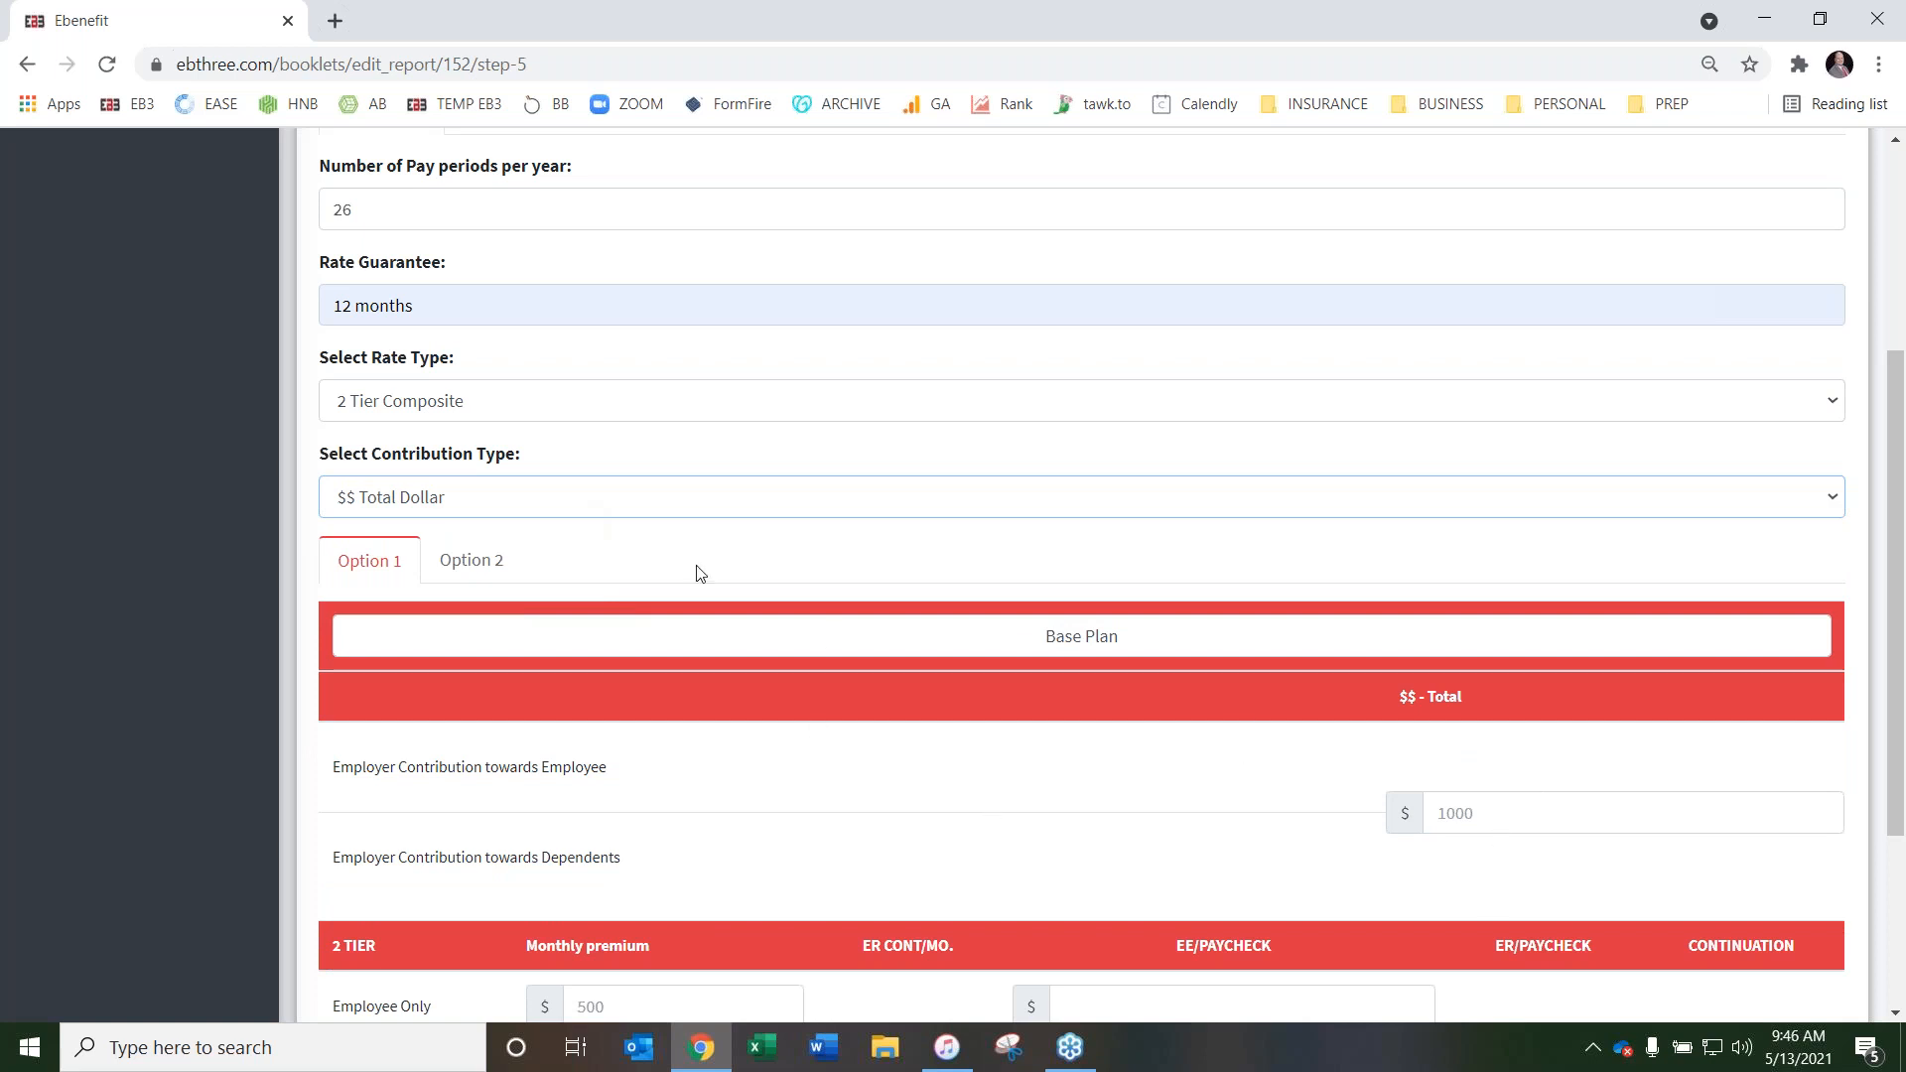
Set Health Dual to % Percentage contributions, with Option 1 employer contributions of 50% towards the employee and 25% towards dependents
click(642, 503)
click(640, 549)
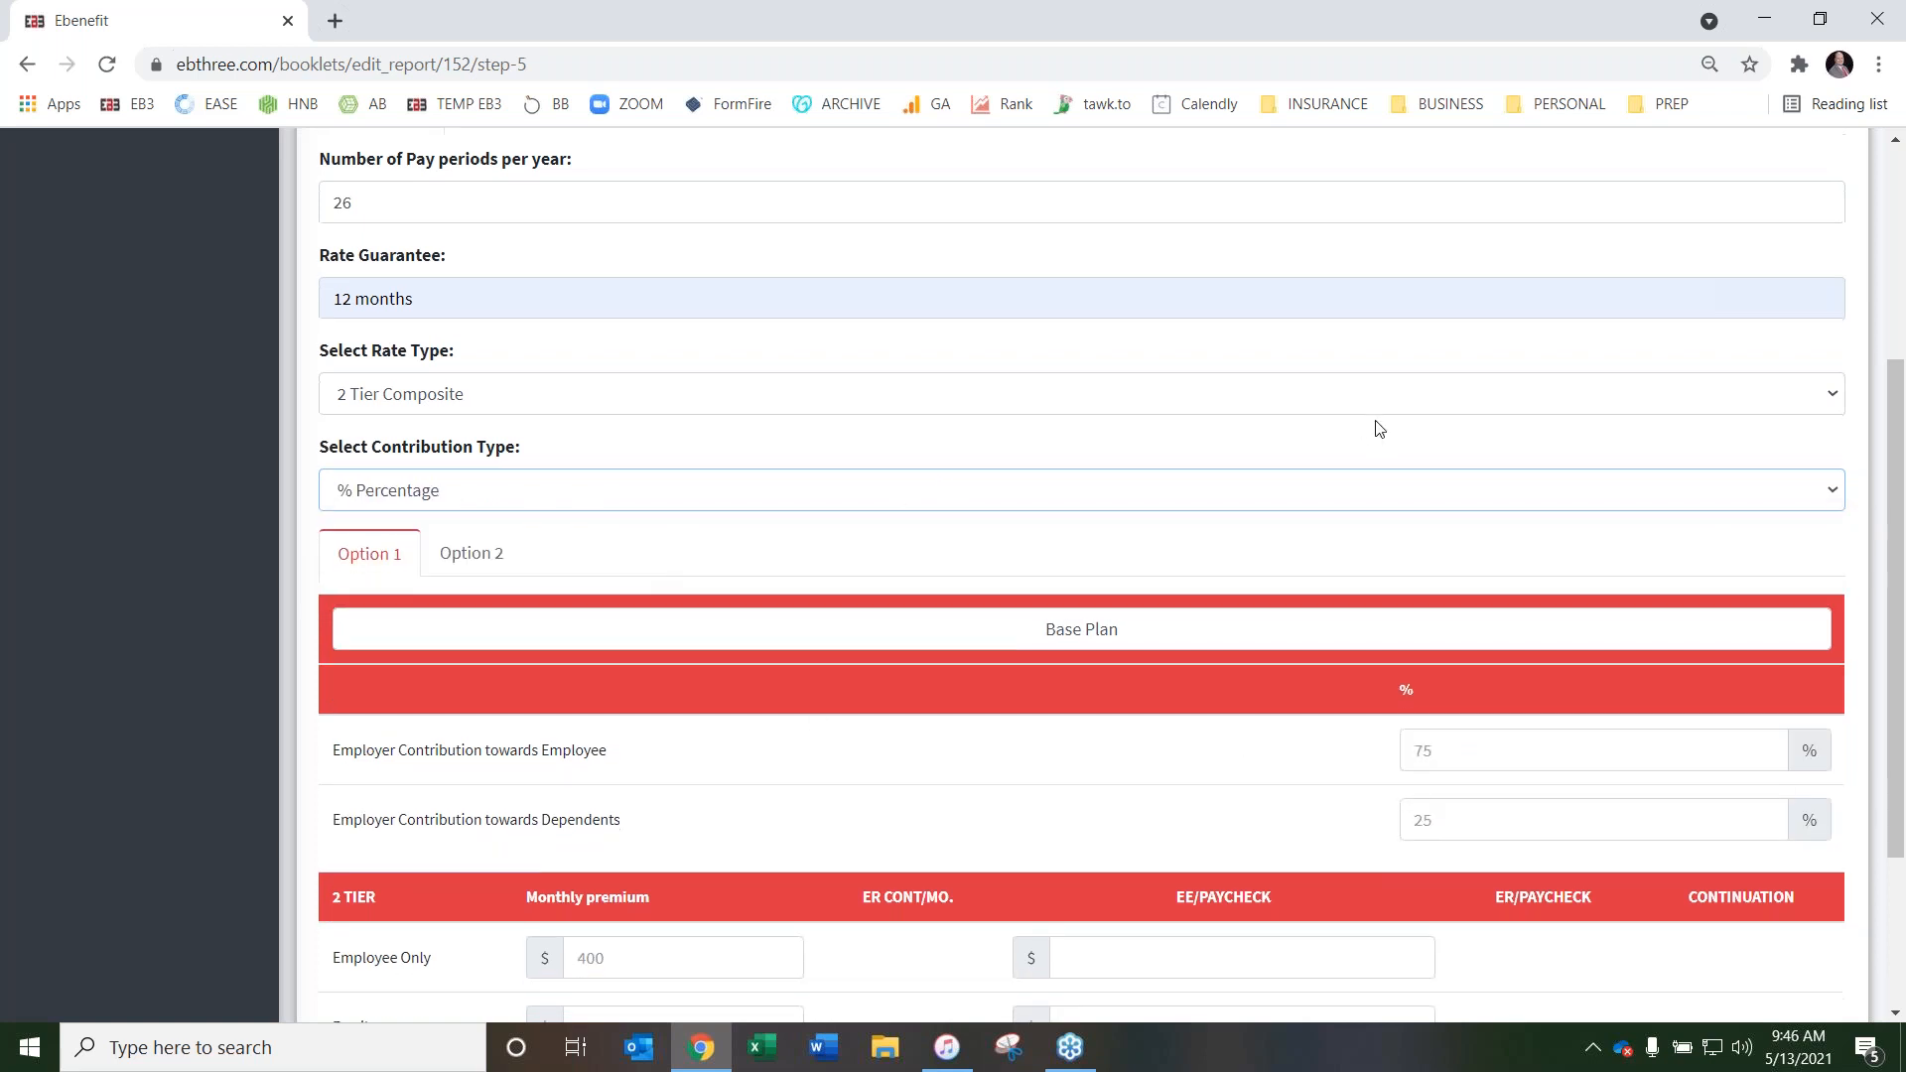
scroll(1375, 426, down, 3)
click(1440, 509)
click(1447, 606)
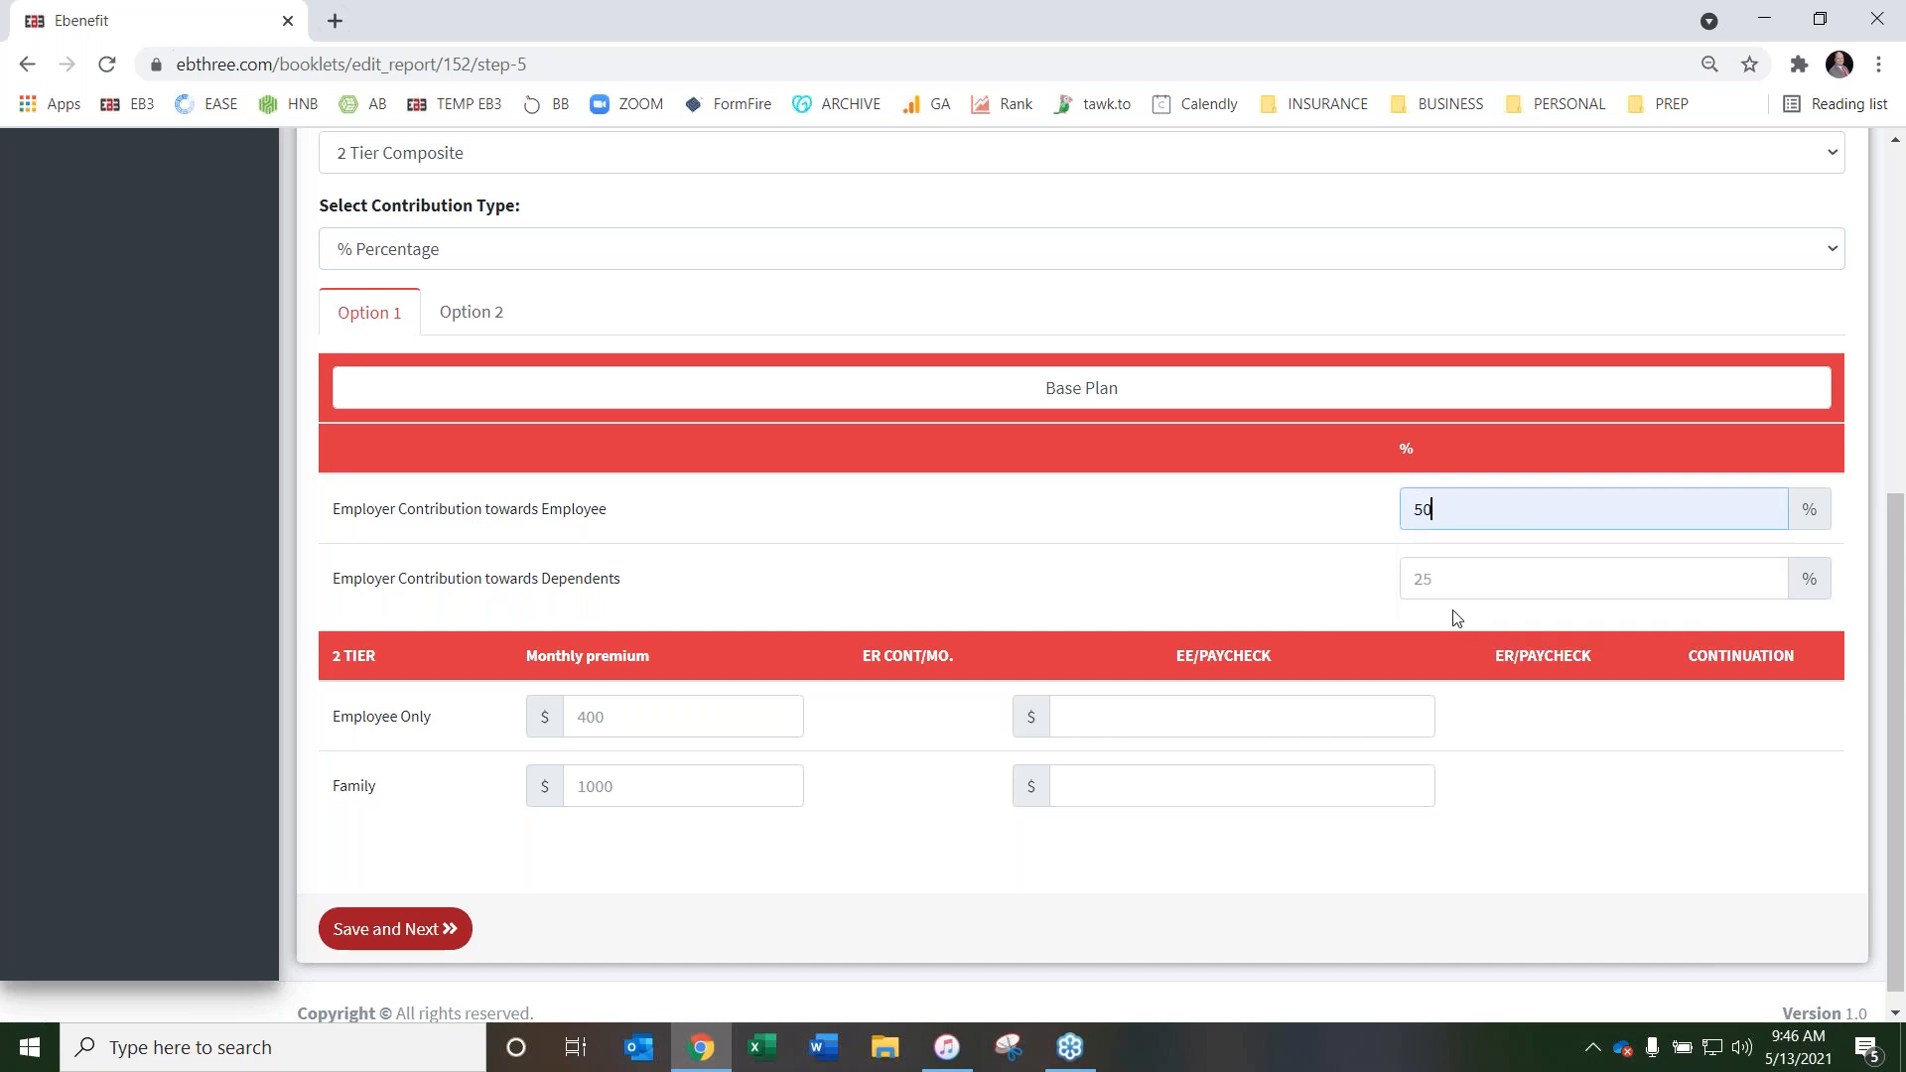
click(1439, 579)
text(25)
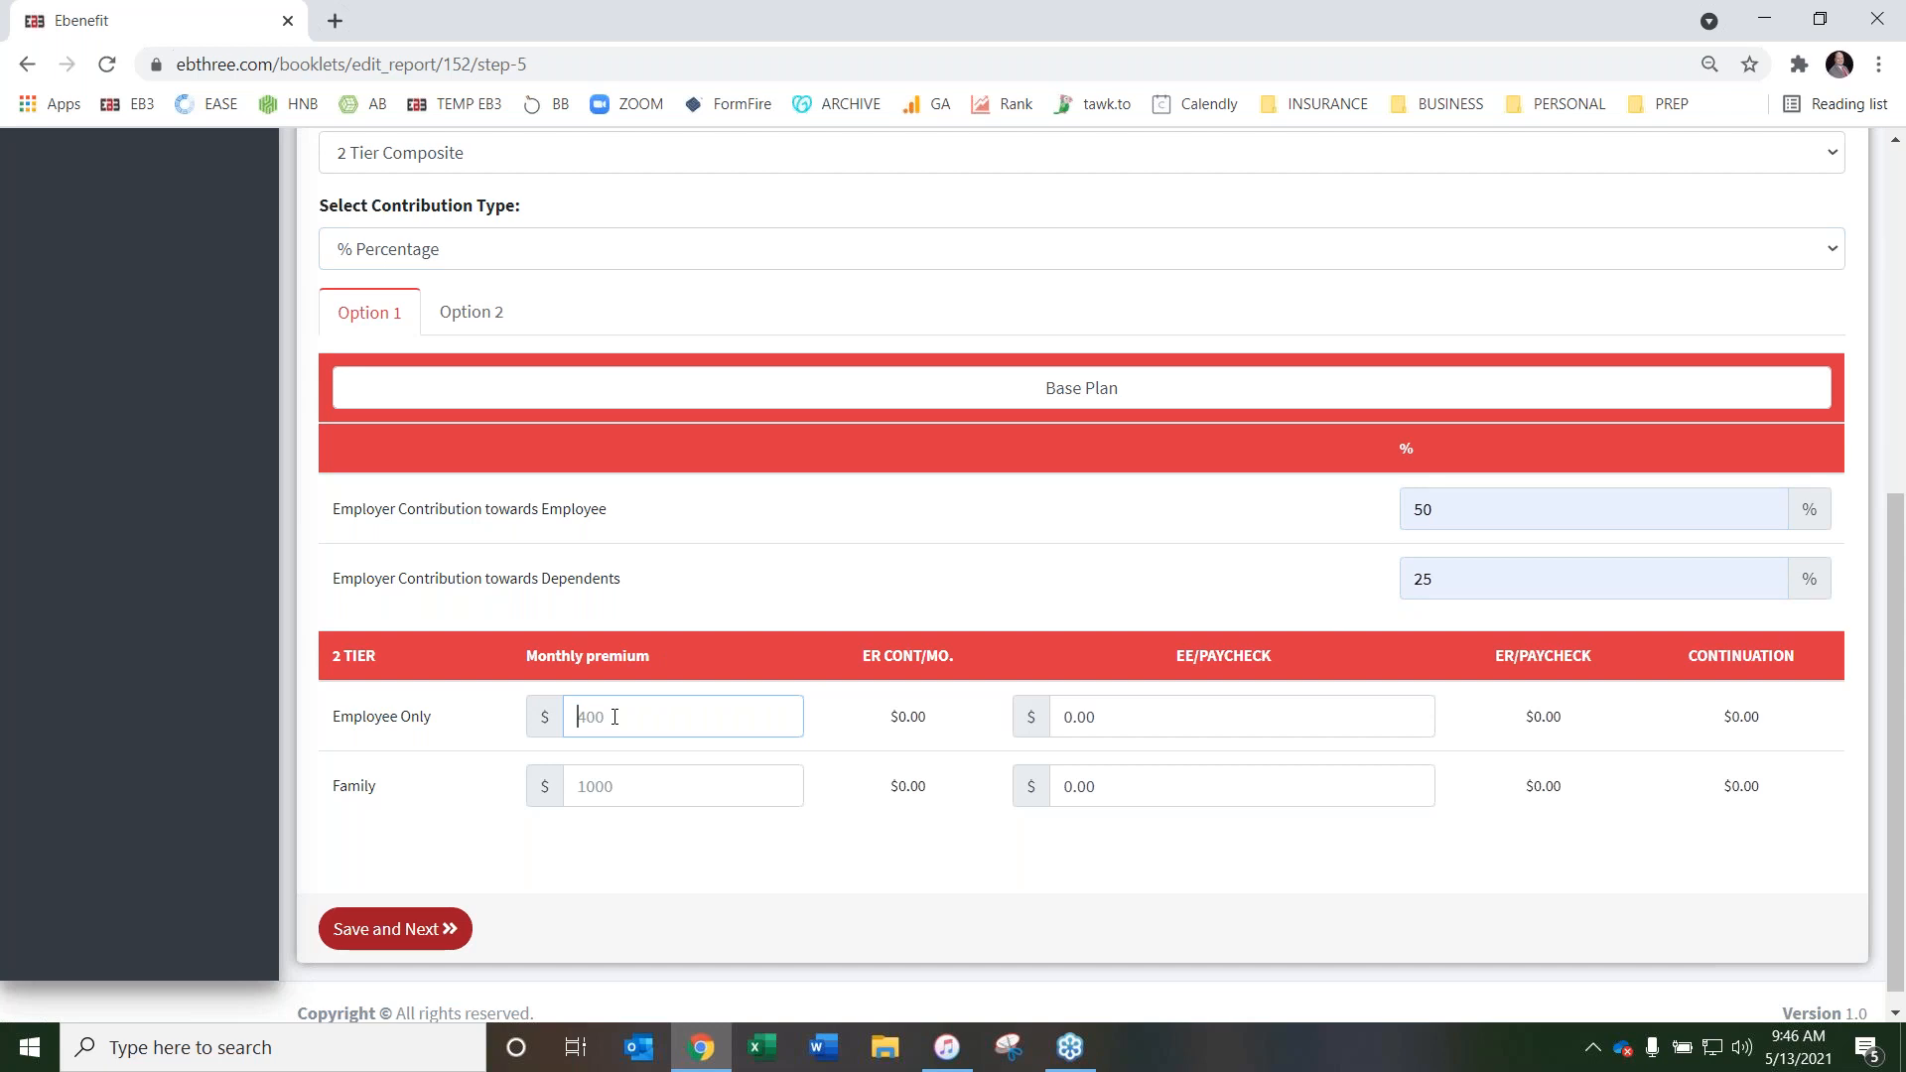
text(400)
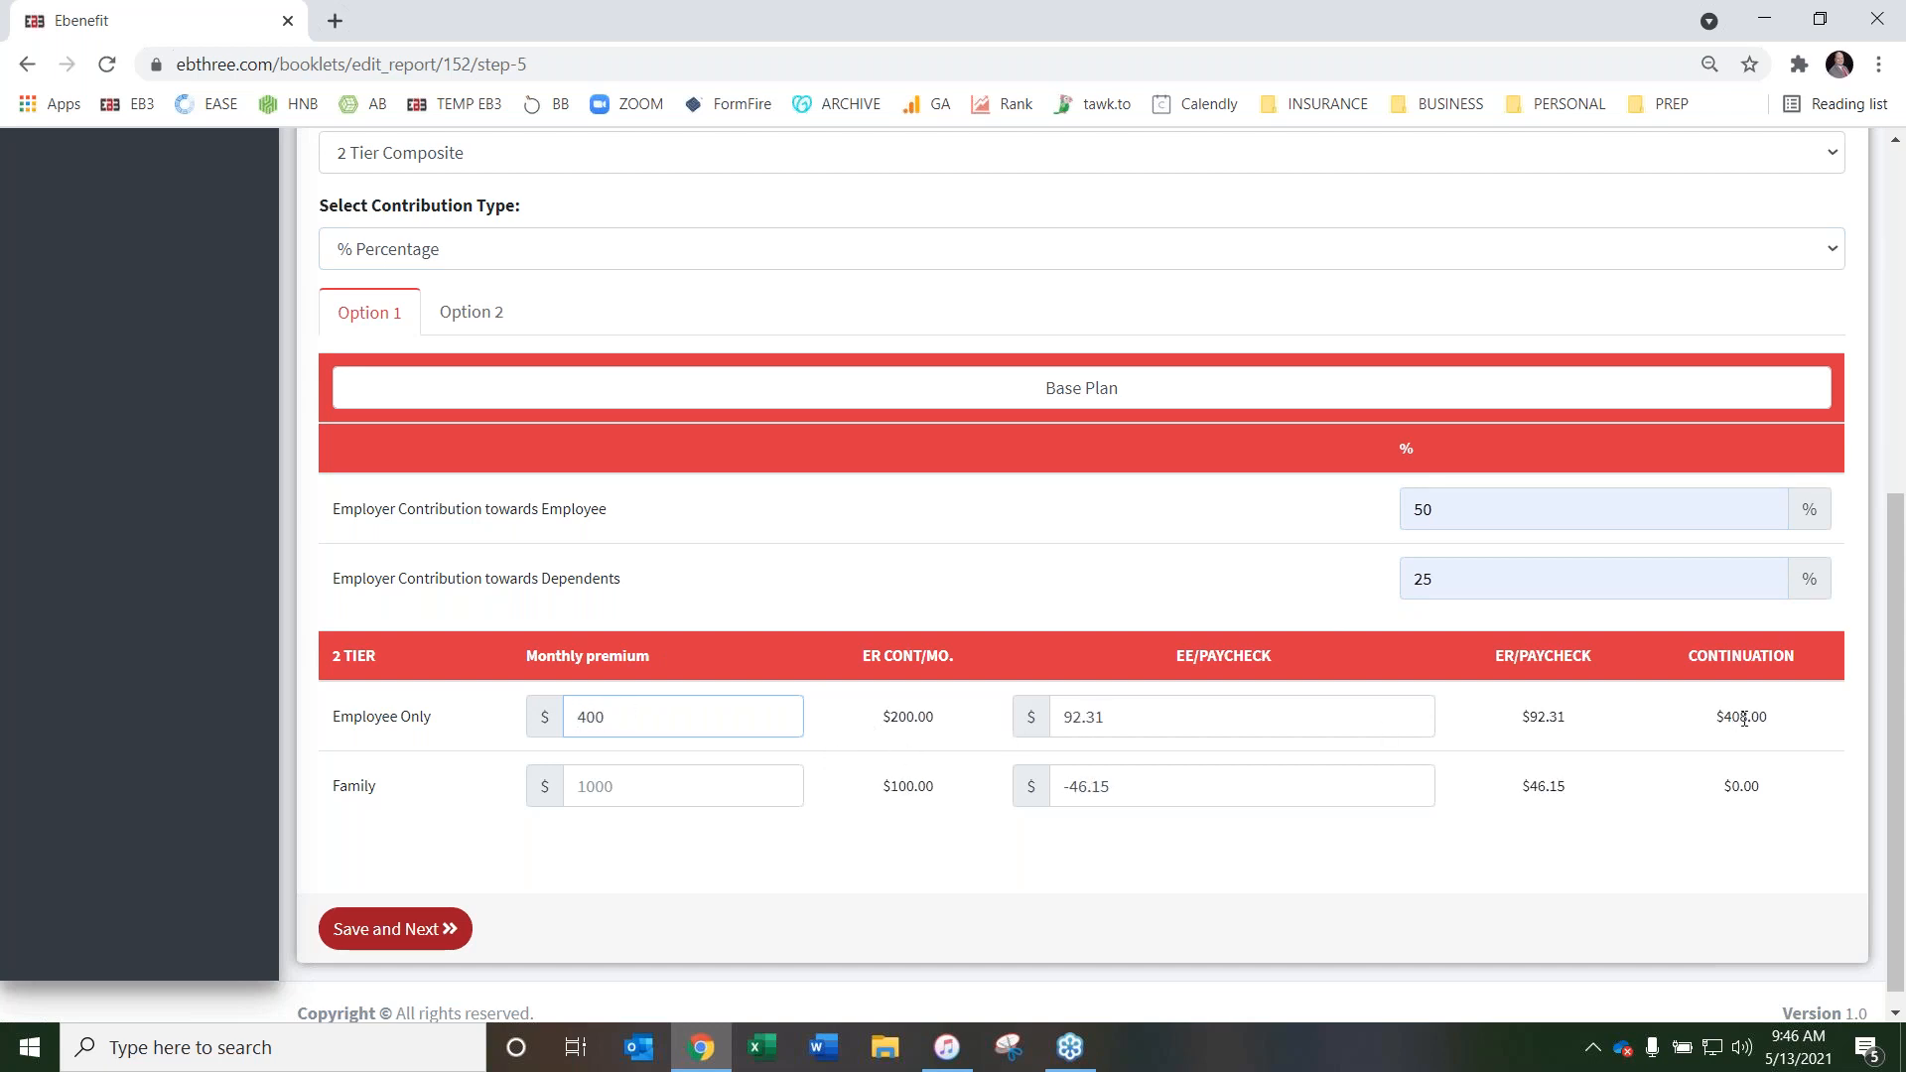
Enter the Option 1 monthly premiums as 400 for Employee Only and 1000 for Family
click(647, 788)
text(1000)
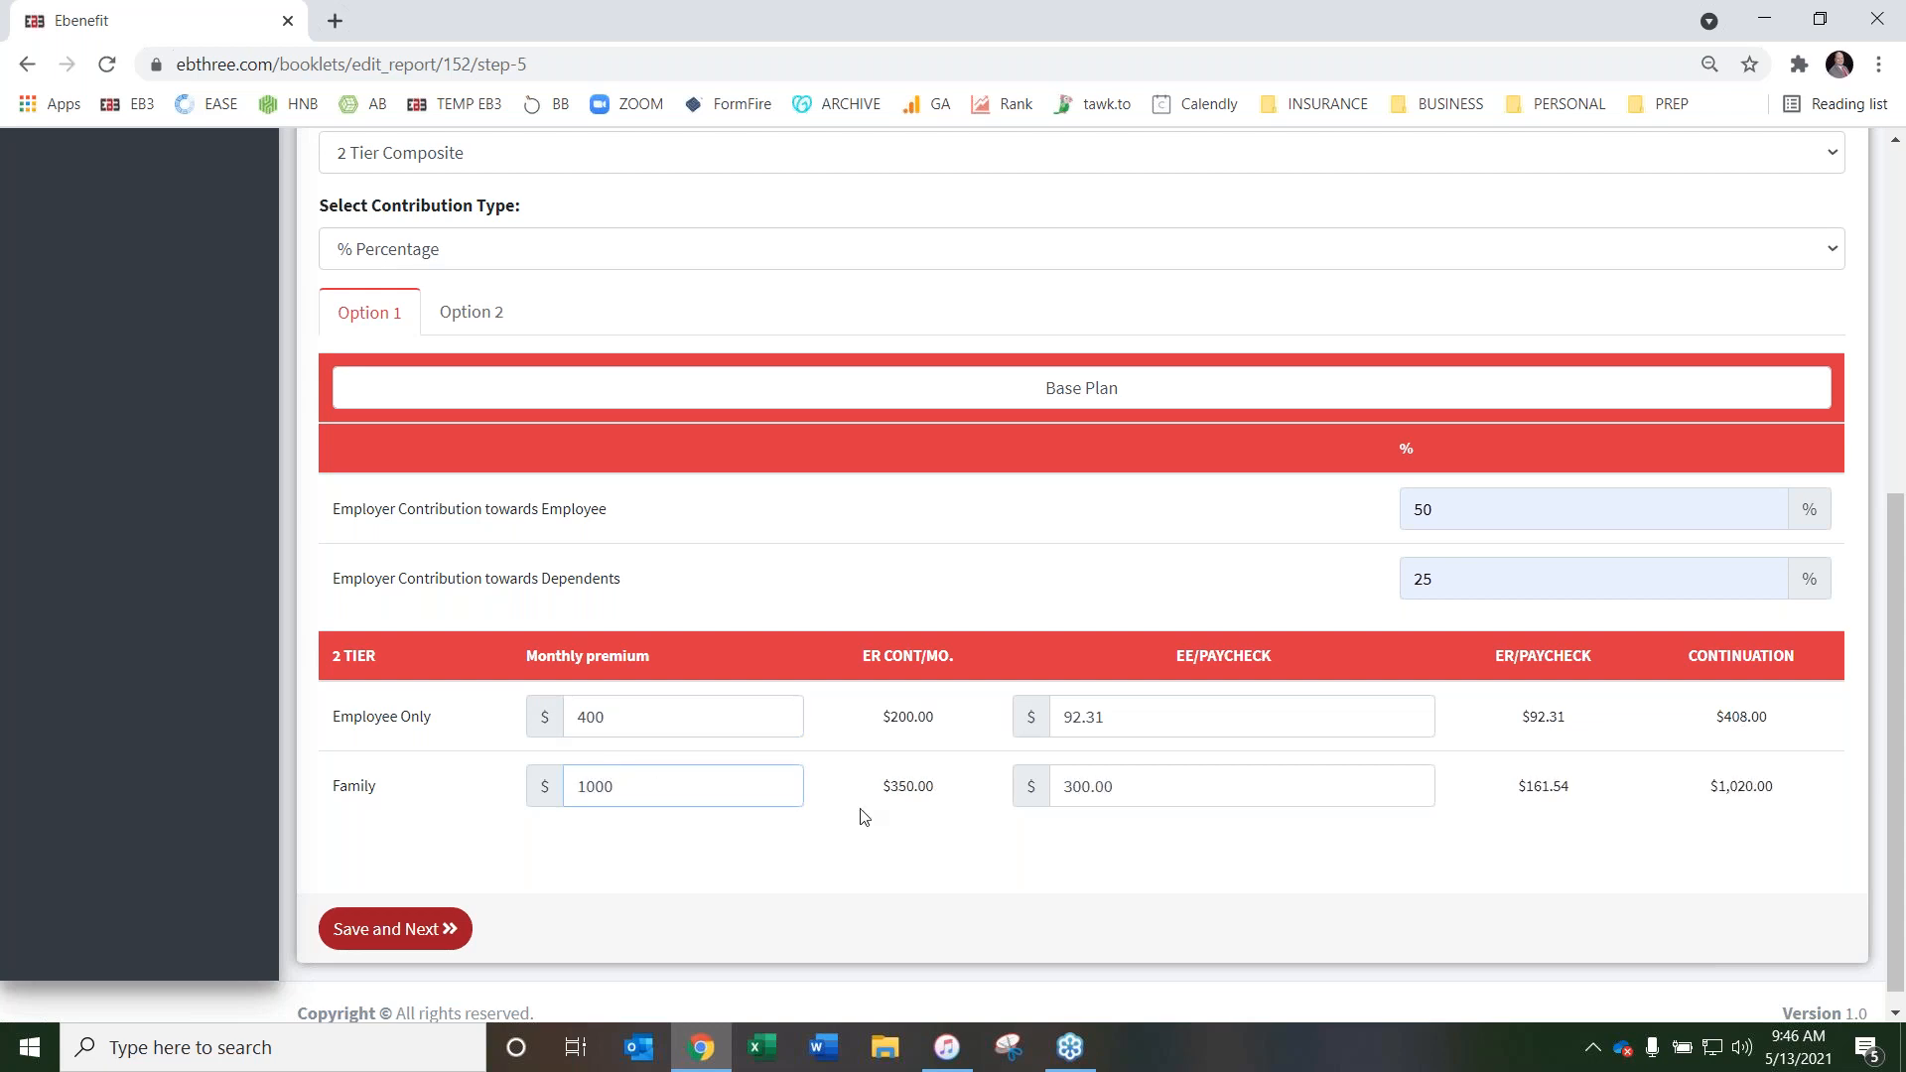
click(986, 885)
Review the calculated employee and employer per-paycheck amounts for Option 1 together with the Health Dual pay period and rate settings
click(1127, 715)
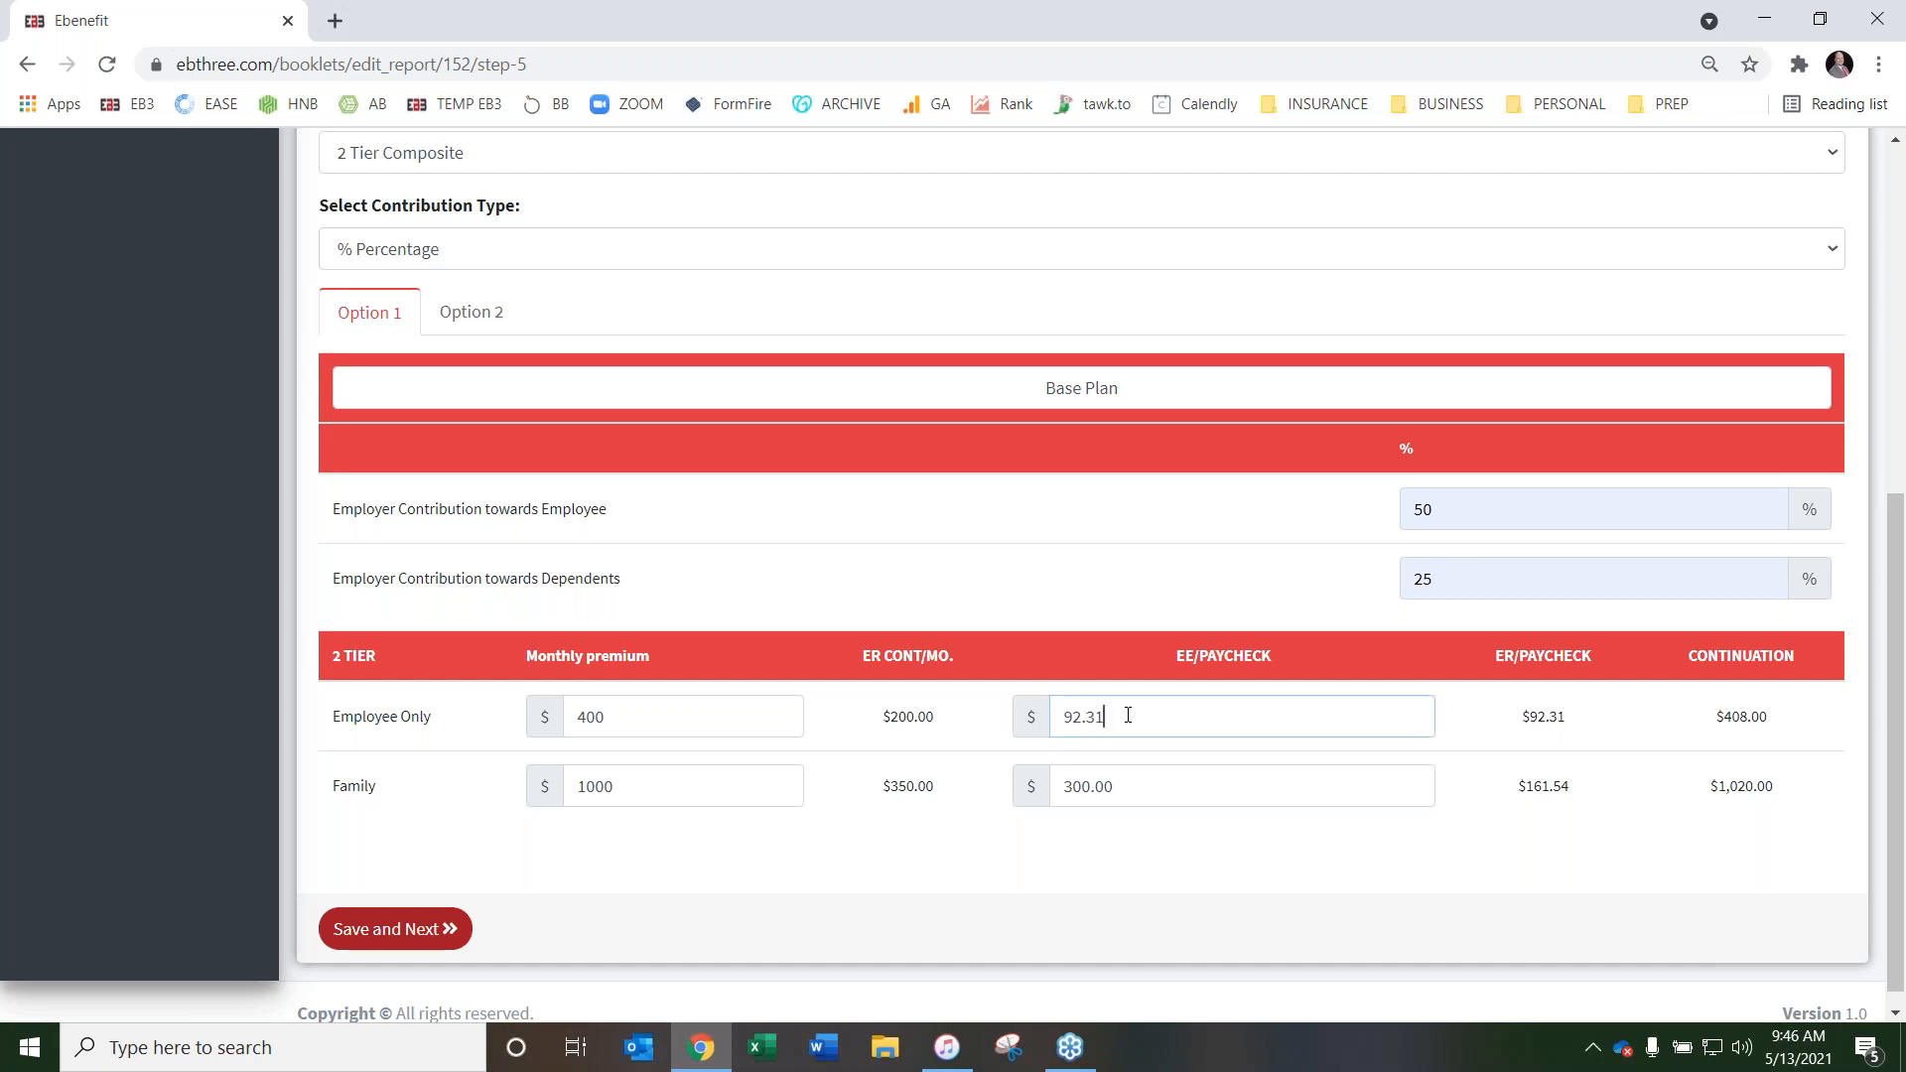
scroll(1167, 594, up, 5)
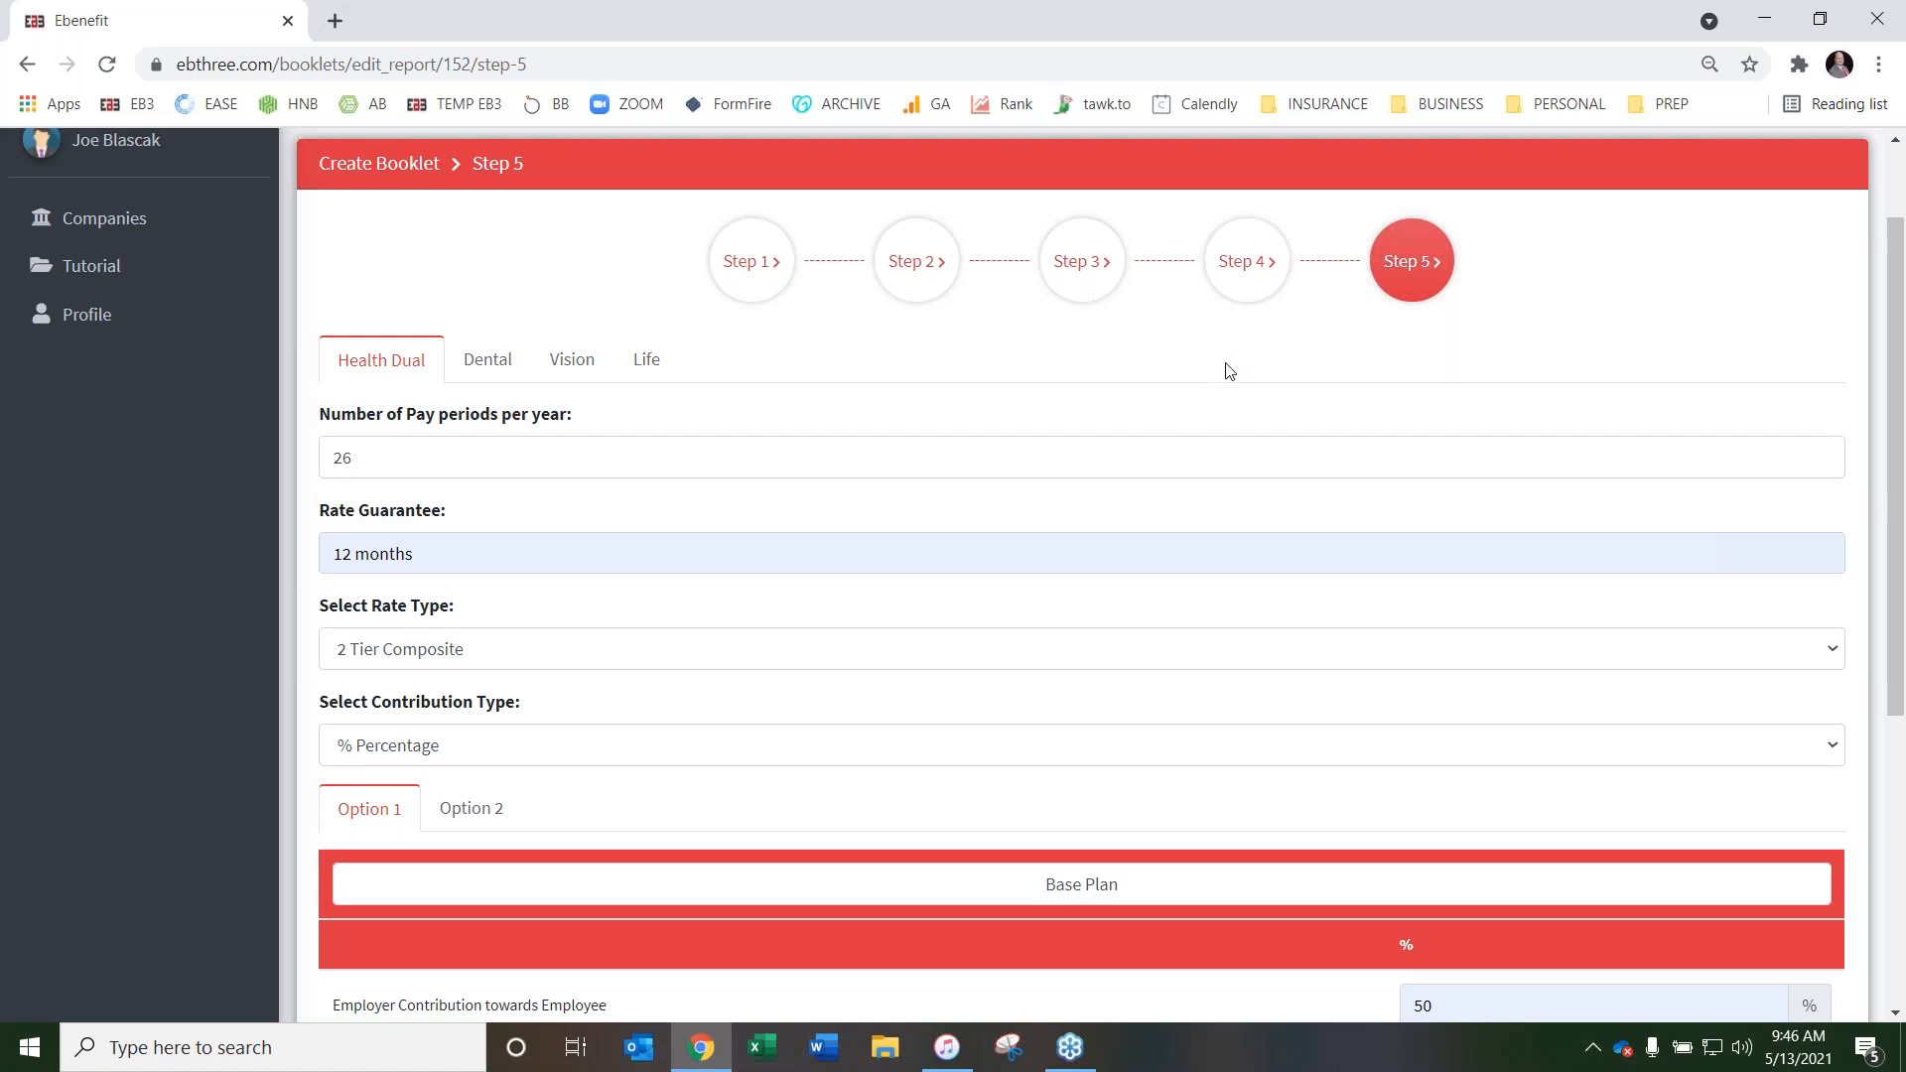
scroll(1209, 413, down, 5)
scroll(1197, 428, up, 4)
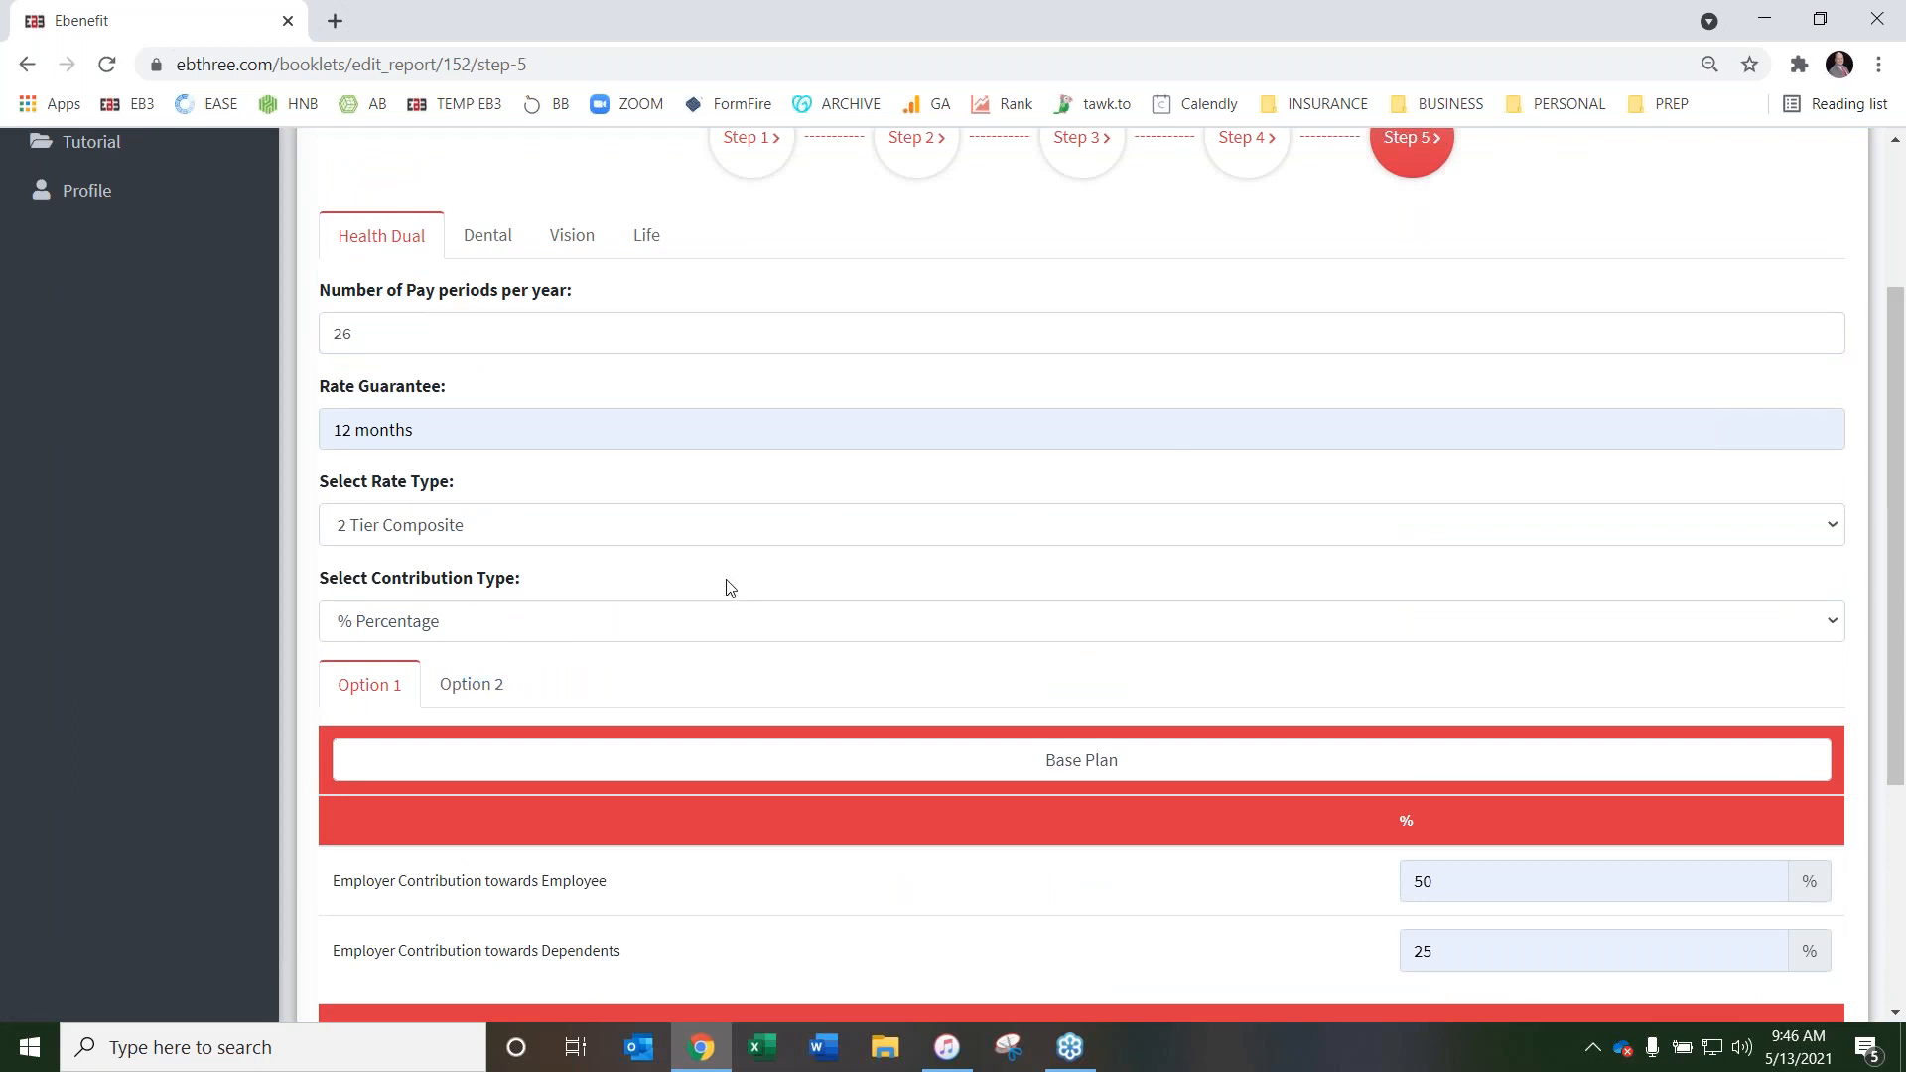
scroll(1205, 460, down, 4)
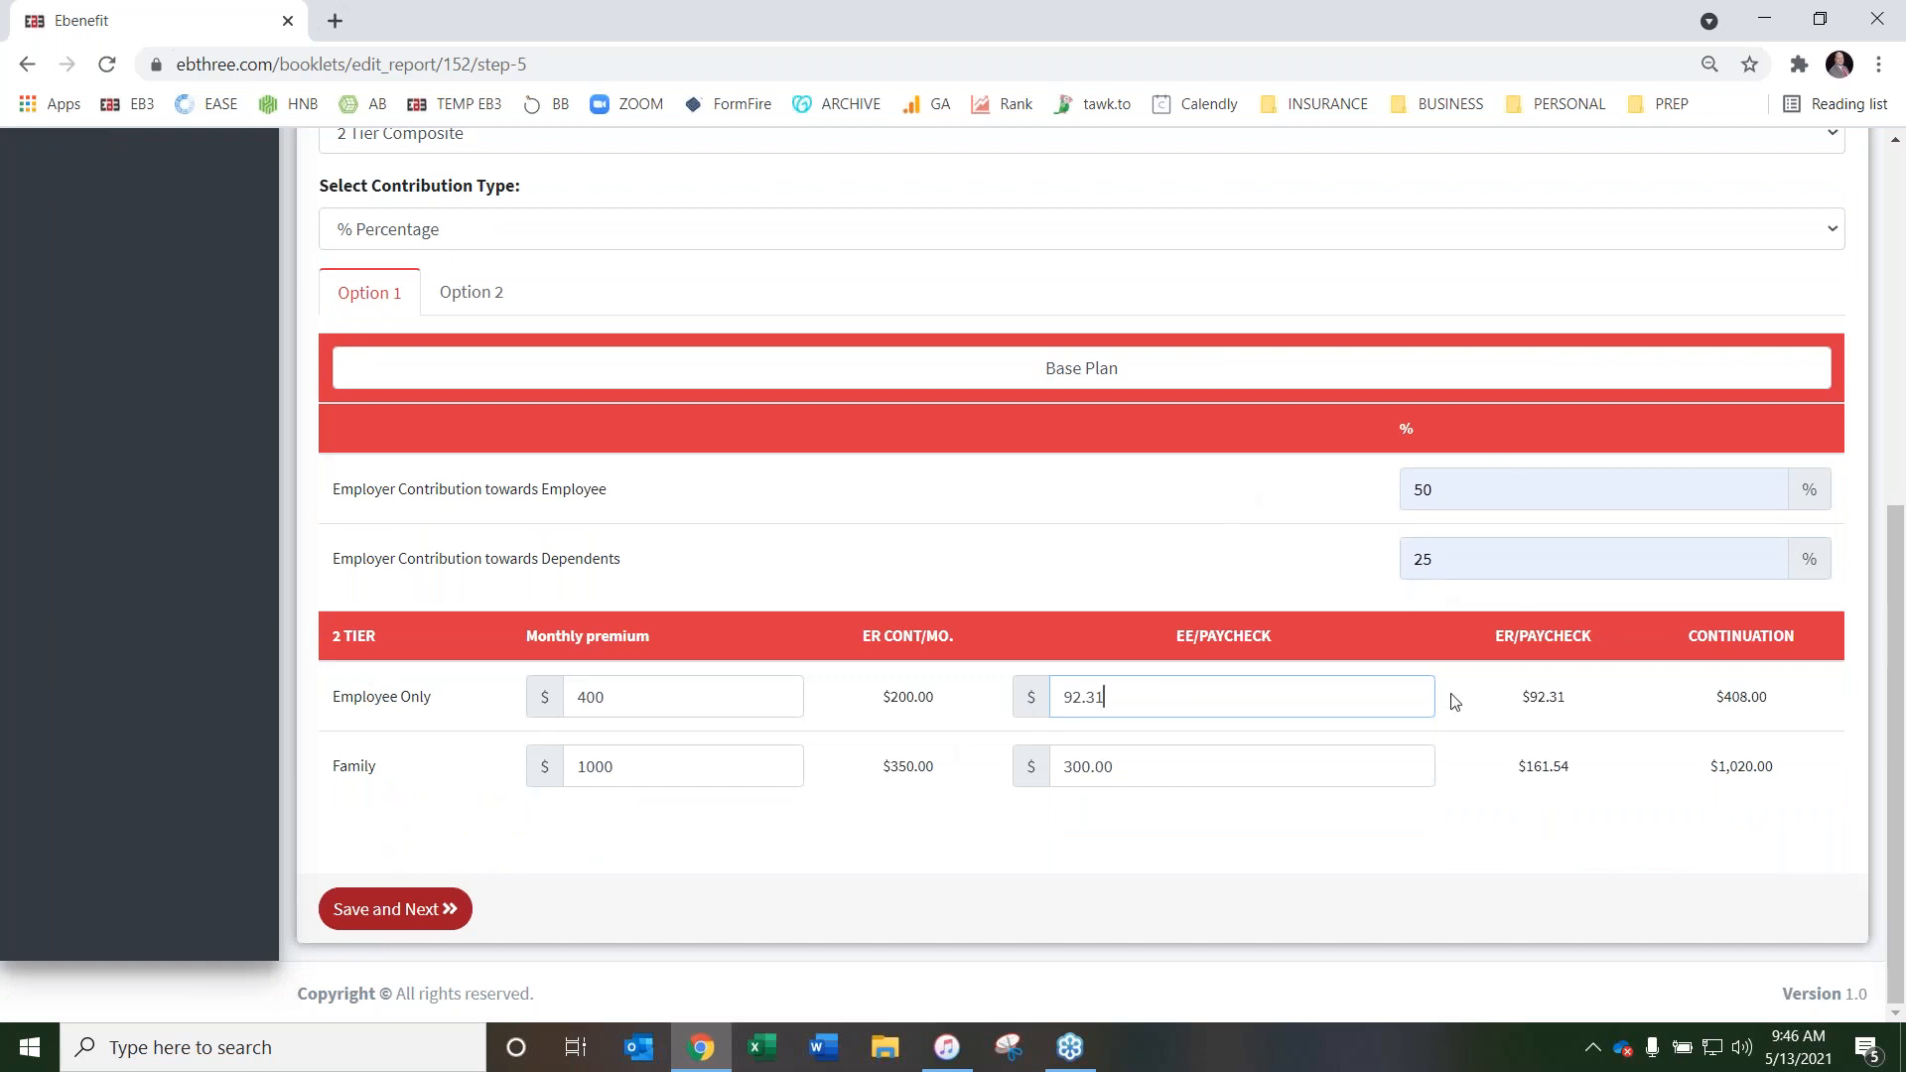
scroll(580, 353, up, 4)
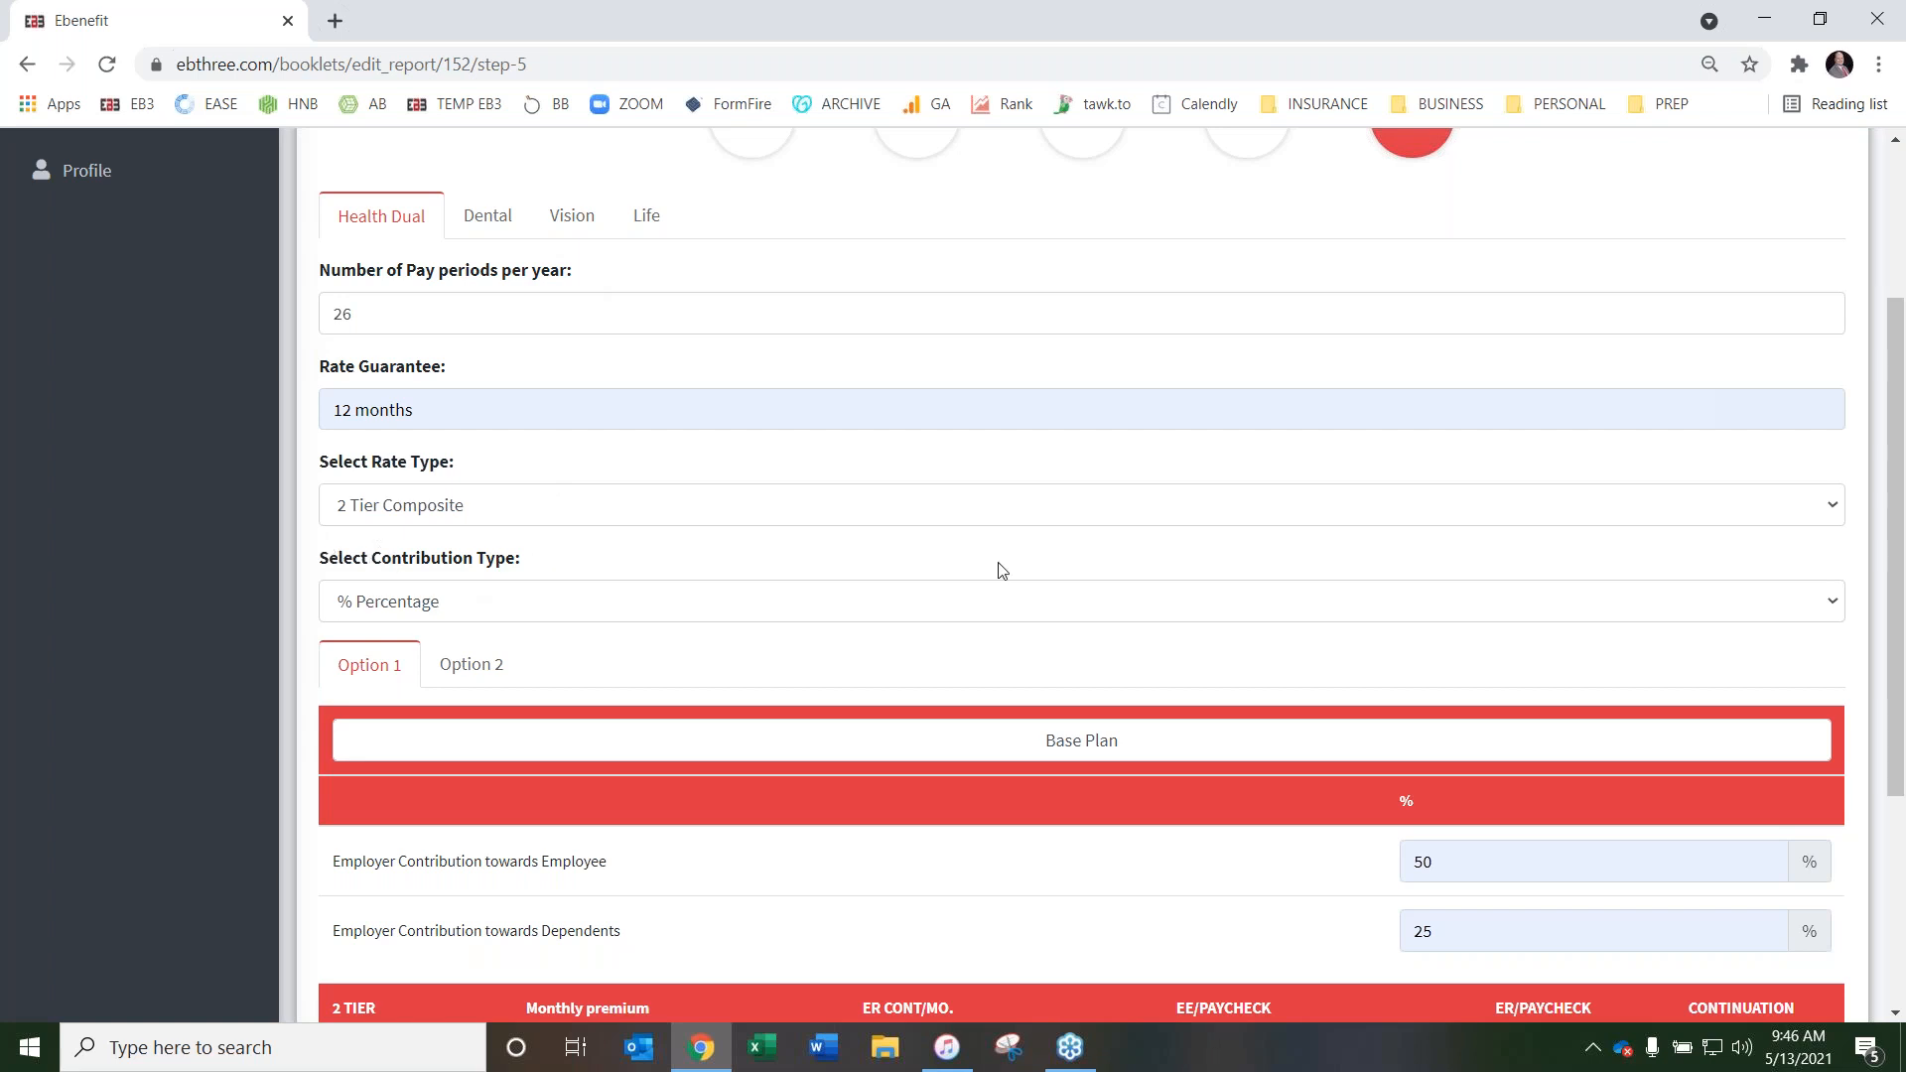
scroll(1002, 570, down, 4)
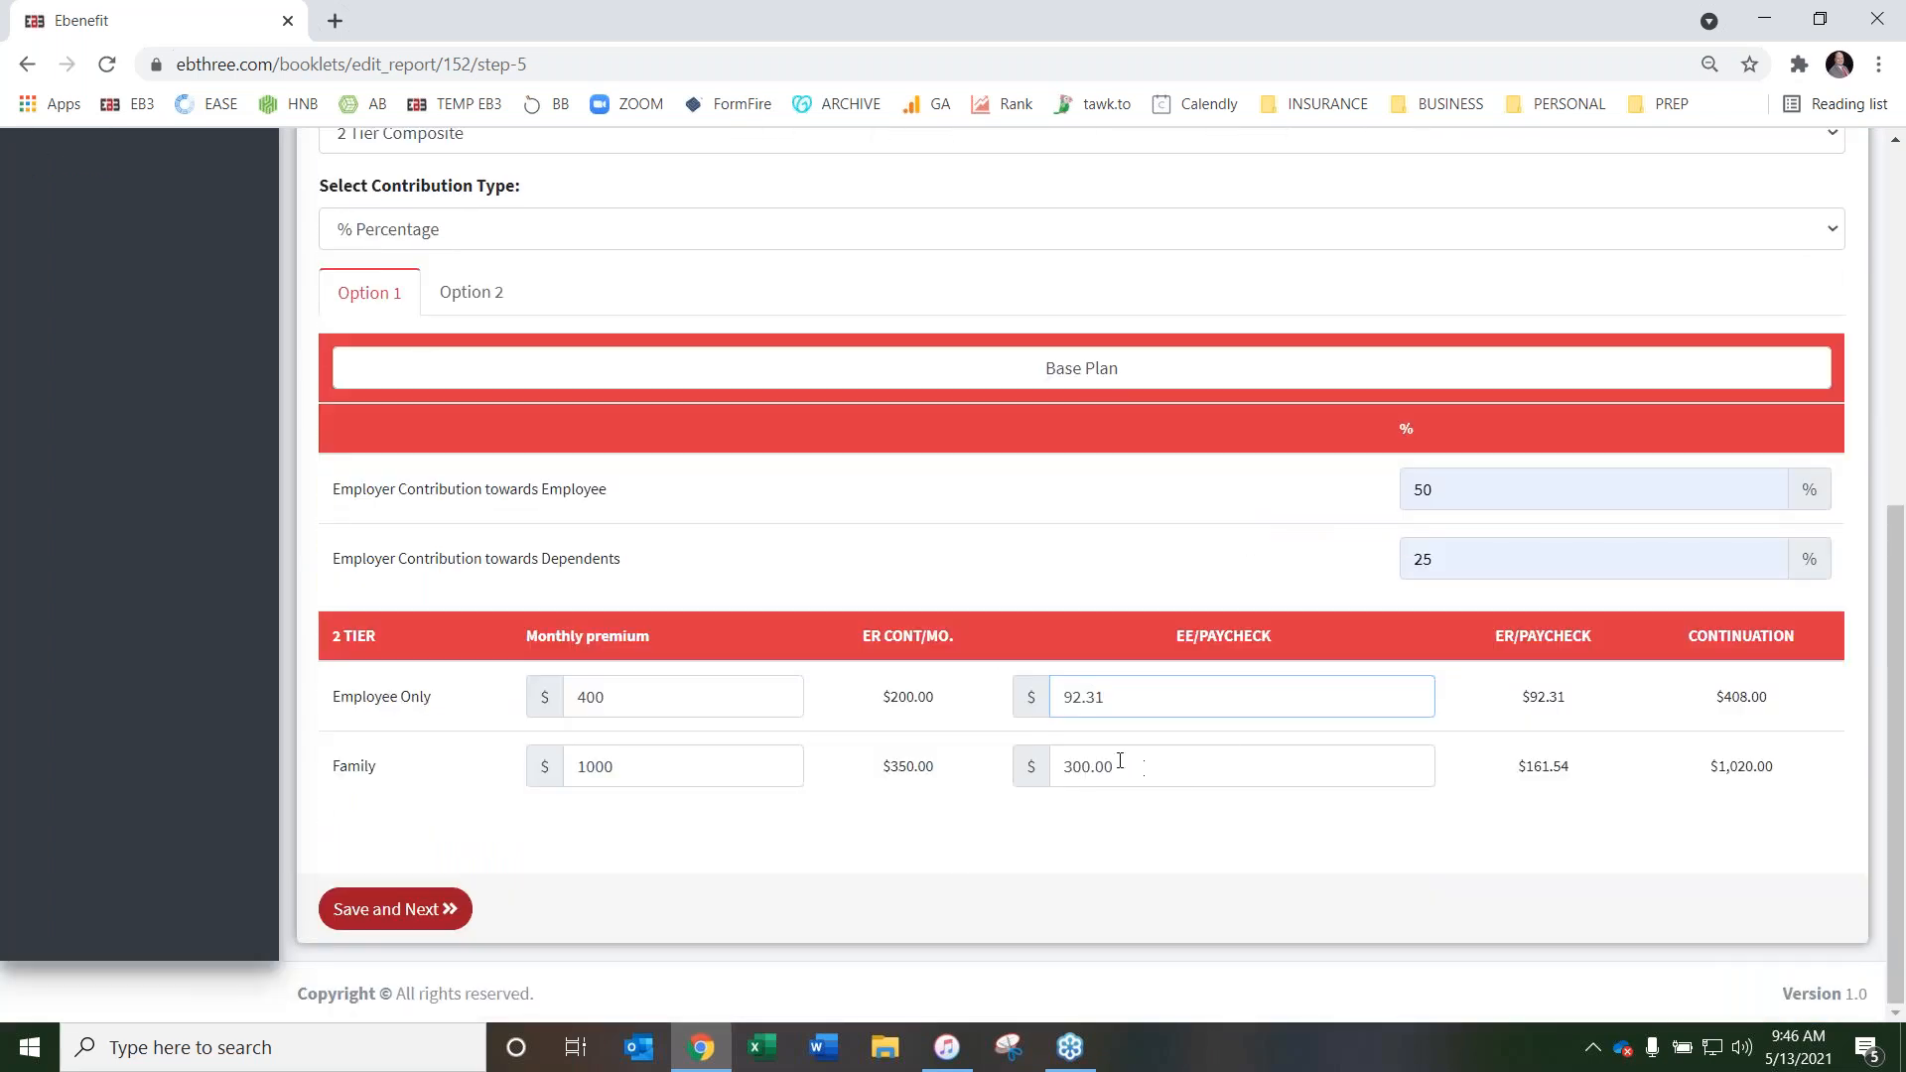
scroll(1093, 739, up, 6)
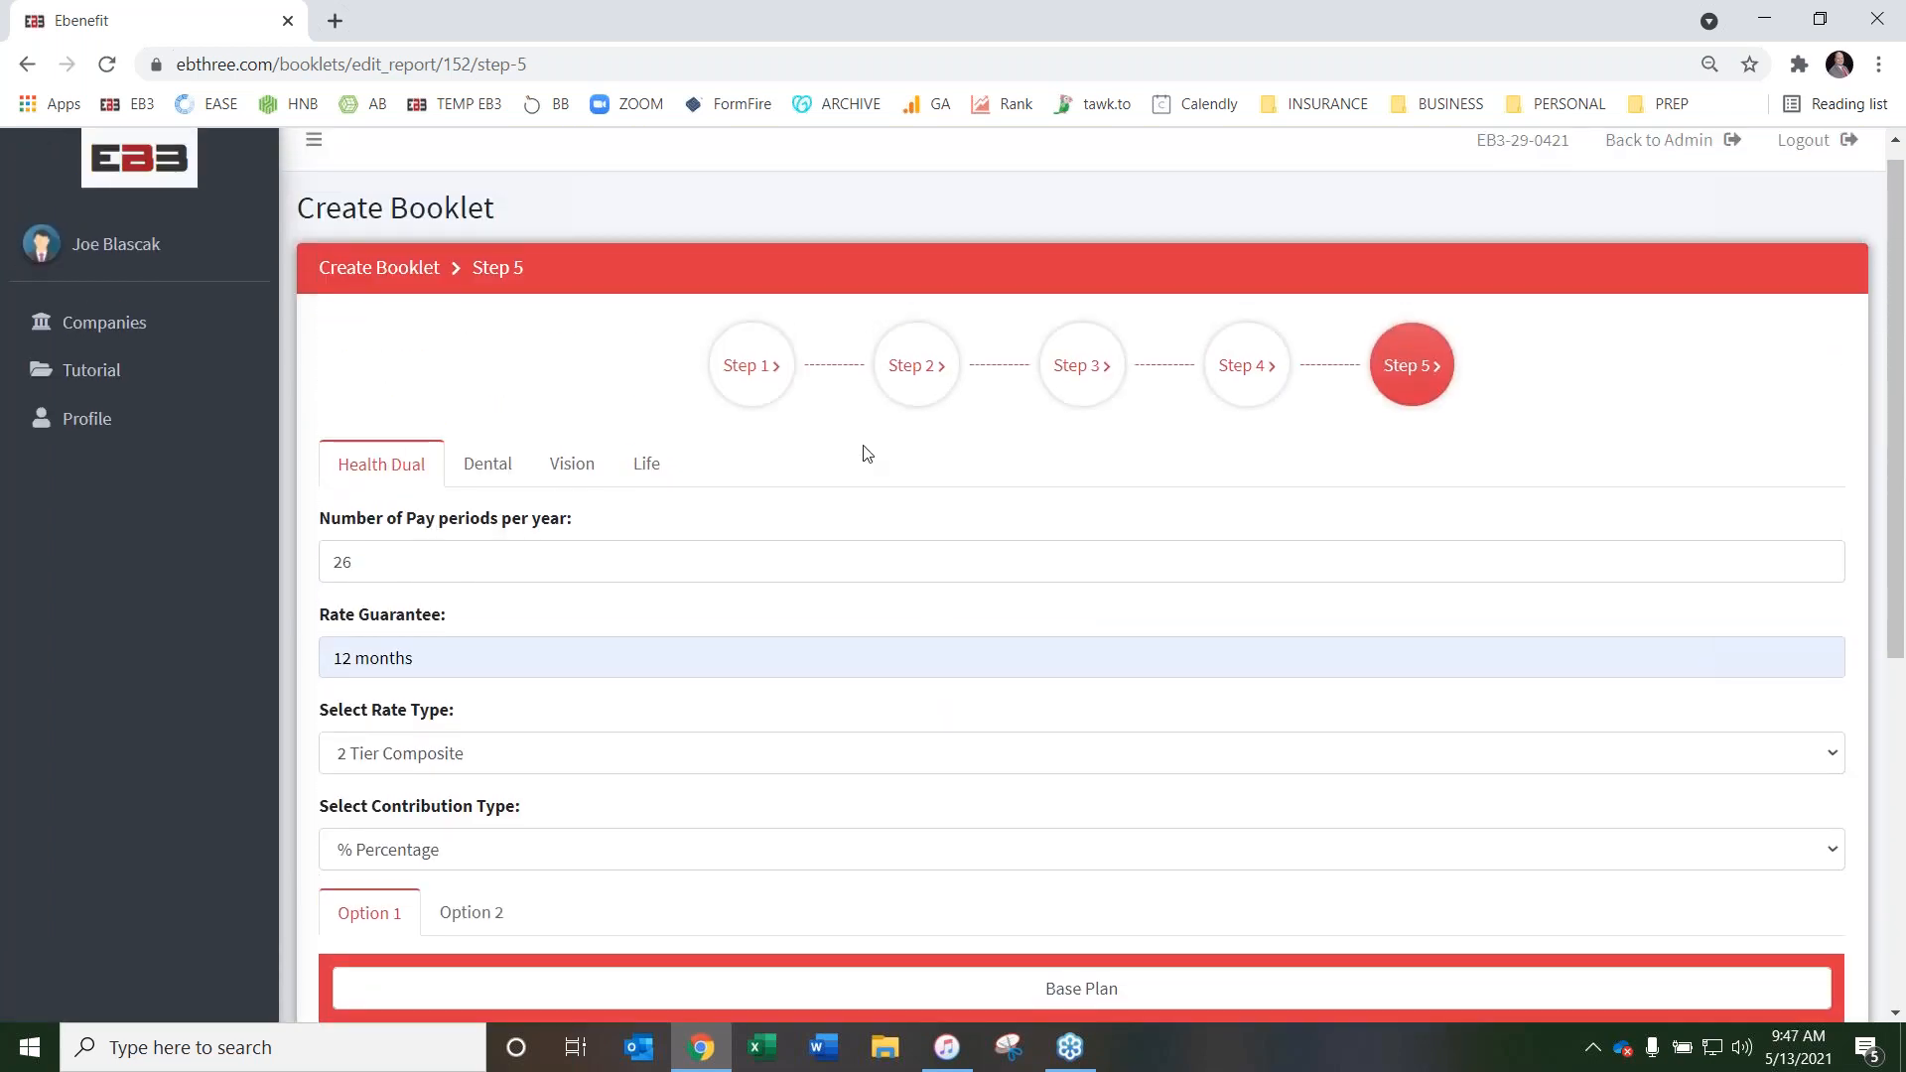
For Health Dual Option 2, set the employer contributions to 75% towards the employee and 50% towards dependents
scroll(867, 454, down, 6)
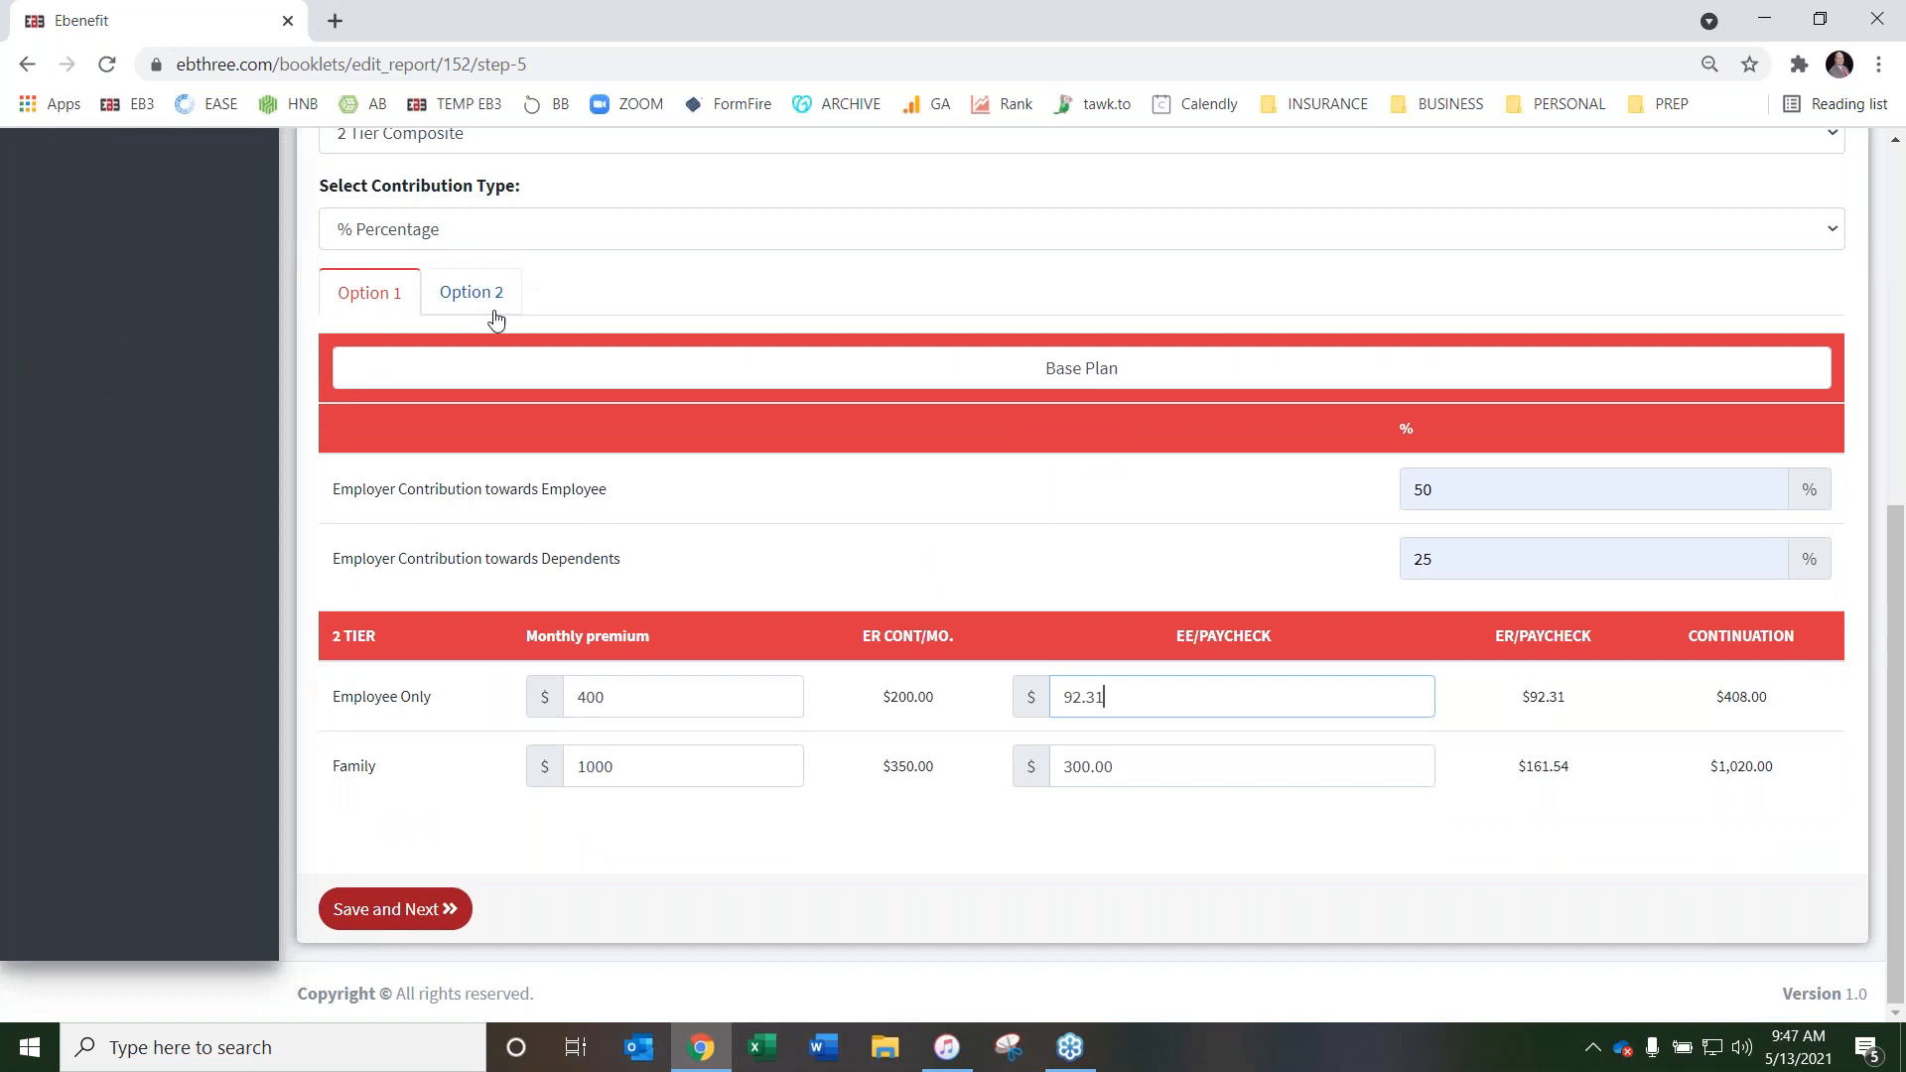
click(484, 298)
click(1453, 489)
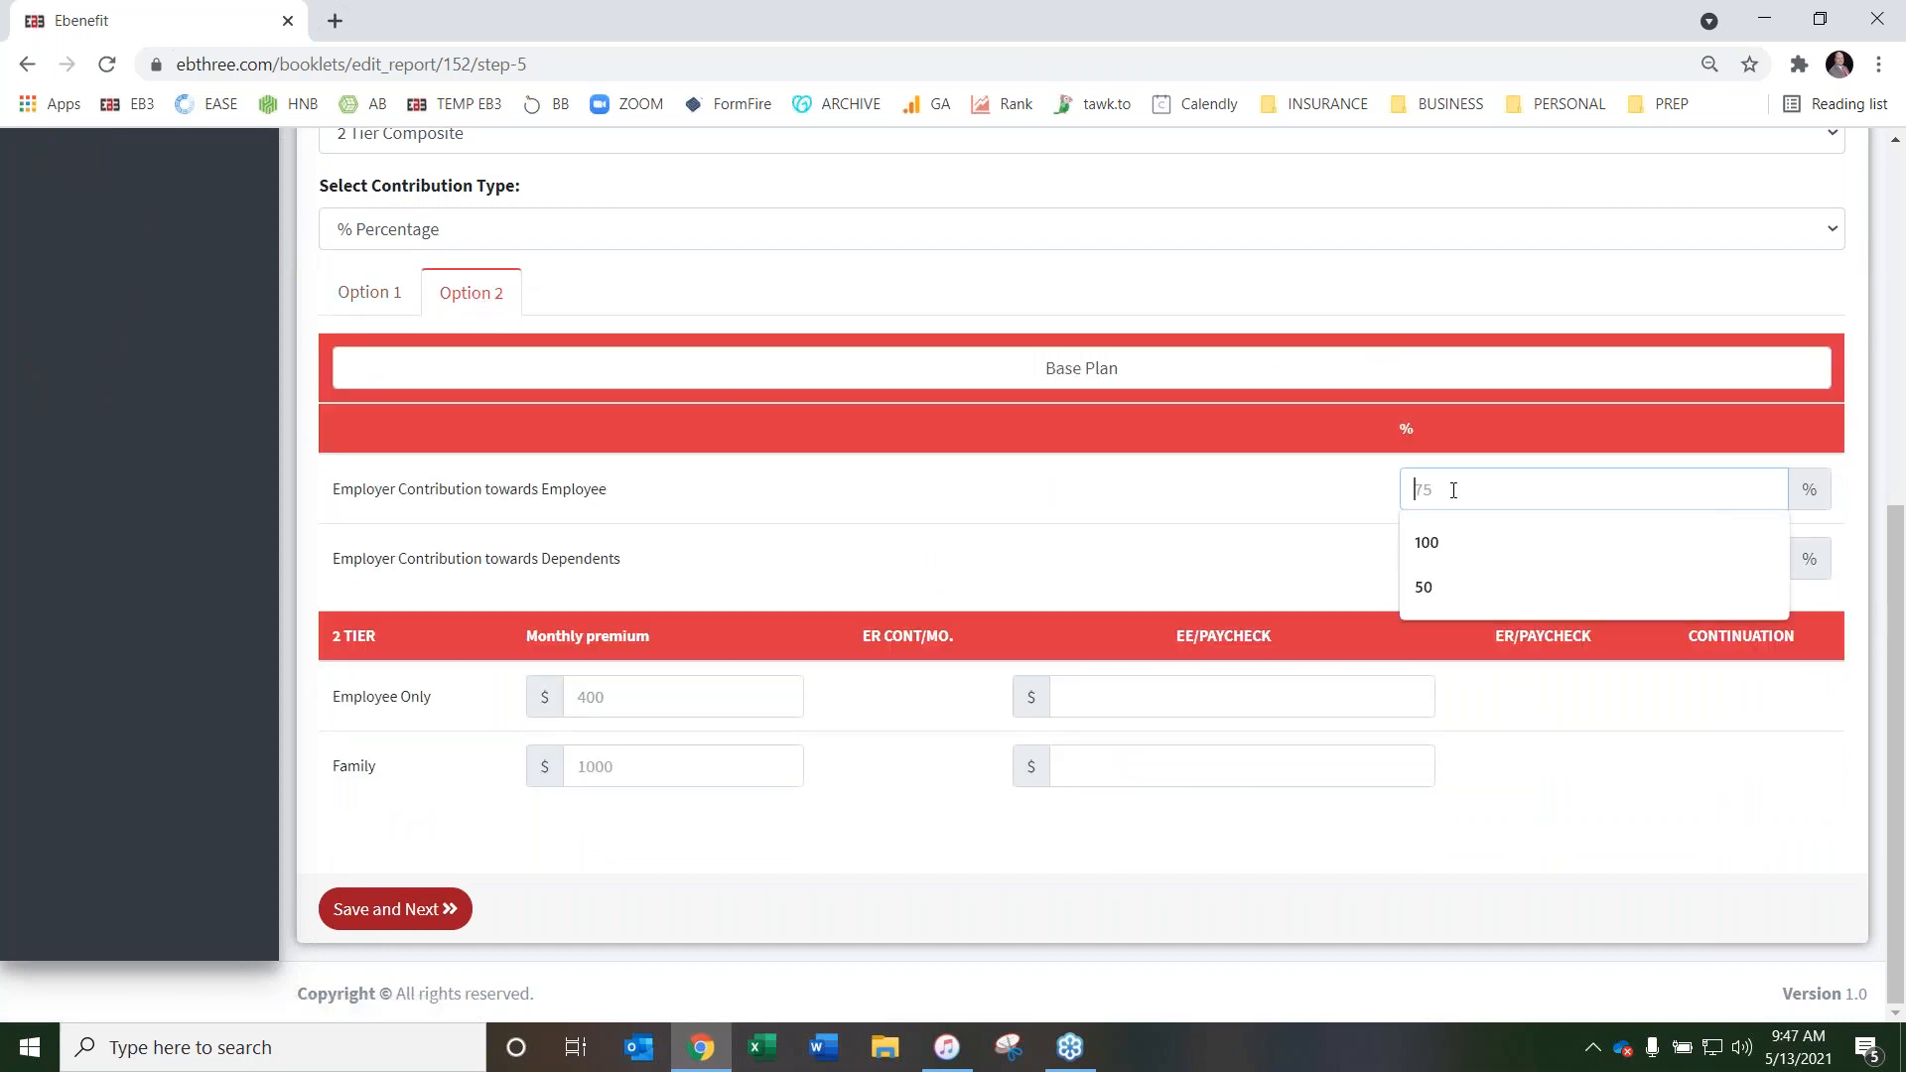
text(75)
key(Tab)
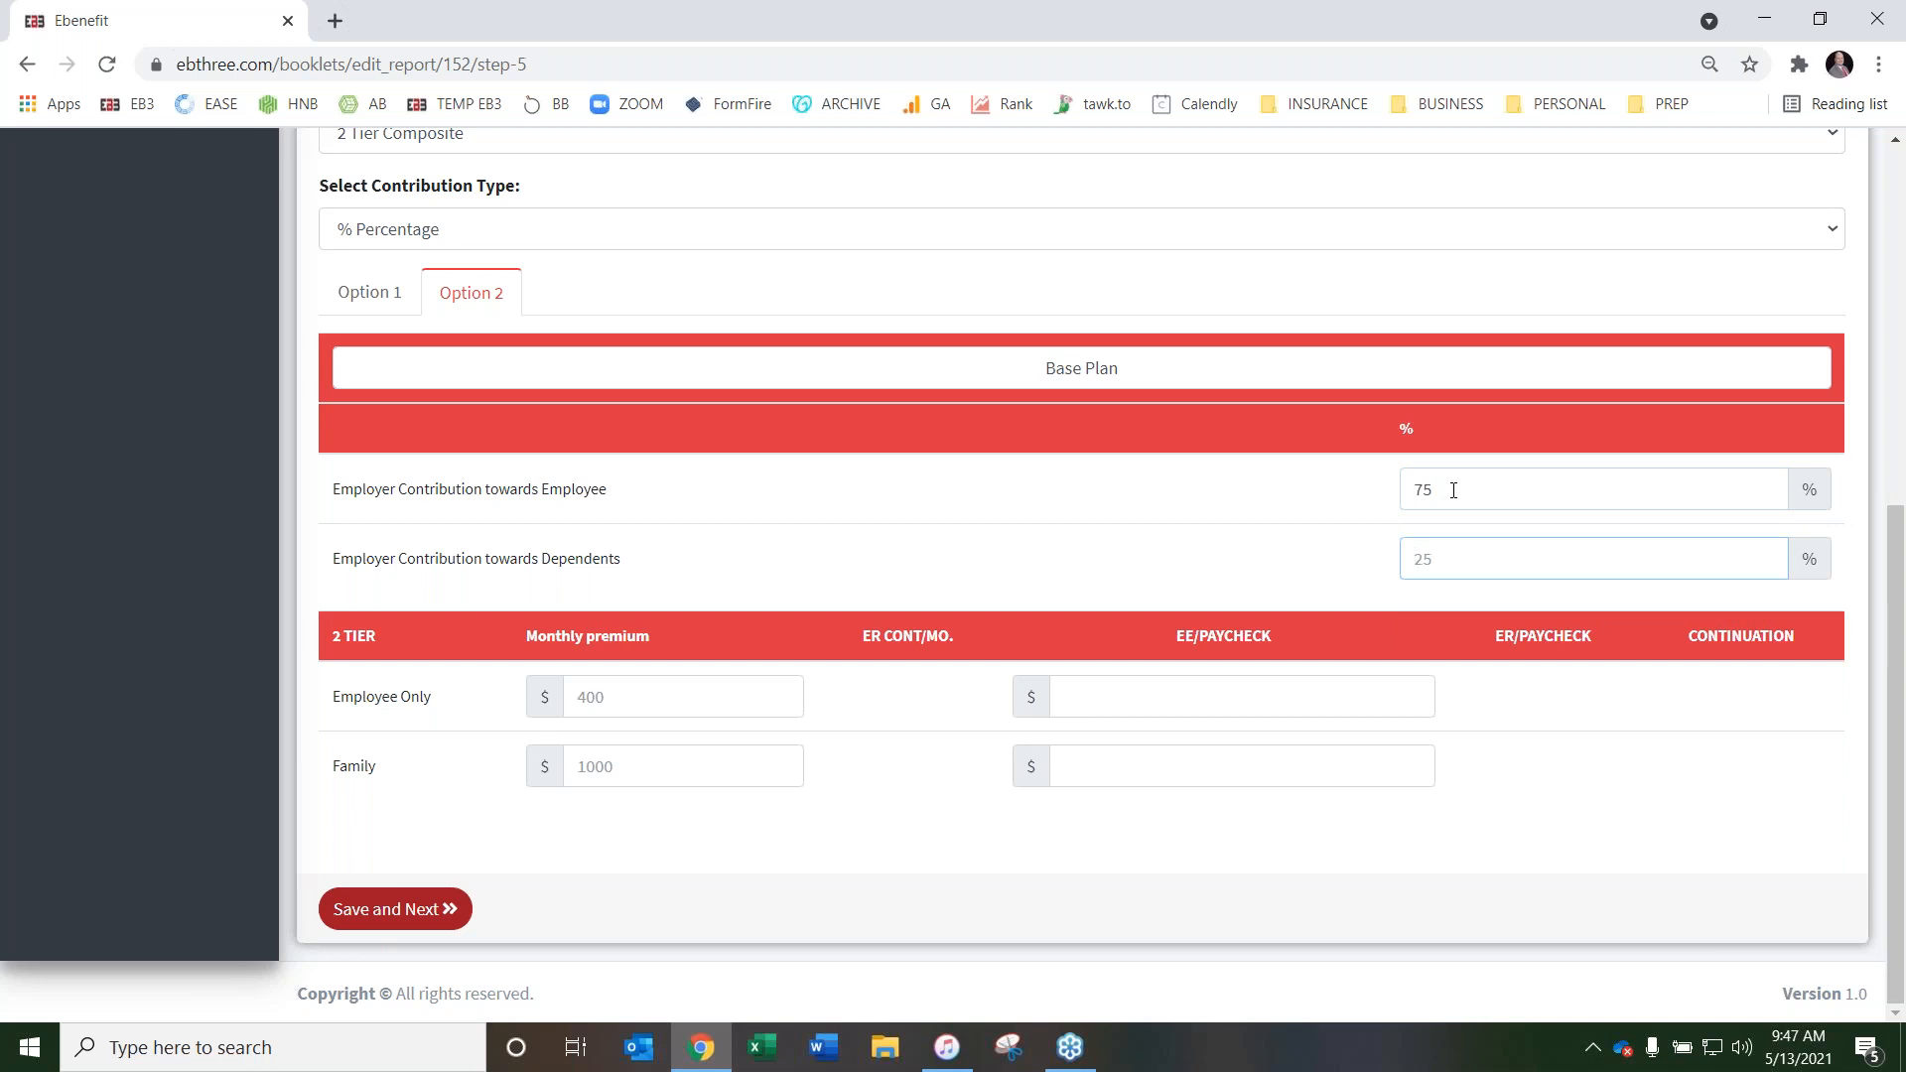
text(50)
Enter the Option 2 monthly premiums as 500 for Employee Only and 1500 for Family
click(643, 700)
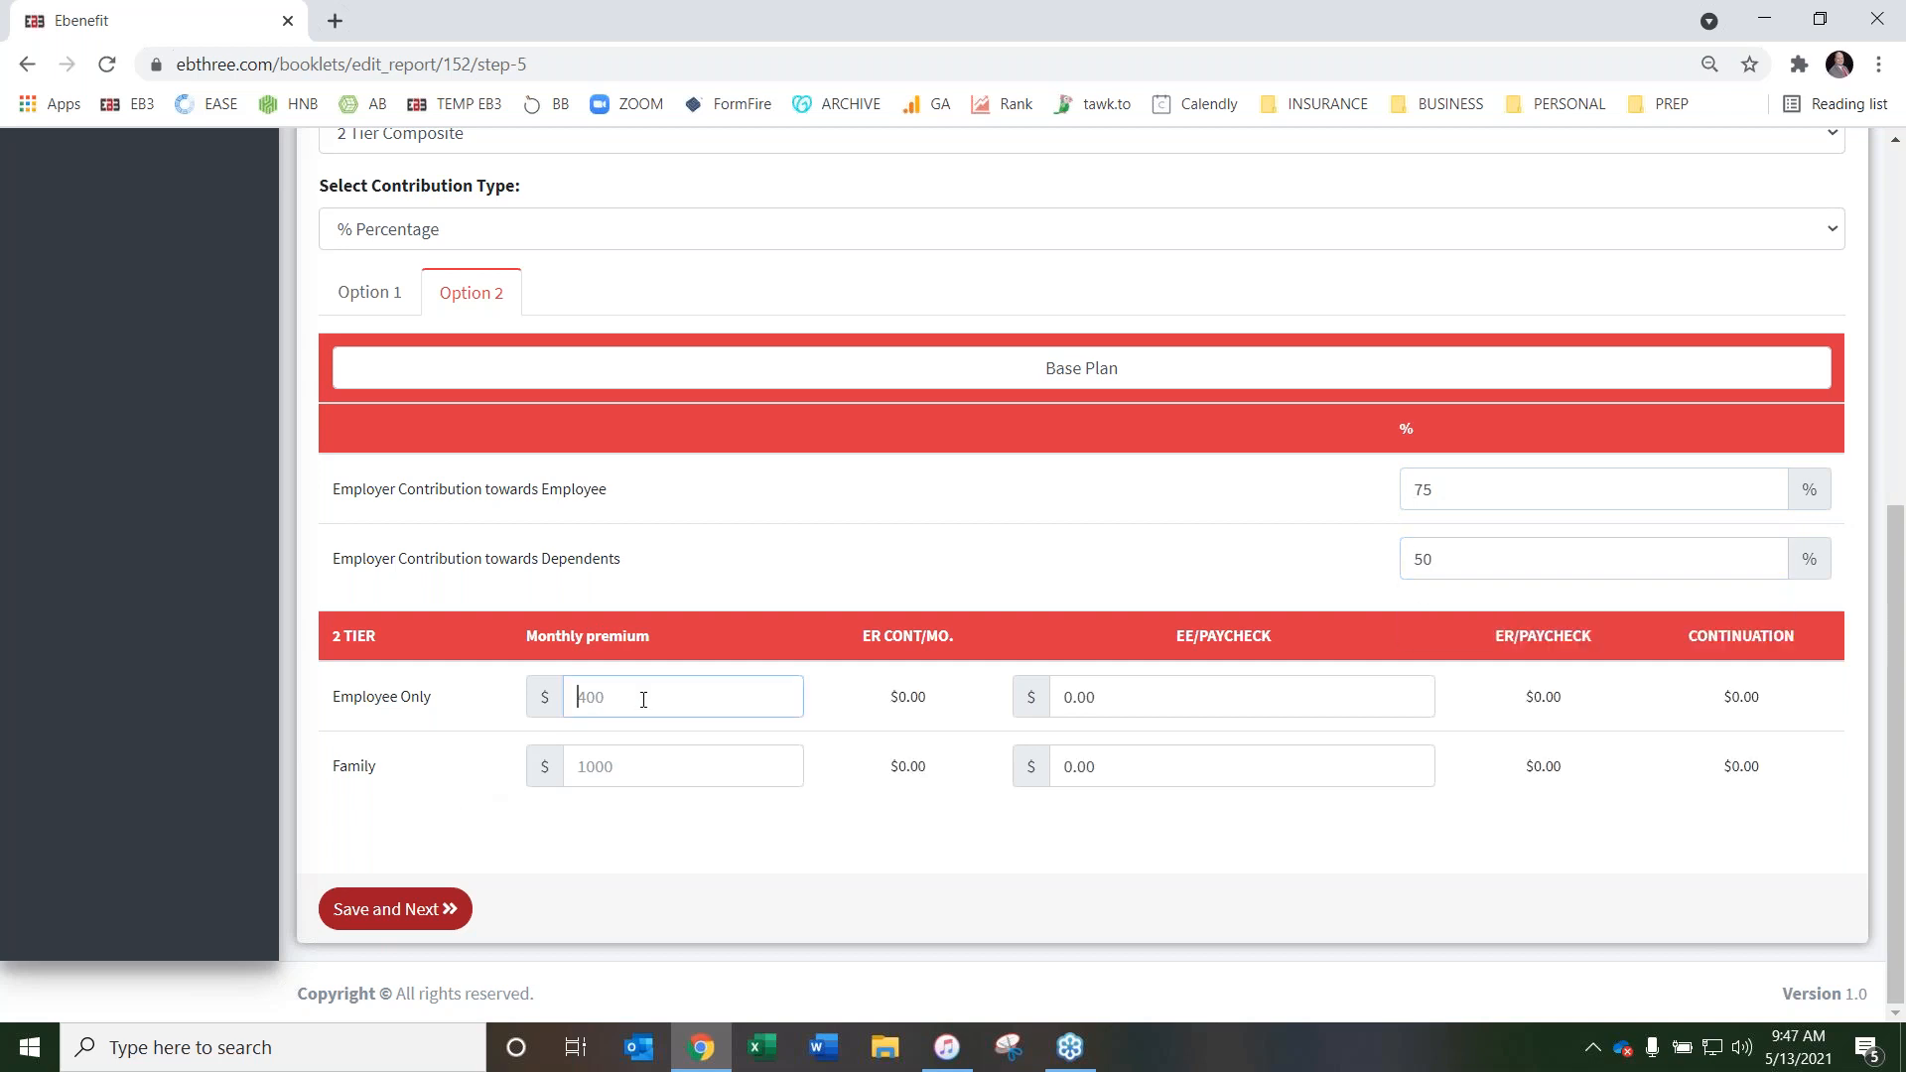
text(500)
key(Tab)
key(Tab)
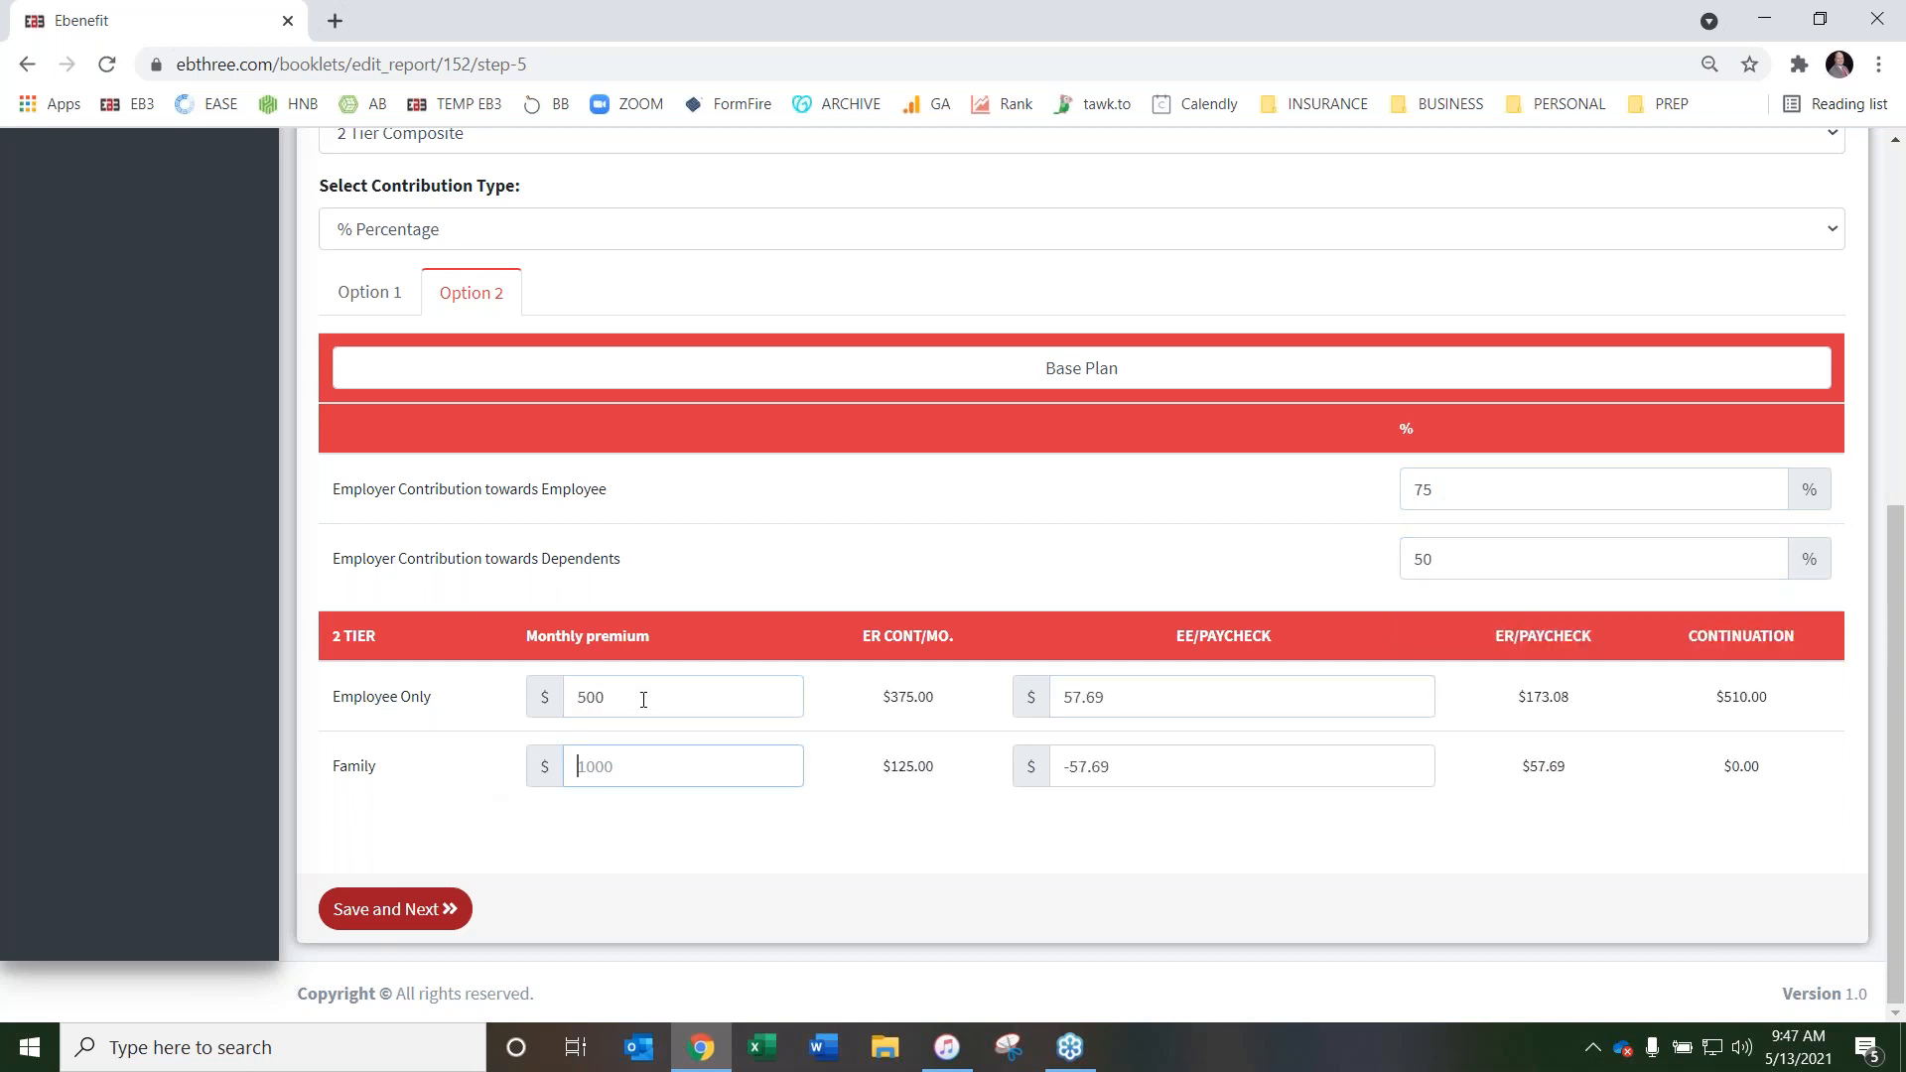
text(1500)
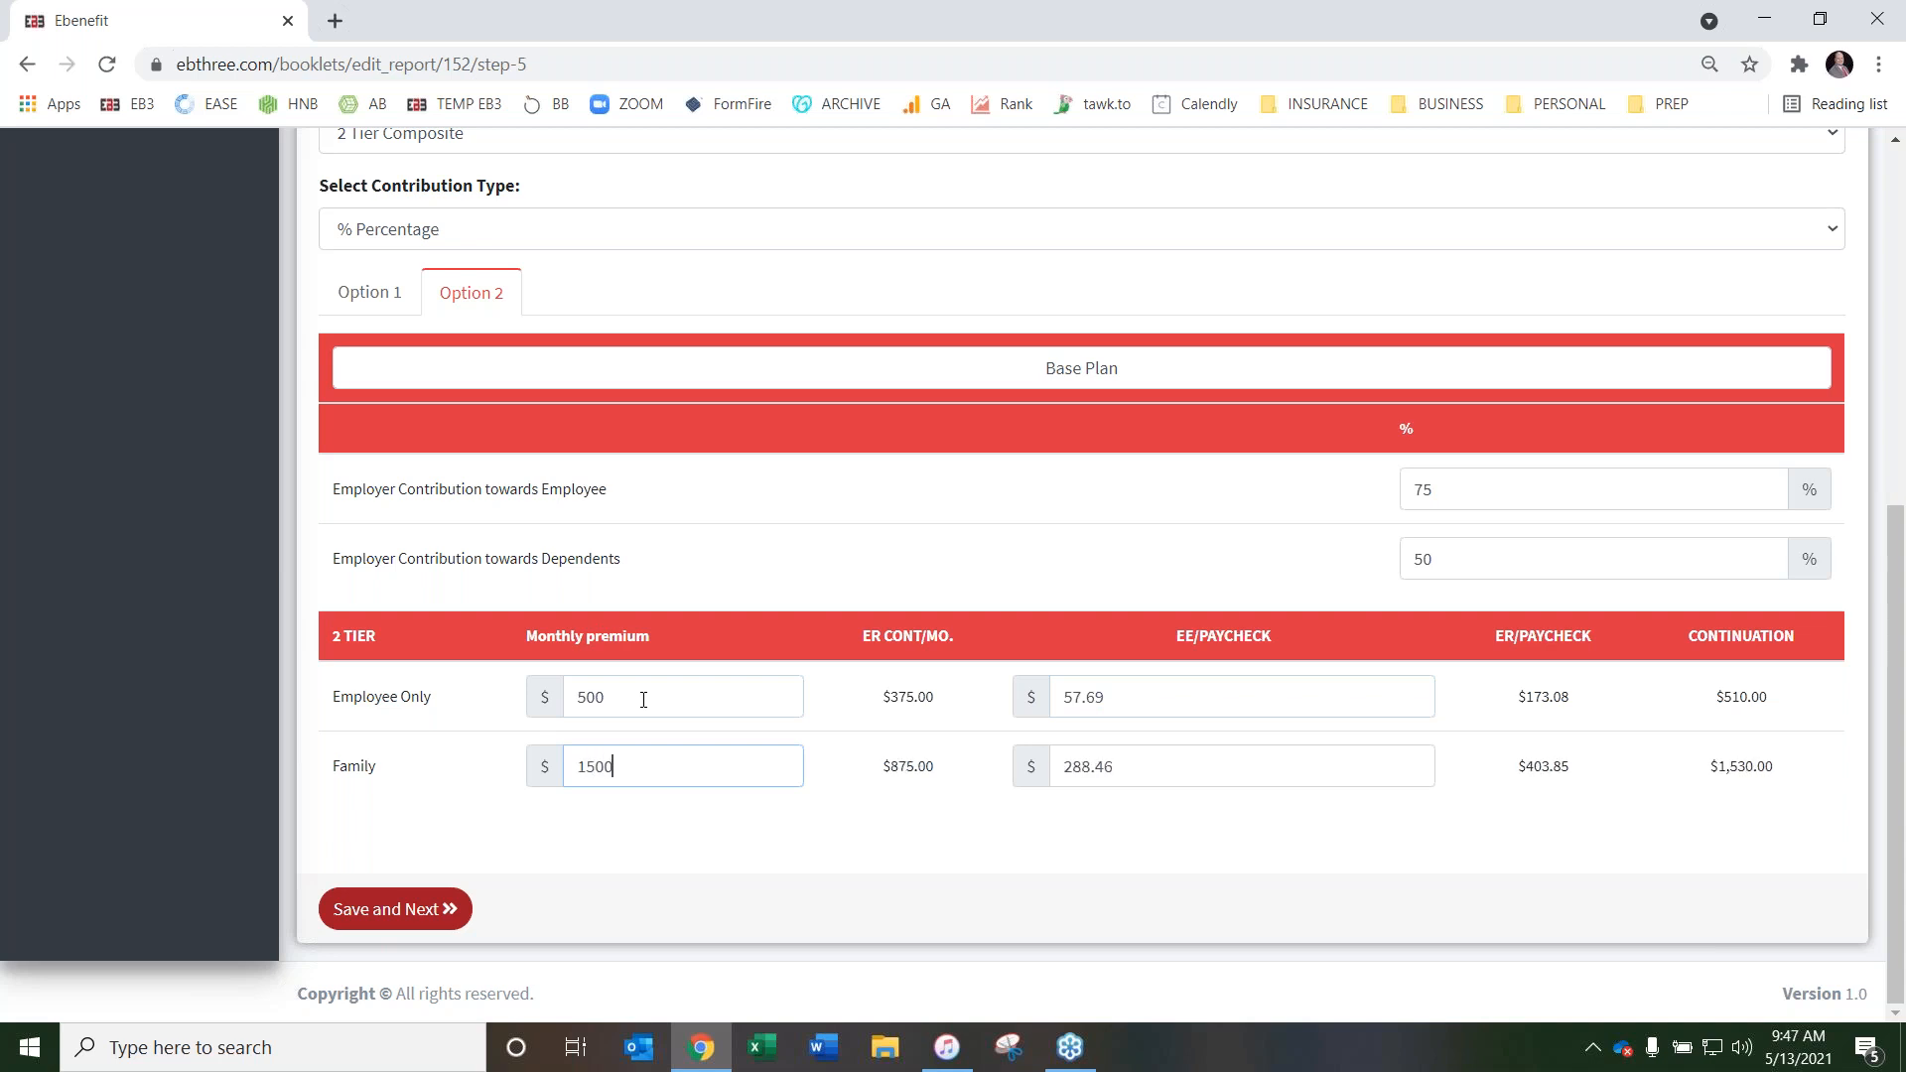
click(884, 842)
For Dental, set the number of pay periods per year to 26 and the rate guarantee to 24 months
scroll(1110, 566, up, 6)
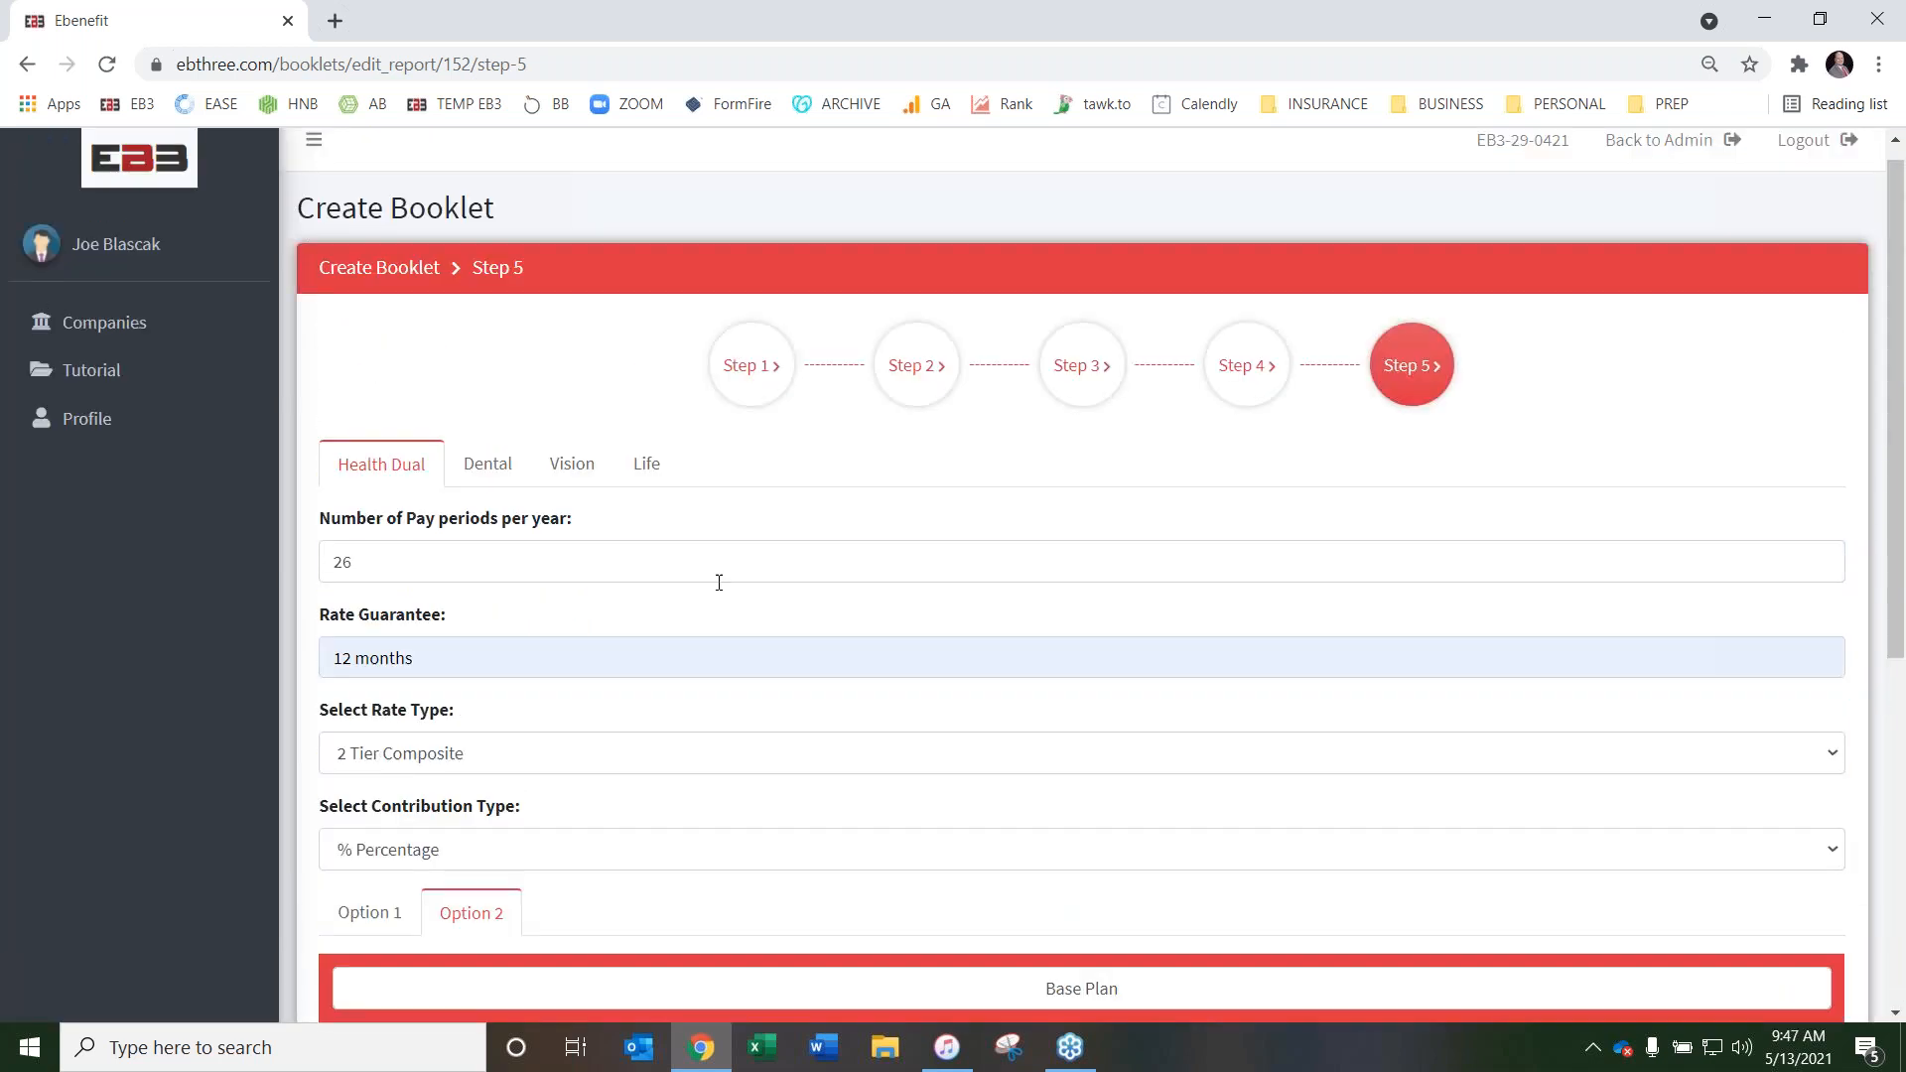
click(492, 466)
click(471, 565)
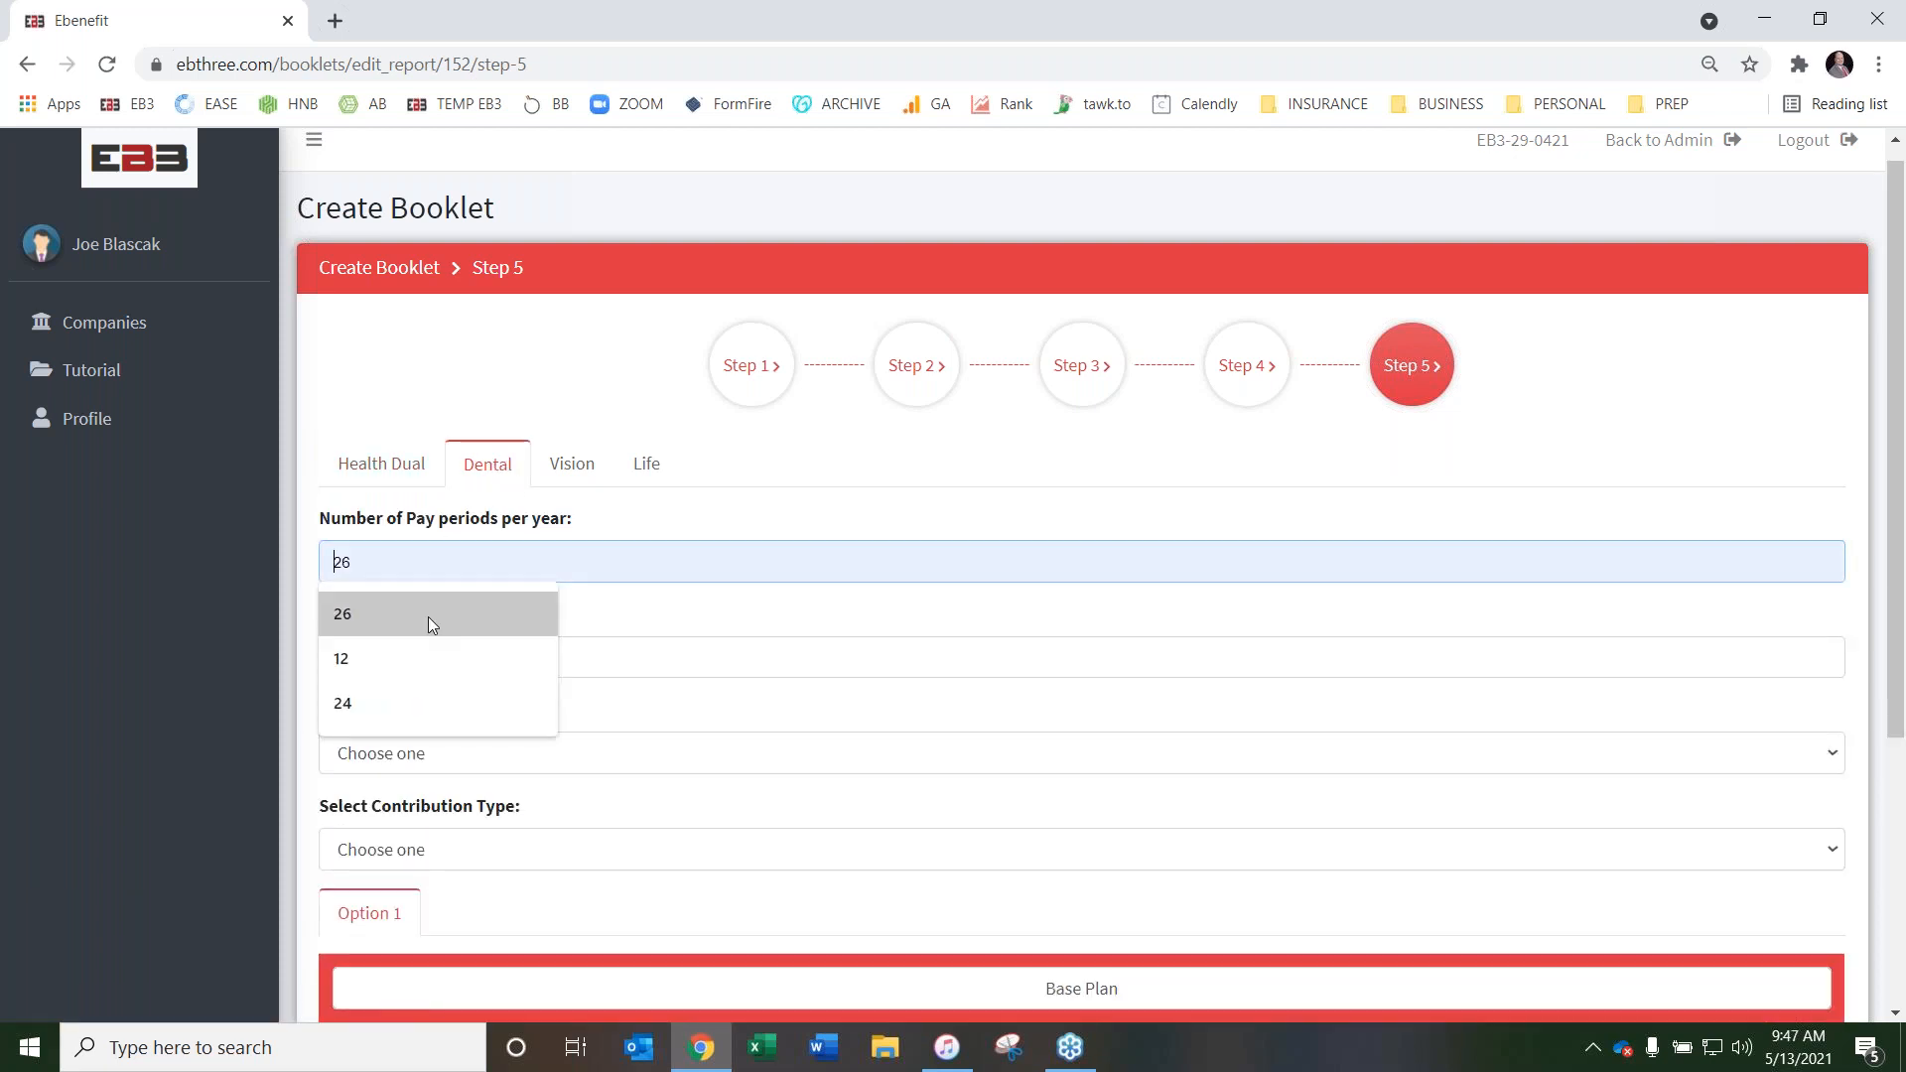
click(421, 609)
click(451, 660)
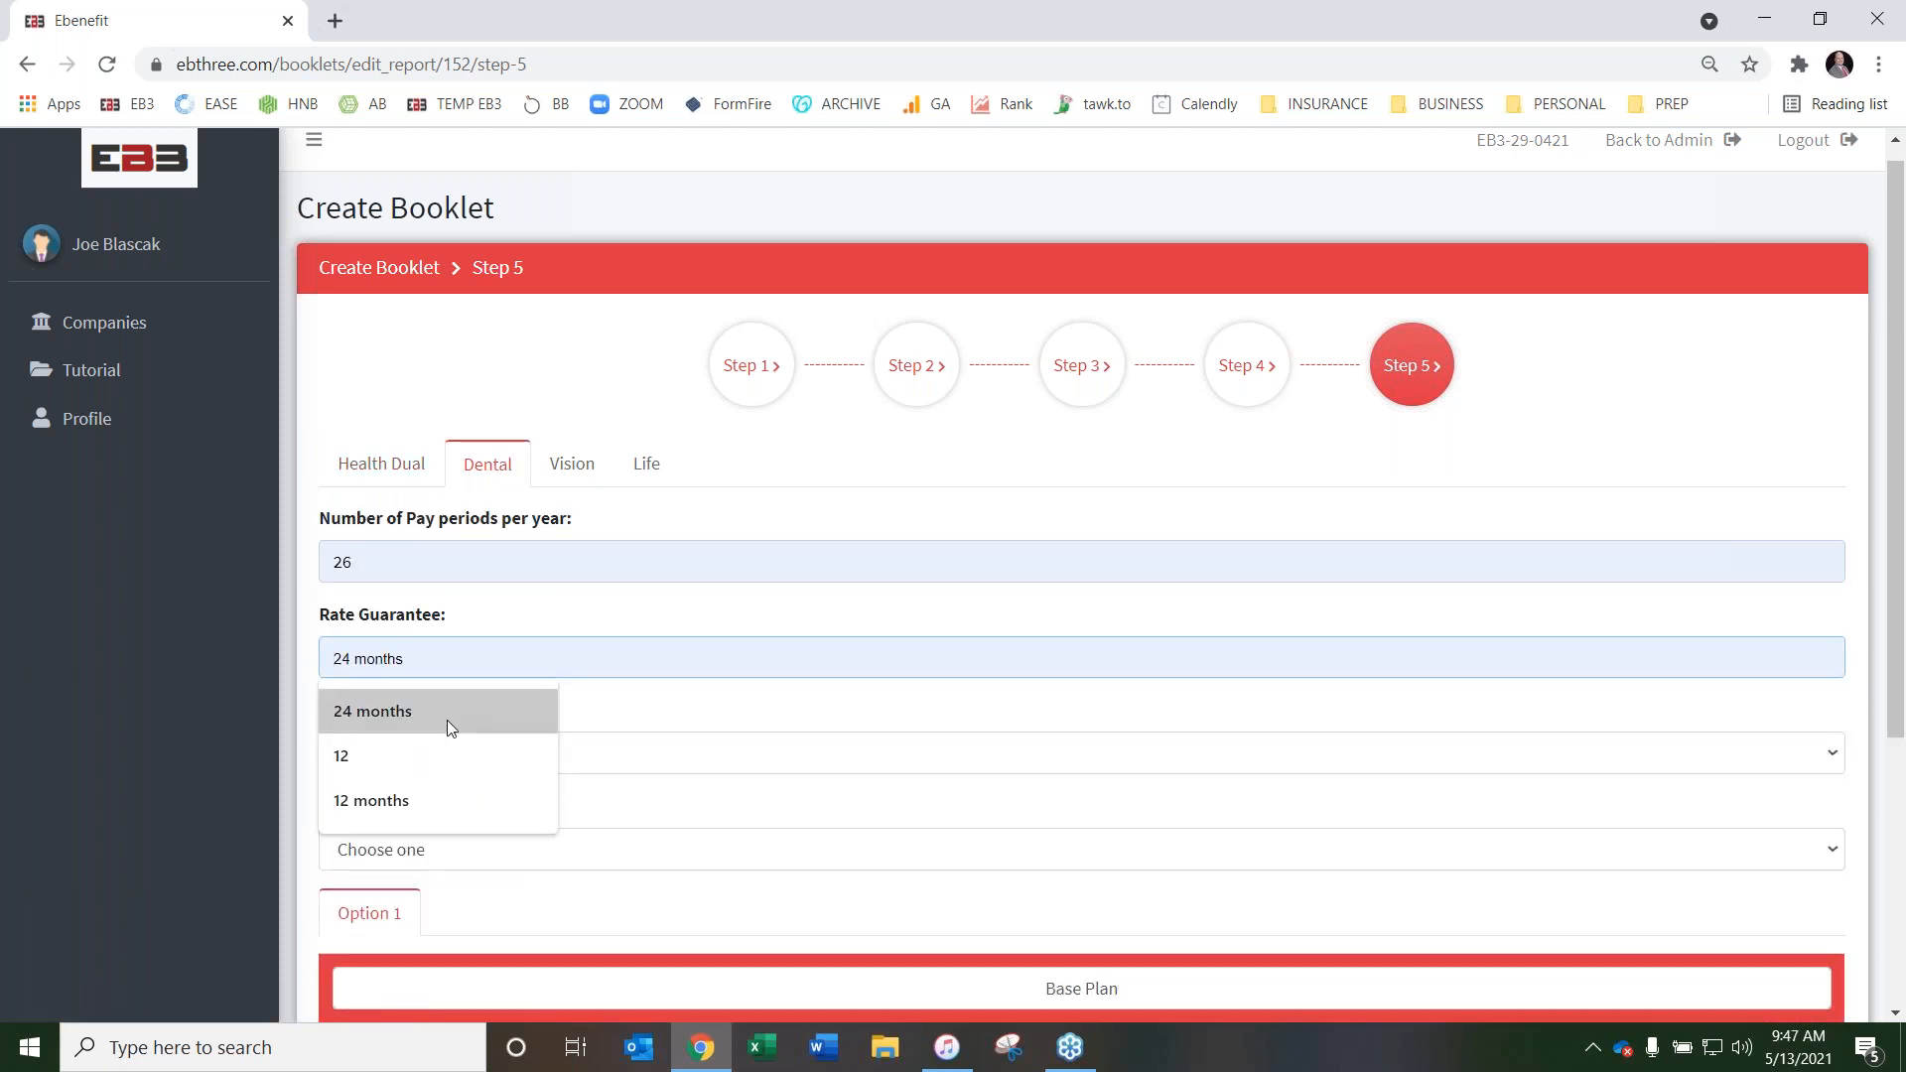
click(444, 715)
Set the Dental rate type to 2 Tier Composite and the contribution type to $$ Fixed Dollar
click(460, 766)
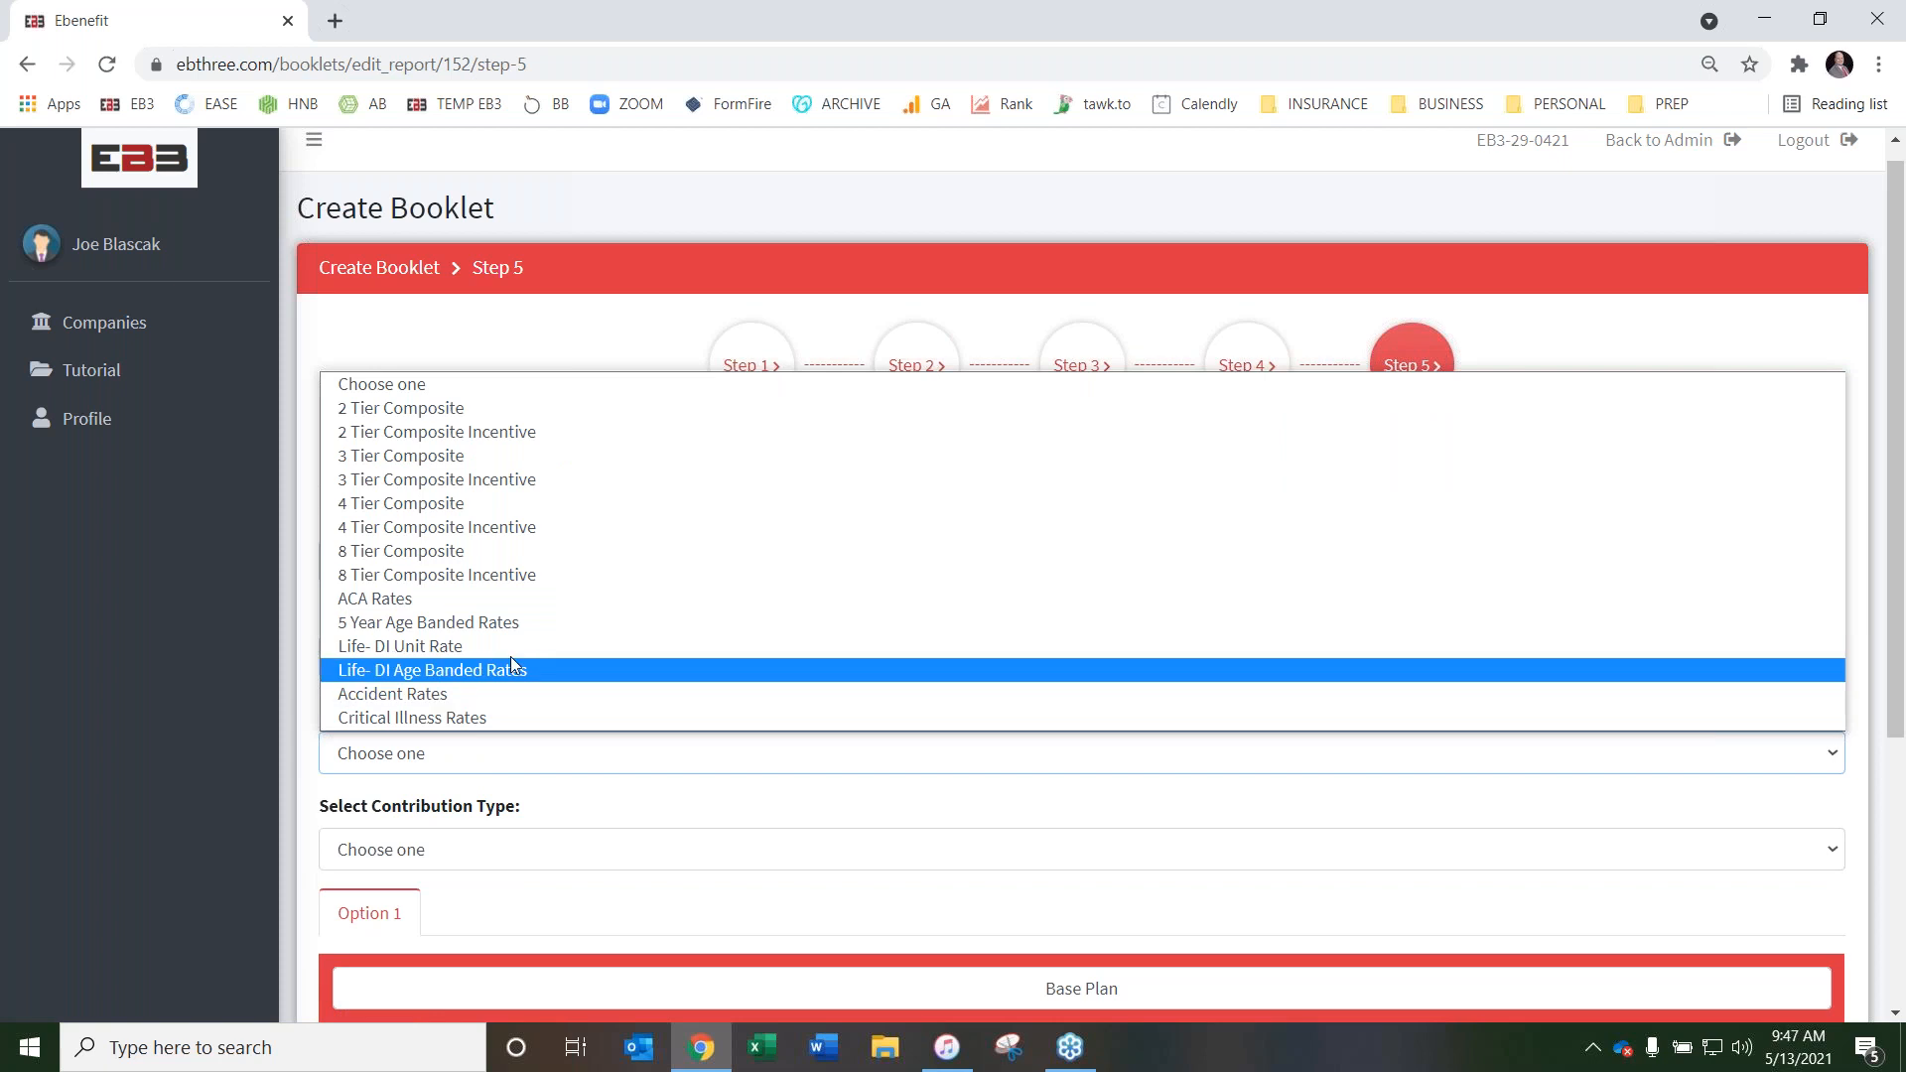
click(570, 408)
click(531, 851)
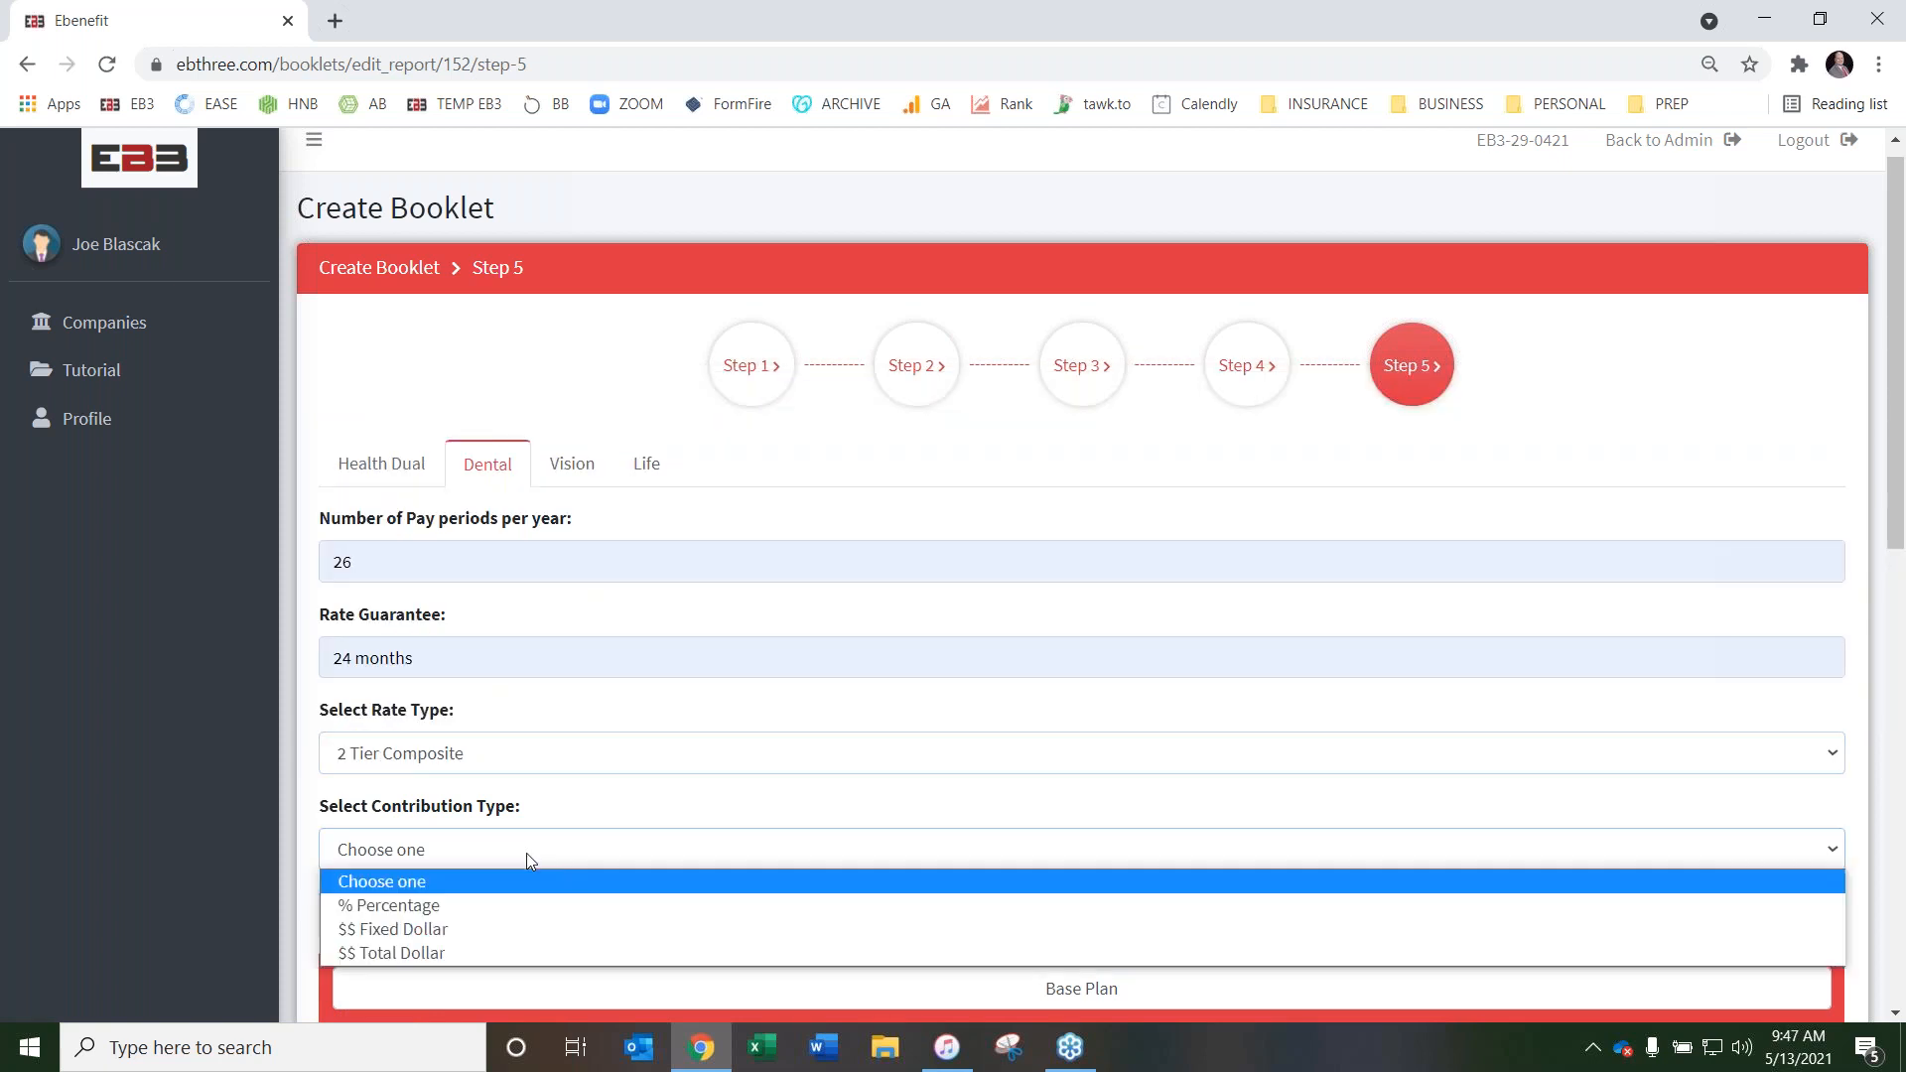
click(527, 897)
scroll(488, 610, down, 3)
click(487, 610)
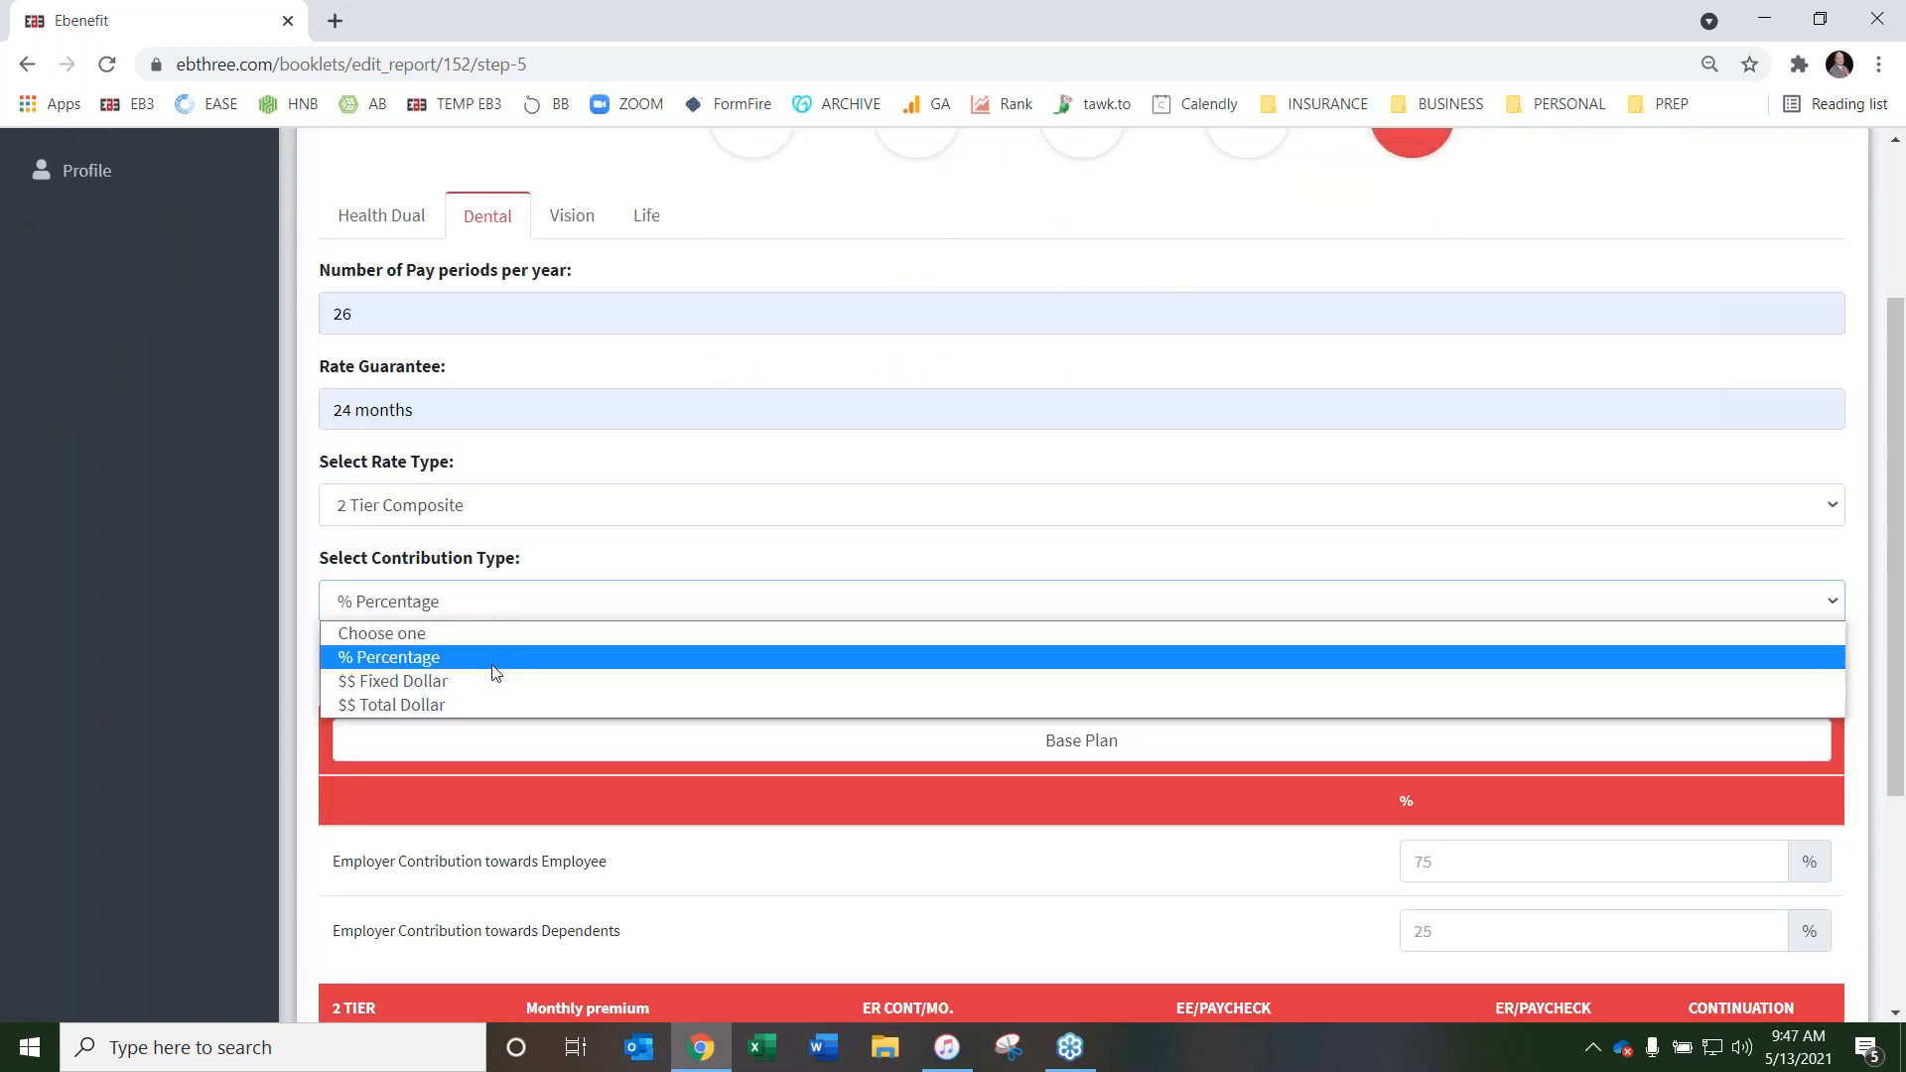
click(493, 677)
Set the Dental employer contributions to $10 towards the employee and $5 towards dependents
scroll(864, 625, down, 3)
click(1535, 623)
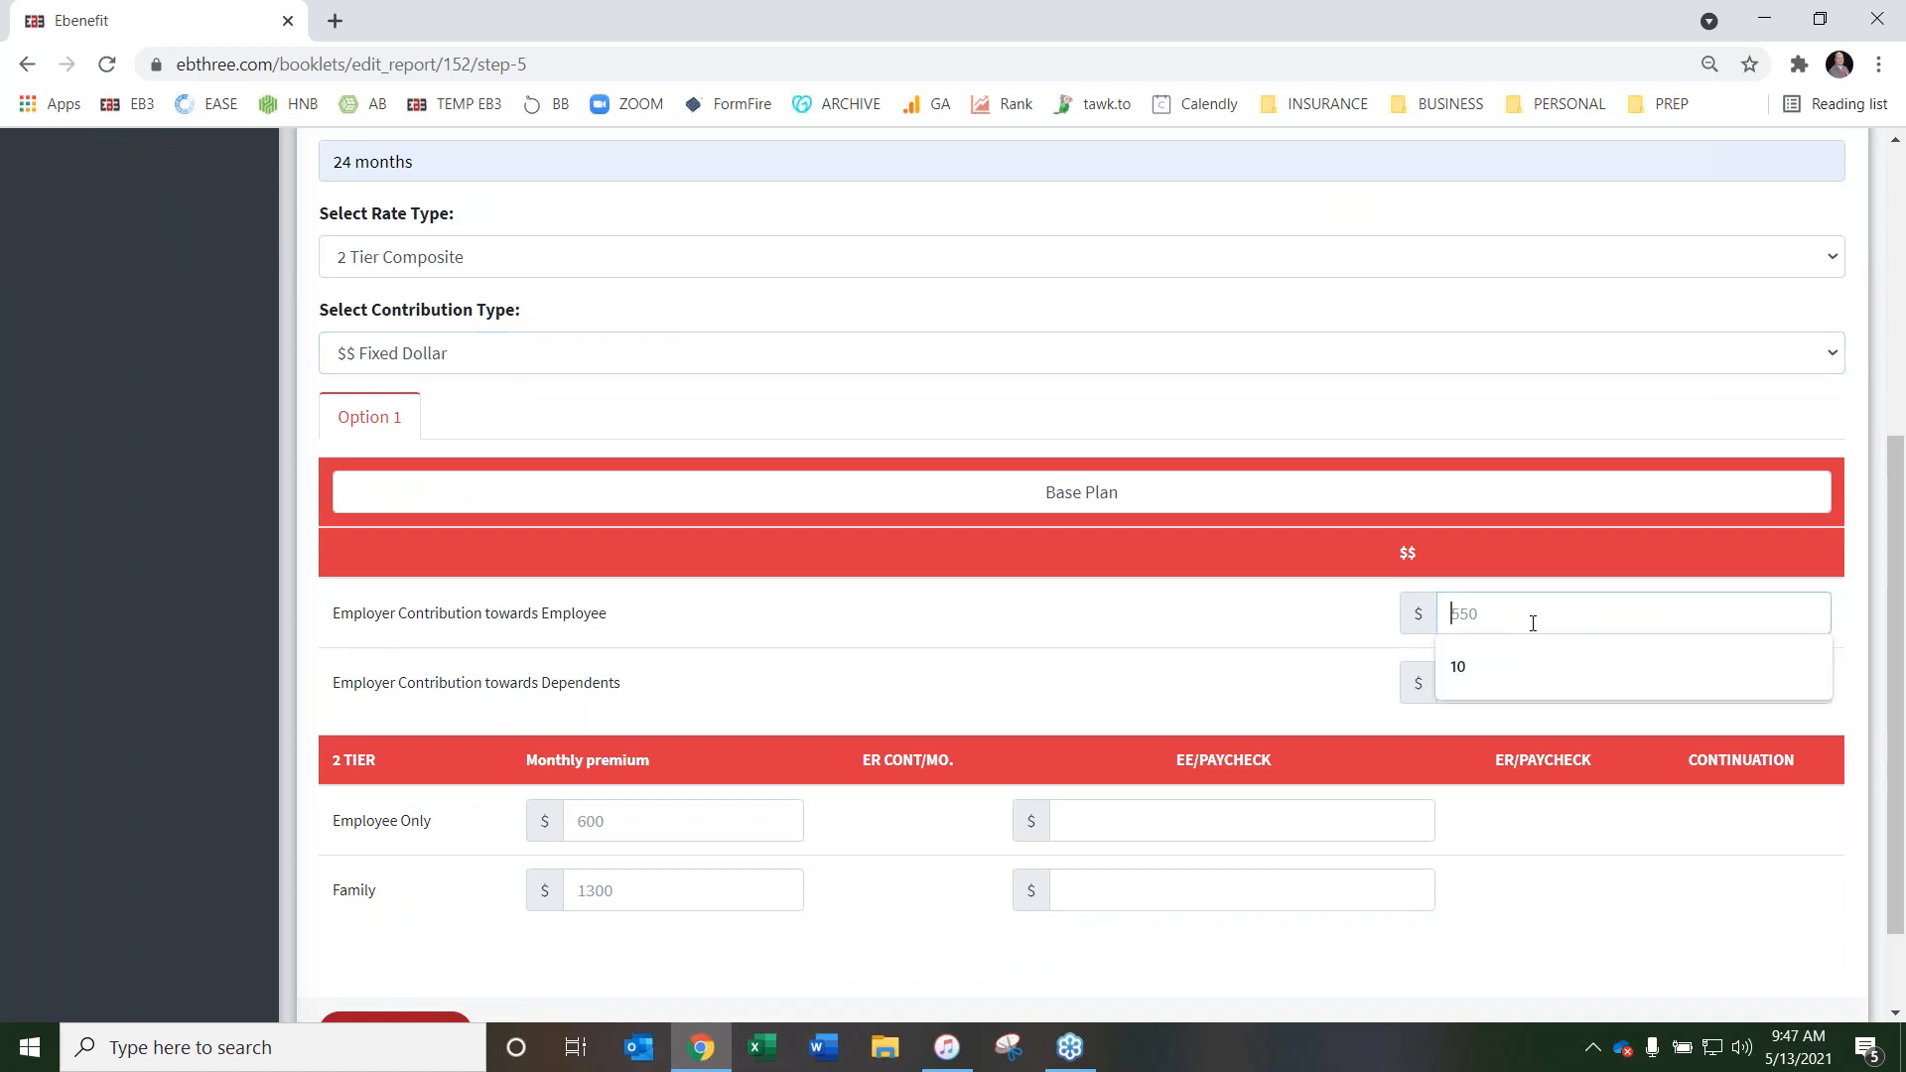
click(1602, 659)
click(1510, 687)
text(5)
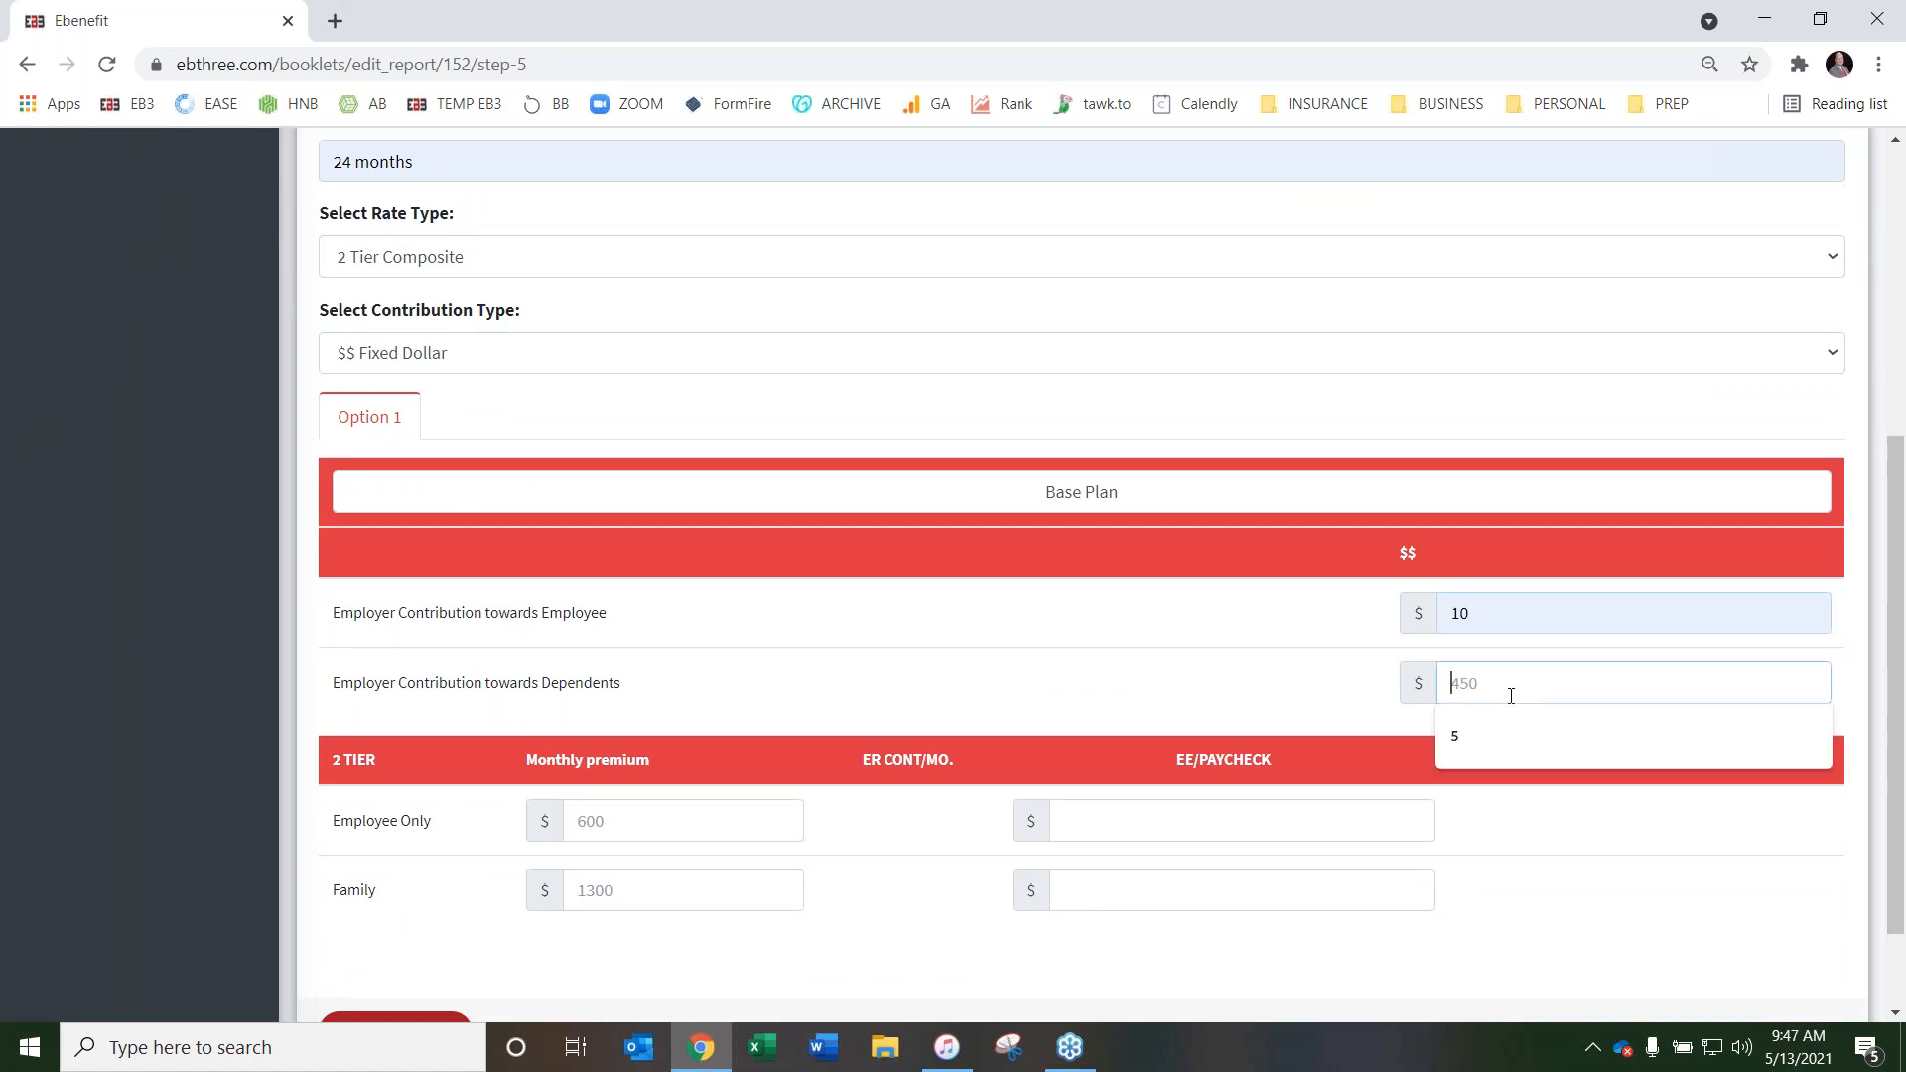
click(1509, 739)
Enter the Dental monthly premiums as 20 for Employee Only and 50 for Family
scroll(808, 600, down, 2)
click(597, 695)
text(20)
key(Tab)
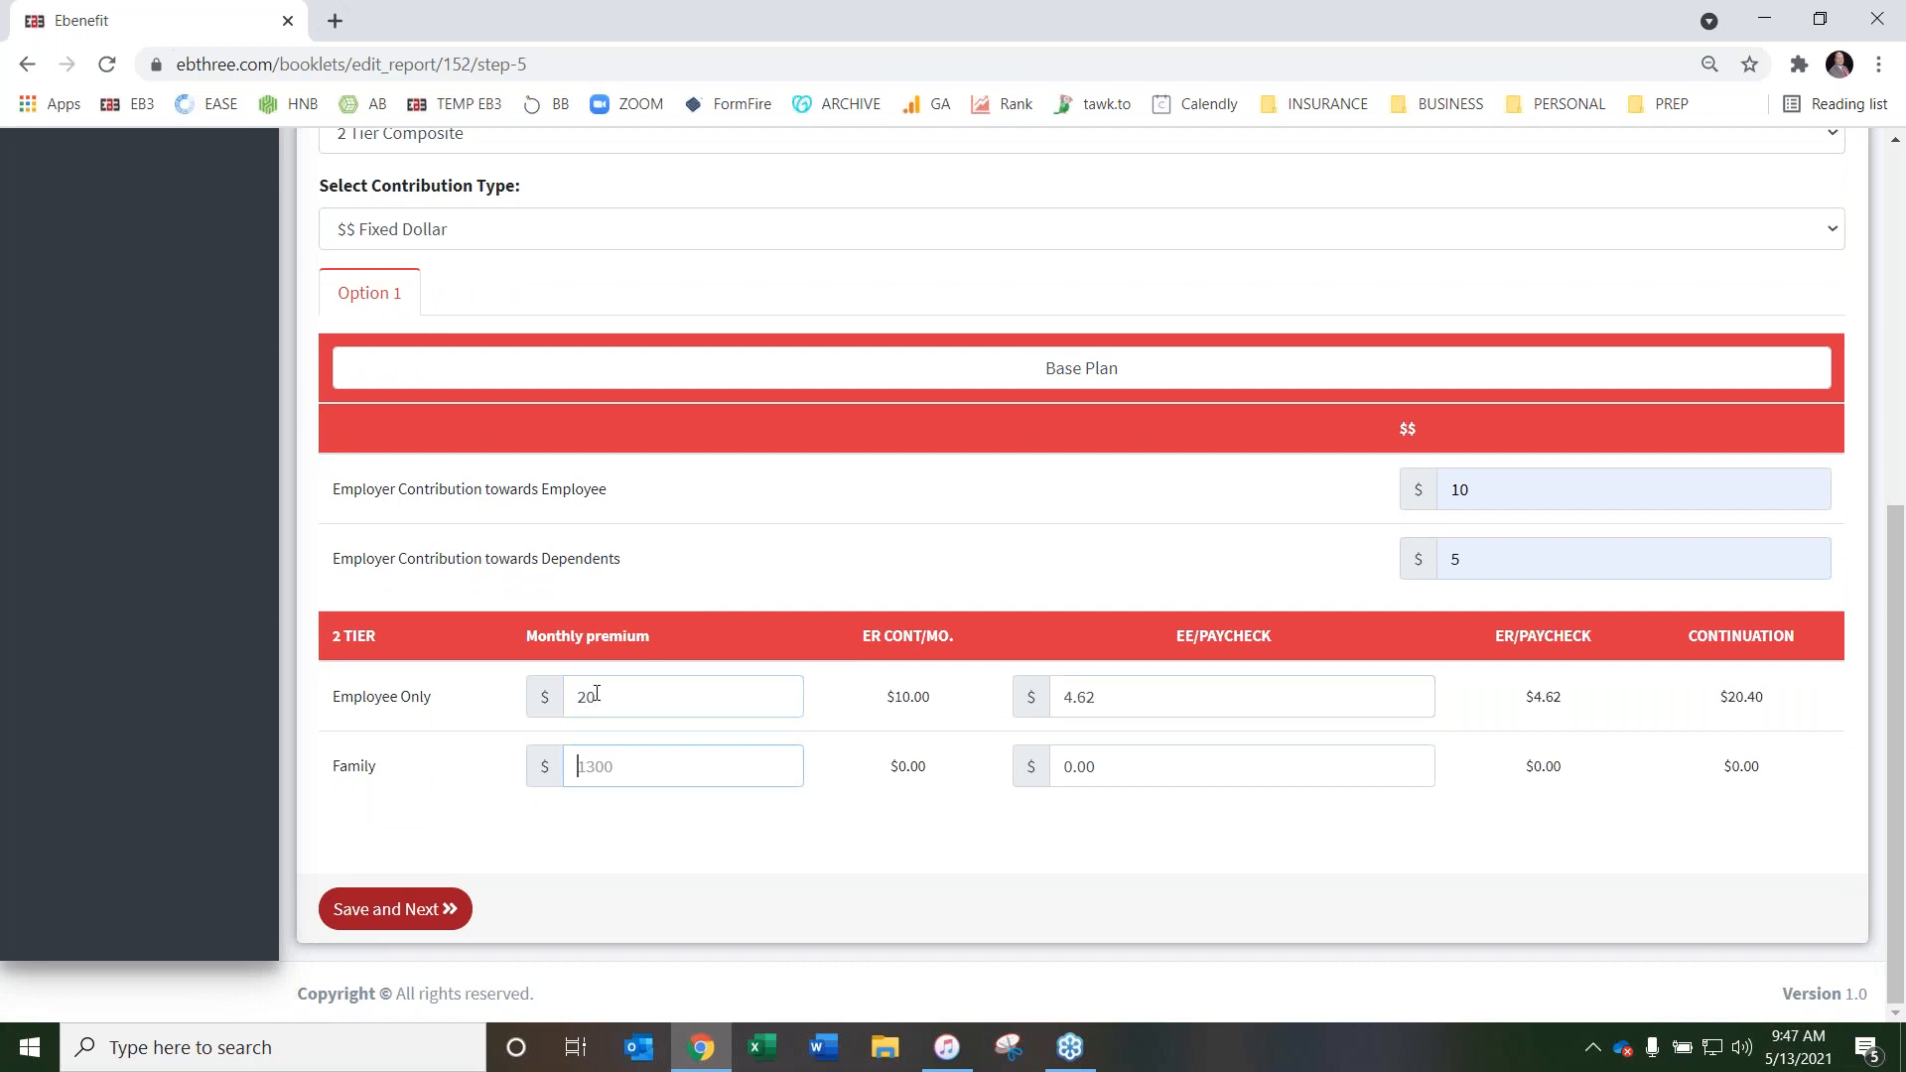
text(50)
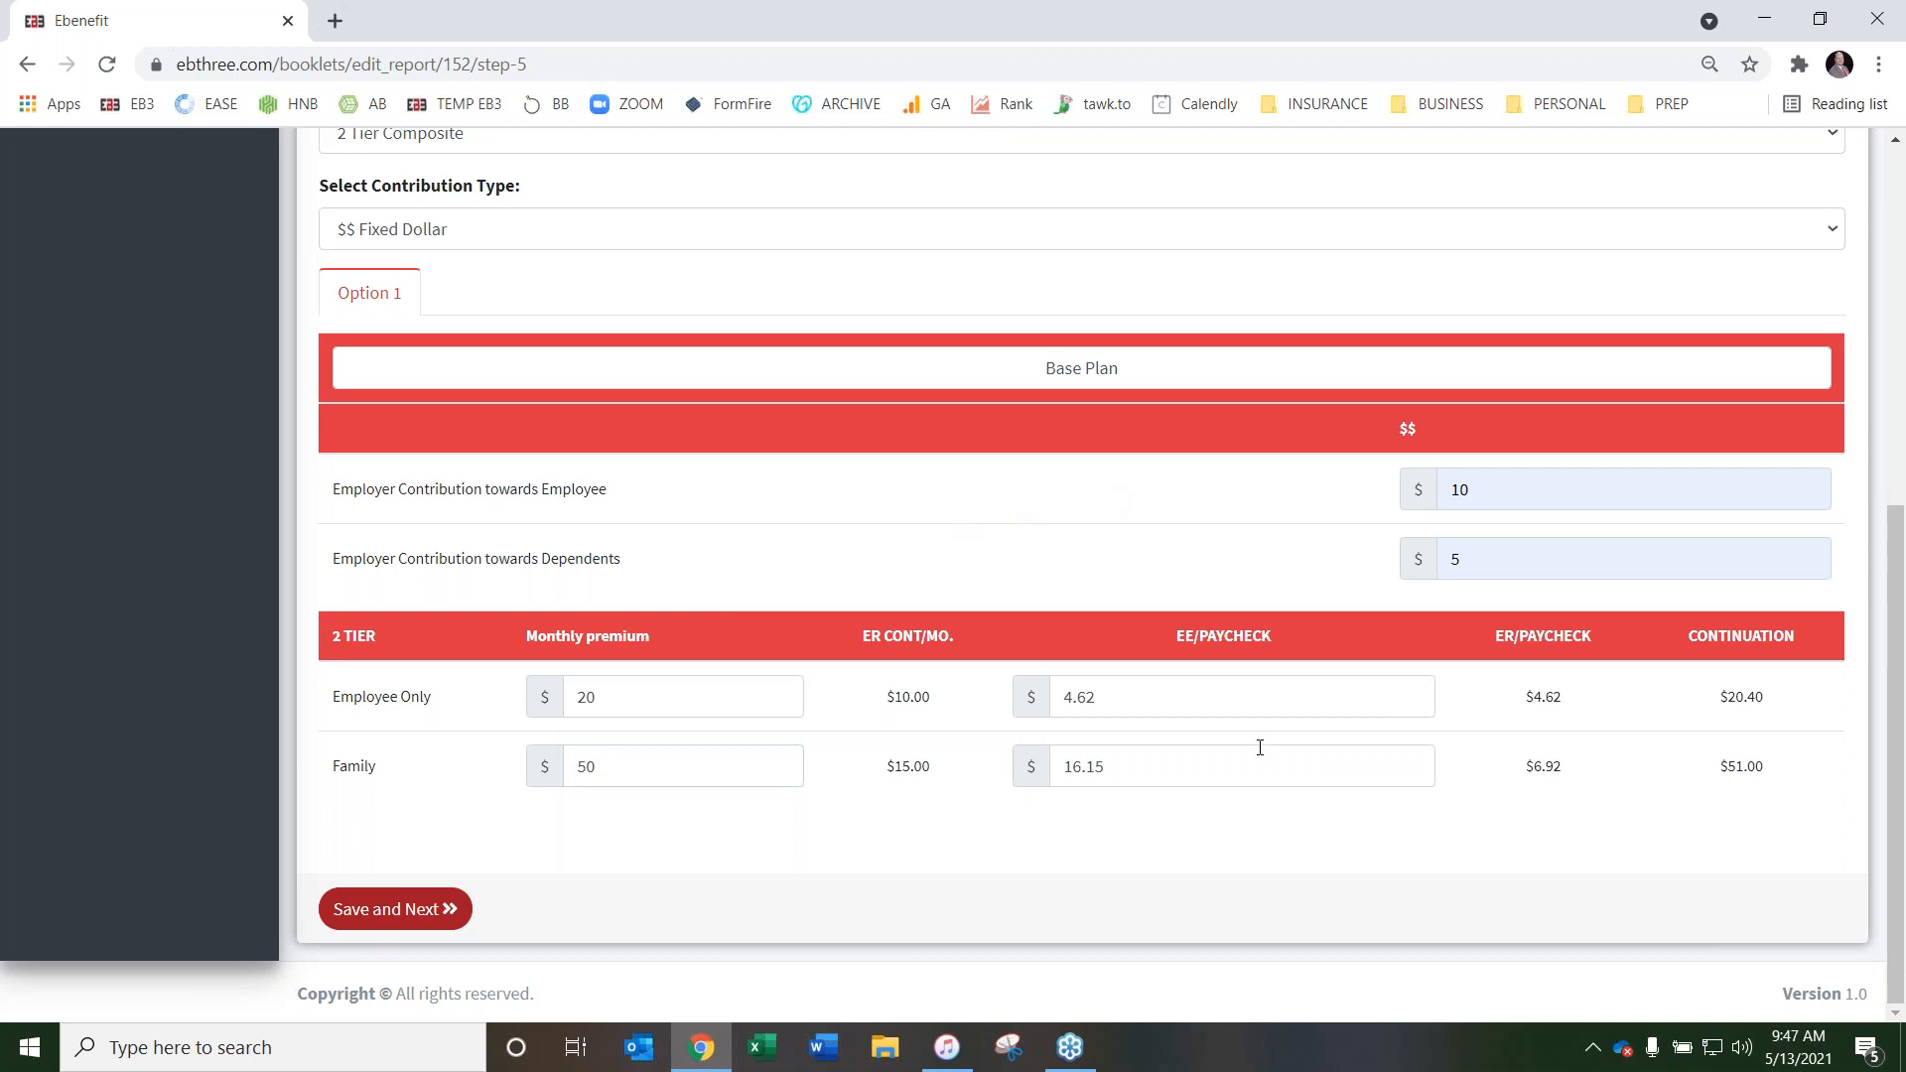
For Vision, set the number of pay periods per year to 26 and the rate guarantee to 48 months
scroll(940, 570, up, 6)
click(581, 463)
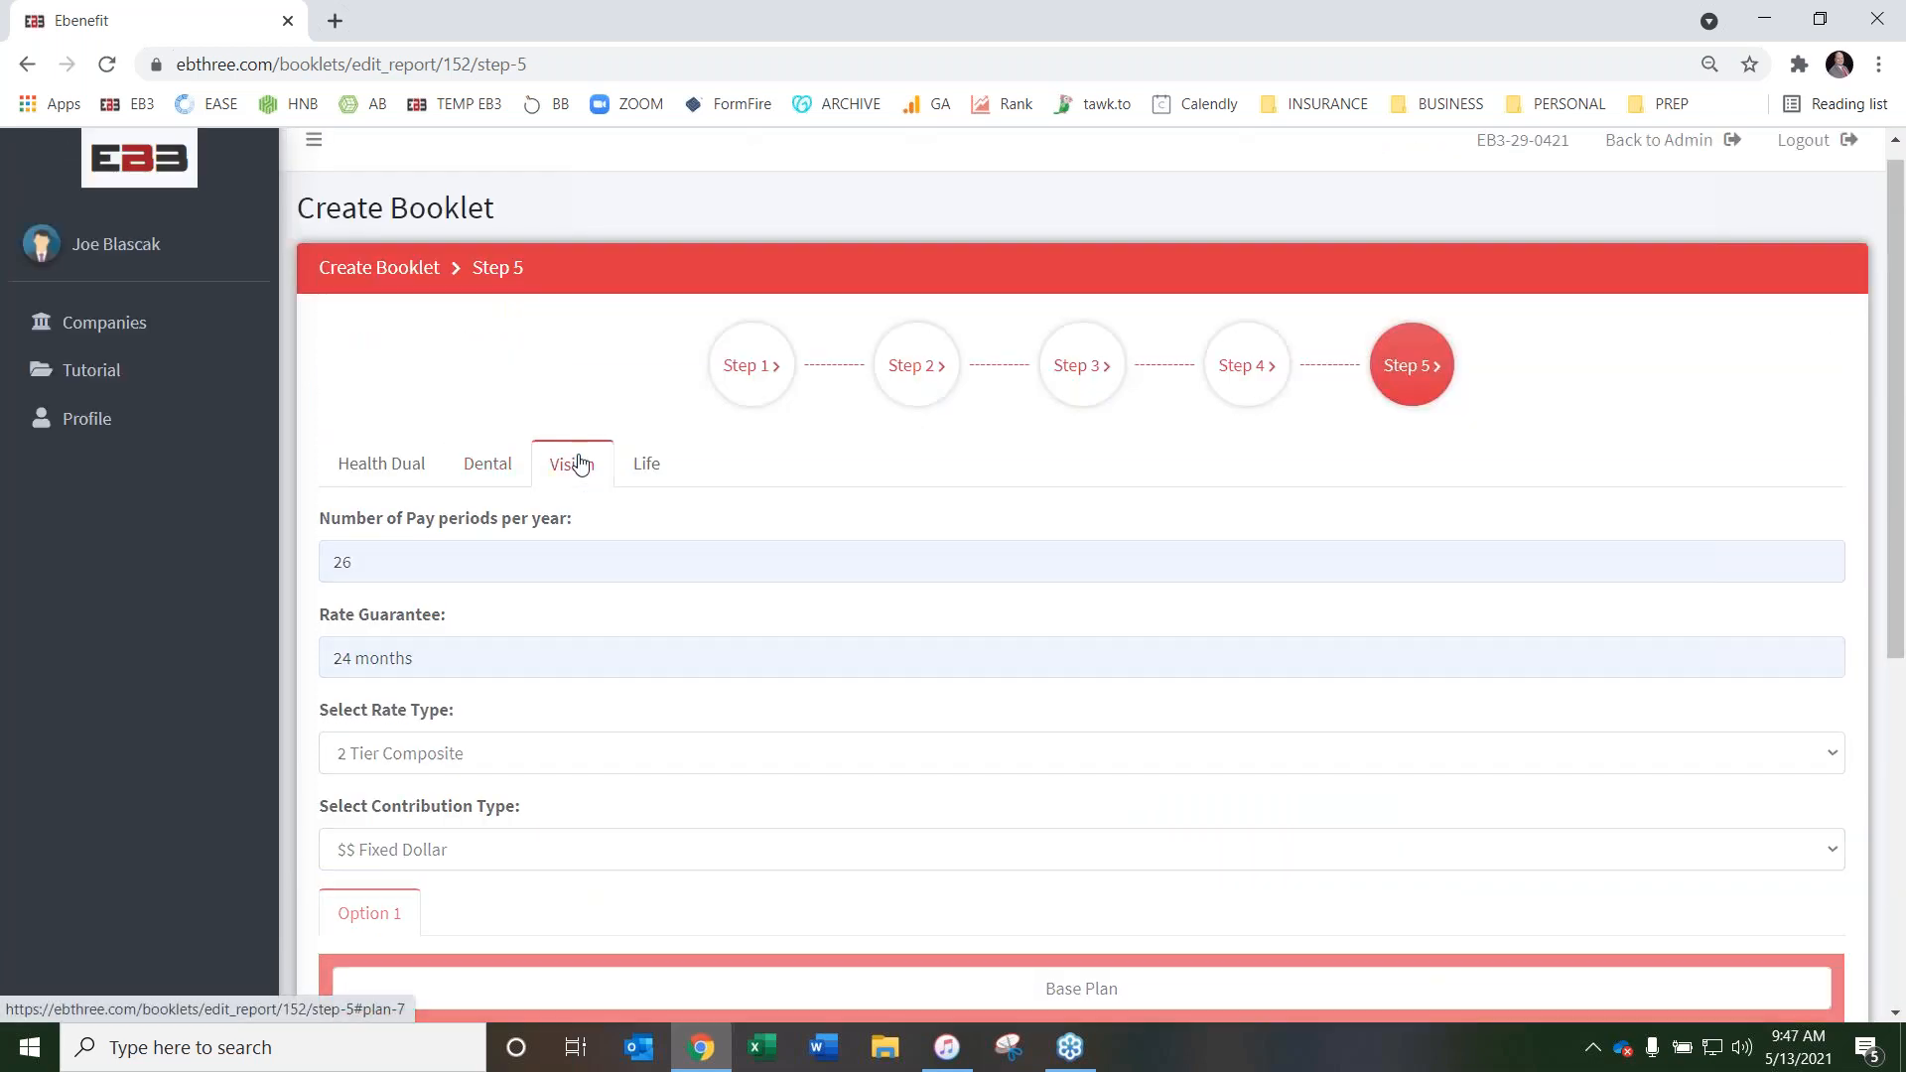
click(508, 566)
click(467, 606)
click(442, 646)
click(417, 764)
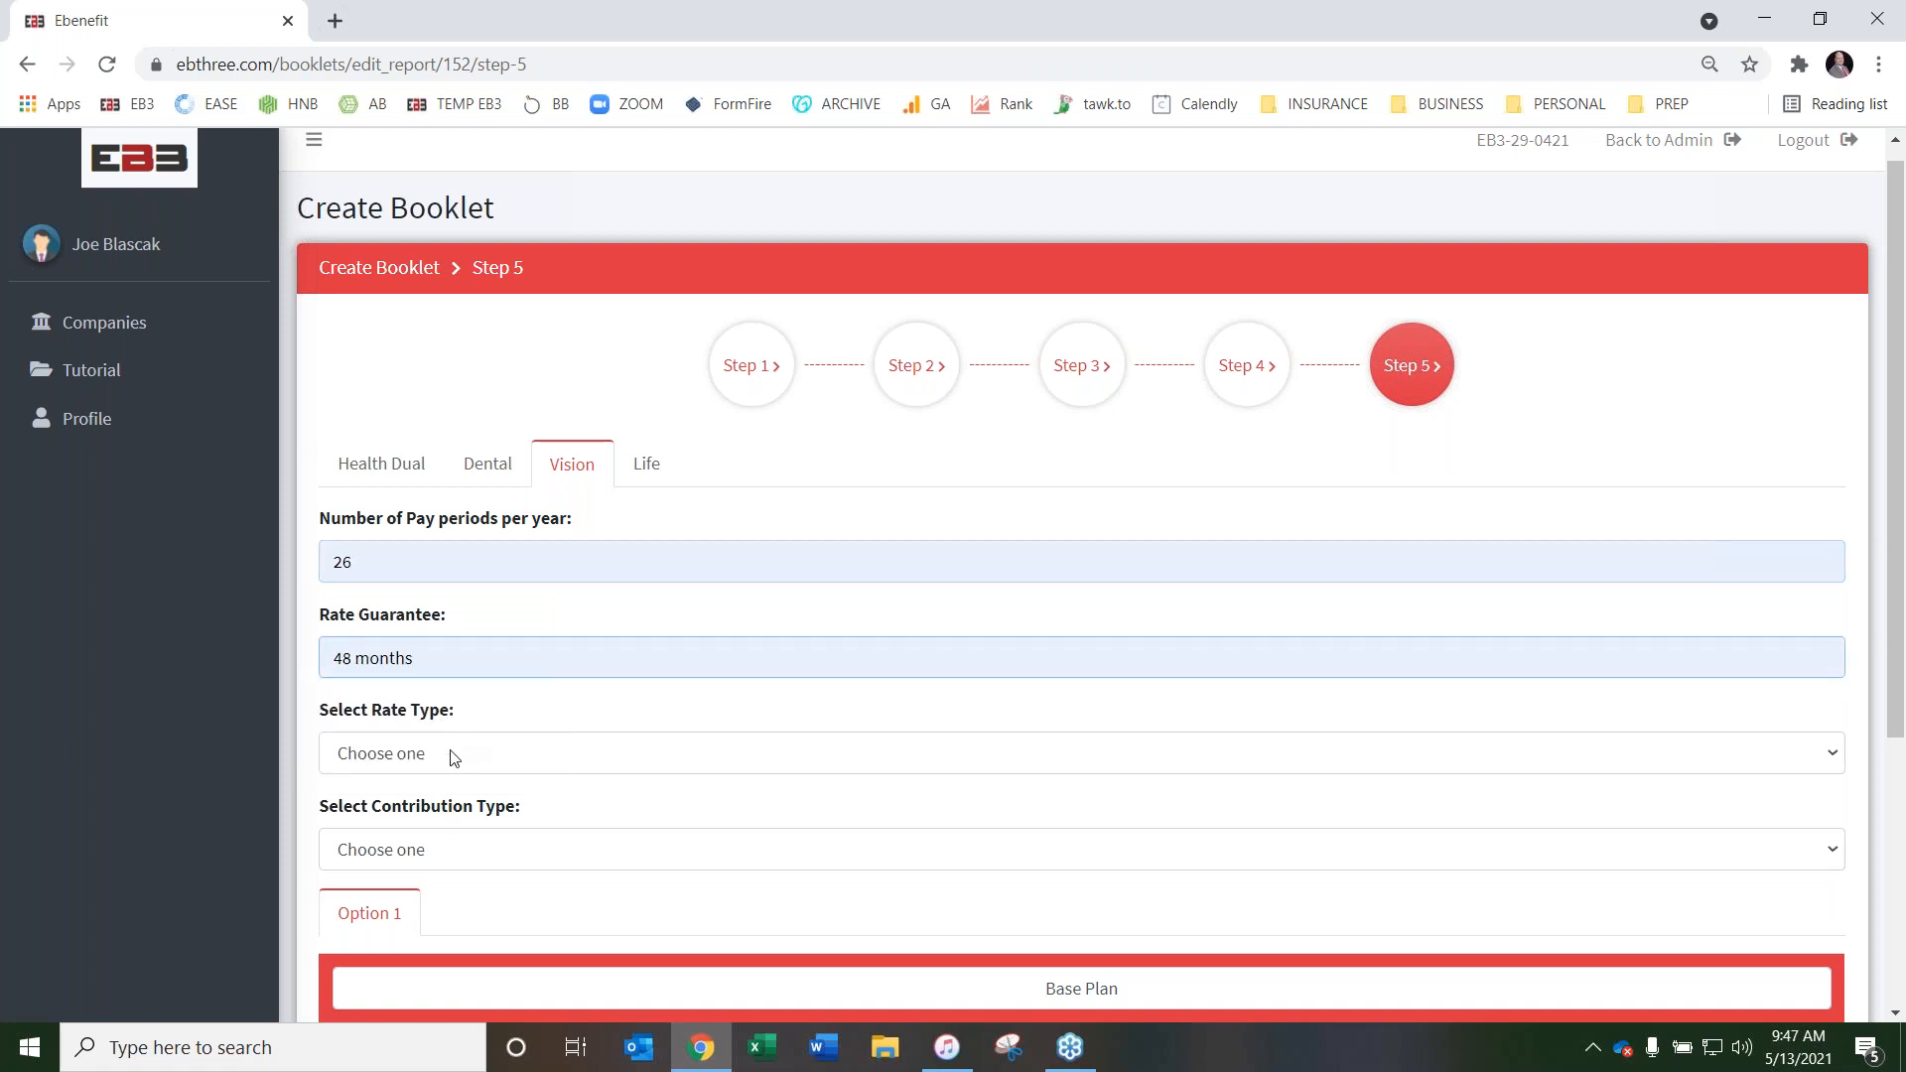
Set the Vision rate type to 4 Tier Composite and the contribution type to $$ Total Dollar
click(453, 759)
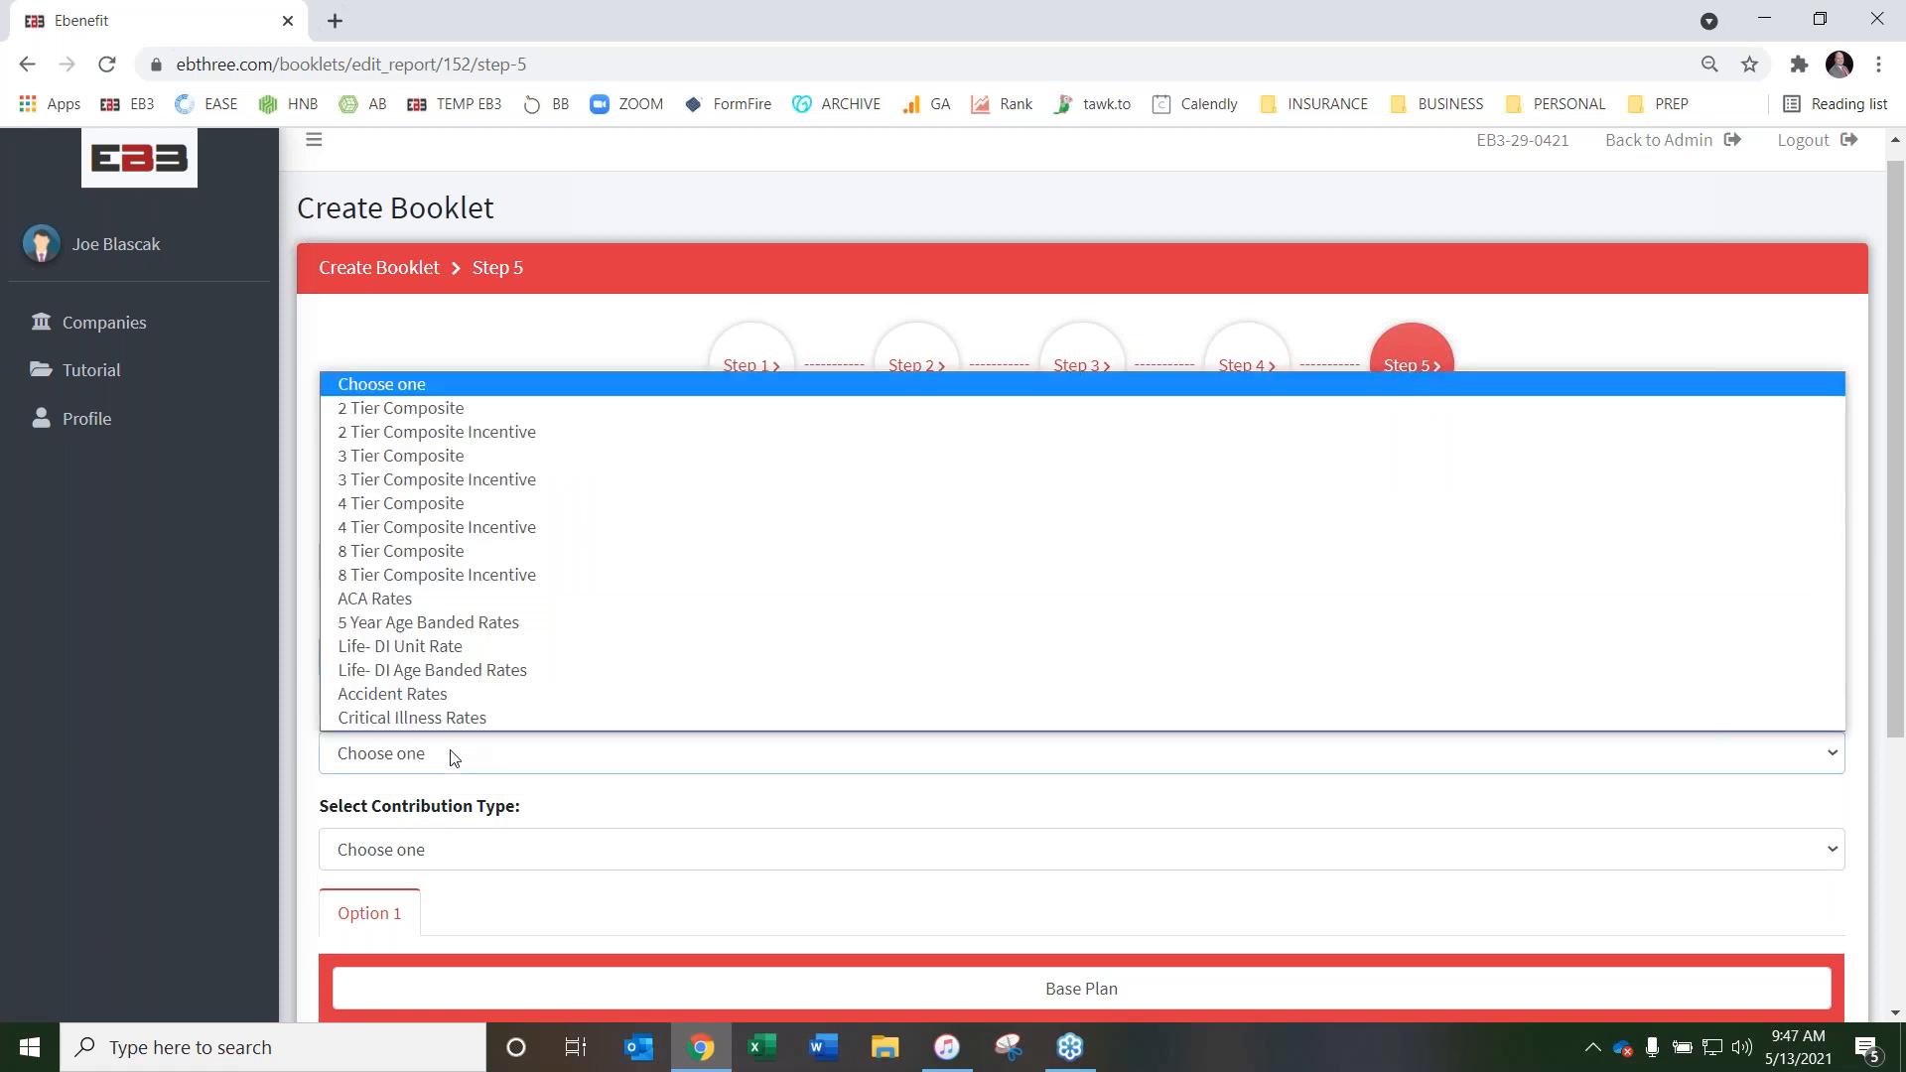
click(521, 504)
scroll(531, 656, down, 2)
click(527, 616)
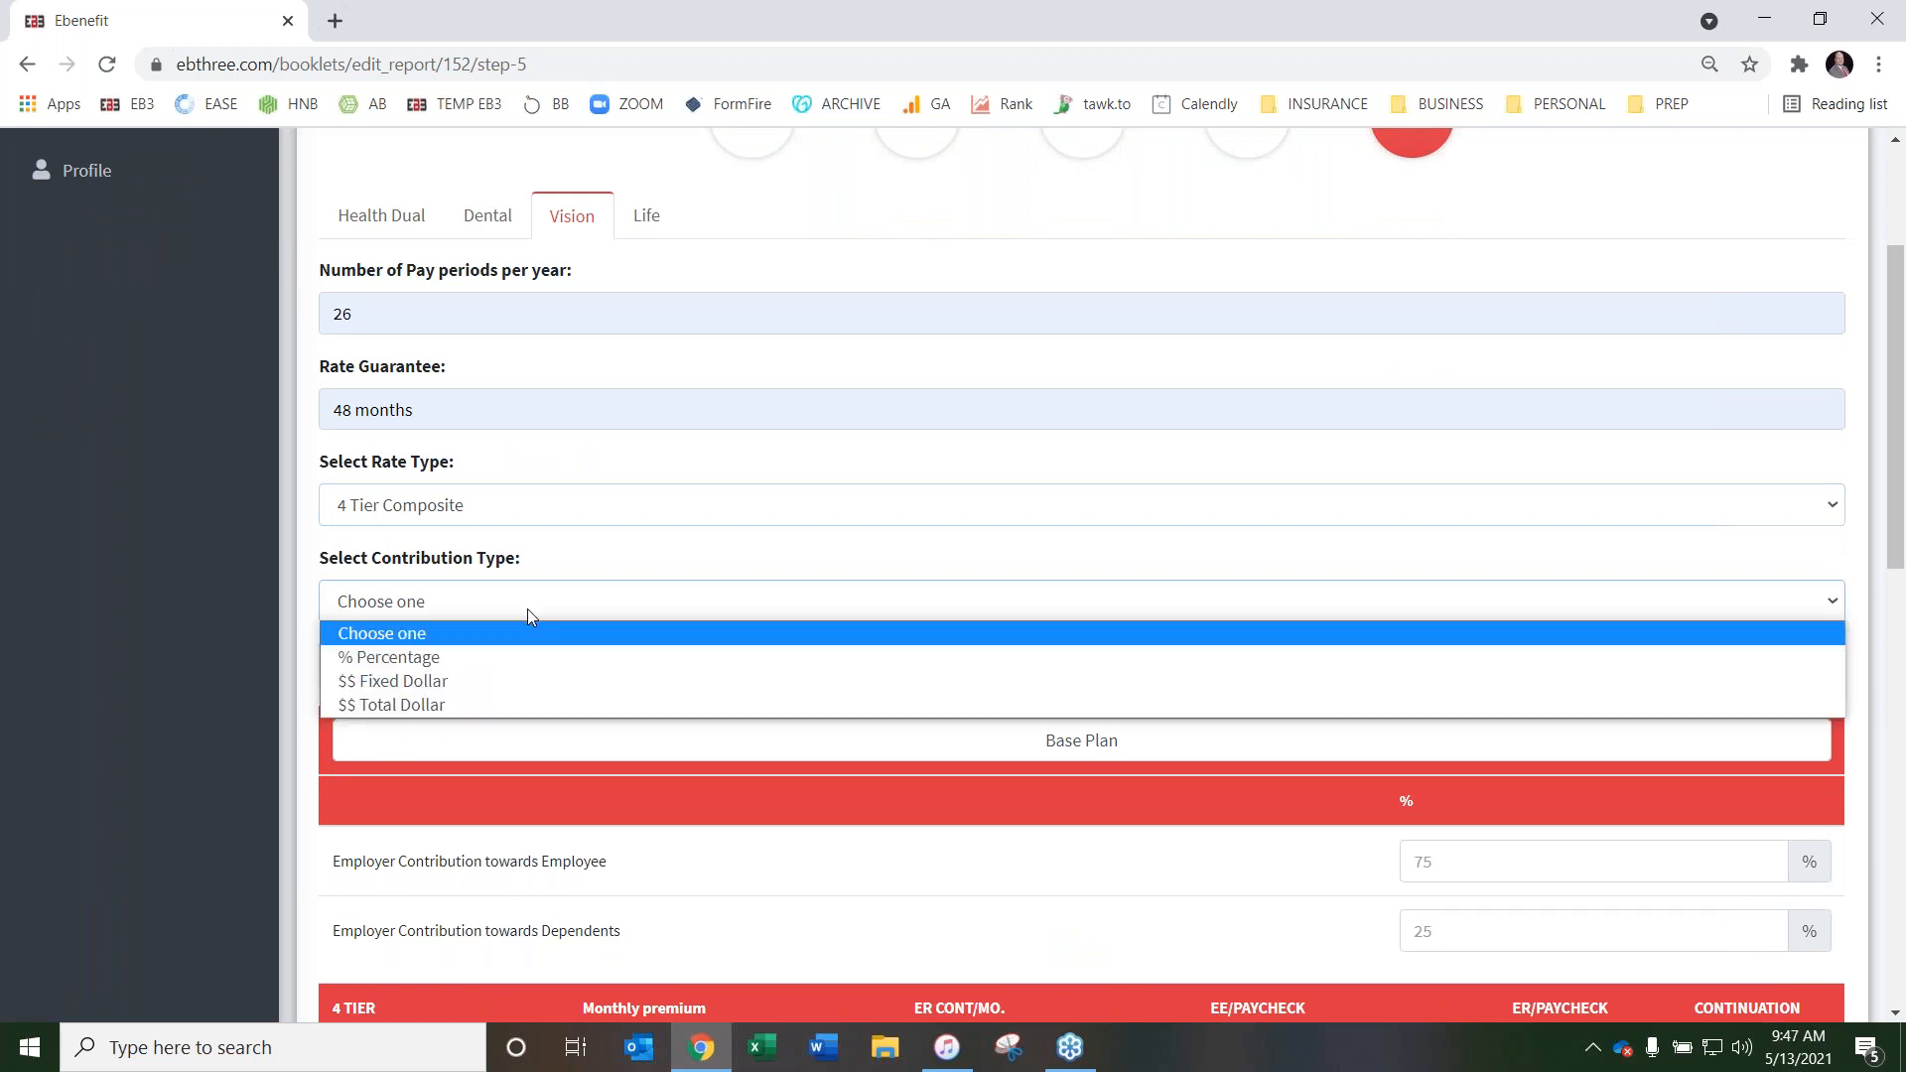
click(478, 705)
Set the Vision total employer contribution to $5
scroll(1449, 670, down, 2)
click(1504, 663)
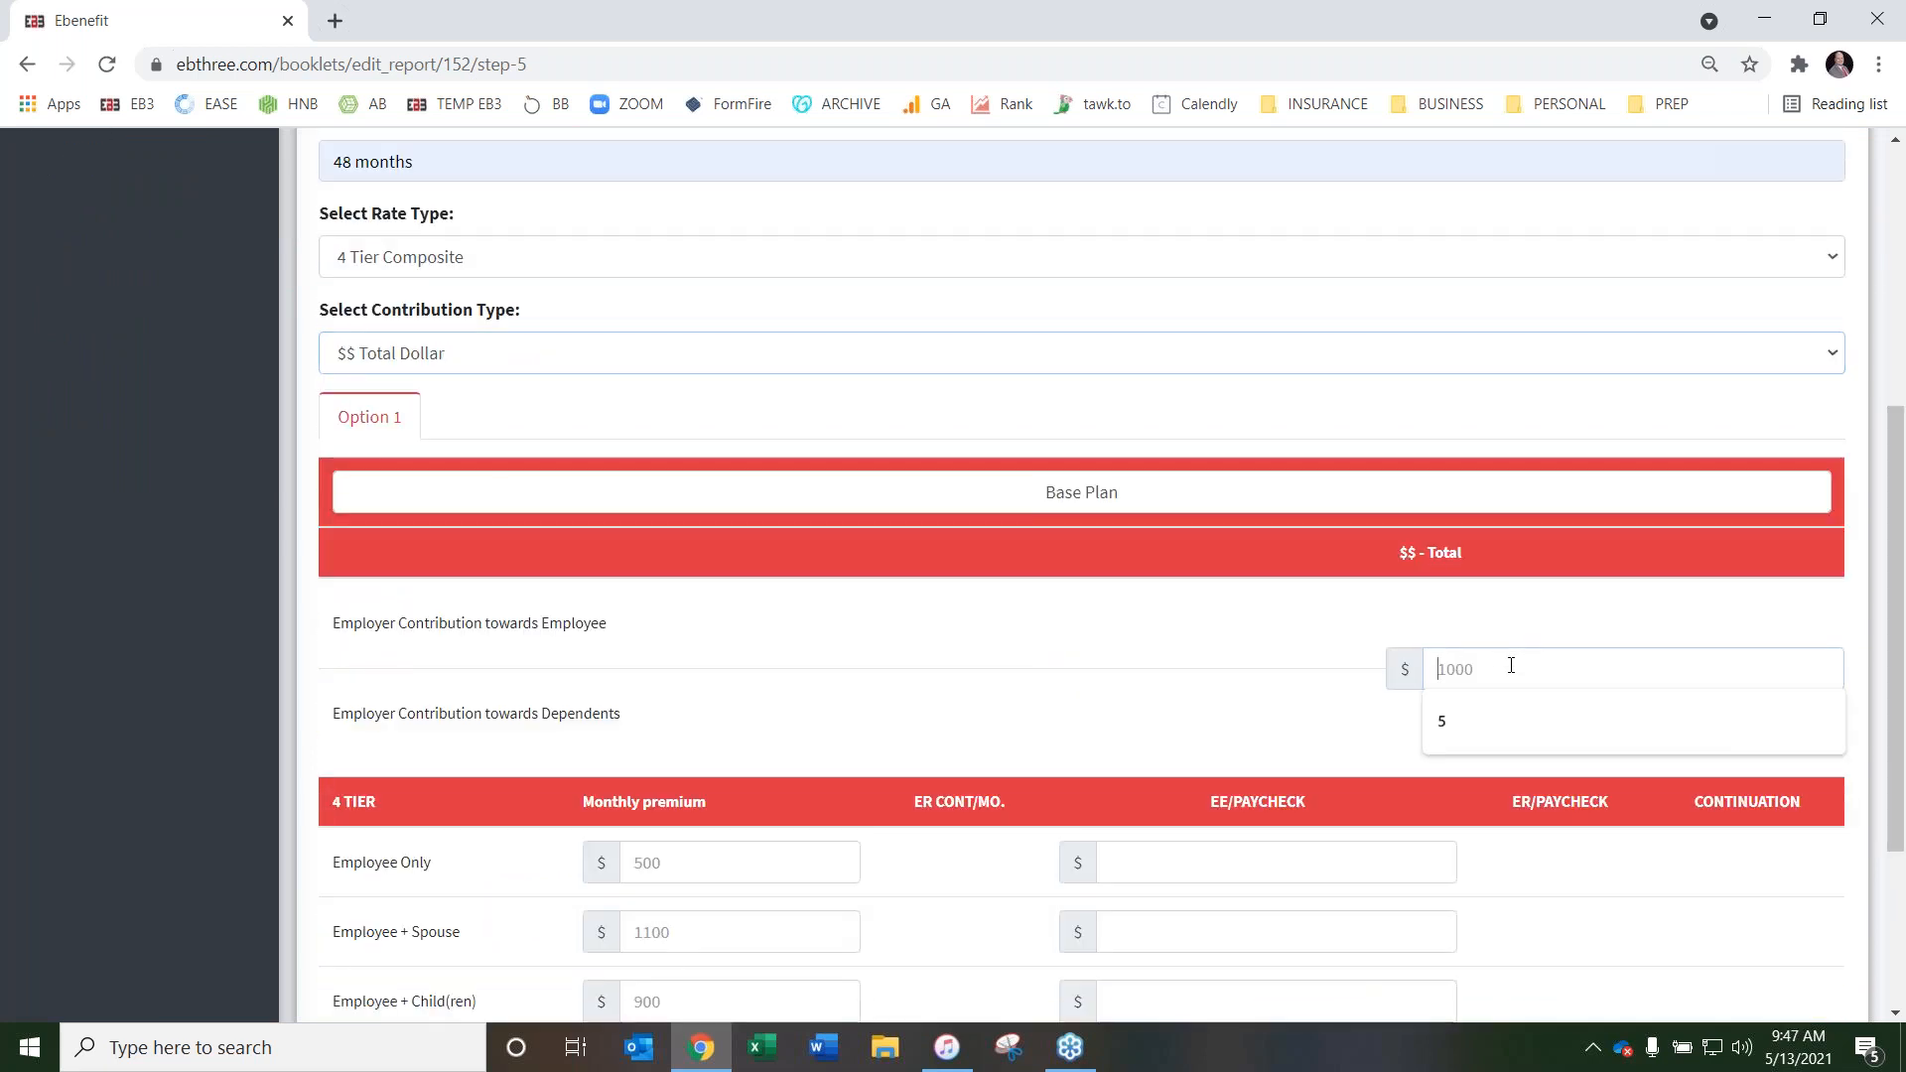
click(1487, 727)
Enter the Vision monthly premiums: 8 for Employee Only, 20 for Employee + Spouse, 30 for Employee + Child(ren) and 50 for Family
scroll(715, 651, down, 2)
click(711, 627)
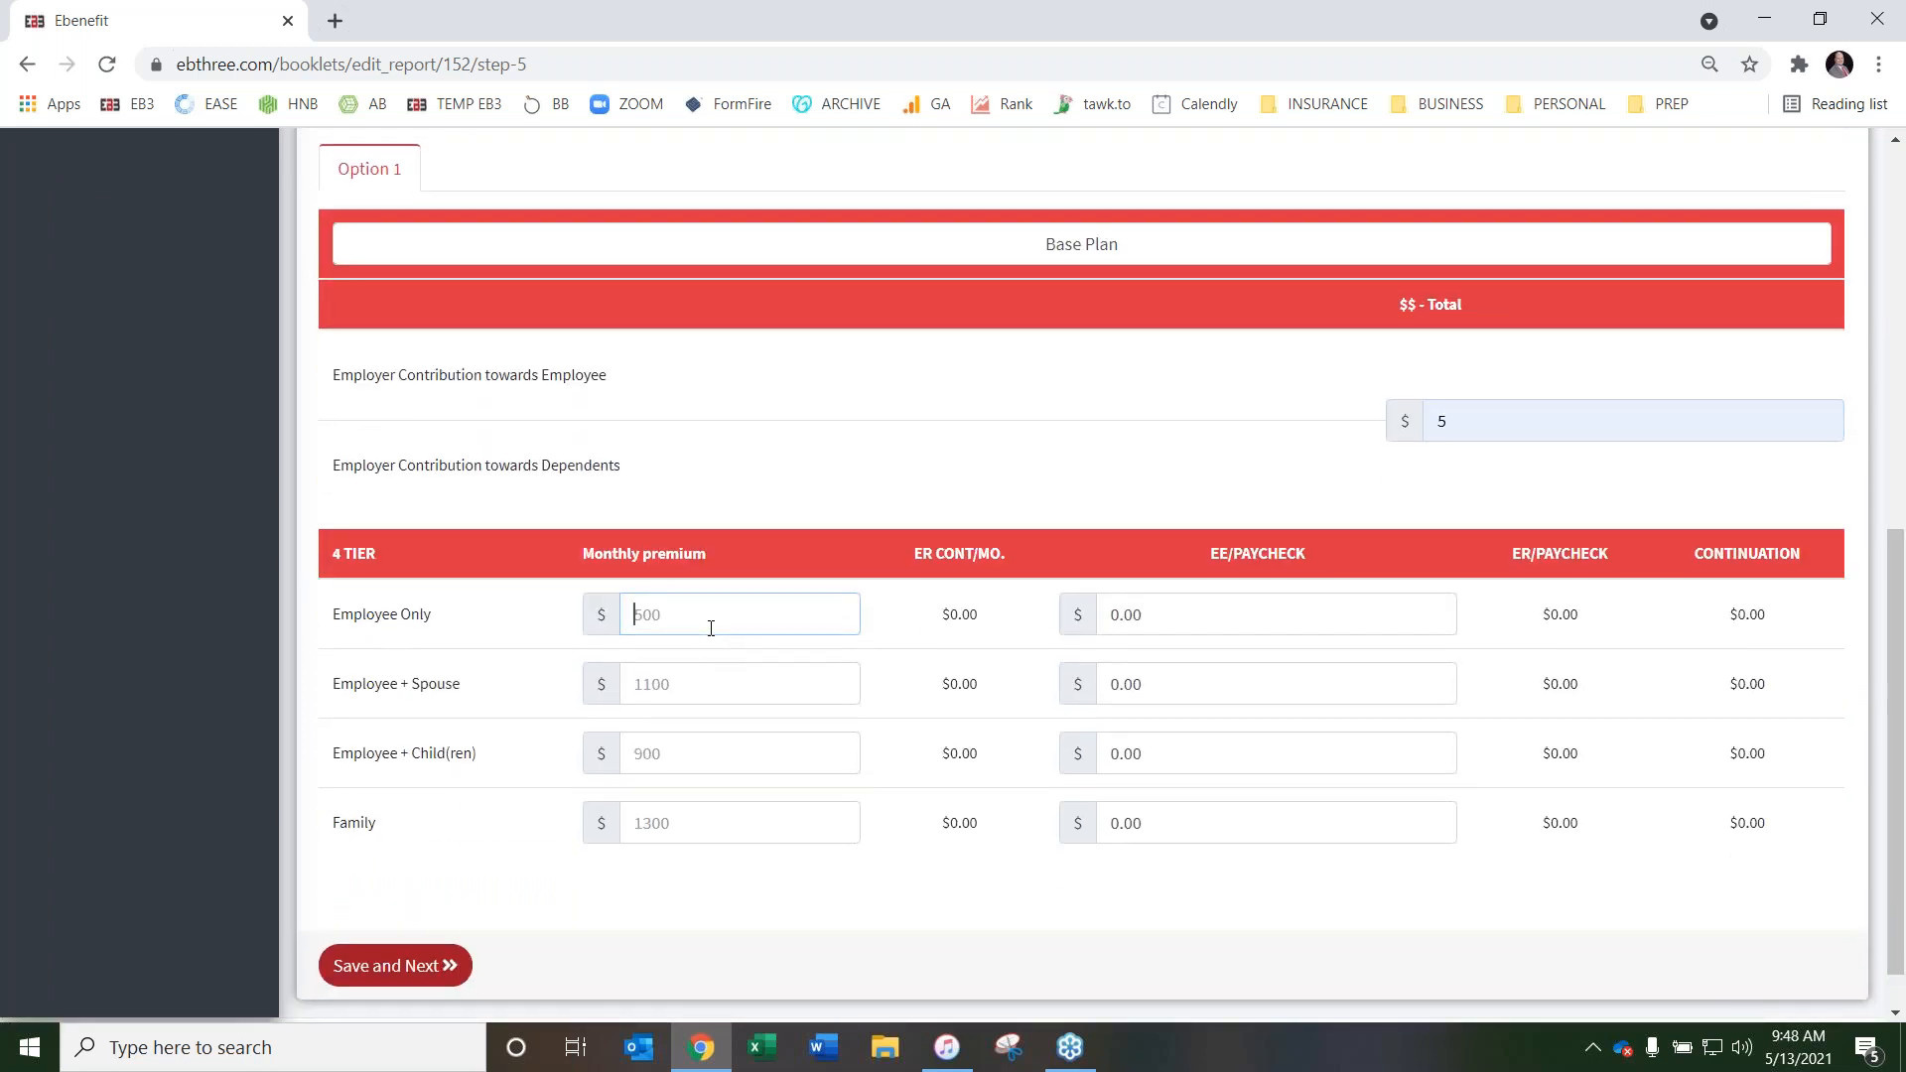
text(8)
key(Tab)
key(Tab)
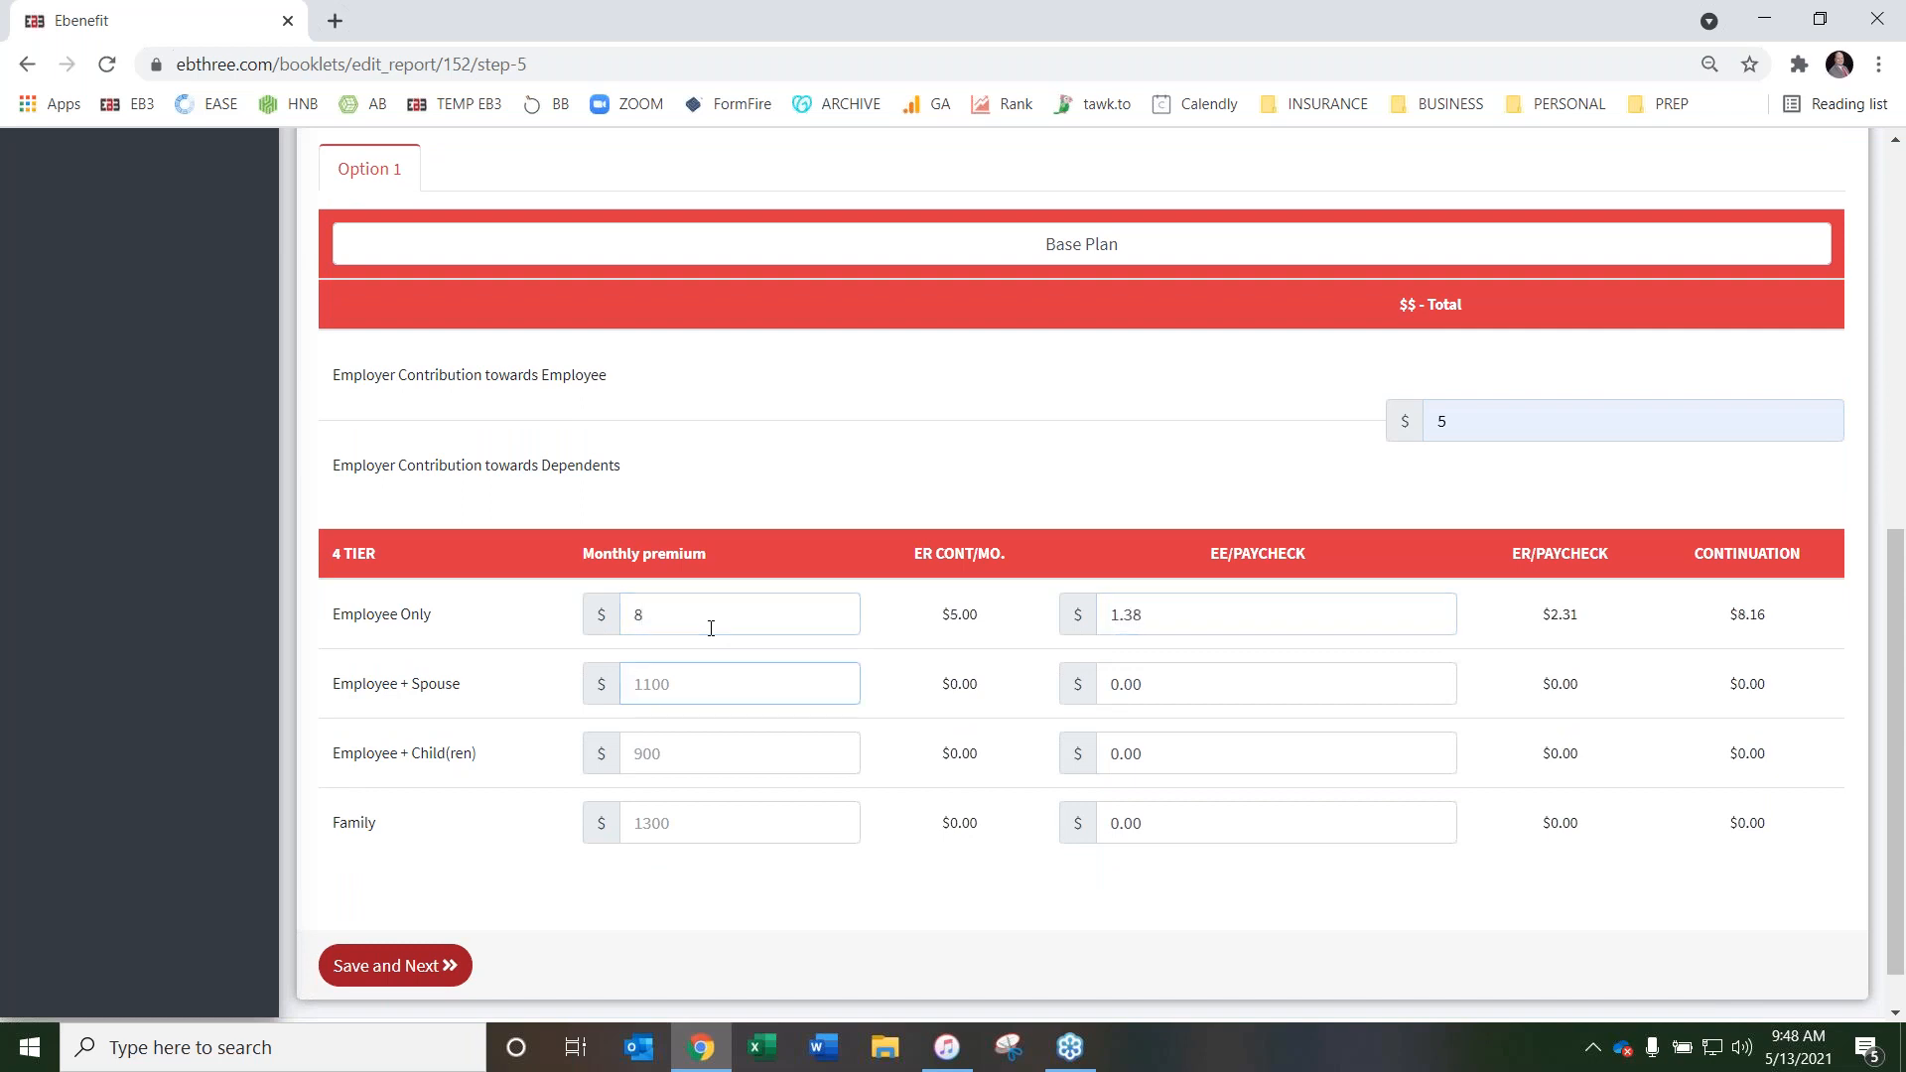
text(20)
key(Tab)
key(Tab)
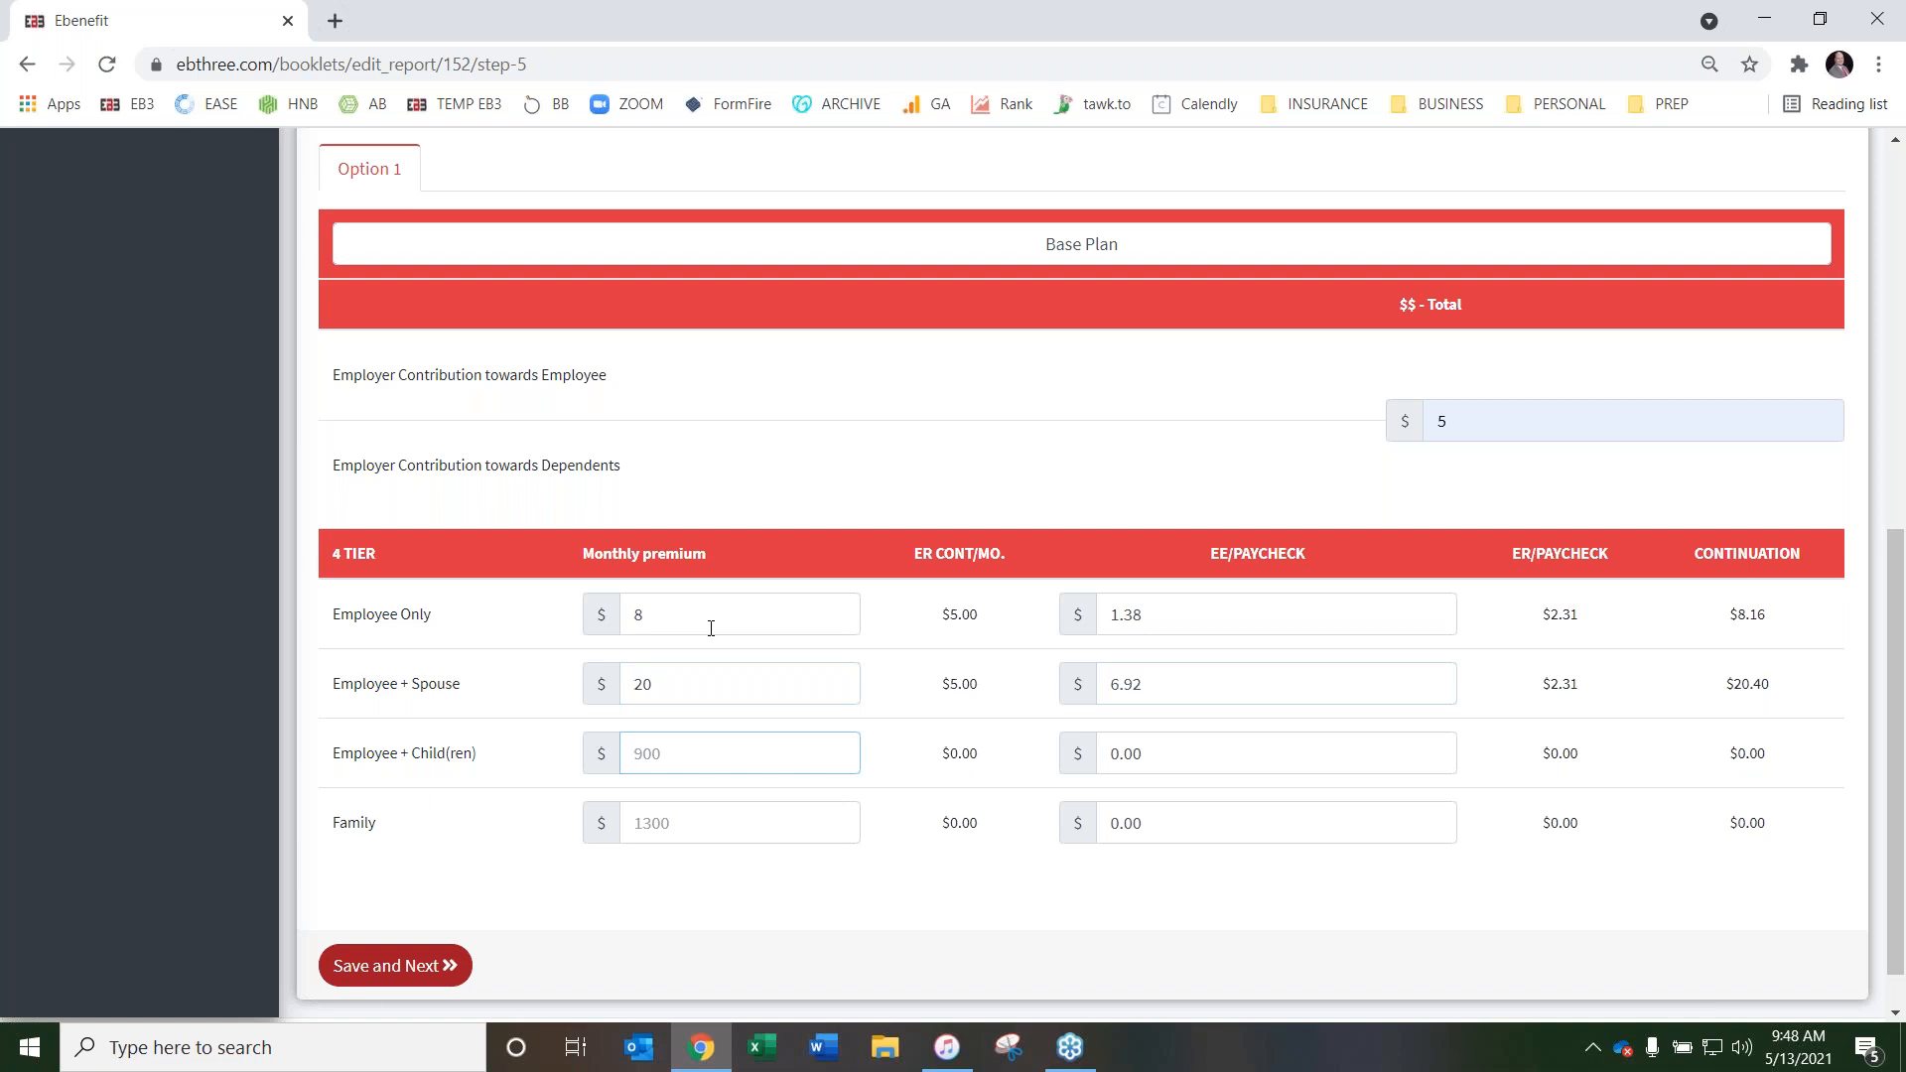
text(30)
key(Tab)
key(Tab)
text(50)
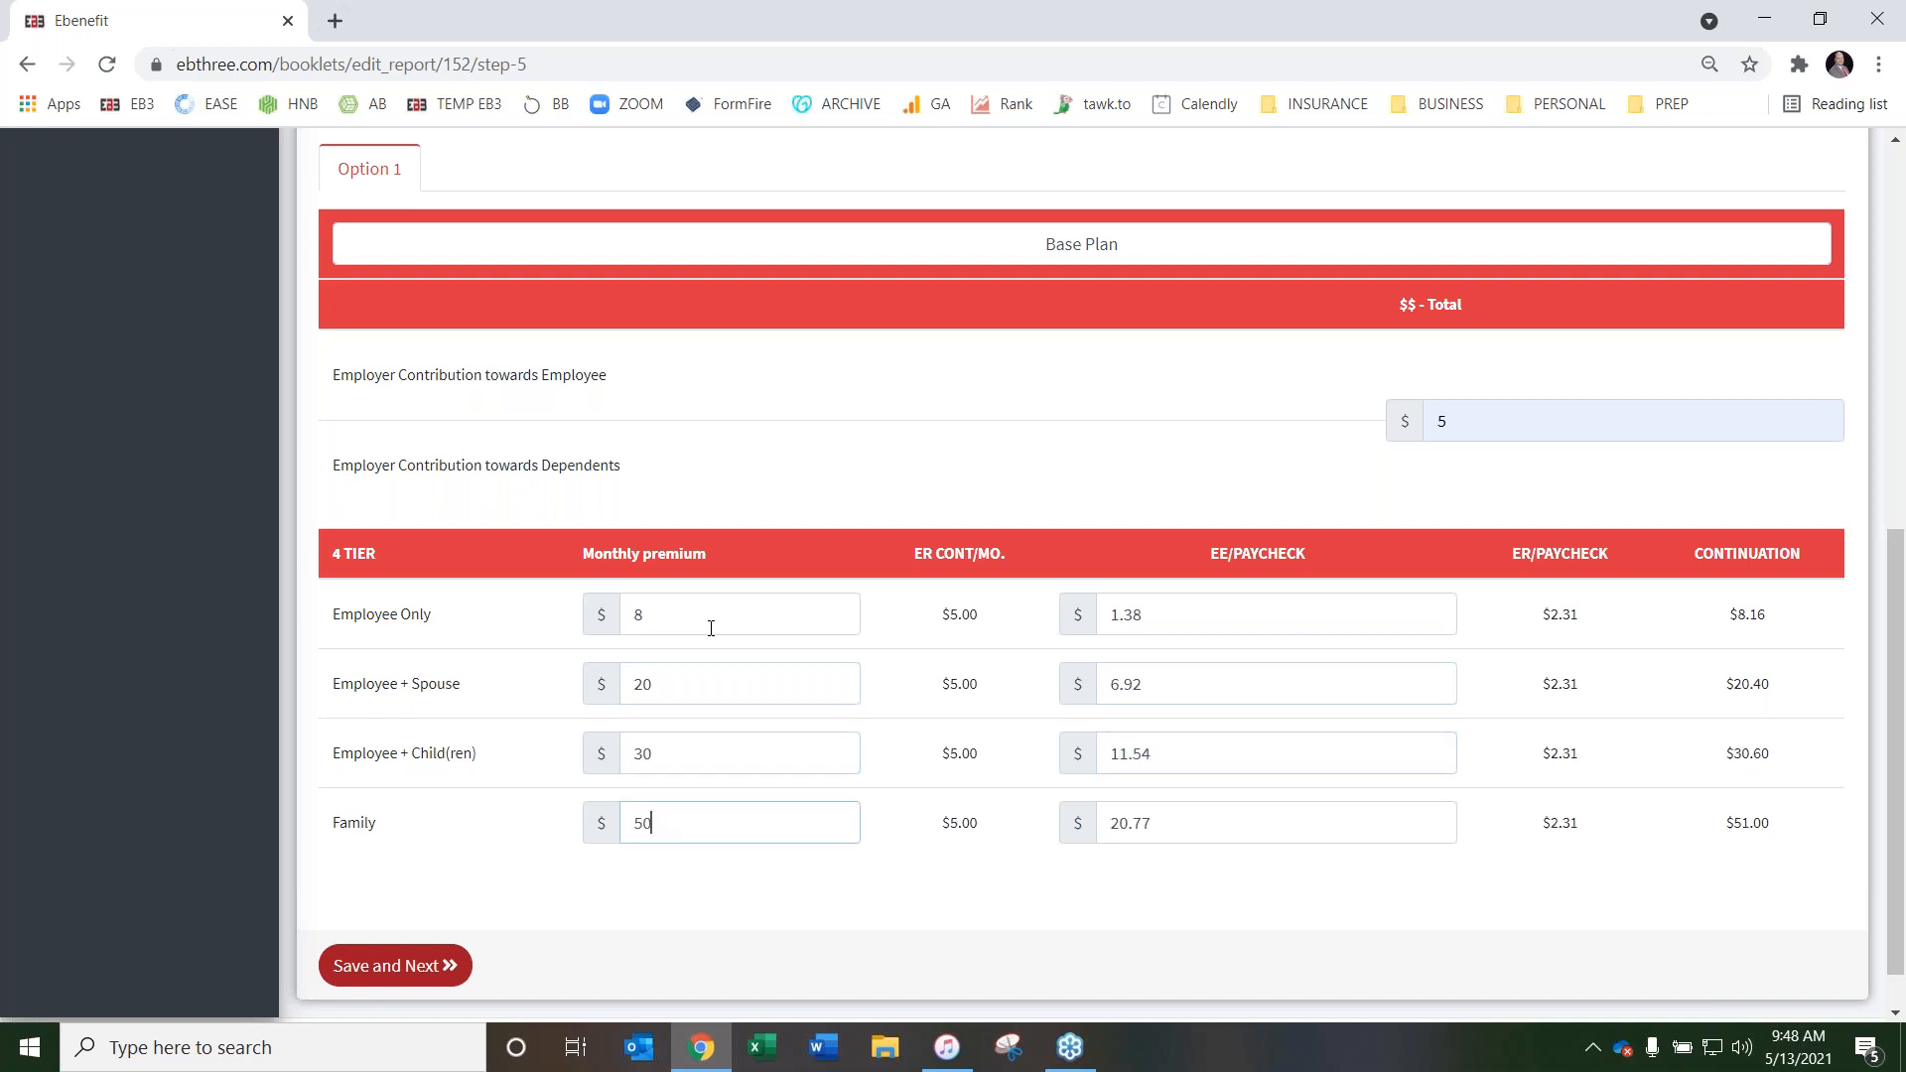
click(970, 890)
For Life, set the number of pay periods per year to 26 and the rate guarantee to 12 months
scroll(991, 562, up, 5)
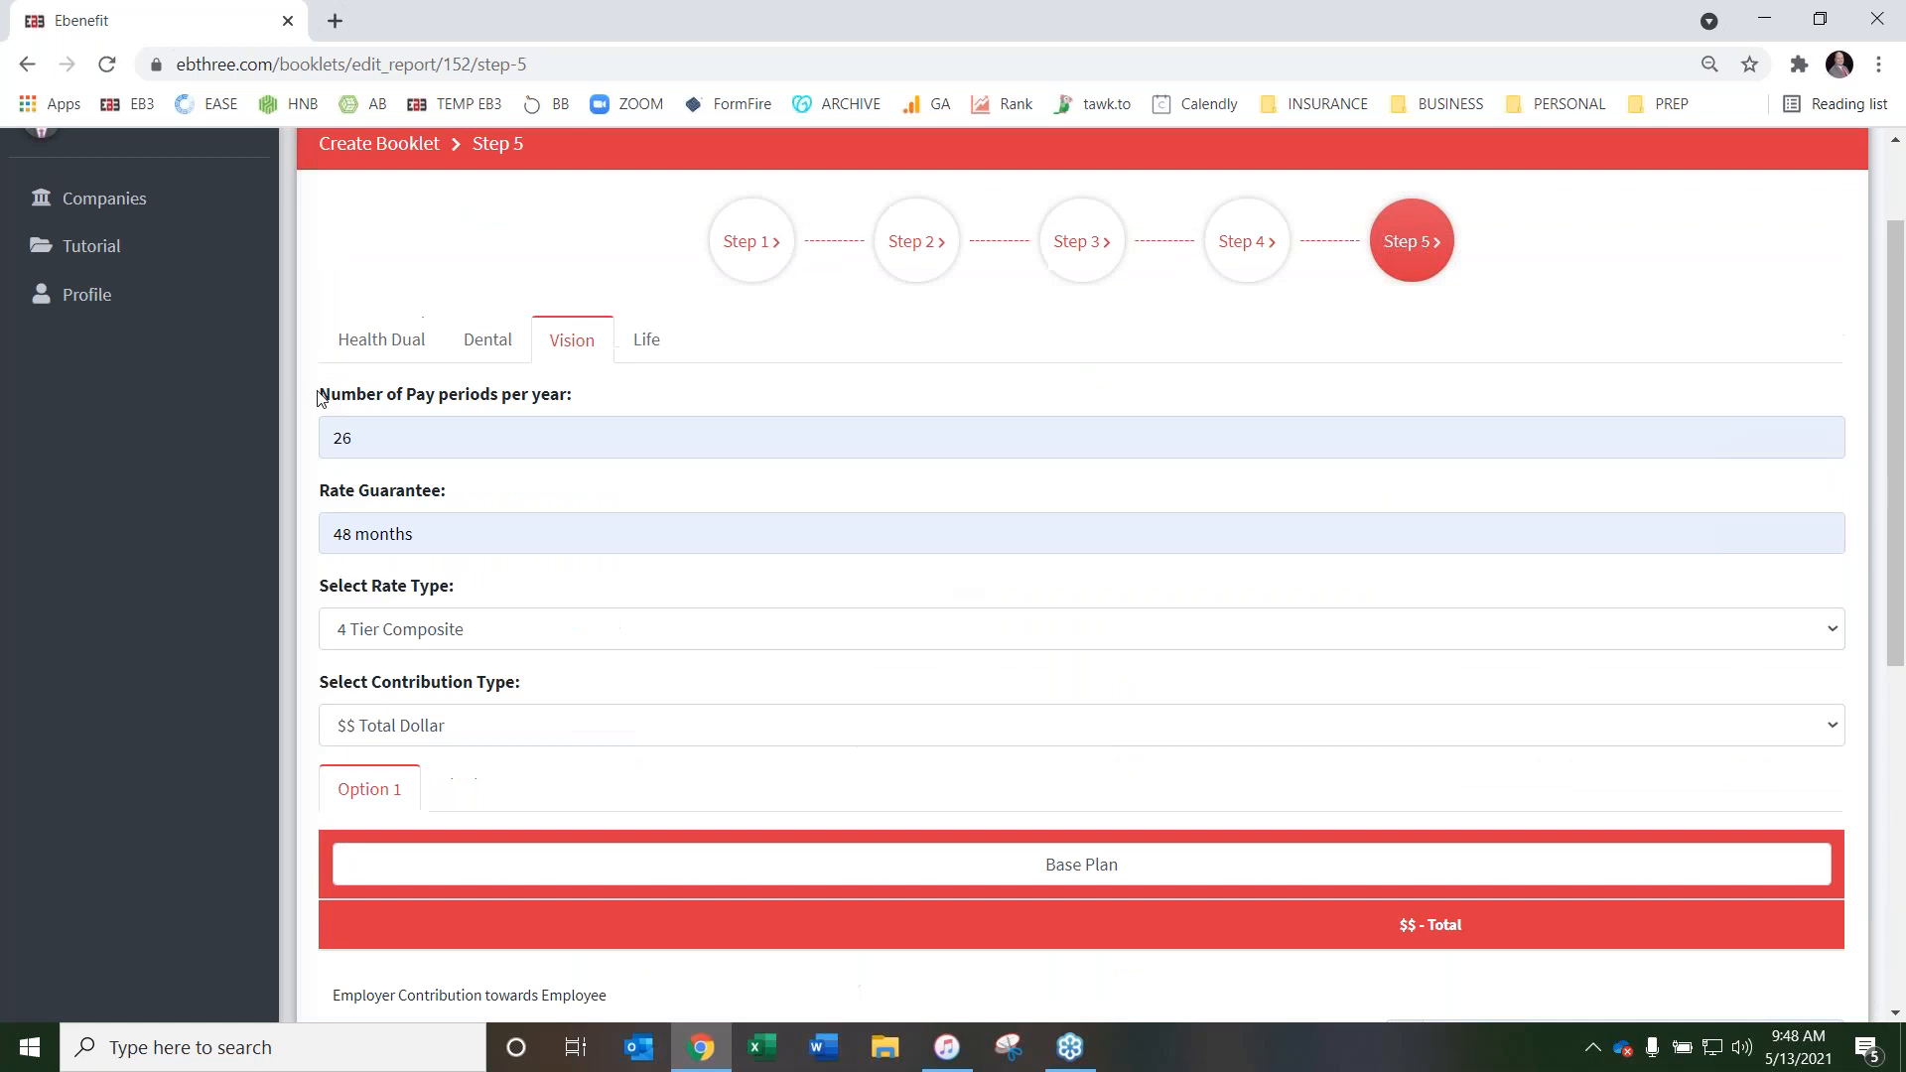
click(663, 347)
click(496, 437)
click(440, 480)
click(444, 533)
click(427, 592)
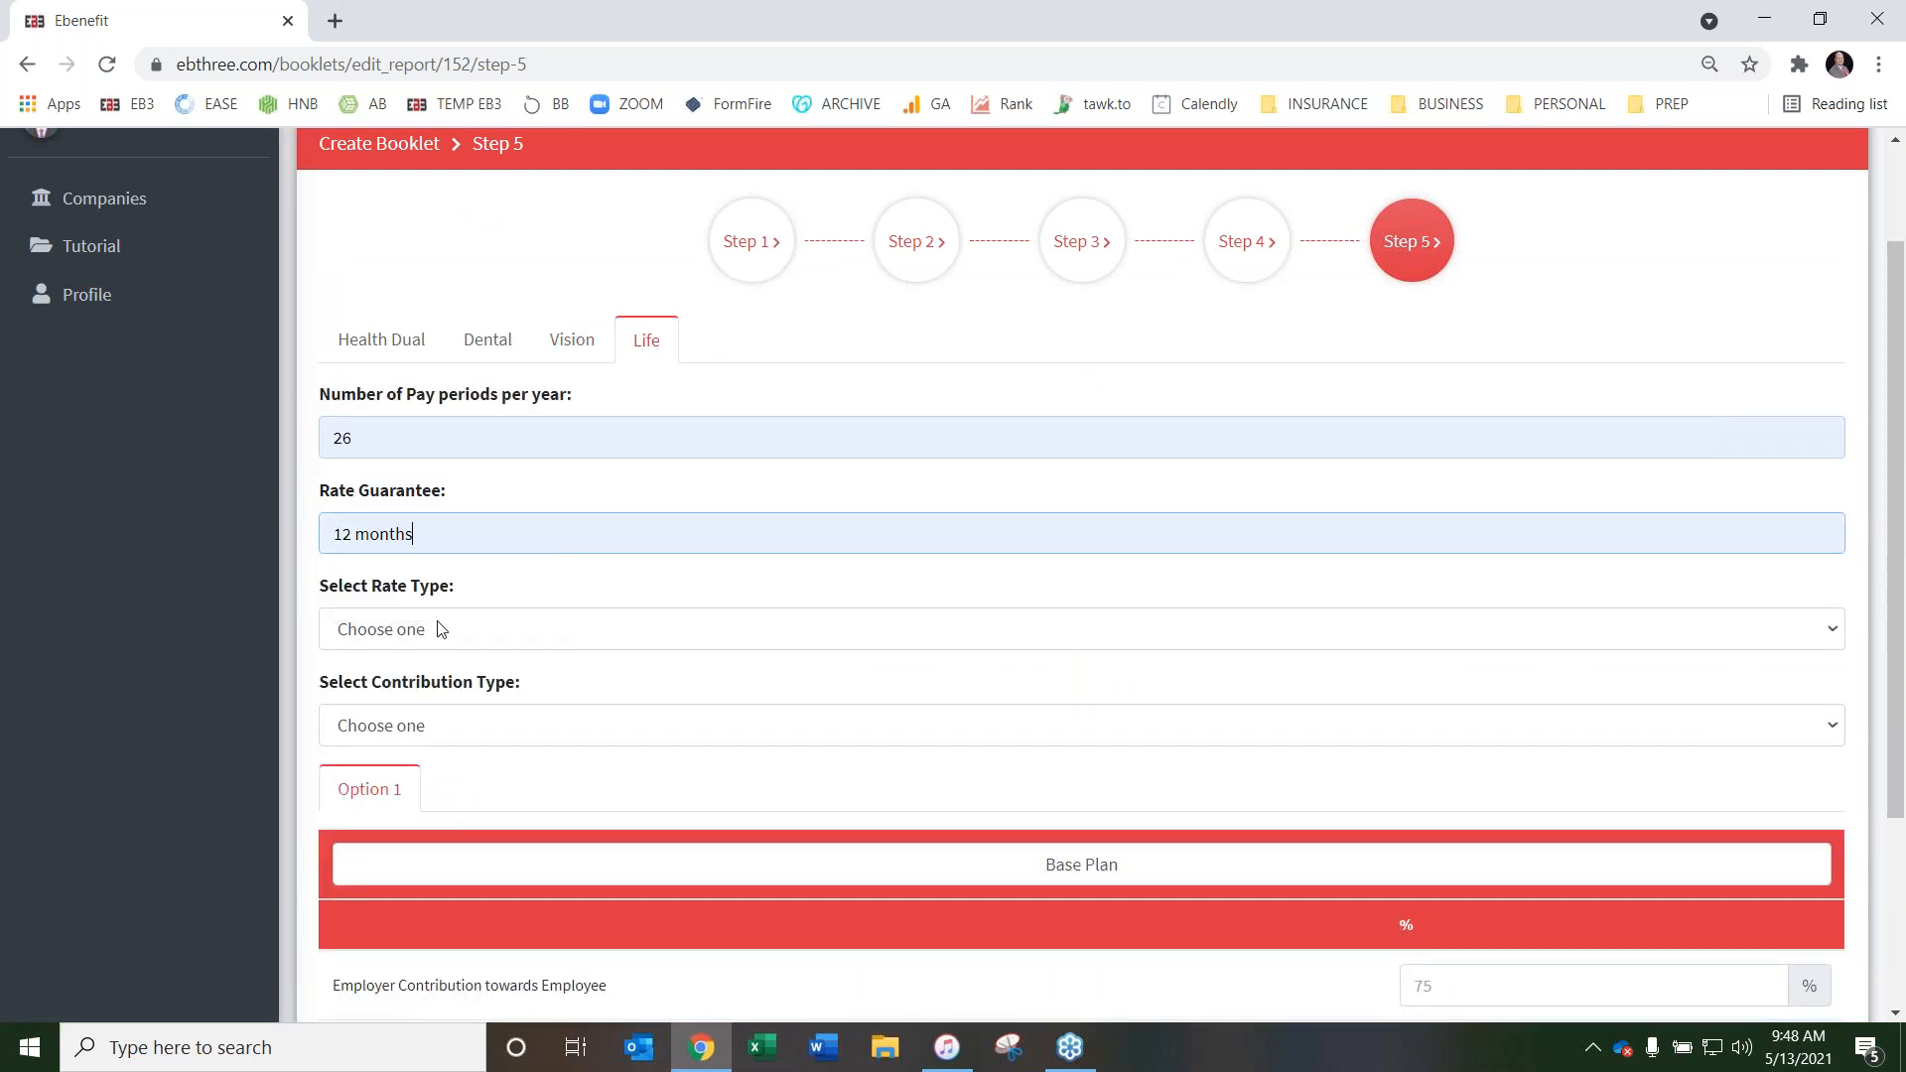
Try ACA Rates as the Life rate type and look over the premium table it provides
click(443, 629)
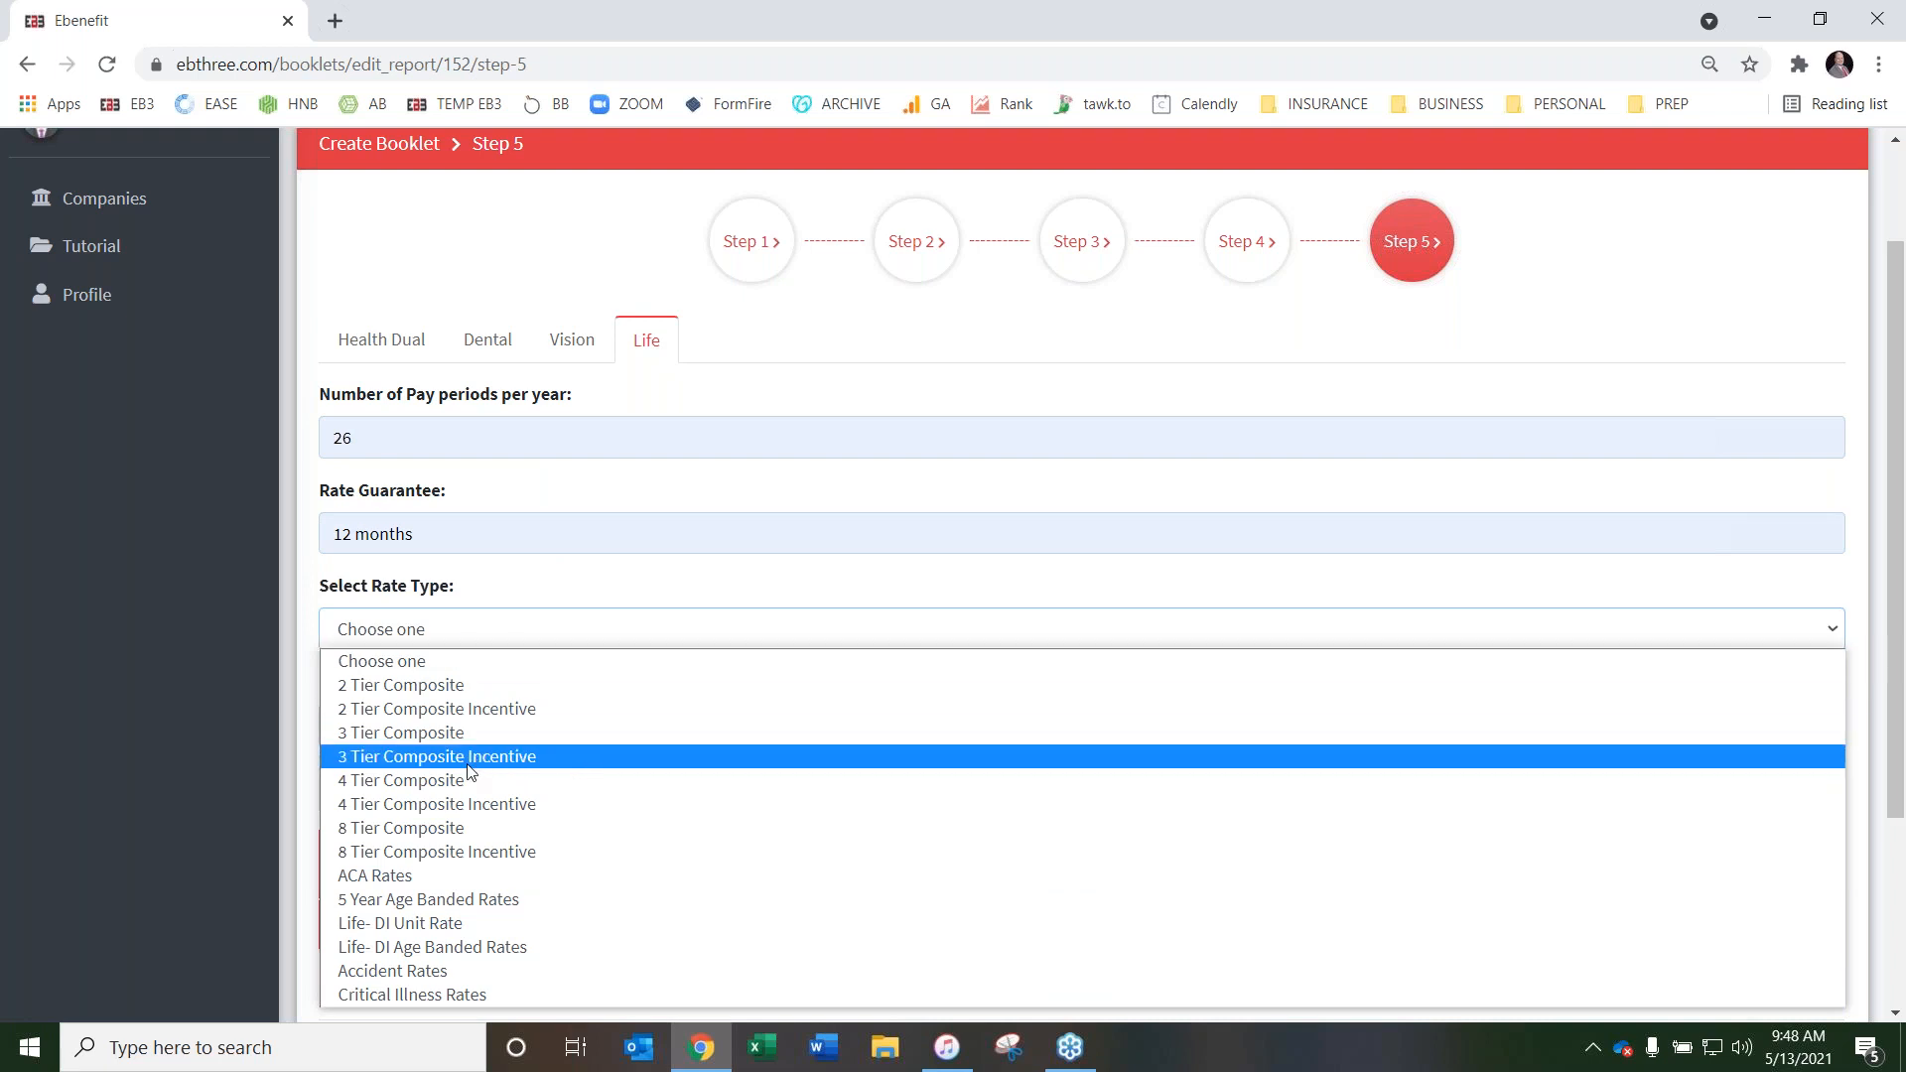
click(441, 874)
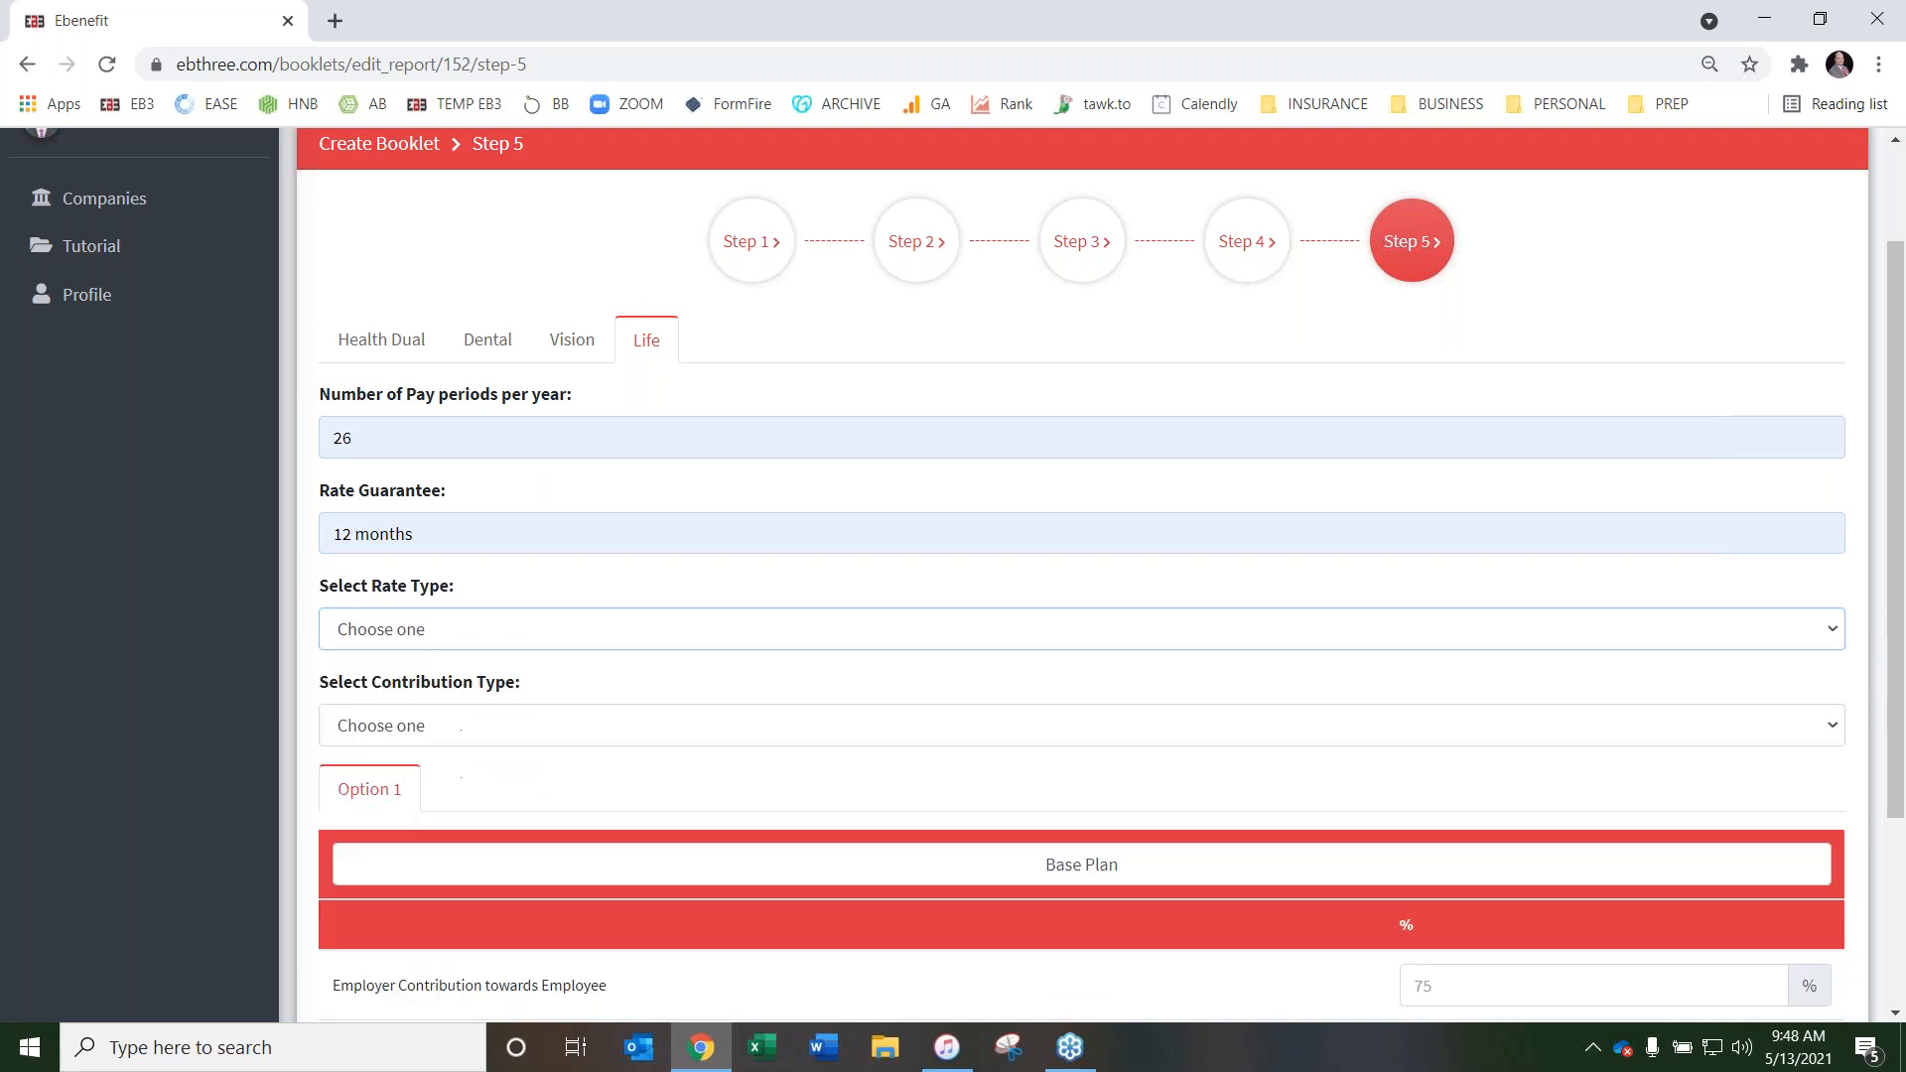
scroll(646, 630, down, 20)
scroll(650, 630, up, 20)
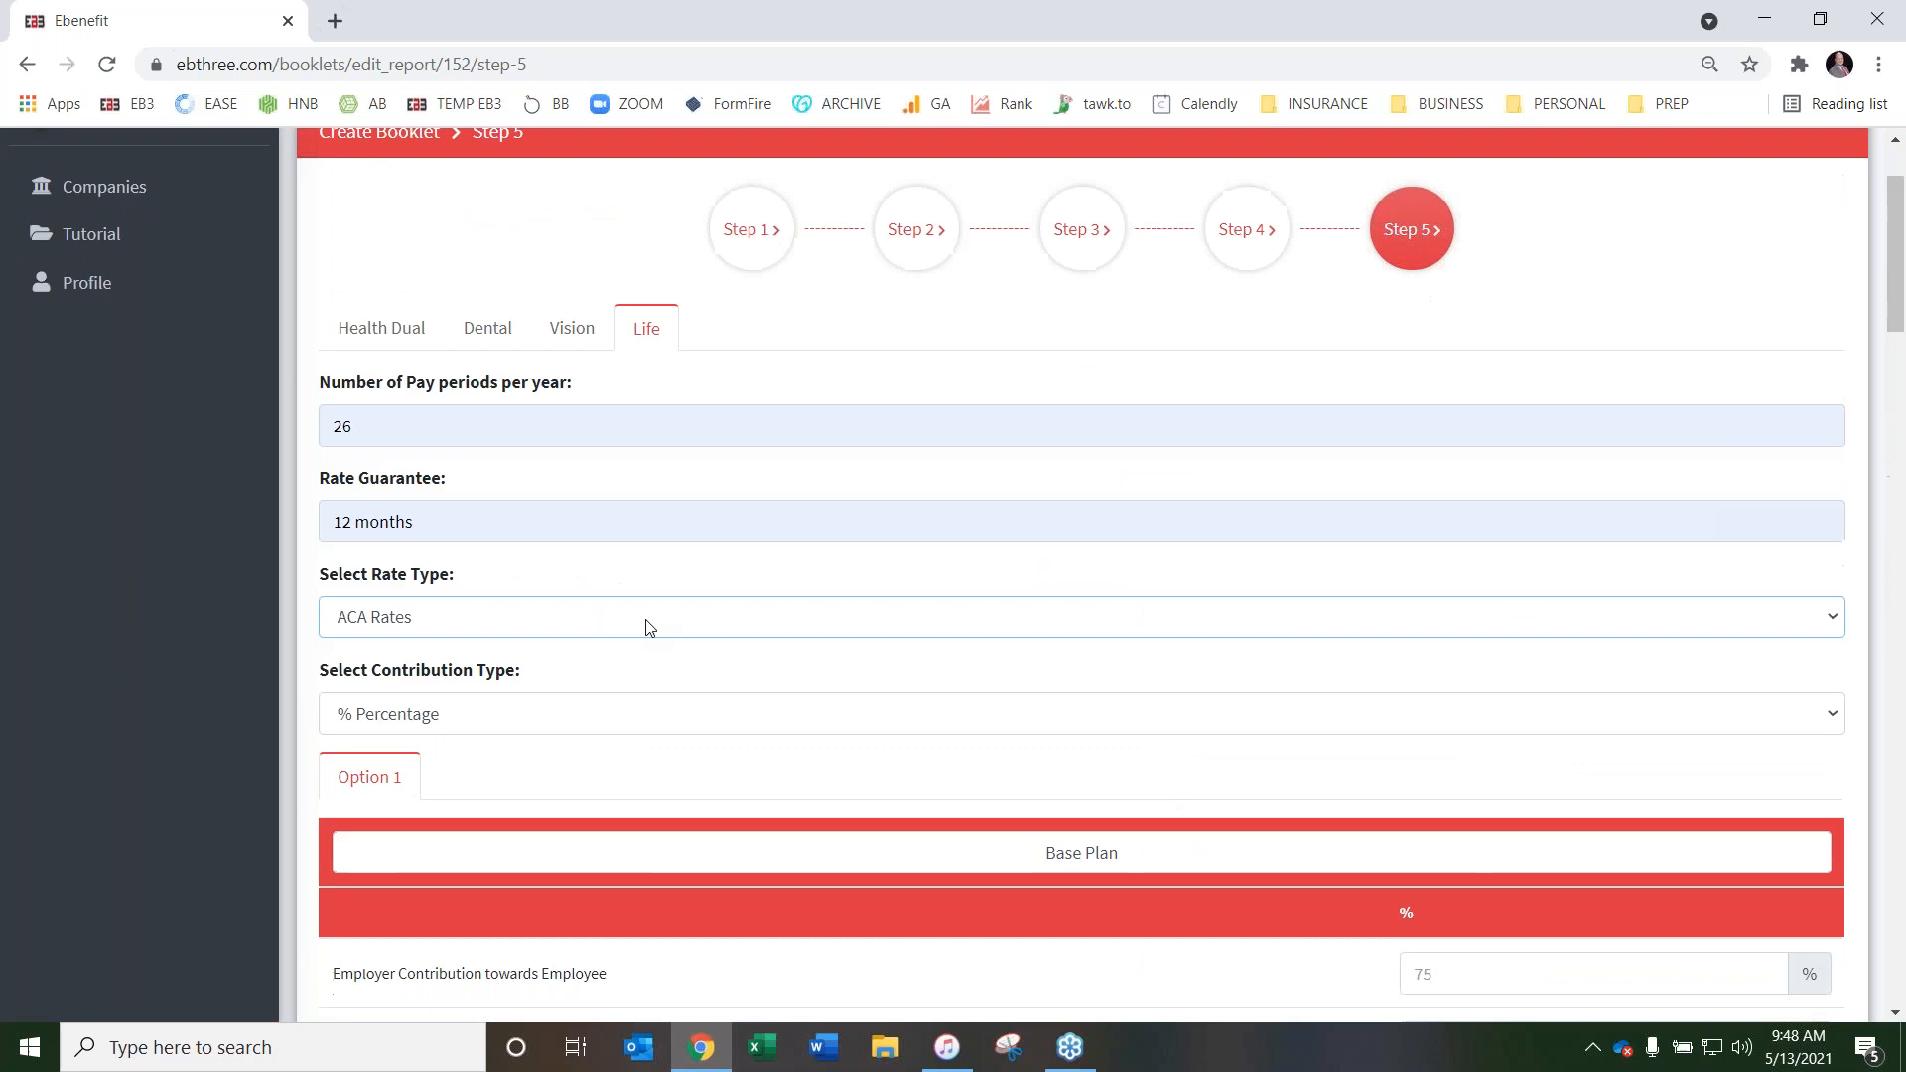
Switch the Life rate type to 5 Year Age Banded Rates and examine its monthly premium table
click(565, 756)
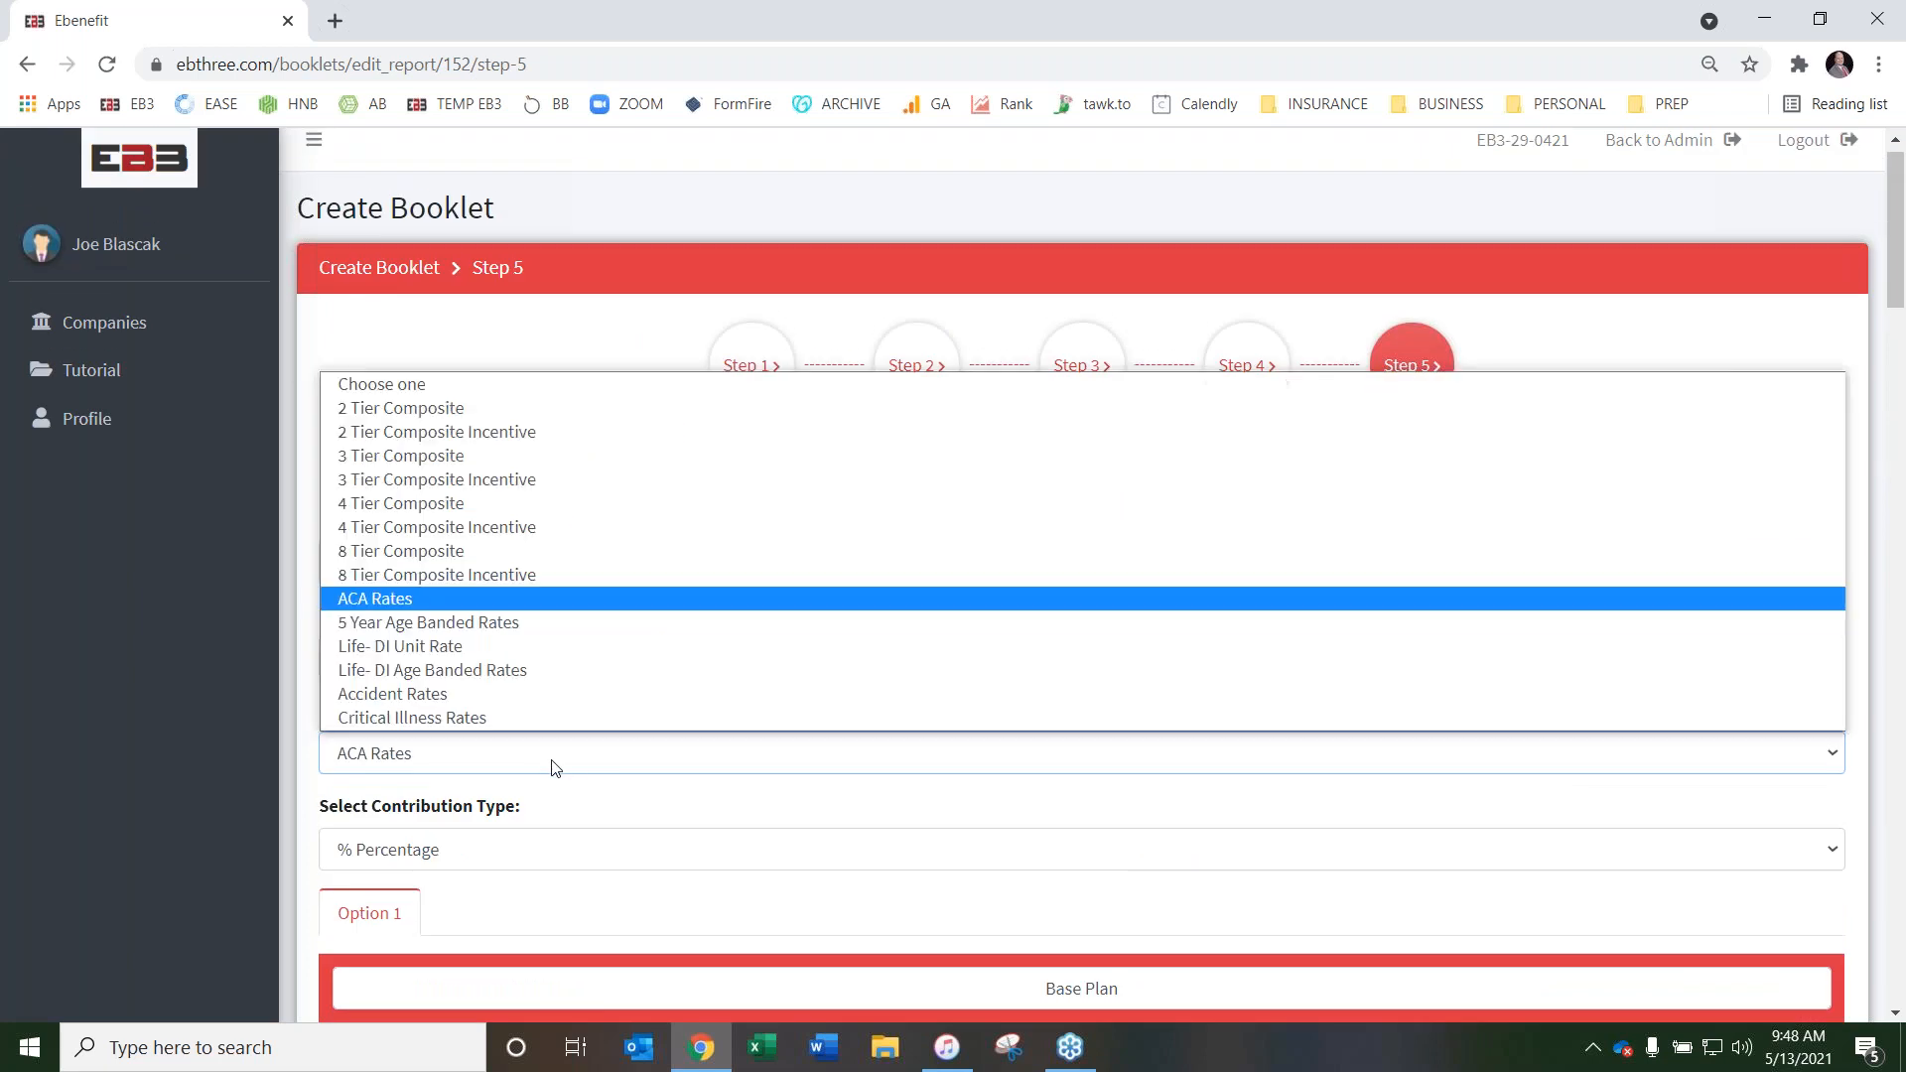
click(546, 621)
scroll(1004, 659, down, 9)
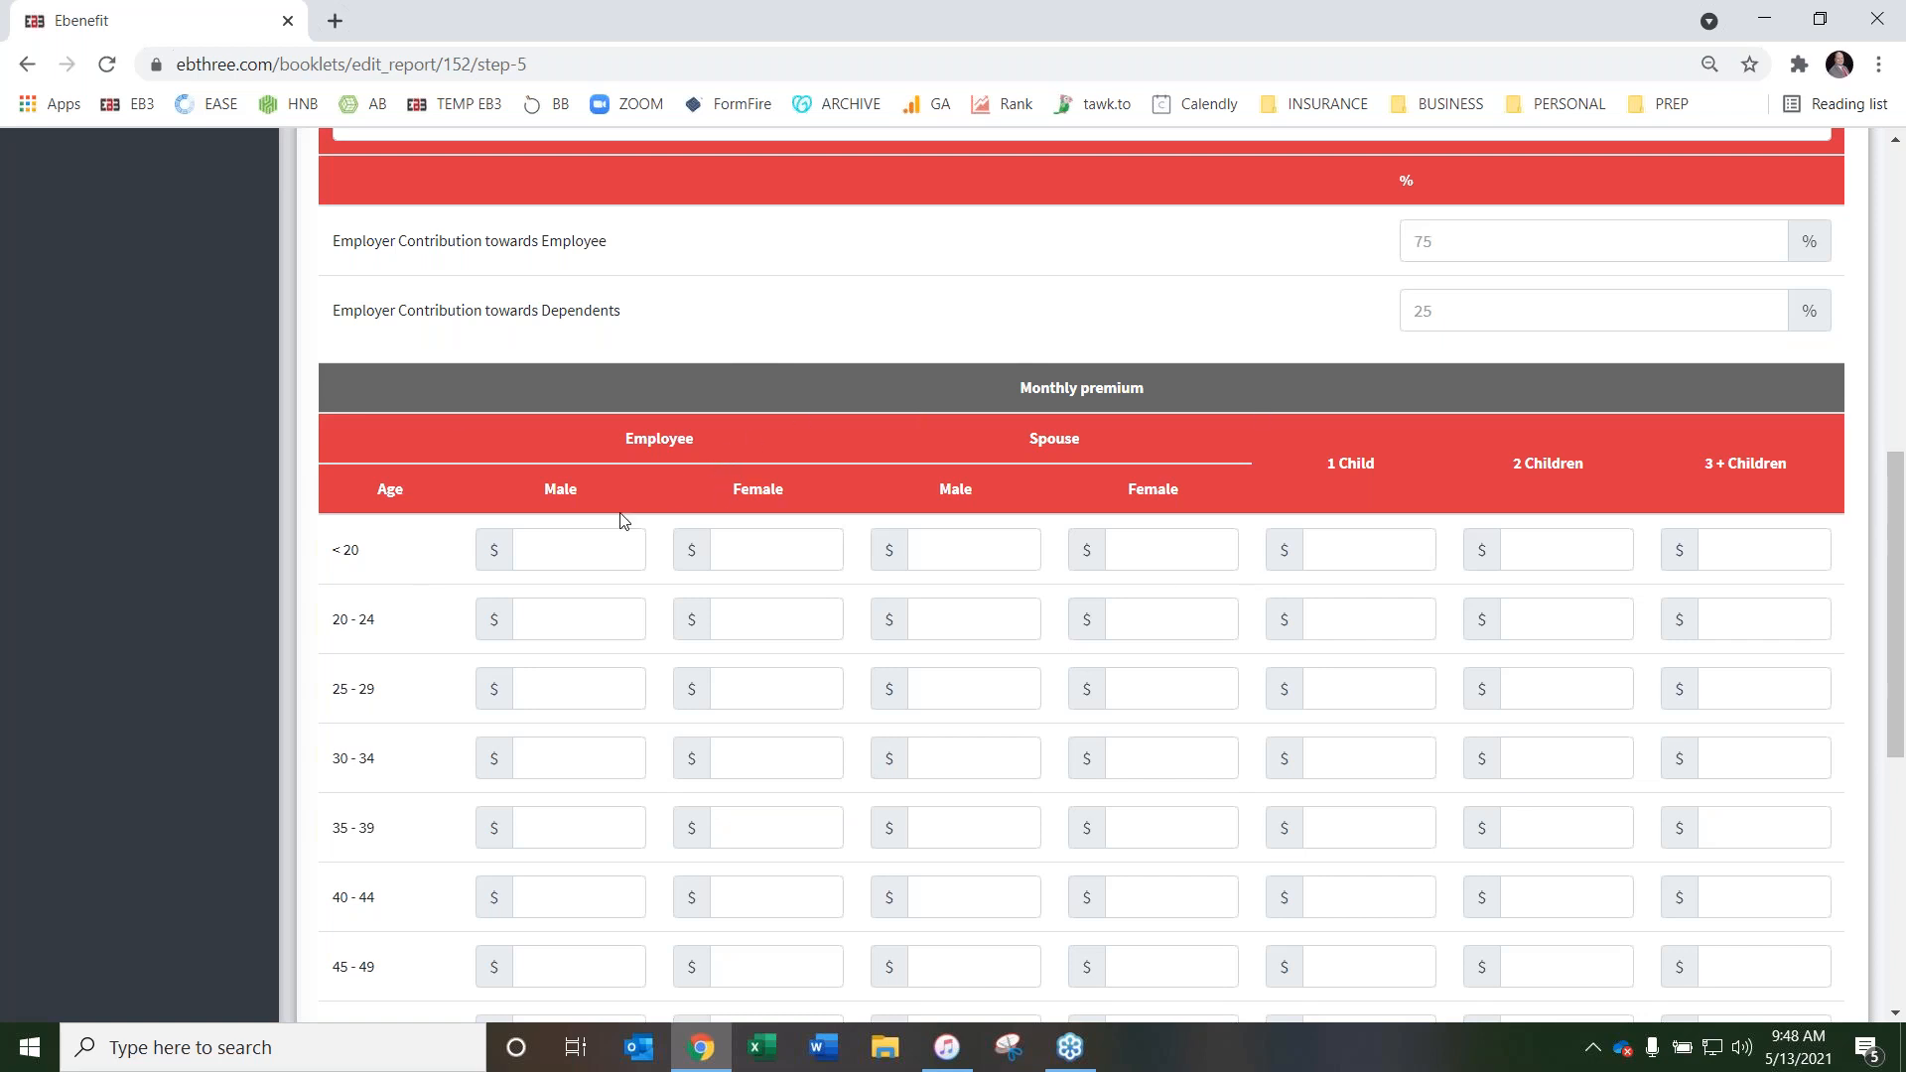
scroll(985, 608, up, 8)
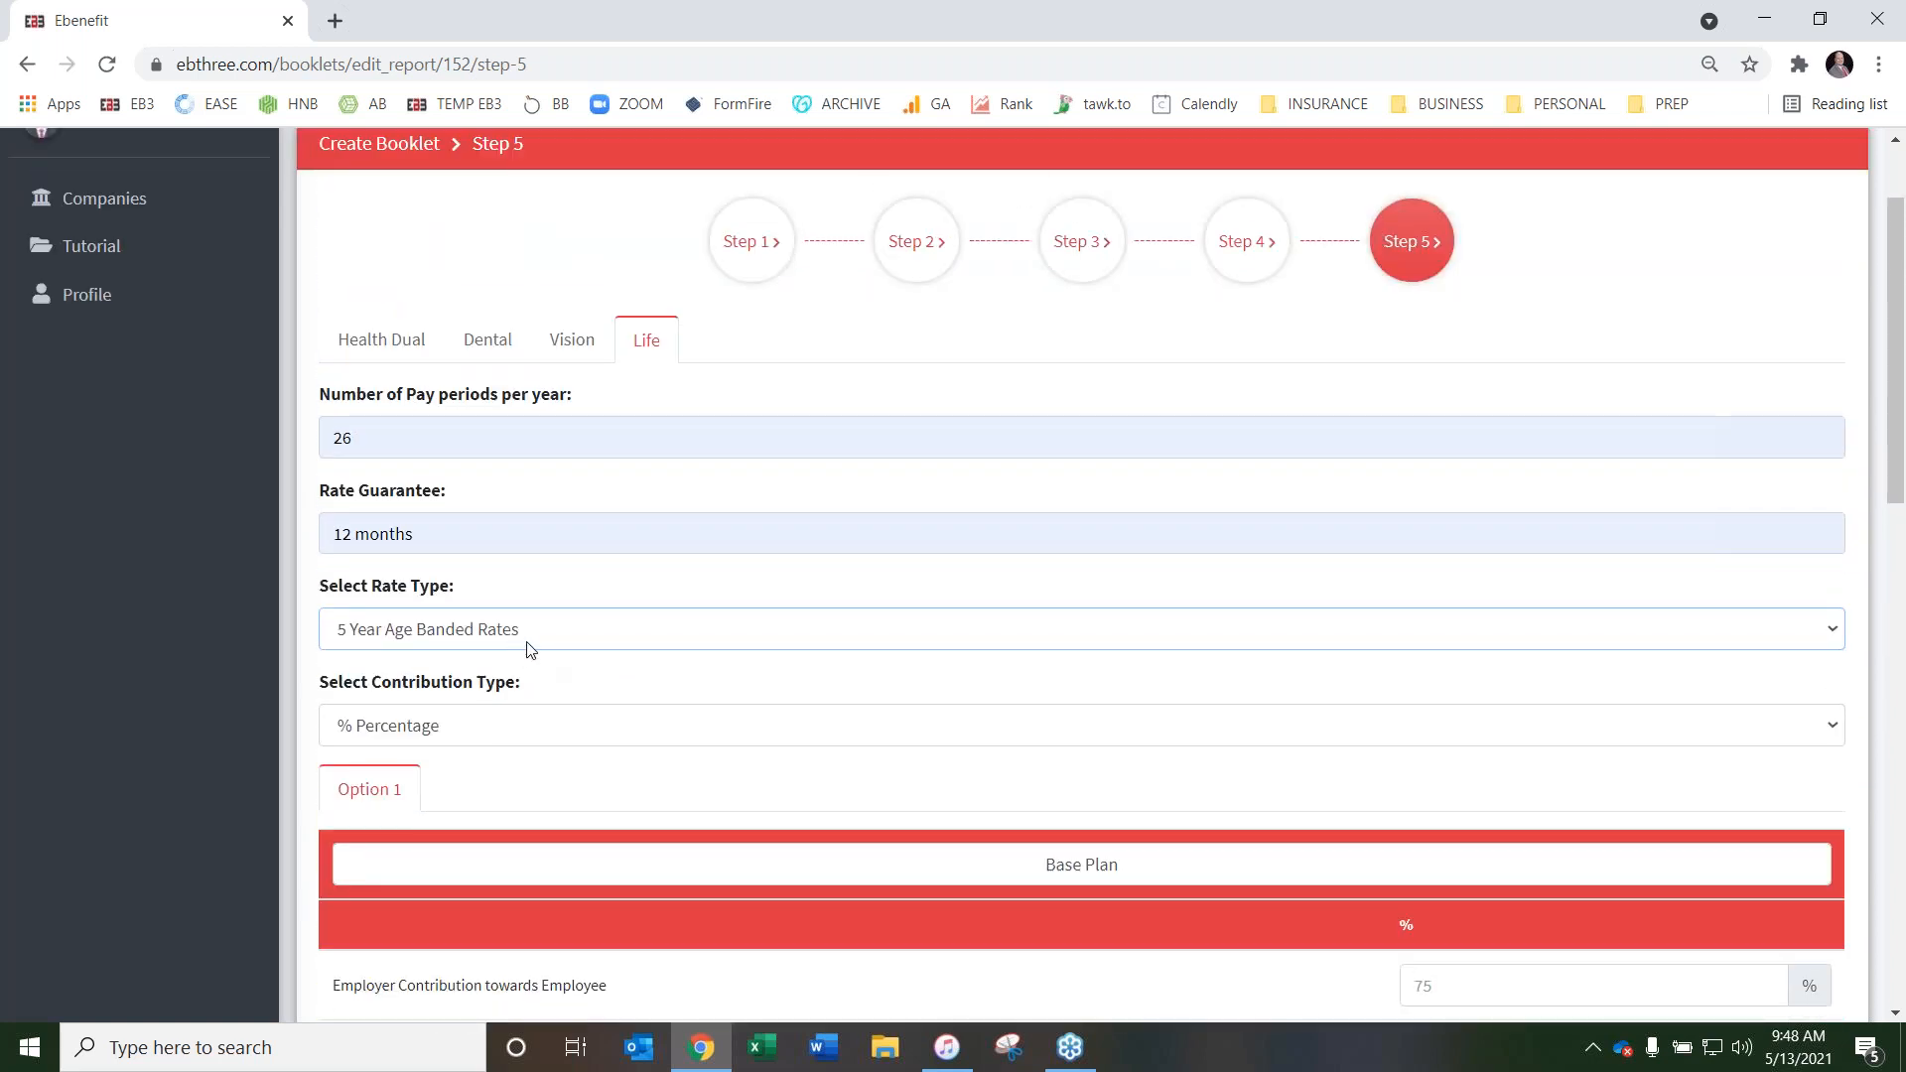
Change the Life rate type to Life- DI Unit Rate and examine its unit rate fields
click(583, 631)
click(586, 922)
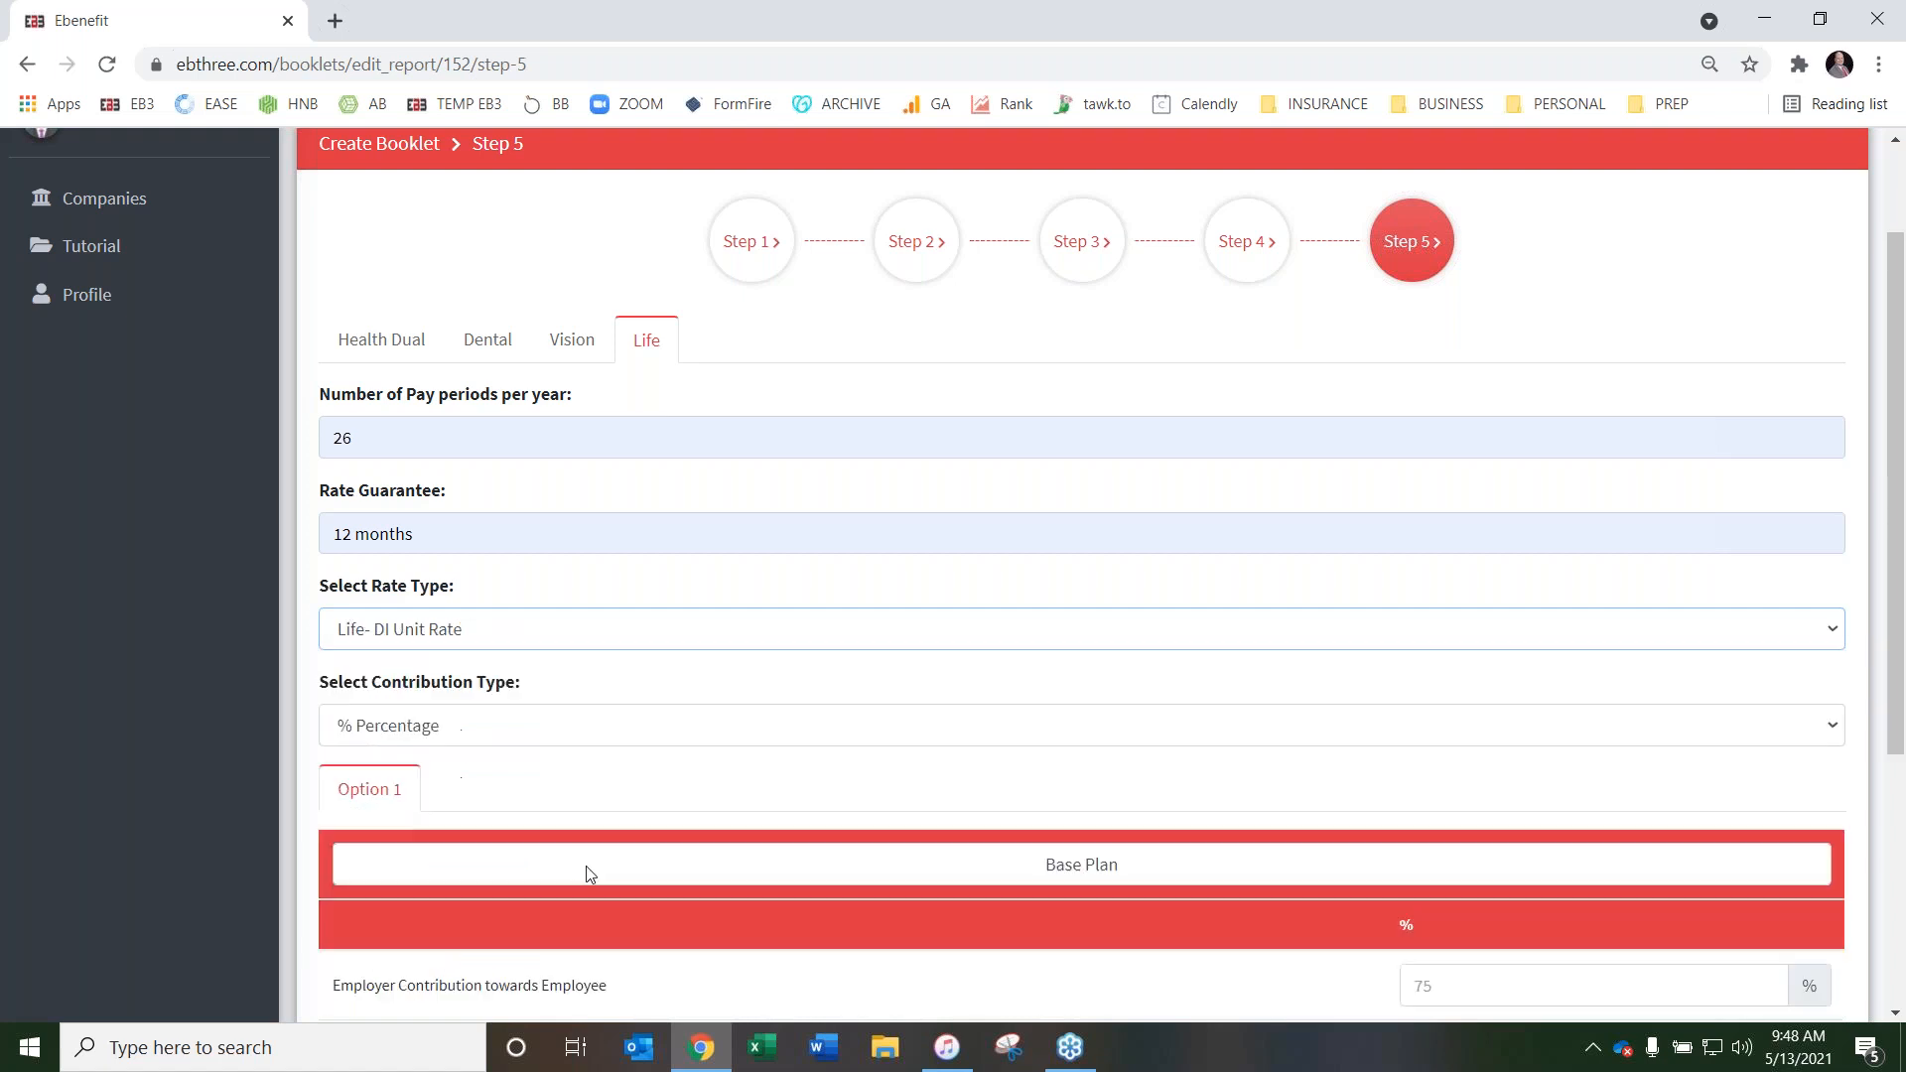
scroll(664, 683, down, 4)
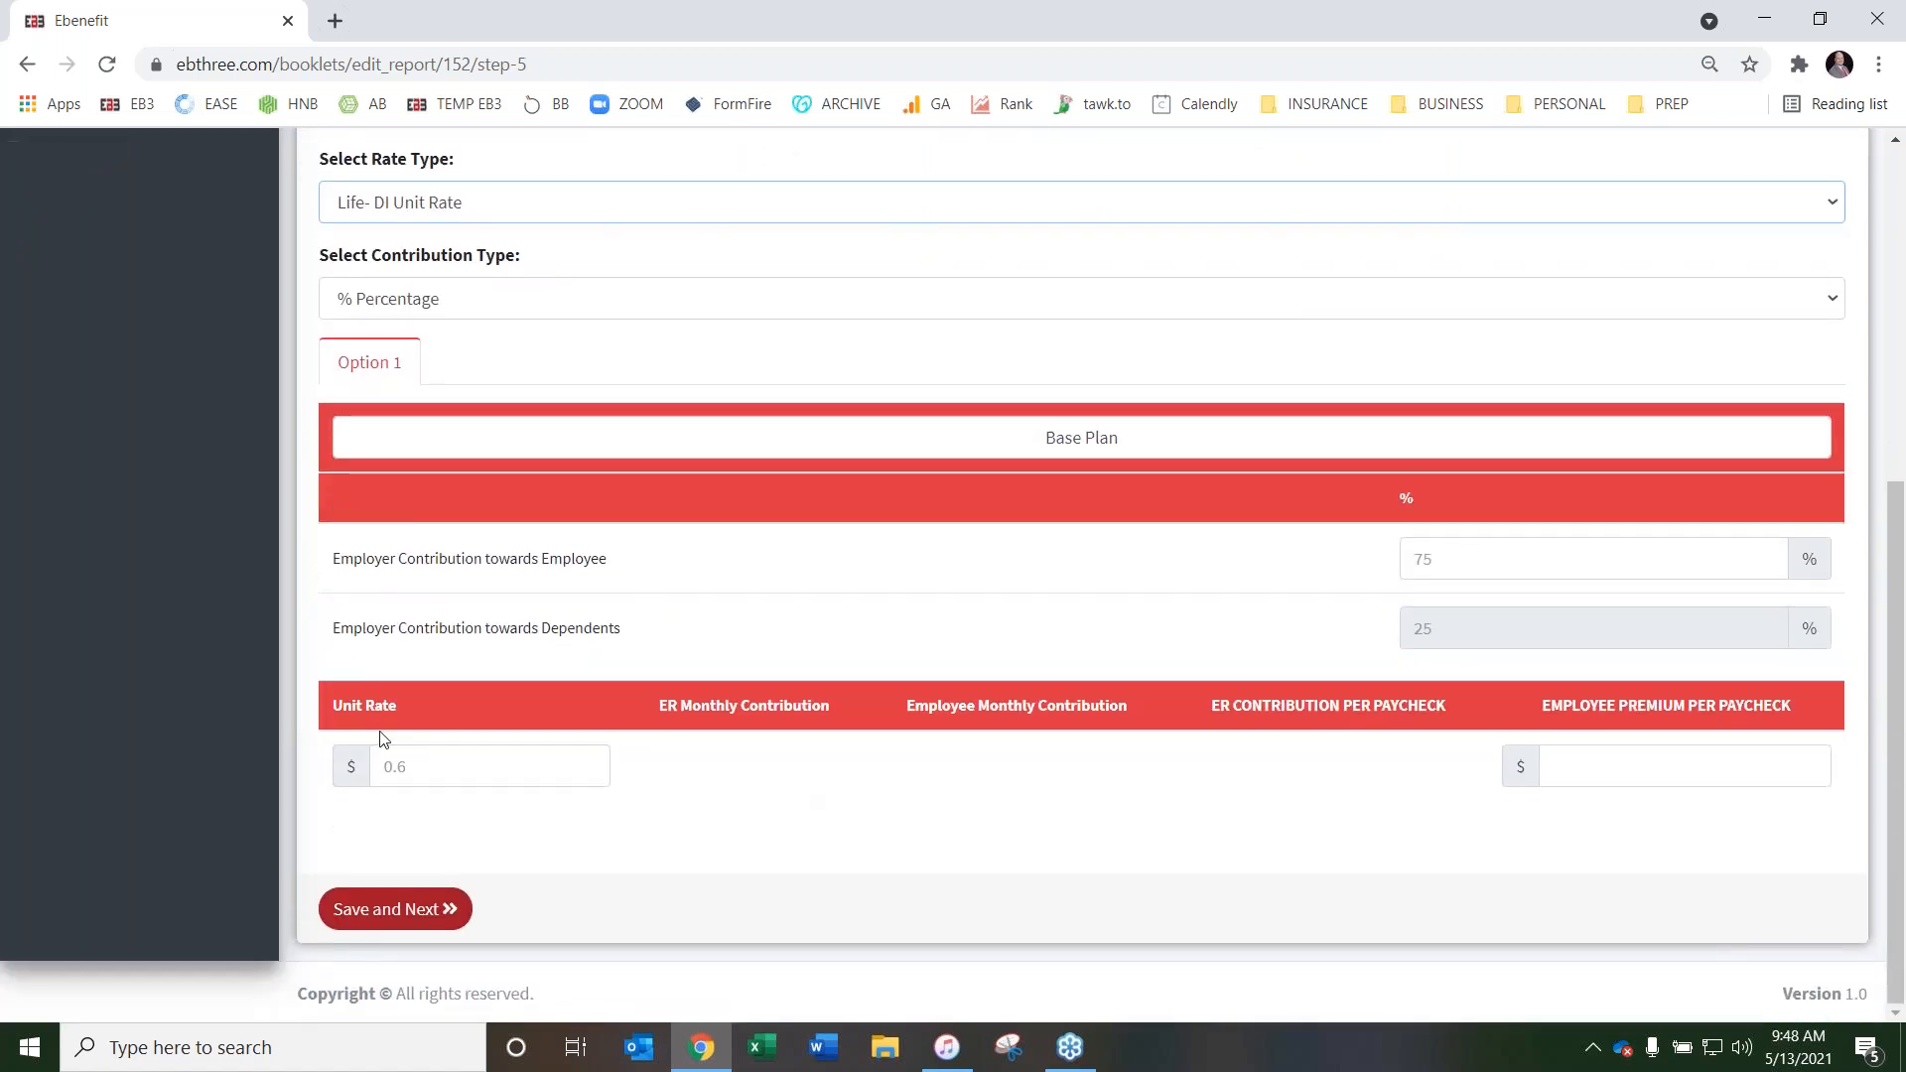
scroll(422, 747, up, 2)
Change the Life rate type to Life- DI Age Banded Rates with 10 Year Rates and examine the age bands
click(523, 448)
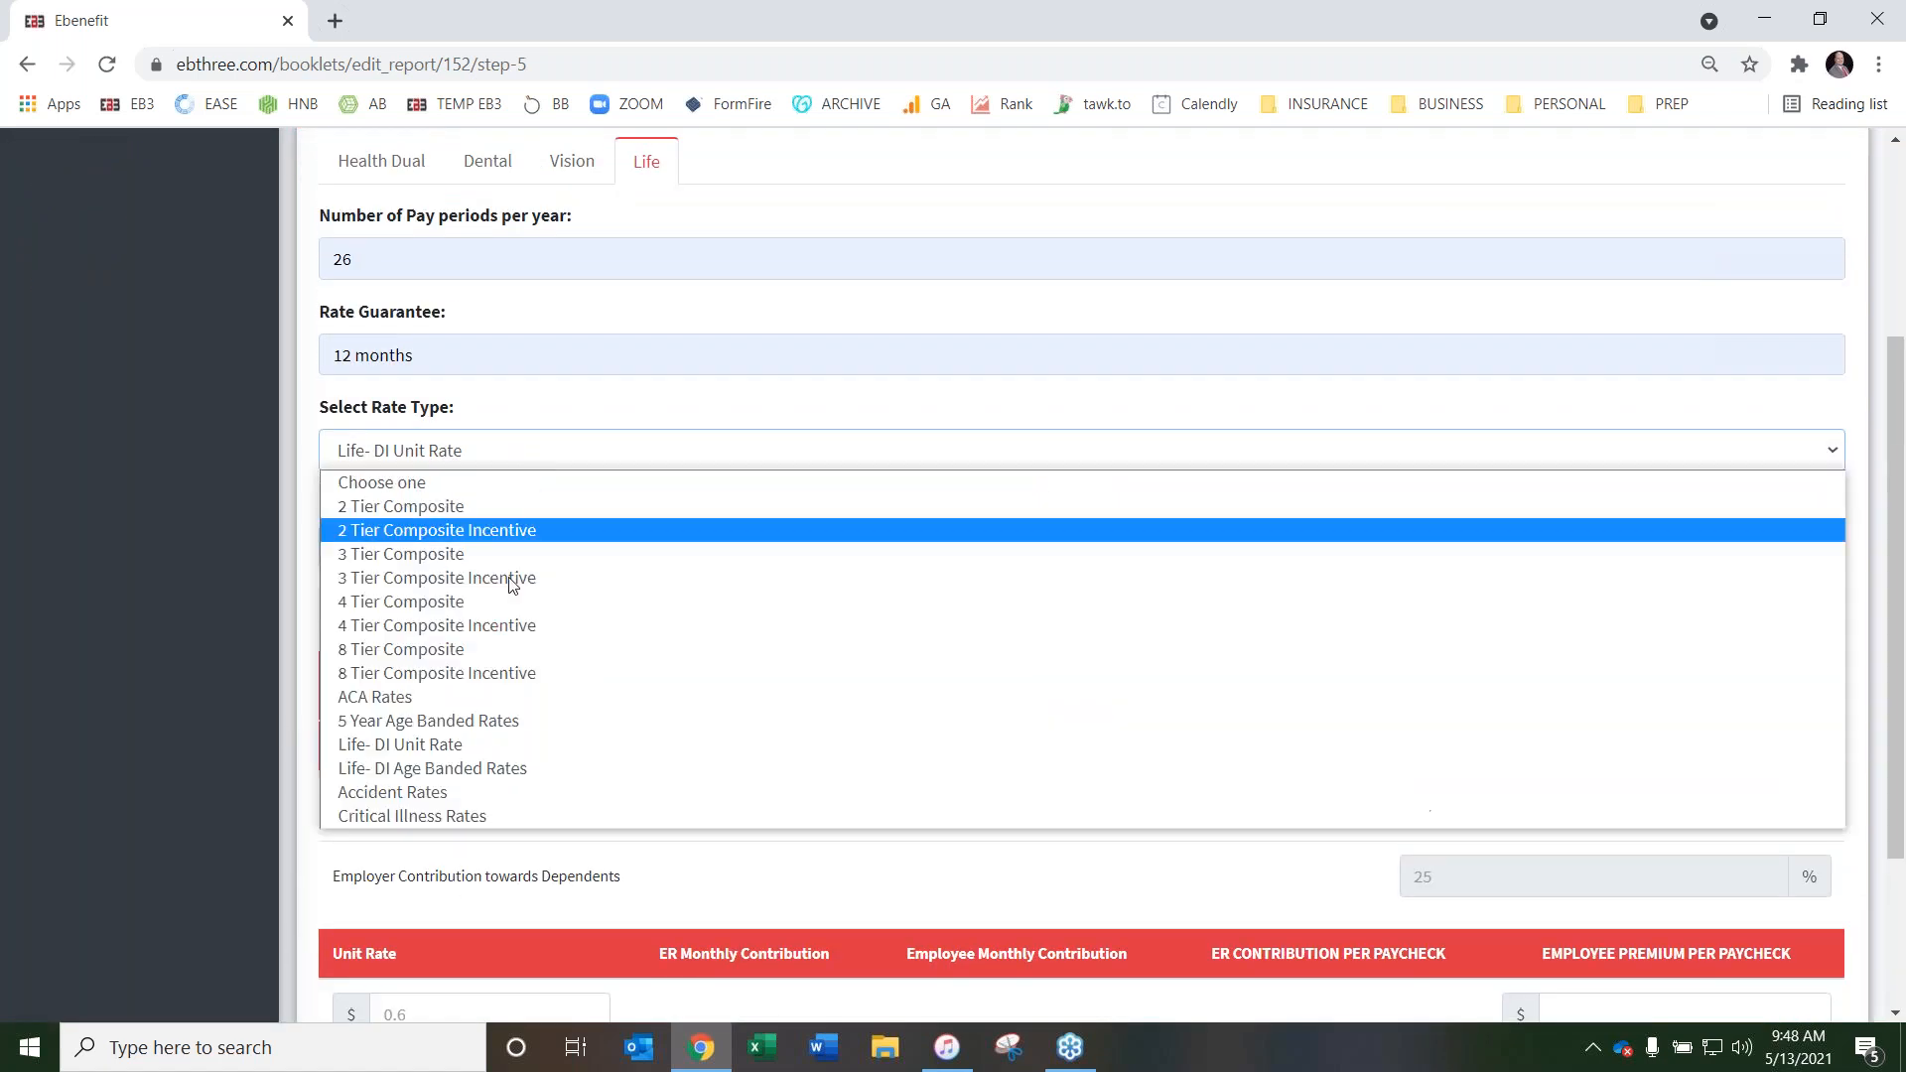
click(512, 766)
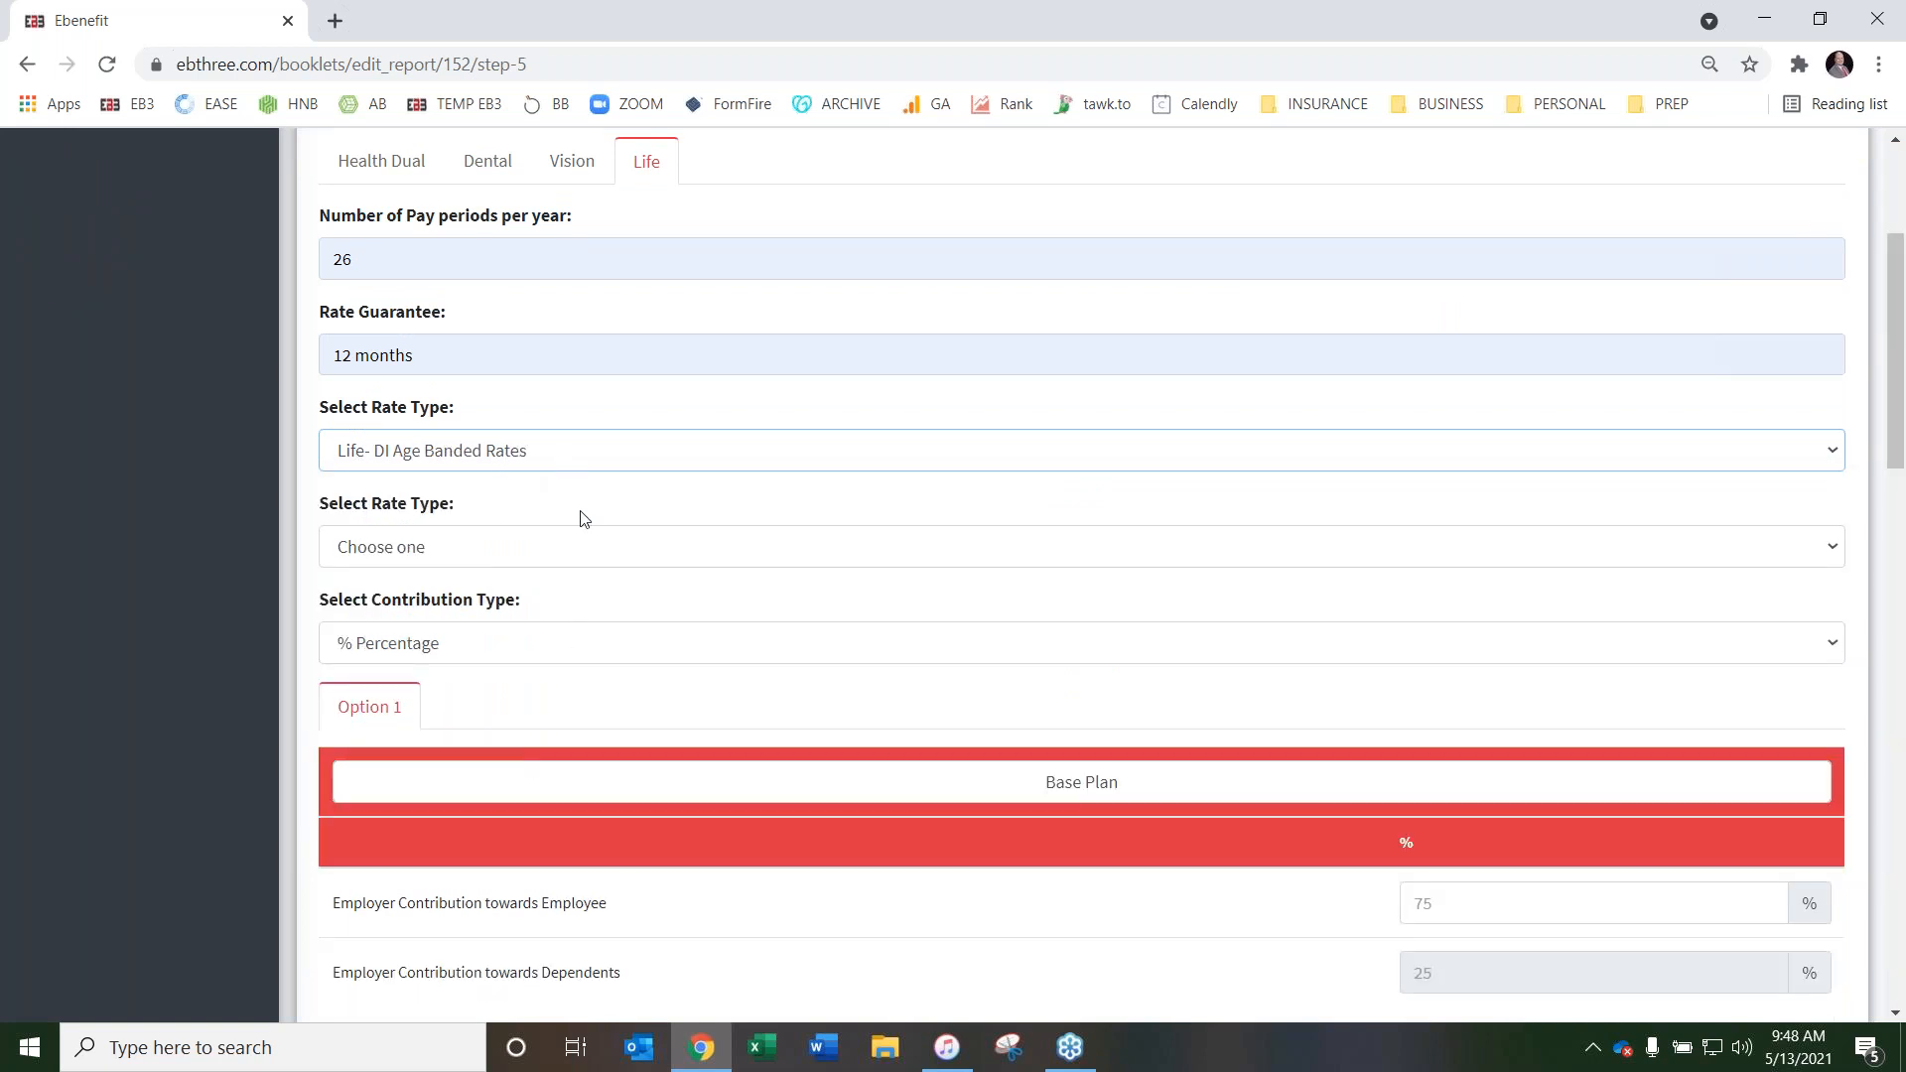
click(562, 557)
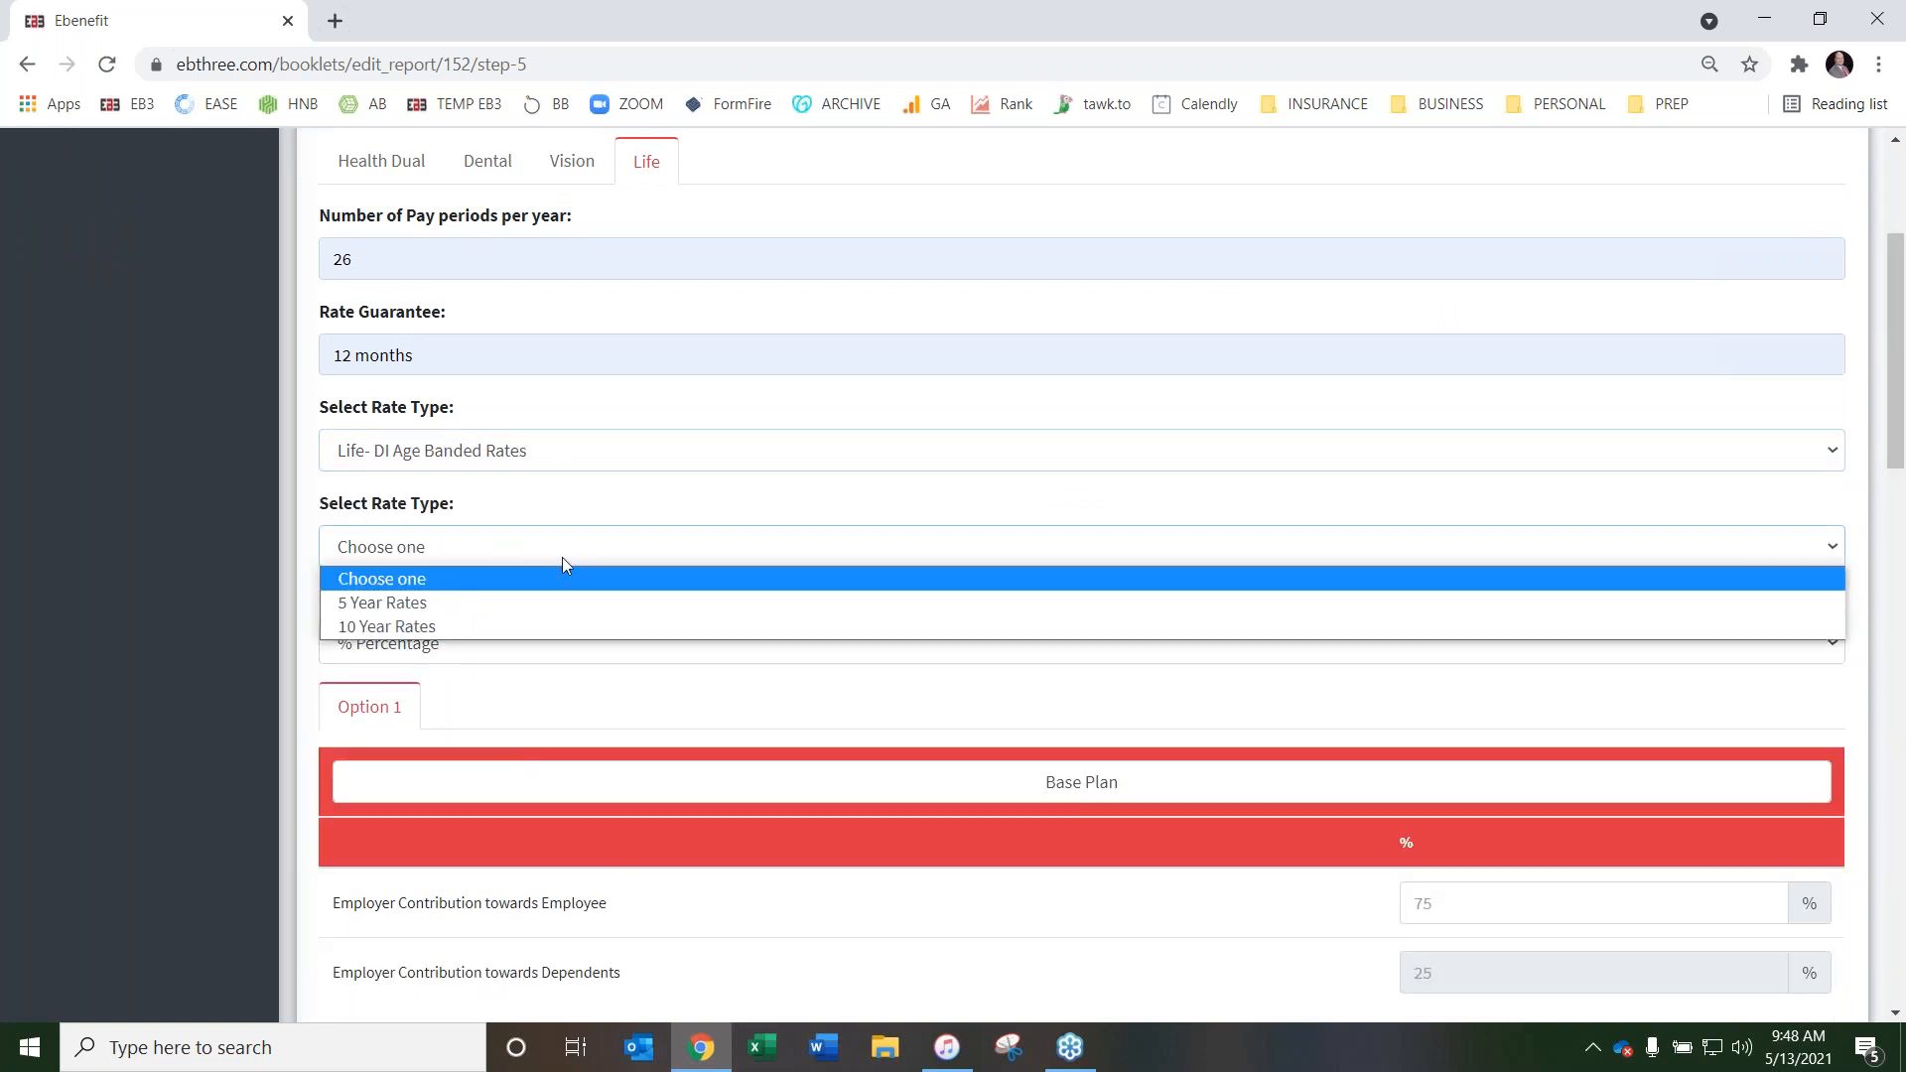
click(544, 625)
scroll(669, 557, down, 9)
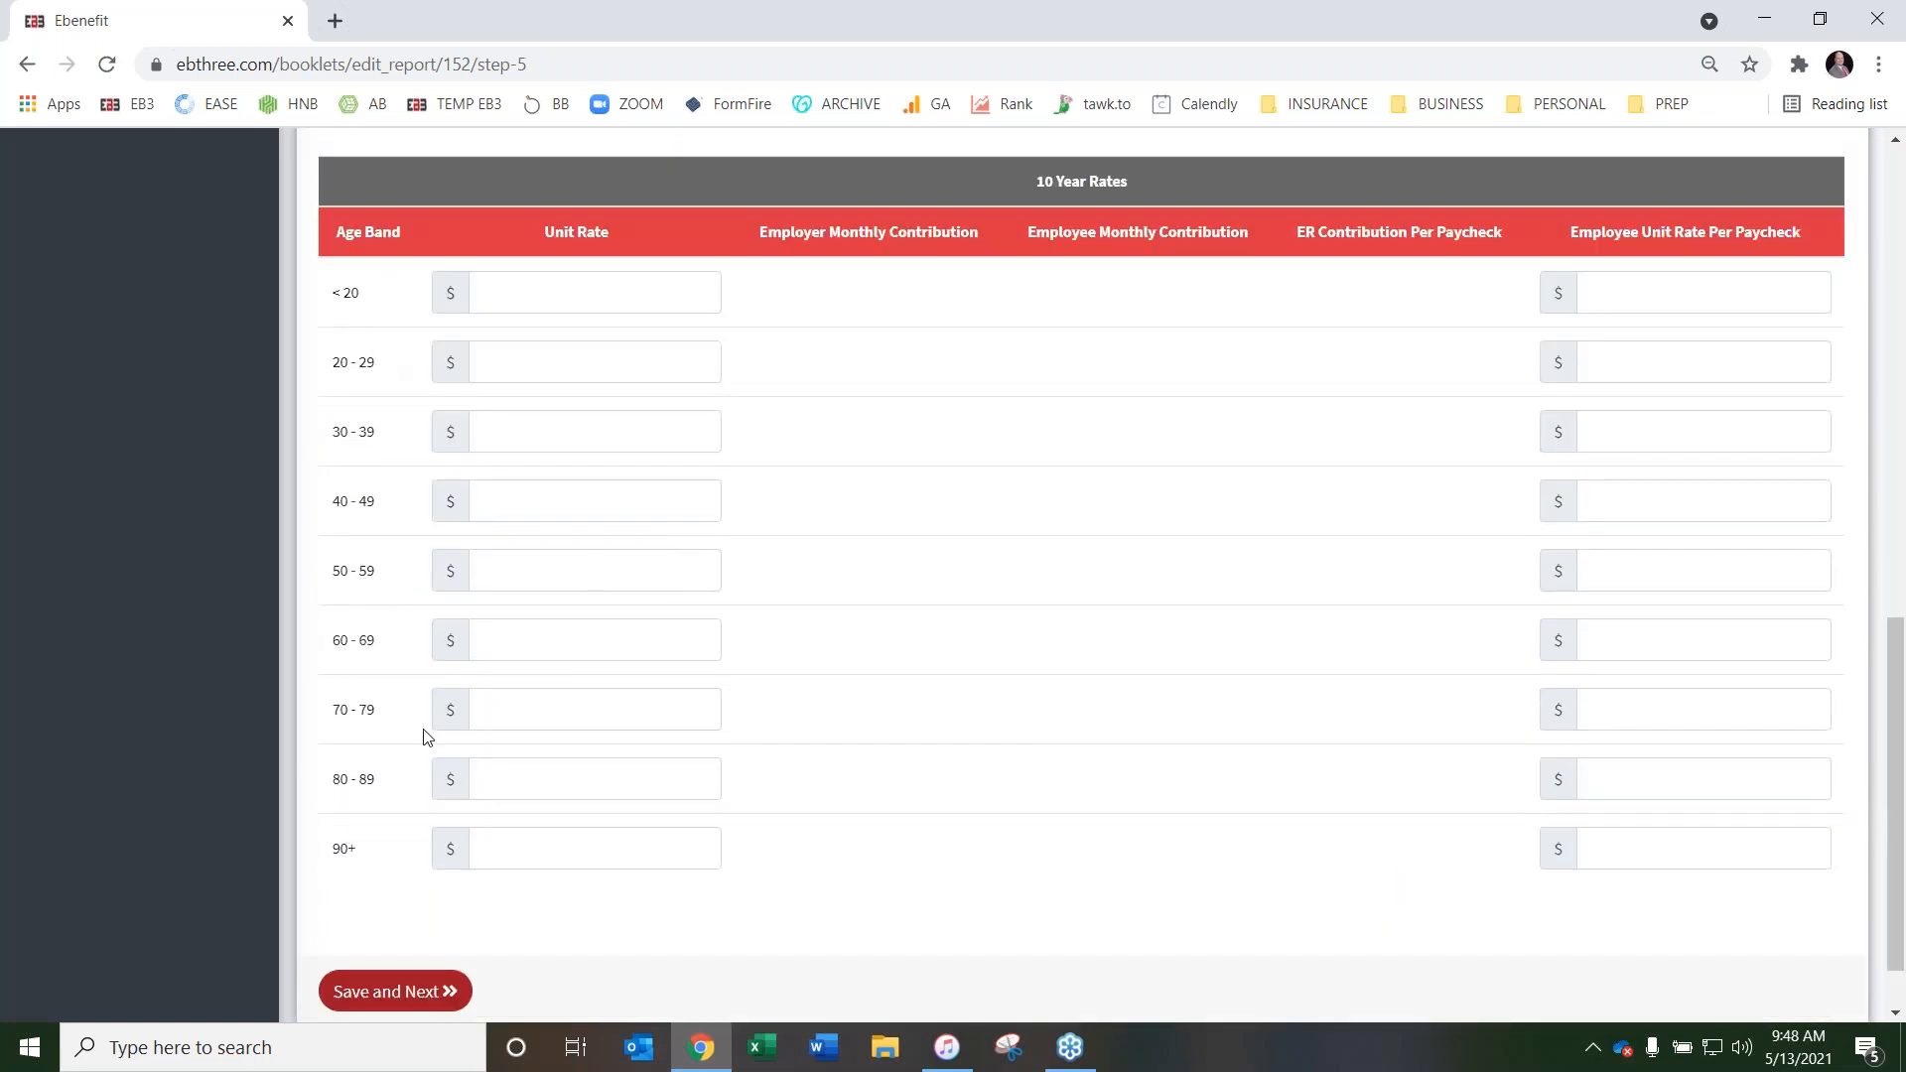
scroll(425, 737, up, 8)
Switch the Life age-banded table to 5 Year Rates and examine the age bands
click(502, 419)
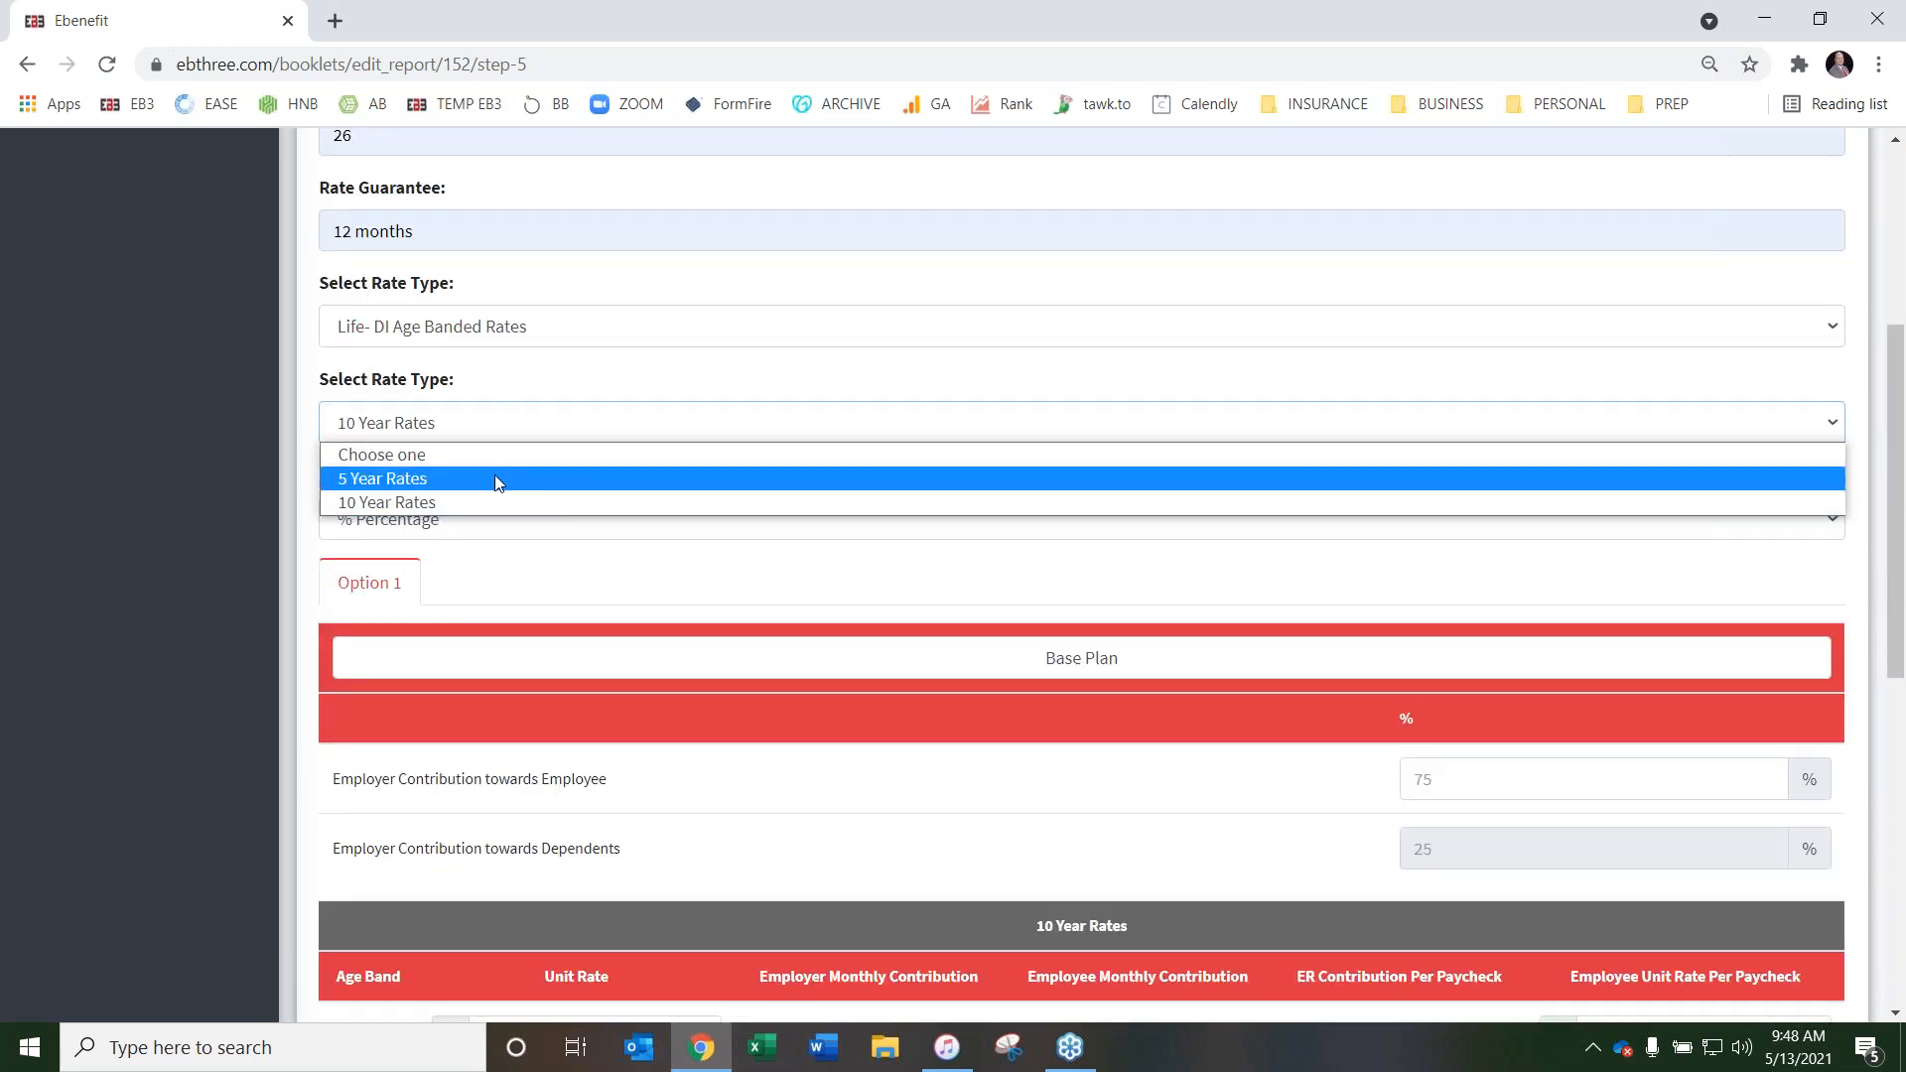
click(495, 480)
scroll(411, 692, down, 10)
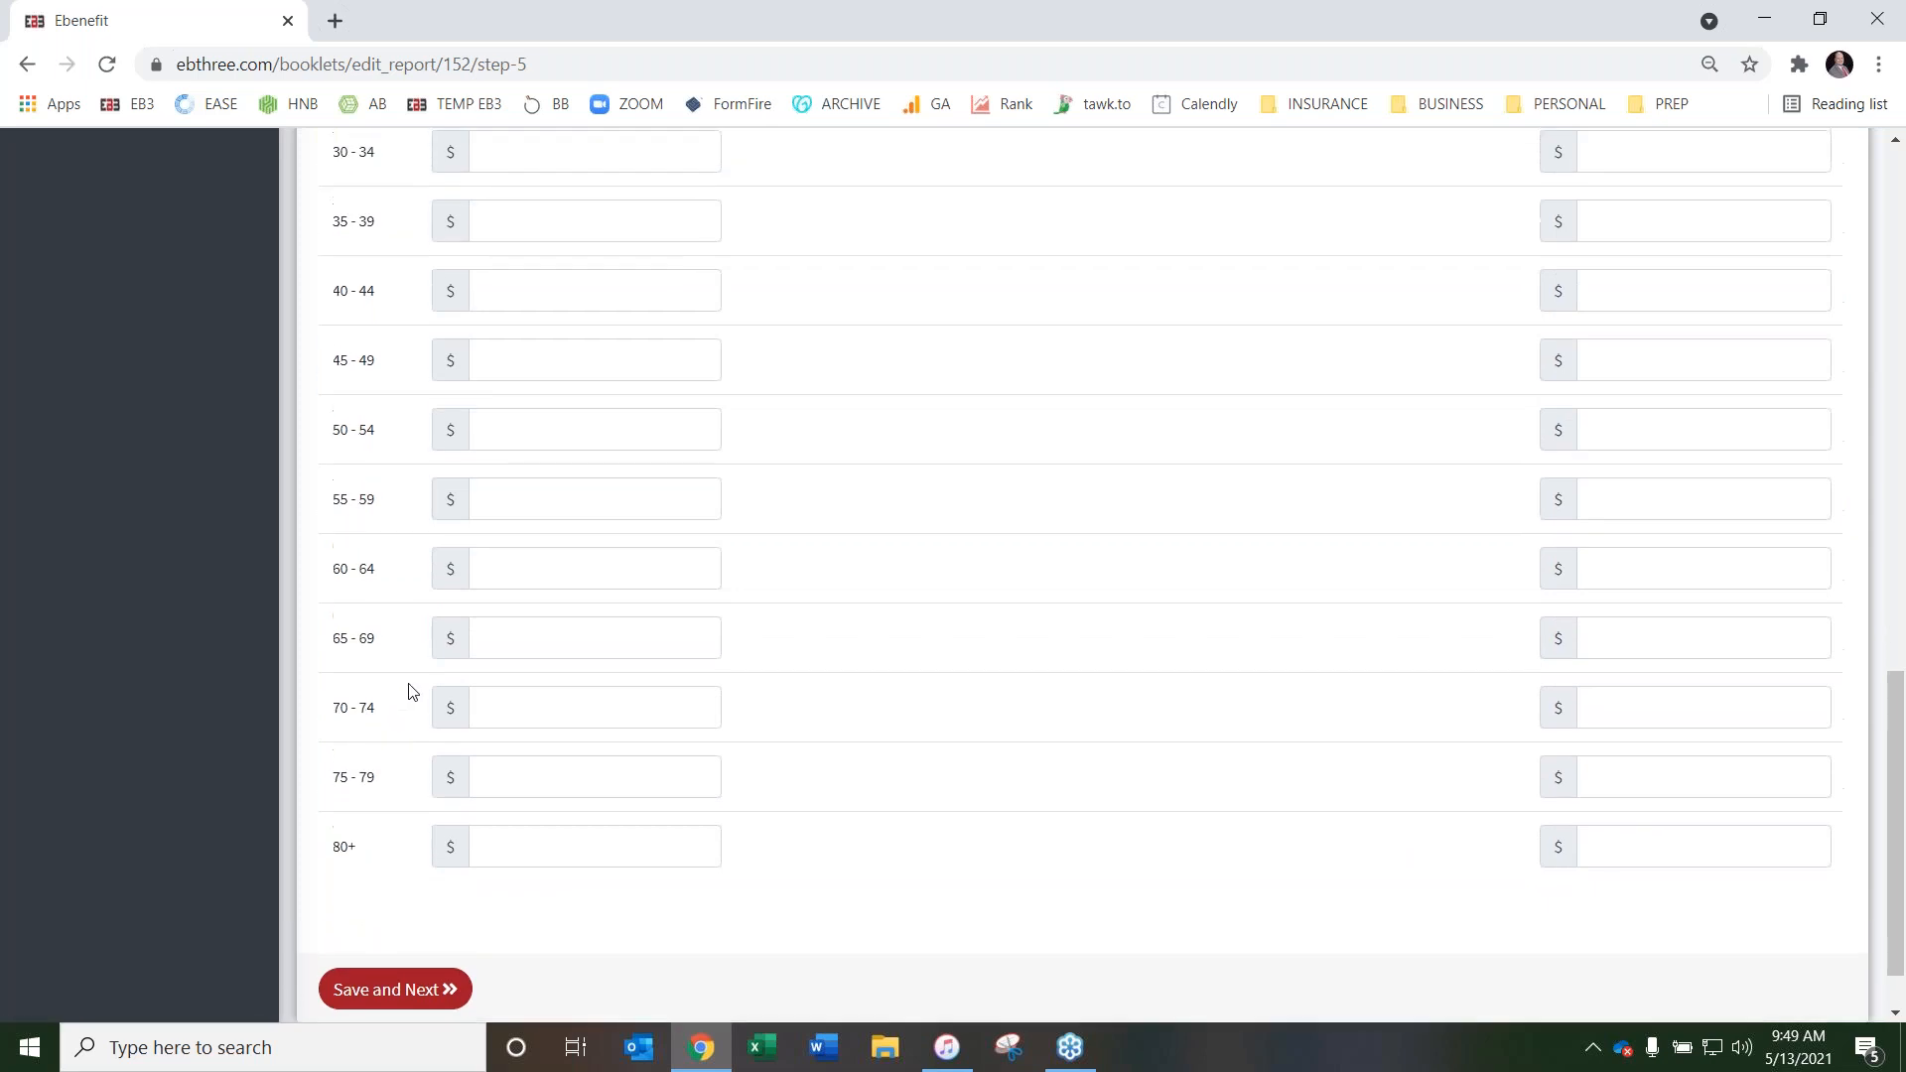
scroll(412, 691, up, 10)
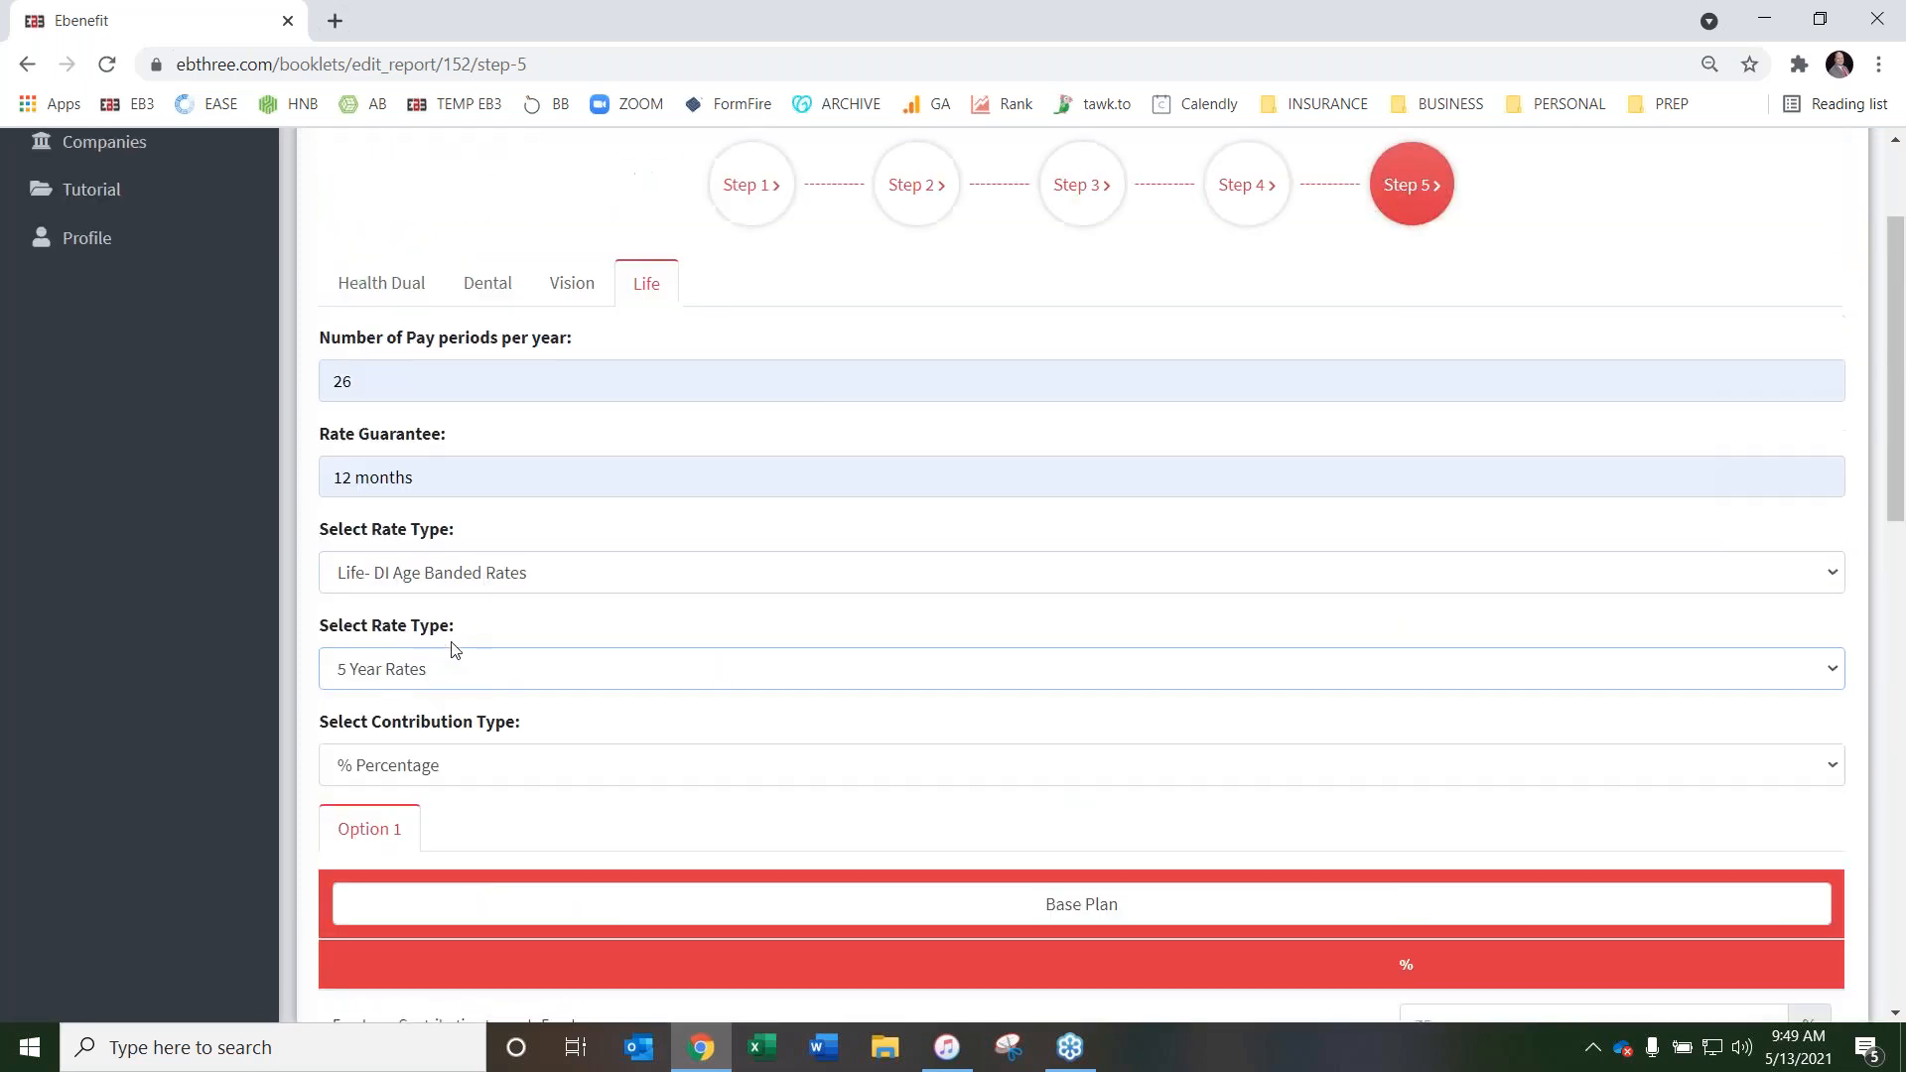
Return the Life rate type to Life- DI Unit Rate
click(544, 690)
click(566, 570)
click(566, 573)
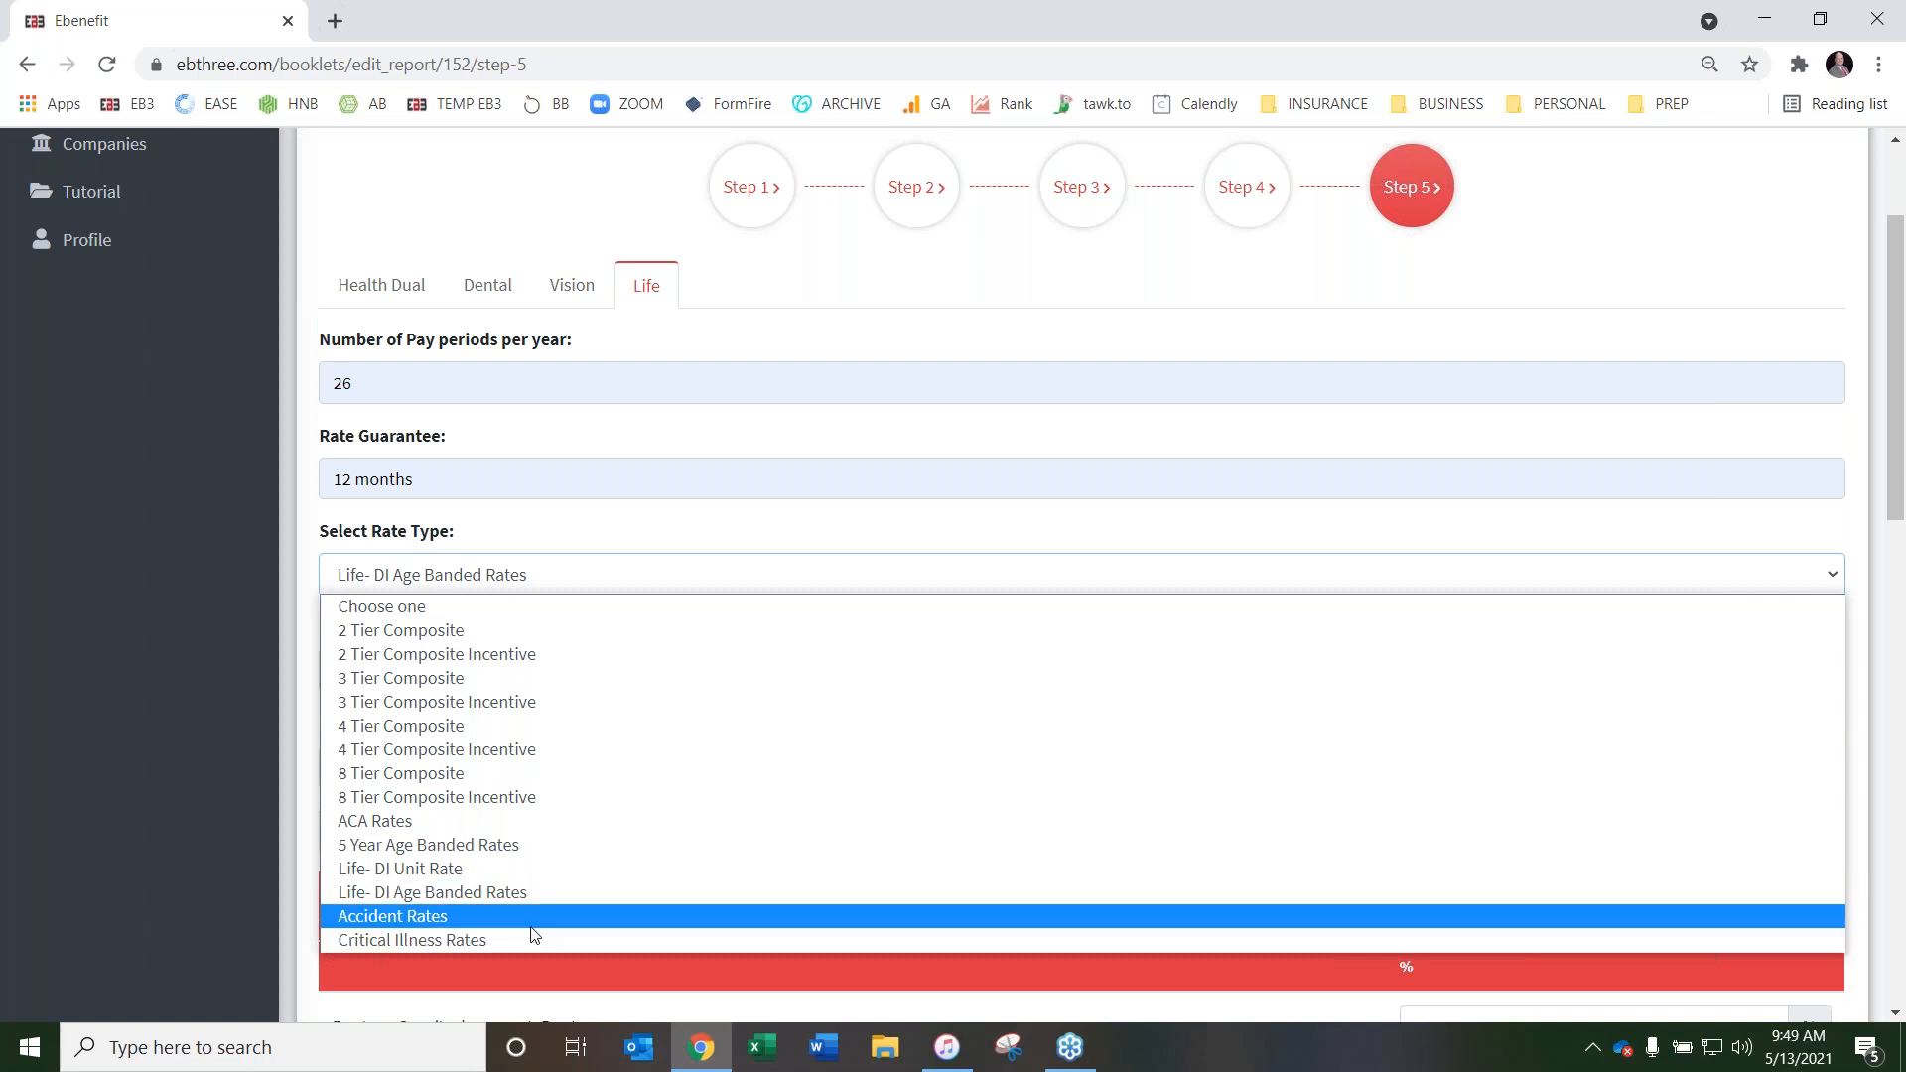
click(517, 870)
scroll(1902, 898, down, 1)
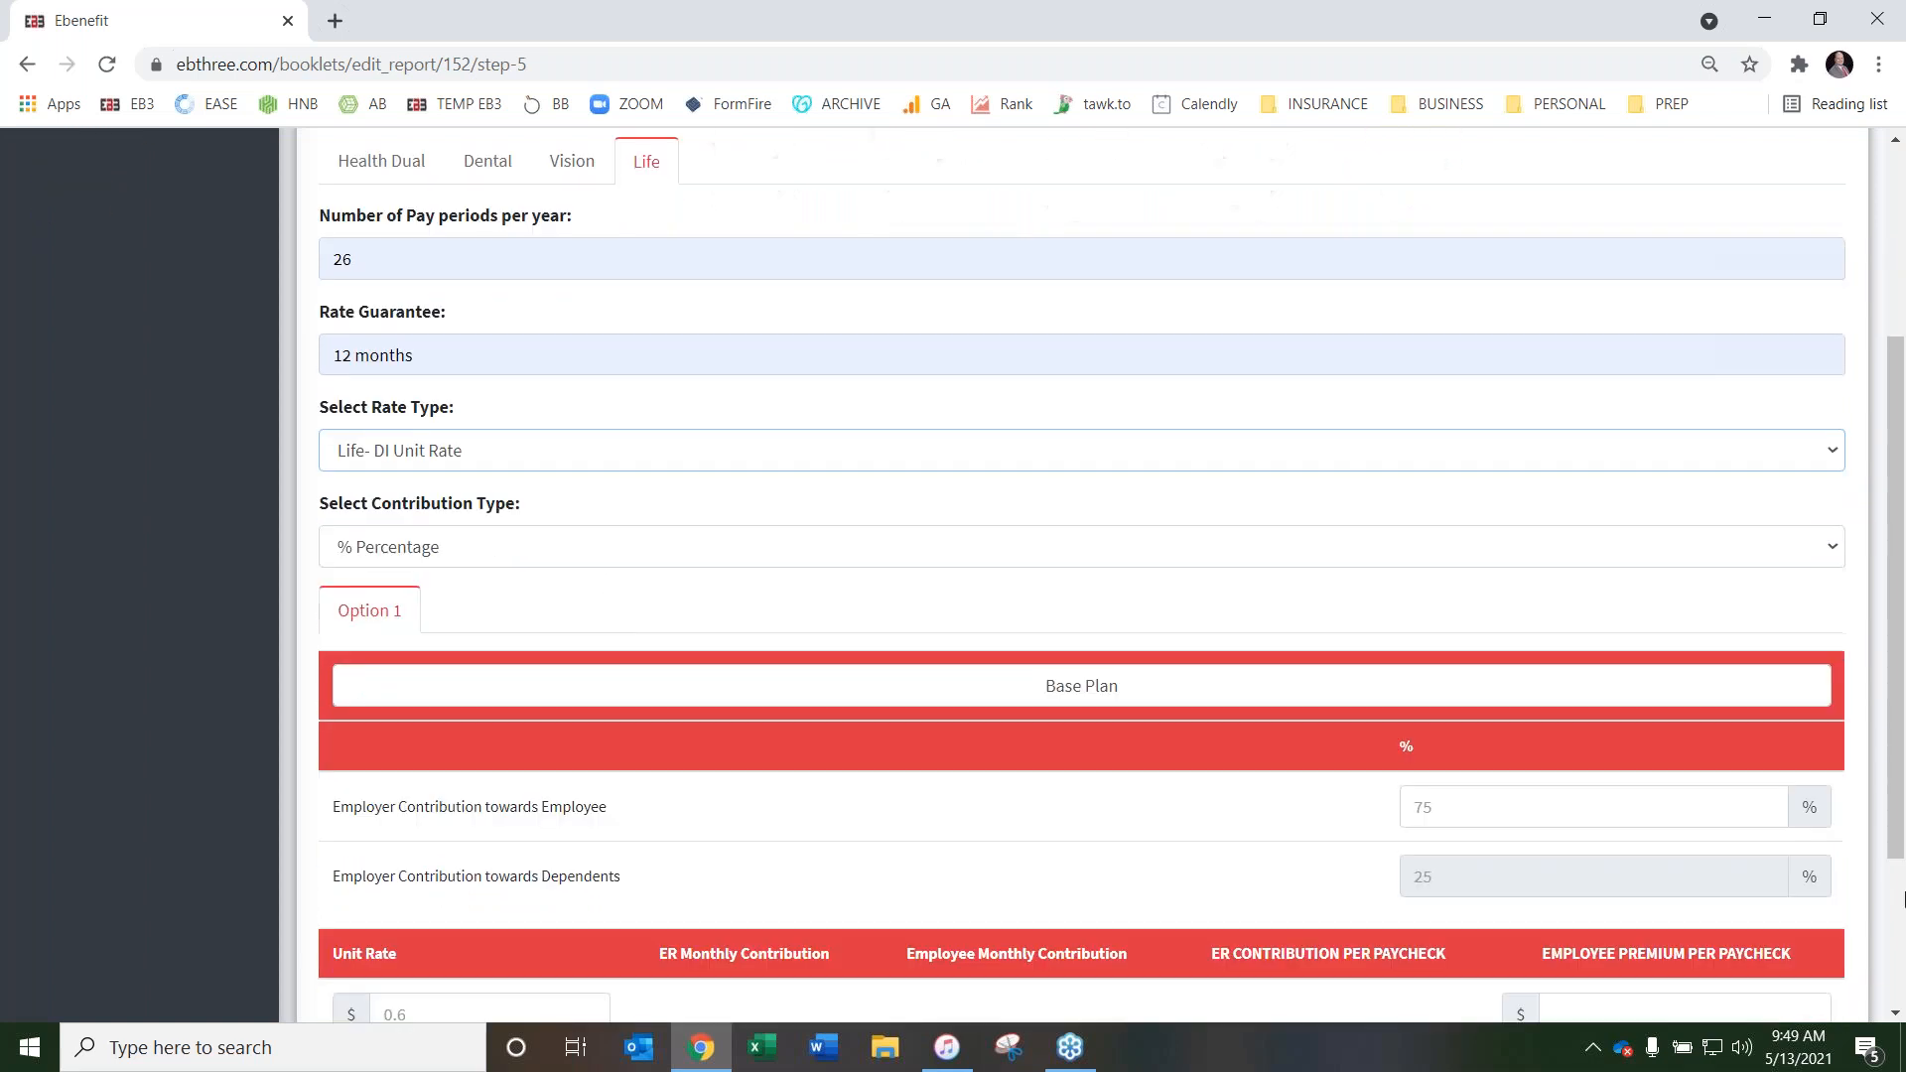
Set the Life base plan's employer contribution towards the employee to 100%
click(1454, 814)
text(75)
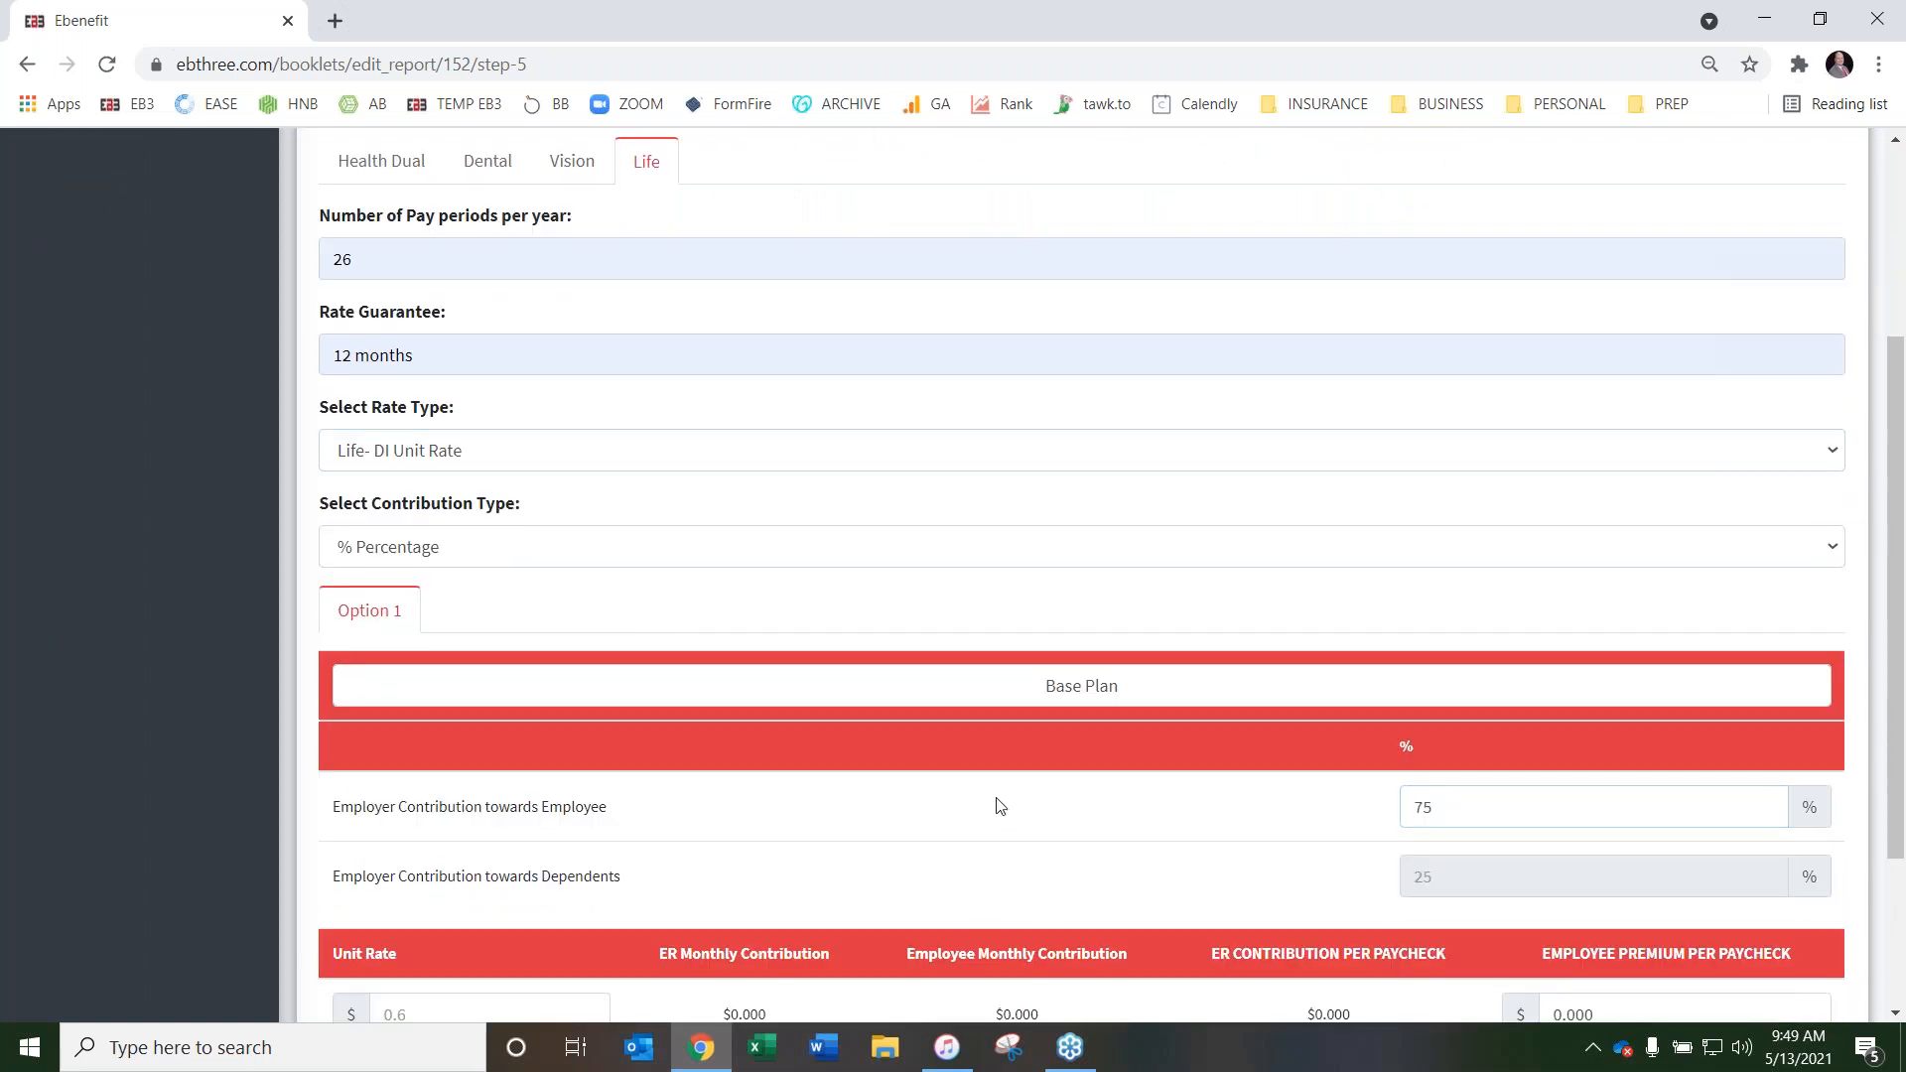
scroll(1000, 800, down, 2)
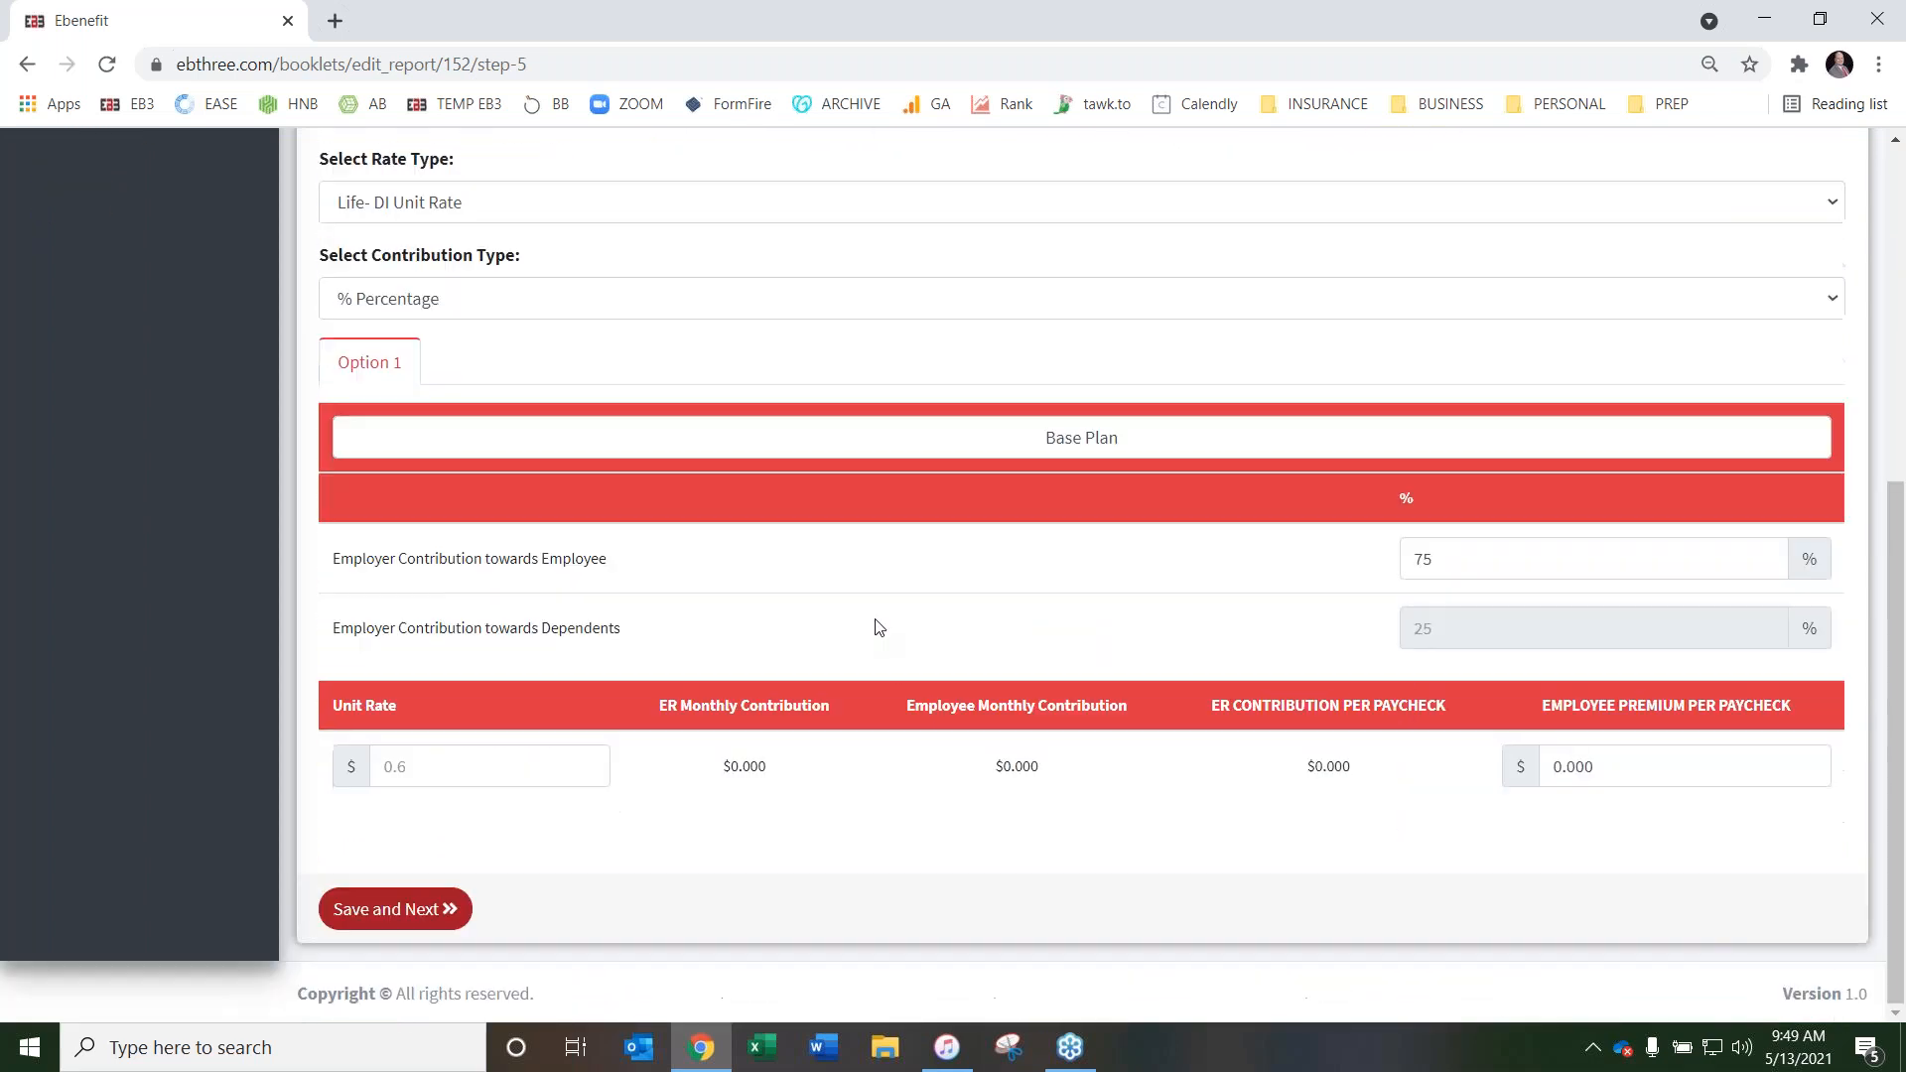
drag(1429, 562, 1343, 564)
text(100)
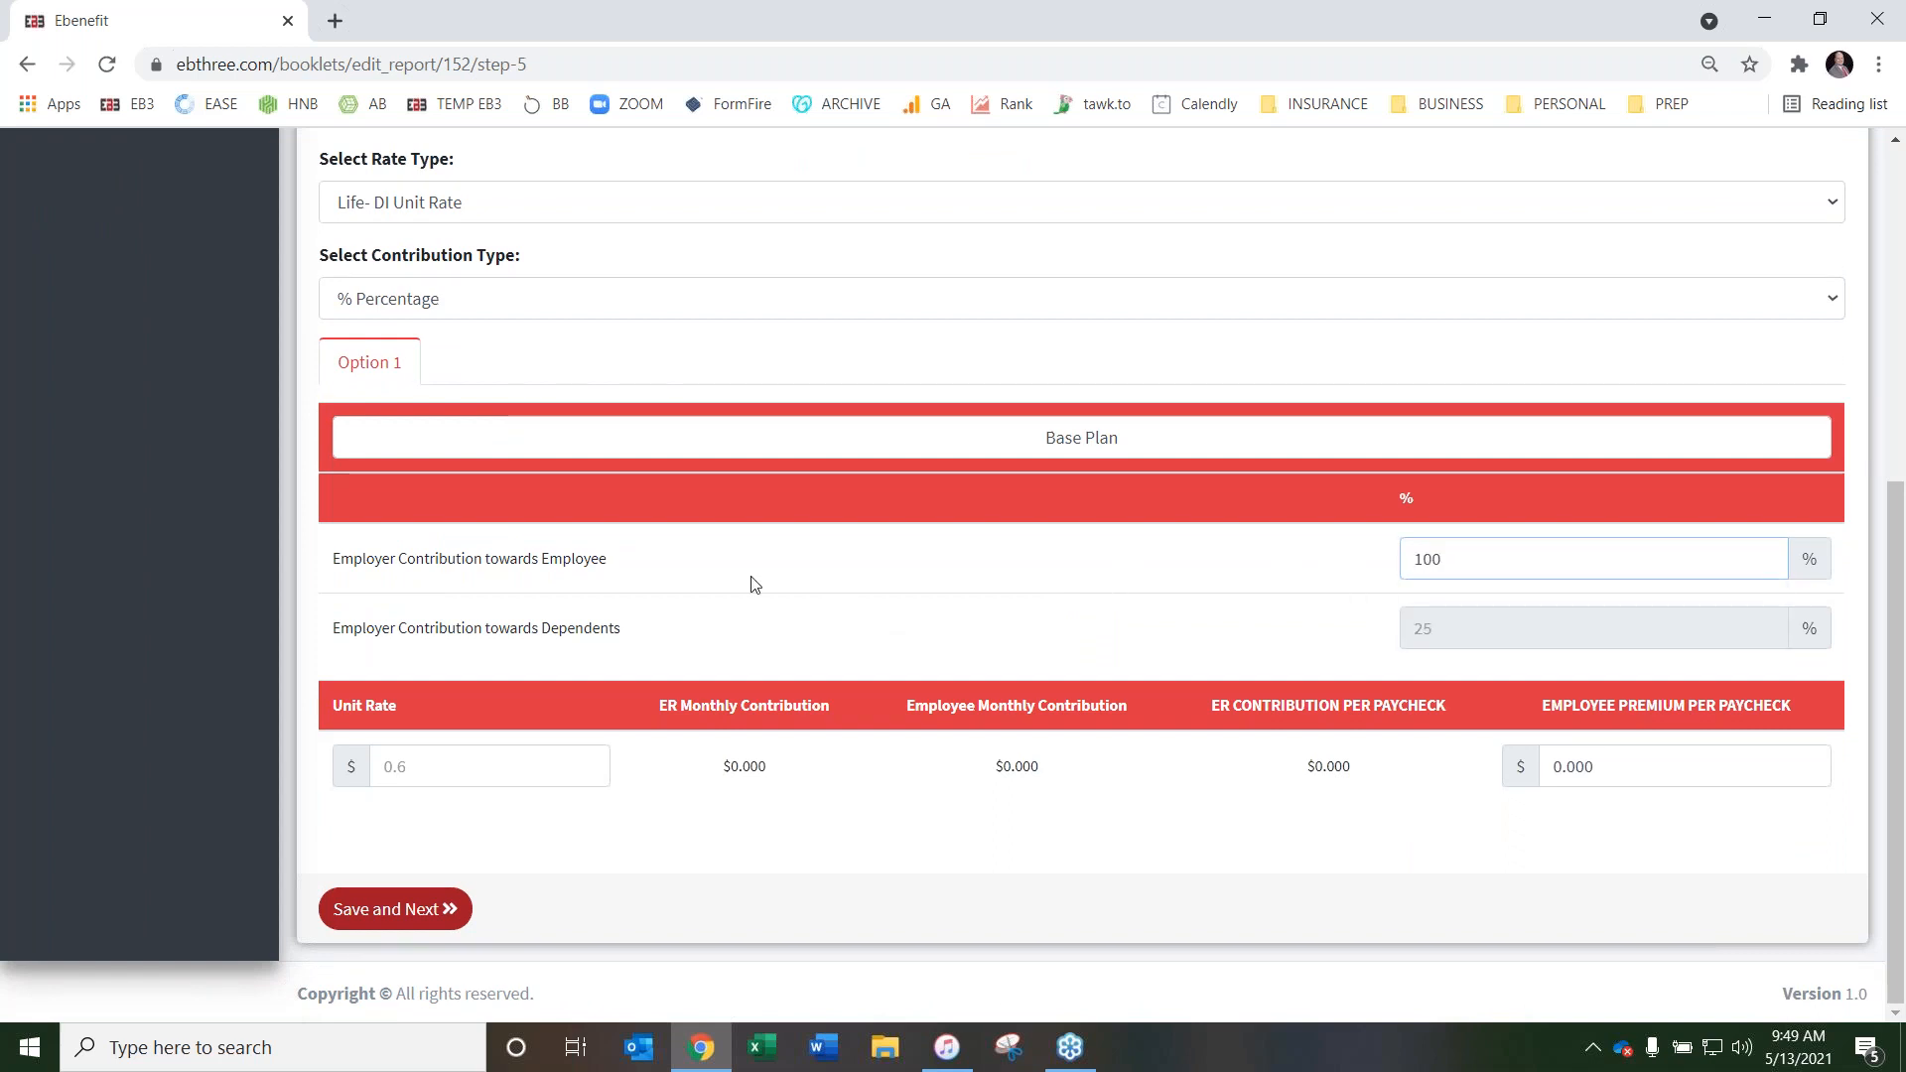
Enter a unit rate of $.5 for the Life base plan
click(493, 778)
text(3.)
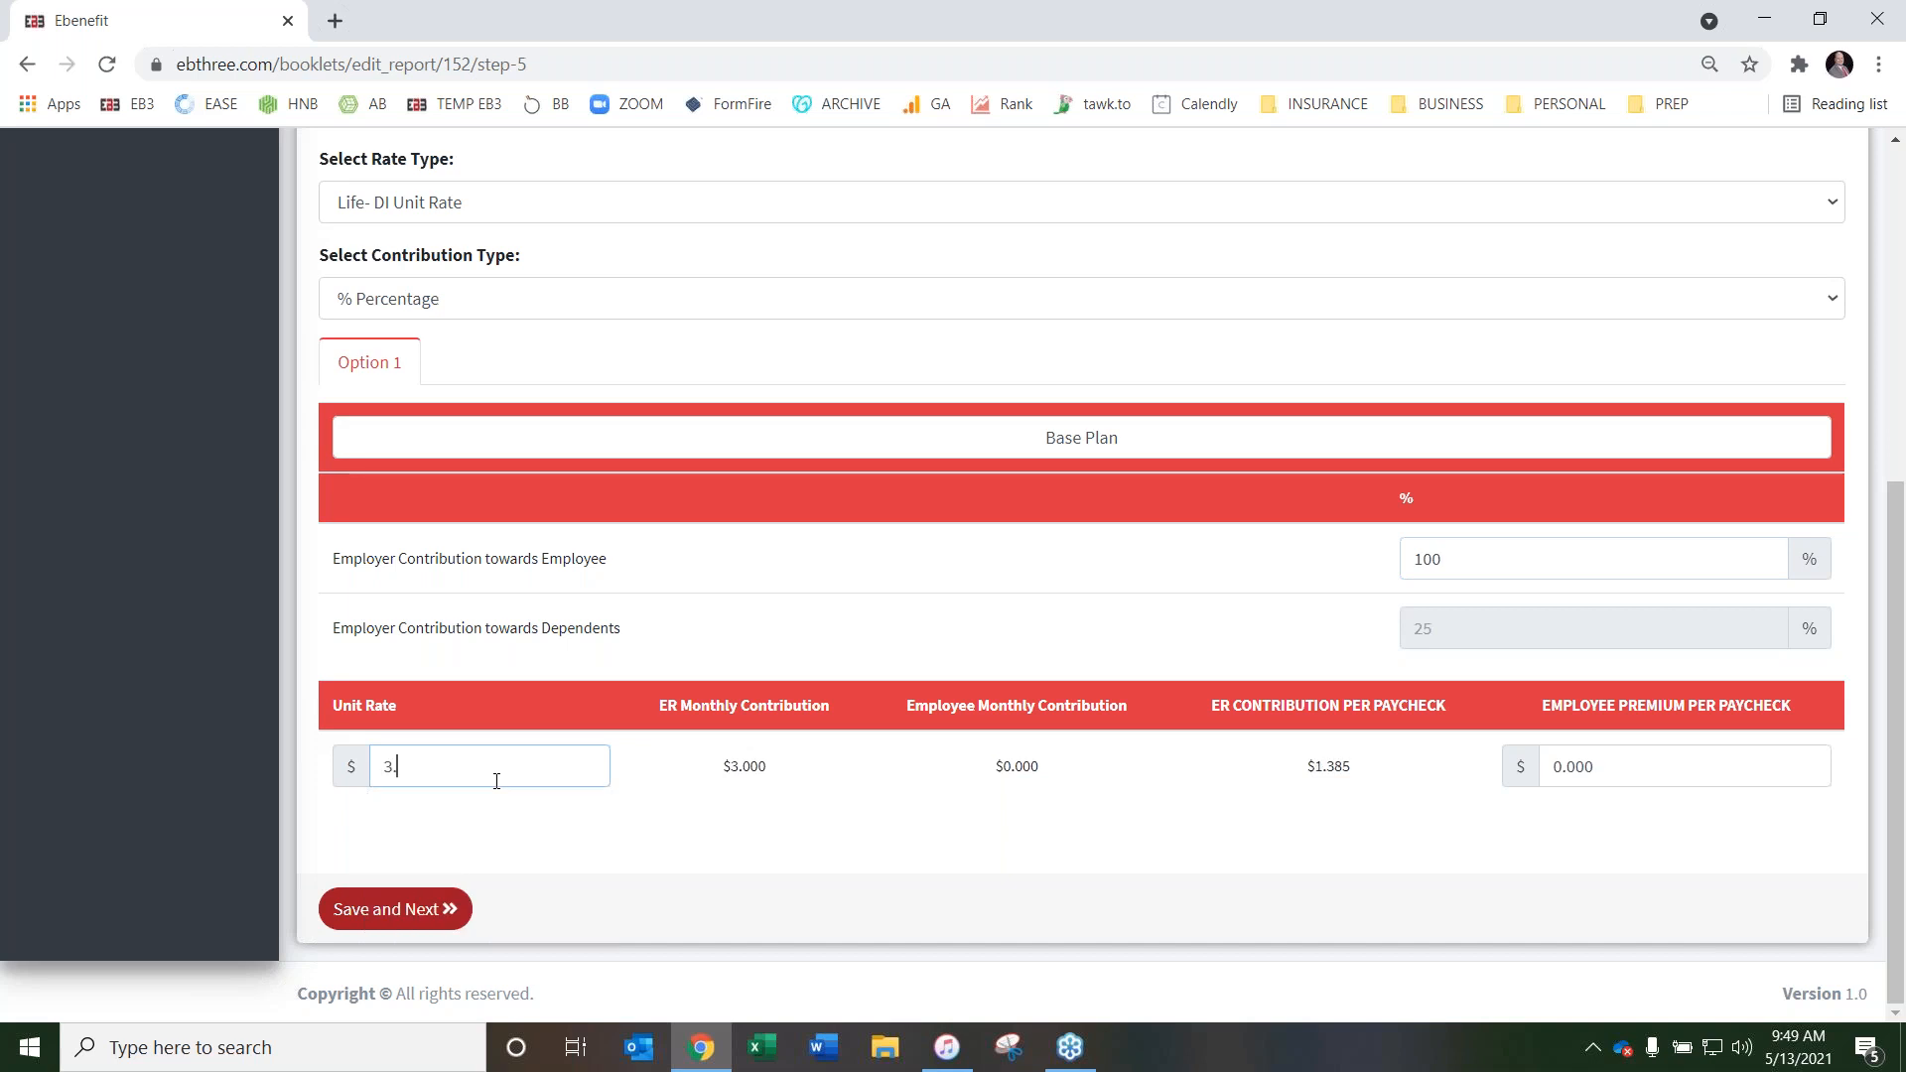
key(BackSpace)
key(BackSpace)
text(.5)
click(763, 838)
Review the Life rate settings and save Step 5 to complete the booklet
scroll(702, 838, up, 4)
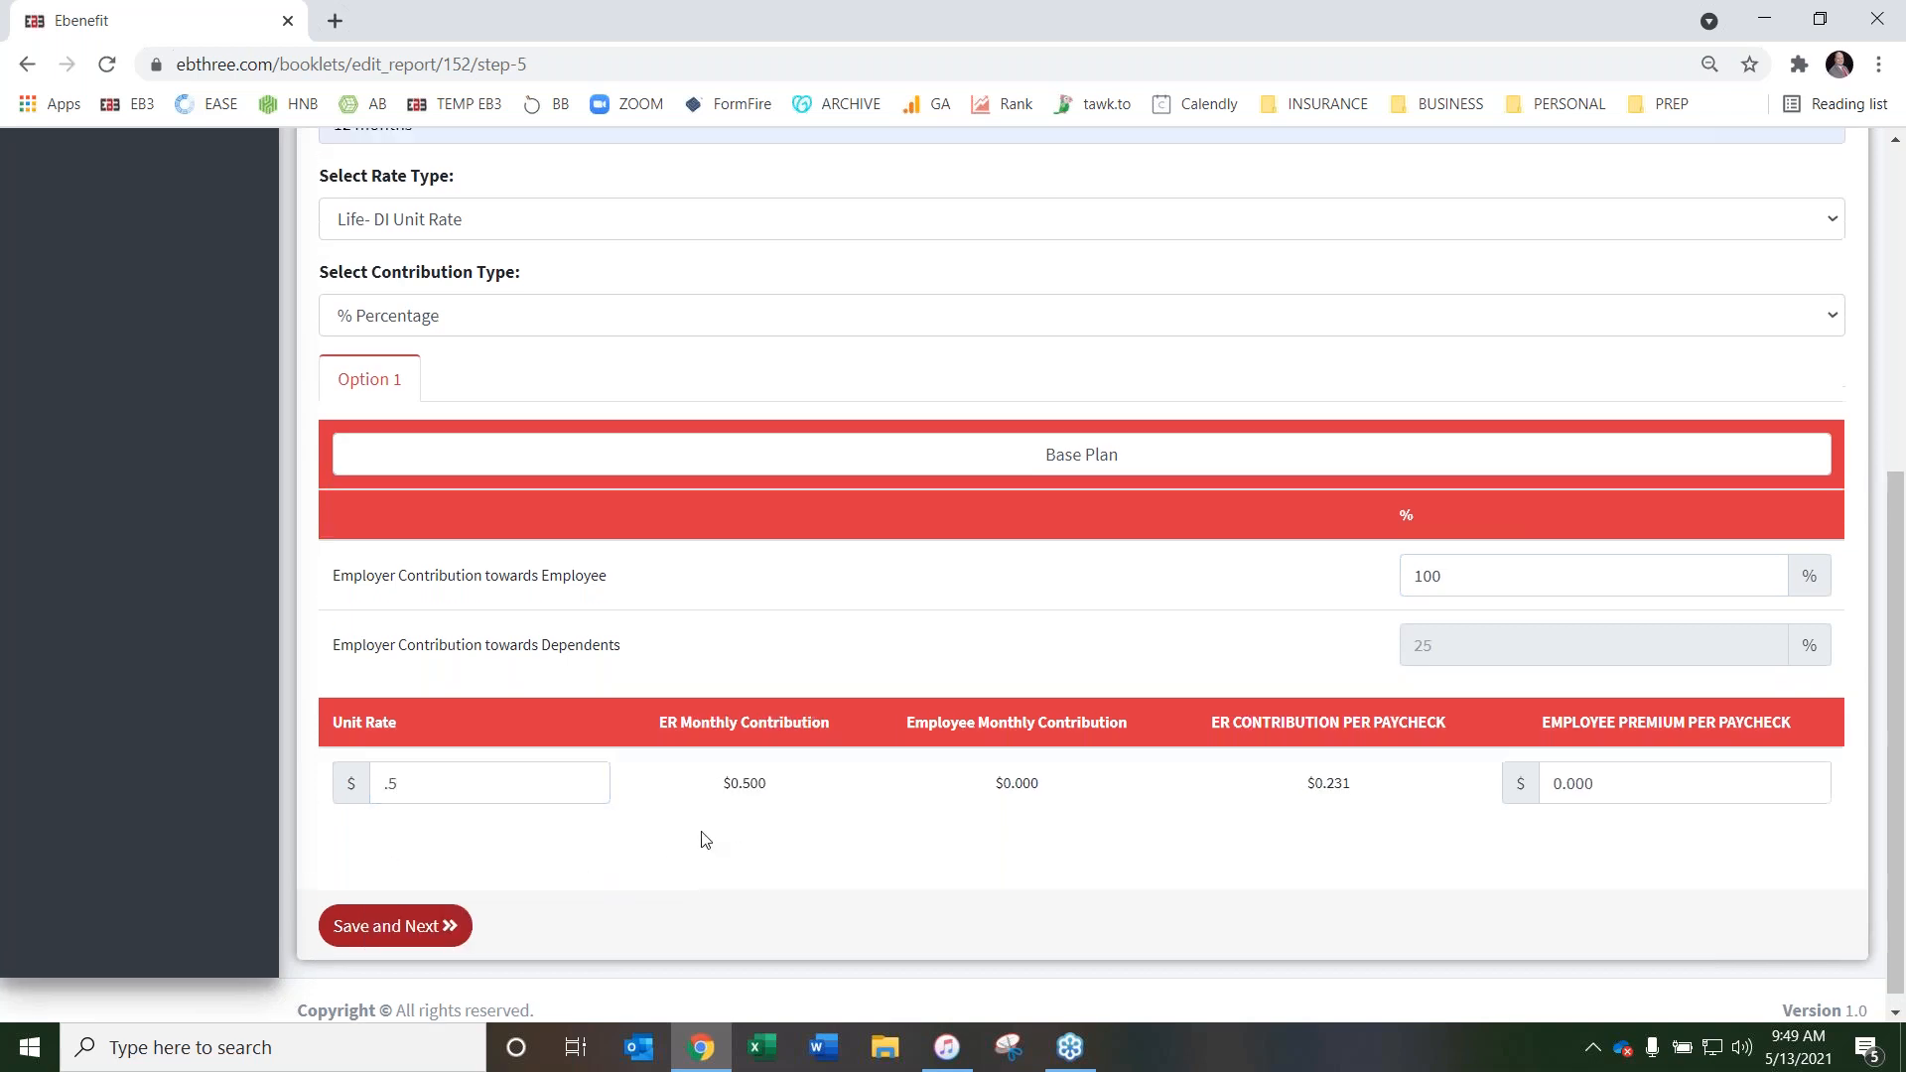
scroll(655, 574, down, 4)
scroll(668, 583, up, 6)
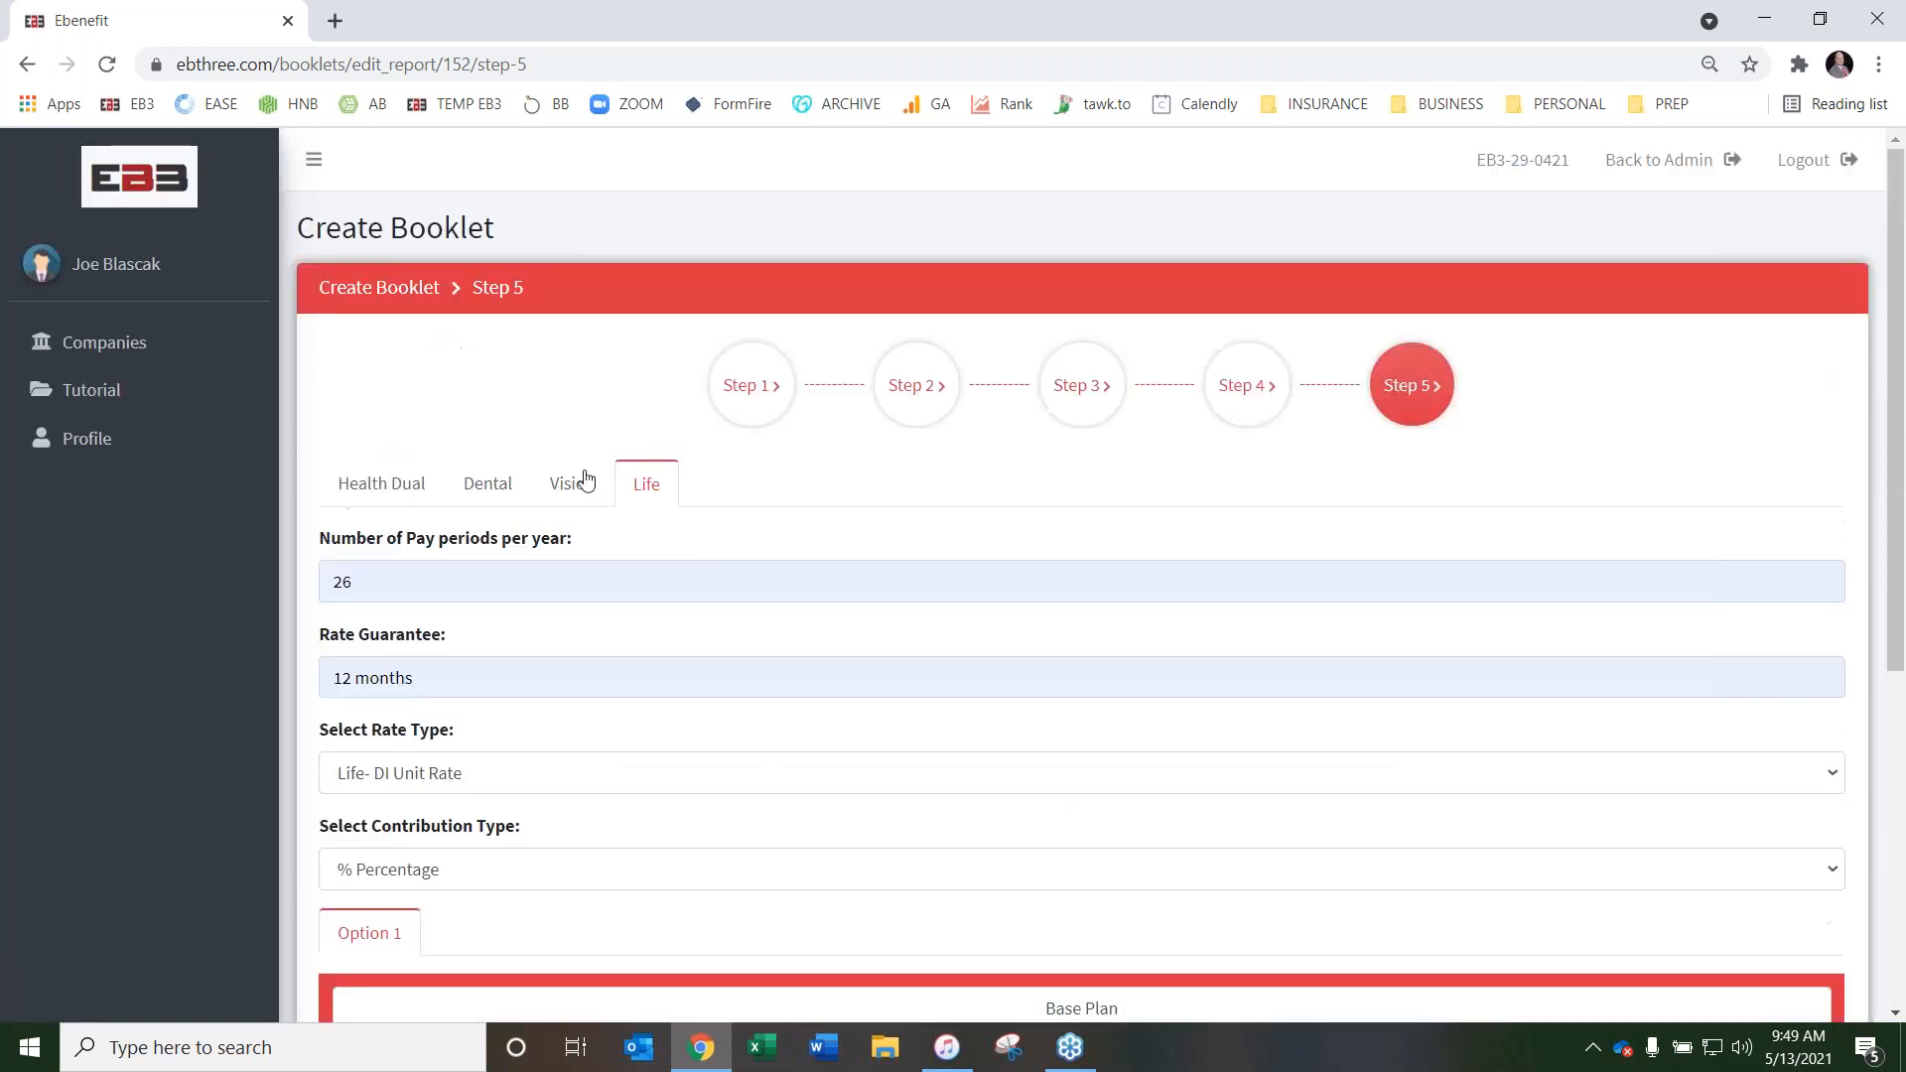
scroll(1012, 493, down, 6)
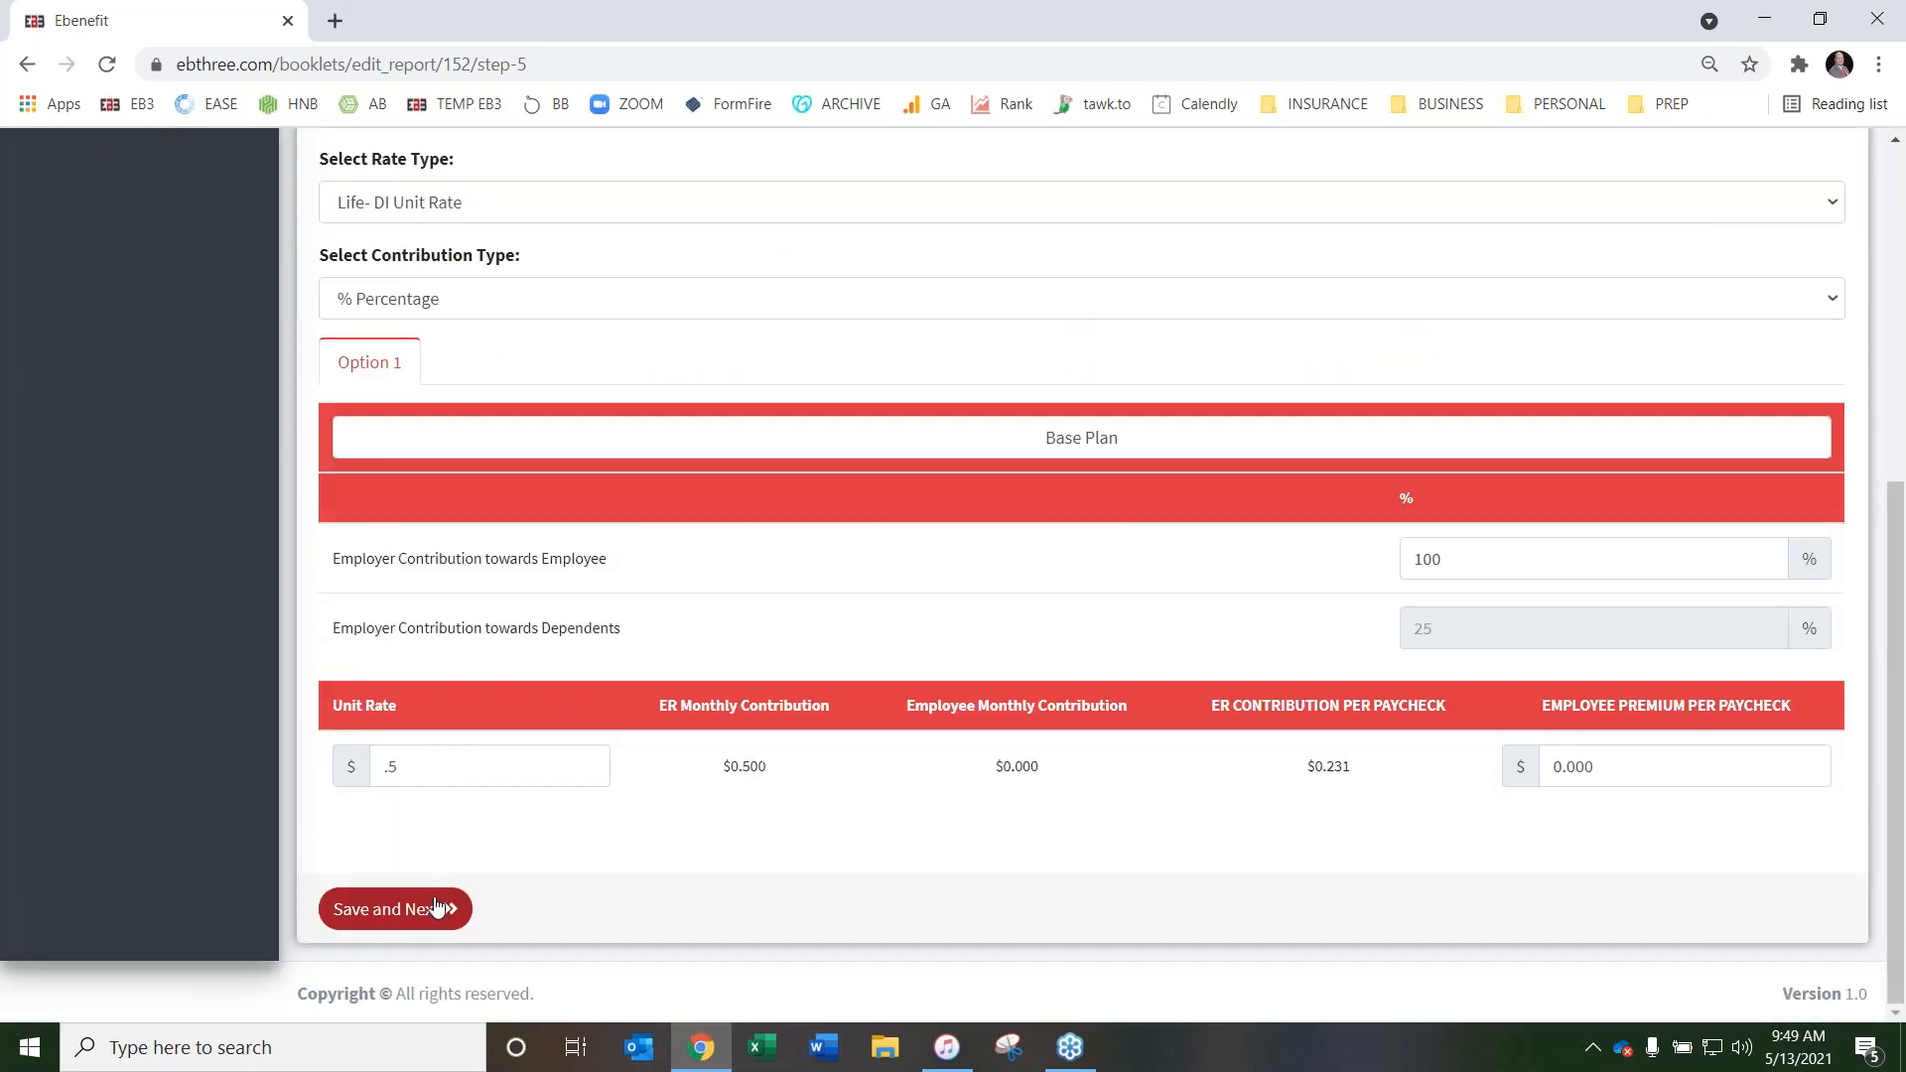
click(405, 918)
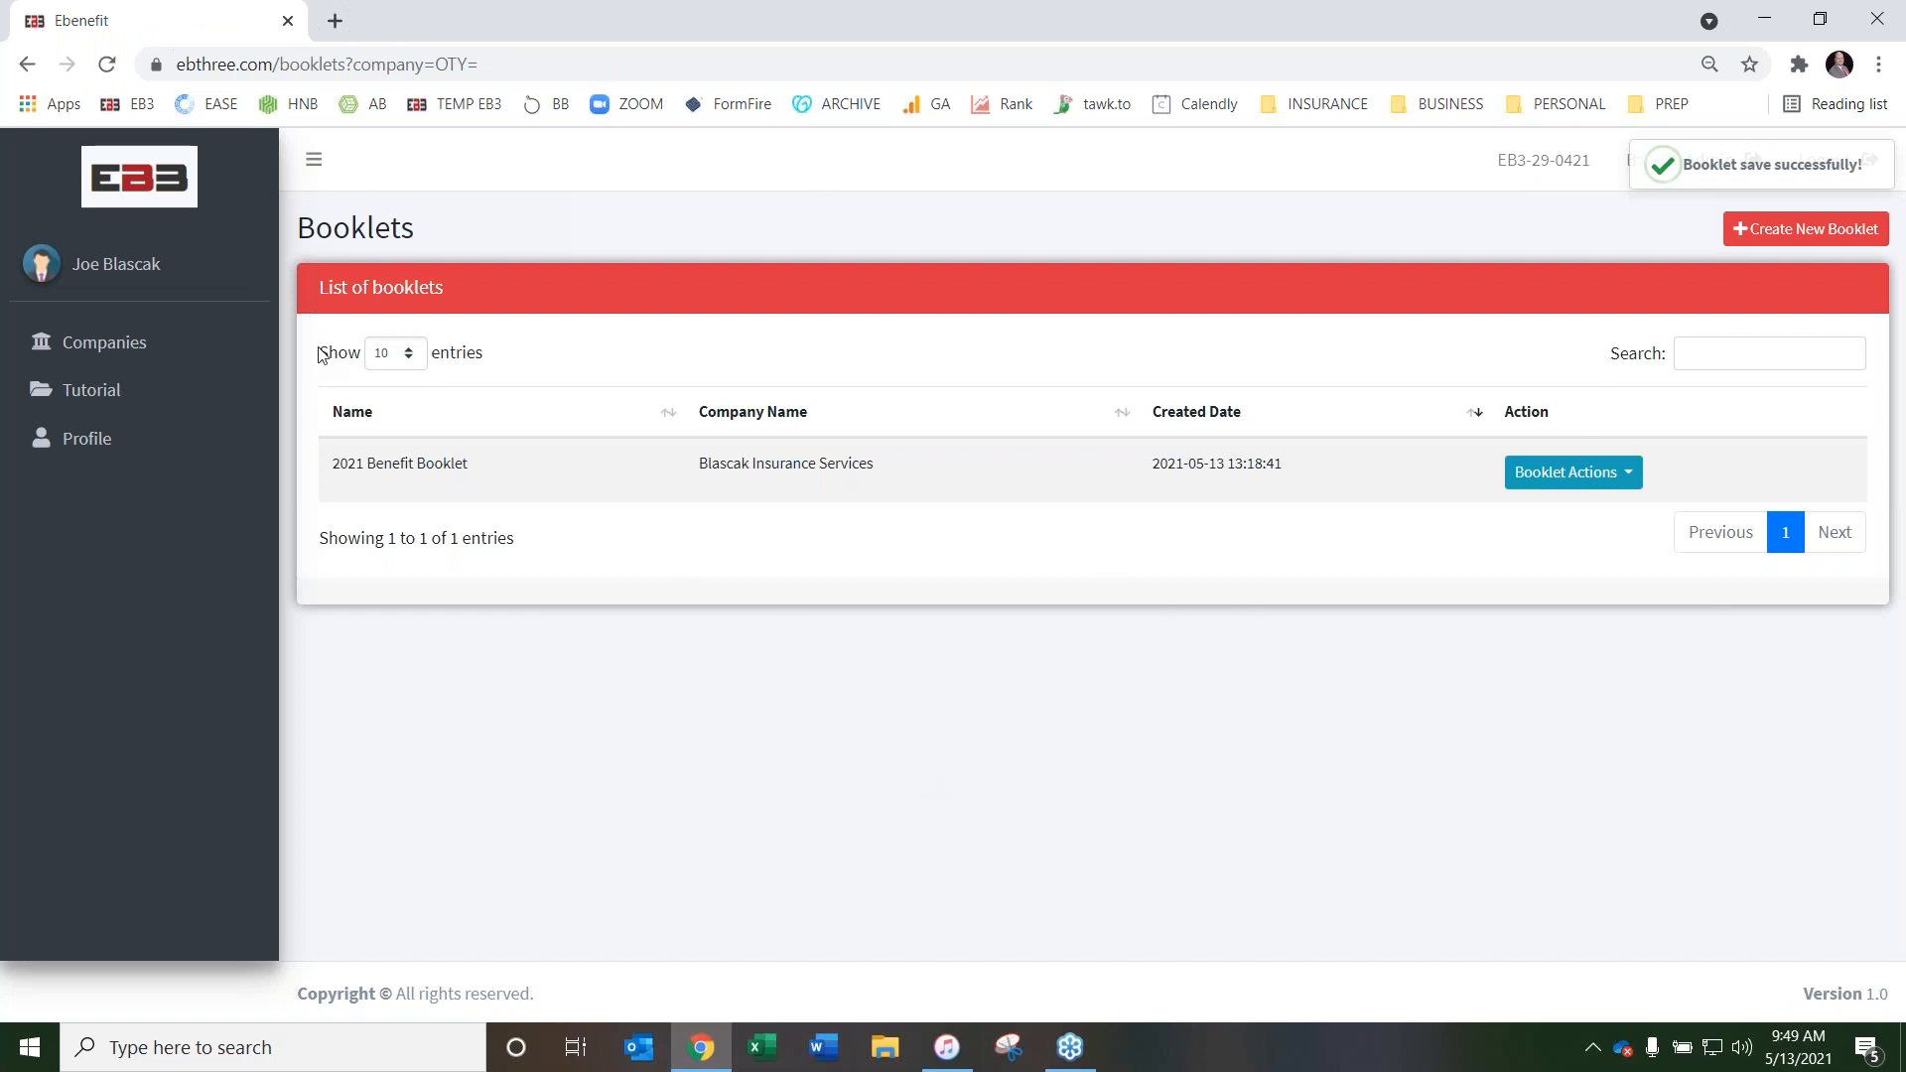
Open the saved 2021 Benefit Booklet for viewing from the list of booklets
click(1579, 478)
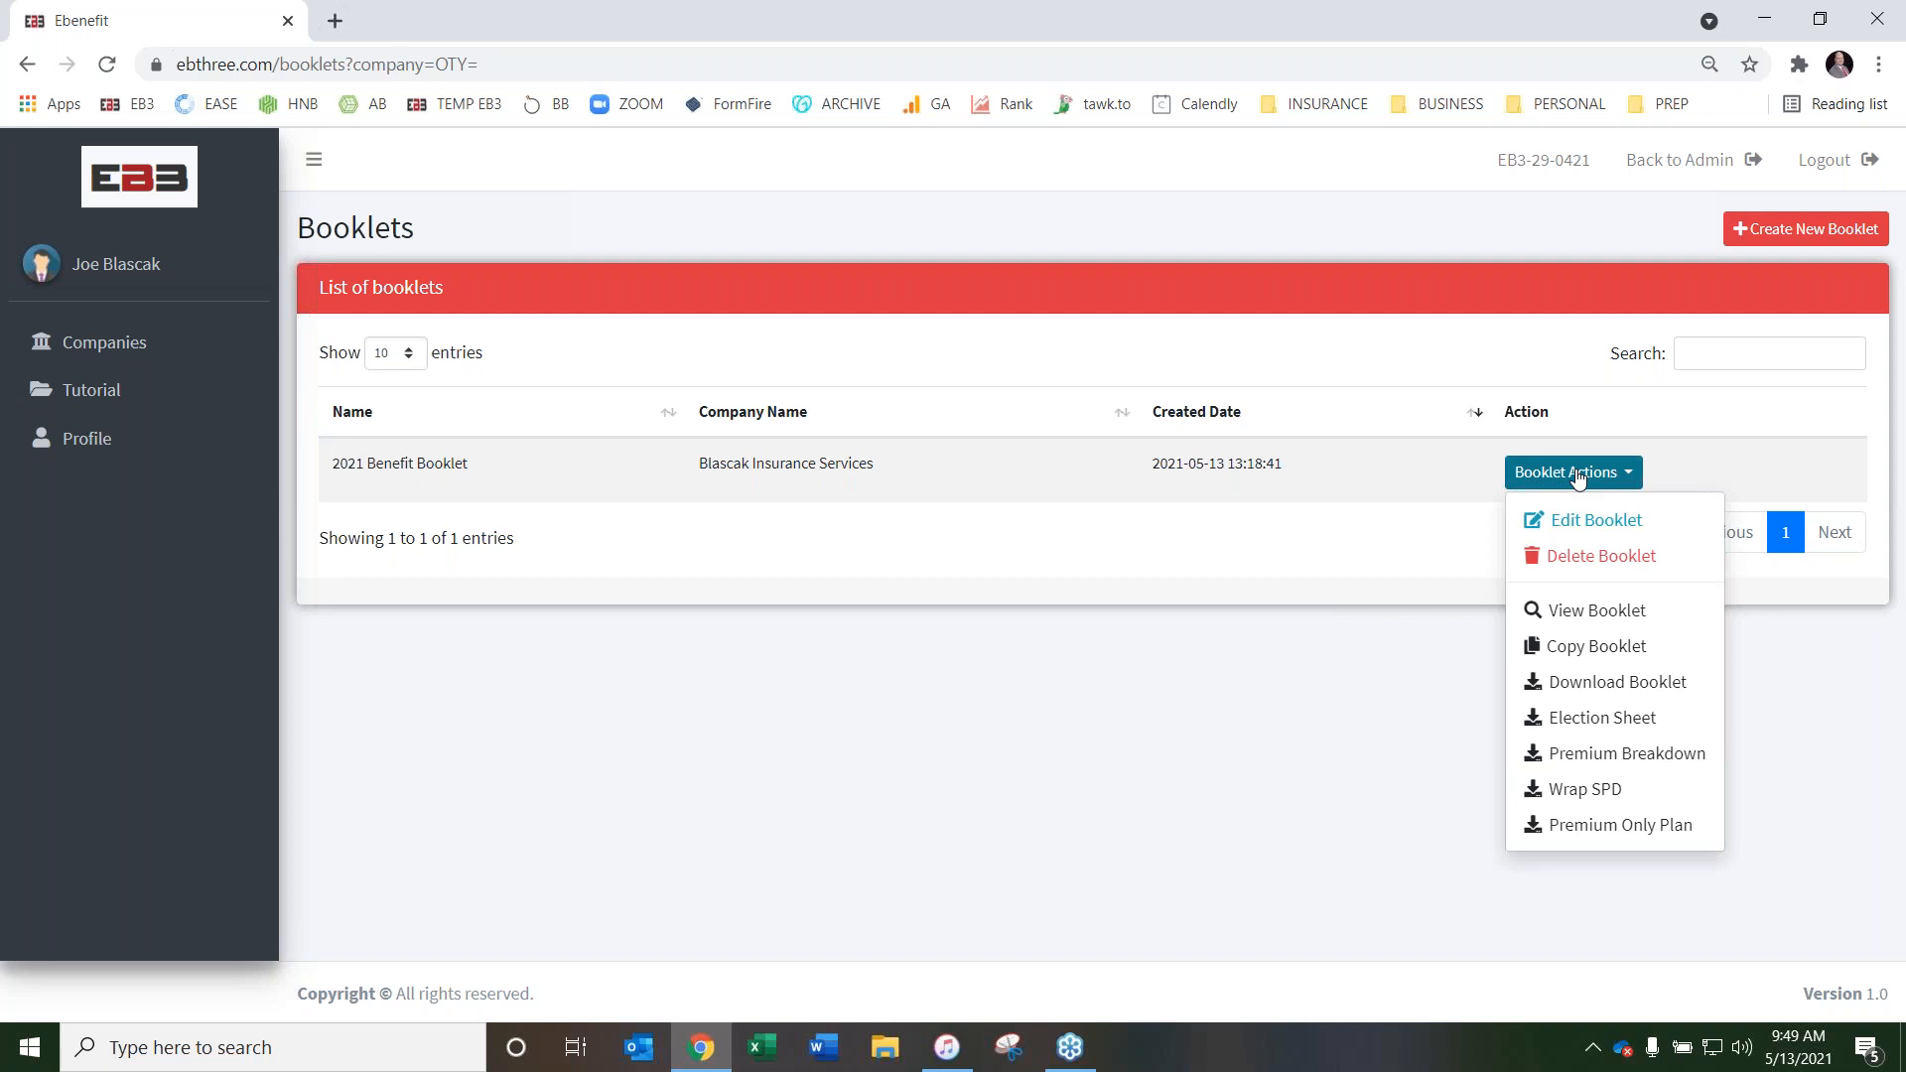
click(1589, 613)
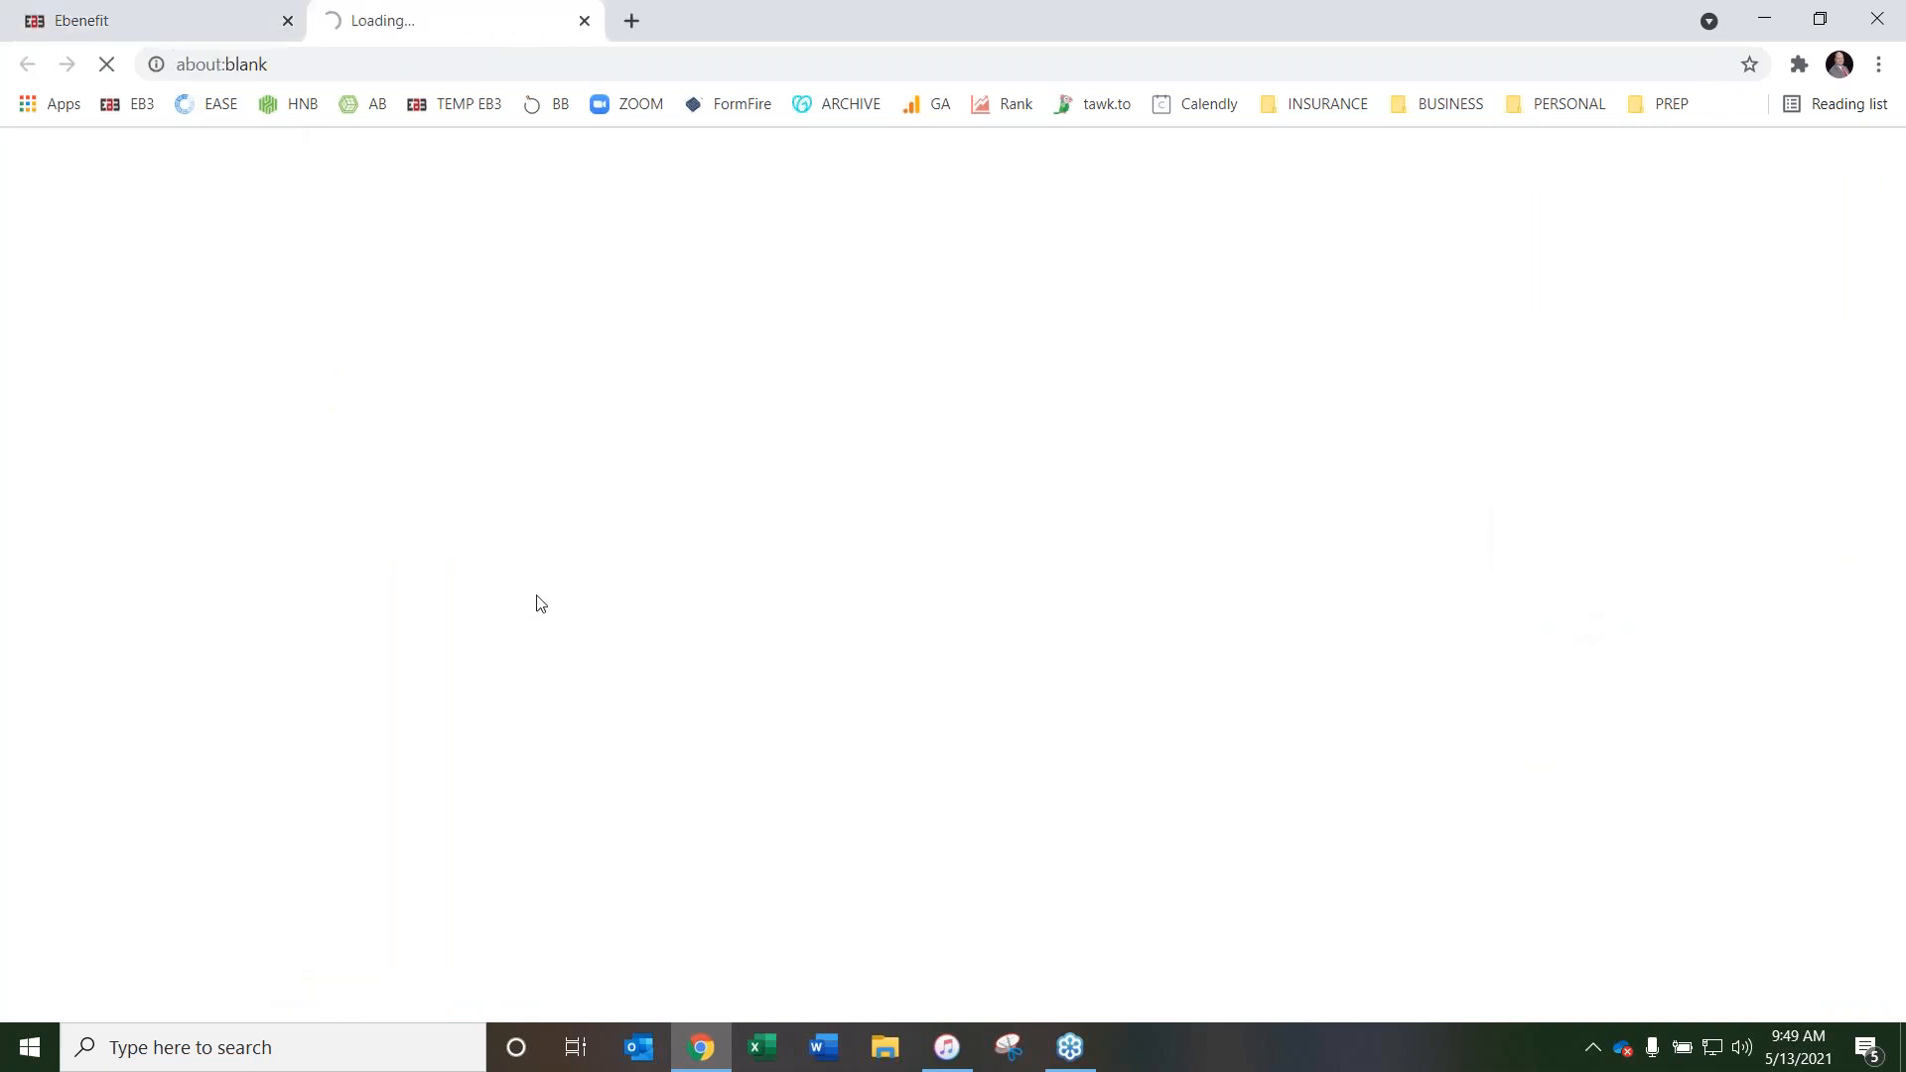
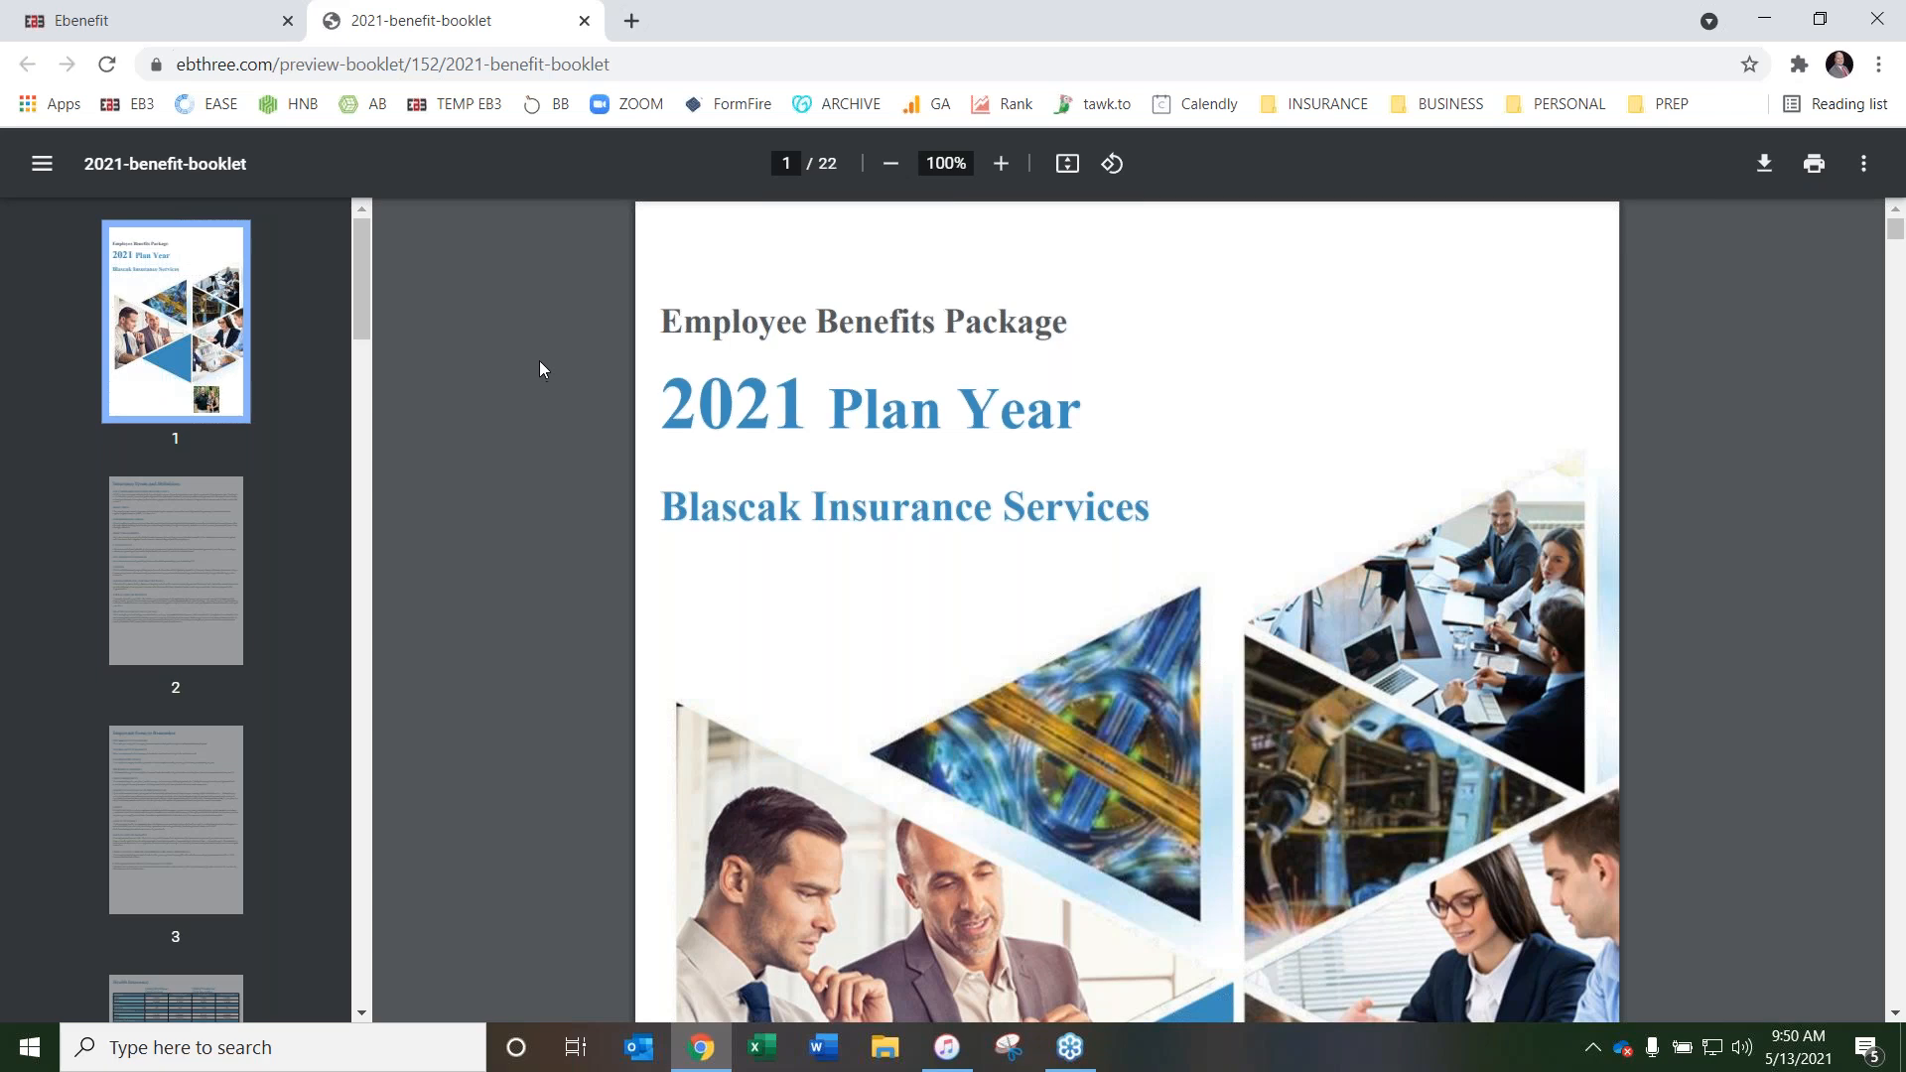
Review the benefit booklet's opening pages, from the cover through Insurance Terms and Definitions to Important Items to Remember
scroll(556, 368, down, 2)
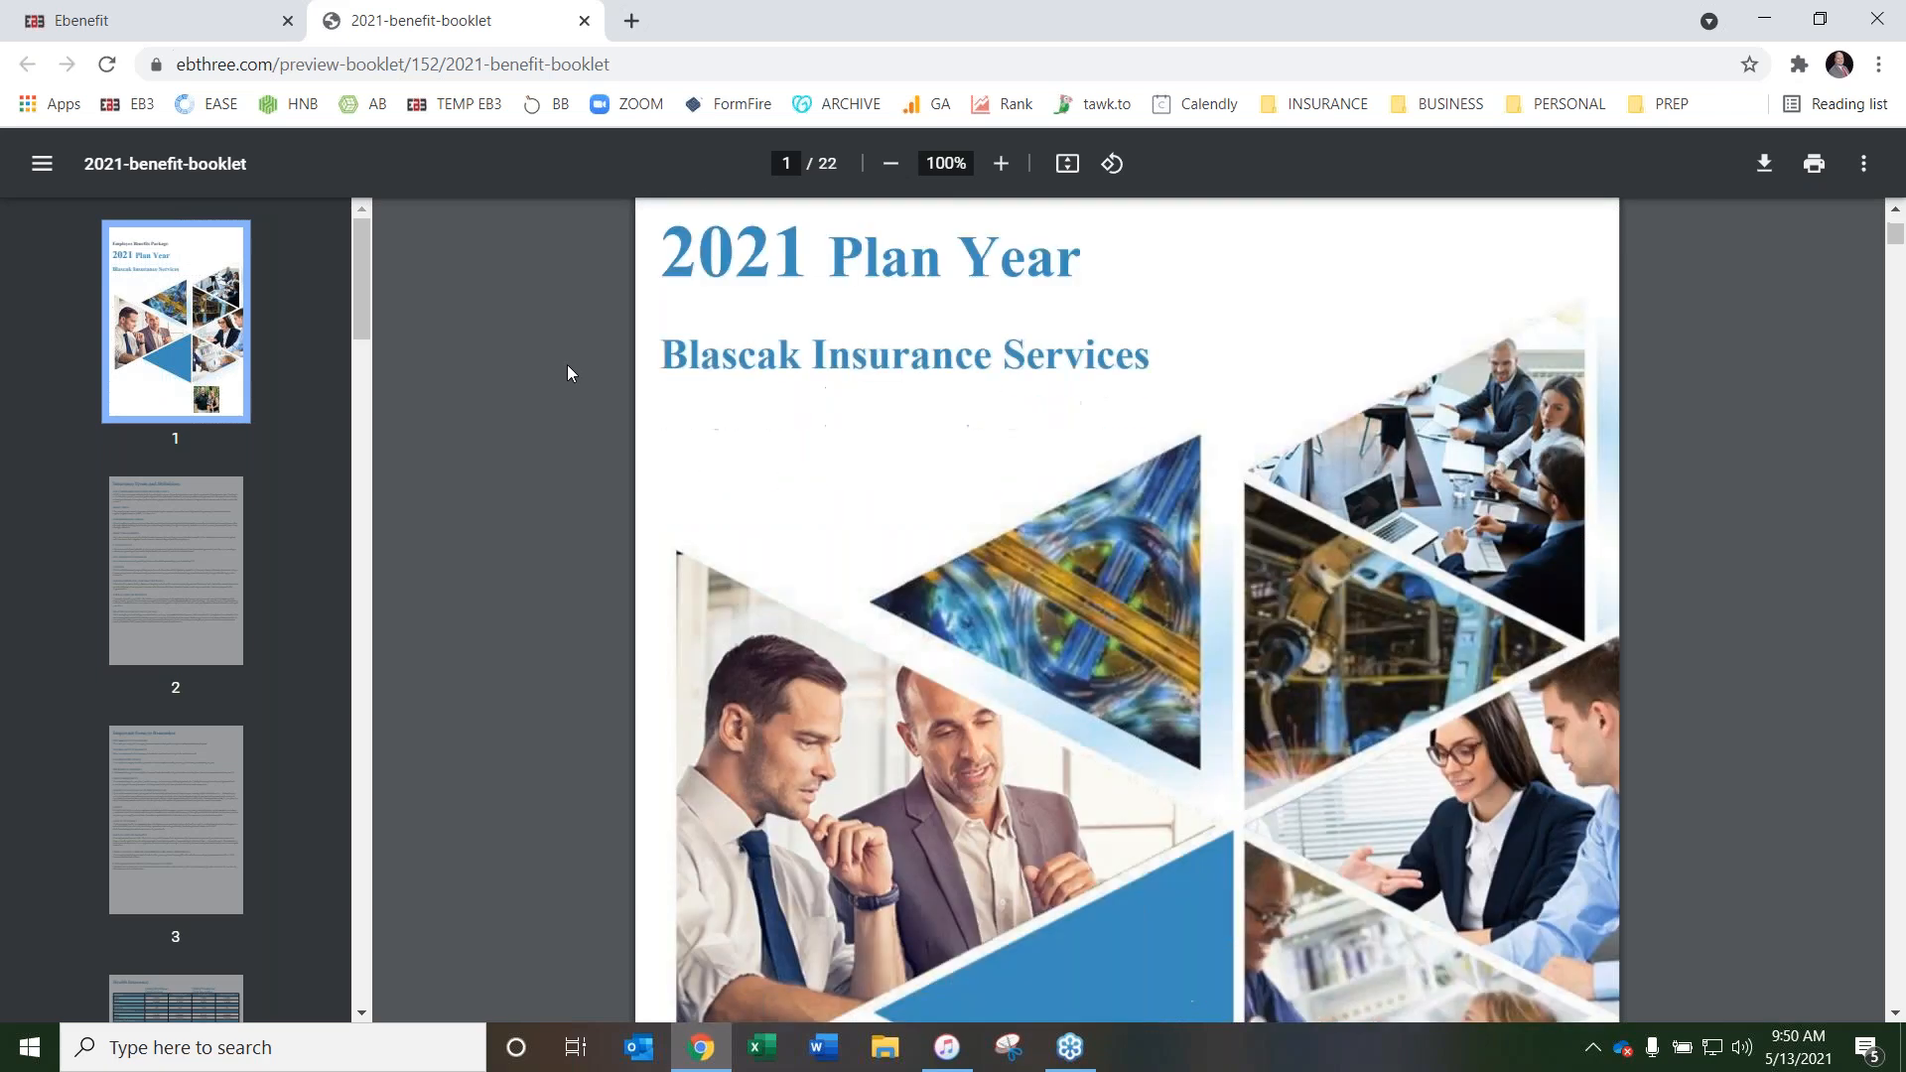
scroll(568, 374, down, 3)
scroll(900, 553, up, 5)
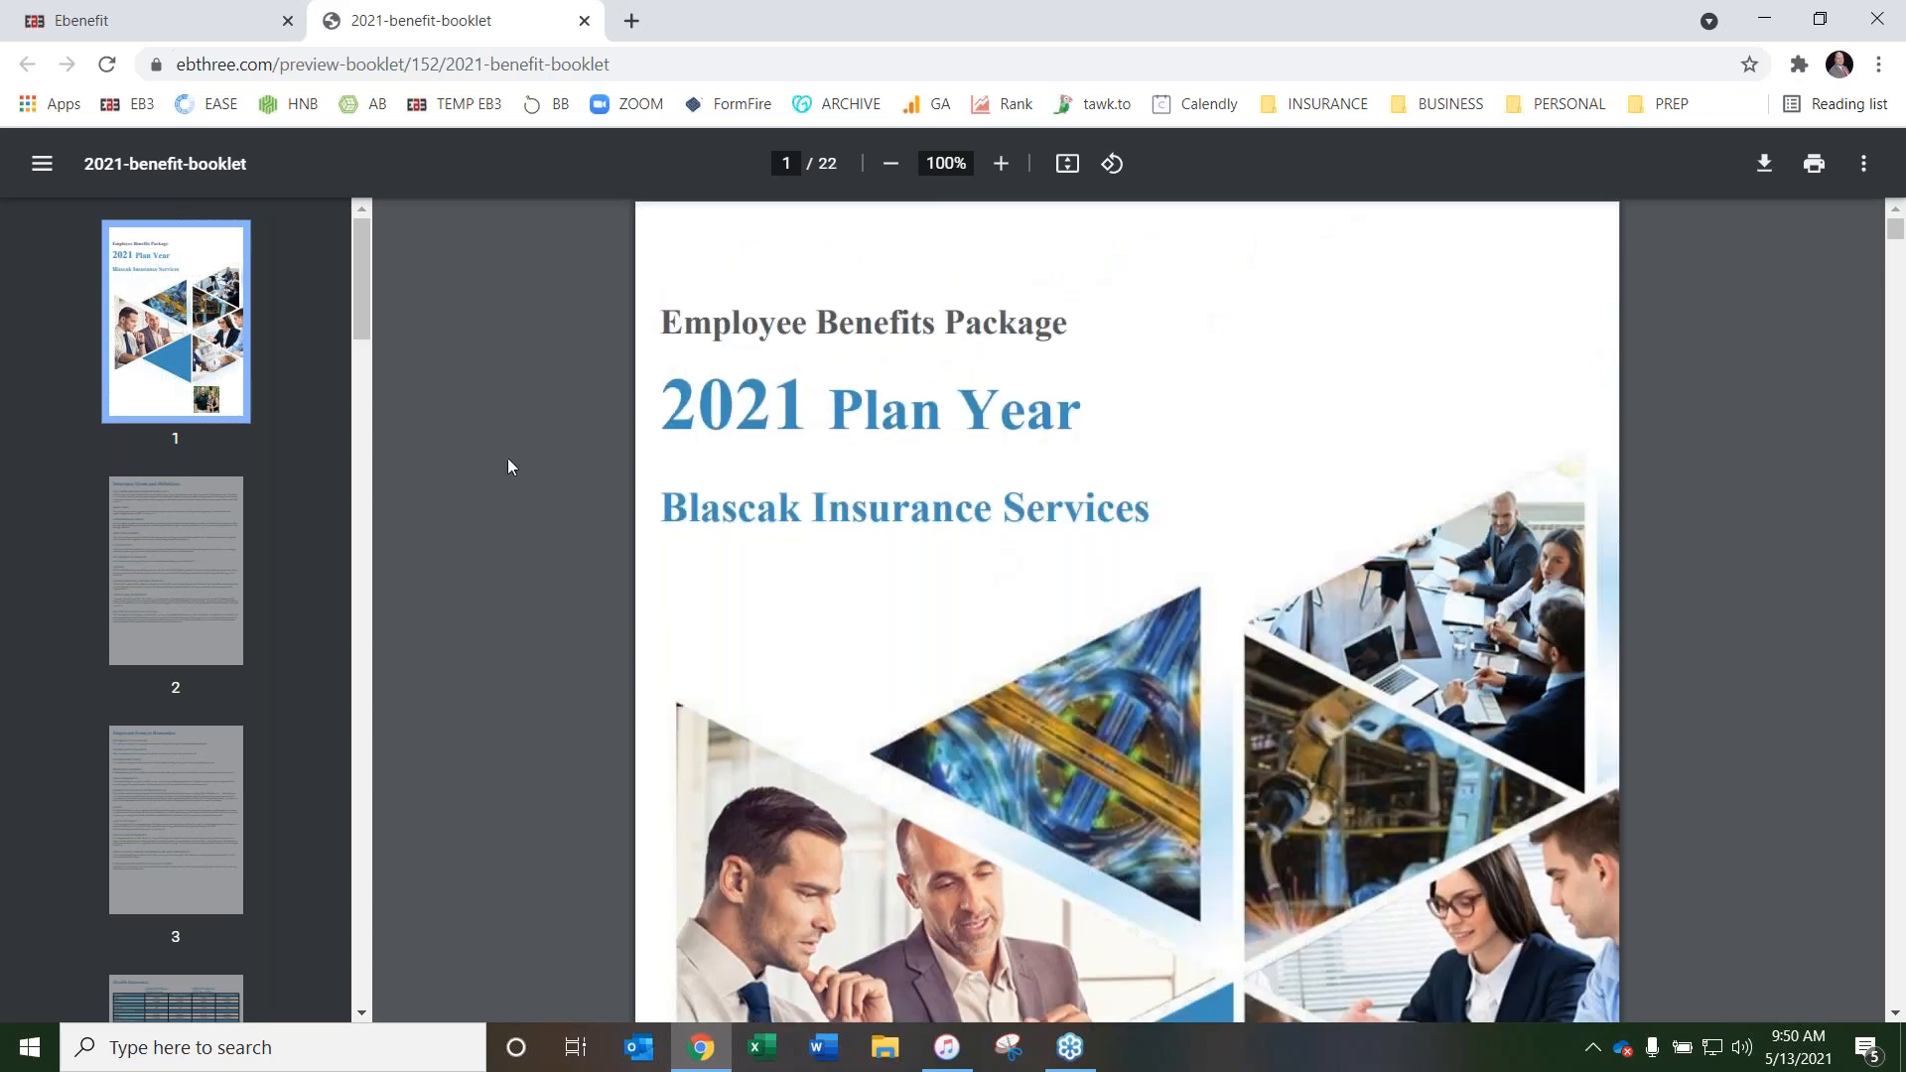
scroll(560, 383, down, 10)
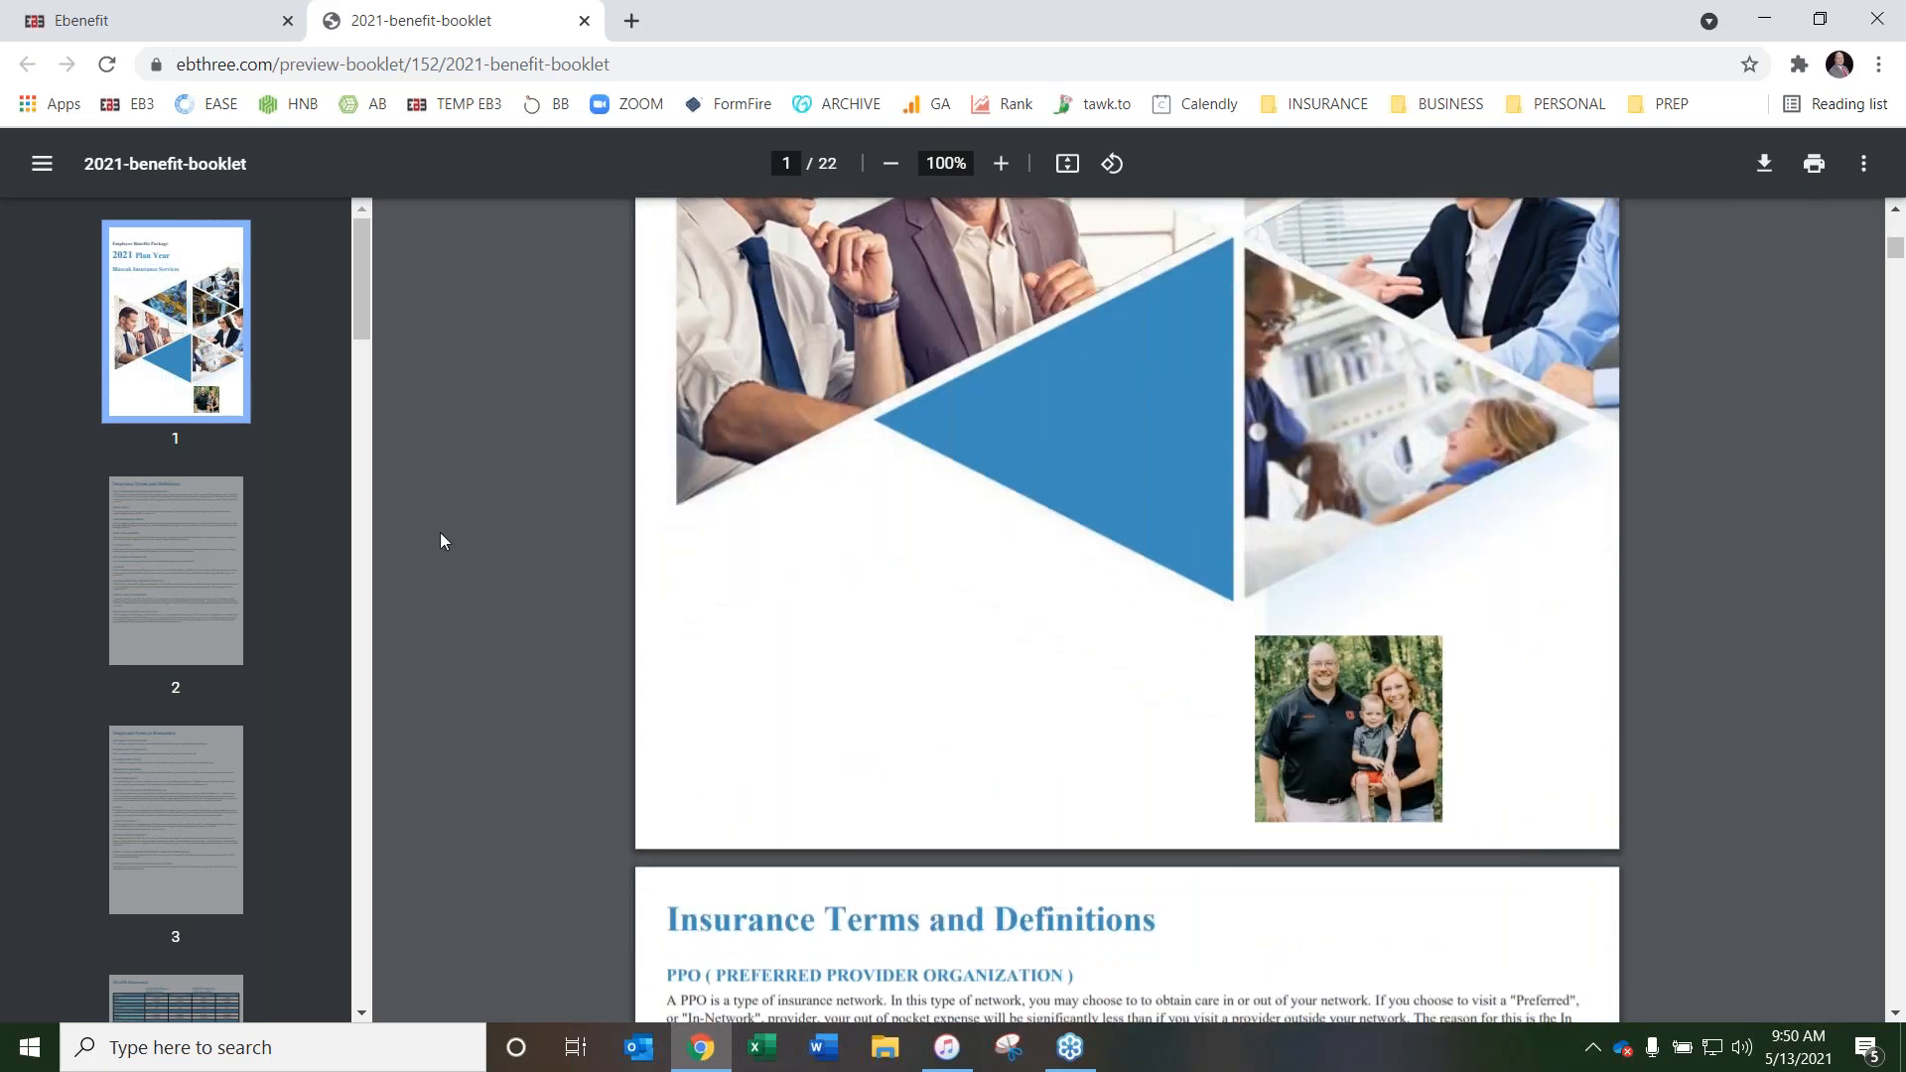
scroll(438, 530, down, 7)
scroll(461, 534, down, 8)
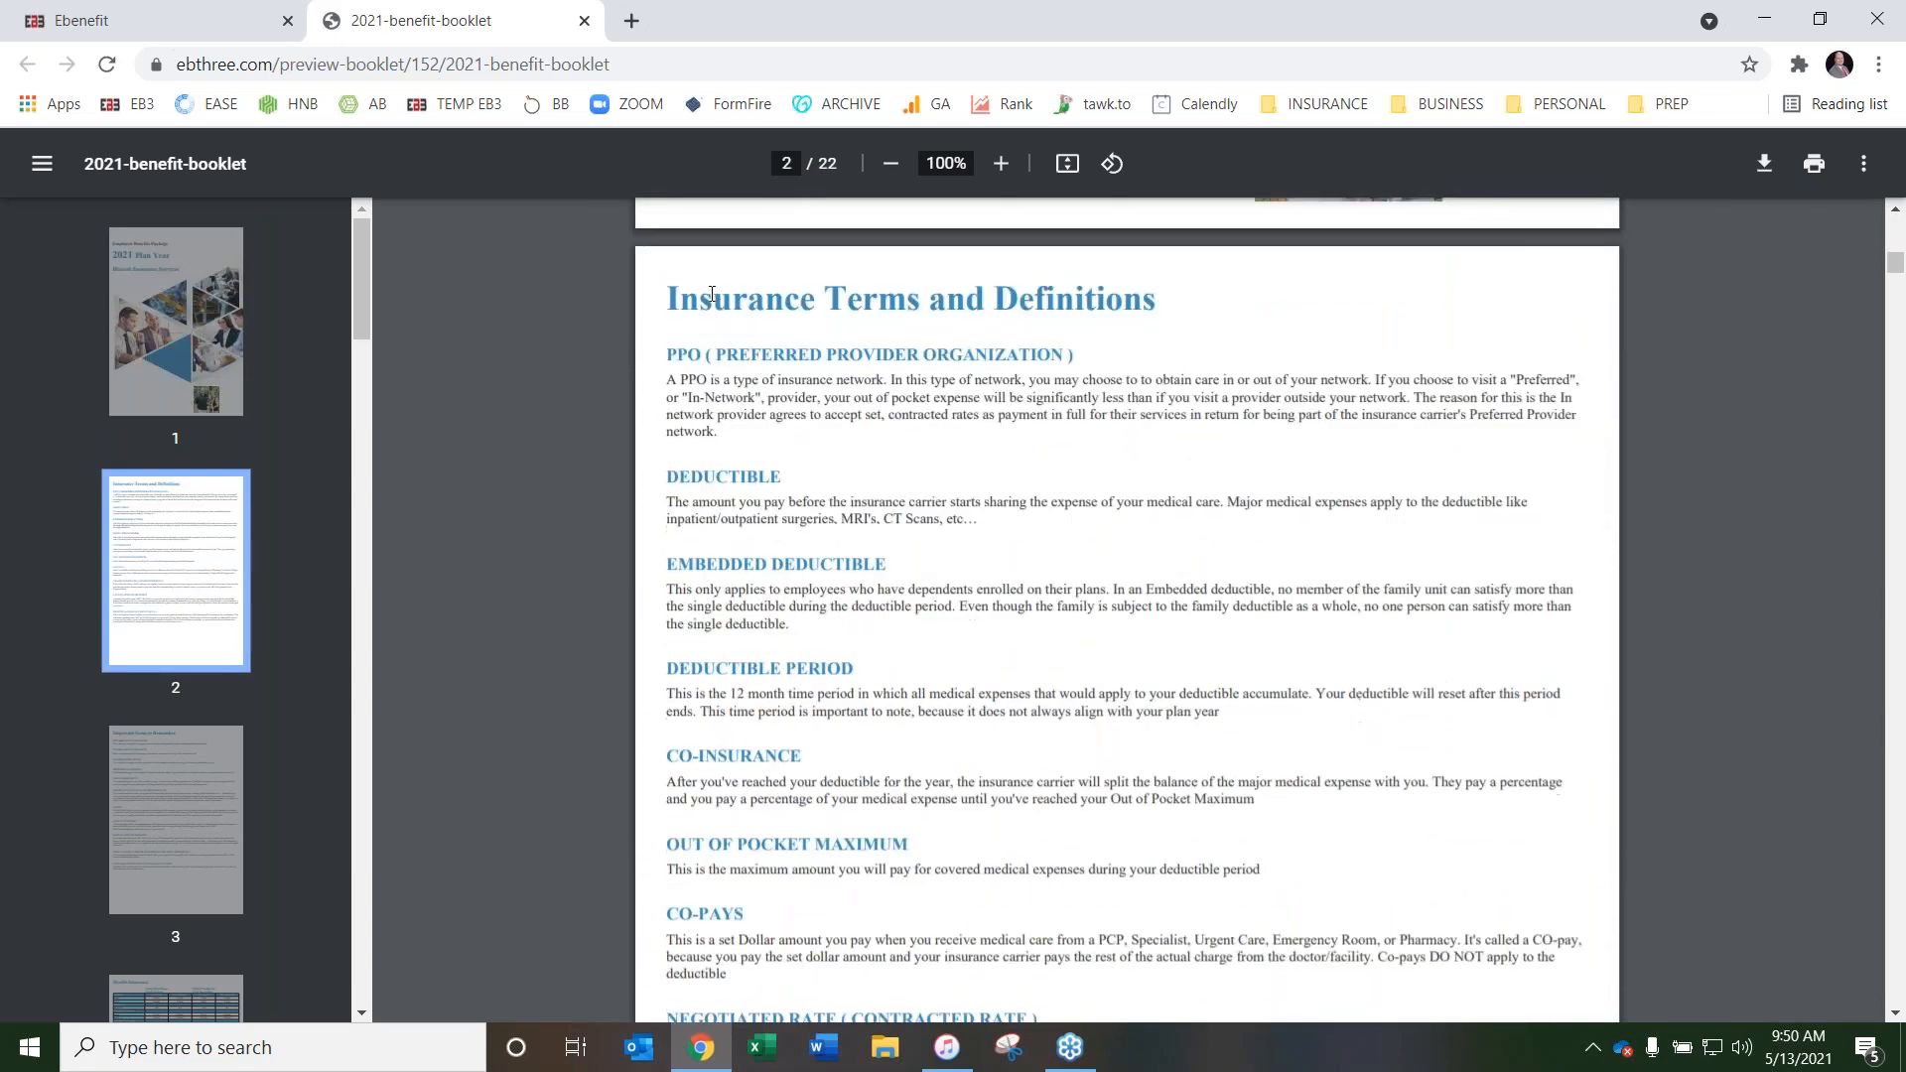
scroll(599, 449, down, 12)
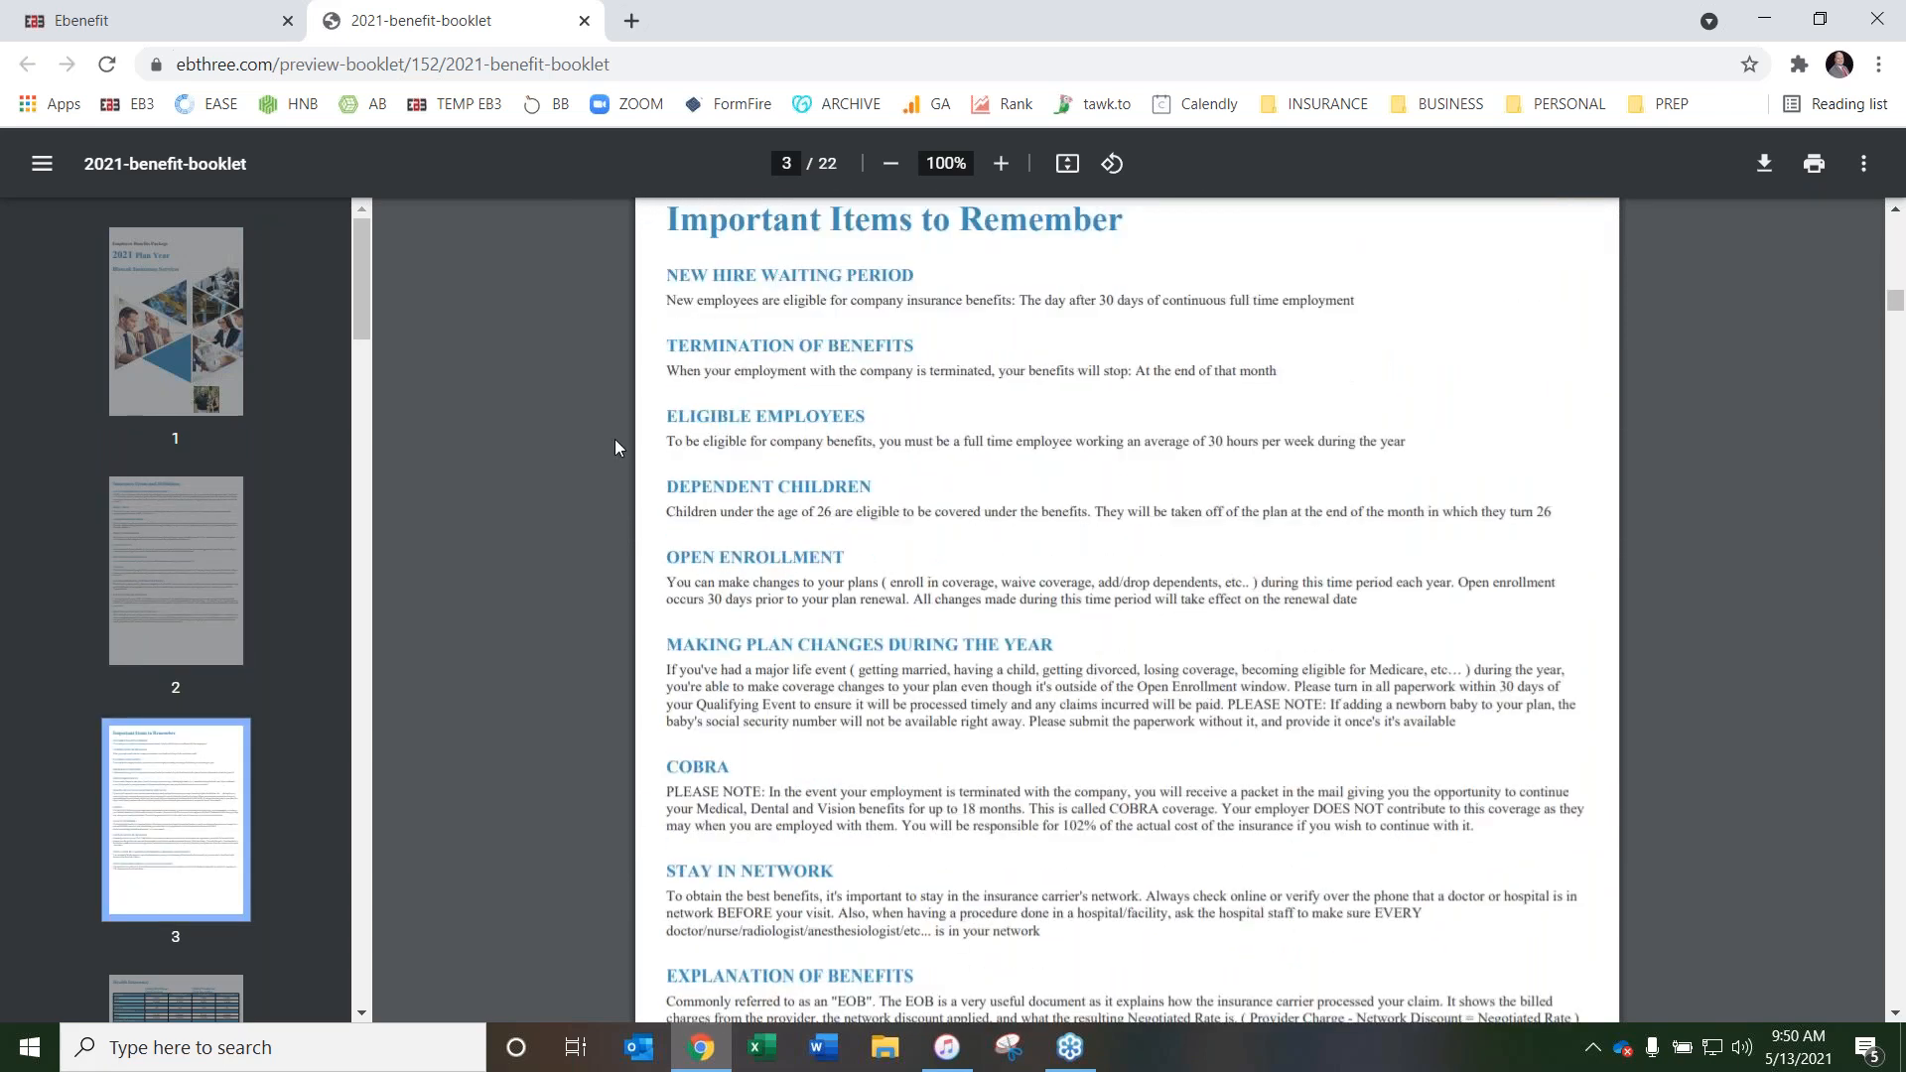
scroll(670, 350, up, 15)
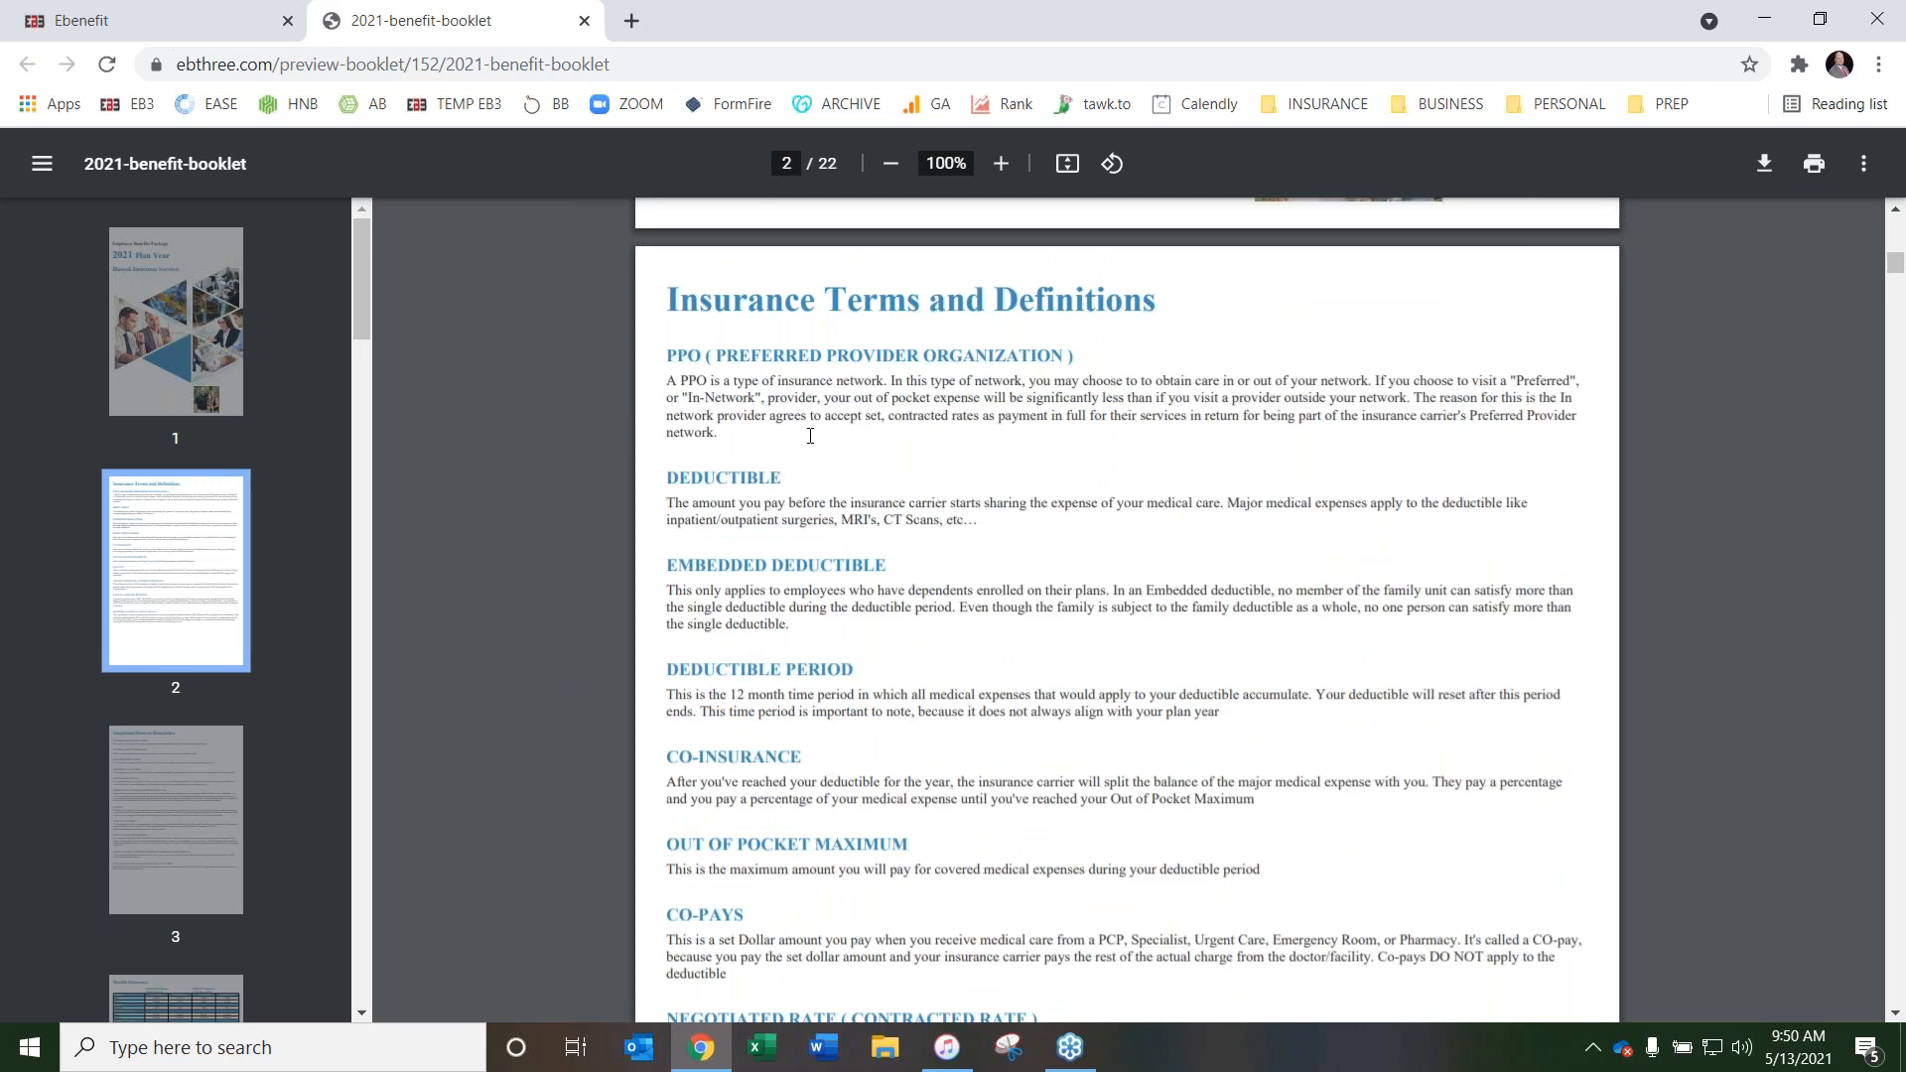
scroll(551, 491, down, 3)
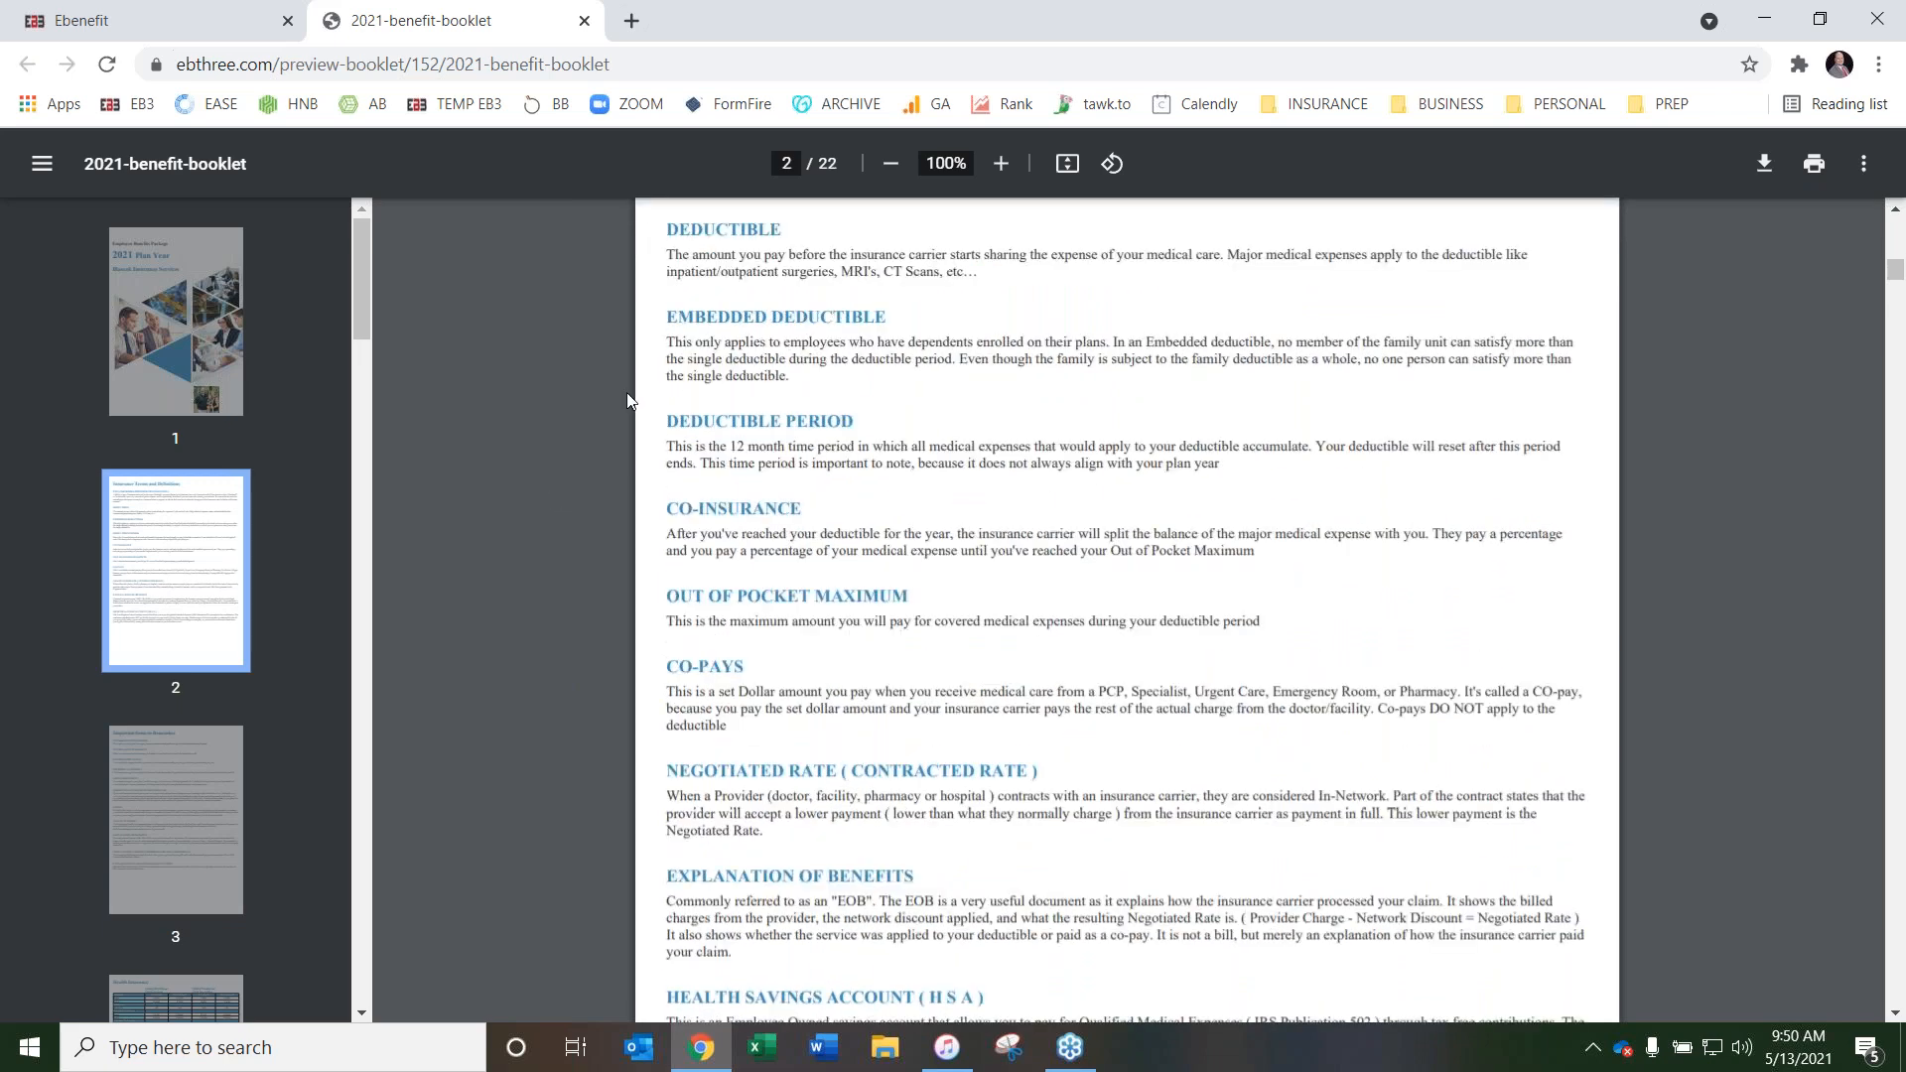
scroll(541, 440, down, 10)
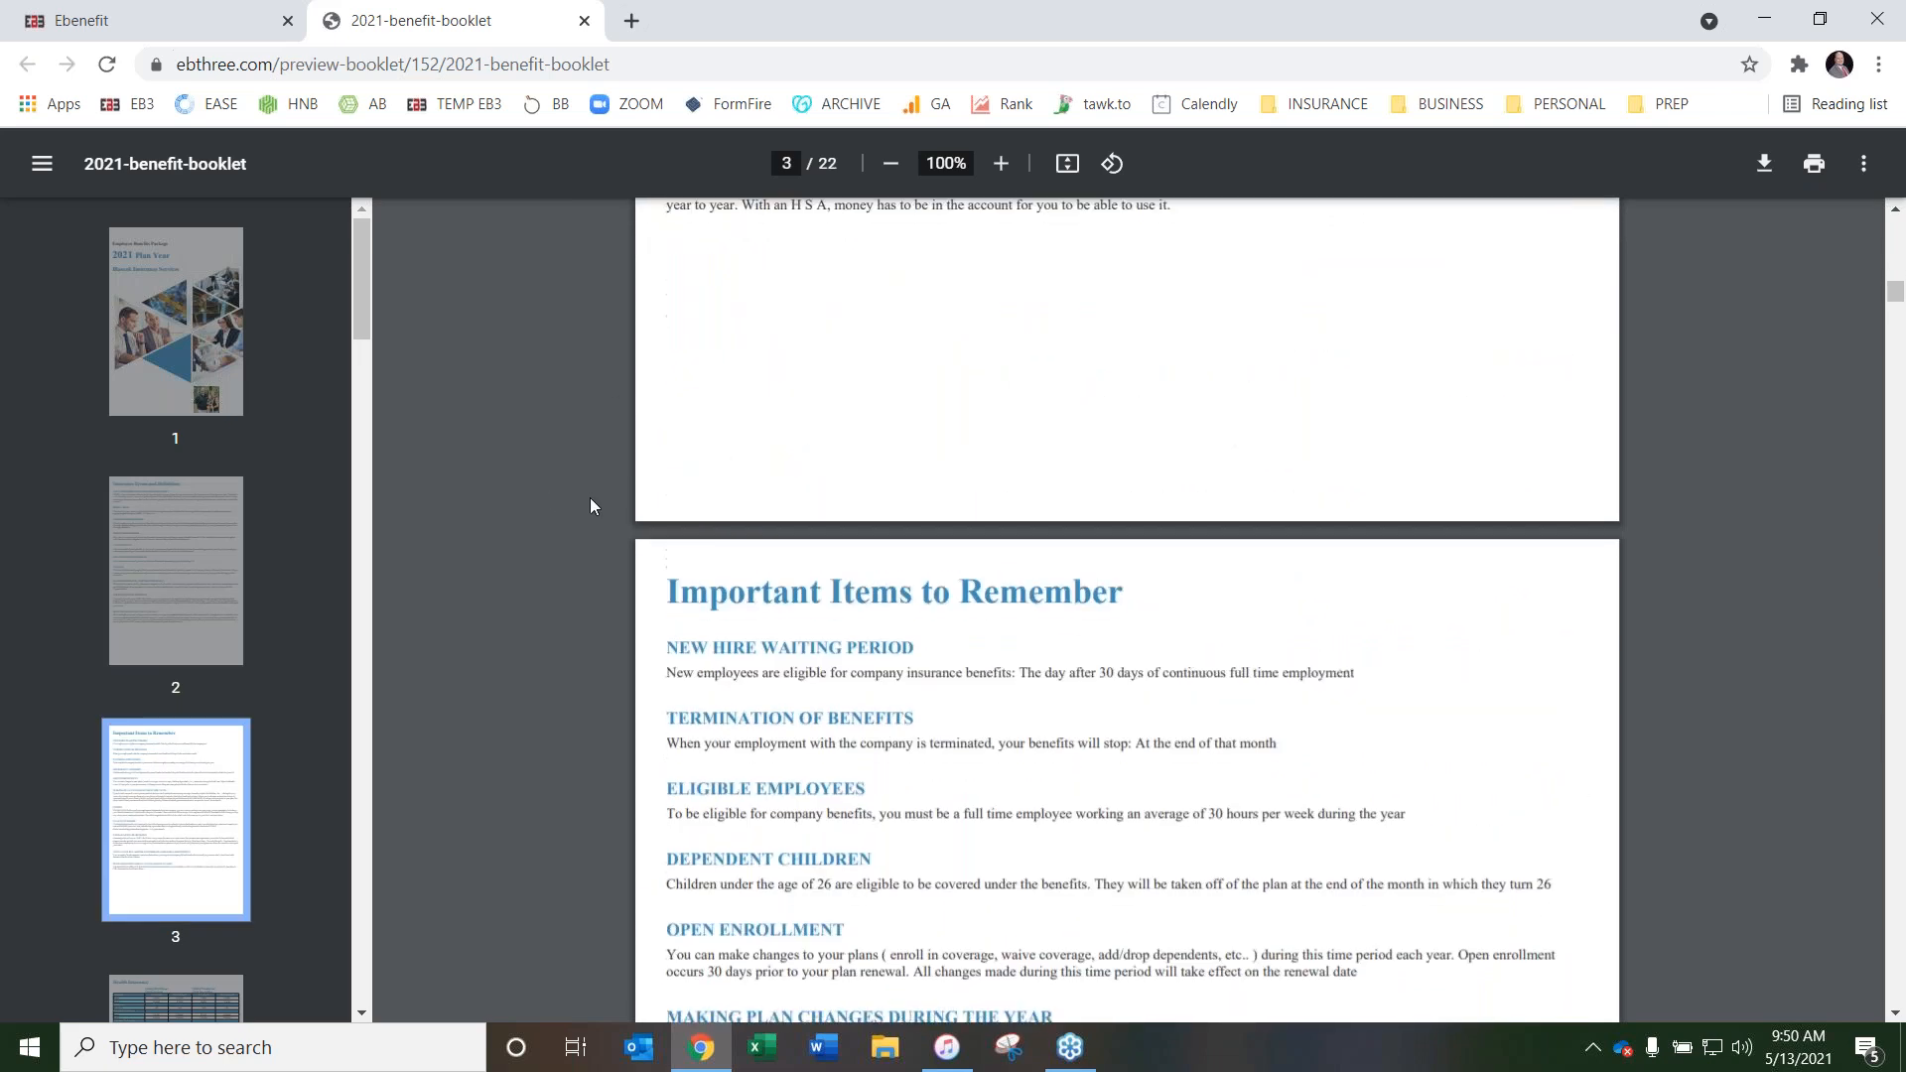
scroll(593, 449, down, 10)
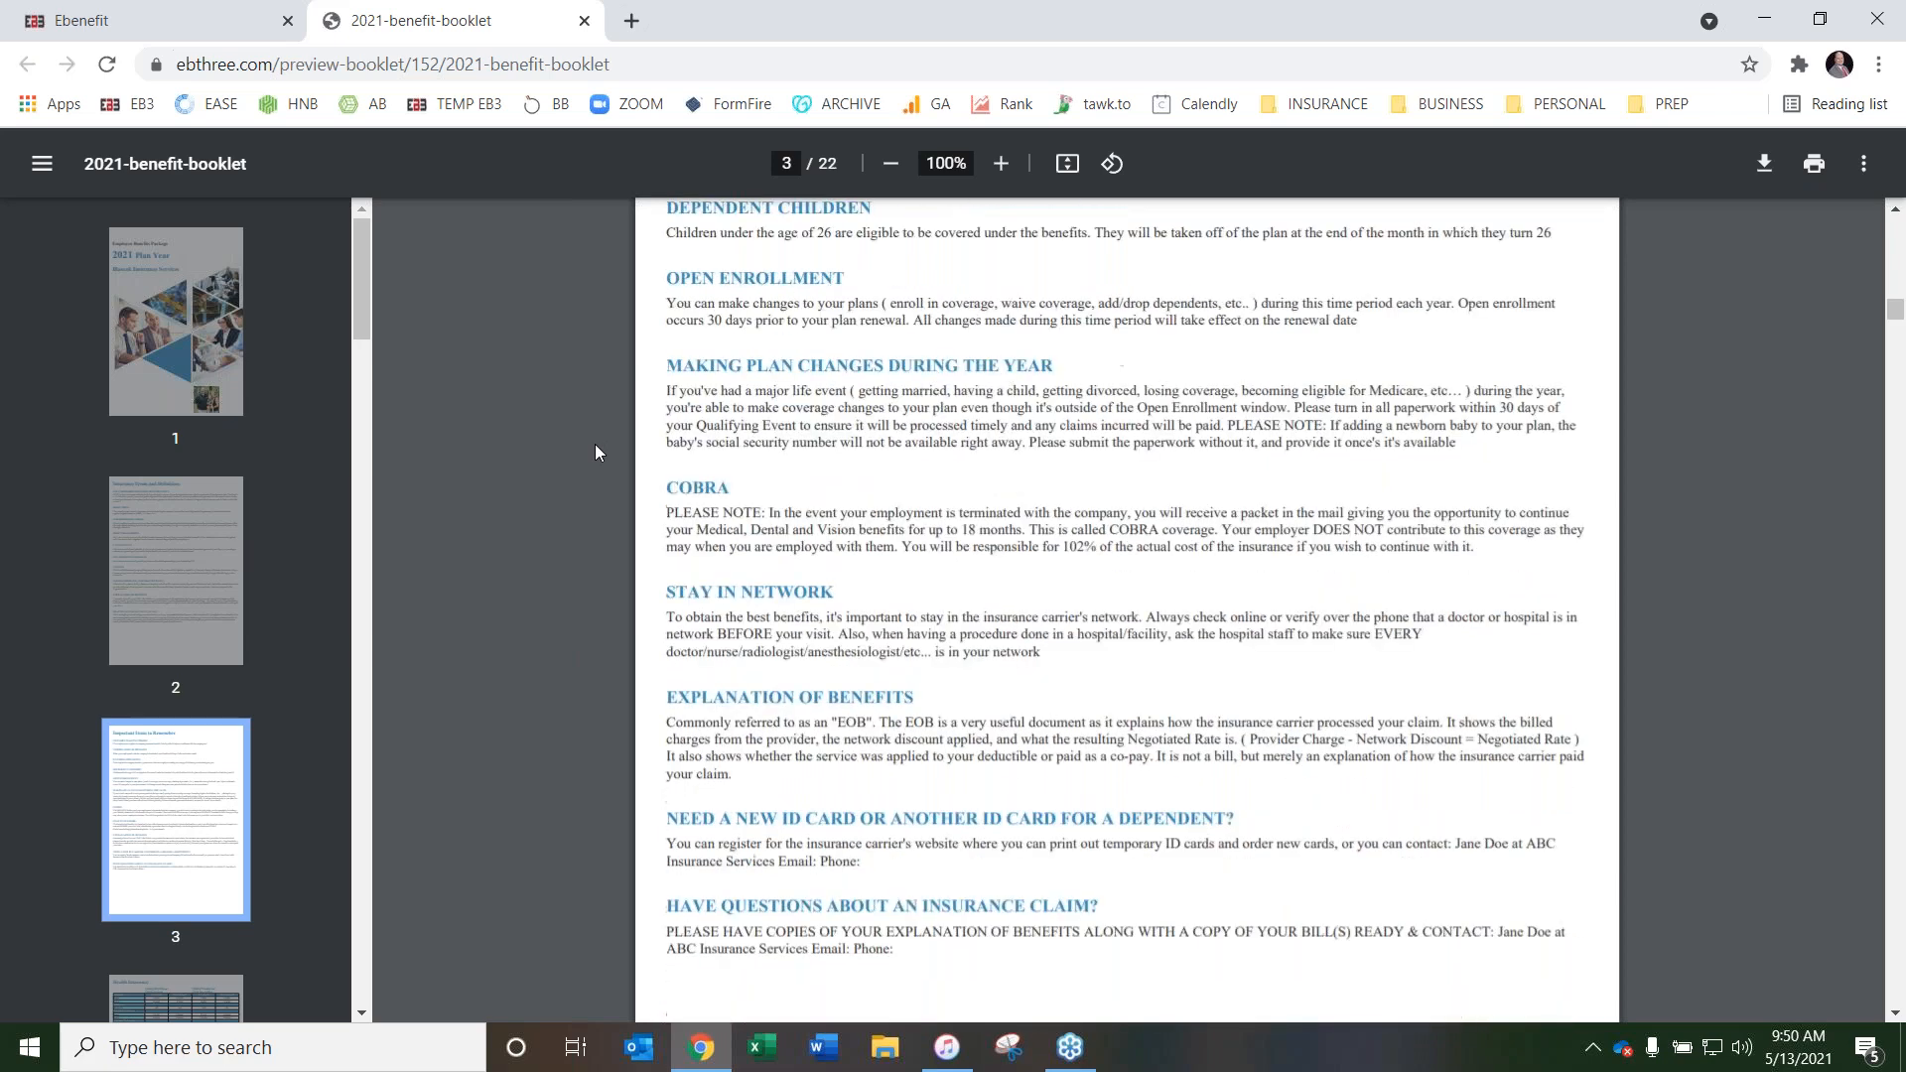
scroll(596, 454, up, 2)
Examine the Health Insurance page, comparing the two United Healthcare plans and their premiums per paycheck
scroll(596, 457, down, 2)
scroll(598, 496, down, 3)
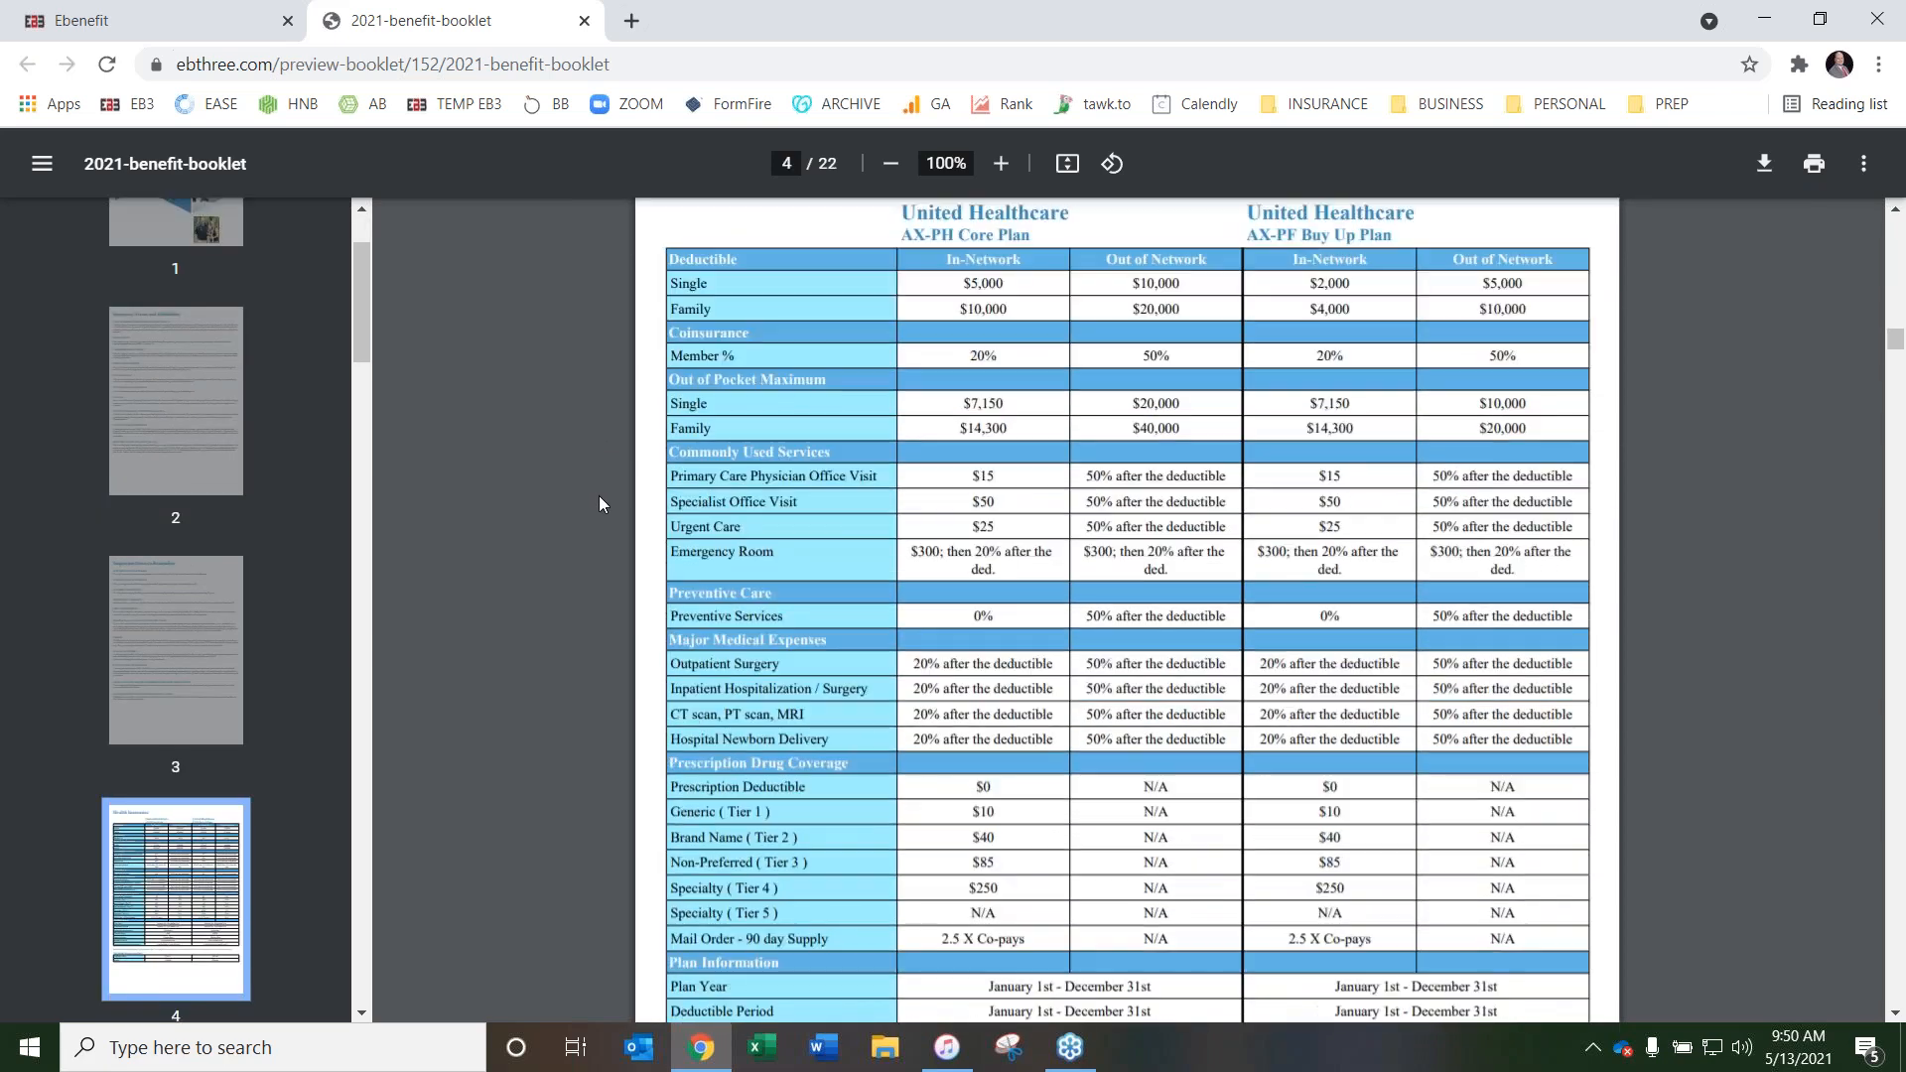
scroll(598, 497, up, 3)
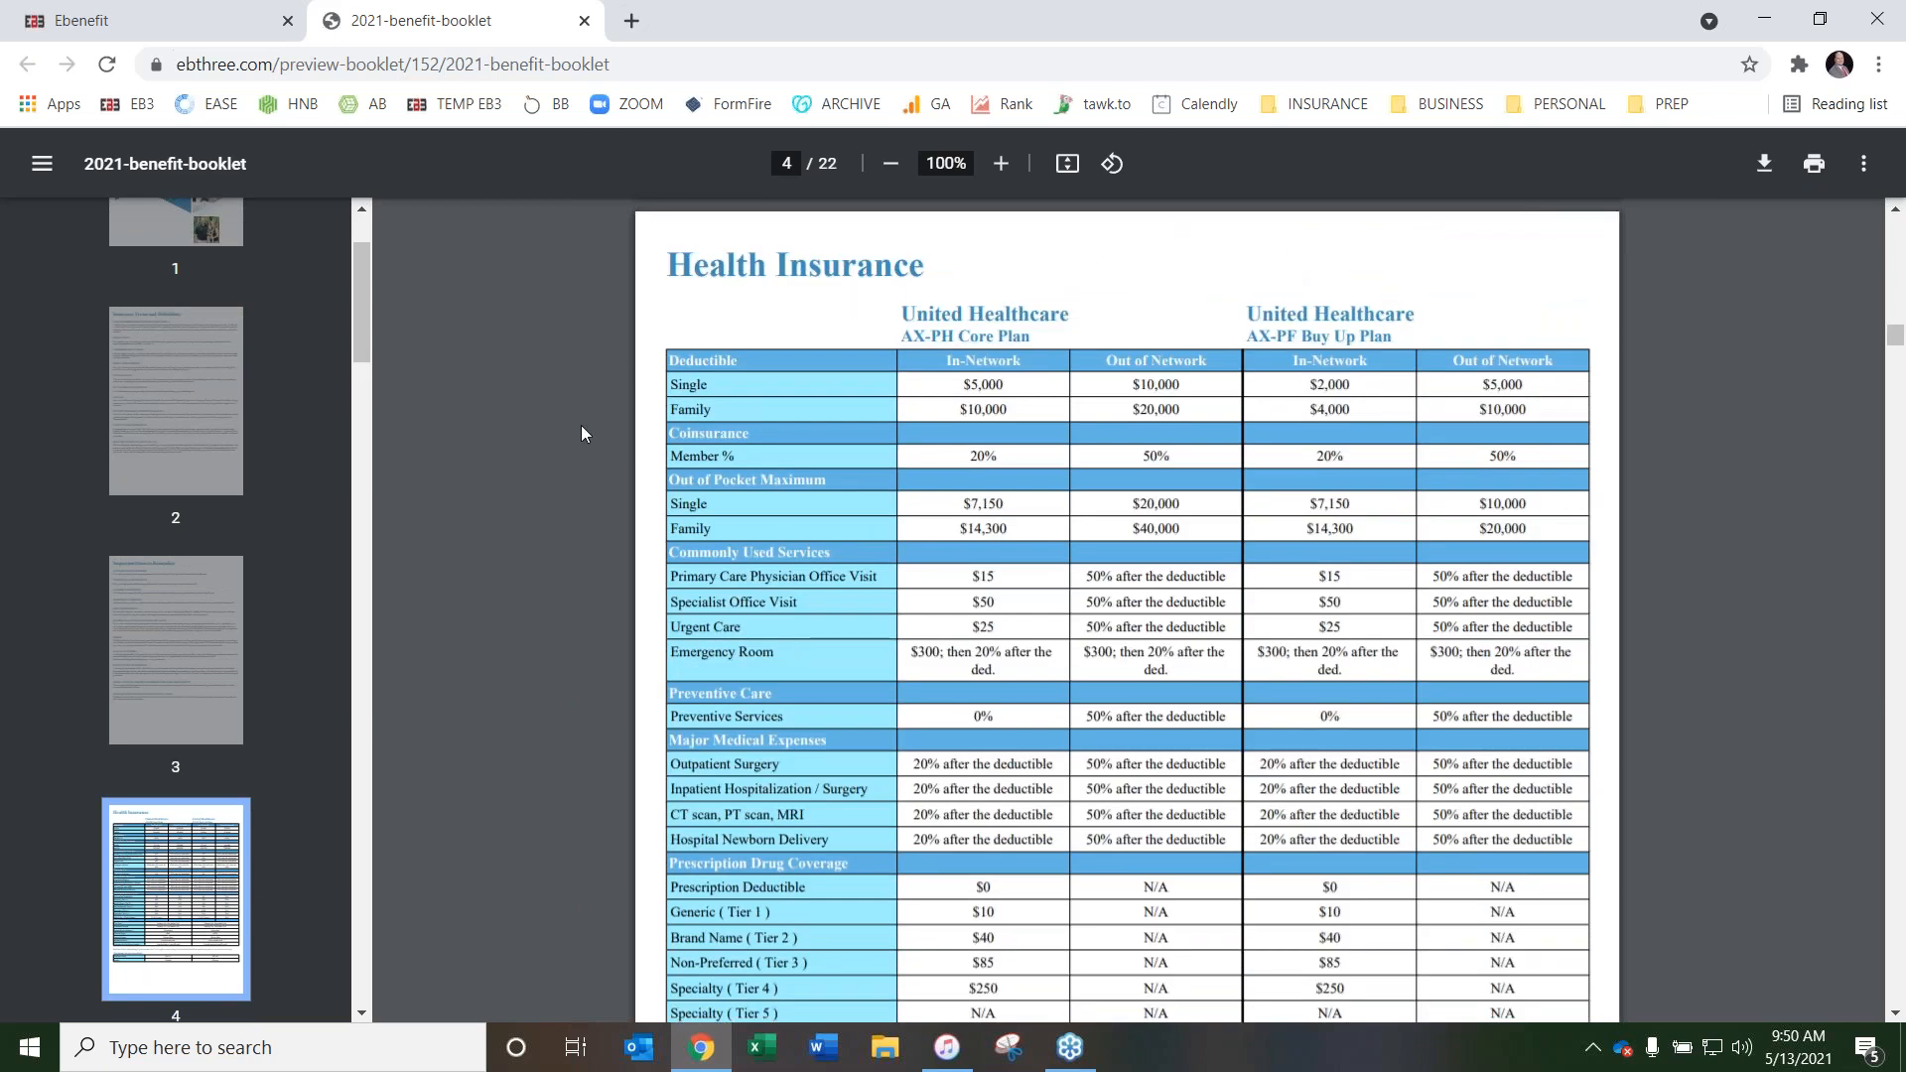
scroll(580, 426, down, 5)
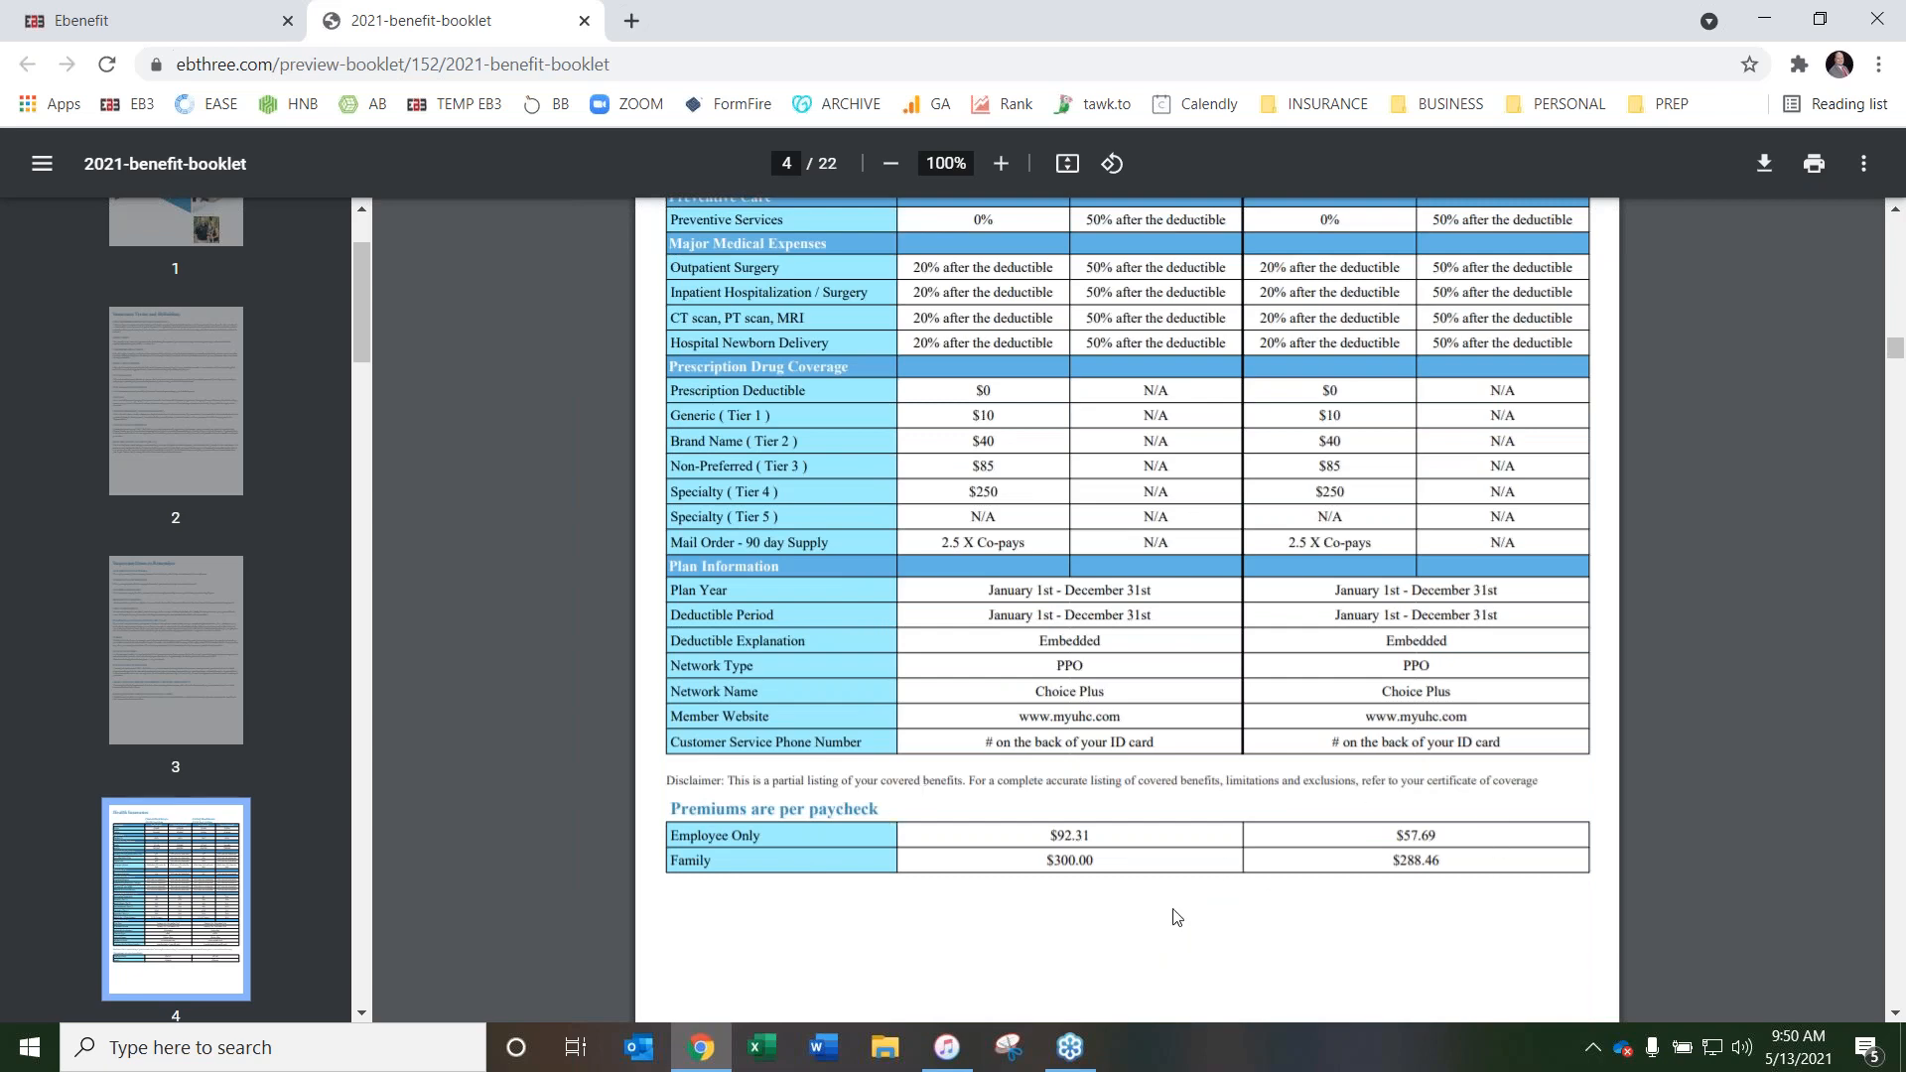
scroll(1201, 850, up, 2)
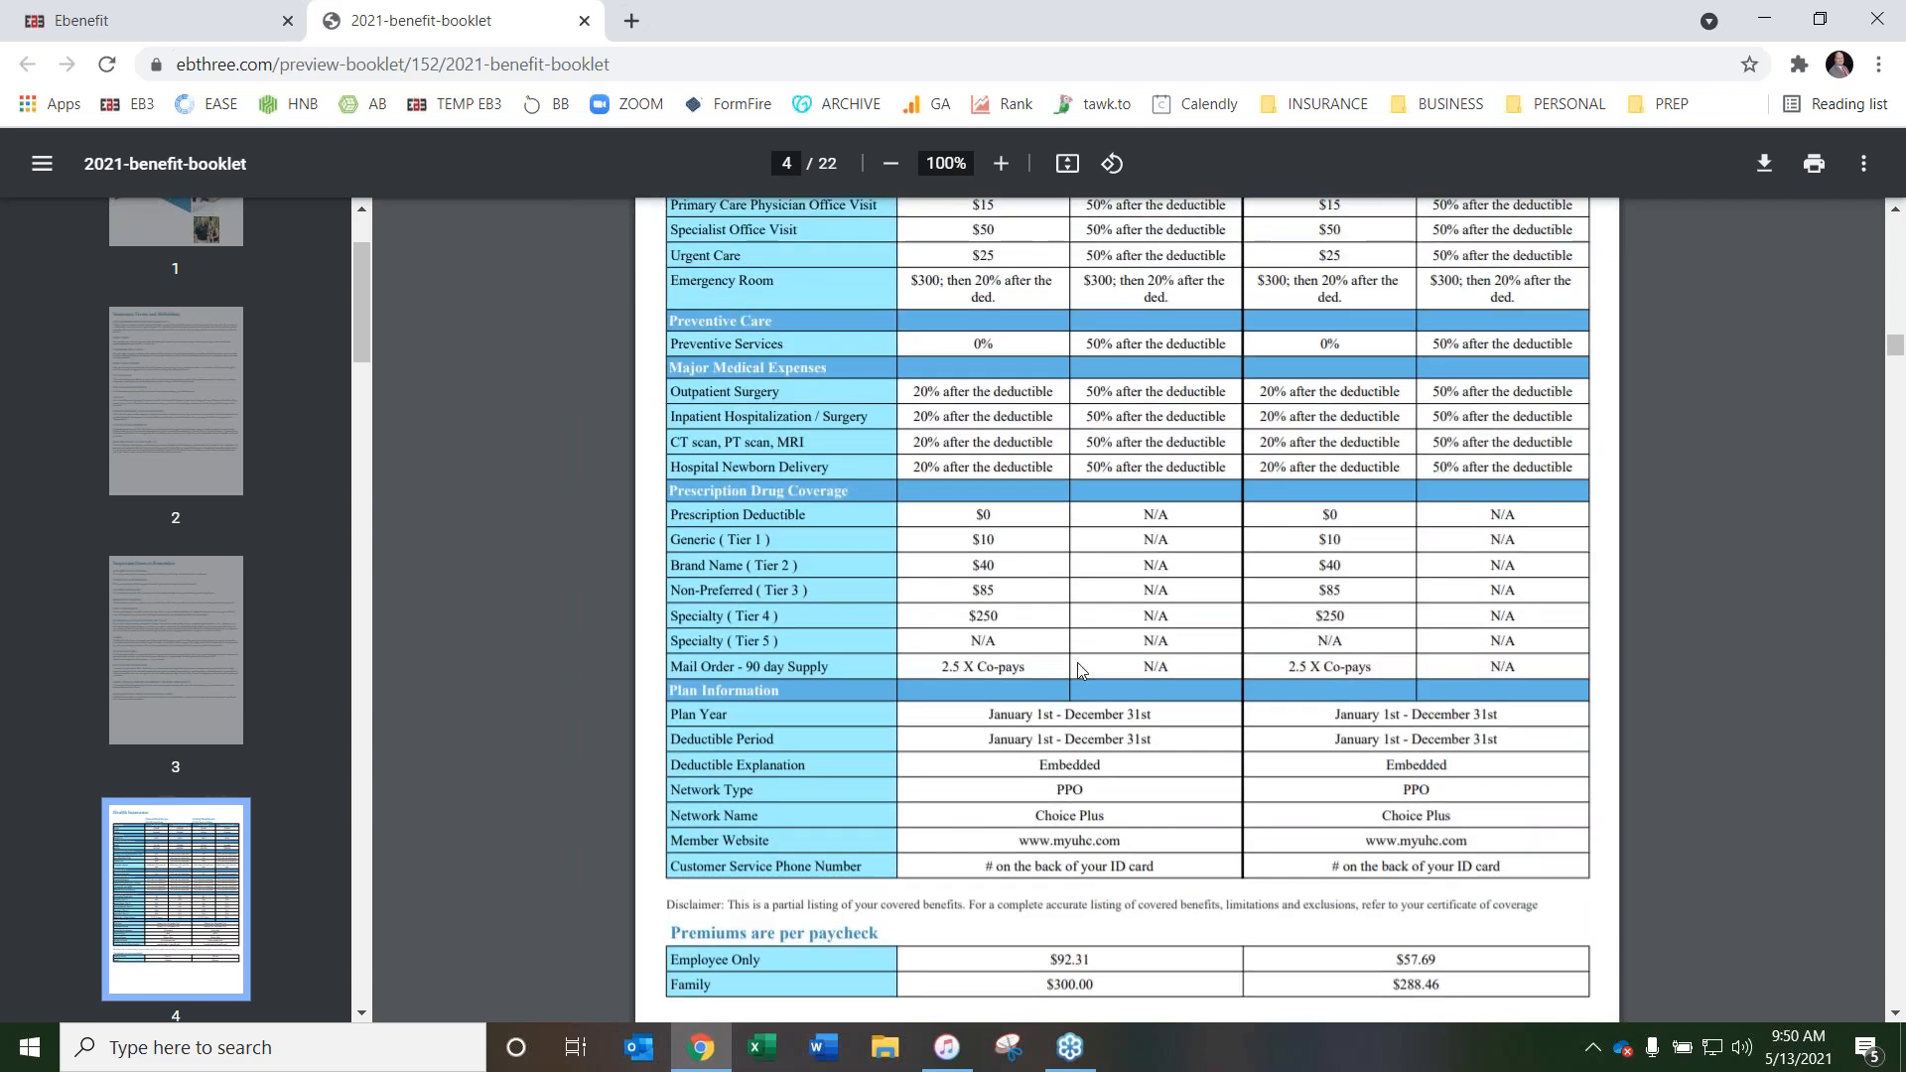
scroll(1082, 670, down, 2)
scroll(1223, 580, up, 4)
scroll(1223, 580, up, 1)
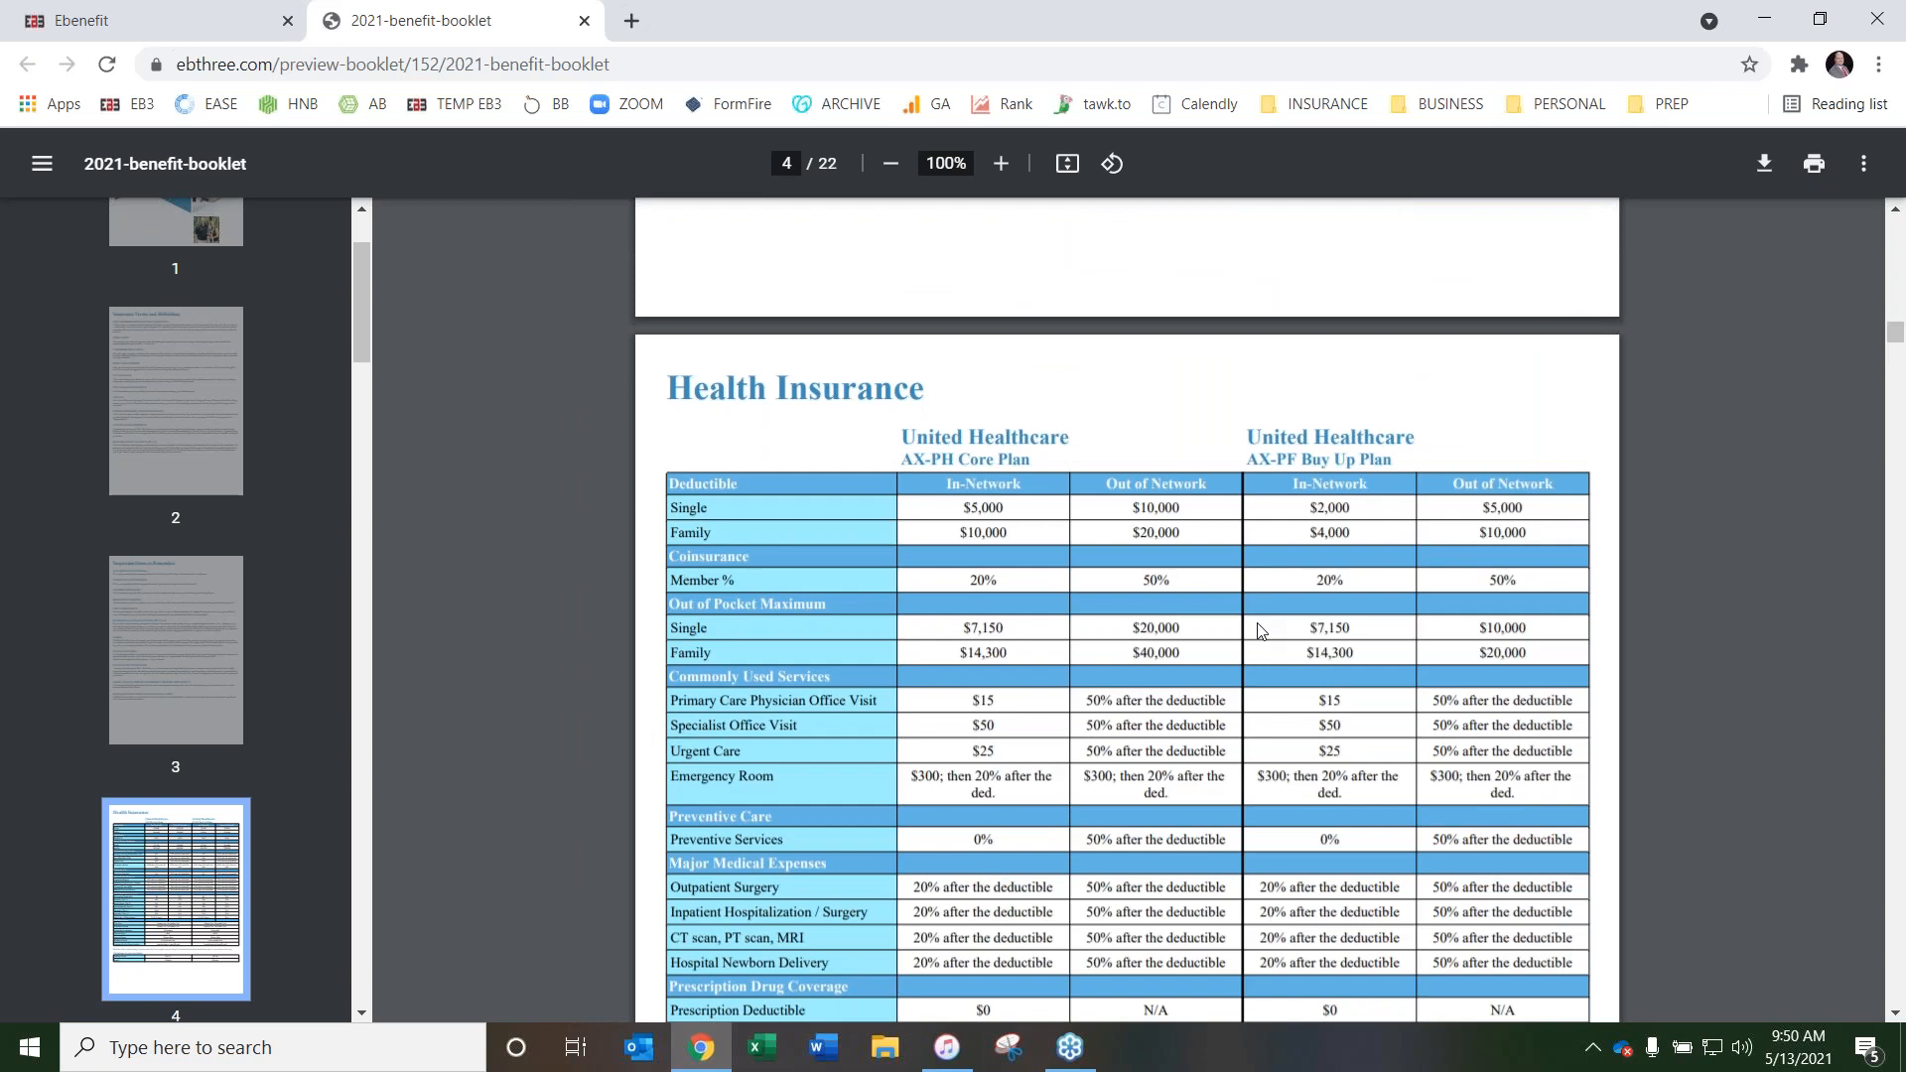
Look through the Level Funded flyer and the ancillary plan pages up to the Lincoln Term Life page
scroll(1136, 426, down, 11)
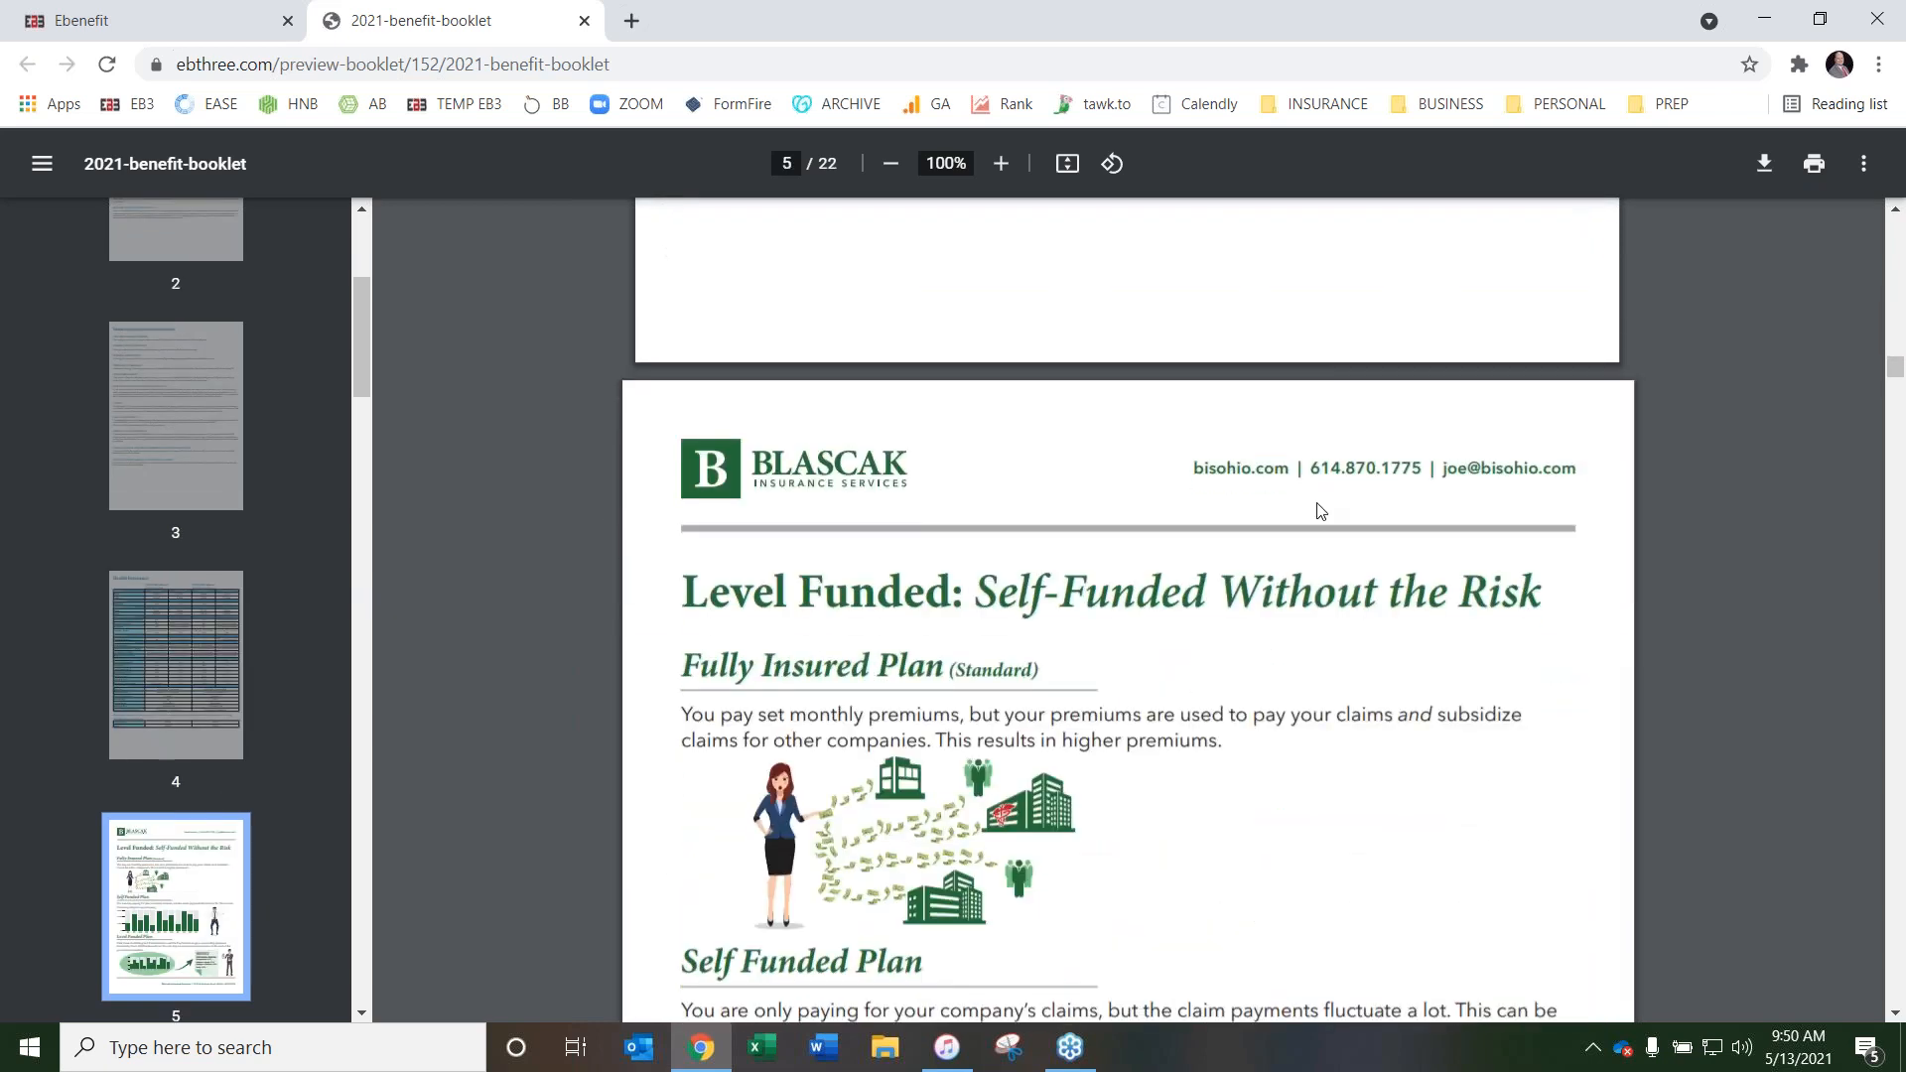
scroll(1447, 387, down, 3)
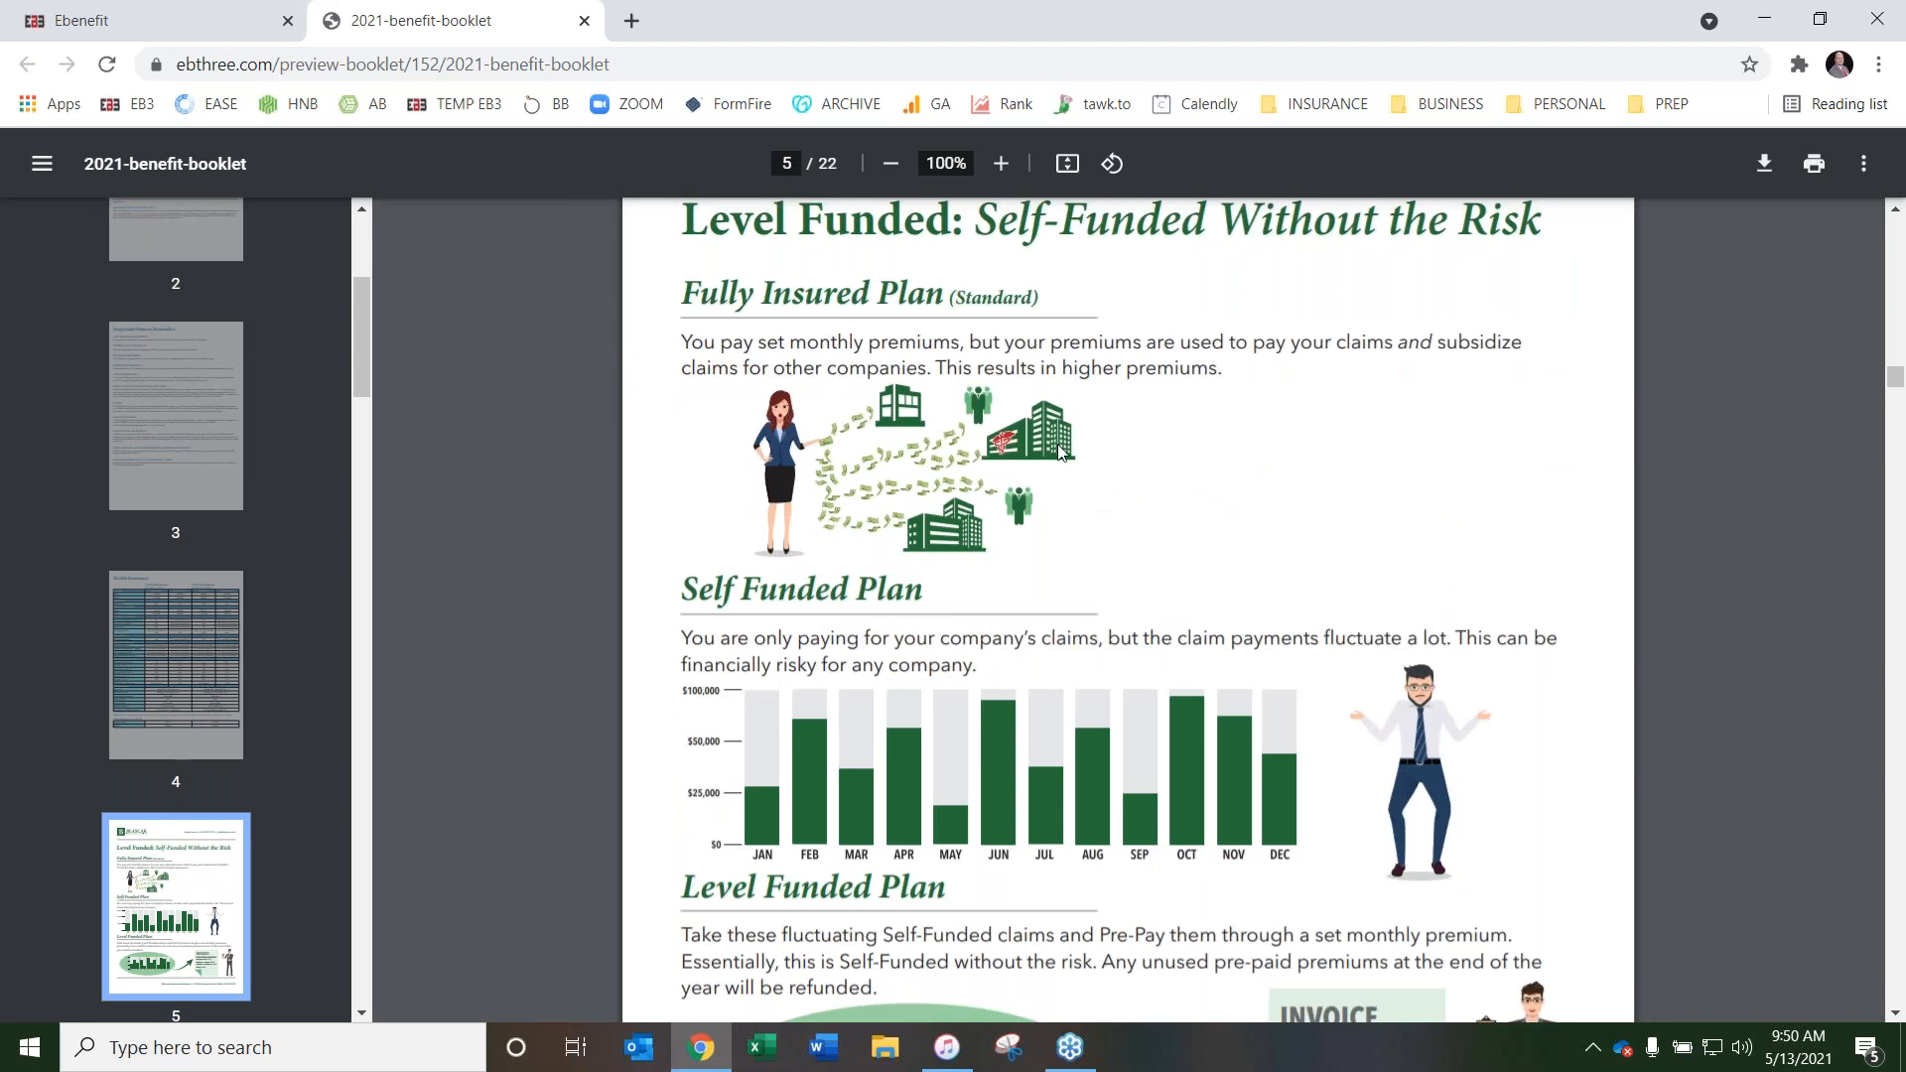
scroll(590, 399, up, 2)
scroll(589, 407, down, 11)
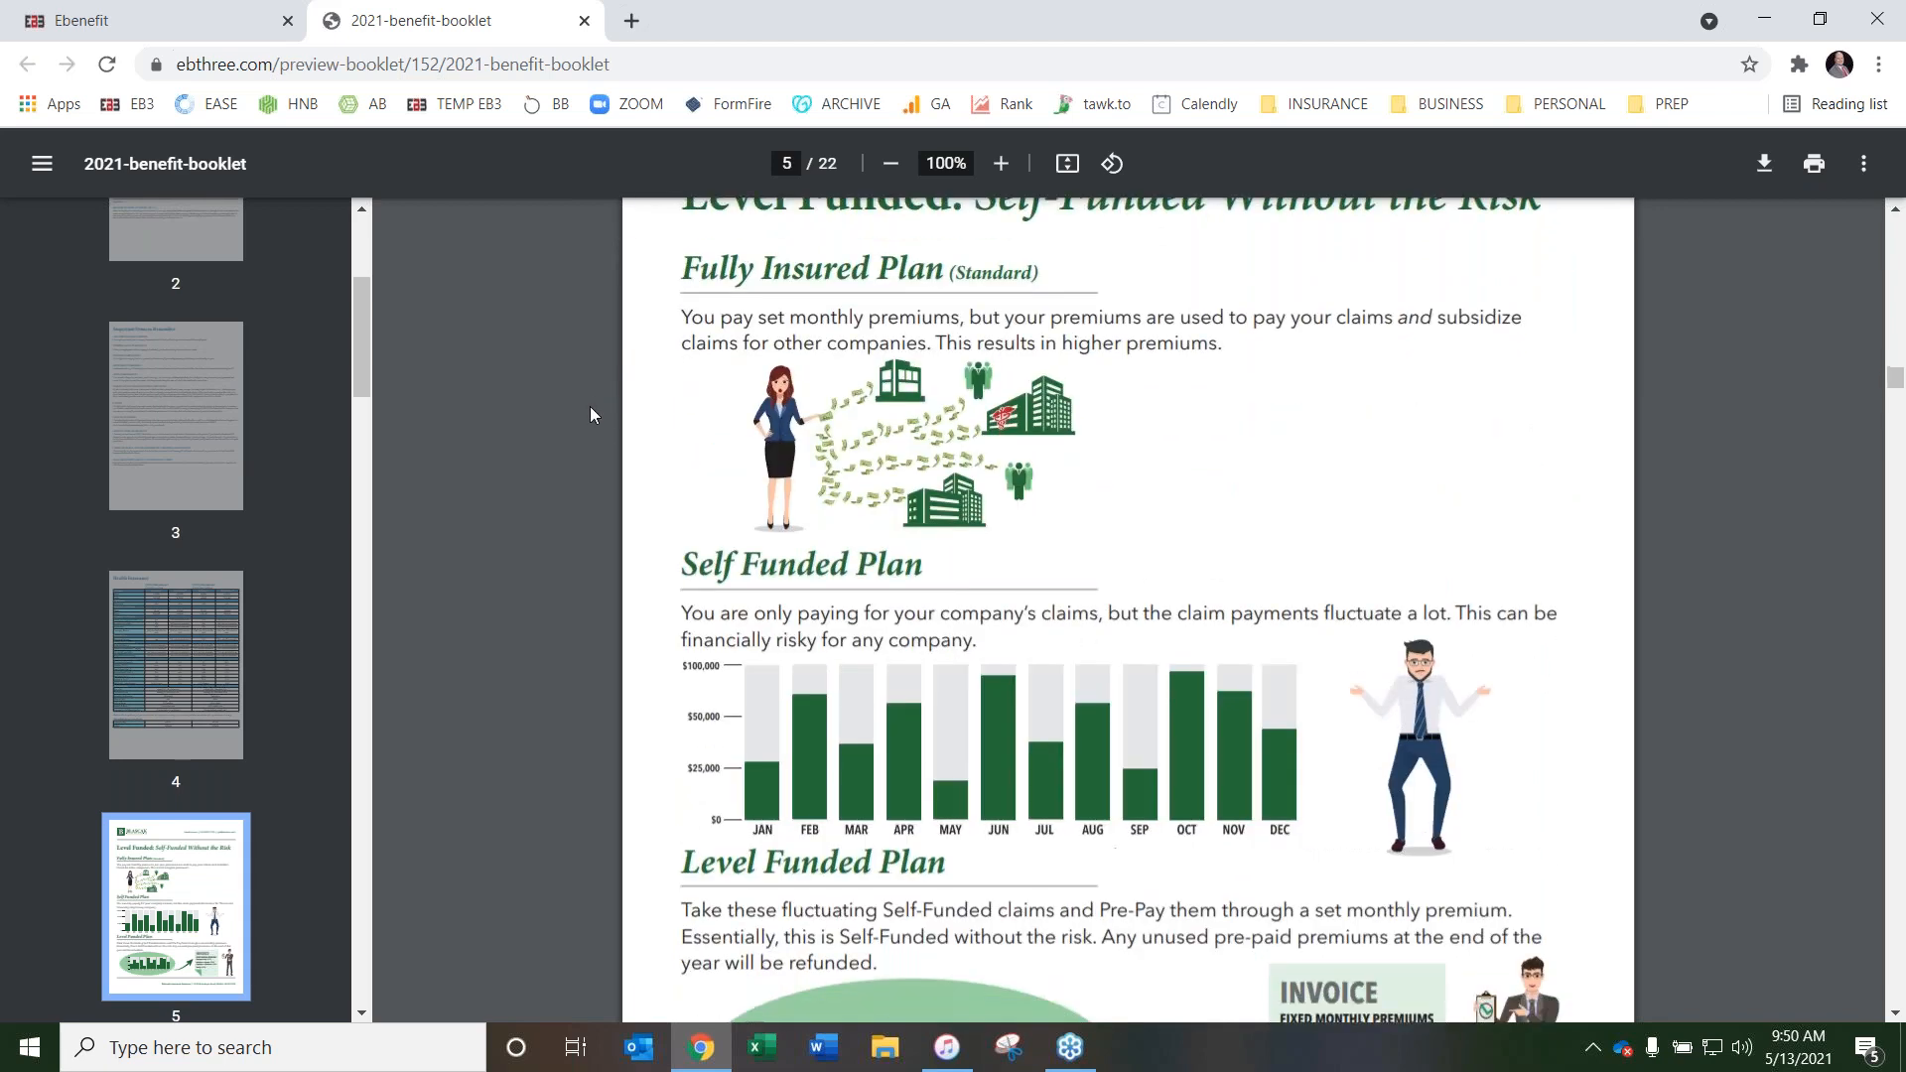
scroll(589, 421, down, 15)
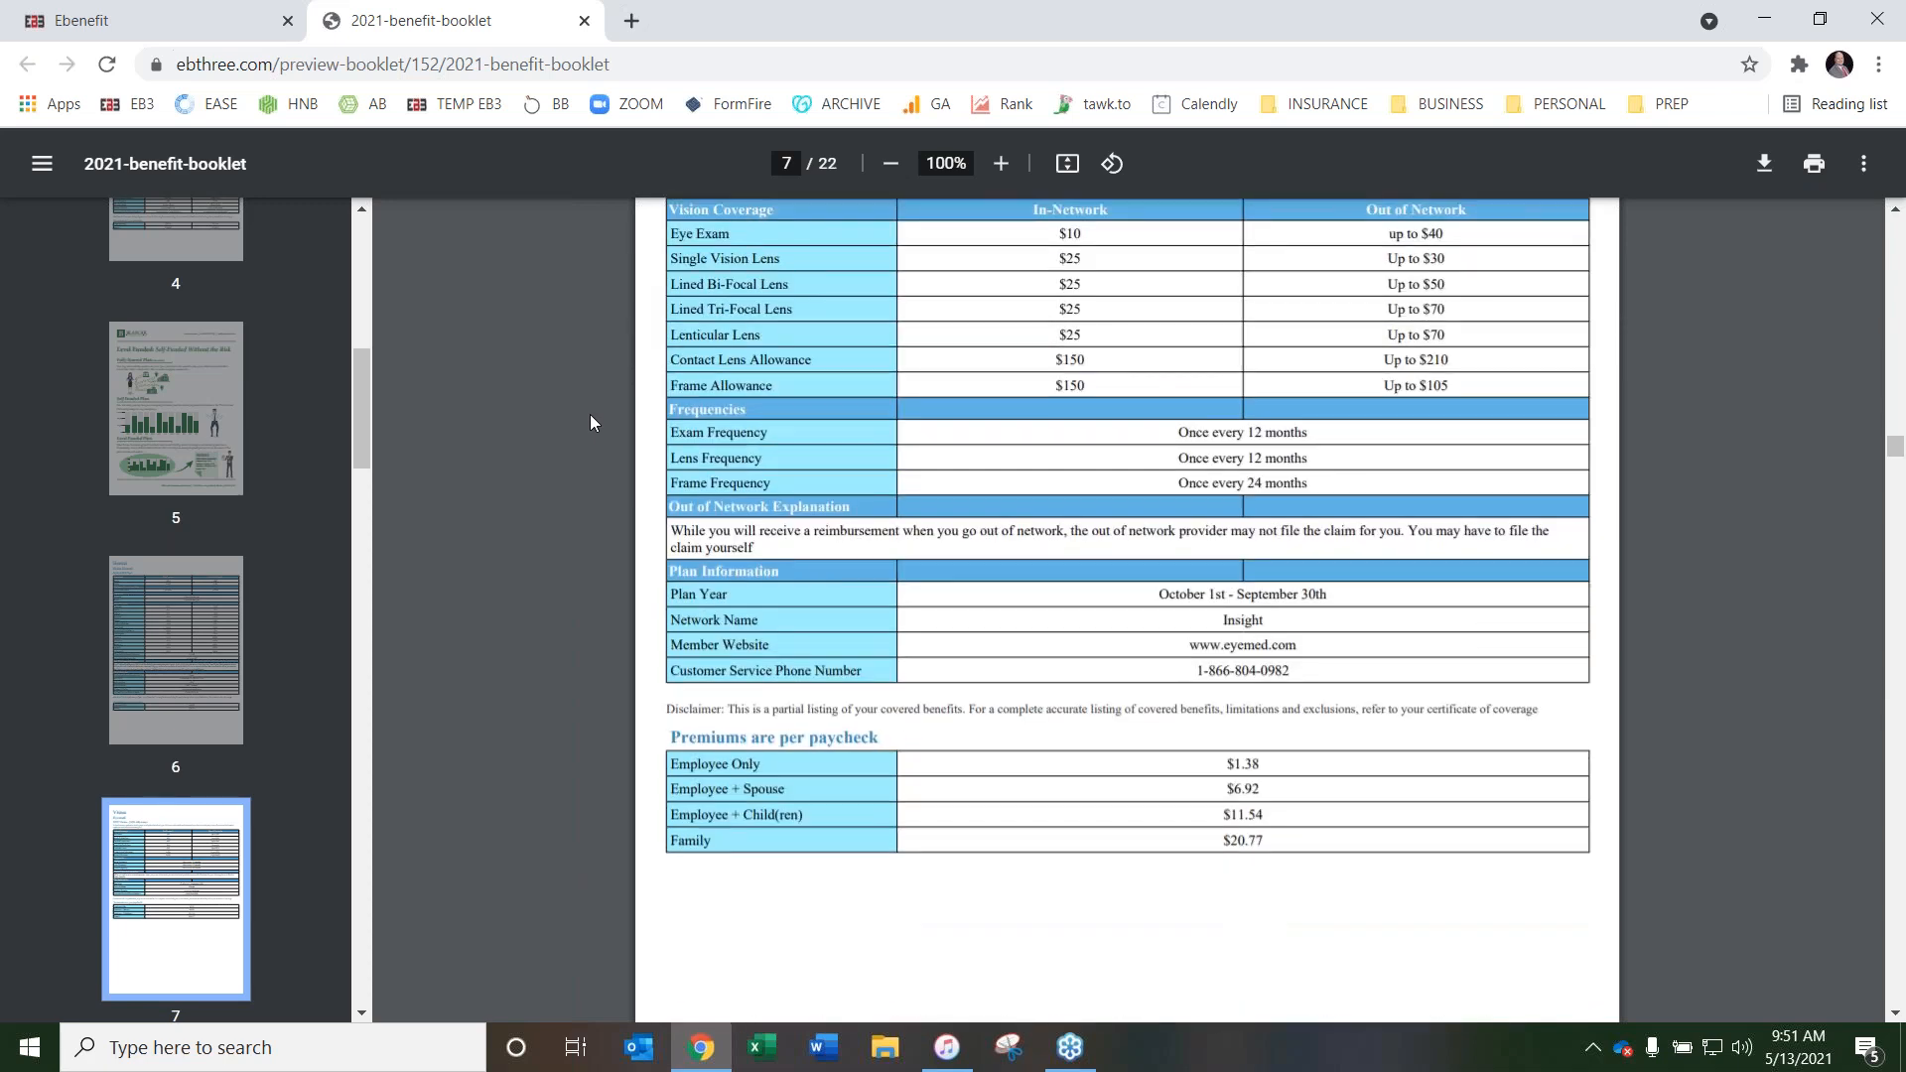
scroll(590, 422, down, 10)
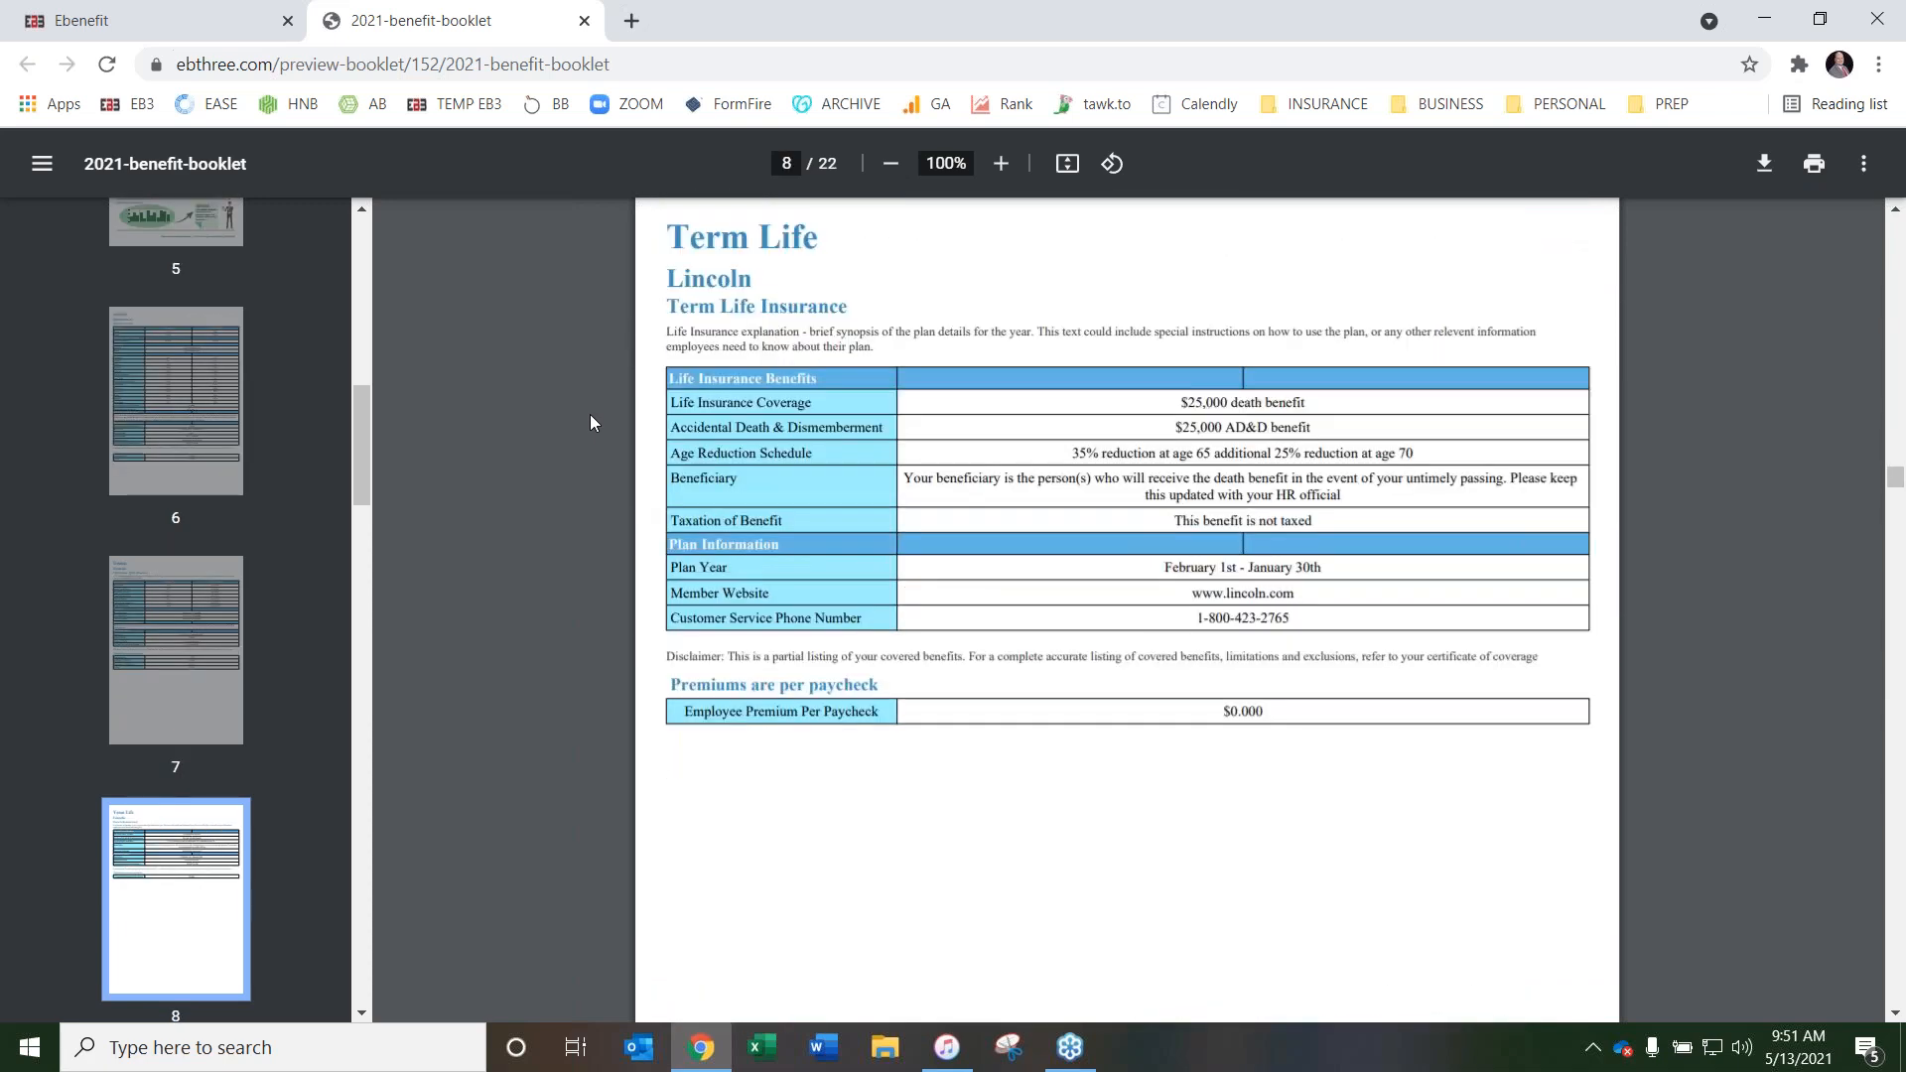
Read through the Medicaid and CHIP premium assistance notice and the COBRA continuation coverage notice
scroll(588, 425, down, 11)
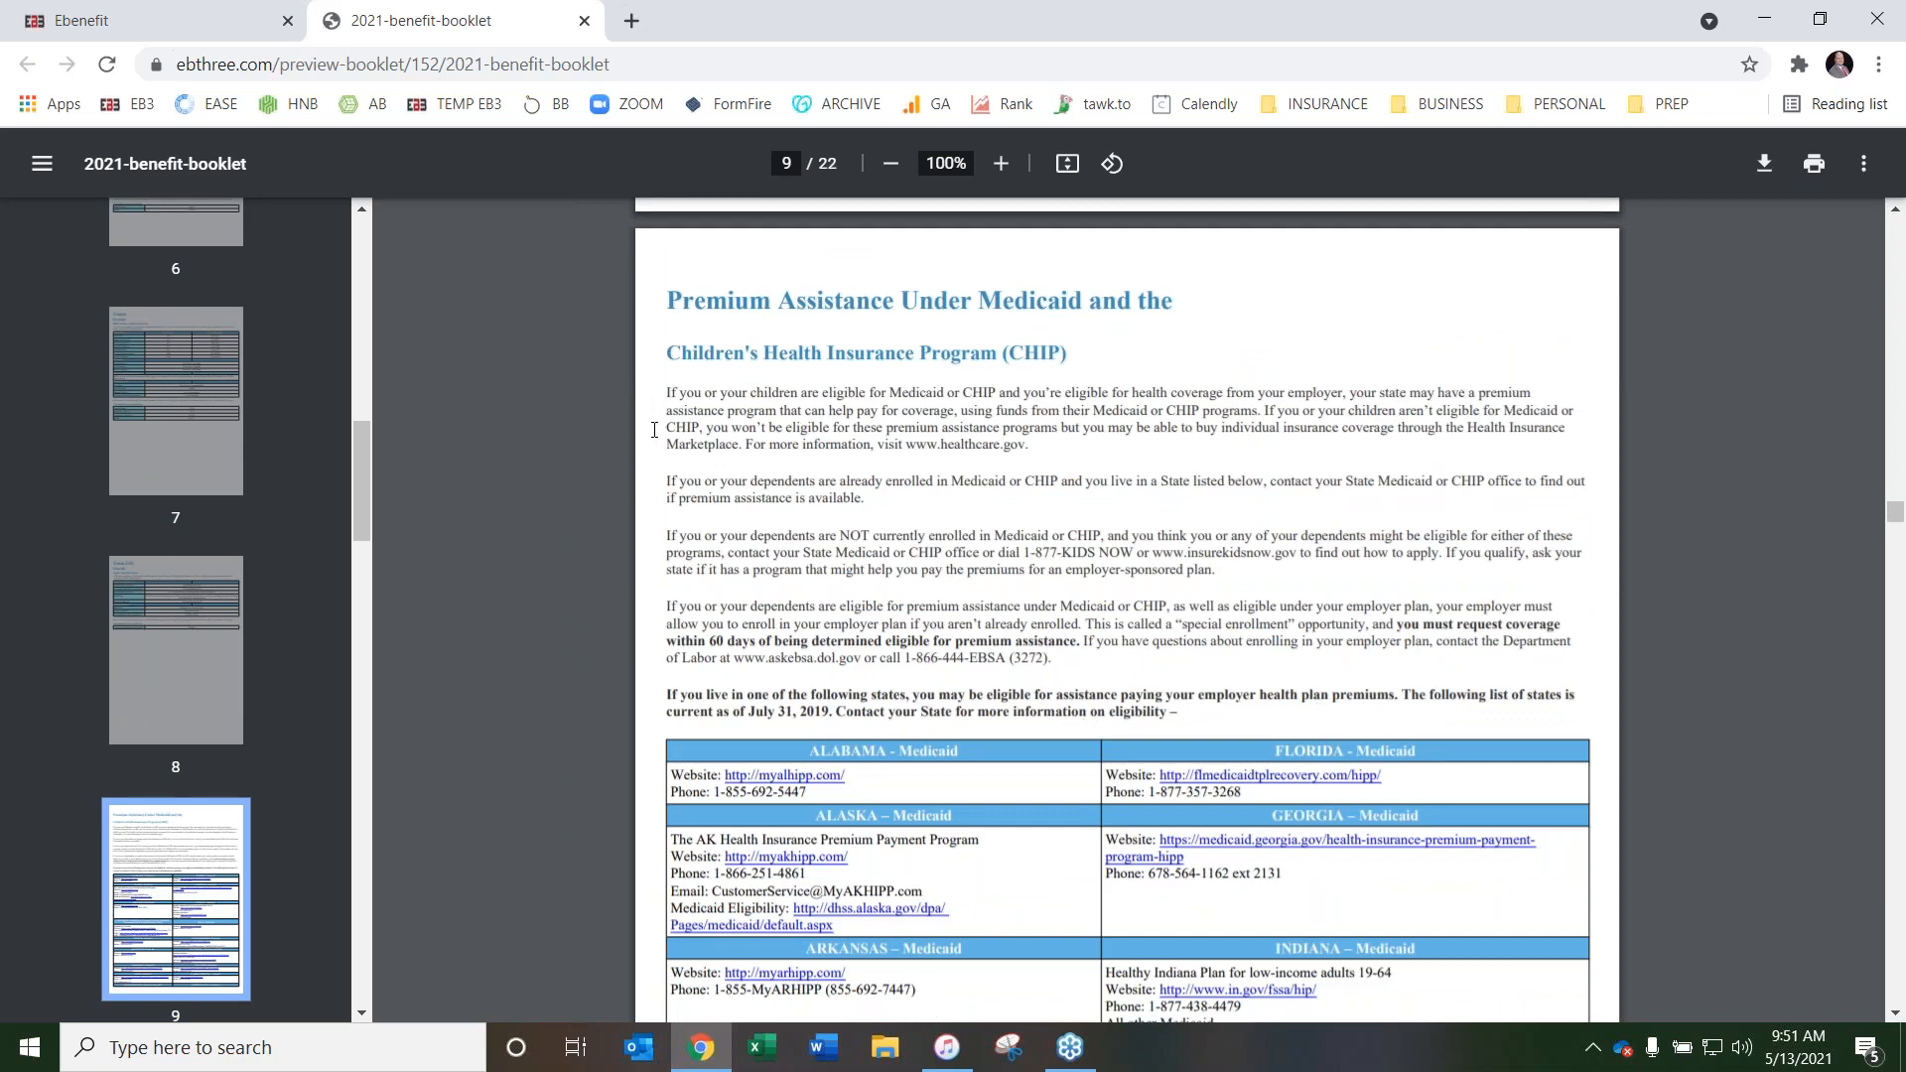
scroll(614, 512, down, 15)
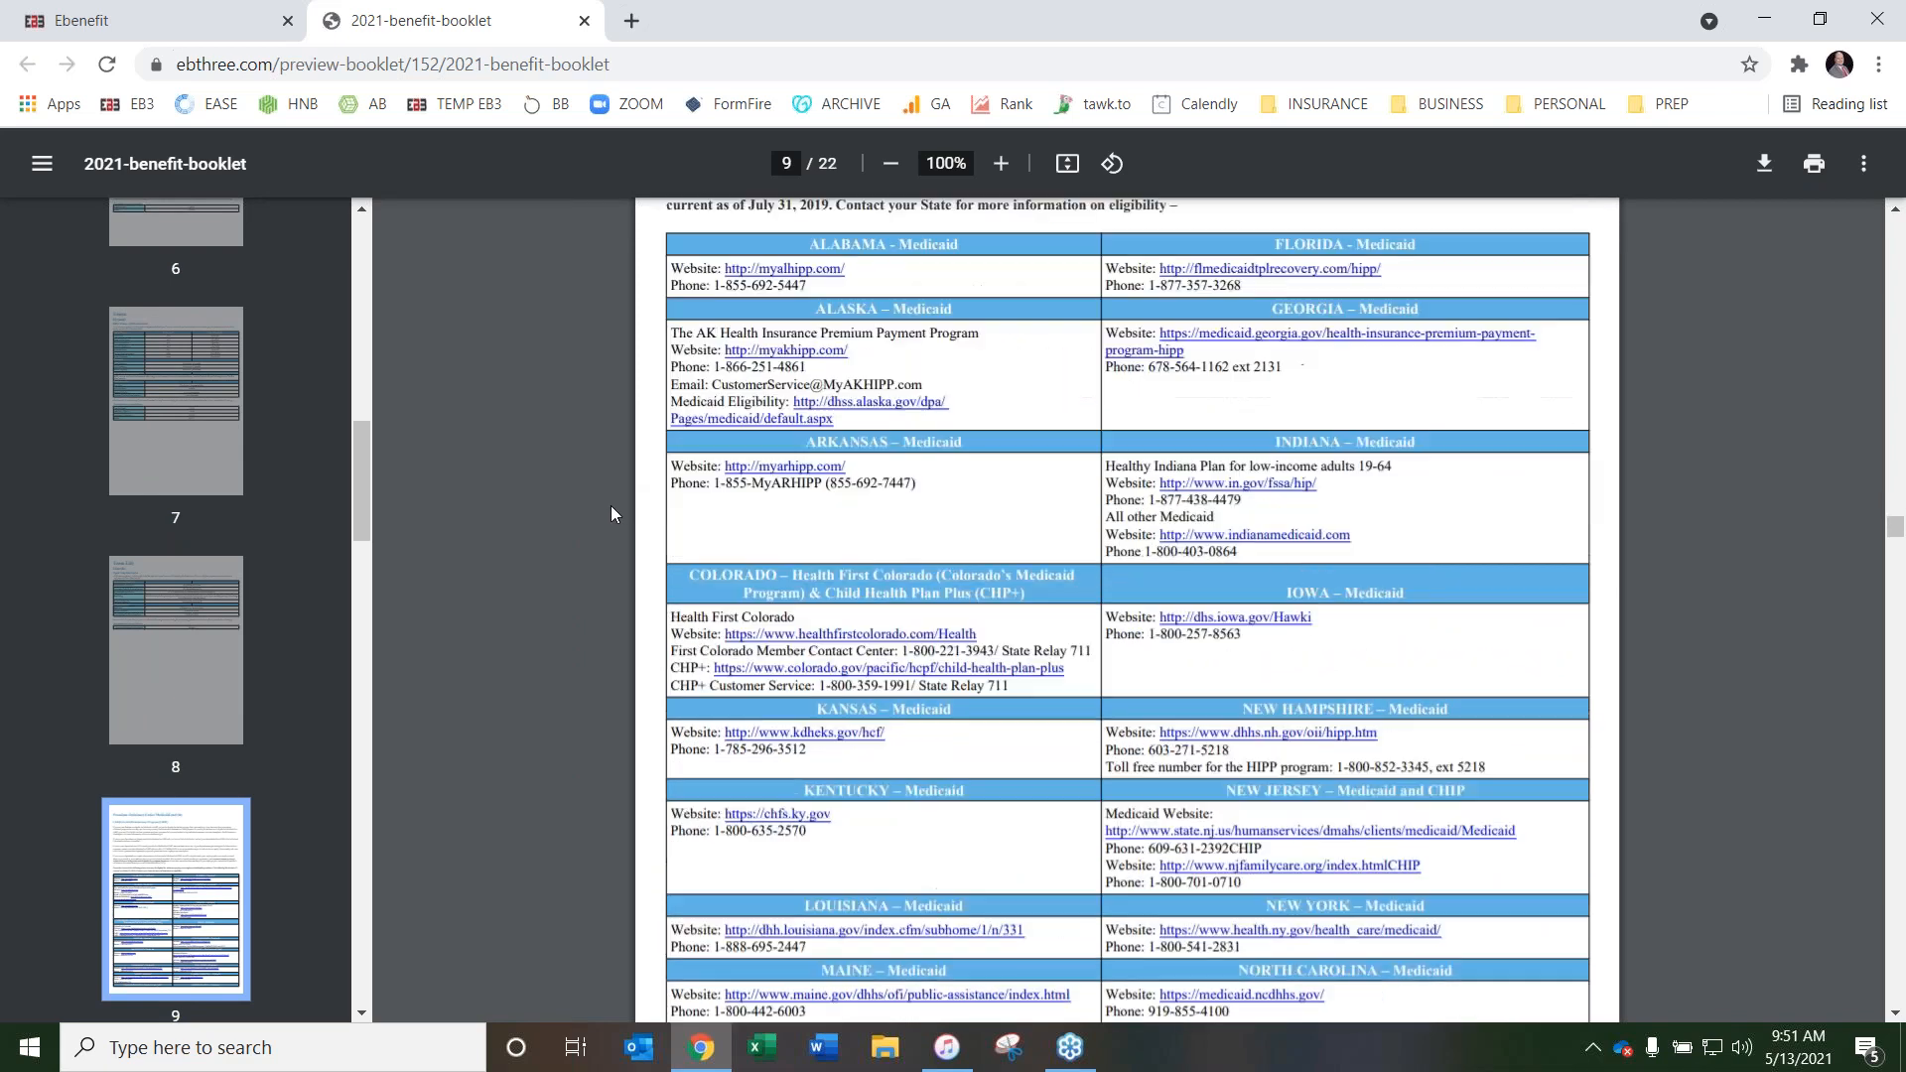
scroll(593, 509, down, 7)
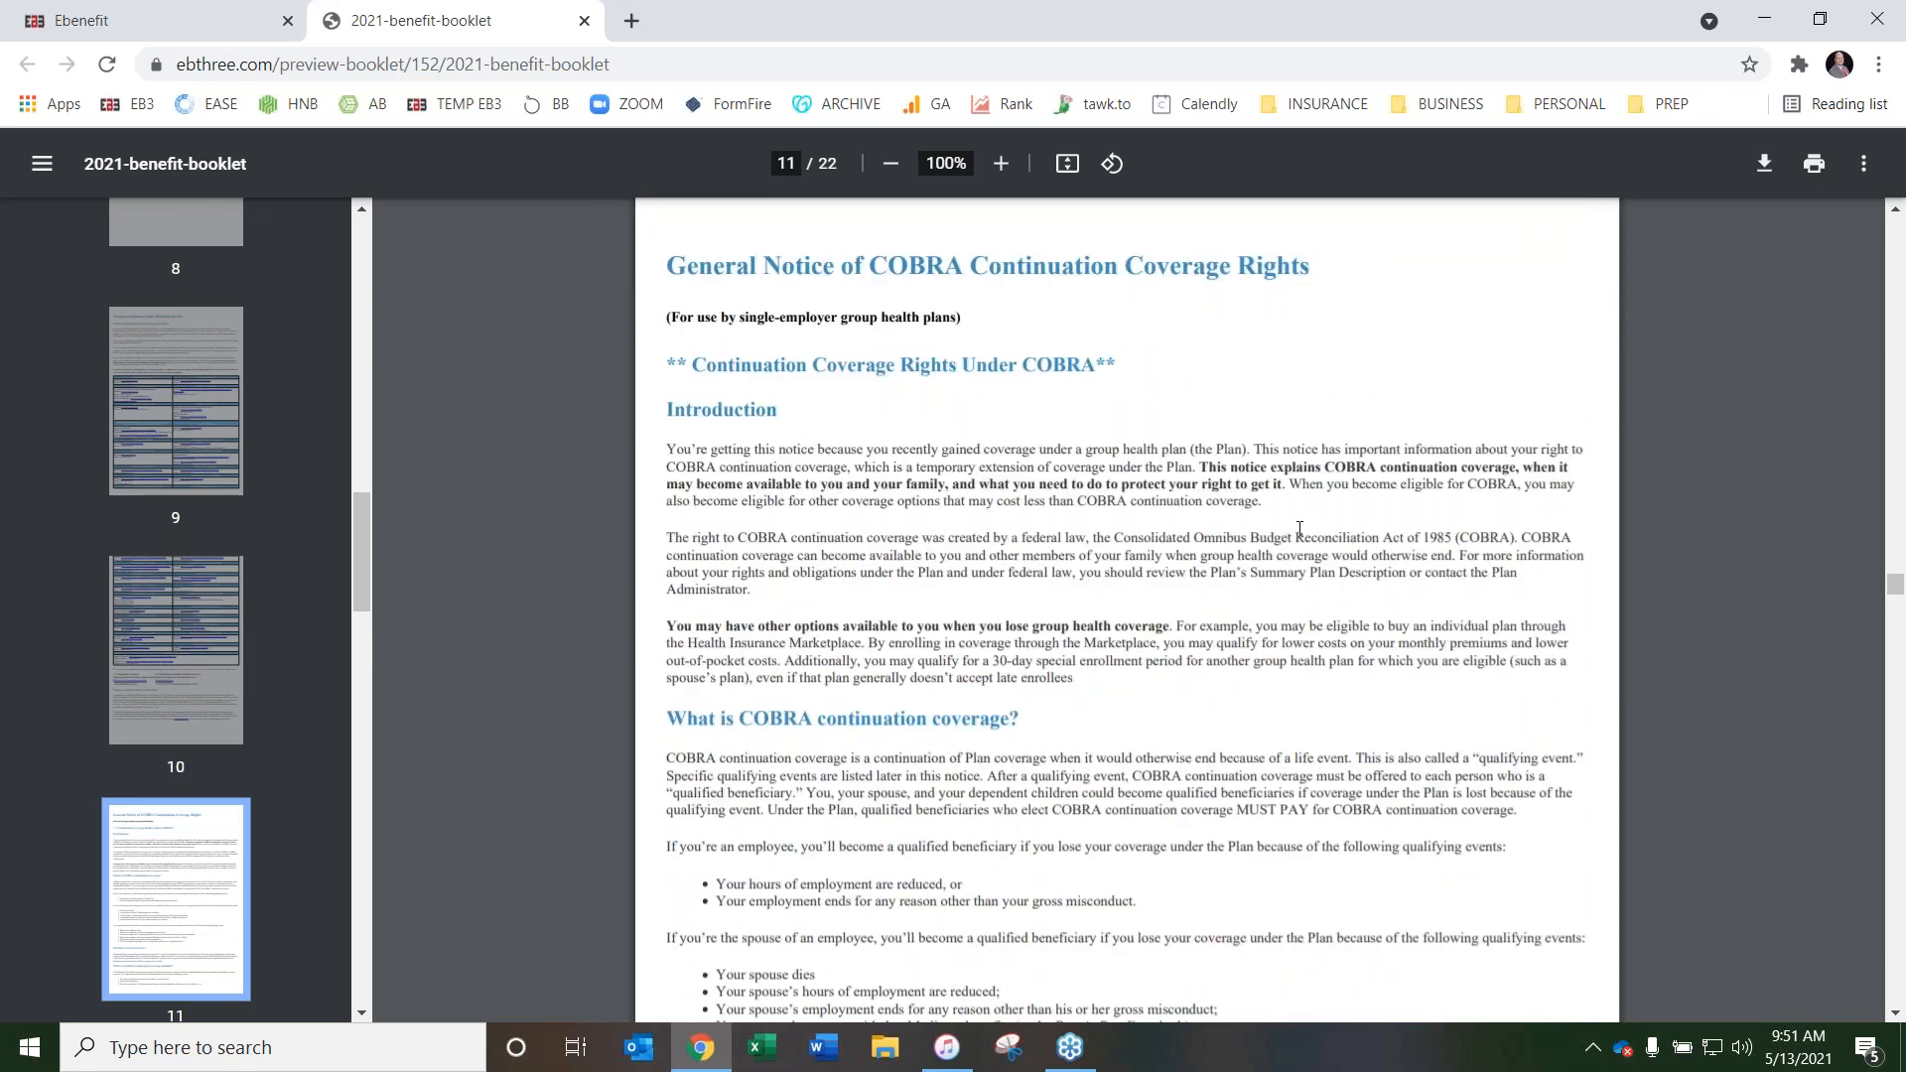
scroll(554, 510, down, 8)
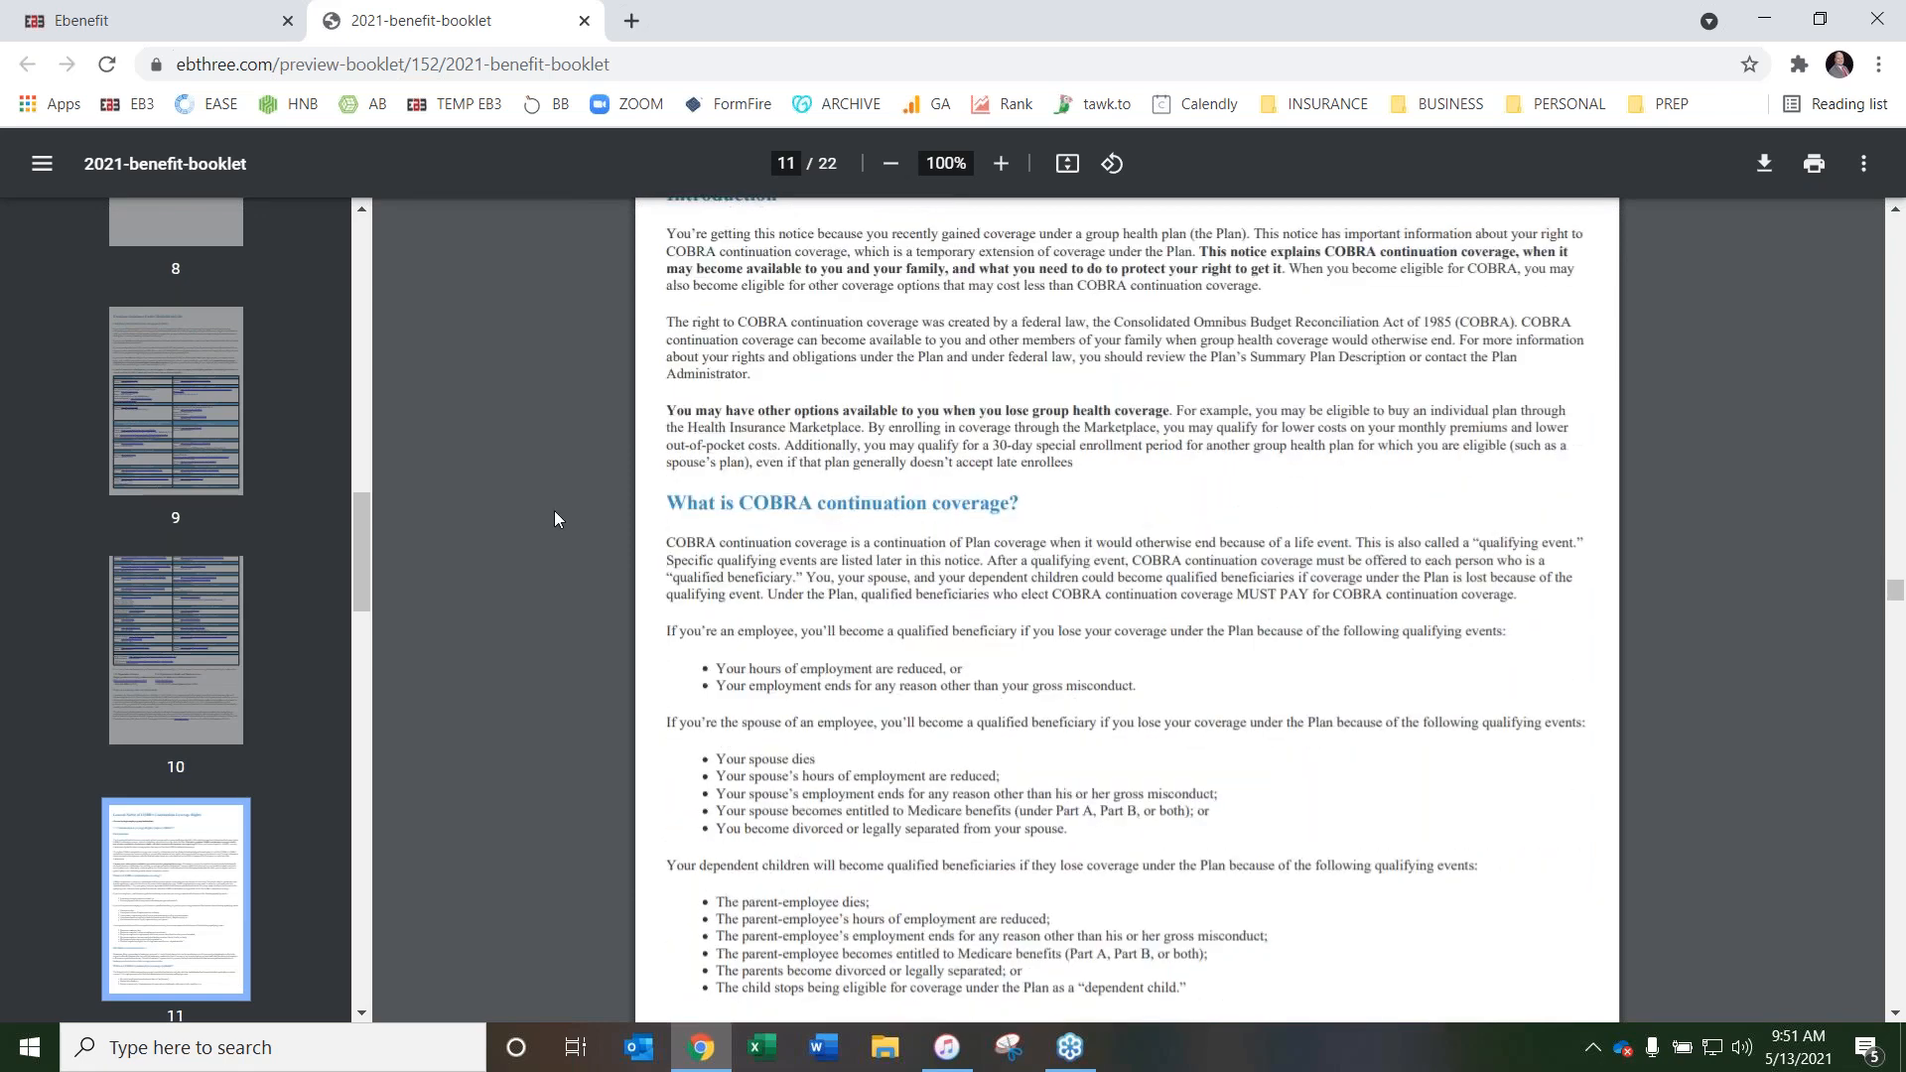
scroll(598, 502, down, 12)
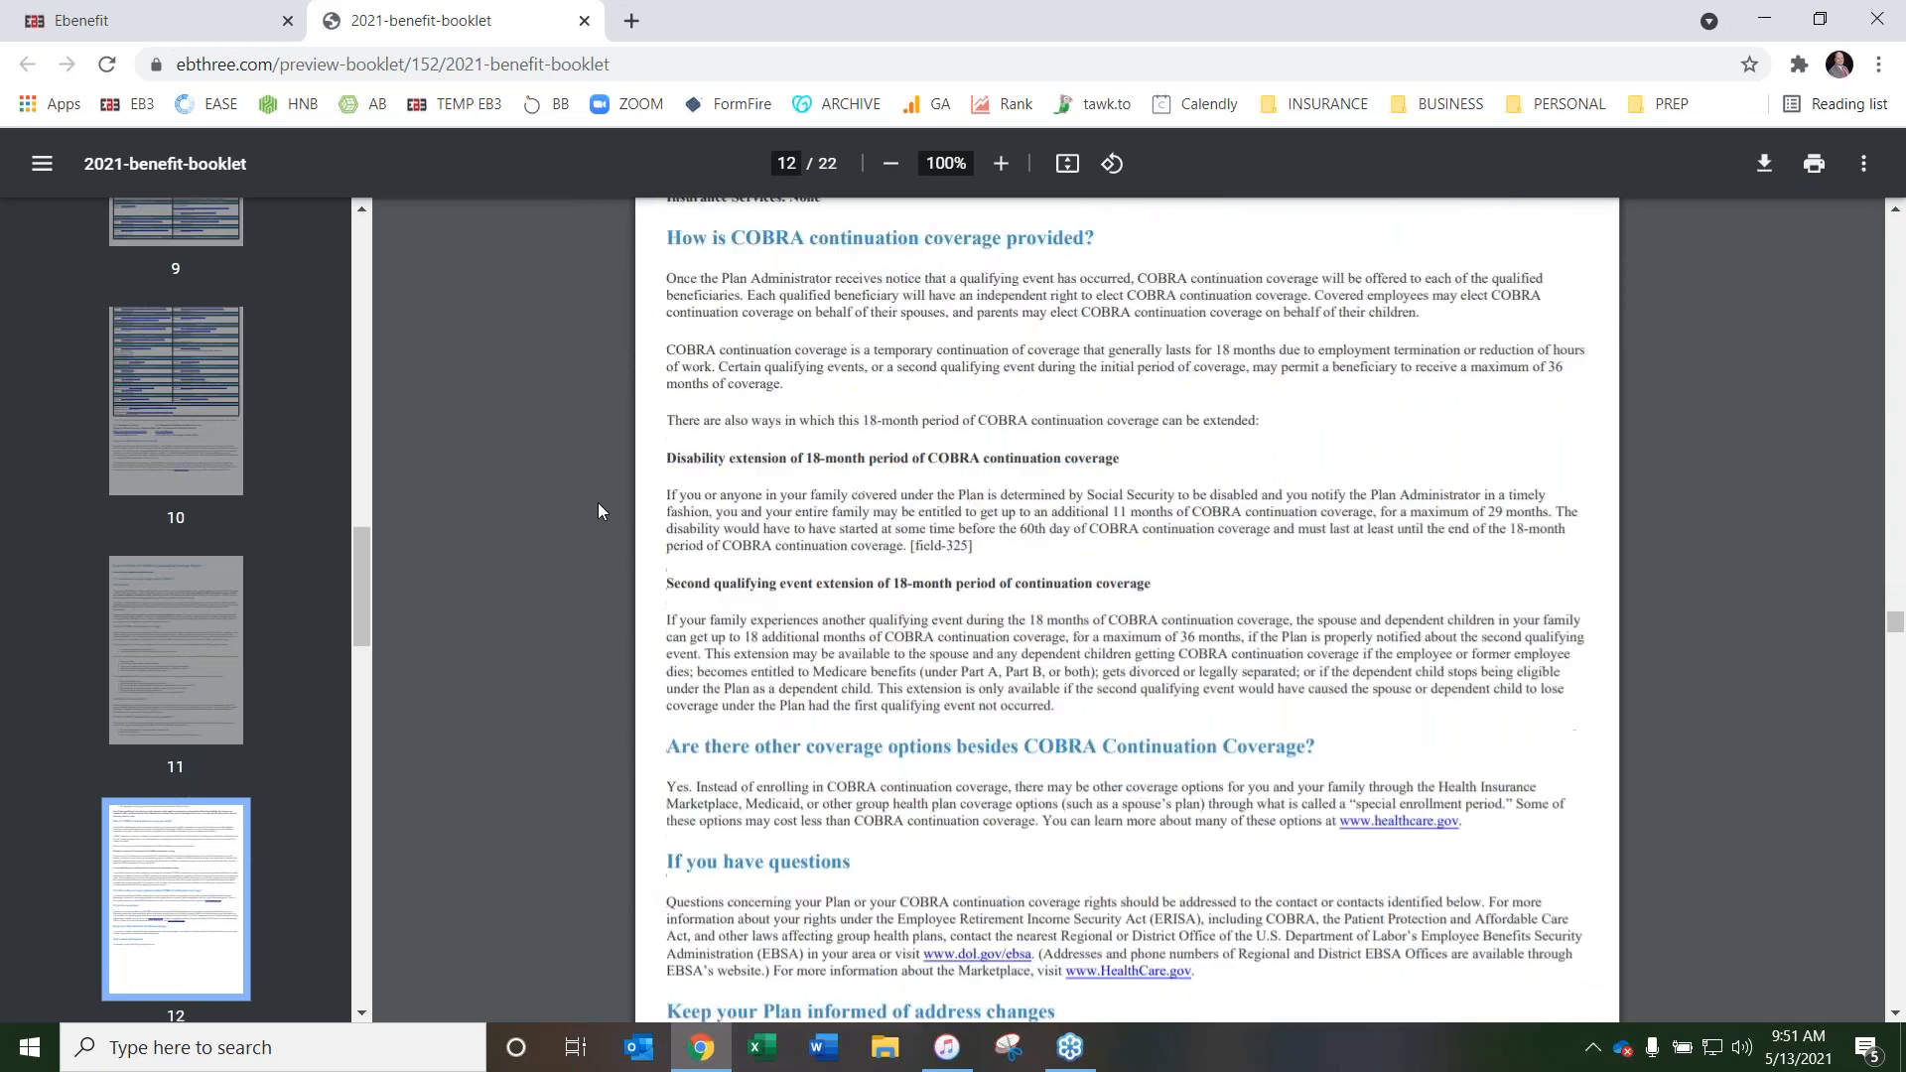
Check the Health Insurance Marketplace notice, including the employer information table and the employee and dependent coverage checkboxes in Part B
scroll(481, 502, down, 8)
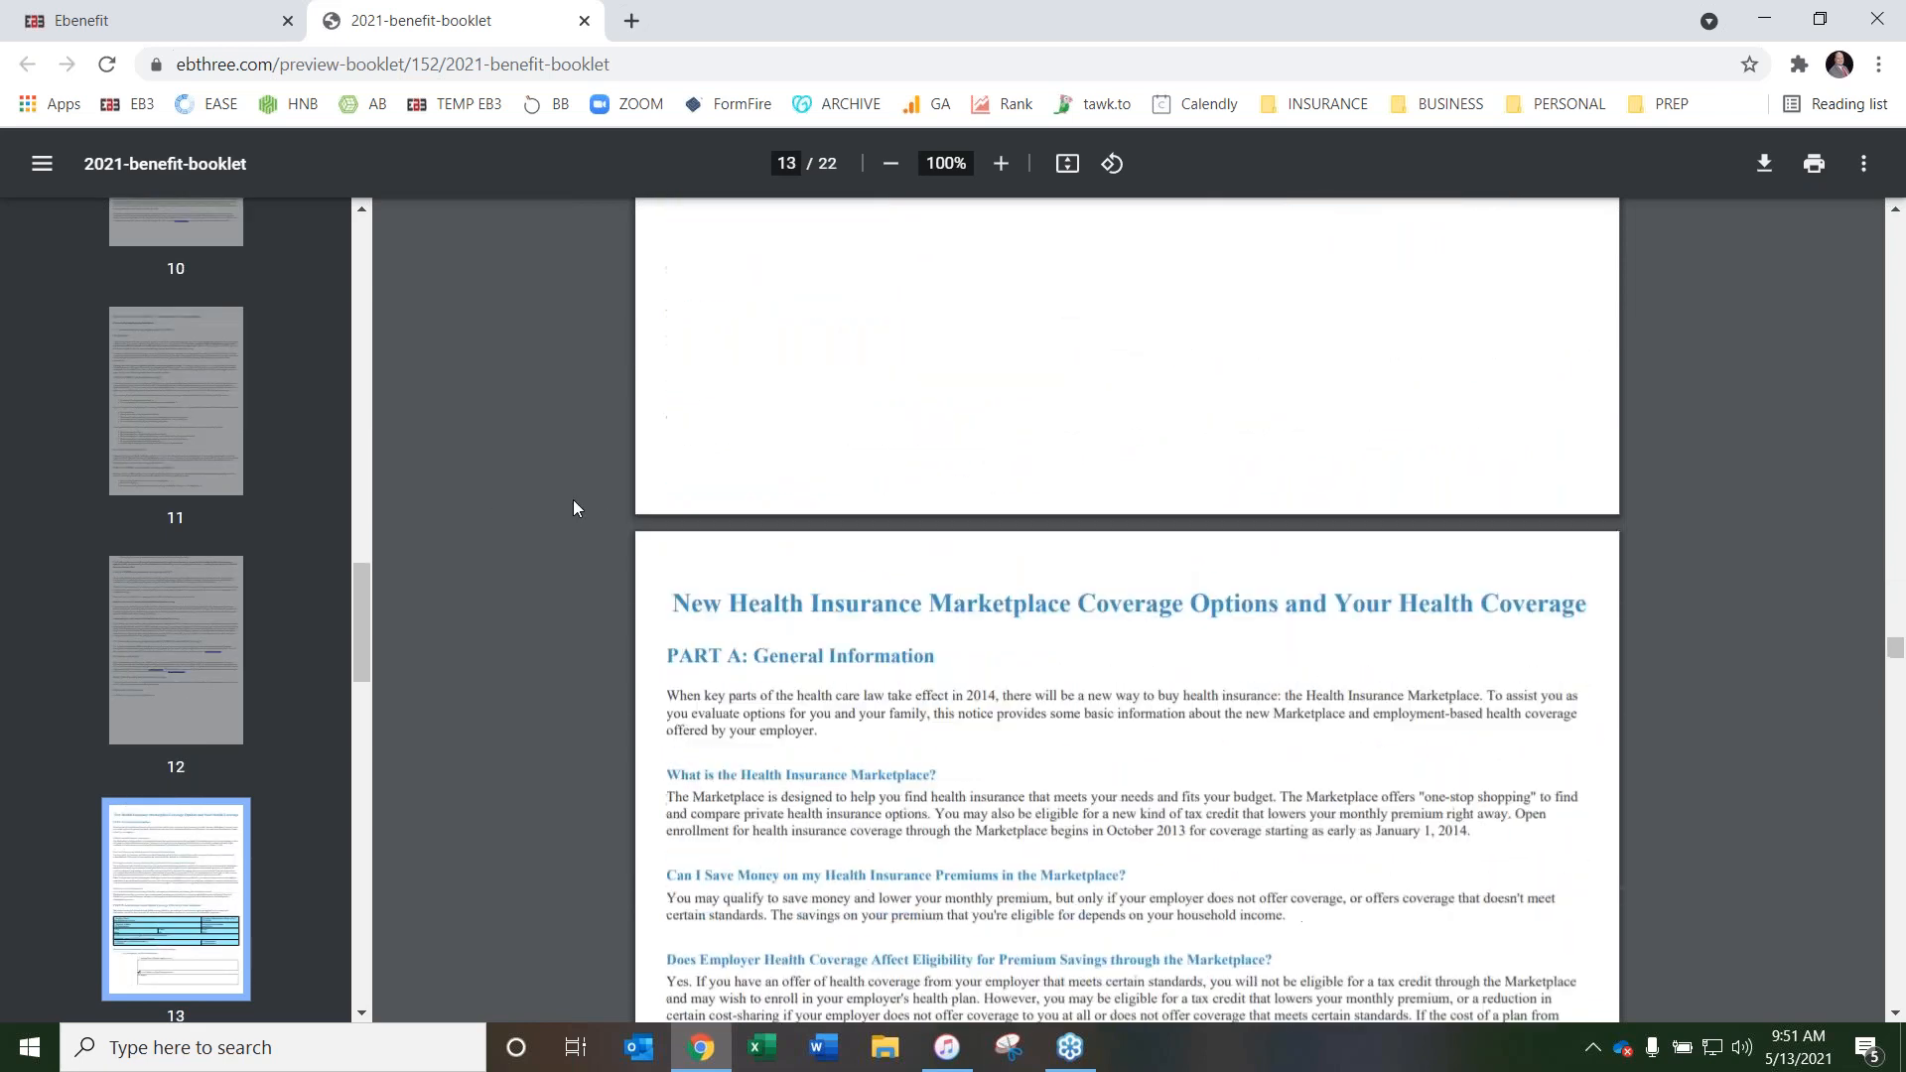
scroll(1280, 394, down, 6)
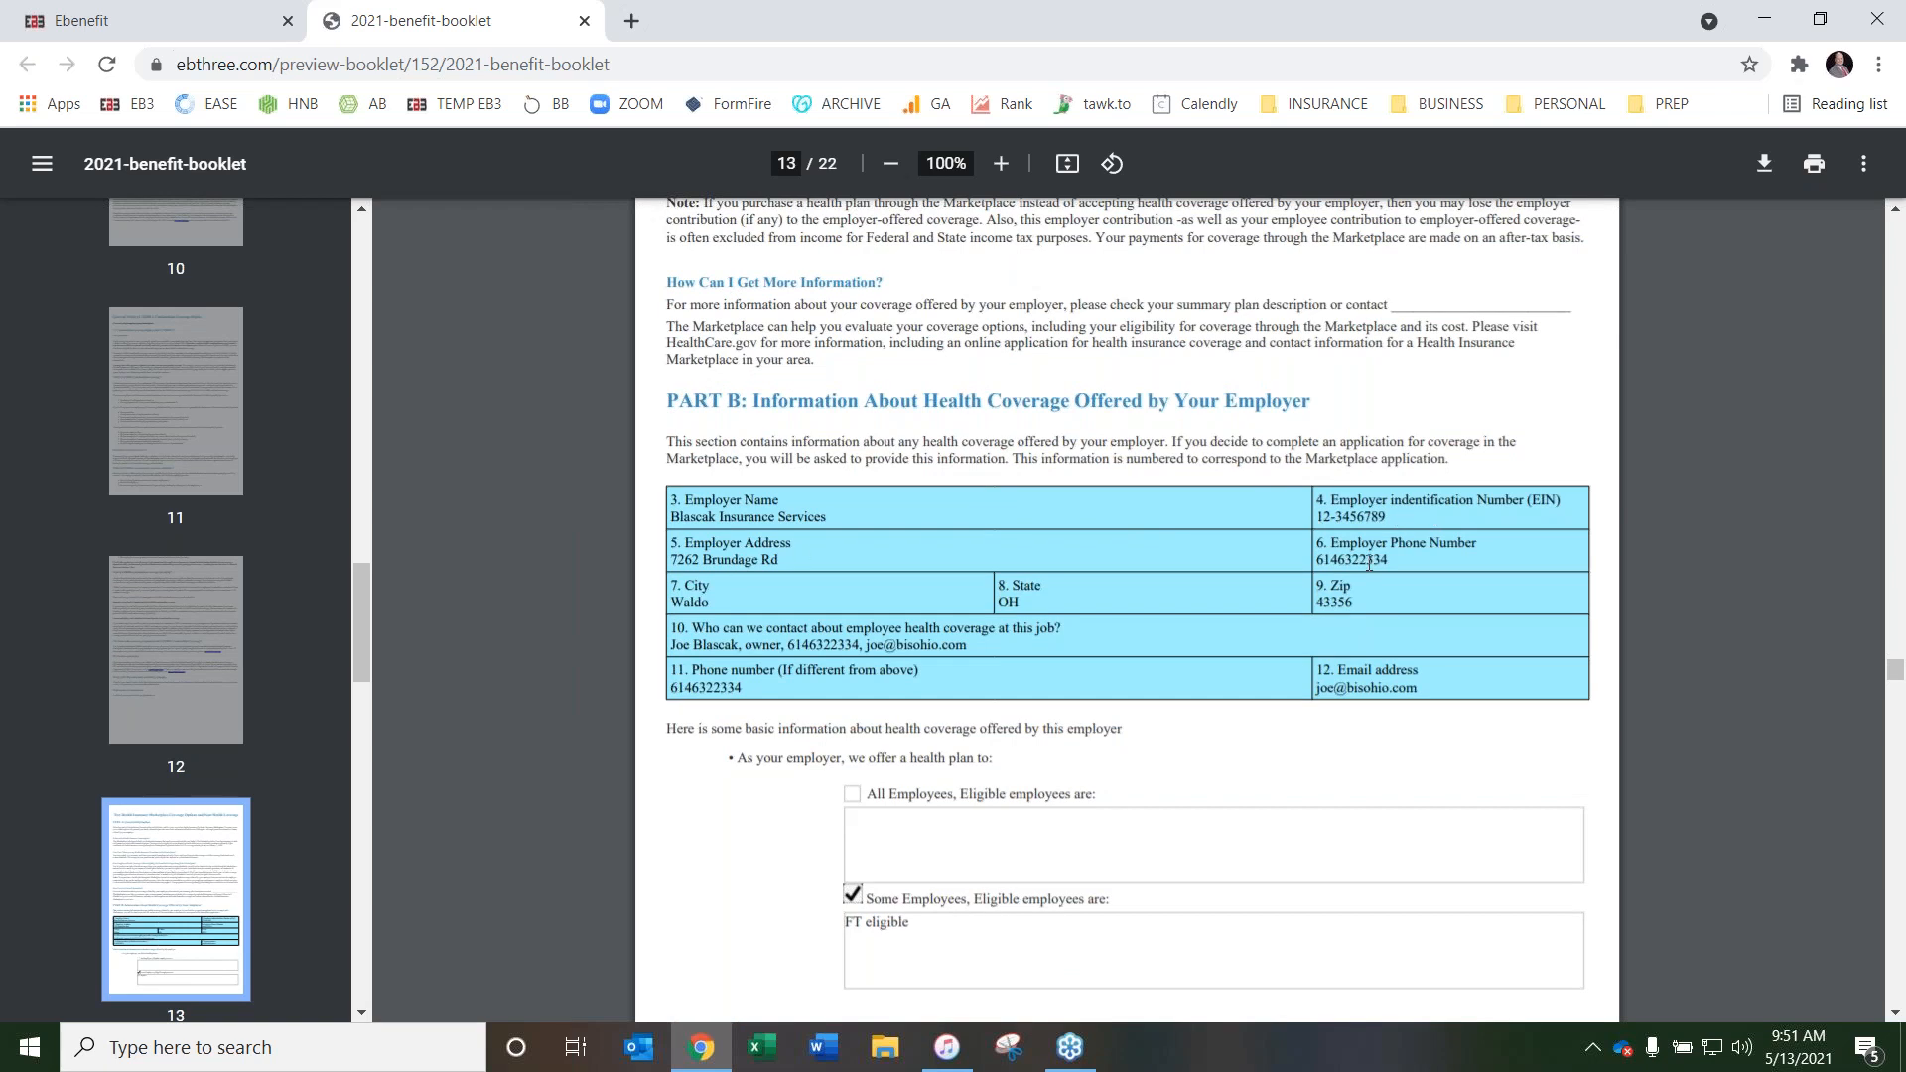
scroll(971, 516, down, 5)
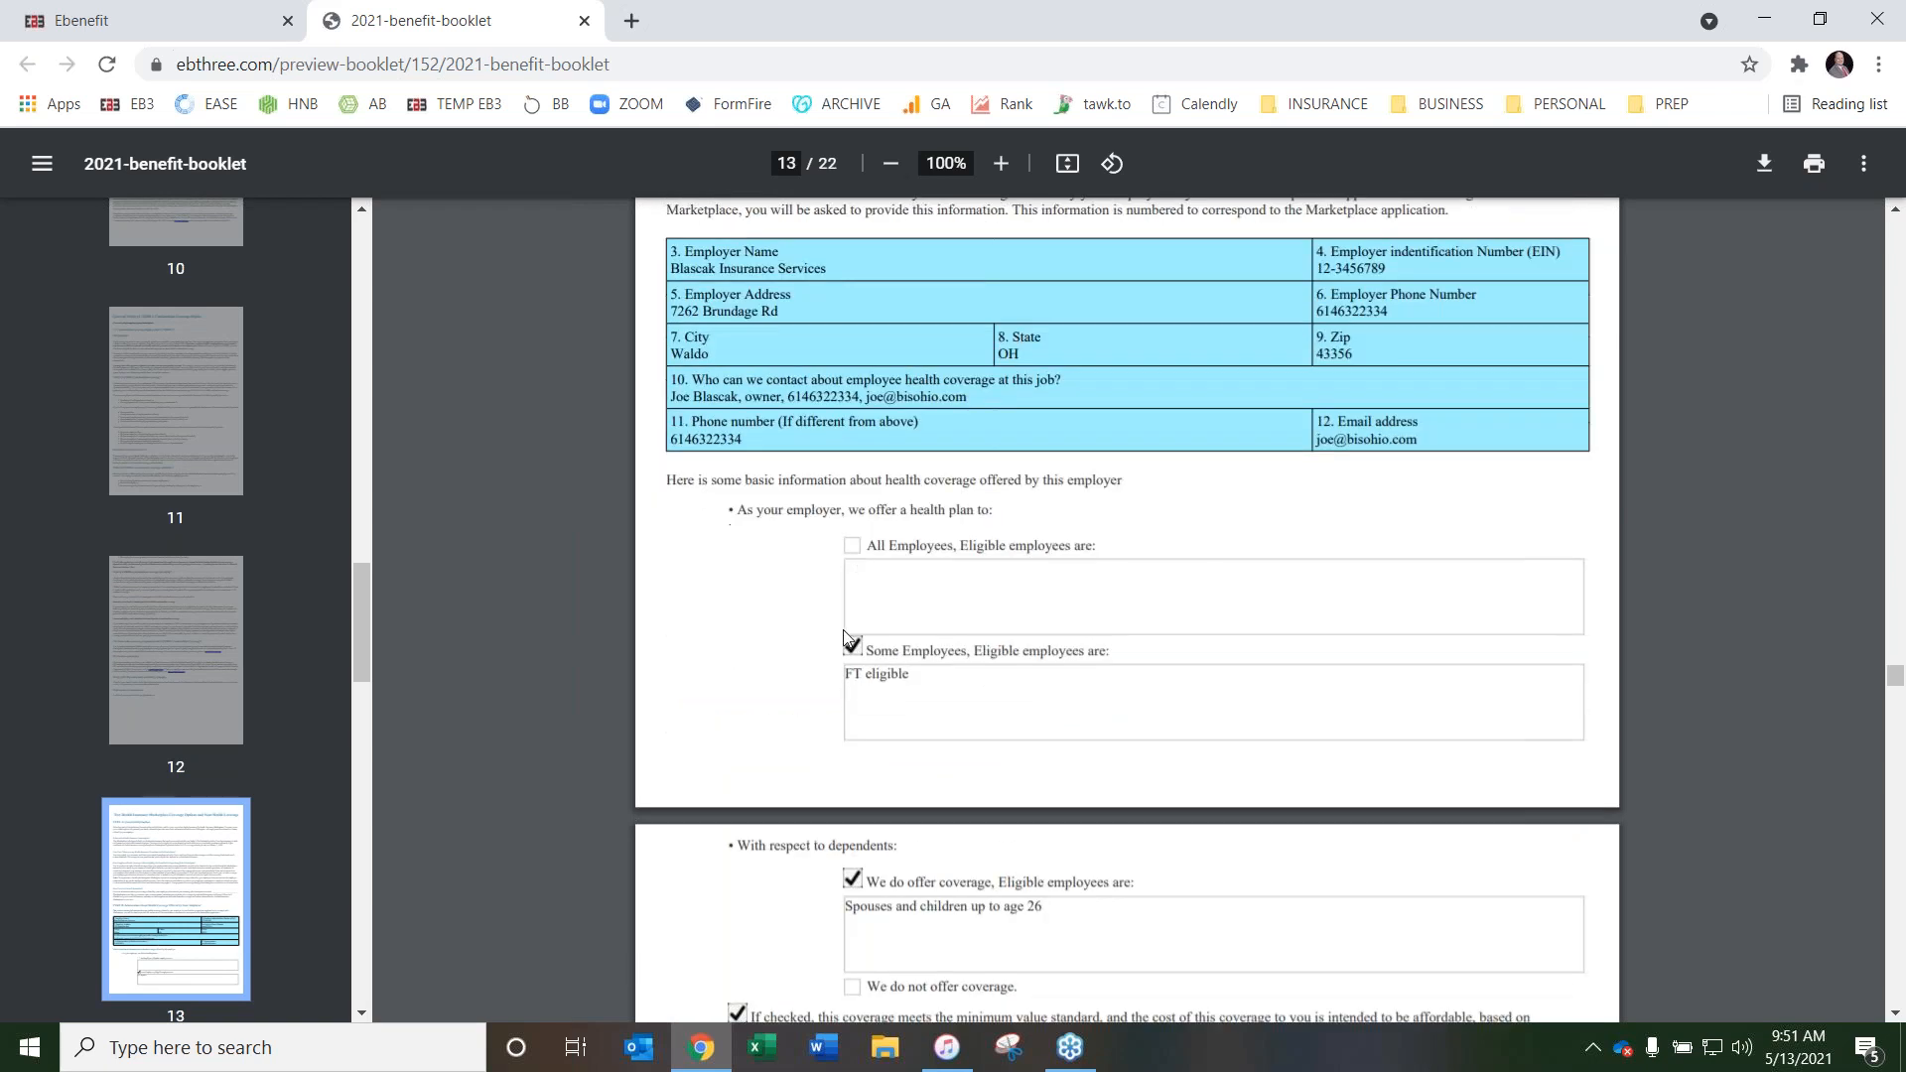
scroll(895, 642, down, 1)
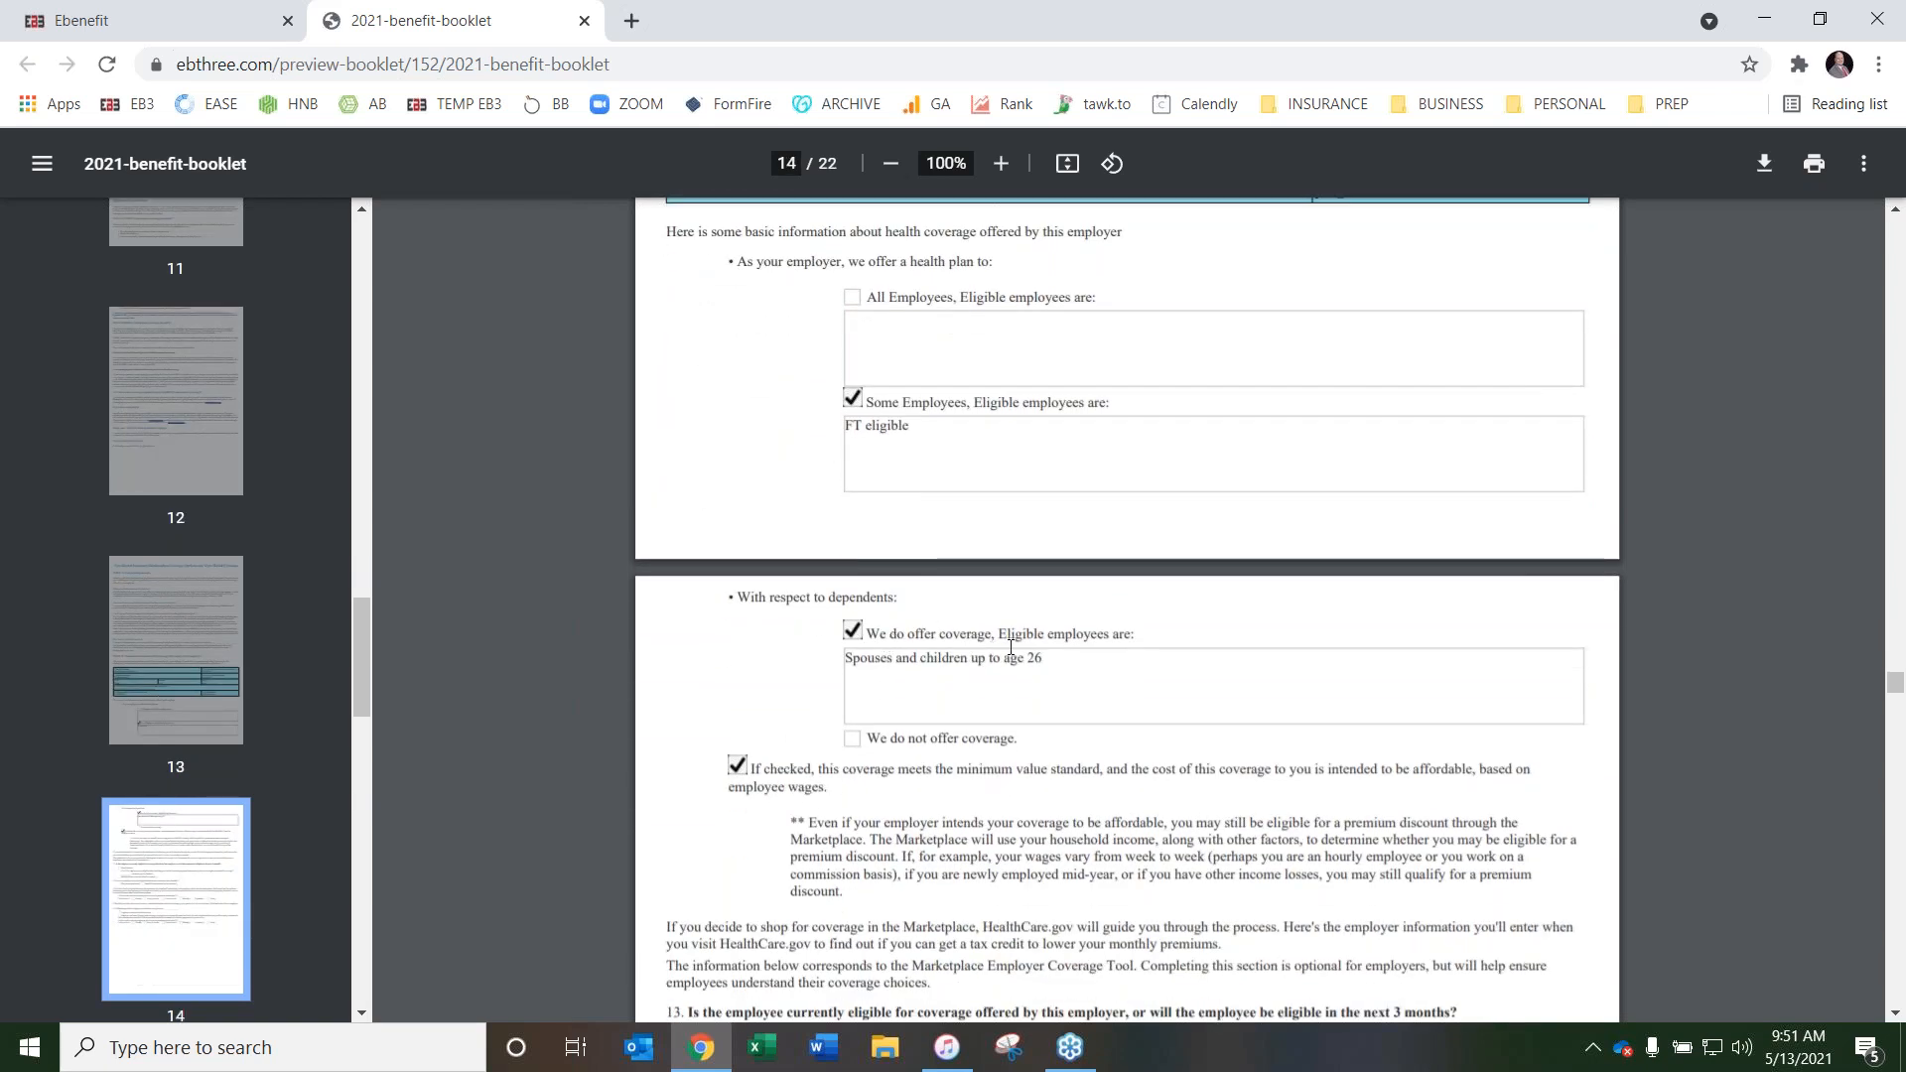
scroll(636, 452, up, 5)
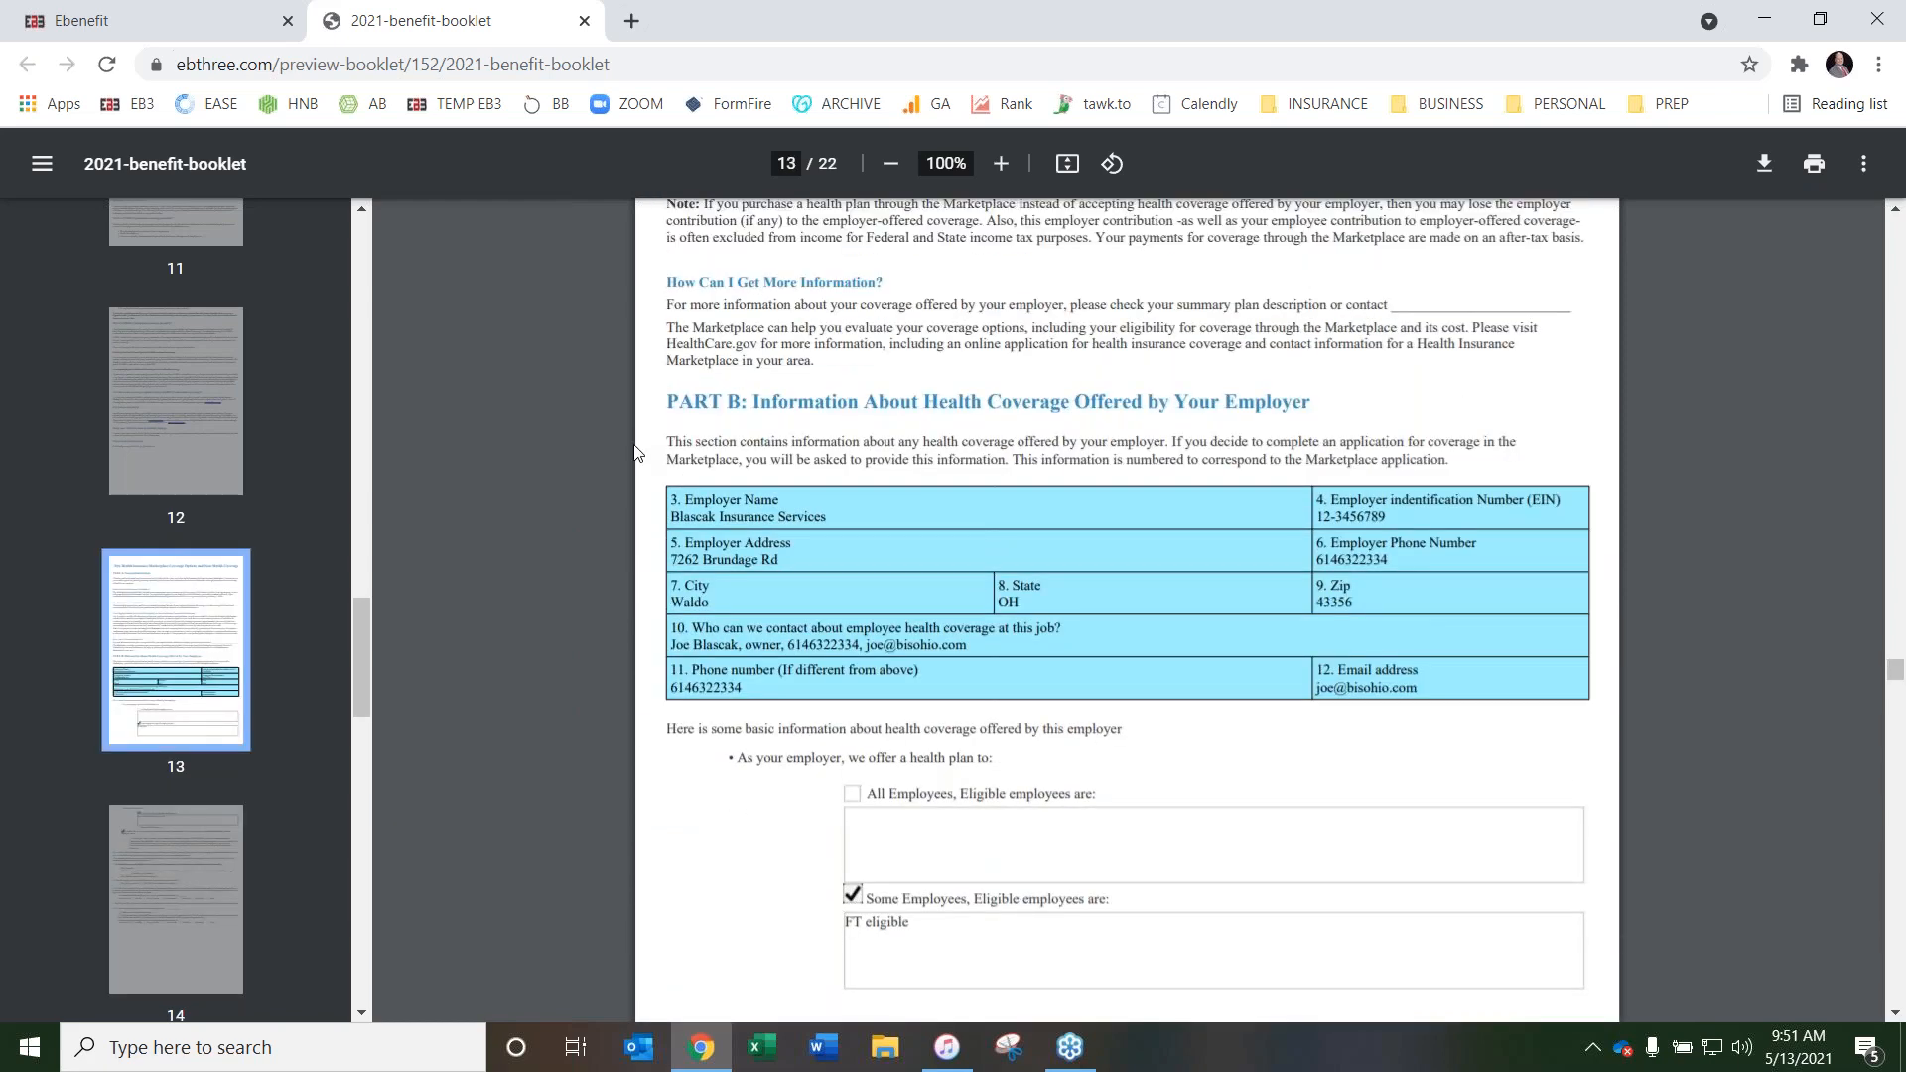
scroll(623, 474, down, 15)
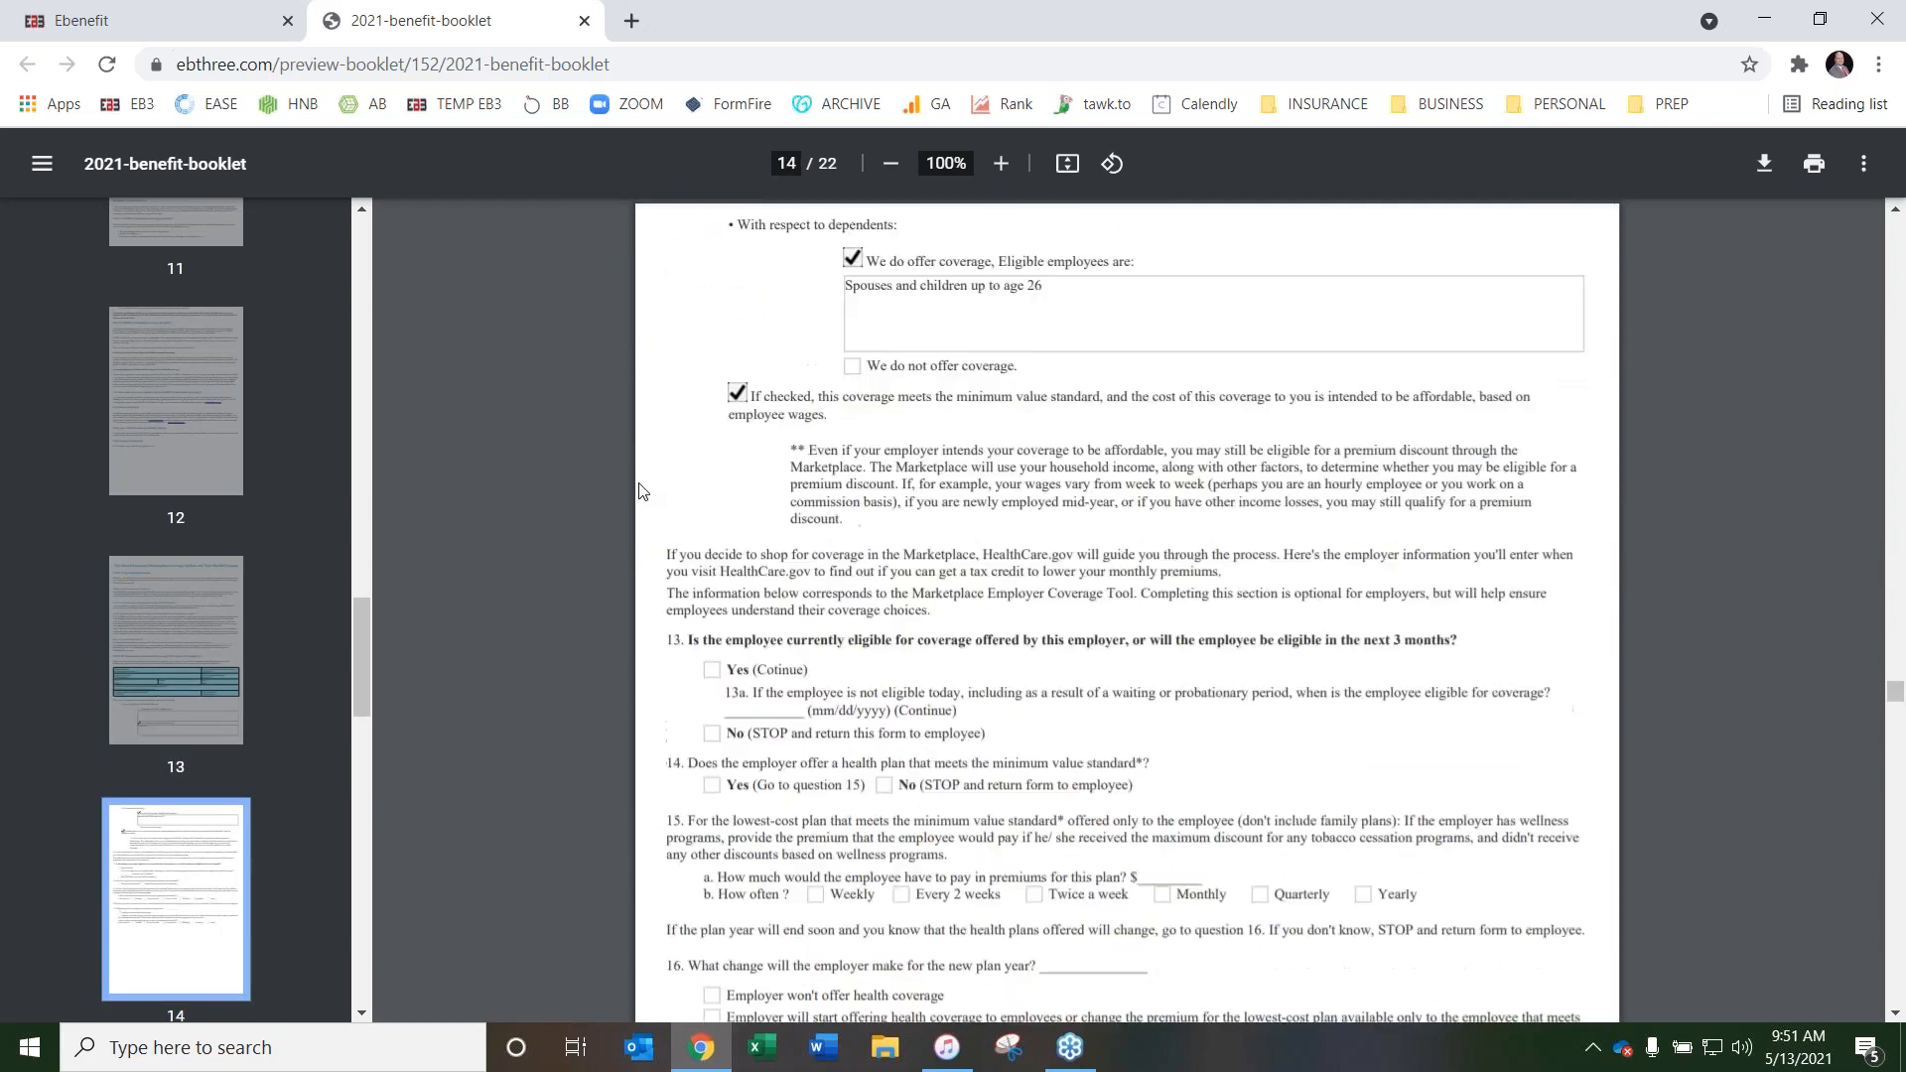
scroll(621, 492, down, 4)
scroll(616, 493, up, 3)
scroll(616, 493, down, 10)
Review the compliance notices from the Medicare prescription drug coverage notice through the WHCRA notice to the Employee Rights page
scroll(616, 492, down, 4)
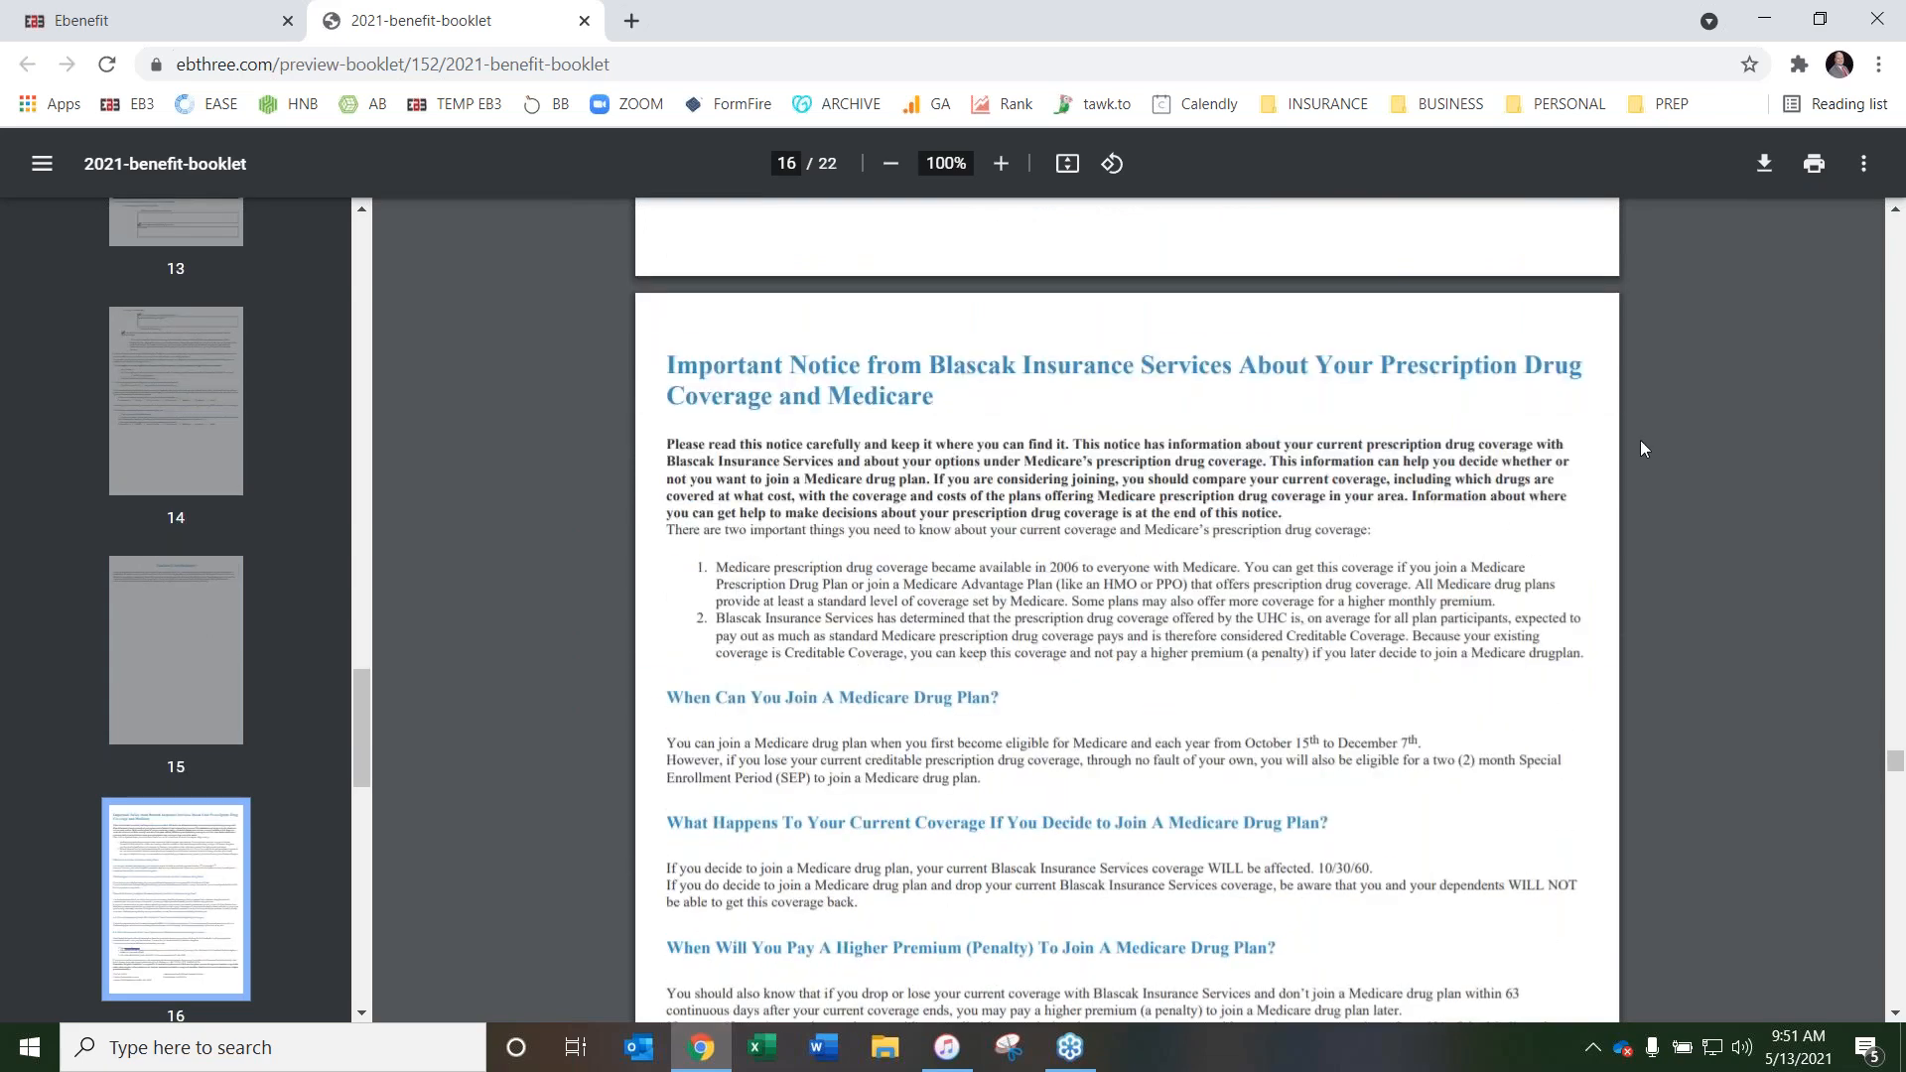
scroll(1121, 440, down, 10)
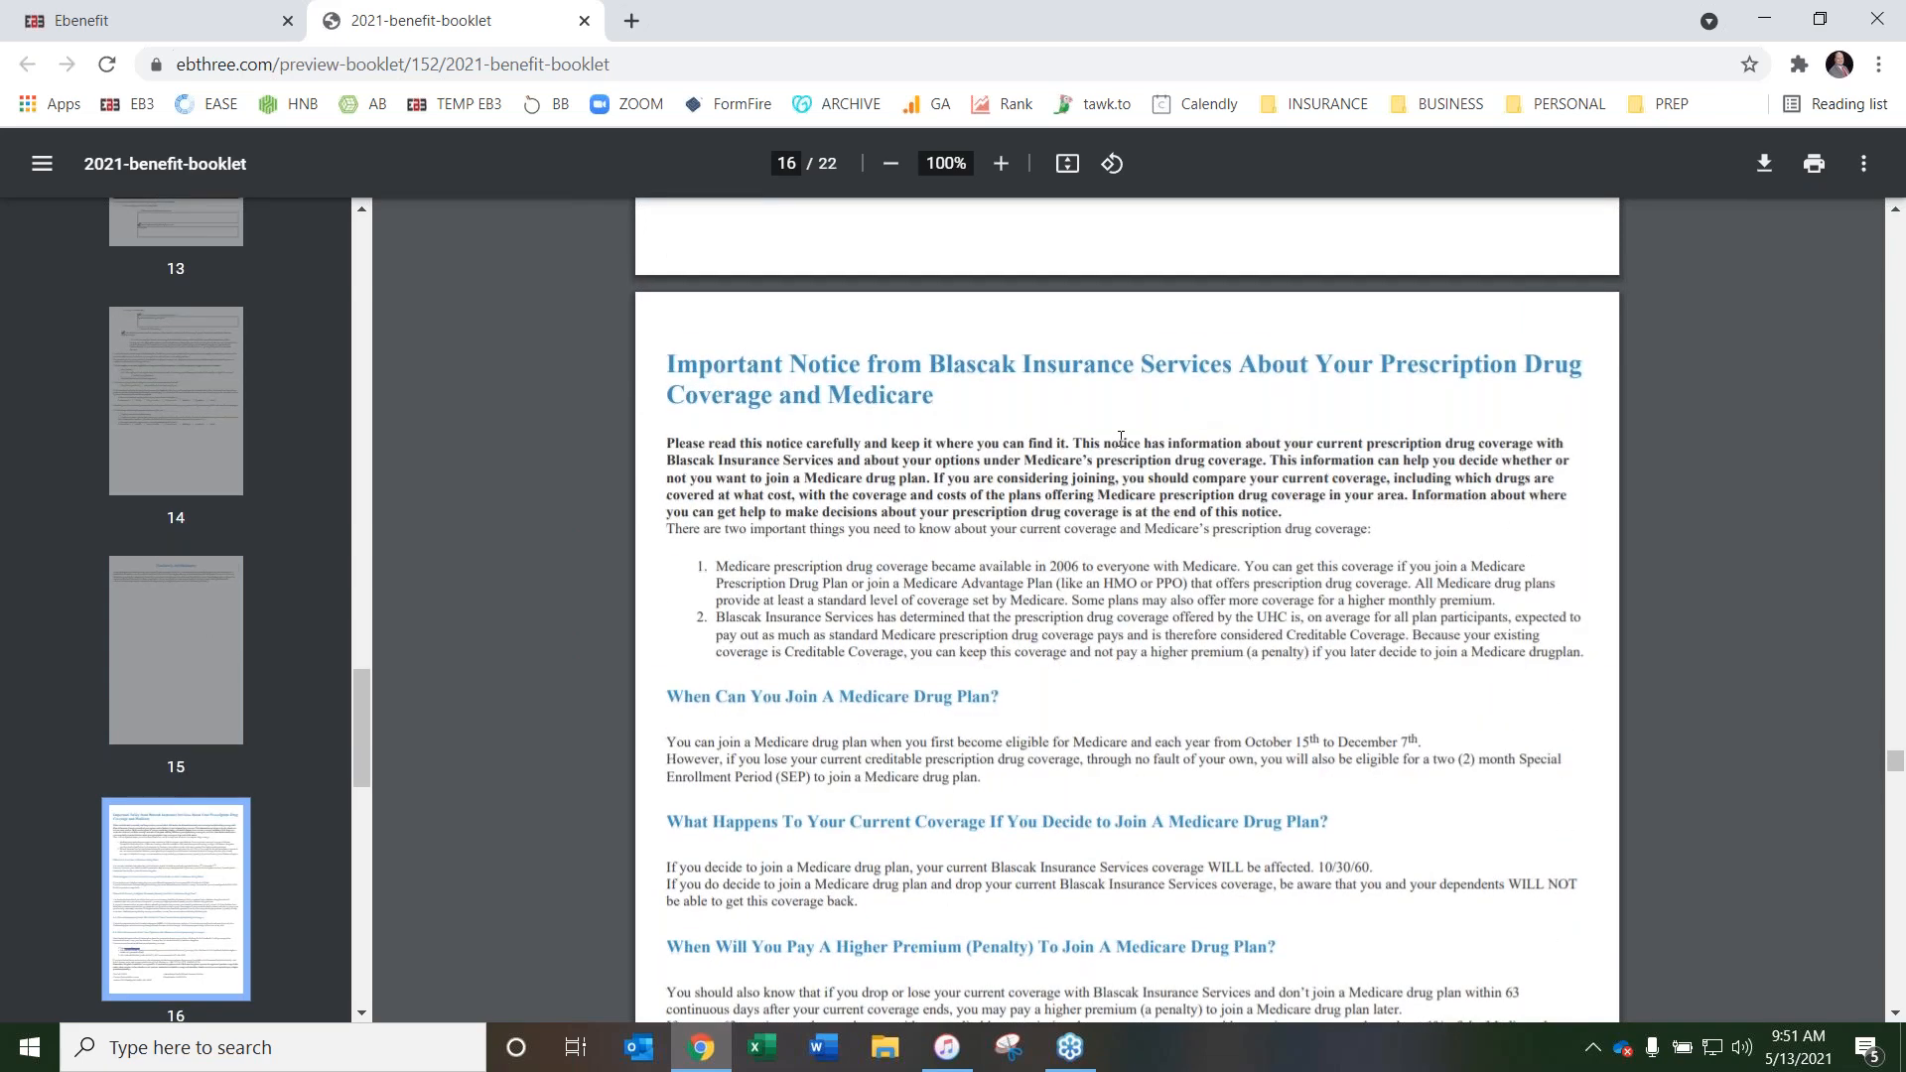
scroll(948, 454, down, 16)
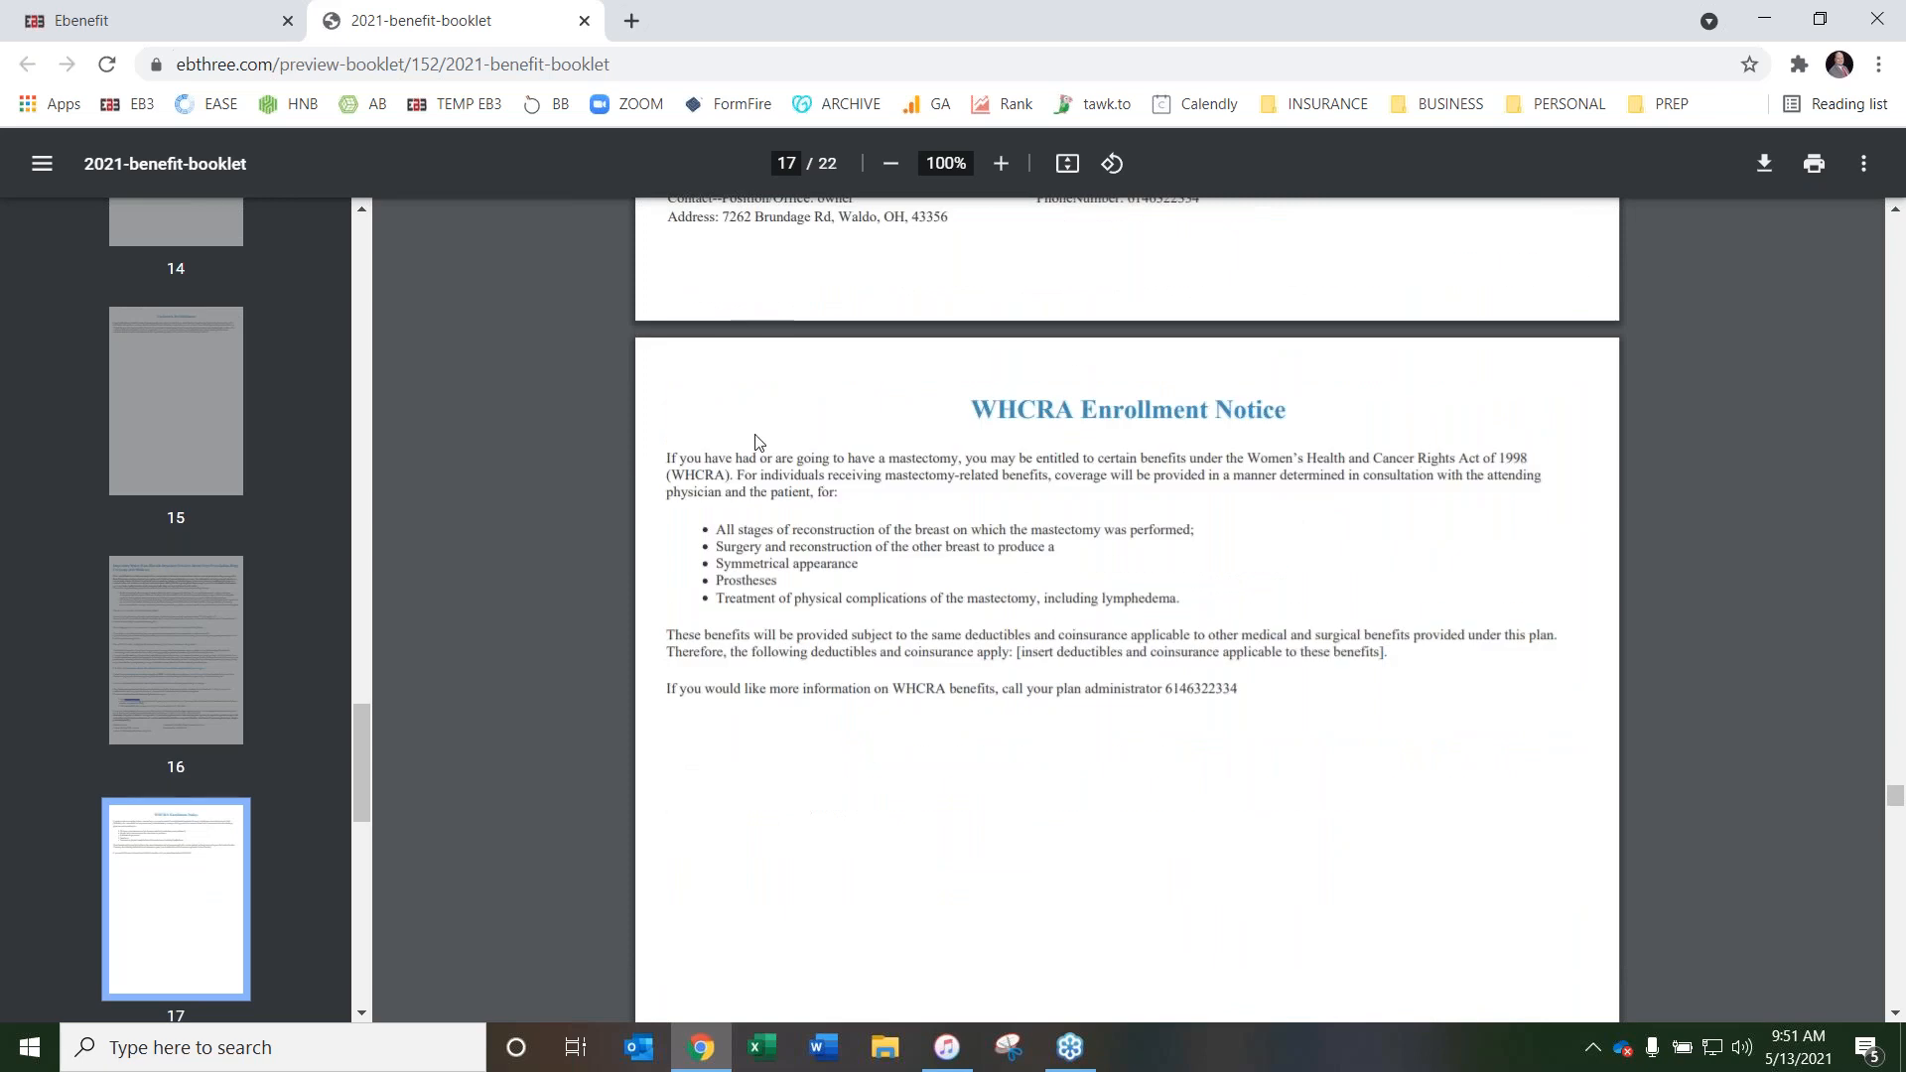
scroll(861, 482, down, 14)
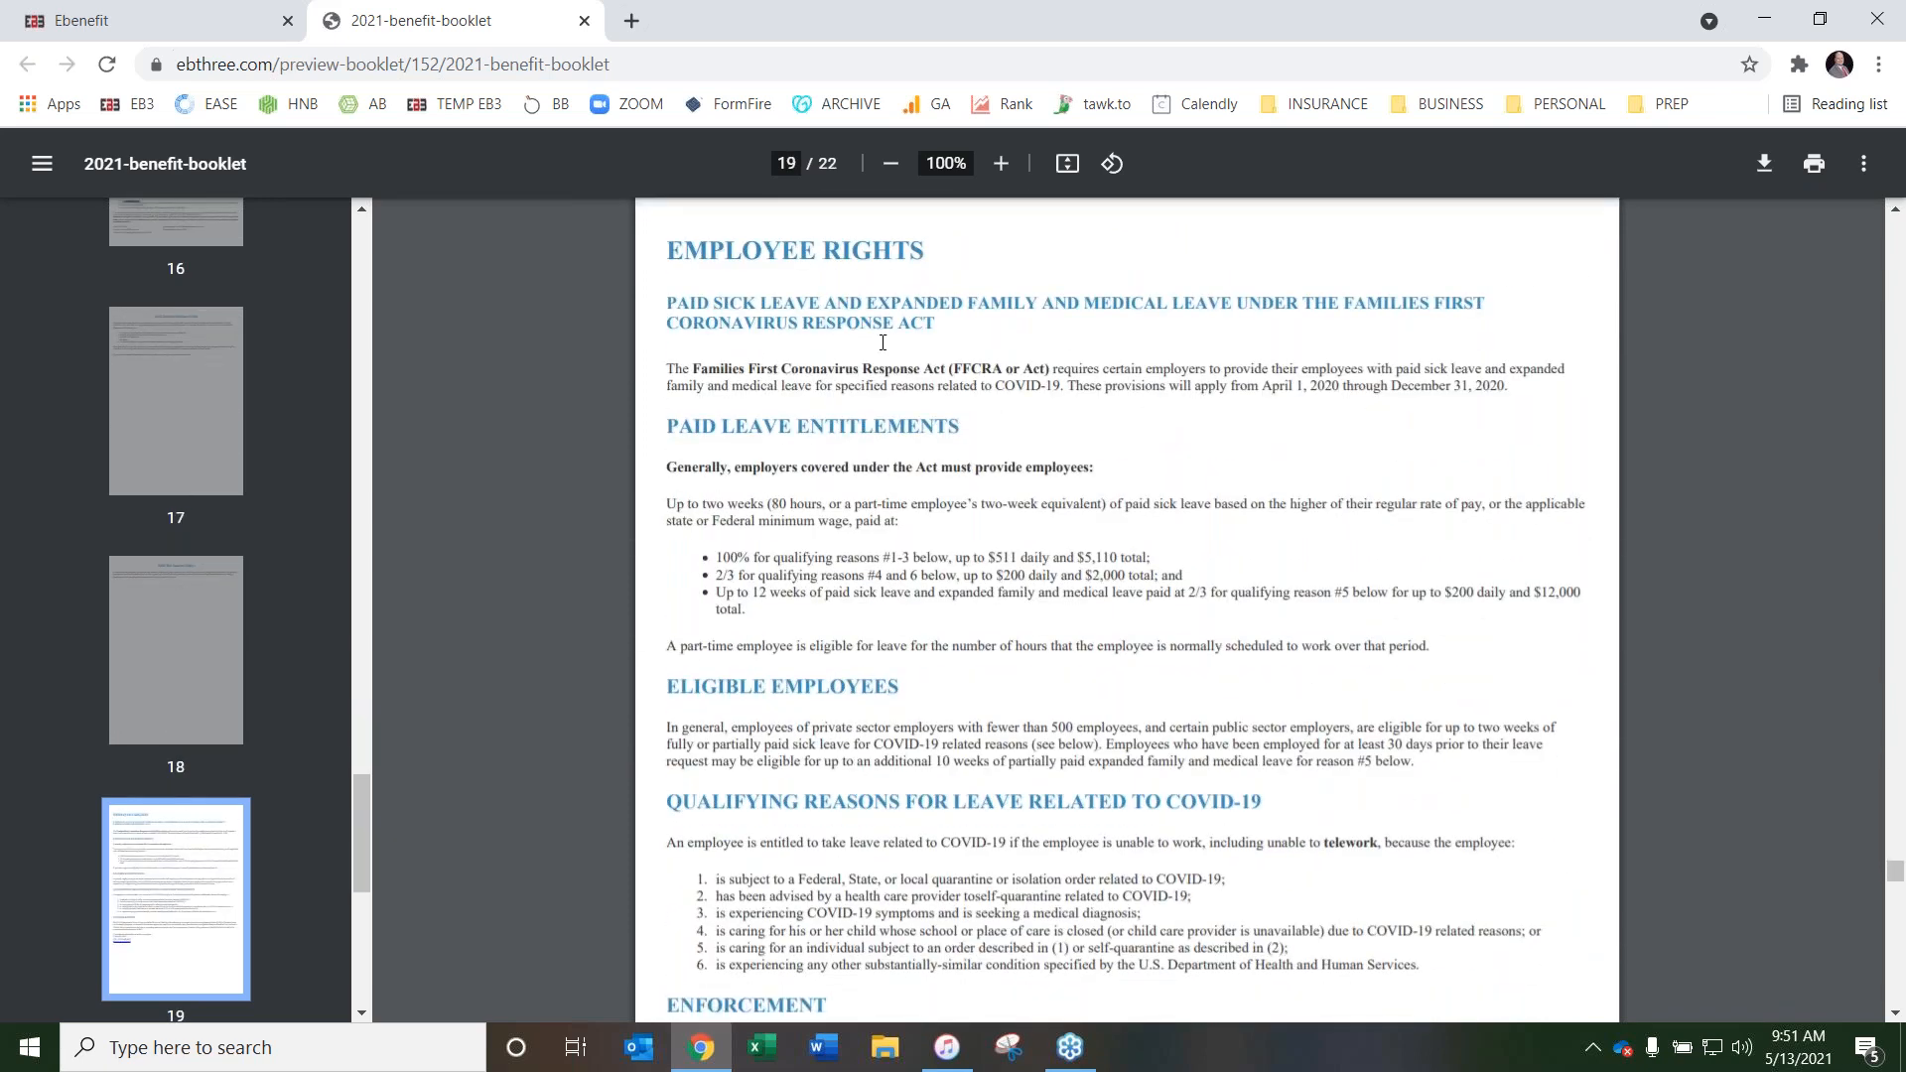
scroll(1166, 406, down, 9)
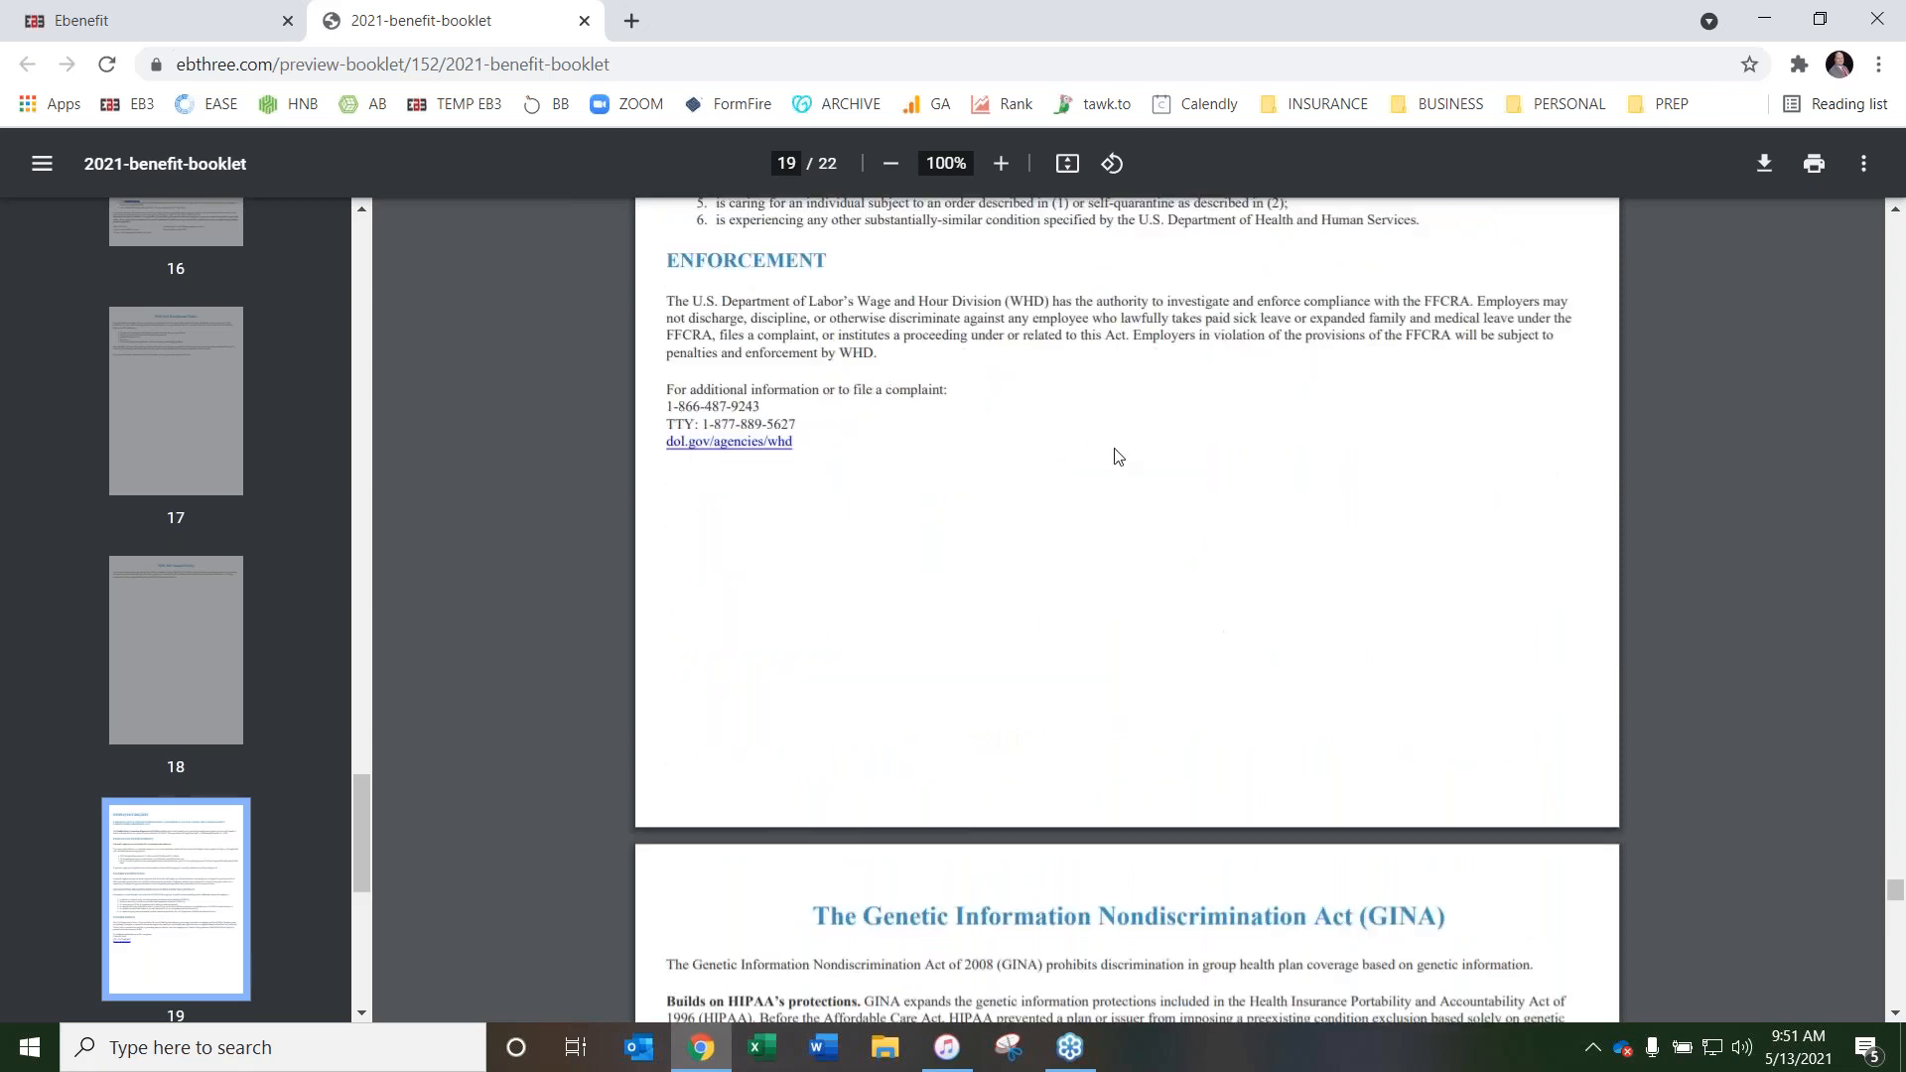
Review the GINA notice and the Notes page at the end of the 2021 booklet, and close the booklet preview
scroll(1072, 457, down, 5)
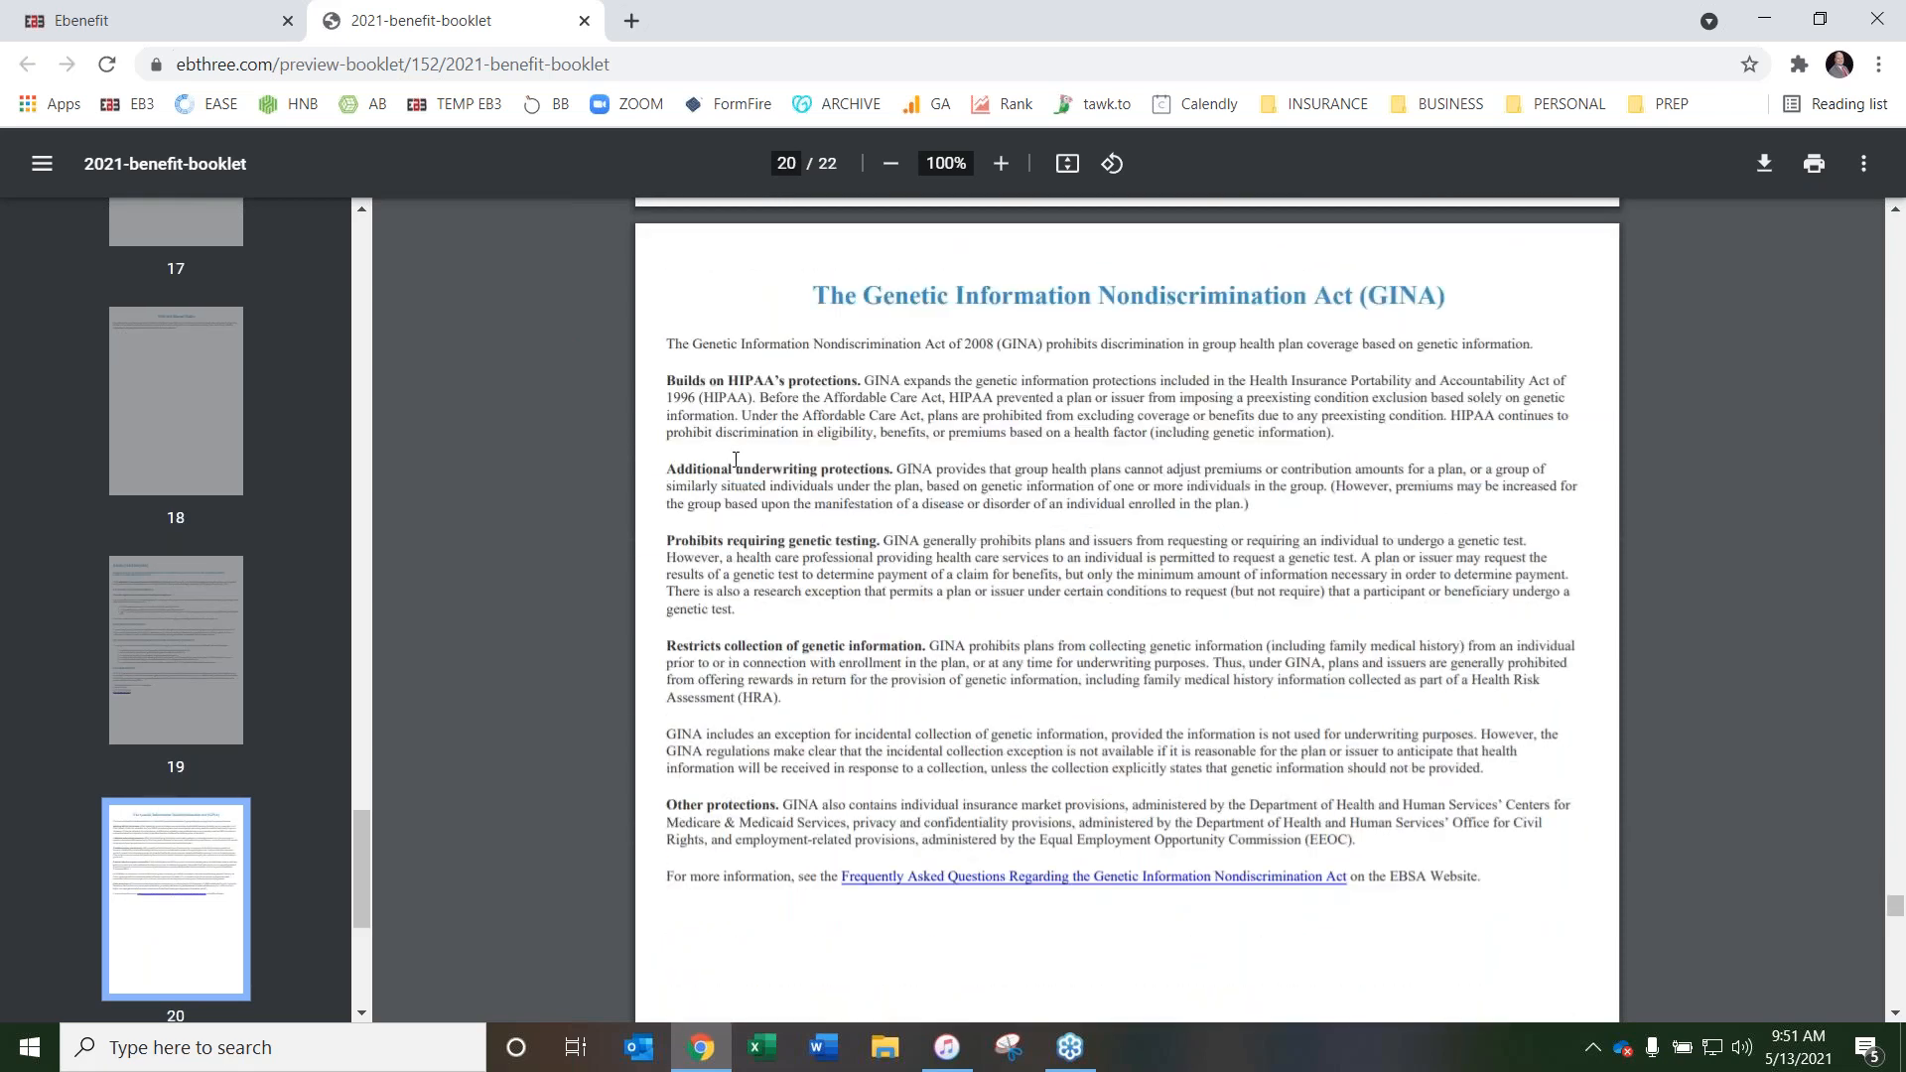
scroll(736, 460, down, 12)
scroll(1251, 528, up, 1)
scroll(653, 524, down, 2)
scroll(1044, 528, up, 1)
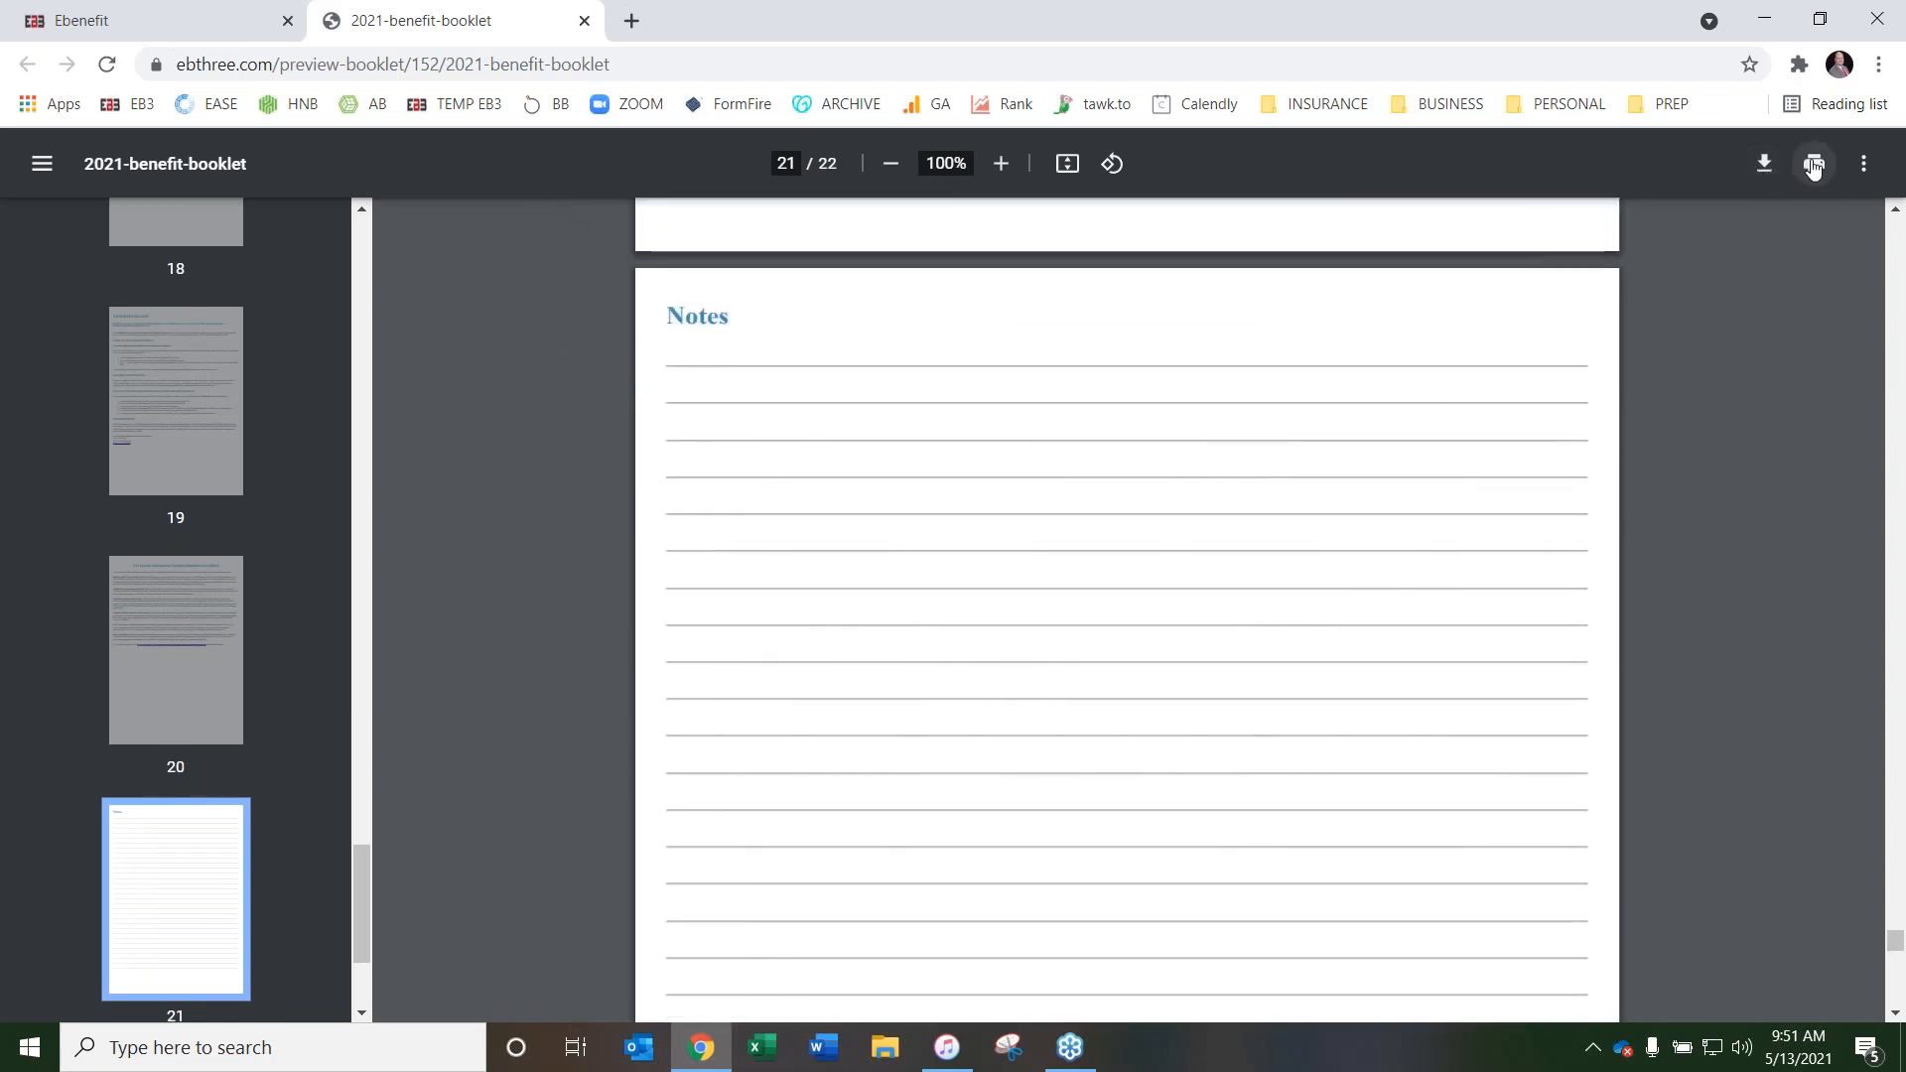
click(585, 22)
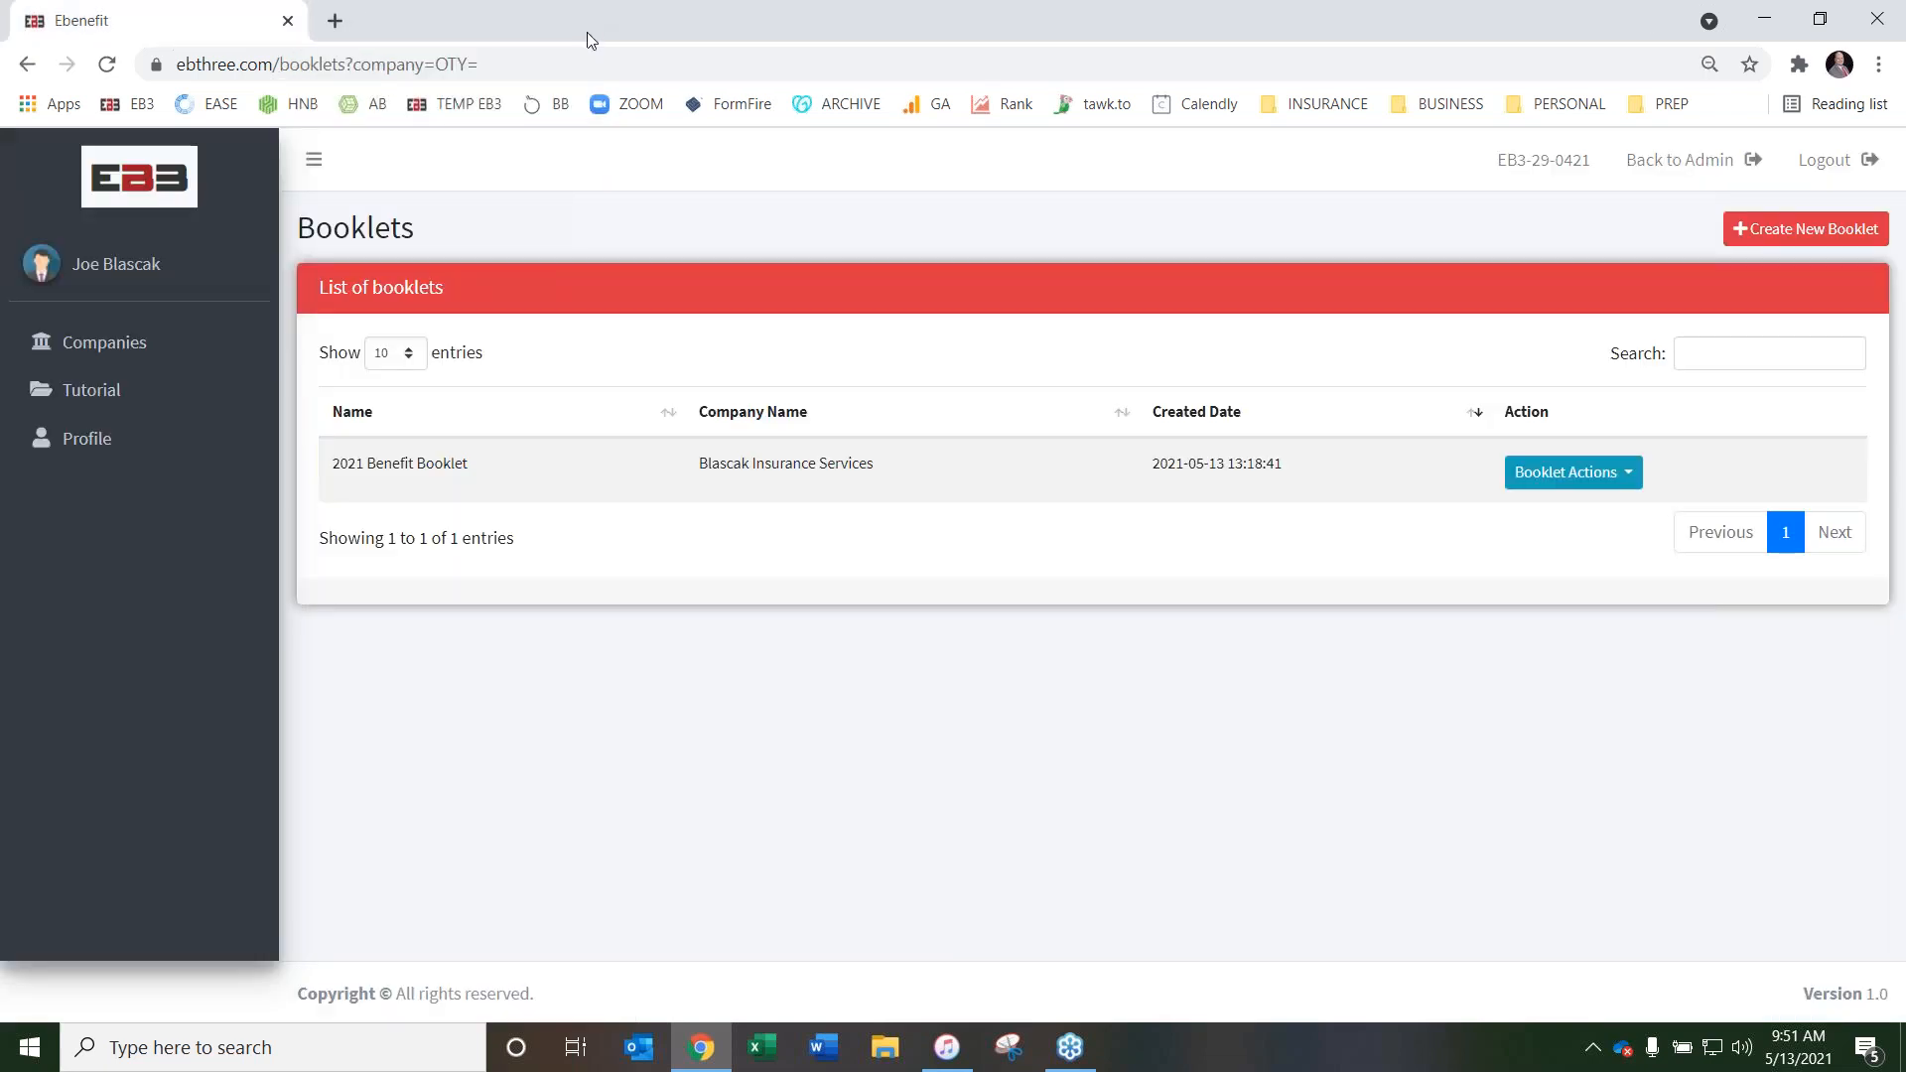
Copy the 2021 Benefit Booklet as a new booklet named "2022 Benefit Booklet" and dismiss the creation message
click(1598, 474)
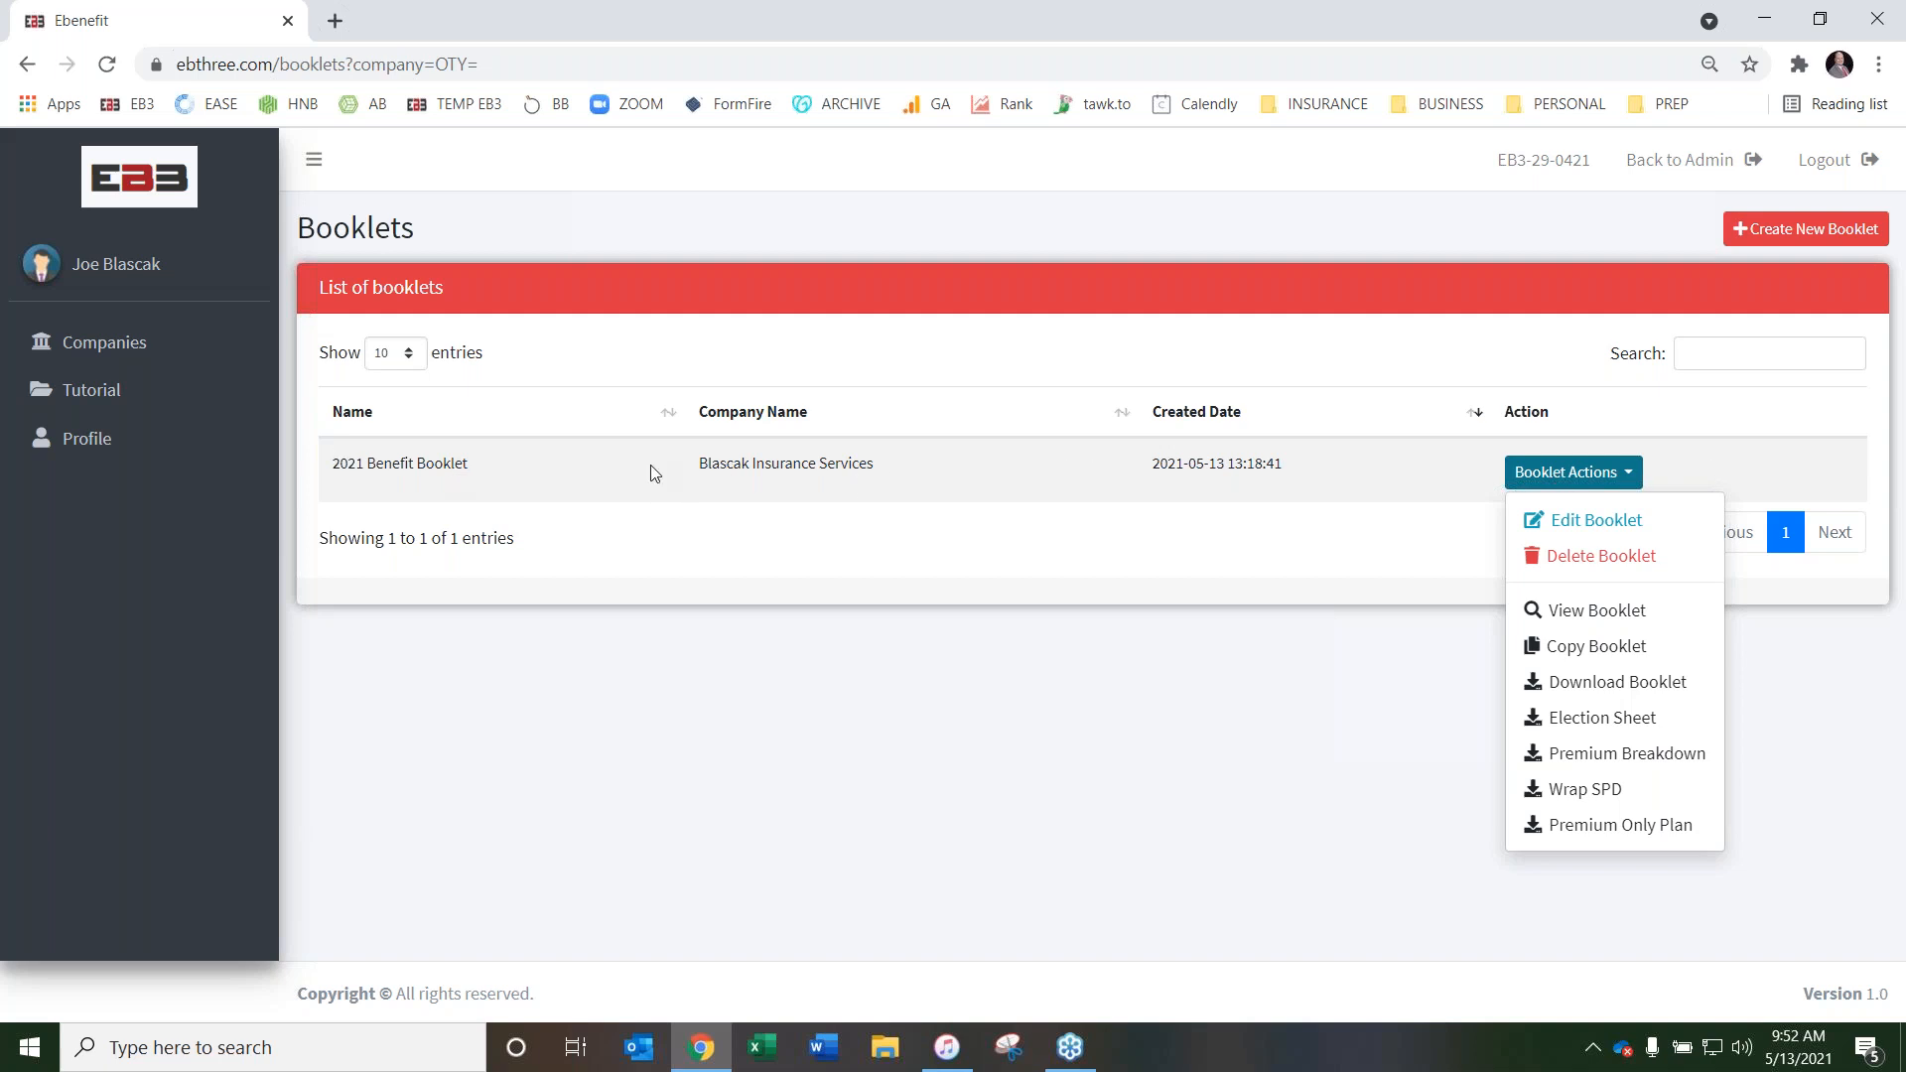
click(1599, 650)
click(821, 311)
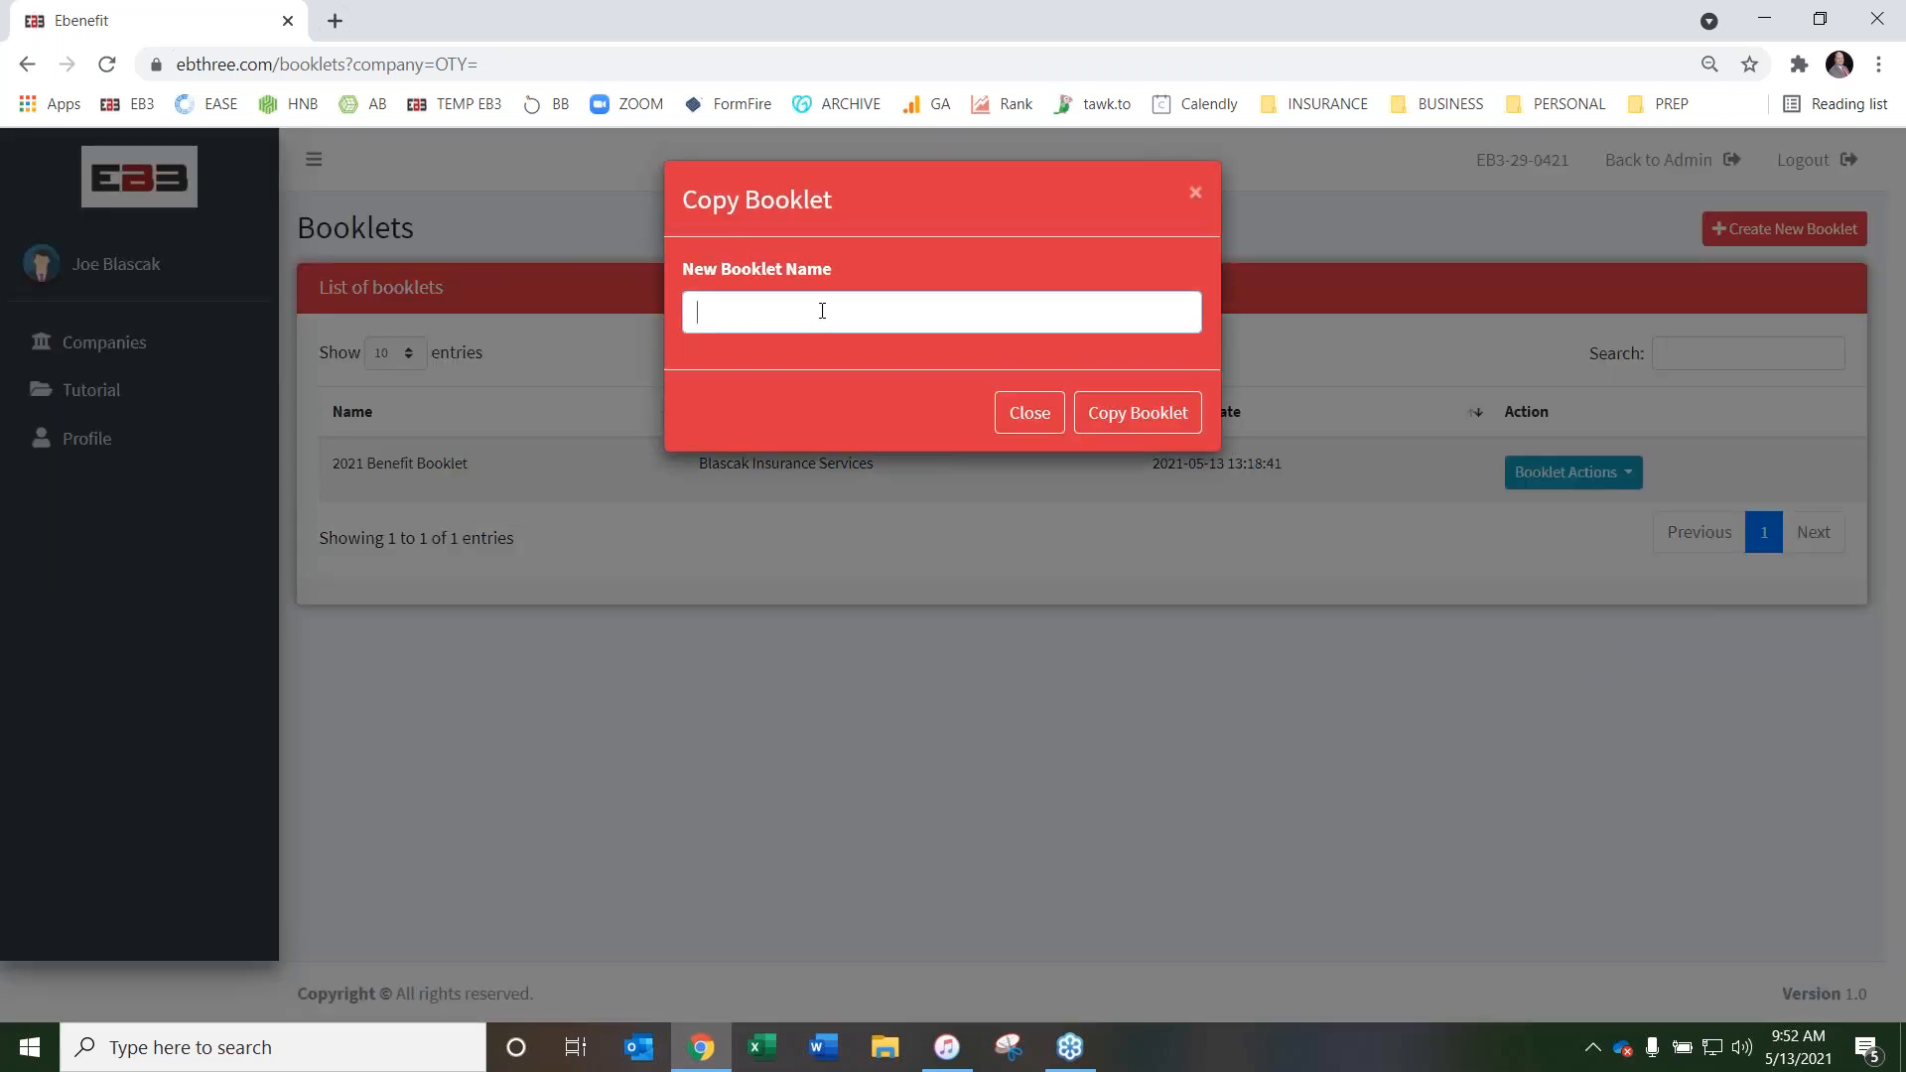
text(2022 Benefit Booklet)
click(1115, 413)
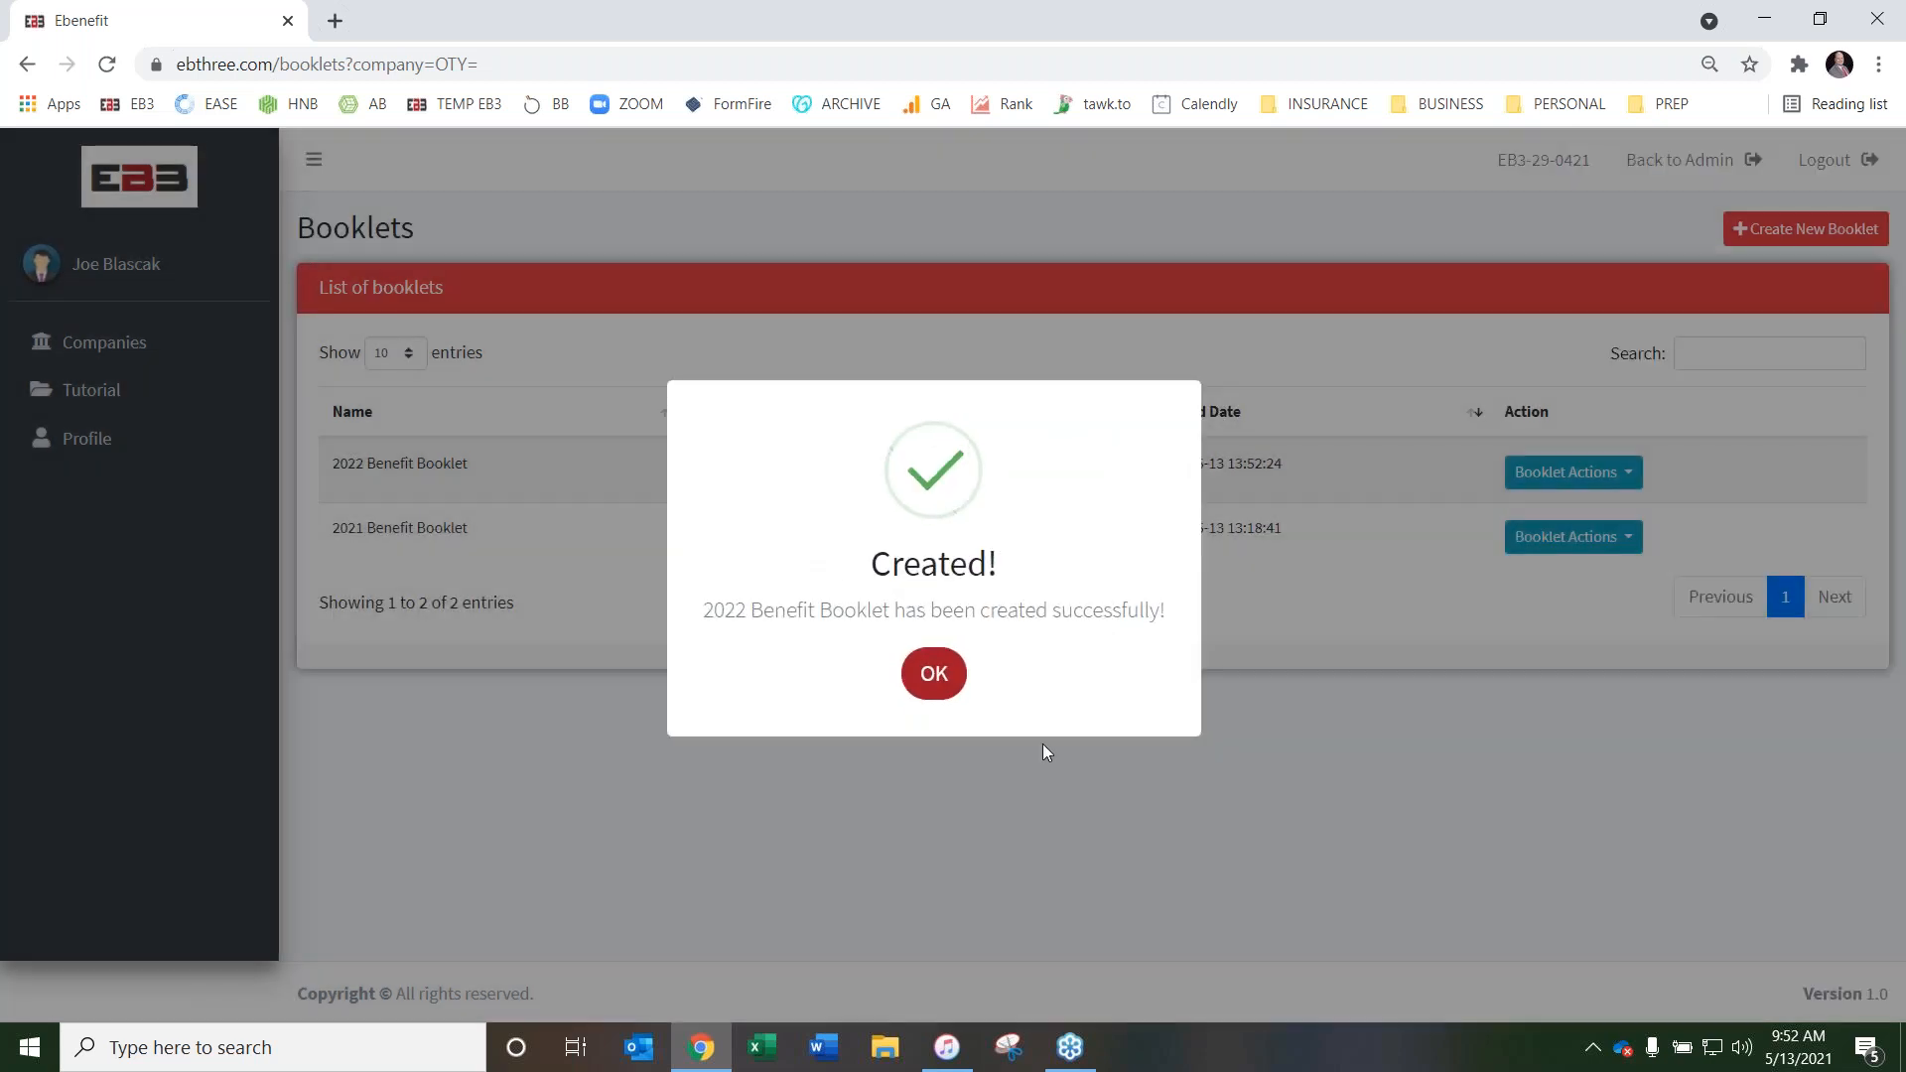
click(934, 675)
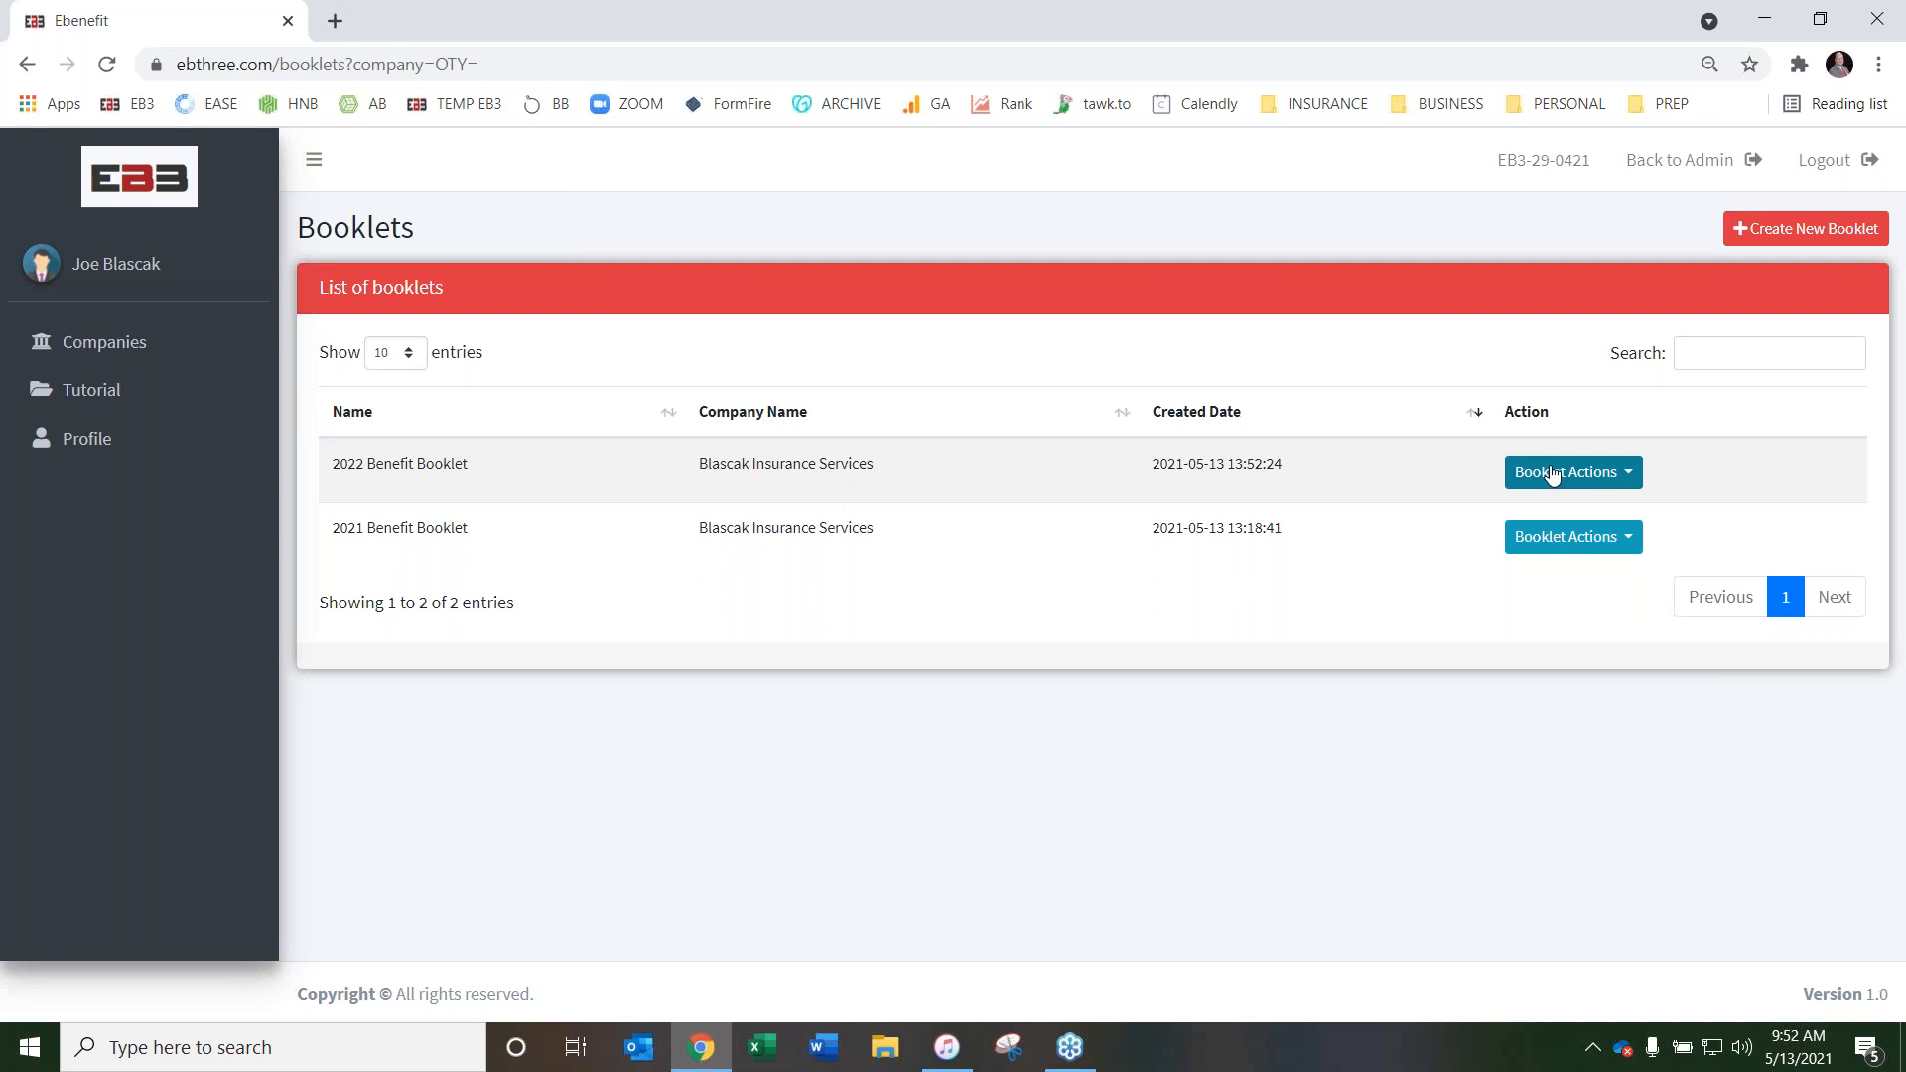
Download the Election Sheet for the 2021 Benefit Booklet and open the PDF
click(1592, 541)
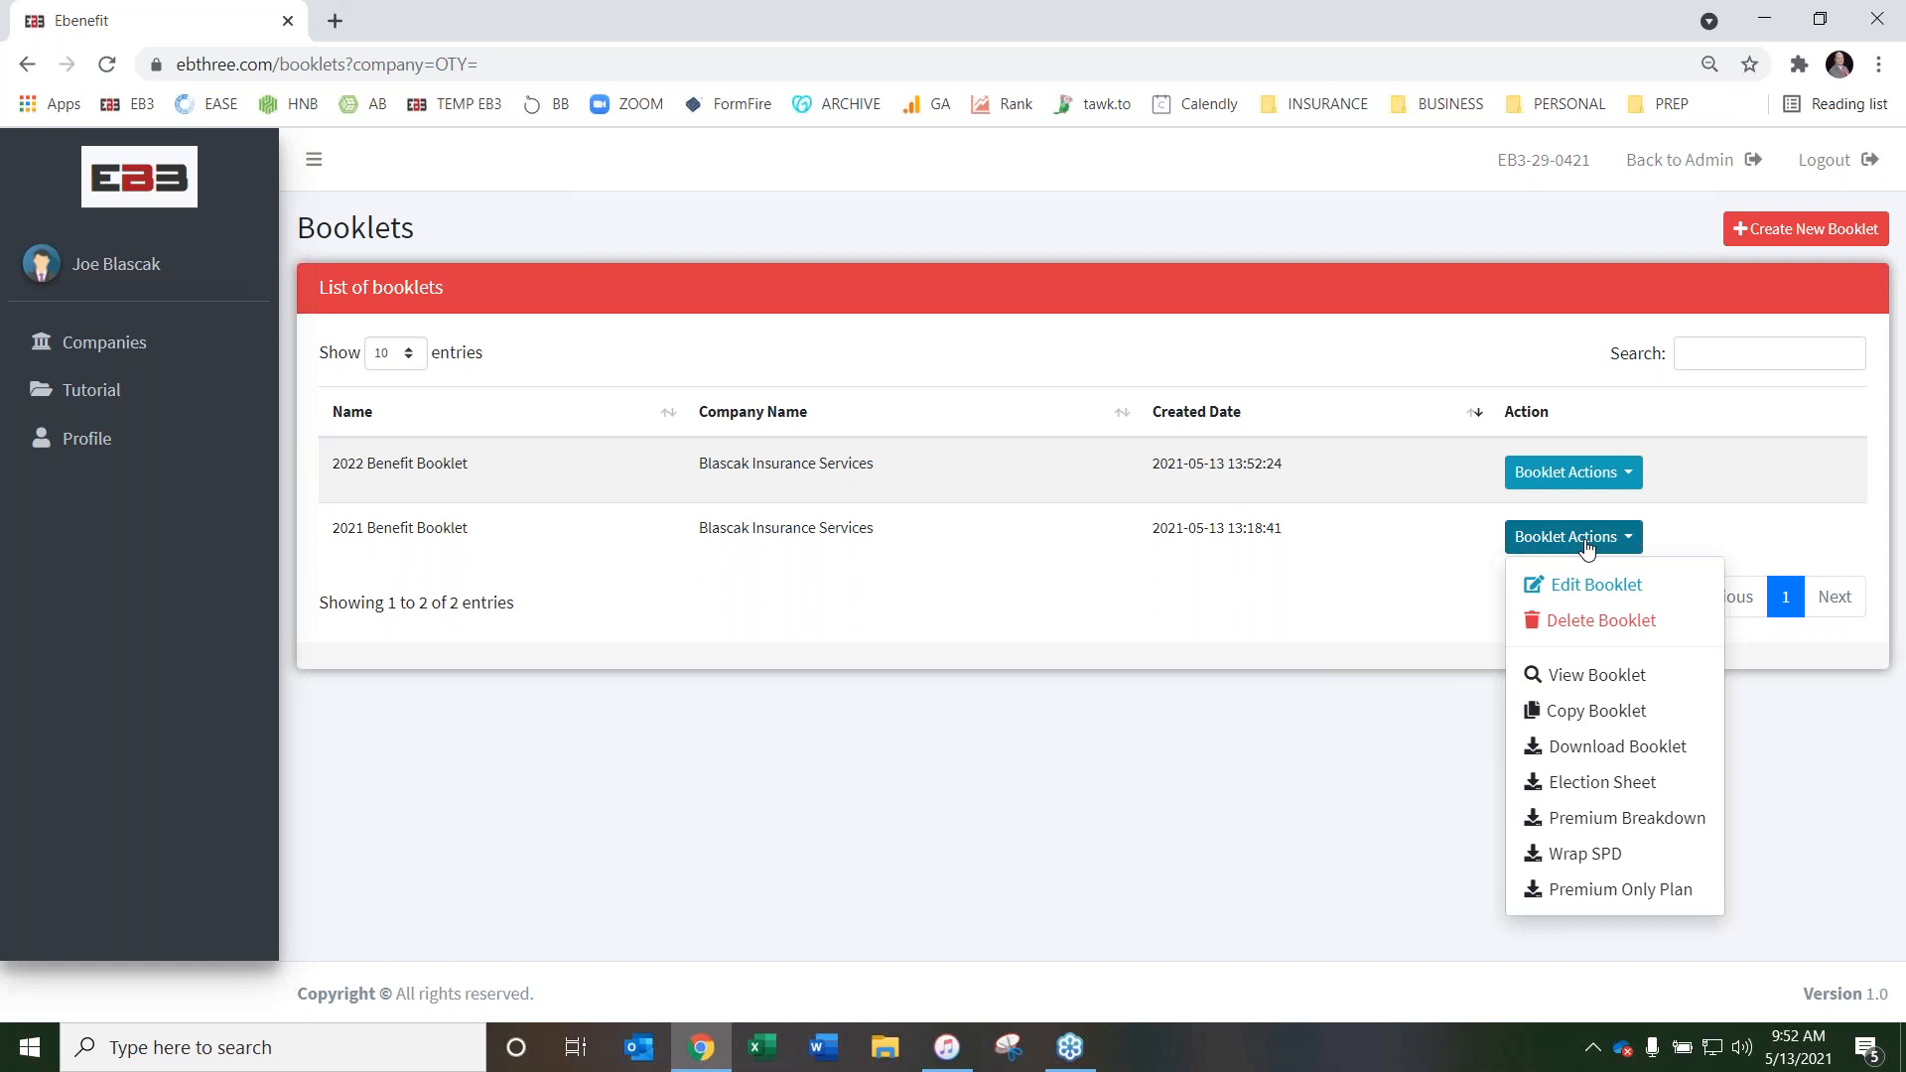
click(1598, 788)
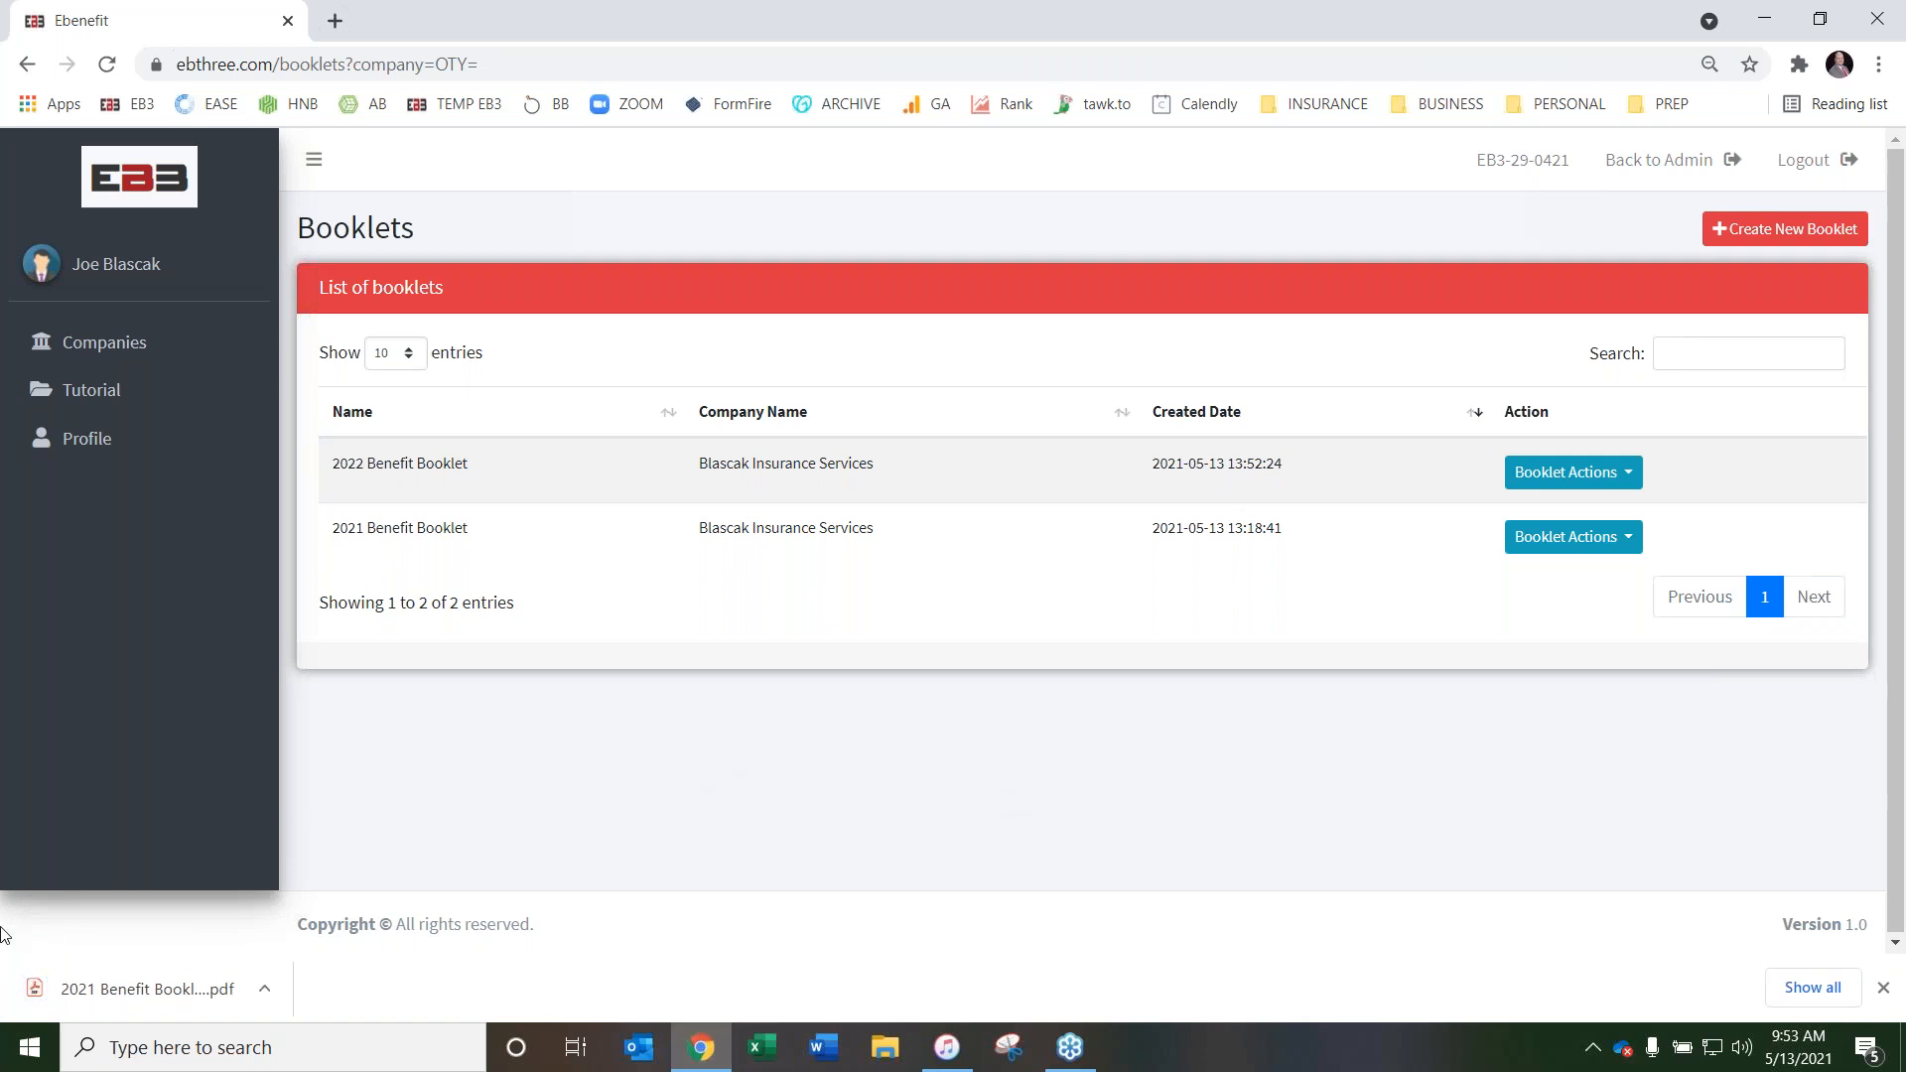
click(198, 990)
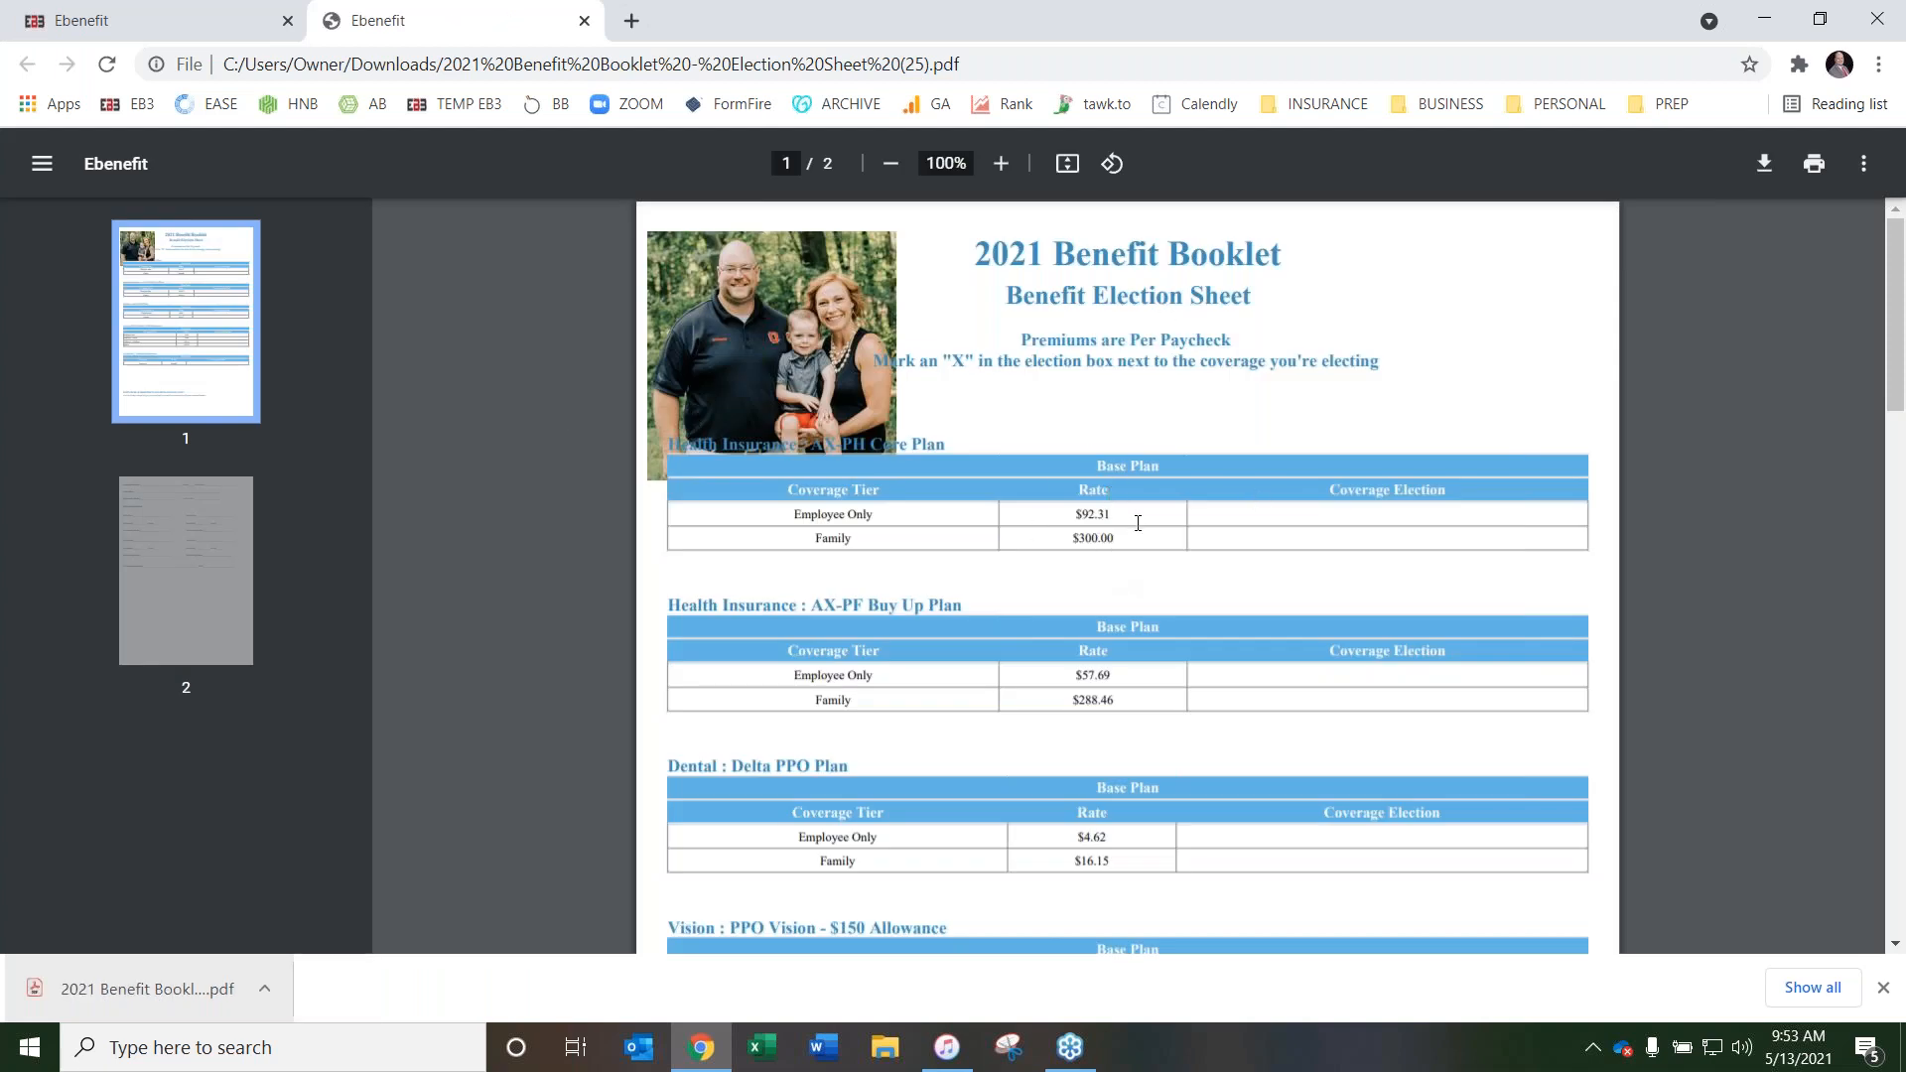
Review the election sheet's plan rate tables, employee and dependent information fields and signature line, and close the PDF
scroll(987, 545, down, 3)
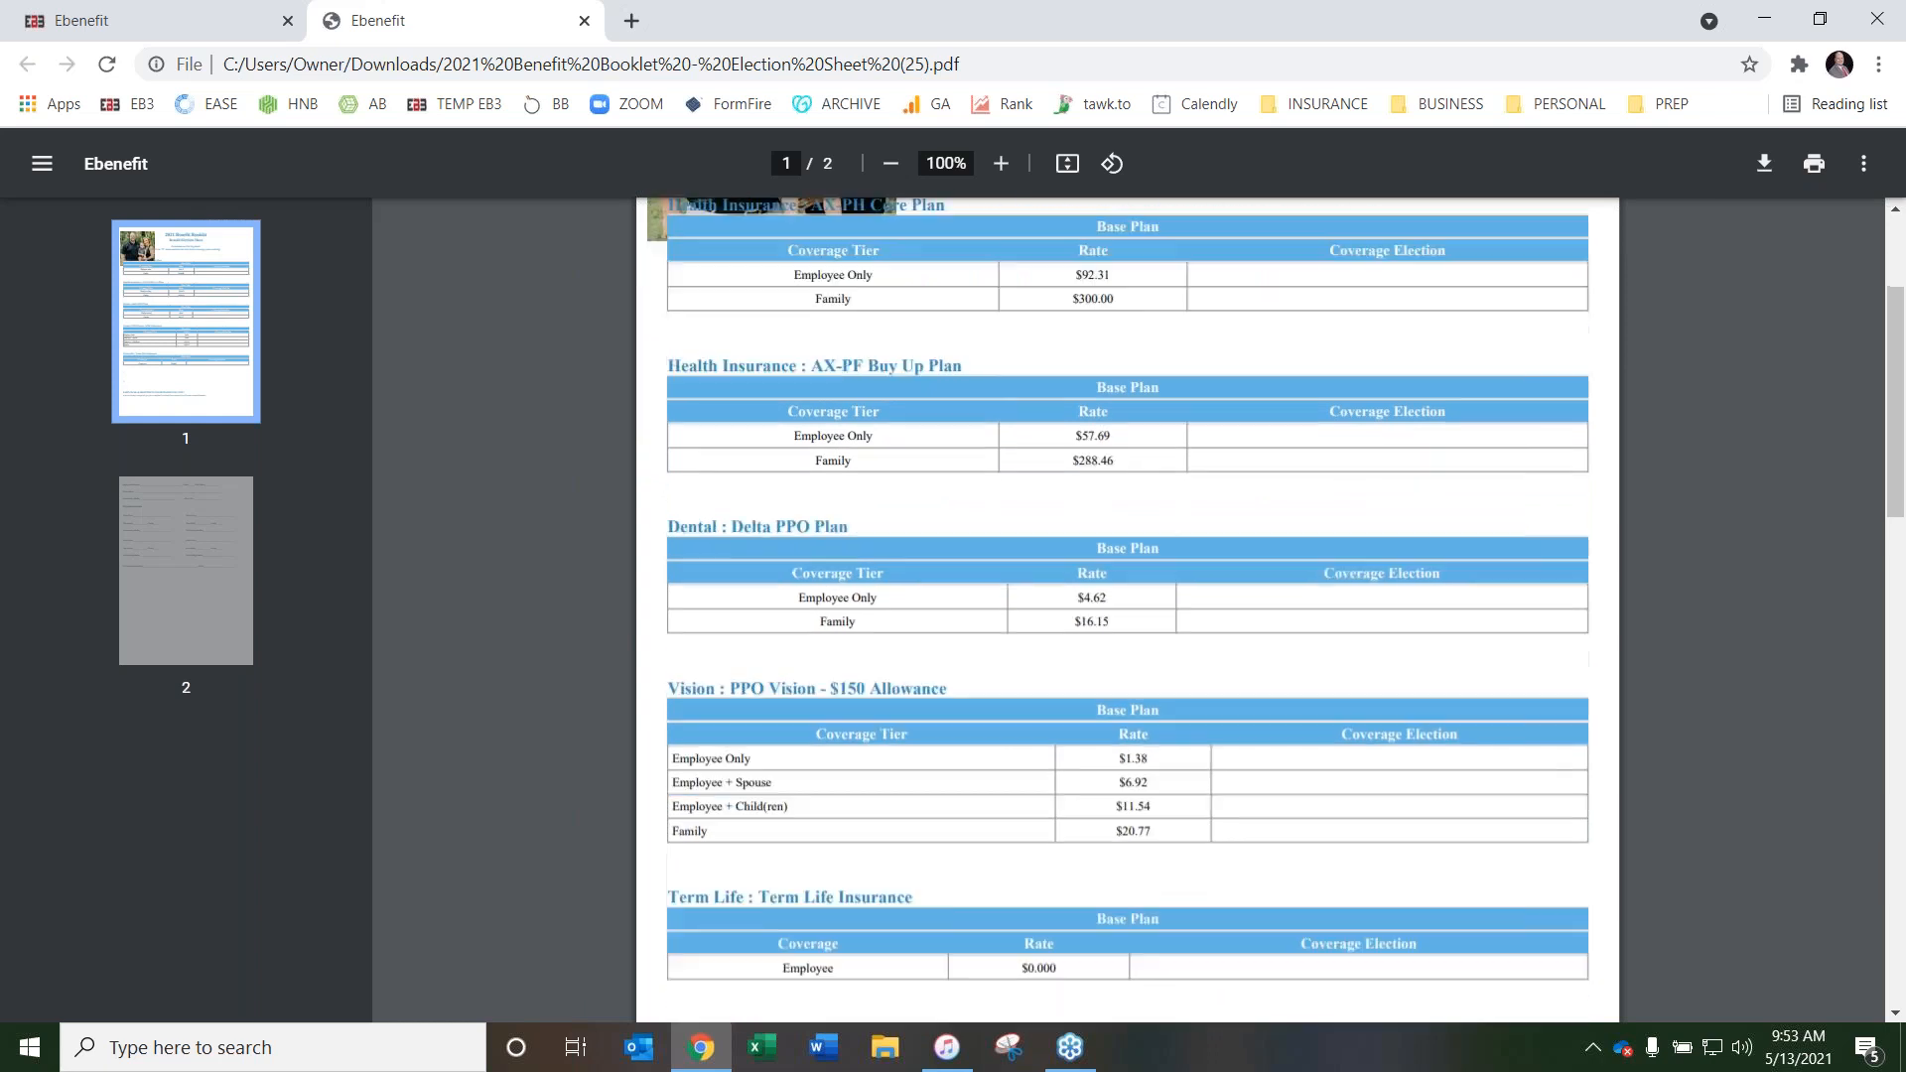
scroll(993, 551, down, 3)
scroll(974, 639, up, 2)
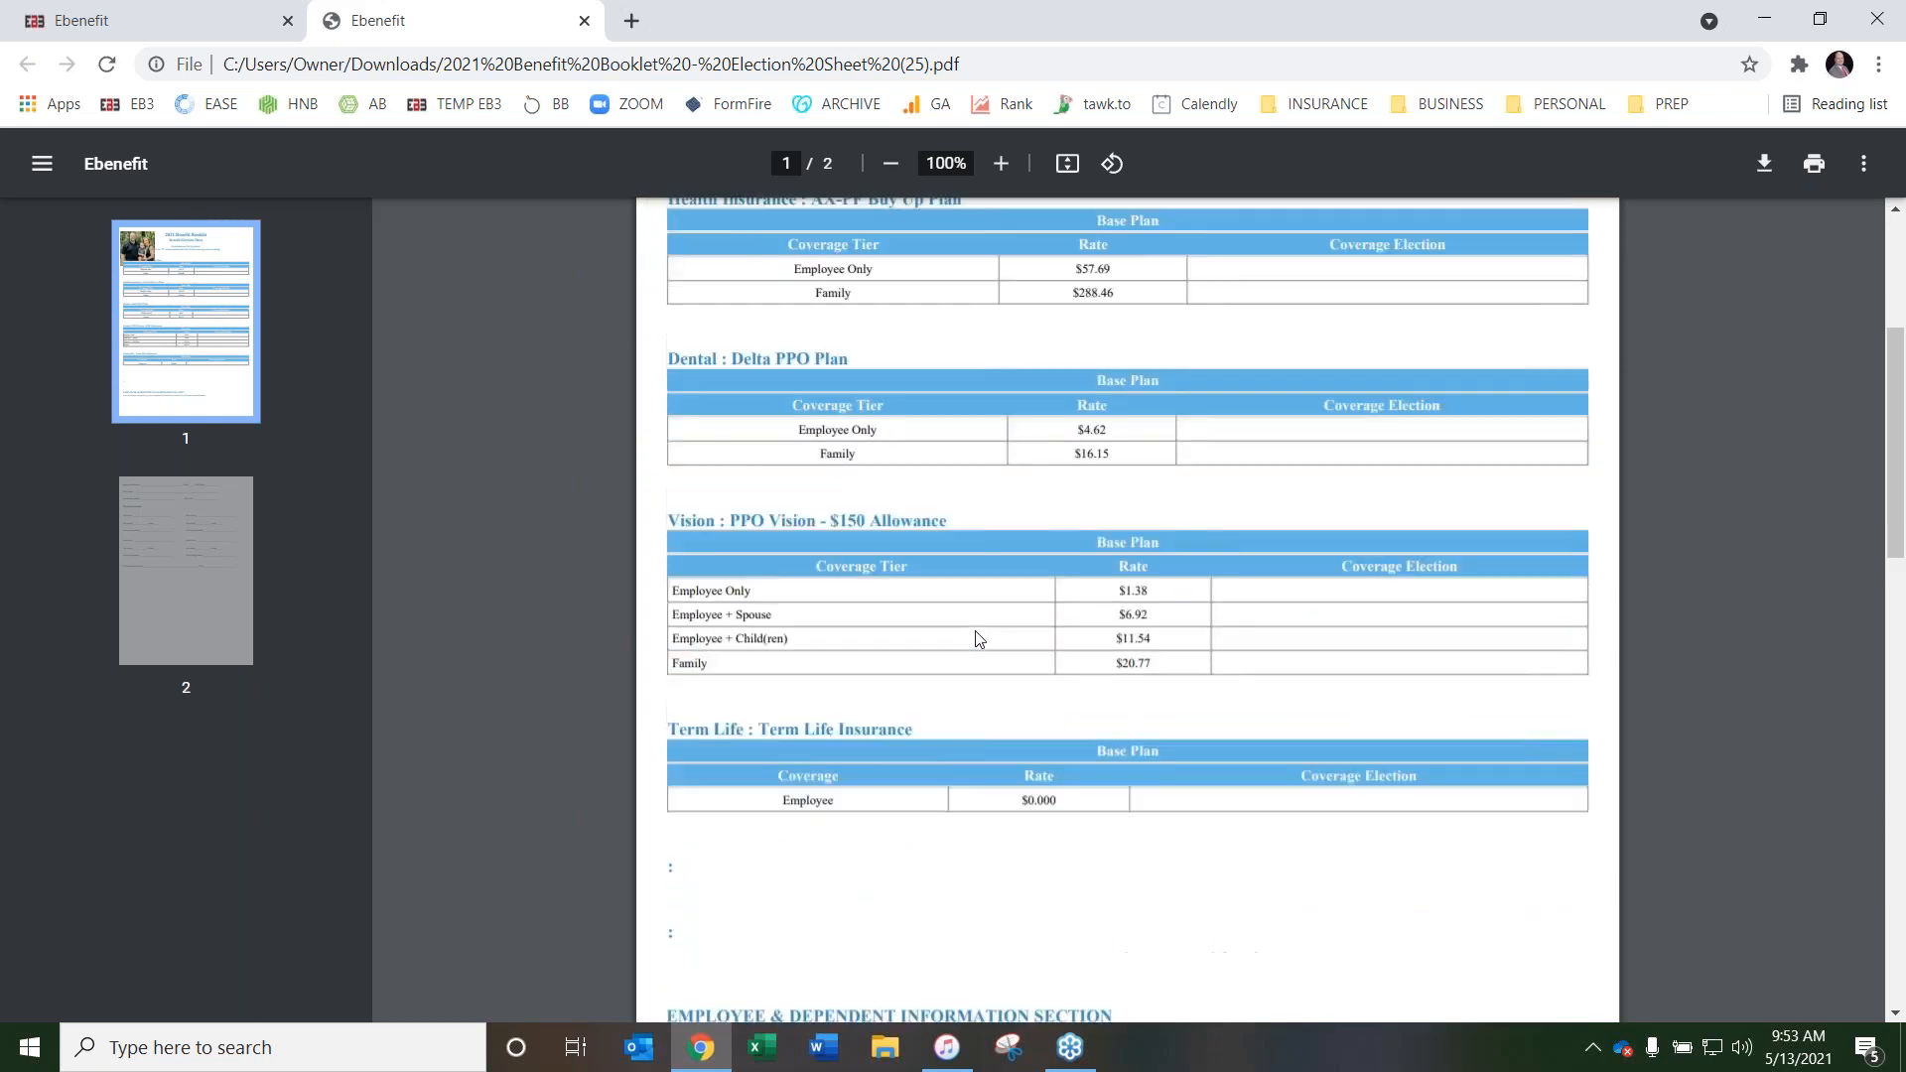
scroll(1097, 501, up, 2)
scroll(1016, 542, down, 7)
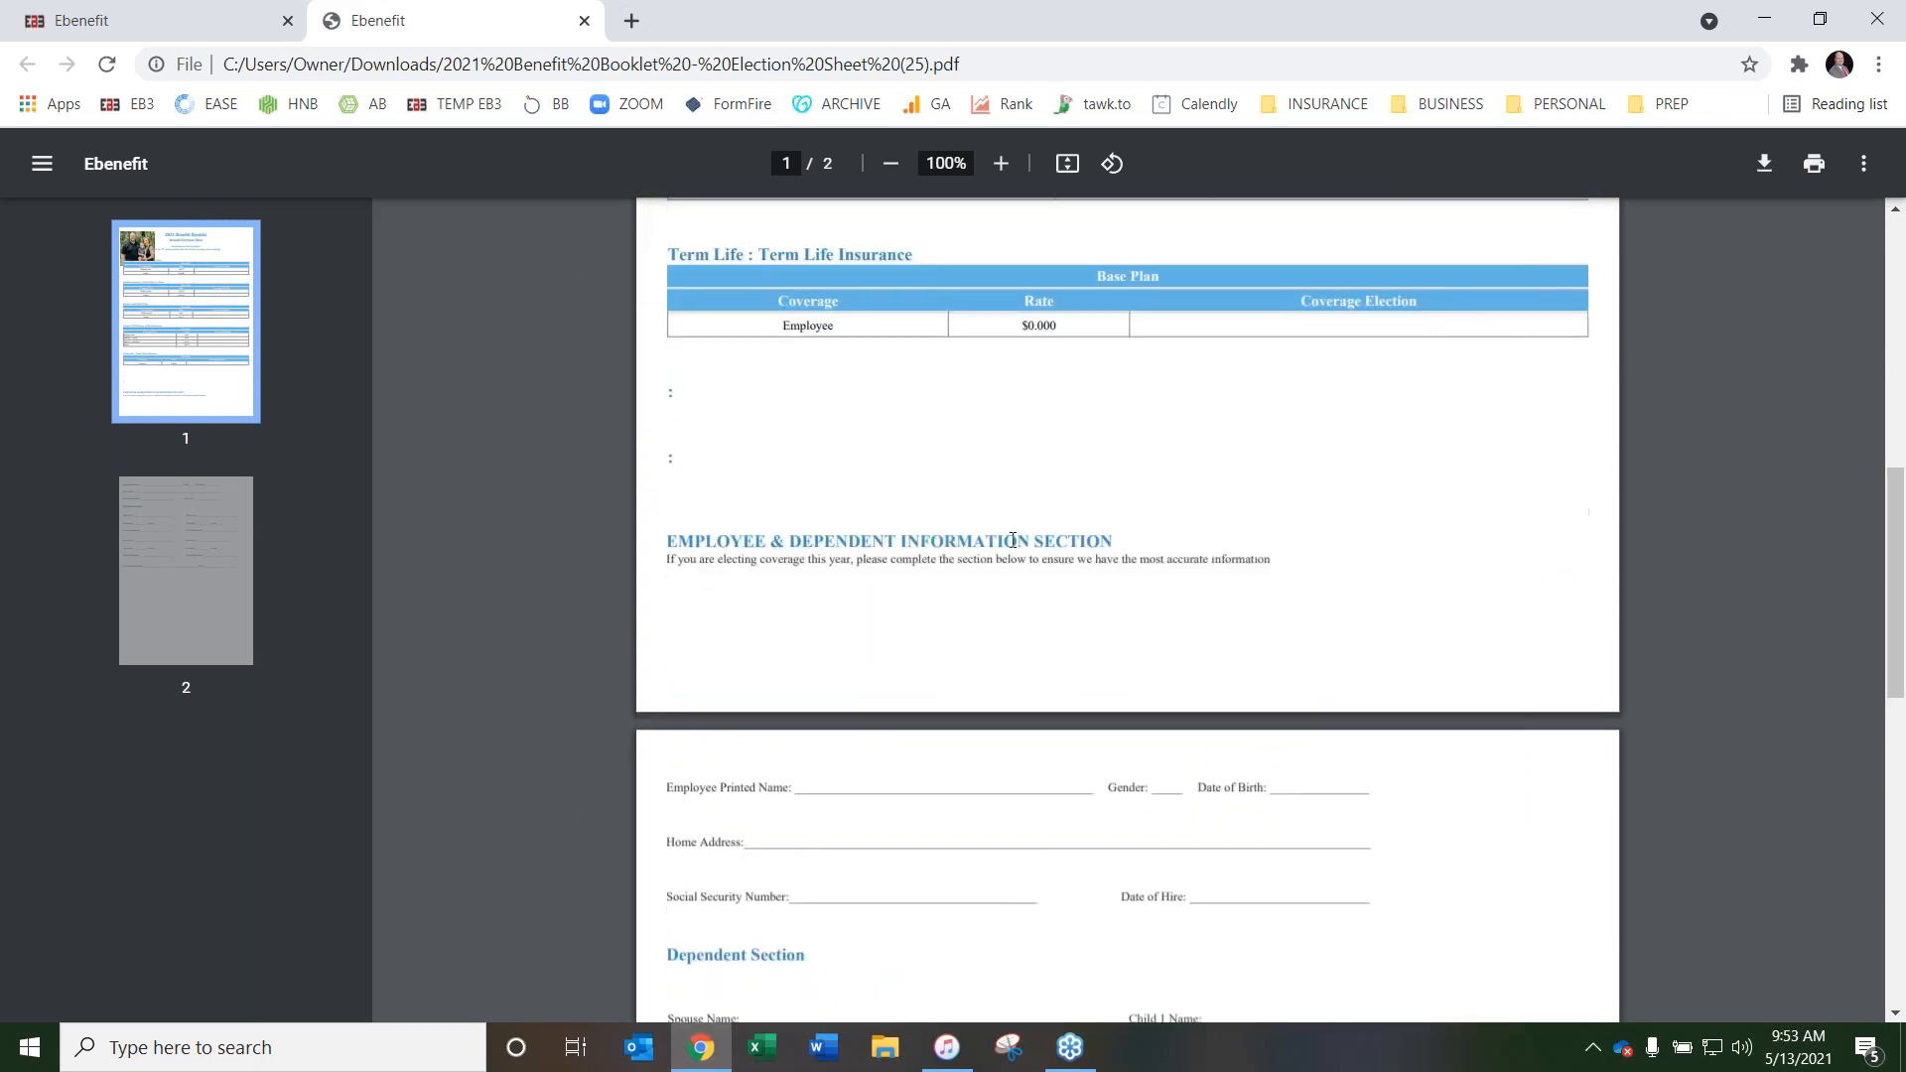
scroll(962, 506, down, 1)
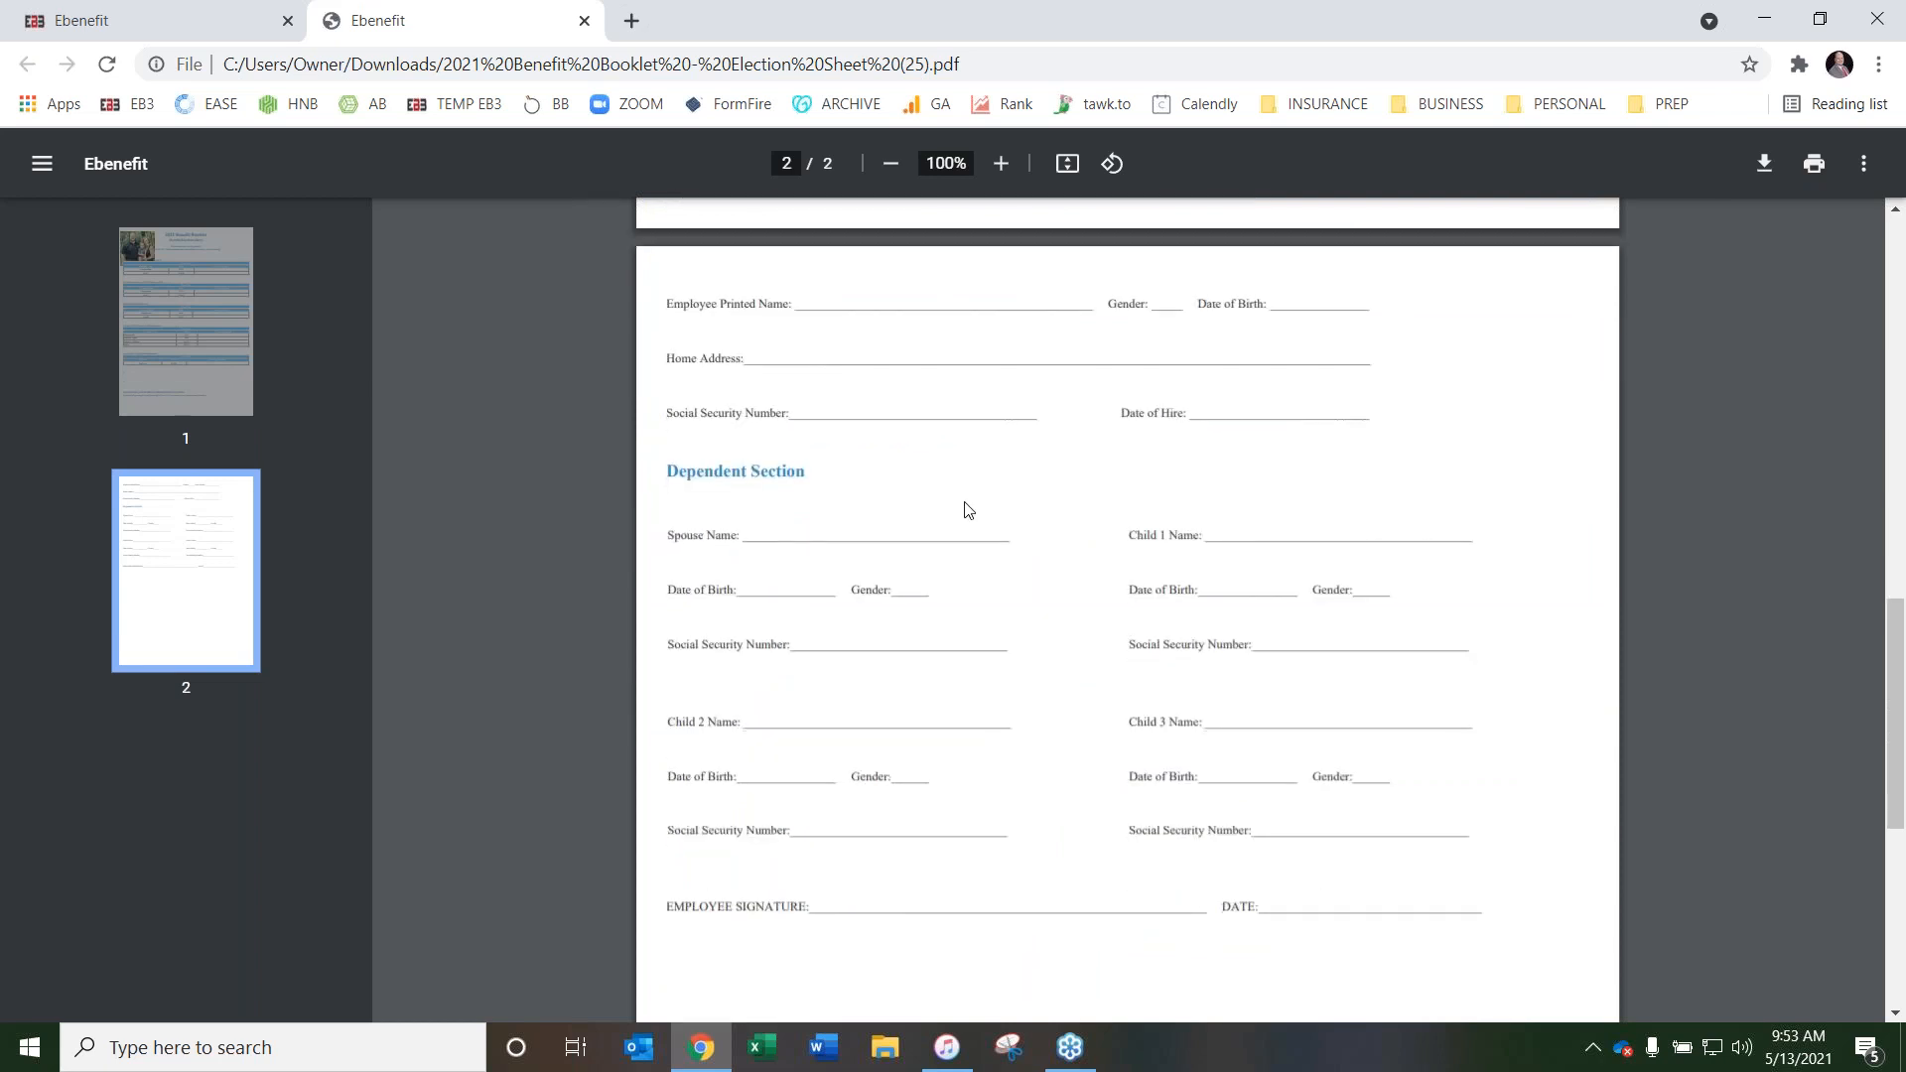
scroll(822, 571, down, 2)
scroll(551, 601, up, 15)
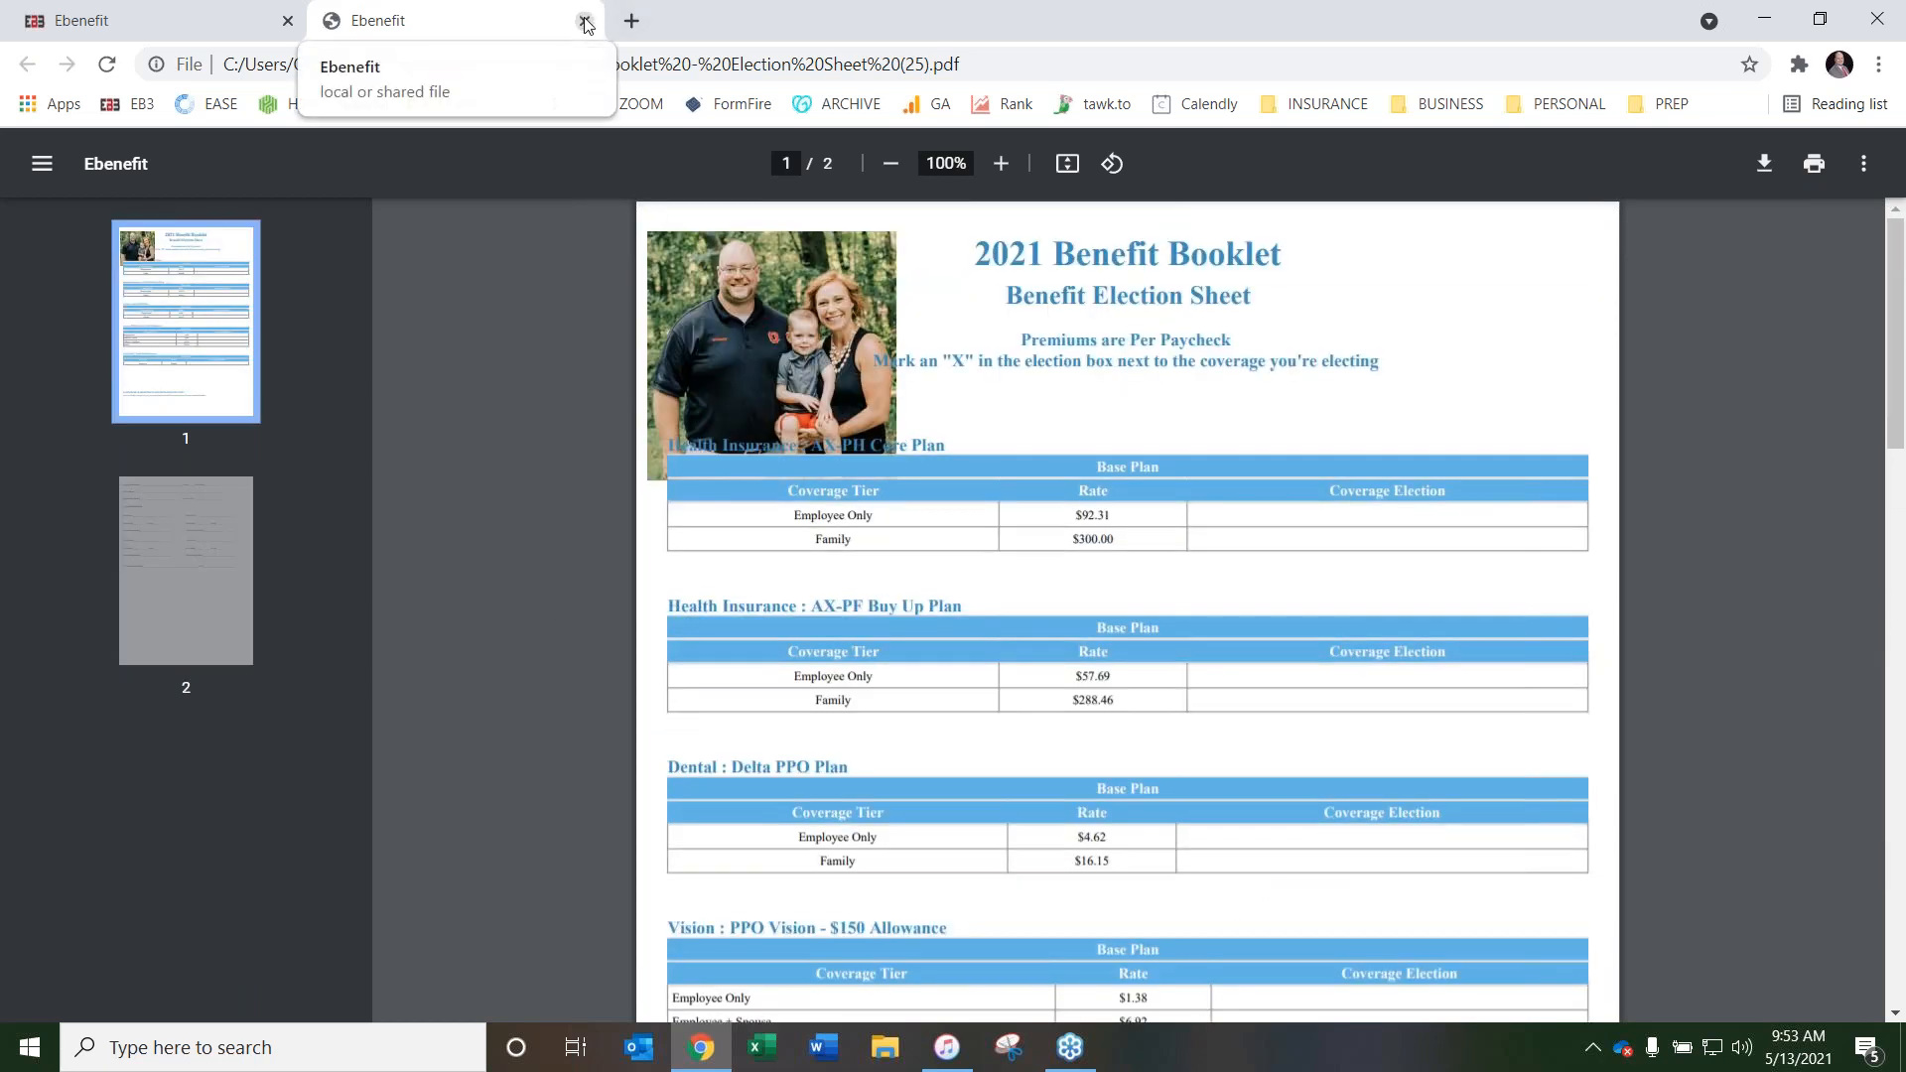
scroll(739, 402, down, 1)
scroll(739, 402, up, 1)
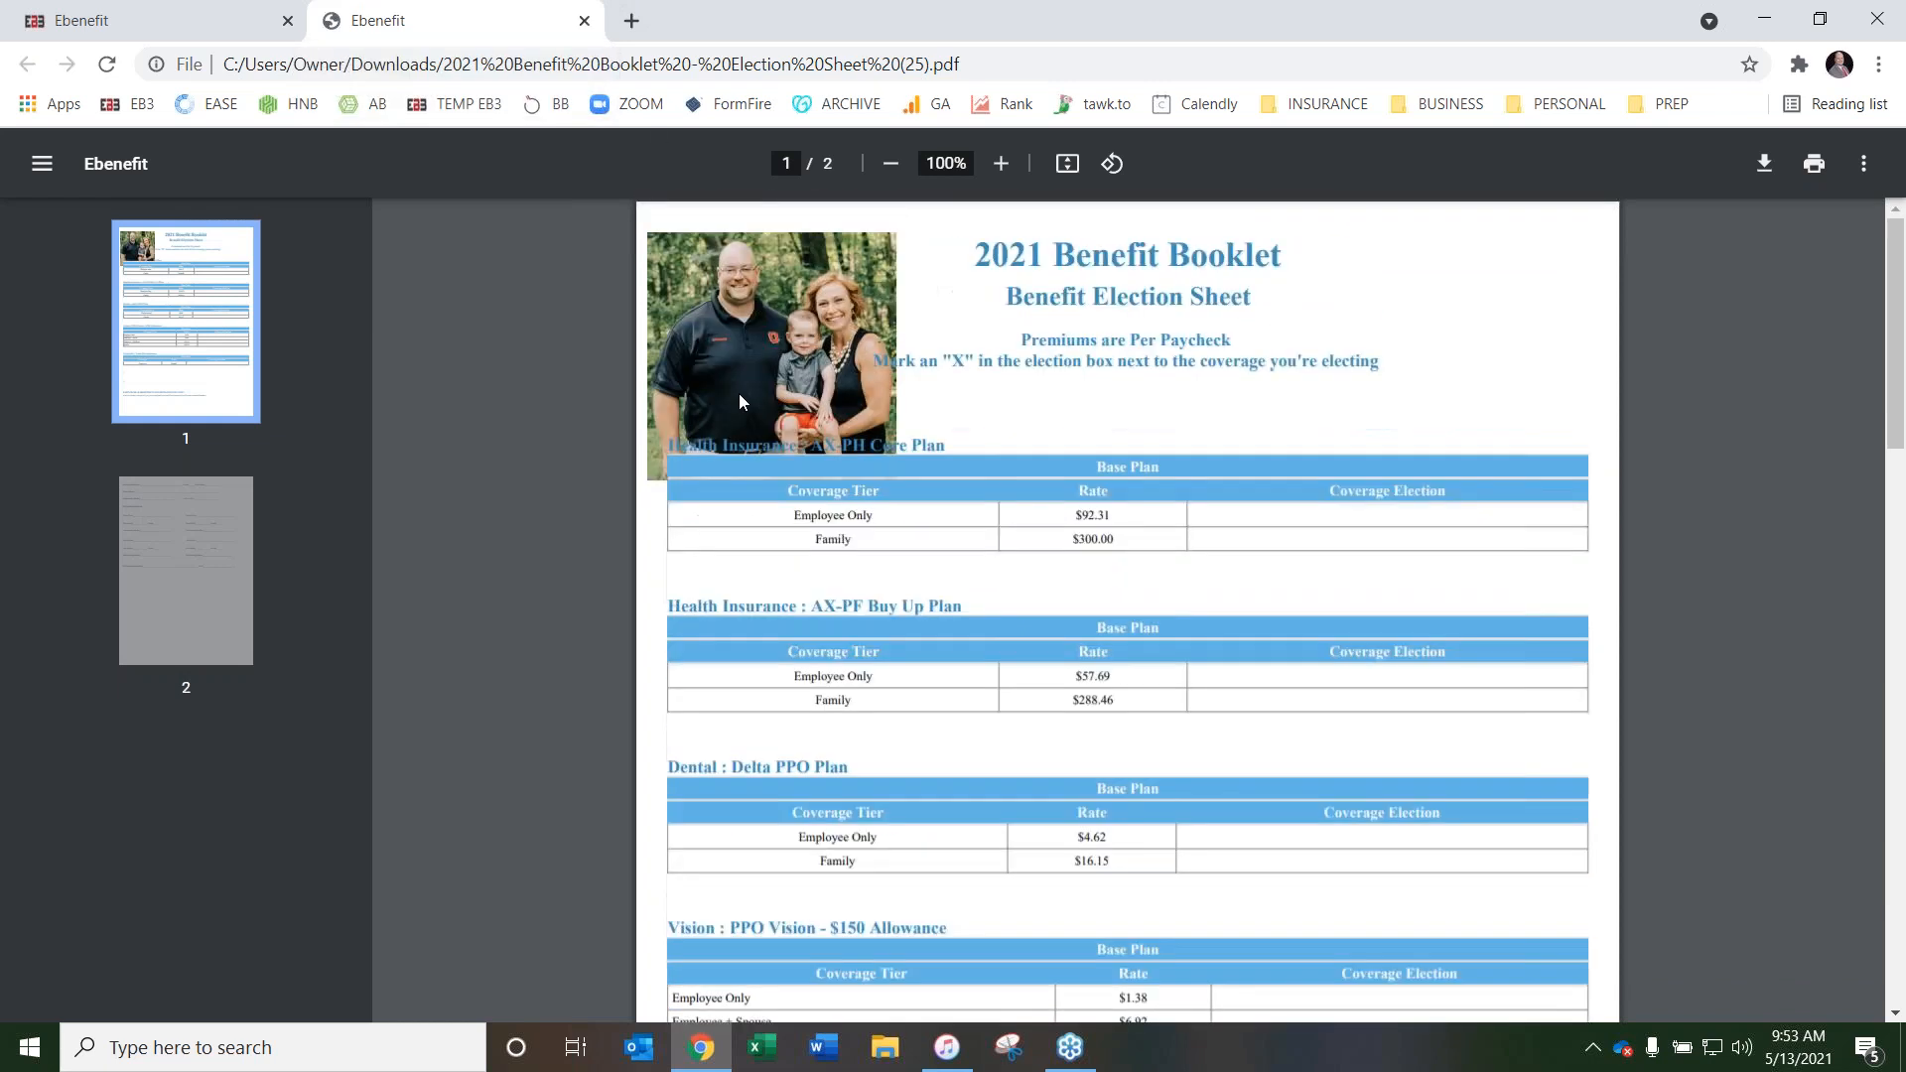
click(584, 21)
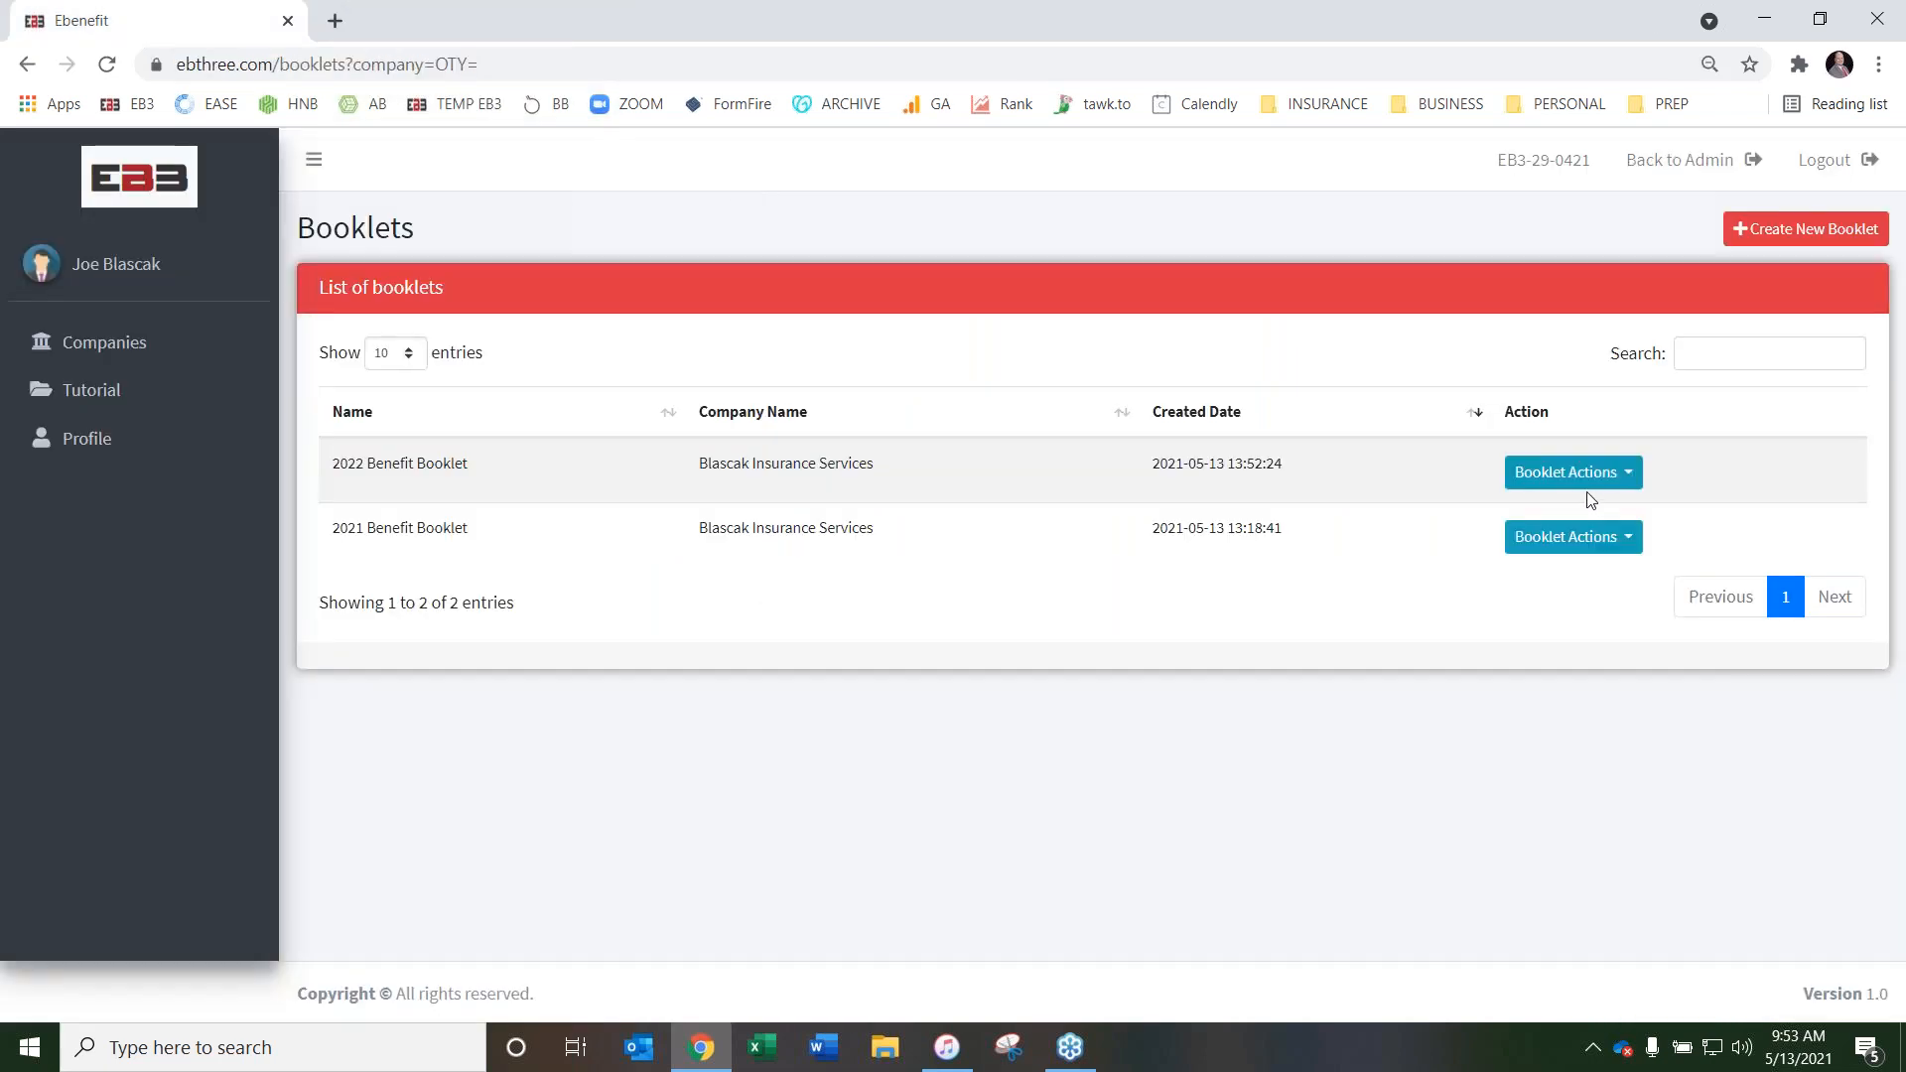
Download the Premium Breakdown for the 2021 Benefit Booklet and open the PDF
click(1586, 534)
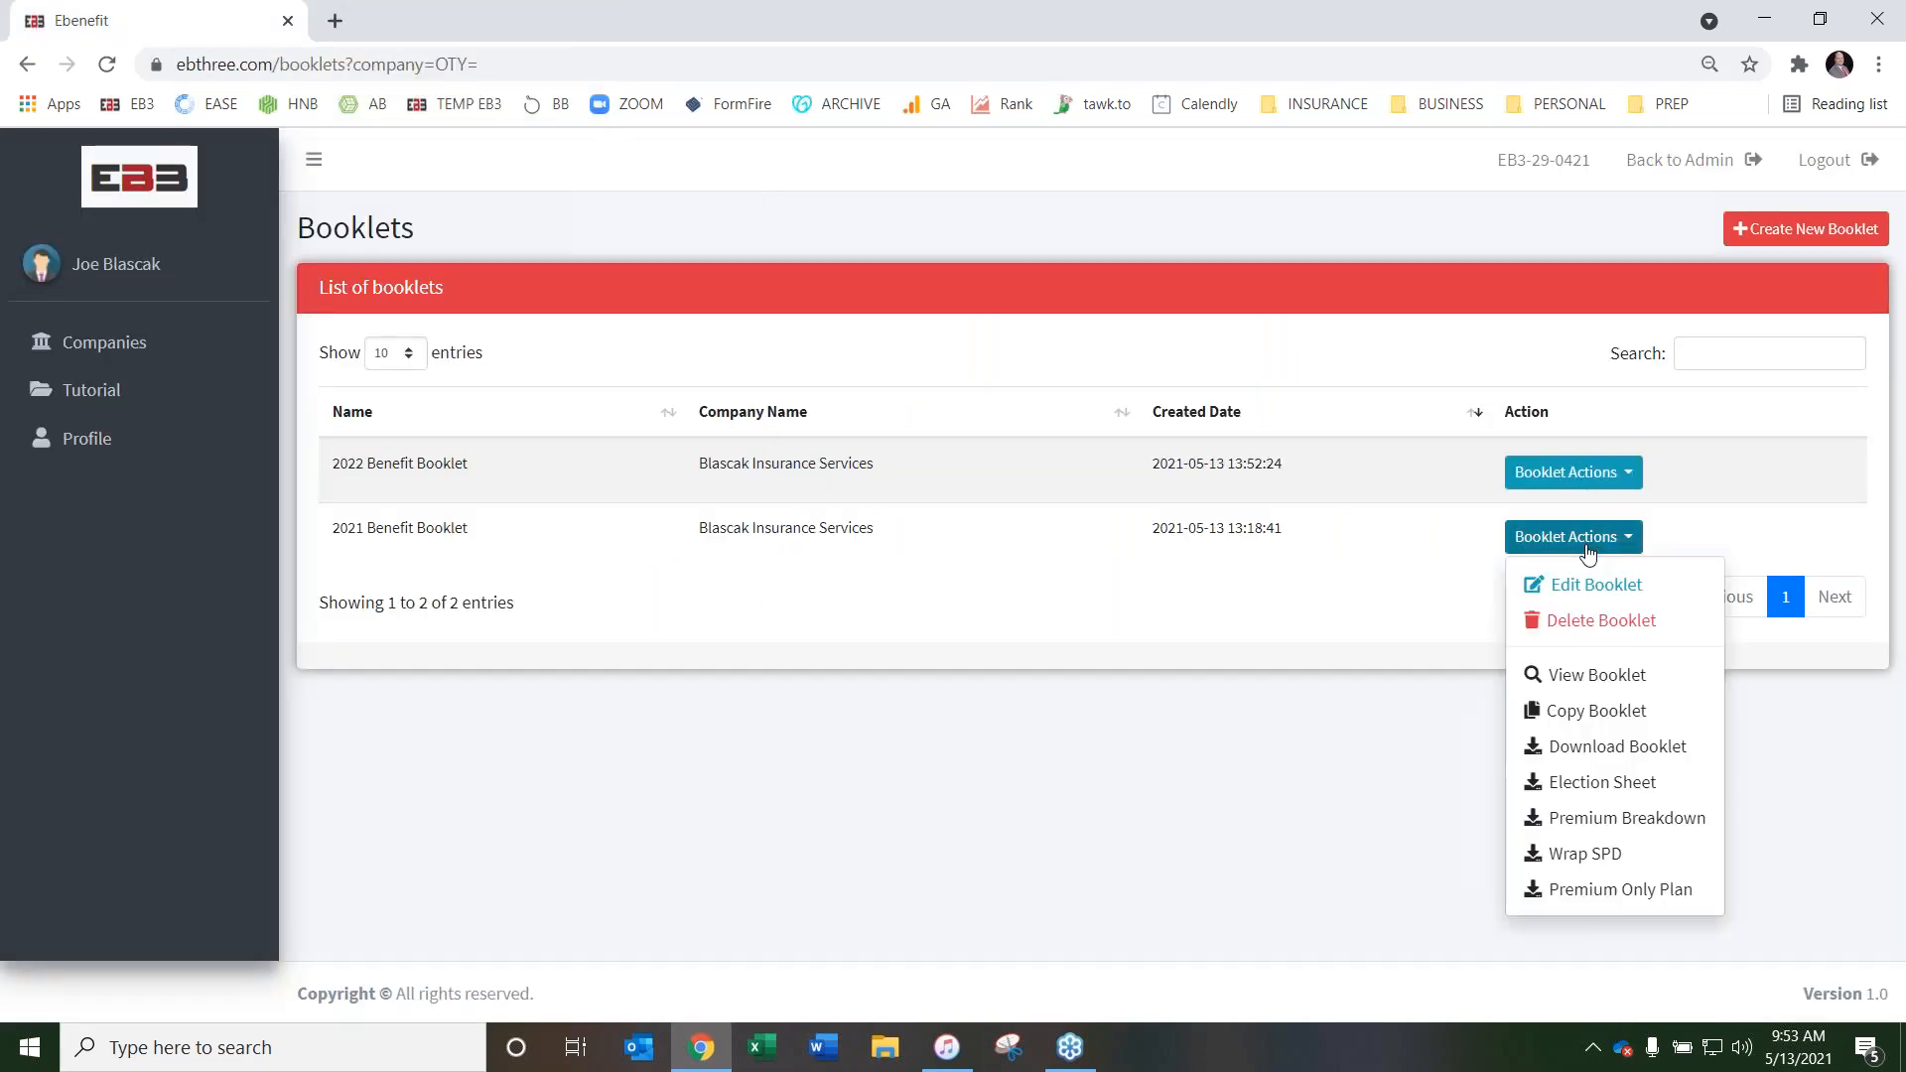
click(1615, 820)
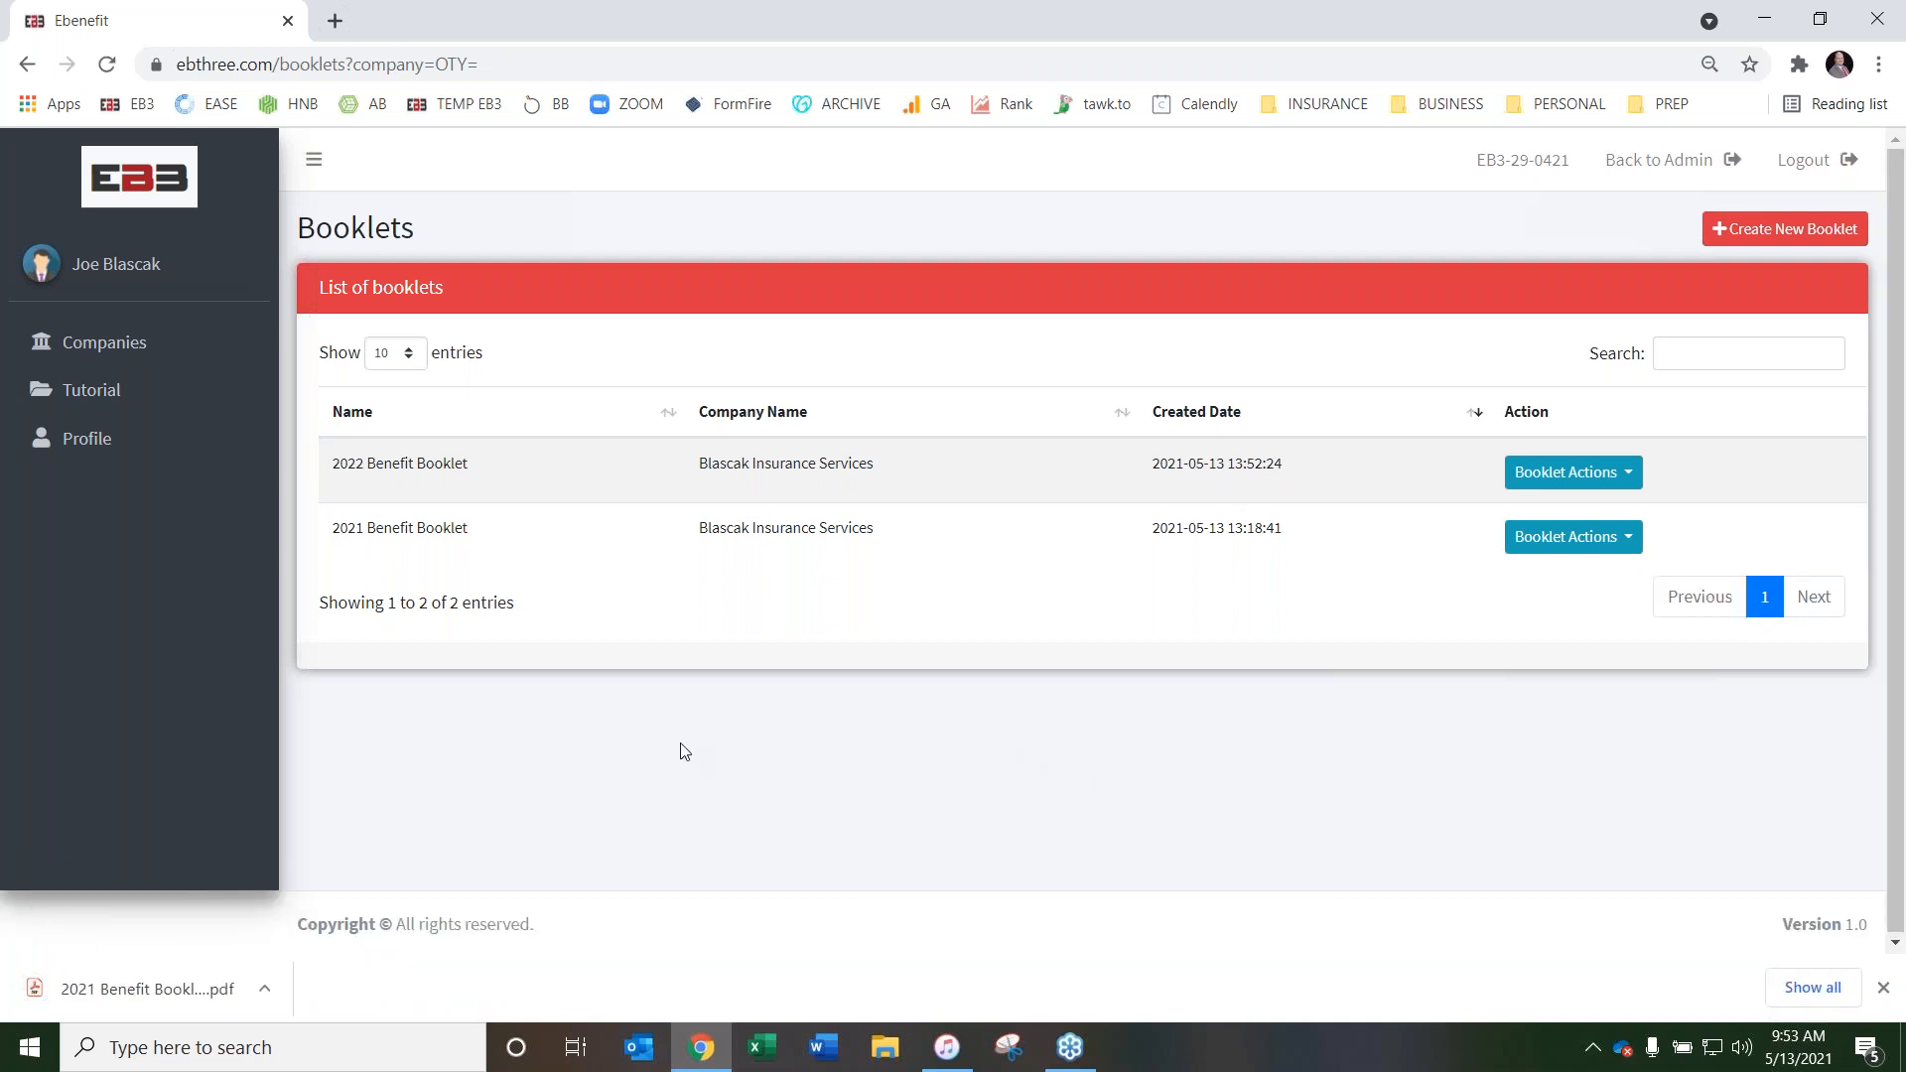
click(133, 997)
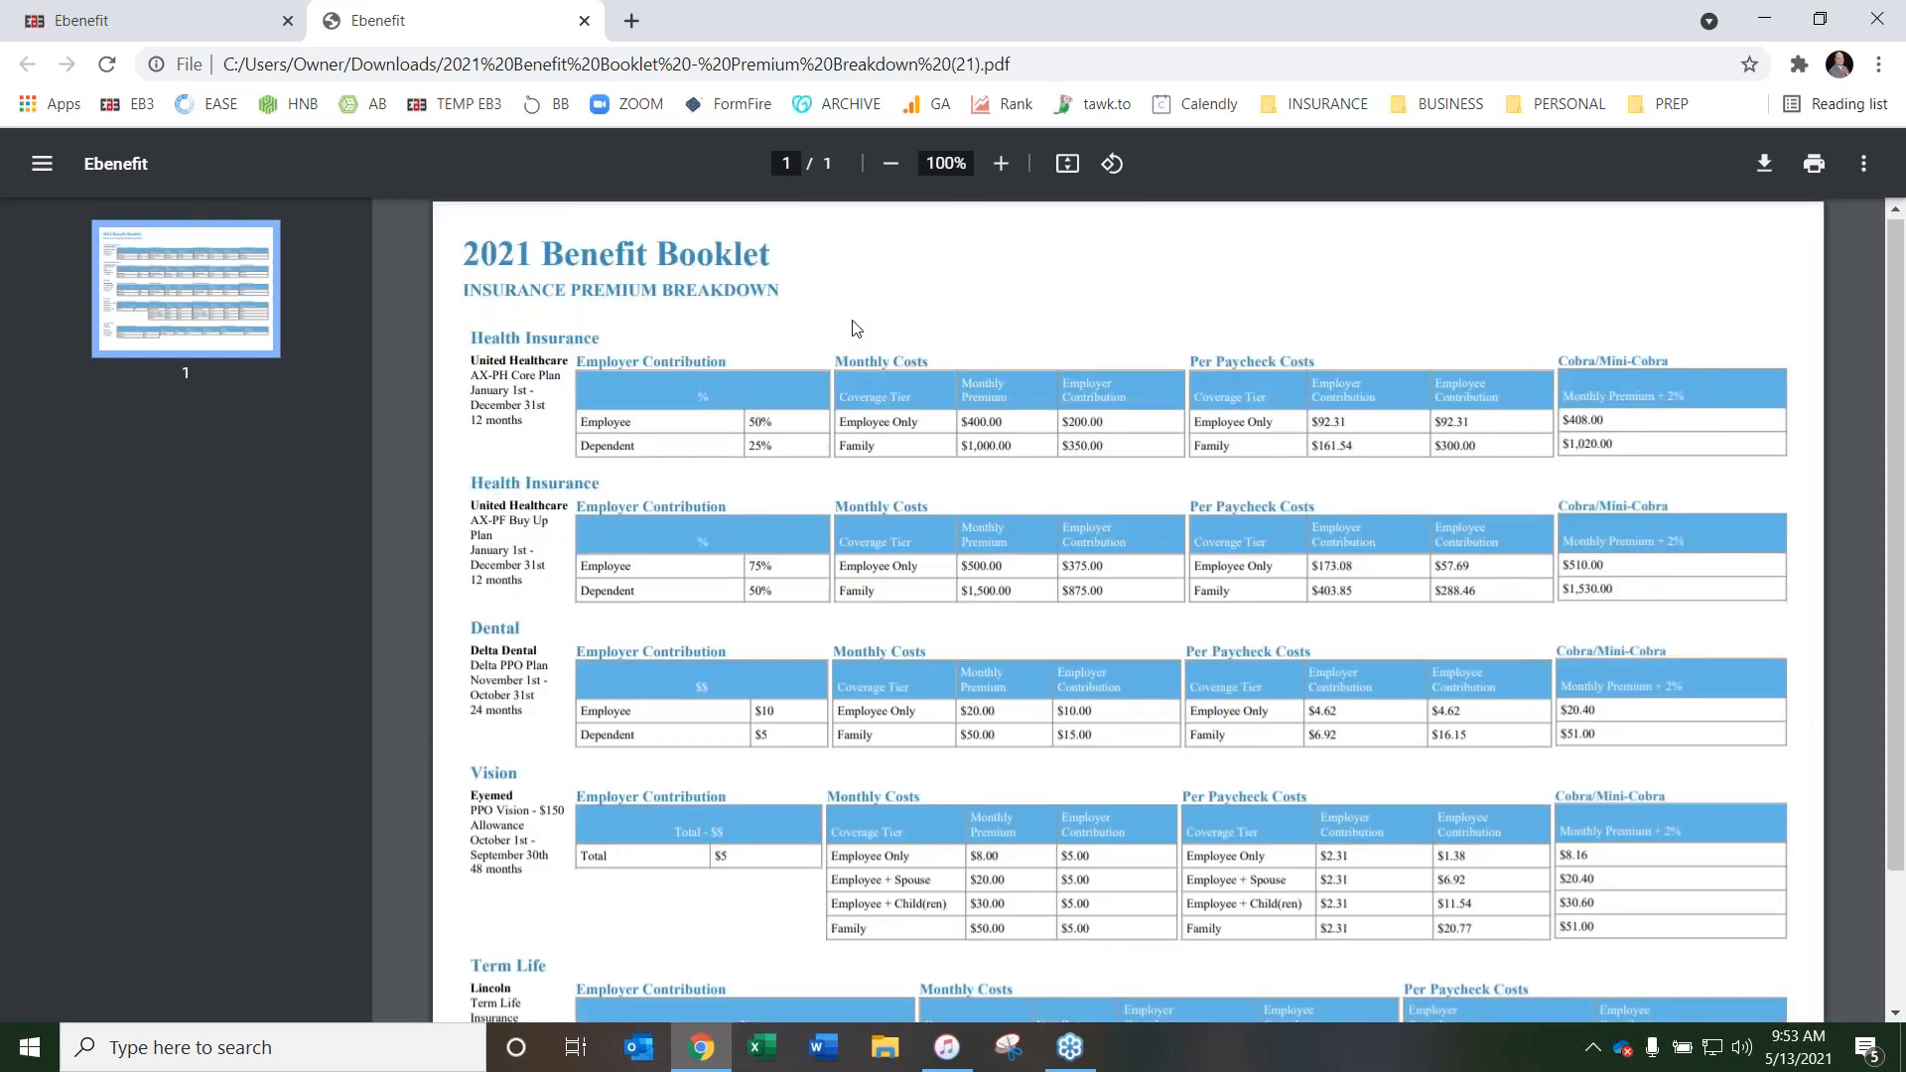
Examine the employer contributions, monthly costs, per-paycheck costs and COBRA rates for each plan in the premium breakdown, and close the PDF
scroll(848, 367, down, 1)
scroll(830, 378, up, 1)
scroll(804, 617, down, 2)
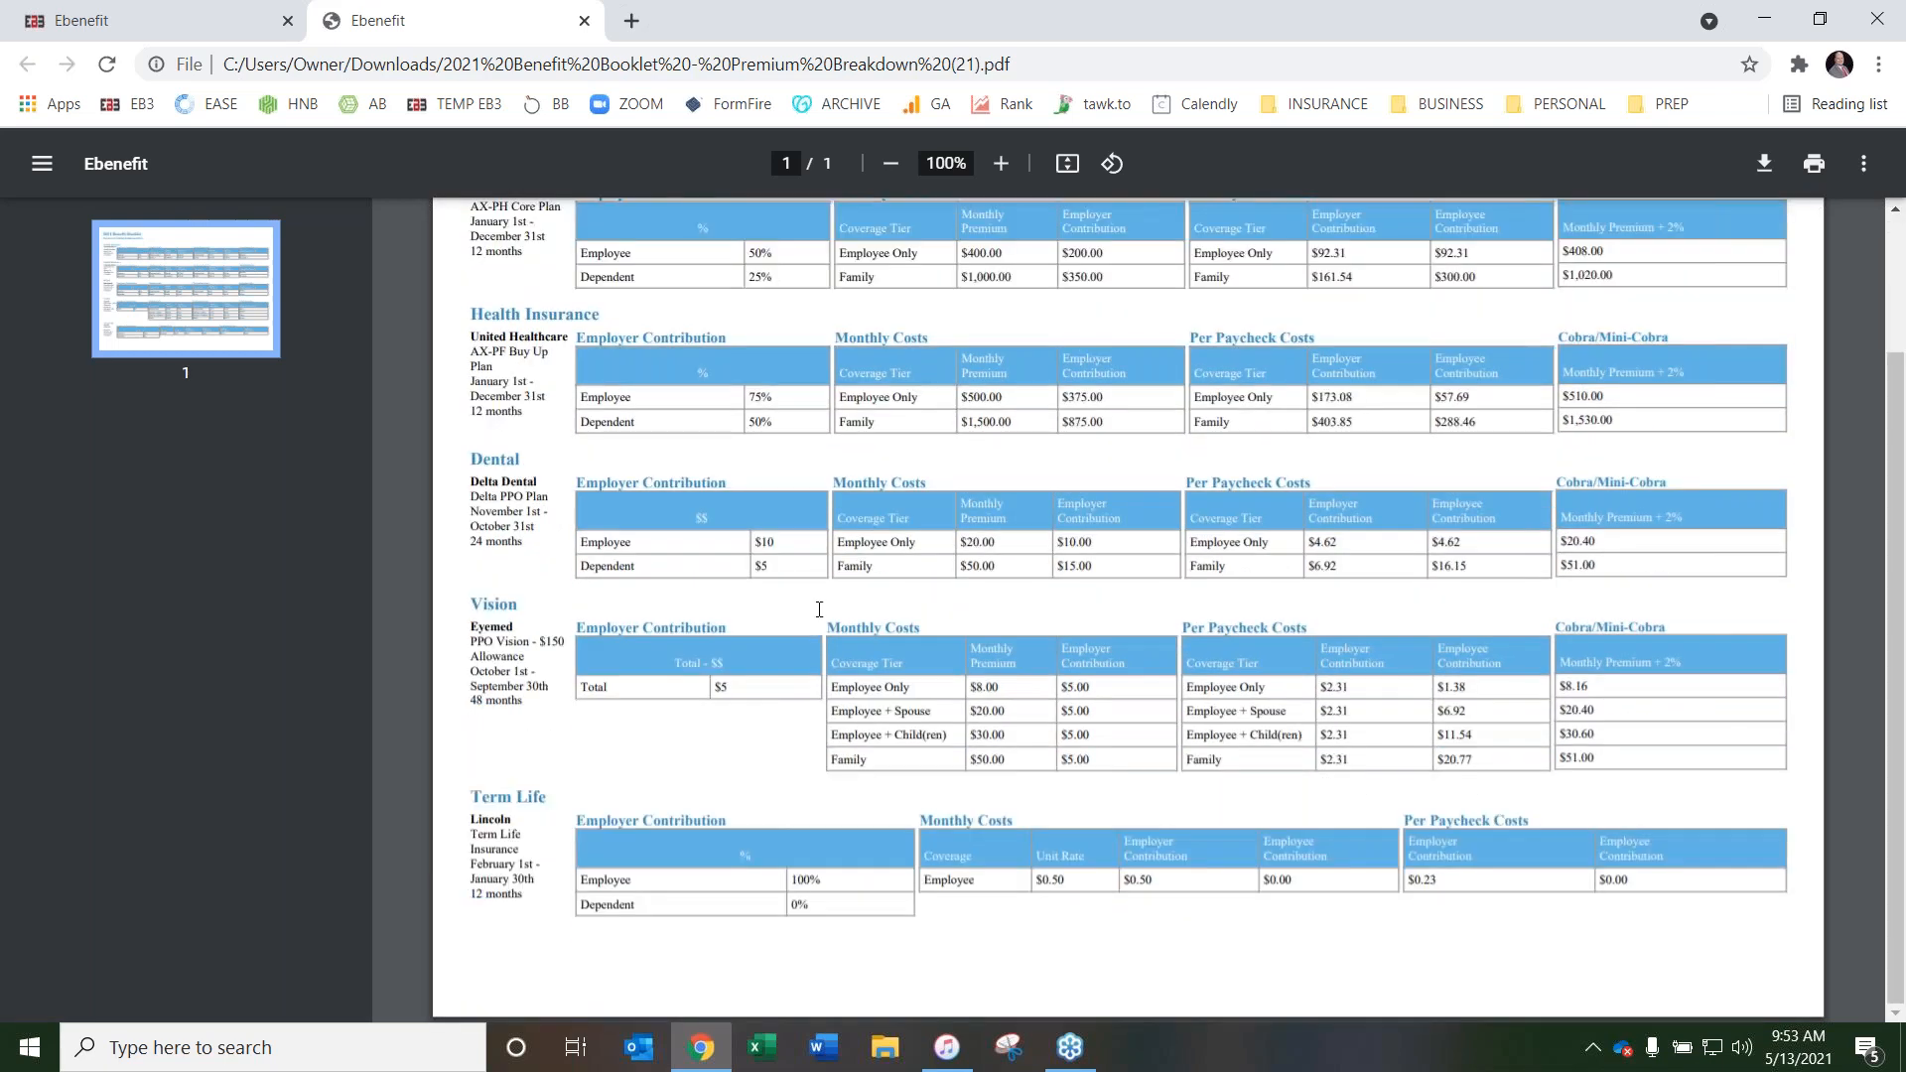
scroll(820, 595, up, 2)
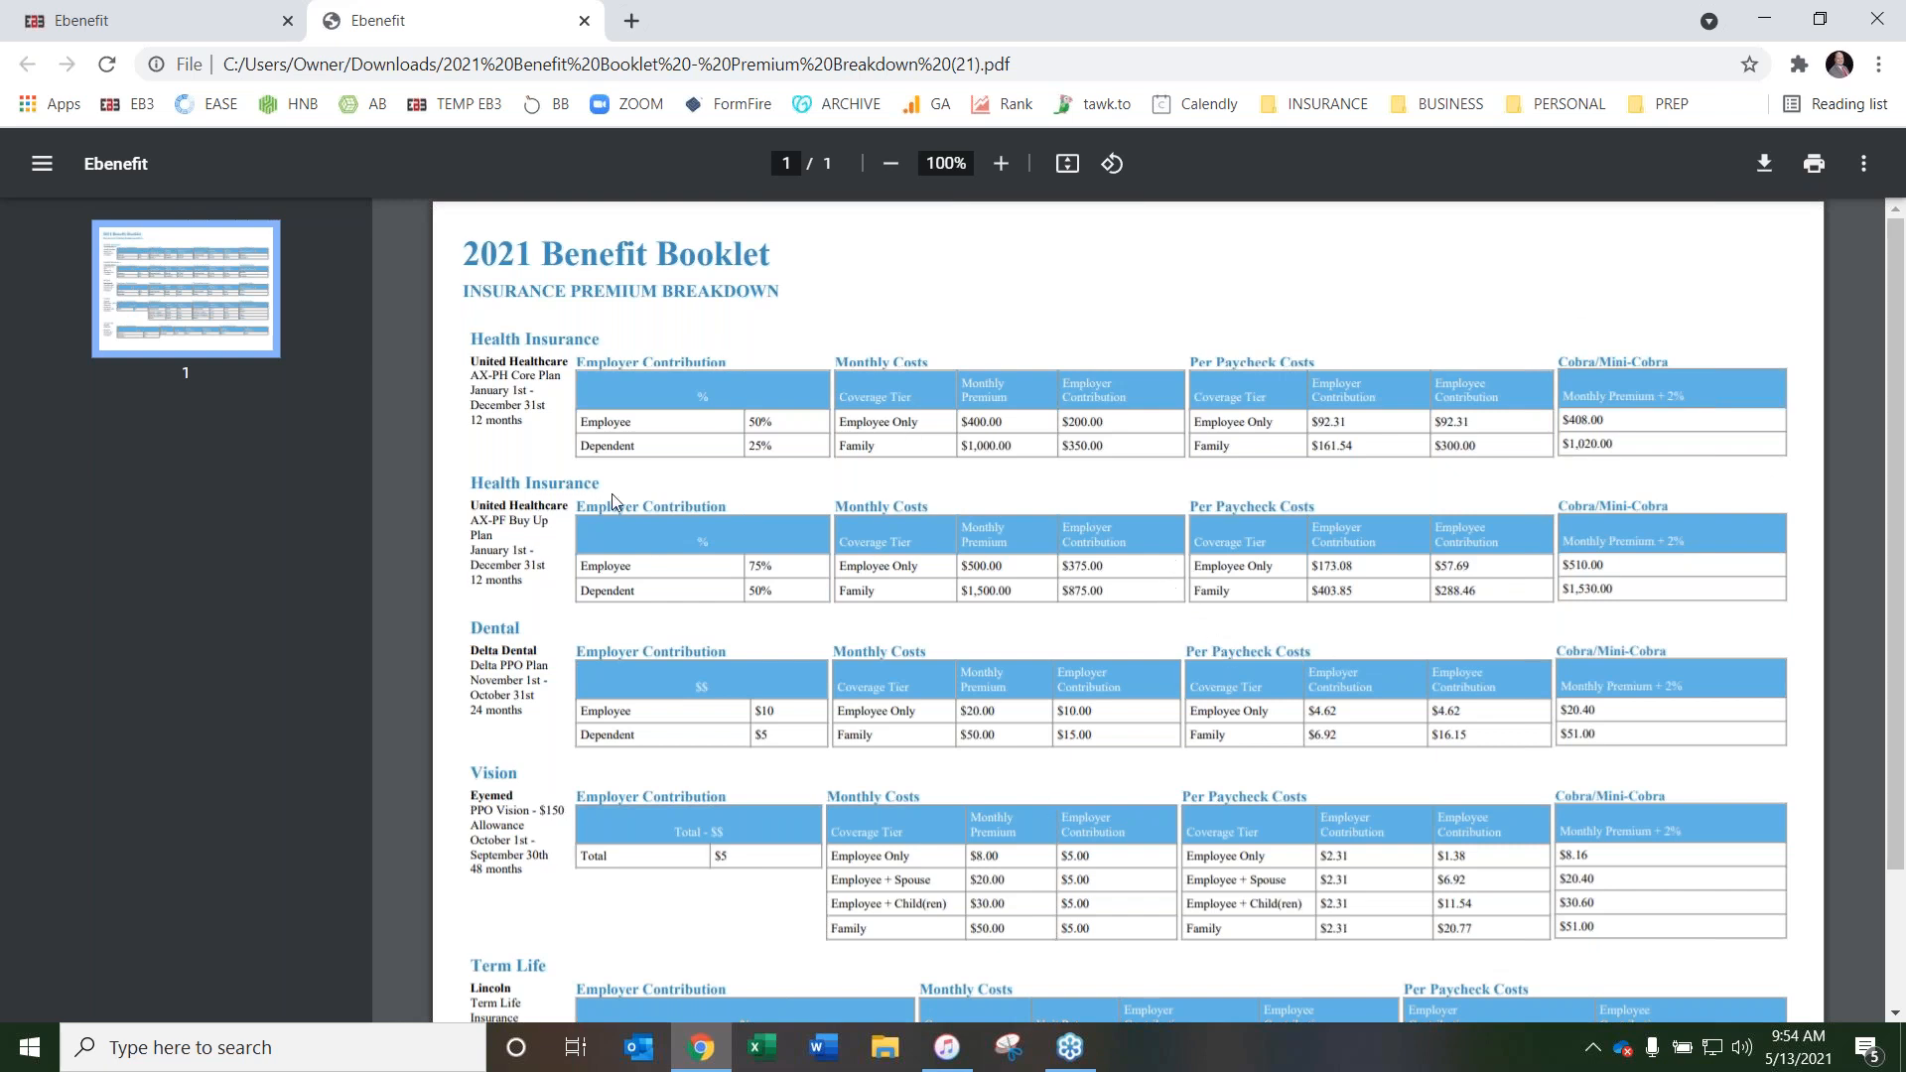
scroll(1169, 518, down, 2)
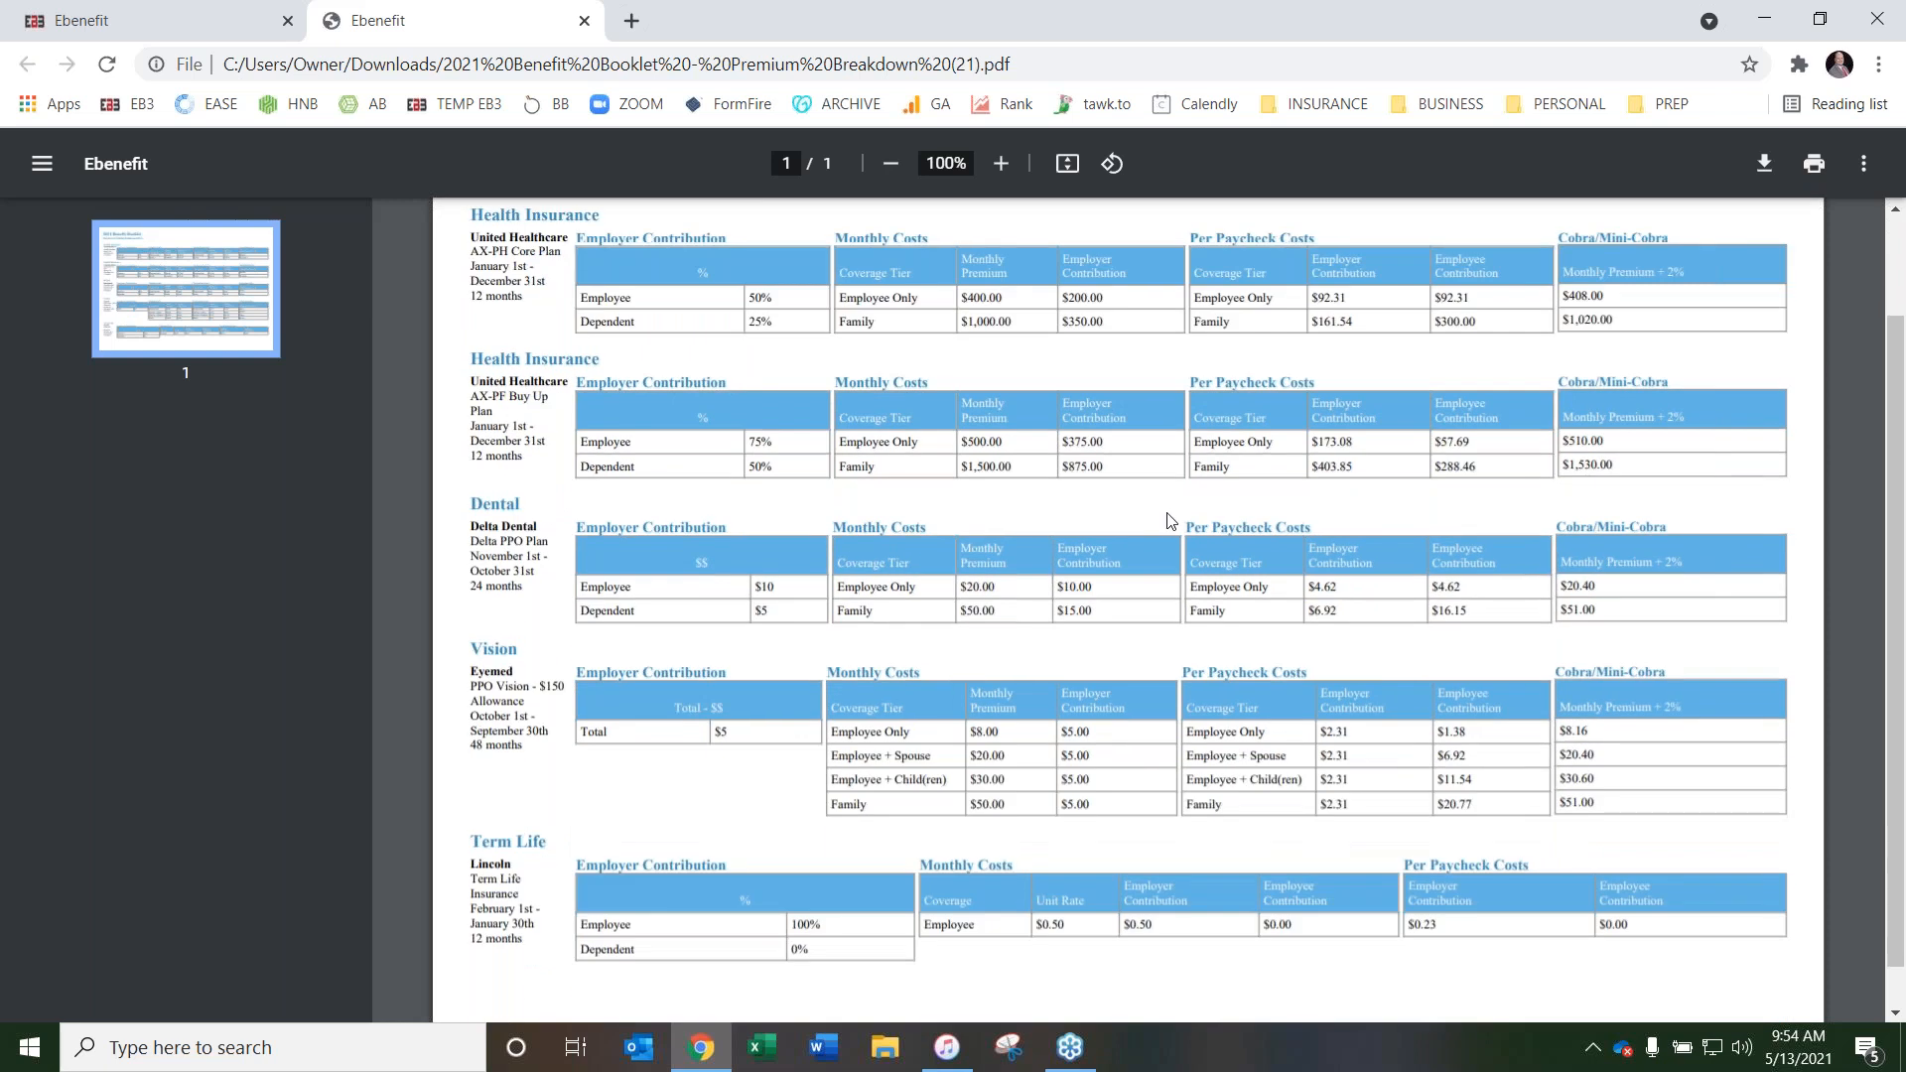
scroll(1092, 523, up, 2)
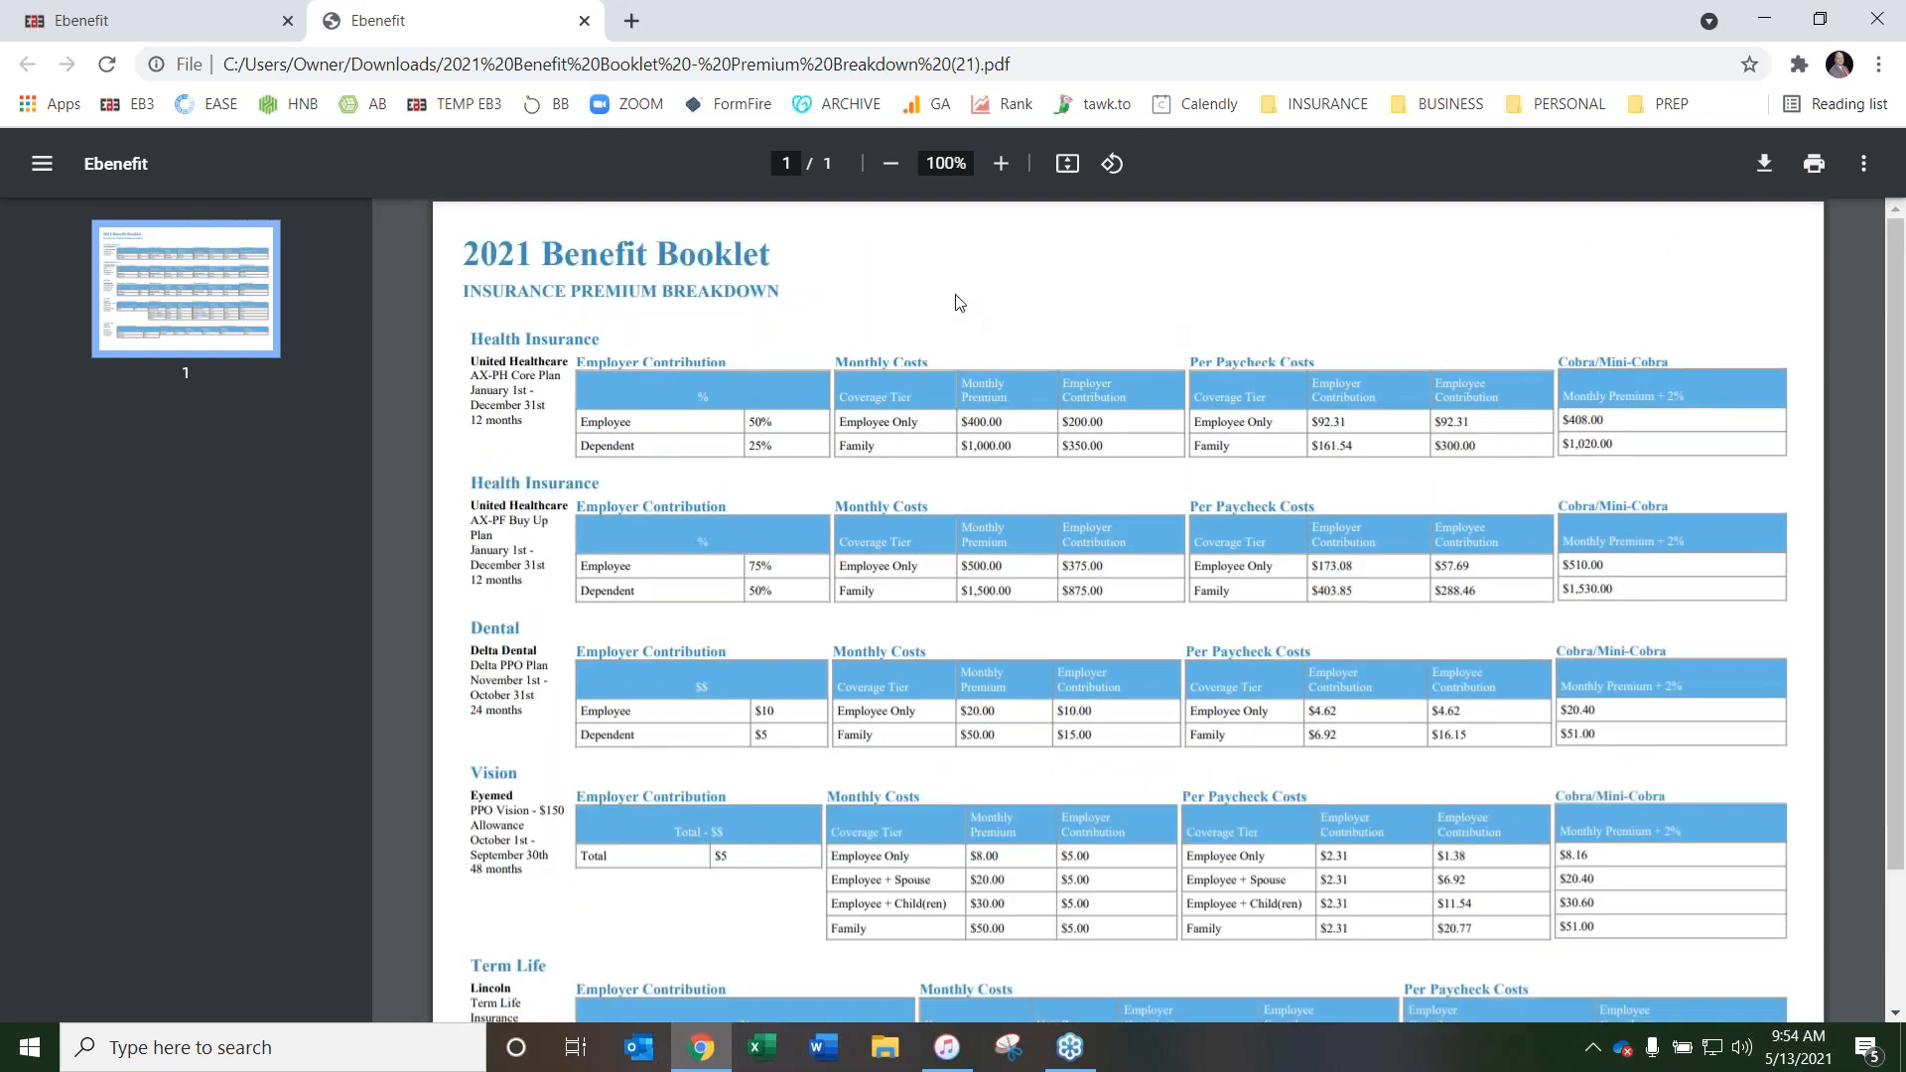
scroll(953, 300, down, 3)
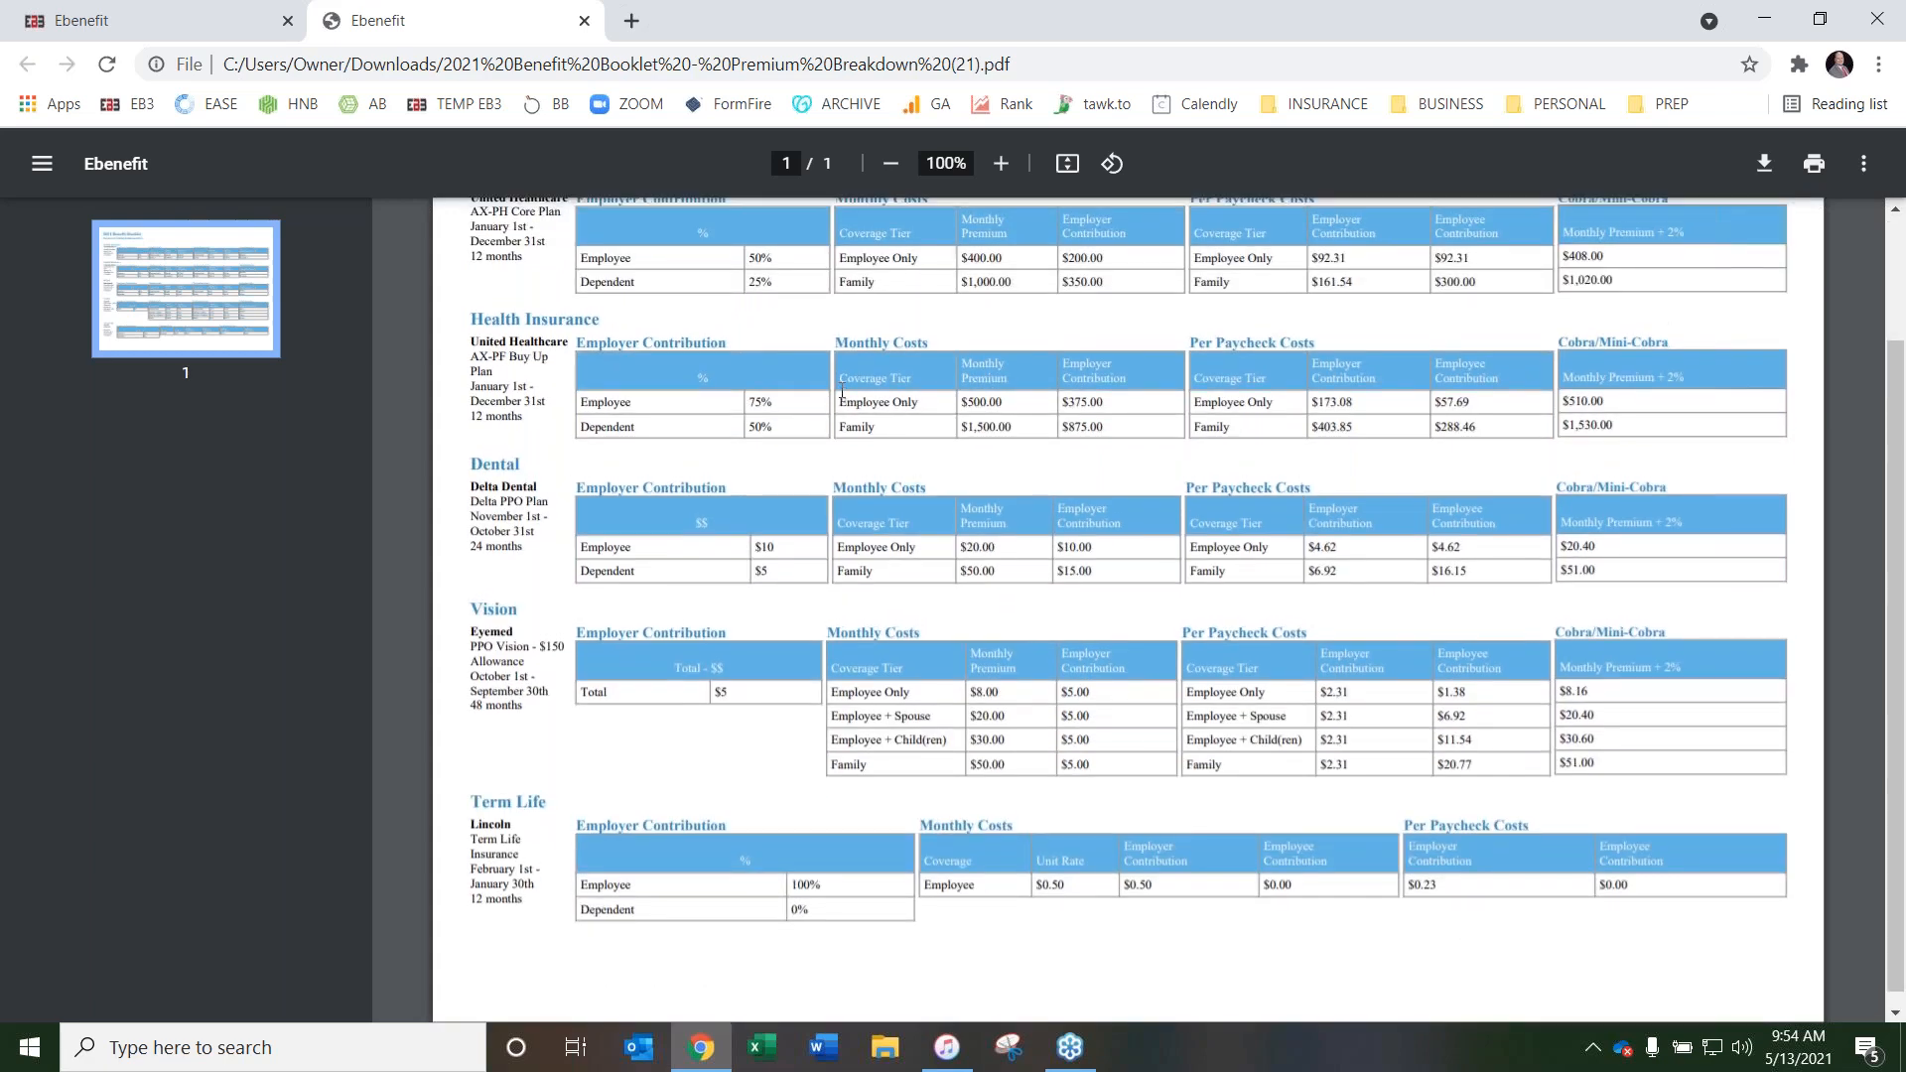
scroll(837, 389, up, 3)
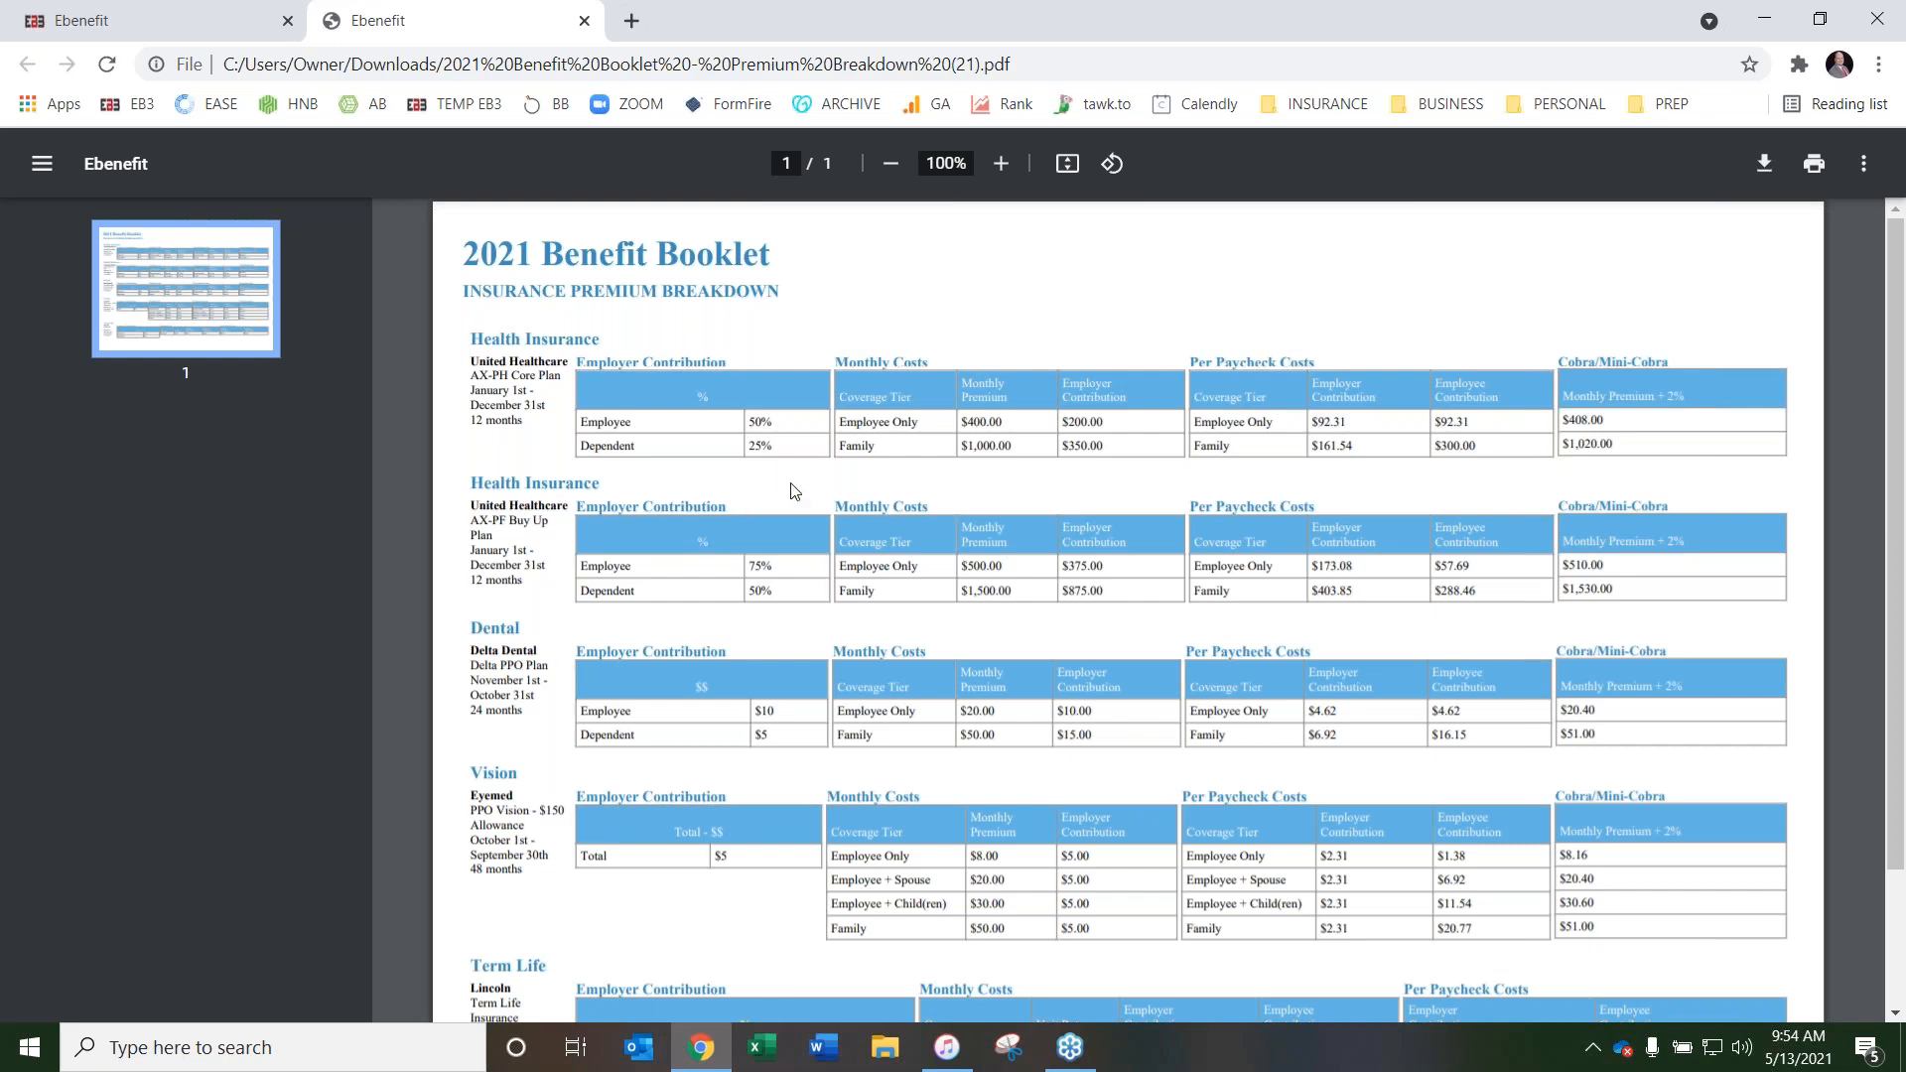
scroll(688, 702, down, 2)
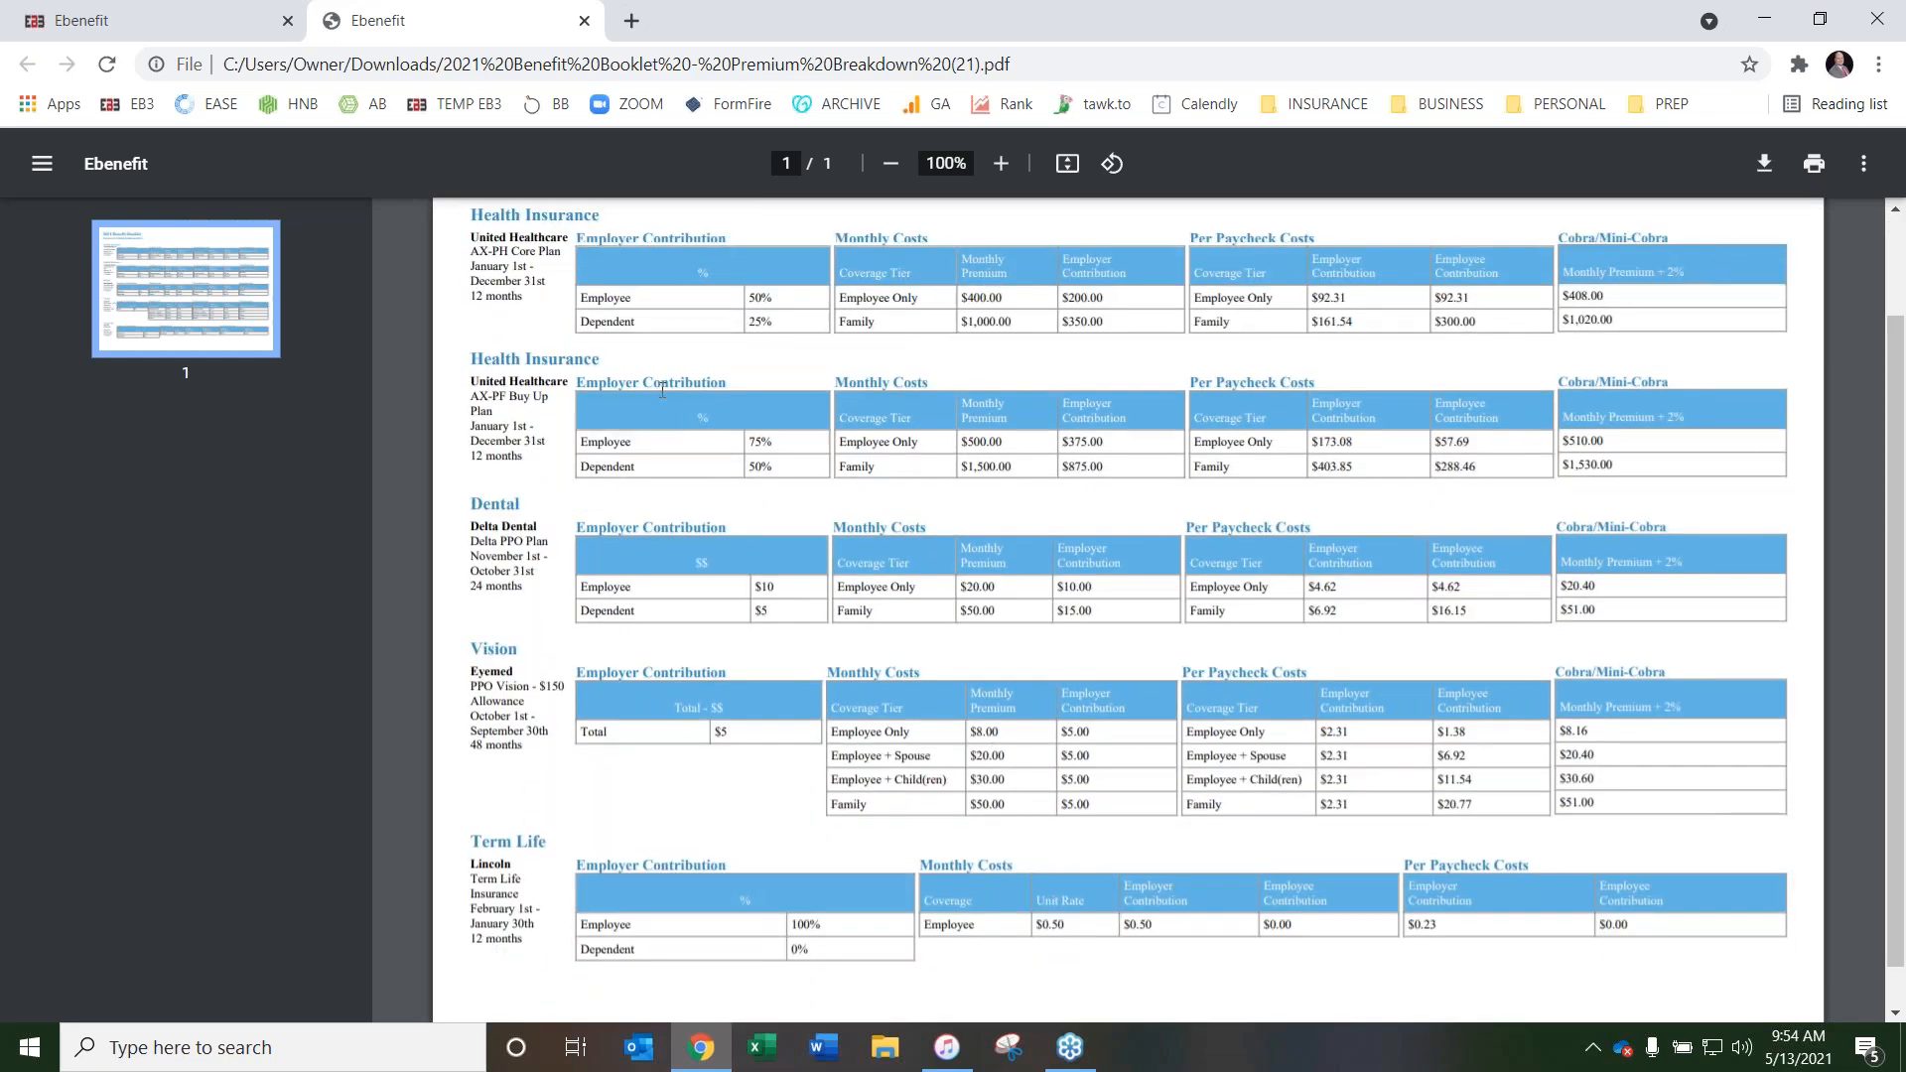
scroll(789, 645, up, 2)
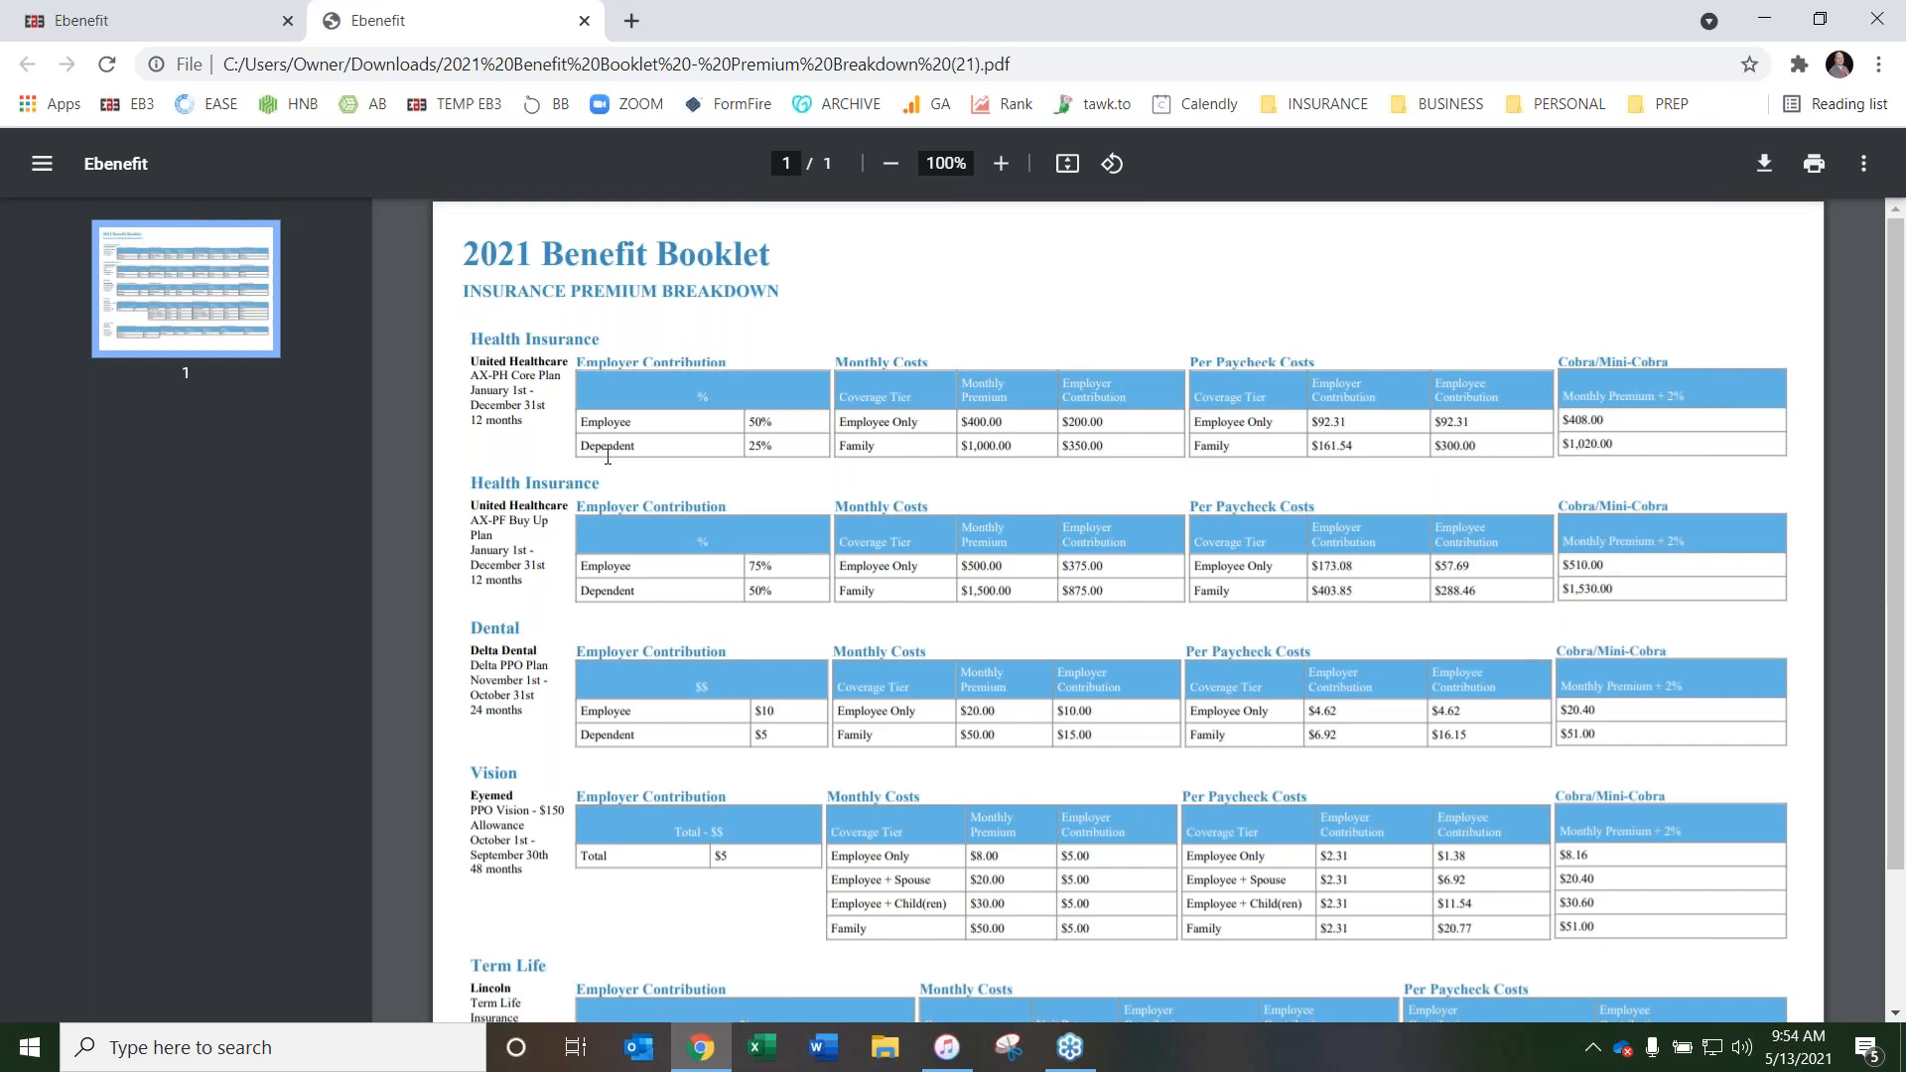
click(585, 21)
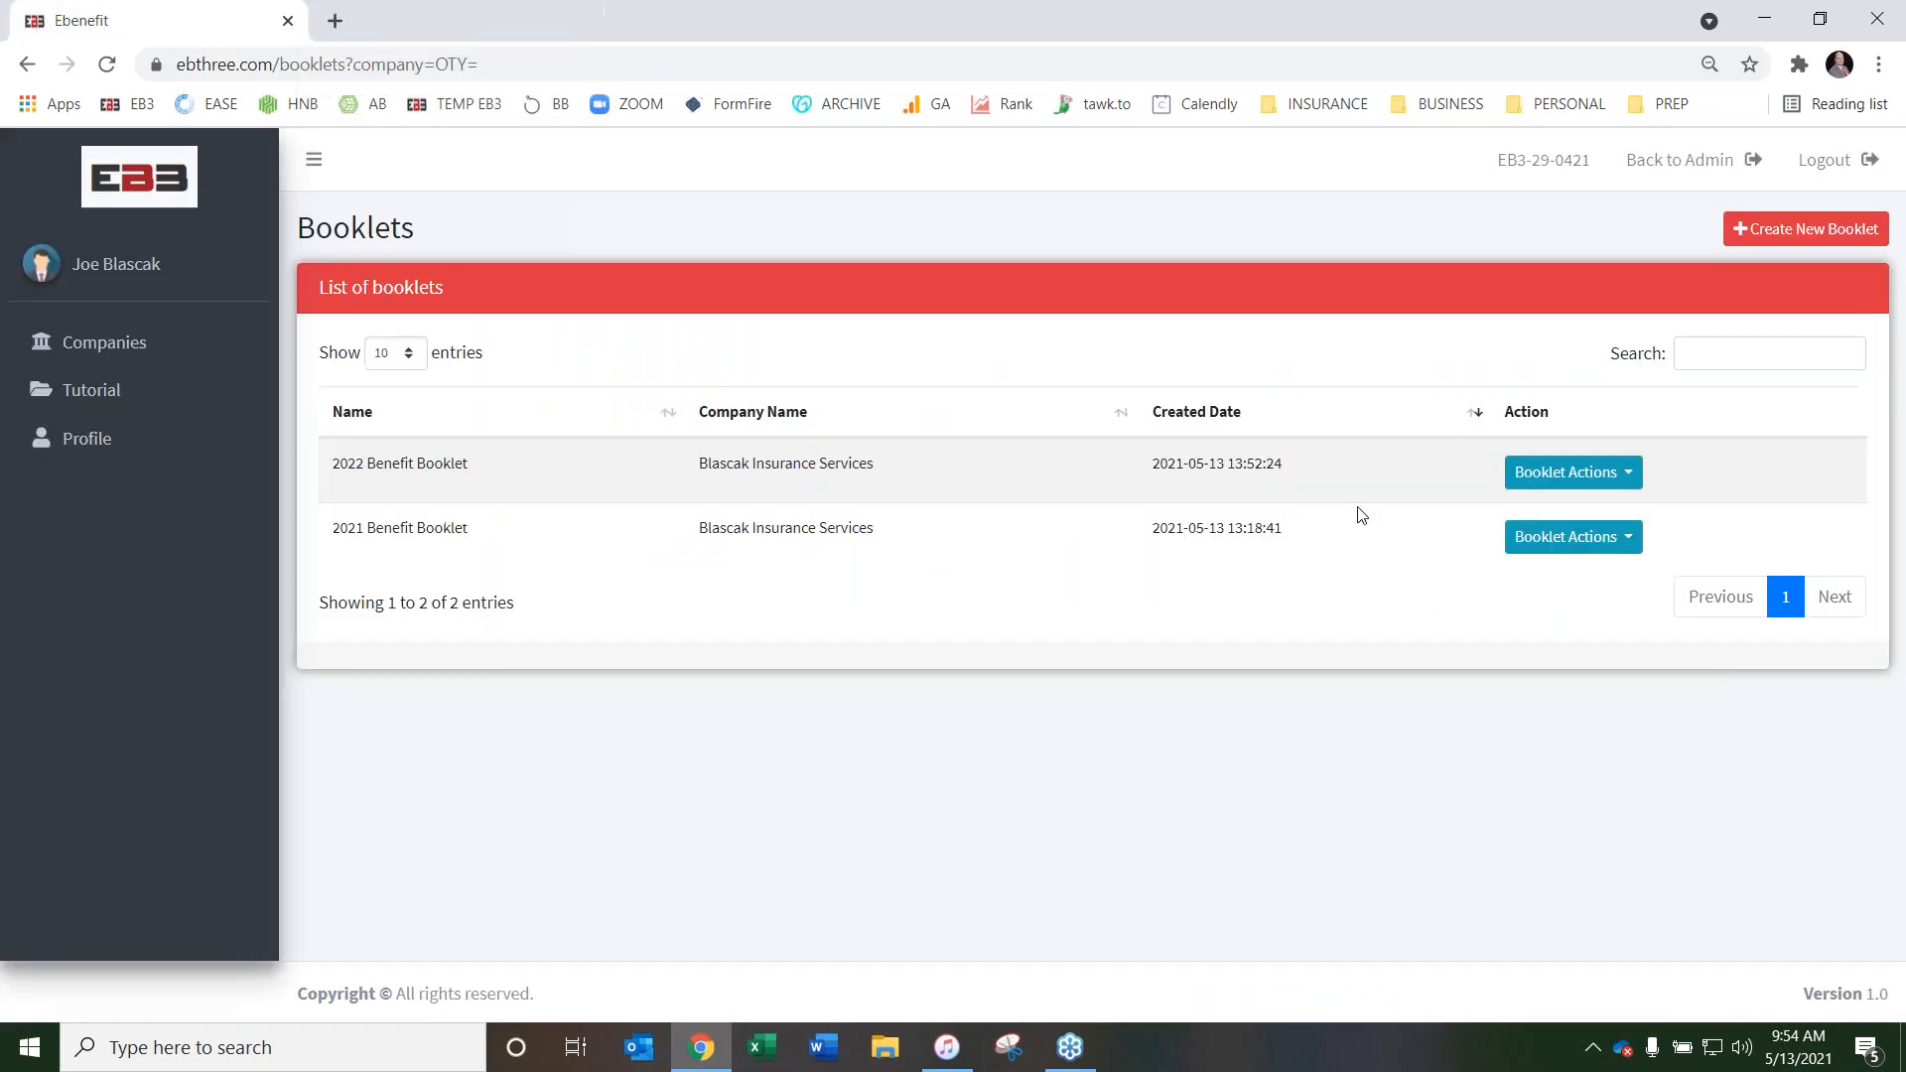
Download the Wrap SPD for the 2021 Benefit Booklet and open the PDF
click(1611, 541)
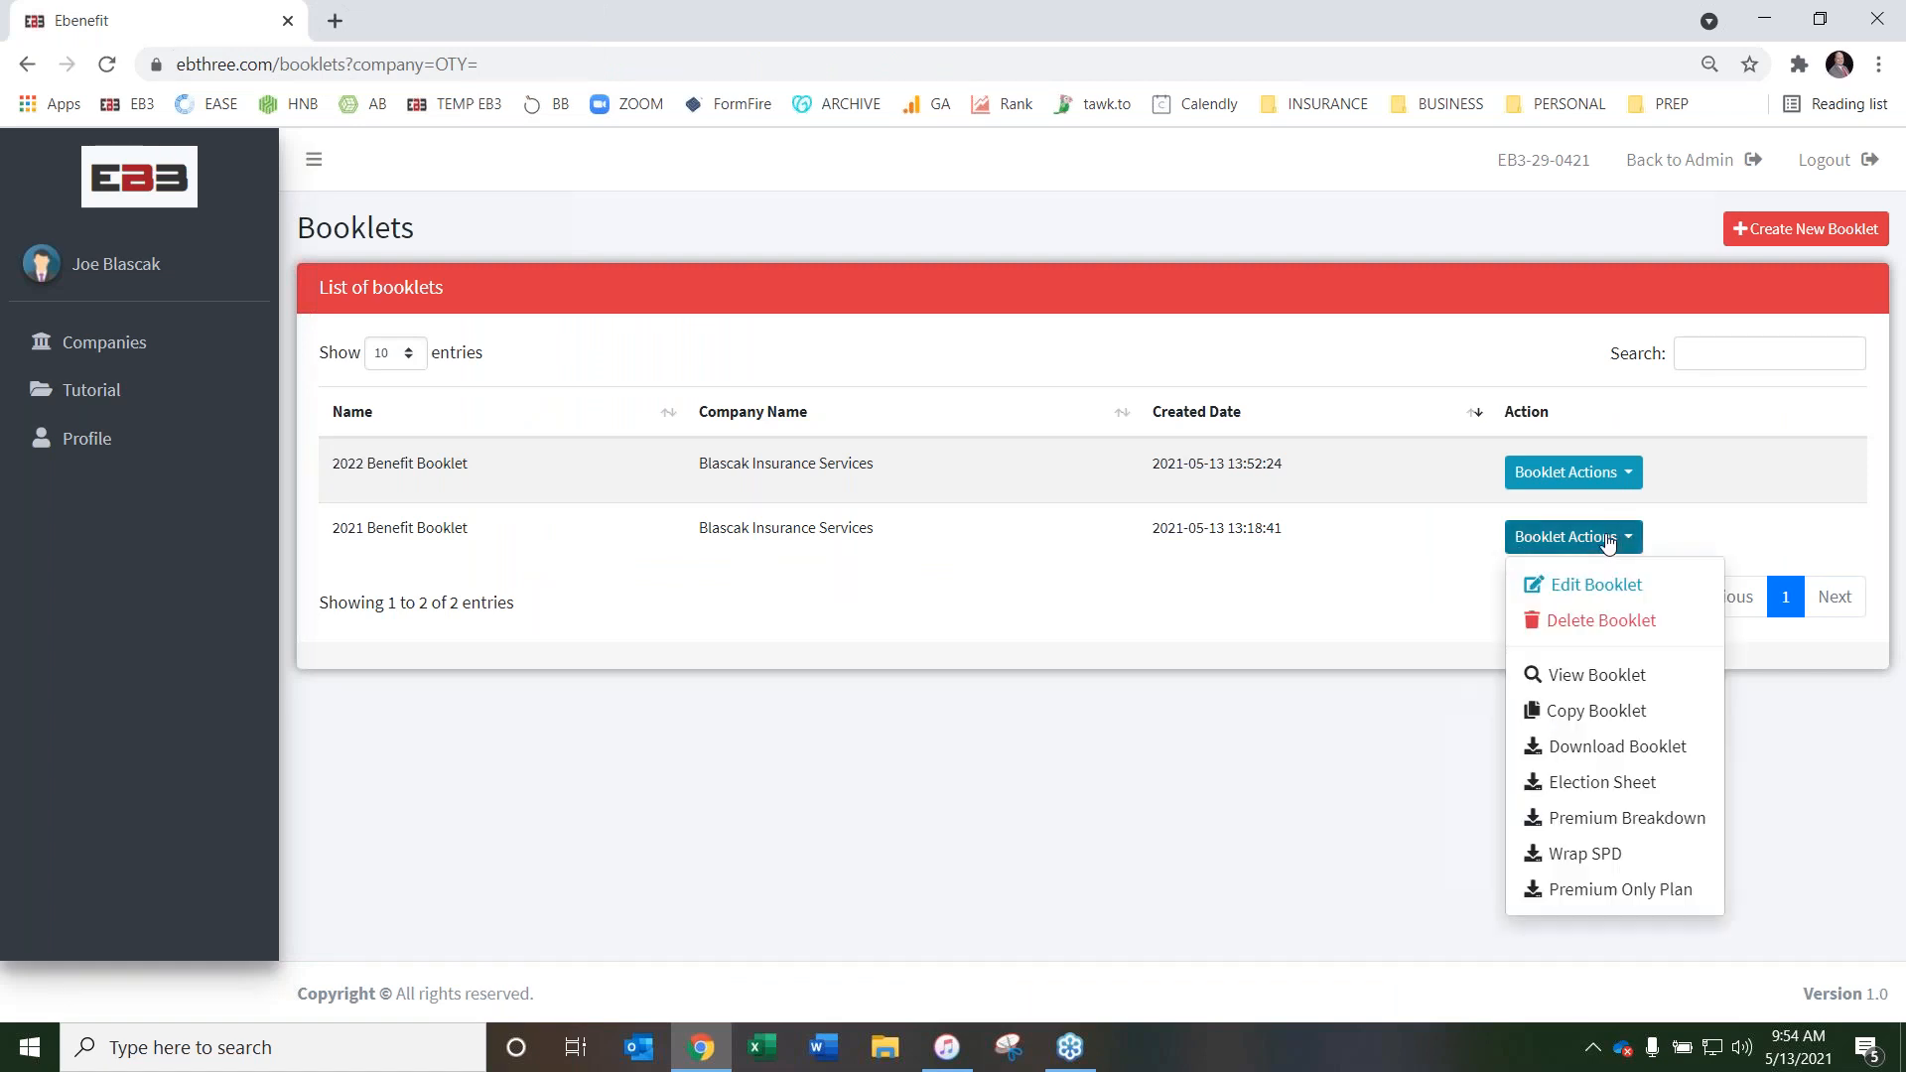
click(1606, 863)
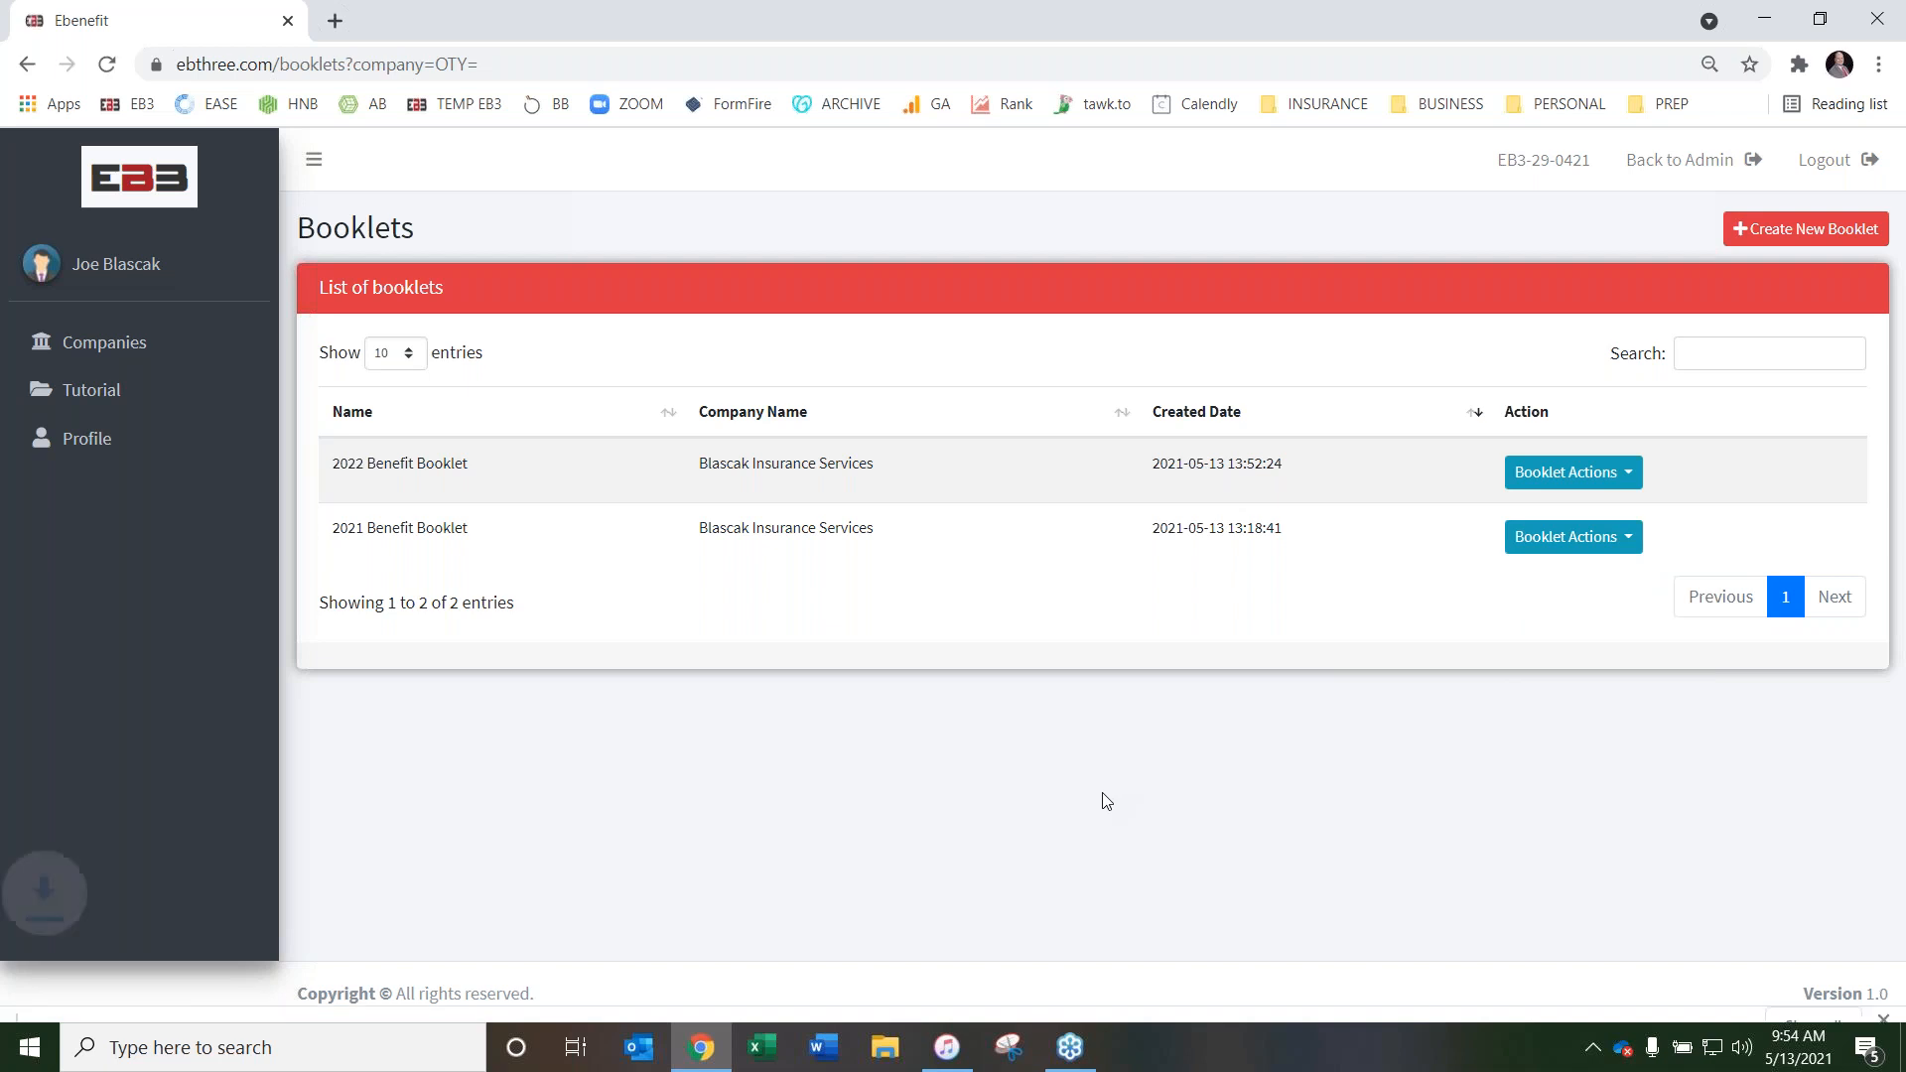
click(169, 995)
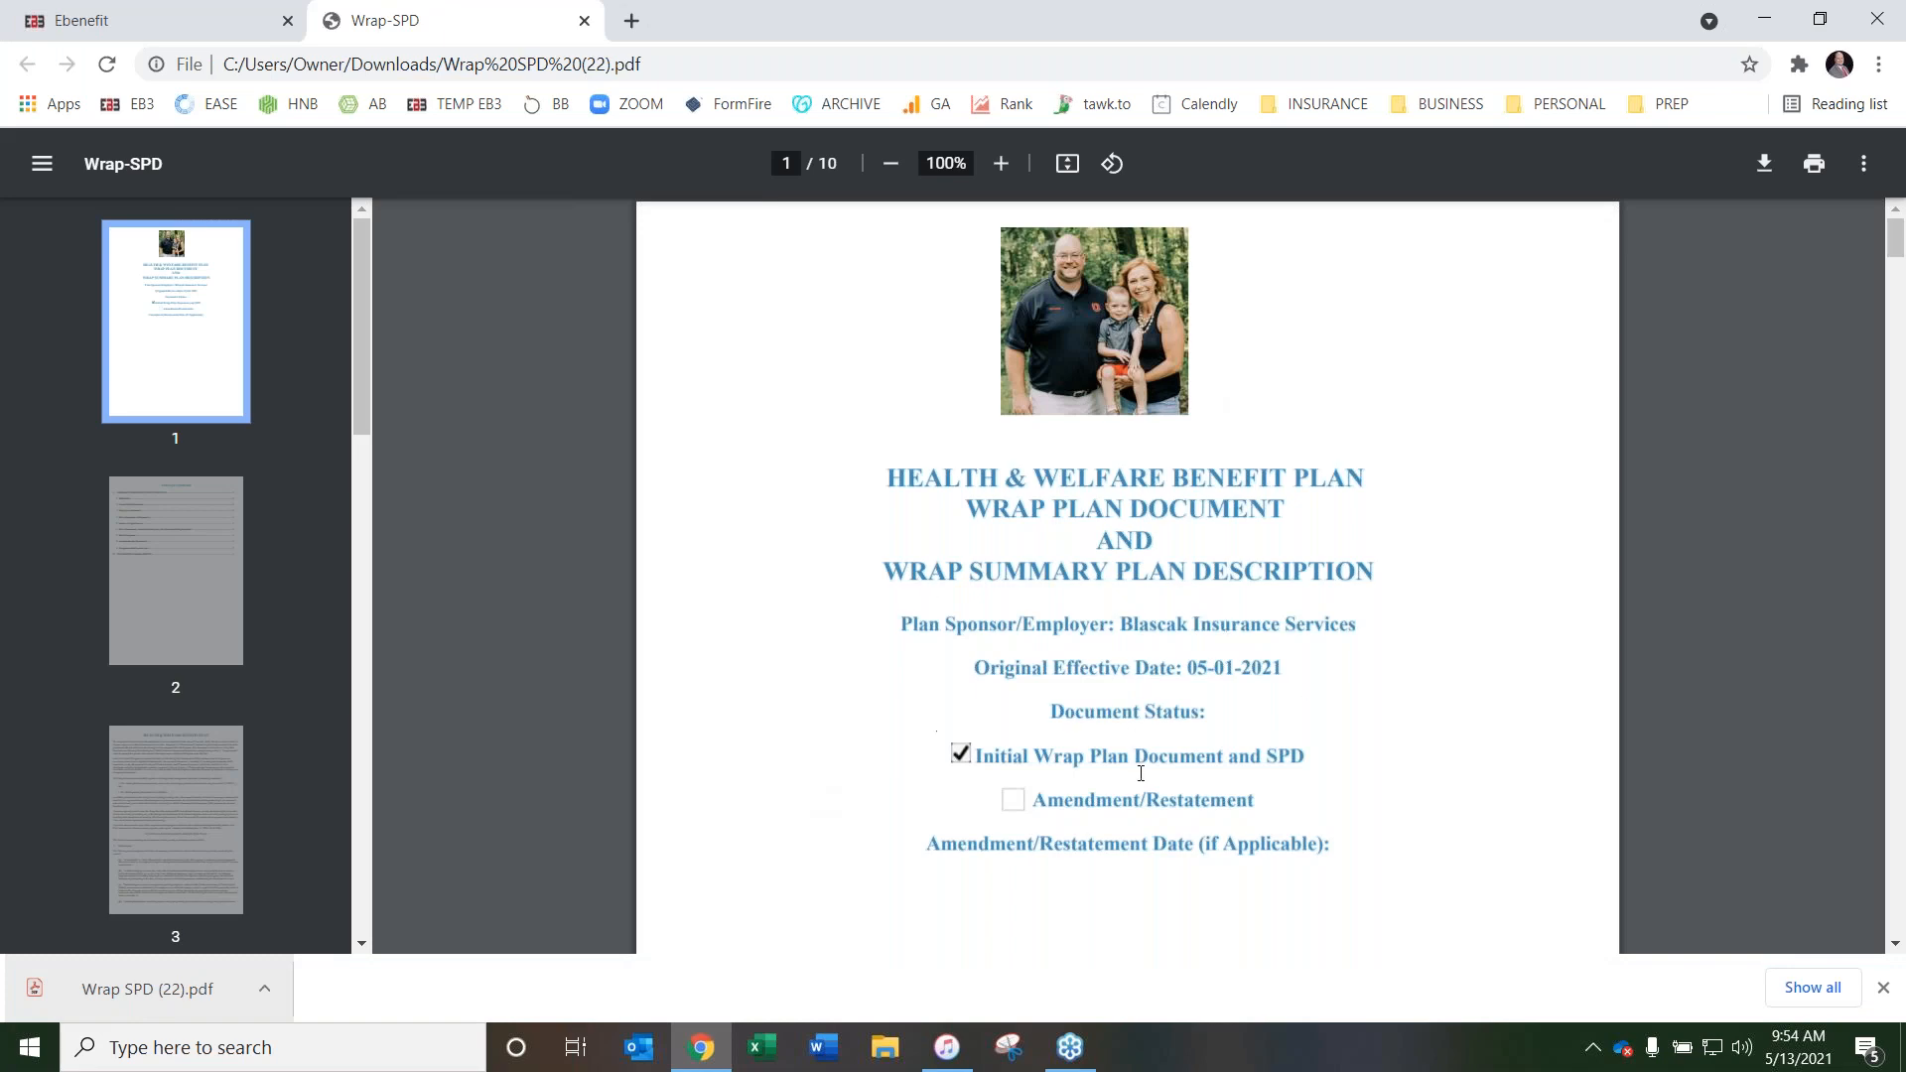
Review the Wrap SPD from its cover page to the General Plan Information section, including the effective dates and plan year
scroll(796, 616, down, 12)
scroll(723, 575, down, 10)
scroll(655, 589, down, 10)
scroll(655, 589, down, 9)
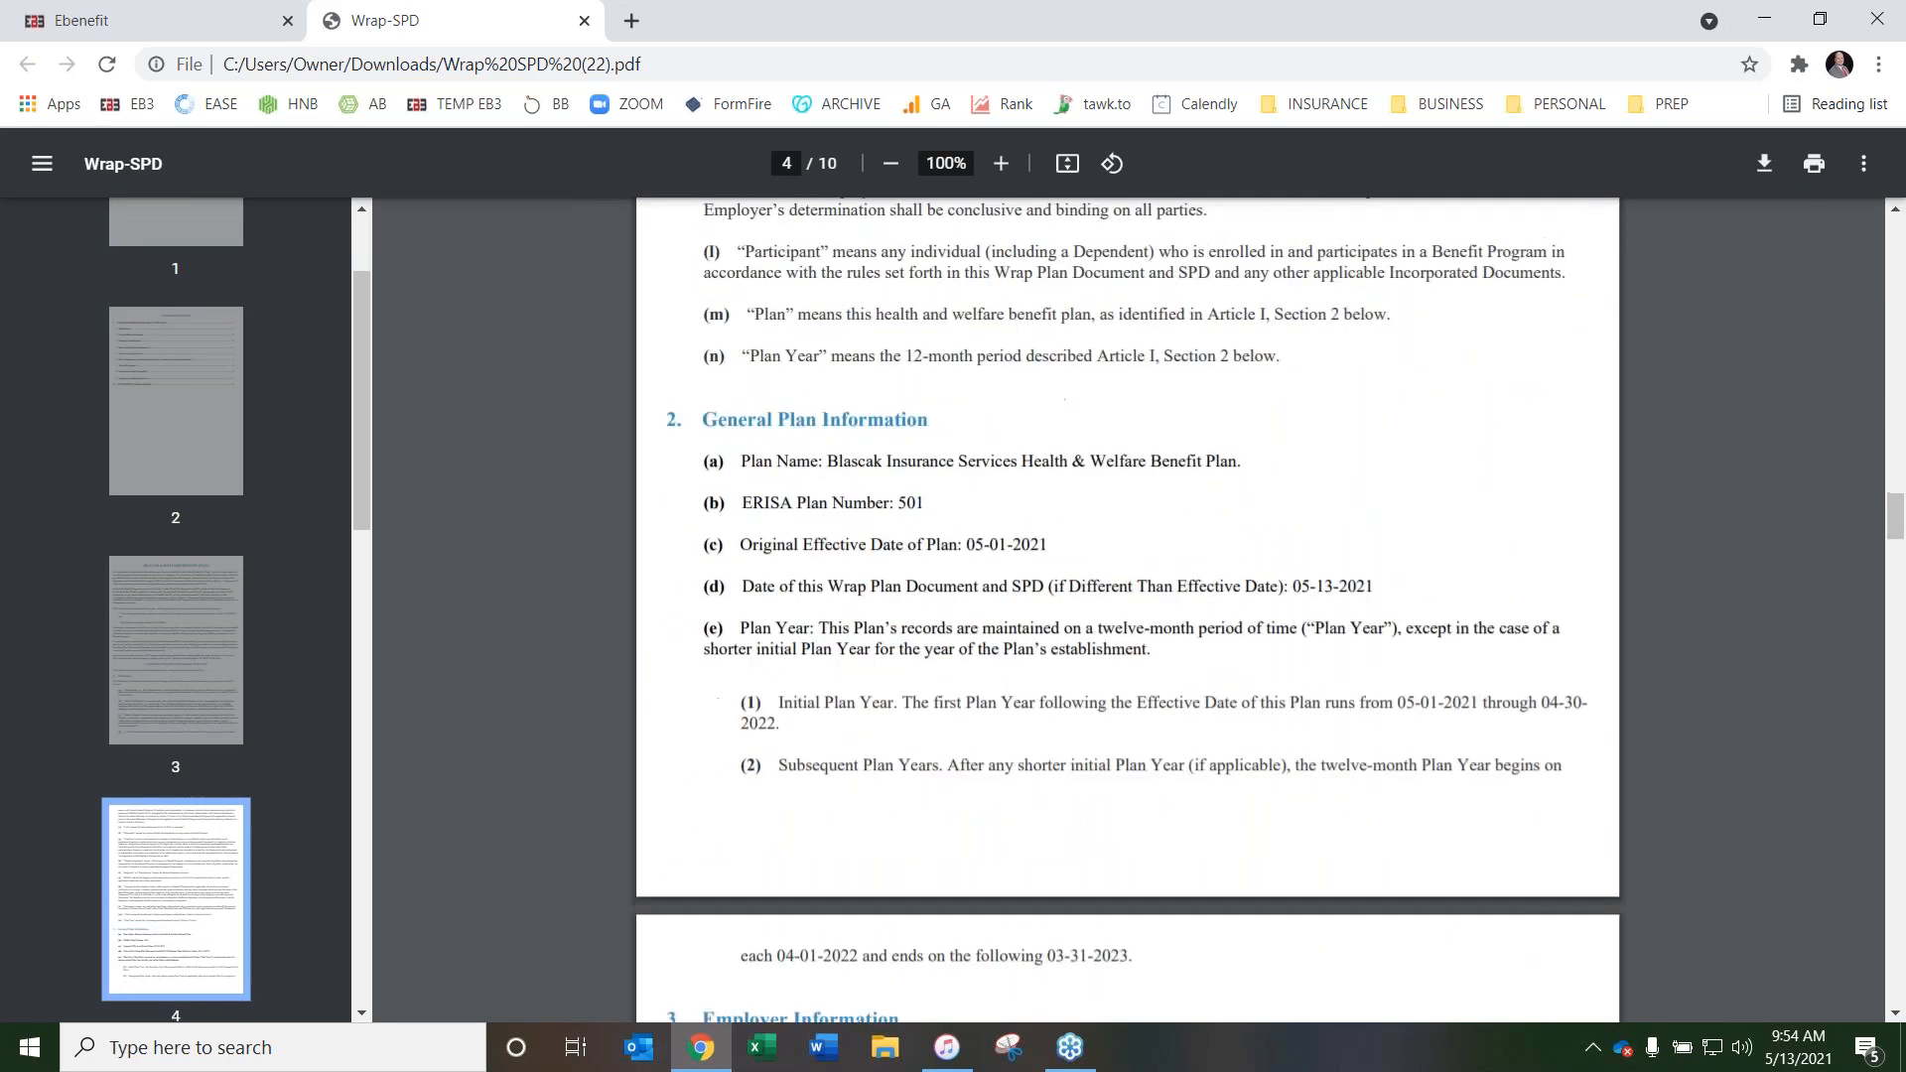
scroll(902, 444, down, 1)
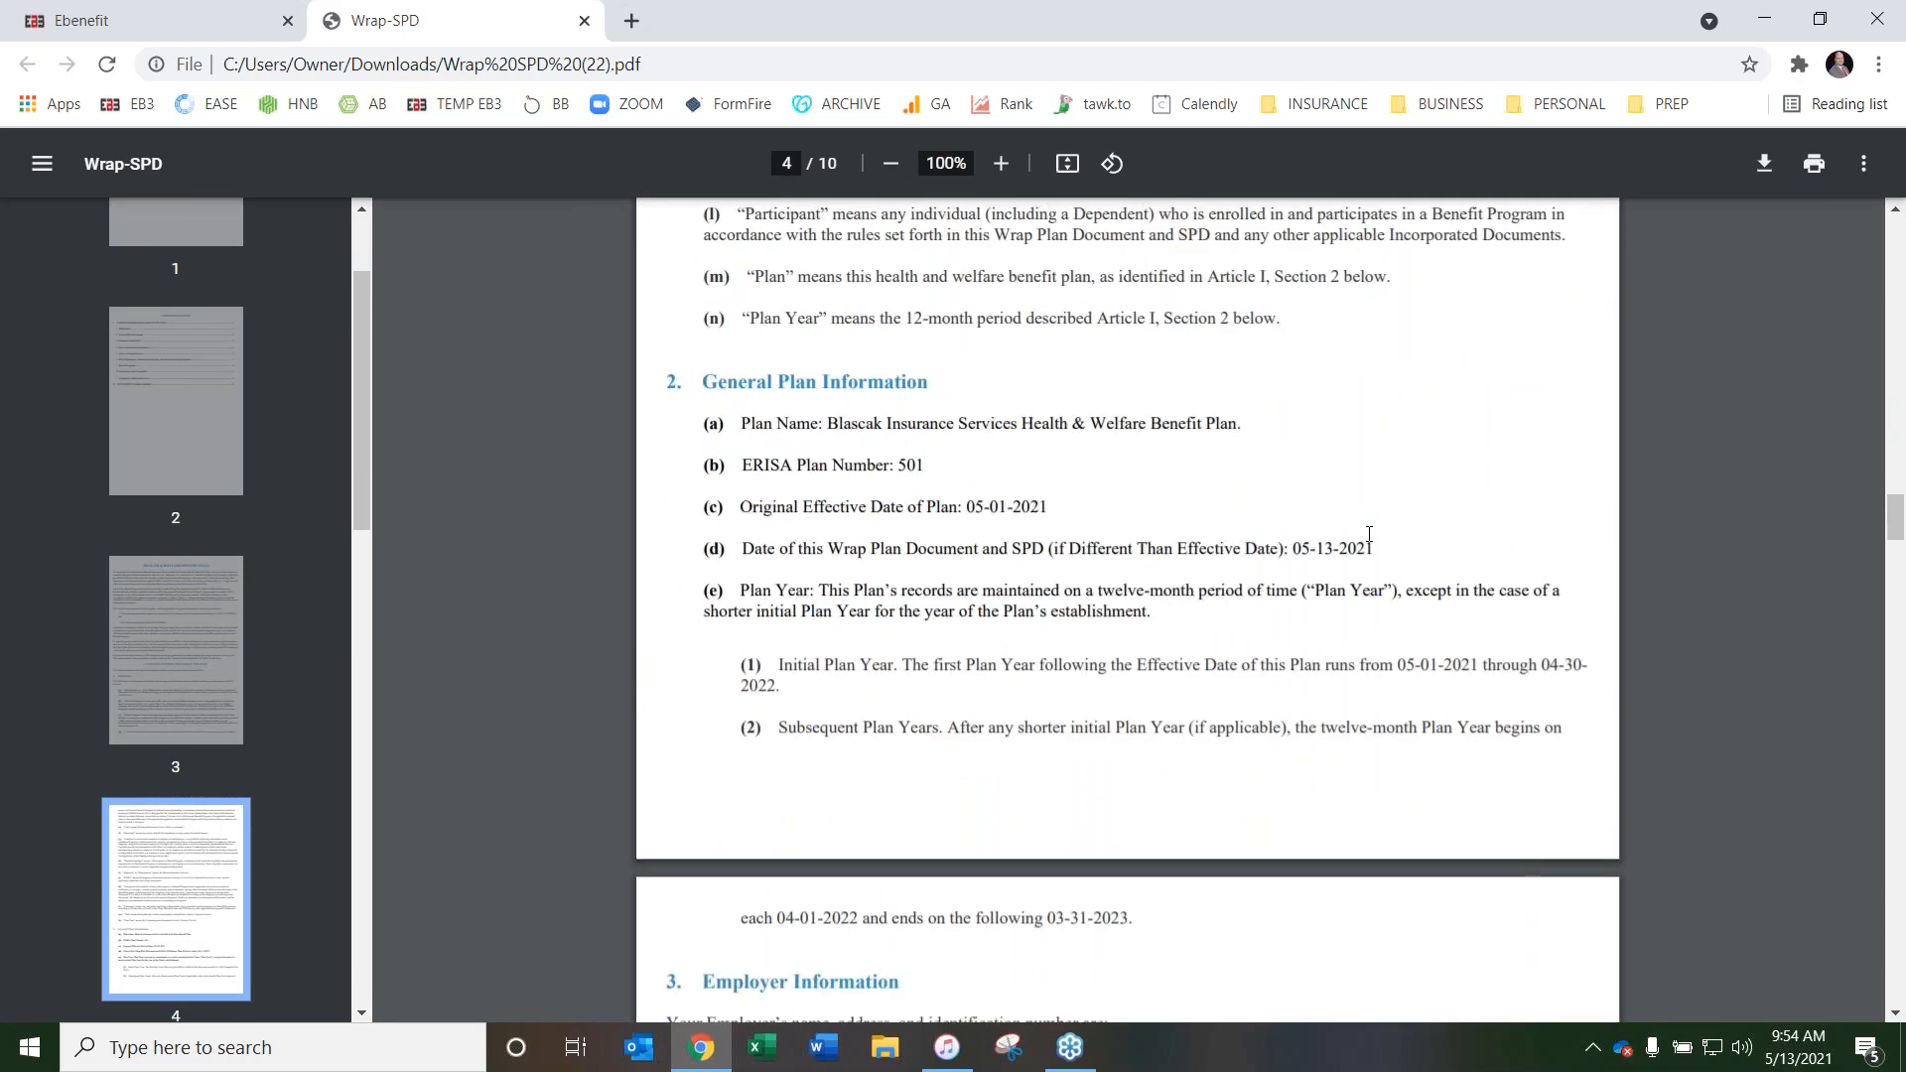
scroll(703, 579, down, 4)
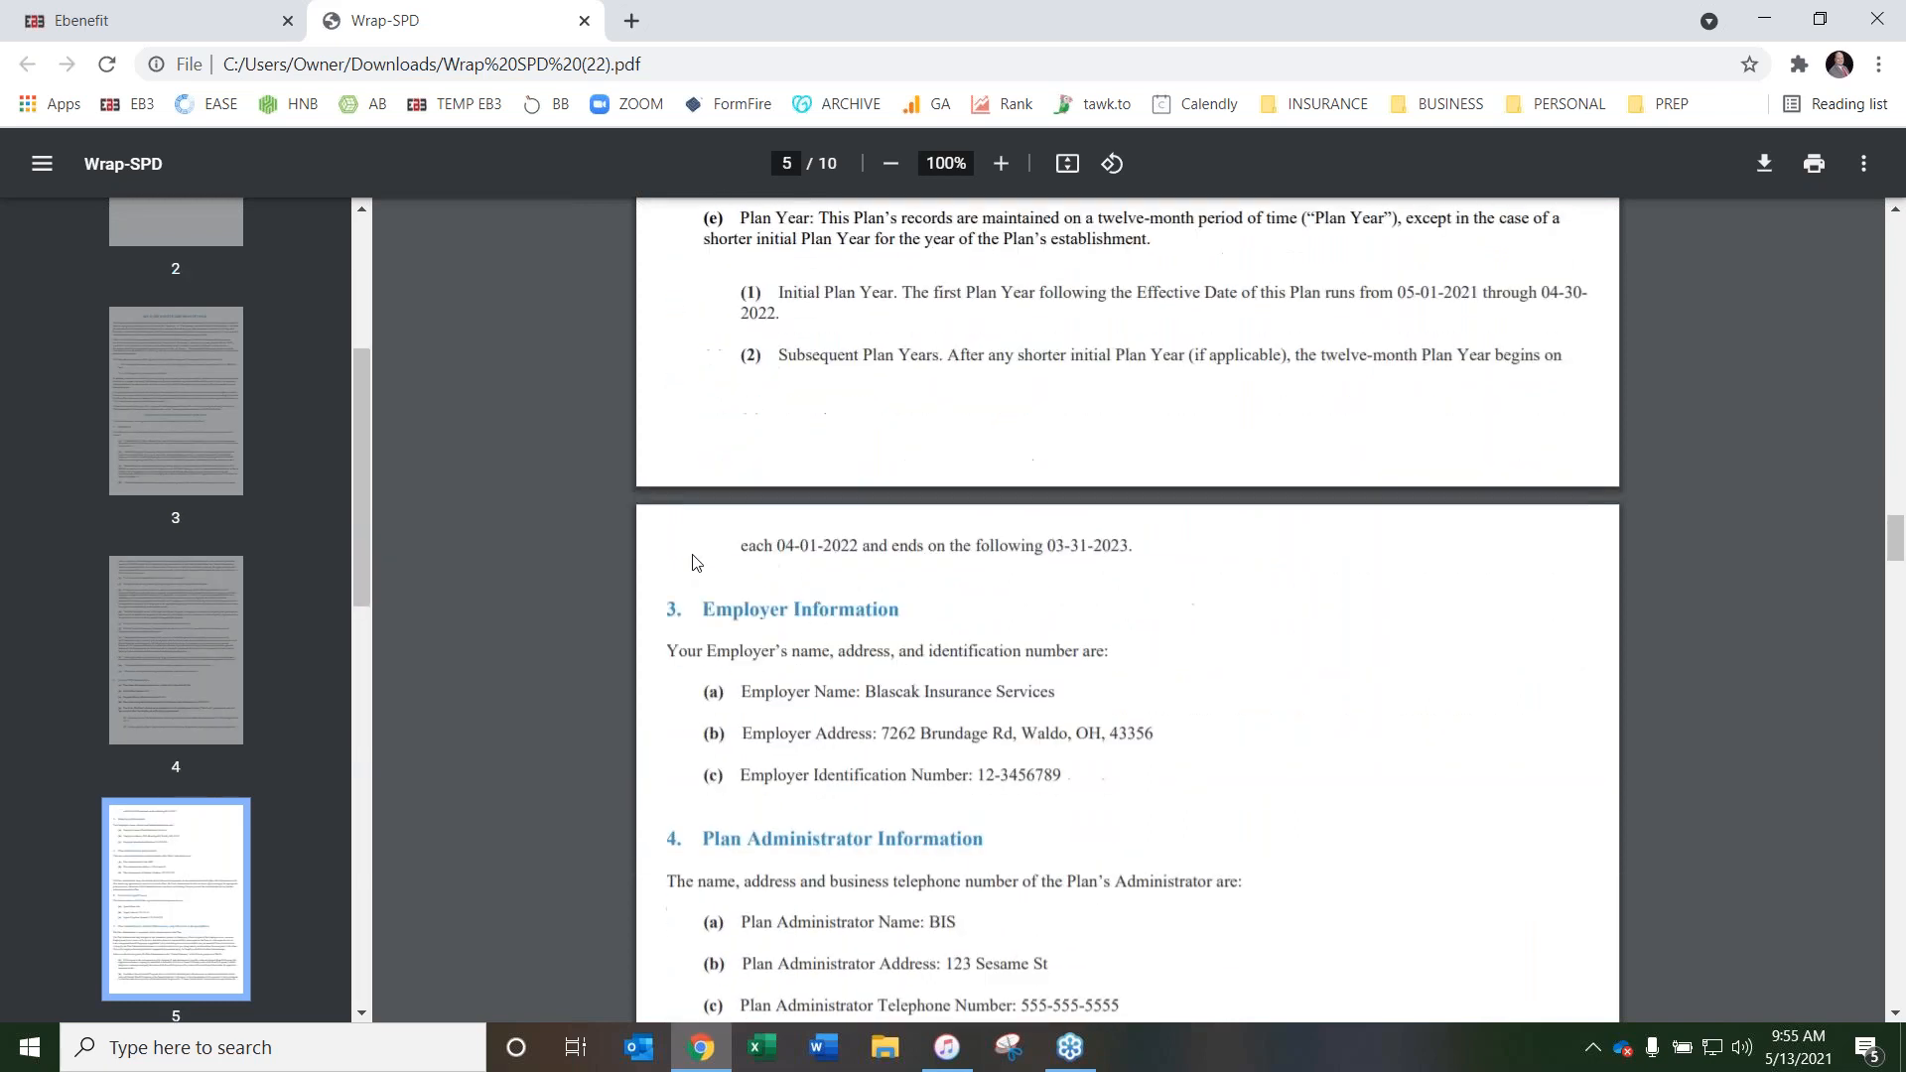
scroll(830, 535, up, 1)
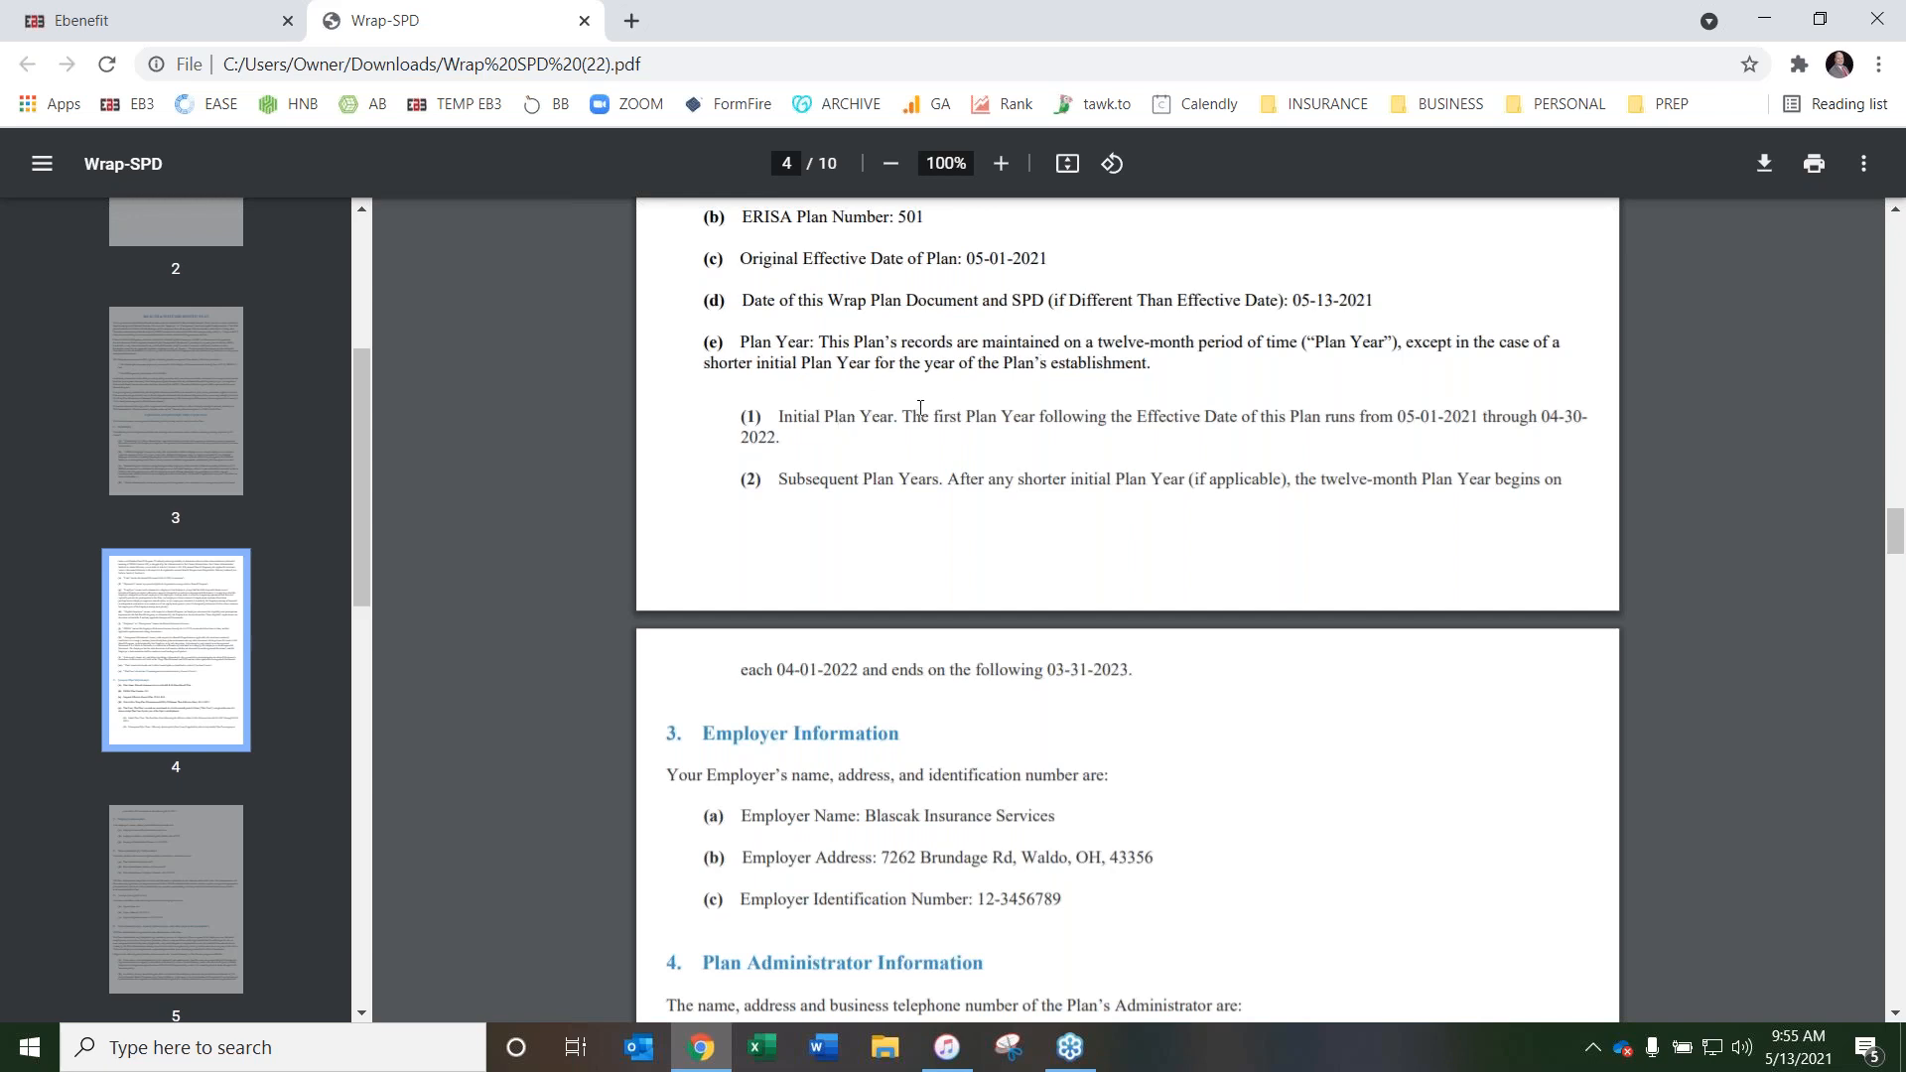
scroll(687, 478, up, 1)
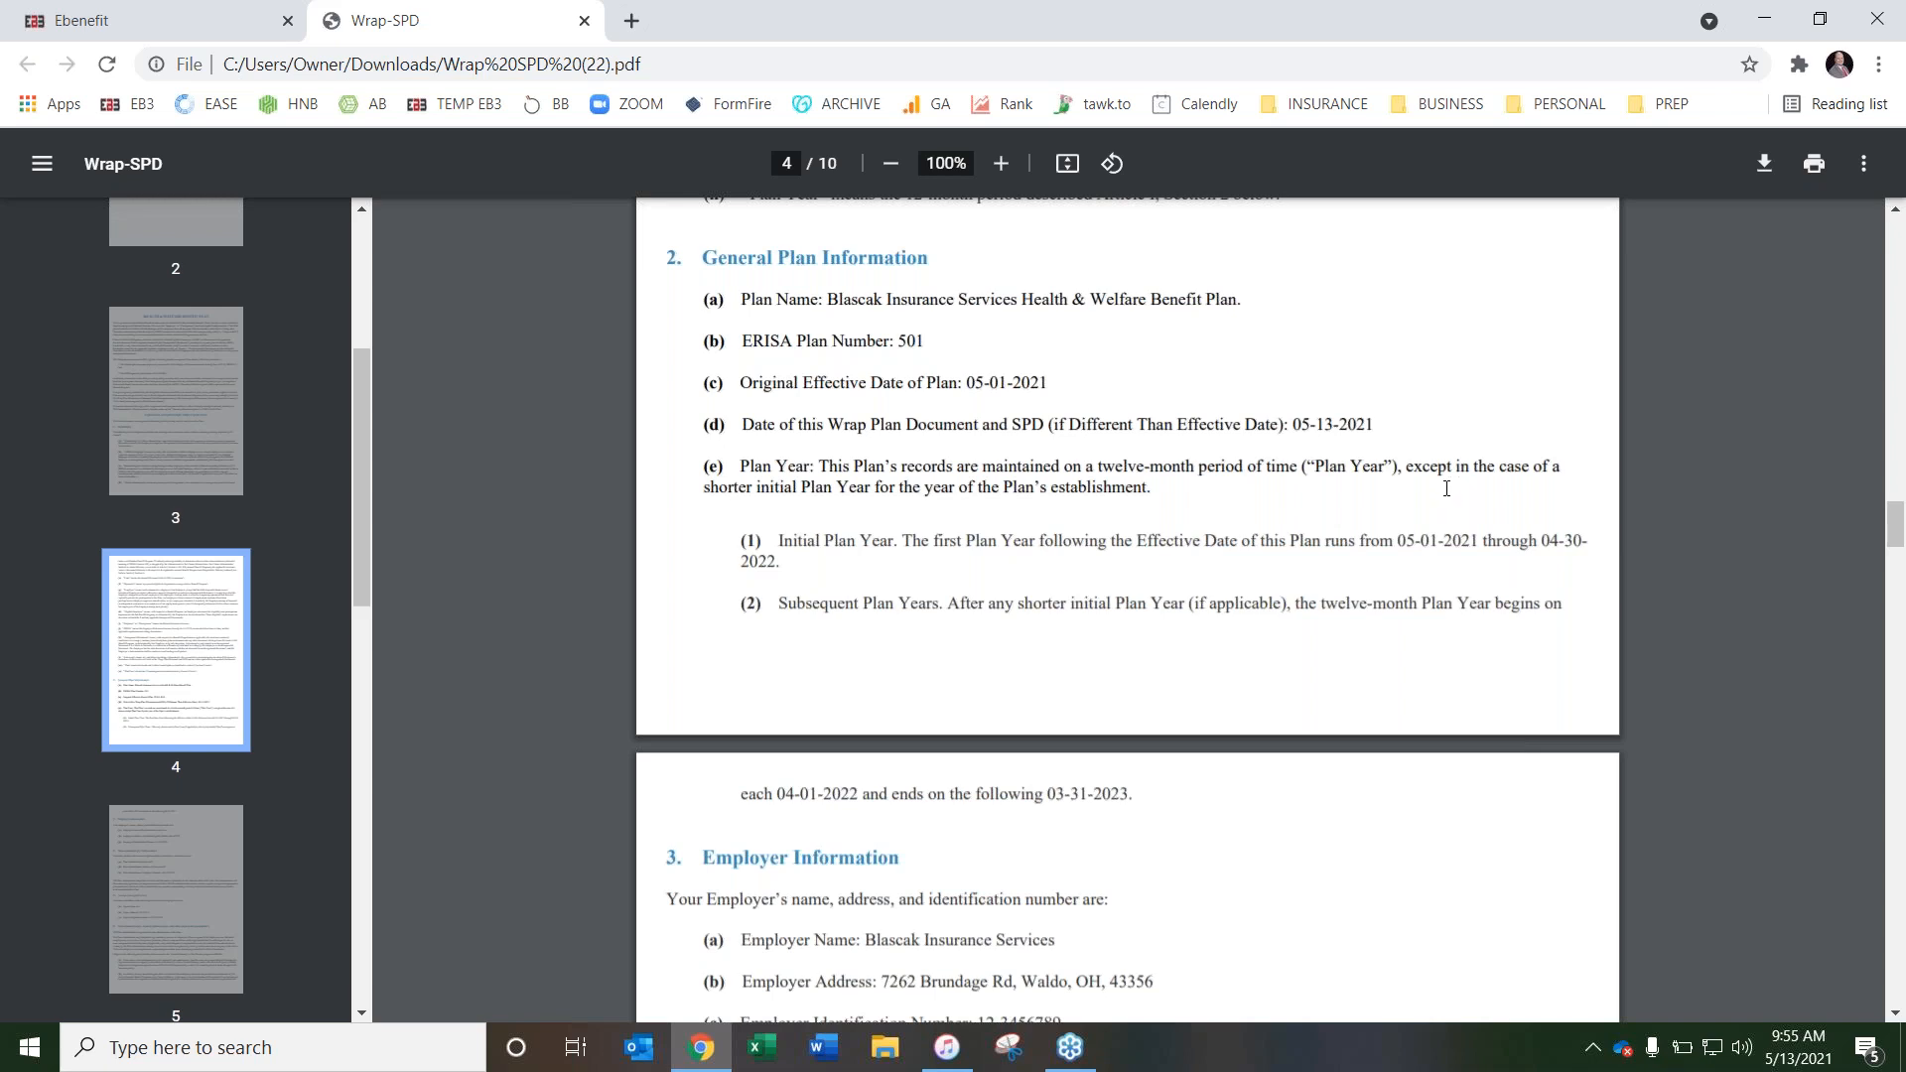
scroll(559, 648, up, 1)
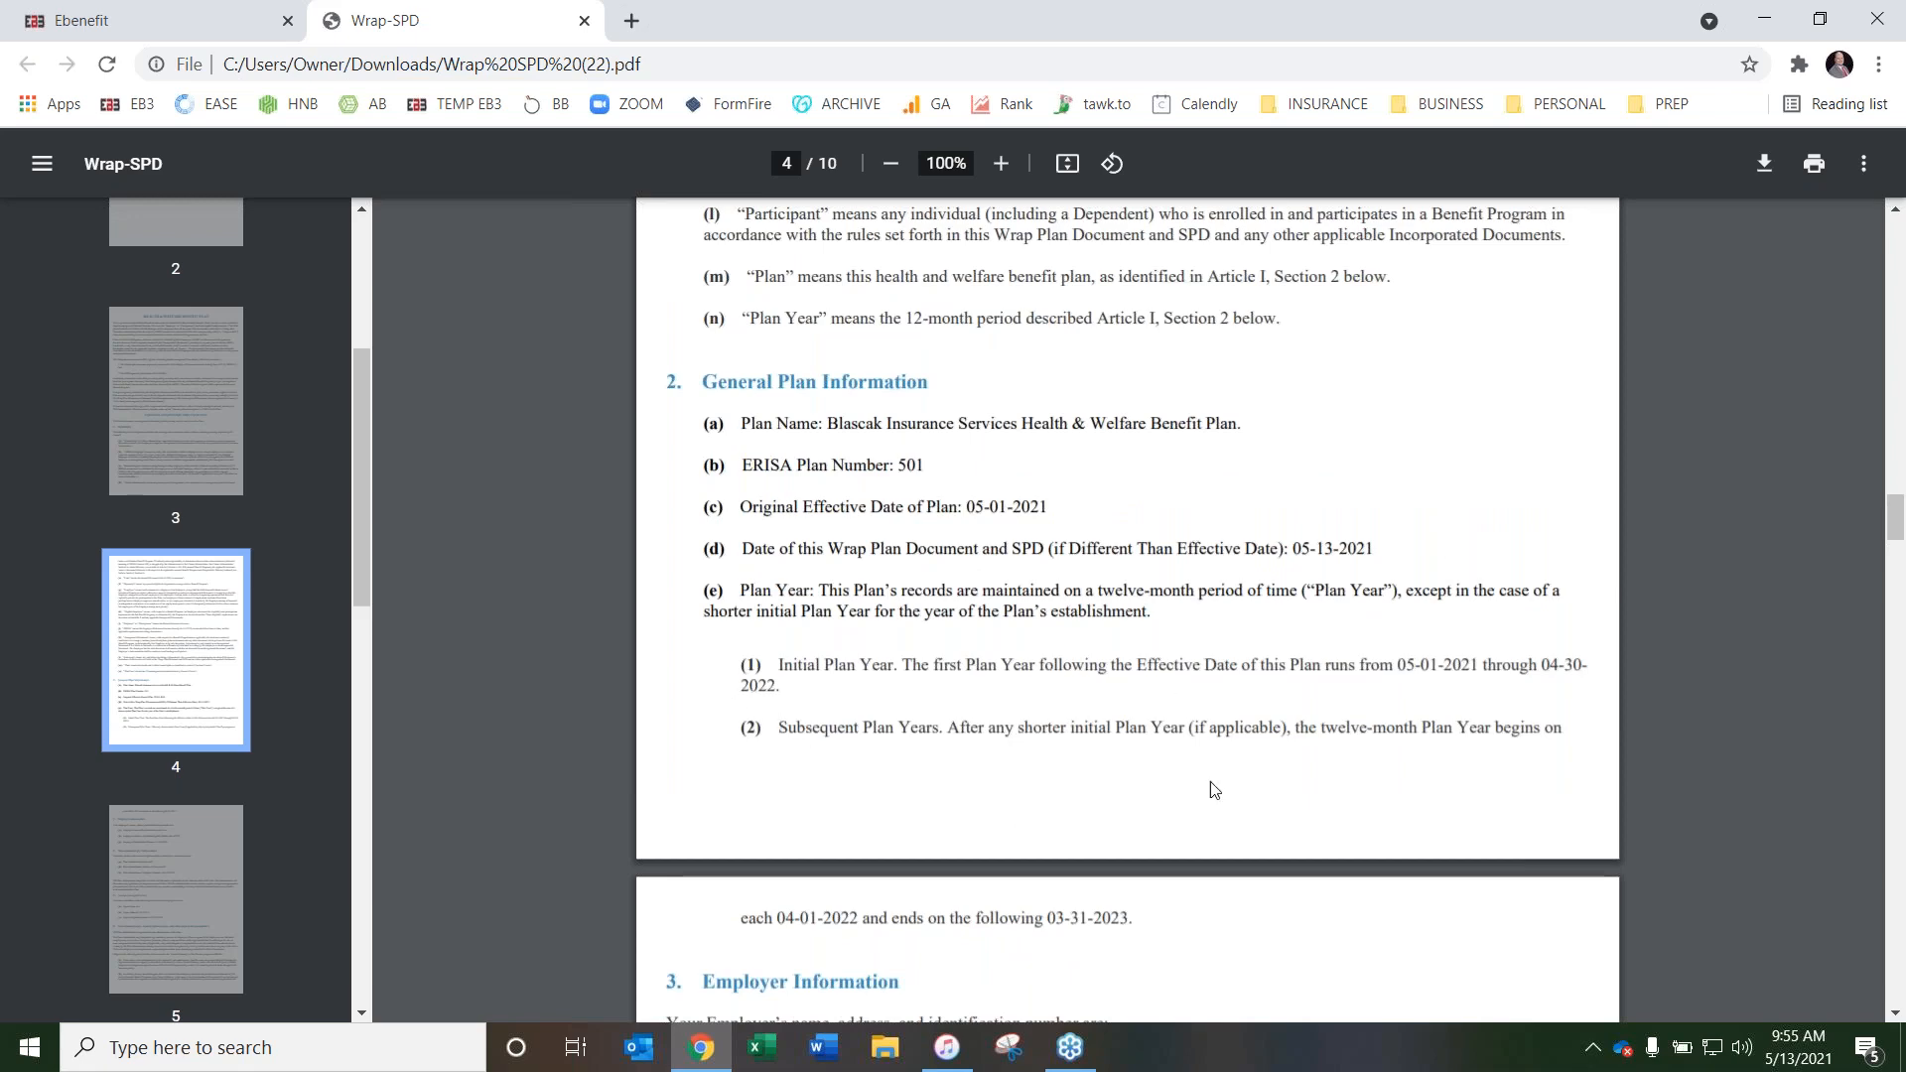
scroll(692, 603, down, 6)
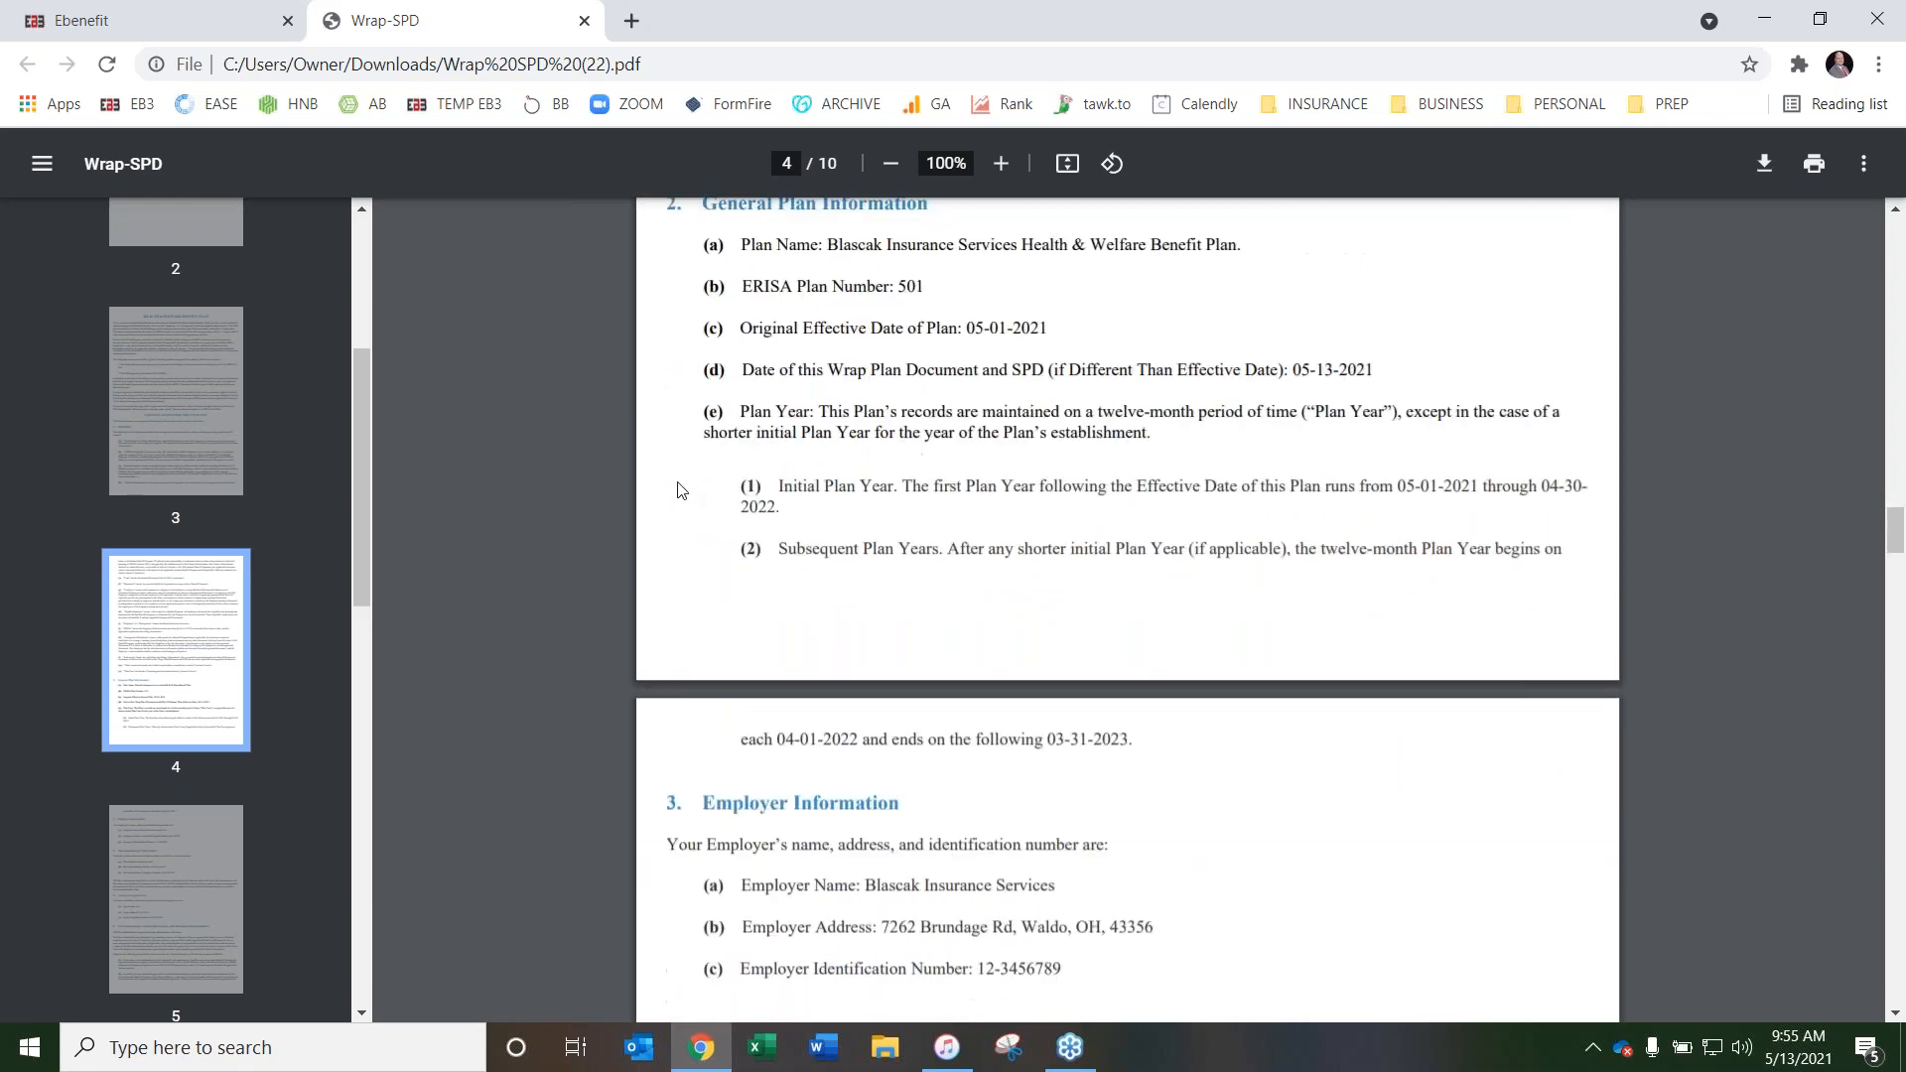
Review the Wrap SPD's administrator and legal process details, execution page, and Schedules A and B, and close the PDF
scroll(913, 725, down, 5)
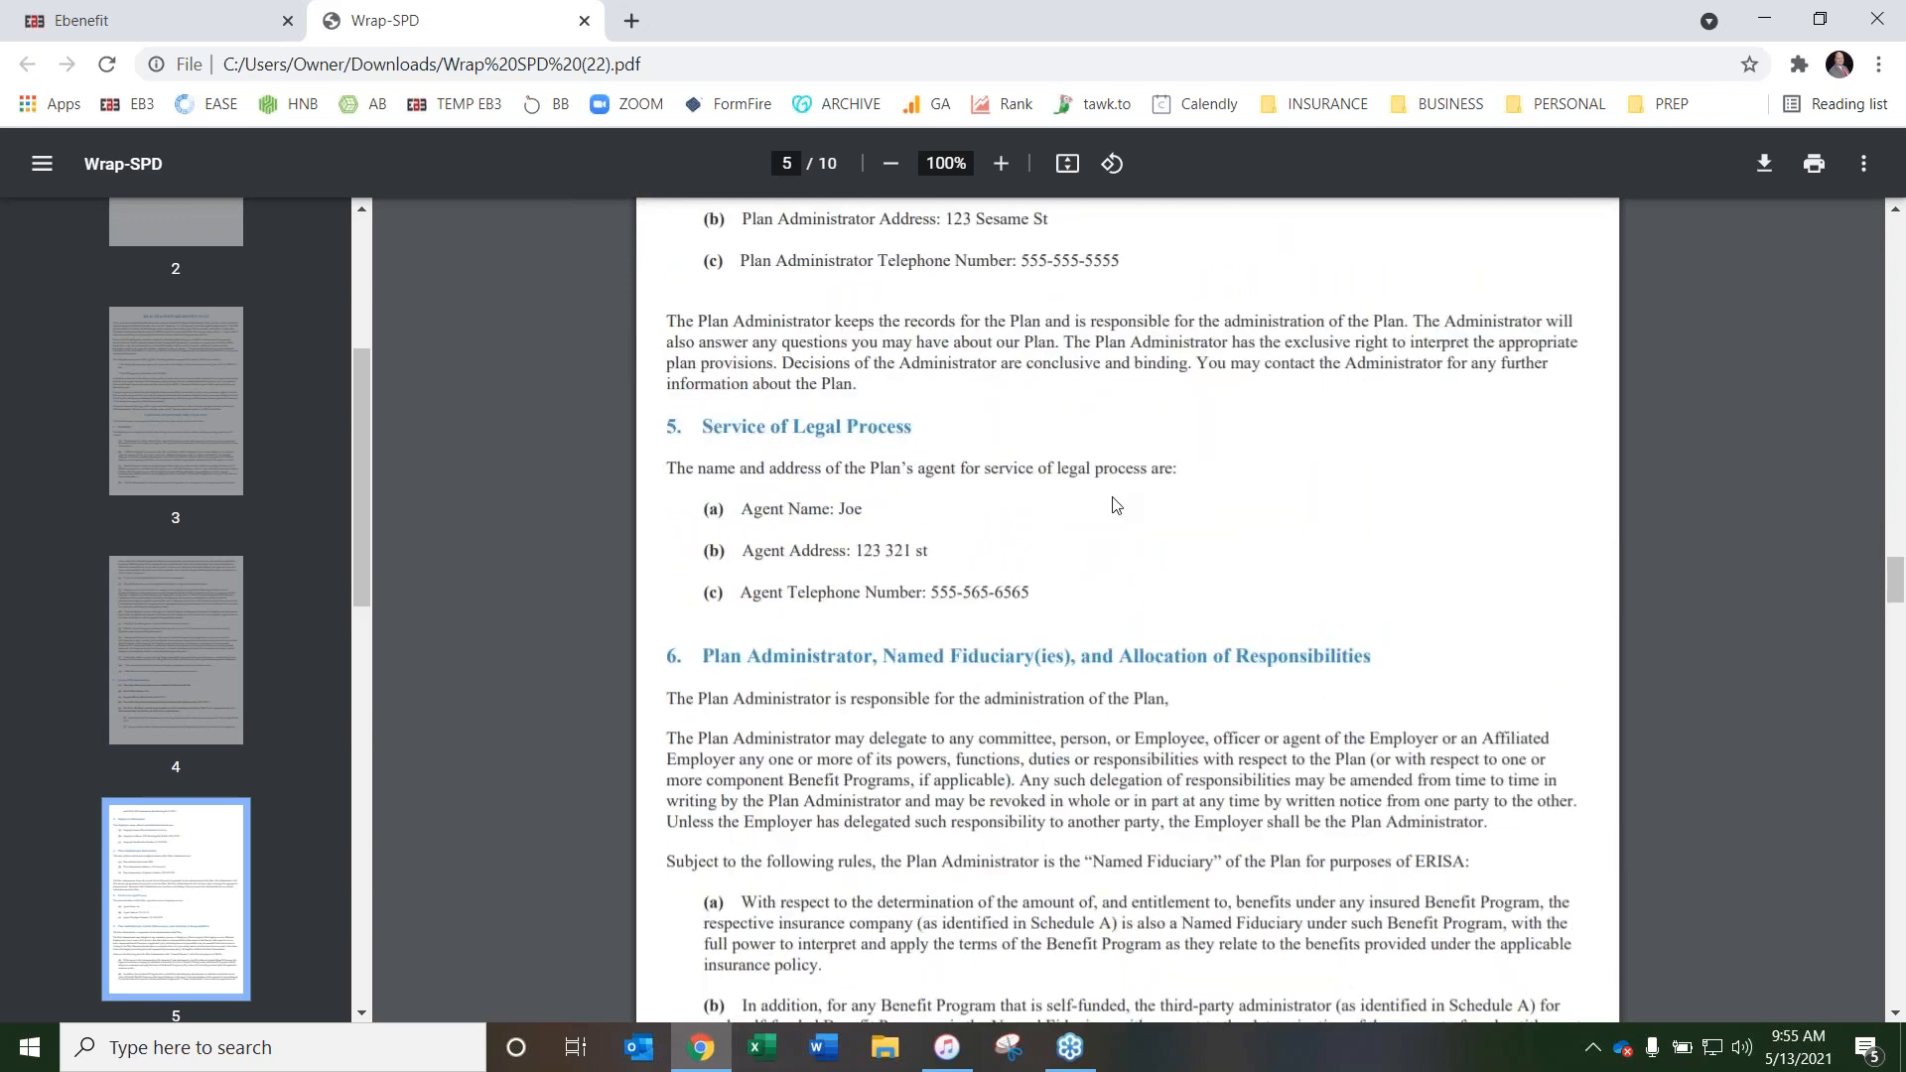
scroll(1117, 503, down, 13)
scroll(1137, 498, down, 20)
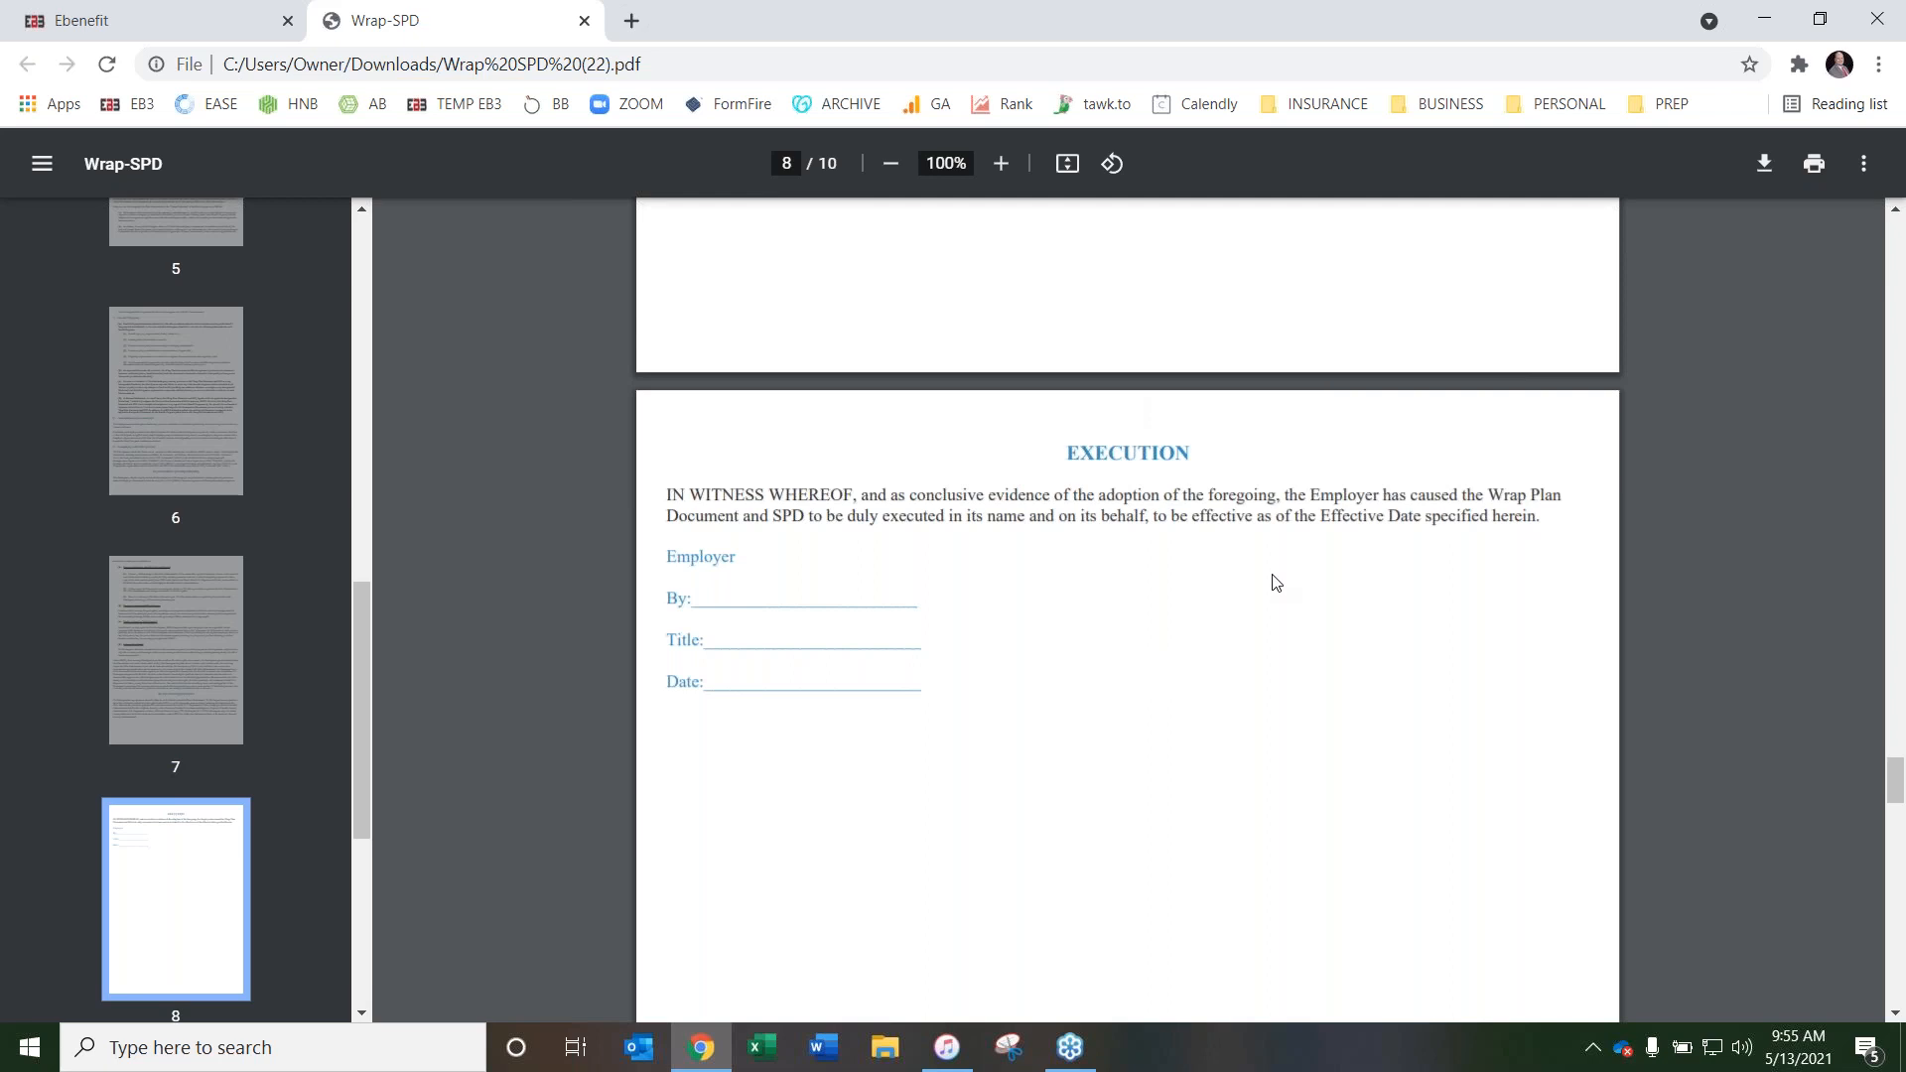
scroll(1063, 553, down, 10)
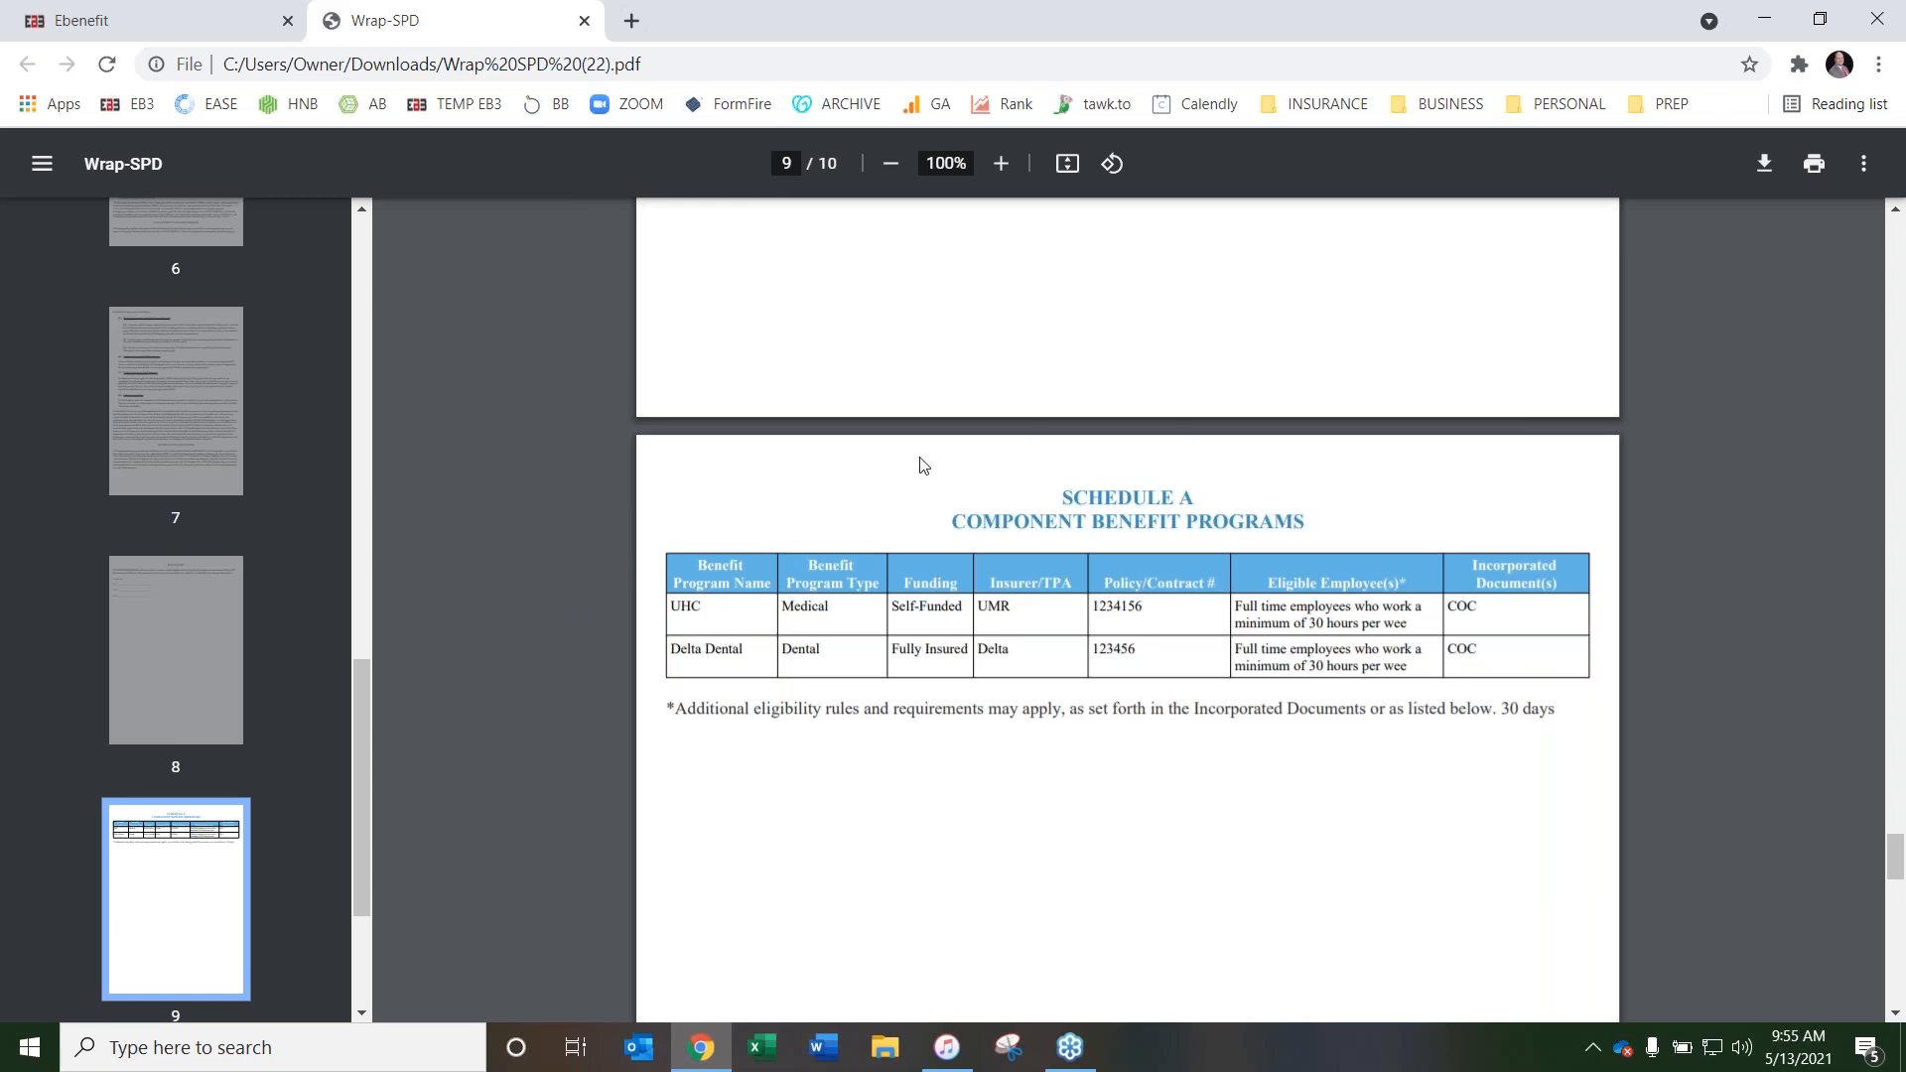
scroll(1013, 485, down, 3)
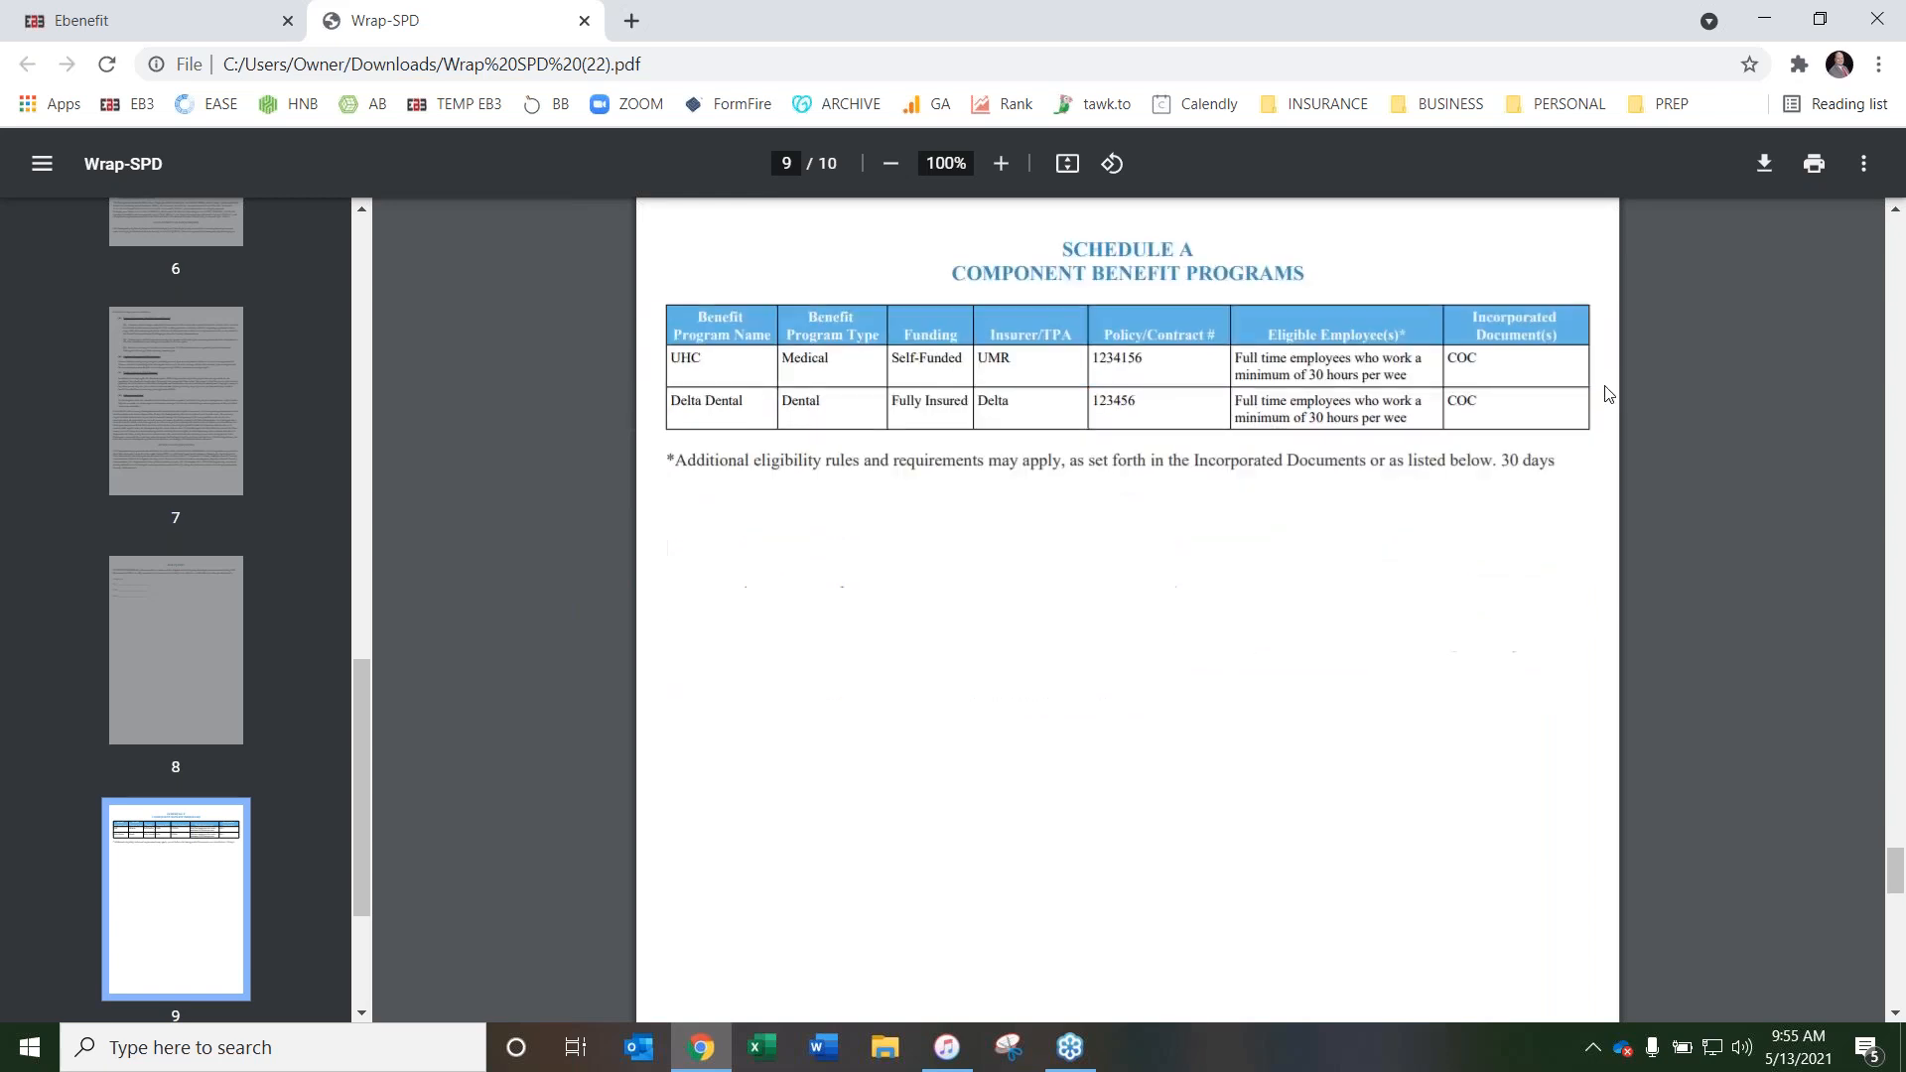
scroll(1168, 444, down, 10)
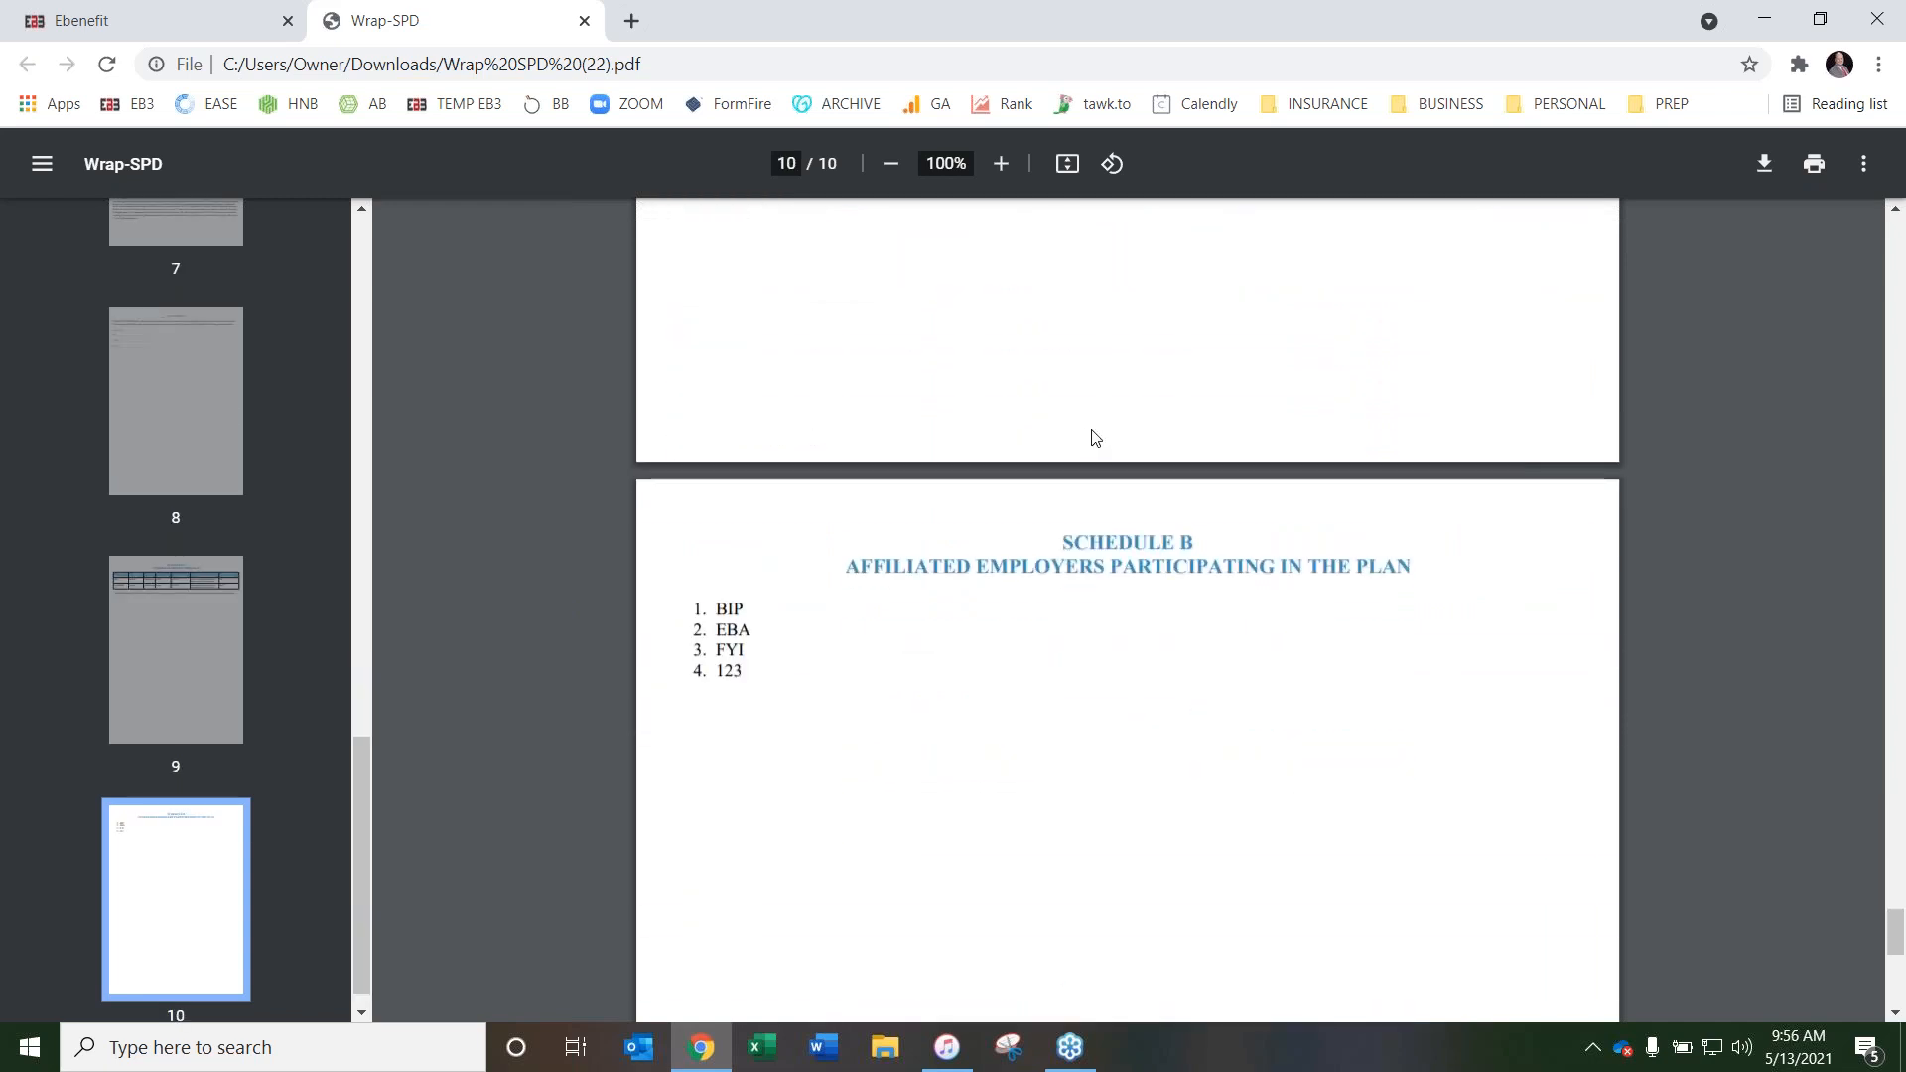
scroll(1093, 434, down, 1)
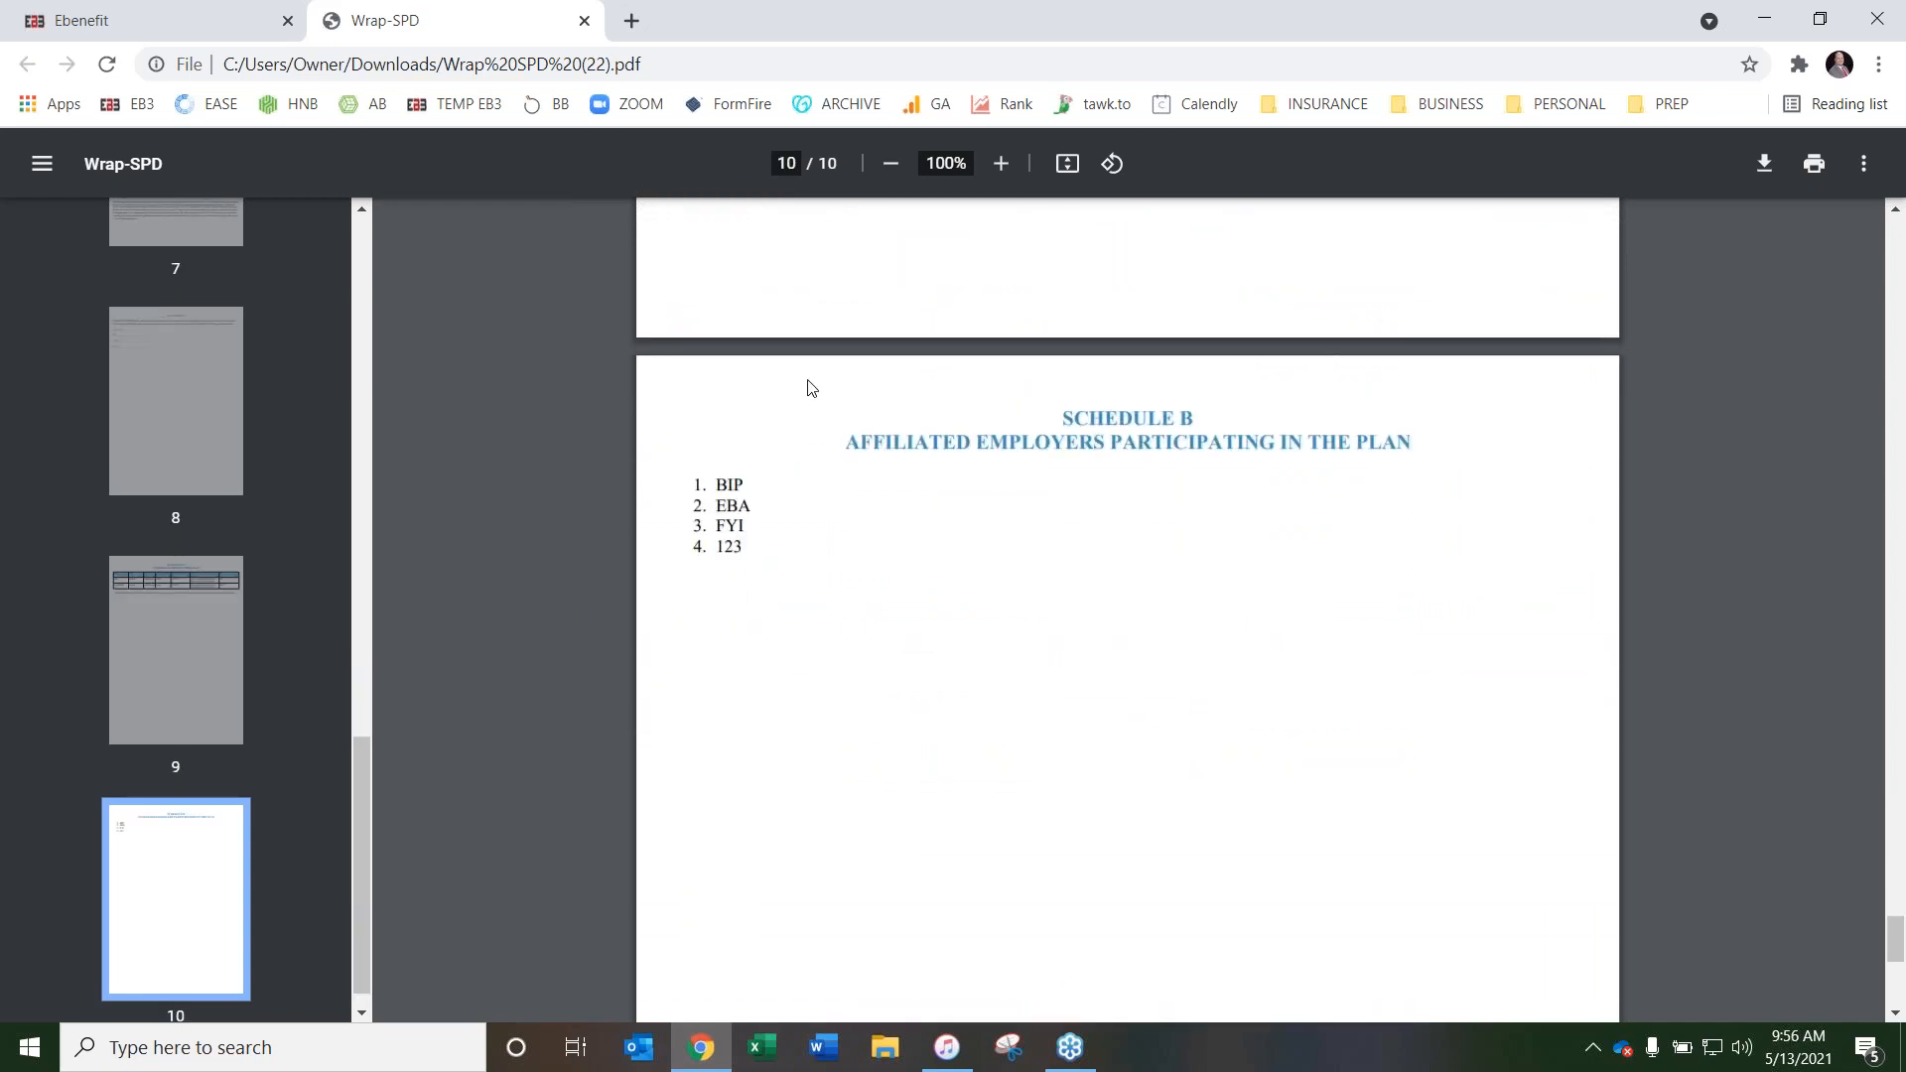
click(583, 21)
Download the Premium Only Plan for the 2021 Benefit Booklet and open the PDF
click(1573, 538)
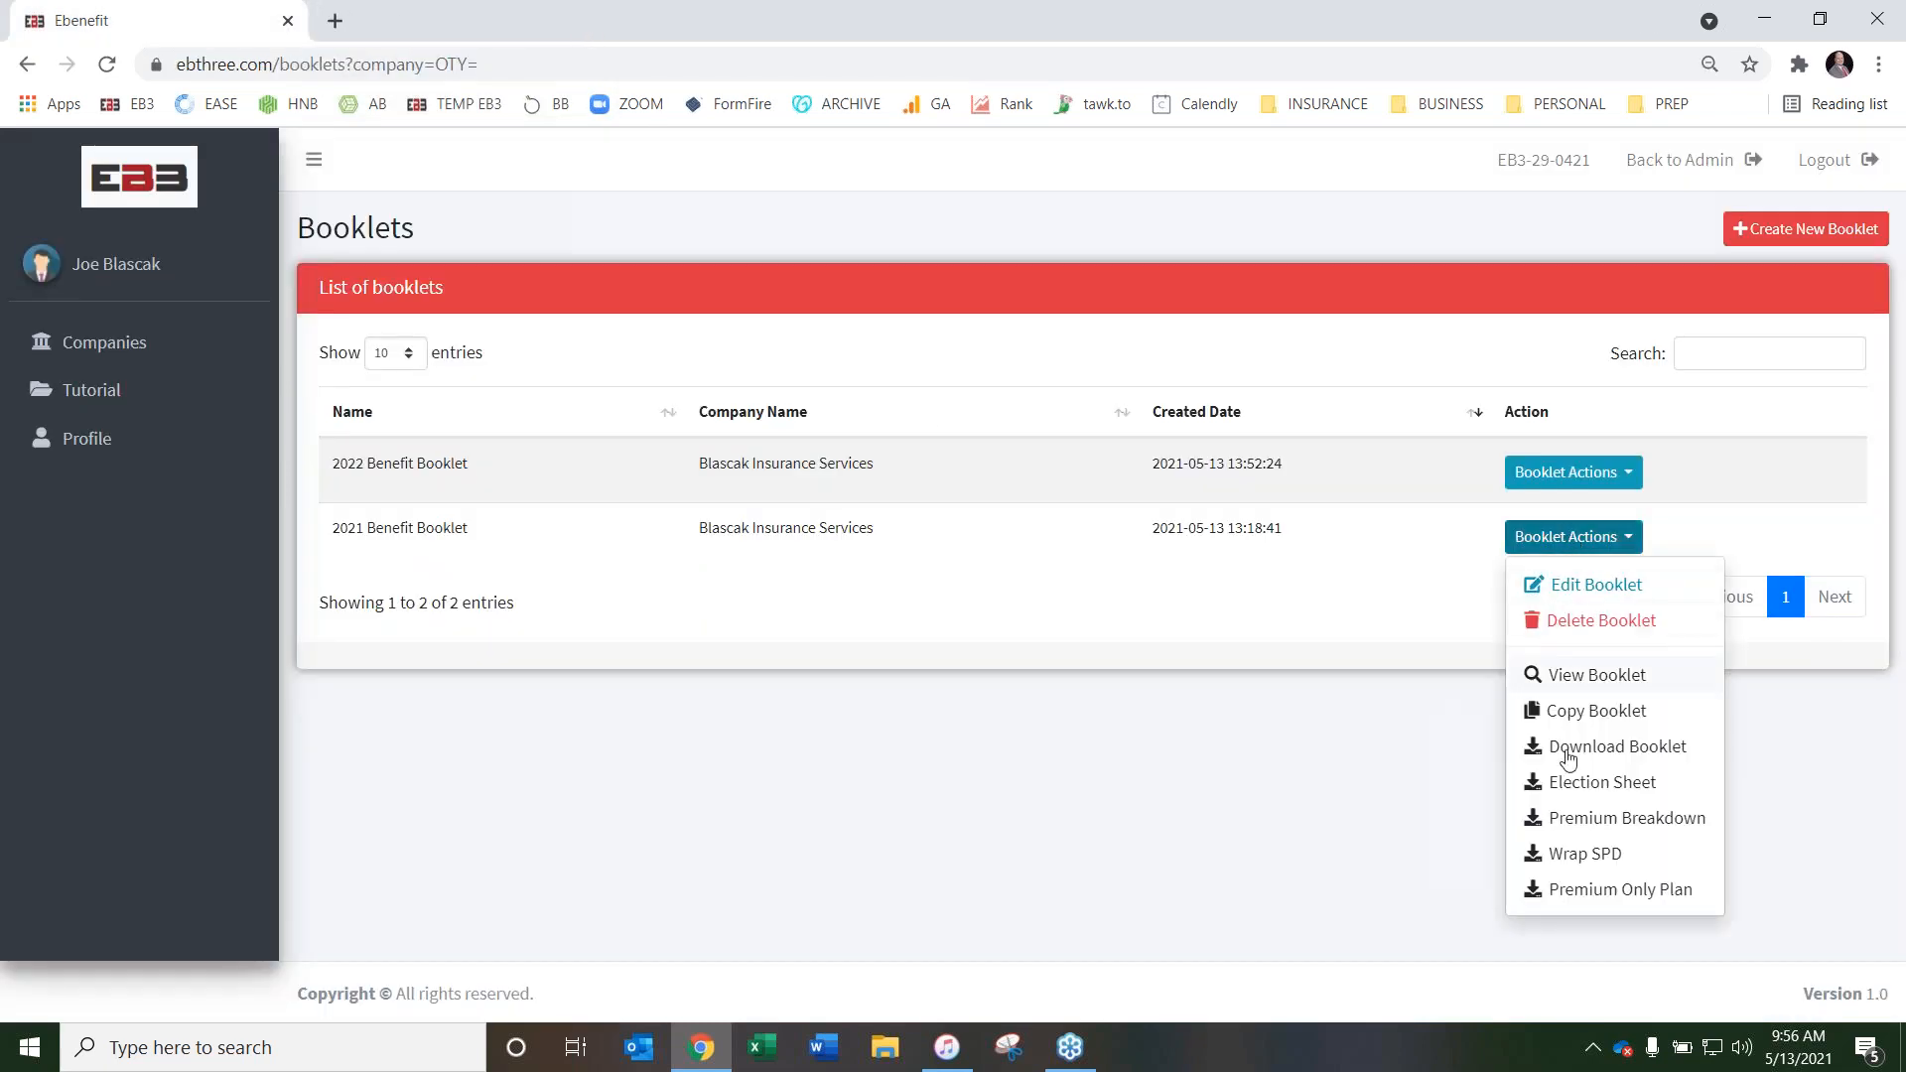
click(1598, 893)
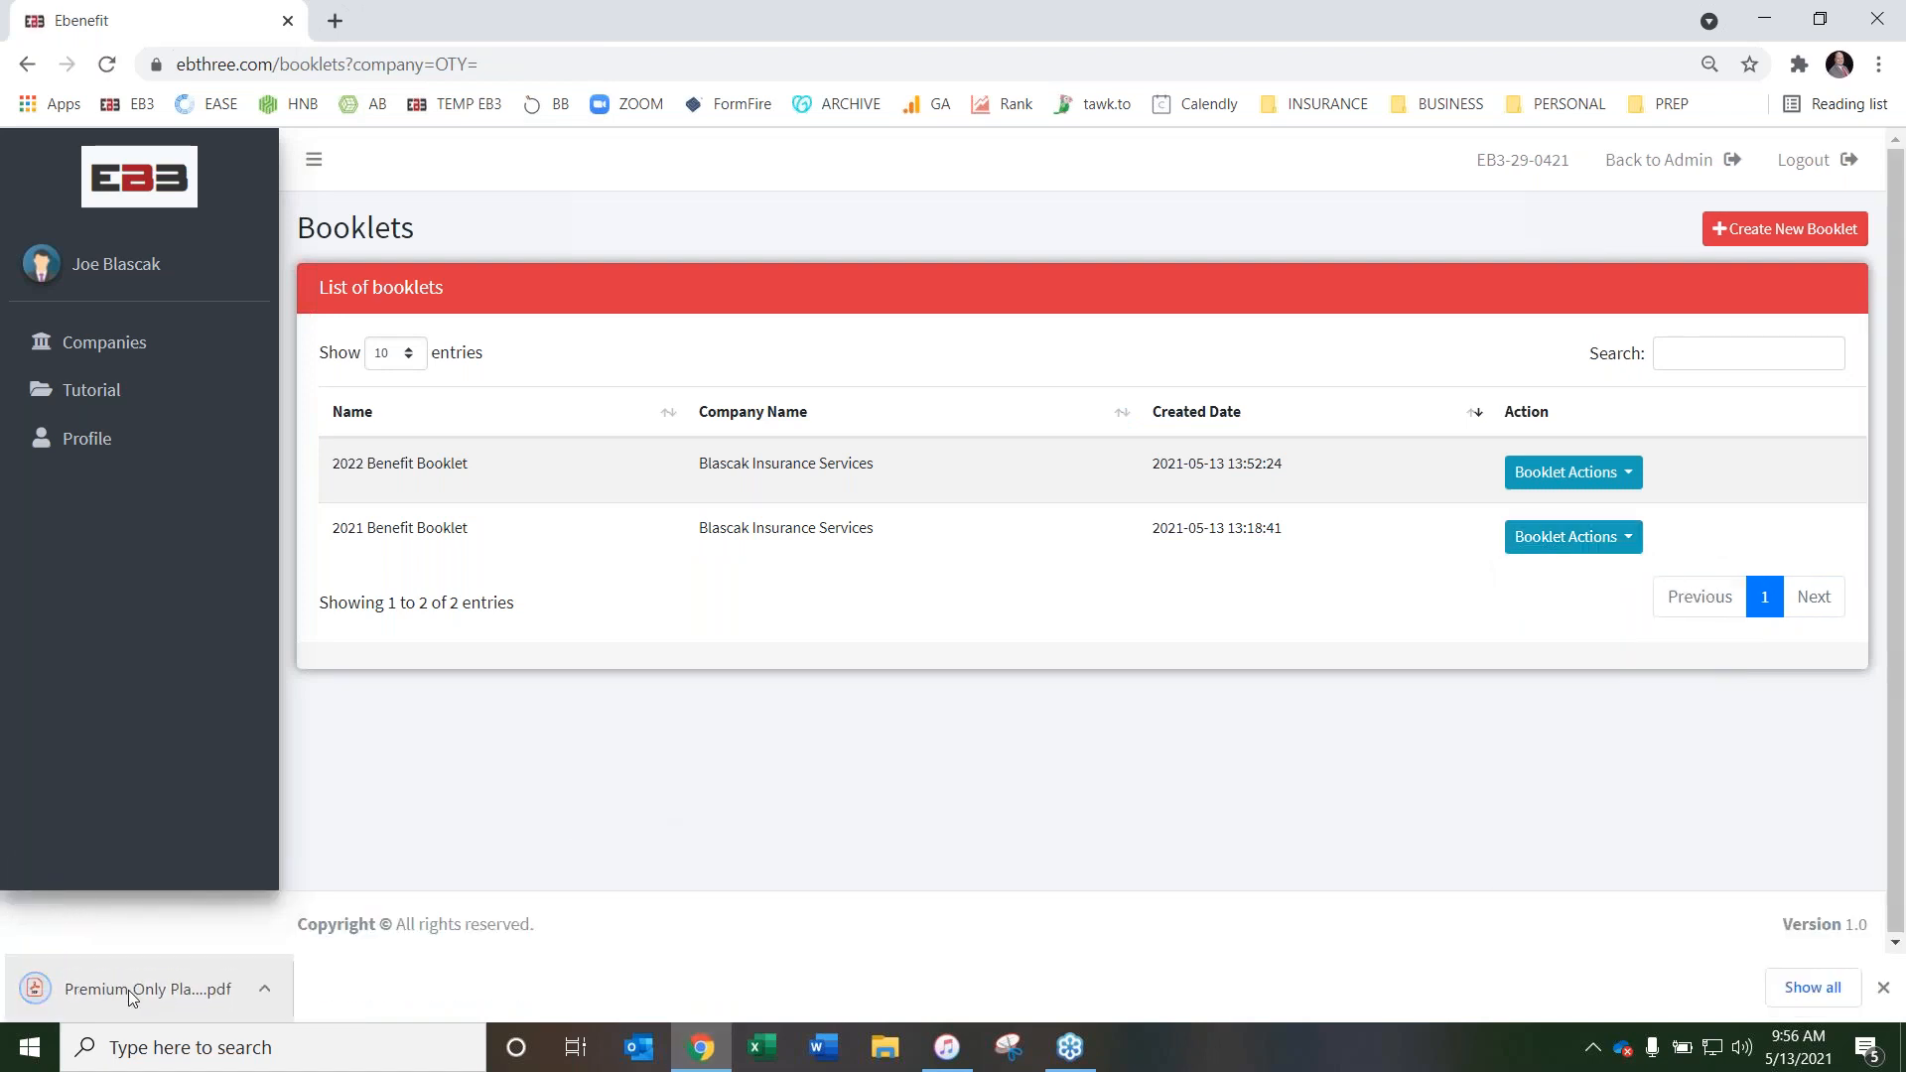
click(129, 992)
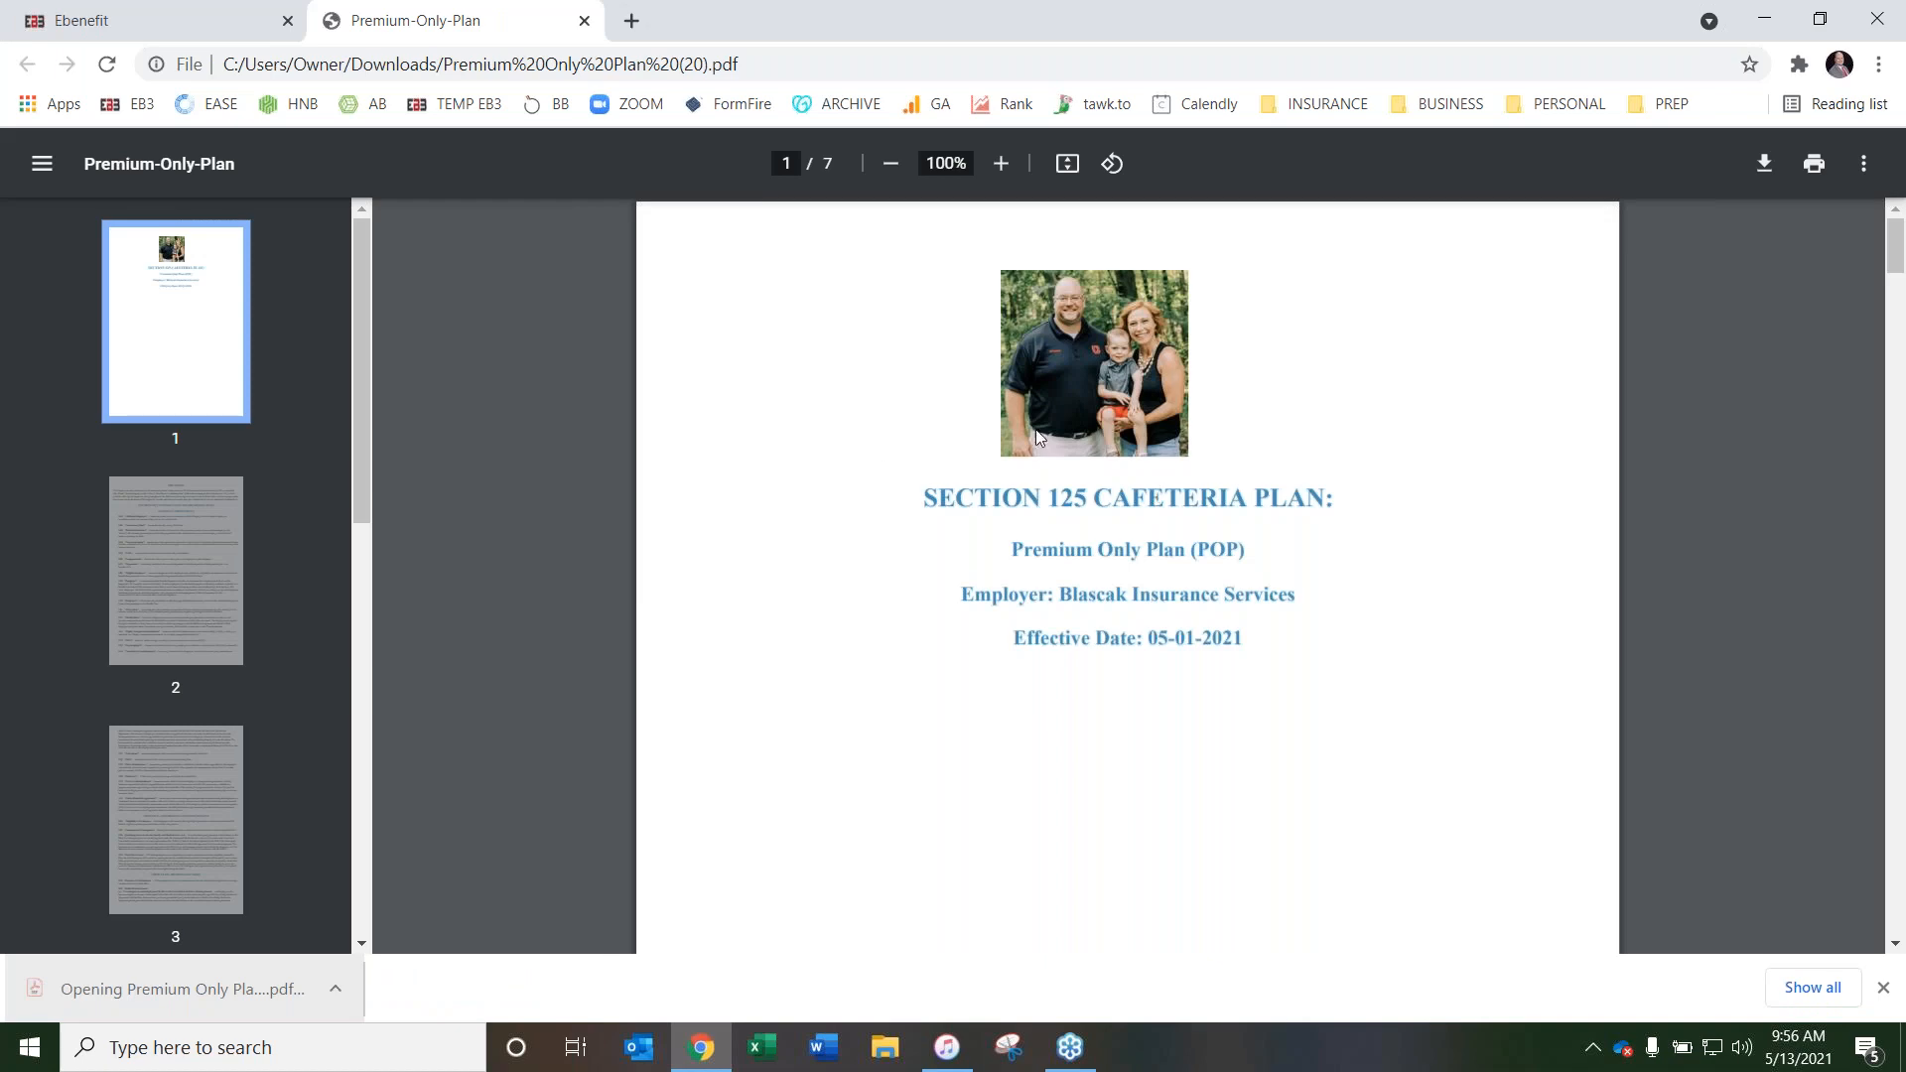
Review the Premium Only Plan's cover page, preamble, definitions and Article IX execution page
scroll(1036, 438, down, 1)
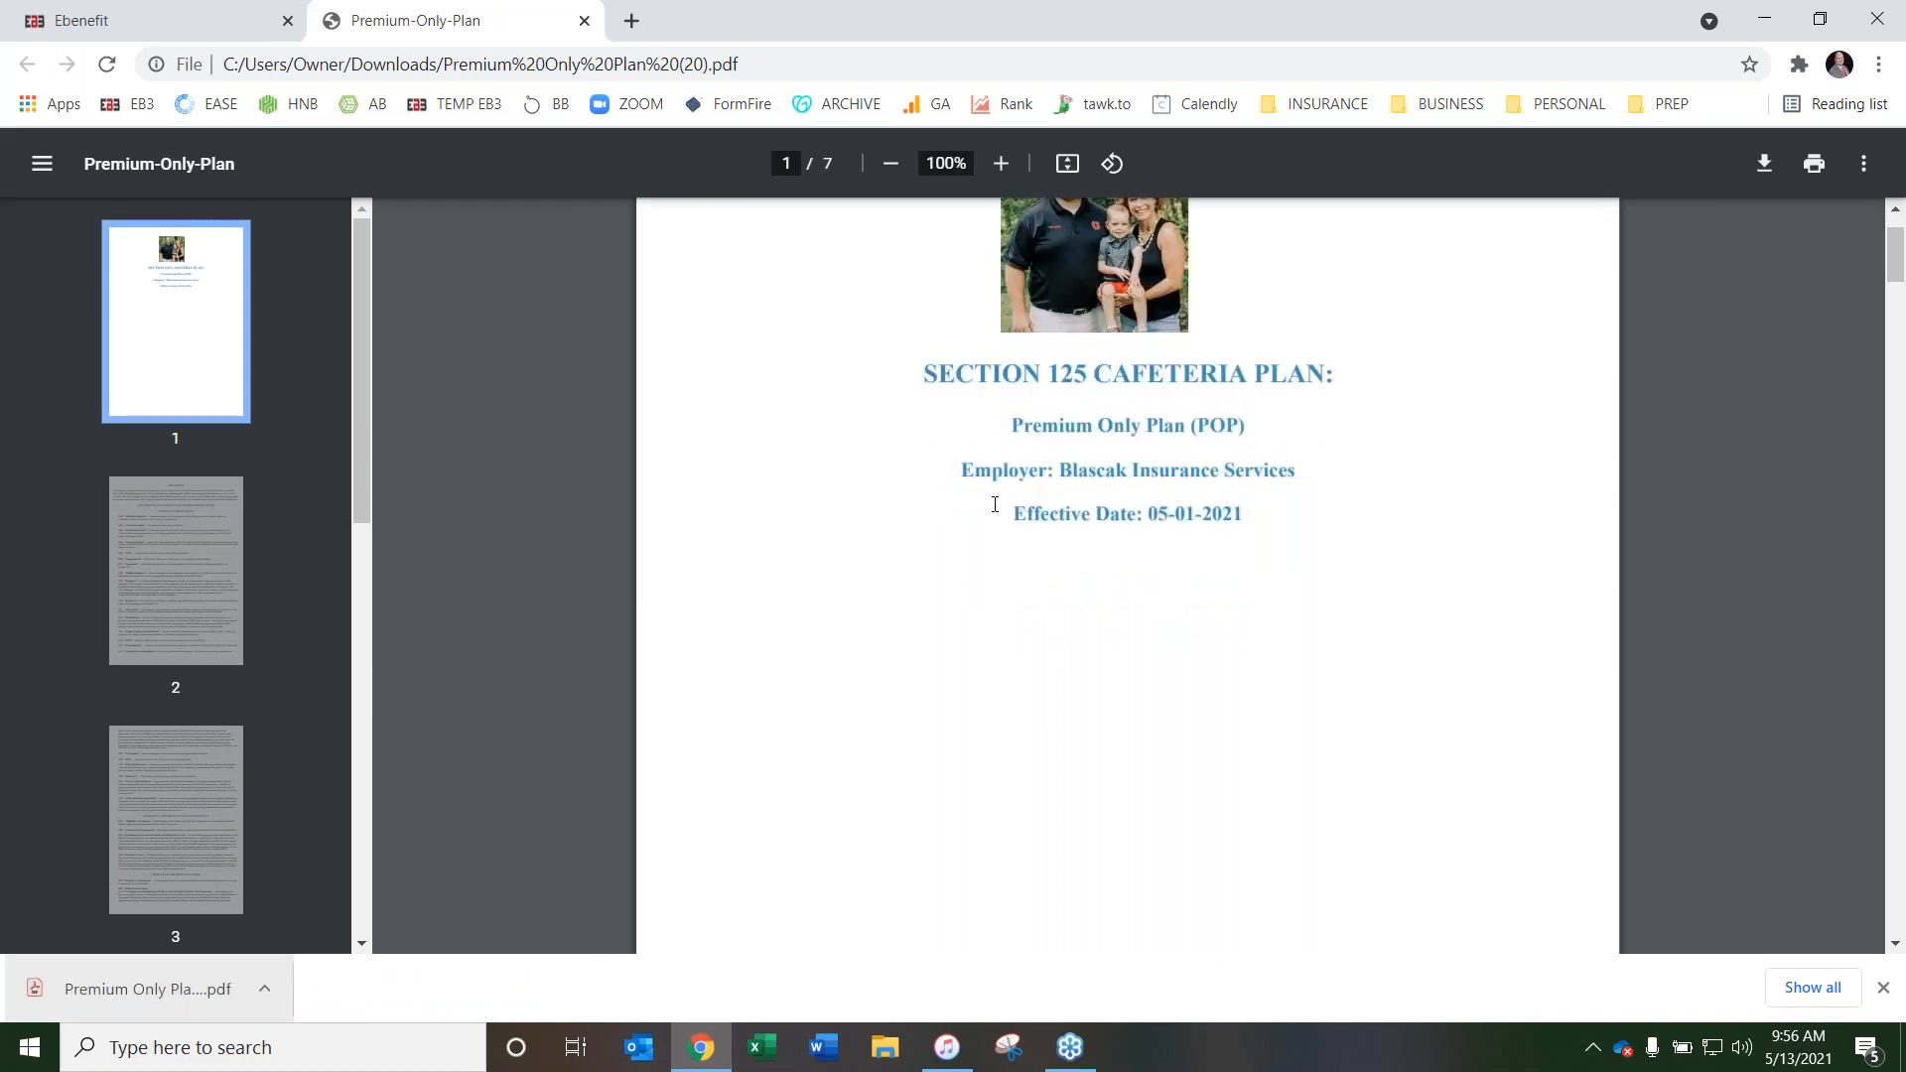
scroll(795, 417, down, 10)
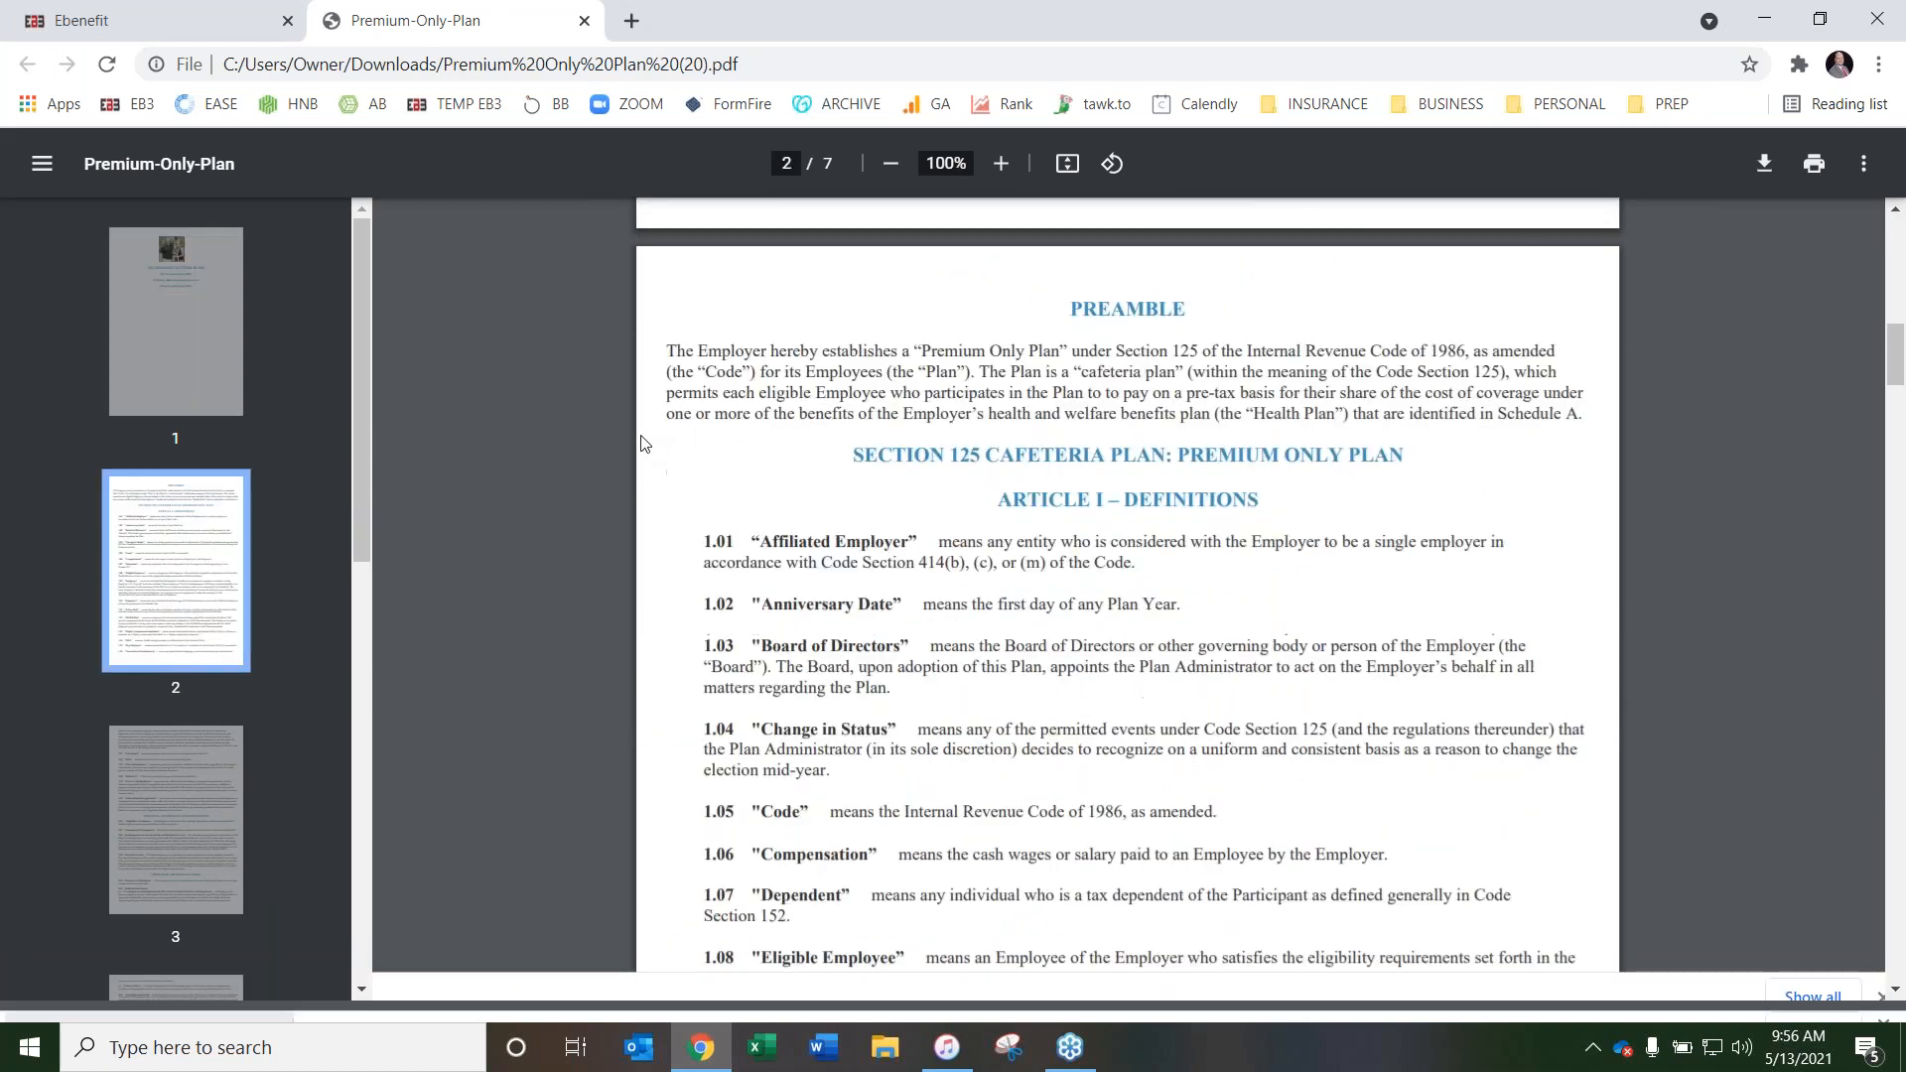
scroll(650, 447, down, 12)
scroll(667, 453, down, 15)
scroll(667, 458, down, 15)
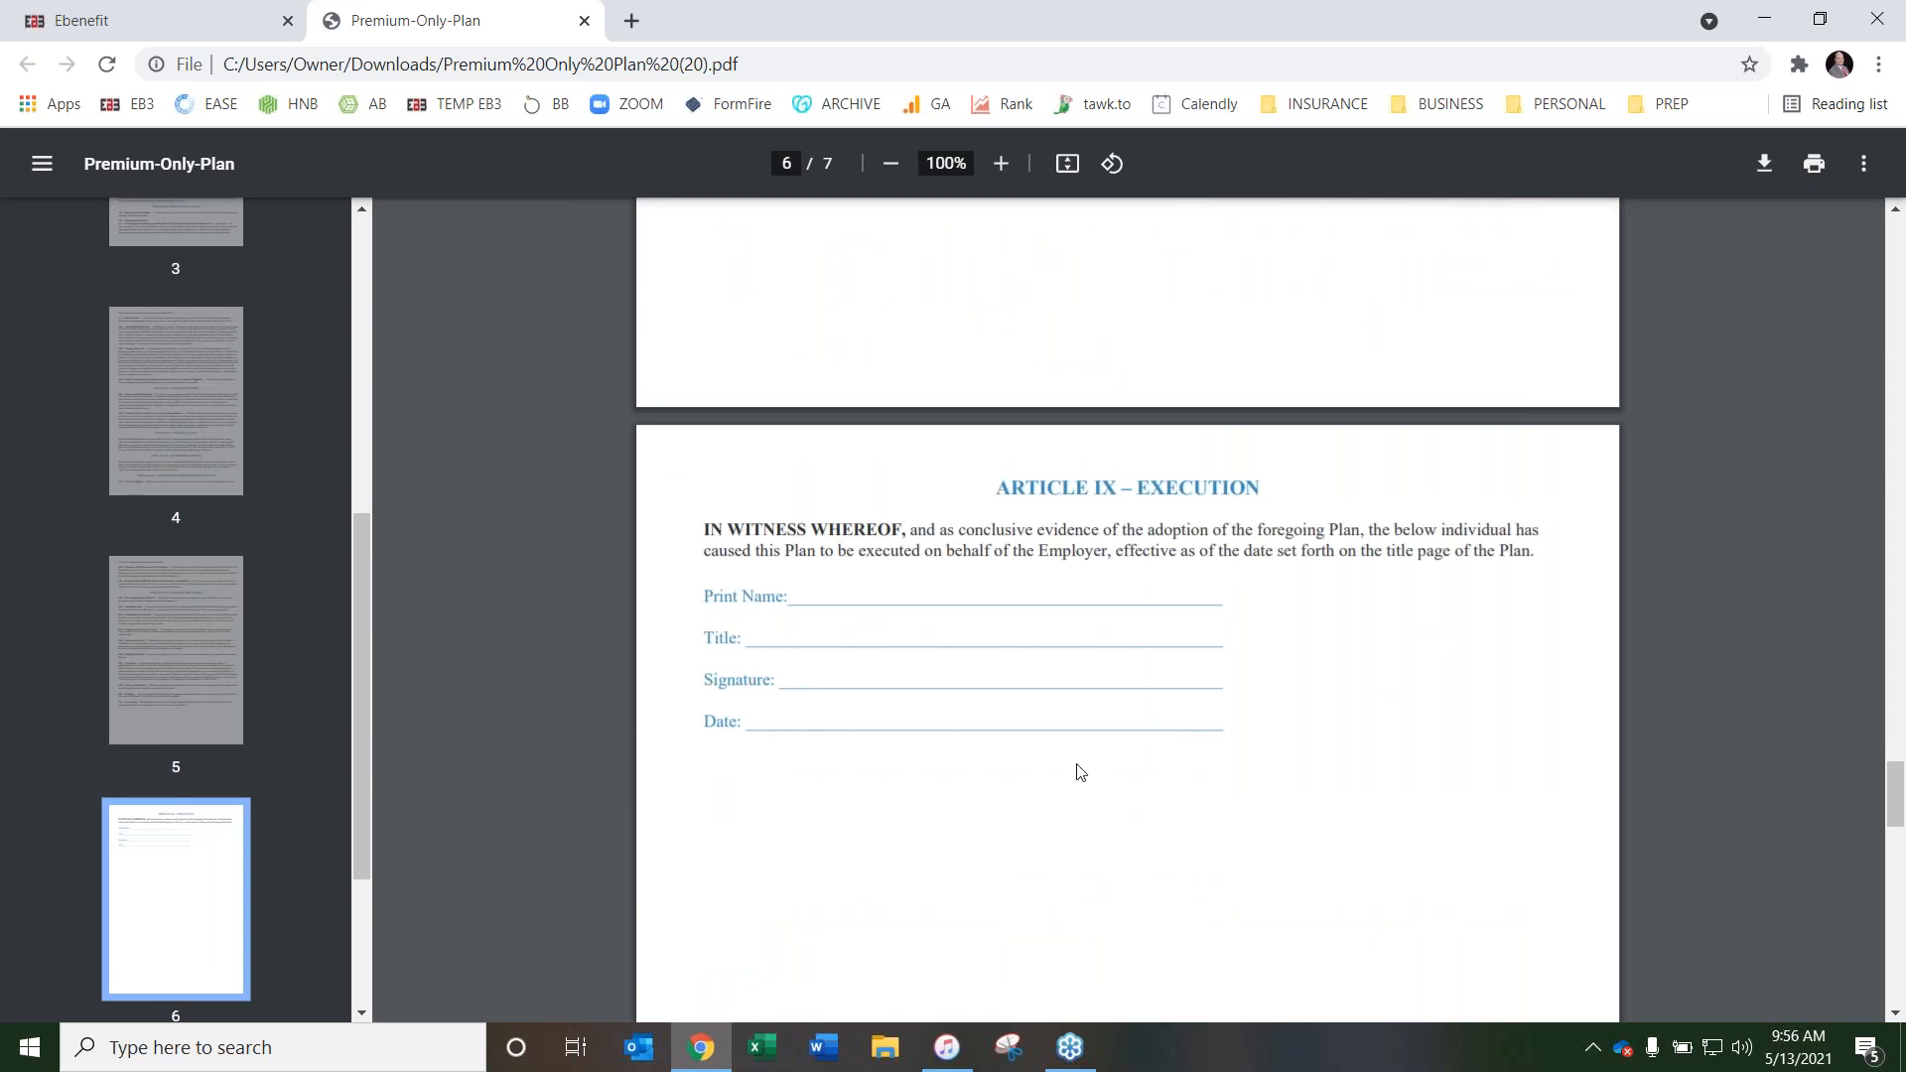
Examine which benefit types are marked as Health Plan components in the Premium Only Plan's Schedule A, and close the PDF
scroll(672, 460, down, 5)
scroll(670, 465, down, 8)
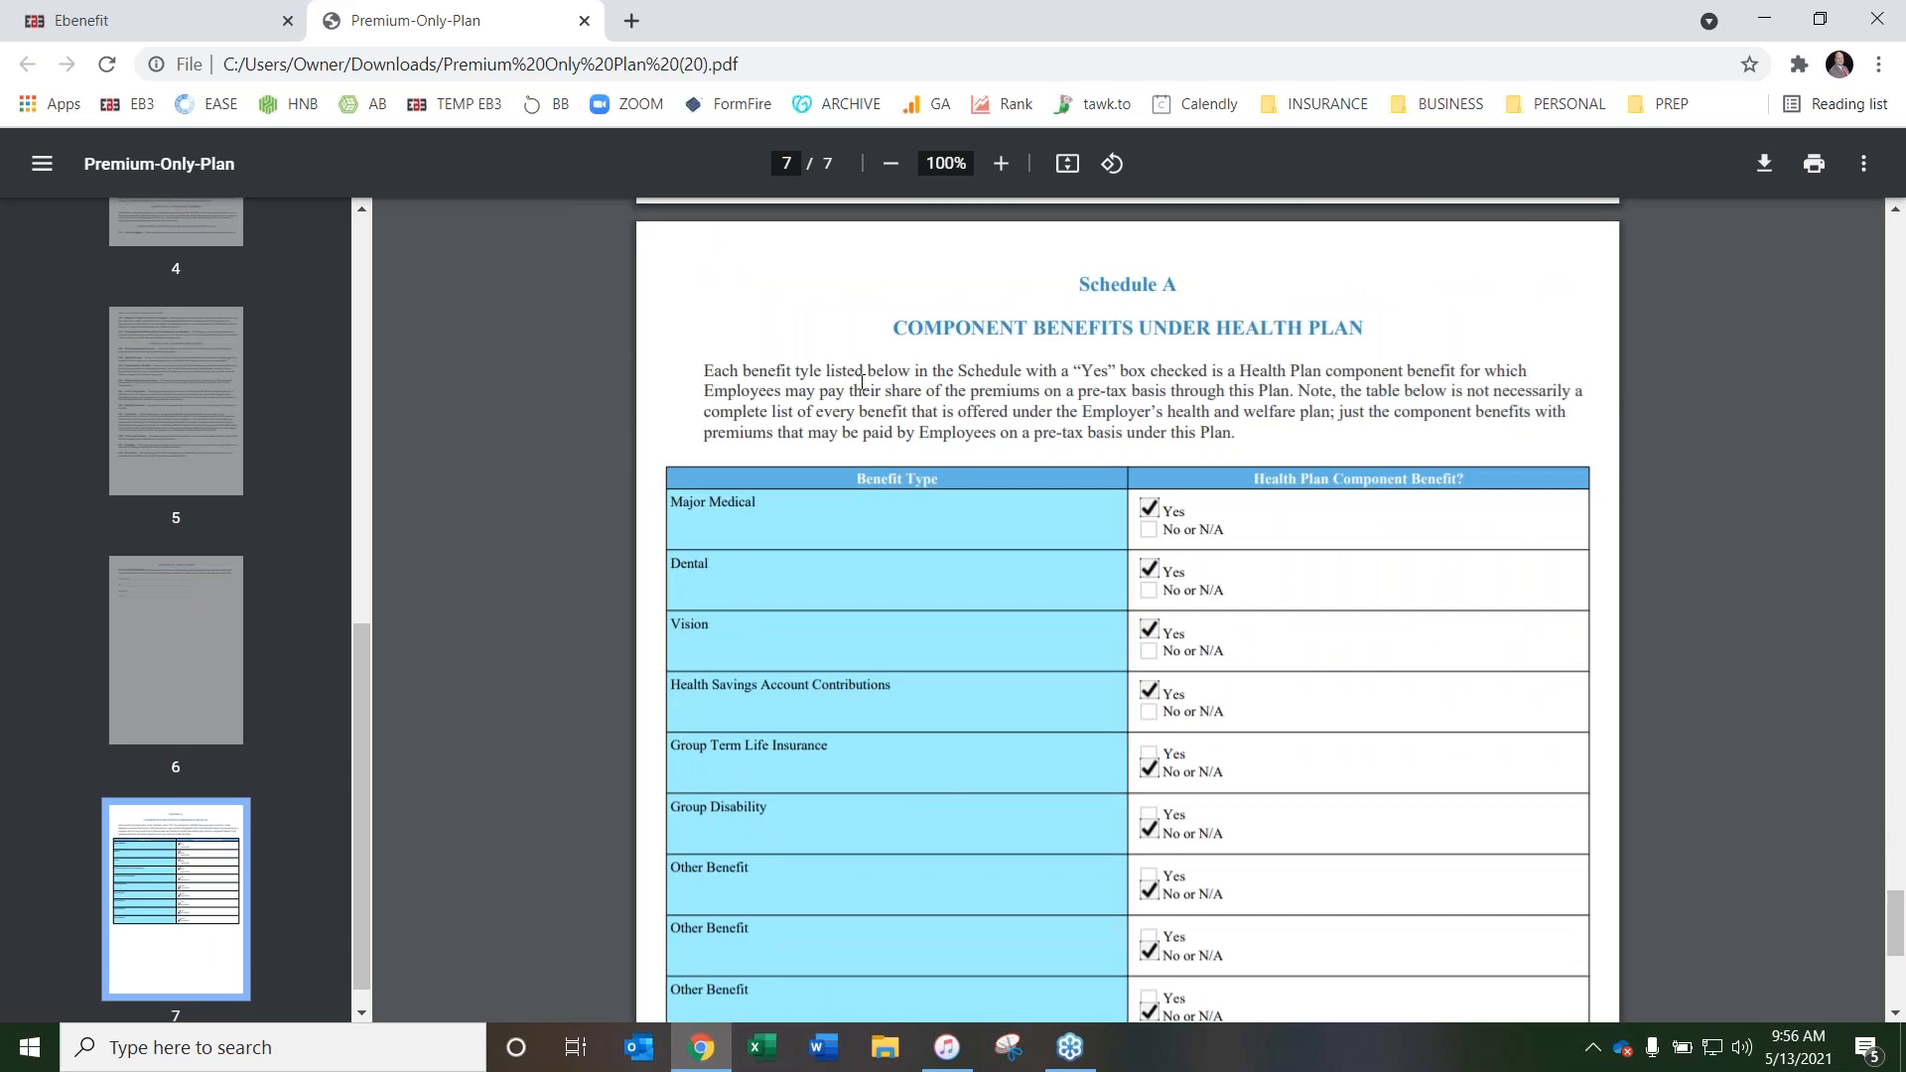
scroll(1265, 398, down, 1)
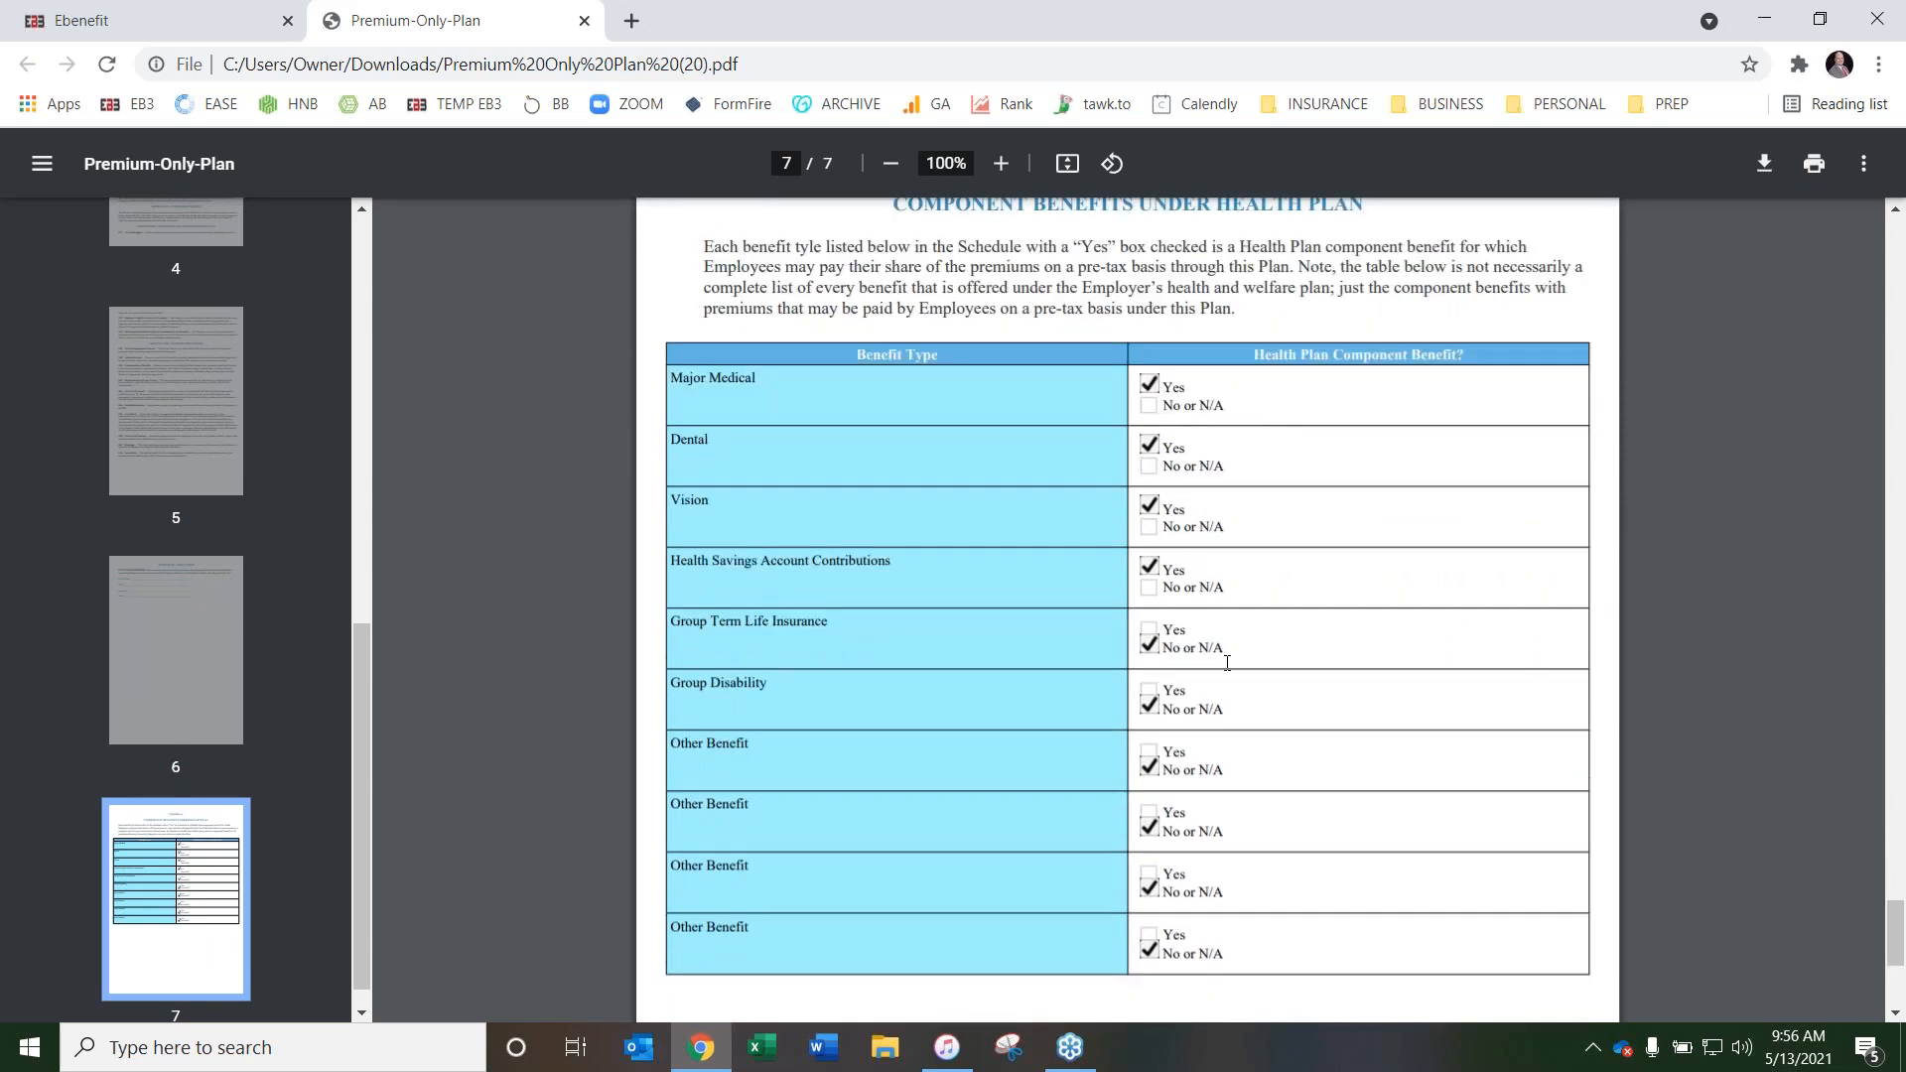
scroll(1092, 419, up, 1)
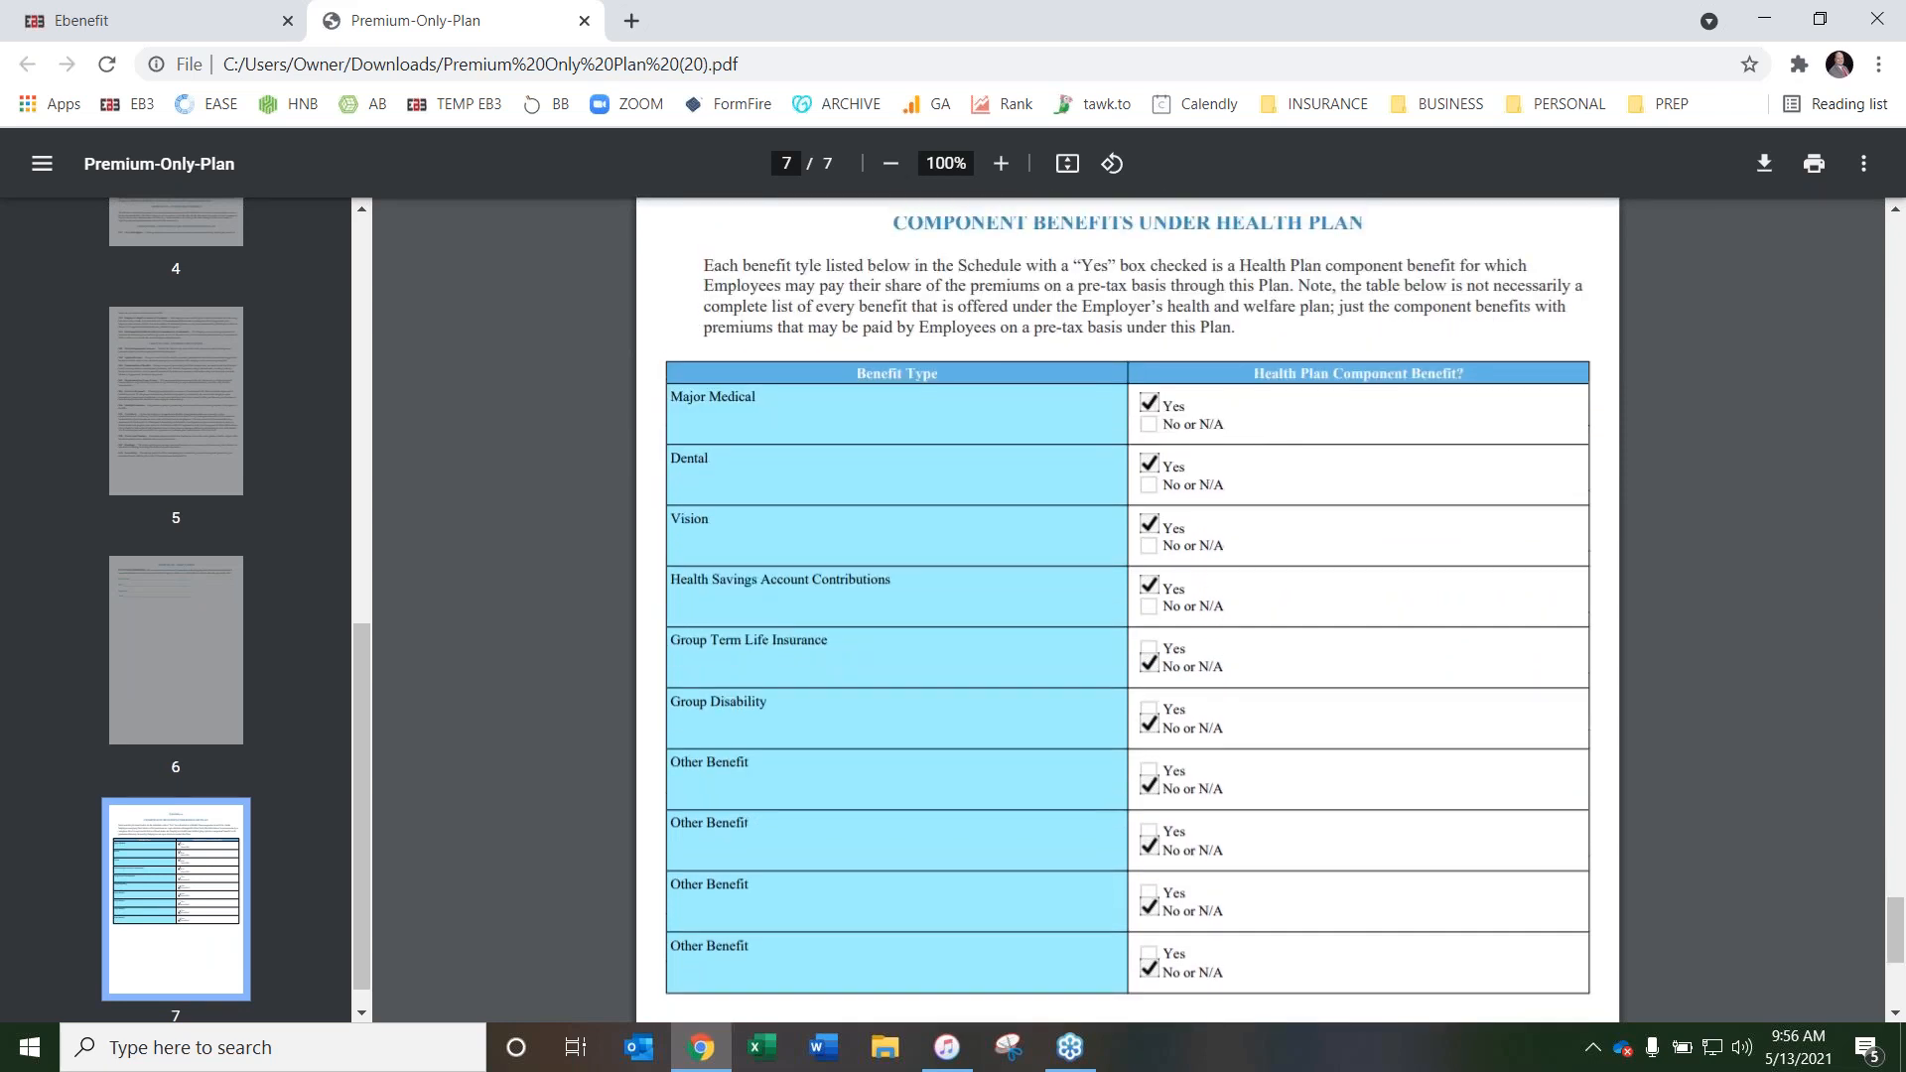
scroll(866, 373, up, 2)
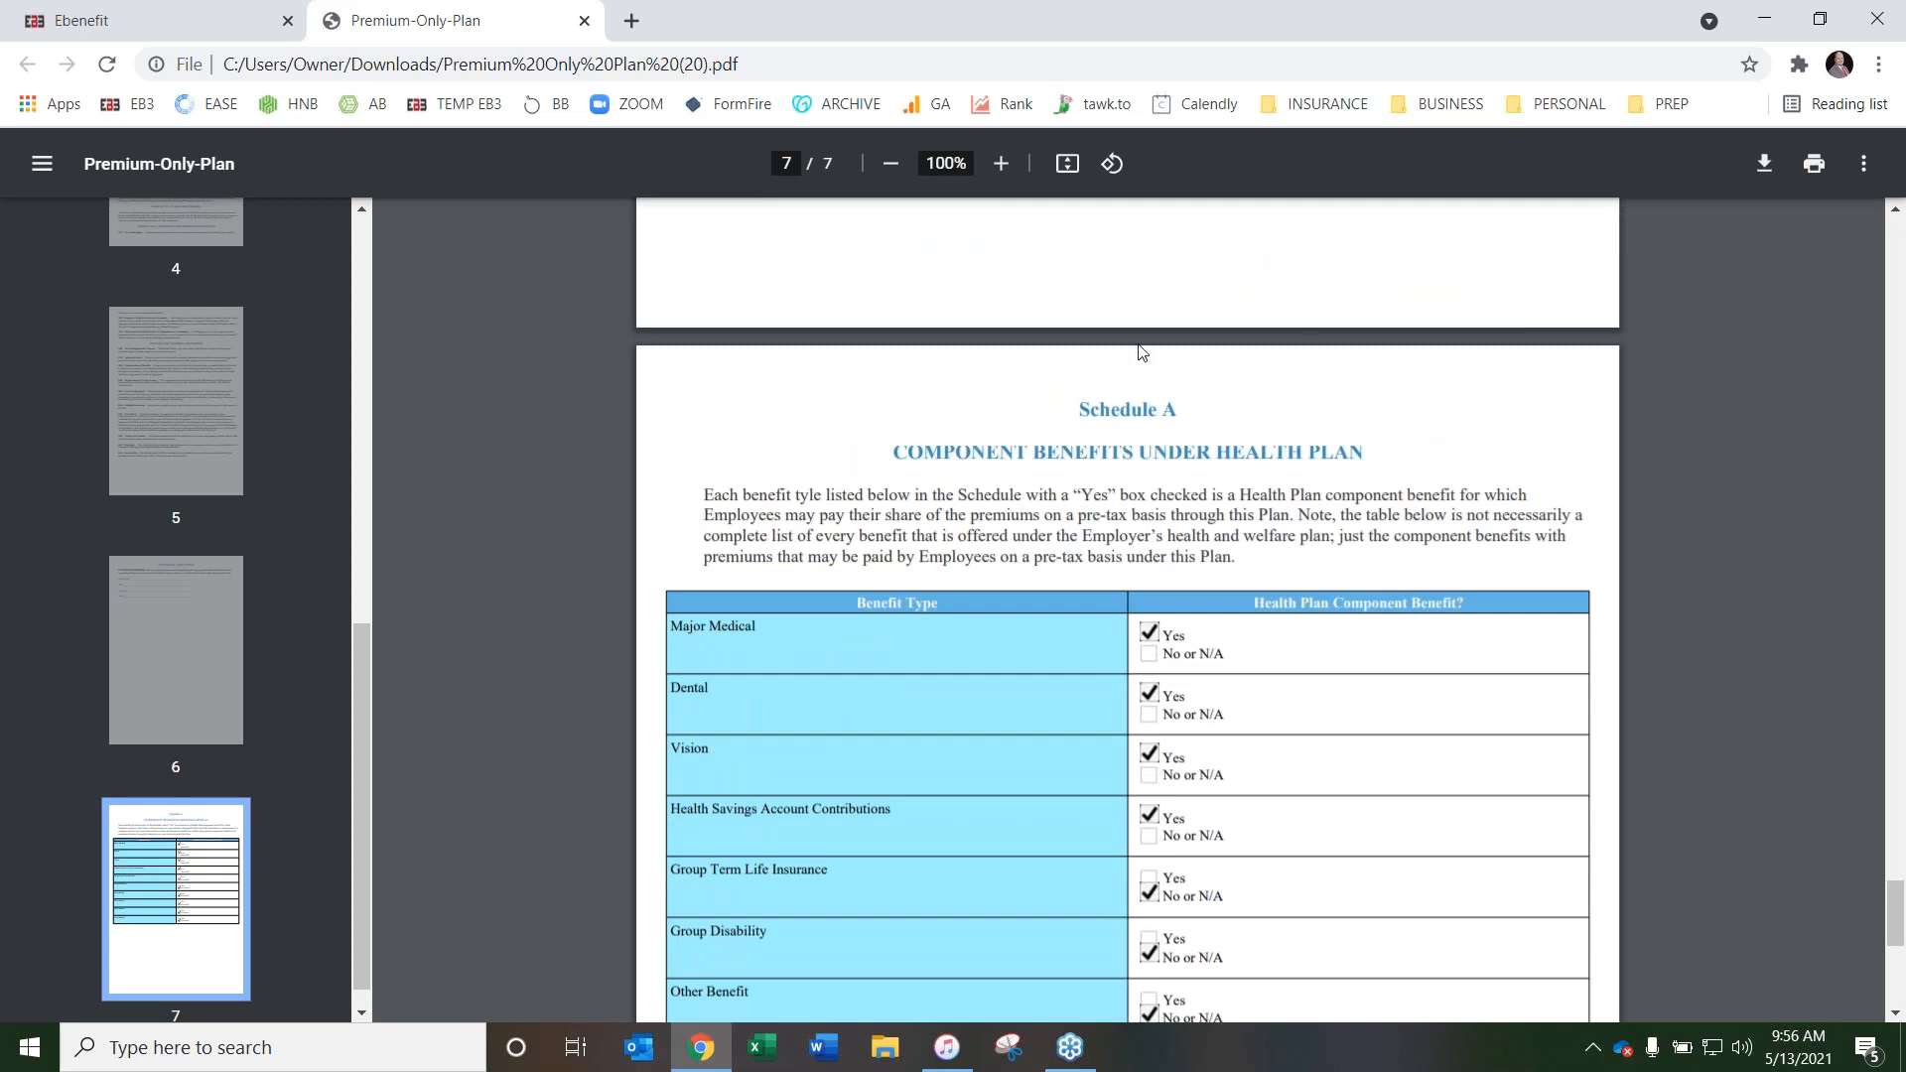
scroll(794, 407, down, 7)
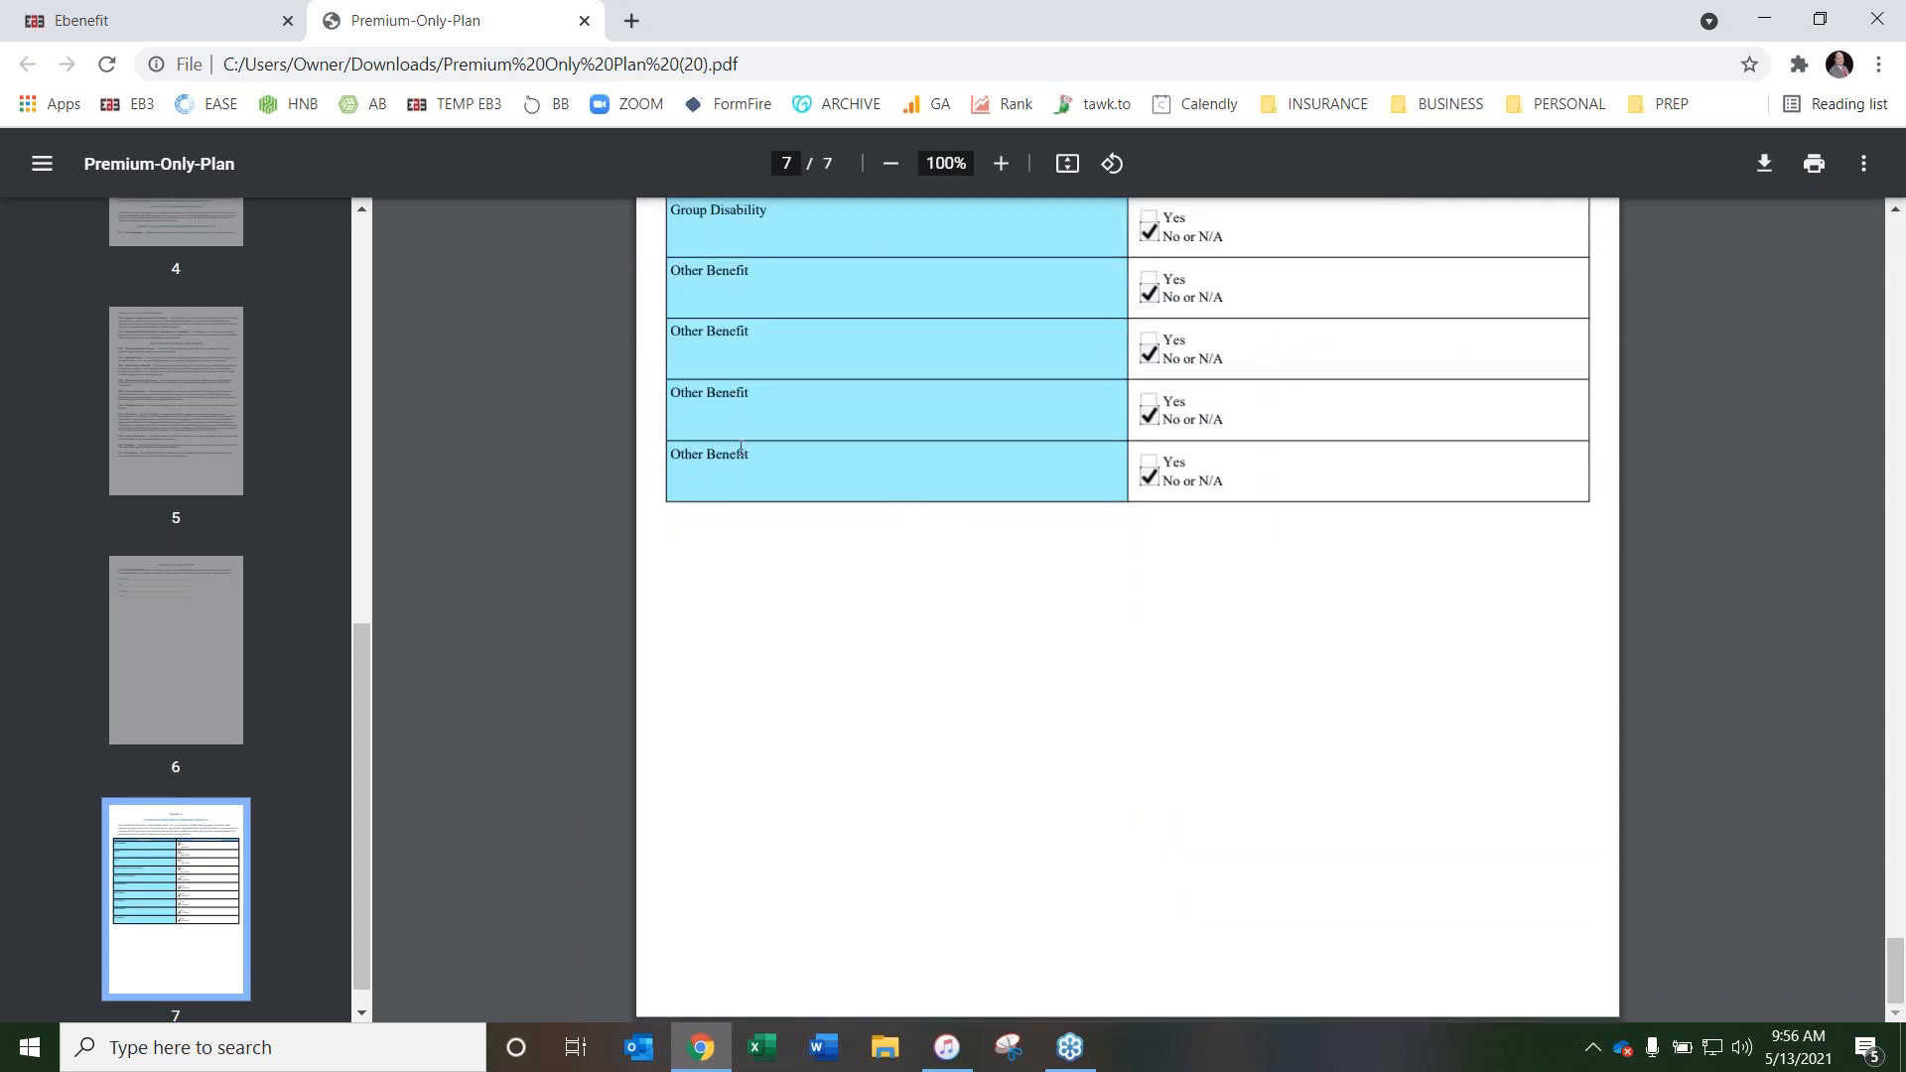
scroll(740, 447, up, 7)
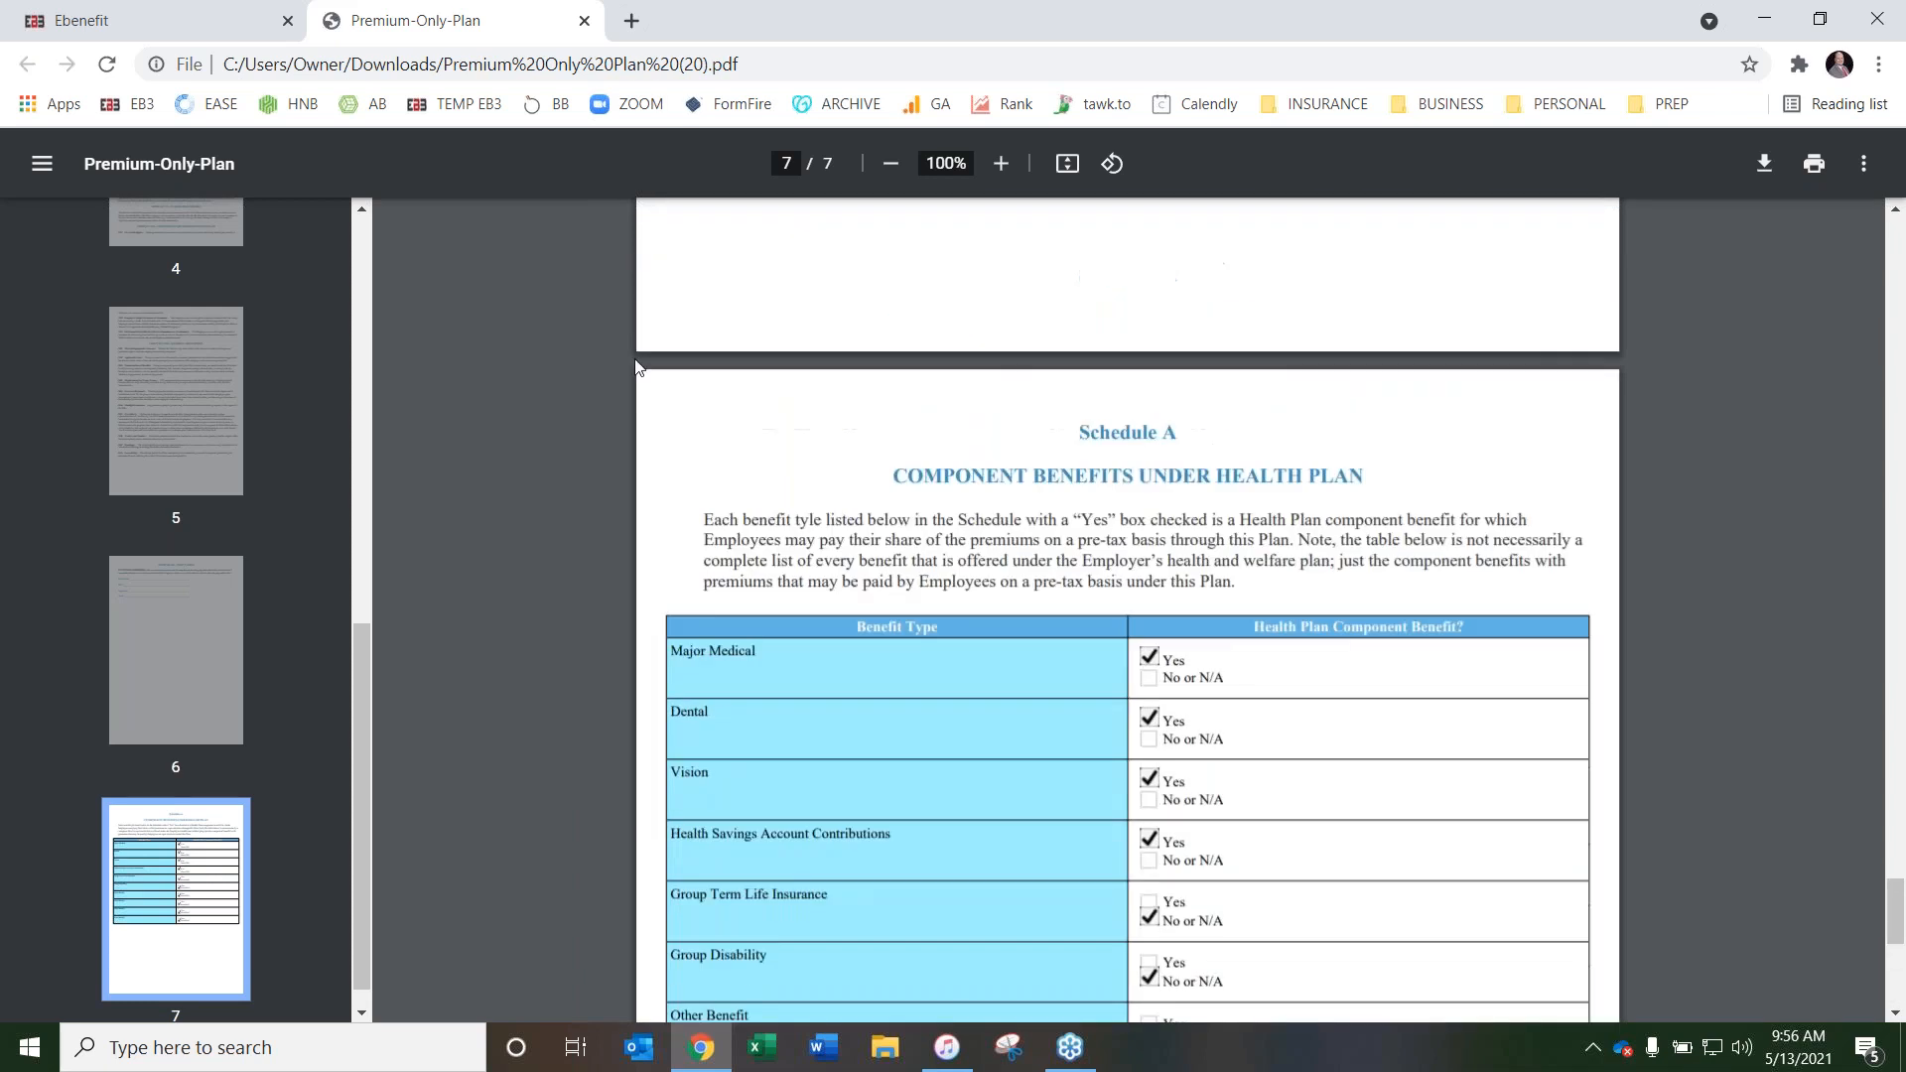
click(583, 21)
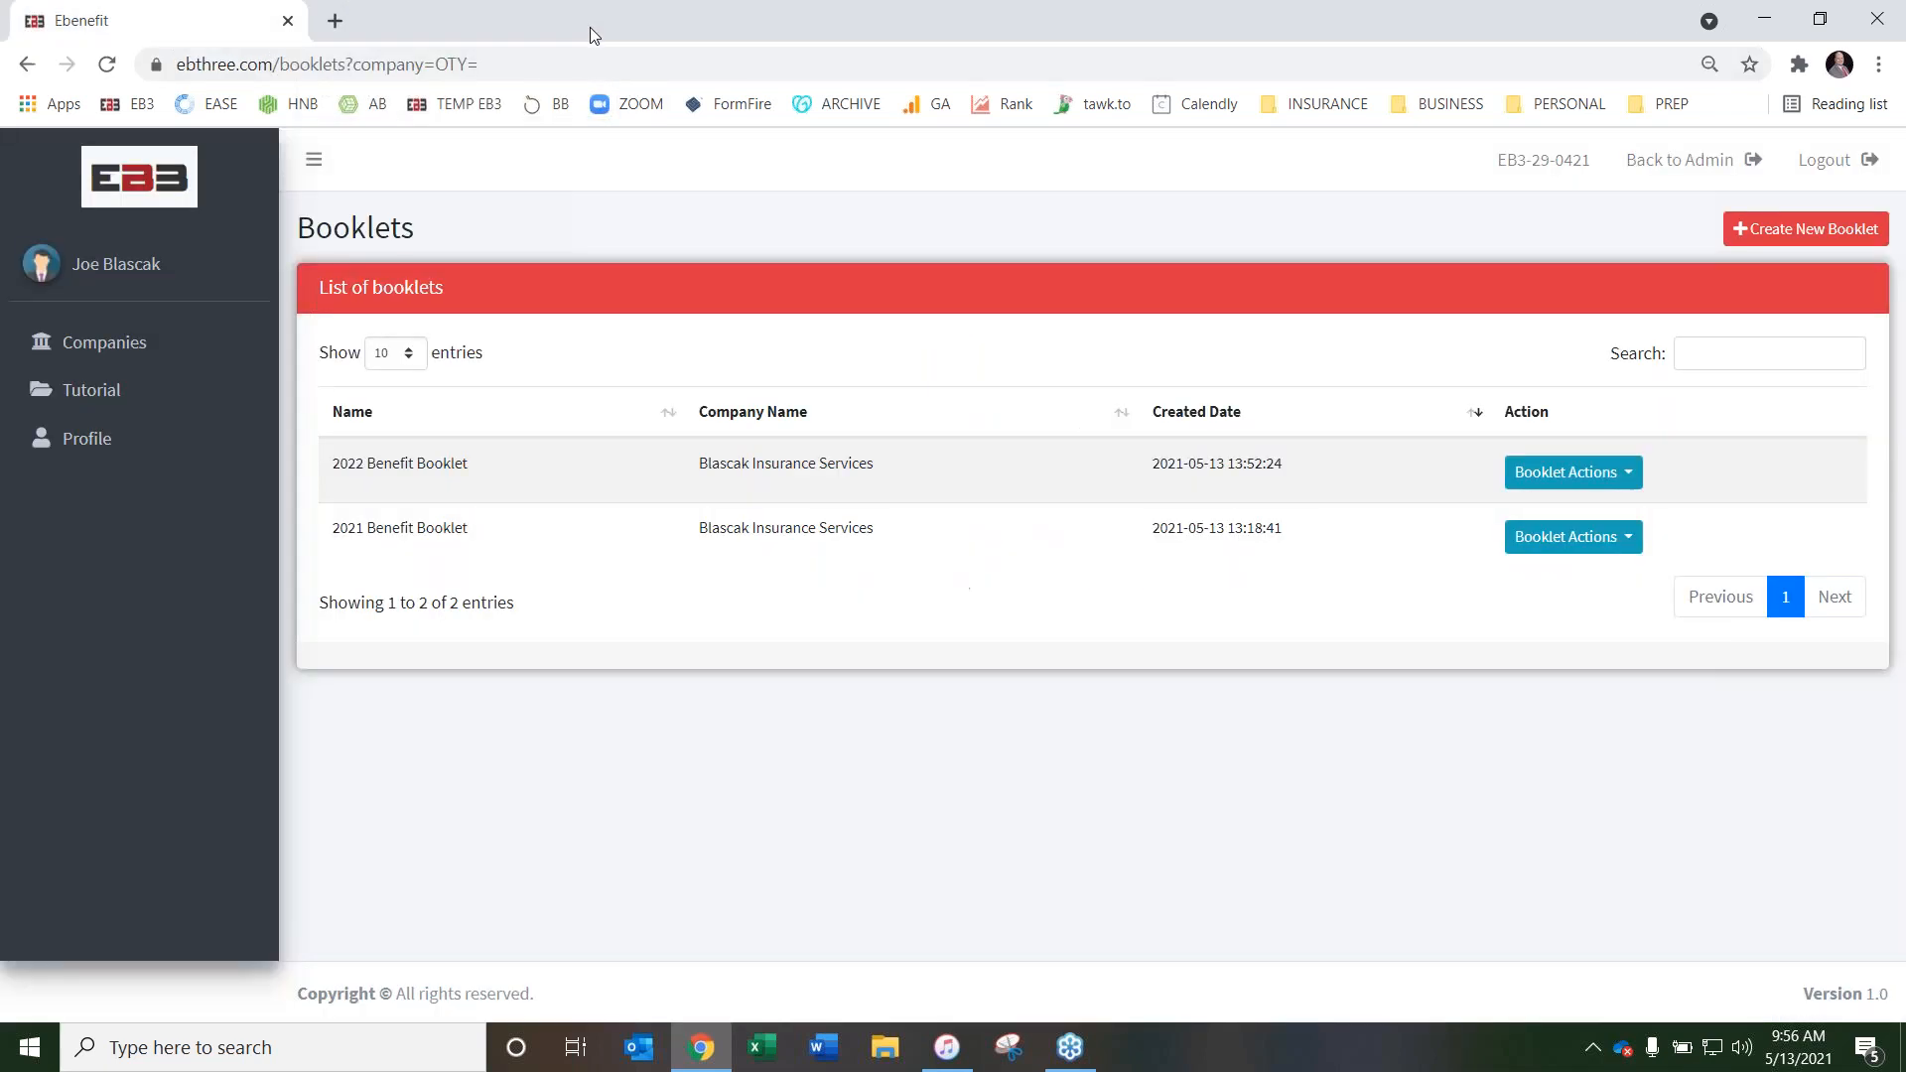
click(1603, 541)
click(1382, 760)
Open the Tutorial page and browse its instructional videos
click(92, 397)
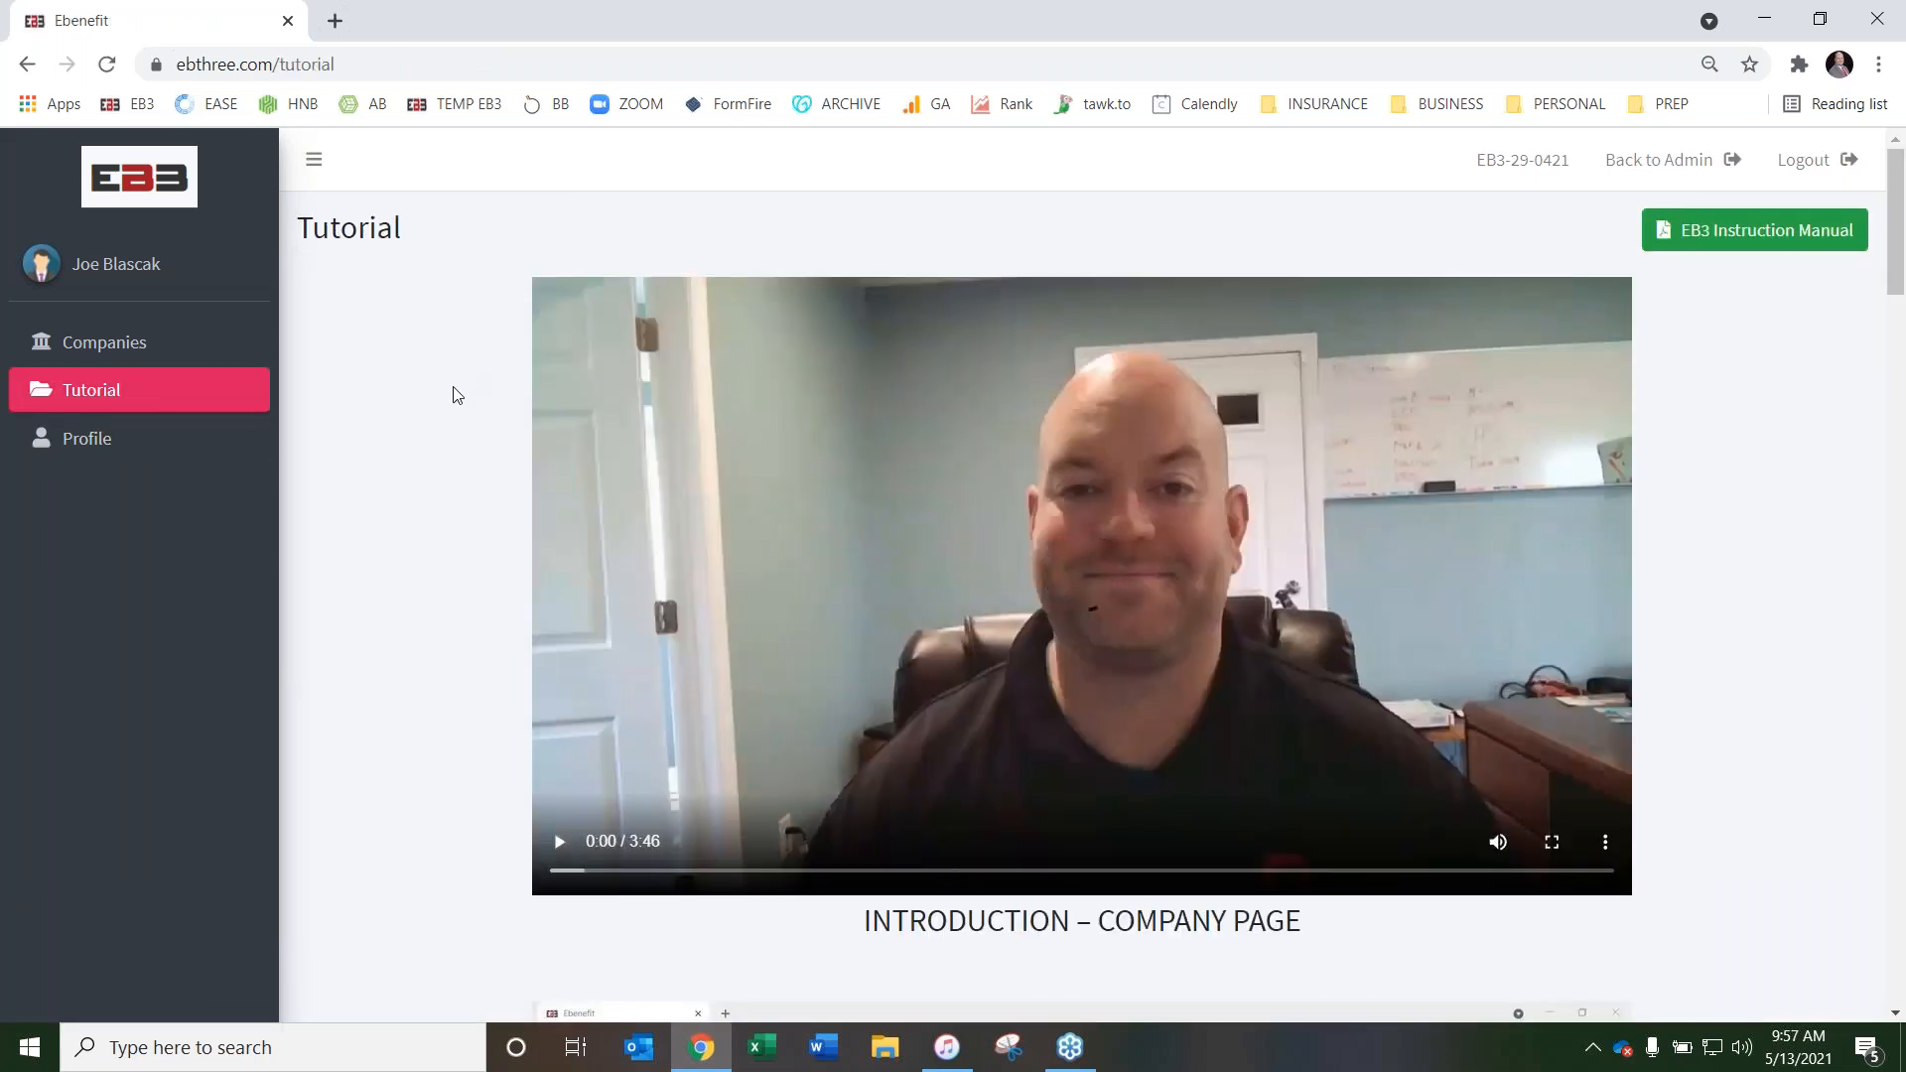
scroll(452, 397, down, 5)
scroll(451, 412, down, 5)
scroll(443, 426, up, 10)
scroll(452, 427, down, 8)
scroll(452, 429, up, 8)
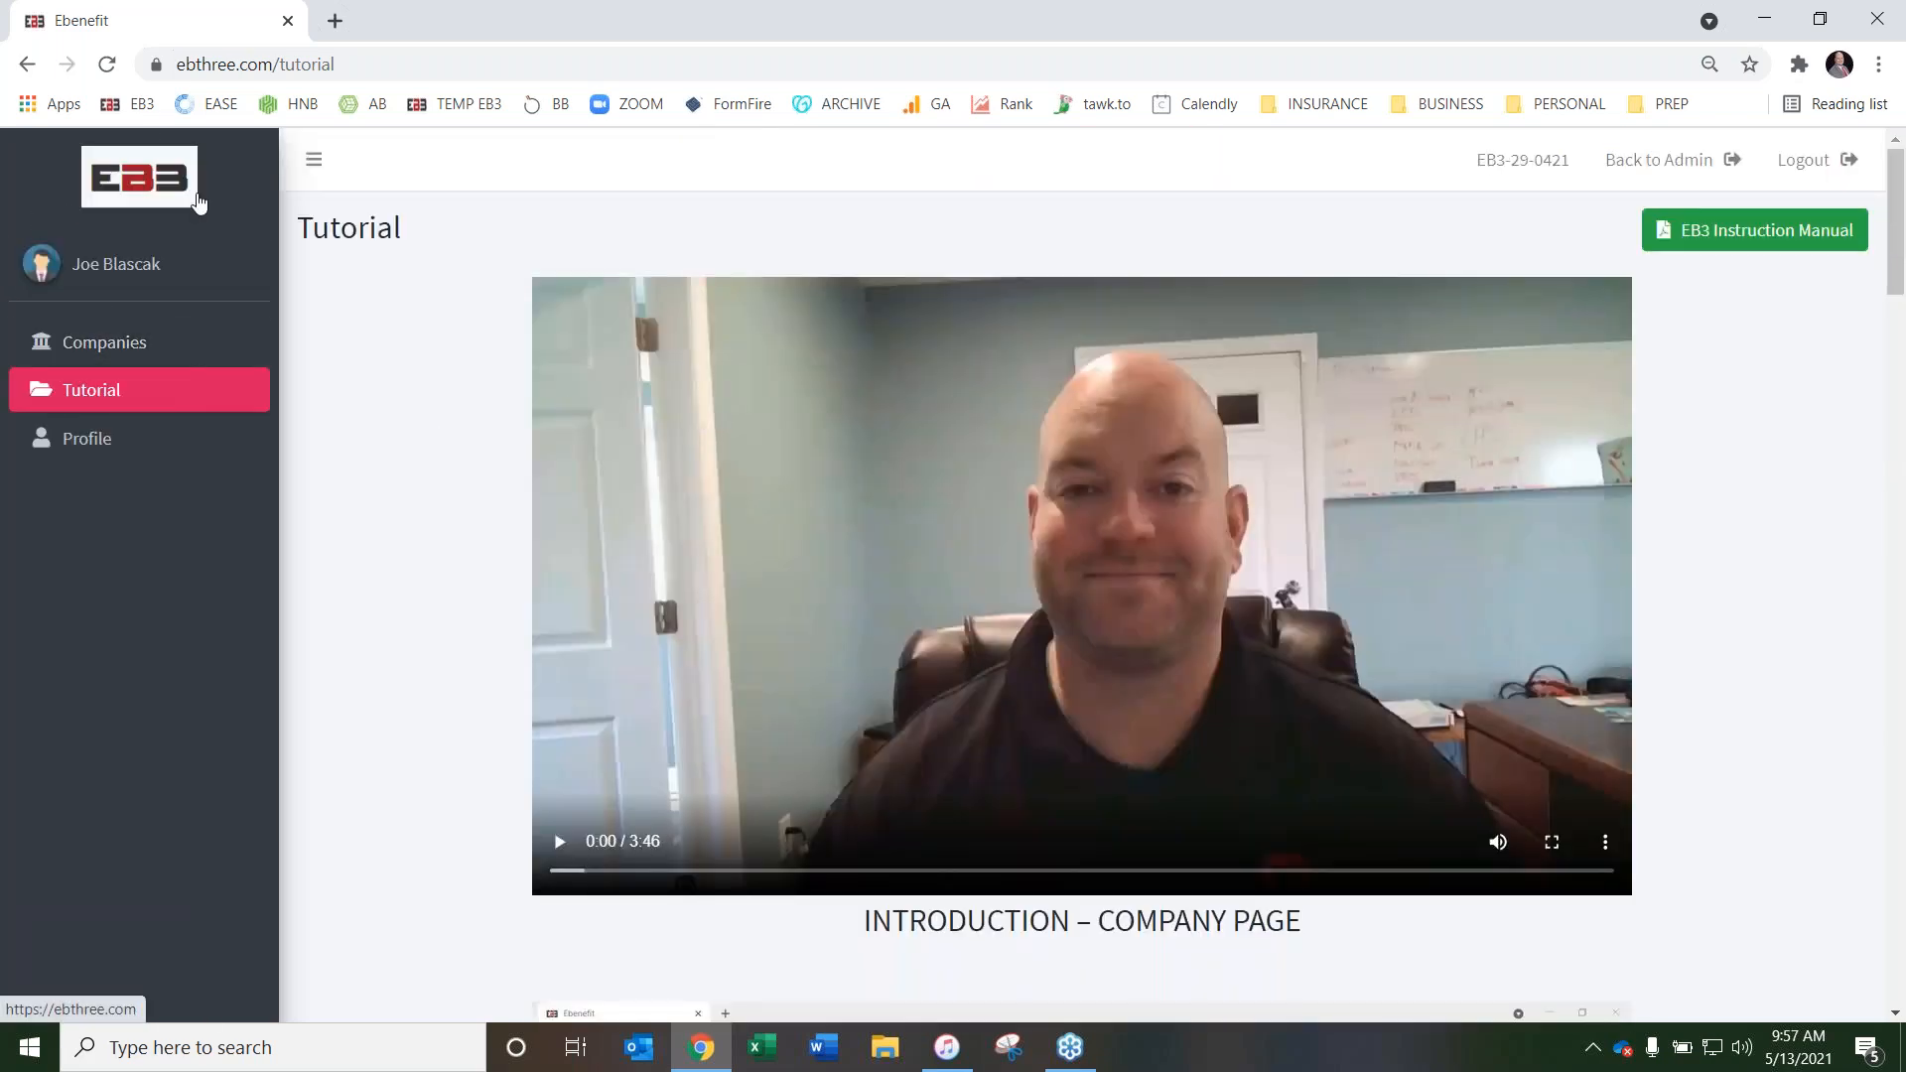
Review the per-booklet rates for EB3 and non-EB3 users on the website's Printing/Shipping page, and return to the dashboard
click(159, 179)
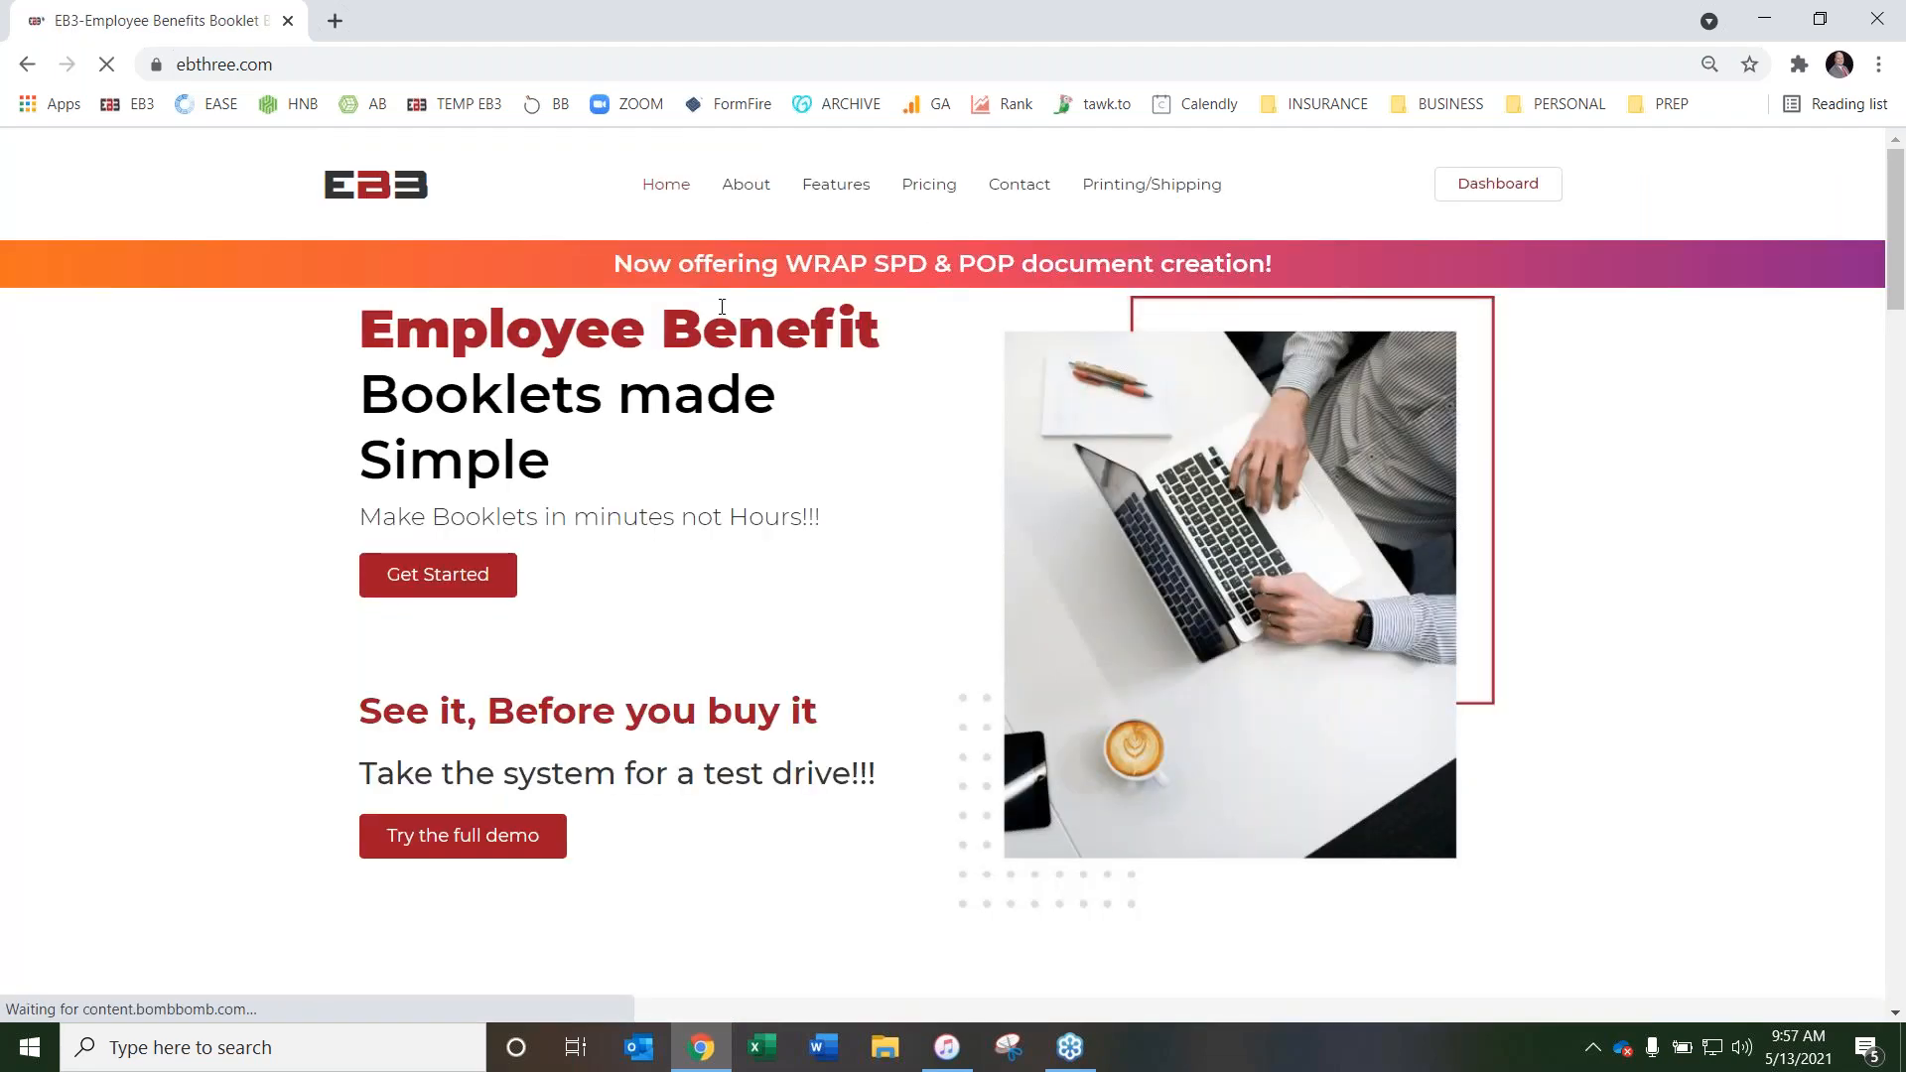
click(1133, 188)
scroll(279, 417, down, 9)
scroll(258, 425, down, 7)
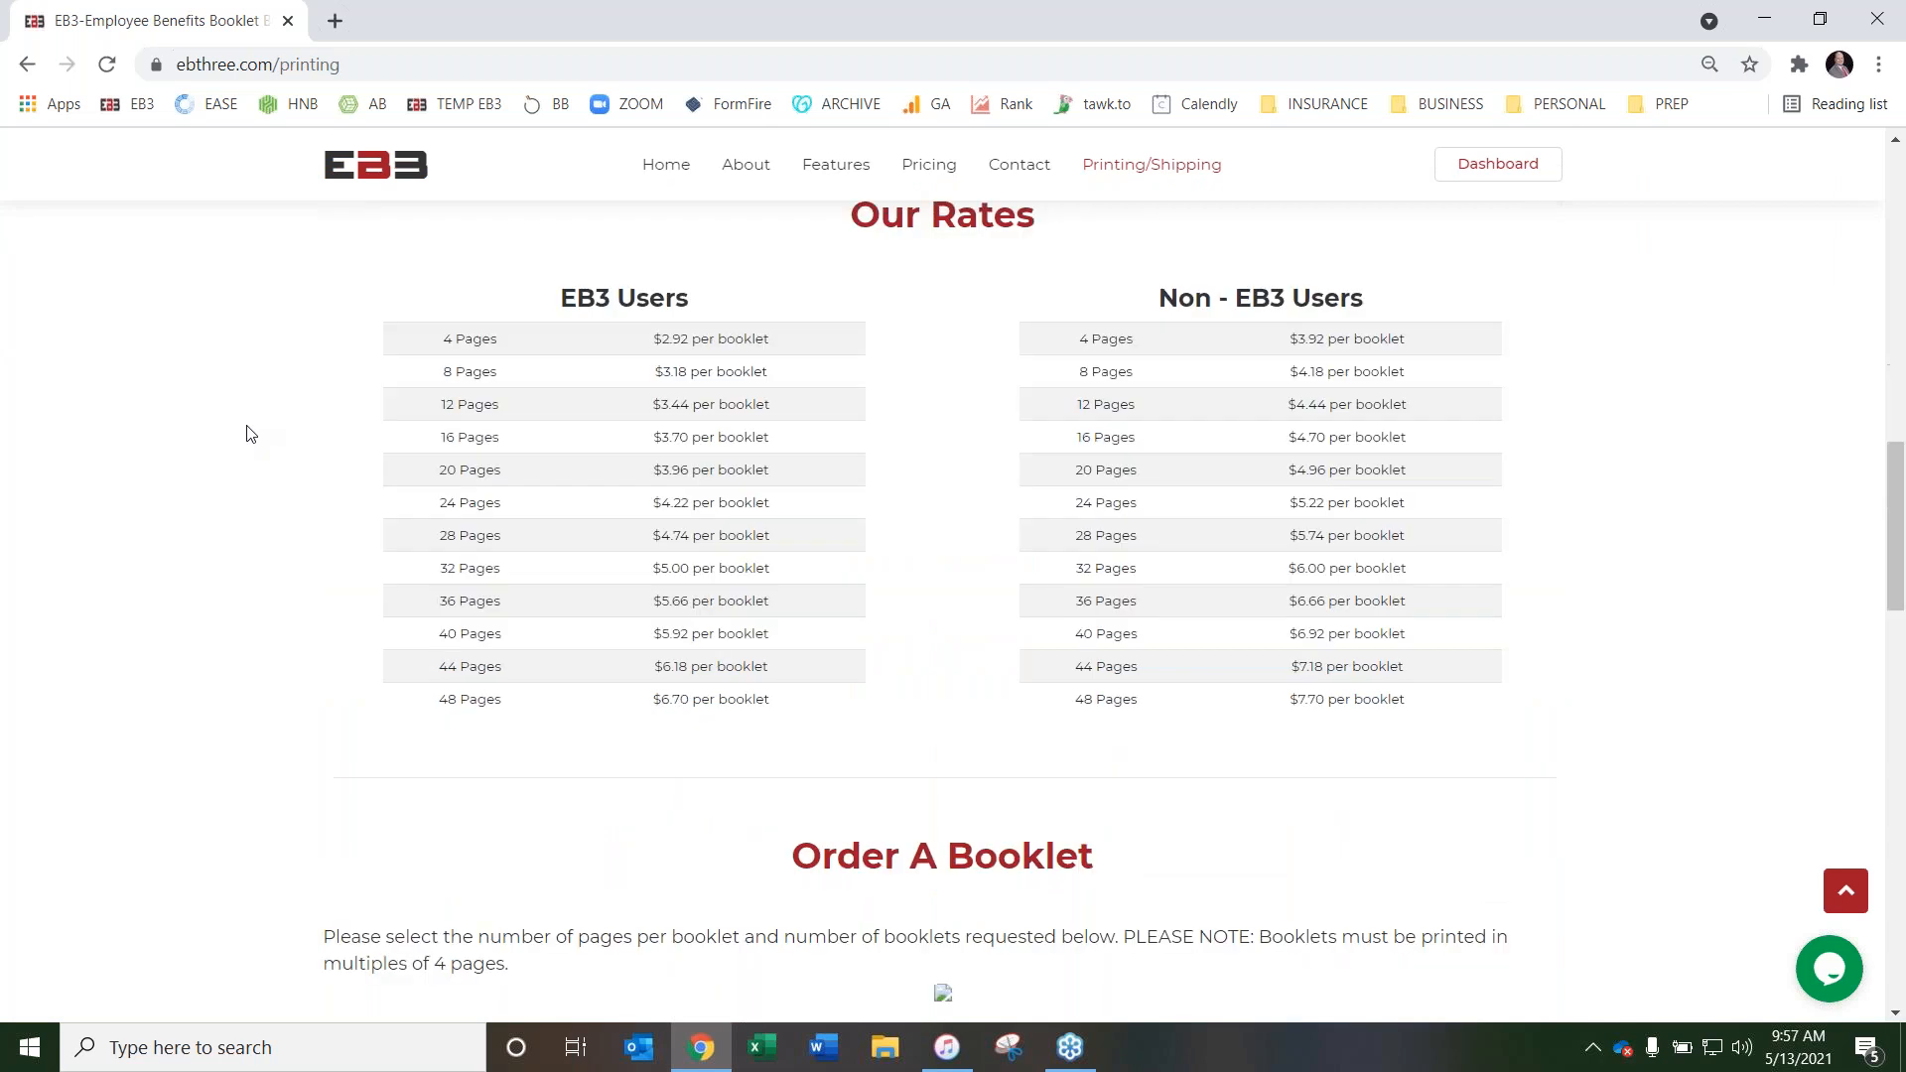
scroll(249, 426, up, 1)
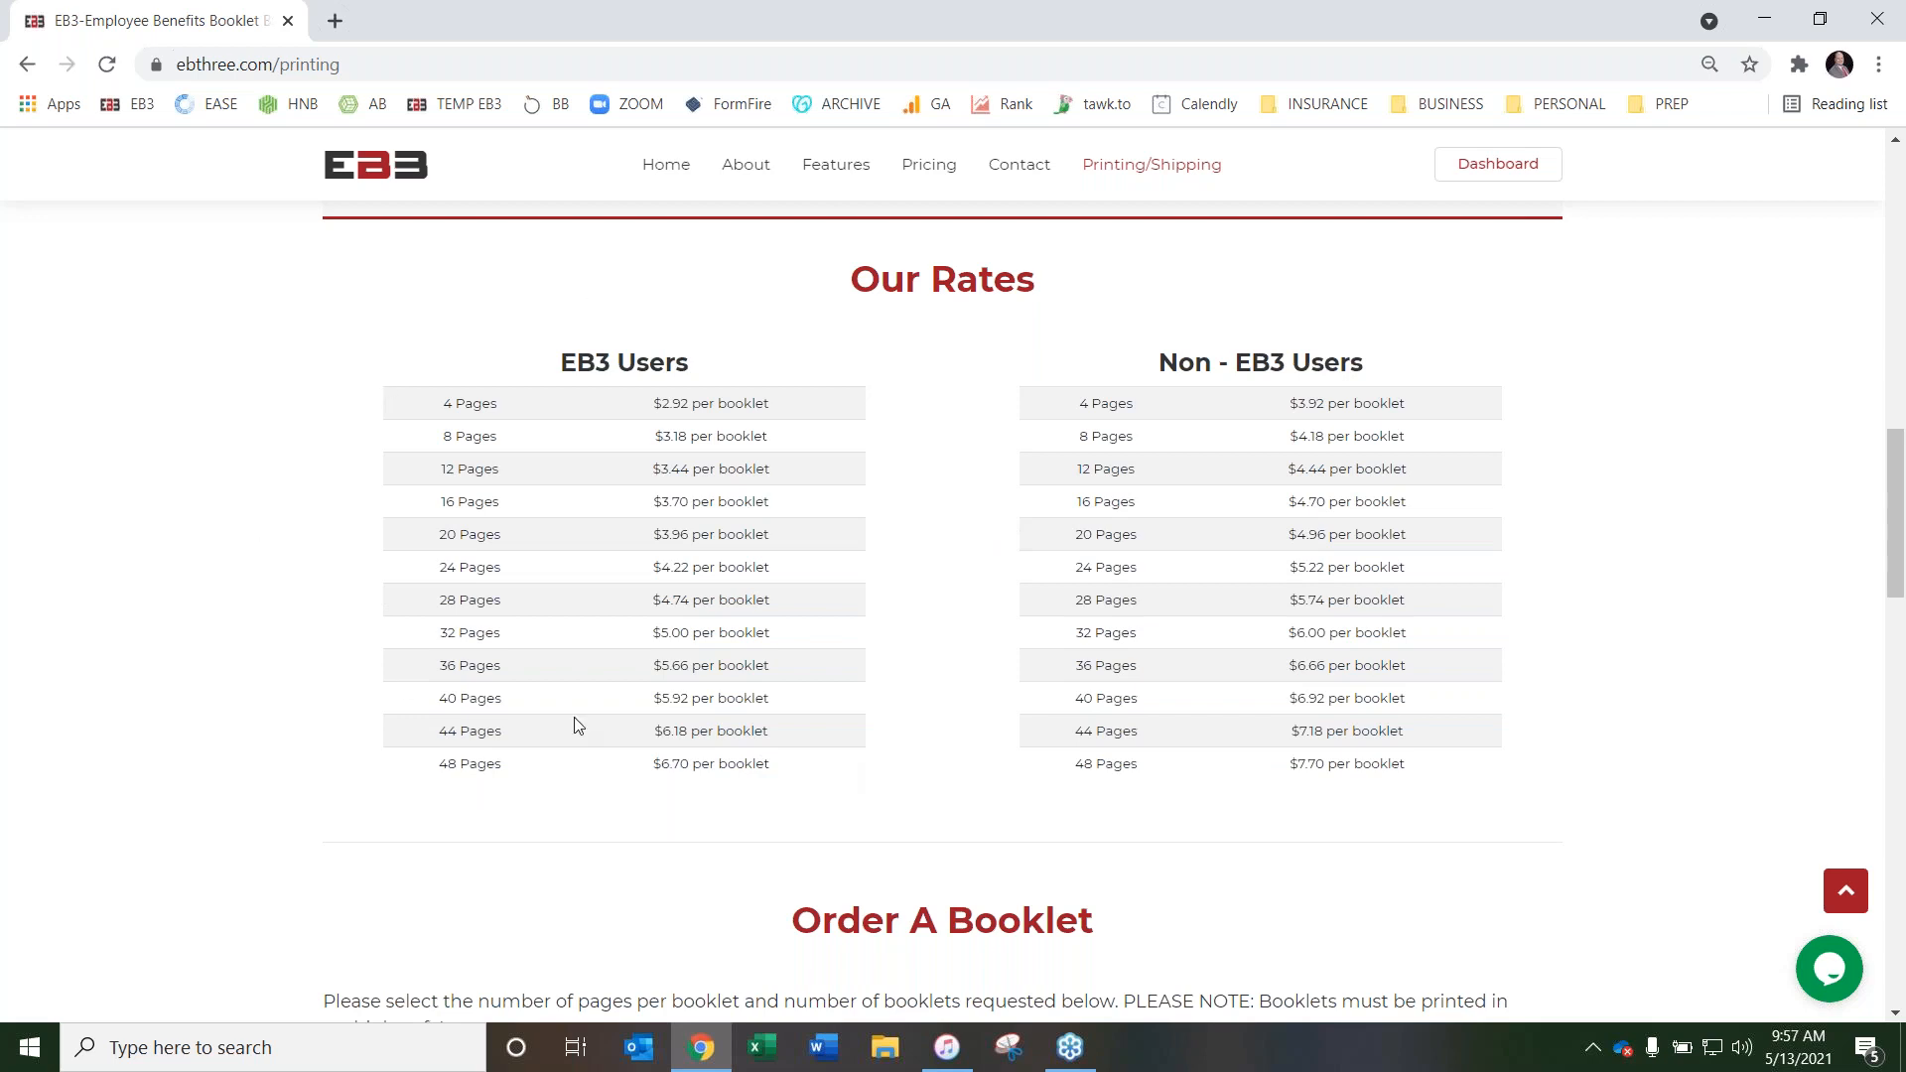
click(1518, 171)
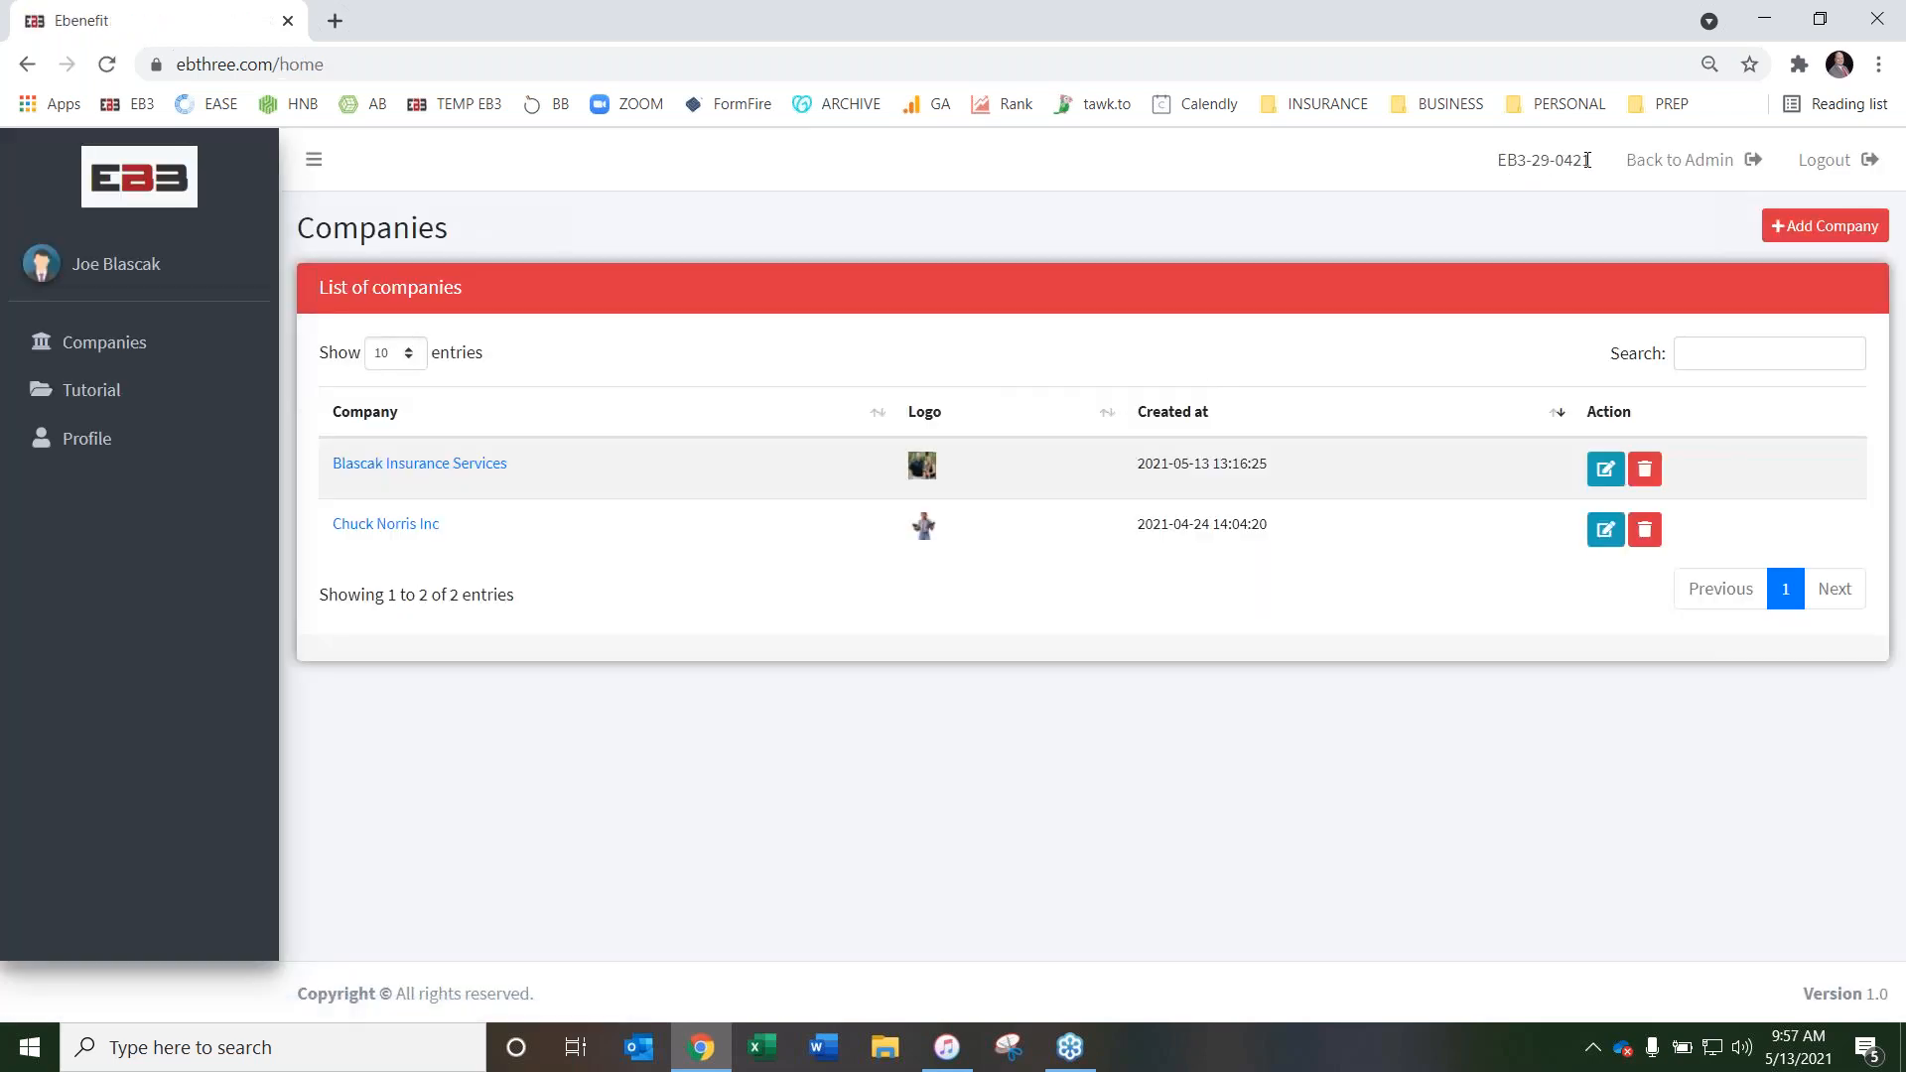
Go back to the public website's Printing/Shipping page and show the Our Rates tables
click(124, 189)
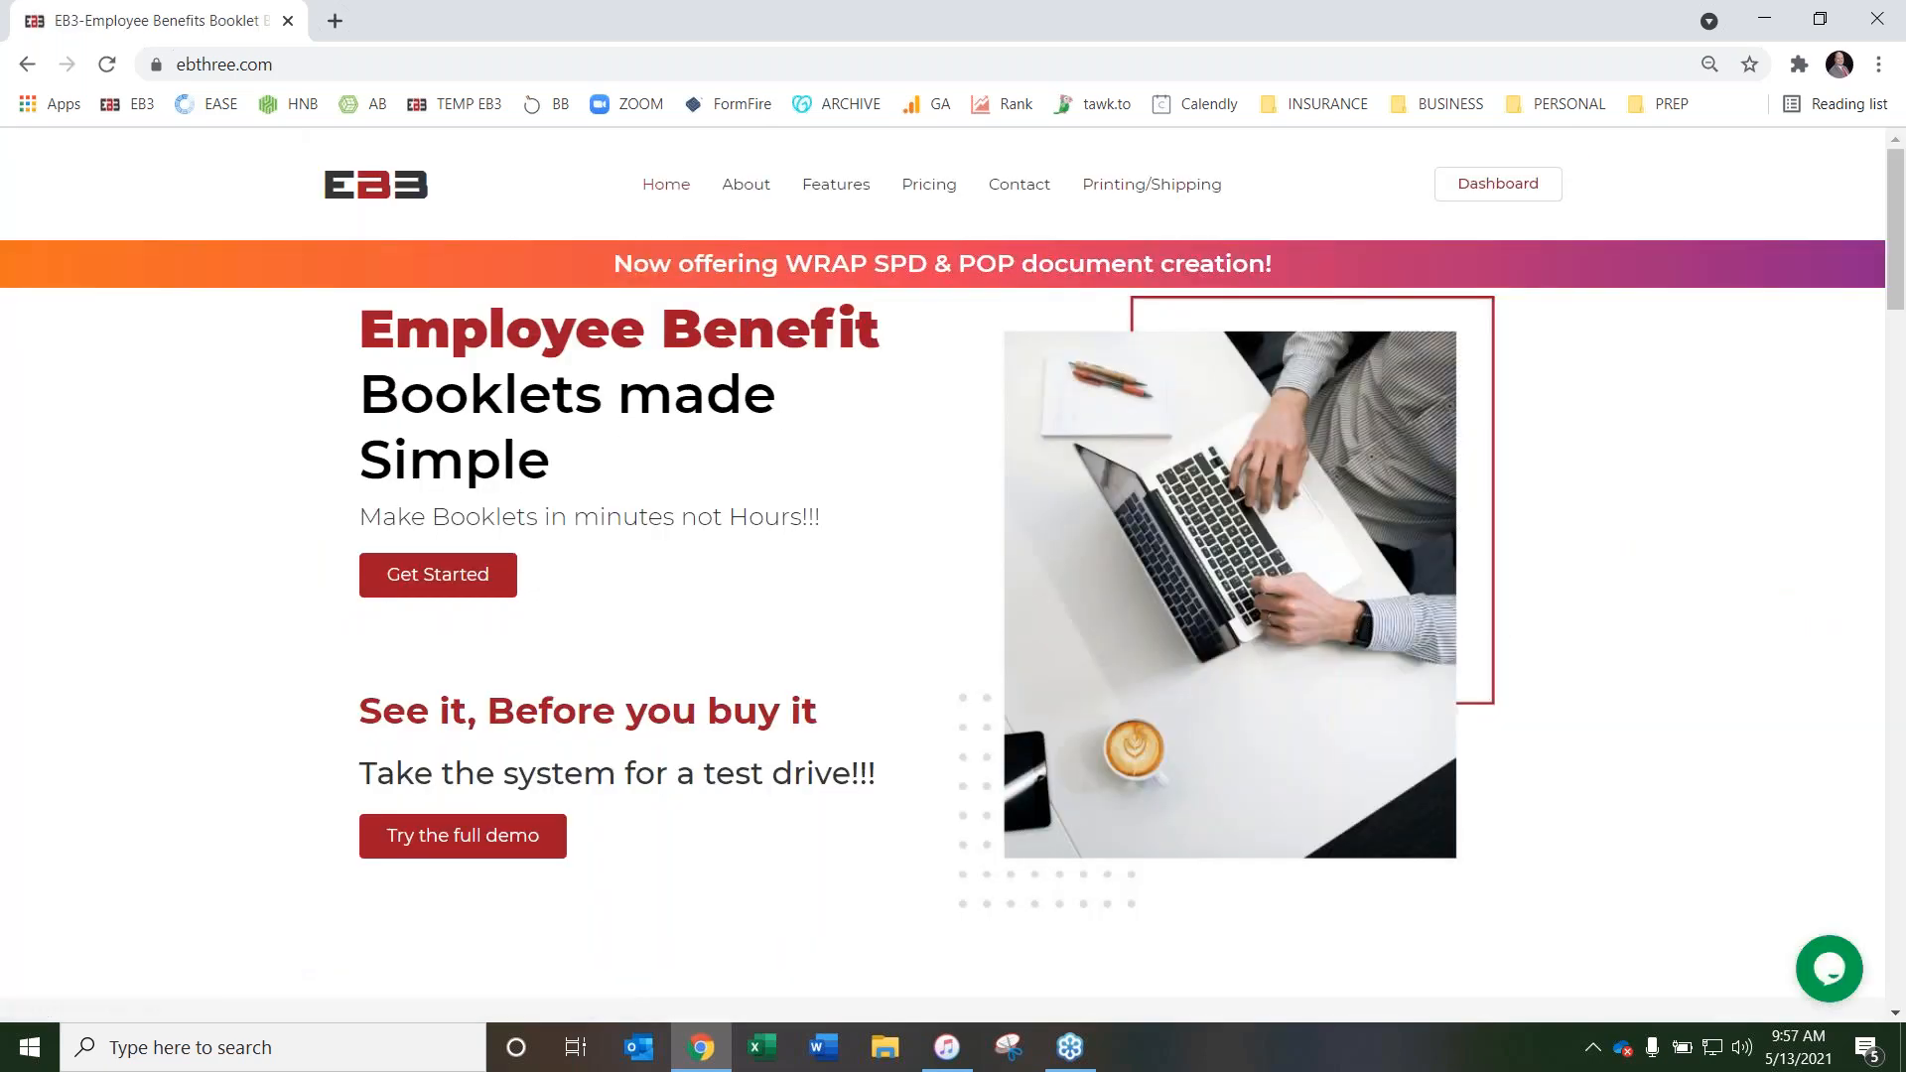
click(1151, 185)
scroll(732, 500, down, 10)
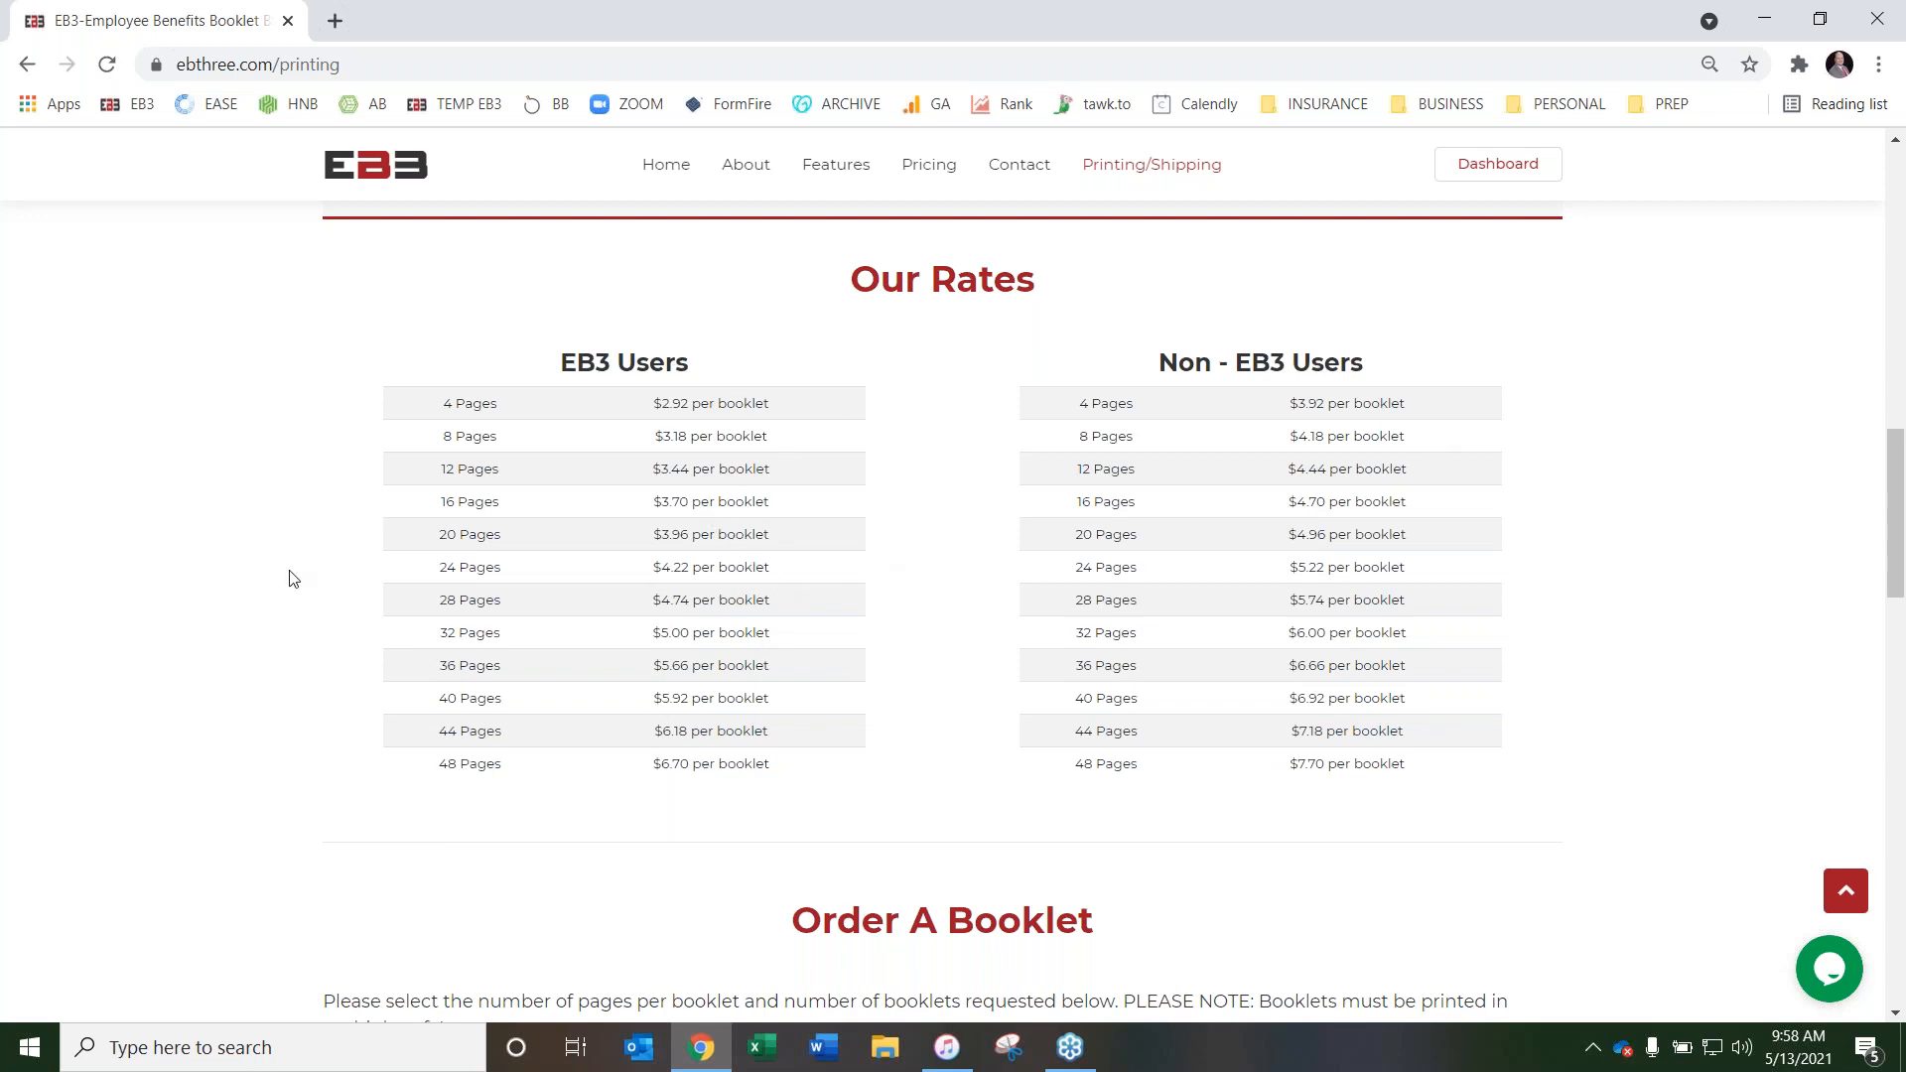
In the Order A Booklet form, choose 32 Pages per booklet and set the number of booklets to 100 to calculate the total
scroll(328, 477, down, 6)
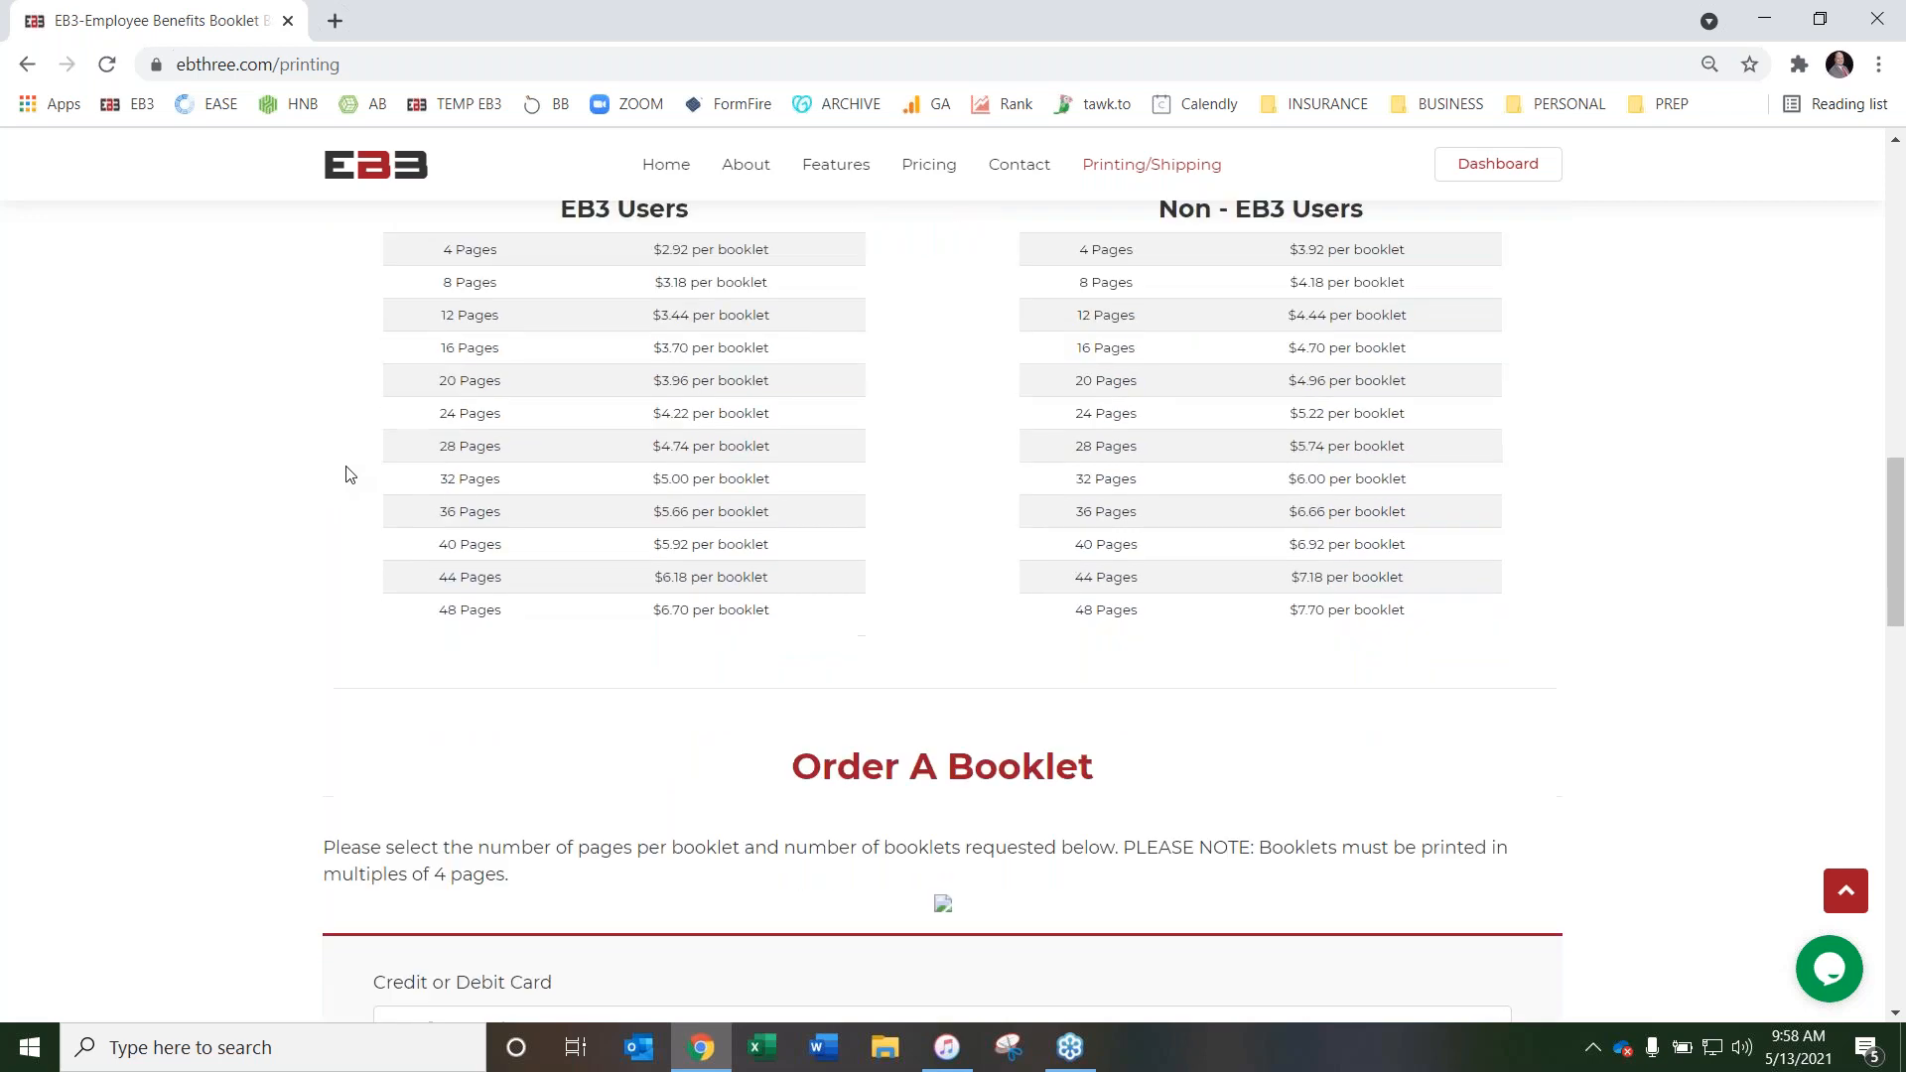
scroll(478, 636, down, 1)
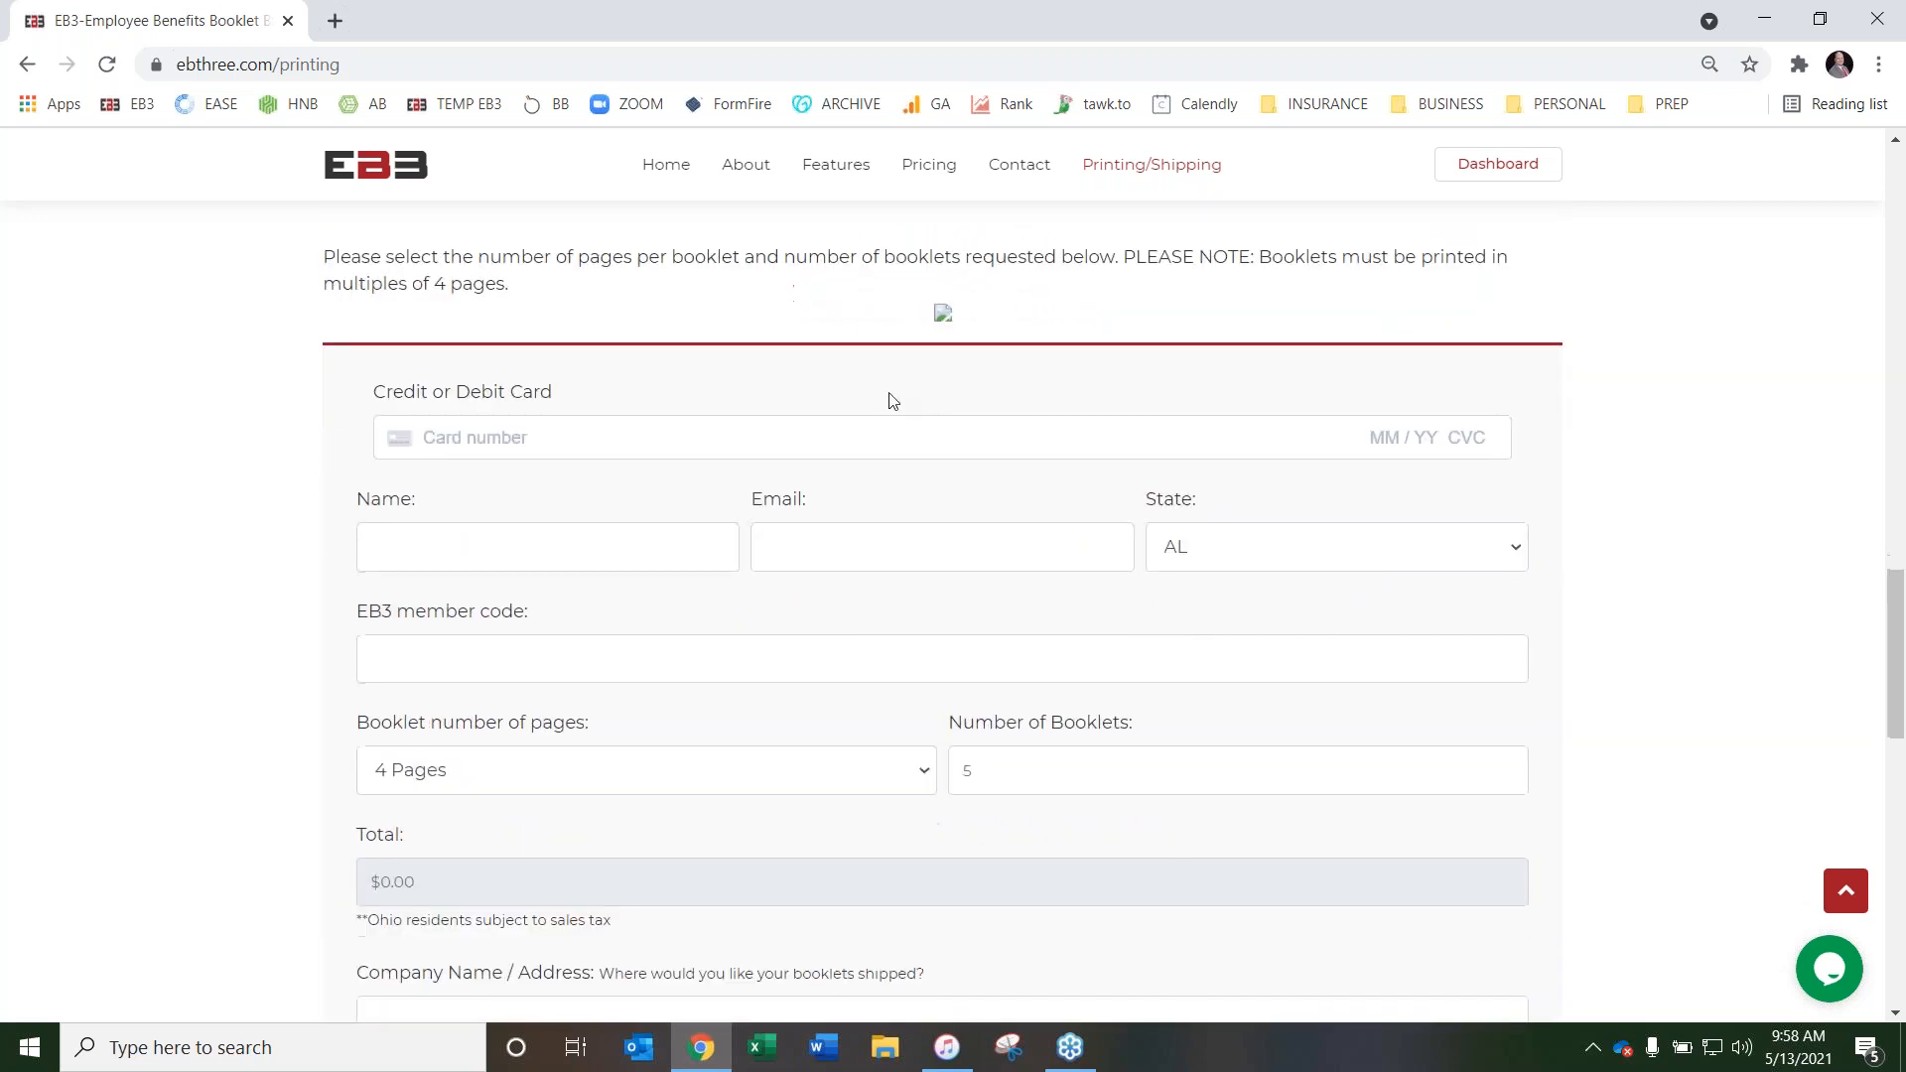
scroll(354, 477, down, 1)
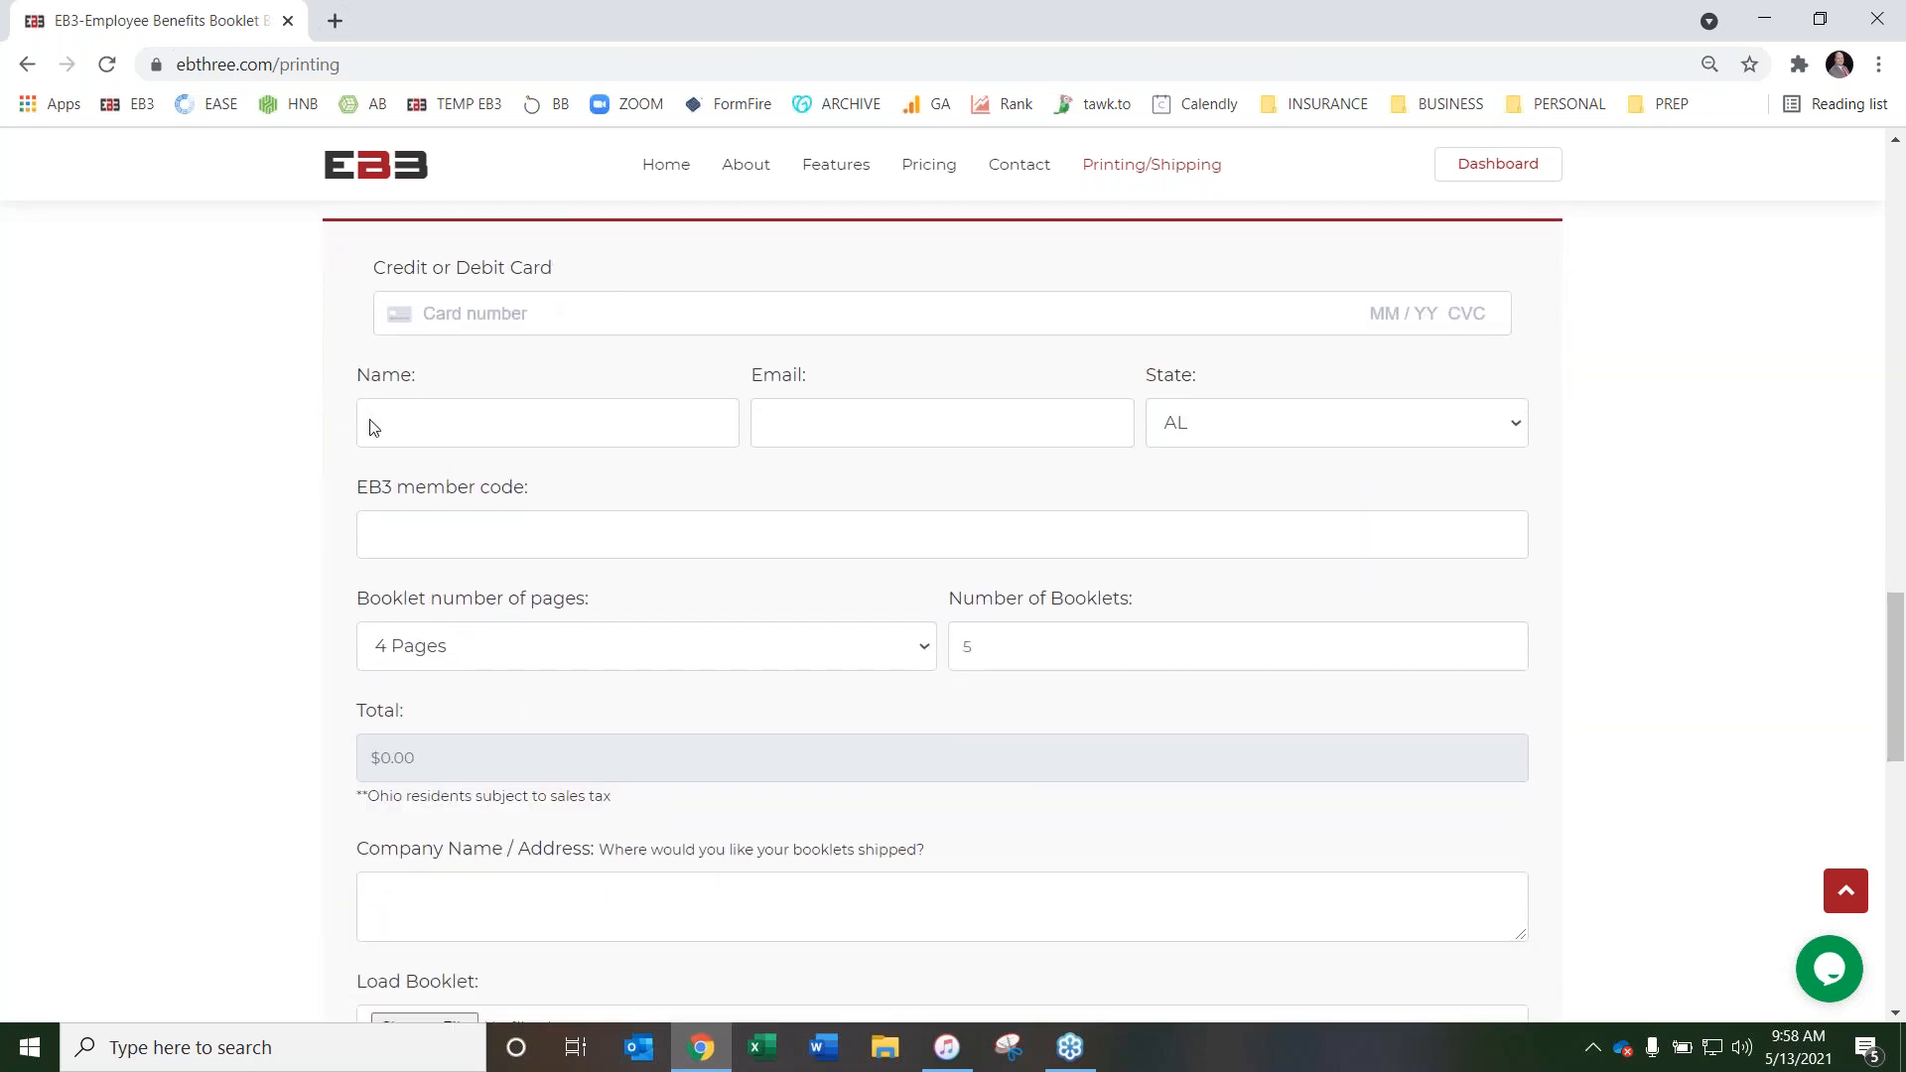
scroll(375, 425, down, 1)
click(850, 531)
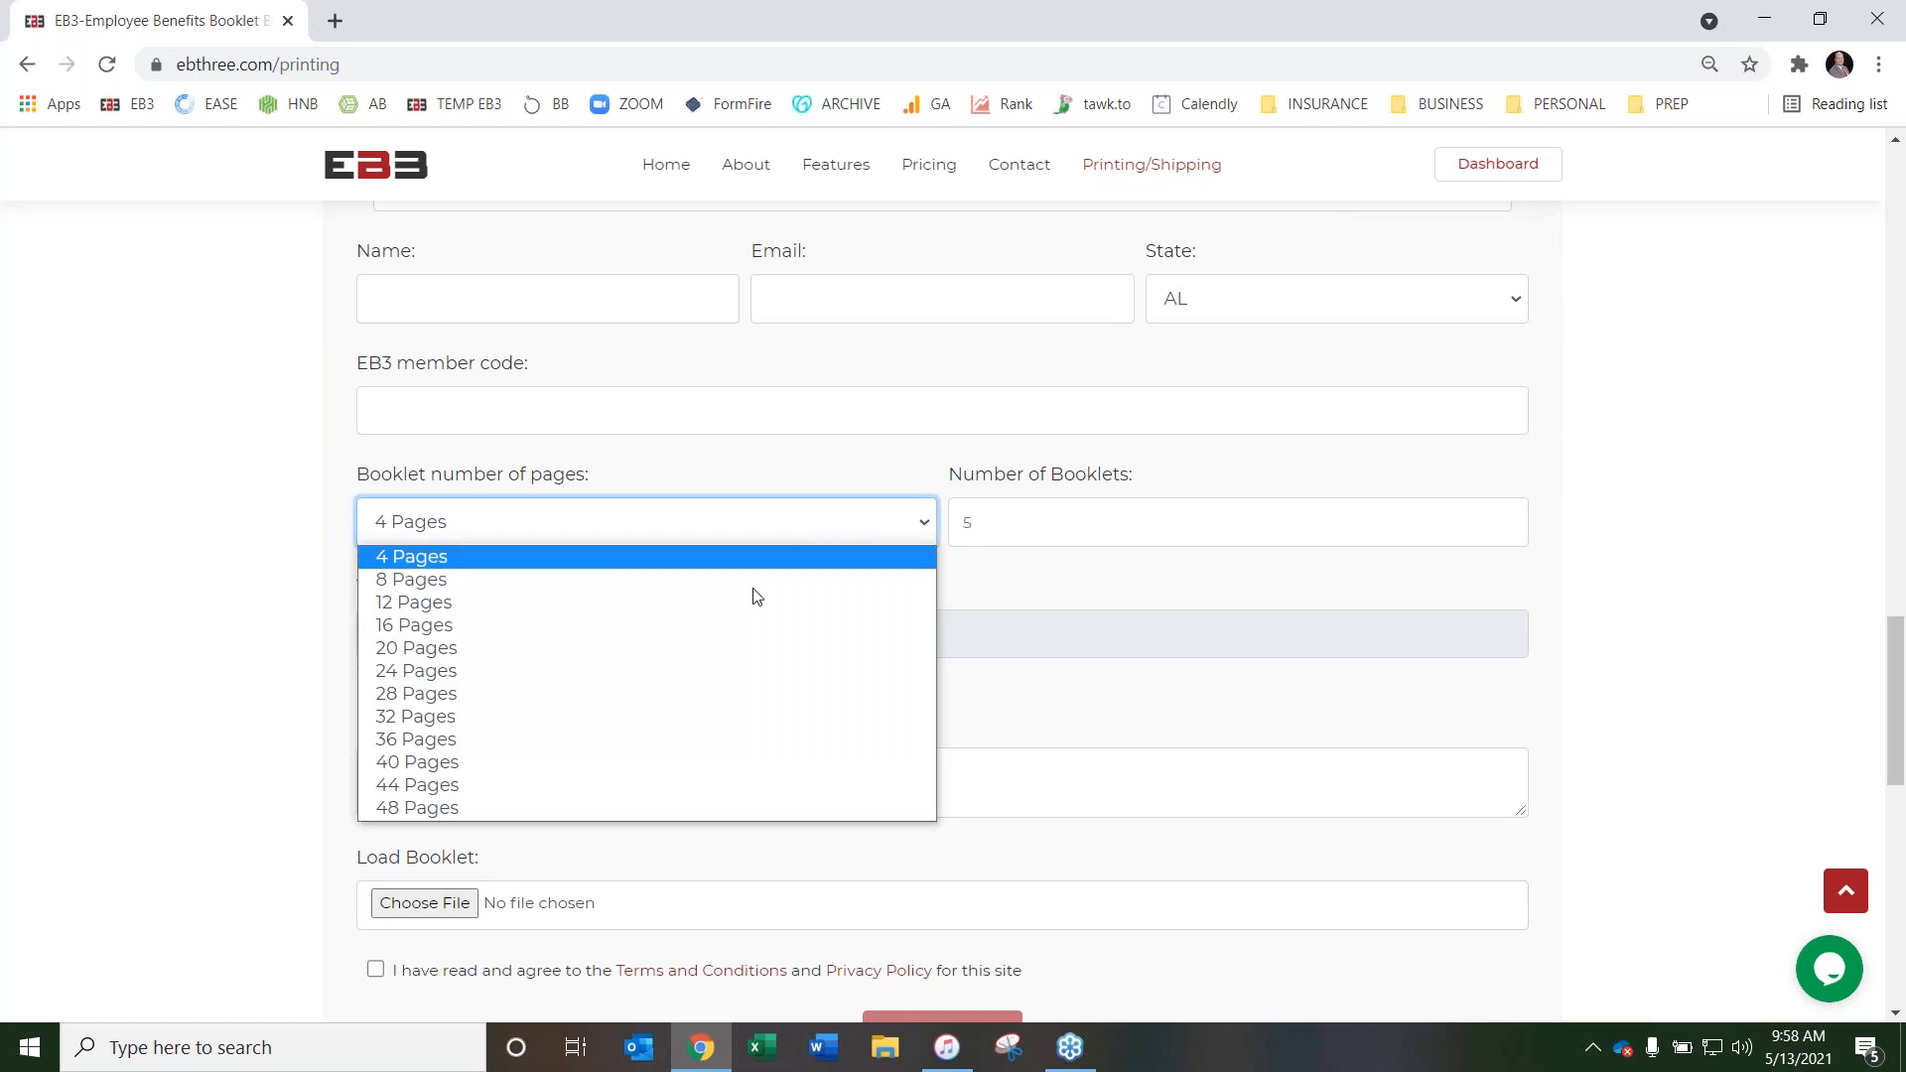
click(651, 715)
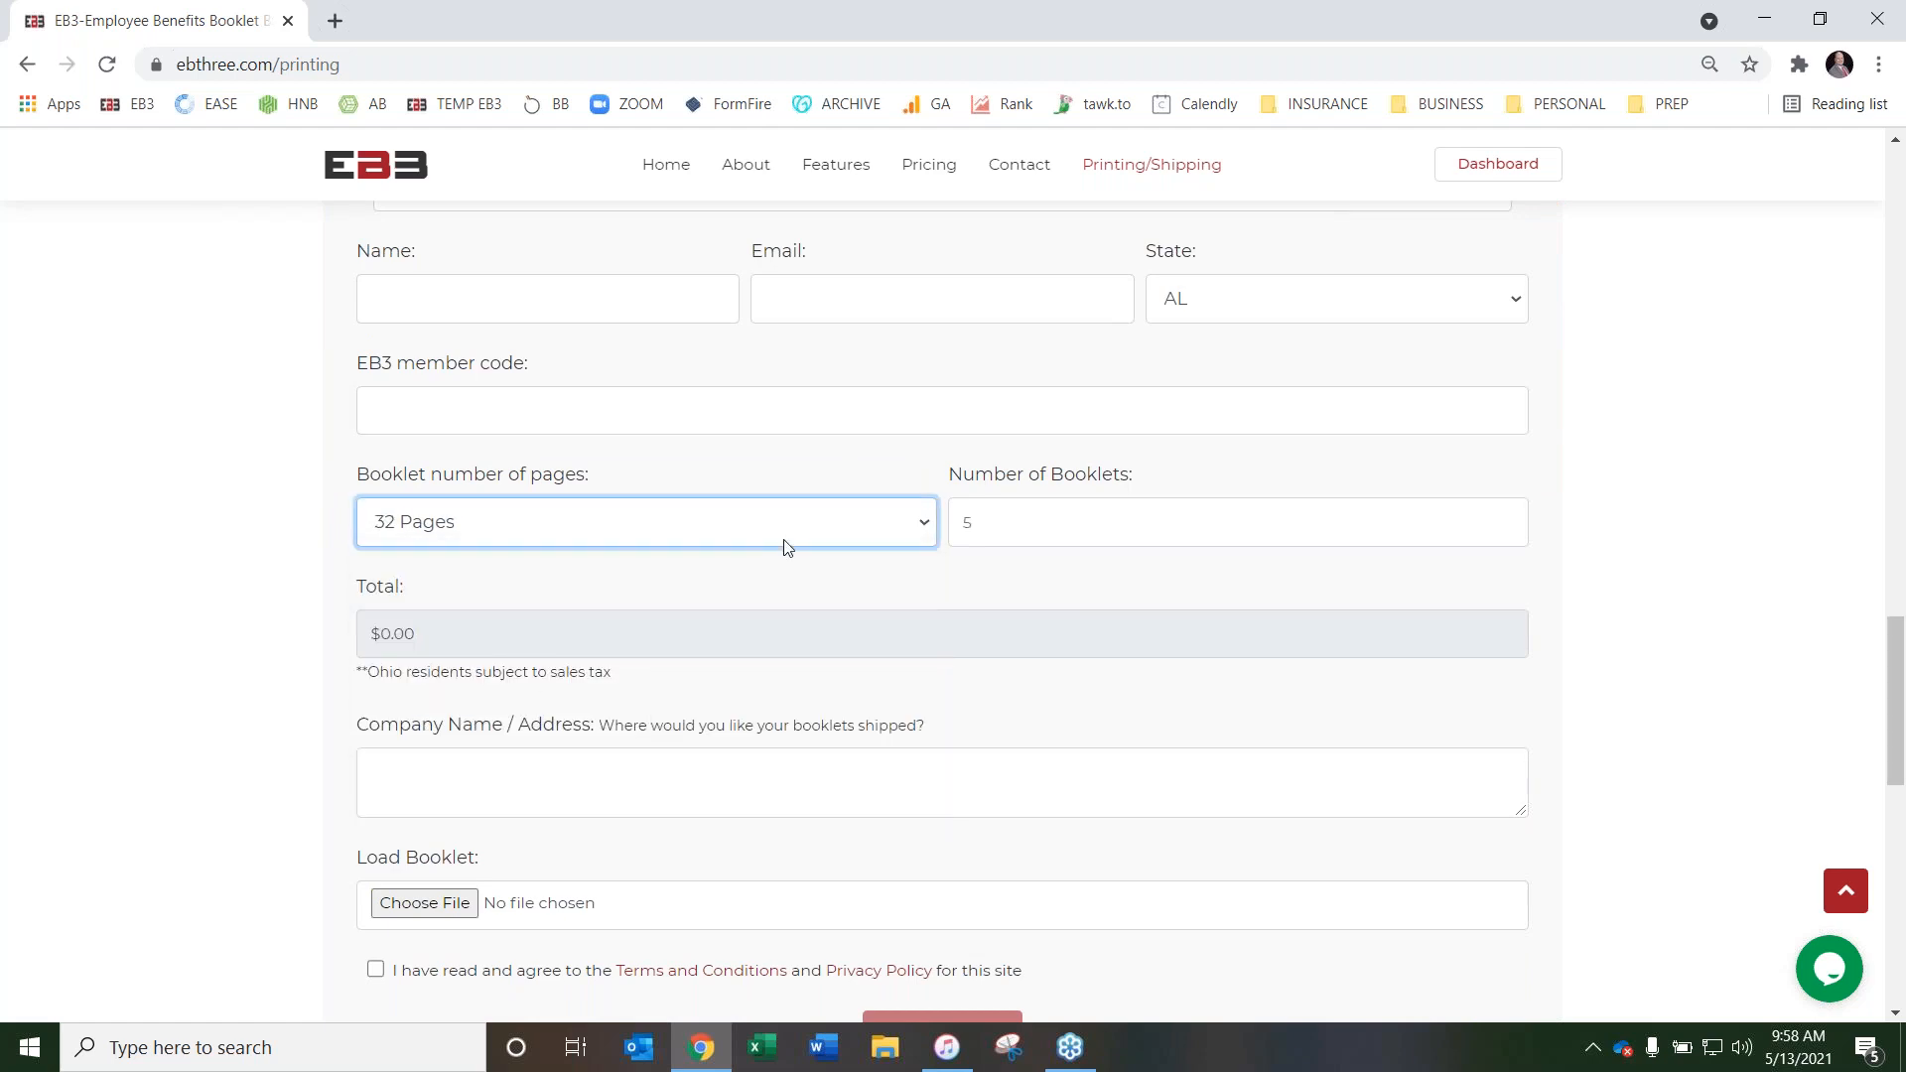
click(1113, 527)
text(100)
click(252, 535)
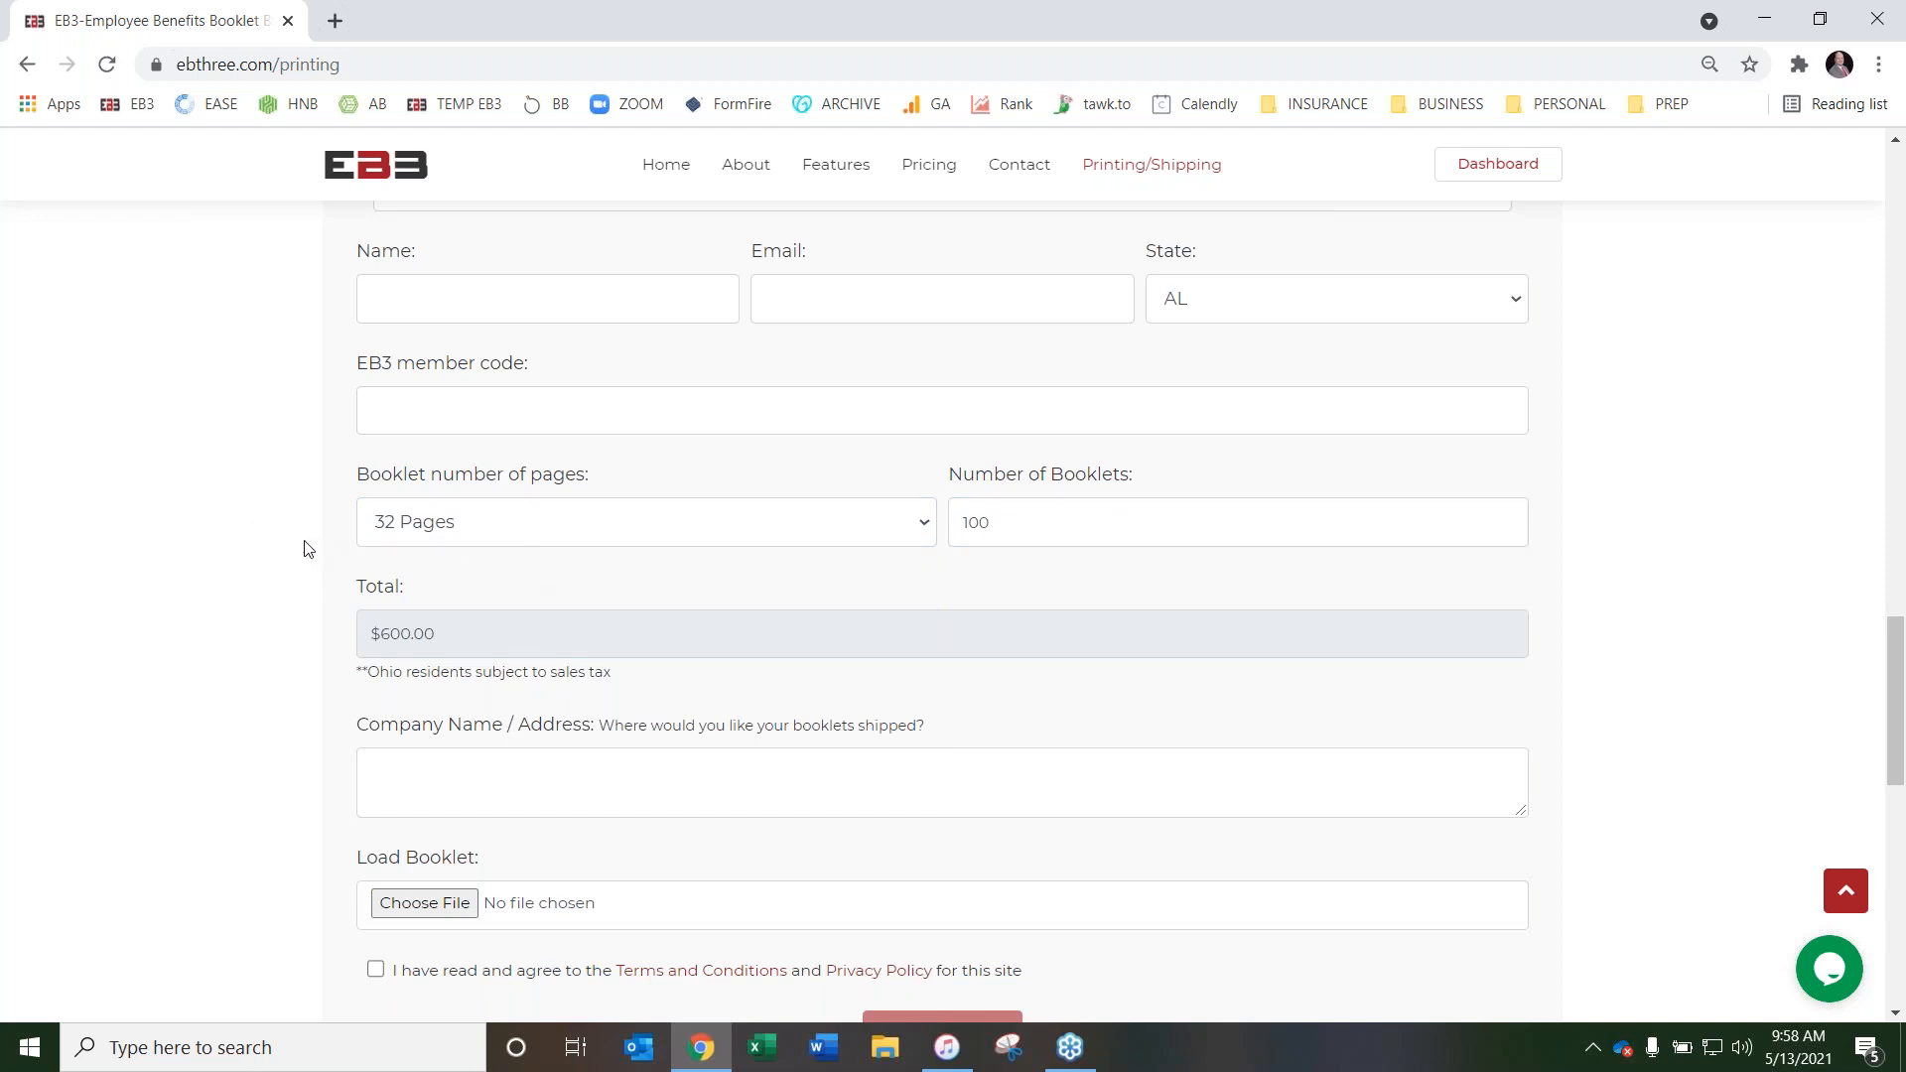
Examine the rest of the booklet order form, including the EB3 member code, shipping address and booklet upload fields
scroll(307, 549, up, 3)
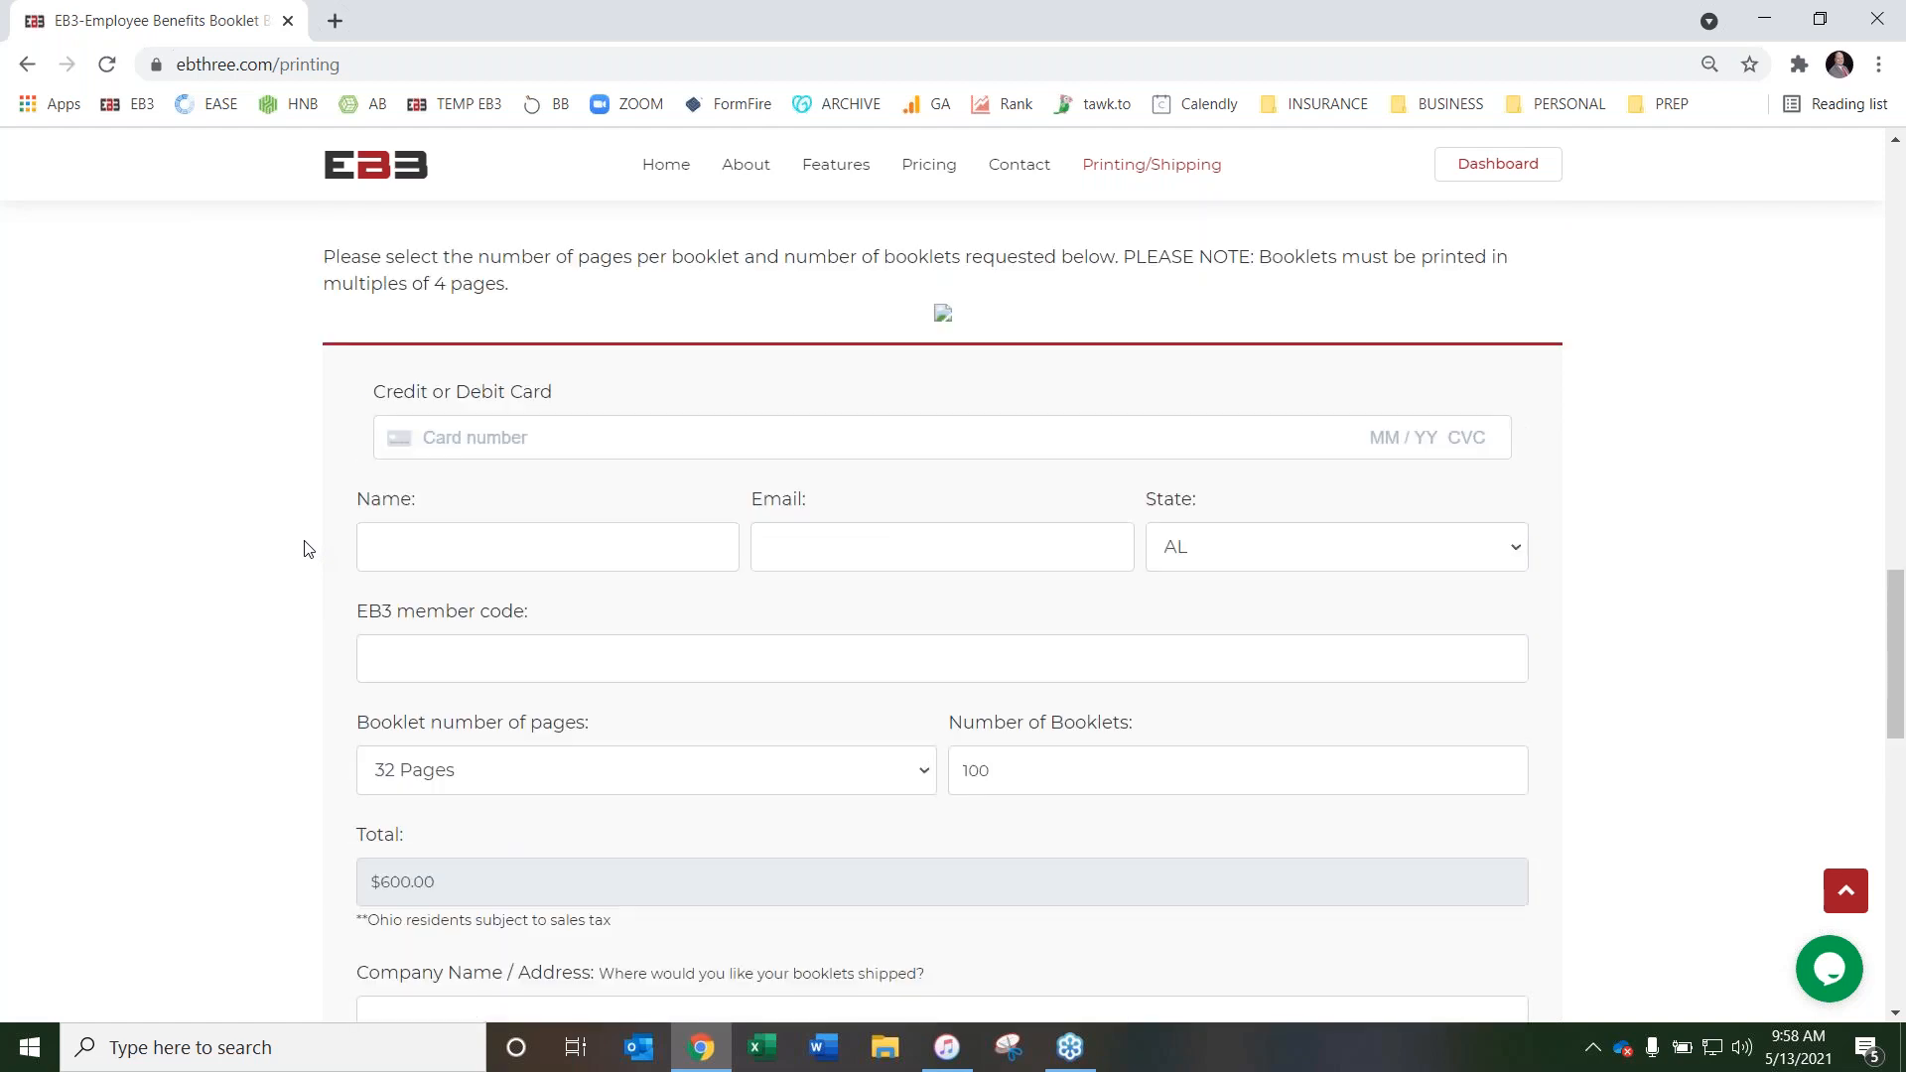
scroll(308, 549, down, 3)
scroll(308, 549, up, 5)
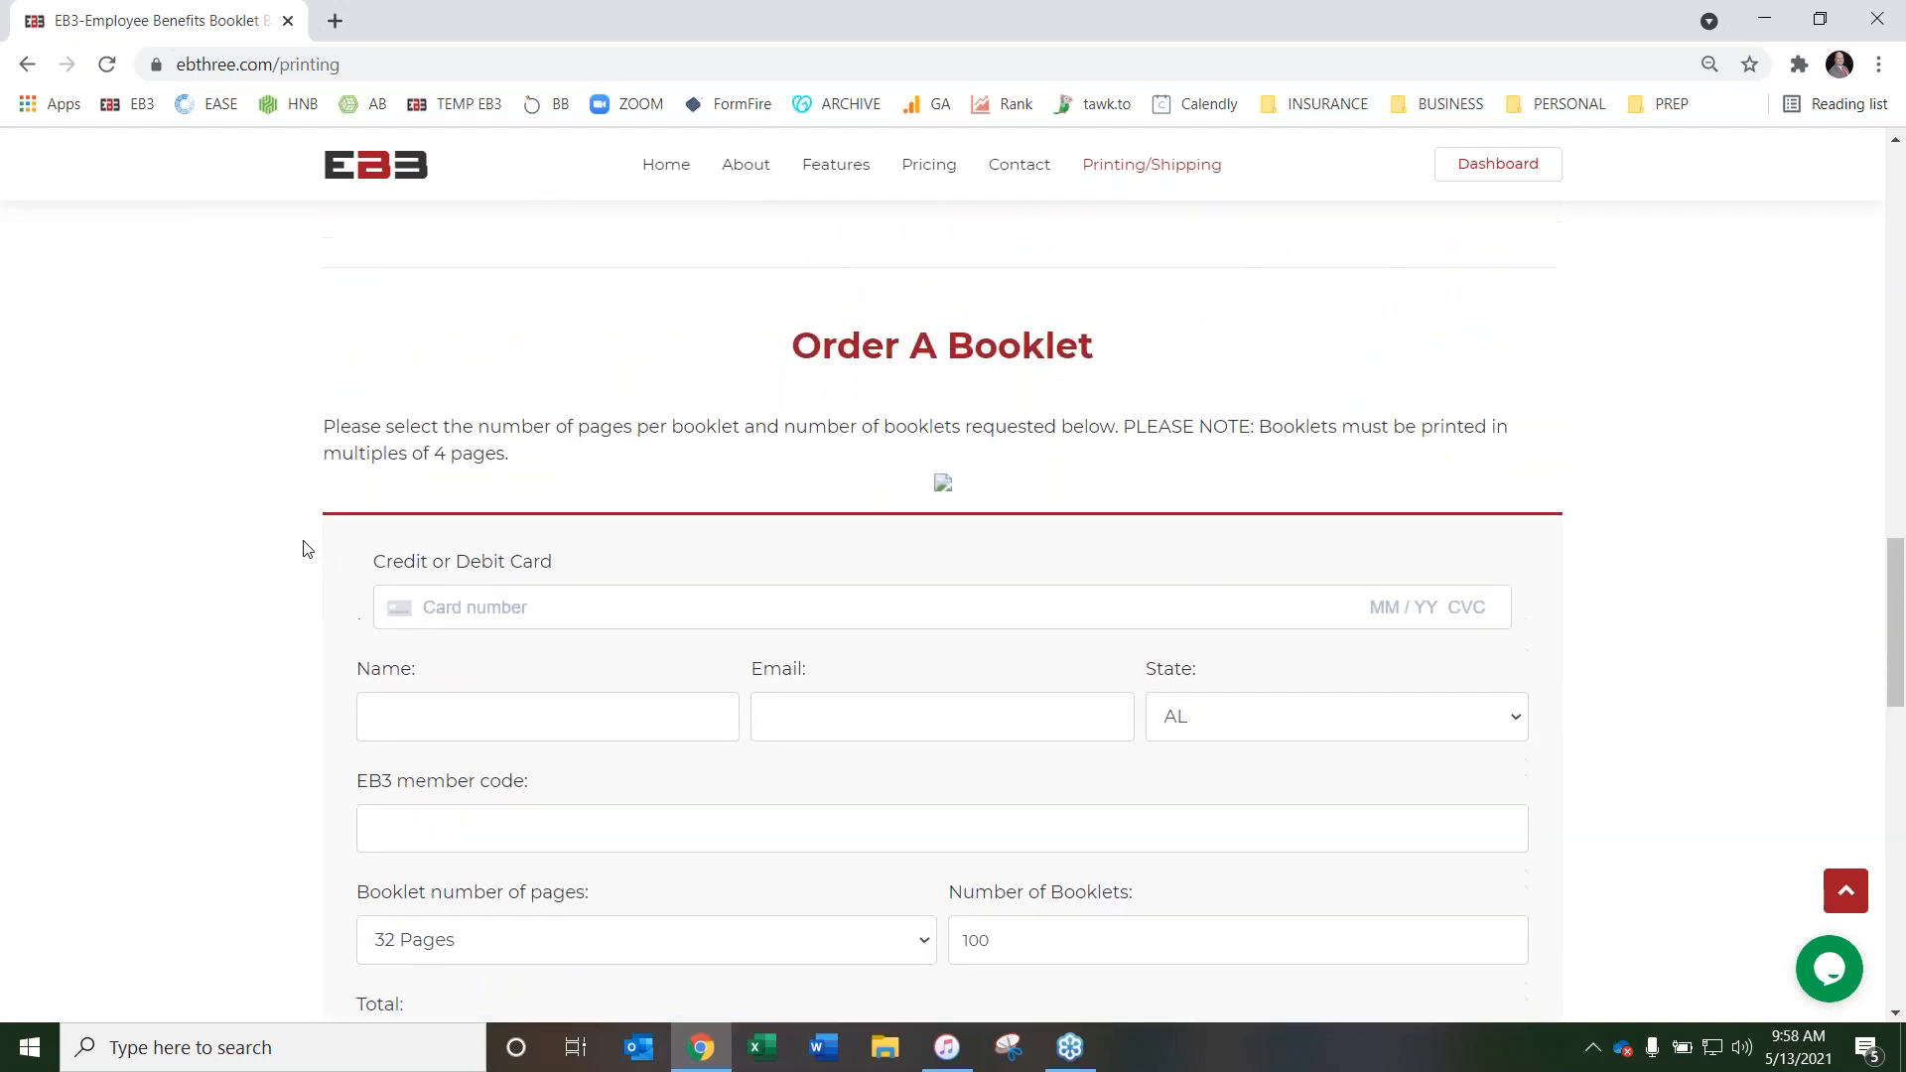
scroll(302, 549, up, 1)
scroll(296, 556, down, 5)
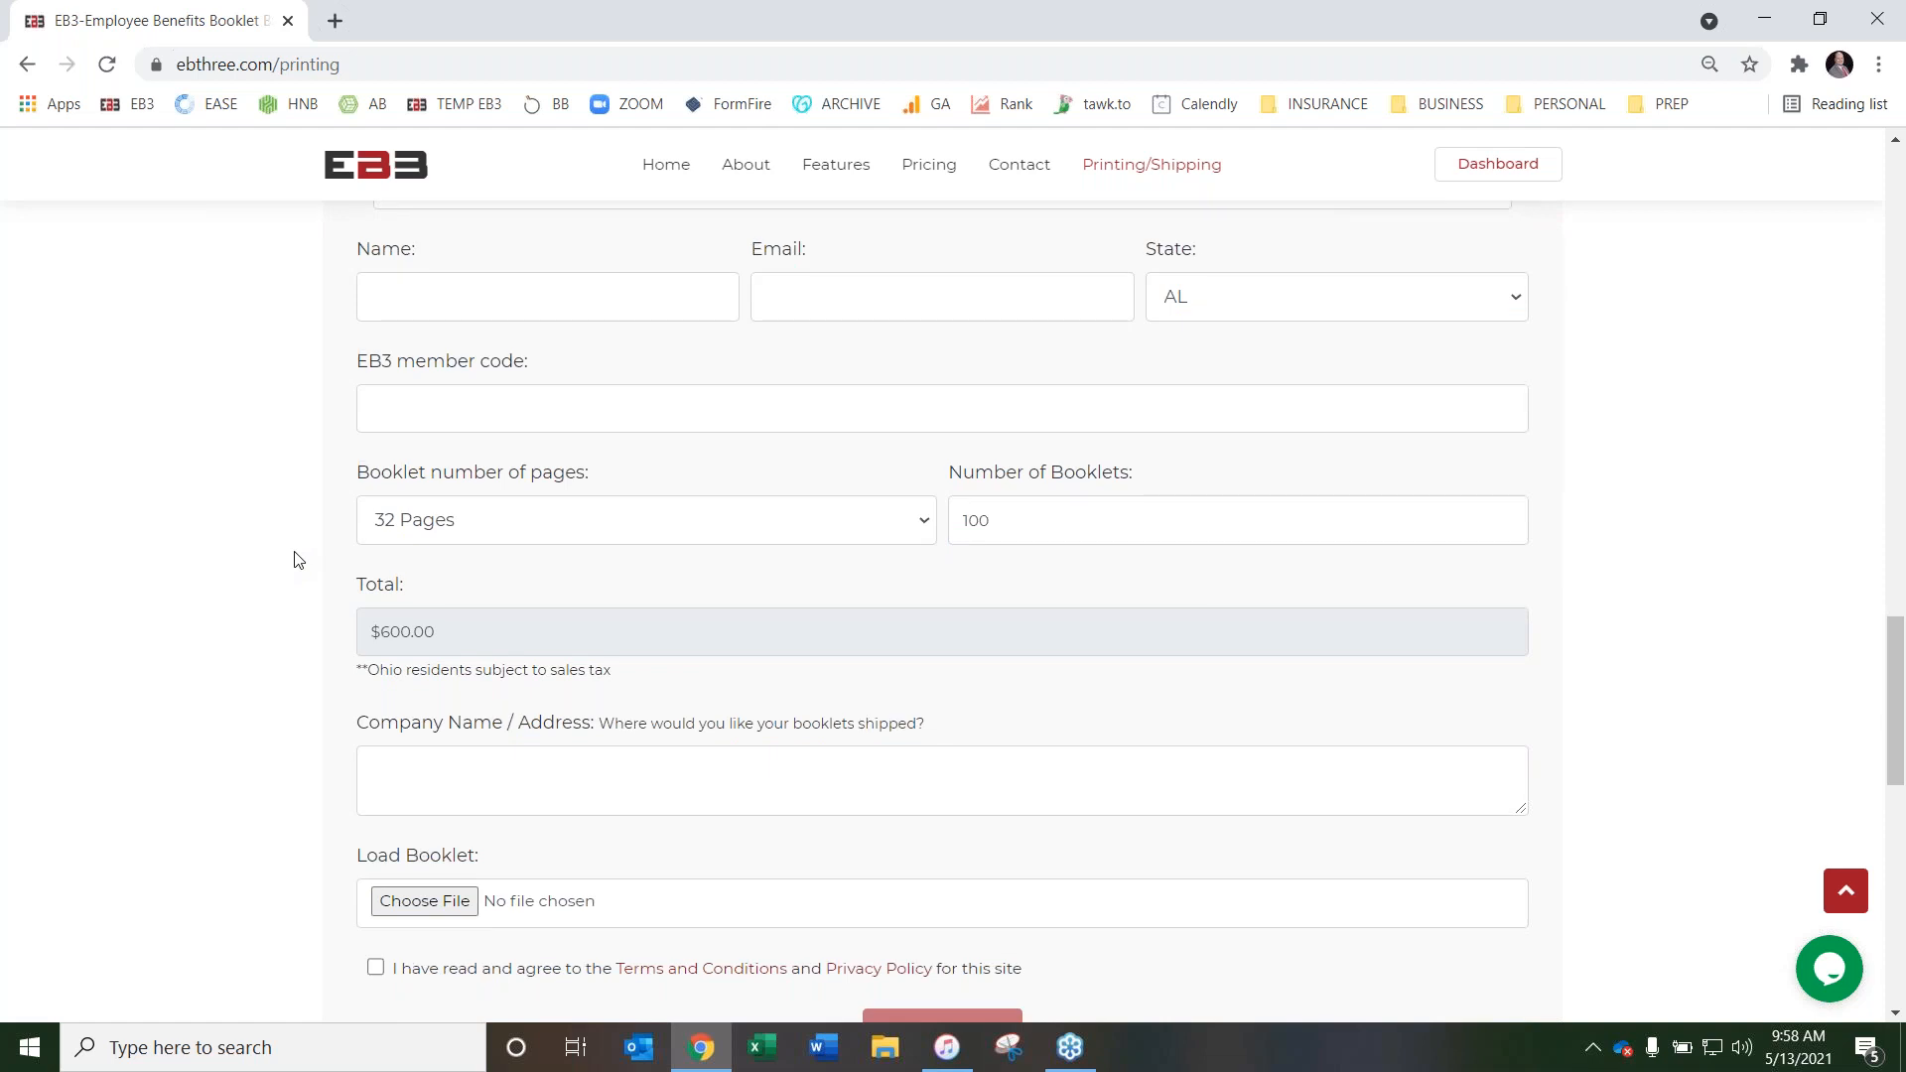
scroll(294, 558, down, 1)
scroll(285, 611, up, 1)
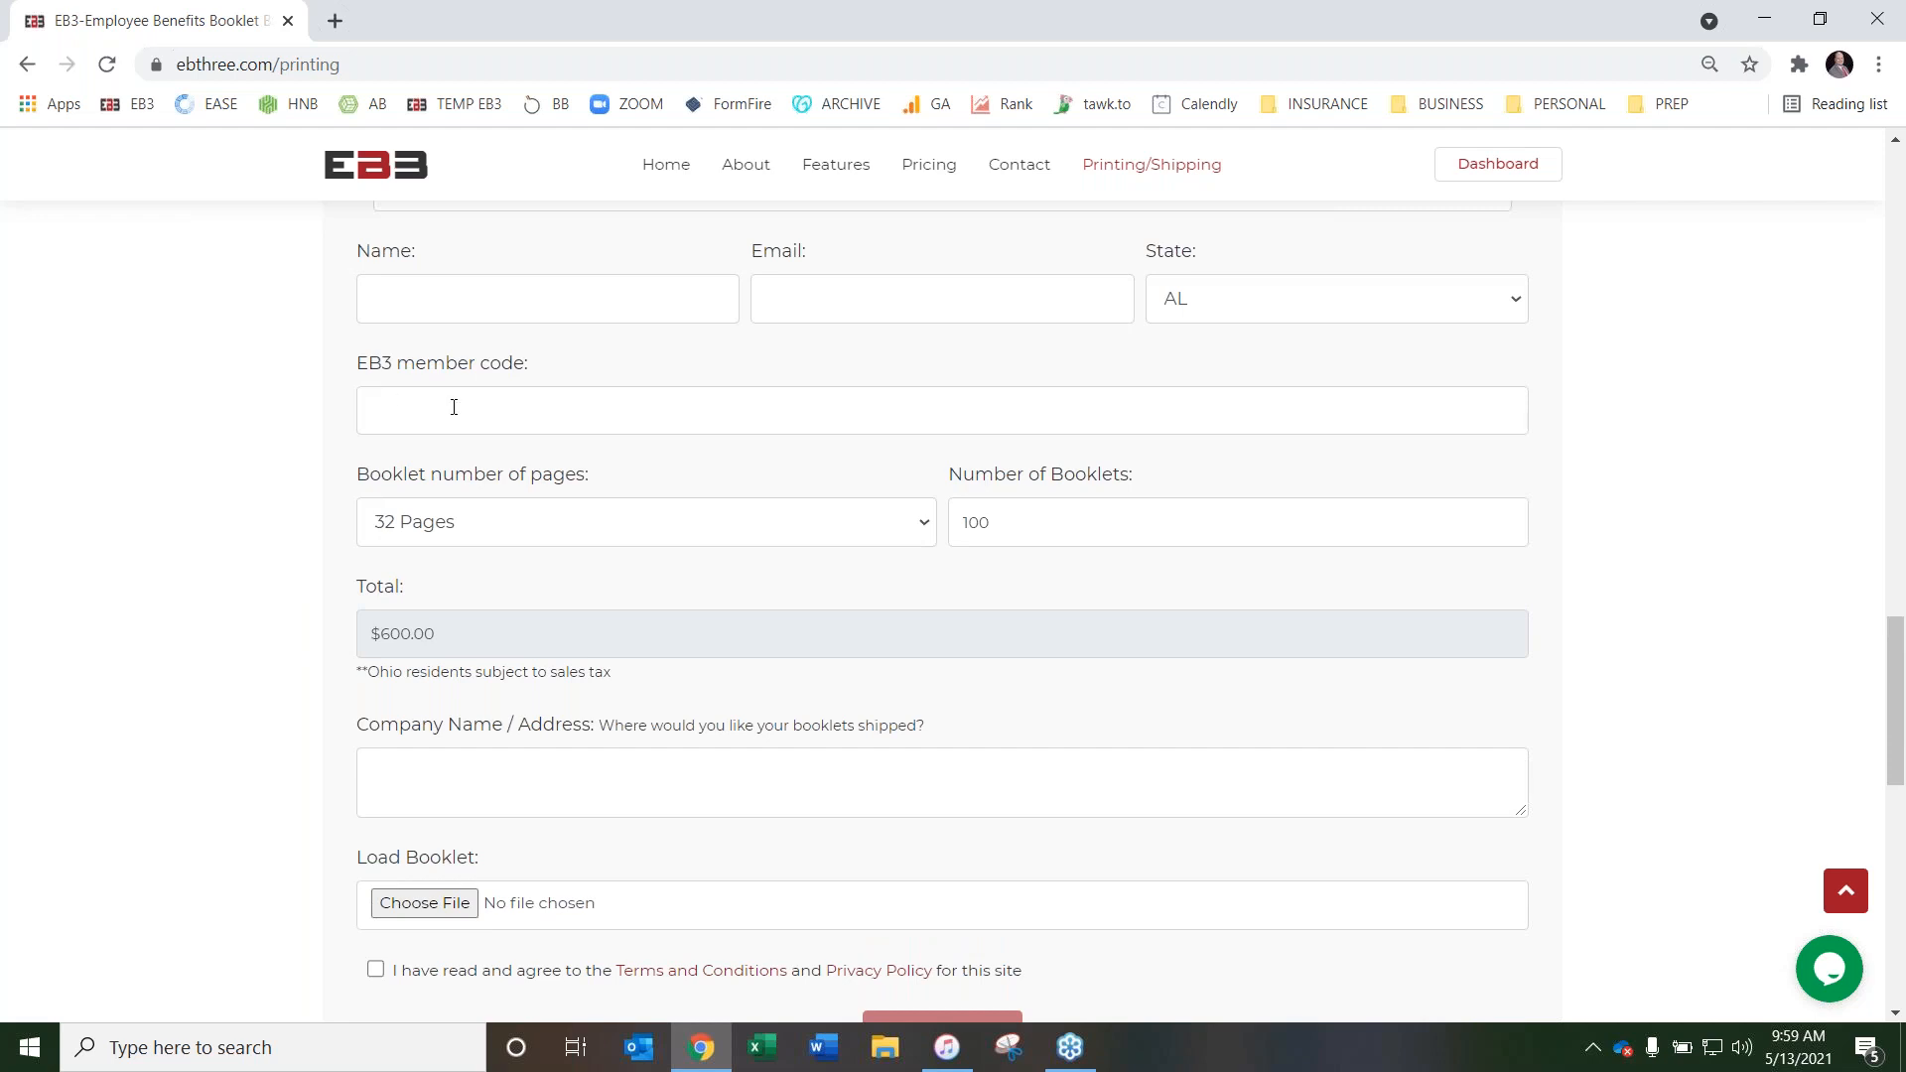
scroll(424, 689, down, 1)
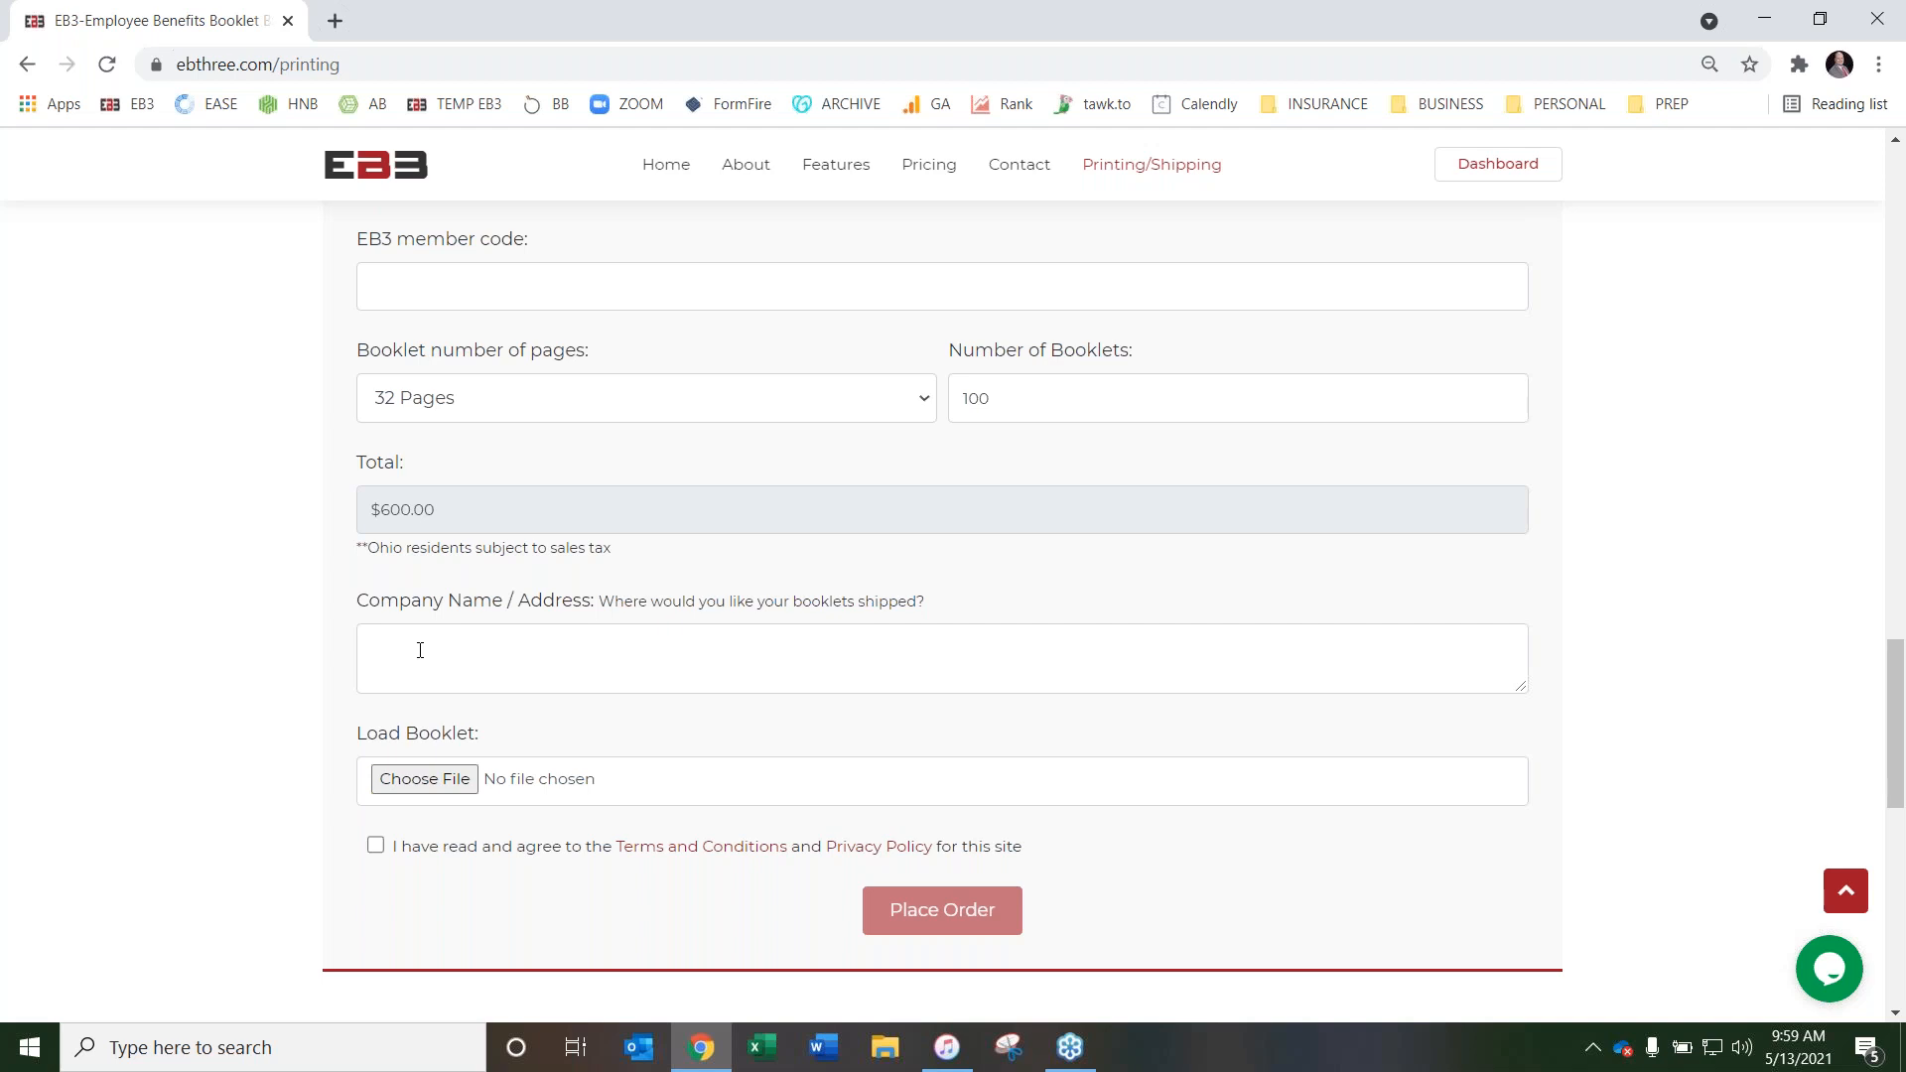
click(517, 652)
click(958, 600)
Review the free sample booklet request form under Want To Preview Our Work and the Why Choose Us points
scroll(264, 659, up, 3)
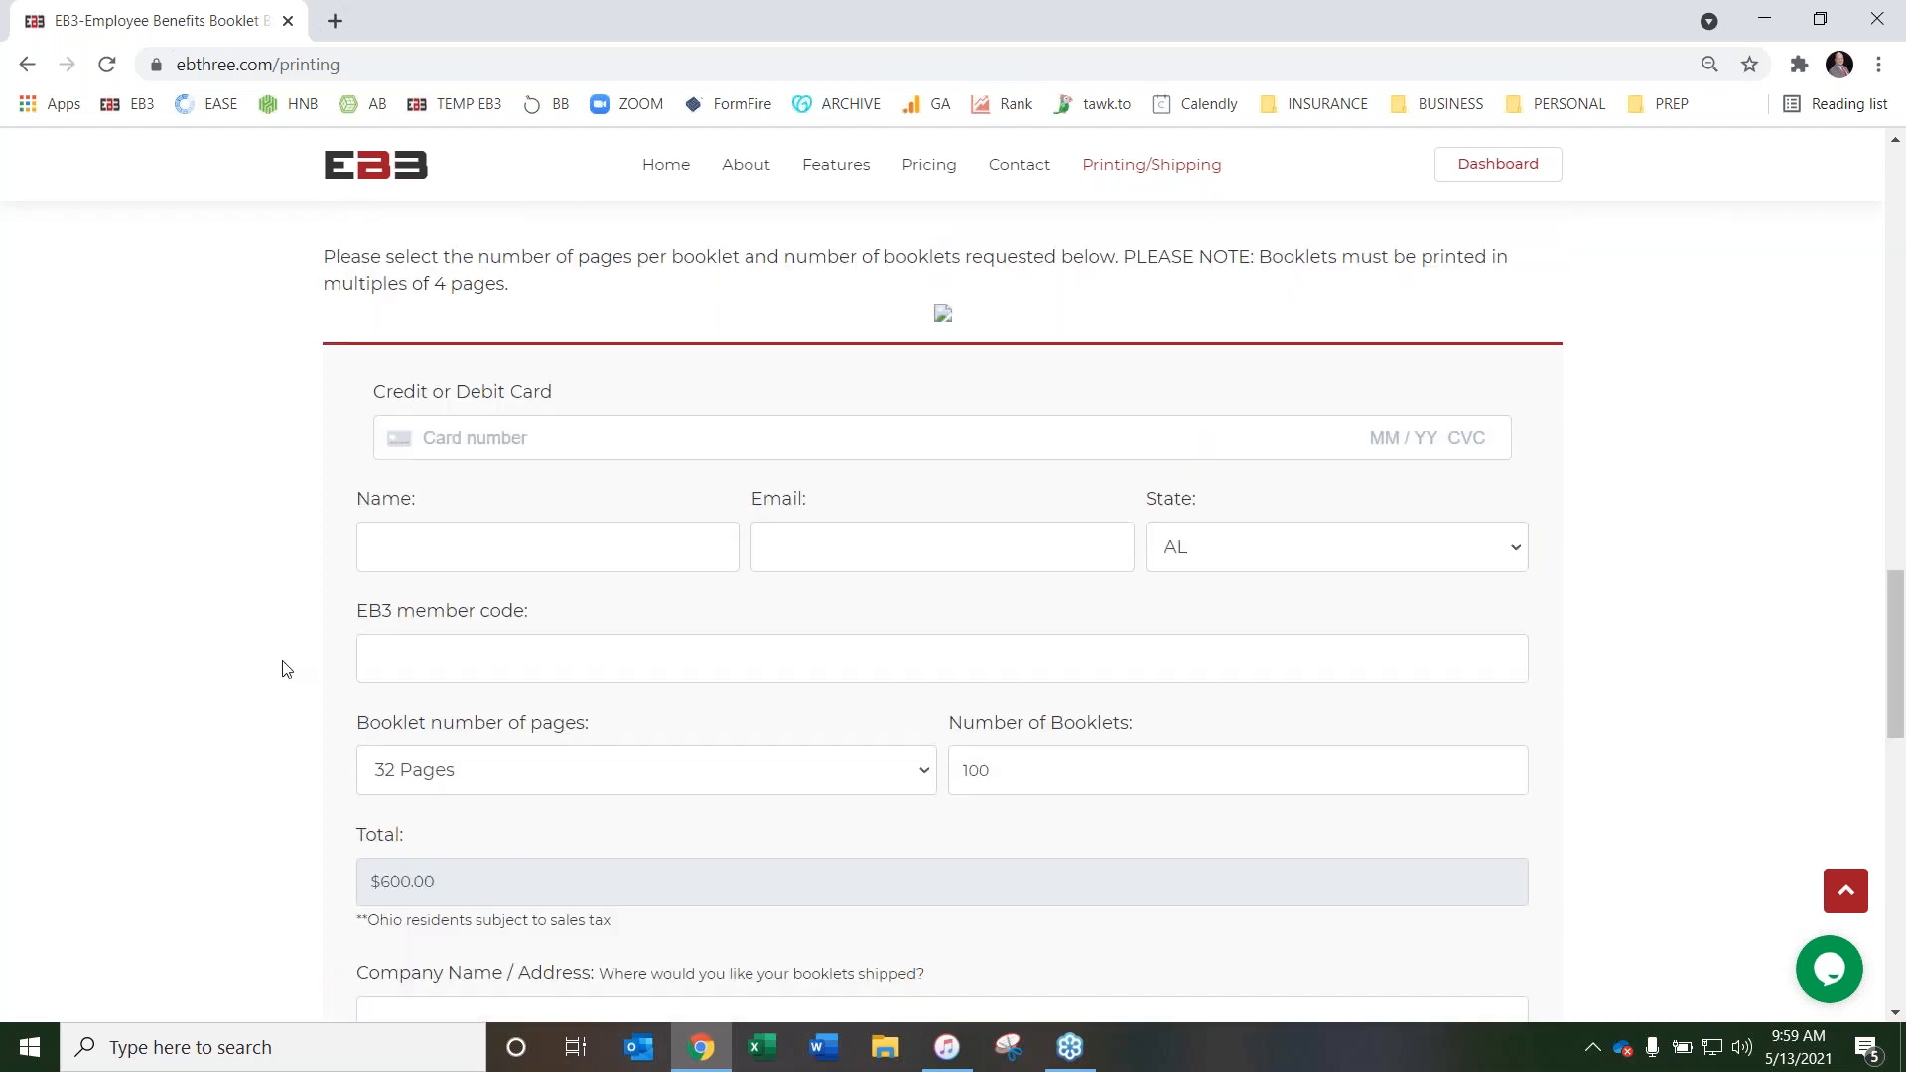
scroll(287, 669, up, 3)
scroll(295, 670, up, 8)
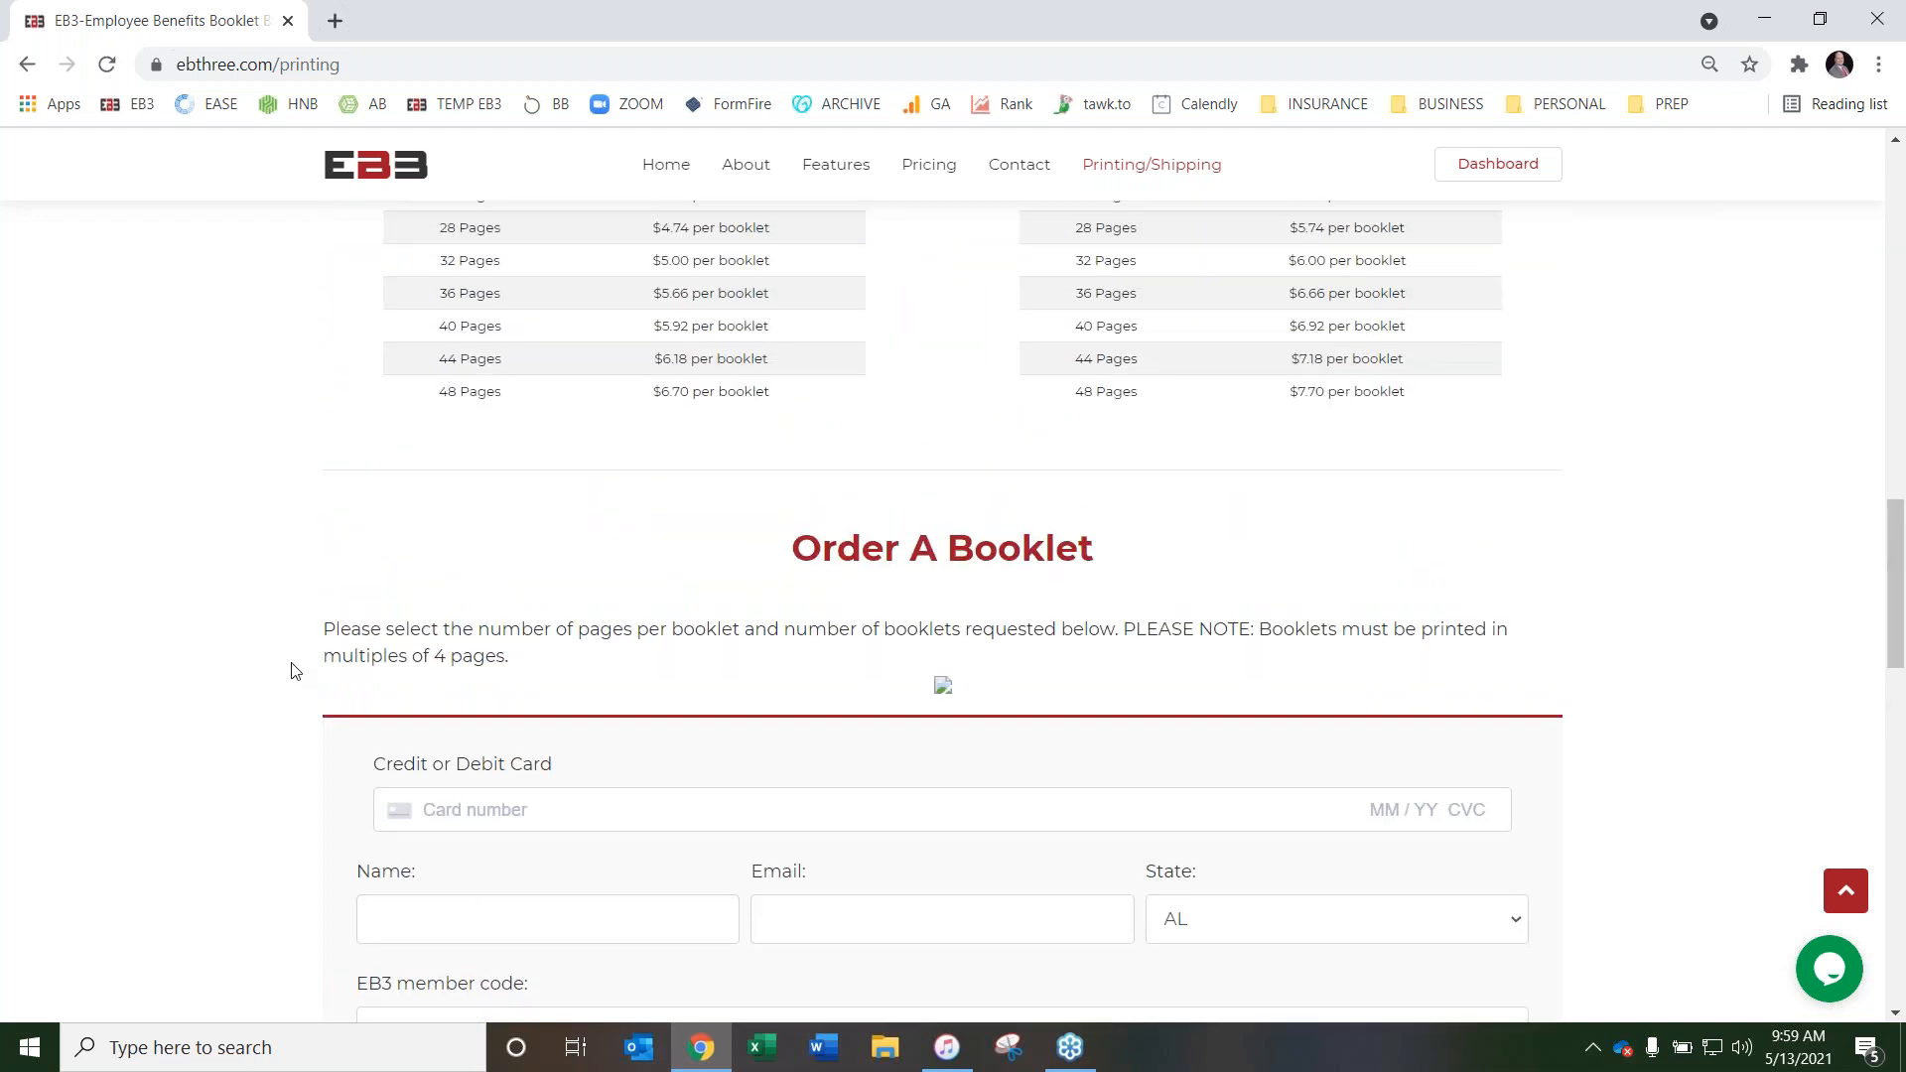
scroll(295, 675, up, 5)
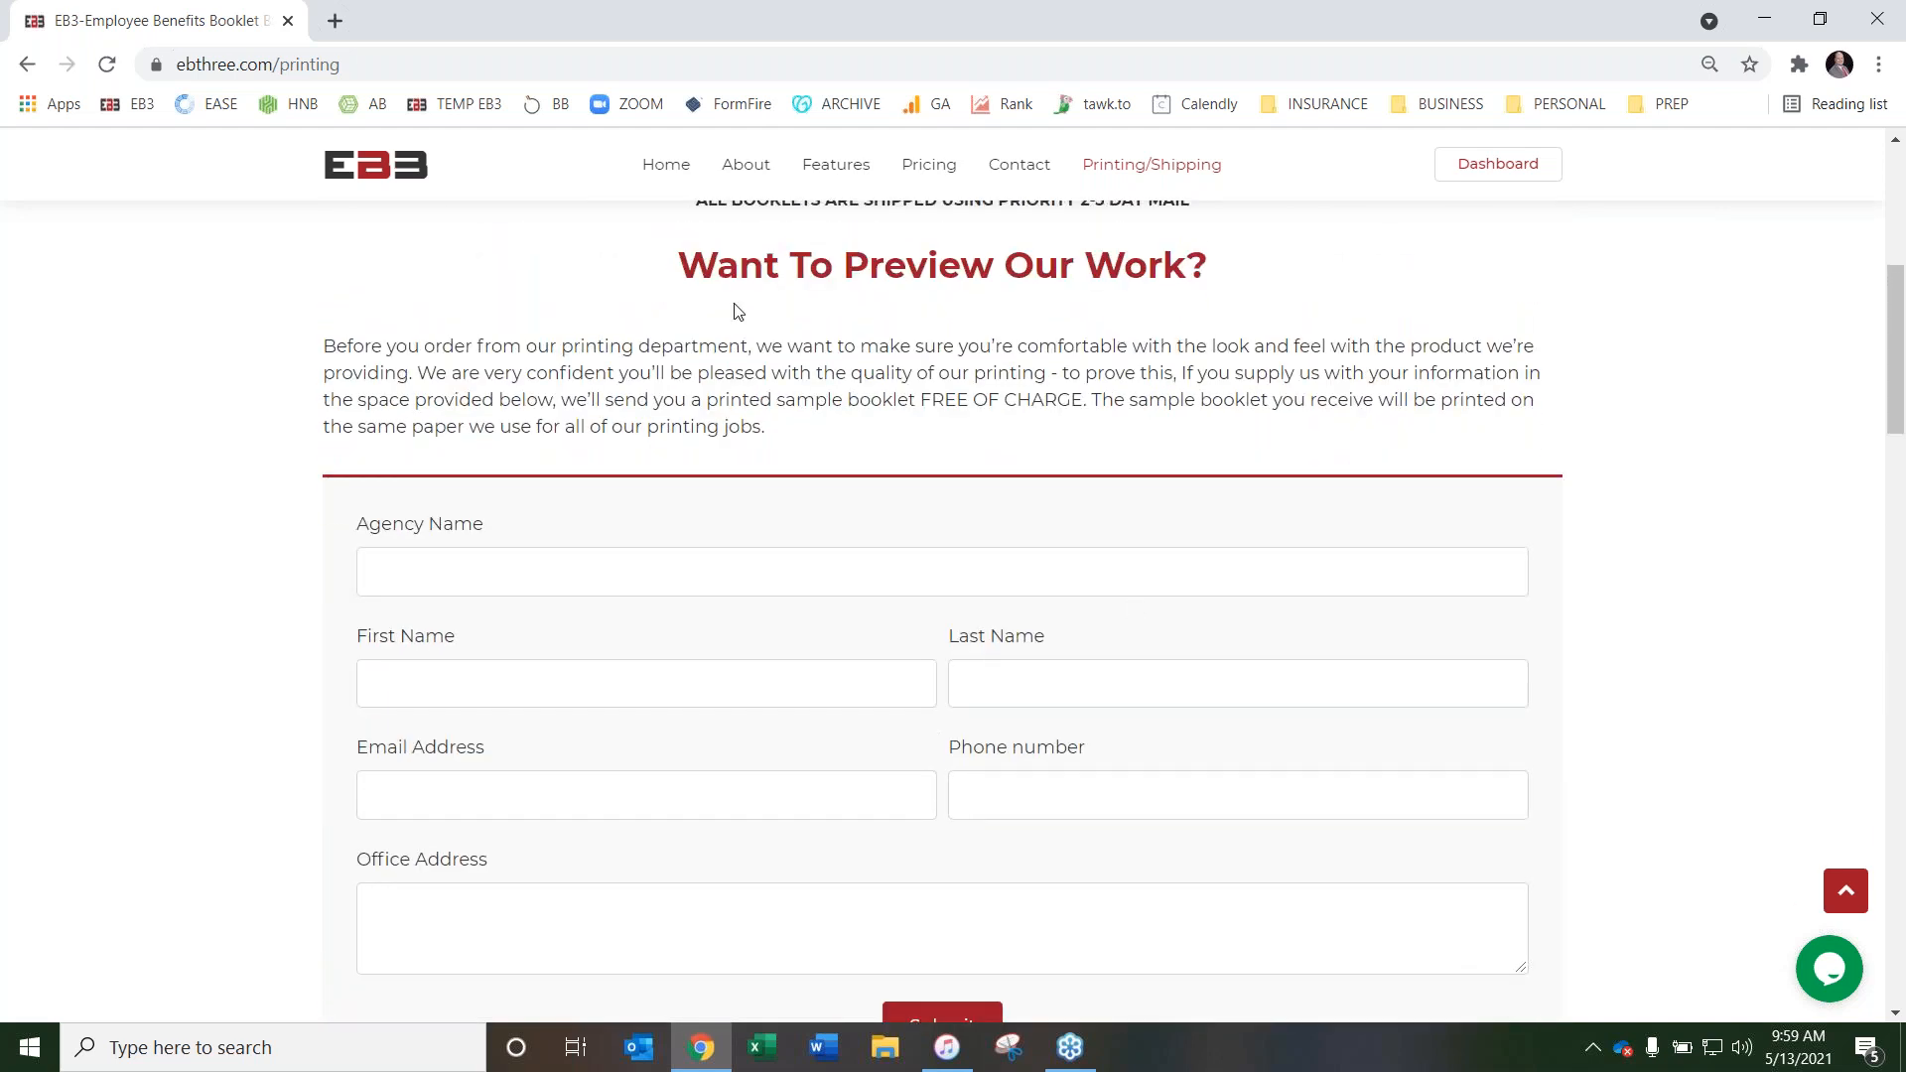
scroll(827, 566, down, 1)
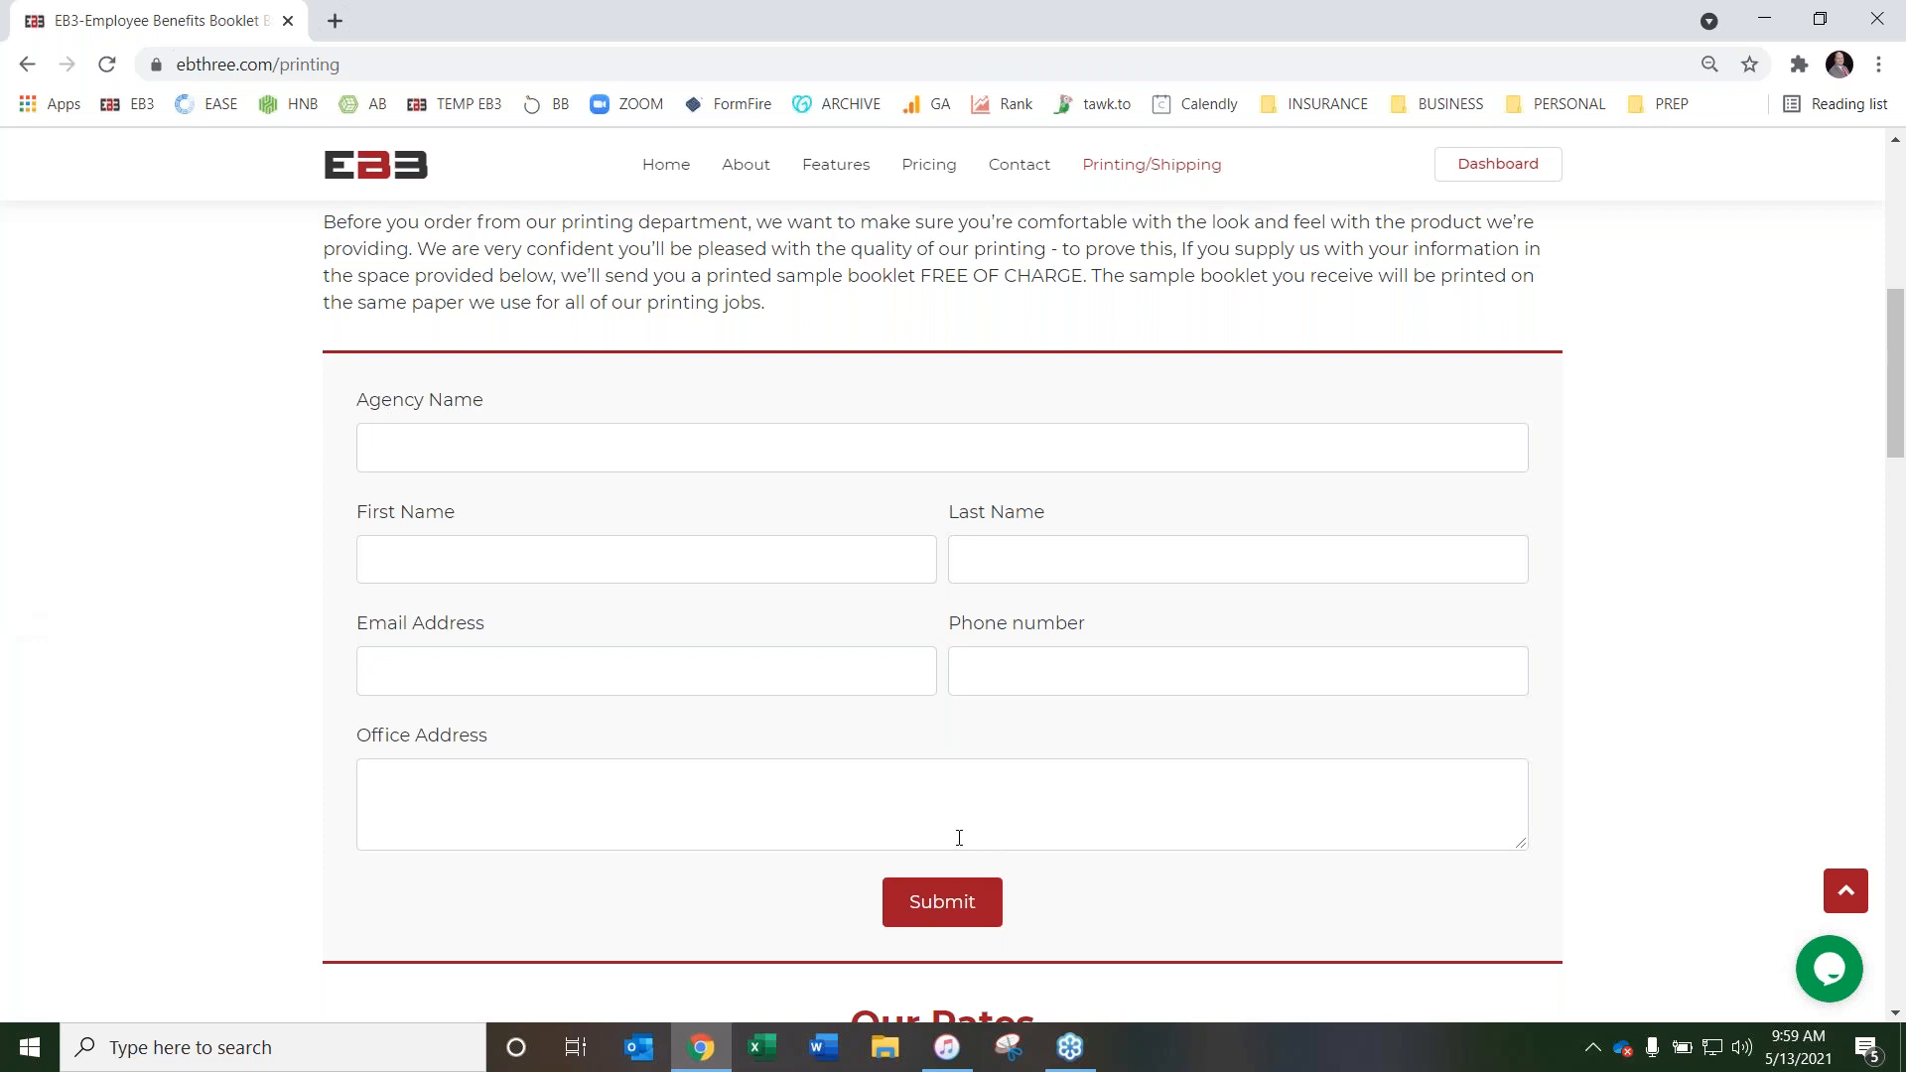
scroll(199, 893, up, 4)
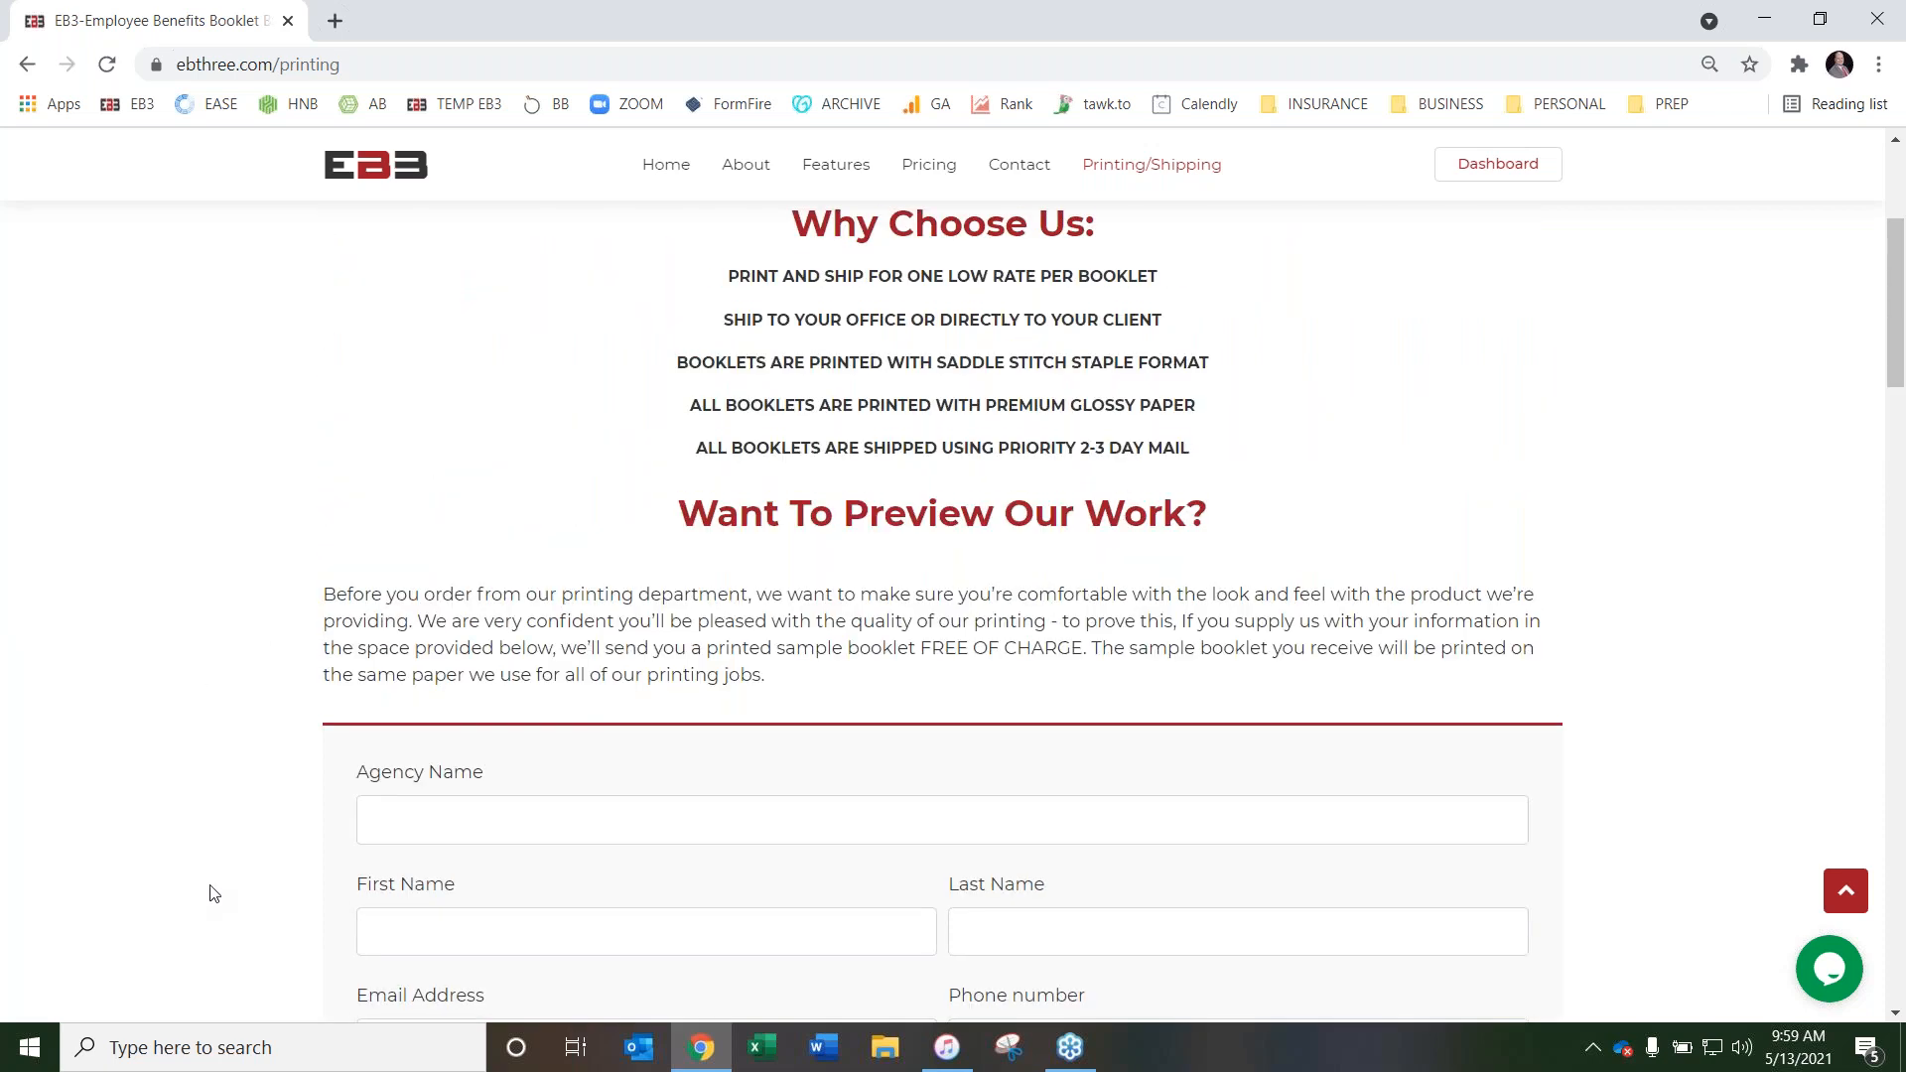
scroll(210, 894, down, 3)
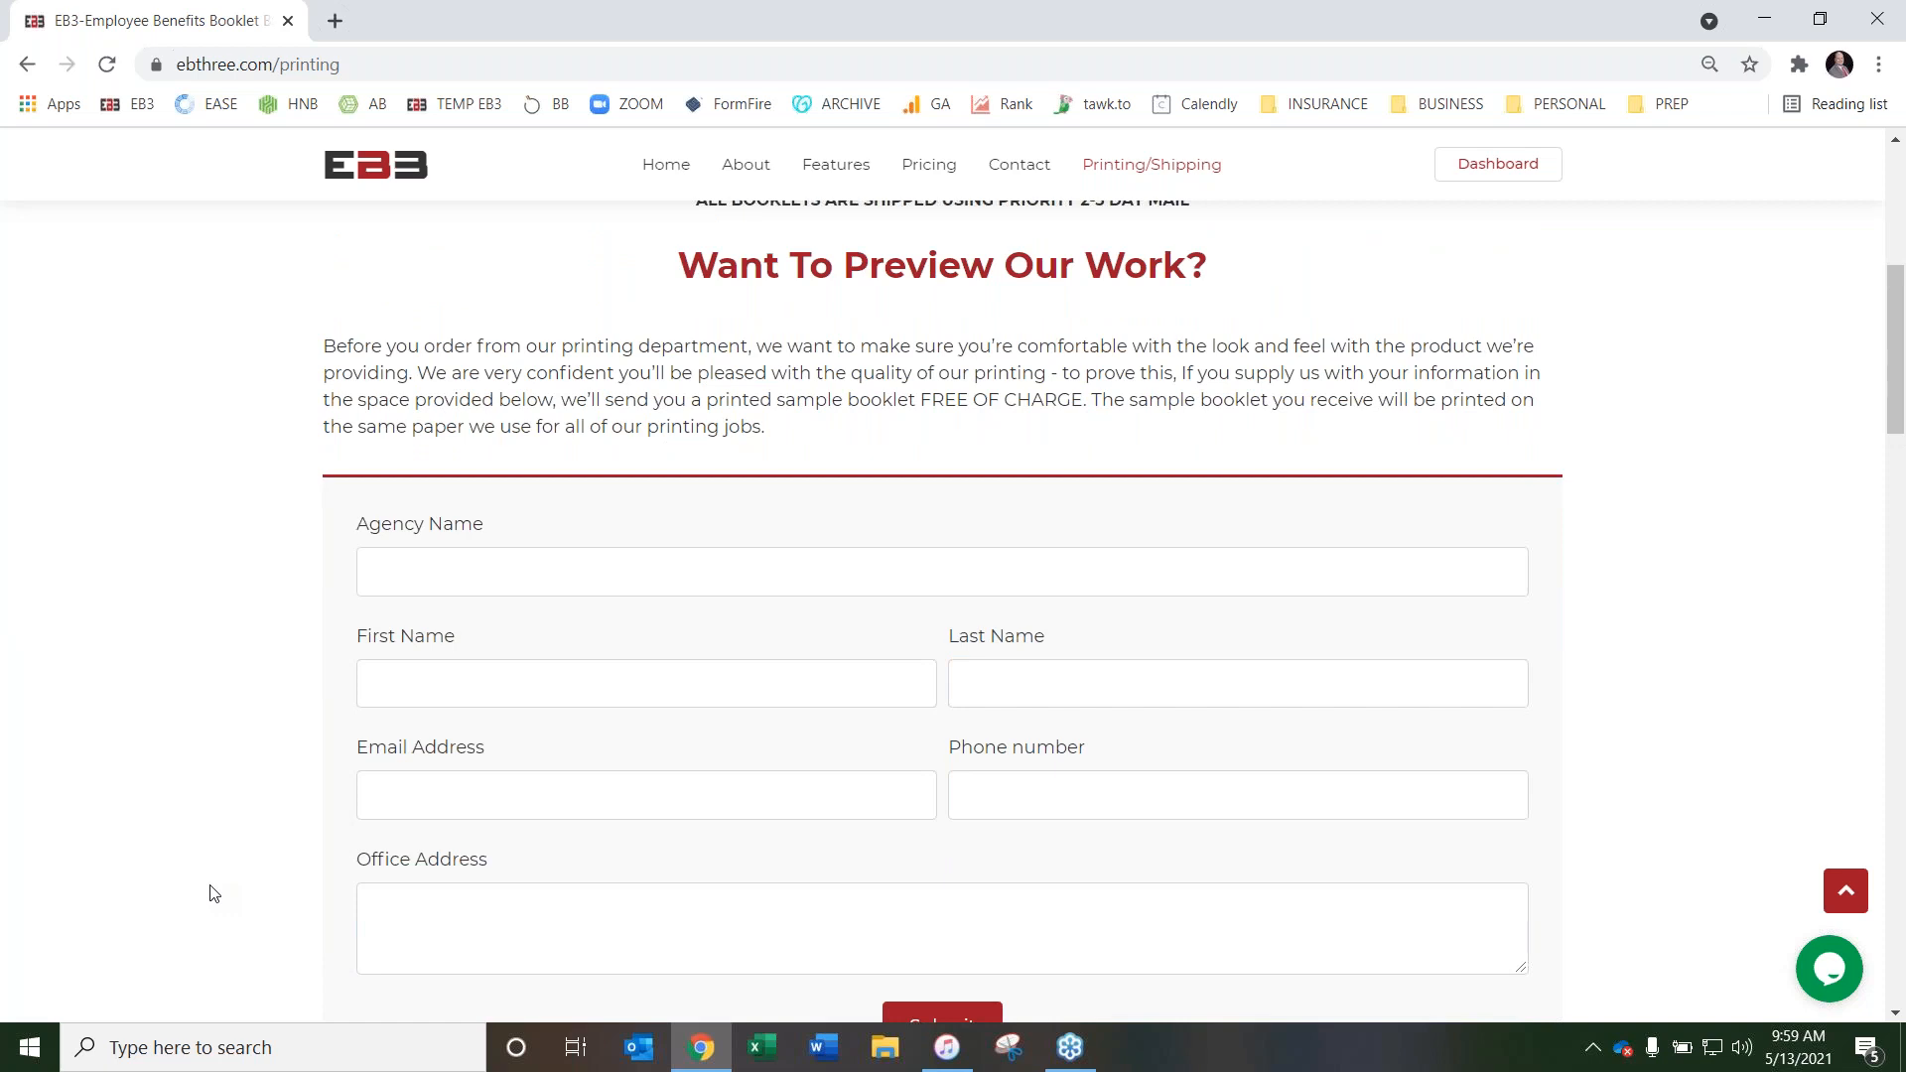
scroll(273, 809, down, 2)
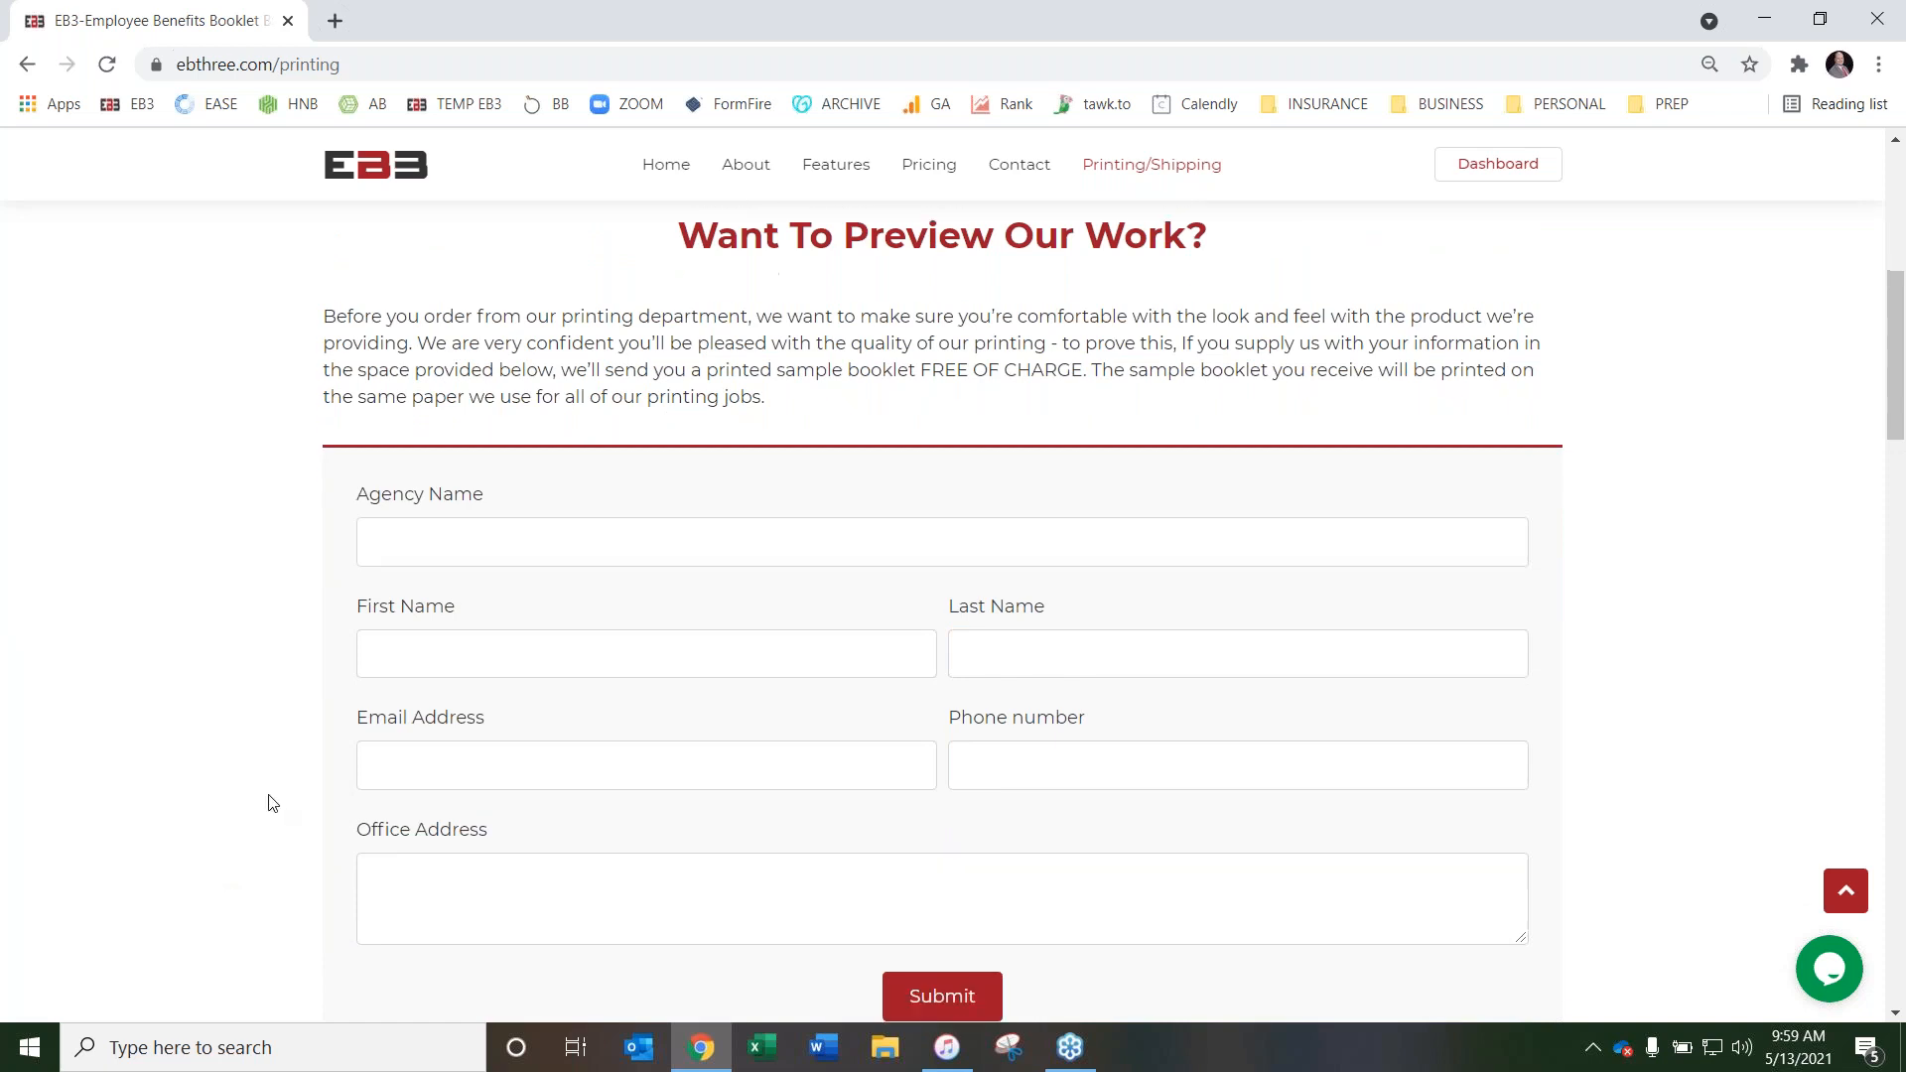
scroll(273, 802, up, 1)
scroll(273, 802, up, 1)
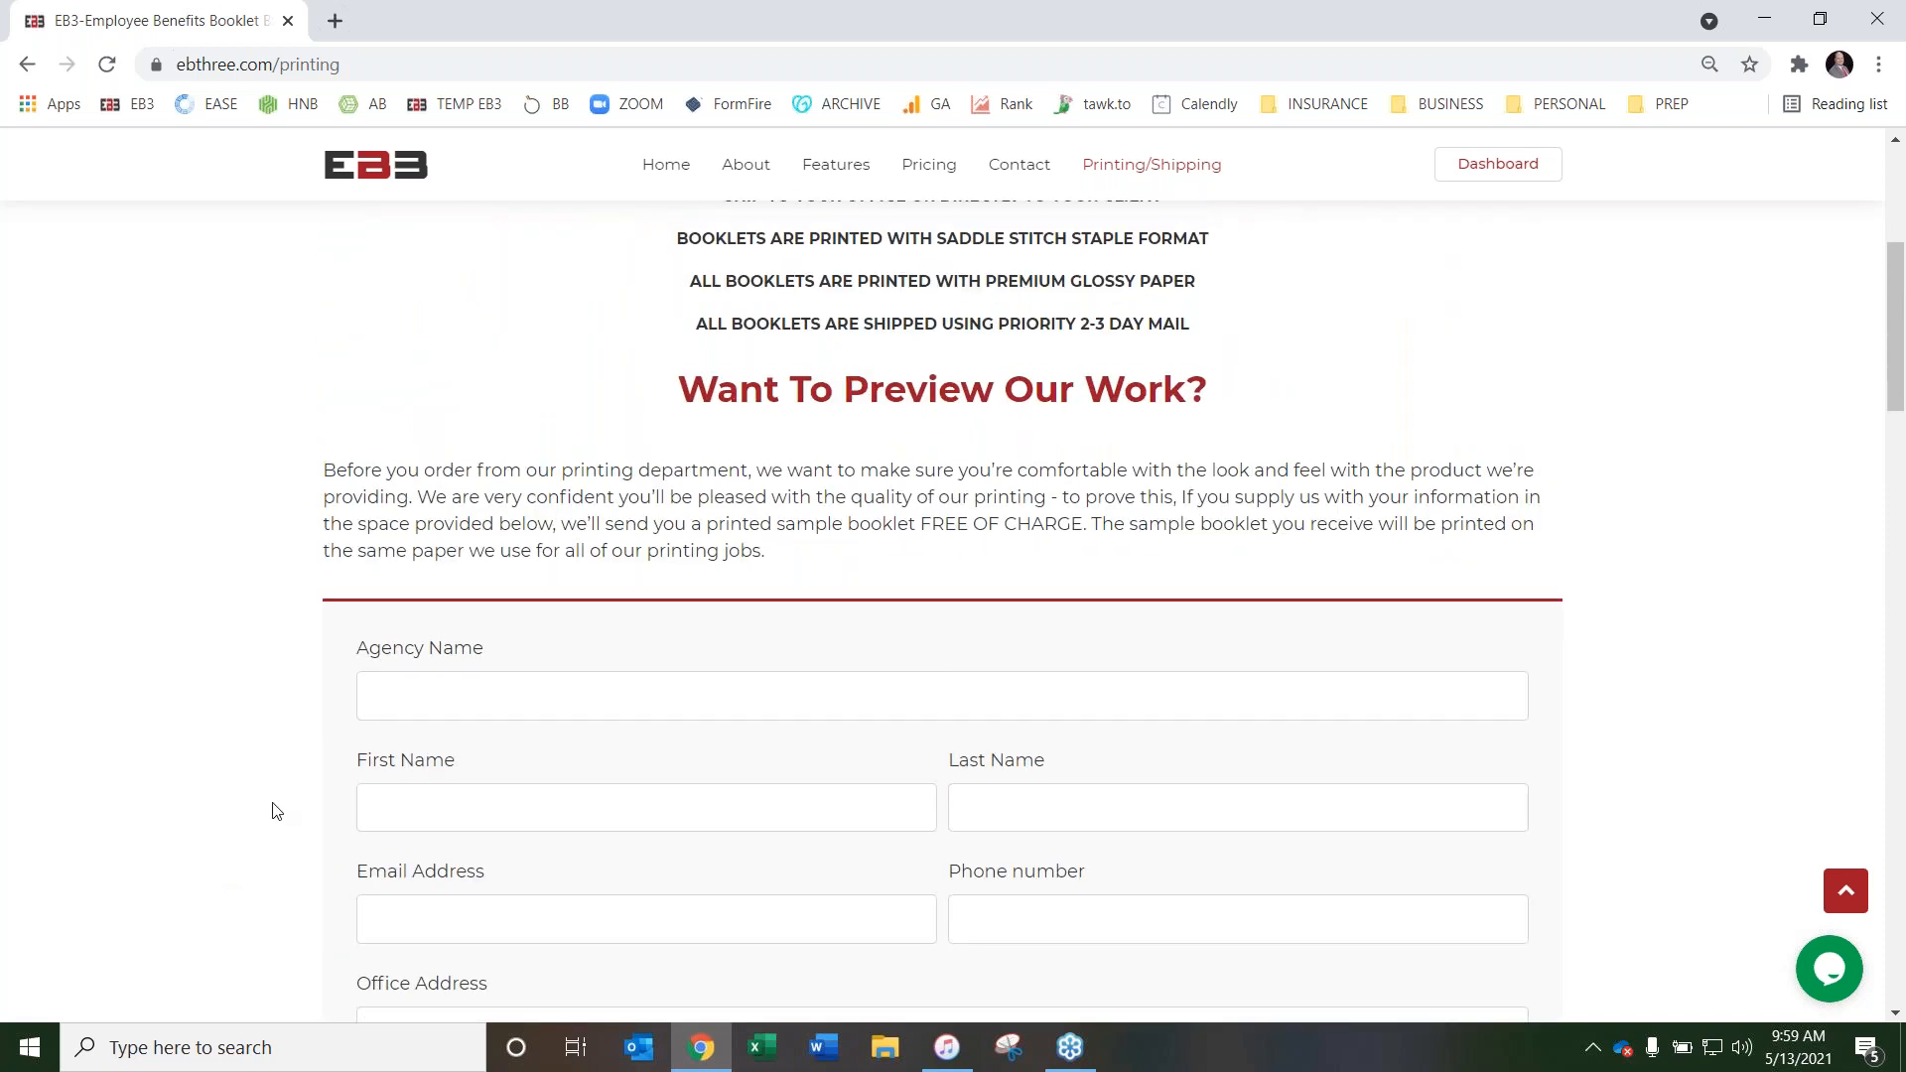
scroll(276, 811, up, 4)
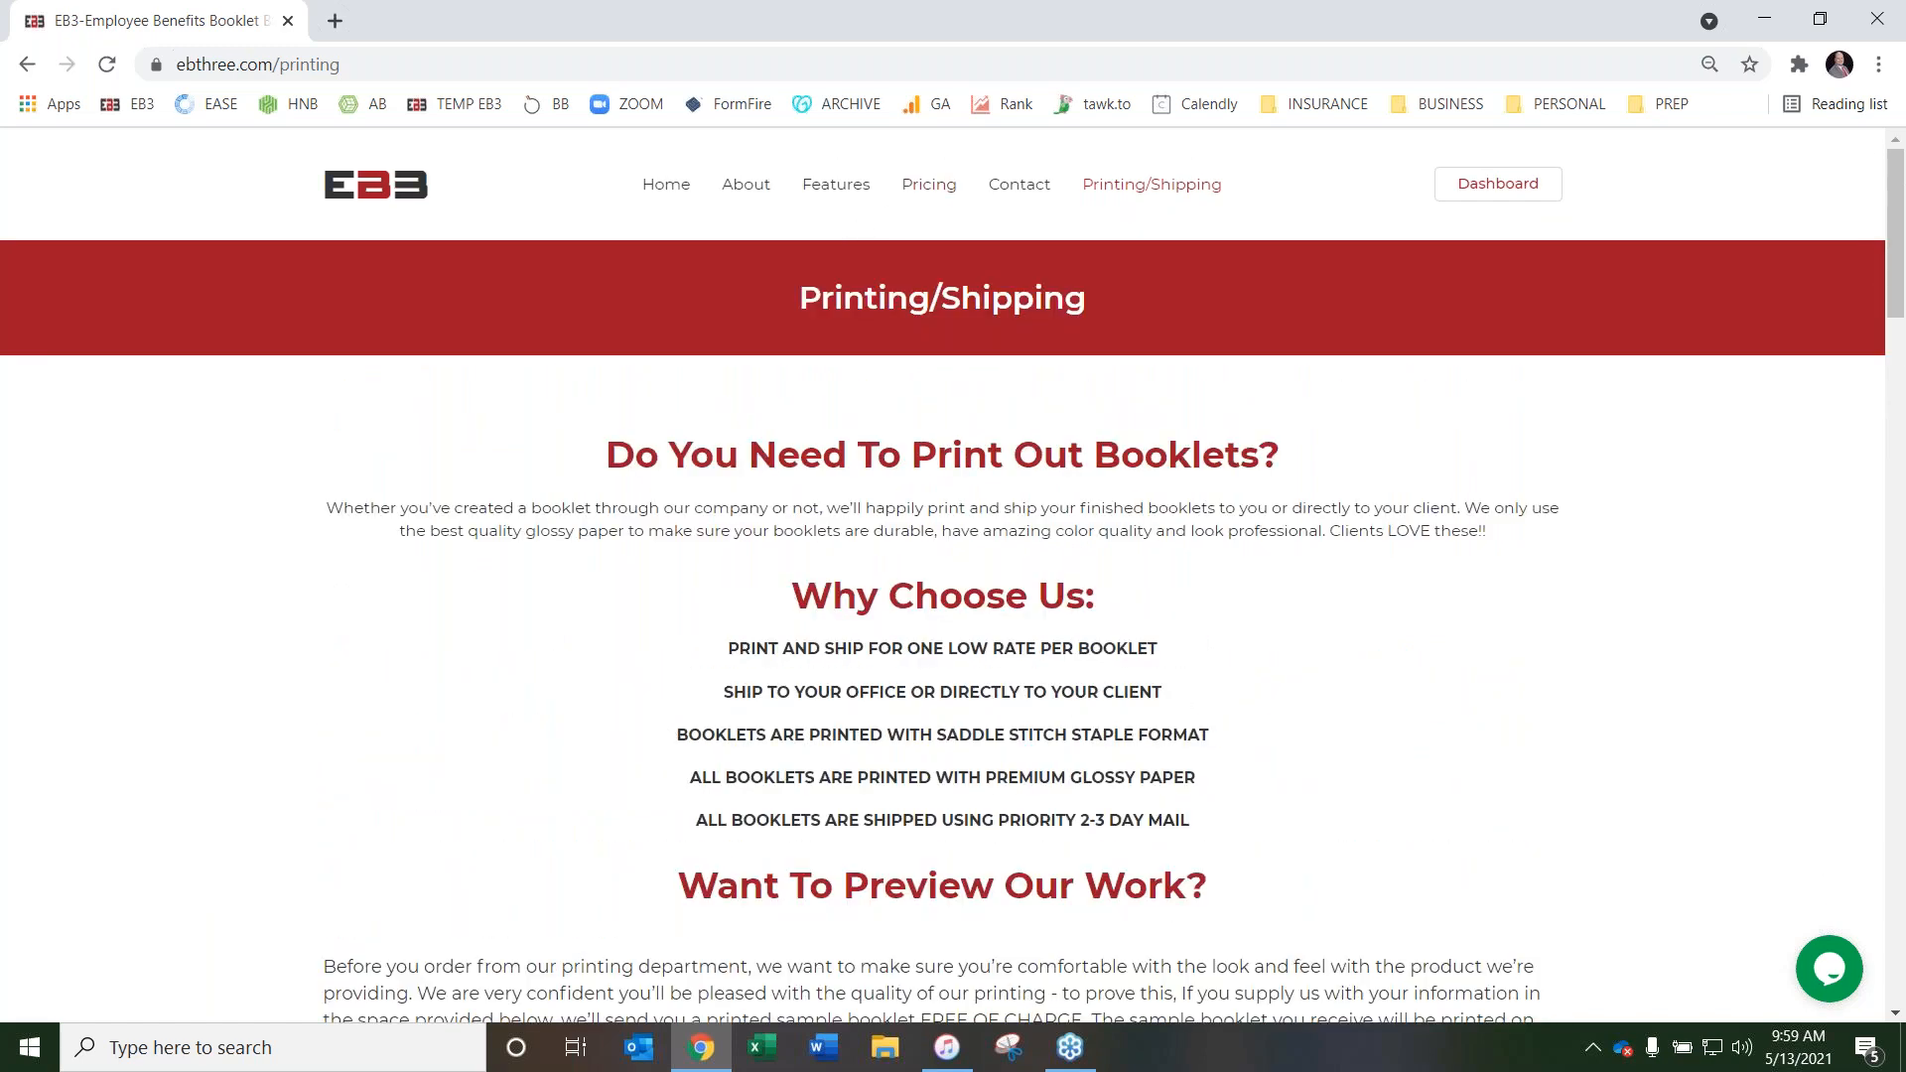
Review the Agent, Agency and Enterprise packages on the website's Pricing page, and return to the dashboard
click(935, 188)
scroll(288, 482, down, 5)
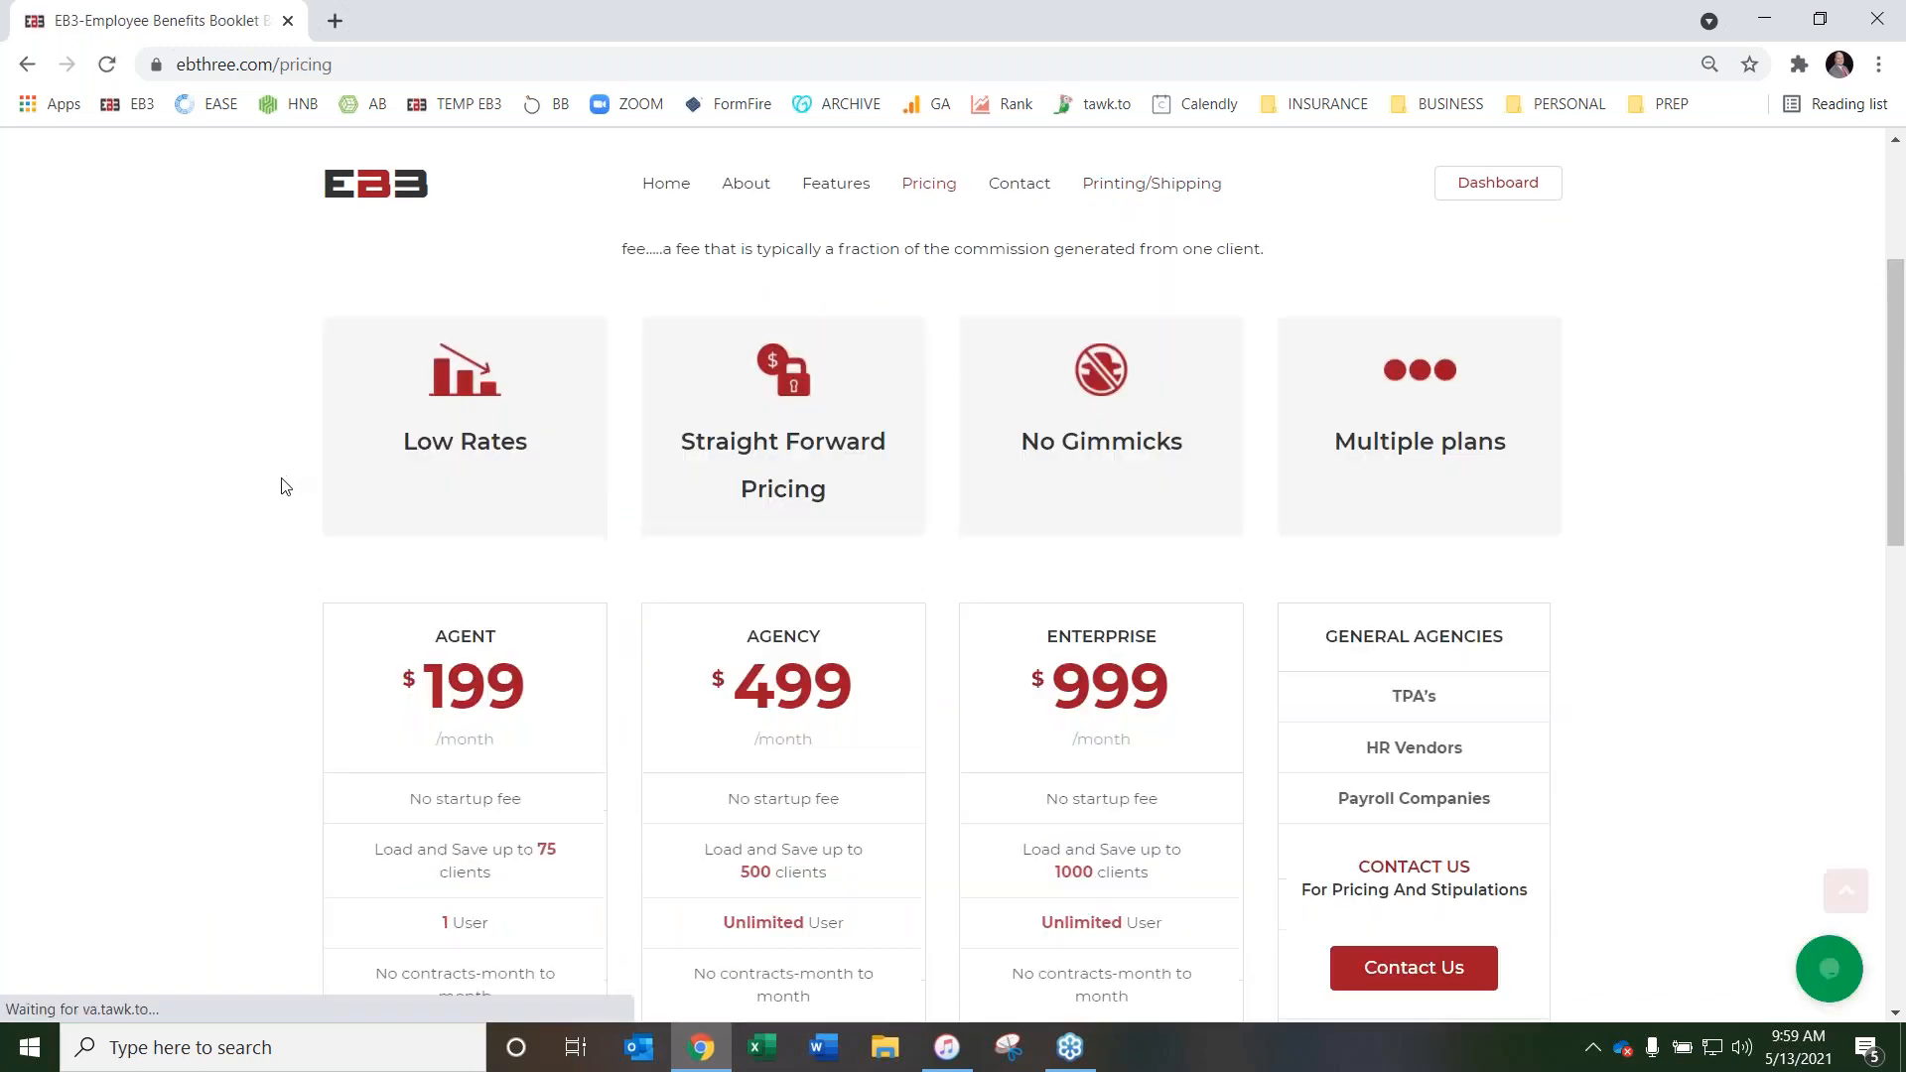
scroll(281, 485, down, 2)
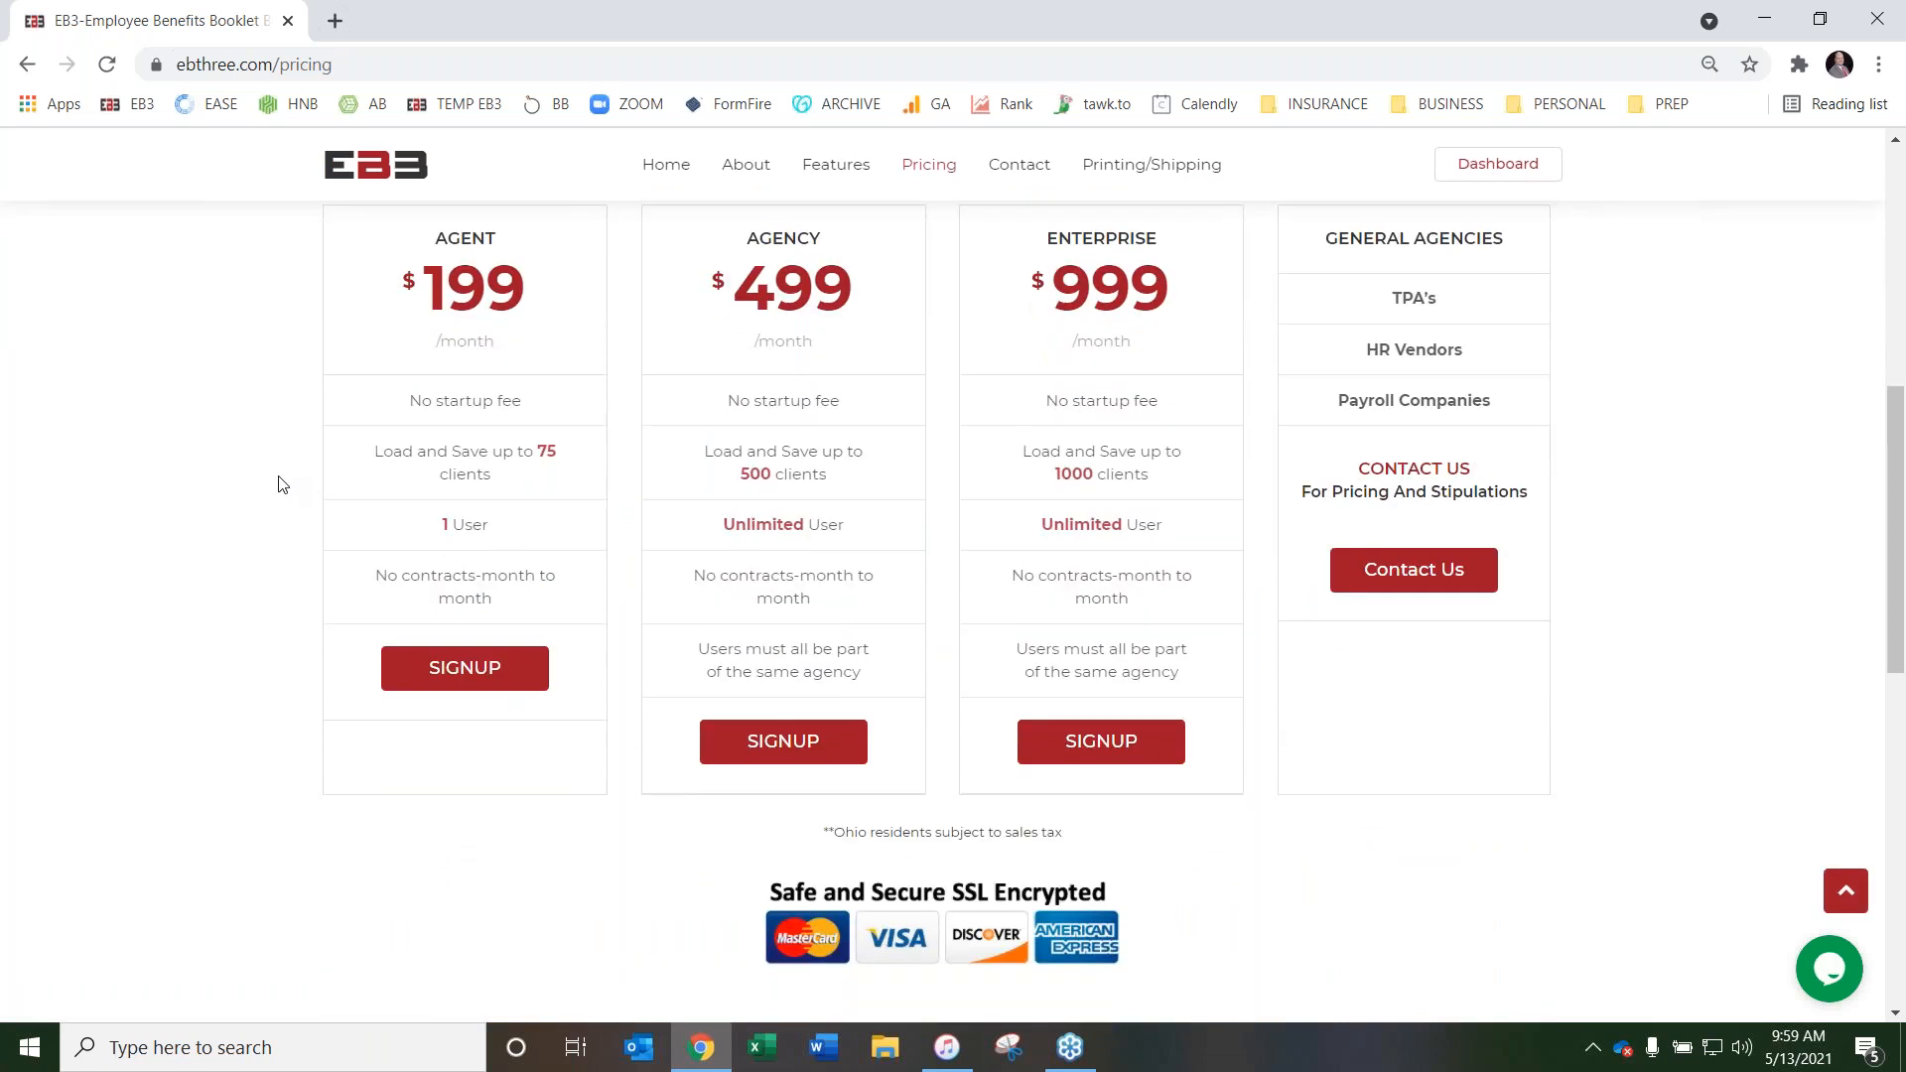
scroll(279, 485, up, 1)
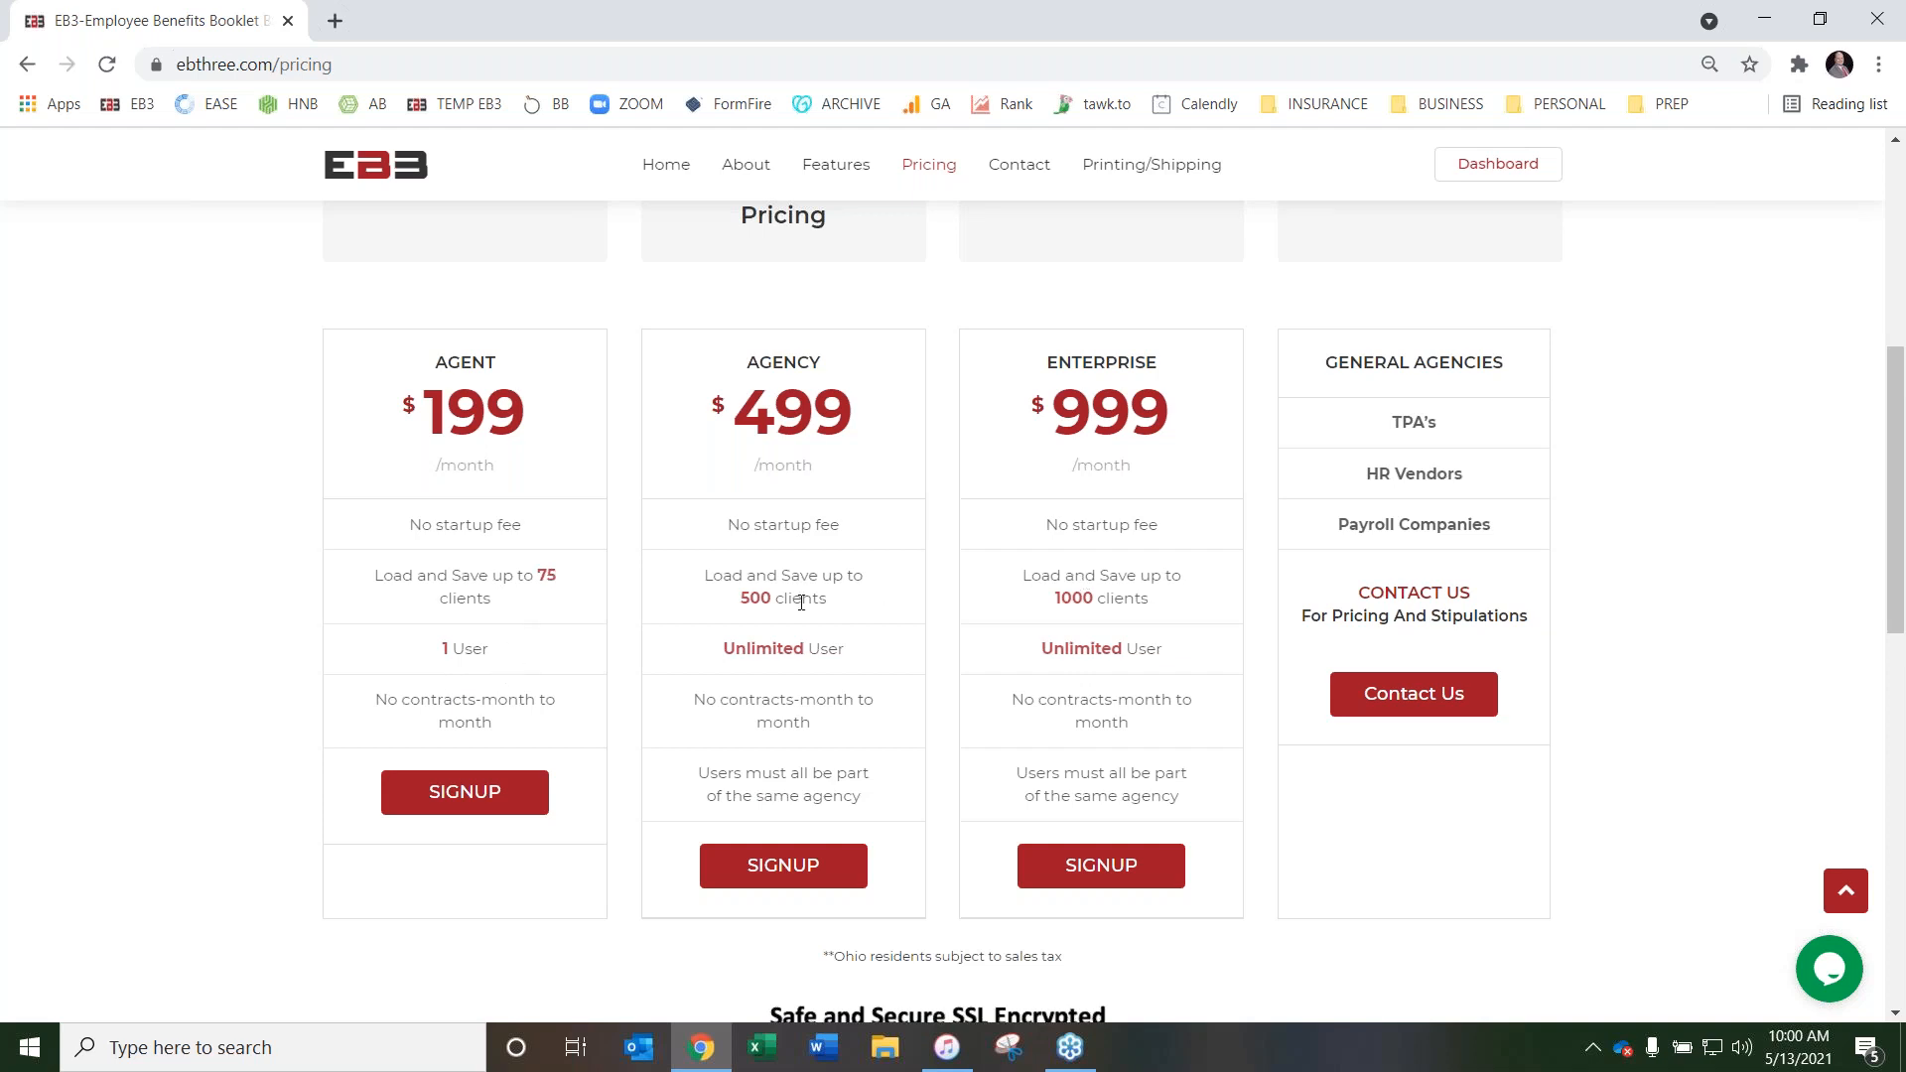
scroll(710, 615, up, 6)
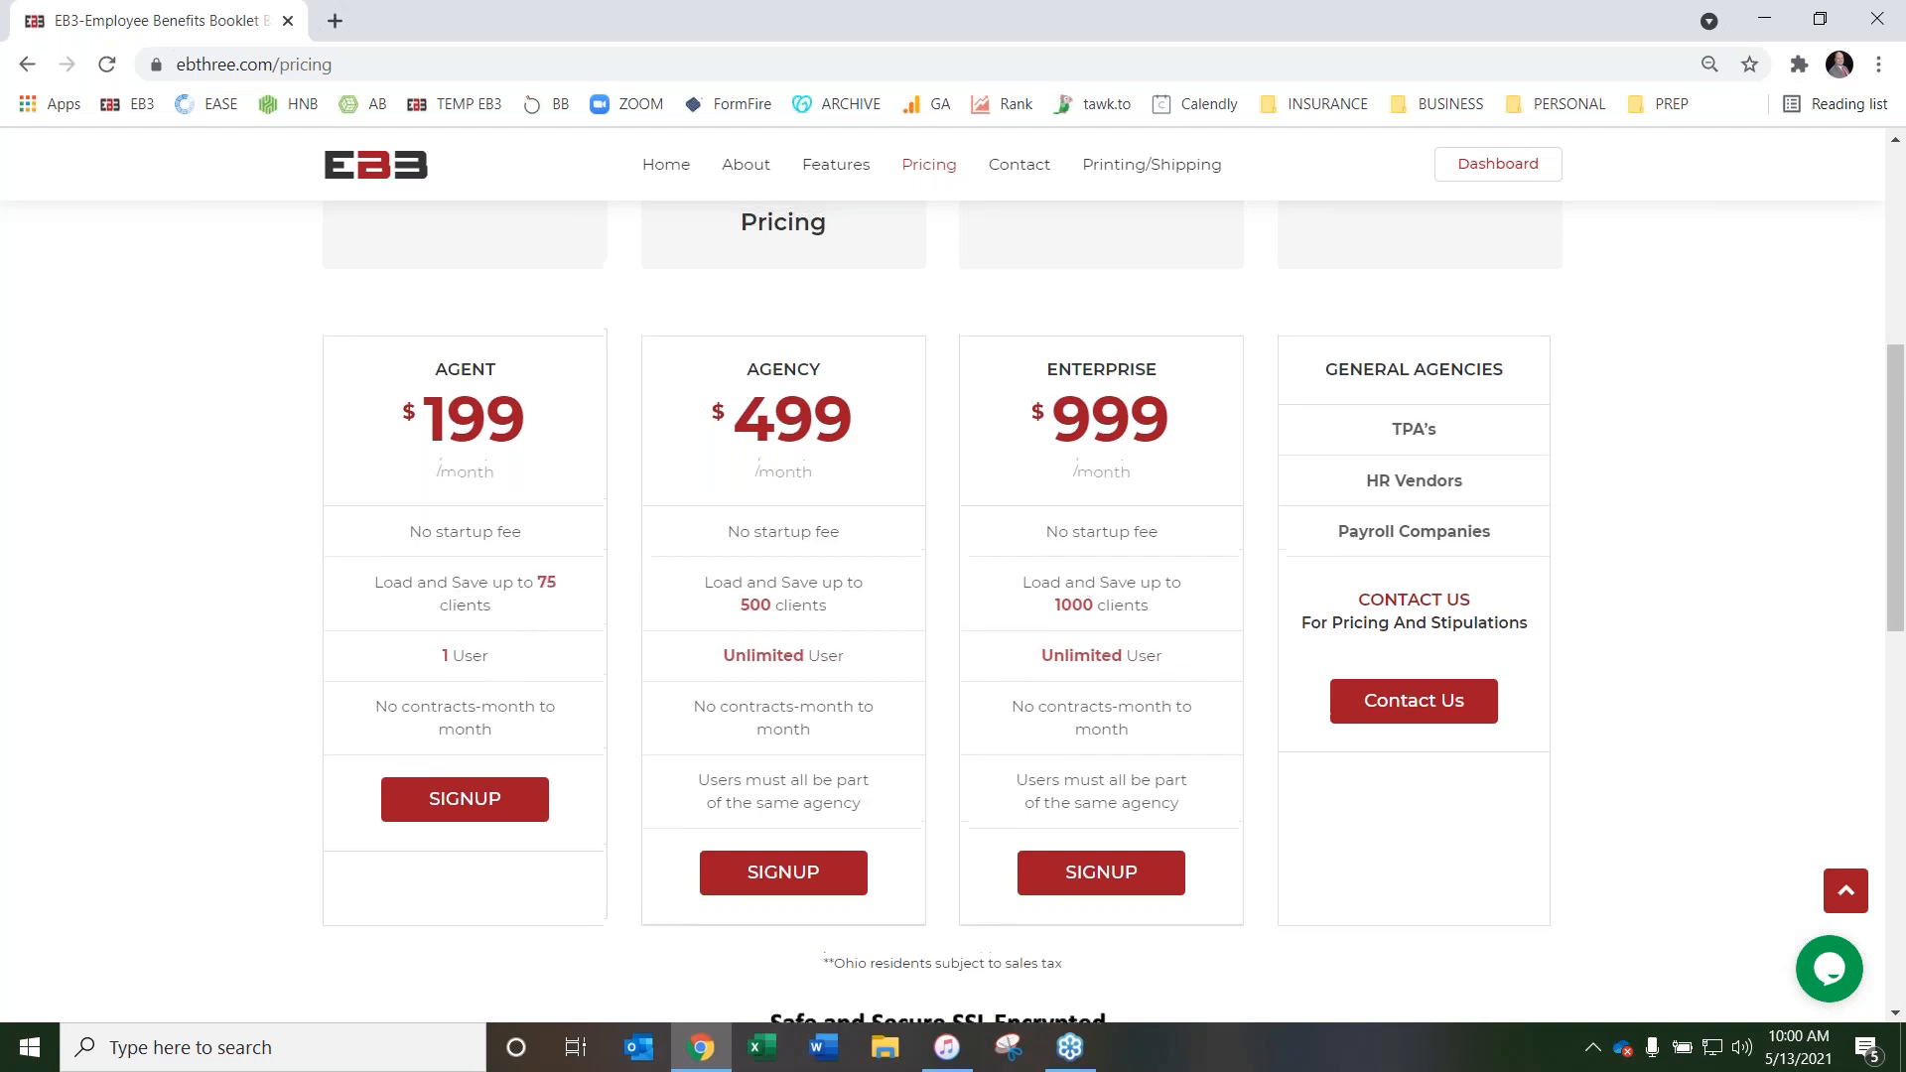
click(1497, 185)
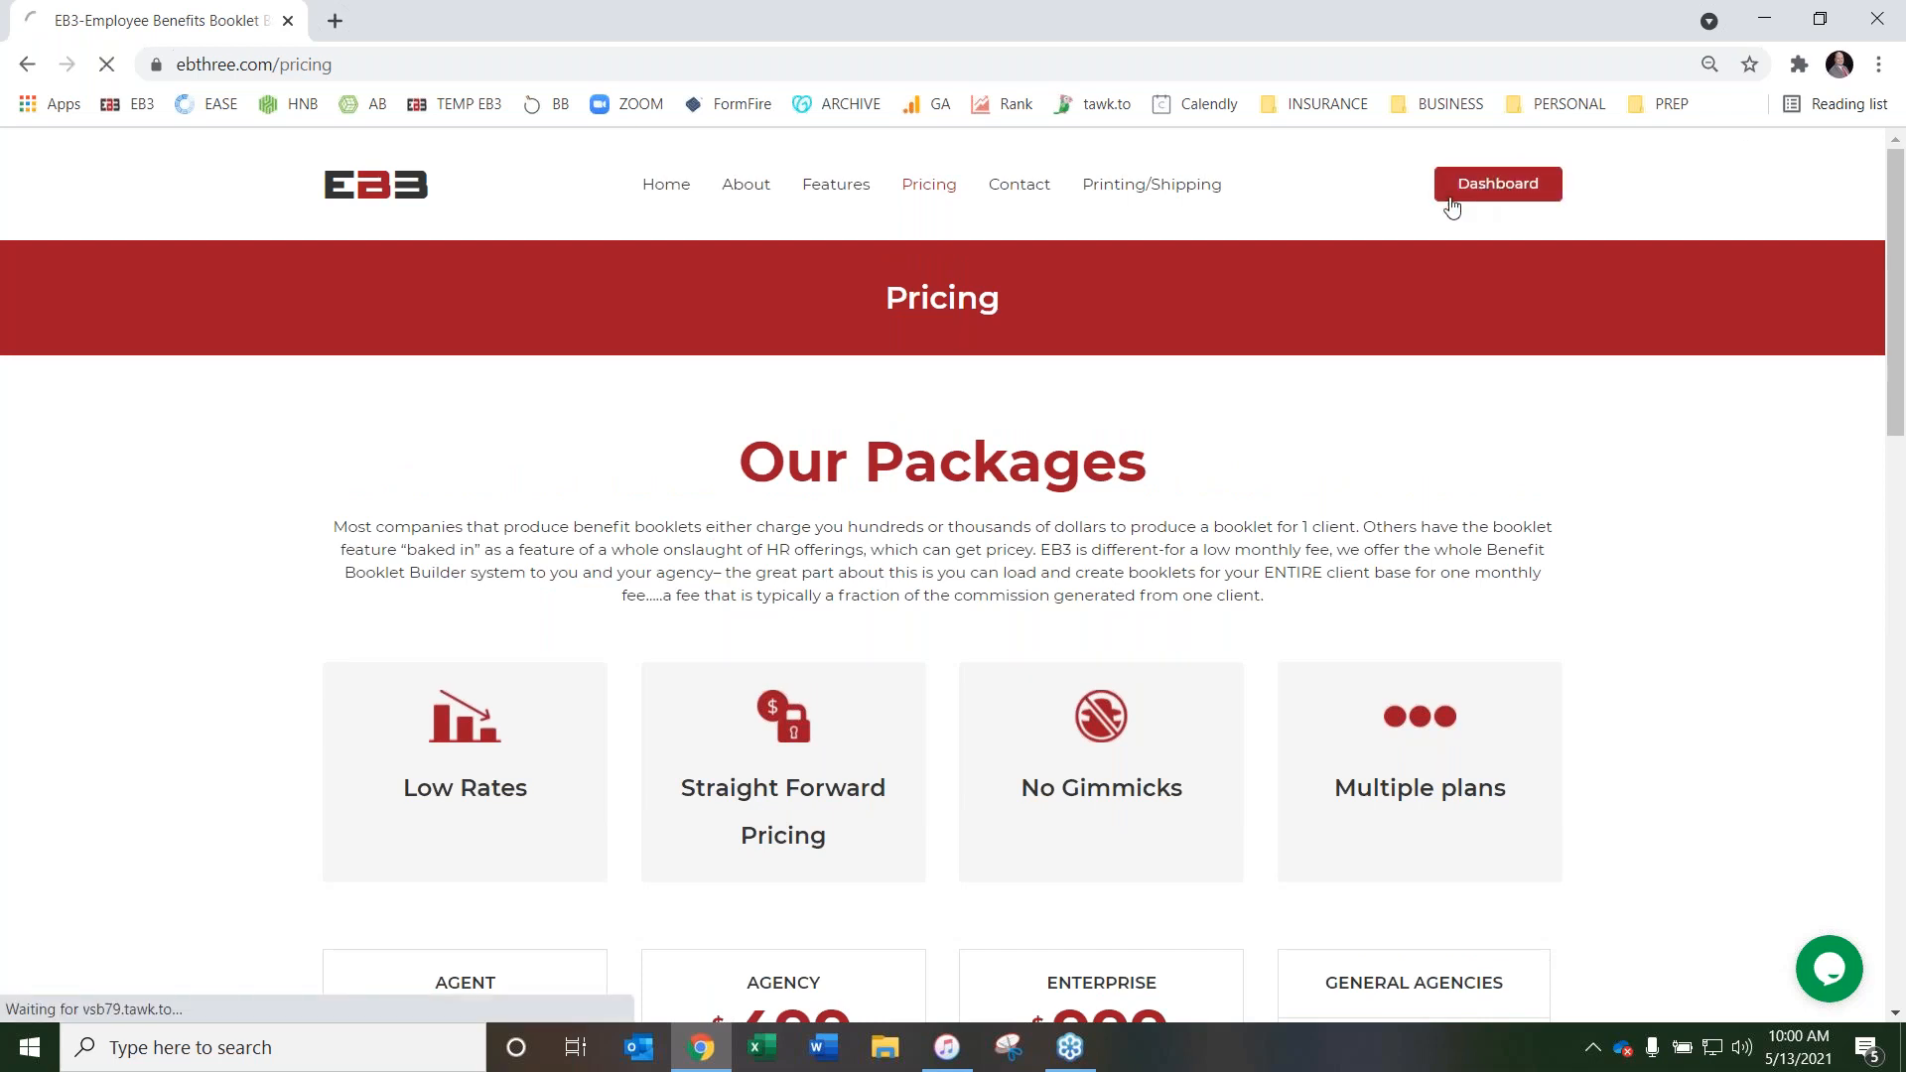
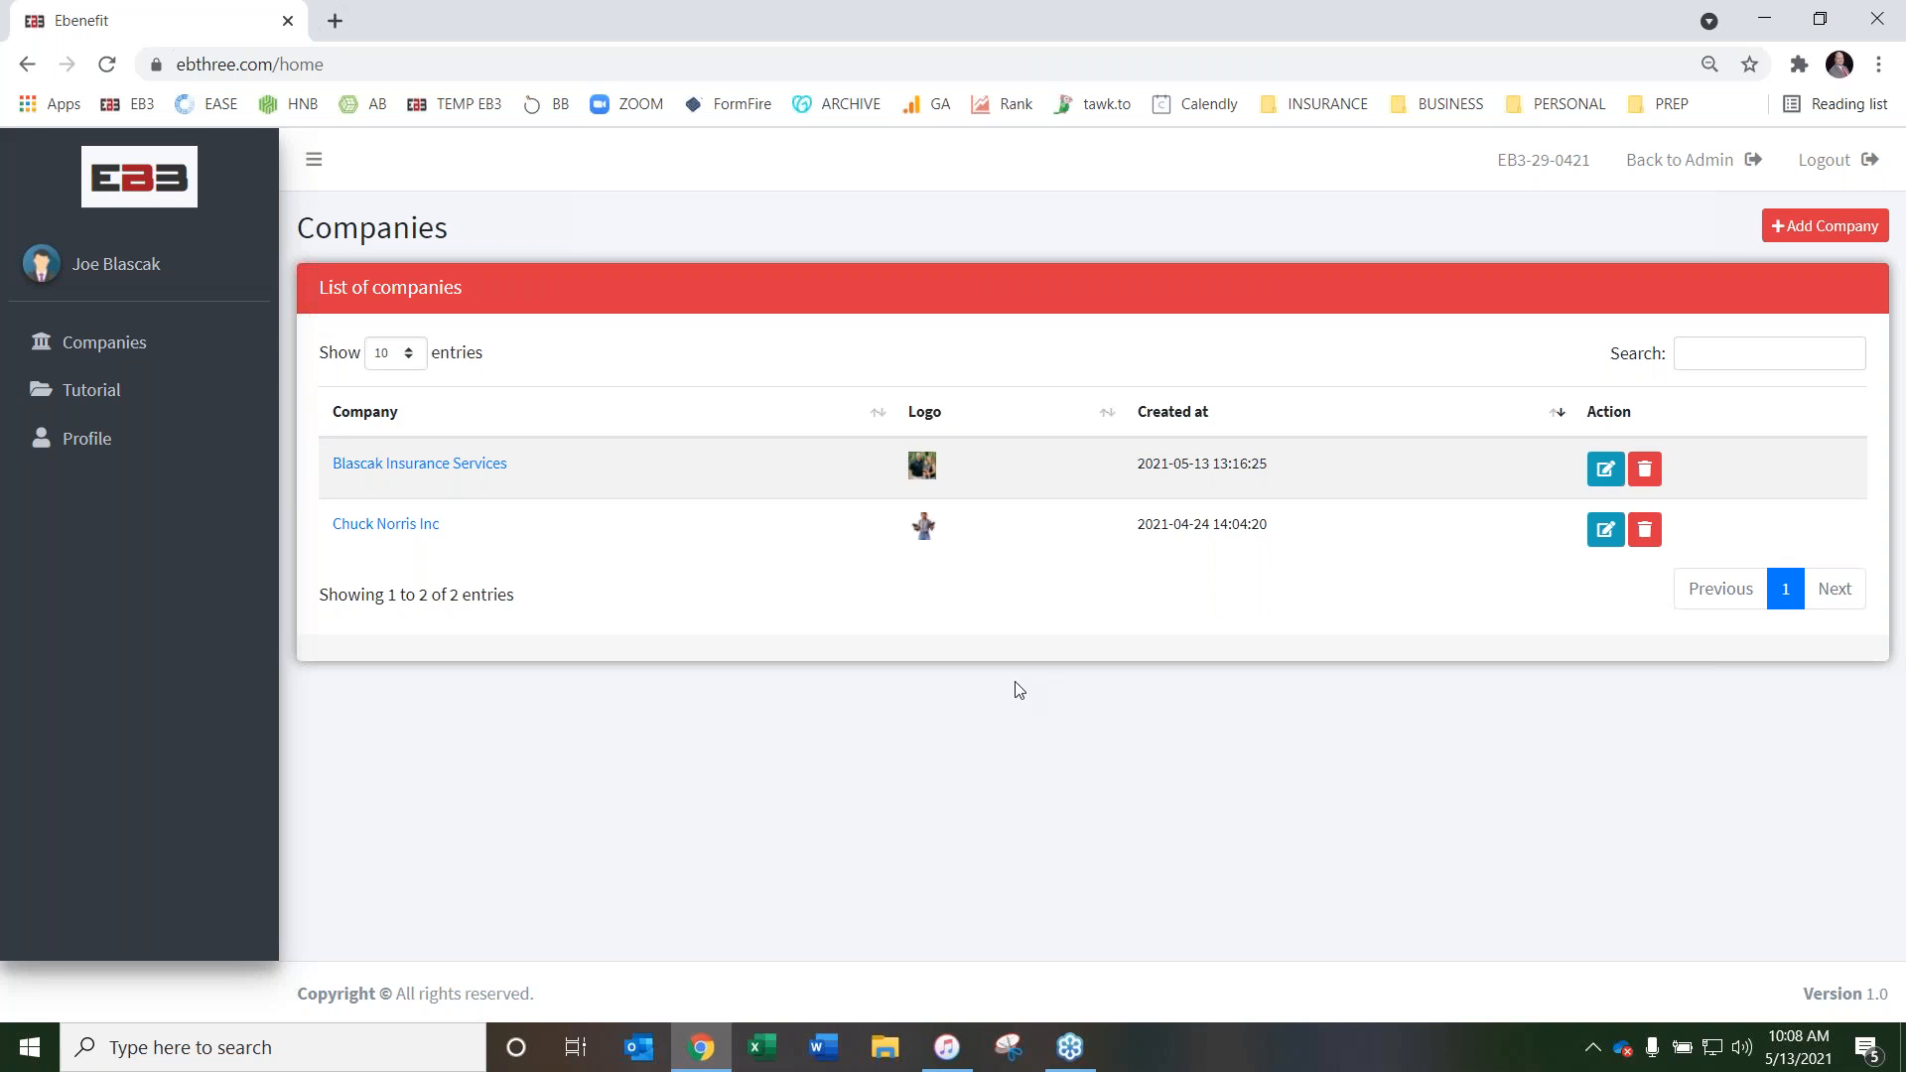
Switch back to the admin account and review its editable profile details, including the profile picture upload
click(1673, 168)
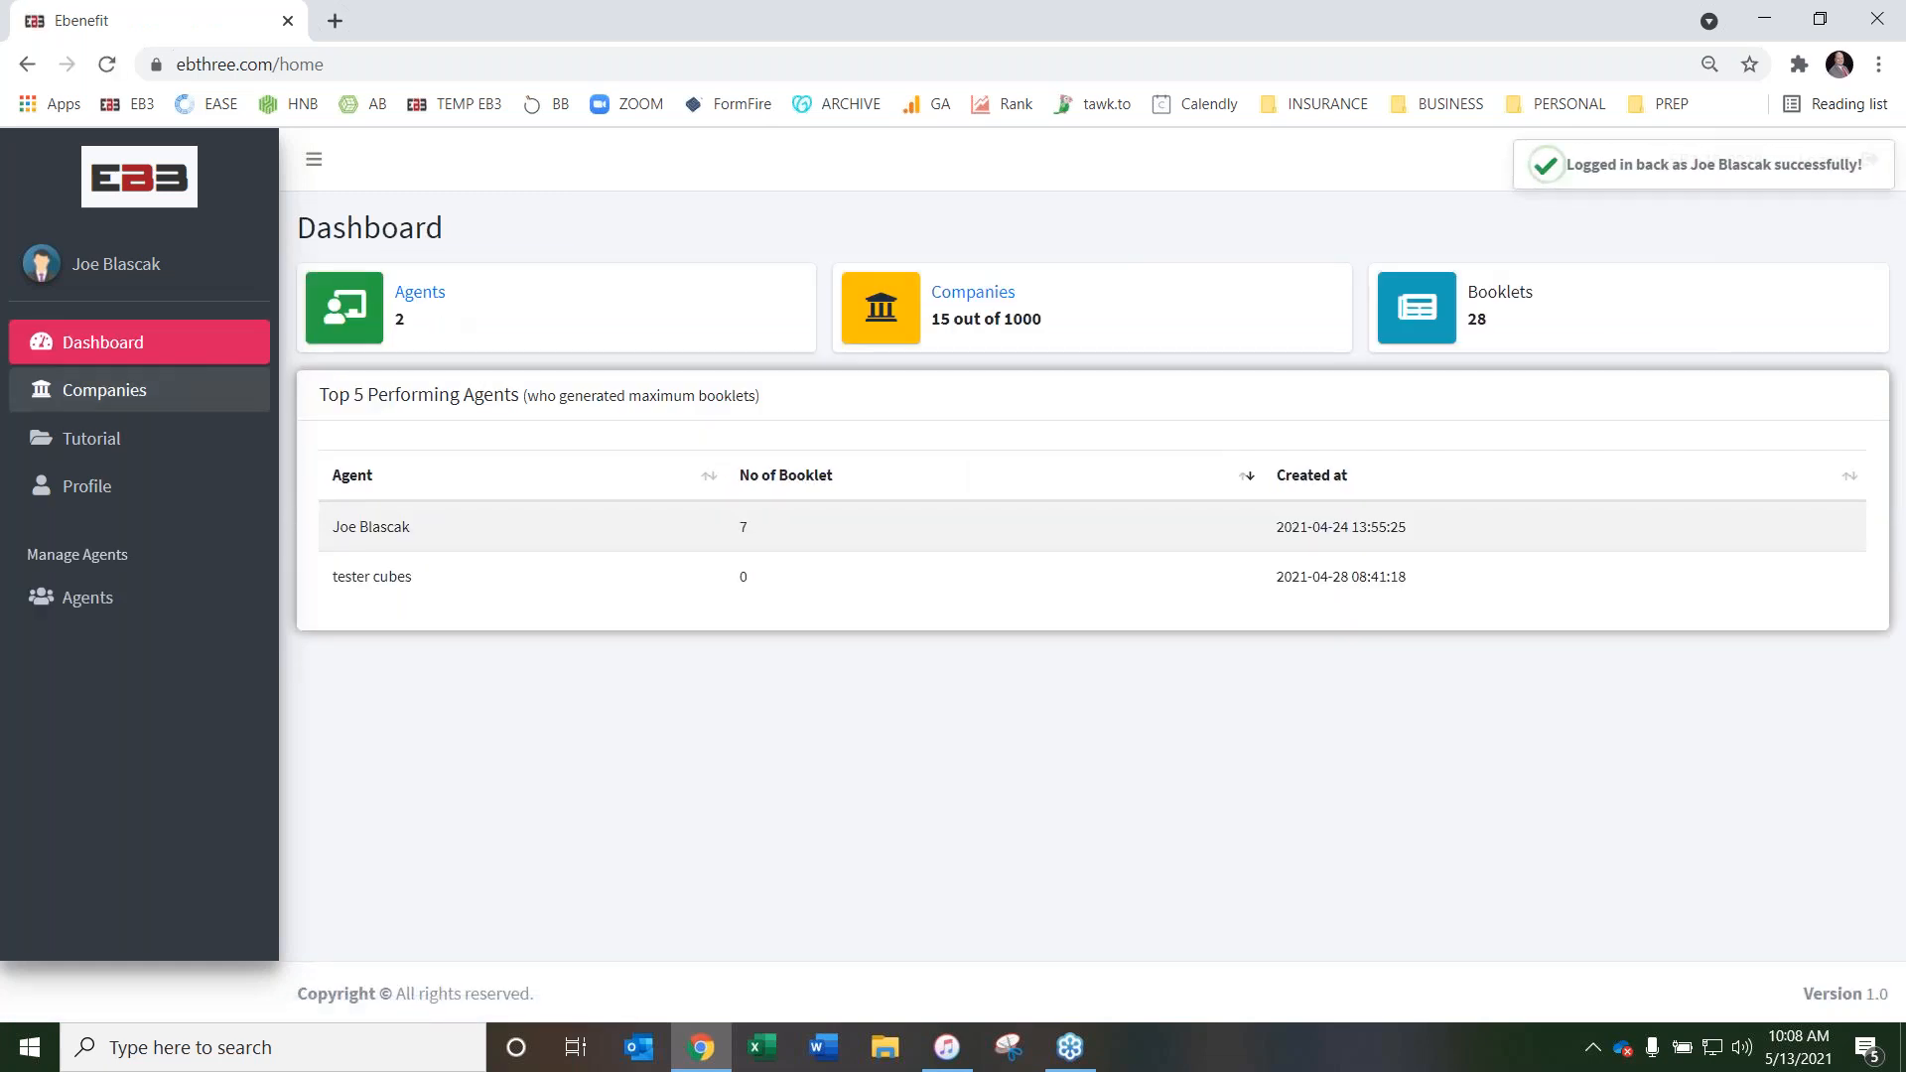
click(88, 496)
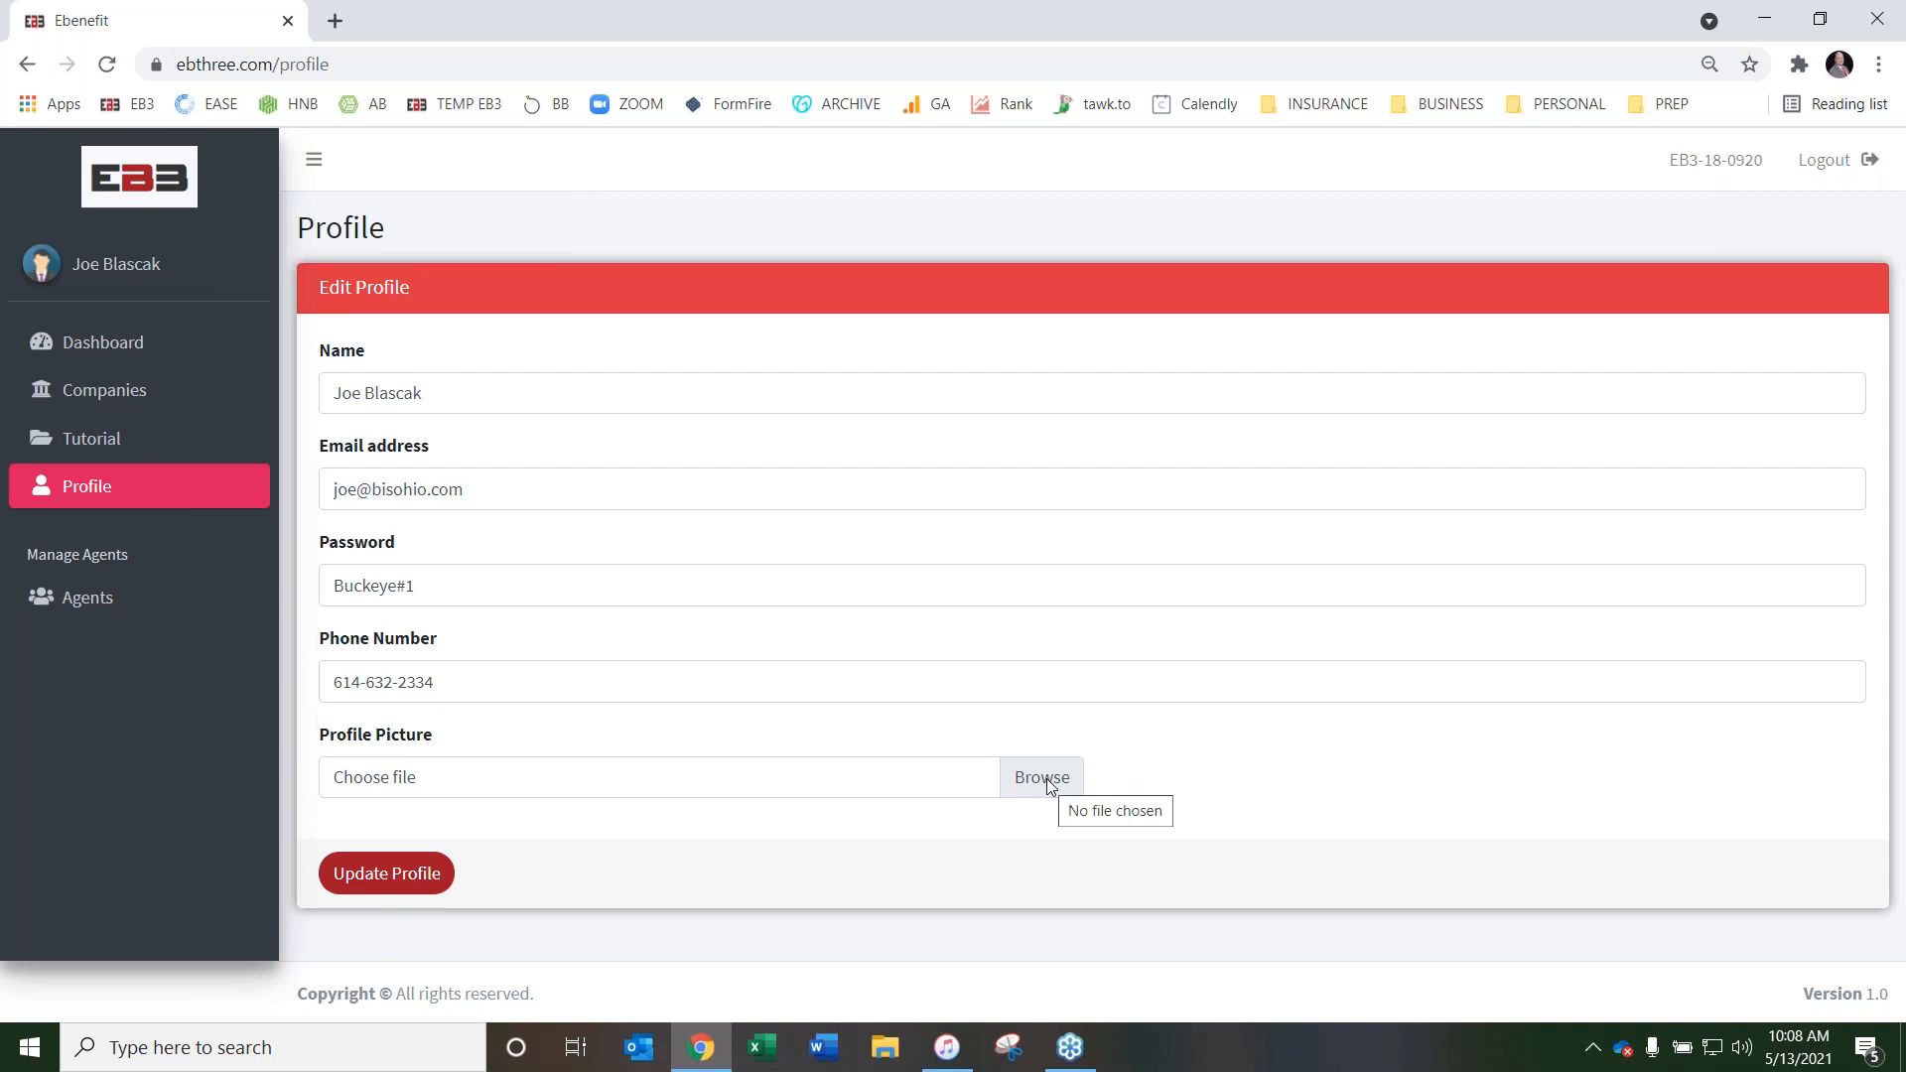
Return to the admin dashboard, and go from there to the EB3 website's home page
click(113, 345)
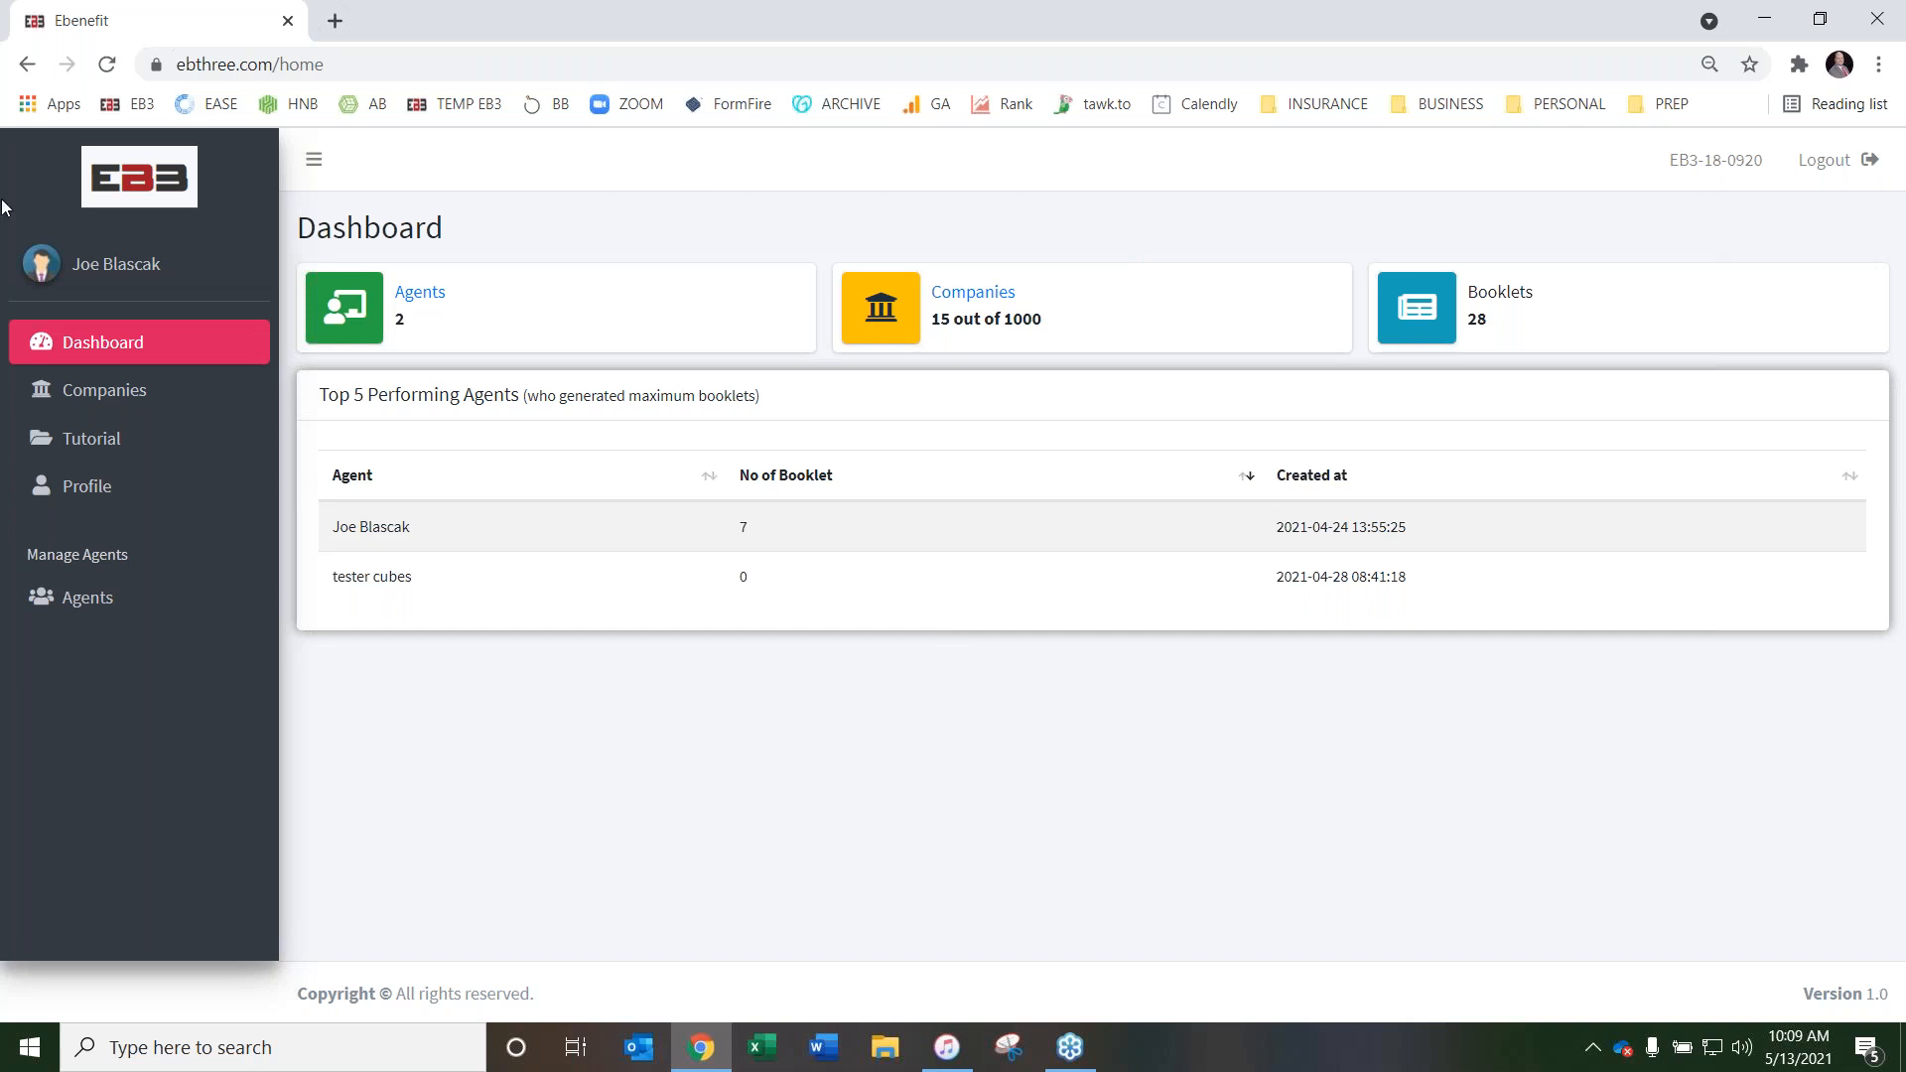
click(128, 191)
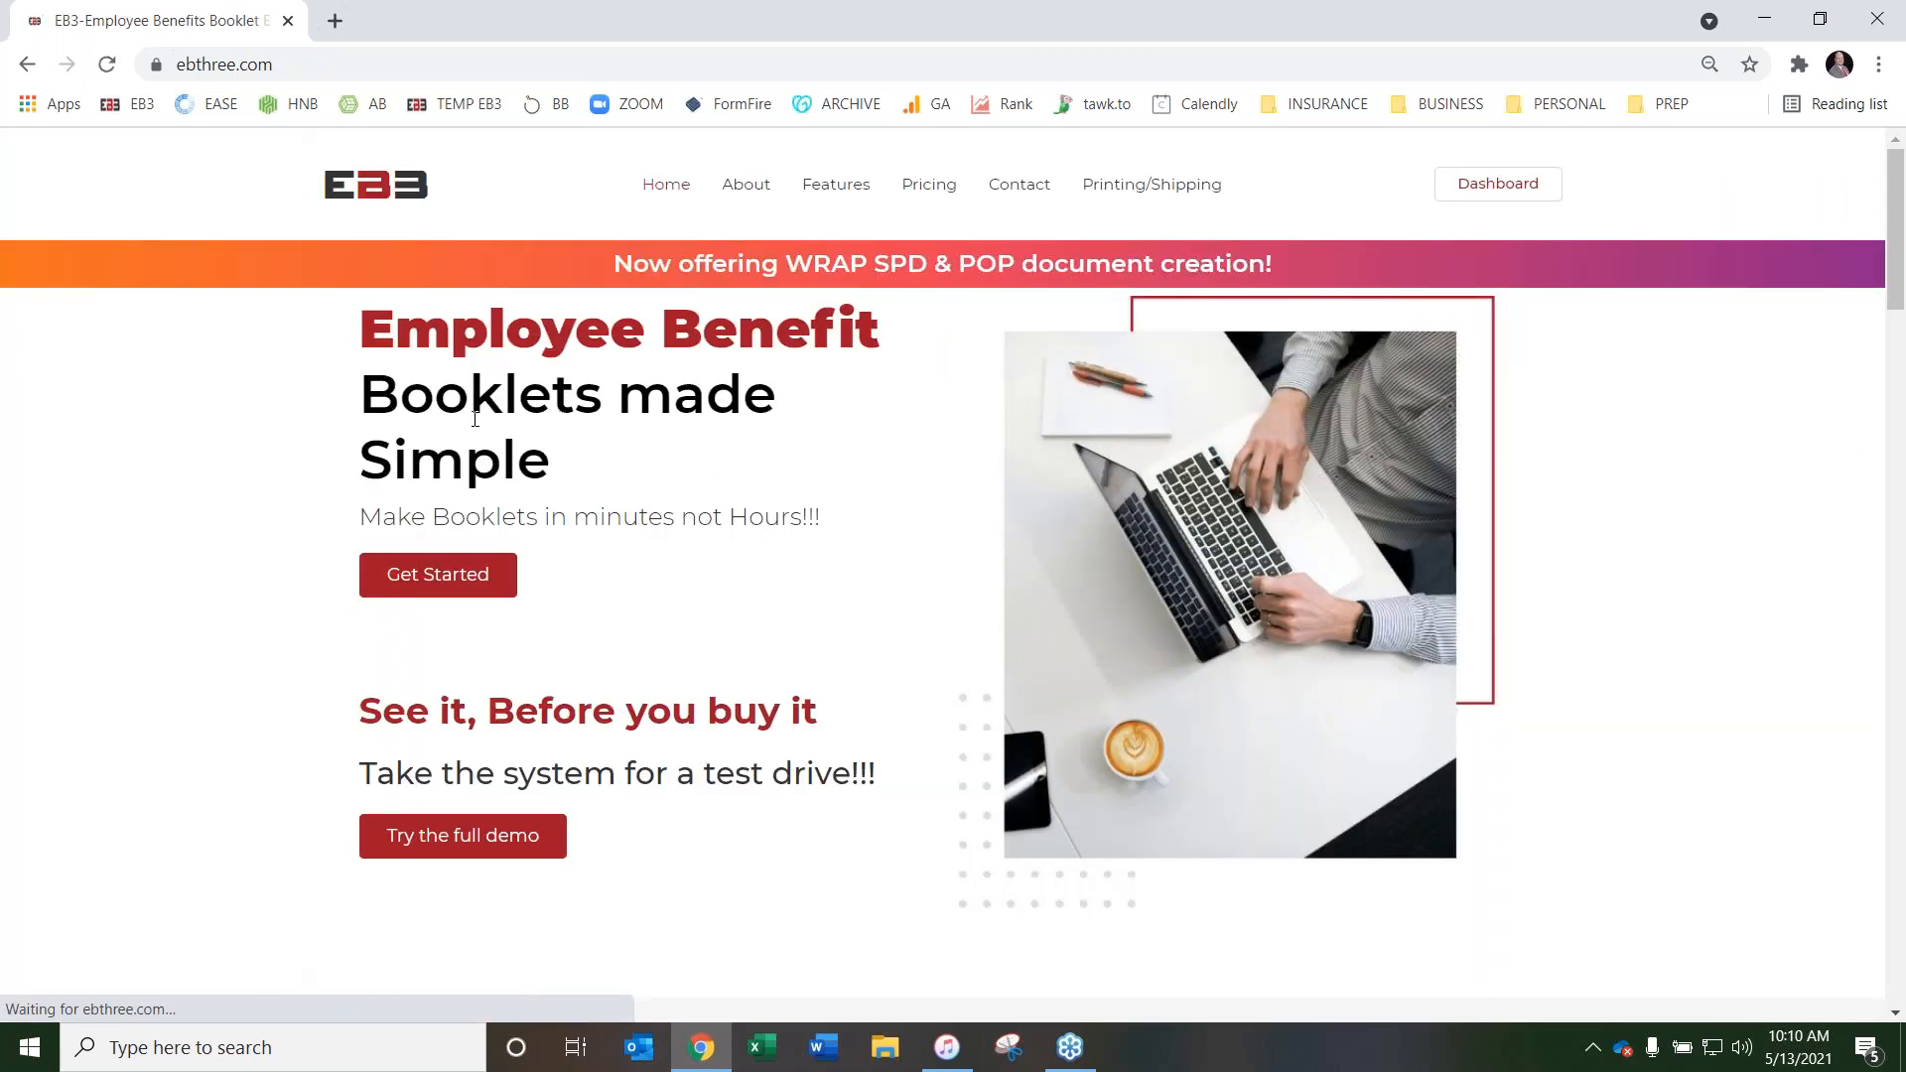